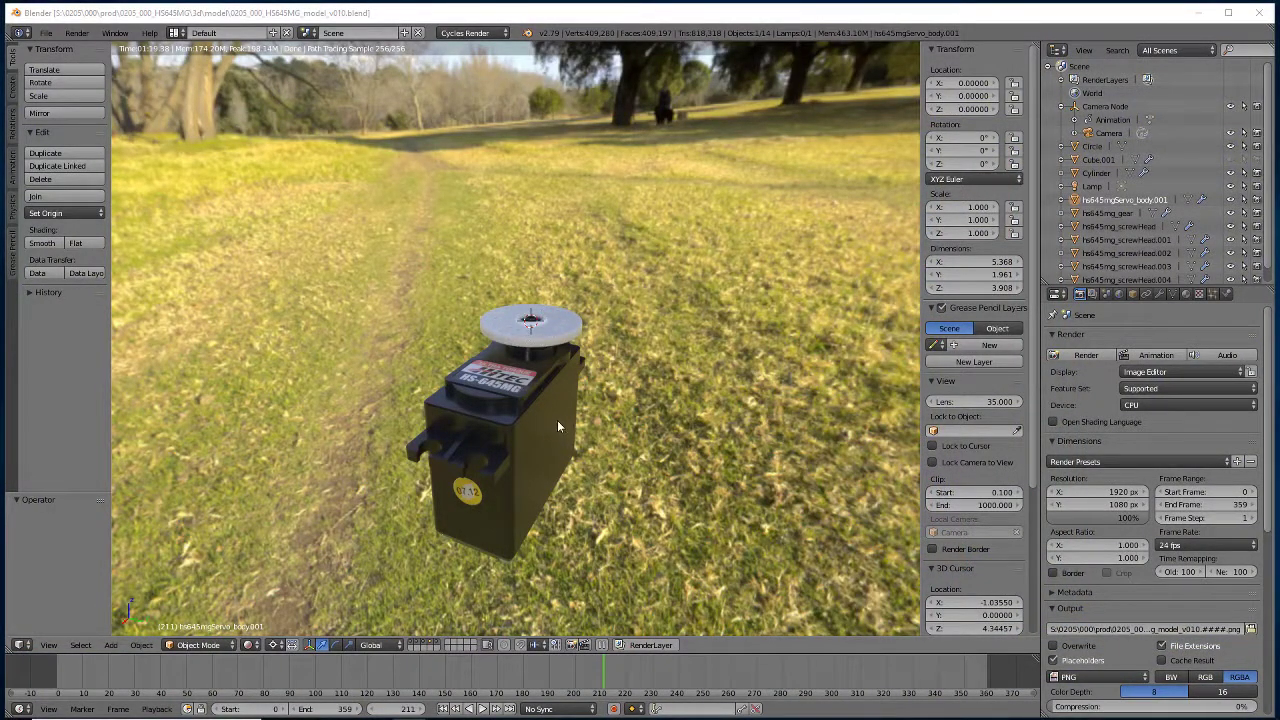
scroll(524, 409, "down", 1)
middle_click_drag(524, 409, 692, 452)
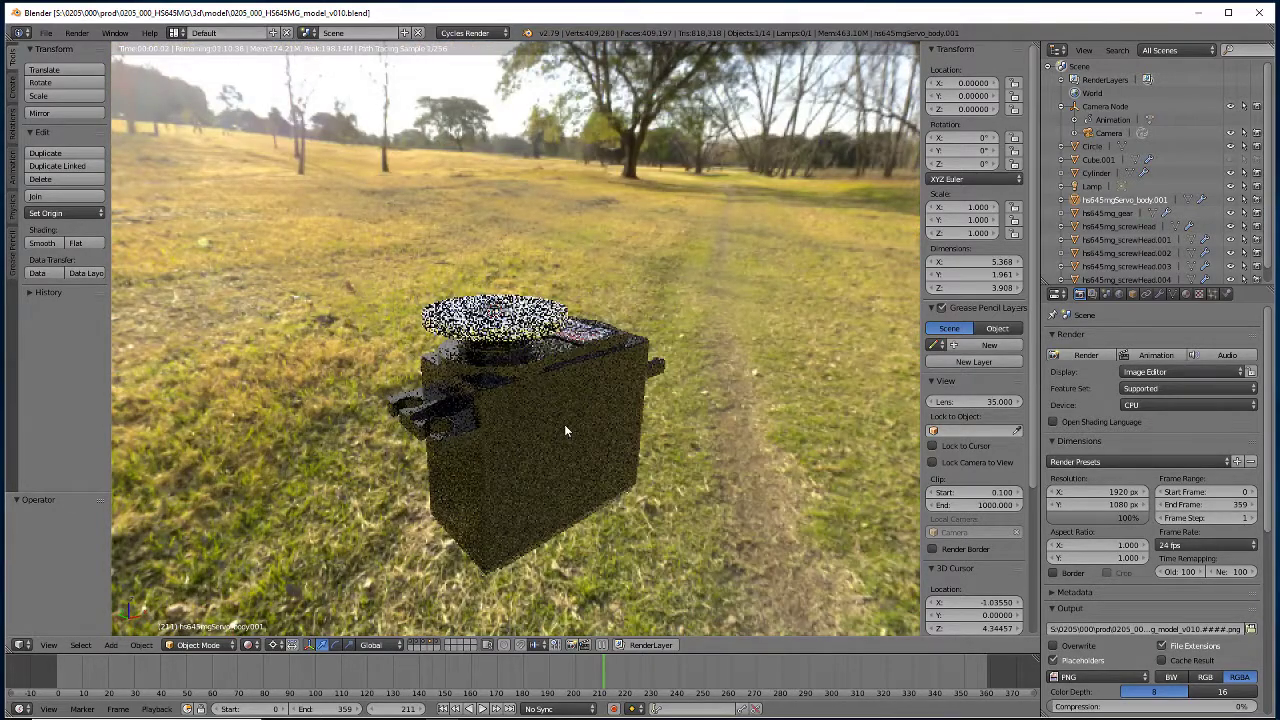
mouse_move(564, 424)
middle_mouse_down()
mouse_move(685, 424)
mouse_move(622, 428)
middle_mouse_up()
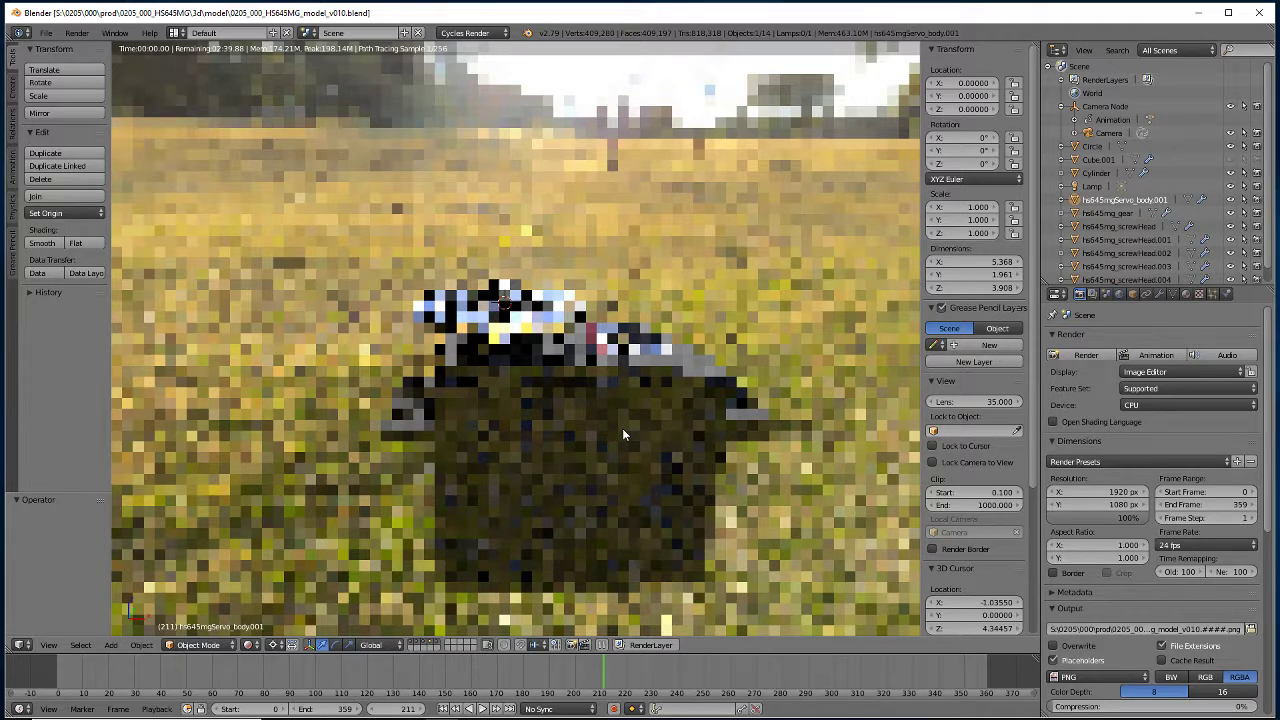
middle_click_drag(622, 435, 790, 438)
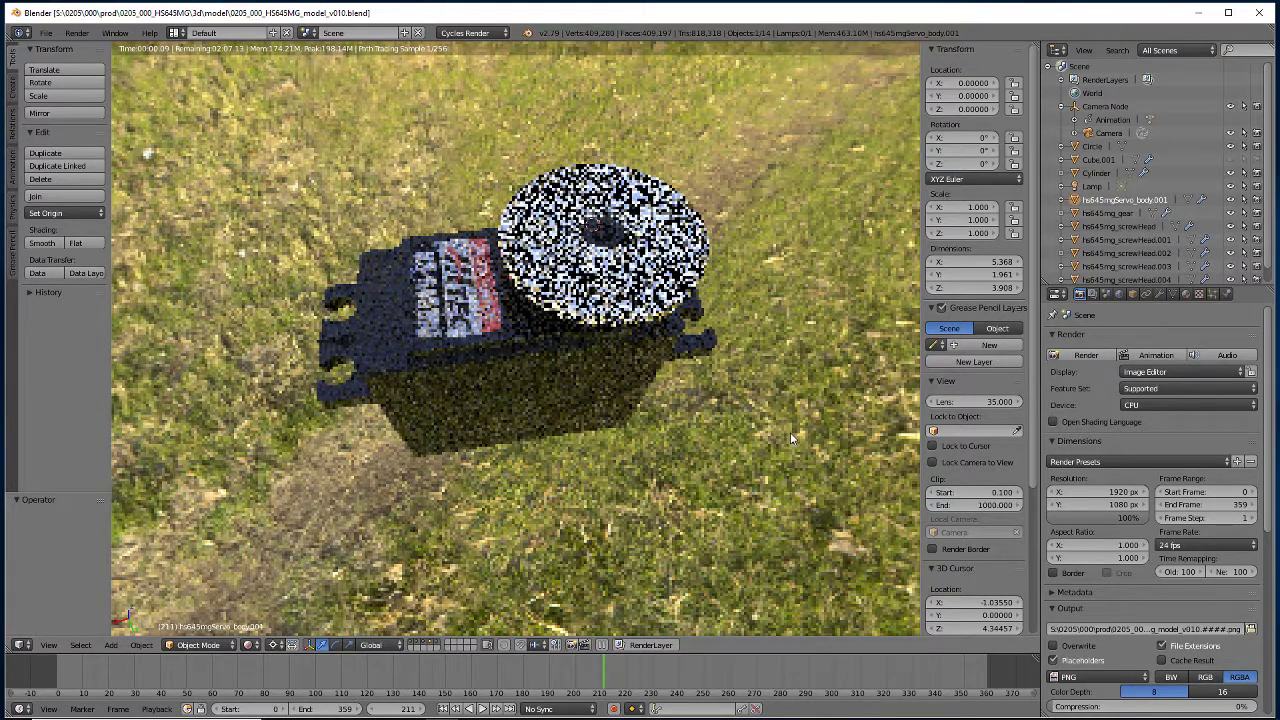
Start saving the scene under a new name and browse to the 0205_000_puptMovr project's 3d\model folder.
key("ctrl+shift+s")
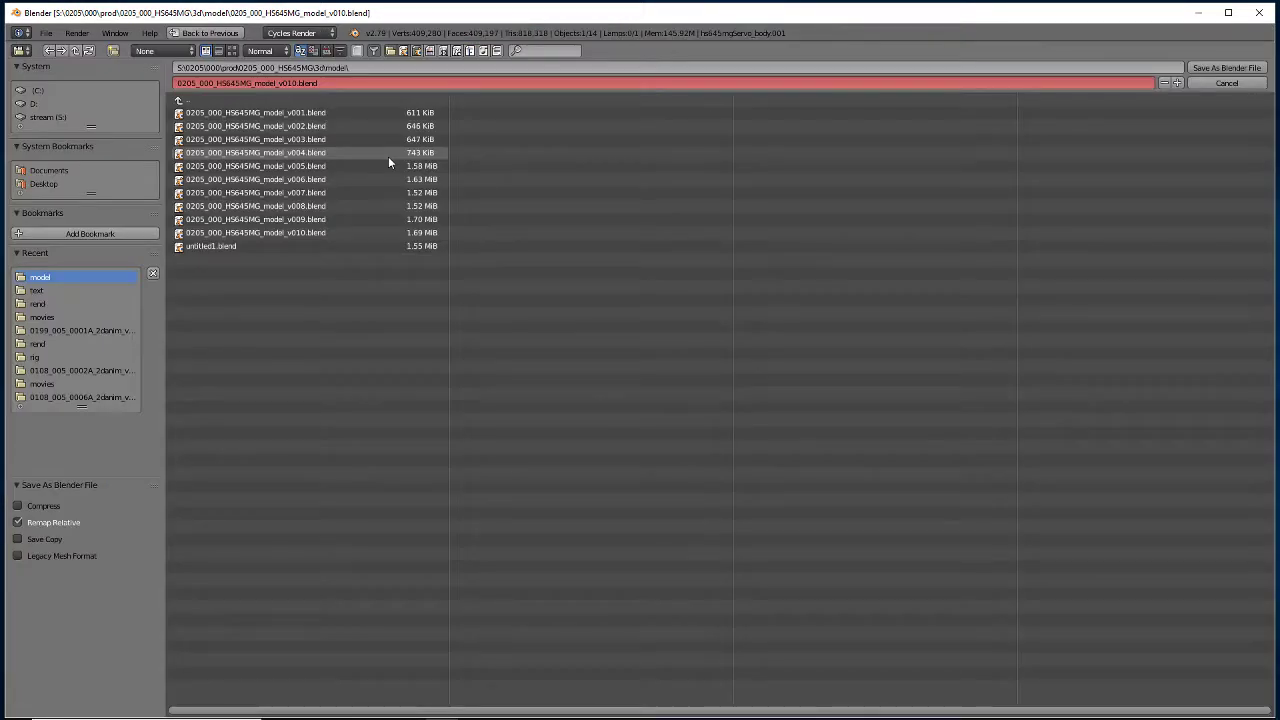
left_click(241, 103)
left_click(241, 103)
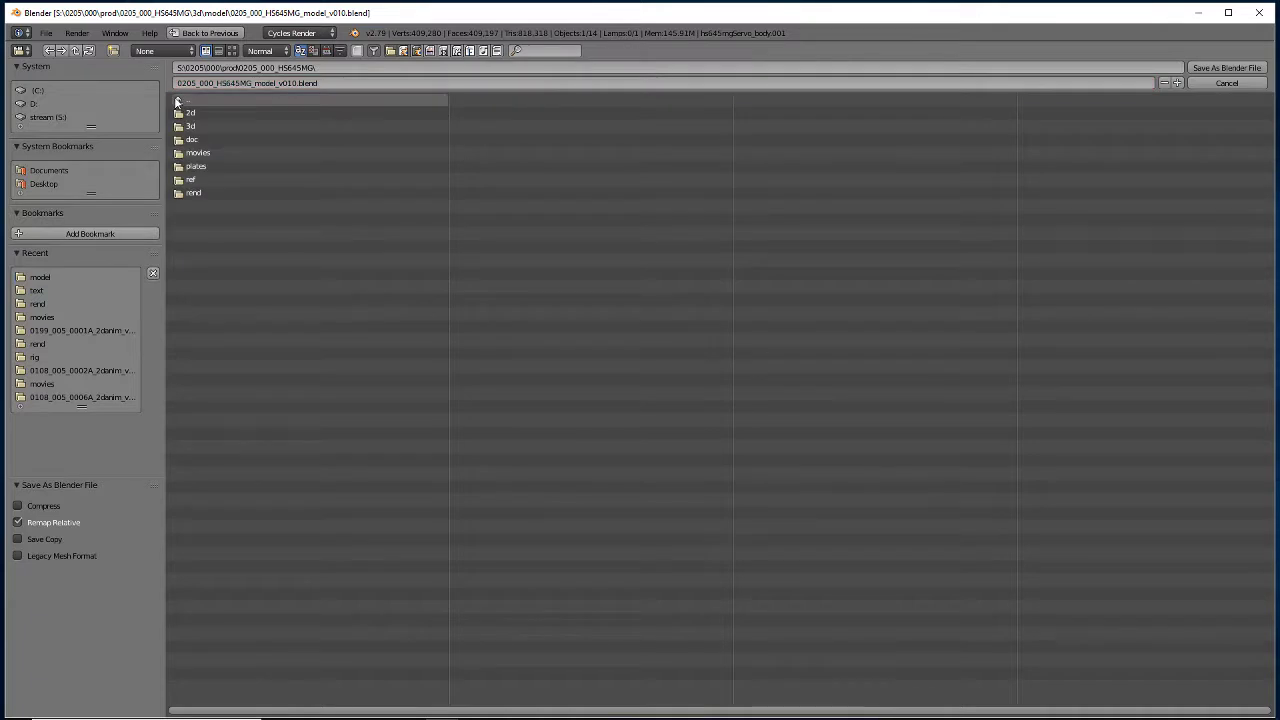
left_click(190, 101)
left_click(217, 191)
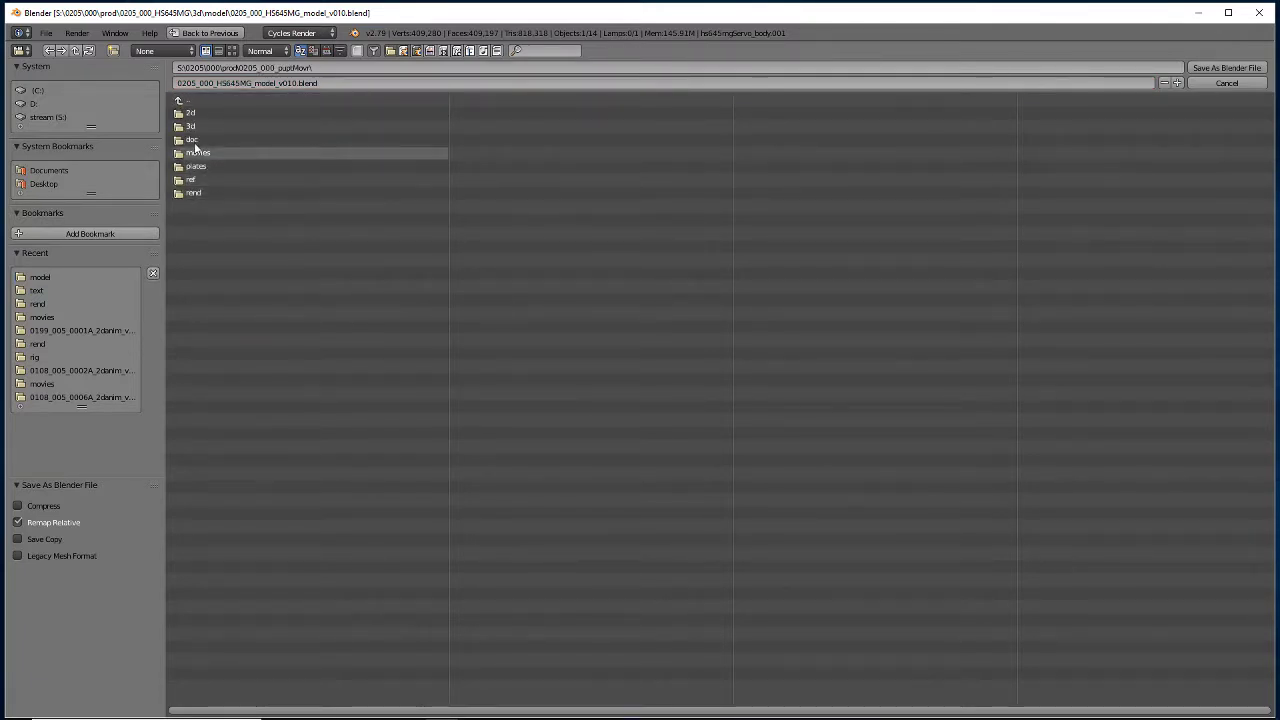
left_click(195, 127)
left_click(200, 221)
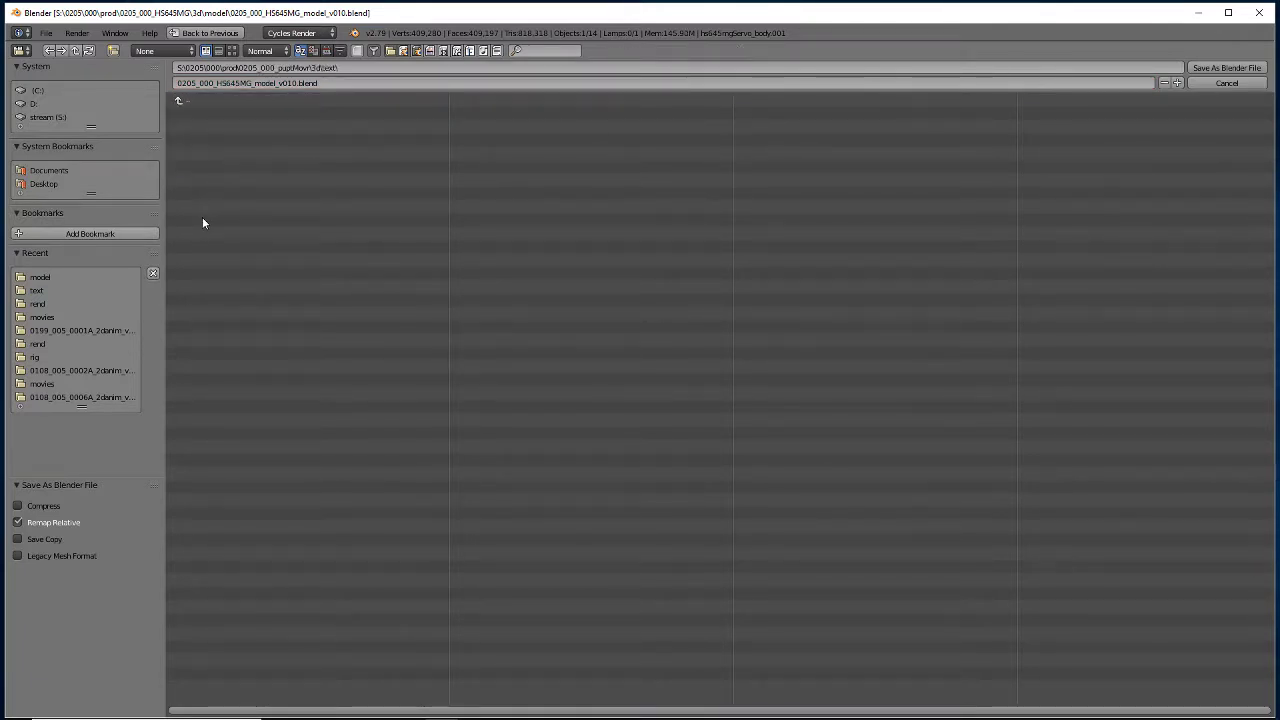
left_click(177, 99)
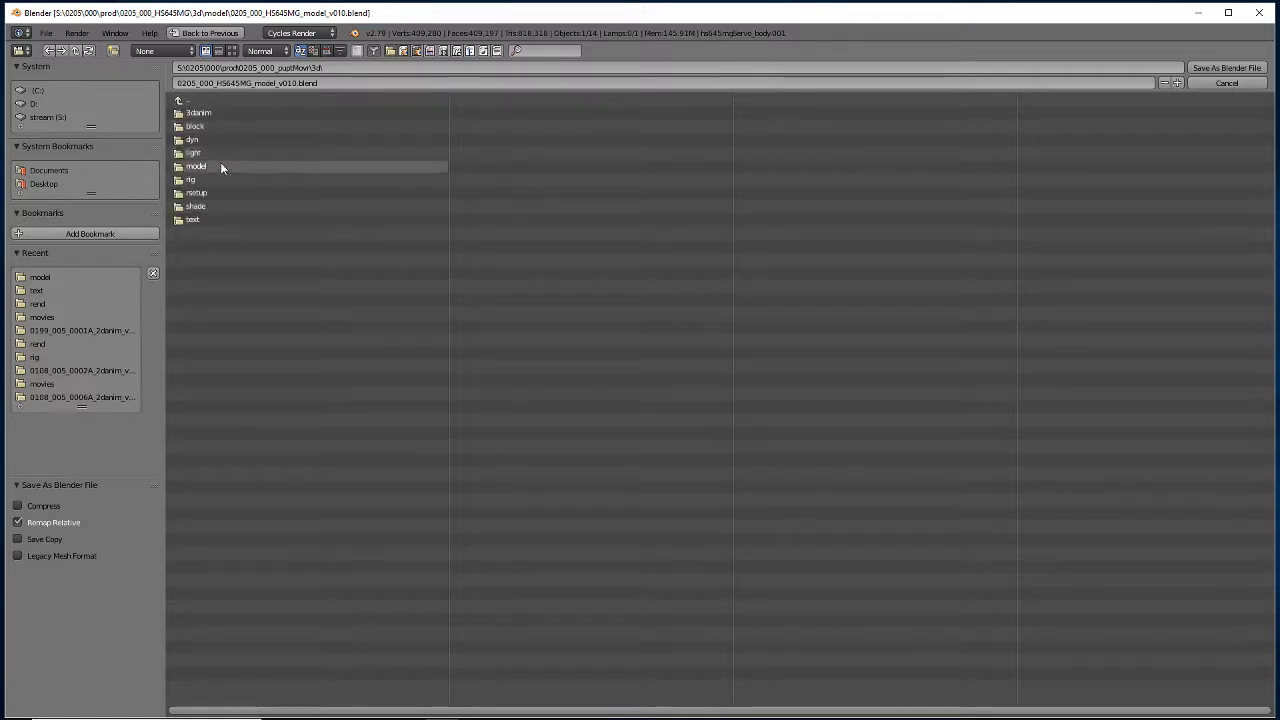
left_click(216, 161)
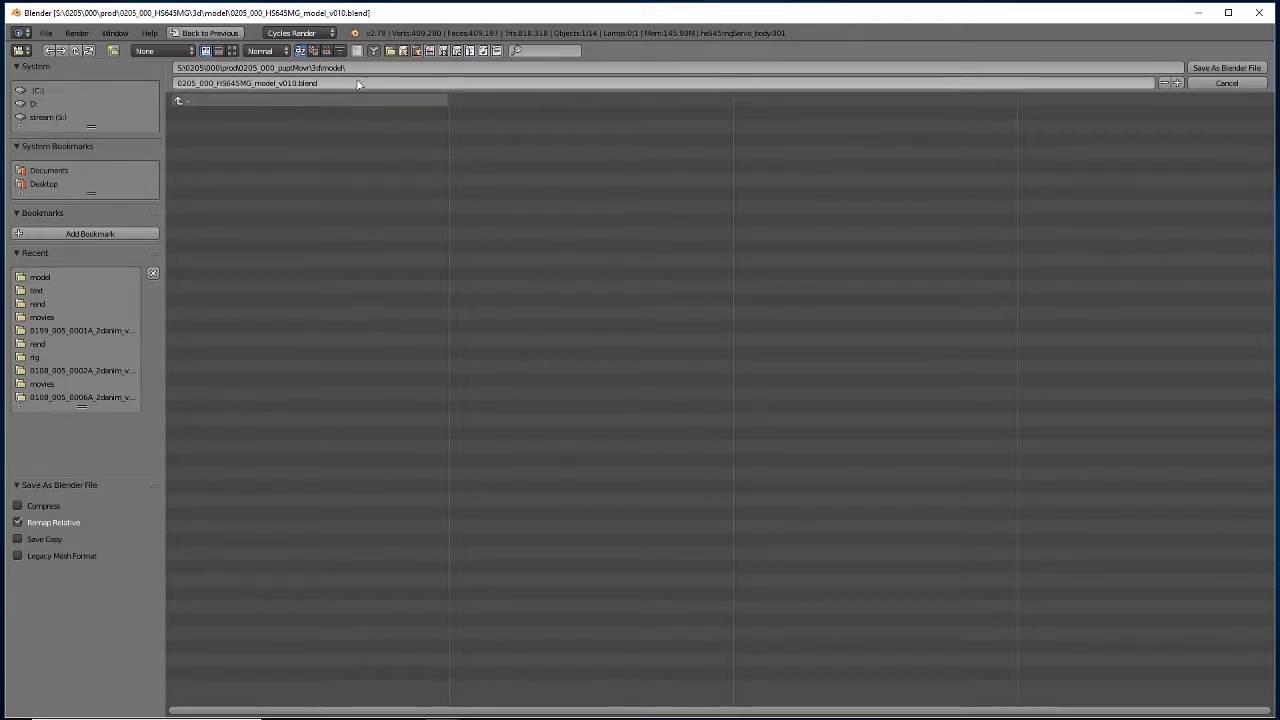
Name the file 0205_000_puptMovr_model_v001 and save it in the current folder.
left_click(250, 85)
left_click(253, 84)
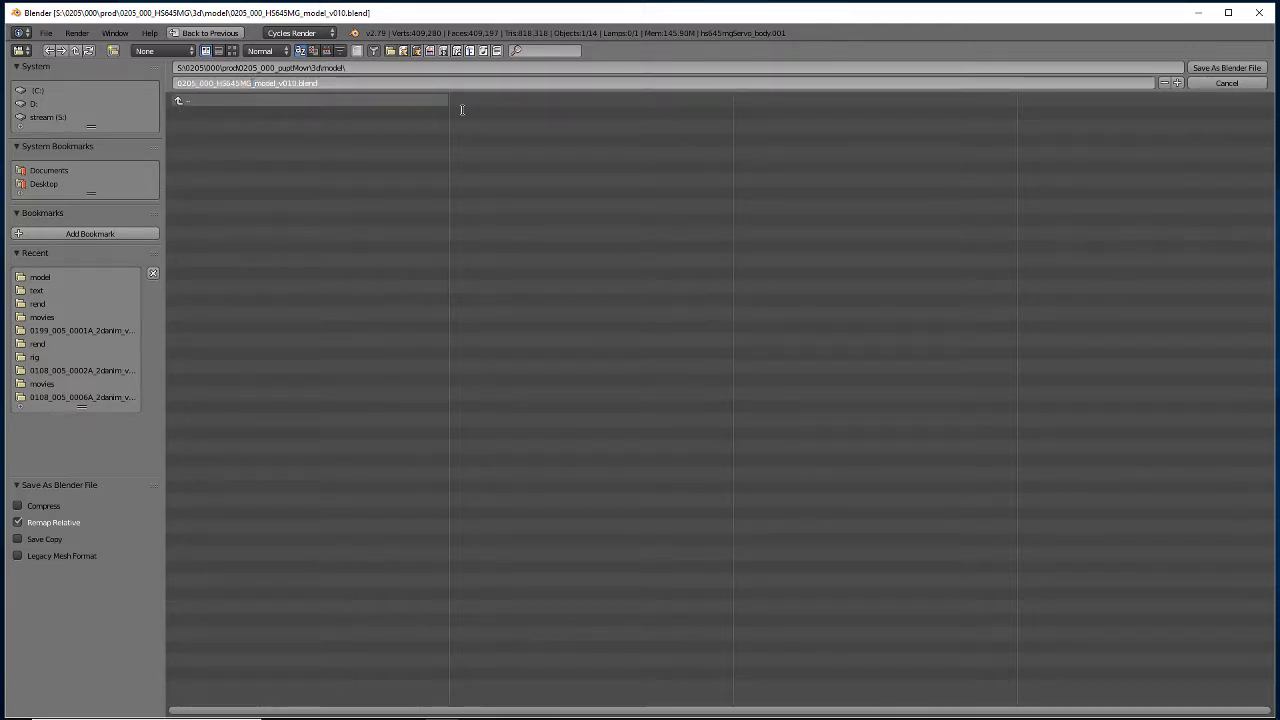
type("0205_000")
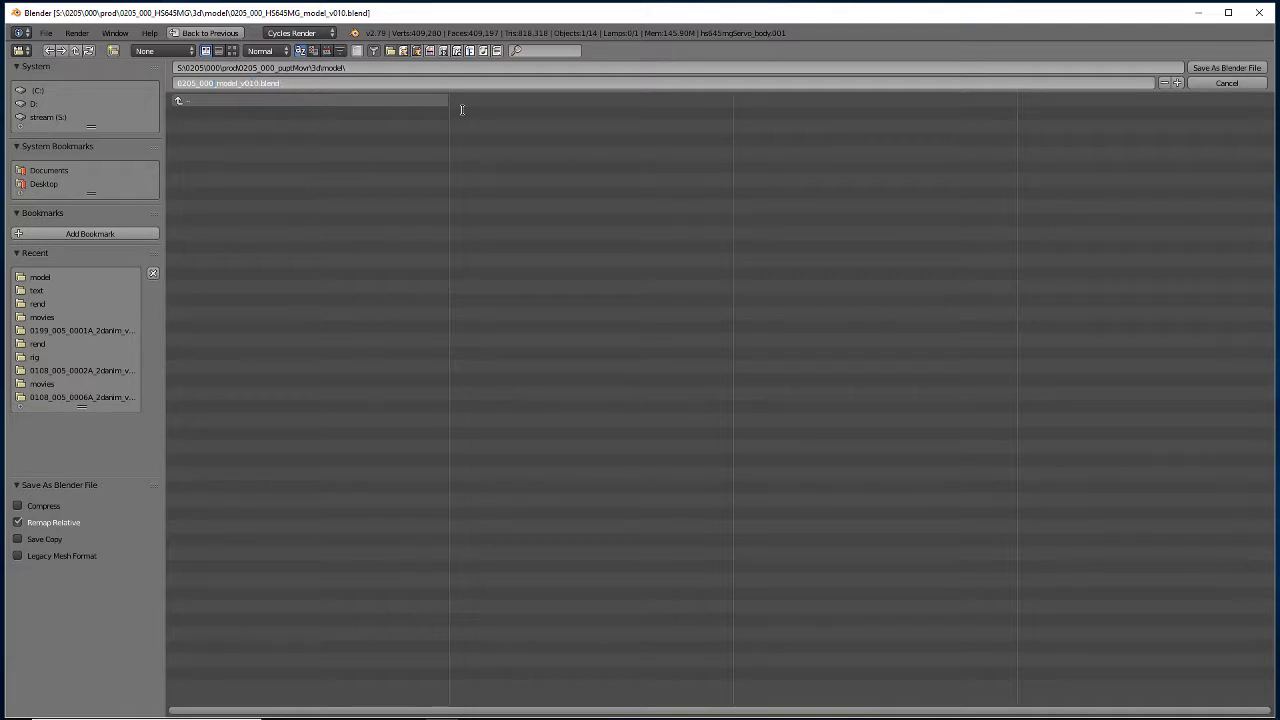
type("_puptMovr_model_v001")
left_click(1226, 68)
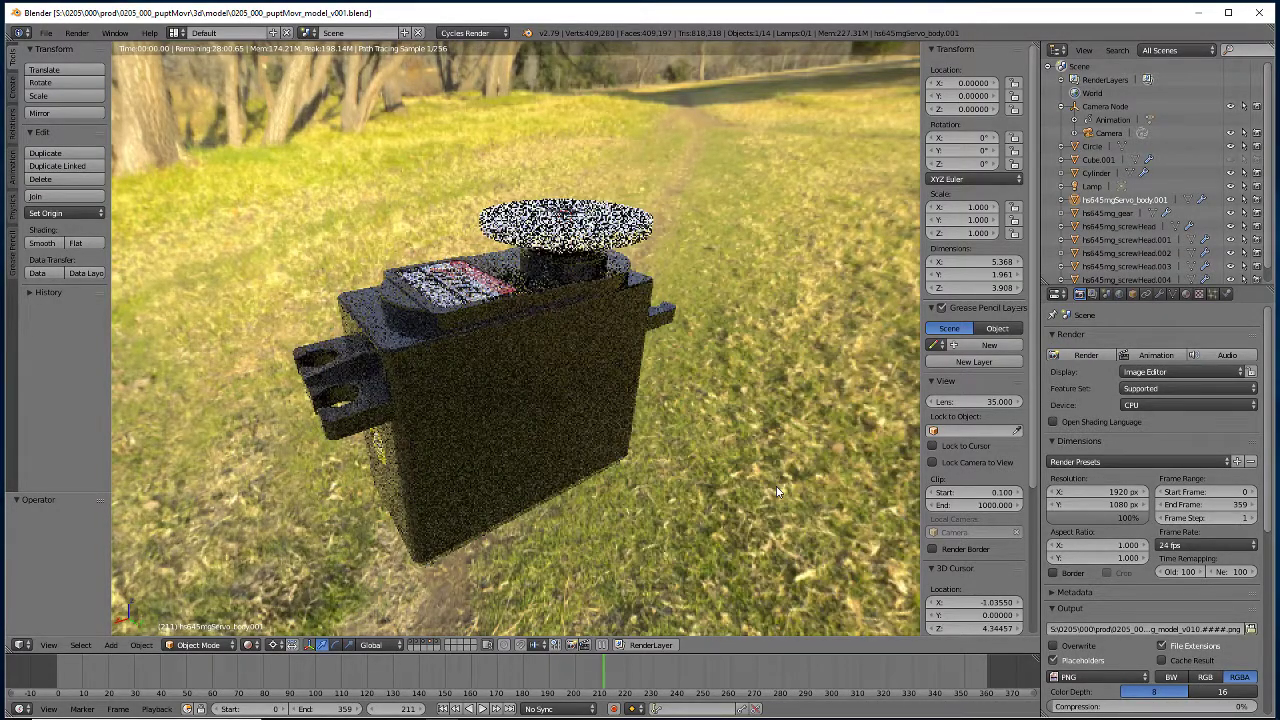
Inspect the servo in Texture shading and set the 3D viewport shading to Solid.
left_click(248, 644)
left_click(274, 590)
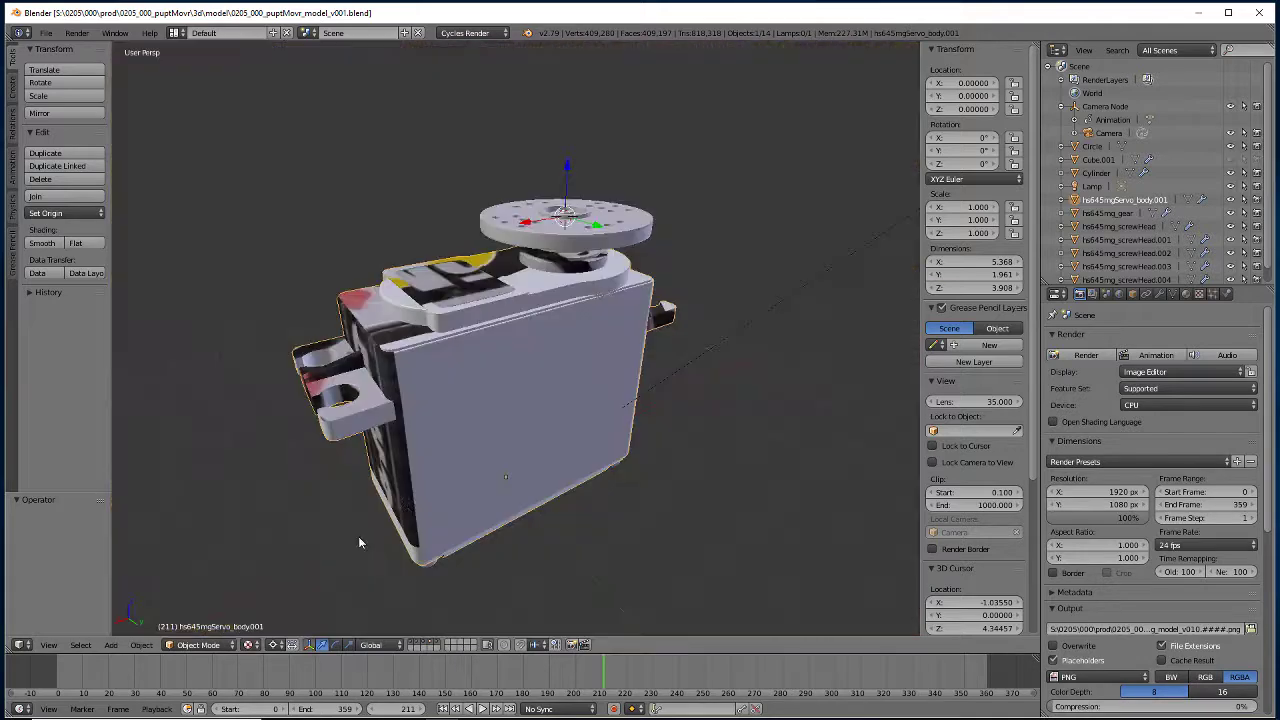
middle_click_drag(413, 386, 566, 444)
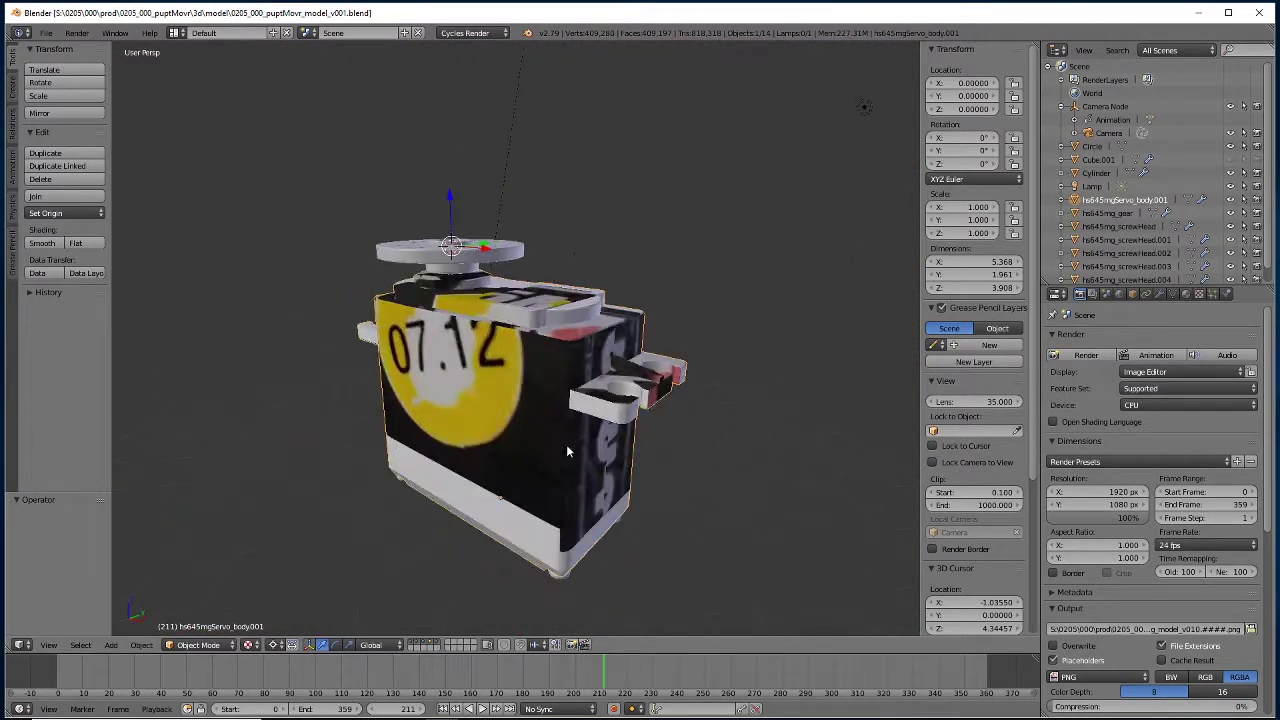
left_click(250, 644)
left_click(262, 599)
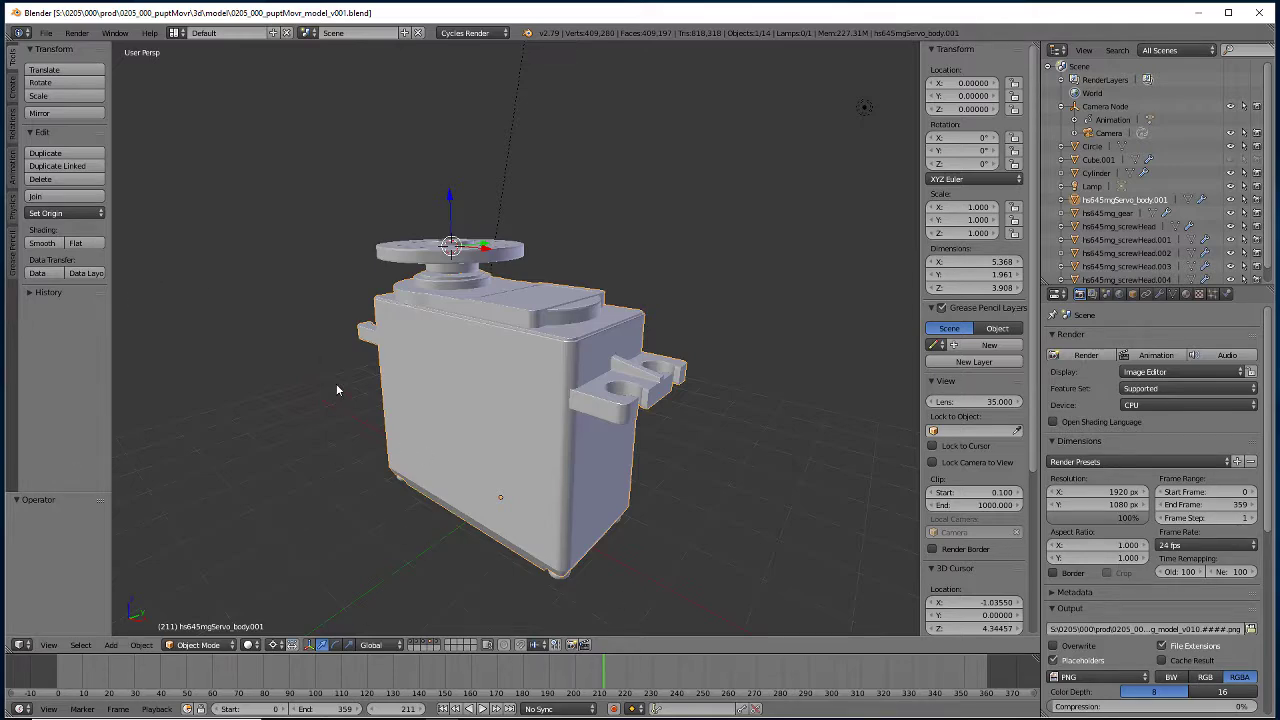
Add the round servo horn to the selection, keeping the servo body selected as the active object.
mouse_move(337, 390)
middle_mouse_down()
mouse_move(380, 457)
mouse_move(420, 586)
mouse_move(440, 580)
mouse_move(369, 498)
mouse_move(371, 414)
mouse_move(297, 392)
mouse_move(362, 395)
middle_mouse_up()
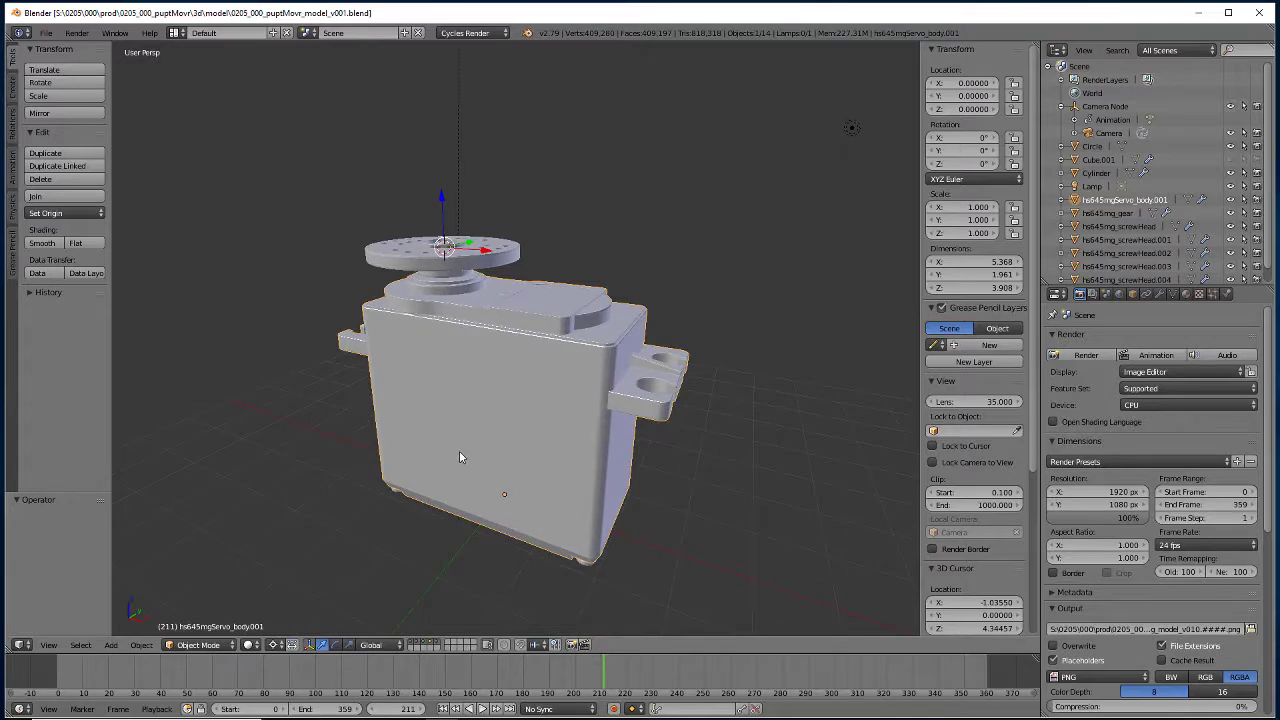
scroll(459, 457, "down", 4)
scroll(588, 501, "up", 4)
middle_click_drag(587, 510, 497, 490)
scroll(496, 495, "down", 4)
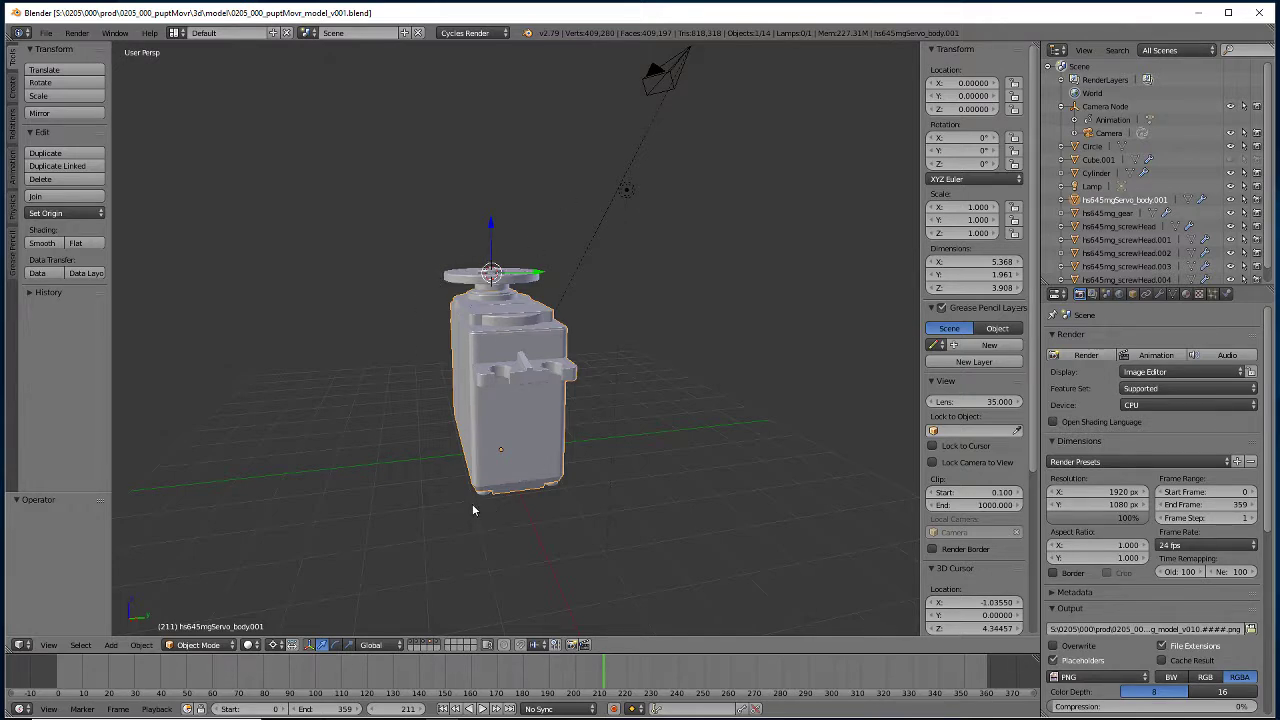
middle_click_drag(473, 510, 590, 428)
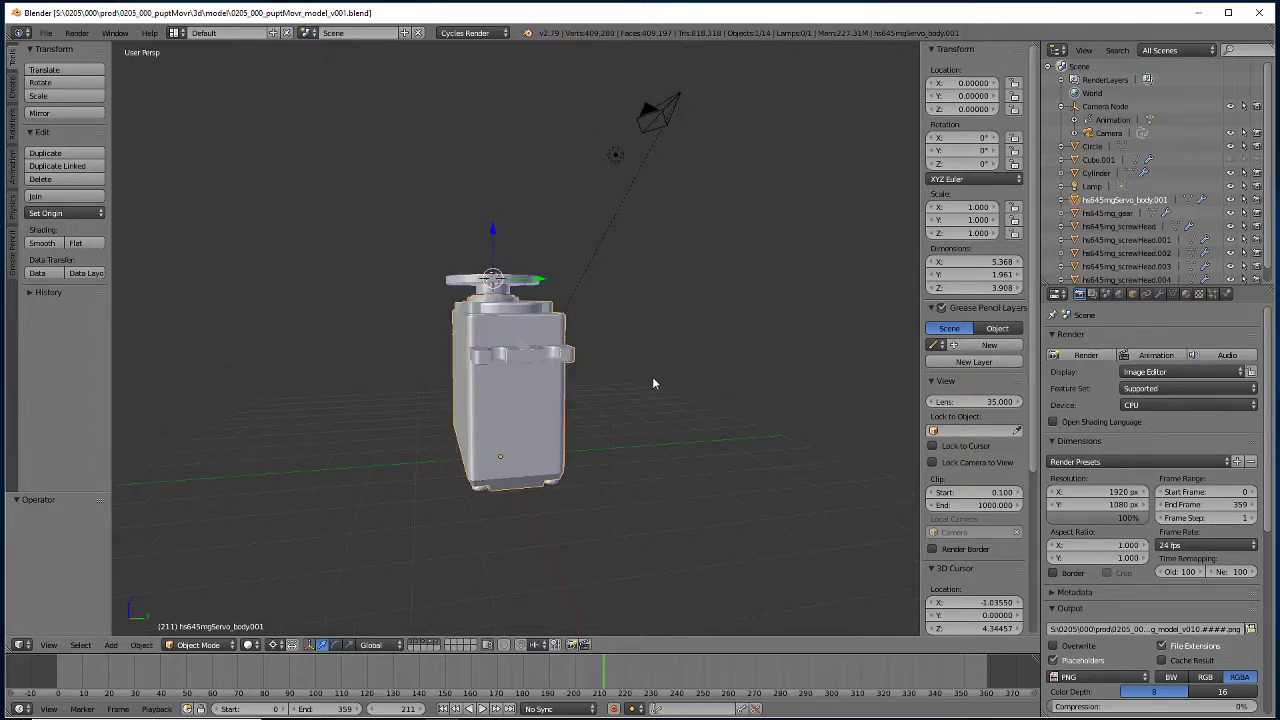
right_click(485, 283, "shift")
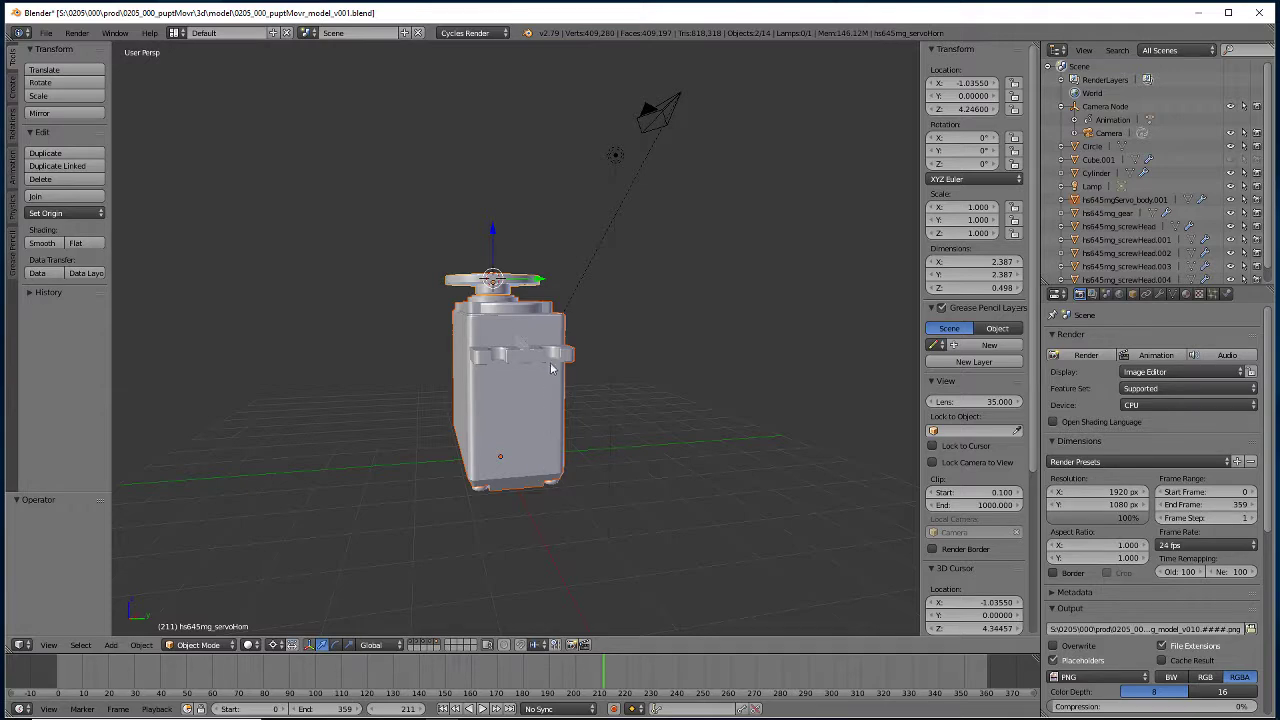
right_click(559, 479, "shift")
Add the four screw heads on the underside of the servo body to the selection.
middle_click_drag(559, 479, 539, 383)
scroll(539, 382, "up", 2)
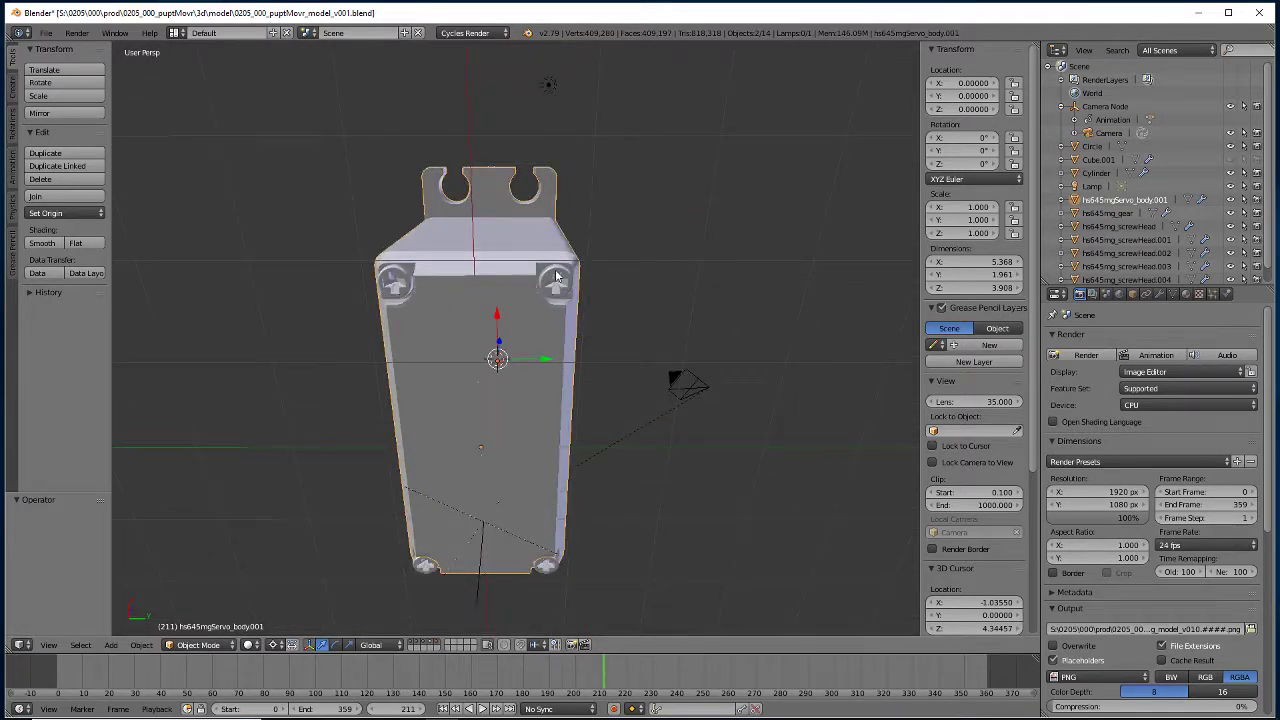
right_click(525, 284, "shift")
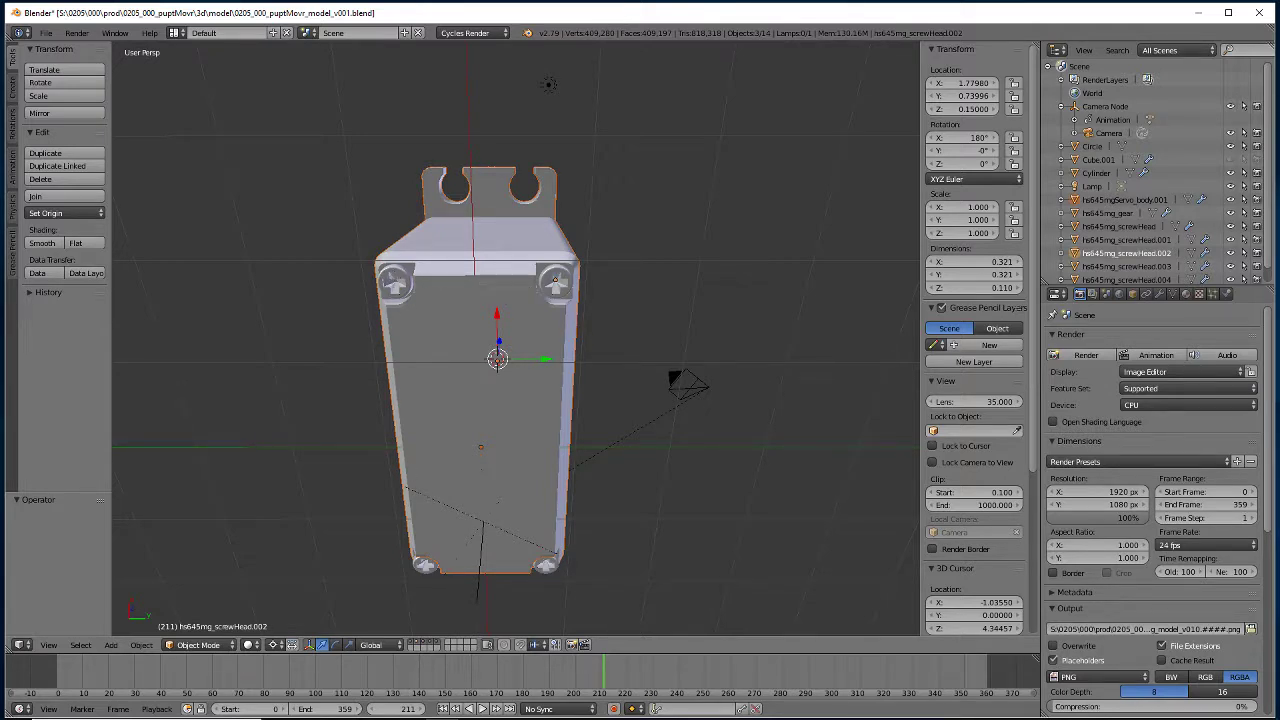
right_click(397, 284, "shift")
right_click(423, 568, "shift")
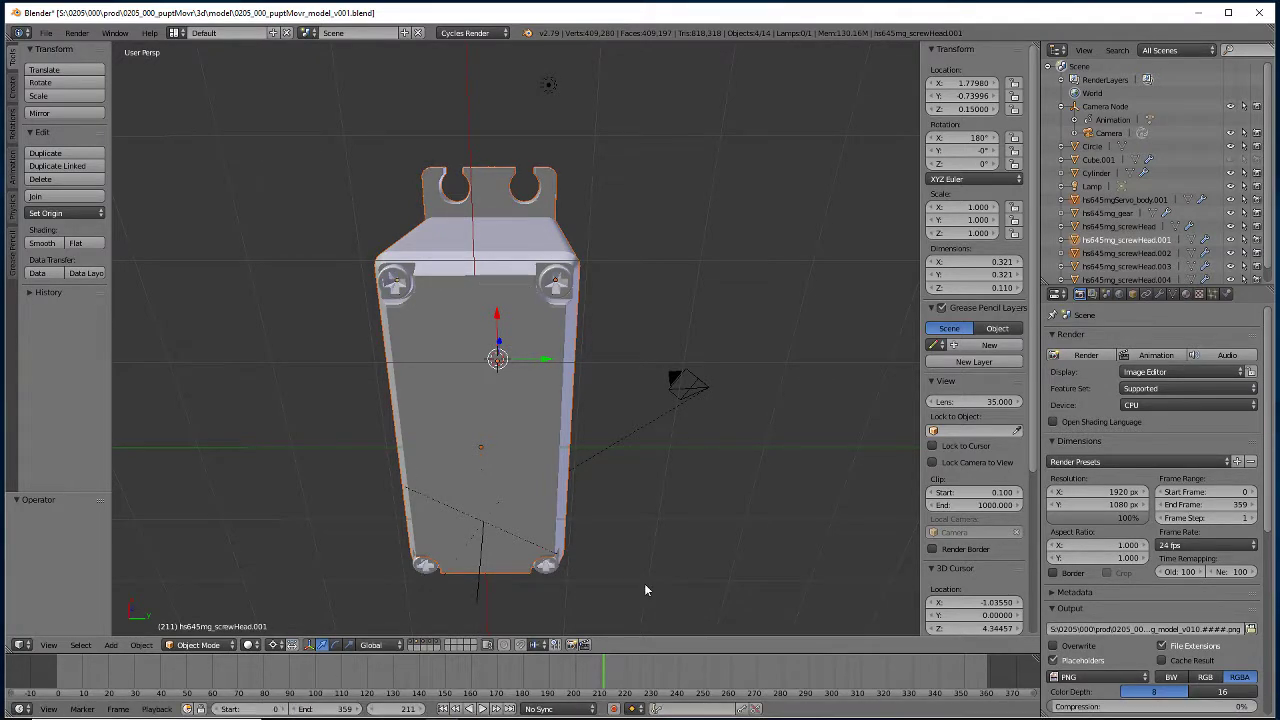
right_click(550, 570, "shift")
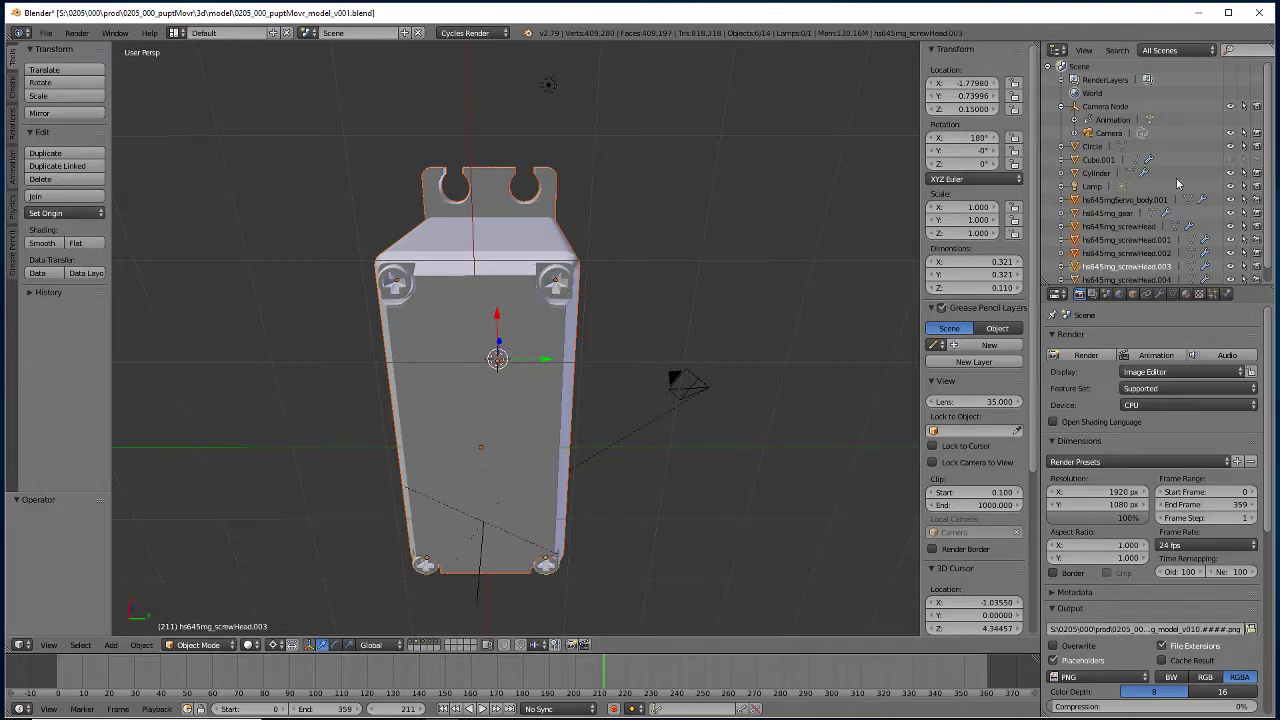
Add hs645mg_gear and hs645mg_screwHead.004 to the selected servo parts.
left_click(1102, 214, "ctrl")
scroll(1110, 235, "down", 1)
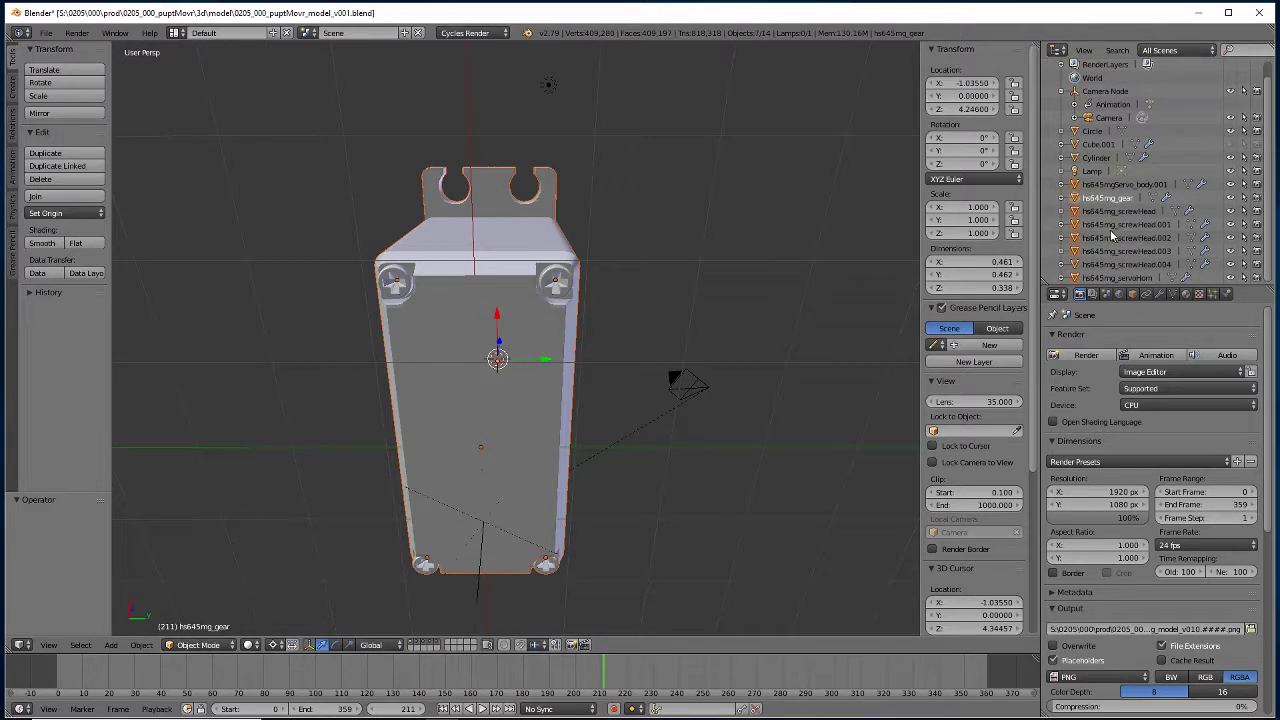
left_click(1108, 264, "ctrl")
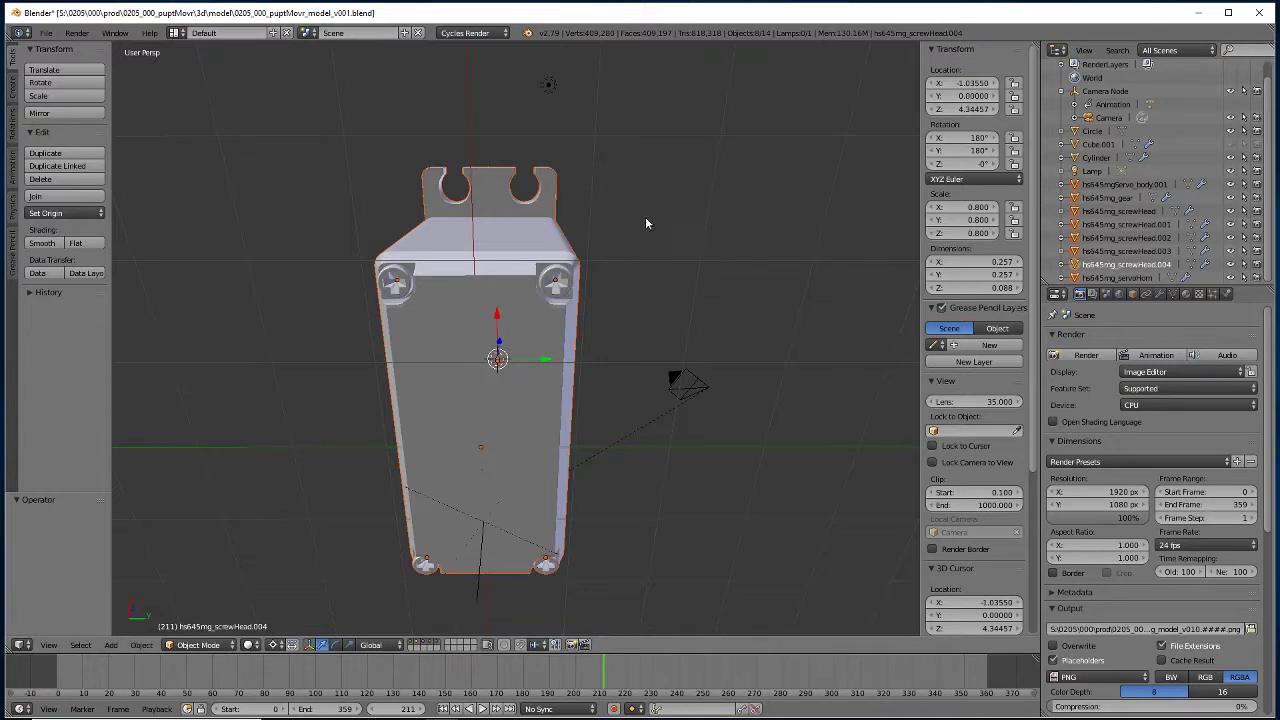
Snap the 3D cursor to the scene center so it serves as the pivot for the servo parts.
middle_click_drag(586, 228, 604, 334)
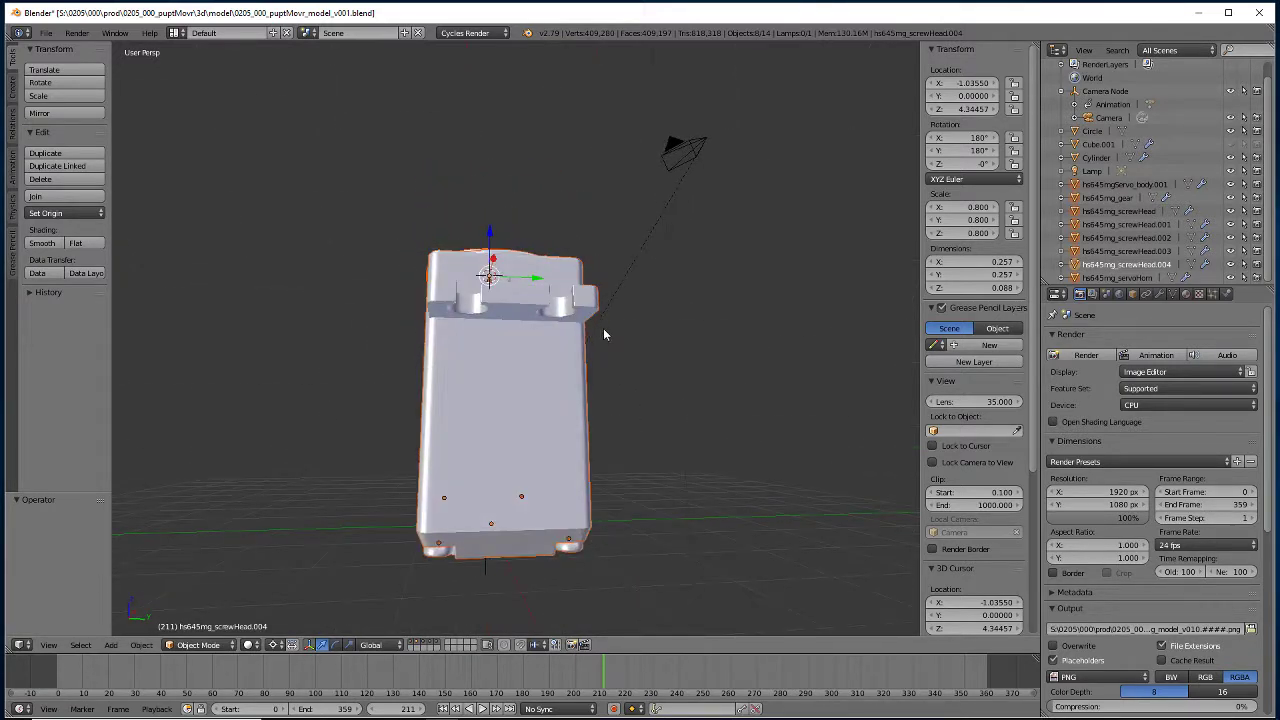
key("shift+s")
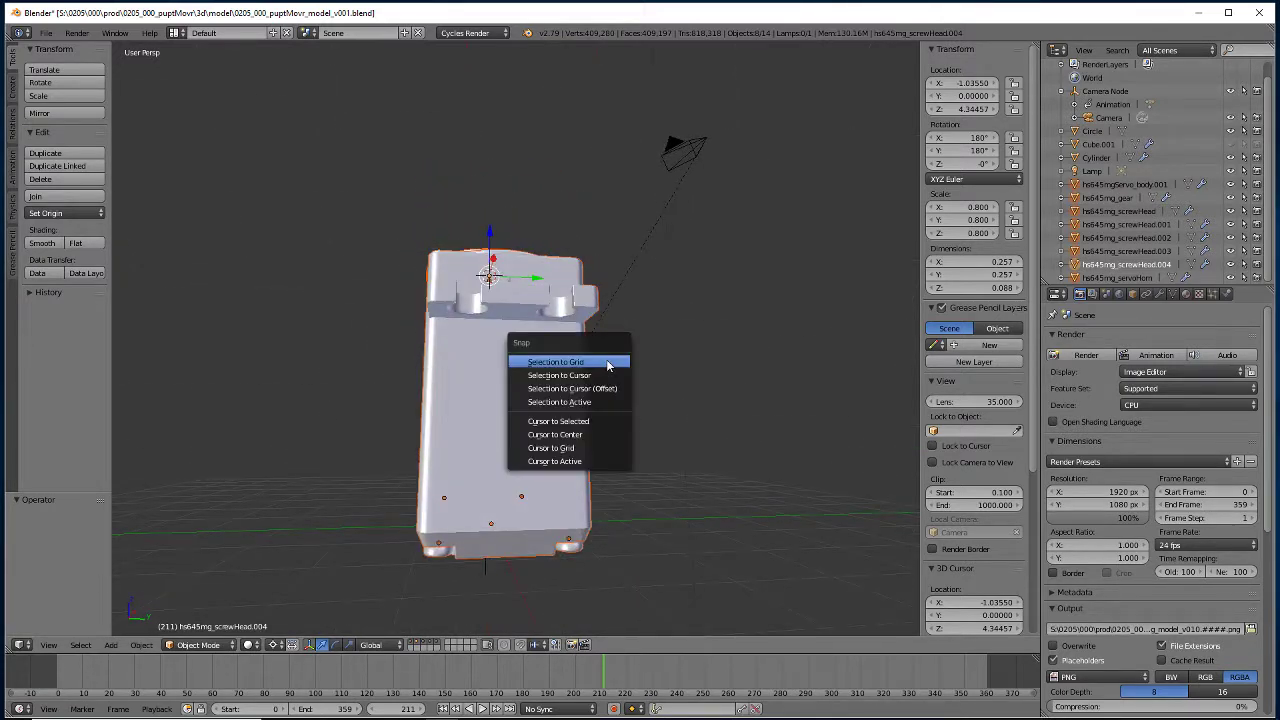
left_click(615, 440)
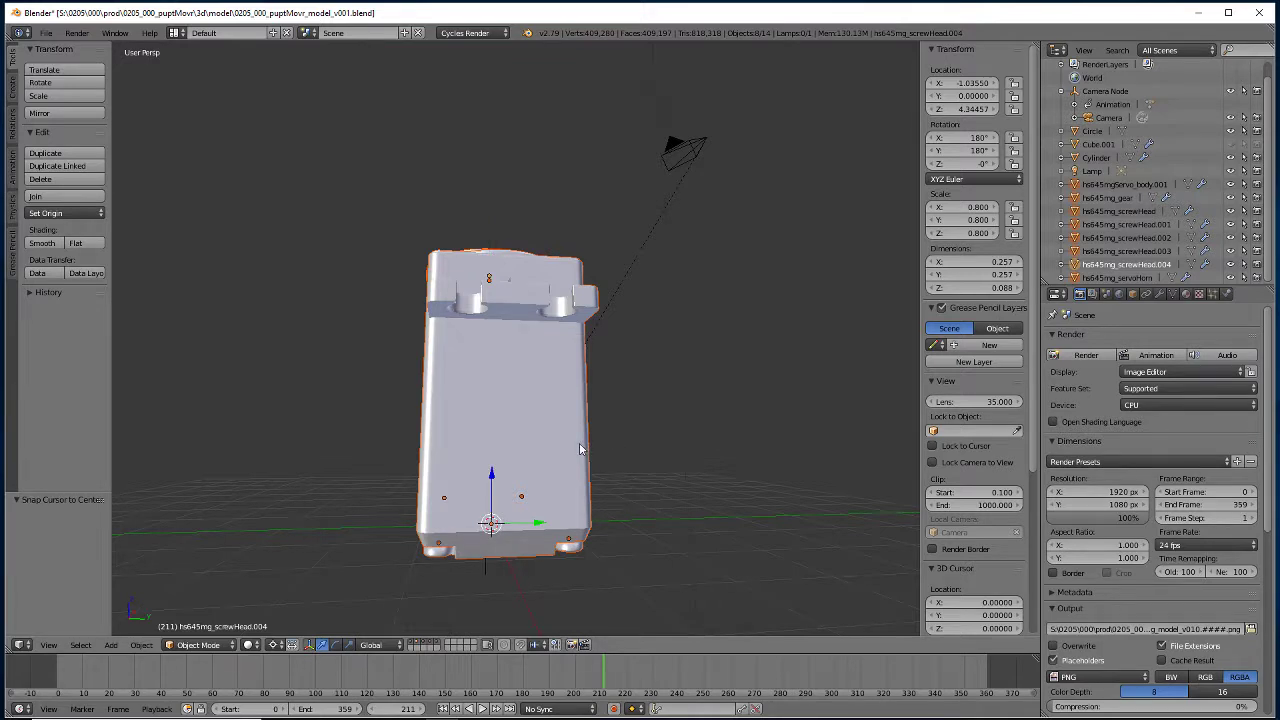
Try rotating the selected servo parts -90° around the global X axis, and undo the rotation.
type("rx")
type("-90")
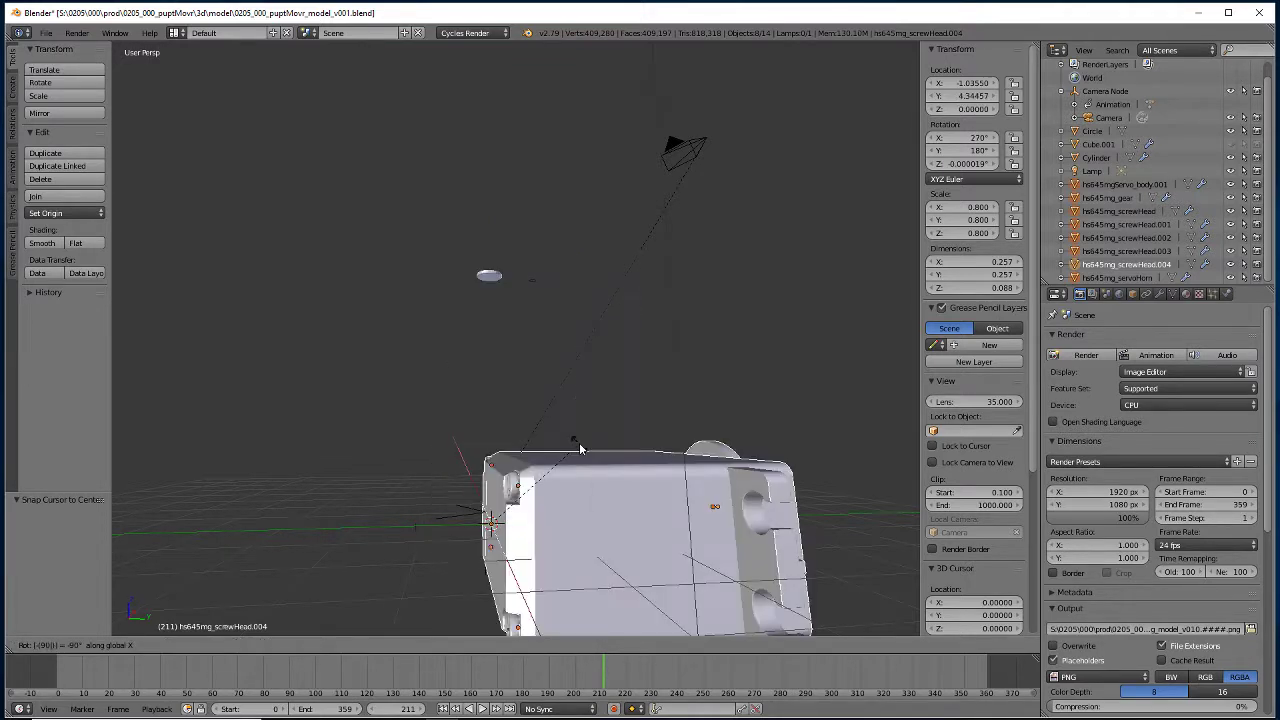
key("Return")
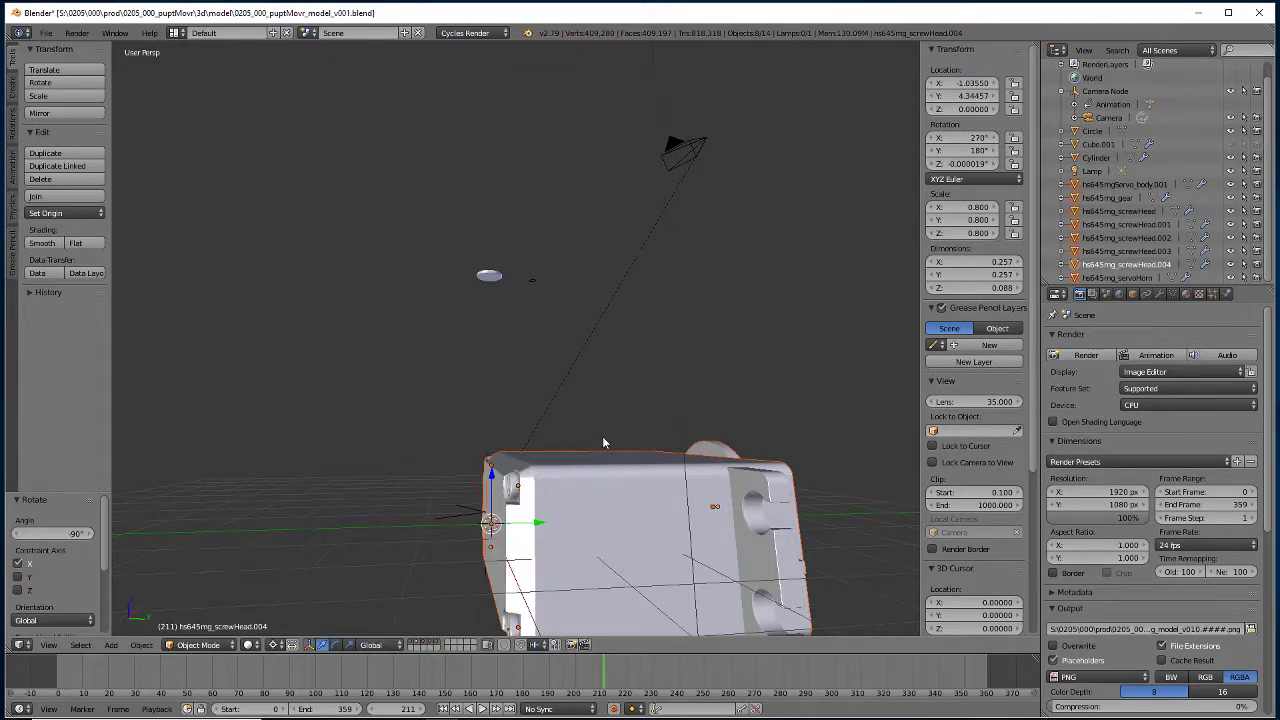
key("ctrl+z")
Add the small Cylinder object inside the servo horn's central hole to the selection.
middle_click_drag(602, 442, 545, 405)
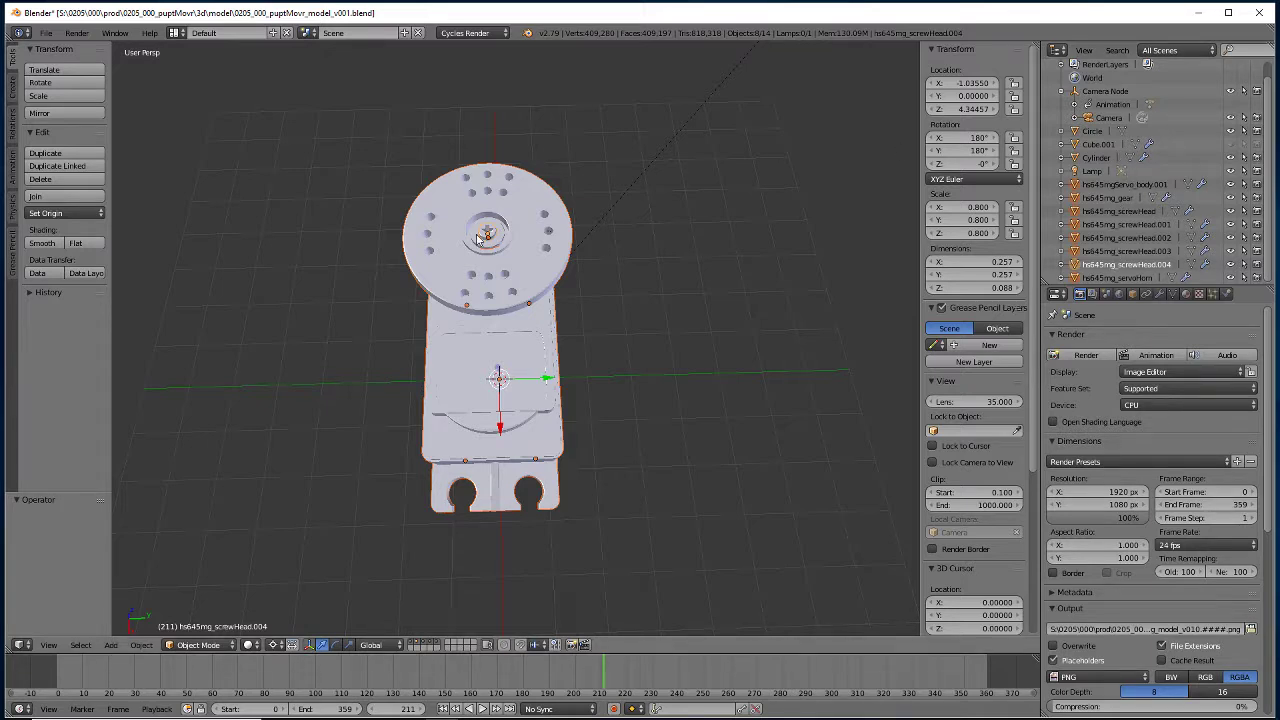
scroll(478, 236, "up", 5)
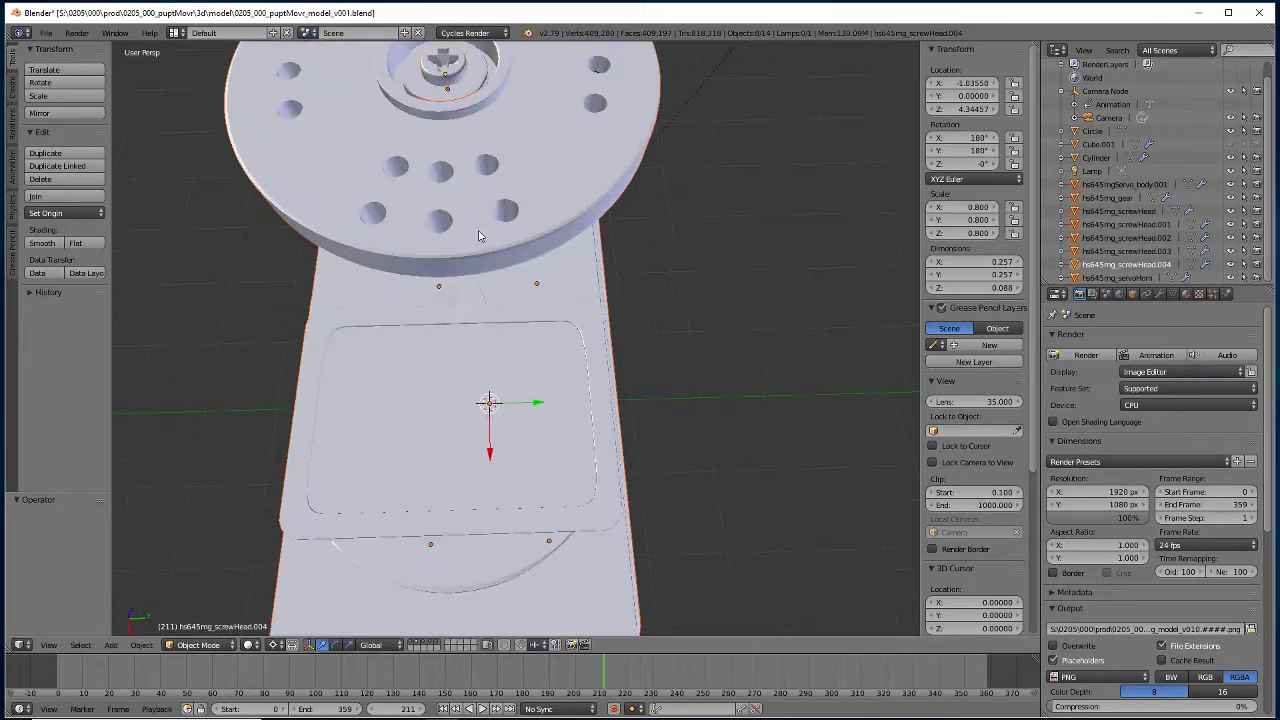
right_click(476, 80)
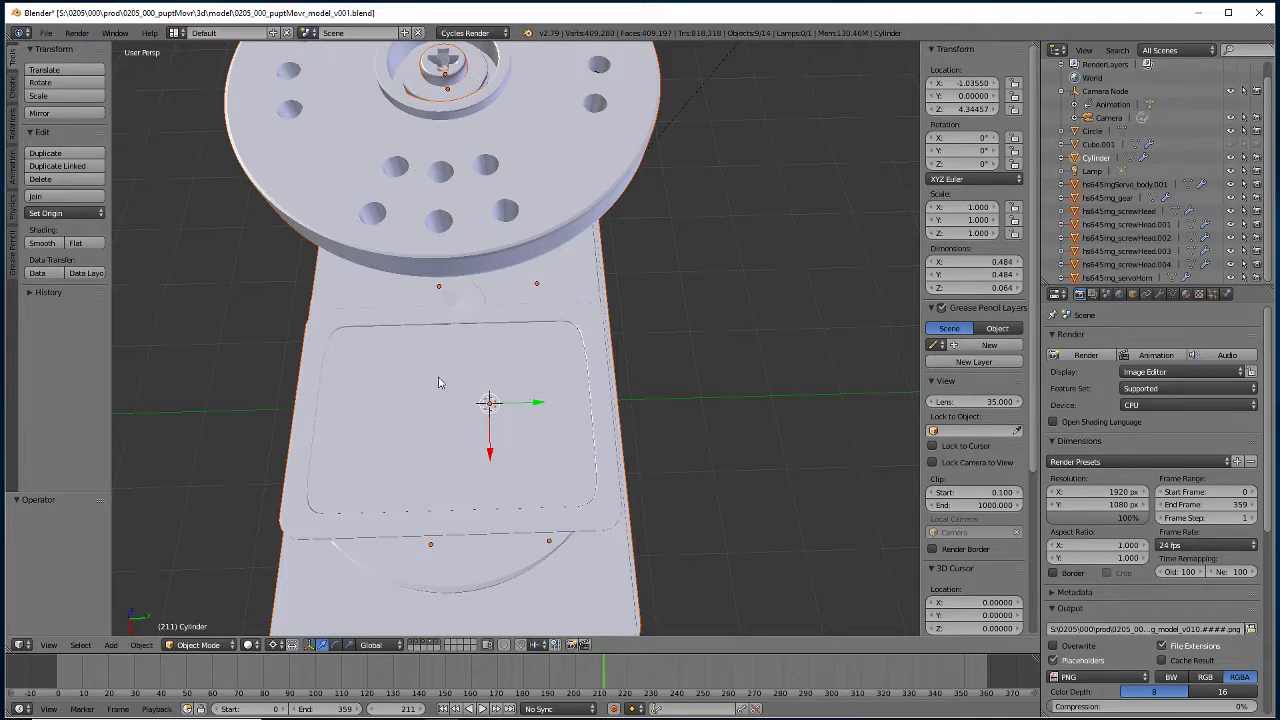
Rotate the complete servo selection -90° around the global X axis.
scroll(442, 380, "down", 5)
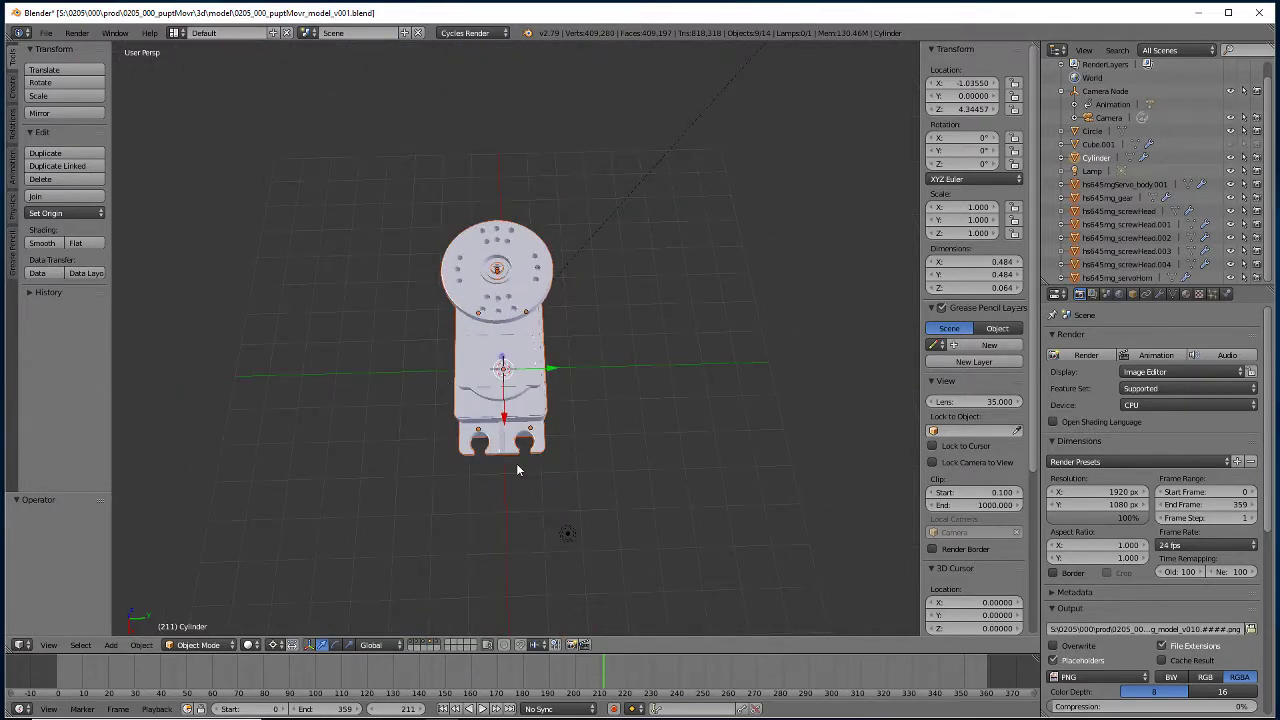
type("rx-90")
key("Return")
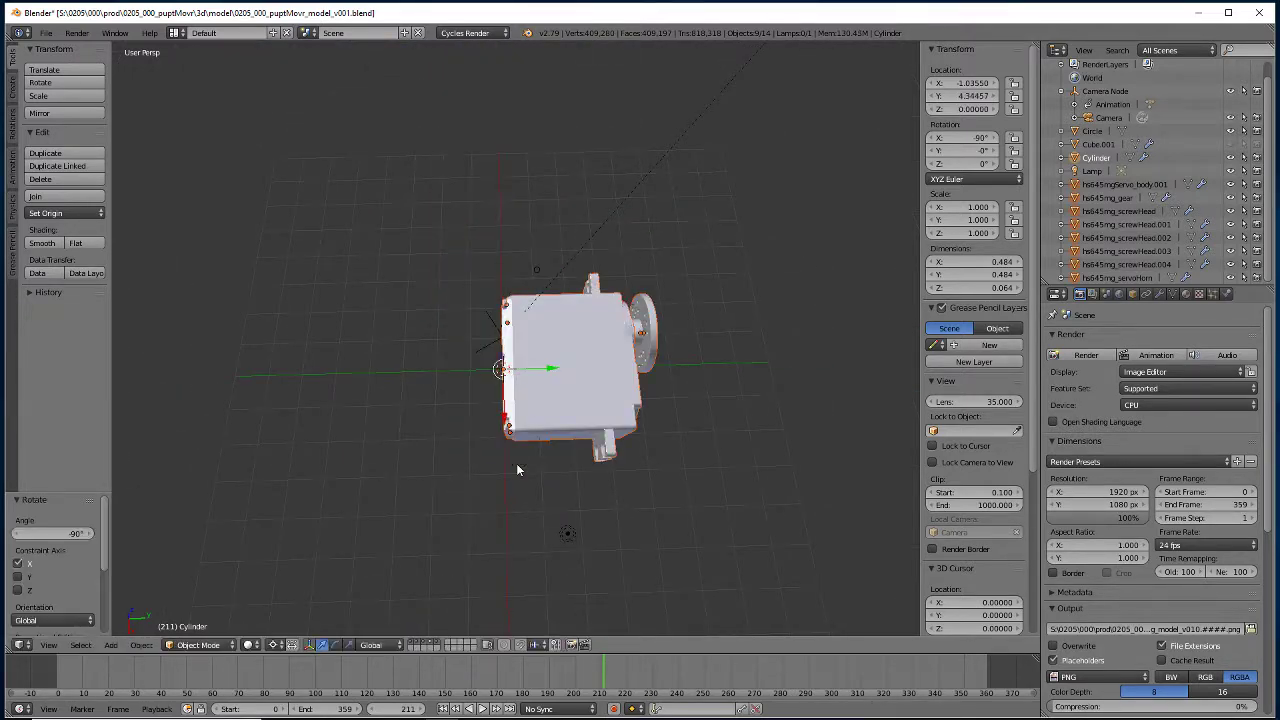
Move the complete servo selection up 1.5 along the global Z axis so it sits above the ground plane.
key("KP_1")
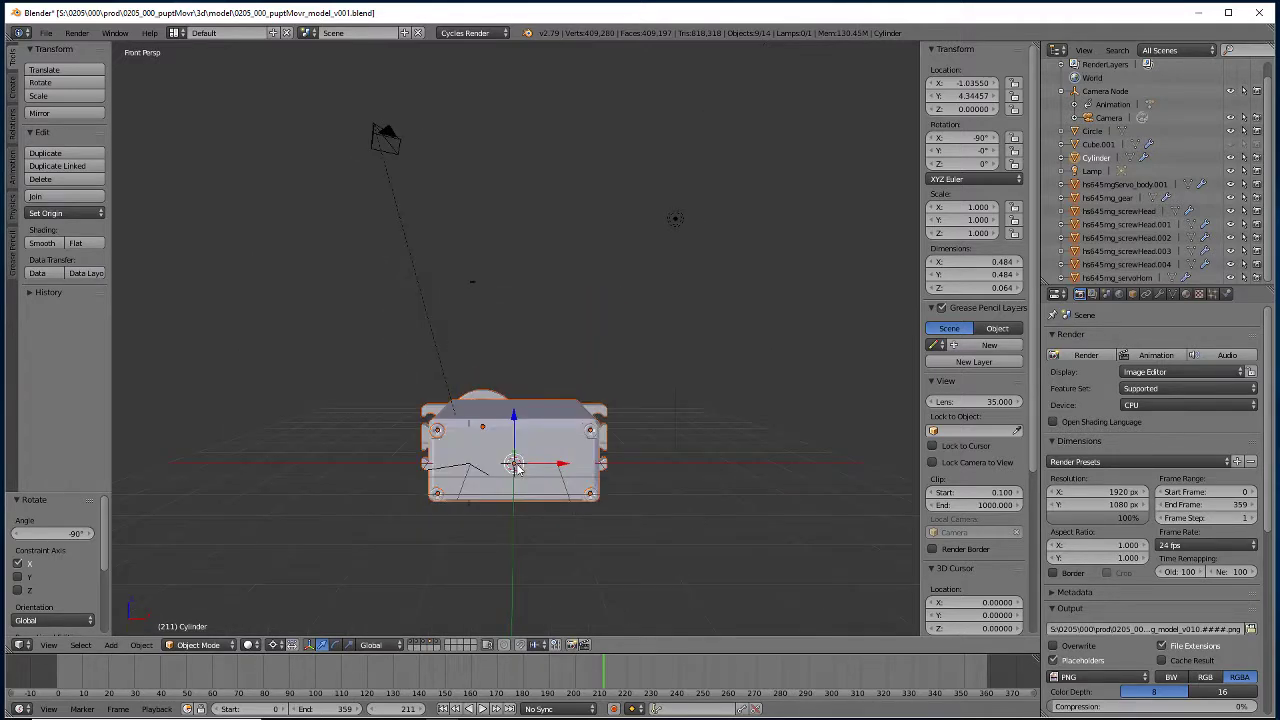
key("KP_3")
key("KP_5")
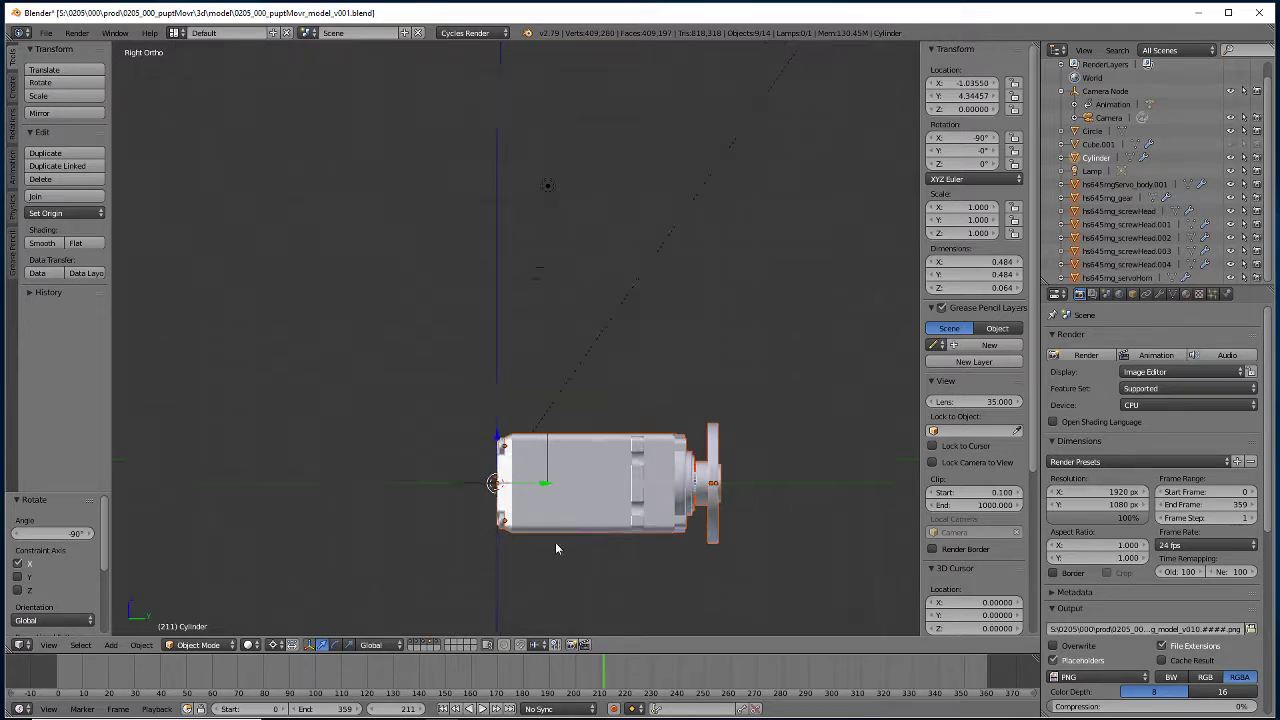
scroll(568, 587, "up", 3)
middle_click_drag(628, 566, 571, 443, "shift")
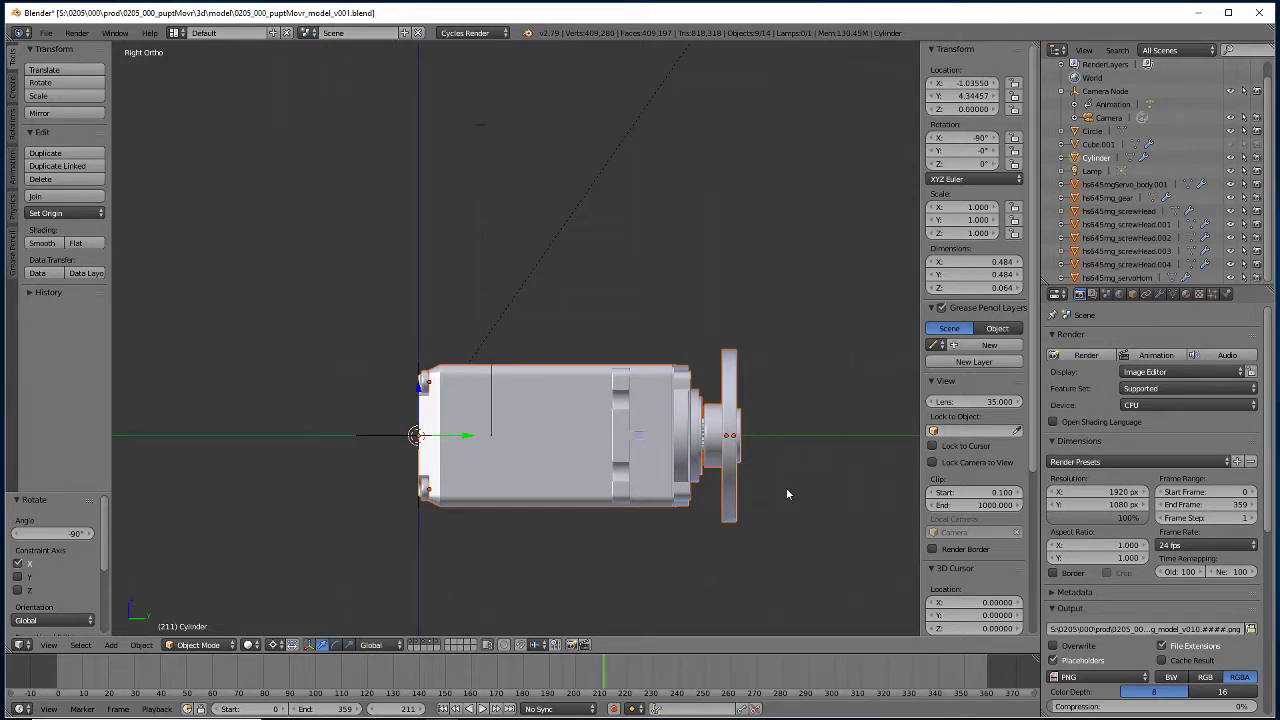
type("g")
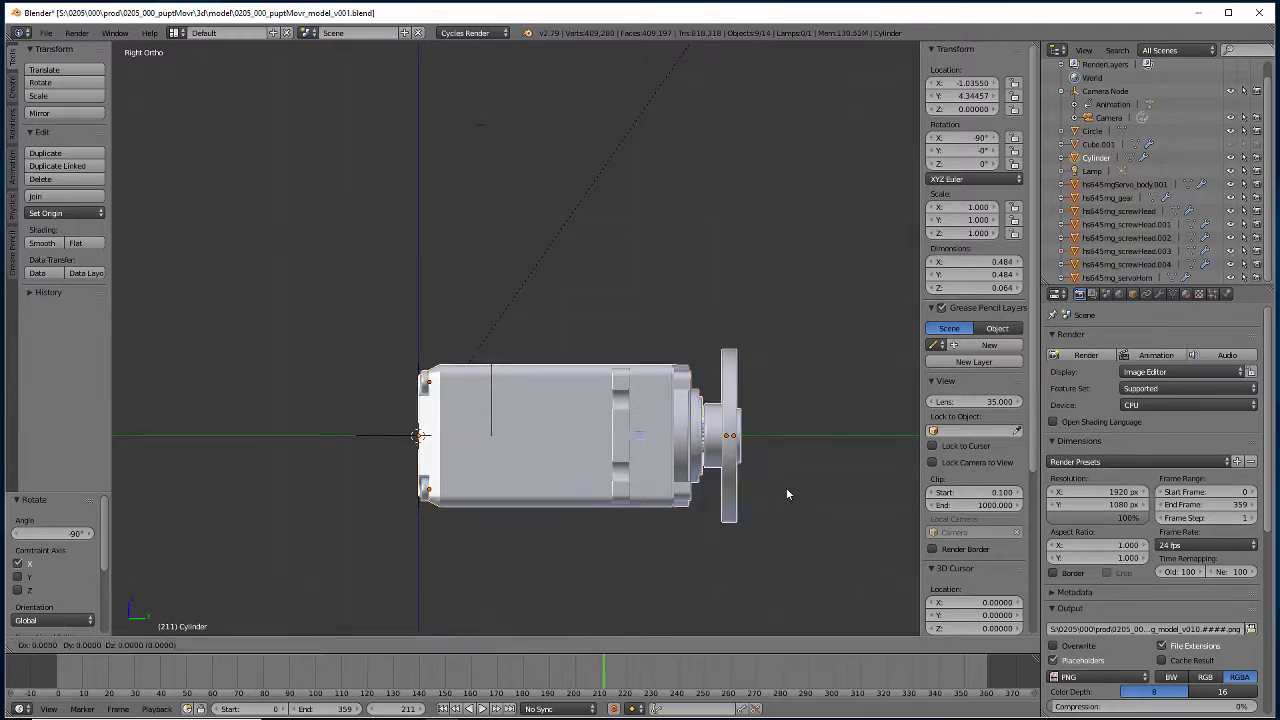
type("z1.5")
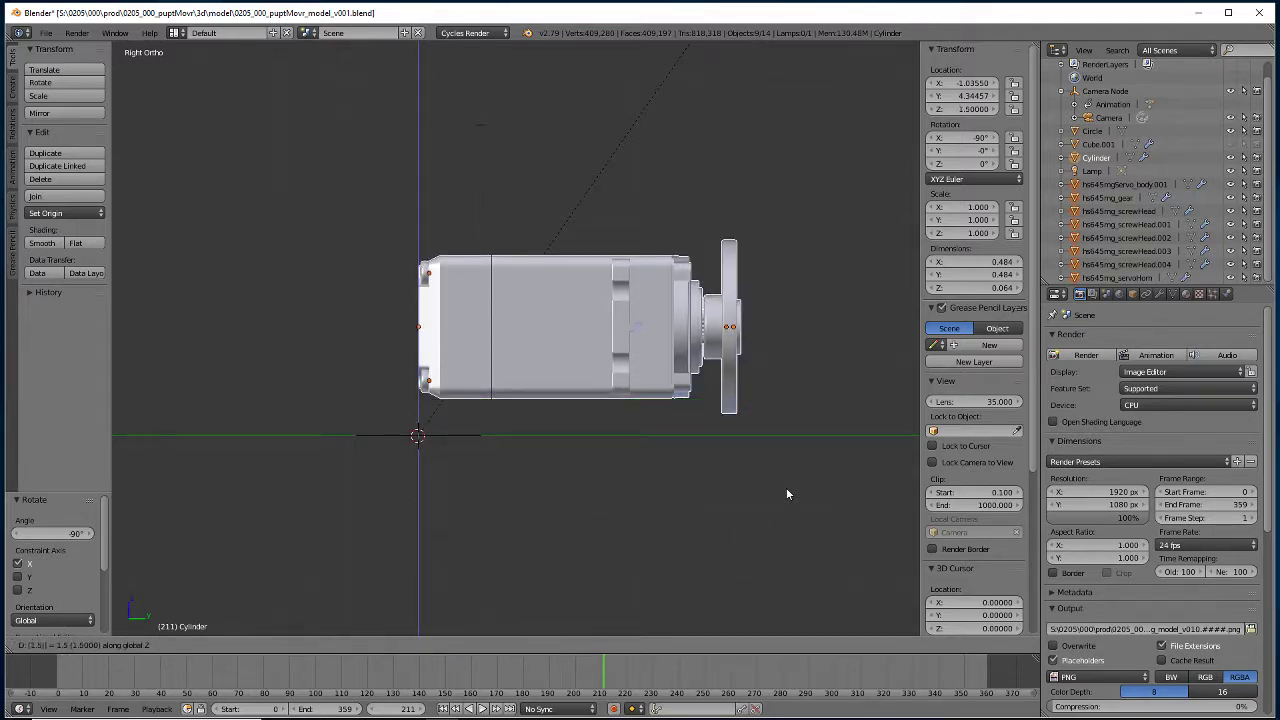
key("Return")
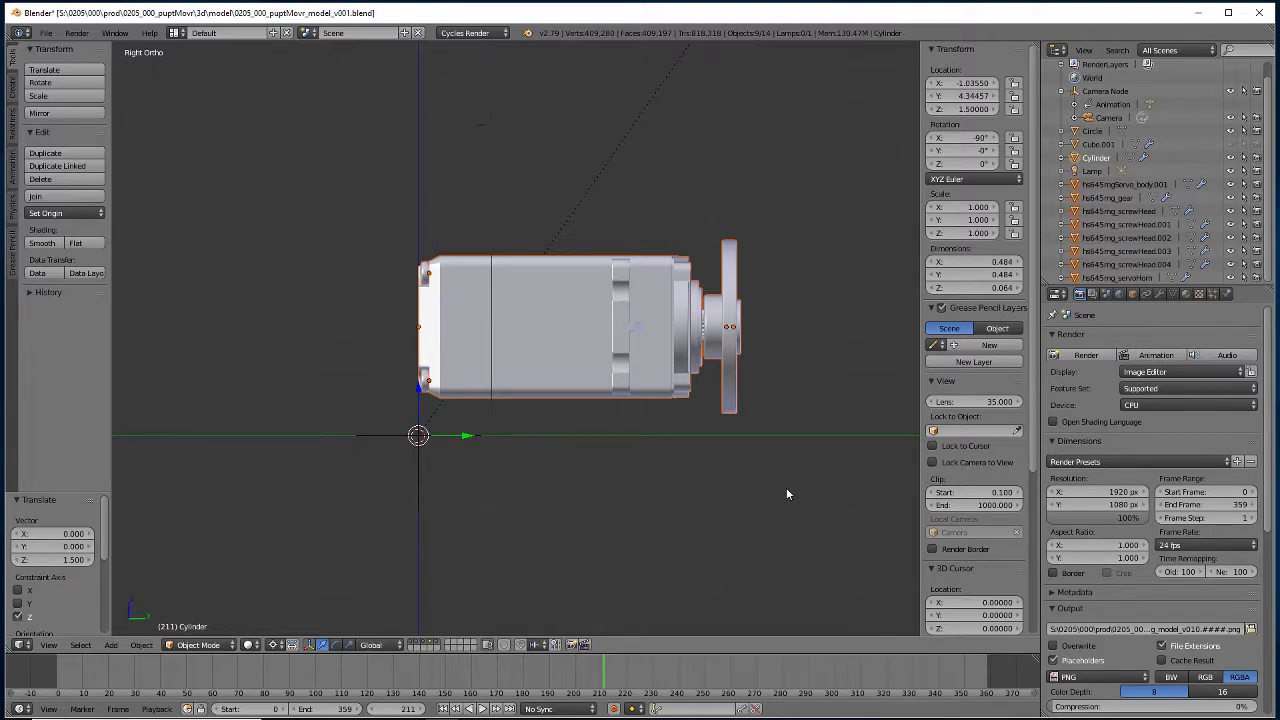
Delete the stray Circle object floating above the servo.
middle_click_drag(685, 373, 597, 359)
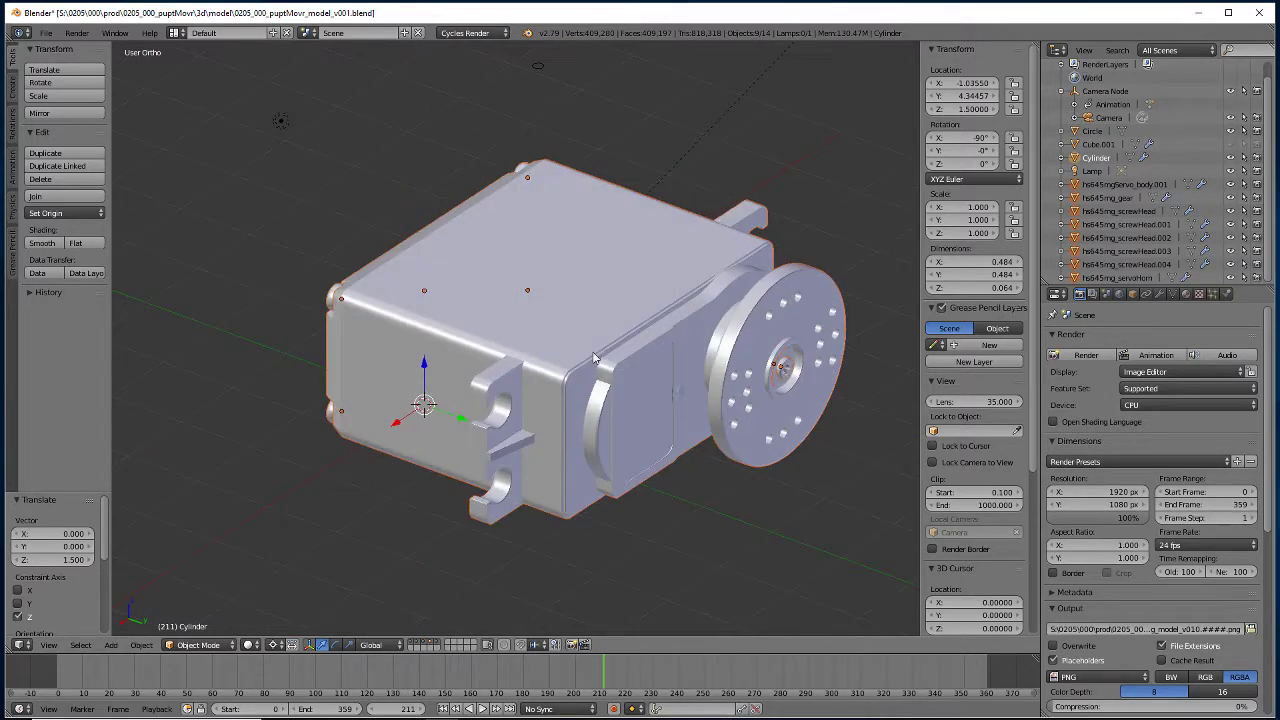
right_click(540, 68)
key("x")
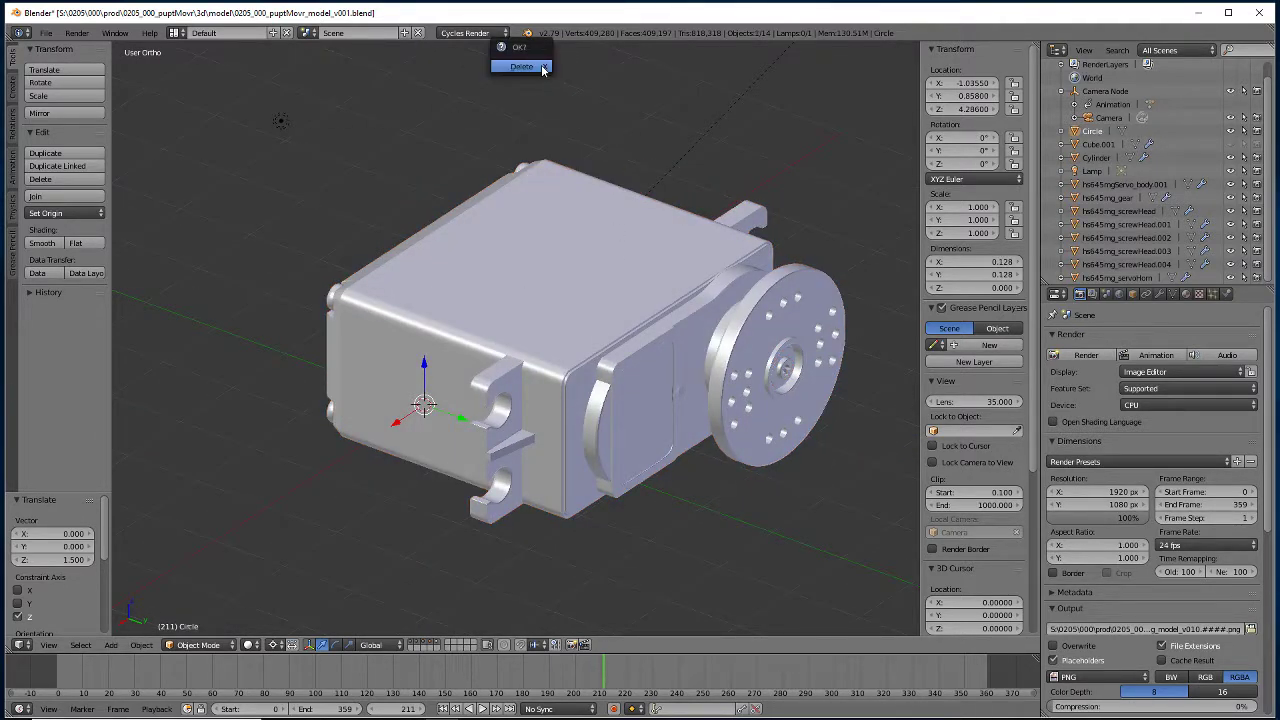
left_click(522, 67)
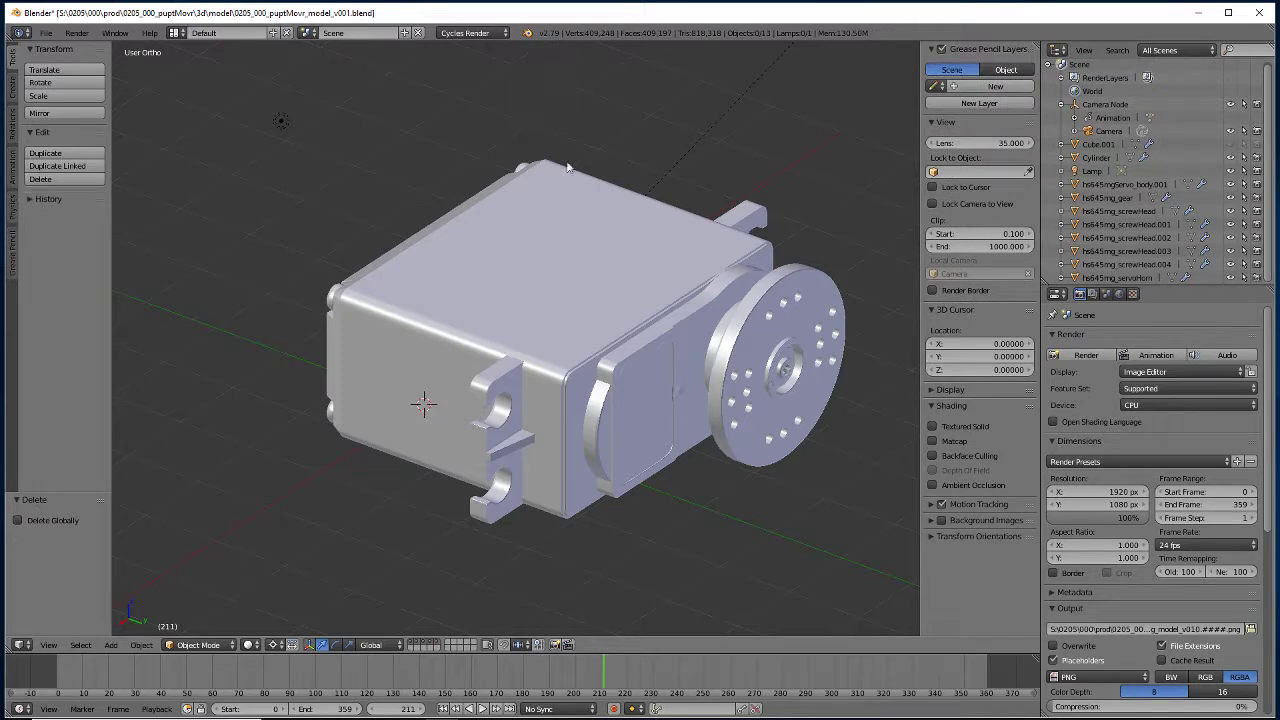
Rename the small Cylinder object inside the servo horn's central hole as hs645mg_washer.
right_click(773, 387)
right_click(778, 381)
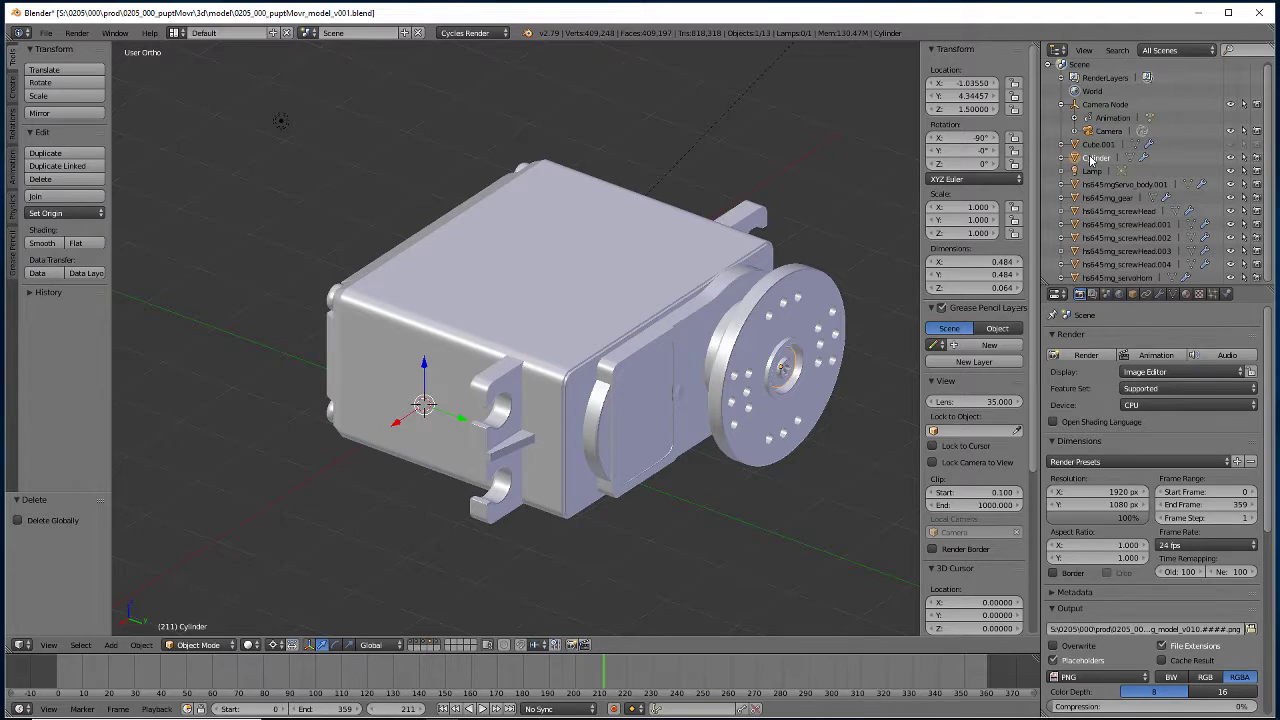
left_click(1134, 295)
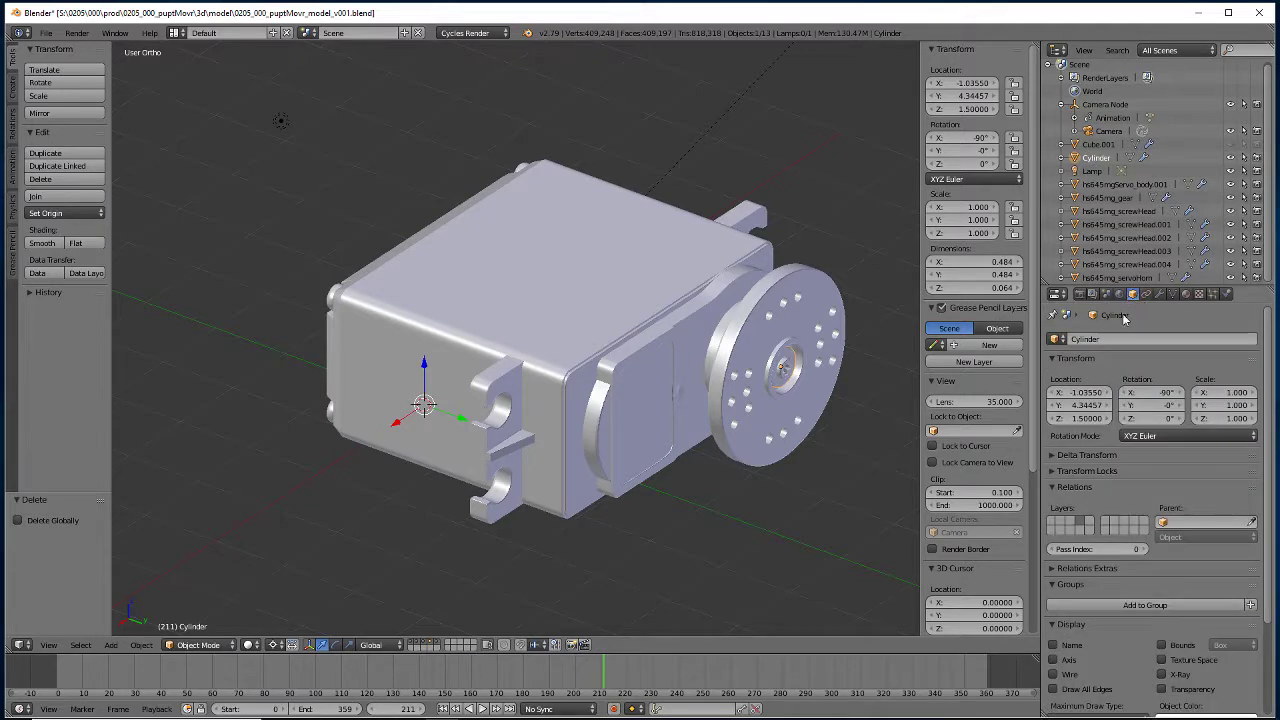
left_click(1120, 338)
type("hs645mg_washer")
key("Return")
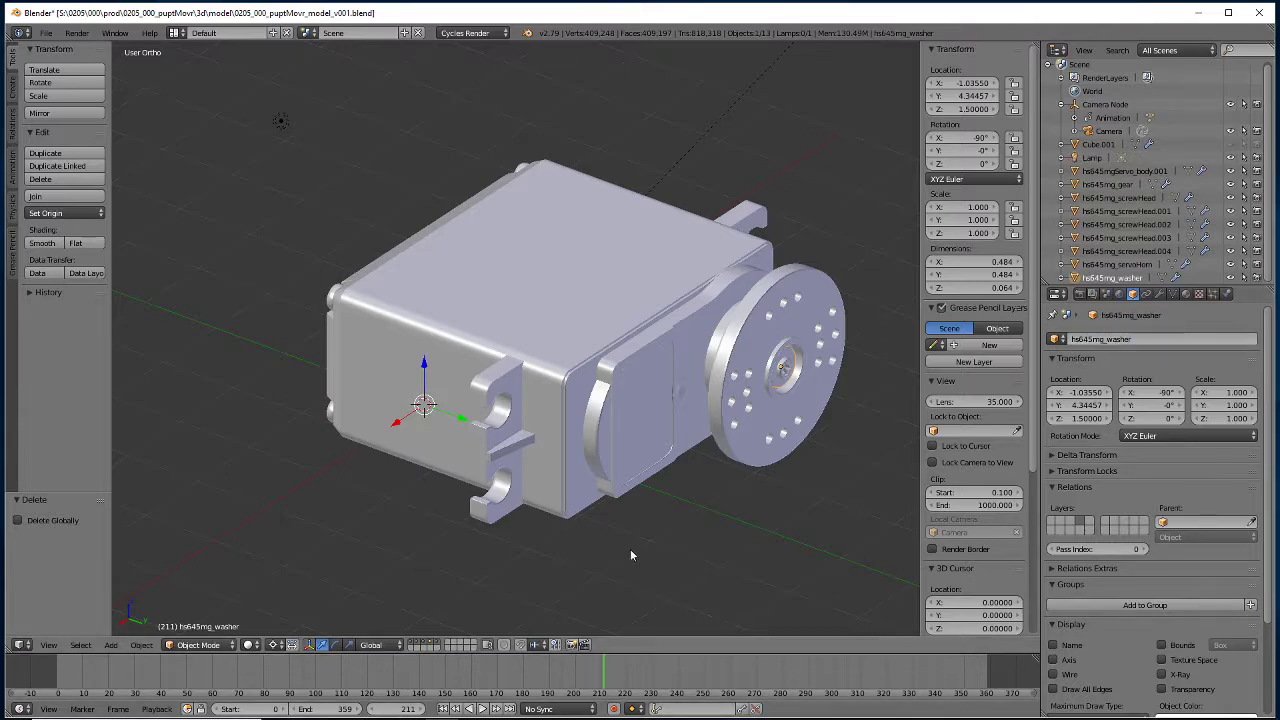
Examine the raised servo, its horn and its position over the ground grid from several angles.
middle_click_drag(630, 549, 619, 365)
scroll(553, 480, "down", 5)
scroll(554, 477, "up", 3)
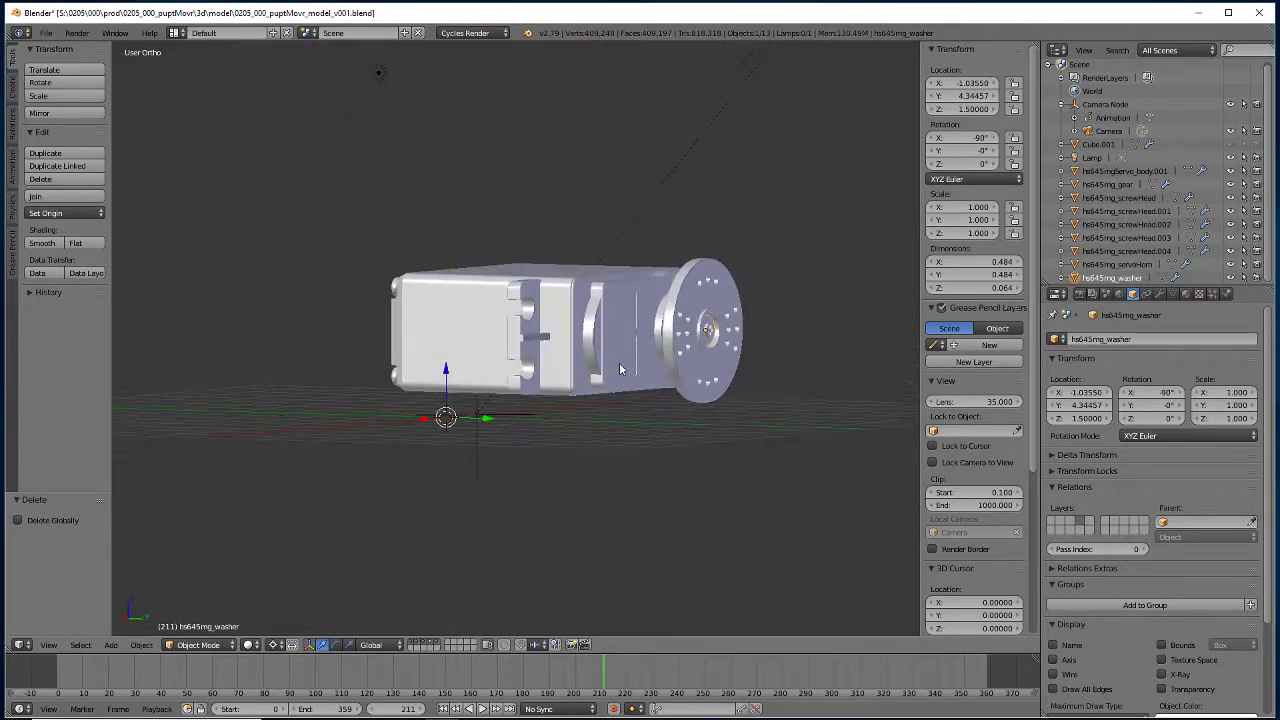
scroll(652, 368, "down", 2)
middle_click_drag(742, 286, 755, 322)
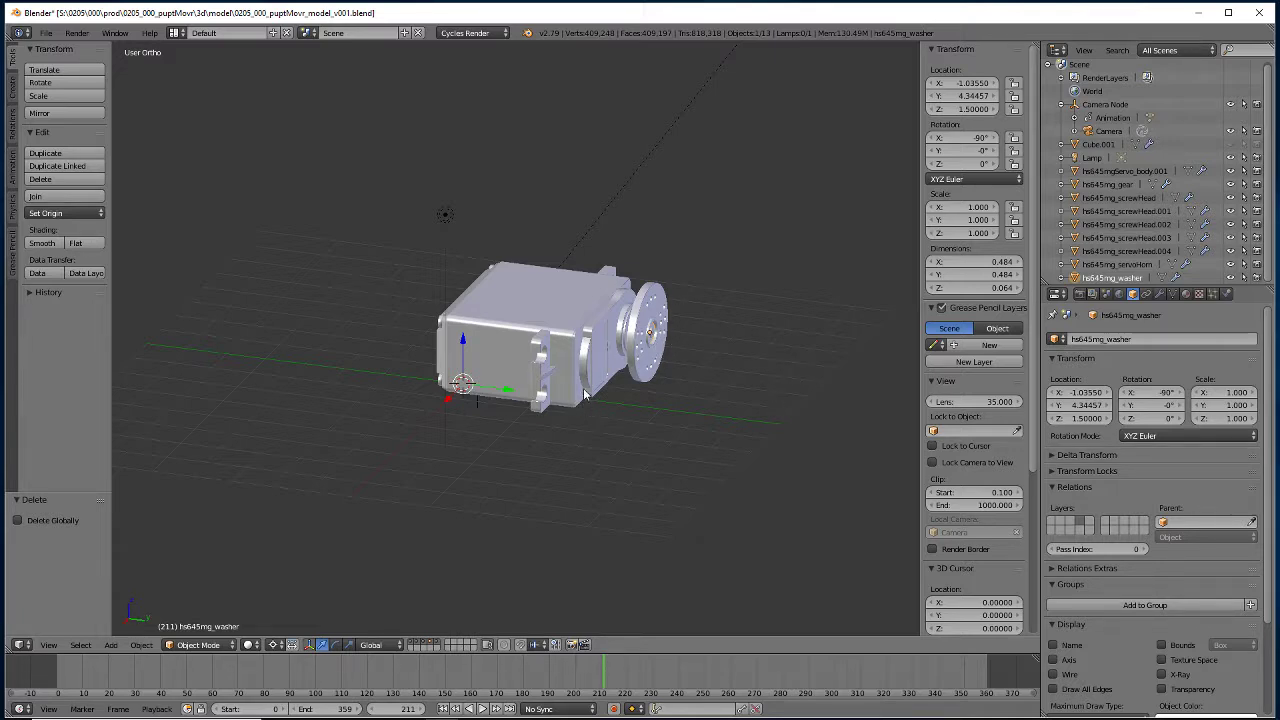
scroll(586, 403, "down", 2)
scroll(586, 402, "up", 2)
middle_click_drag(591, 402, 568, 416)
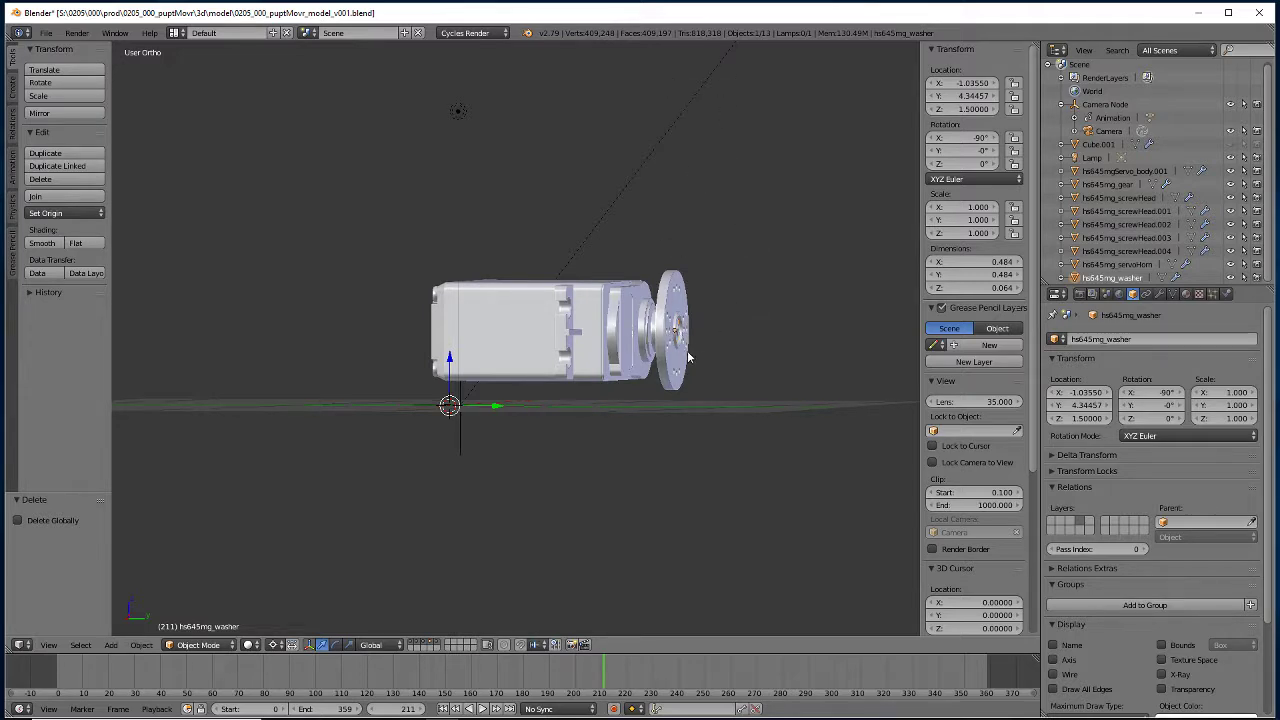
middle_click_drag(660, 363, 600, 400)
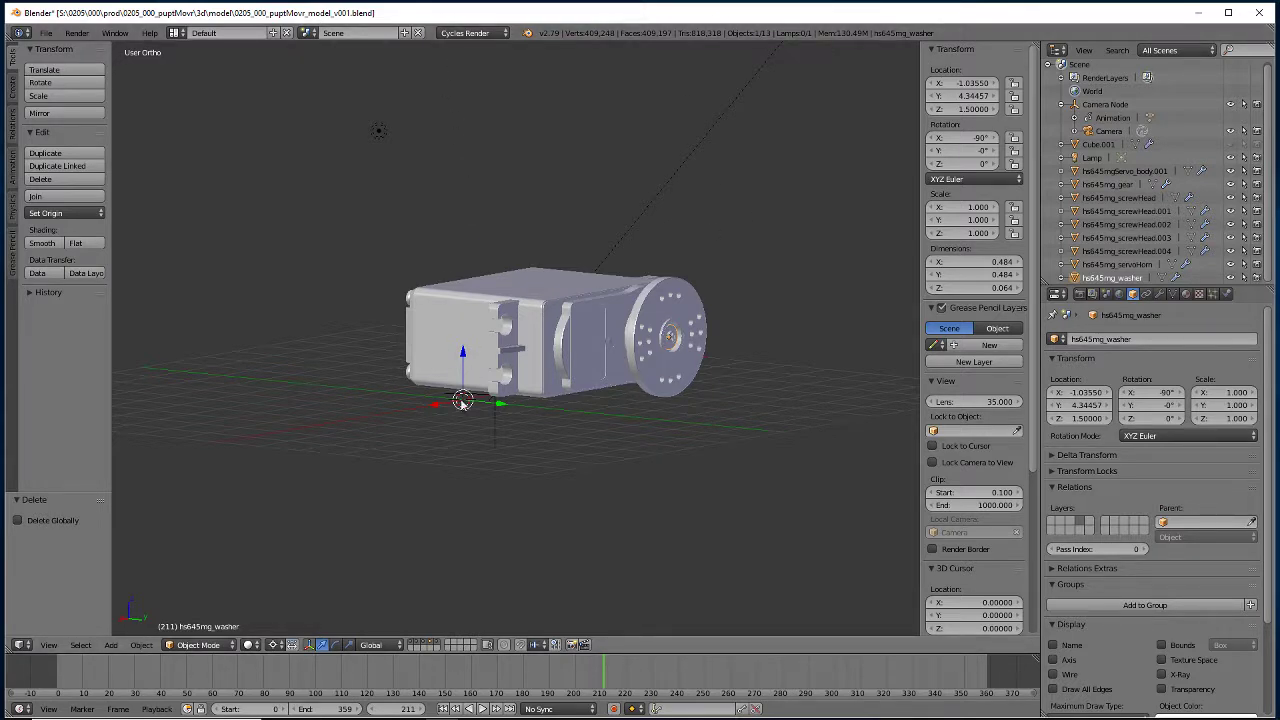
scroll(601, 372, "down", 4)
scroll(602, 365, "down", 2)
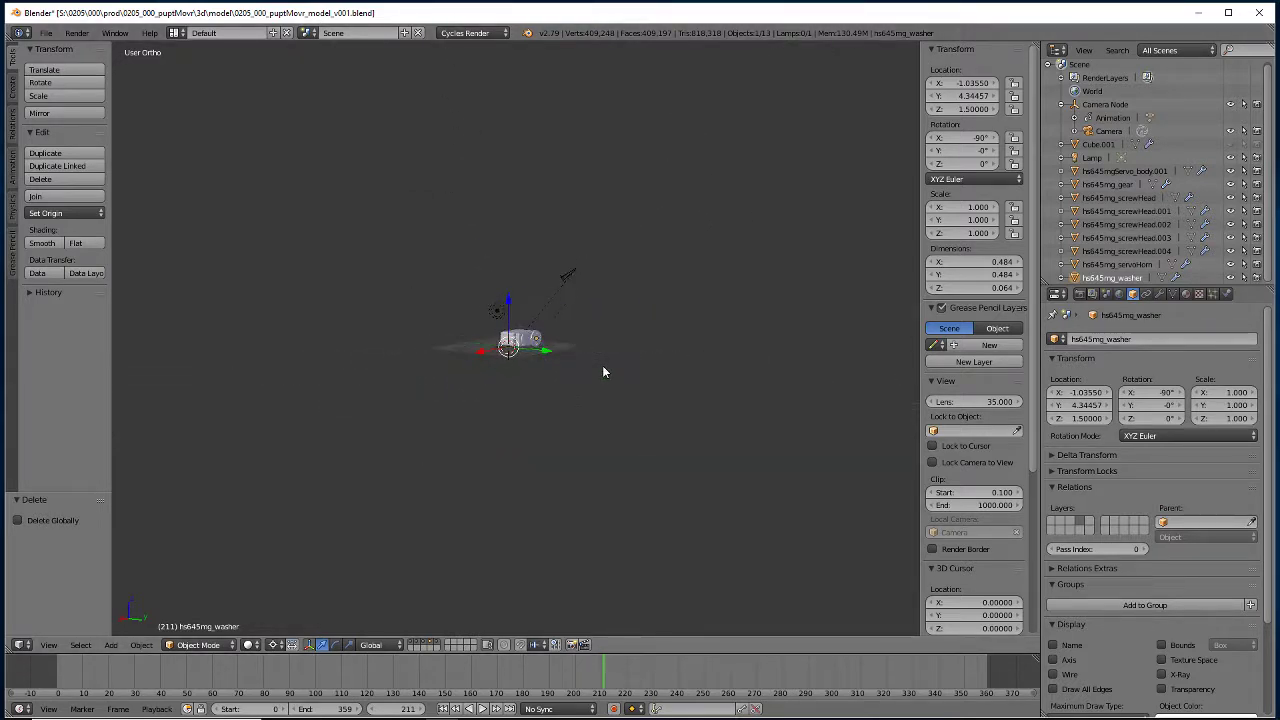
scroll(602, 365, "up", 7)
middle_click_drag(692, 369, 573, 378)
scroll(572, 376, "down", 3)
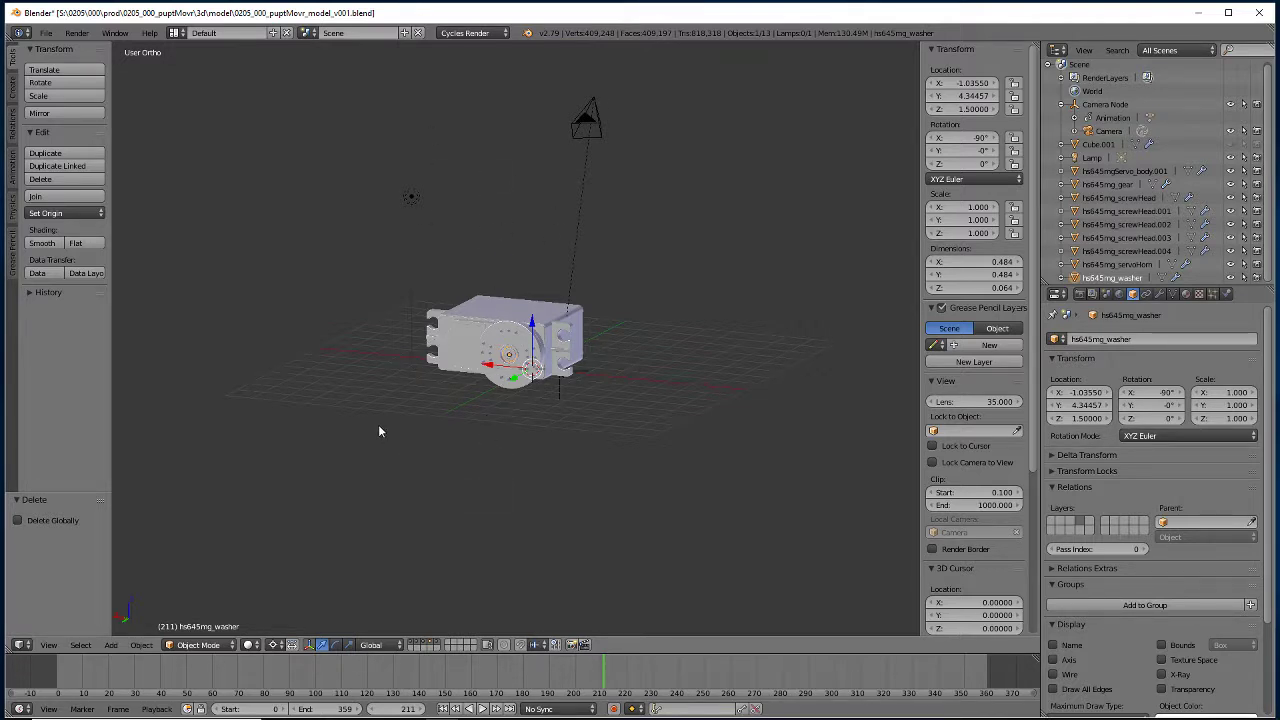
middle_click_drag(379, 431, 508, 426)
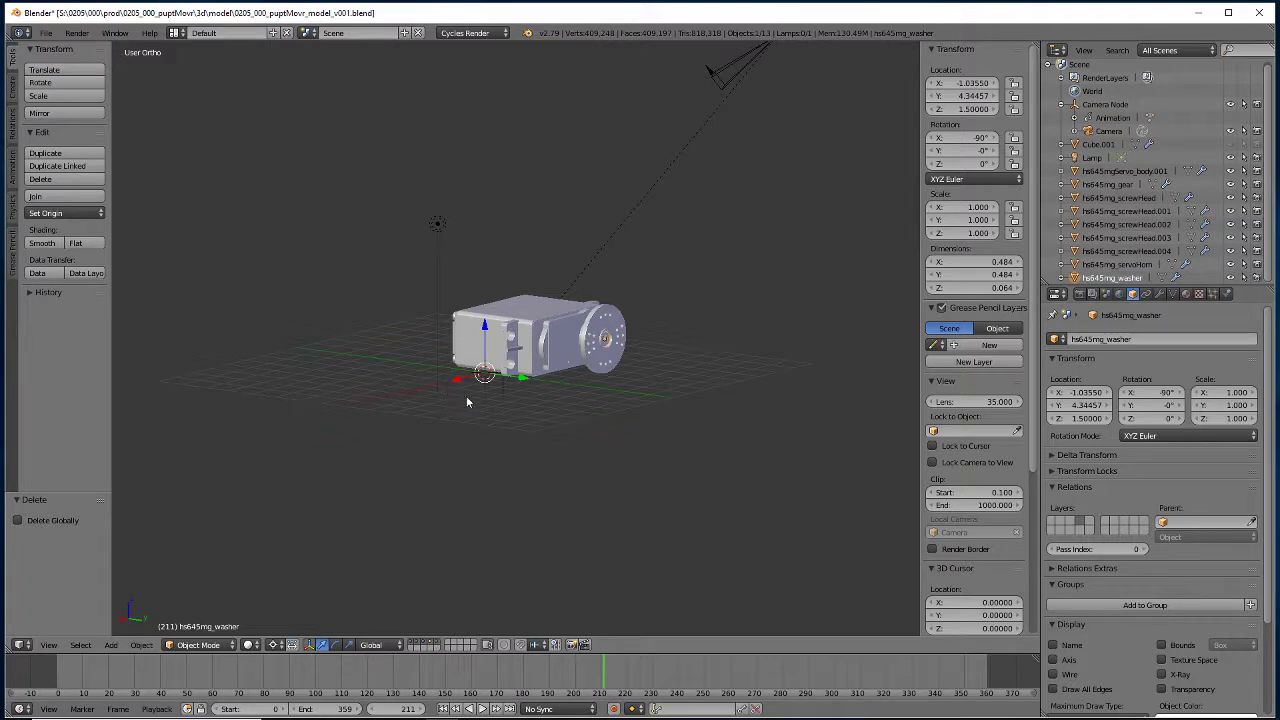
middle_click_drag(466, 397, 515, 395)
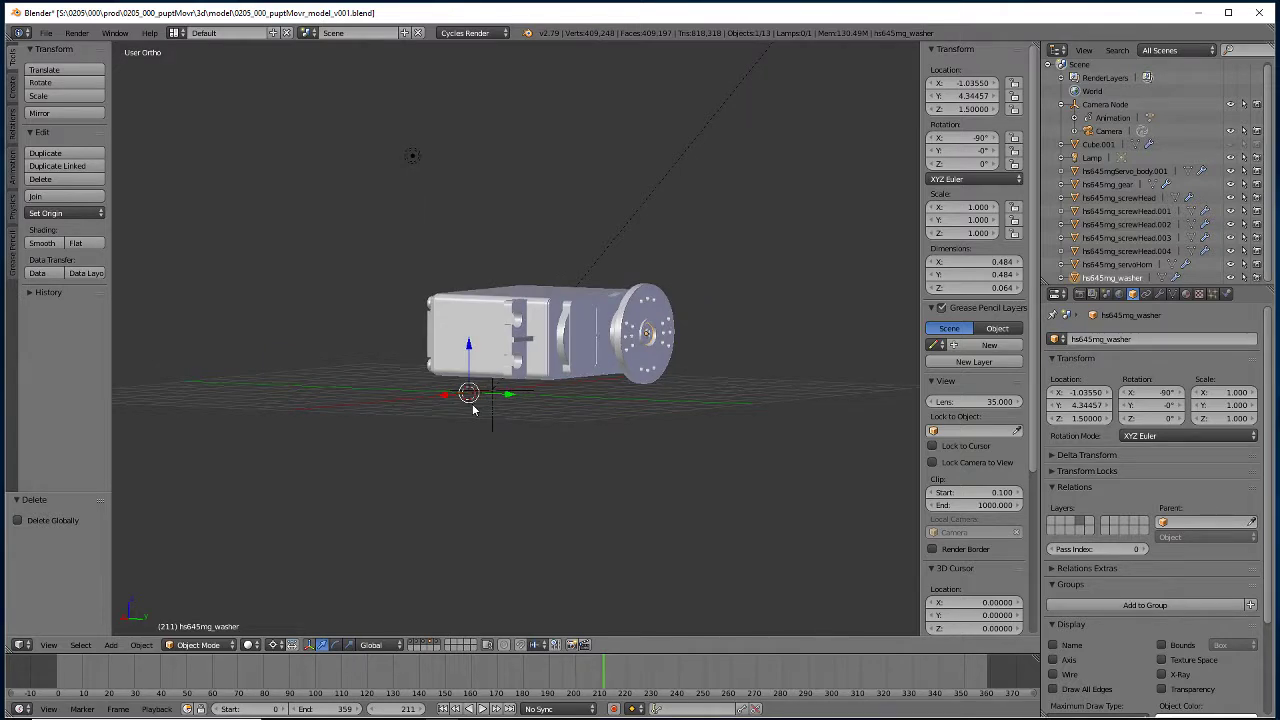
Add a mesh cube at the scene center and move it up 1 along the global Z axis.
key("shift+a")
mouse_move(478, 405)
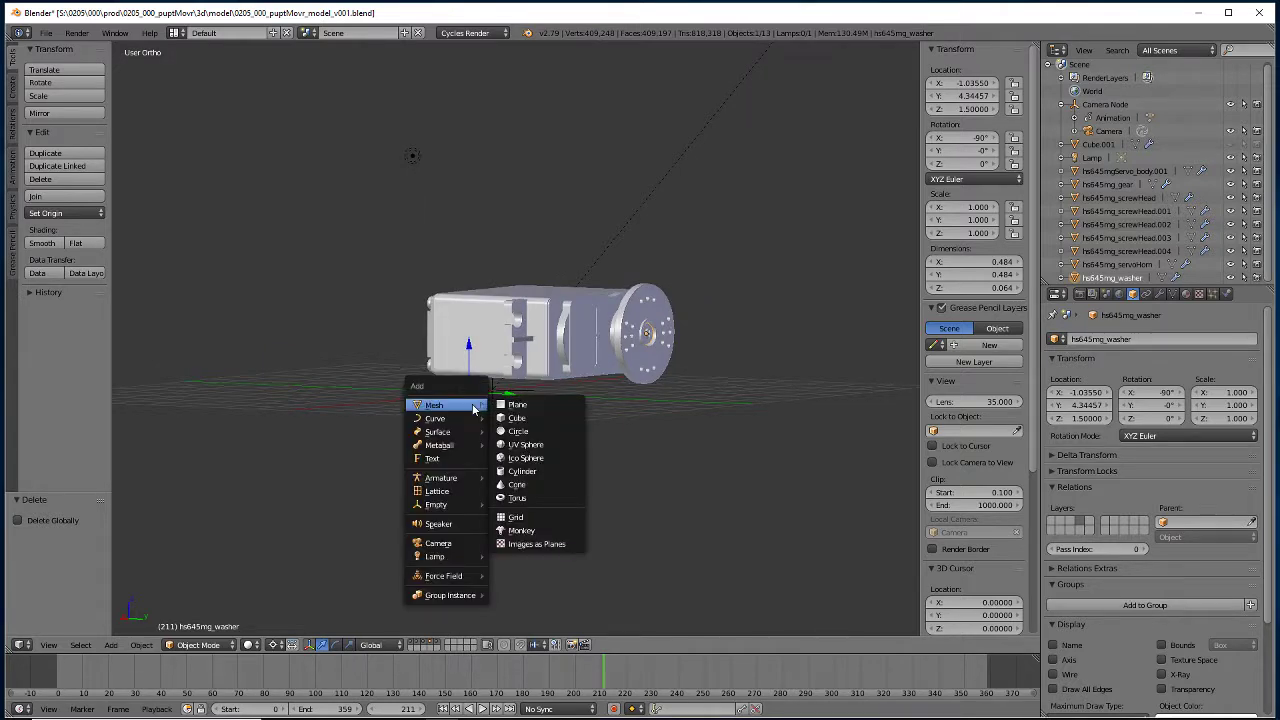
left_click(527, 419)
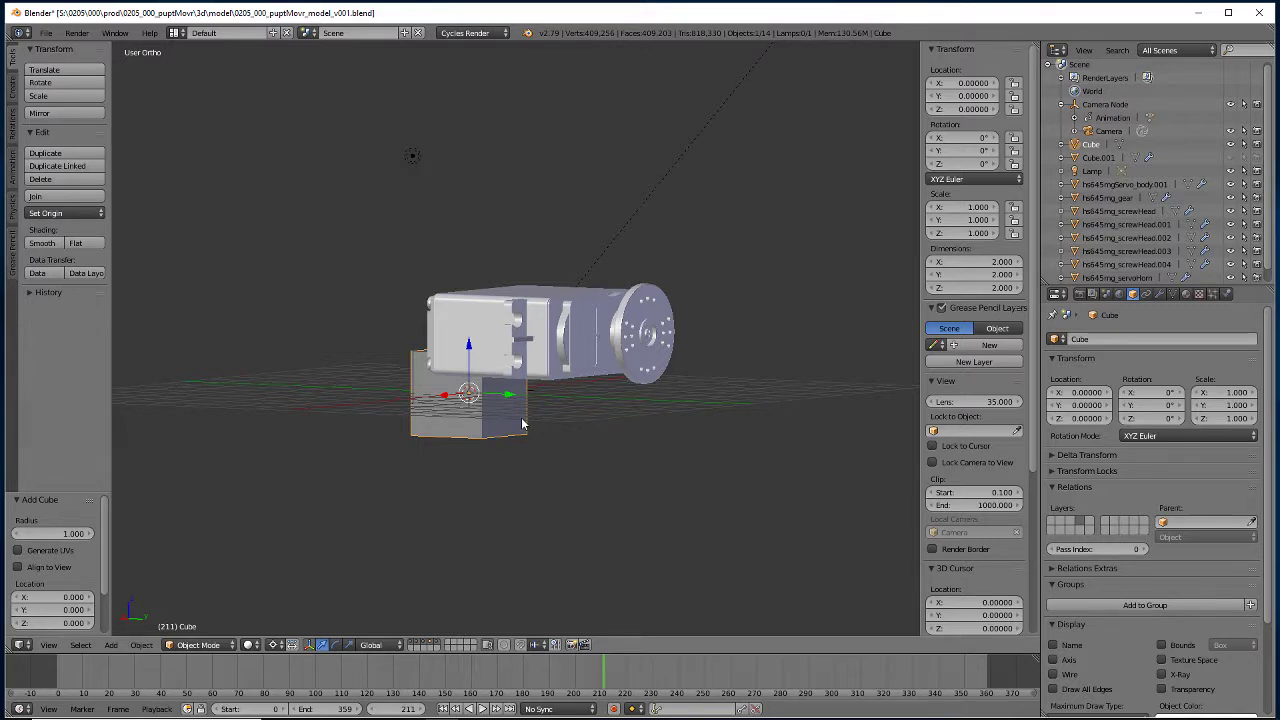
key("g")
key("z")
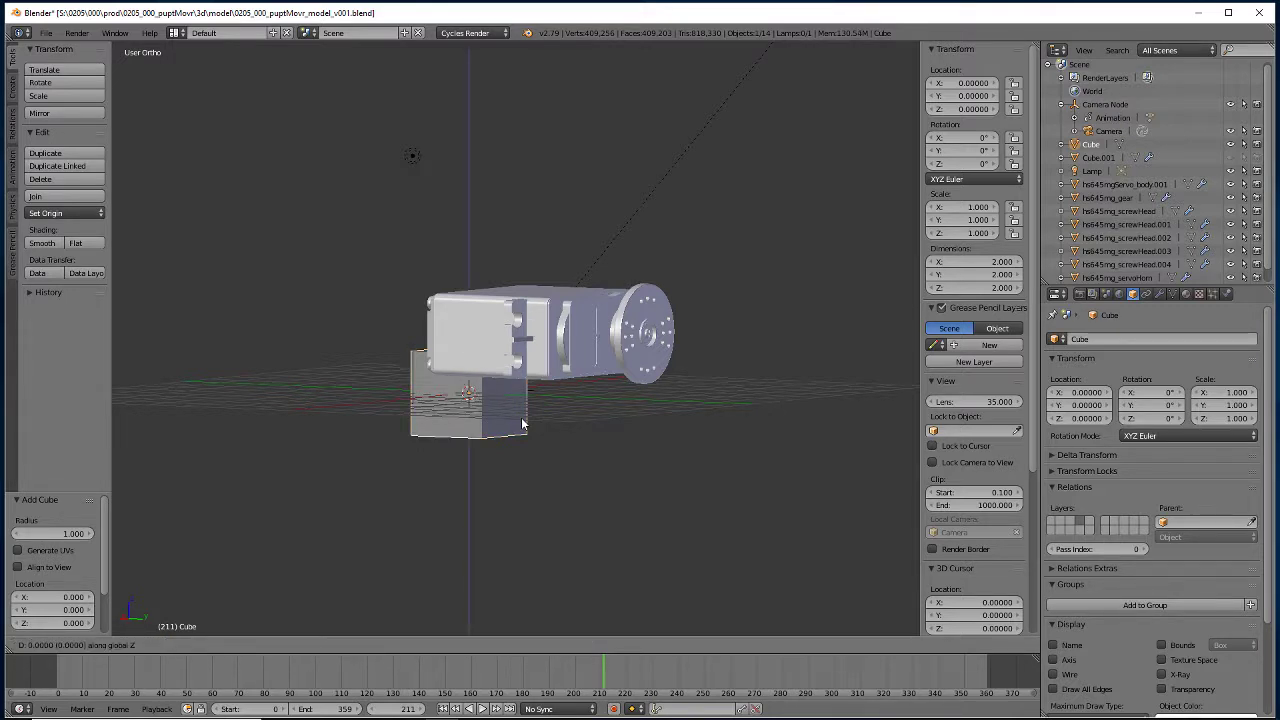
key("1")
key("Return")
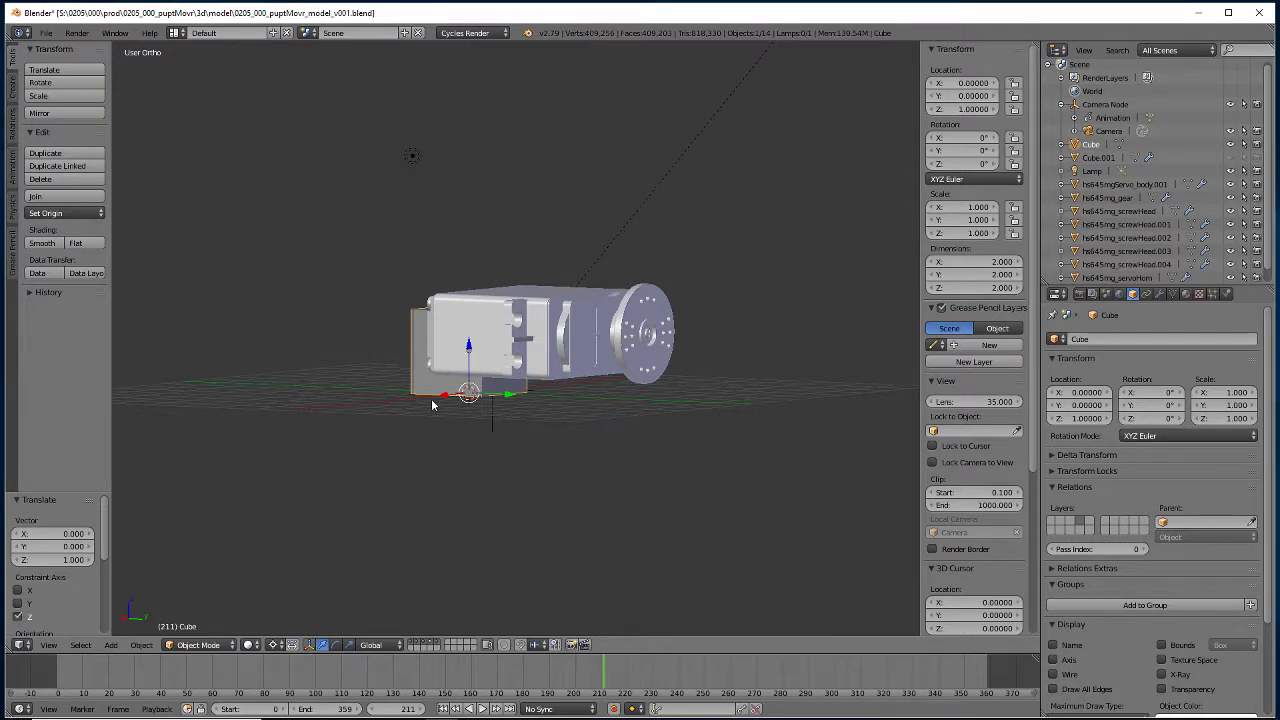
In Edit Mode, select only the cube's top face and set the 3D cursor, snapped to the scene center, as the pivot point.
key("Tab")
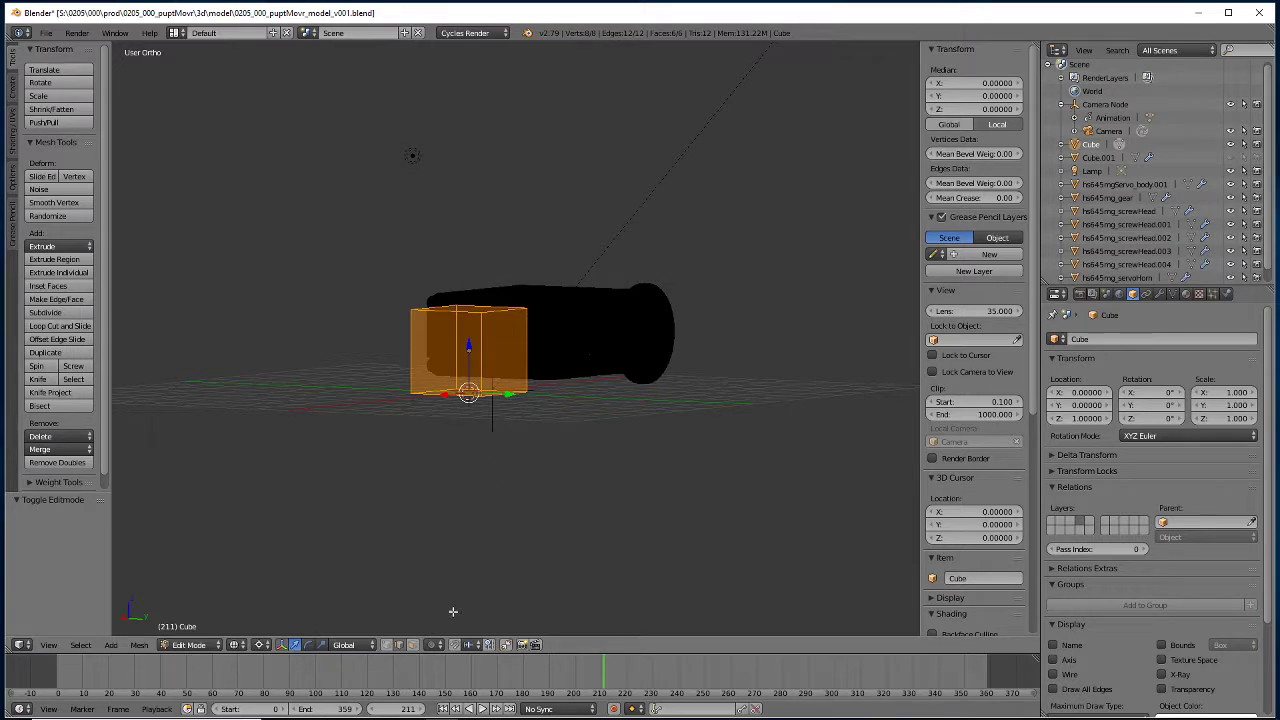
key("a")
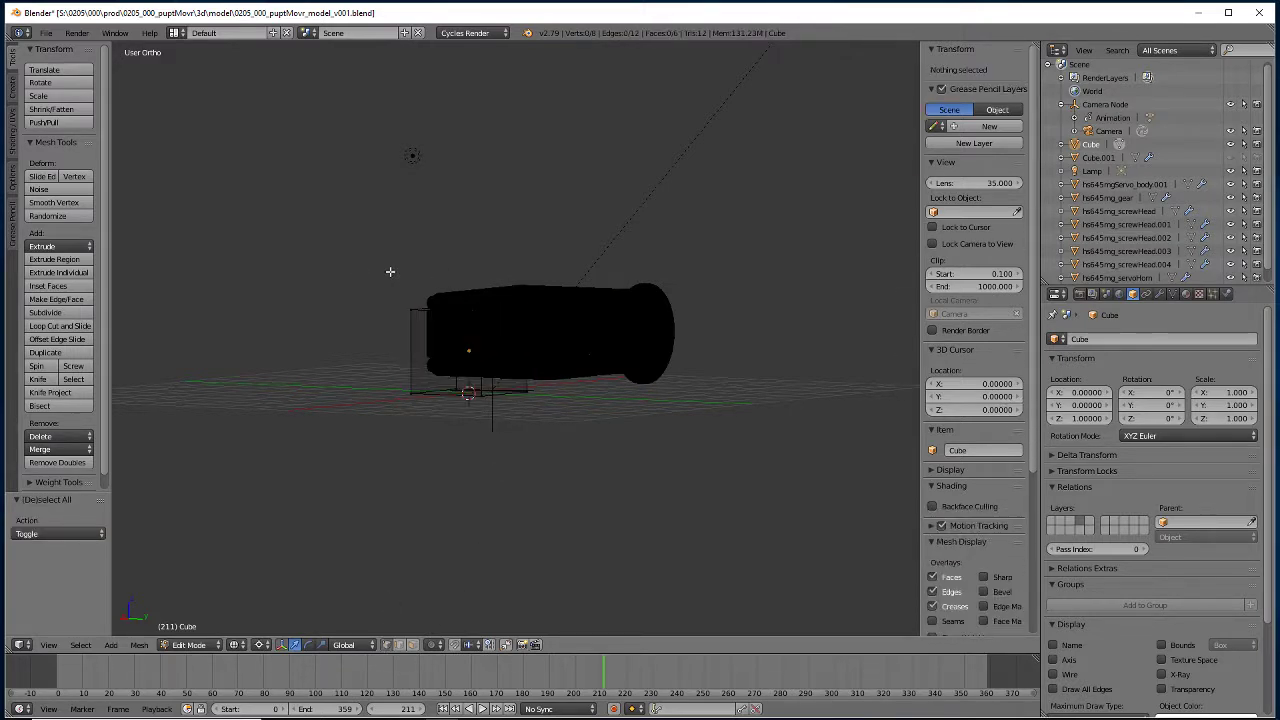
key("b")
left_click_drag(345, 267, 664, 376)
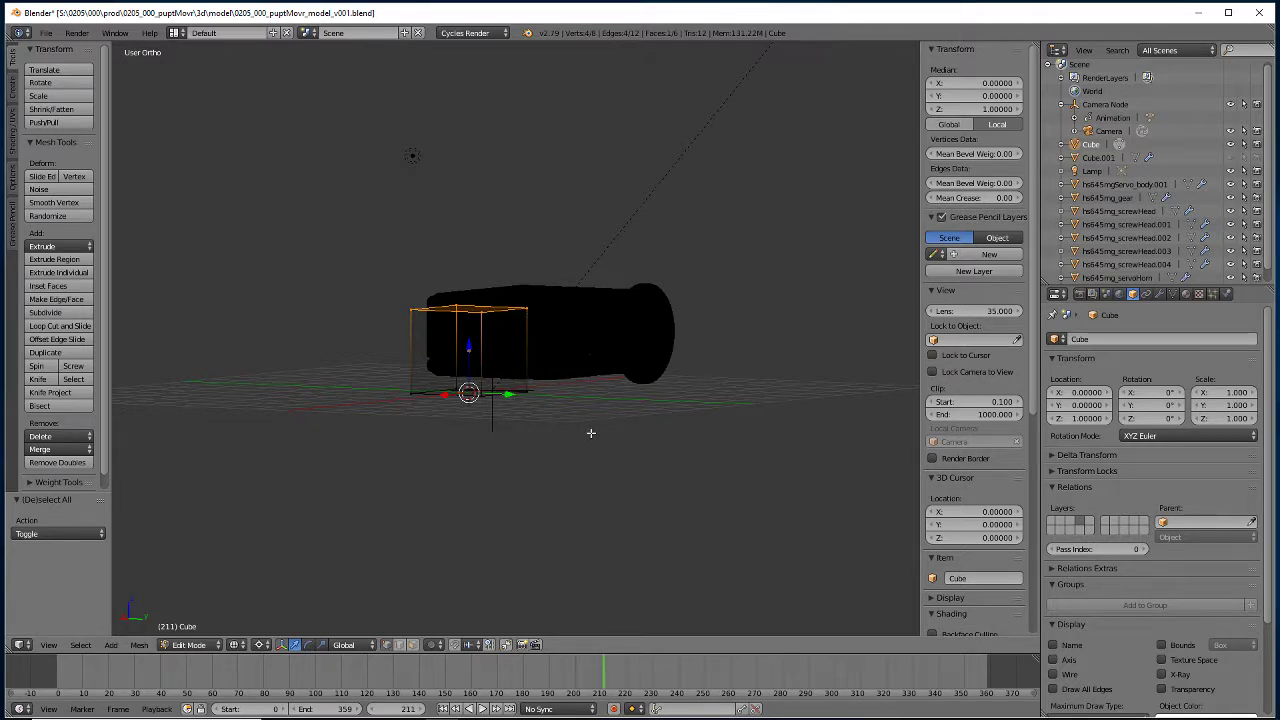
key("shift+s")
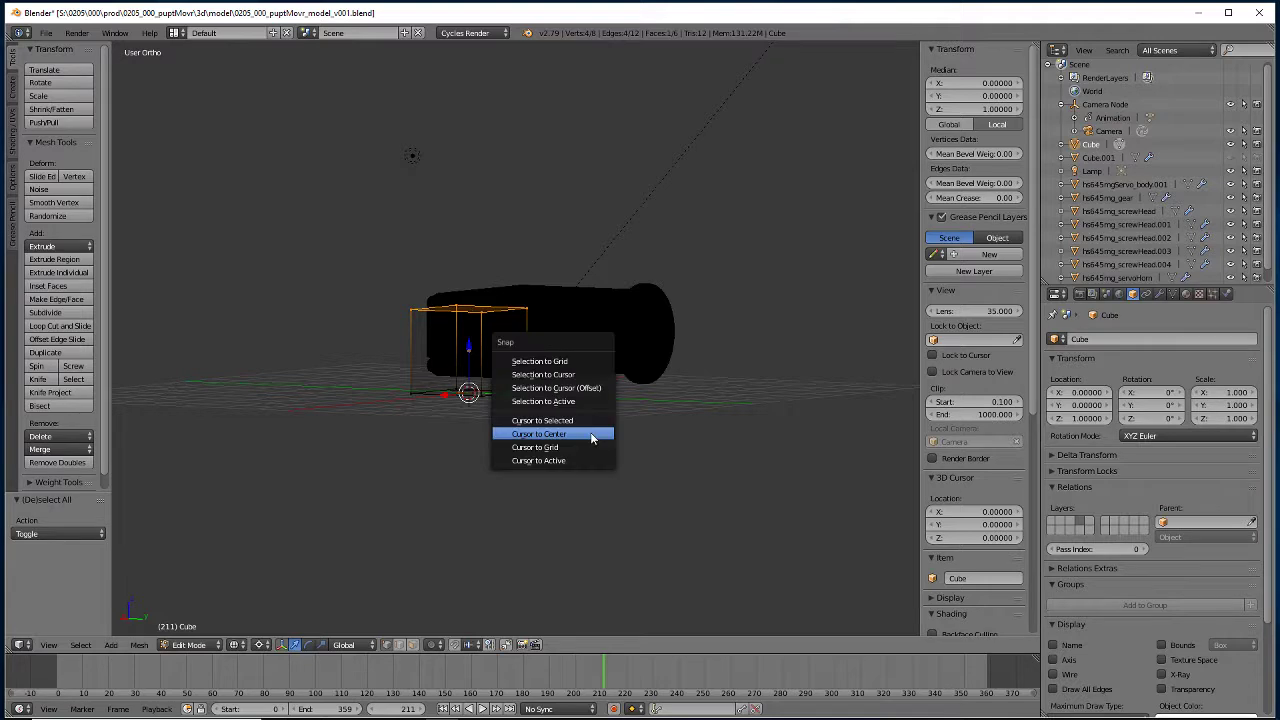
left_click(592, 436)
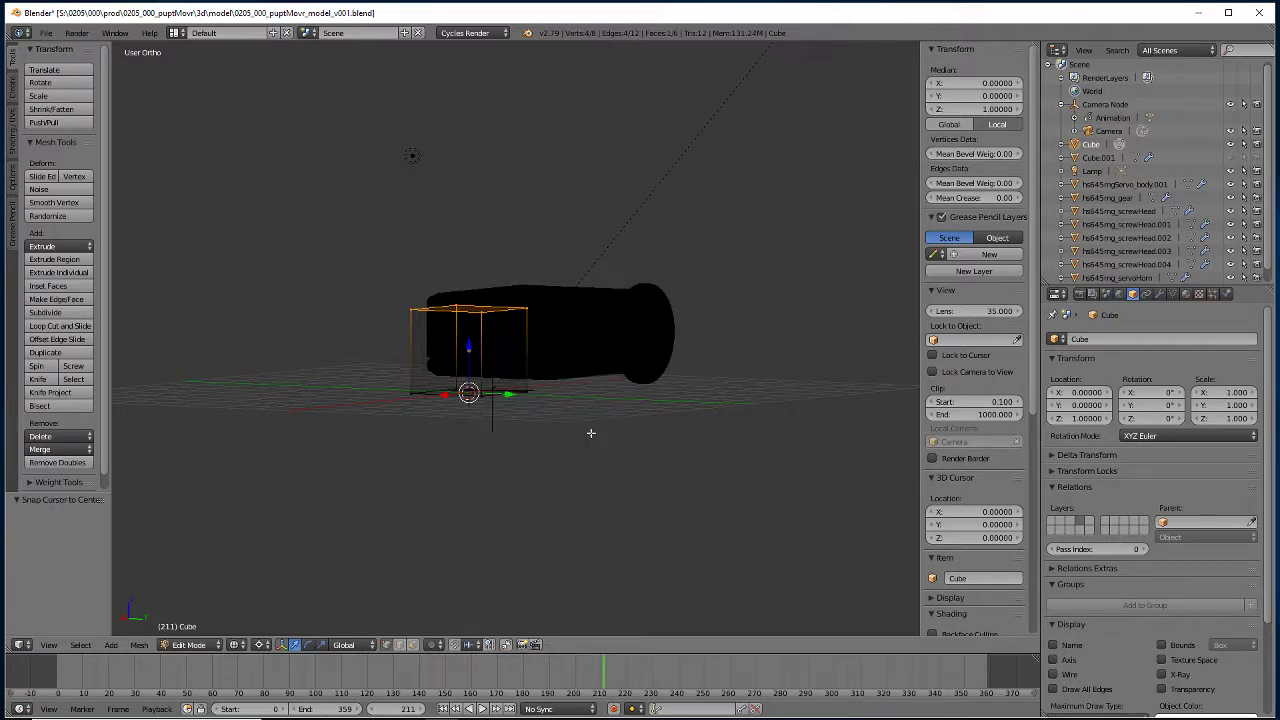
left_click(260, 644)
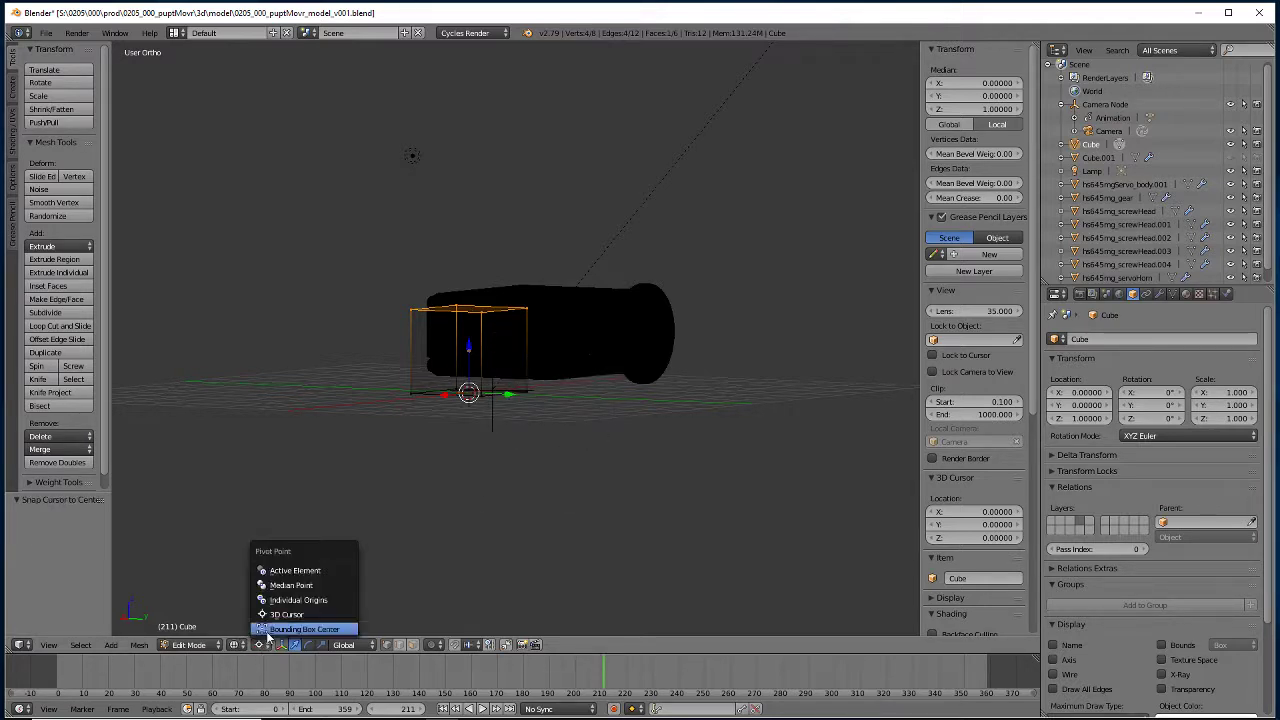
left_click(274, 614)
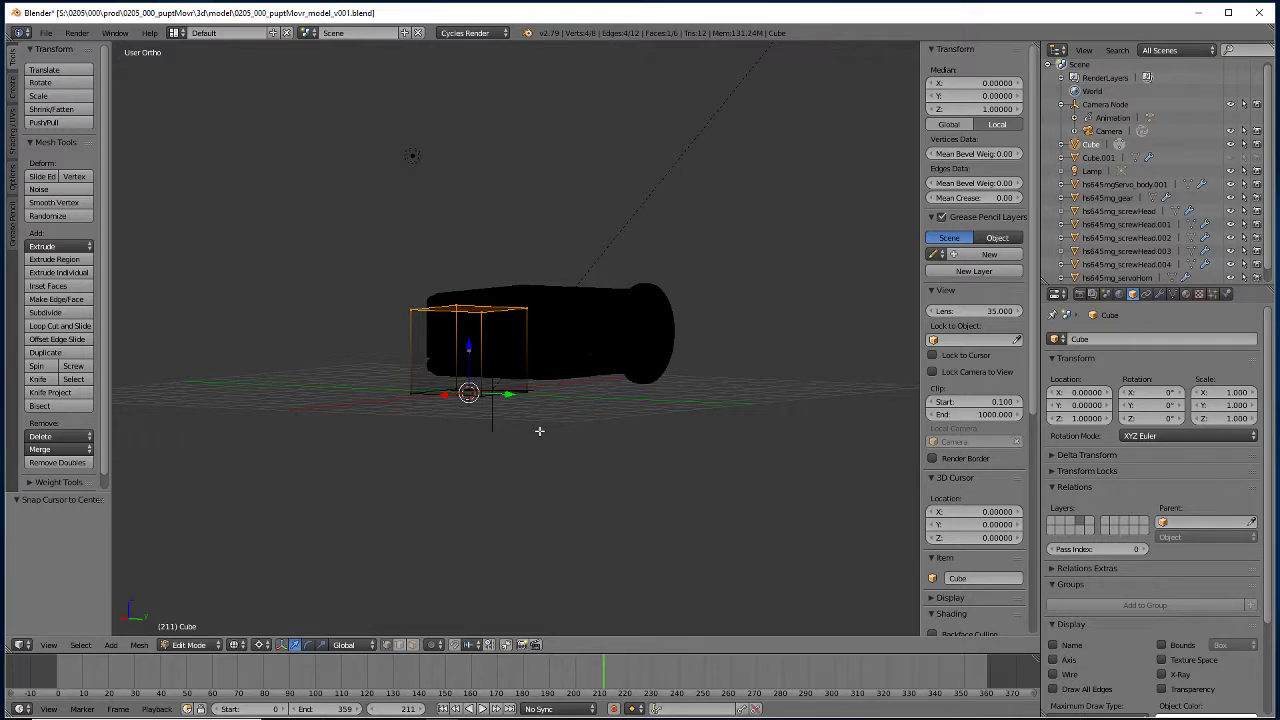
Flatten the cube's top face onto the ground plane by scaling Z to 0, and raise it 2 along global Z.
key("s")
key("z")
key("0")
key("Return")
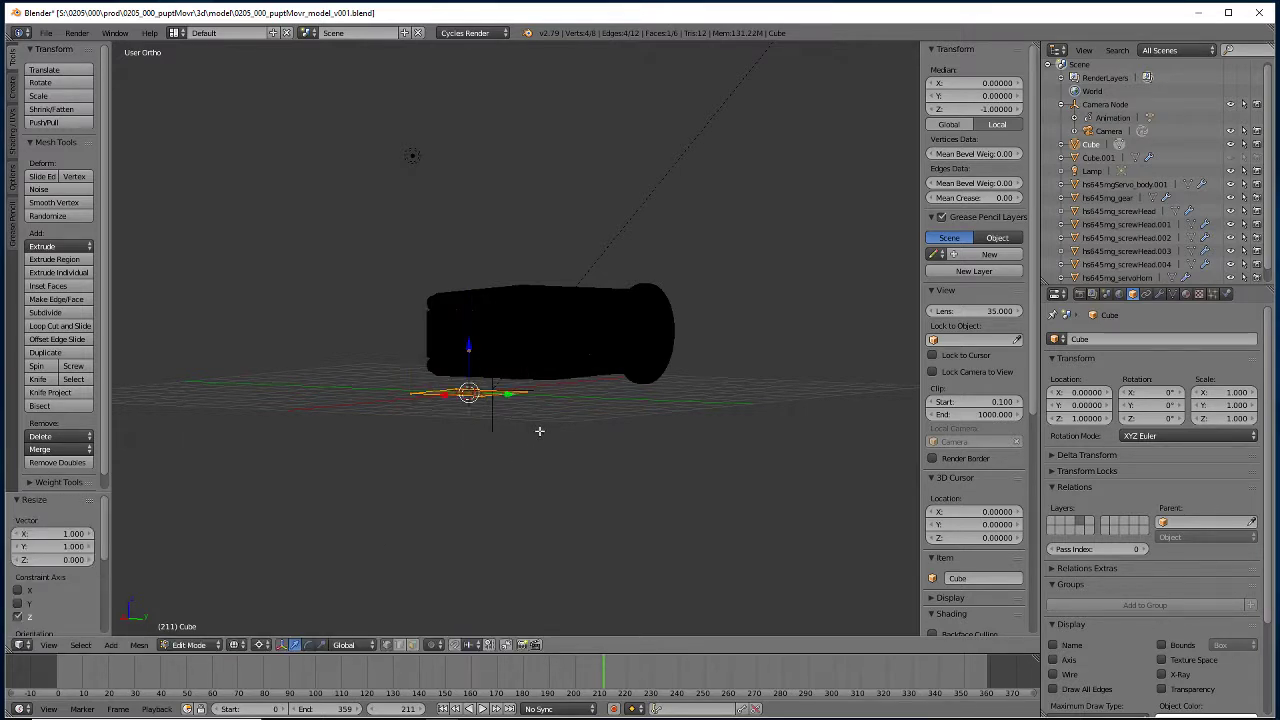
key("g")
key("z")
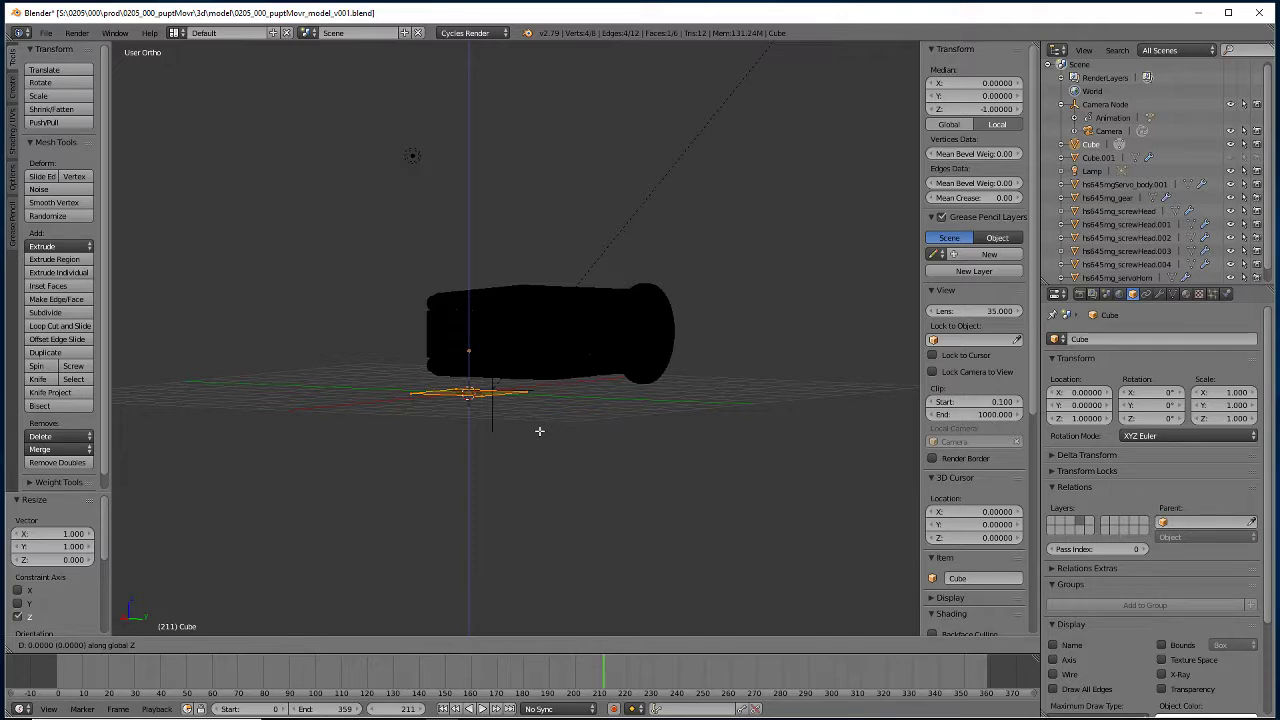
key("2")
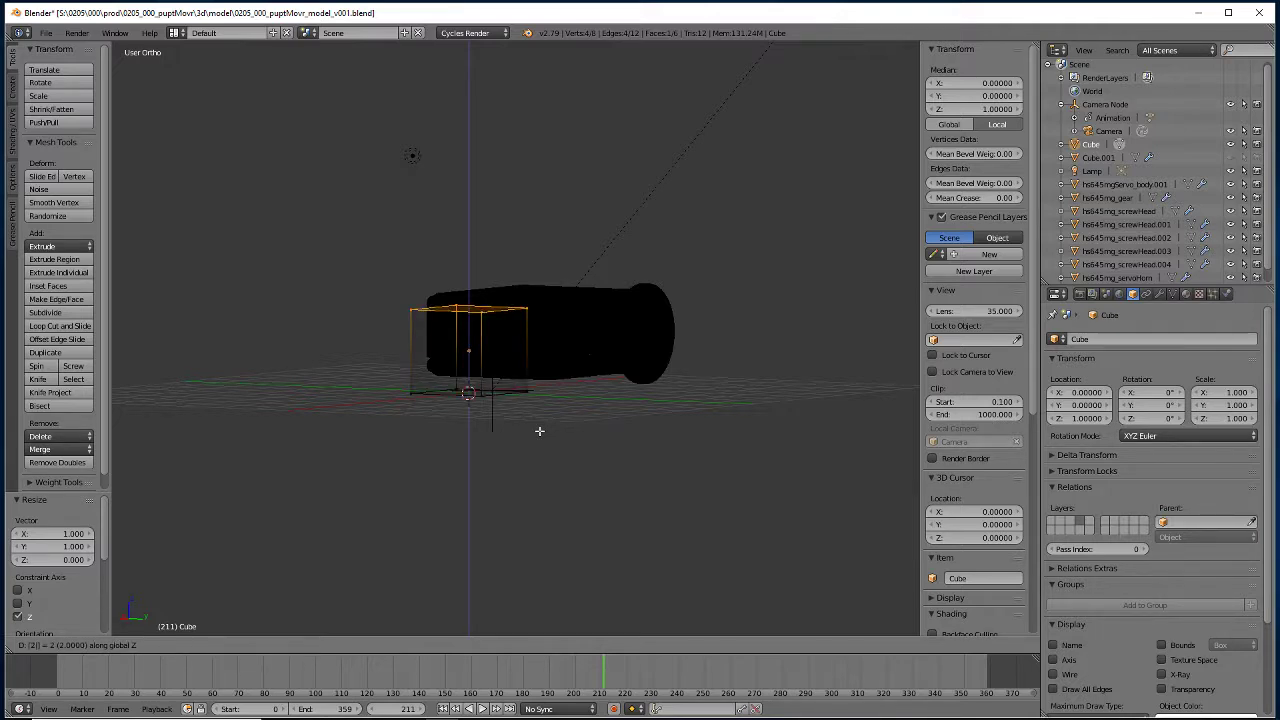
key("Return")
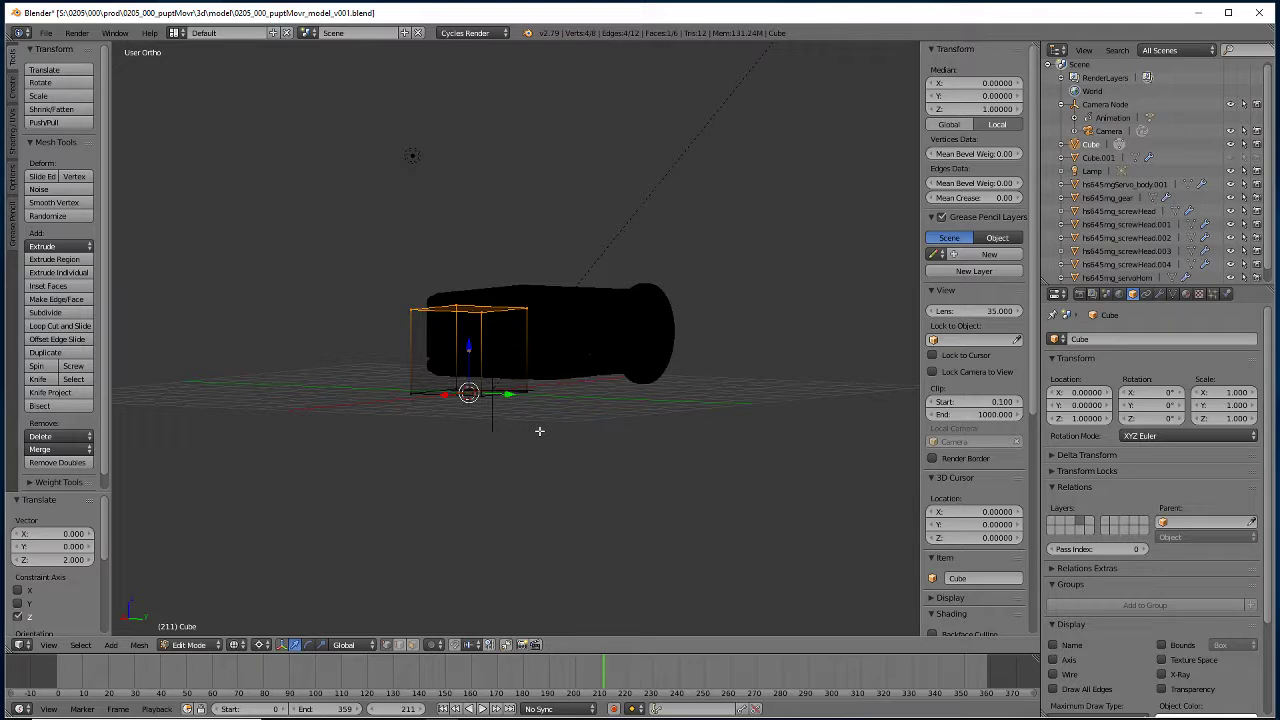
Undo the raise of the cube's top face and raise it 0.5 along global Z instead.
key("ctrl+z")
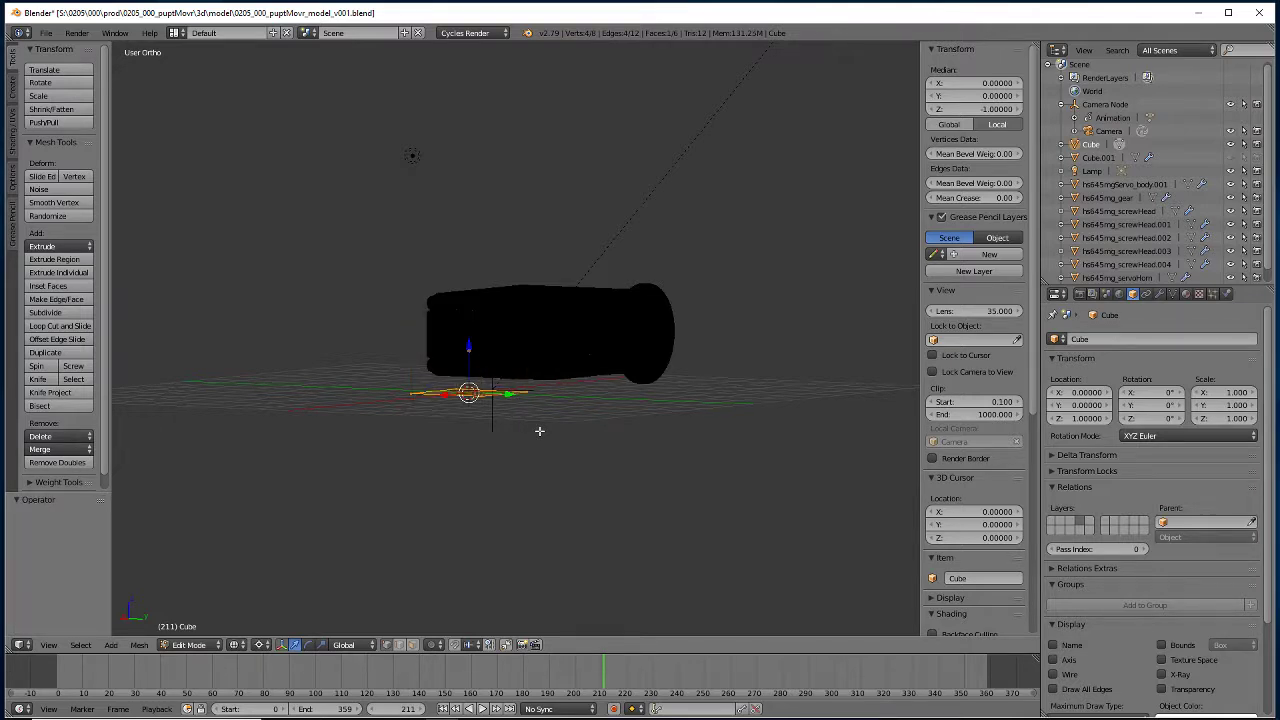
key("g")
type("z")
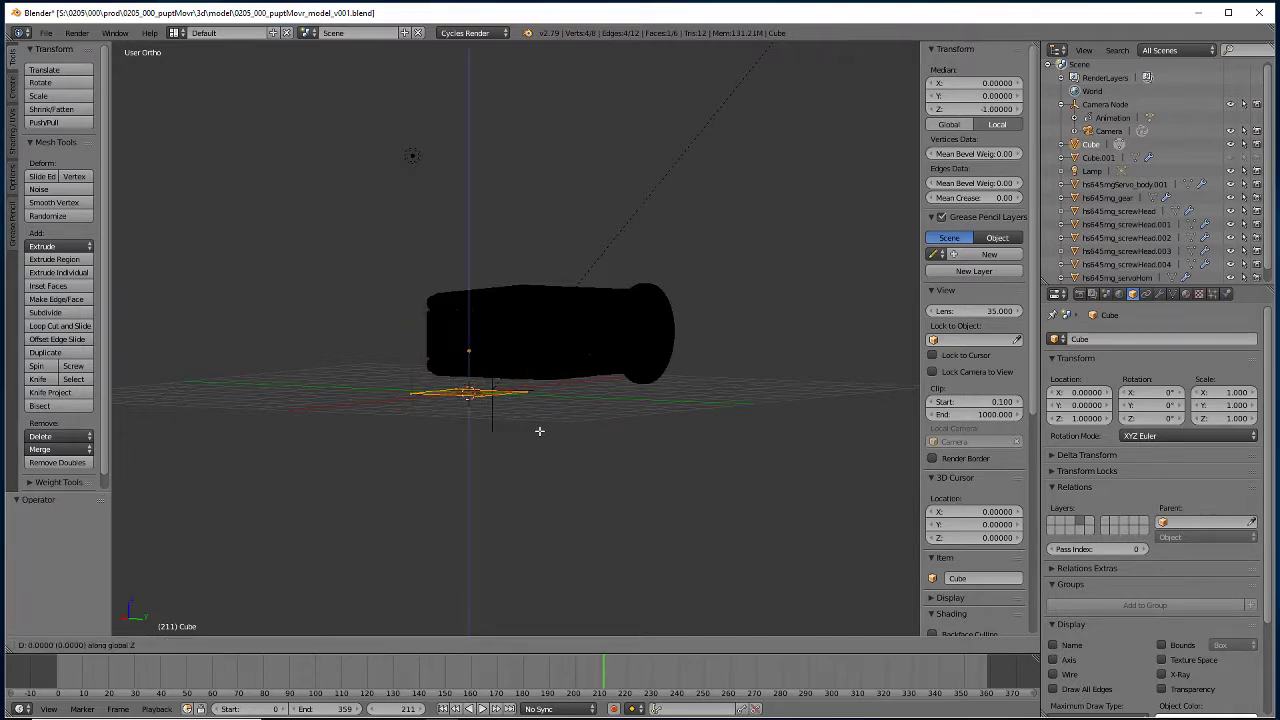
type("0.5")
key("Return")
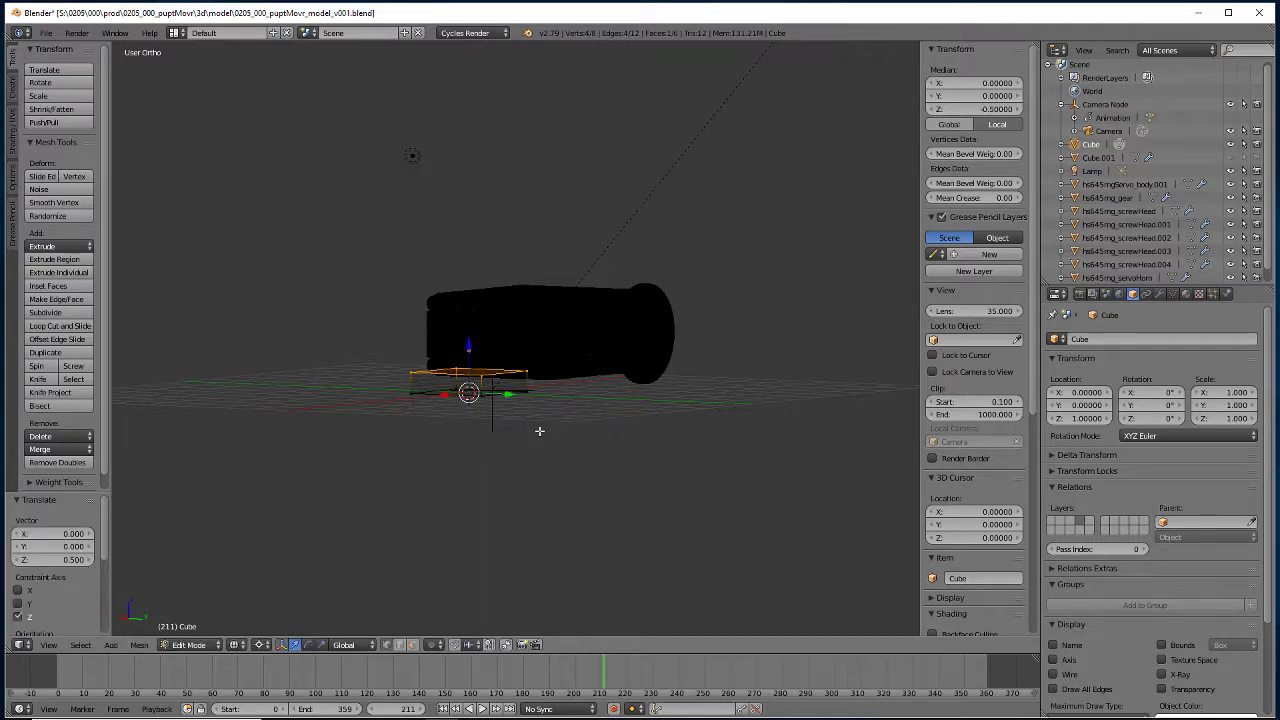
Examine the flattened cube's fit beneath the servo in front, right and angled views, using solid and wireframe shading.
key("KP_1")
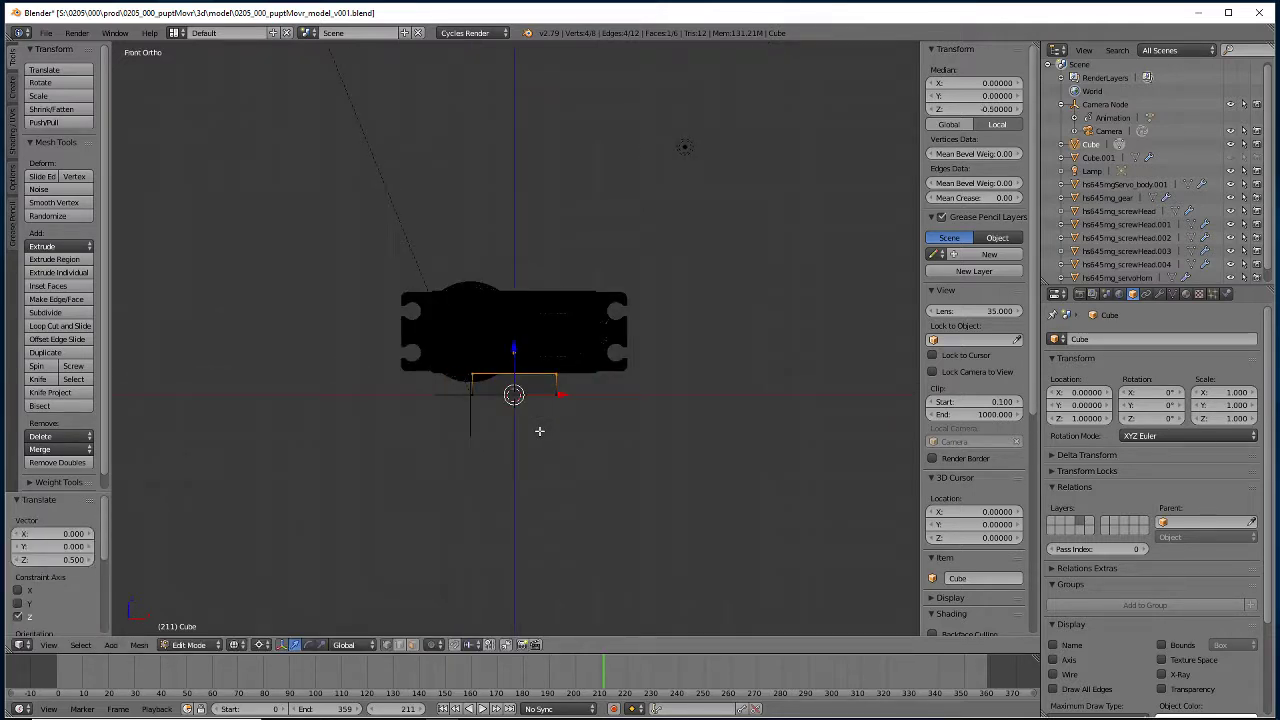
key("KP_3")
key("z")
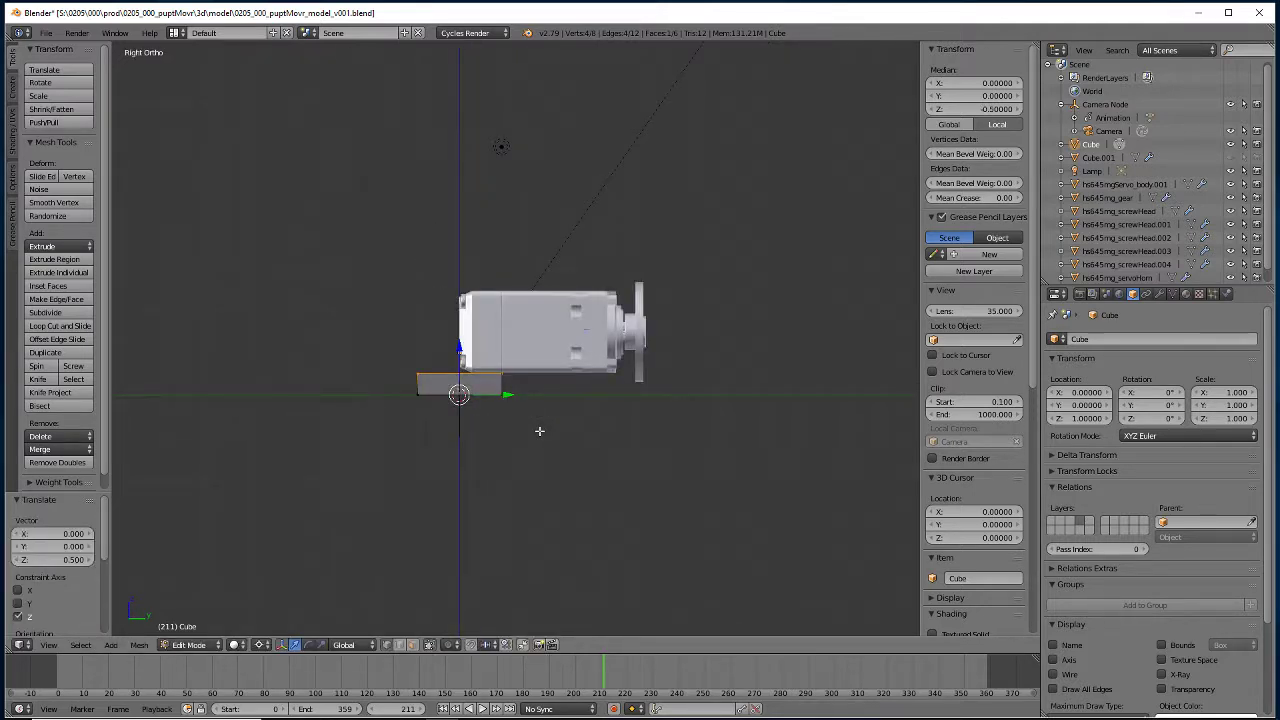
scroll(483, 433, "up", 3)
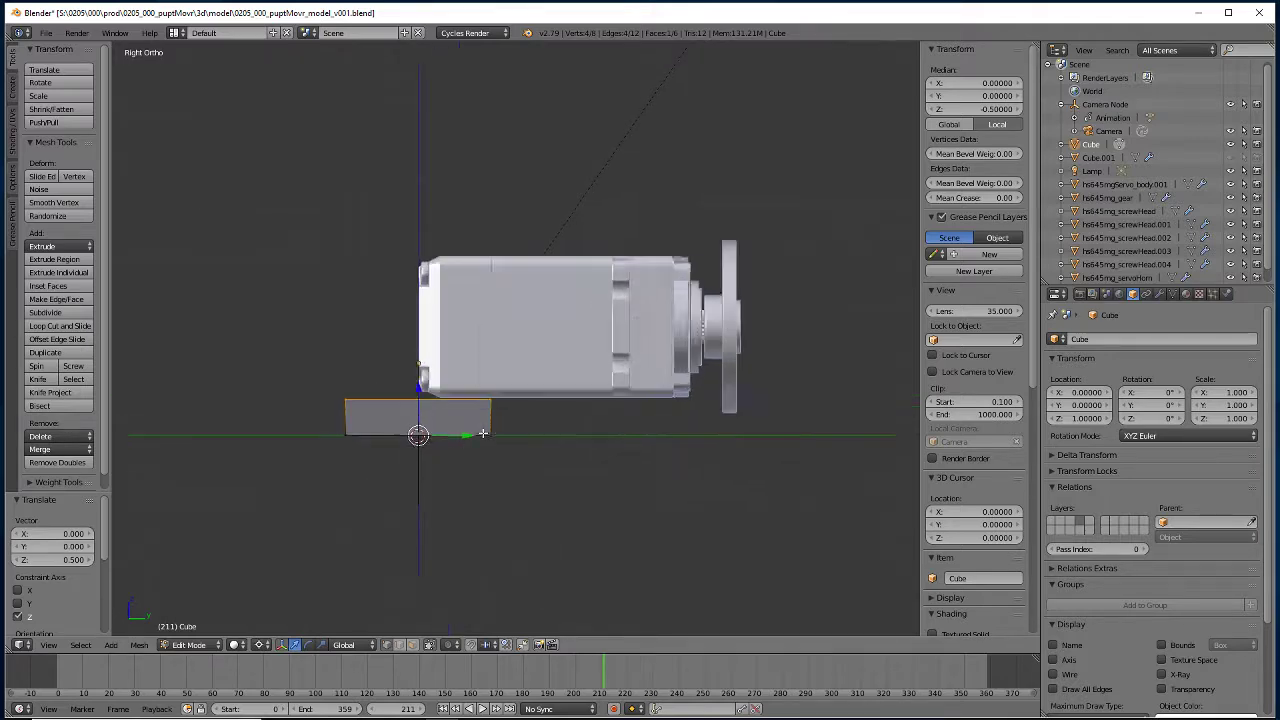
scroll(483, 433, "up", 2)
middle_click_drag(591, 543, 504, 543)
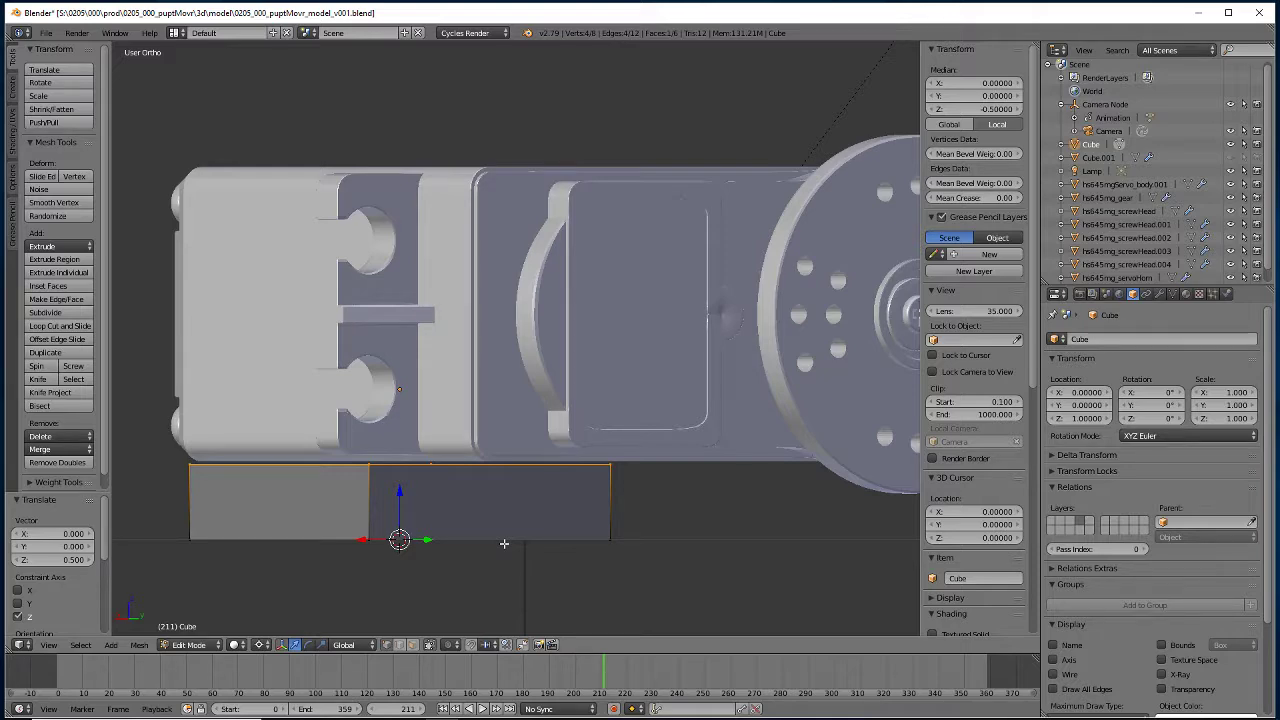
scroll(430, 482, "down", 4)
middle_click_drag(530, 480, 630, 473)
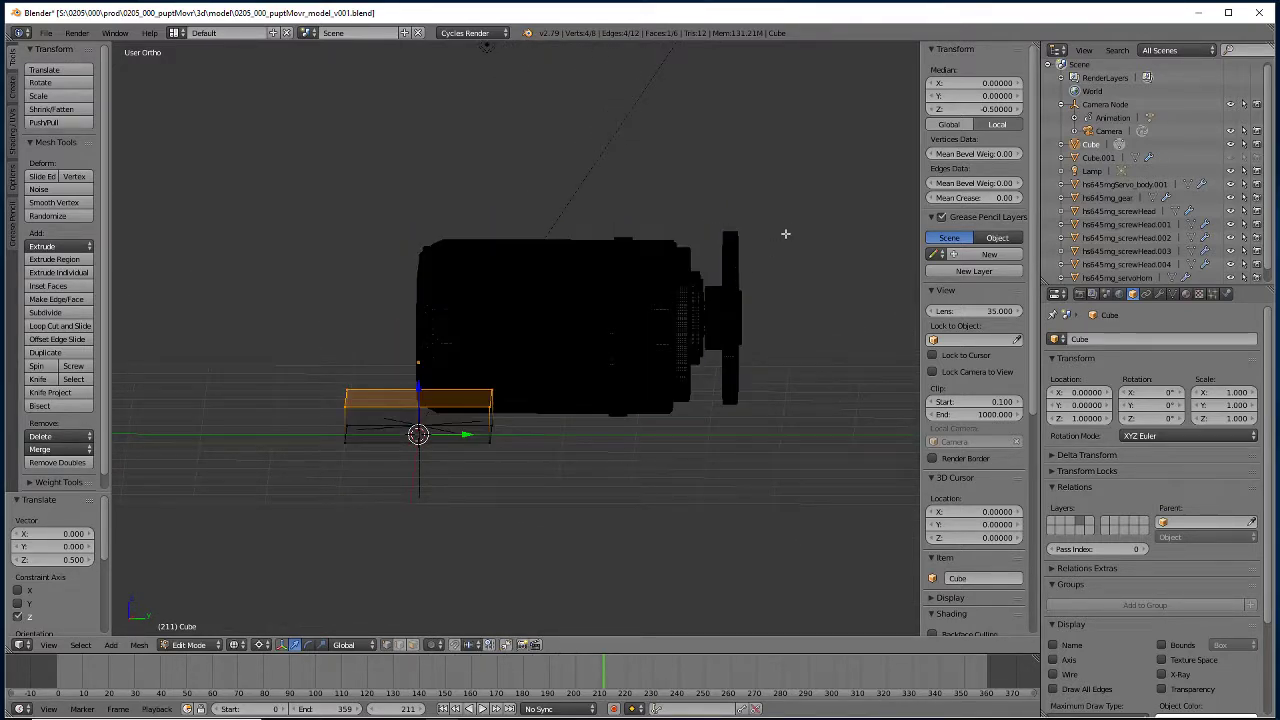
In Object Mode, select the servo parts without the cube and Camera Node, and move them about -2.04 along global Y in the right view.
key("Tab")
key("a")
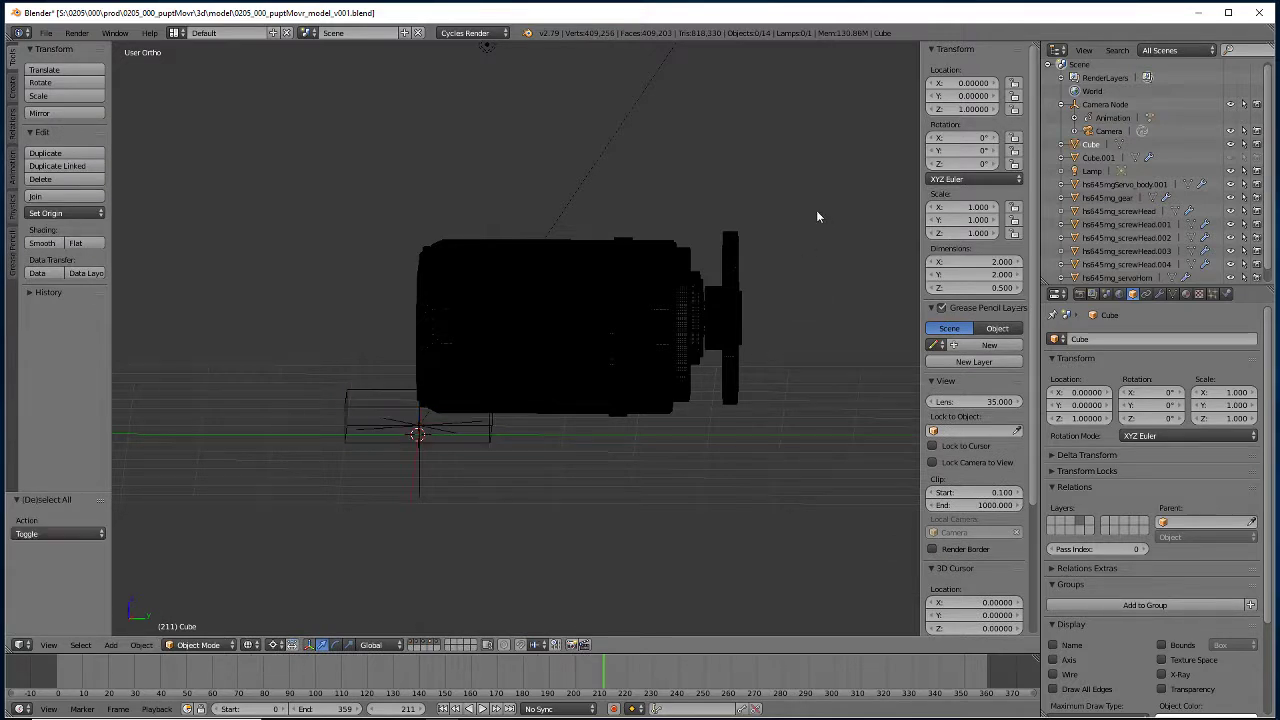
left_click(826, 170)
middle_click_drag(486, 517, 489, 507)
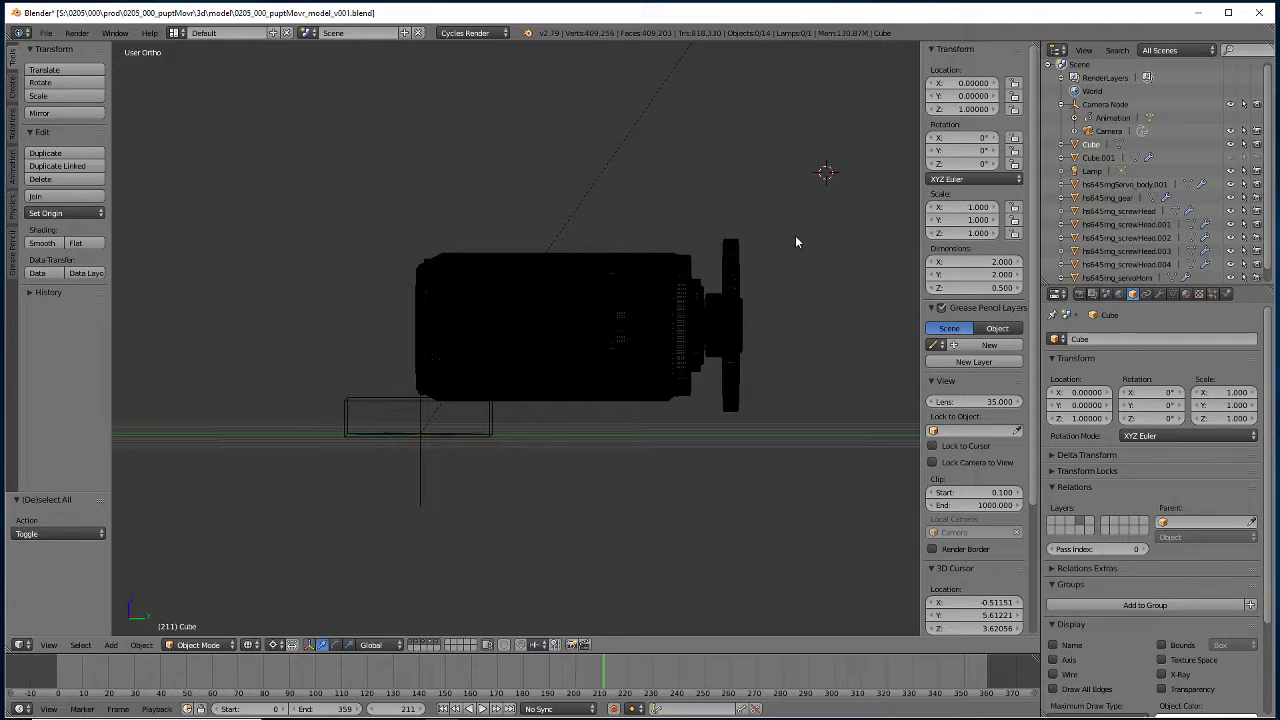
key("b")
left_click_drag(809, 229, 311, 390)
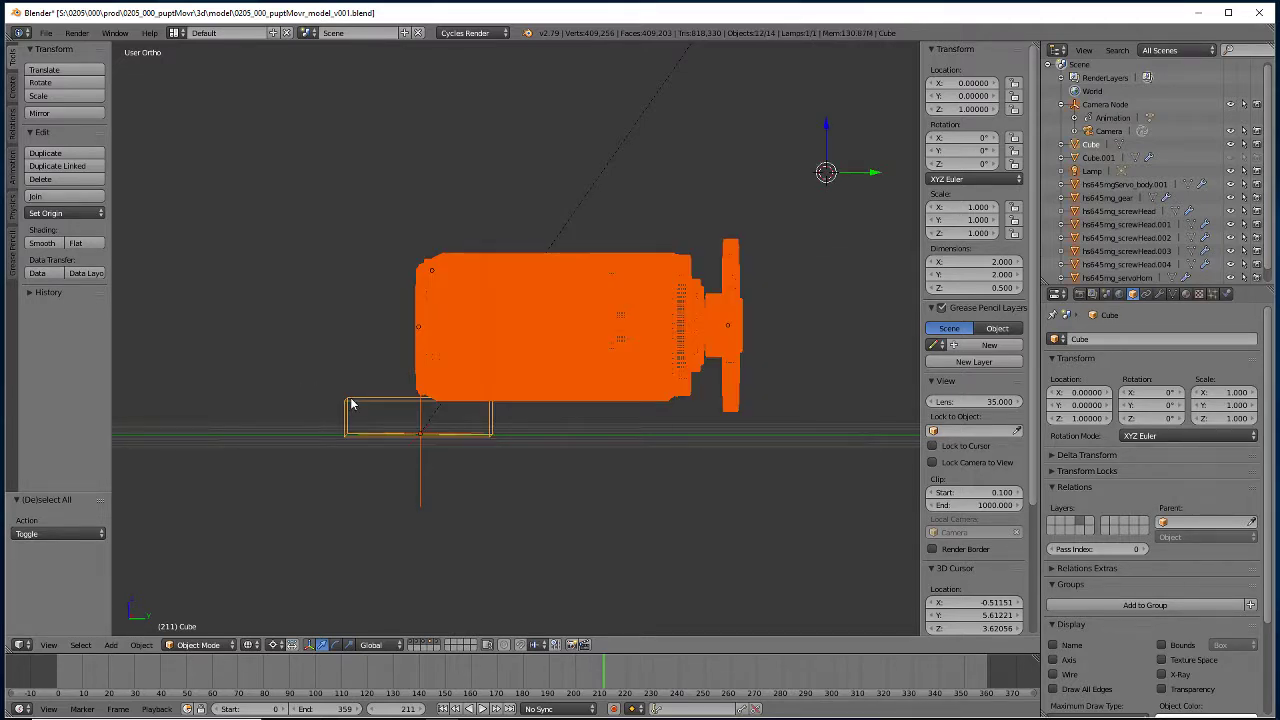
right_click(352, 404, "shift")
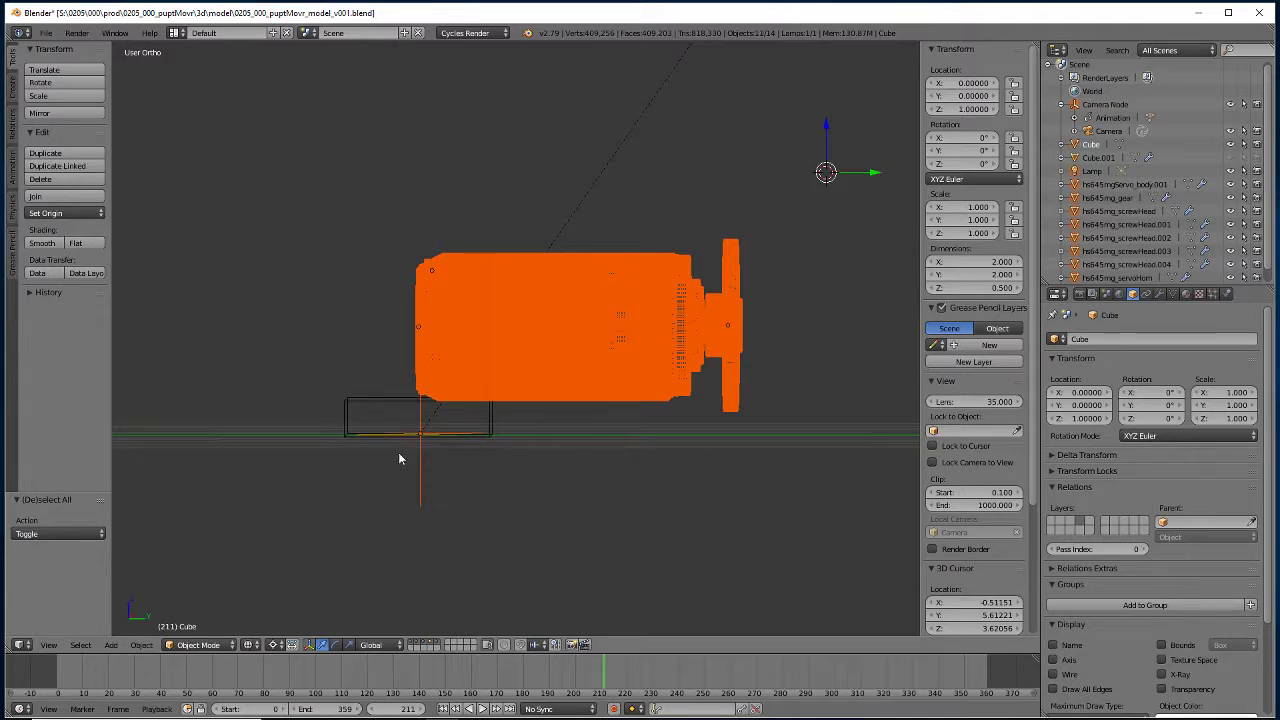
right_click(420, 486, "shift")
right_click(420, 486, "shift")
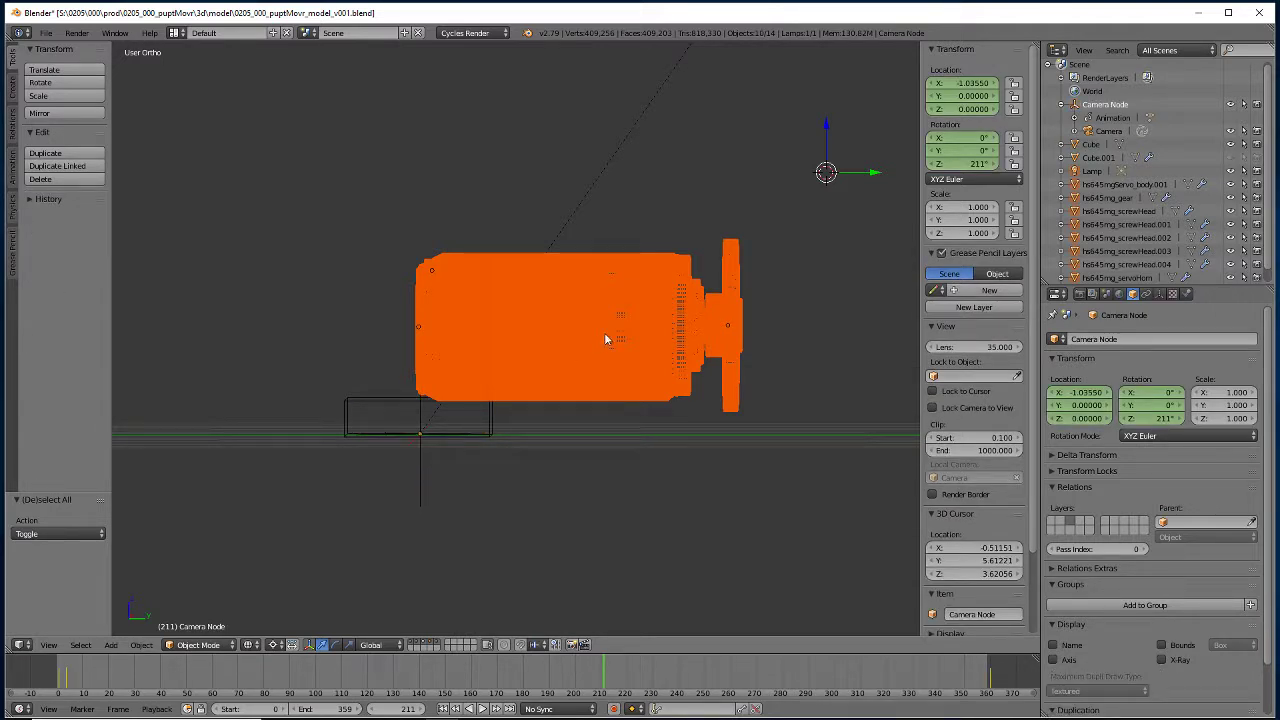
key("KP_3")
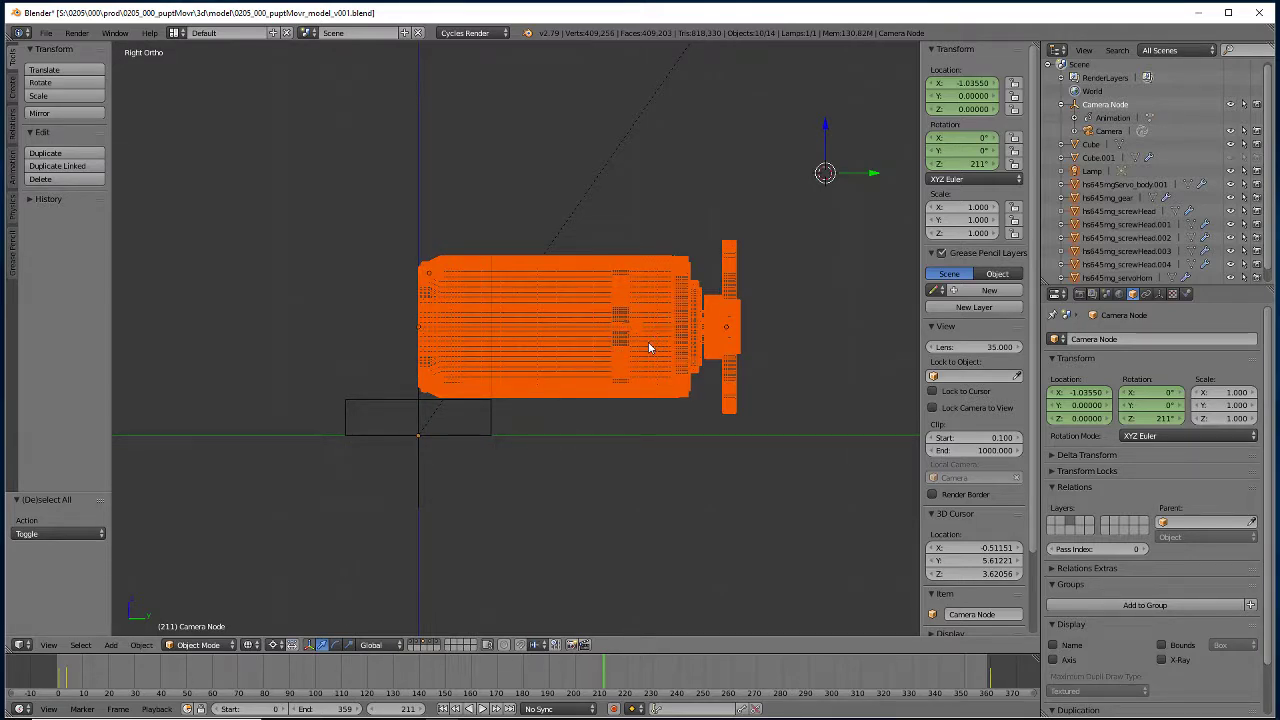
key("g")
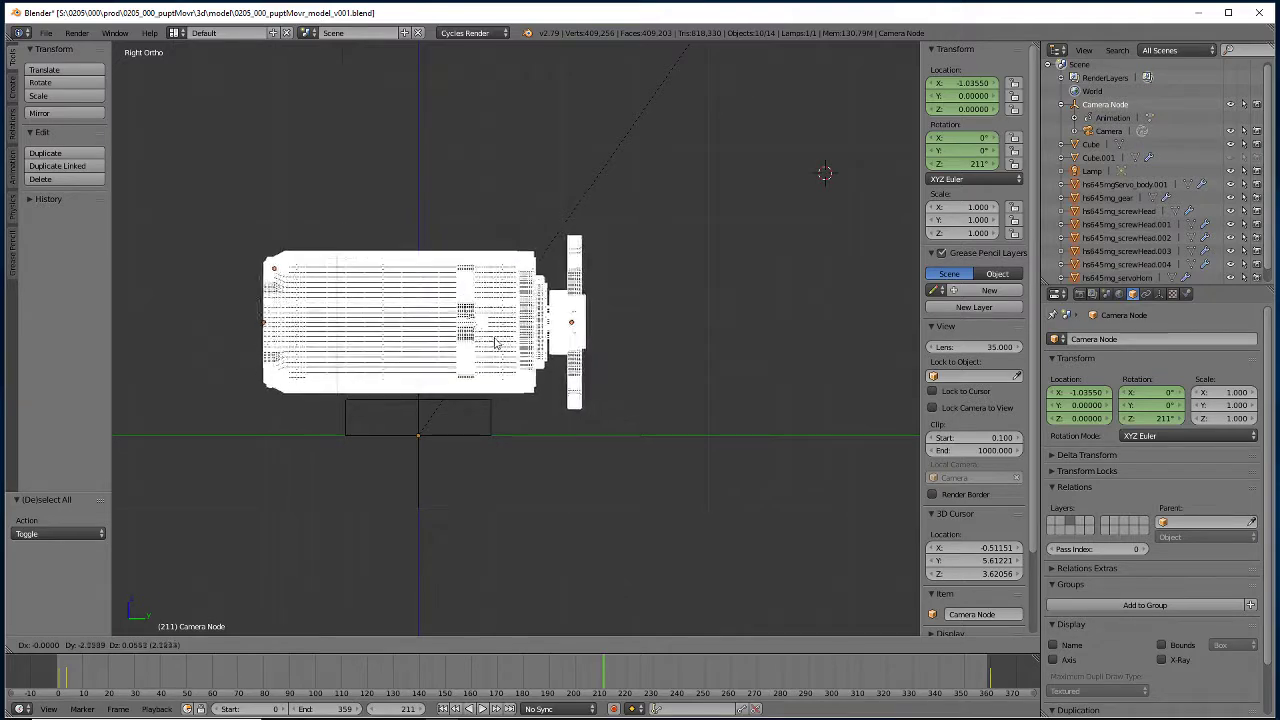
key("y")
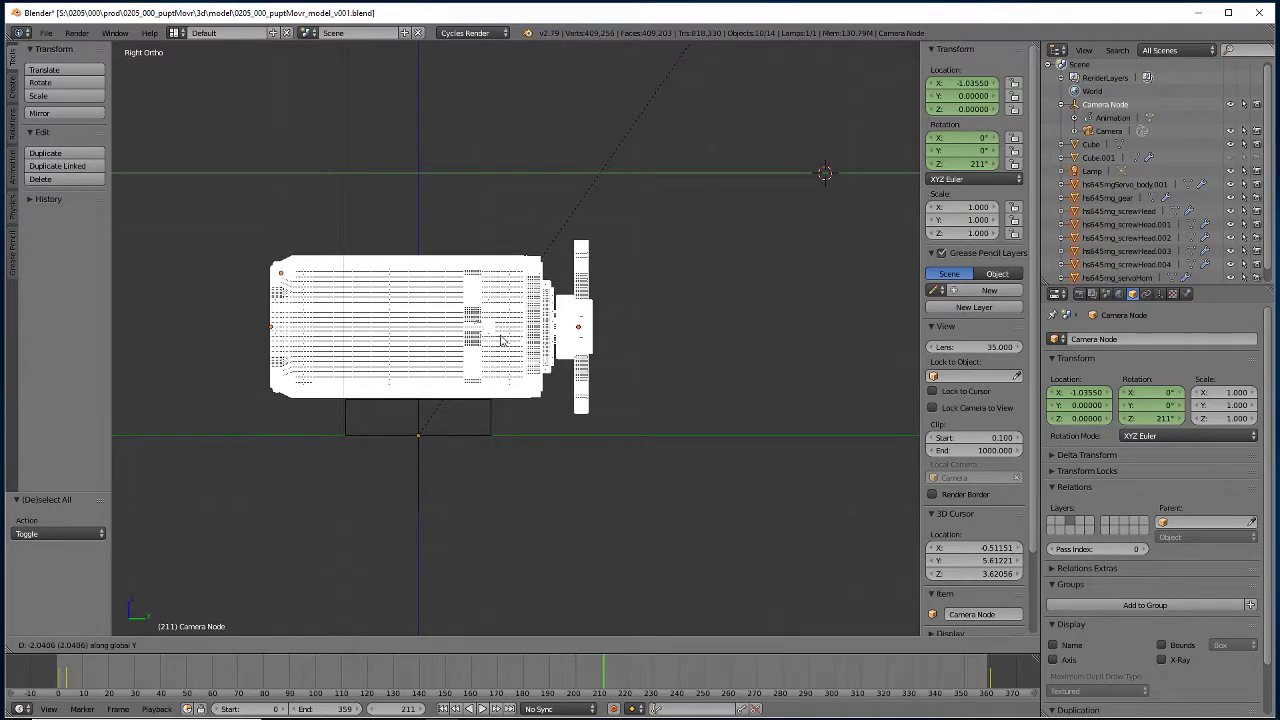
left_click(501, 340)
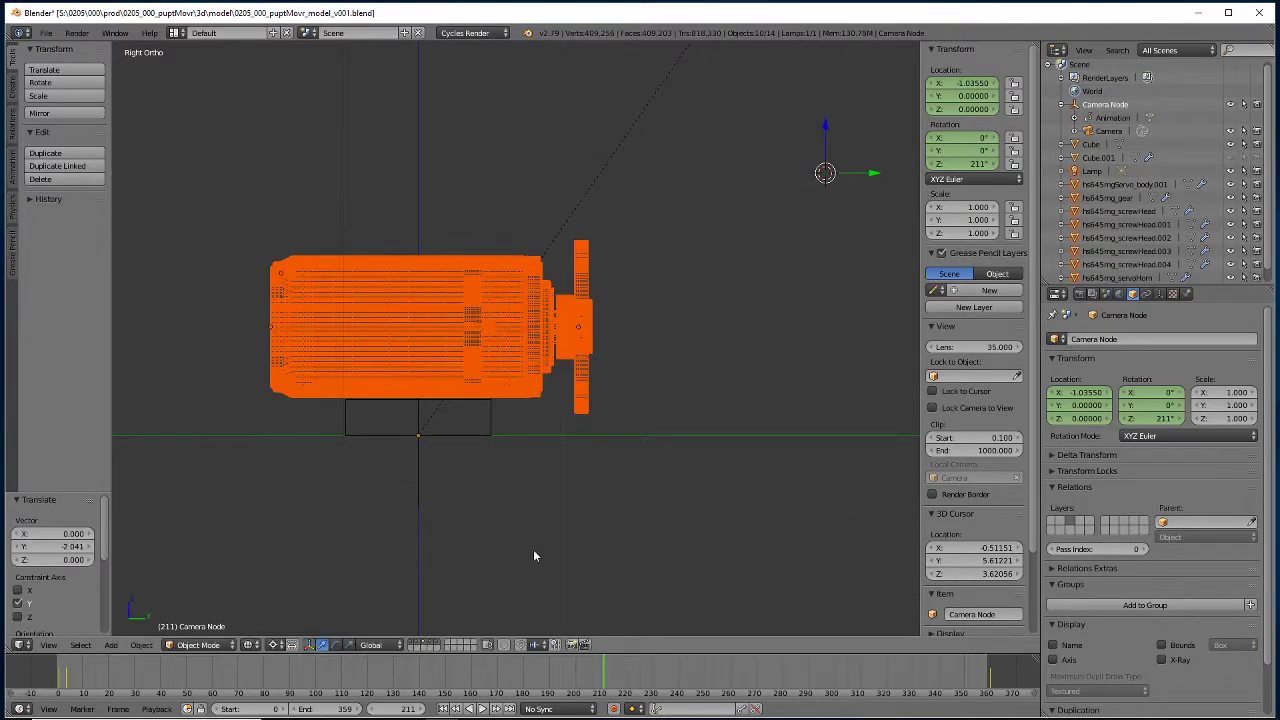
Select the cube's entire mesh in Edit Mode and snap the 3D cursor to the scene center.
right_click(483, 433)
key("Tab")
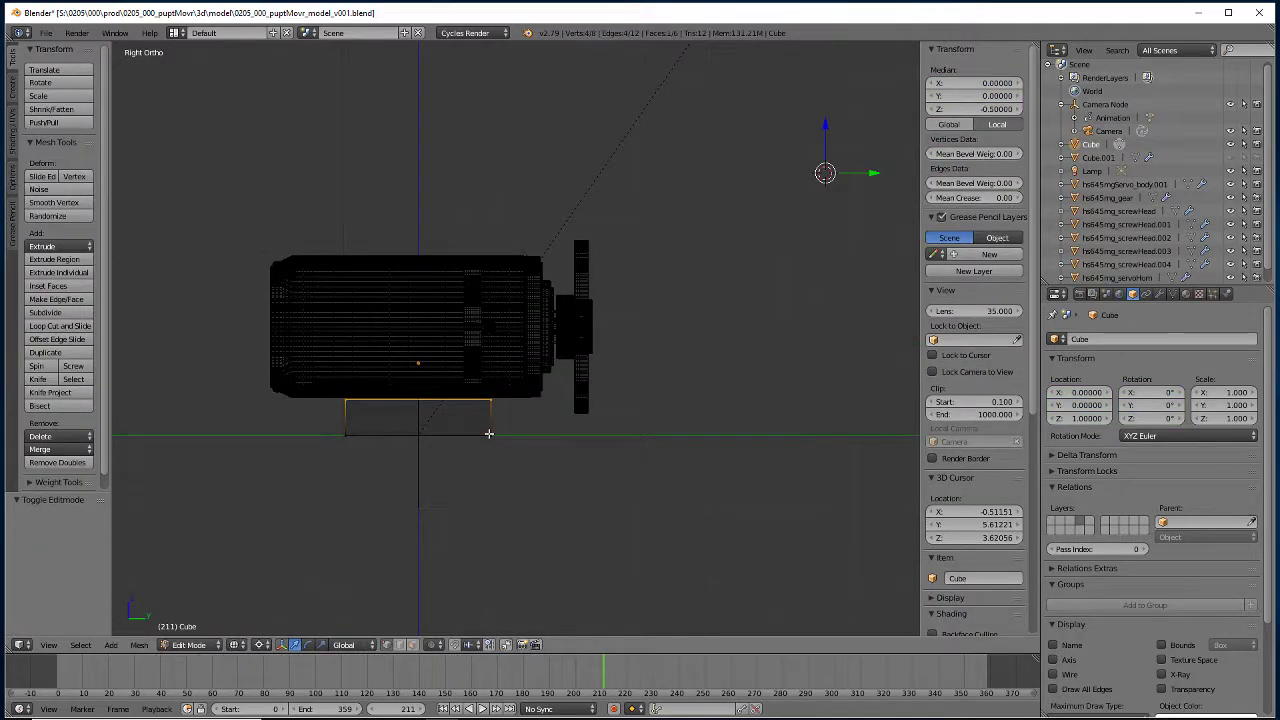
key("a")
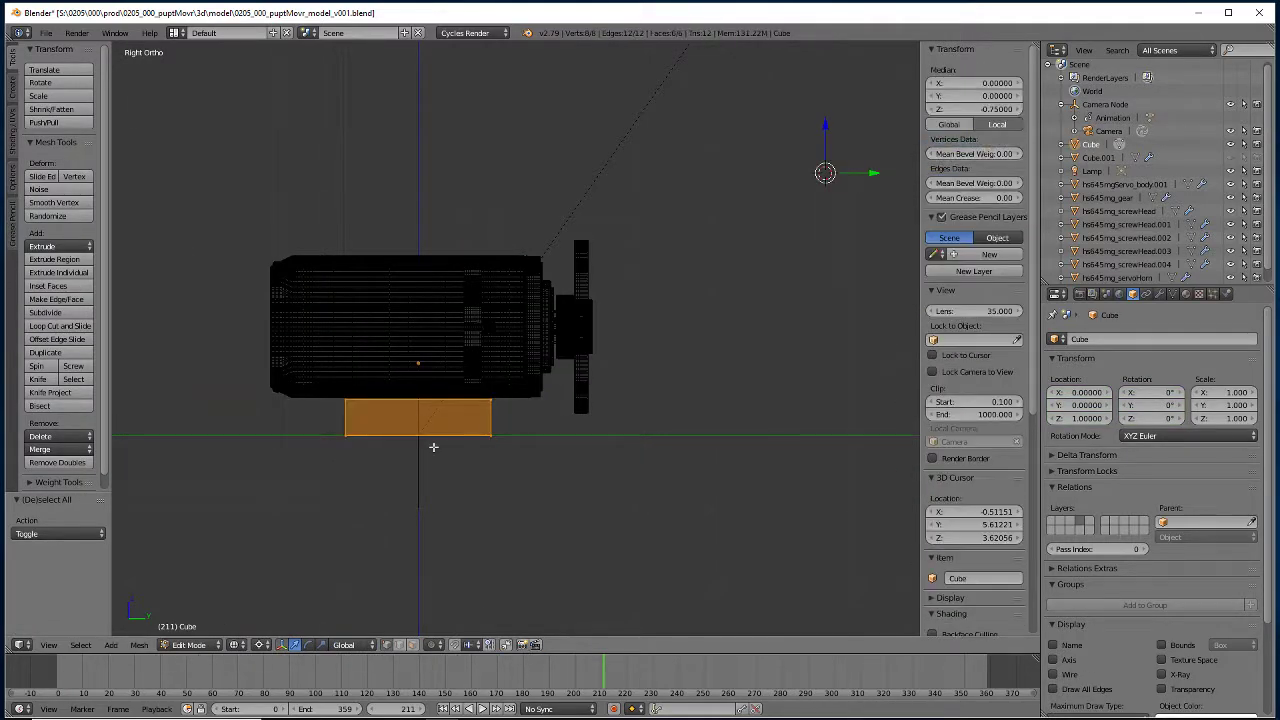
key("shift+s")
left_click(433, 449)
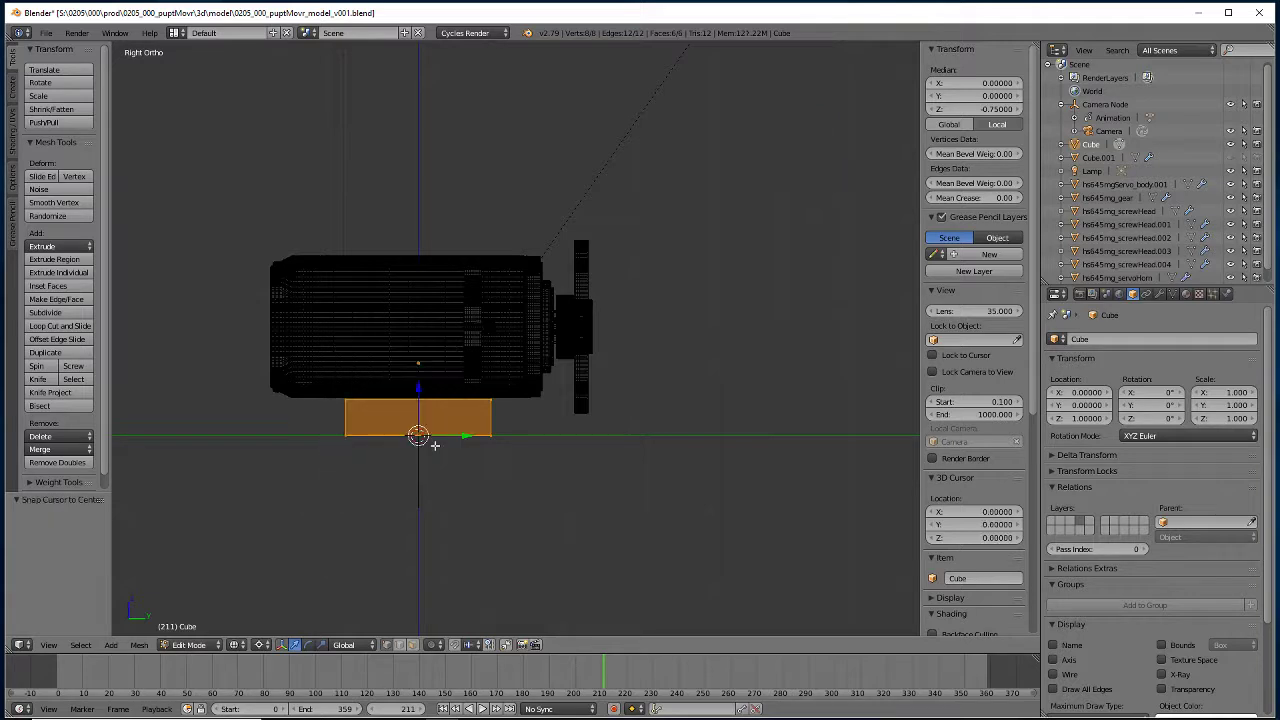
Lengthen the cube's mesh by scaling it along global Y by about 1.854 and again by about 1.043.
key("s")
key("y")
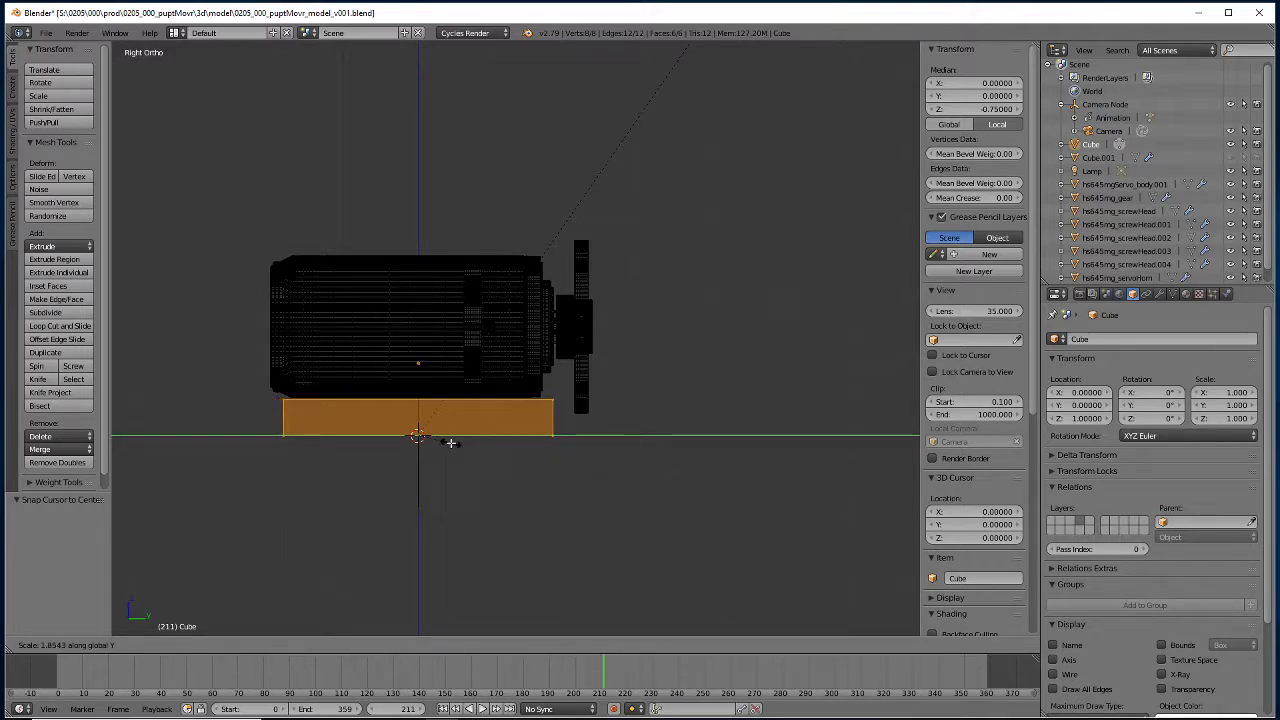
left_click(450, 443)
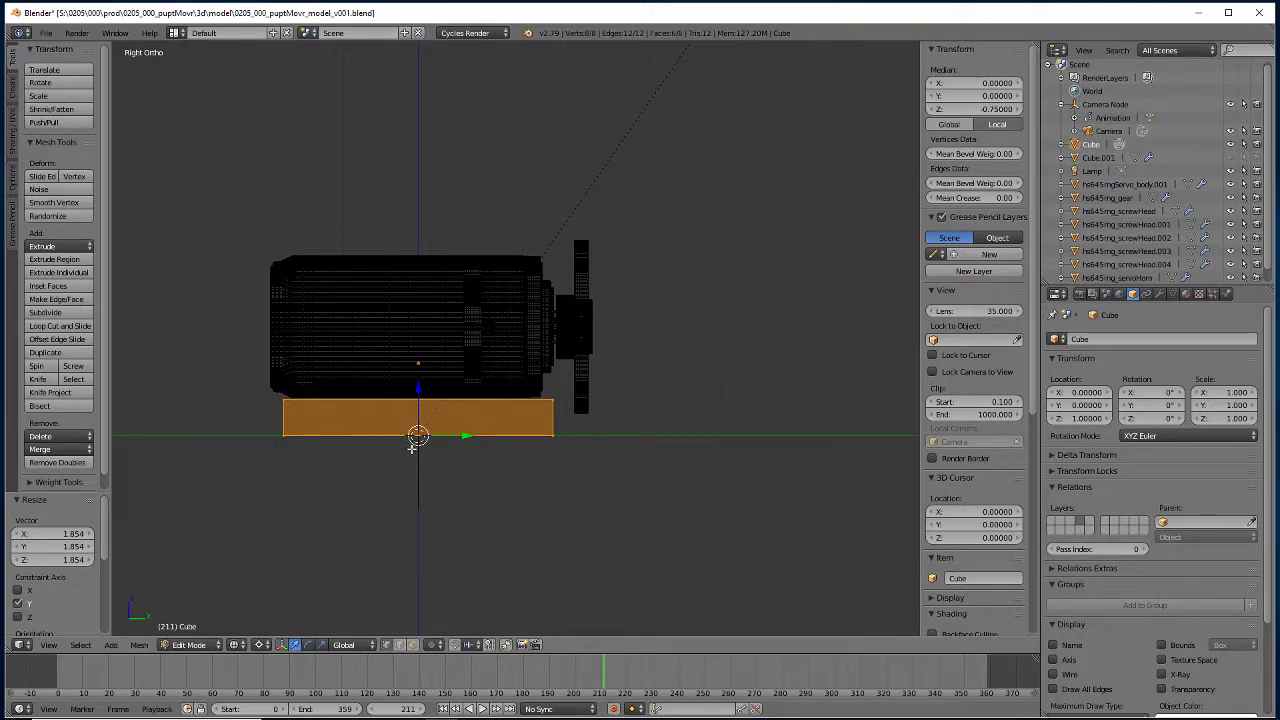
key("s")
key("y")
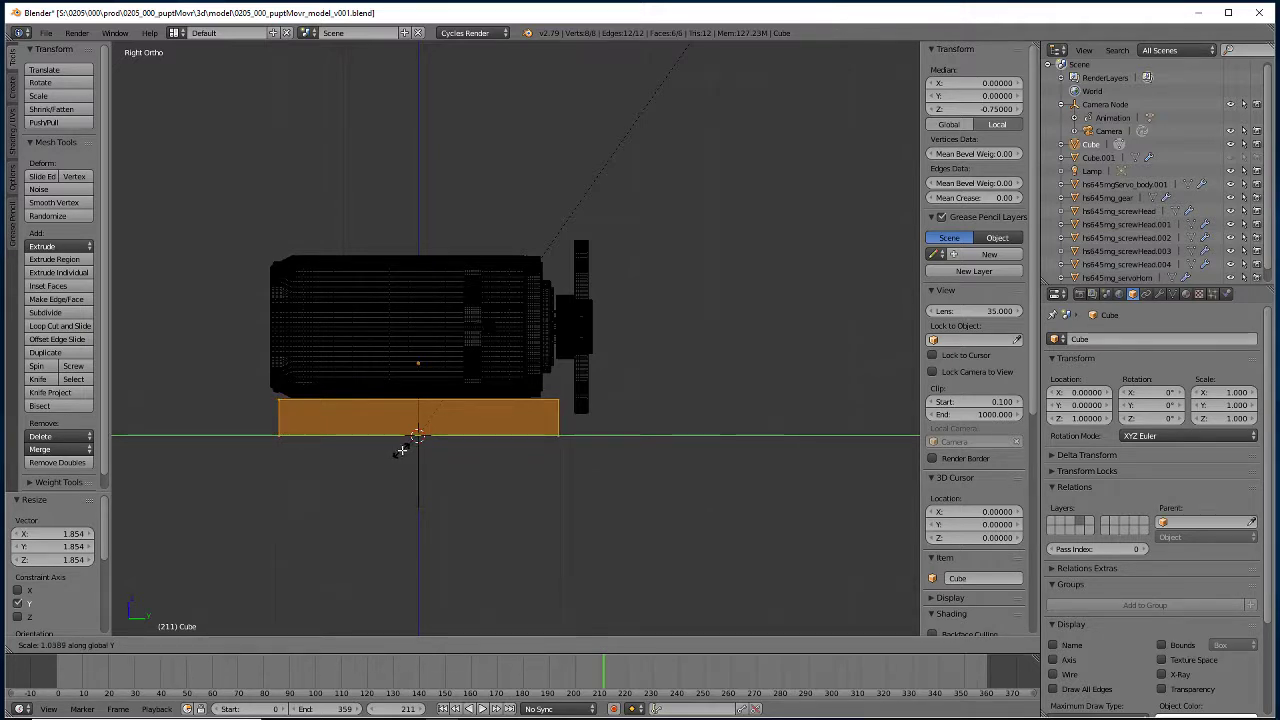
left_click(403, 449)
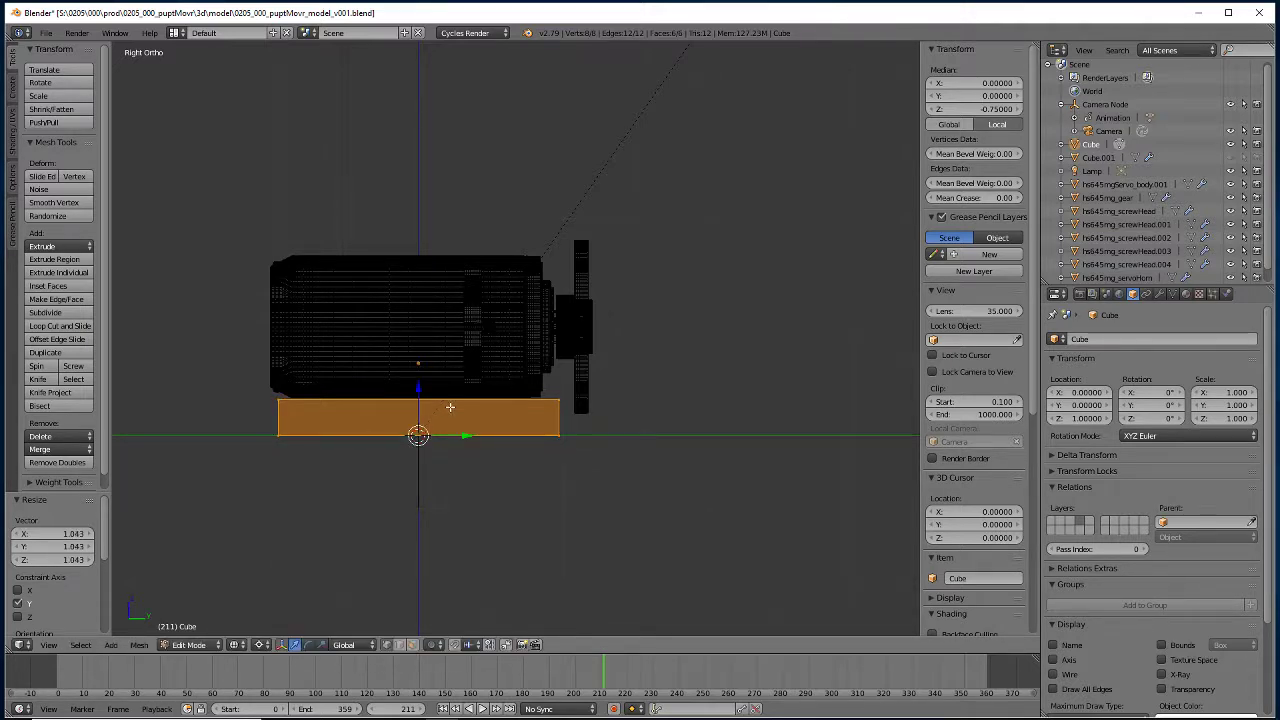
Deselect the cube's whole mesh and collapse the Camera Node entry in the Outliner.
key("a")
key("b")
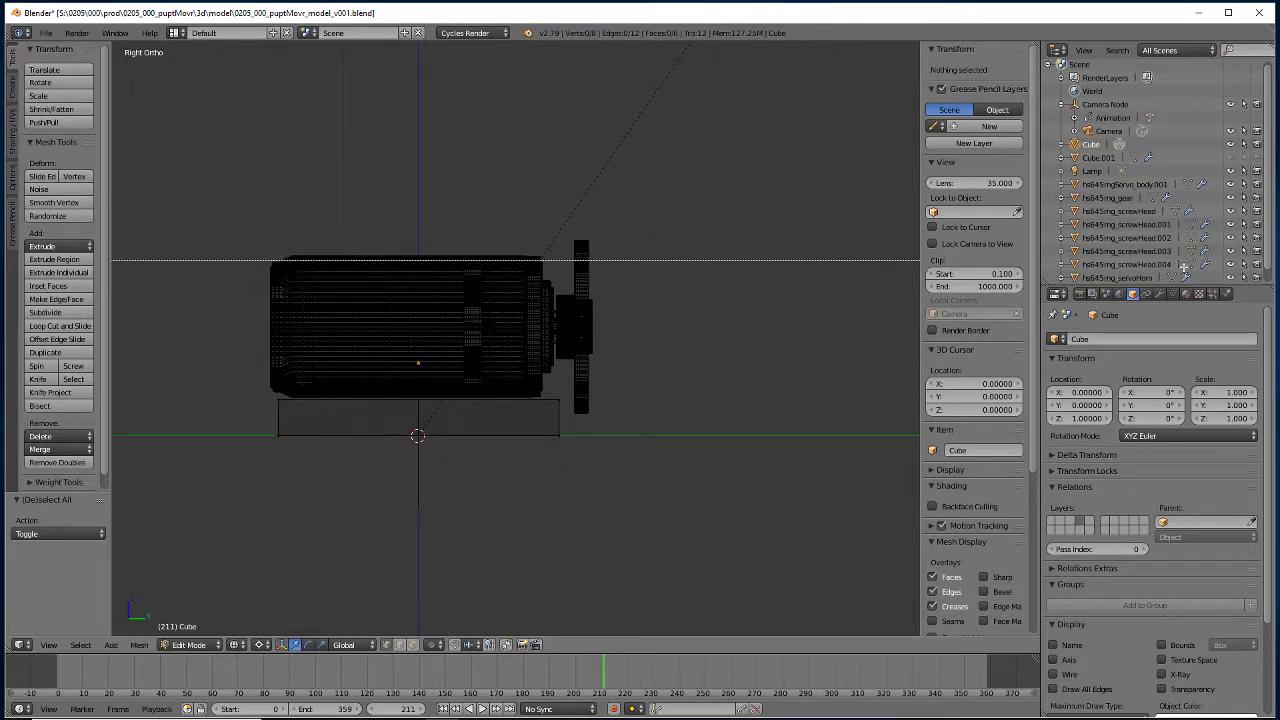
key("Escape")
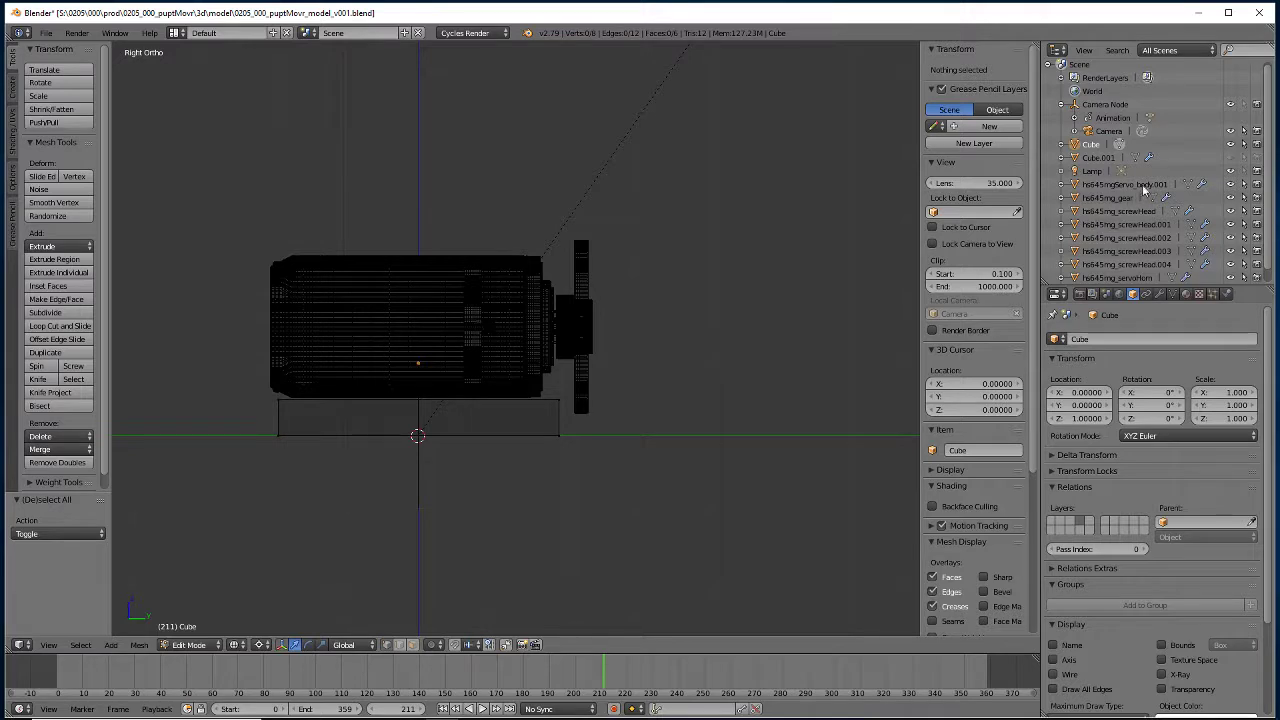
left_click(1061, 105)
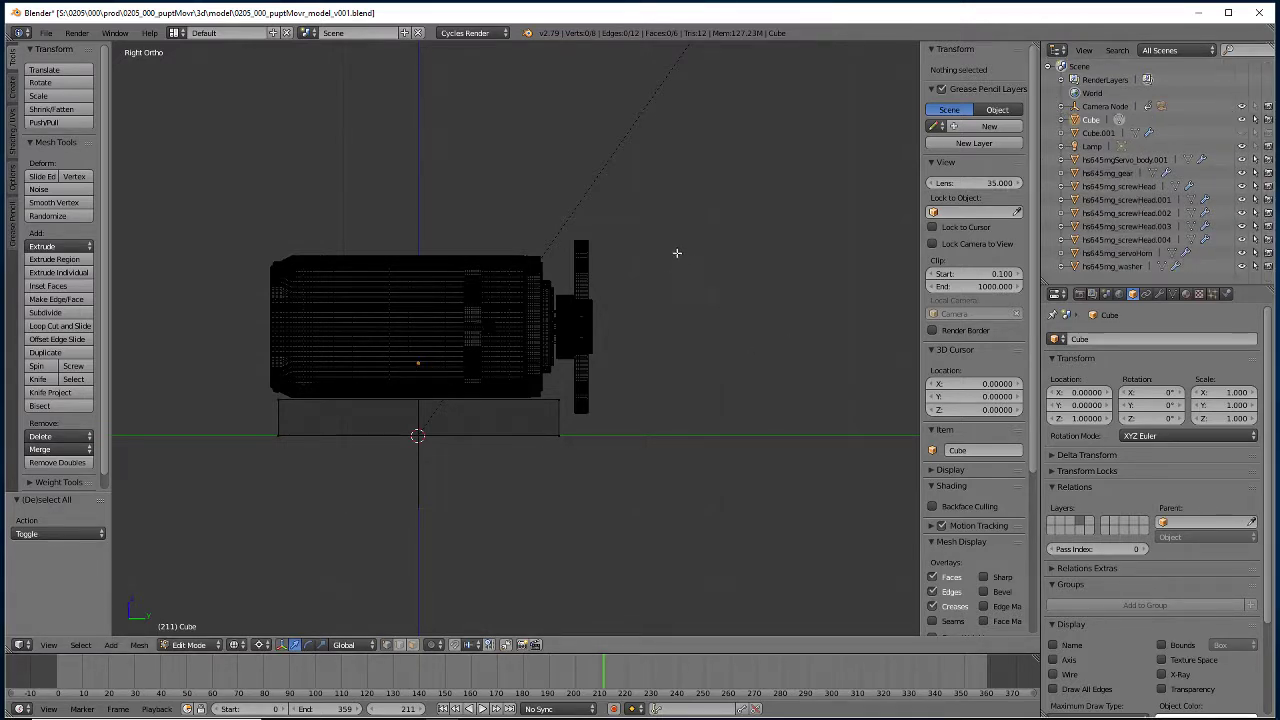
scroll(677, 251, "down", 7)
scroll(677, 251, "up", 8)
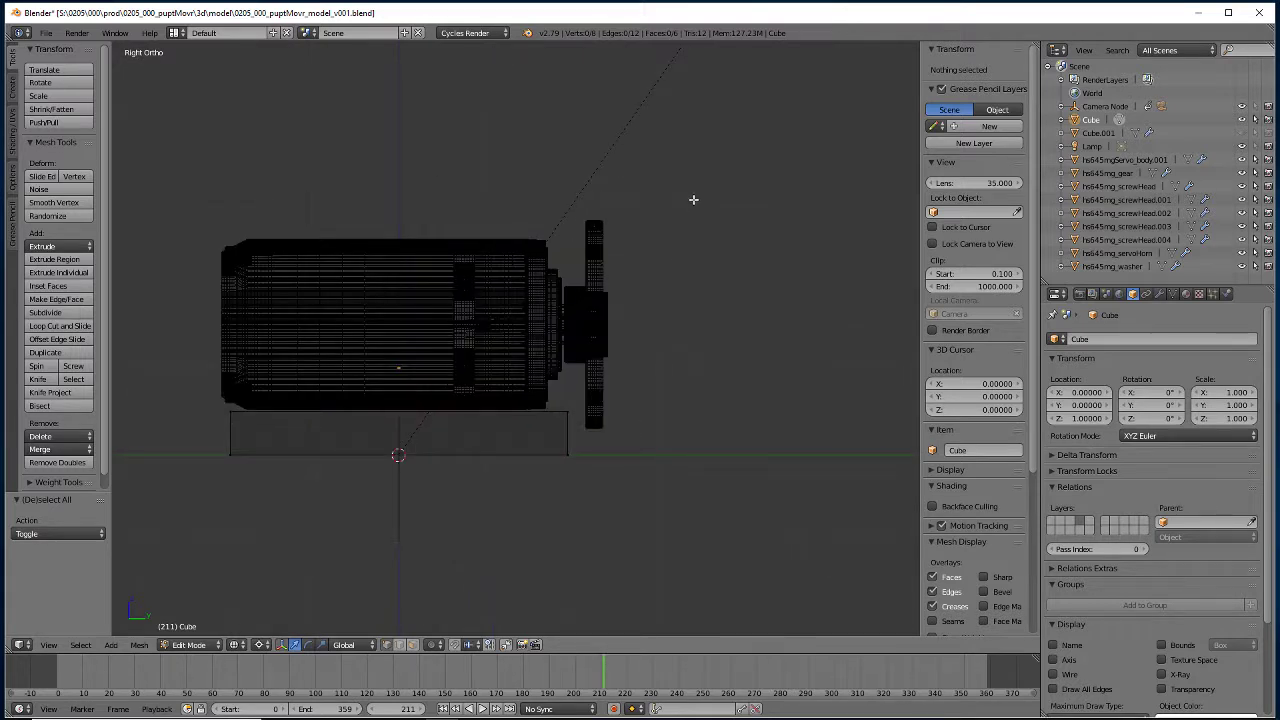
key("b")
left_click_drag(712, 168, 556, 269)
left_click_drag(193, 402, 168, 404)
In Object Mode, select the servo parts without the cube, move them about 0.084 along global Y, and select only the cube.
key("Tab")
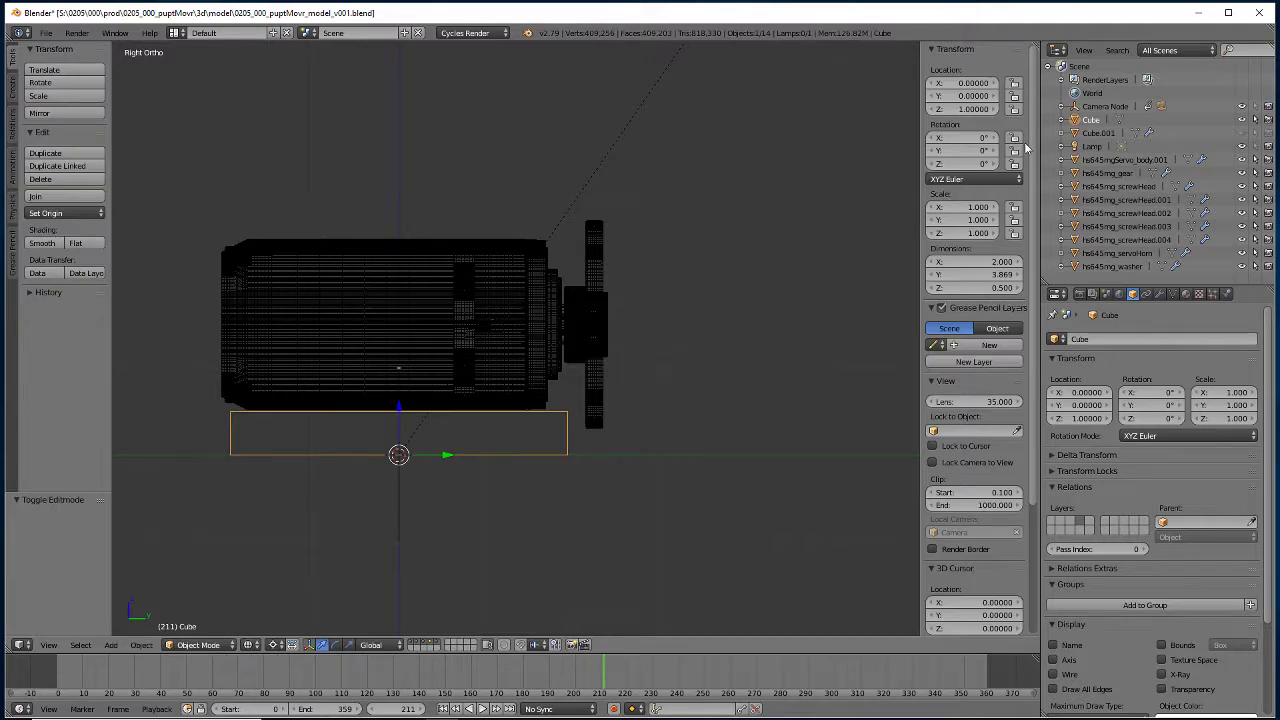
left_click(703, 182)
key("a")
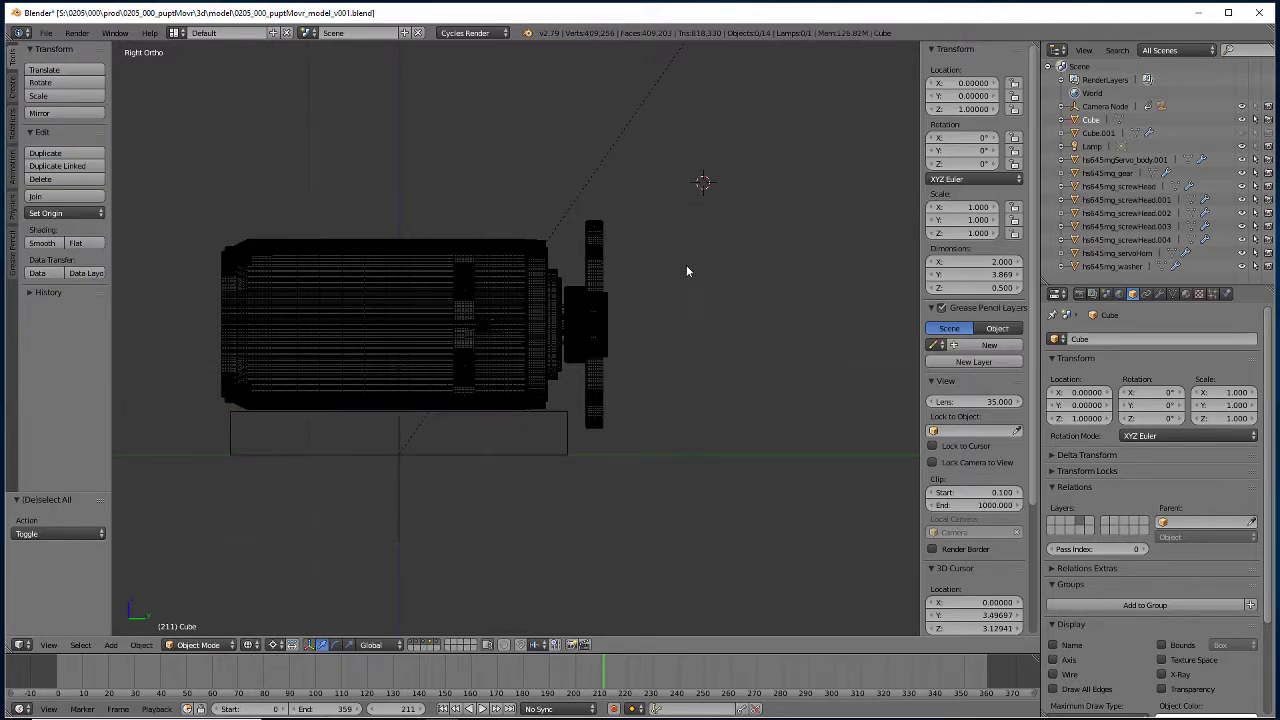
key("b")
left_click_drag(718, 184, 176, 399)
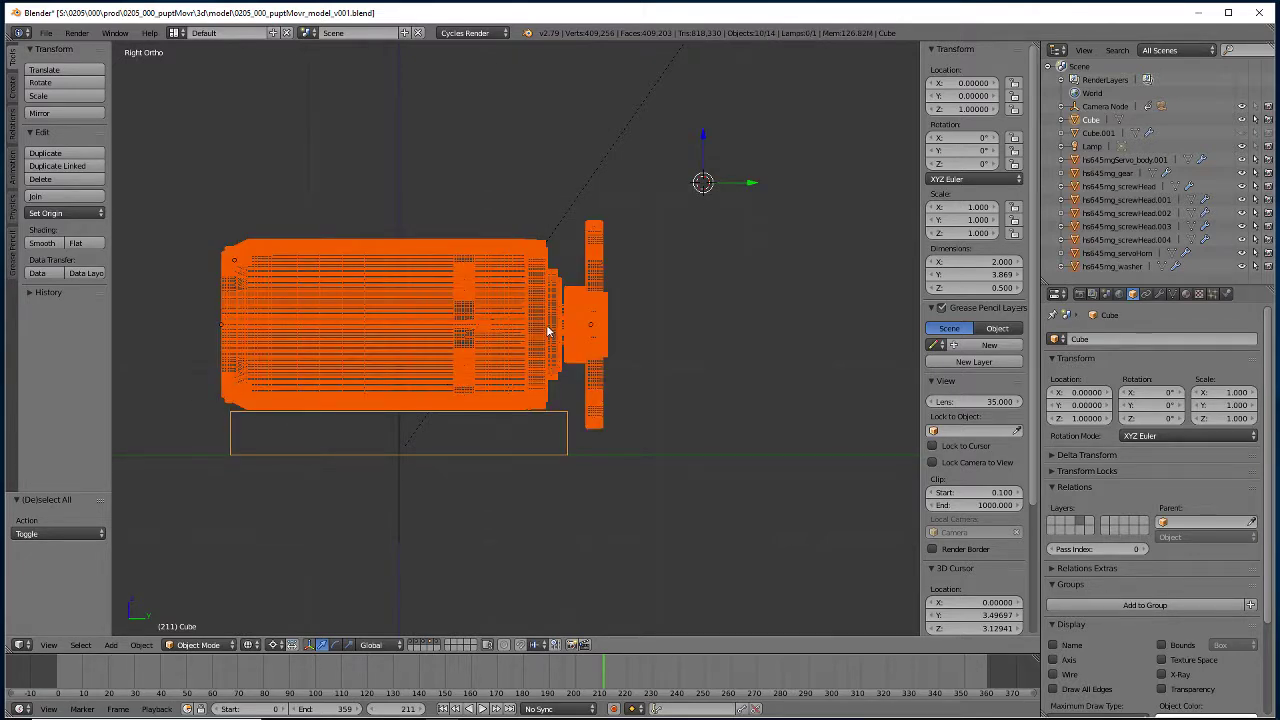
right_click(564, 431, "shift")
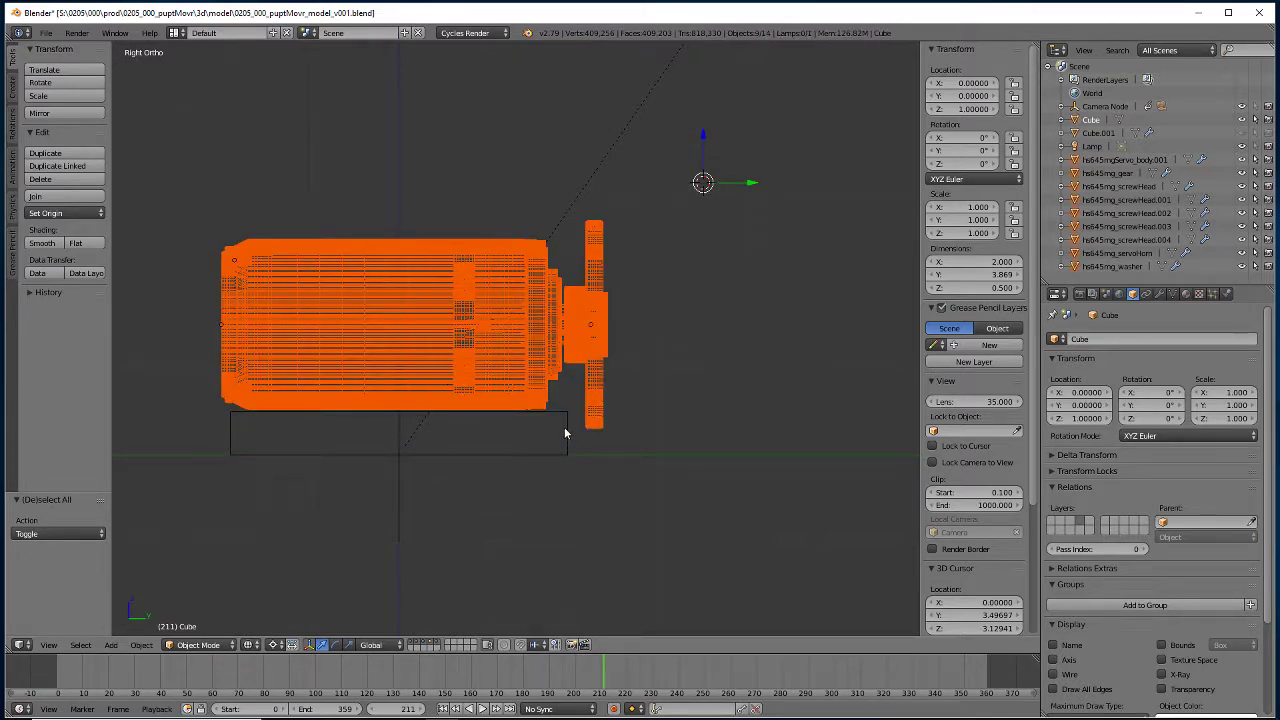
key("g")
key("y")
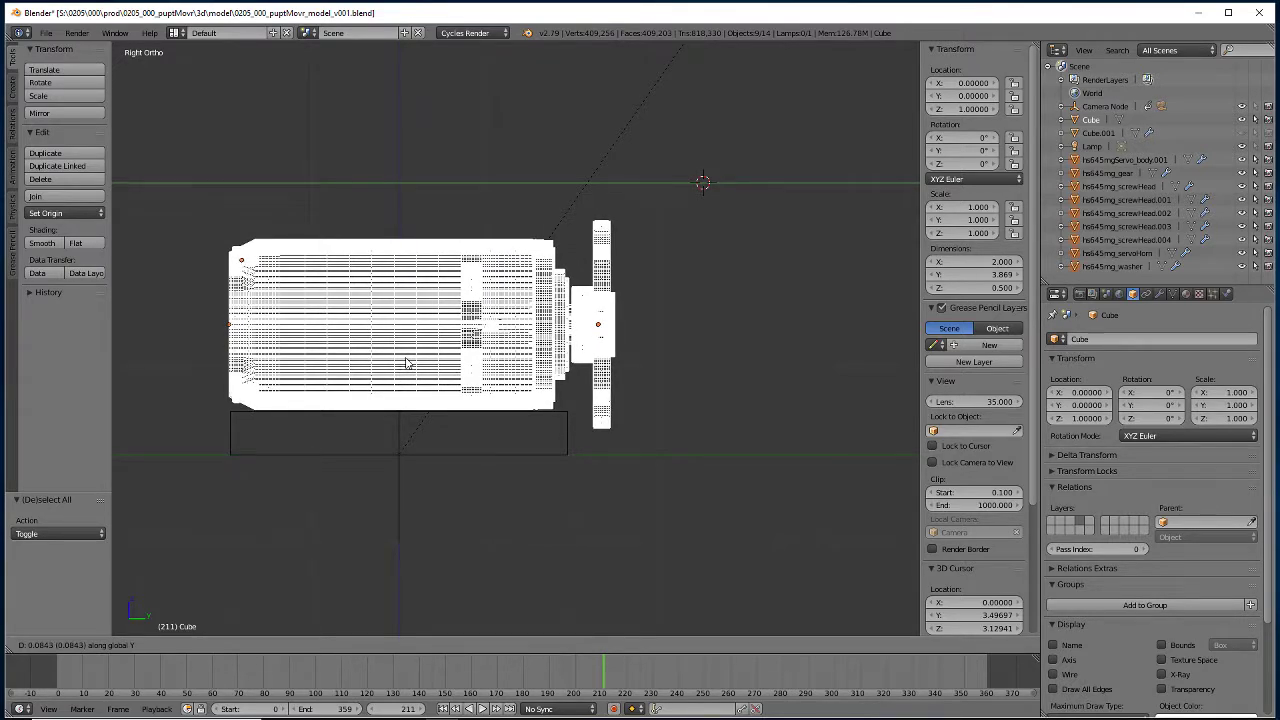
left_click(407, 363)
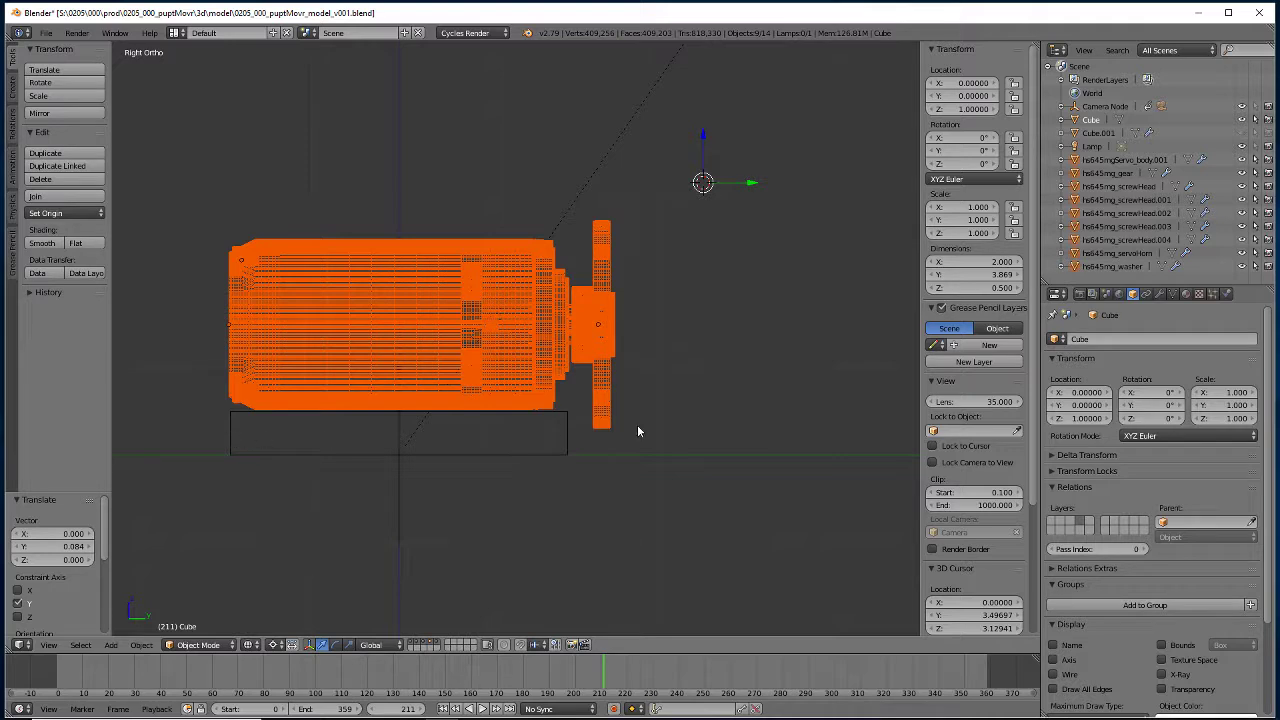
right_click(568, 432)
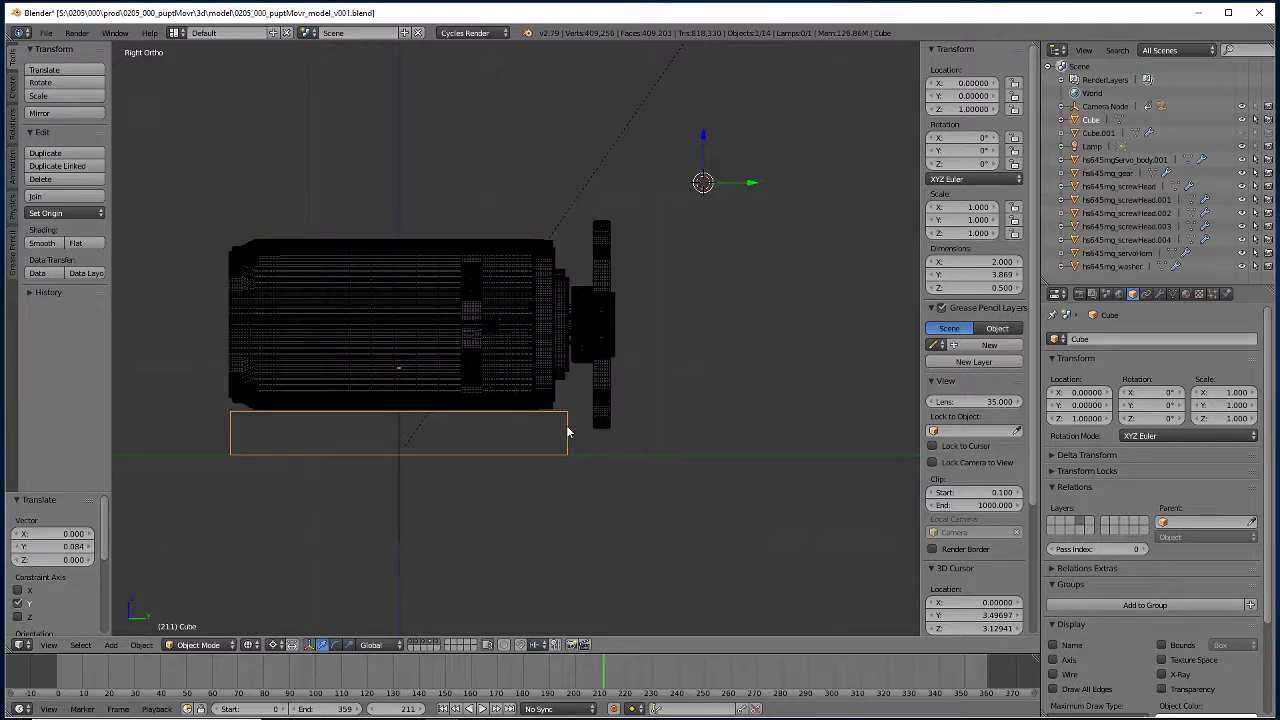
Open the cube's mesh in Edit Mode and snap the 3D cursor to the scene center.
key("Tab")
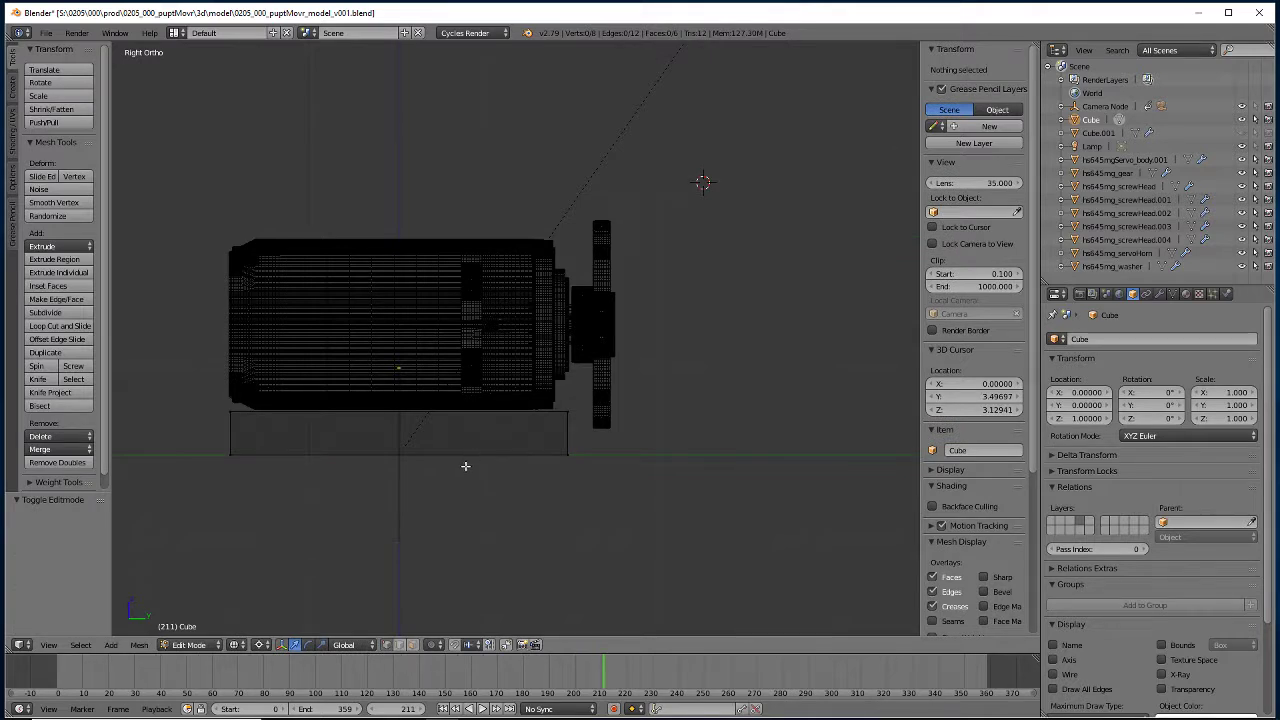
key("shift+s")
left_click(578, 487)
Select the vertices at the cube's horn-side end, scale them to 0 along Y and move them 2 along global Y.
left_click_drag(548, 490, 606, 384)
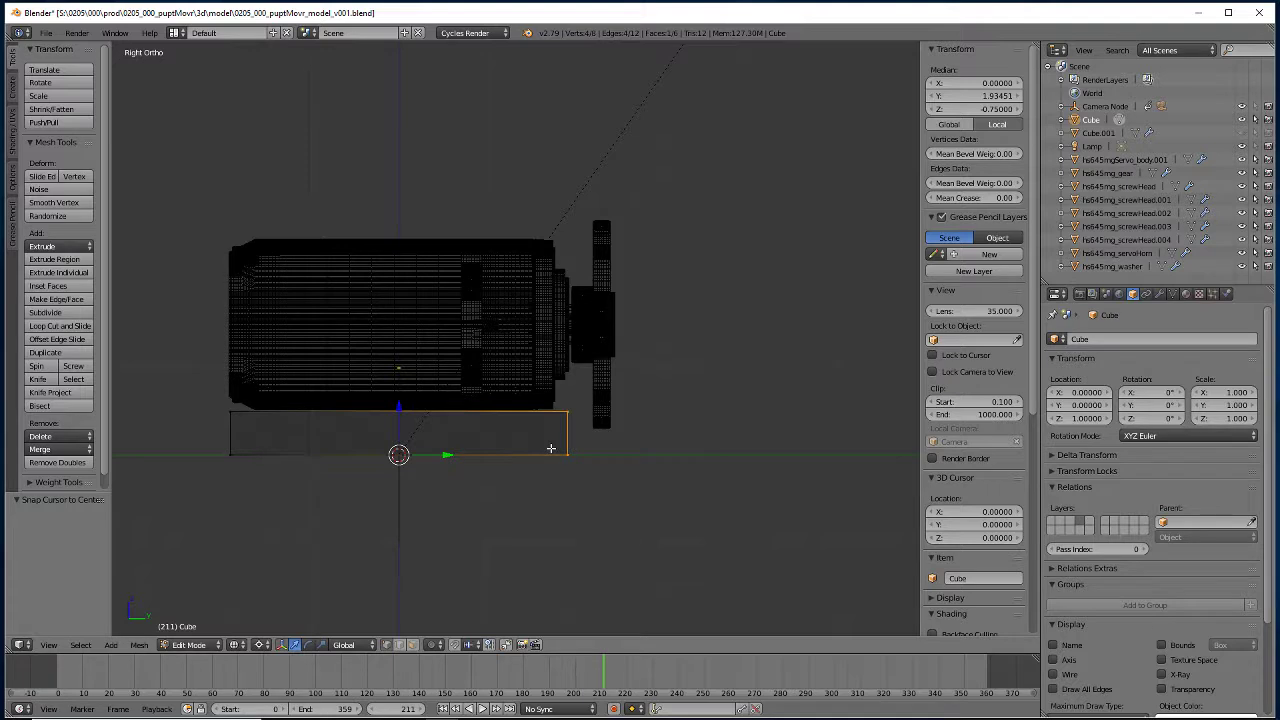
key("s")
key("y")
key("0")
key("Return")
key("g")
key("y")
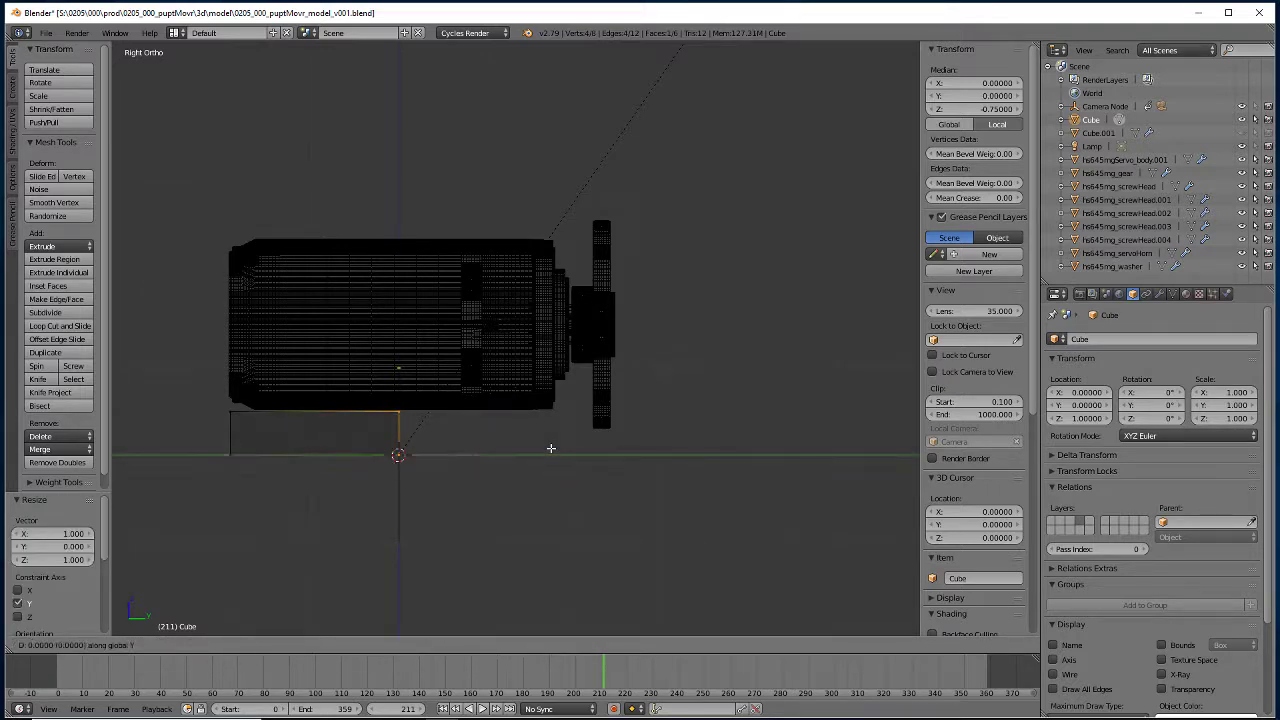
key("2")
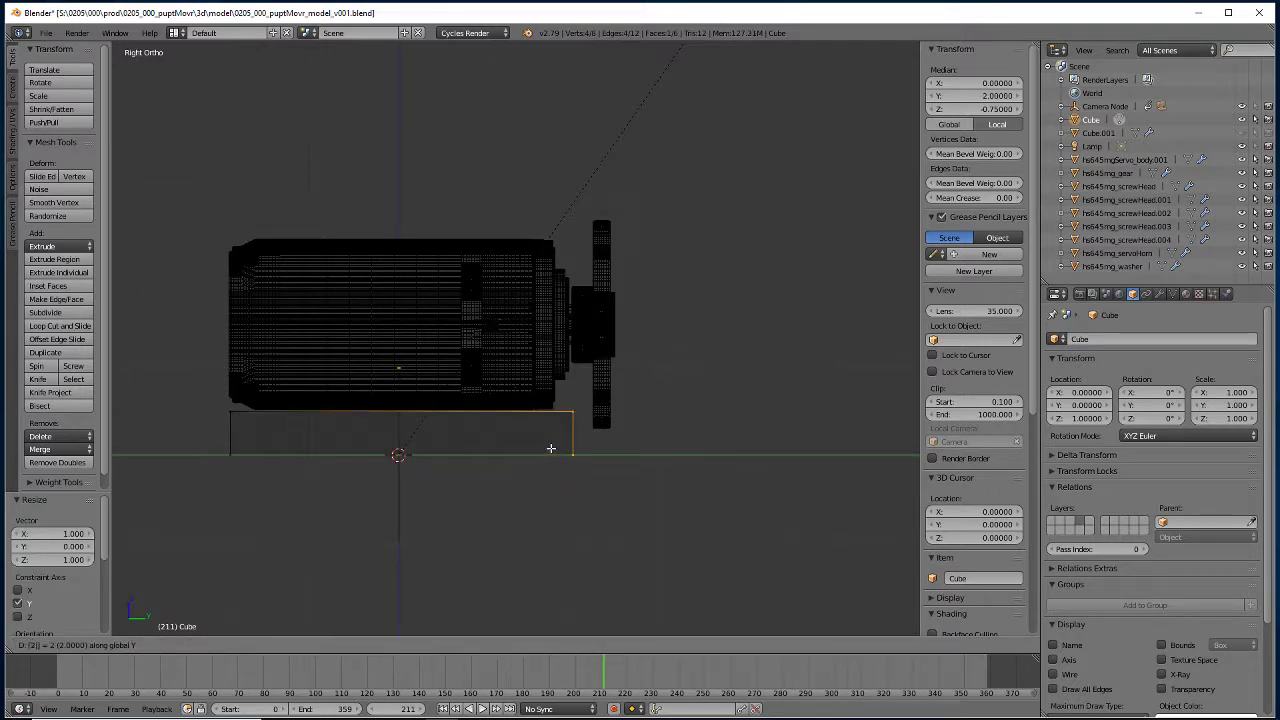
key("Return")
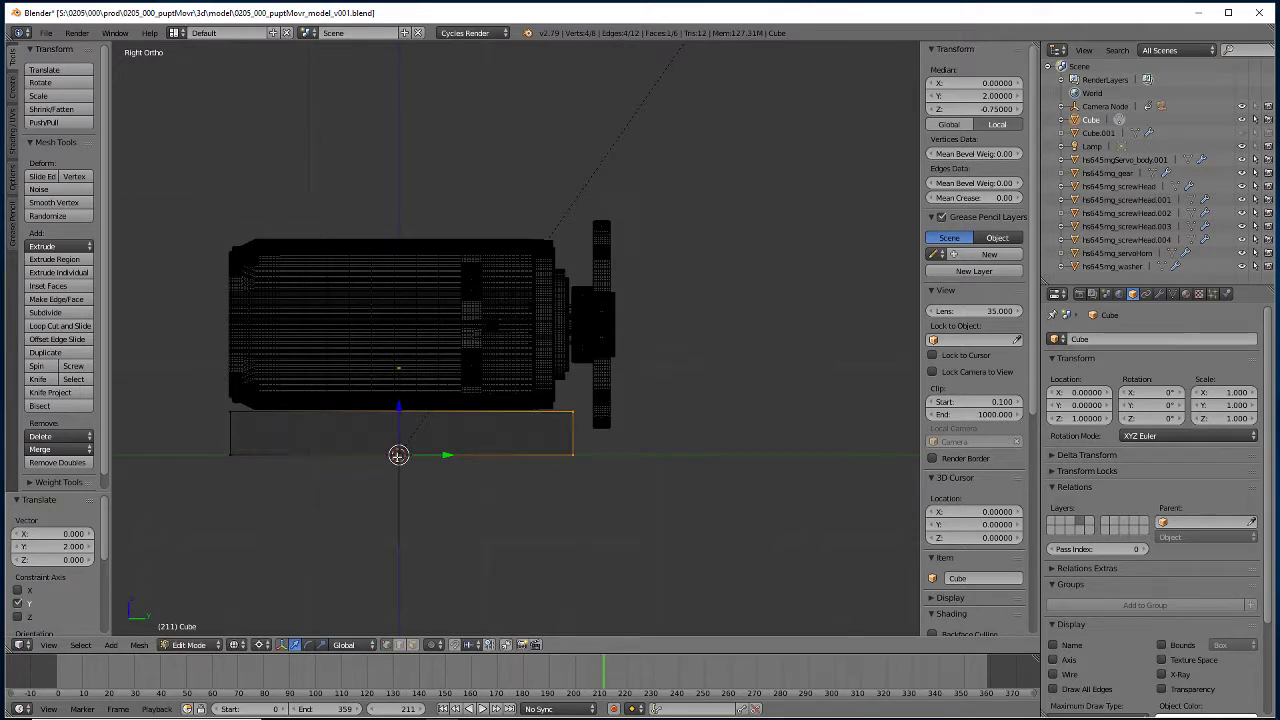
Select the four vertices at the cube's opposite end, away from the horn, and scale them to 0 along Y.
right_click(229, 458)
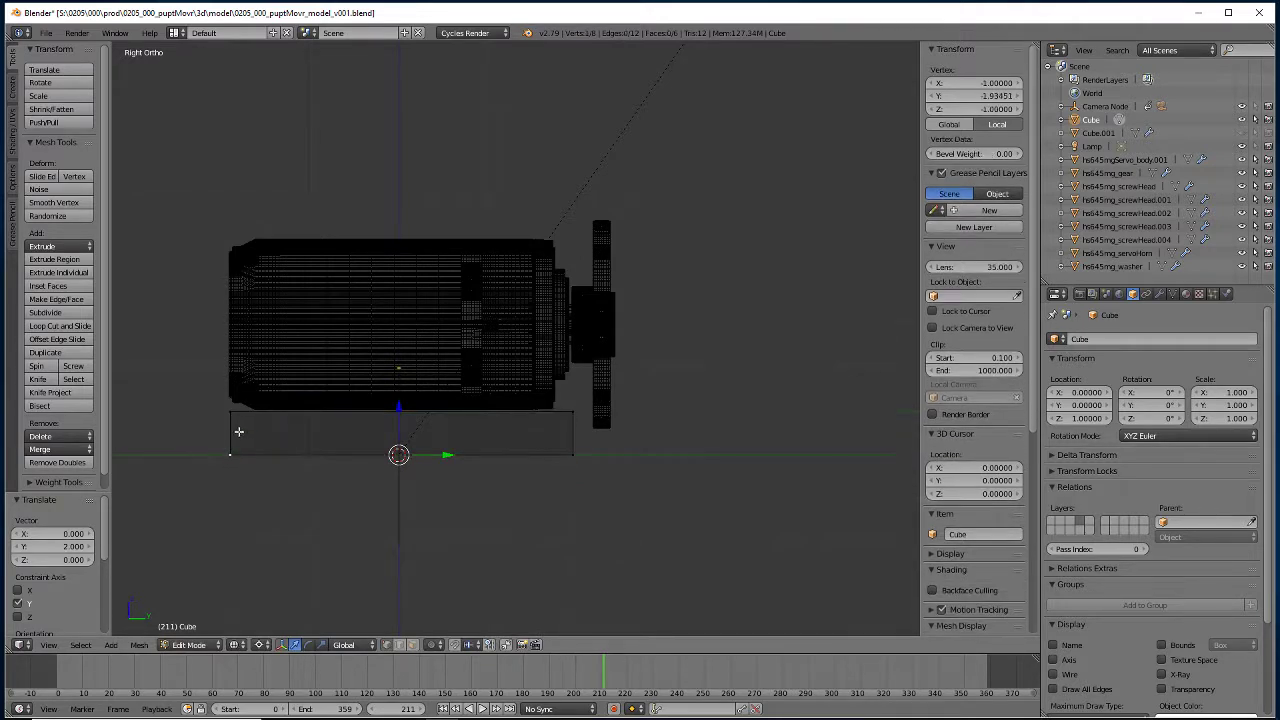
key("a")
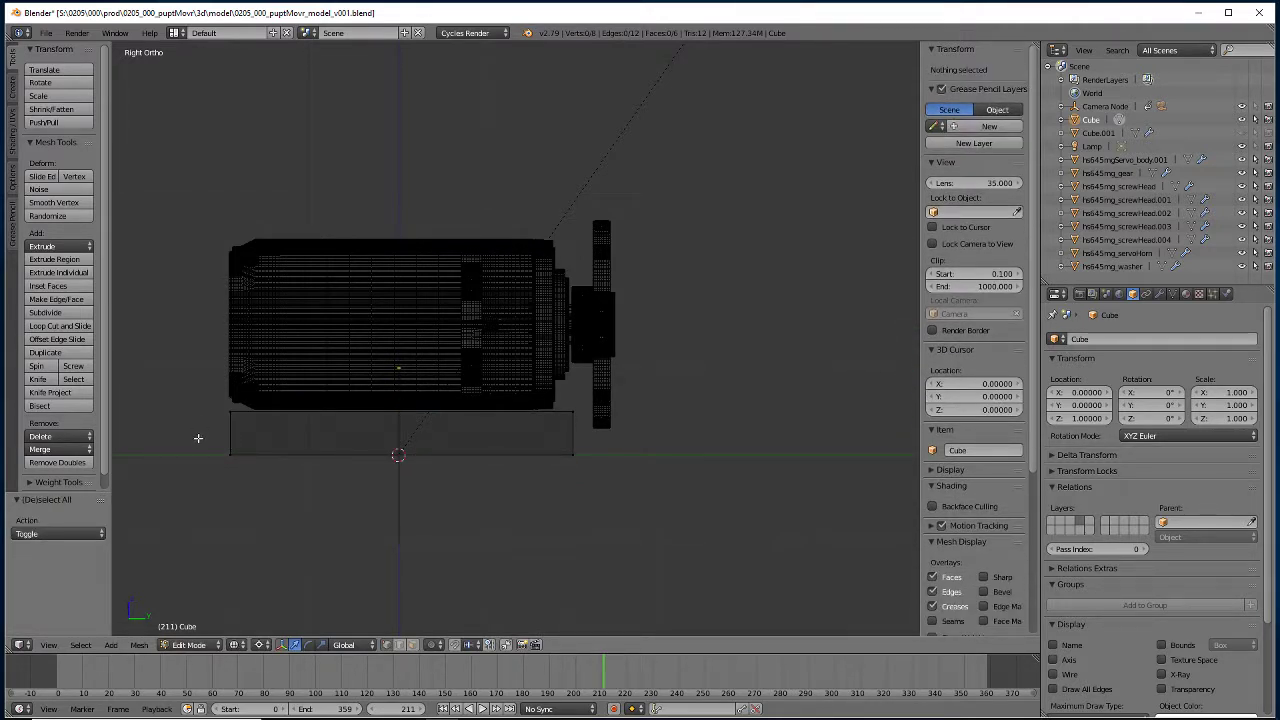
key("b")
left_click_drag(188, 482, 257, 371)
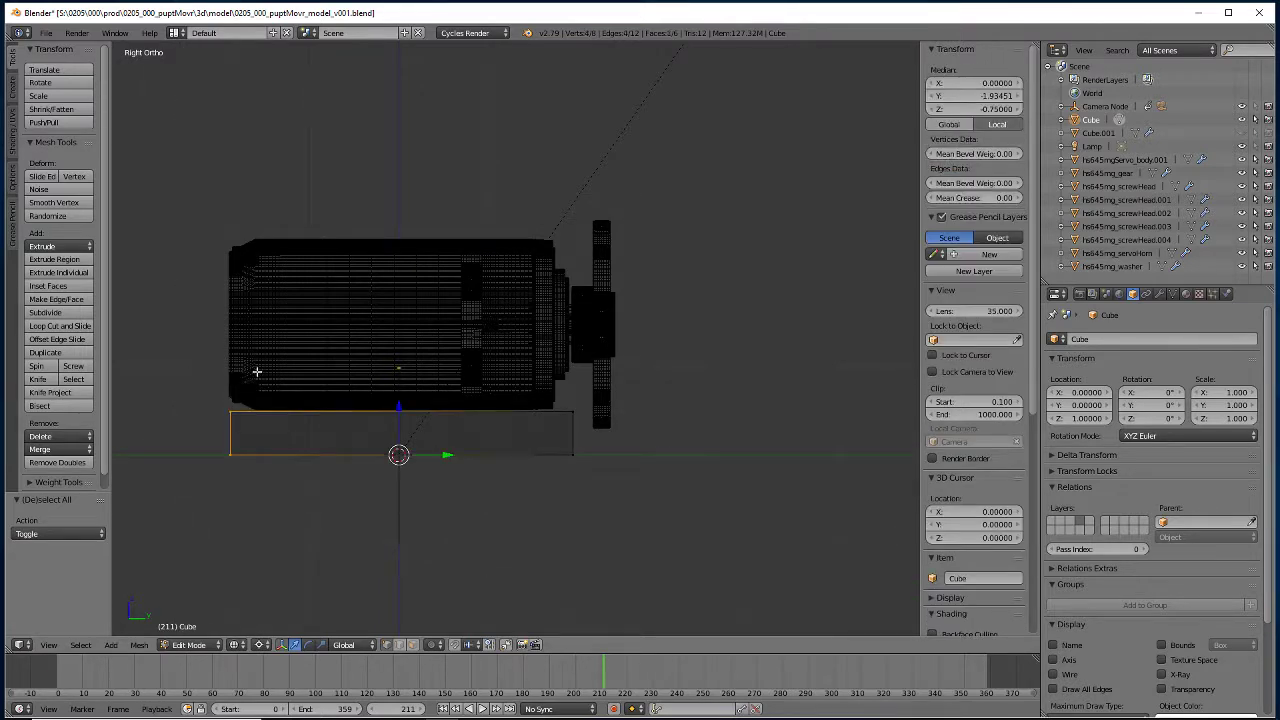
type("sy0")
key("Return")
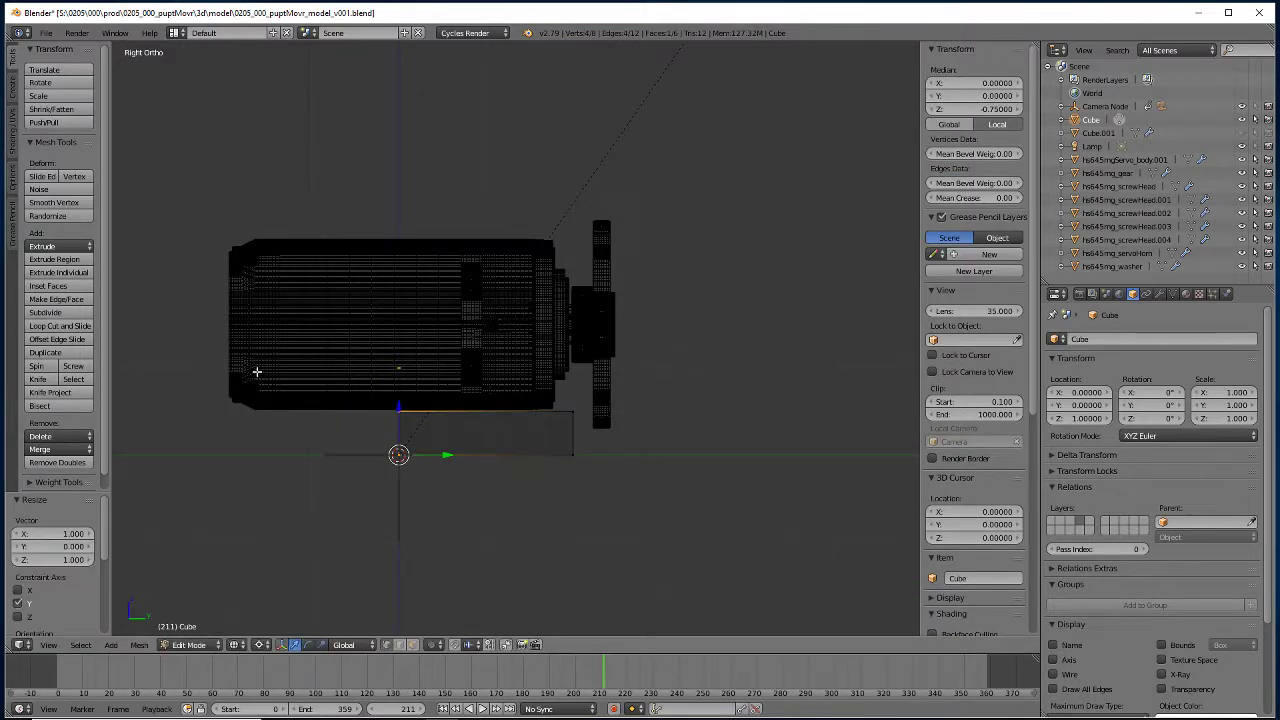
Add a Mirror modifier to the cube with the Y axis enabled and the X axis disabled.
left_click(1159, 294)
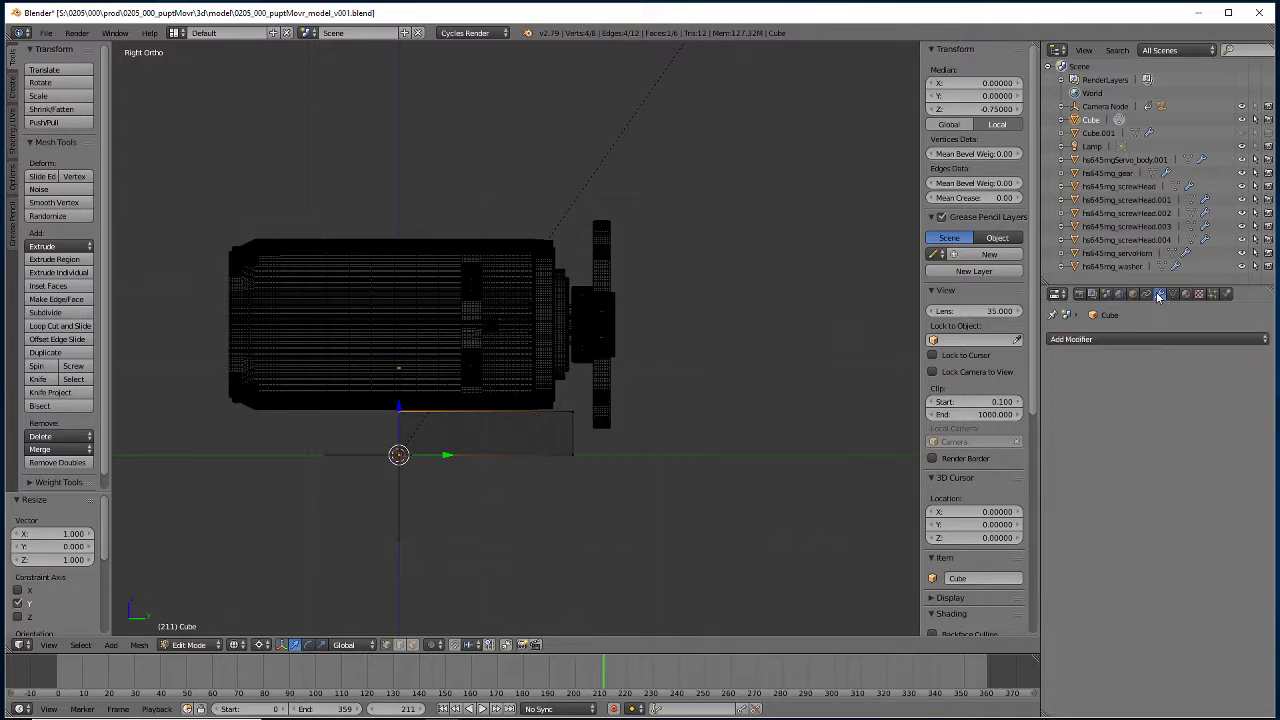
left_click(1114, 338)
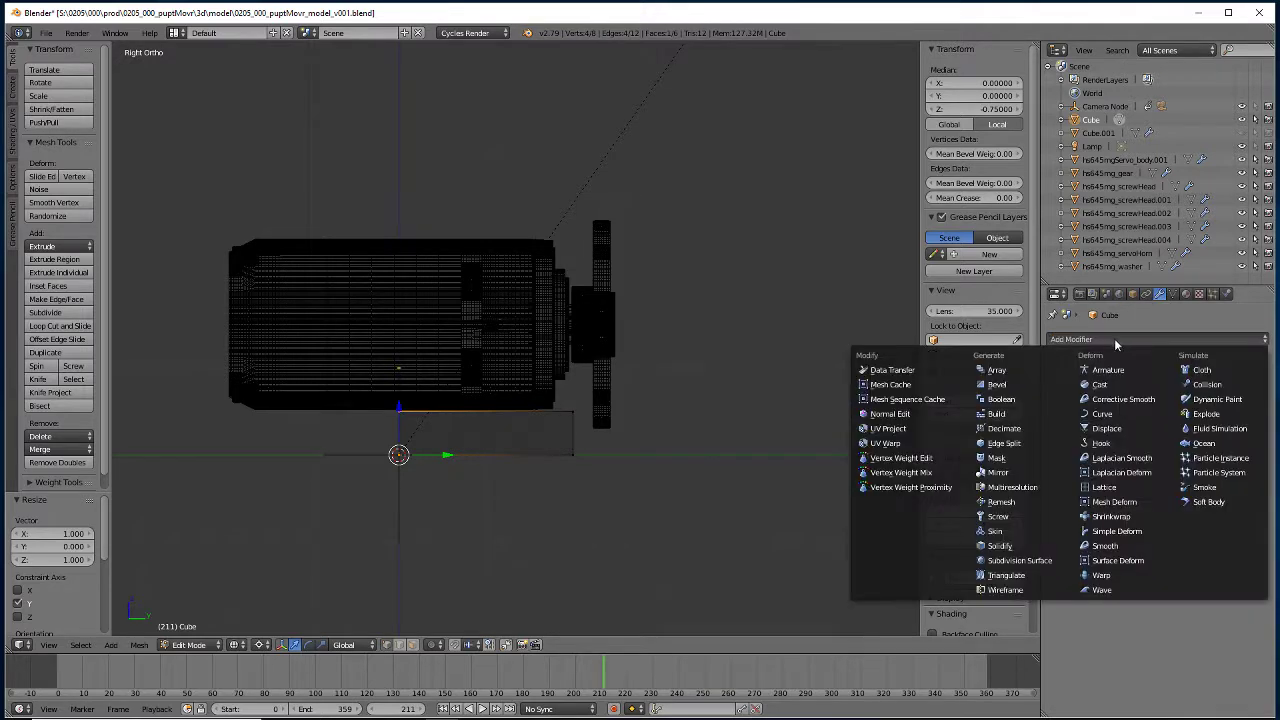
left_click(1019, 474)
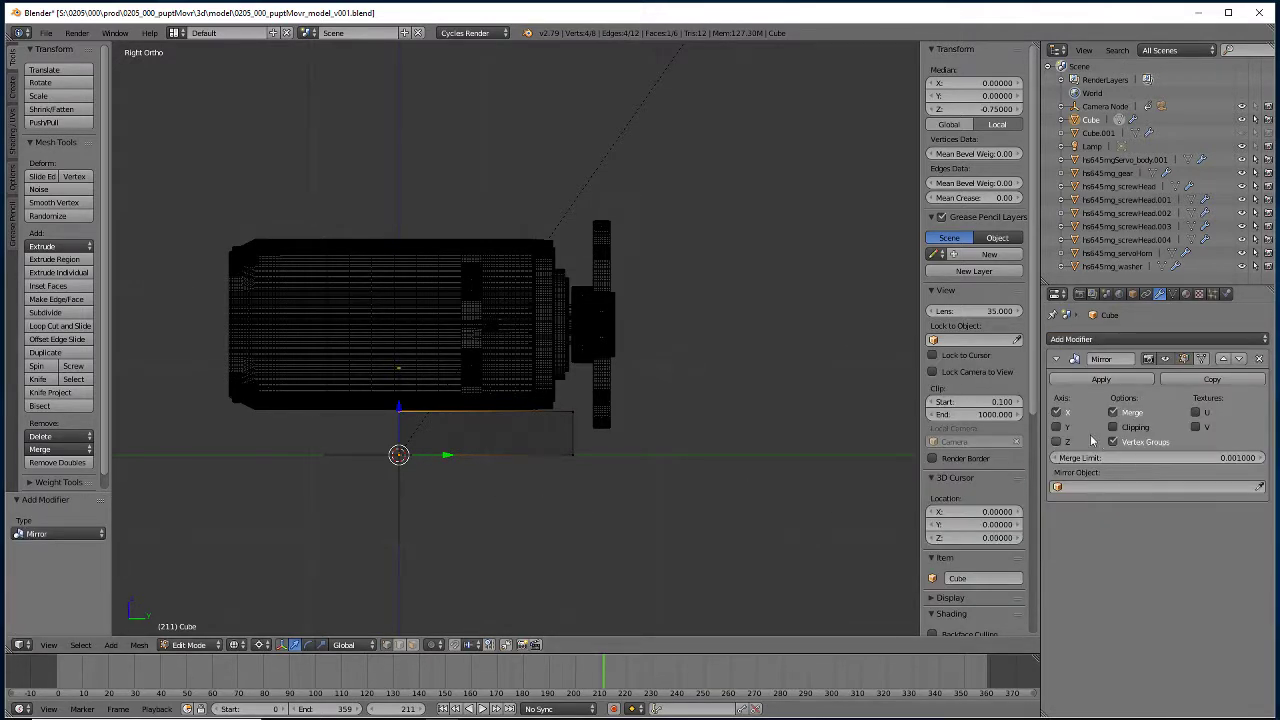
left_click(1056, 427)
left_click(1056, 412)
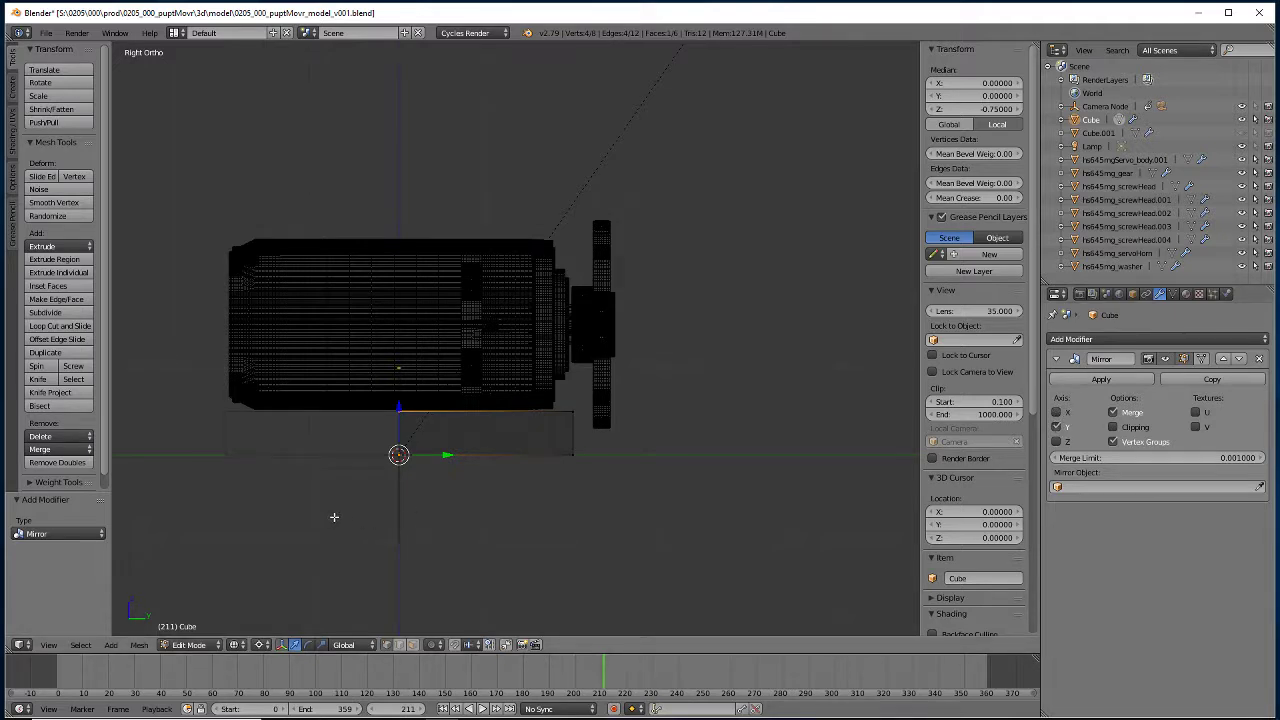
Delete the flattened end face at the mirror plane and inspect the mirrored base in solid shading.
middle_click_drag(334, 517, 403, 517)
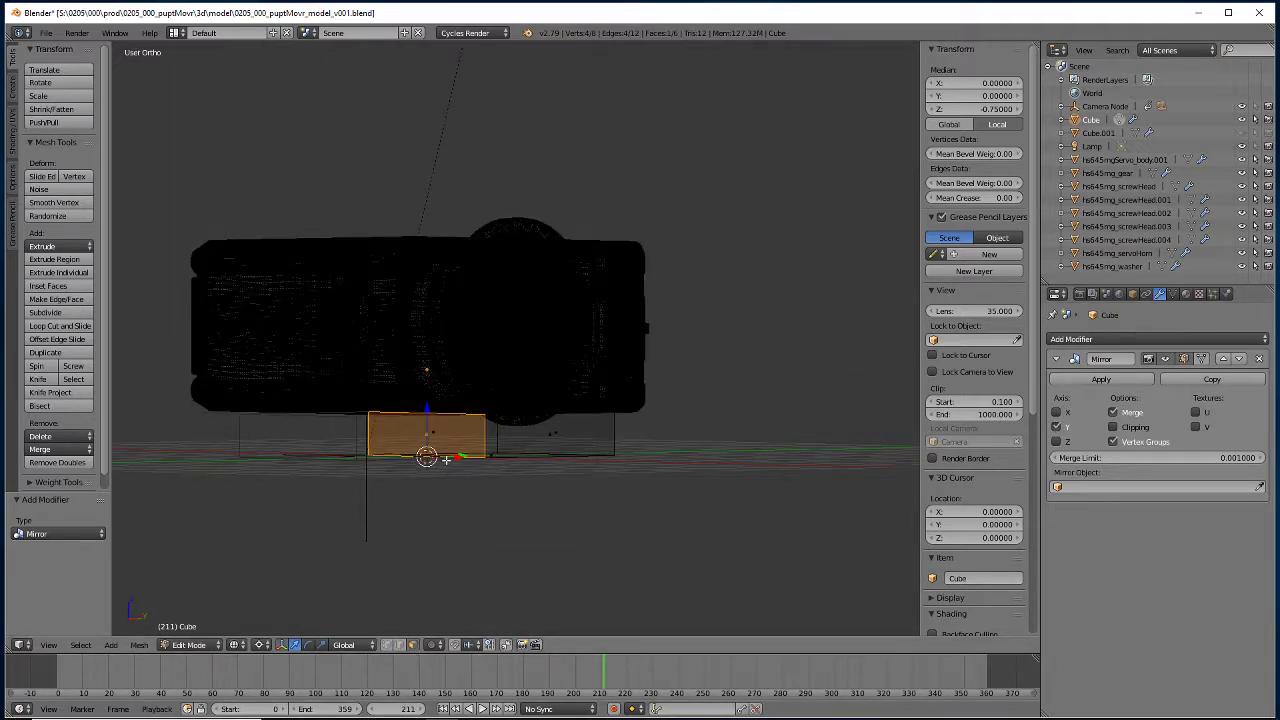
key("a")
key("x")
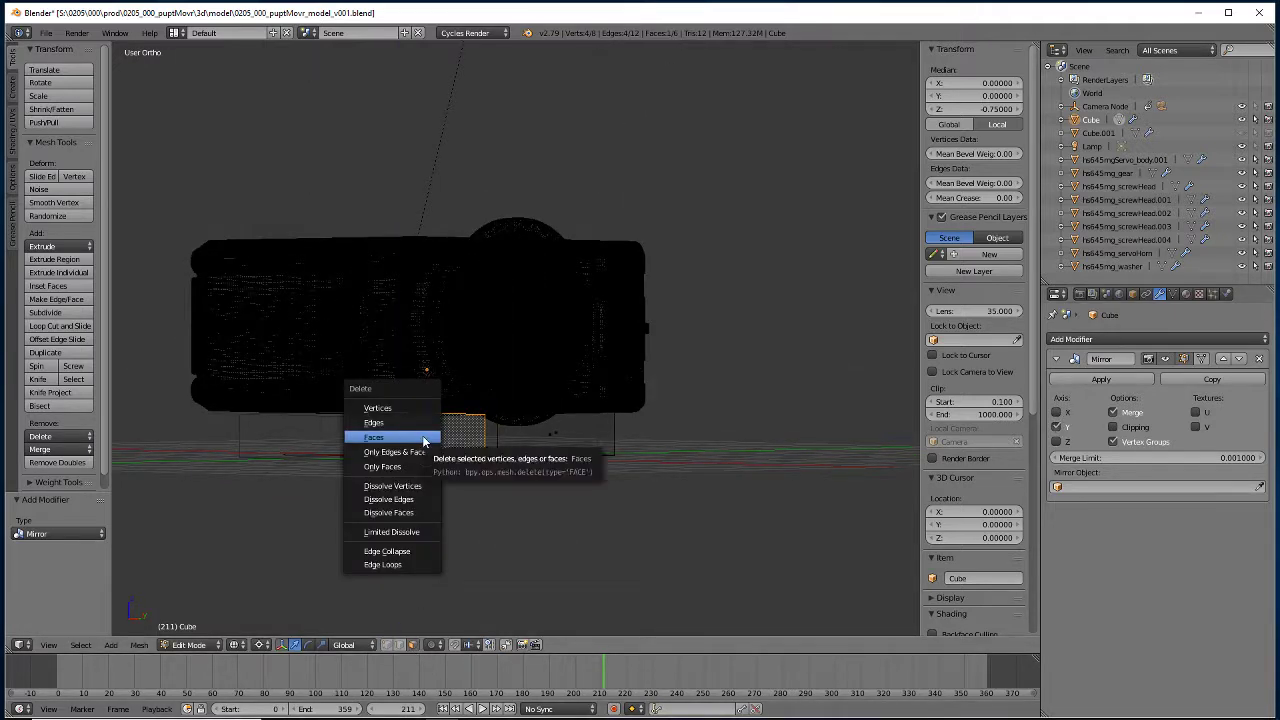
left_click(428, 437)
middle_click_drag(614, 510, 637, 488)
key("shift+z")
middle_click_drag(438, 494, 475, 513)
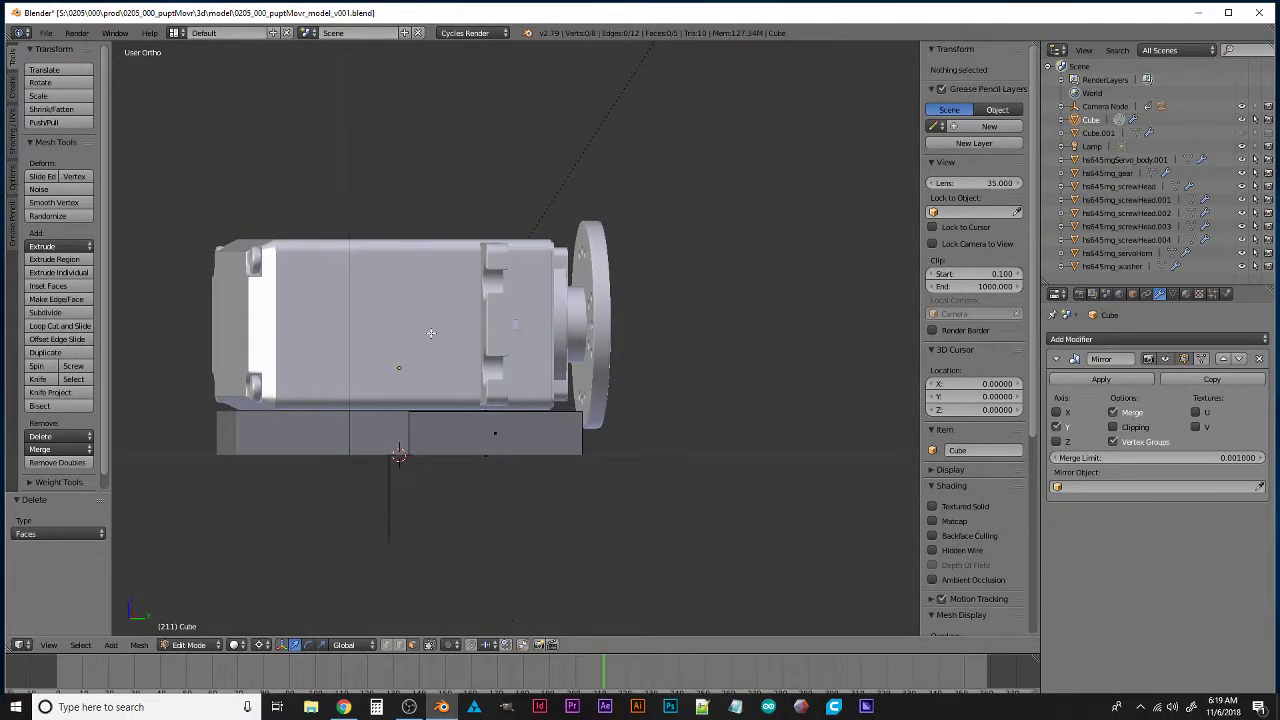
middle_click_drag(595, 397, 380, 423)
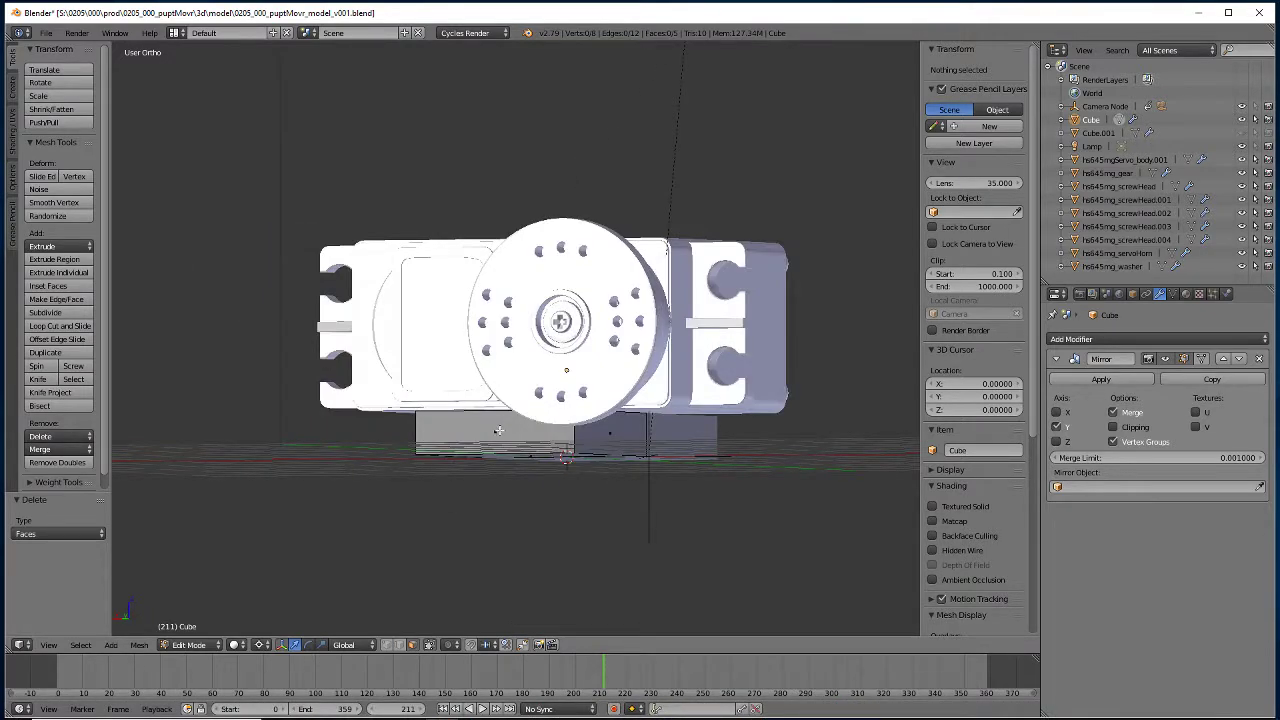
middle_click_drag(498, 430, 396, 421)
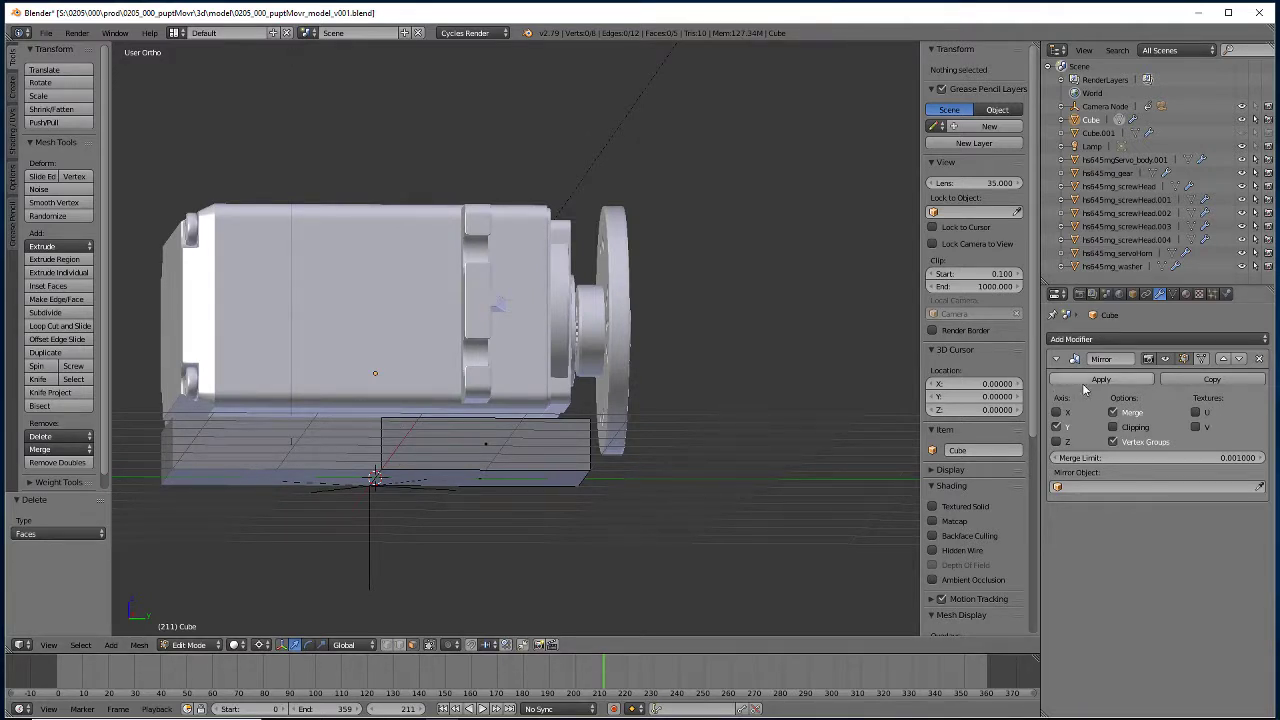
Undo the face deletion and remove the Mirror modifier from the cube.
right_click(375, 414)
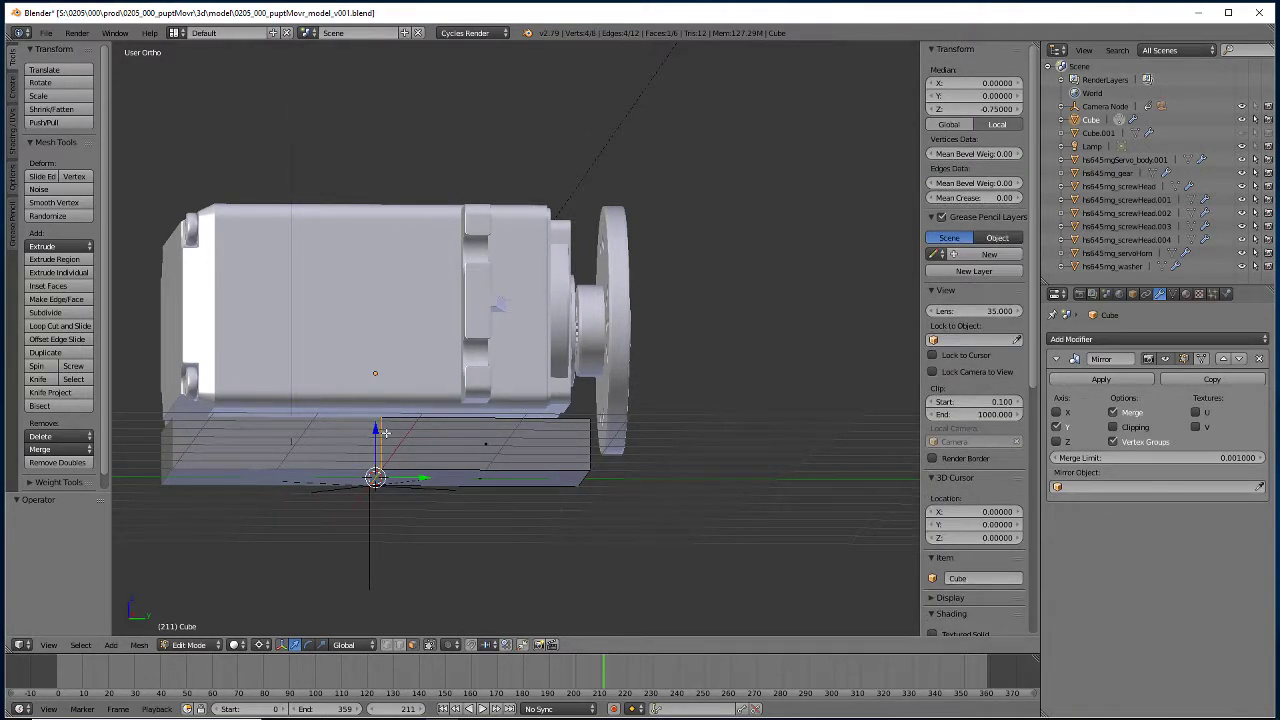
left_click(1259, 358)
Move the cube's selected end face at the center -2 along global Y.
middle_click_drag(318, 431, 312, 424)
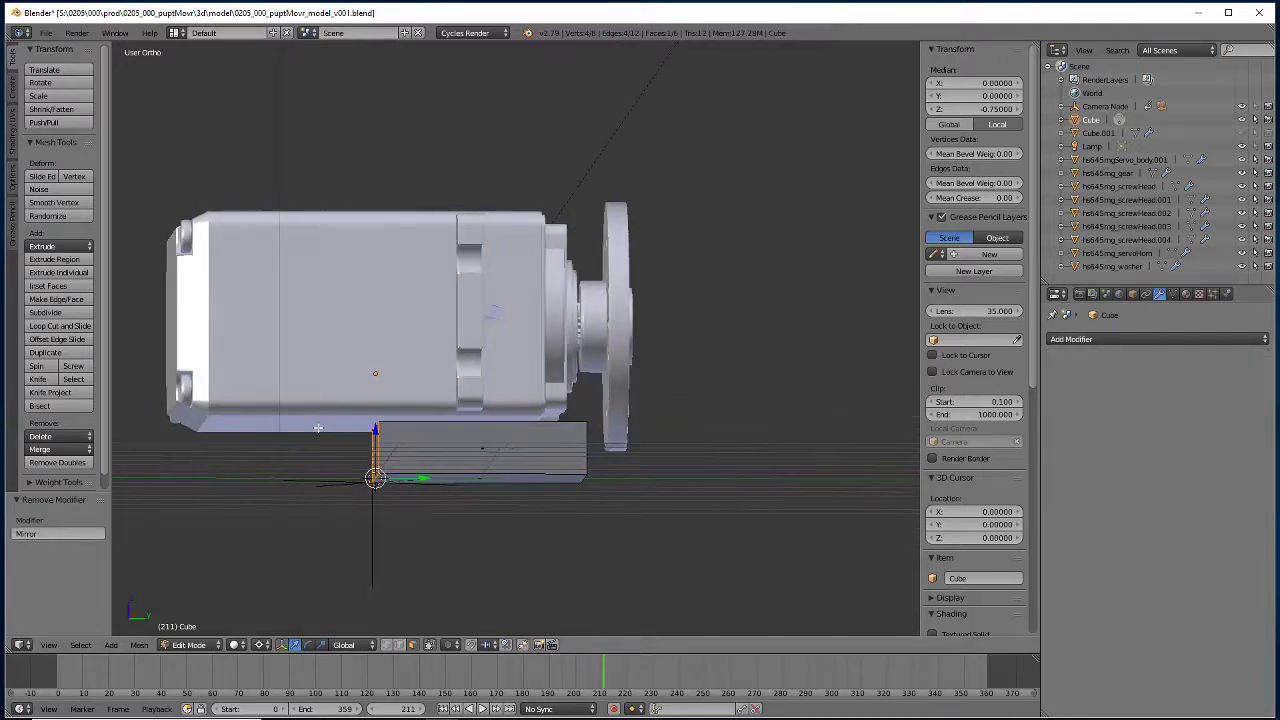
type("gy-2")
key("Return")
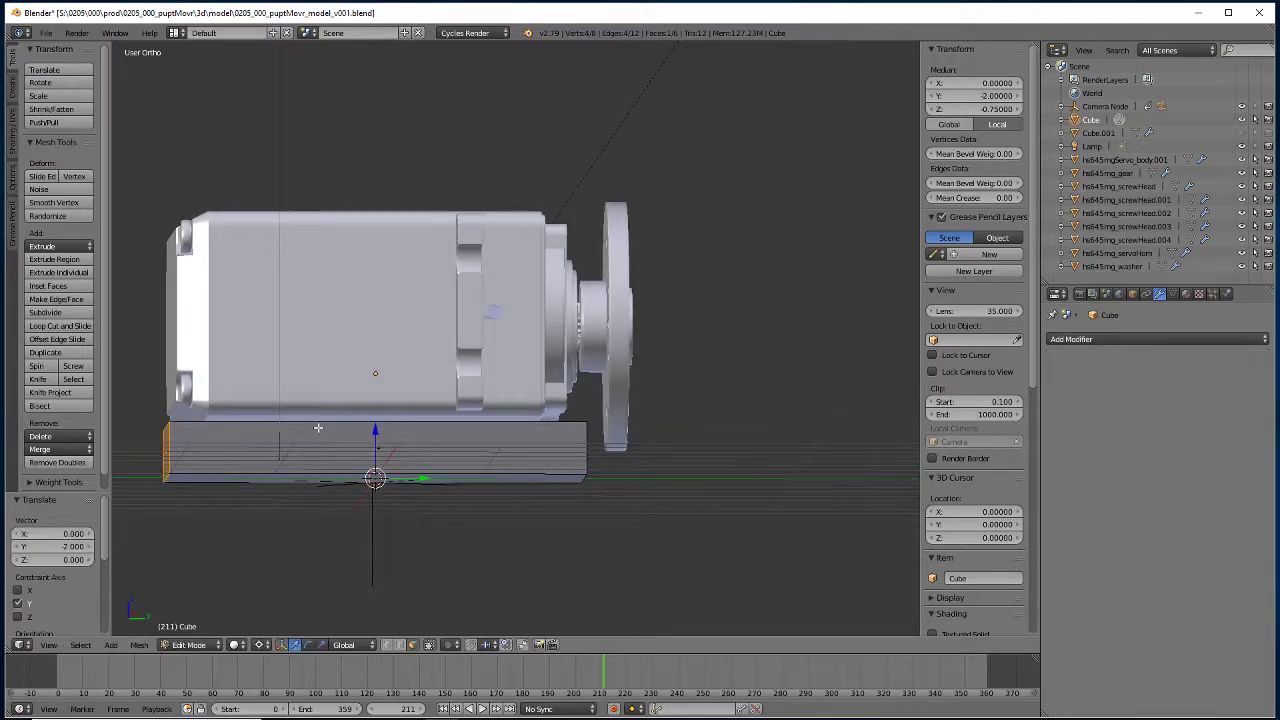
Add one centered loop cut running lengthwise through the cube, splitting its width in half at X 0.
middle_click_drag(689, 537, 526, 534)
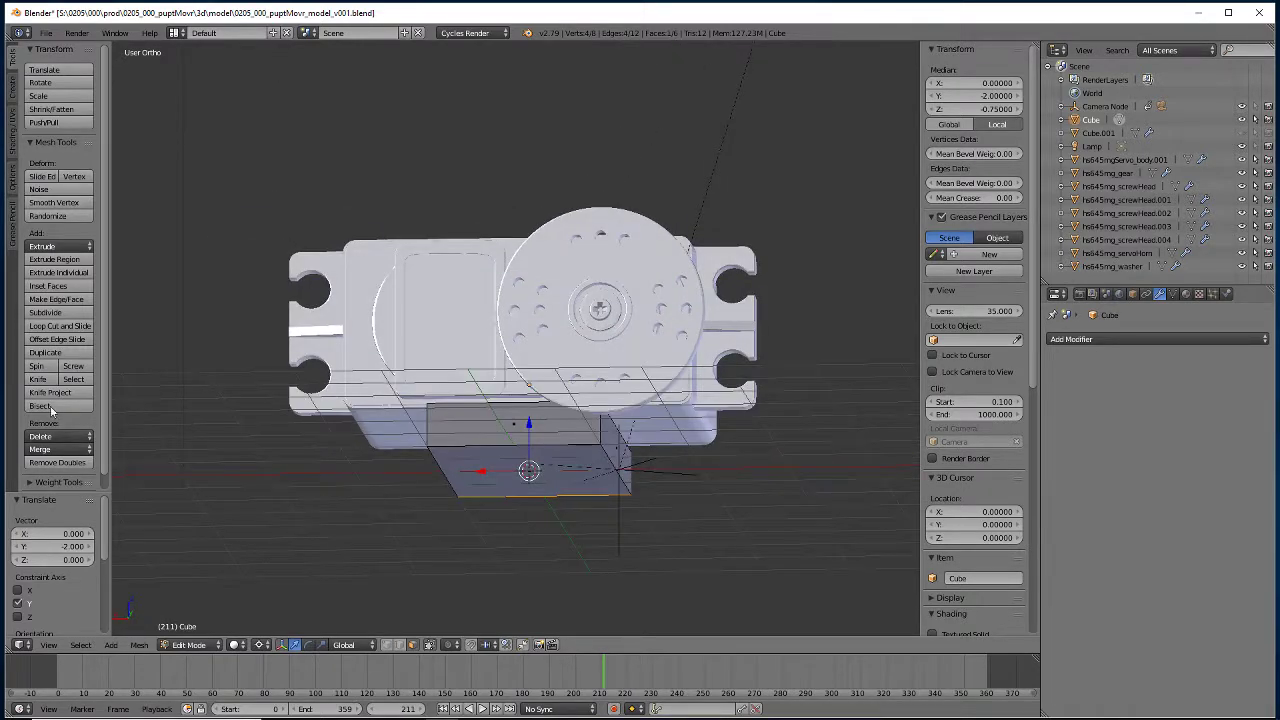
left_click(53, 328)
left_click(505, 444)
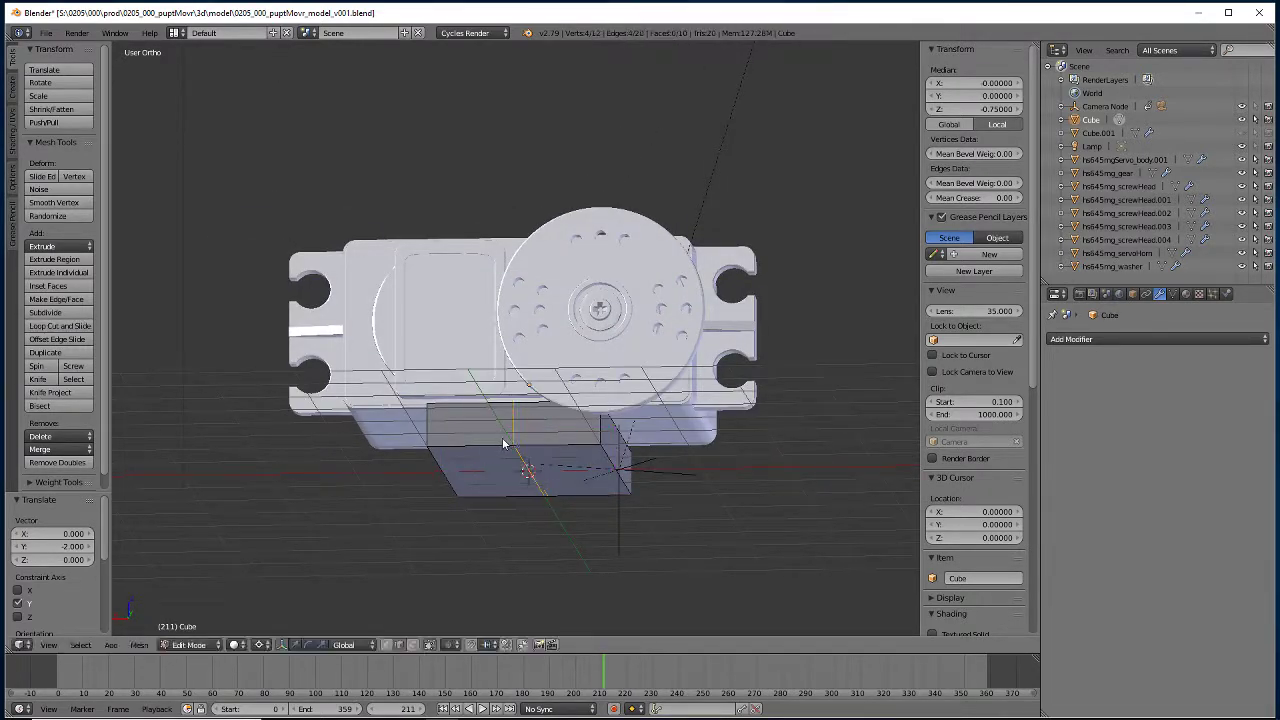
right_click(505, 444)
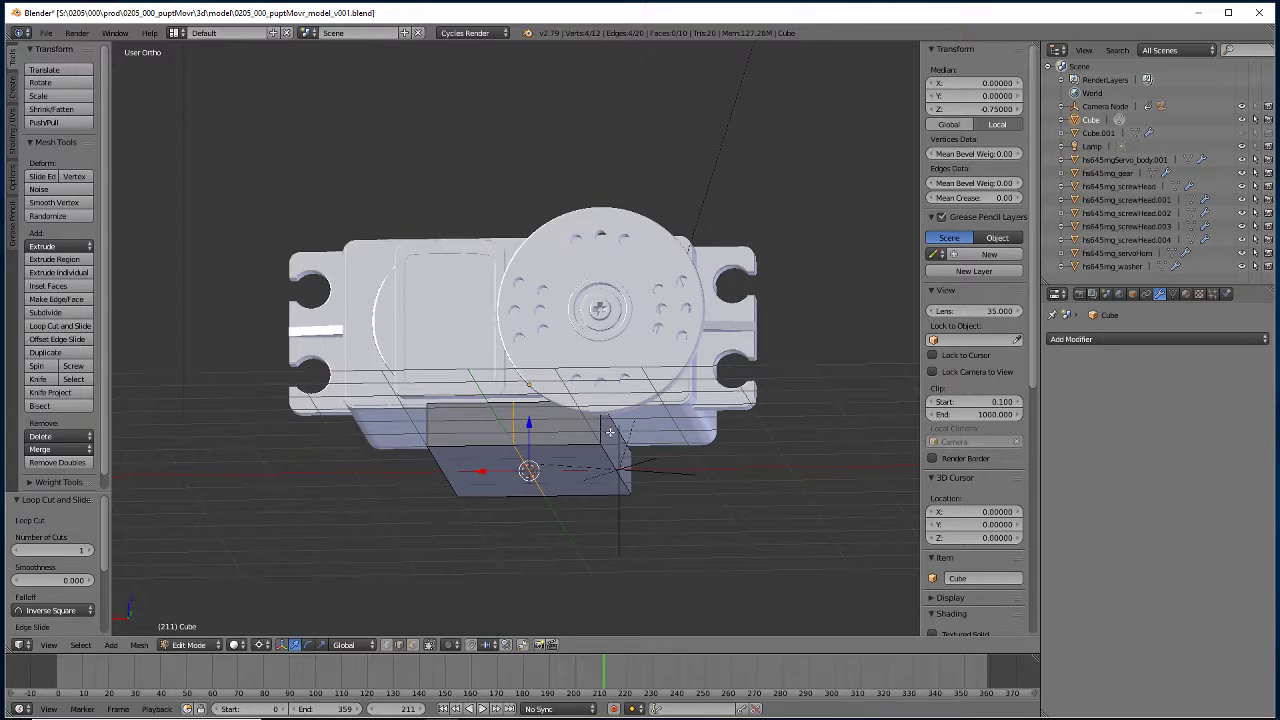
Switch to wireframe, select only the outer vertices on the cube's negative X side, and delete them.
key("z")
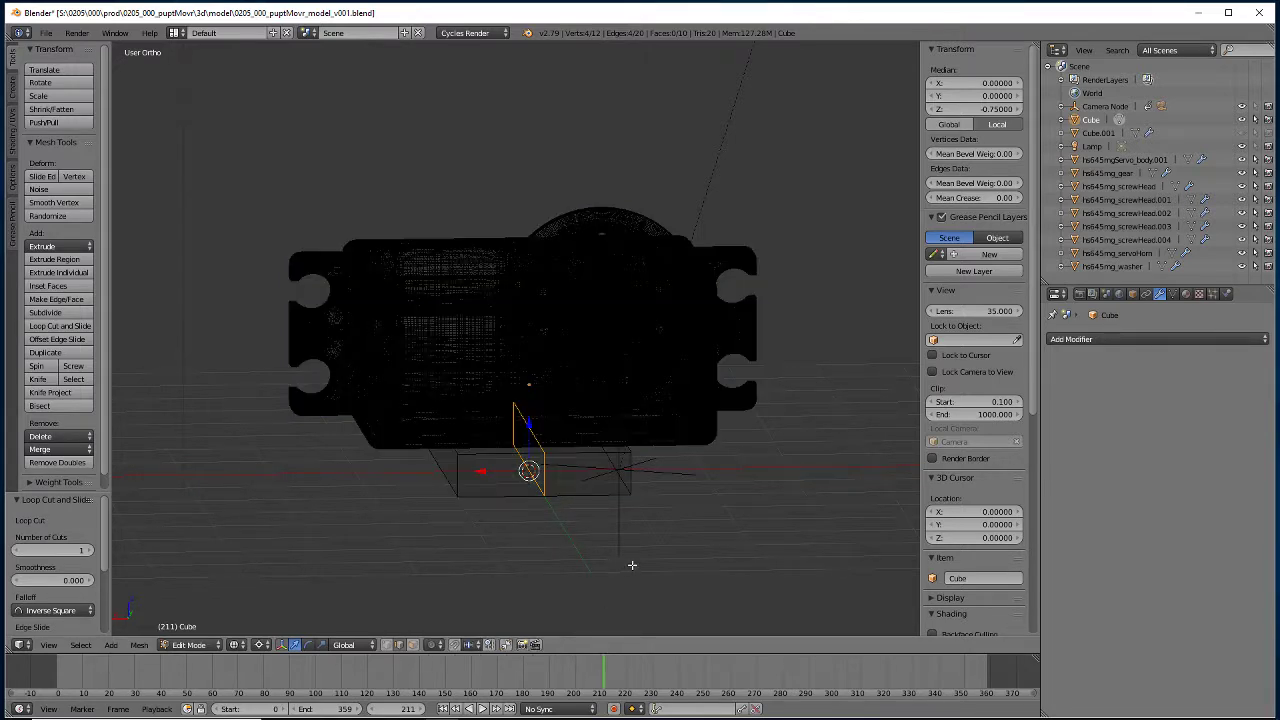
mouse_move(632, 566)
middle_mouse_down()
mouse_move(654, 583)
mouse_move(643, 584)
middle_mouse_up()
key("a")
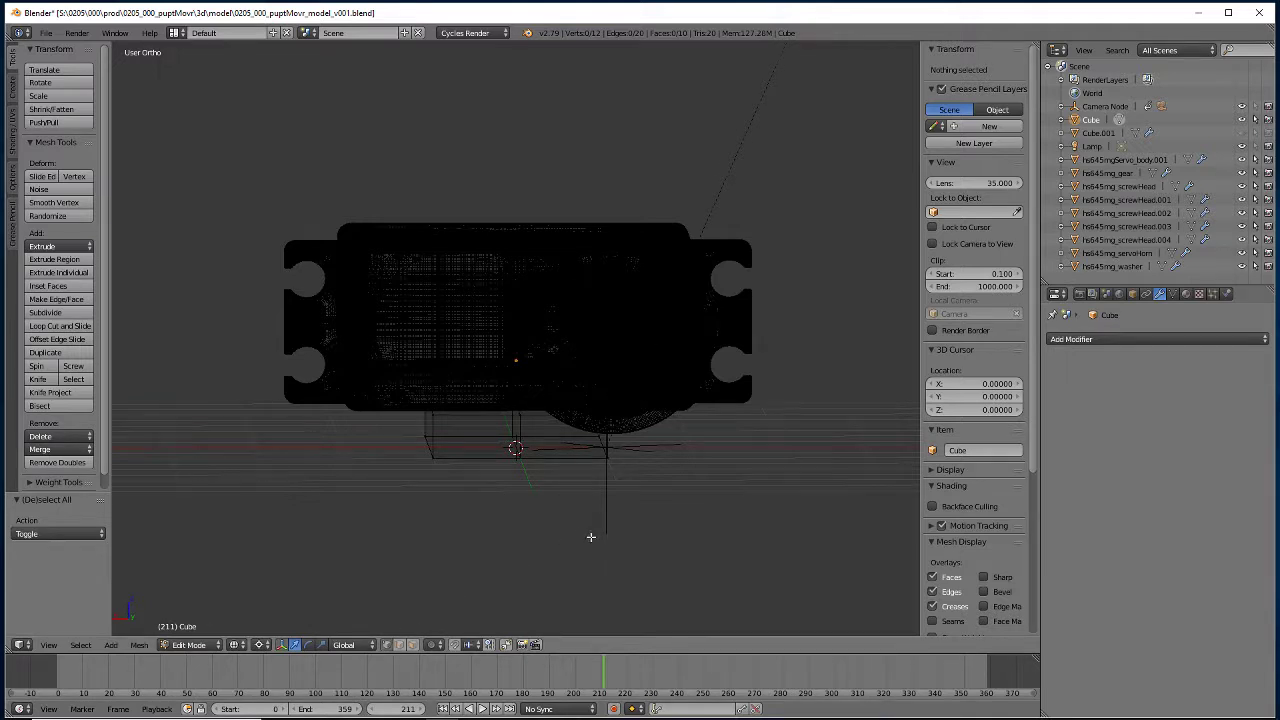
middle_click_drag(590, 537, 631, 526)
key("b")
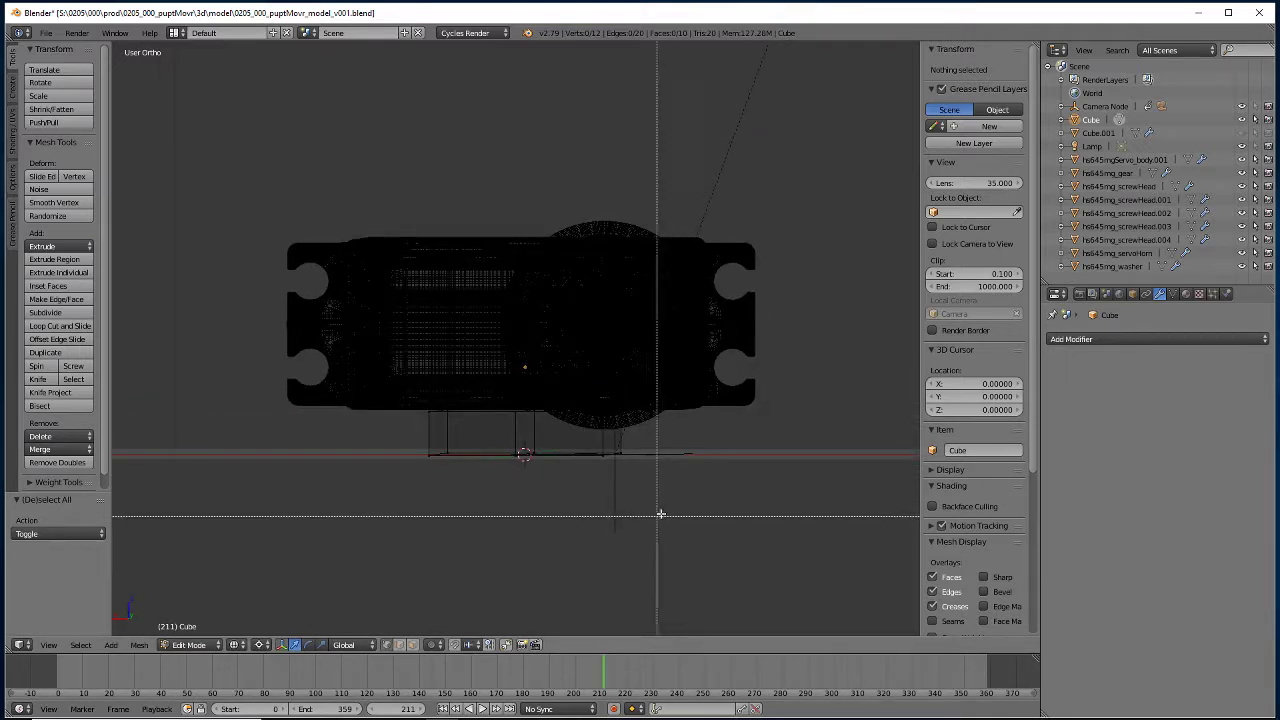
left_click_drag(660, 514, 608, 372)
key("x")
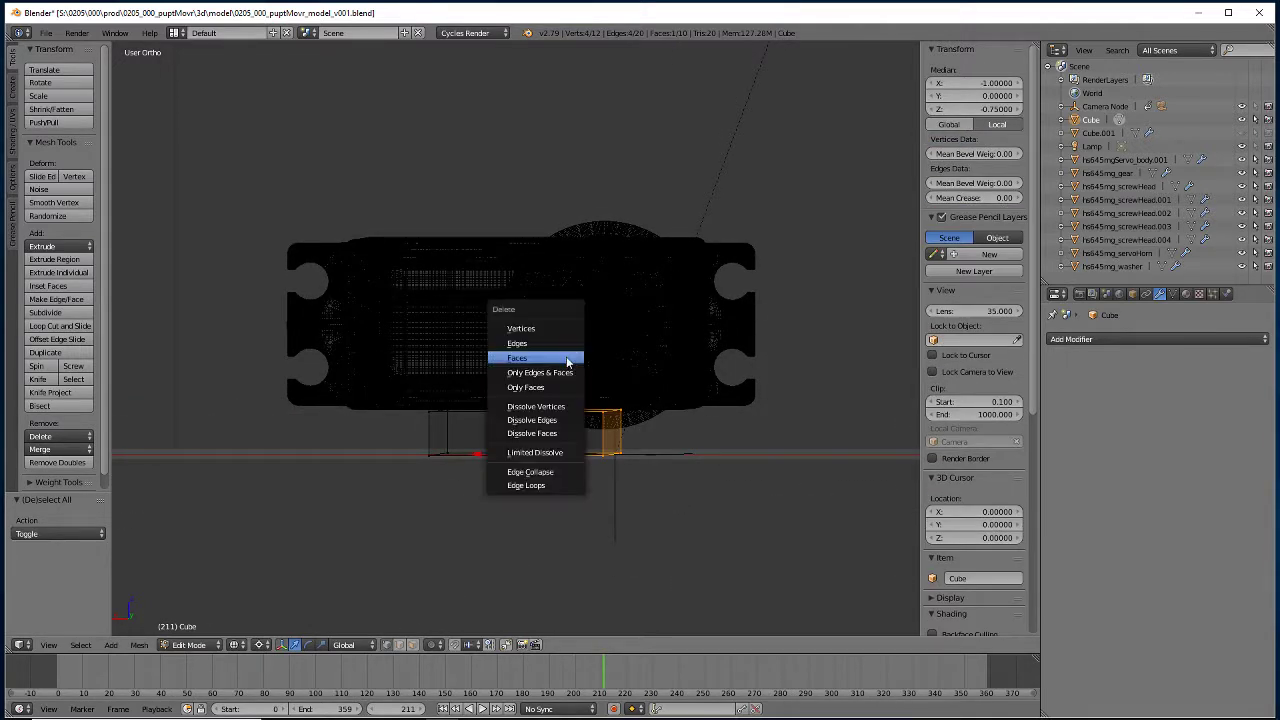
left_click(540, 329)
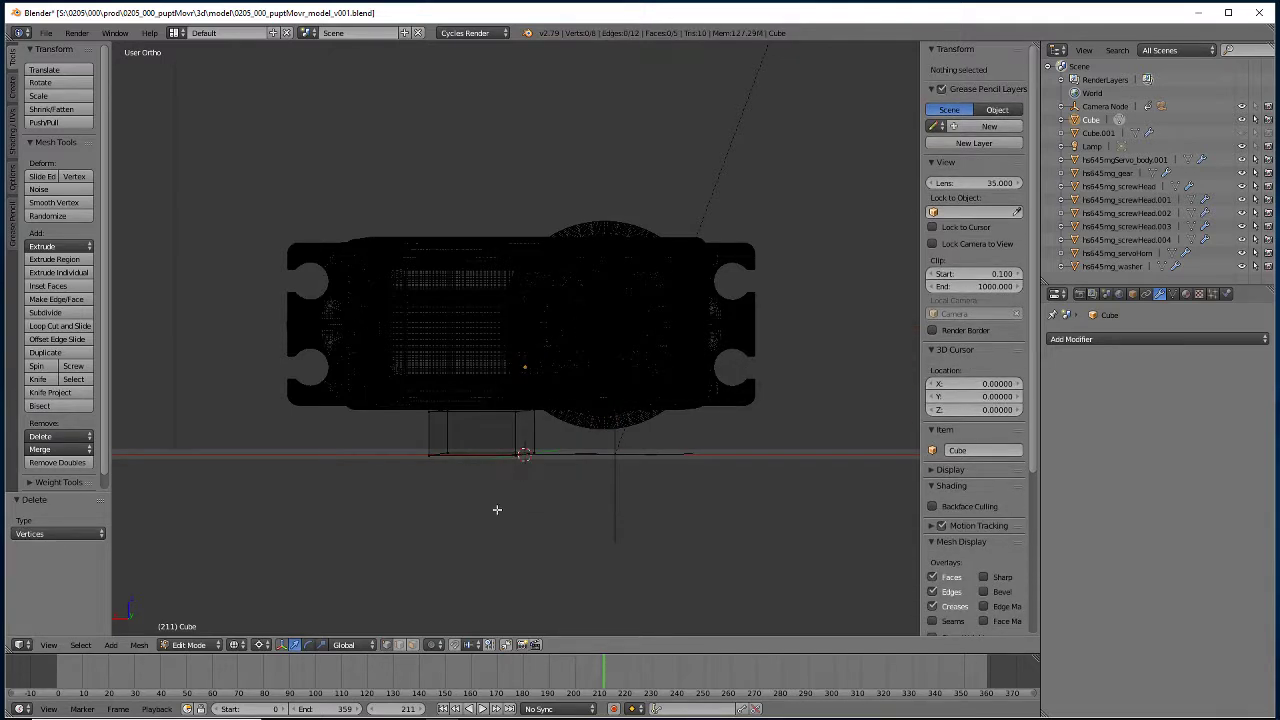
Add a Mirror modifier across the X axis to the remaining half and select its lower center vertex at the far end.
middle_click_drag(497, 509, 529, 509)
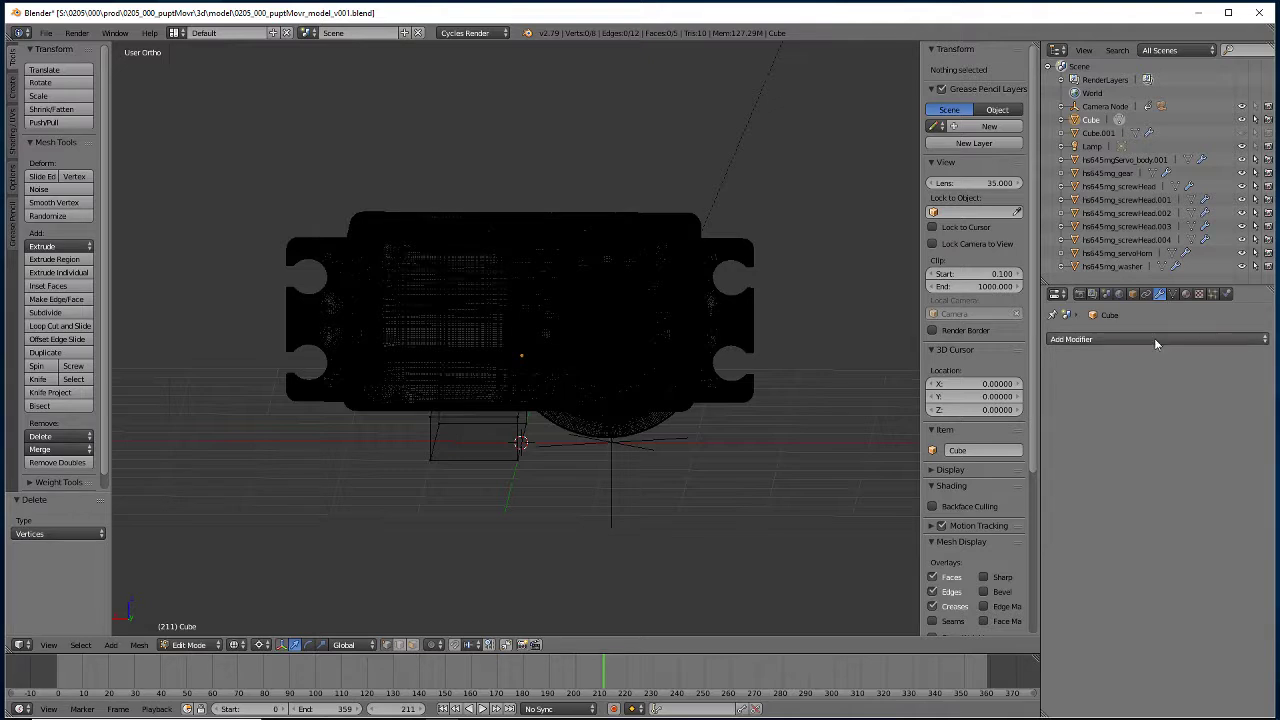
left_click(1154, 340)
left_click(1004, 470)
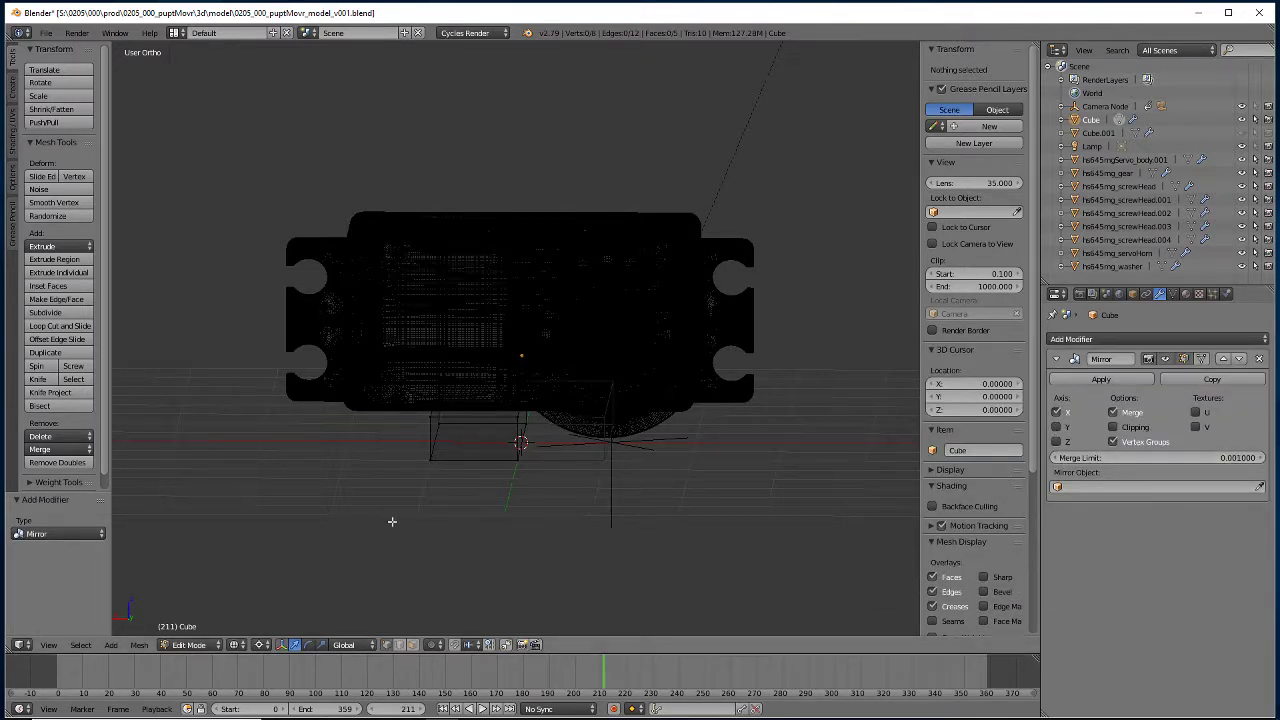
middle_click_drag(392, 521, 423, 446)
right_click(366, 388)
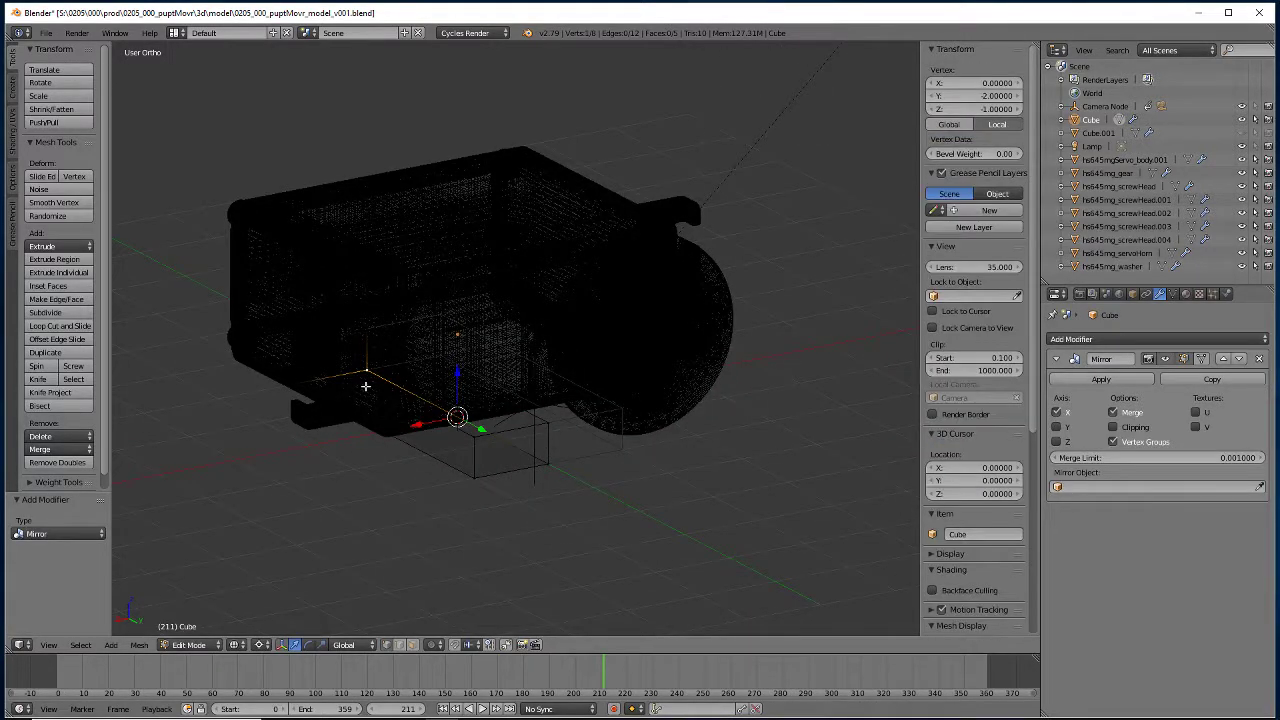
In Object Mode, set the servo body's Subsurf view subdivisions to 0 and select the servo horn.
key("Tab")
right_click(330, 280)
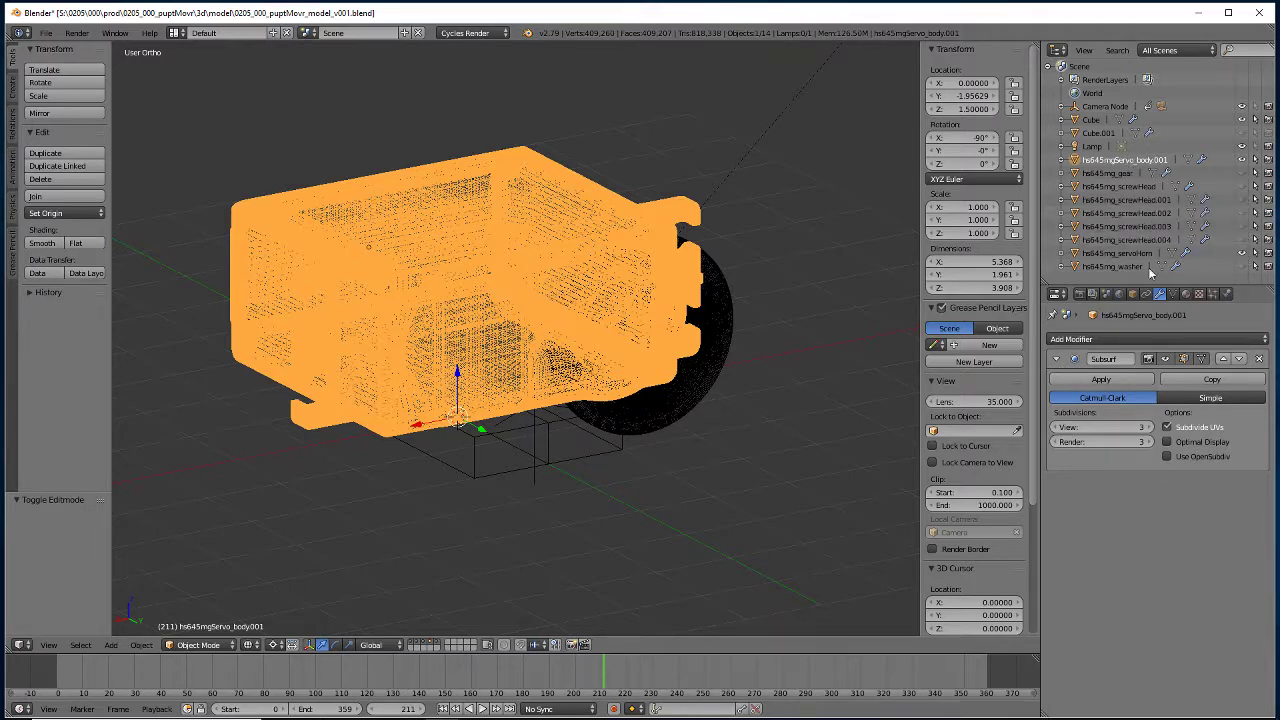
left_click(1055, 428)
left_click(1055, 428)
left_click(1055, 428)
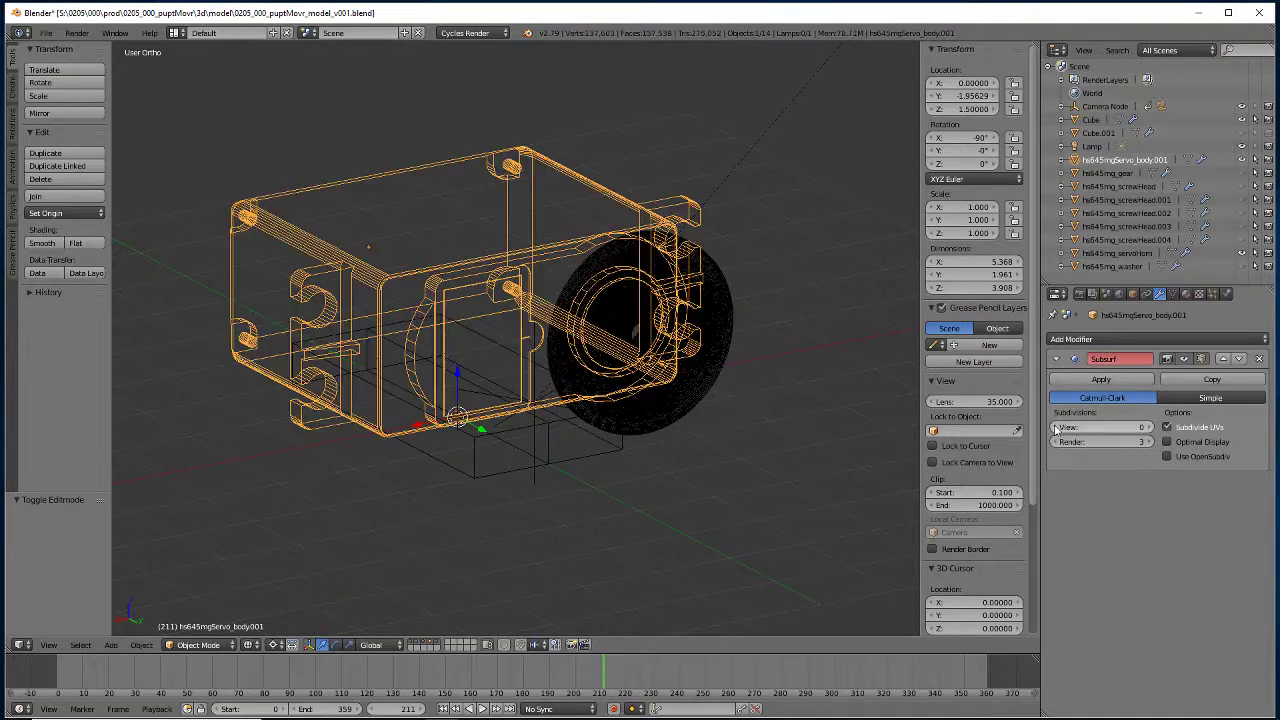
right_click(720, 350)
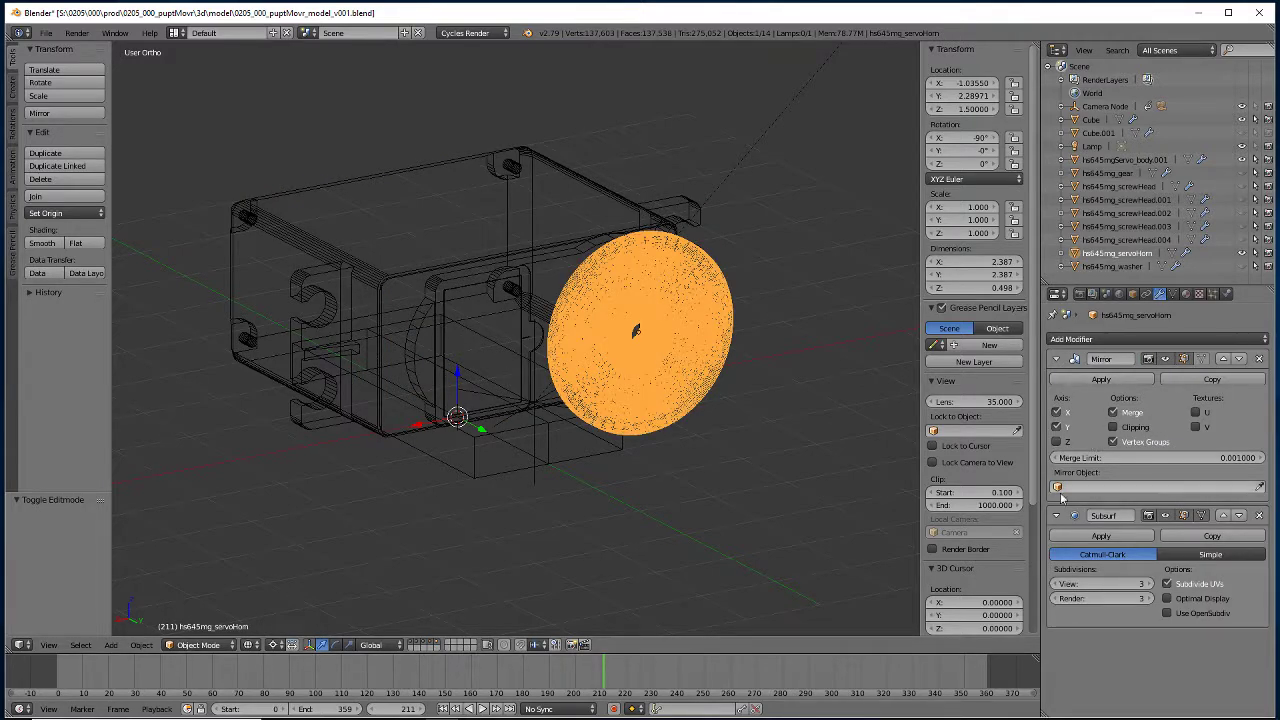
Set the servo horn's Subsurf view subdivisions to 0 and select the base cube beneath the servo.
left_click(1057, 584)
left_click(1057, 584)
left_click(1057, 584)
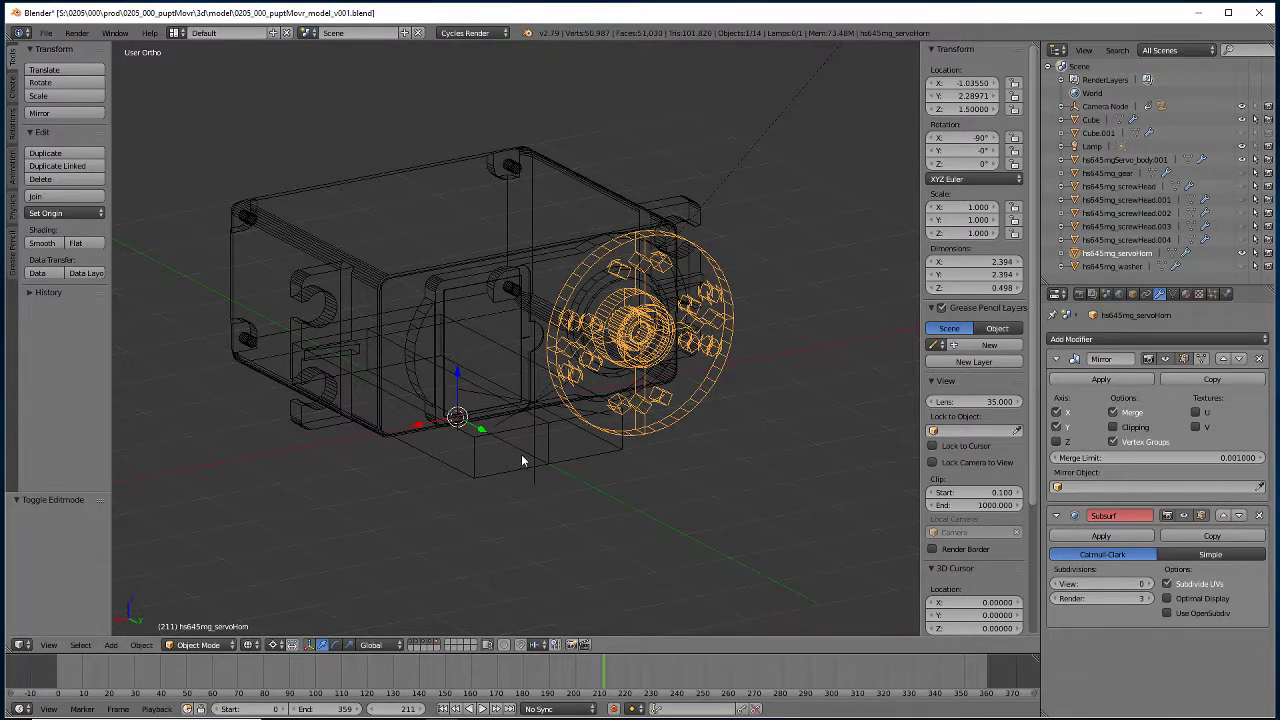
middle_click_drag(521, 454, 441, 466)
right_click(410, 430)
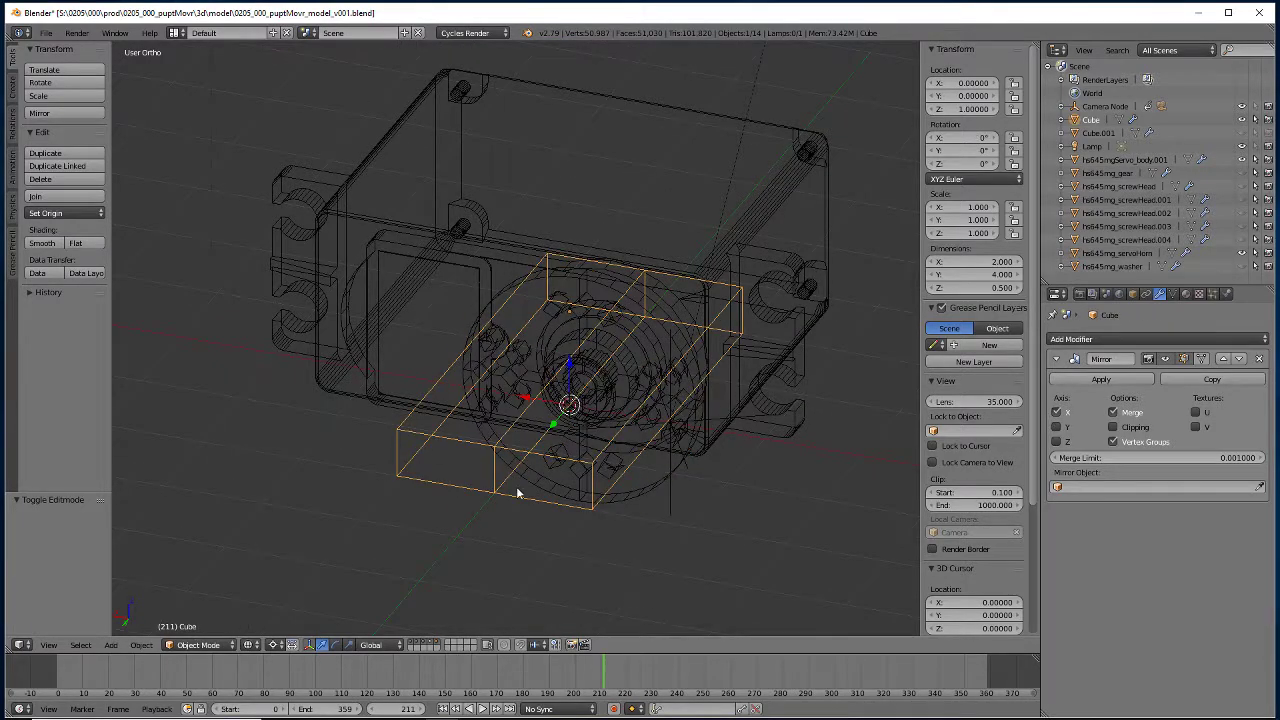
In Edit Mode, select only the base's outer positive X face and scale it to 0 along X.
middle_click_drag(517, 493, 527, 476)
key("KP_1")
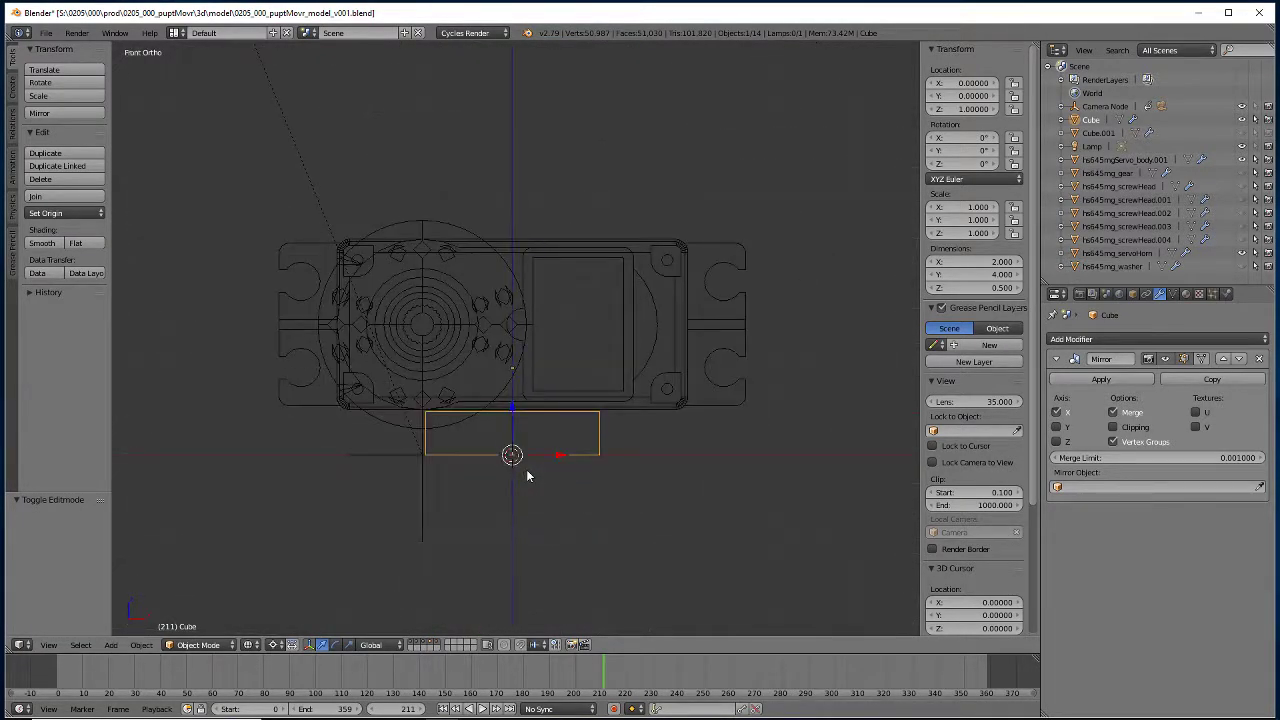
key("KP_3")
key("KP_1")
middle_click_drag(594, 443, 586, 446)
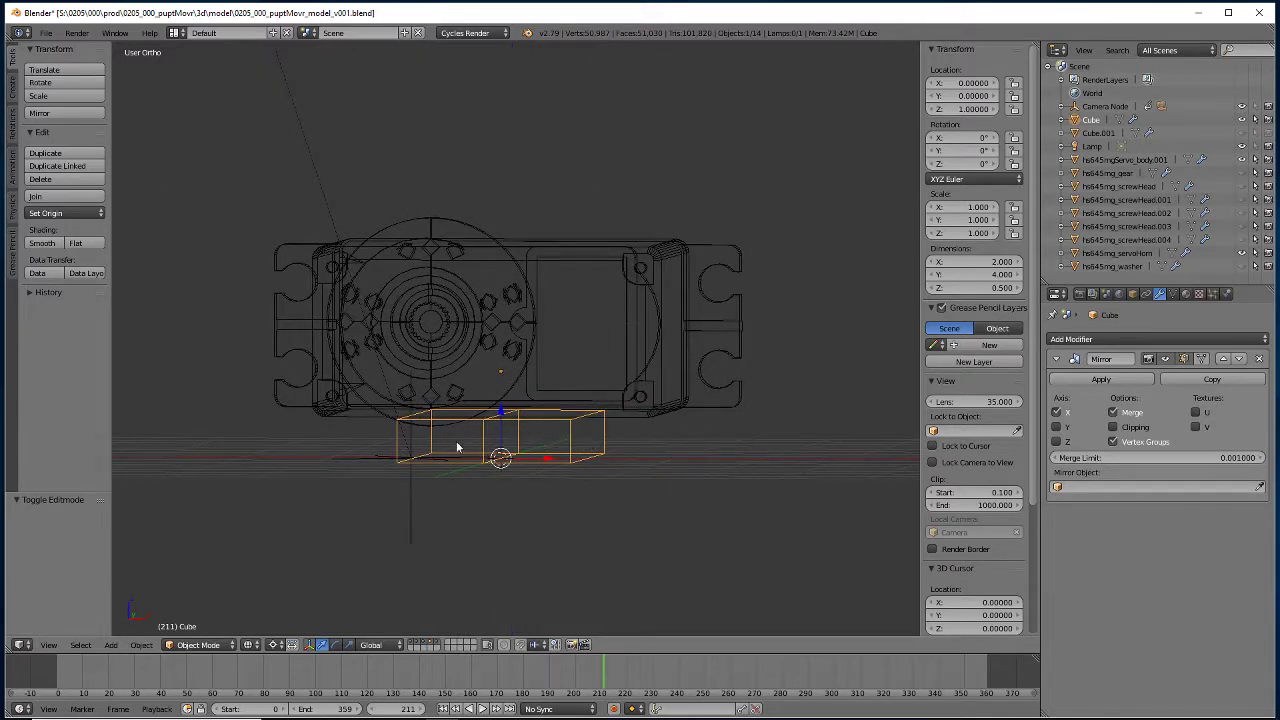
key("Tab")
middle_click_drag(420, 449, 432, 445)
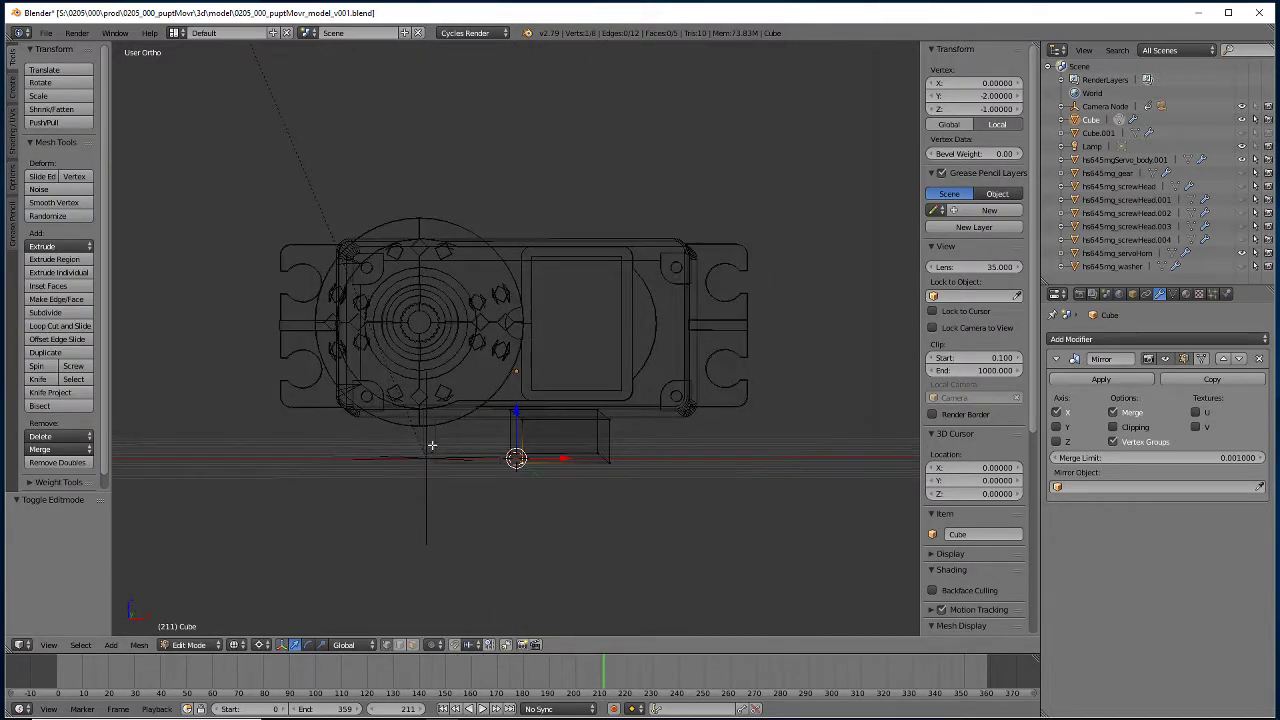
key("a")
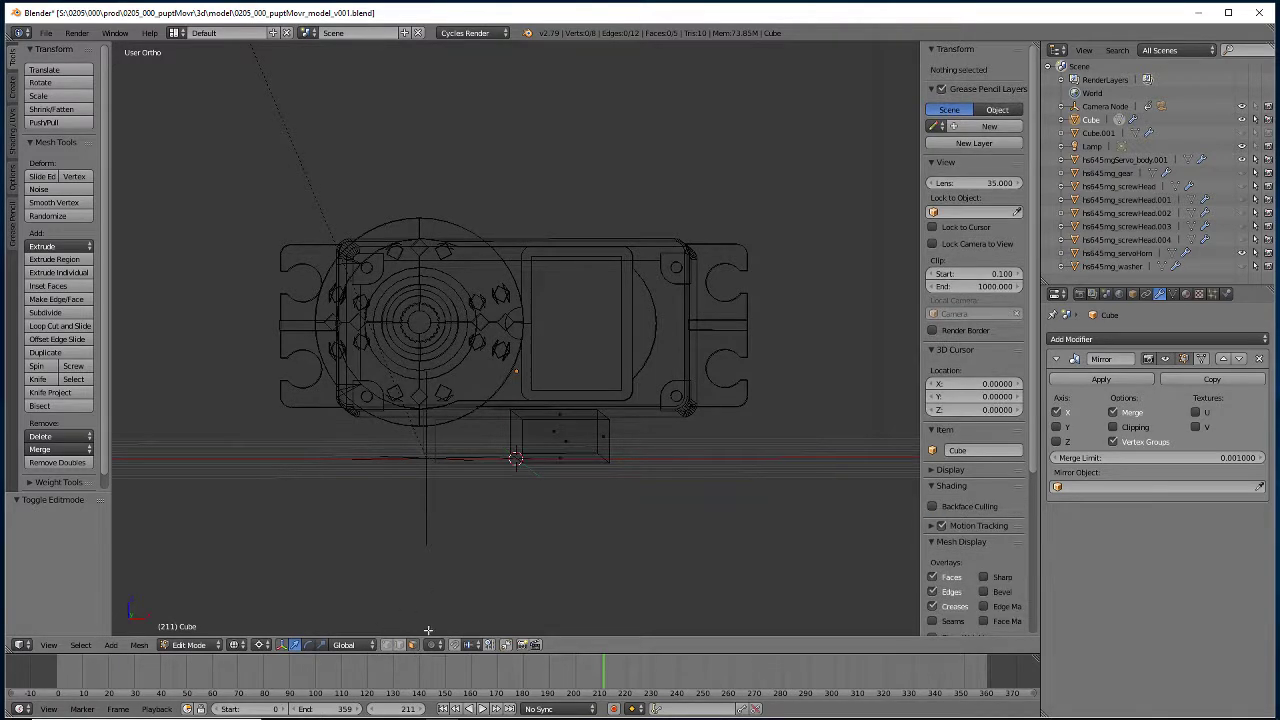
right_click(604, 439)
key("s")
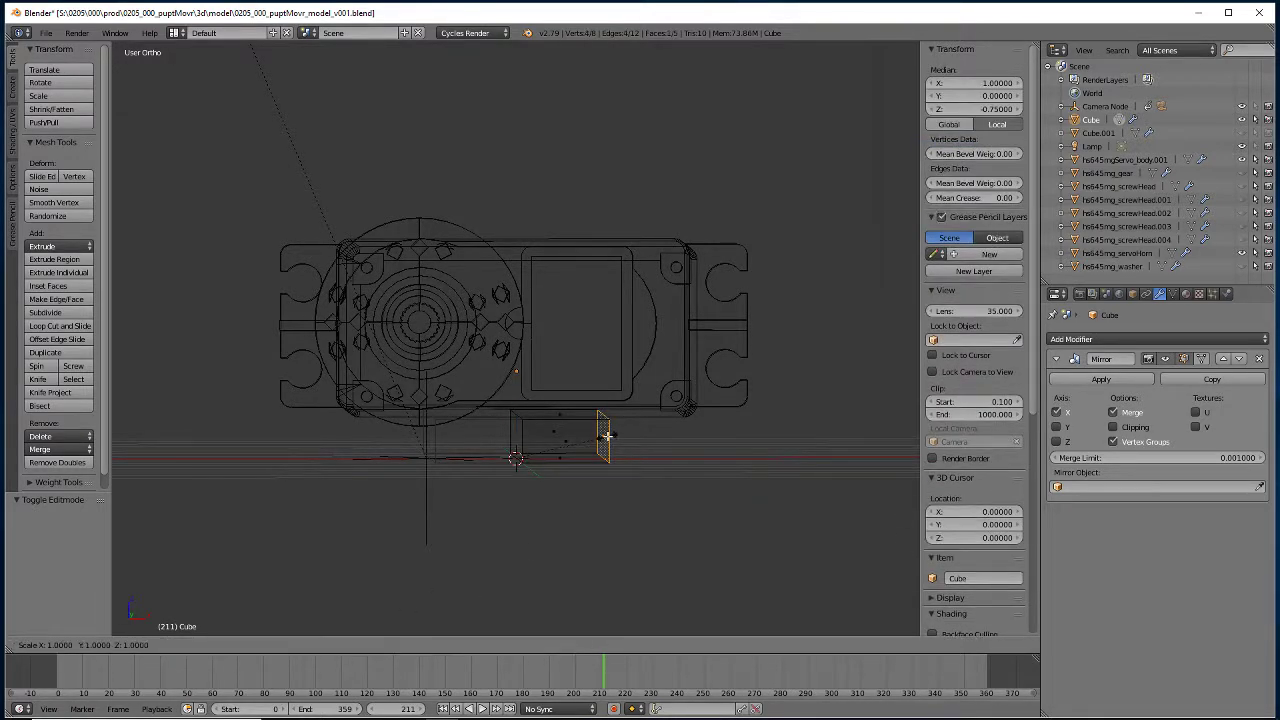
key("x")
key("0")
Move the flattened side face 2.05 units along X.
key("g")
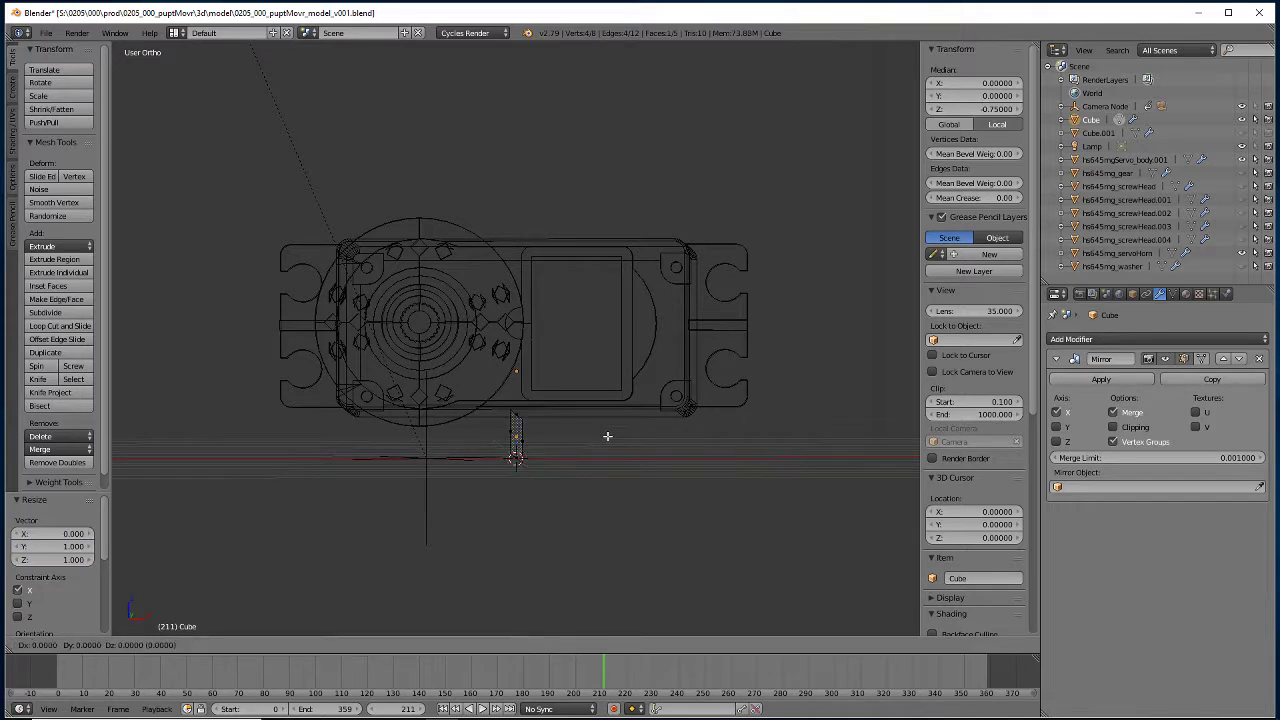
type("x")
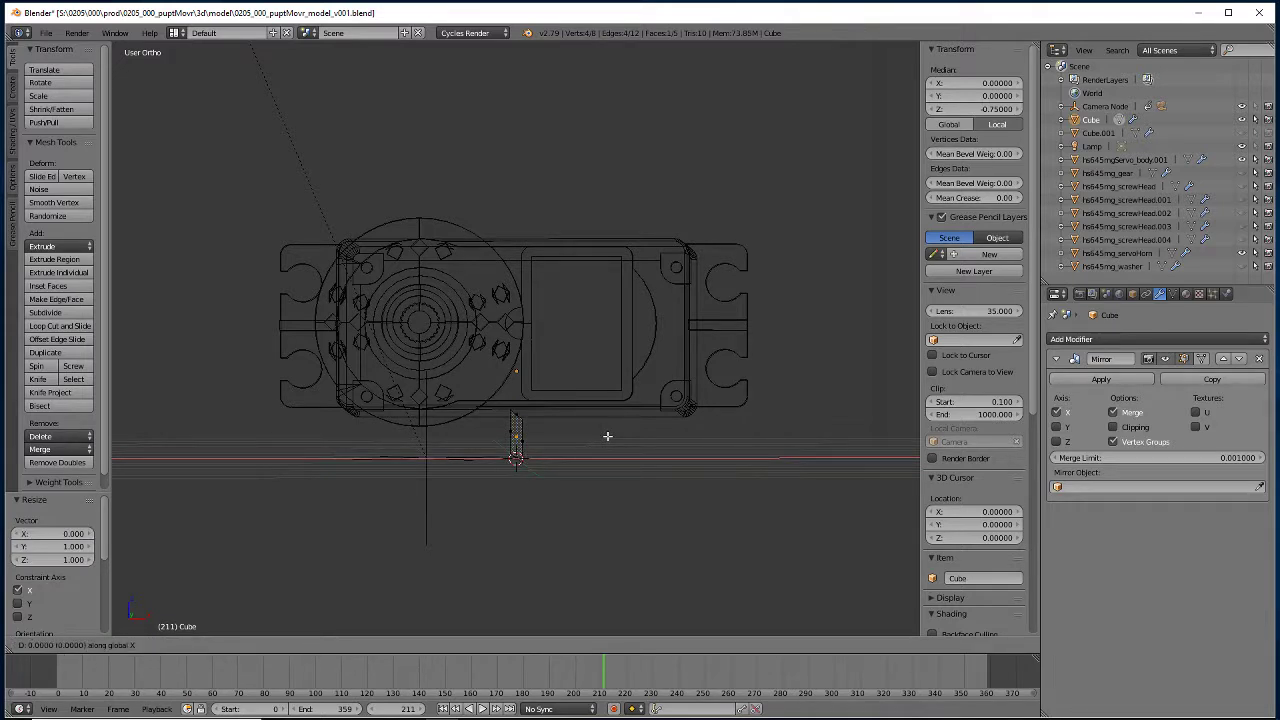
type("2.05|| = 2")
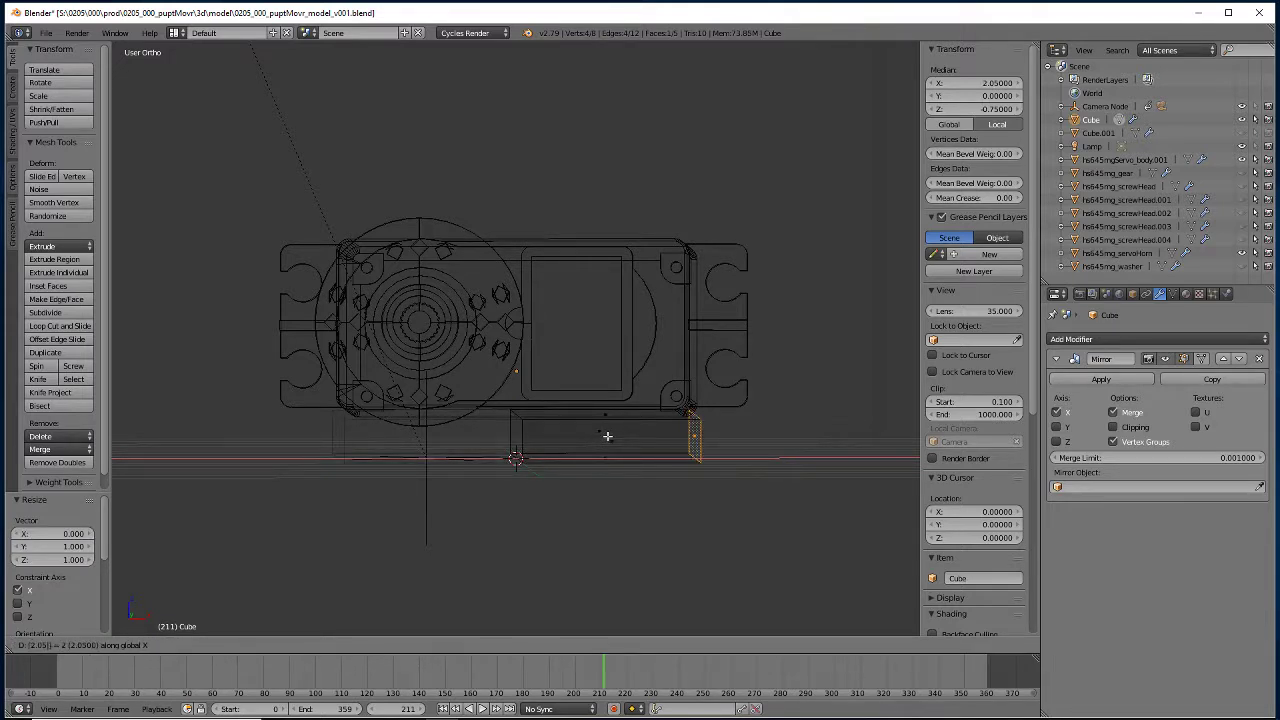
key("Return")
Extrude the outer side face of the base and move the new face 0.75 units outward along X.
key("KP_1")
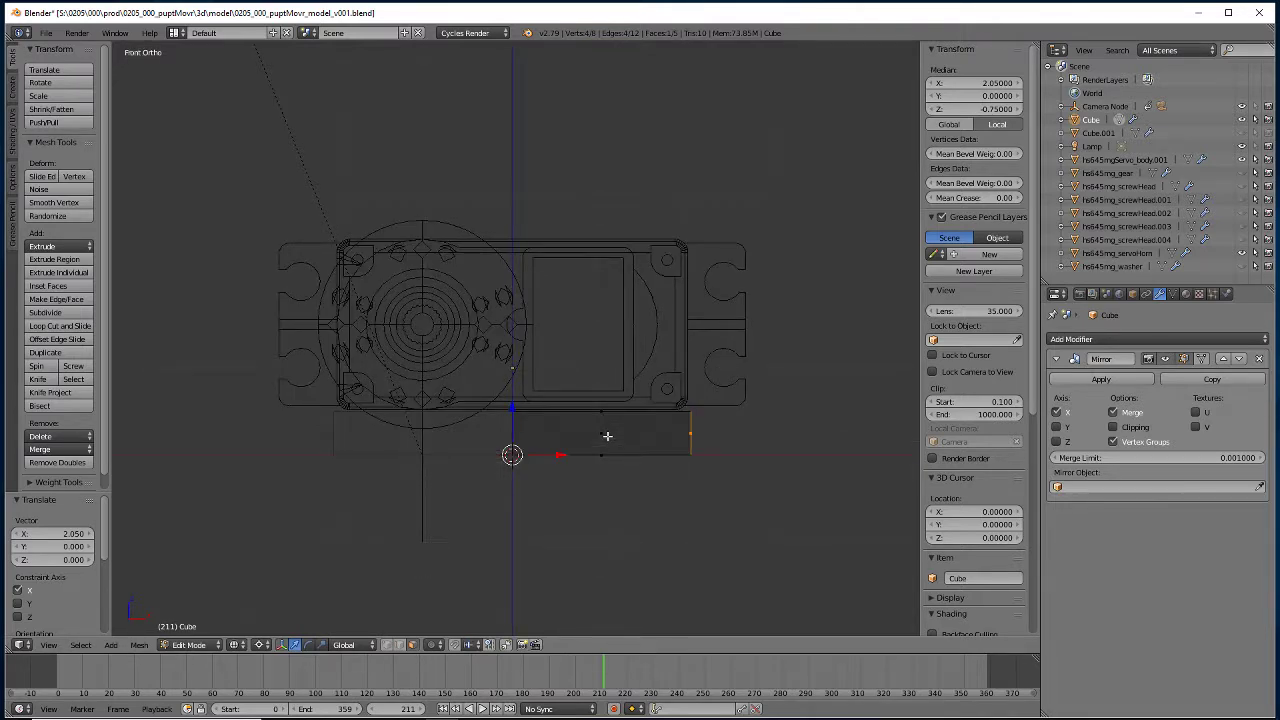
key("e")
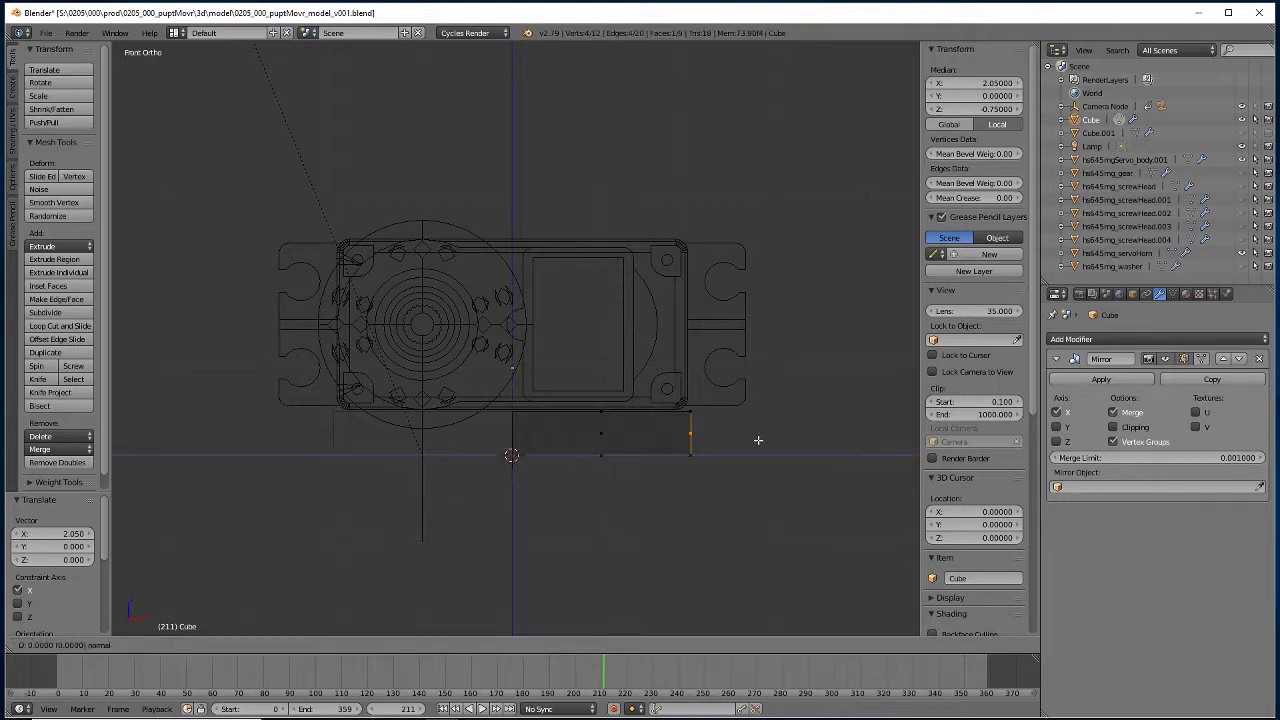
key("Return")
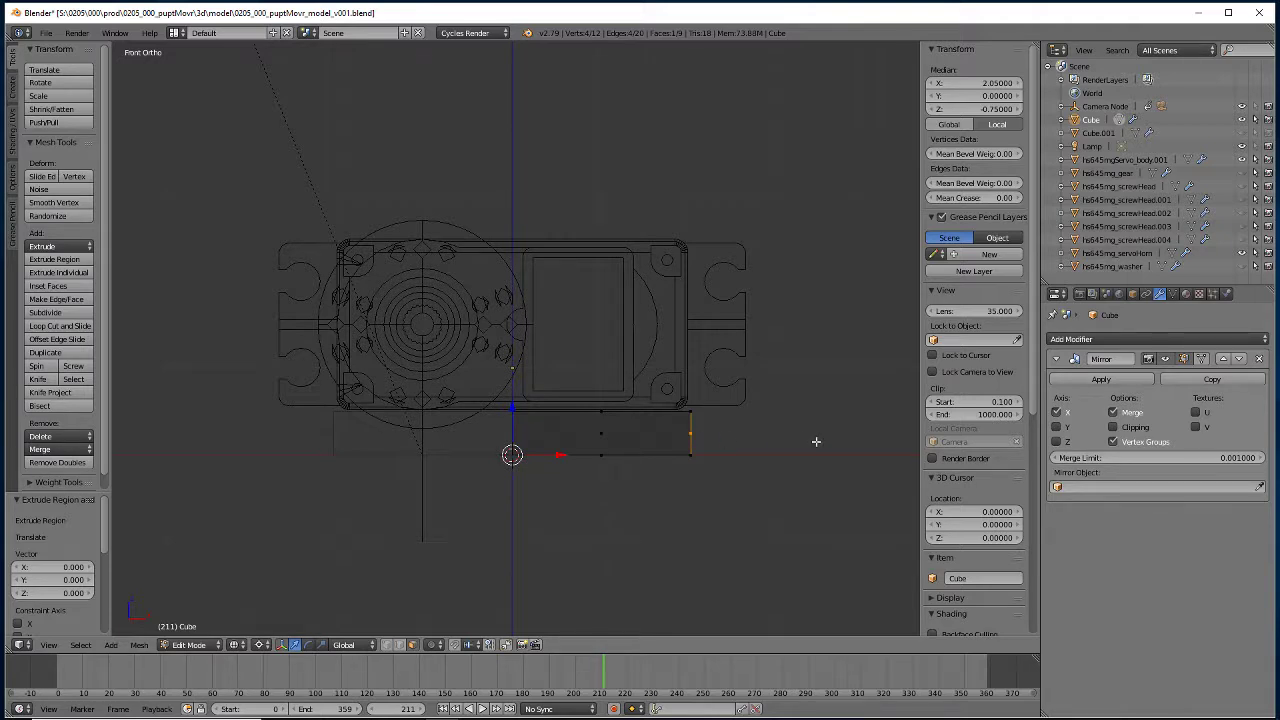
key("g")
type("x")
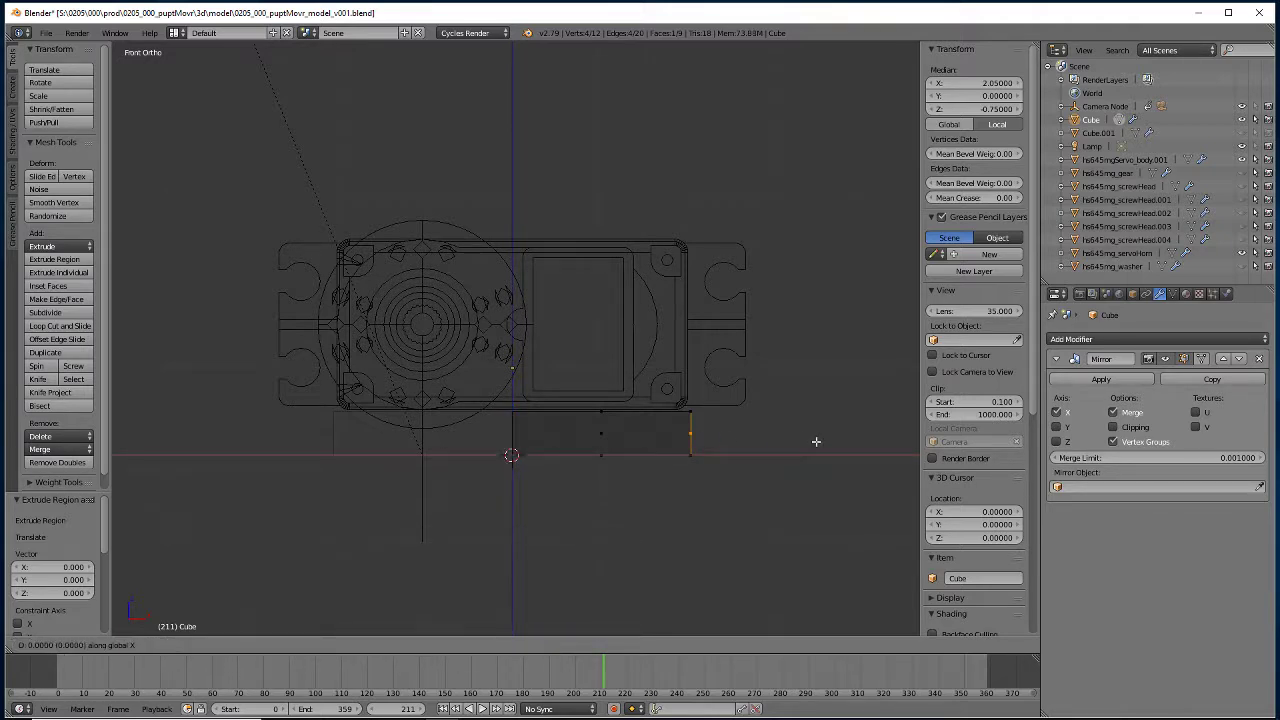
type(".75")
key("Return")
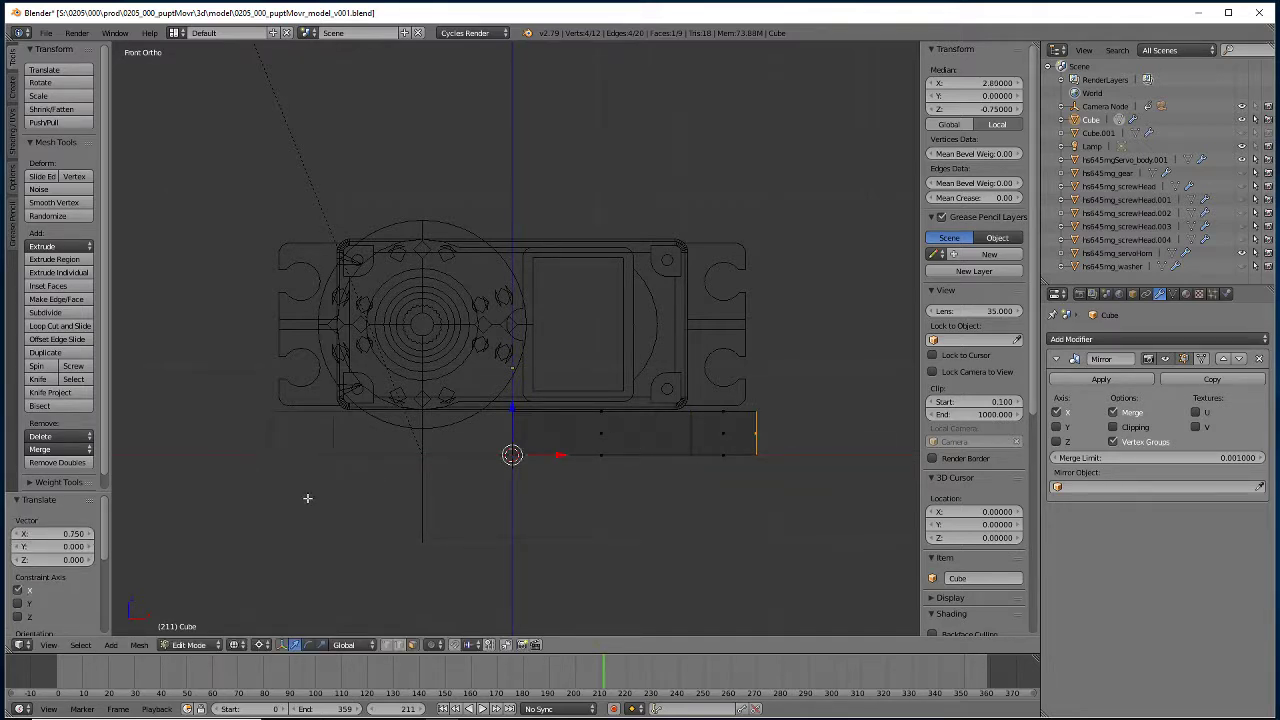
Add one centered loop cut running across the width of the base, halfway along its length.
middle_click_drag(762, 520, 656, 544)
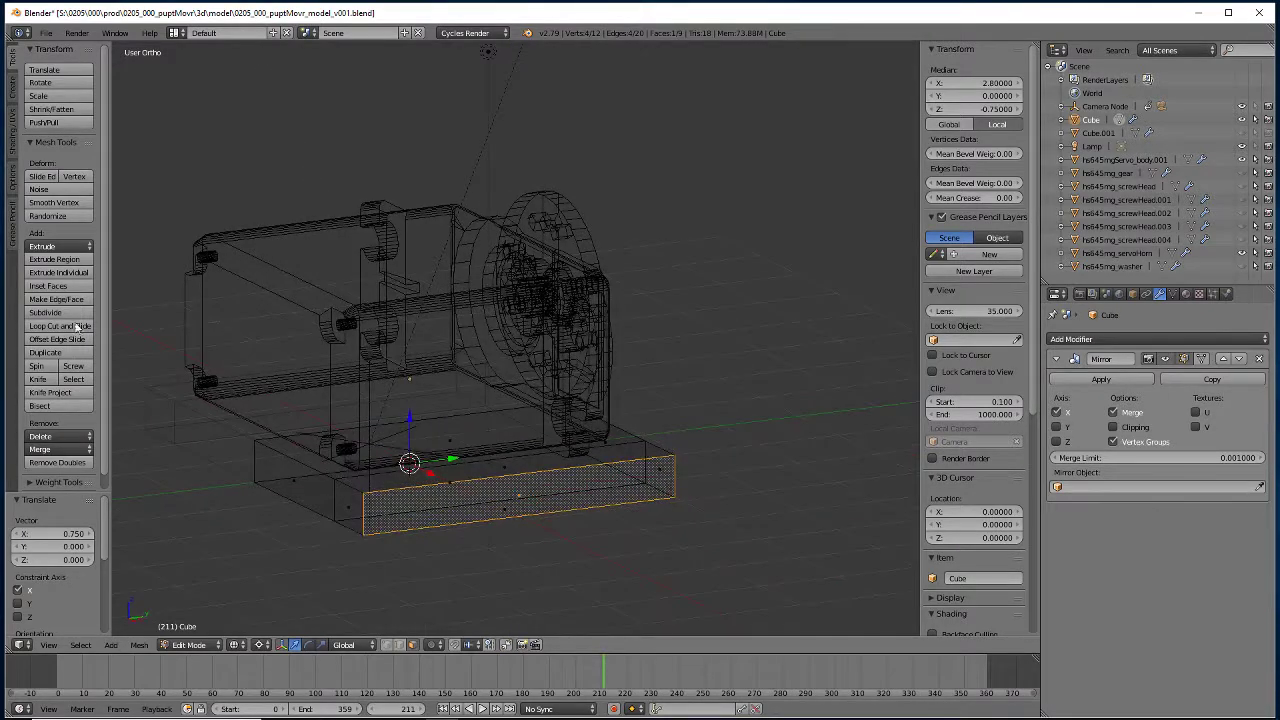
left_click(48, 326)
left_click(518, 498)
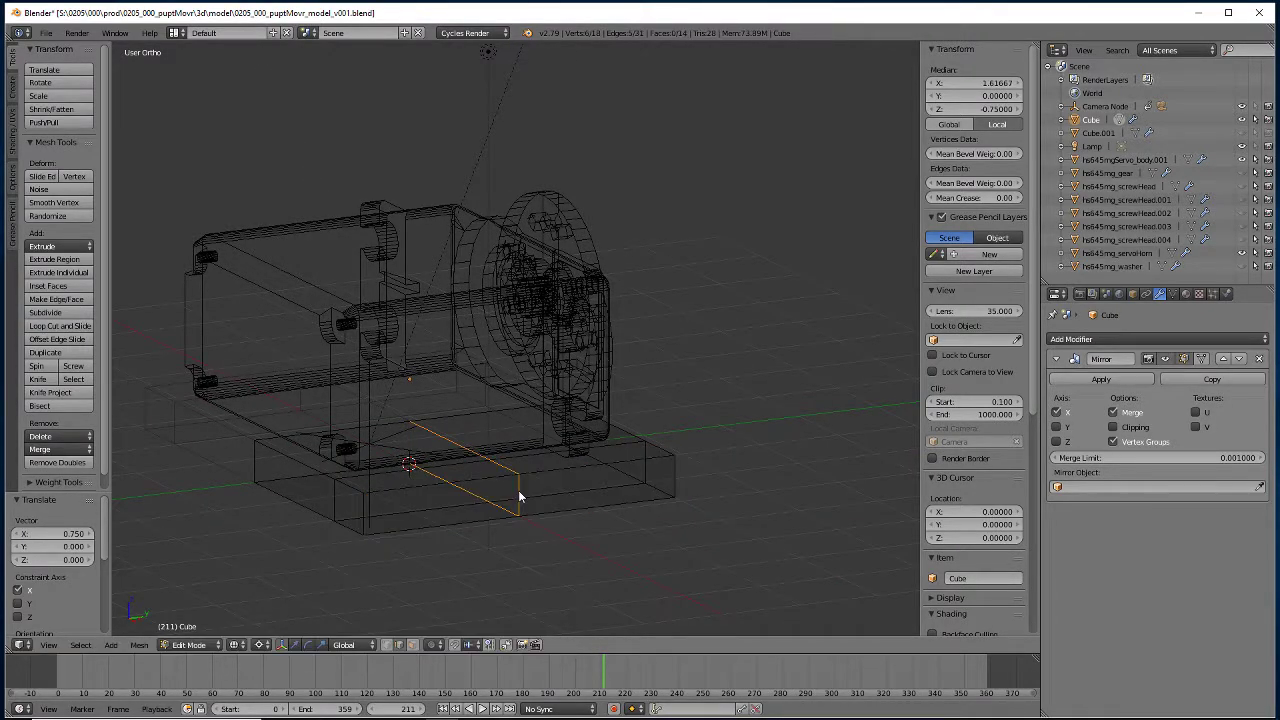
left_click(518, 497)
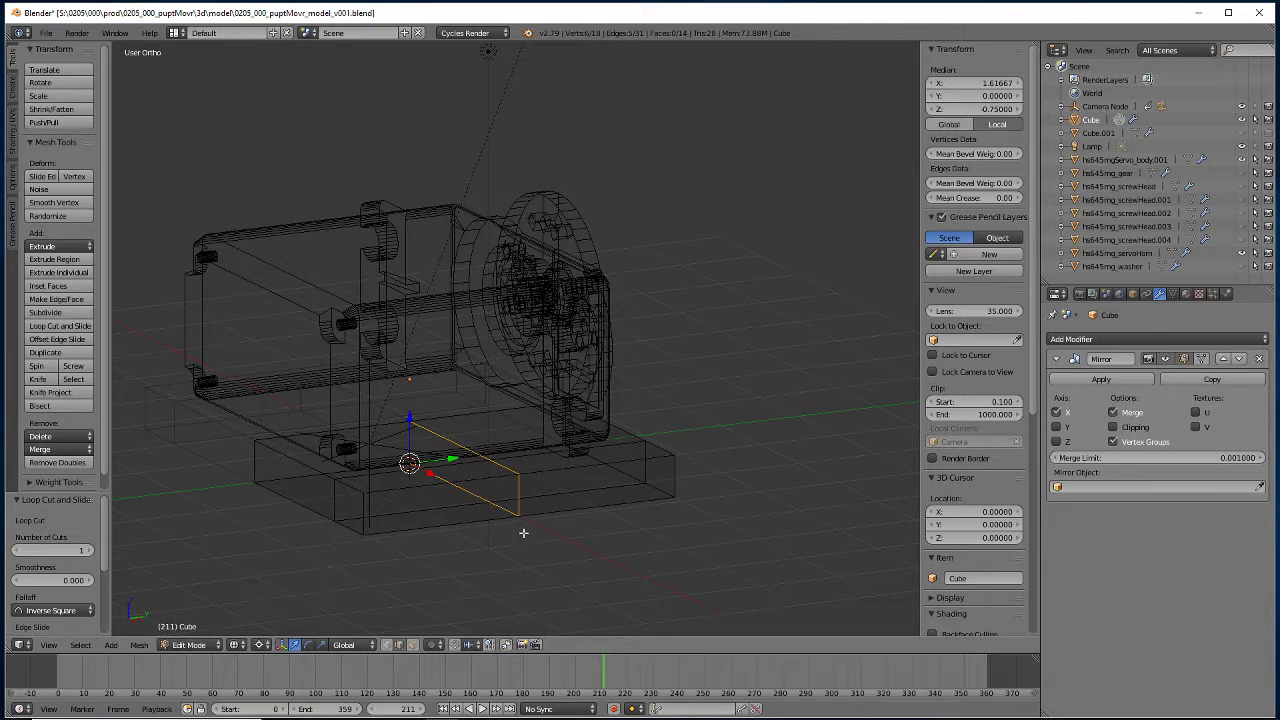
Try to move the crosswise loop 7 units along Y and undo the move.
key("KP_3")
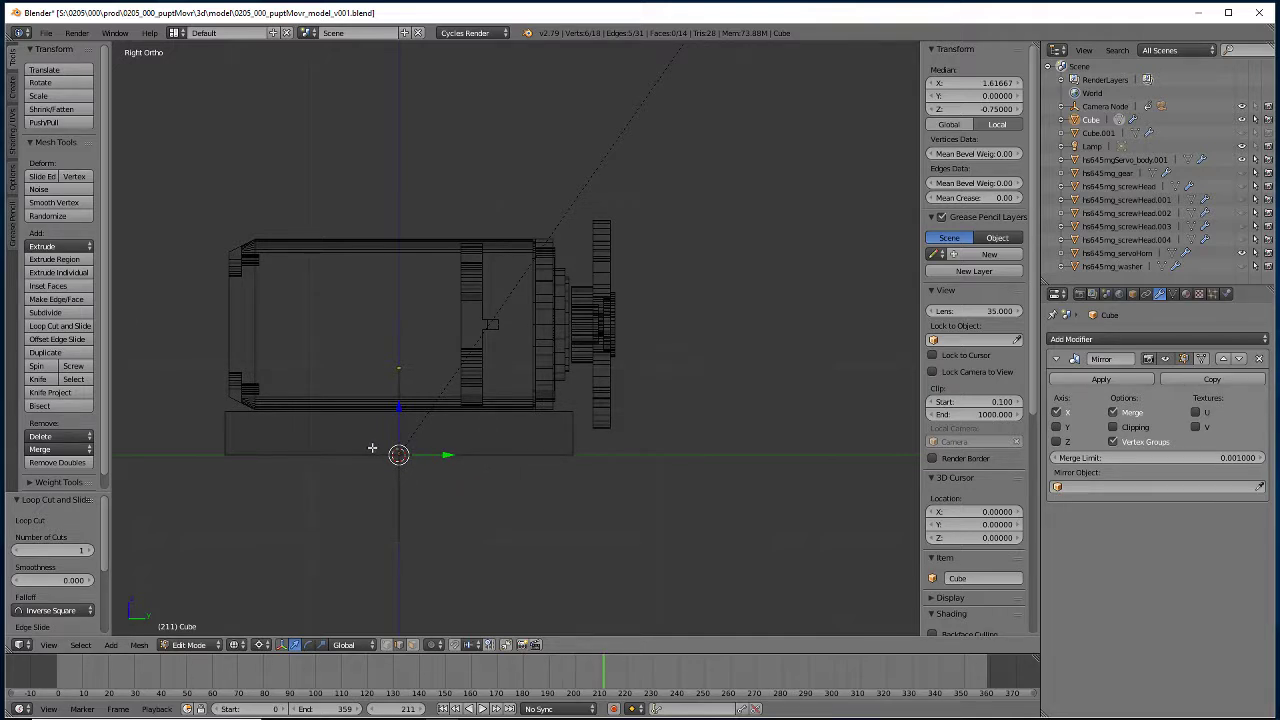
key("g")
key("y")
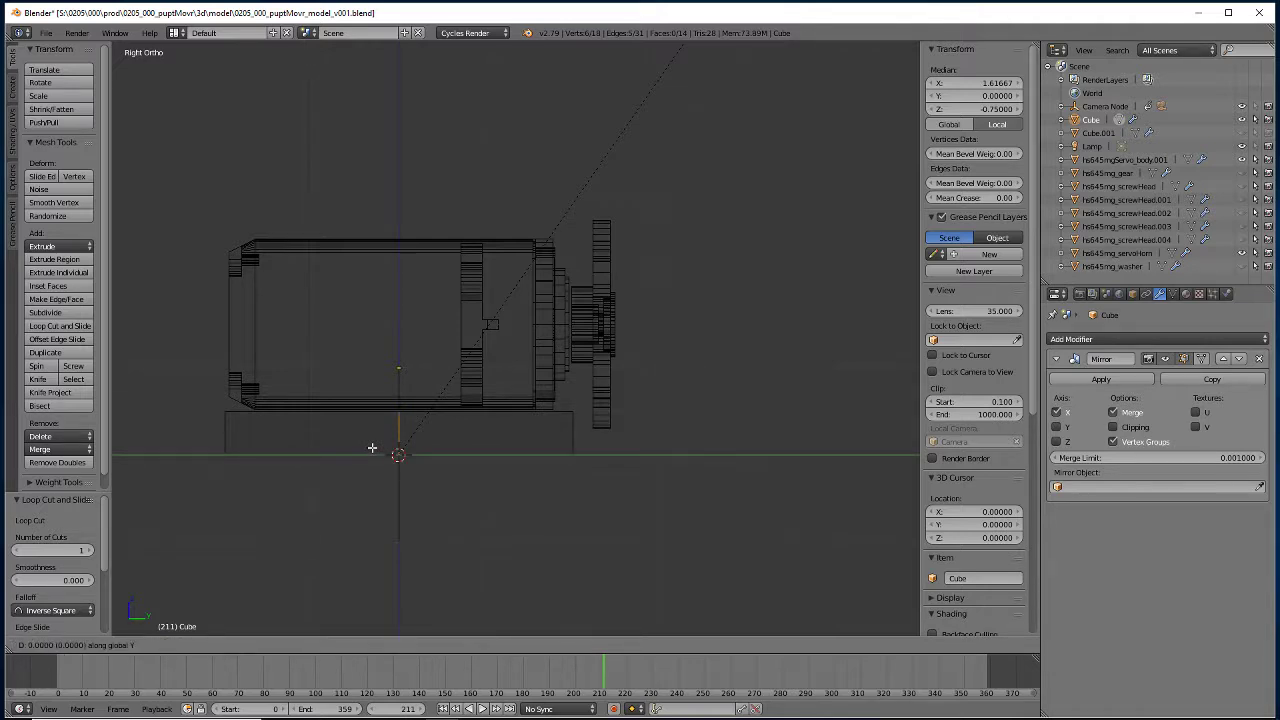
type("7")
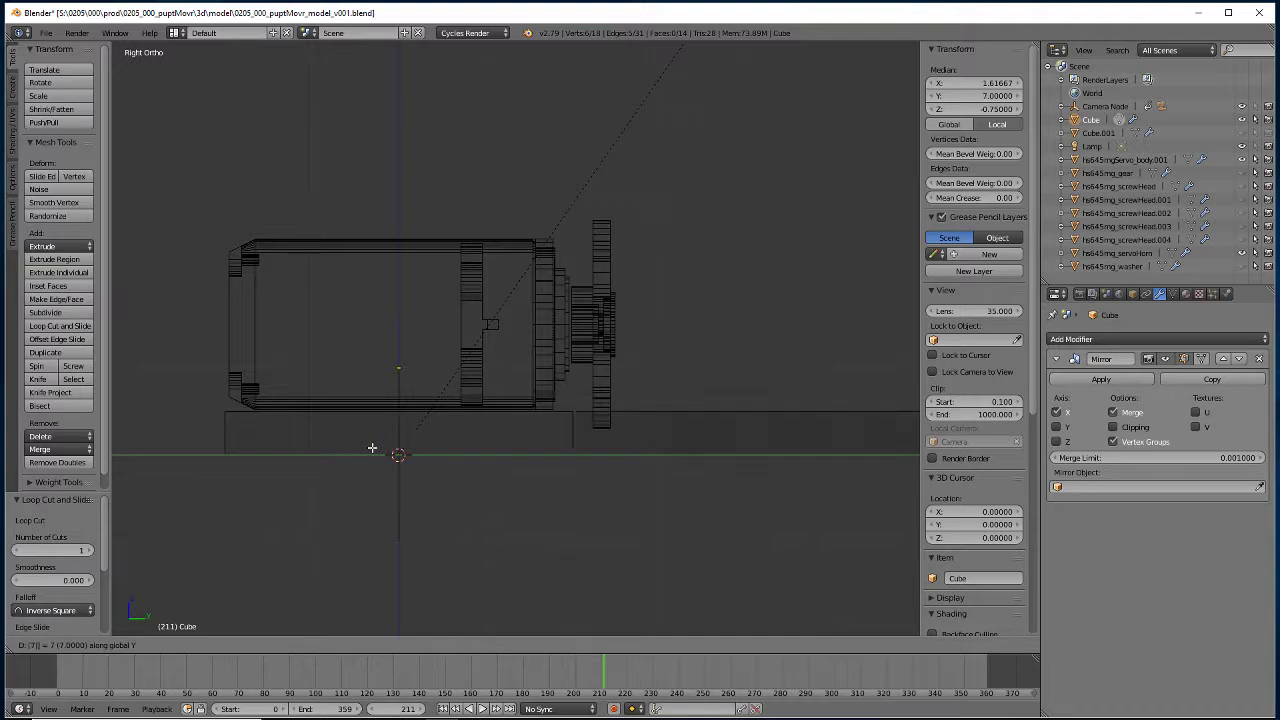
key("Return")
key("ctrl+z")
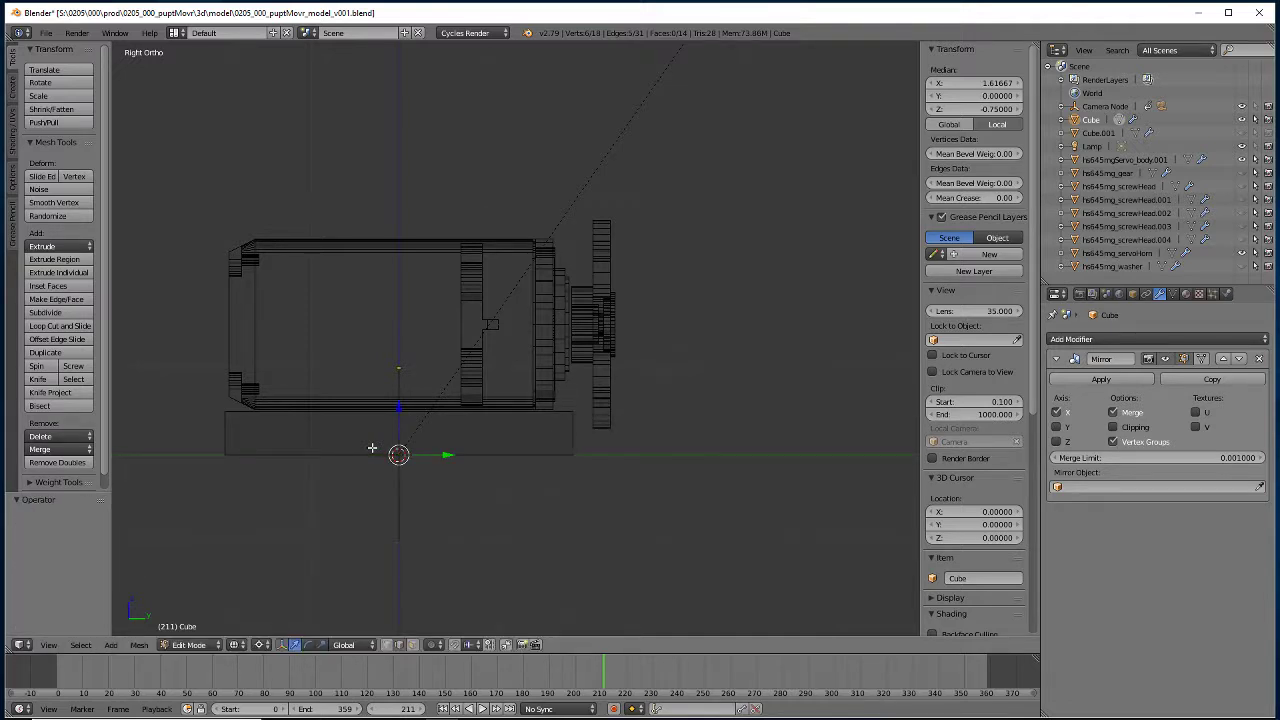
Move the crosswise loop 0.7 units along Y, toward the servo horn.
type("gy")
type(".7")
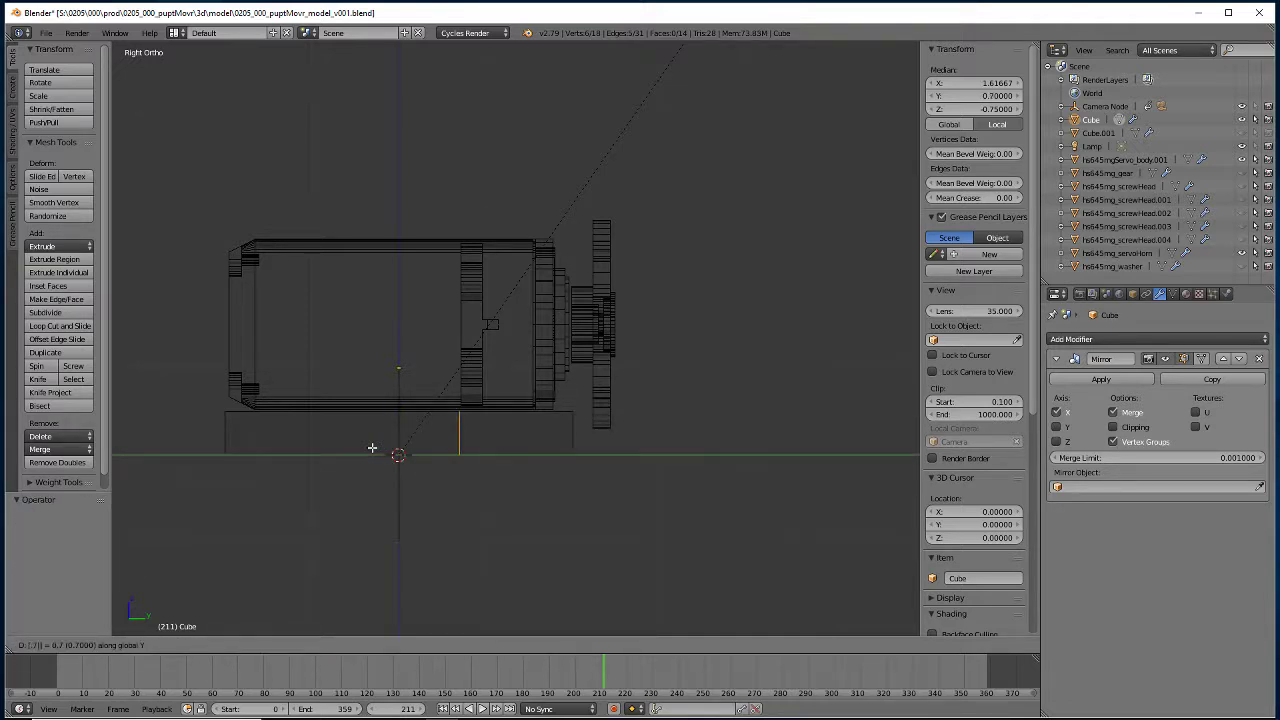
key("Return")
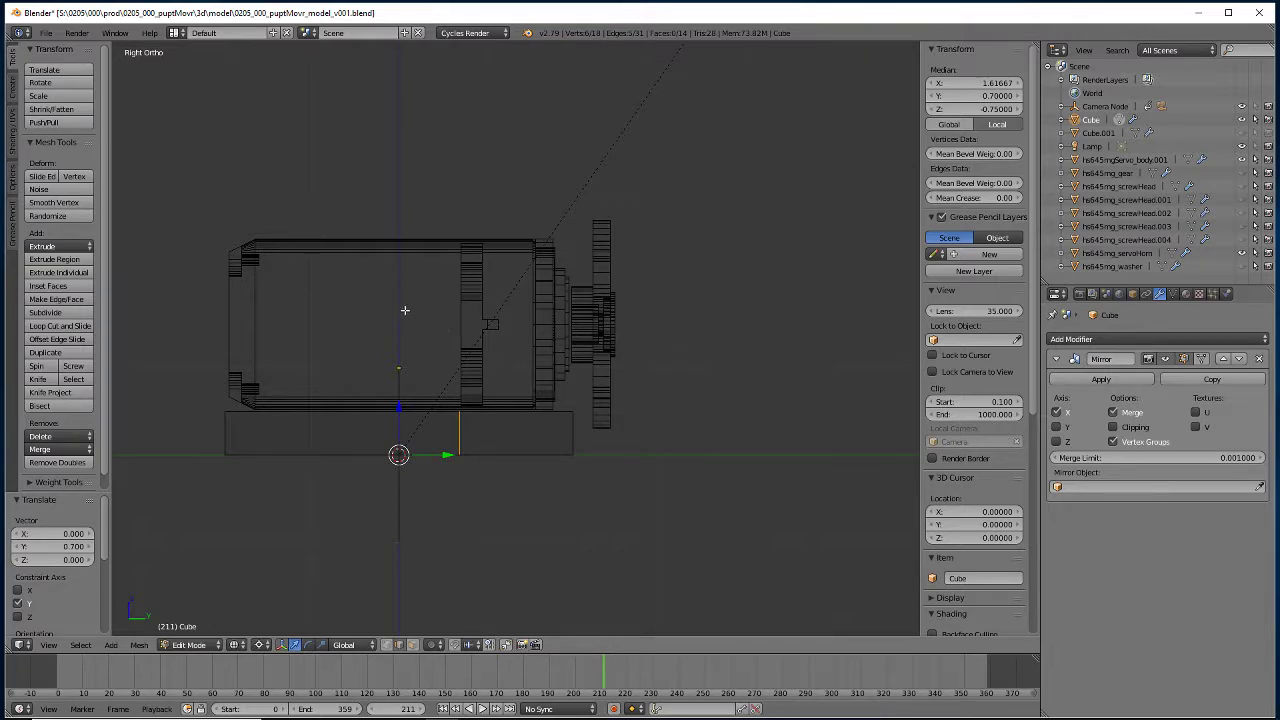
Add a second crosswise loop cut between the first loop and the base's far end, at about Y 0.17.
left_click(60, 326)
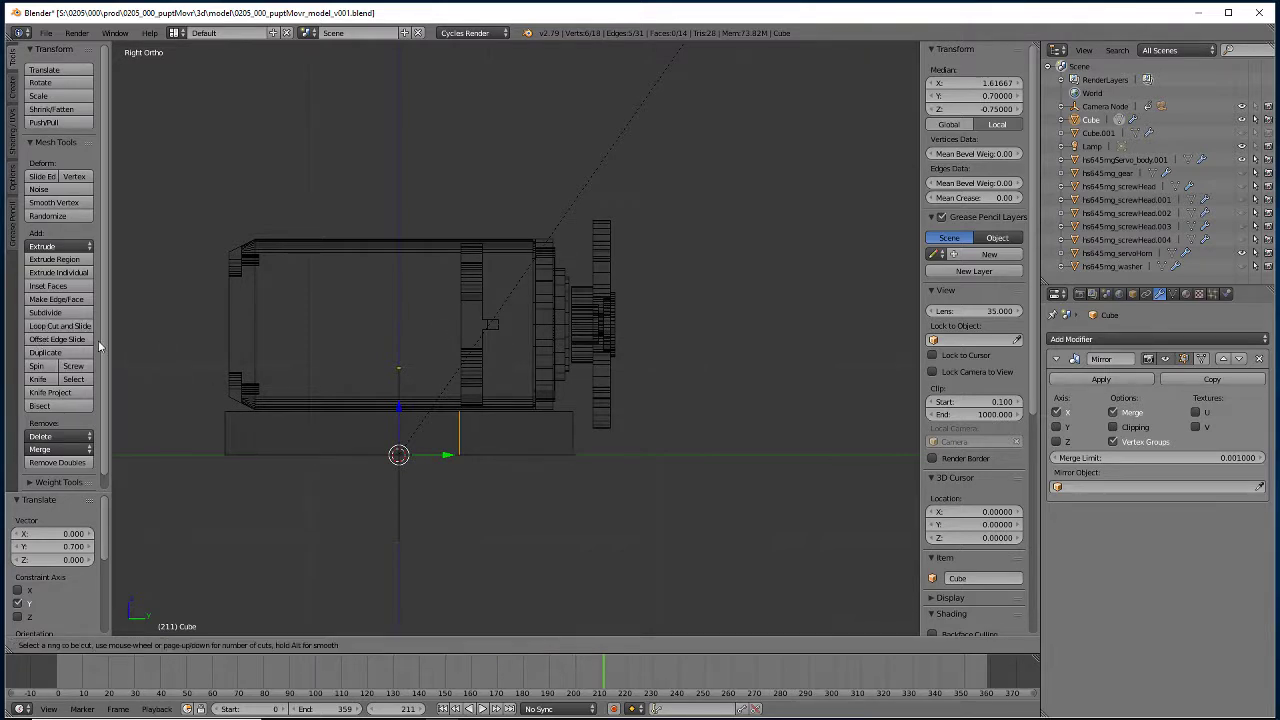
left_click(410, 433)
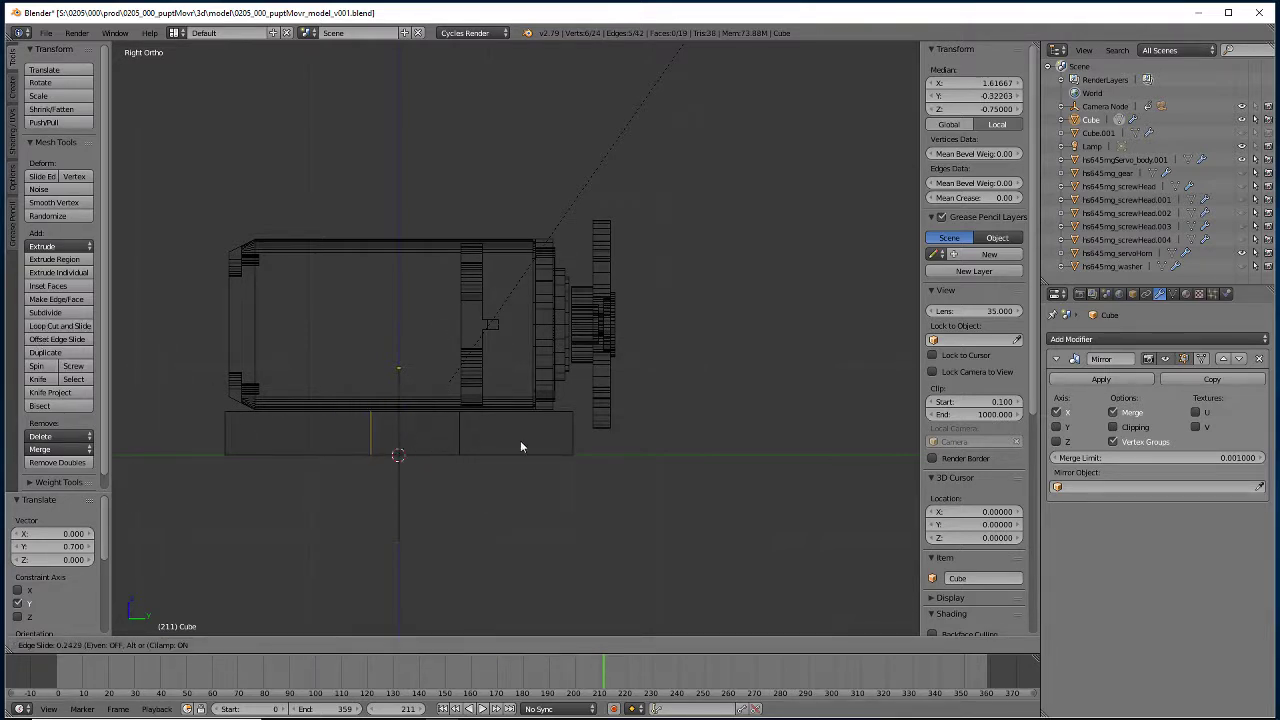
left_click(494, 434)
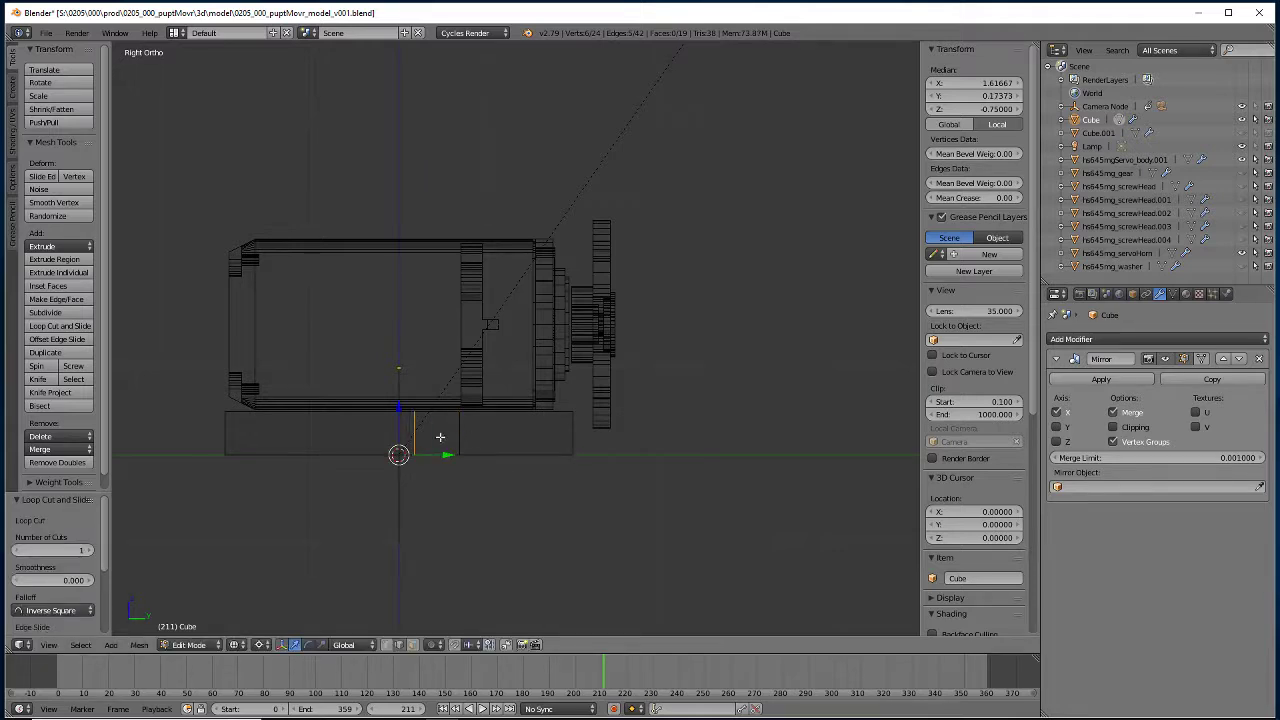
Select the first crosswise loop at Y 0.7 and snap the 3D cursor to the selection.
right_click(459, 433, "alt")
key("shift+s")
left_click(459, 434)
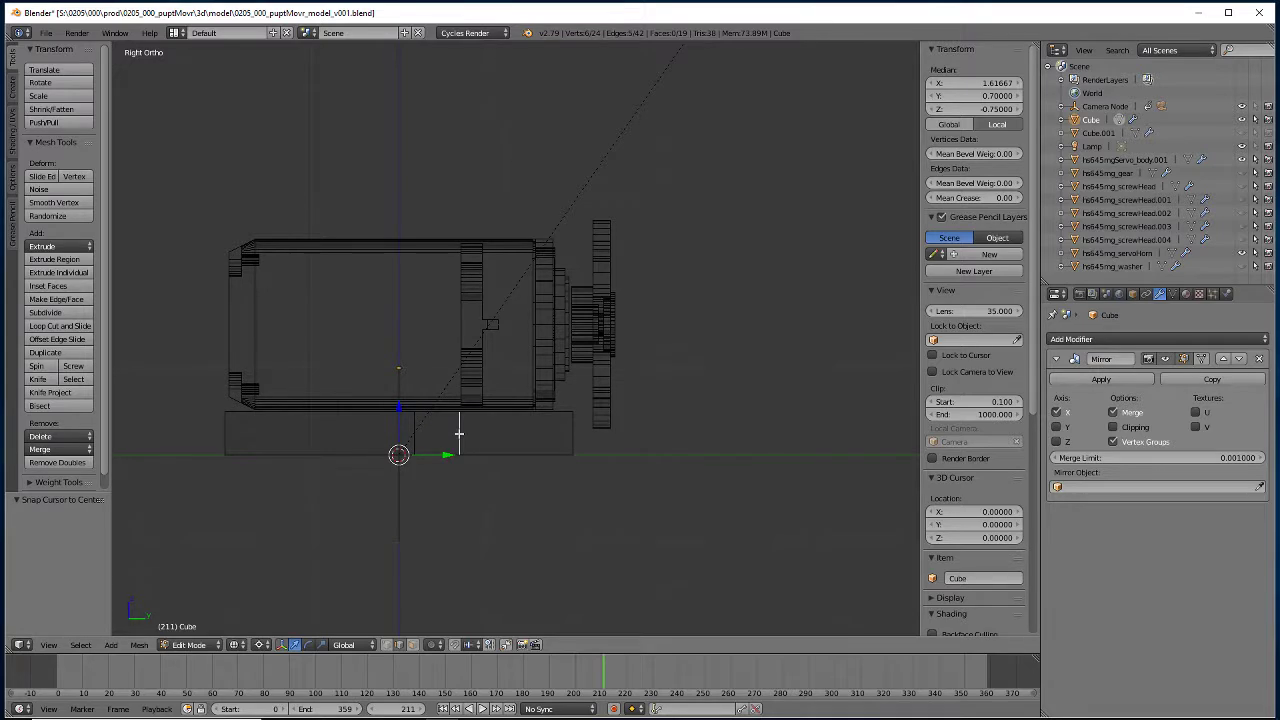
key("shift+s")
left_click(459, 434)
Select the second crosswise loop and scale it to 0 along Y about the 3D cursor.
right_click(415, 445, "alt")
key("s")
key("y")
key("0")
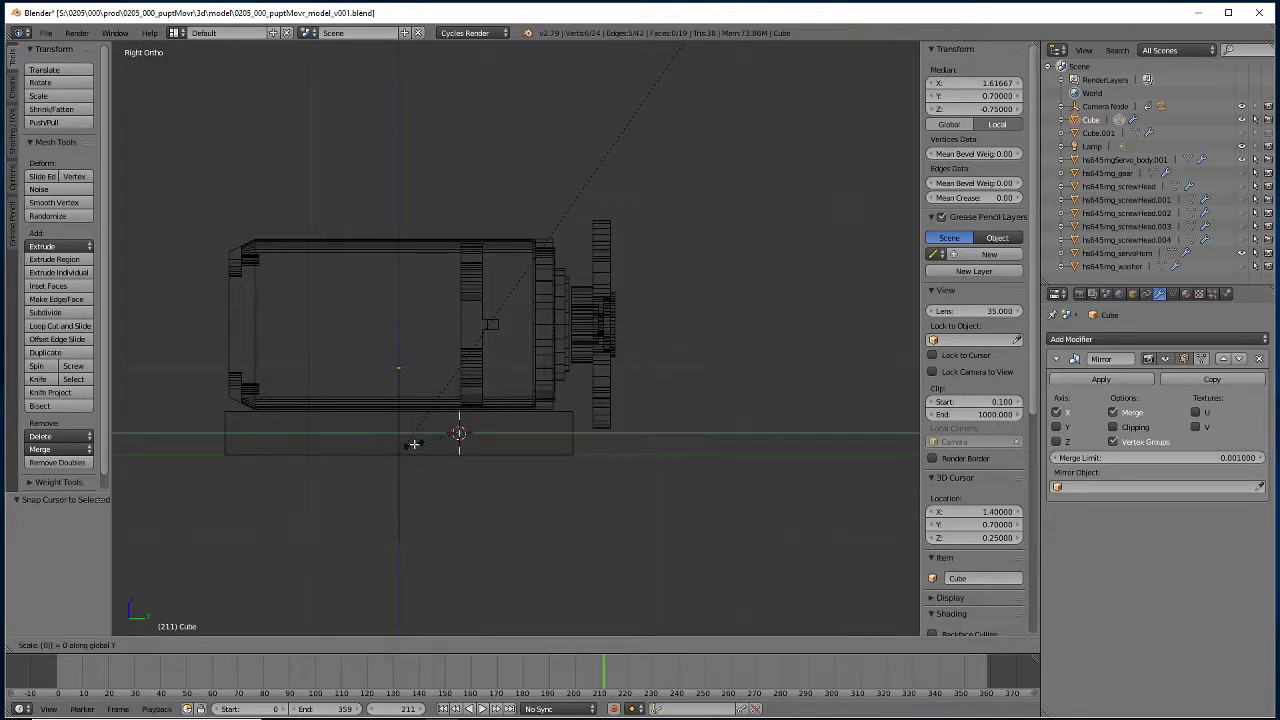
key("Return")
Try to move the second crosswise loop -3 units along Y and undo the move.
key("g")
key("y")
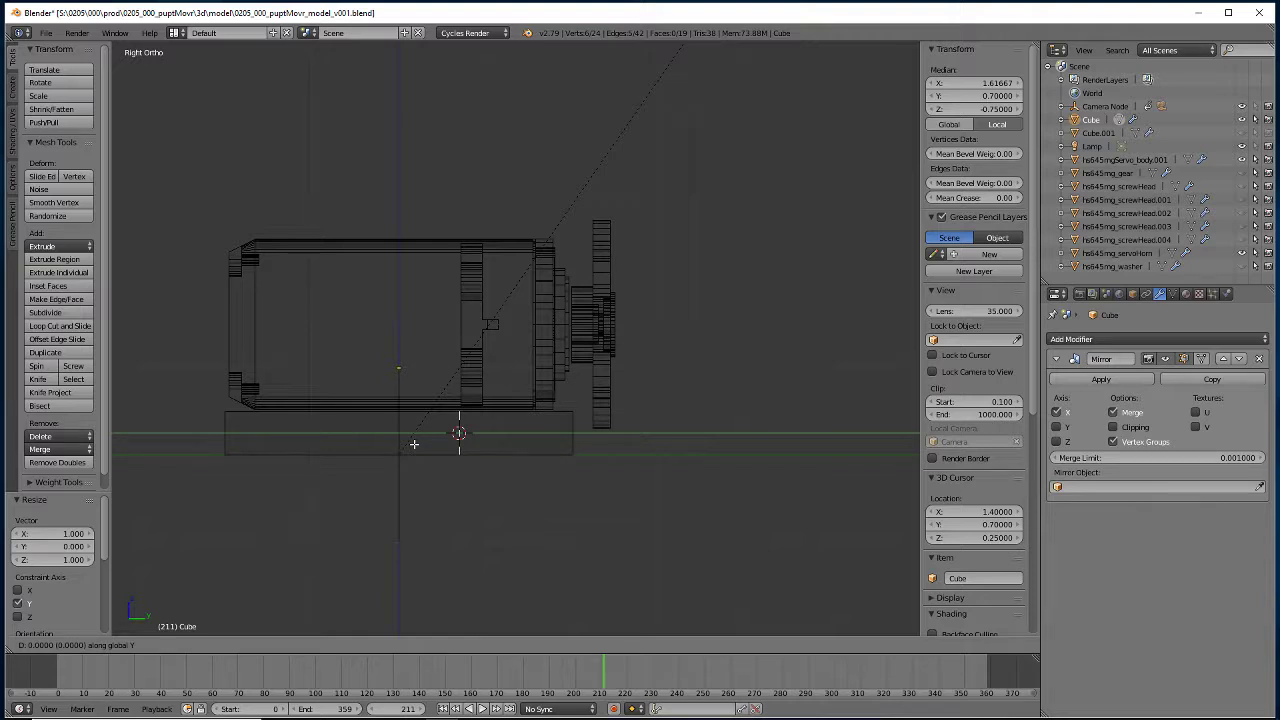
type("-3")
key("Return")
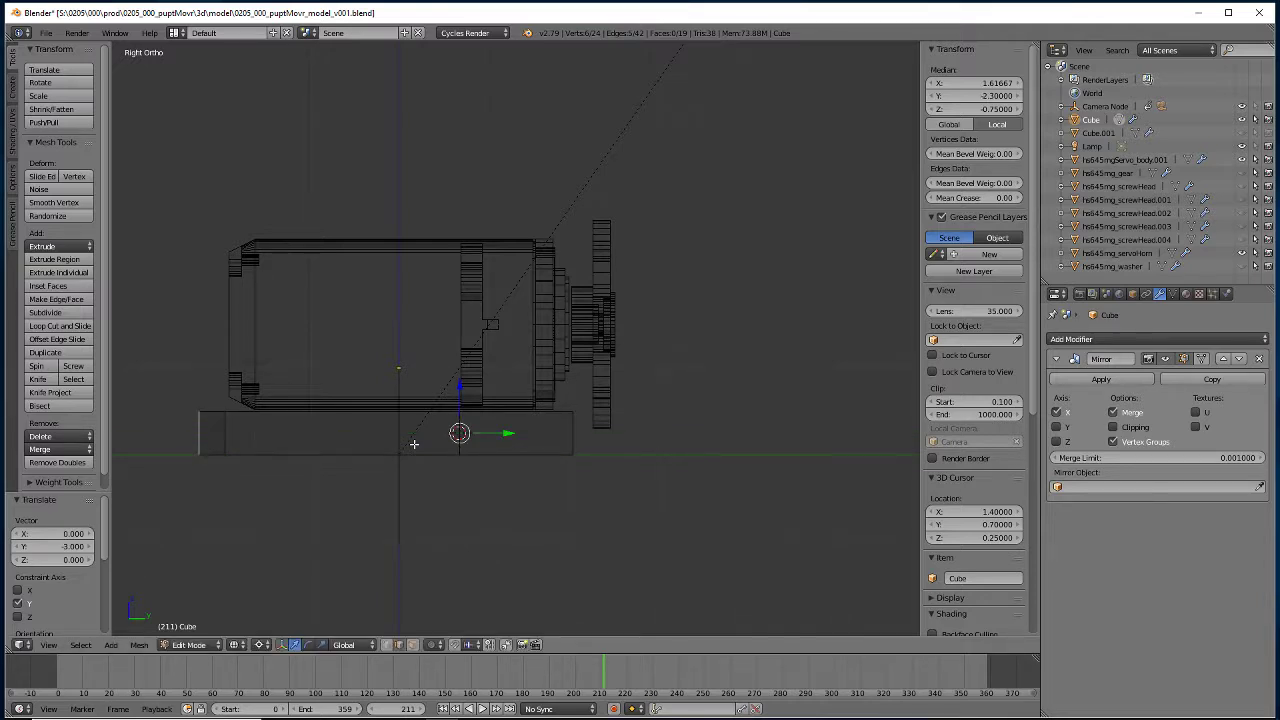
key("ctrl+z")
Move the second crosswise loop -0.3 units along Y and switch the mesh selection to face mode.
type("gy-0.3")
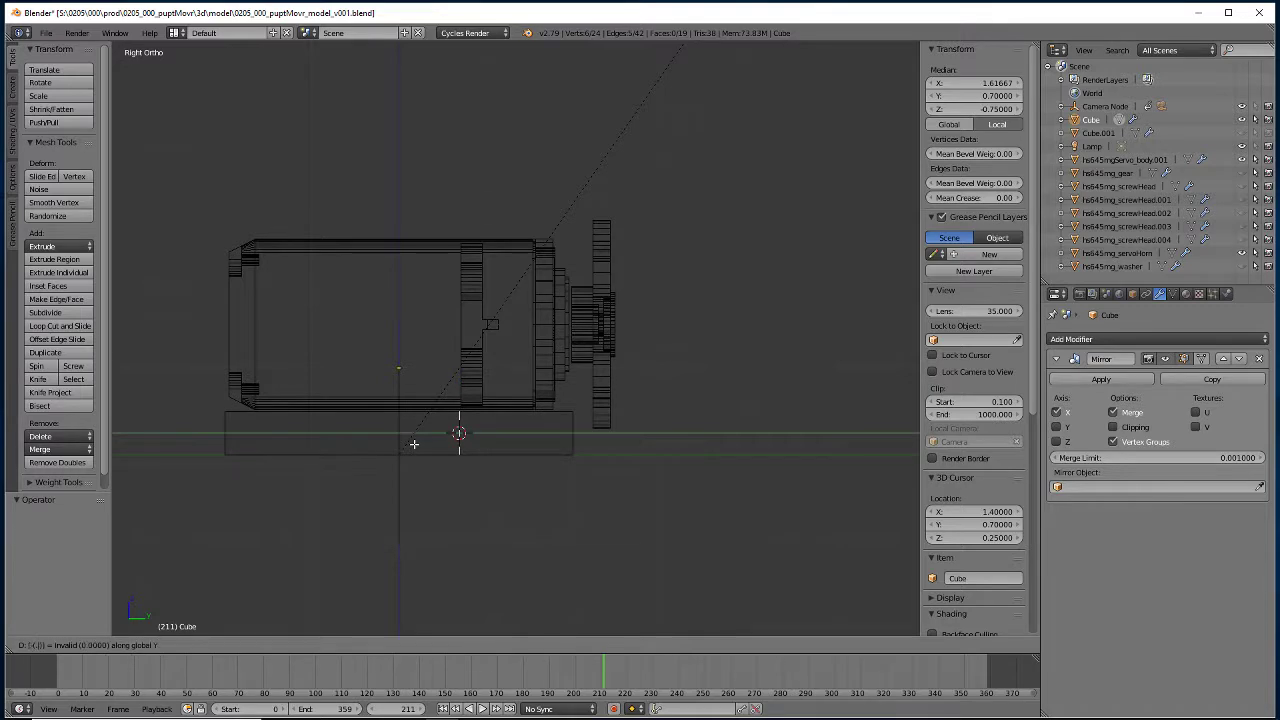
key("Return")
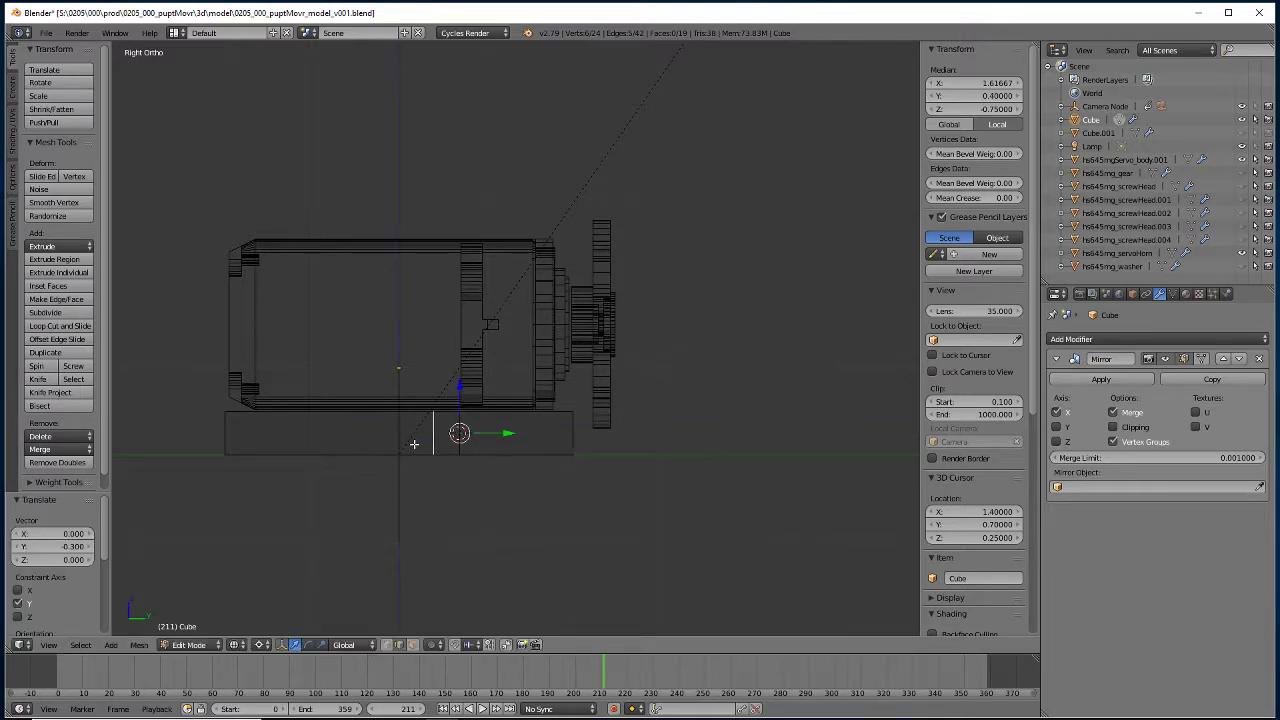
middle_click_drag(563, 500, 597, 566)
left_click(418, 646)
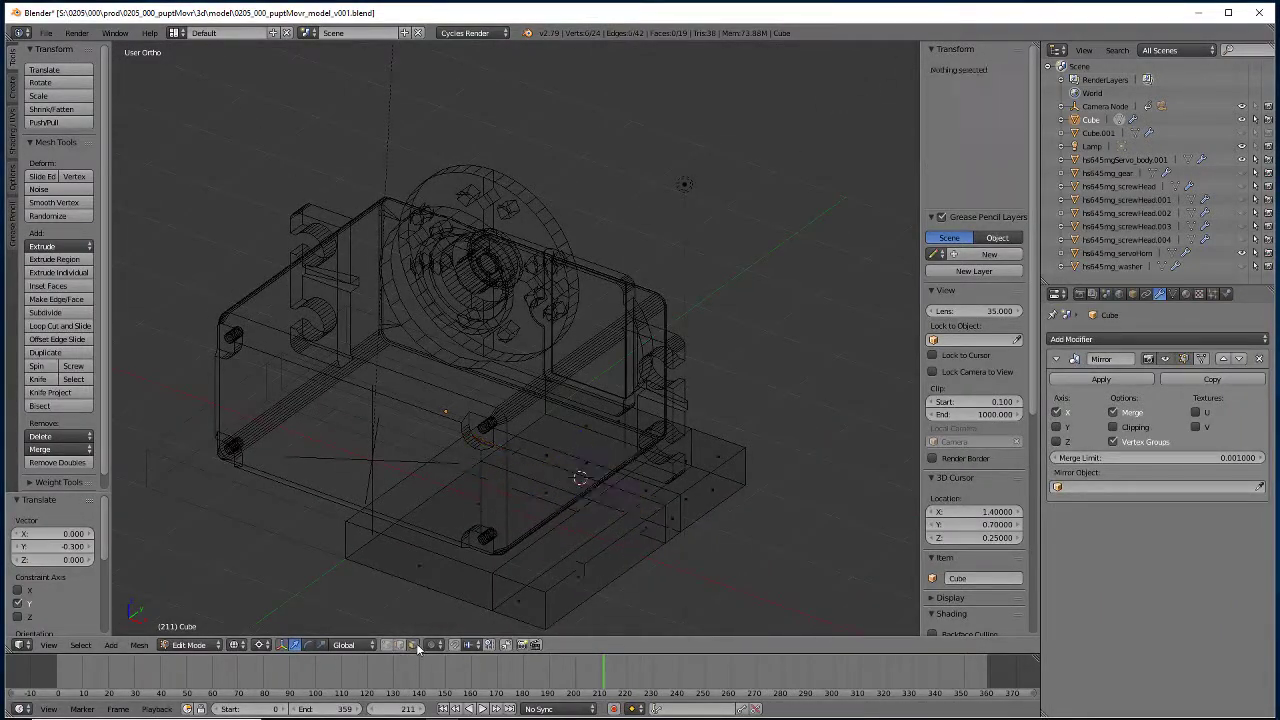
Extrude the small outer top face between the two crosswise loops of the base and move it 15 units up along Z.
right_click(660, 488)
middle_click_drag(673, 524, 683, 440)
scroll(699, 477, "down", 3)
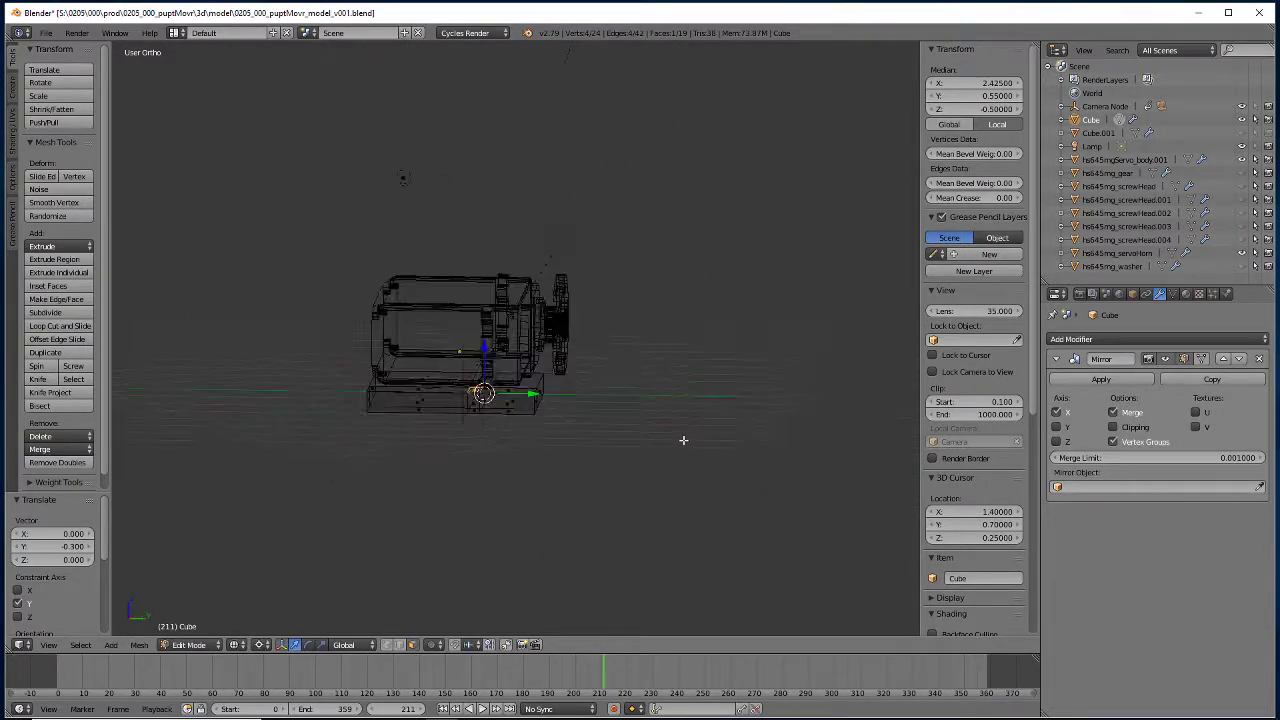
key("KP_1")
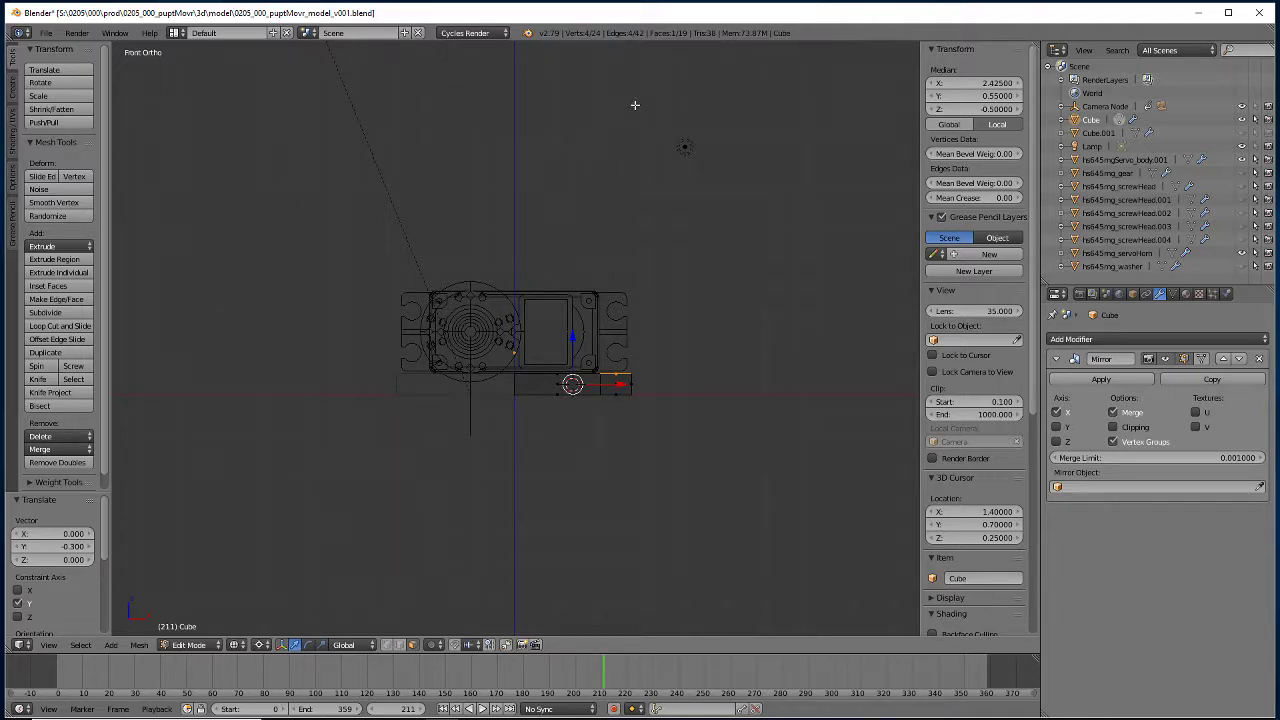
scroll(634, 105, "down", 2)
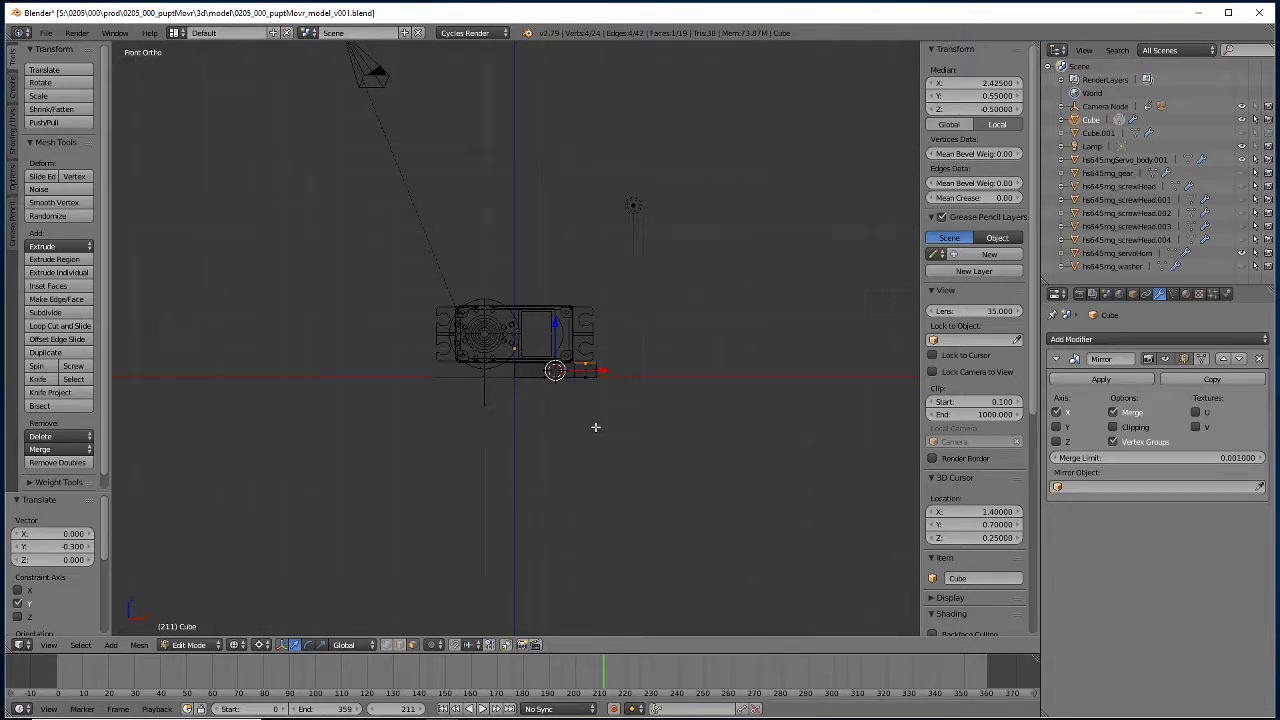
key("e")
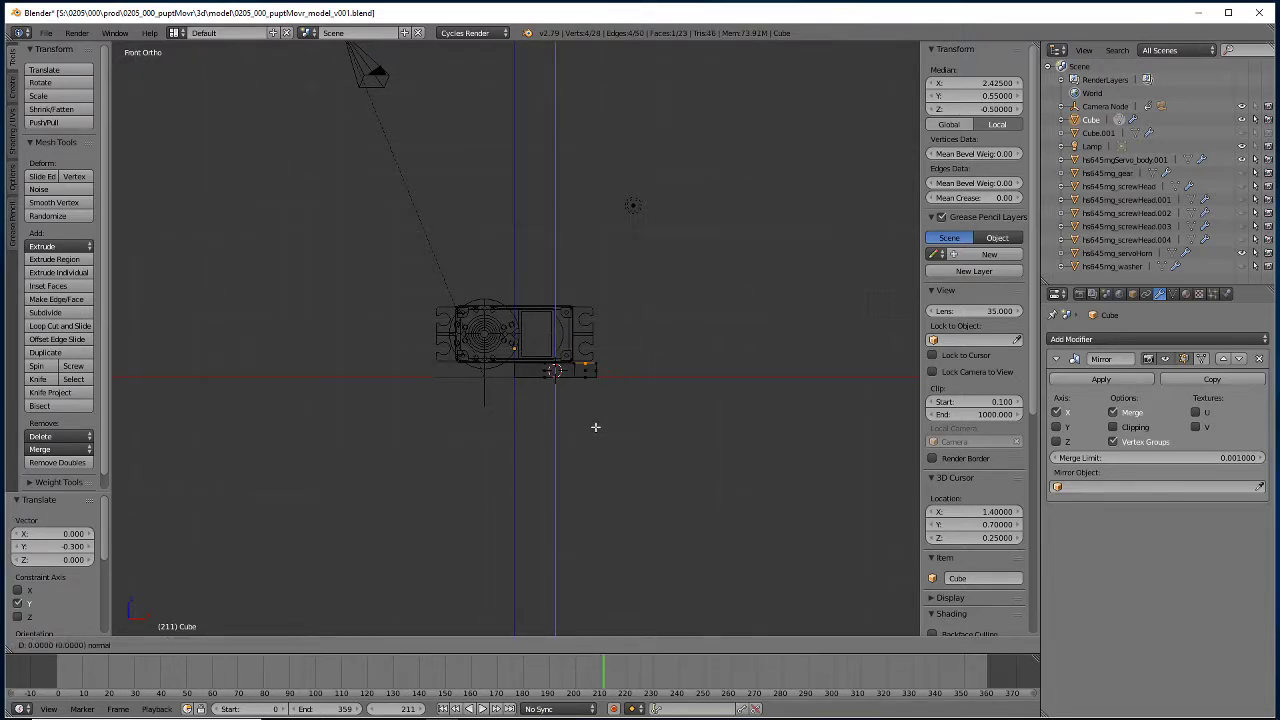
left_click(595, 427)
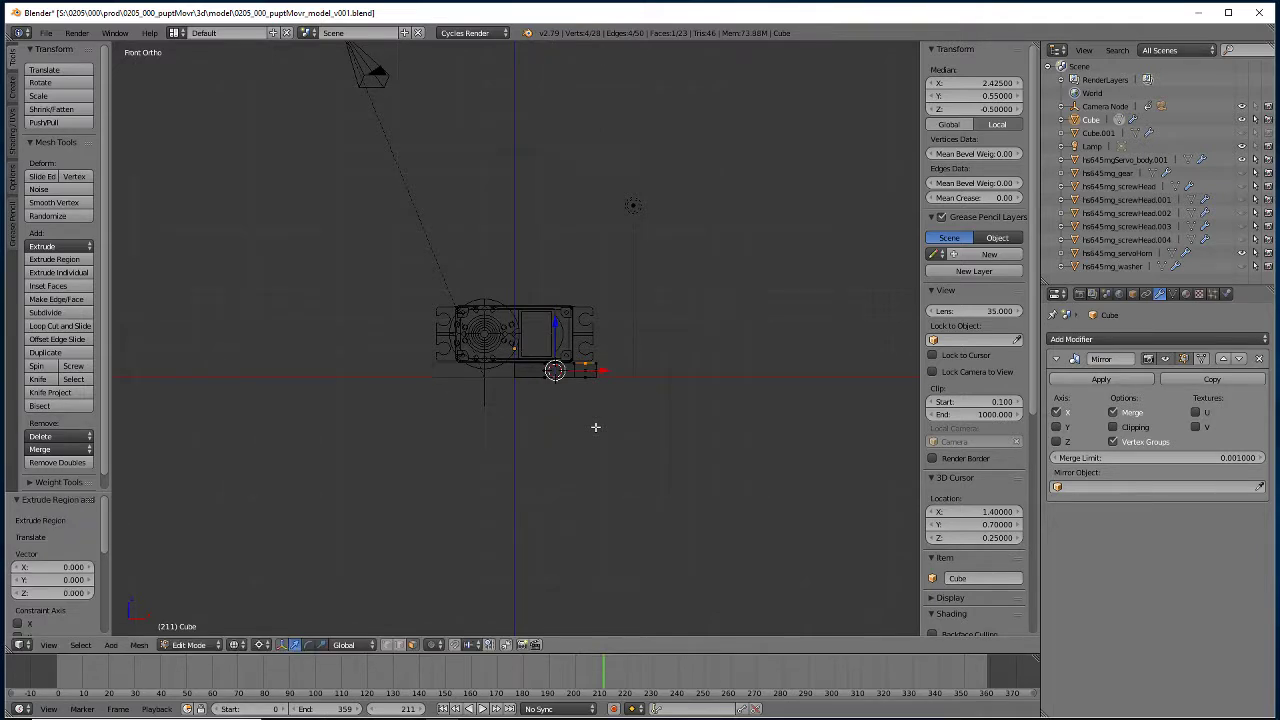
key("g")
type("z")
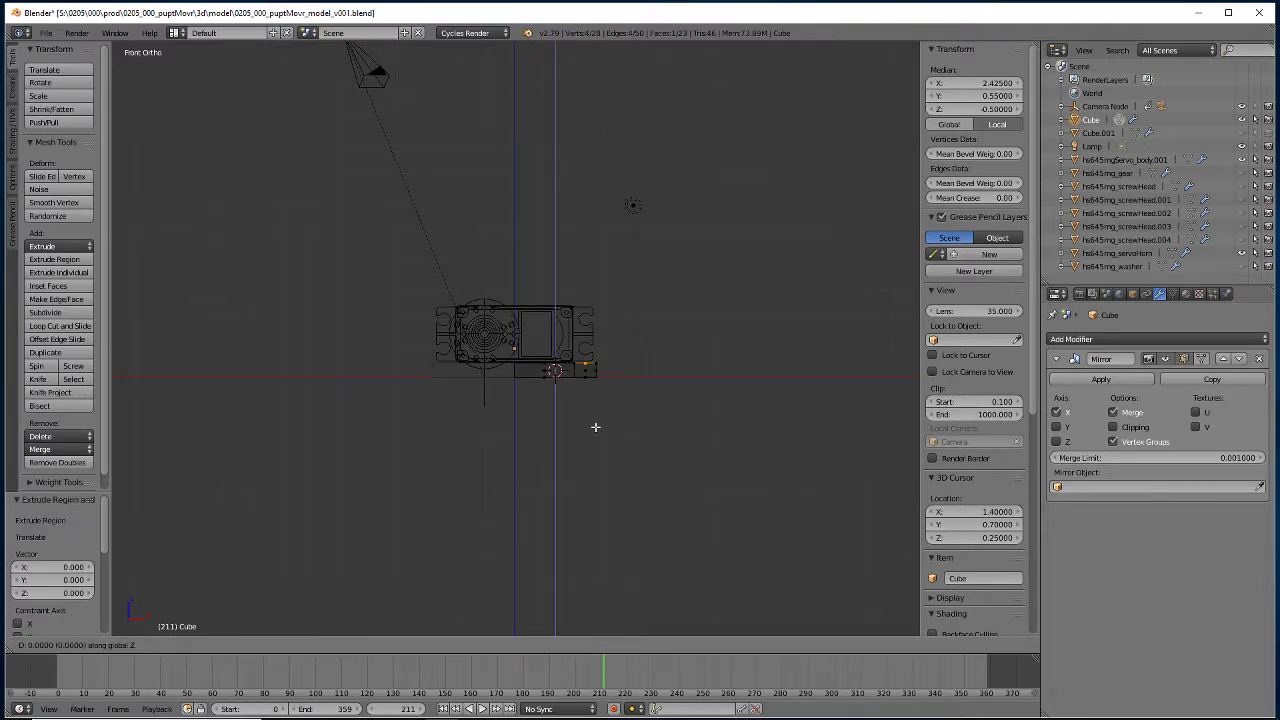
type("15")
key("Return")
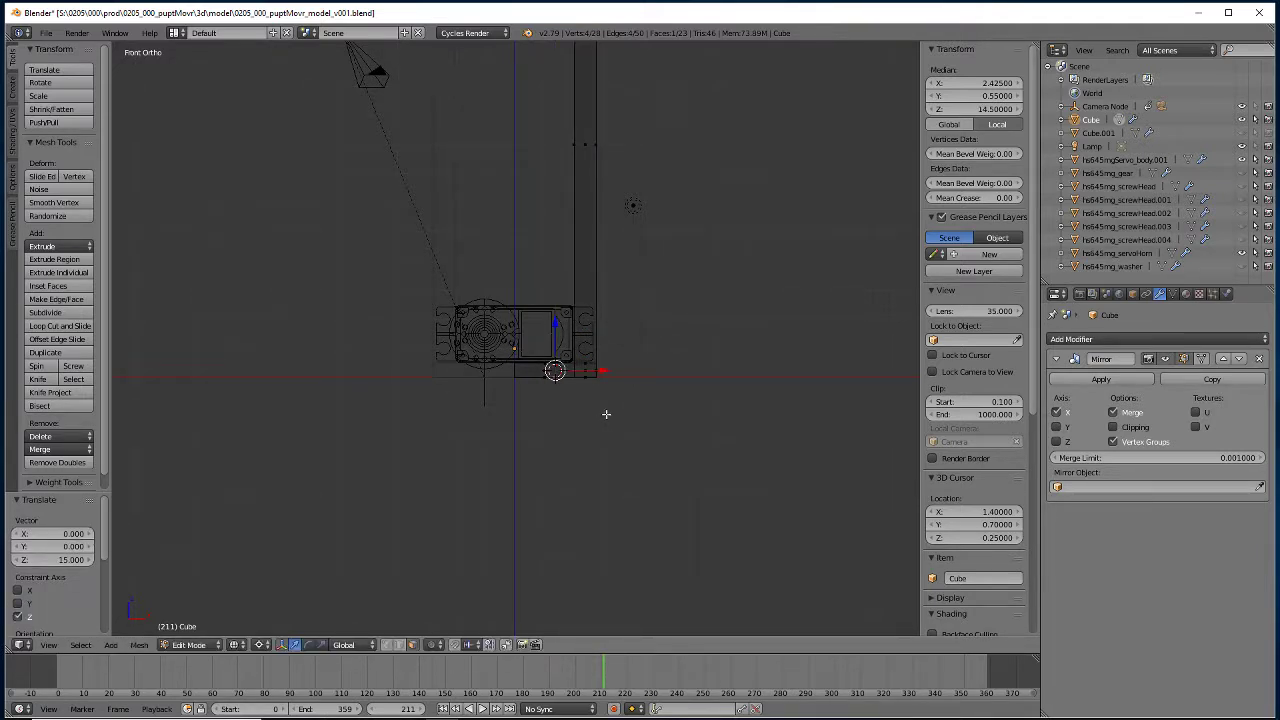
Add one horizontal loop cut around the extruded upright, slid down to the servo's upper mounting slot at about local Z 1.23.
scroll(590, 418, "down", 2)
middle_click_drag(702, 470, 730, 460)
scroll(698, 512, "up", 2)
key("KP_1")
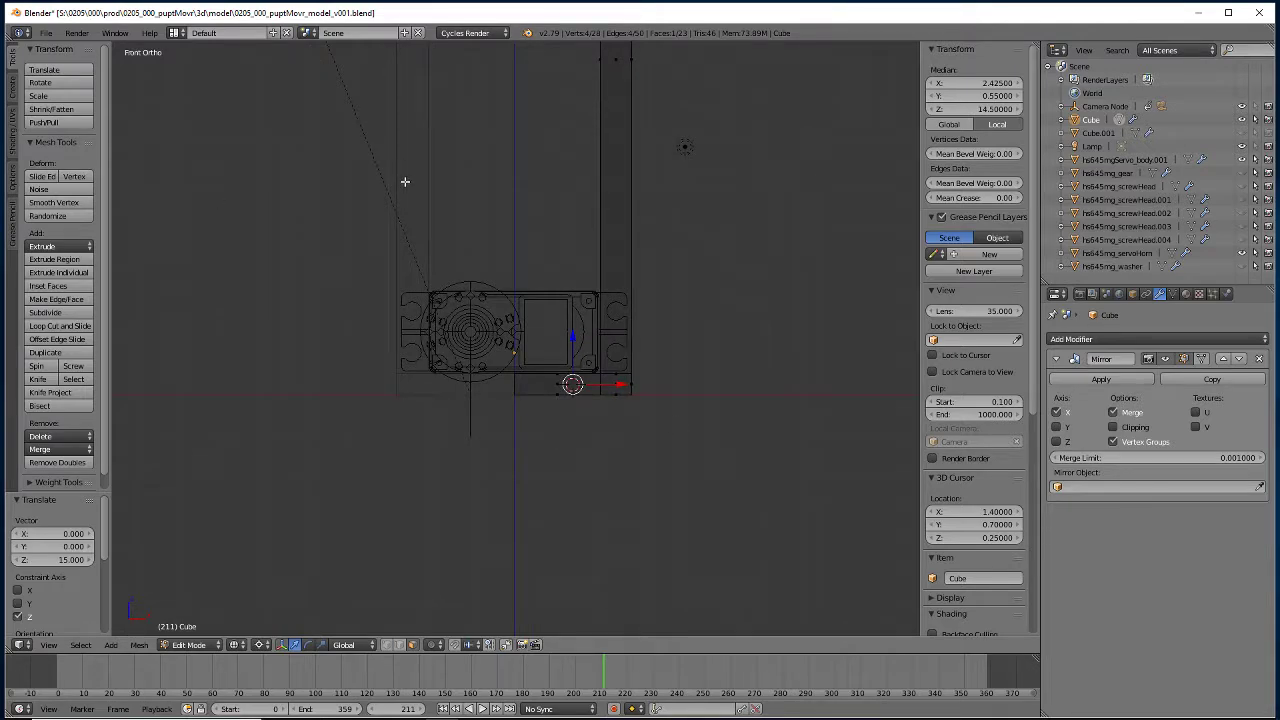
scroll(582, 405, "up", 6)
middle_click_drag(621, 390, 440, 444, "shift")
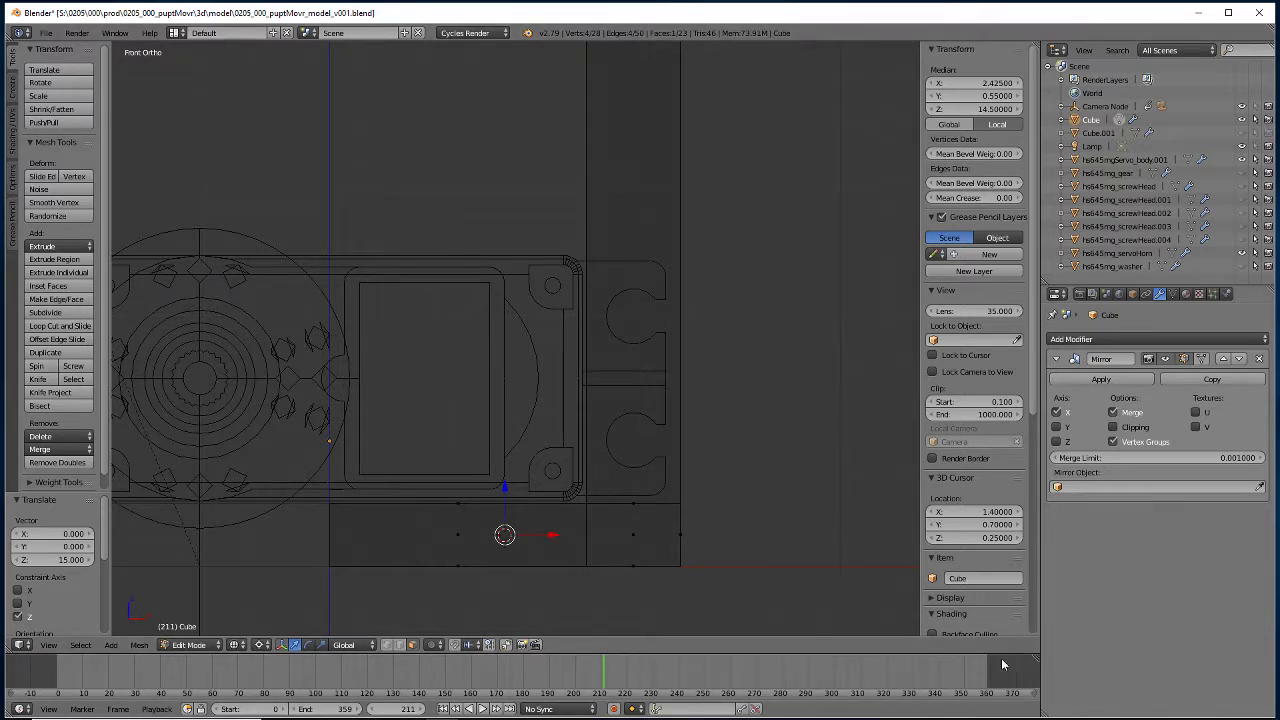
scroll(650, 488, "up", 2)
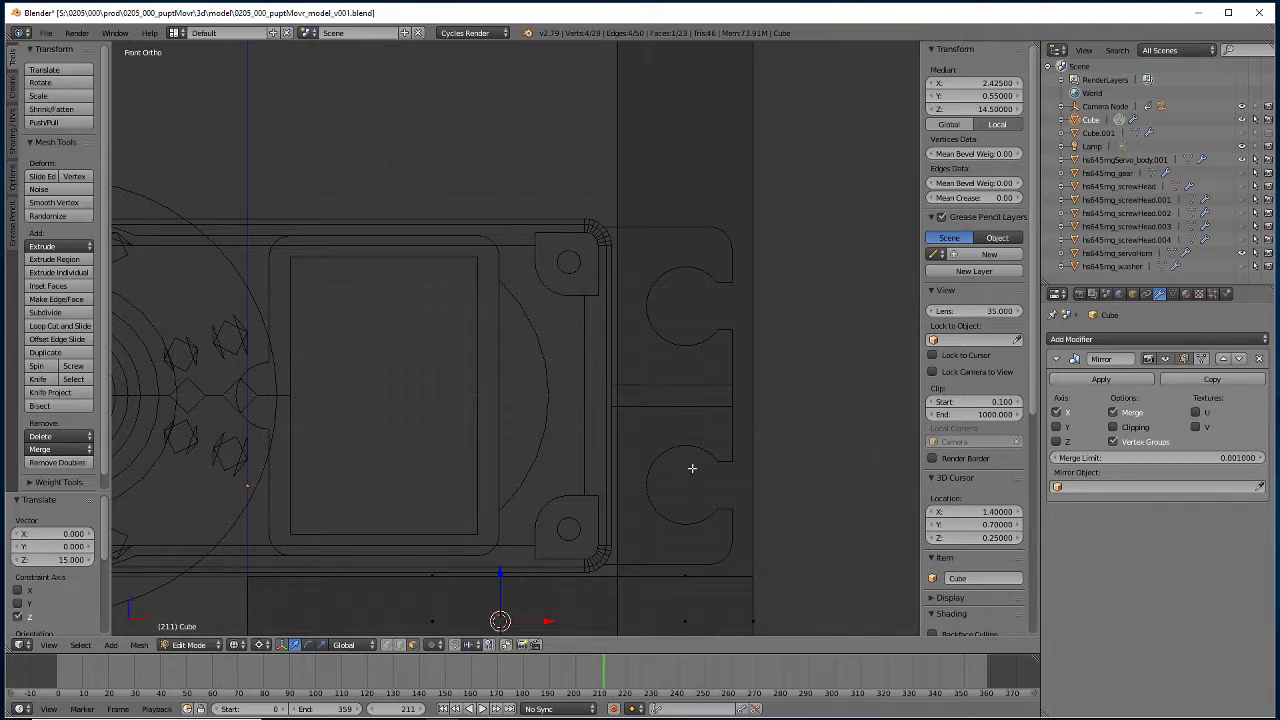
scroll(700, 476, "down", 3)
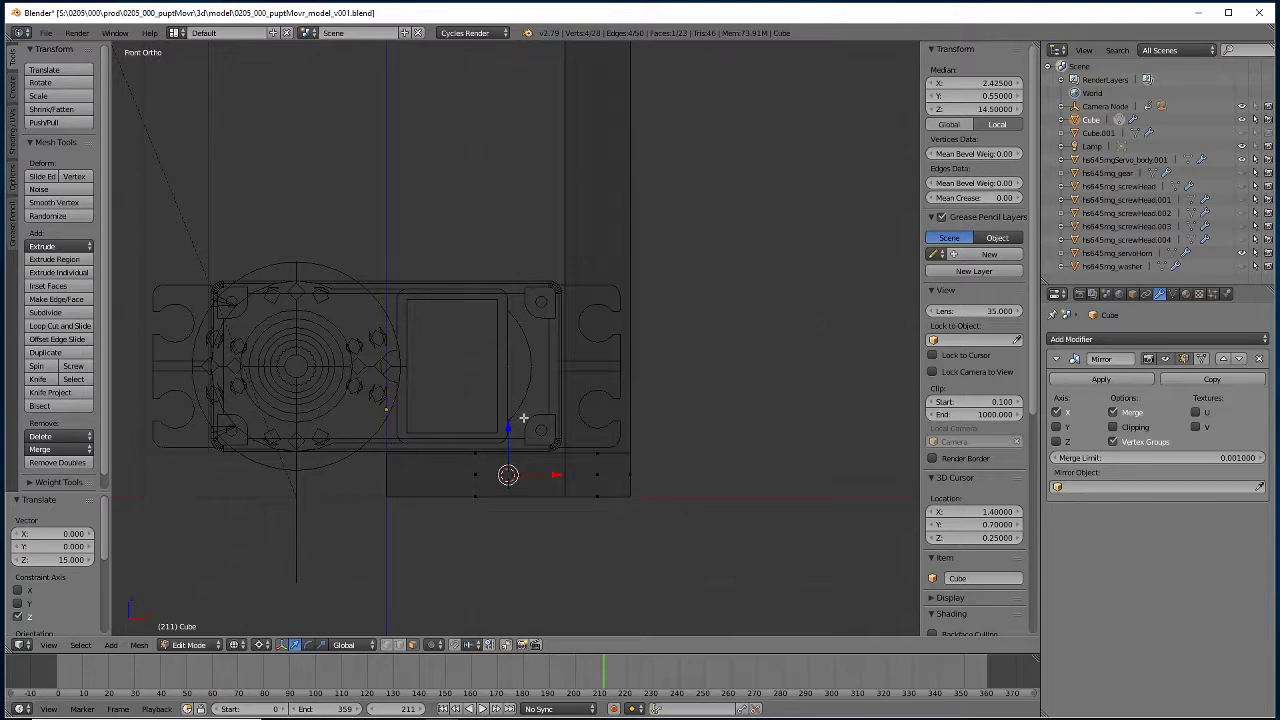
left_click(64, 327)
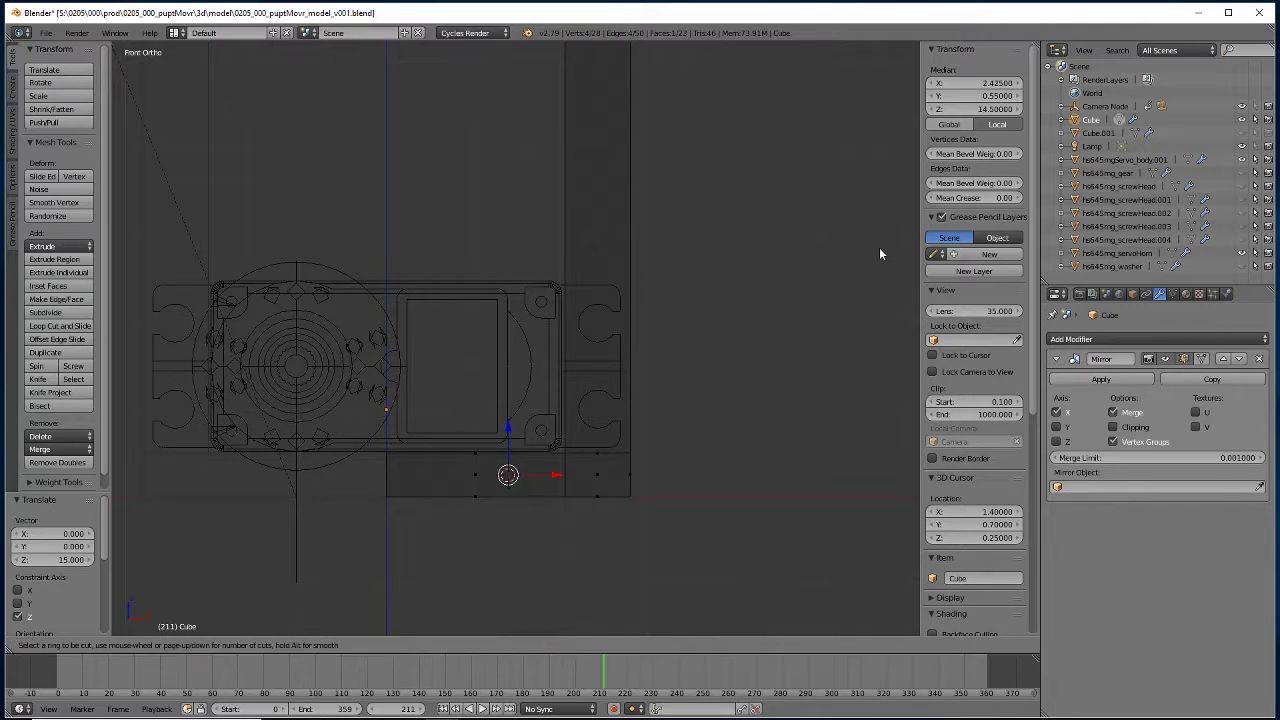
left_click(592, 184)
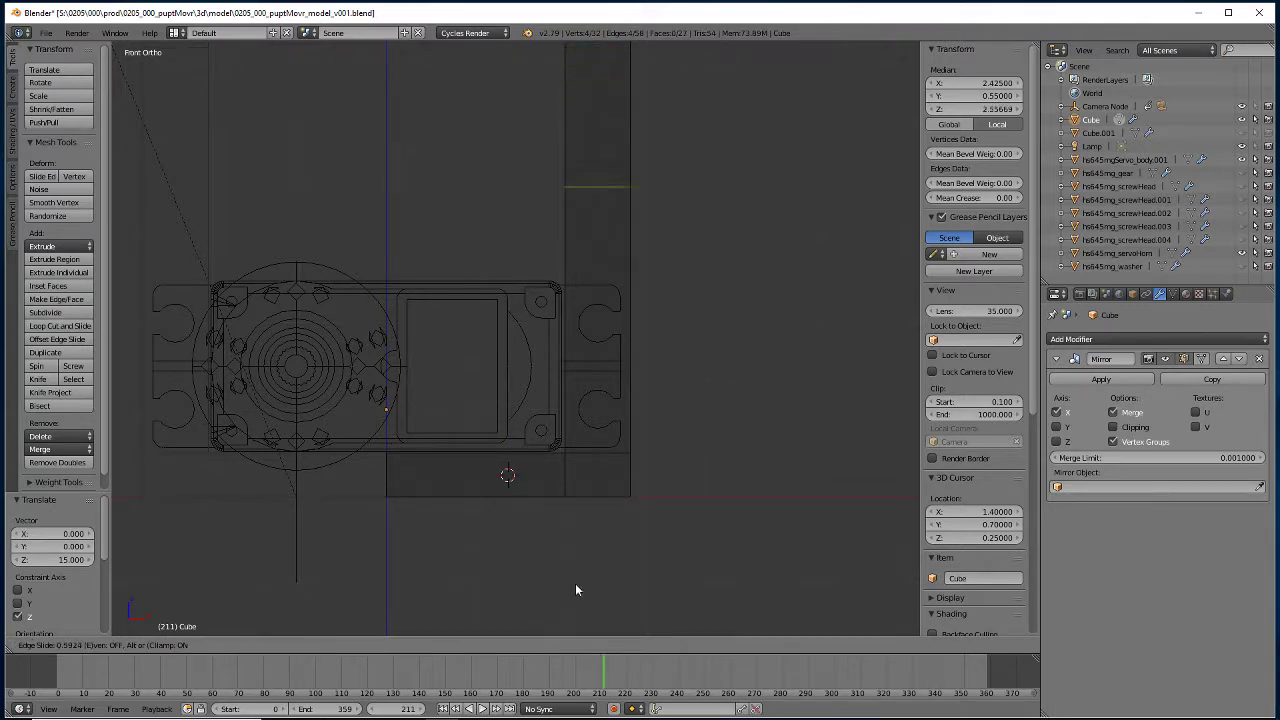
left_click(630, 95)
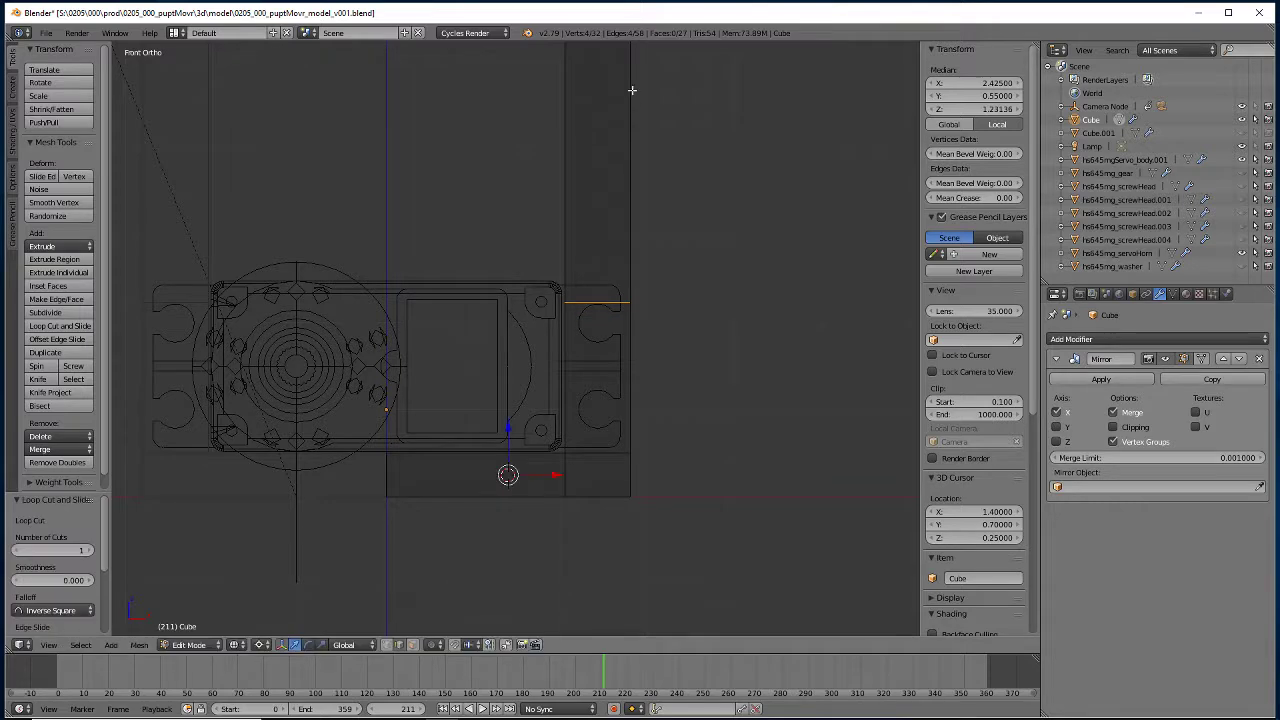
Select the edge loop where the upright meets the base's top and snap the 3D cursor to the selection.
right_click(595, 455, "alt")
right_click(598, 451)
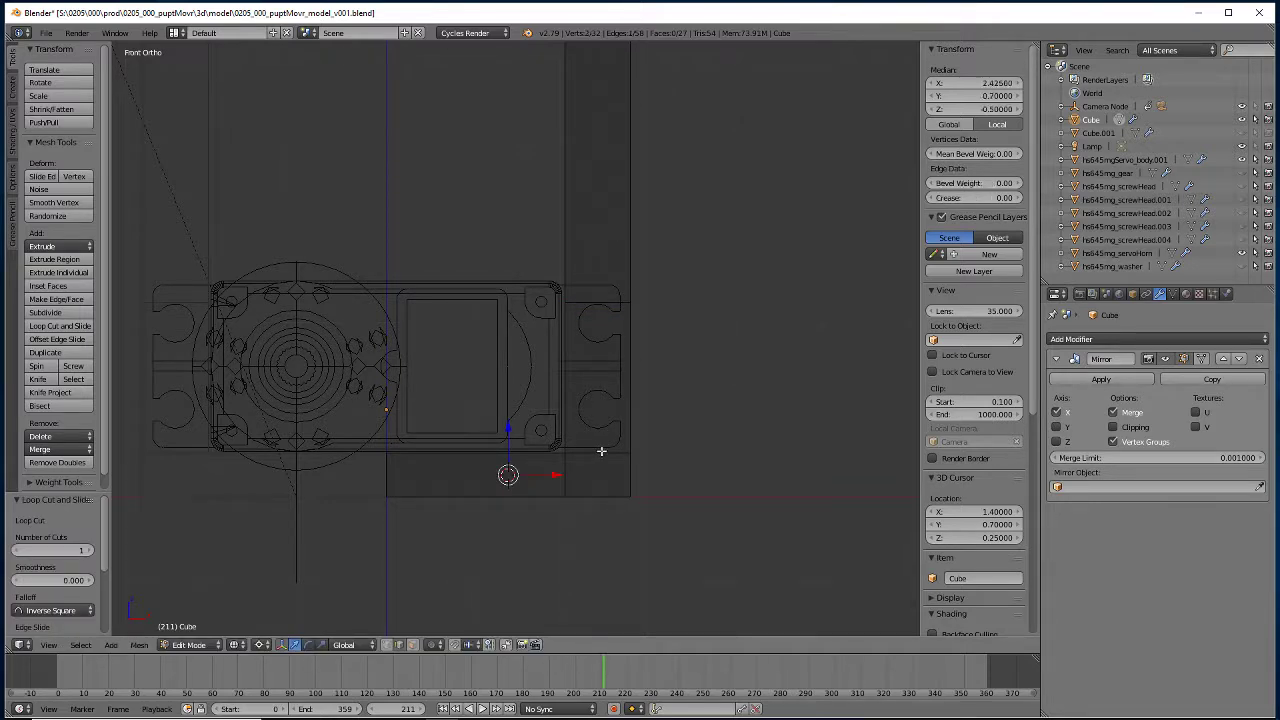
middle_click_drag(601, 450, 592, 486)
right_click(581, 485, "shift")
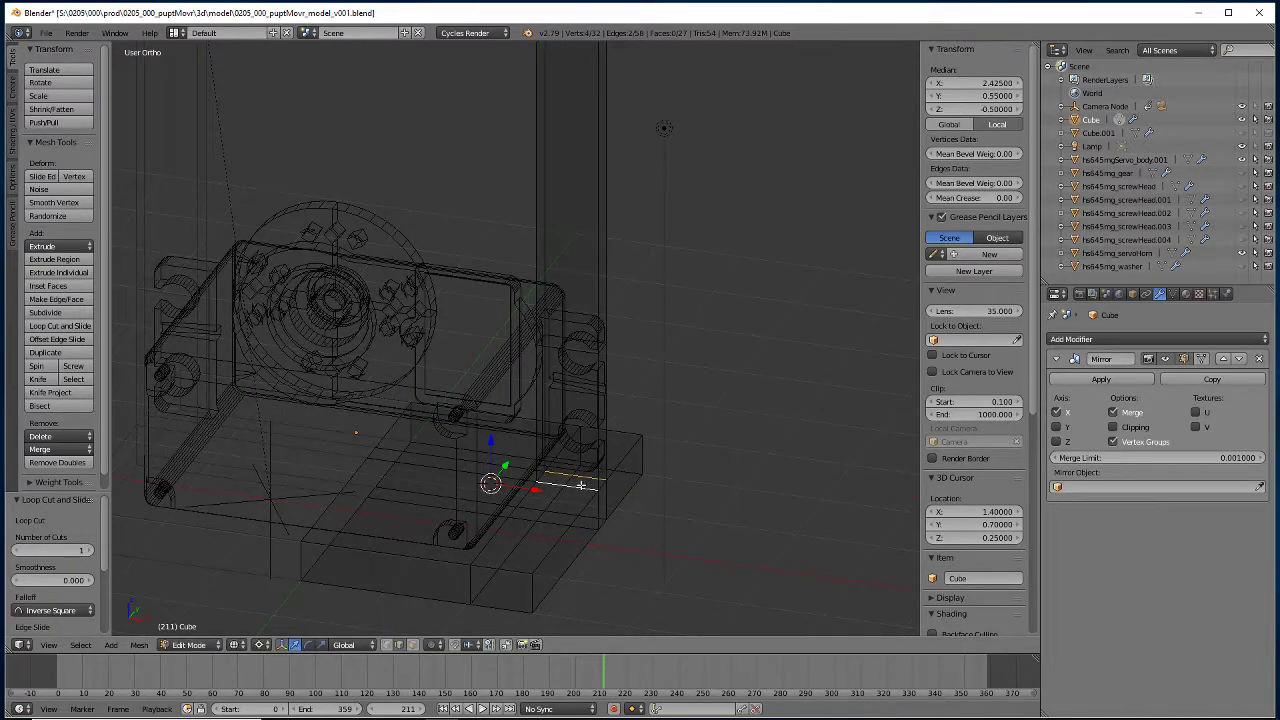
key("shift+s")
left_click(583, 487)
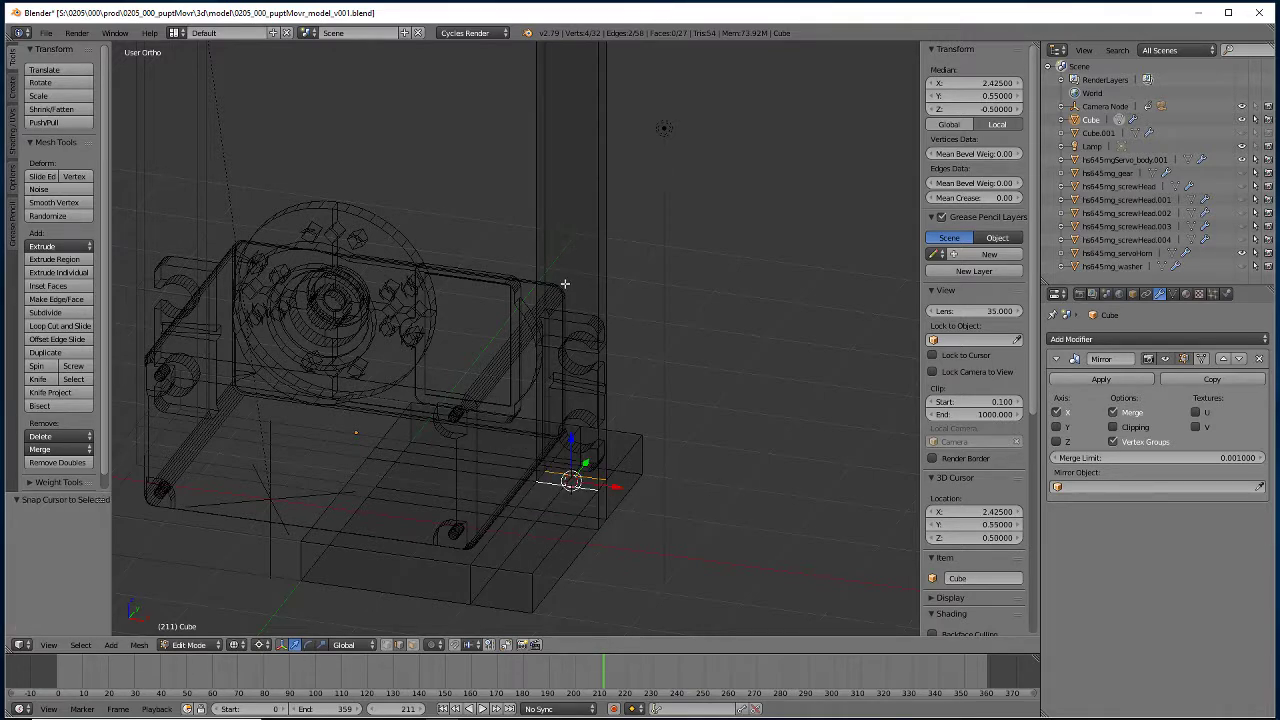
Select the new horizontal loop on the upright and scale it to 0 along Z about the 3D cursor.
scroll(595, 196, "down", 2)
middle_click_drag(606, 243, 640, 252)
middle_click_drag(613, 353, 587, 337)
scroll(587, 338, "up", 4)
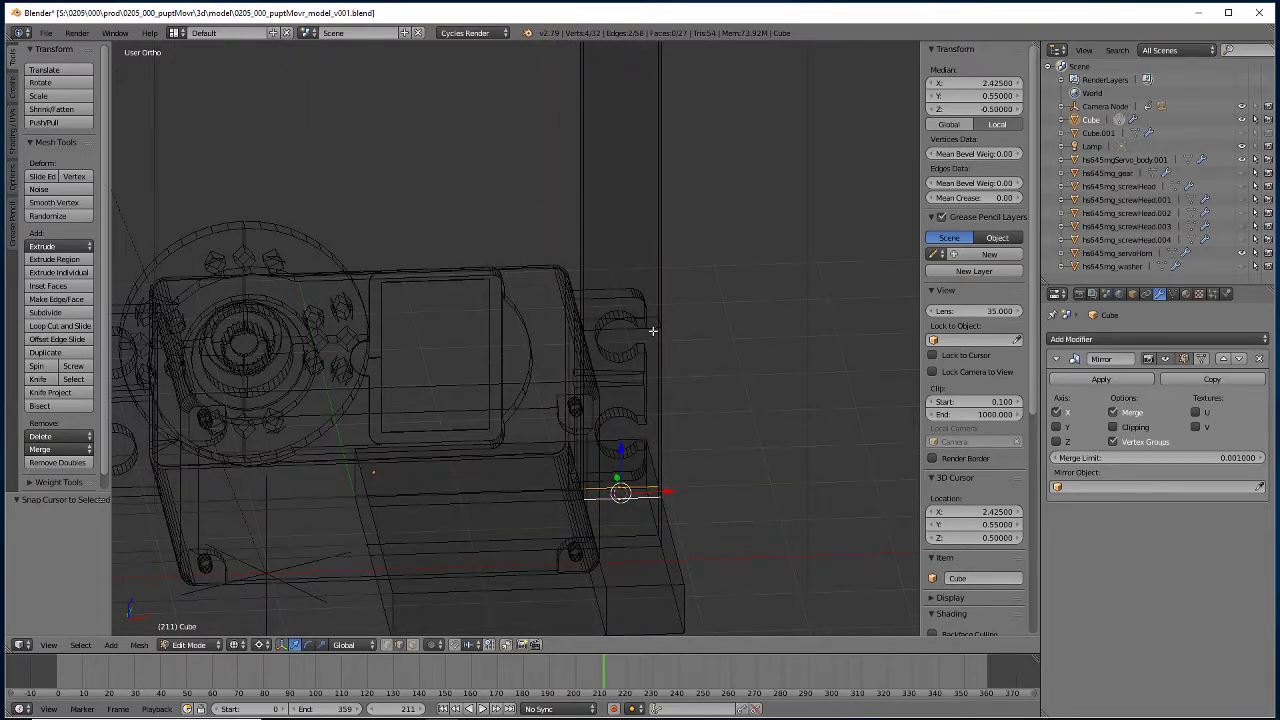
right_click(652, 326)
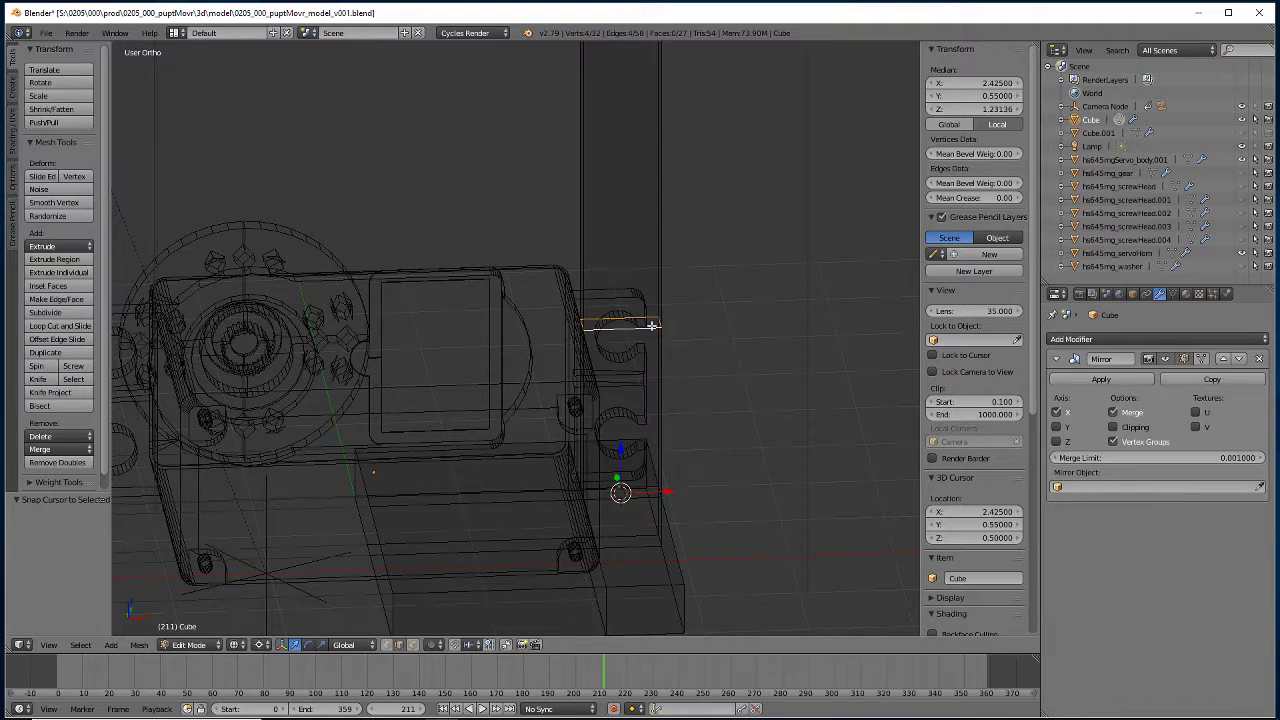
type("sz")
type("0")
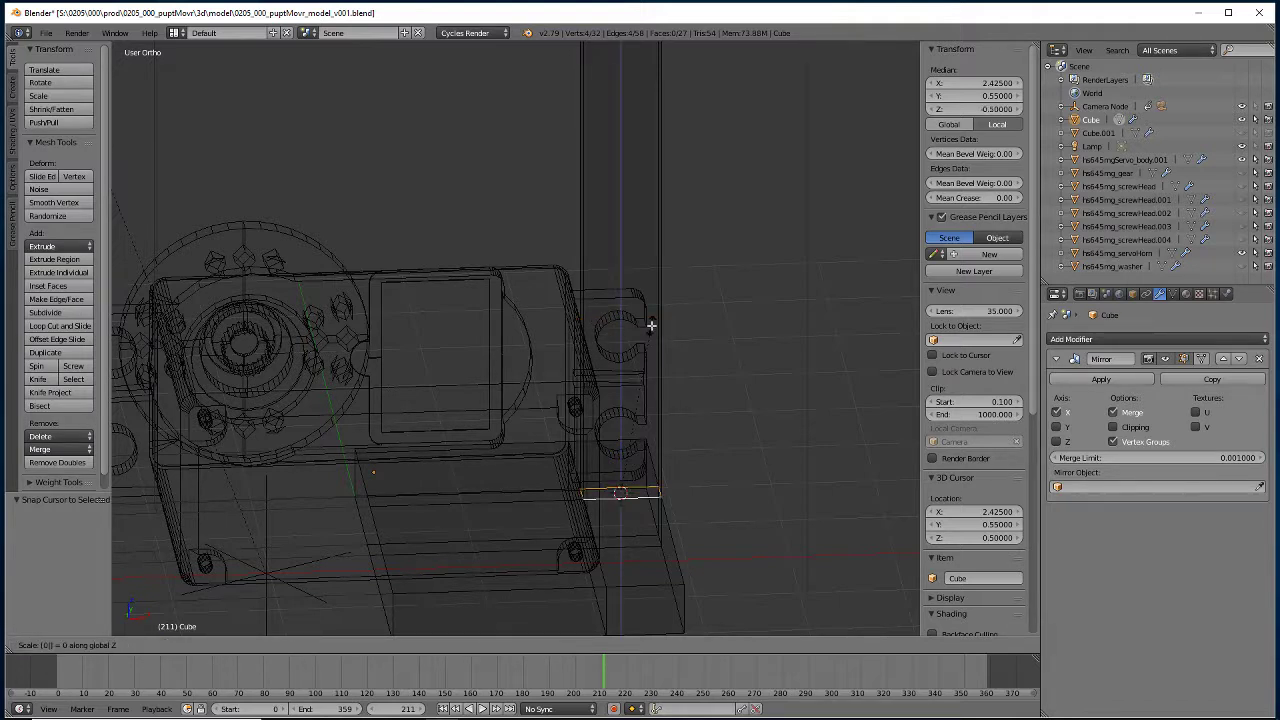
key("Return")
Move the flattened horizontal loop 0.5 units up along Z.
key("g")
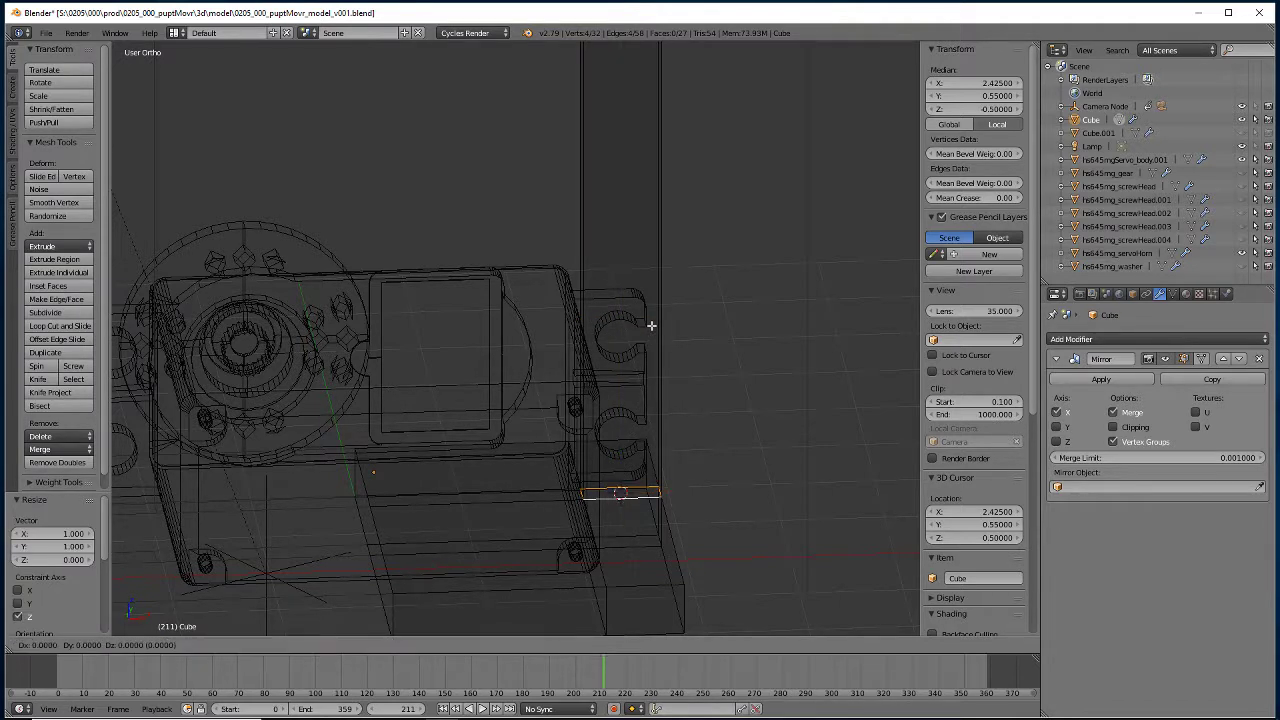
key("z")
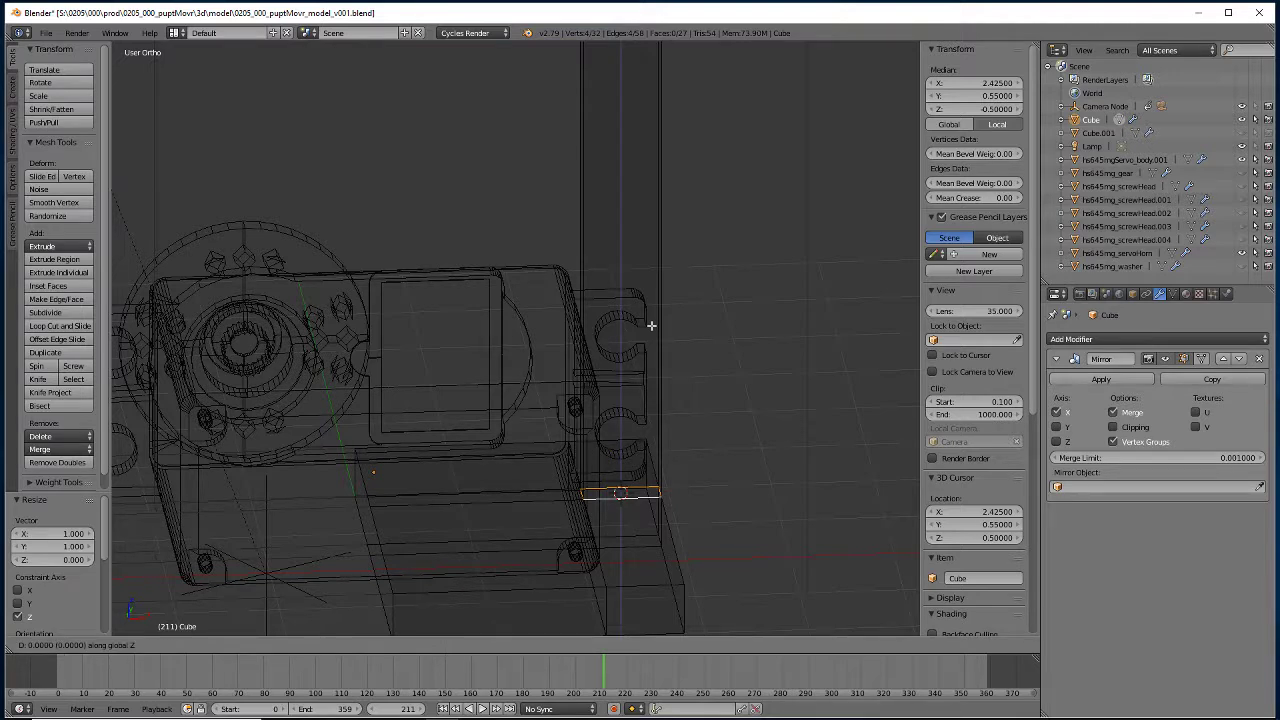
type(".5")
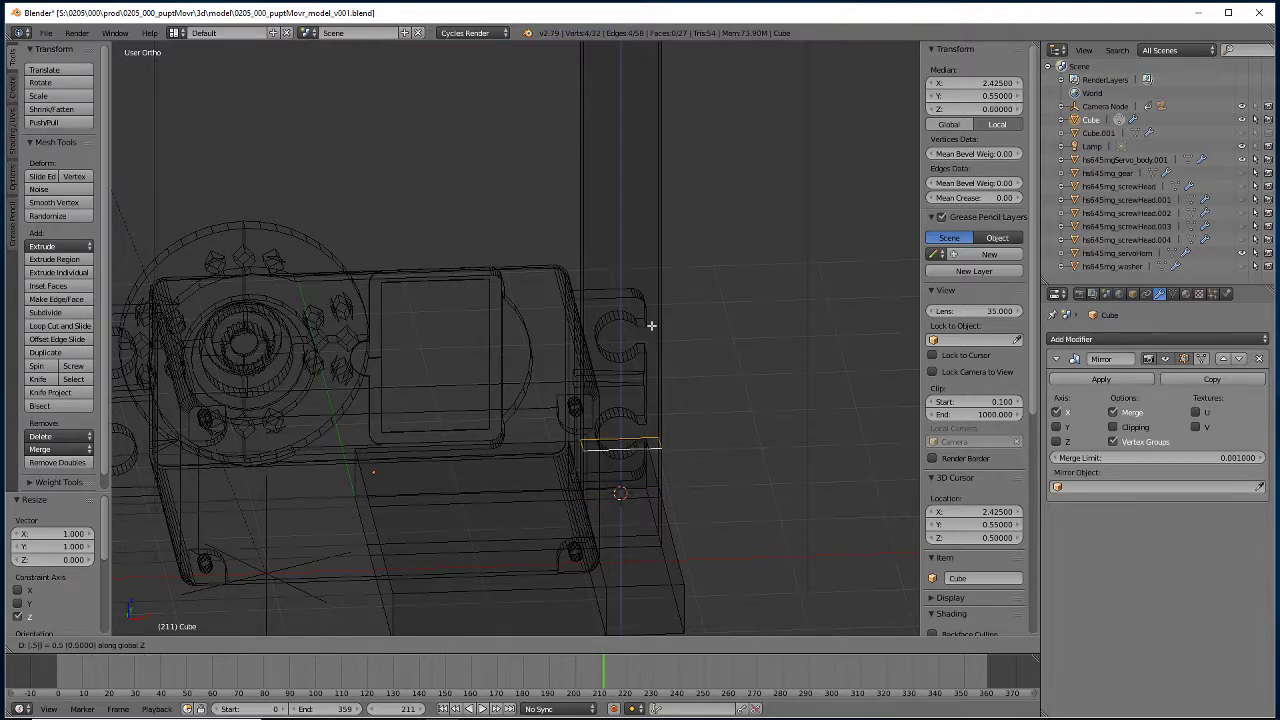
key("Return")
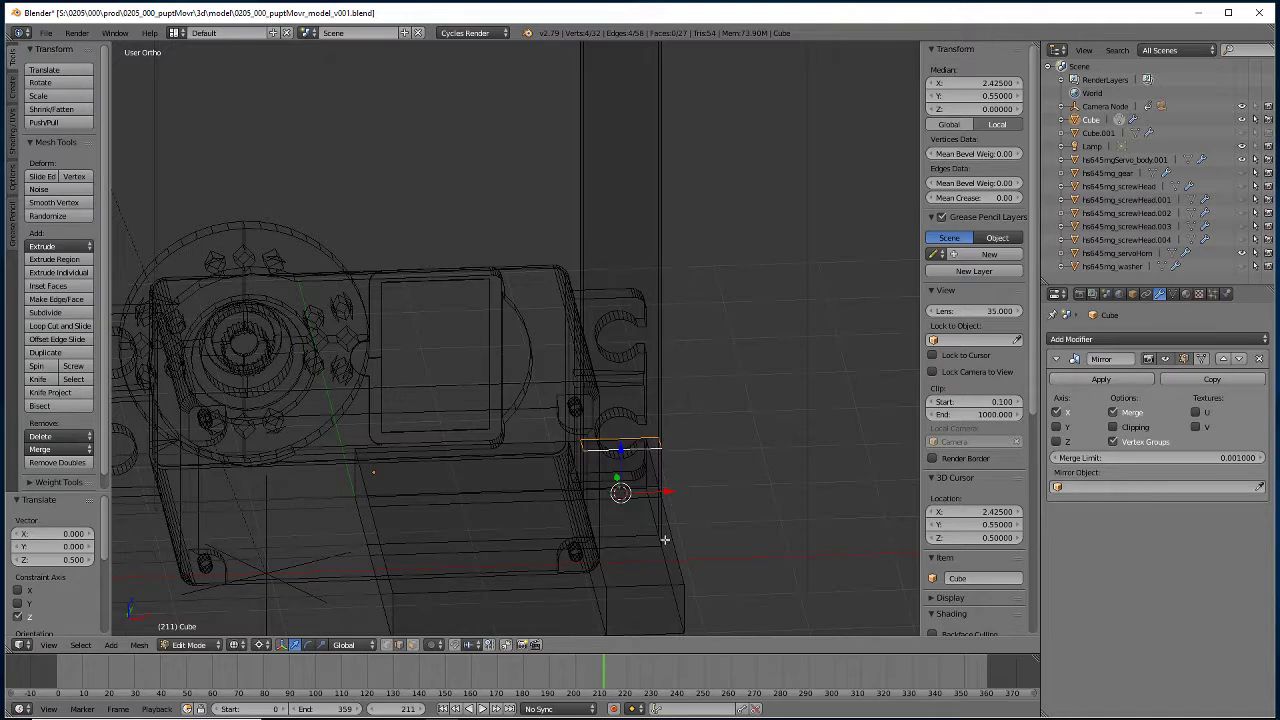
Try to move the horizontal loop another 1 unit up along Z and undo the move.
middle_click_drag(666, 537, 658, 498)
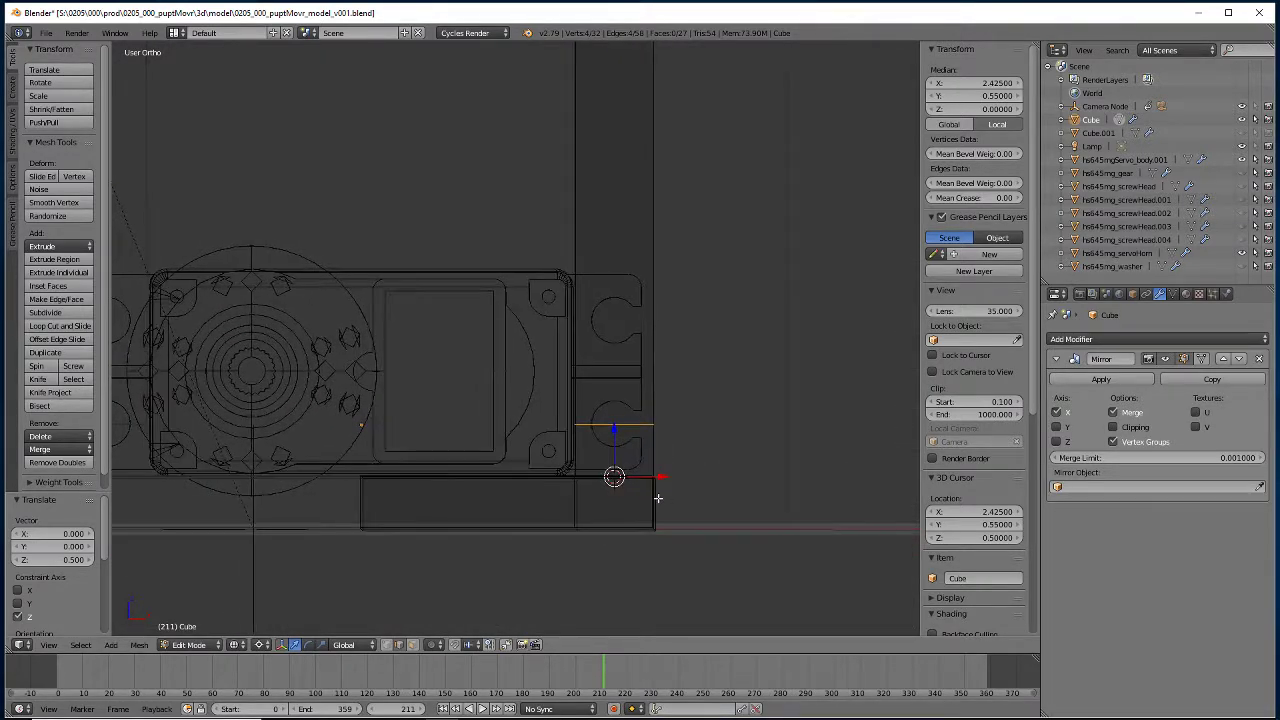
scroll(658, 498, "up", 5)
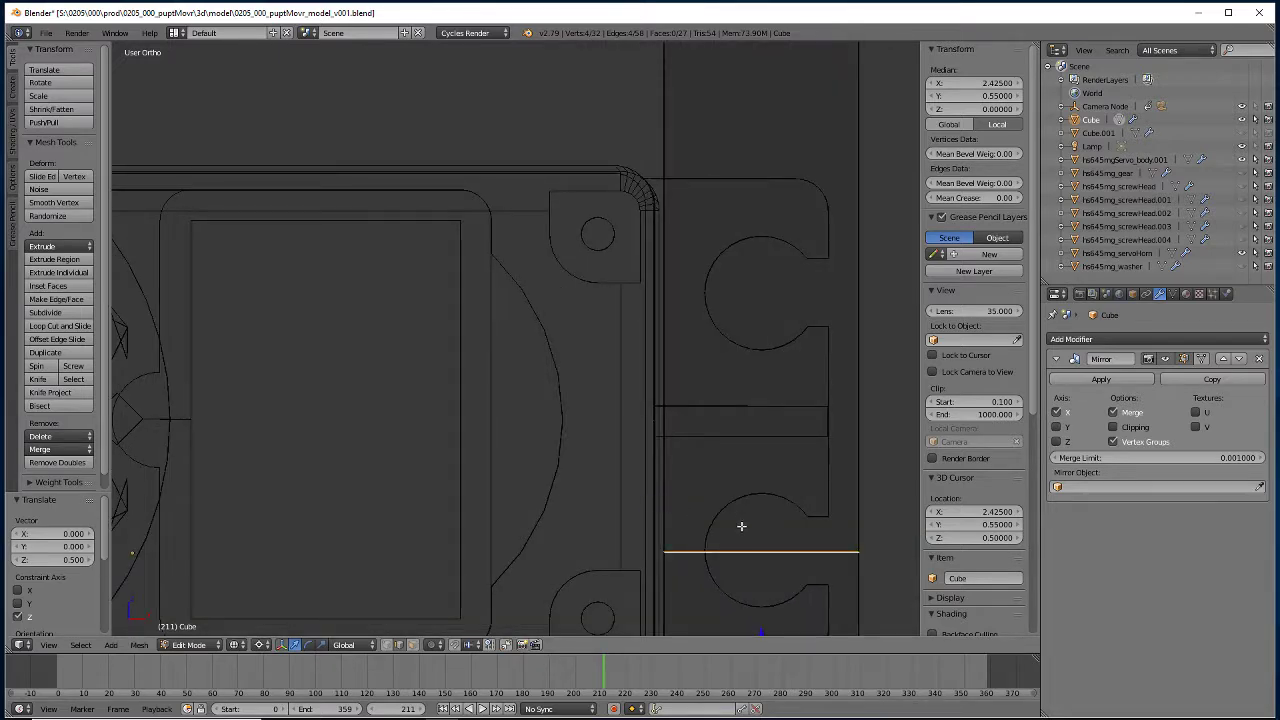
scroll(741, 525, "down", 2)
middle_click_drag(741, 525, 668, 446, "shift")
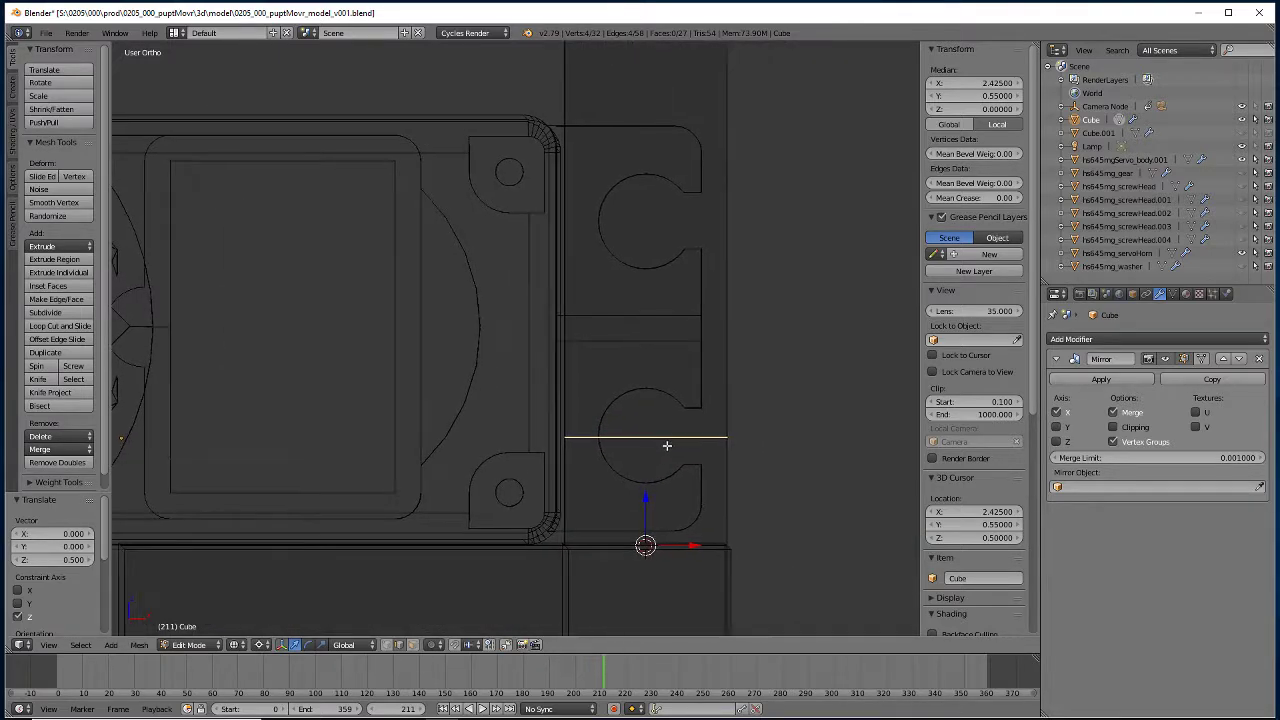
scroll(634, 509, "up", 1)
middle_click_drag(634, 509, 634, 509)
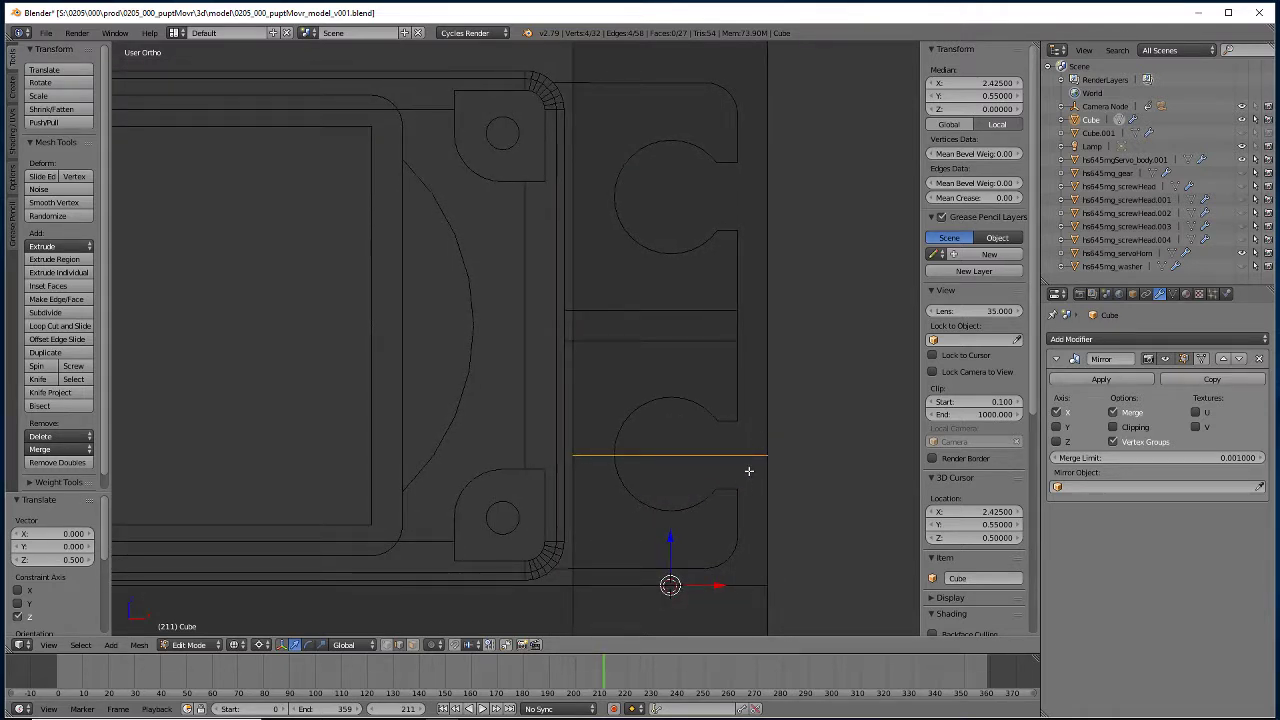
key("g")
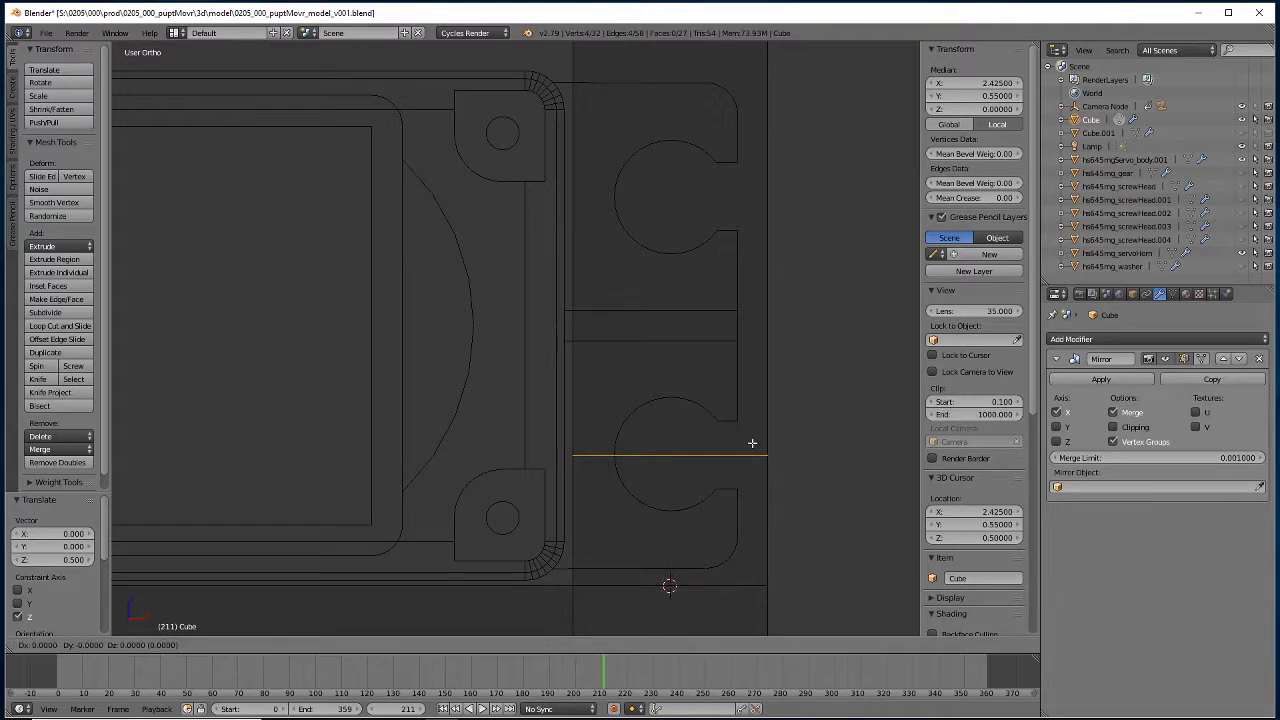
key("z")
key("1")
key("Return")
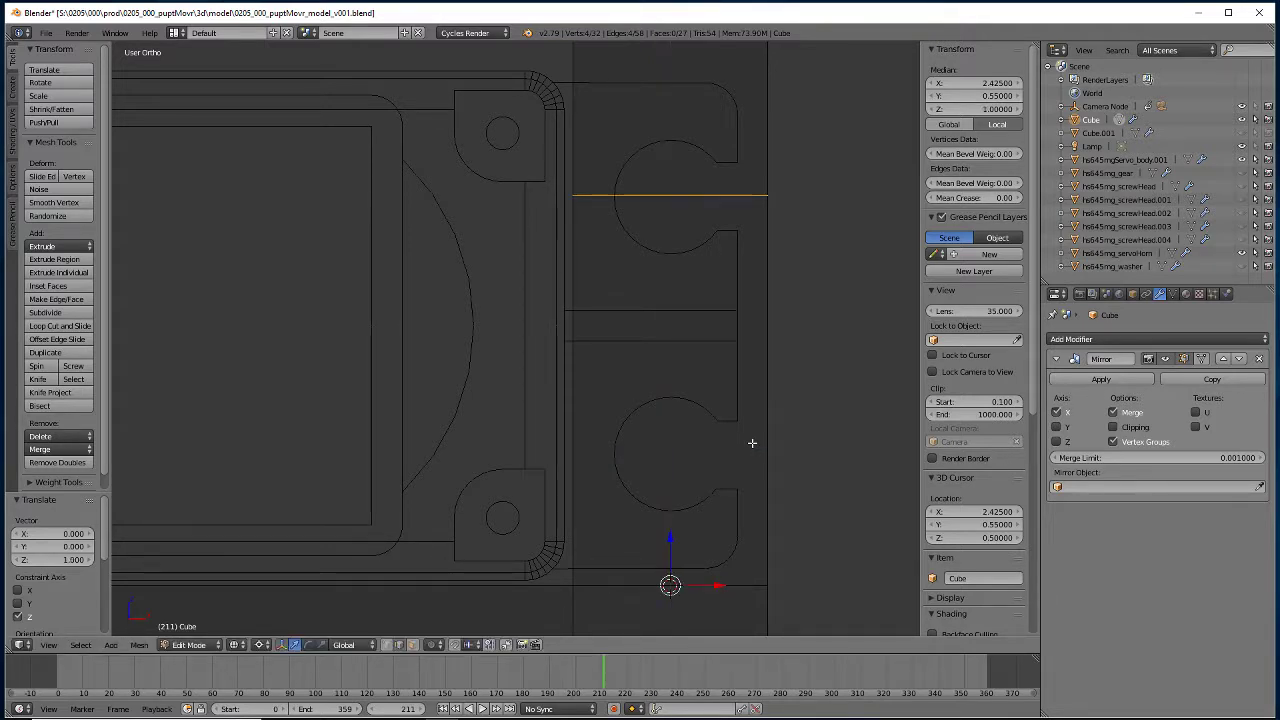
key("ctrl+z")
Move the horizontal loop another 0.1 units up along Z, near the upper edge of the servo's lower mounting slot.
type("gz")
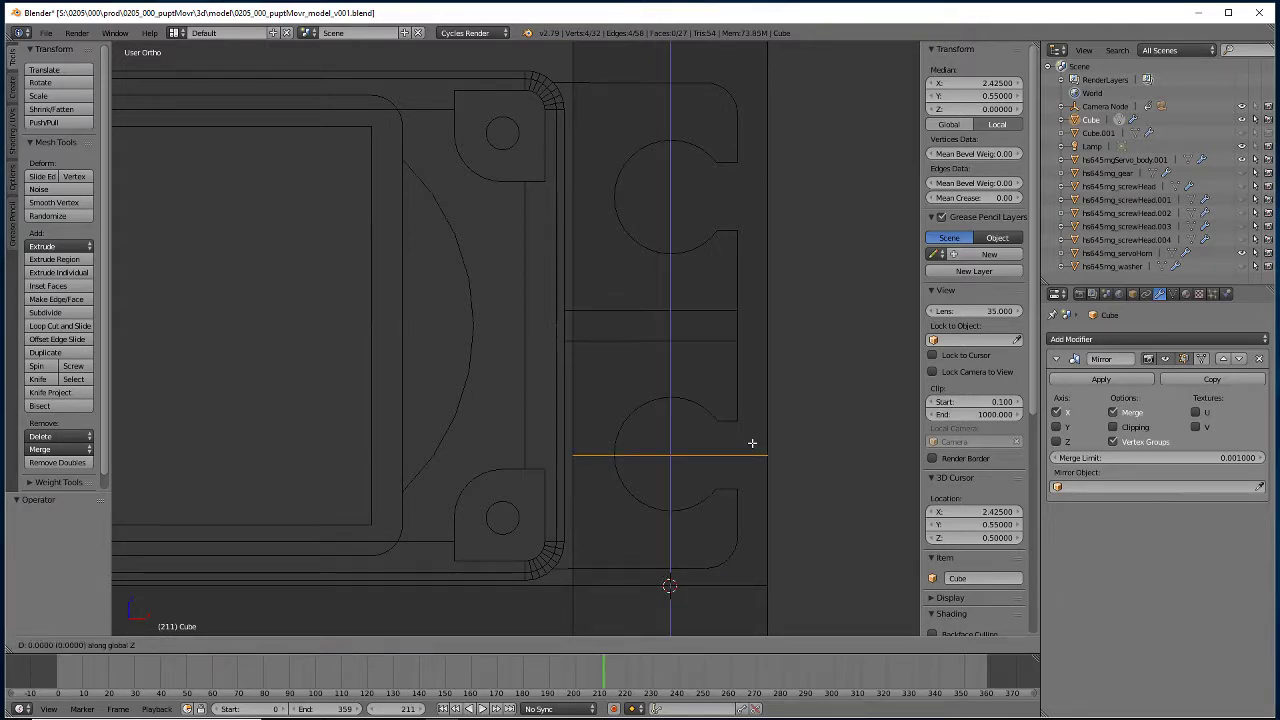
type(".1")
key("Return")
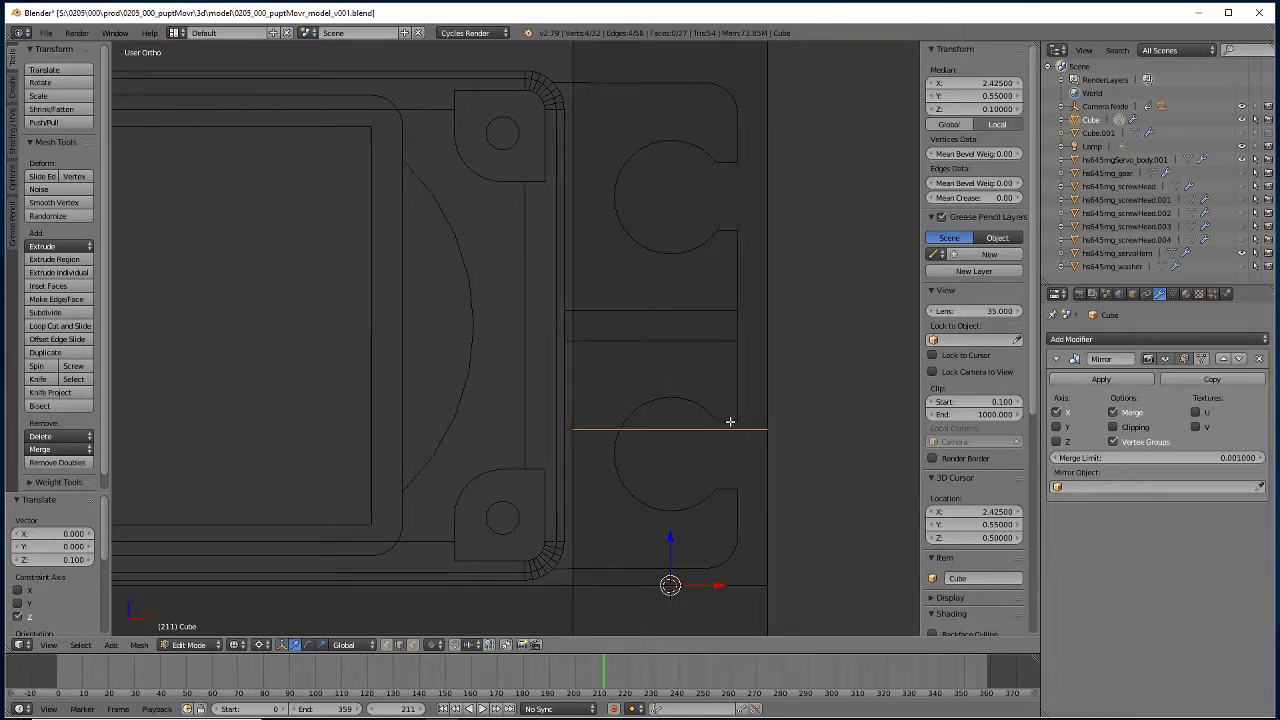
Cut a new horizontal edge loop across the upright, just above the servo's upper mounting slot.
scroll(732, 420, "down", 2)
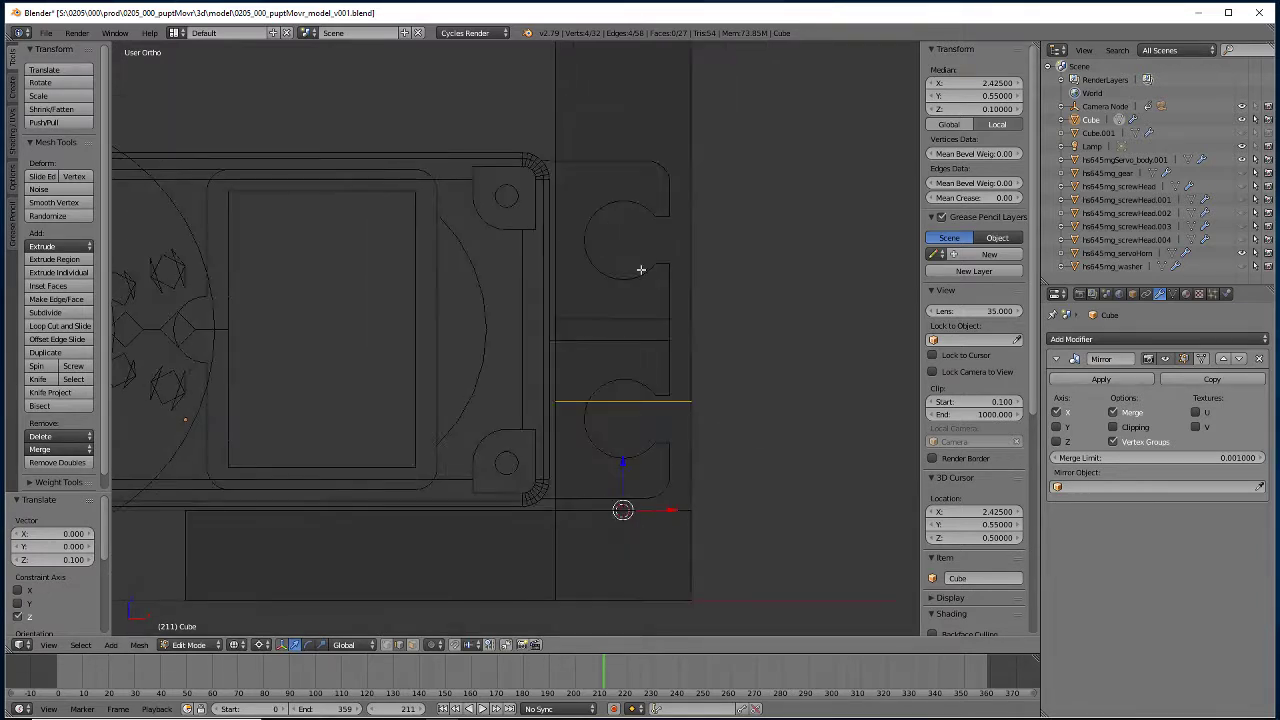
left_click(60, 326)
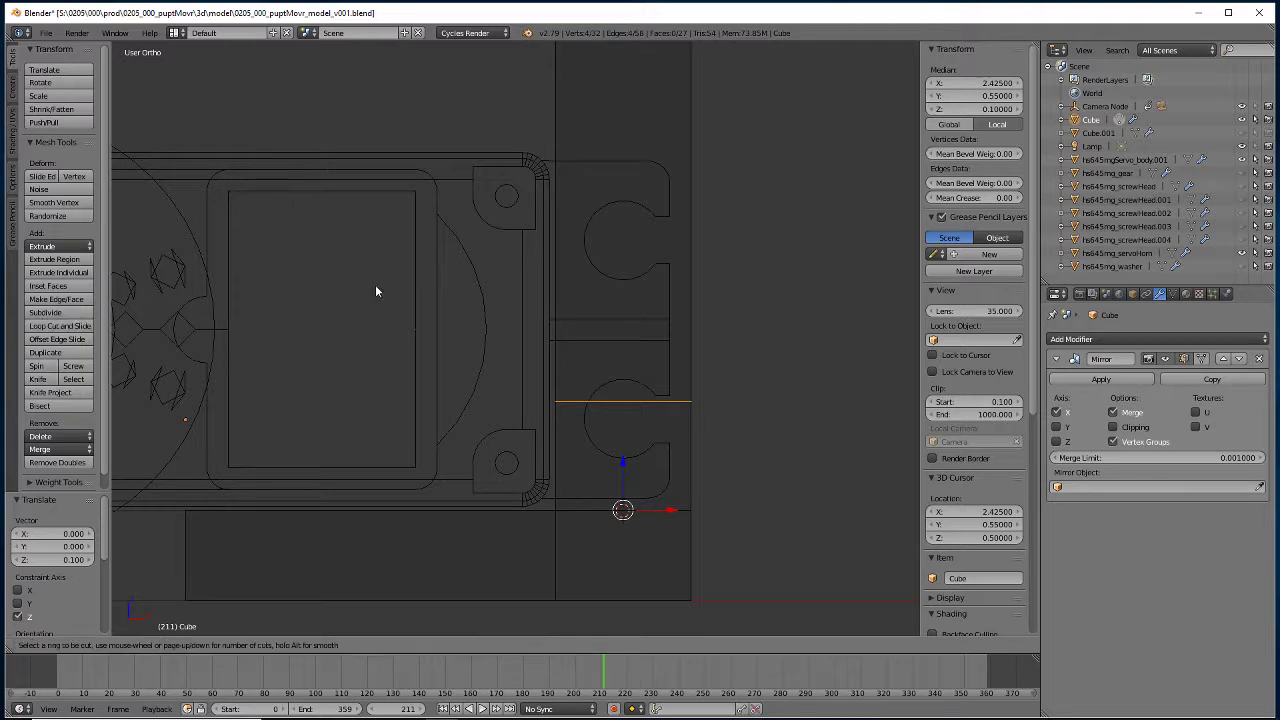
left_click(690, 237)
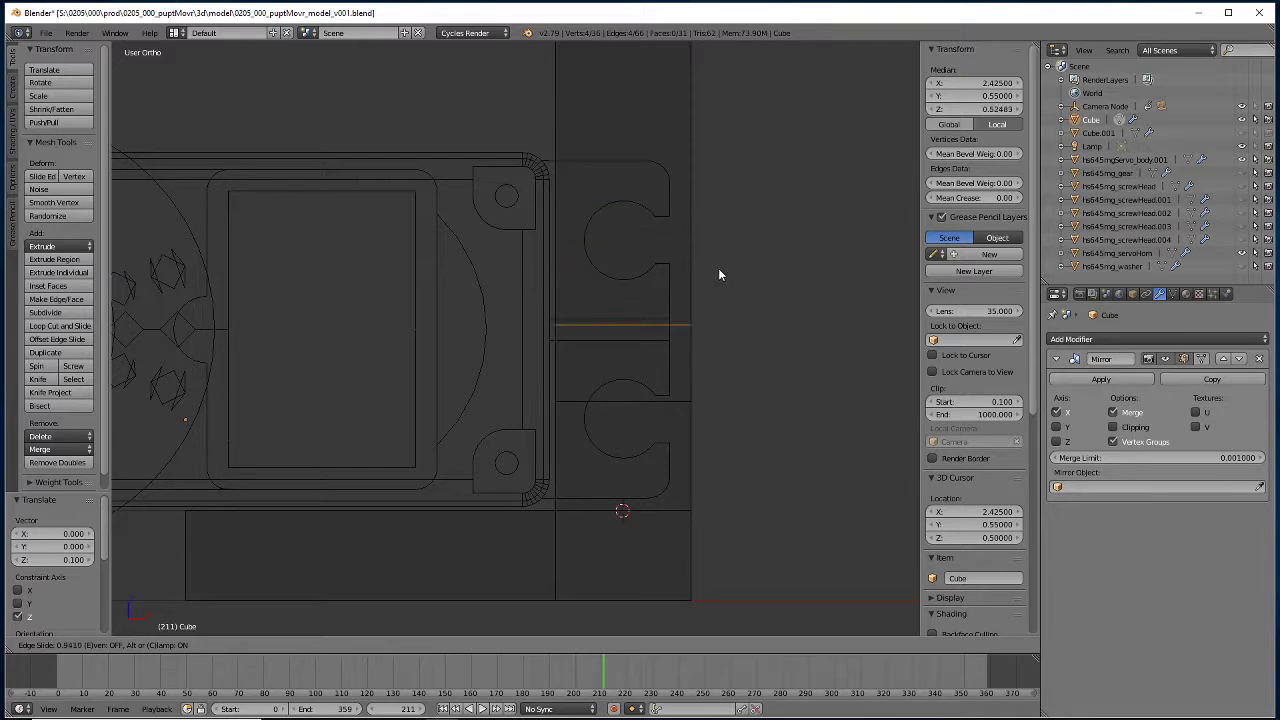
left_click(741, 88)
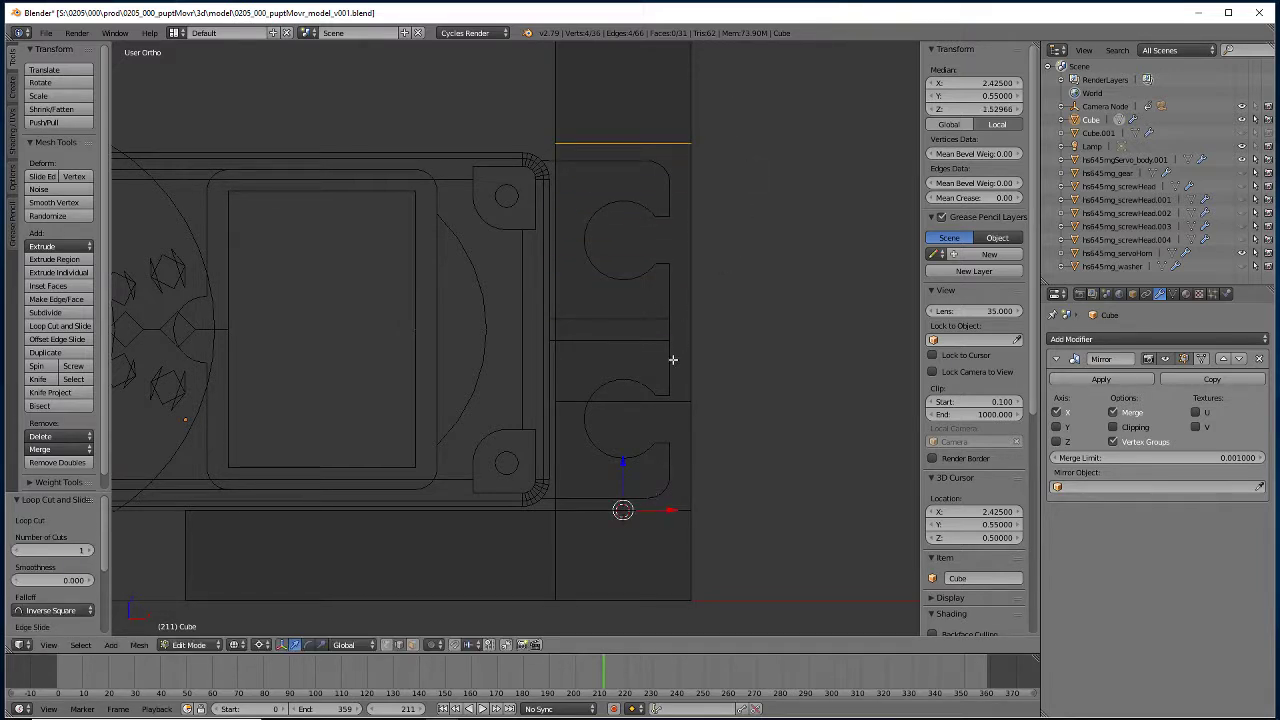
Select the horizontal loop at the servo's lower mounting slot and snap the 3D cursor to it.
right_click(651, 400, "alt")
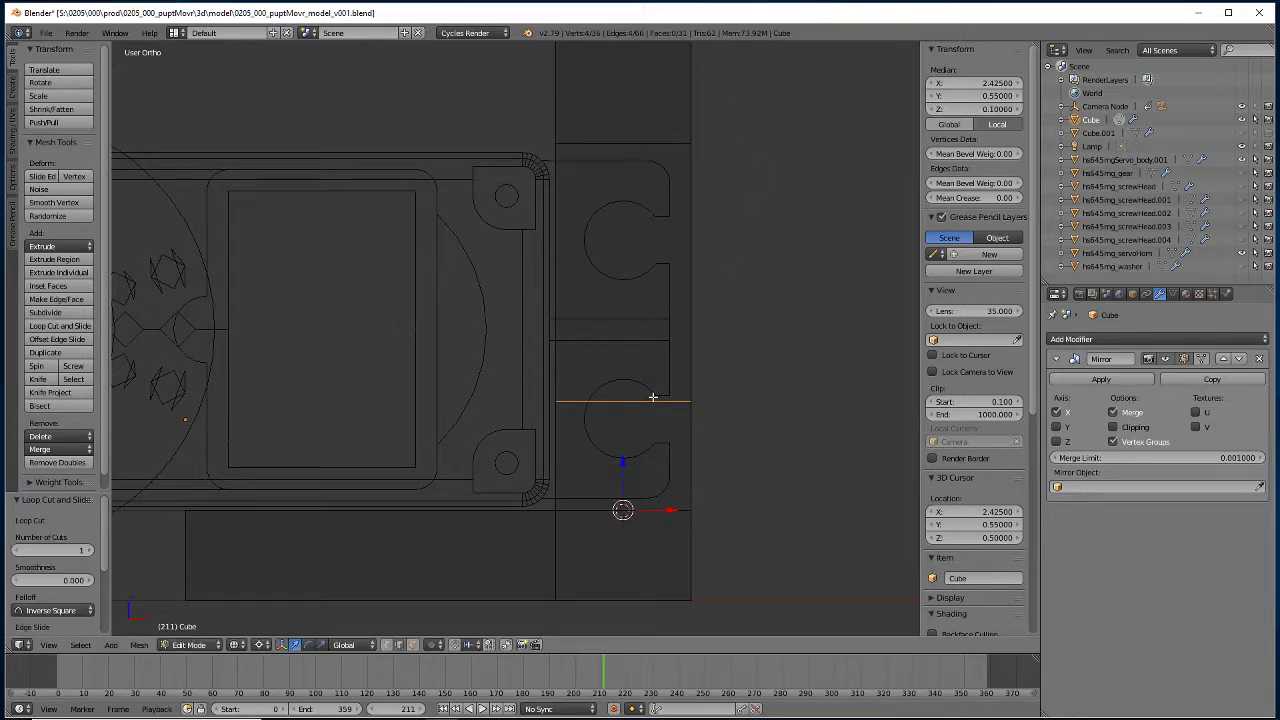
key("shift+s")
left_click(653, 398)
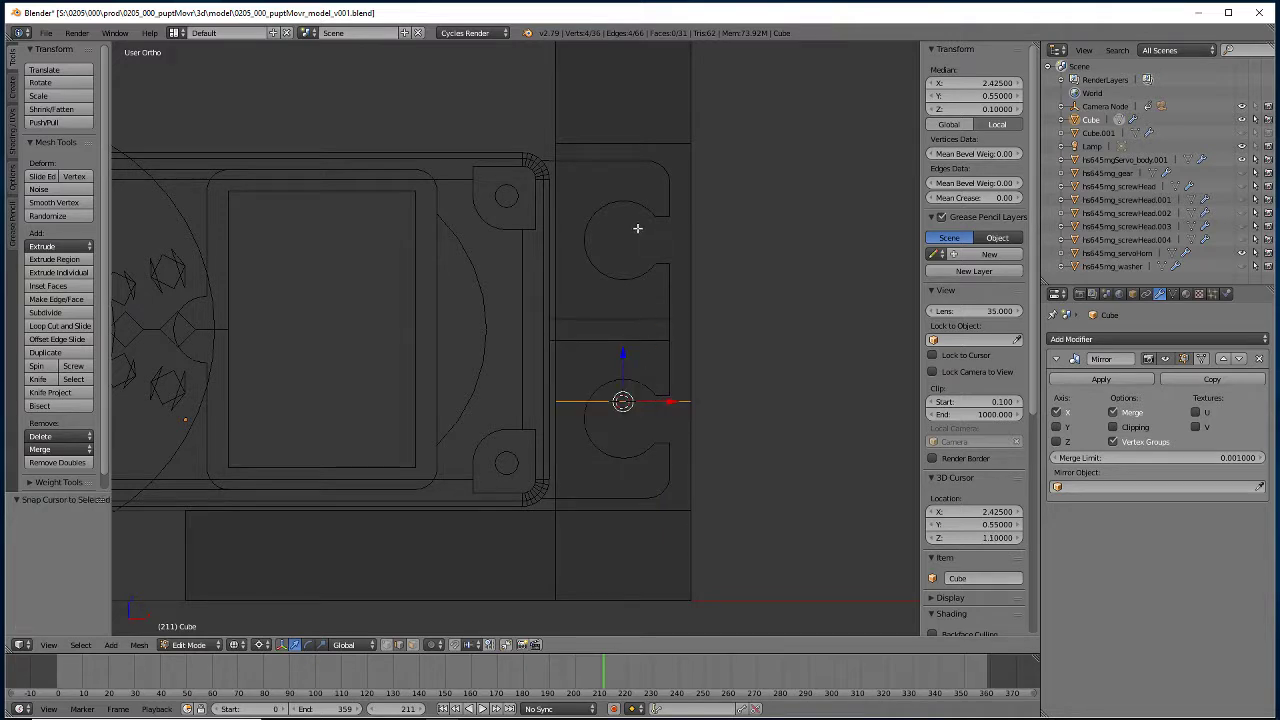
Select the new upper horizontal loop and scale it to 0 along Z about the 3D cursor.
right_click(653, 143, "alt")
key("s")
key("z")
key("0")
key("Return")
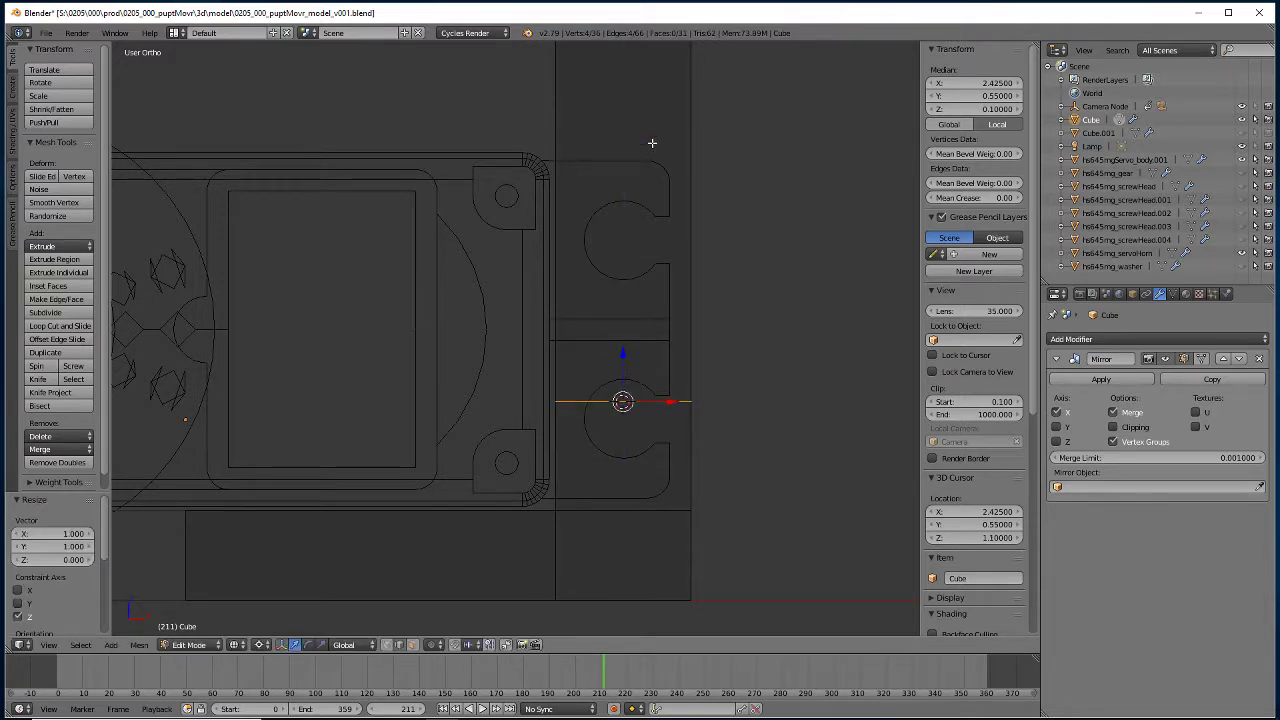
Raise the flattened loop along Z in two 0.5-unit moves, near the upper edge of the servo's upper mounting slot.
key("g")
type("z")
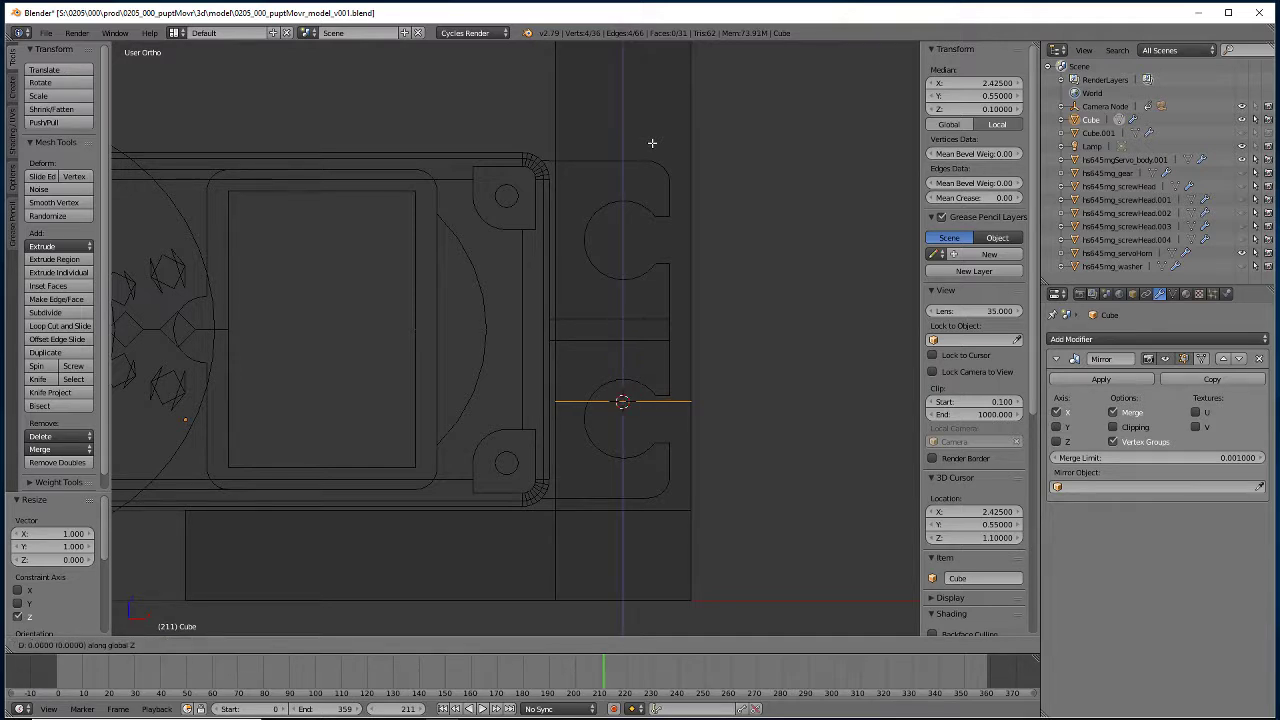
type(".5")
key("Return")
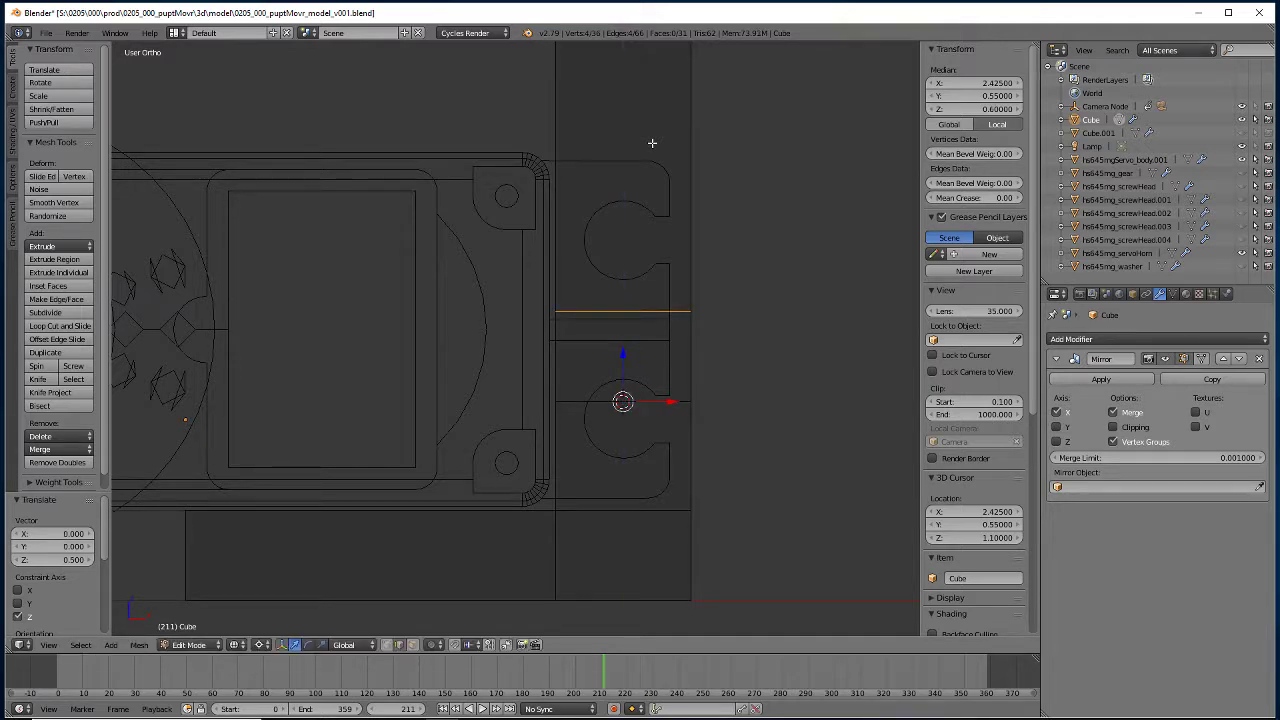
key("g")
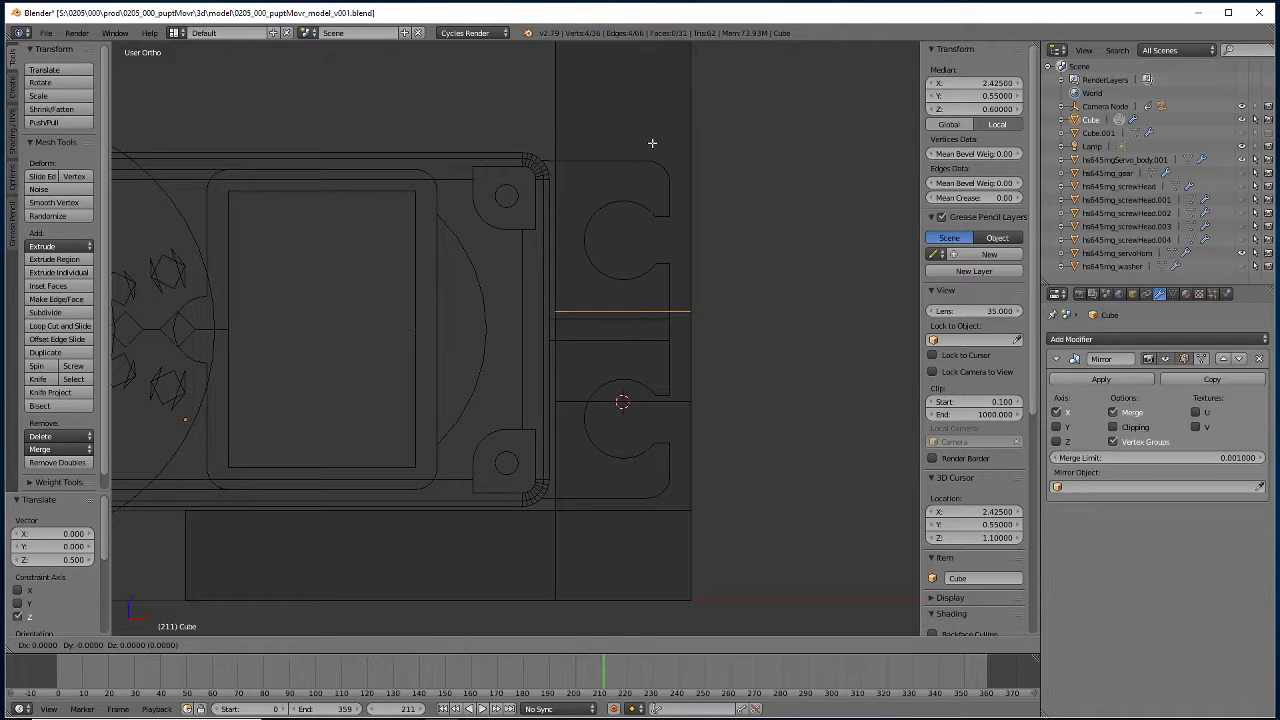
type("z.5")
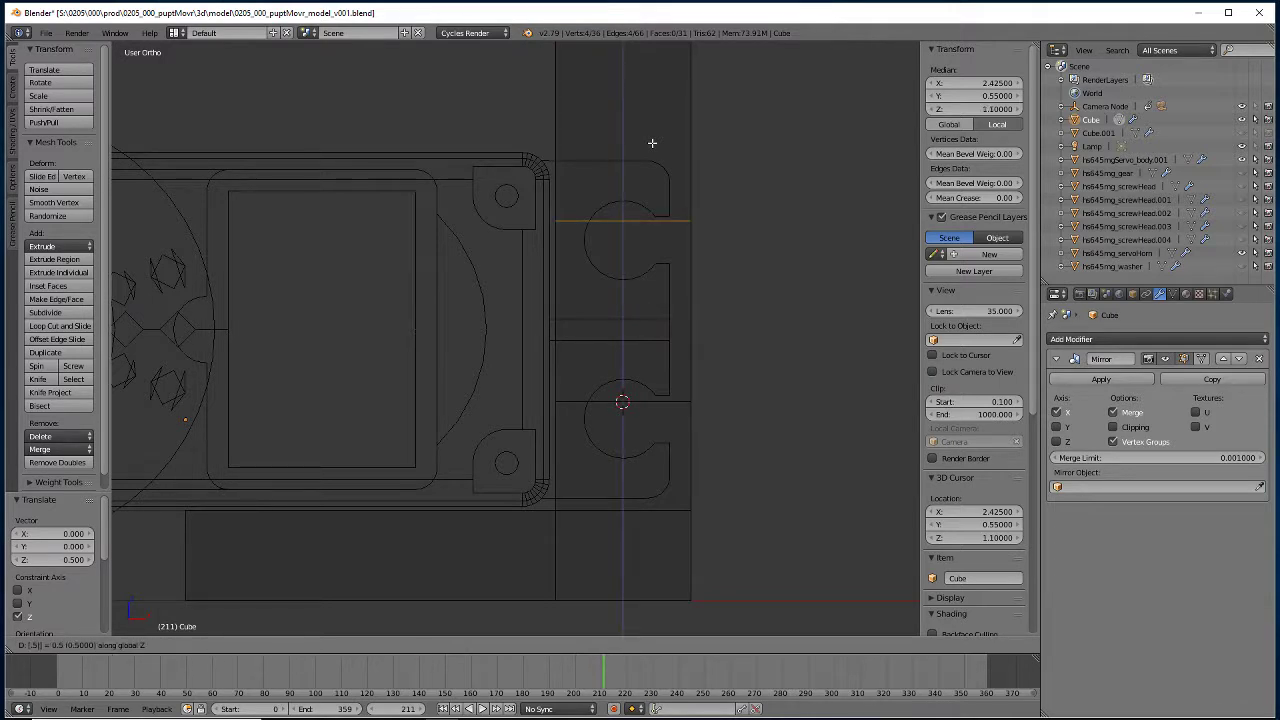
key("Return")
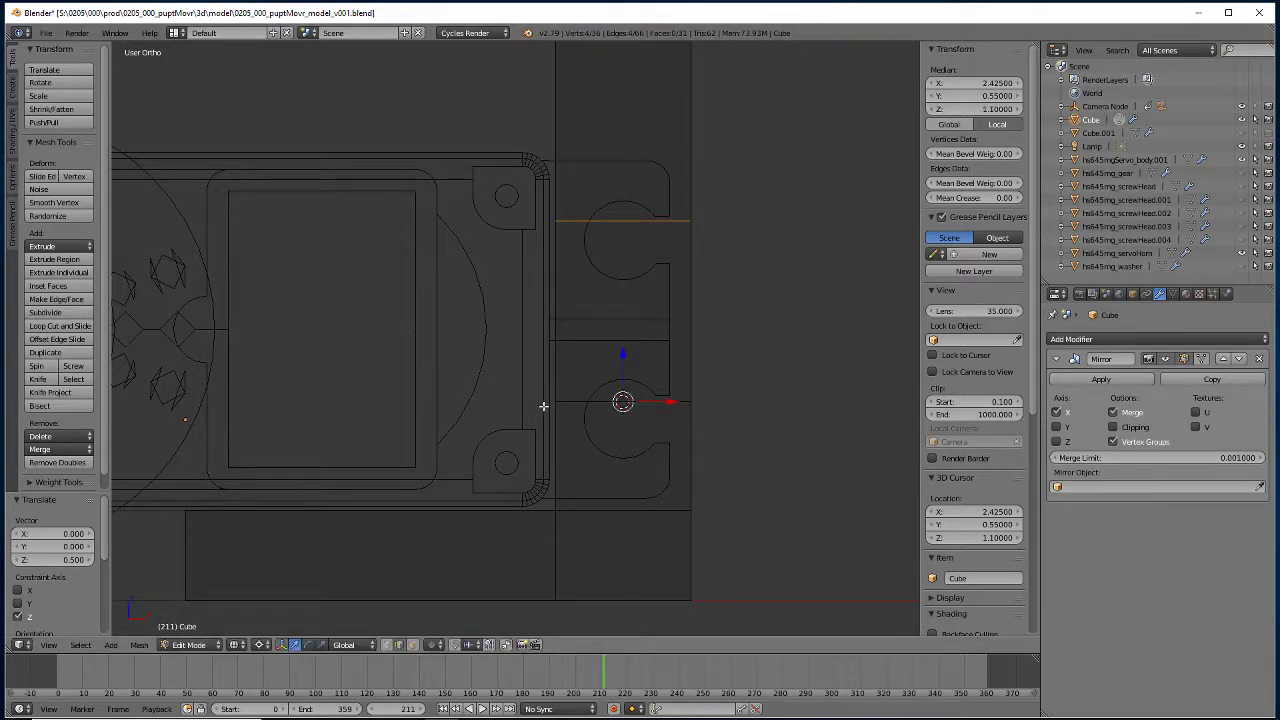
Examine how the upright's horizontal loops line up with the servo's mounting slots, from the front and at an angle.
scroll(545, 404, "down", 2)
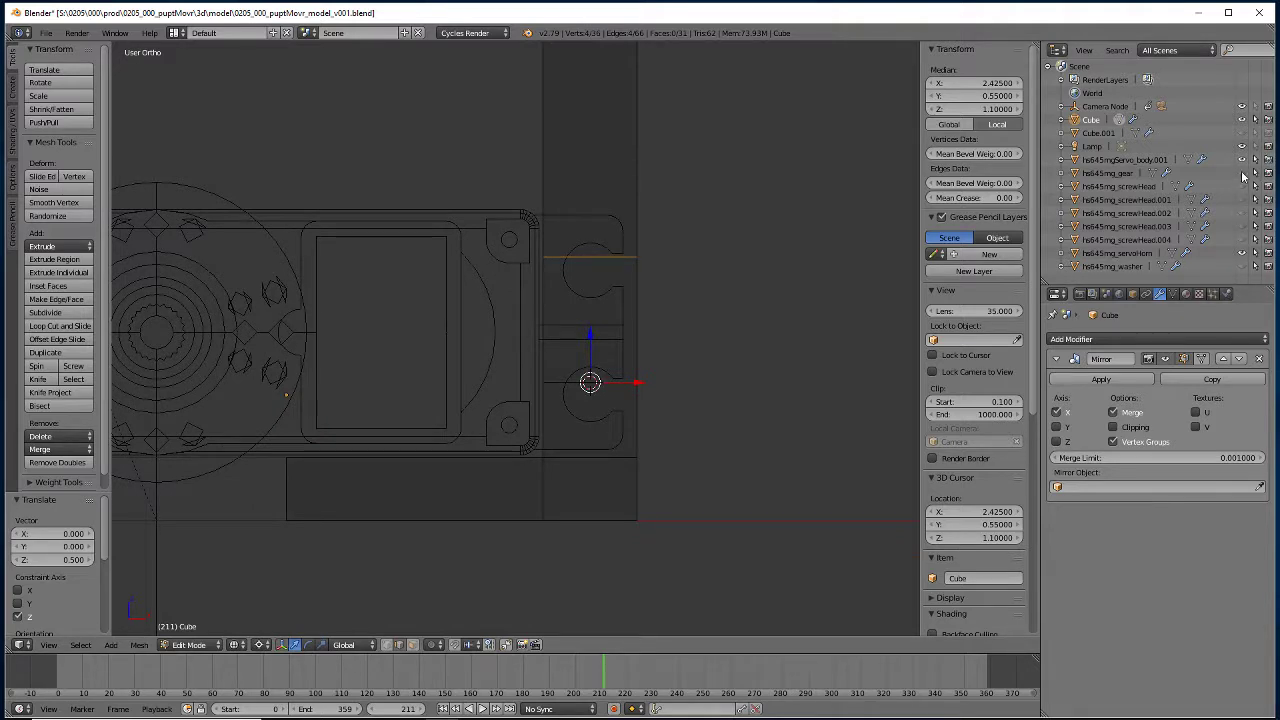
key("Tab")
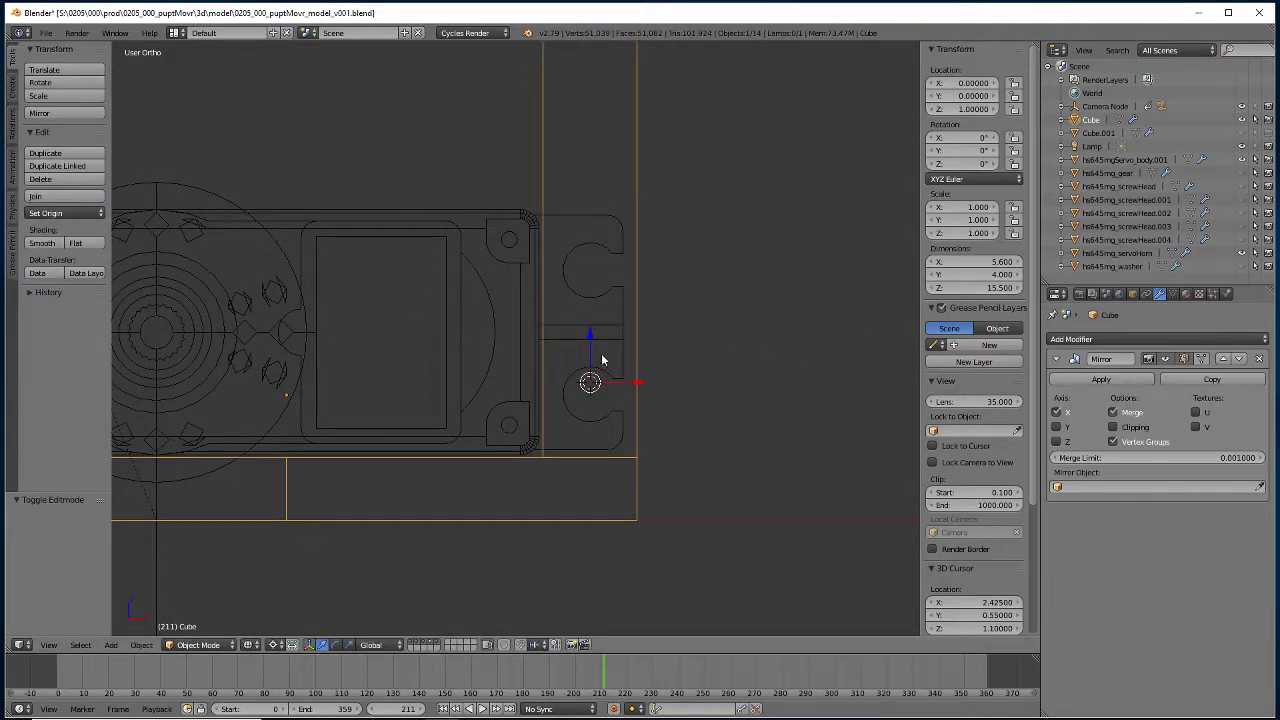
key("Tab")
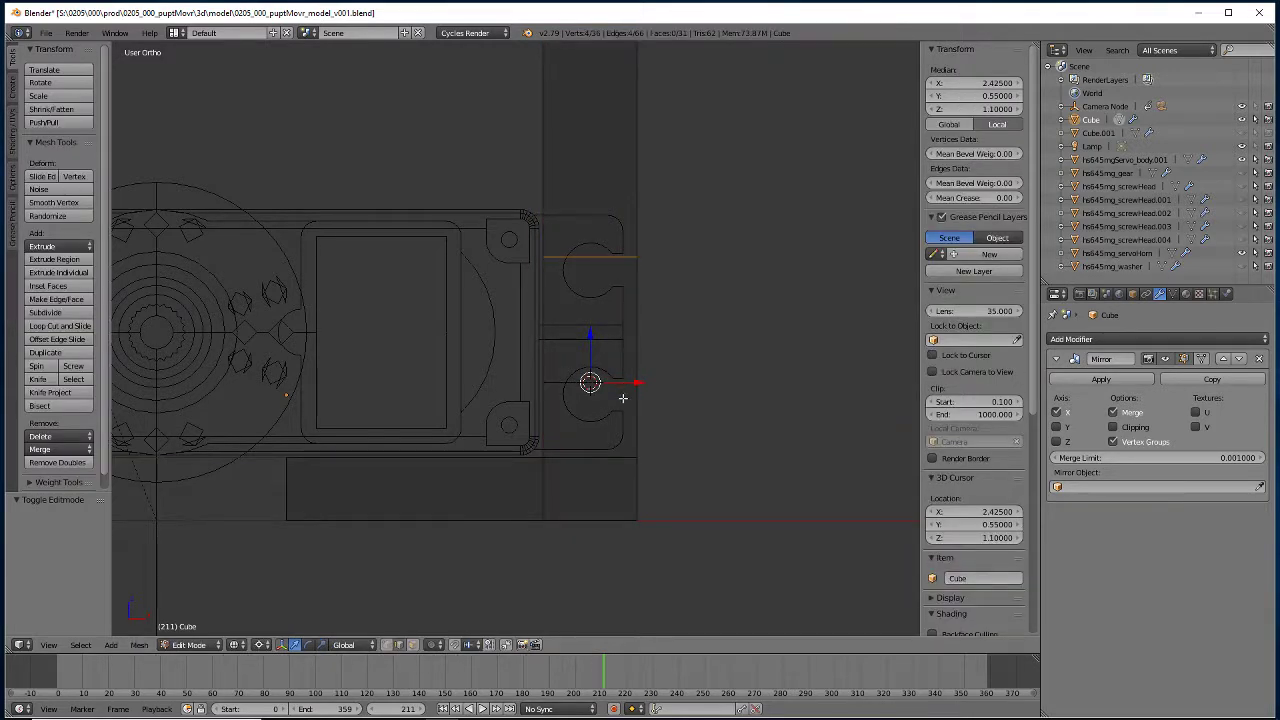
scroll(667, 193, "up", 3)
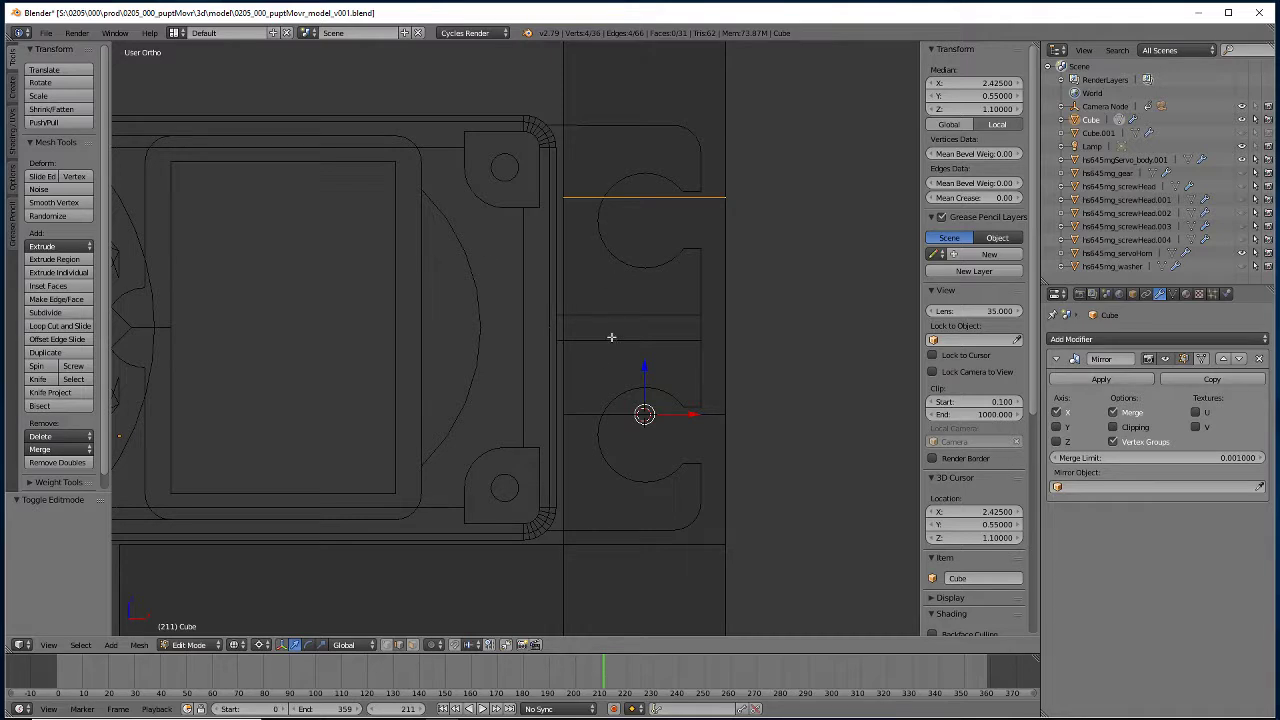
scroll(543, 509, "down", 4)
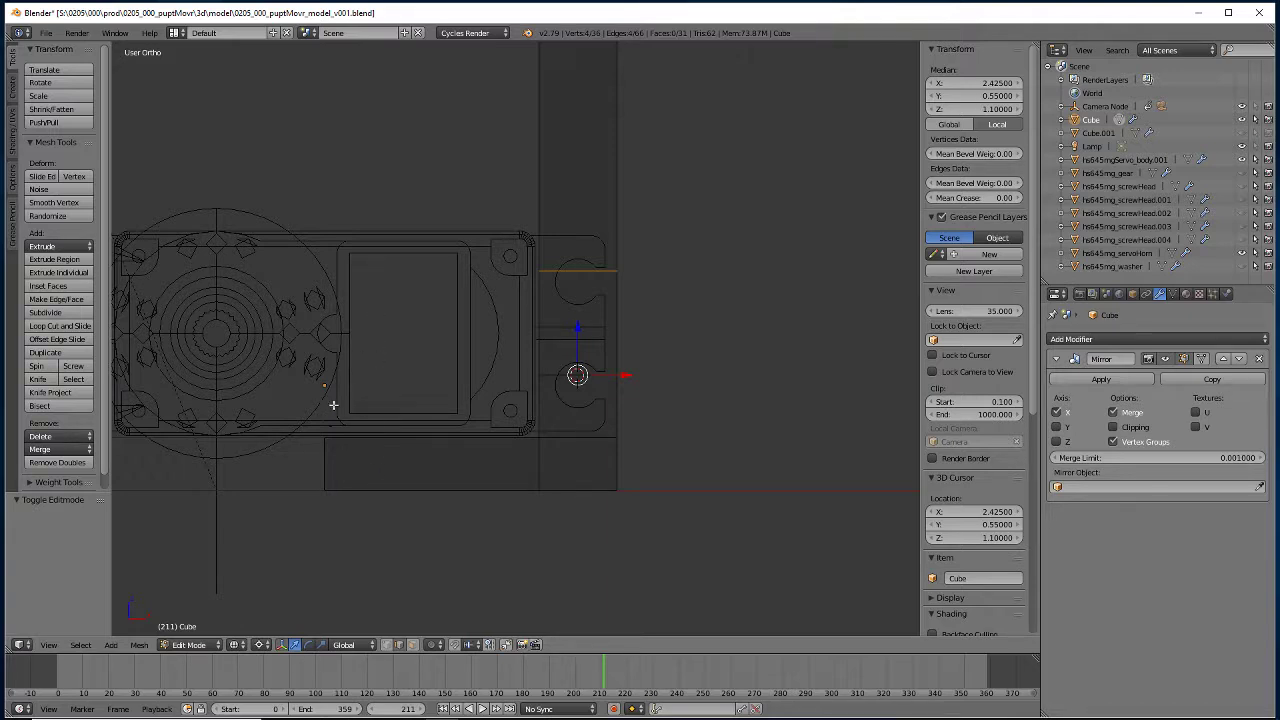
scroll(604, 346, "up", 3)
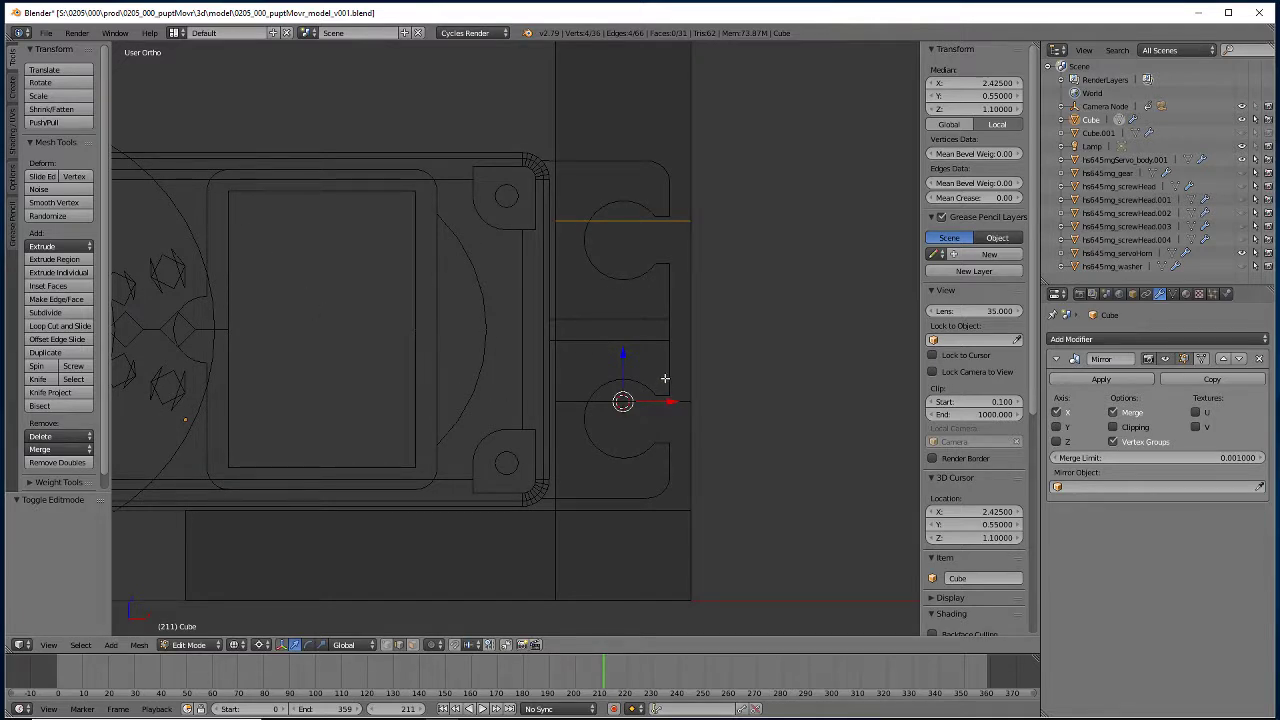
scroll(666, 377, "down", 2)
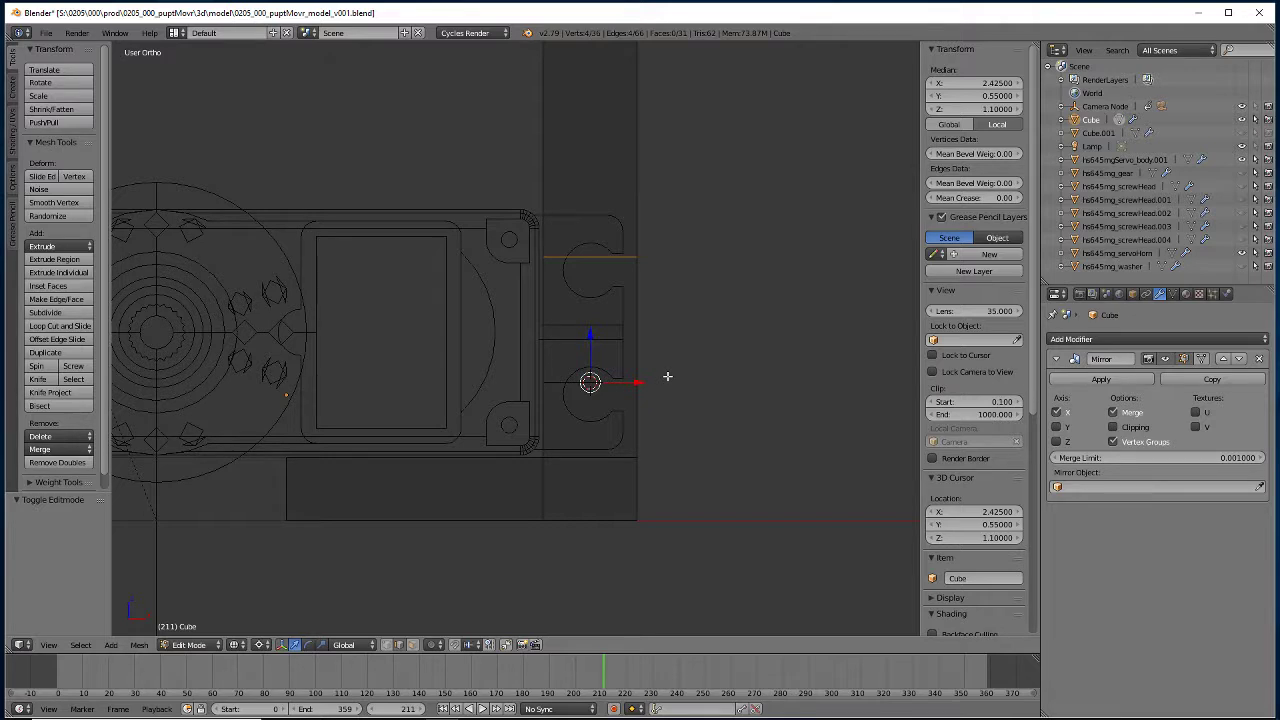
scroll(660, 376, "down", 2)
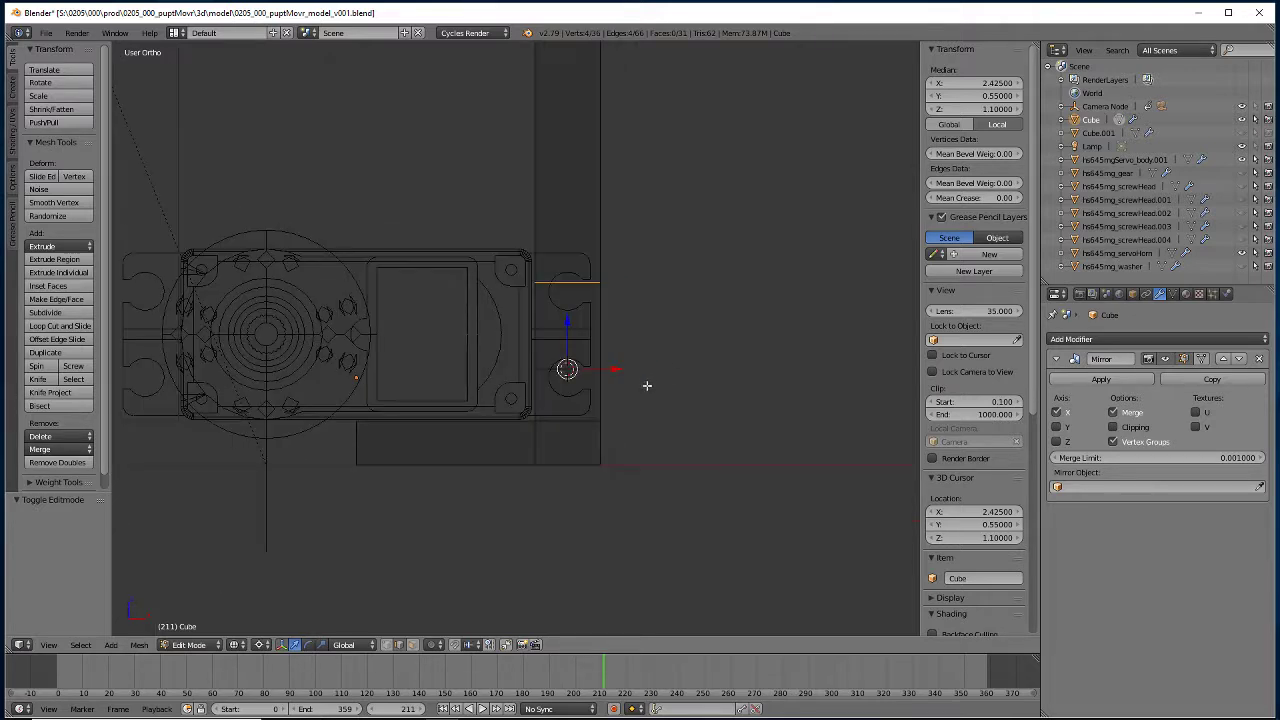
scroll(647, 385, "up", 2)
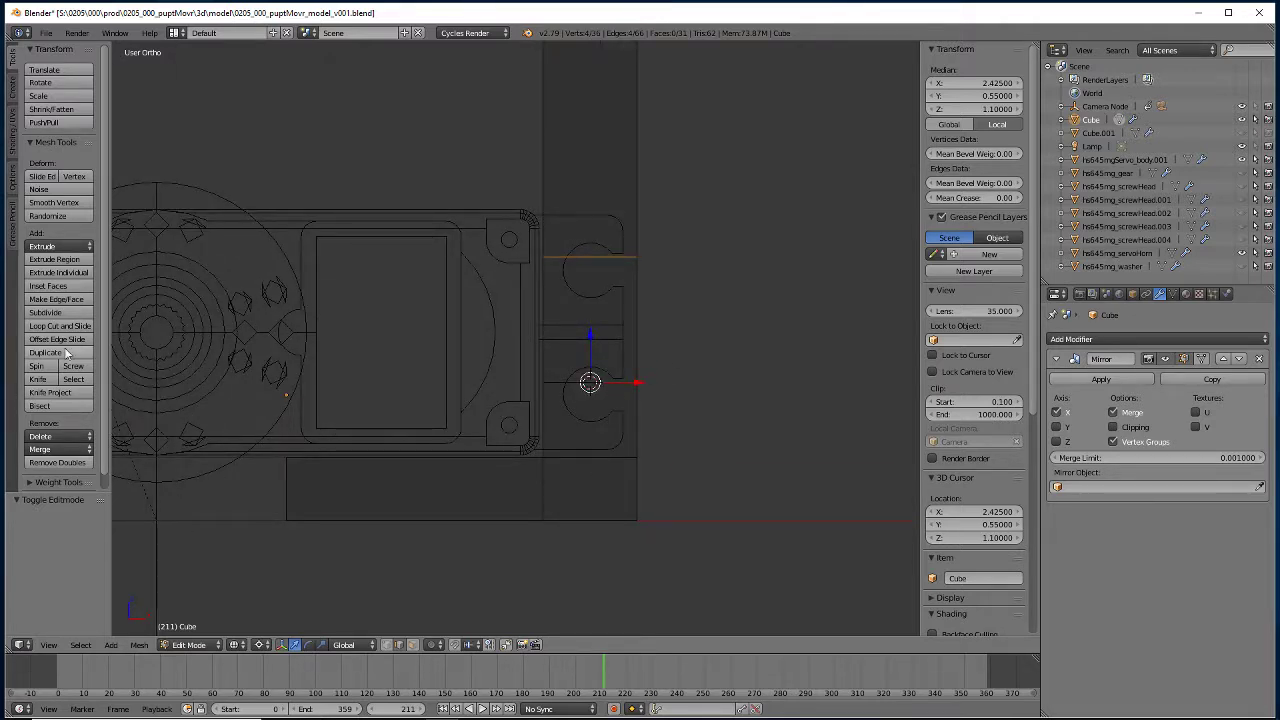
middle_click_drag(669, 349, 731, 353)
middle_click_drag(545, 338, 544, 395)
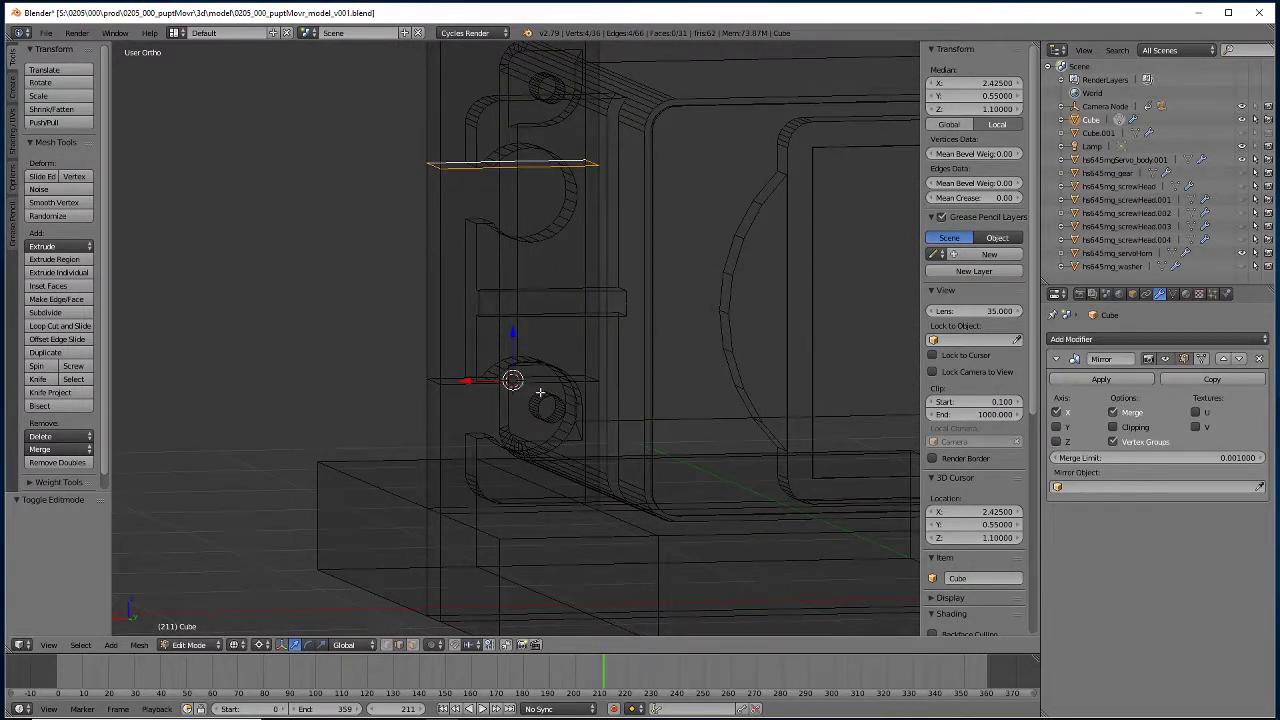
scroll(540, 393, "down", 3)
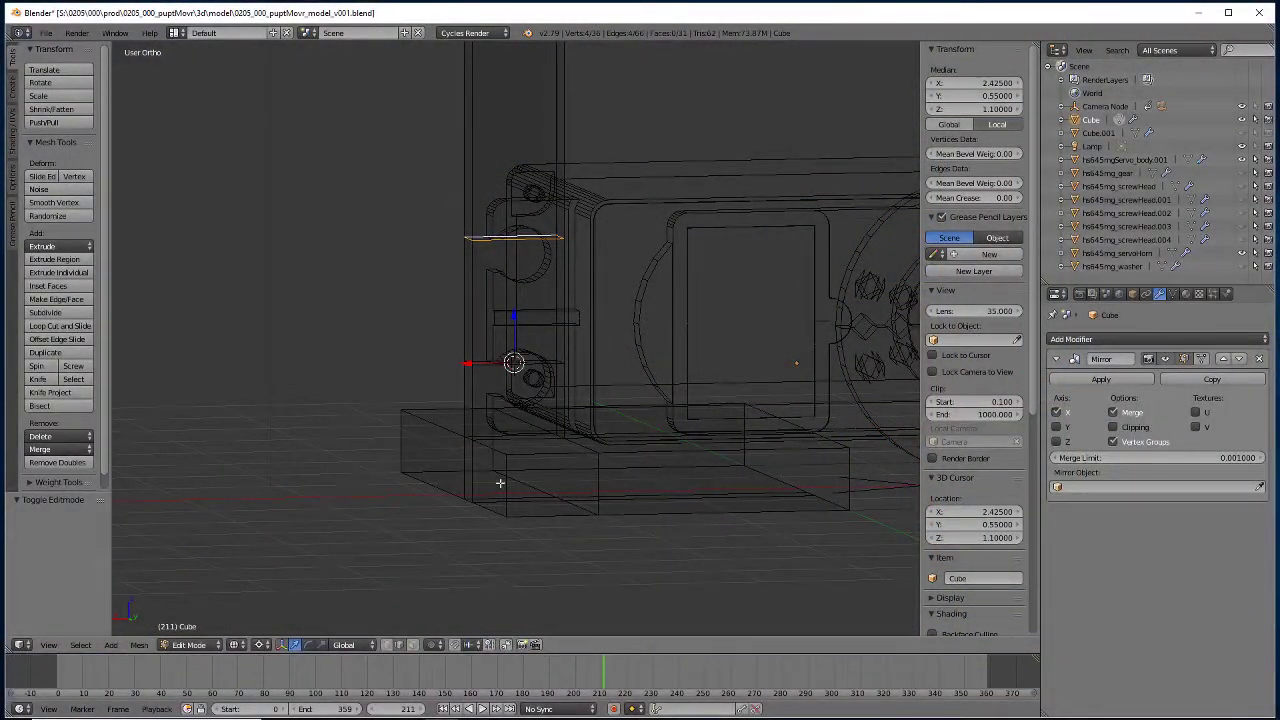
Cut a centred vertical loop through the upright and base, and view the model in solid shading.
left_click(60, 326)
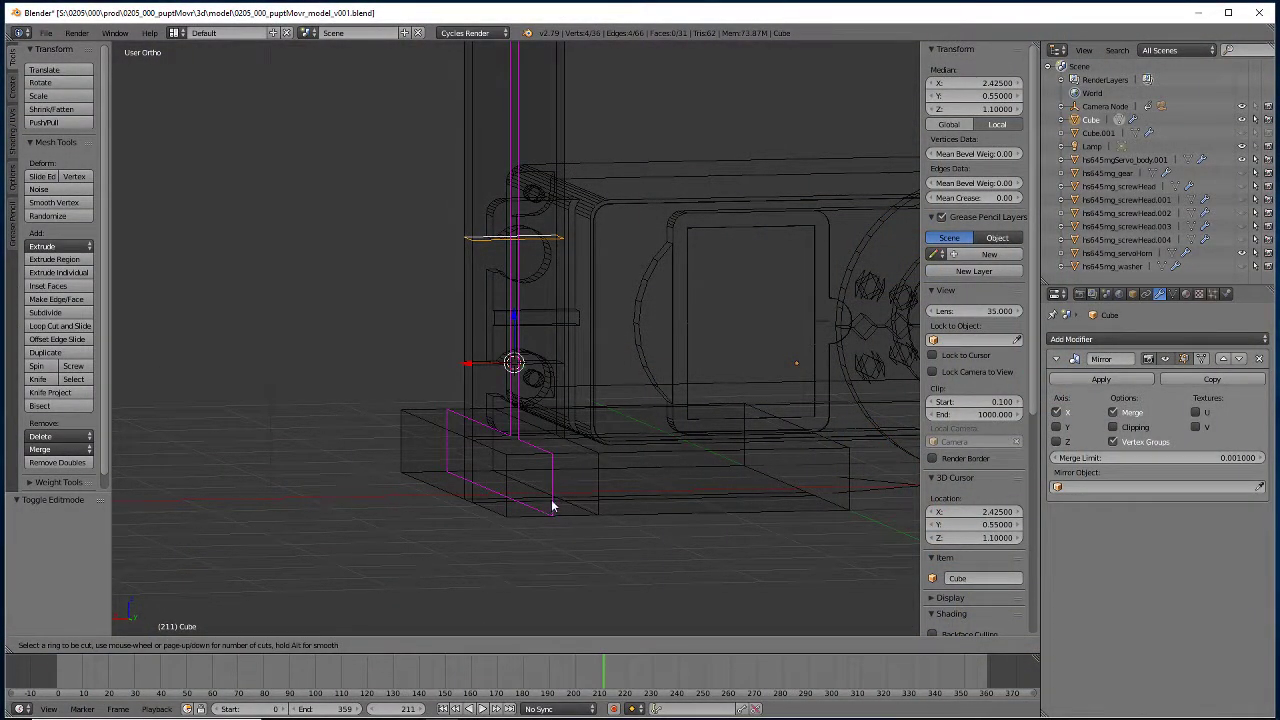
left_click(542, 450)
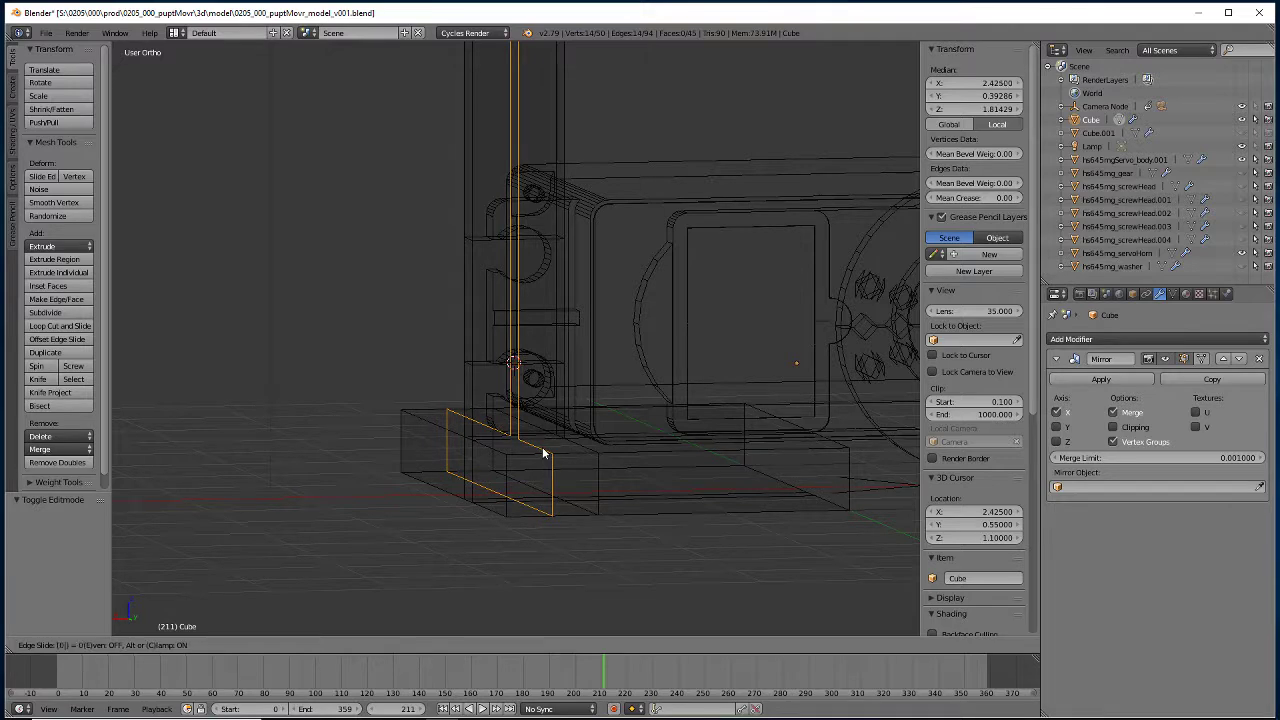
left_click(542, 452)
key("x")
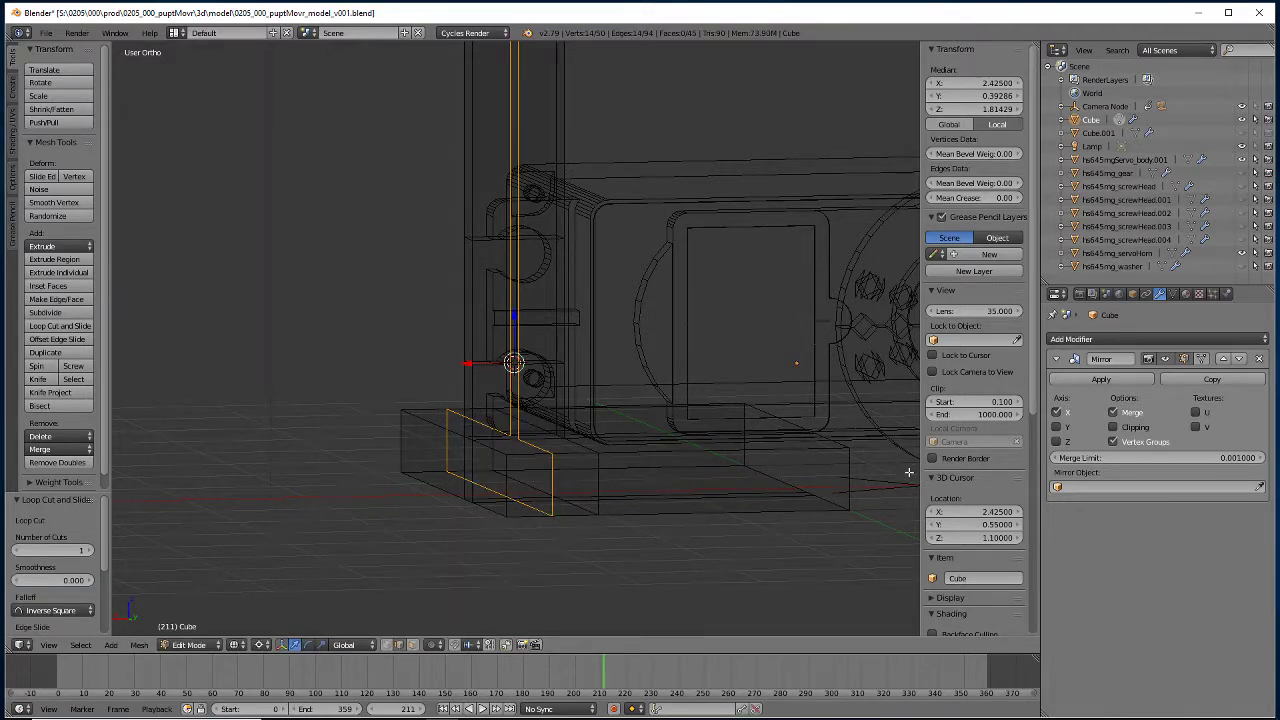
key("z")
mouse_move(558, 442)
middle_mouse_down()
mouse_move(503, 443)
mouse_move(602, 436)
mouse_move(578, 414)
mouse_move(572, 435)
middle_mouse_up()
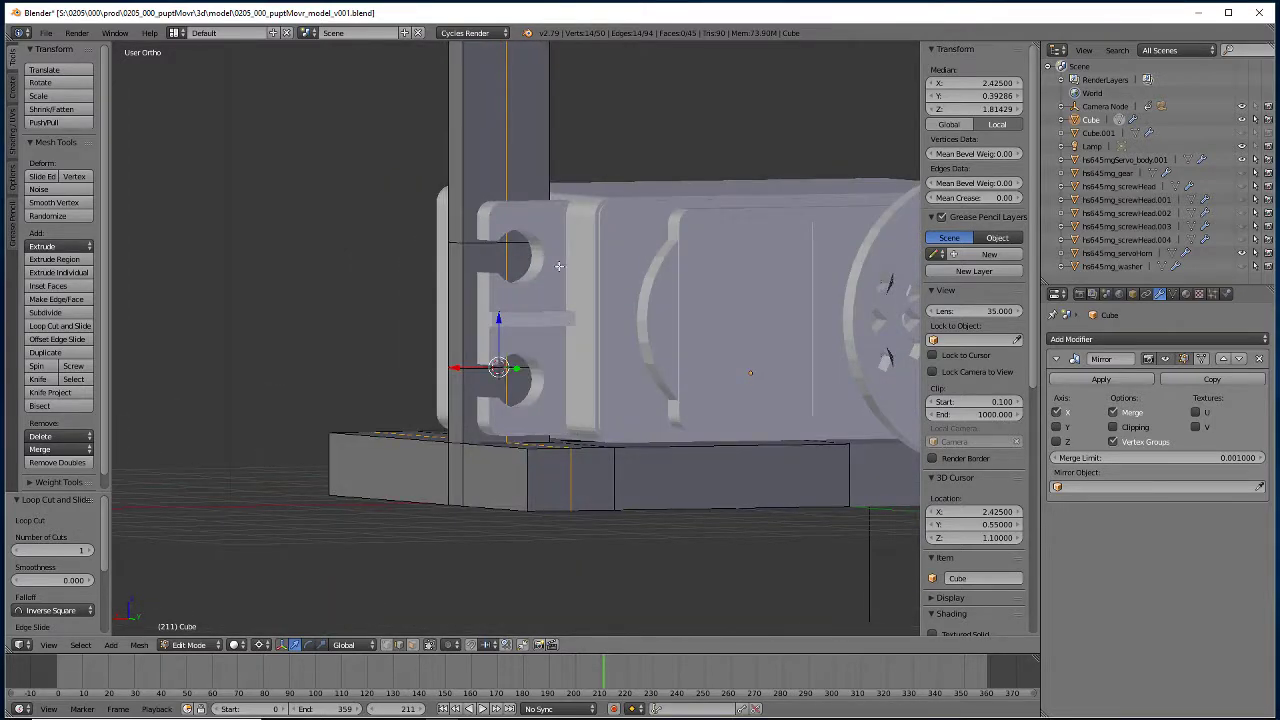
middle_click_drag(386, 376, 588, 380)
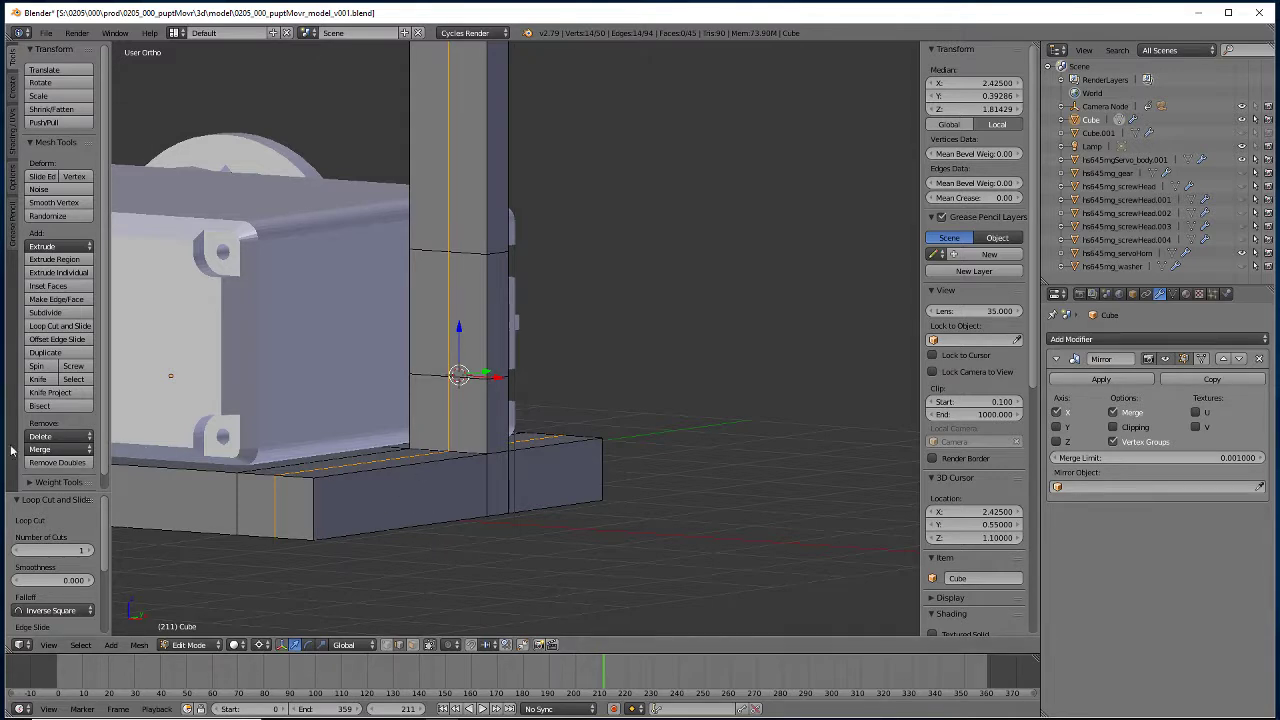
Cut two more vertical loops through the upright and base, one midway on each side of the centre loop.
left_click(44, 330)
left_click(268, 485)
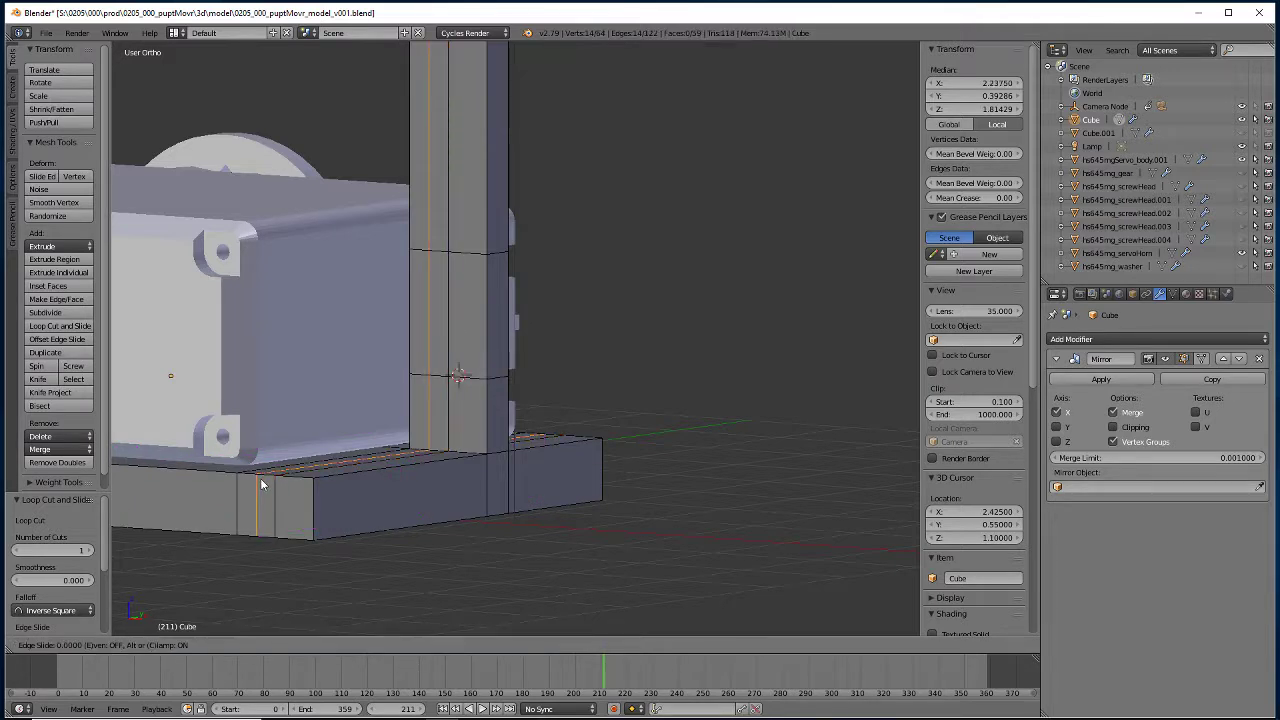
left_click(260, 479)
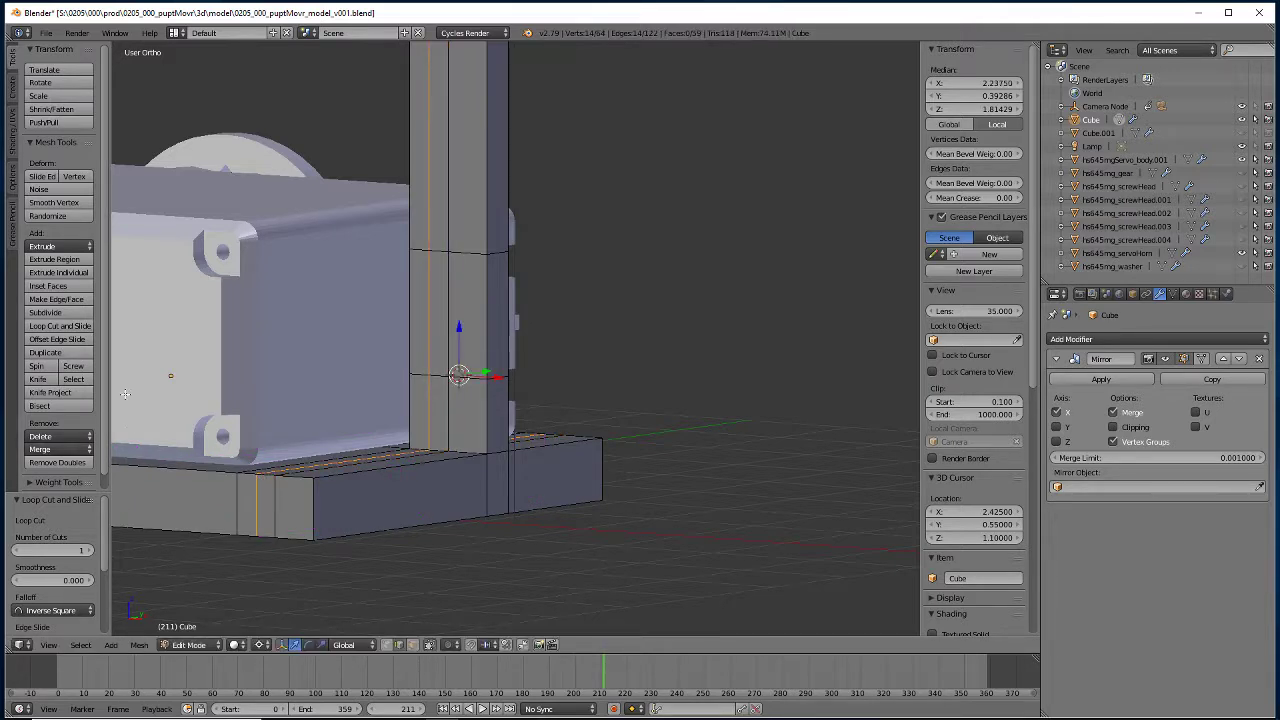
left_click(58, 326)
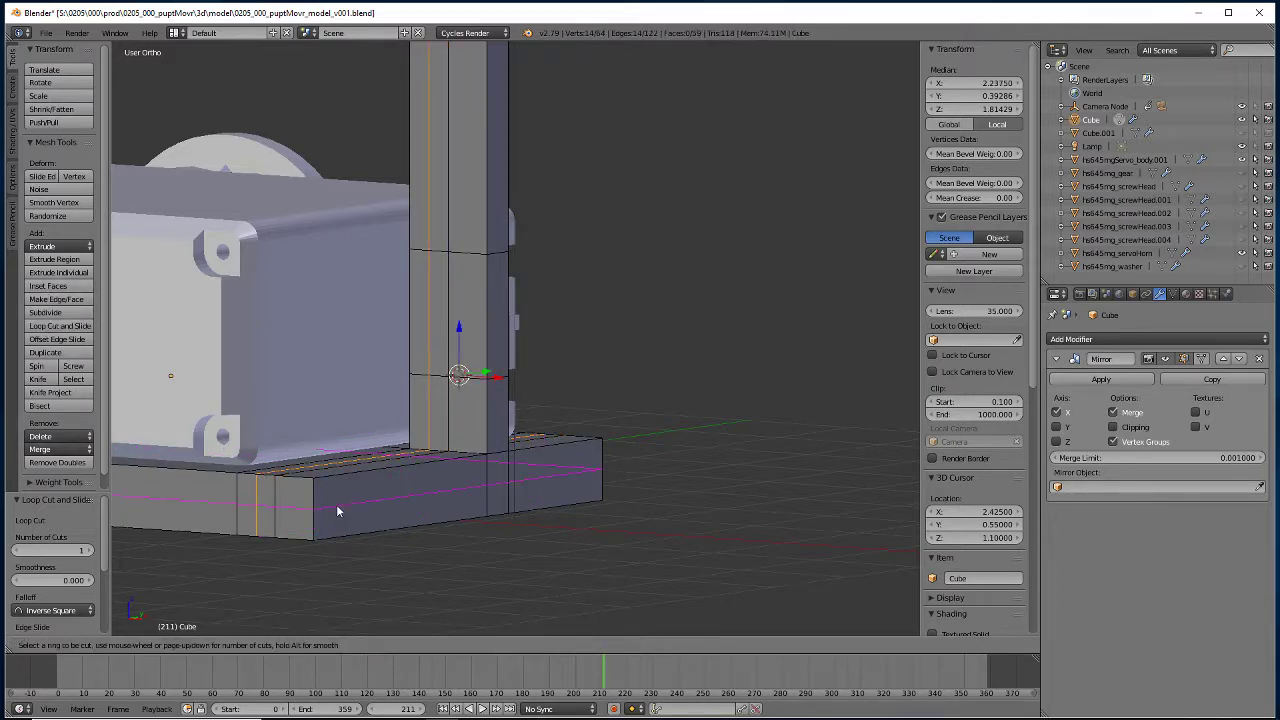
left_click(297, 487)
left_click(298, 481)
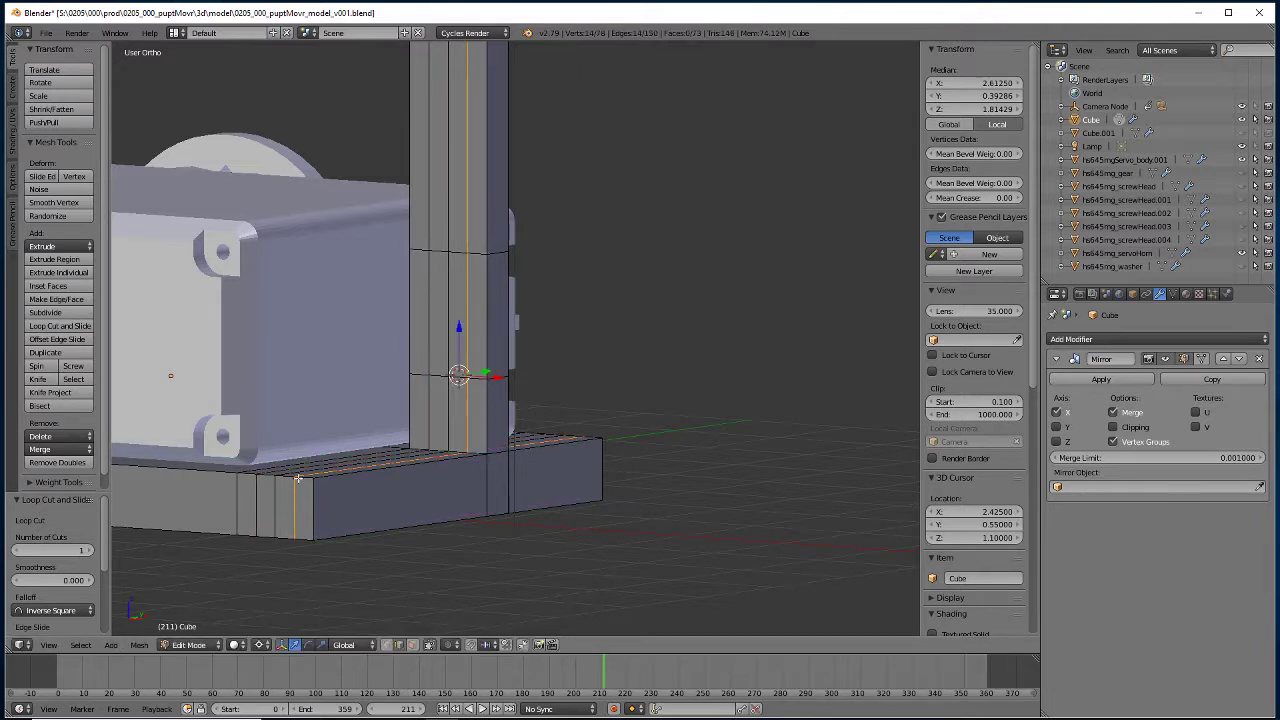
middle_click_drag(502, 378, 458, 370)
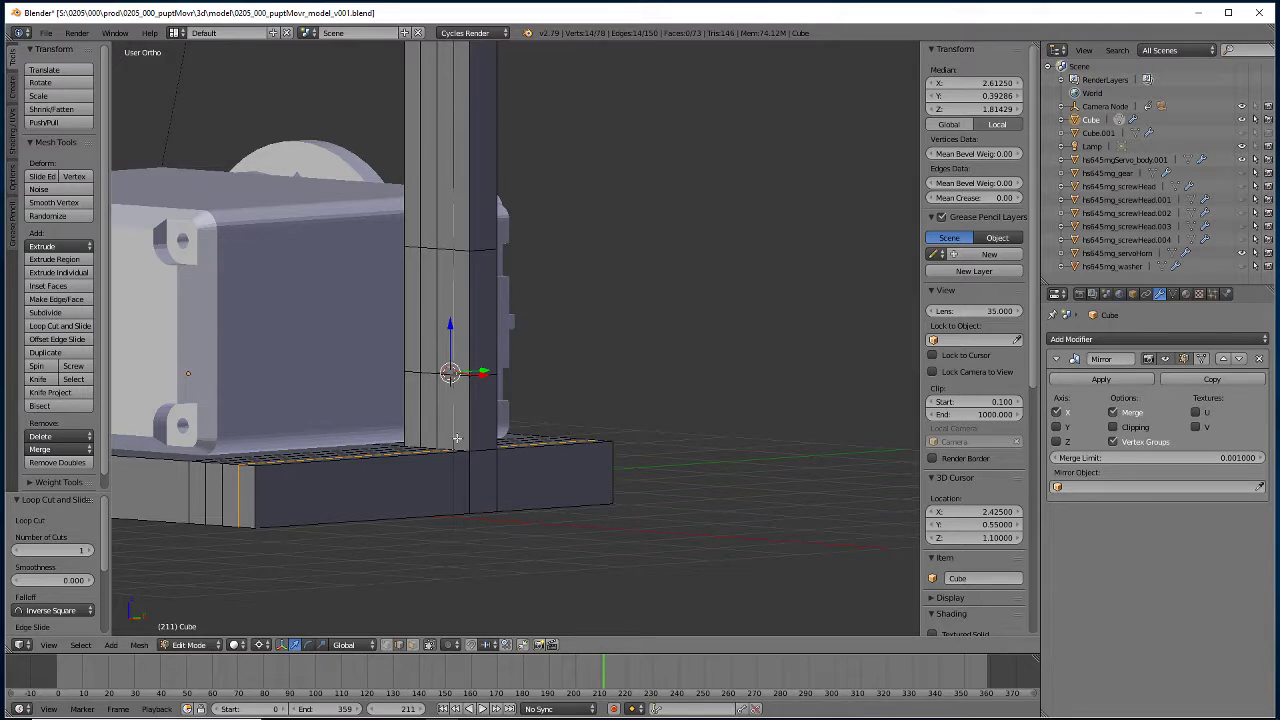
Select the upright's vertical centre loop and snap the 3D cursor to it.
right_click(436, 387, "alt")
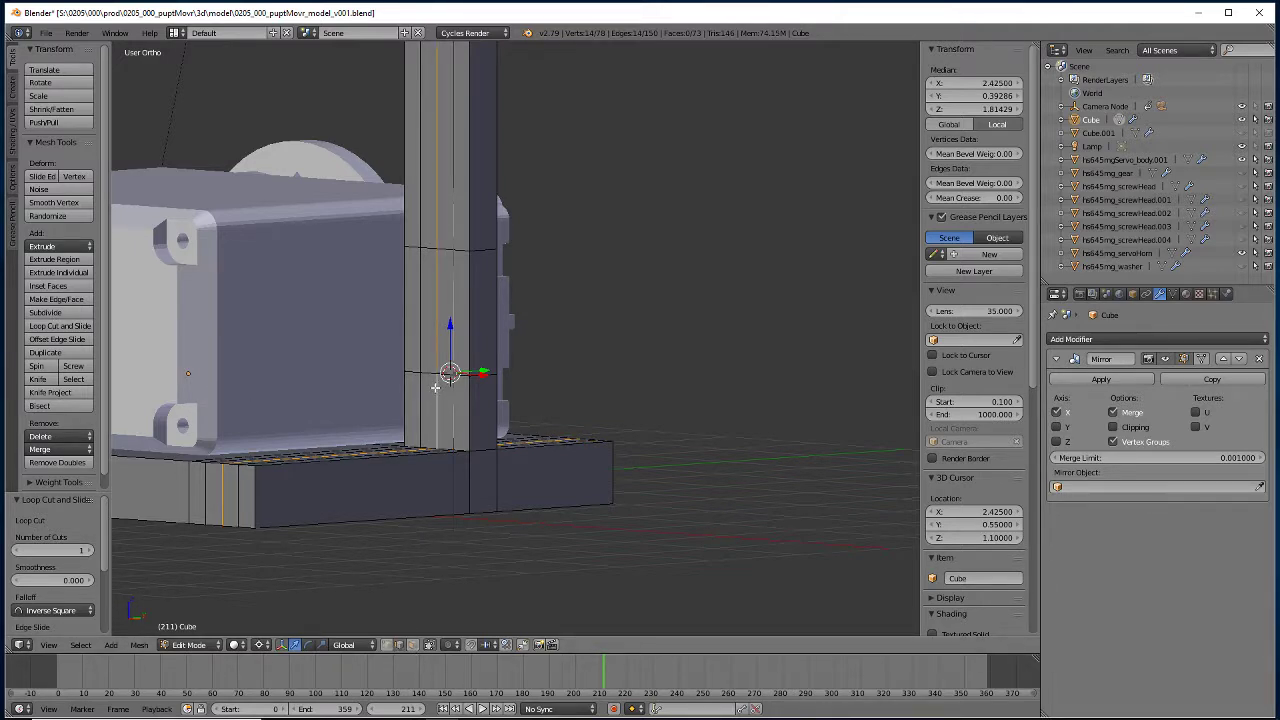
key("shift+s")
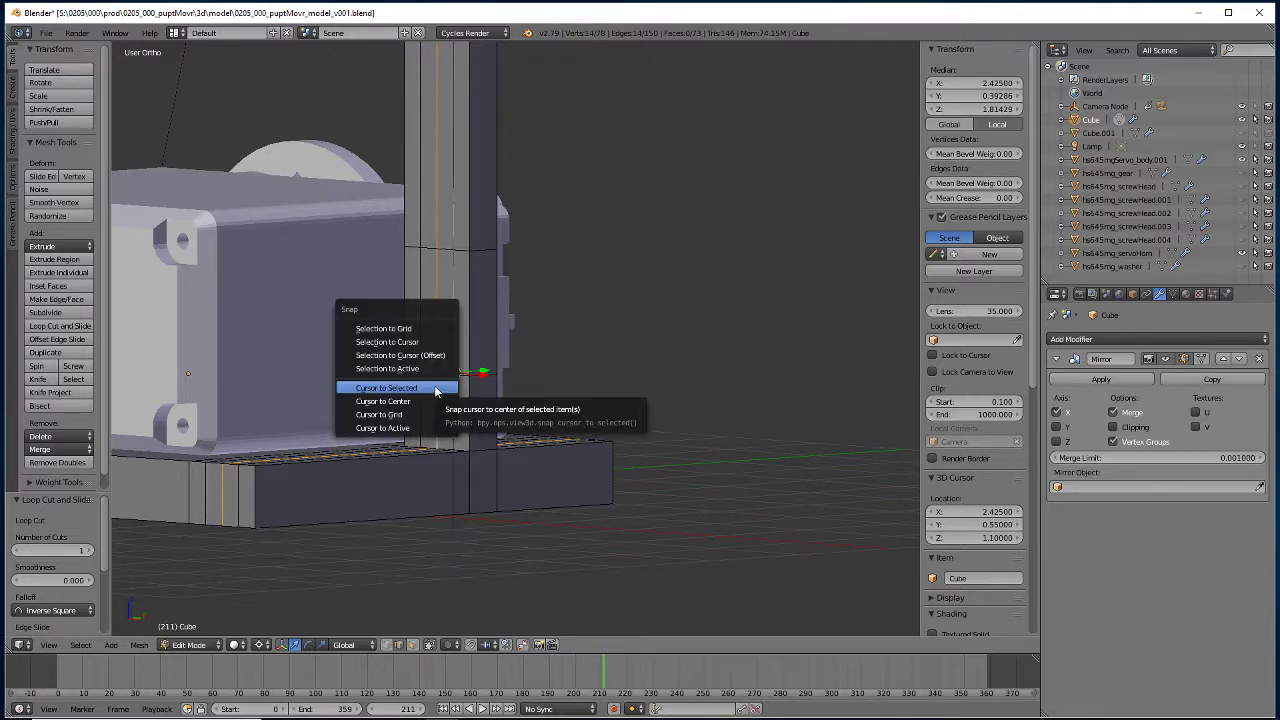
left_click(435, 386)
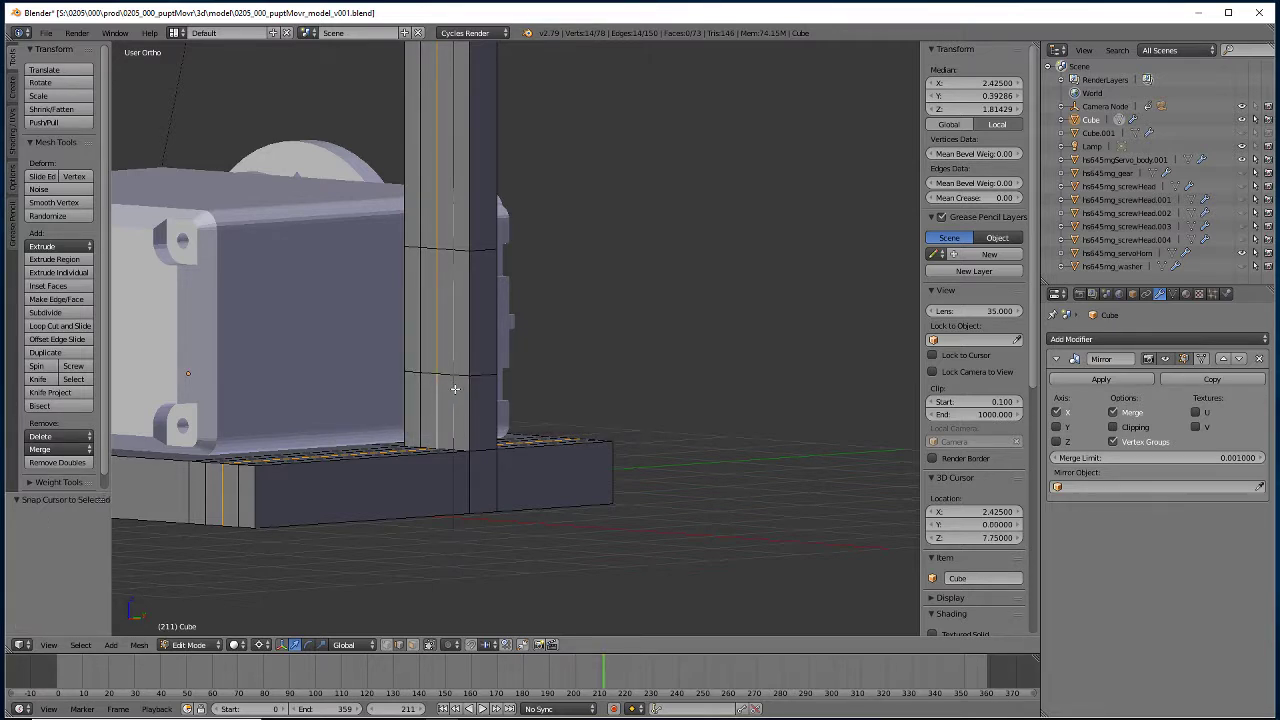
Select the outer vertical loop, scale it to 0 along X about the 3D cursor, and move it 0.1 along X.
key("ctrl+z")
middle_click_drag(453, 391, 439, 429)
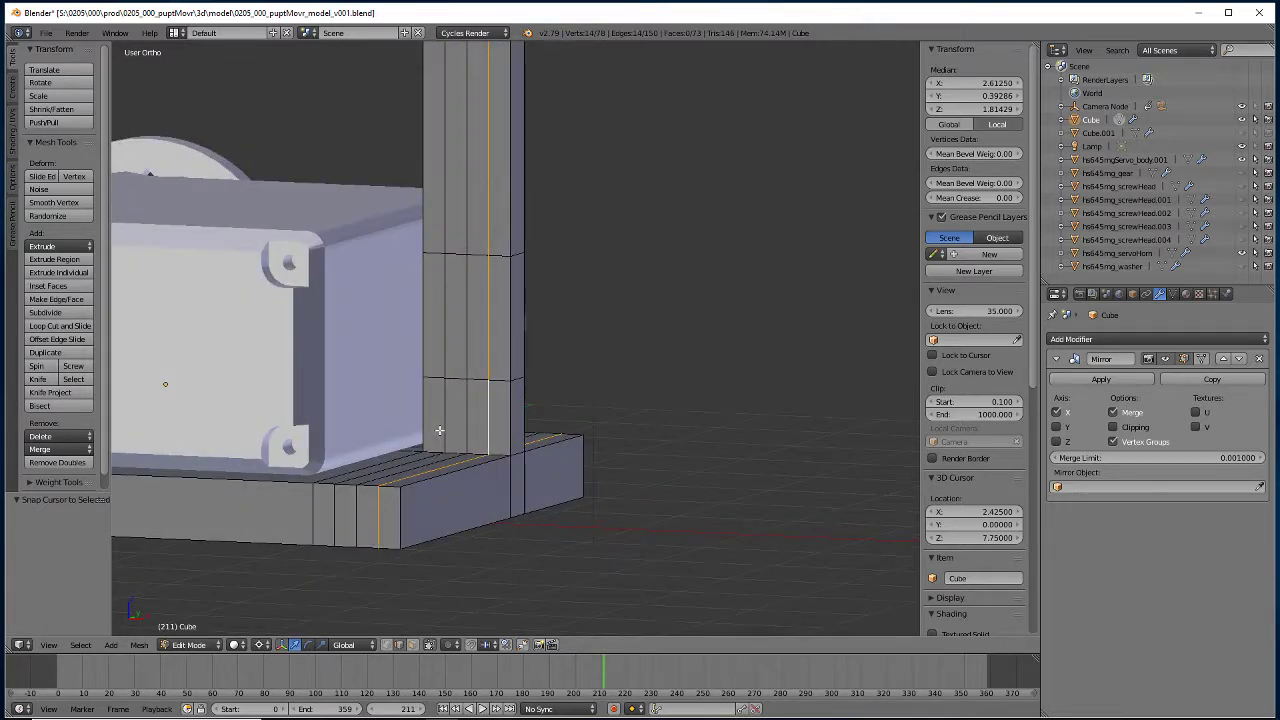
key("s")
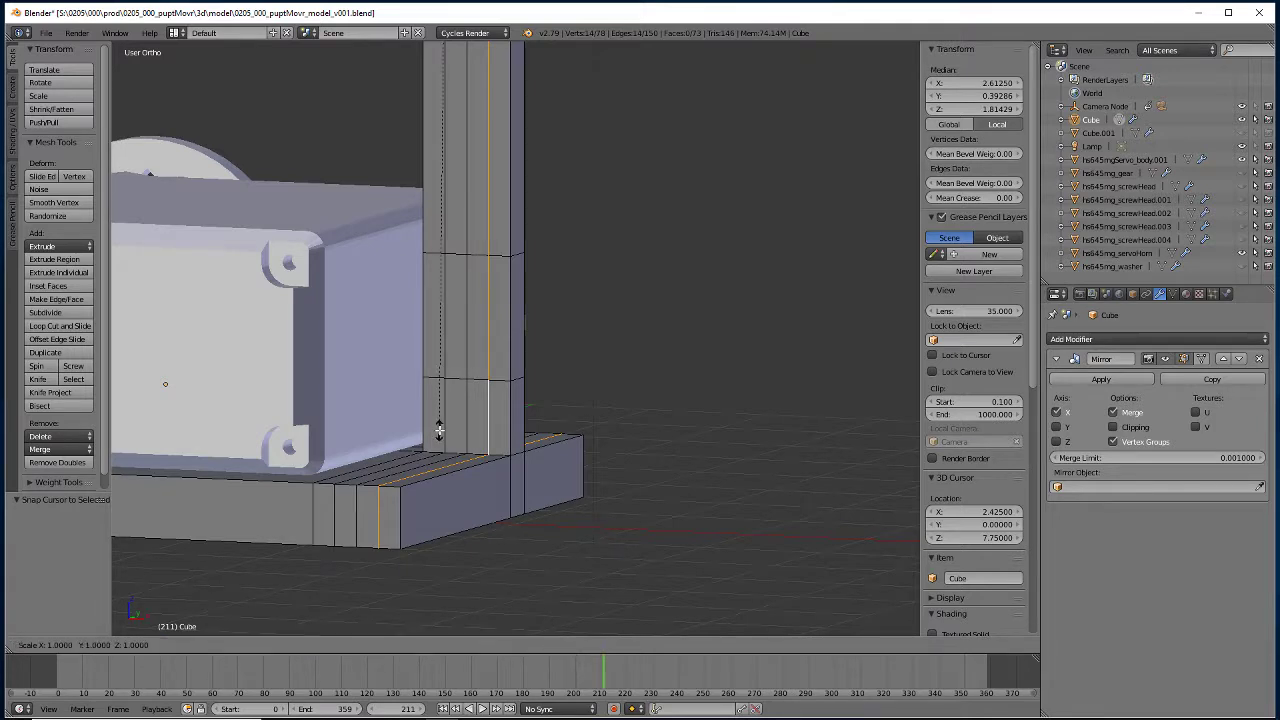
key("x")
key("0")
key("Return")
key("g")
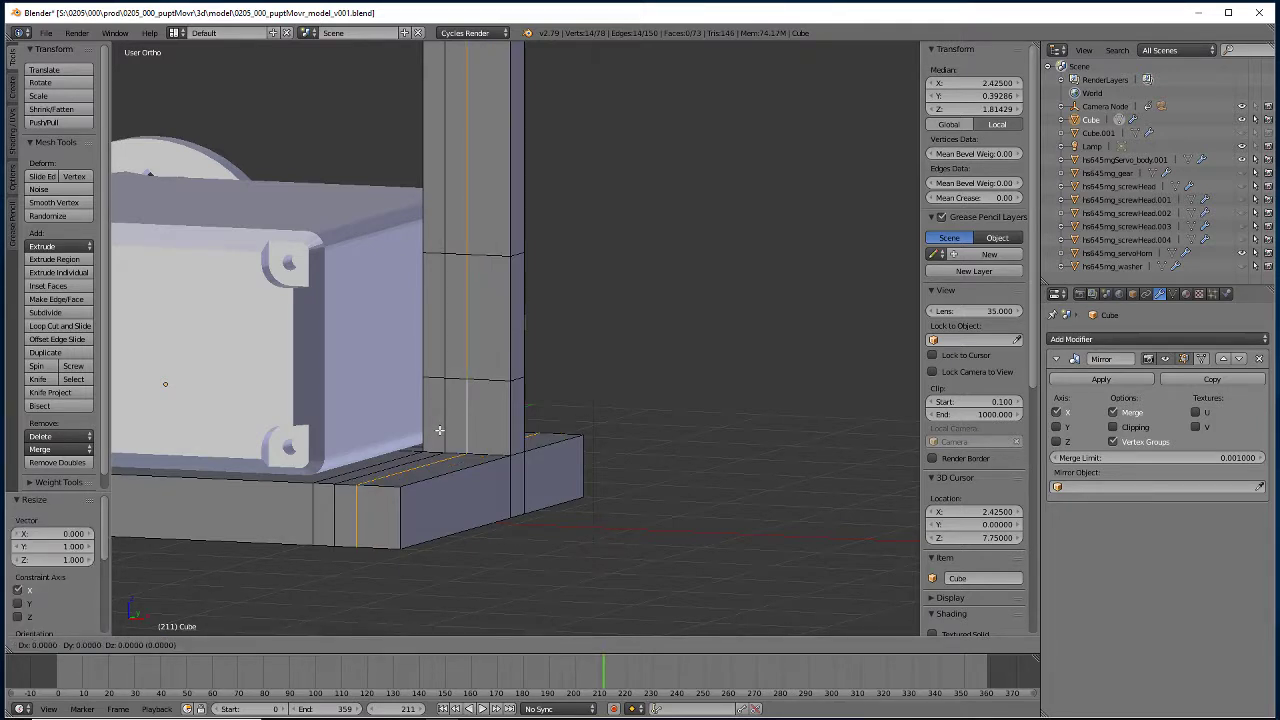
key("x")
key("period")
key("1")
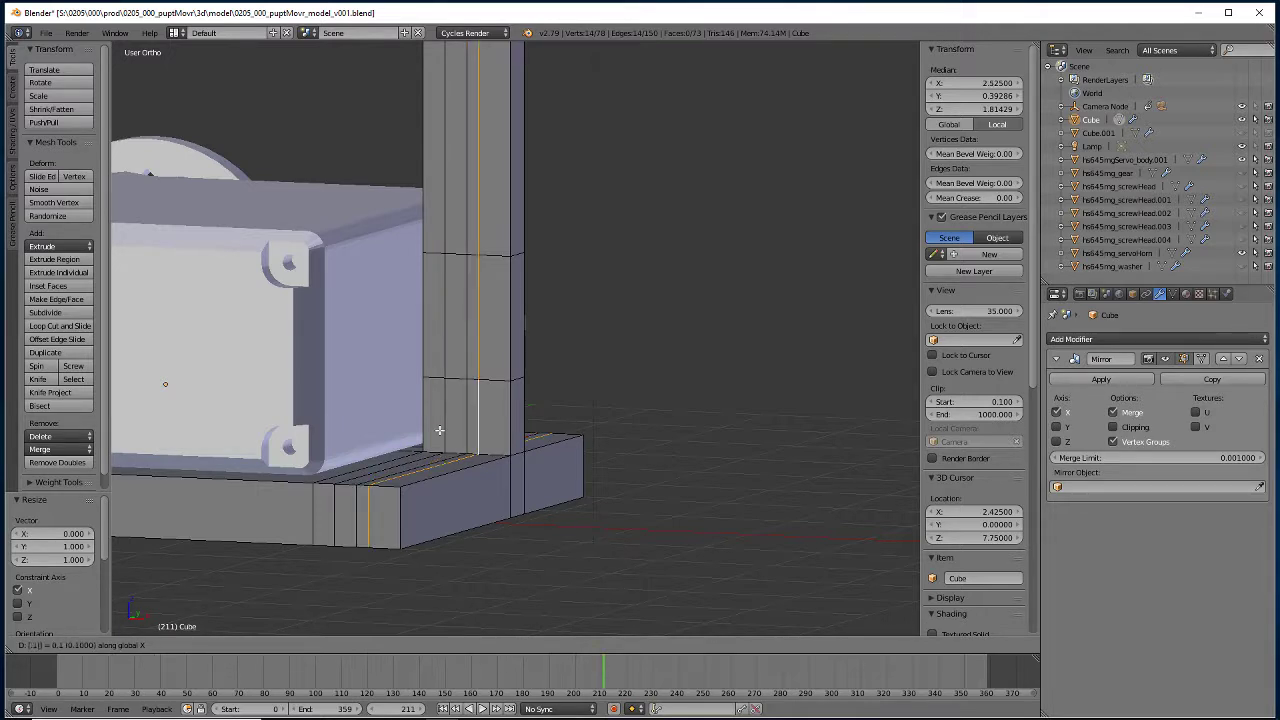
key("Return")
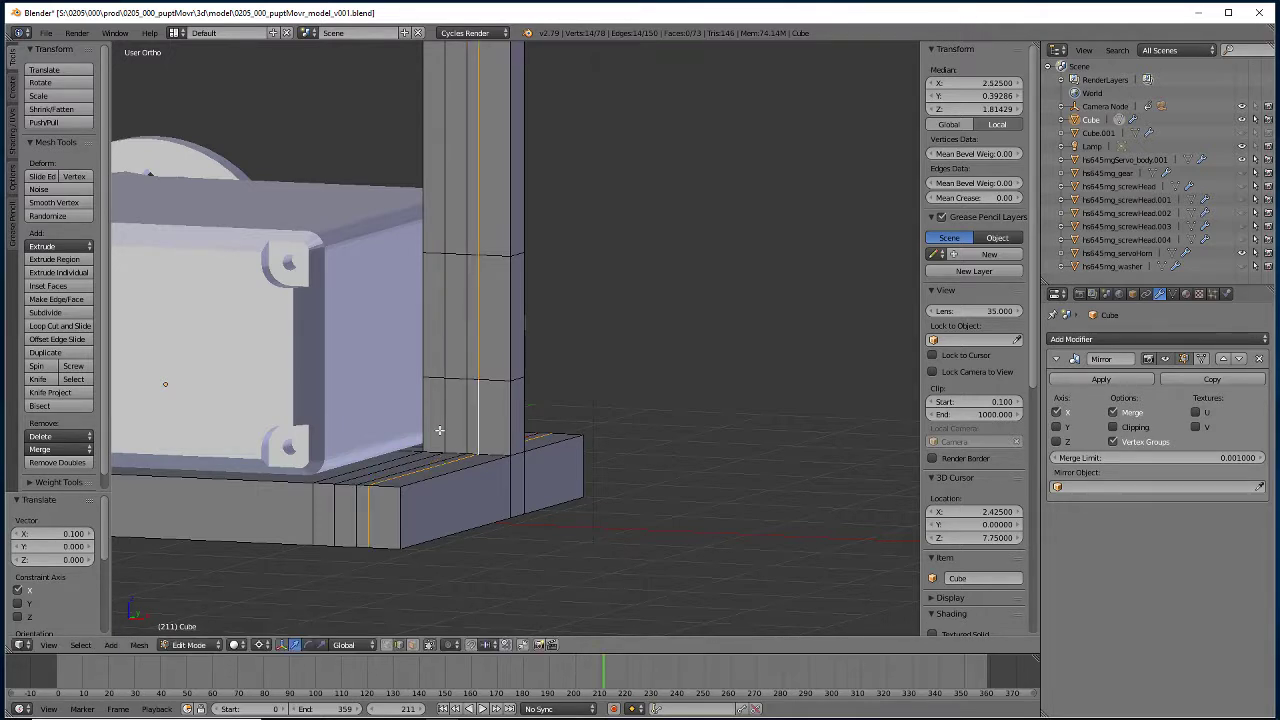
Select the inner vertical loop, scale it to 0 along X about the 3D cursor, and move it -0.1 along X.
right_click(445, 342, "alt")
key("s")
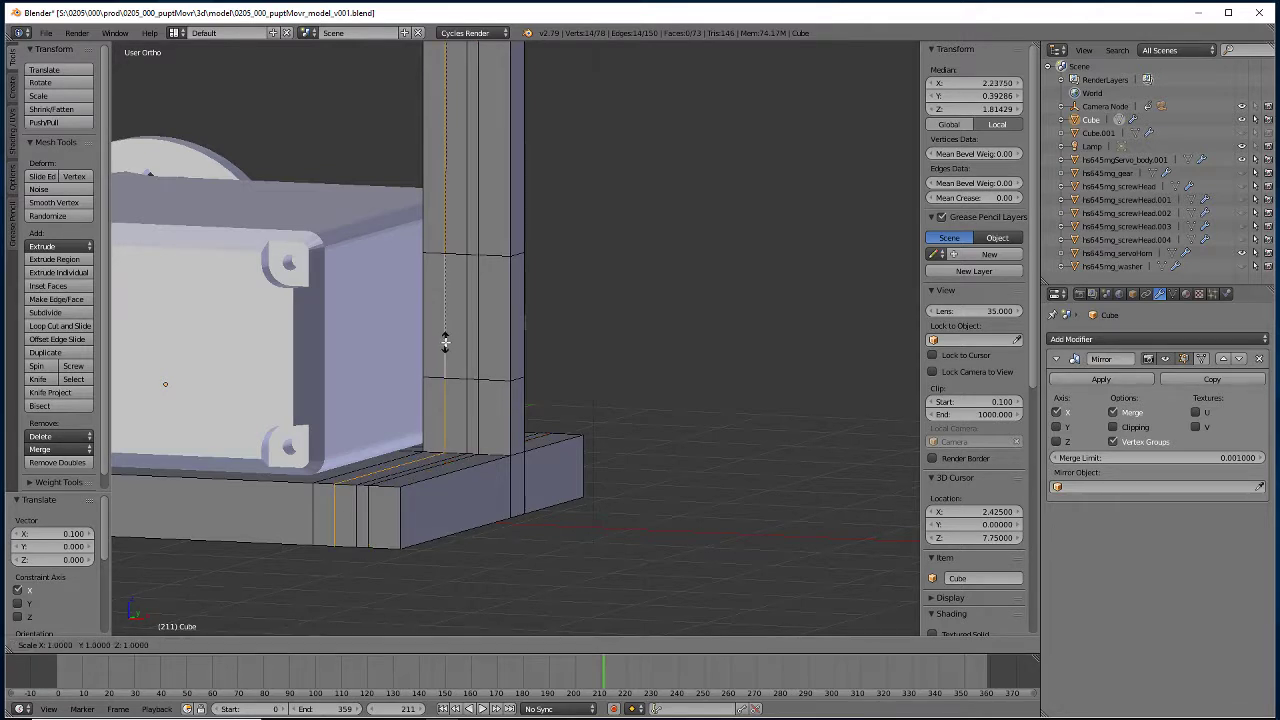
key("x")
key("0")
key("Return")
type("g")
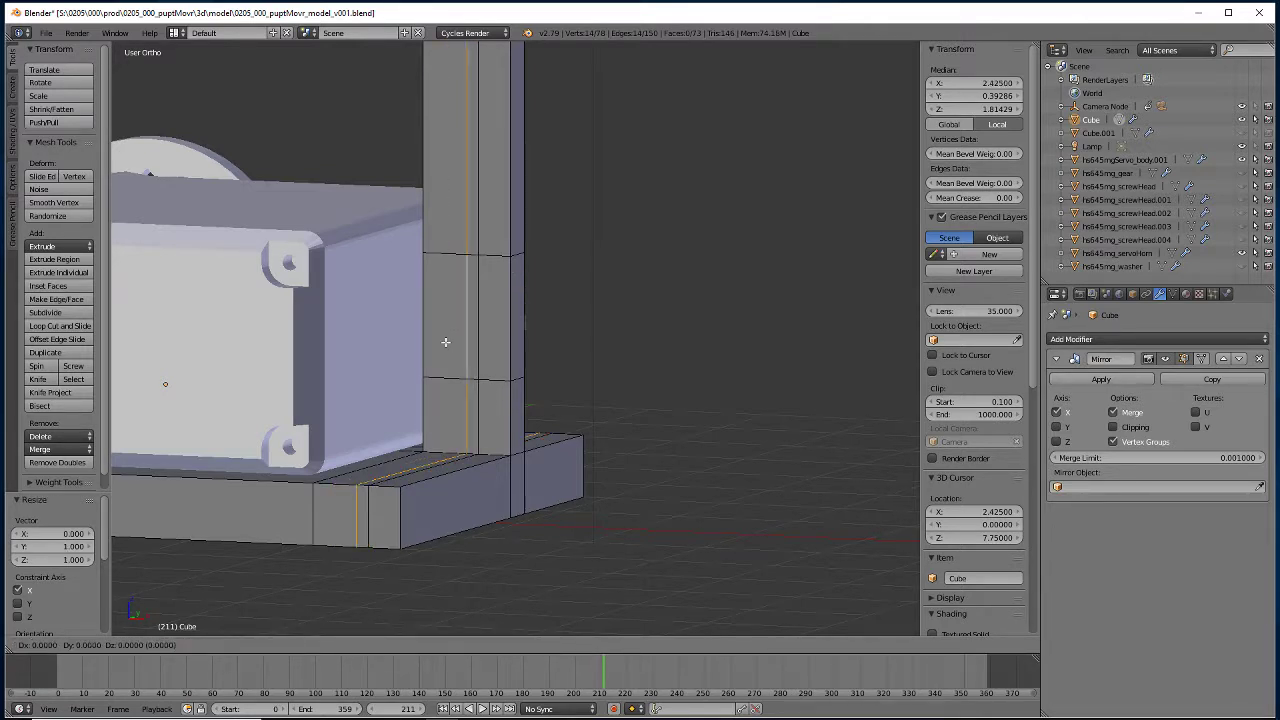
type("x")
type("-0.1")
key("Return")
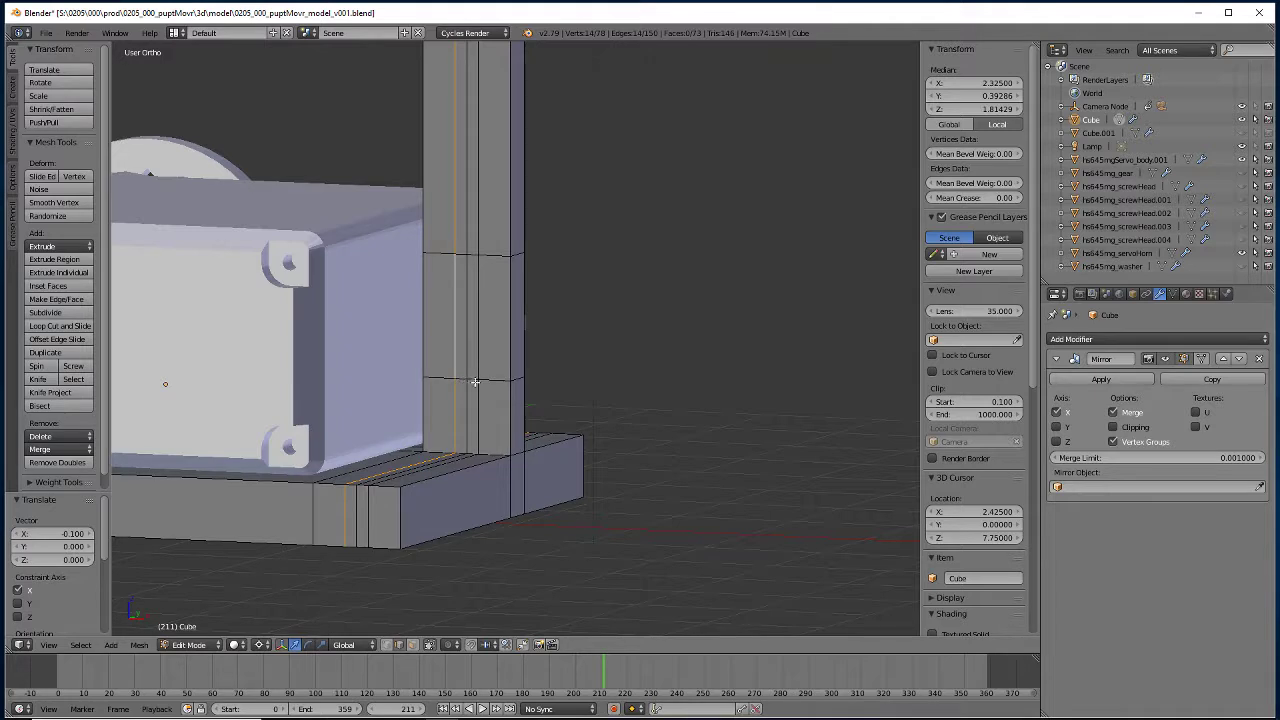
Move the inner vertical loop 0.1 along X back to the centre loop, then -0.2 along X.
scroll(475, 382, "up", 3)
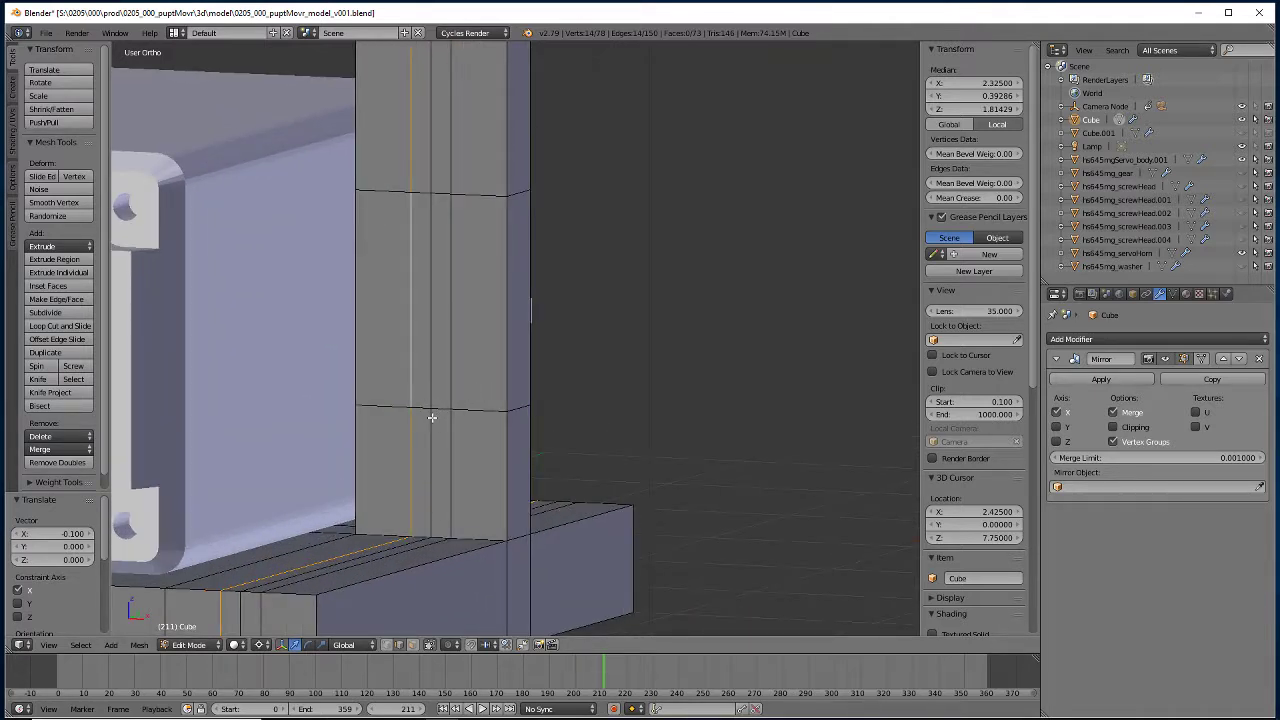
key("g")
type("x")
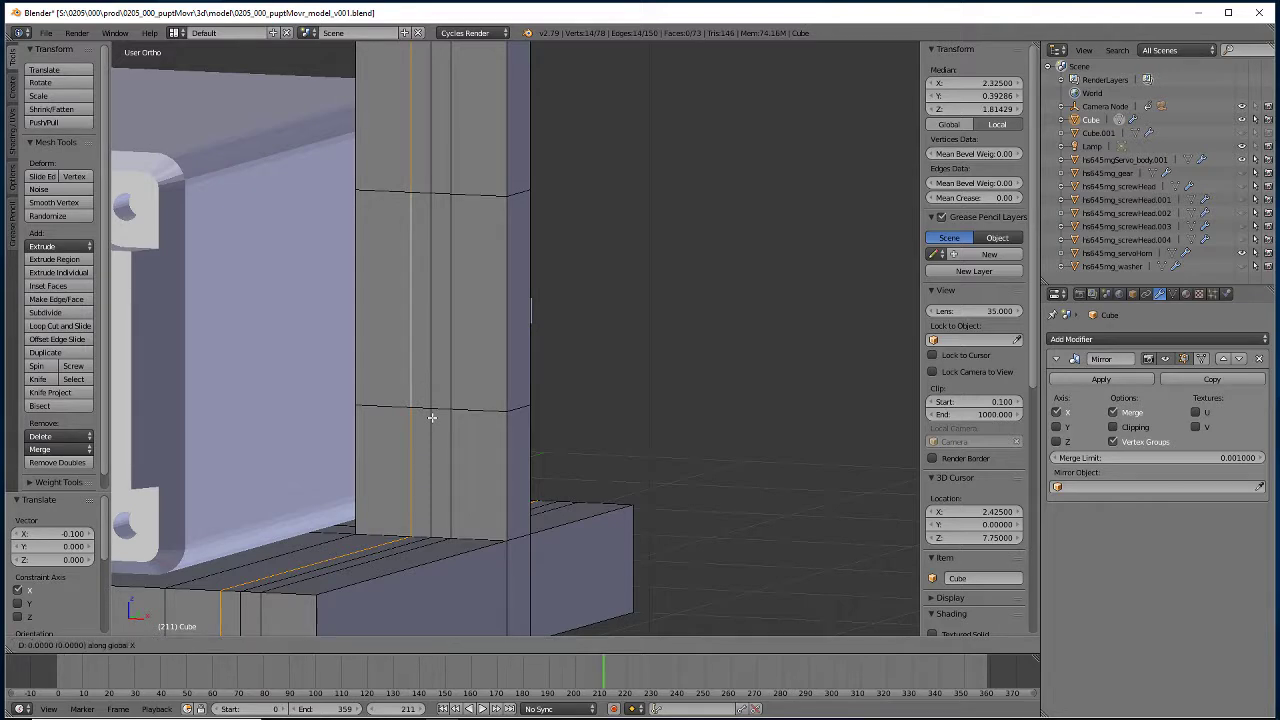
type(".1")
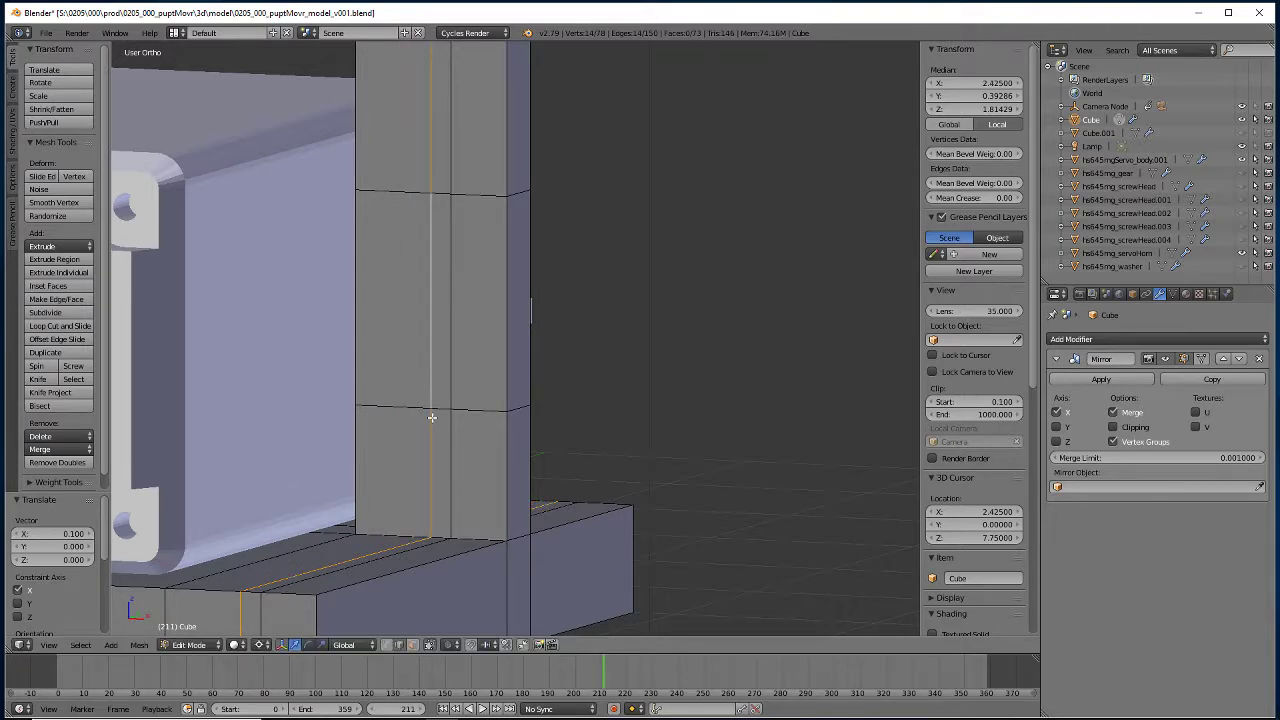
type("gx")
type("-0.2| (= -0.2 (0.2000) along global X")
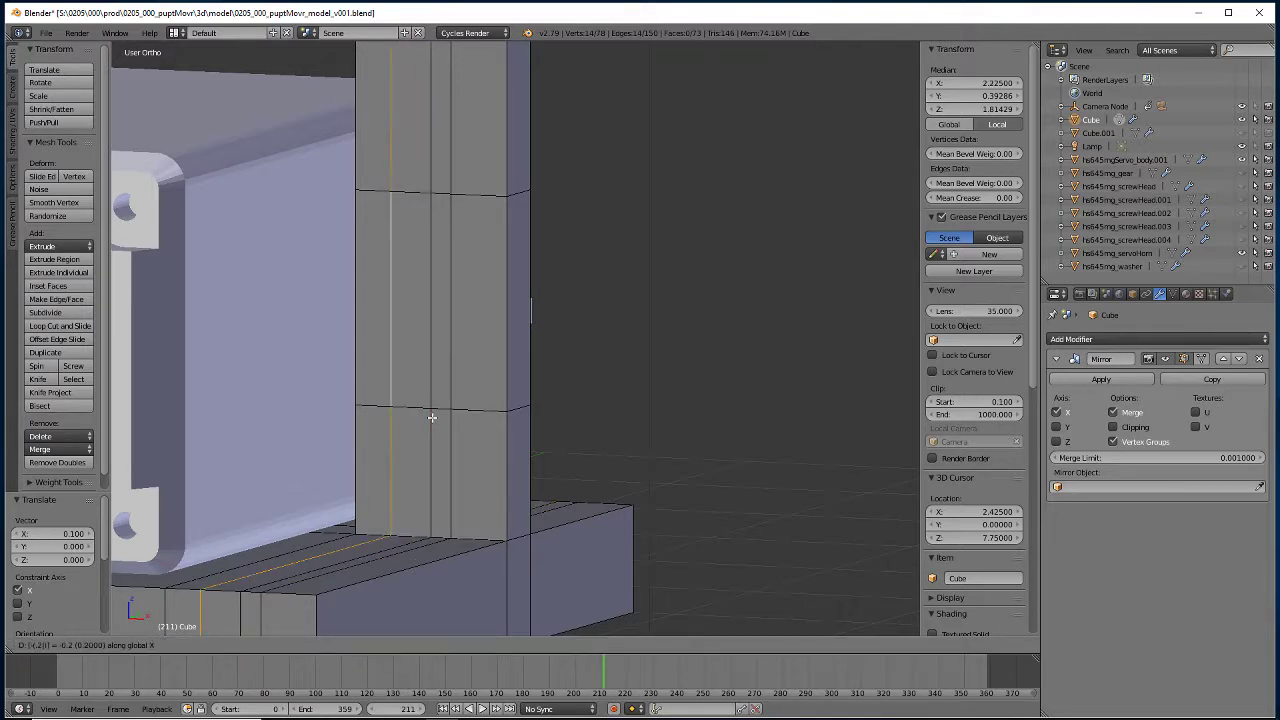
key("Return")
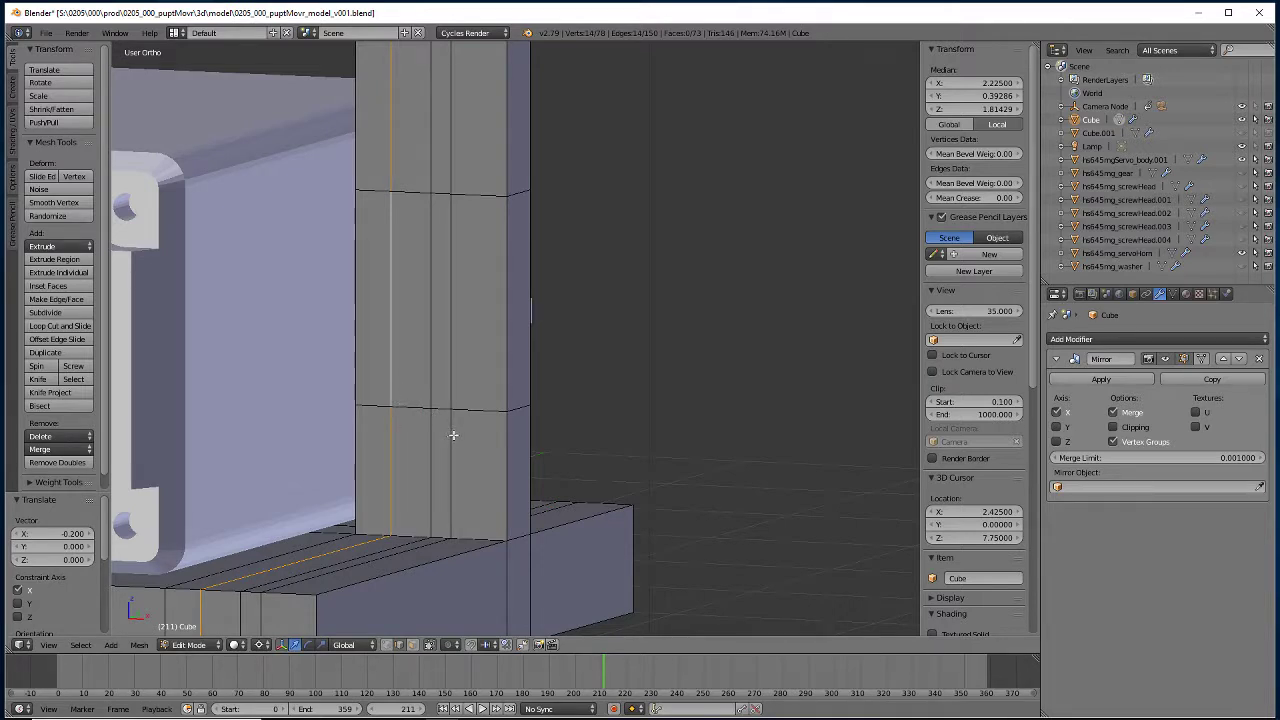
Select the outer vertical loop and move it a further 0.1 along X.
right_click(452, 433)
type("gx")
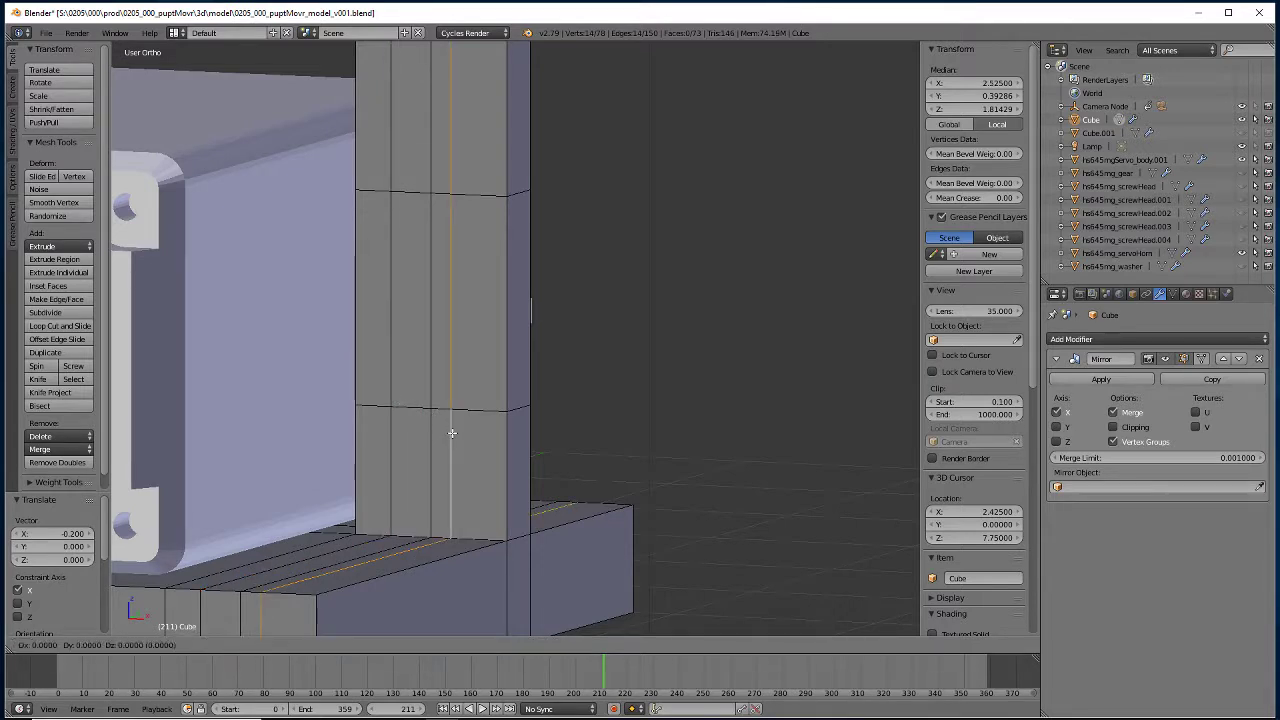
type("0.1")
key("Return")
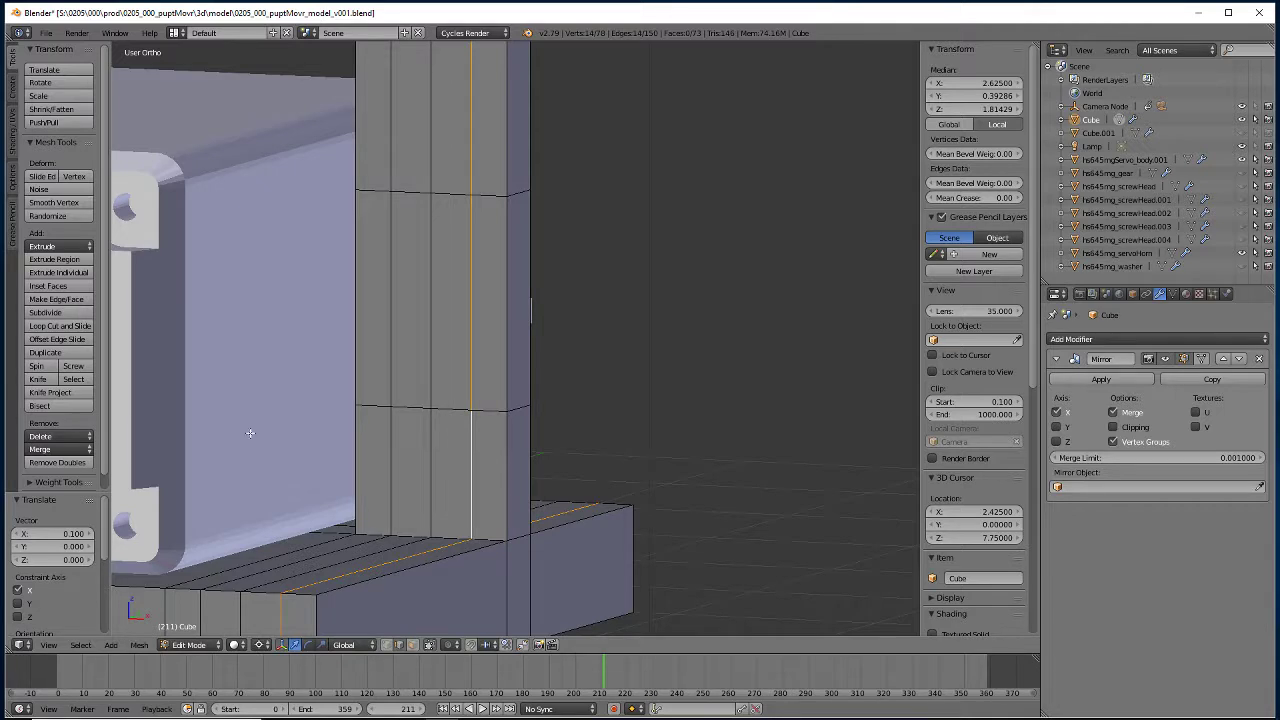
Cut one horizontal loop between the base and the lower slot loop, and two evenly spaced loops between the two slot loops.
left_click(40, 326)
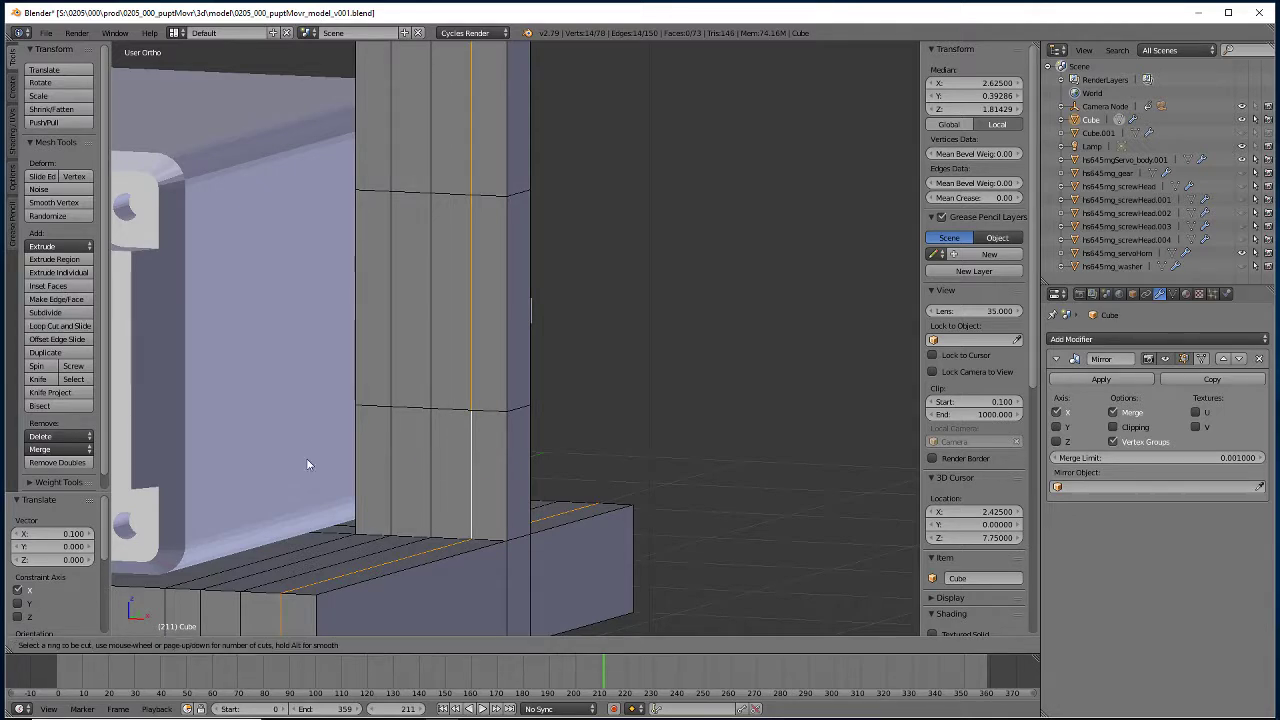
left_click(481, 482)
left_click(481, 482)
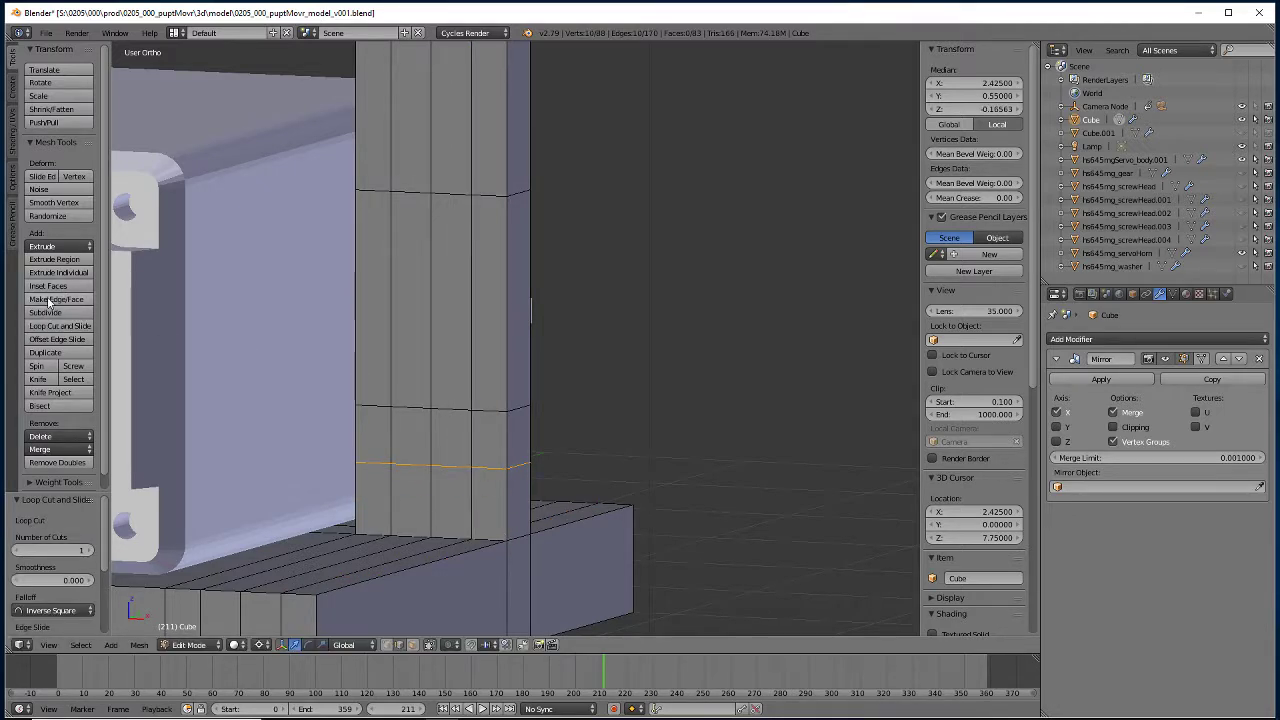
left_click(58, 326)
scroll(491, 343, "up", 2)
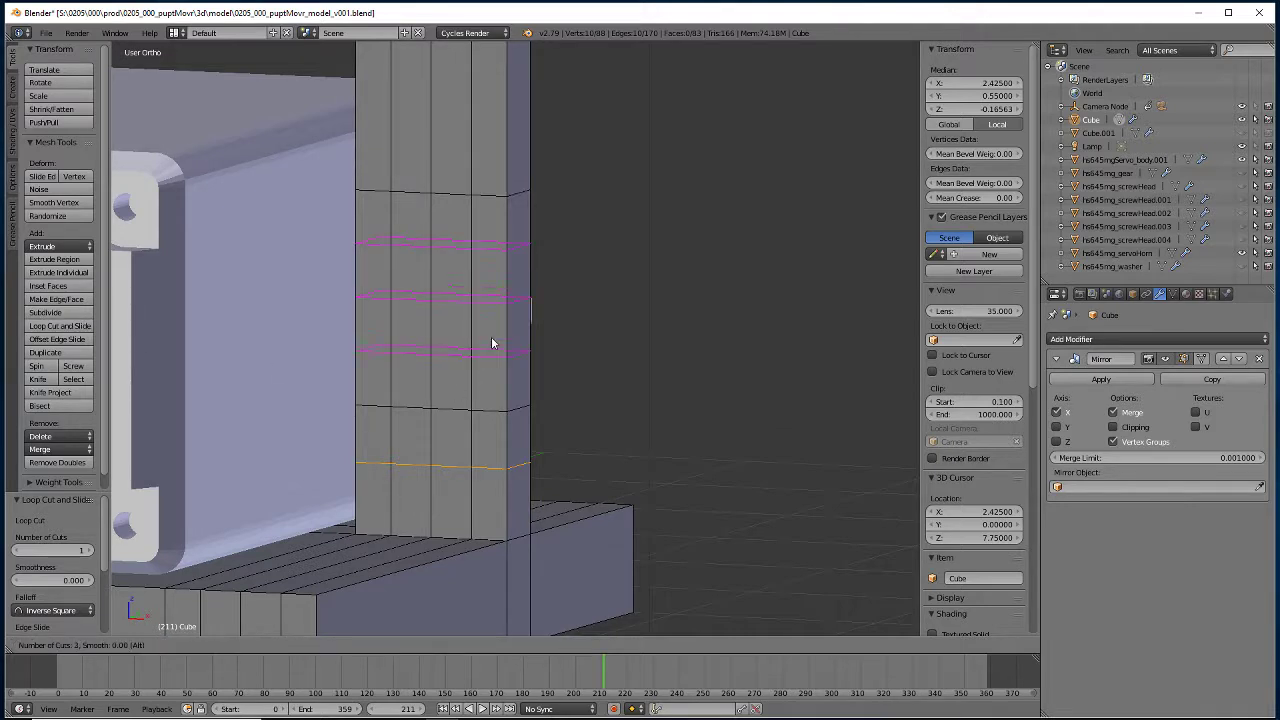
scroll(491, 343, "down", 1)
left_click(491, 343)
left_click(485, 339)
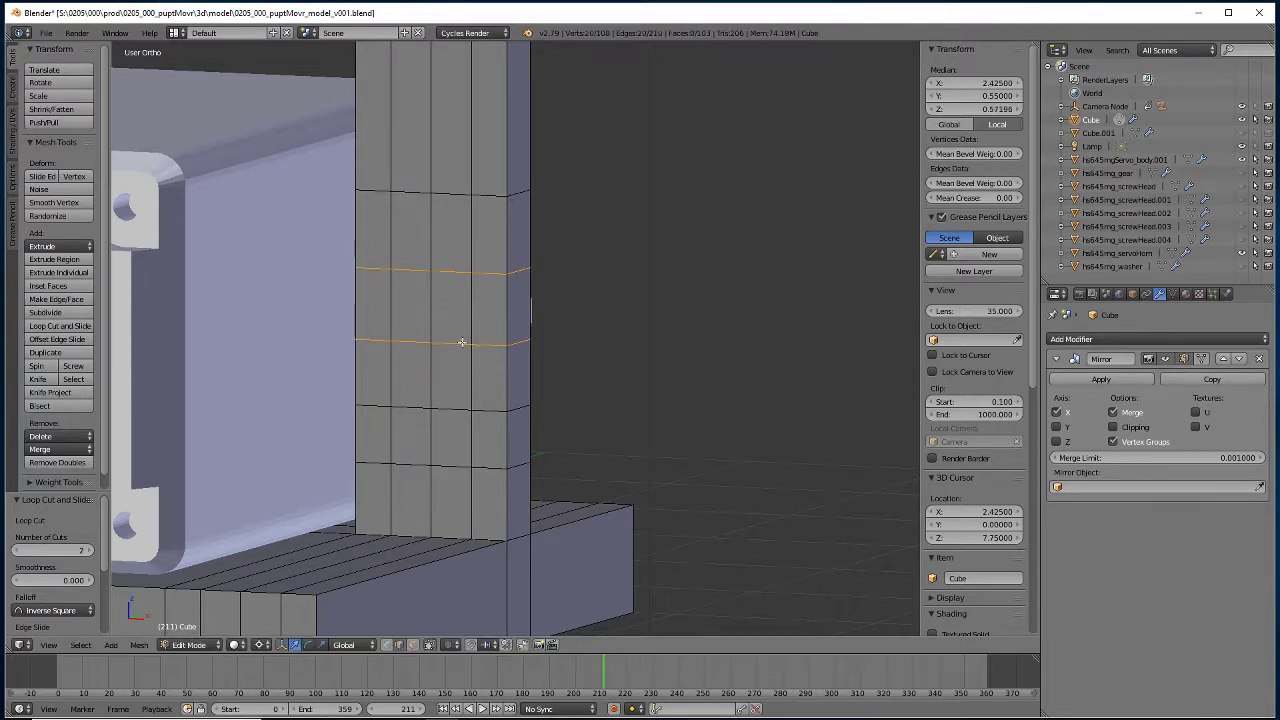
Cut a horizontal loop above the upper slot loop and slide it down to a local Z of about 1.56.
left_click(50, 326)
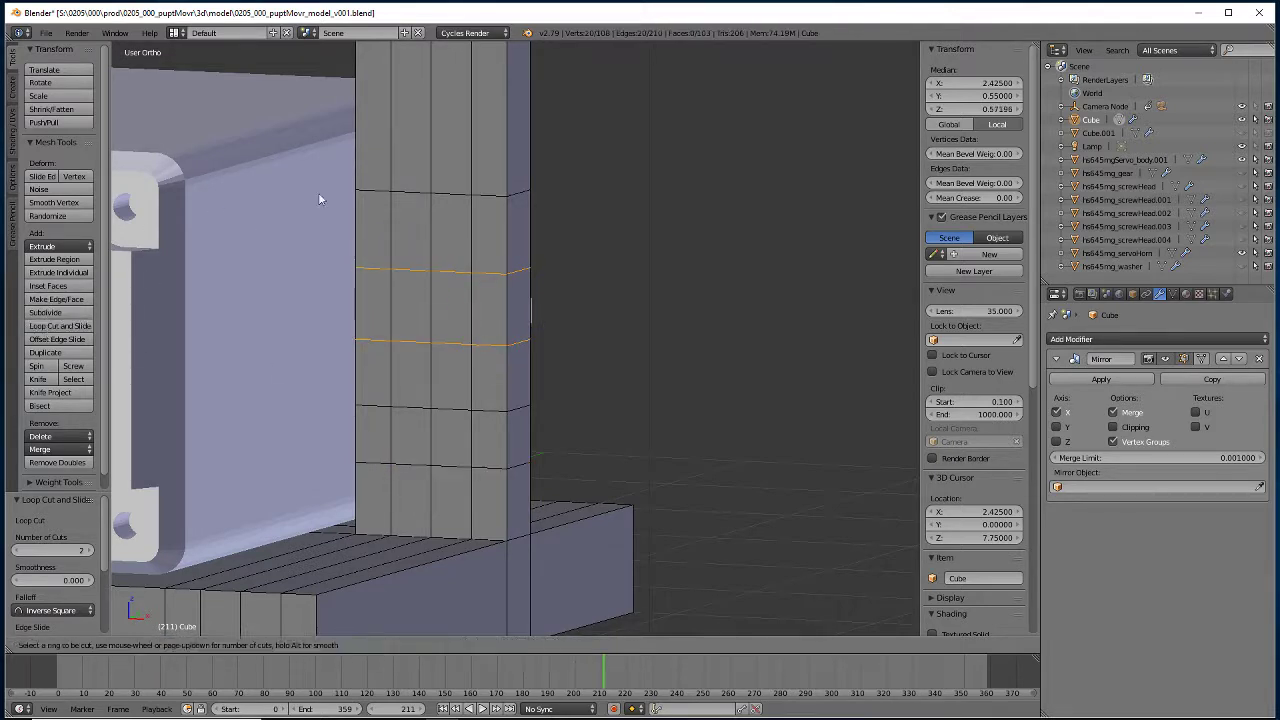
left_click(508, 153)
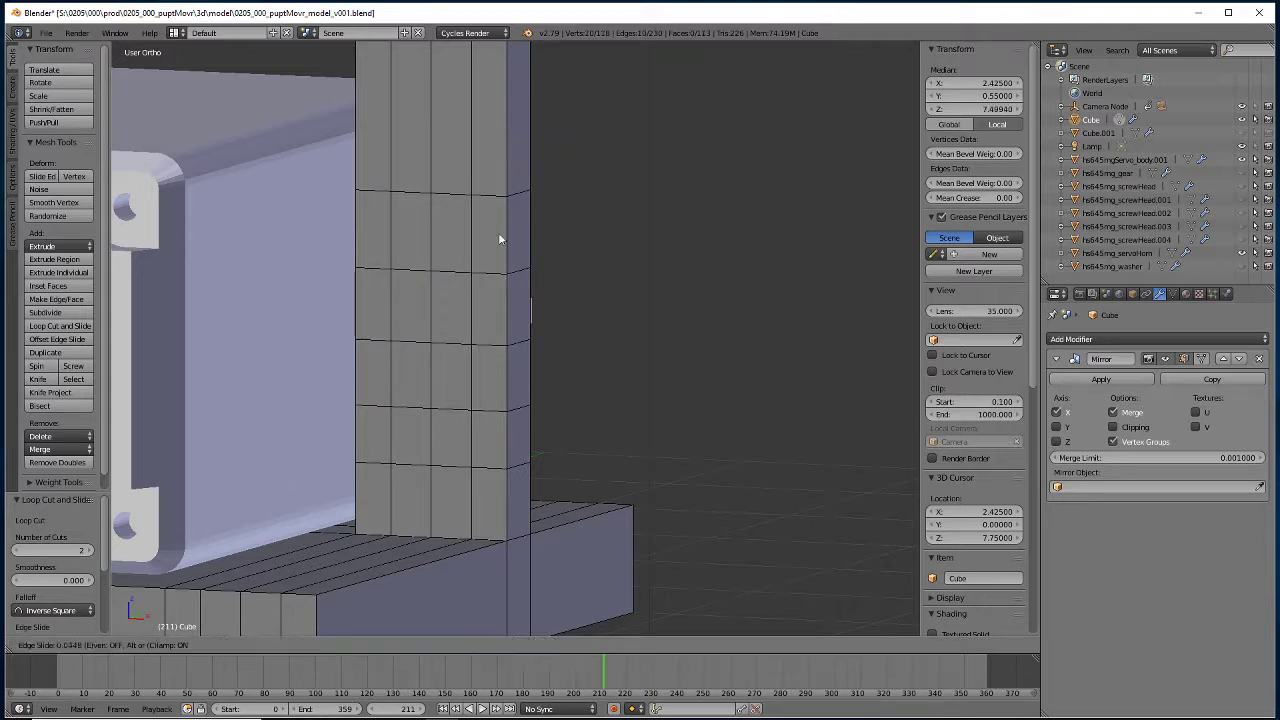
left_click(519, 311)
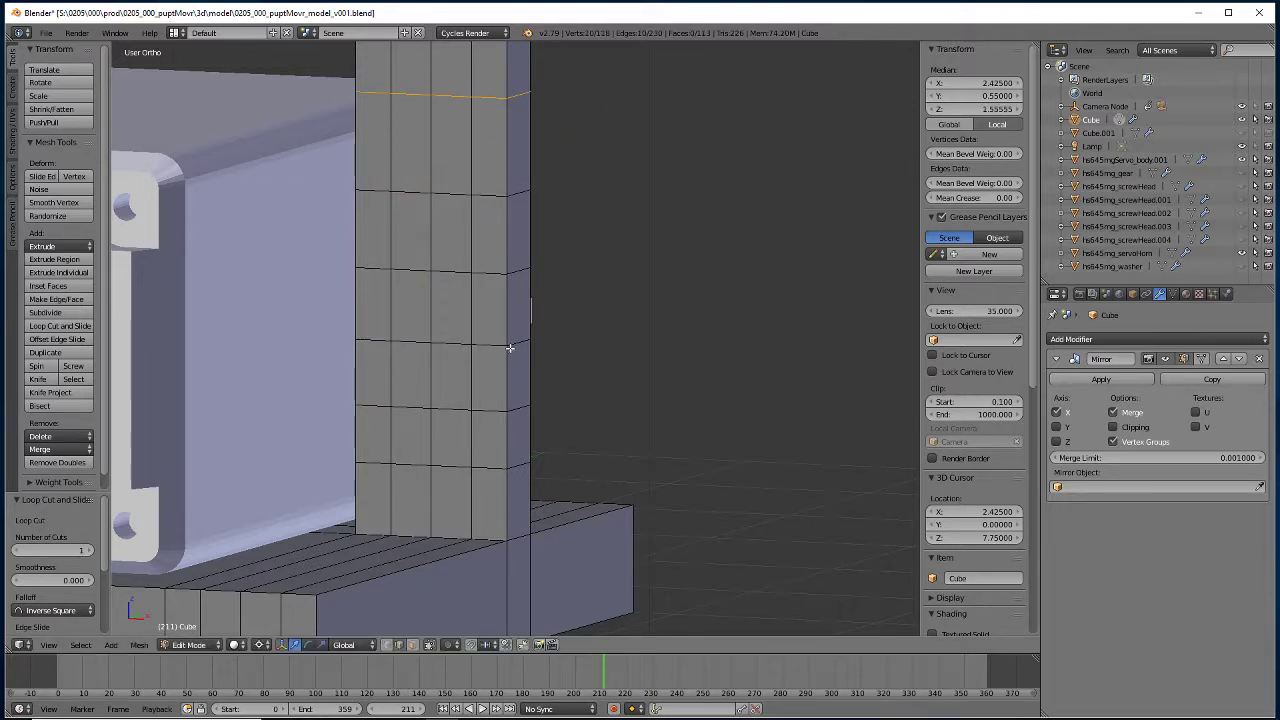
Select the upper slot loop and snap the 3D cursor to it.
right_click(440, 196, "alt")
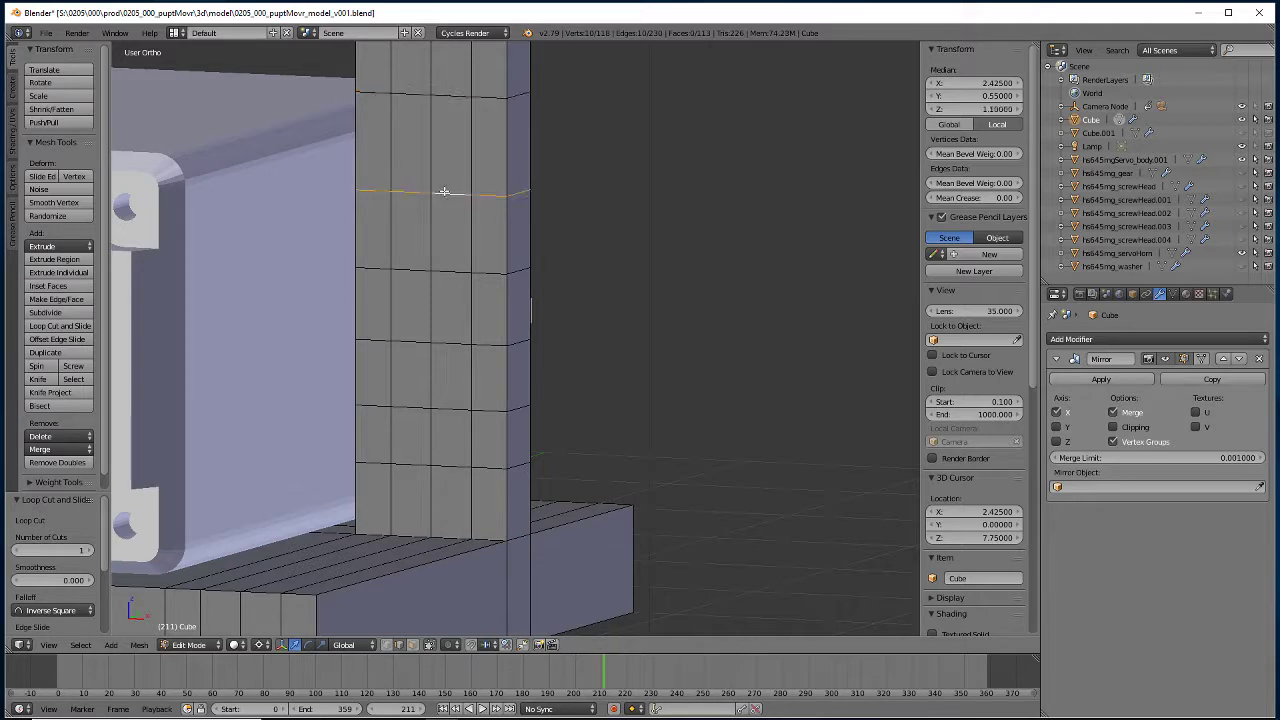
key("shift+s")
left_click(443, 192)
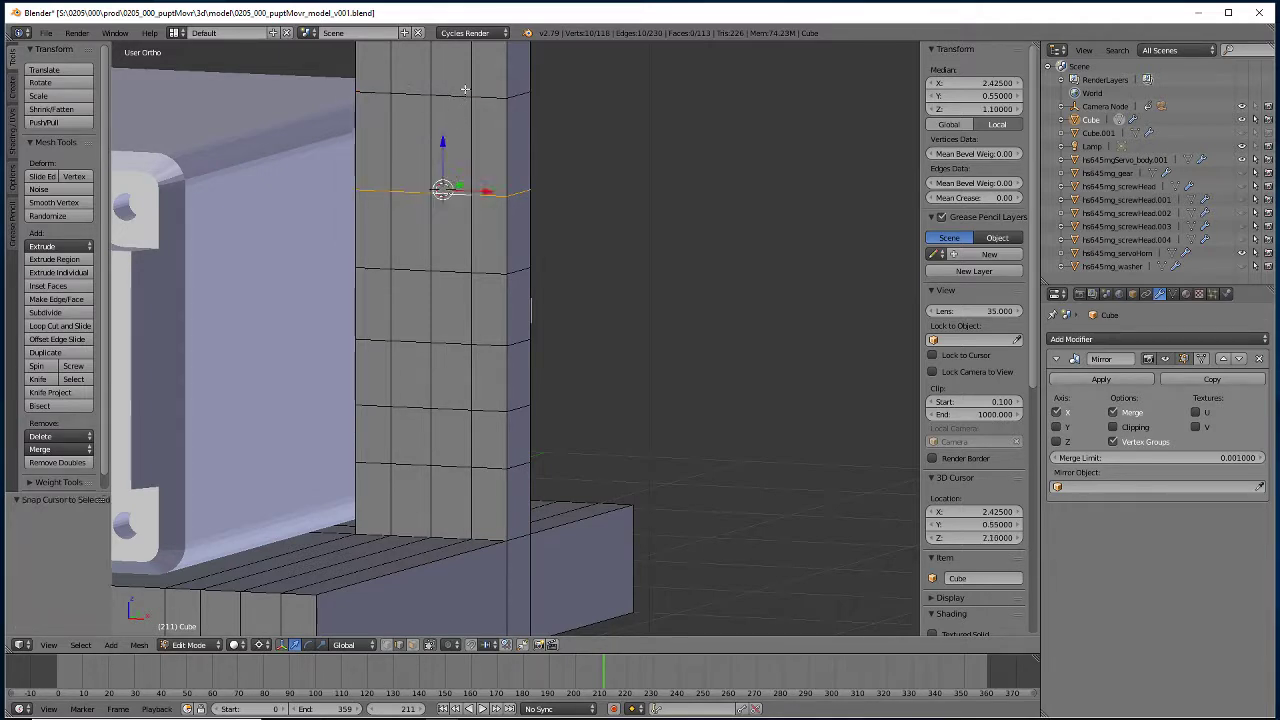
Scale the loop above the upper slot loop to 0 along Z at the cursor and raise it 0.2 along Z.
right_click(453, 93, "alt")
key("s")
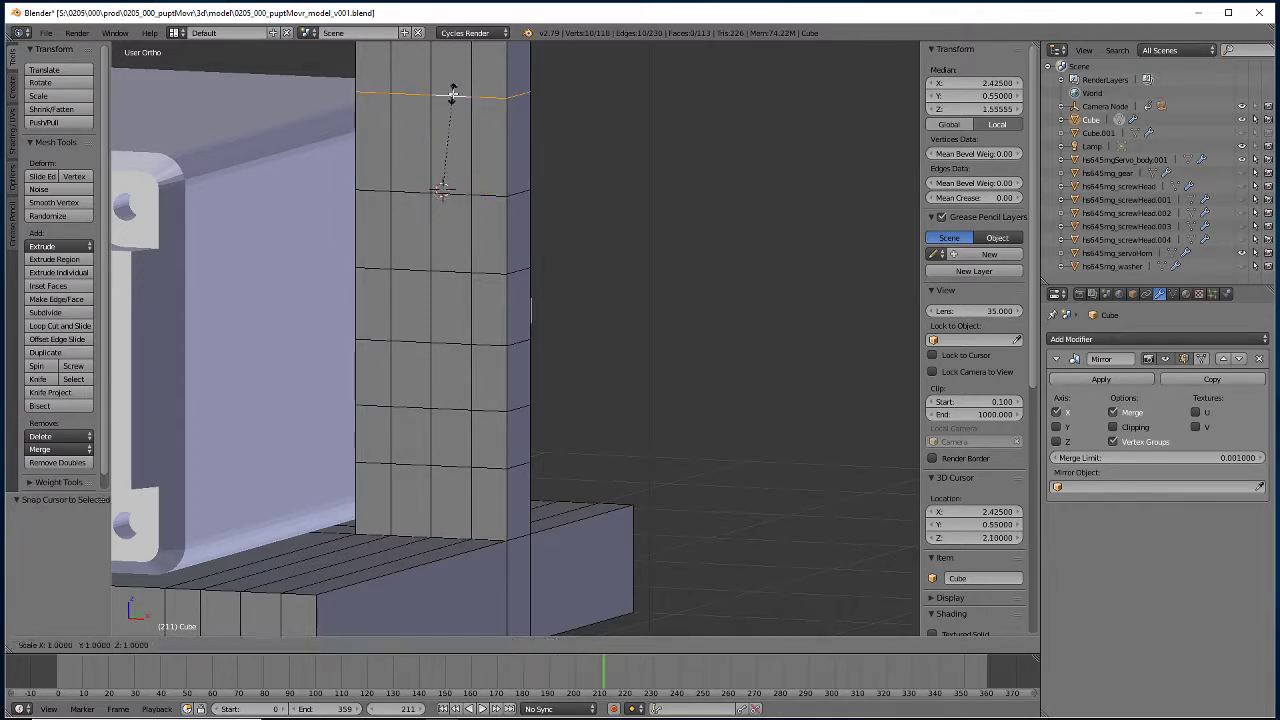
key("z")
key("0")
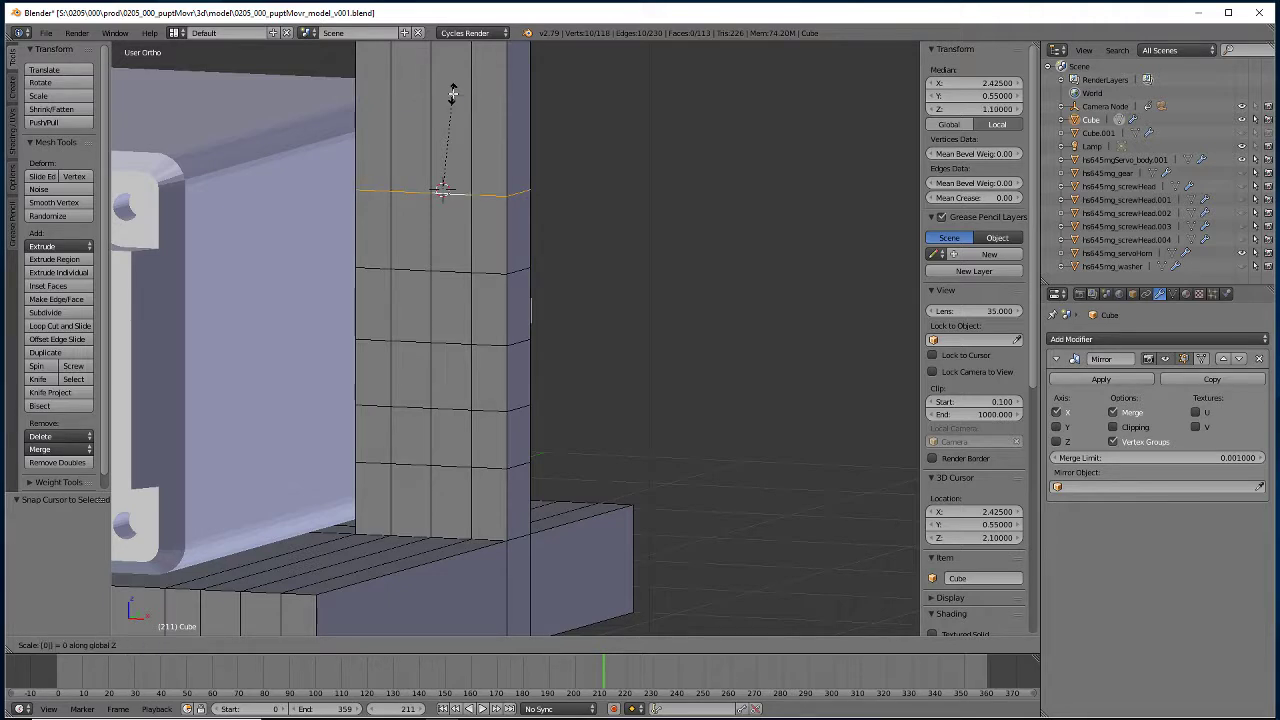
key("Return")
key("g")
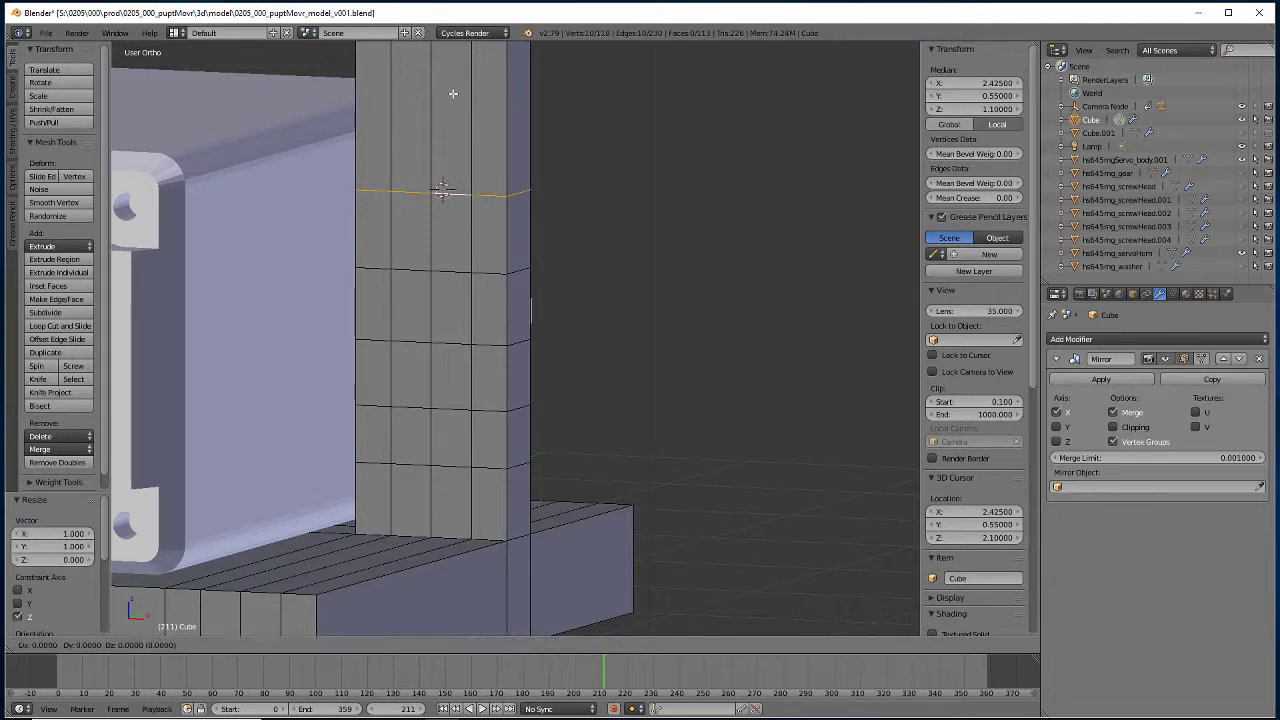
type("z")
type("0.2")
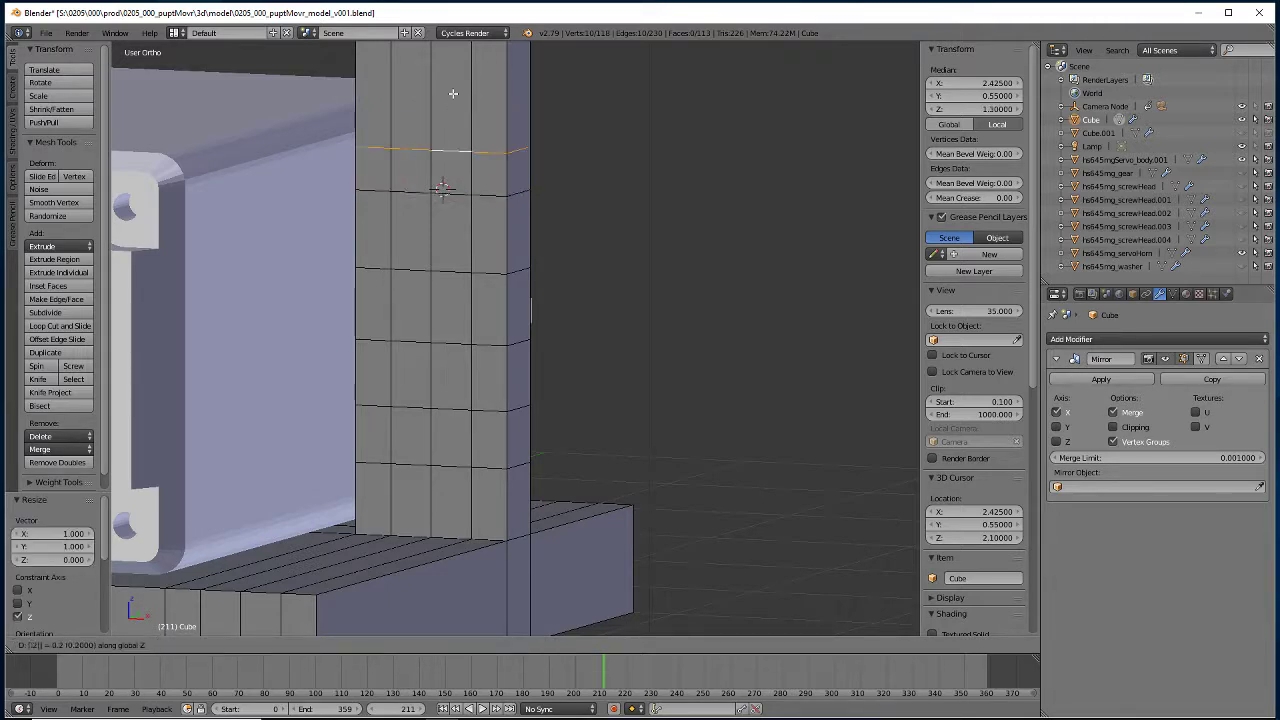
key("Return")
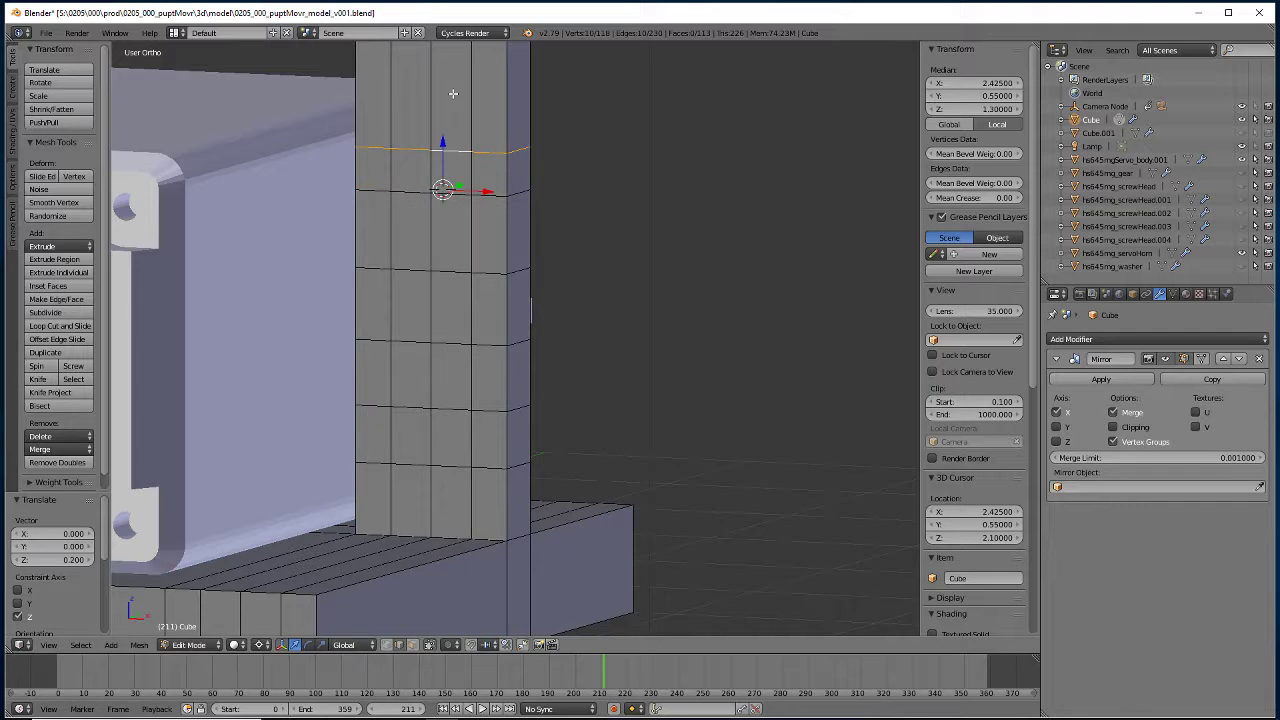
Collapse the loop just below the upper slot loop onto the cursor height by scaling it to 0 along Z.
right_click(448, 272, "alt")
type("s")
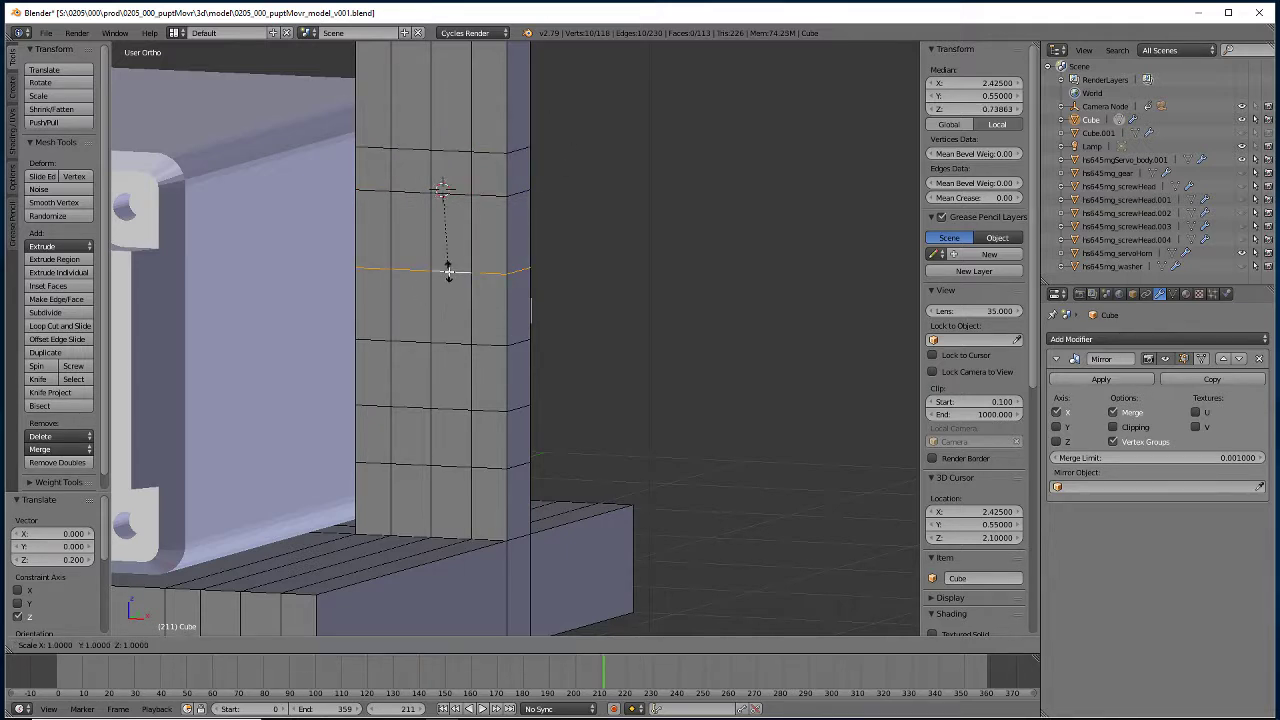
type("z0")
key("Return")
type("g")
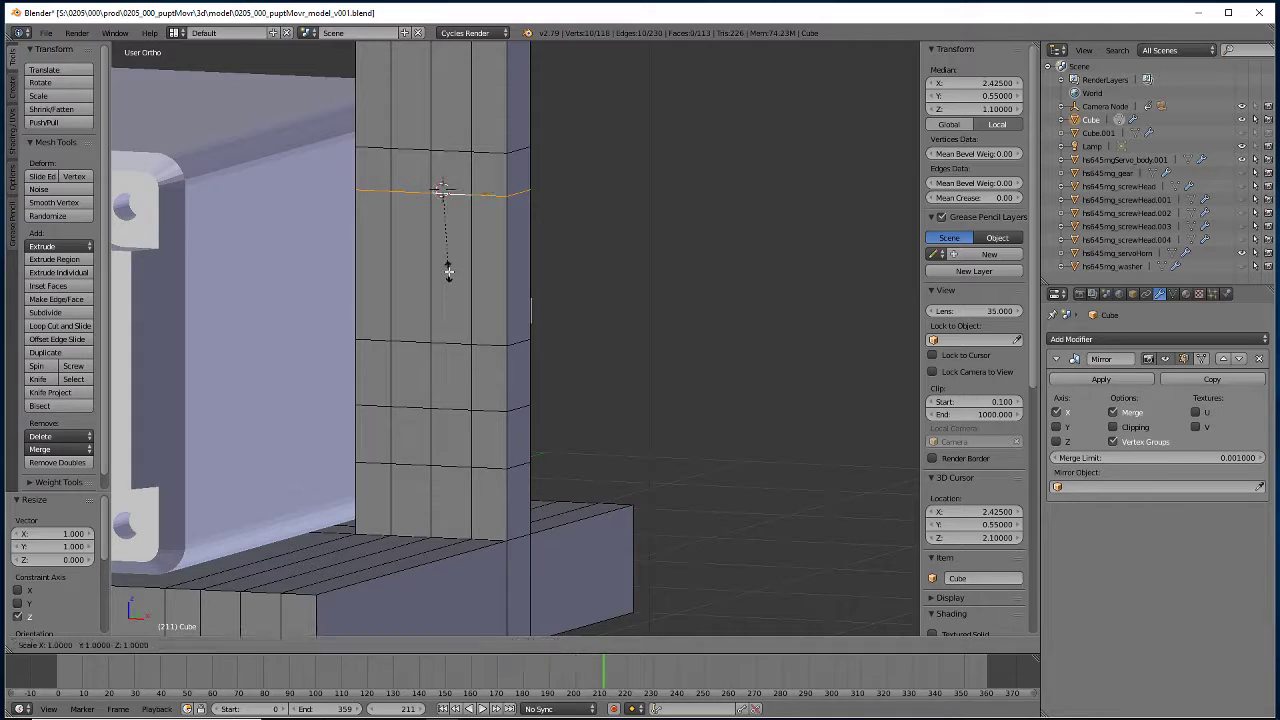
type("-.2")
key("Return")
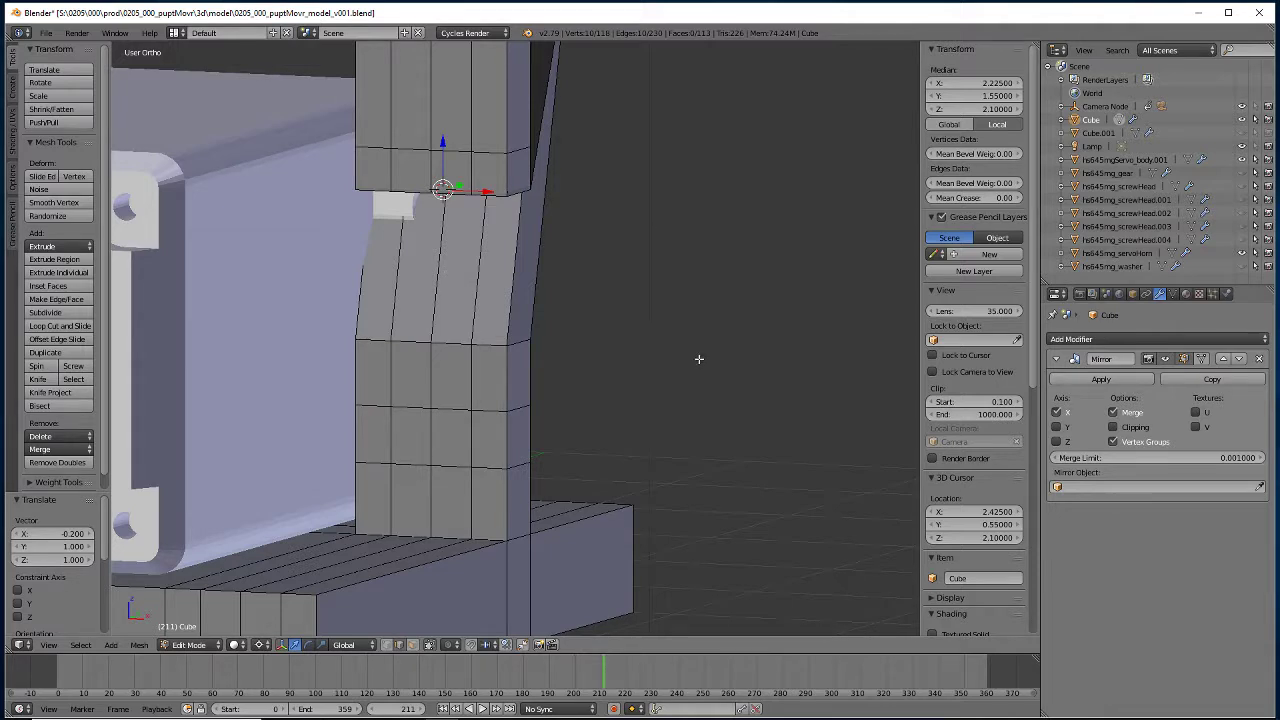
key("ctrl+z")
Move the collapsed loop -0.2 along Z so it sits below the upper slot loop.
type("g")
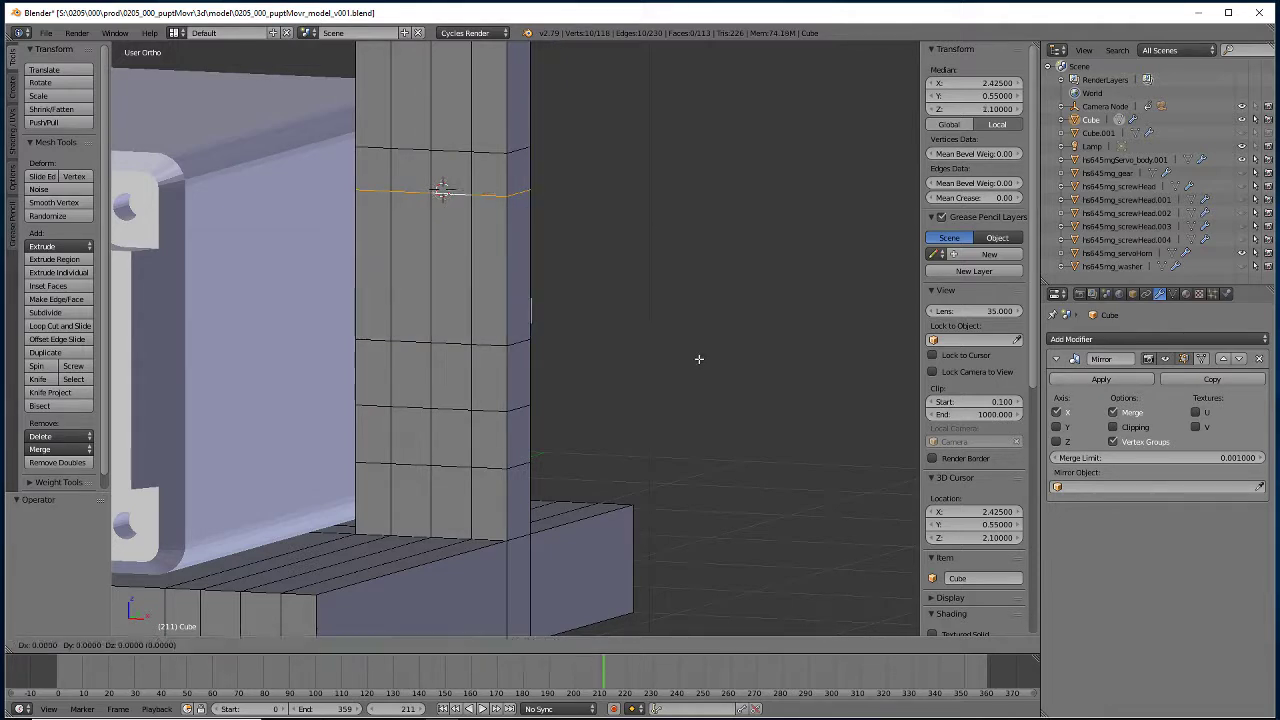
type("z-.2")
key("Return")
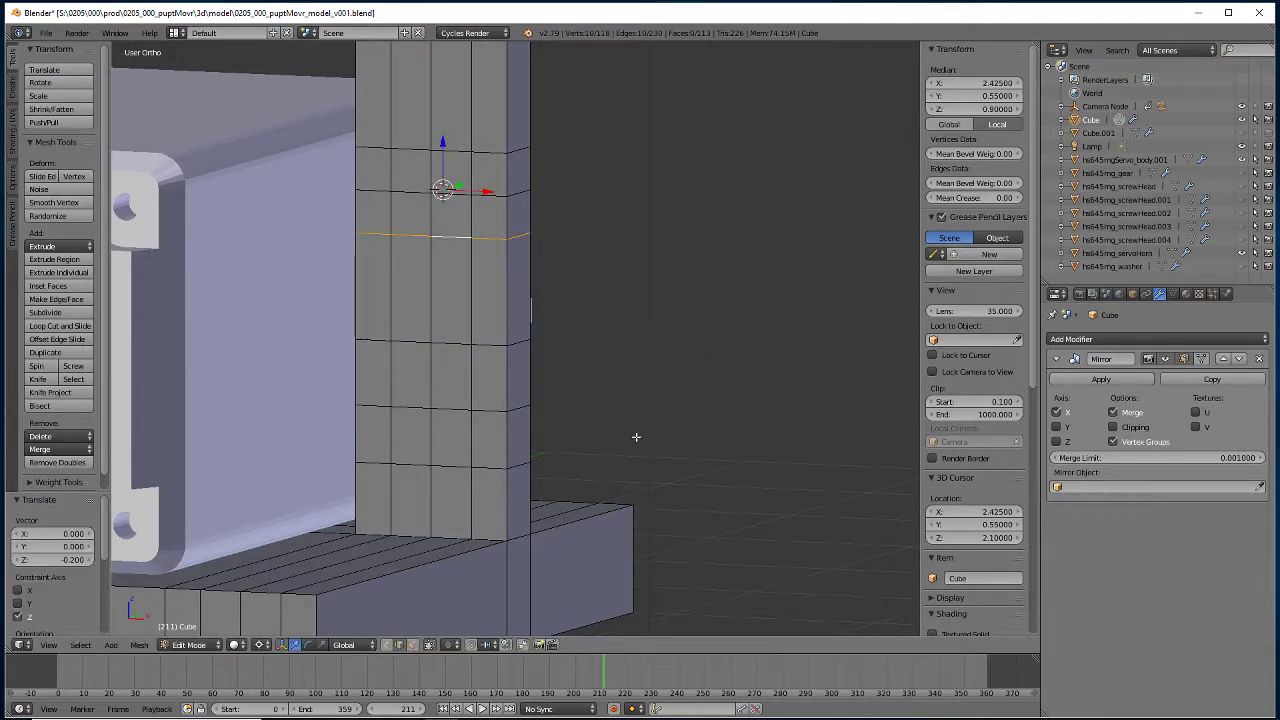
Select the lower slot loop and snap the 3D cursor to it.
left_click(459, 411, "alt")
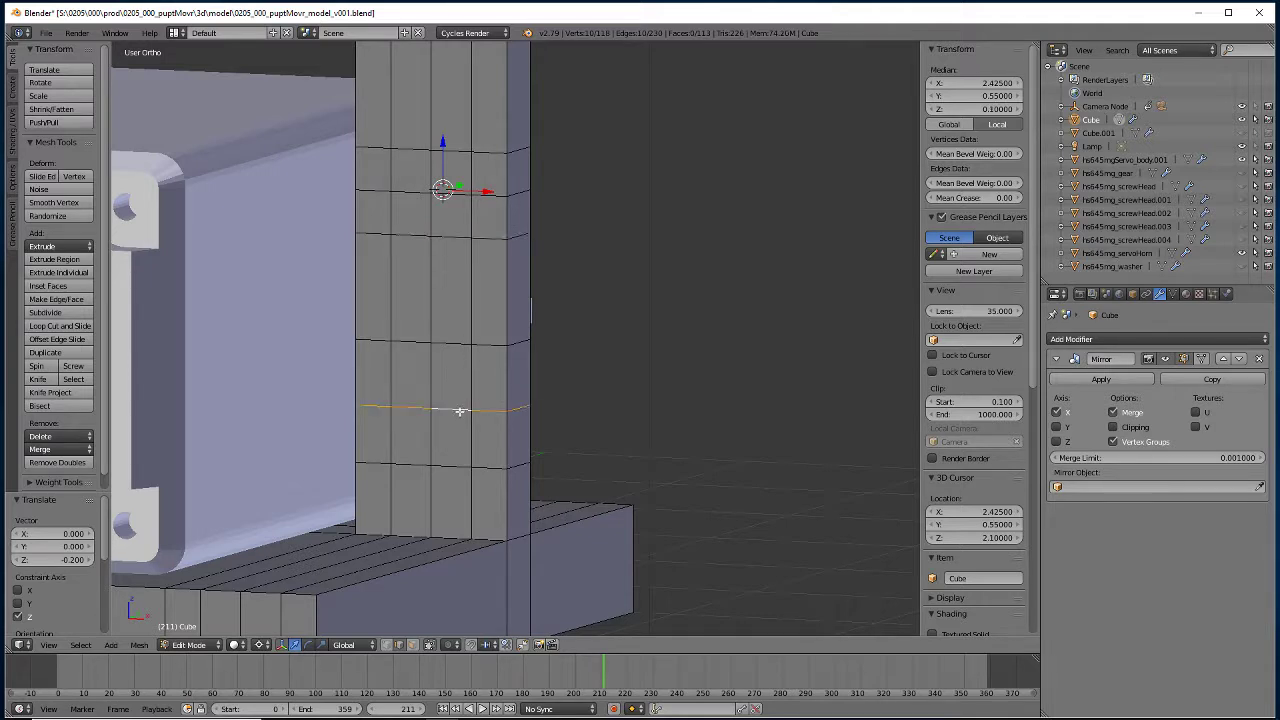
key("shift+s")
left_click(459, 411)
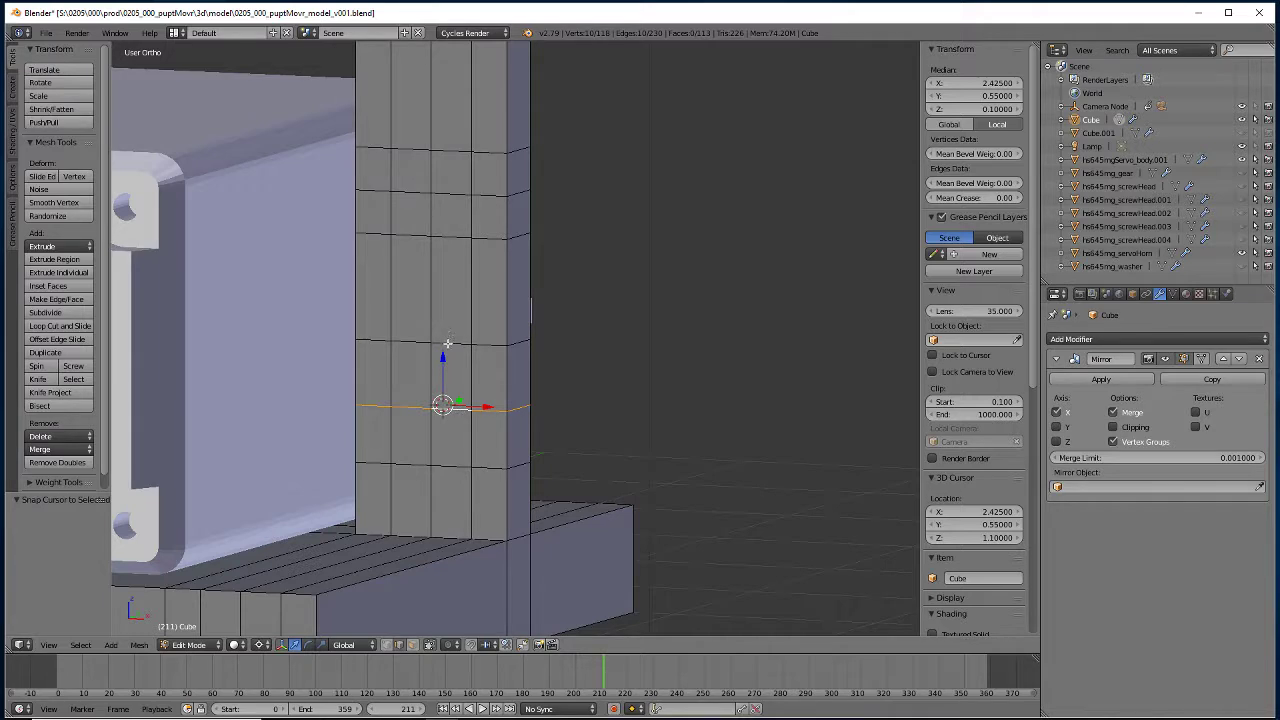
Scale the loop above the lower slot loop to 0 along Z at the cursor and raise it 0.2 along Z.
left_click(447, 343, "alt")
key("s")
key("z")
key("0")
key("Return")
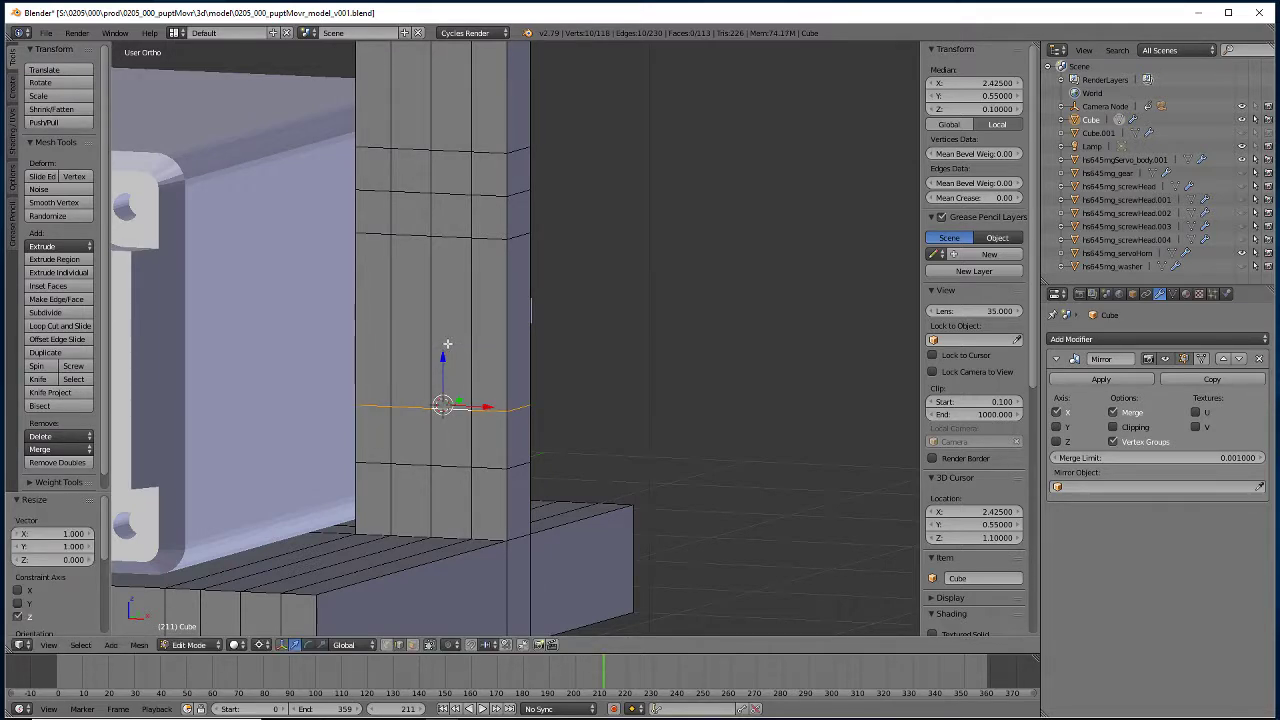
type("gz0.2")
key("Return")
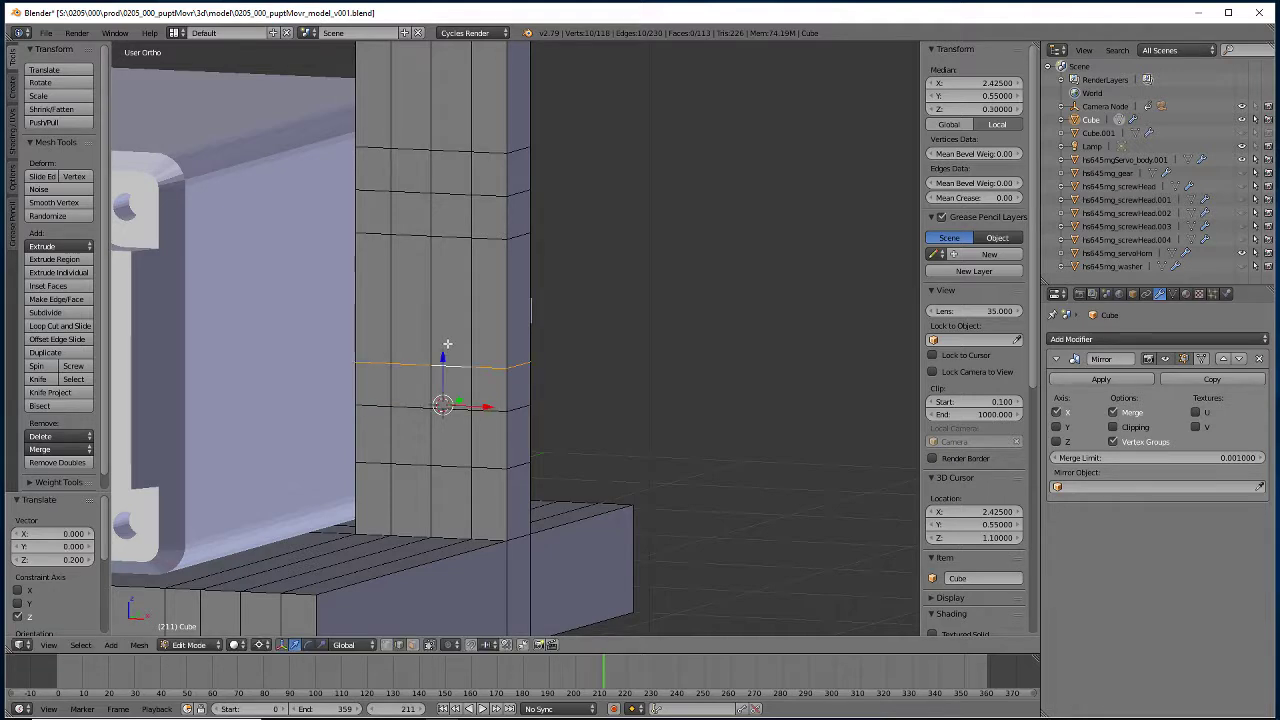
Scale the loop below the lower slot loop to 0 along Z at the cursor and move it -0.2 along Z.
right_click(457, 466, "alt")
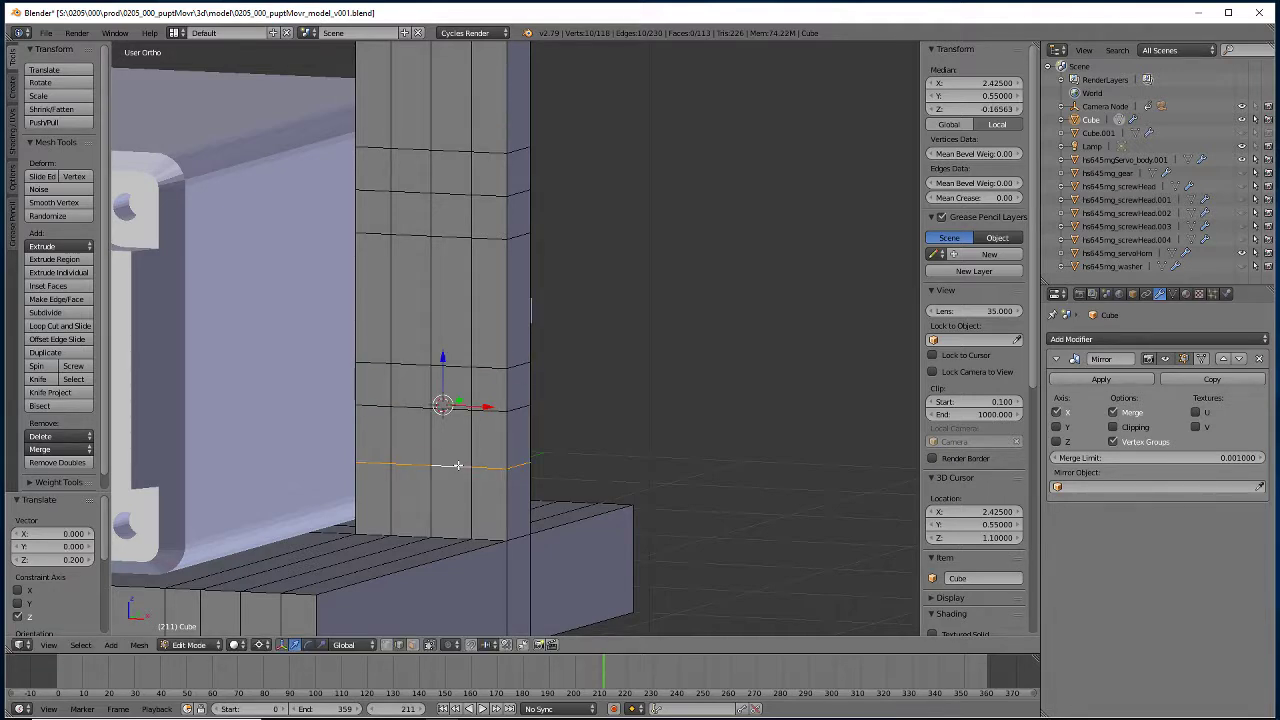
type("sz0")
key("Return")
key("g")
type("z")
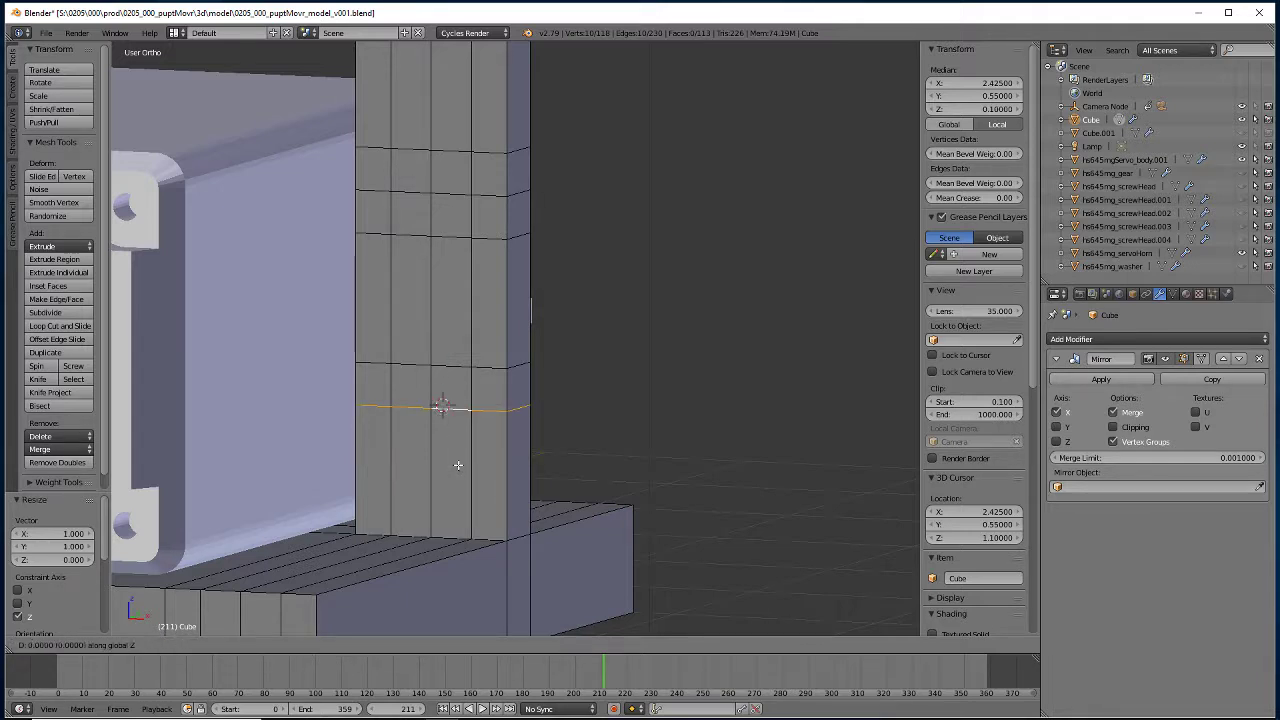
type("-0.2")
key("Return")
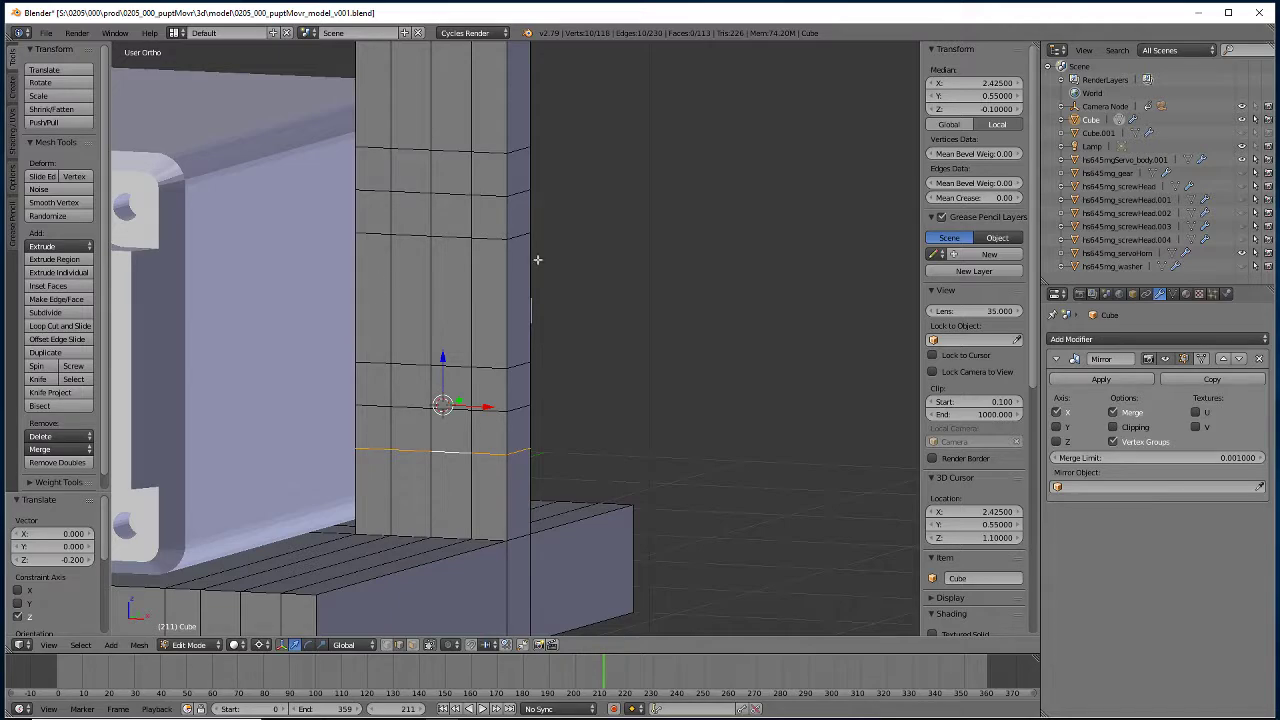
Show only layer 1 from Object Mode to hide the servo, and return the Cube to Edit Mode.
scroll(538, 260, "up", 2)
scroll(541, 259, "down", 1)
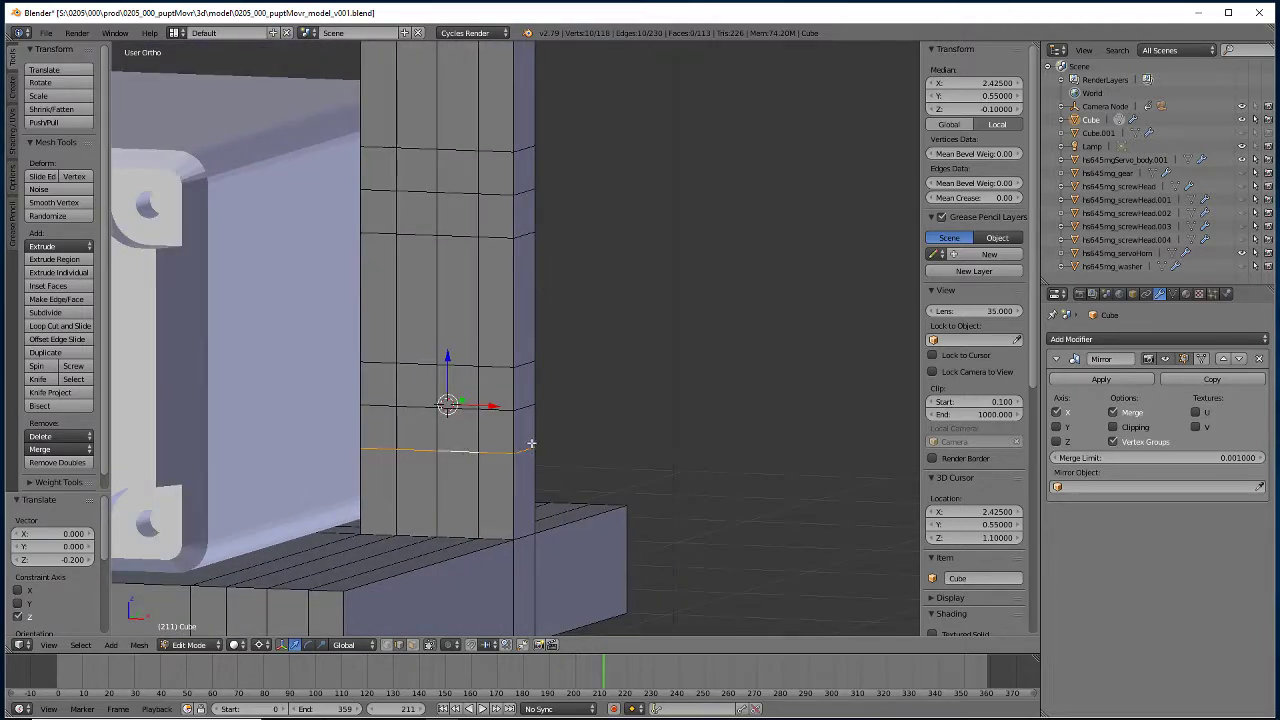
middle_click_drag(531, 443, 463, 447)
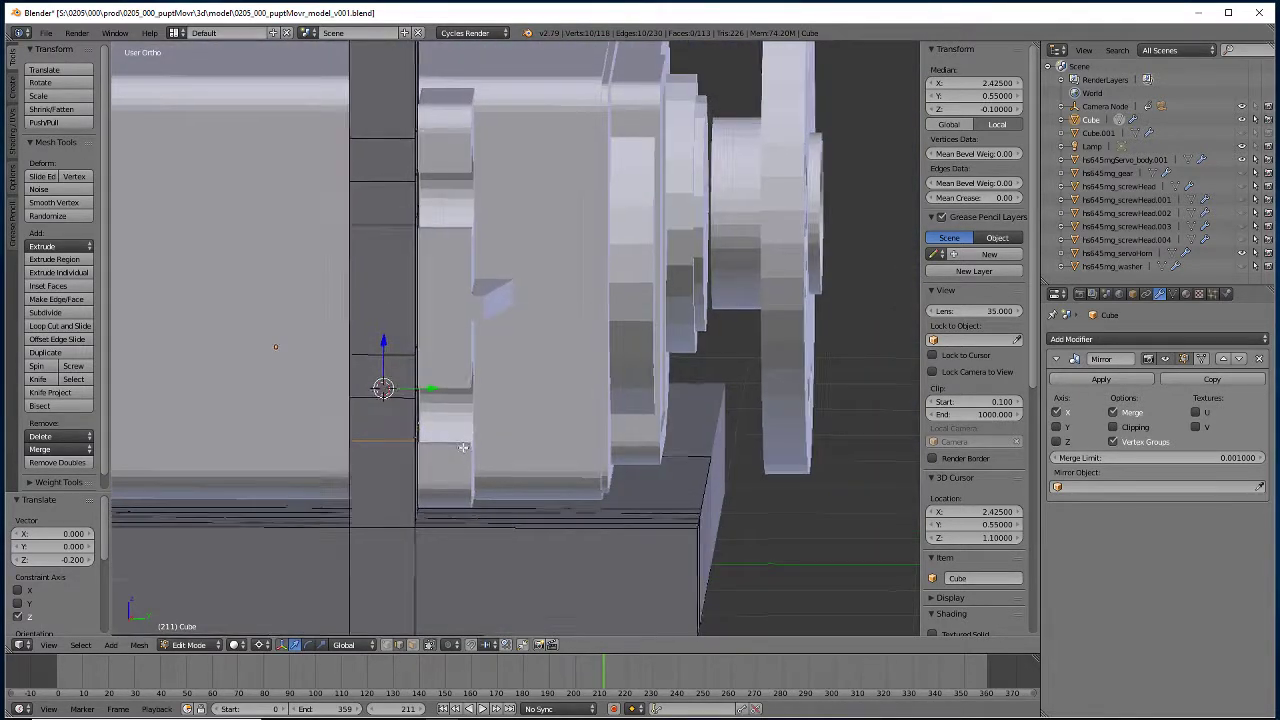
key("KP_Decimal")
scroll(466, 400, "down", 8)
middle_click_drag(437, 383, 368, 403)
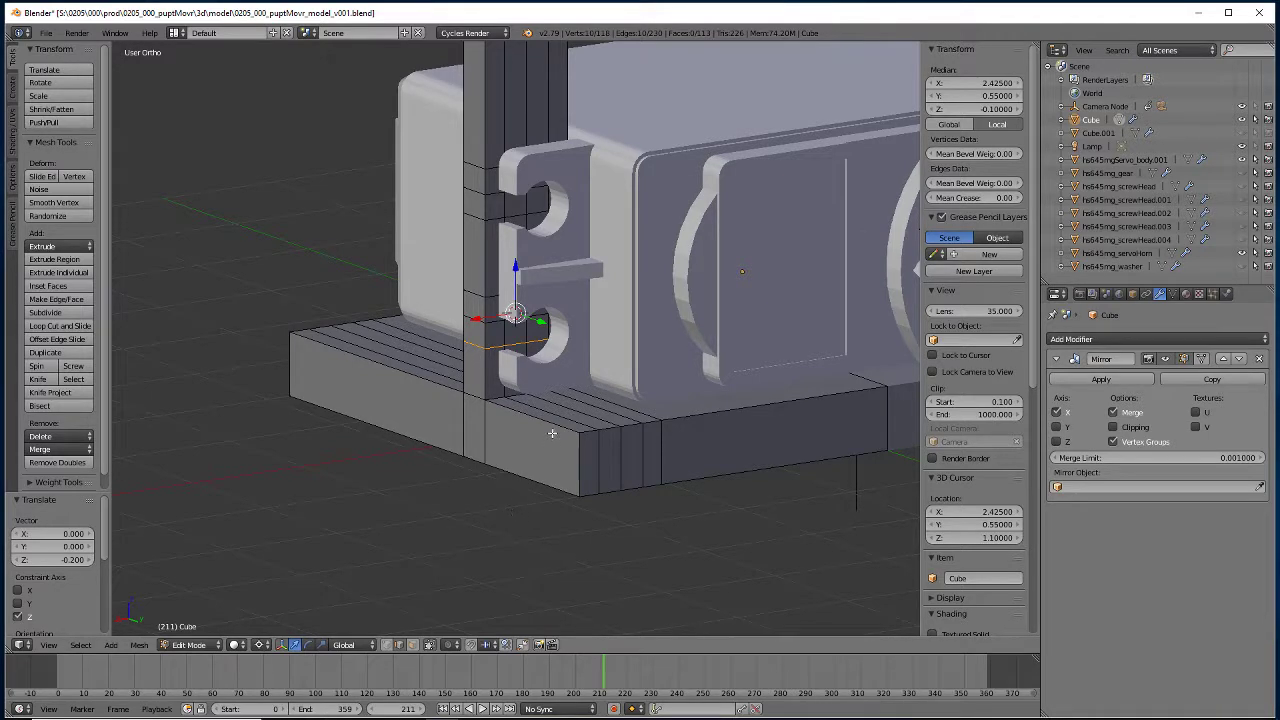
key("Tab")
key("m")
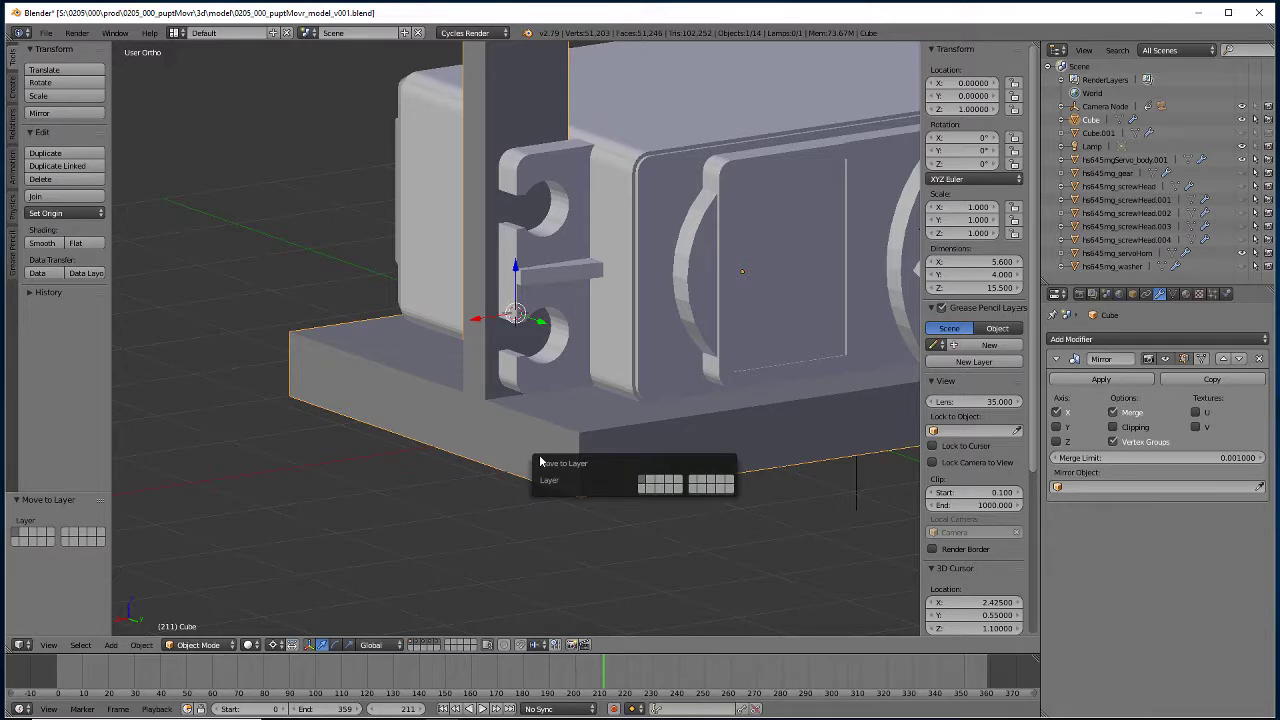
key("Escape")
key("1")
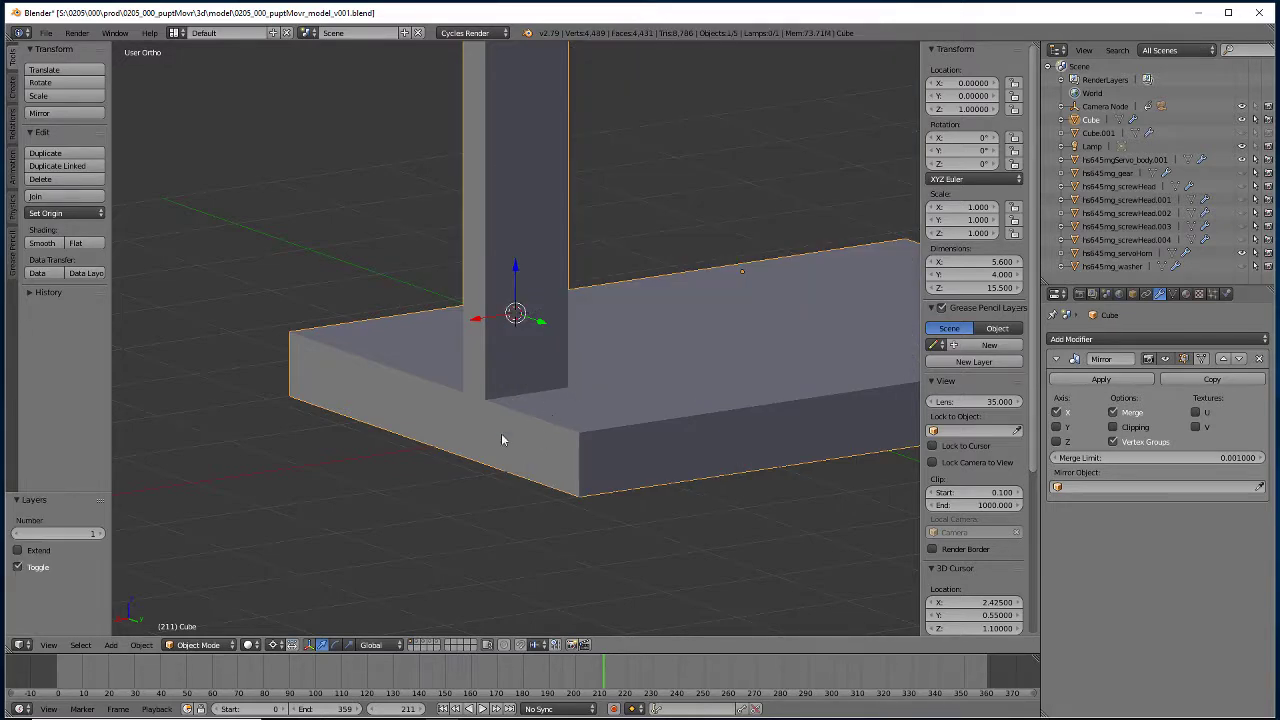
middle_click_drag(501, 433, 588, 358)
key("Tab")
In face select mode, delete the four faces around each of the two slot centres on both the front and back of the upright.
middle_click_drag(599, 310, 608, 432, "shift")
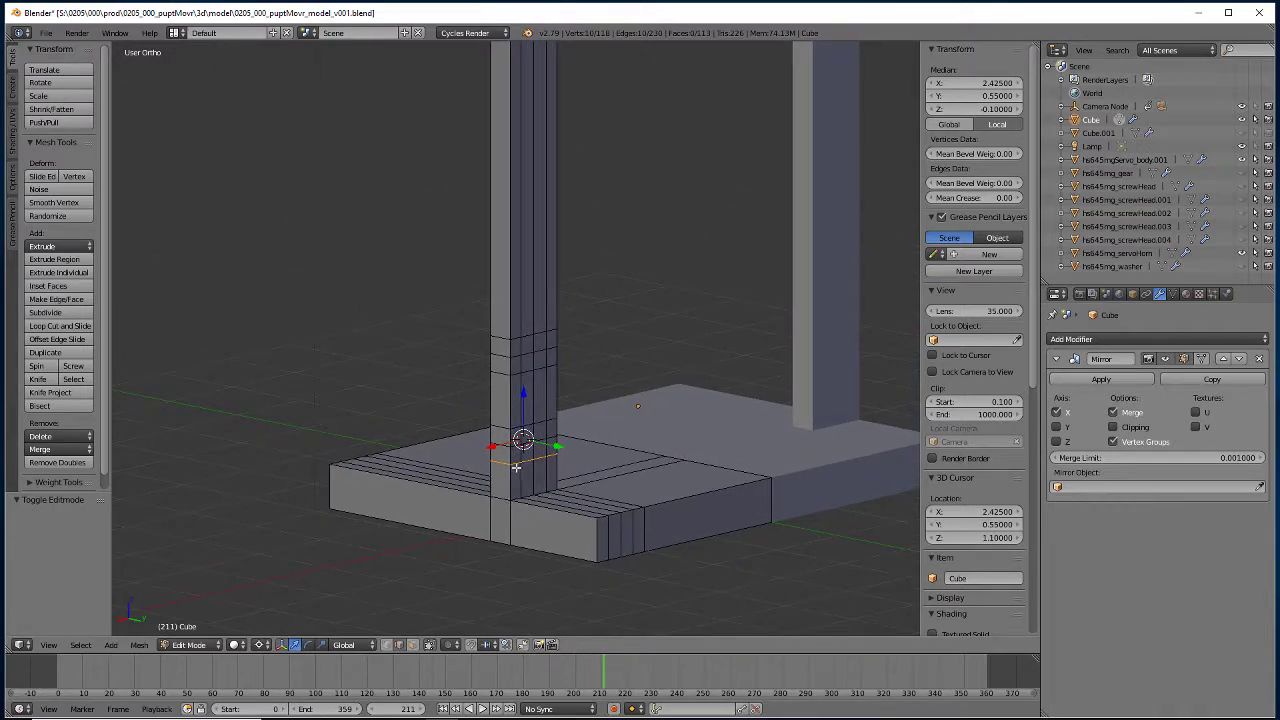
scroll(518, 468, "up", 3)
middle_click_drag(604, 522, 609, 354, "shift")
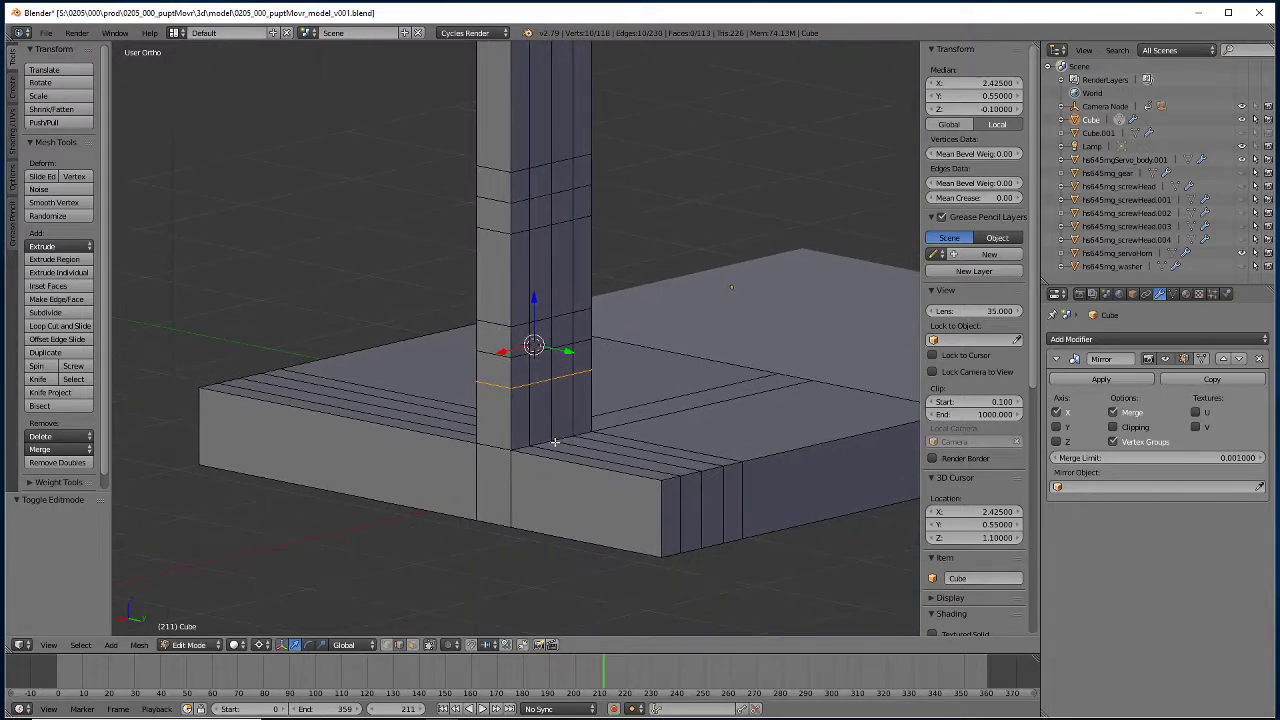
left_click(412, 645)
right_click(562, 368)
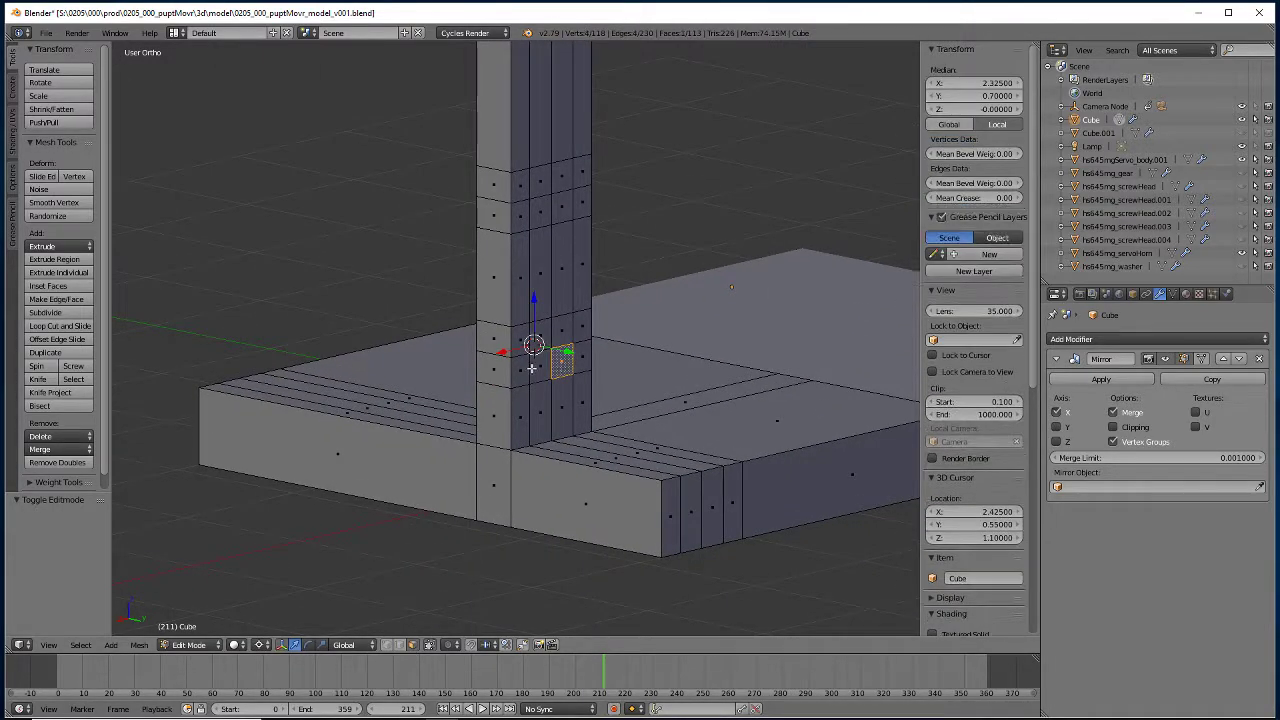
right_click(538, 368, "shift")
right_click(541, 338, "shift")
right_click(581, 330, "shift")
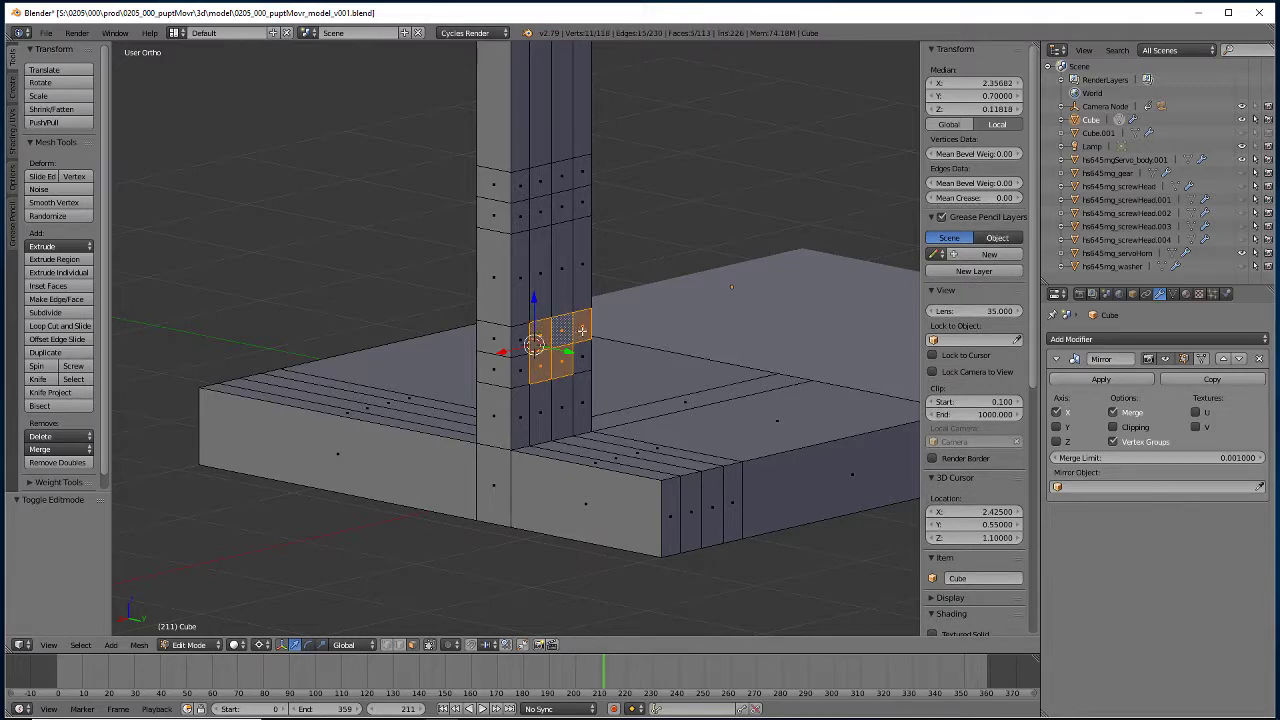
left_click(578, 331, "shift")
left_click(561, 208, "shift")
left_click(543, 208, "shift")
left_click(543, 180, "shift")
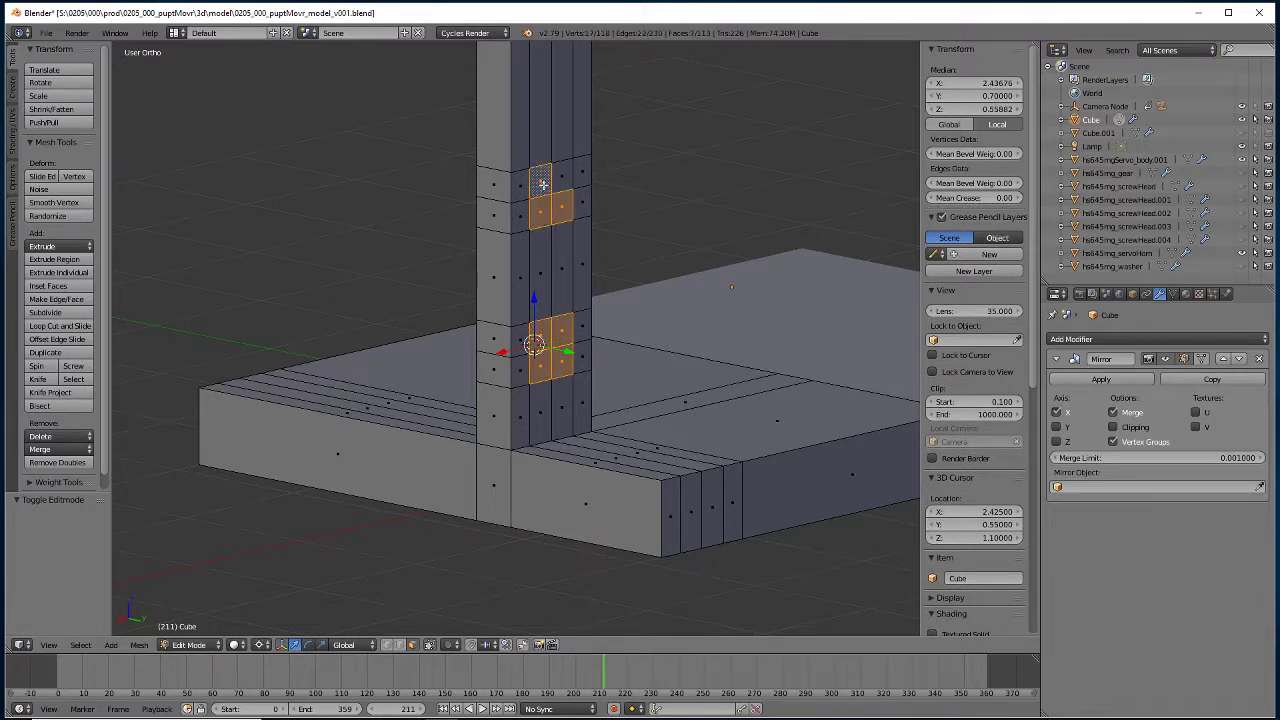
left_click(560, 182, "shift")
middle_click_drag(530, 244, 660, 252)
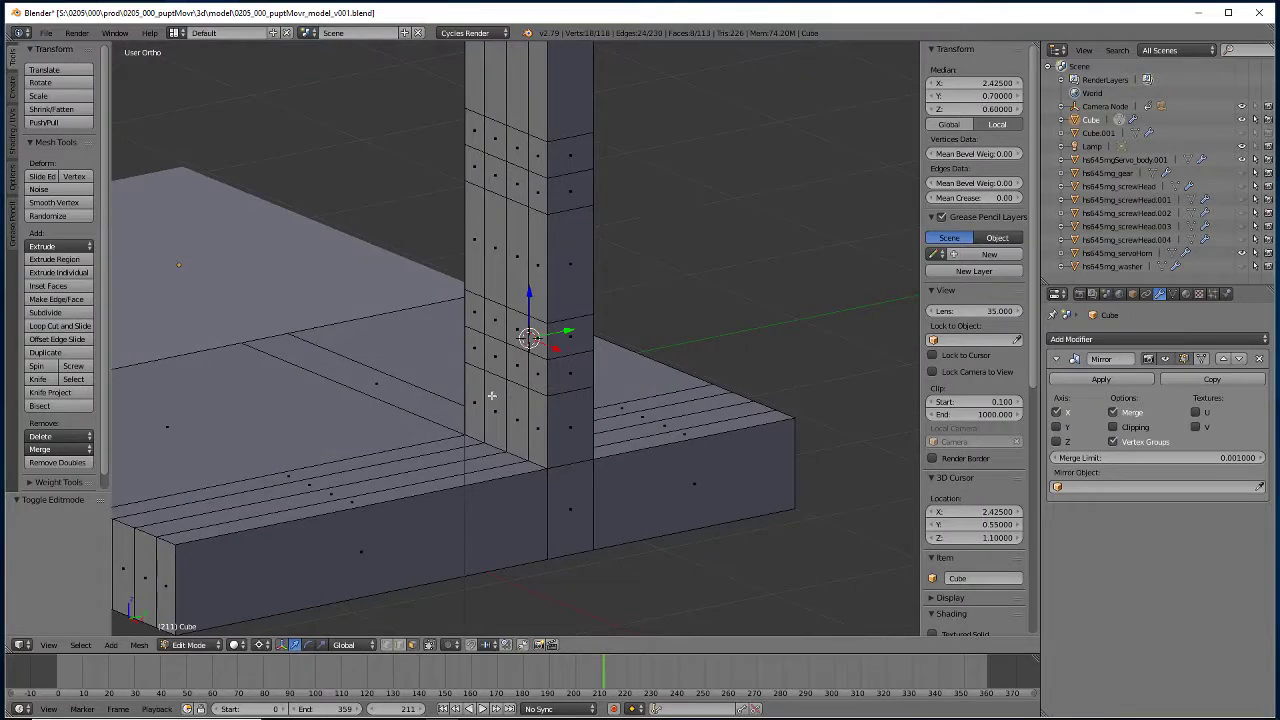
left_click(516, 362, "shift")
left_click(517, 333, "shift")
left_click(495, 320, "shift")
left_click(494, 357, "shift")
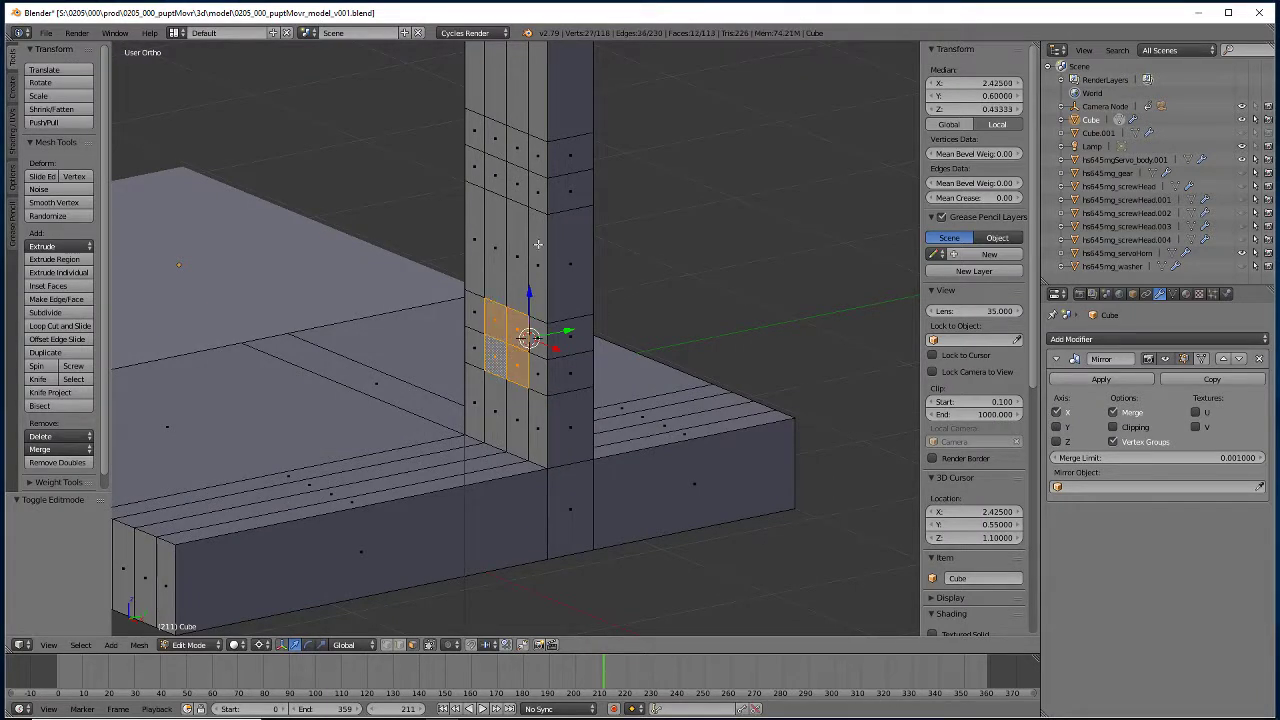
left_click(494, 175, "shift")
left_click(494, 135, "shift")
left_click(516, 140, "shift")
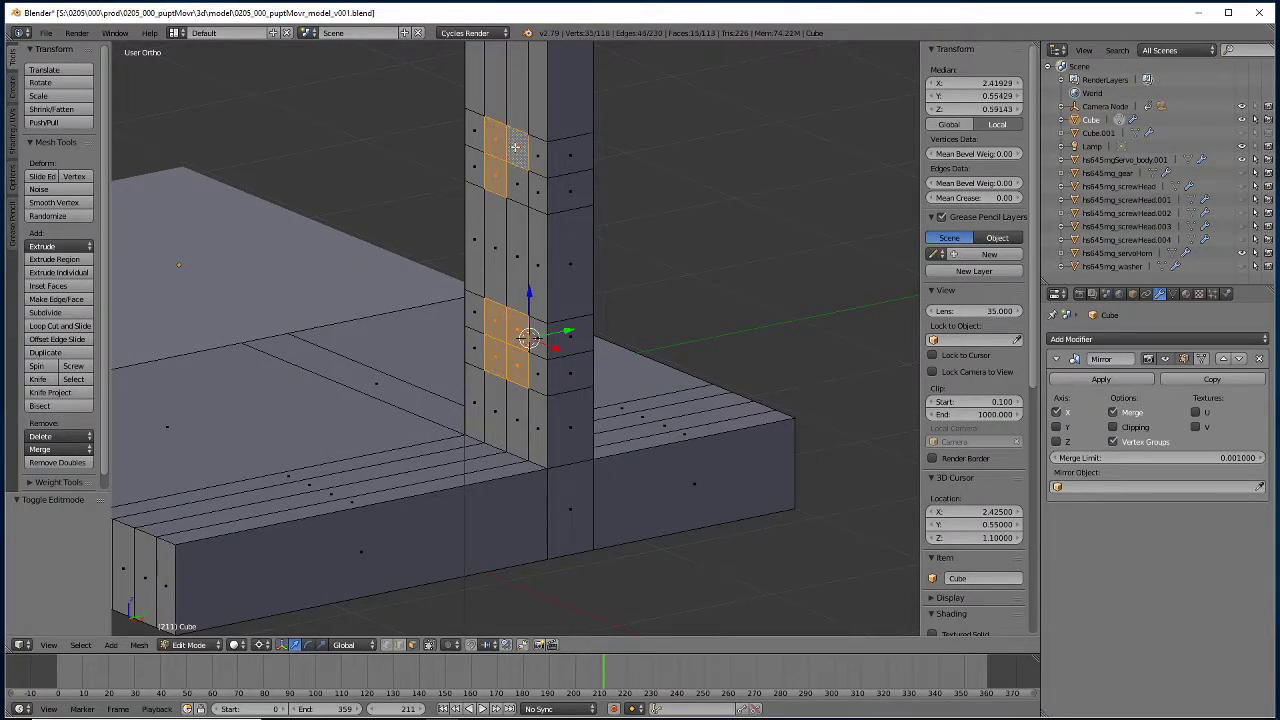
left_click(520, 178, "shift")
key("x")
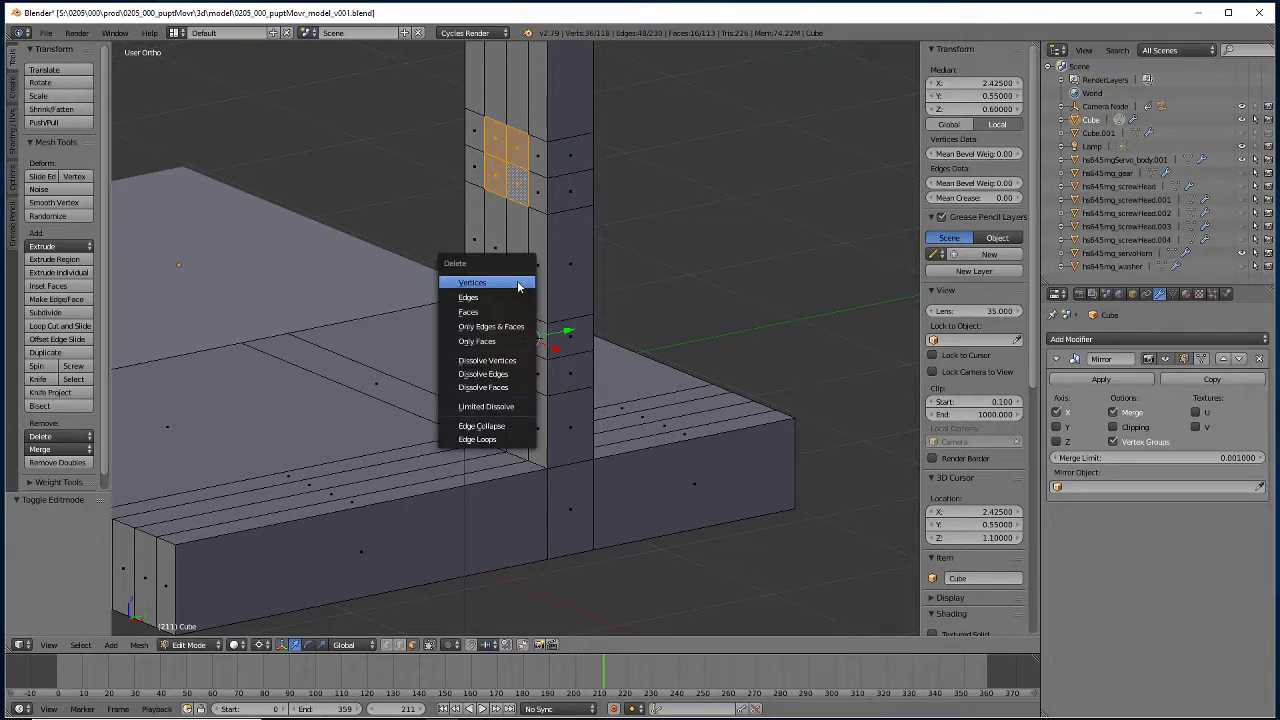
left_click(482, 313)
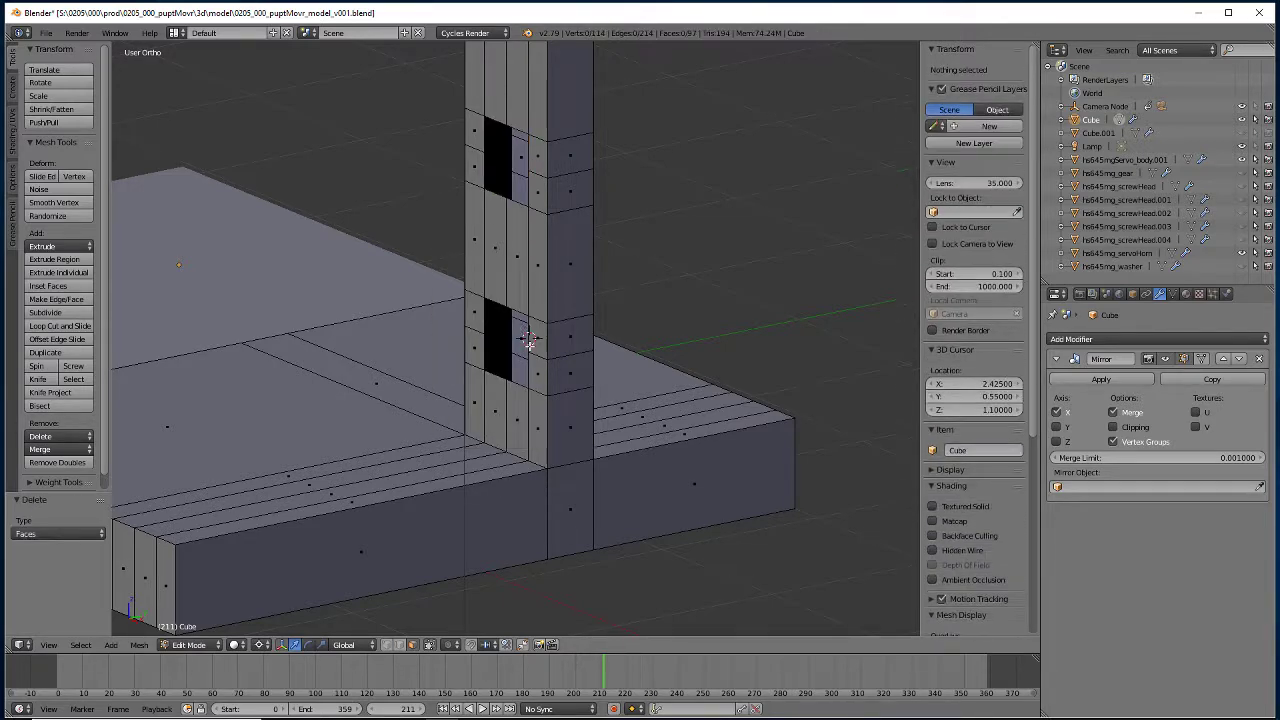
middle_click_drag(586, 334, 337, 300)
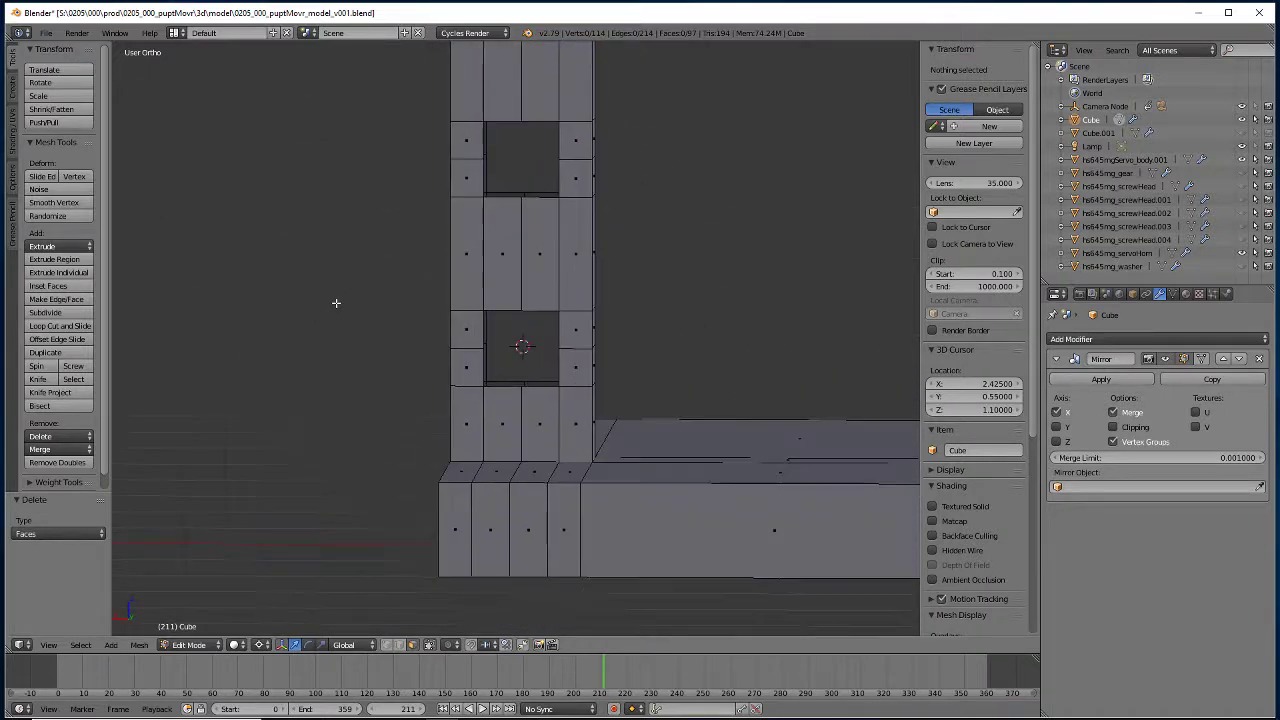
In vertex mode, spin the lower opening's front and back bottom-centre vertices 360° around the 3D cursor in 8 steps, using front view.
left_click(389, 646)
right_click(523, 390)
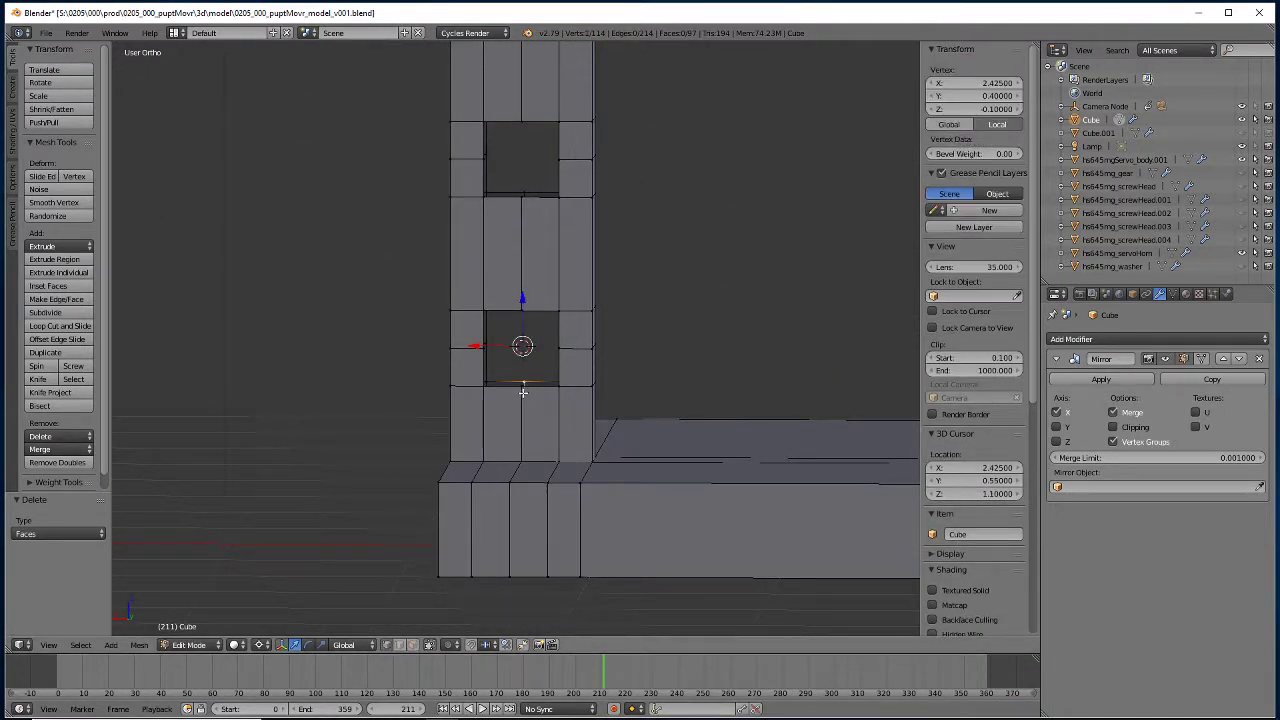
right_click(523, 386, "shift")
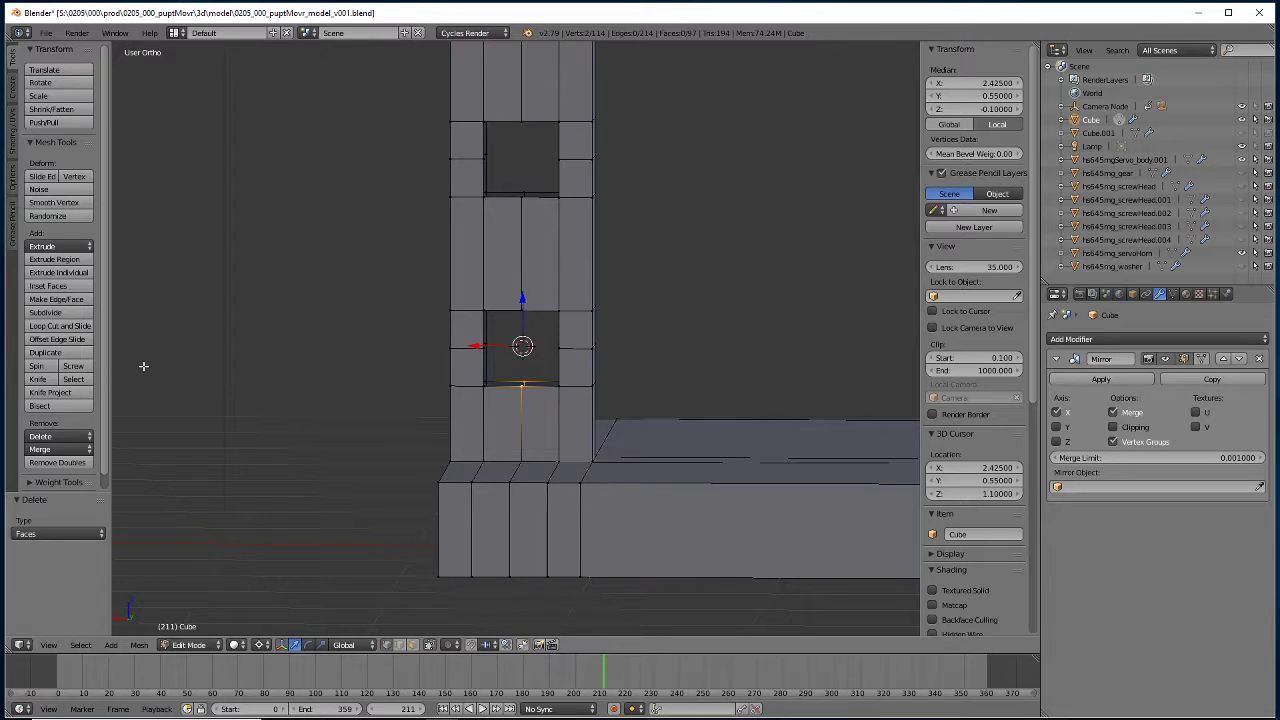
middle_click_drag(143, 366, 144, 366)
key("KP_1")
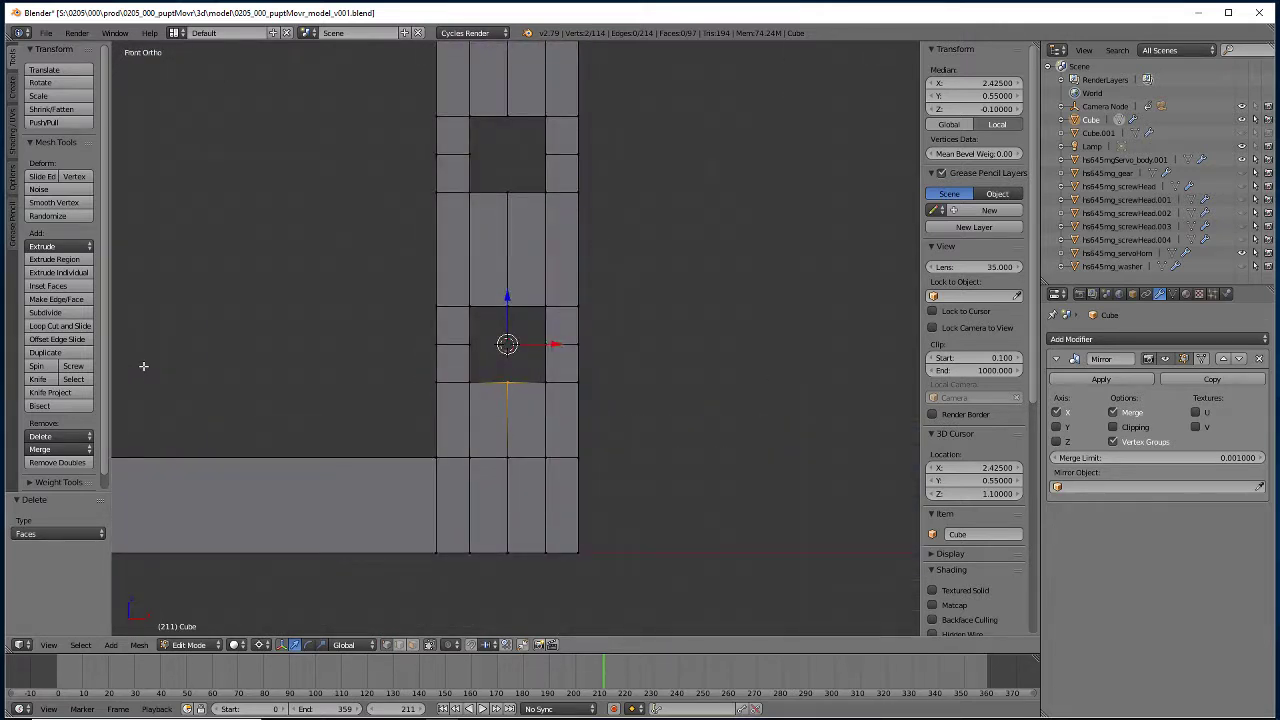
left_click(36, 365)
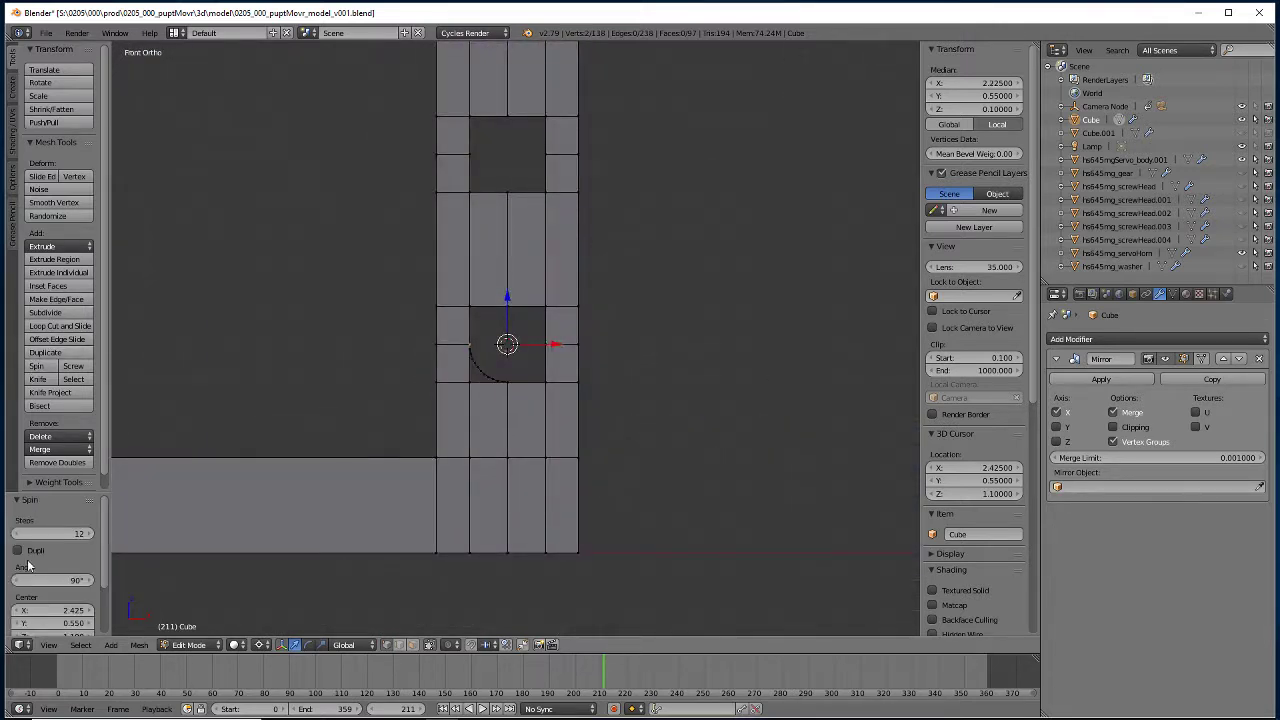
left_click(58, 580)
type("36")
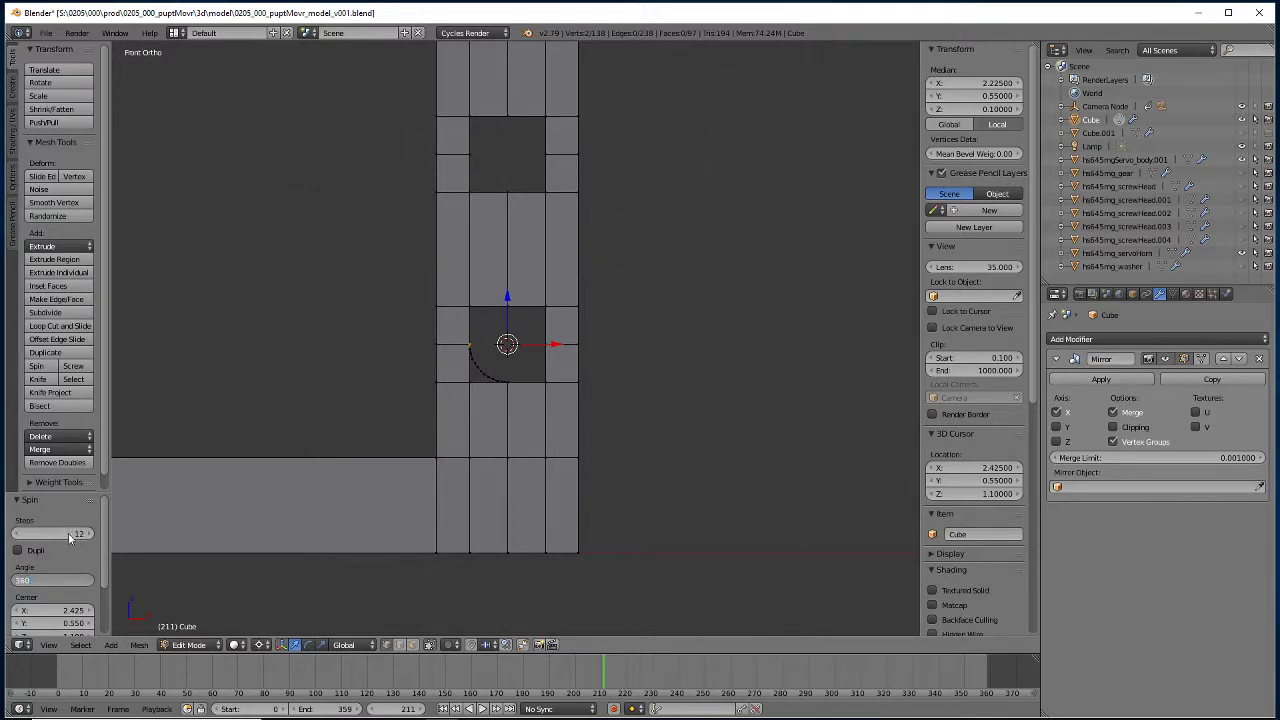
type("0")
left_click(66, 533)
key("Return")
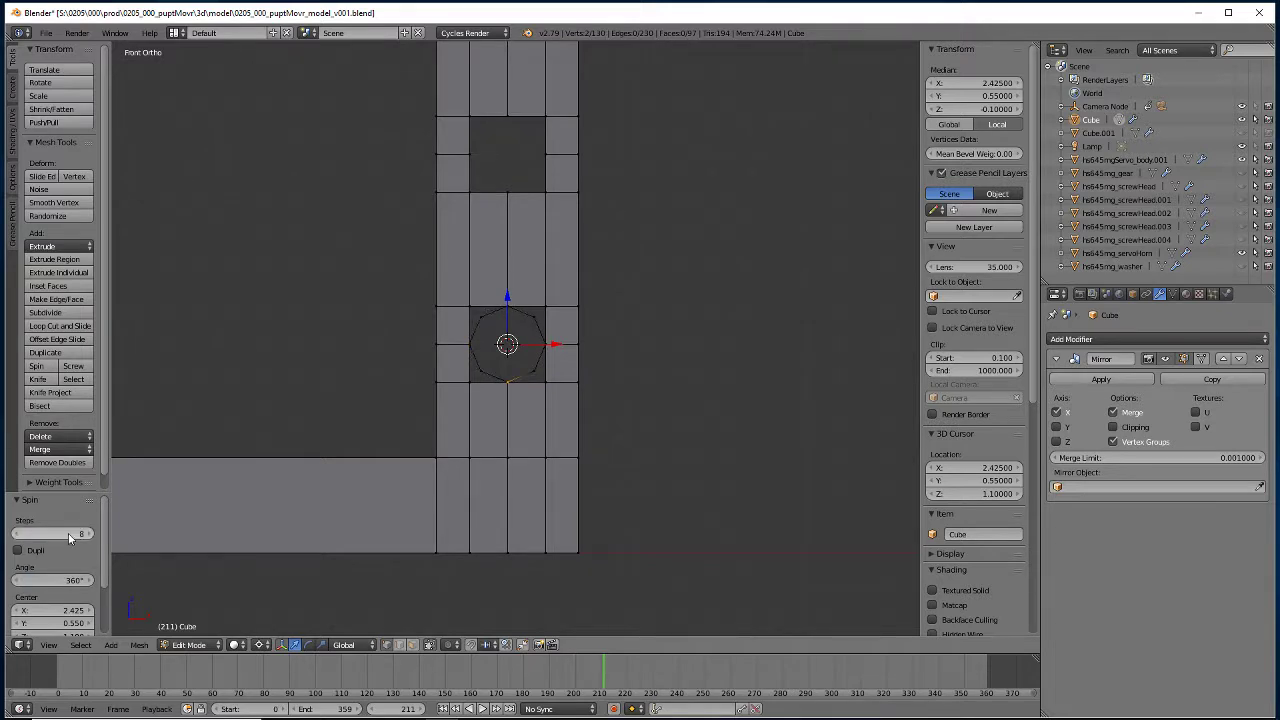
Remove doubles across the entire mesh.
key("a")
key("w")
left_click(526, 370)
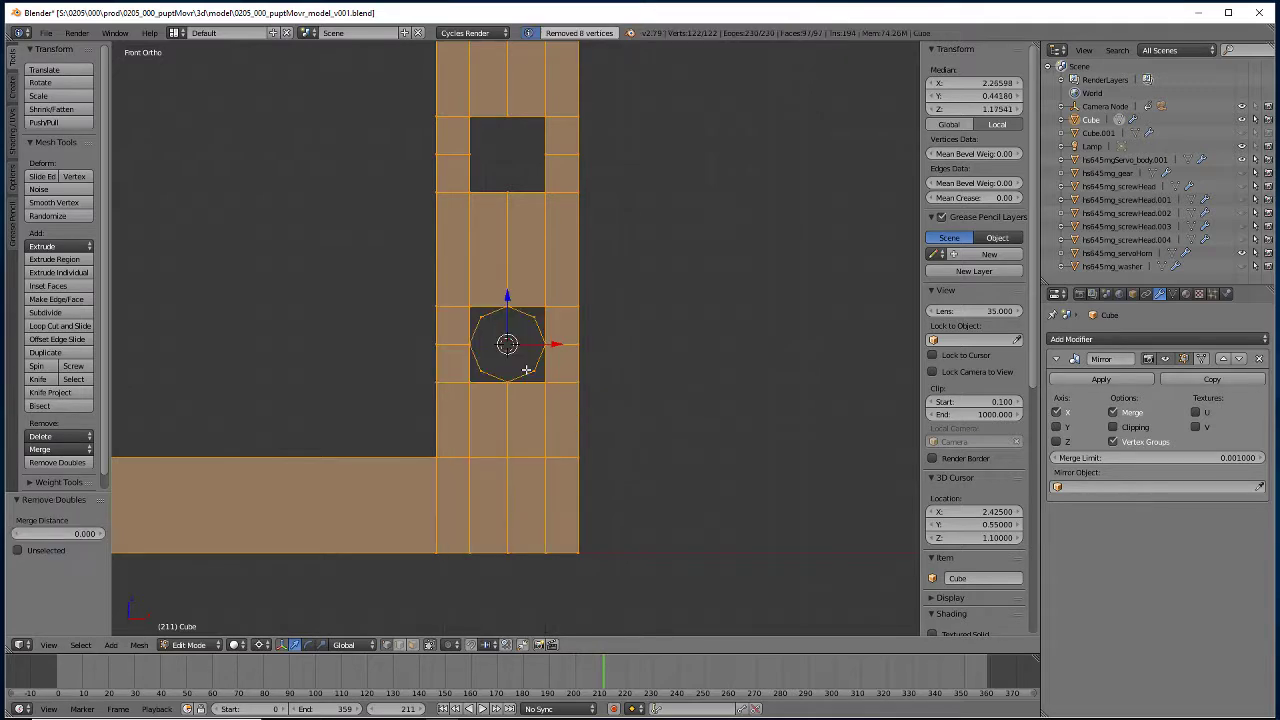
On the front of the lower opening, merge each upper corner vertex At Last into its neighbouring octagon vertex.
scroll(554, 322, "up", 4)
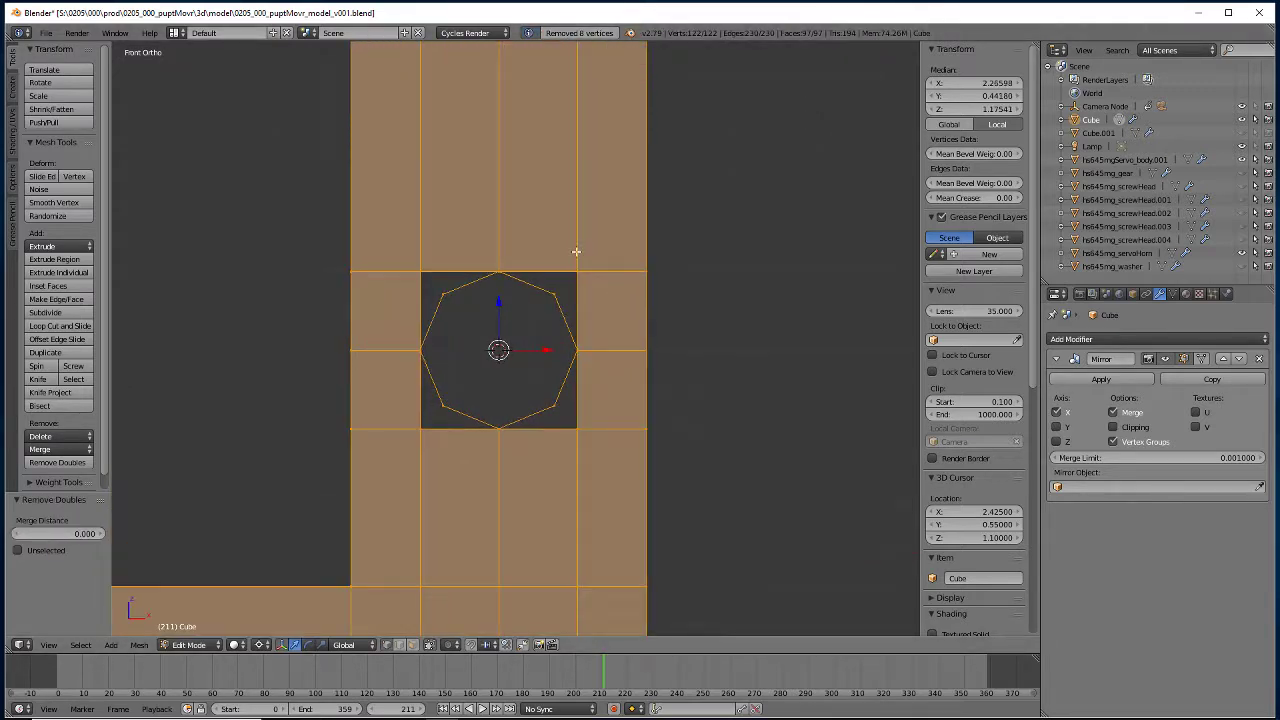
middle_click_drag(577, 289, 592, 258)
right_click(590, 256)
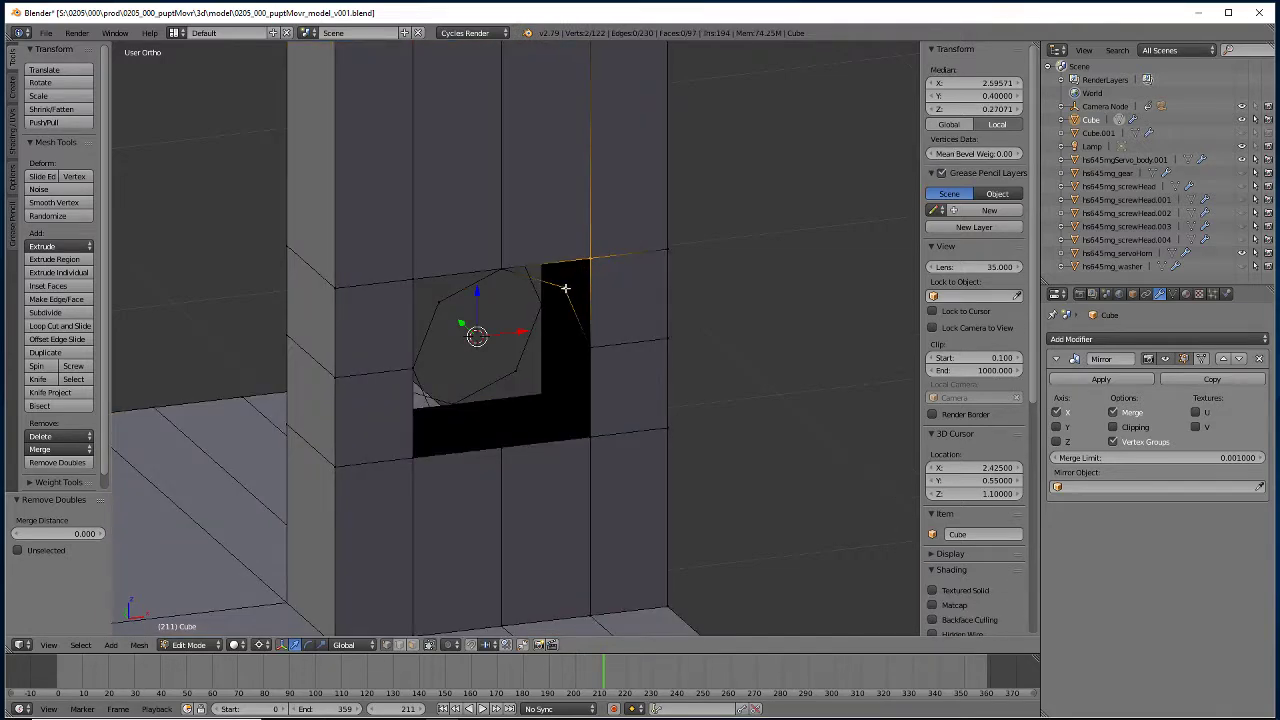
middle_click_drag(585, 329, 536, 335)
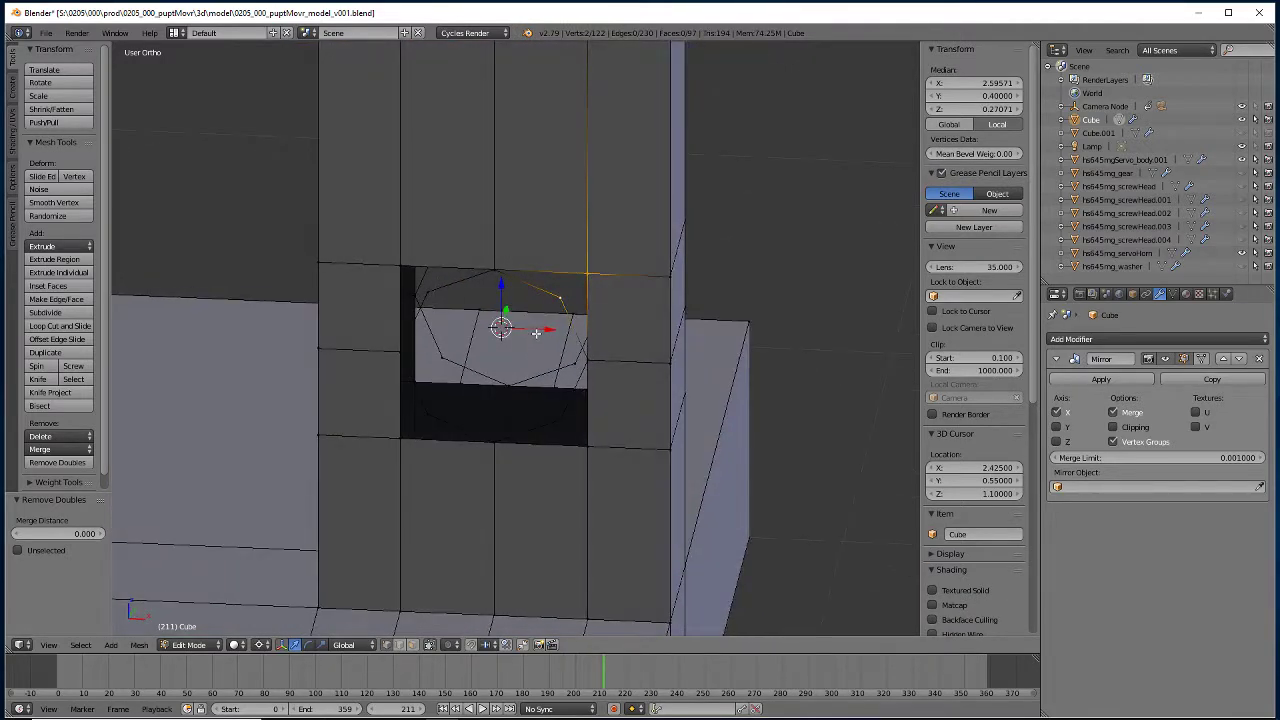
key("alt+m")
left_click(537, 336)
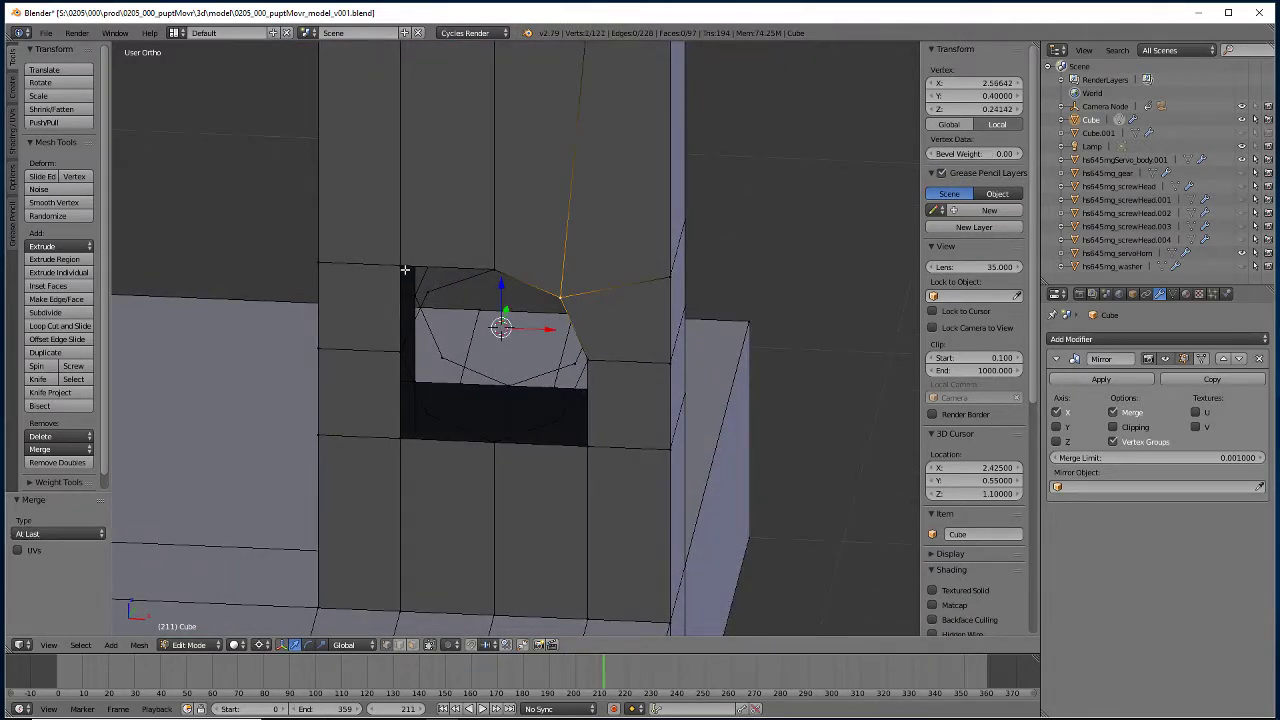
key("alt+m")
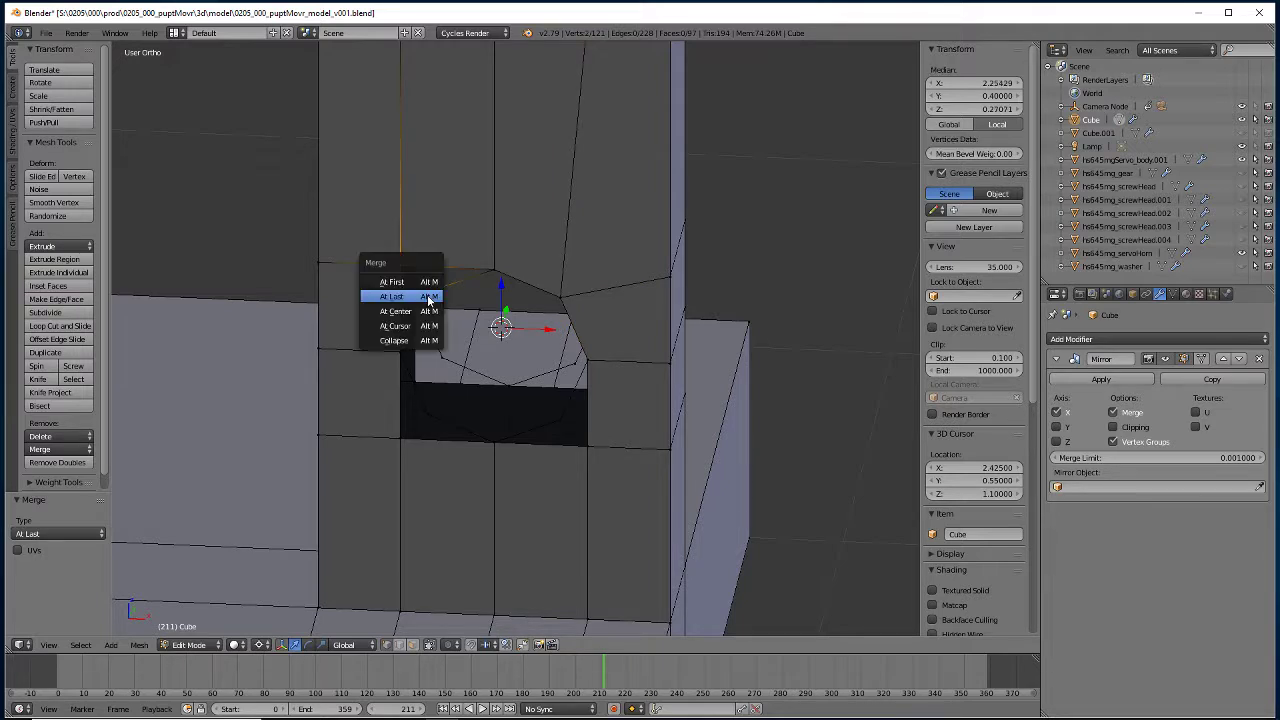
left_click(428, 292)
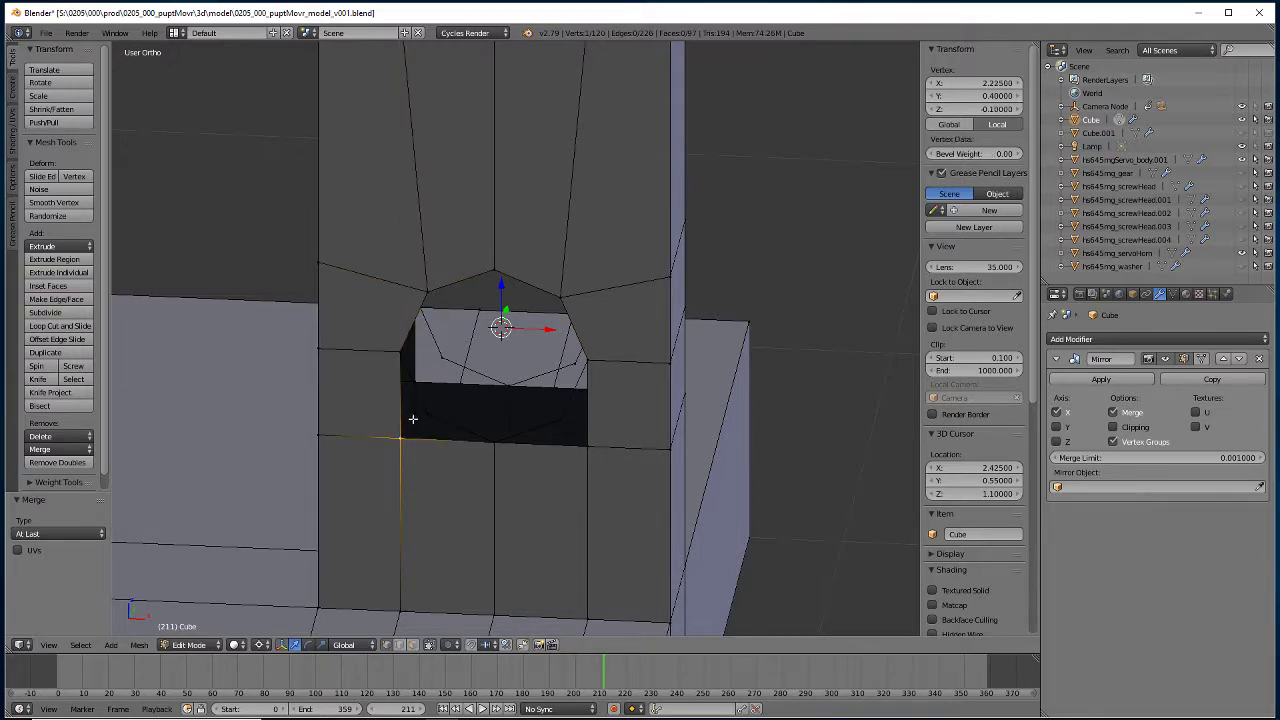
On the front of the lower opening, merge each bottom corner vertex At Last into its neighbouring octagon vertex.
right_click(418, 416)
key("alt+m")
left_click(418, 417)
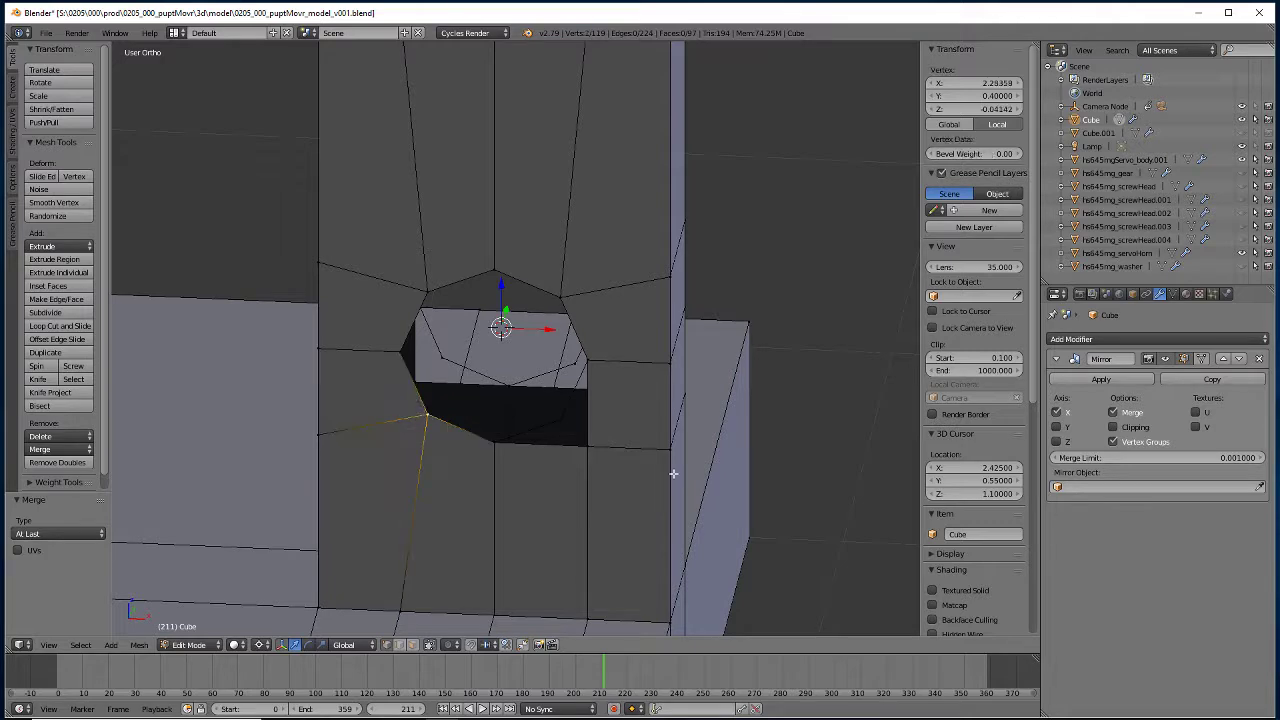
right_click(580, 447, "shift")
key("alt+m")
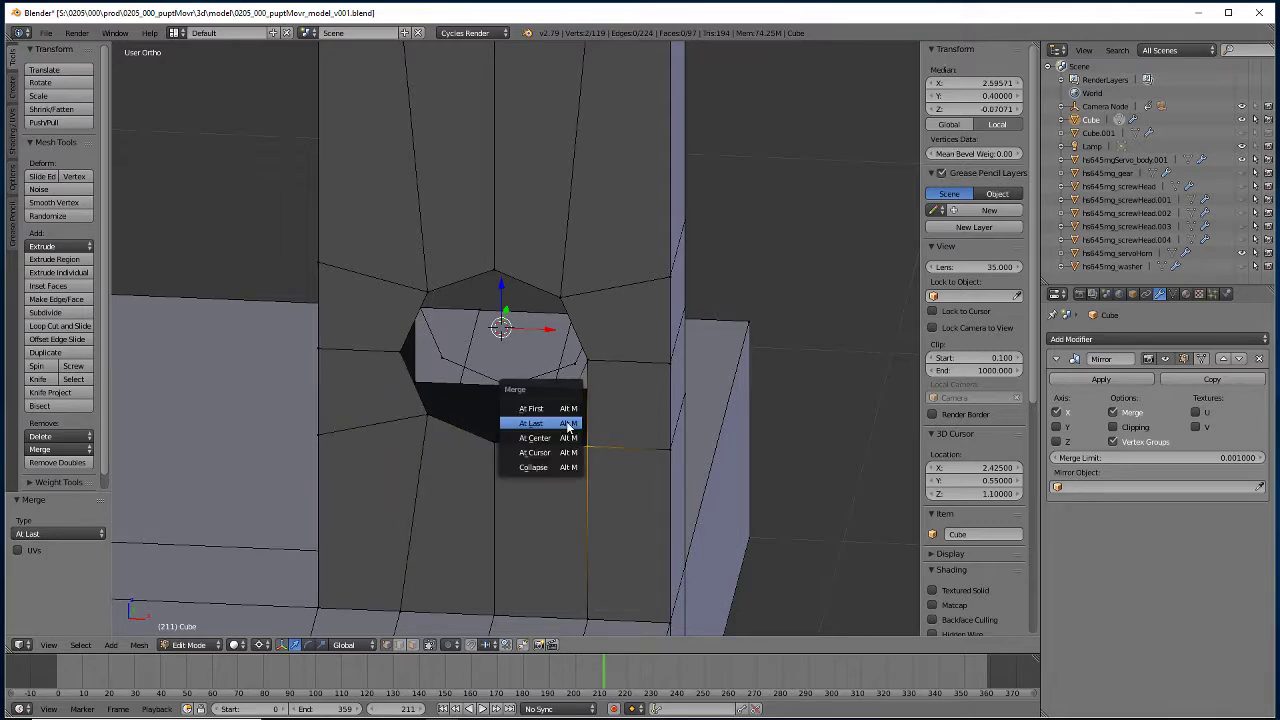
left_click(567, 427)
On the back of the lower opening, merge both upper corner vertices At Last into the adjacent octagon vertices.
middle_click_drag(567, 427, 623, 349)
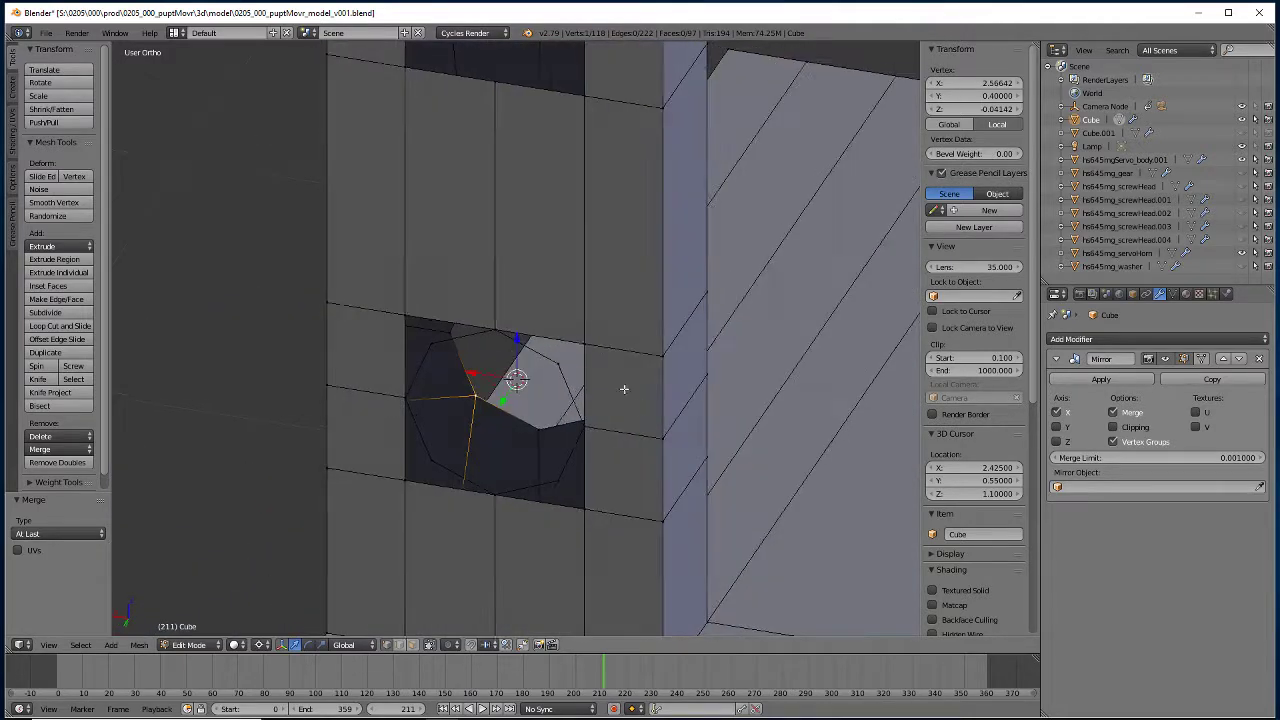
right_click(560, 360, "shift")
key("alt+m")
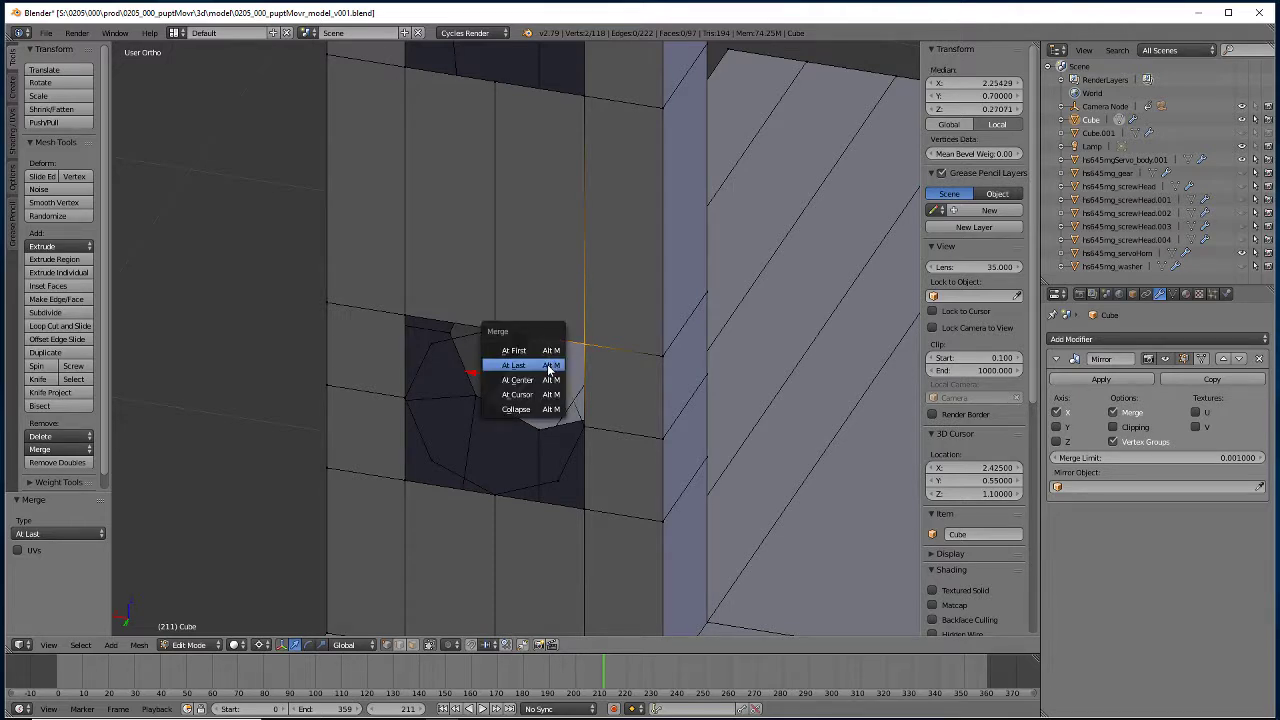
left_click(535, 362)
right_click(417, 320)
right_click(428, 337, "shift")
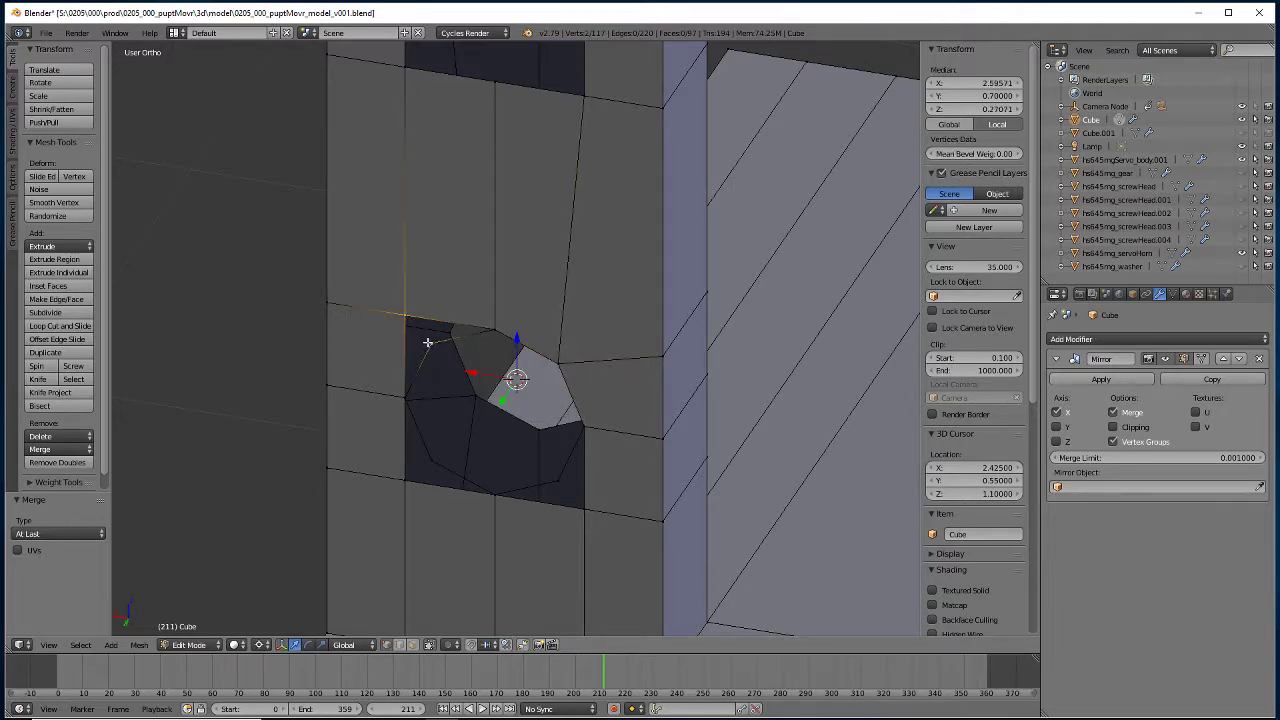
key("alt+m")
left_click(428, 345)
On the back of the lower opening, merge both bottom corner vertices At Last into the adjacent octagon vertices.
right_click(408, 482)
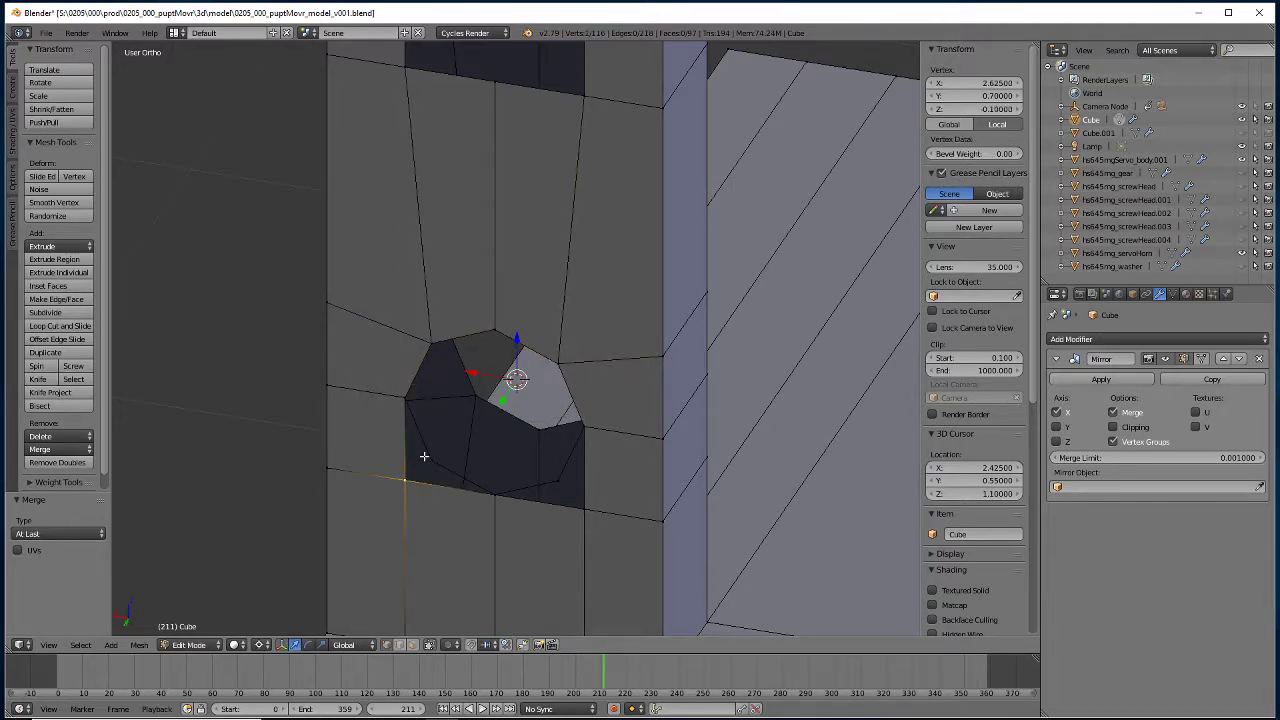
right_click(425, 458, "shift")
key("alt+m")
key("alt+m")
left_click(400, 554)
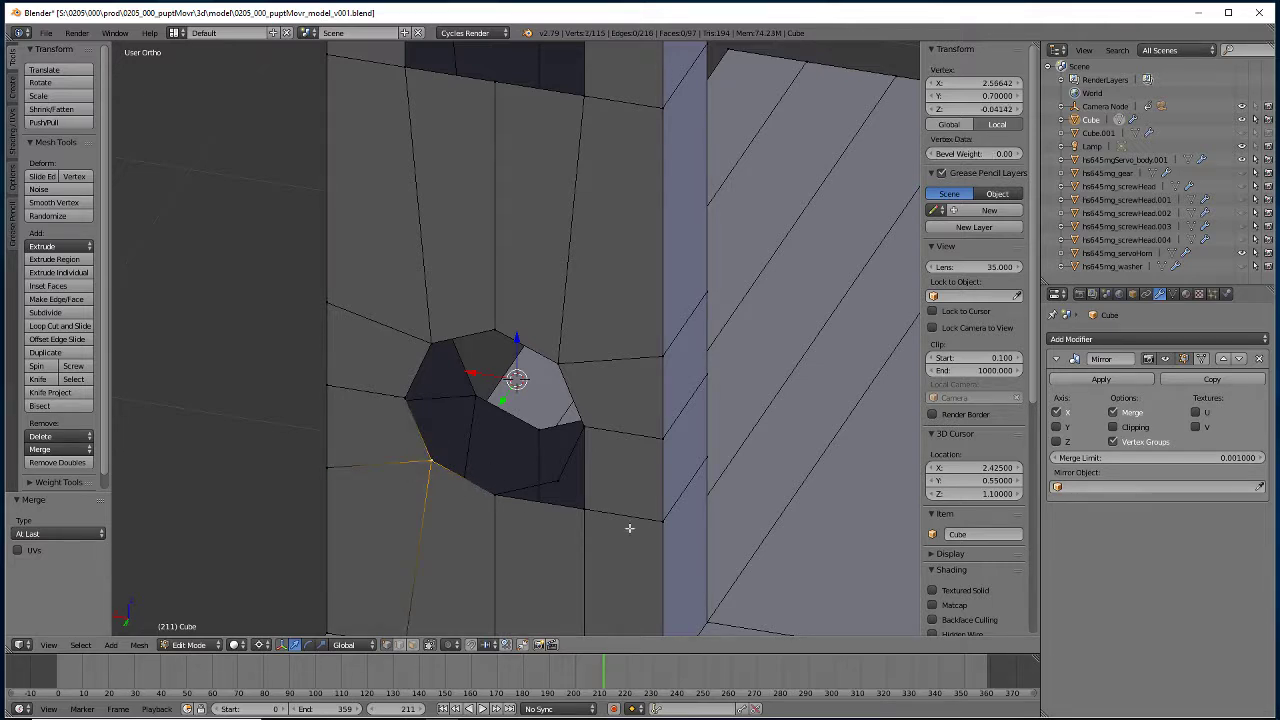
right_click(579, 510)
right_click(559, 480, "shift")
key("alt+m")
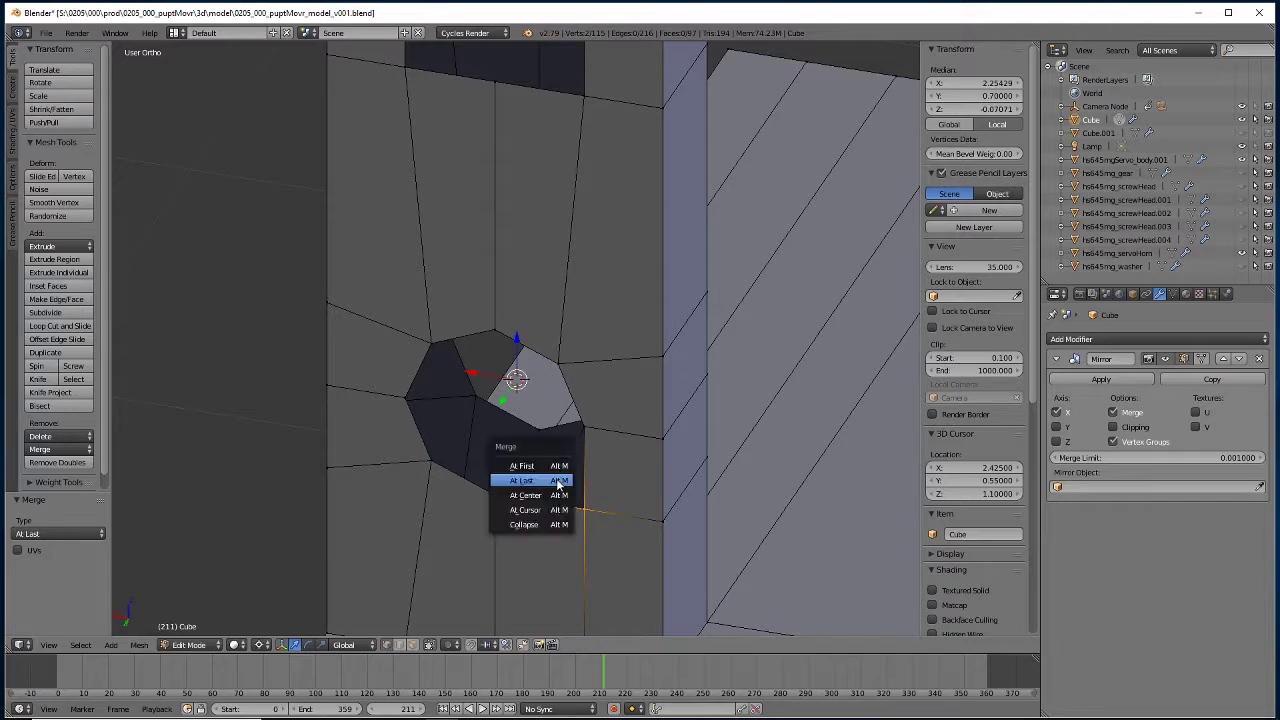
left_click(559, 480)
Select the front and back edge loops around the upper square opening and snap the 3D cursor to the selection.
scroll(661, 431, "down", 3)
middle_click_drag(609, 397, 674, 503, "shift")
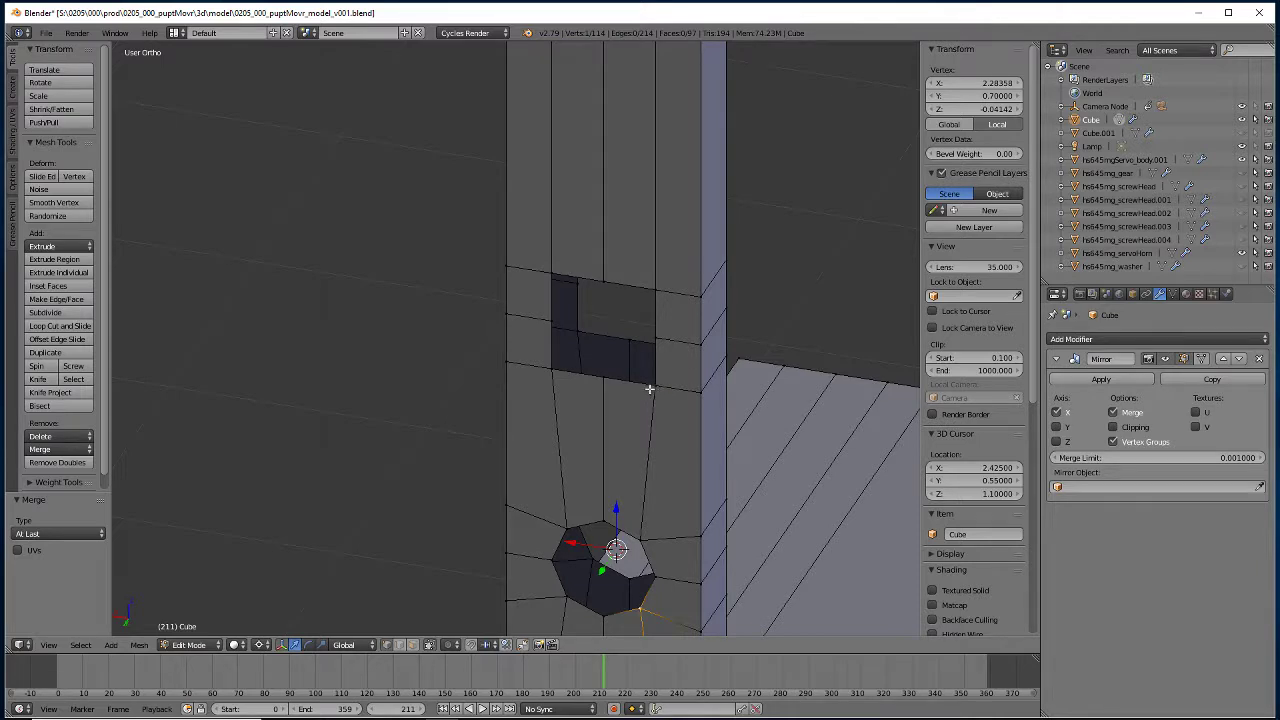
right_click(595, 375)
right_click(626, 381, "alt")
right_click(617, 335, "alt+shift")
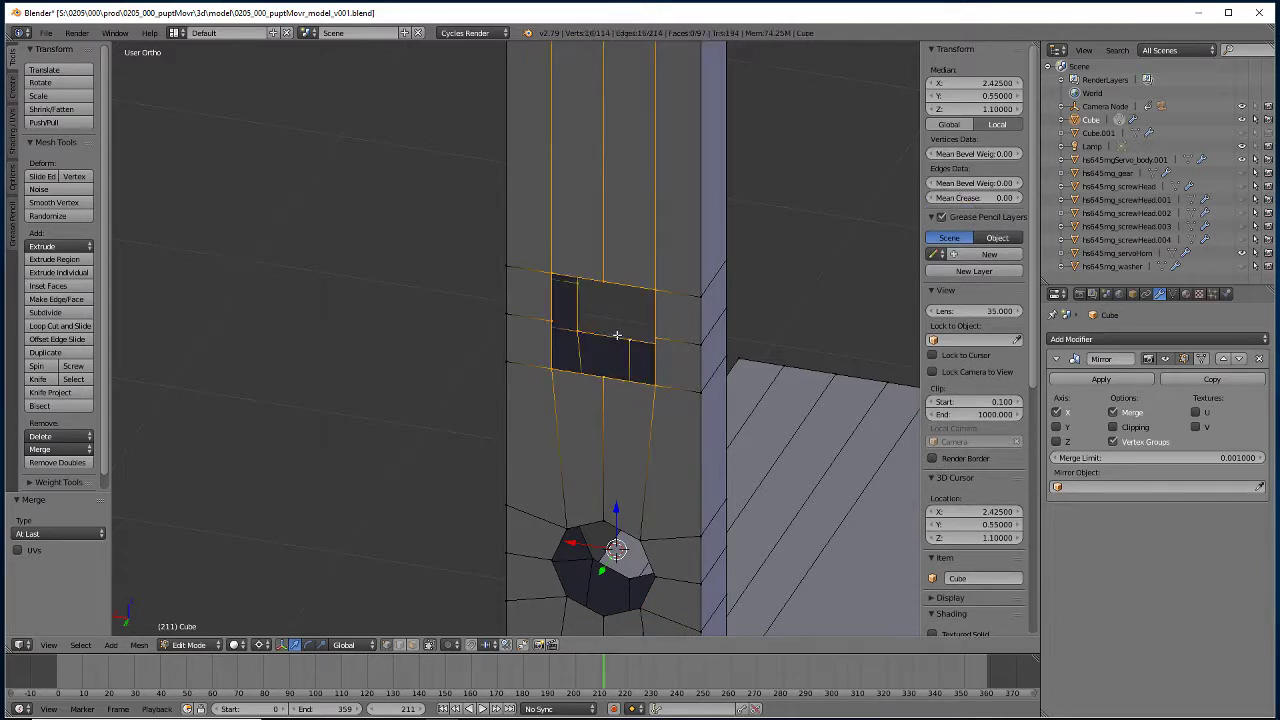
key("shift+s")
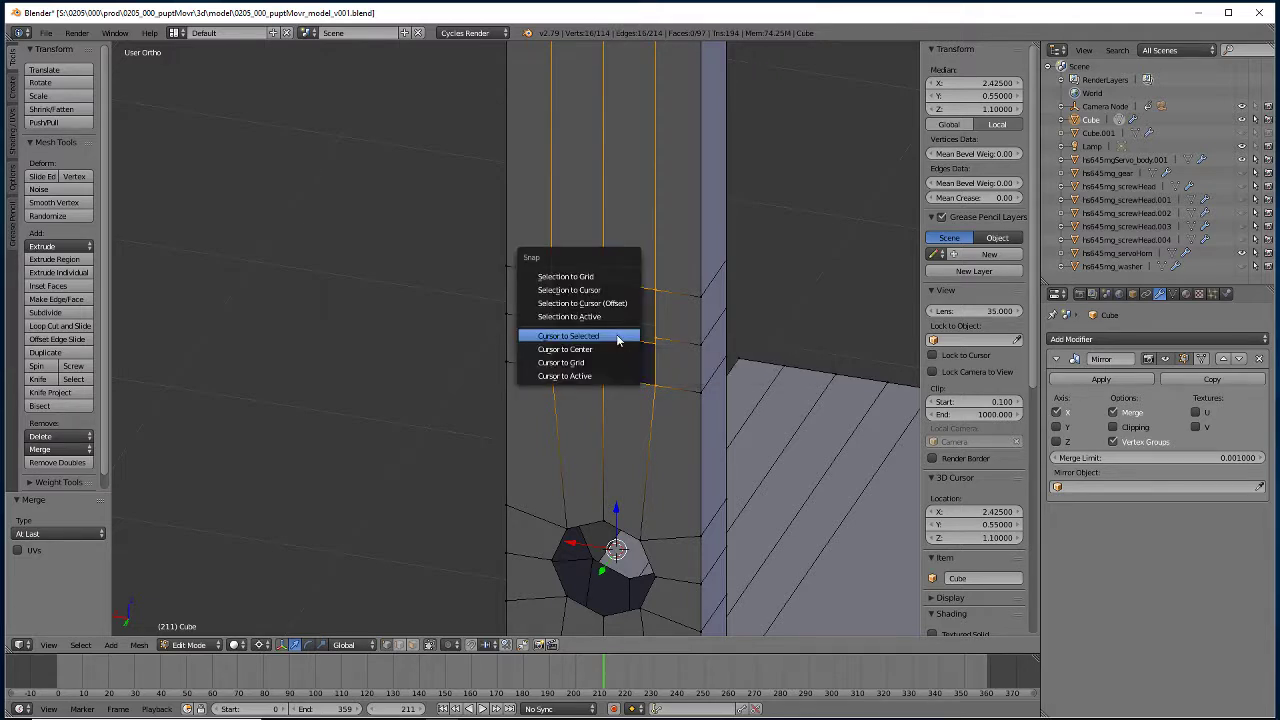
left_click(617, 335)
Spin the upper opening's front and back bottom-centre vertices 360° around the cursor in 8 steps, using front view.
right_click(605, 380)
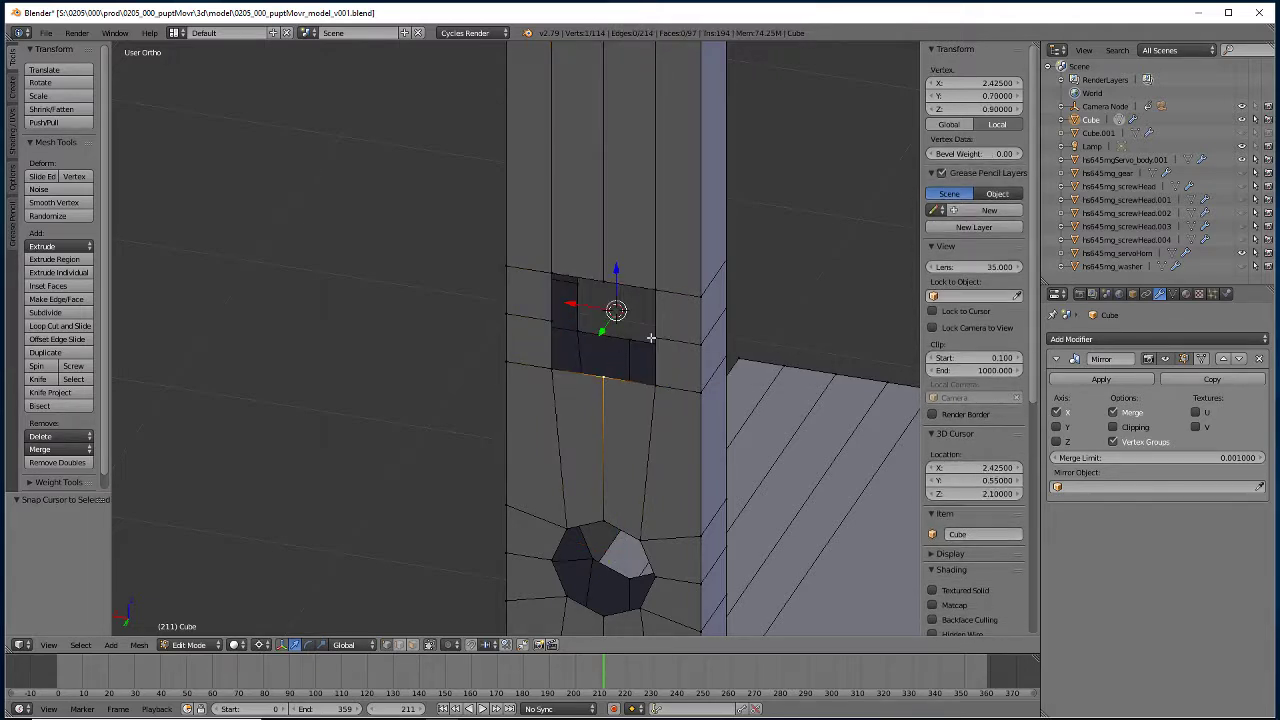
right_click(631, 338, "shift")
key("KP_1")
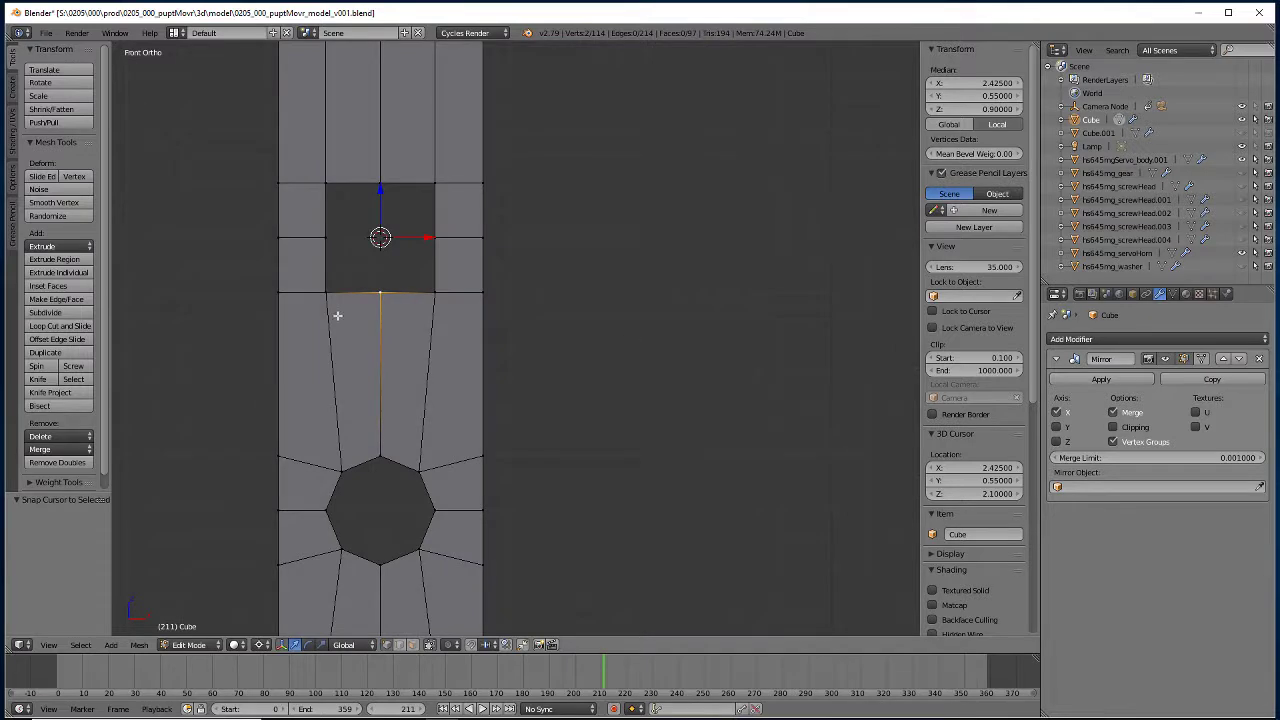
left_click(37, 367)
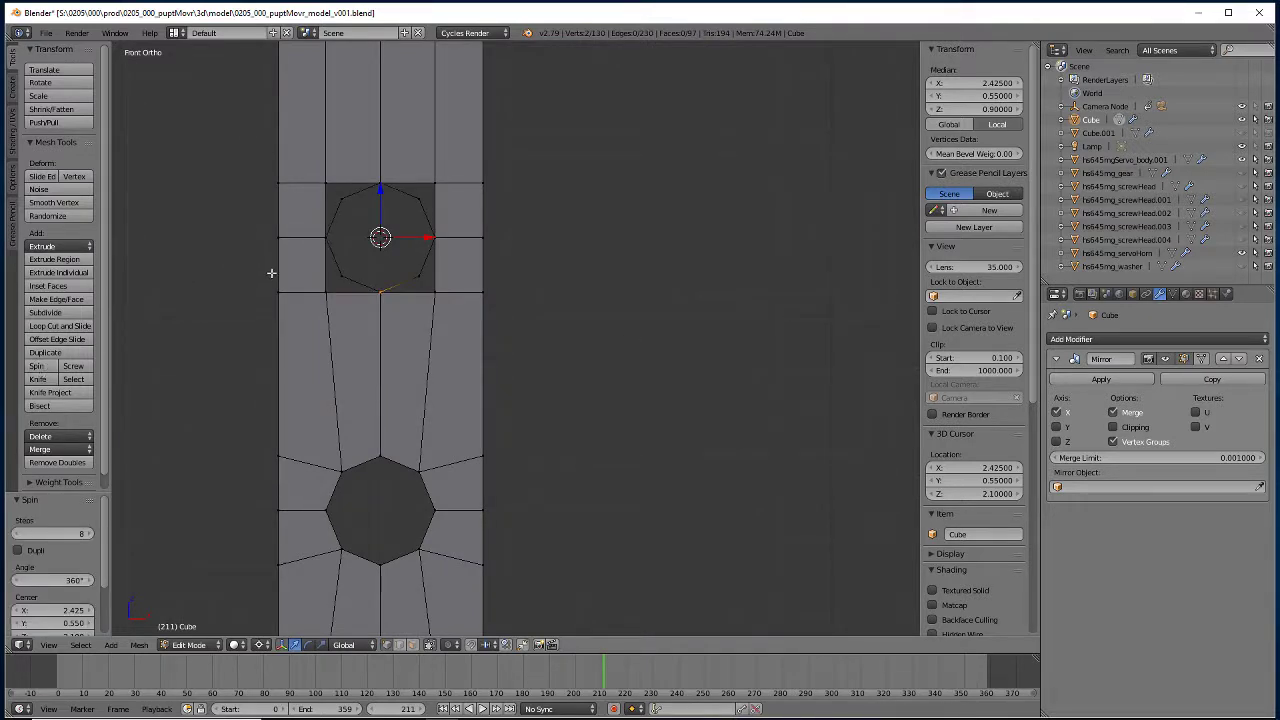
Merge the upper opening's front bottom-right corner At Last into the adjacent octagon vertex, and select the whole mesh.
scroll(440, 325, "up", 3)
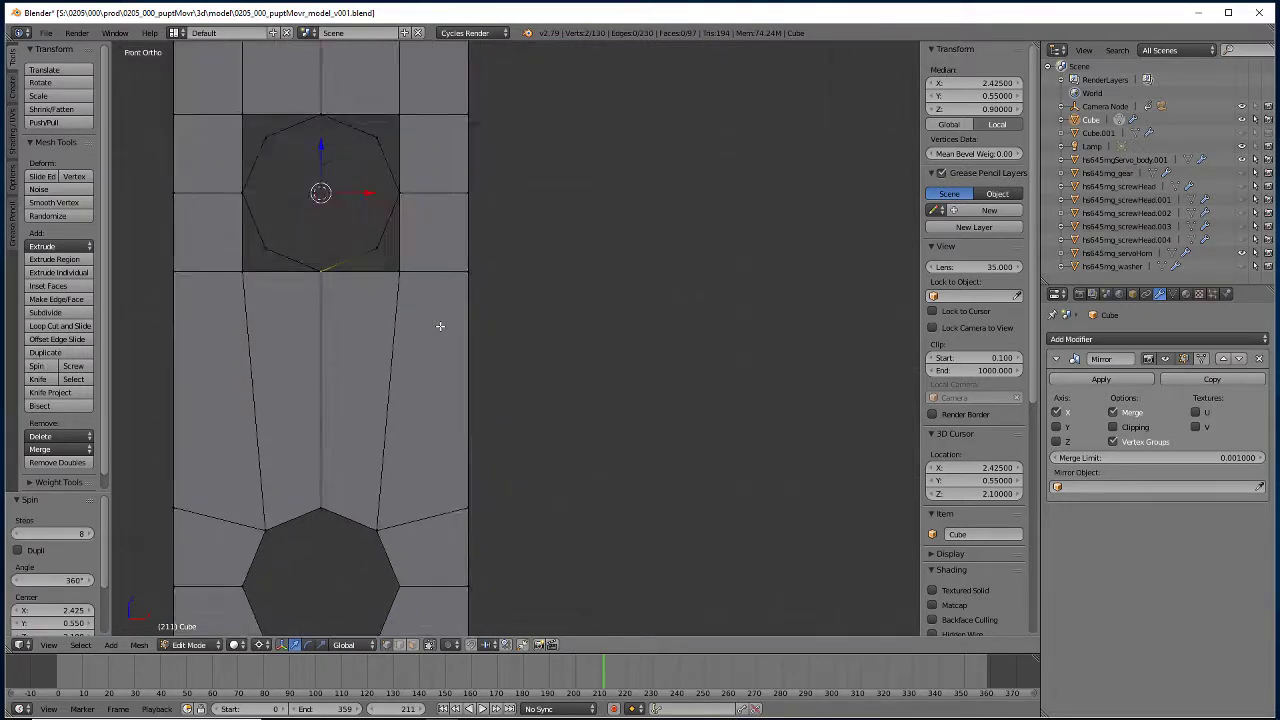
middle_click_drag(600, 402, 615, 418, "shift")
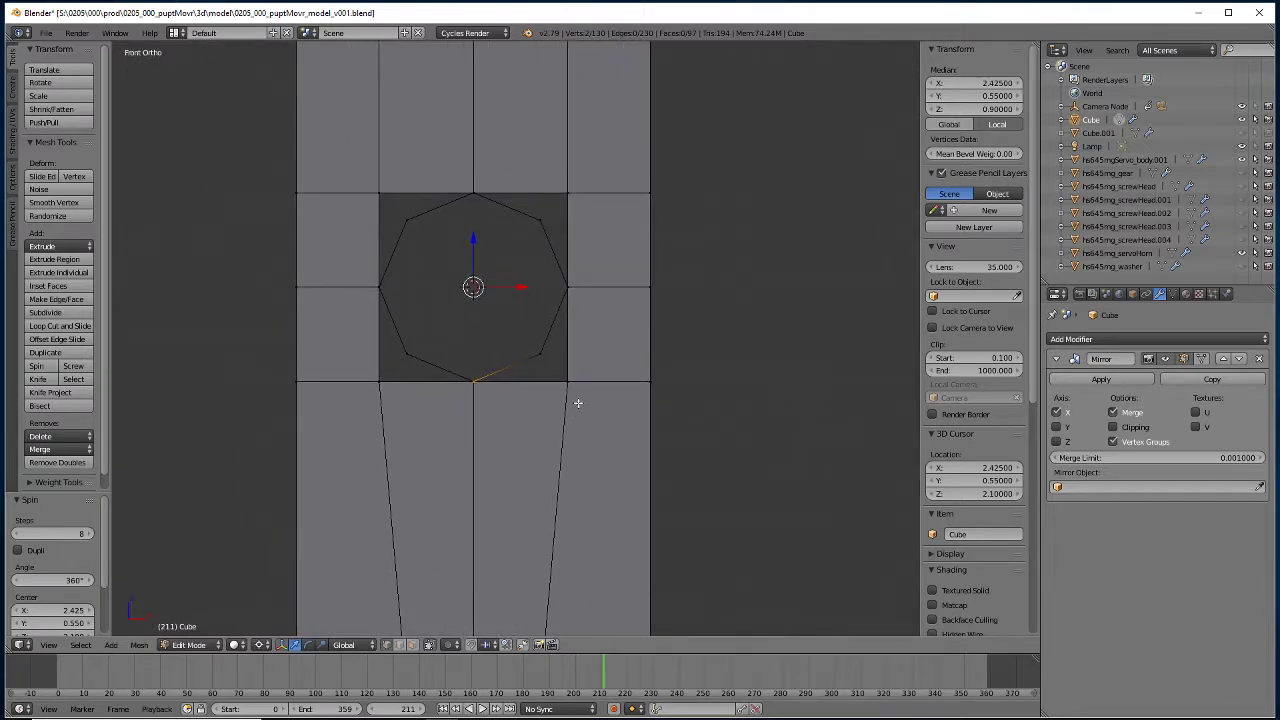
middle_click_drag(526, 387, 587, 369)
right_click(587, 369, "shift")
right_click(543, 330, "shift")
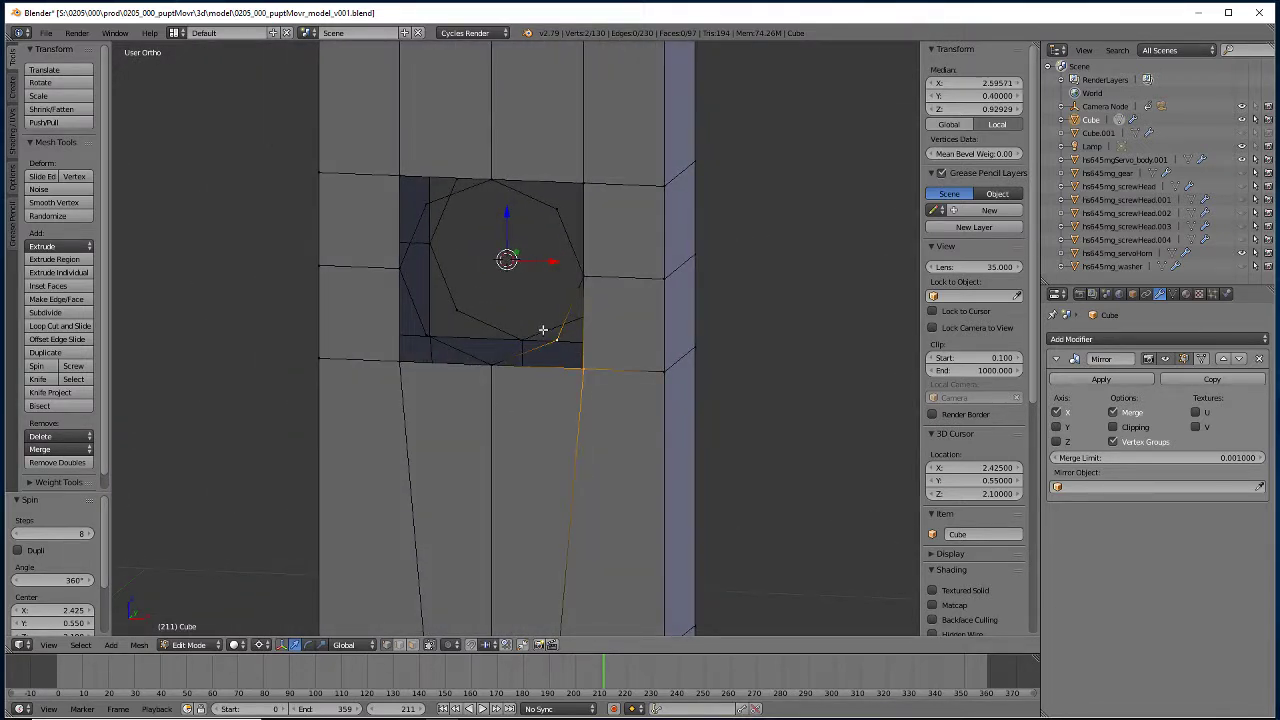
key("alt+m")
left_click(543, 330)
key("a")
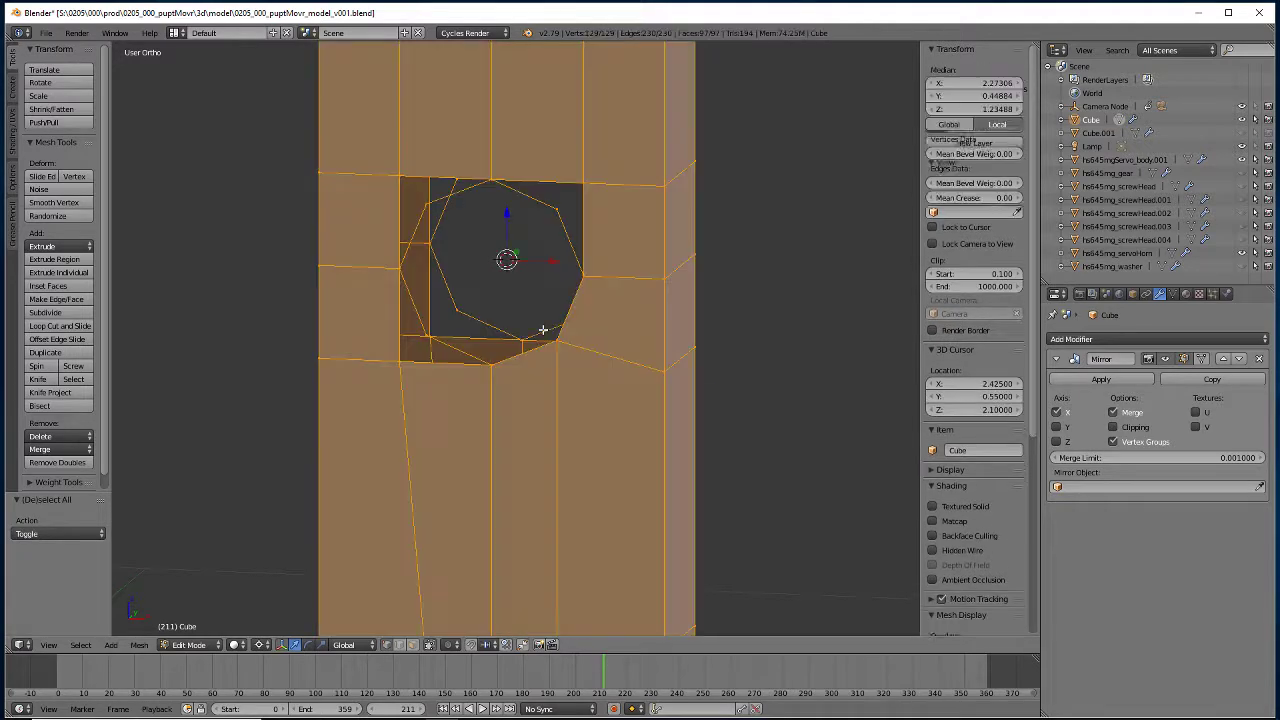
key("e")
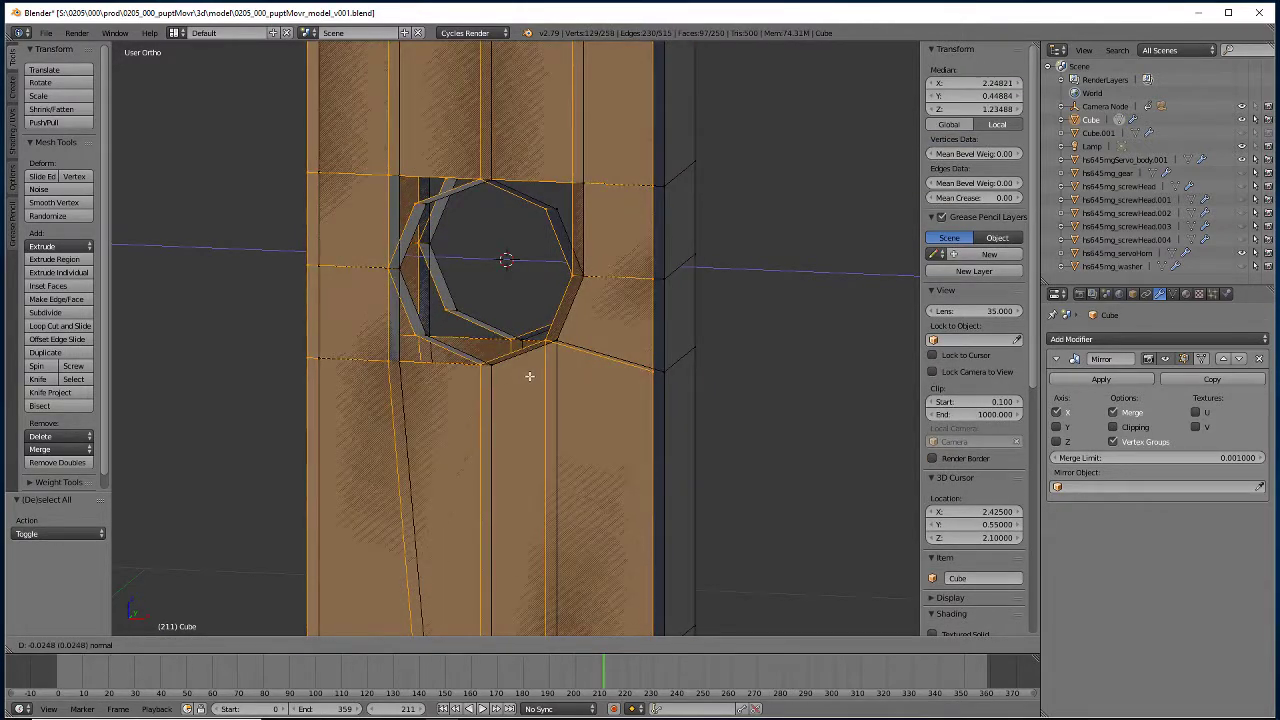
right_click(529, 375)
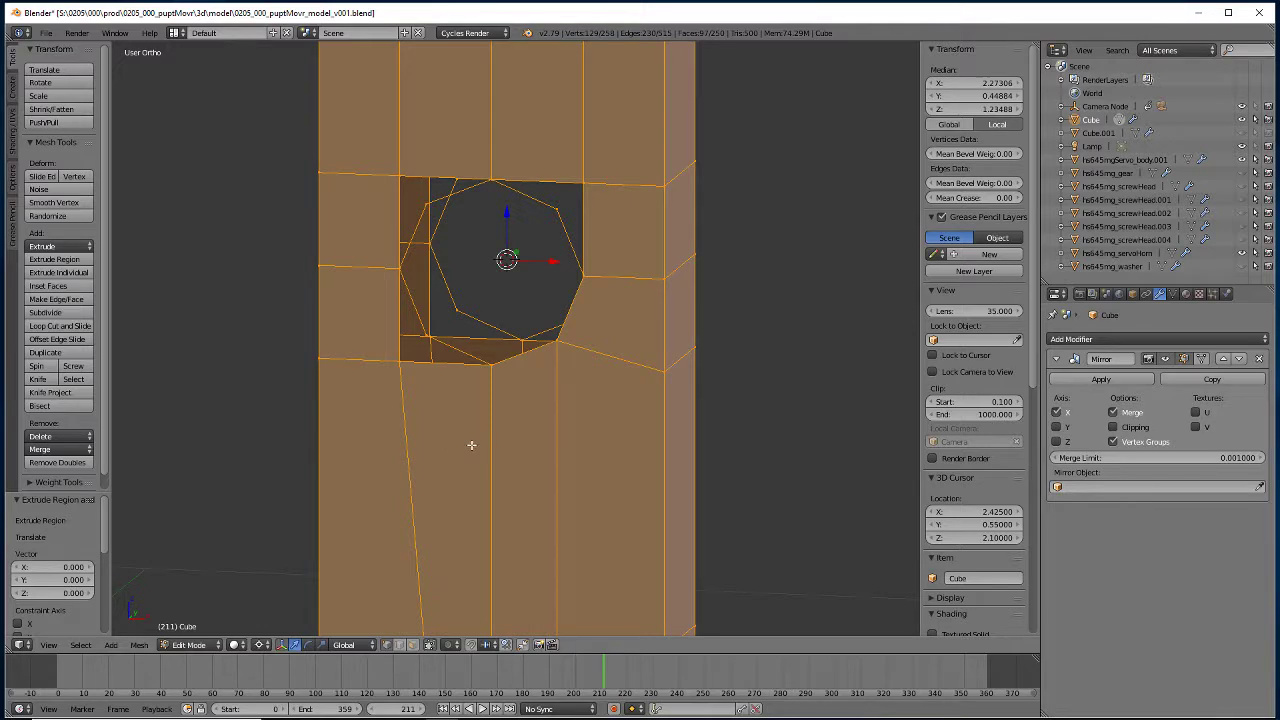
key("ctrl+z")
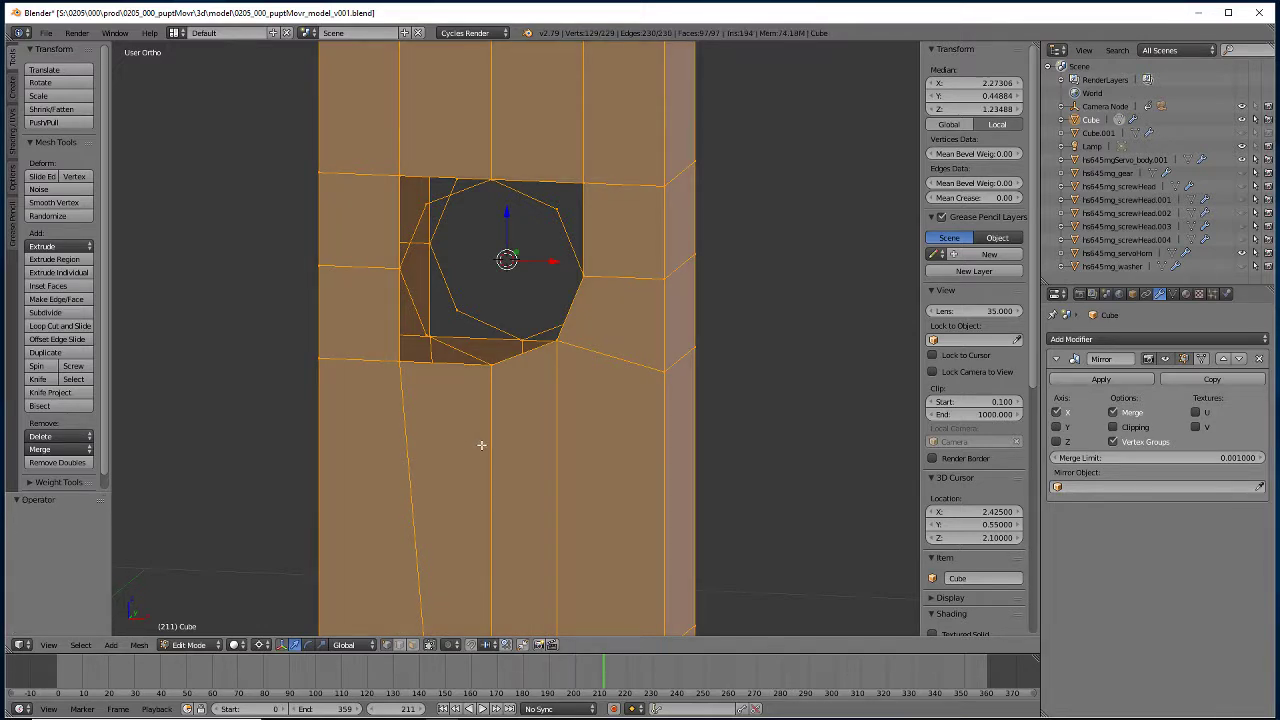
Remove doubles from the fully selected mesh to clean up the upper opening's spun vertices.
key("w")
left_click(483, 445)
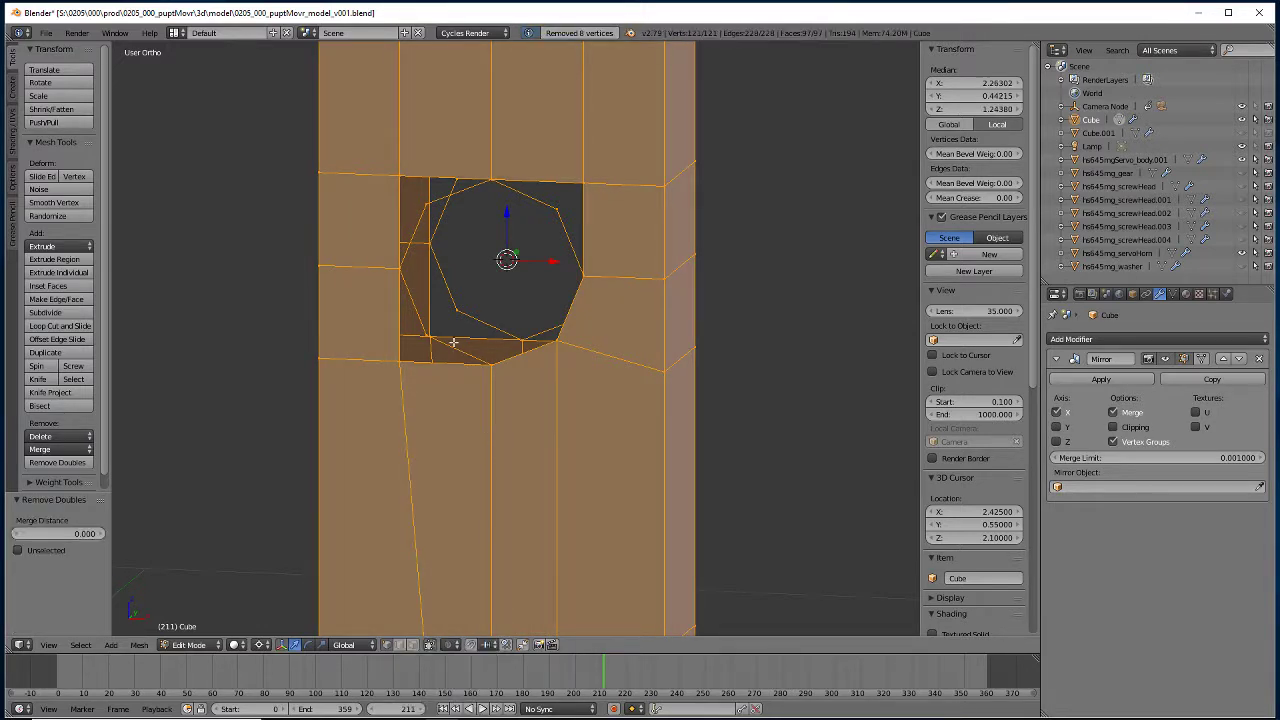
Merge the upper opening's front bottom-left, top-left and top-right corners At Last into their adjacent octagon vertices.
right_click(393, 359)
right_click(419, 334, "shift")
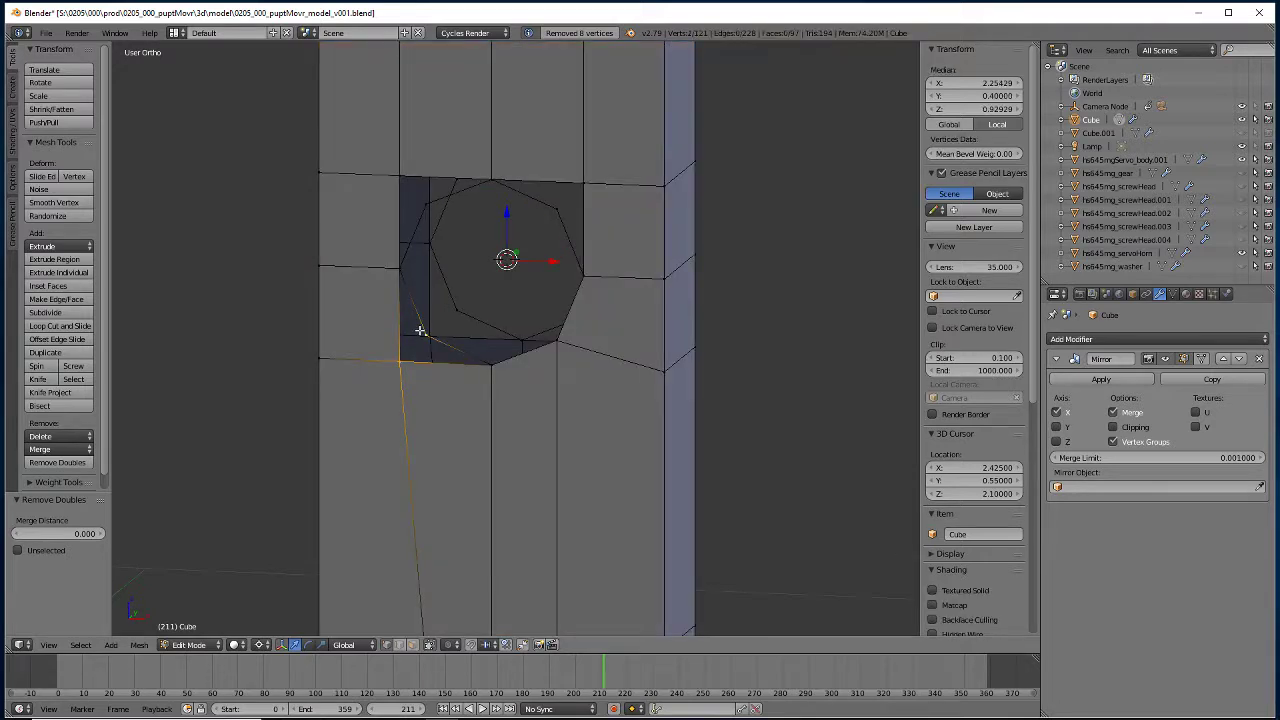
key("alt+m")
left_click(420, 333)
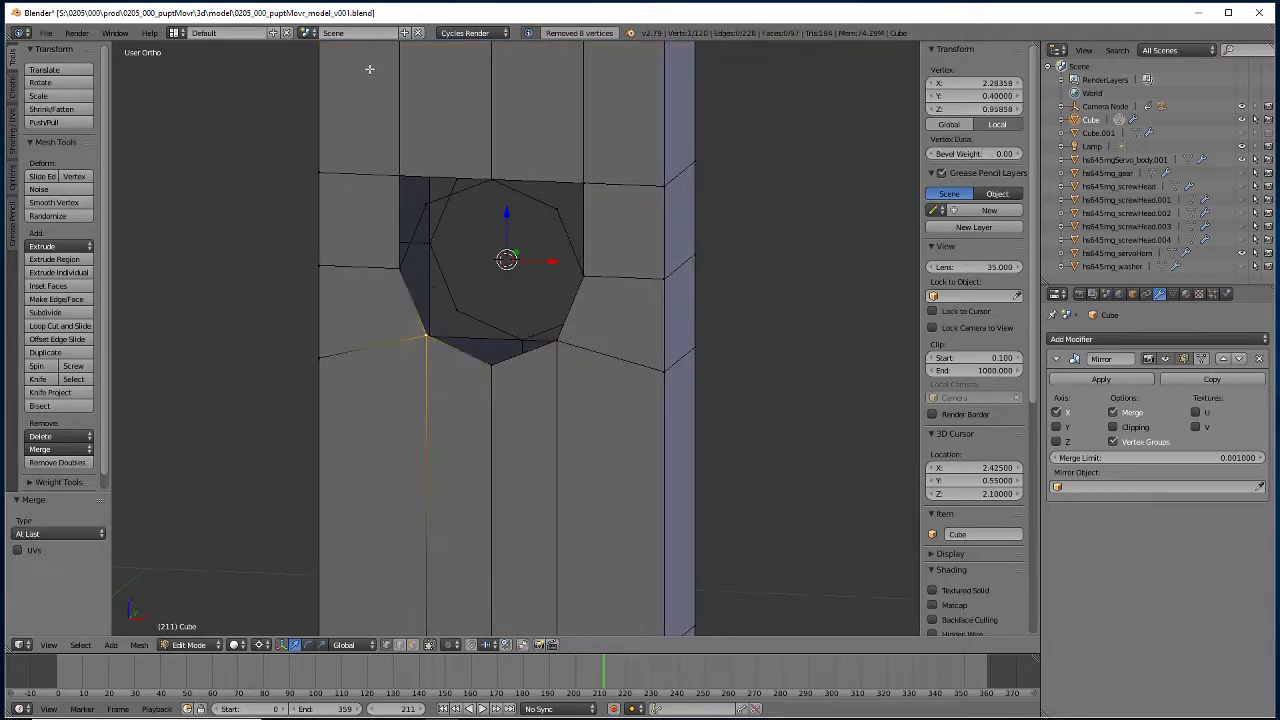
right_click(400, 177)
key("alt+m")
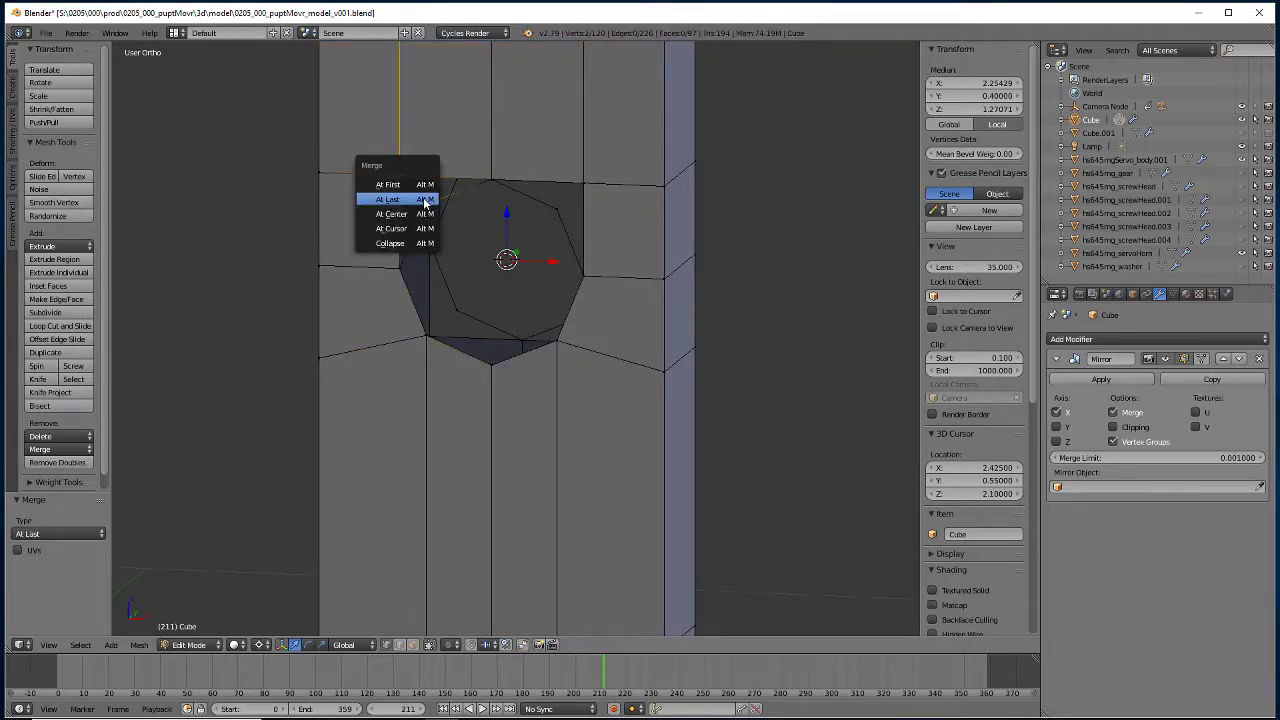
left_click(426, 200)
right_click(585, 184)
right_click(557, 209, "shift")
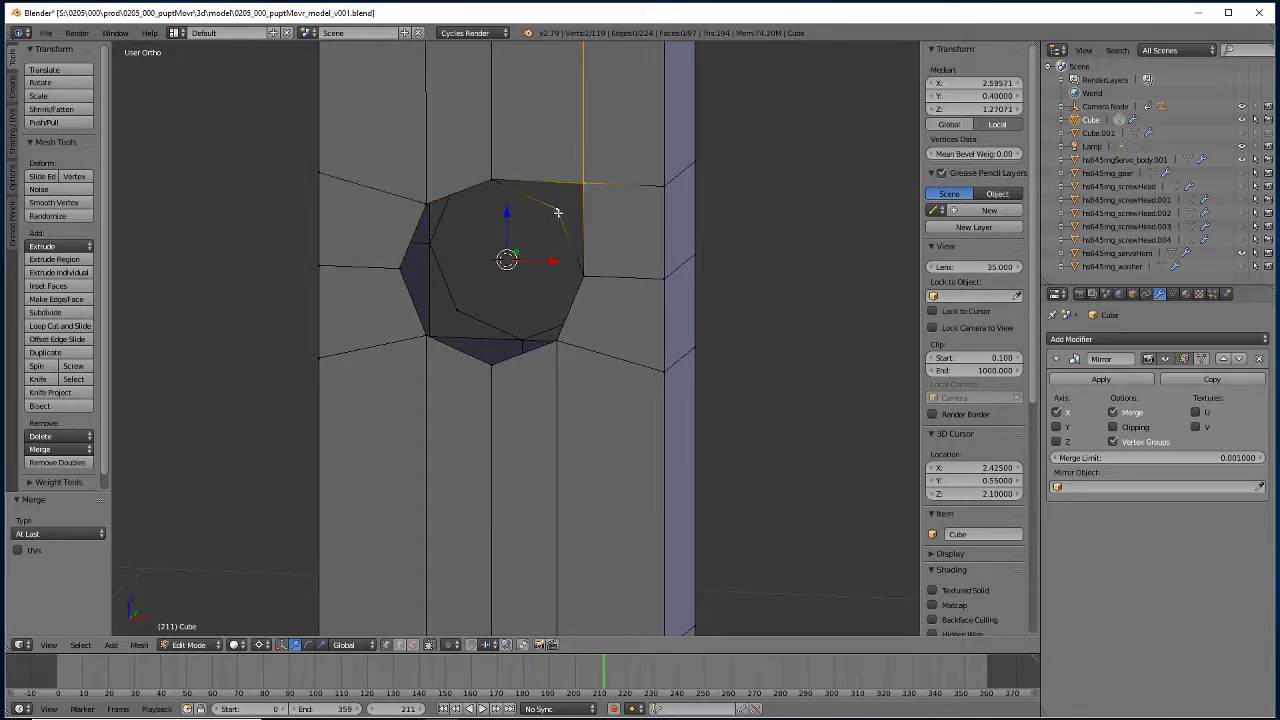
key("alt+m")
left_click(560, 217)
On the upright's back face, merge both top corners of the upper opening At Last into the adjacent octagon vertices.
middle_click_drag(441, 233, 651, 255)
right_click(632, 288)
right_click(601, 310, "shift")
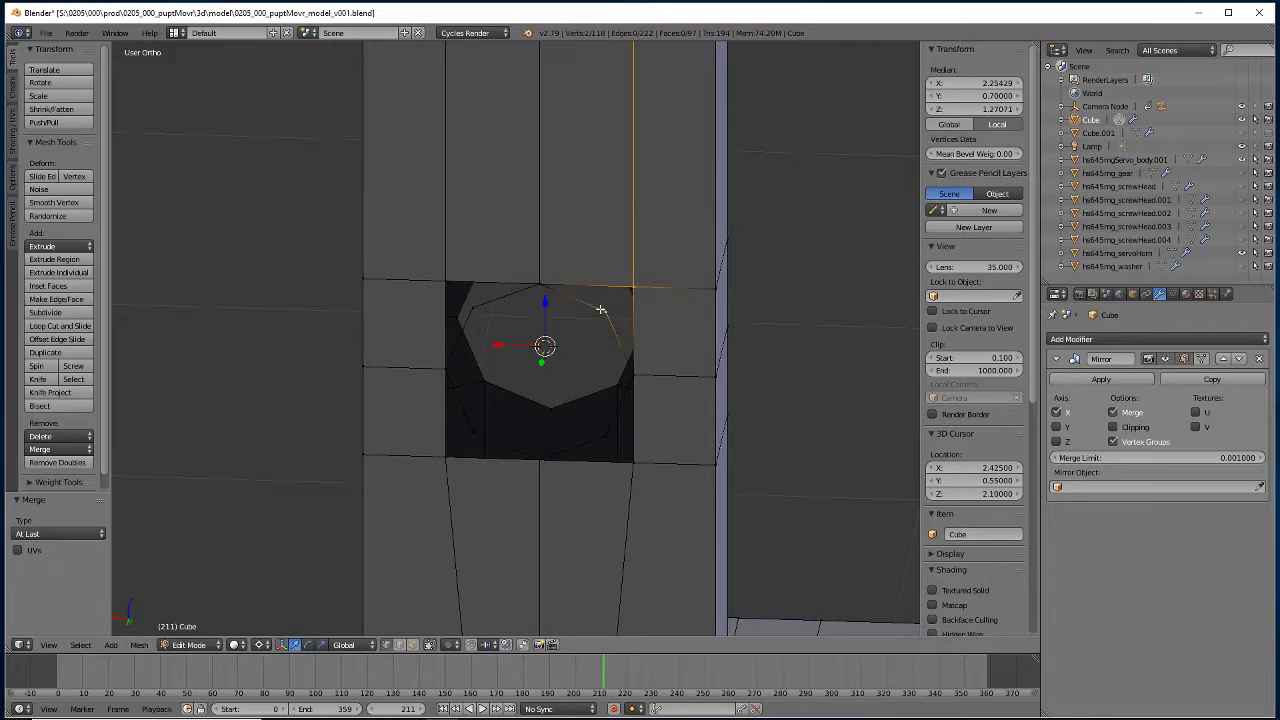
key("alt+m")
left_click(598, 312)
right_click(441, 280)
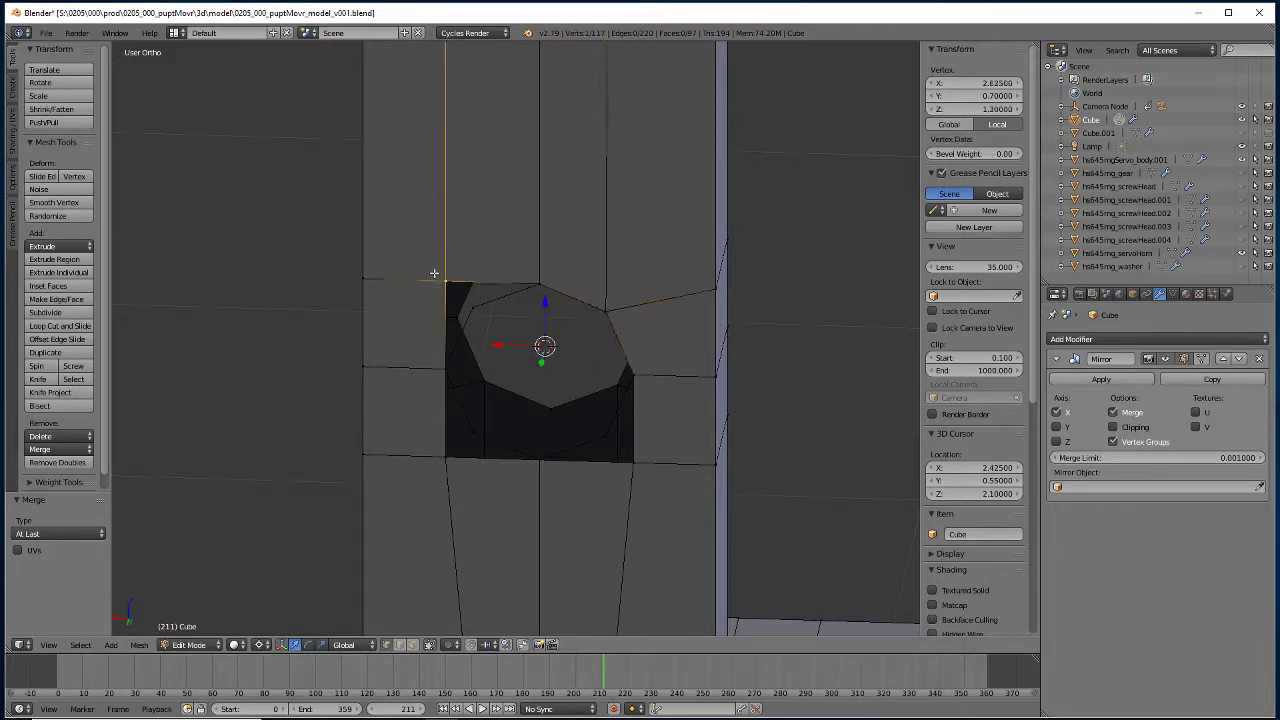
right_click(471, 310, "shift")
key("alt+m")
left_click(471, 307)
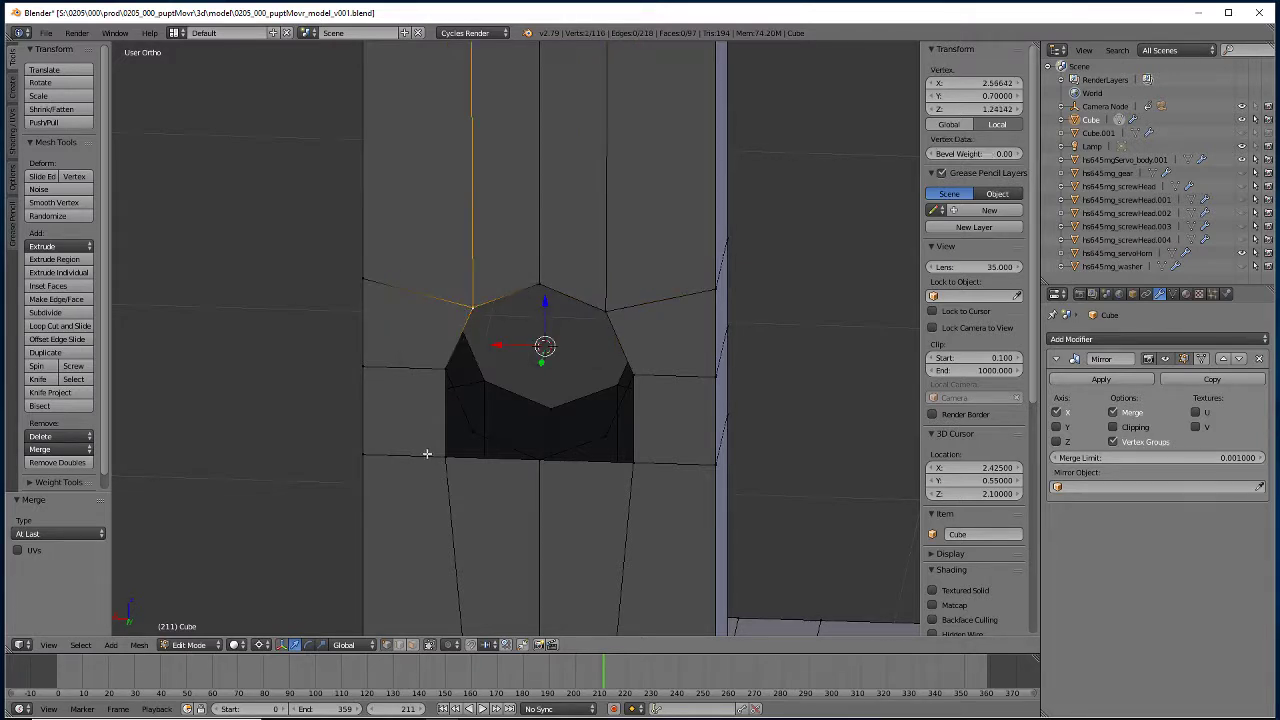
Merge the upper opening's two bottom corners on the back face At Last into the adjacent octagon vertices.
right_click(436, 452)
right_click(458, 427, "shift")
key("alt+m")
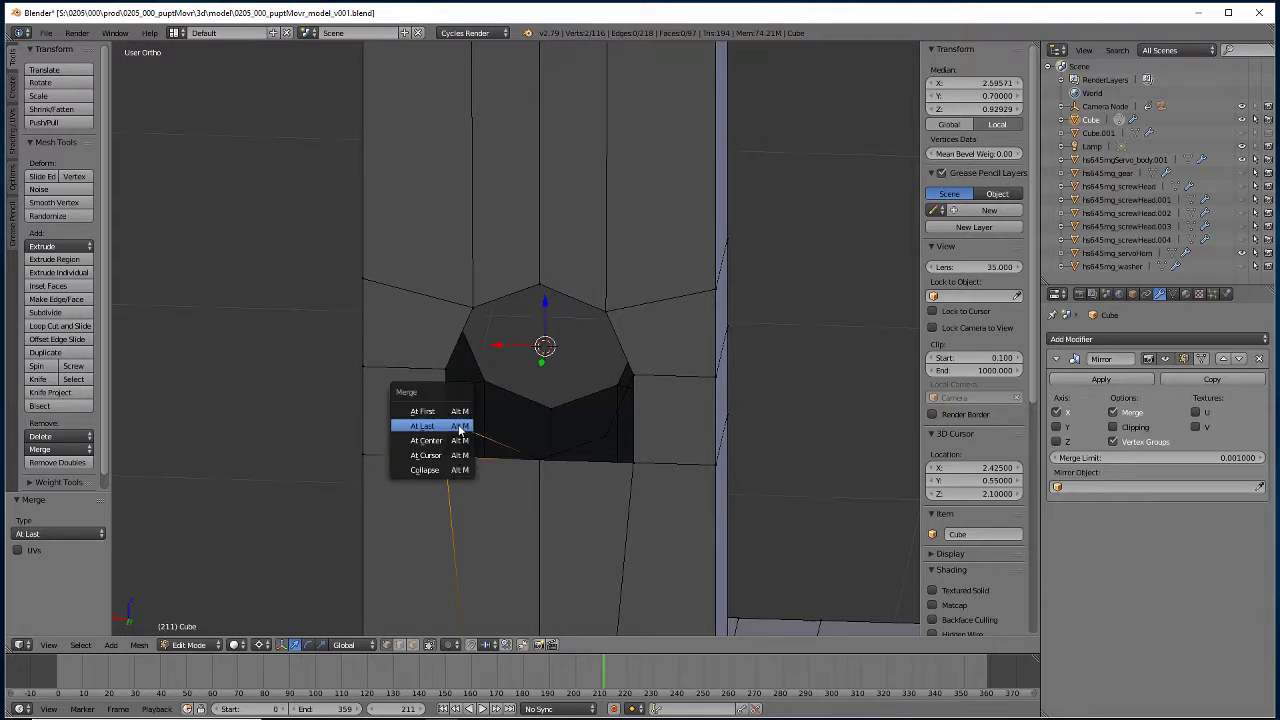
left_click(458, 426)
right_click(632, 462)
right_click(592, 430, "shift")
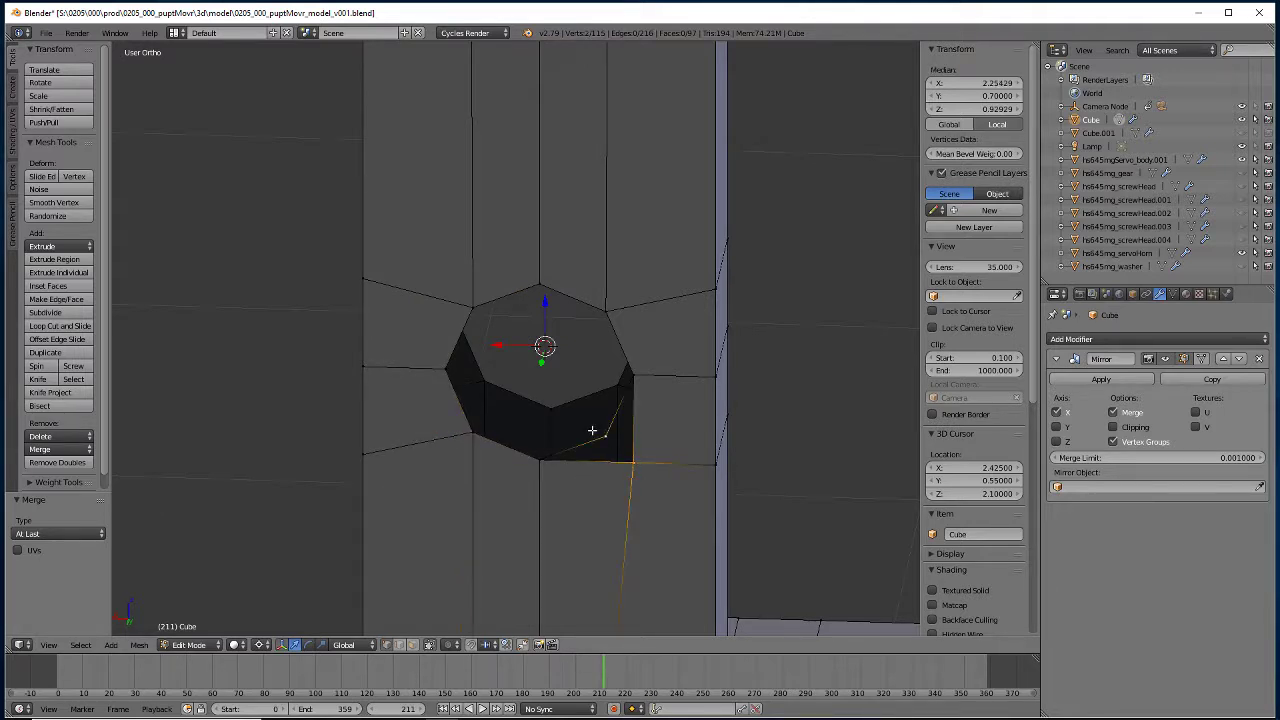
key("alt+m")
left_click(585, 433)
Add a single loop cut around the upright, midway between the two octagonal holes.
scroll(573, 430, "down", 2)
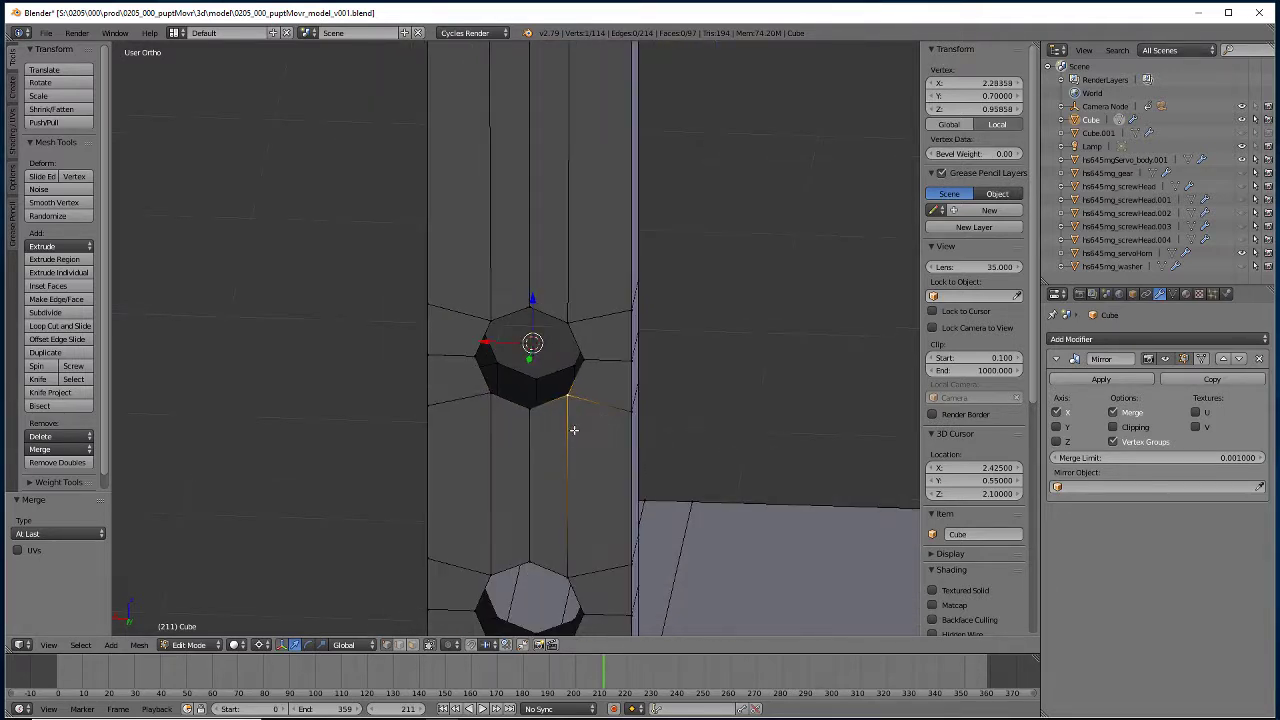
middle_click_drag(617, 422, 292, 398)
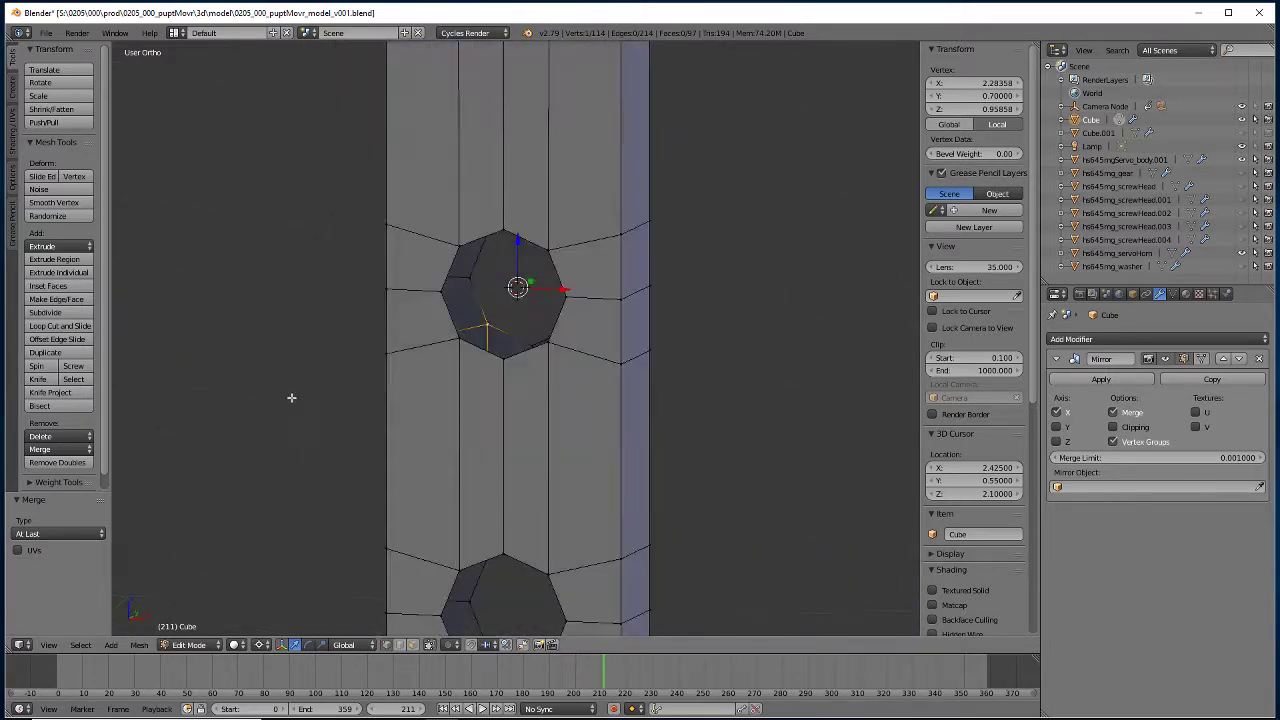
scroll(450, 437, "down", 2)
middle_click_drag(450, 437, 511, 449)
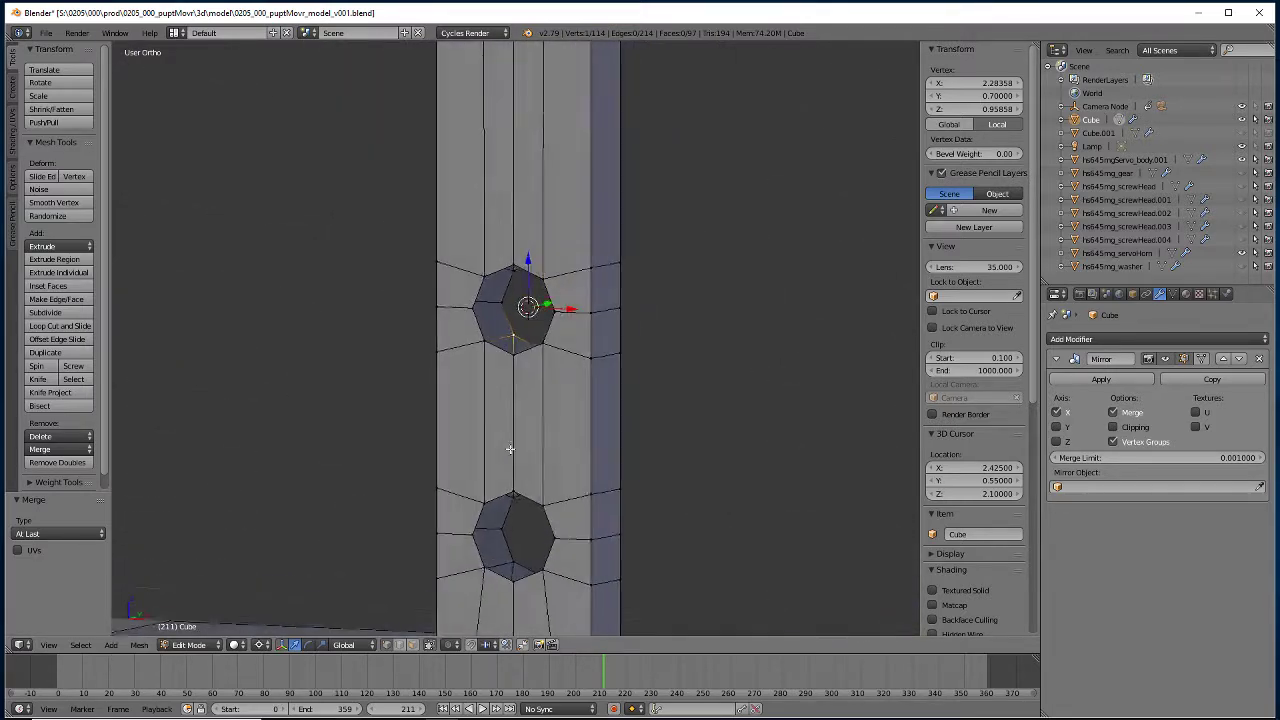
left_click(58, 326)
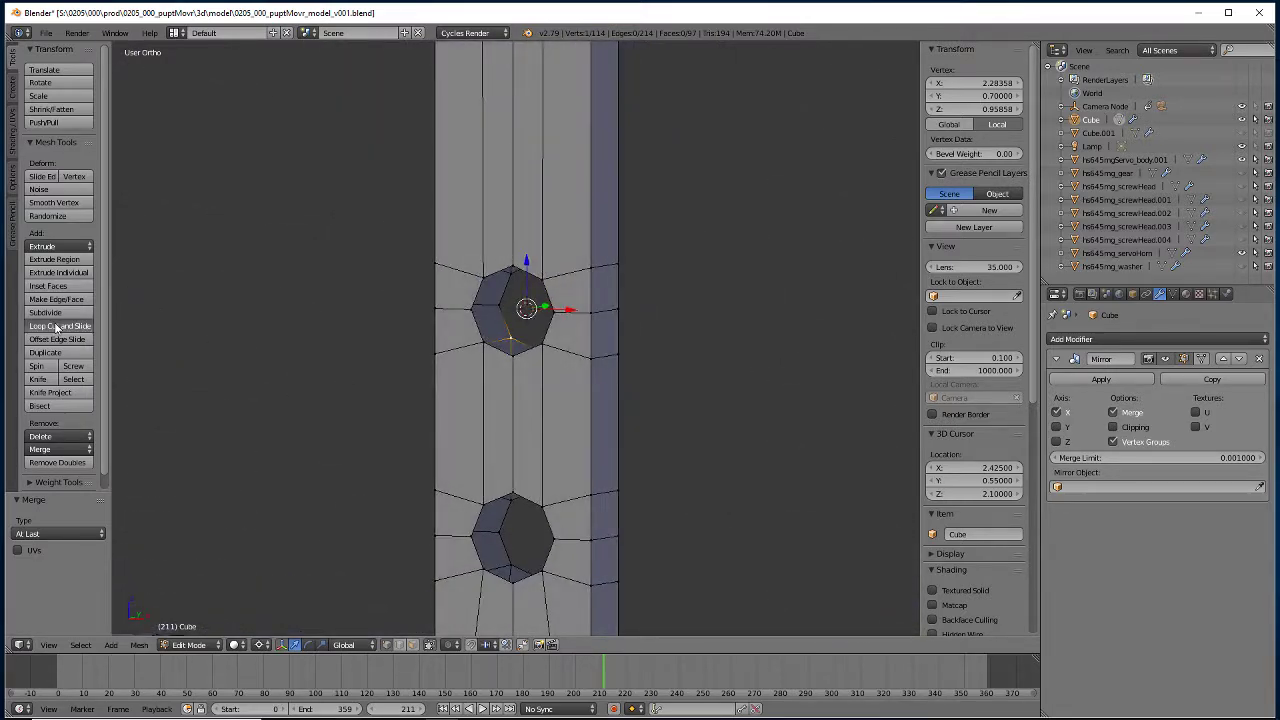
left_click(560, 423)
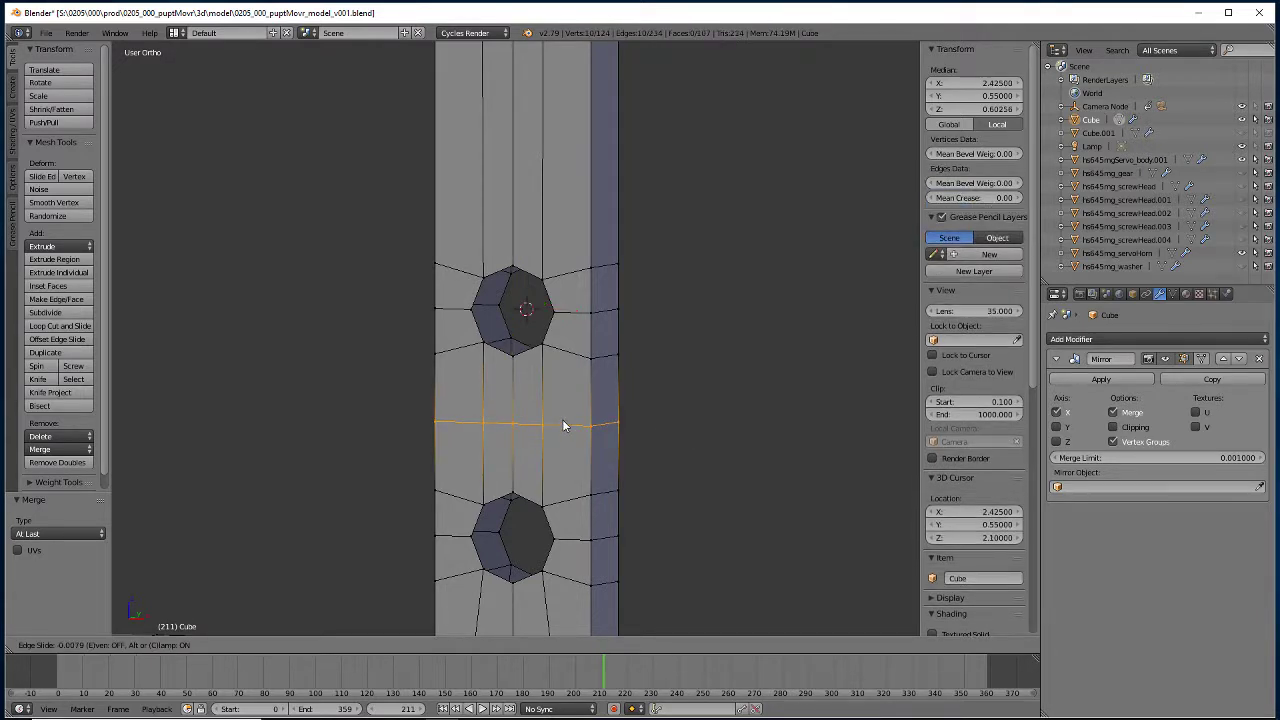
left_click(562, 420)
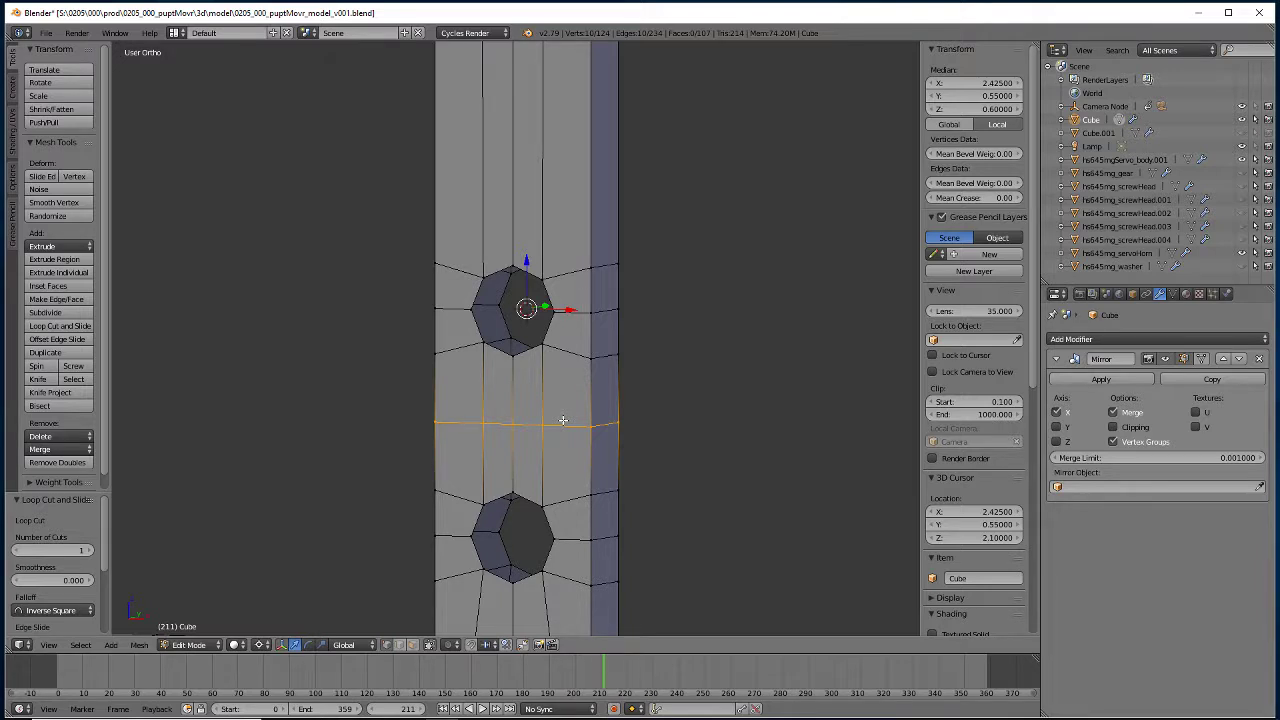
Snap the 3D cursor to a right-side vertex of the lower octagon and scale the edge loop beneath it to 0 on X.
middle_click_drag(427, 499, 600, 437)
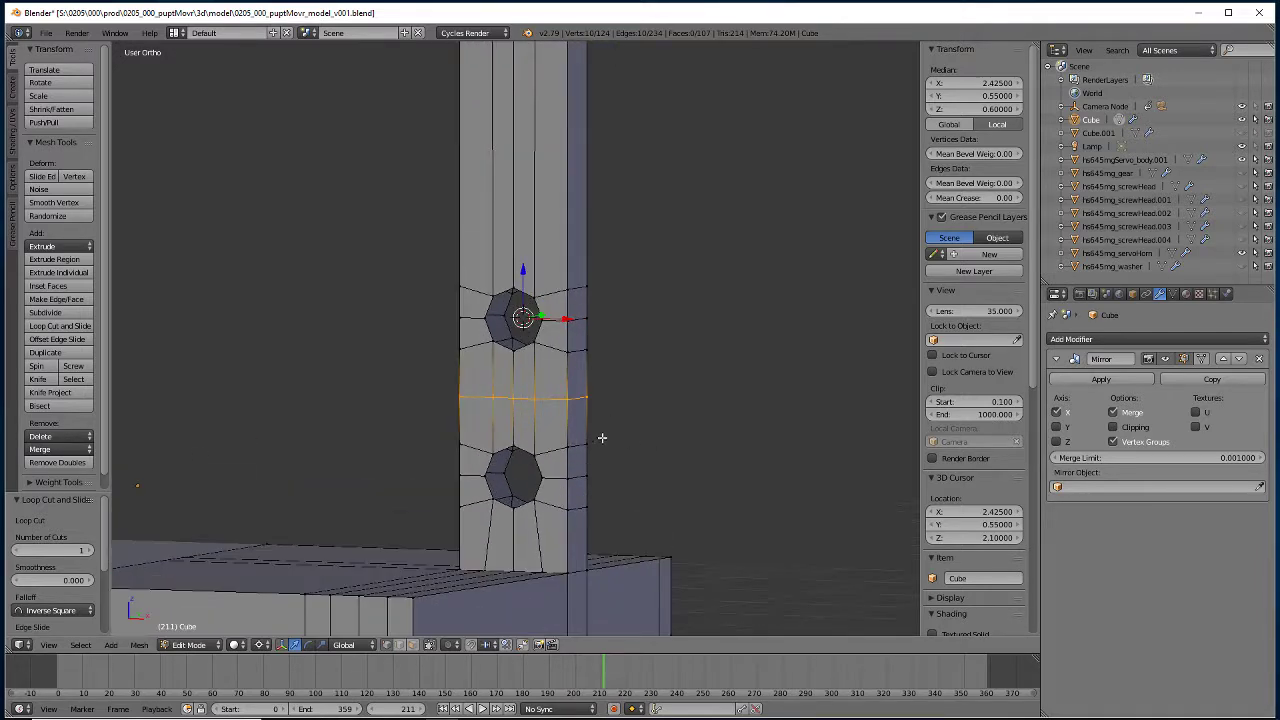
right_click(536, 458)
key("shift+s")
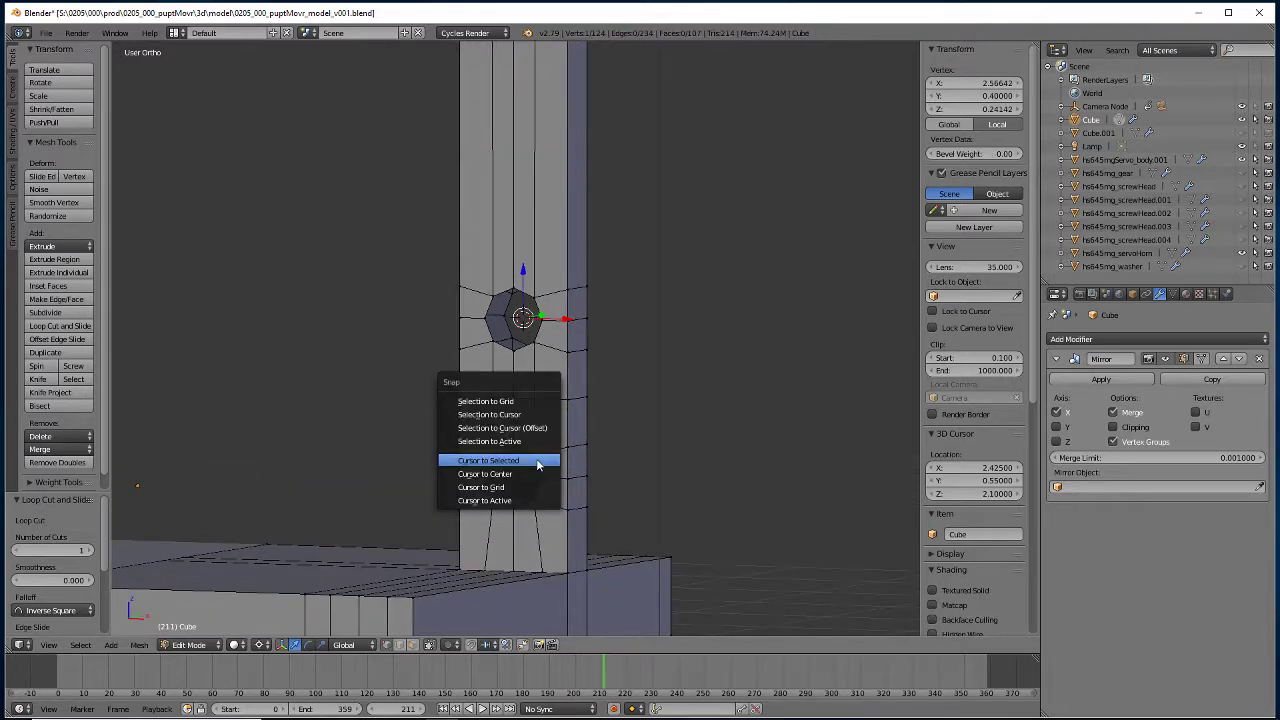
left_click(536, 459)
mouse_move(504, 478)
middle_mouse_down()
mouse_move(497, 466)
mouse_move(510, 502)
middle_mouse_up()
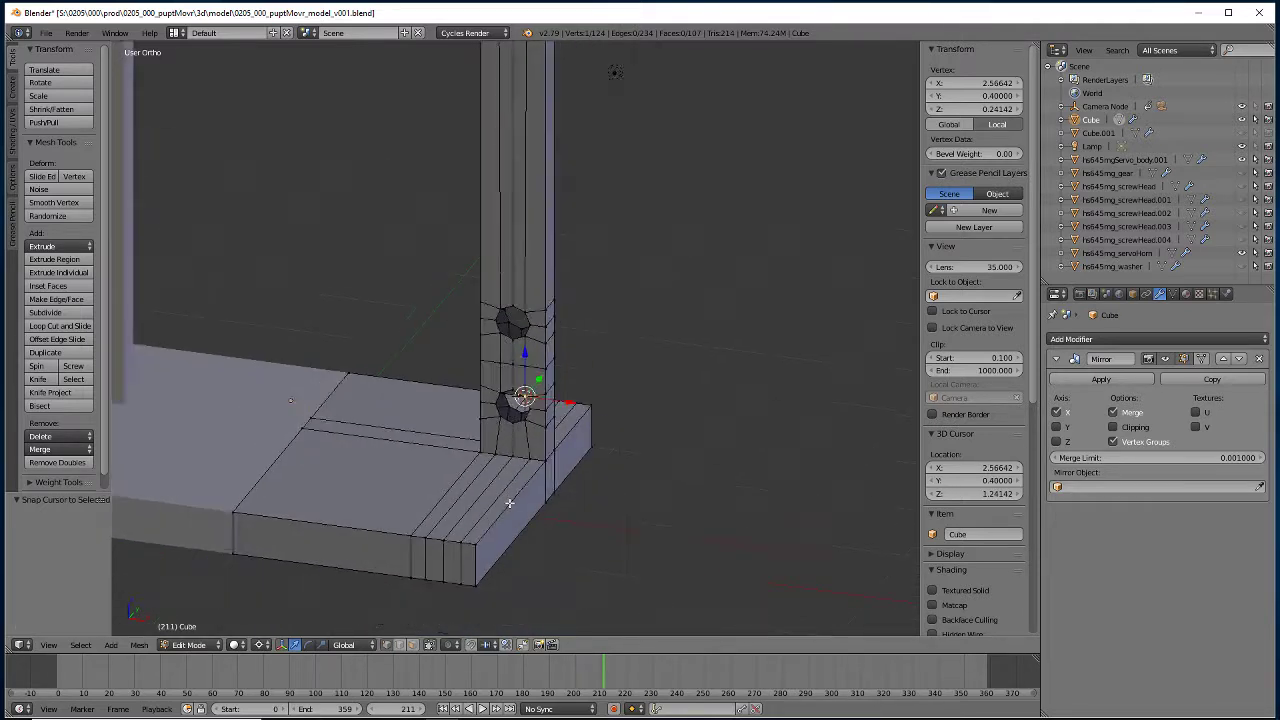
right_click(505, 487, "alt")
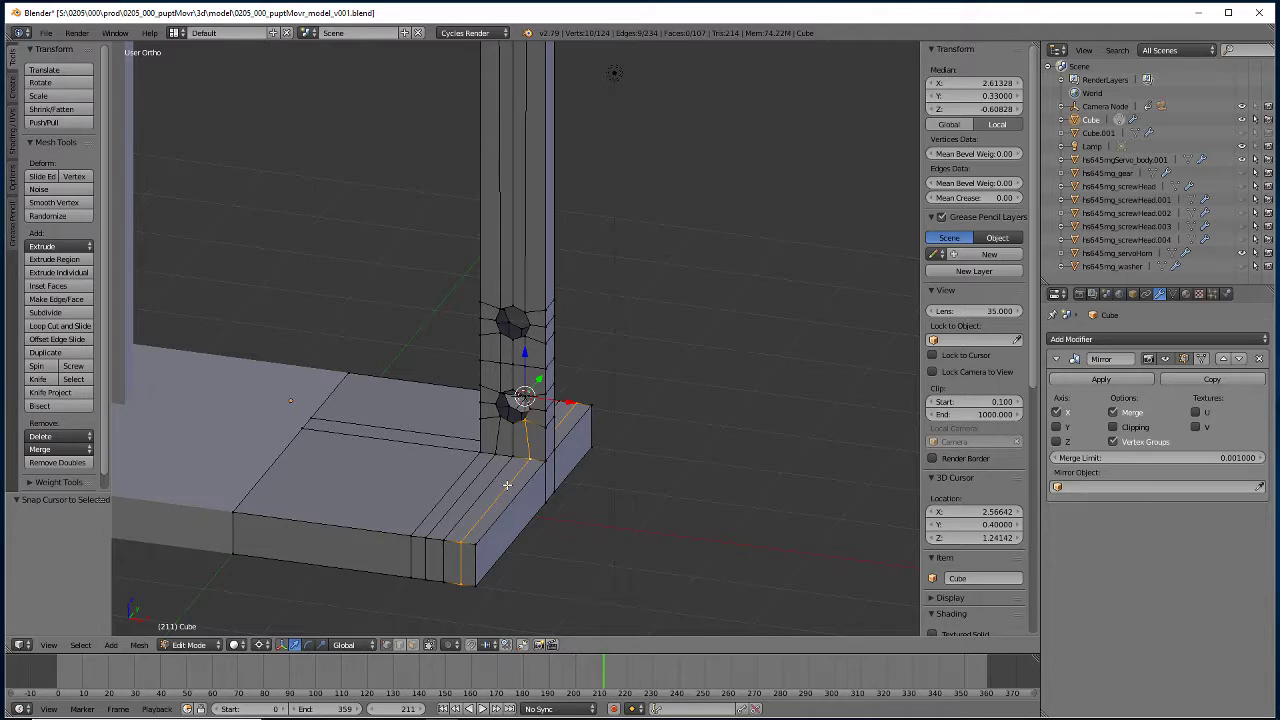
key("s")
key("x")
key("0")
key("Return")
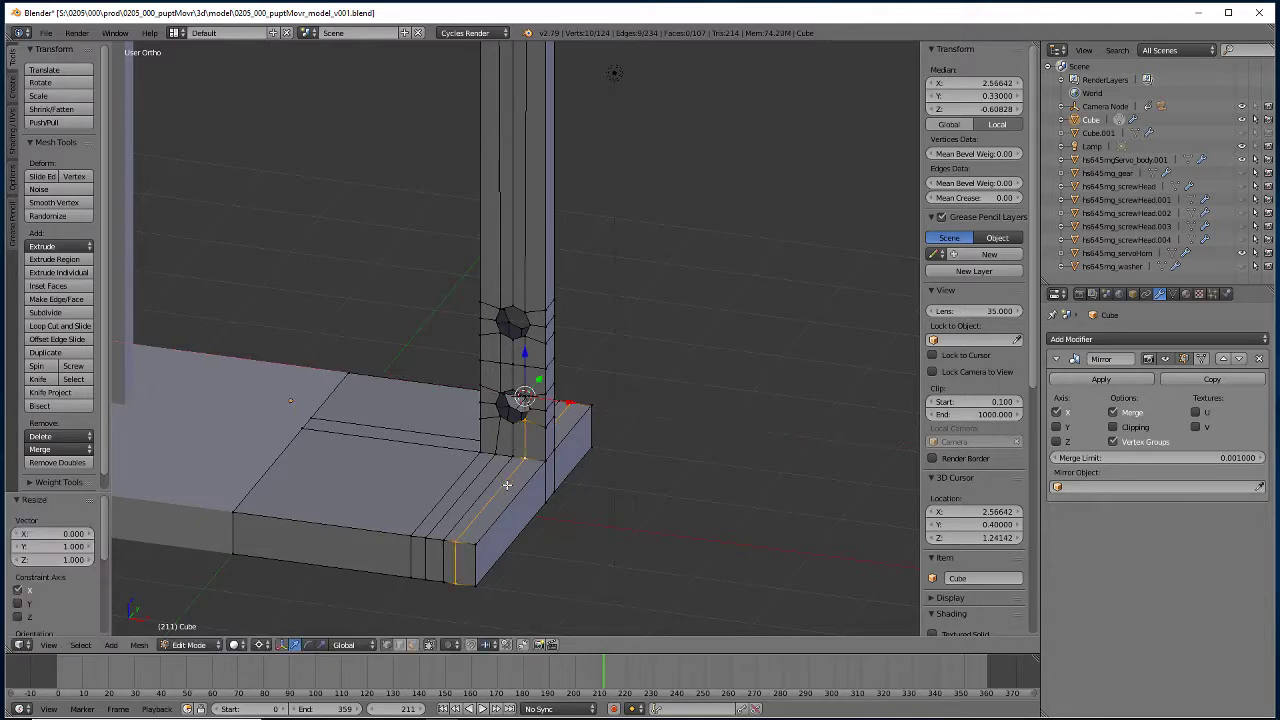
Snap the 3D cursor to the lower octagon's bottom-left vertex and scale the edge loop beneath it to 0 on X.
right_click(500, 417)
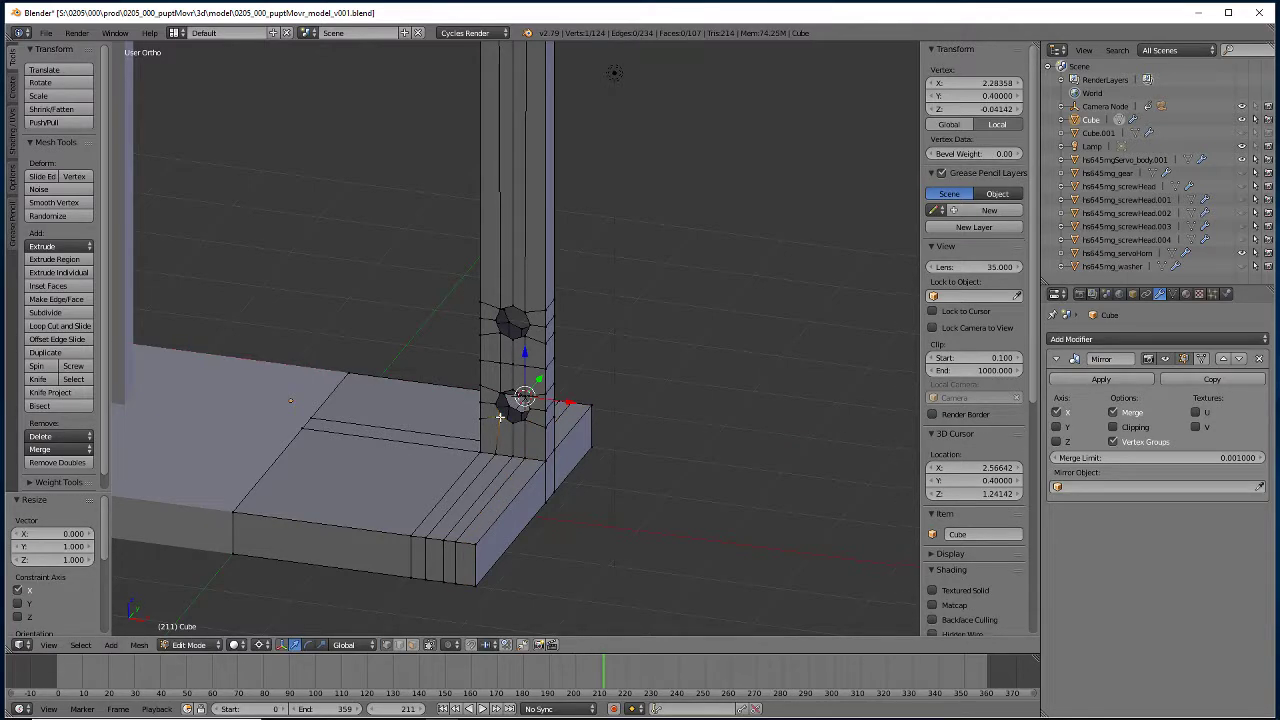
key("shift+s")
left_click(500, 417)
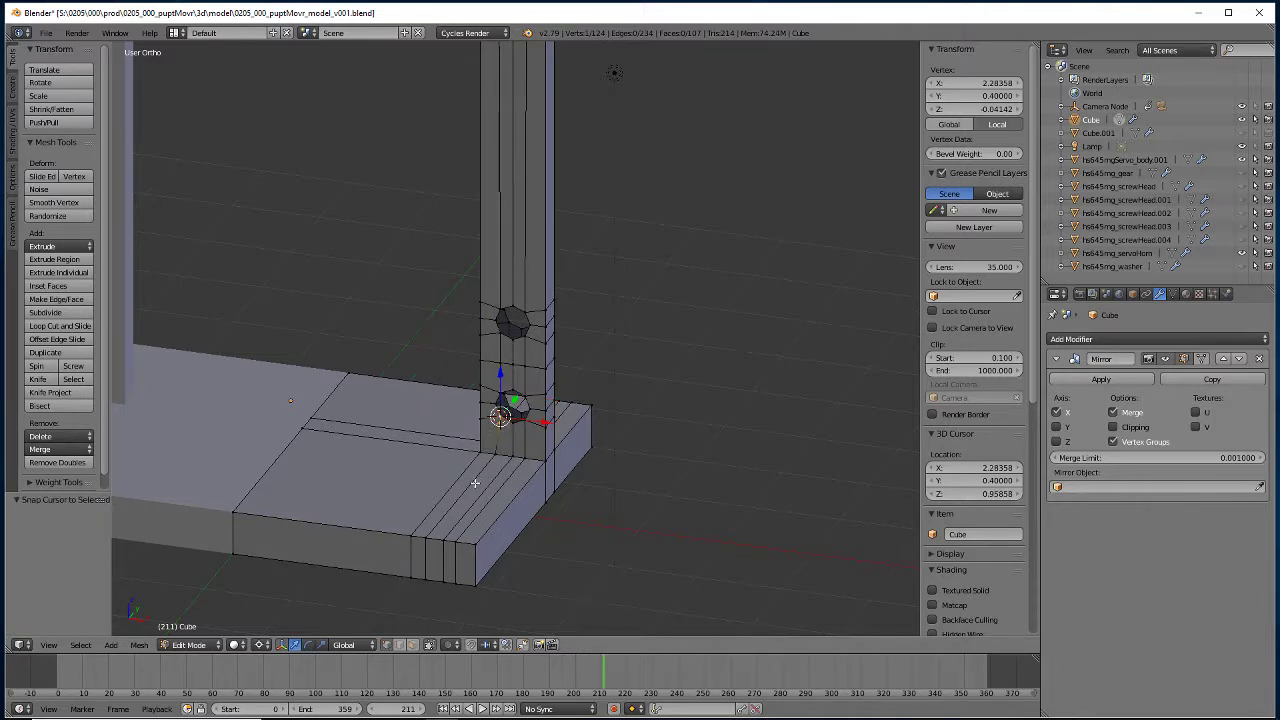
right_click(472, 482, "alt")
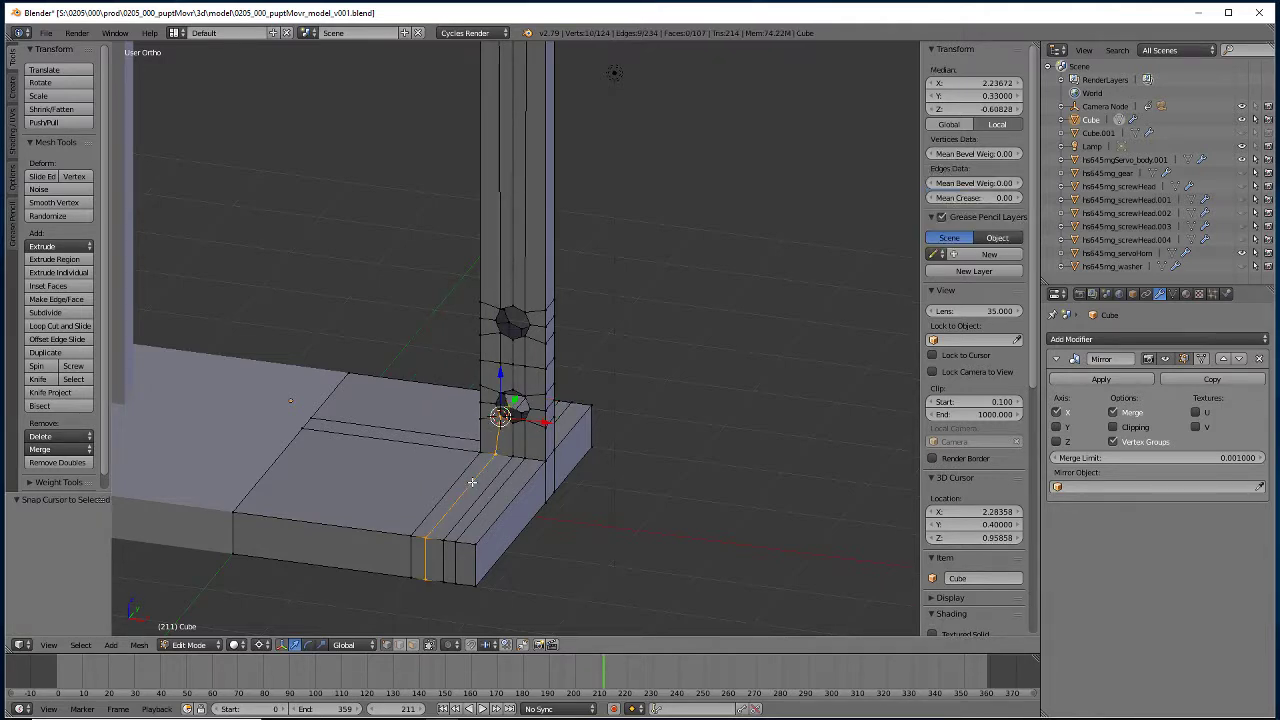
key("s")
key("x")
key("0")
key("Return")
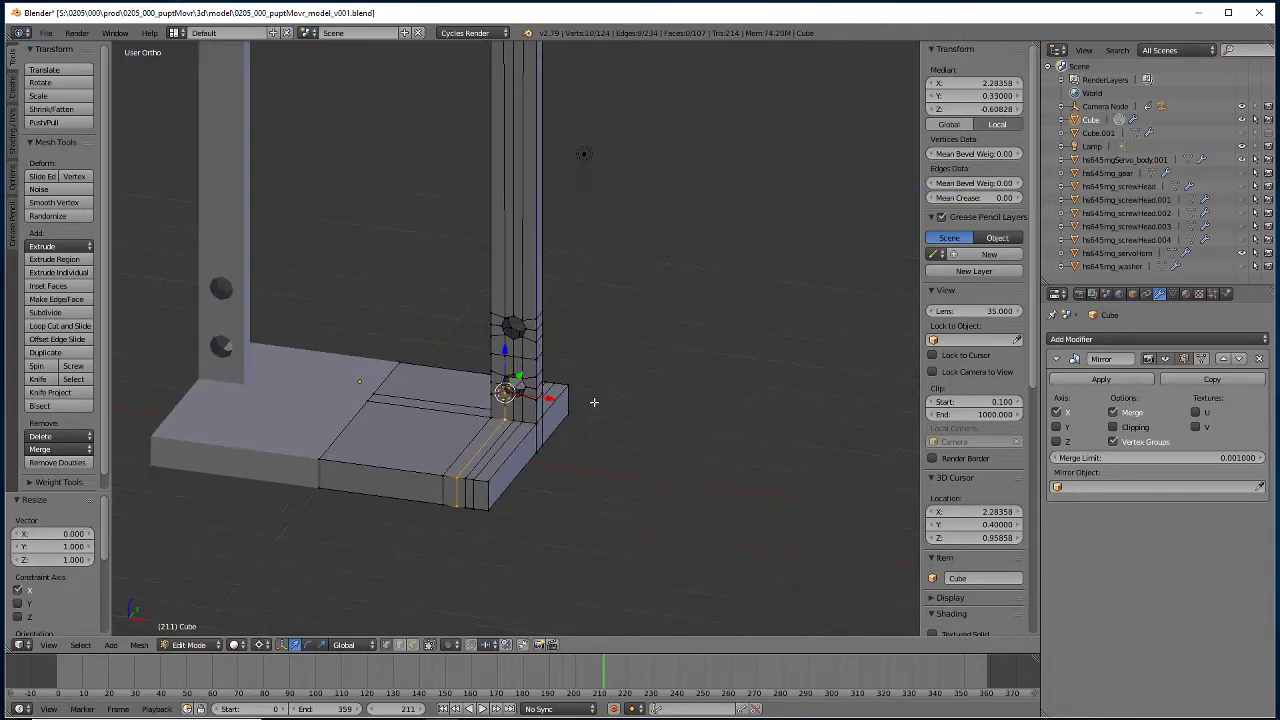
Fill the four inner wall faces along the lower half of the lower octagonal hole, joining its front and back edges.
scroll(594, 408, "up", 3)
middle_click_drag(501, 519, 482, 532)
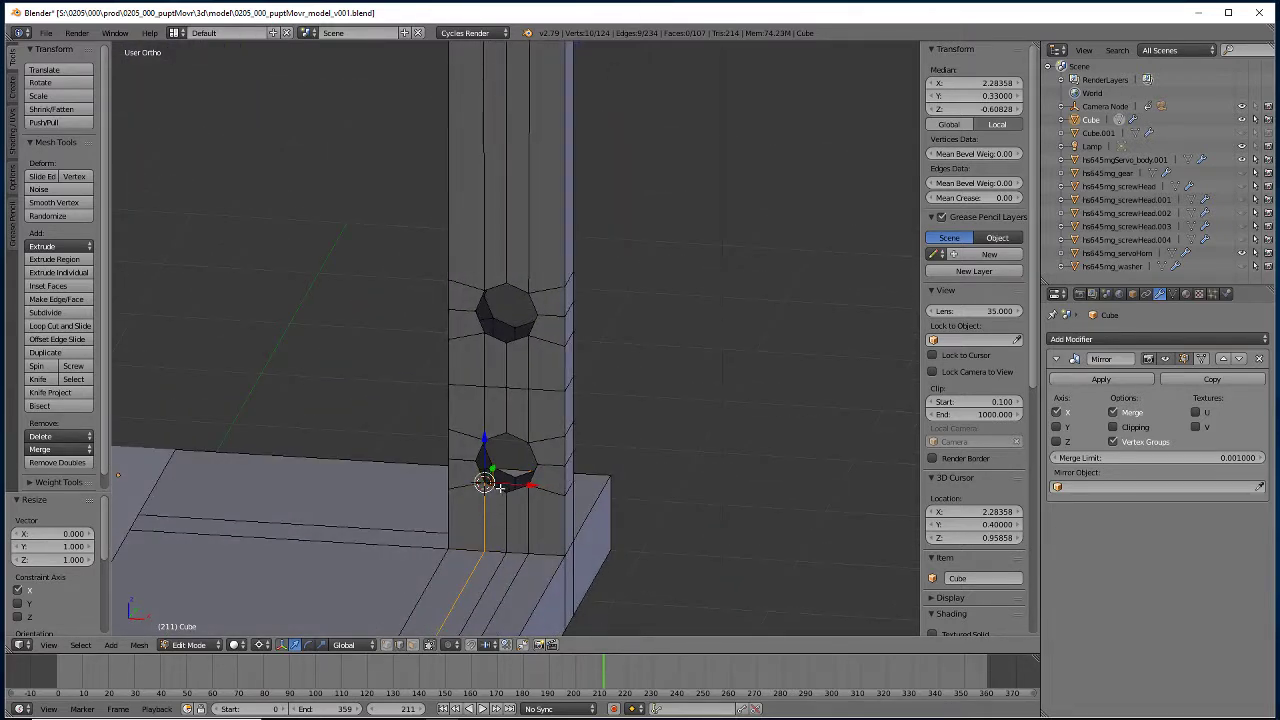
right_click(500, 488)
right_click(500, 464, "shift")
key("f")
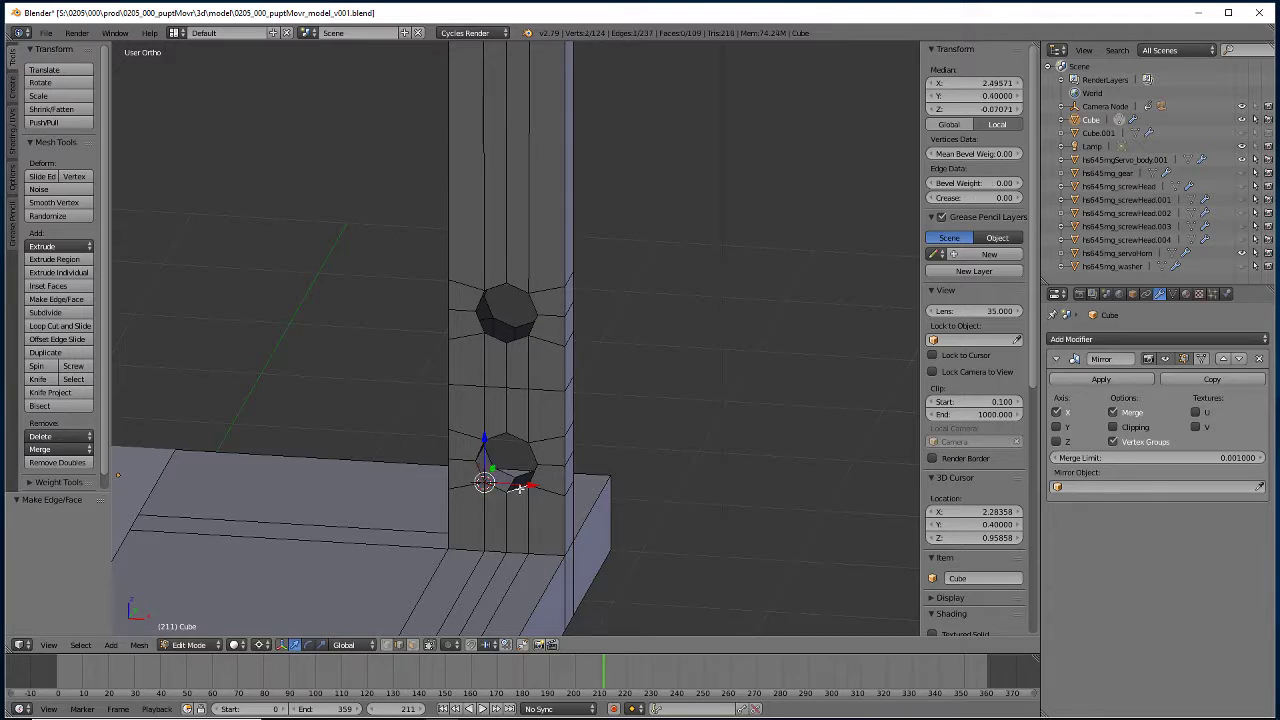
key("f")
middle_click_drag(495, 482, 580, 463)
right_click(510, 484)
right_click(489, 479, "shift")
key("f")
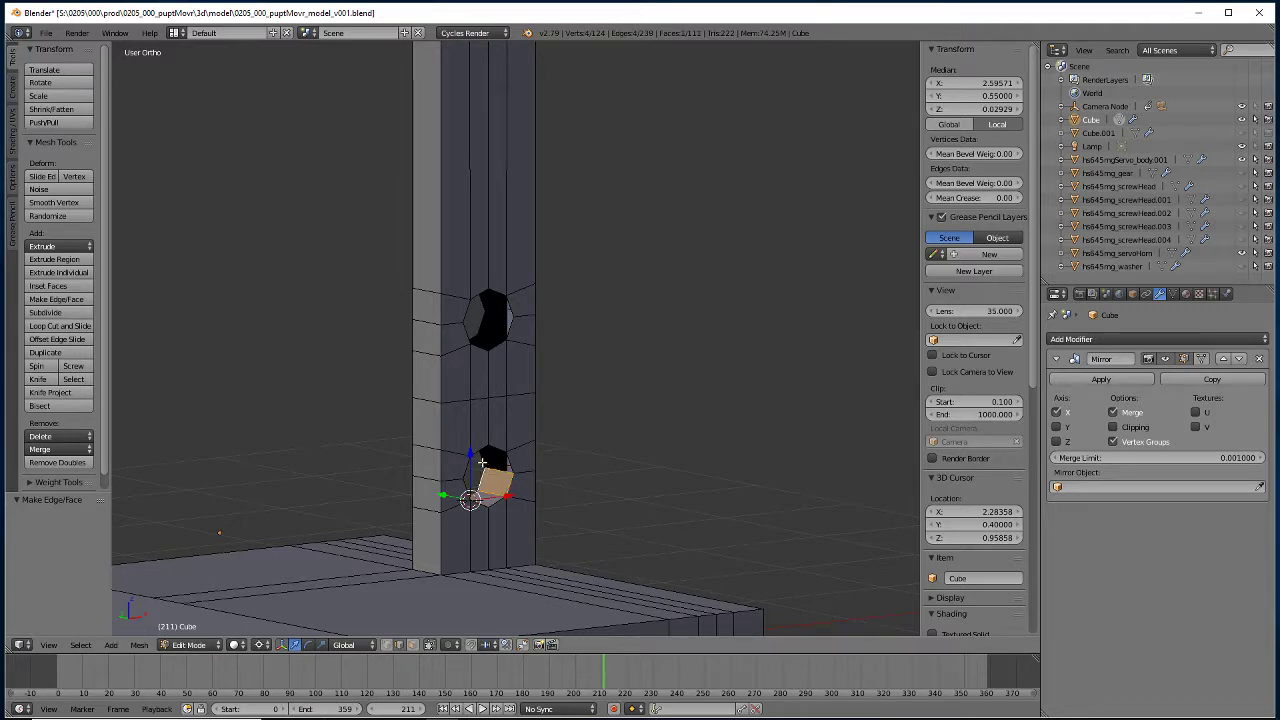
Fill the four inner wall faces along the upper half of the lower octagonal hole to complete its wall.
right_click(487, 462)
right_click(515, 460, "shift")
middle_click_drag(505, 455, 380, 495)
key("f")
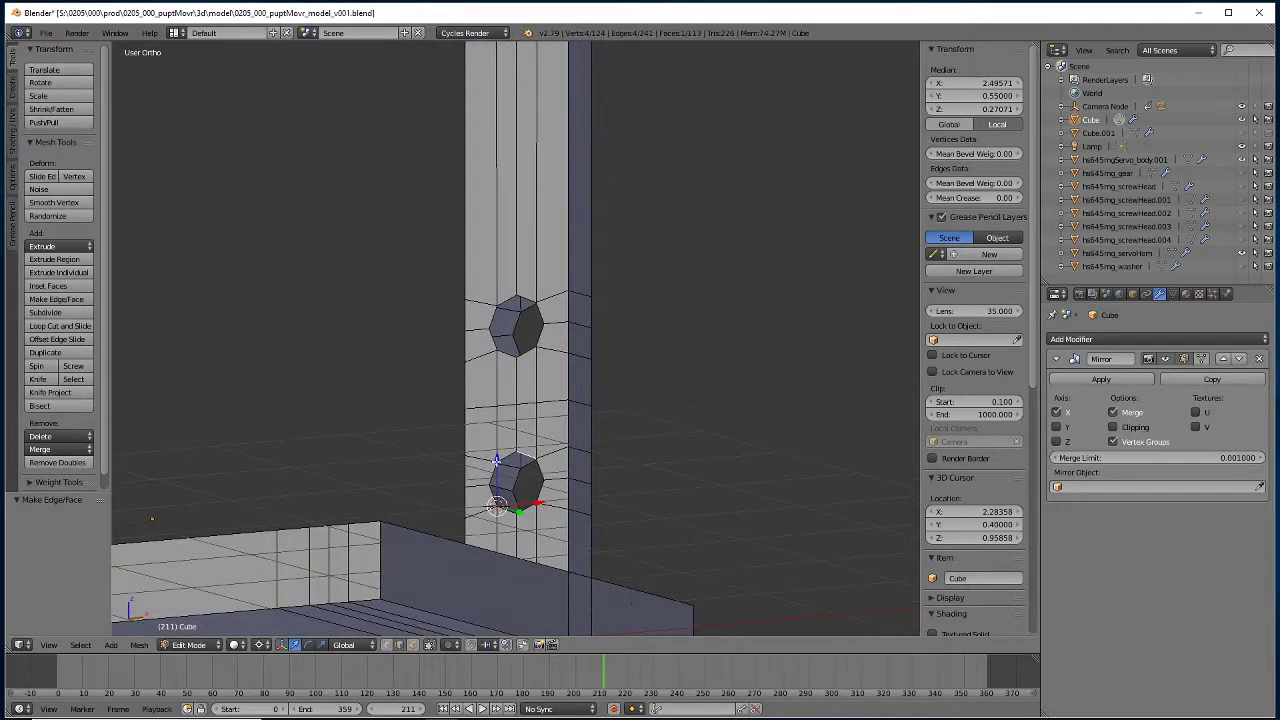
right_click(533, 470)
right_click(529, 466)
right_click(508, 459, "shift")
key("f")
right_click(508, 480, "alt")
key("f")
middle_click_drag(490, 474, 490, 452)
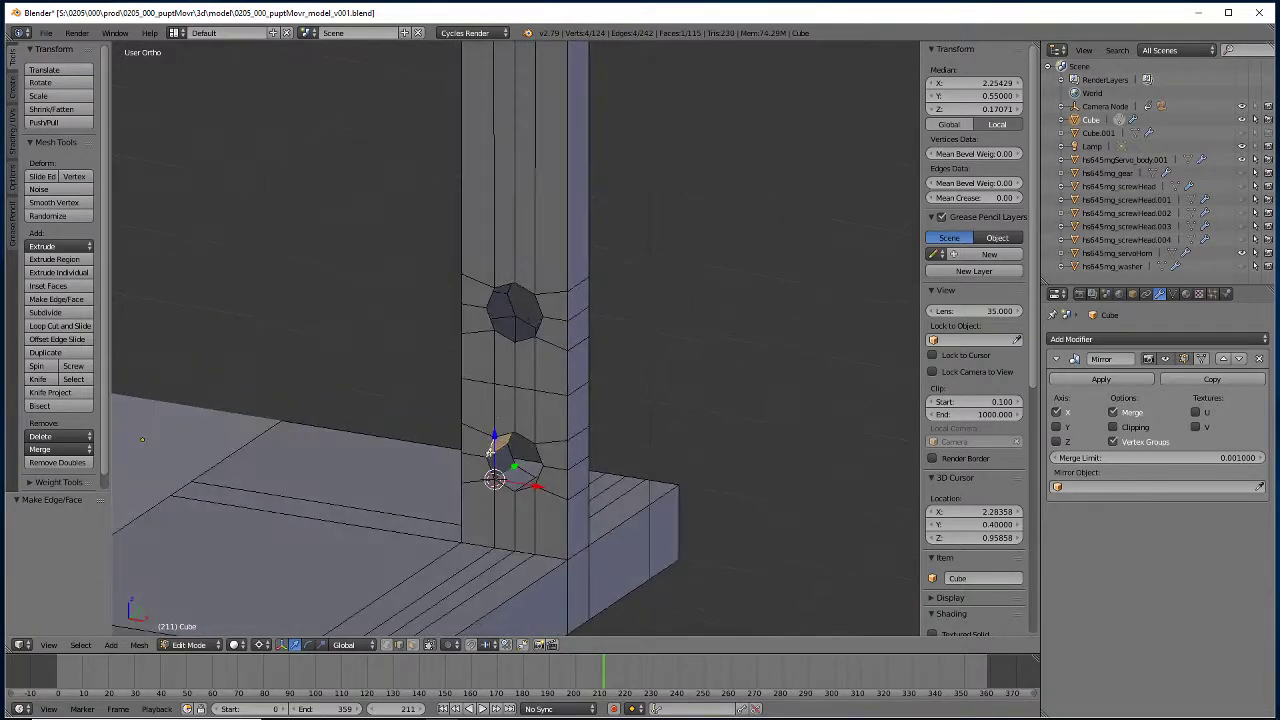
Fill the four inner wall faces on the left half of the upper octagonal hole, from its bottom vertex to its top vertex.
right_click(524, 320)
right_click(510, 335, "shift")
key("f")
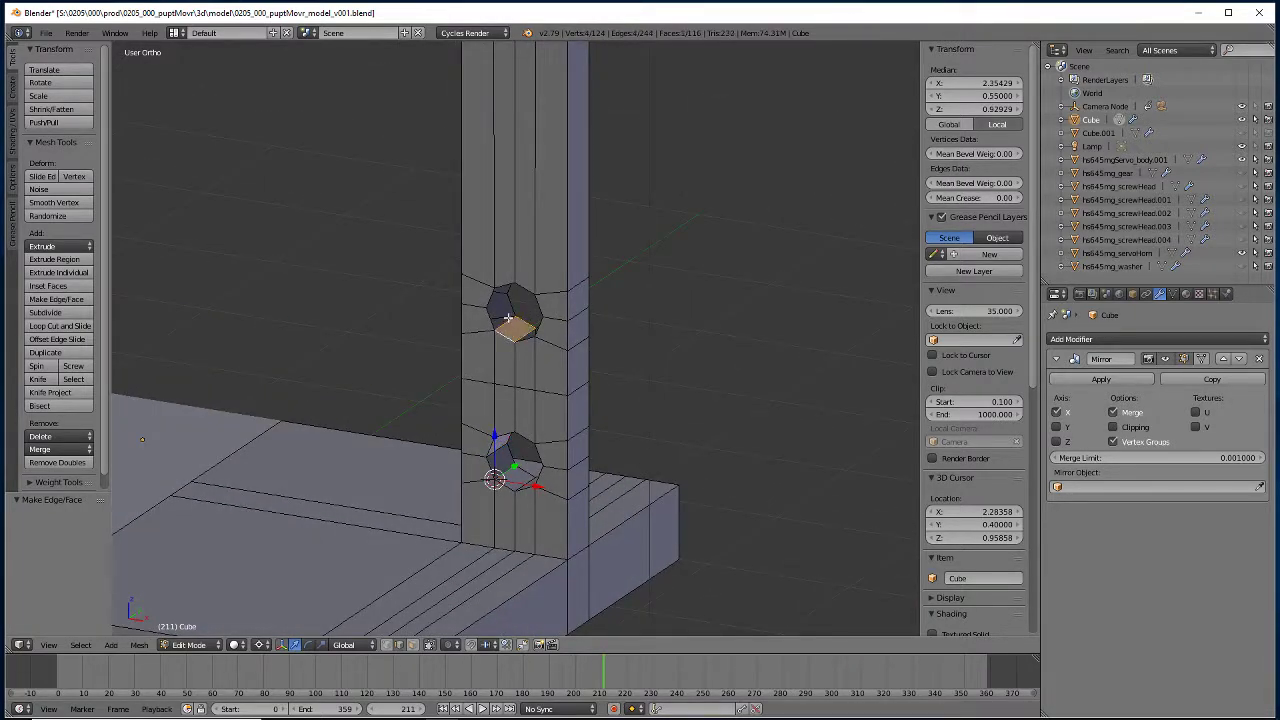
right_click(512, 307)
right_click(487, 314, "shift")
key("f")
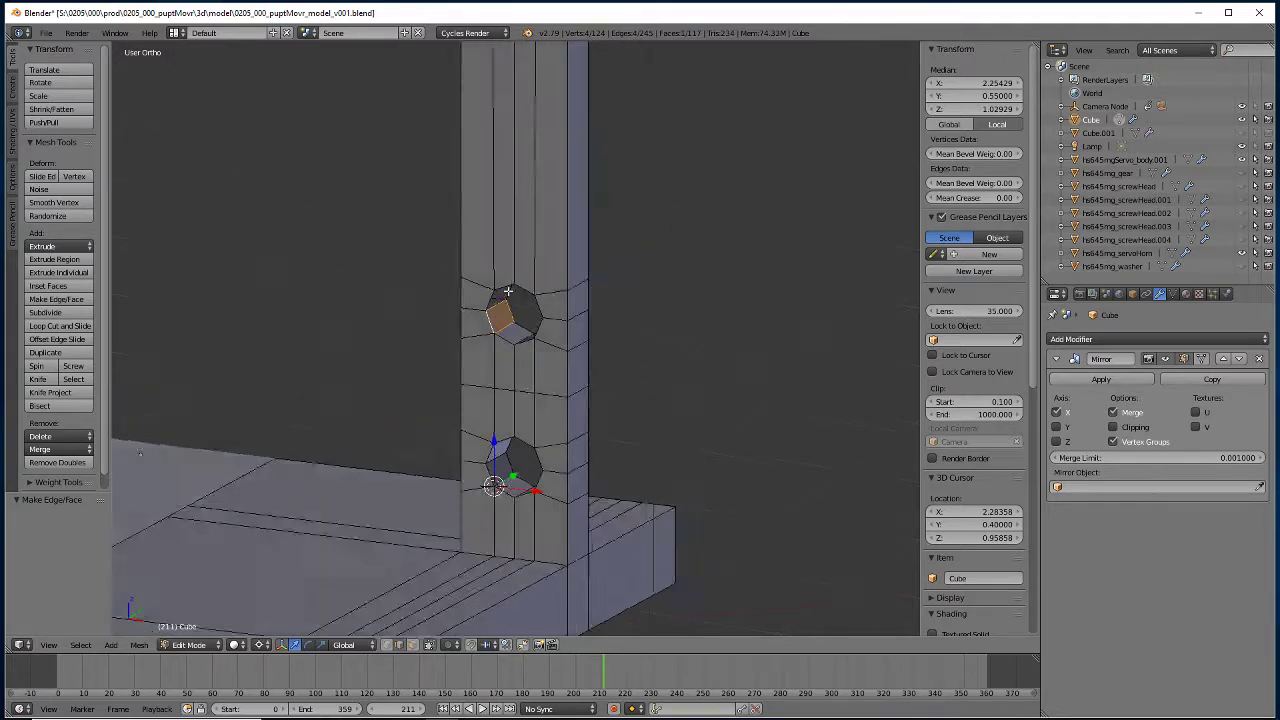
middle_click_drag(508, 305, 507, 310)
right_click(492, 325)
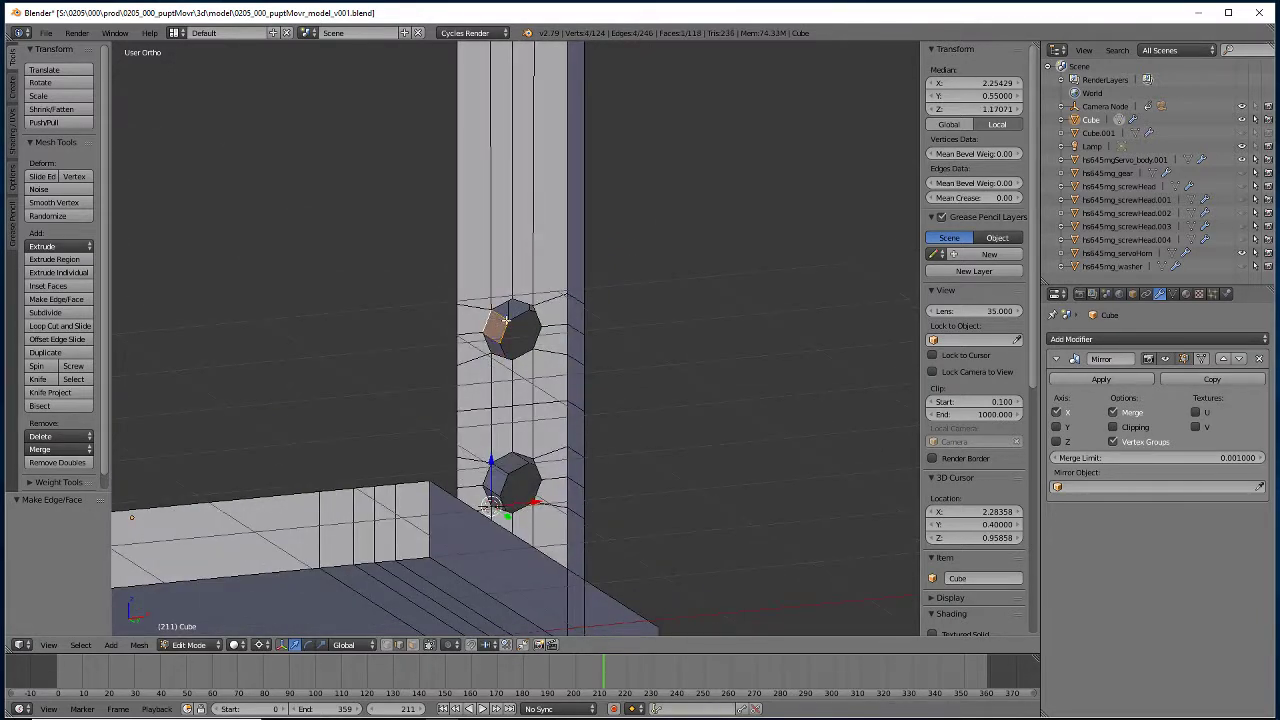
right_click(514, 316)
middle_click_drag(506, 305, 551, 323)
right_click(516, 311, "shift")
key("f")
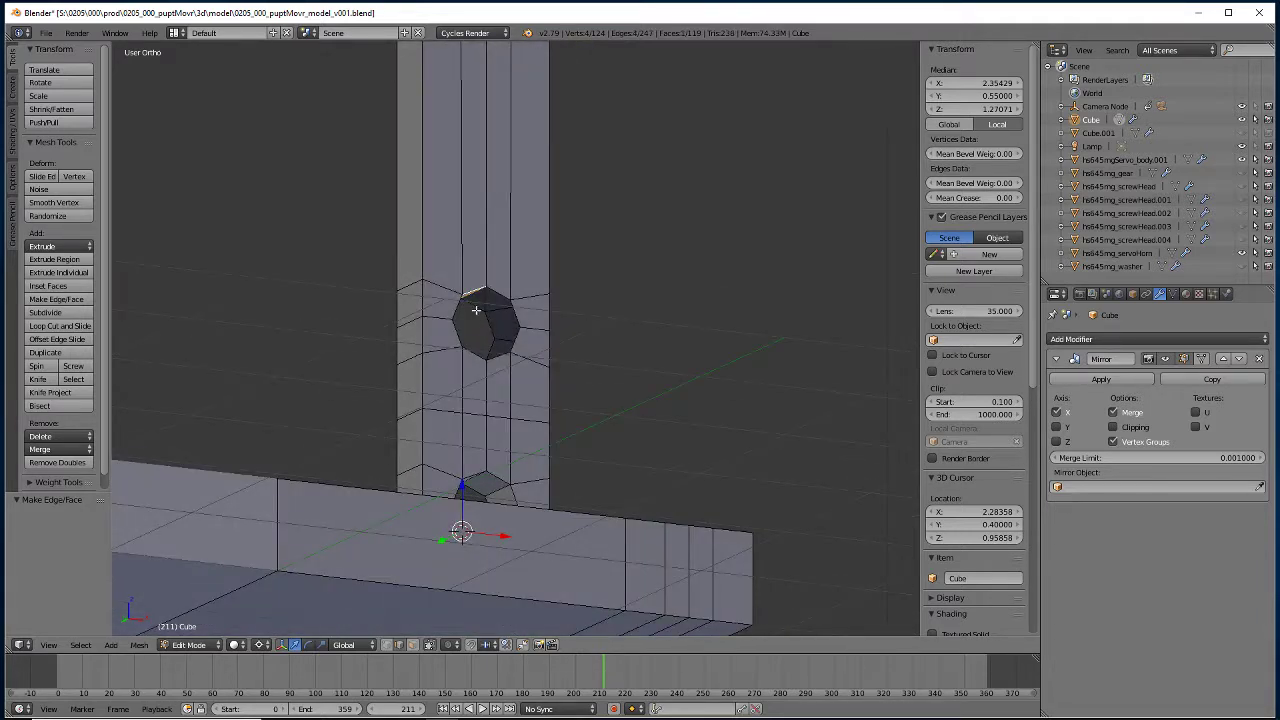
Fill the four inner wall faces on the right half of the upper octagonal hole to complete its wall.
right_click(474, 306)
right_click(506, 296, "shift")
key("f")
right_click(489, 321)
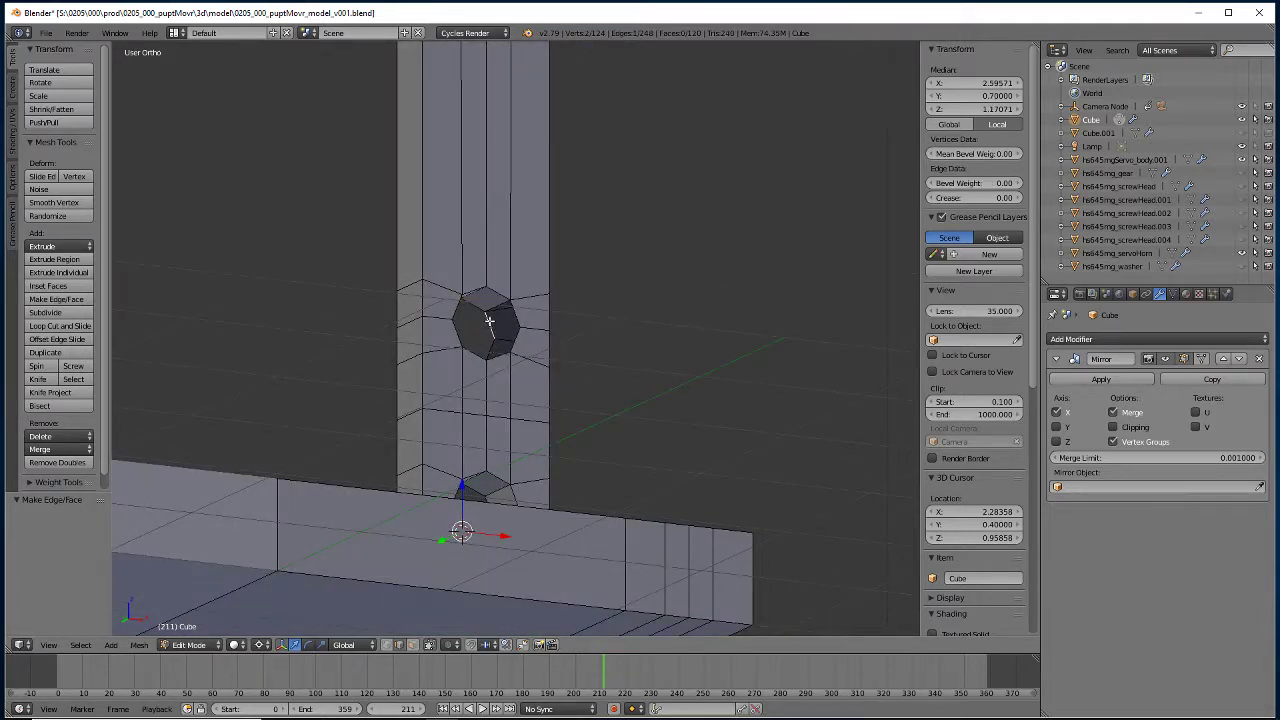
right_click(519, 316, "shift")
key("f")
right_click(485, 349)
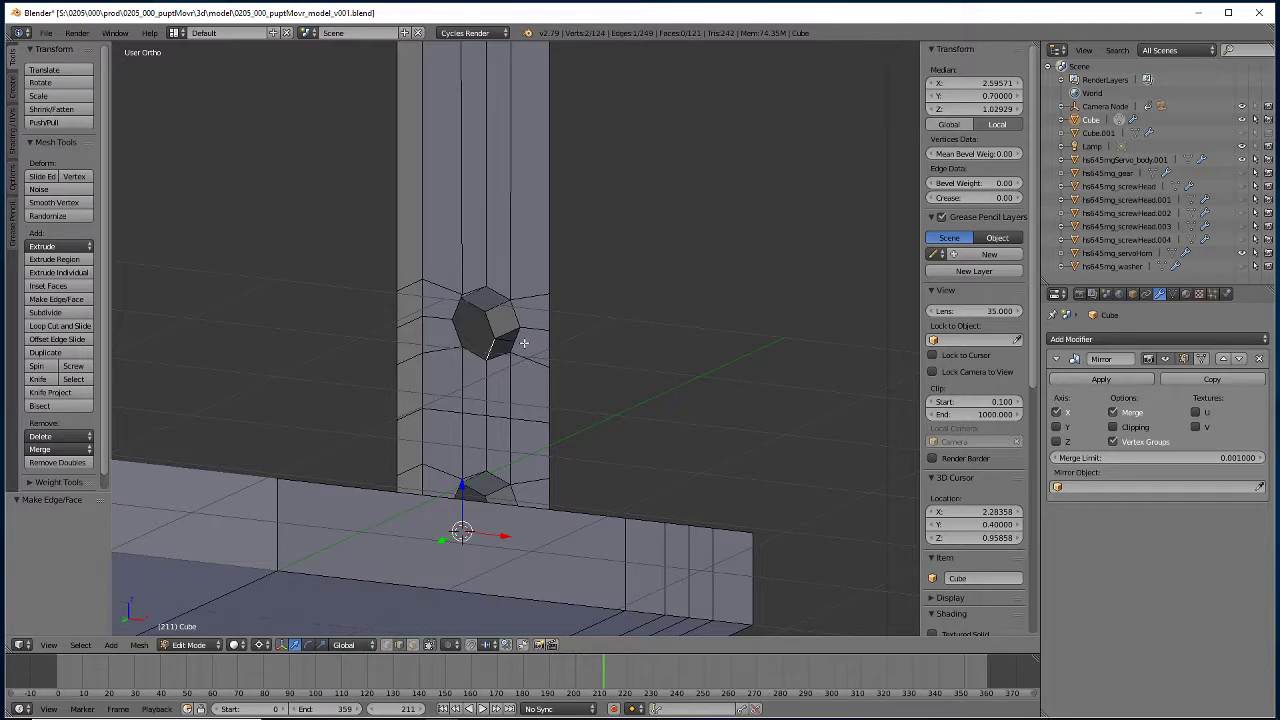
right_click(517, 340, "shift")
key("f")
middle_click_drag(515, 338, 482, 346)
right_click(495, 331)
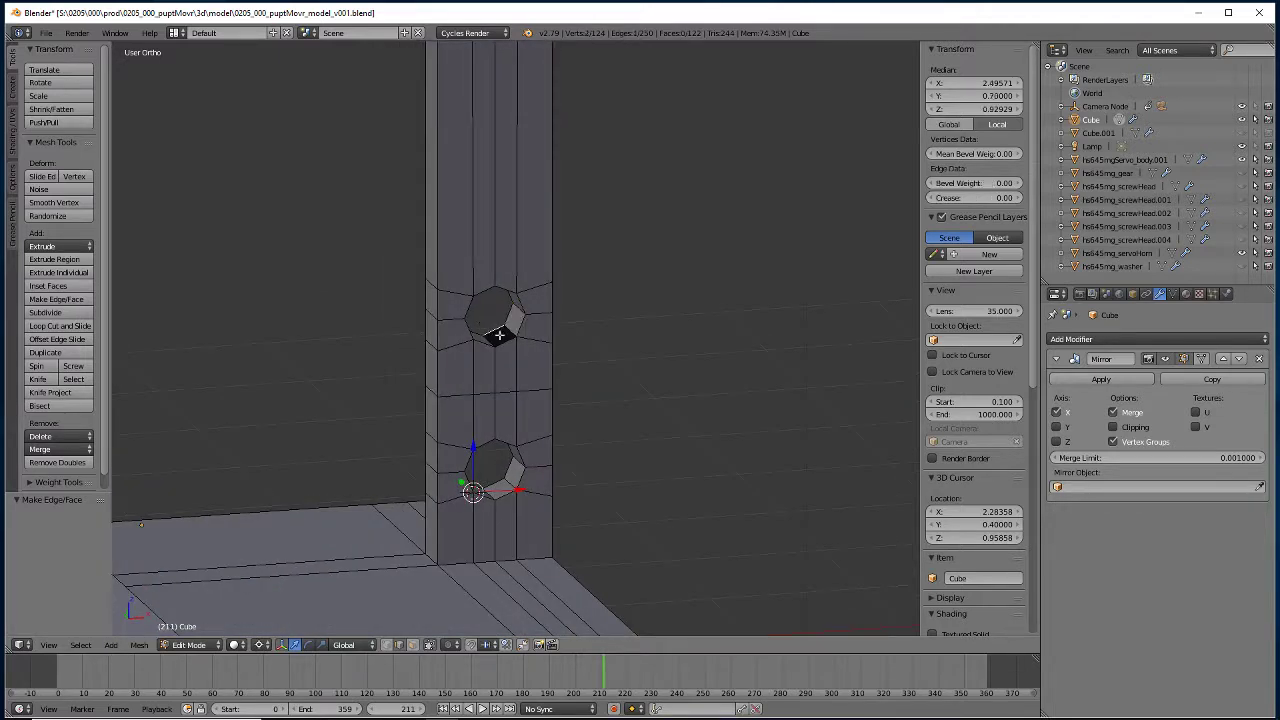
right_click(510, 341, "shift")
key("f")
scroll(510, 391, "down", 3)
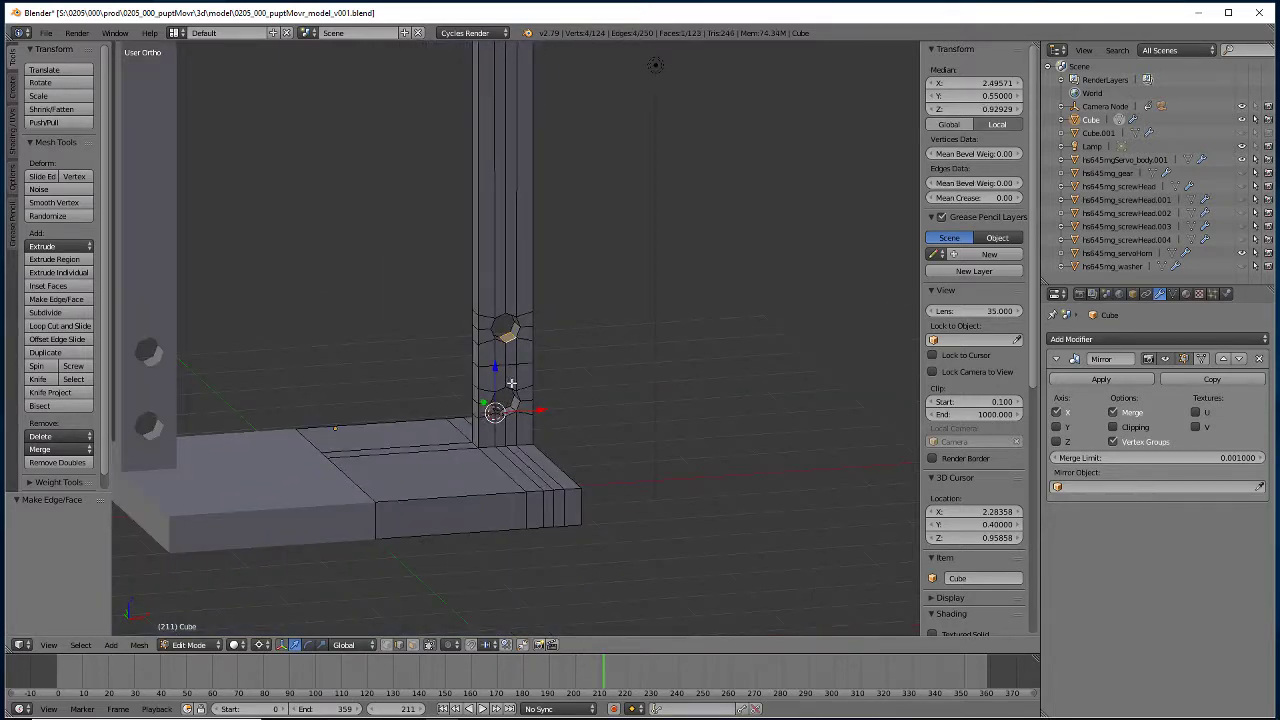
scroll(516, 368, "up", 6)
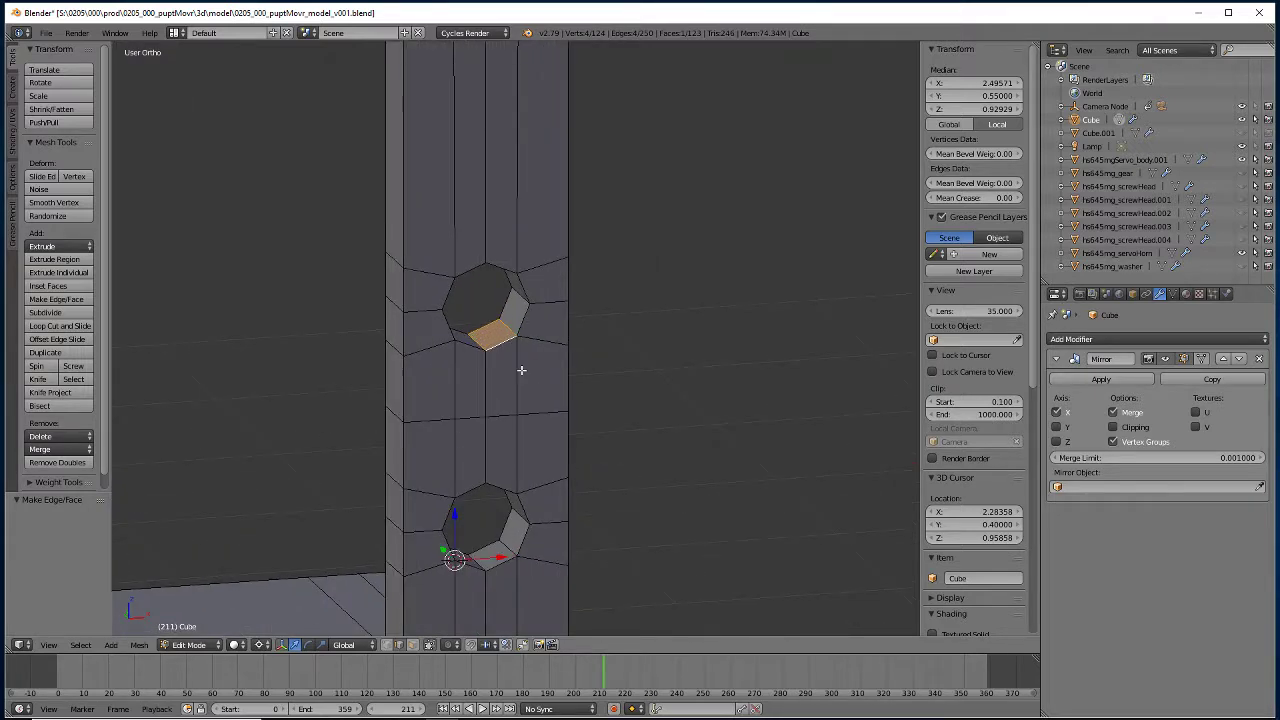
scroll(526, 428, "down", 3)
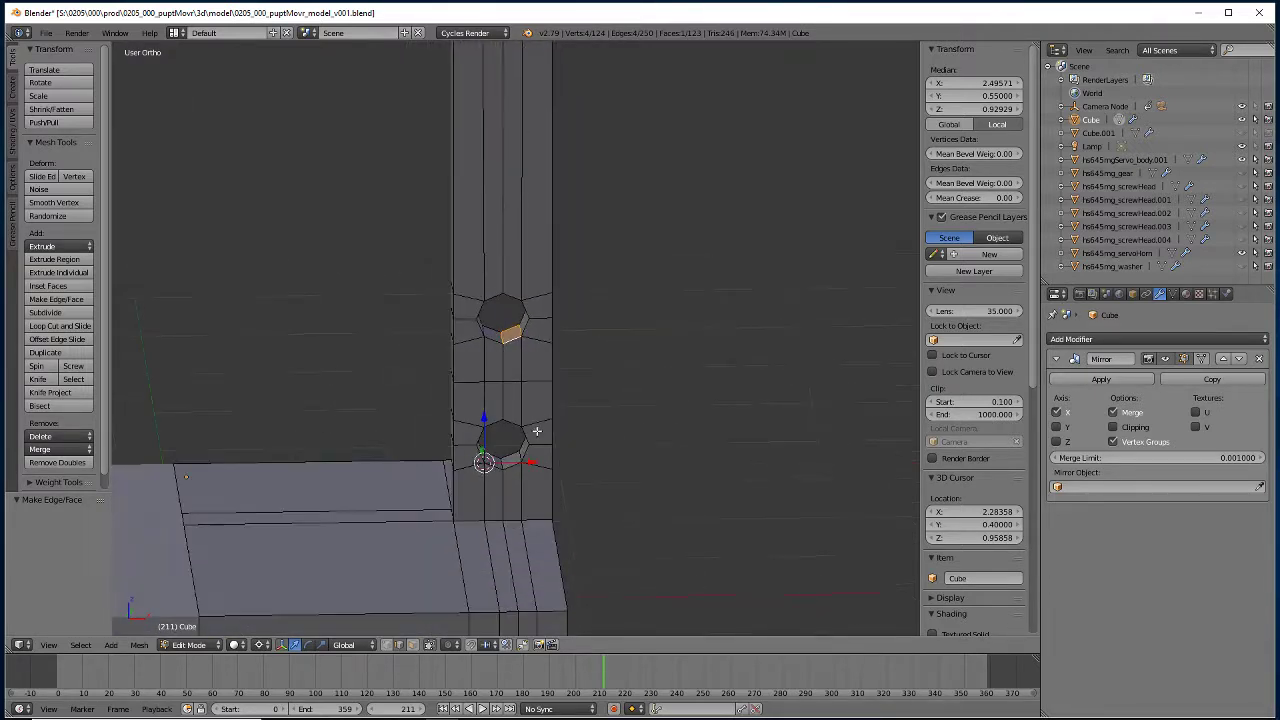
Select the vertical edge beneath the upper octagonal hole and turn on the edge length display to measure it.
right_click(500, 364)
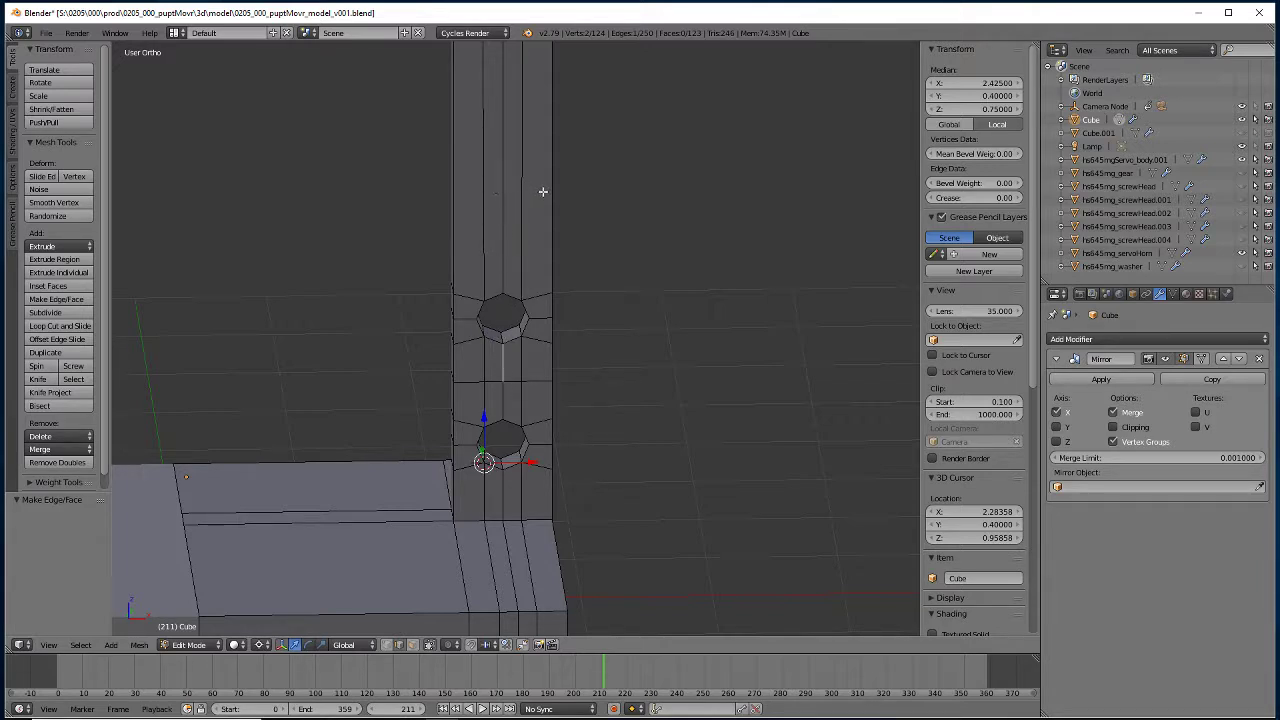
scroll(543, 191, "down", 7)
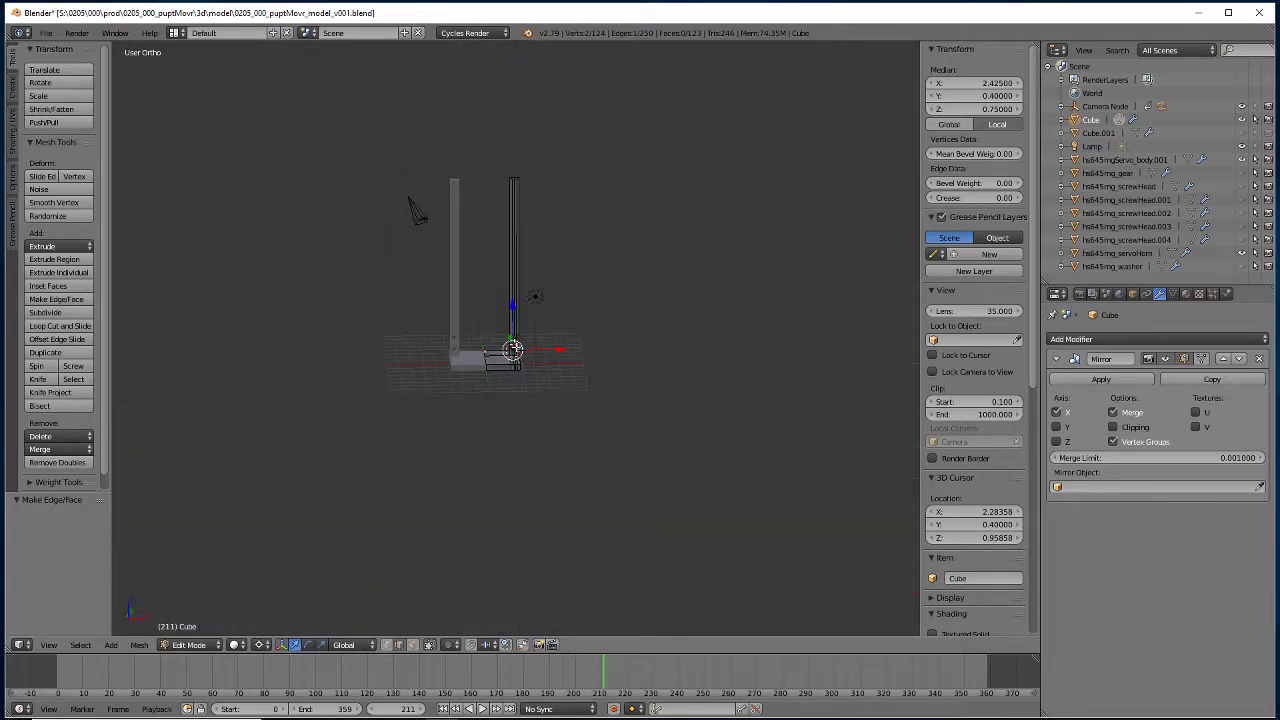
scroll(481, 314, "up", 4)
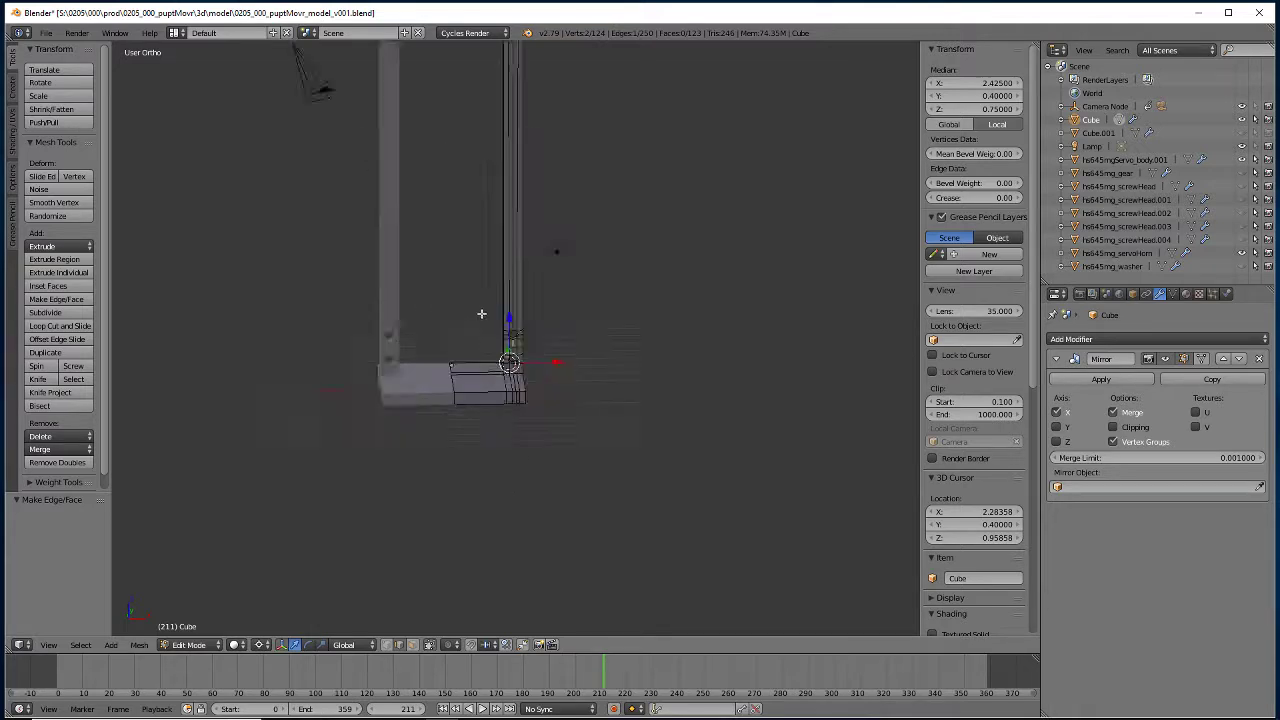
scroll(481, 314, "up", 6)
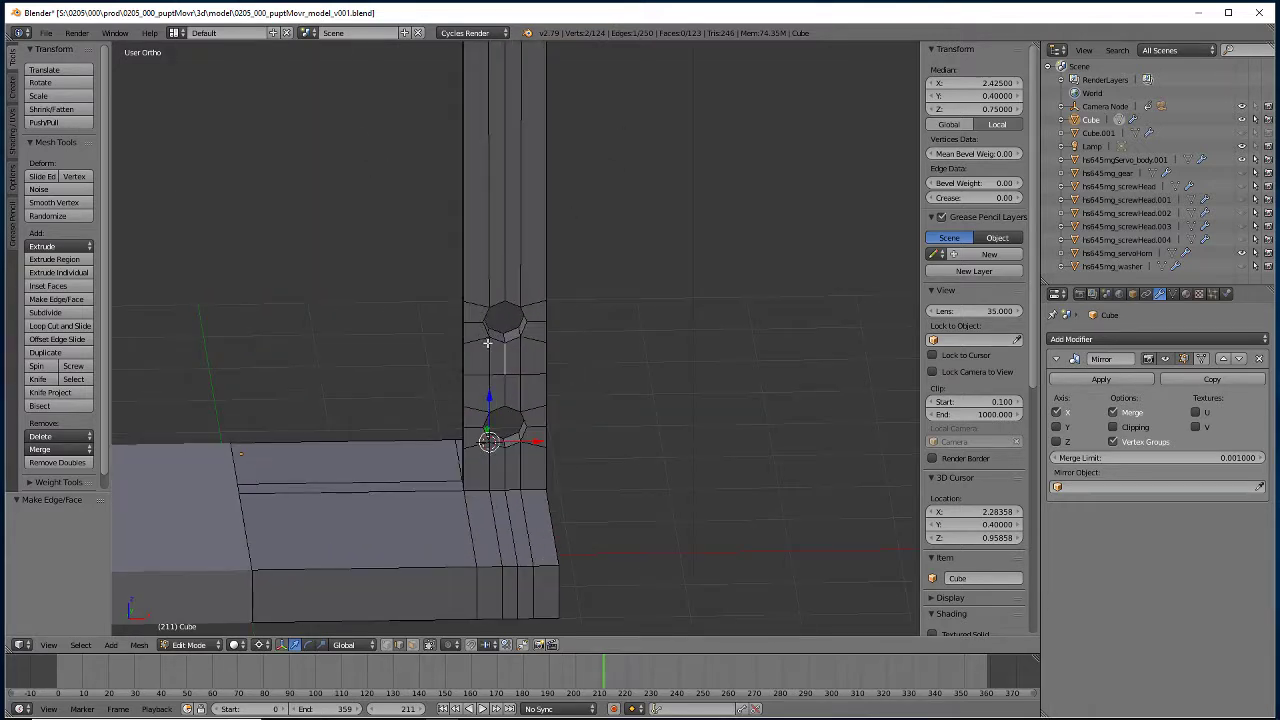
right_click(506, 288)
right_click(504, 361)
scroll(977, 547, "down", 7)
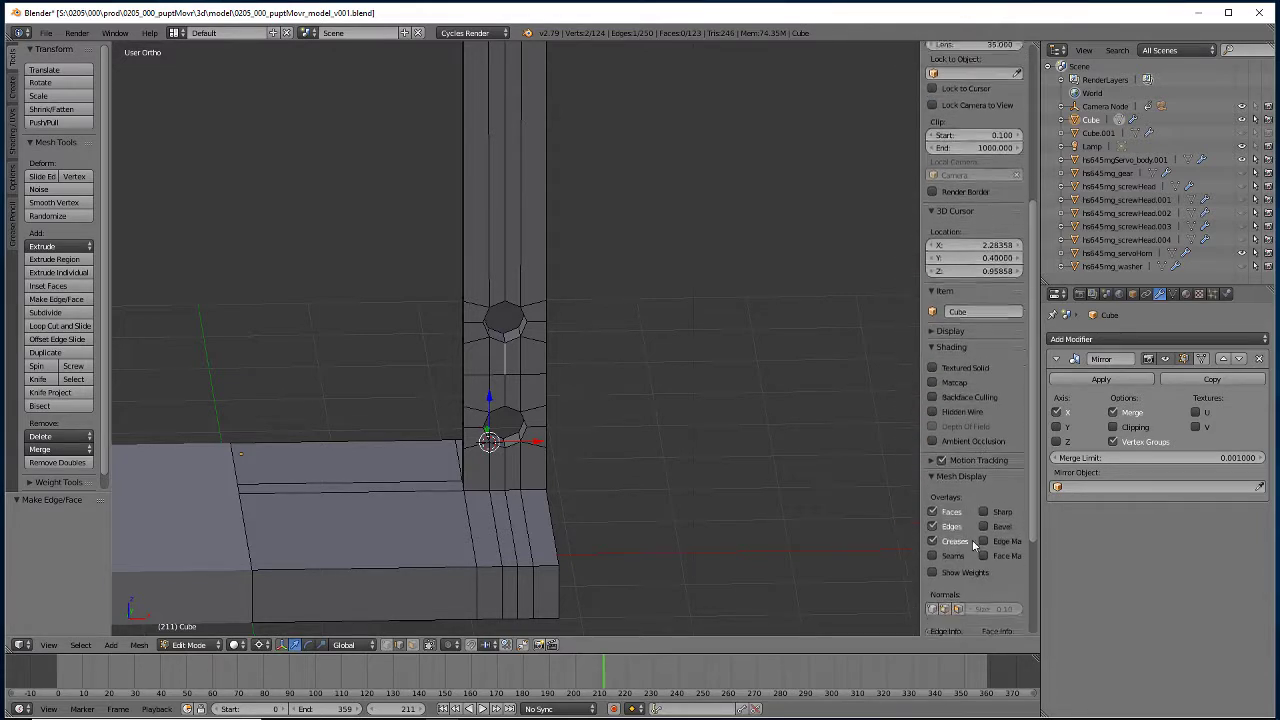
scroll(950, 528, "down", 4)
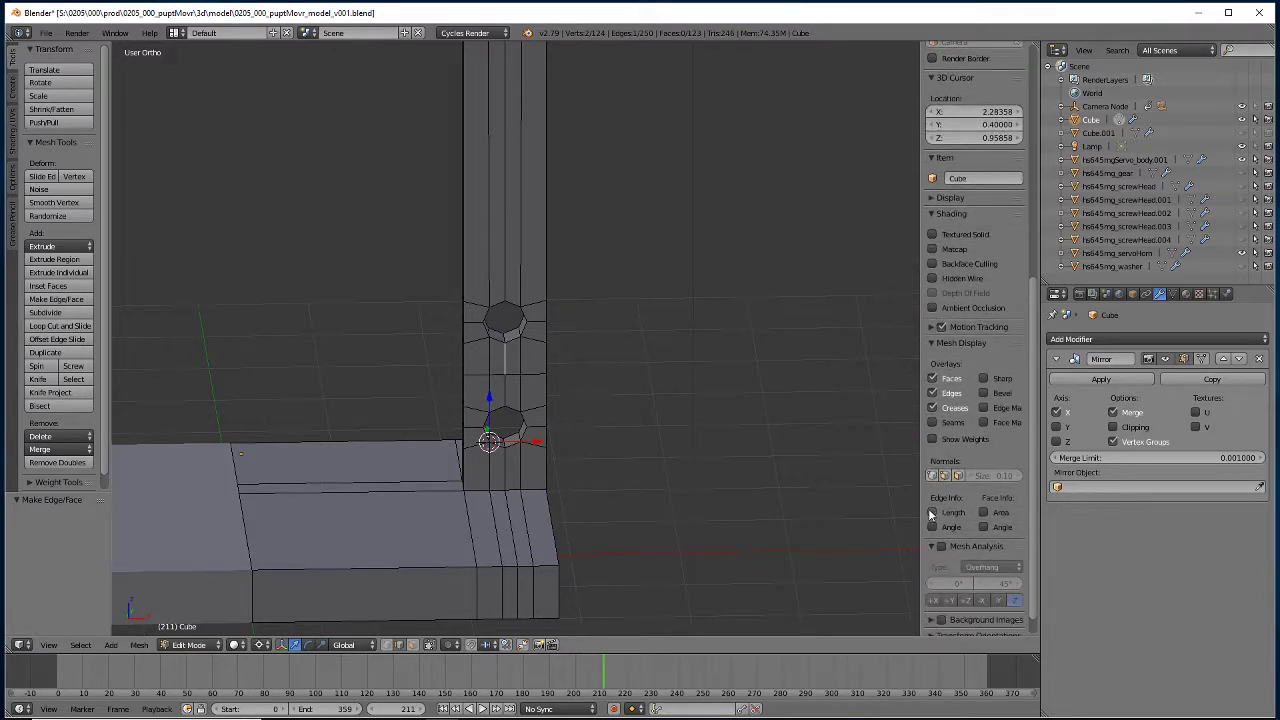
left_click(932, 512)
scroll(556, 382, "up", 2)
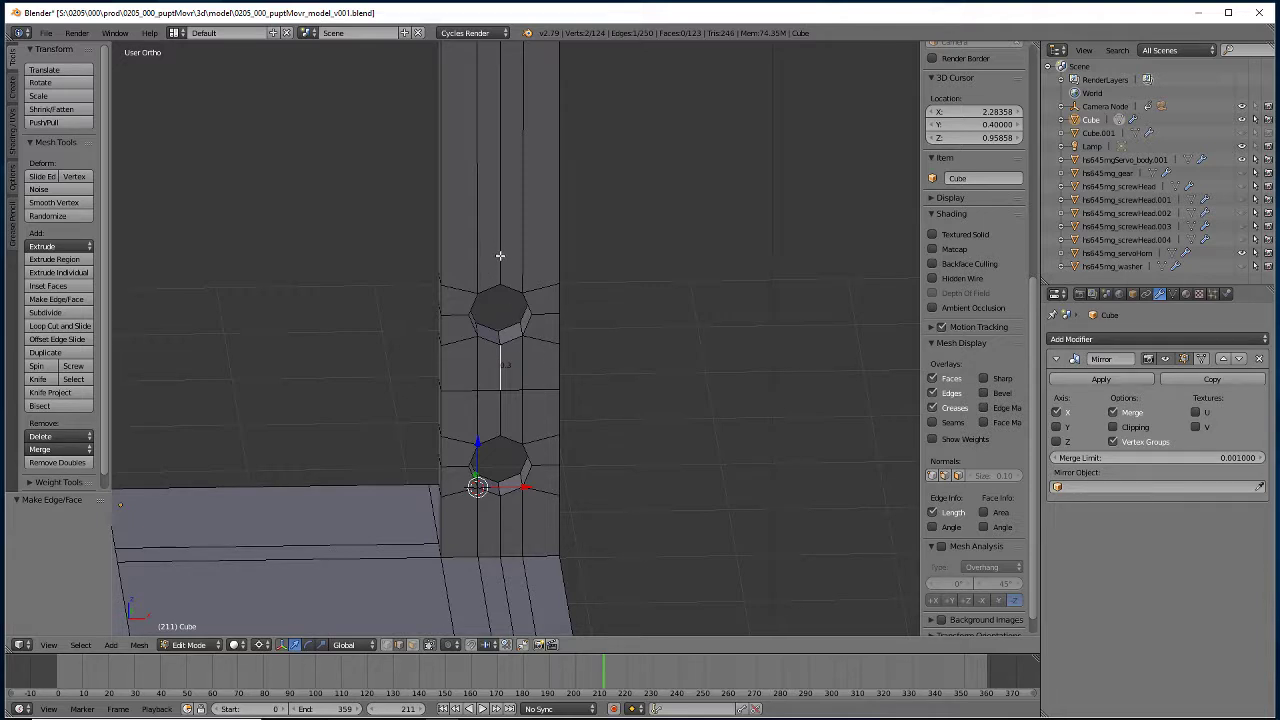
Switch to vertex selection and snap the 3D cursor to the top vertex of the upper octagonal hole.
left_click(387, 646)
right_click(499, 286)
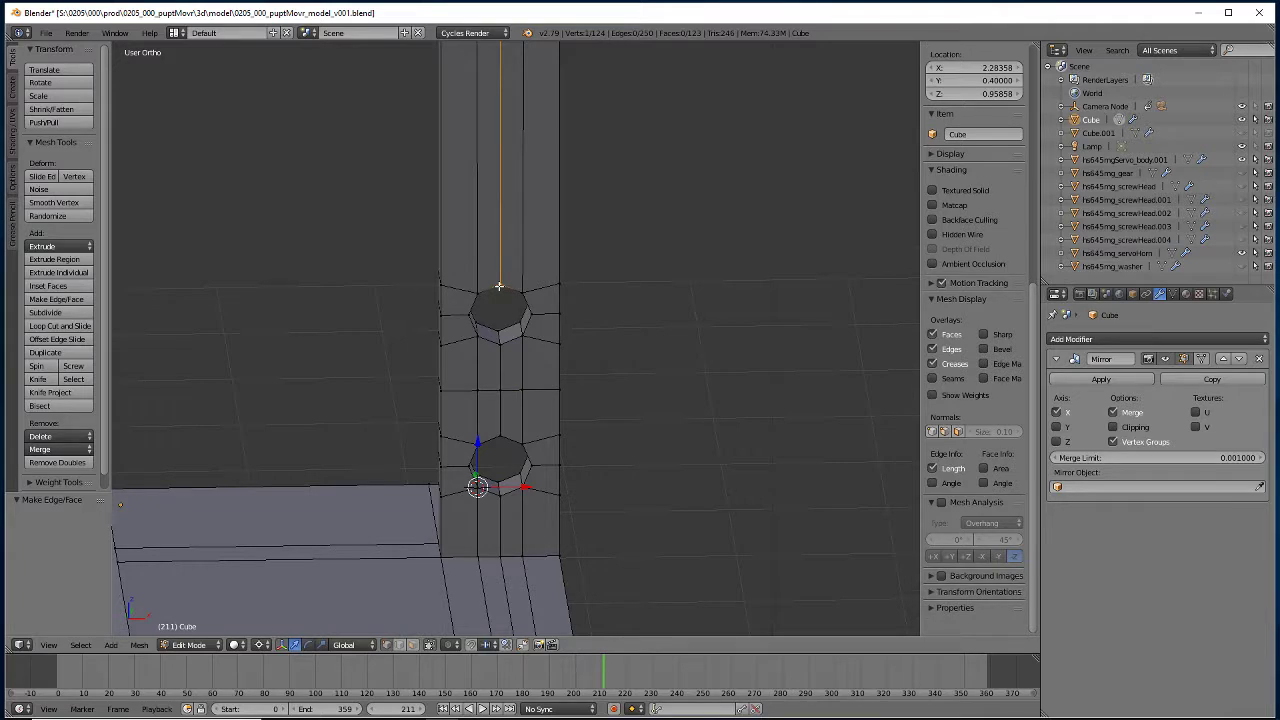
key("shift+s")
left_click(499, 288)
scroll(576, 195, "down", 8)
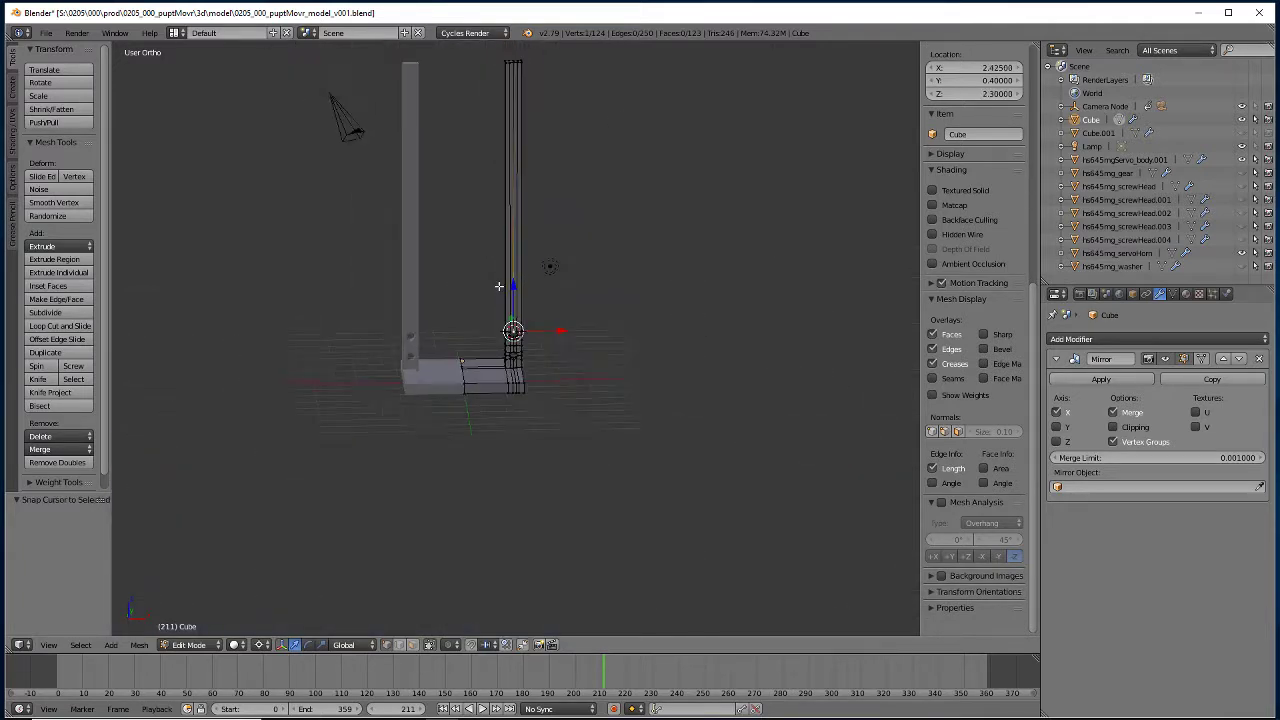
Select all vertices at the upright's top end and scale them to 0 on Z about the 3D cursor.
key("a")
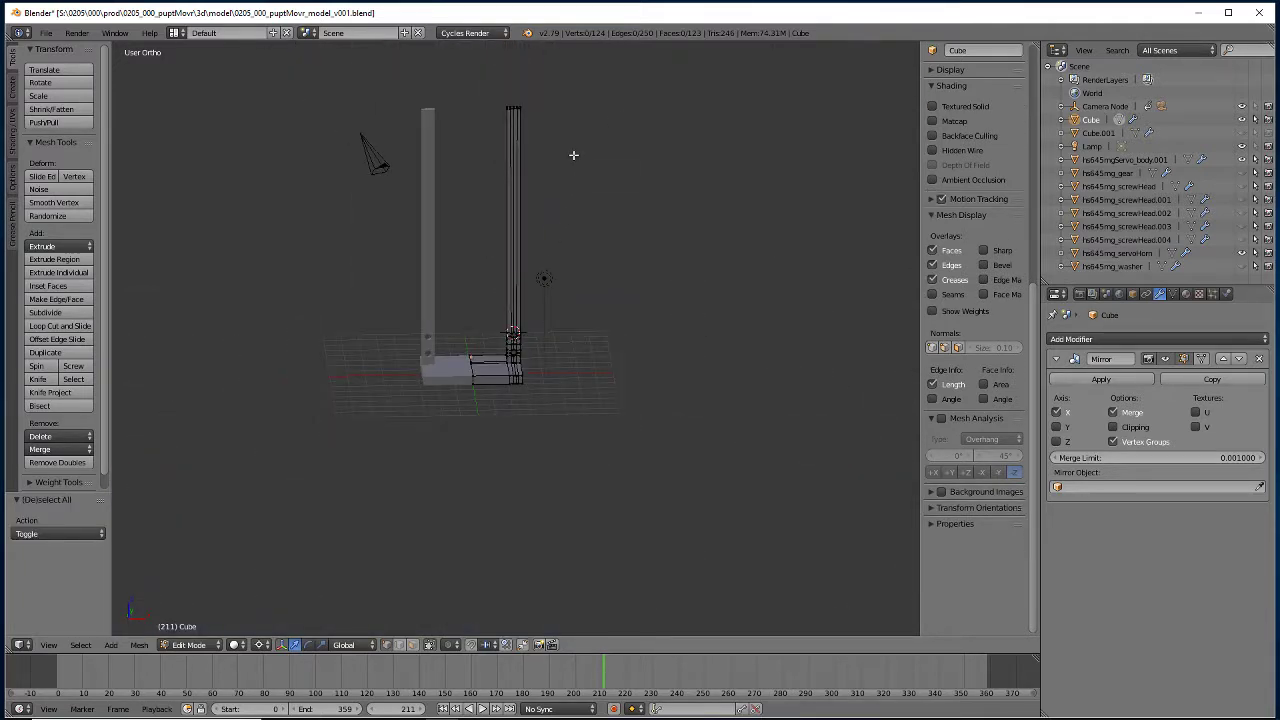
key("z")
key("b")
left_click_drag(566, 72, 509, 131)
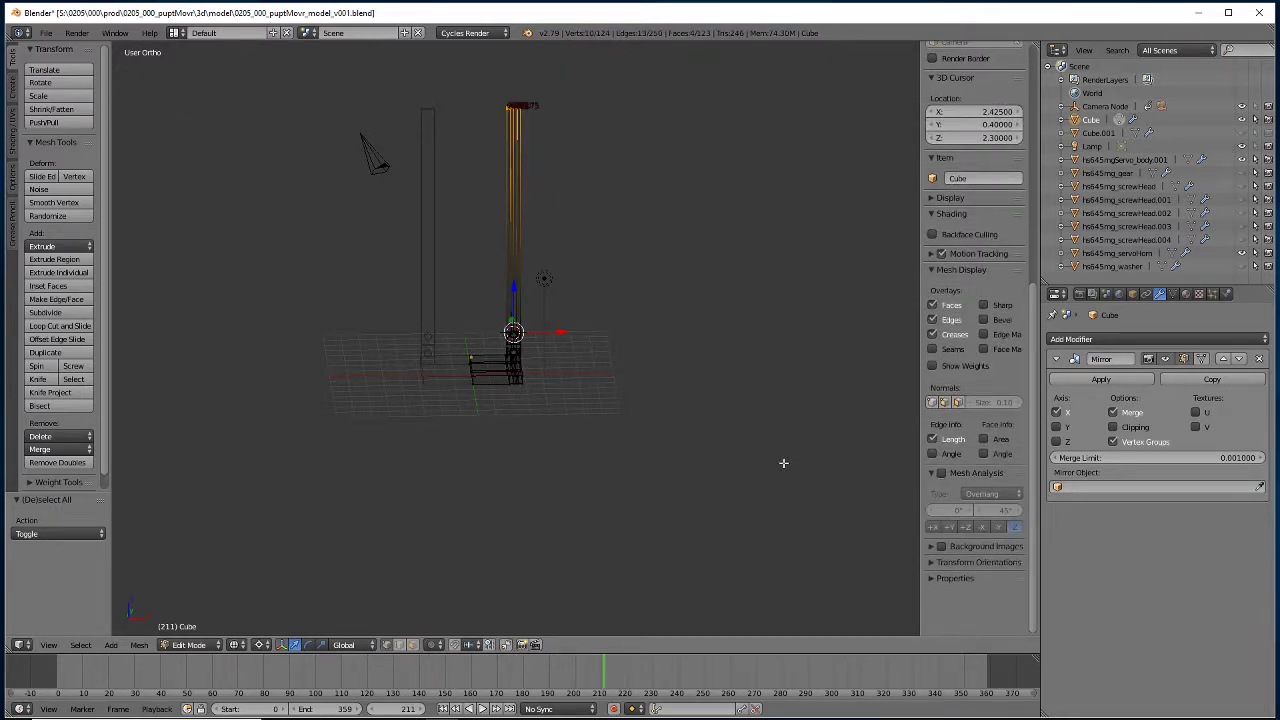
key("s")
key("z")
key("0")
key("Return")
Move the upright's flattened top vertices up 0.3 along Z, above the upper octagonal hole.
key("g")
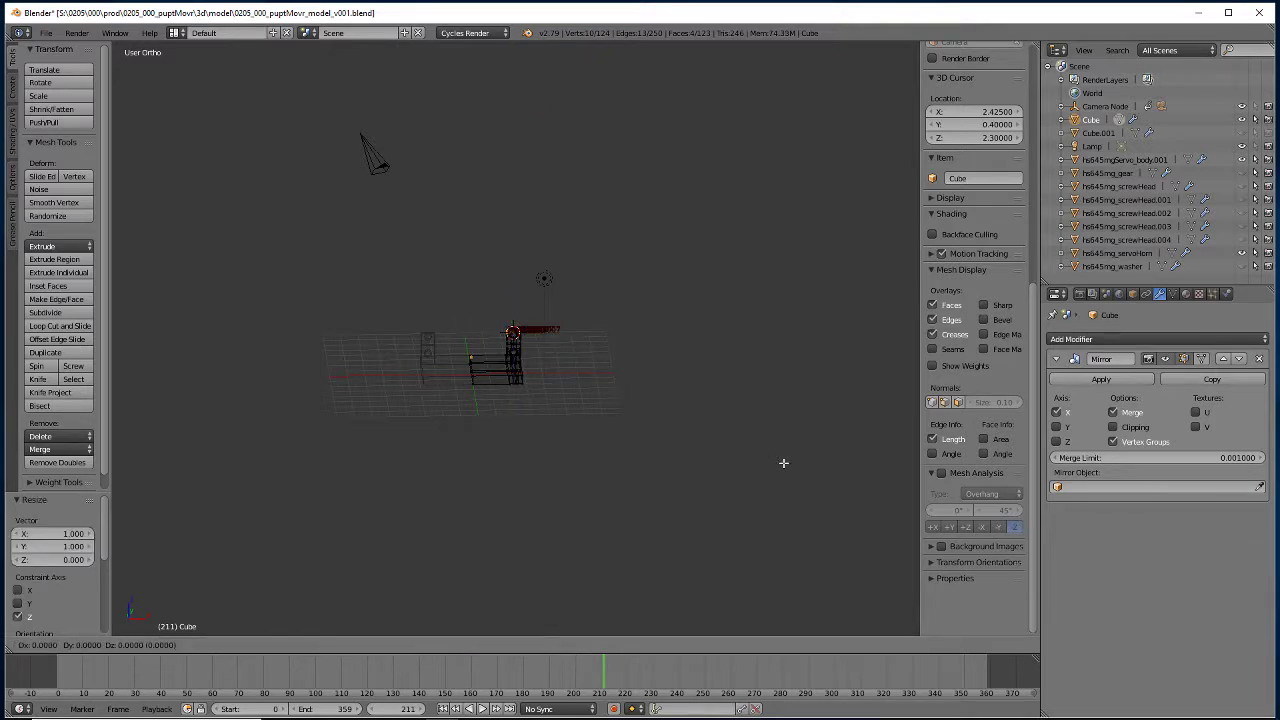
type("z0.3")
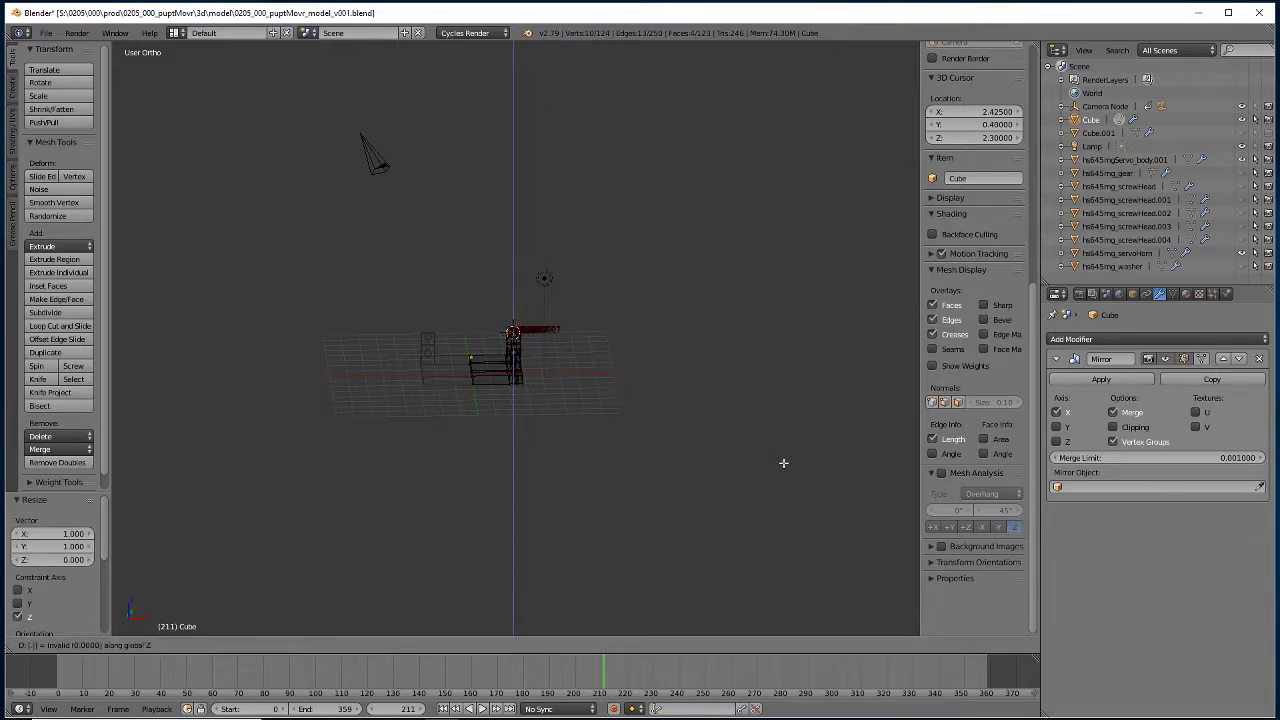
key("Return")
key("KP_Decimal")
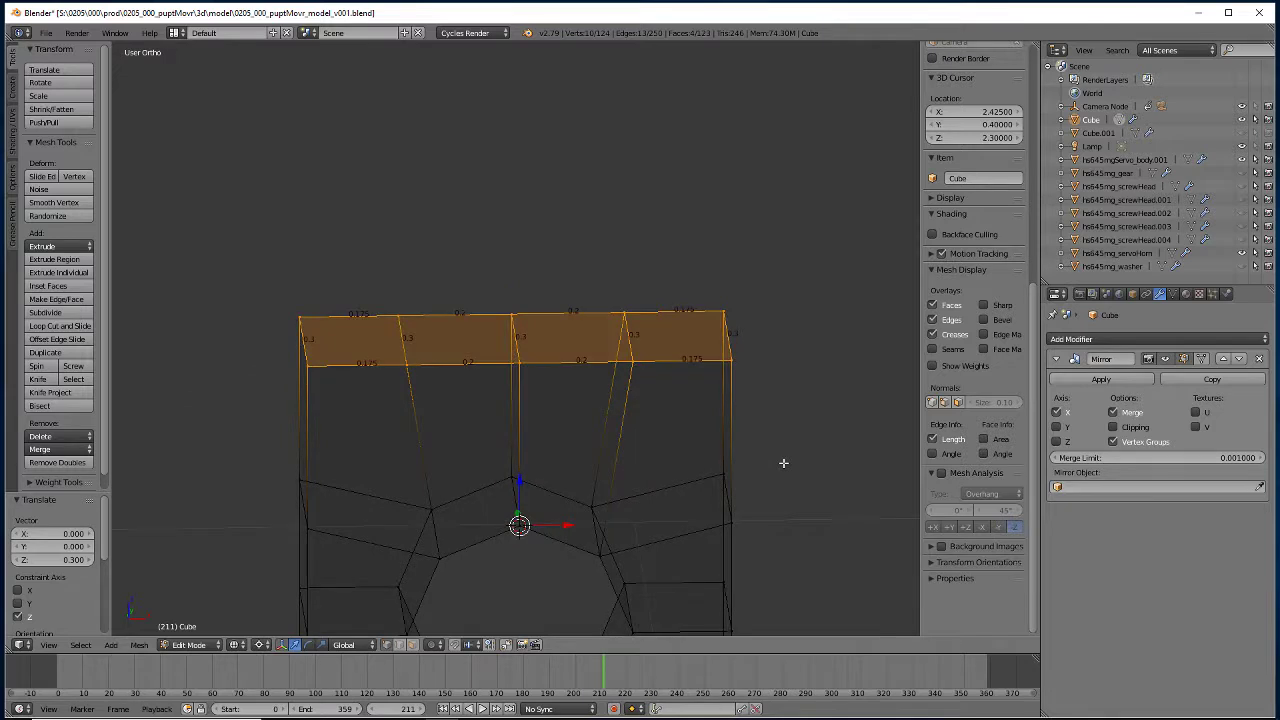
scroll(753, 468, "down", 5)
middle_click_drag(691, 529, 683, 356, "shift")
key("z")
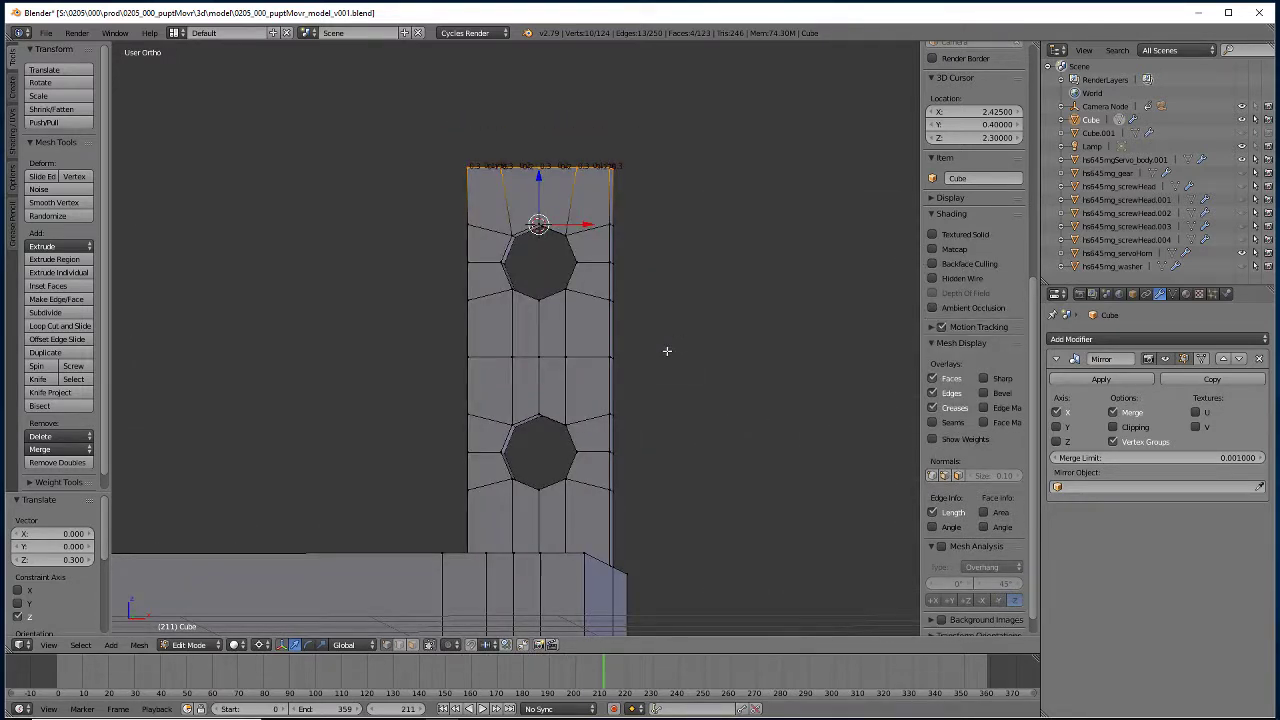
scroll(548, 321, "down", 4)
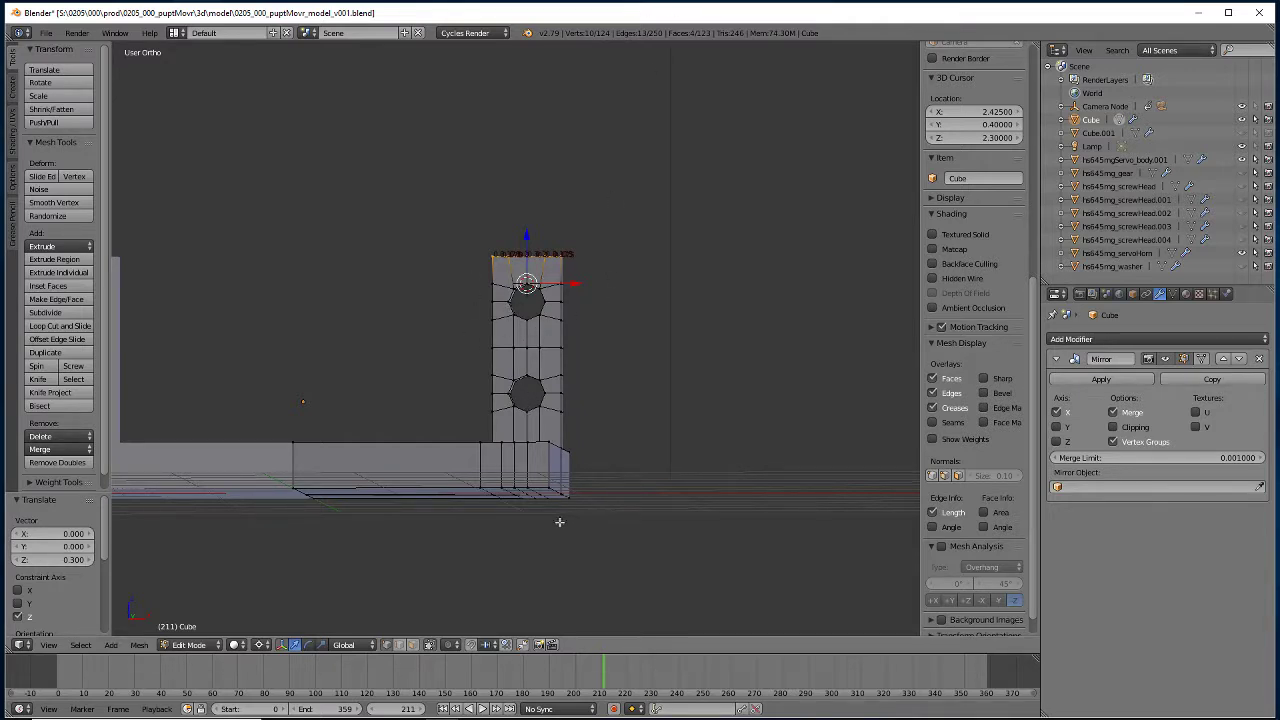
middle_click_drag(567, 323, 594, 270)
scroll(594, 266, "up", 3)
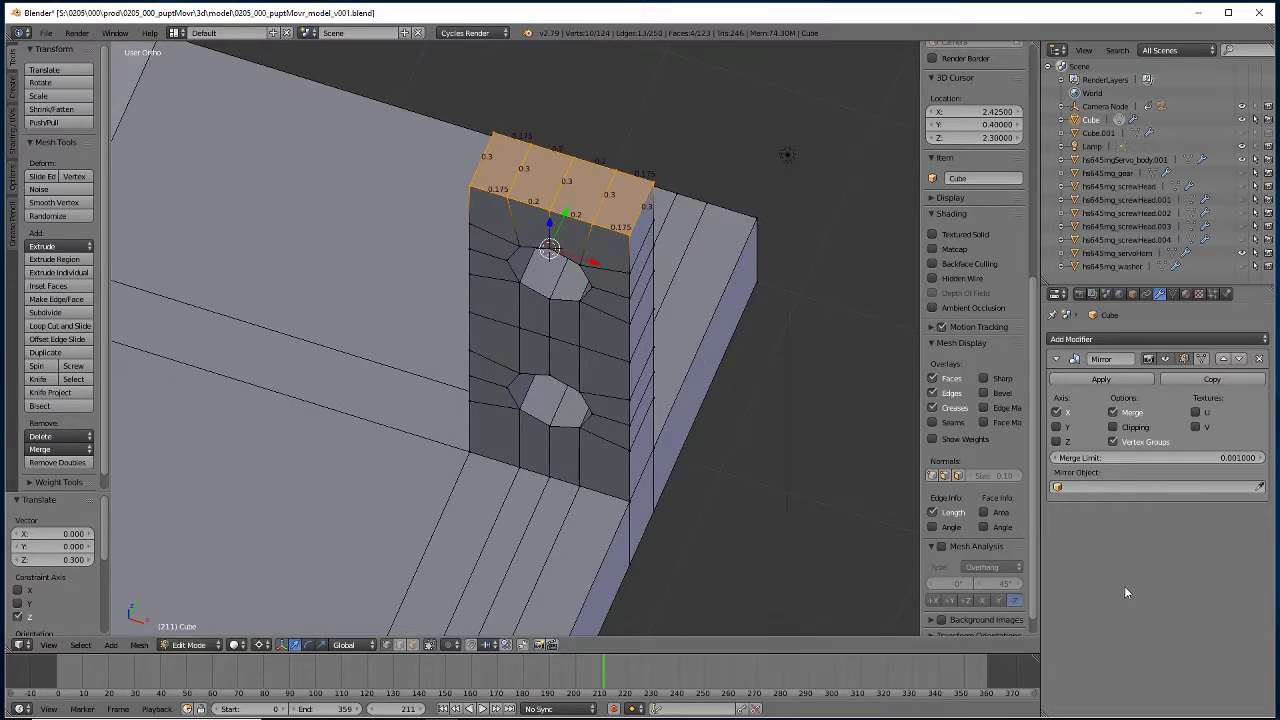
Turn off the edge length display and delete the faces capping the upright's top end.
left_click(932, 512)
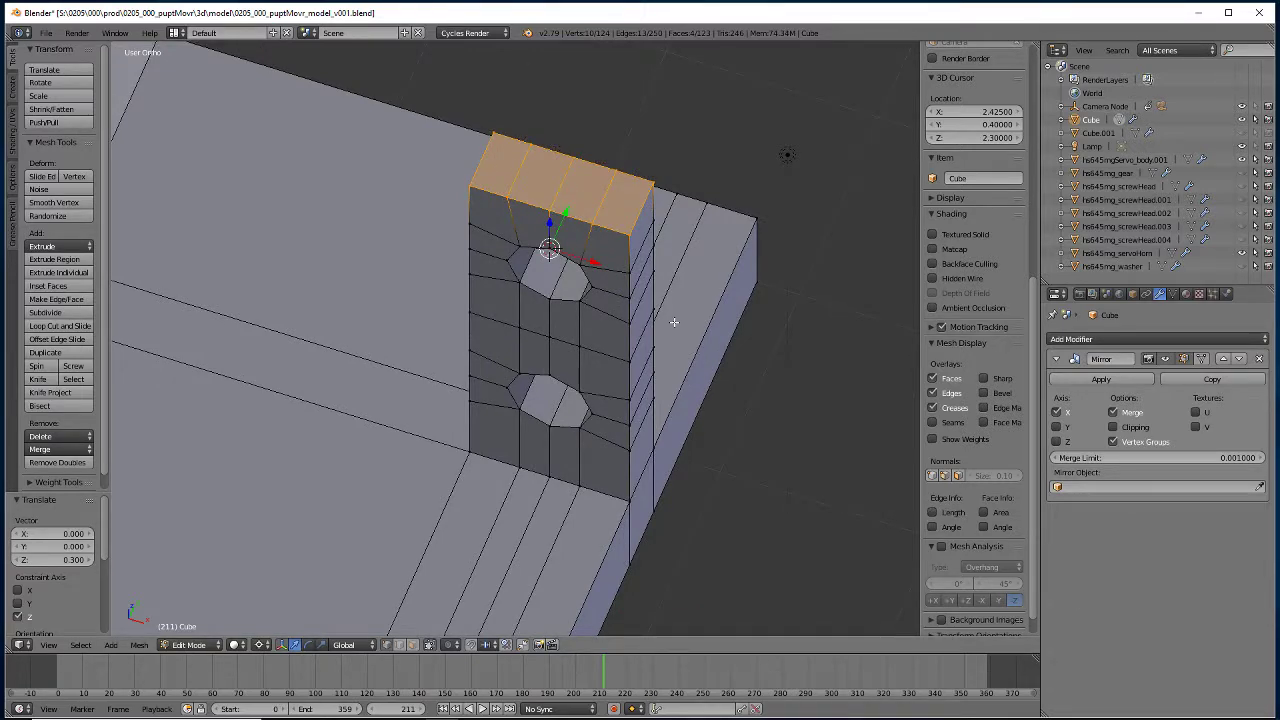
key("z")
In wireframe with face selection, select all faces of the upright's upper segment surrounding the upper octagonal hole.
key("z")
key("x")
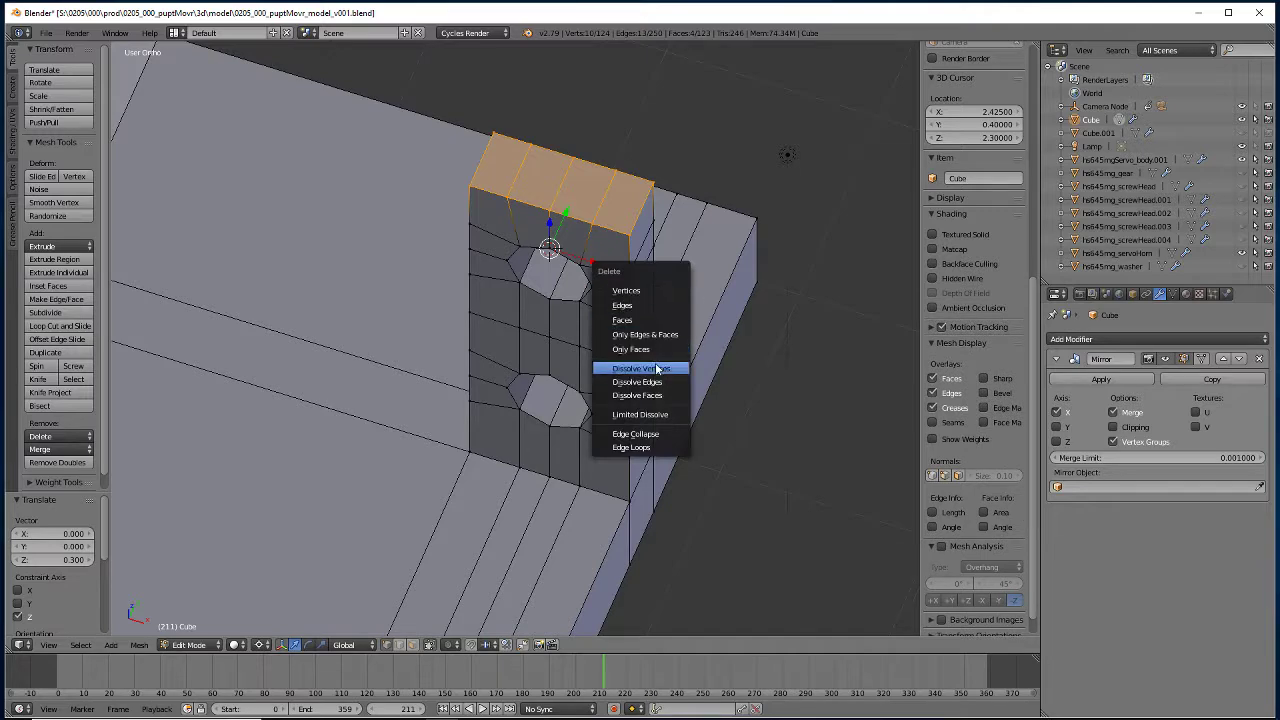
left_click(658, 322)
mouse_move(578, 368)
middle_mouse_down()
mouse_move(614, 266)
mouse_move(606, 277)
middle_mouse_up()
key("z")
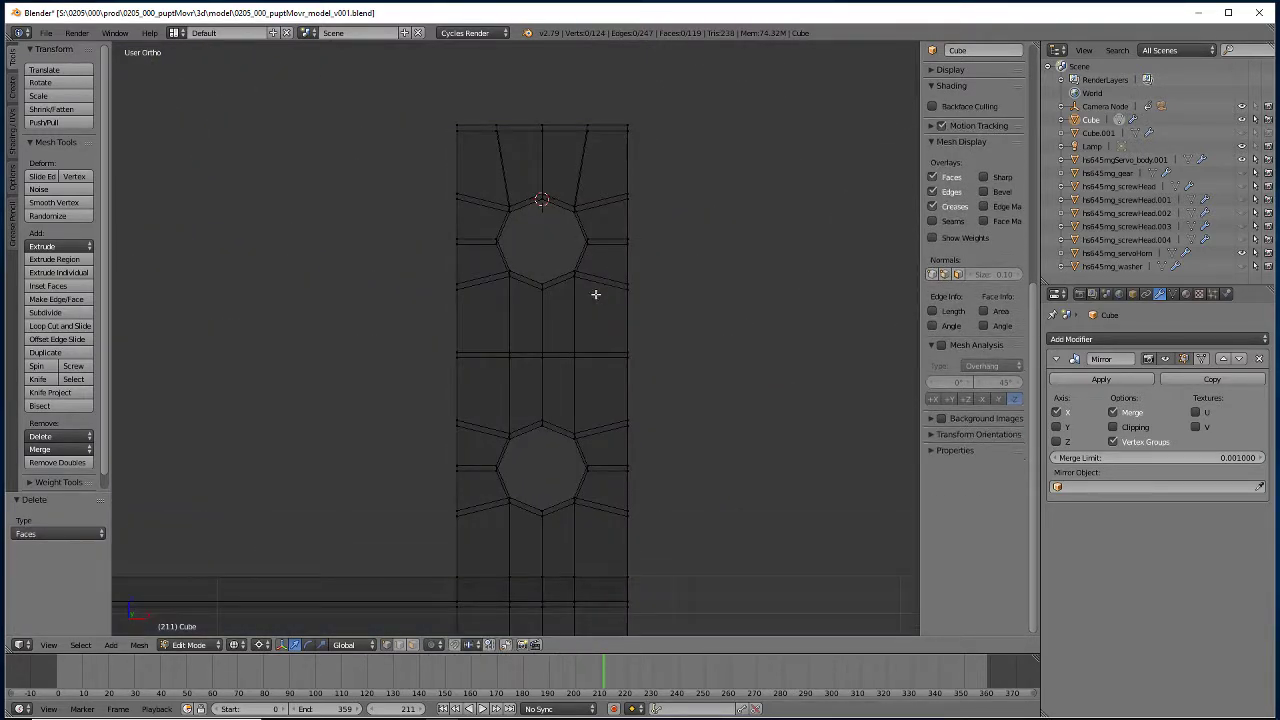
key("z")
key("z")
left_click(413, 644)
middle_click_drag(620, 201, 637, 190)
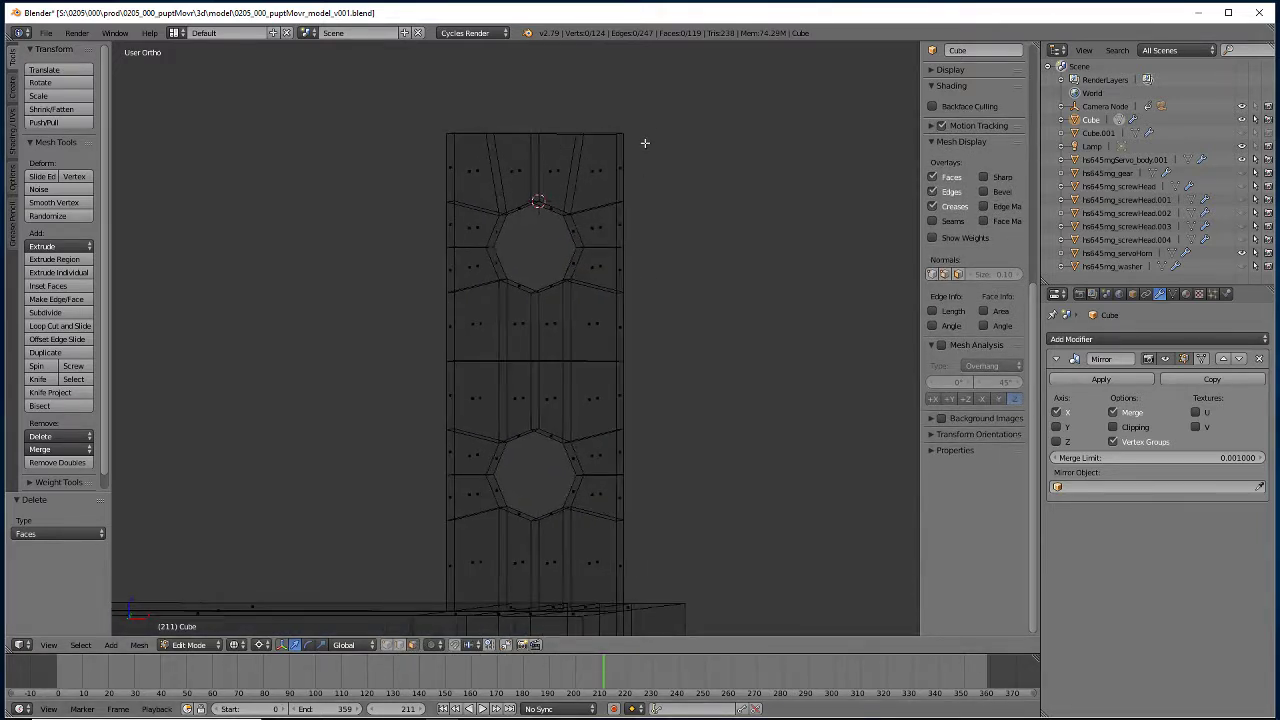
key("b")
left_click_drag(680, 68, 300, 346)
scroll(381, 354, "down", 5)
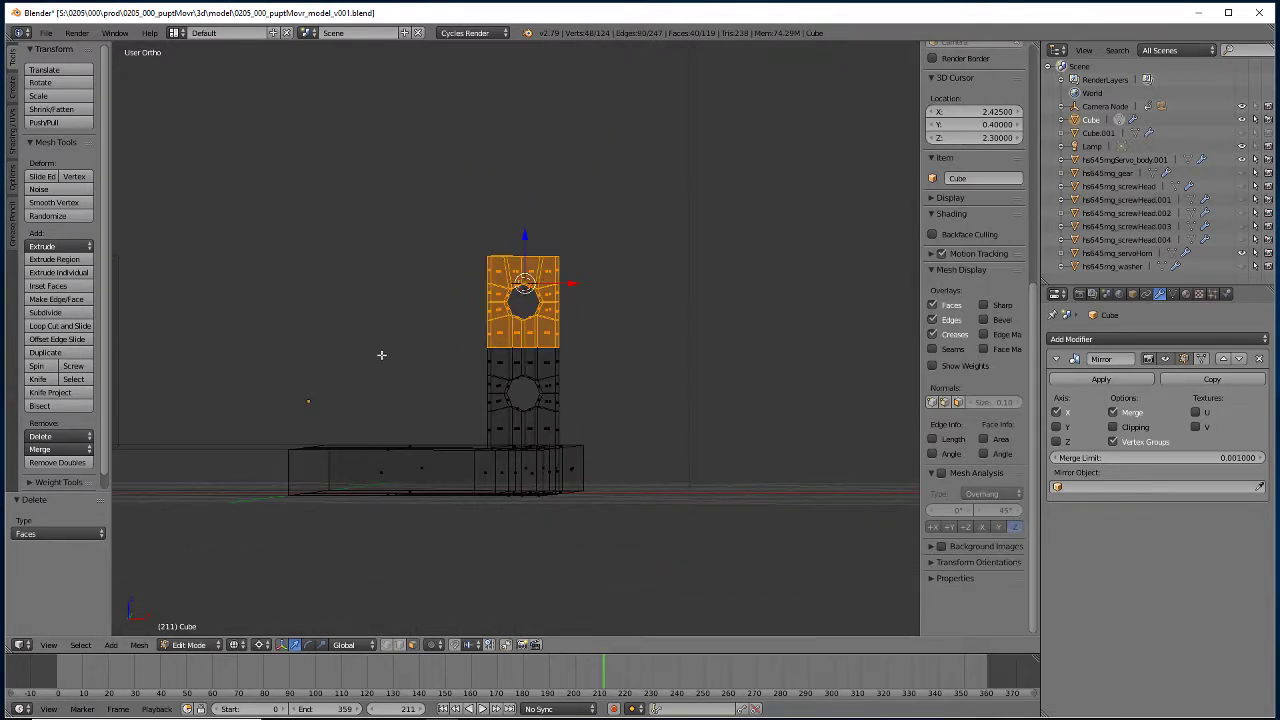
middle_click_drag(403, 354, 363, 377)
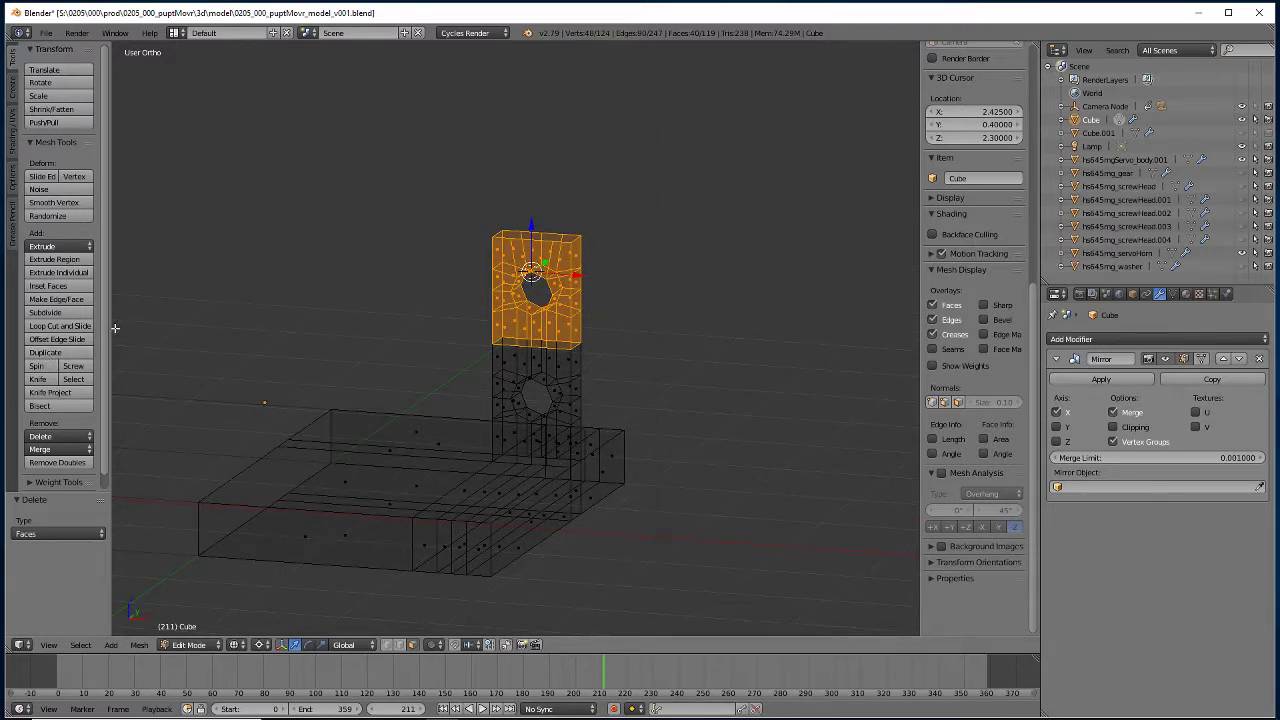
scroll(104, 339, "down", 1)
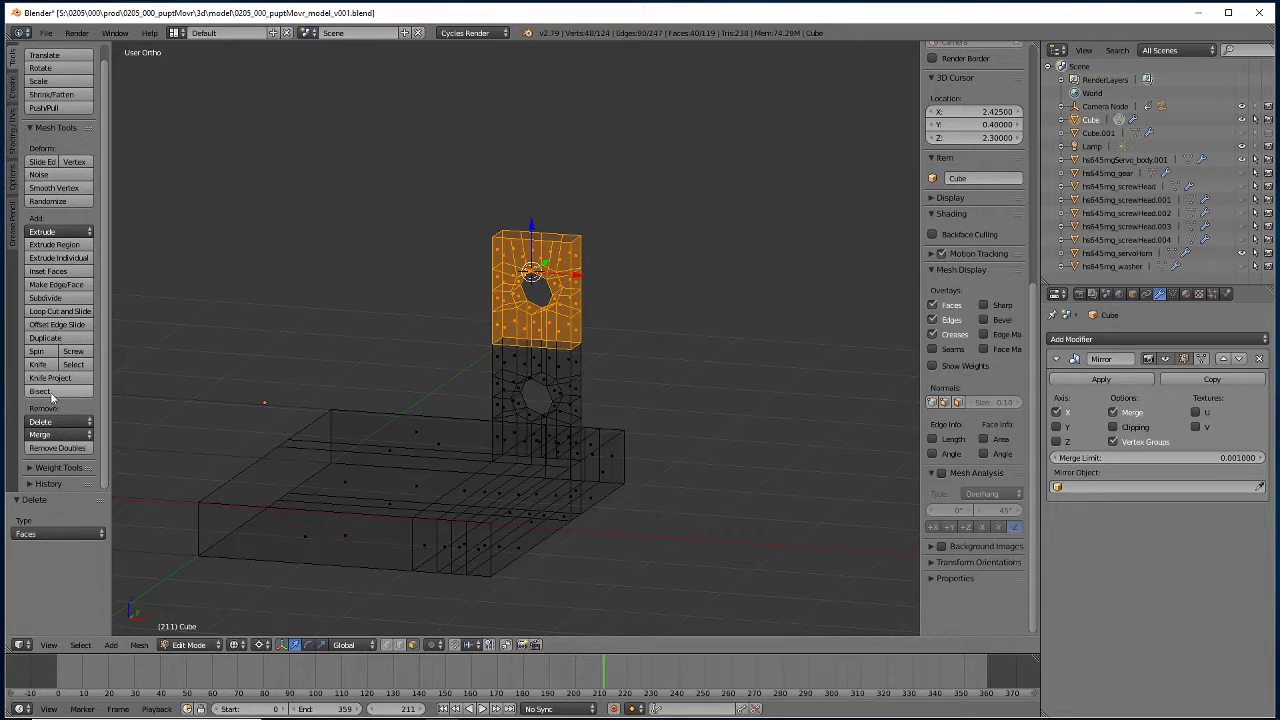
left_click(73, 341)
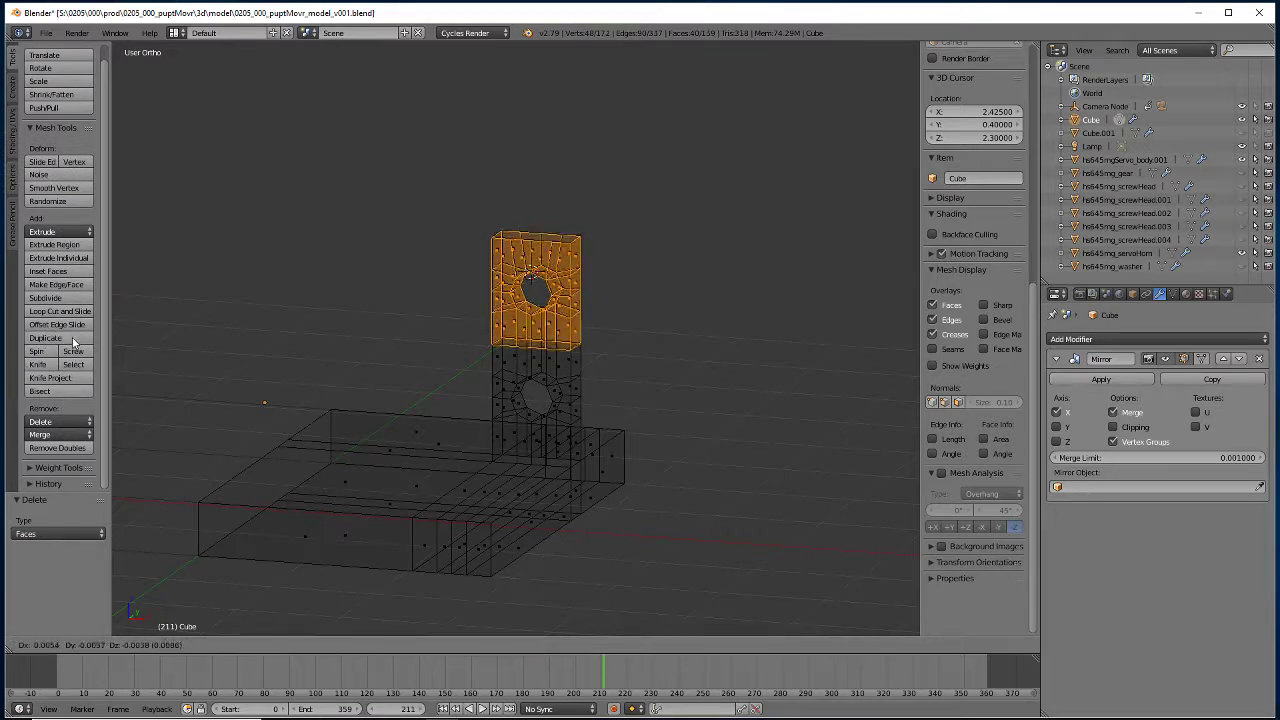
right_click(145, 374)
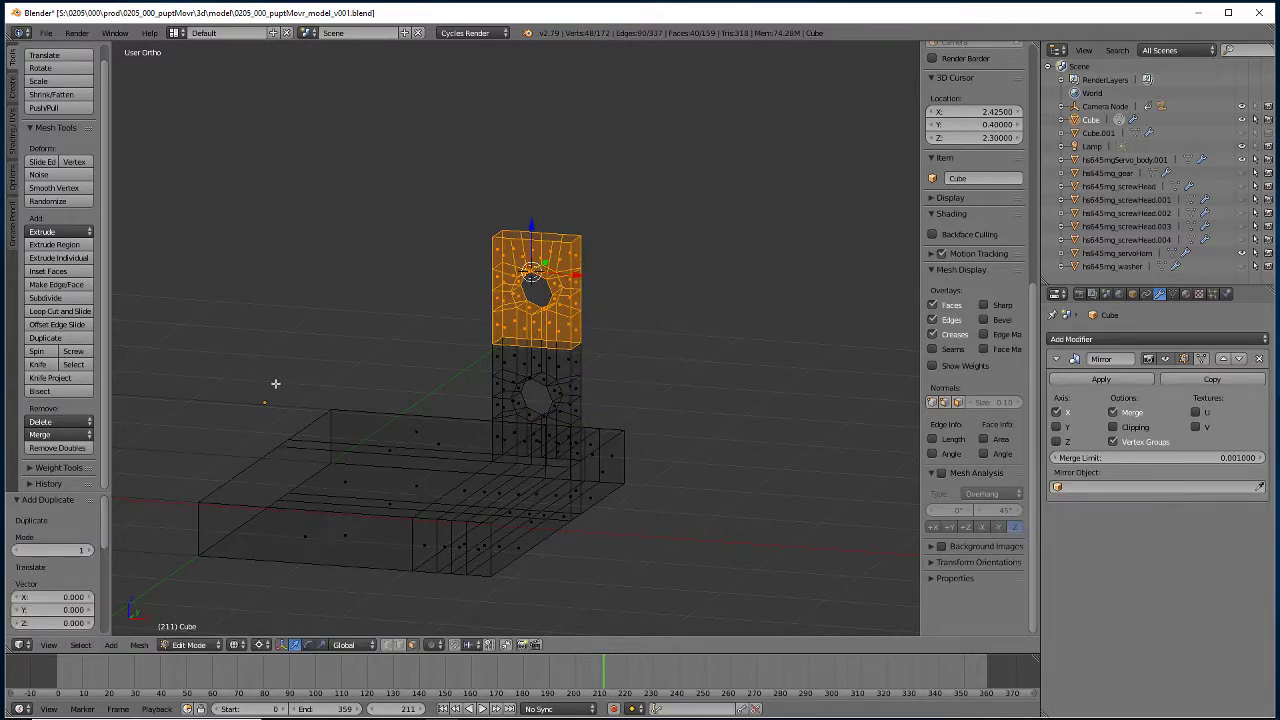
key("ctrl+z")
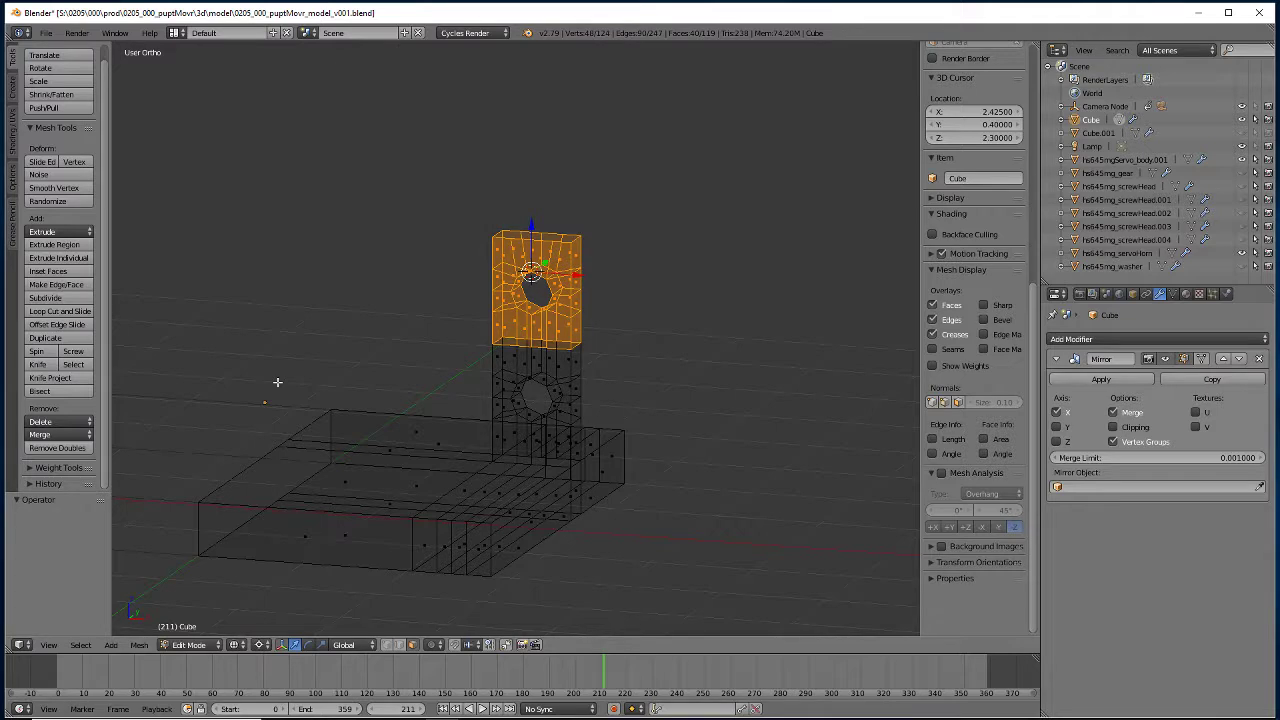
key("a")
key("ctrl+z")
Duplicate the selected upper hole segment of the upright, leaving the copy in its original position.
left_click(45, 339)
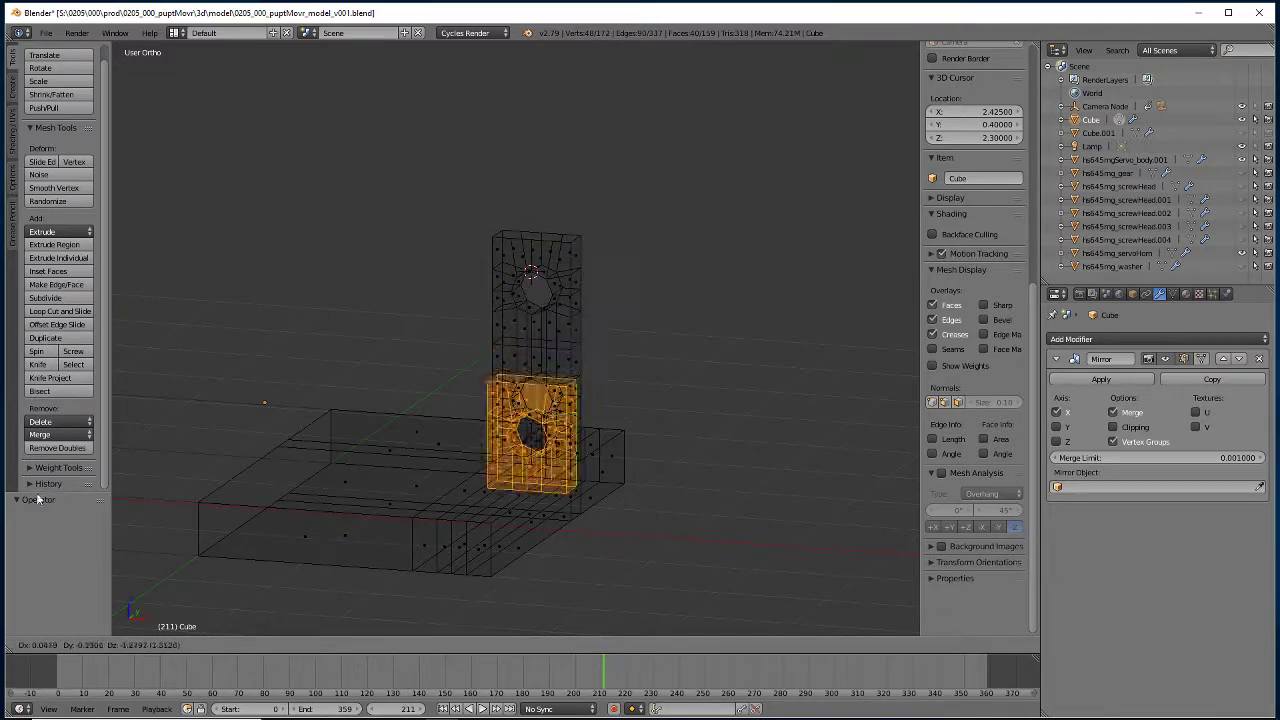
right_click(102, 459)
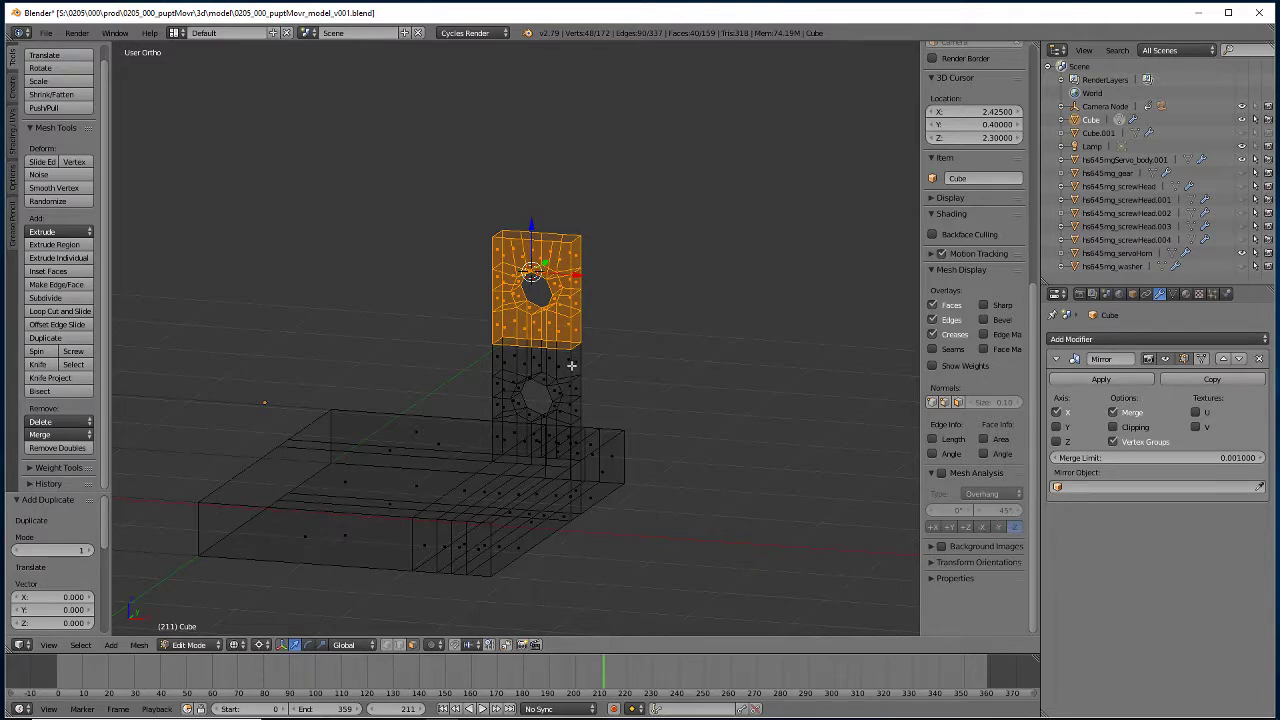
key("g")
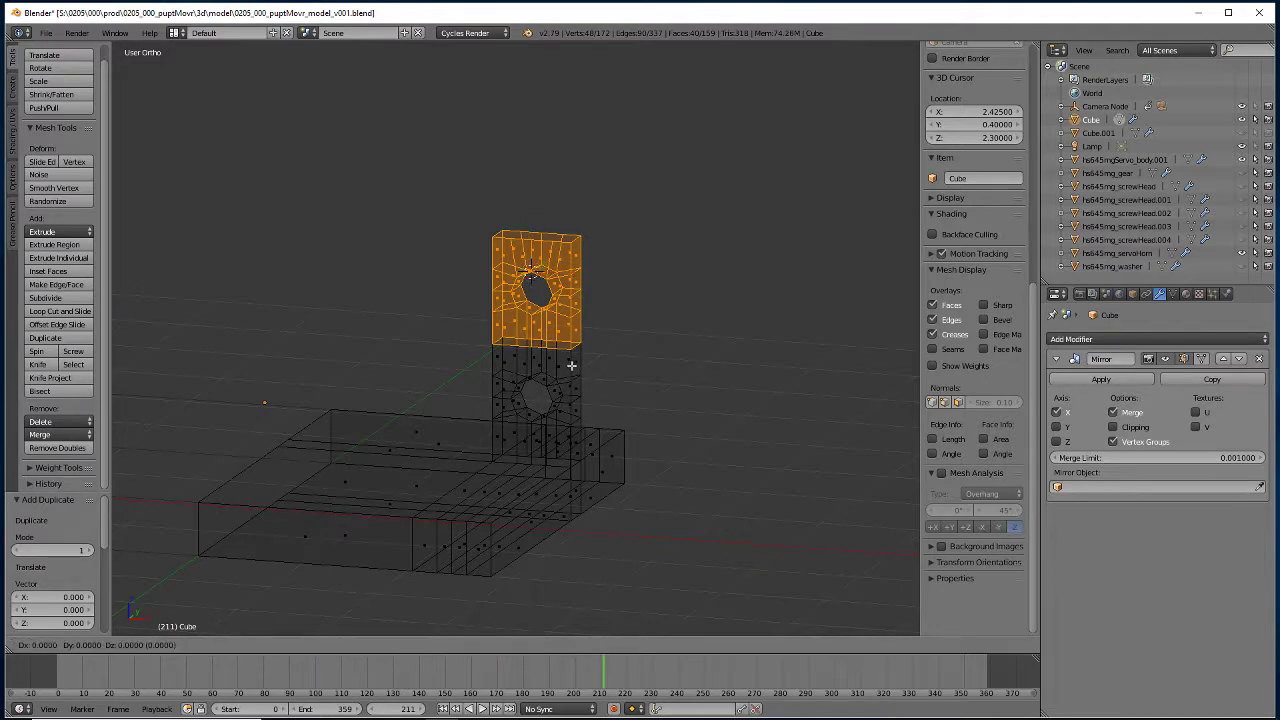
key("z")
key("5")
key("Return")
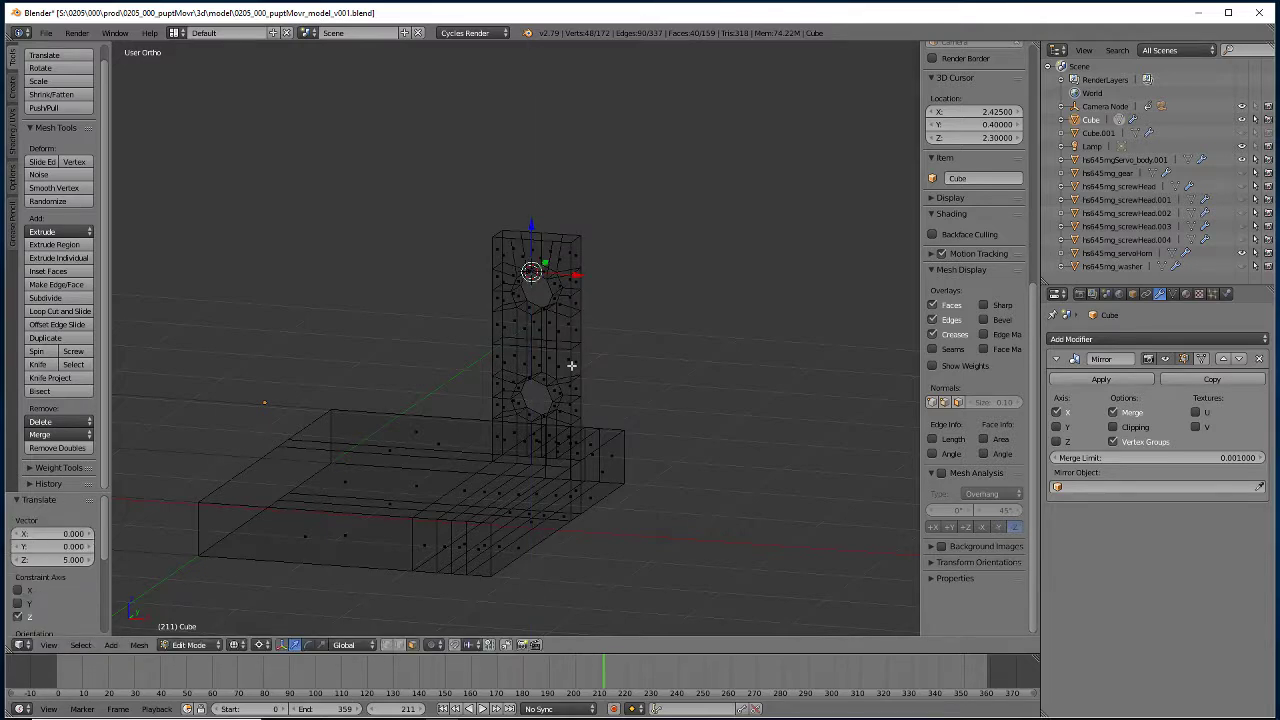
key("ctrl+z")
Move the duplicated hole segment up along Z by 0.5 twice, stacking it on top of the upright.
type("gz")
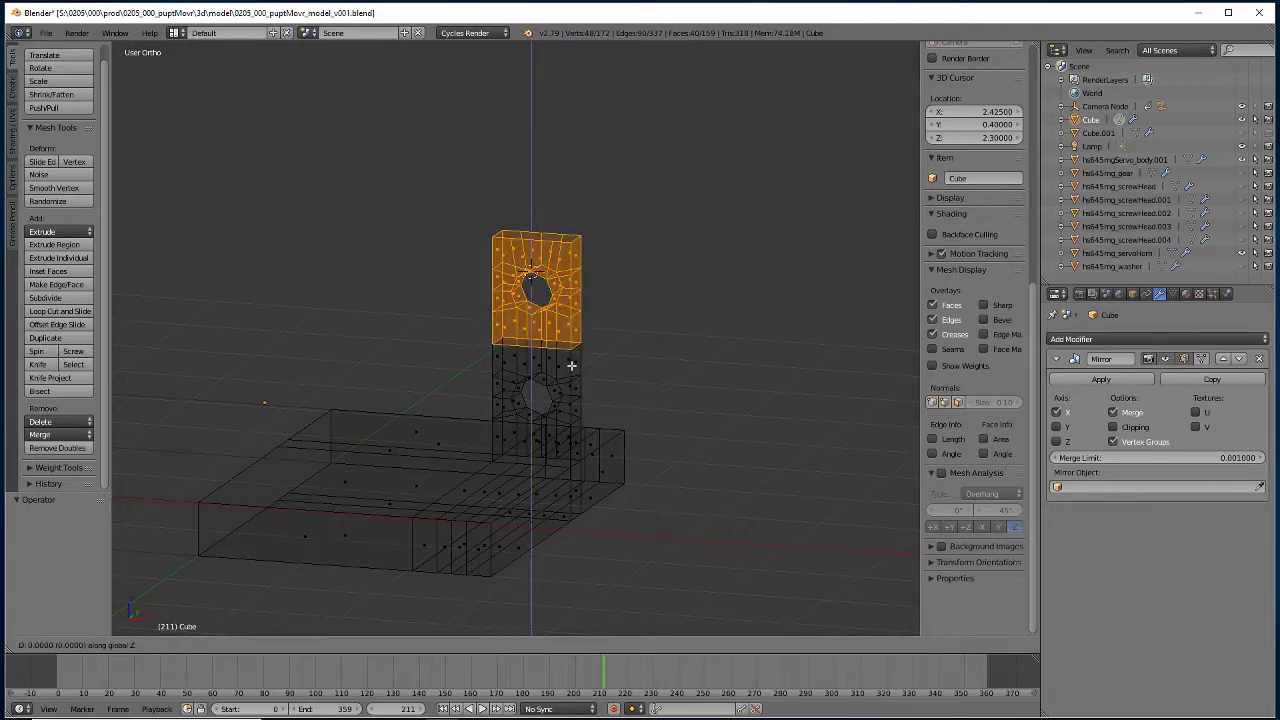
type(".5")
key("Return")
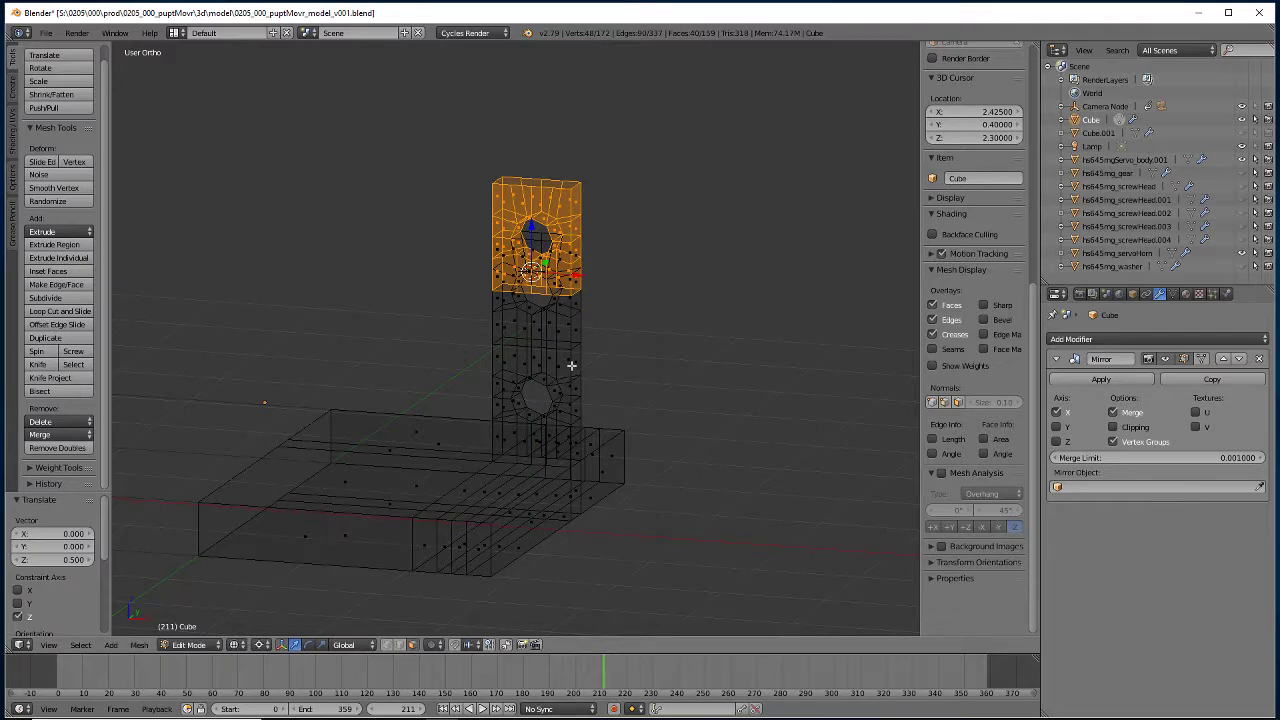
type("gz0.5")
key("Return")
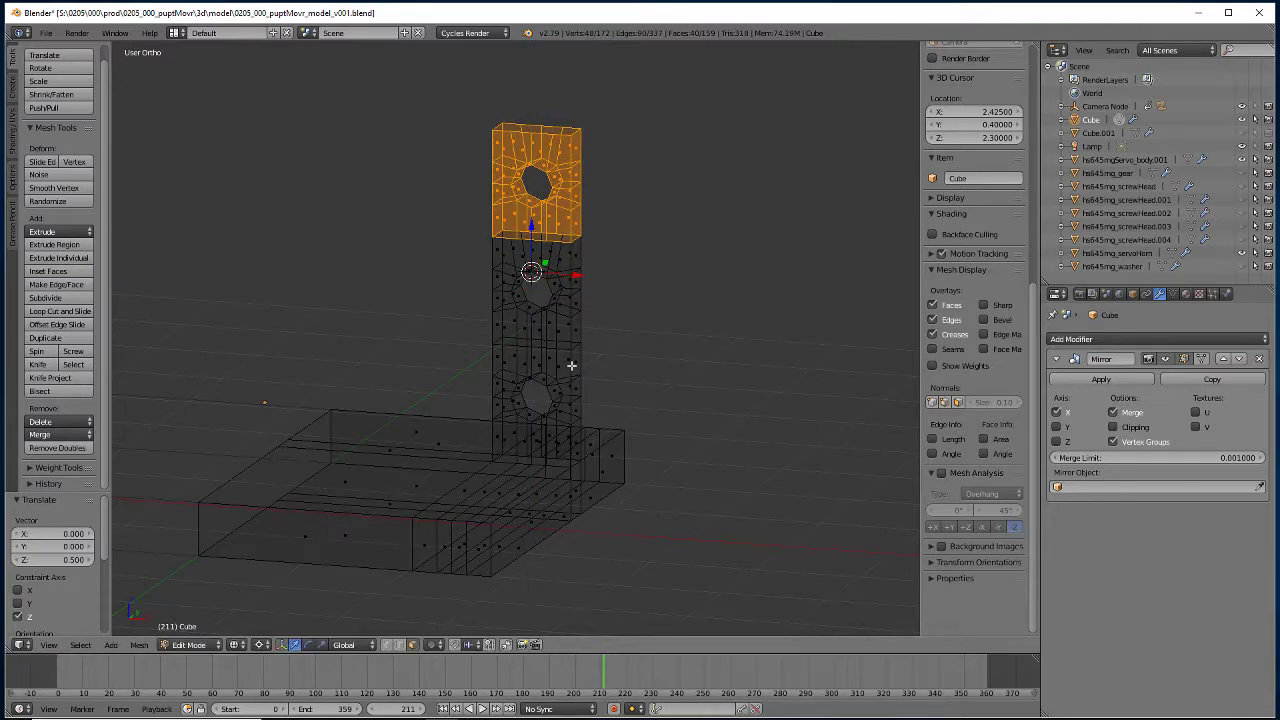
Duplicate the upright's topmost hole segment and move the copy up 1 along Z.
scroll(403, 508, "down", 4)
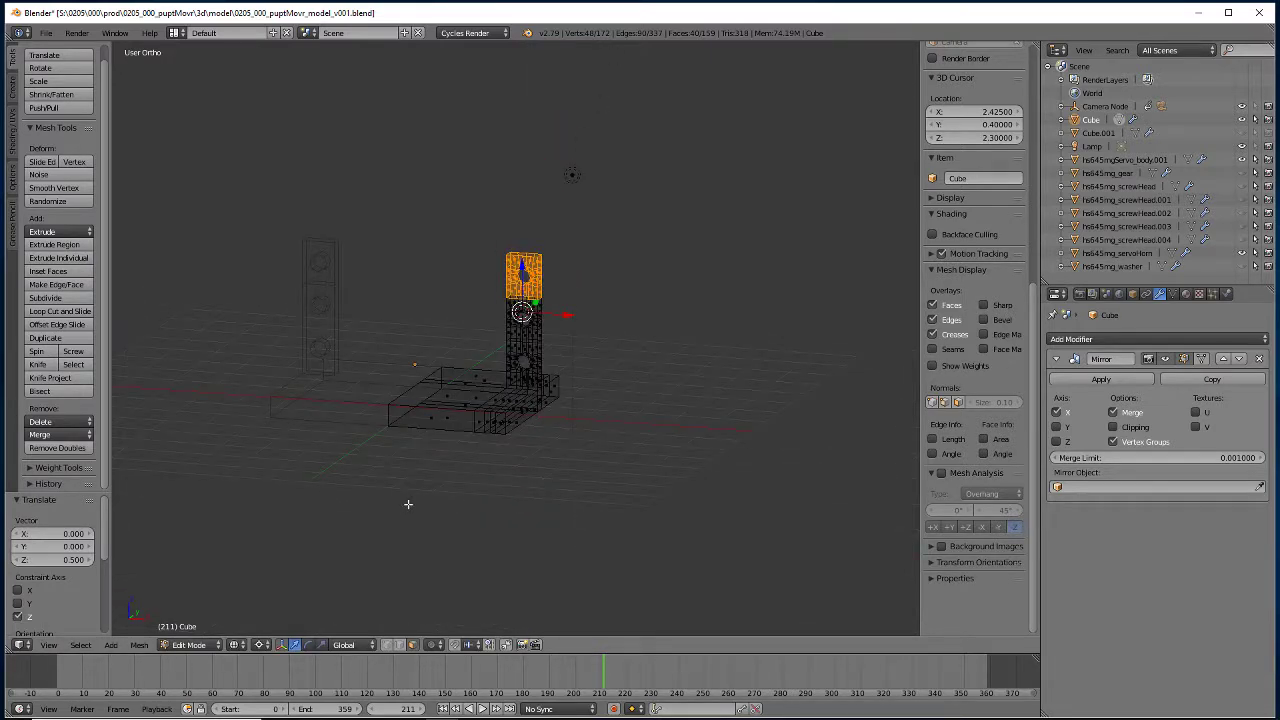
middle_click_drag(394, 422, 522, 571, "shift")
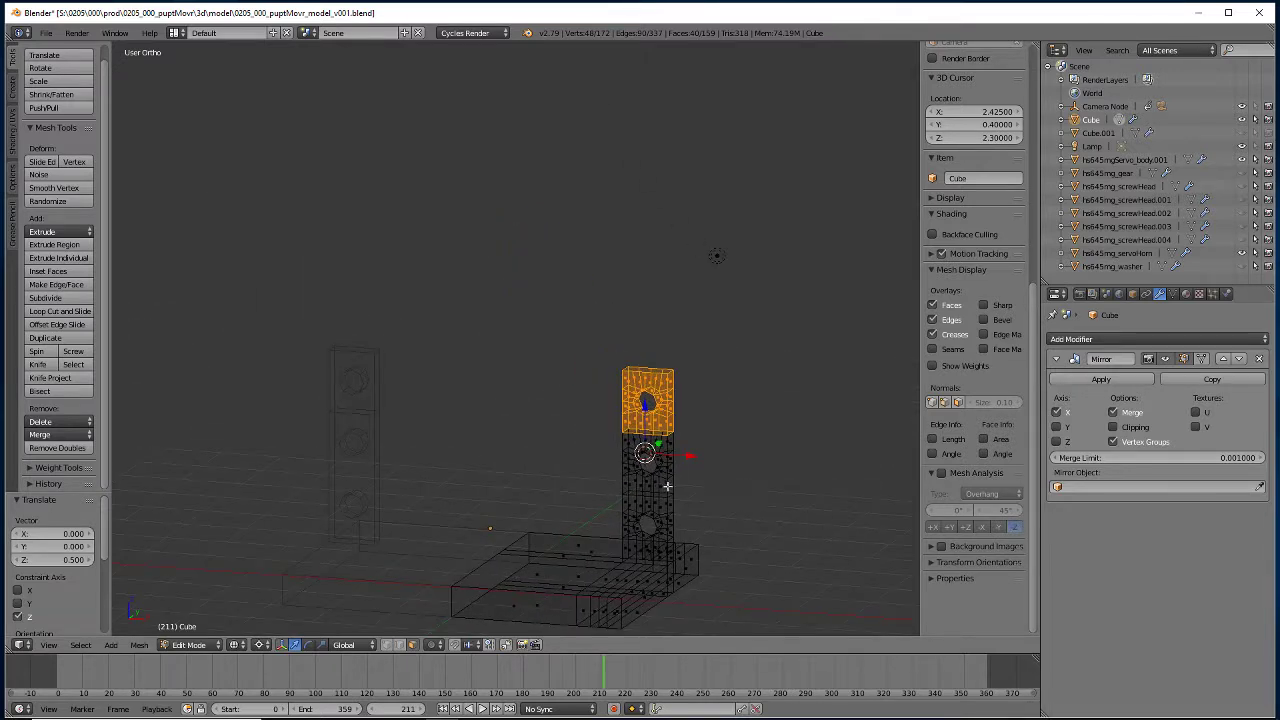
middle_click_drag(667, 535, 689, 404)
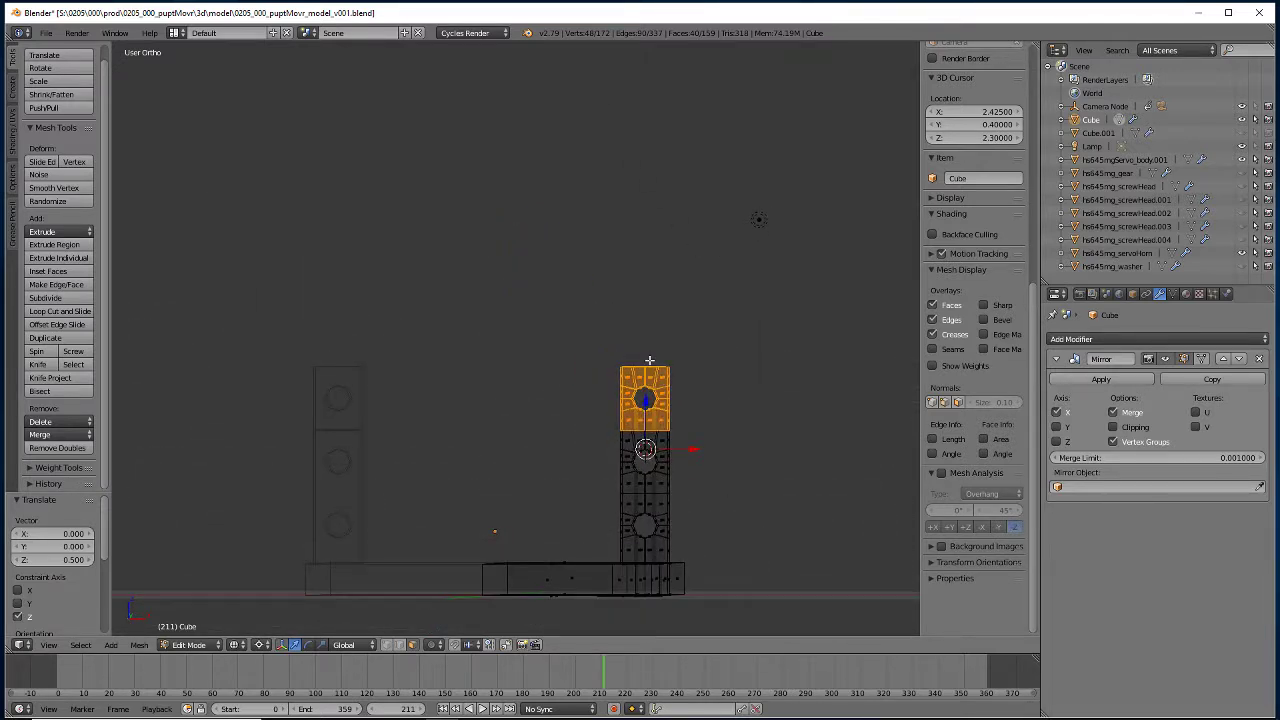
key("shift+d")
right_click(735, 426)
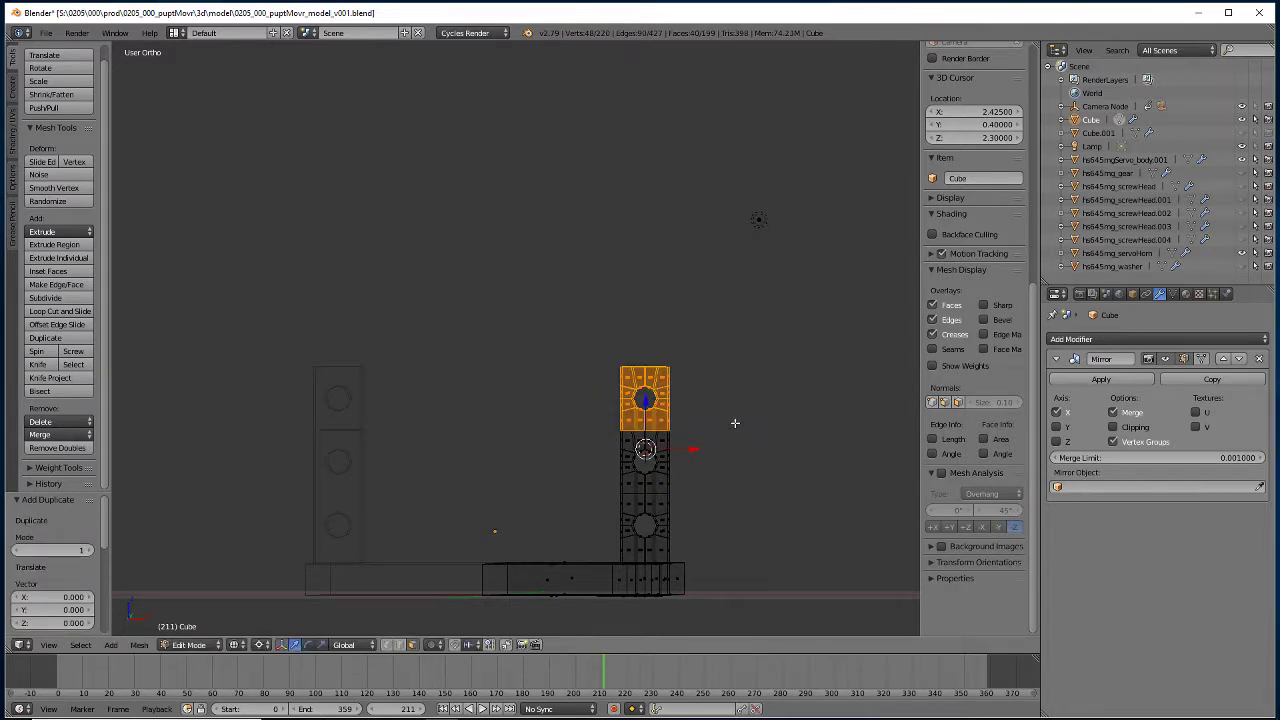
key("g")
key("z")
key("1")
key("Return")
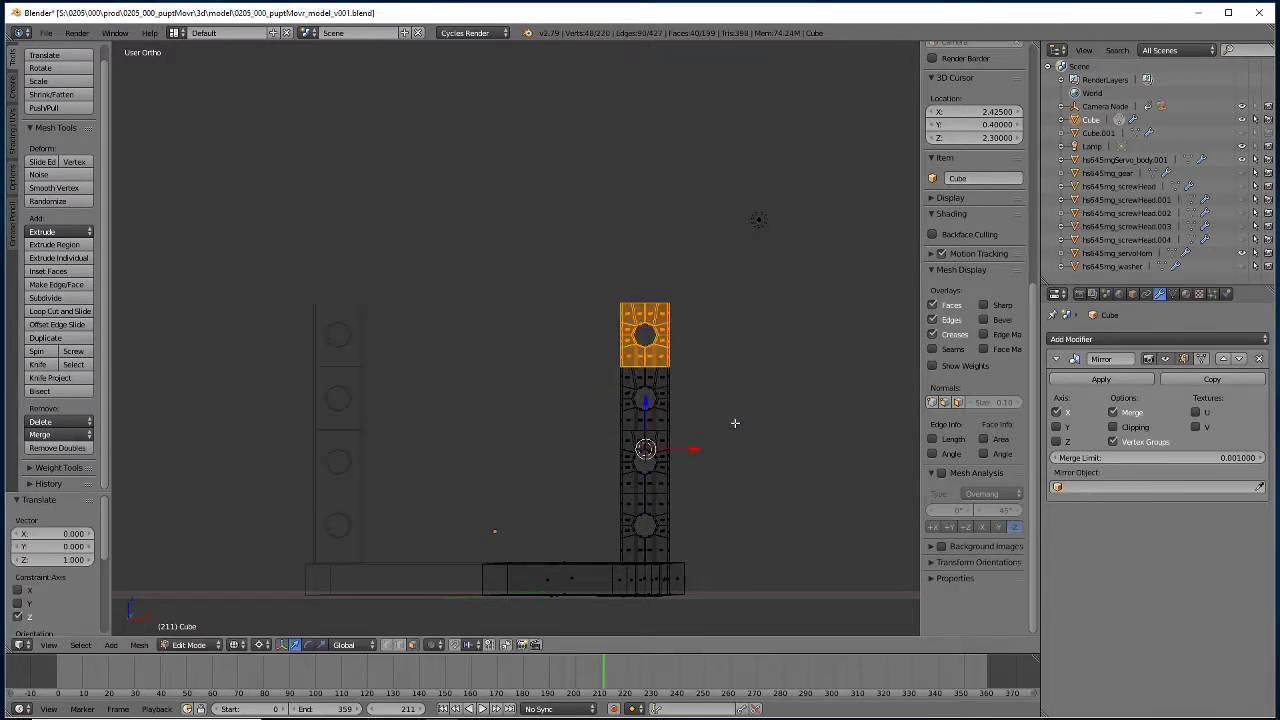
Select the faces of the upright's top two hole segments, duplicate them and move the copy up 2 along Z.
scroll(735, 423, "up", 1)
key("a")
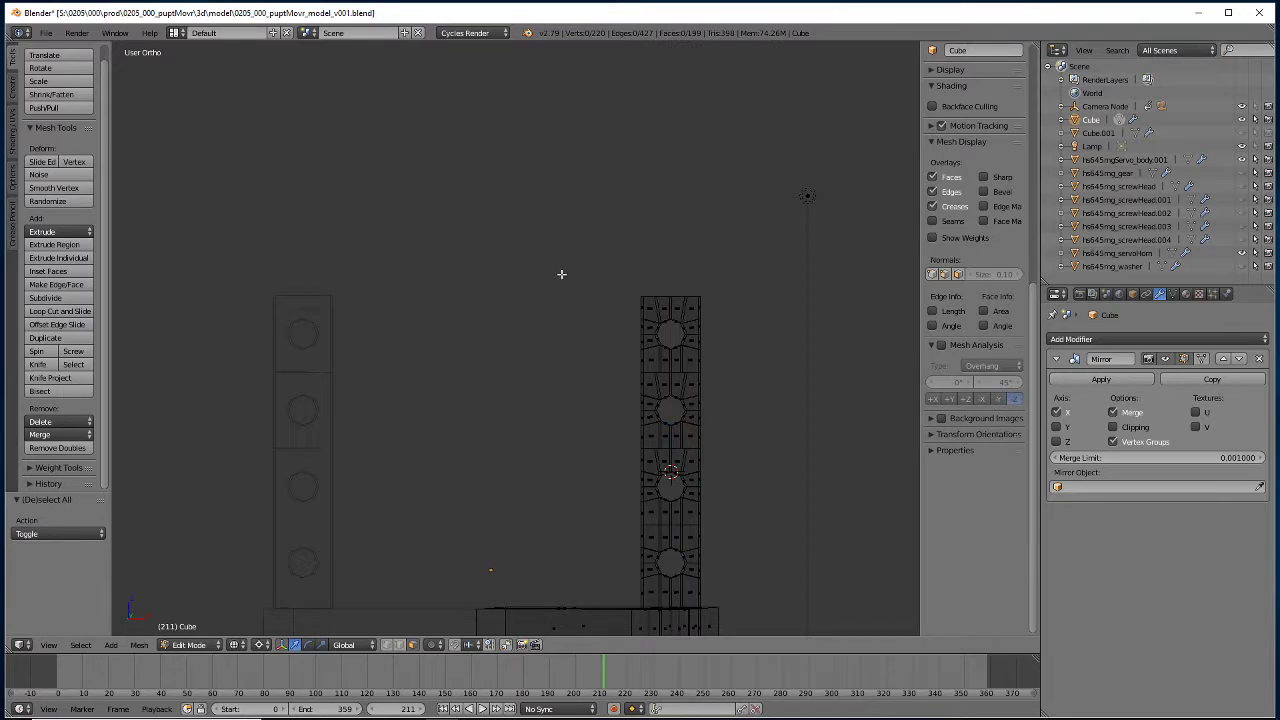
key("b")
left_click_drag(560, 244, 768, 440)
middle_click_drag(570, 359, 557, 362)
scroll(620, 386, "down", 5)
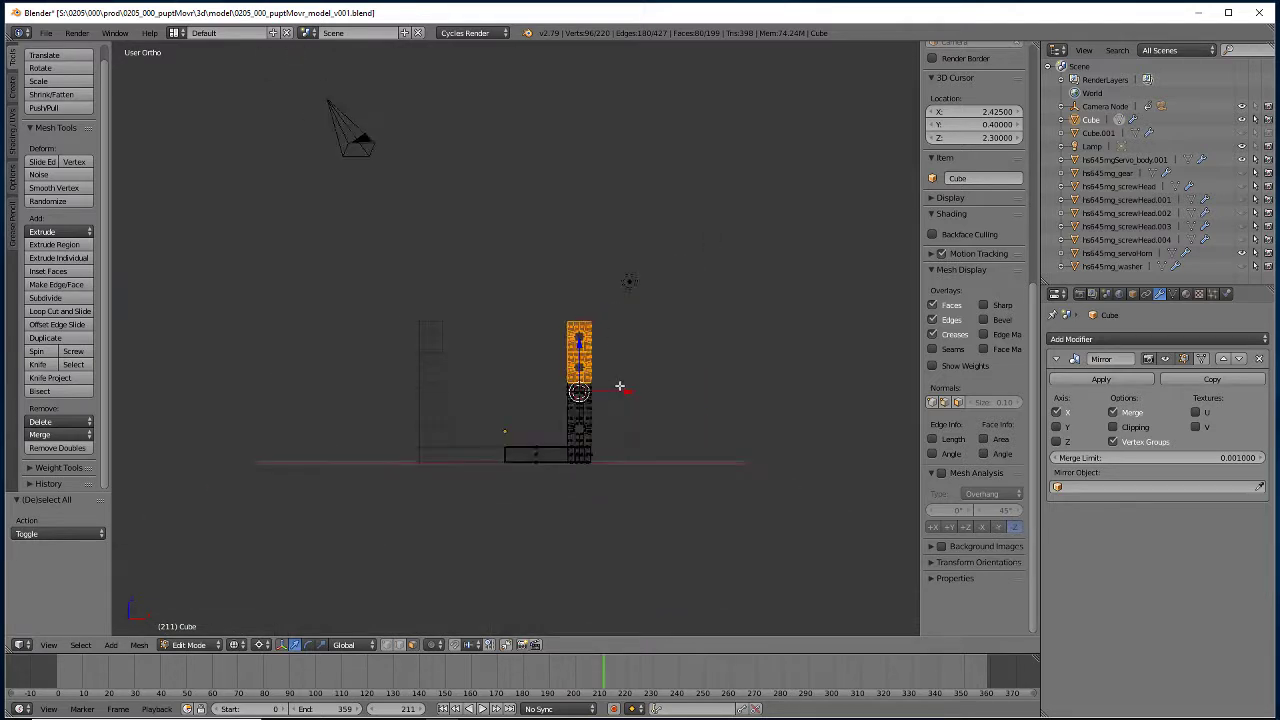
key("shift+d")
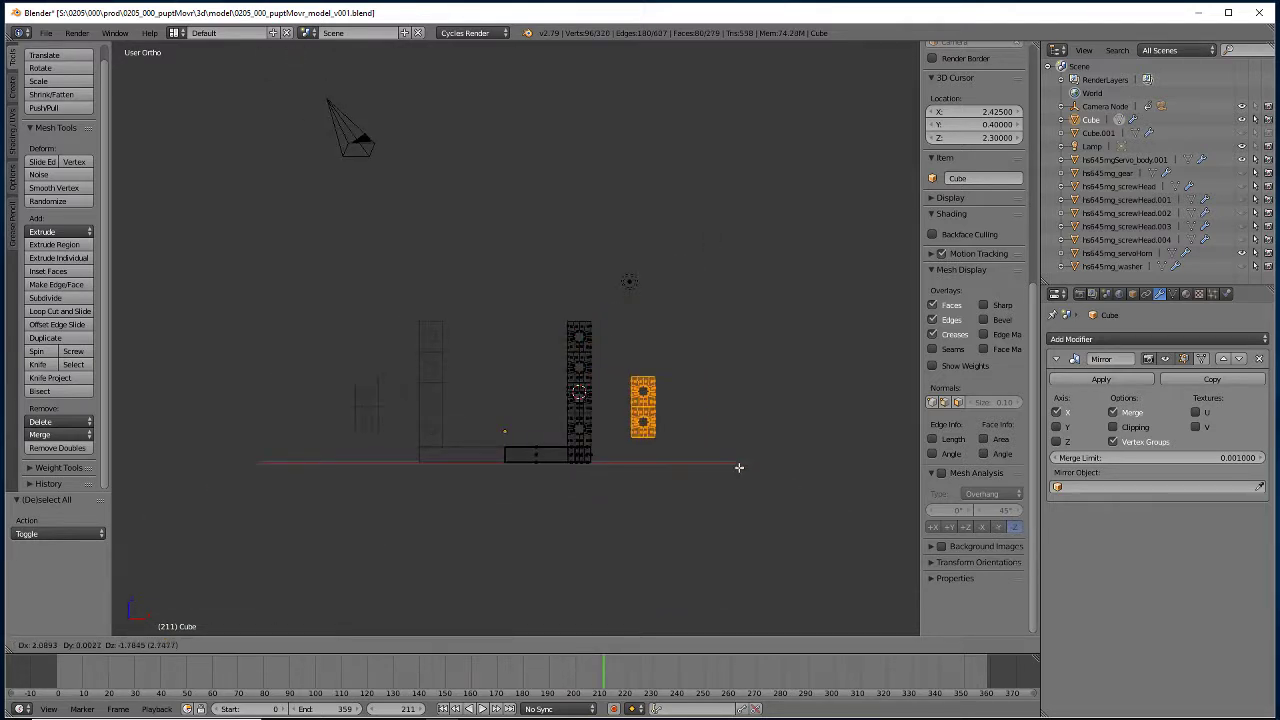
right_click(748, 446)
key("g")
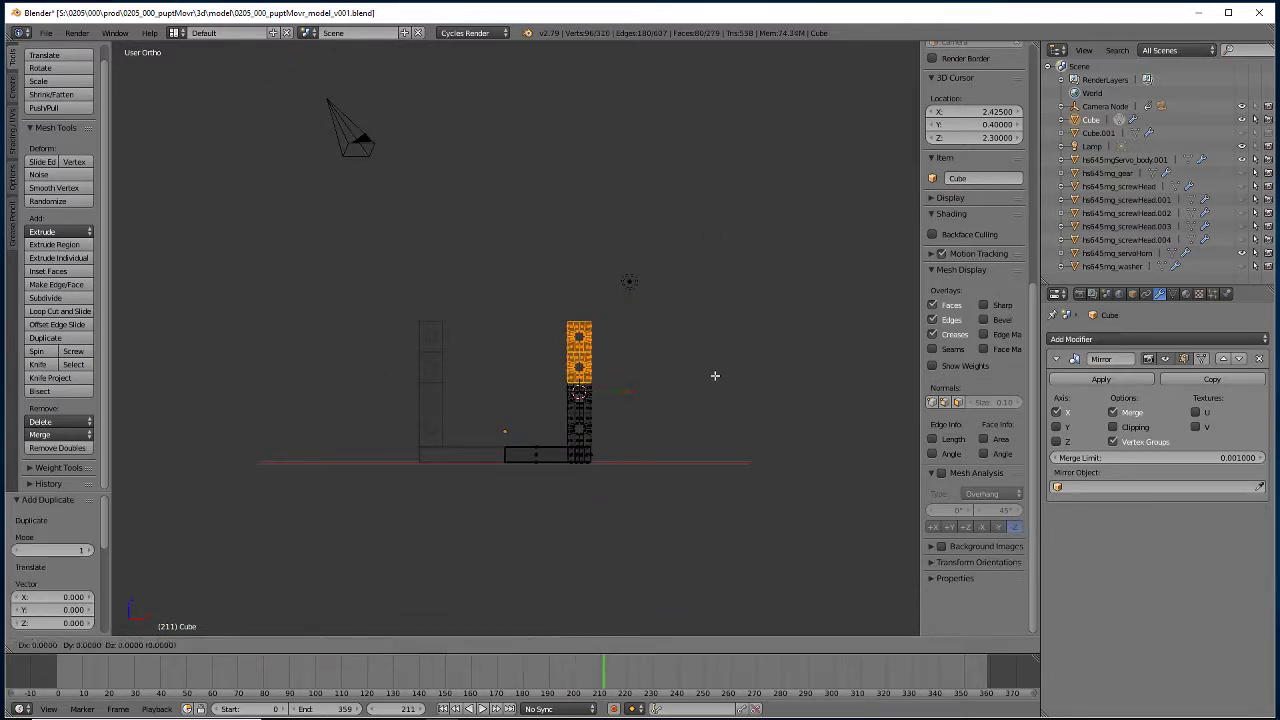
key("z")
key("2")
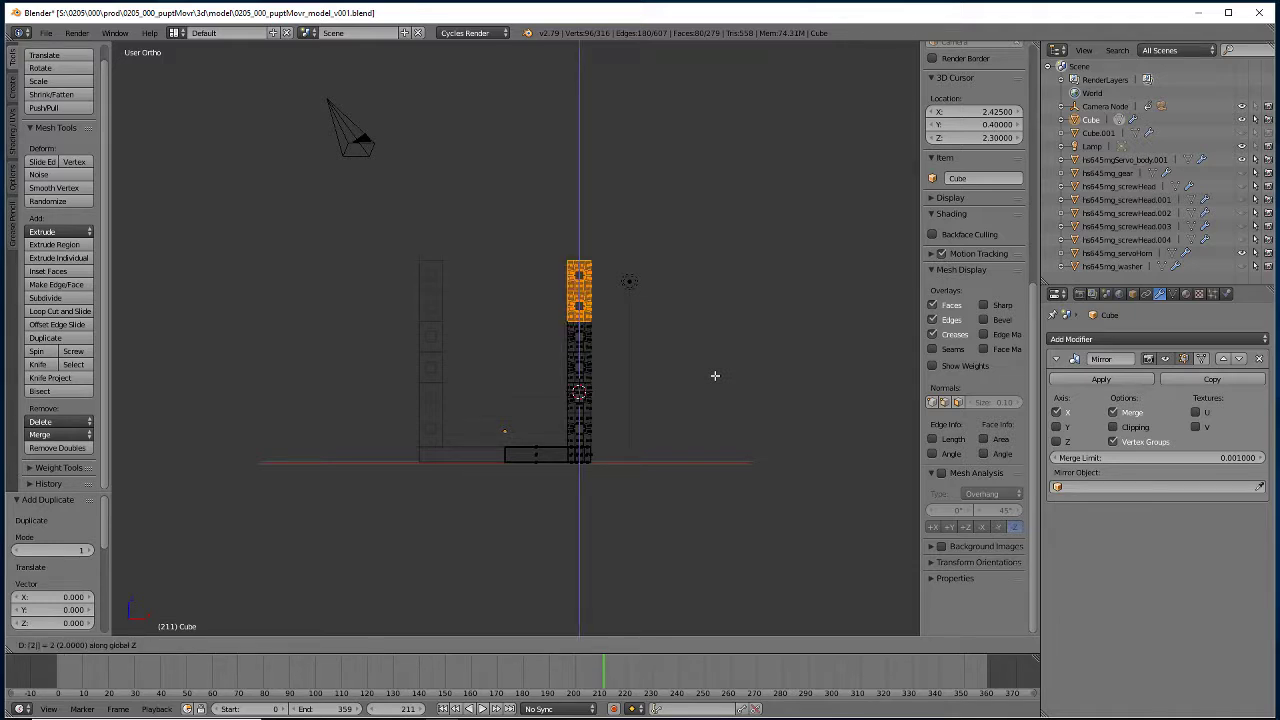
key("Return")
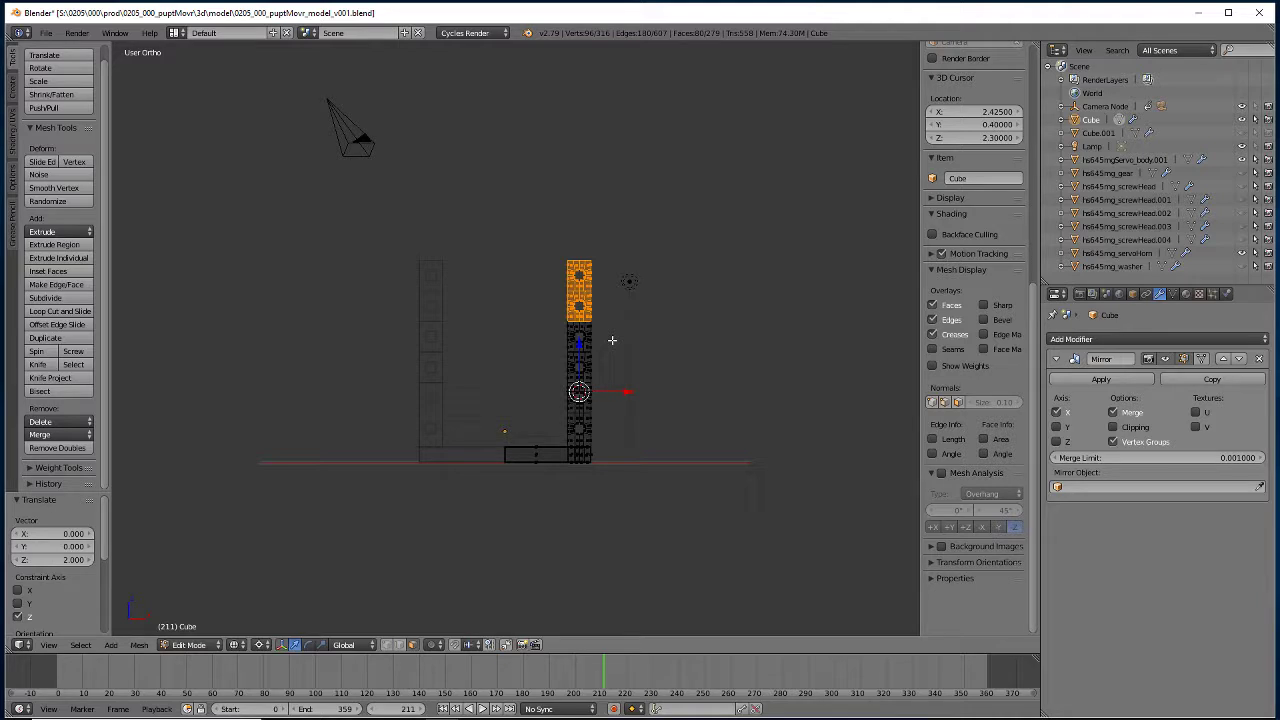
Duplicate the two-hole section two more times, moving each new copy up 2 along Z from the previous one.
key("shift+d")
right_click(667, 357)
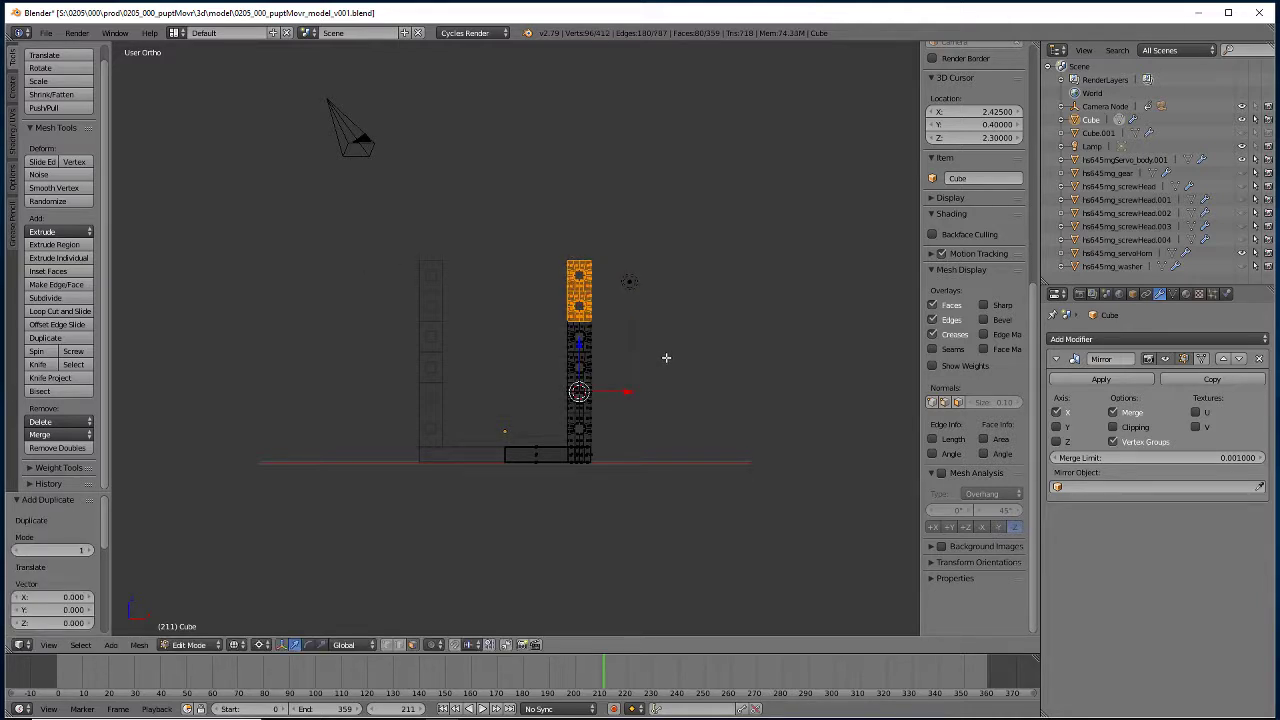
type("g")
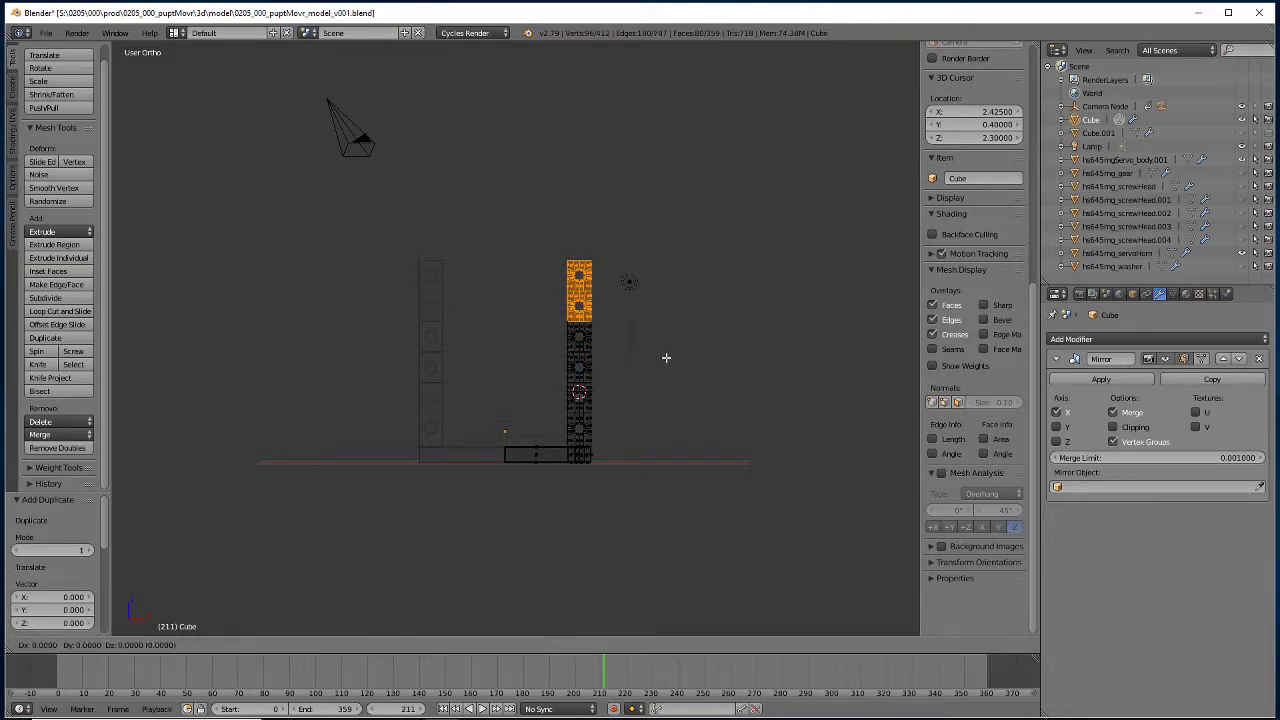
type("z2")
key("Return")
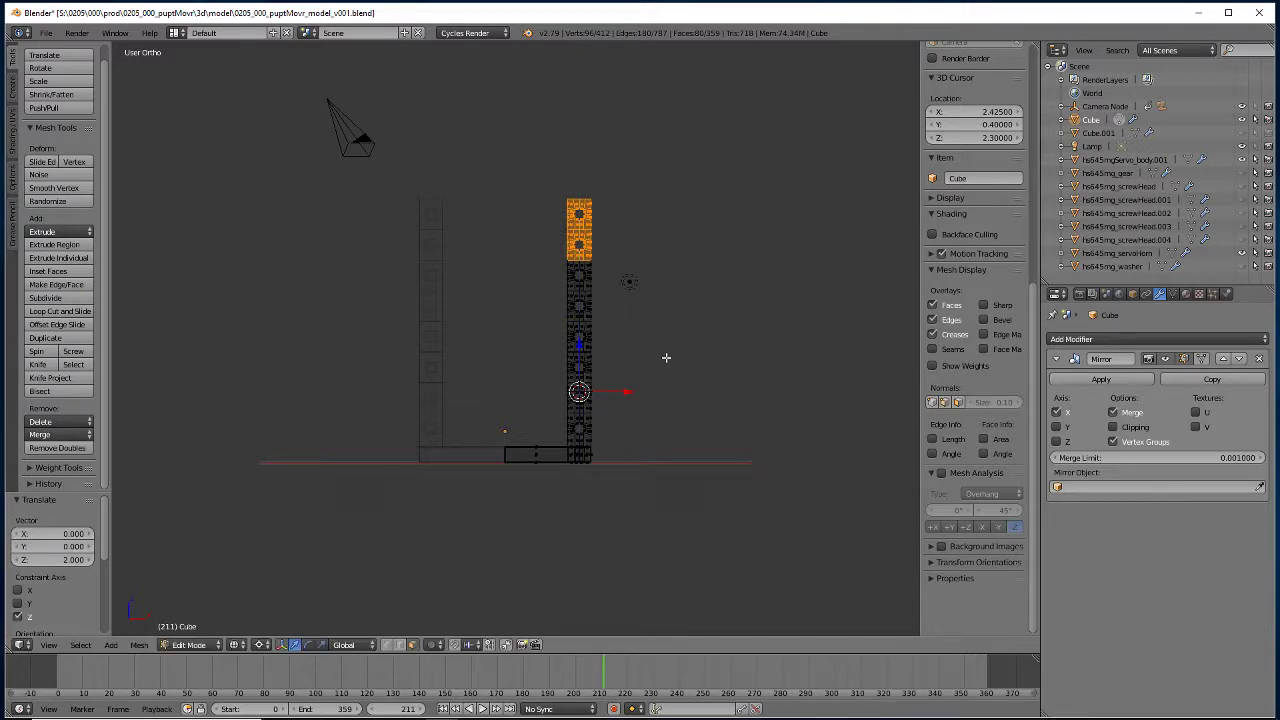
key("shift+d")
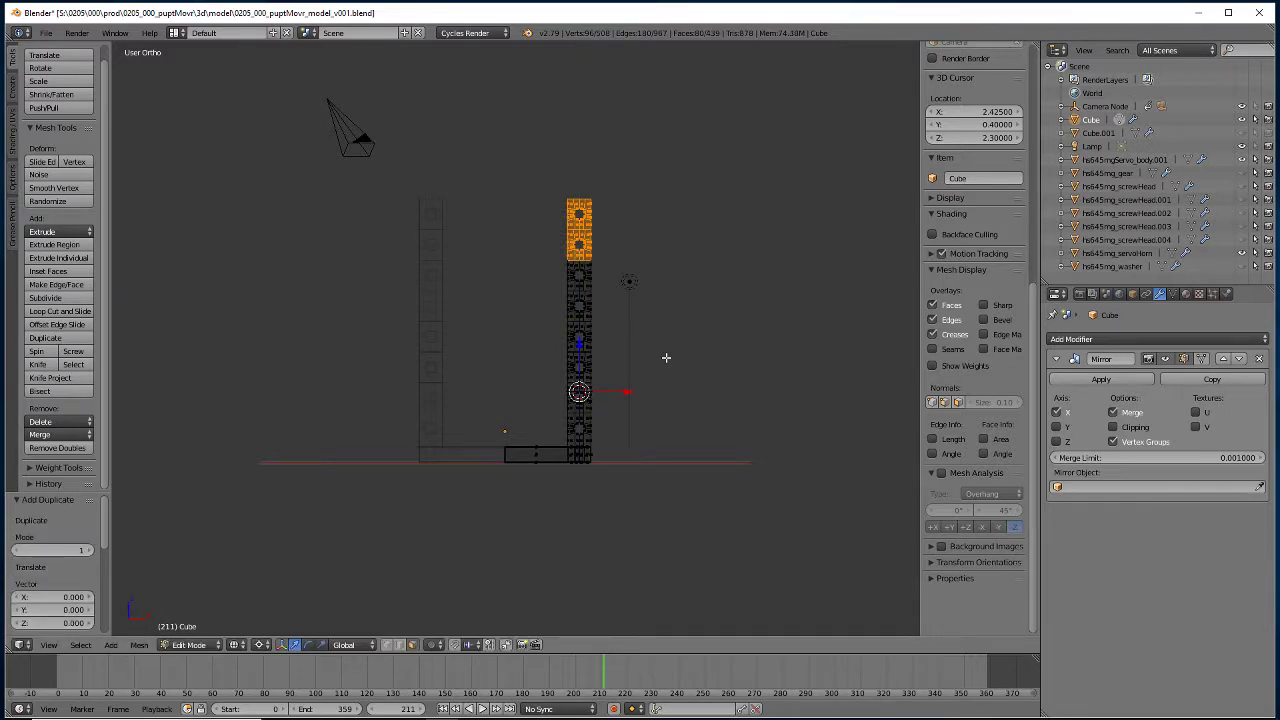
type("z2")
key("Return")
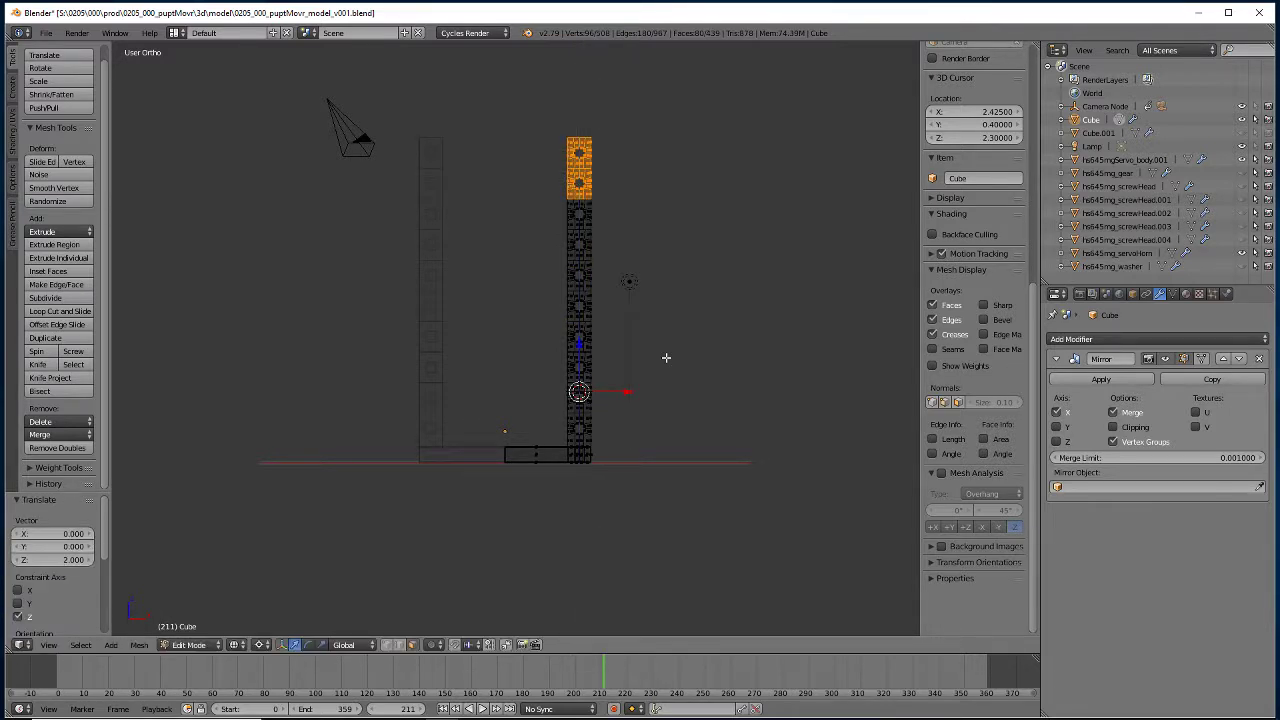
Select the upright's top eight hole segments, duplicate them and move the copy up 8 along Z.
key("a")
key("b")
left_click_drag(532, 70, 675, 379)
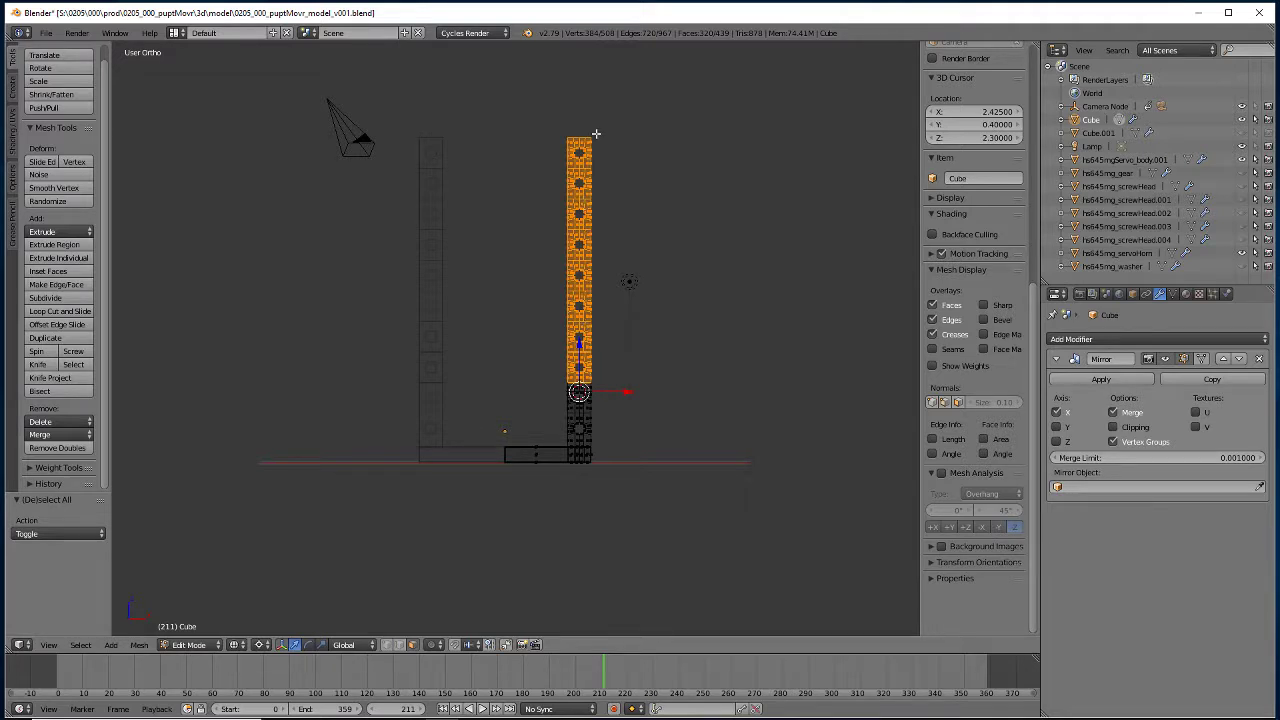
scroll(697, 350, "down", 3)
key("shift+d")
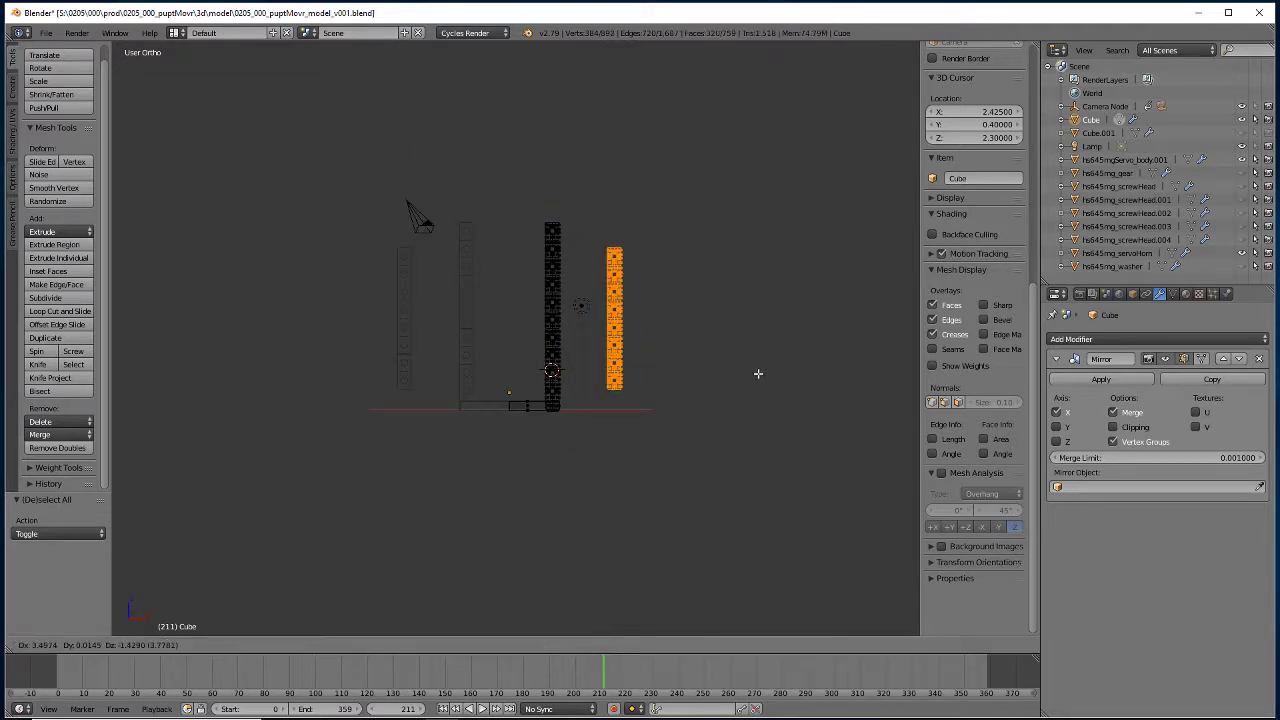
right_click(758, 370)
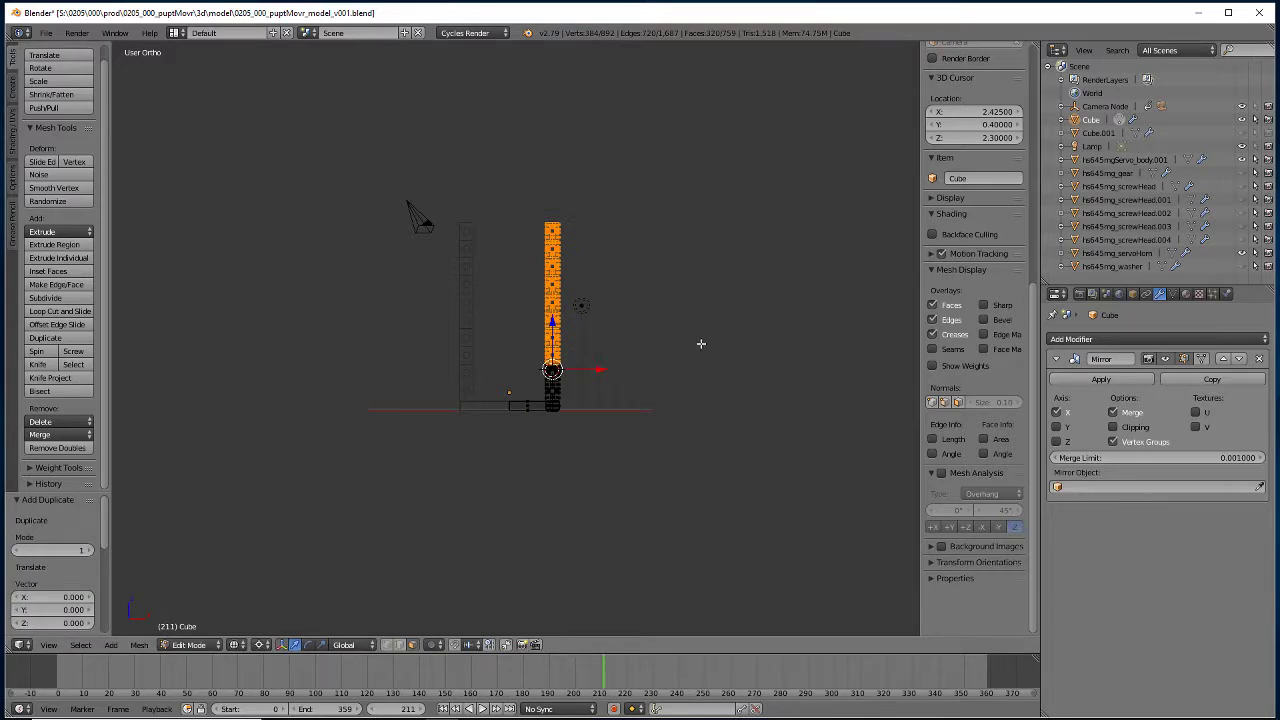
key("g")
key("z")
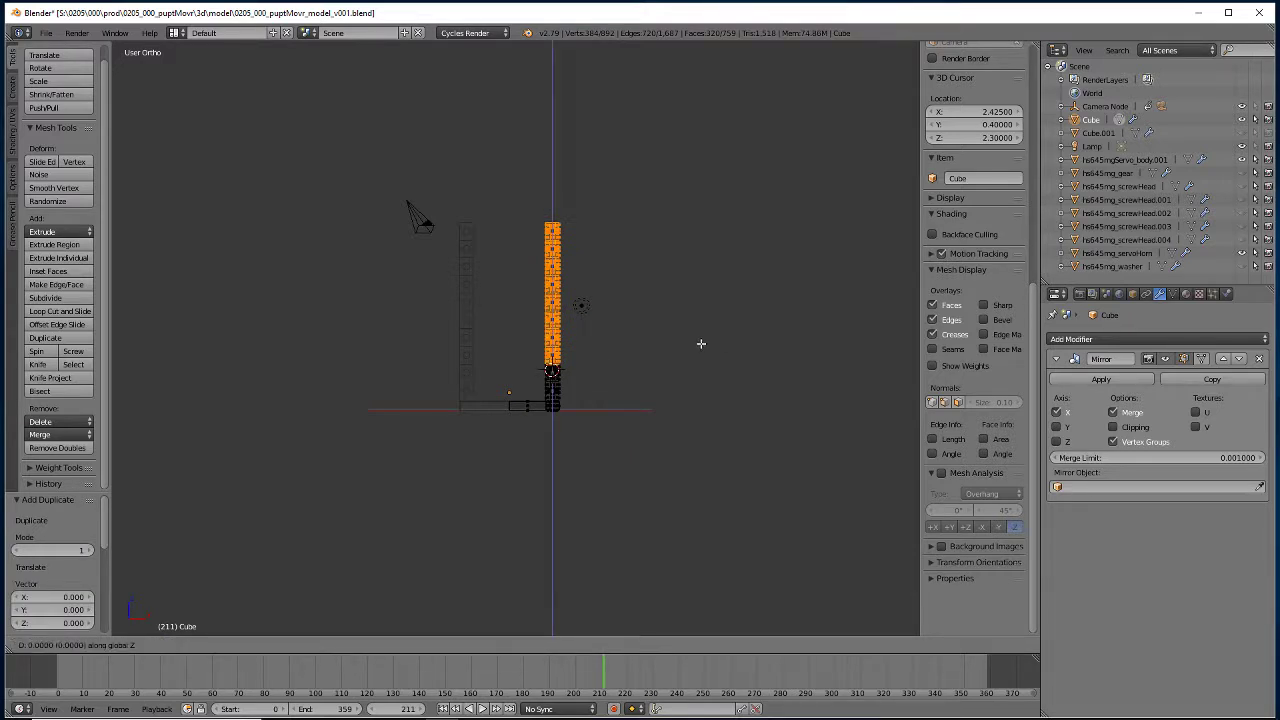
key("8")
key("Return")
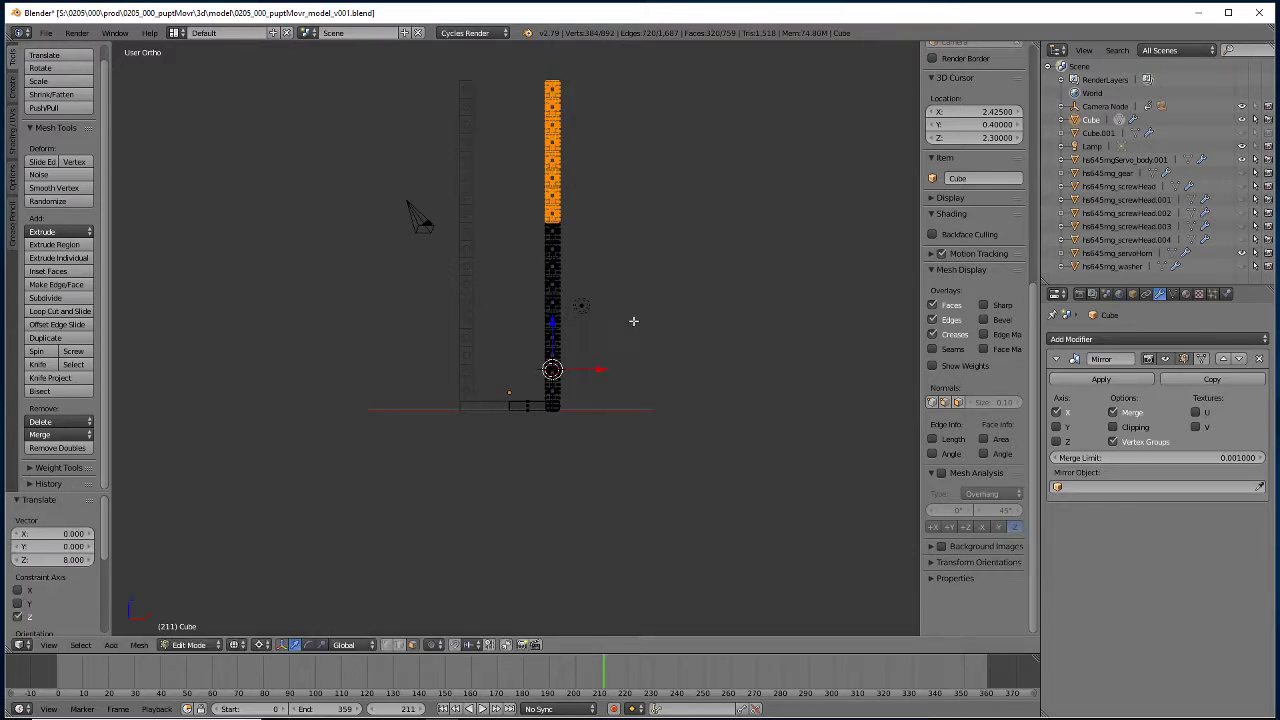
Examine the full height of the extended upright and its mirrored counterpart.
scroll(617, 343, "down", 2)
scroll(617, 346, "up", 3)
middle_click_drag(641, 257, 667, 393, "shift")
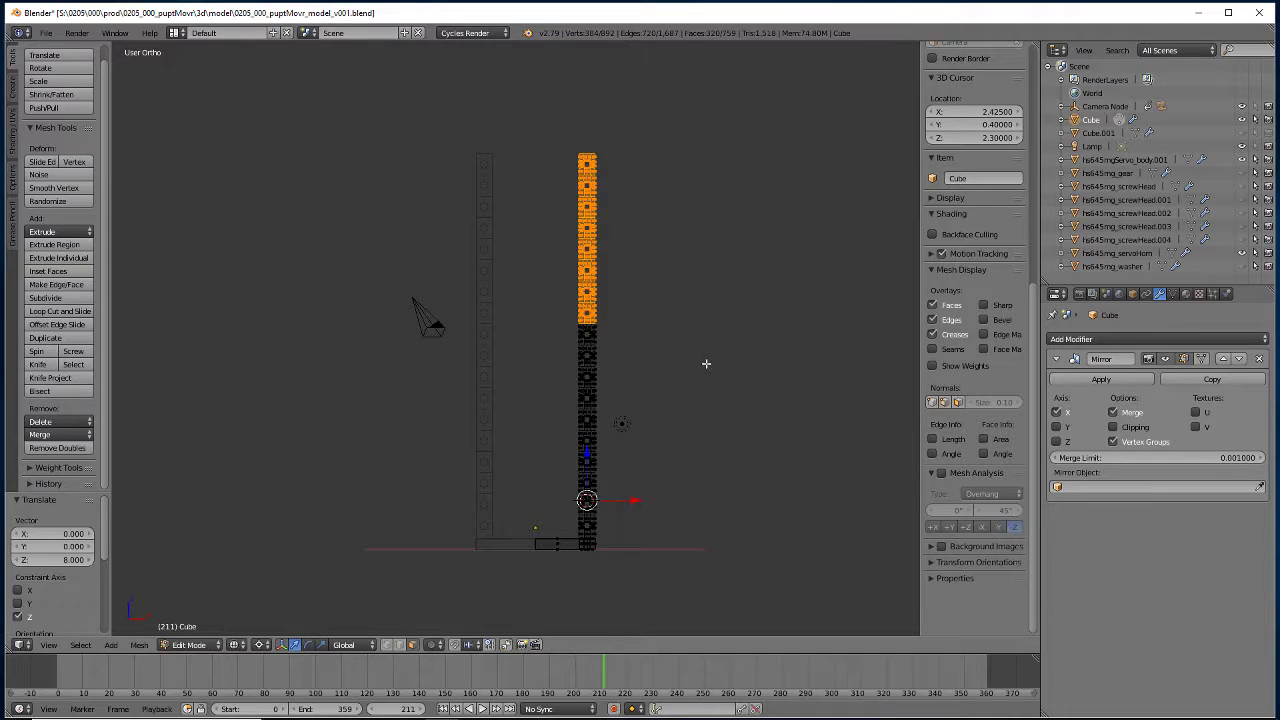
mouse_move(714, 368)
middle_mouse_down()
mouse_move(571, 397)
mouse_move(337, 391)
mouse_move(714, 388)
mouse_move(713, 371)
middle_mouse_up()
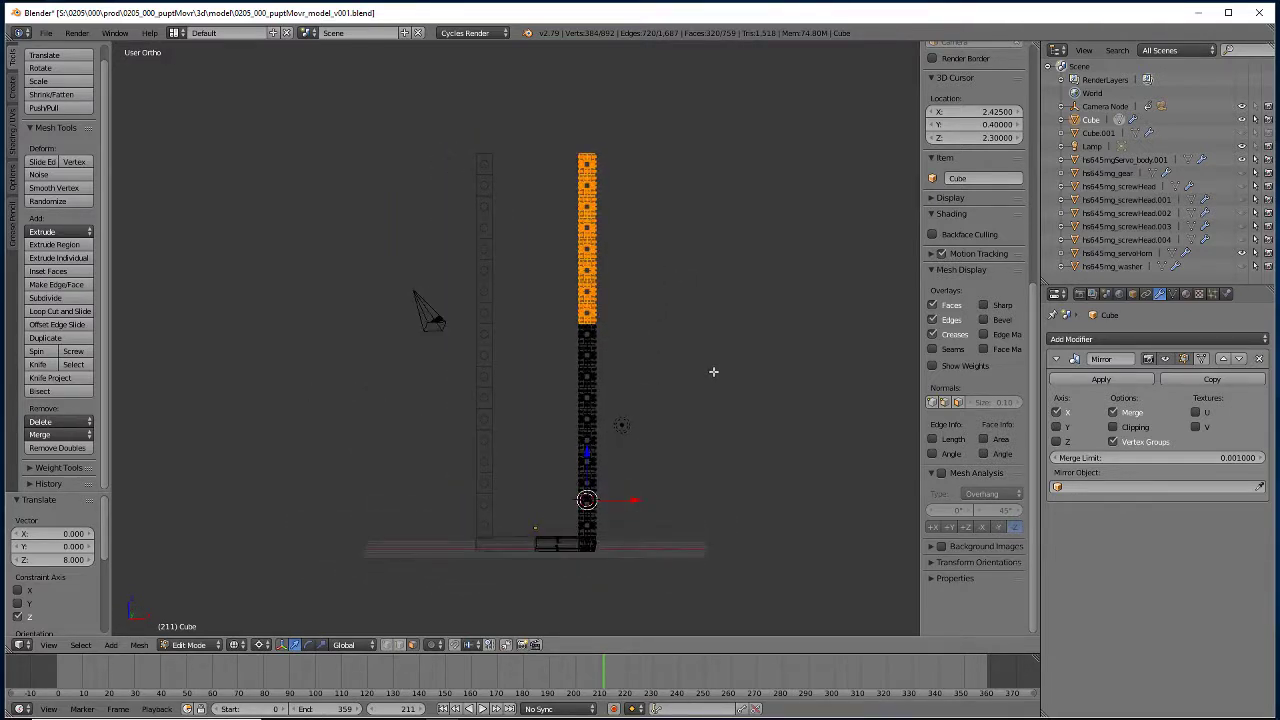
scroll(705, 380, "up", 3)
scroll(704, 378, "down", 4)
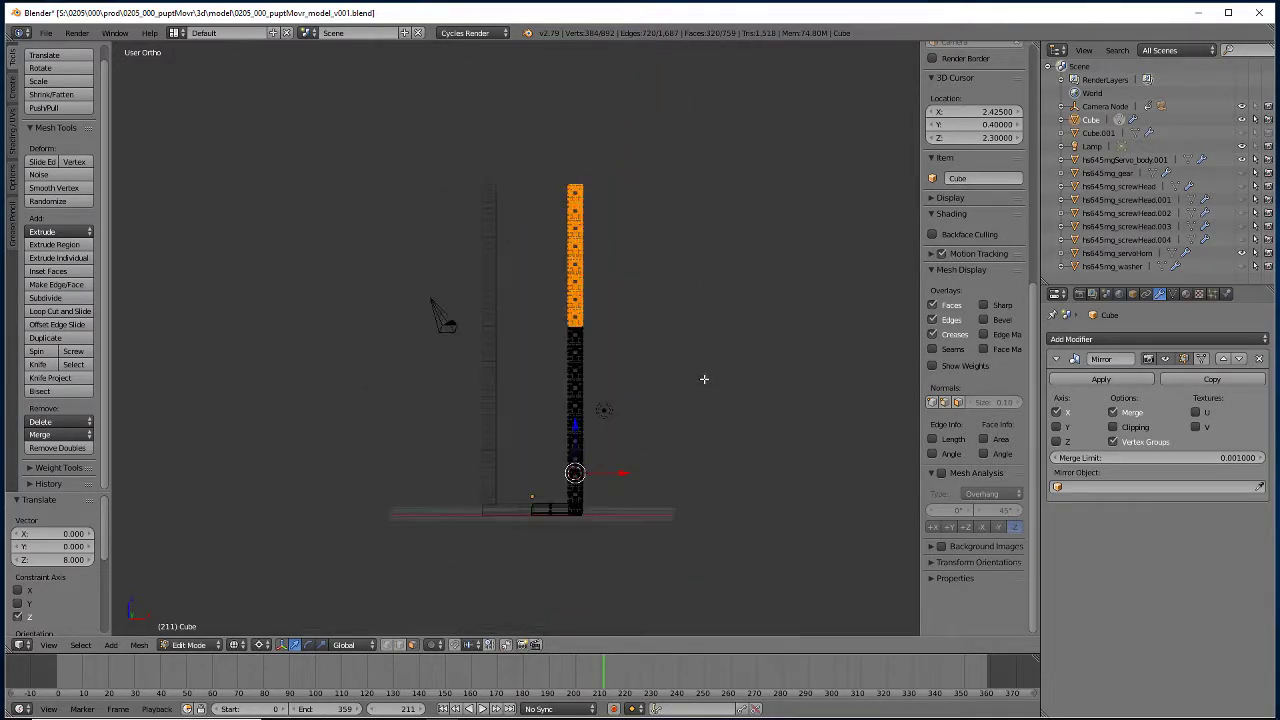
scroll(704, 378, "up", 2)
With edge selection and solid shading, select the open edge loop around the upright's upper end.
middle_click_drag(760, 388, 705, 418)
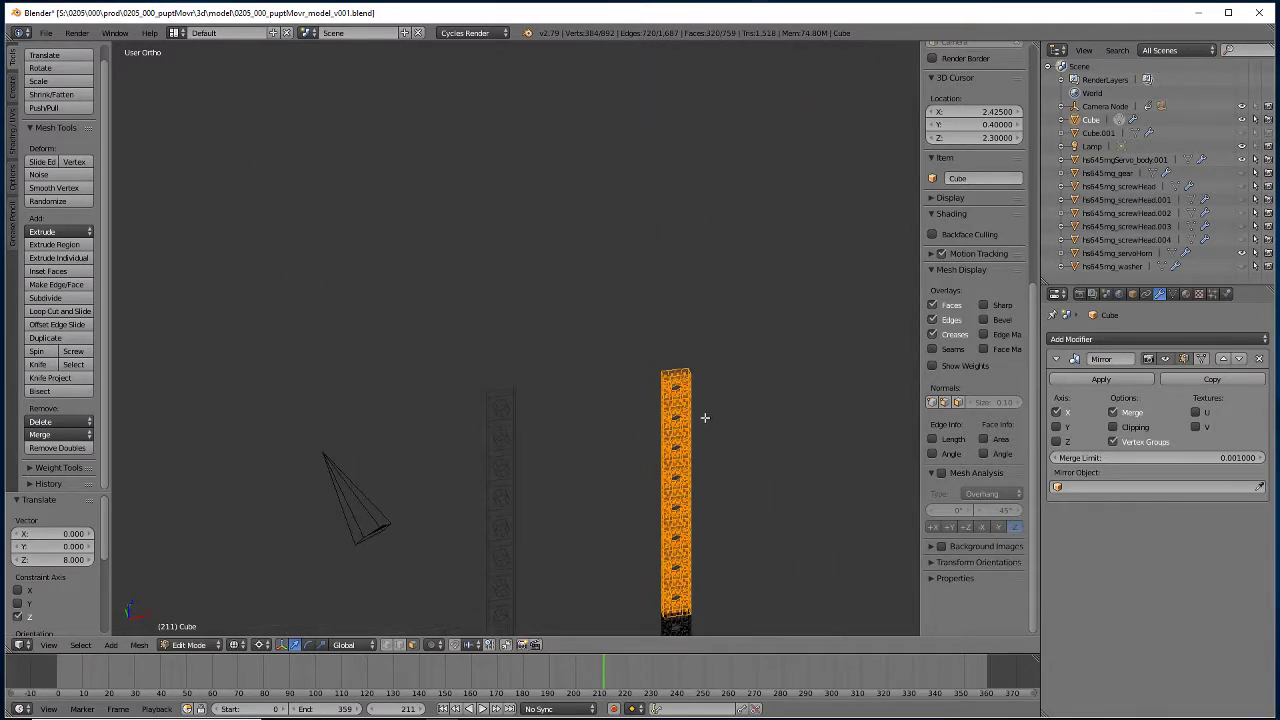
right_click(403, 647)
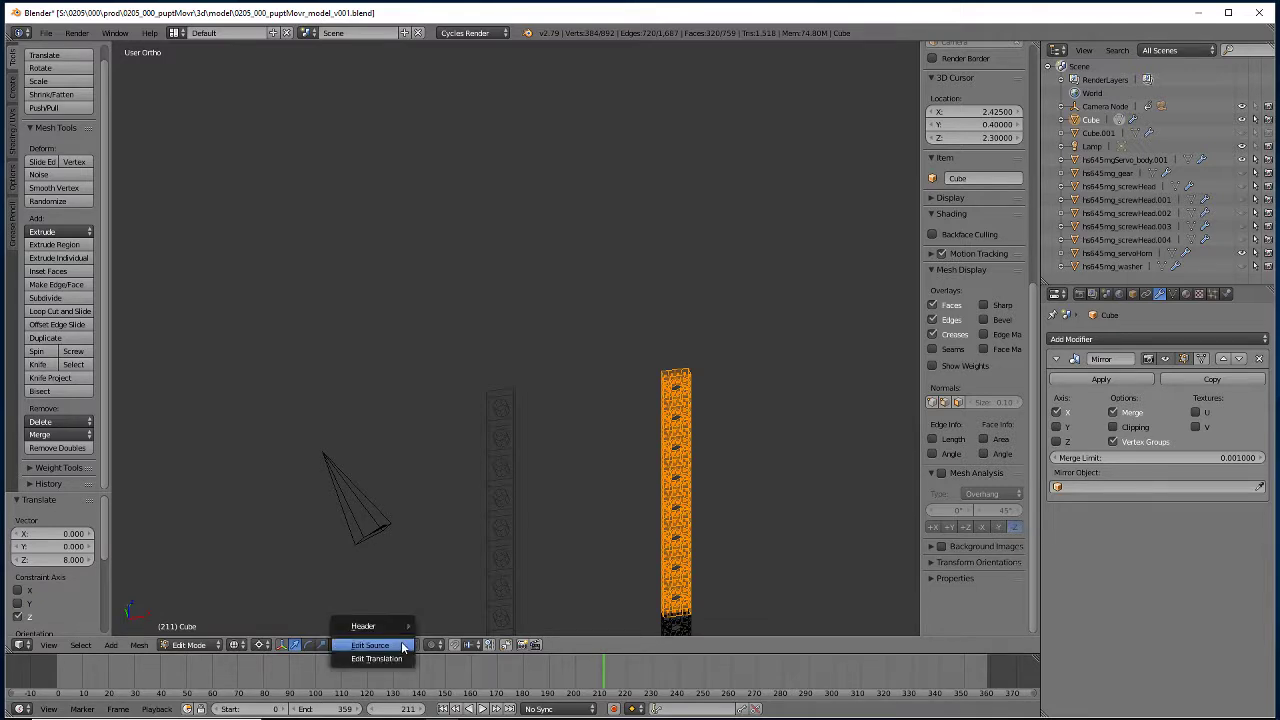
scroll(643, 414, "up", 5)
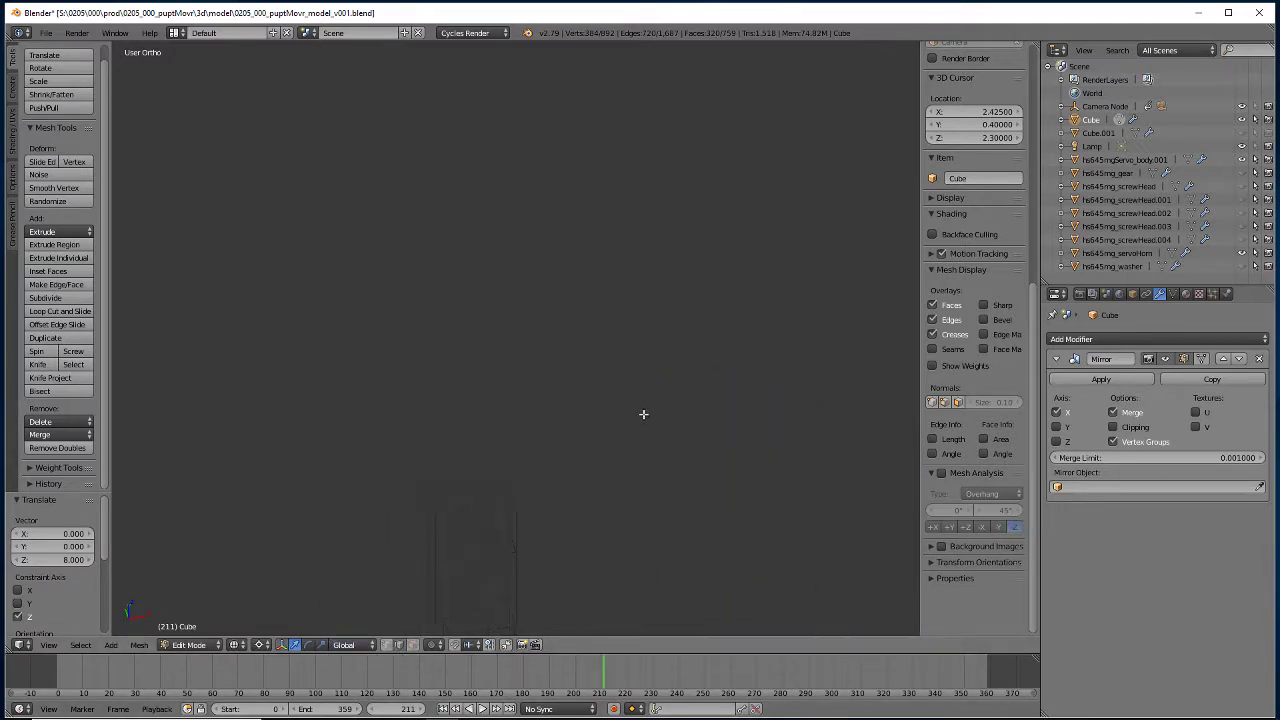
scroll(709, 413, "down", 2)
middle_click_drag(731, 423, 560, 360, "shift")
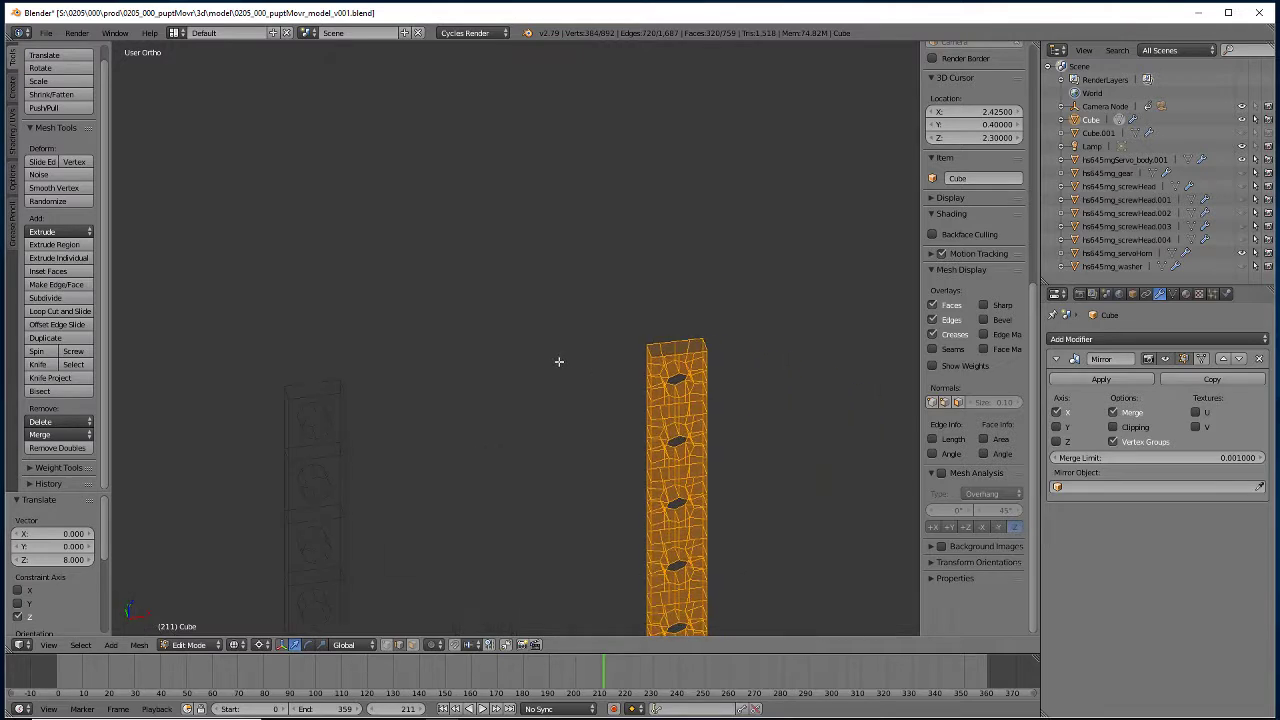
key("z")
scroll(738, 372, "up", 3)
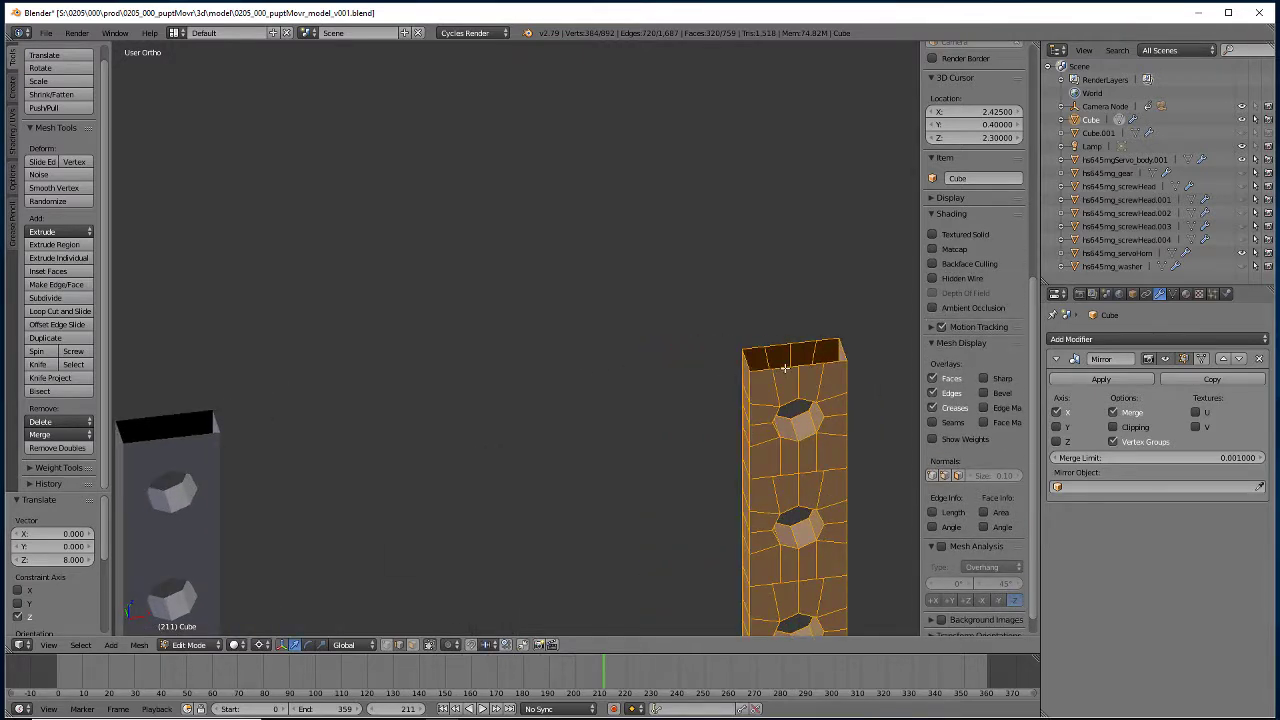
right_click(785, 368)
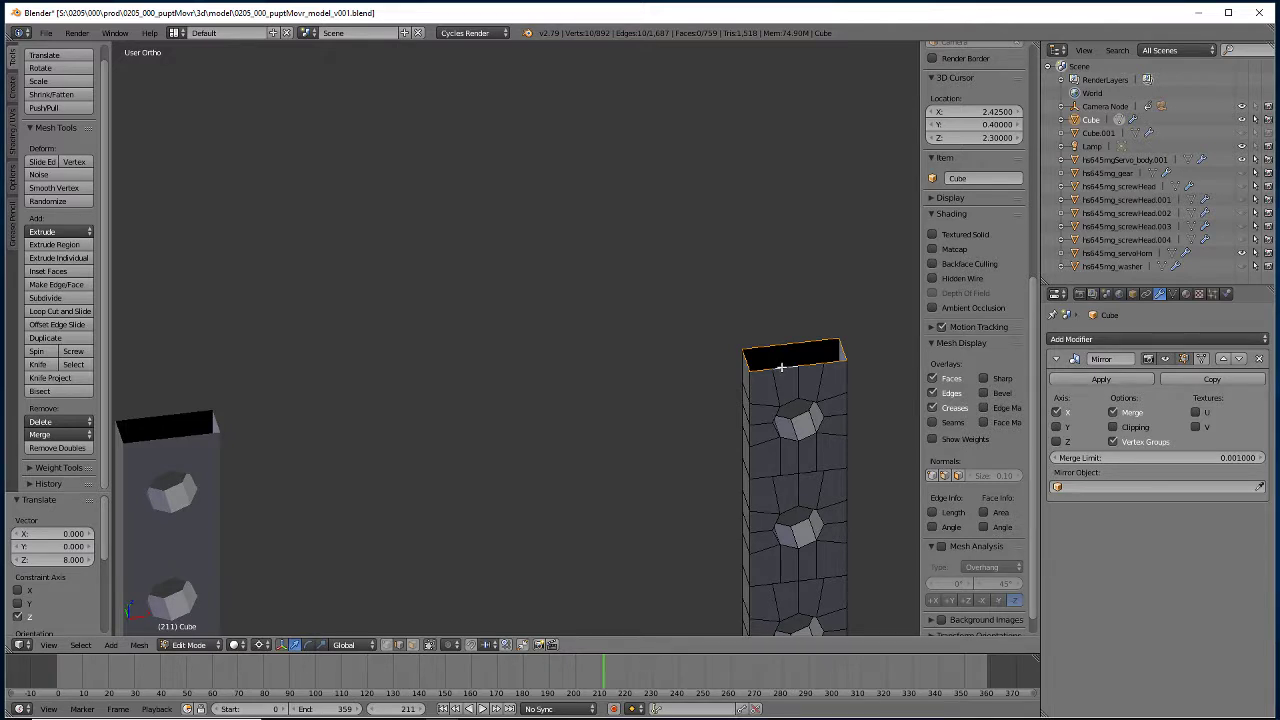
Close the upright's open upper end with four separate faces, each built between its opposite front and back edges.
key("f")
key("ctrl+z")
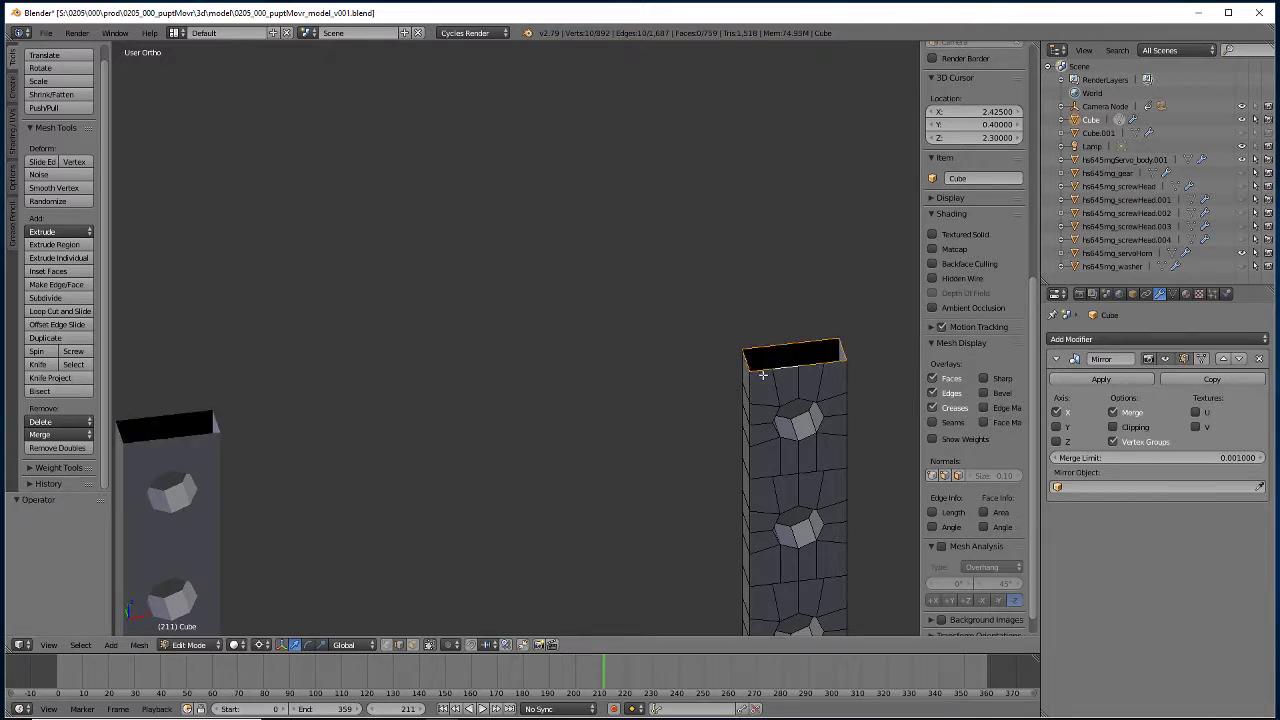
right_click(761, 370)
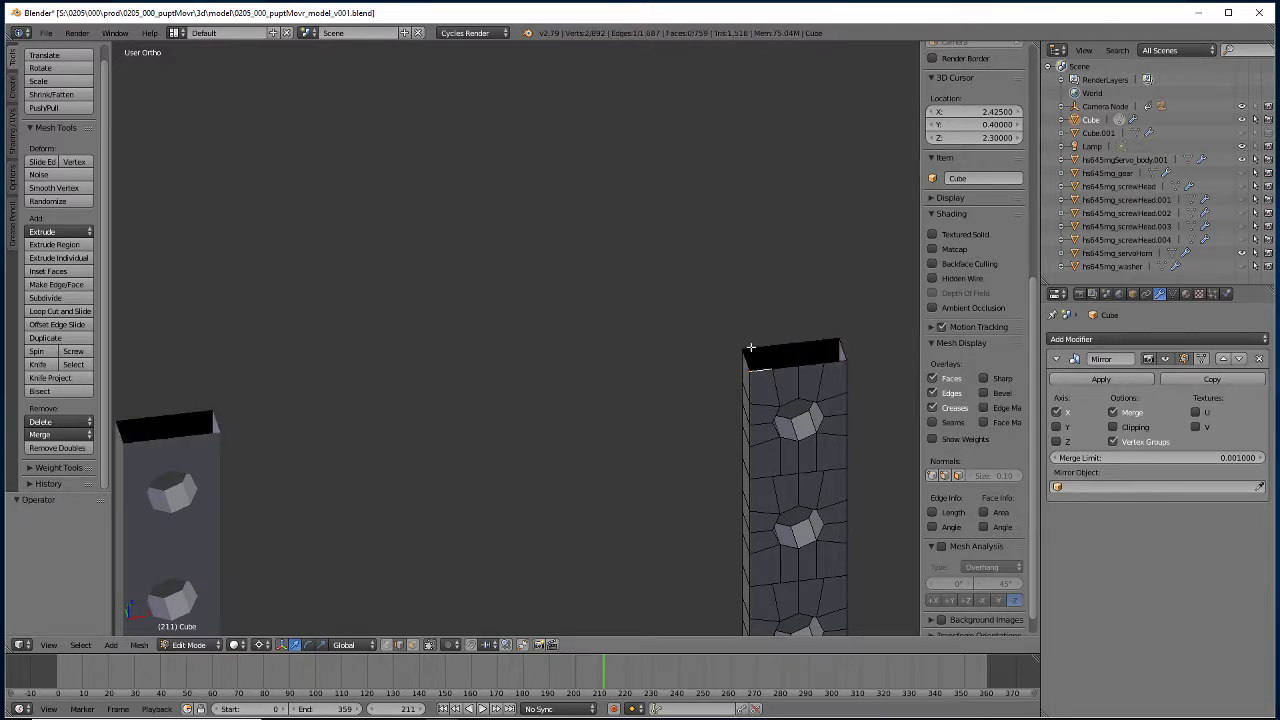
key("f")
right_click(777, 368)
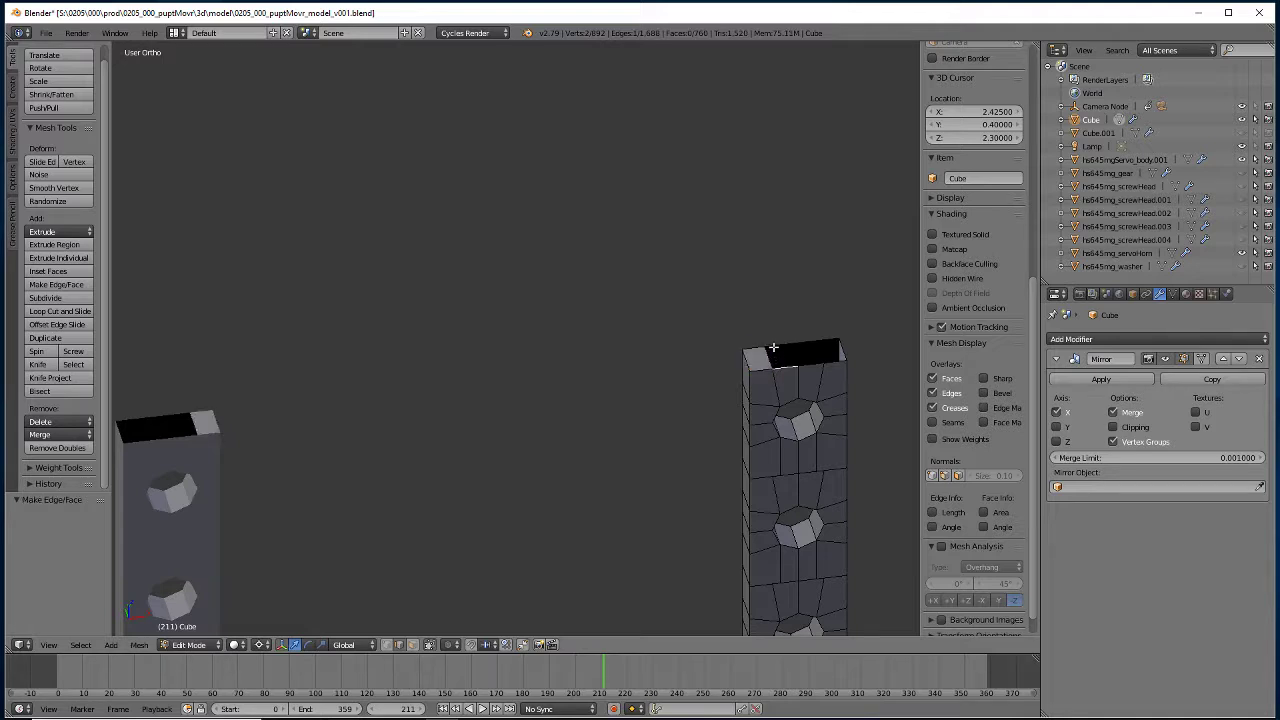
right_click(775, 348, "shift")
key("f")
right_click(808, 365)
right_click(808, 346, "shift")
key("f")
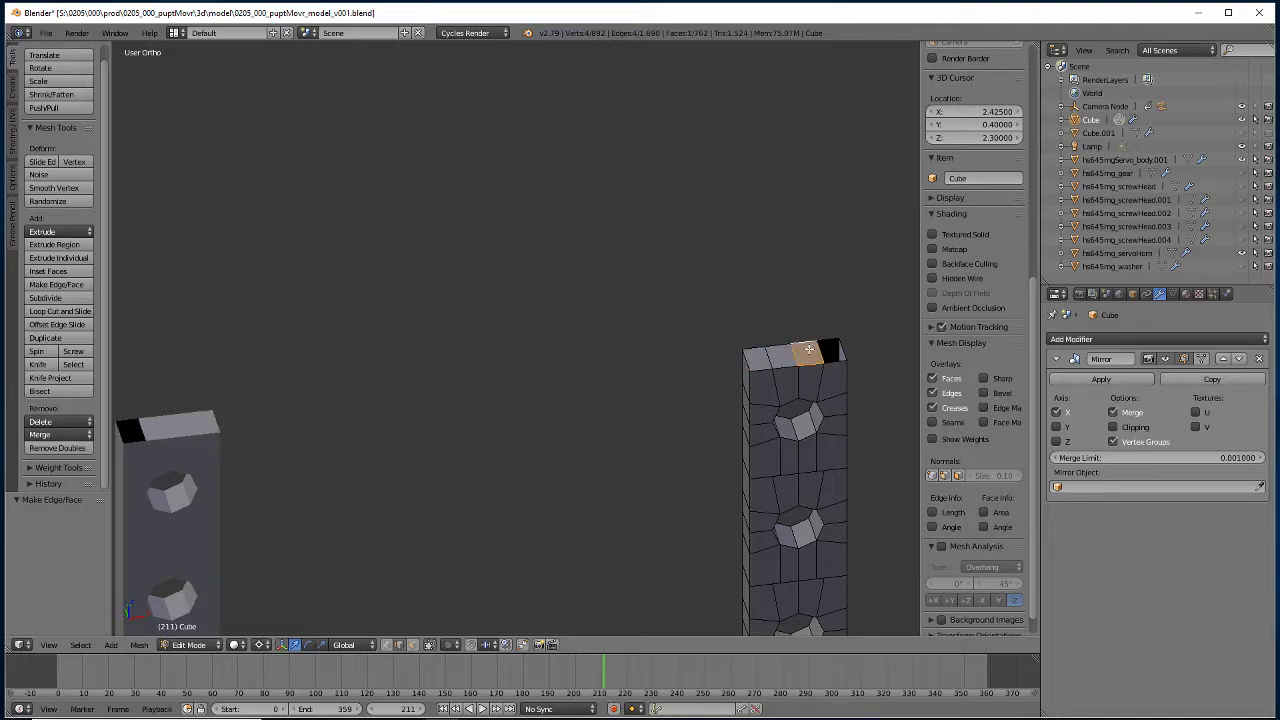
right_click(833, 354)
key("f")
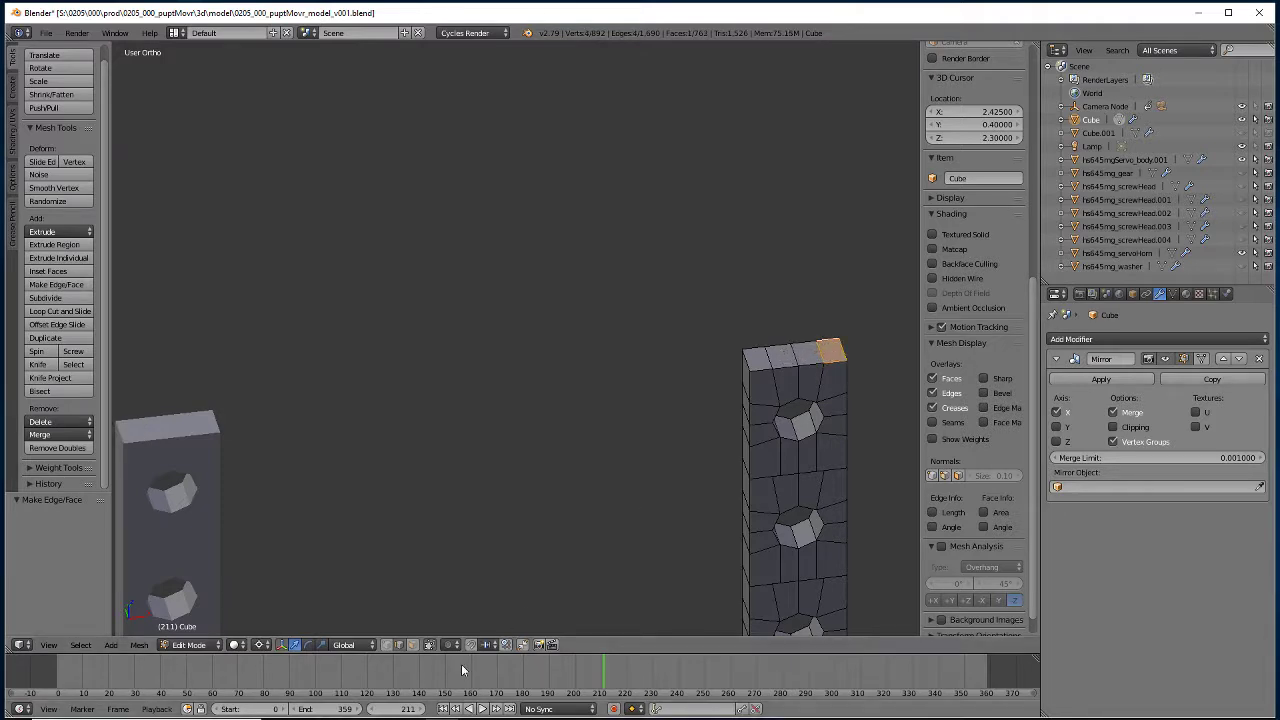
With face selection, select the four faces capping the upright and extrude them 0.5 up along Z.
left_click(414, 647)
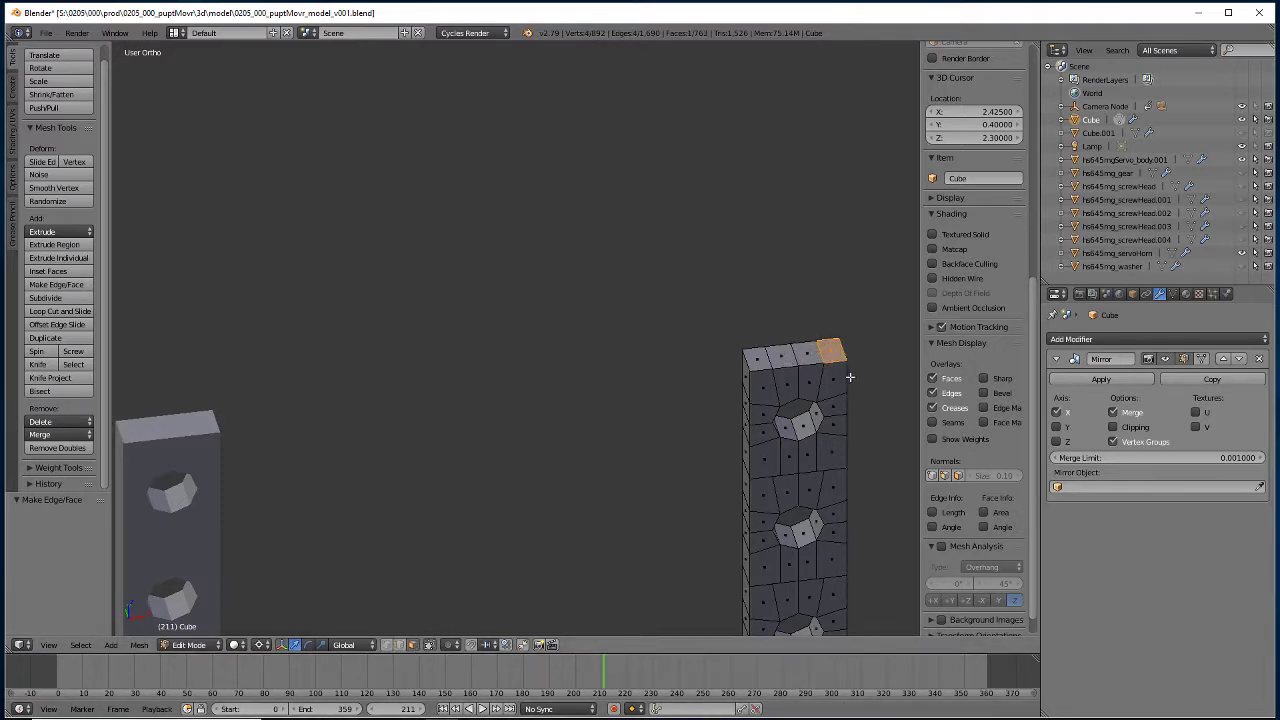
right_click(808, 352, "shift")
right_click(777, 360, "shift")
right_click(762, 363, "shift")
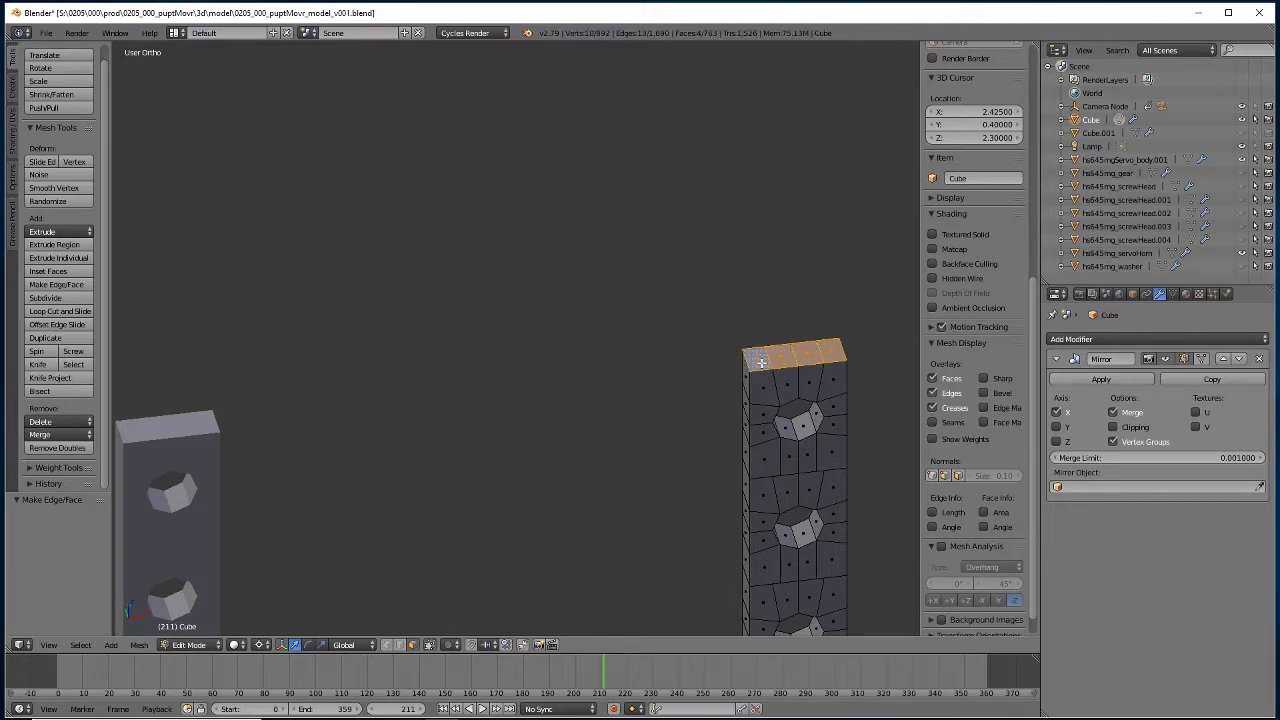
key("e")
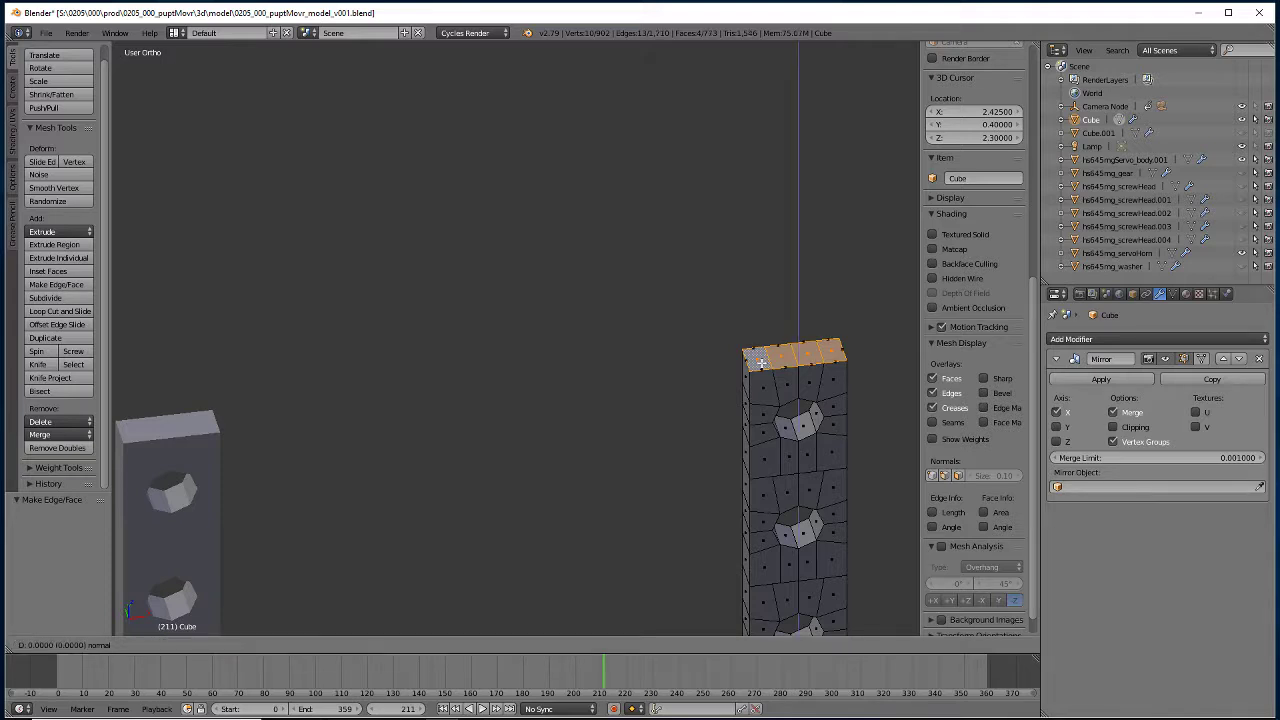
type("z")
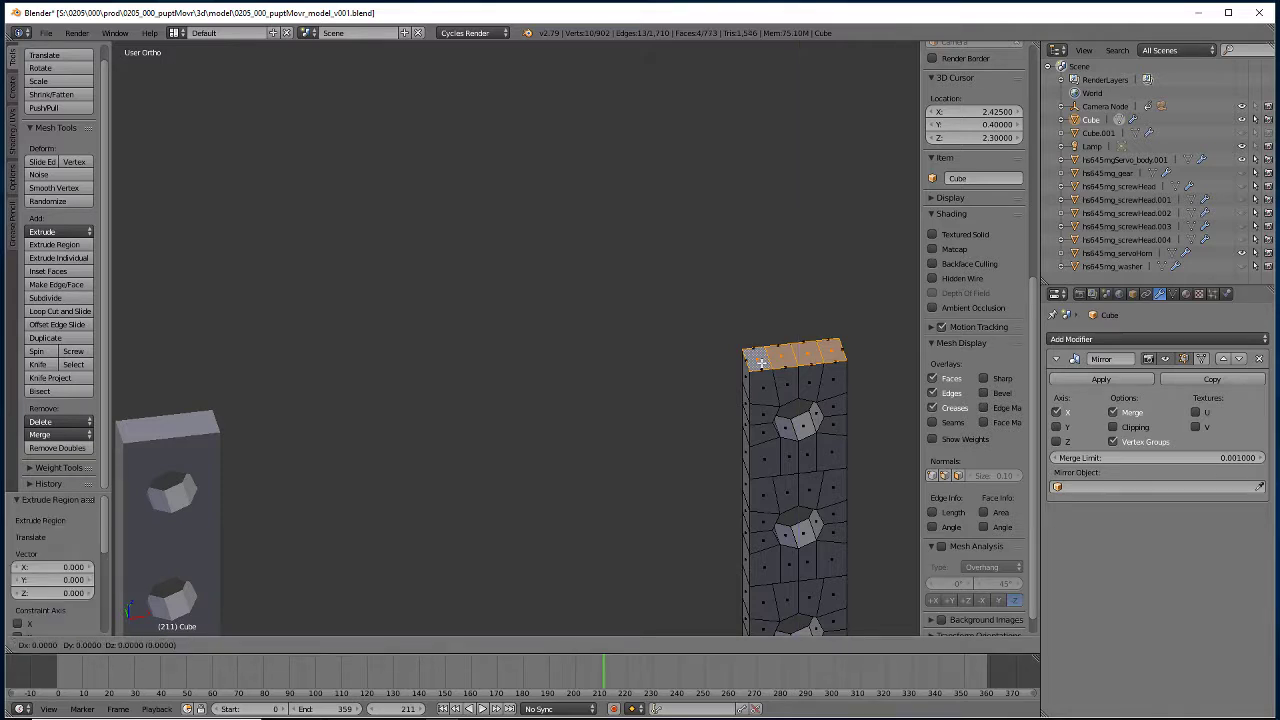
type(".5")
key("Return")
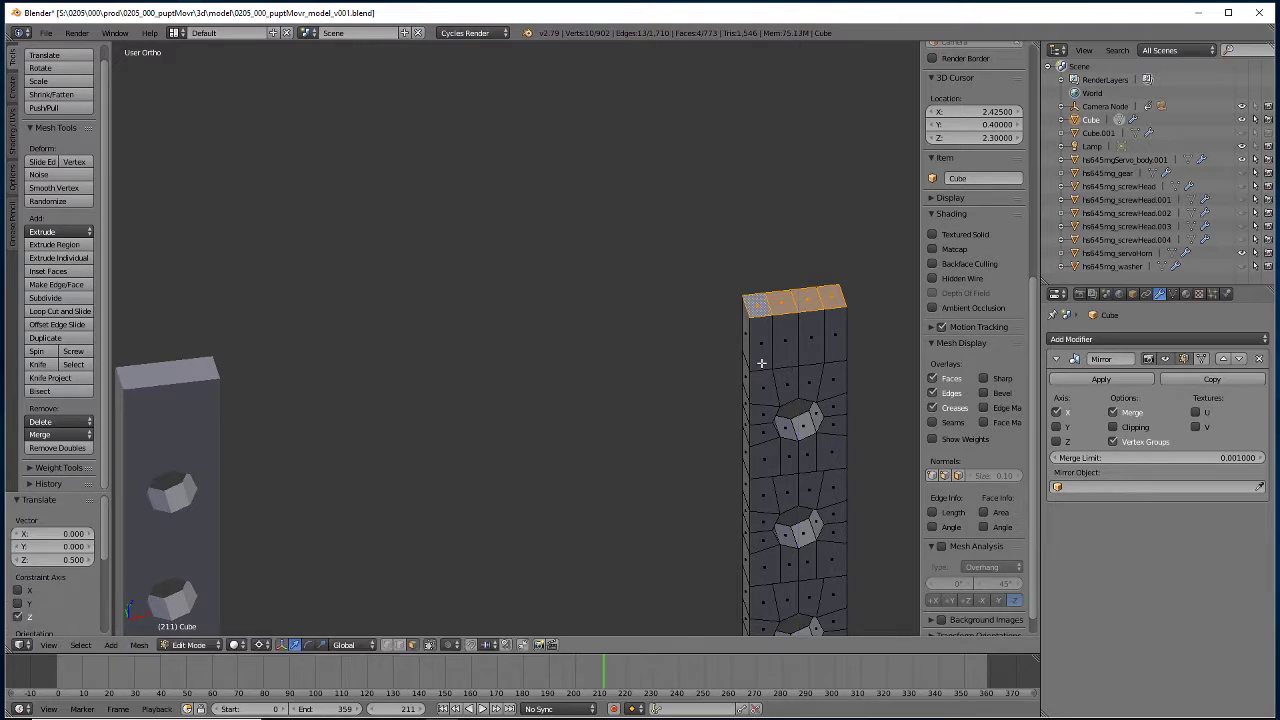
Extrude the new top segment's inner side face, snap the 3D cursor to the centre and scale the face to 0 along X.
middle_click_drag(640, 403, 813, 268)
right_click(839, 235)
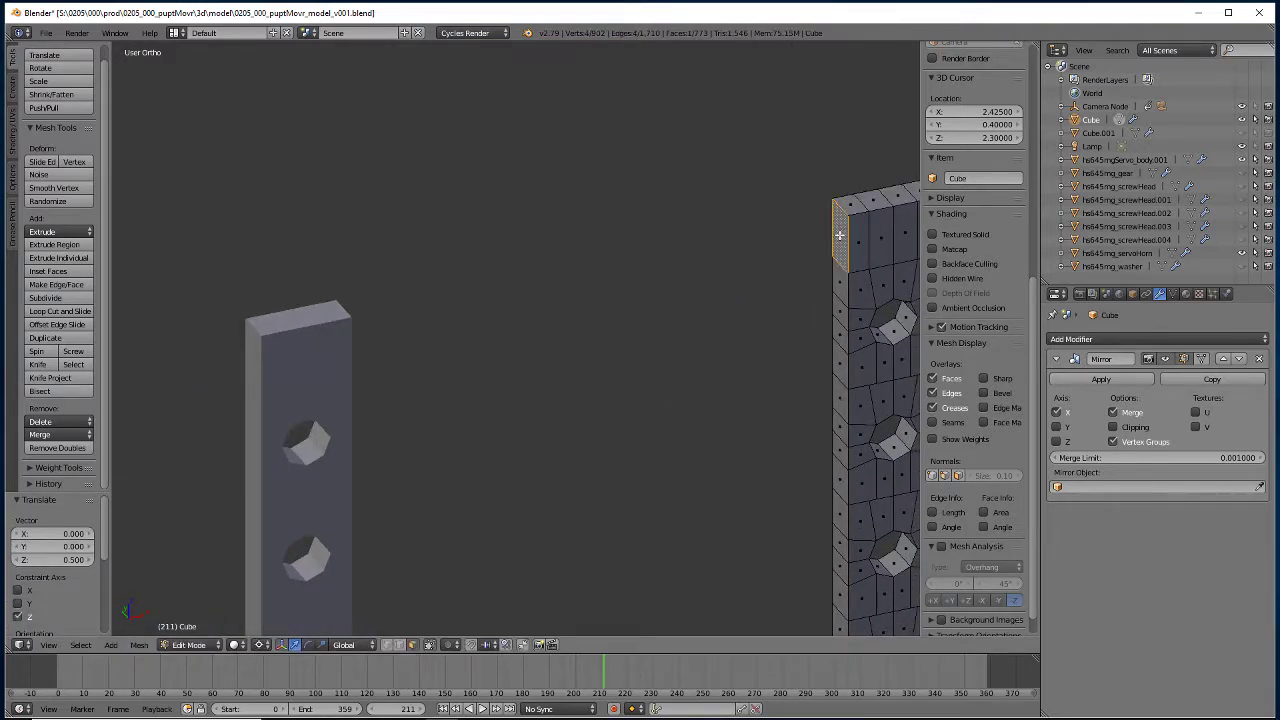
key("e")
key("Return")
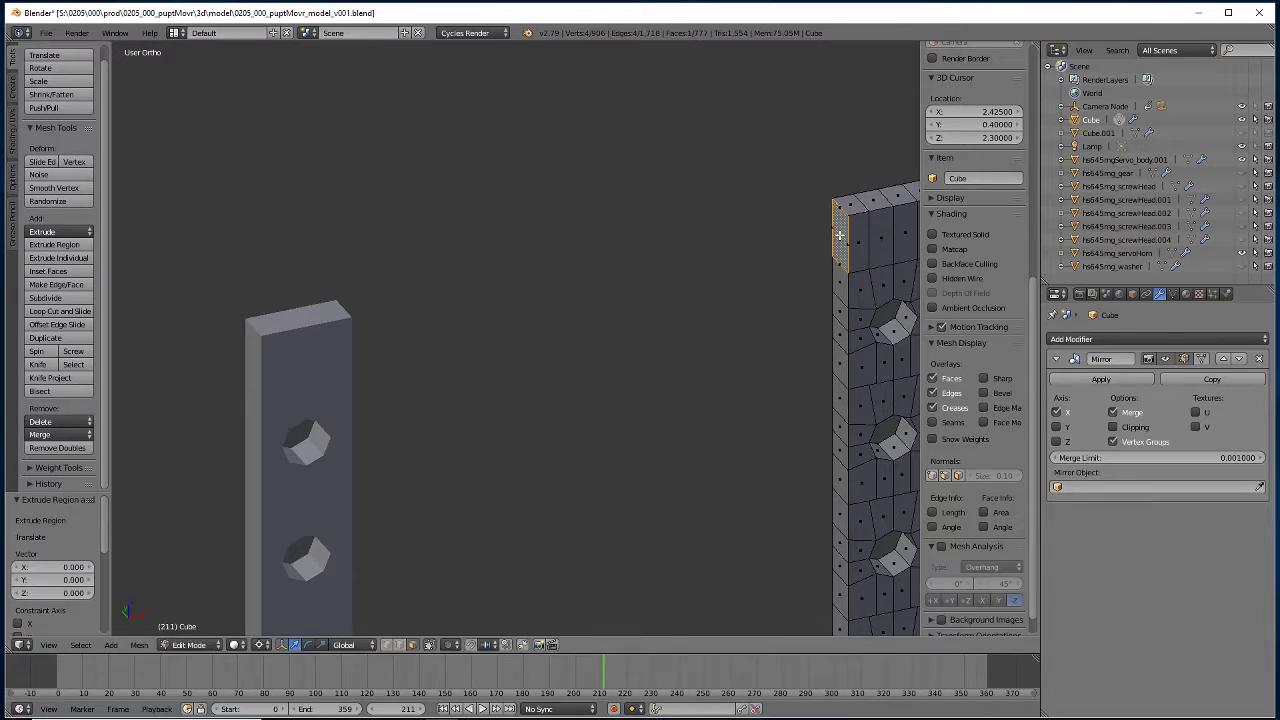
key("shift+s")
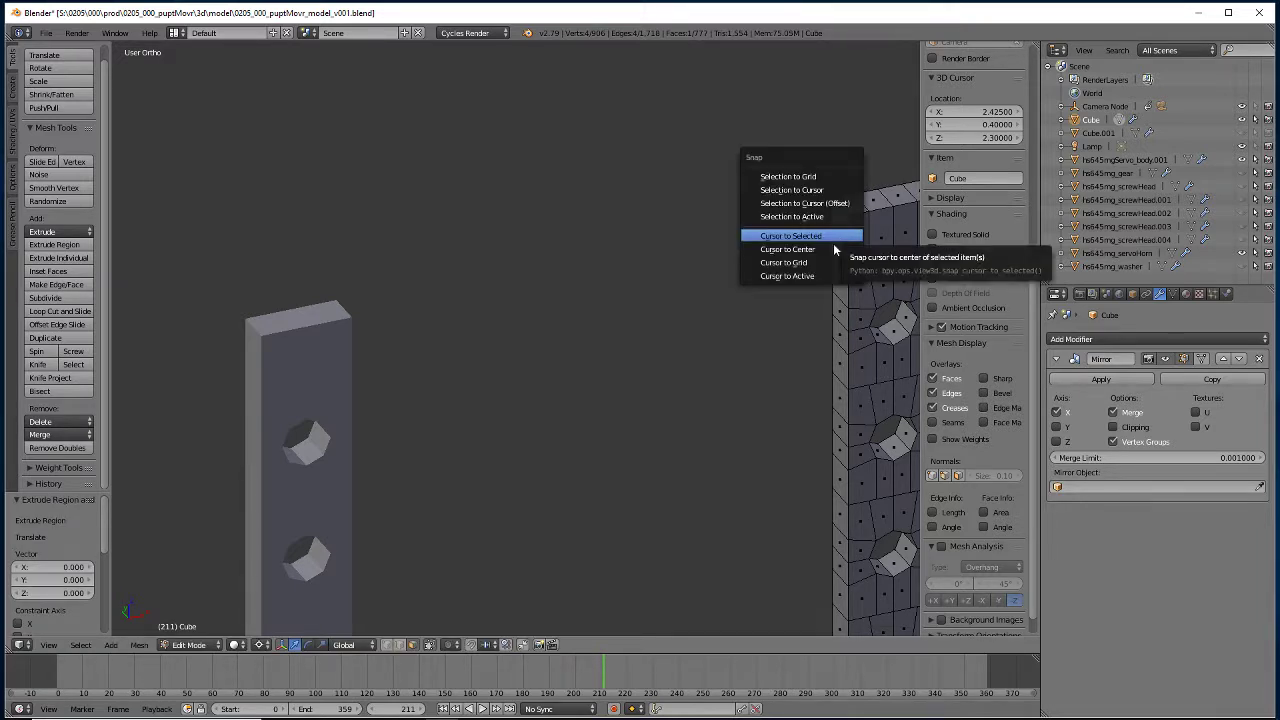
left_click(830, 250)
key("s")
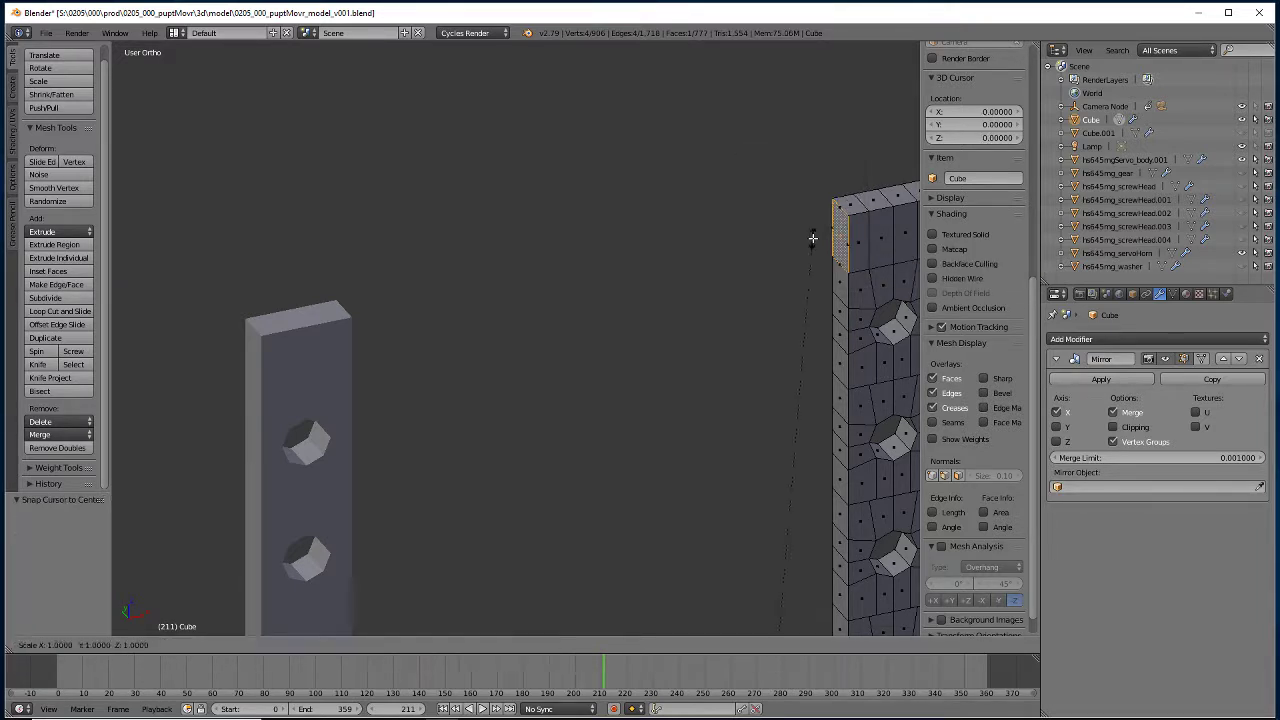
key("x")
key("0")
key("Return")
Delete the crossbar's internal face at the mirror plane and inspect the whole frame from the base to the crossbar.
key("x")
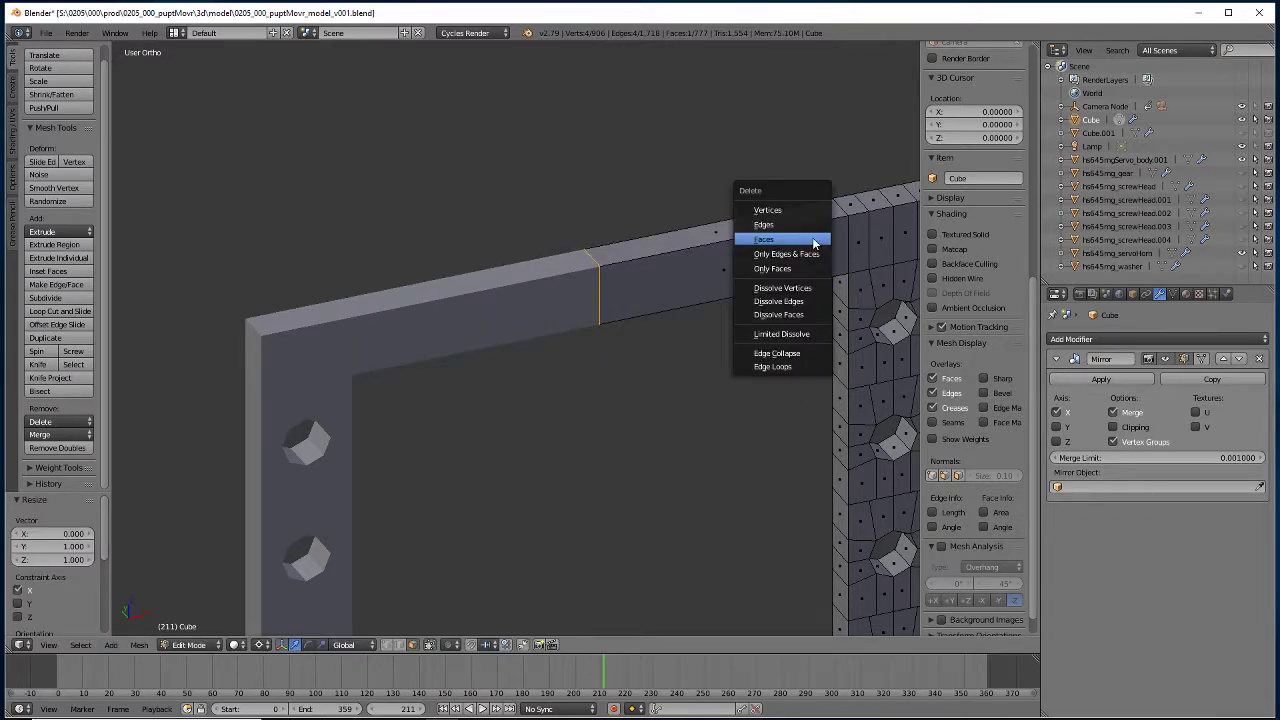
left_click(820, 240)
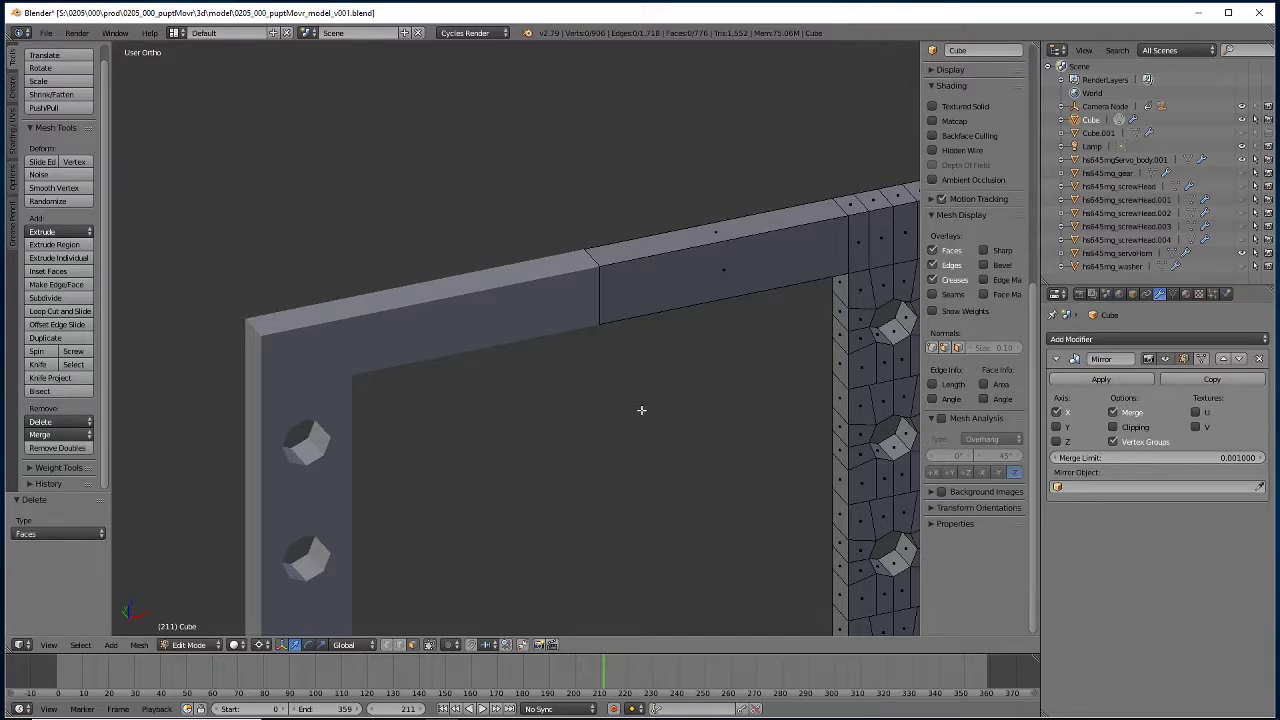
scroll(640, 409, "down", 5)
middle_click_drag(668, 451, 791, 434)
scroll(687, 424, "up", 4)
scroll(660, 421, "down", 5)
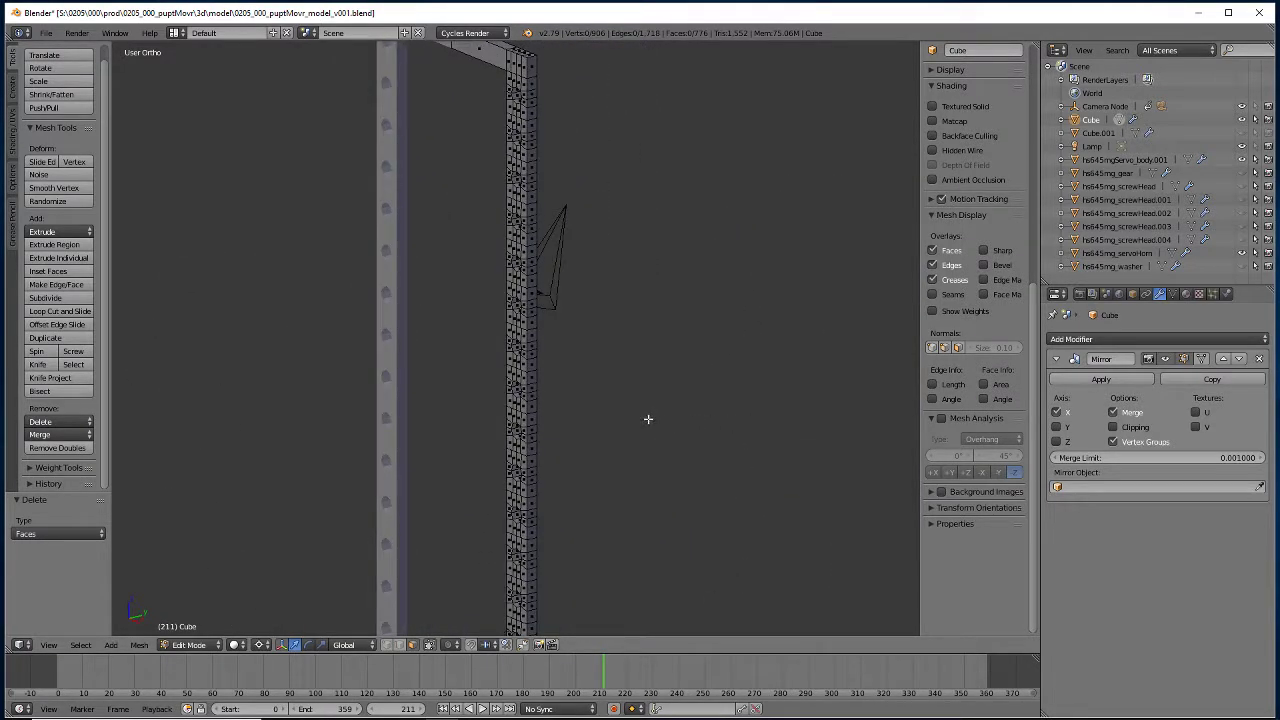
middle_click_drag(603, 511, 637, 511)
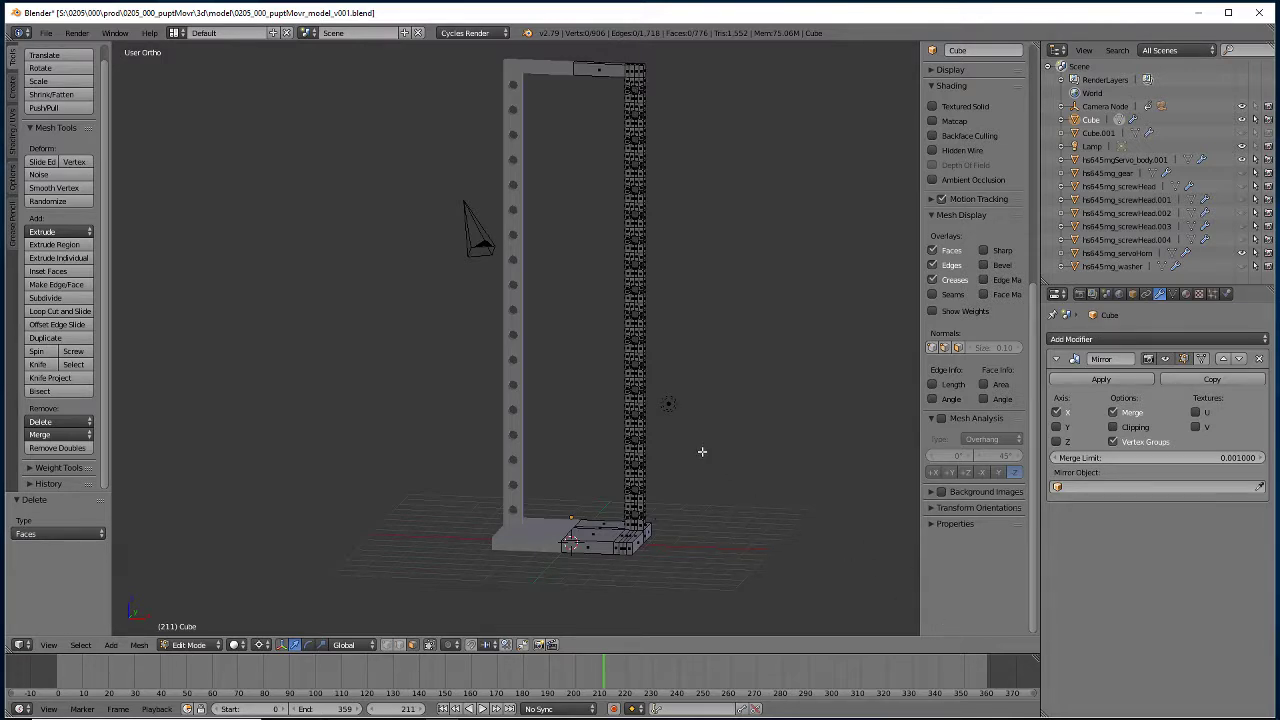
Leave mesh editing and examine the whole frame's overall shape and dimensions from the front and at an angle.
scroll(700, 412, "down", 2)
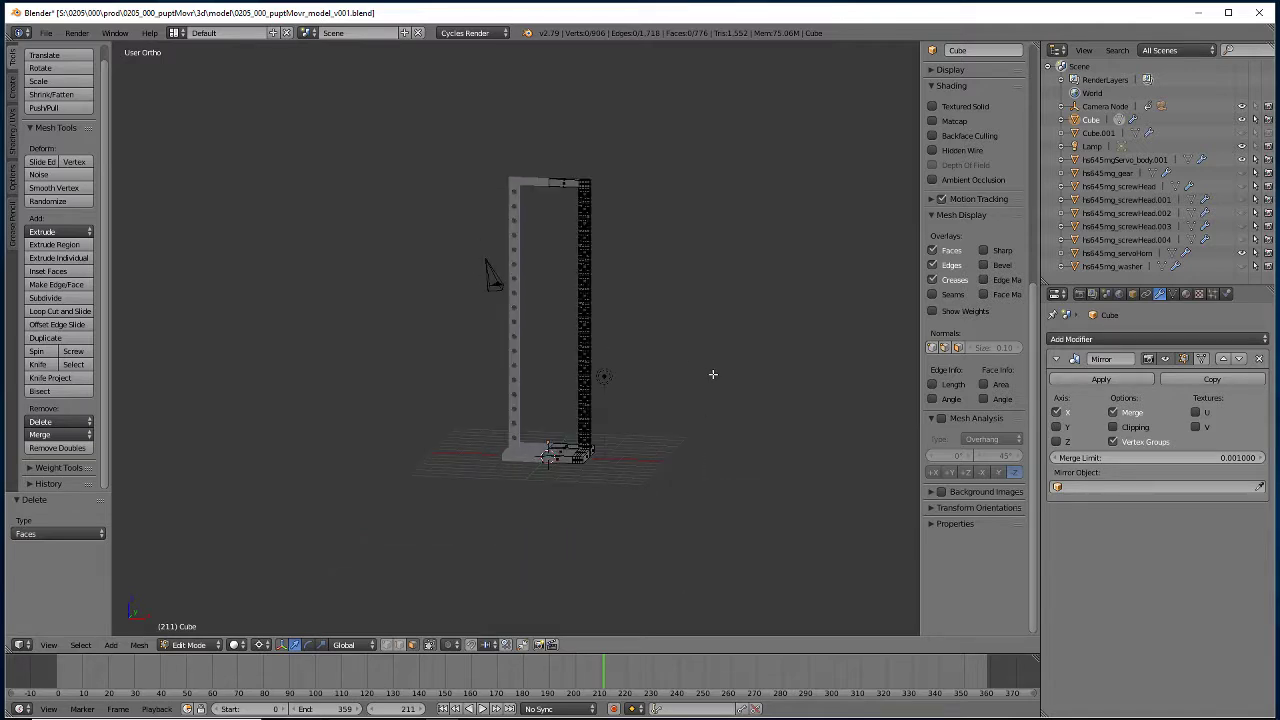
scroll(1000, 218, "up", 8)
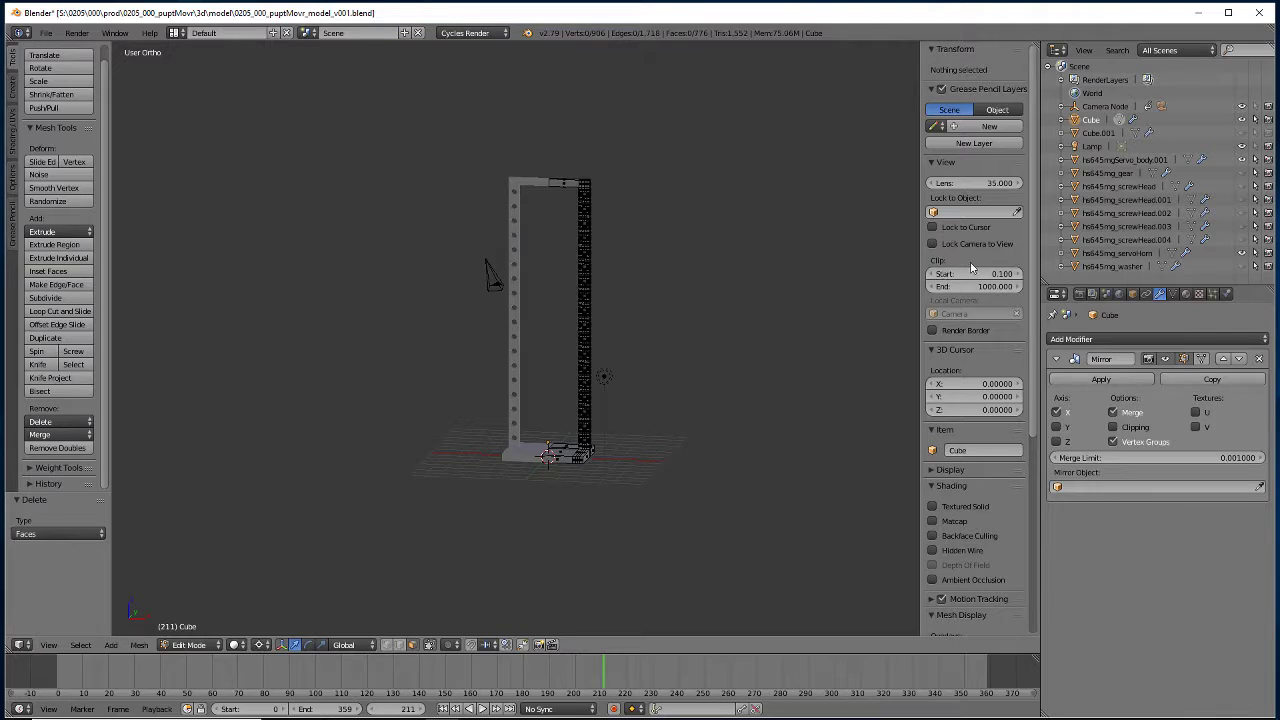
key("Tab")
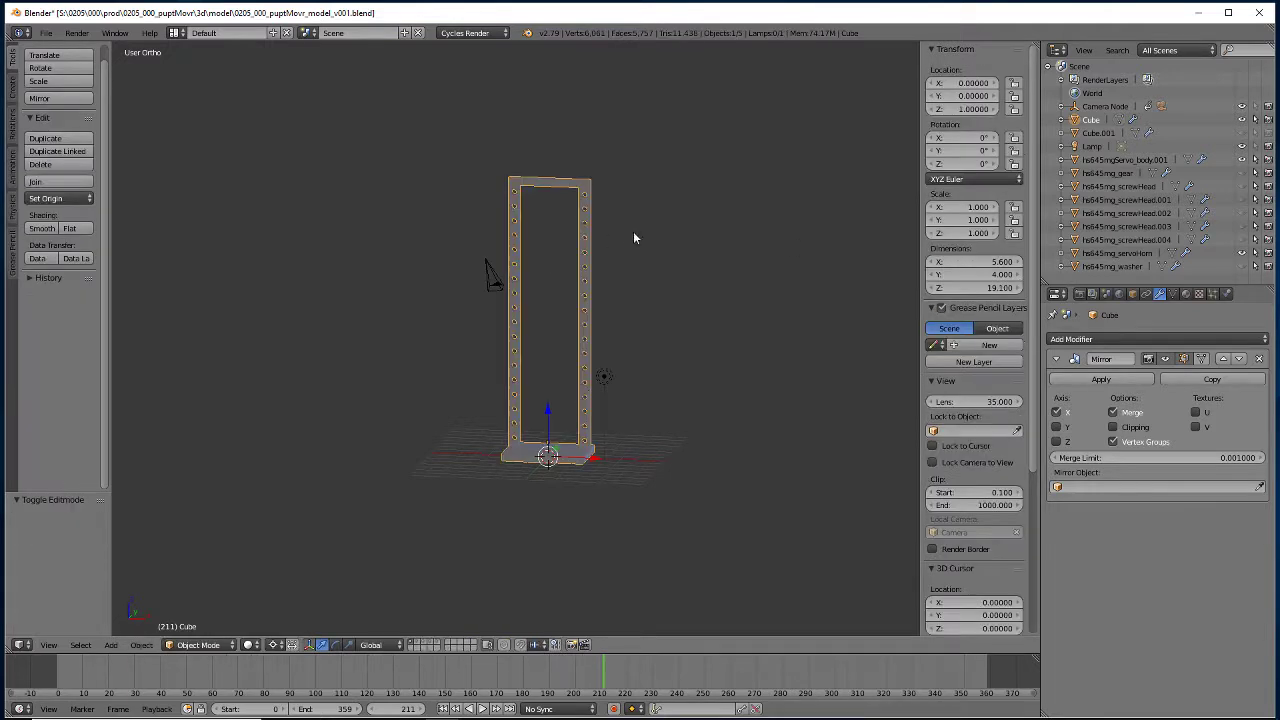
scroll(775, 276, "up", 1)
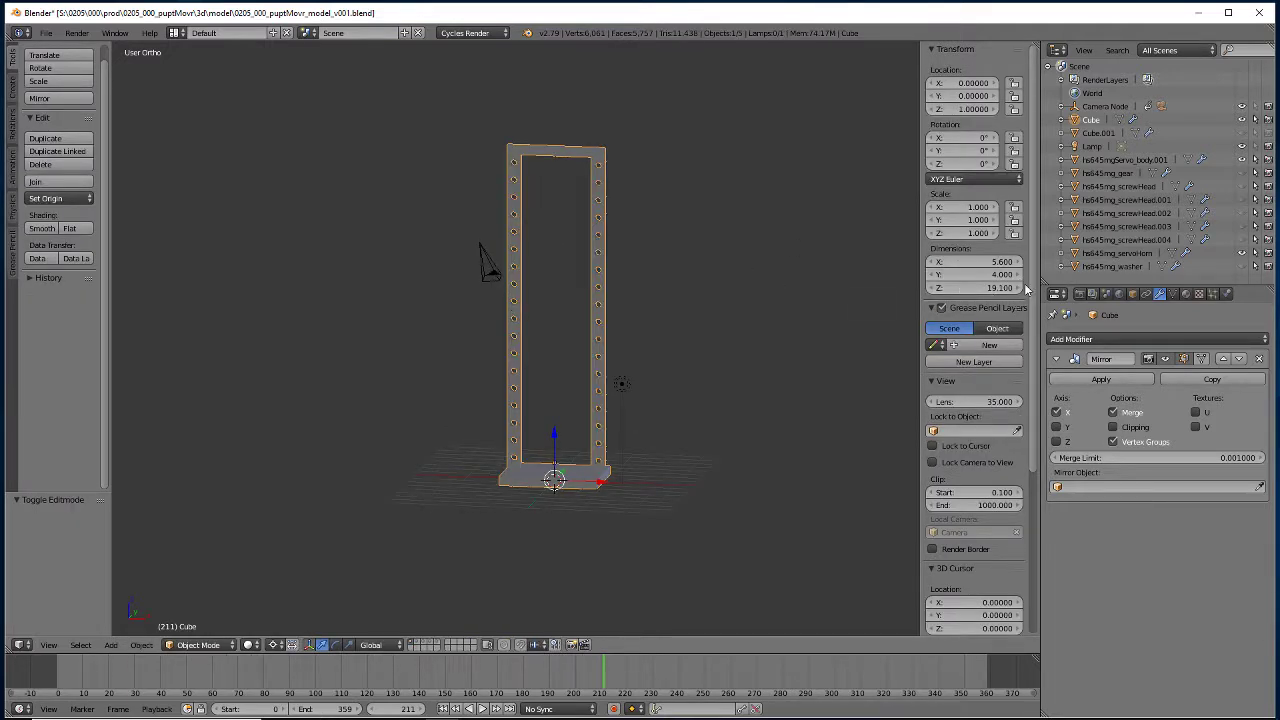
scroll(520, 365, "down", 3)
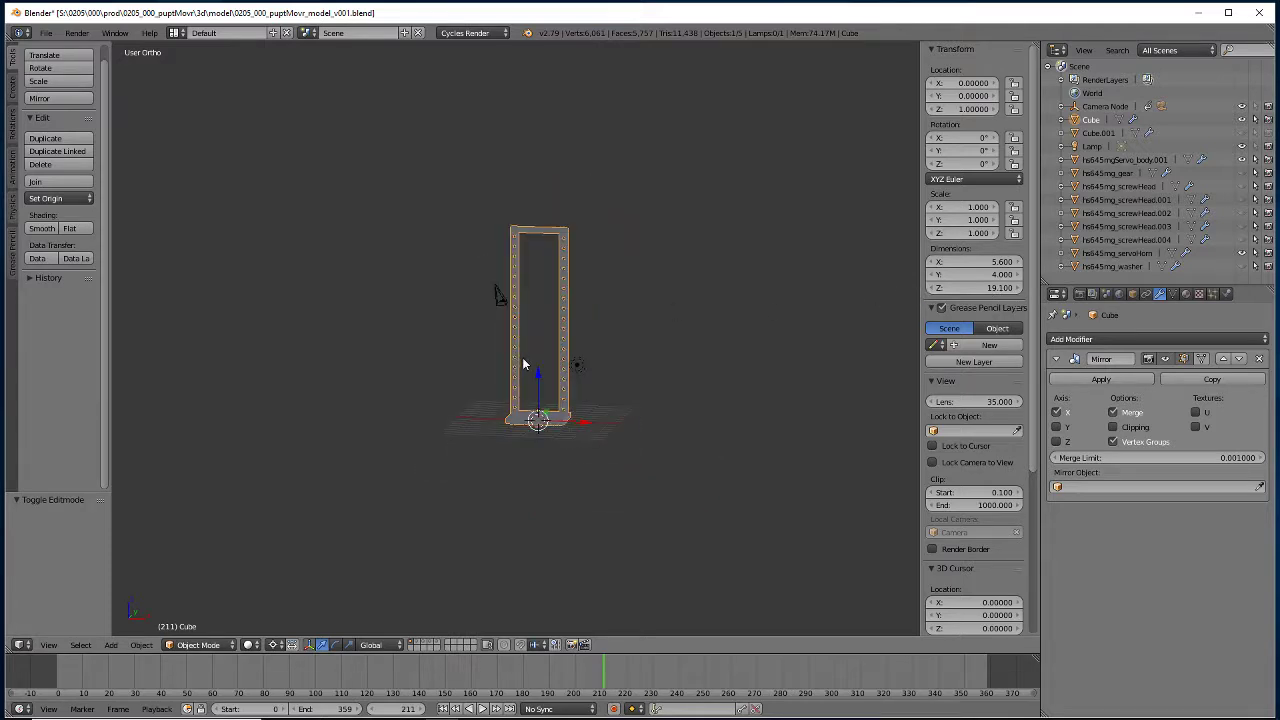
scroll(523, 360, "up", 5)
scroll(523, 358, "down", 2)
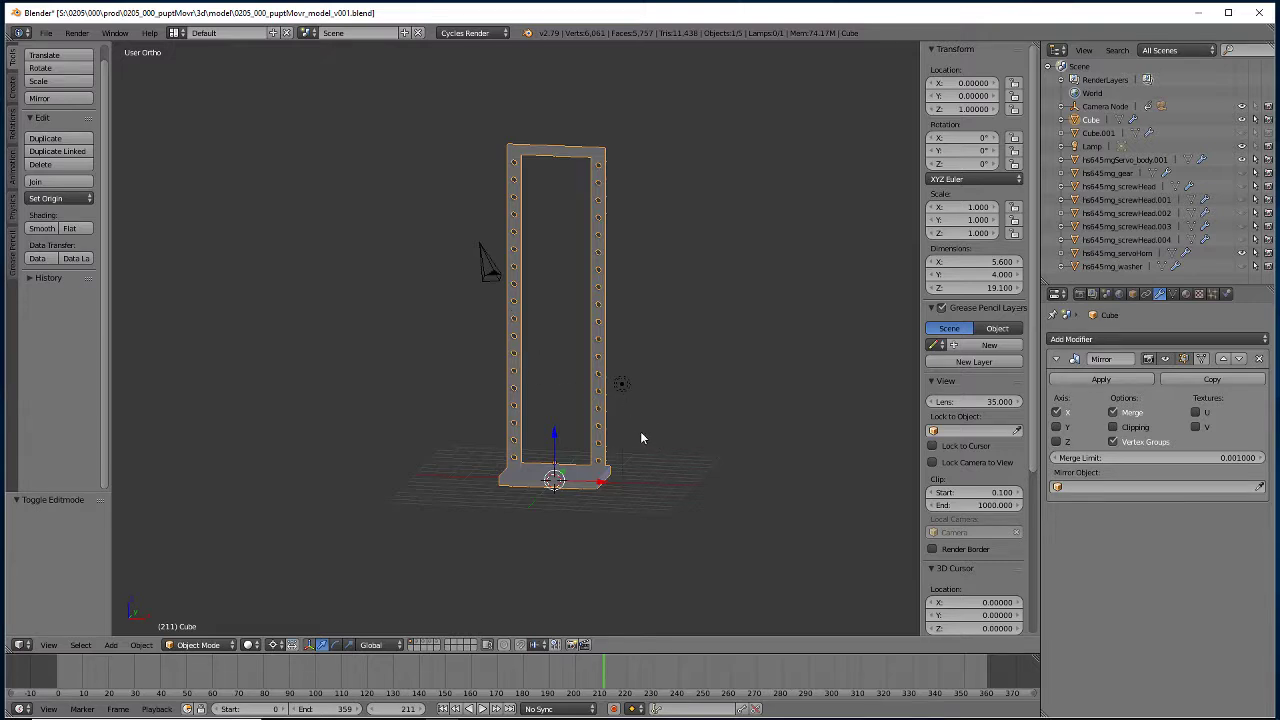
middle_click_drag(640, 437, 644, 403)
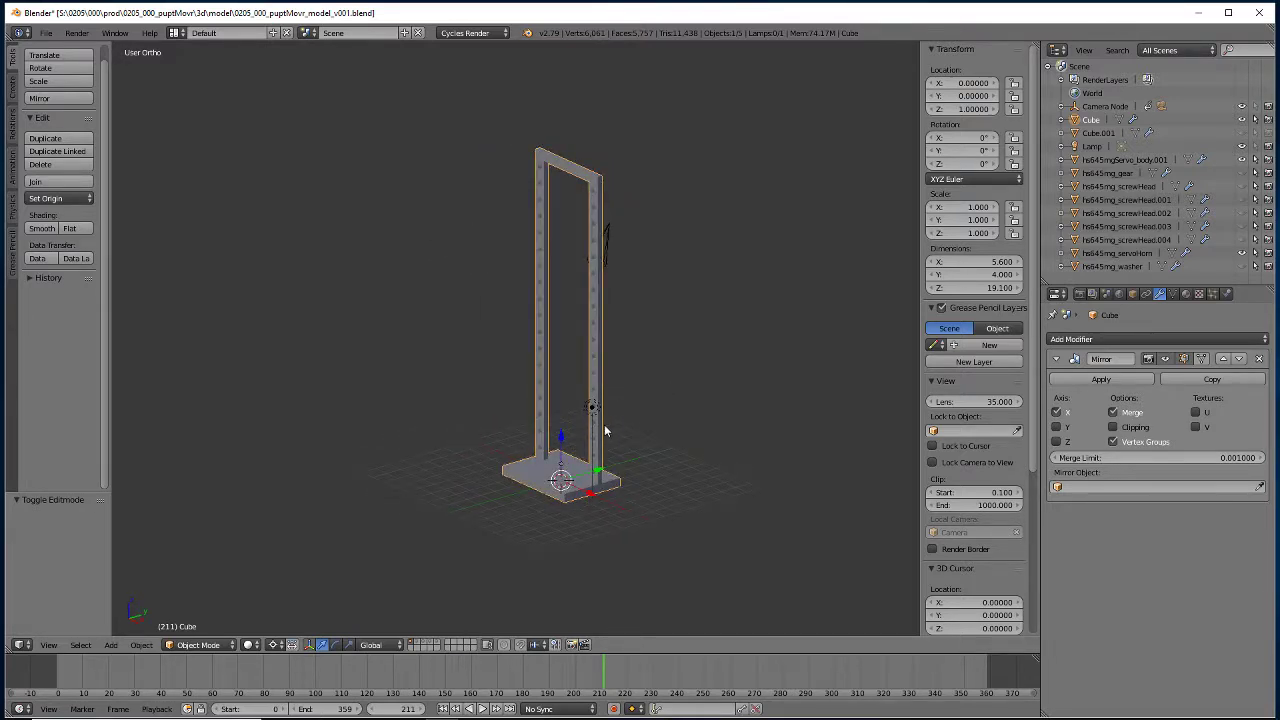
scroll(613, 445, "up", 3)
scroll(630, 458, "down", 1)
mouse_move(644, 463)
middle_mouse_down()
mouse_move(665, 464)
mouse_move(650, 458)
middle_mouse_up()
Return to editing the frame's mesh and add a single centred loop cut across the front part of the base plate.
key("Tab")
scroll(612, 443, "down", 3)
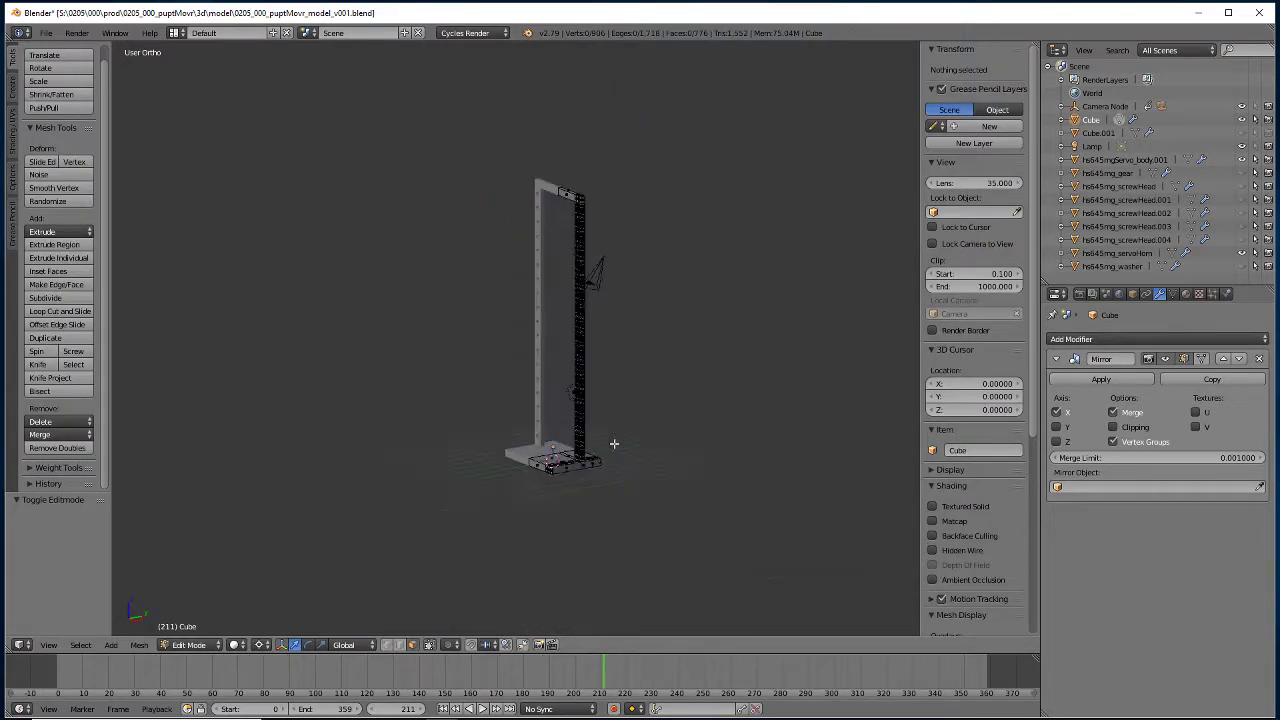
scroll(612, 450, "up", 6)
scroll(615, 462, "down", 2)
middle_click_drag(615, 462, 570, 380)
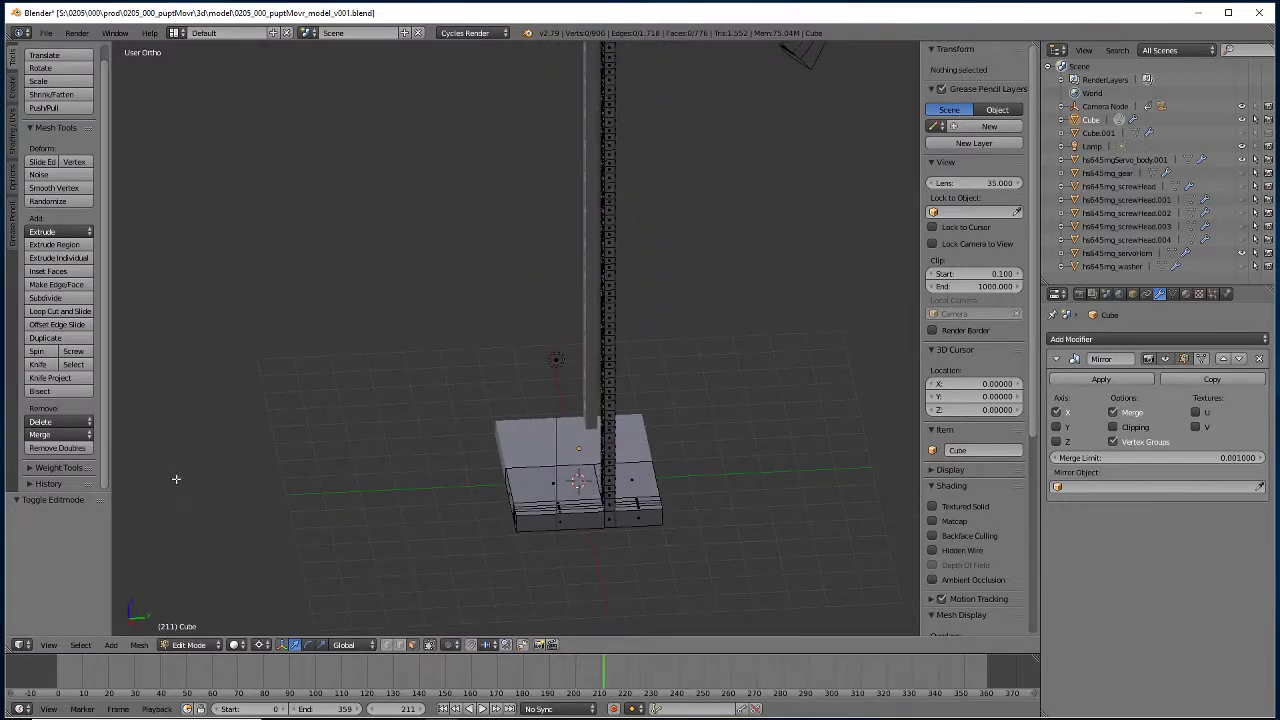
left_click(60, 311)
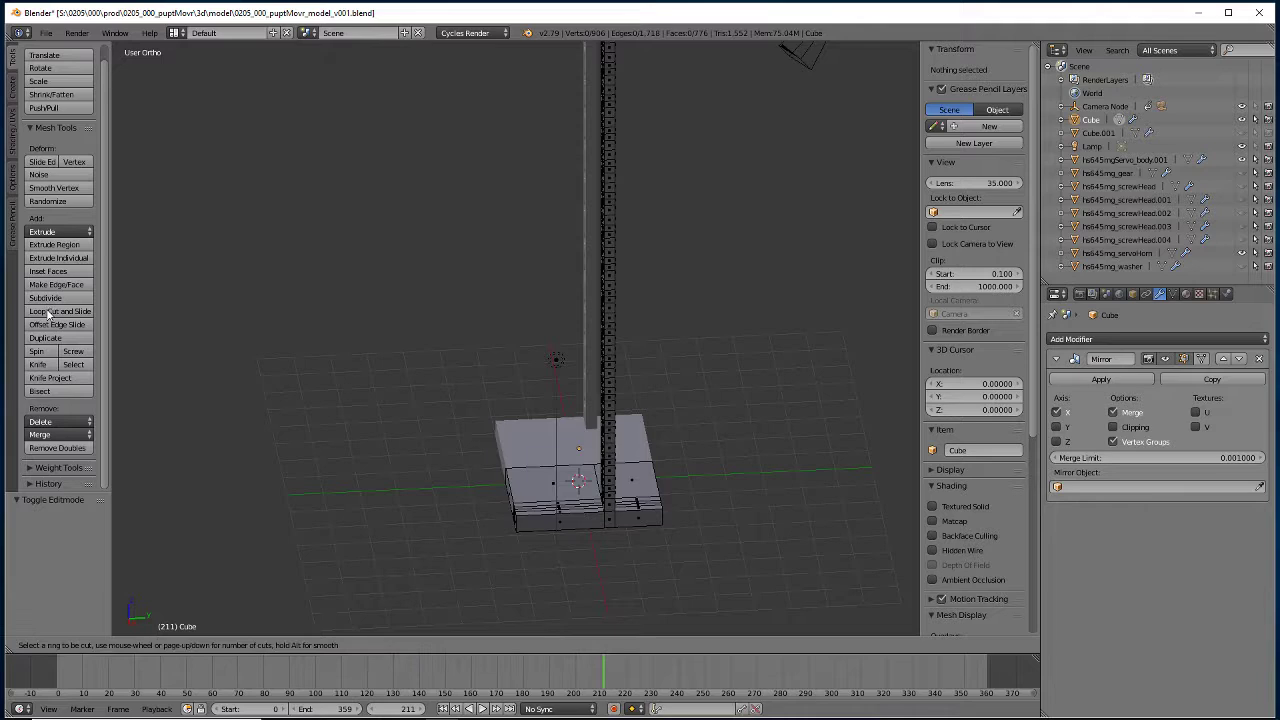
left_click(556, 502)
right_click(556, 502)
key("g")
key("g")
right_click(547, 495)
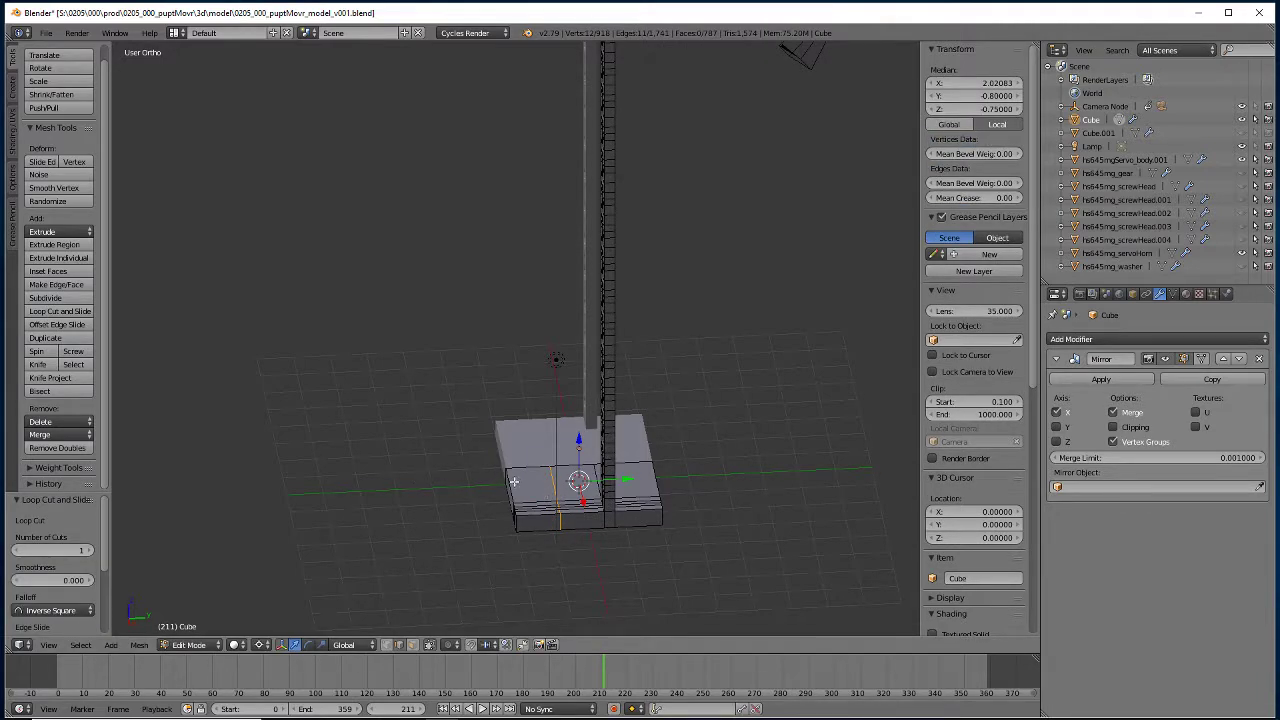
Select the base plate's front edge loop and snap the 3D cursor to it.
right_click(508, 484, "alt")
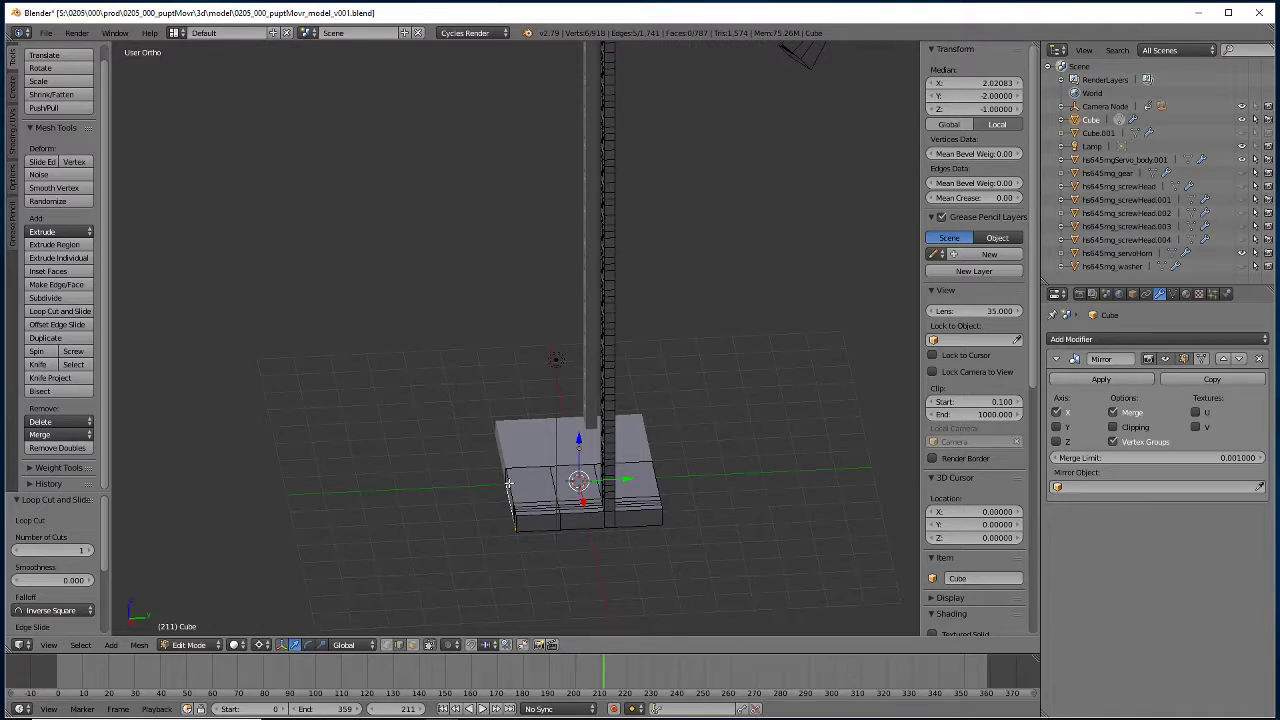
key("shift+s")
left_click(508, 484)
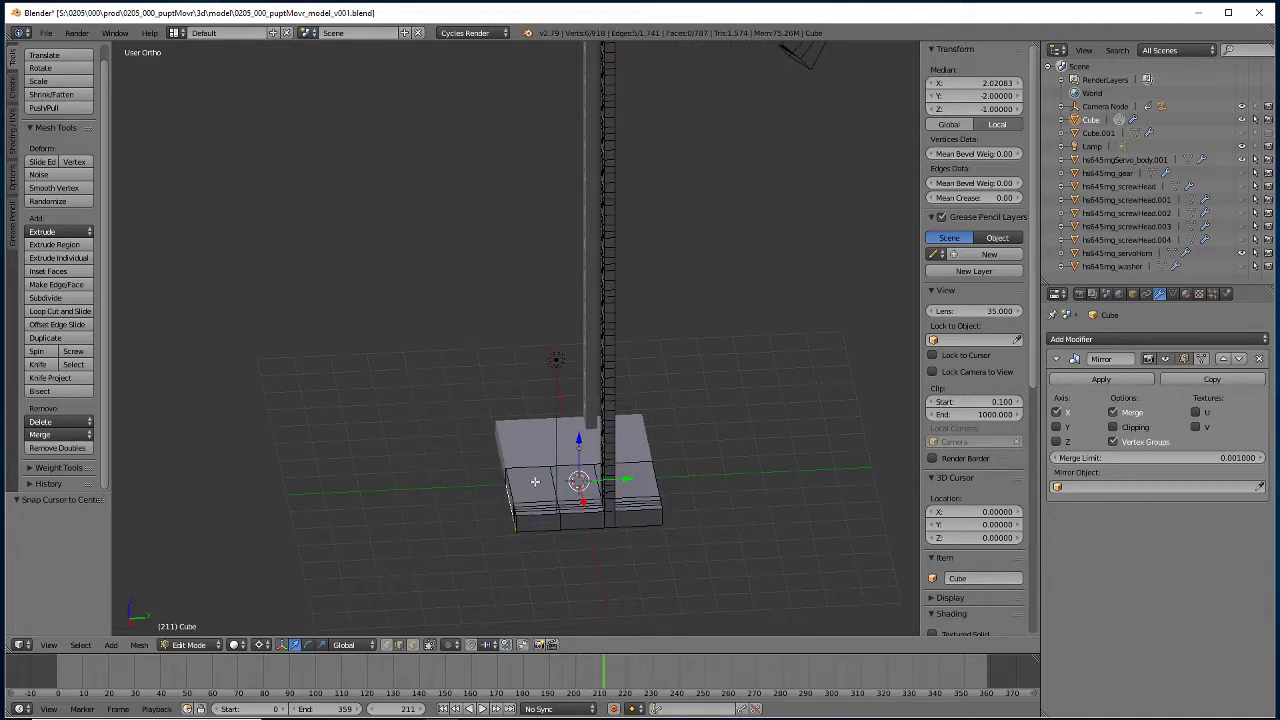
key("shift+s")
left_click(540, 460)
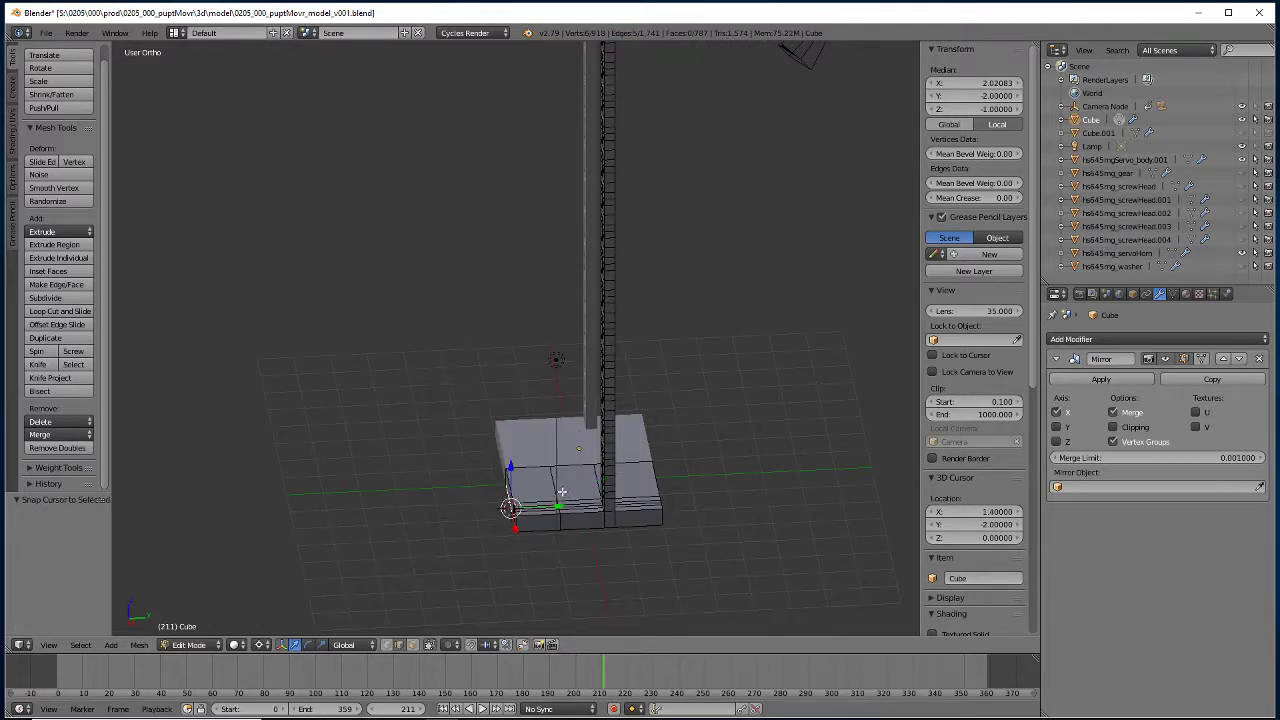
Align the new loop with the base's front edge by scaling it to 0 along Y, and move it 0.5 along Y.
right_click(555, 488, "alt+shift")
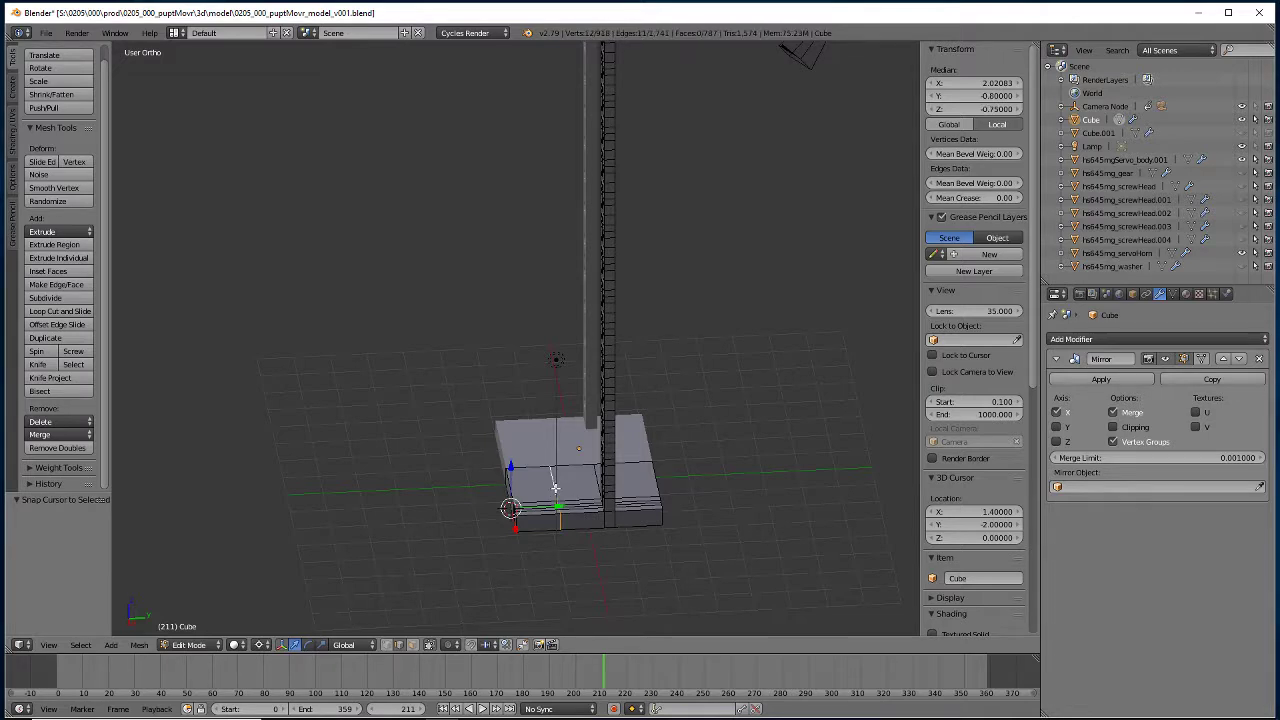
key("s")
key("y")
key("0")
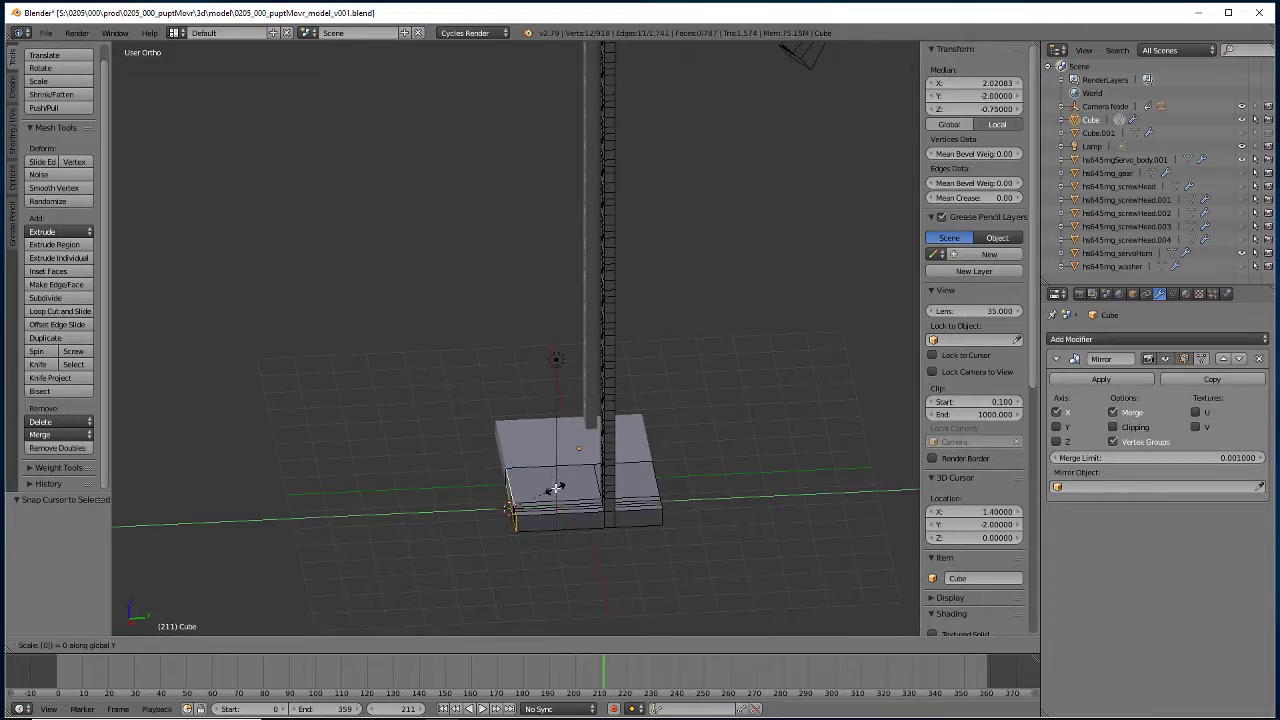
key("Return")
key("g")
key("y")
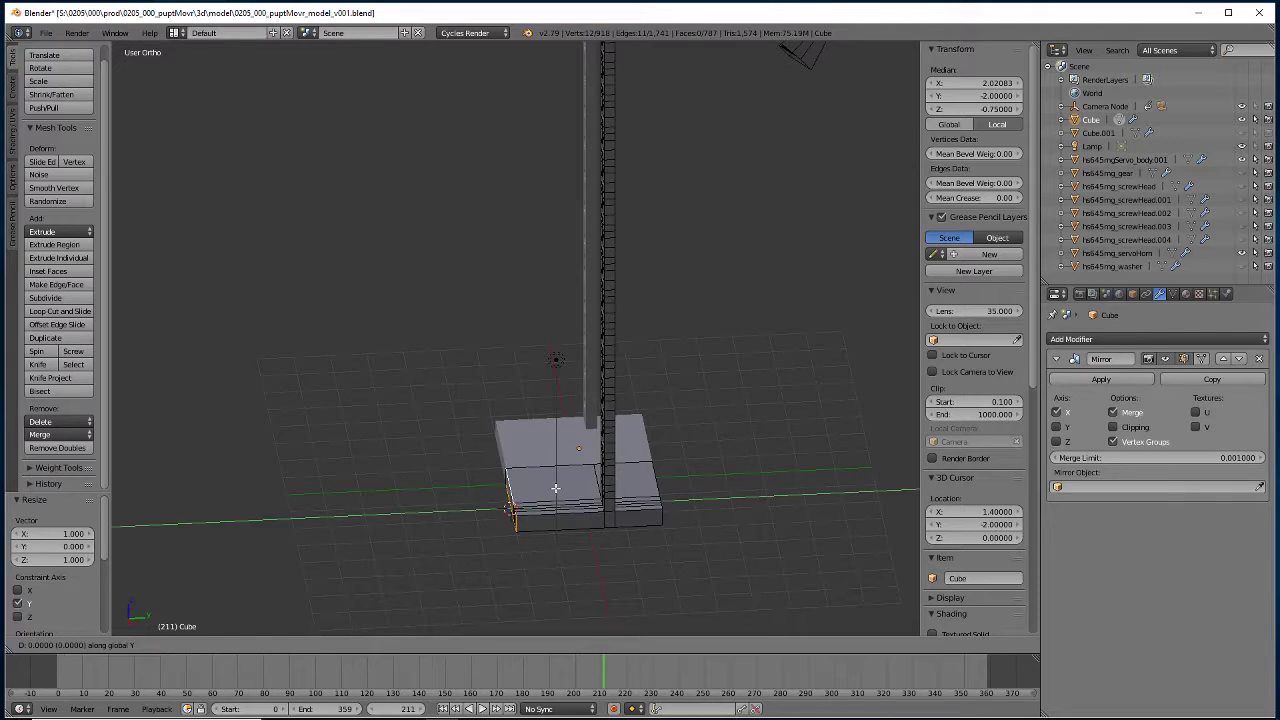
type(".5(|) =")
key("Return")
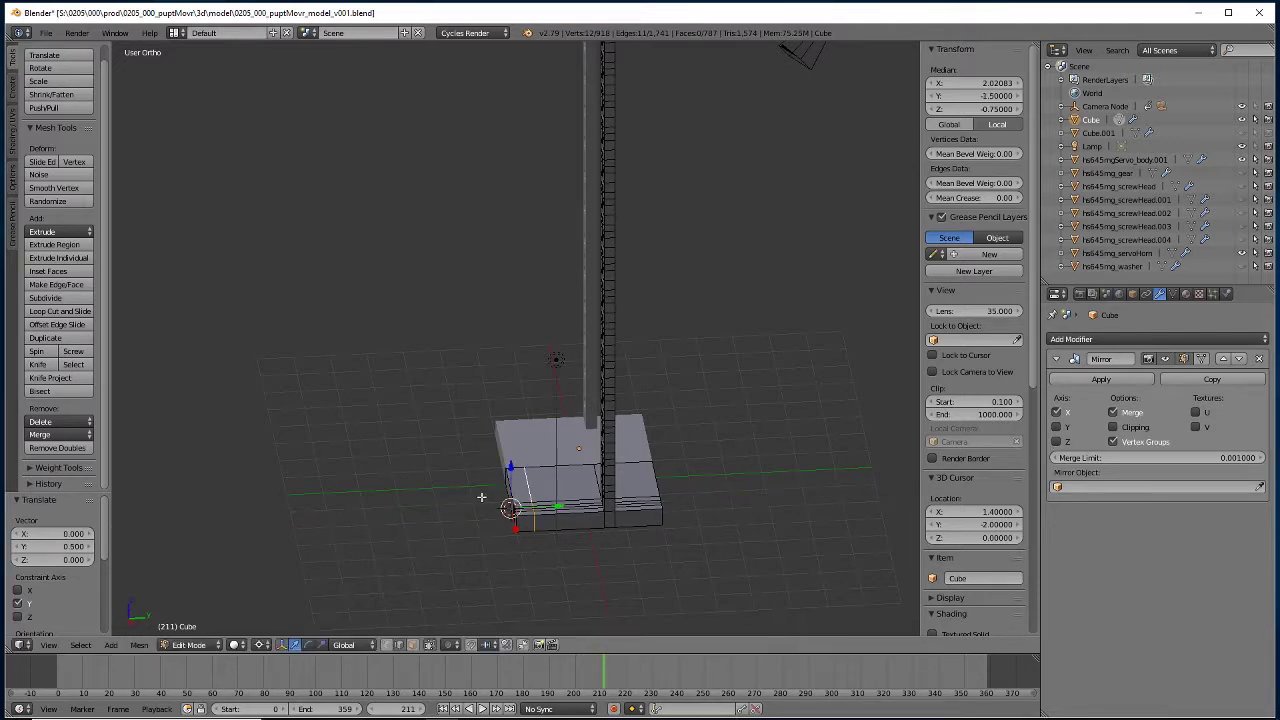
Examine the base plate and the edges along the upright's side from several angles.
middle_click_drag(370, 518, 511, 519)
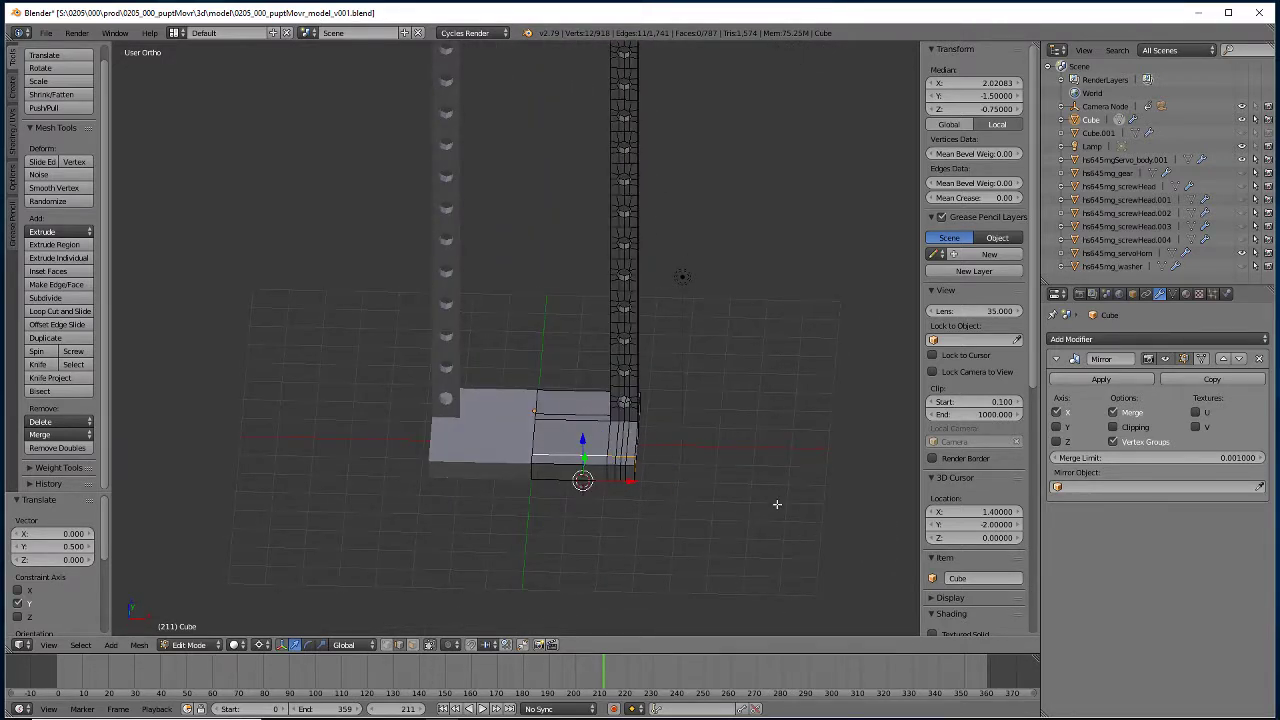
middle_click_drag(777, 504, 669, 446)
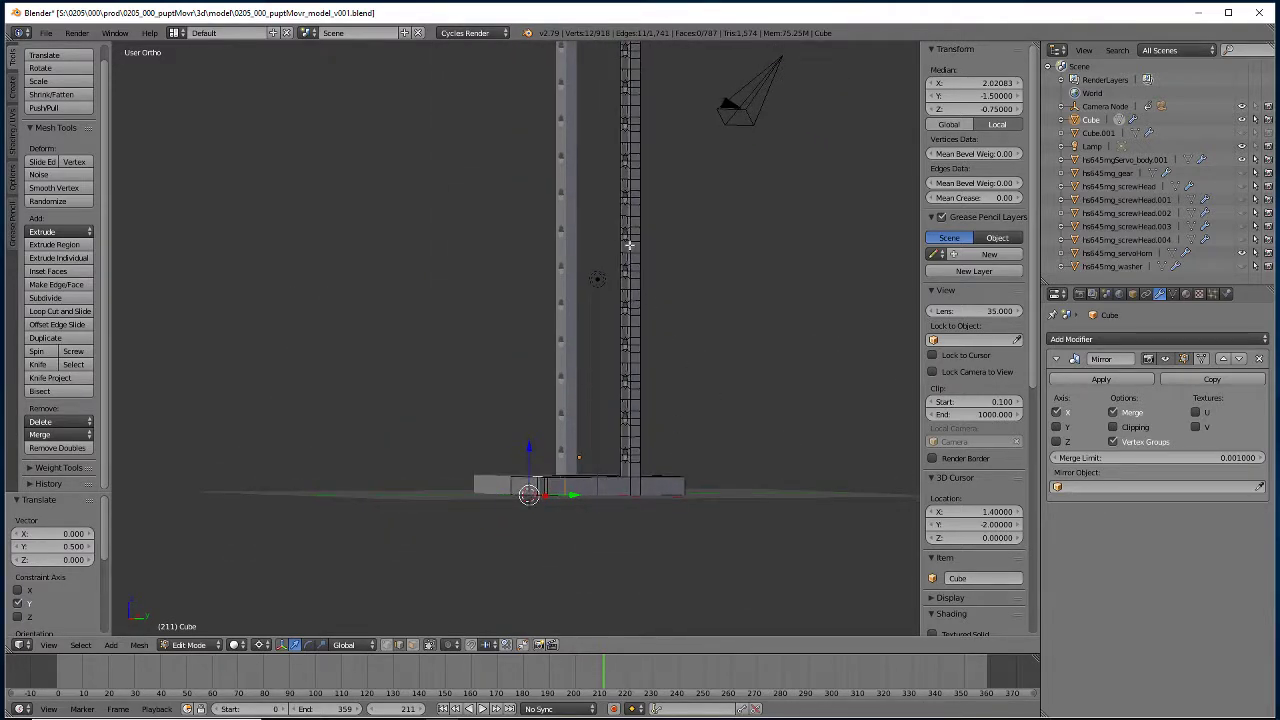
scroll(637, 234, "down", 4)
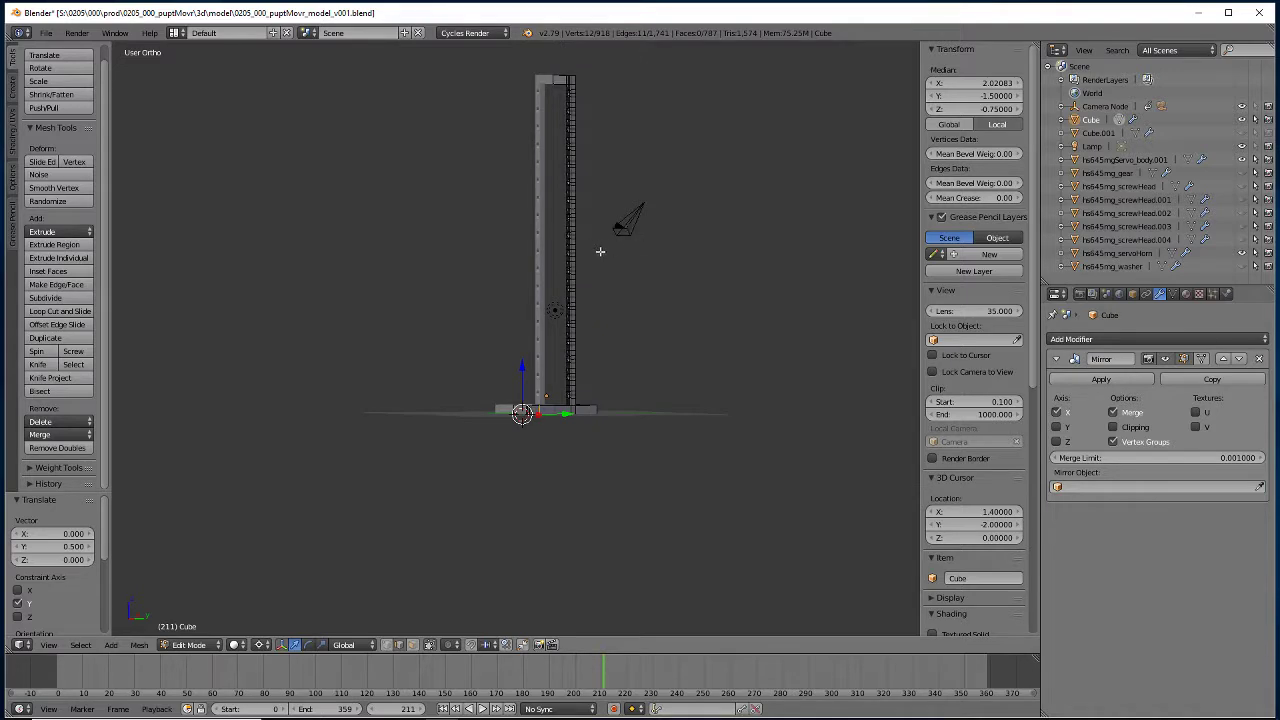
scroll(565, 283, "up", 4)
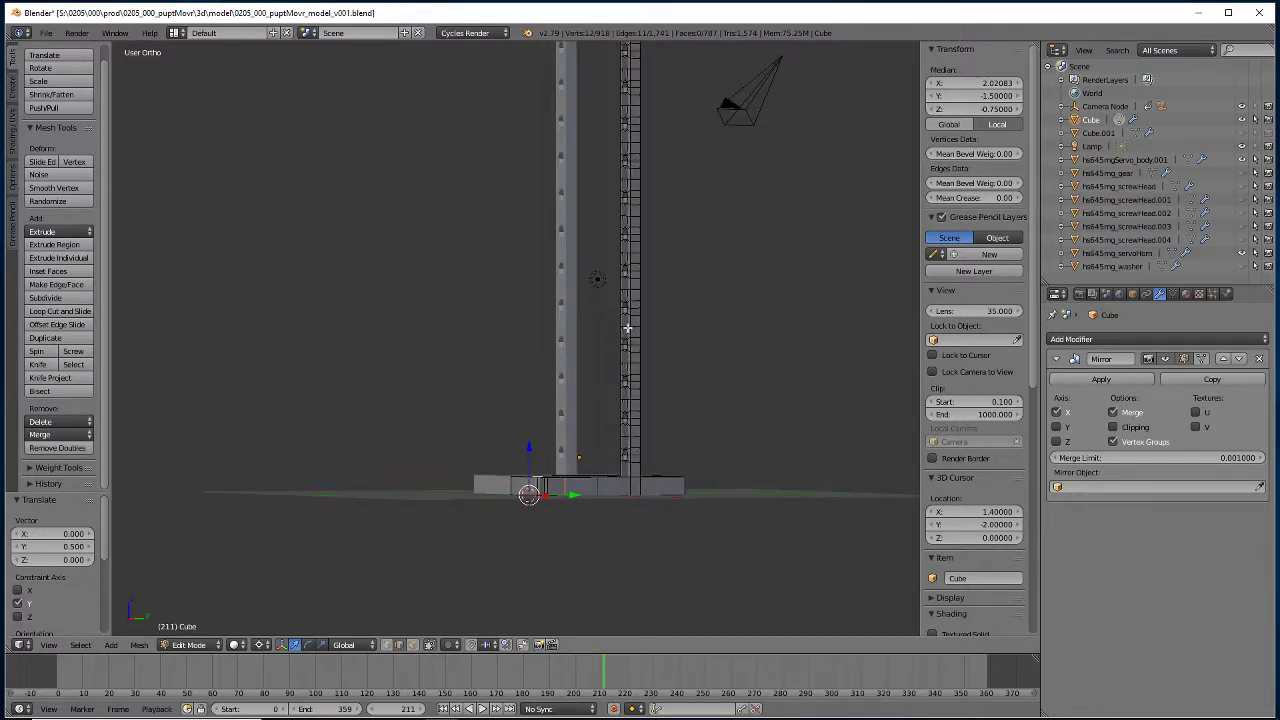
left_click(630, 185)
right_click(634, 182)
scroll(697, 209, "up", 3)
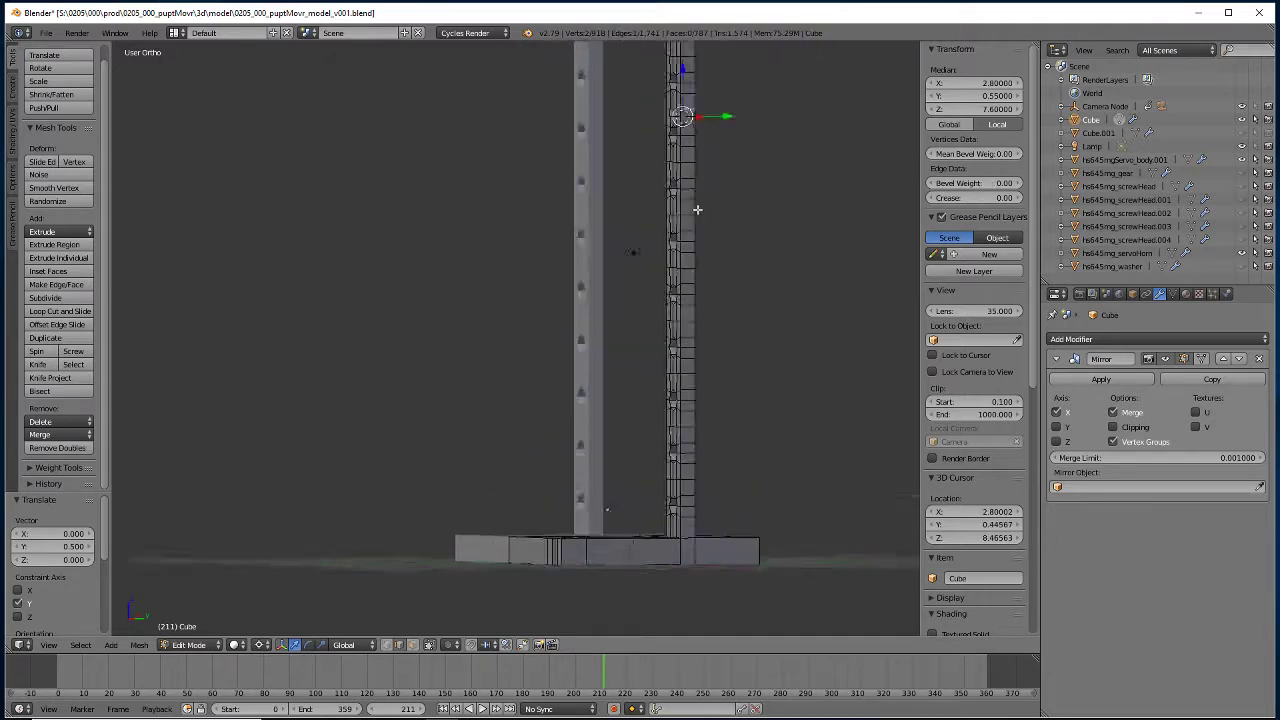
middle_click_drag(754, 153, 689, 457, "shift")
scroll(692, 459, "up", 3)
middle_click_drag(776, 442, 651, 429, "shift")
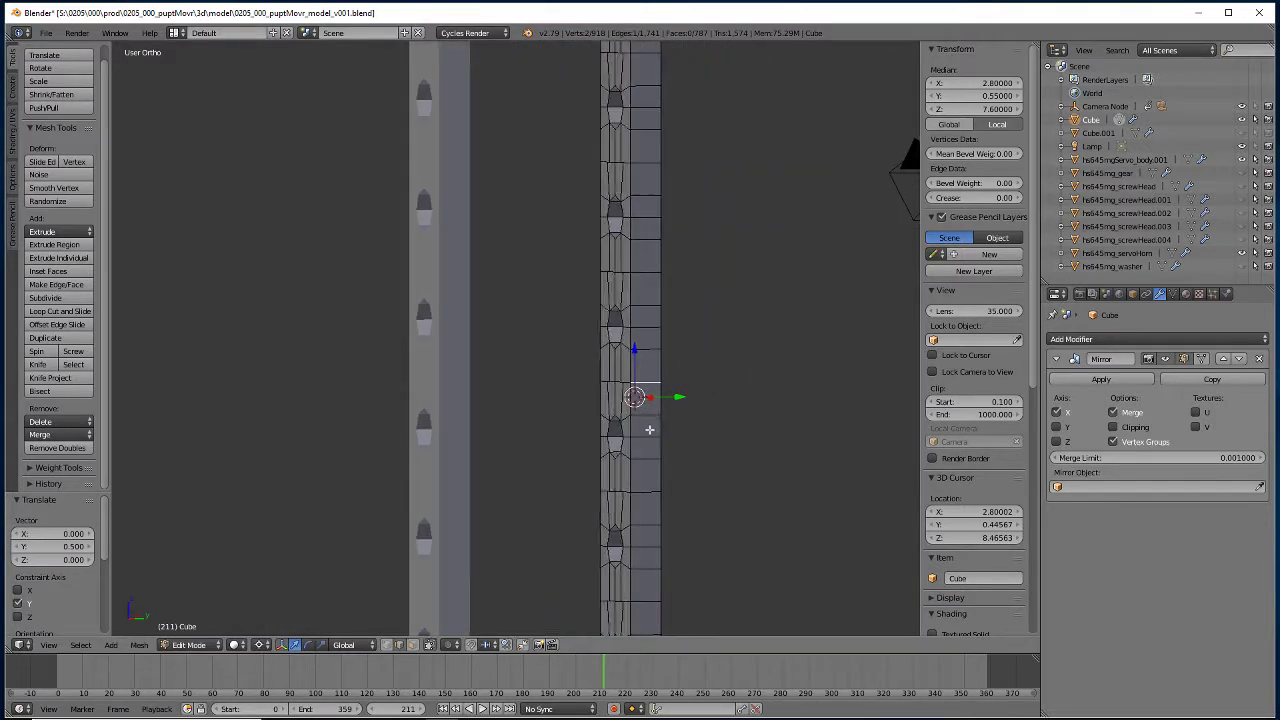
Select the entire frame mesh and remove its doubled vertices.
key("a")
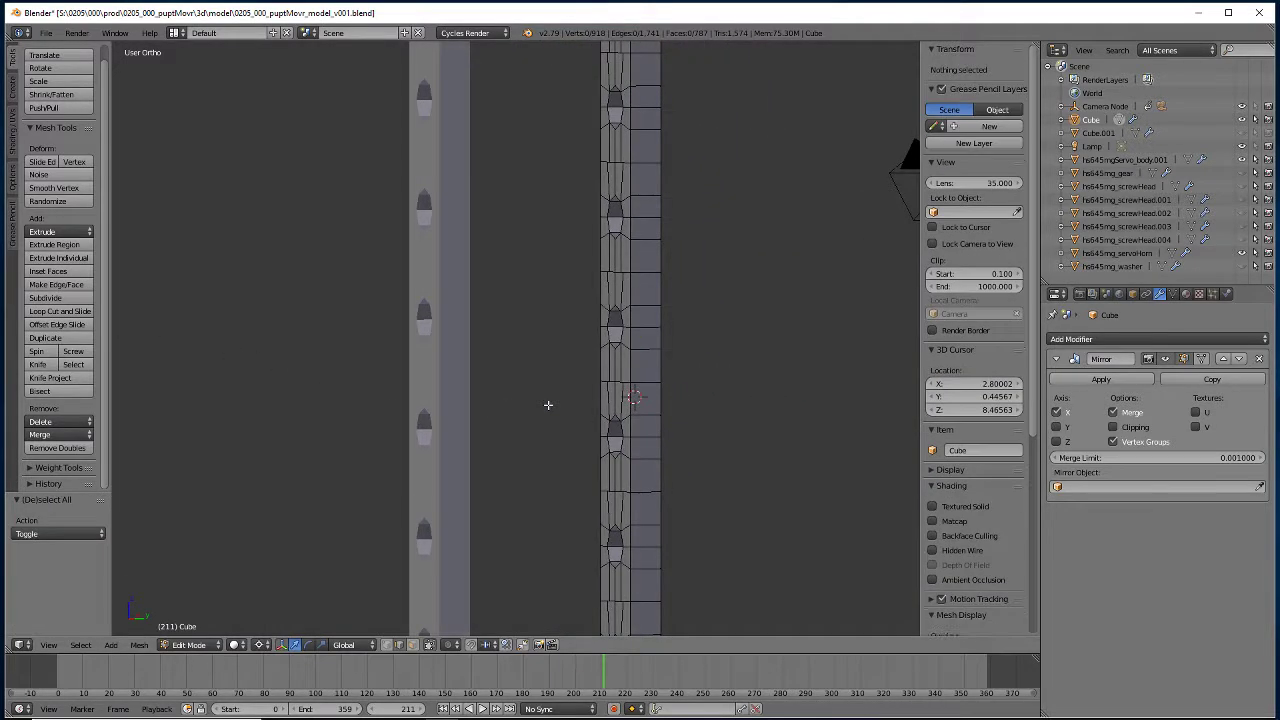
key("a")
key("w")
left_click(548, 405)
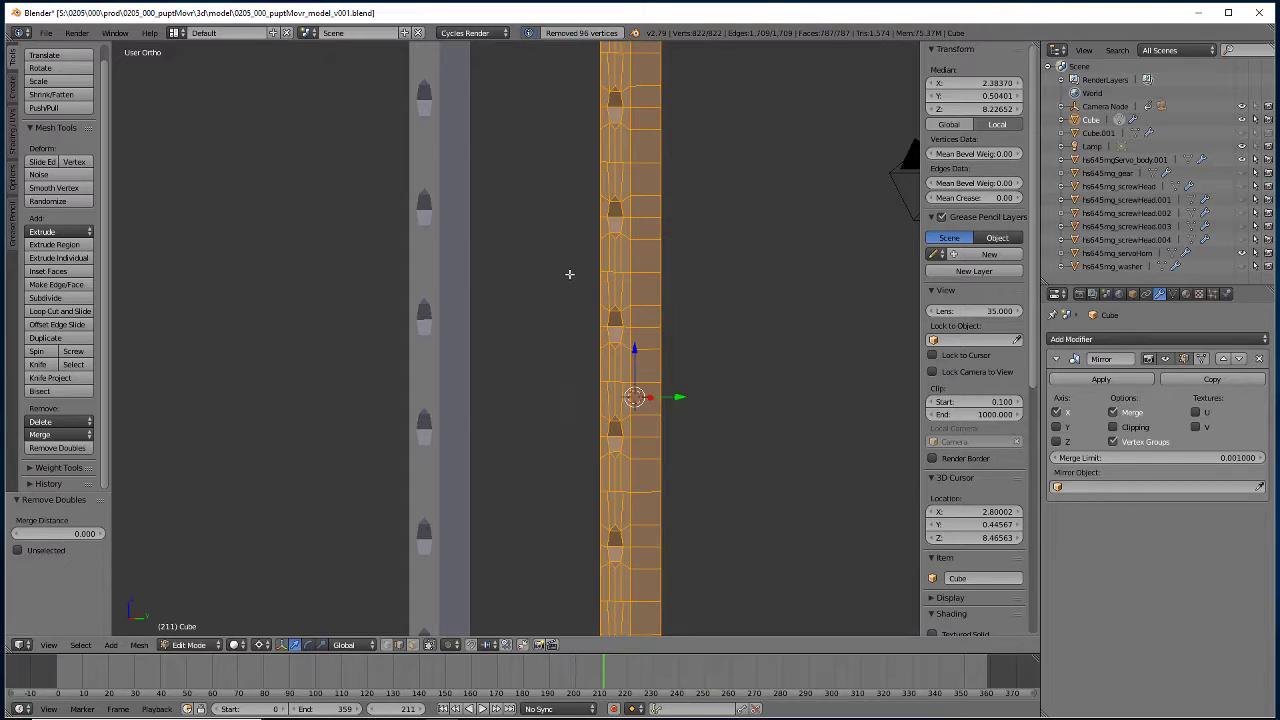
Examine the edge layout around the upright's screw holes down to the base.
middle_click_drag(534, 351, 793, 297)
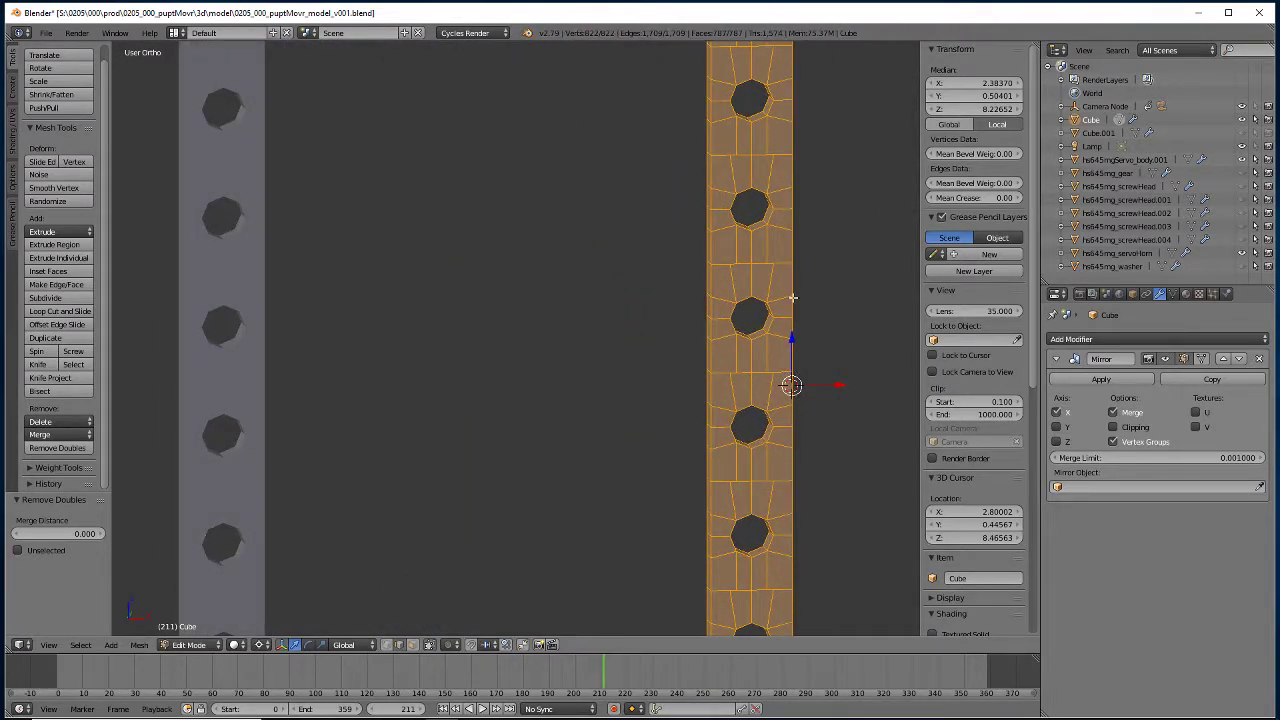
scroll(731, 300, "down", 4)
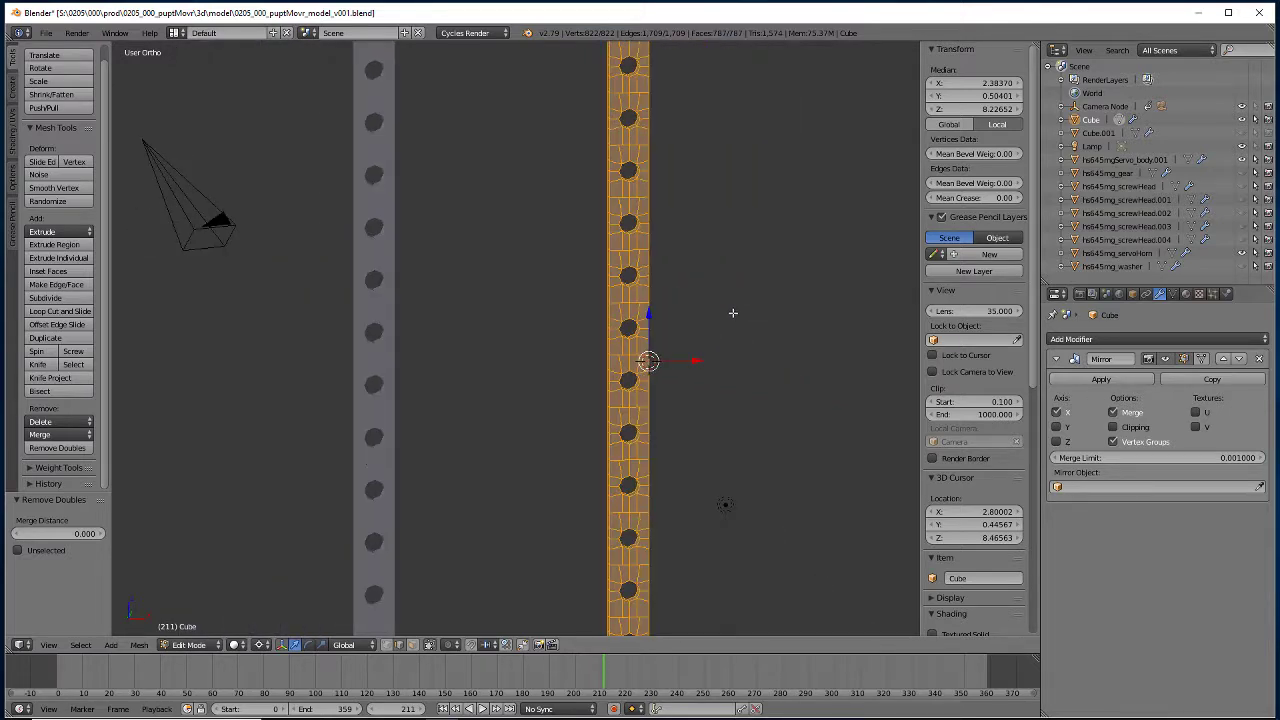
scroll(722, 432, "up", 4)
middle_click_drag(755, 464, 694, 474, "shift")
middle_click_drag(742, 569, 647, 432, "shift")
scroll(619, 352, "up", 3)
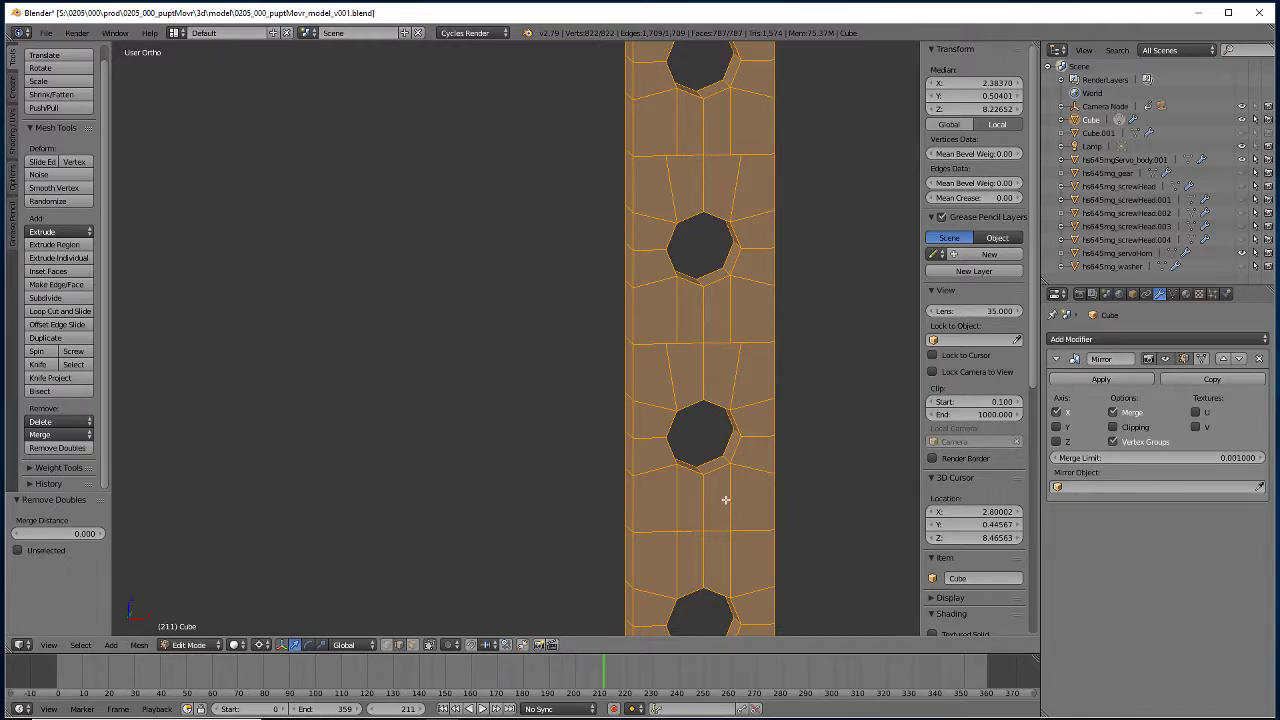
middle_click_drag(726, 500, 708, 495)
scroll(713, 511, "down", 3)
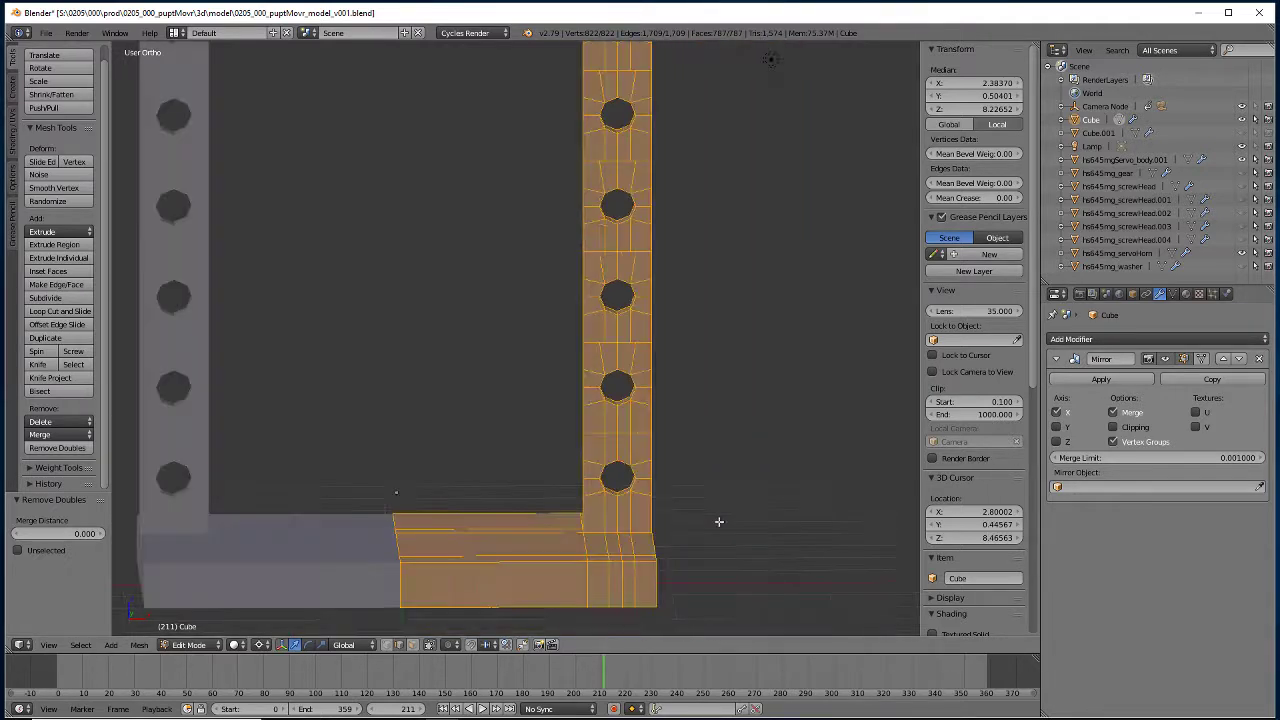
In front view, select the two outer vertical edges between two neighbouring screw holes and snap the 3D cursor to them.
key("KP_1")
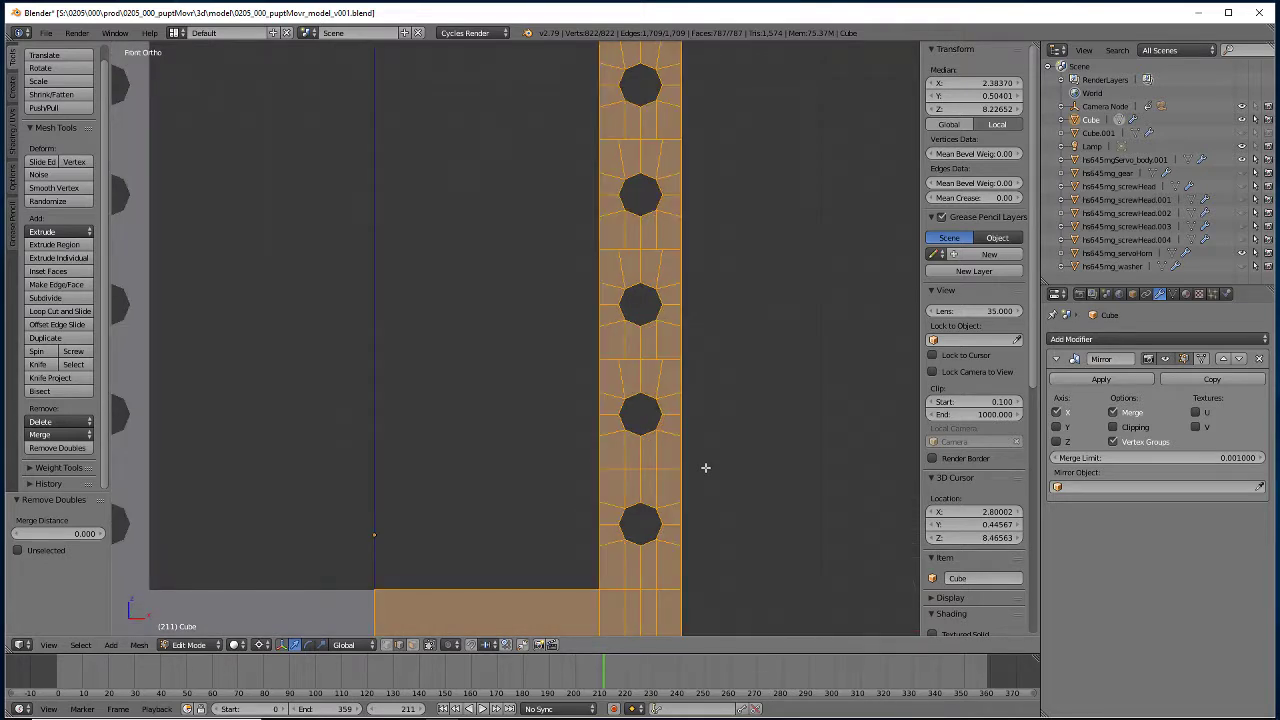
middle_click_drag(740, 394, 728, 487, "shift")
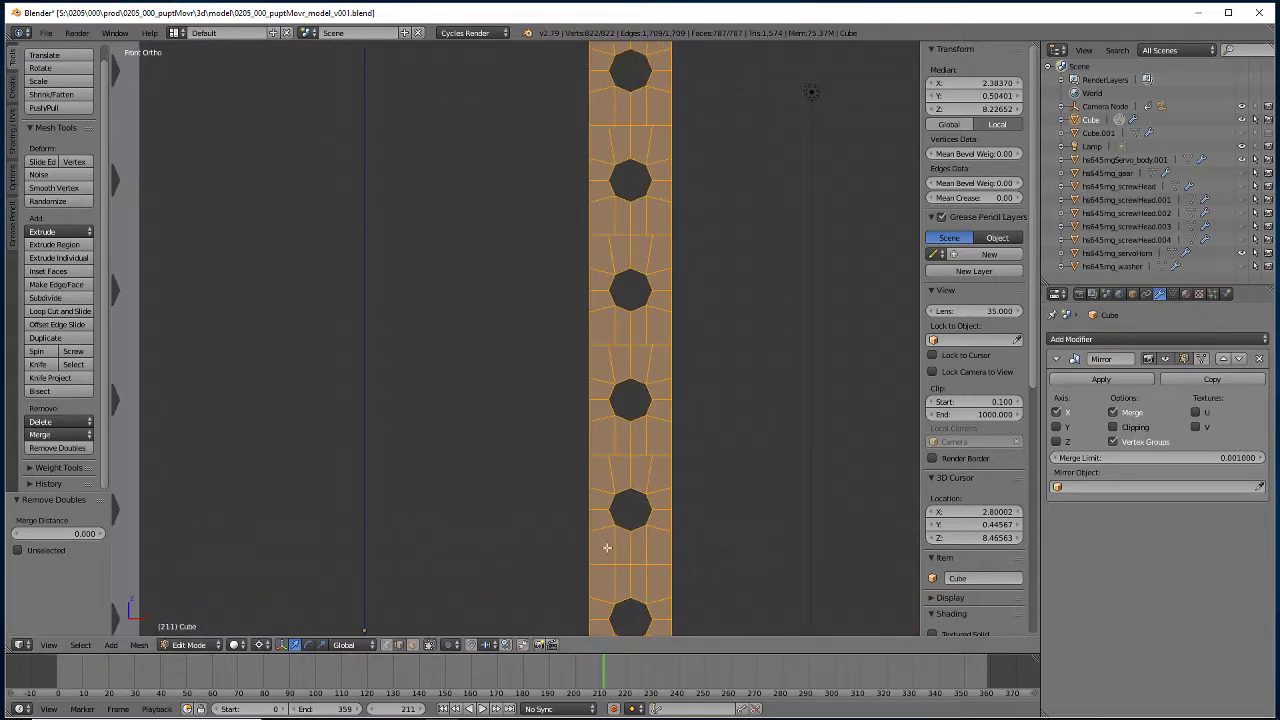
right_click(648, 544, "alt")
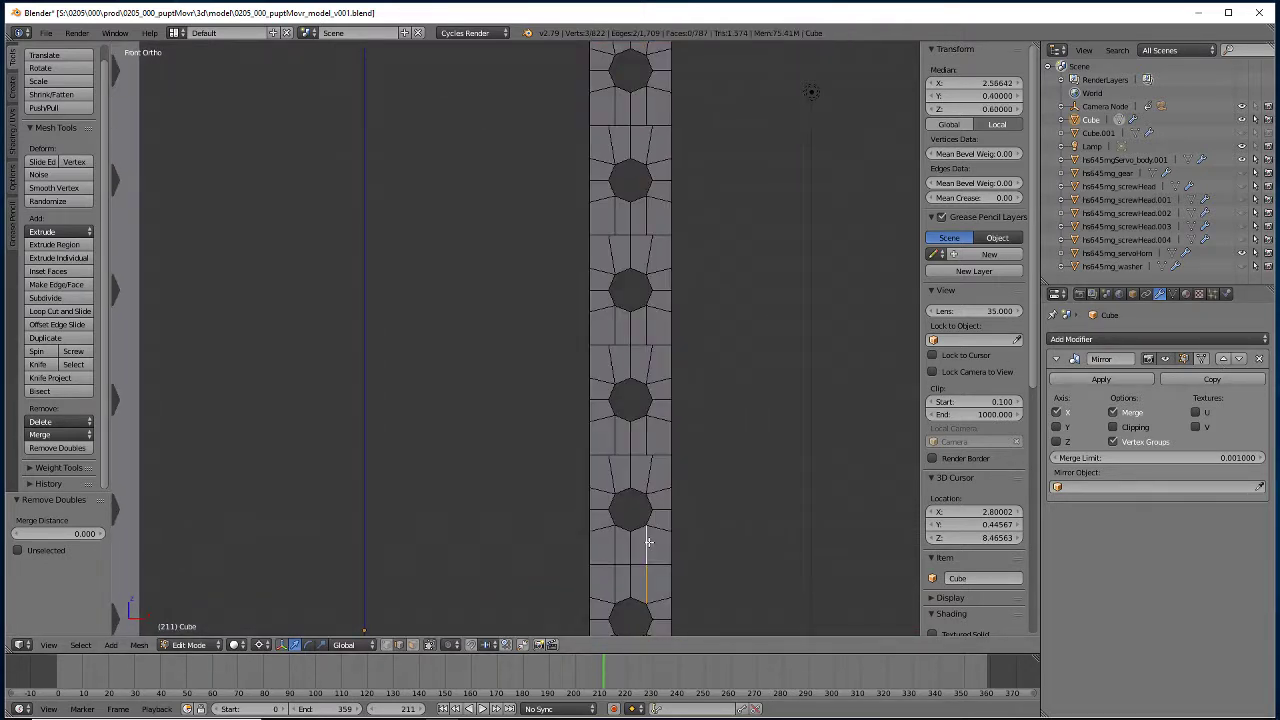
key("shift+s")
left_click(648, 541)
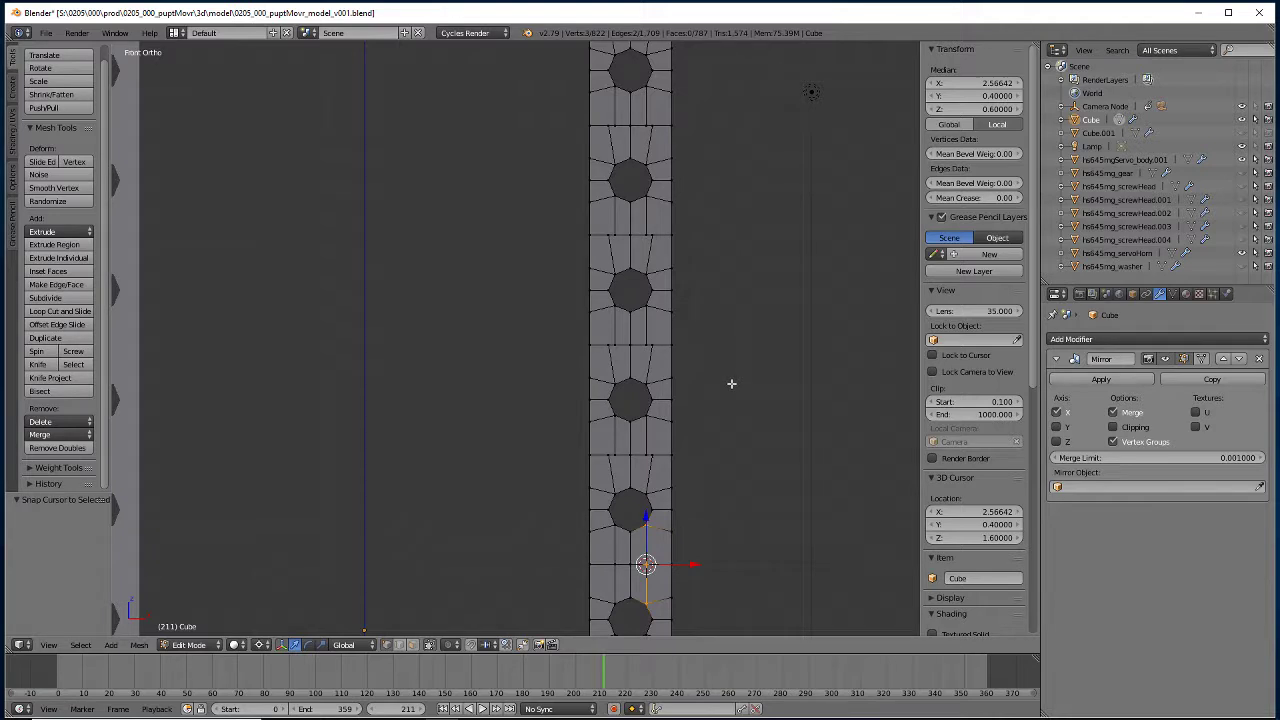
Switch to wireframe and add the inner and outer-edge vertices on the upright's outer half at three lower between-hole lines to the selection.
key("z")
key("b")
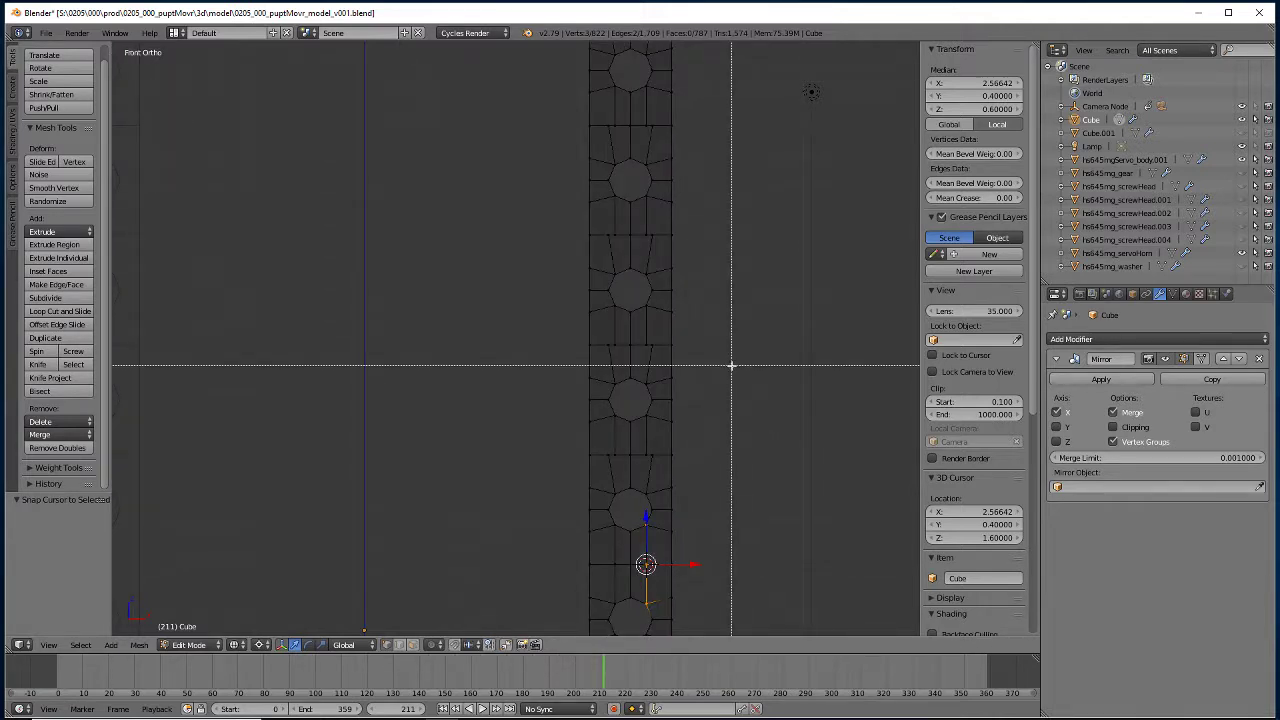
left_click_drag(731, 363, 634, 334)
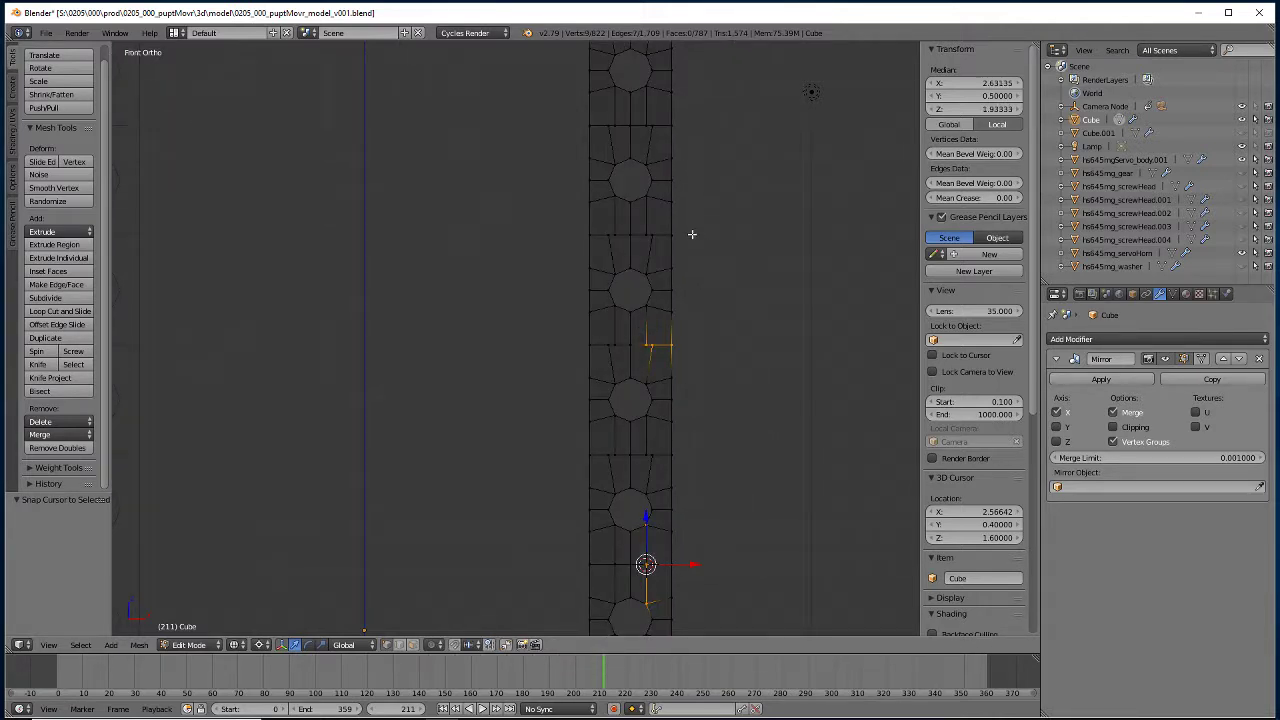
key("b")
left_click_drag(697, 248, 643, 226)
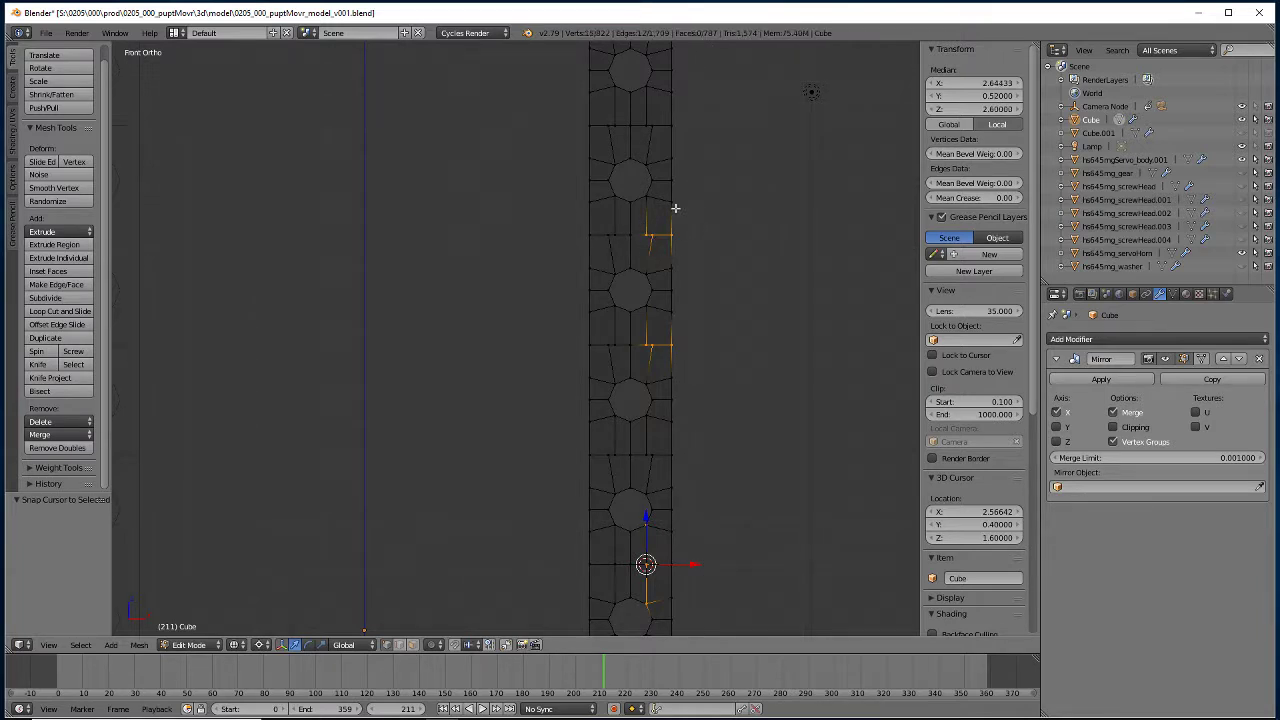
key("b")
left_click_drag(694, 131, 636, 108)
Extend the selection up the upright with the outer-half vertices at the next four lines between screw holes.
middle_click_drag(706, 80, 717, 530, "shift")
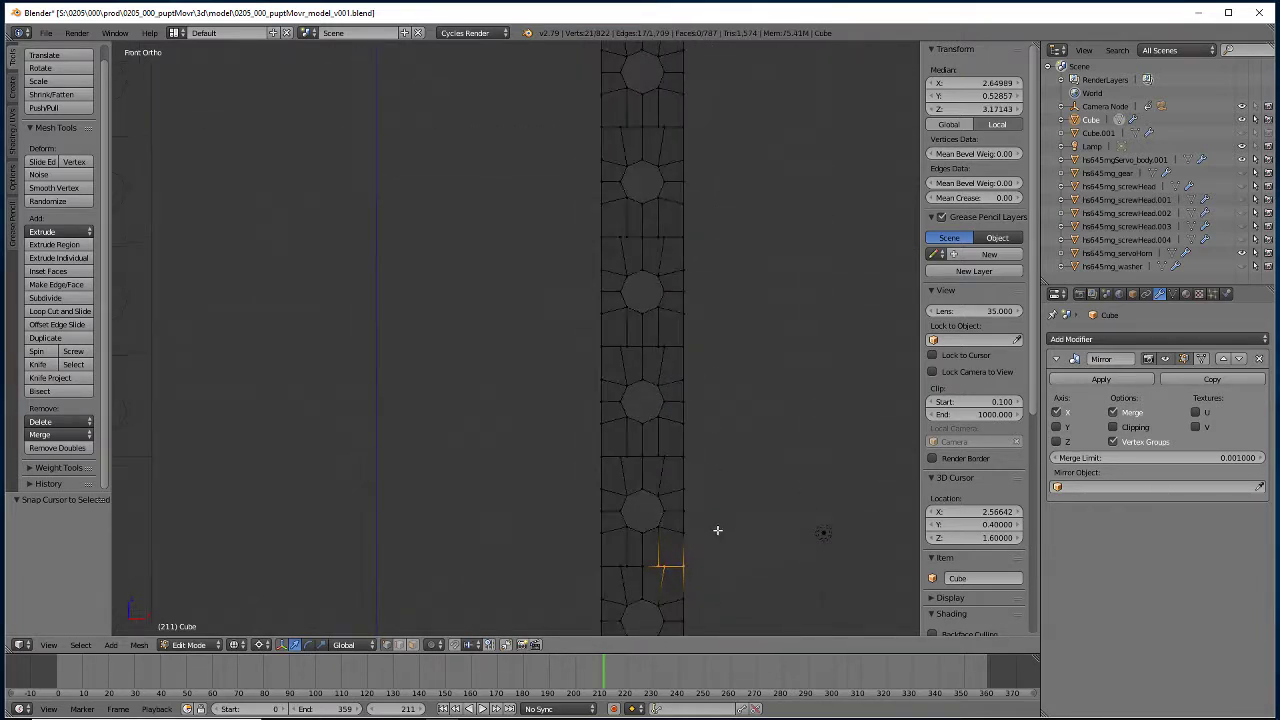
key("b")
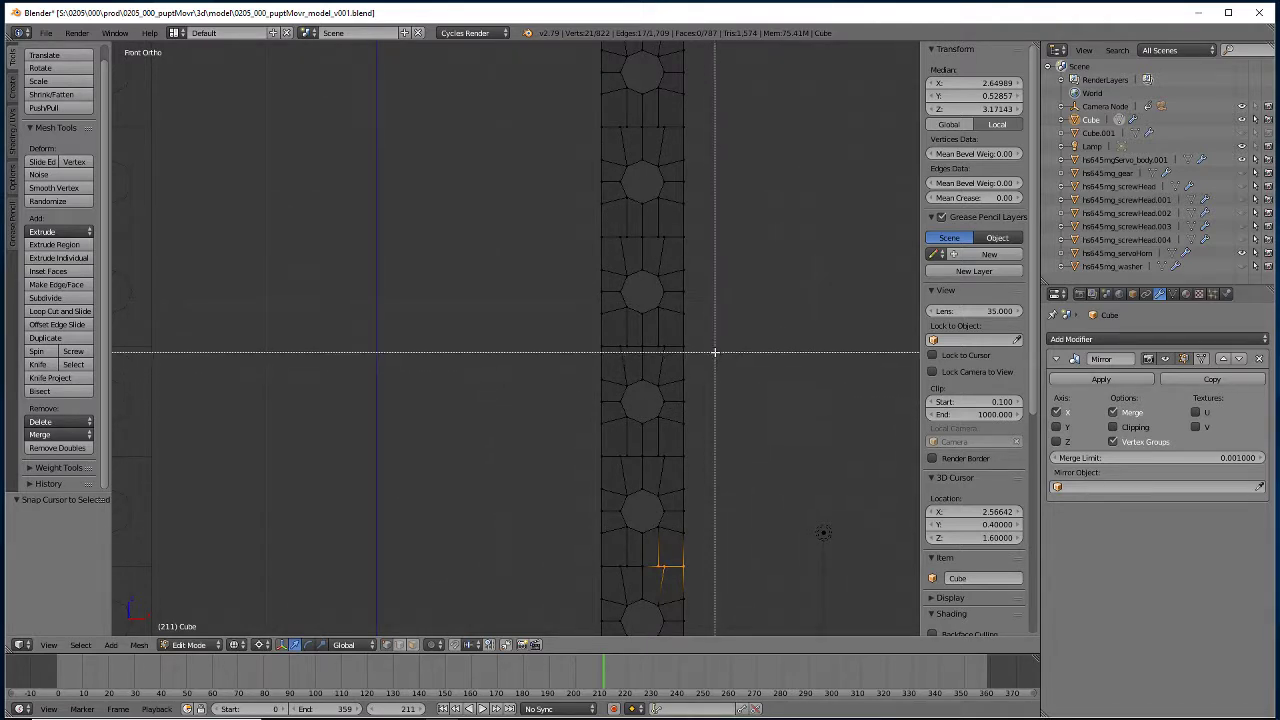
left_click_drag(707, 478, 656, 445)
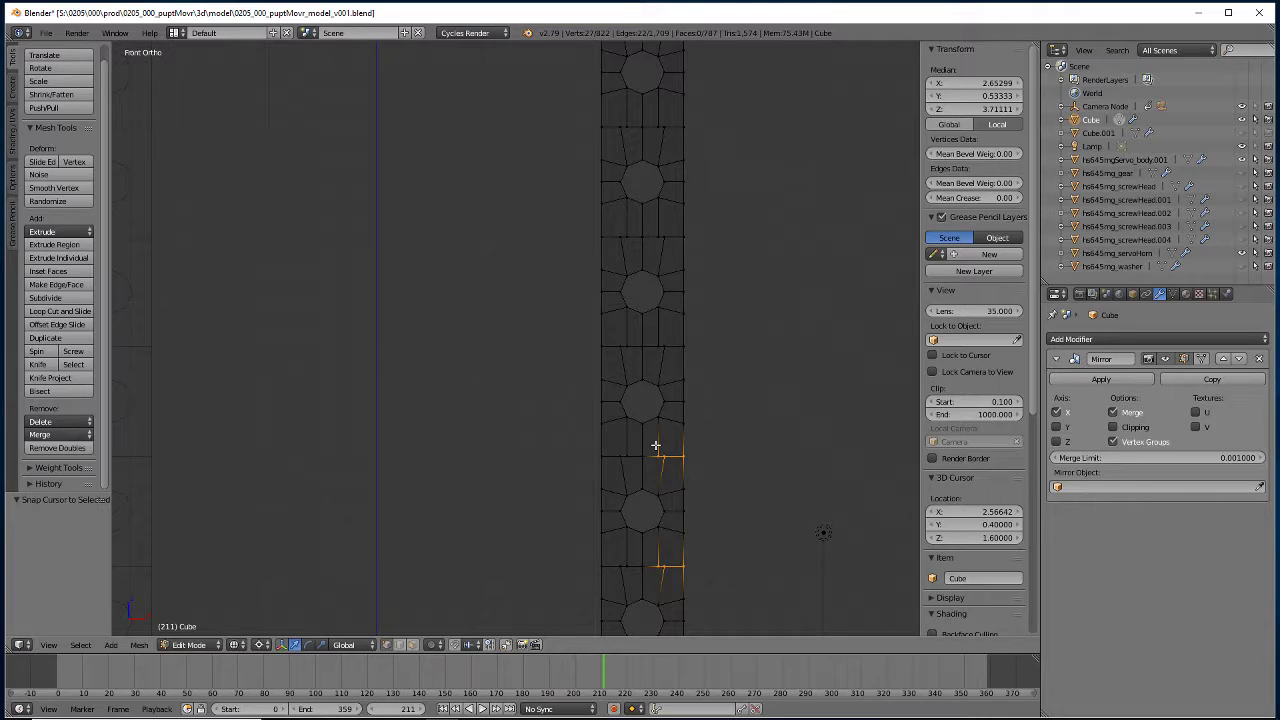
key("b")
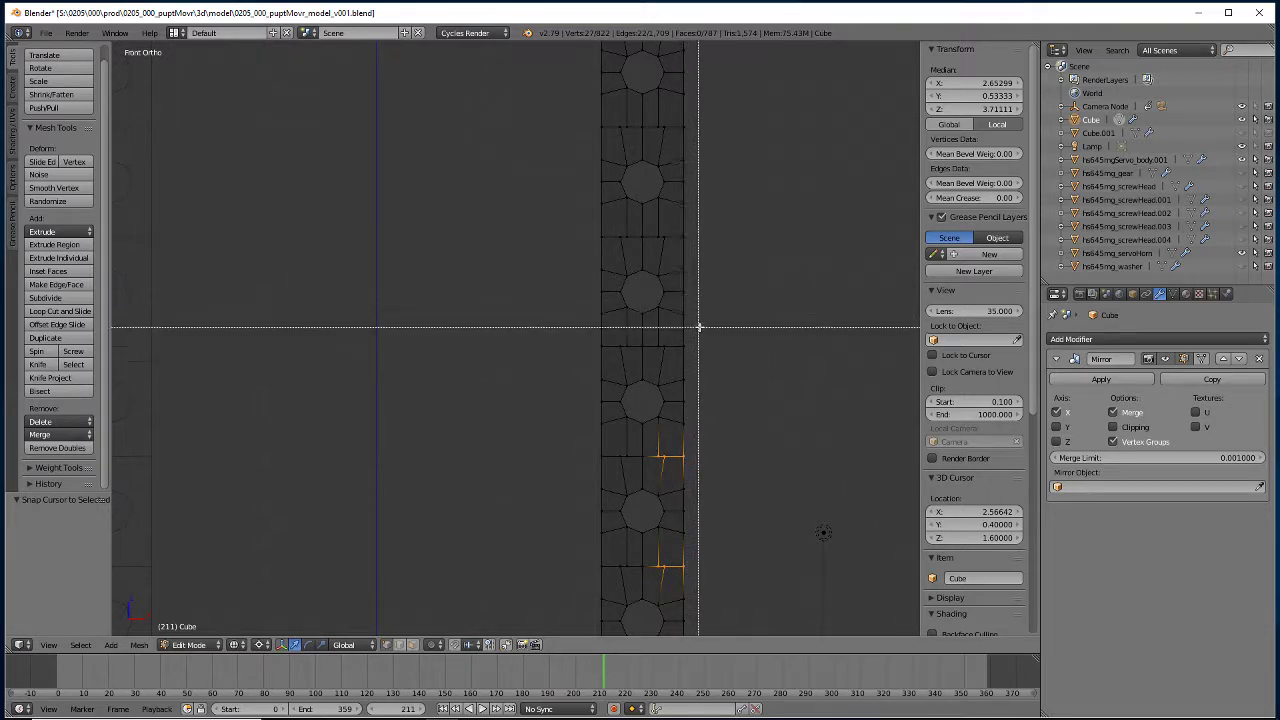
left_click_drag(701, 327, 650, 352)
key("b")
left_click_drag(691, 217, 663, 240)
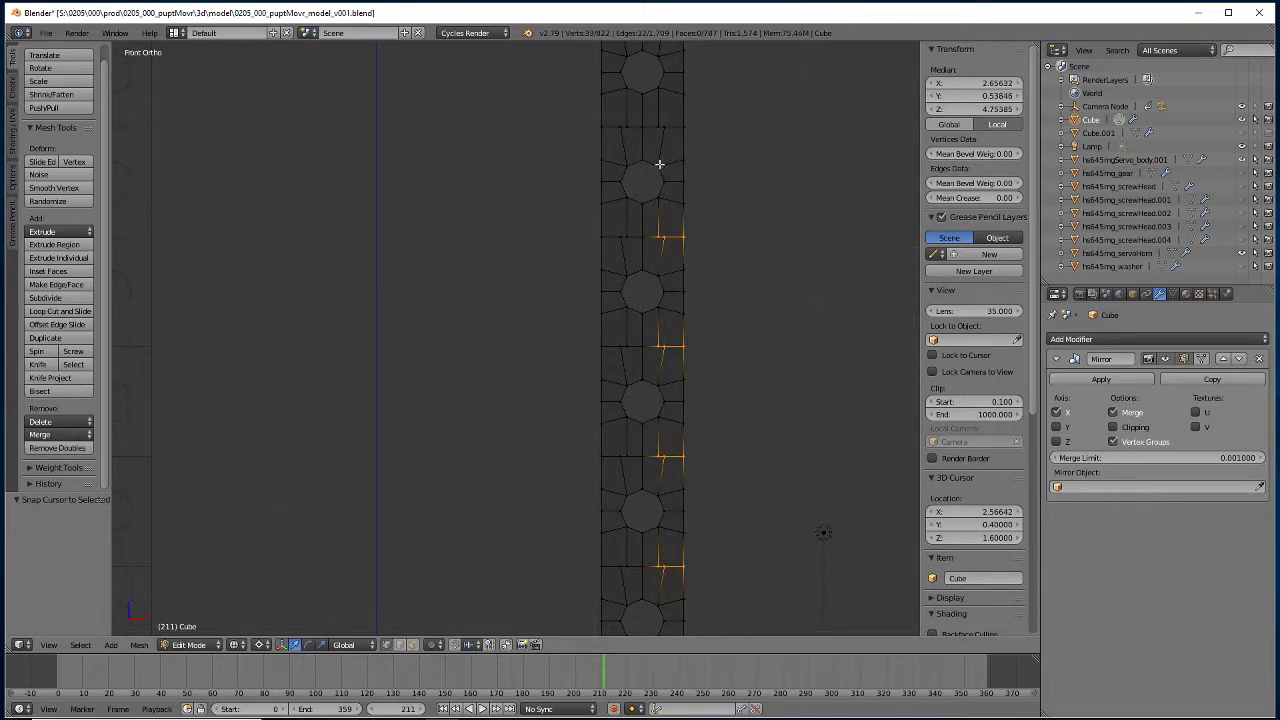
key("b")
left_click_drag(690, 121, 662, 130)
key("space")
key("Escape")
Add the outer-half vertices at the next five between-hole lines further up the upright to the selection.
middle_click_drag(451, 151, 466, 628, "shift")
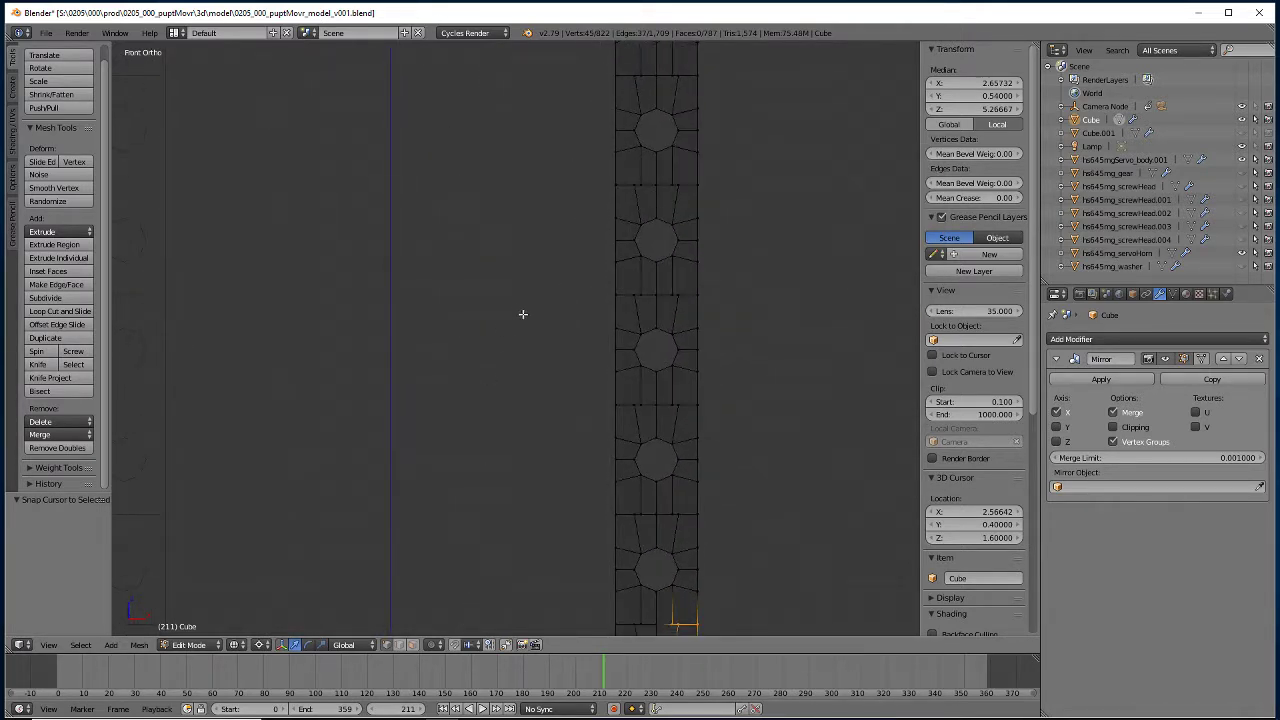
key("b")
left_click_drag(713, 507, 660, 529)
key("b")
left_click_drag(714, 388, 658, 416)
key("b")
left_click_drag(711, 277, 665, 311)
key("b")
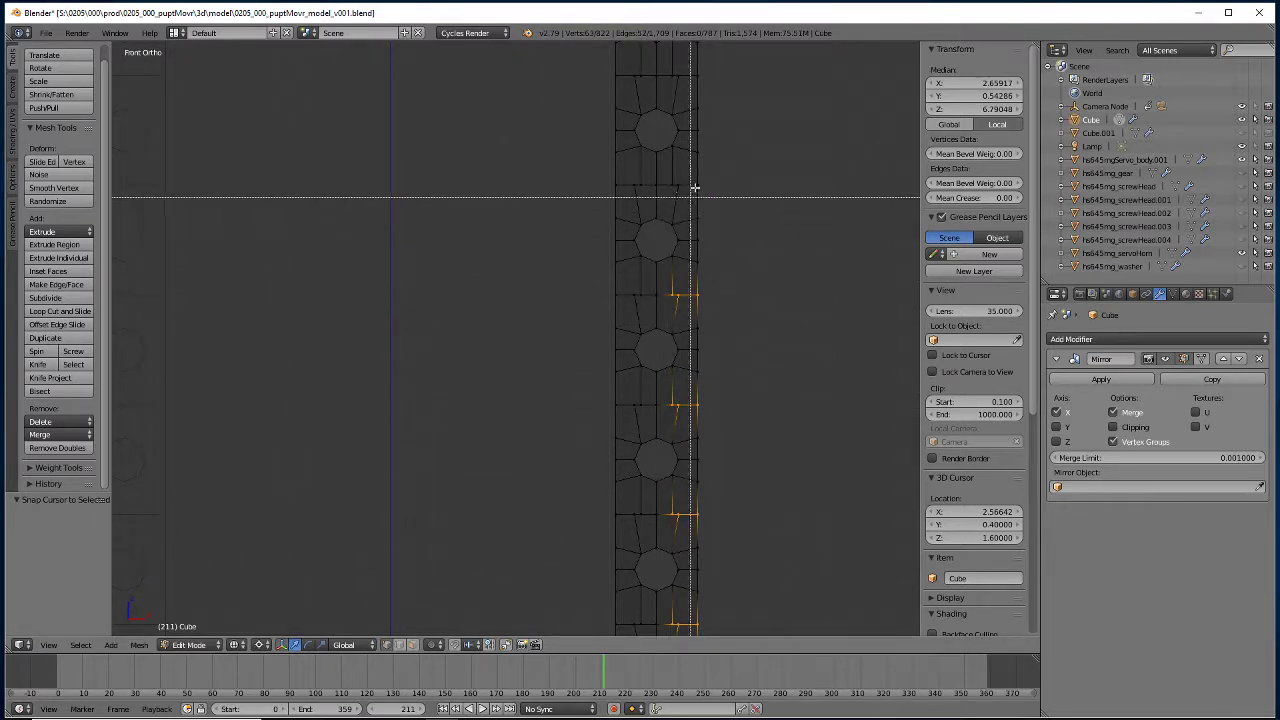
left_click_drag(700, 172, 666, 200)
key("b")
left_click_drag(709, 62, 667, 84)
key("b")
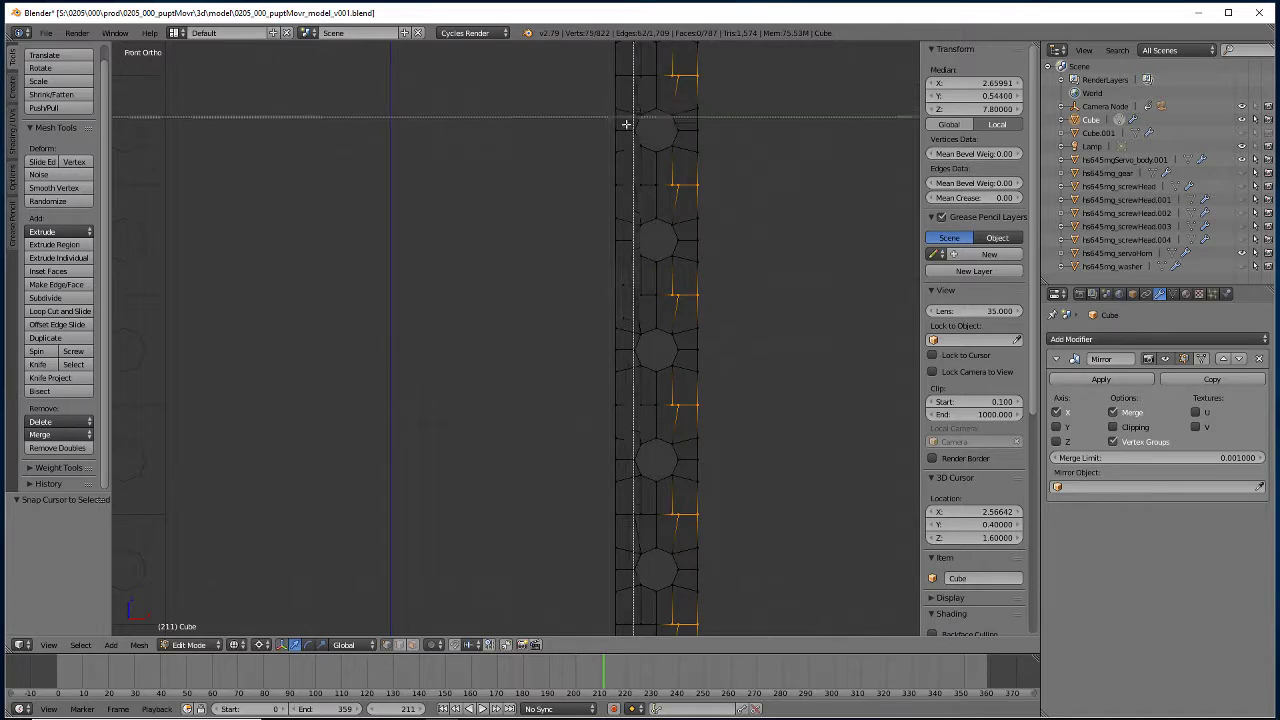
key("Escape")
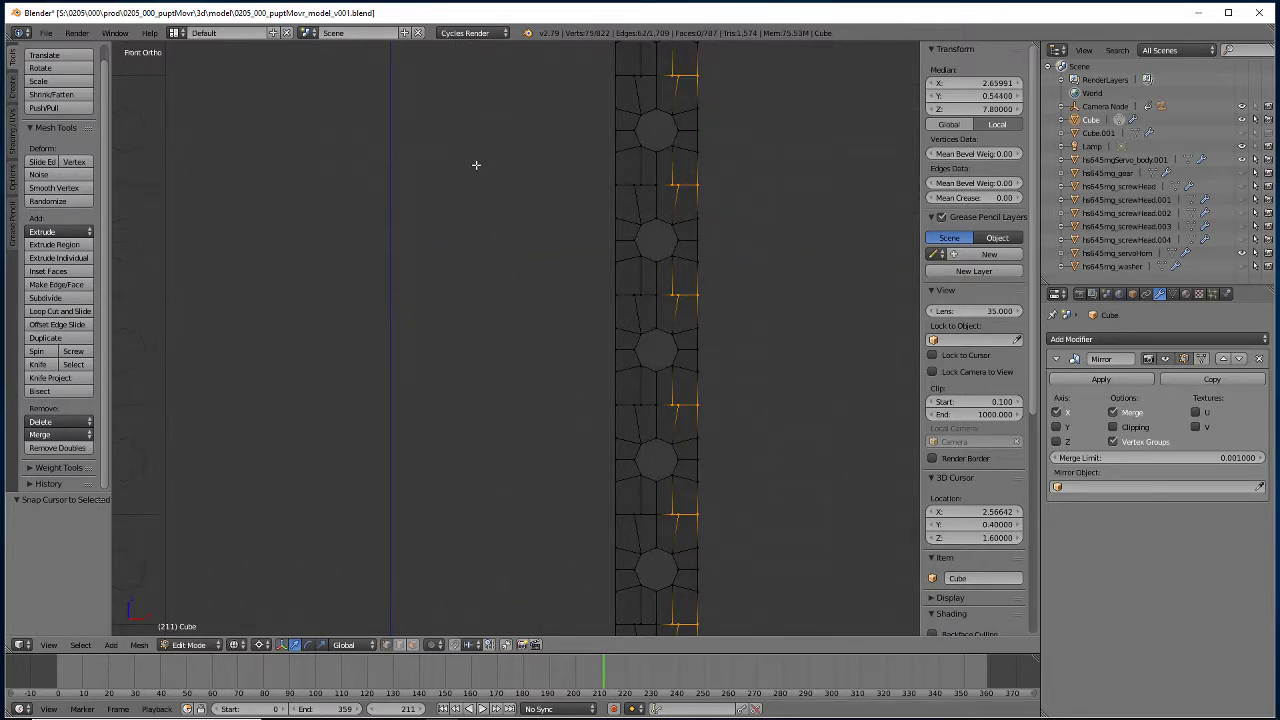
Add the outer-half vertices at the three uppermost between-hole lines to the selection, leaving out the centre-line vertices.
middle_click_drag(475, 178, 477, 655, "shift")
middle_click_drag(450, 376, 461, 427, "shift")
scroll(461, 427, "up", 3, "shift")
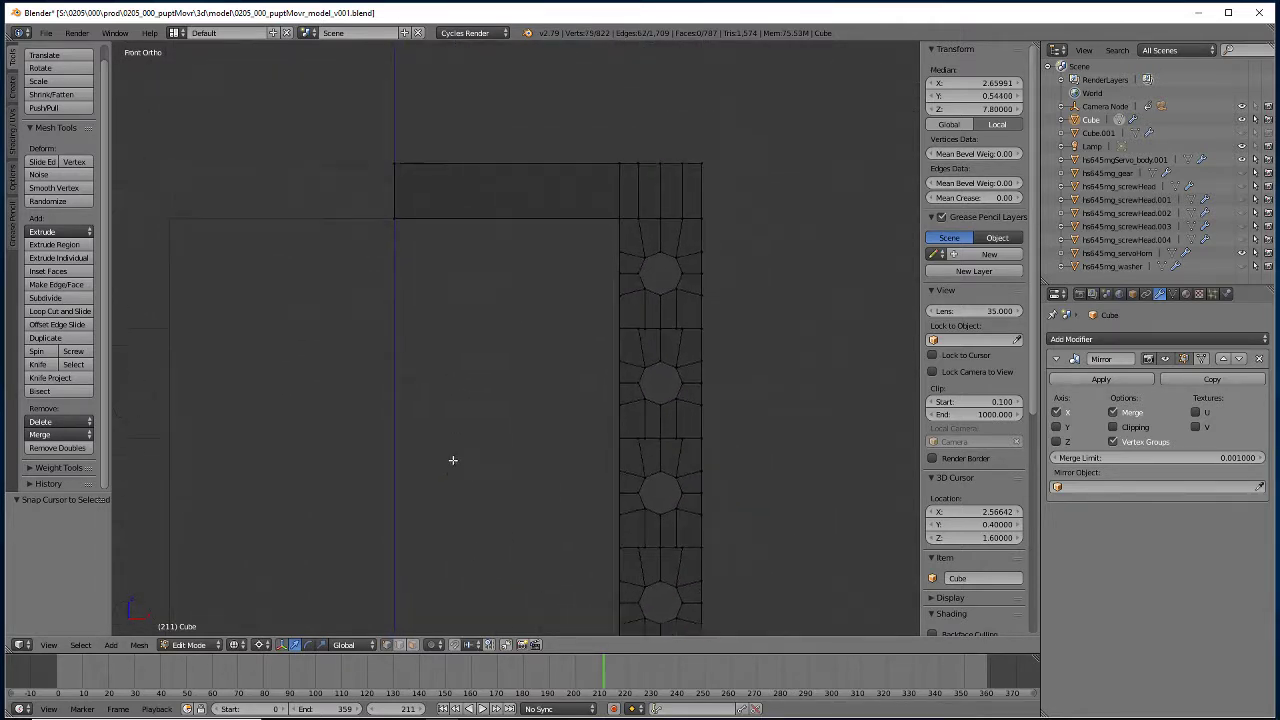
key("b")
left_click_drag(731, 531, 672, 552)
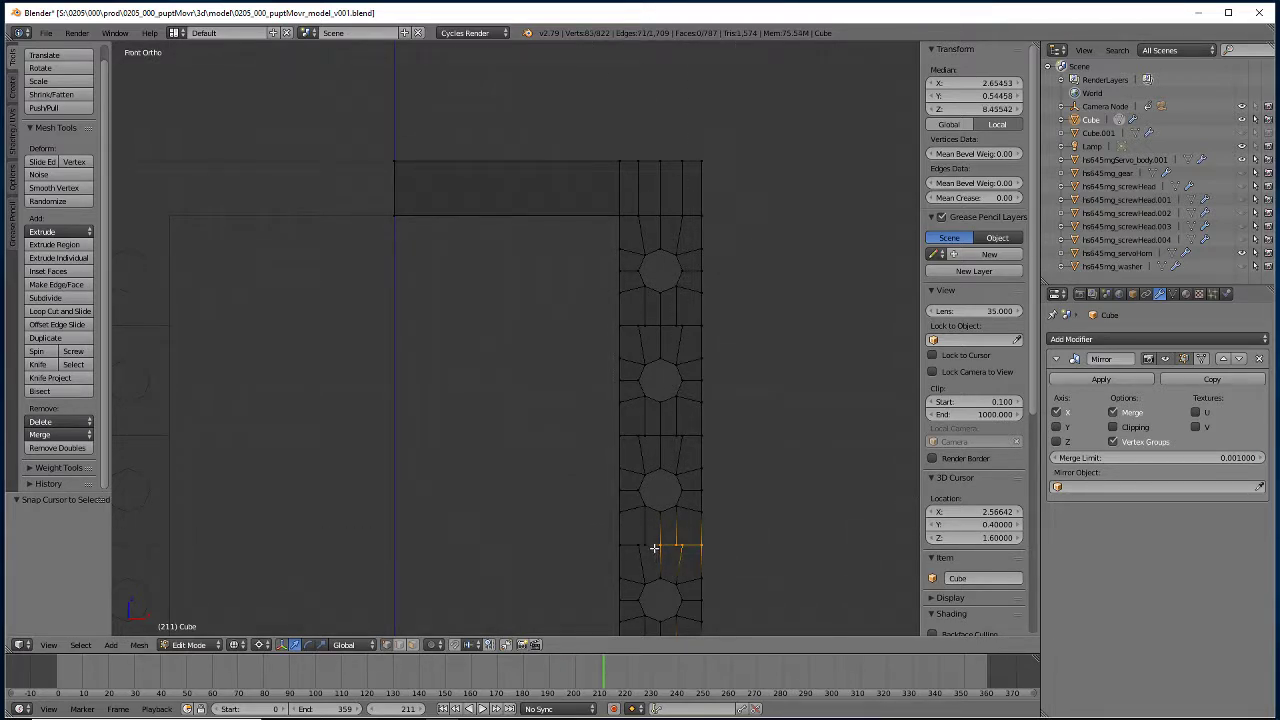
key("ctrl+z")
key("b")
left_click_drag(718, 525, 670, 558)
key("b")
left_click_drag(713, 420, 668, 448)
key("b")
left_click_drag(706, 317, 674, 340)
key("b")
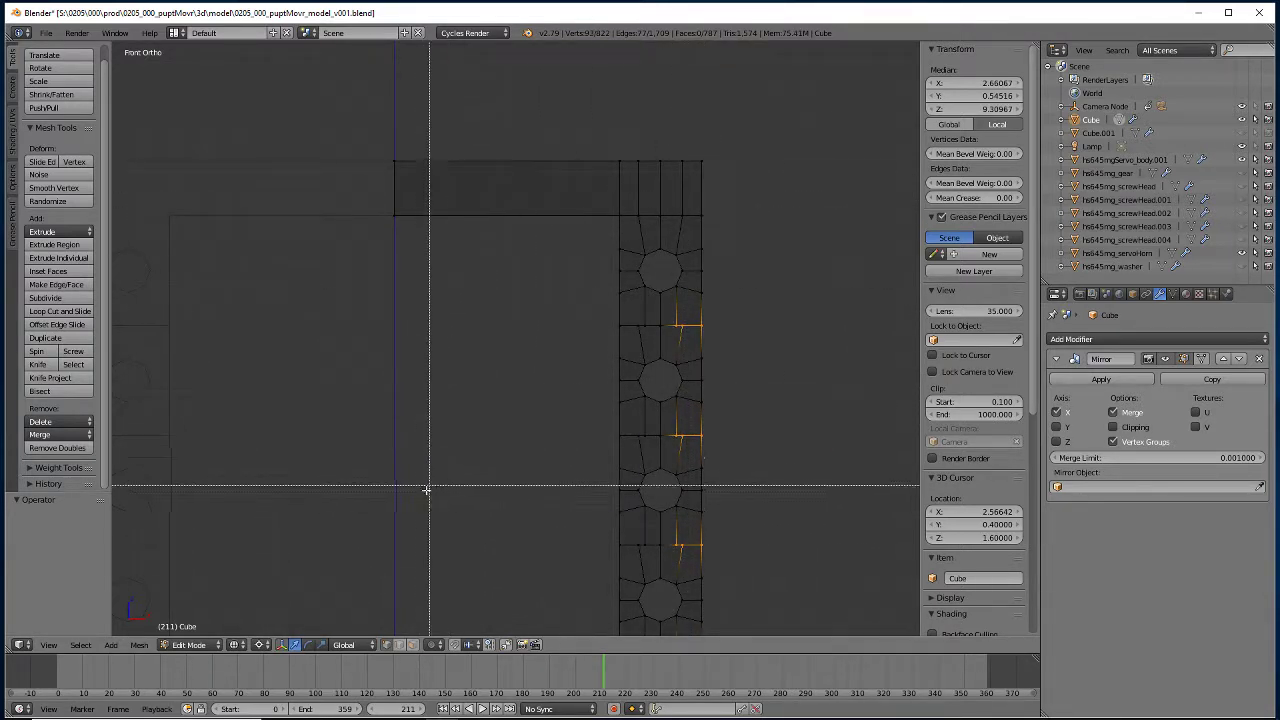
key("Escape")
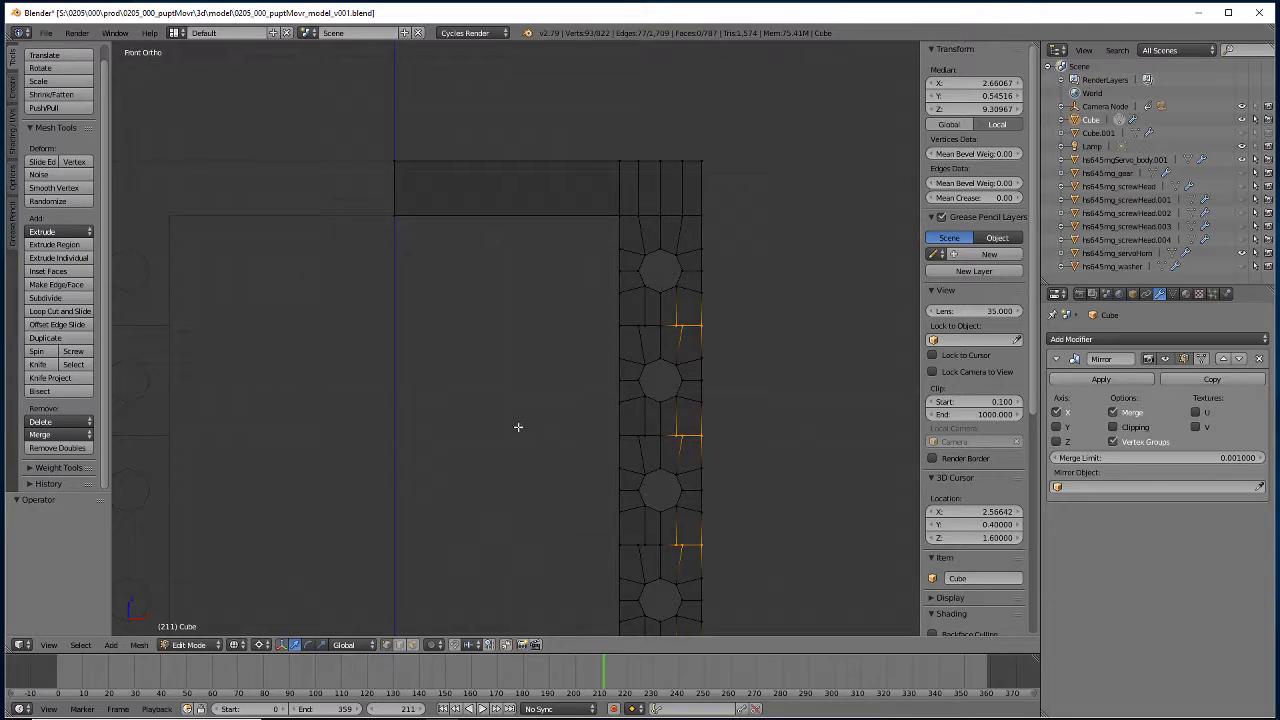
Try to scale the selected vertices to 0 along X about the 3D cursor.
key("s")
key("x")
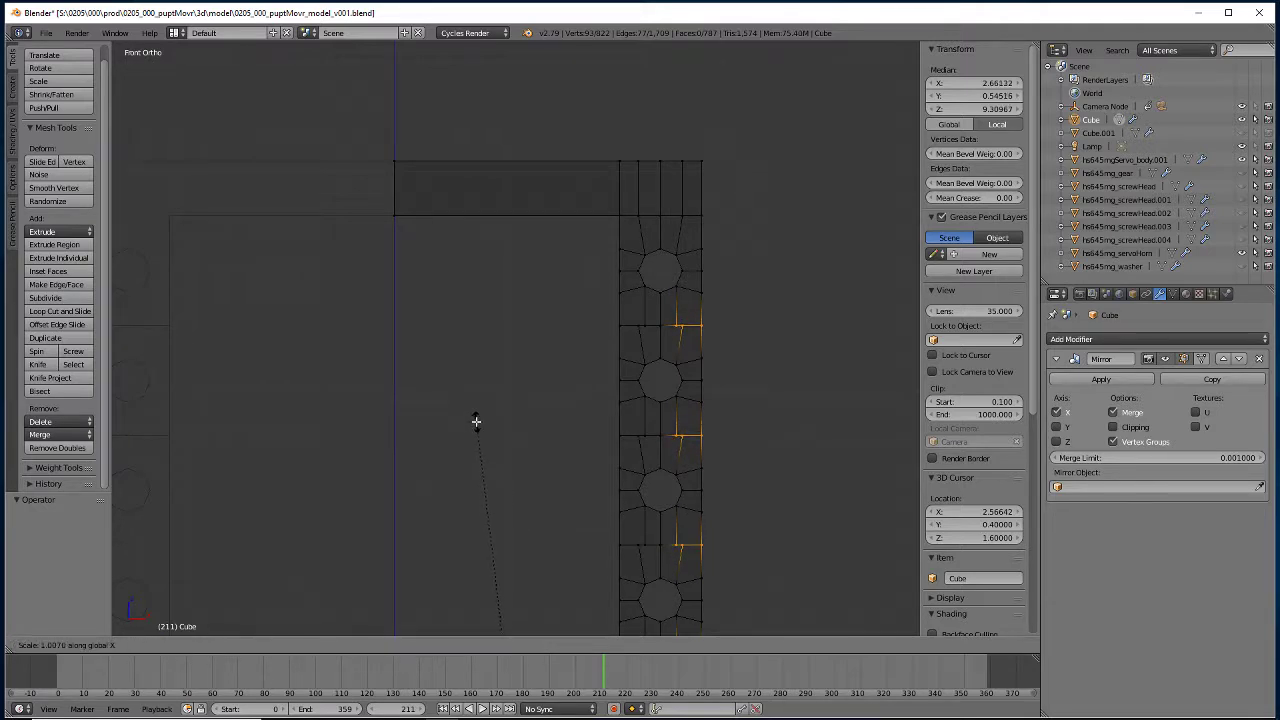
key("0")
key("Return")
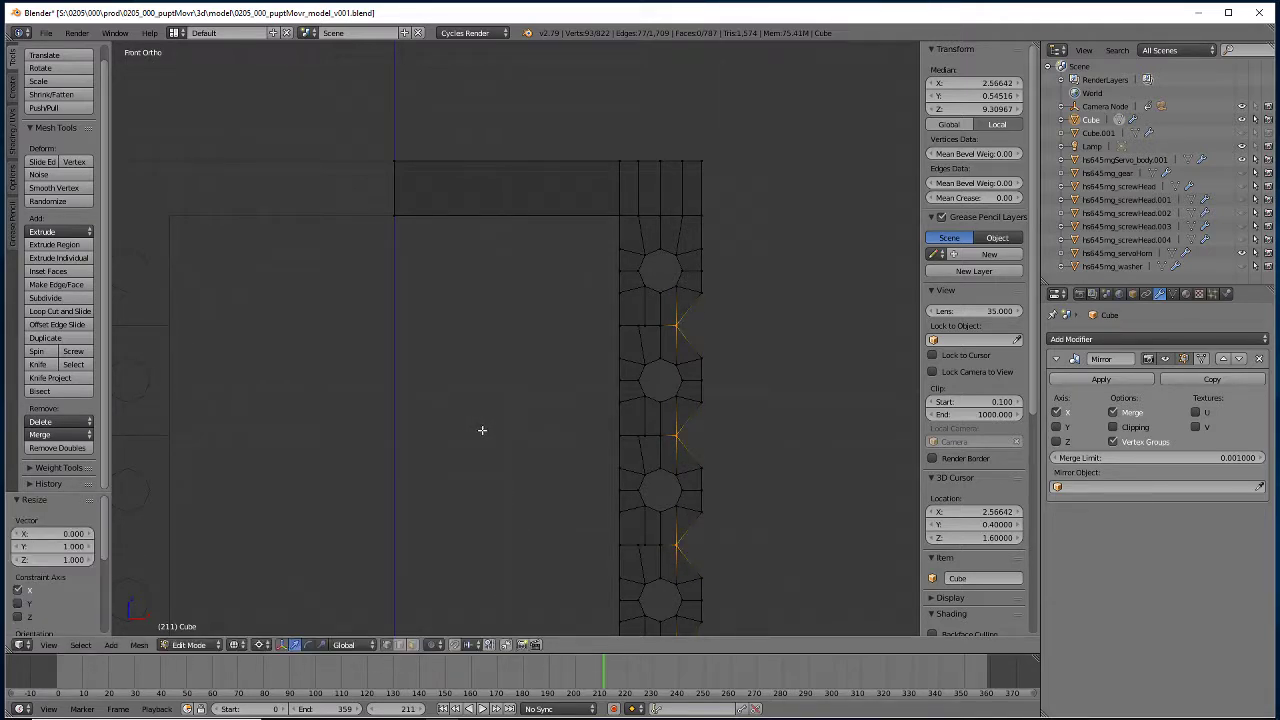
key("ctrl+z")
Deselect the upright's outer-edge vertices at the three uppermost between-hole lines, keeping the inner ones selected.
mouse_move(500, 548)
middle_mouse_down("shift")
mouse_move(515, 383)
mouse_move(495, 253)
middle_mouse_up("shift")
mouse_move(521, 520)
middle_mouse_down("shift")
mouse_move(524, 460)
mouse_move(486, 274)
middle_mouse_up("shift")
middle_click_drag(526, 425, 492, 528, "shift")
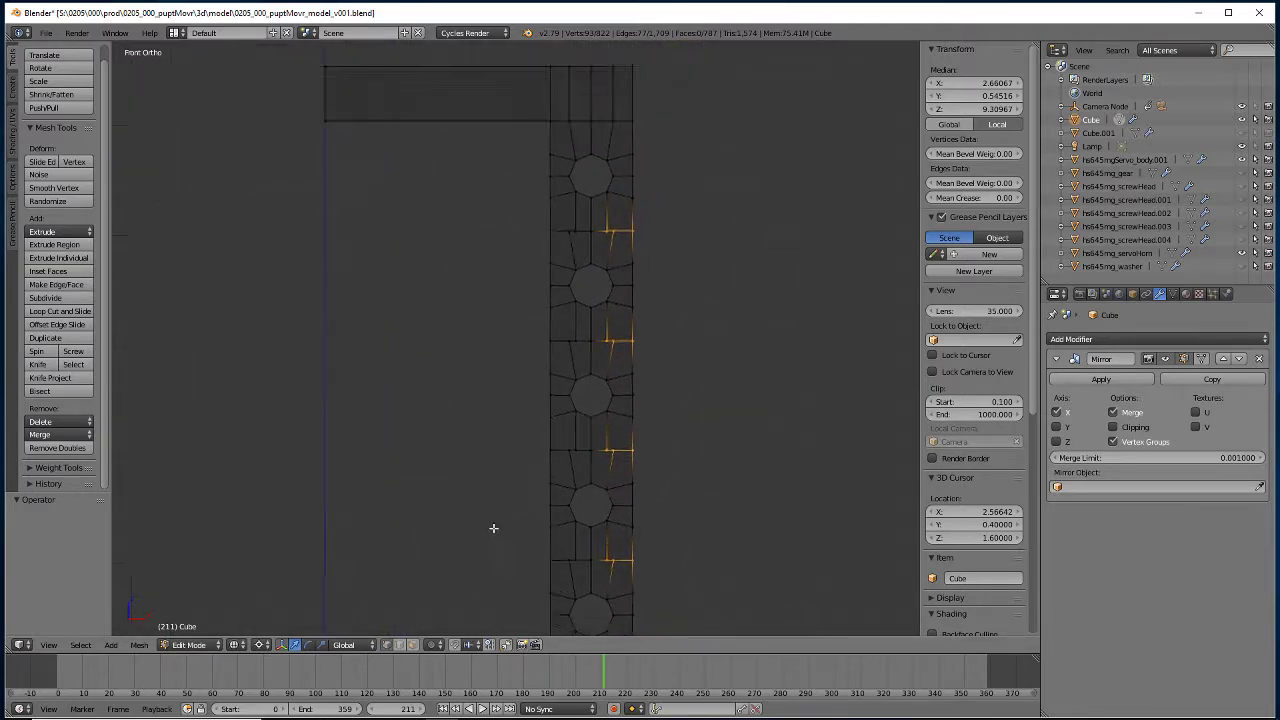
middle_click_drag(507, 482, 466, 551, "shift")
scroll(478, 560, "down", 5, "shift")
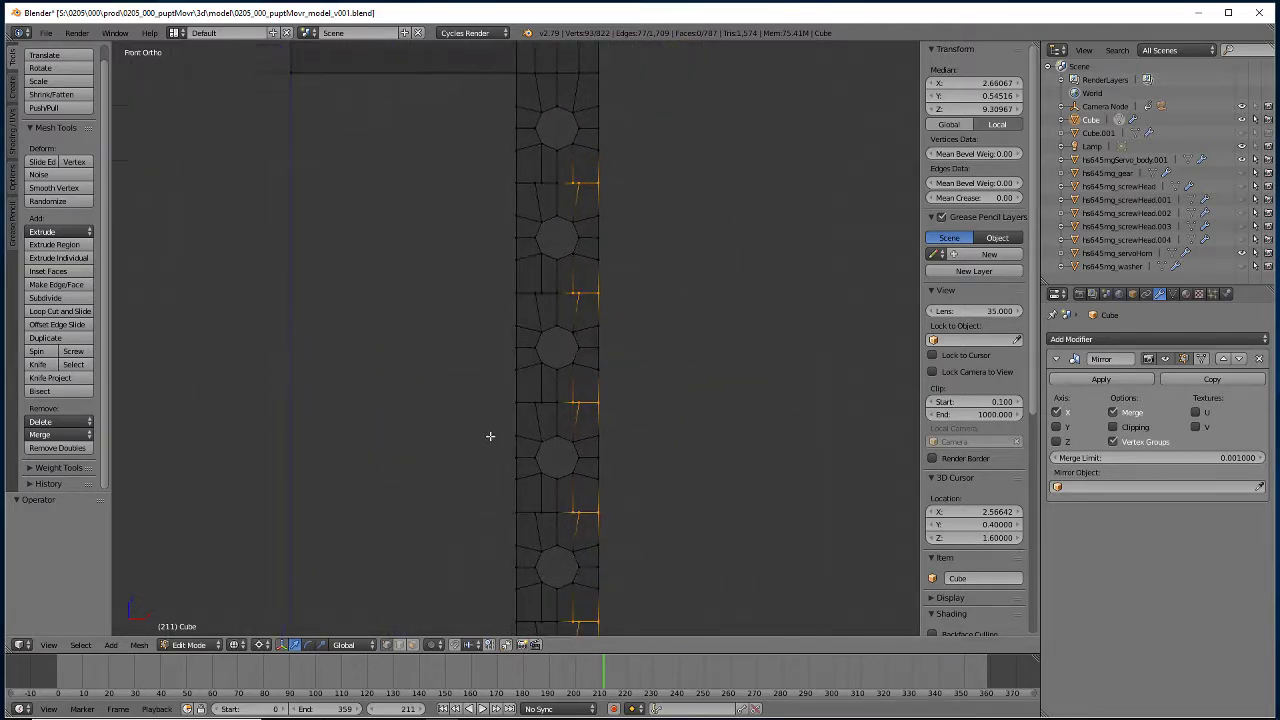
key("b")
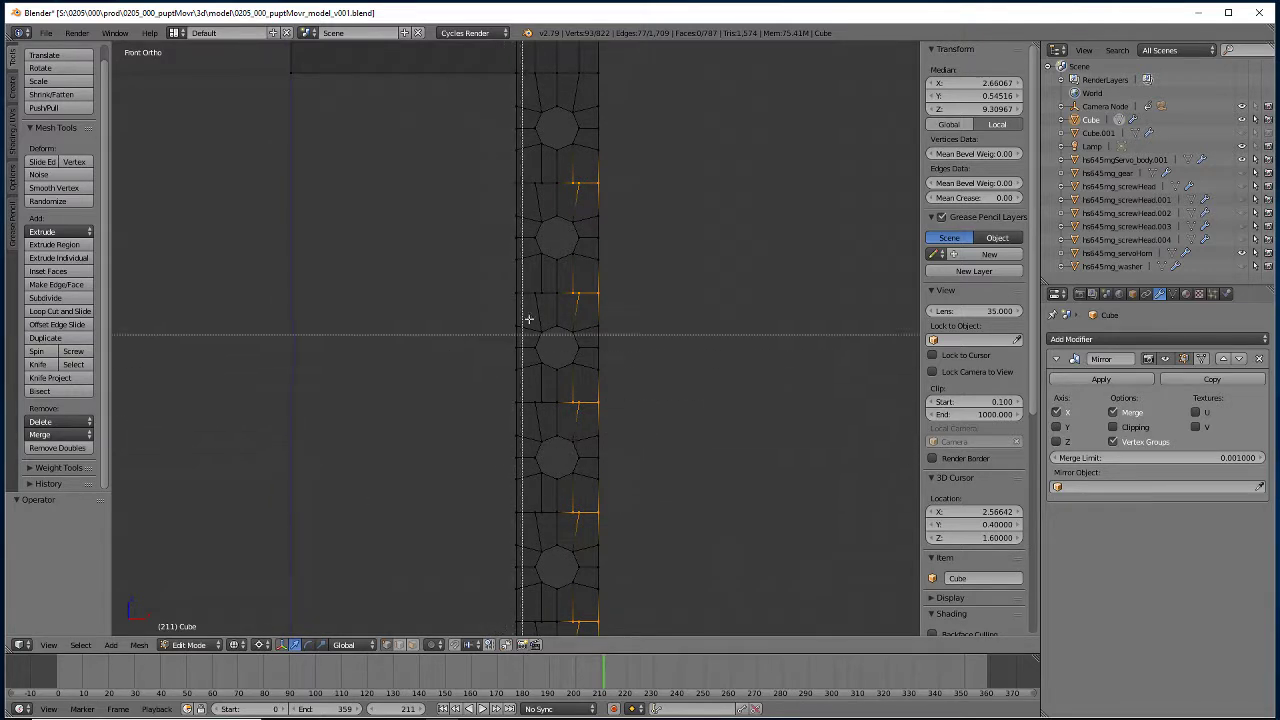
key("Escape")
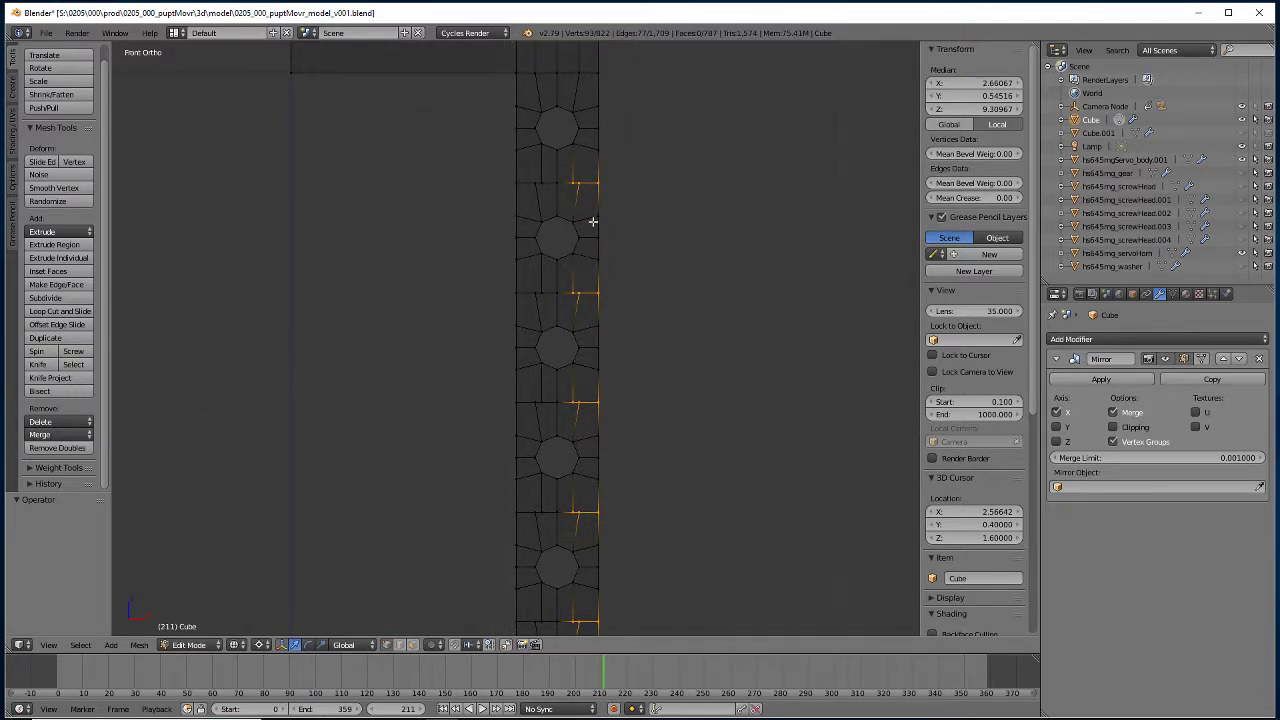
key("b")
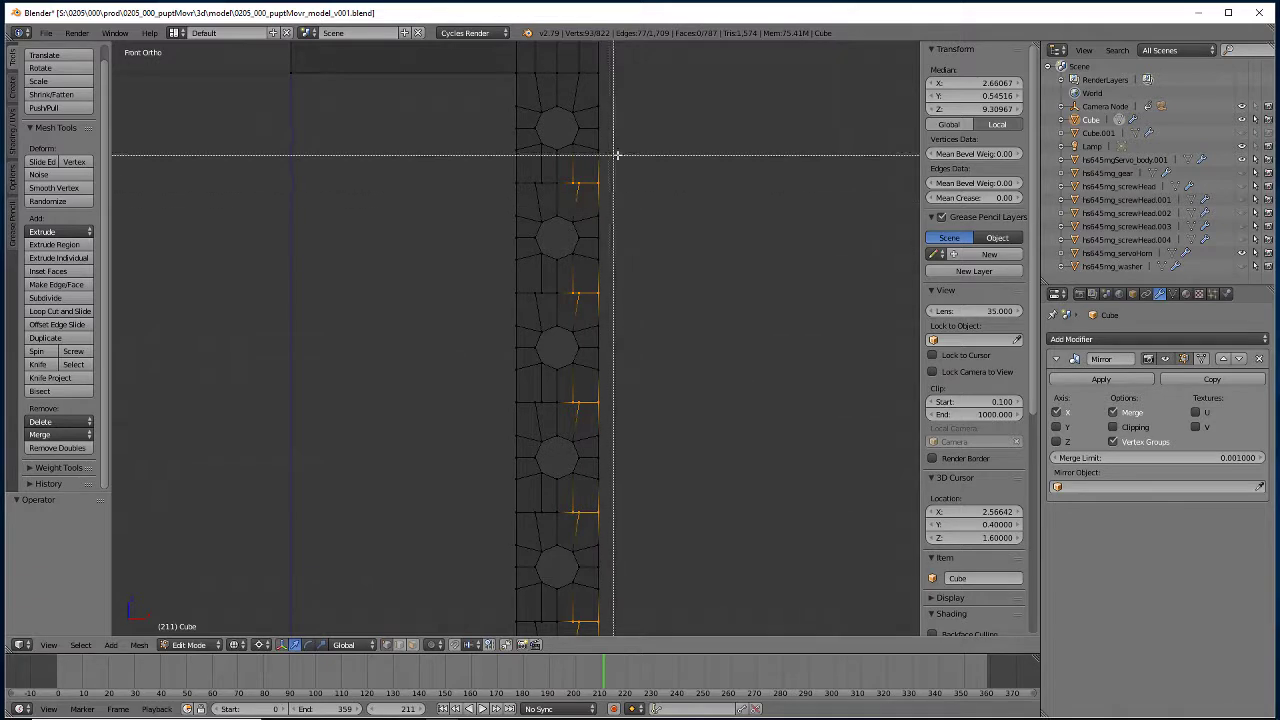
middle_click_drag(617, 149, 583, 217)
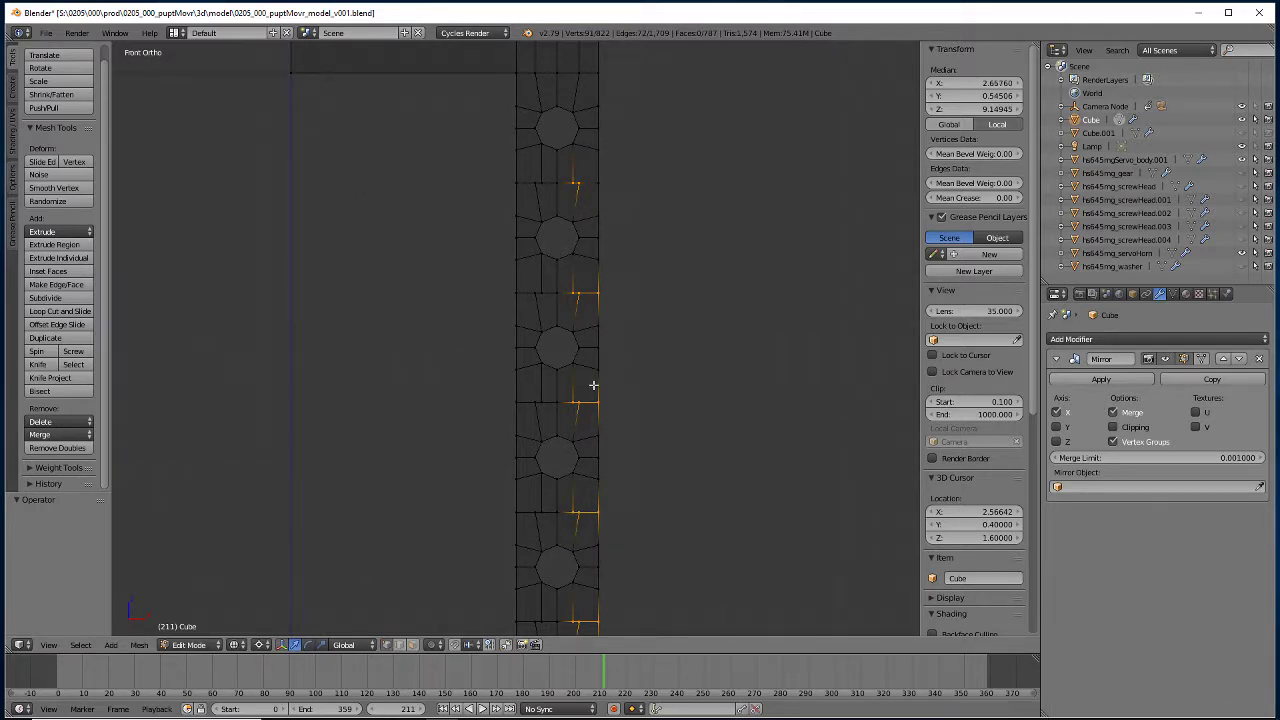
key("b")
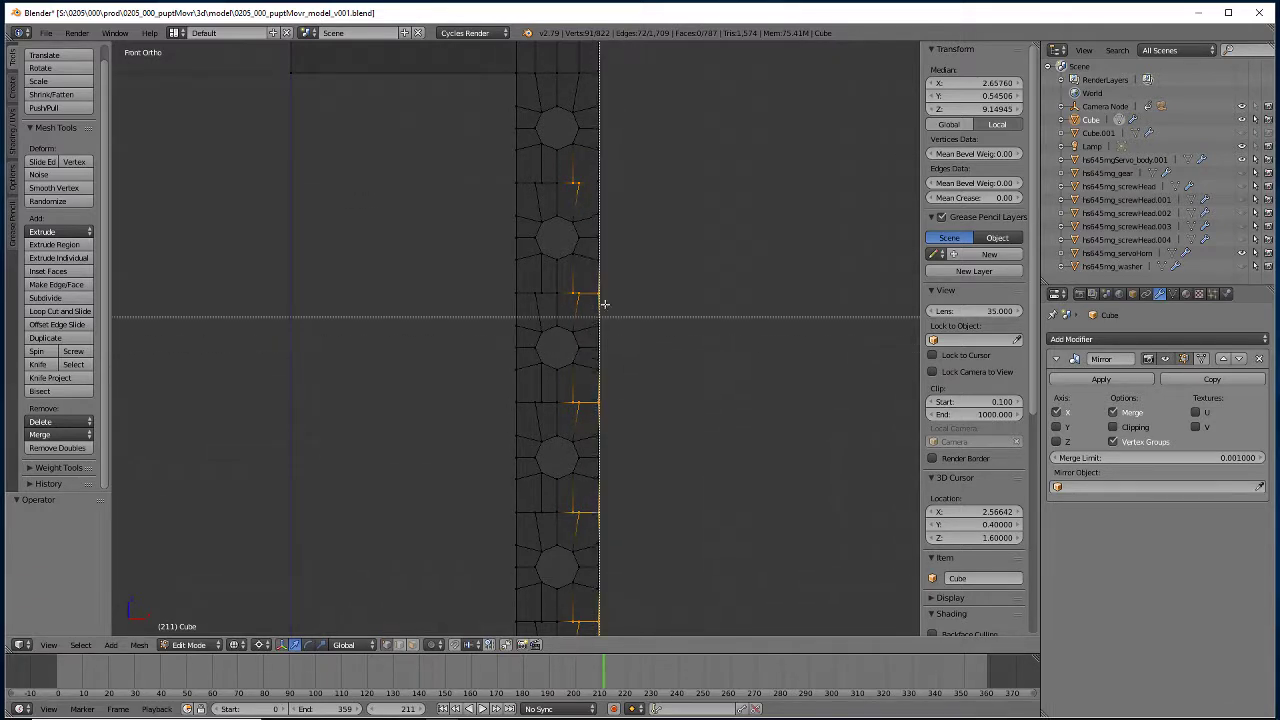
middle_click_drag(620, 250, 585, 442)
Deselect the outer-edge vertices at the next five between-hole lines down the upright.
middle_click_drag(440, 540, 405, 148, "shift")
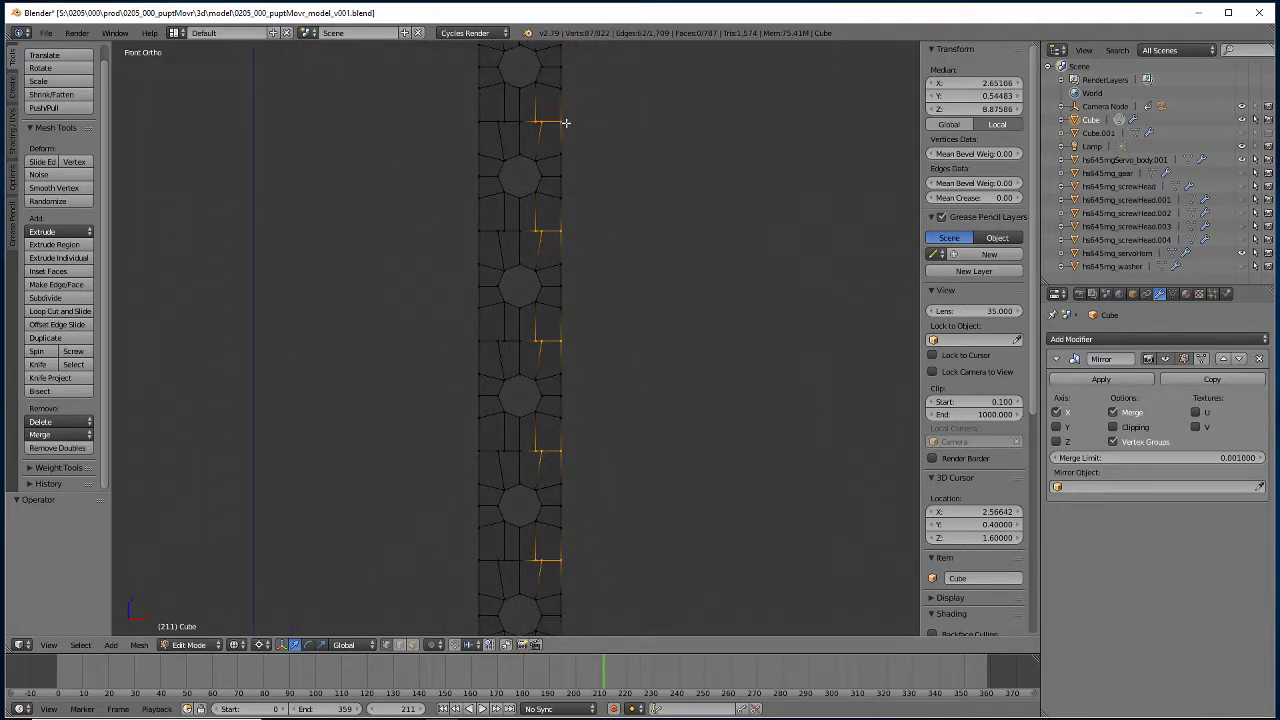
key("b")
left_click_drag(568, 101, 558, 122)
key("b")
left_click_drag(577, 87, 553, 260)
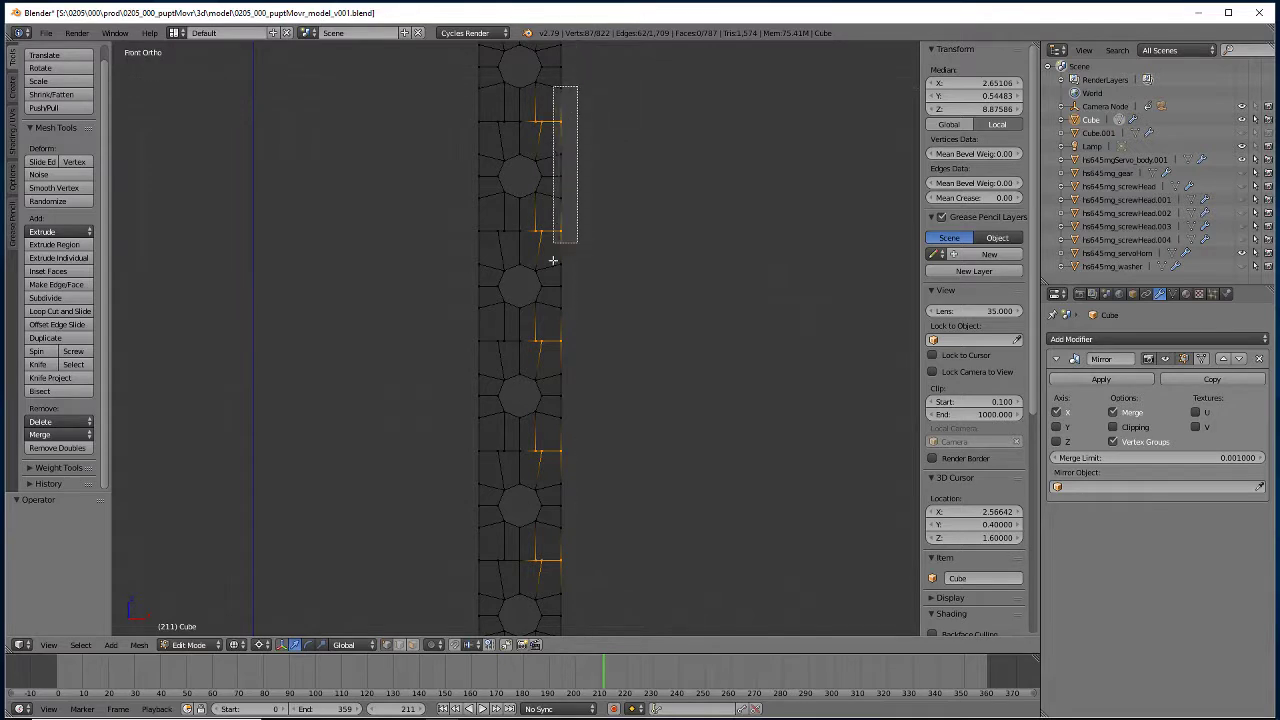
middle_click_drag(553, 260, 547, 571)
Deselect the remaining outer-edge vertices along the lower part of the upright, down to the lowest horizontal selected line.
middle_click_drag(437, 567, 435, 40, "shift")
middle_click_drag(428, 389, 409, 314, "shift")
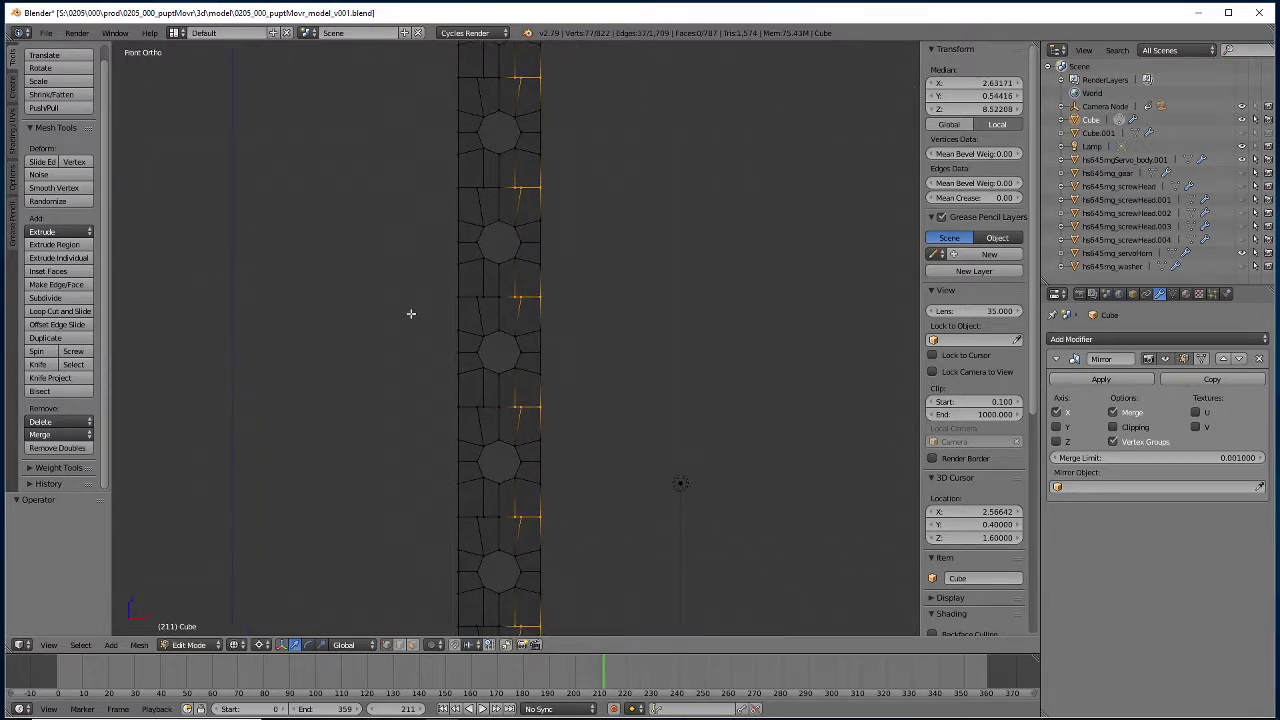
key("b")
middle_click_drag(566, 48, 535, 635)
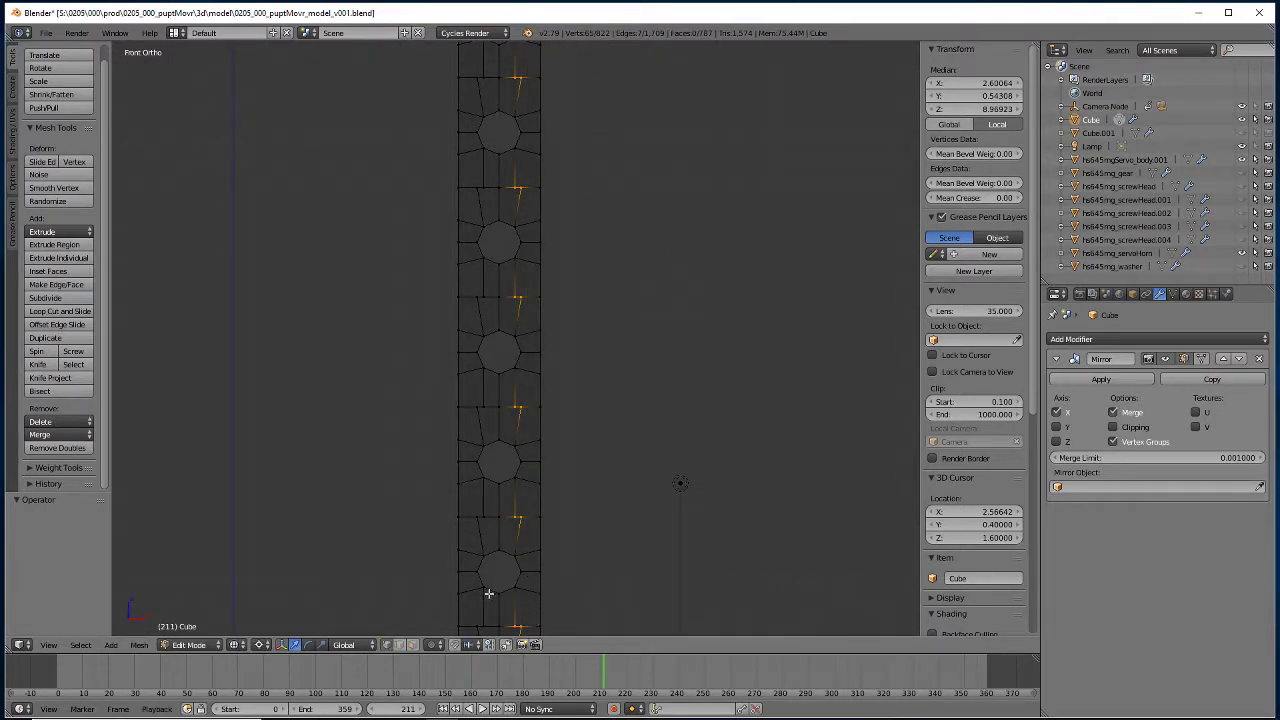
middle_click_drag(418, 594, 387, 65, "shift")
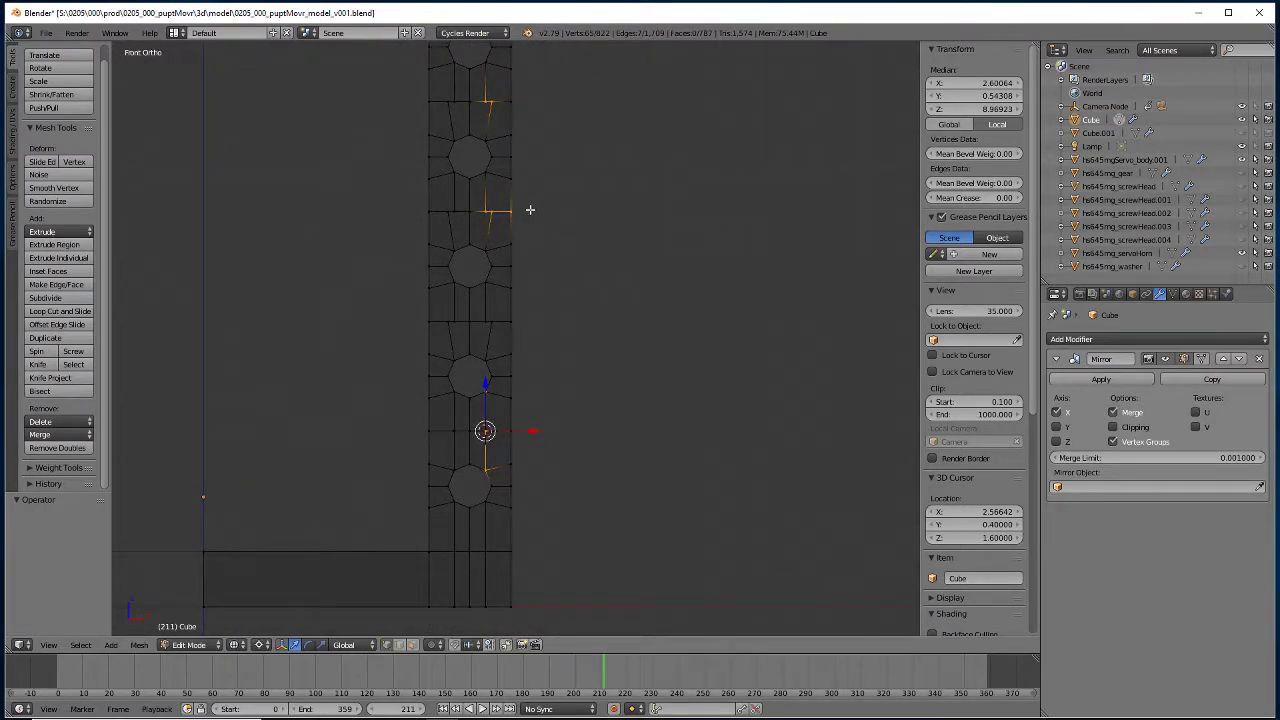
key("b")
middle_click_drag(537, 179, 507, 244)
Scale the remaining selected inner vertices to 0 along X about the 3D cursor.
key("s")
key("x")
key("0")
key("Return")
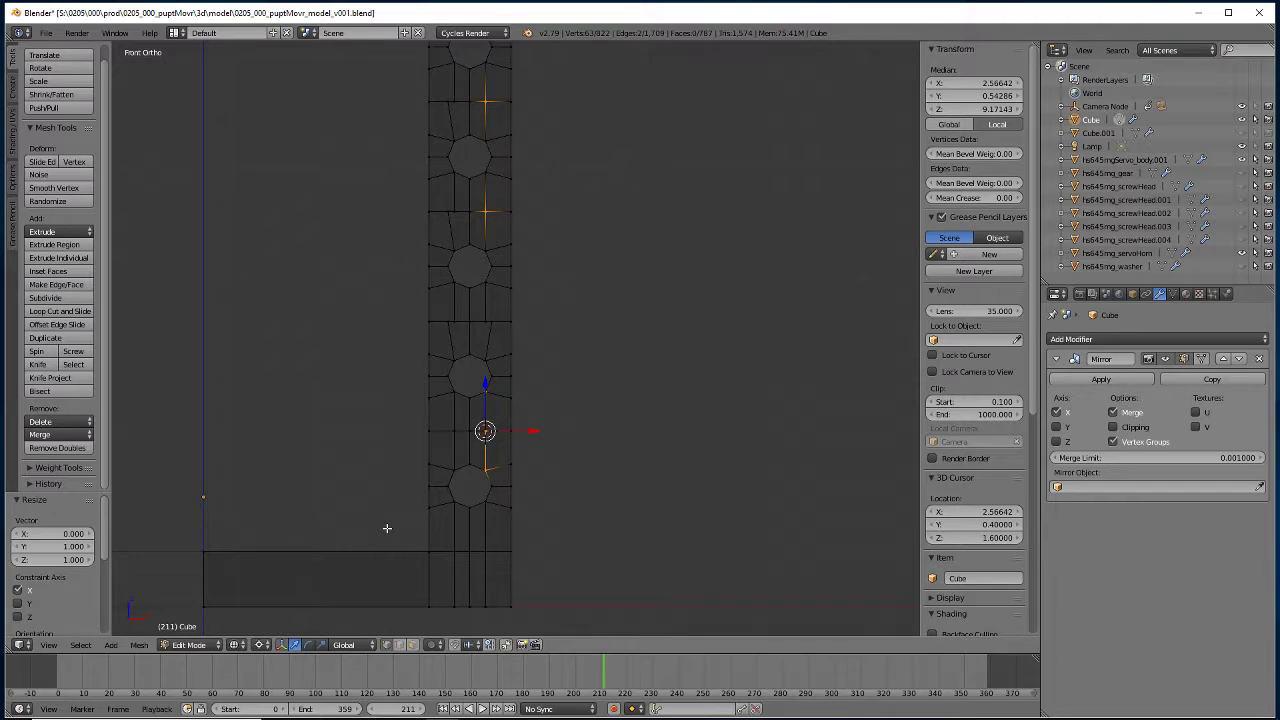
Select the entire frame mesh and remove the doubled vertices along the upright's outer vertical edges.
key("a")
key("a")
key("w")
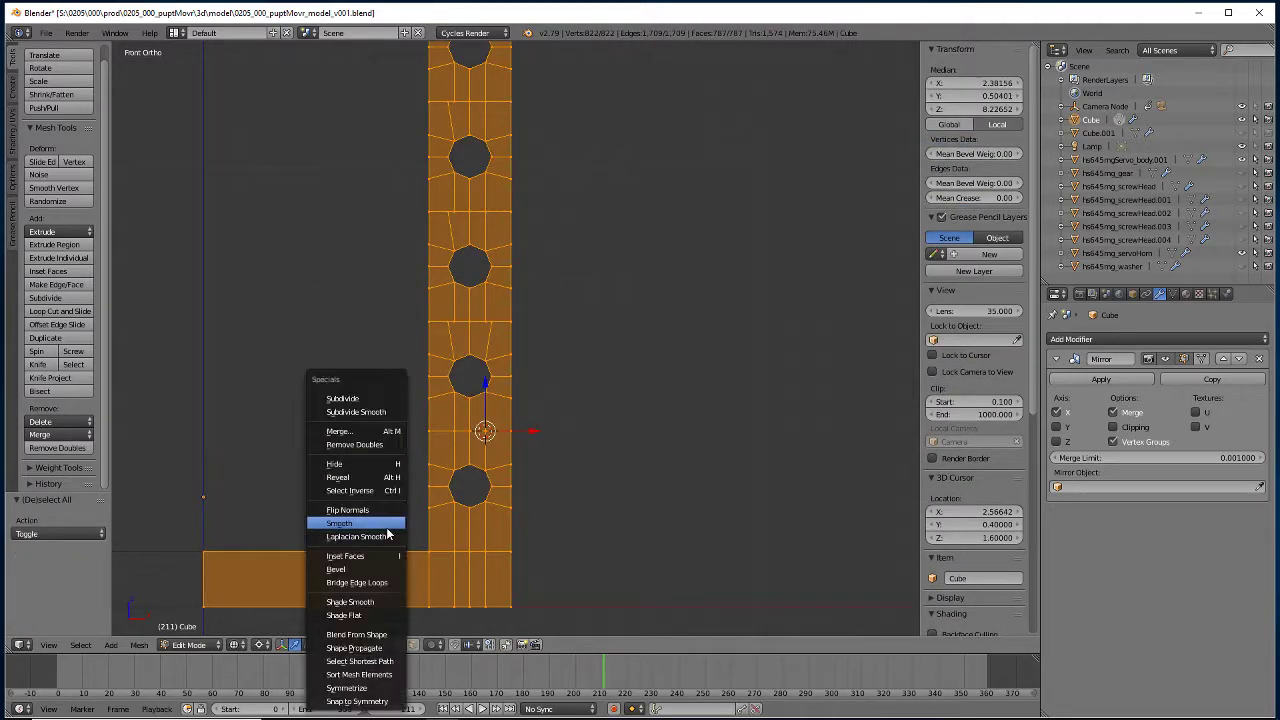
key("r")
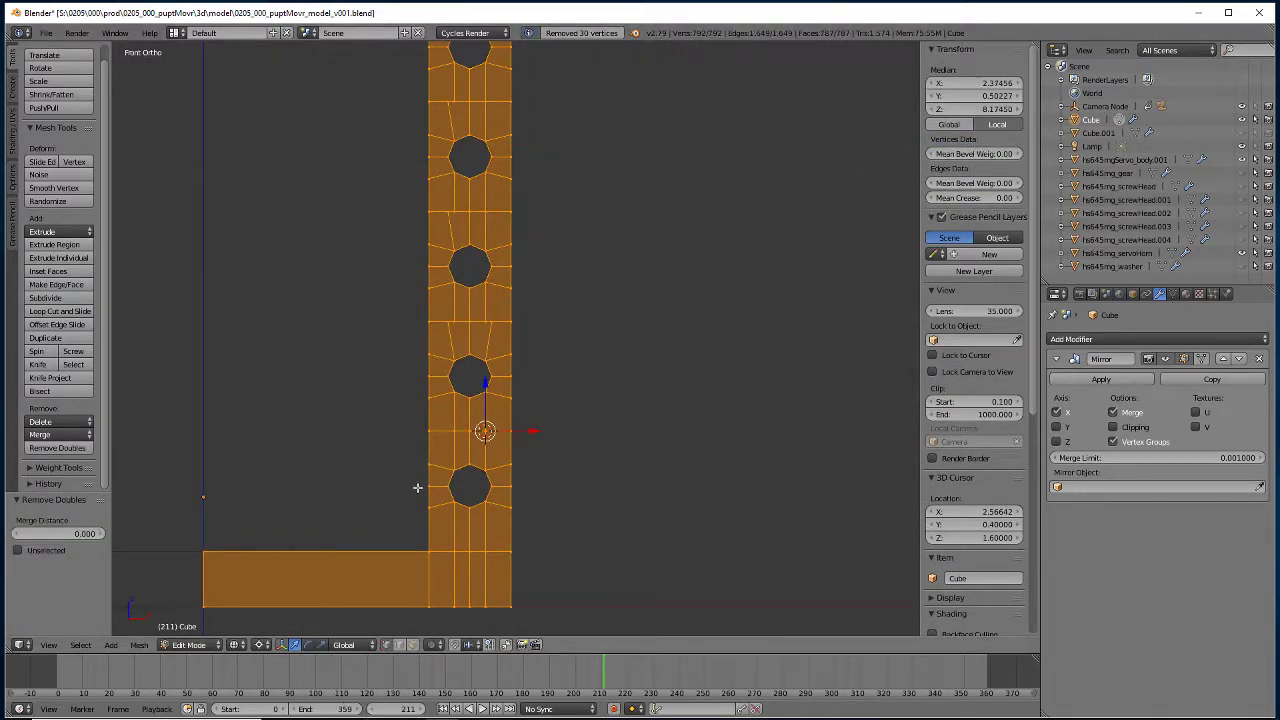
Snap the 3D cursor to the inner-half vertex on the line between the two lowest screw holes.
right_click(451, 433)
key("shift+s")
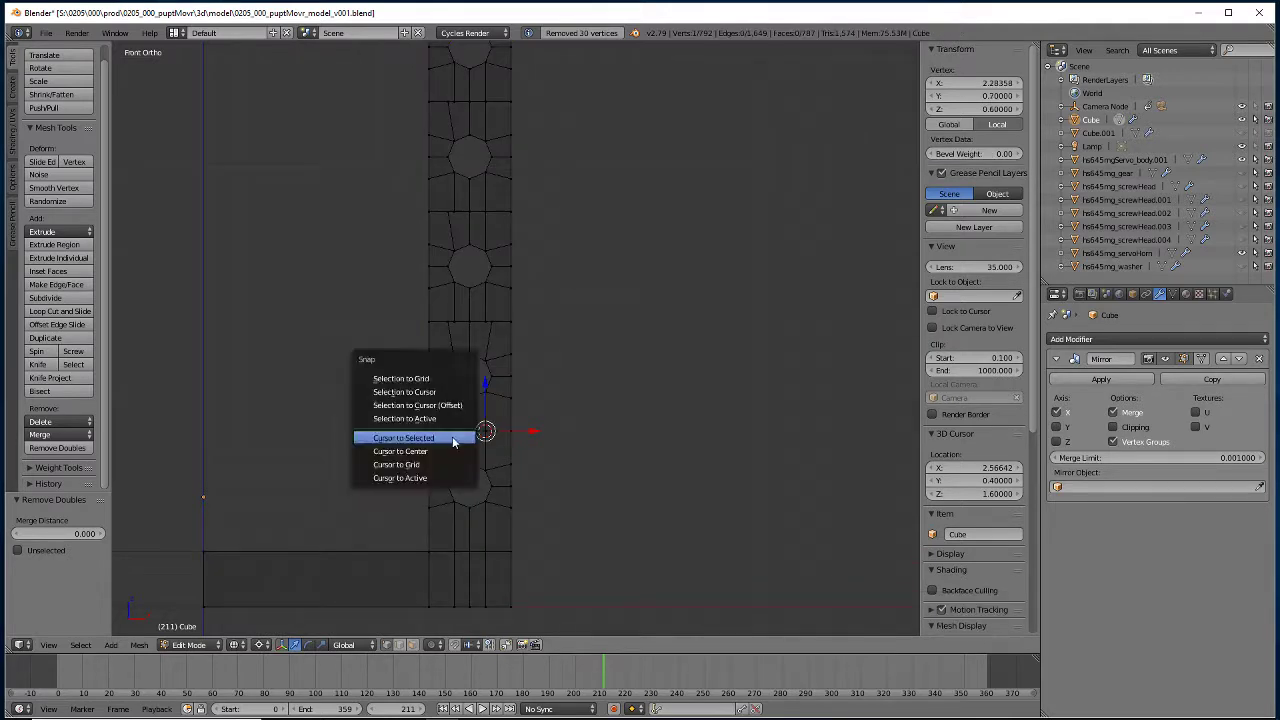
left_click(420, 438)
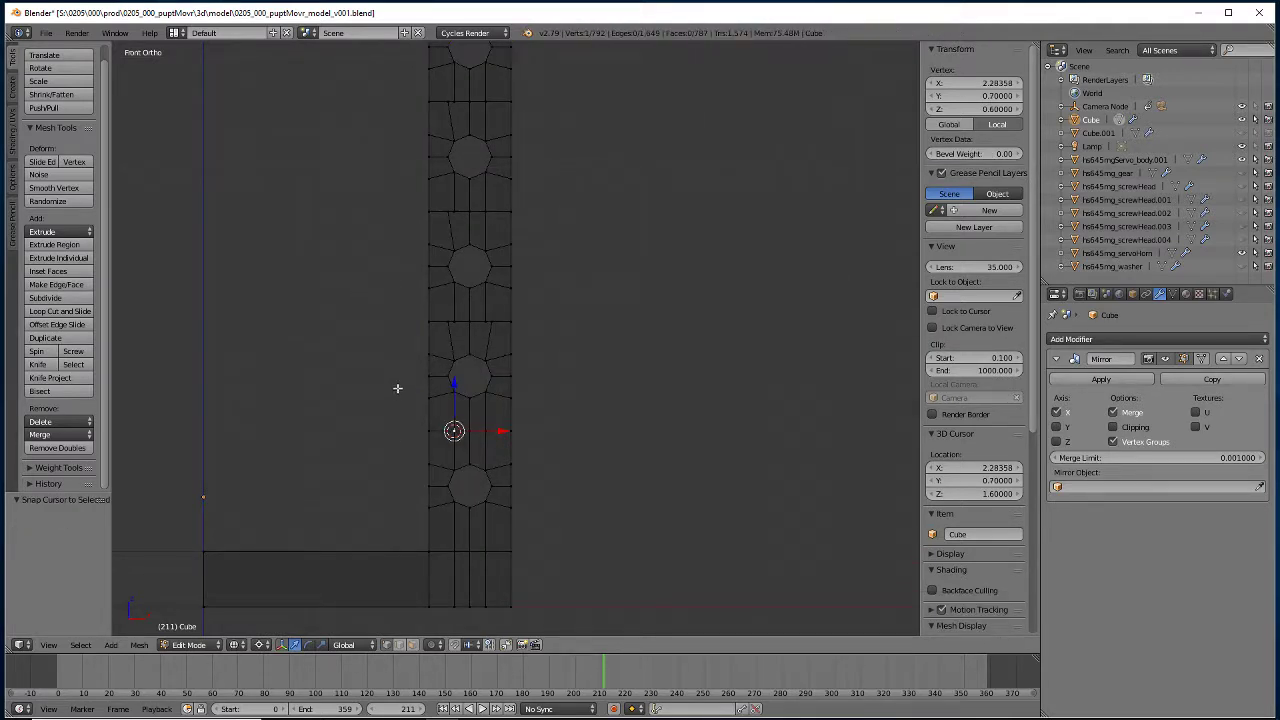
Snap the 3D cursor to the outer-half vertex on the line between the second and third lowest screw holes.
right_click(484, 324)
key("shift+s")
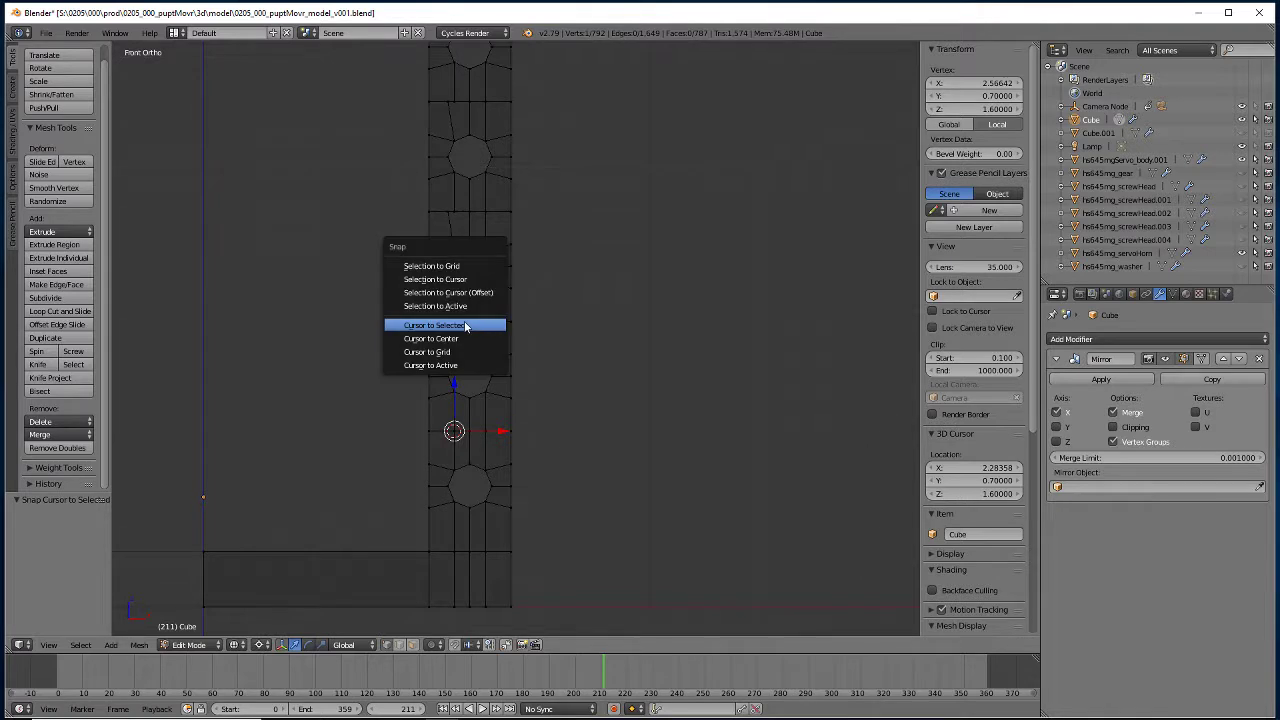
left_click(483, 325)
Select the outer-half vertices around the 3D cursor and scale them to 0 along X.
key("a")
key("b")
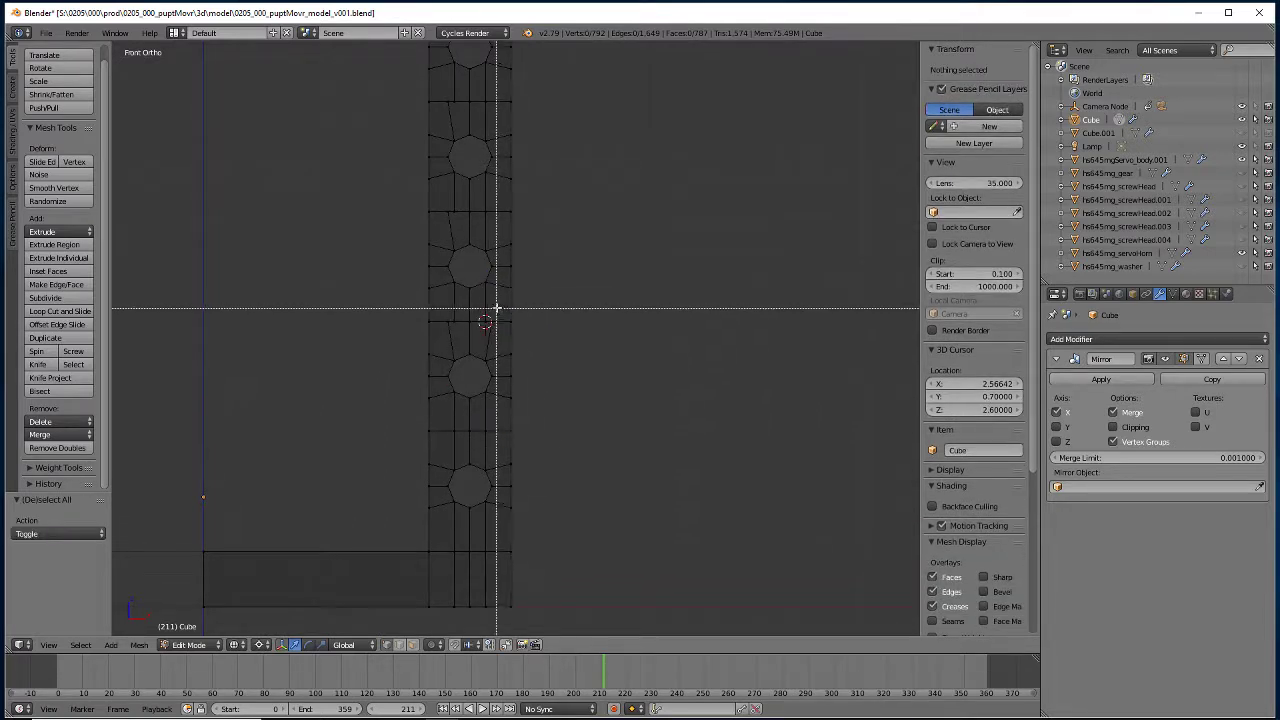
left_click_drag(494, 306, 477, 345)
key("s")
key("x")
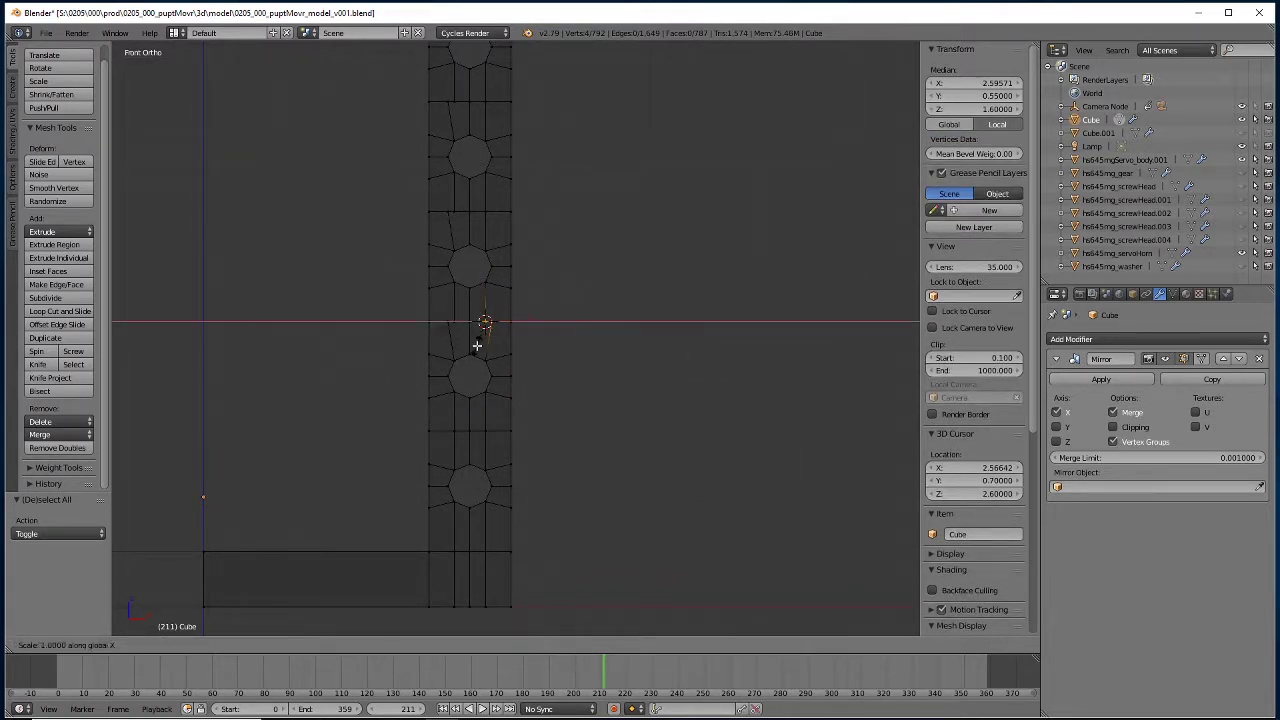
key("0")
key("Return")
Select the entire frame mesh and remove the doubled vertices left on the outer half of that line.
key("a")
key("a")
key("w")
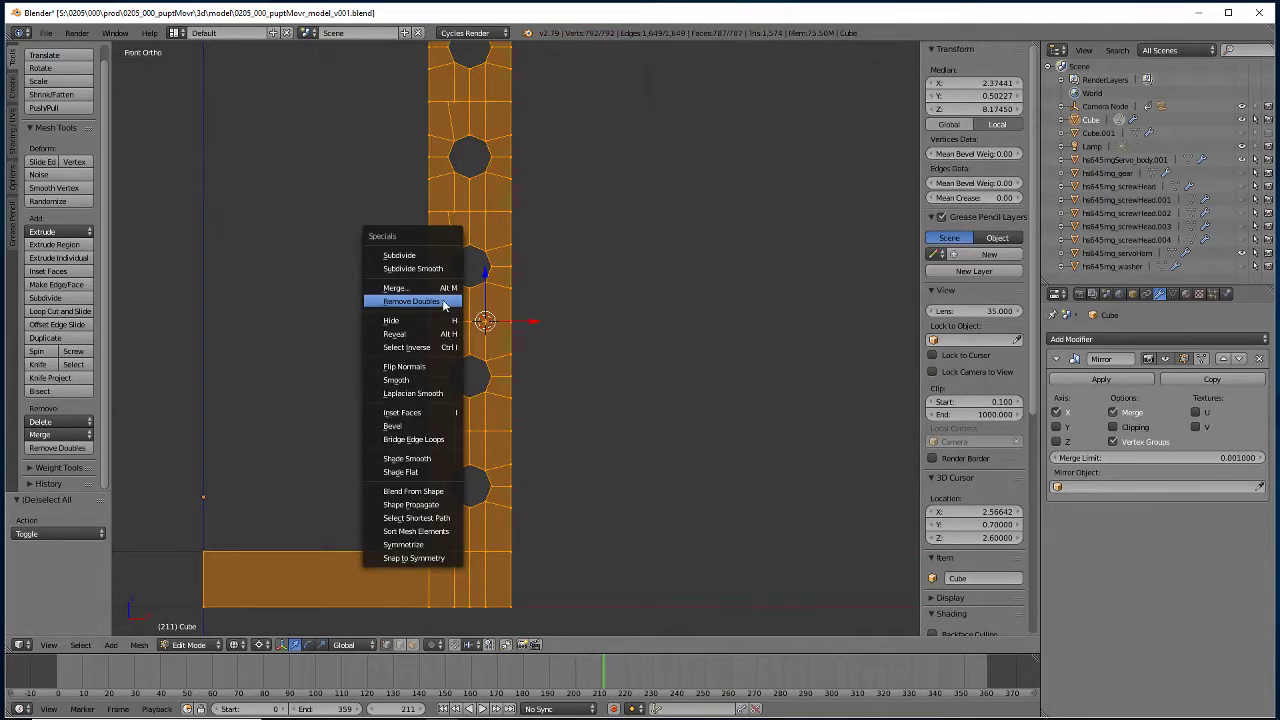
left_click(441, 292)
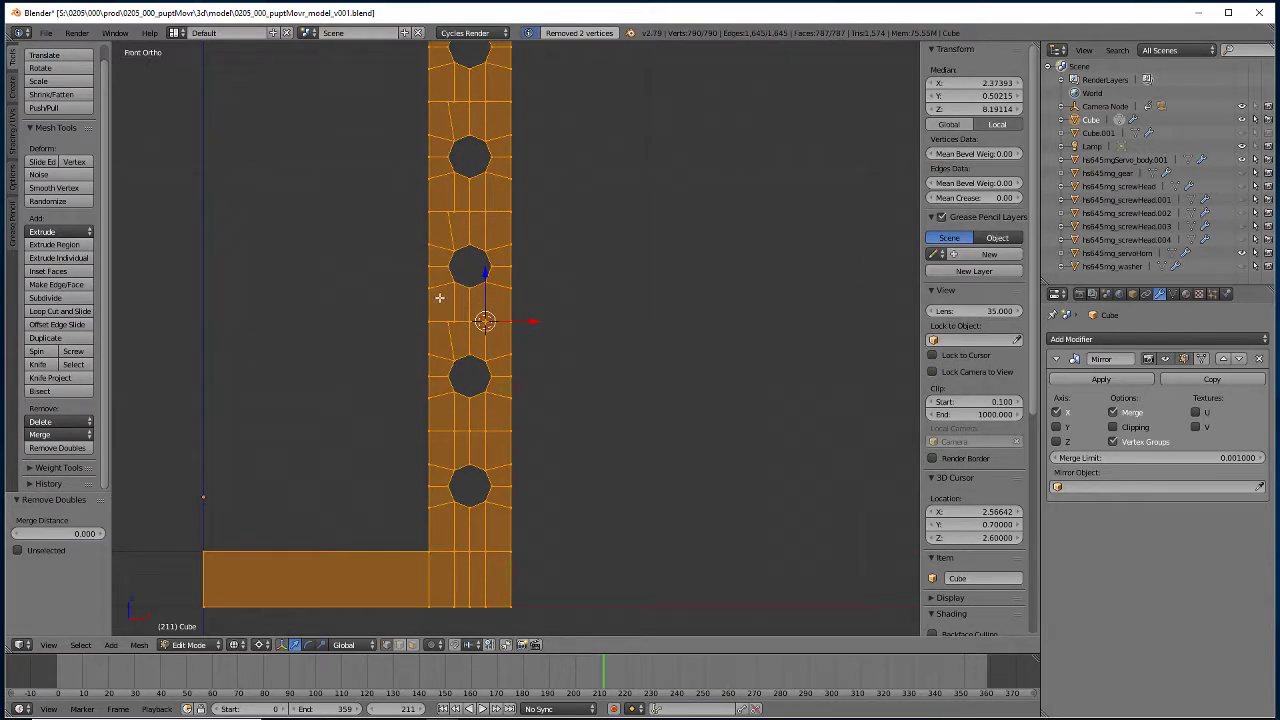
Snap the 3D cursor to the upper inner corner vertex of the lowest screw hole.
right_click(450, 467)
key("shift+s")
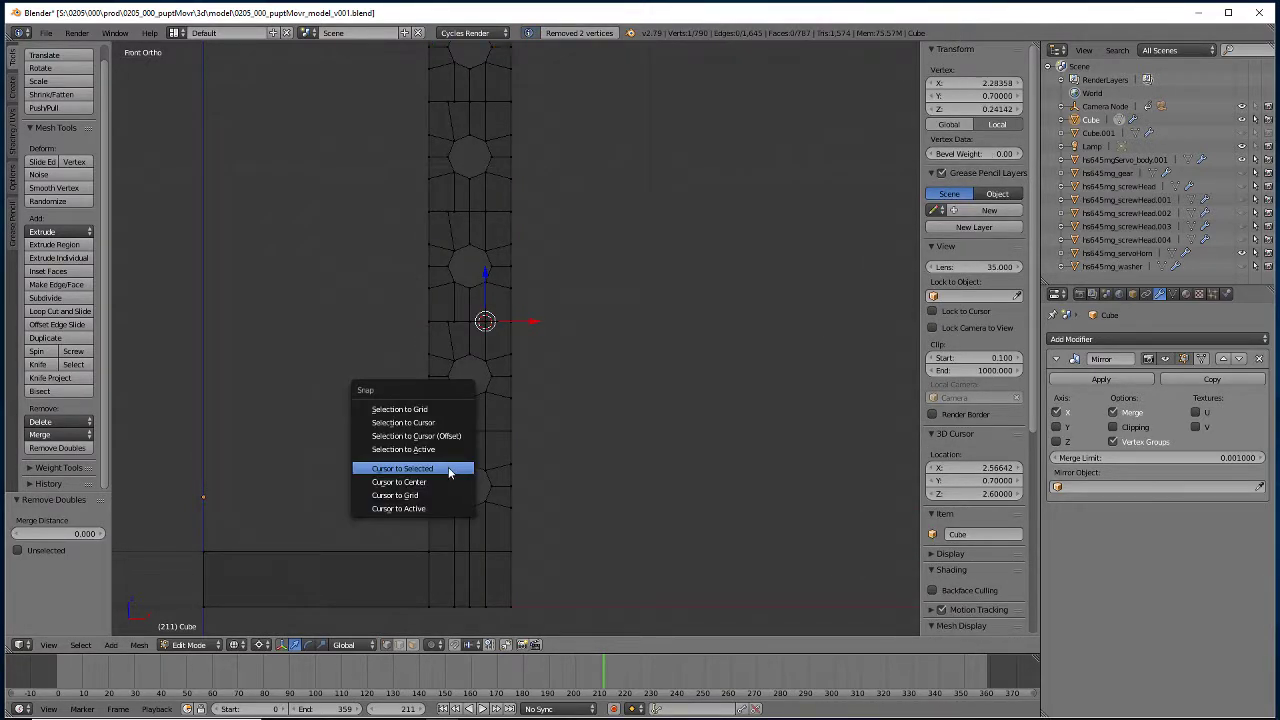
left_click(450, 464)
Select the inner-half vertices on the two lines directly above the second and third lowest screw holes.
key("a")
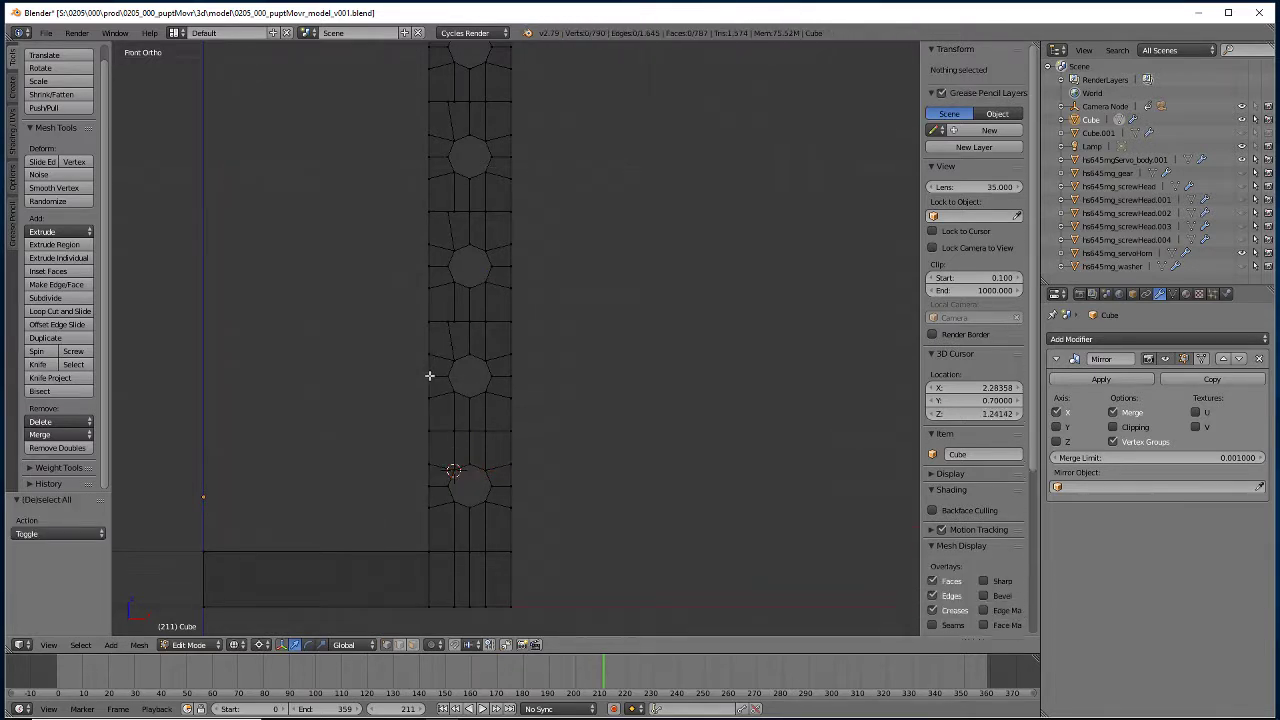
key("b")
left_click_drag(447, 315, 453, 329)
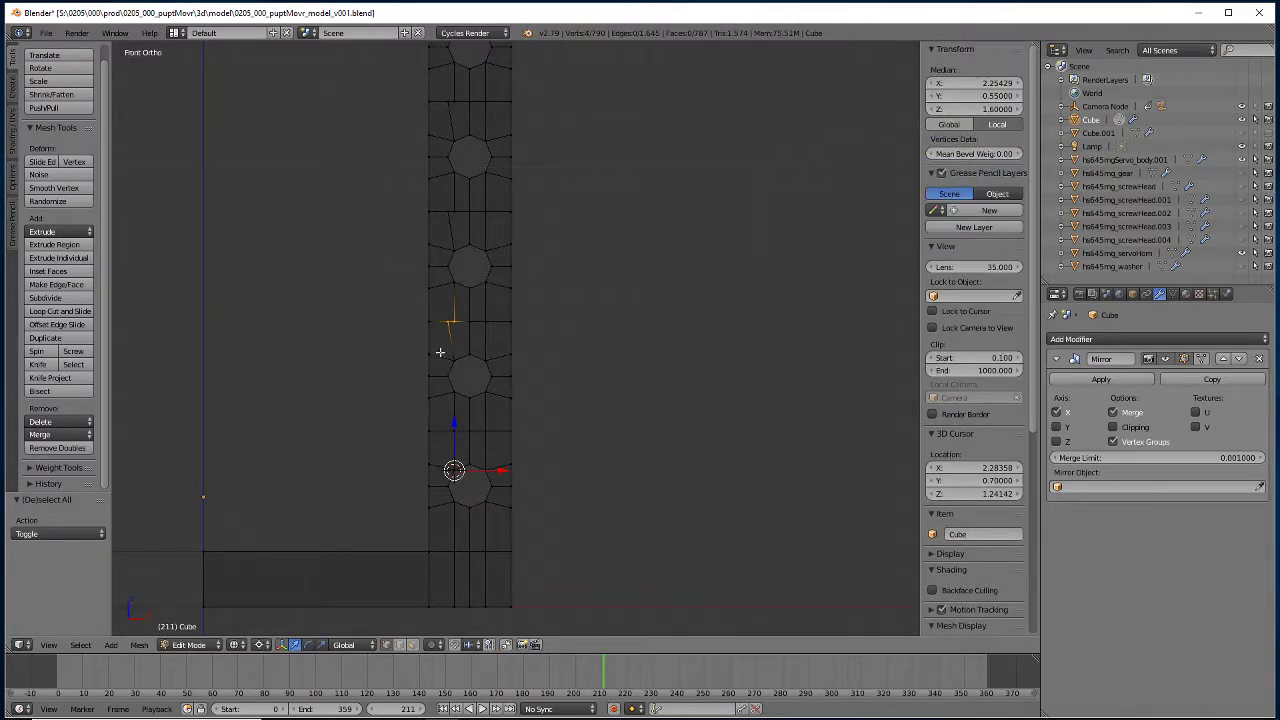
middle_click_drag(348, 131, 355, 416, "shift")
key("b")
left_click_drag(443, 470, 455, 521)
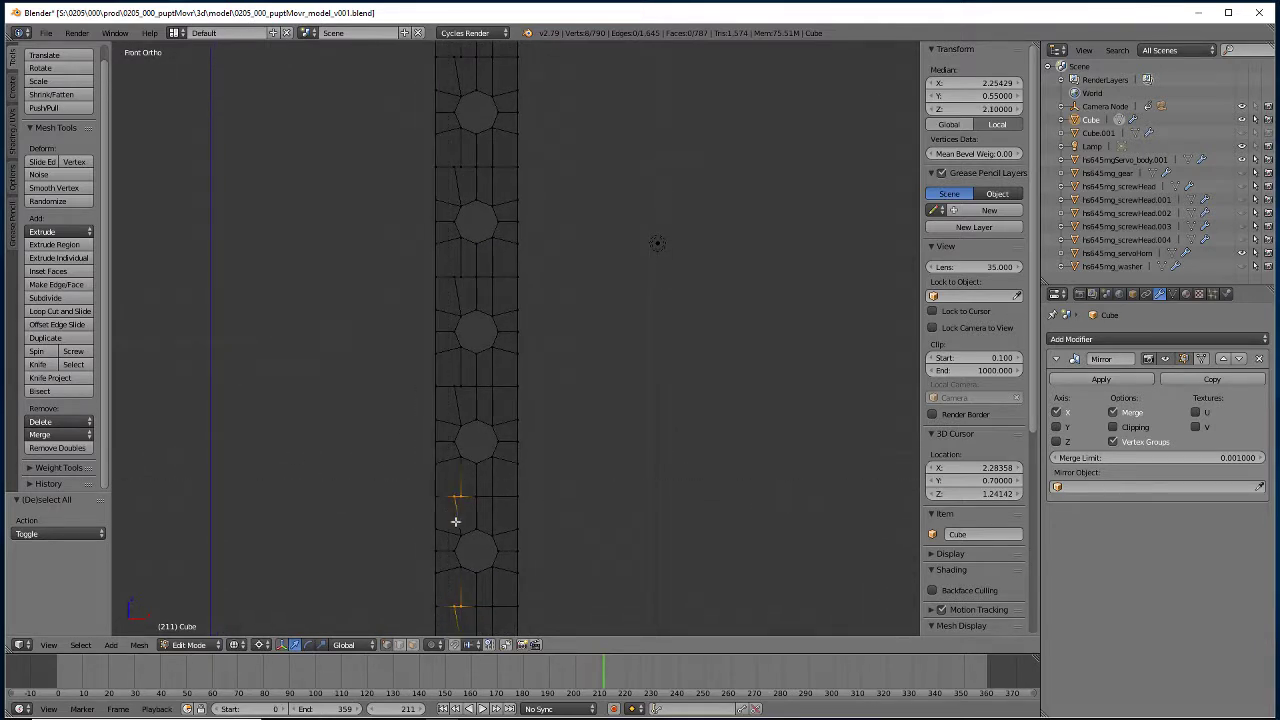
Add the inner-half vertices on the next four lines between screw holes up the upright to the selection.
key("b")
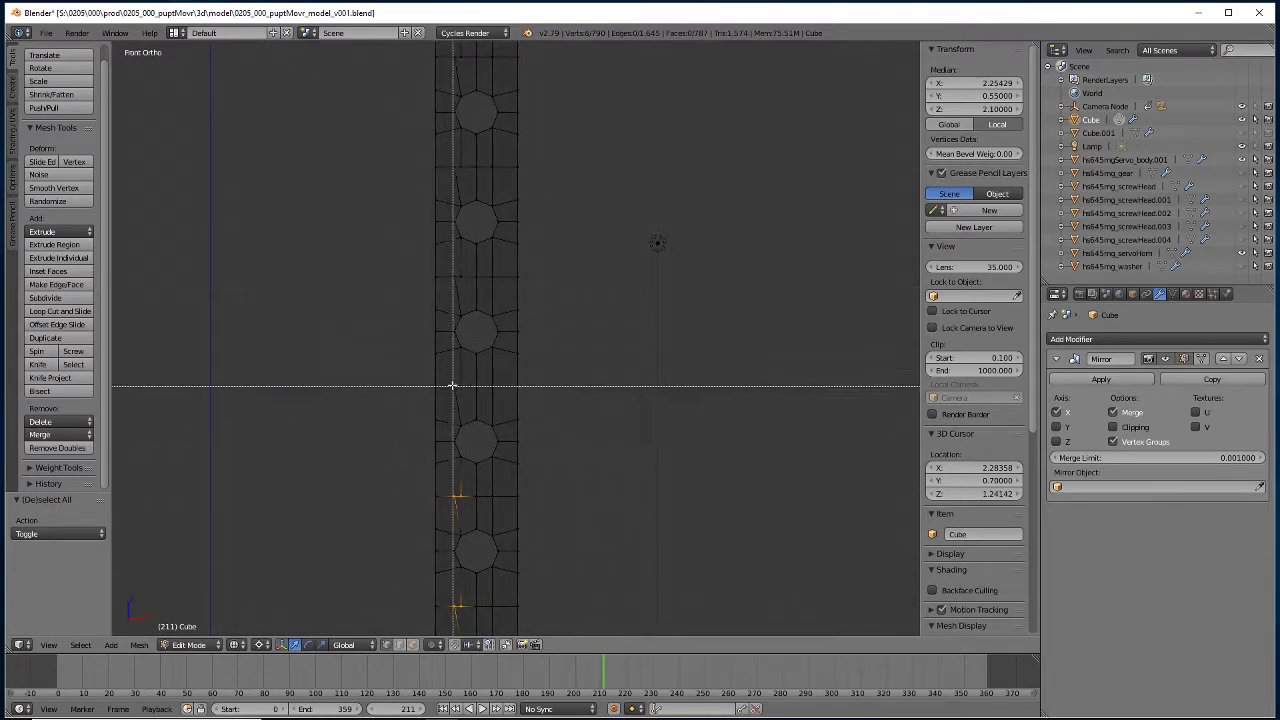
left_click_drag(449, 371, 467, 399)
key("b")
left_click_drag(447, 271, 468, 292)
key("b")
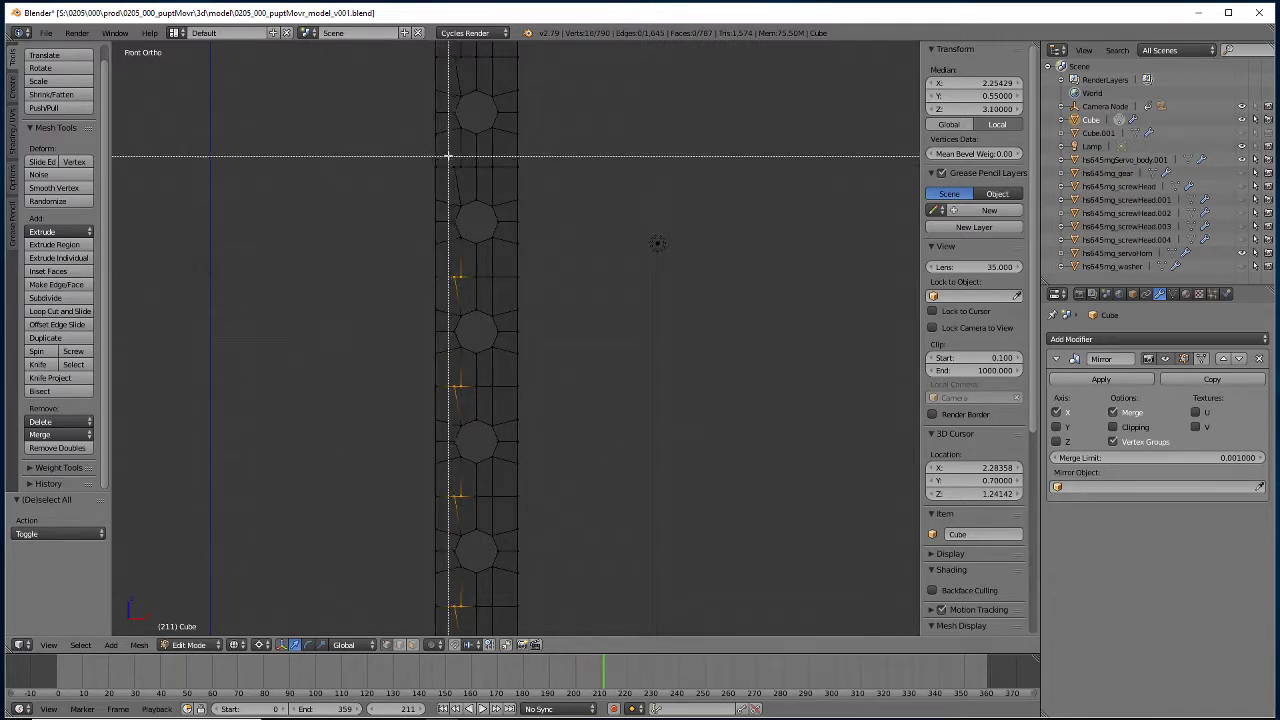
left_click_drag(447, 123, 468, 178)
key("b")
left_click_drag(450, 46, 469, 62)
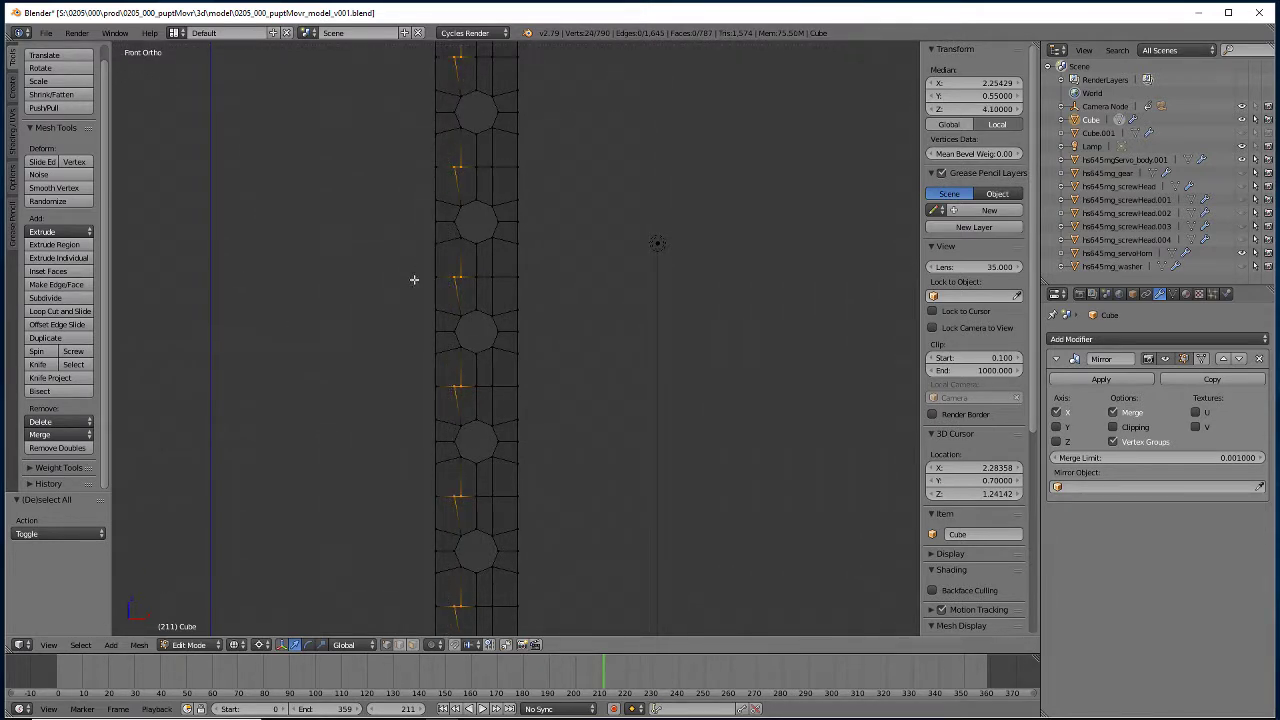
Extend the selection with the slanted inner-half vertices on five more lines along the middle of the upright.
middle_click_drag(360, 179, 372, 718, "shift")
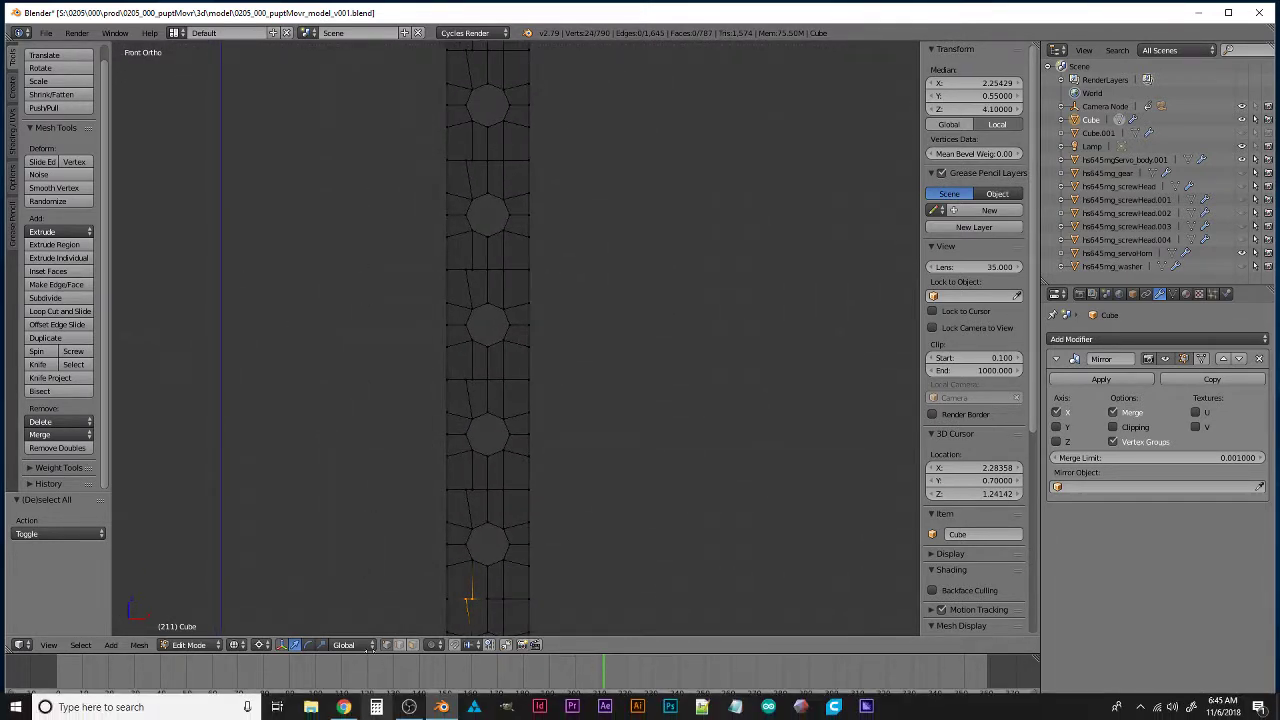
key("b")
left_click_drag(457, 486, 470, 500)
key("b")
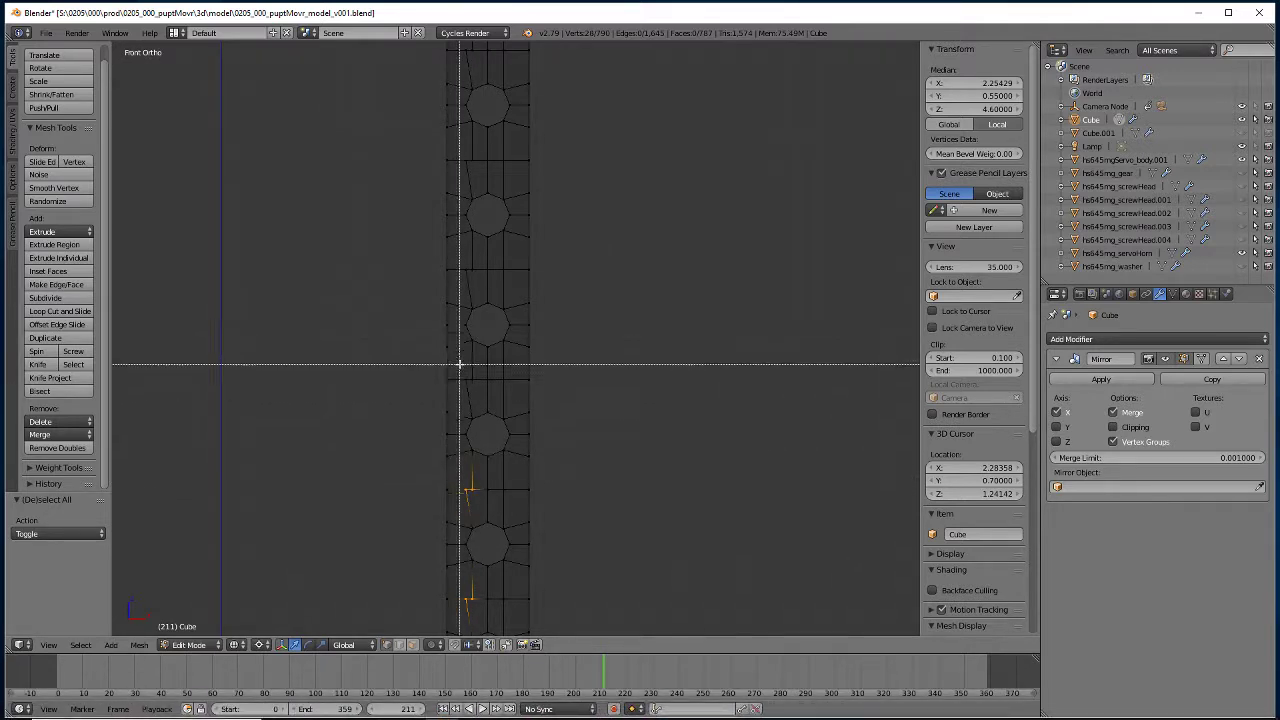
left_click_drag(457, 366, 472, 379)
key("b")
left_click_drag(470, 170, 463, 150)
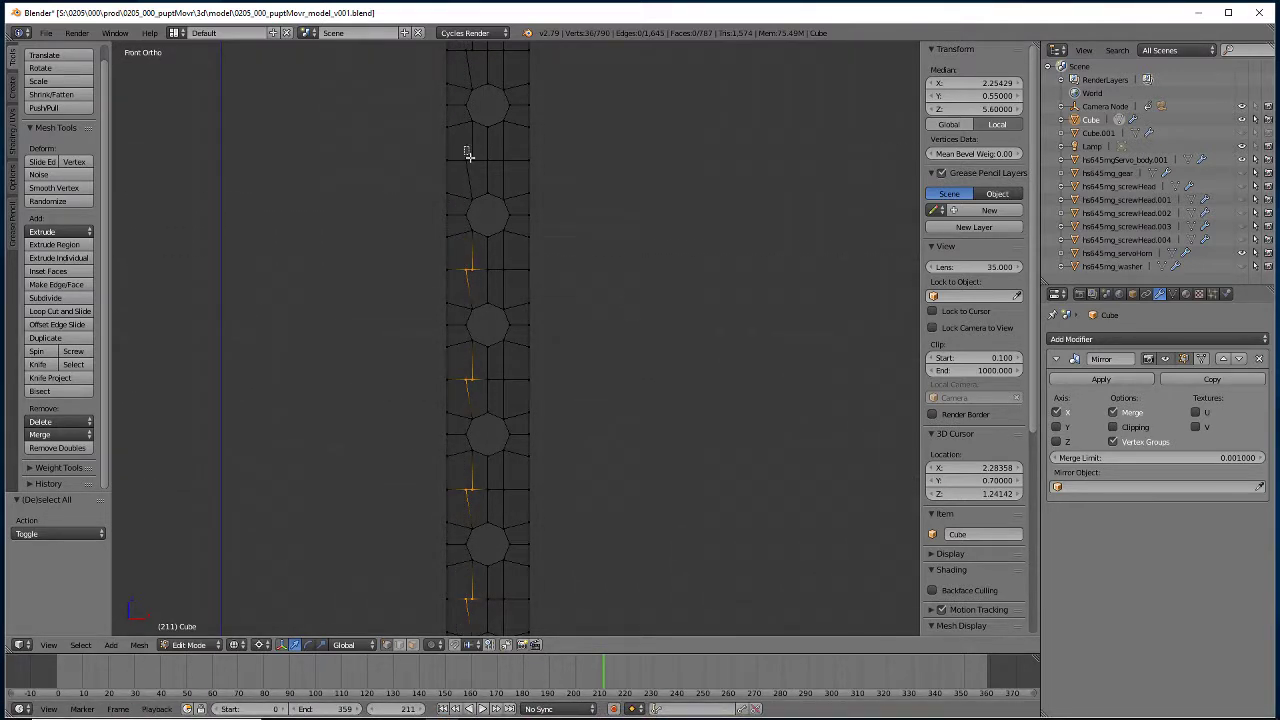
key("b")
left_click_drag(460, 44, 486, 76)
Add the inner-half vertices on the last five lines, up to the highest screw hole, to the selection.
middle_click_drag(357, 195, 363, 717, "shift")
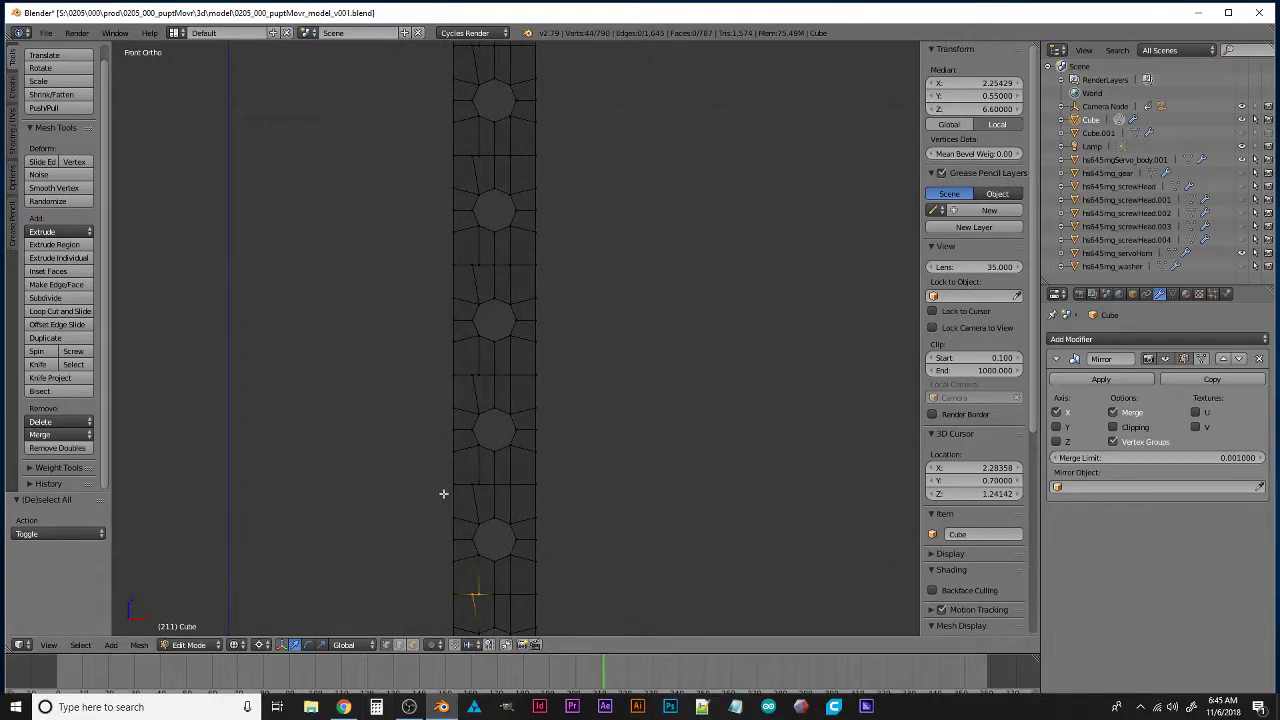
key("b")
left_click_drag(466, 468, 486, 505)
key("b")
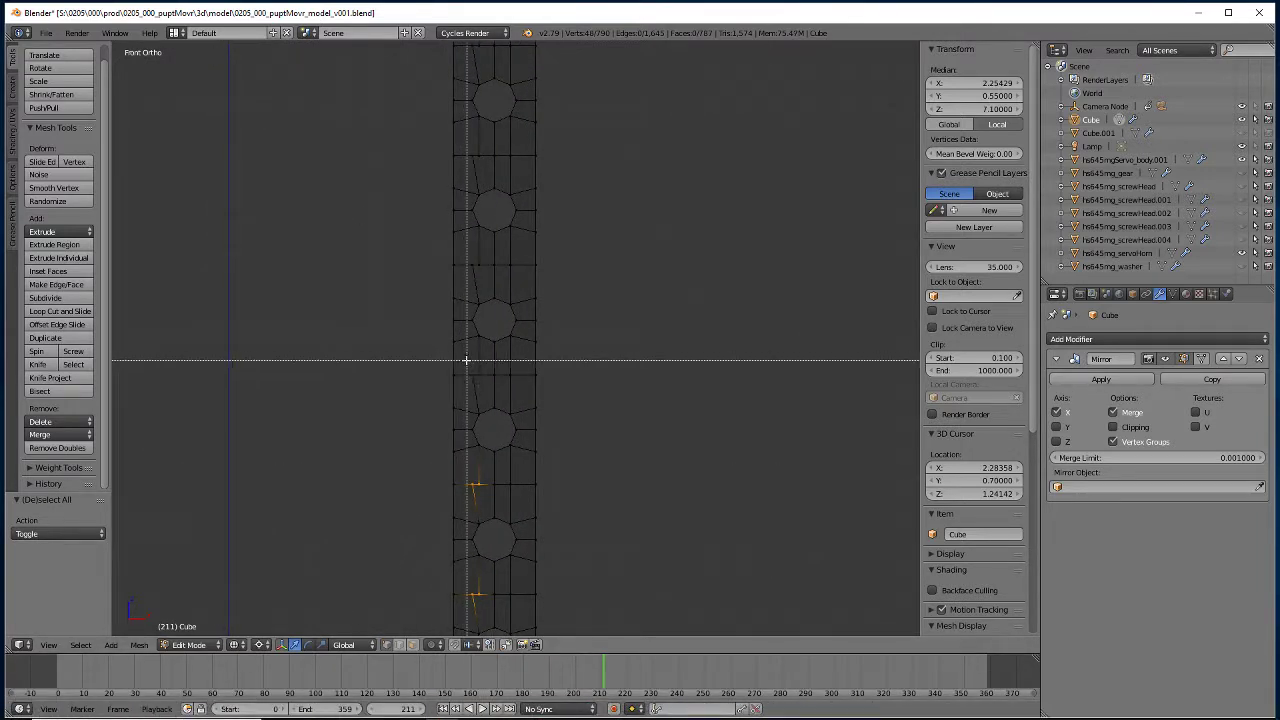
left_click_drag(462, 352, 488, 405)
key("b")
left_click_drag(466, 251, 488, 282)
key("b")
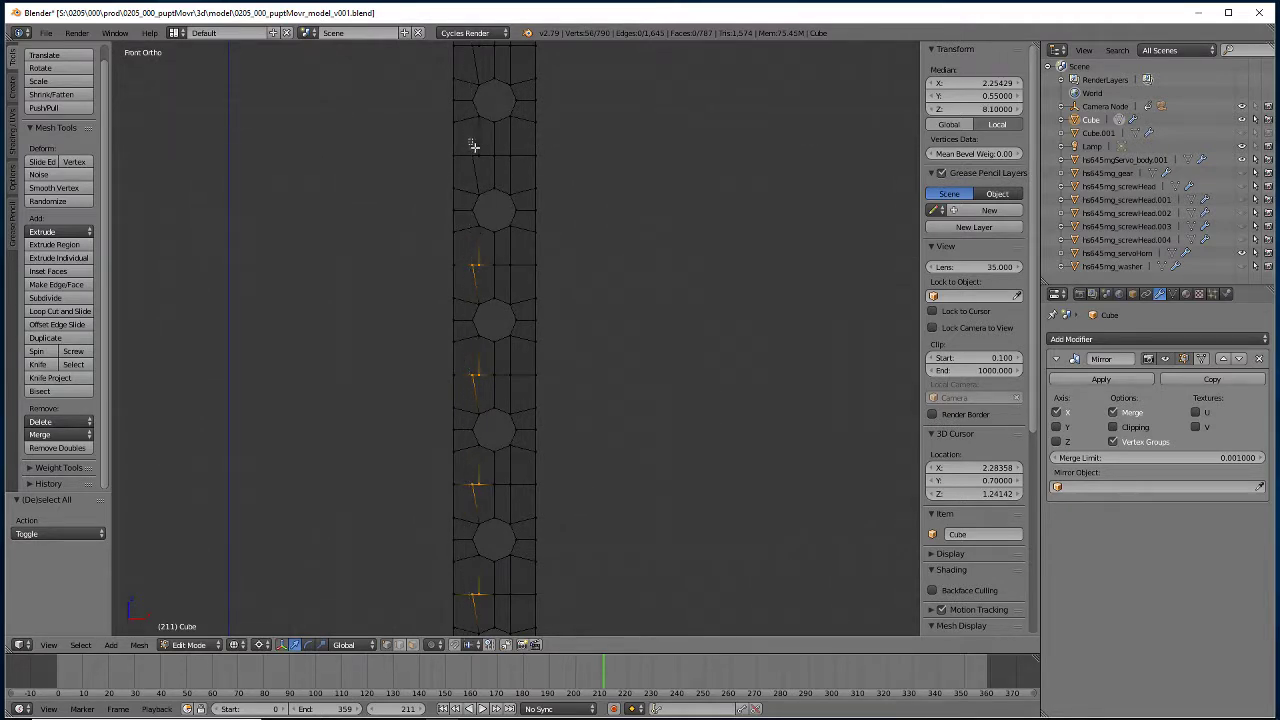
left_click_drag(466, 140, 490, 176)
key("b")
left_click_drag(466, 38, 490, 58)
Scale the selected inner-half vertices to 0 along X about the 3D cursor.
middle_click_drag(397, 186, 371, 484, "shift")
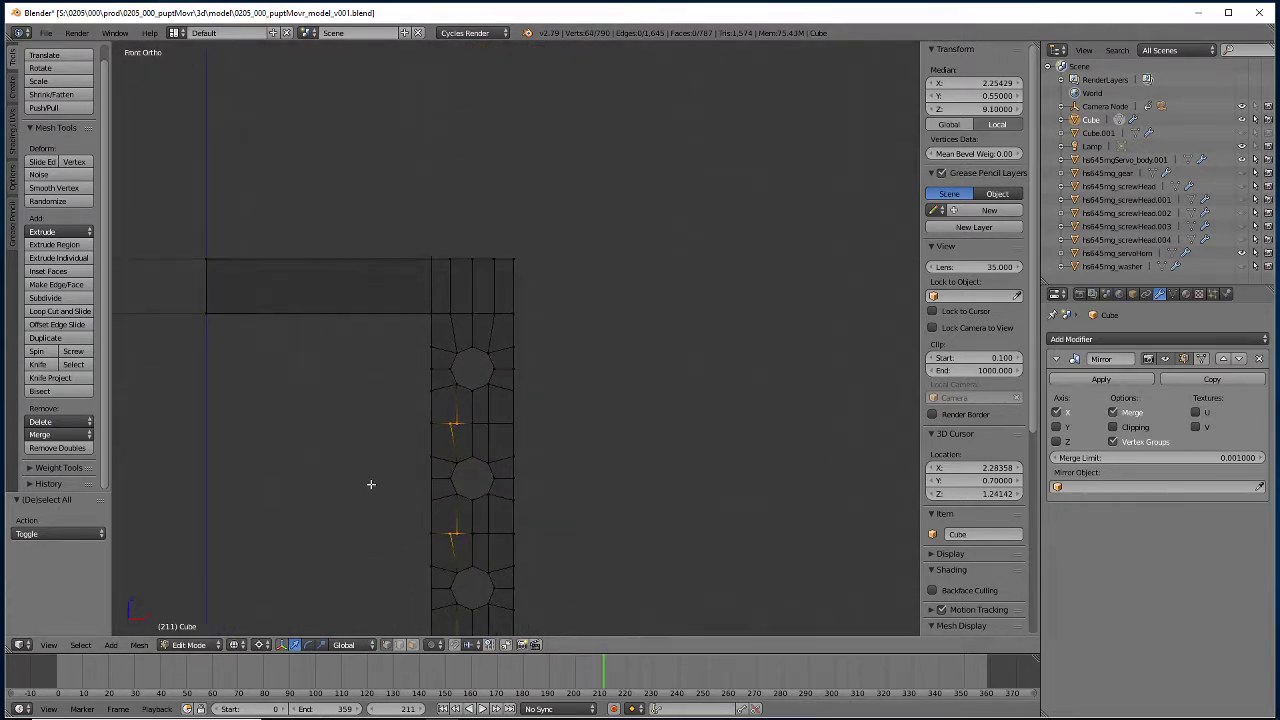
key("s")
key("x")
key("0")
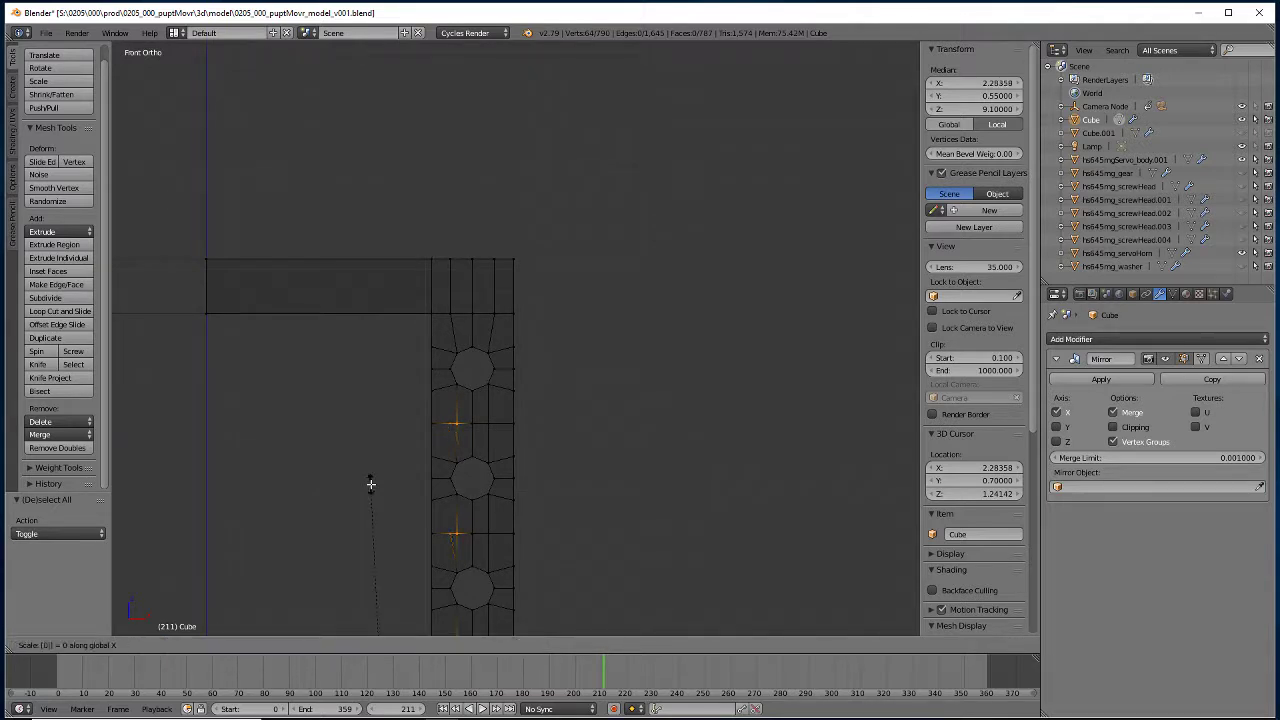
key("Return")
Examine the inner vertical edges between the screw holes along the full length of the upright.
scroll(371, 486, "down", 6)
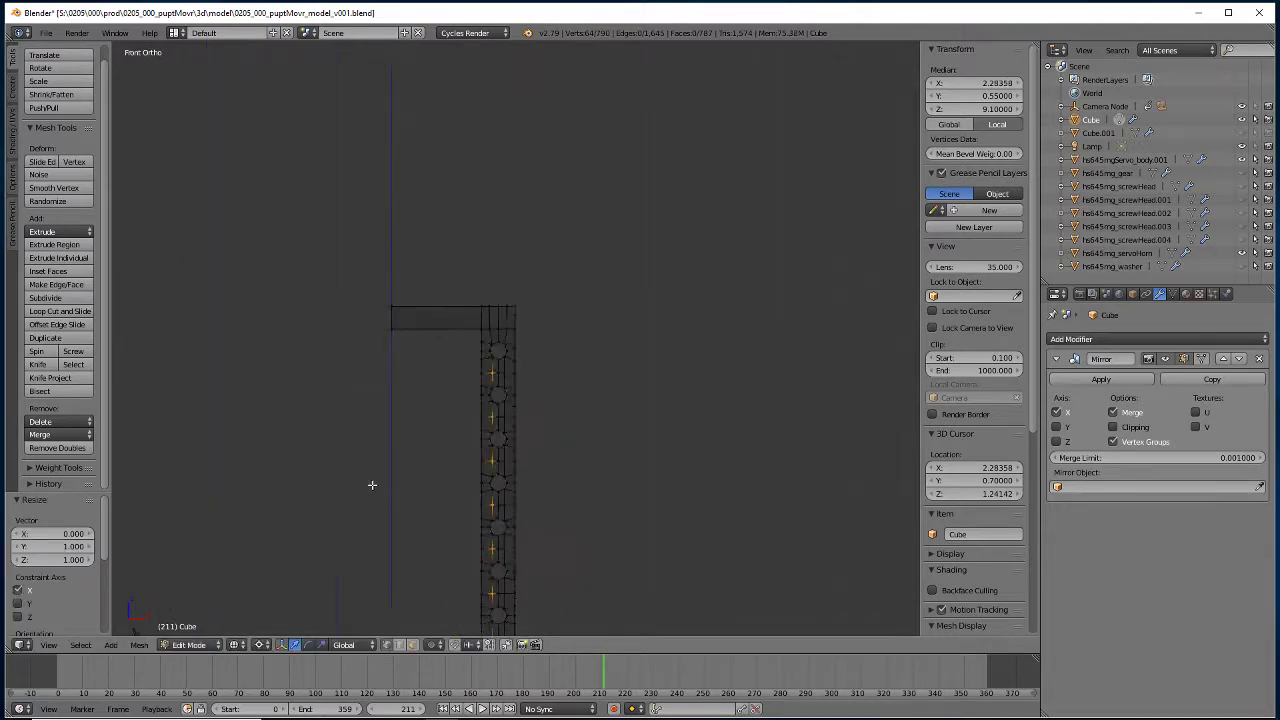
middle_click_drag(414, 594, 487, 198, "shift")
middle_click_drag(466, 496, 482, 545, "shift")
middle_click_drag(441, 277, 437, 407, "shift")
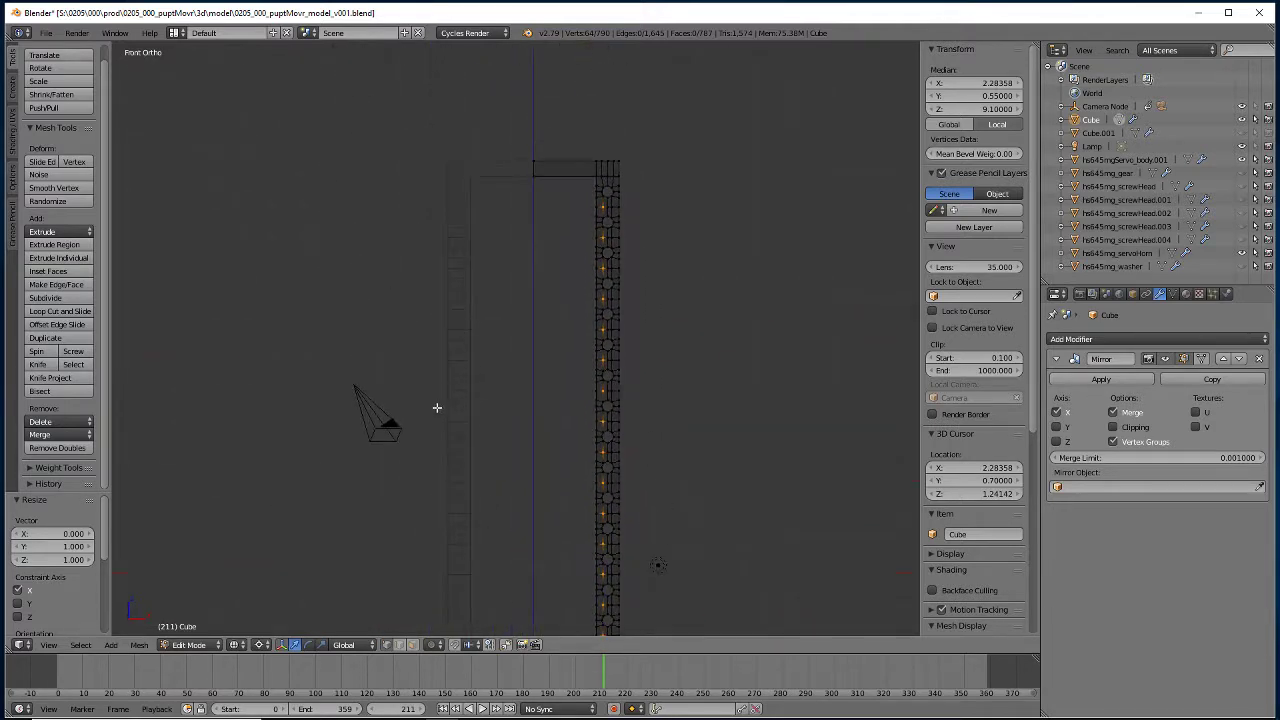
scroll(458, 385, "up", 8)
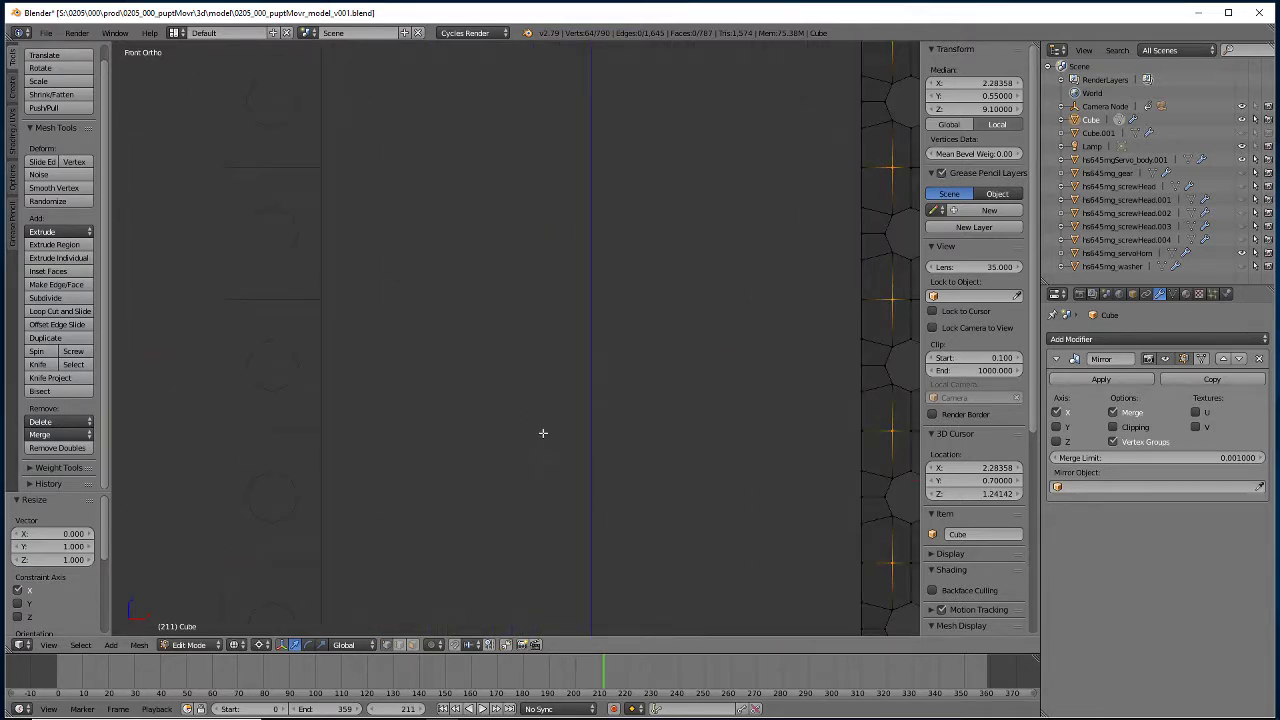
middle_click_drag(719, 132, 437, 524, "shift")
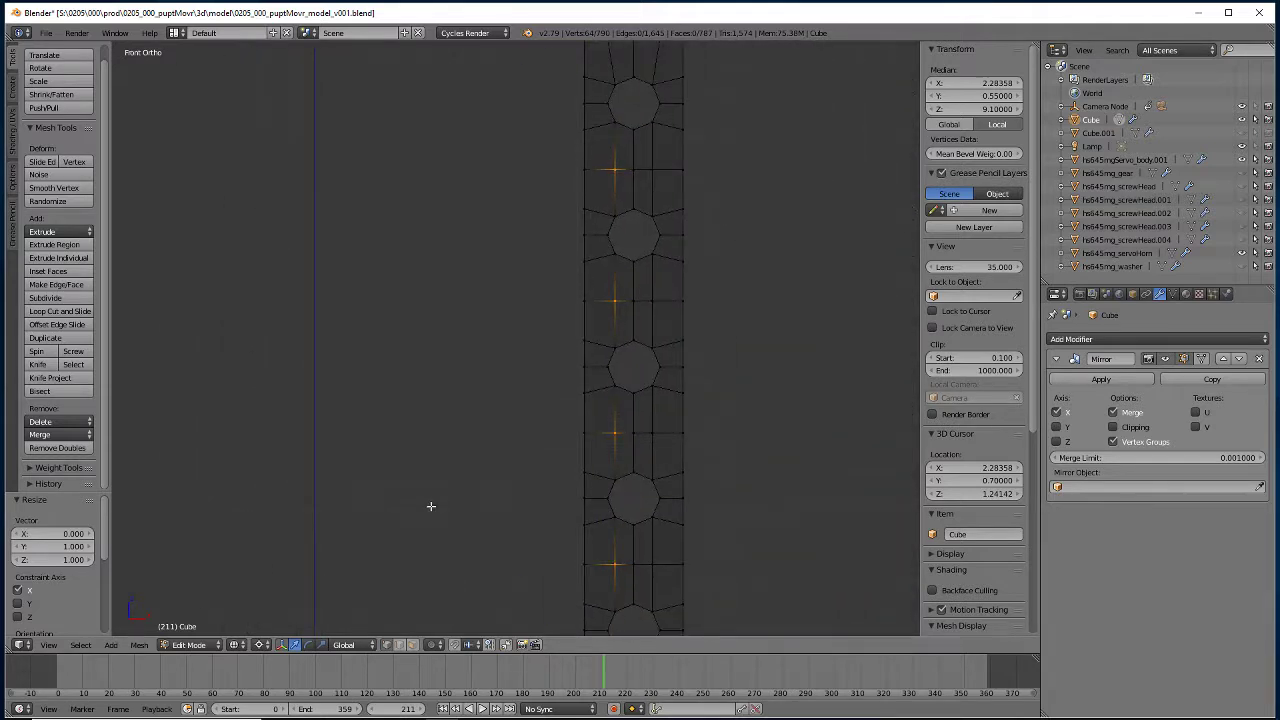
middle_click_drag(418, 370, 435, 432, "shift")
middle_click_drag(459, 532, 400, 403, "shift")
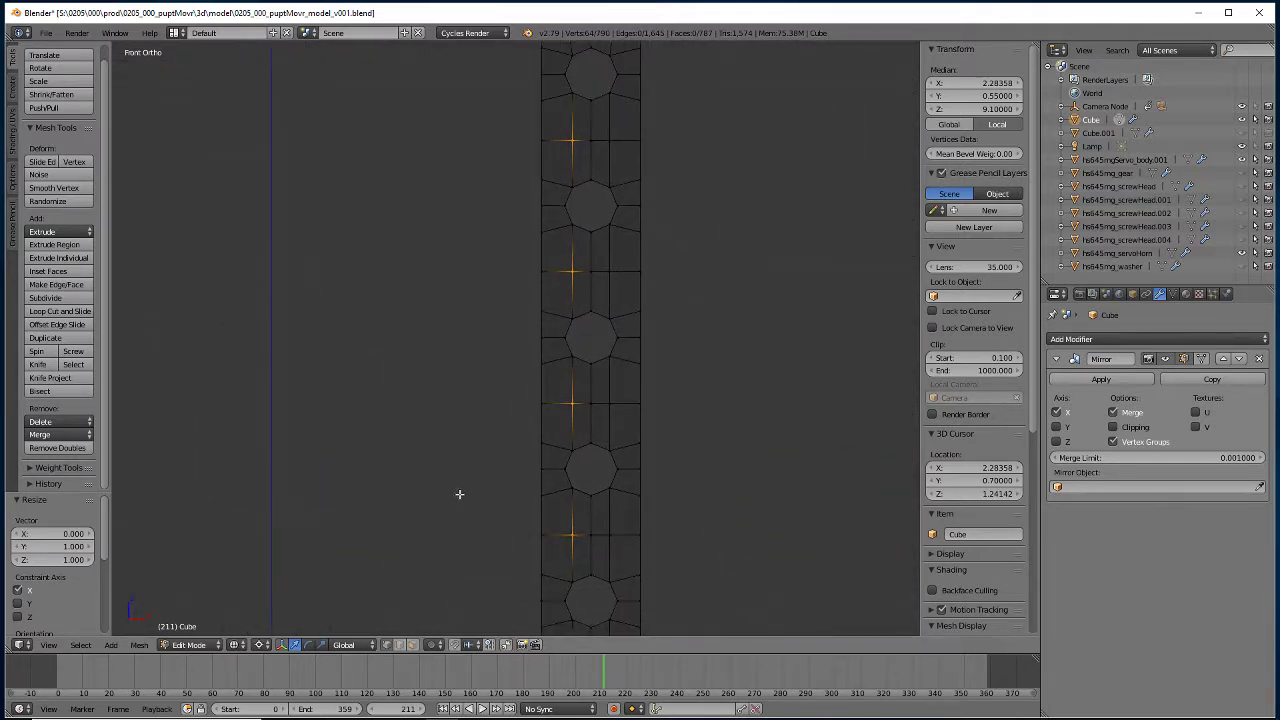
middle_click_drag(432, 556, 411, 478, "shift")
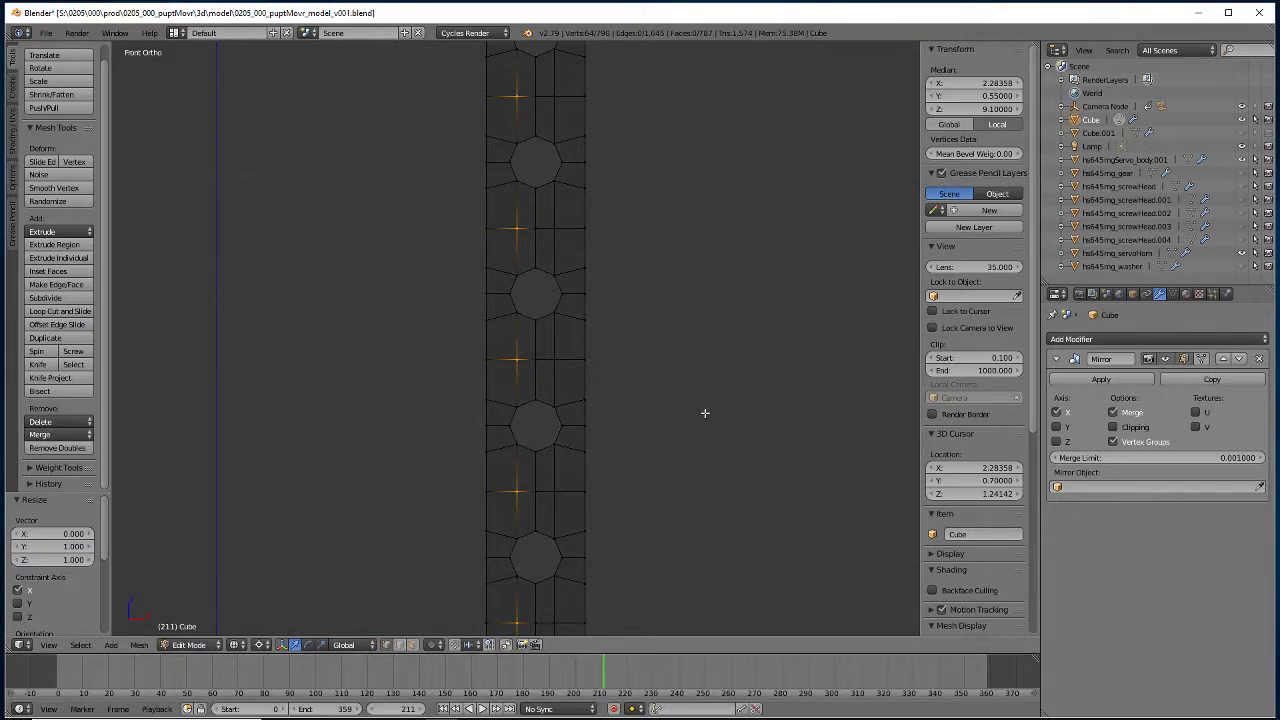
Select the entire frame mesh and remove the doubled vertices along the upright's inner vertical edges.
key("a")
key("a")
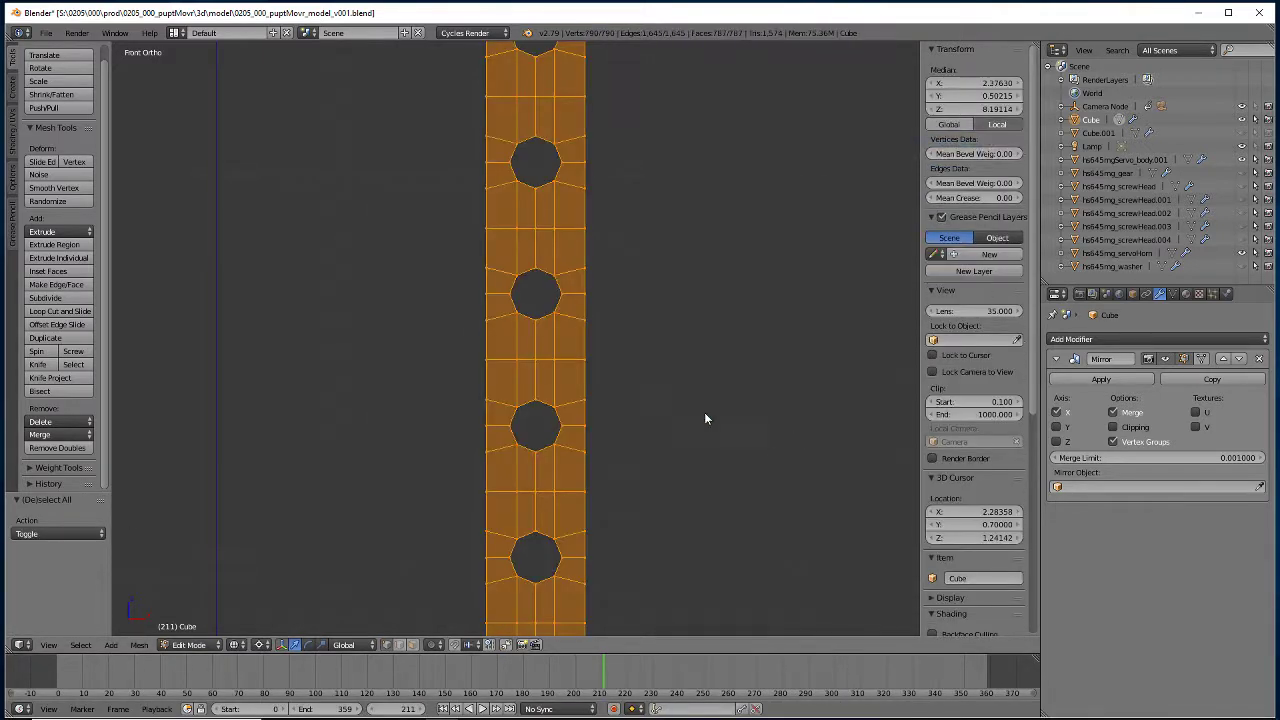
key("w")
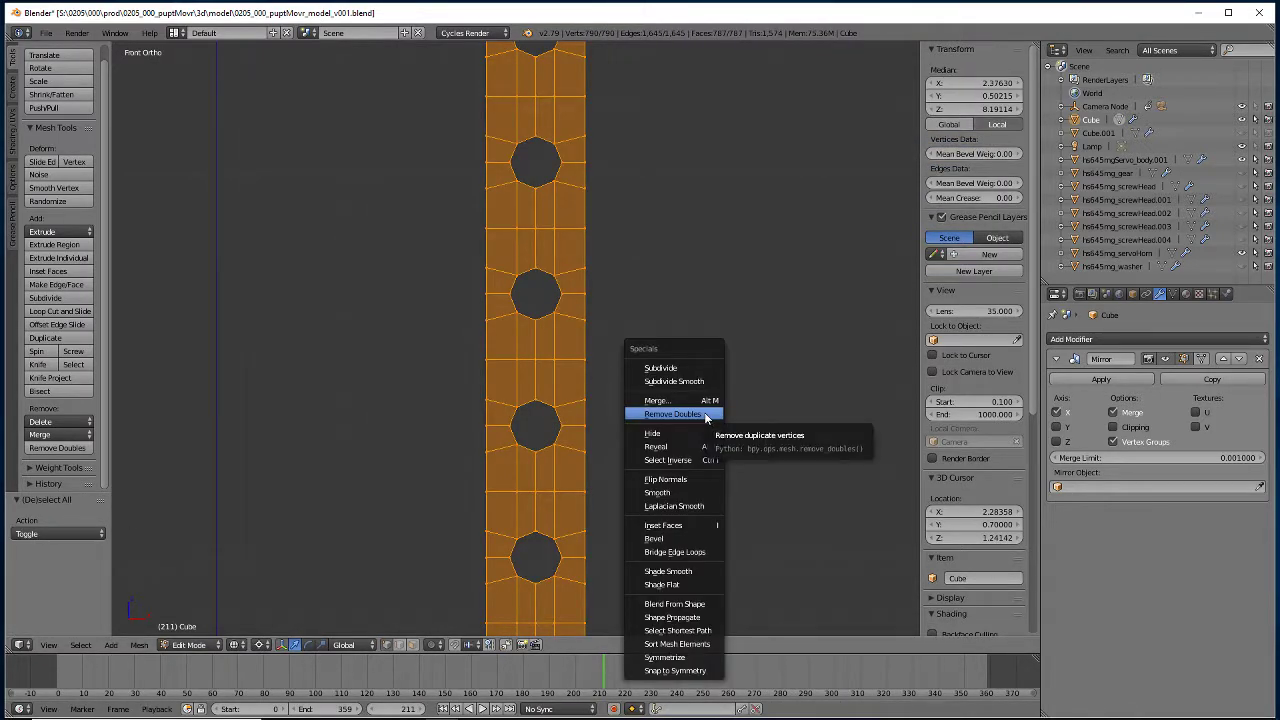
left_click(700, 414)
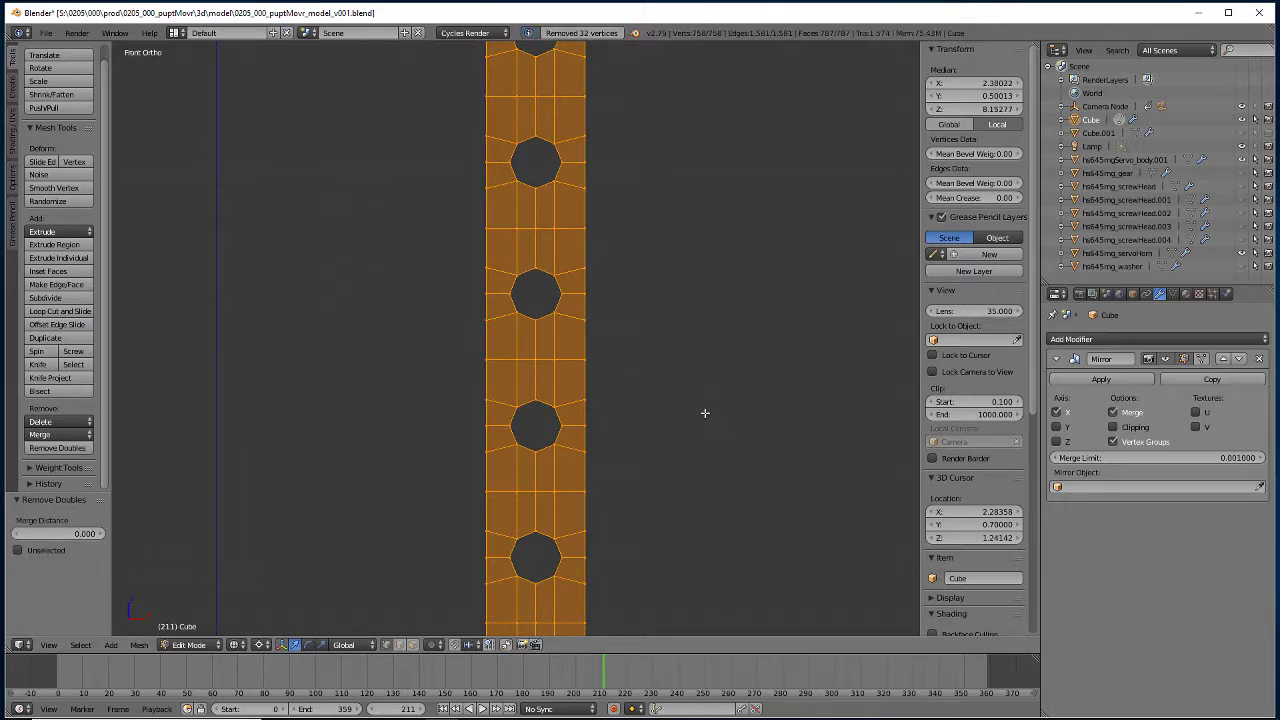
Inspect the frame from an angle in solid shading and select a vertex on the upright's outer front edge.
scroll(406, 286, "down", 6)
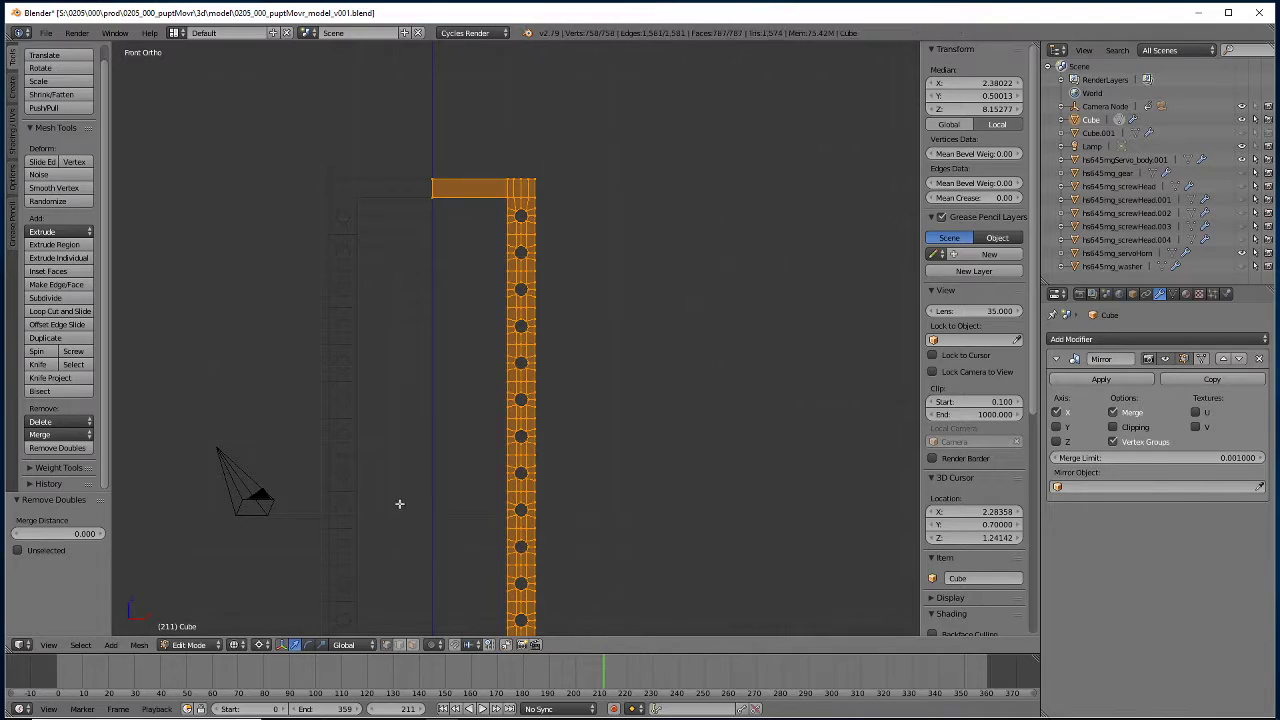
middle_click_drag(439, 458, 577, 326, "shift")
scroll(543, 471, "down", 5)
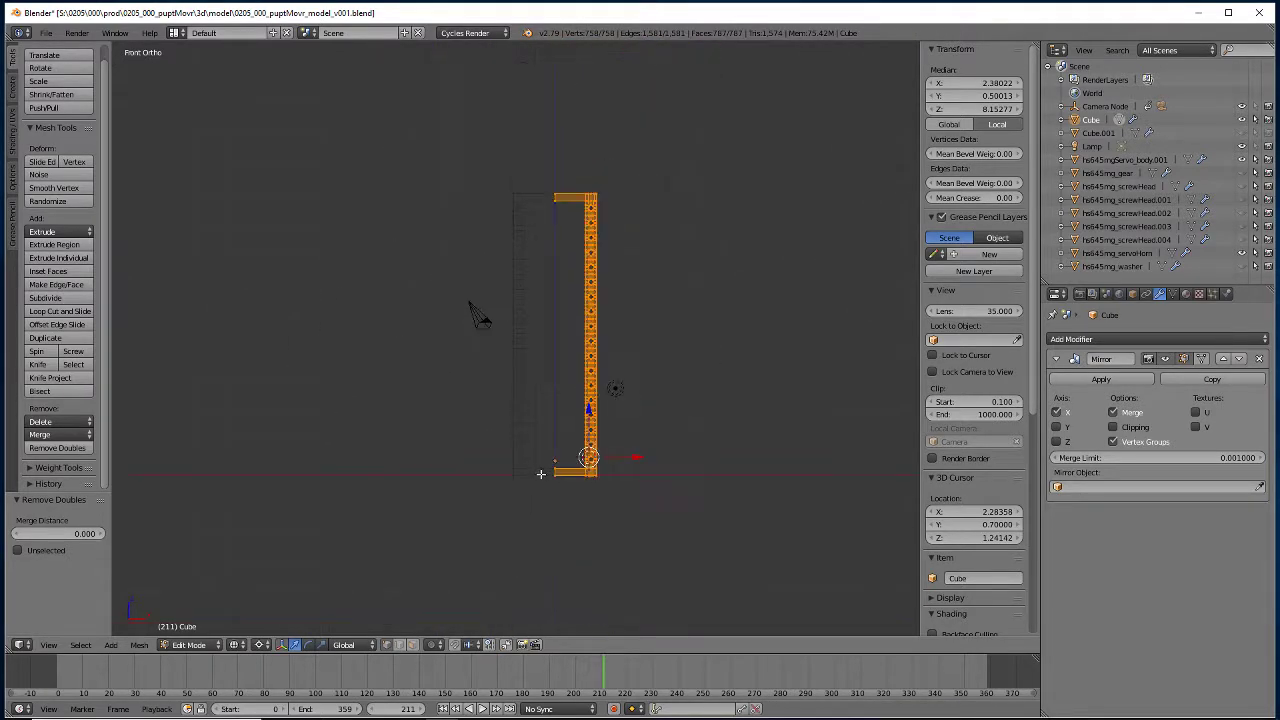
scroll(501, 477, "up", 3)
middle_click_drag(501, 477, 417, 409)
scroll(423, 431, "up", 4)
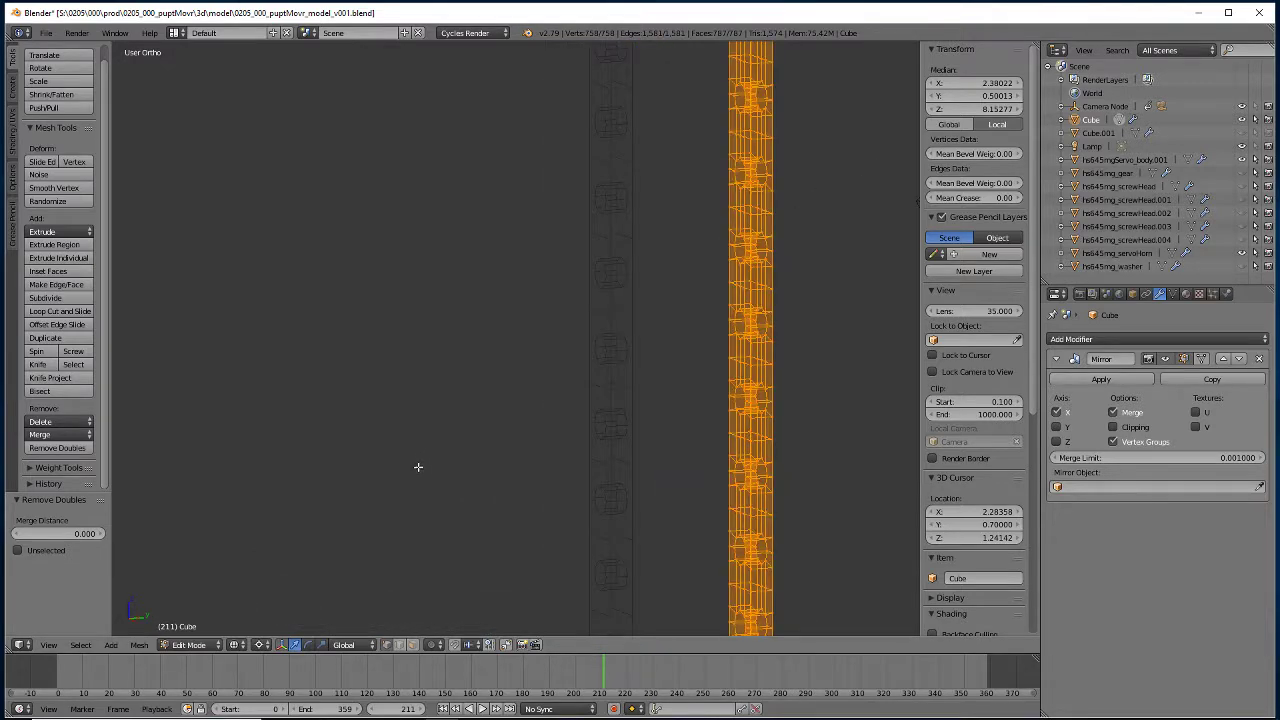
middle_click_drag(404, 559, 367, 76, "shift")
middle_click_drag(414, 402, 390, 366)
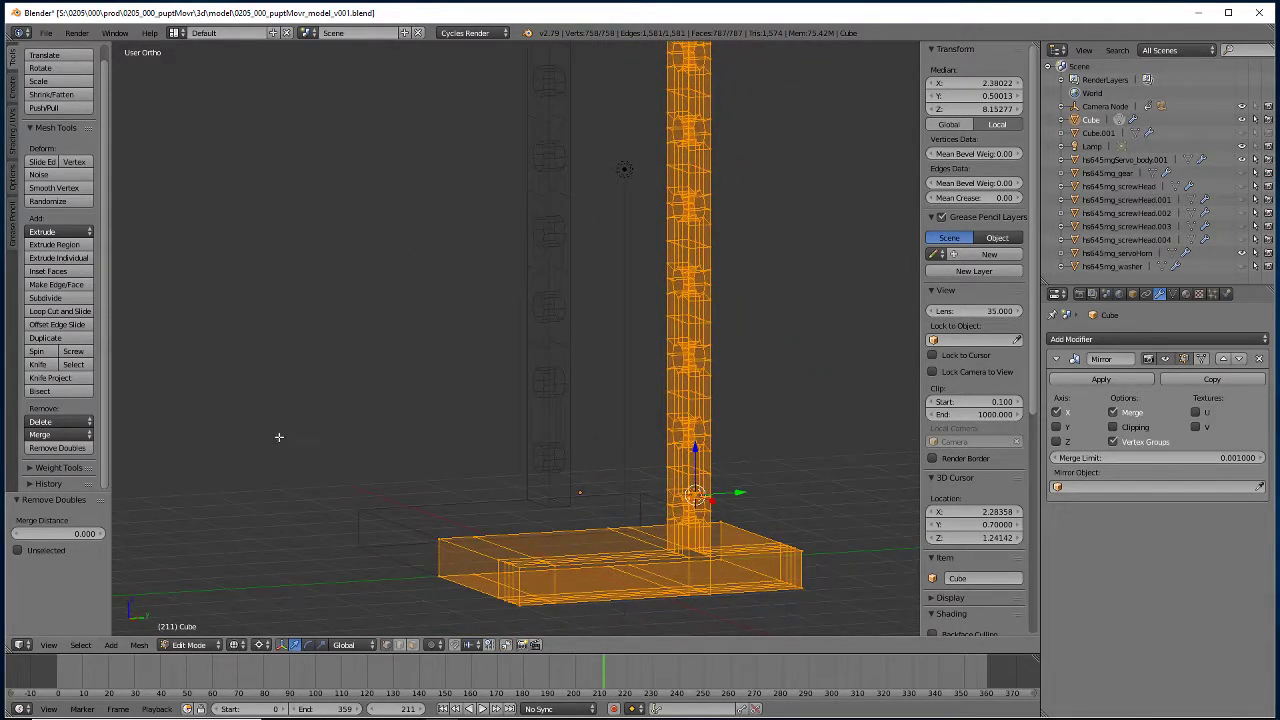
mouse_move(279, 437)
middle_mouse_down()
mouse_move(329, 449)
mouse_move(348, 489)
mouse_move(391, 440)
mouse_move(344, 442)
mouse_move(358, 492)
mouse_move(329, 445)
mouse_move(346, 463)
middle_mouse_up()
key("z")
mouse_move(422, 347)
middle_mouse_down()
mouse_move(446, 355)
mouse_move(545, 533)
middle_mouse_up()
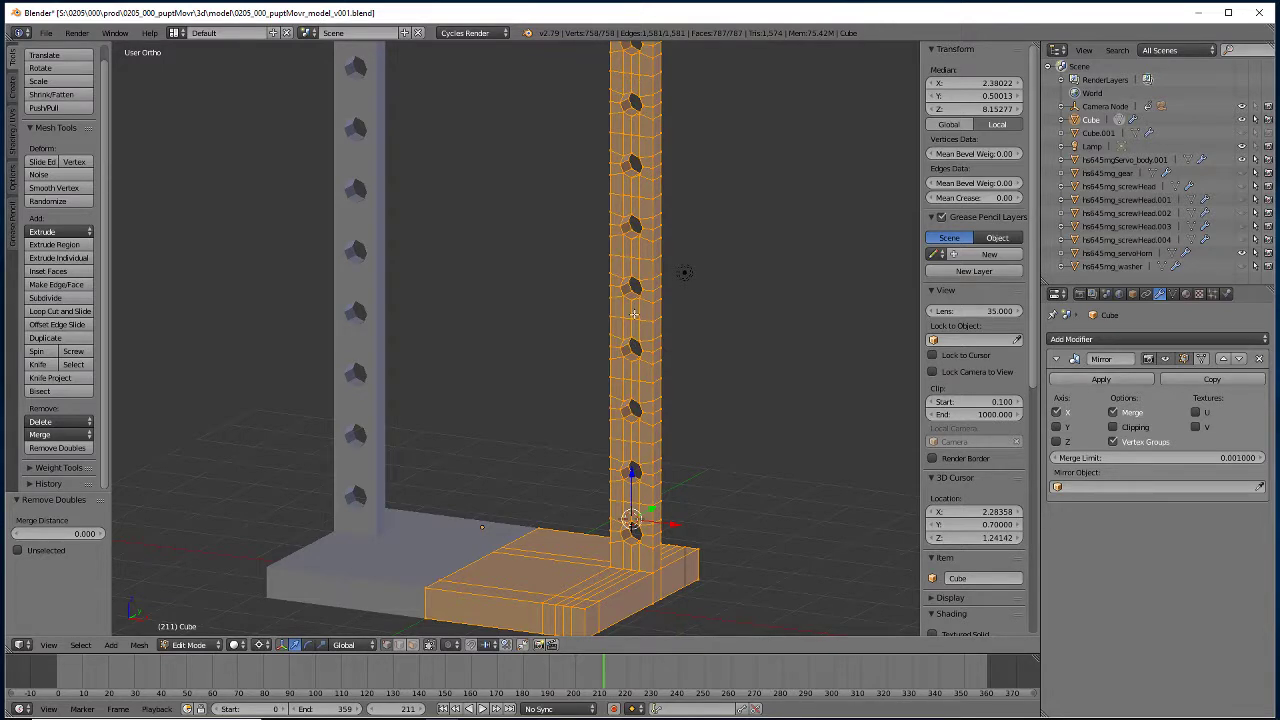
right_click(652, 77)
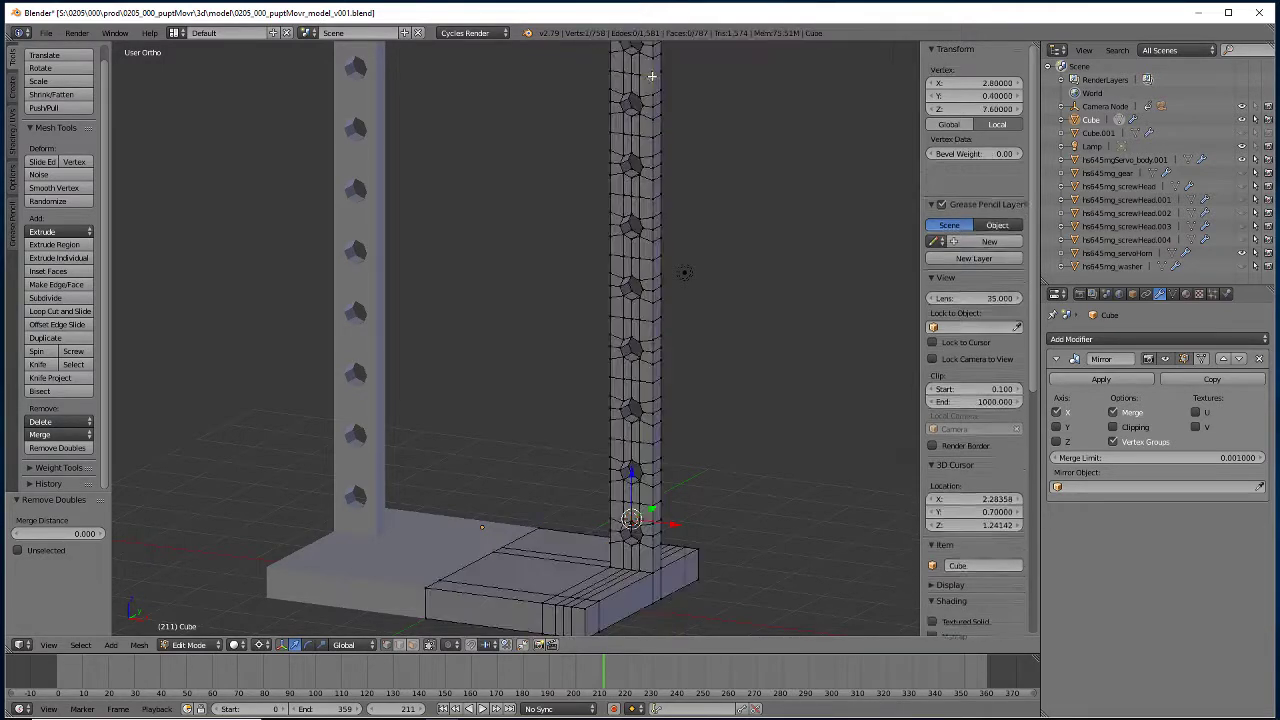
Add two loop cuts around the upright, one above and one below the edge loop midway between two screw holes.
middle_click_drag(456, 238, 441, 473, "shift")
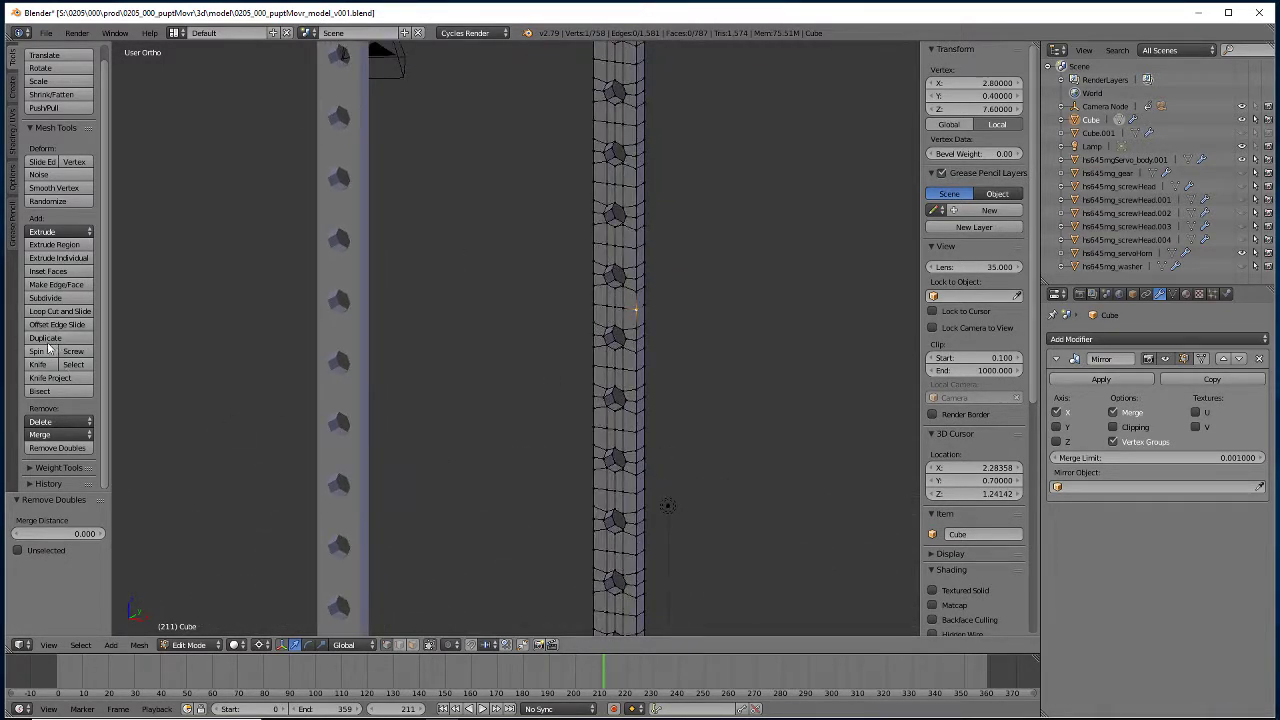
left_click(53, 313)
left_click(625, 305)
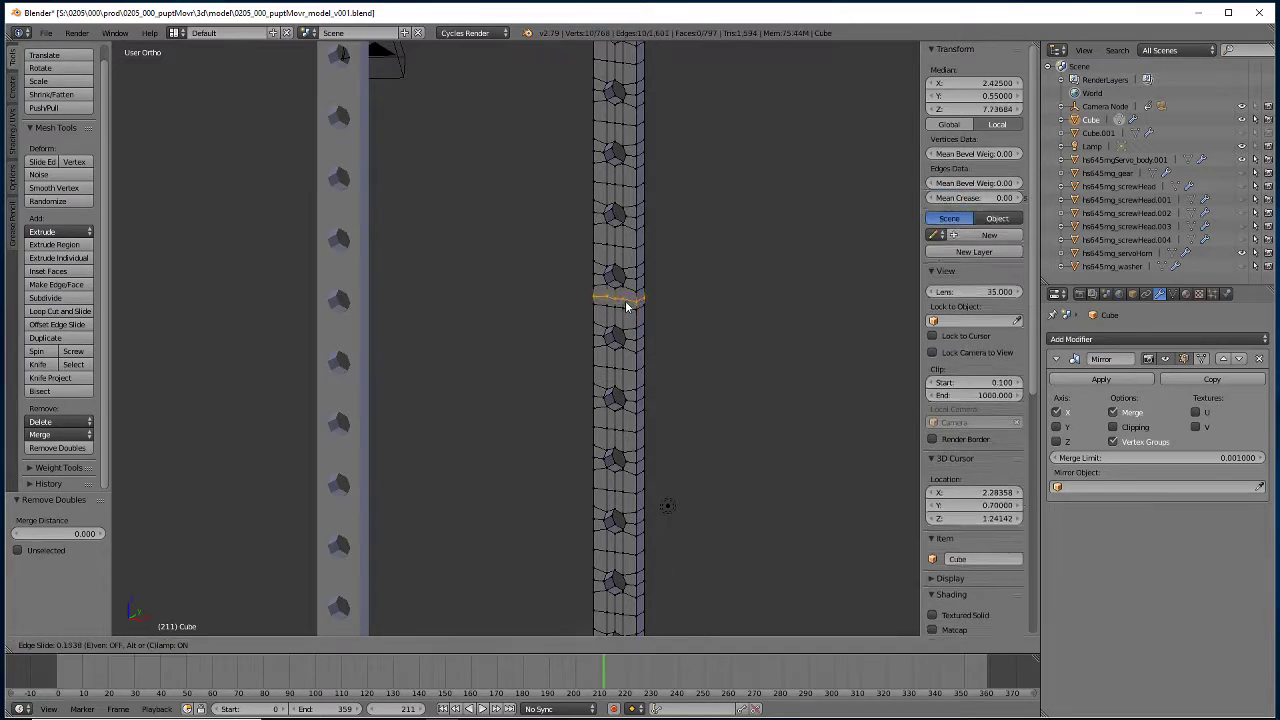
left_click(617, 303)
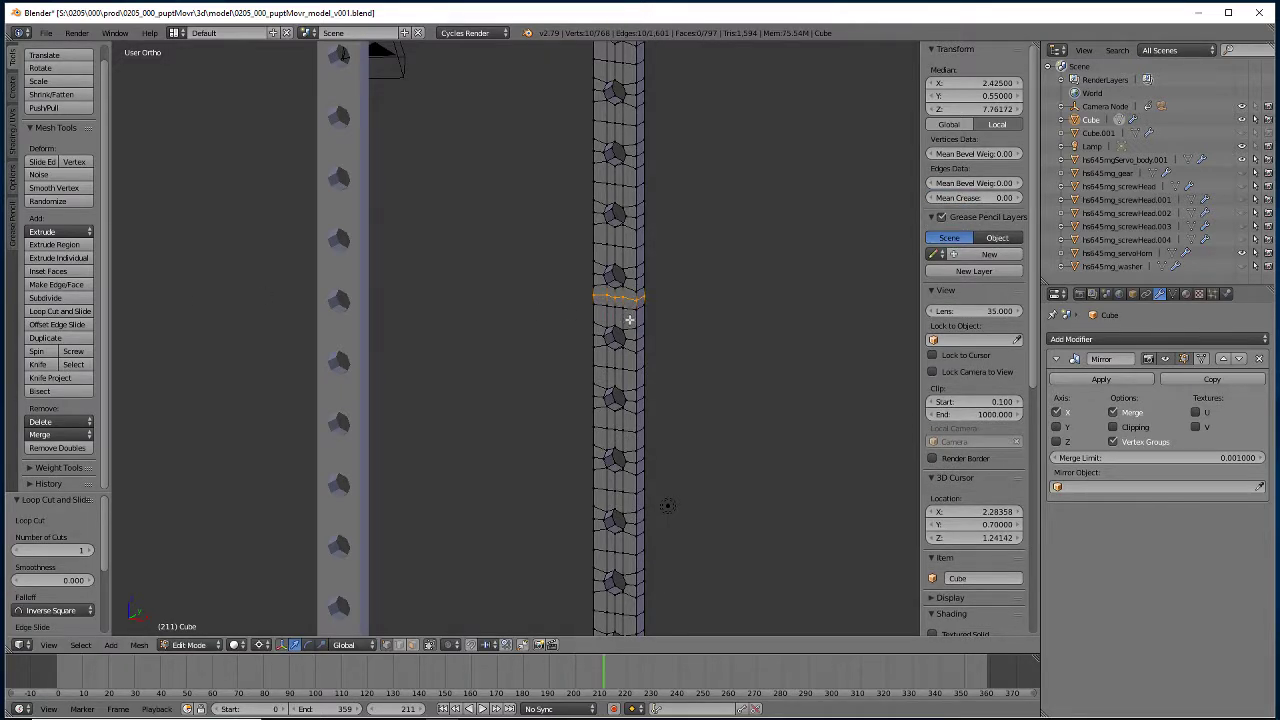
left_click(38, 311)
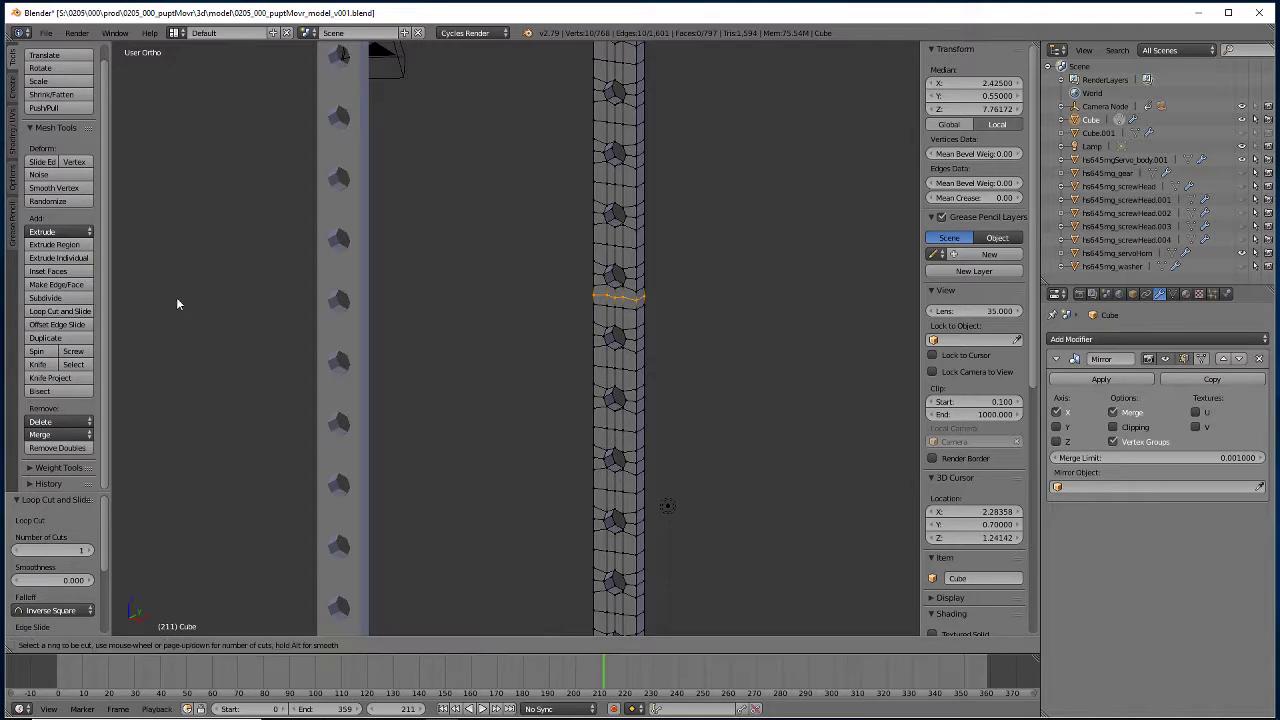
left_click(640, 320)
left_click(624, 318)
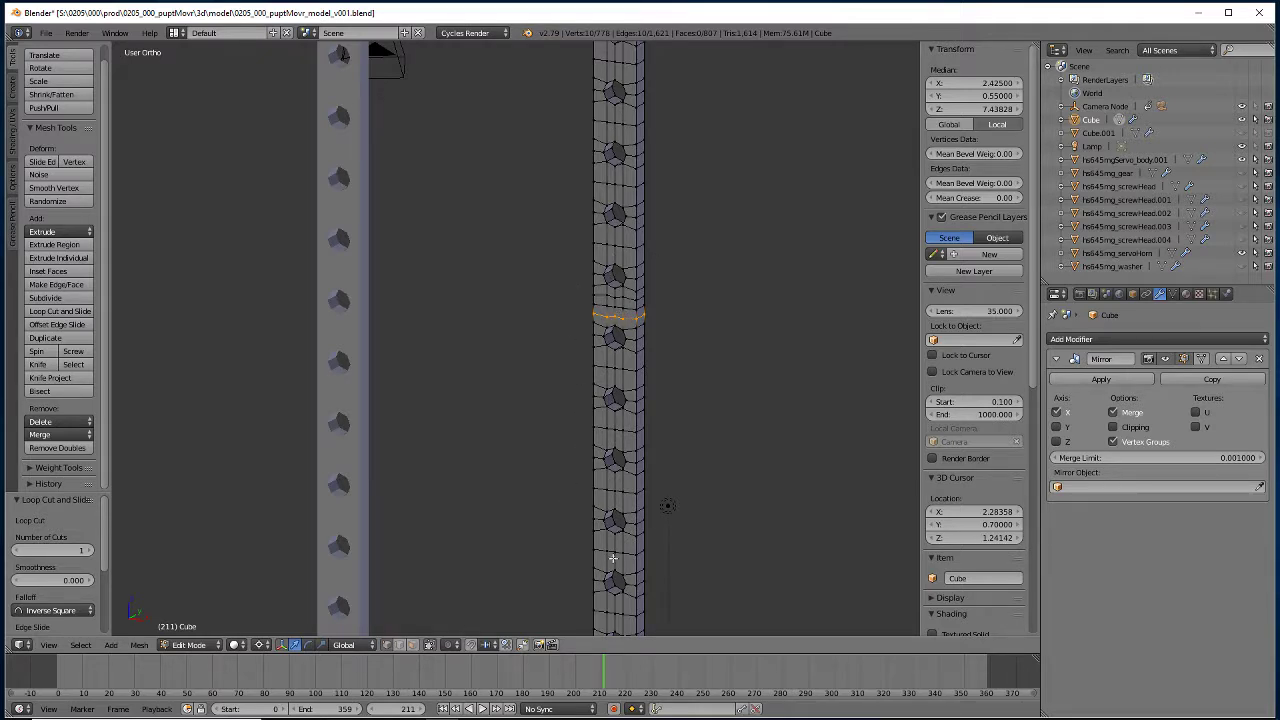
Select the middle edge loop between the two new cuts and snap the 3D cursor to it.
right_click(632, 308, "alt")
key("shift+s")
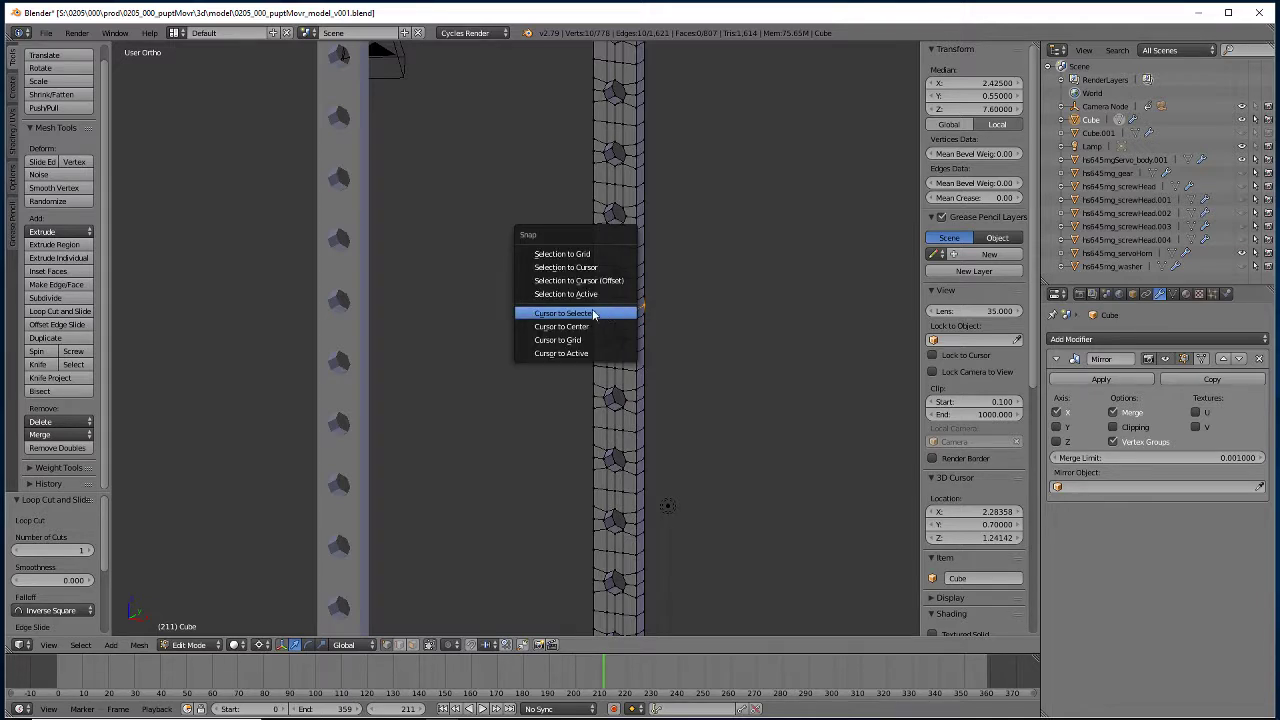
left_click(567, 304)
Flatten the upper new loop to the 3D cursor's height by scaling Z to 0, then move it up 0.25 along Z.
right_click(630, 298, "alt")
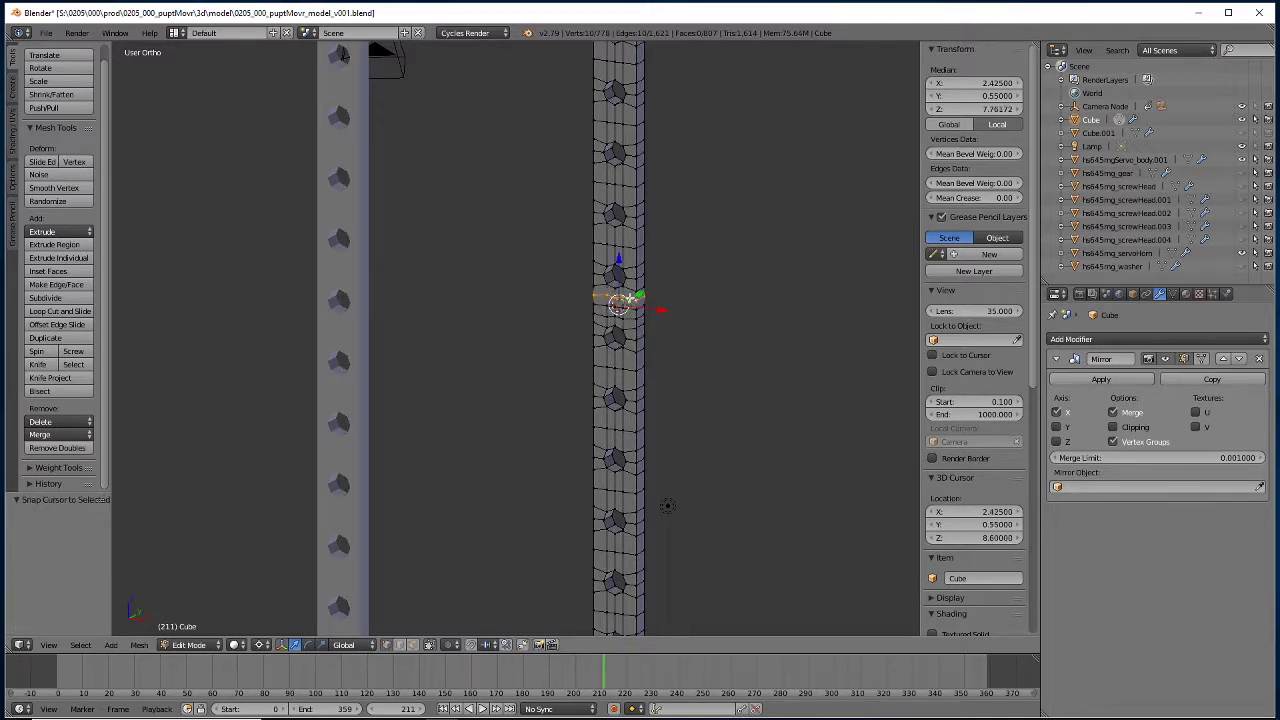
key("s")
key("z")
key("0")
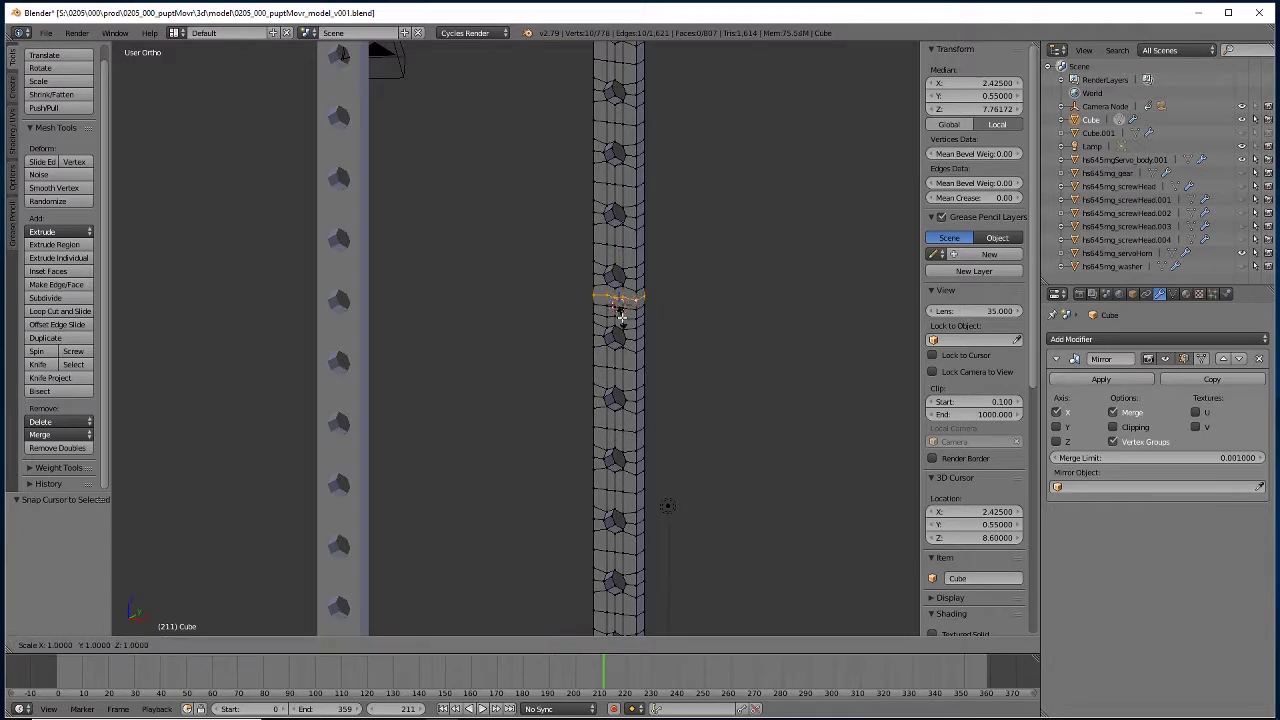
key("Return")
key("g")
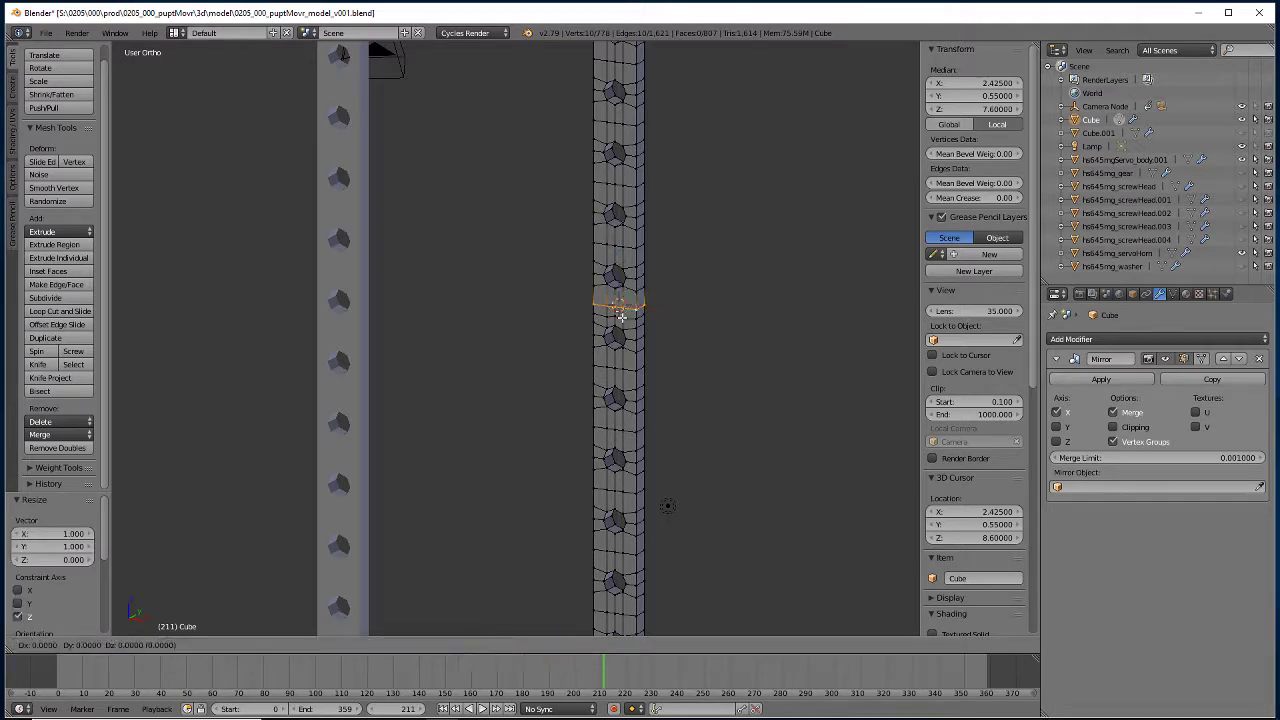
type("z.25")
key("Return")
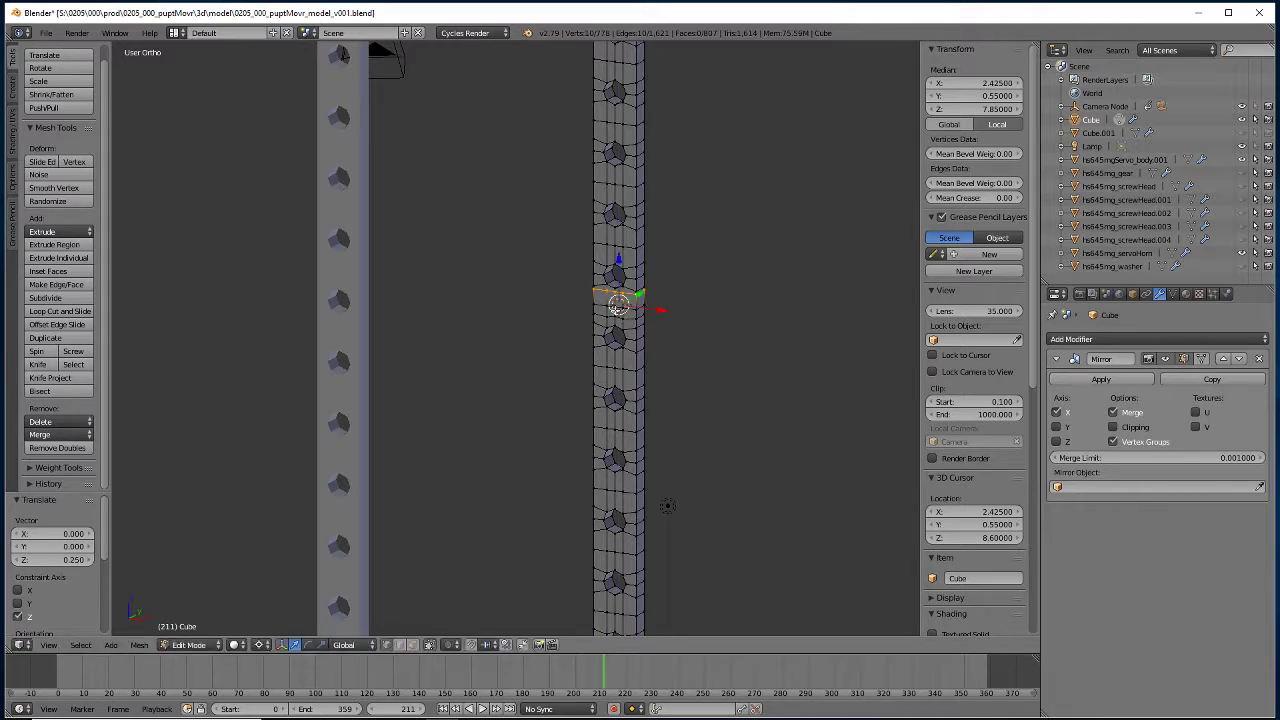
Scale the lower new loop to 0 along Z about the 3D cursor and move it -0.25 along Z.
right_click(627, 316, "alt")
type("sz")
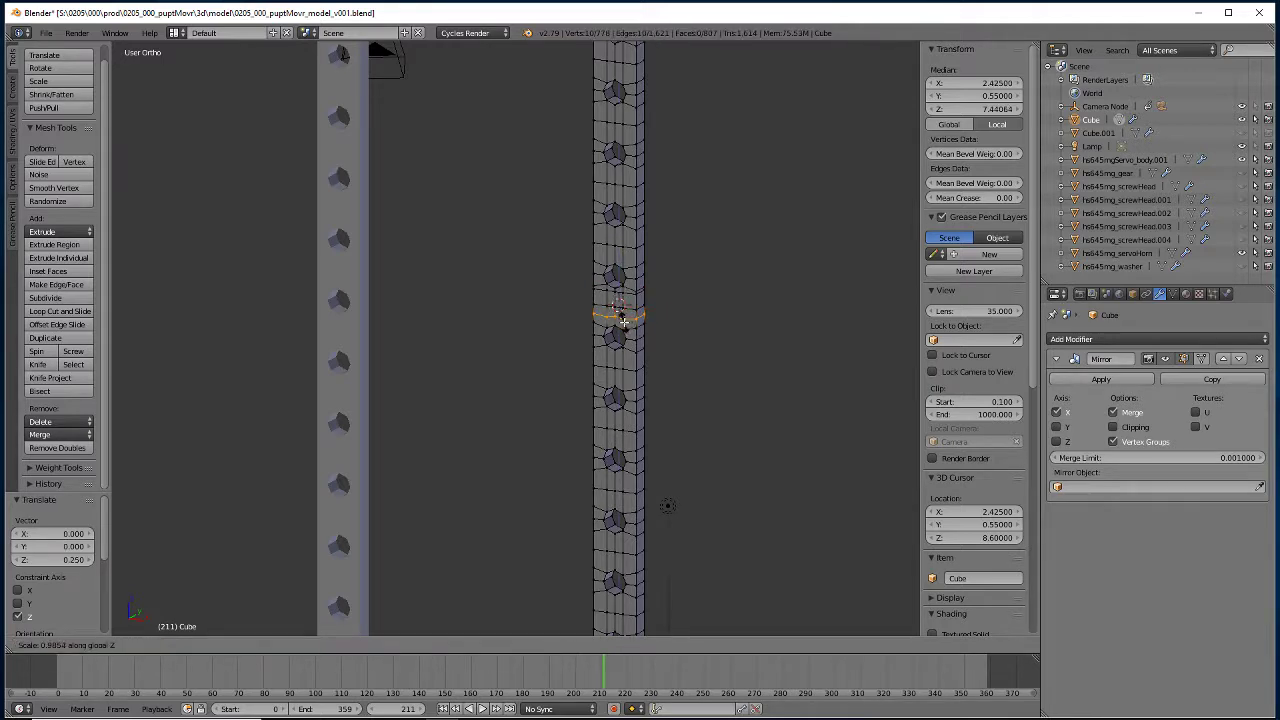
type("0")
key("Return")
type("gz")
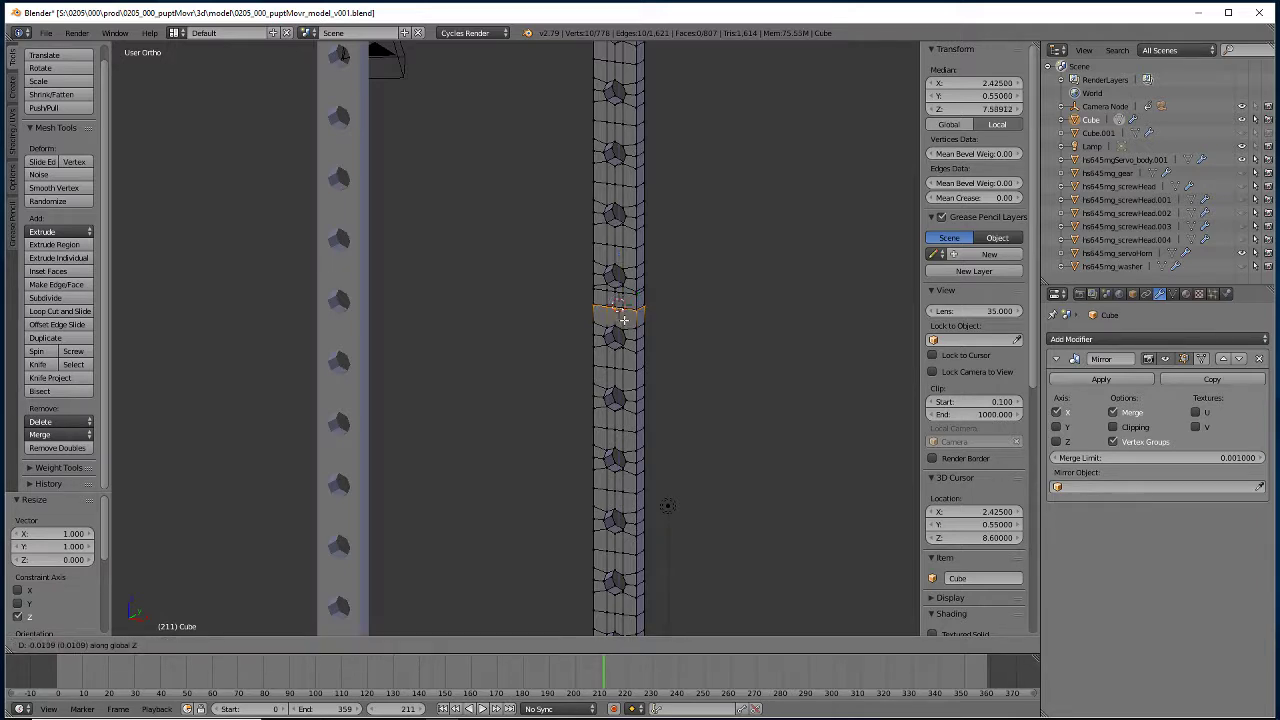
type("-.25")
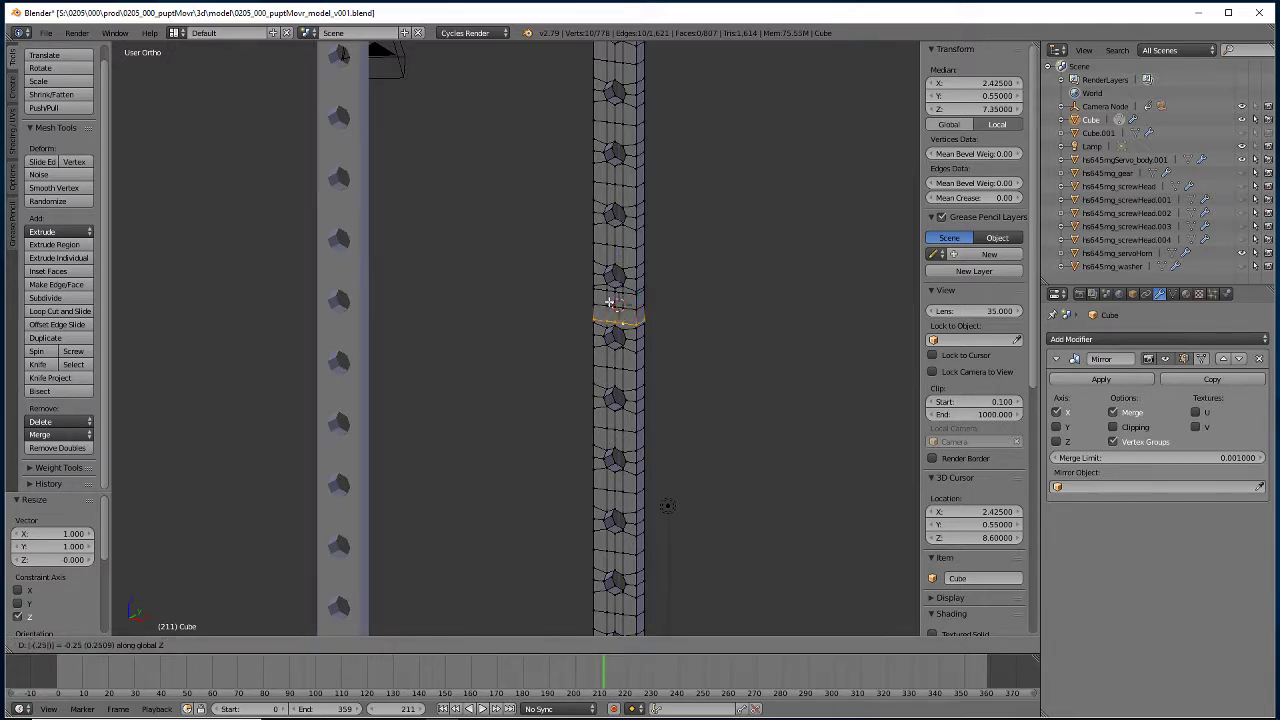
key("Return")
Deselect the mesh and add a centred loop cut through the narrow strip along the base plate's front edge.
middle_click_drag(482, 461, 449, 500)
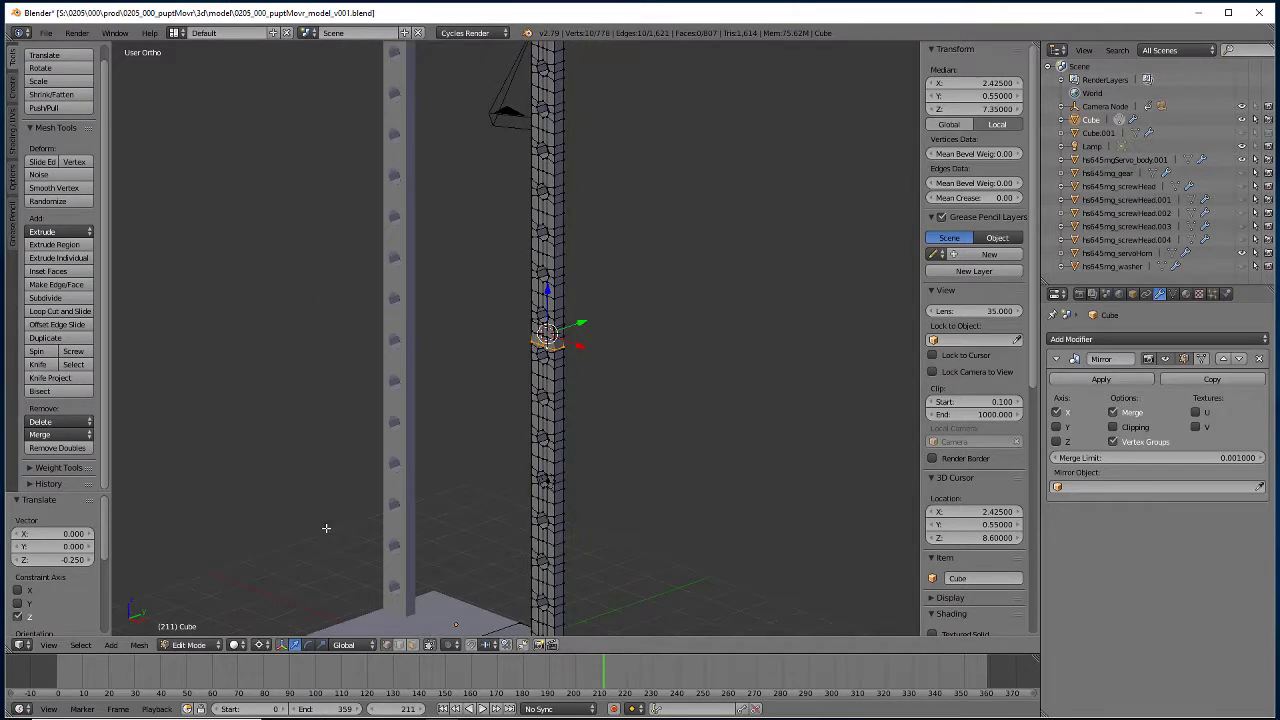
middle_click_drag(326, 528, 446, 402, "shift")
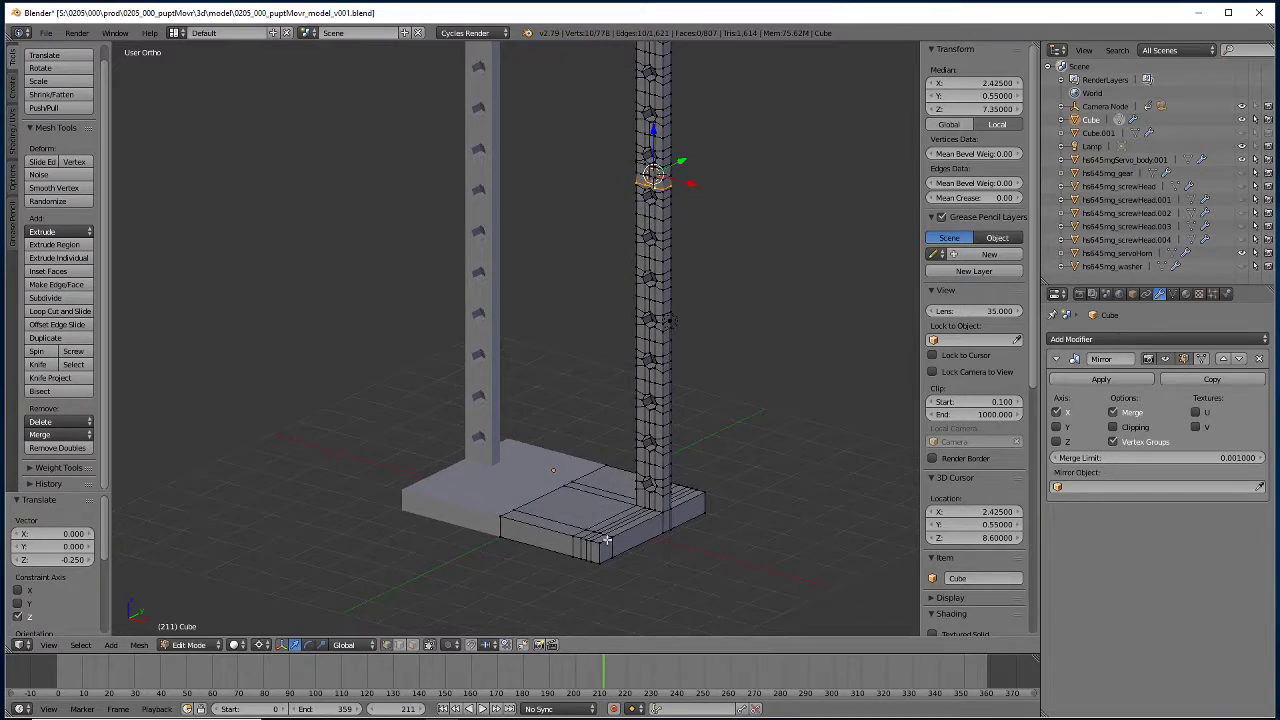
key("a")
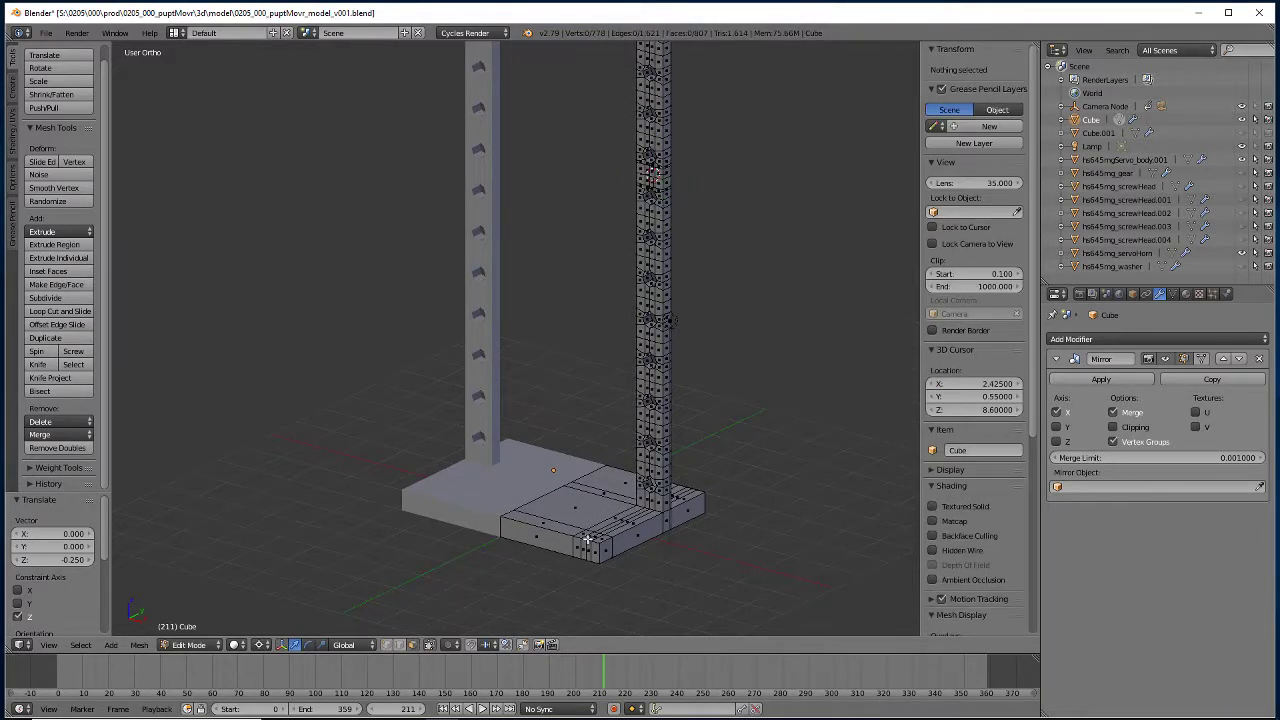
middle_click_drag(612, 483, 500, 434)
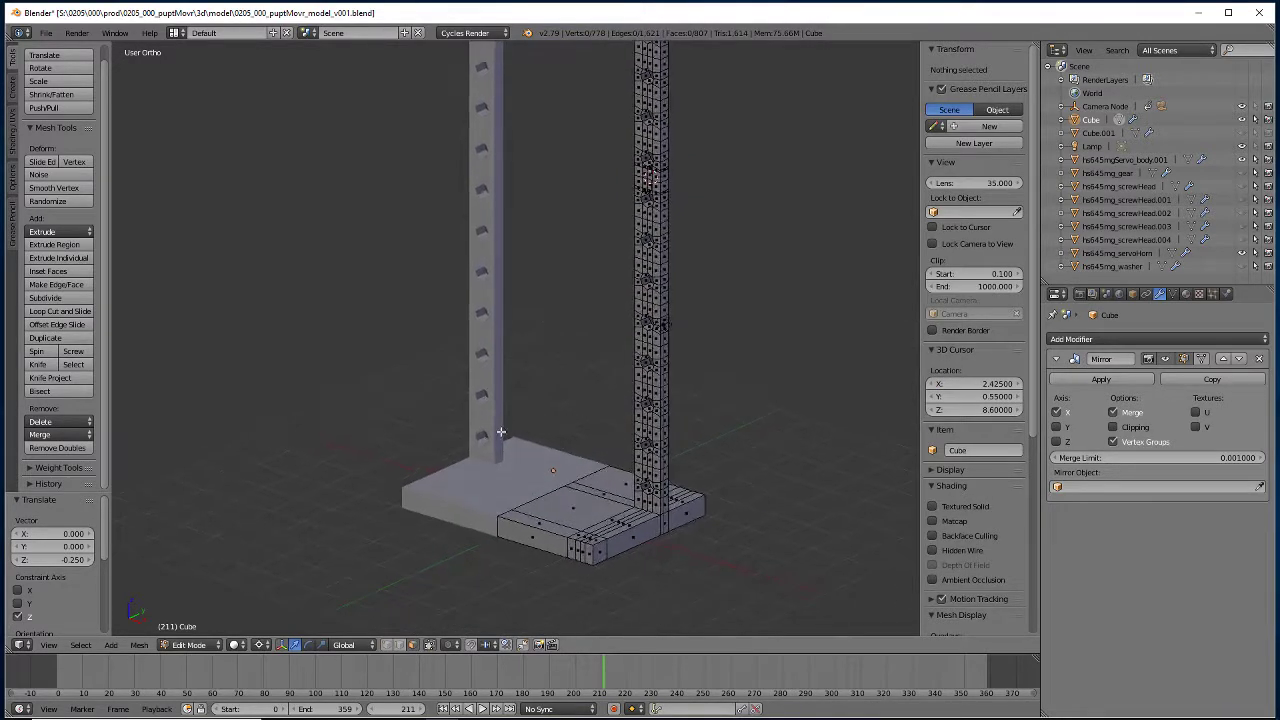
left_click(45, 312)
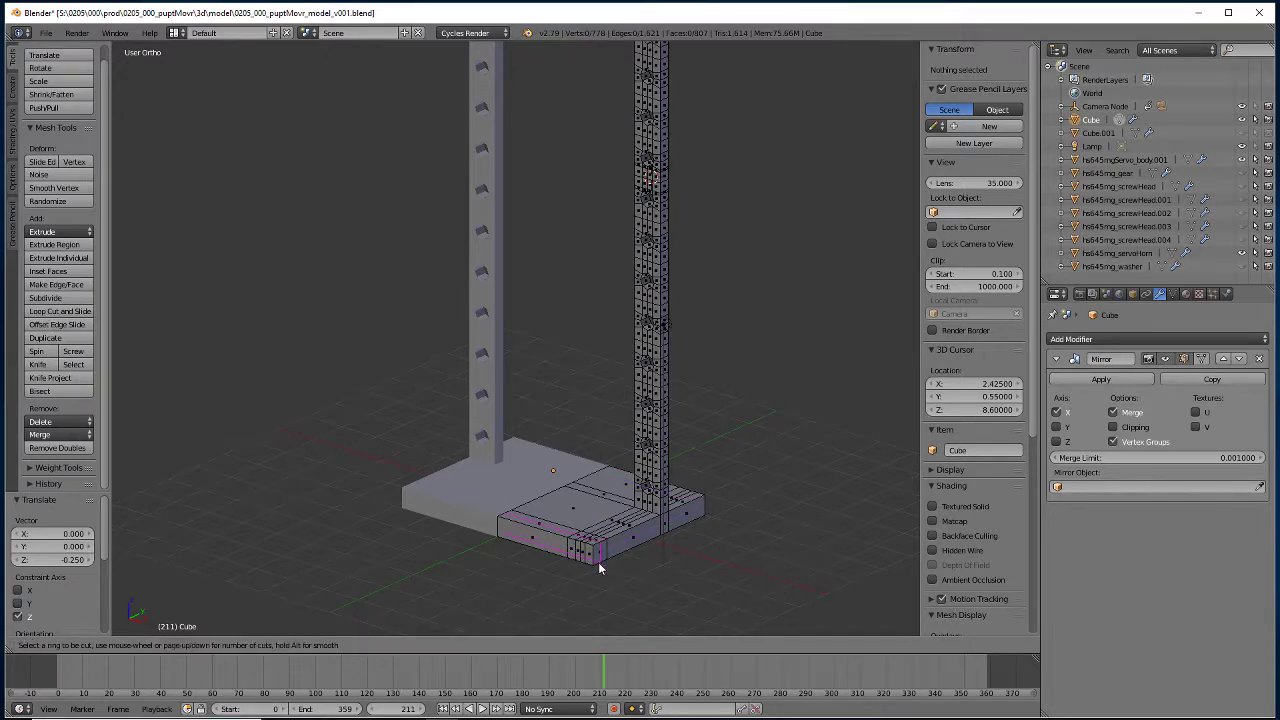
left_click(598, 566)
left_click(597, 568)
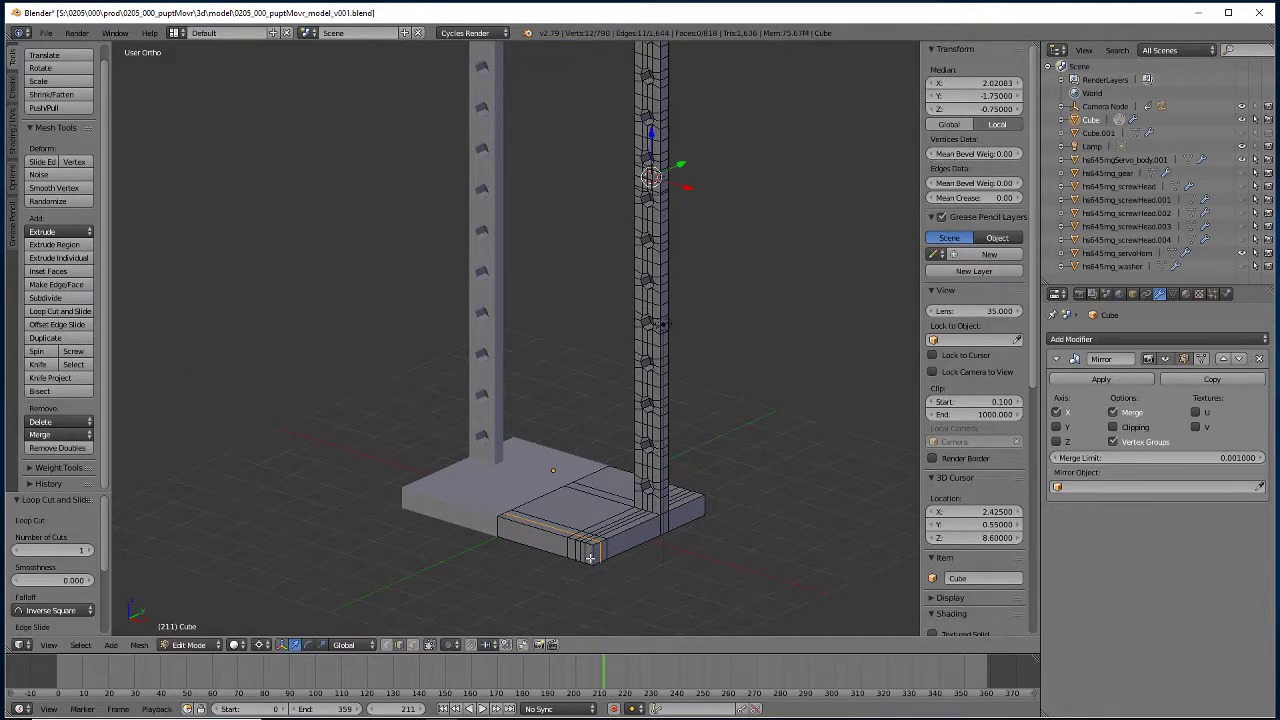
Select the two small adjacent top faces near the base plate's front outer corner and delete the faces.
left_click(410, 646)
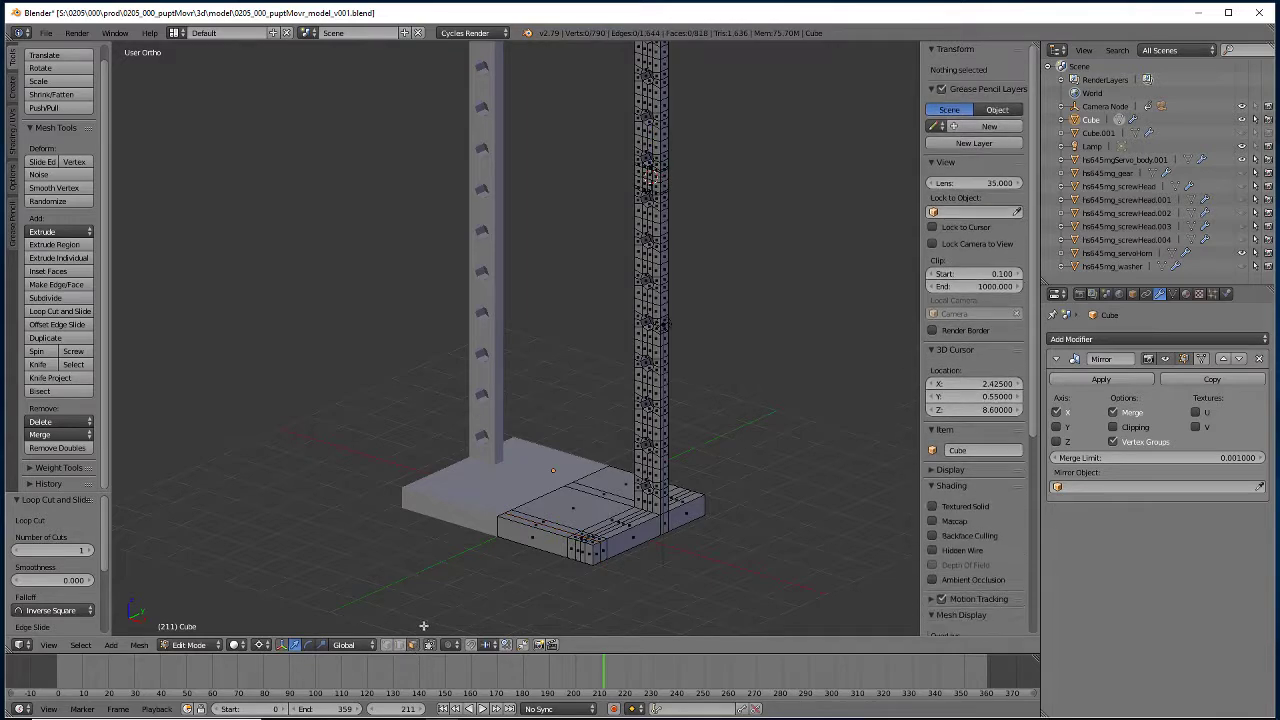
left_click(594, 545)
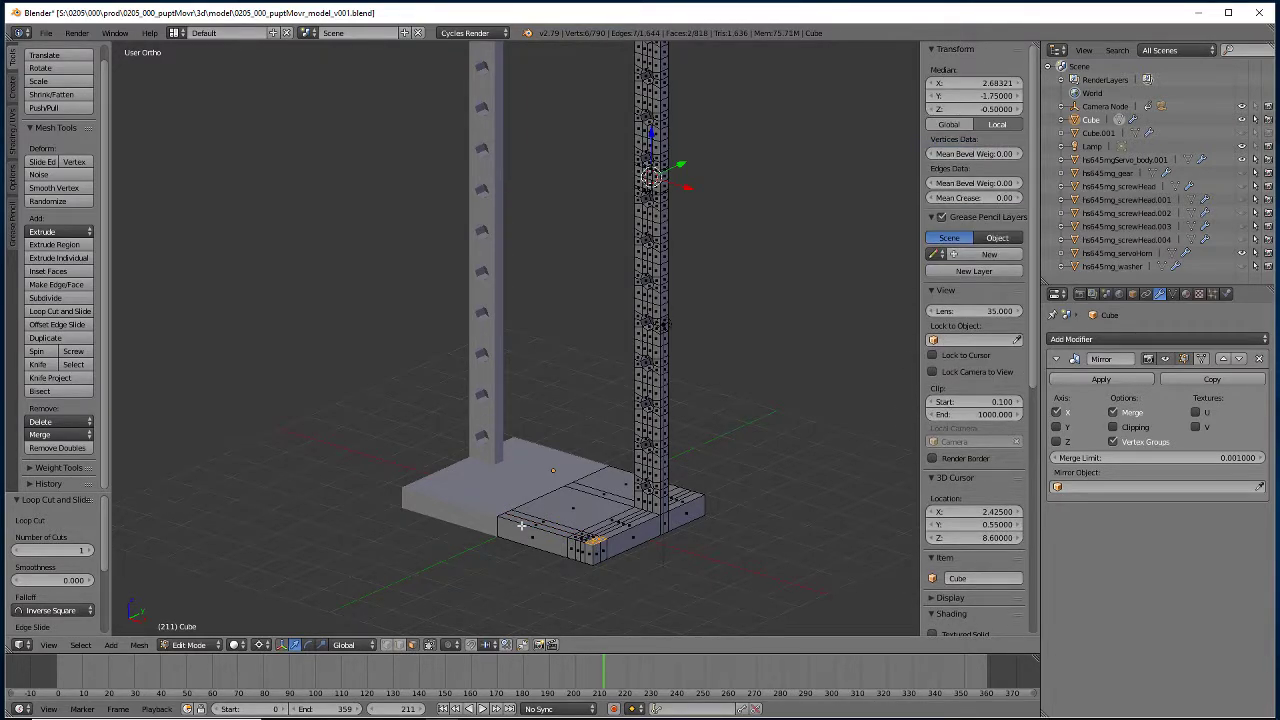
scroll(535, 551, "up", 8)
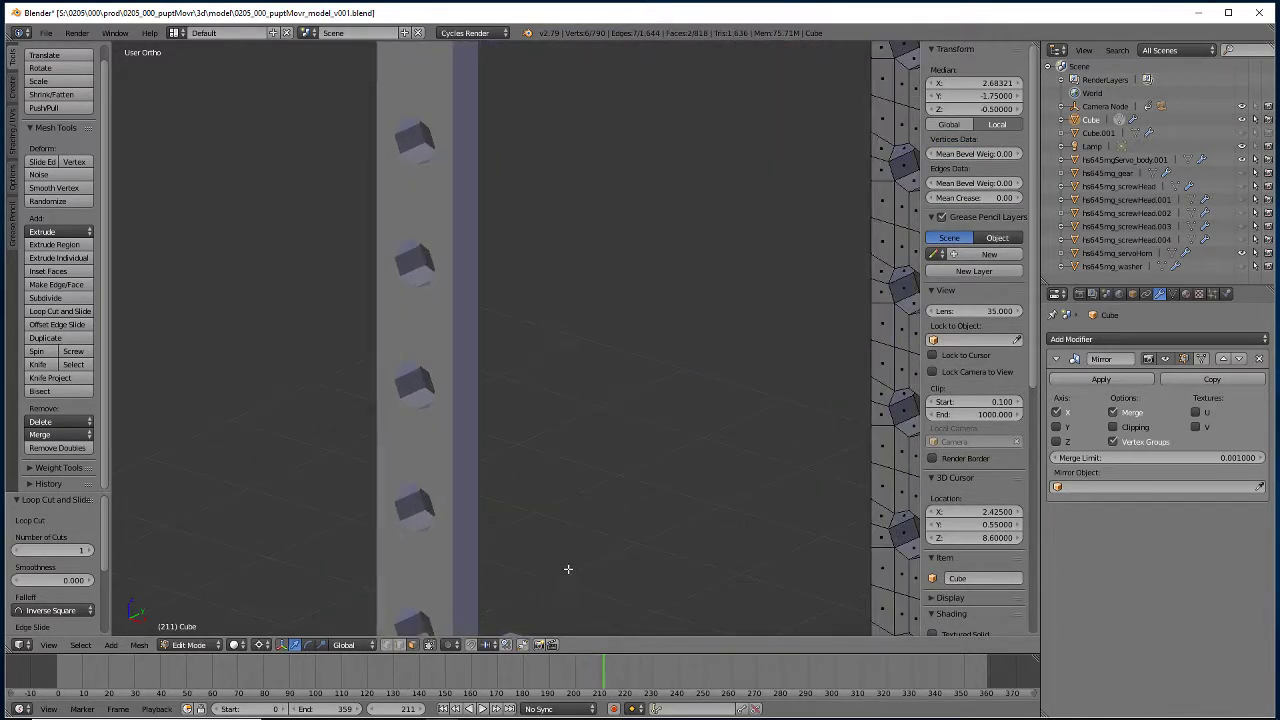
scroll(568, 569, "down", 8)
key("x")
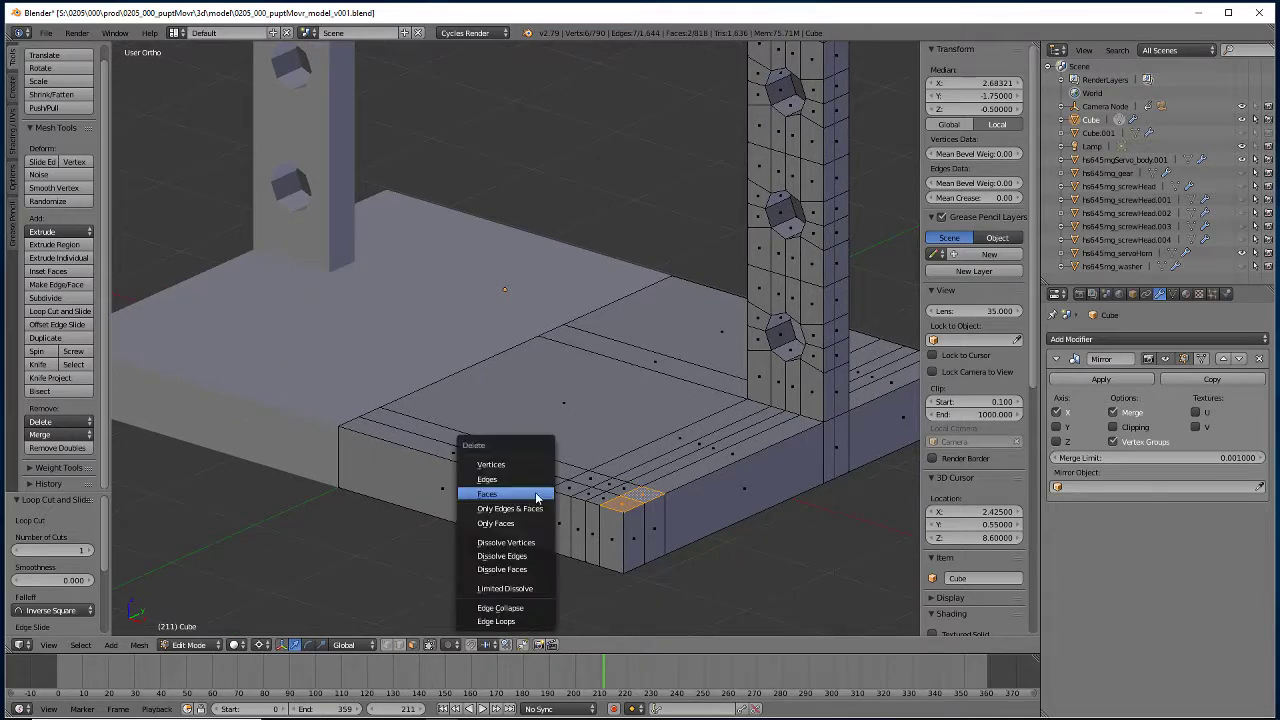
left_click(480, 494)
Select the two front faces between the new loops near the upright's outer edge and delete the faces.
middle_click_drag(558, 378, 566, 353)
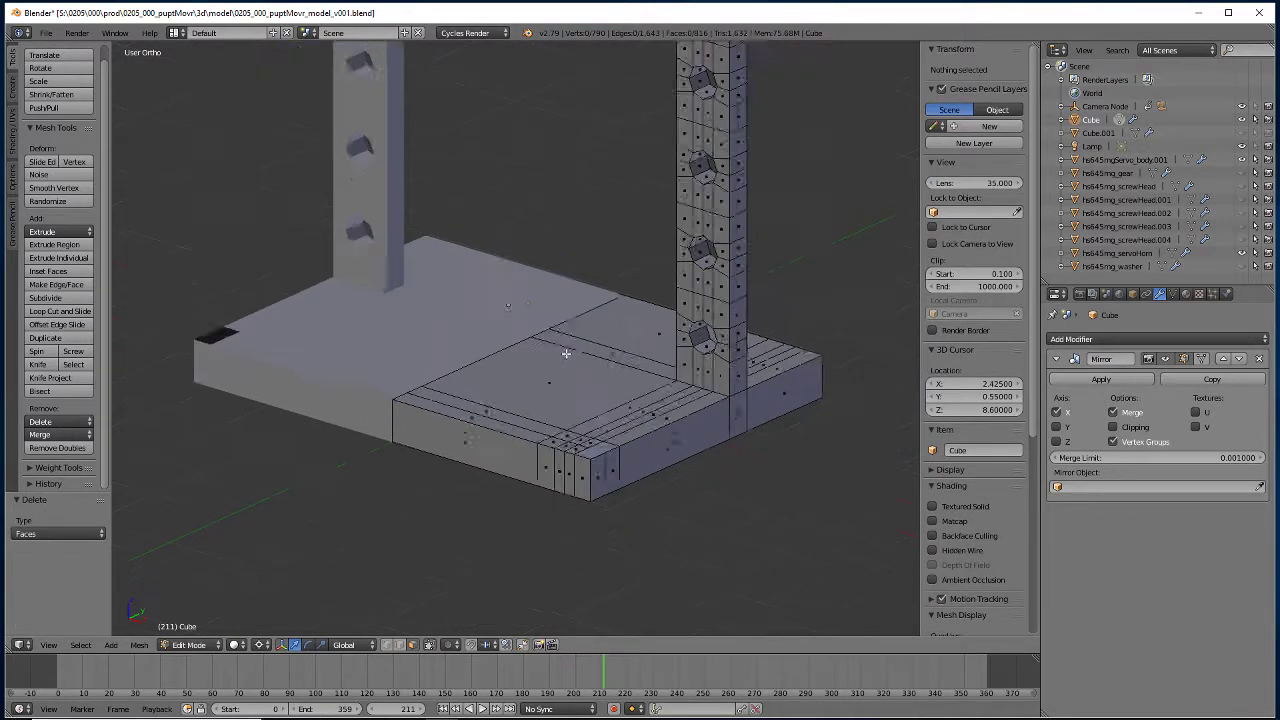
scroll(566, 353, "down", 2)
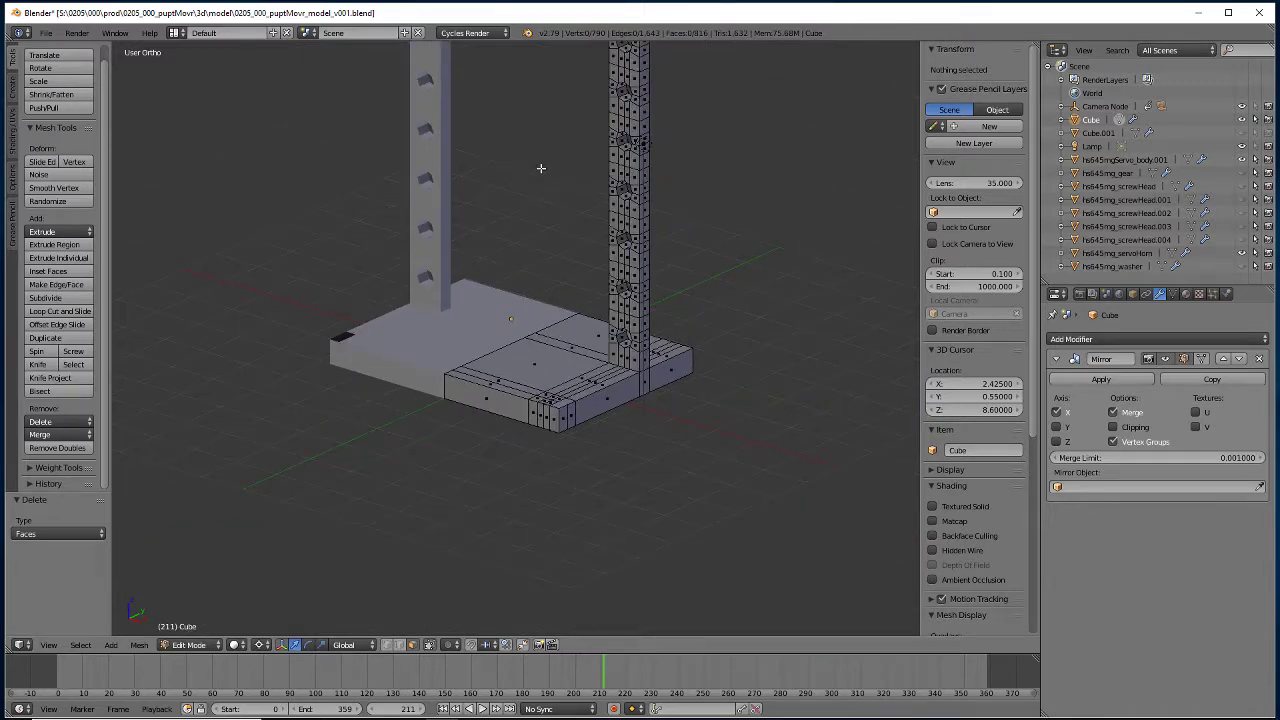
middle_click_drag(541, 168, 517, 537)
scroll(600, 334, "up", 3)
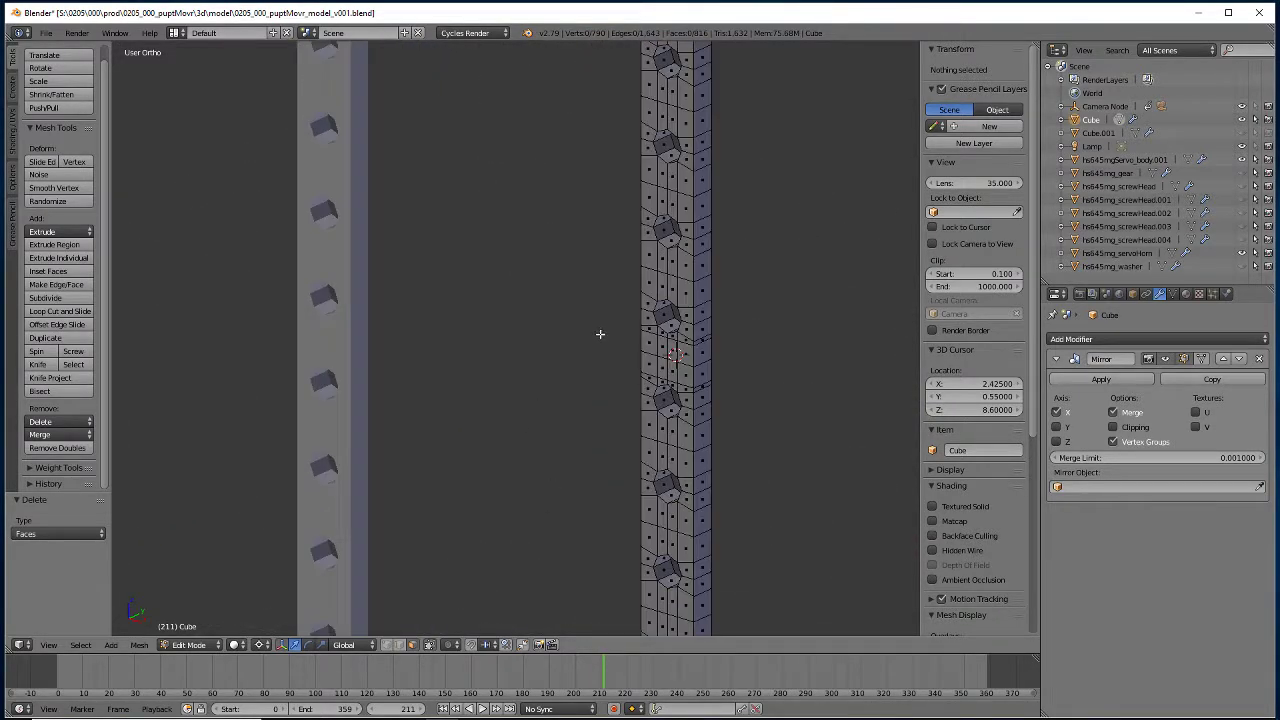
middle_click_drag(574, 560, 454, 394, "shift")
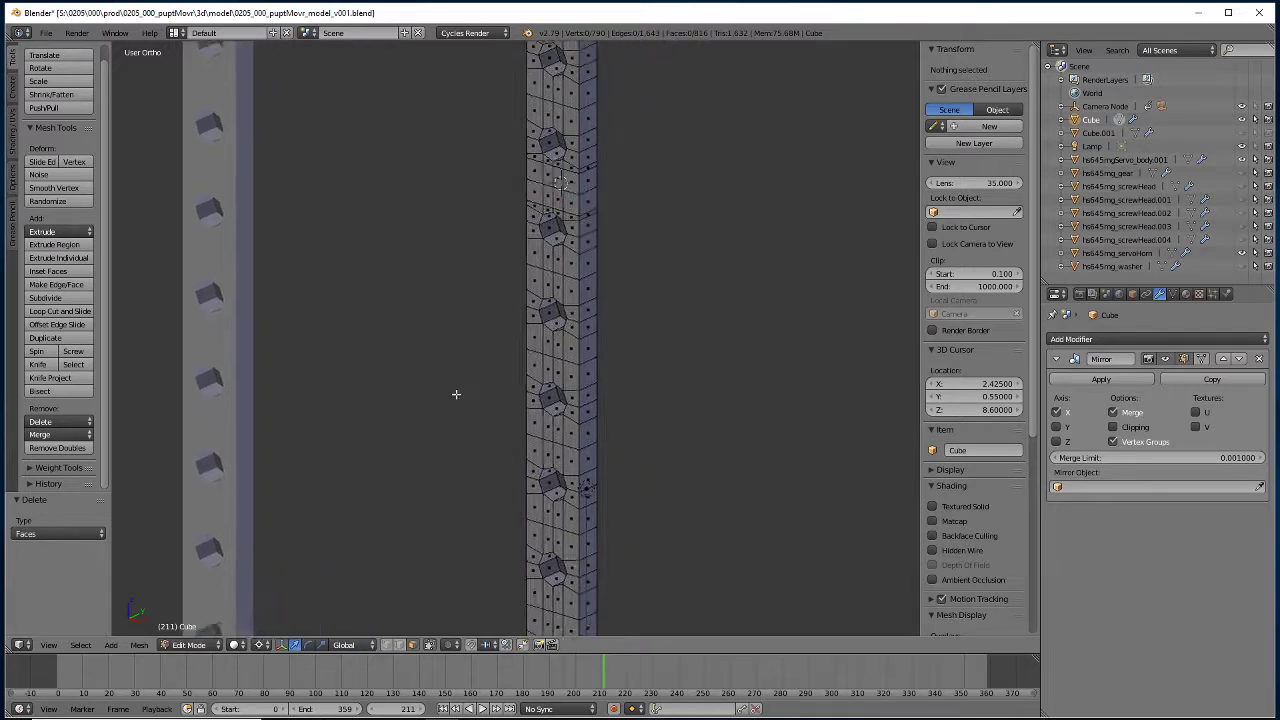
right_click(564, 218)
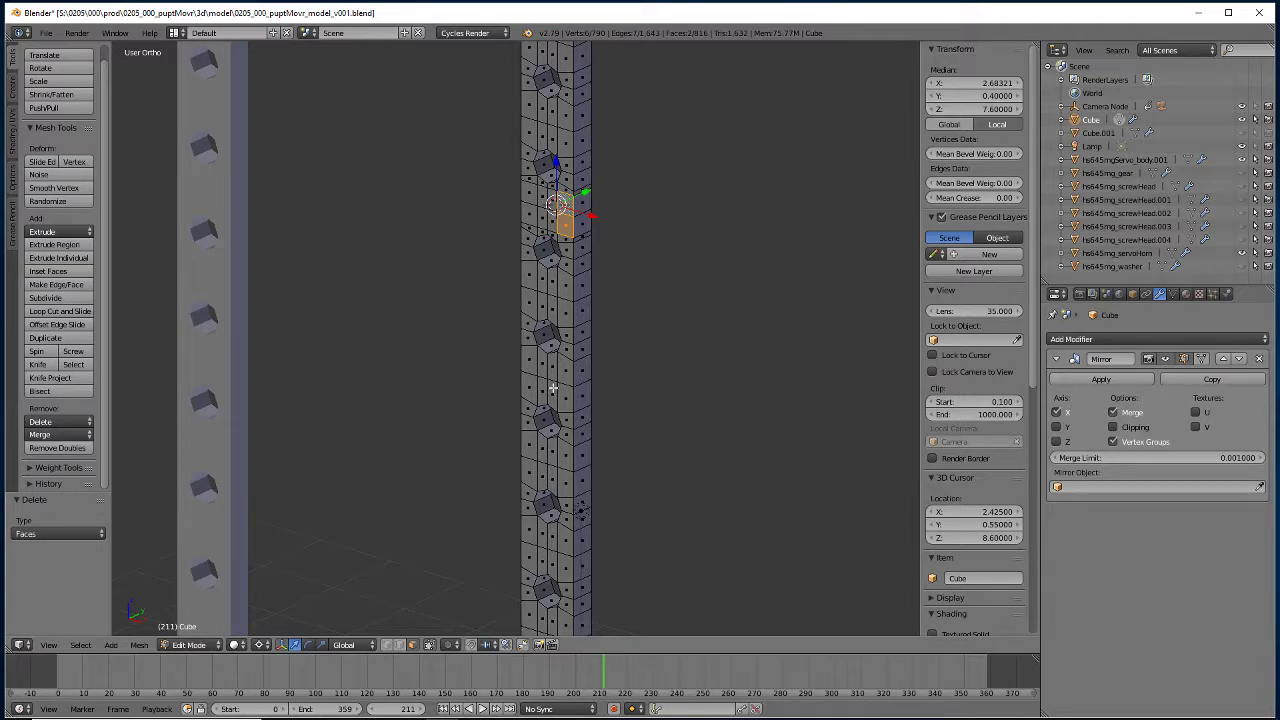
key("x")
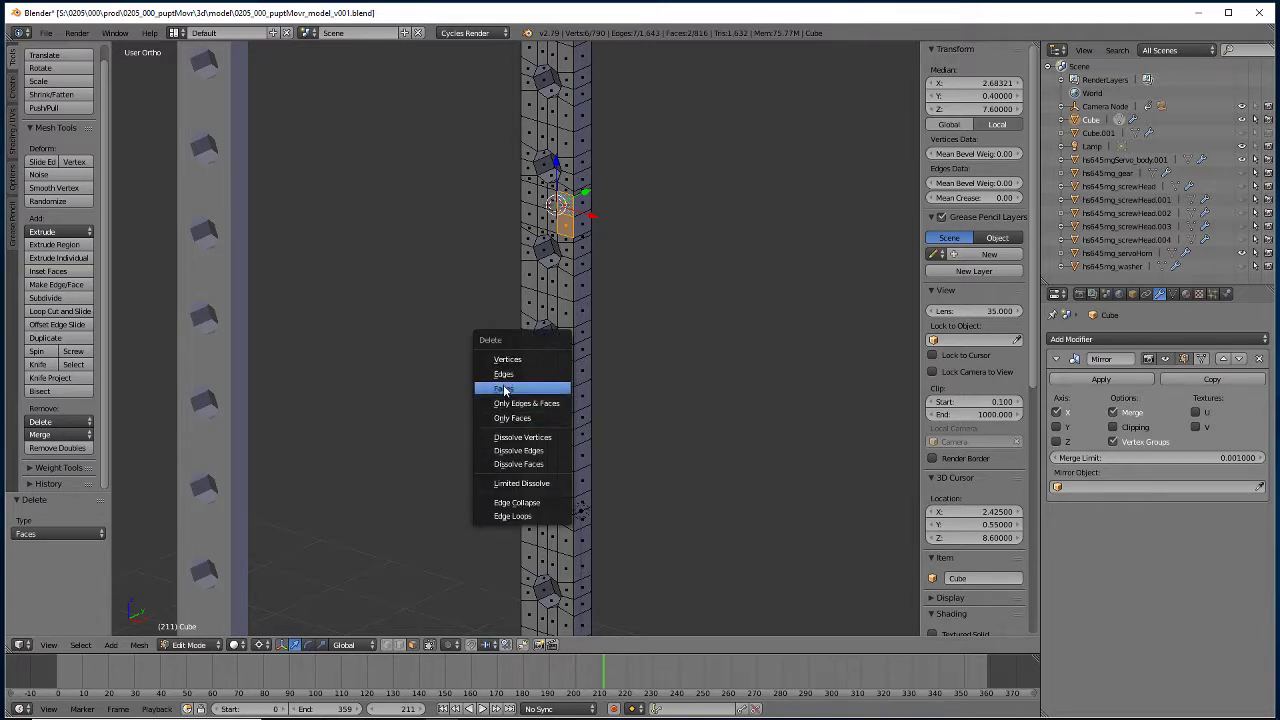
left_click(505, 390)
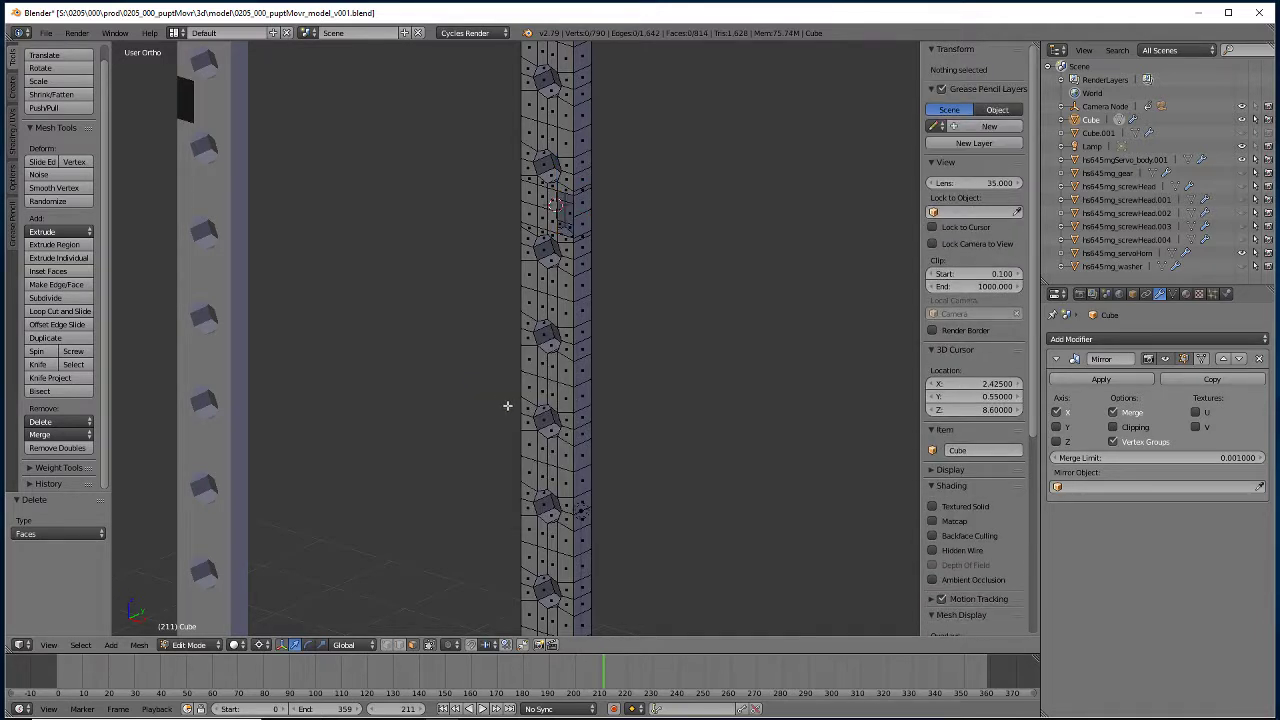
Create a diagonal face between the lower edge of the upright's opening and the back edge of the base plate's opening.
middle_click_drag(483, 521, 520, 321)
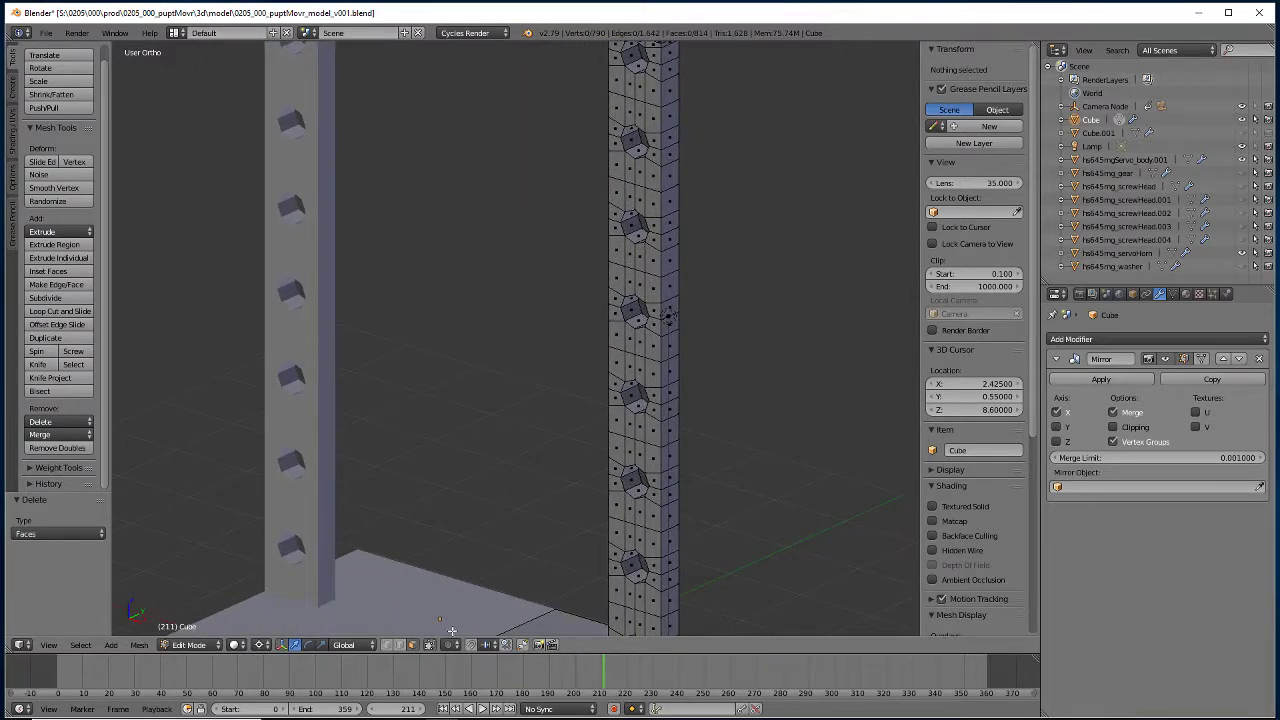
scroll(477, 449, "down", 2)
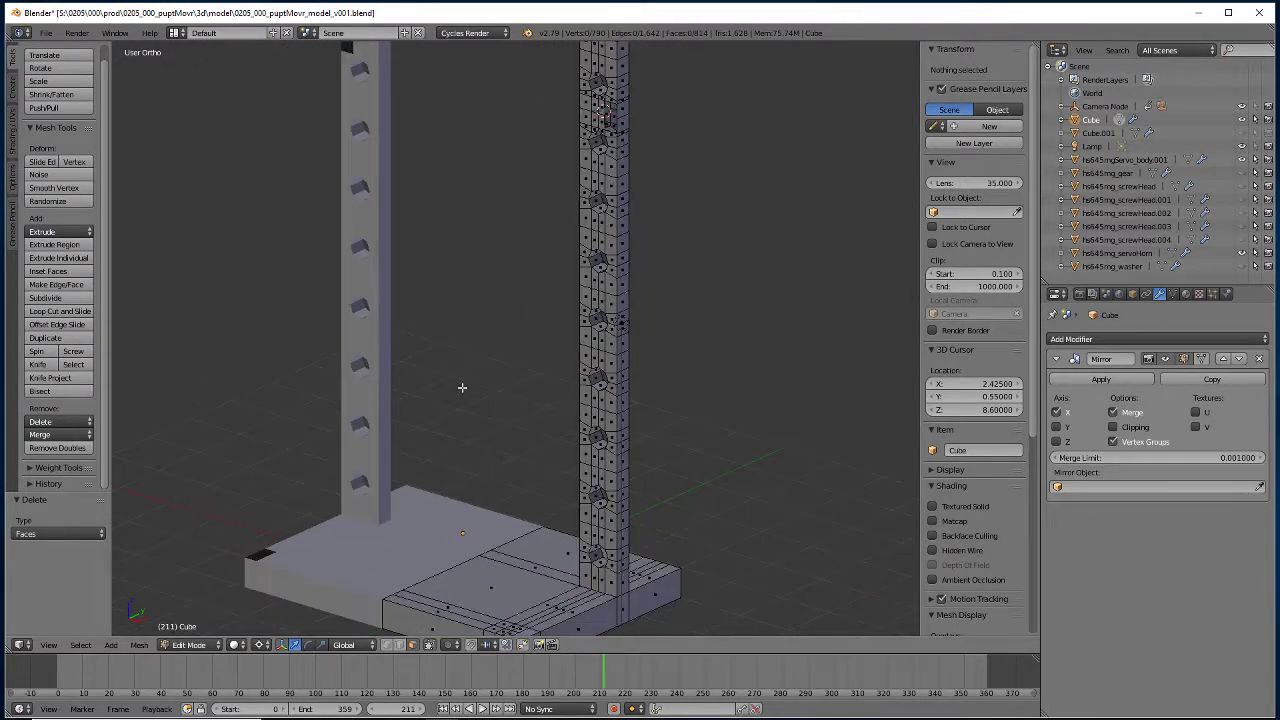
middle_click_drag(462, 387, 516, 350, "shift")
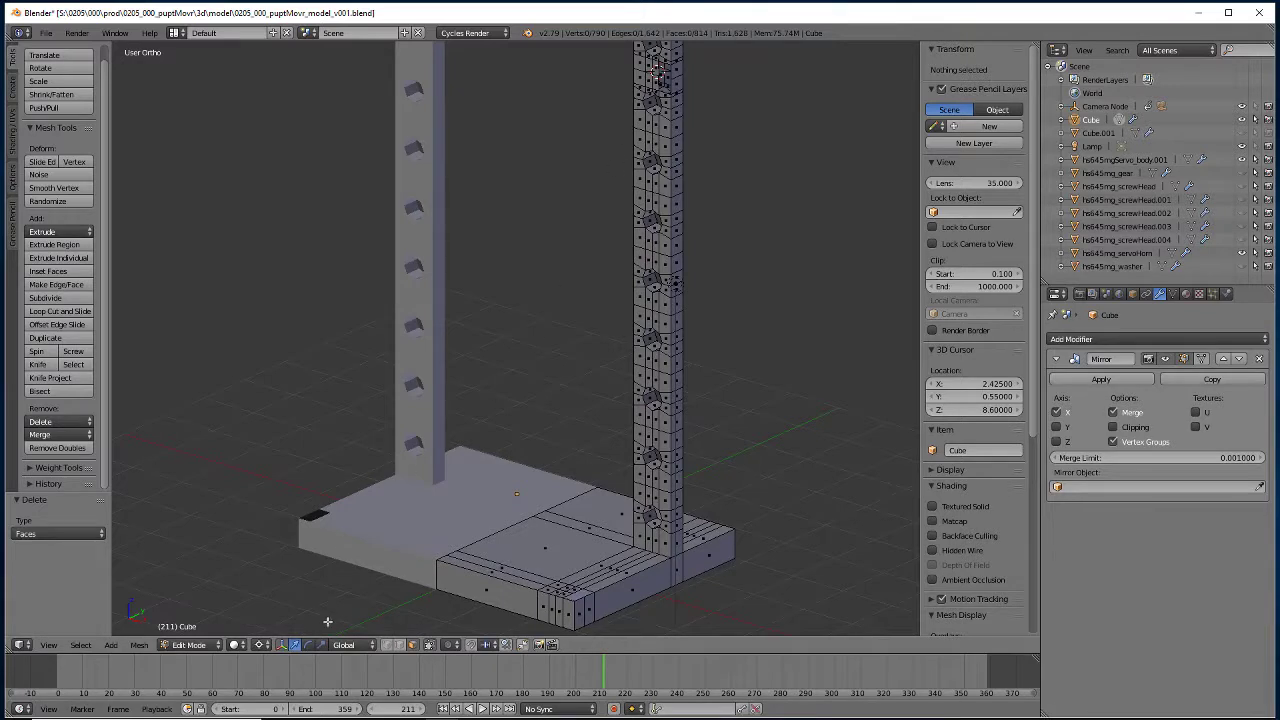
left_click(398, 644)
right_click(662, 89)
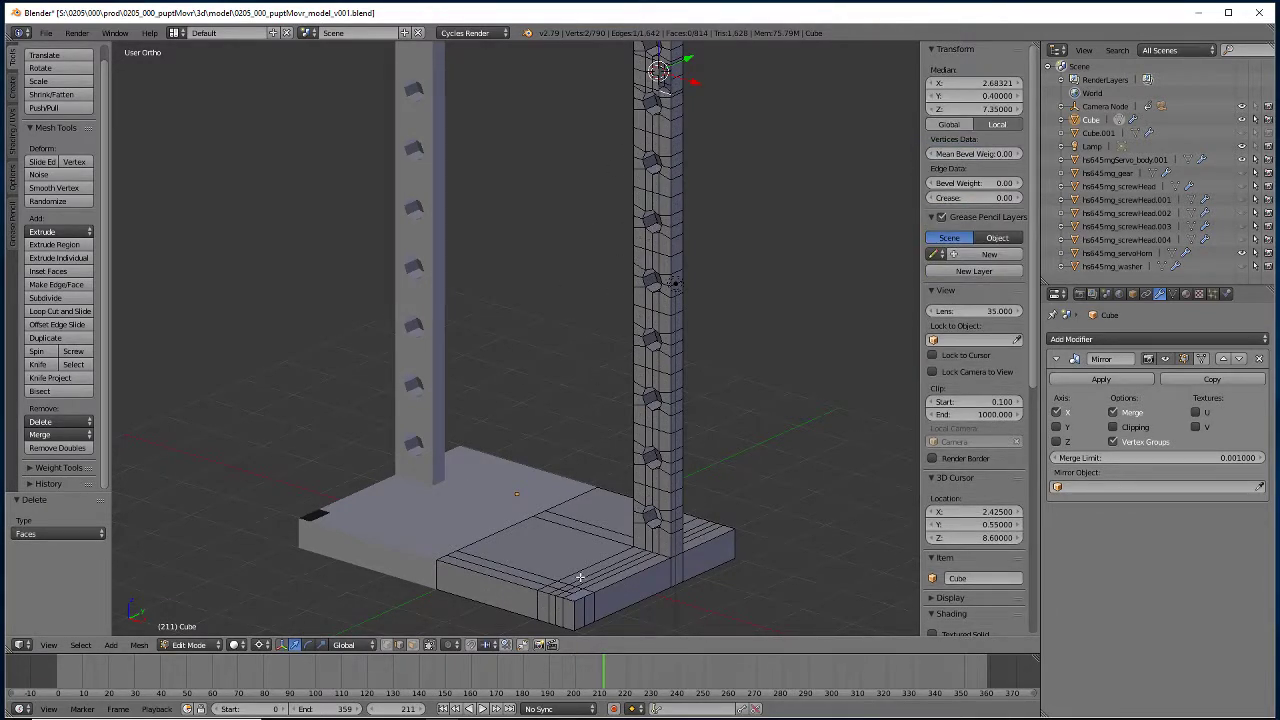
right_click(572, 606, "shift")
key("f")
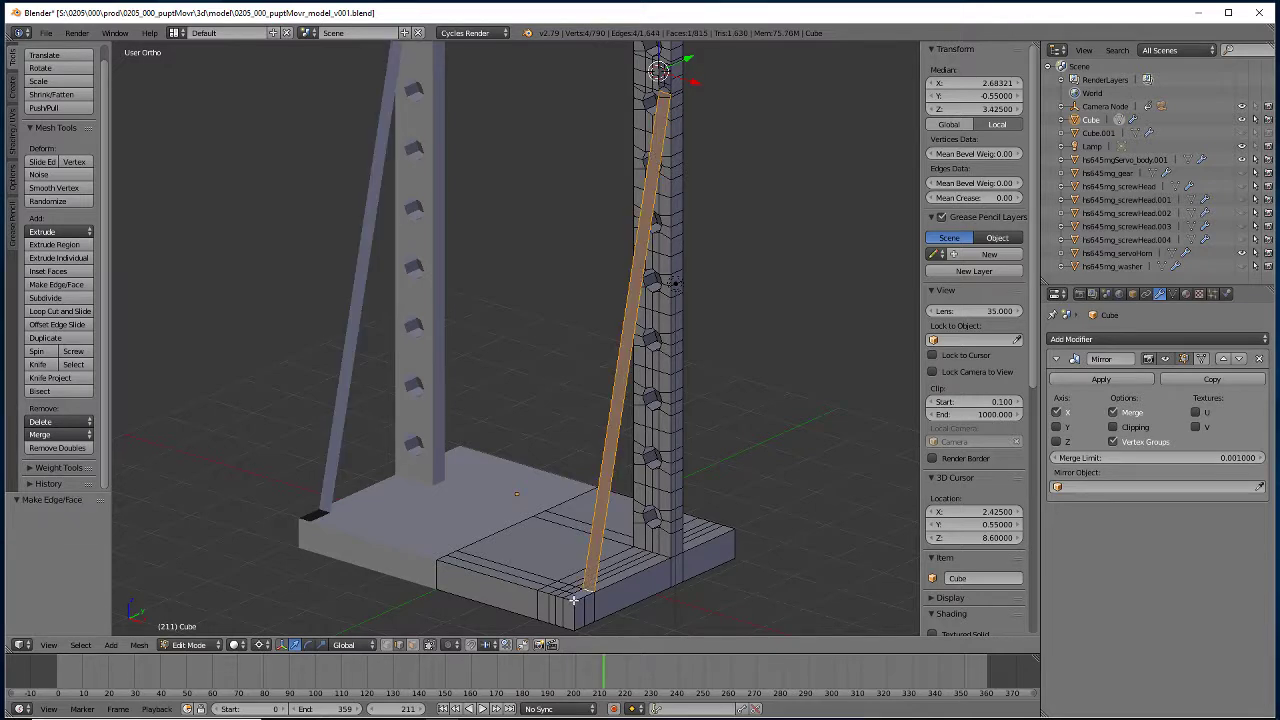
Try to fill the diagonal brace's outer side with two faces between the matching outer edges of the upright's and base plate's openings.
right_click(589, 592)
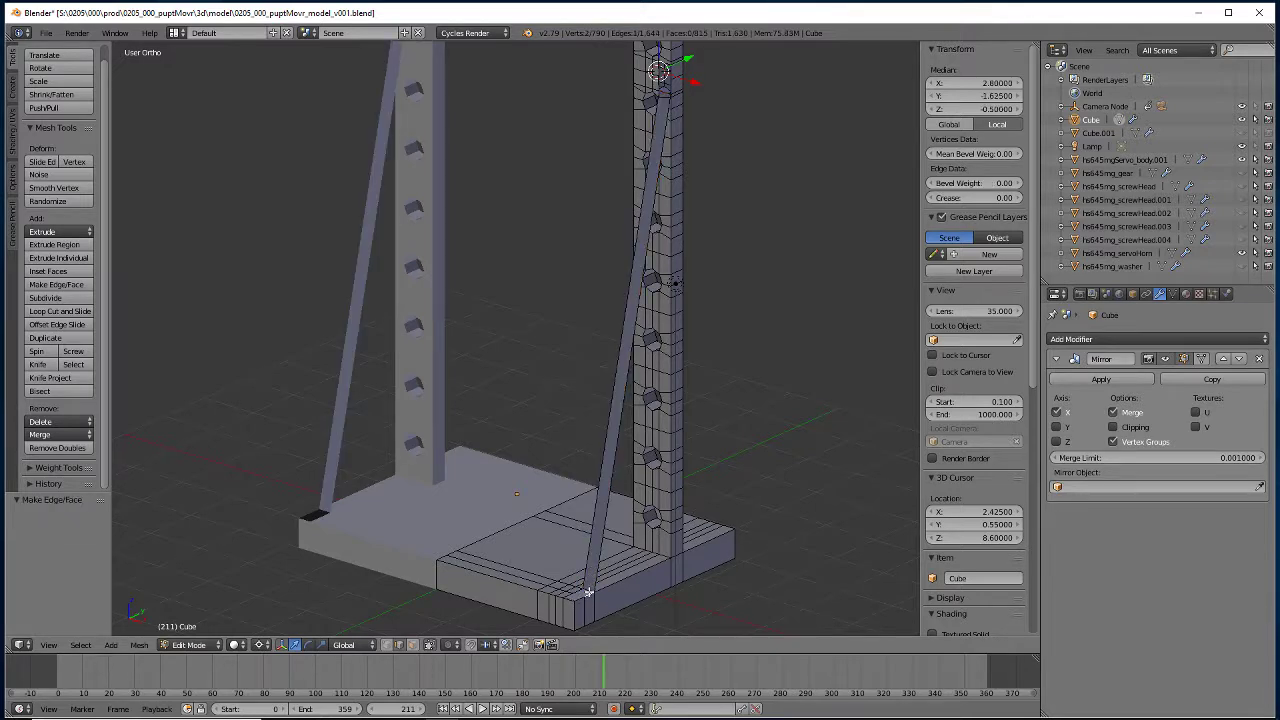
right_click(668, 88, "shift")
key("f")
right_click(659, 101)
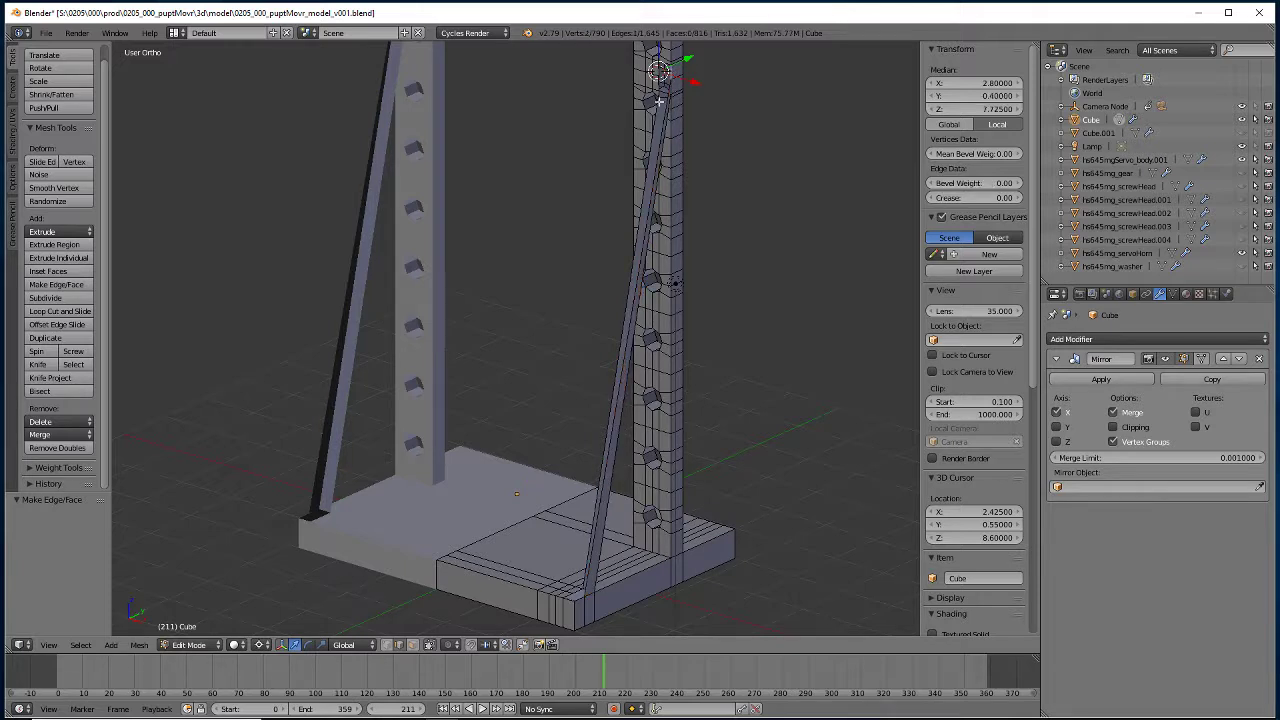
right_click(580, 597, "shift")
key("f")
Try to create the brace's front face between the top edge of the upright's opening and the front edge of the base plate's opening.
right_click(567, 600)
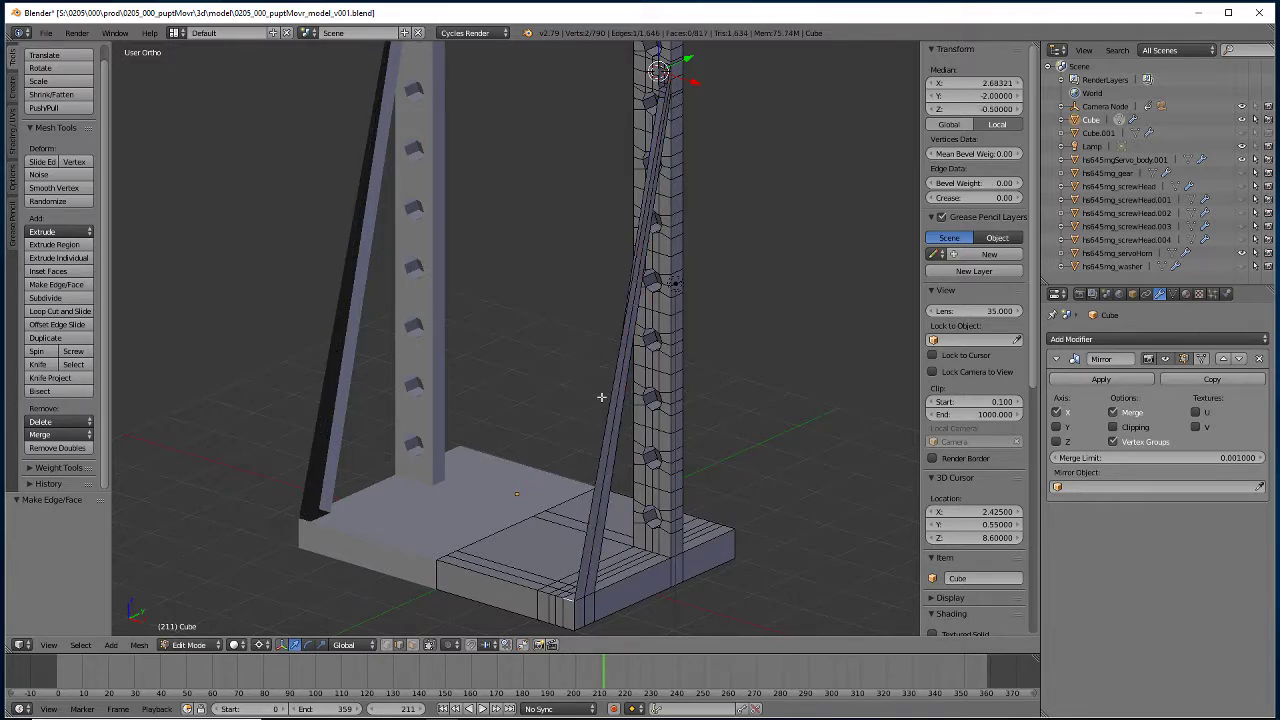
right_click(660, 67, "shift")
middle_click_drag(656, 74, 673, 87)
right_click(671, 63)
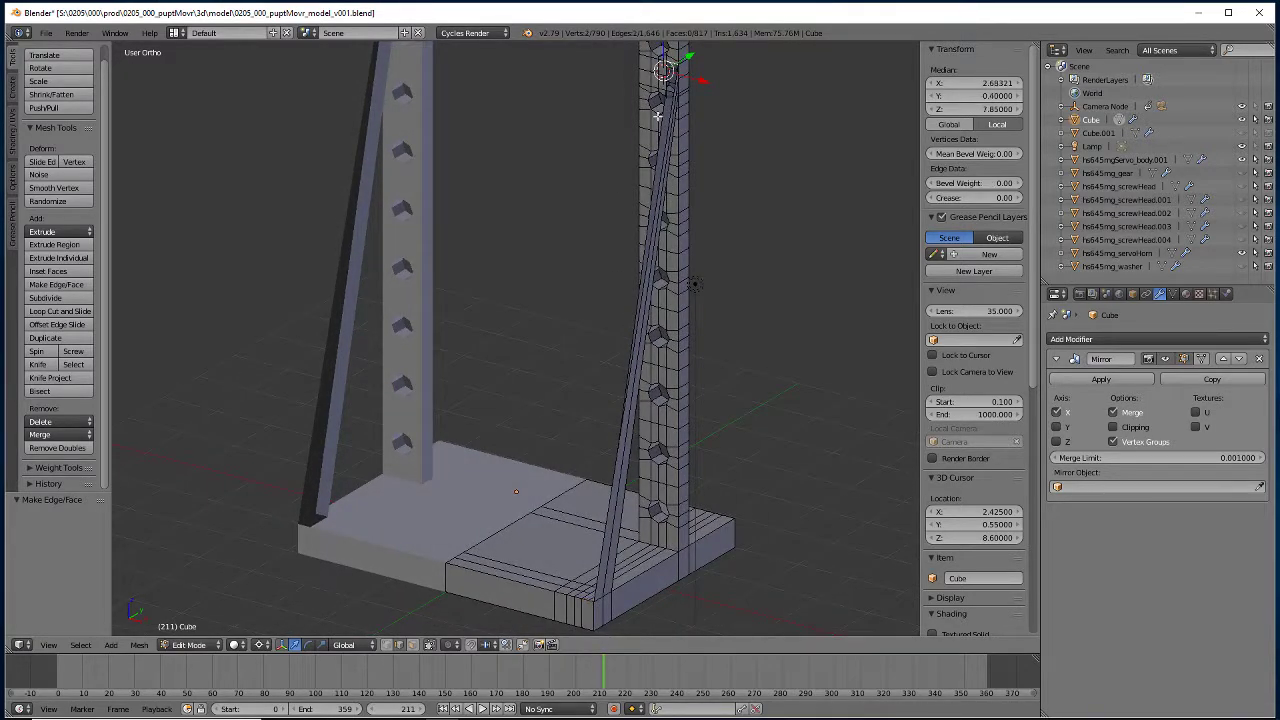
right_click(589, 600, "shift")
key("f")
Try to close the brace's inner side with two faces between the matching inner edges of both openings.
middle_click_drag(455, 514, 555, 279)
right_click(584, 103)
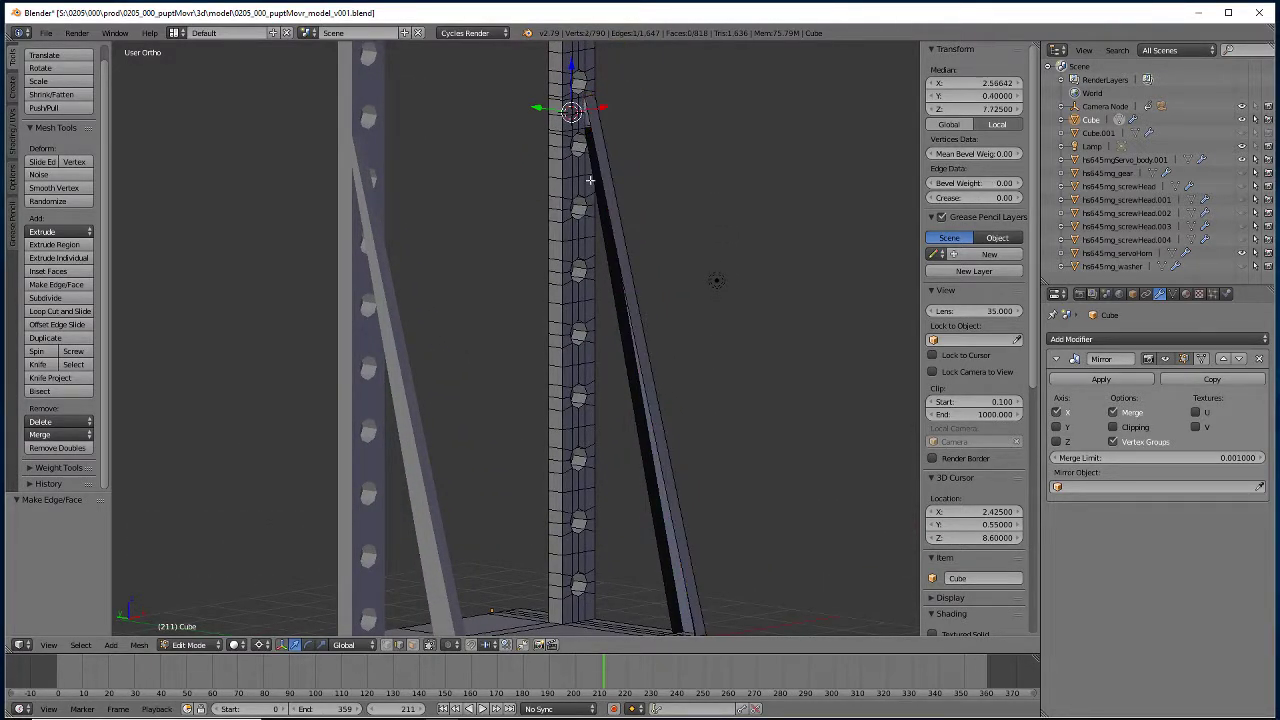
middle_click_drag(620, 573, 622, 534, "shift")
middle_click_drag(581, 477, 616, 503, "shift")
right_click(614, 498, "shift")
key("f")
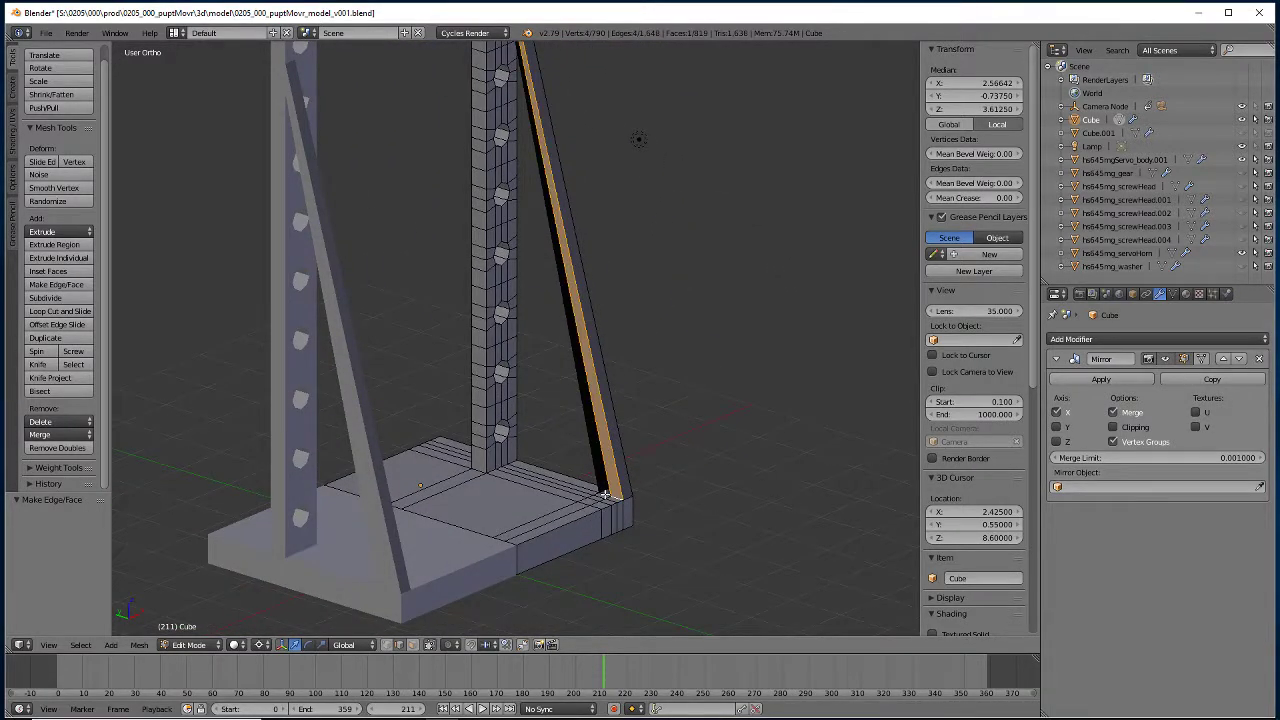
right_click(604, 494)
middle_click_drag(517, 297, 540, 371, "shift")
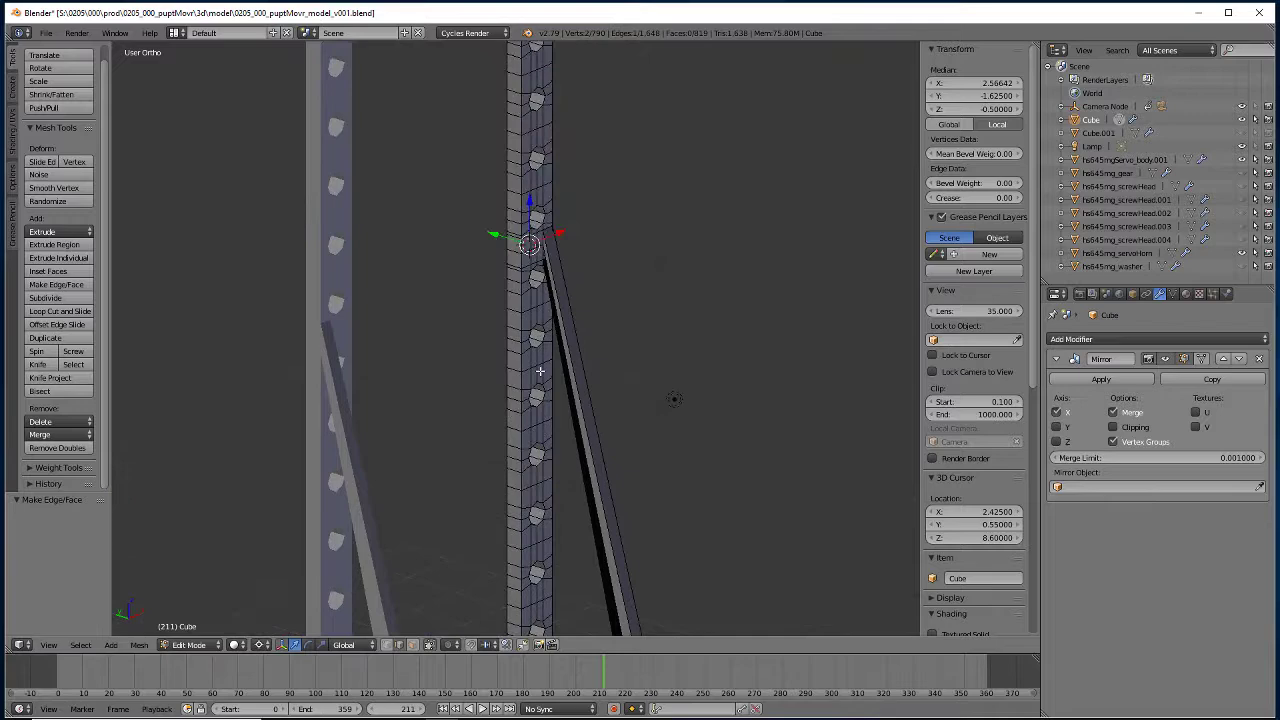
right_click(541, 257, "shift")
key("f")
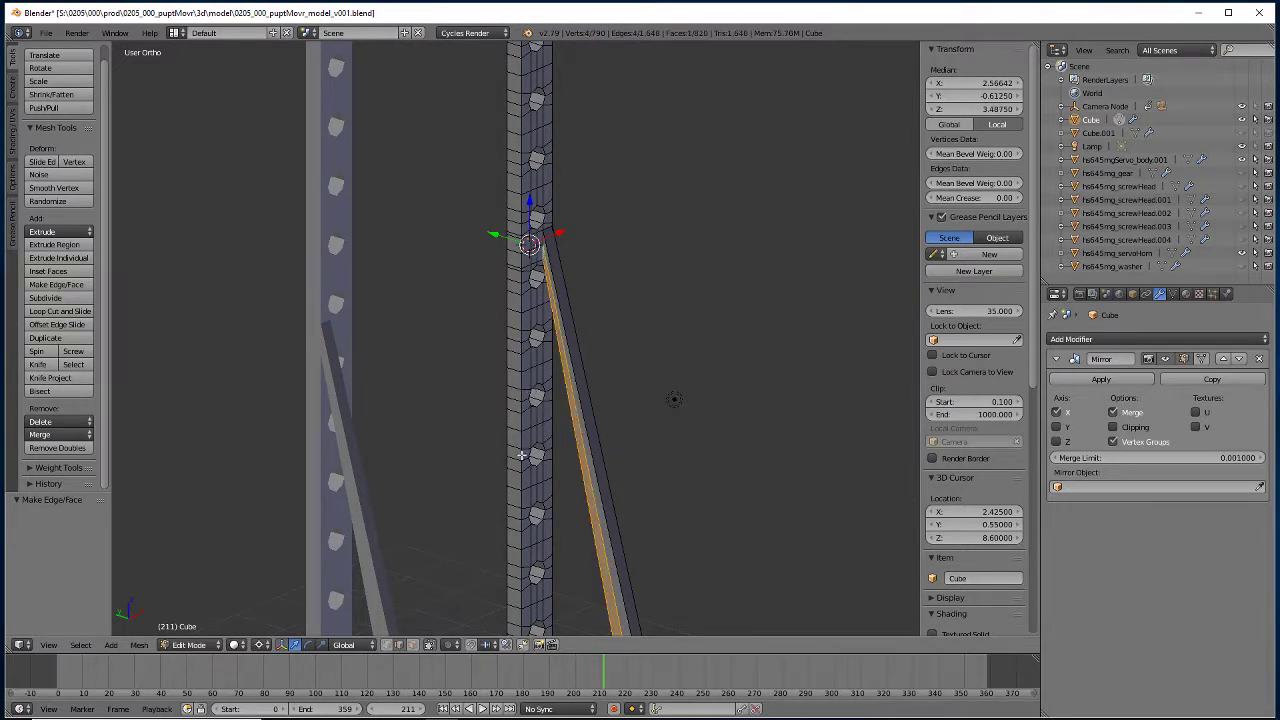
Examine the diagonal brace and its mirrored copy from several angles.
middle_click_drag(531, 393, 343, 484)
scroll(343, 484, "down", 5)
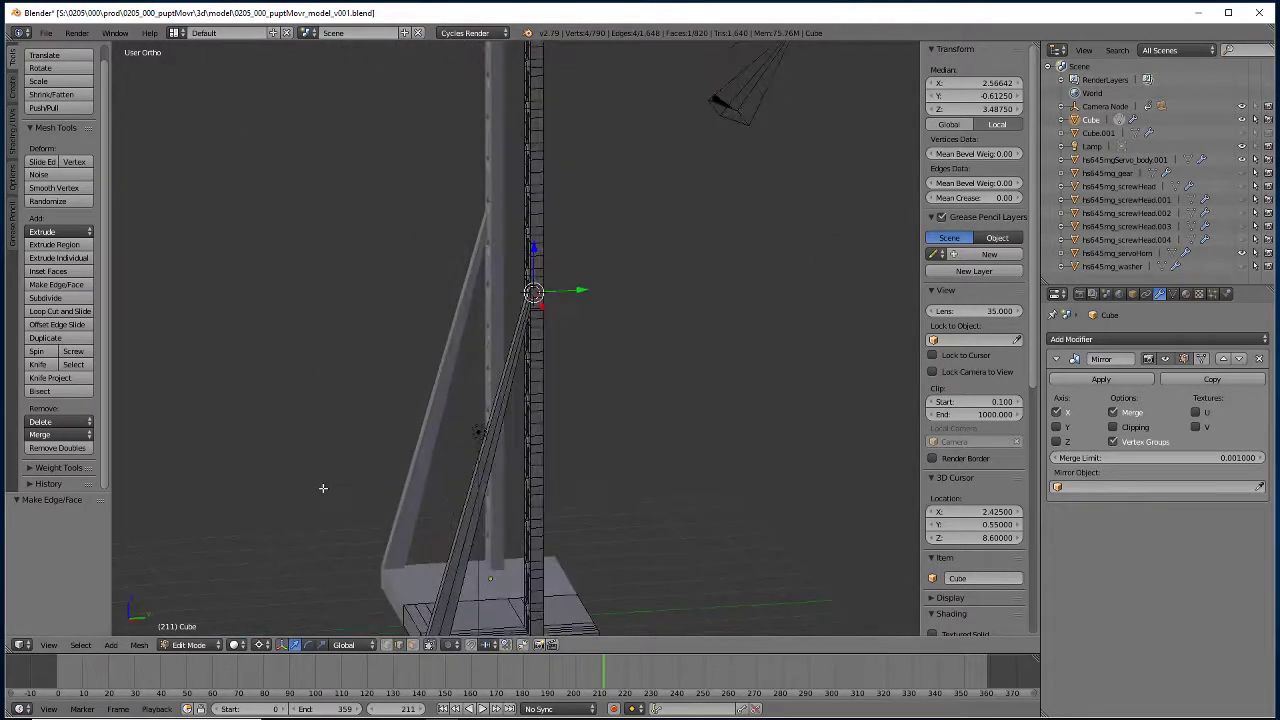
middle_click_drag(433, 510, 518, 424)
middle_click_drag(377, 421, 543, 386)
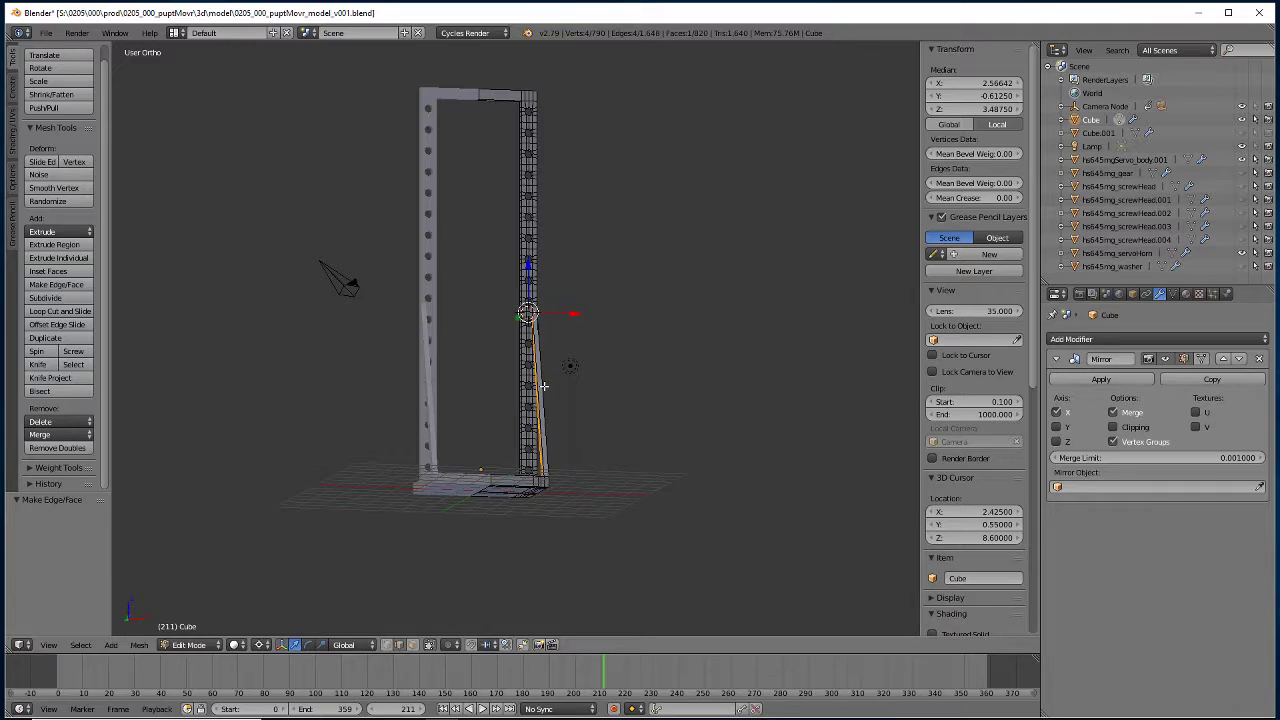
middle_click_drag(416, 418, 280, 451)
scroll(383, 409, "up", 6)
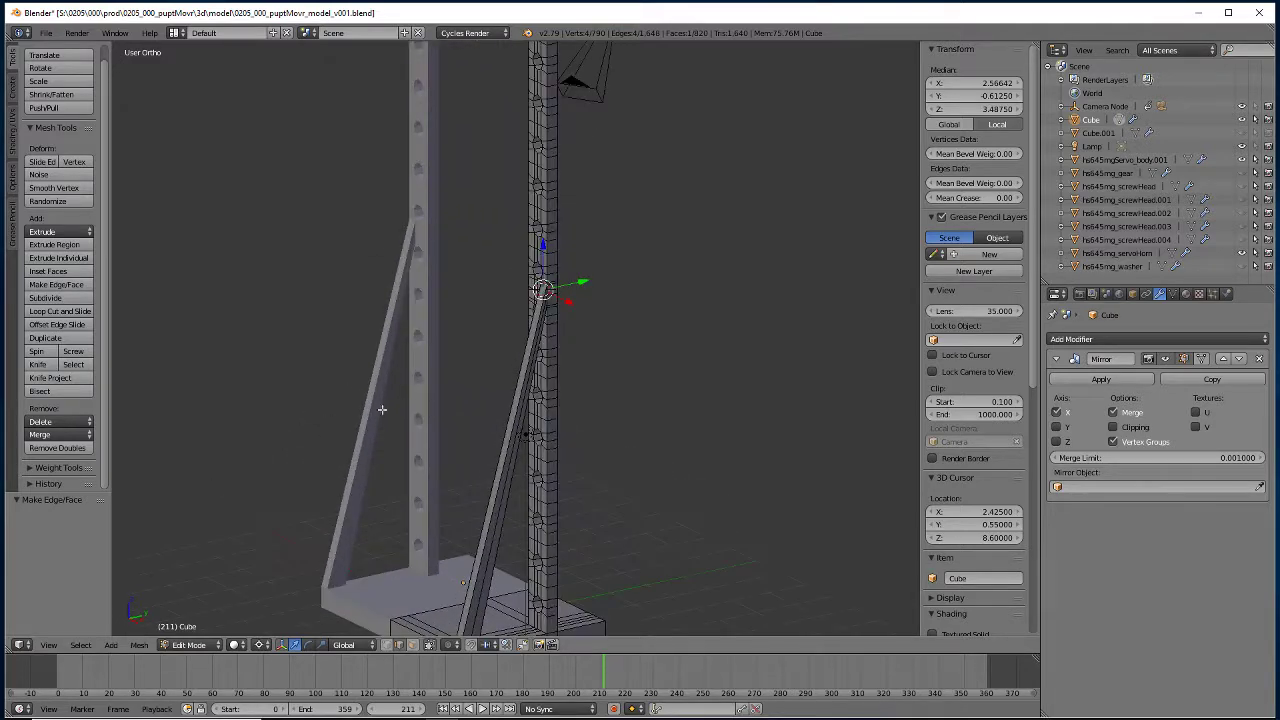
middle_click_drag(336, 386, 451, 429)
Undo all diagonal brace faces and the deletions of the small face pairs on the upright and the base plate.
key("ctrl+z")
key("ctrl+z")
key("ctrl+z")
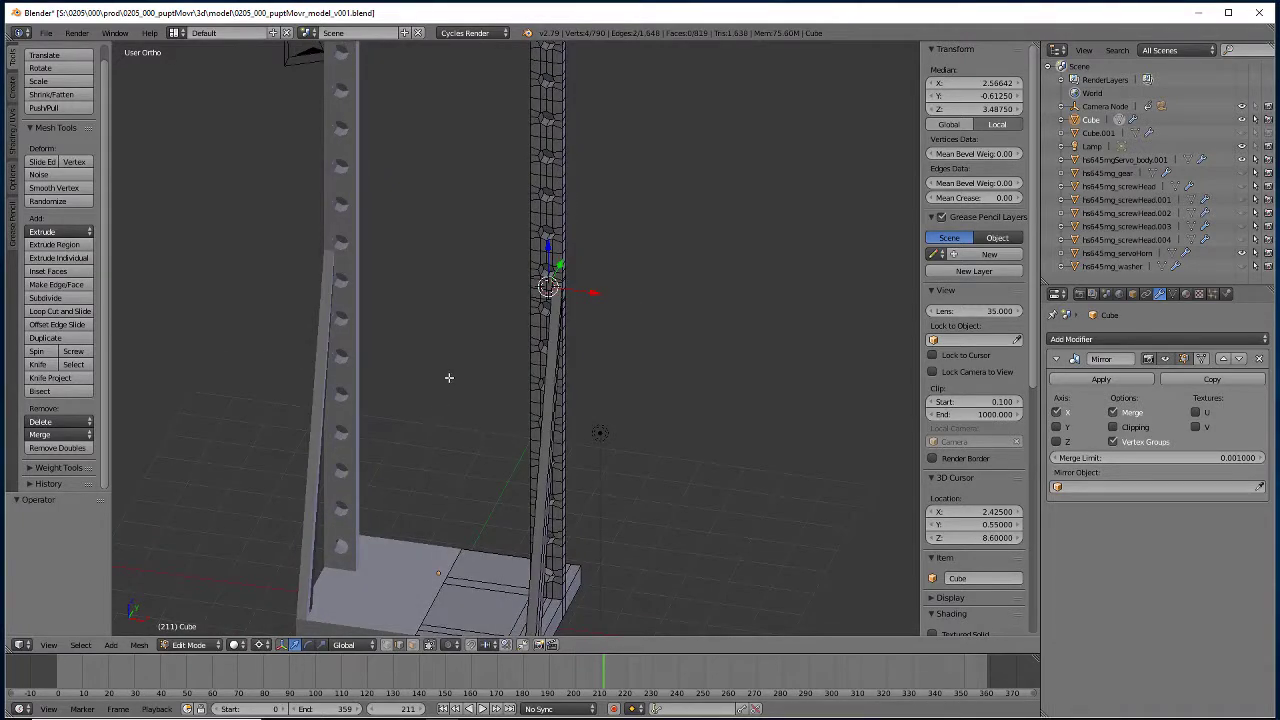
key("ctrl+z")
key("ctrl+z")
key("ctrl+z")
key("ctrl+z")
key("ctrl+z")
key("ctrl+z")
key("ctrl+z")
key("ctrl+z")
key("ctrl+z")
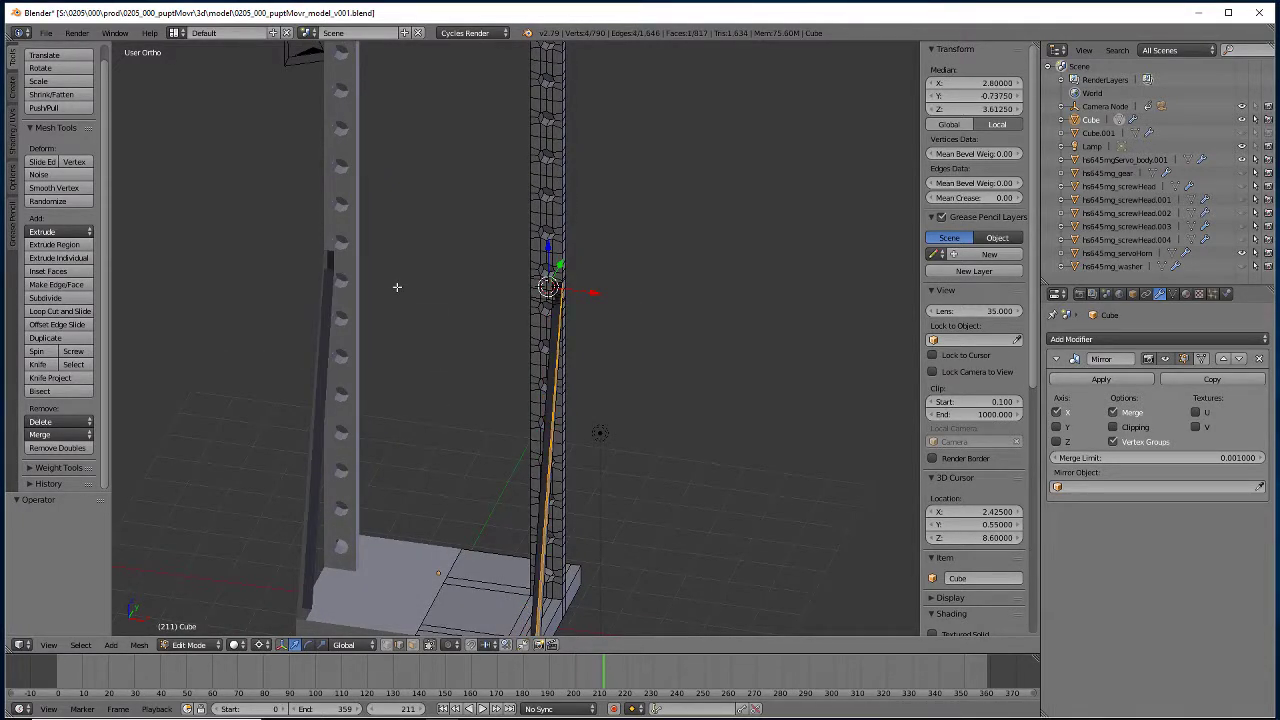
key("ctrl+z")
key("ctrl+z")
key("ctrl+z")
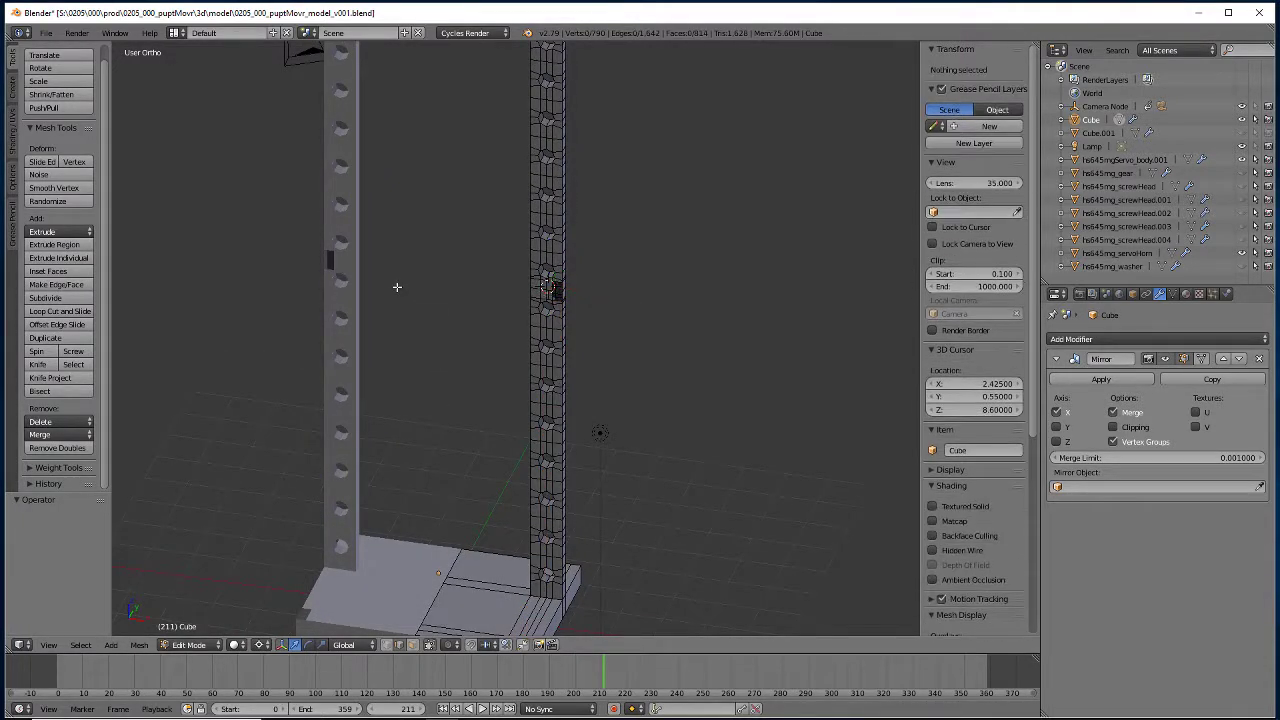
key("ctrl+shift+z")
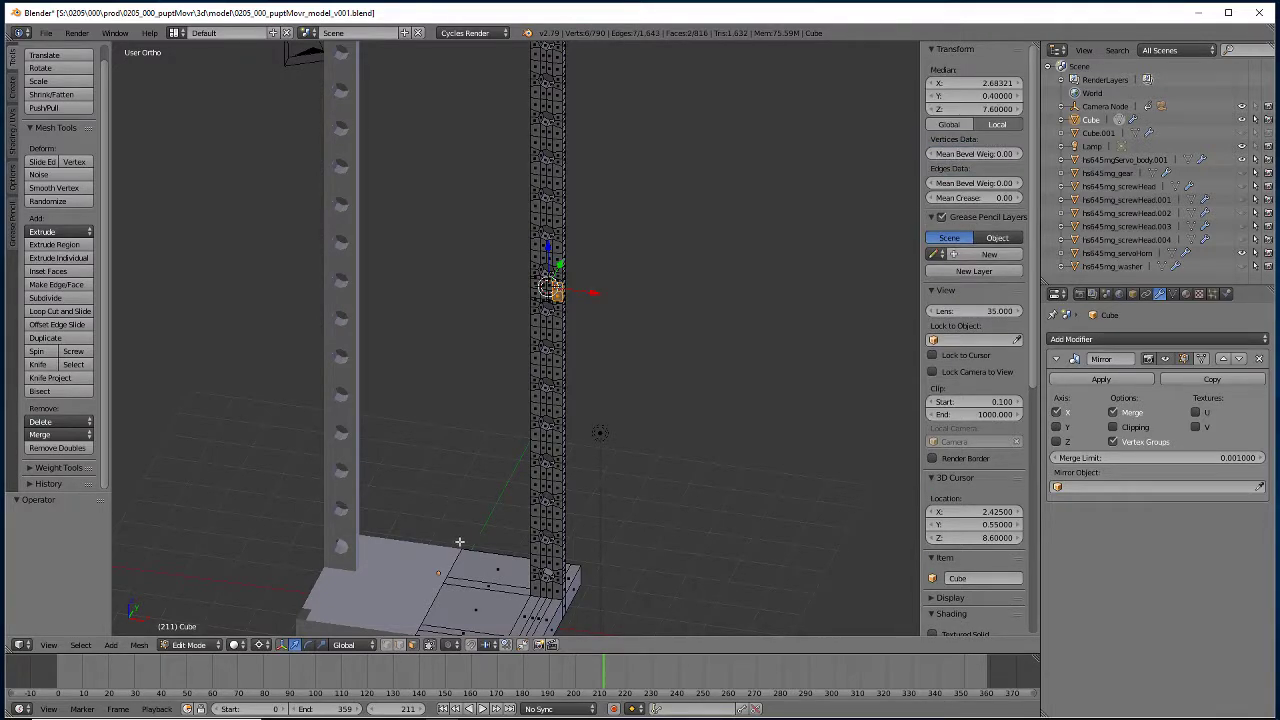
middle_click_drag(465, 534, 464, 397, "shift")
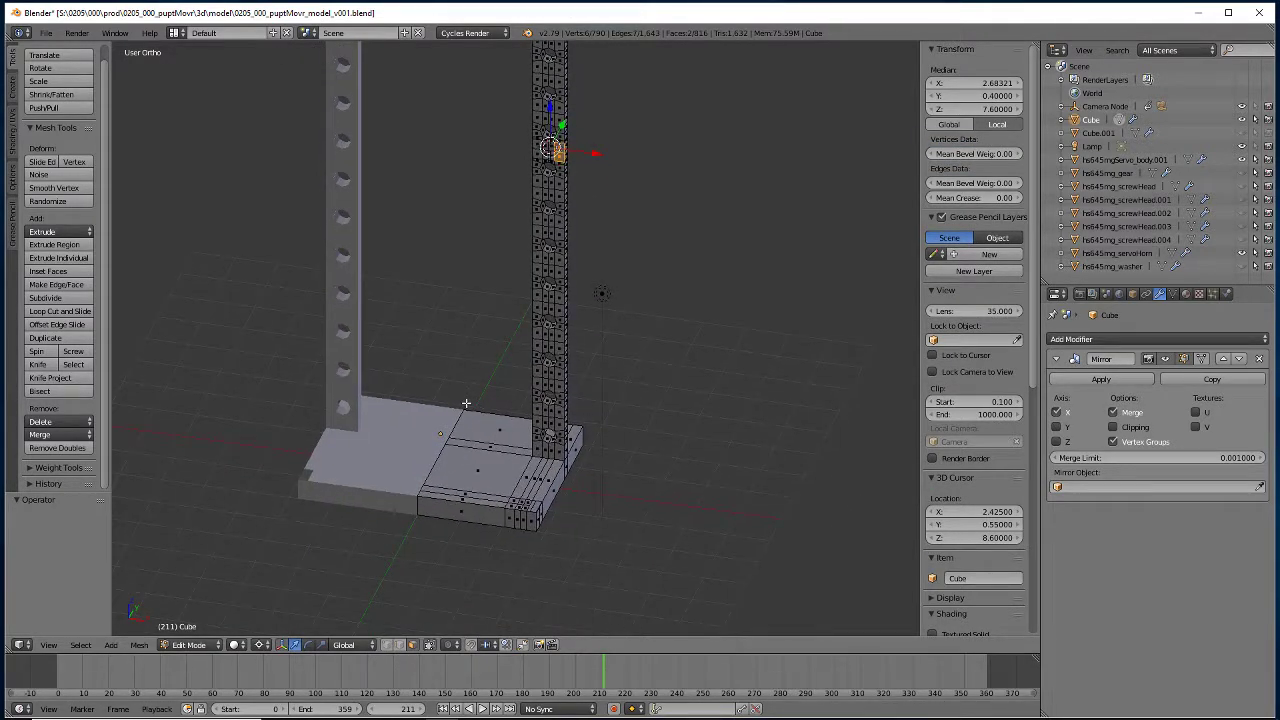
key("ctrl+shift+z")
key("ctrl+shift+z")
Examine the frame's uprights and base plate from several angles and distances.
middle_click_drag(474, 407, 428, 371)
middle_click_drag(419, 274, 403, 340)
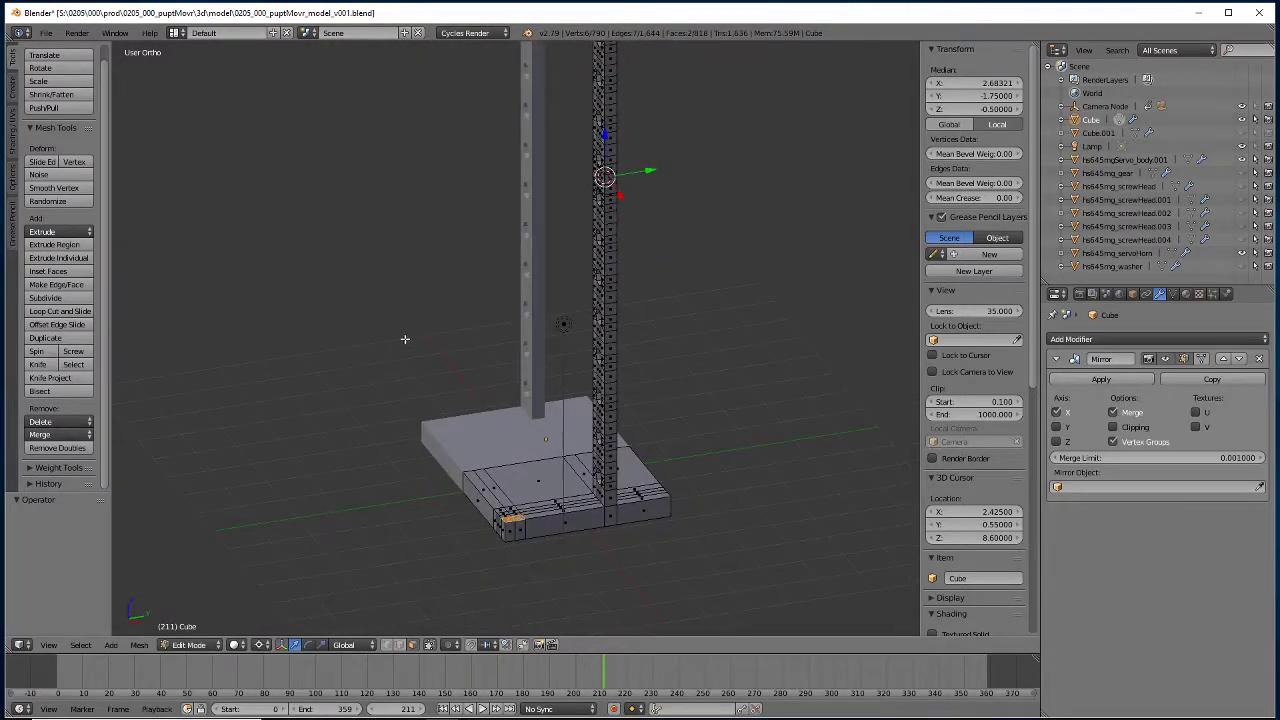
scroll(397, 351, "up", 2)
scroll(400, 365, "down", 4)
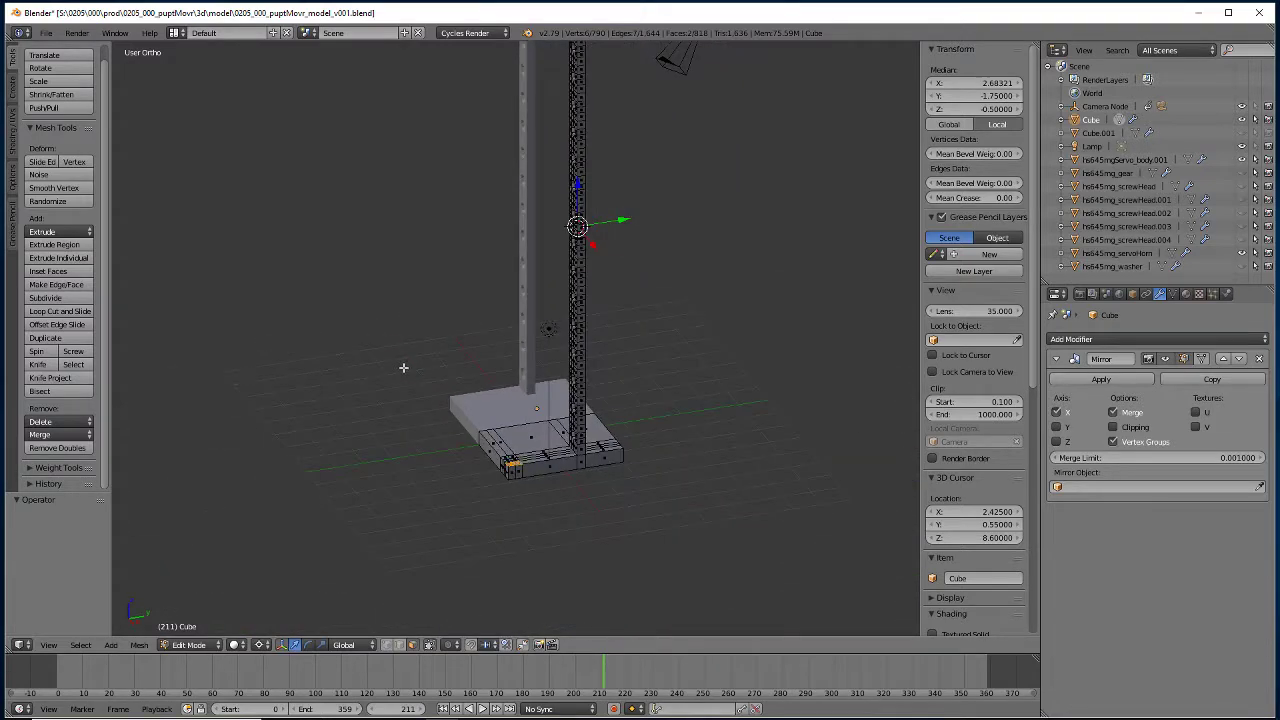
scroll(403, 367, "down", 2)
scroll(403, 367, "up", 2)
scroll(403, 367, "down", 2)
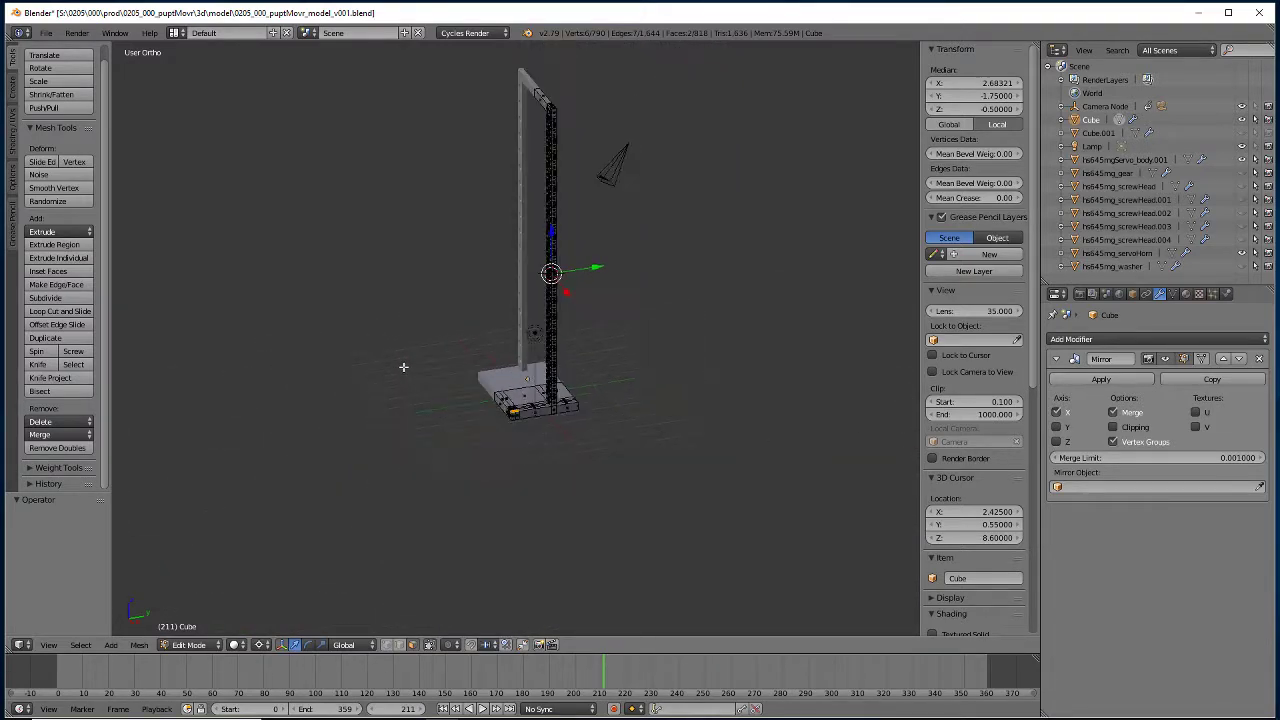
scroll(403, 365, "up", 2)
middle_click_drag(400, 371, 463, 396)
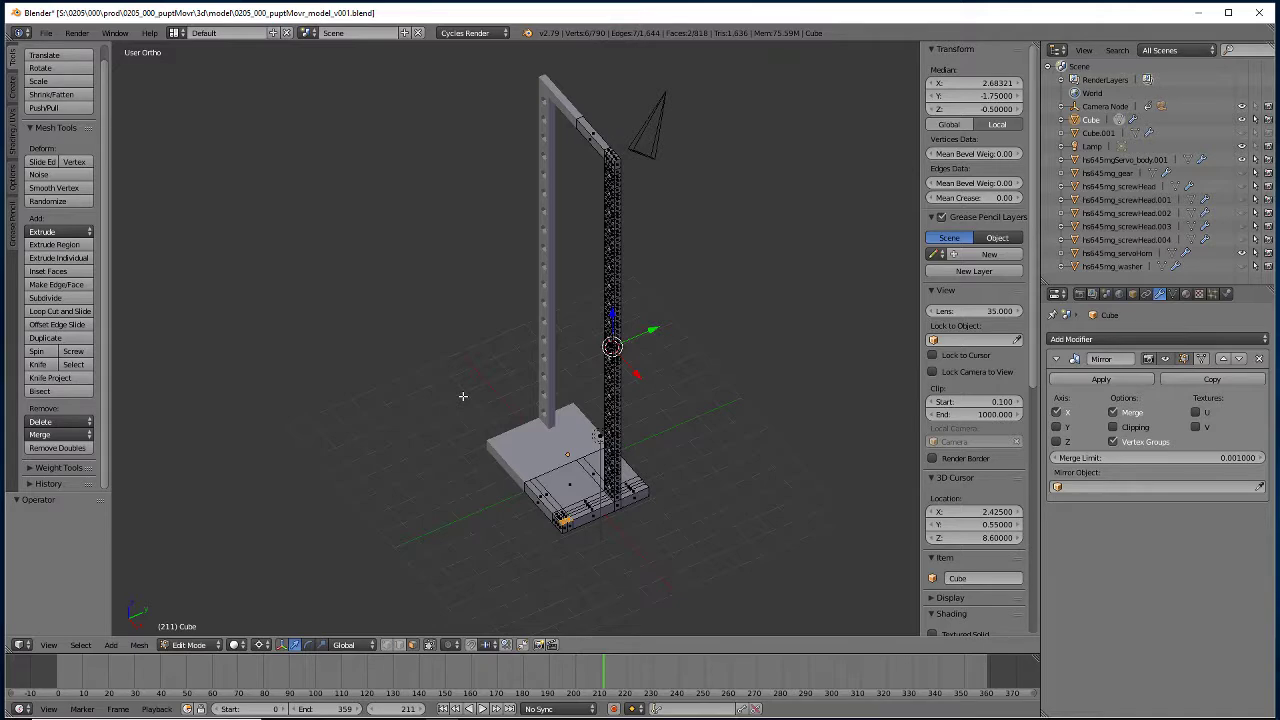
scroll(517, 404, "up", 5)
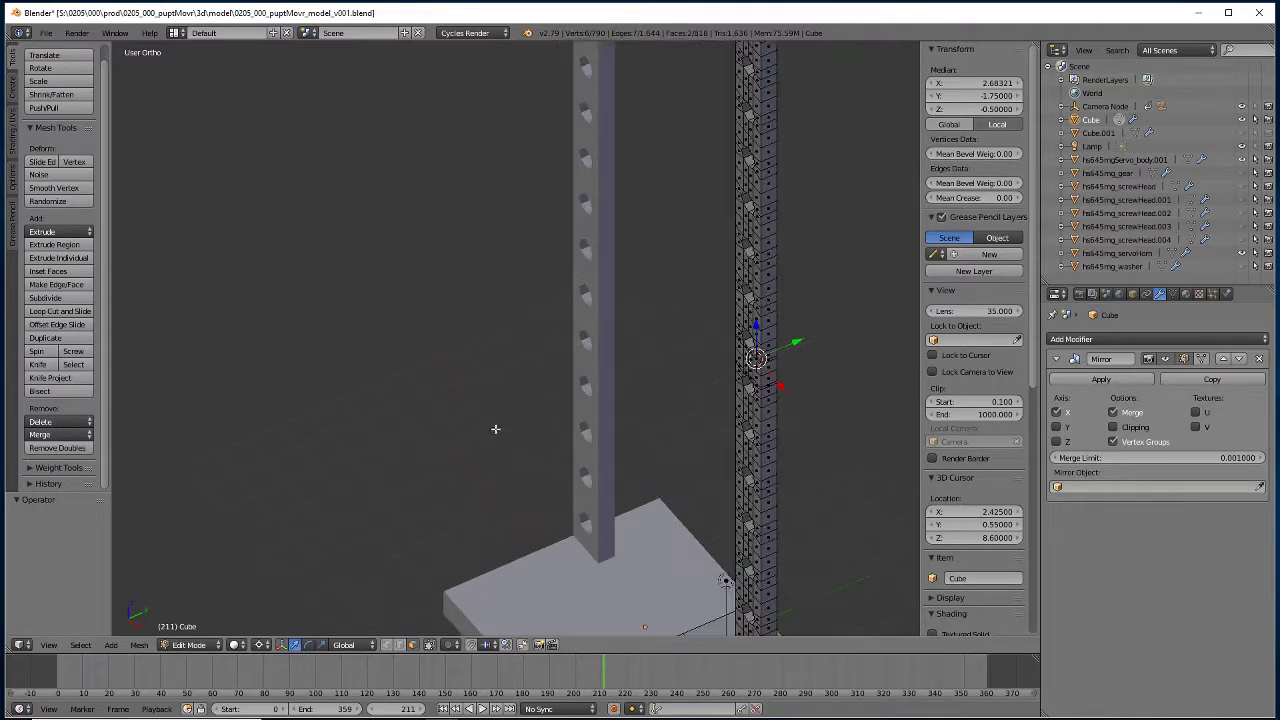
middle_click_drag(511, 548, 488, 240, "shift")
middle_click_drag(475, 398, 483, 352)
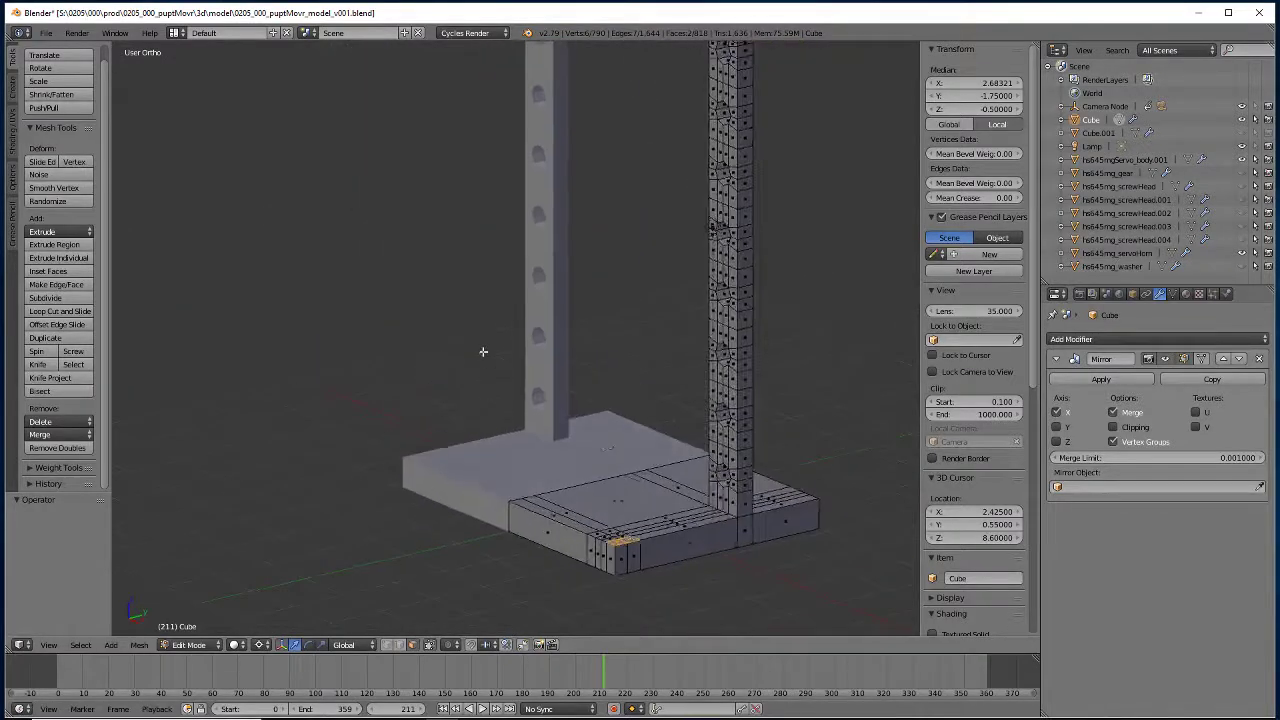
middle_click_drag(483, 264, 483, 369, "shift")
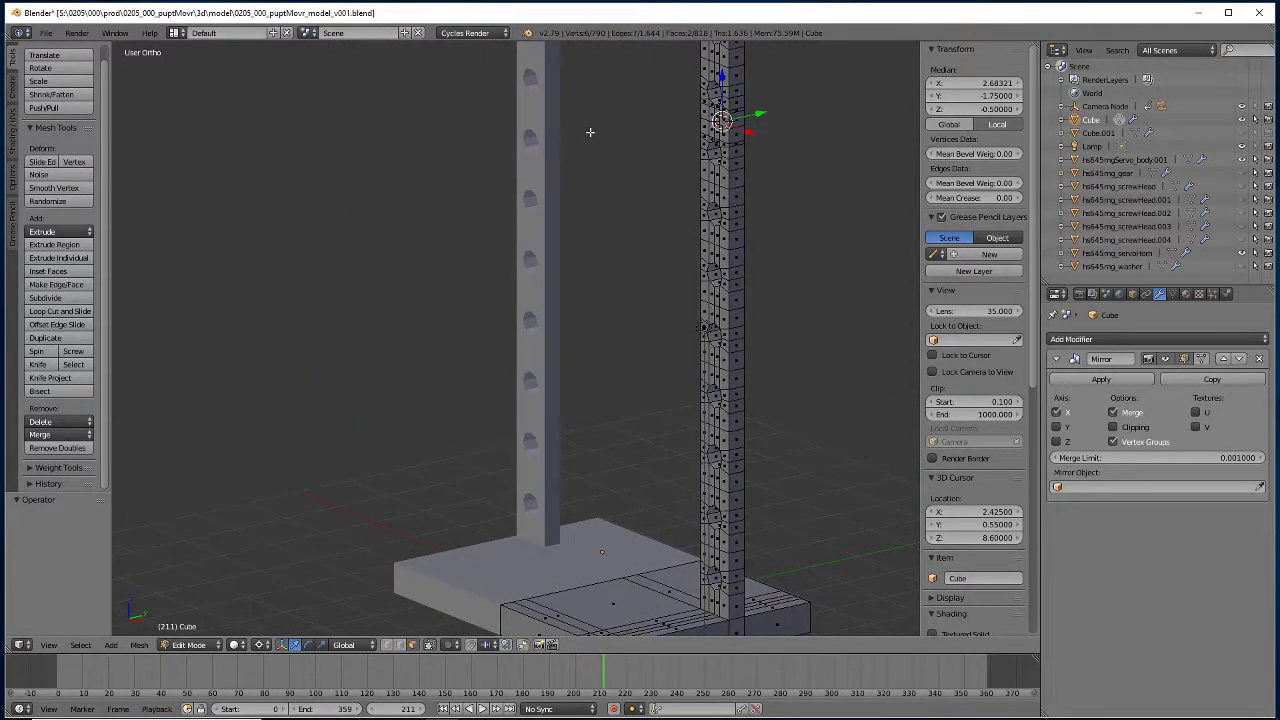
Snap the 3D cursor to the lower edge of the two small front faces near the upright's outer edge.
mouse_move(488, 426)
middle_mouse_down()
mouse_move(566, 434)
mouse_move(494, 429)
mouse_move(508, 424)
middle_mouse_up()
middle_click_drag(457, 268, 466, 512, "shift")
right_click(697, 356)
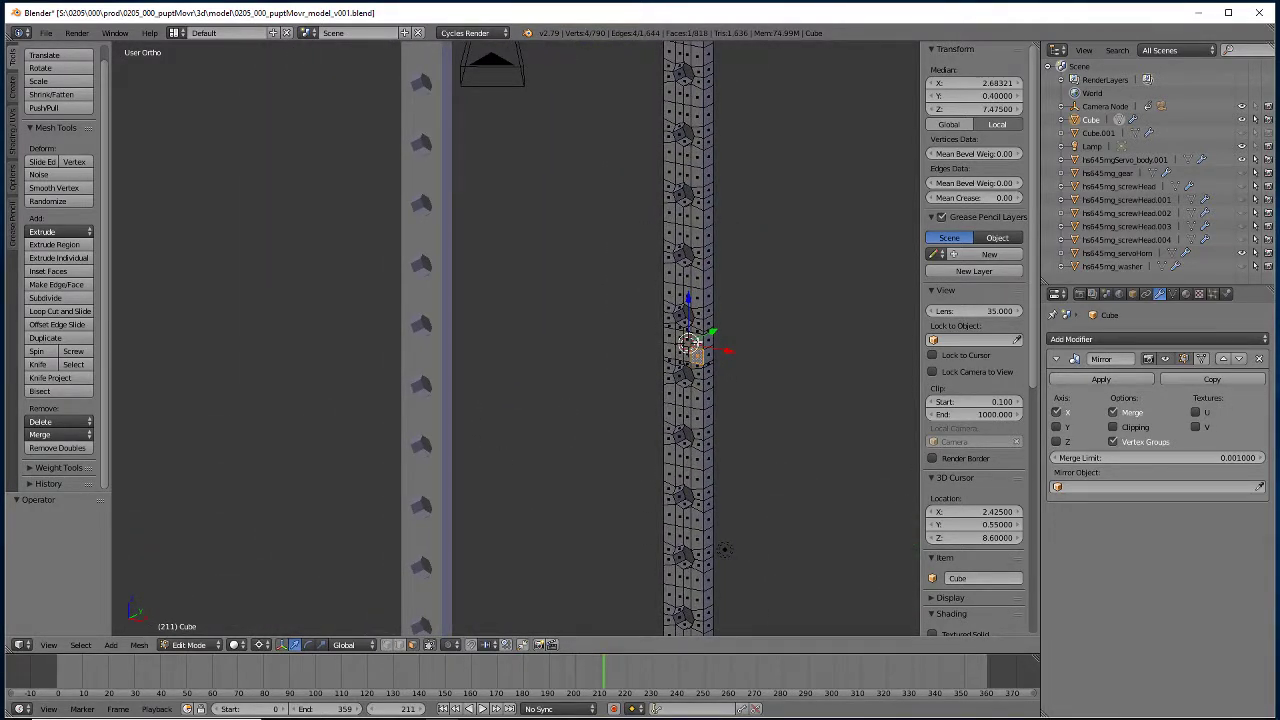
right_click(694, 358, "shift")
middle_click_drag(481, 534, 492, 477)
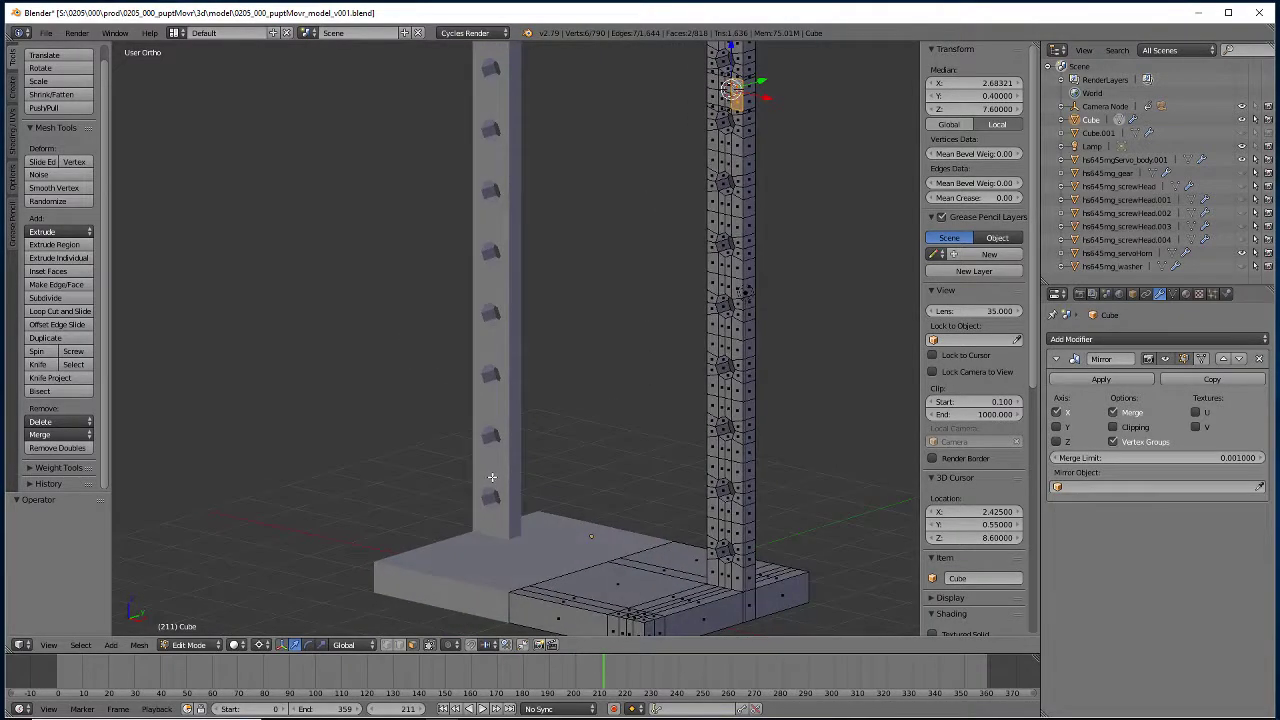
left_click(399, 644)
right_click(737, 106)
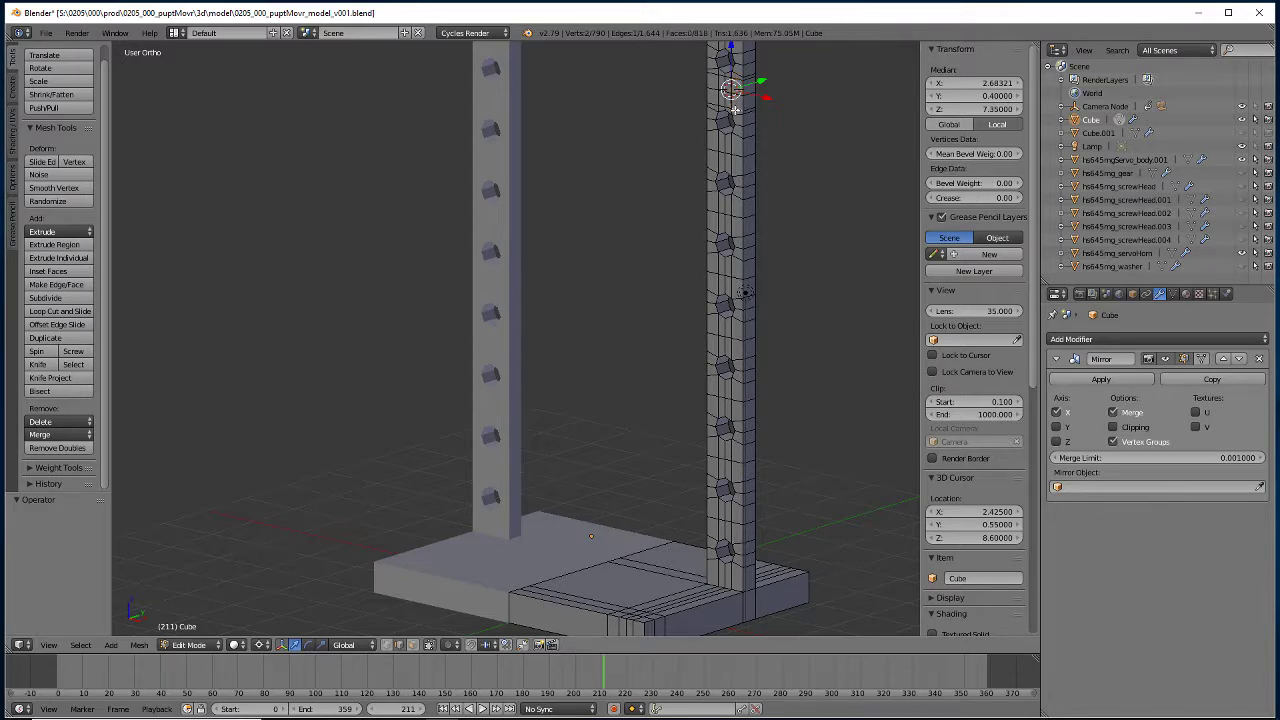
key("shift+s")
left_click(692, 118)
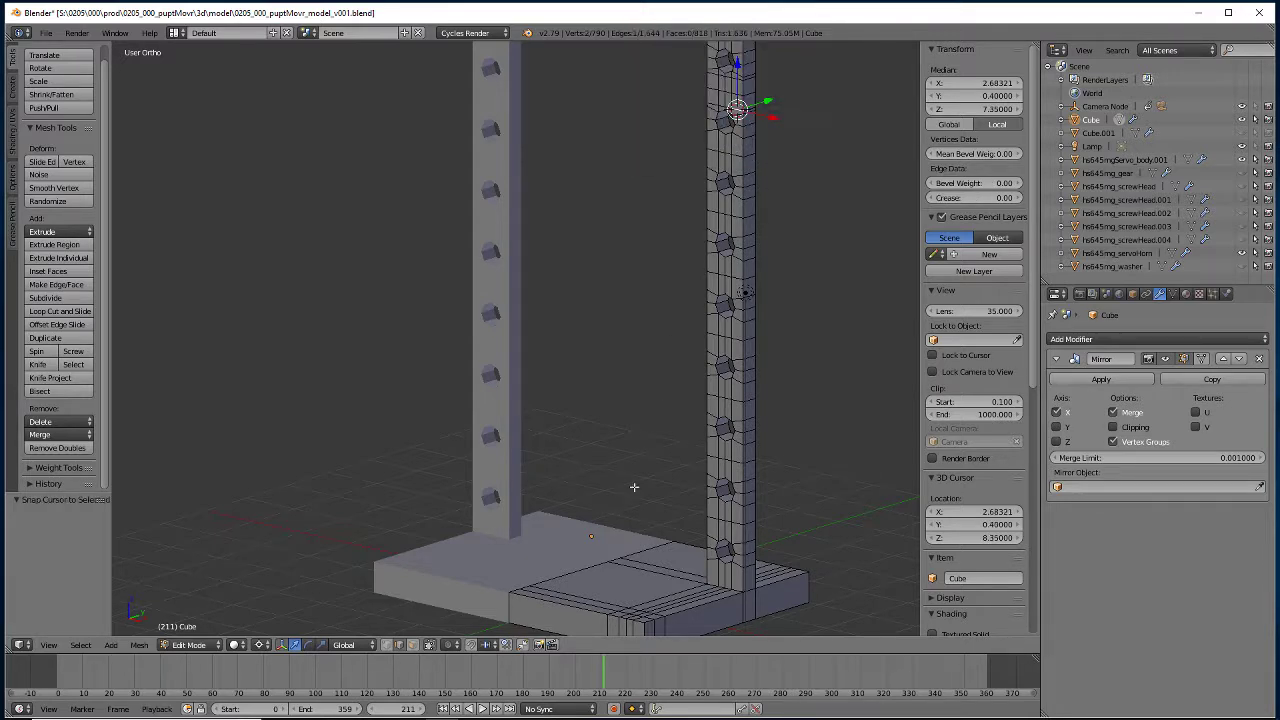
Extrude the two small top faces at the base plate's front outer corner and scale them to 0 along Z at the 3D cursor's height.
left_click(412, 645)
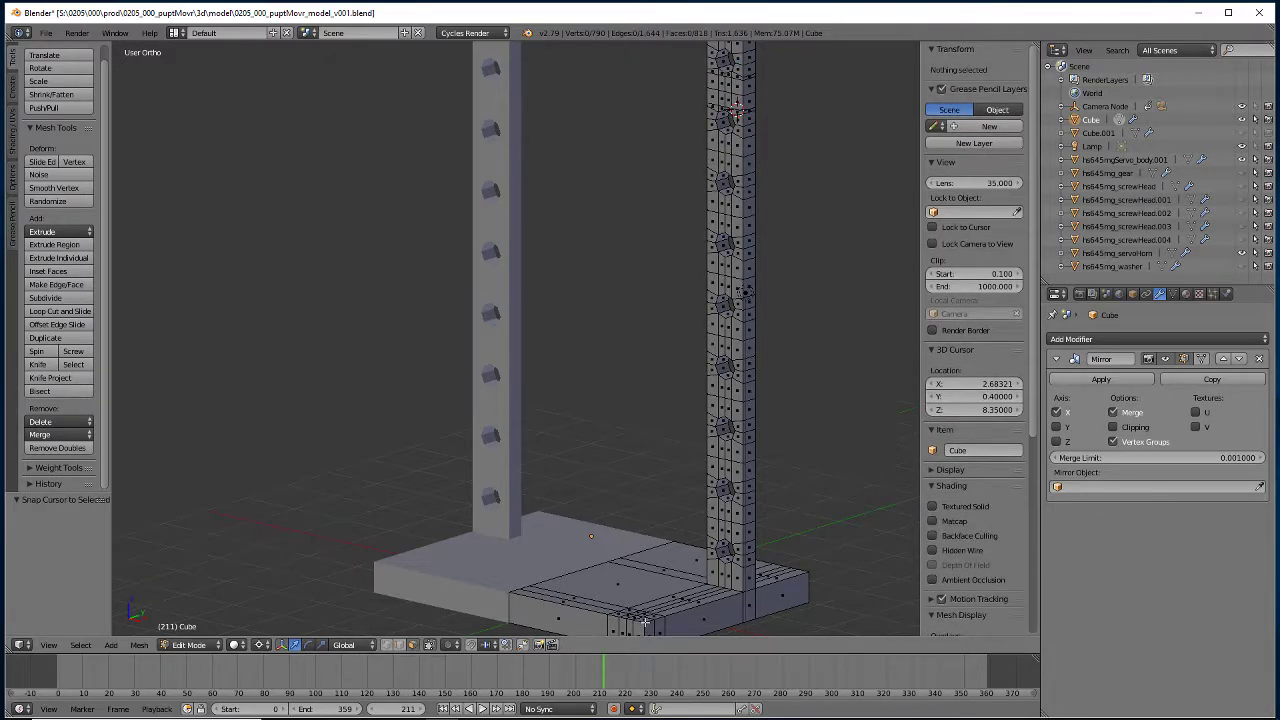
right_click(645, 619)
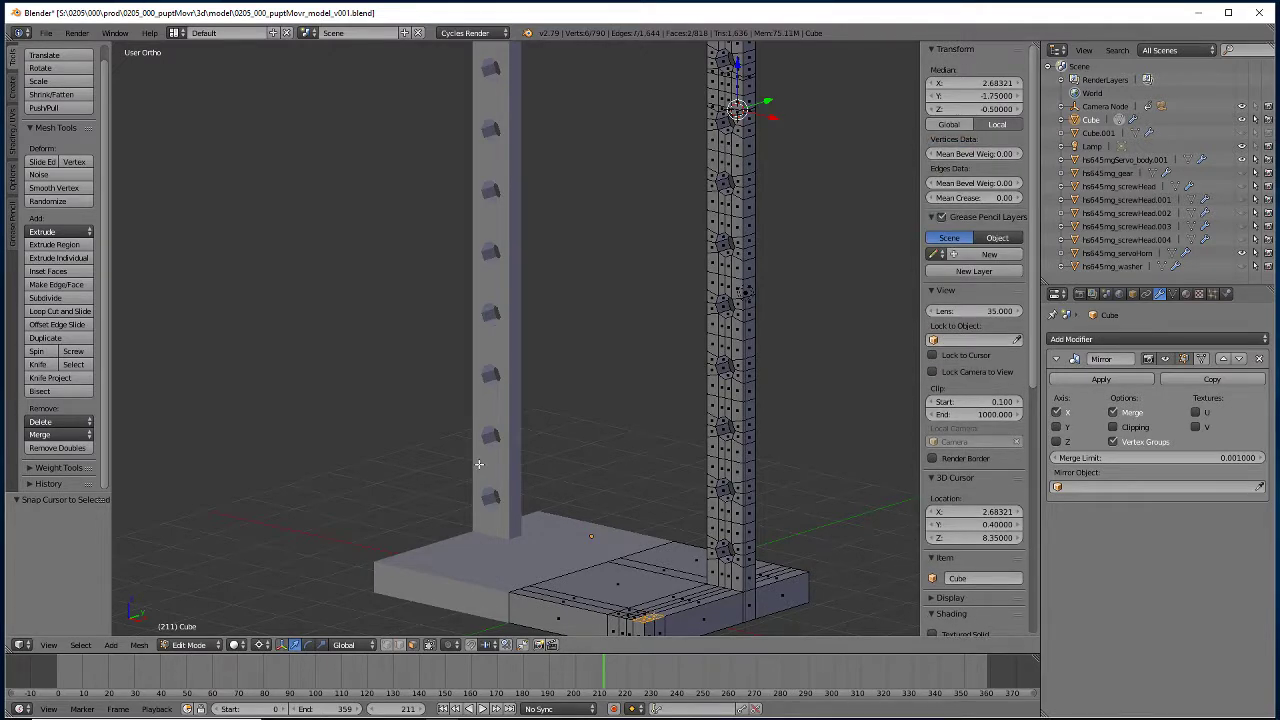
key("e")
right_click(513, 459)
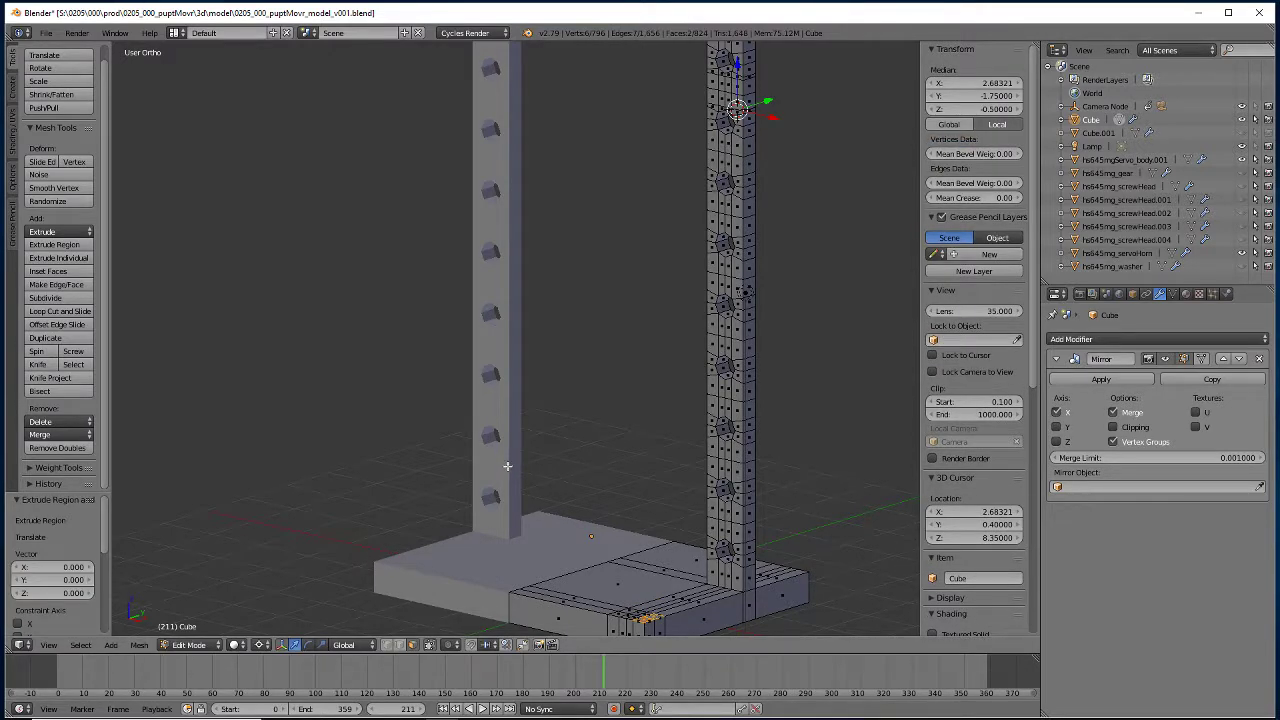
key("s")
key("z")
key("0")
key("Return")
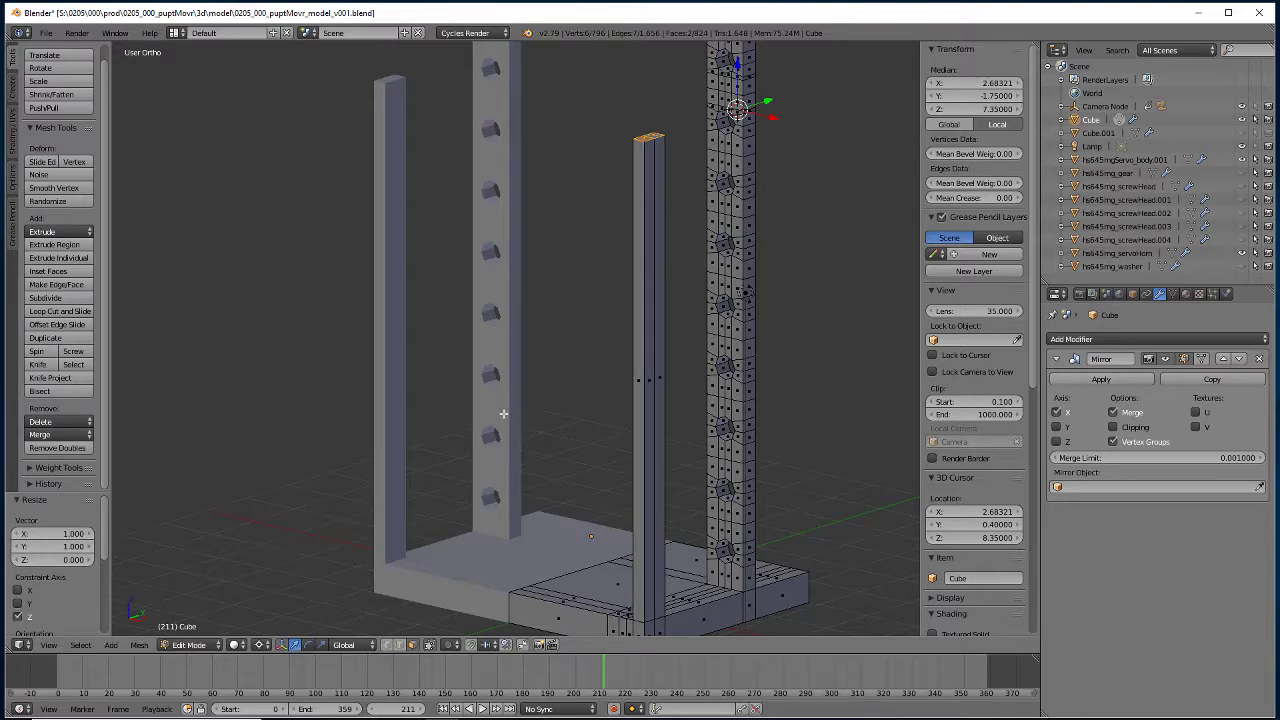
Snap the 3D cursor to the inner top edge of the corner post, on the side facing the upright.
middle_click_drag(503, 413, 521, 383)
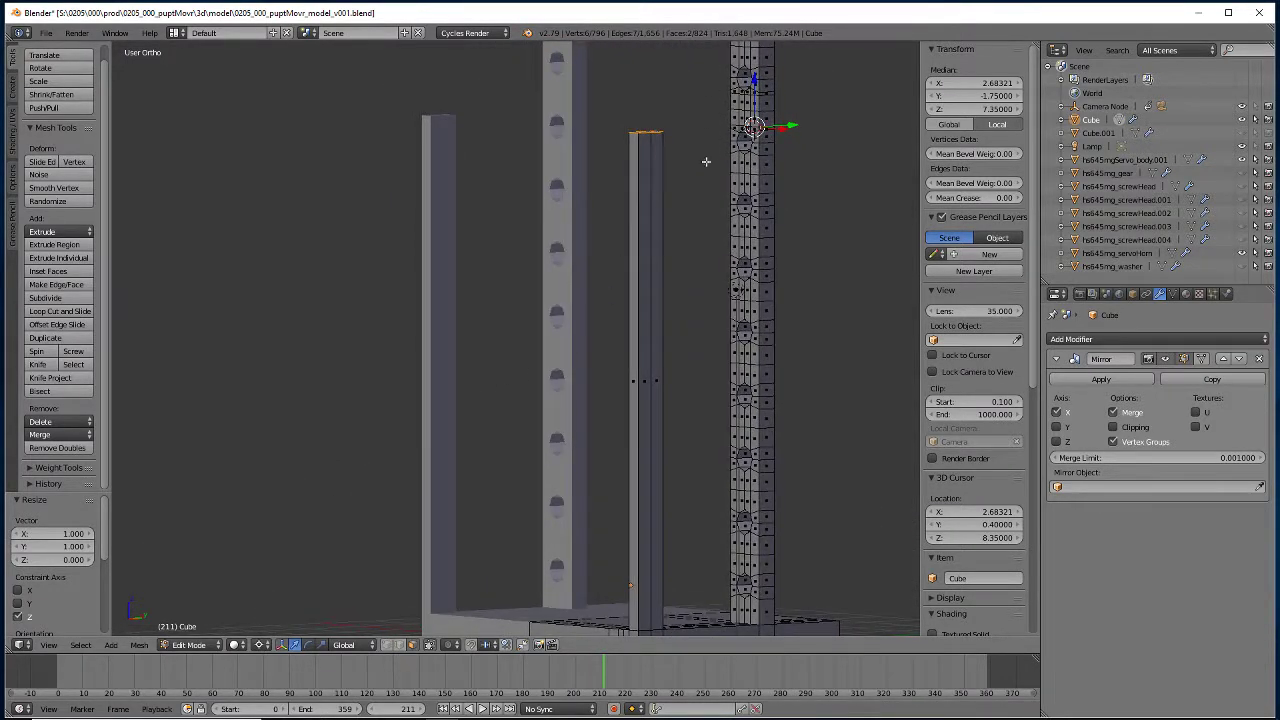
left_click(399, 646)
right_click(756, 97)
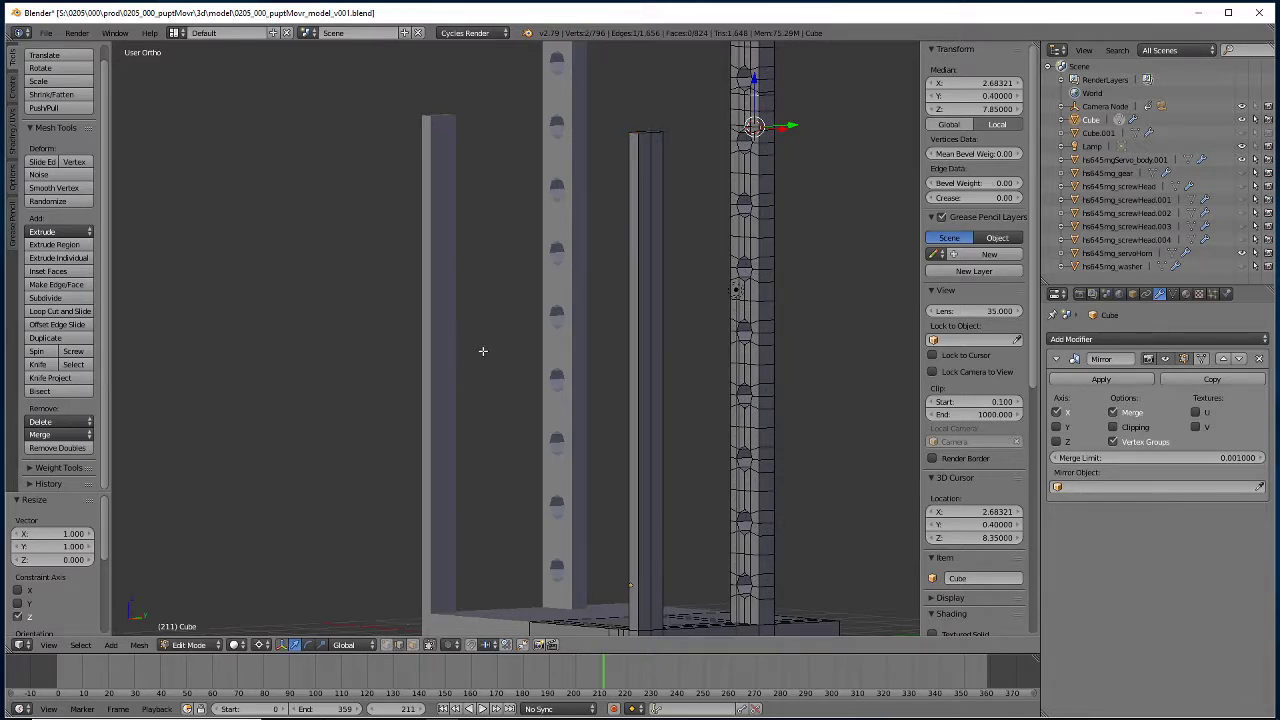
middle_click_drag(484, 351, 480, 354)
middle_click_drag(590, 155, 648, 183)
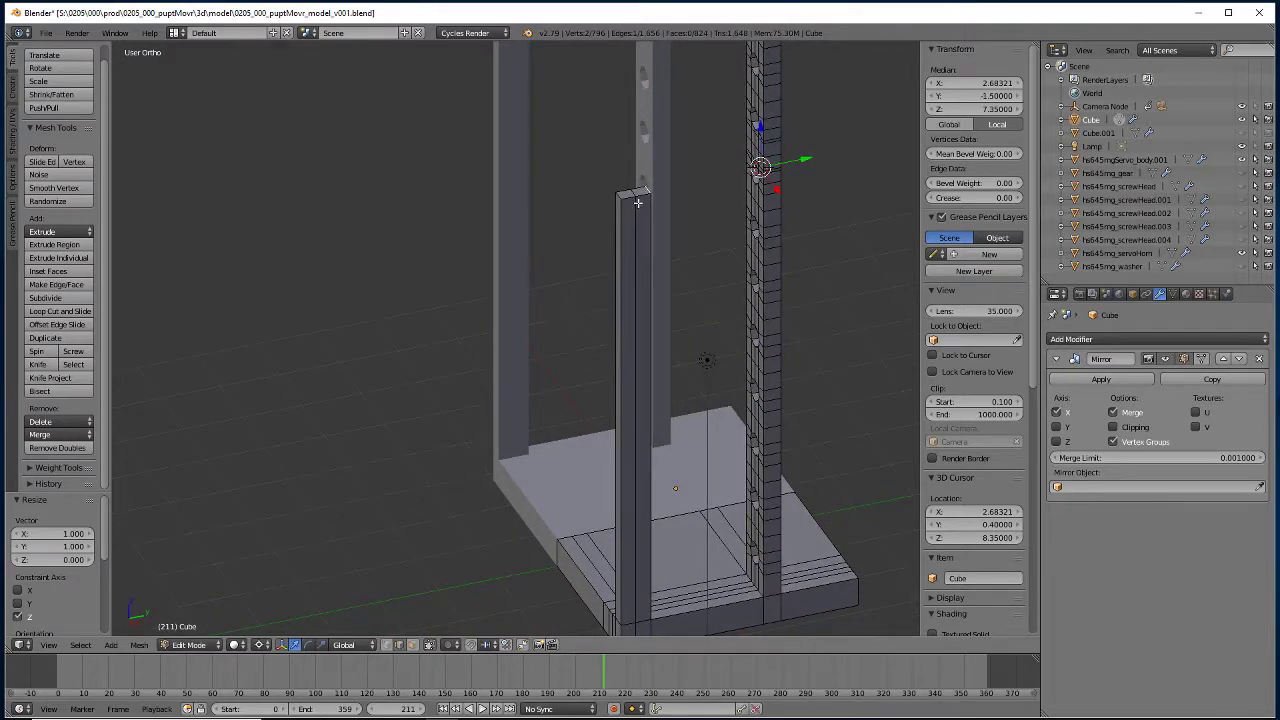
key("shift+s")
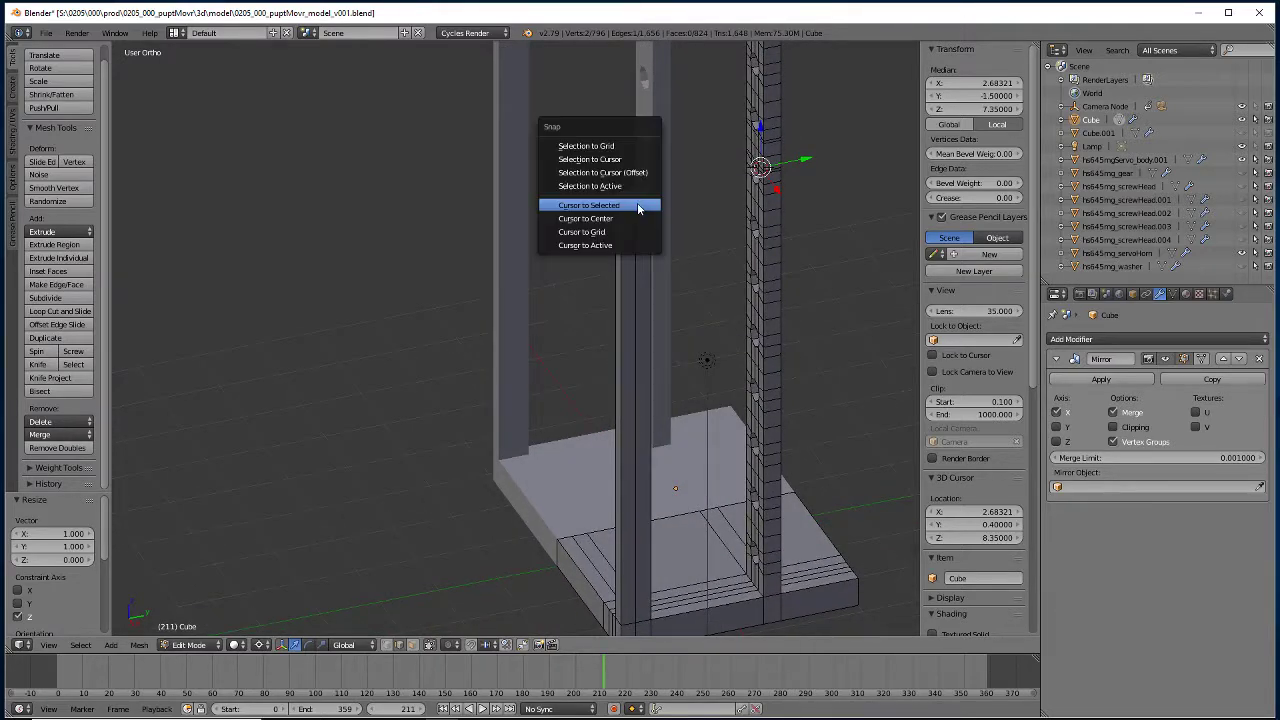
left_click(645, 206)
Extrude the upright's two small front faces above the post's height and scale them to 0 along Y at the 3D cursor.
middle_click_drag(681, 180, 712, 152)
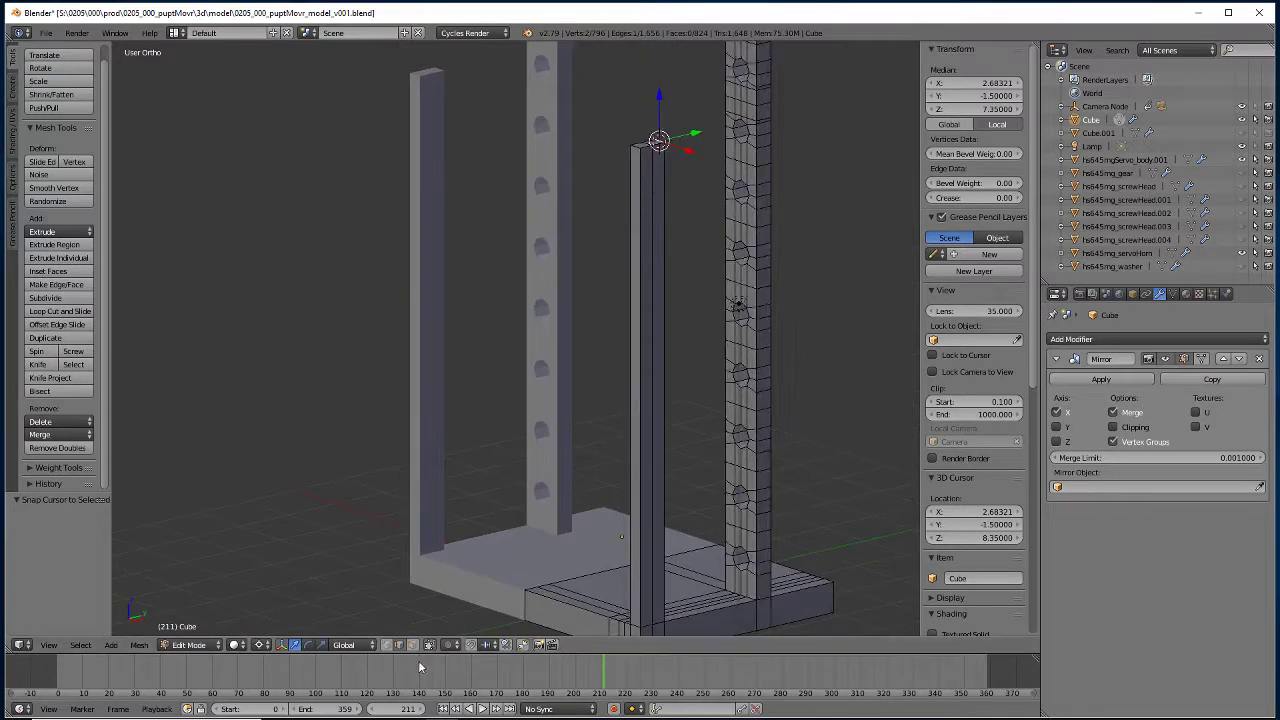
key("a")
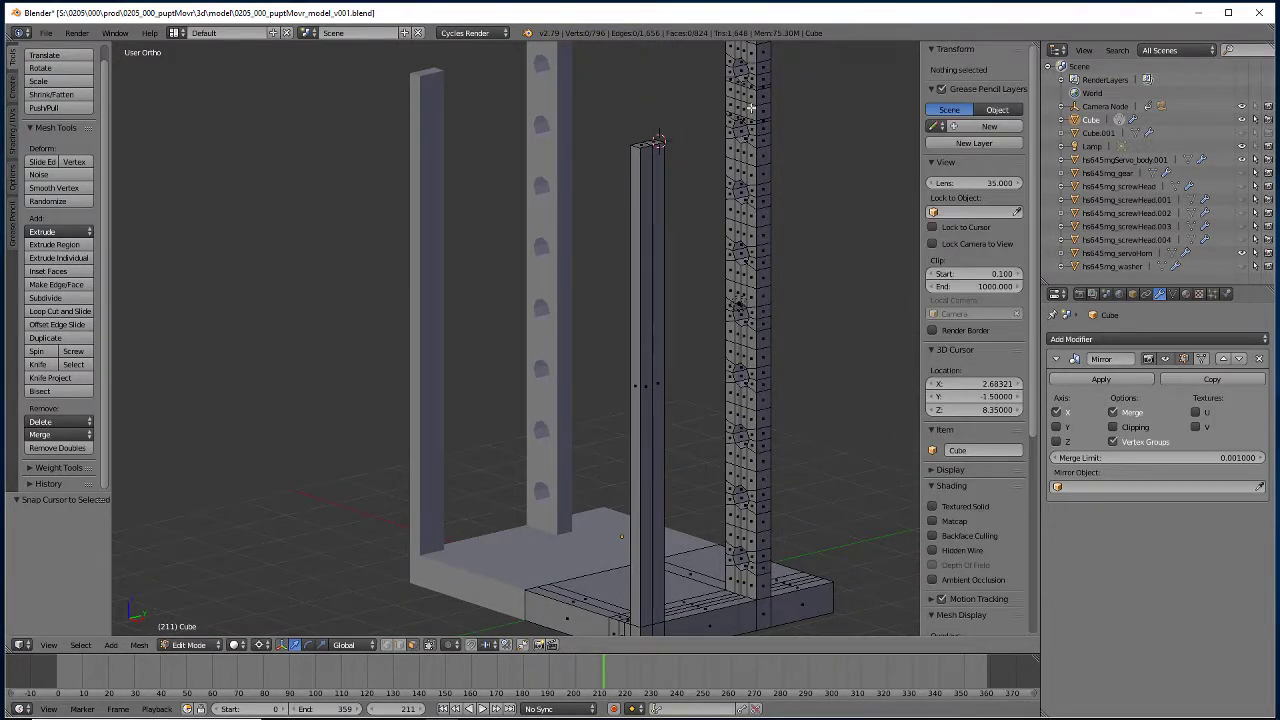
right_click(751, 100)
key("e")
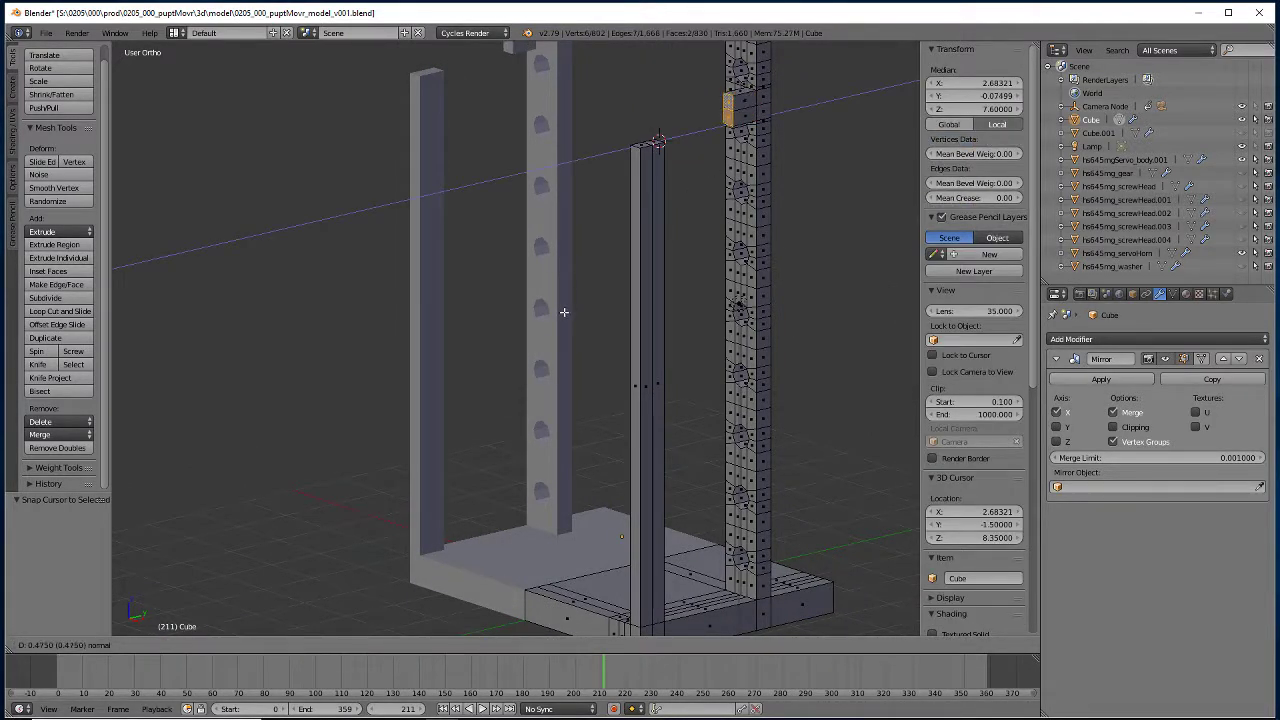
right_click(556, 314)
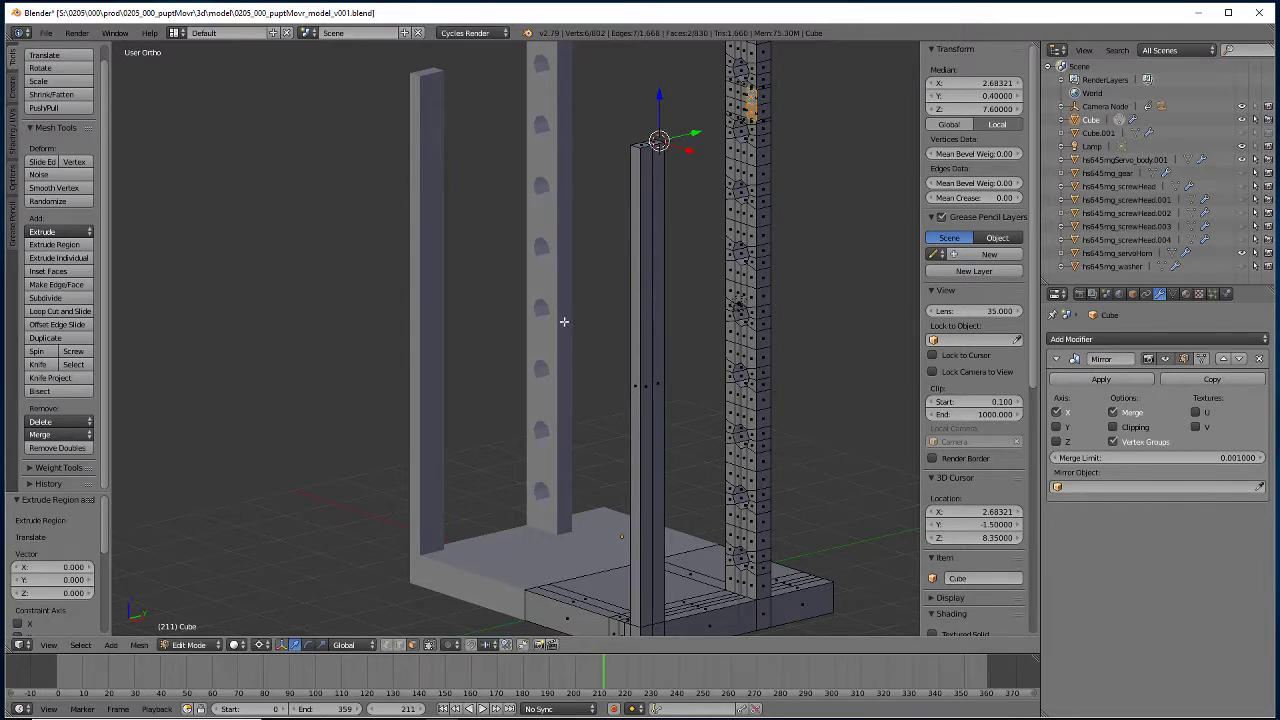
key("s")
key("y")
key("0")
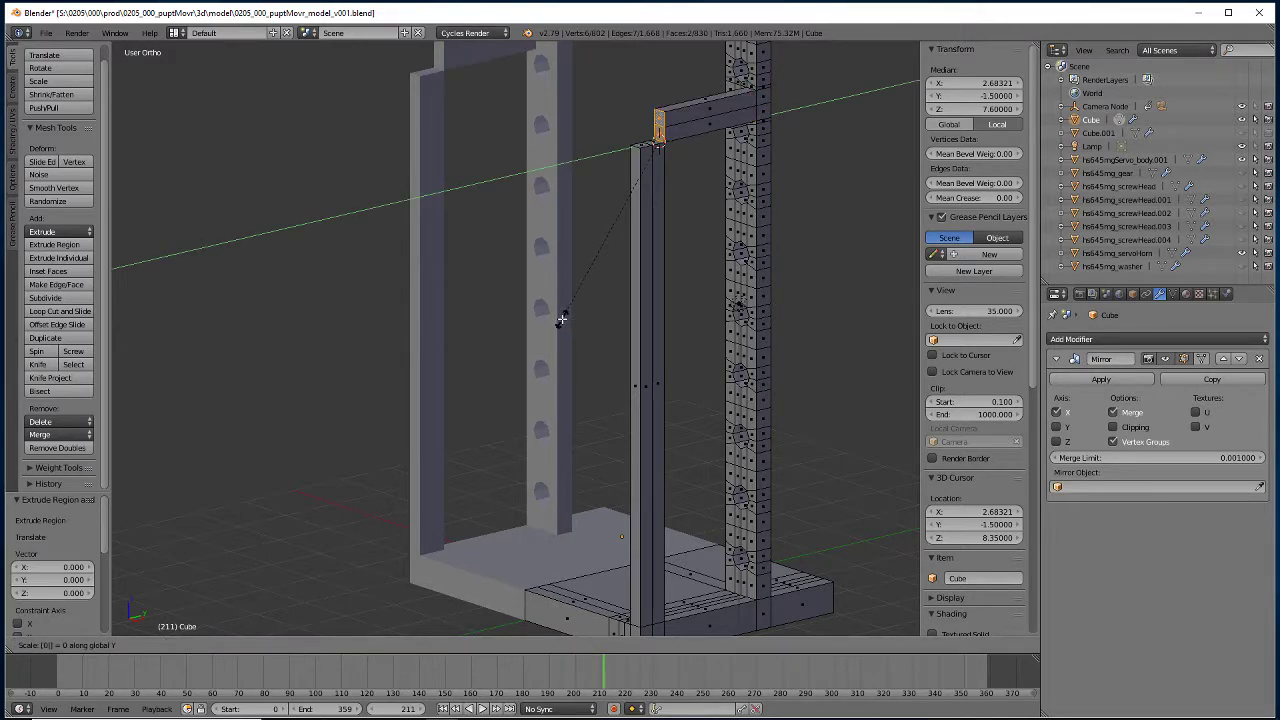
key("Return")
Snap the 3D cursor to the middle edge of the horizontal crossbar's end, above the corner post.
middle_click_drag(561, 315, 558, 440)
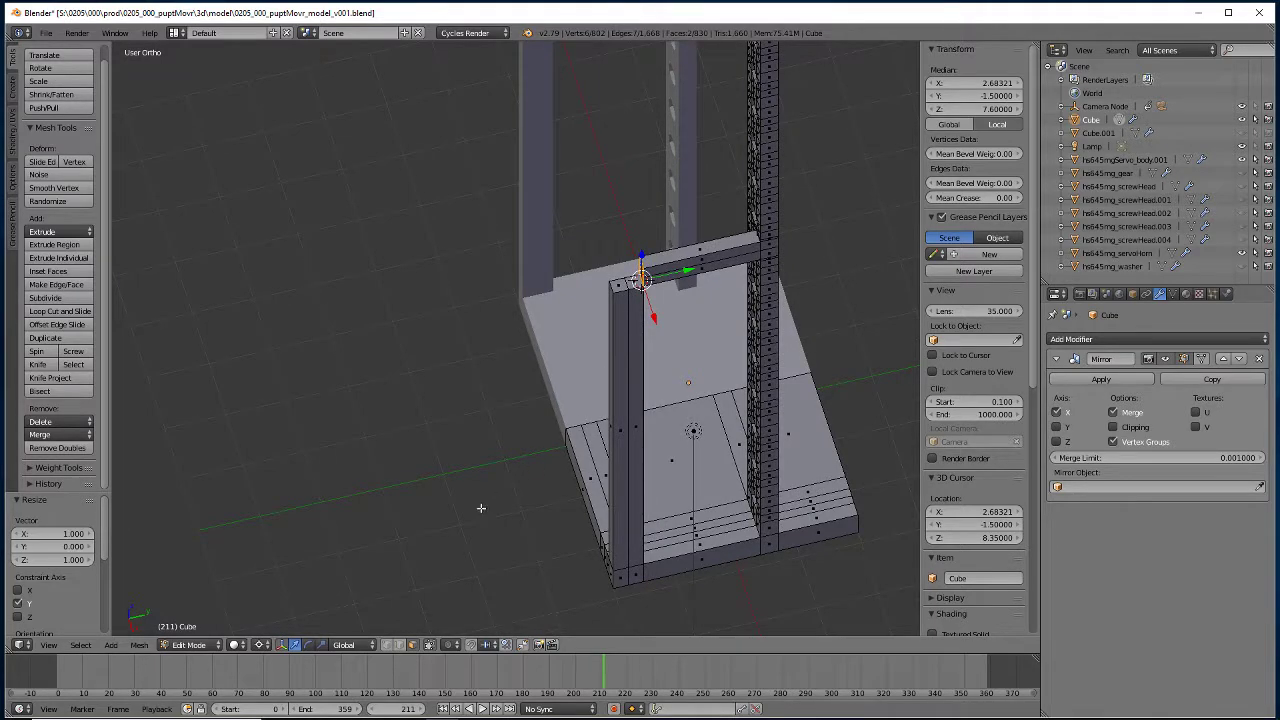
scroll(603, 277, "up", 5)
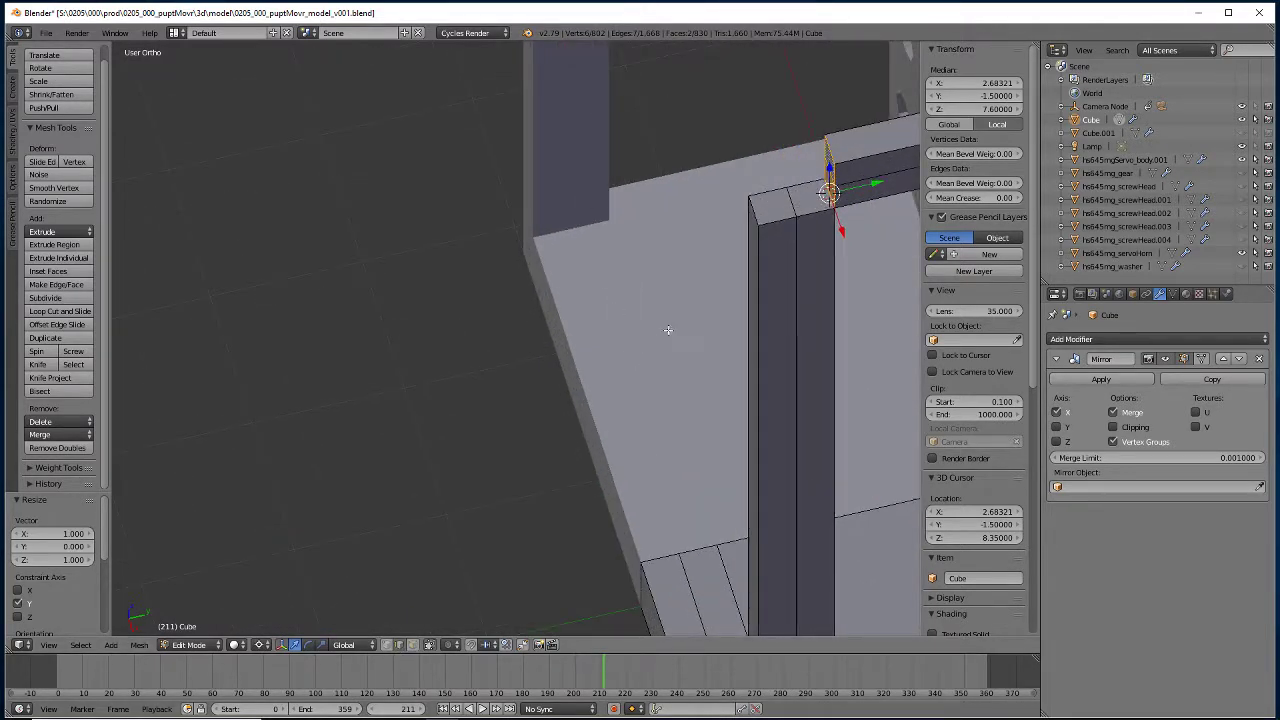
middle_click_drag(695, 341, 384, 448, "shift")
right_click(595, 133)
key("shift+s")
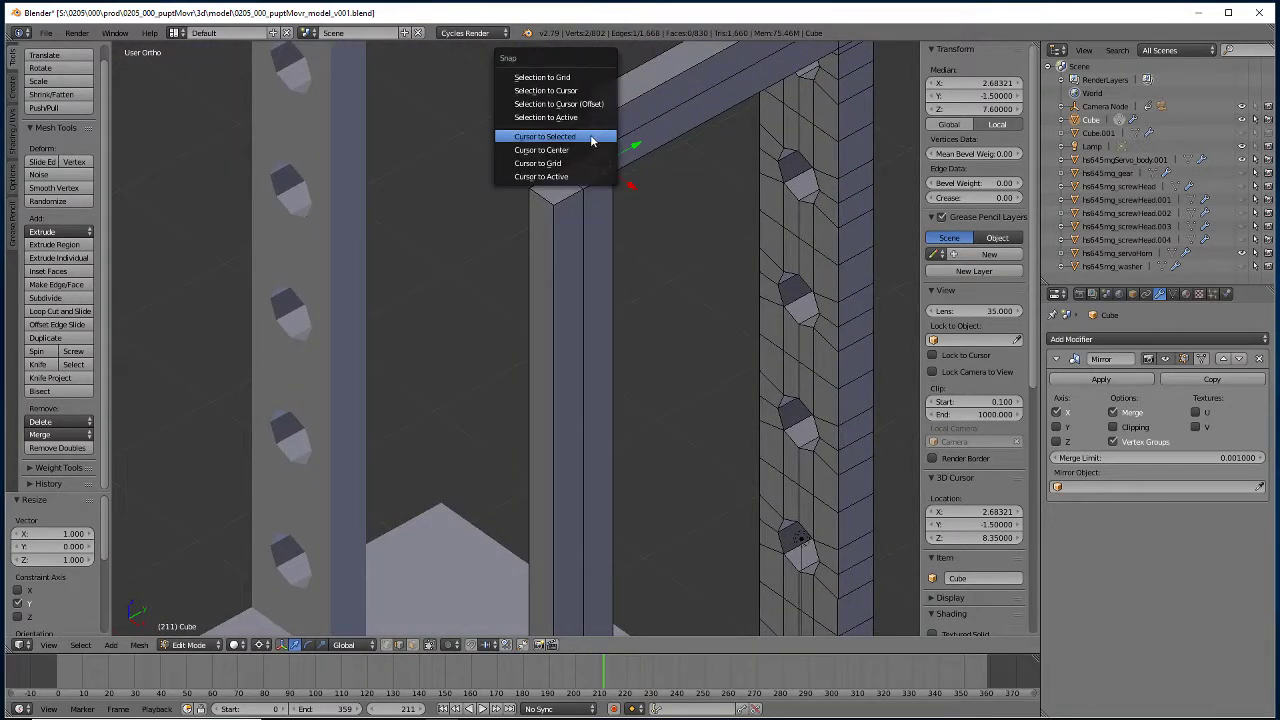
left_click(555, 135)
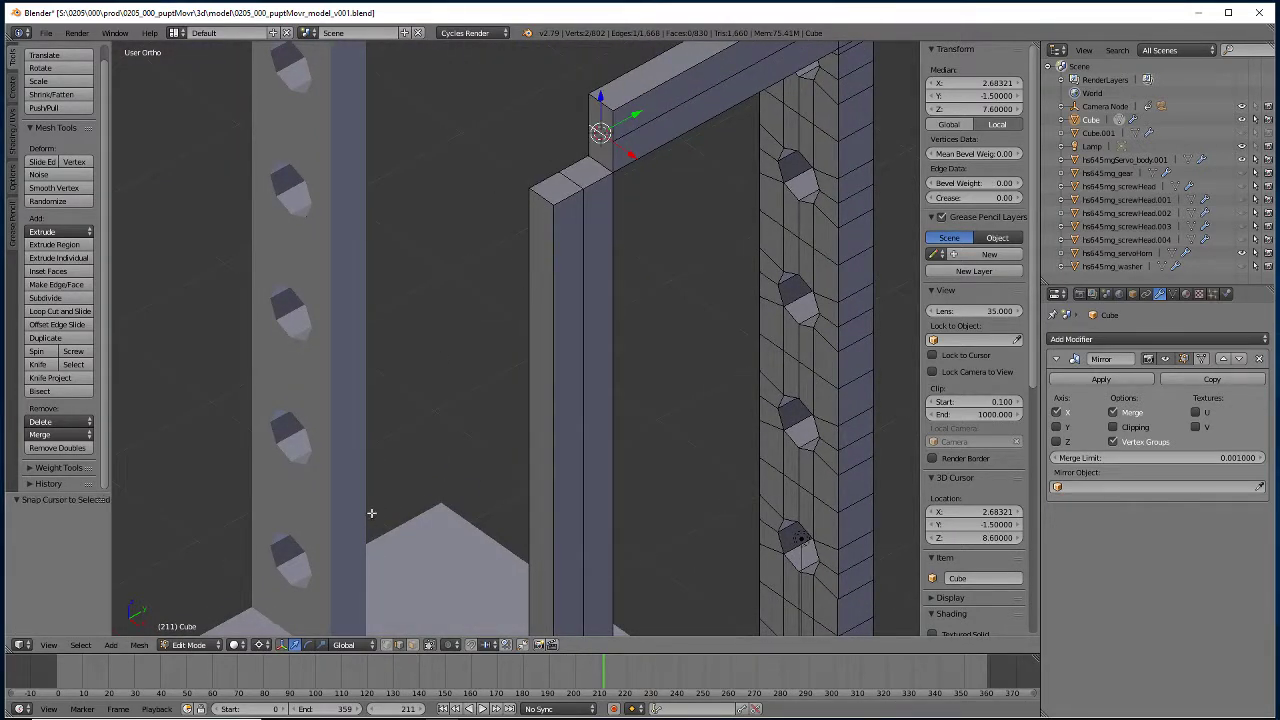
Extrude the corner post's two top faces and scale them to 0 along Z at the height of the crossbar's middle edge.
left_click(410, 645)
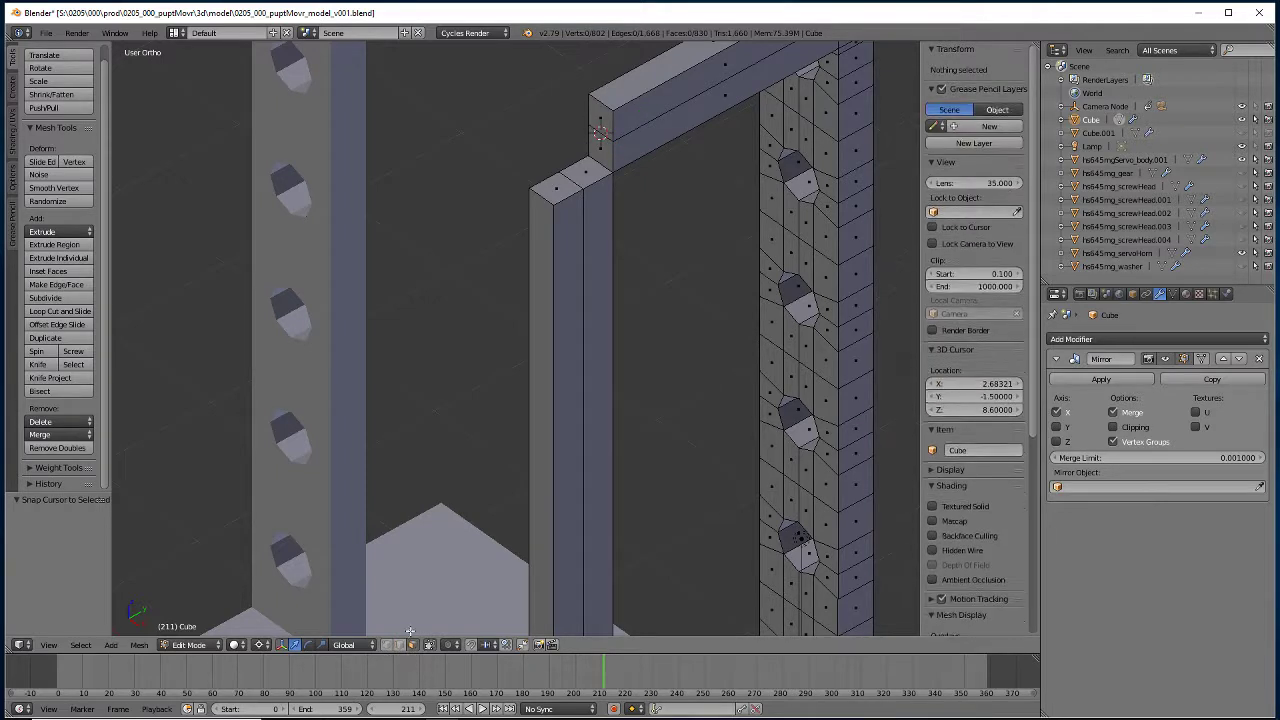
left_click(585, 182)
left_click(564, 188, "shift")
key("e")
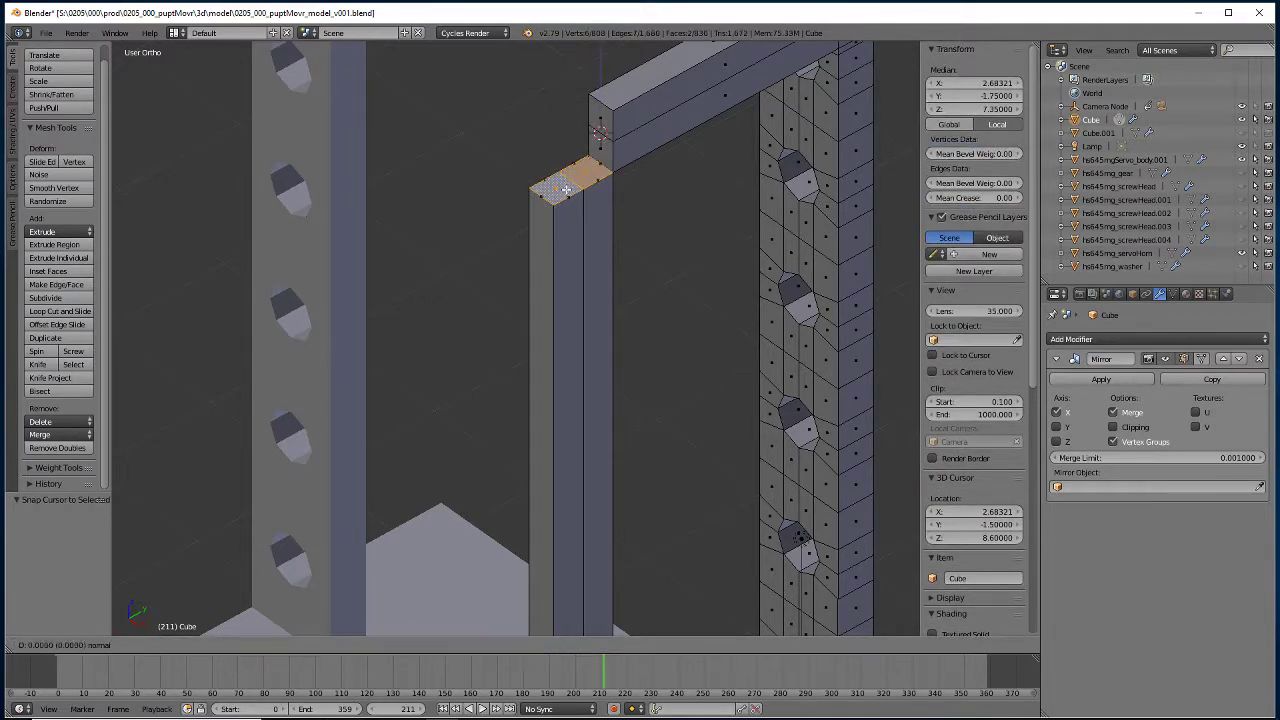
right_click(566, 192)
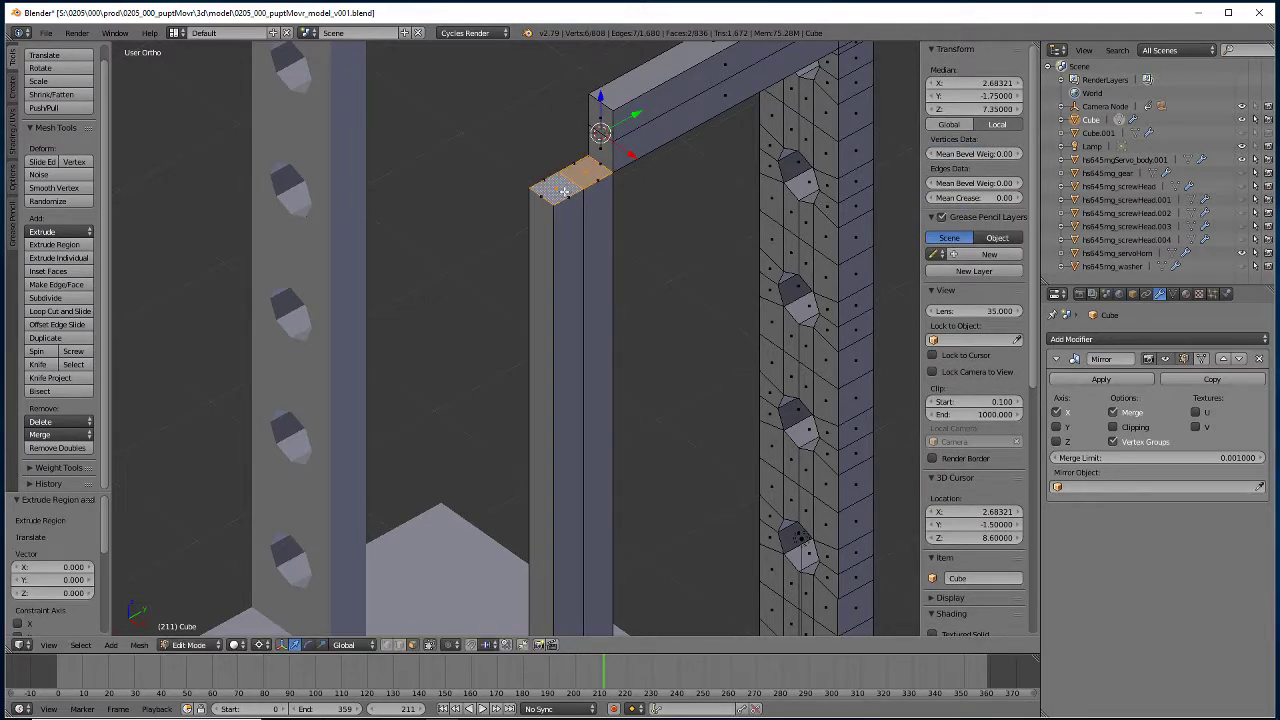
key("s")
key("z")
key("0")
key("Return")
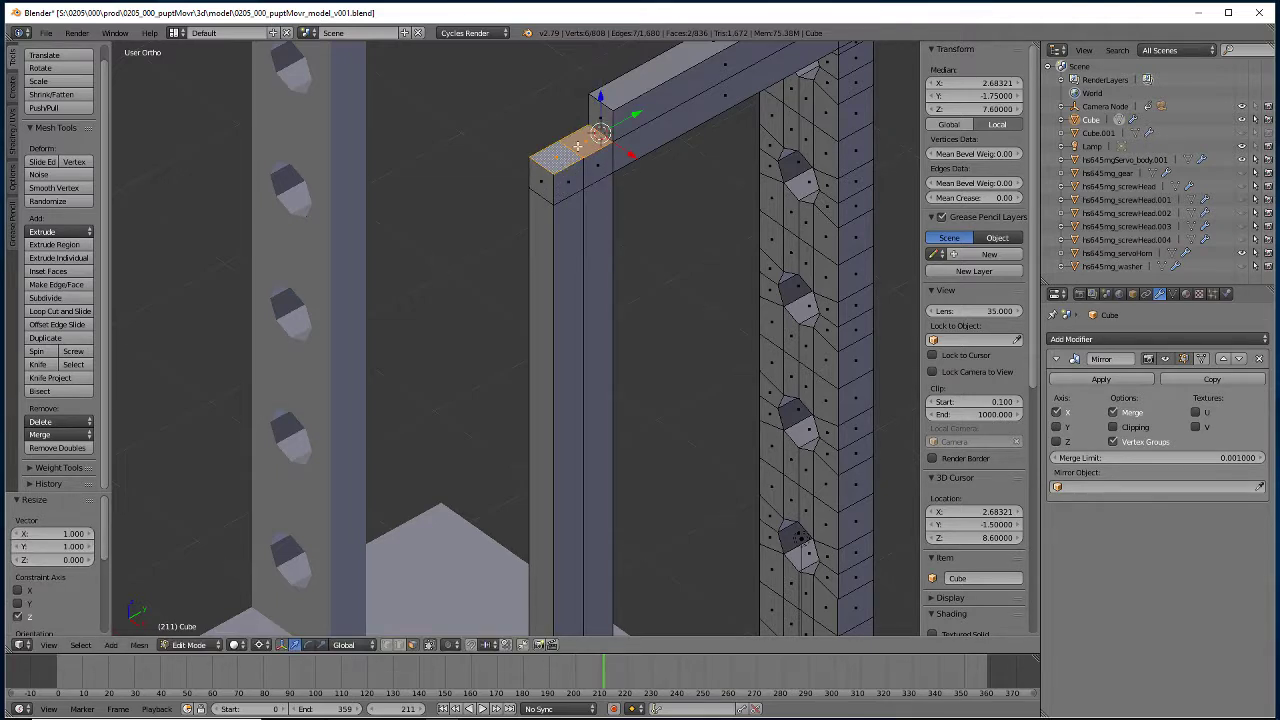
Snap the 3D cursor to the upper edge of the crossbar's exposed end face.
right_click(598, 100)
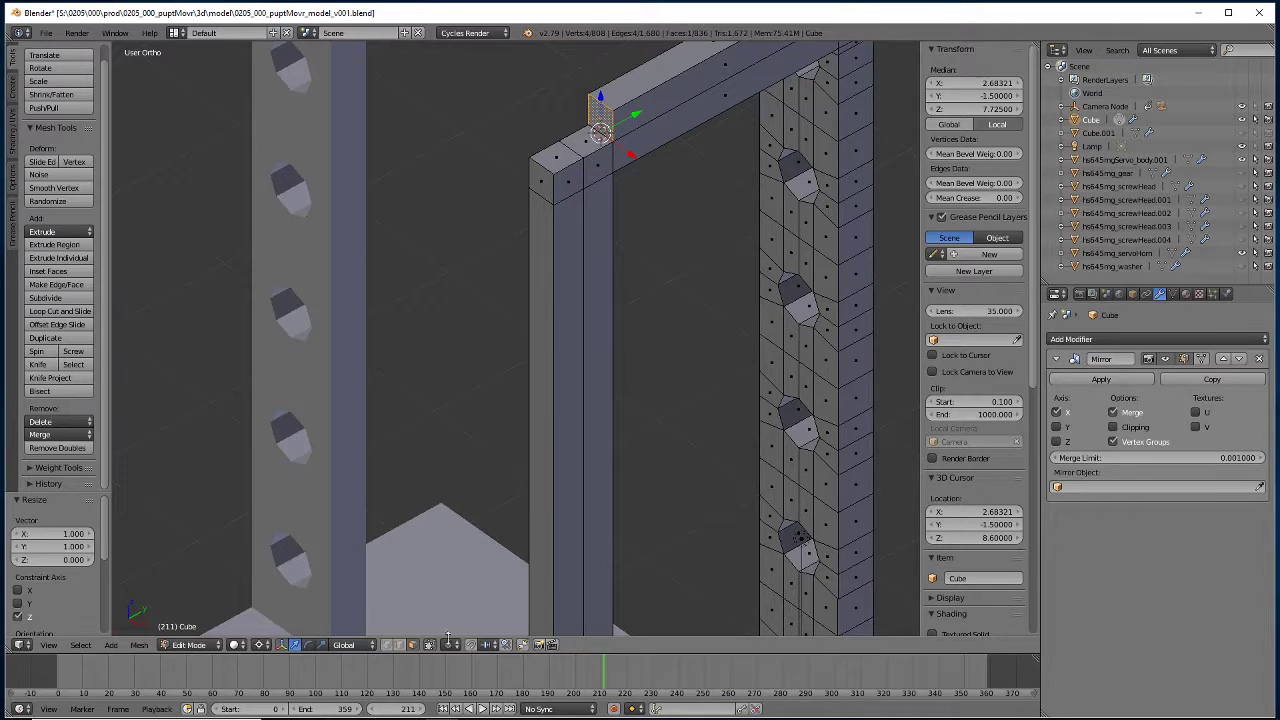
left_click(397, 647)
right_click(598, 100)
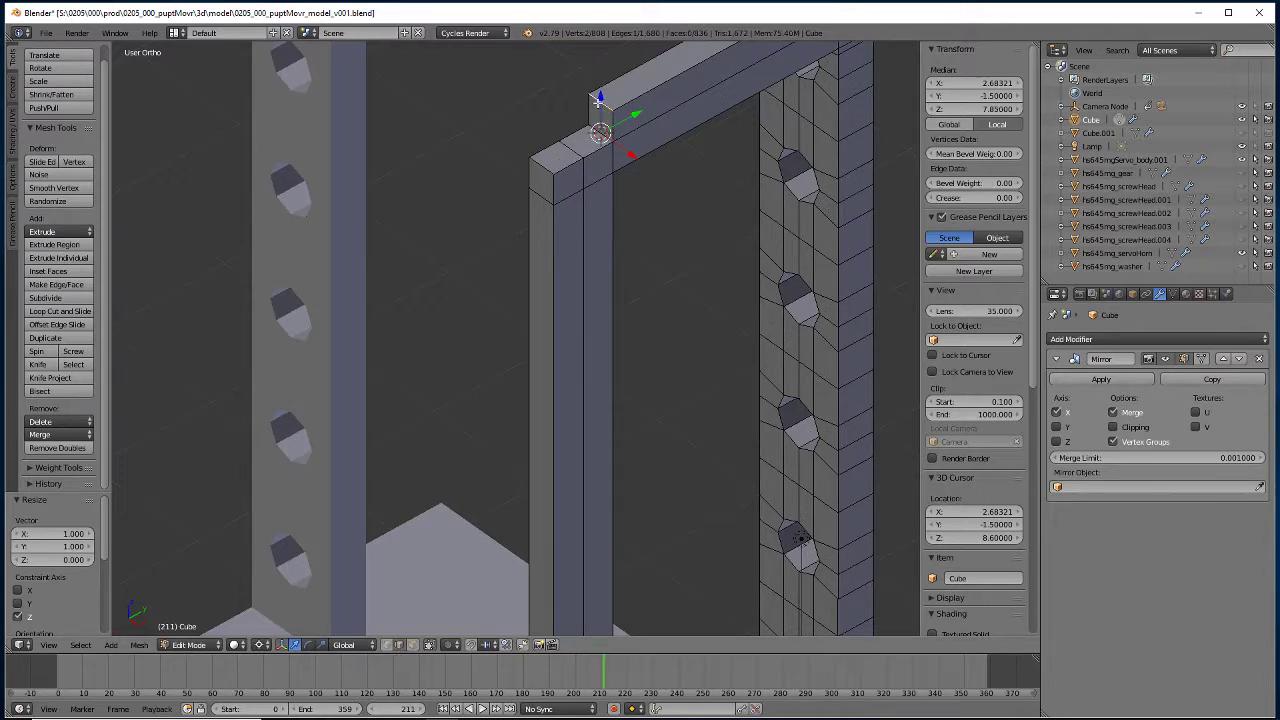
key("shift+s")
left_click(596, 99)
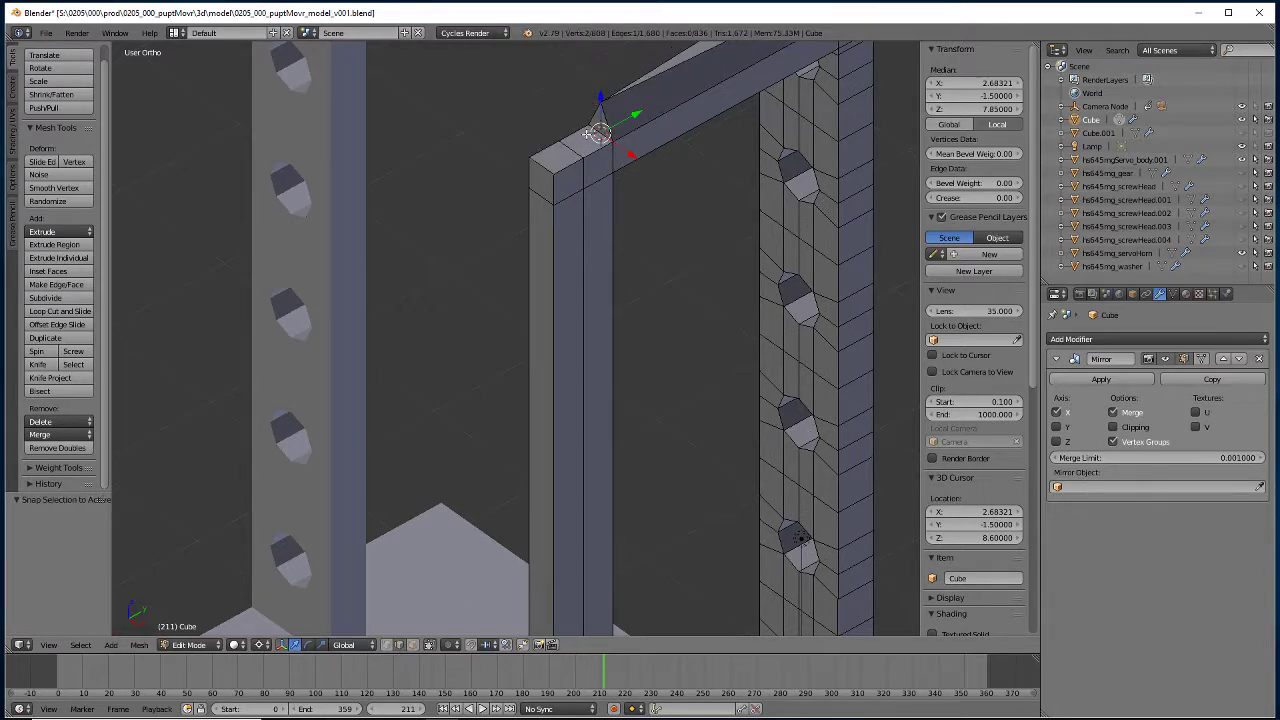
key("ctrl+z")
key("shift+s")
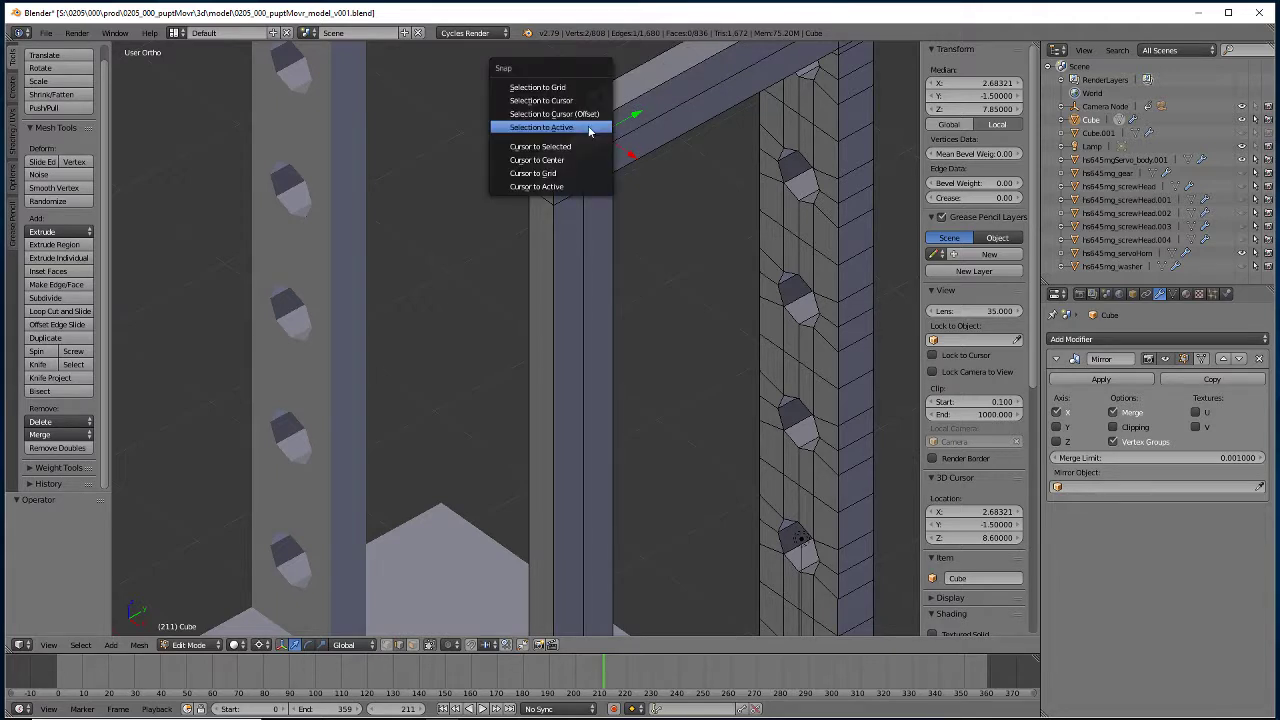
left_click(563, 150)
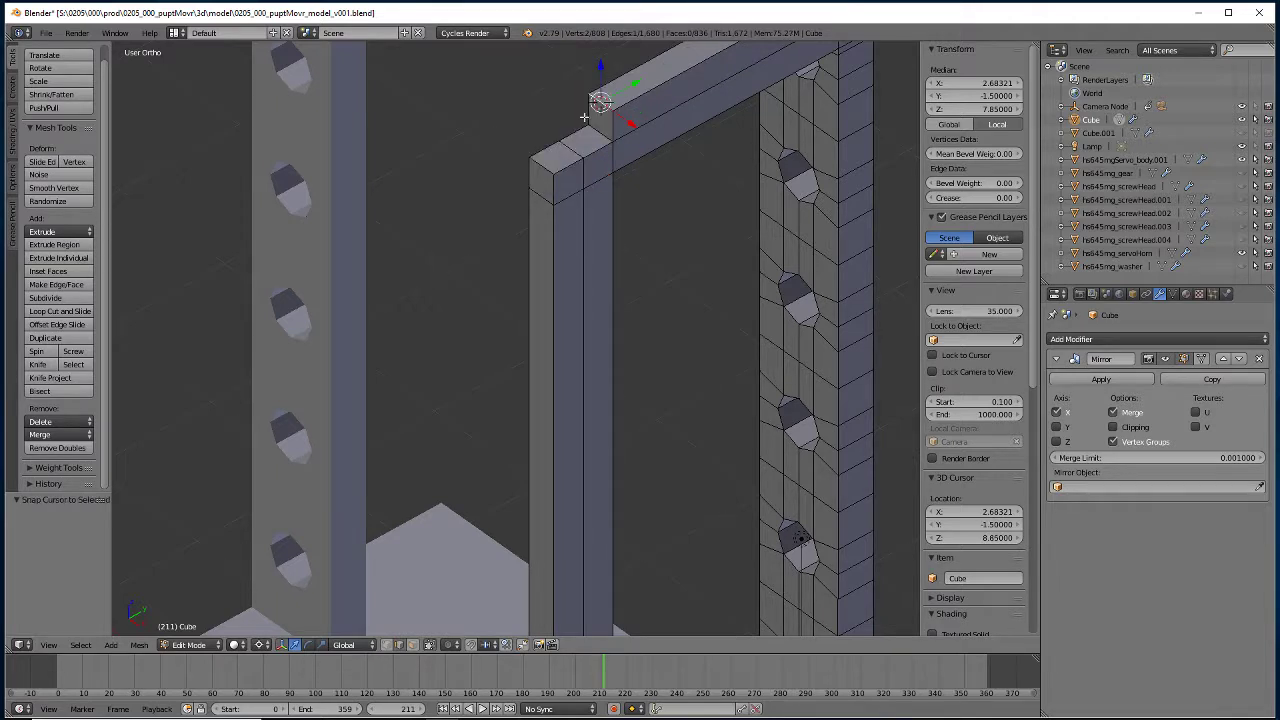
Extrude the post's two top faces again and scale them to 0 along Z, level with the crossbar's top.
left_click(410, 645)
right_click(560, 157)
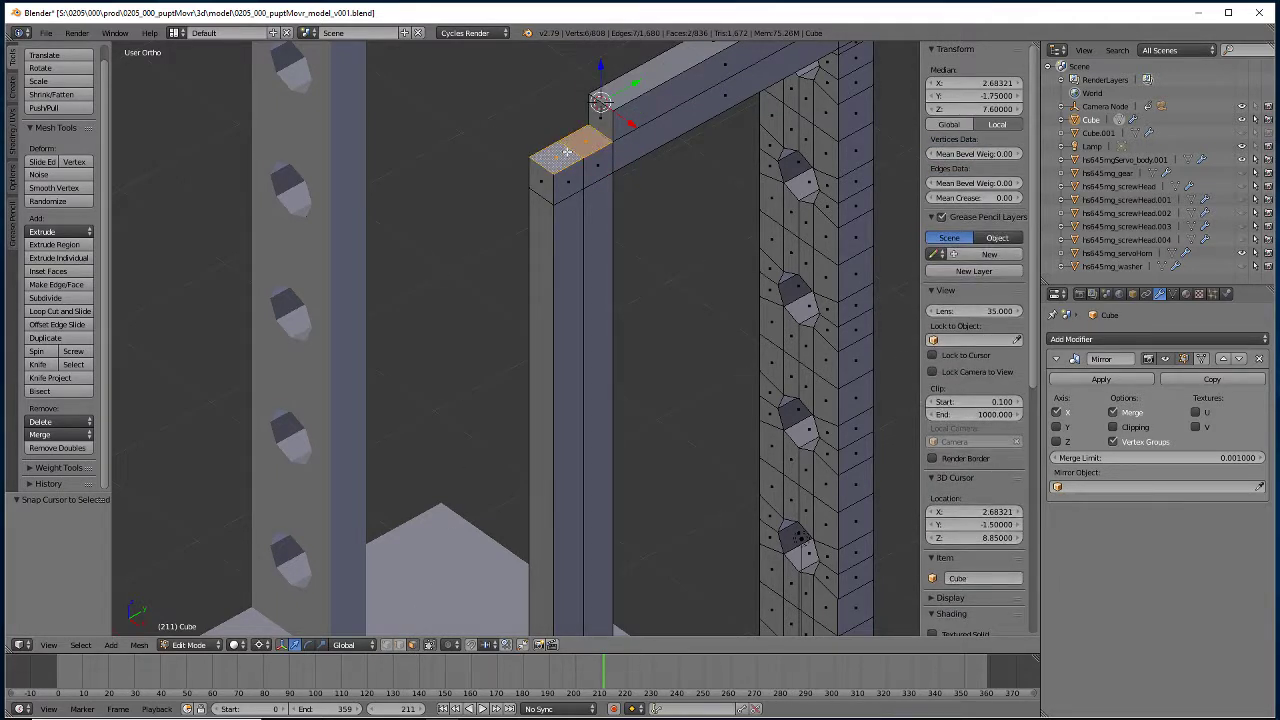
key("e")
right_click(567, 152)
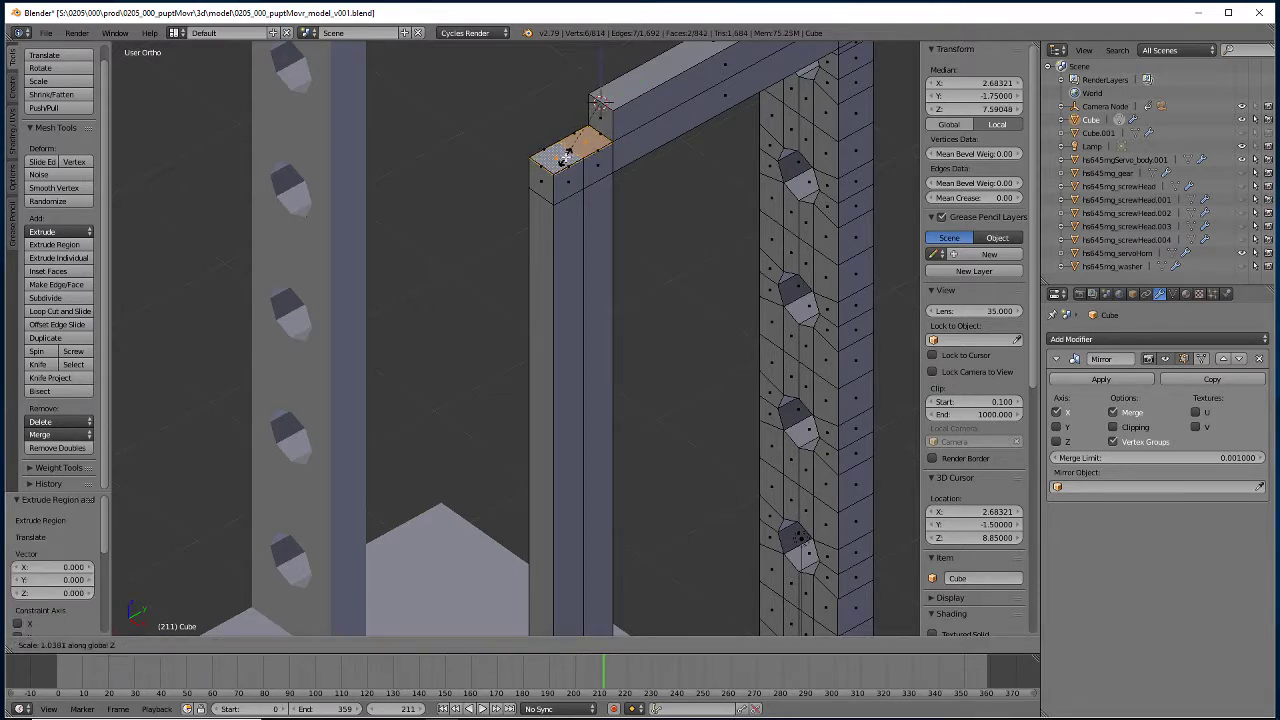
key("s")
key("z")
key("0")
key("Return")
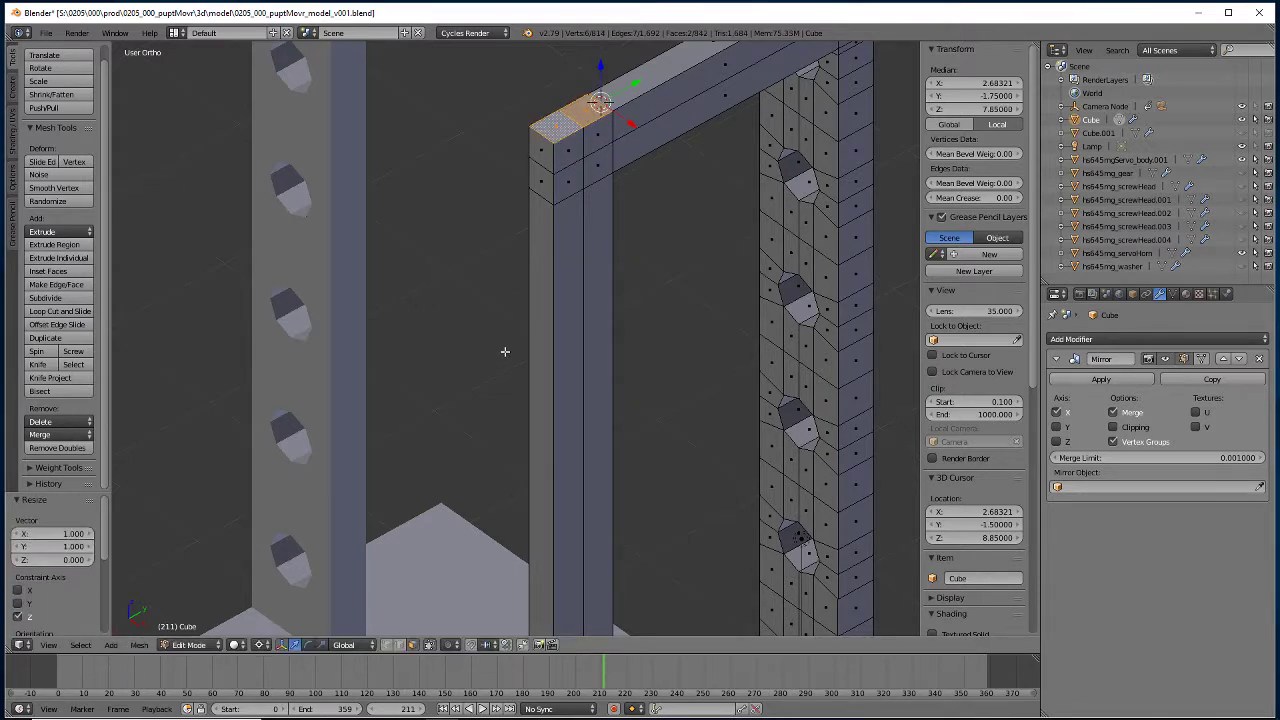
Select the whole frame mesh and remove its doubled vertices.
key("a")
key("a")
key("w")
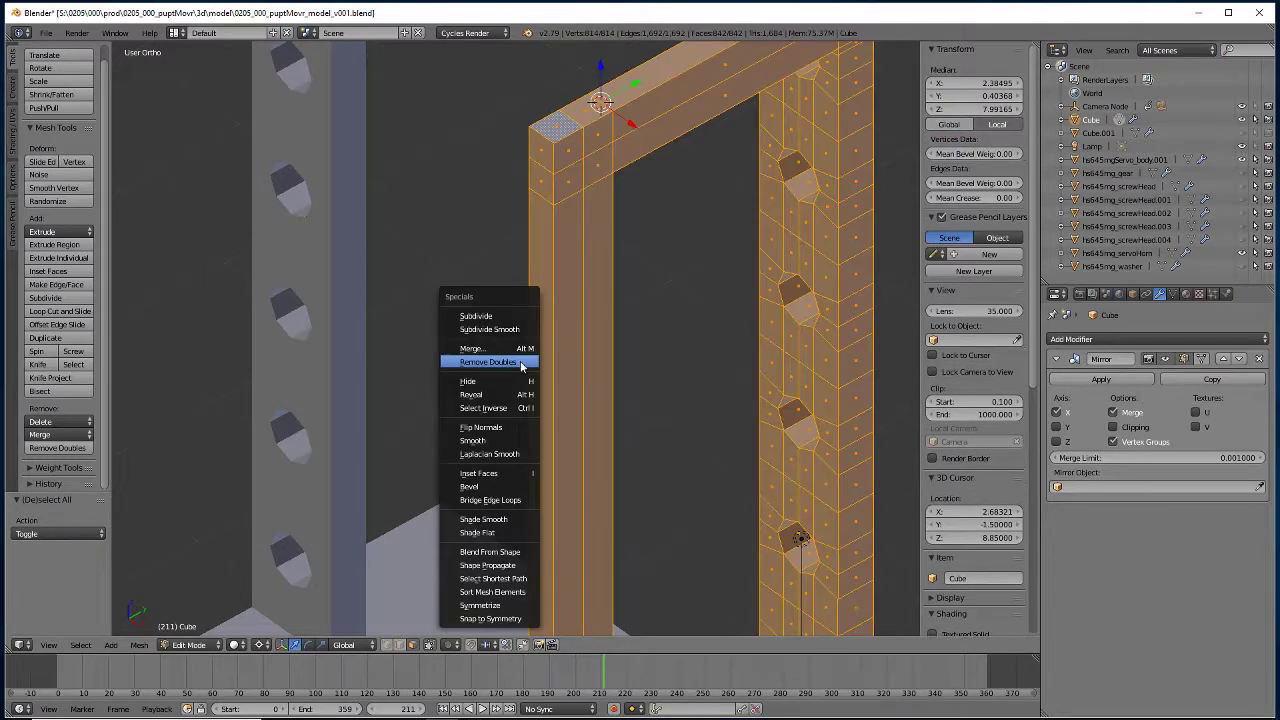
left_click(521, 362)
middle_click_drag(514, 367, 505, 363)
key("w")
Delete the two hidden interior faces where the crossbar meets the corner post, using wireframe display to reach them.
key("z")
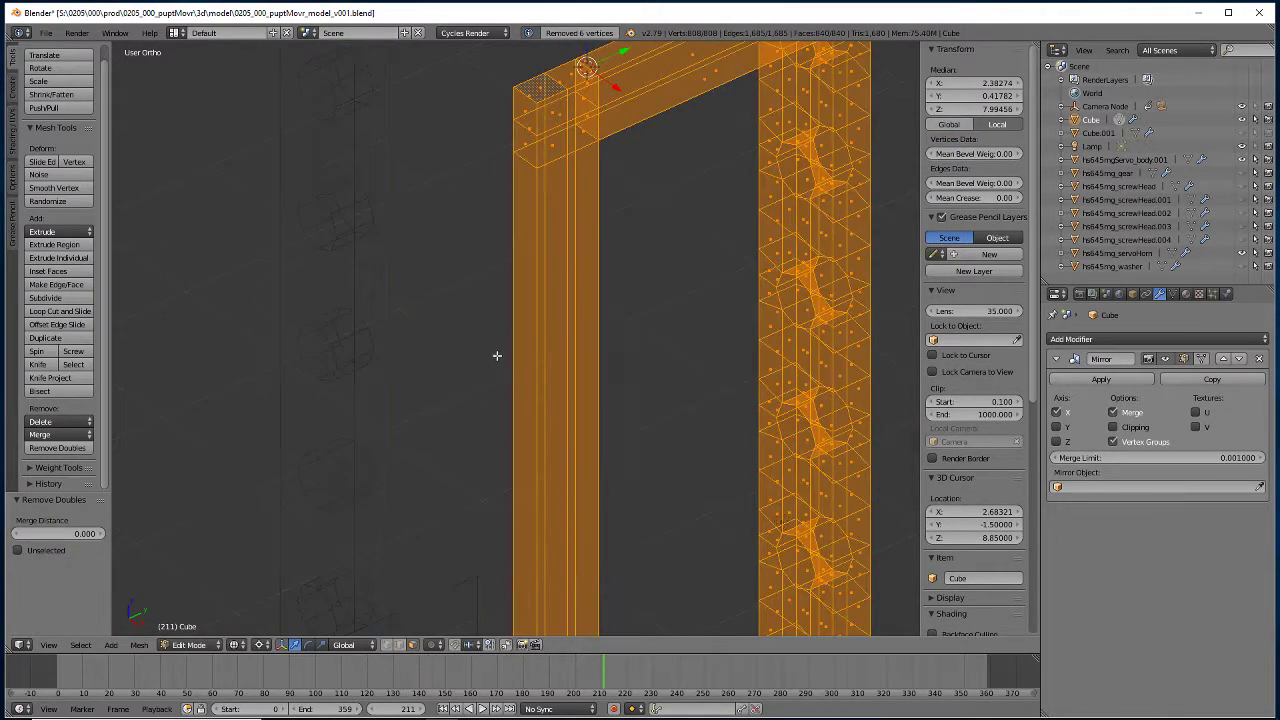
middle_click_drag(502, 167, 616, 211)
right_click(616, 209)
right_click(618, 172, "shift")
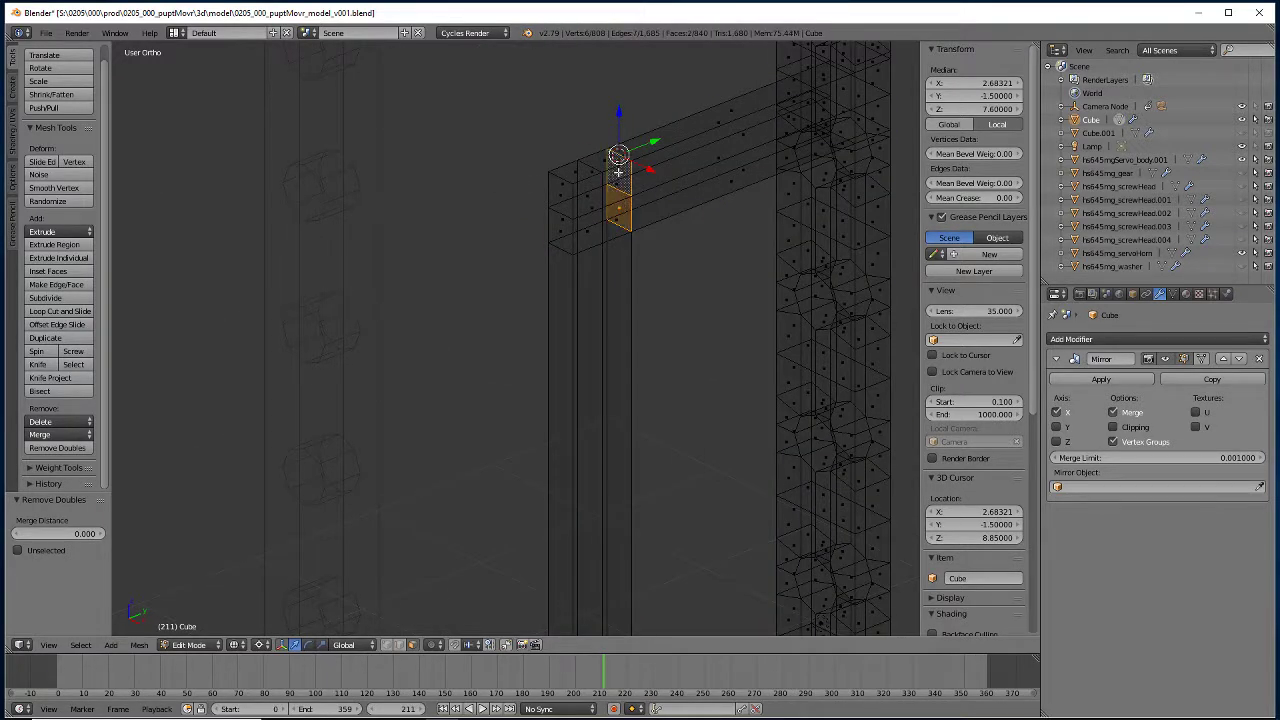
key("x")
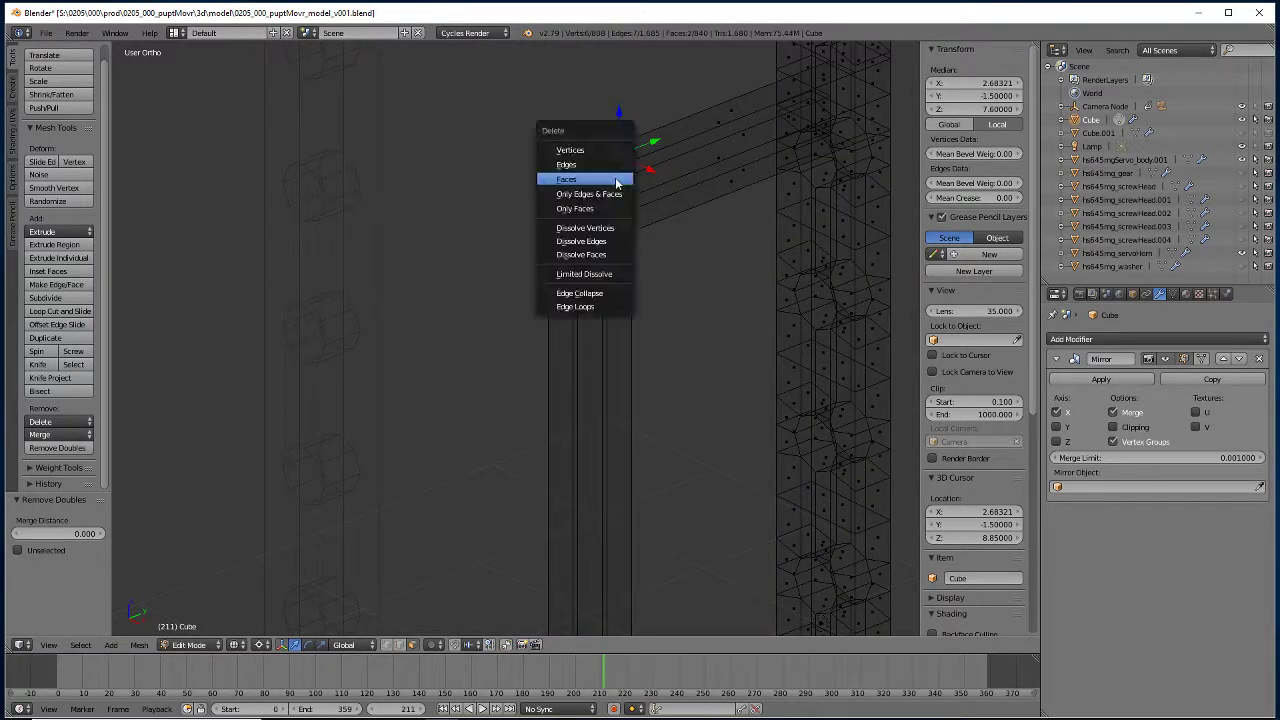
left_click(566, 181)
mouse_move(546, 434)
middle_mouse_down()
mouse_move(524, 456)
mouse_move(503, 351)
mouse_move(480, 431)
mouse_move(541, 442)
mouse_move(494, 429)
mouse_move(474, 456)
mouse_move(466, 418)
mouse_move(470, 447)
mouse_move(631, 400)
mouse_move(620, 380)
mouse_move(423, 397)
mouse_move(417, 474)
mouse_move(465, 165)
mouse_move(494, 226)
mouse_move(519, 380)
middle_mouse_up()
right_click(507, 341)
key("z")
Dissolve the edge loop running down the middle of the corner post and around the base plate.
scroll(470, 447, "down", 2)
scroll(428, 426, "down", 2)
key("l")
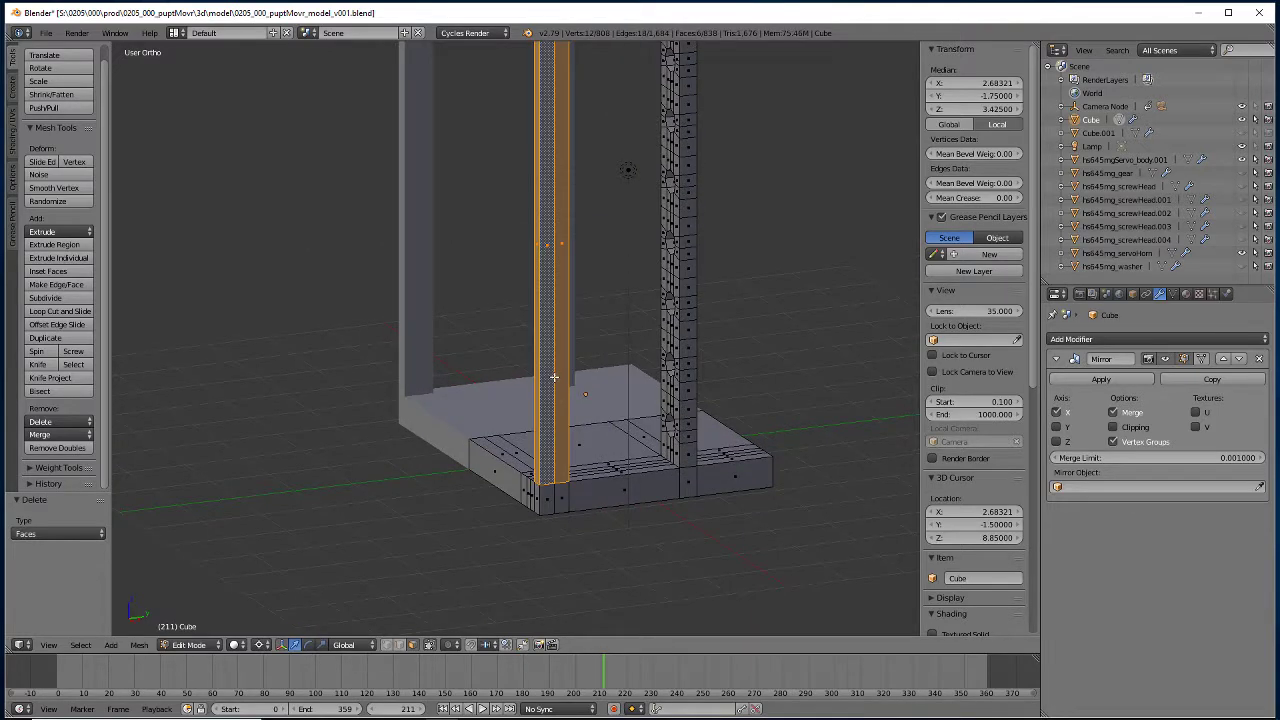
left_click(400, 645)
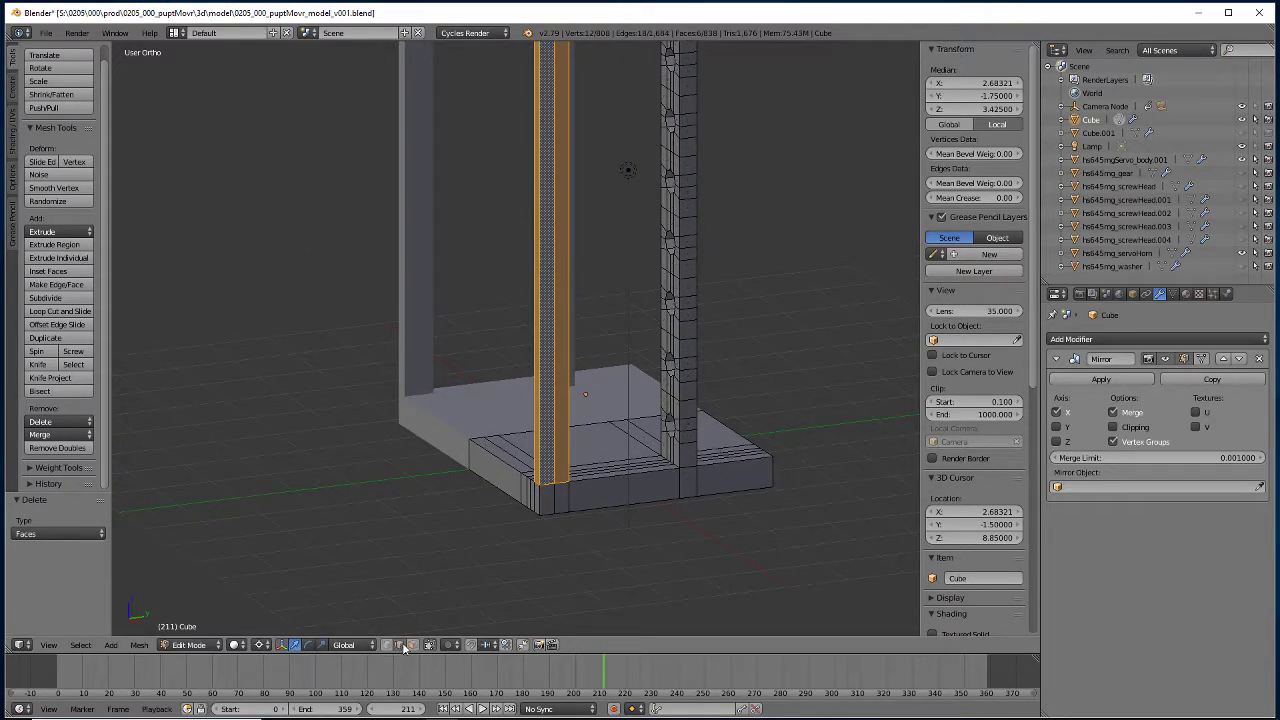
right_click(552, 387, "alt")
middle_click_drag(417, 510, 335, 505)
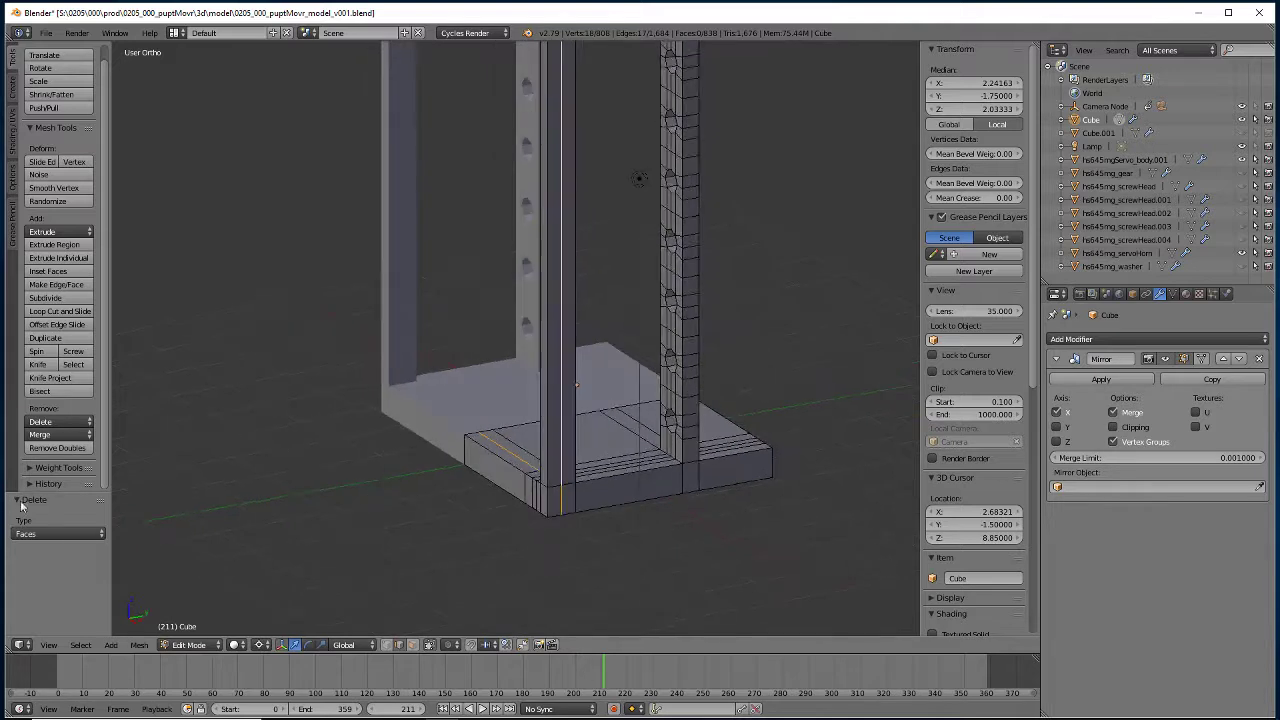
left_click(139, 645)
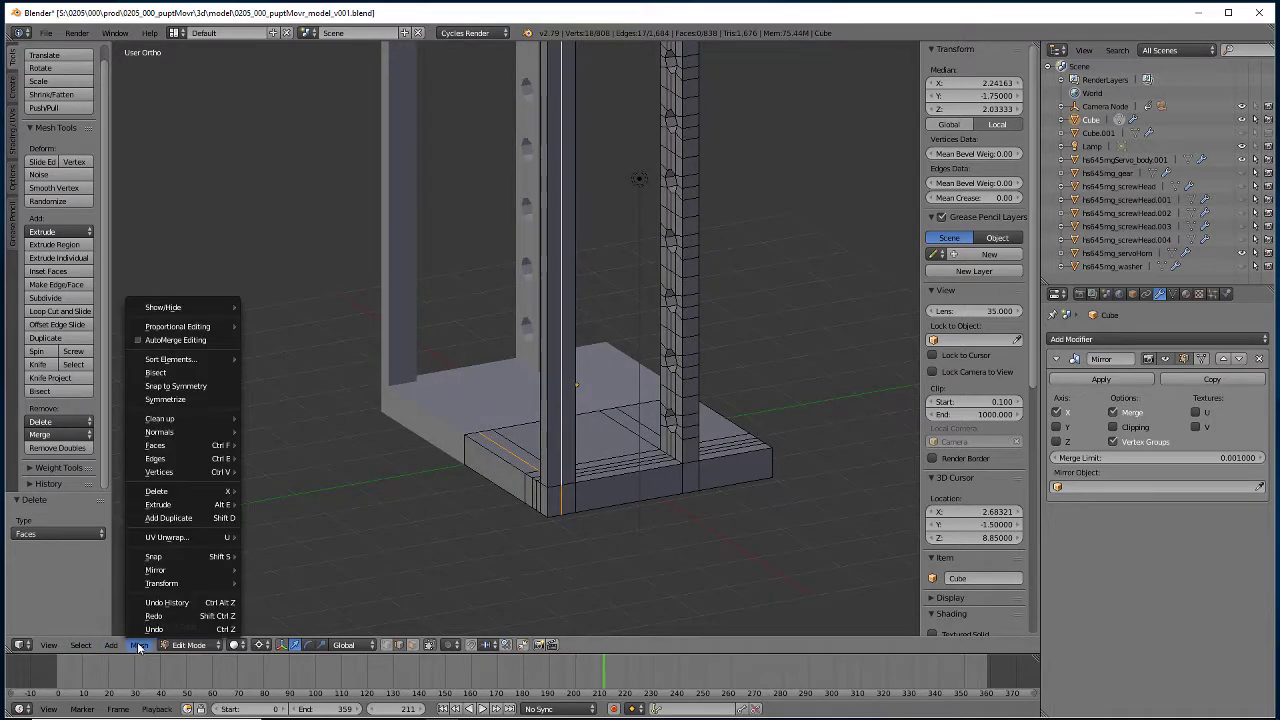
mouse_move(154, 462)
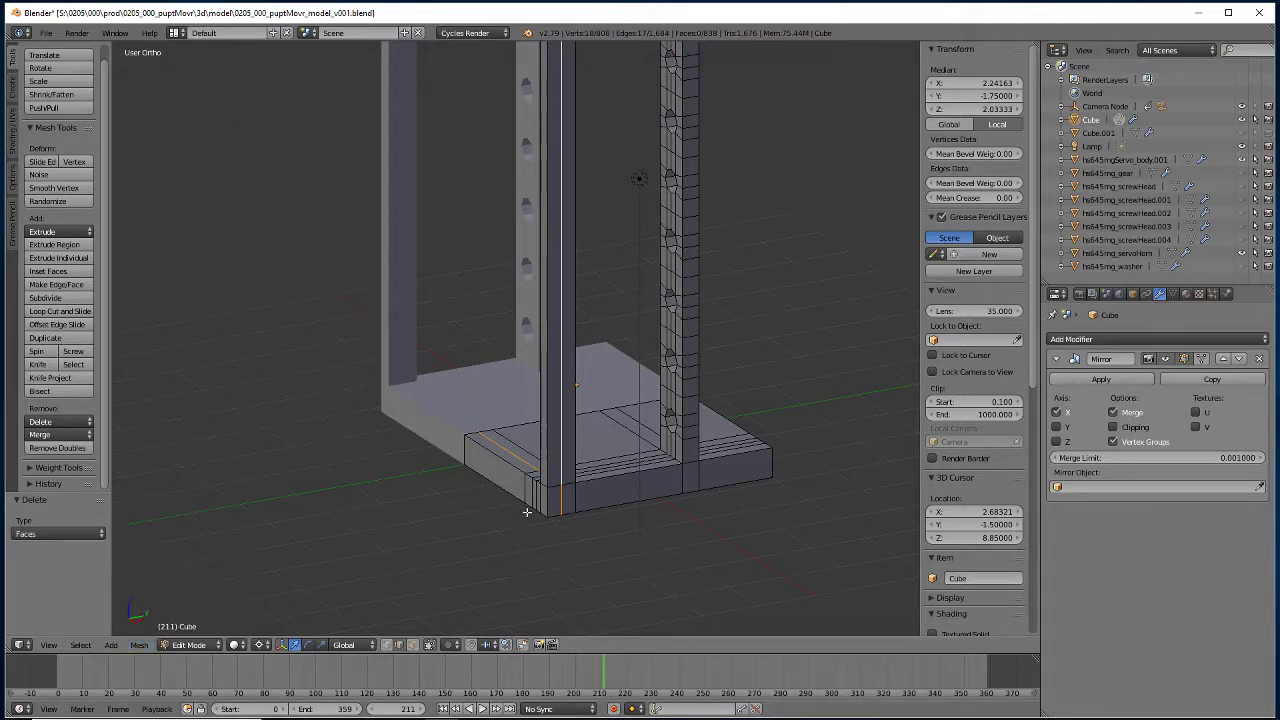
key("x")
key("x")
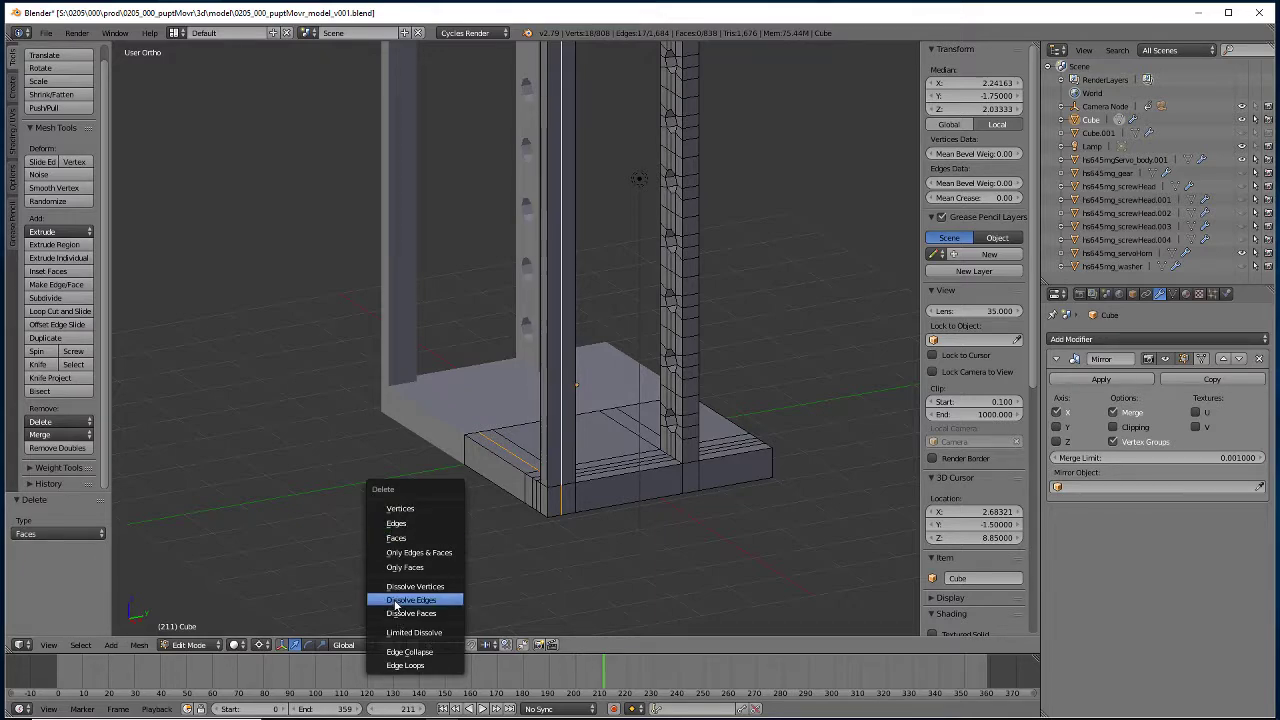
left_click(396, 601)
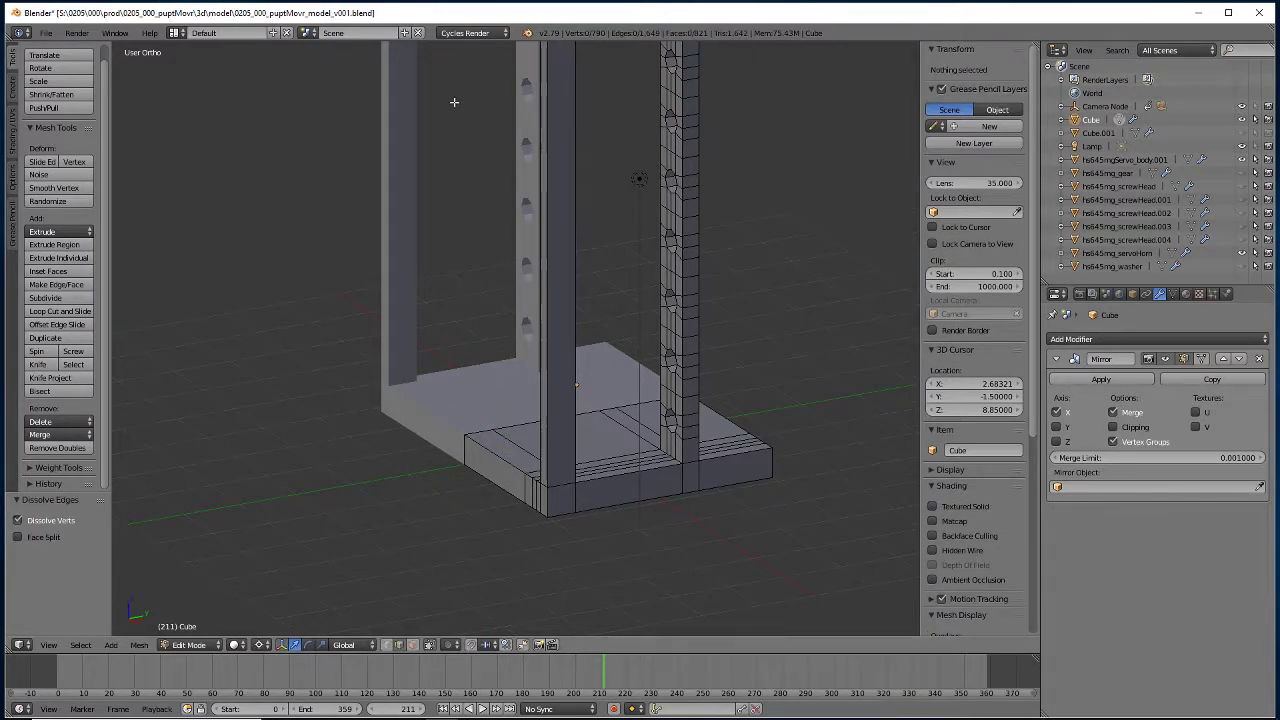
Dissolve the edge loop running lengthwise along the middle of the crossbar between the corner post and the upright.
middle_click_drag(441, 122, 422, 660, "shift")
middle_click_drag(474, 447, 421, 298, "shift")
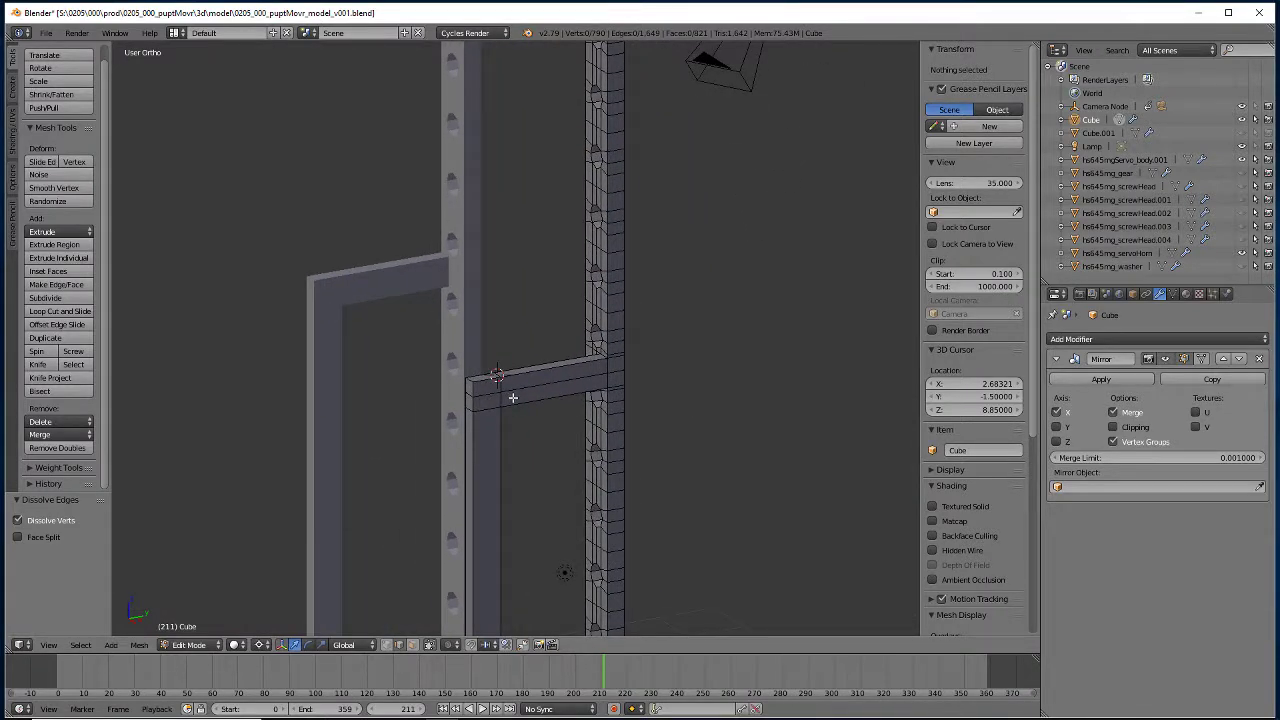
right_click(512, 397, "alt")
key("x")
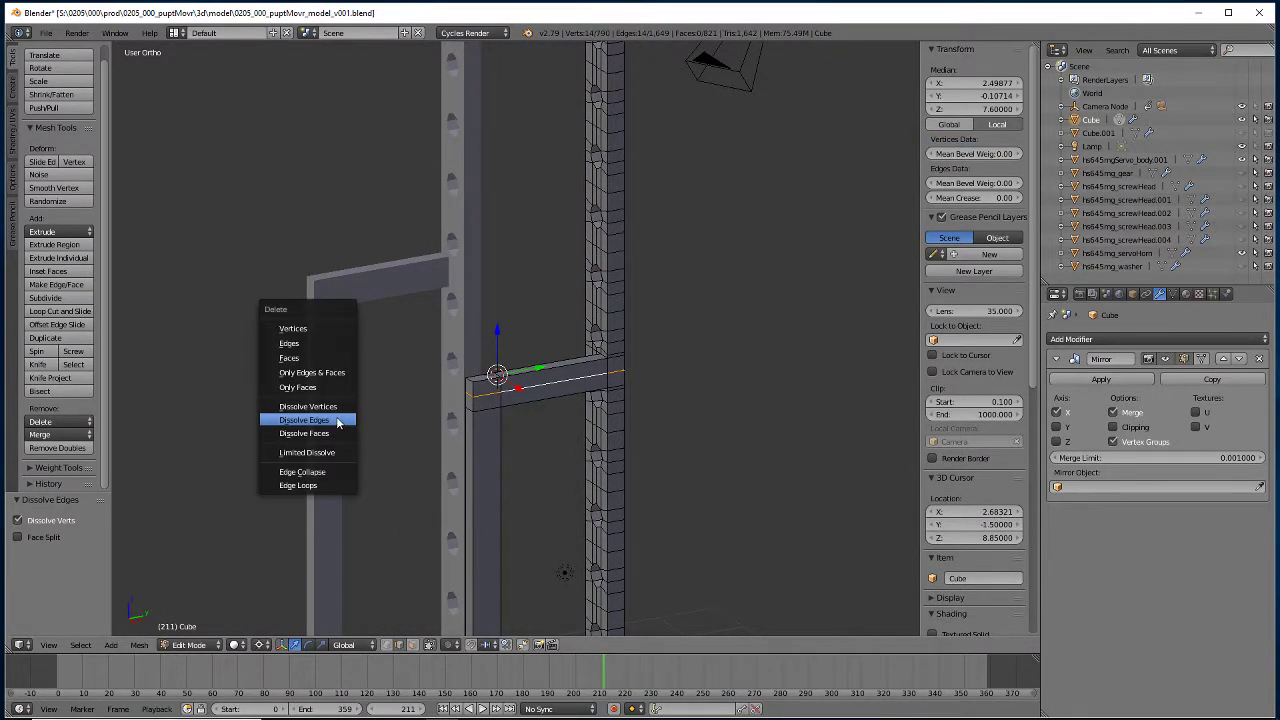
left_click(288, 425)
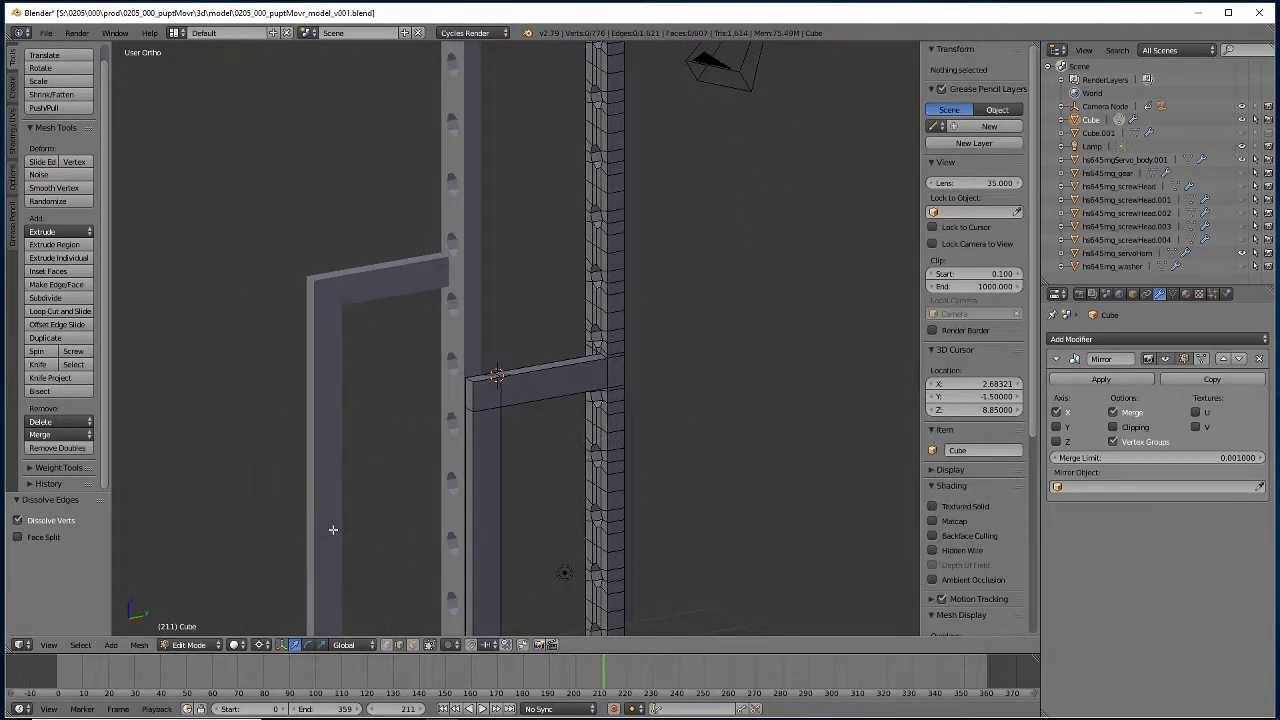
middle_click_drag(333, 529, 290, 432)
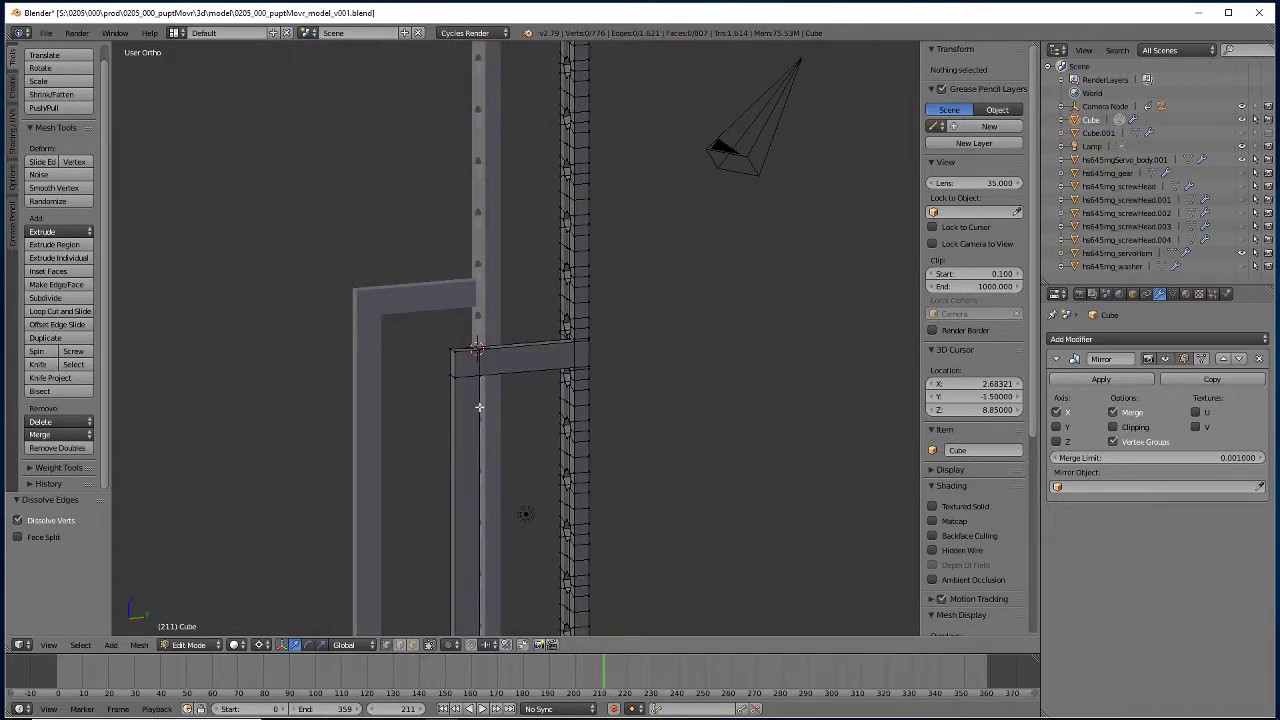
middle_click_drag(367, 422, 371, 477)
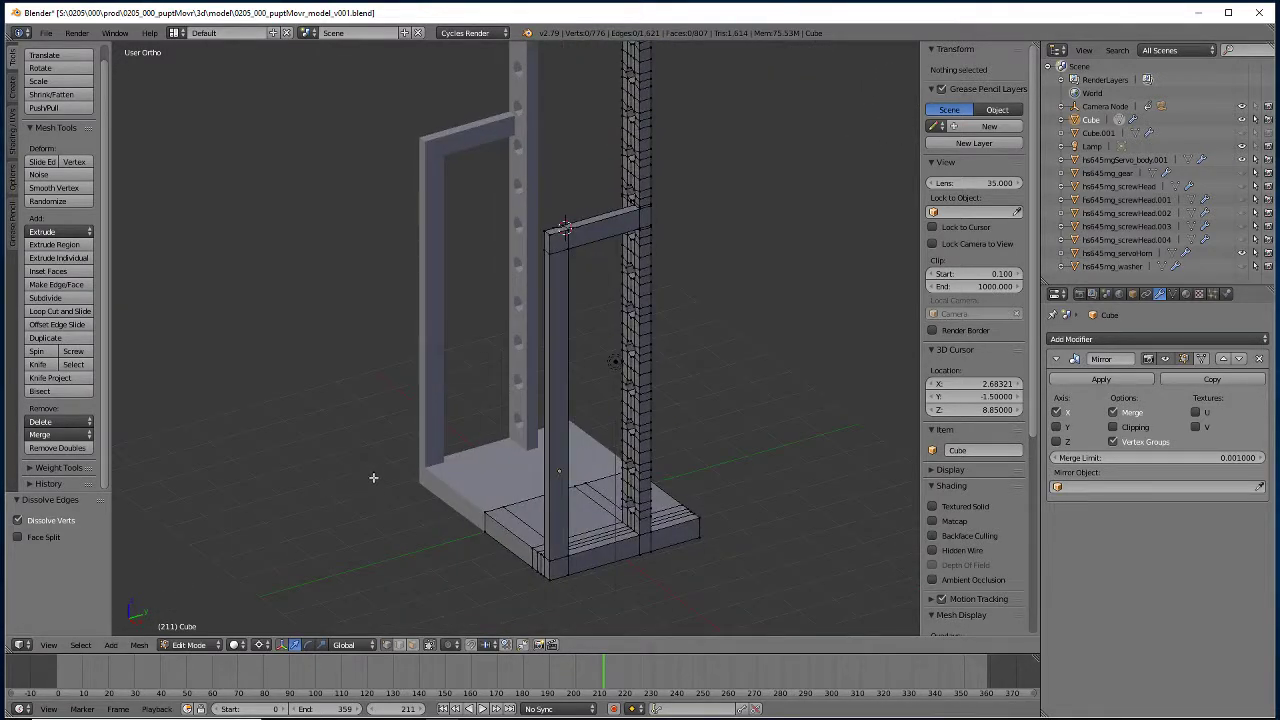
scroll(370, 470, "down", 5)
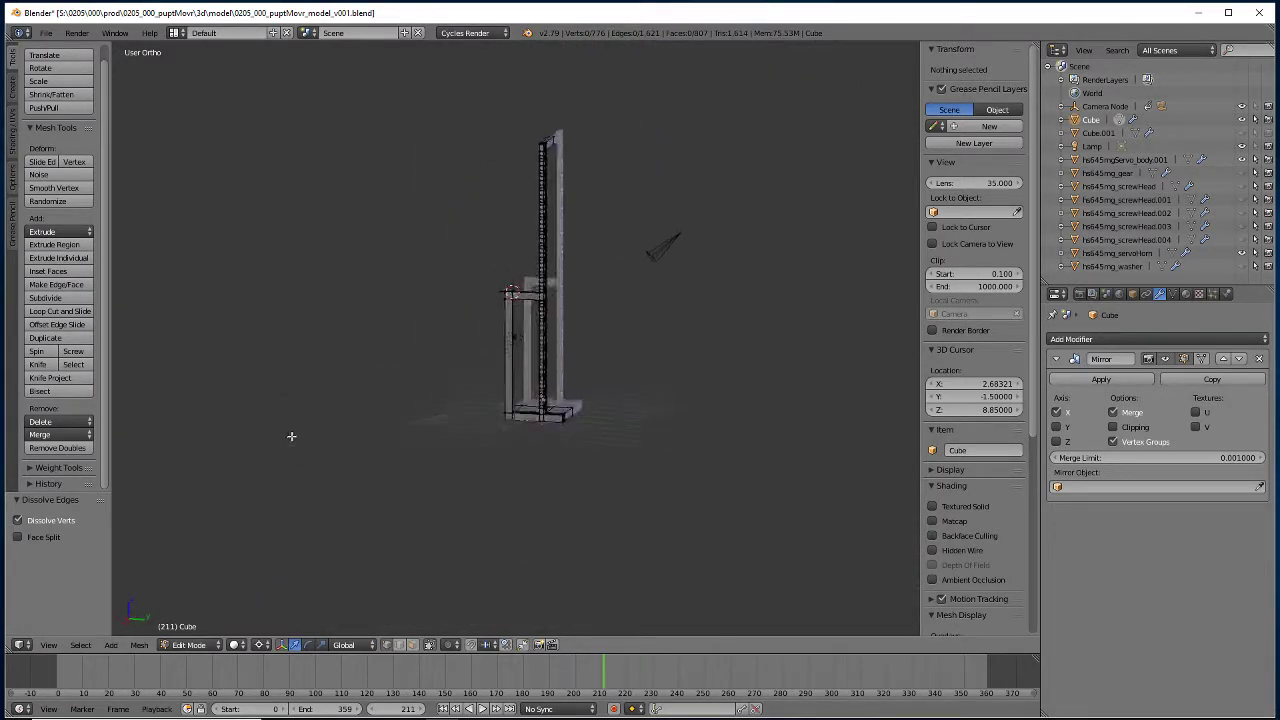
mouse_move(339, 441)
middle_mouse_down()
mouse_move(429, 440)
mouse_move(285, 420)
mouse_move(338, 438)
mouse_move(342, 450)
mouse_move(327, 445)
mouse_move(338, 462)
middle_mouse_up()
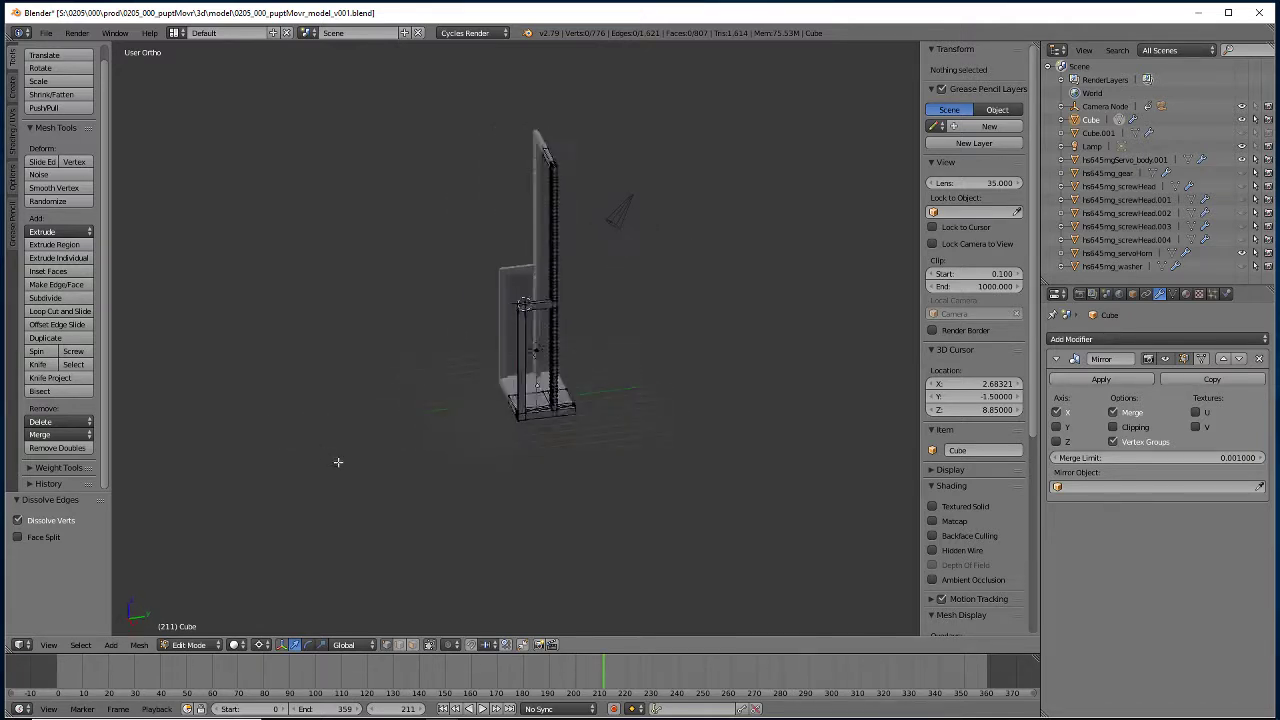
middle_click_drag(447, 321, 461, 358)
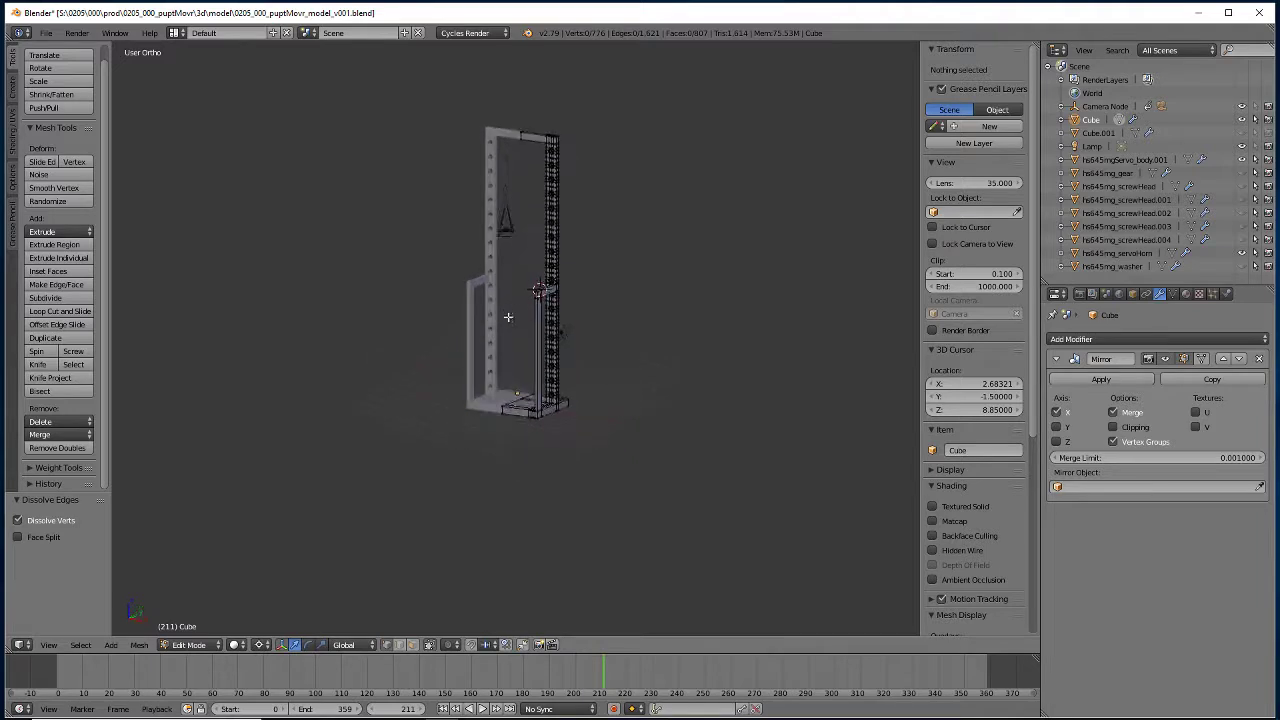
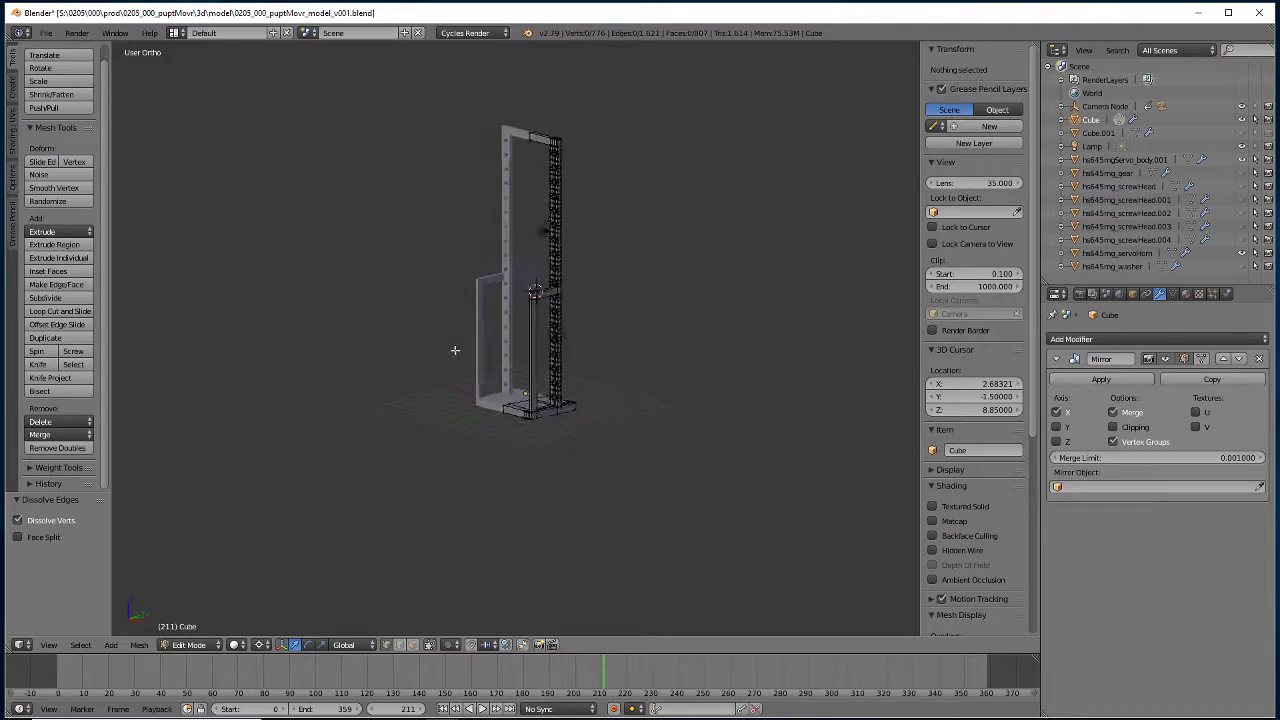
Extrude the four outer end faces of the base plate 2 units along X.
middle_click_drag(455, 350, 504, 400)
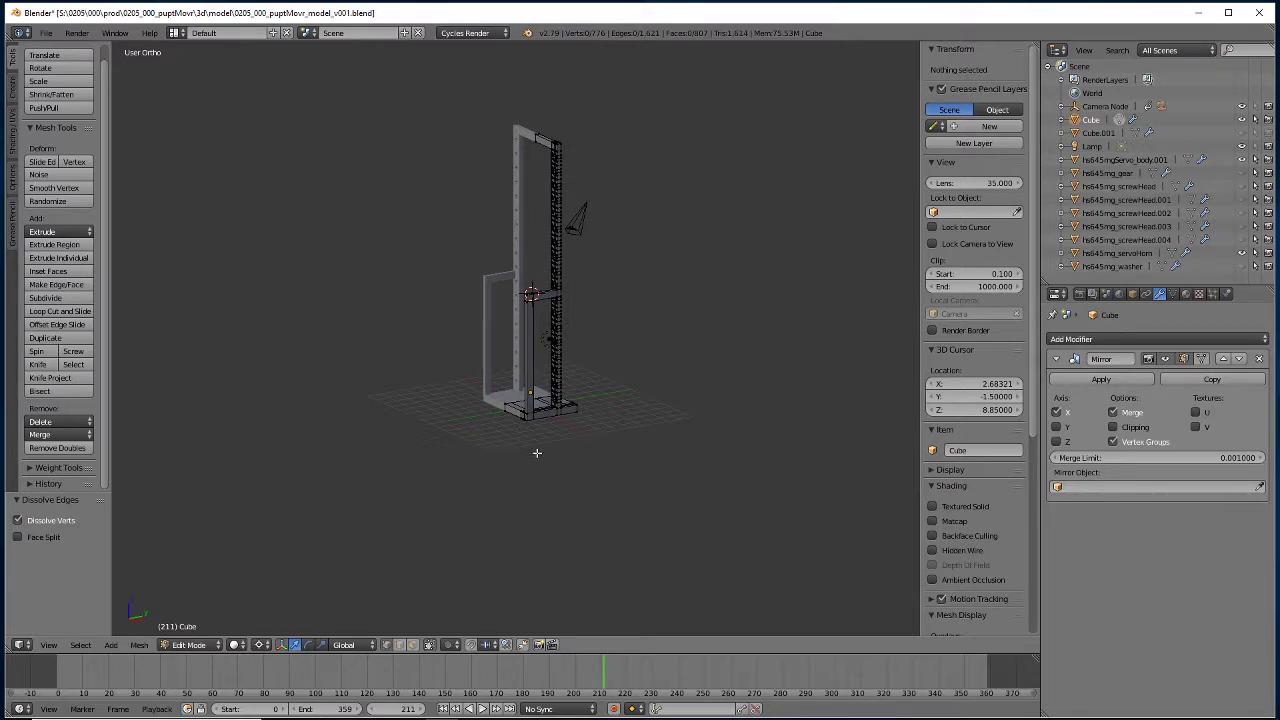
middle_click_drag(396, 499, 407, 543)
scroll(522, 352, "up", 3)
middle_click_drag(501, 461, 547, 462)
middle_click_drag(379, 485, 360, 458)
left_click(413, 646)
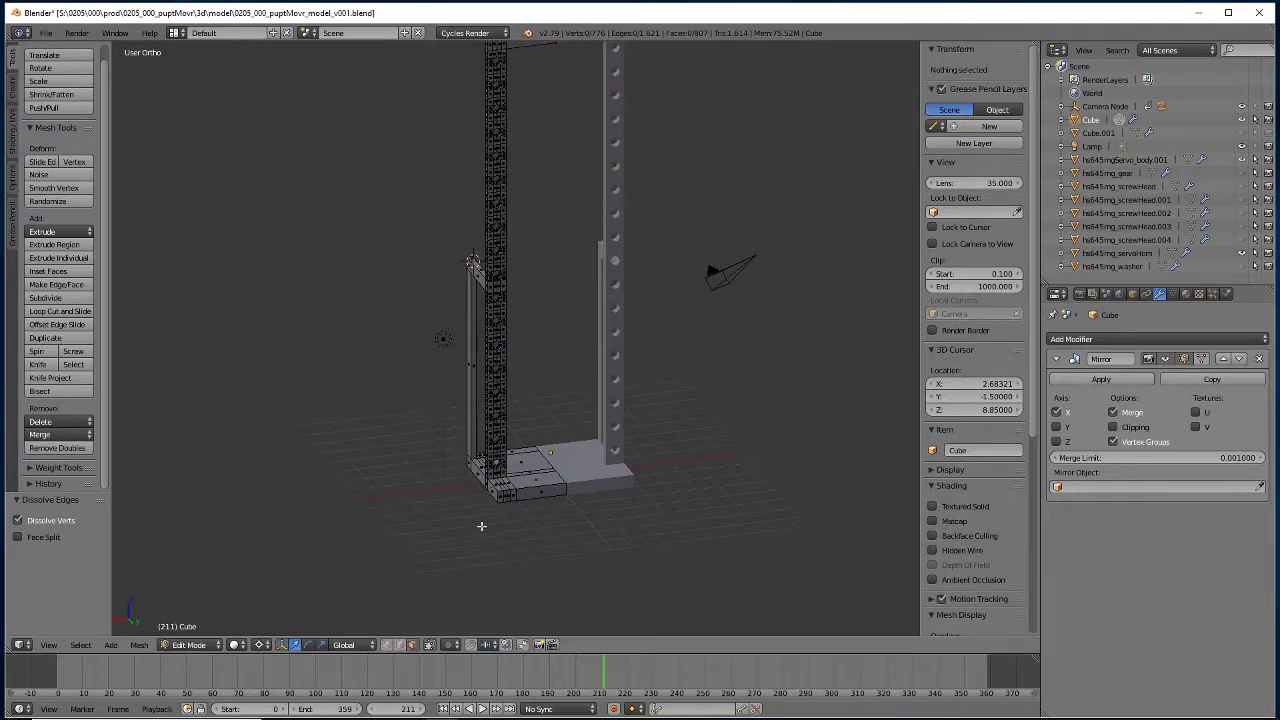
scroll(454, 449, "up", 5)
middle_click_drag(380, 533, 493, 162, "shift")
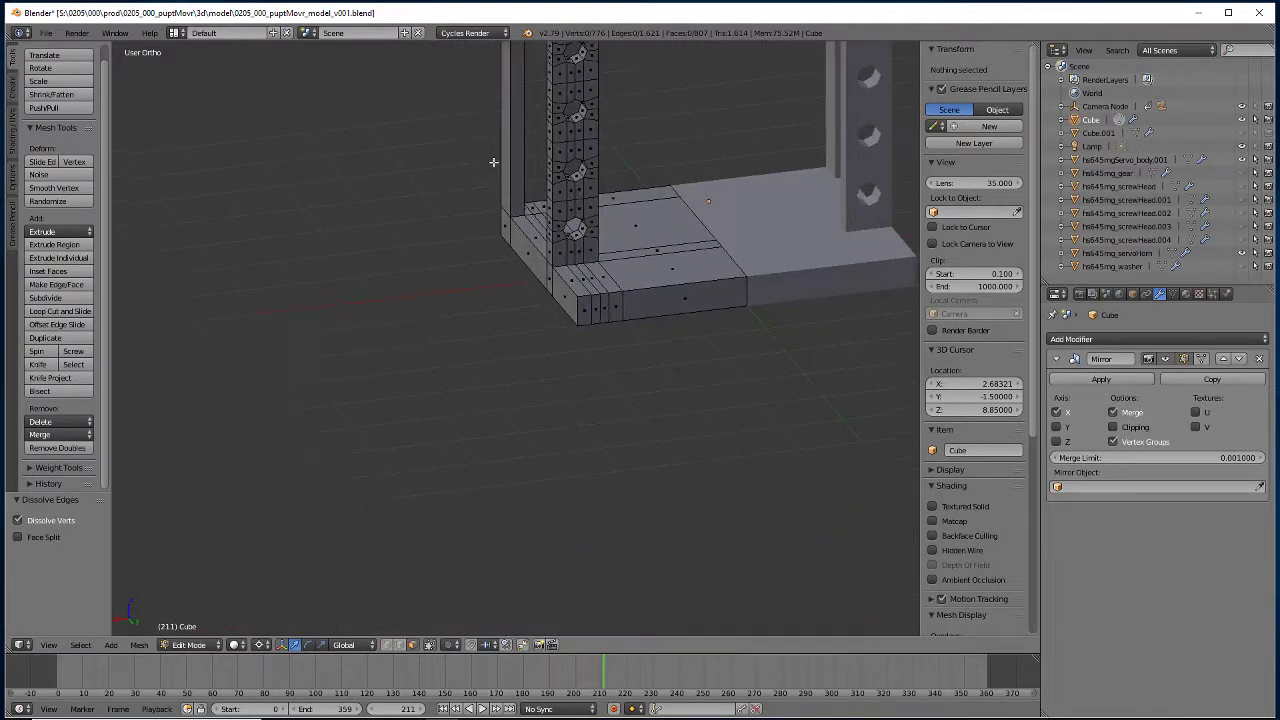
right_click(565, 300)
right_click(550, 280, "shift")
right_click(529, 254, "shift")
right_click(505, 229, "shift")
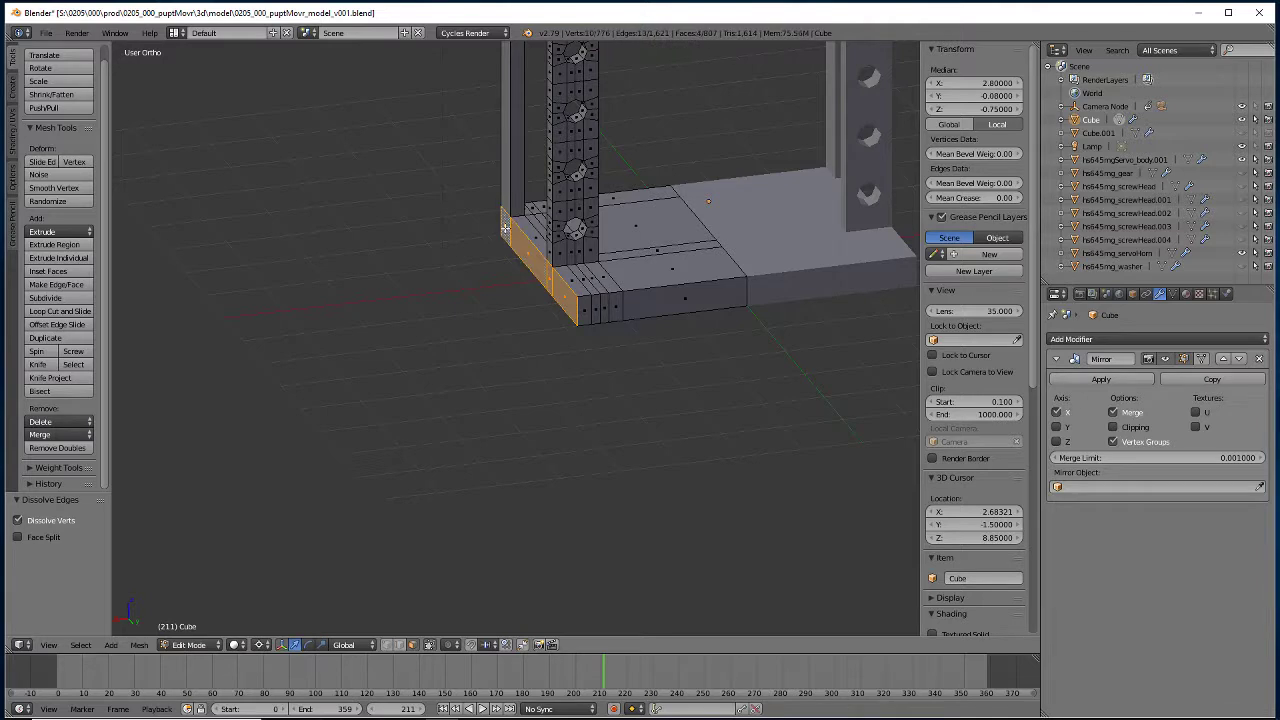
key("e")
right_click(468, 385)
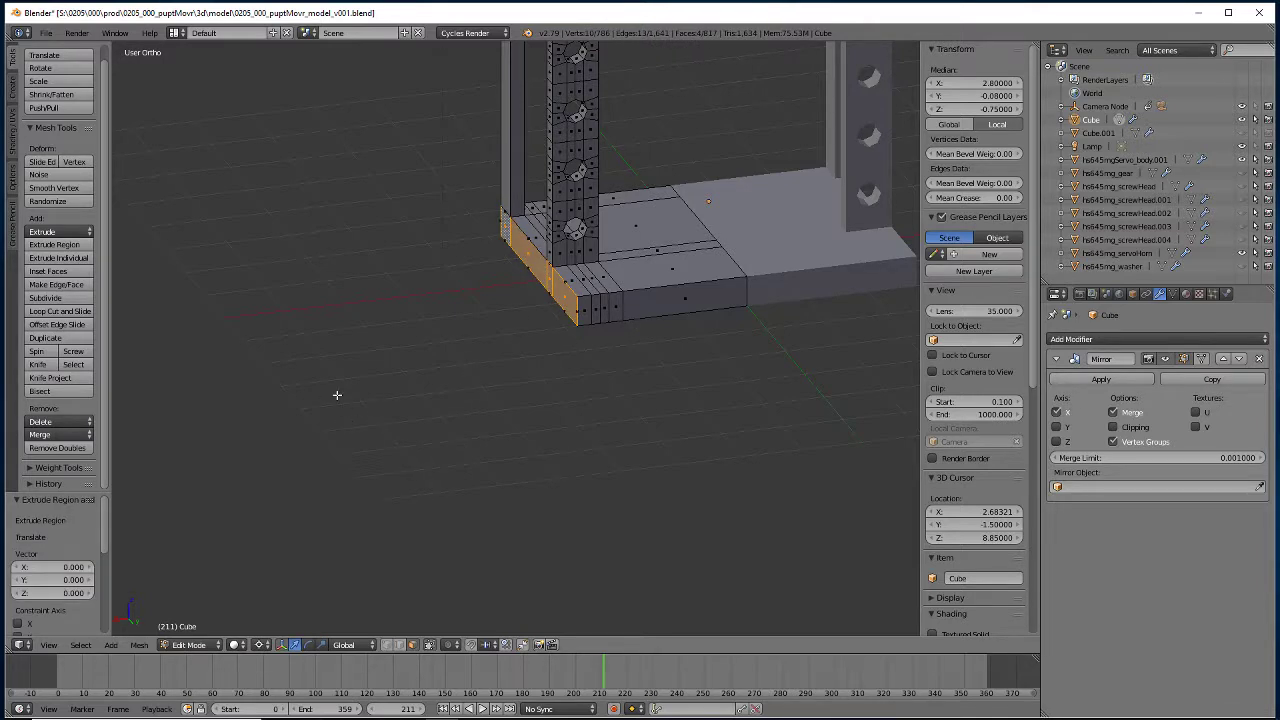
key("g")
key("x")
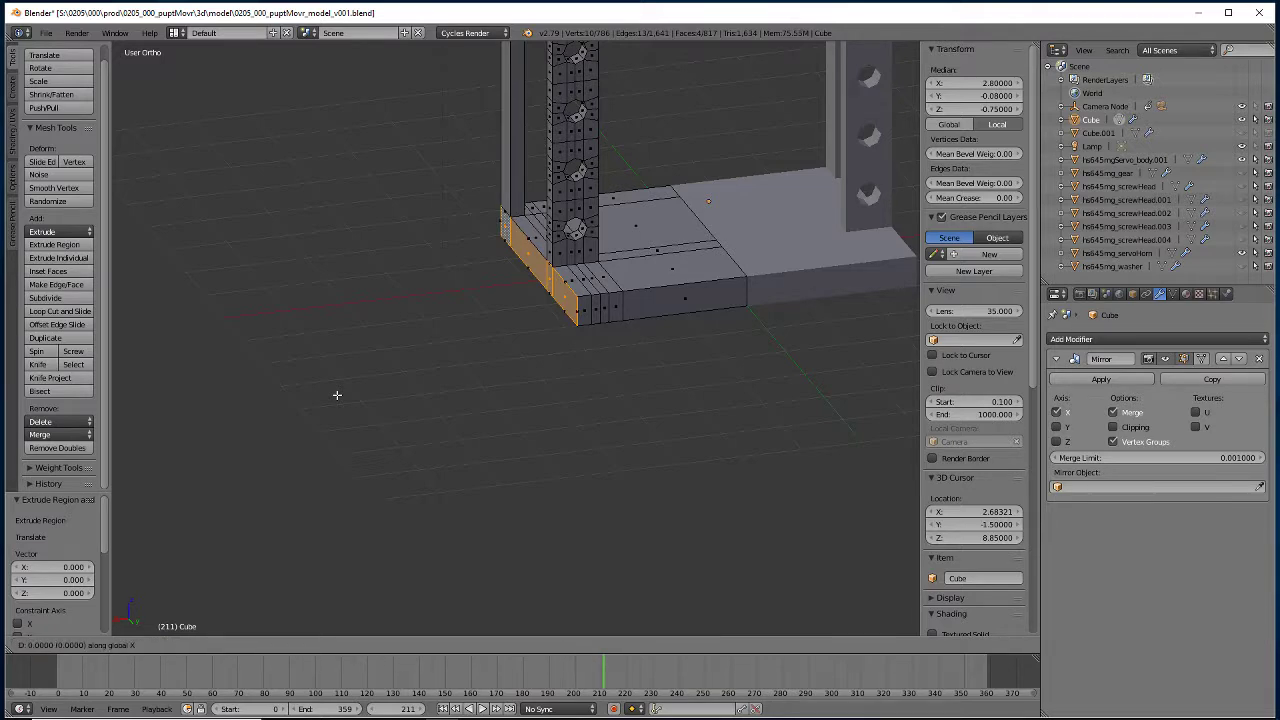
key("2")
key("Return")
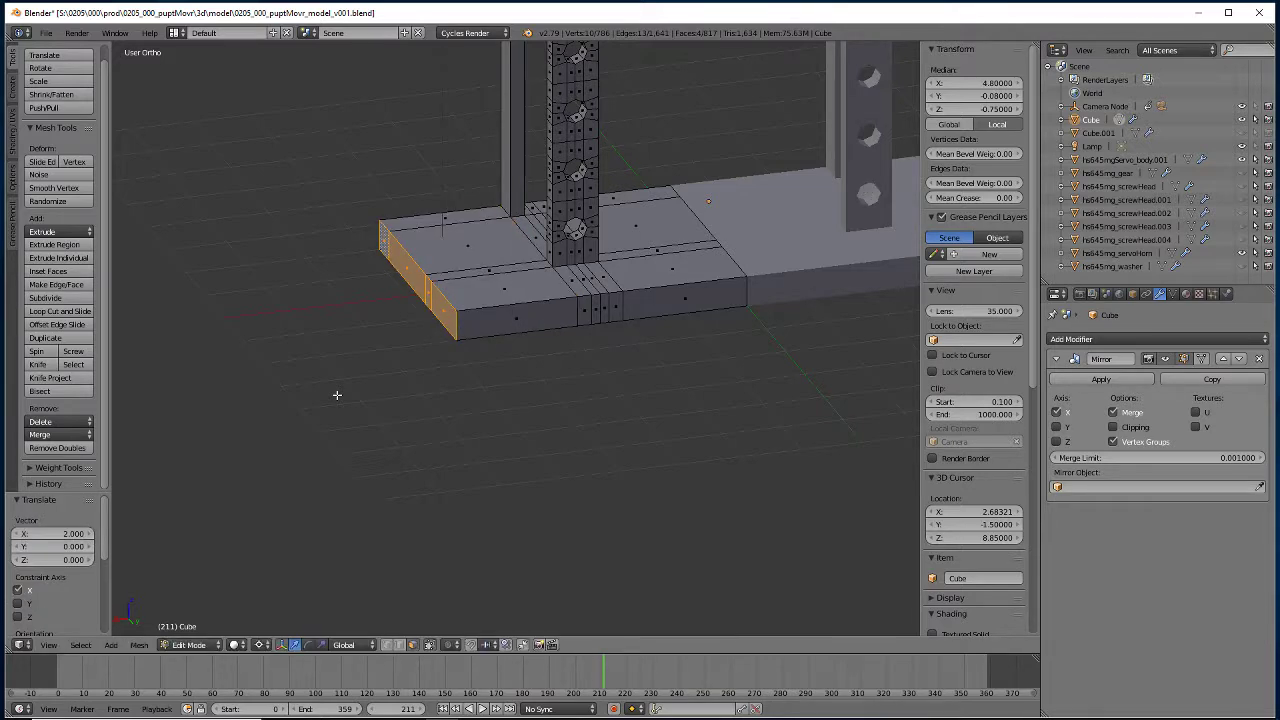
Delete the four side faces of the short crossbar between the corner post and the upright.
scroll(417, 377, "down", 5)
middle_click_drag(417, 377, 421, 418)
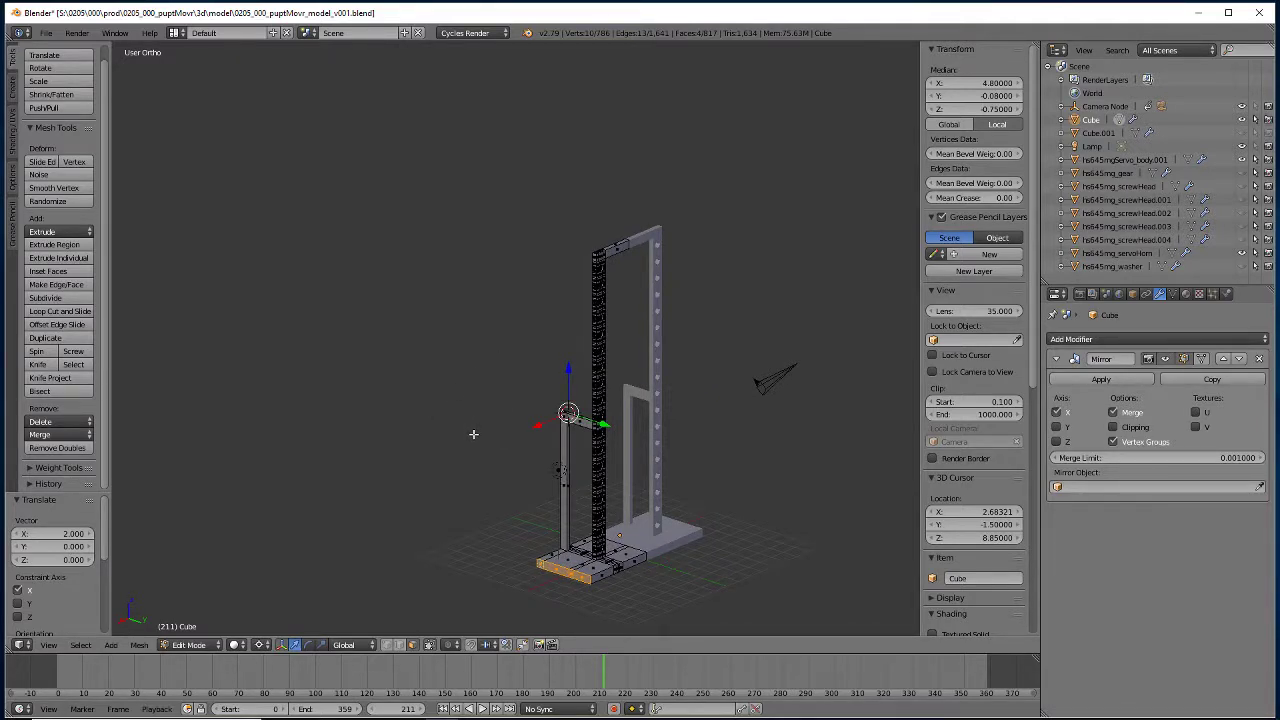
middle_click_drag(473, 434, 500, 421)
scroll(500, 421, "up", 4)
middle_click_drag(600, 501, 331, 379, "shift")
middle_click_drag(360, 506, 409, 527)
right_click(547, 373)
right_click(545, 361, "shift")
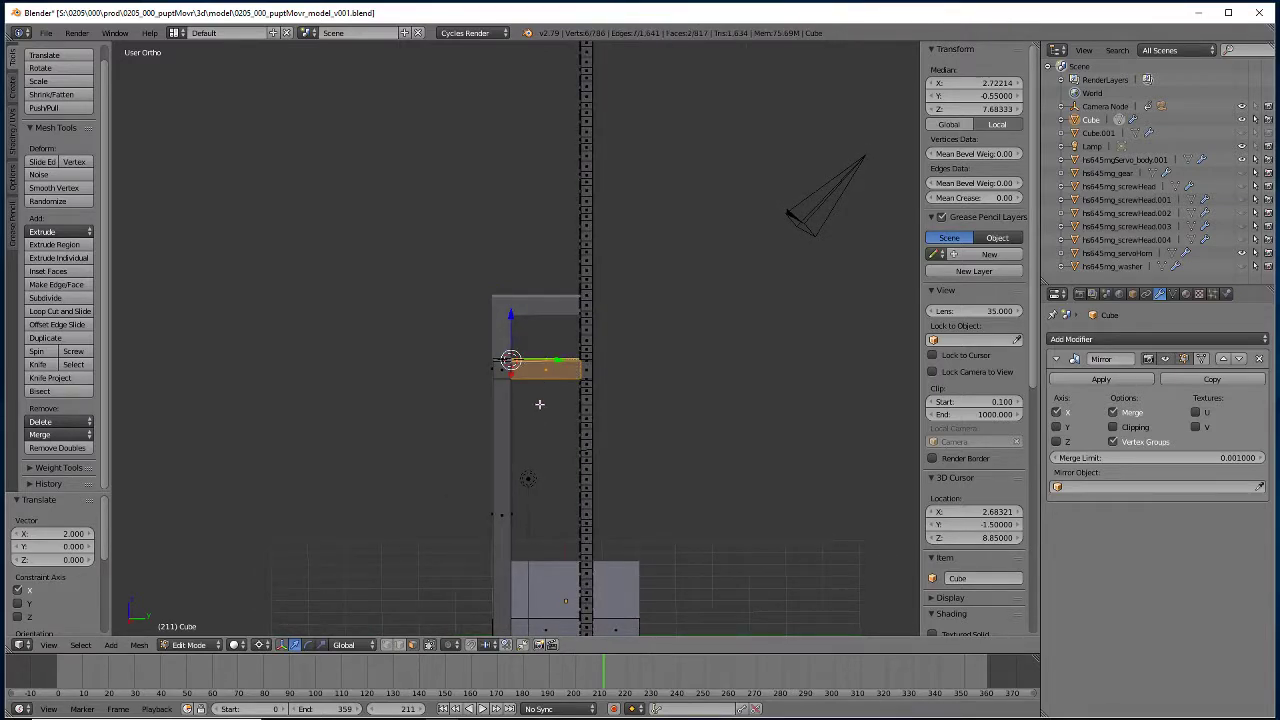
middle_click_drag(540, 406, 530, 290)
left_click(523, 145, "shift")
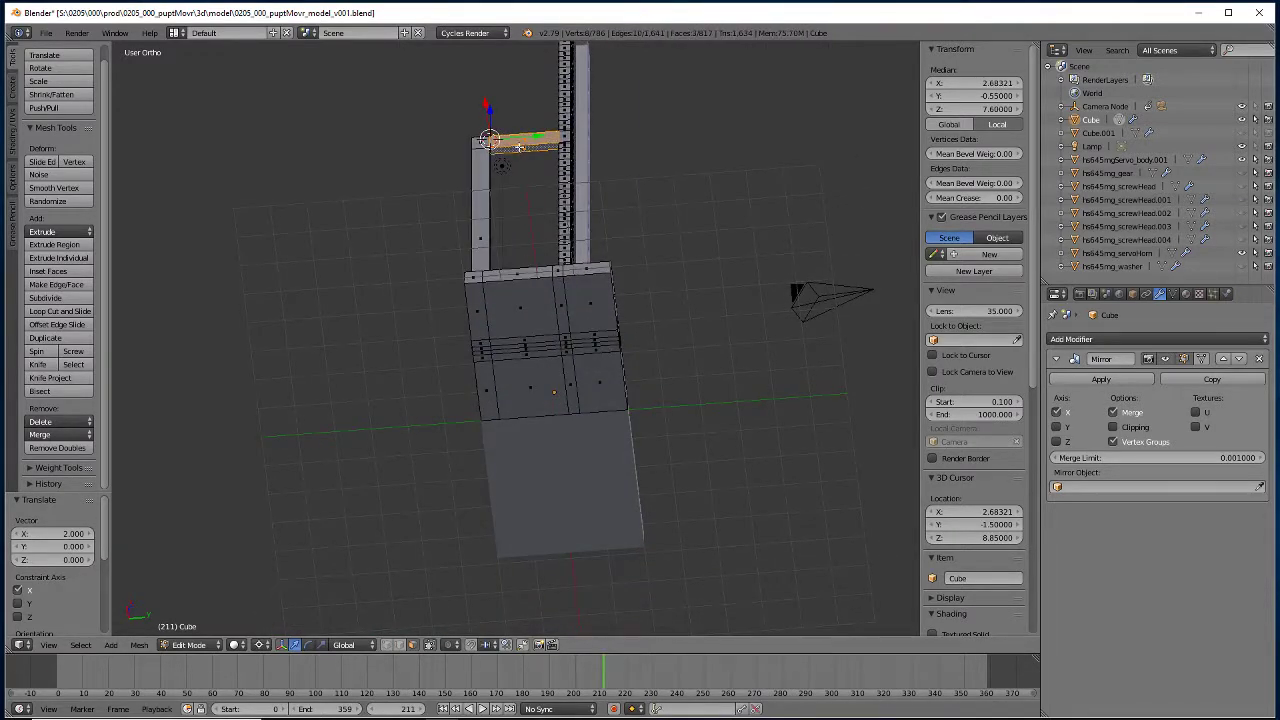
middle_click_drag(523, 145, 549, 410)
middle_click_drag(663, 436, 683, 291)
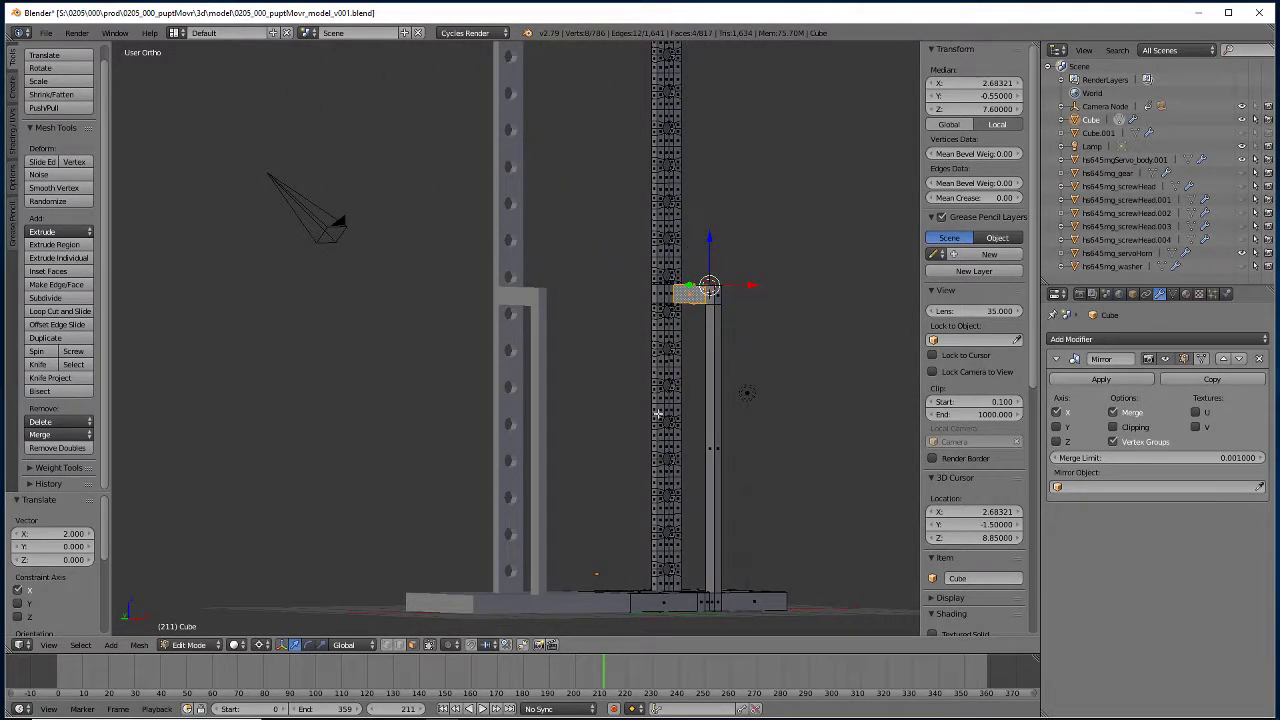
key("x")
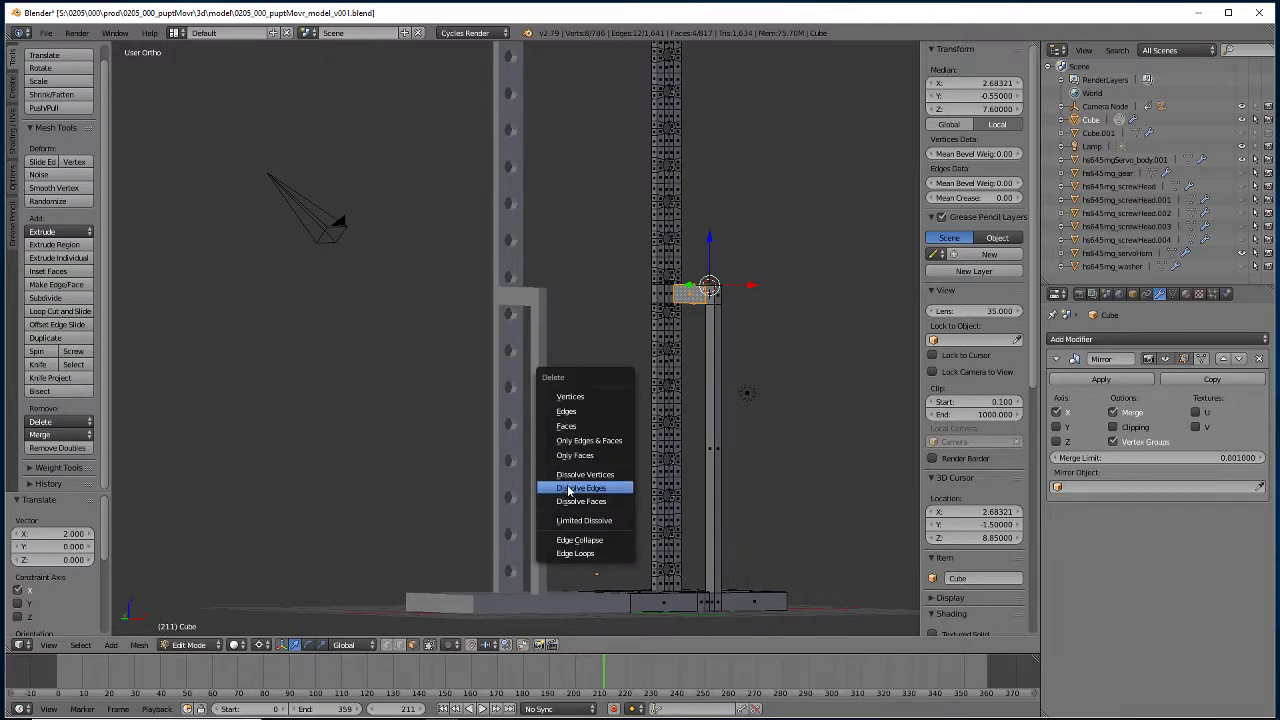
left_click(567, 429)
Raise the top block of the corner post 8 units along Z, box-selecting it in wireframe display.
mouse_move(567, 429)
middle_mouse_down()
mouse_move(574, 463)
mouse_move(440, 457)
mouse_move(463, 460)
middle_mouse_up()
key("z")
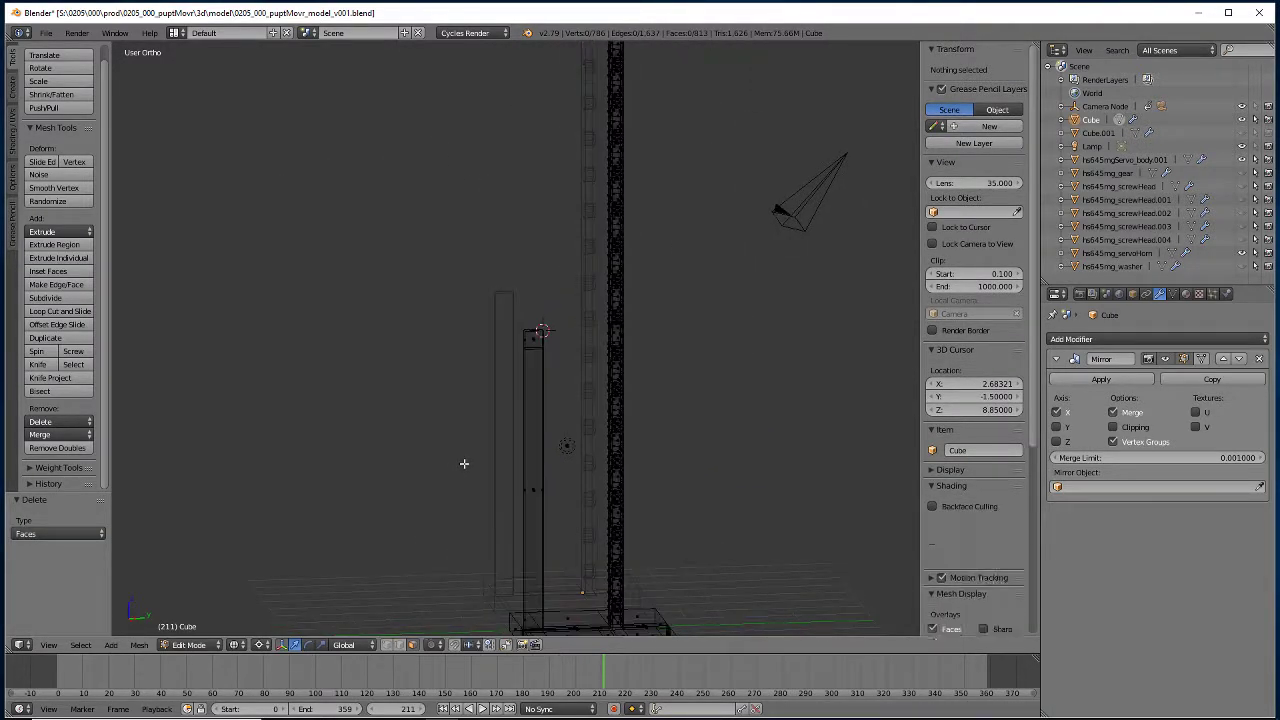
key("b")
left_click_drag(483, 290, 566, 370)
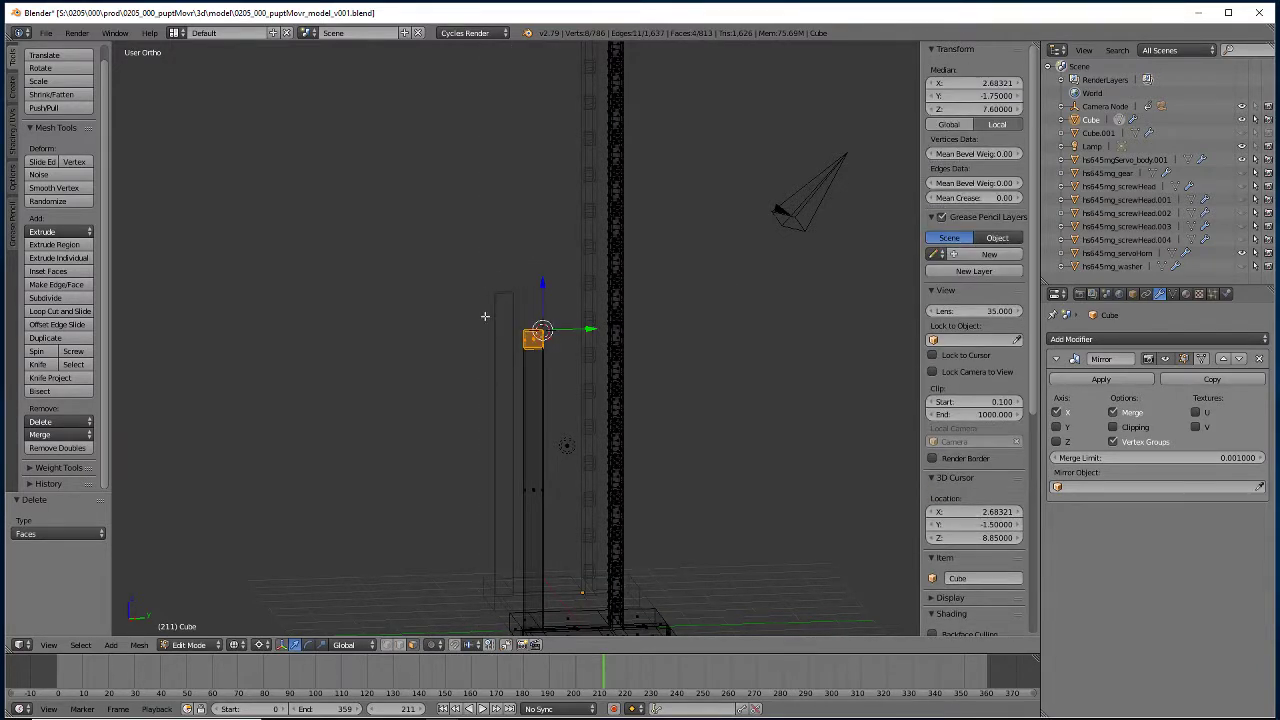
middle_click_drag(443, 403, 424, 406)
key("KP_3")
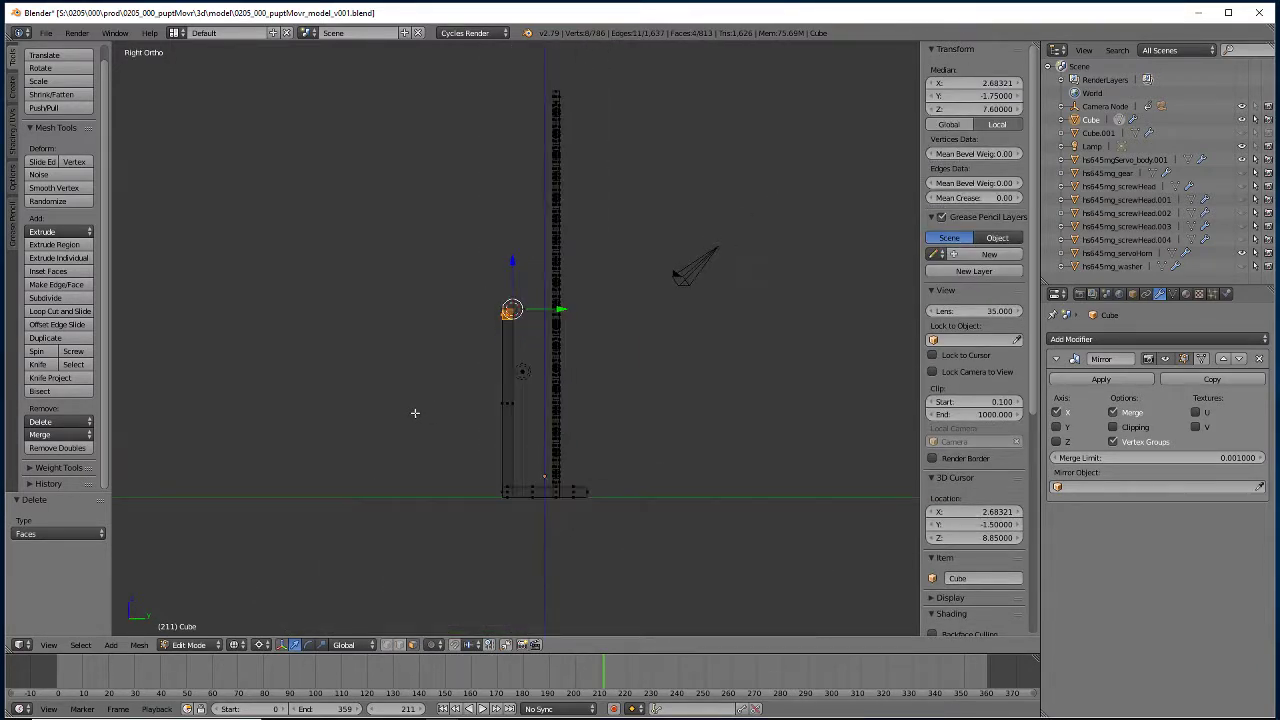
key("g")
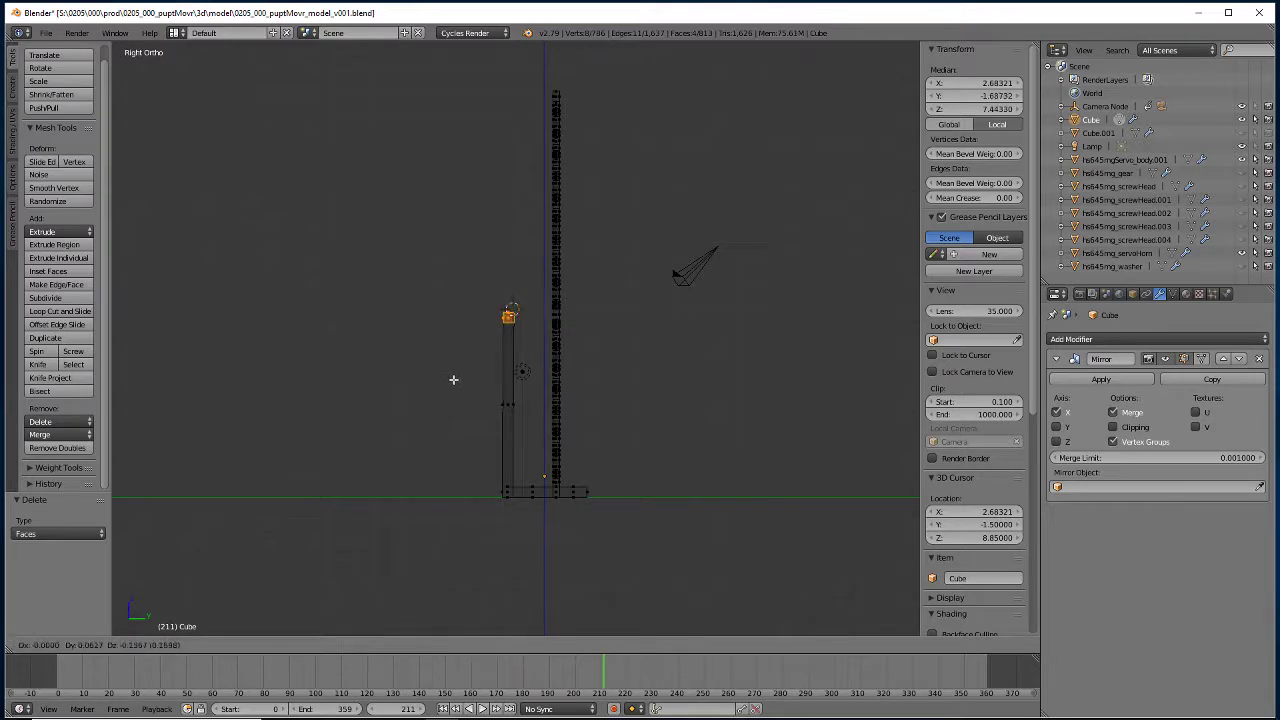
key("z")
key("8")
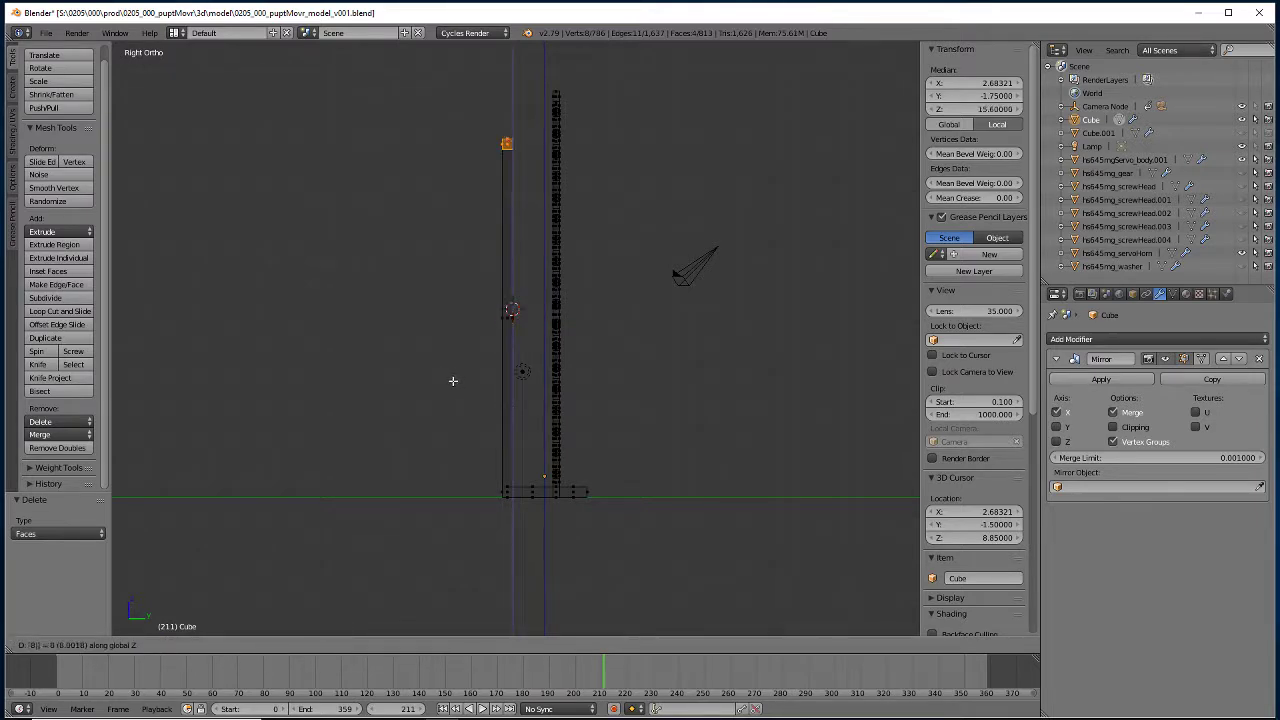
key("Return")
Raise the selected top block of the corner post another 2 units along Z.
key("g")
key("z")
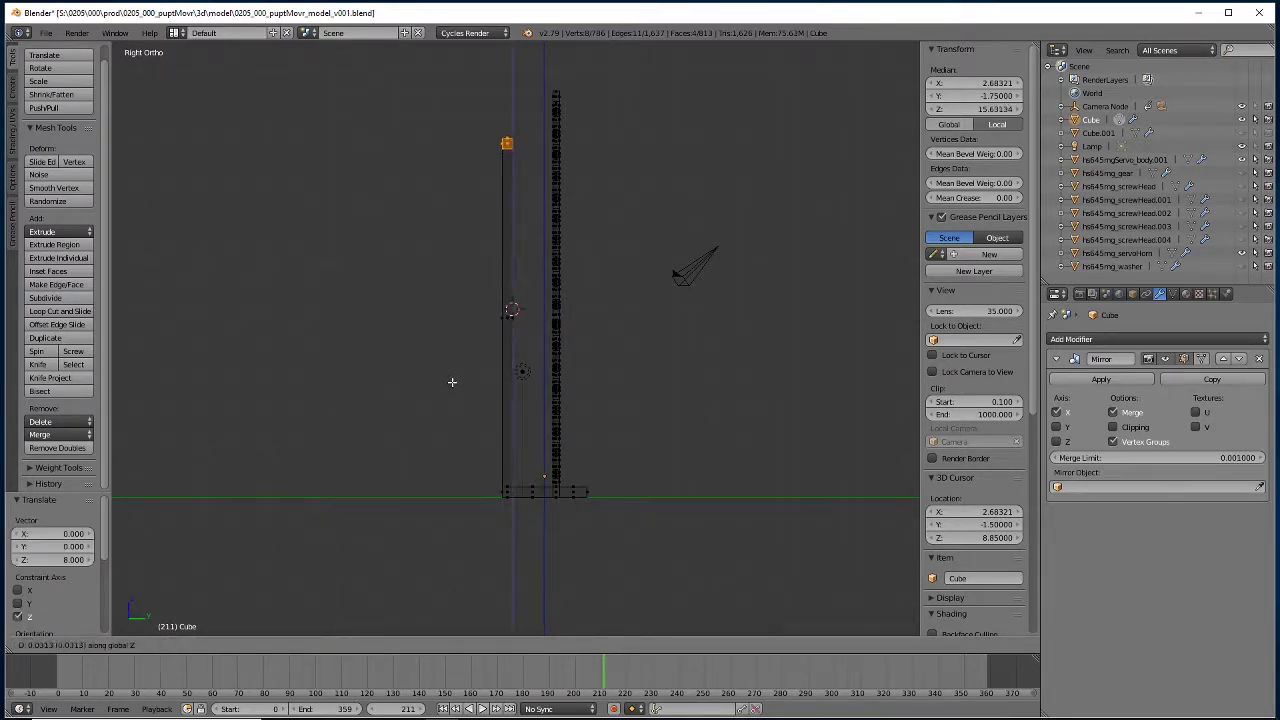
key("2")
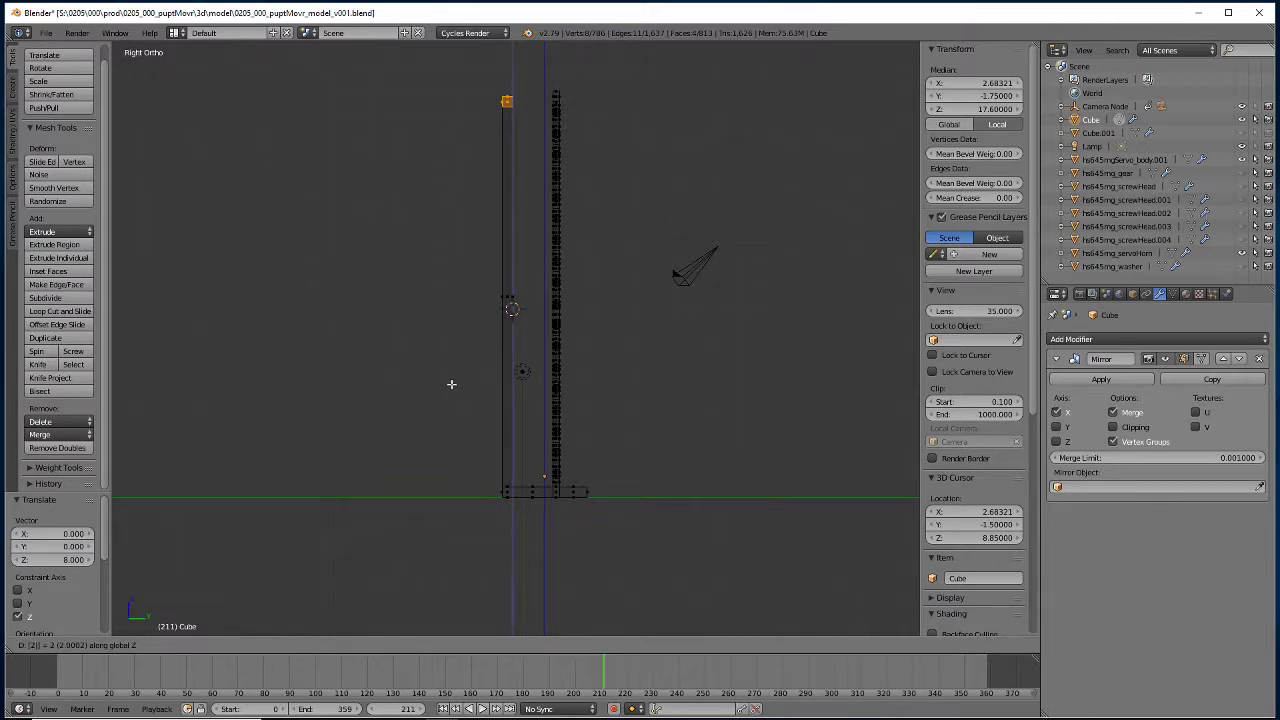
key("Return")
Align the corner post's top face with the upright's top by snapping the 3D cursor there and scaling to 0 along Z.
key("KP_Decimal")
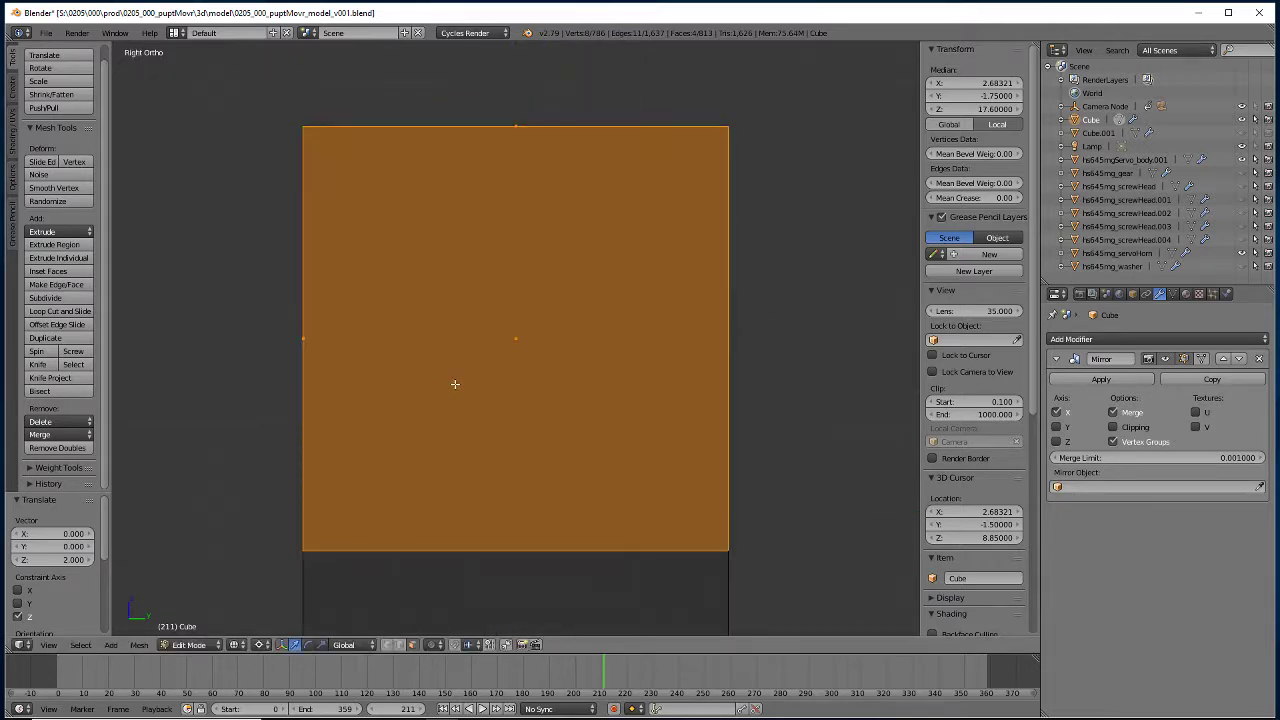
scroll(455, 384, "down", 12)
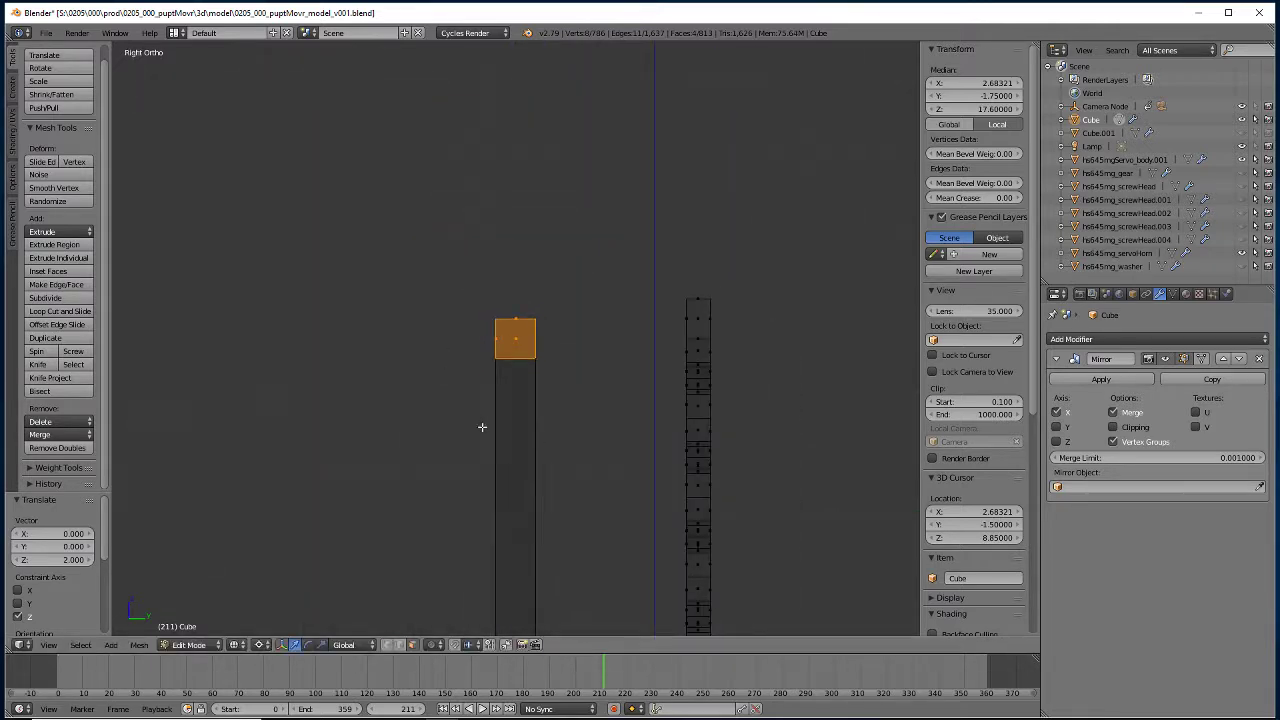
middle_click_drag(482, 427, 424, 492)
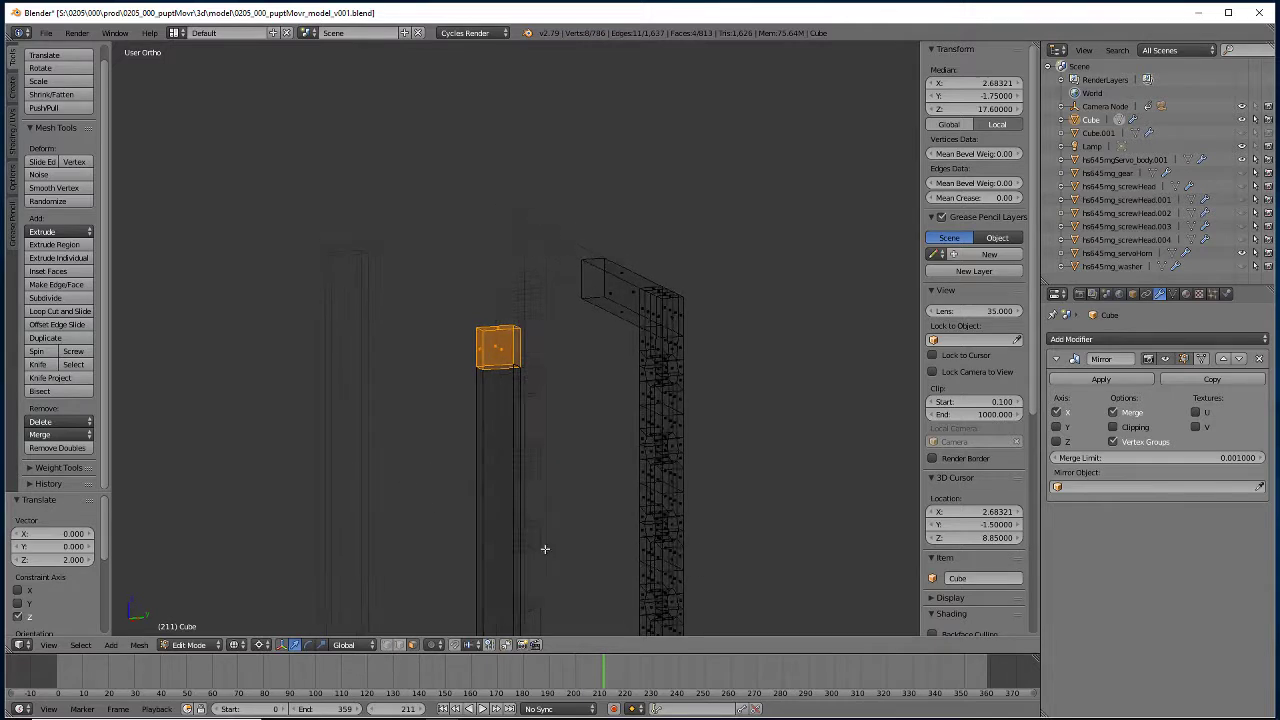
right_click(668, 296)
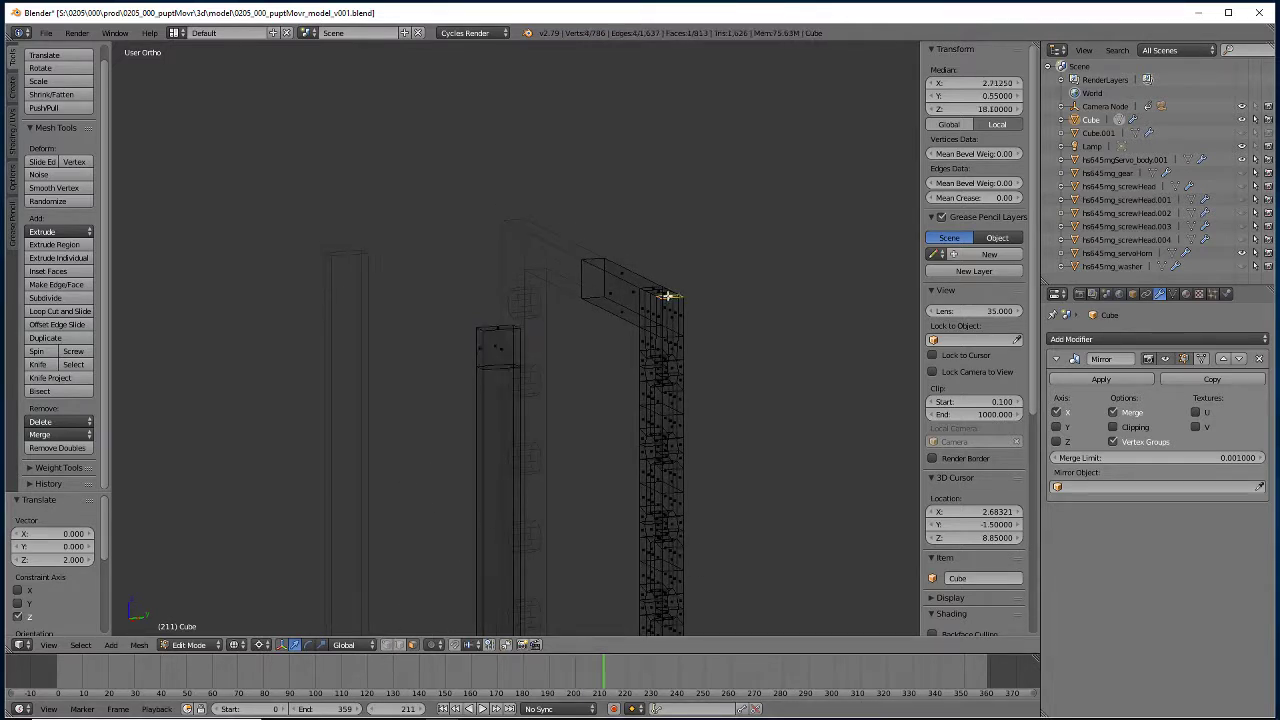
key("shift+s")
left_click(624, 298)
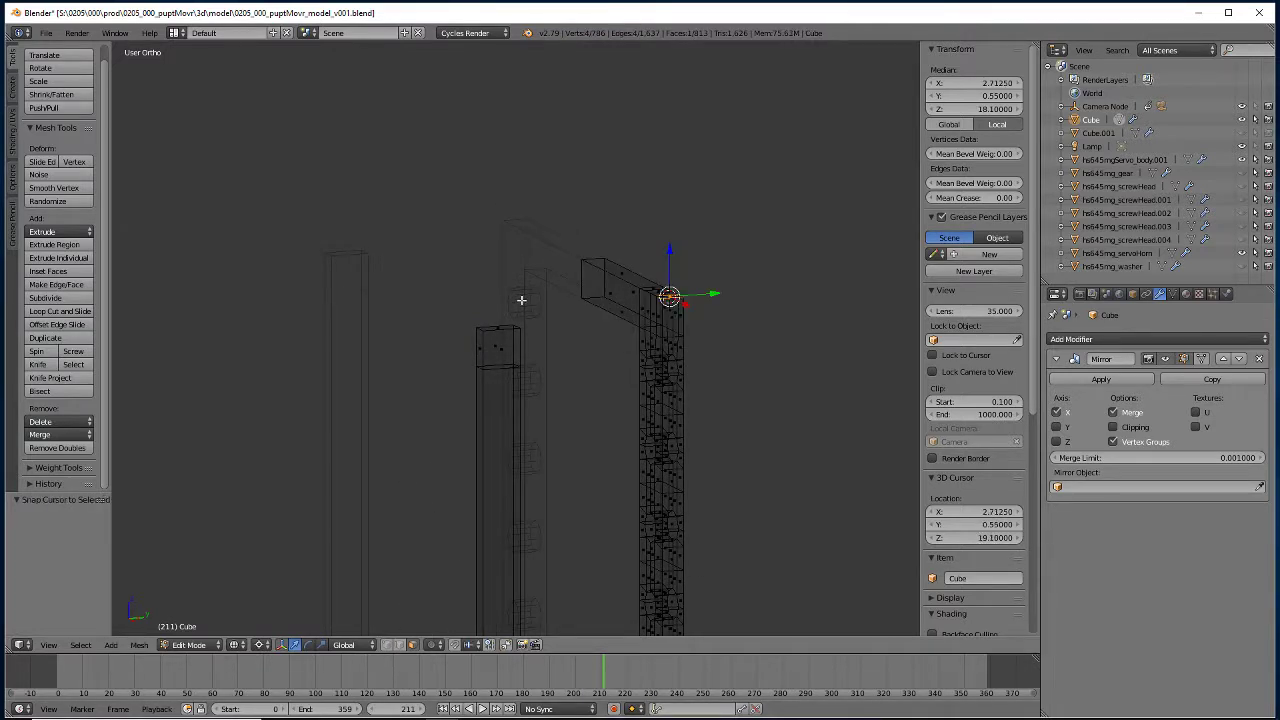
right_click(489, 329)
key("shift+s")
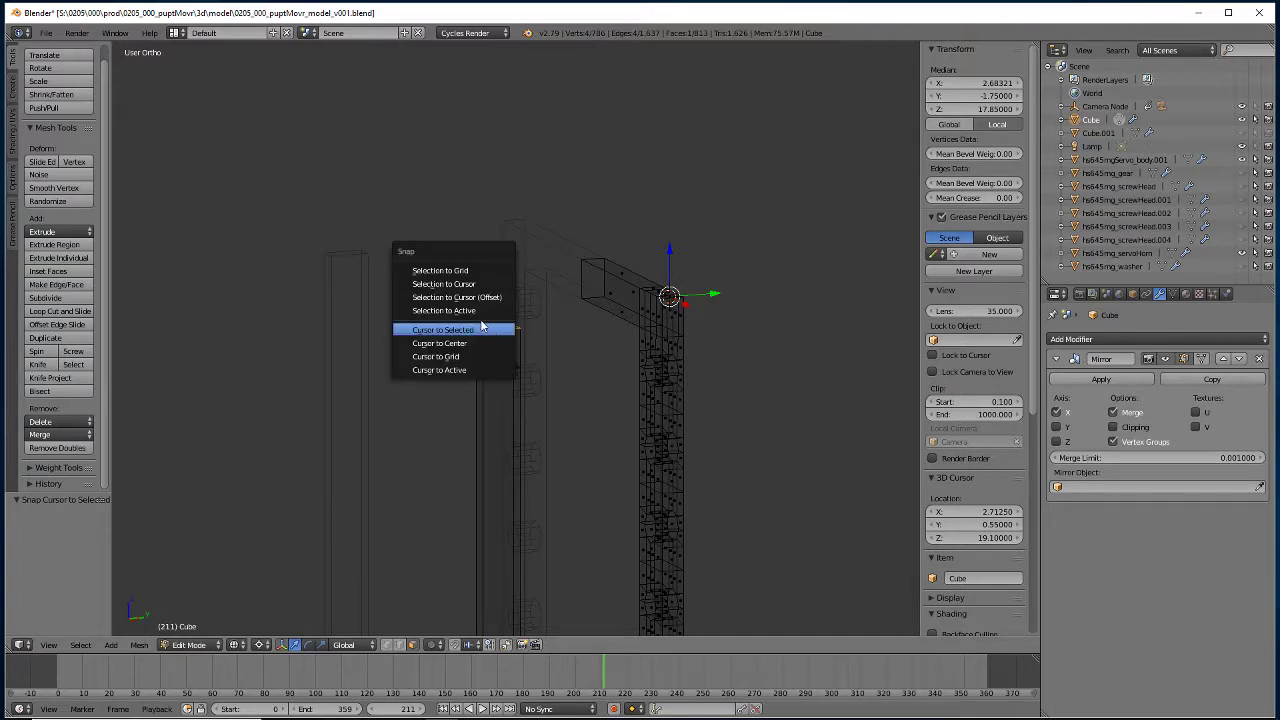
key("s")
key("z")
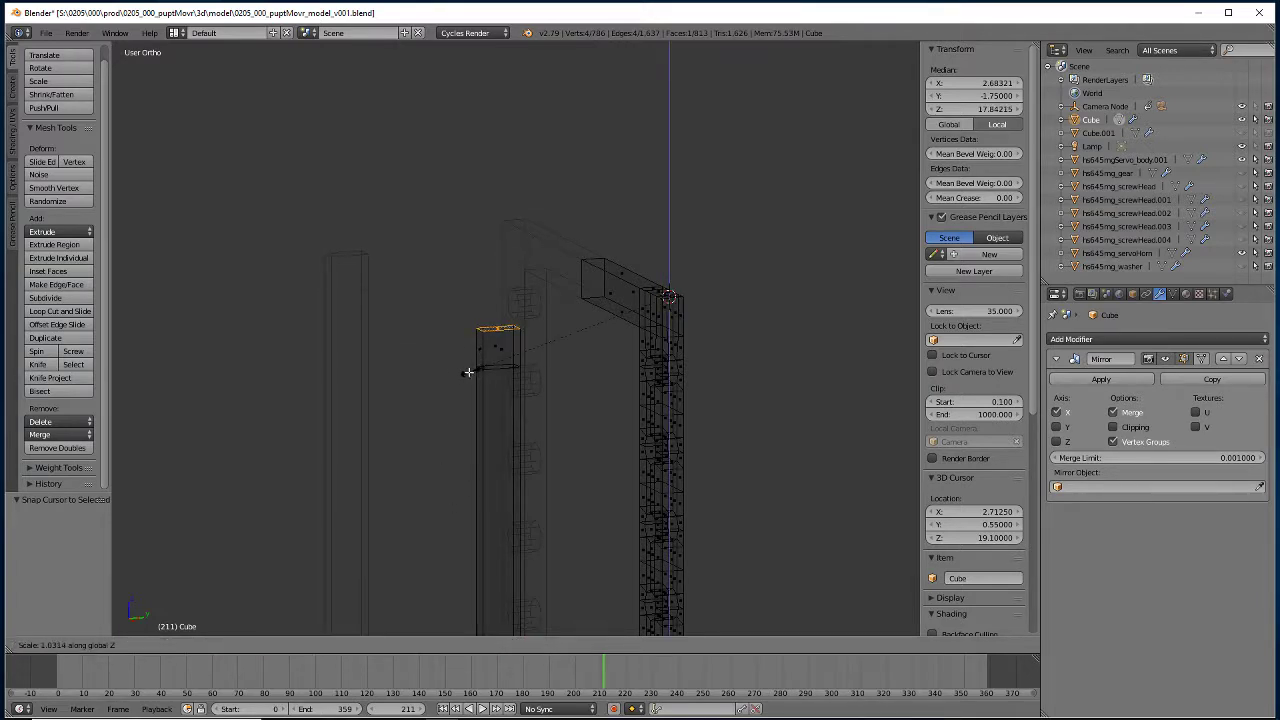
key("0")
key("Return")
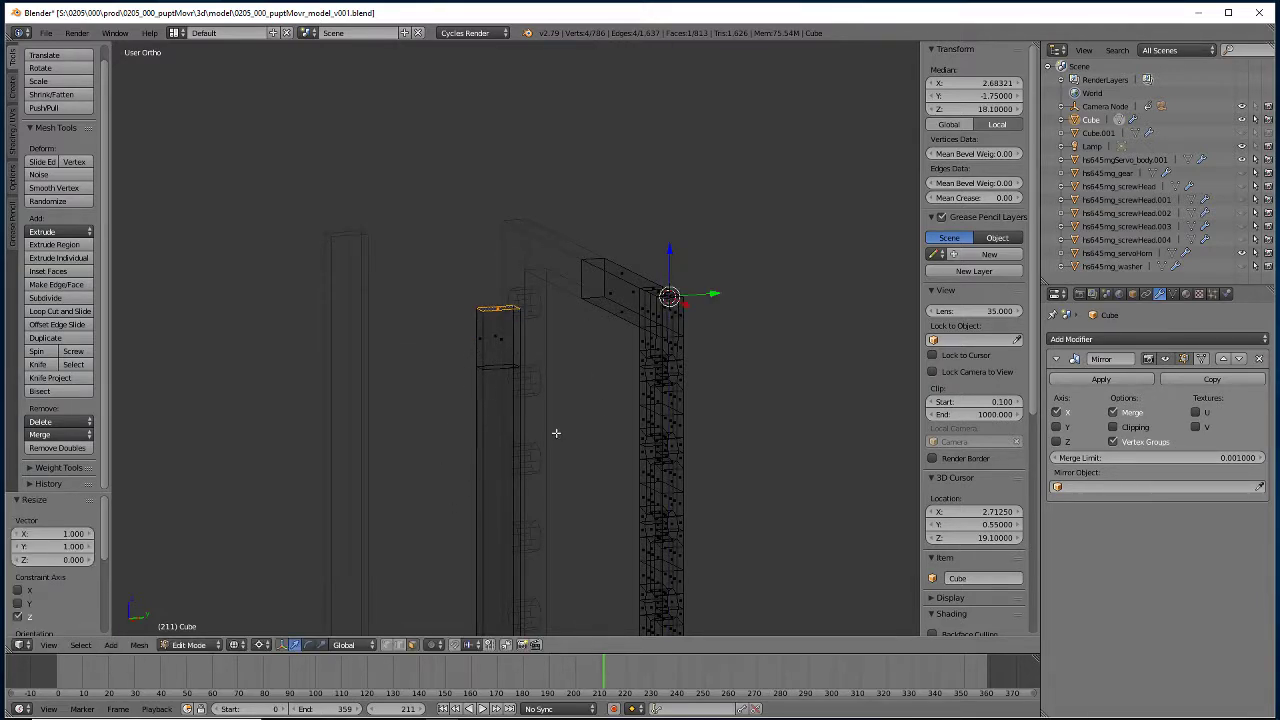
Align the edge loop below the corner post's top with the crossbar's underside level on the upright, scaling to 0 along Z about the snapped cursor.
left_click(398, 645)
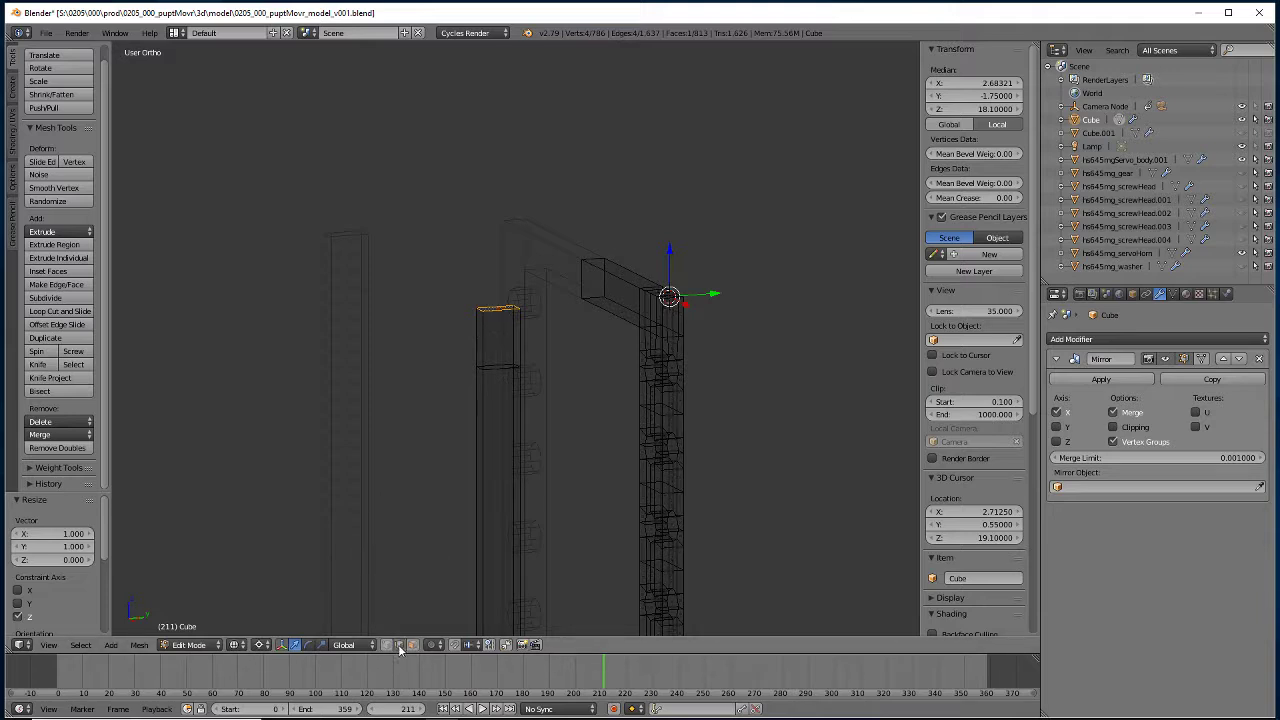
right_click(669, 336)
key("shift+s")
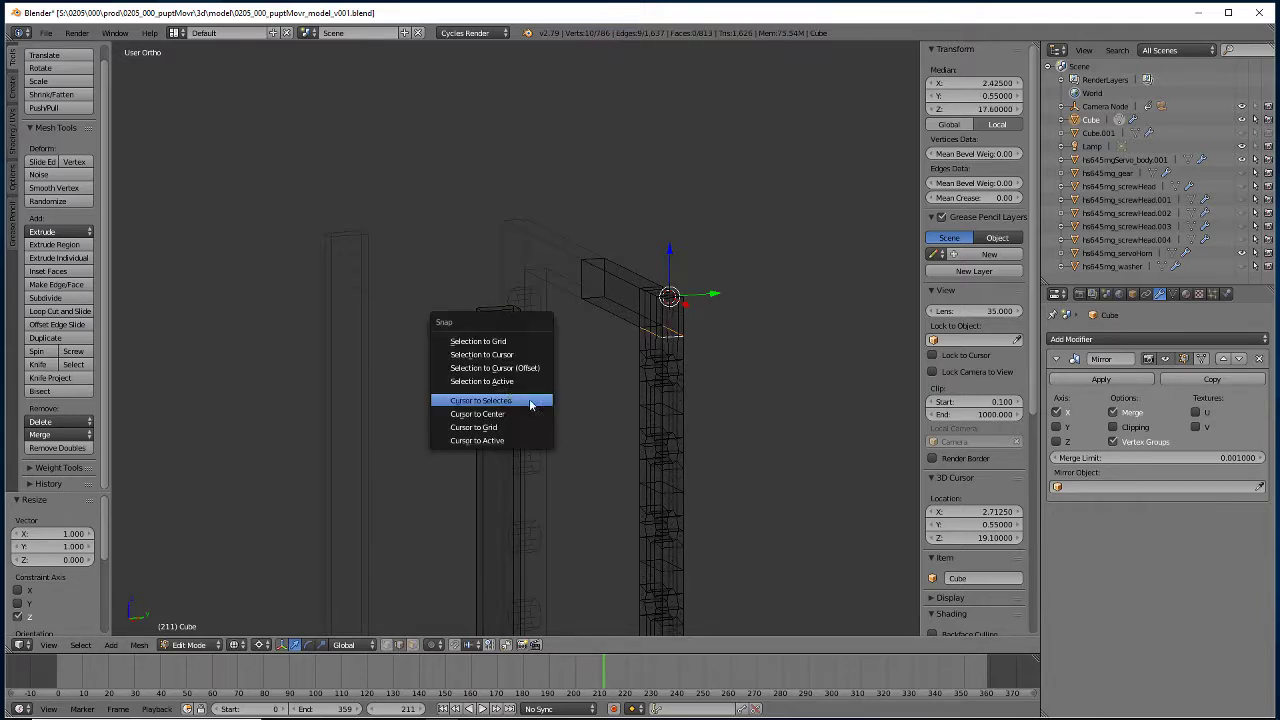
left_click(490, 401)
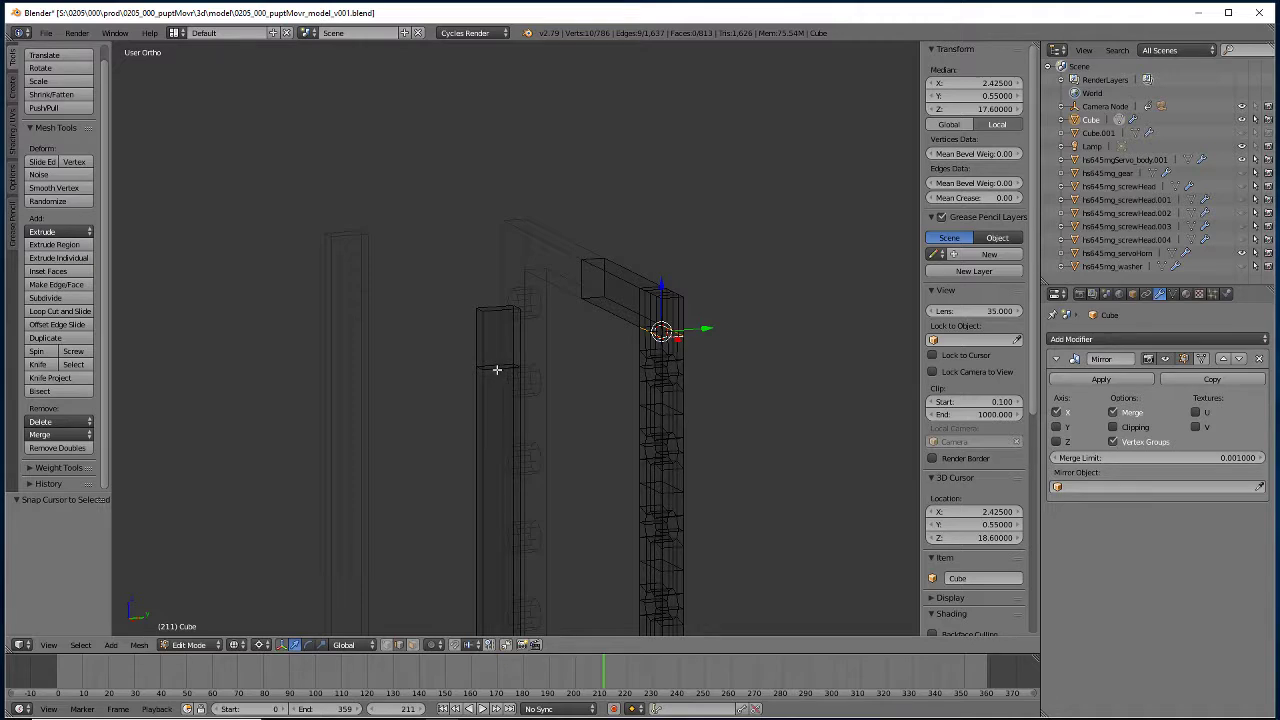
right_click(496, 368, "alt")
key("s")
key("z")
key("0")
key("Return")
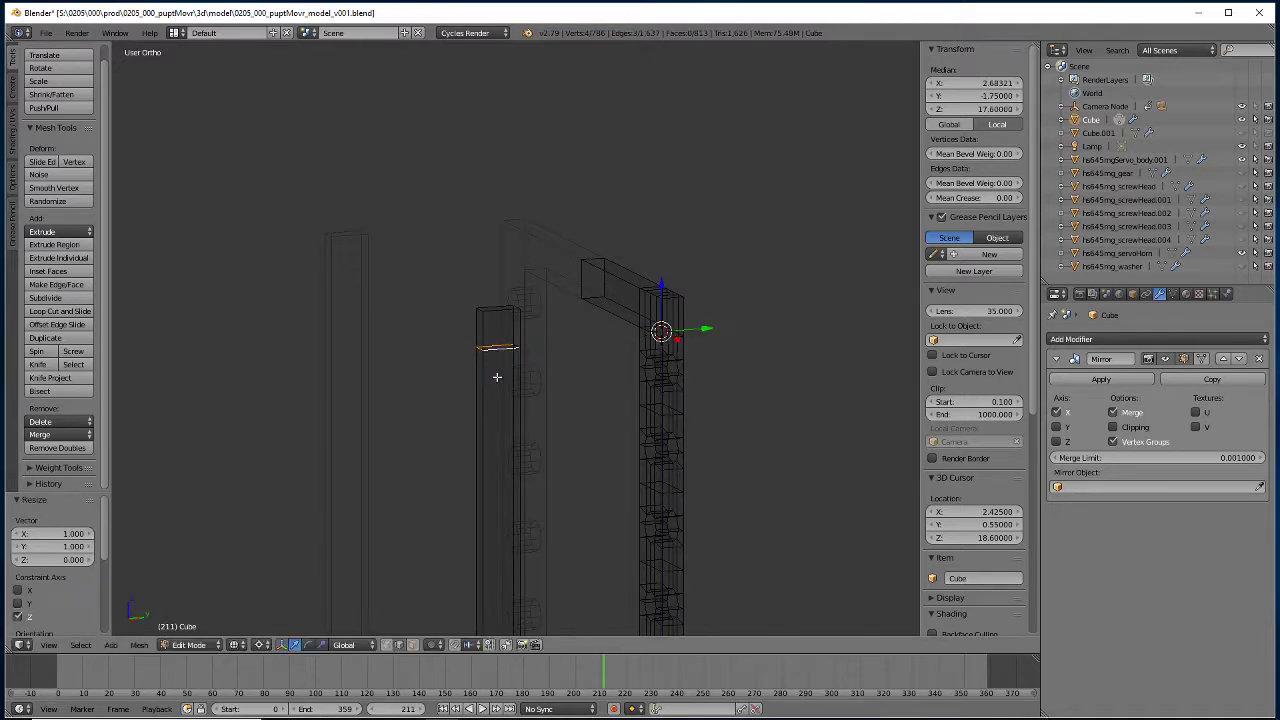
Return to solid display and snap the 3D cursor to the outer vertical edge of the post's top block facing the upright.
middle_click_drag(380, 414, 393, 506)
left_click(410, 645)
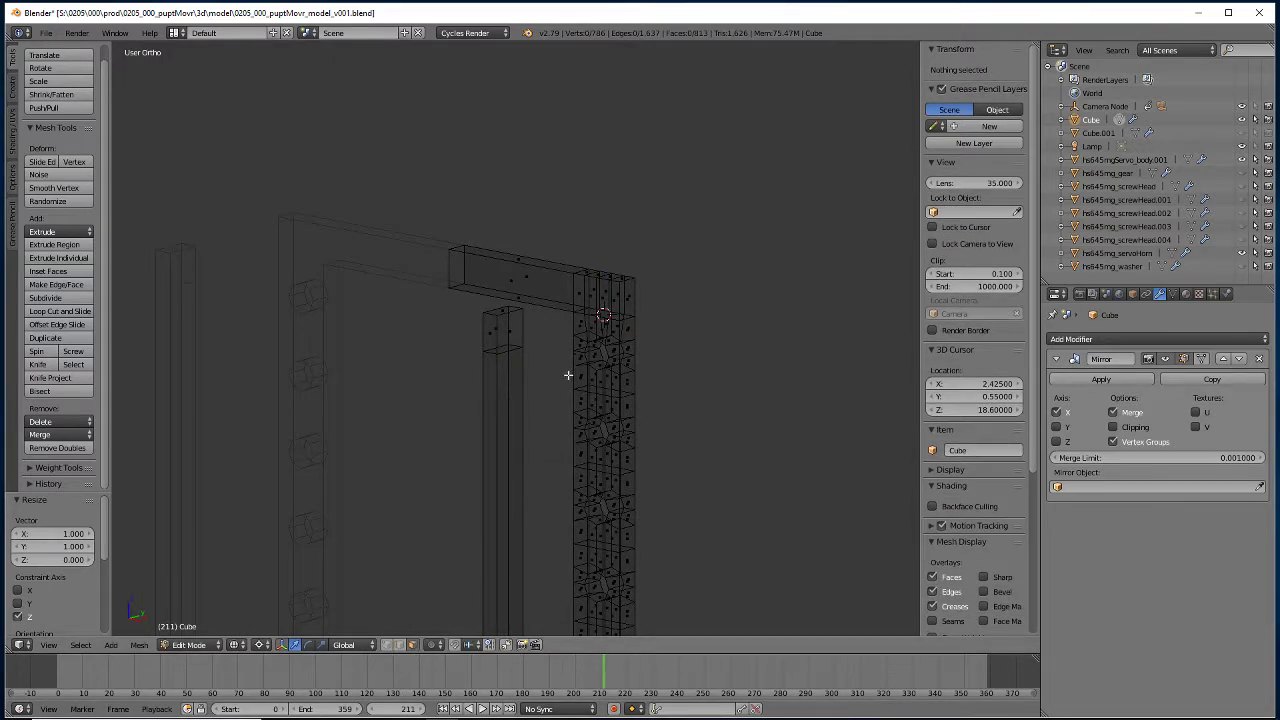
key("z")
mouse_move(569, 376)
middle_mouse_down()
mouse_move(415, 352)
mouse_move(527, 354)
middle_mouse_up()
right_click(513, 328)
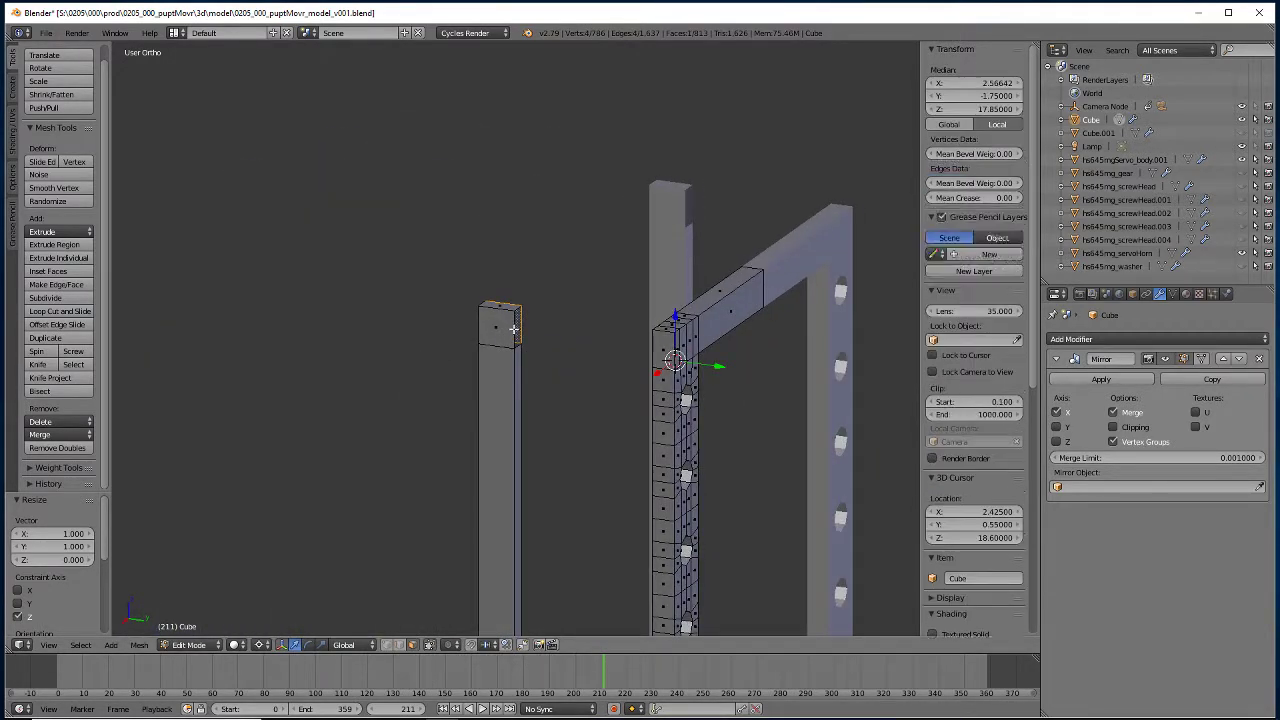
right_click(511, 325)
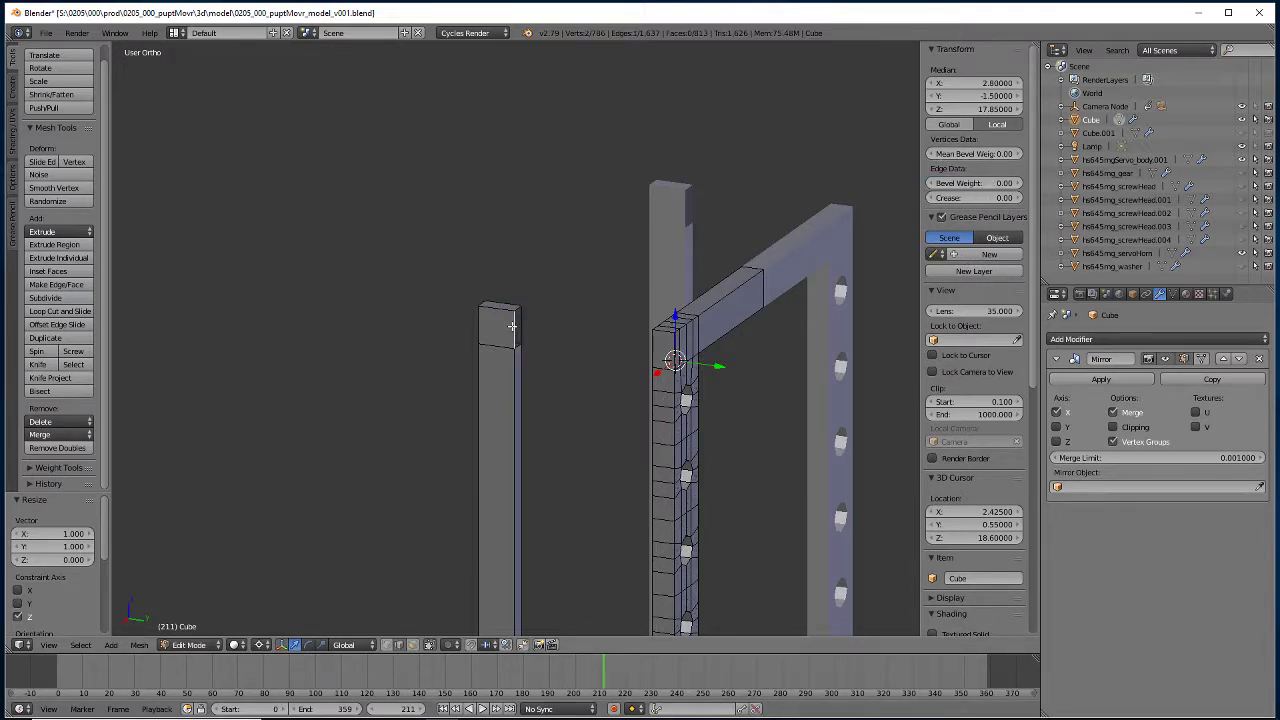
key("shift+s")
left_click(476, 335)
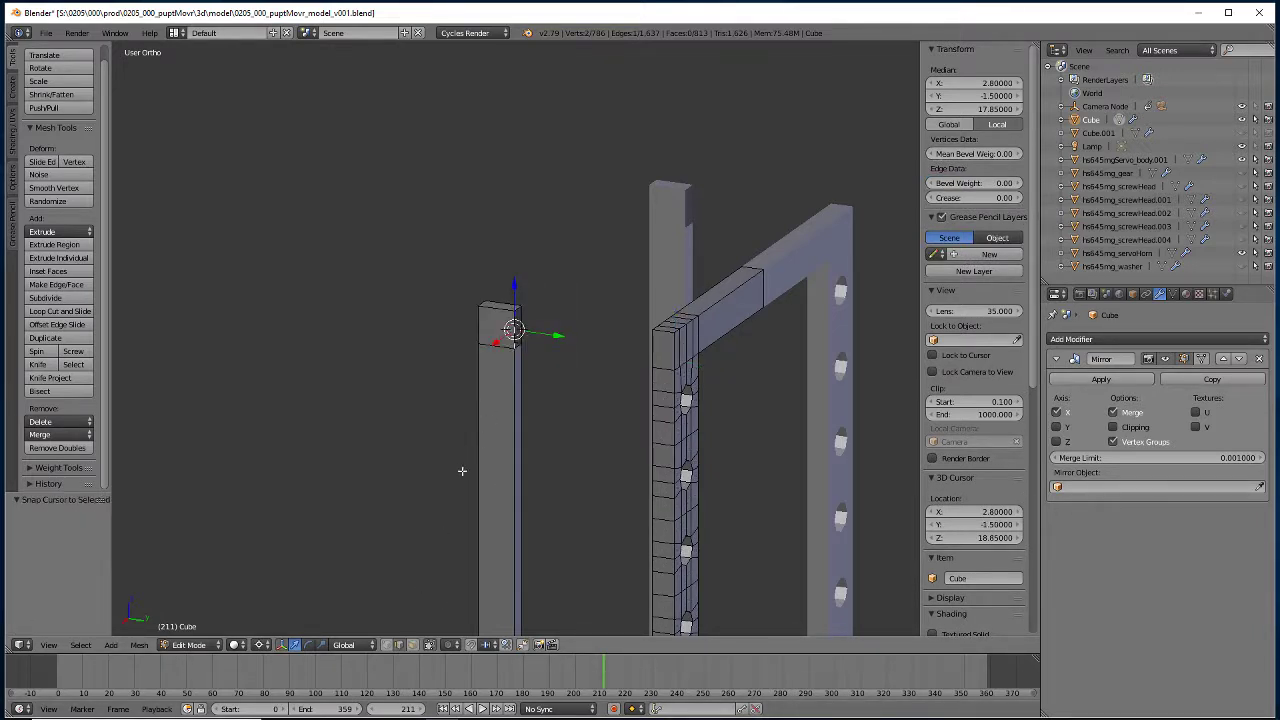
middle_click_drag(463, 466, 574, 441)
left_click(413, 646)
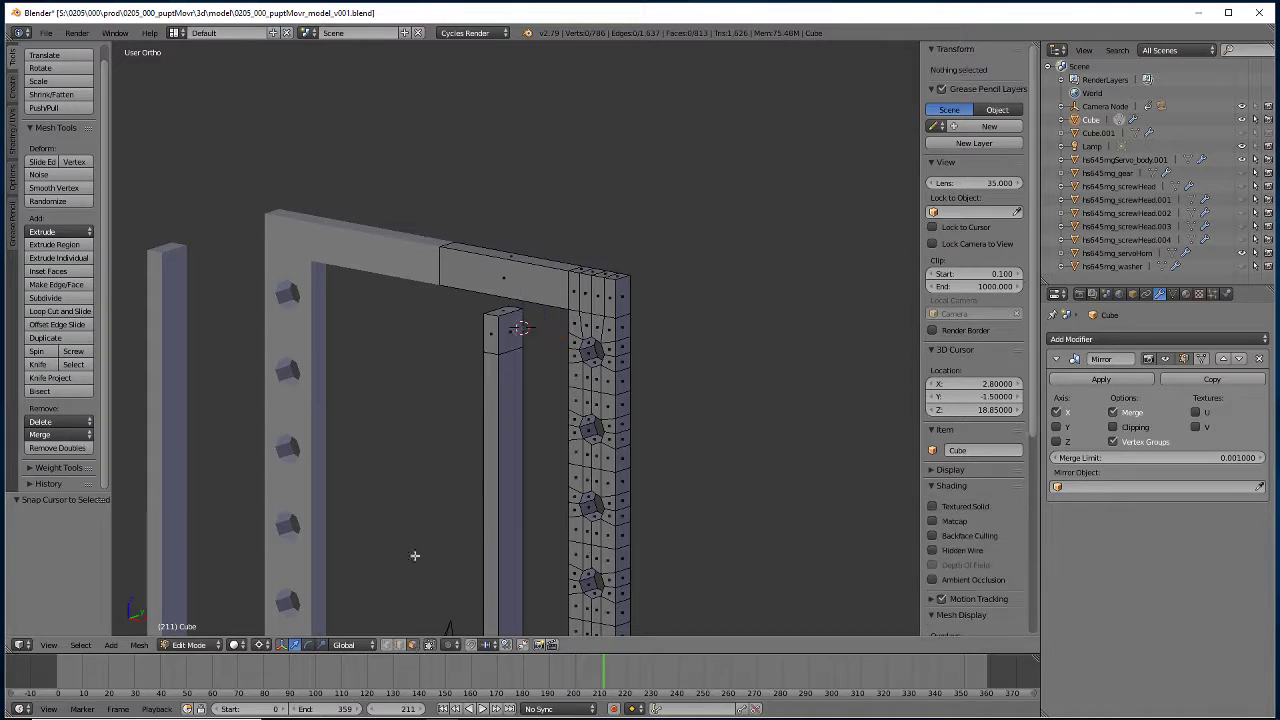
Extrude the upright's top face to the corner post, scaling it to 0 along Y about the 3D cursor, and delete the end face.
right_click(609, 300)
key("e")
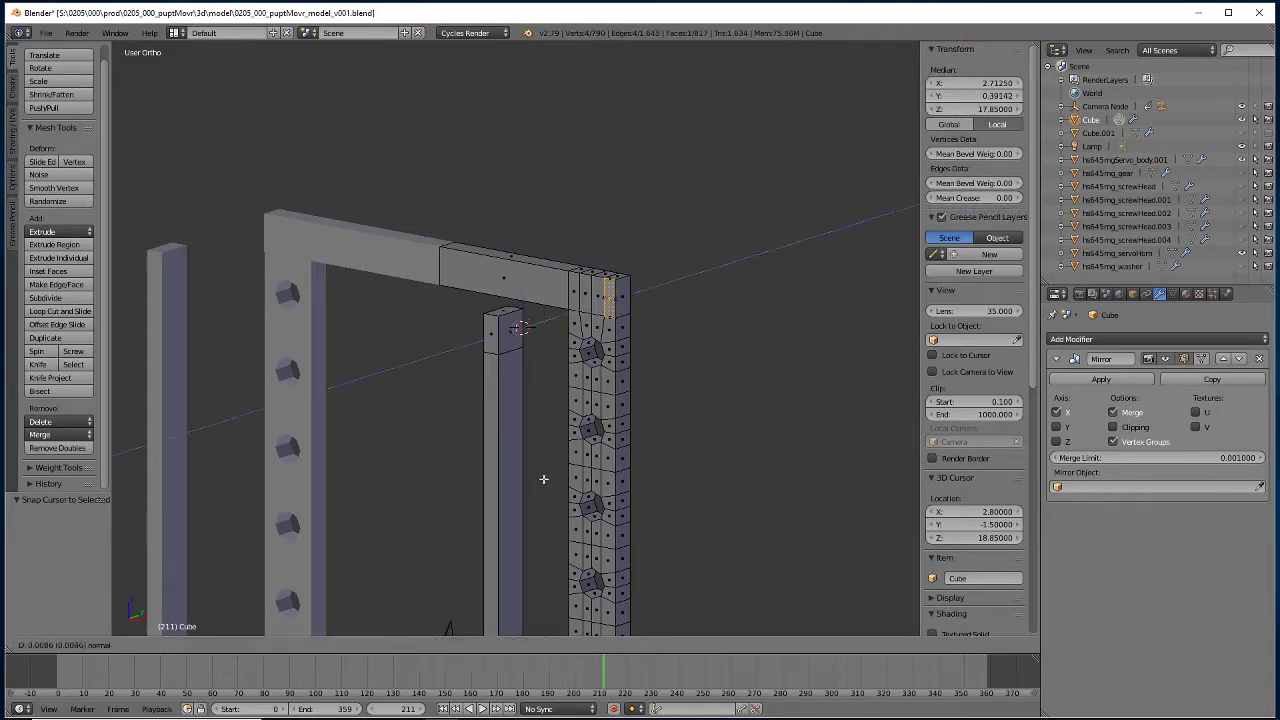
key("Escape")
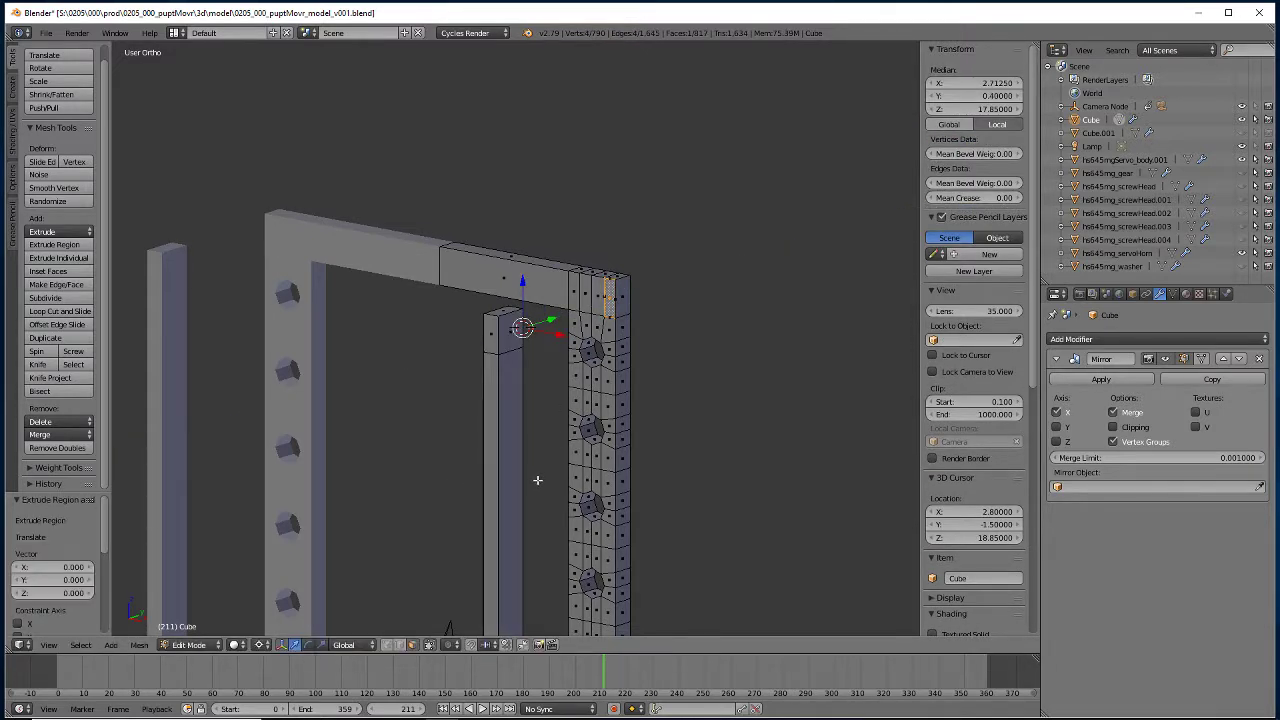
key("s")
key("y")
key("0")
key("Return")
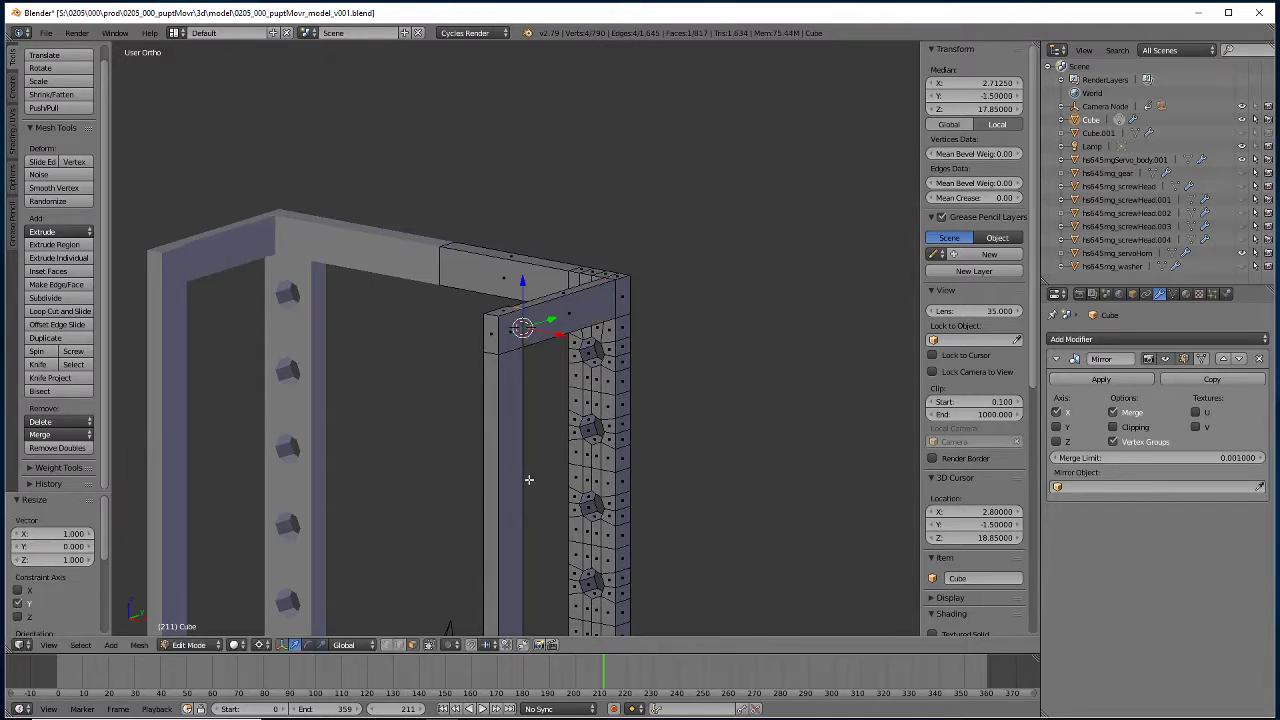
key("x")
left_click(476, 484)
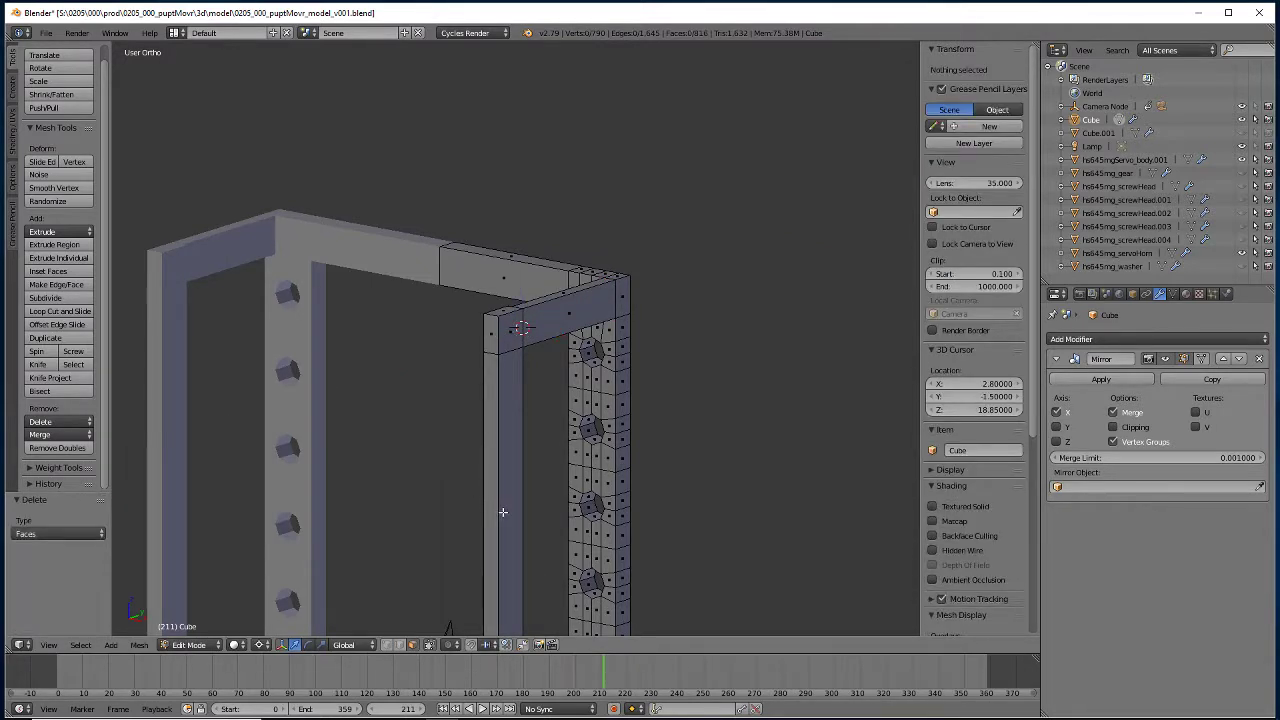
Select the whole frame mesh and remove doubles to merge the new crossbar with the corner post.
key("a")
key("a")
key("w")
key("w")
left_click(362, 512)
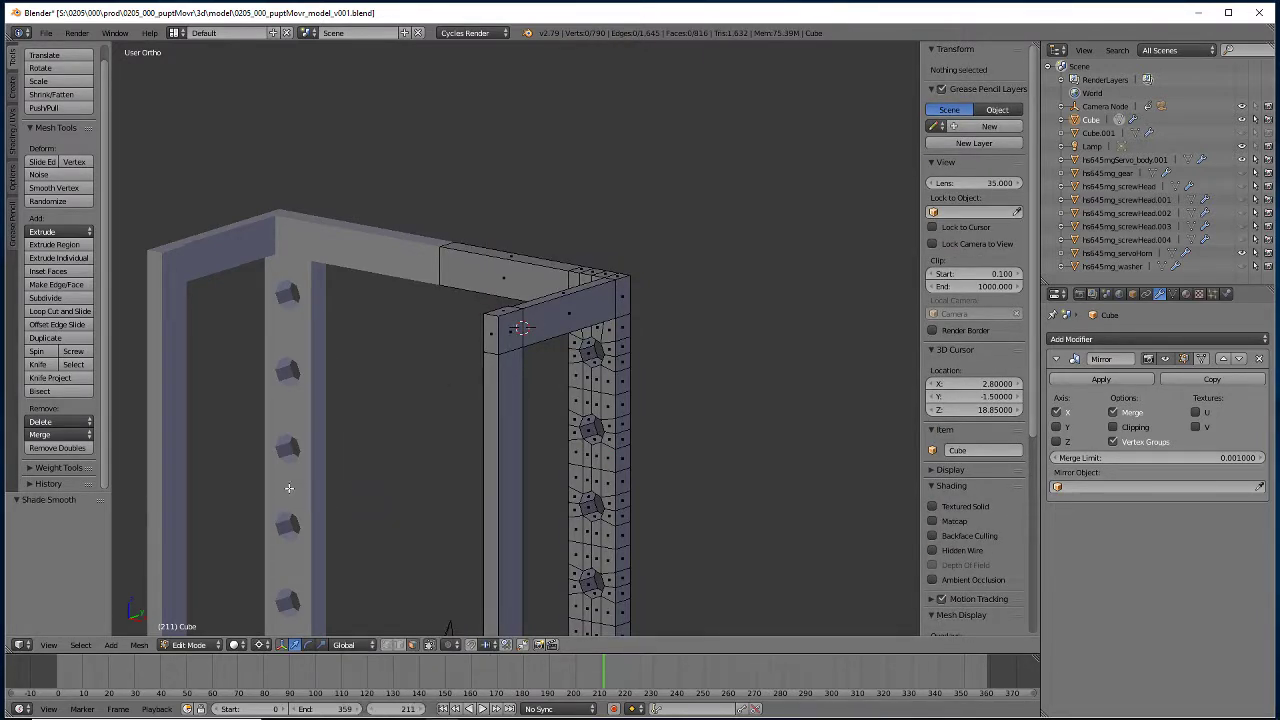
key("a")
key("4")
key("w")
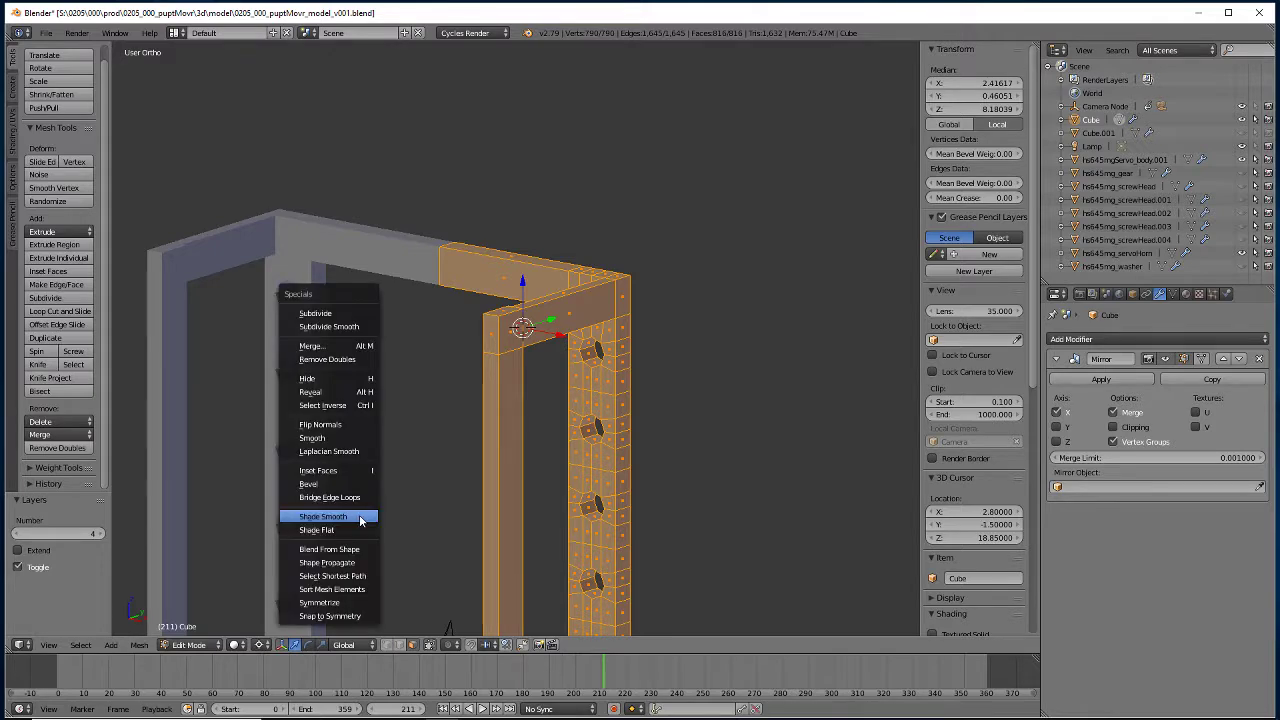
left_click(359, 517)
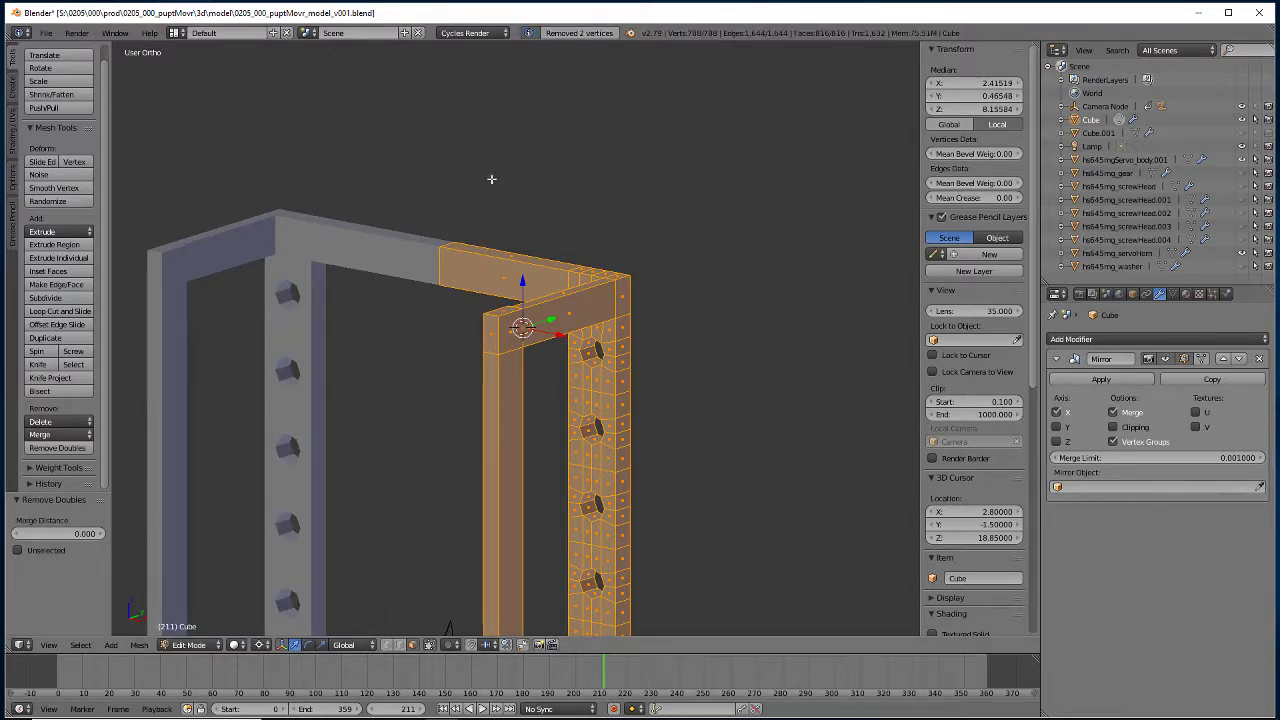
Snap the 3D cursor to the corner post's inner vertical edge beside the gap at the new crossbar's end.
middle_click_drag(372, 567, 225, 540)
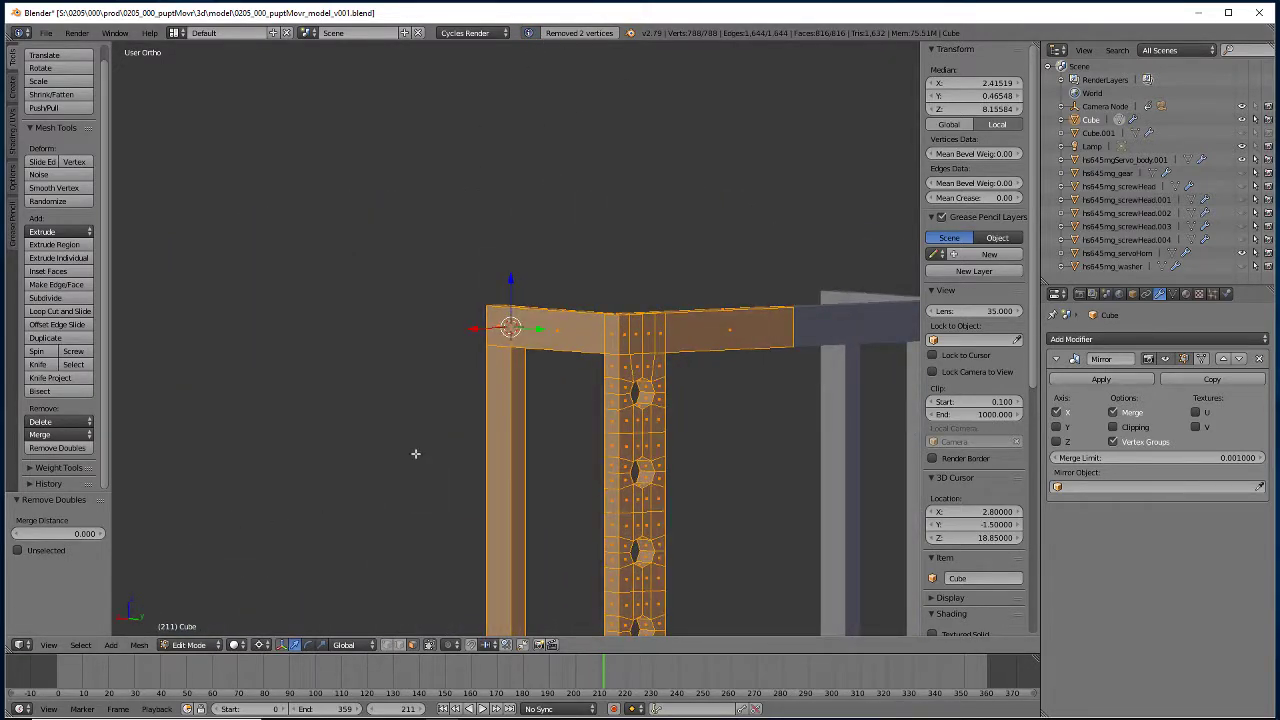
middle_click_drag(417, 451, 421, 485)
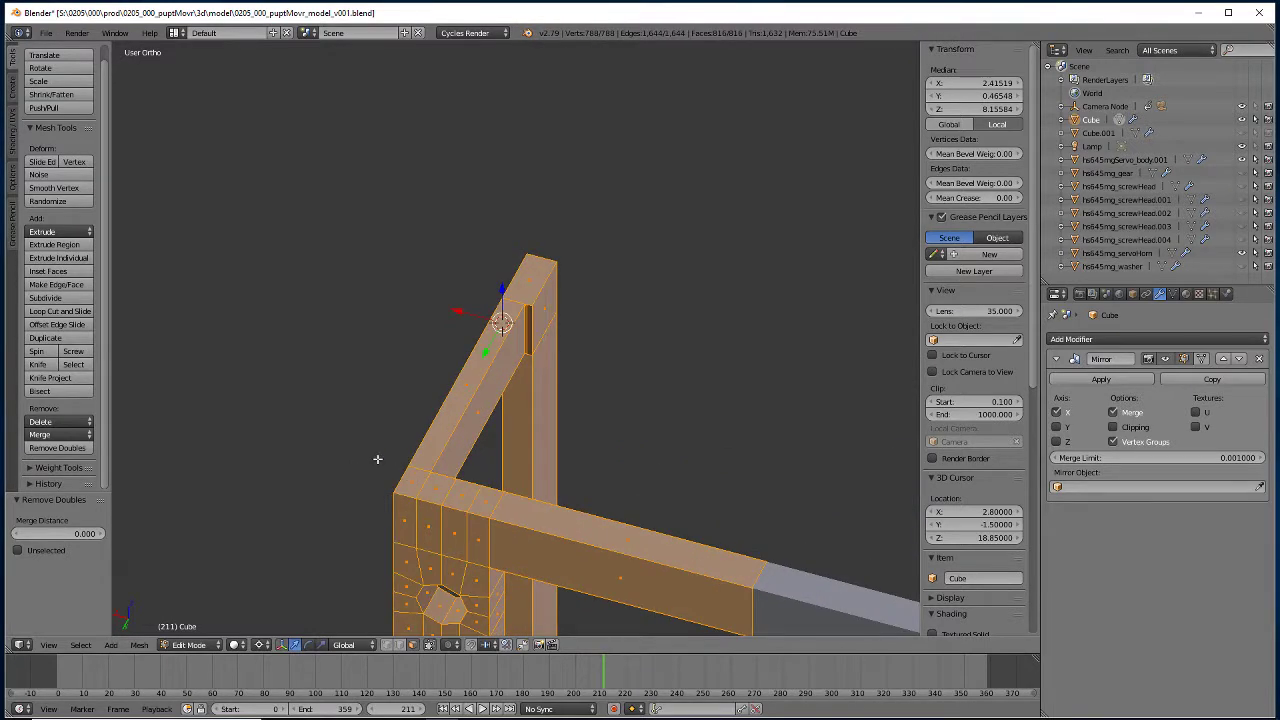
scroll(377, 459, "up", 3)
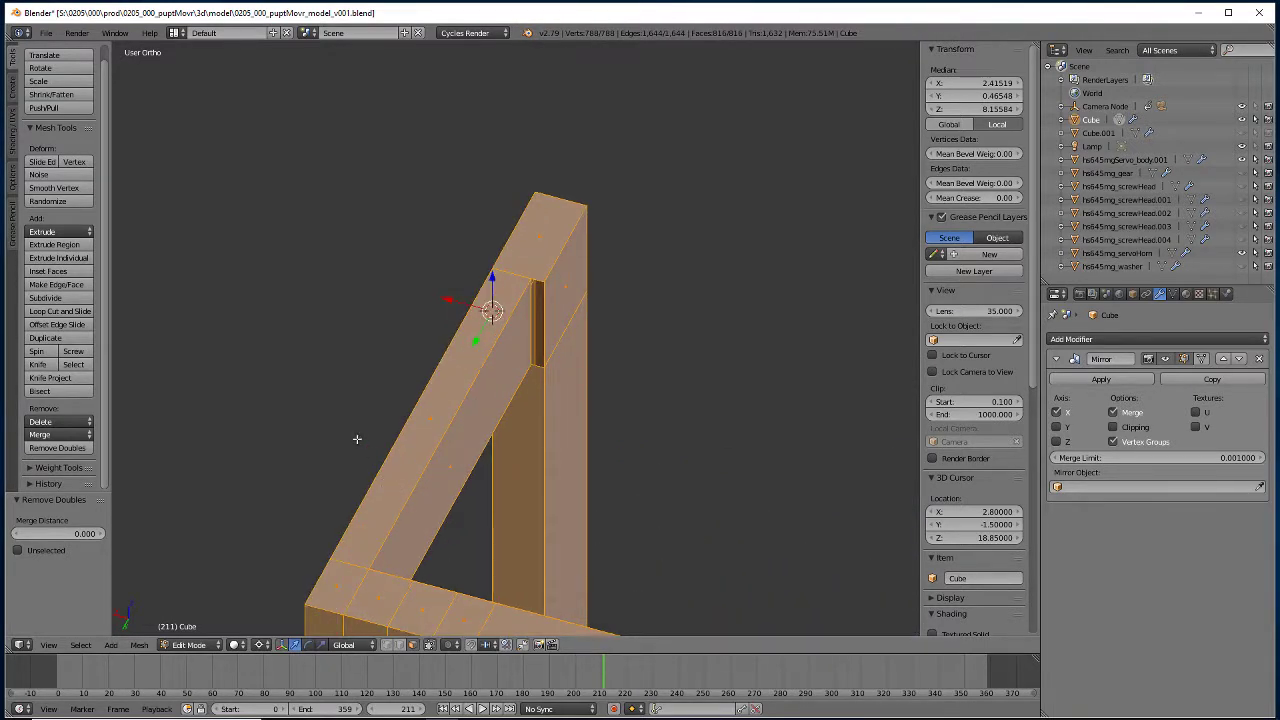
middle_click_drag(357, 439, 391, 386)
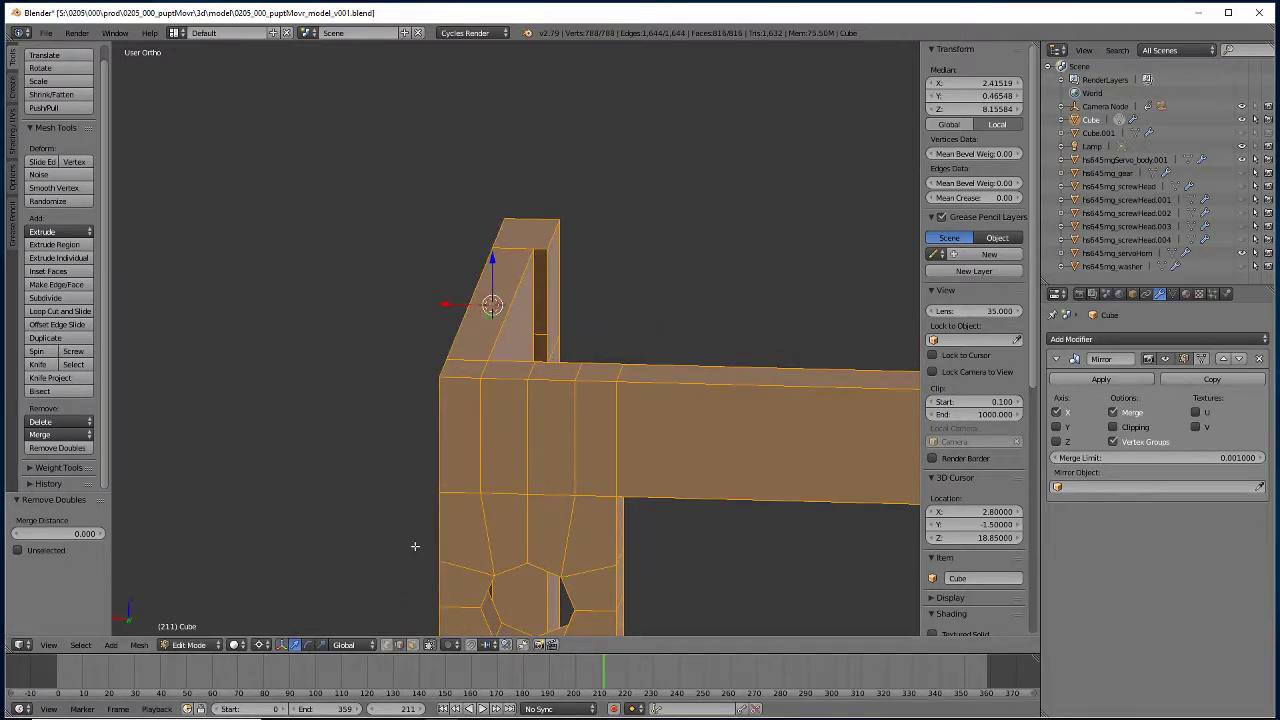
right_click(545, 280)
key("shift+s")
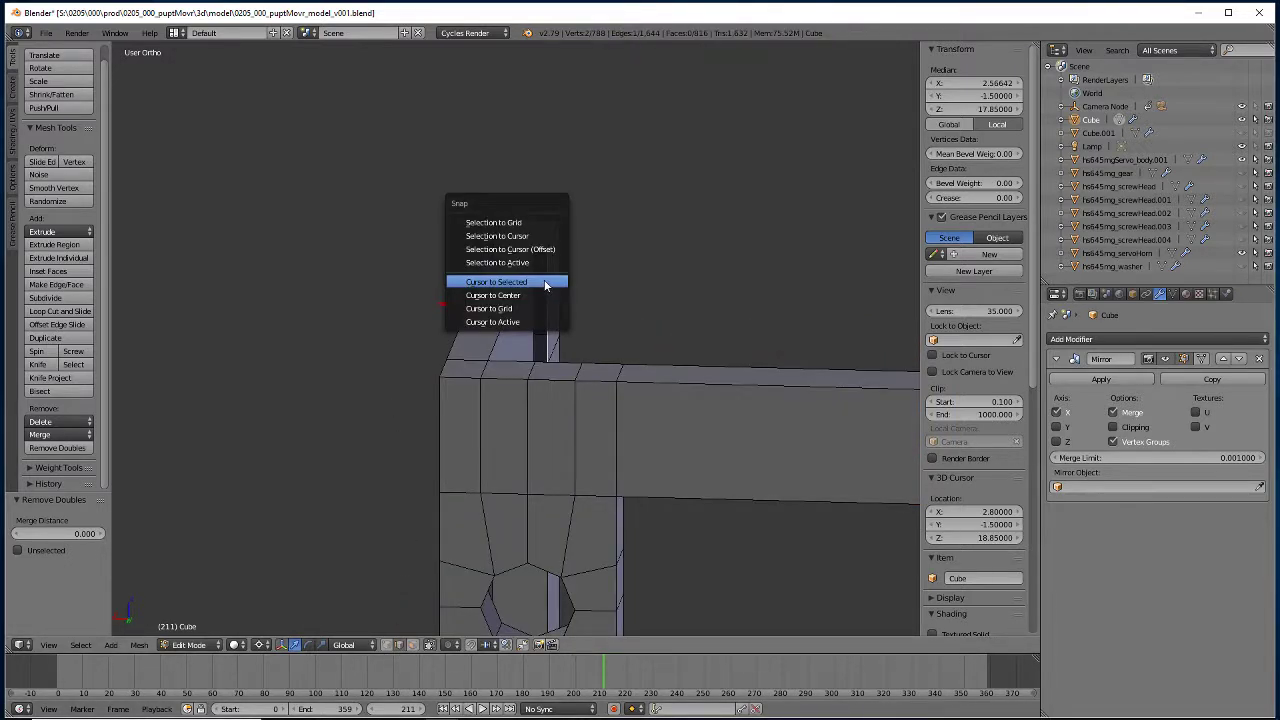
left_click(509, 283)
Align the crossbar's inner vertical edge at the upright with the 3D cursor by scaling to 0 along X, and remove doubles.
right_click(479, 418, "shift")
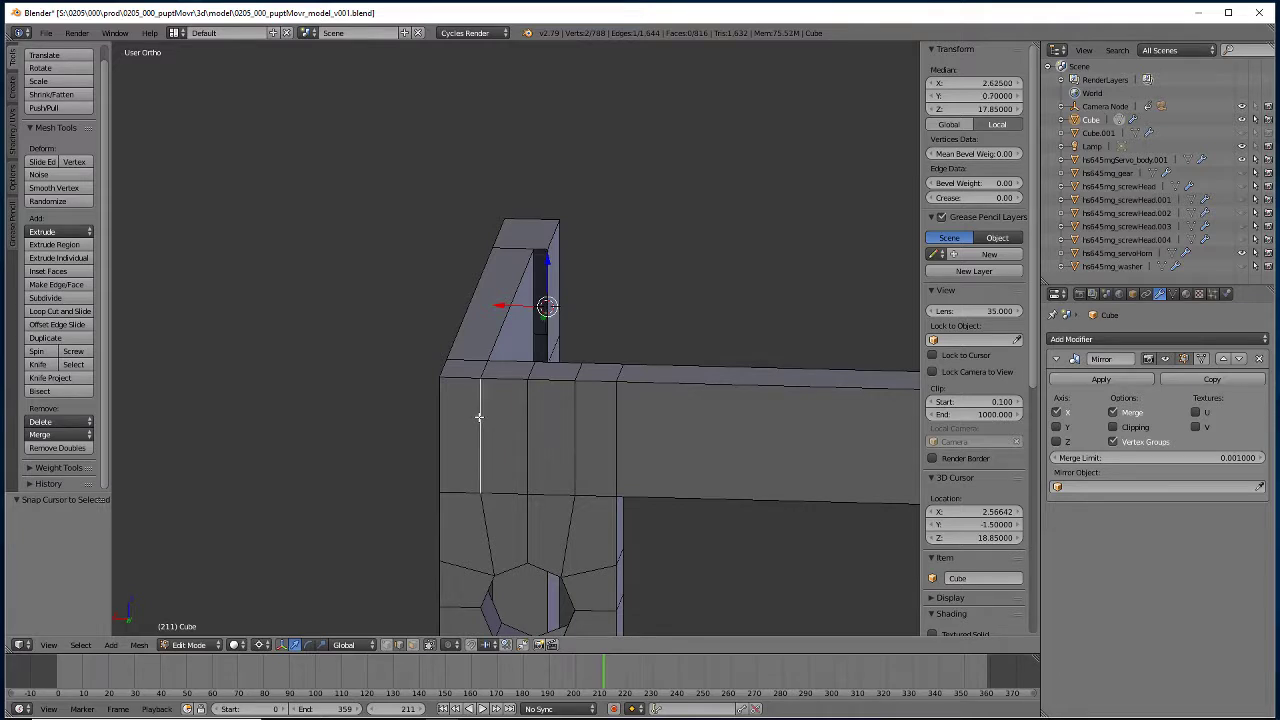
middle_click_drag(479, 418, 508, 423)
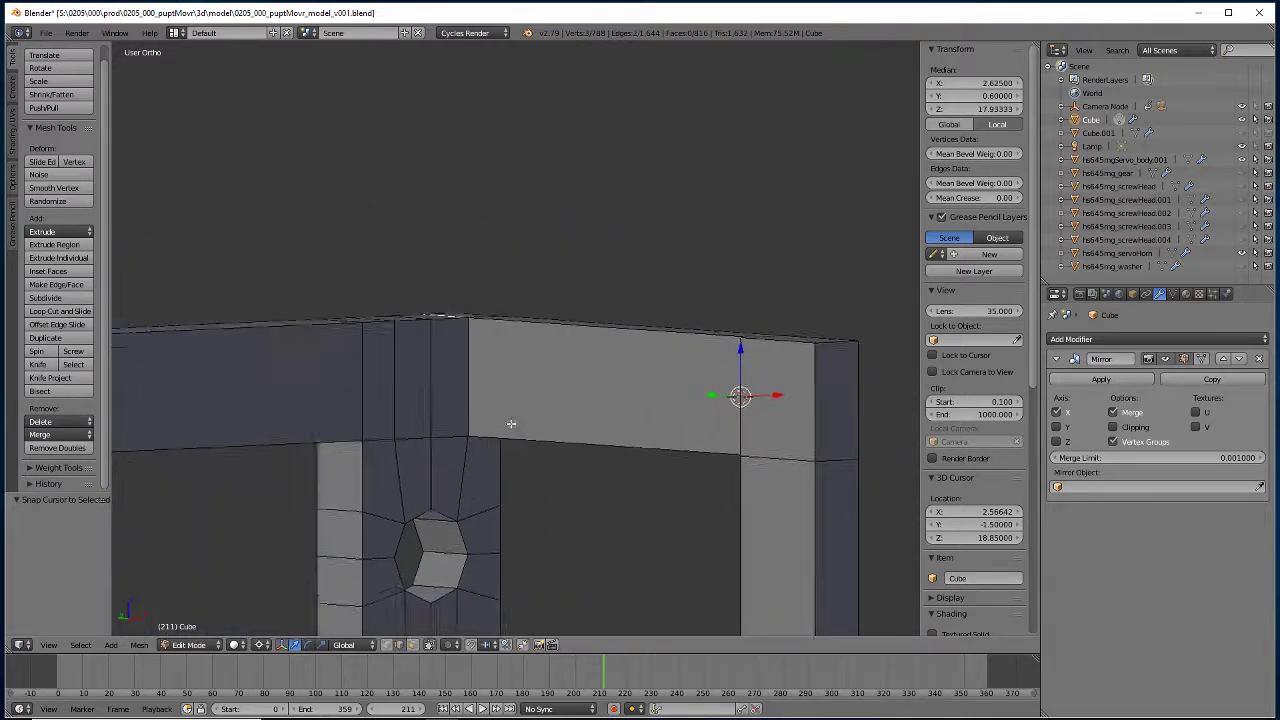
right_click(474, 378, "shift")
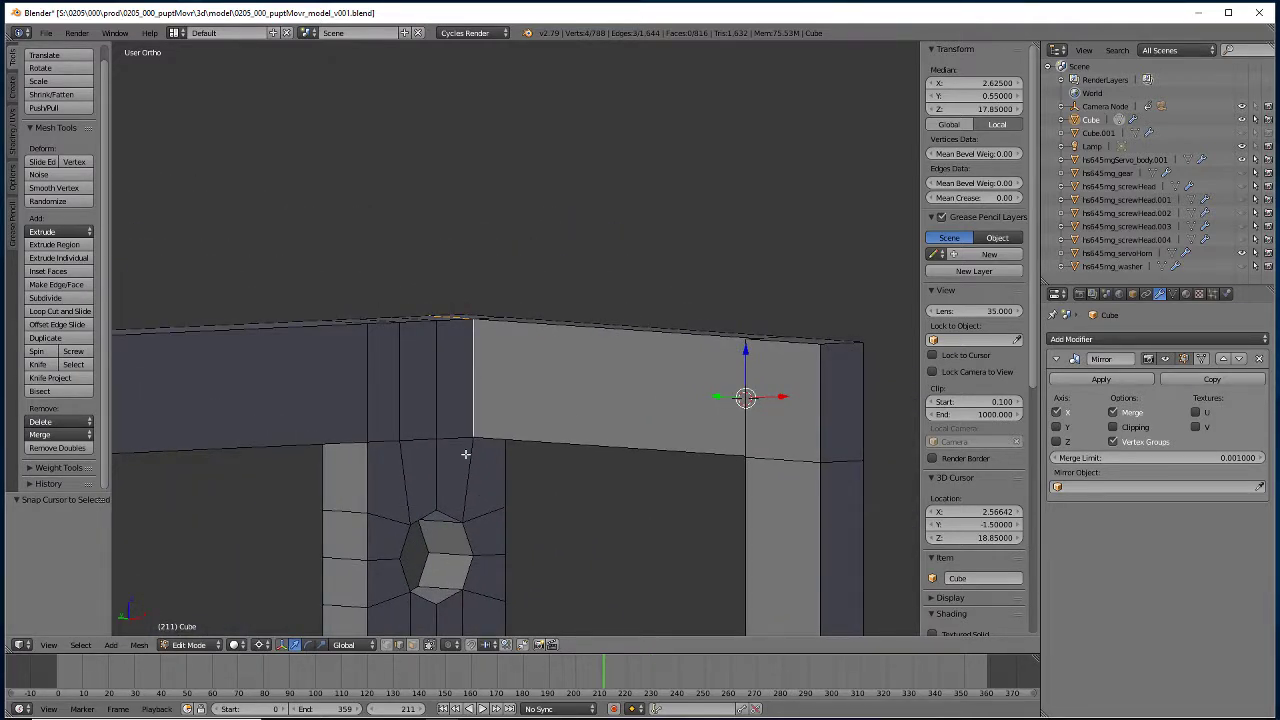
key("s")
key("x")
key("0")
key("Return")
key("a")
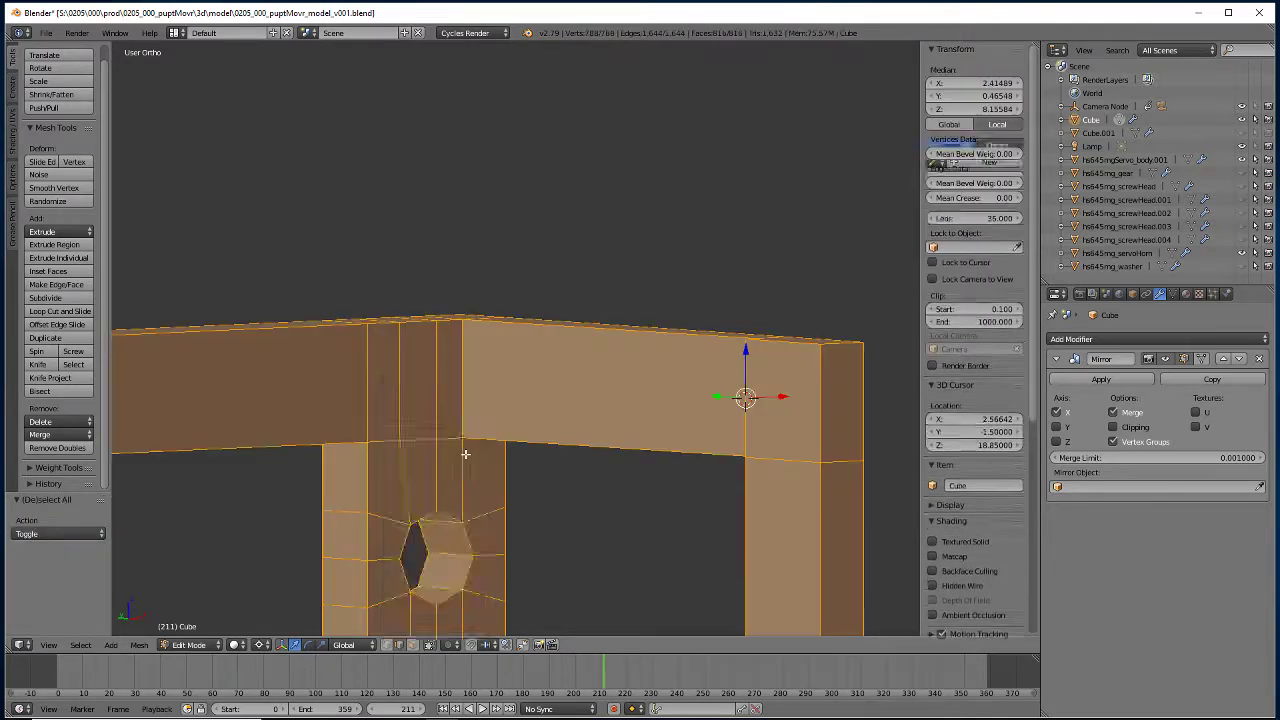
key("w")
left_click(465, 454)
Close the gap at the corner post by scaling the crossbar's inner end edge to 0 along X, and remove doubles on the whole mesh.
middle_click_drag(335, 388, 388, 401)
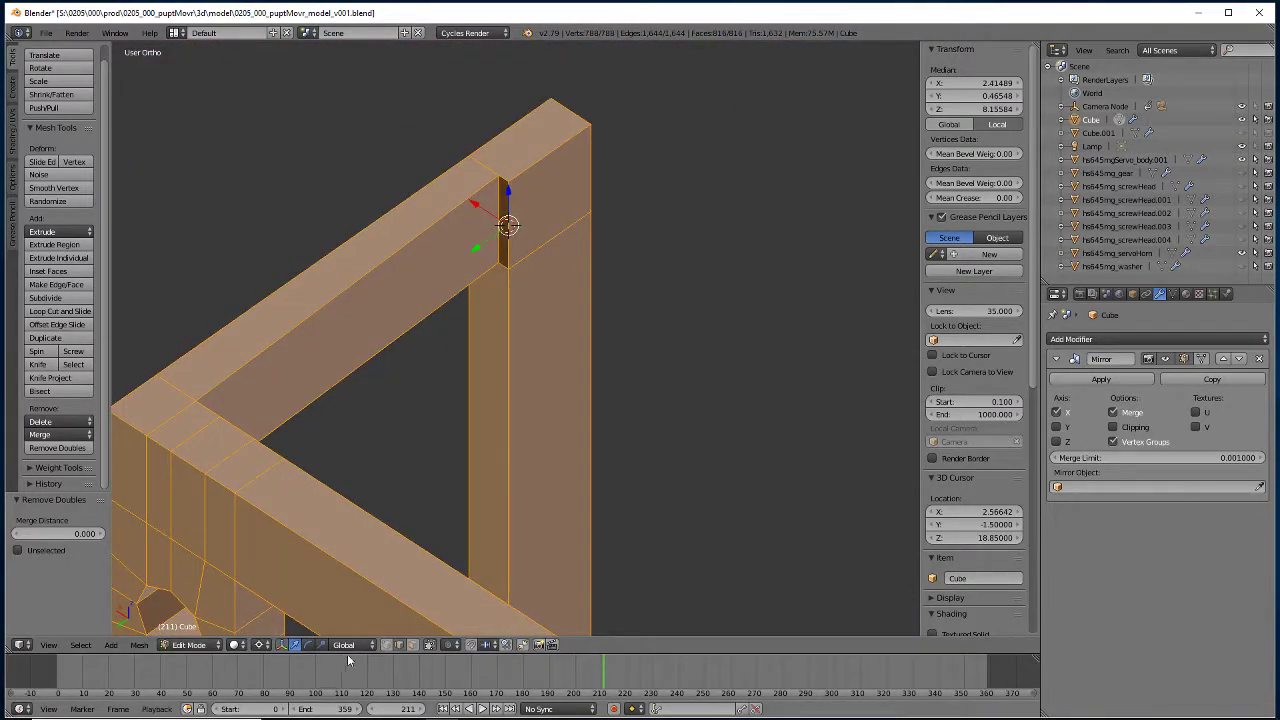
right_click(494, 229)
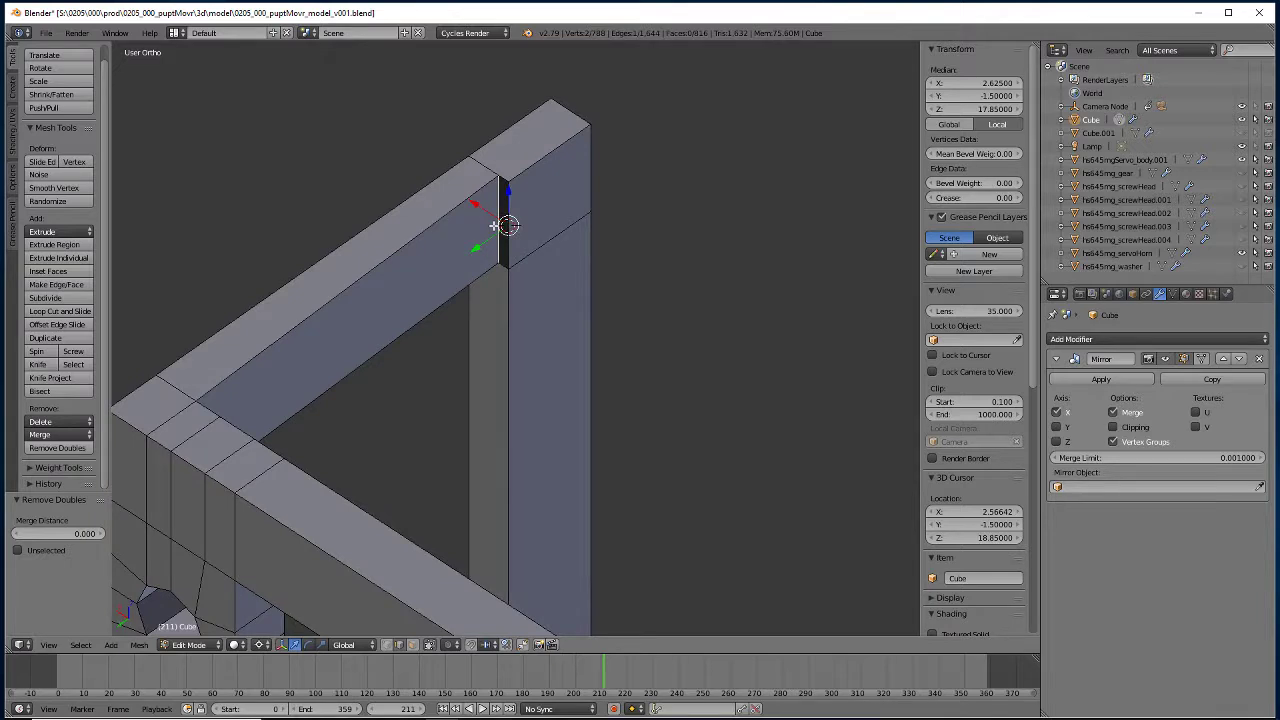
key("s")
key("x")
key("0")
key("Return")
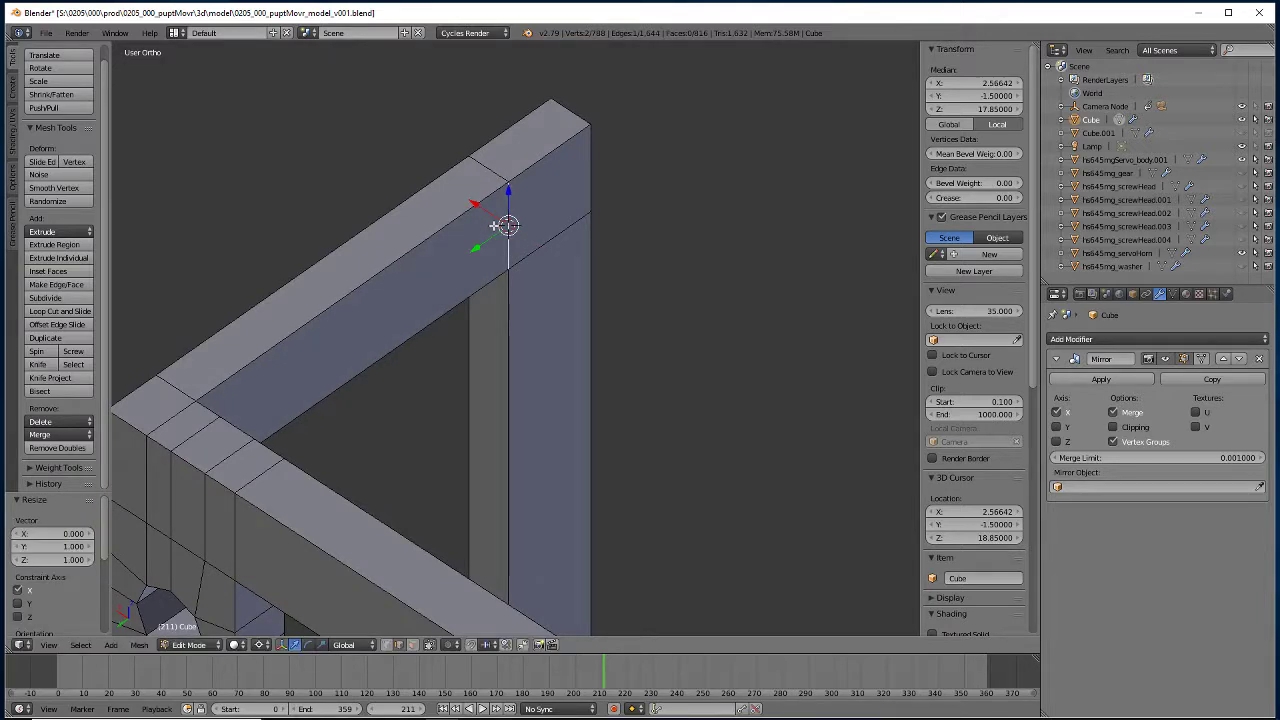
key("a")
key("w")
left_click(494, 226)
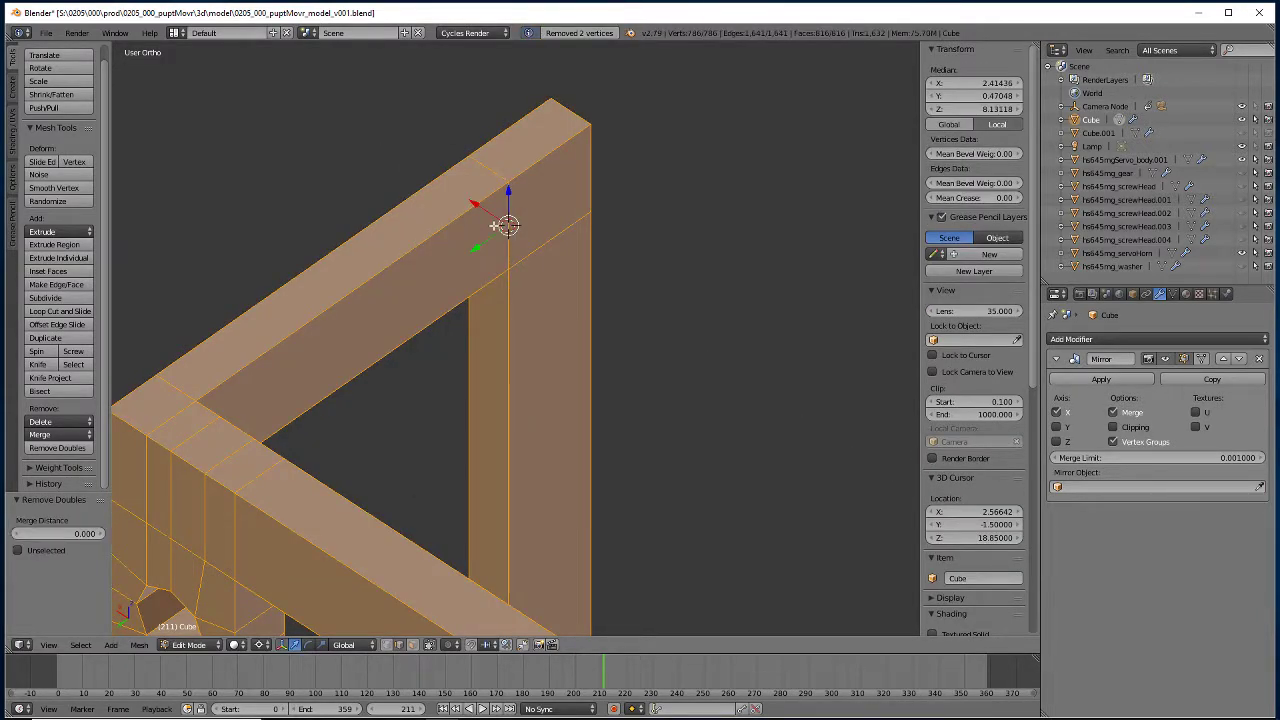
key("a")
Add a single loop cut running lengthwise through the corner post and across the base's front strip.
middle_click_drag(700, 491, 405, 425)
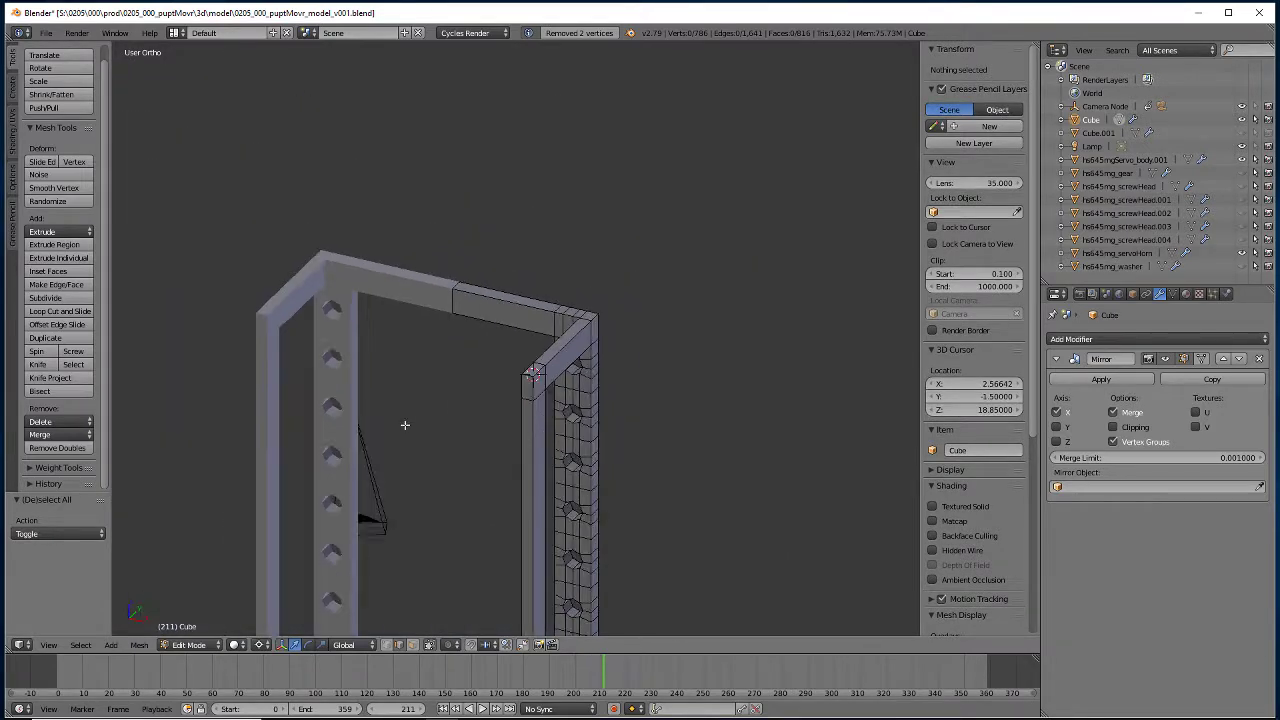
scroll(378, 453, "down", 6)
mouse_move(434, 497)
middle_mouse_down()
mouse_move(409, 484)
mouse_move(463, 468)
mouse_move(409, 449)
mouse_move(426, 489)
middle_mouse_up()
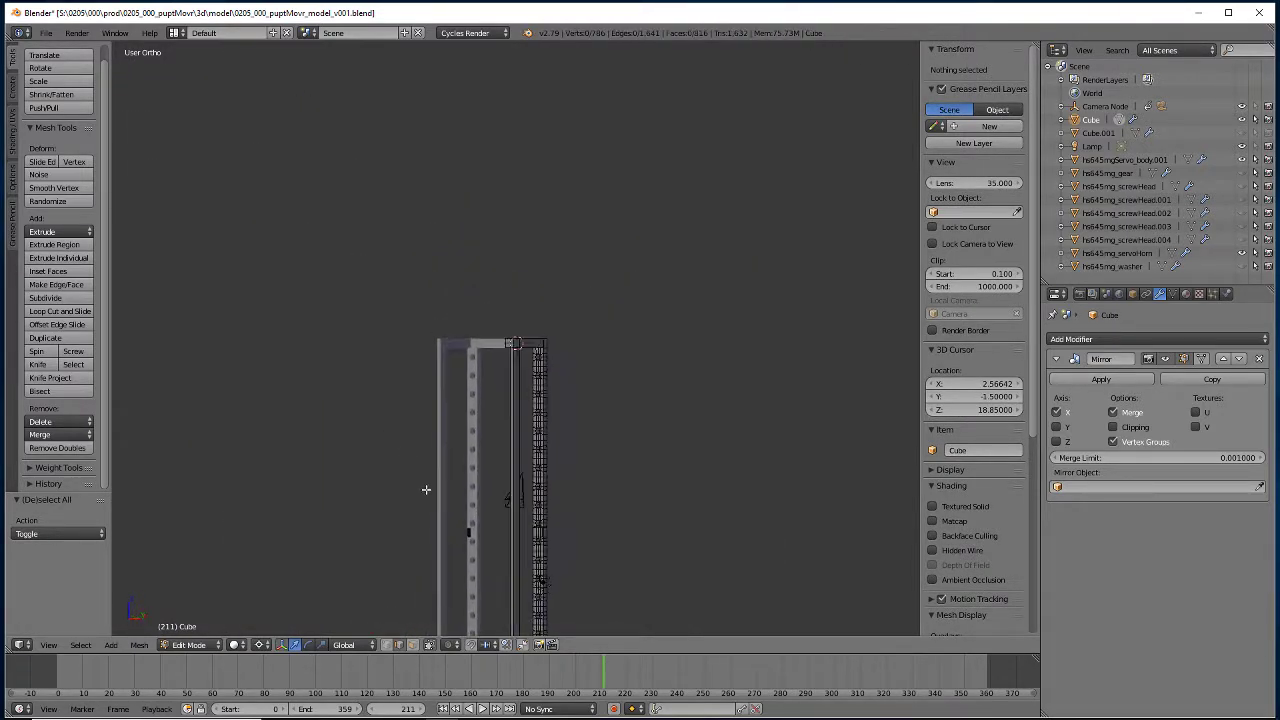
middle_click_drag(361, 446, 566, 300)
scroll(565, 291, "up", 3)
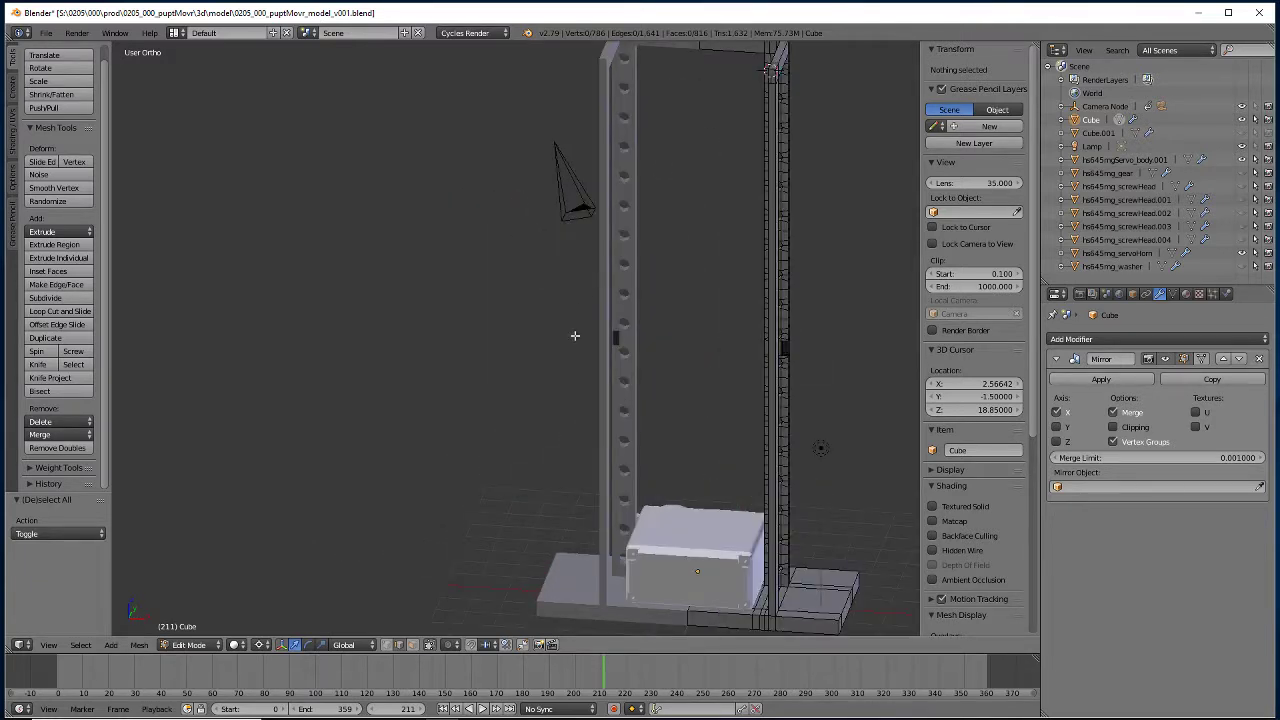
middle_click_drag(595, 208, 486, 486)
middle_click_drag(469, 238, 512, 340)
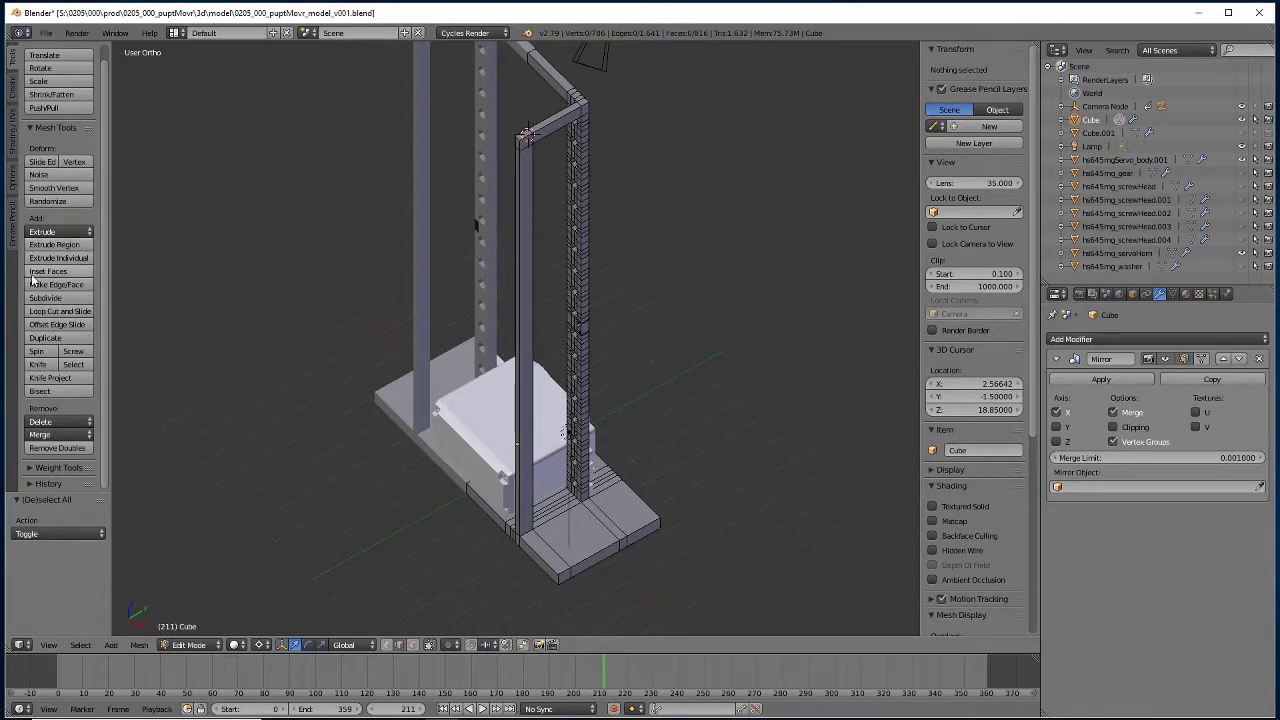
left_click(70, 311)
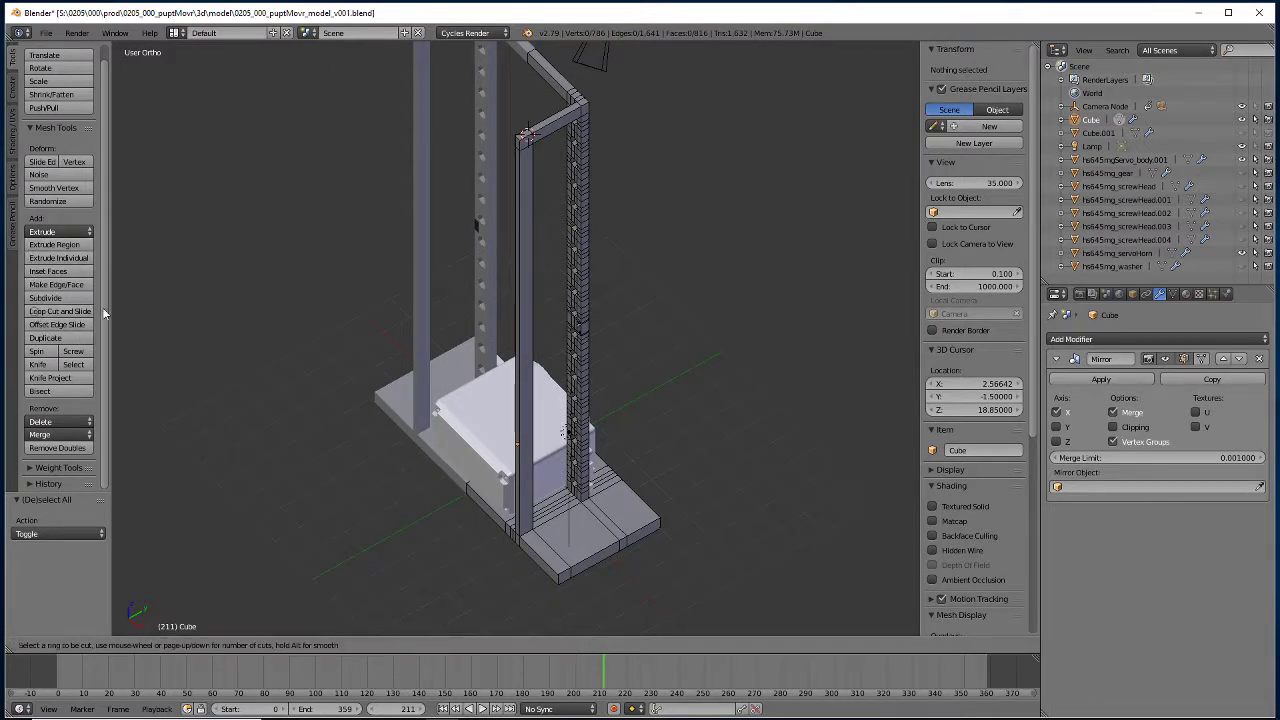
left_click(563, 575)
left_click(568, 562)
Snap the 3D cursor to the corner post's outer front vertical edge.
middle_click_drag(428, 226, 437, 269)
middle_click_drag(437, 269, 437, 221, "ctrl")
middle_click_drag(398, 117, 481, 455)
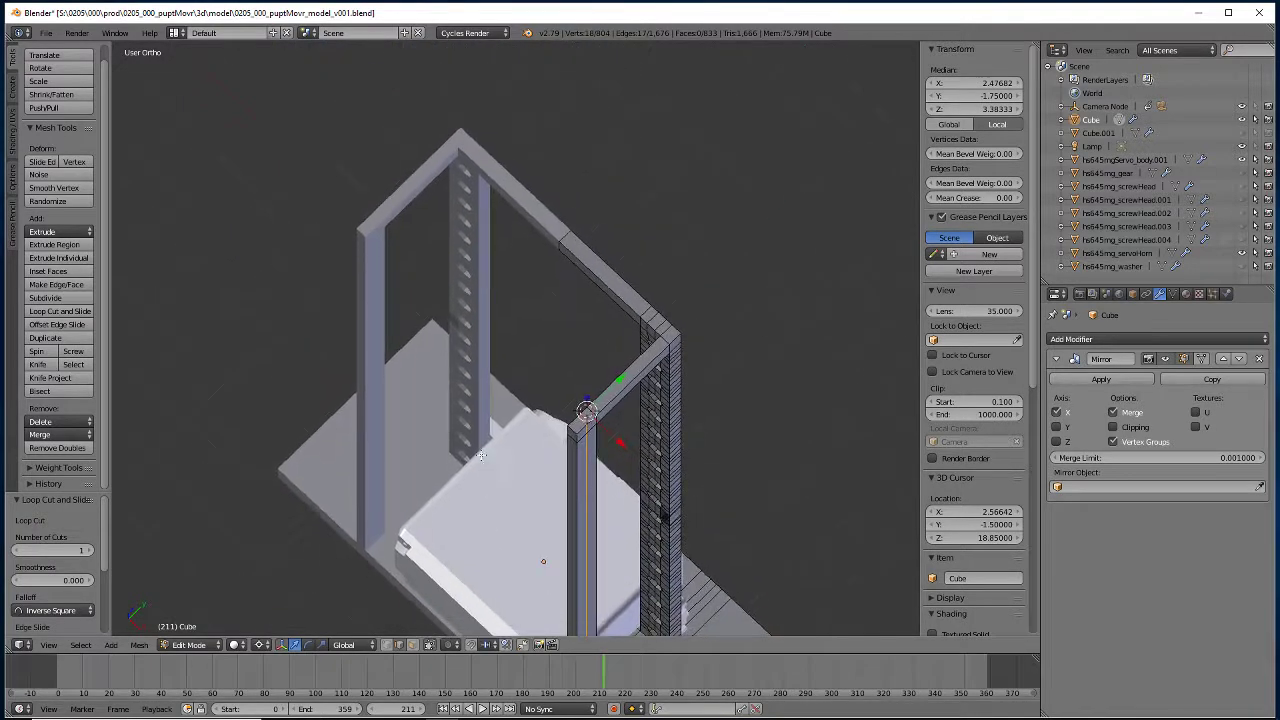
right_click(576, 493)
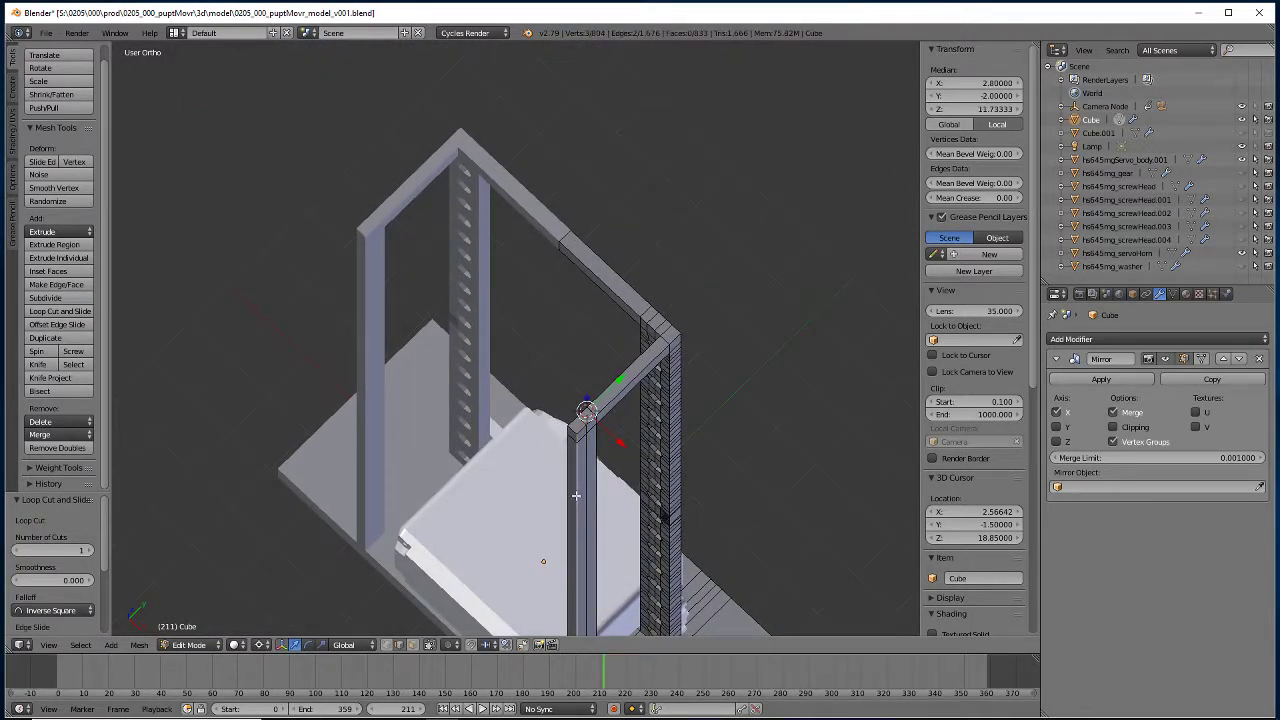
key("shift+s")
left_click(541, 497)
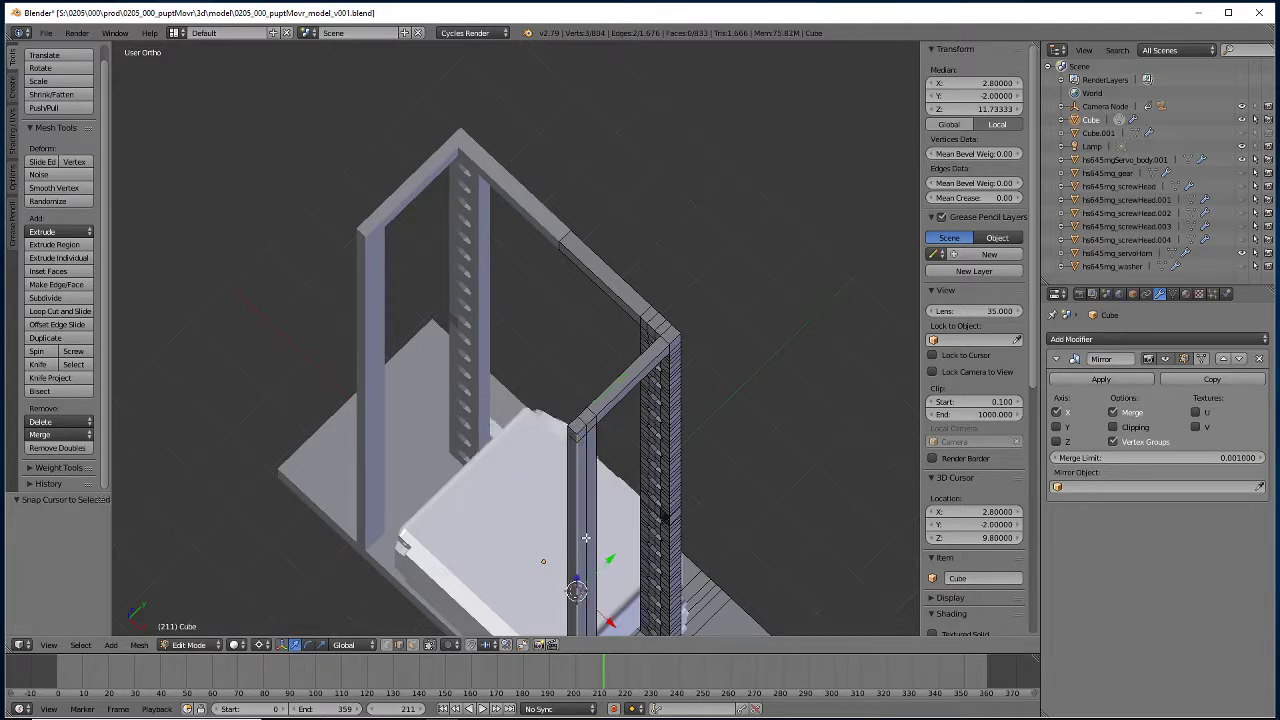
Flatten the new edge loop to 0 along Y about the 3D cursor and move it 0.25 along Y toward the upright.
right_click(581, 540, "alt+shift")
key("s")
key("y")
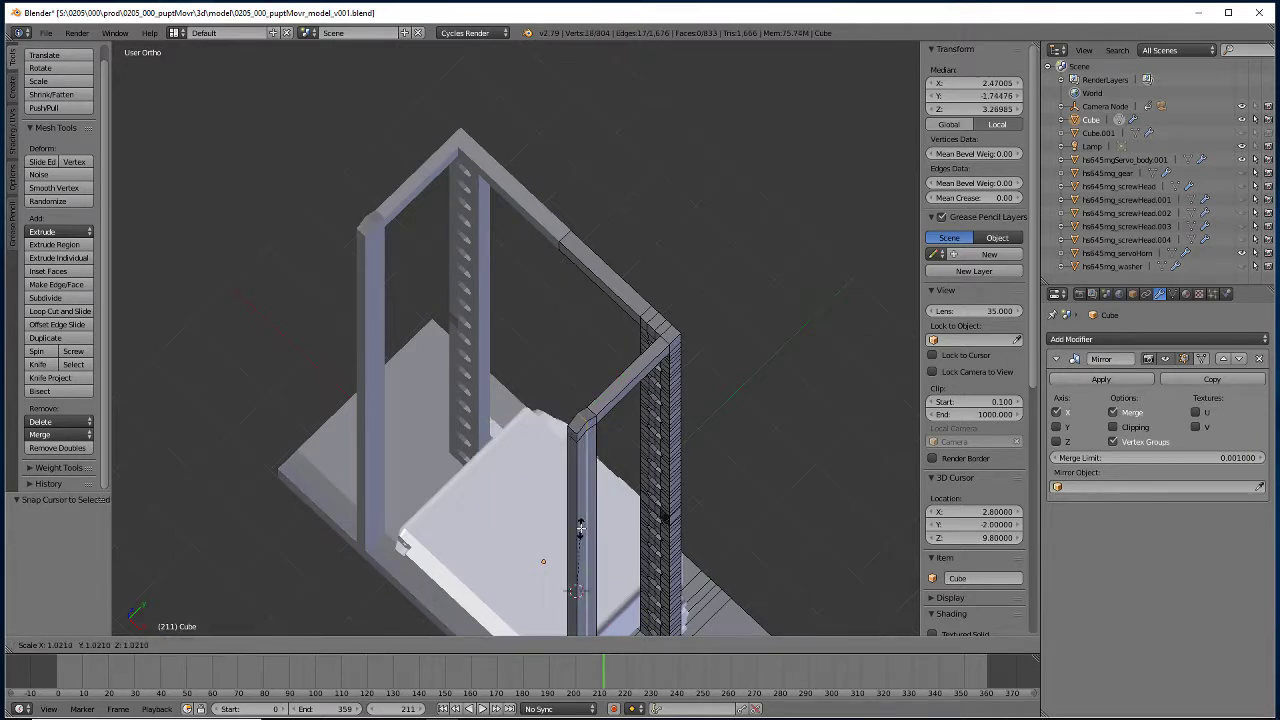
key("0")
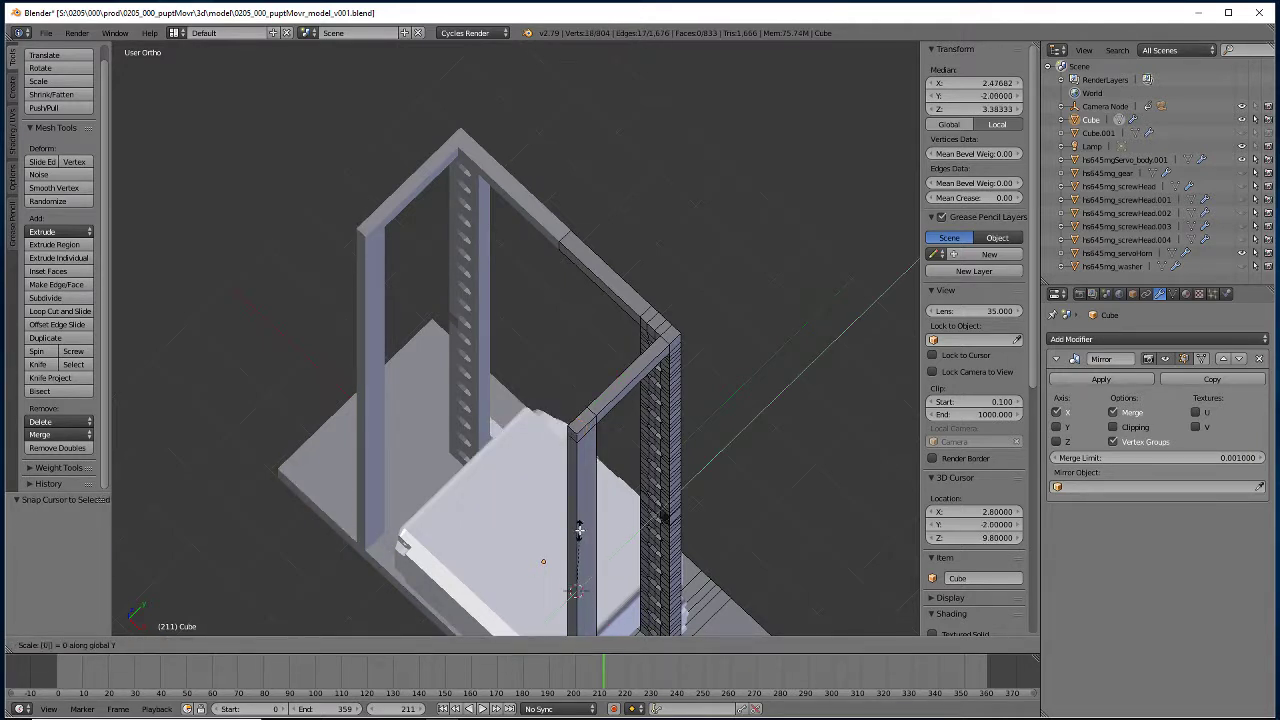
key("Return")
key("g")
key("y")
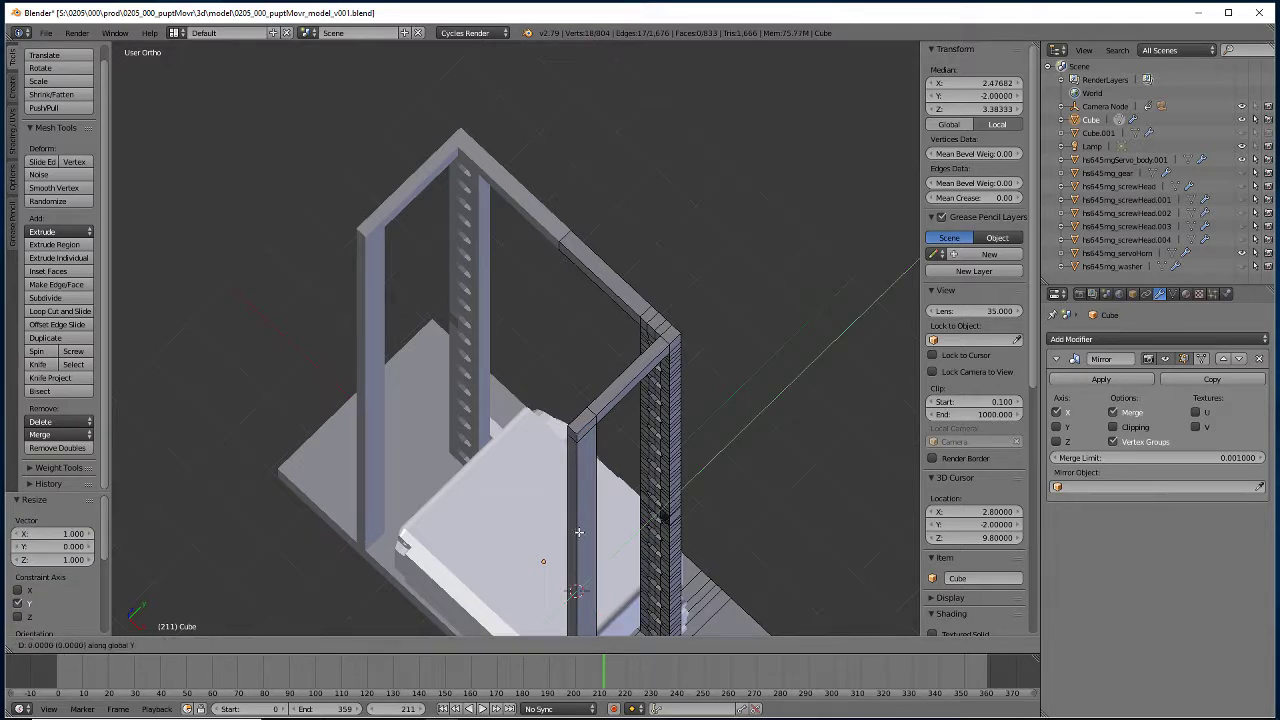
key("minus")
type(".25|| =")
key("Return")
Switch to face selection, select the inward-facing front face atop the corner post, and snap the 3D cursor to the world center.
middle_click_drag(570, 520, 535, 443)
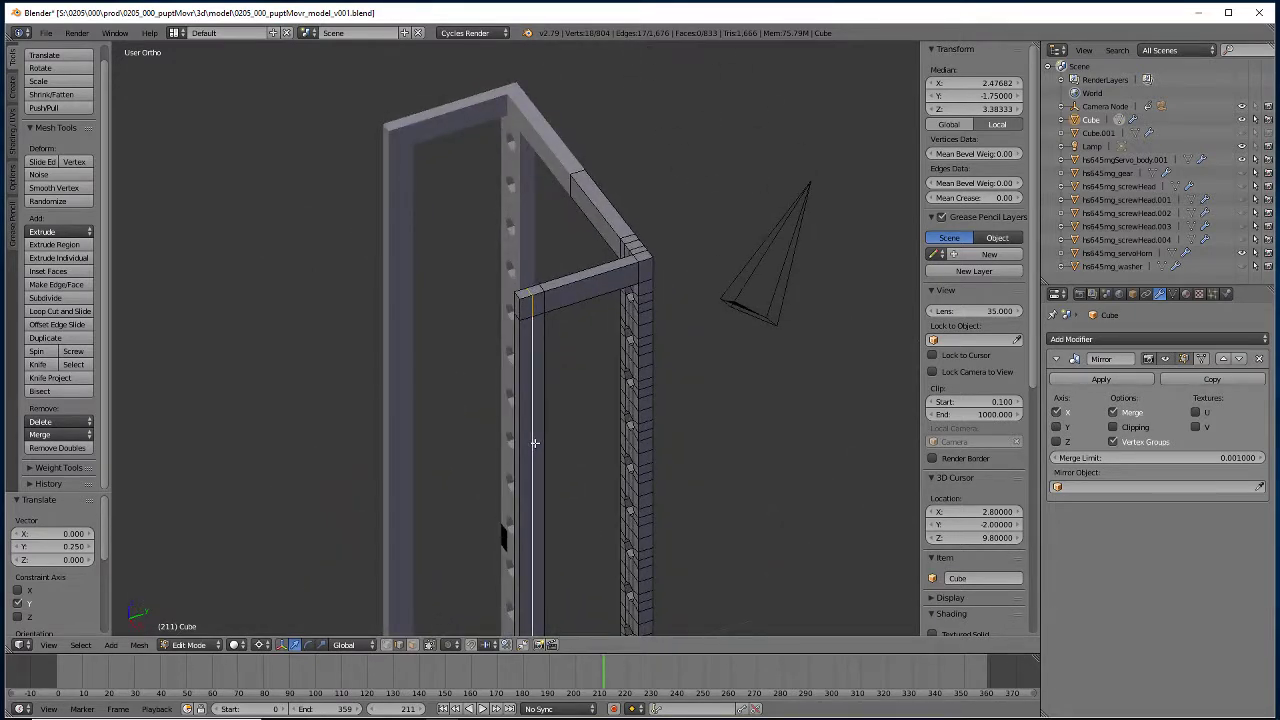
left_click(415, 648)
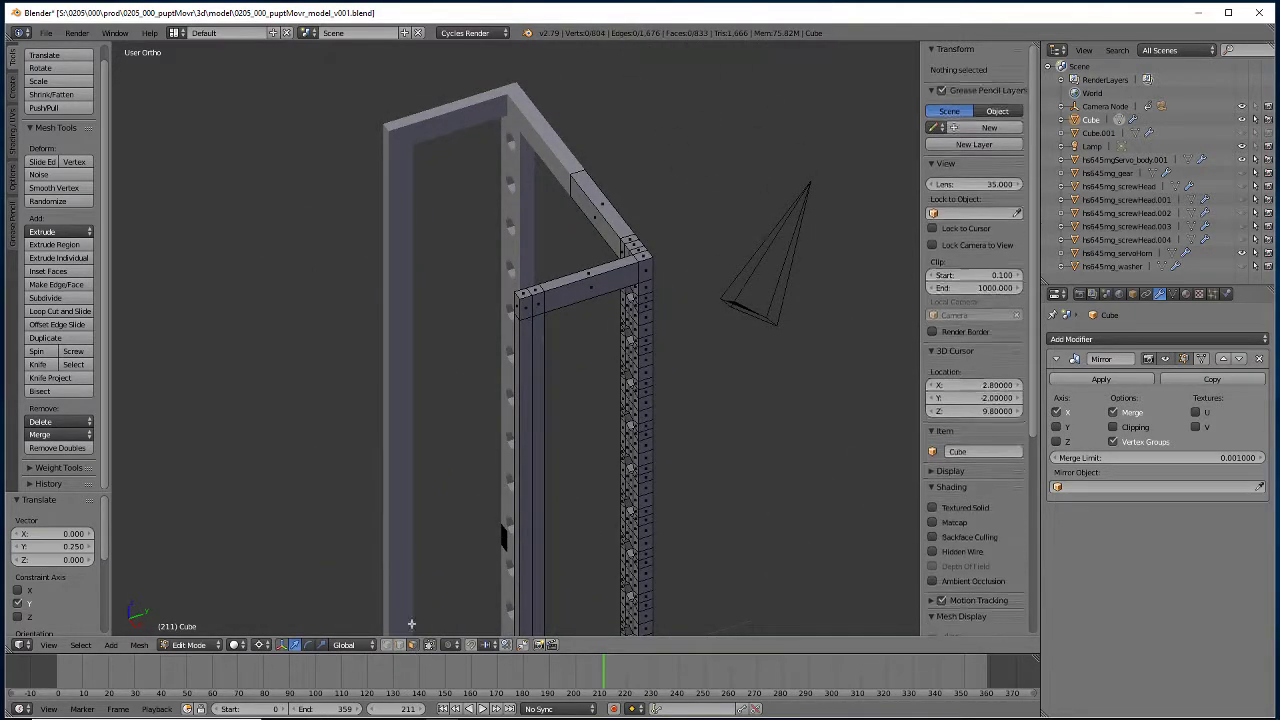
middle_click_drag(430, 565, 590, 430)
right_click(665, 155)
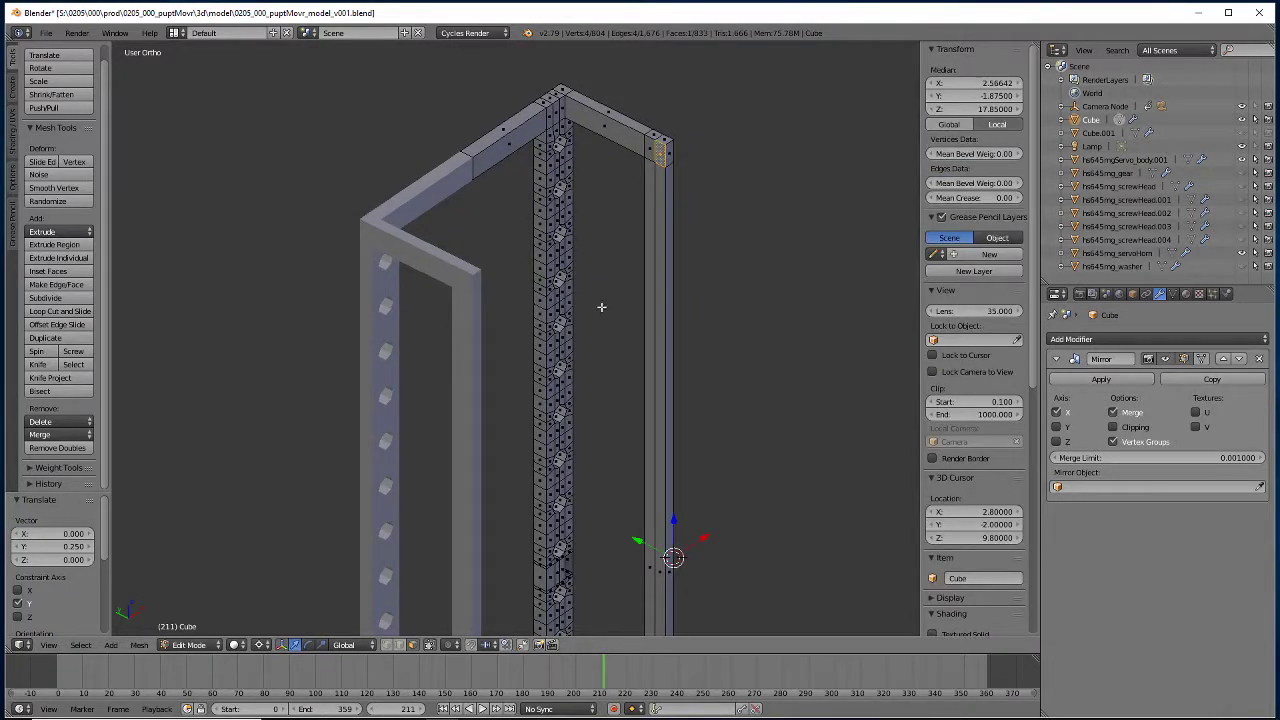
key("shift+s")
left_click(548, 371)
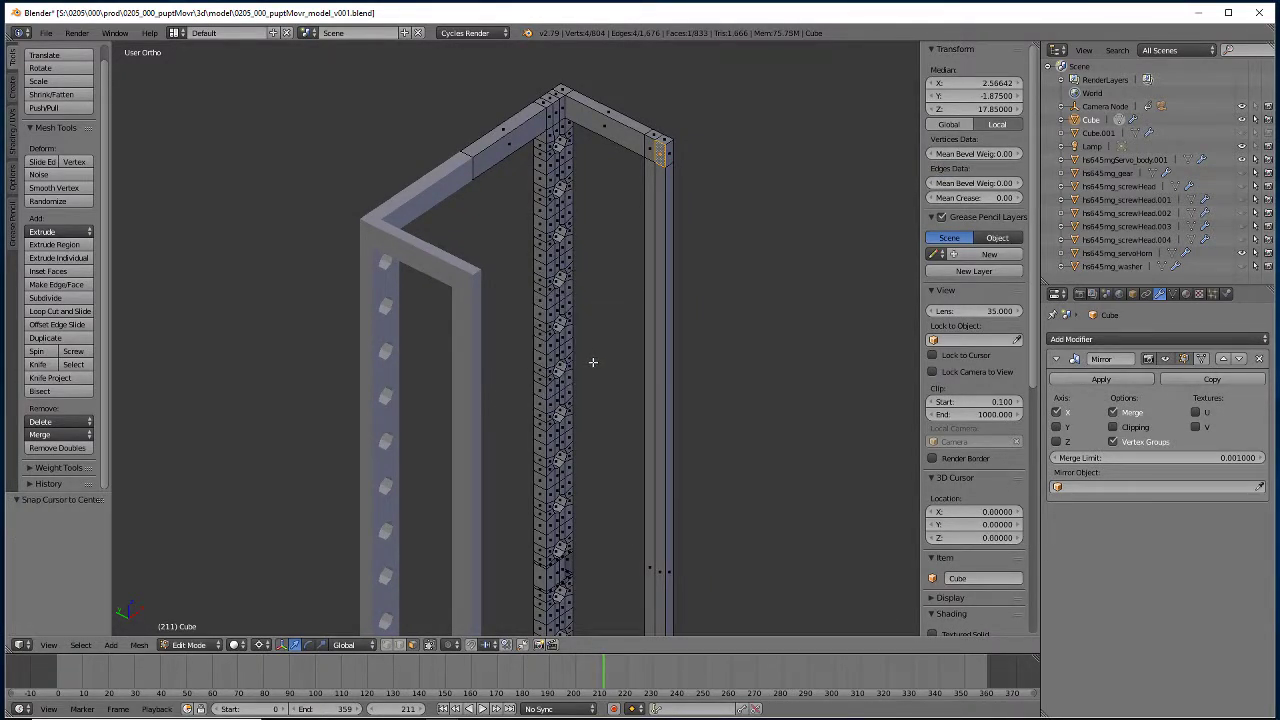
Extrude the selected face atop the corner post, scale it to 0 along X to reach the mirror center, and delete its end face.
key("e")
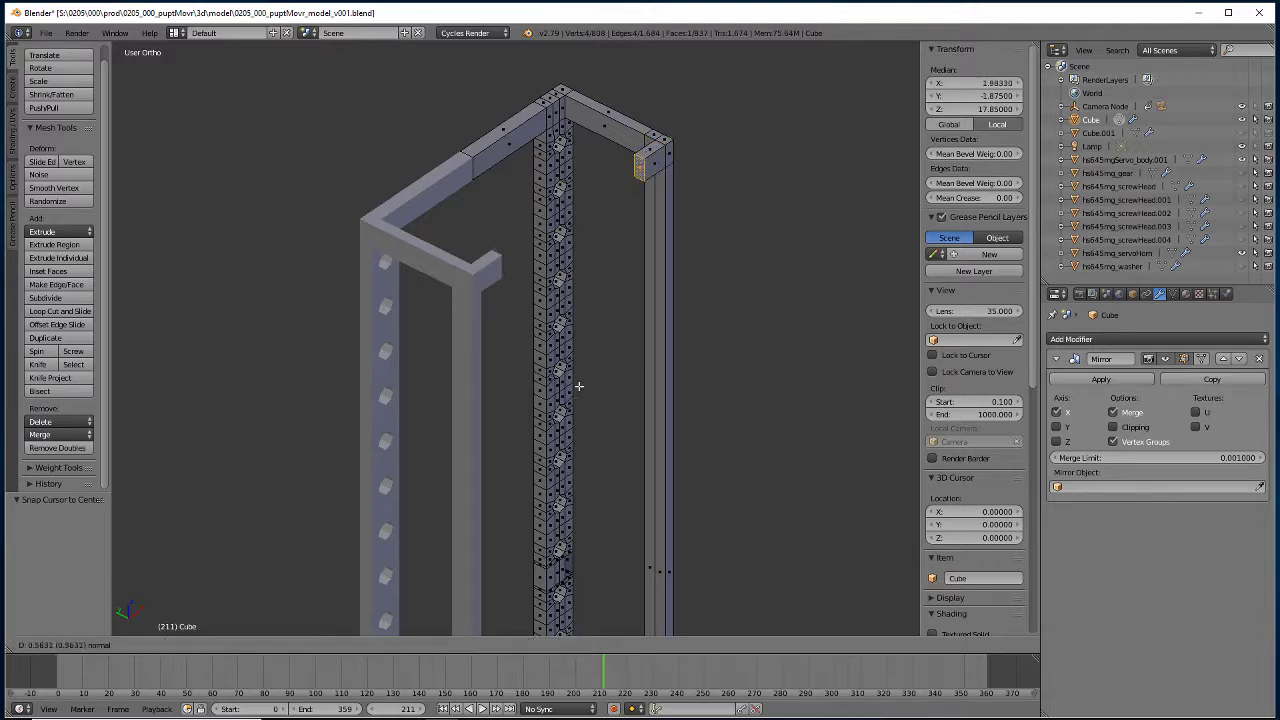
key("Escape")
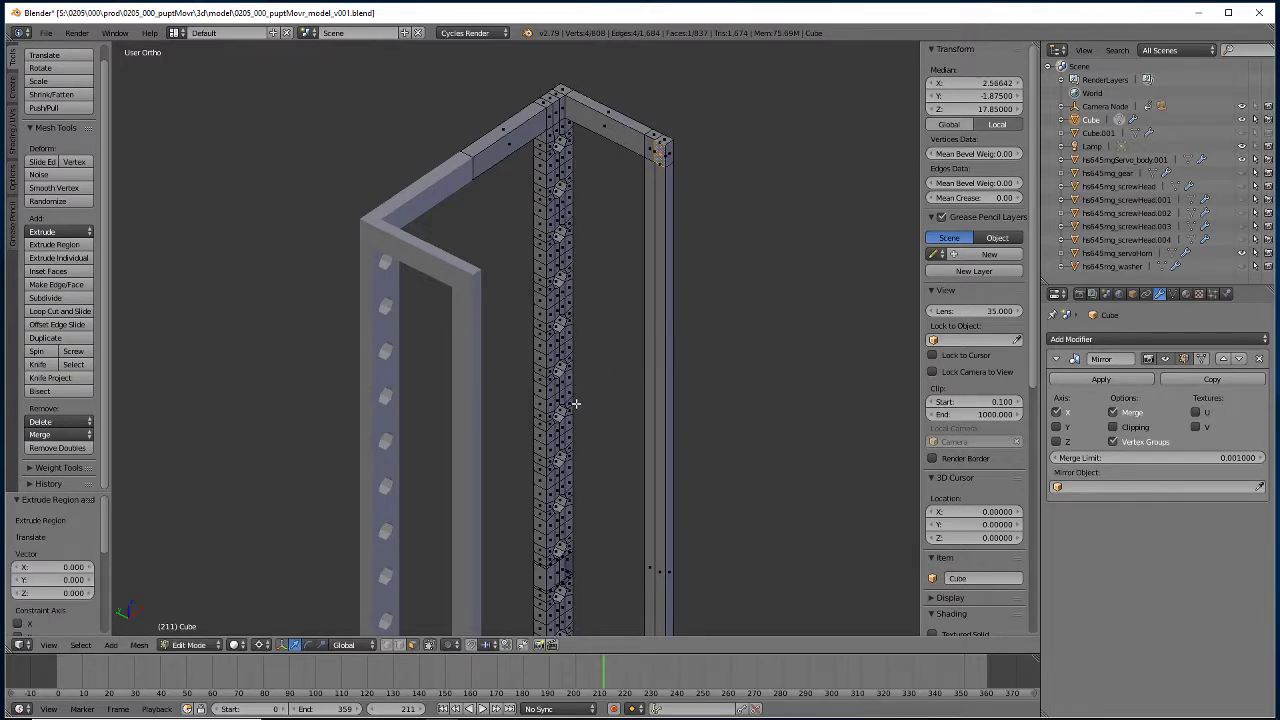
key("s")
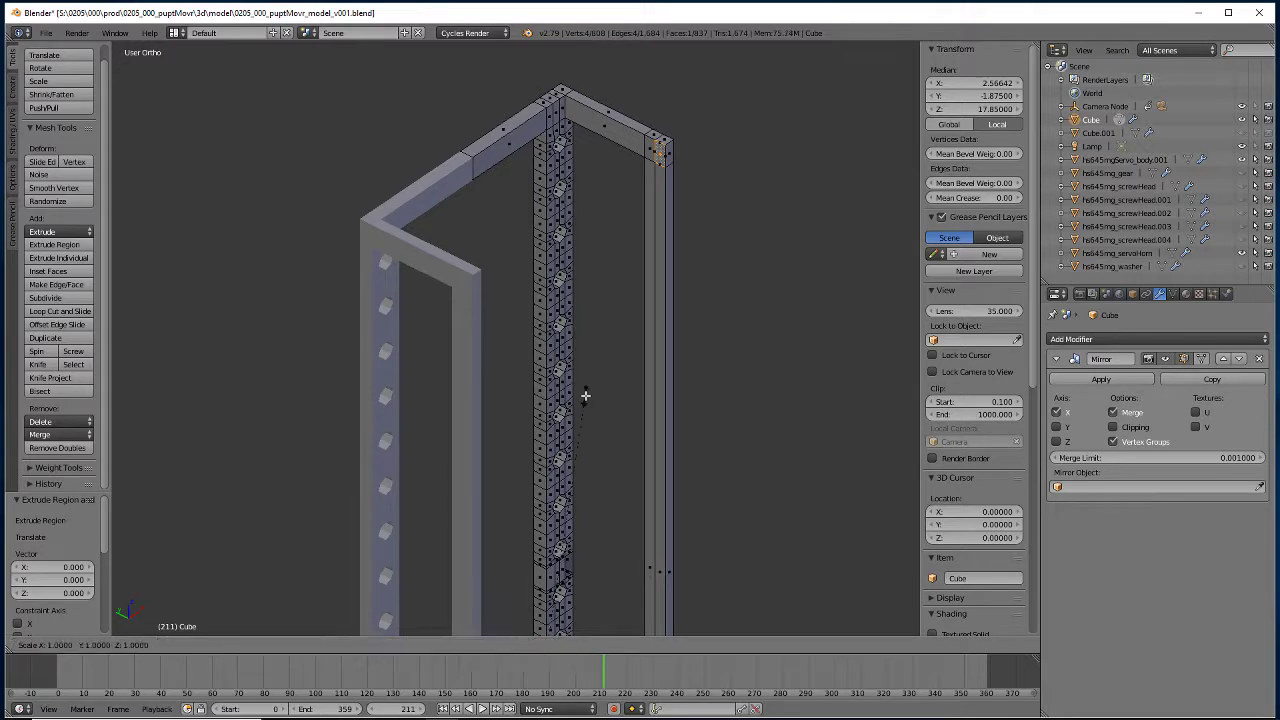
key("0")
key("Return")
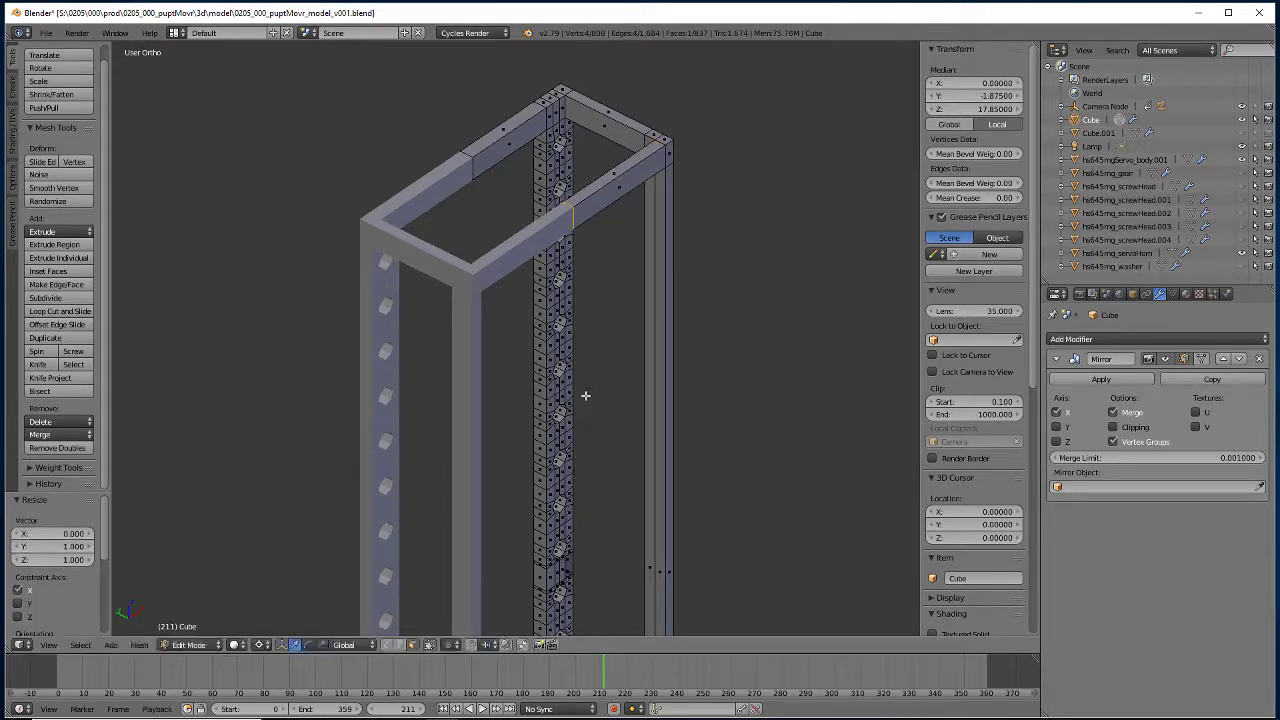
key("x")
left_click(585, 394)
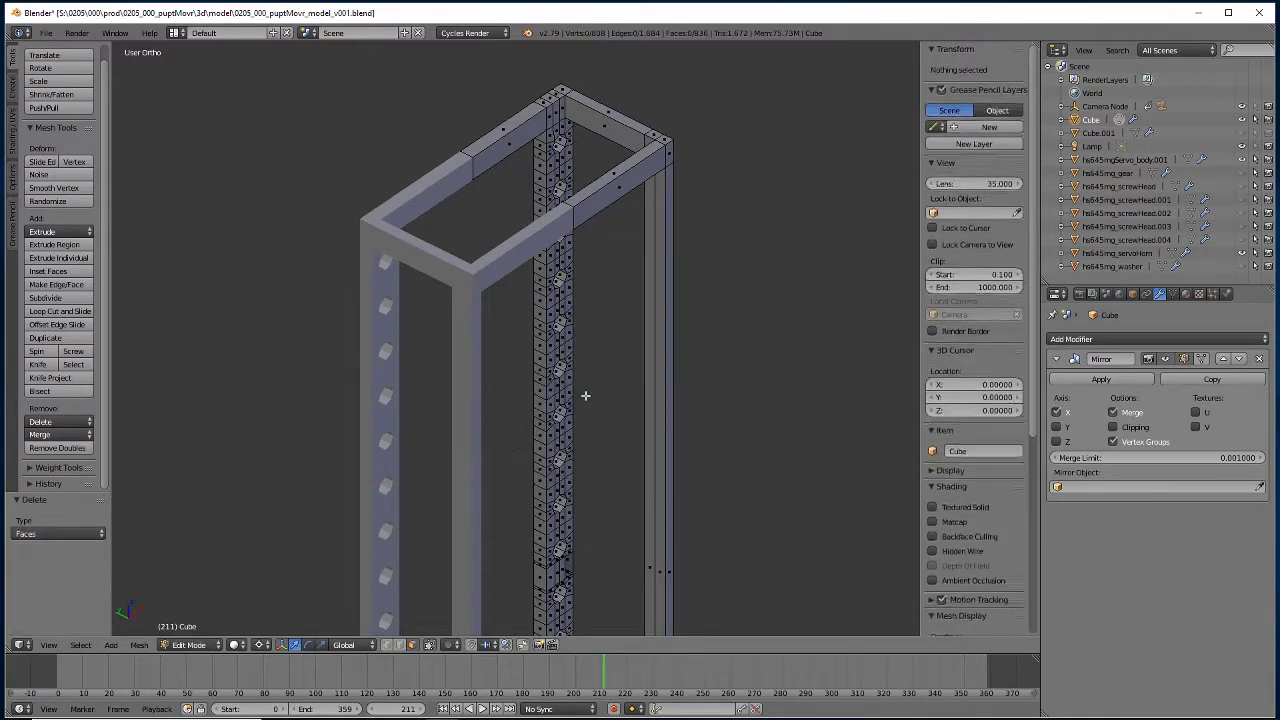
Remove doubles across the whole frame mesh.
key("a")
key("a")
key("a")
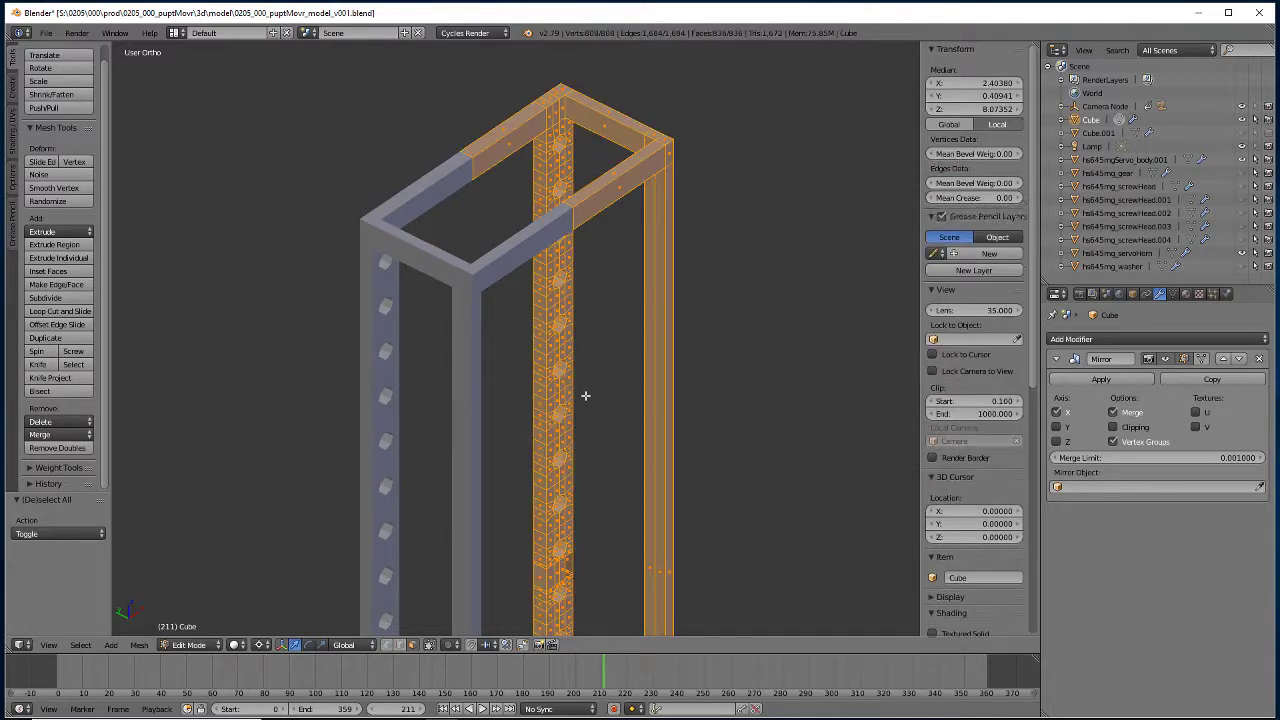
key("w")
left_click(585, 396)
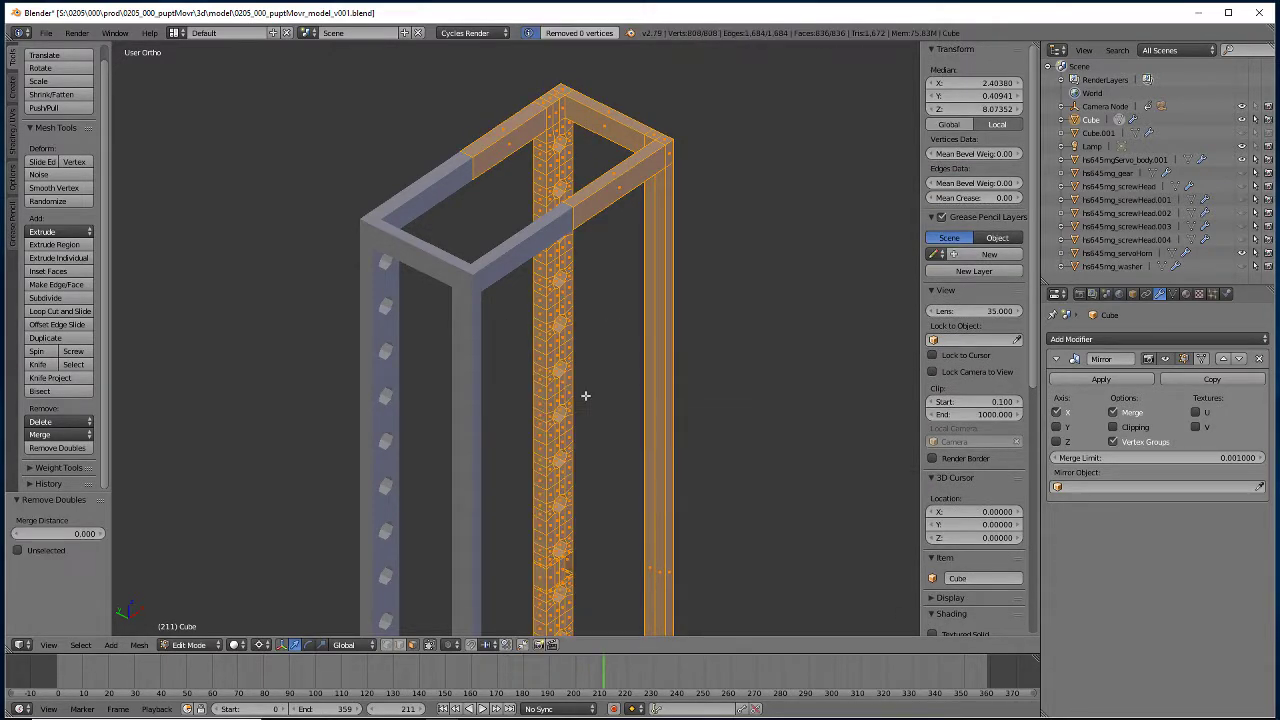
Examine the complete frame from several sides, checking the top crossbars, corner posts, uprights and base around the servo.
middle_click_drag(620, 476, 403, 614)
scroll(297, 463, "down", 5)
middle_click_drag(387, 556, 477, 553)
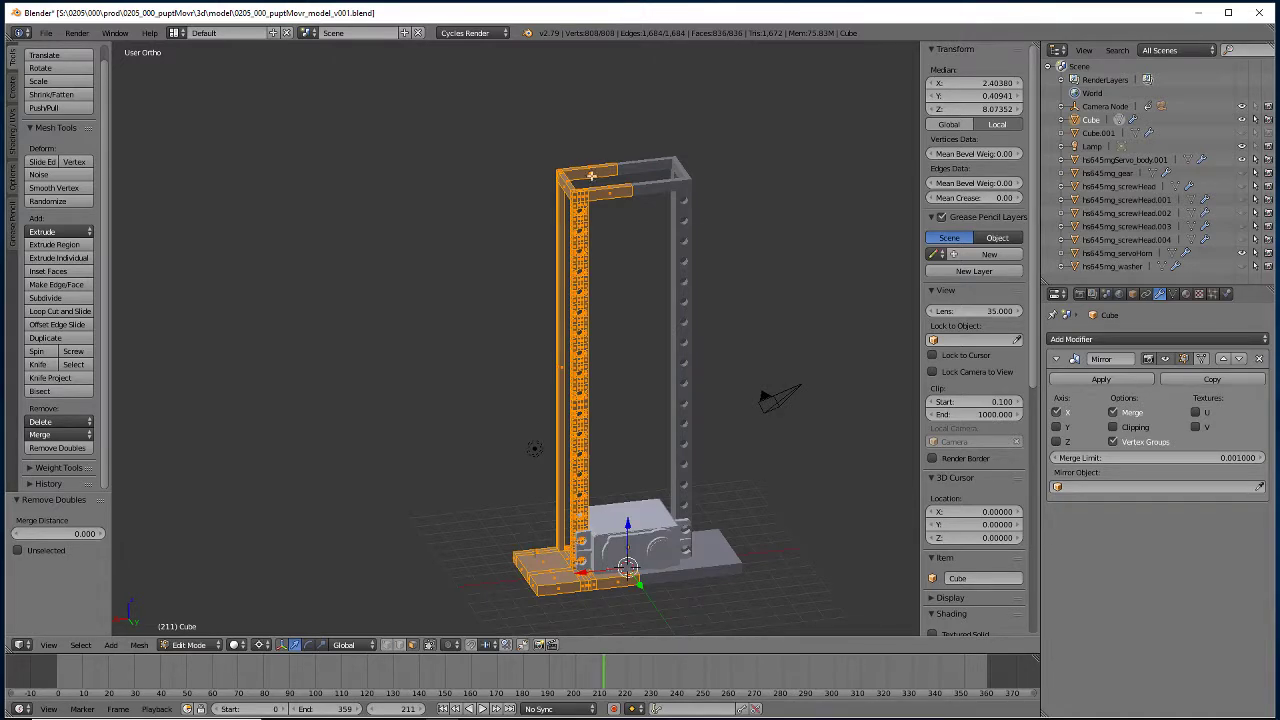
middle_click_drag(320, 486, 478, 482)
middle_click_drag(310, 520, 531, 538)
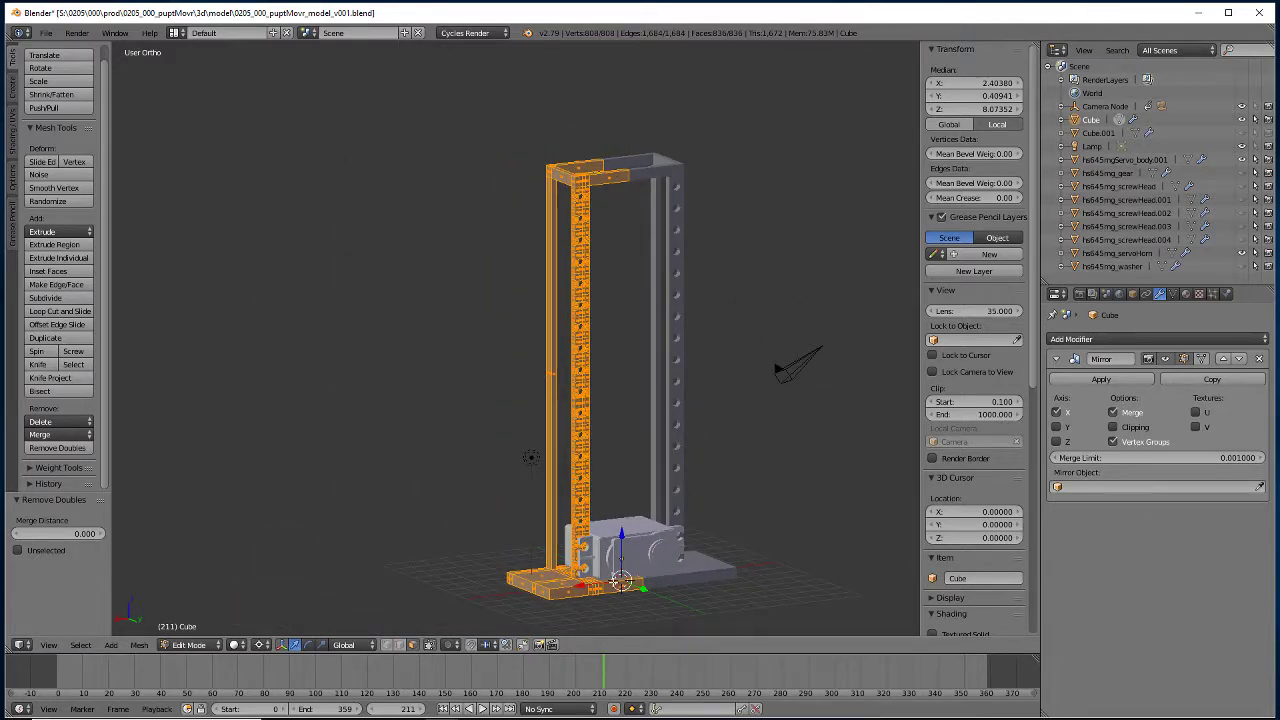
middle_click_drag(600, 450, 568, 250)
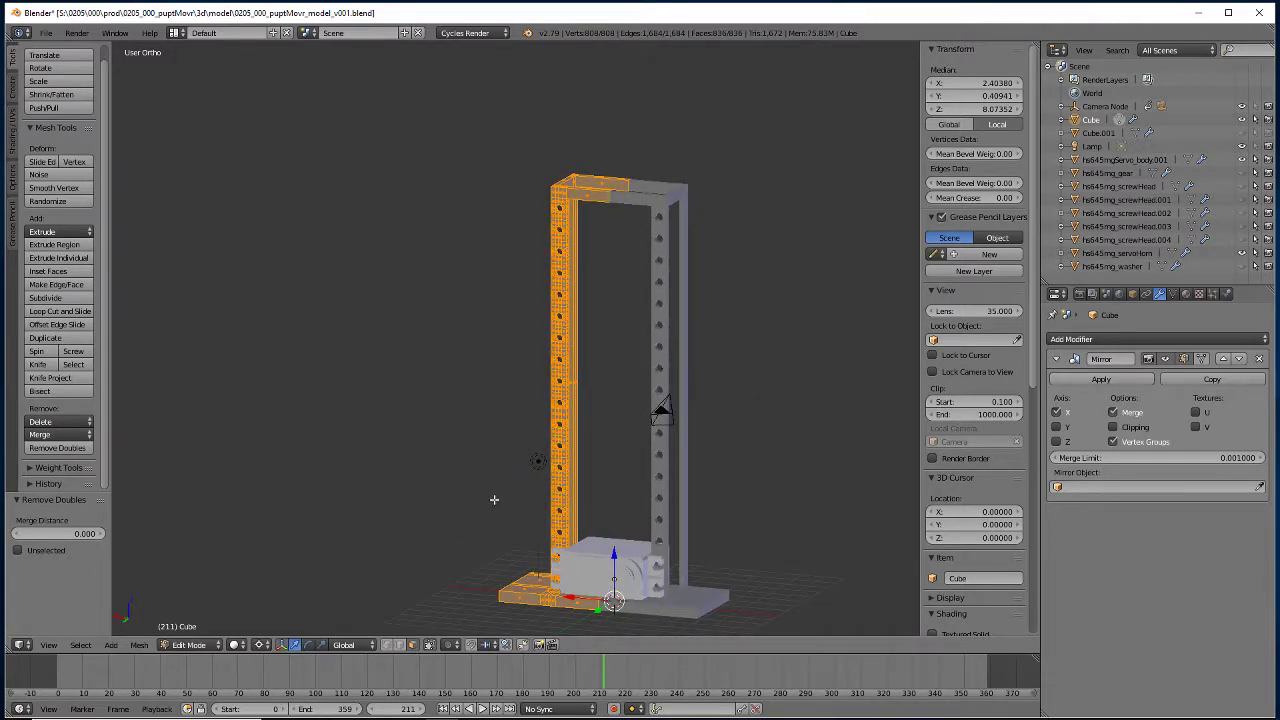
middle_click_drag(494, 499, 430, 478)
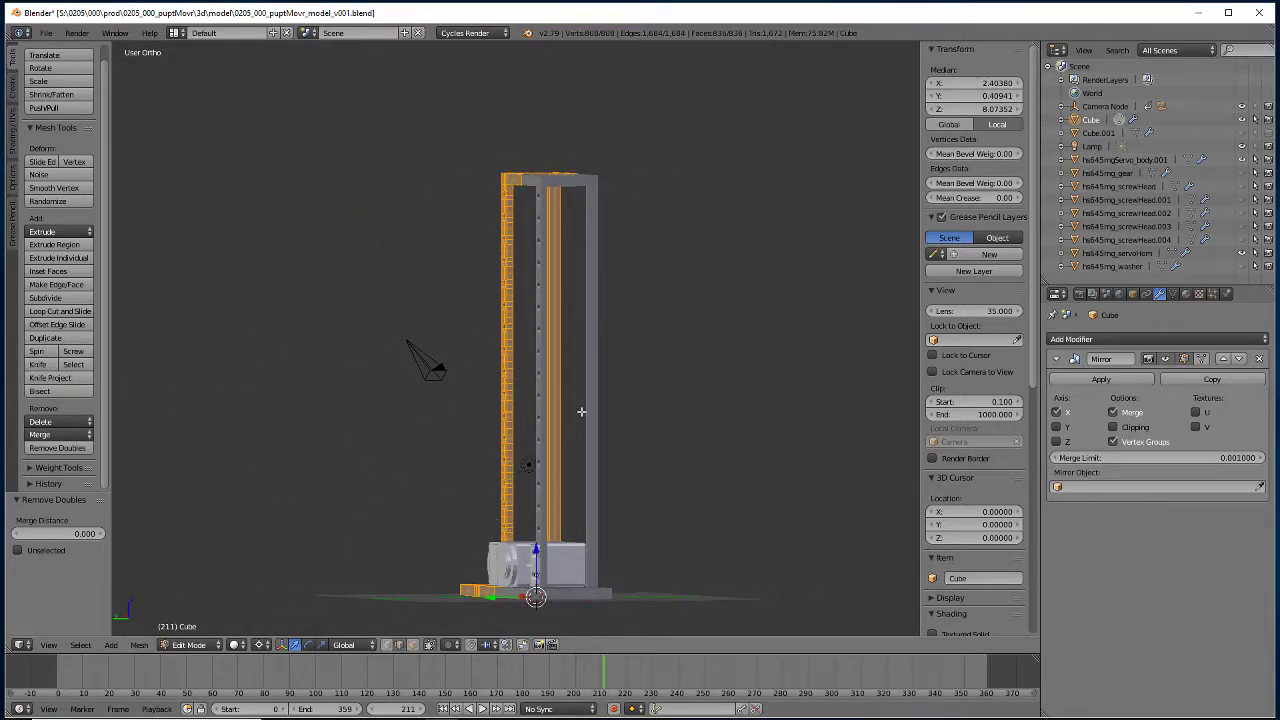
Clear the selection and add a single horizontal loop cut around the corner post at mid-height.
key("a")
middle_click_drag(322, 456, 645, 474)
right_click(460, 413)
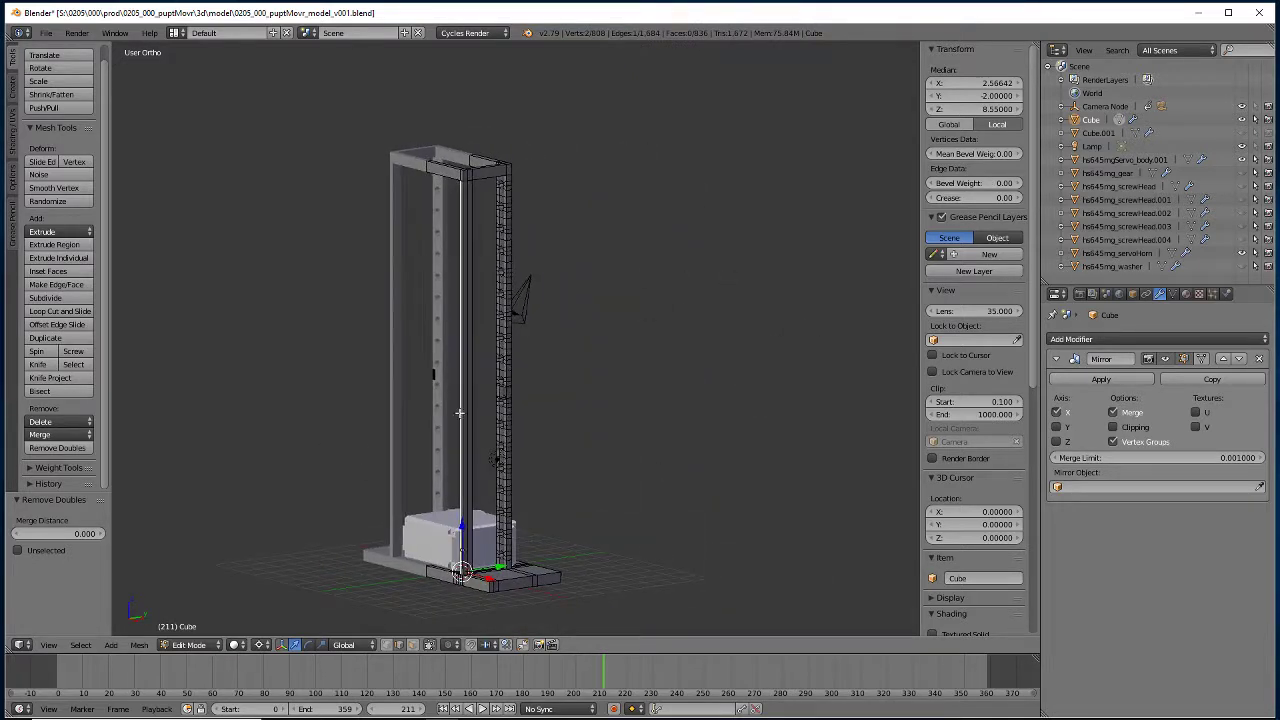
mouse_move(459, 412)
middle_mouse_down()
mouse_move(420, 363)
mouse_move(374, 371)
mouse_move(461, 420)
middle_mouse_up()
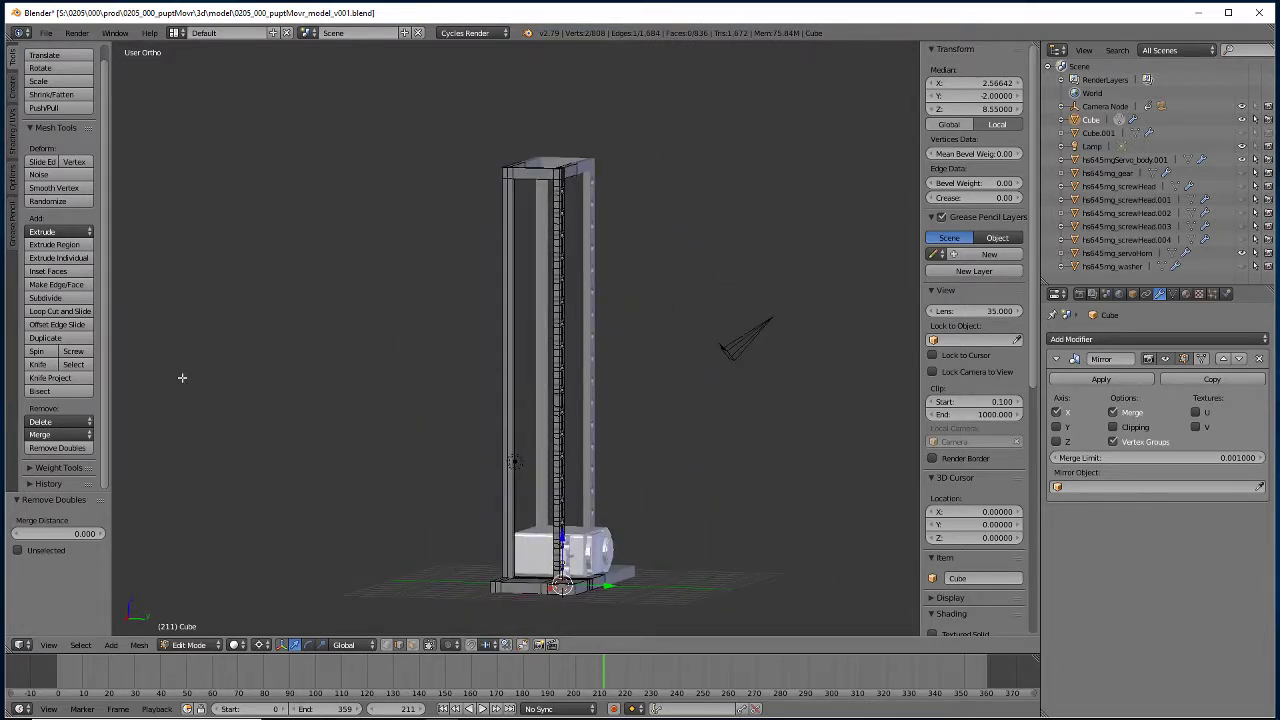
left_click(60, 311)
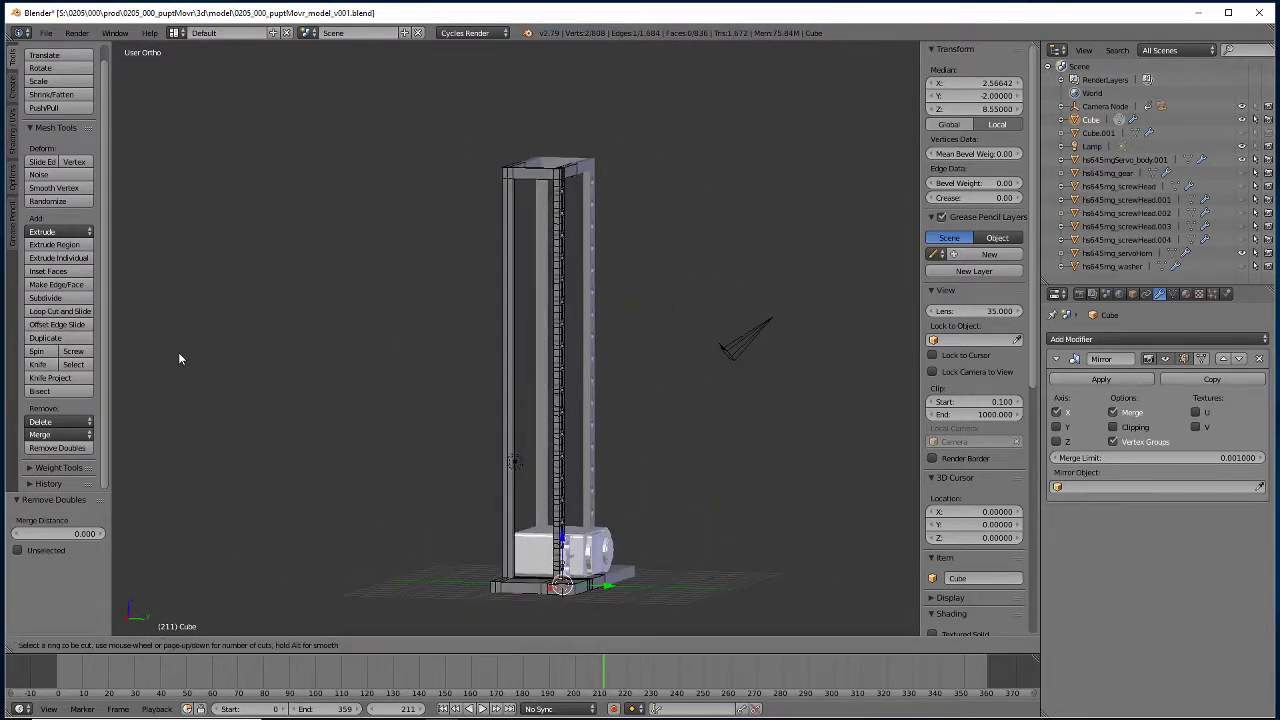
left_click(504, 381)
left_click(502, 376)
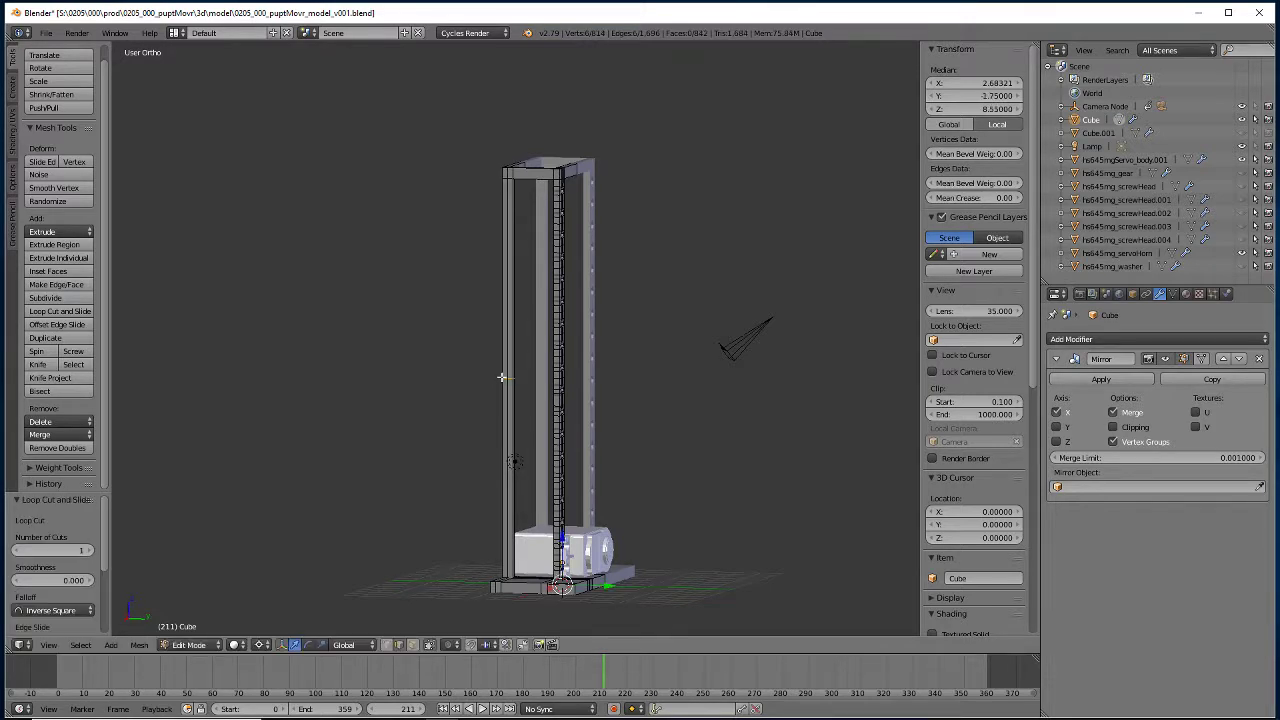
Select the bottom and top edges of the small rectangular recess in the upright and snap the 3D cursor to their midpoint.
middle_click_drag(405, 405, 431, 432)
scroll(431, 432, "up", 10)
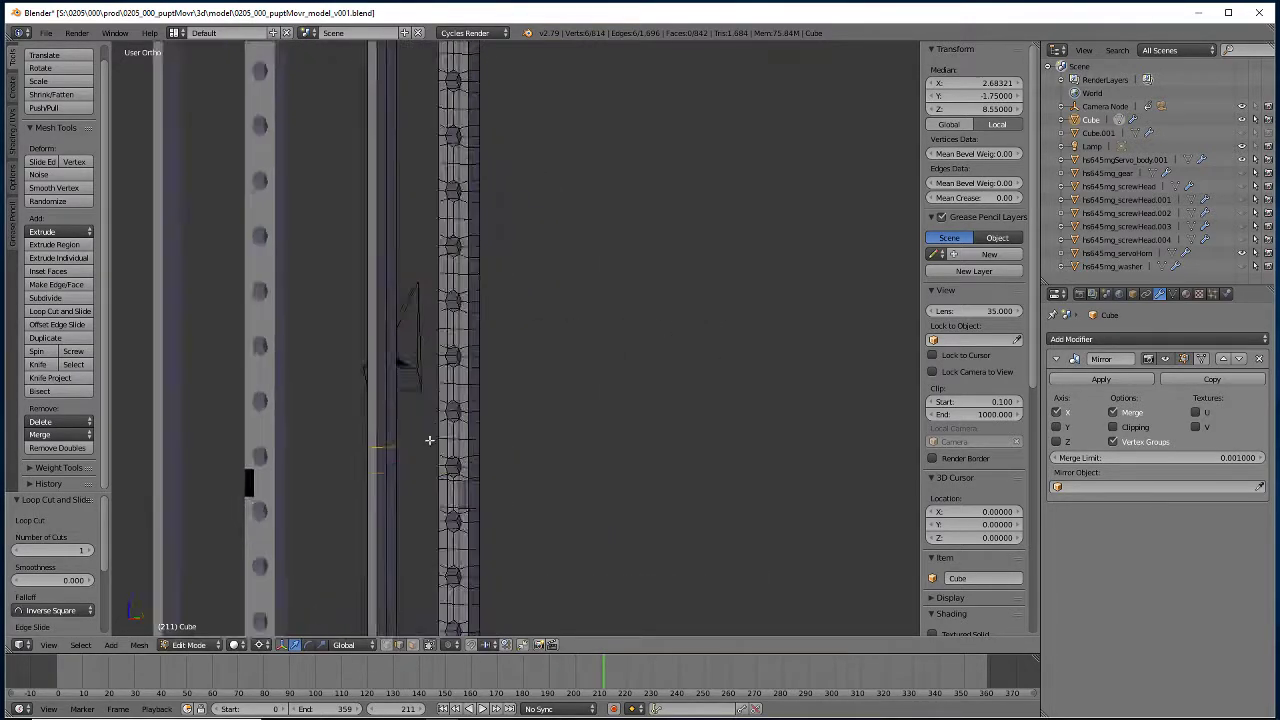
middle_click_drag(253, 590, 402, 376, "shift")
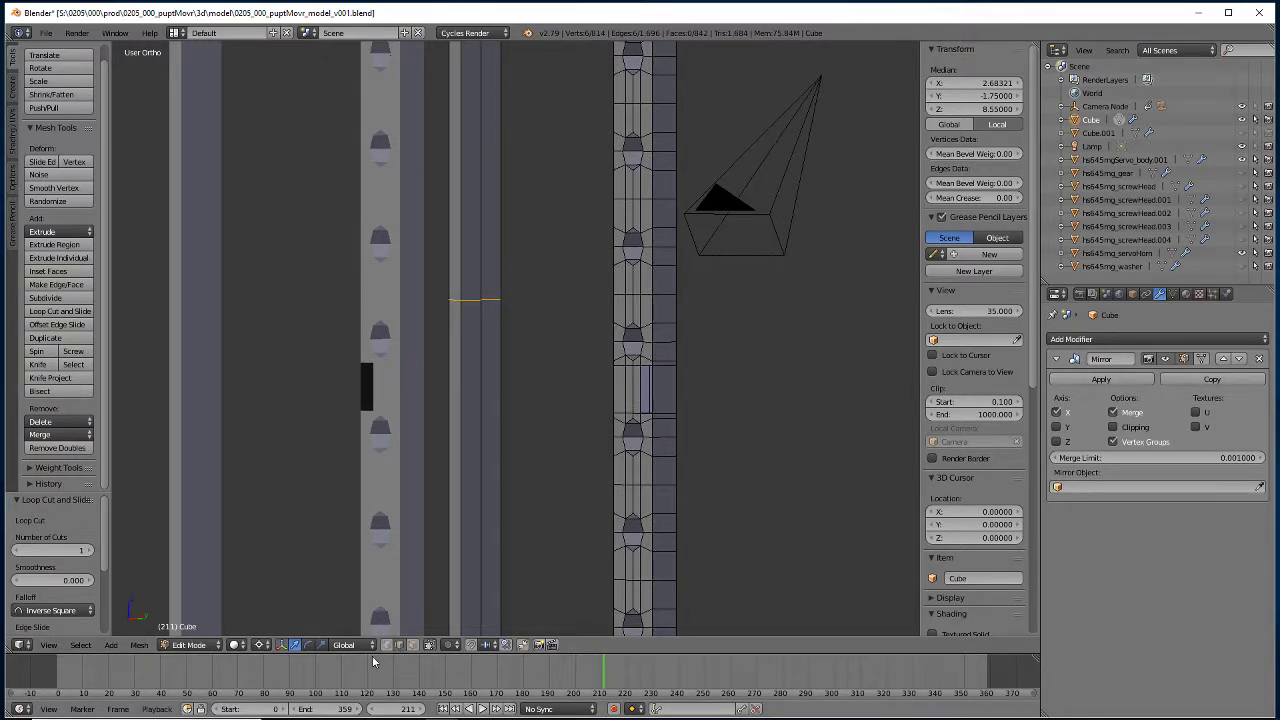
left_click(411, 645)
middle_click_drag(622, 398, 644, 405)
right_click(540, 357)
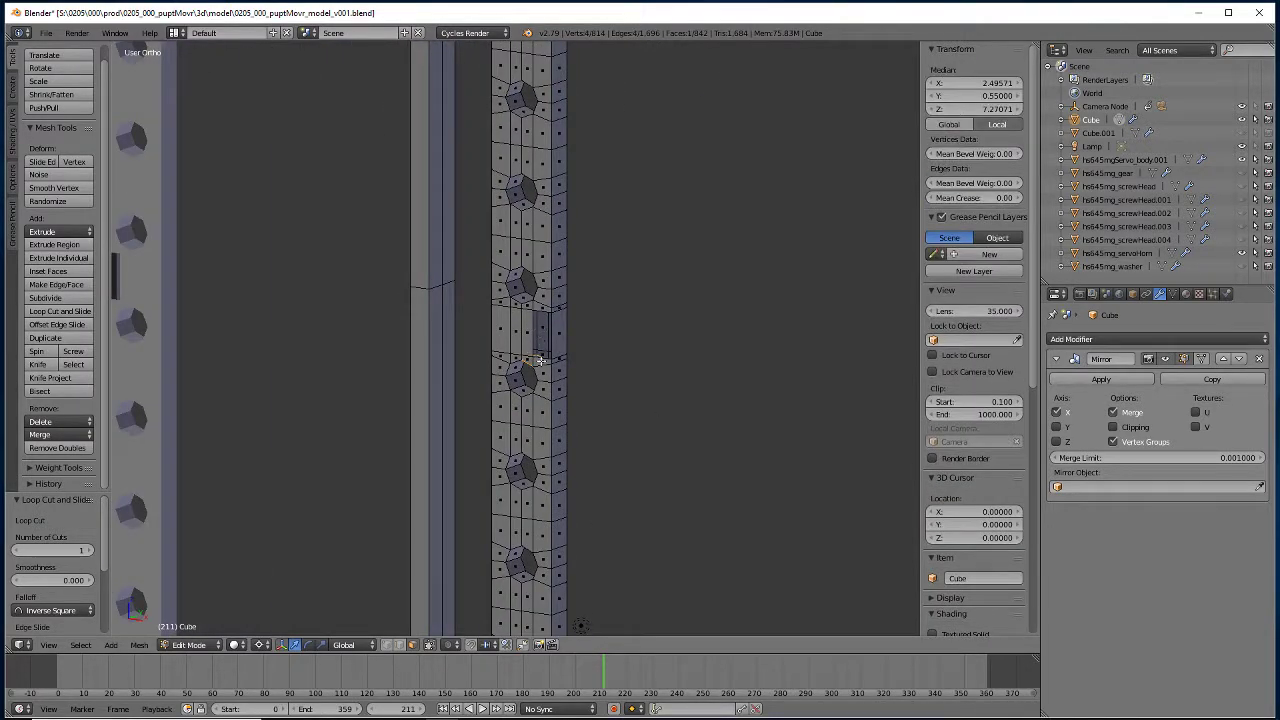
left_click(399, 645)
right_click(542, 305)
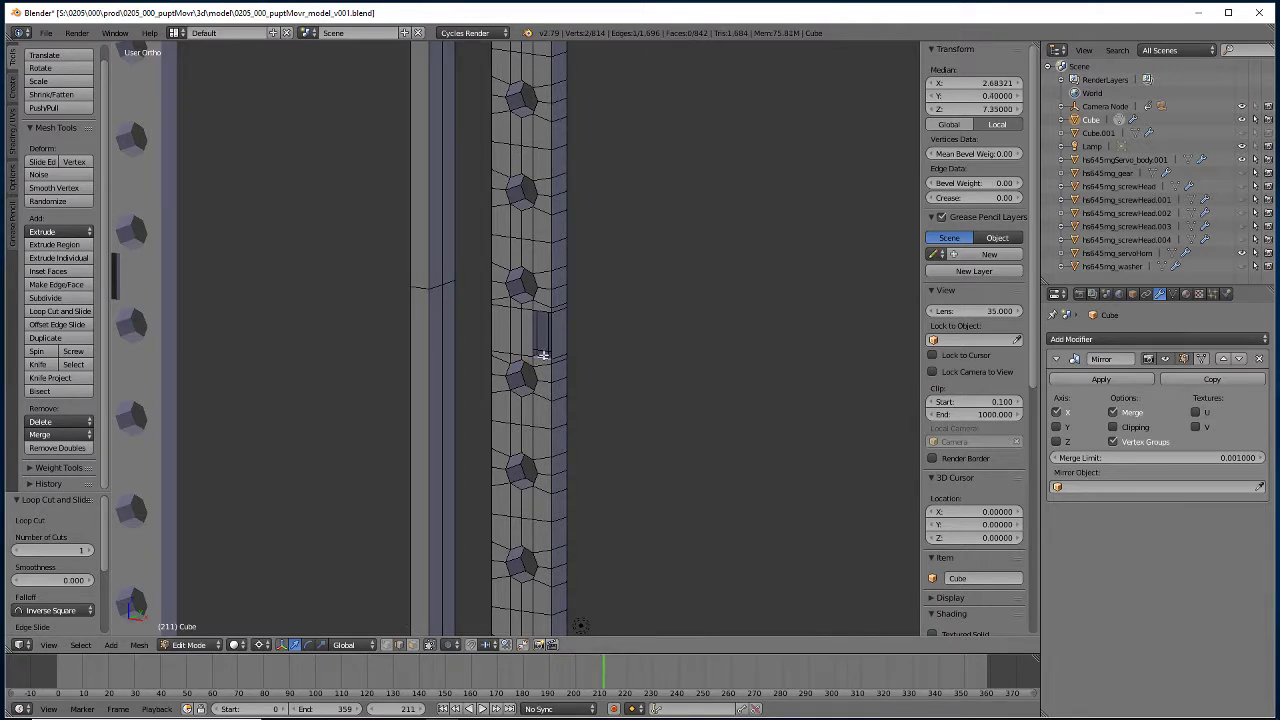
right_click(541, 309, "shift")
key("shift+s")
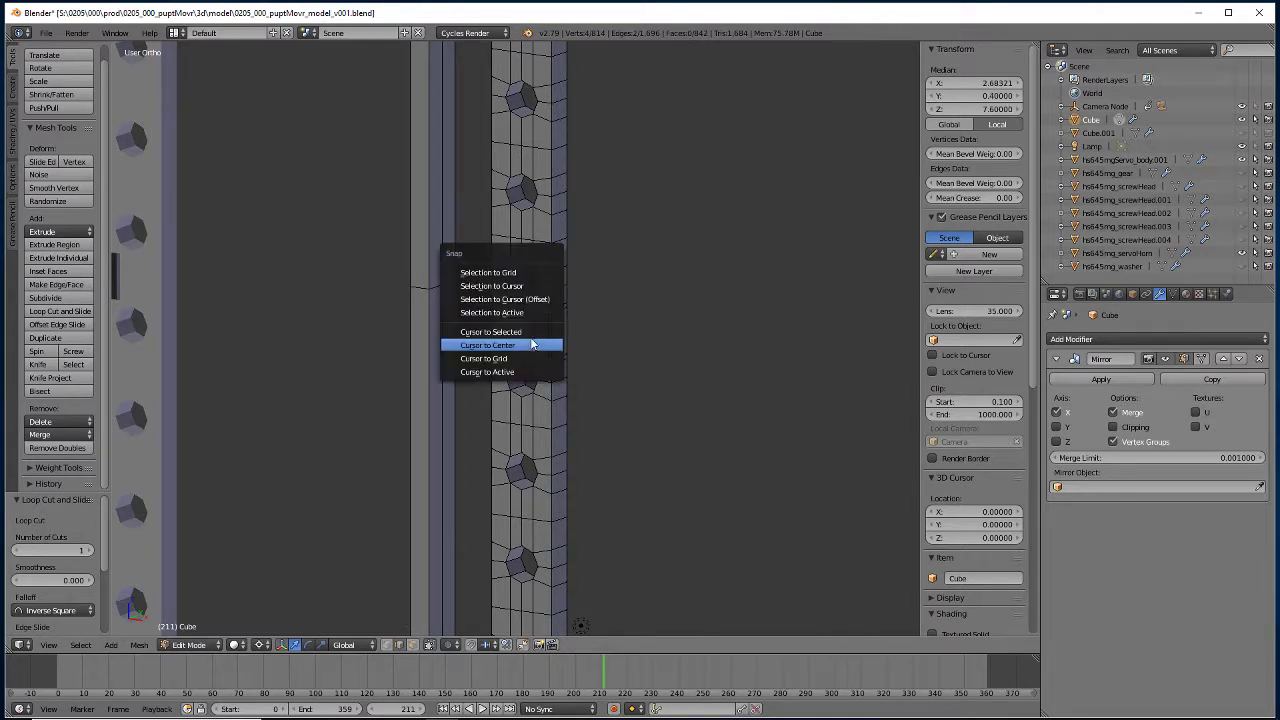
left_click(494, 342)
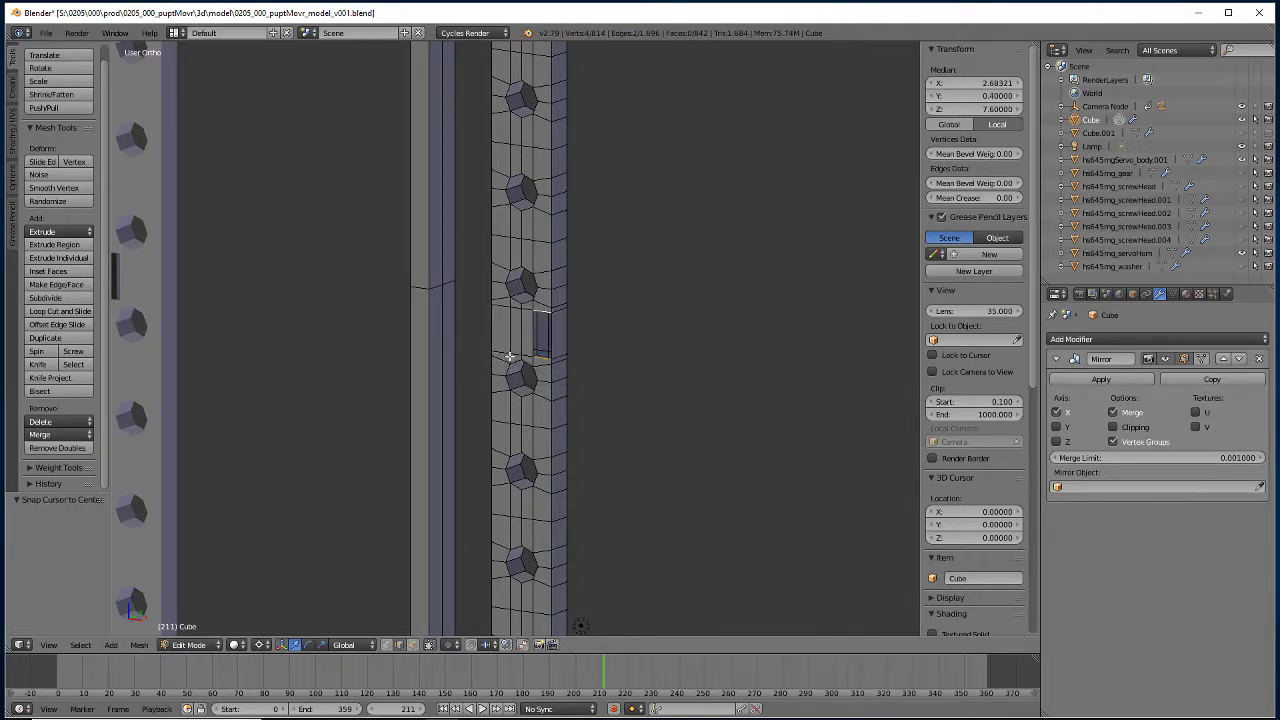
key("shift+s")
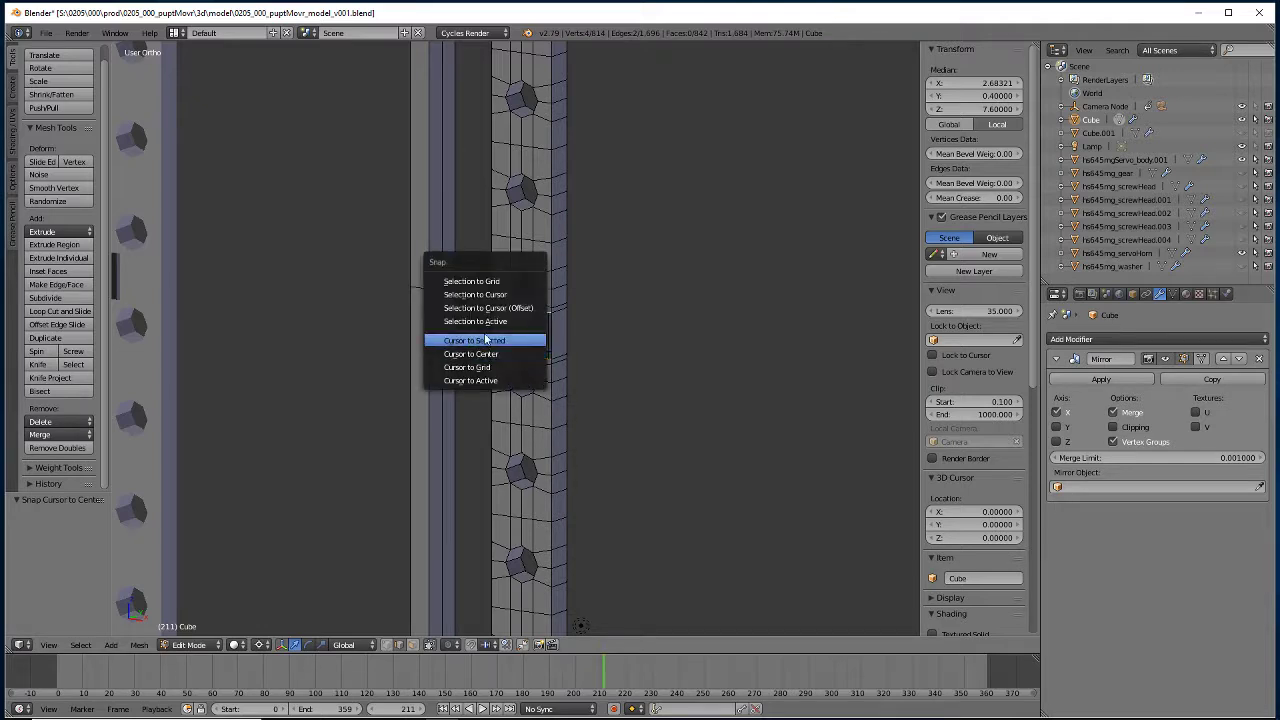
left_click(489, 338)
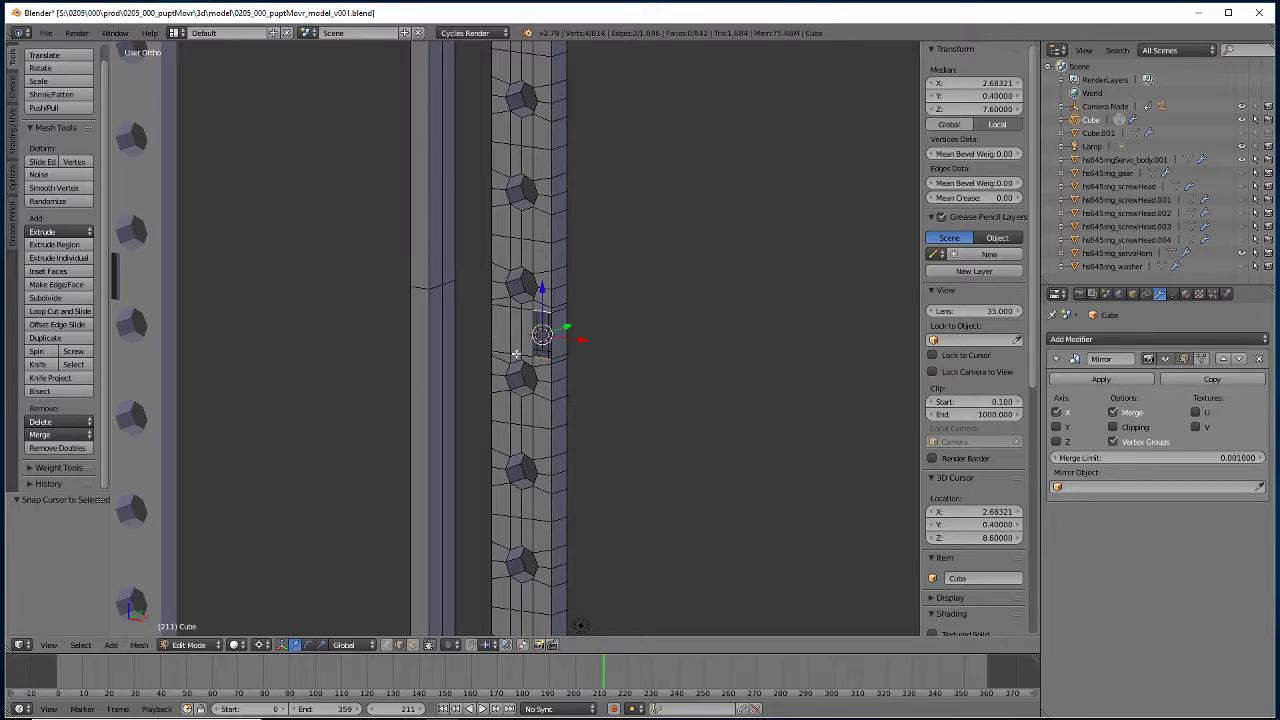
Select the edge loops below and above the upright's recess and flatten both to 0 along Z about the 3D cursor.
right_click(515, 353, "alt+shift")
right_click(517, 311, "alt+shift")
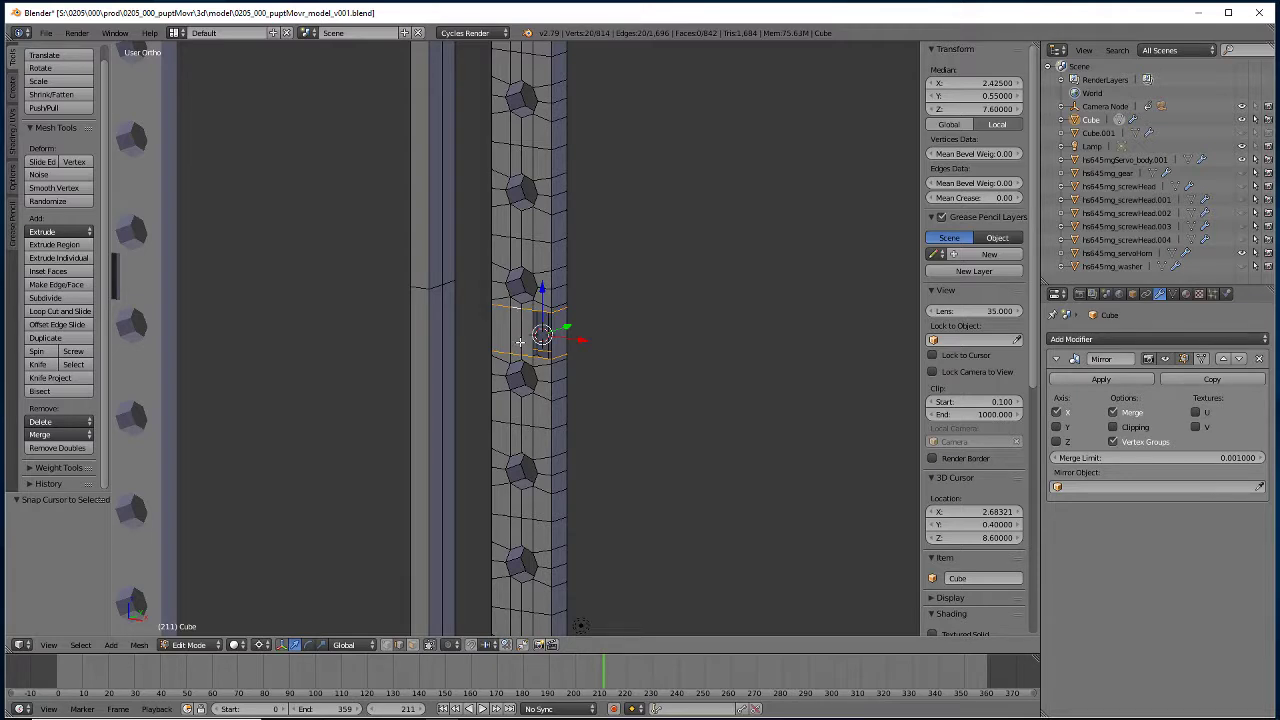
key("s")
key("z")
key("0")
key("Return")
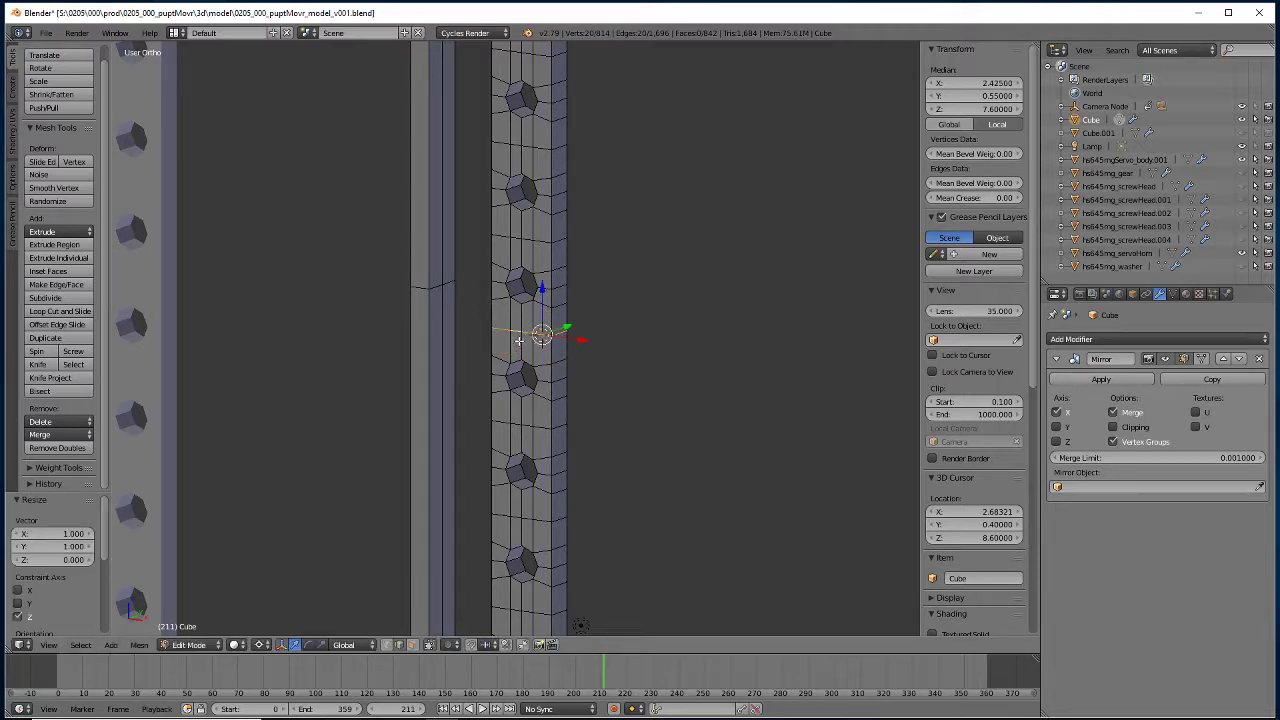
Select the entire mesh and remove doubles to merge the collapsed loops of the recess.
key("a")
key("a")
key("w")
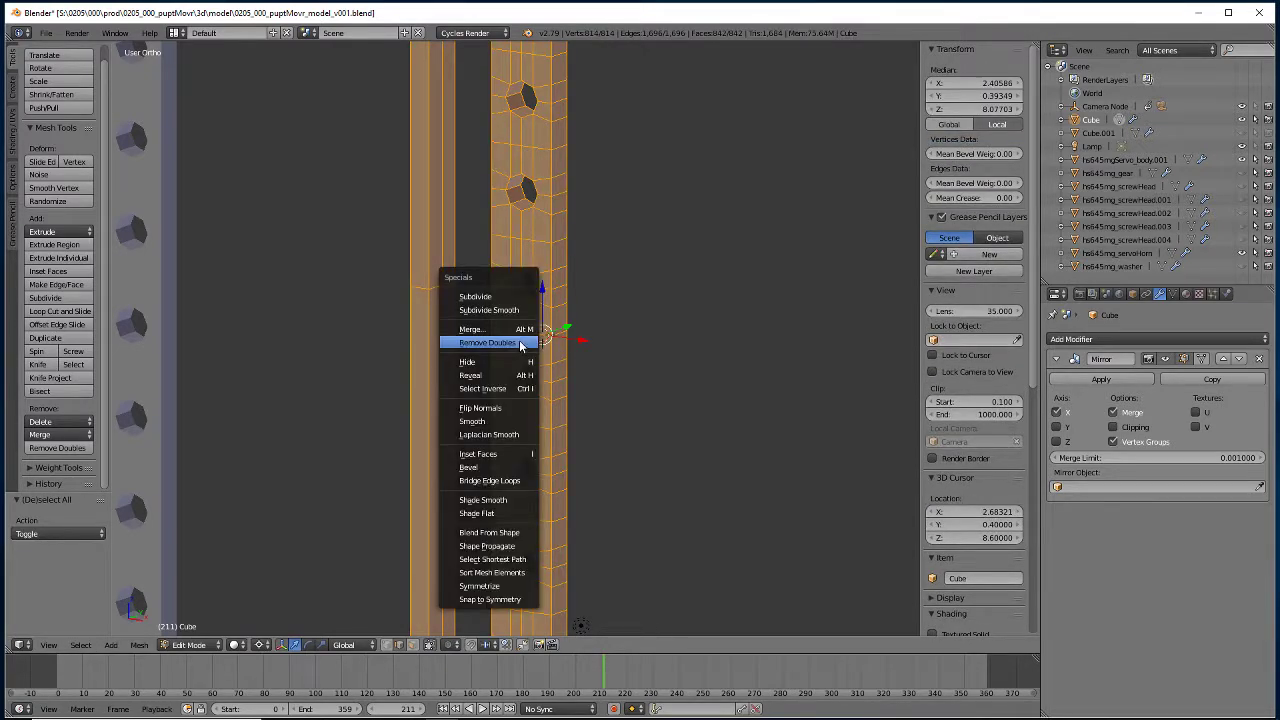
left_click(520, 345)
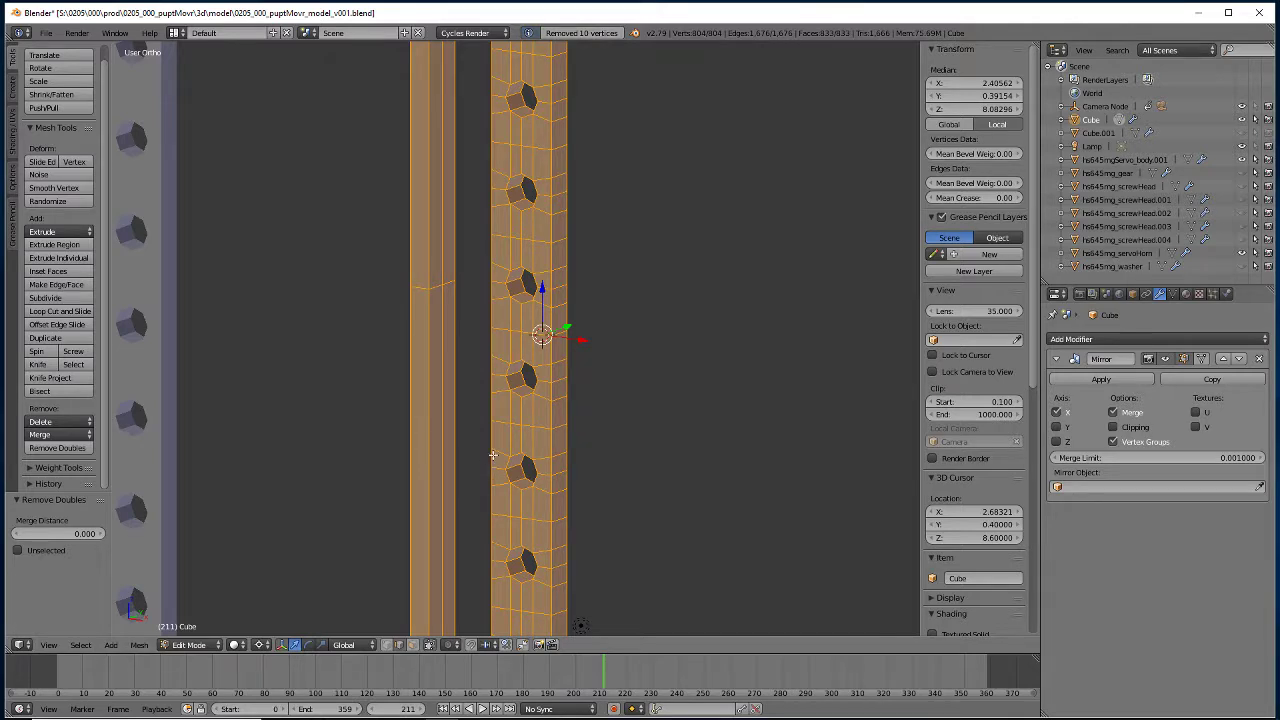
Add two horizontal loop cuts to the upright, one below and one above the middle edge loop between the next two holes up.
left_click(60, 311)
left_click(538, 263)
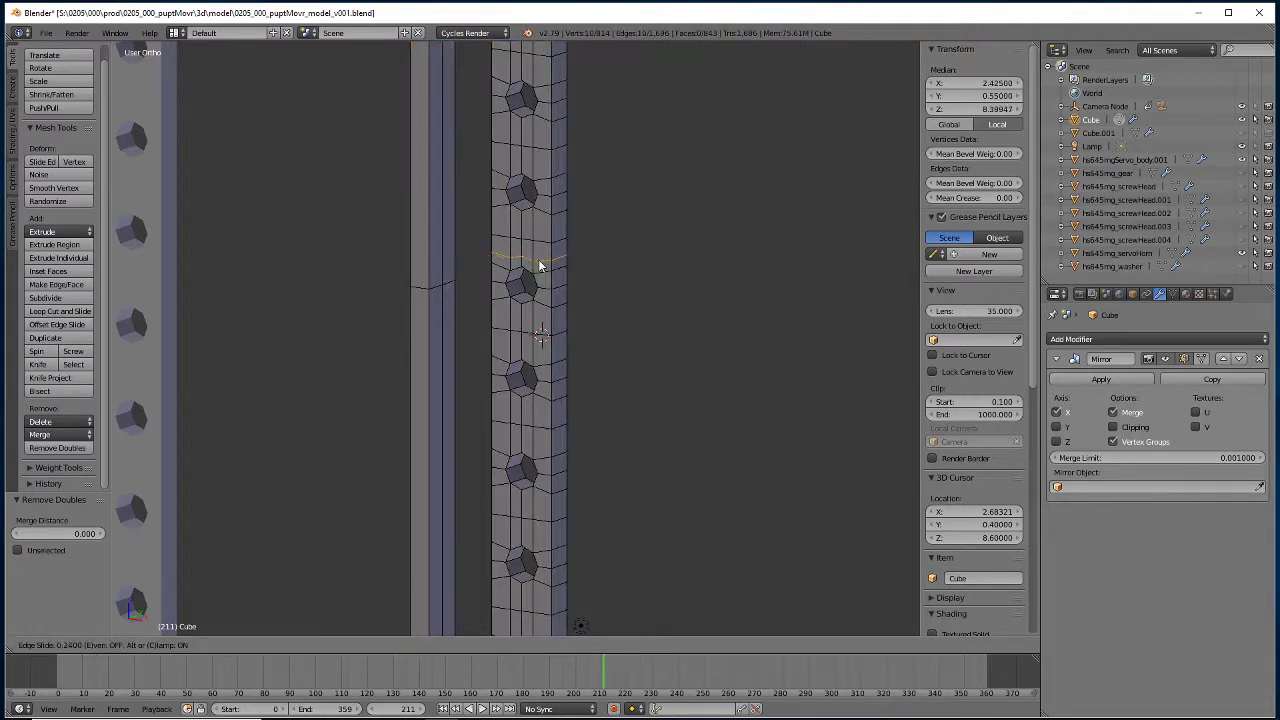
left_click(537, 256)
left_click(60, 311)
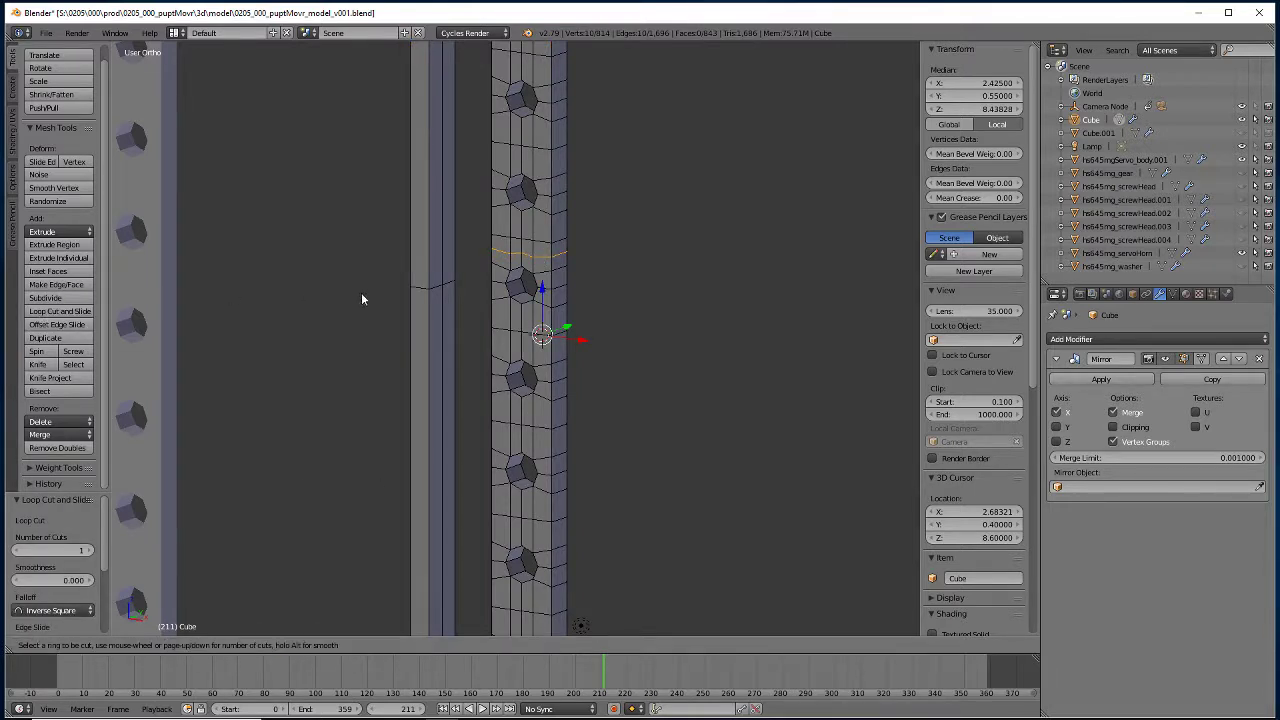
left_click(542, 236)
left_click(542, 236)
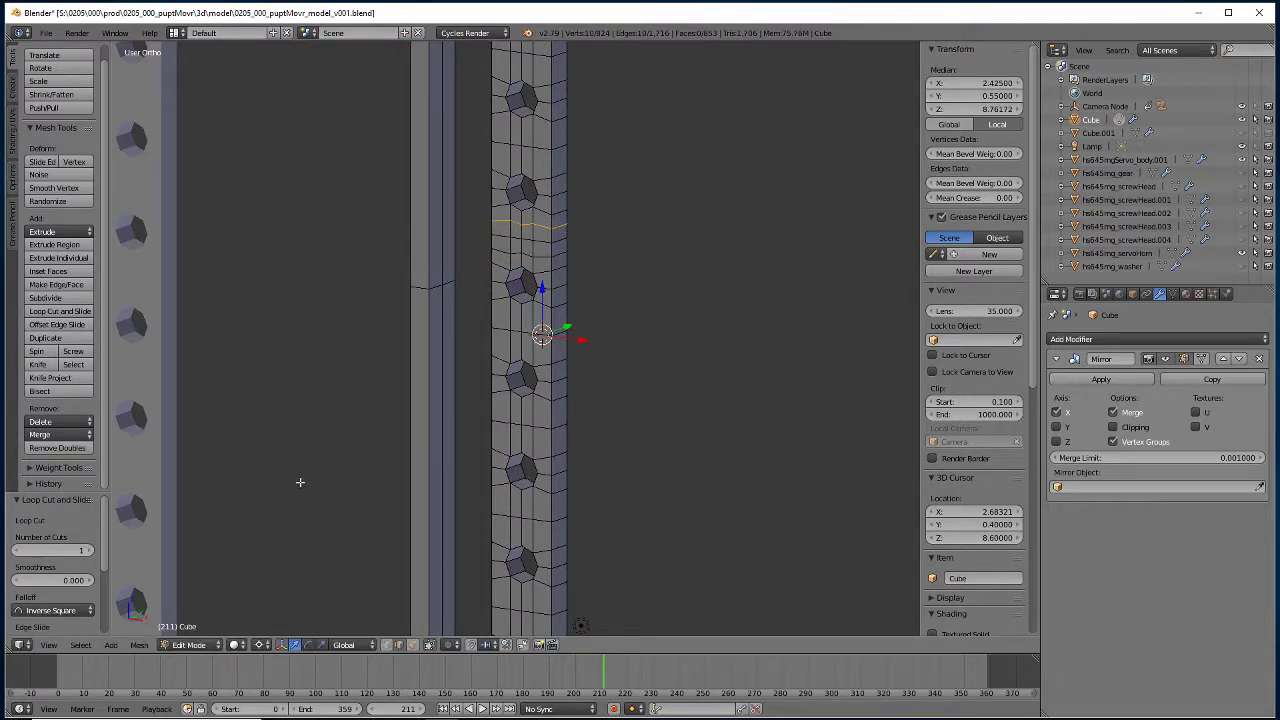
Select the middle edge loop between the two new loop cuts on the upright and snap the 3D cursor to it.
middle_click_drag(300, 480, 278, 458)
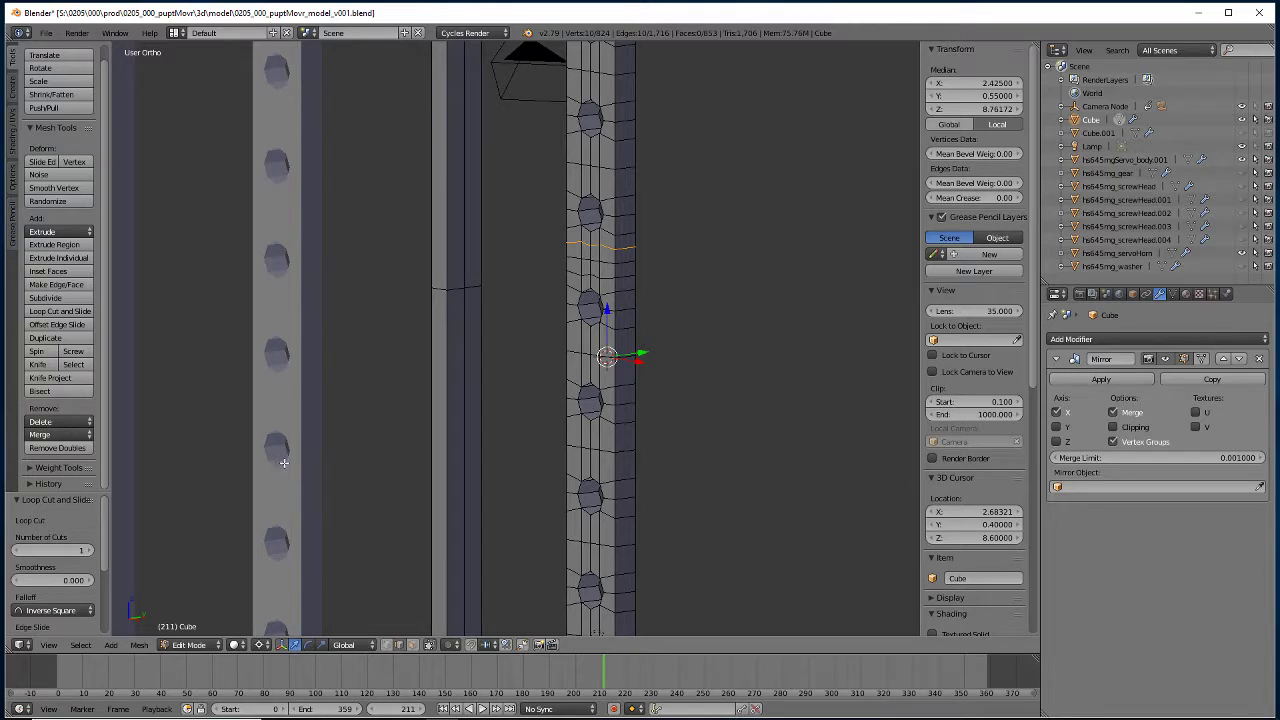
right_click(604, 264, "alt")
key("shift+s")
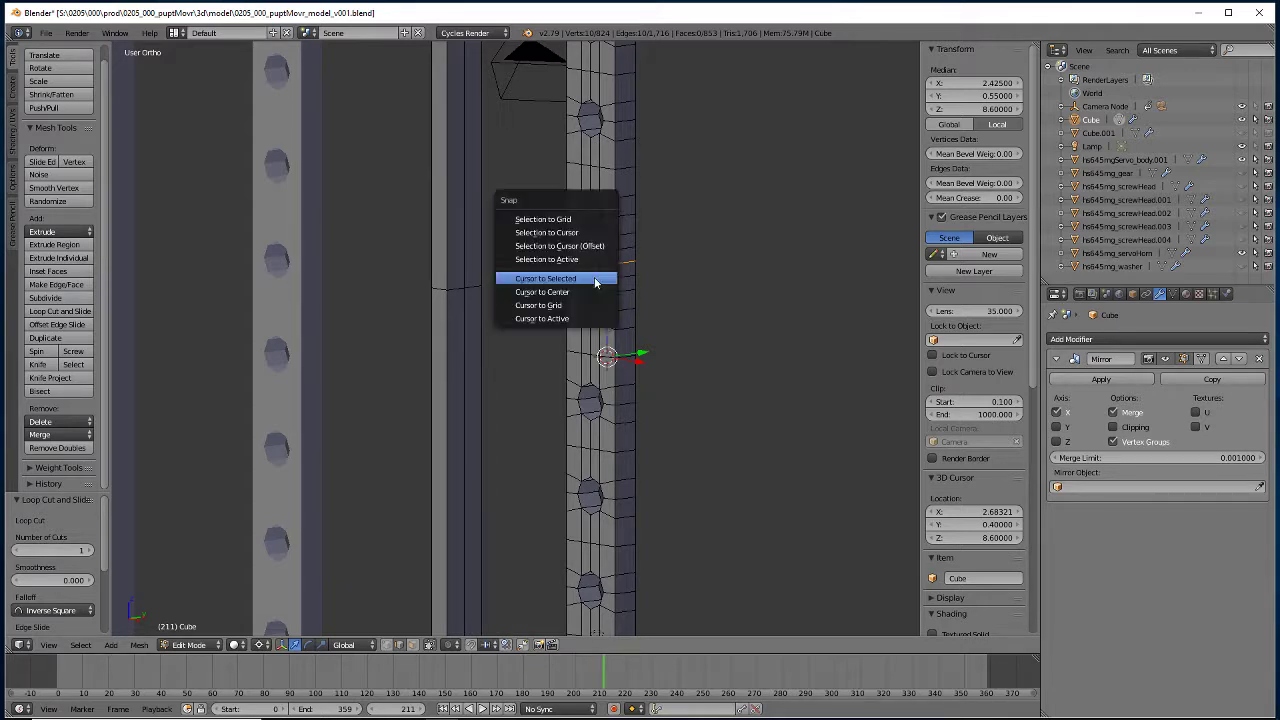
left_click(563, 277)
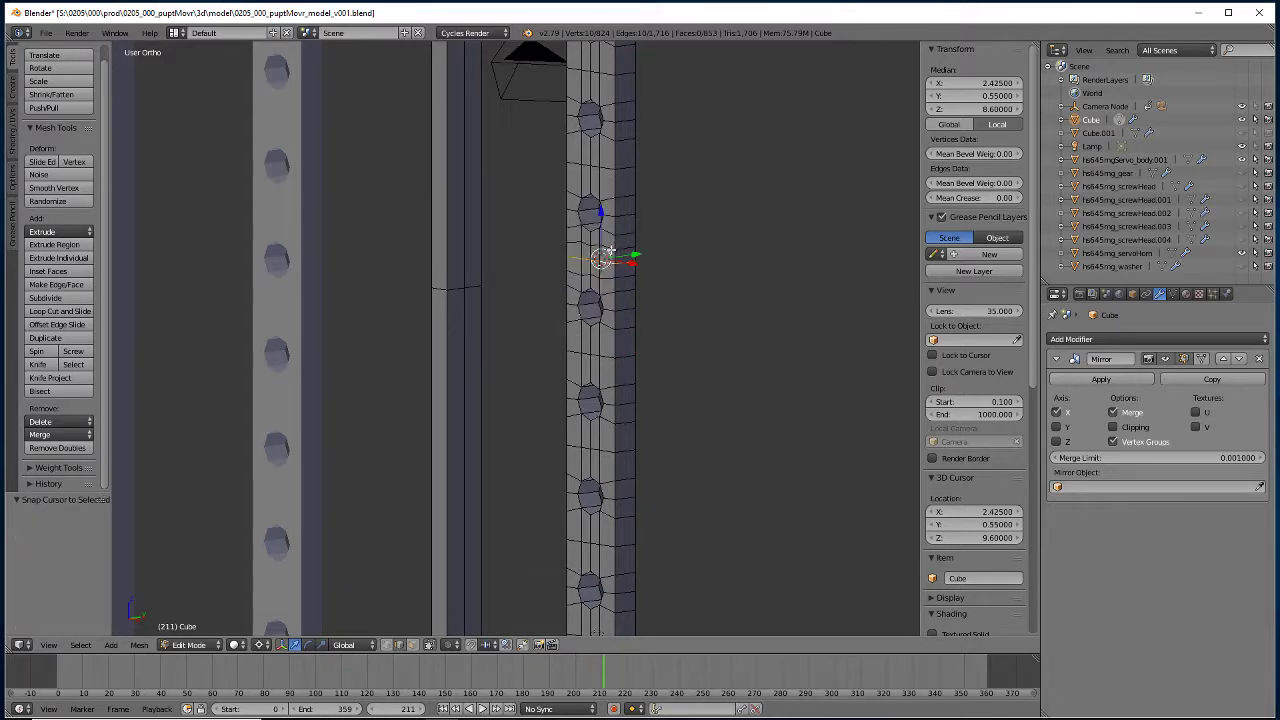
Select the upper of the two new edge loops on the upright and flatten it to 0 along Z about the 3D cursor.
right_click(611, 250, "alt")
key("s")
key("z")
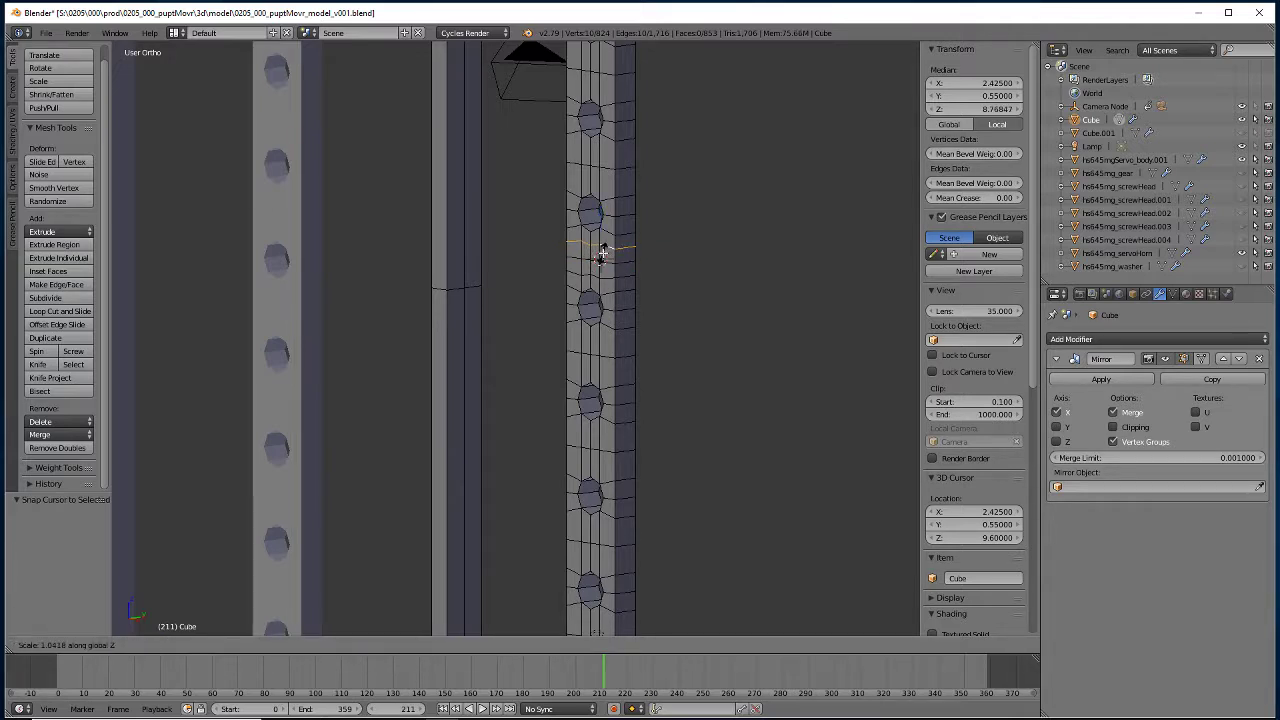
key("0")
key("Return")
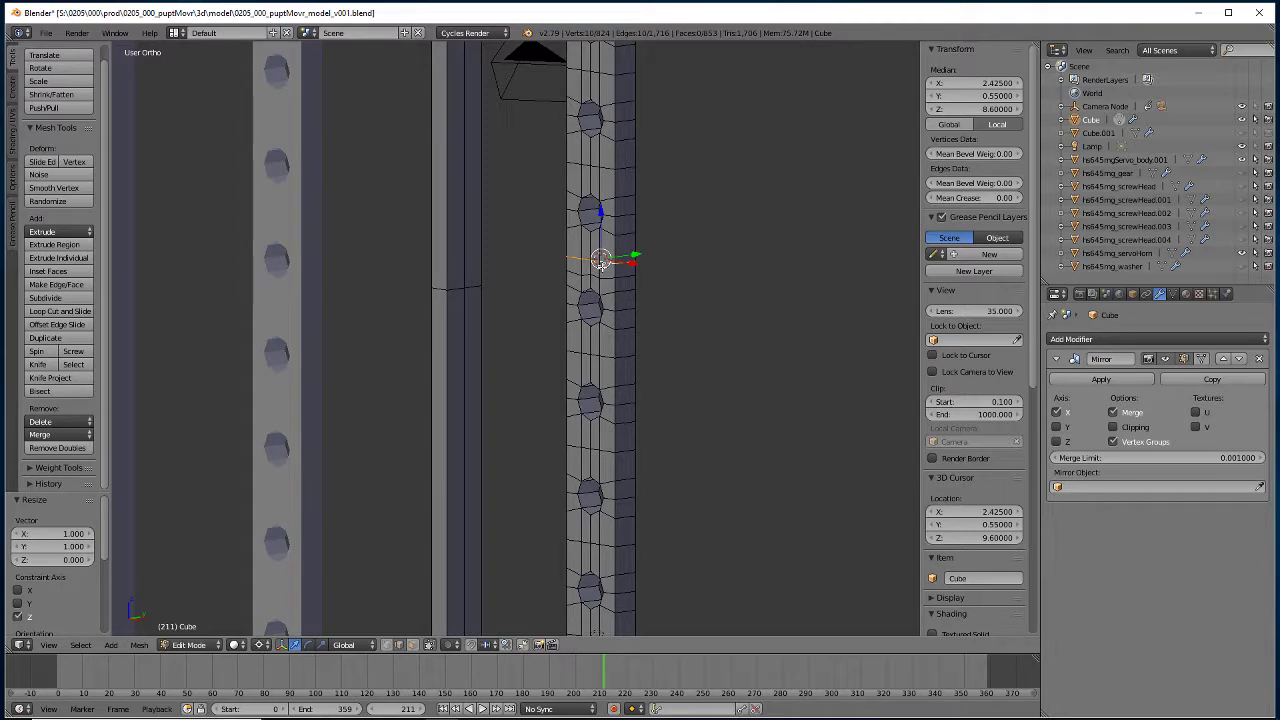
Move the flattened upper edge loop on the upright up 0.25 along Z.
type("gz.25")
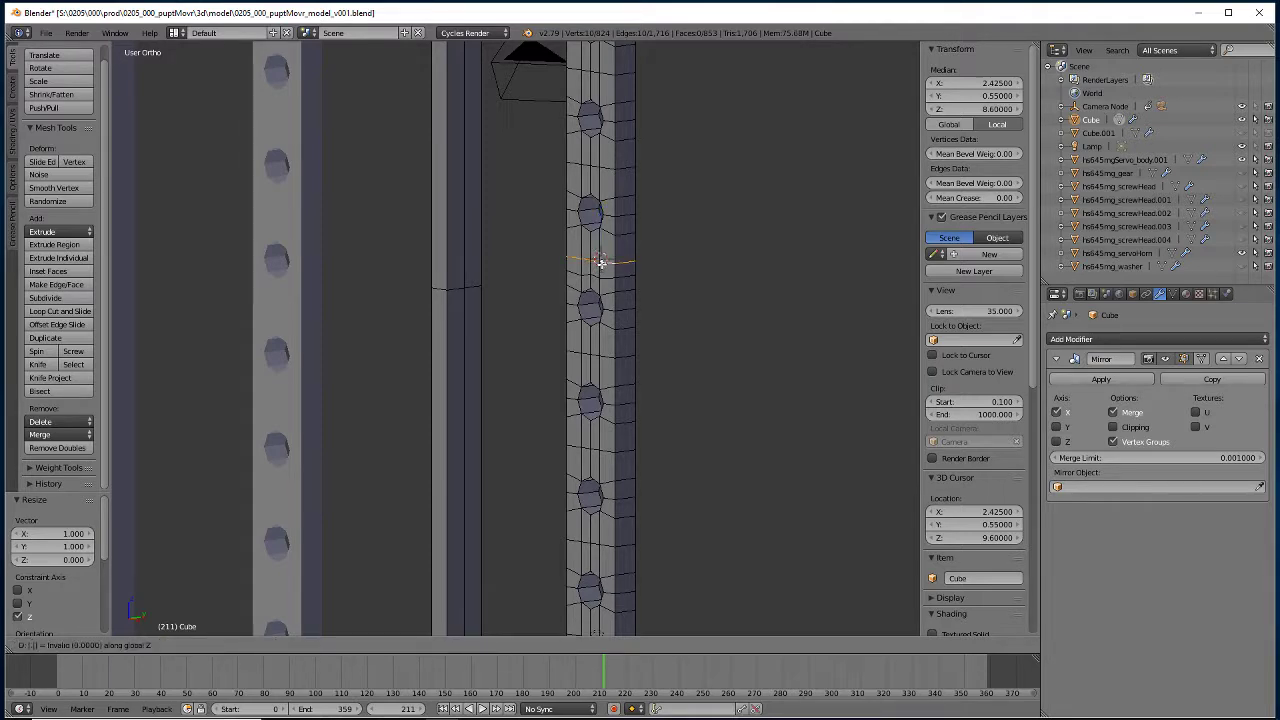
key("Return")
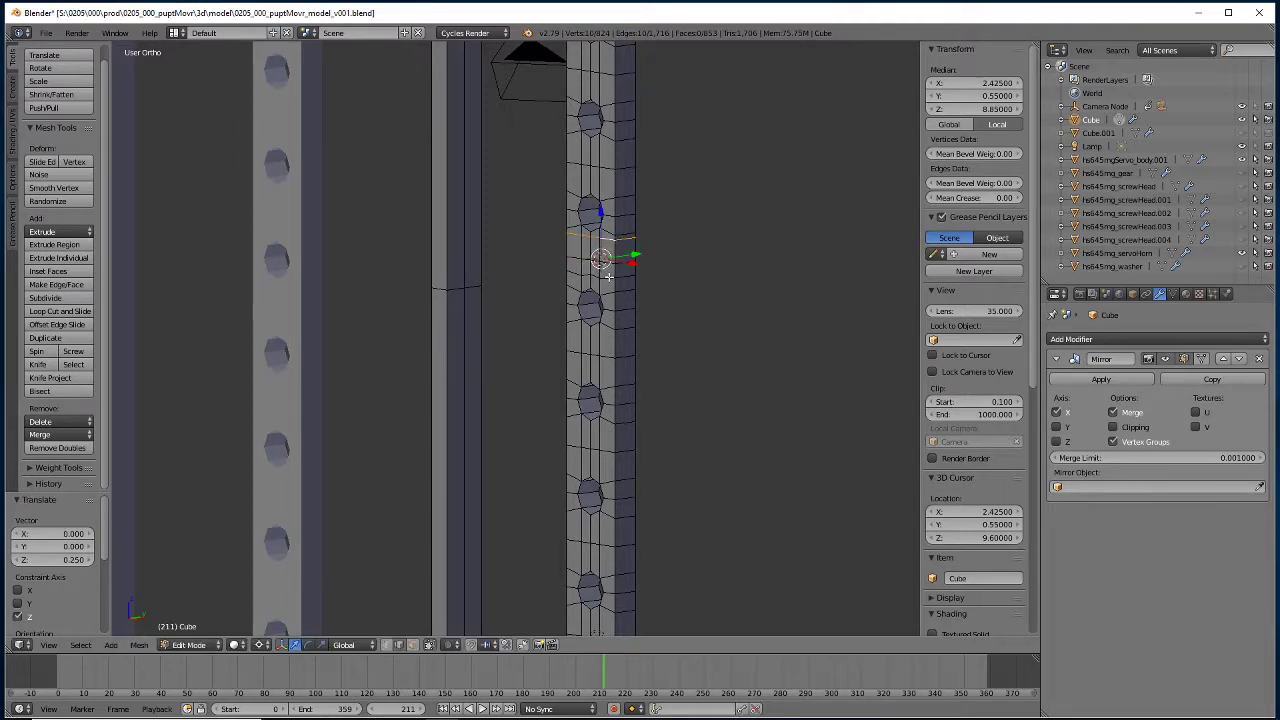
Flatten the upright's lower new edge loop to 0 along Z about the 3D cursor and move it -0.25 along Z.
left_click(607, 278, "alt")
type("sz")
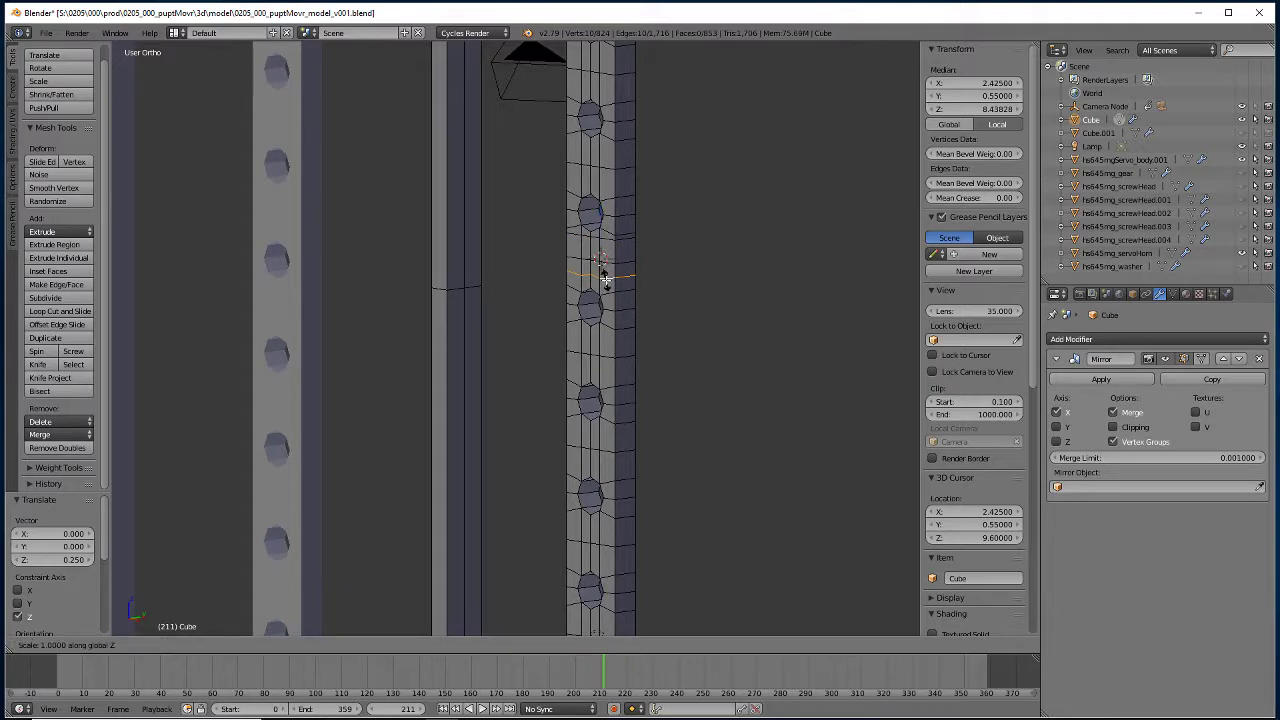
type("0")
key("Return")
type("gz: 0.0070")
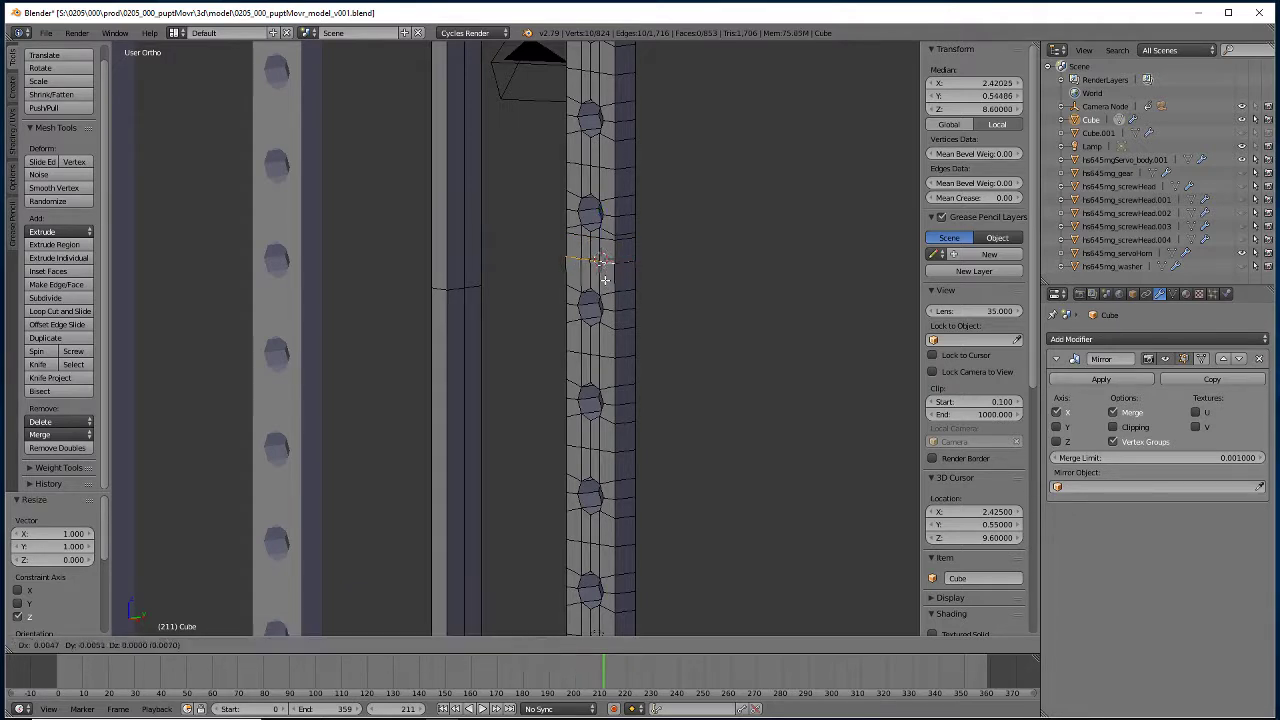
type("-0.25|(0) = -0.25 (0.2501) along global Z")
key("Return")
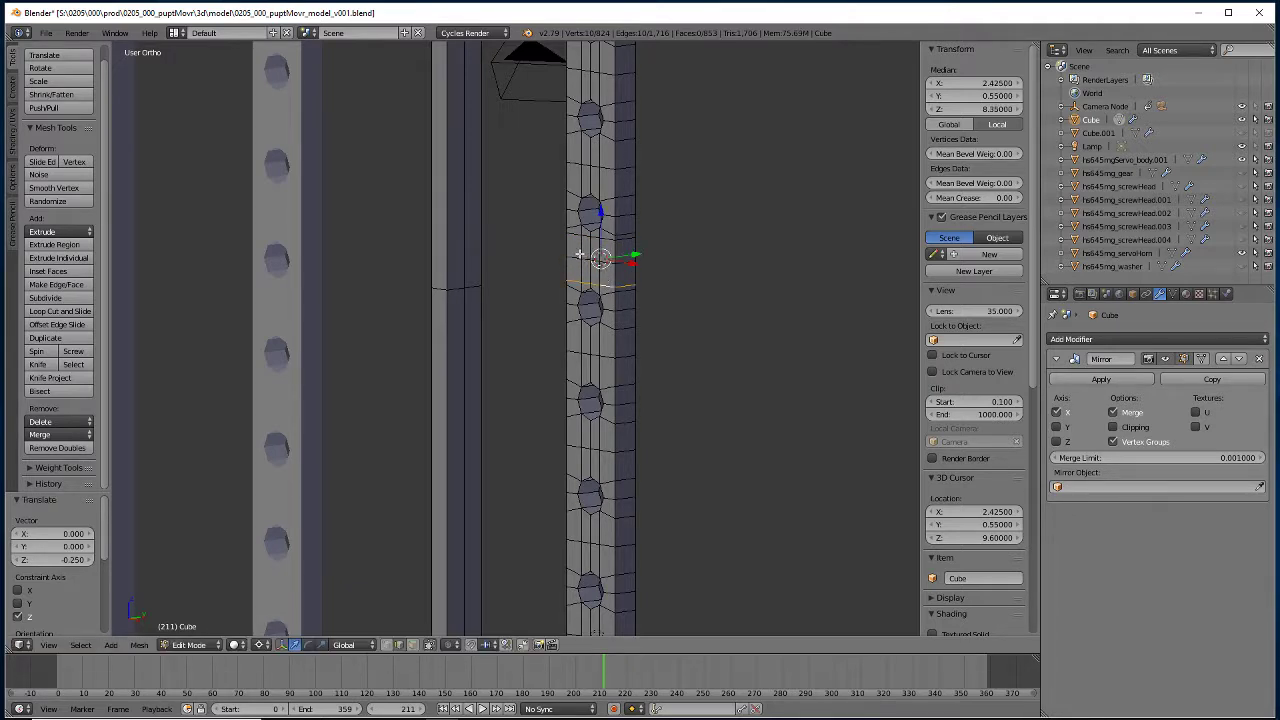
Add a loop cut to the corner post below its middle loop and flatten it along Z to the height of the upright's lower loop.
middle_click_drag(595, 265, 391, 451)
key("shift+s")
left_click(349, 456)
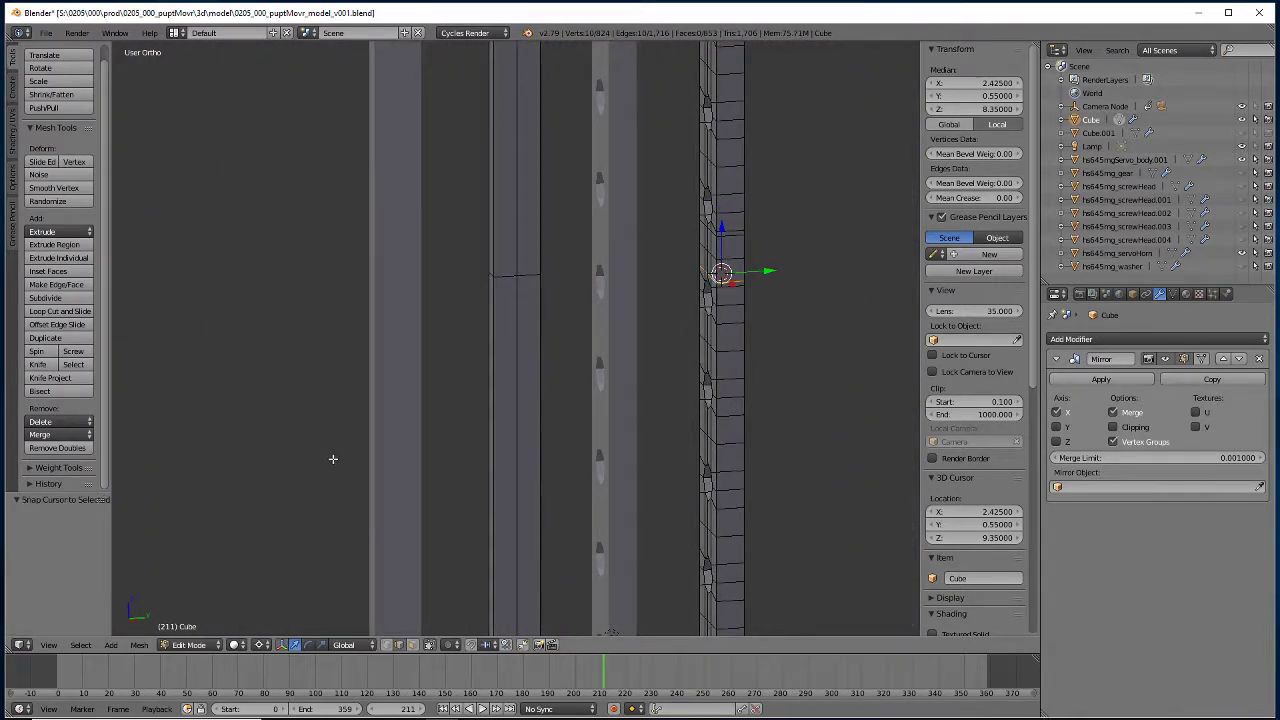
left_click(60, 311)
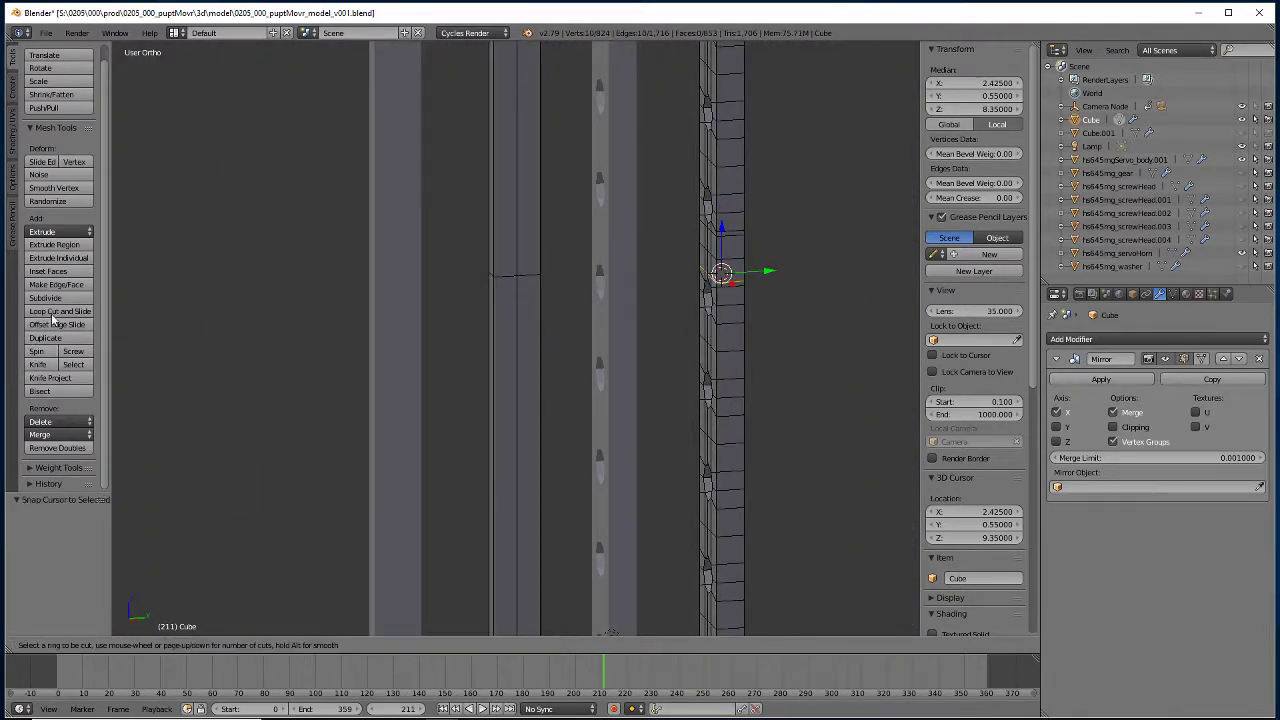
left_click(505, 491)
left_click(496, 491)
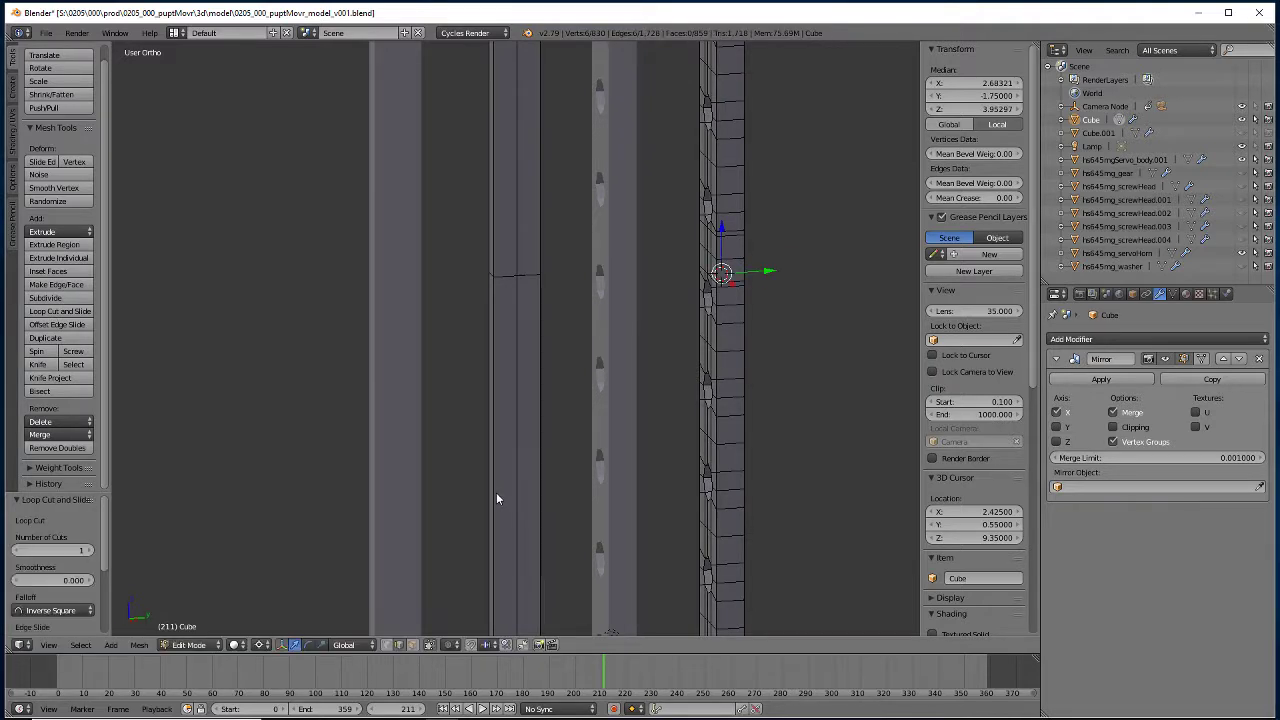
key("s")
key("z")
key("0")
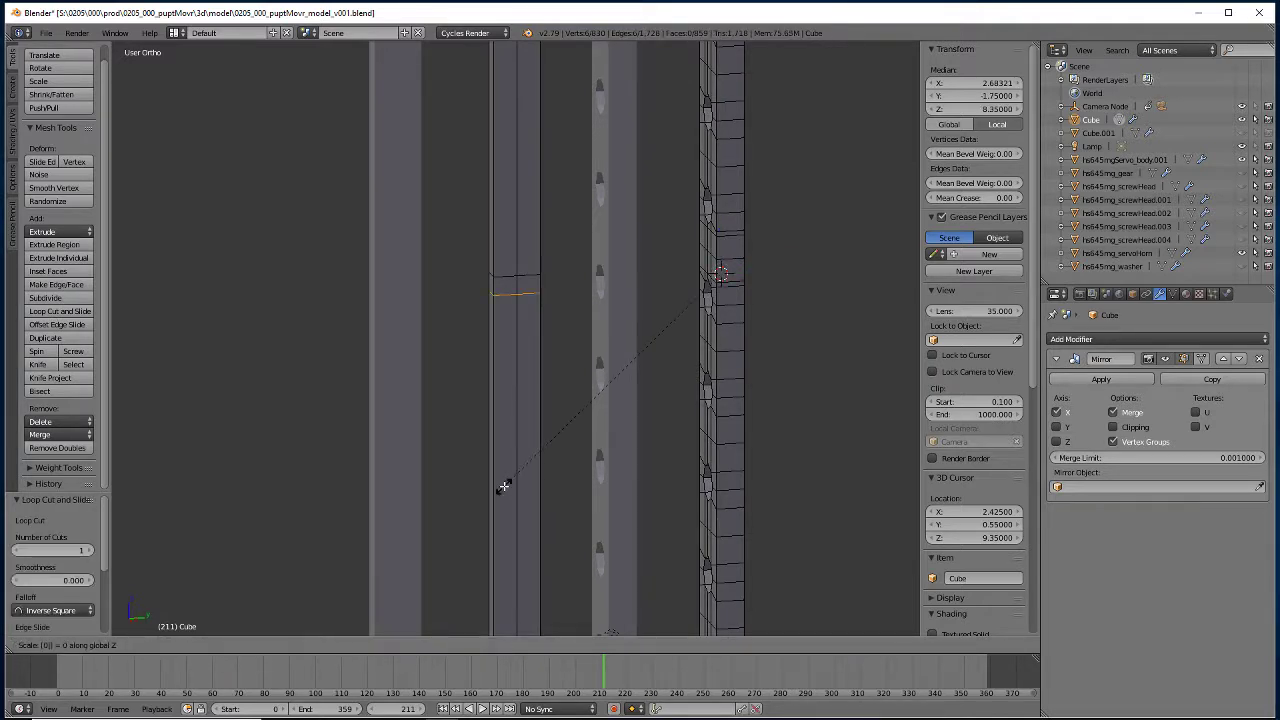
key("Return")
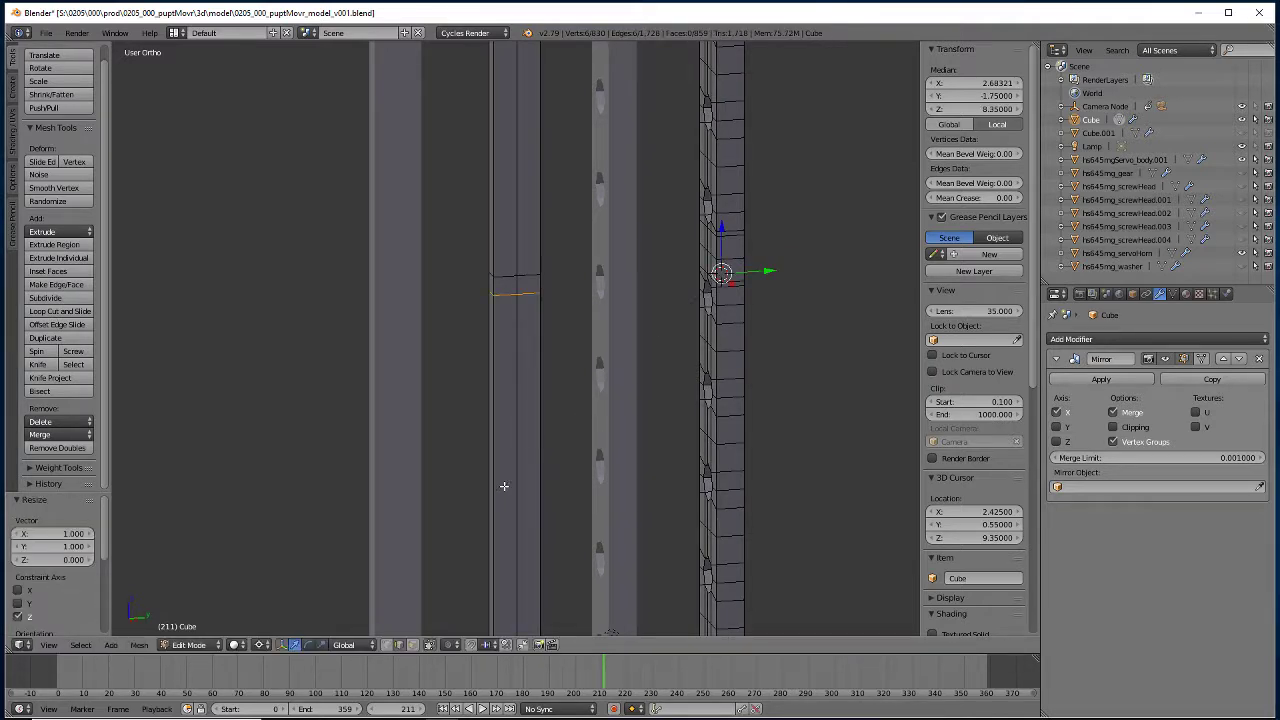
Add a loop cut to the corner post above its middle loop and flatten it along Z to the height of the upright's upper loop.
right_click(728, 237, "alt")
key("shift+s")
left_click(548, 274)
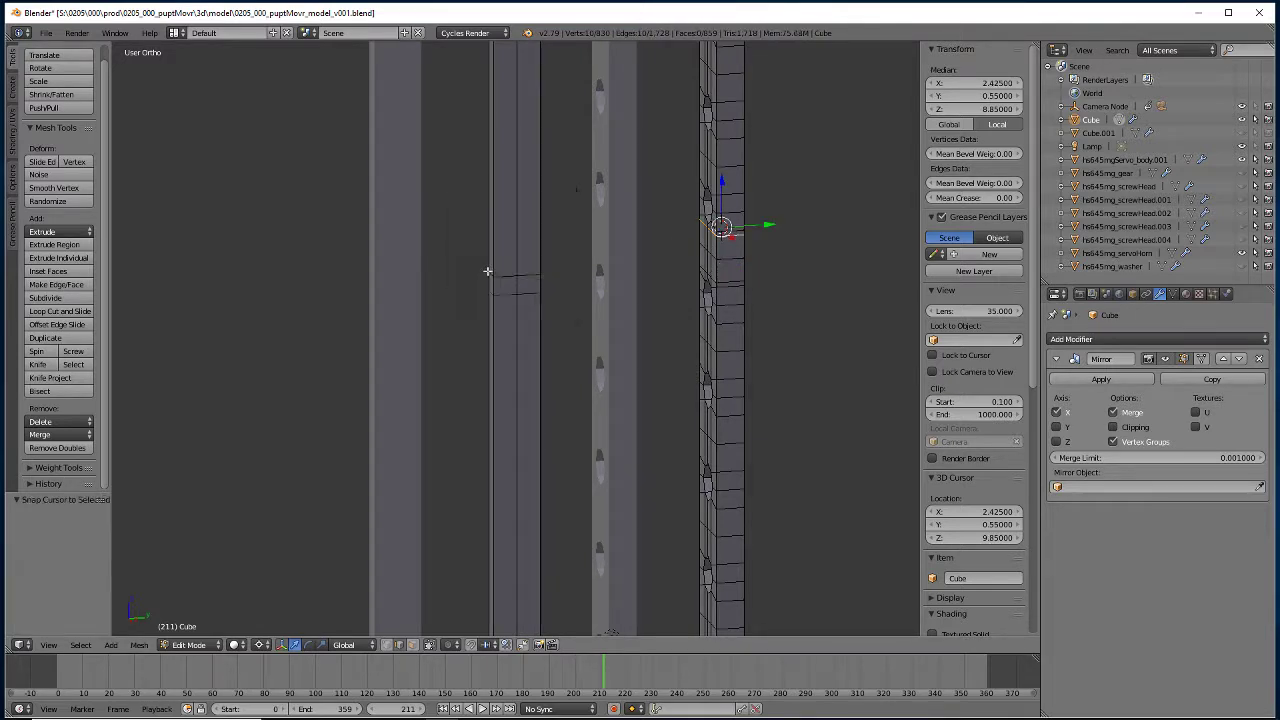
left_click(37, 311)
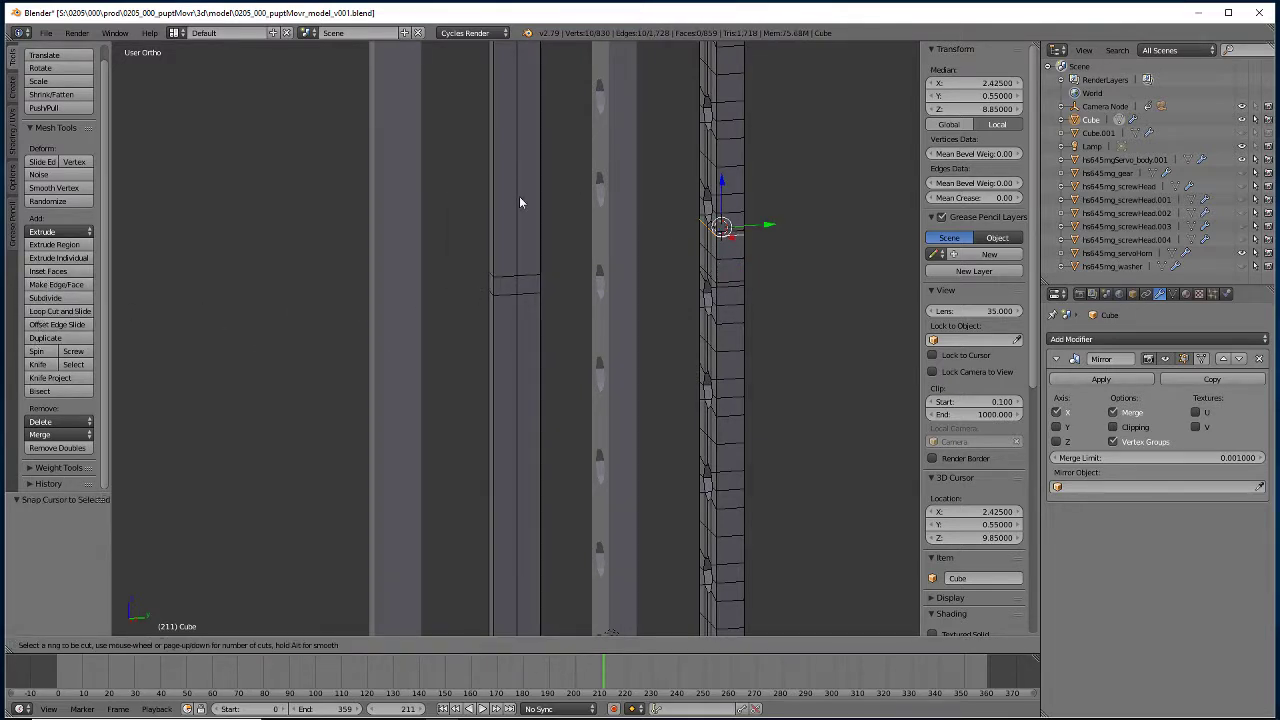
left_click(505, 198)
left_click(500, 201)
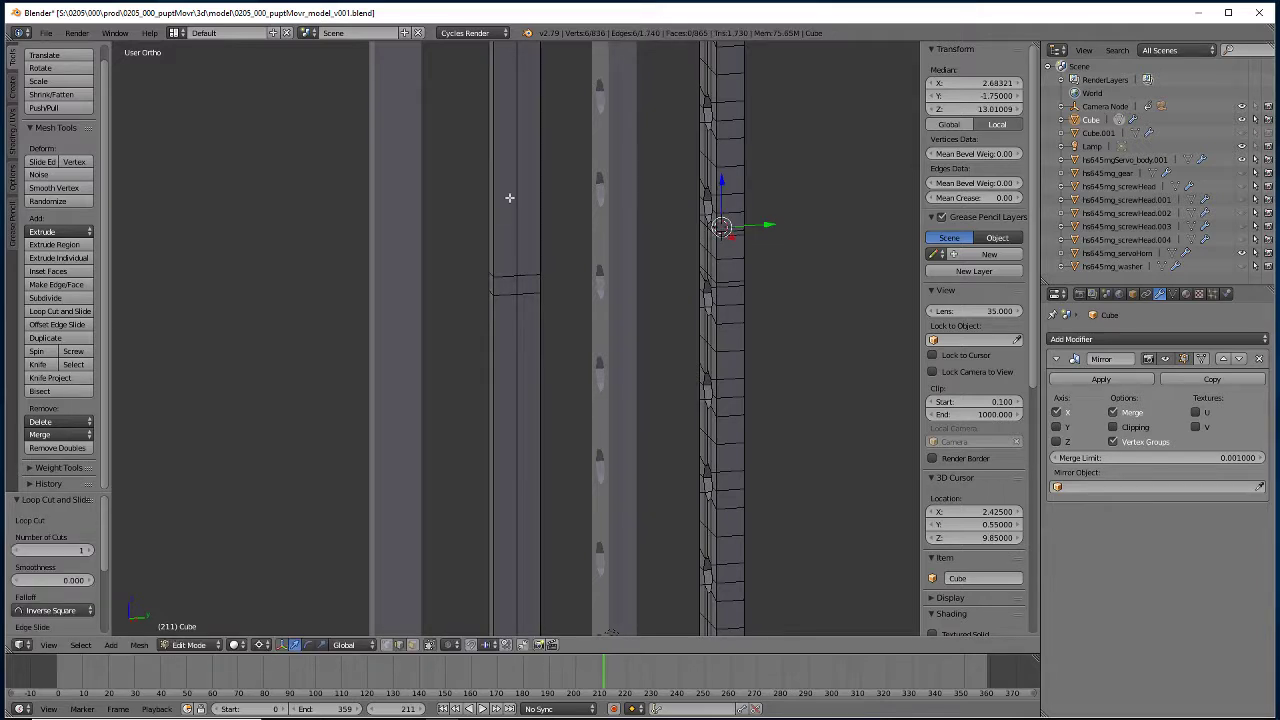
key("s")
key("z")
key("0")
key("Return")
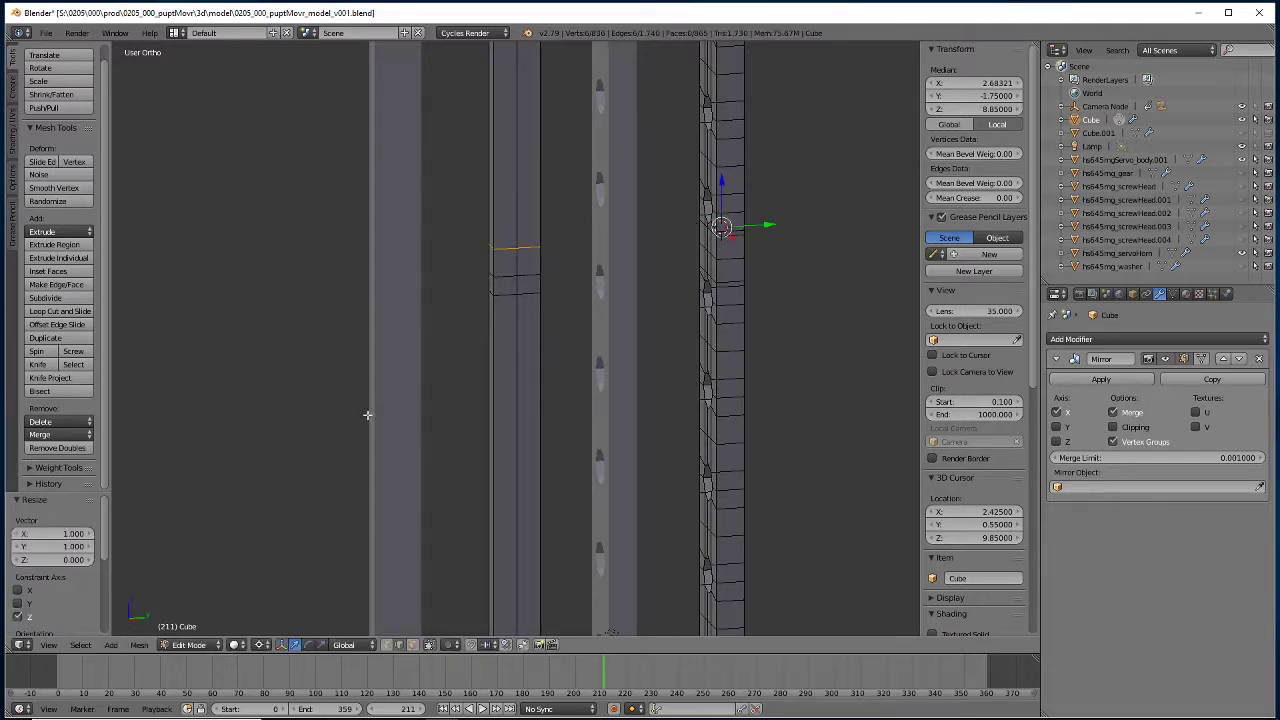
Snap the 3D cursor to the upright's middle edge loop and flatten the corner post's middle loop to 0 along Z about it.
mouse_move(344, 472)
middle_mouse_down()
mouse_move(383, 465)
mouse_move(363, 486)
mouse_move(386, 494)
mouse_move(354, 488)
middle_mouse_up()
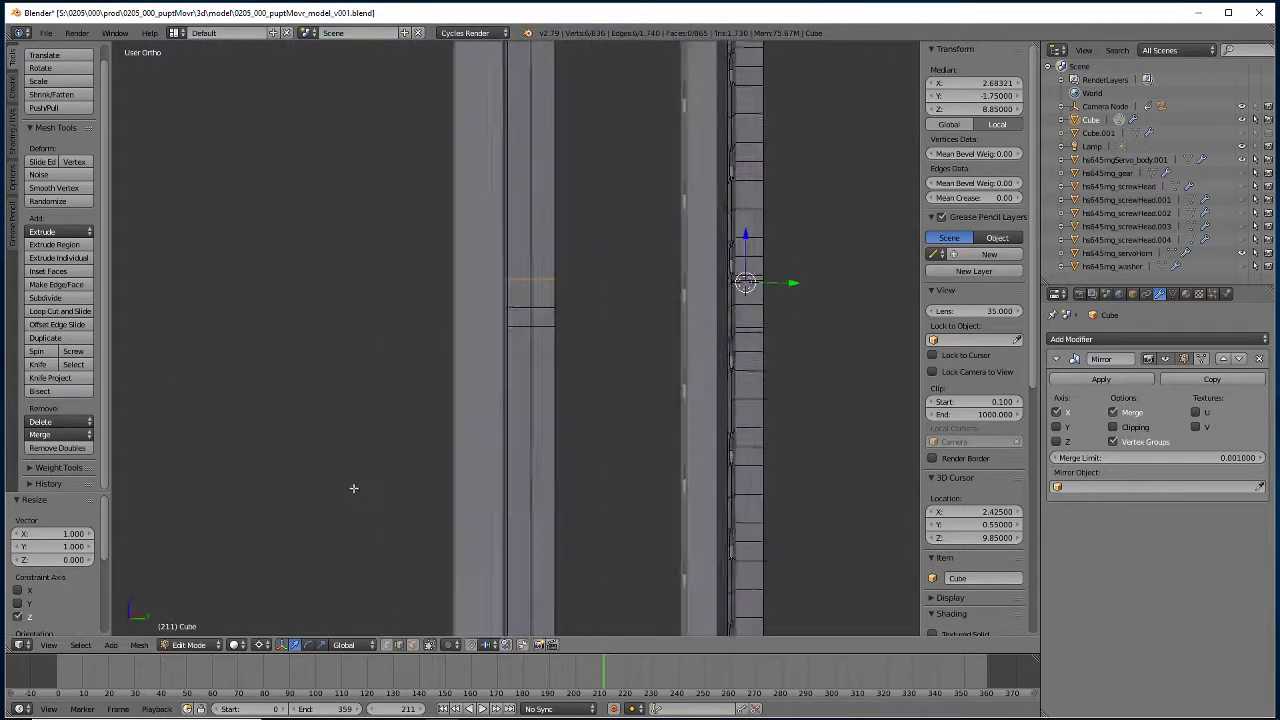
scroll(358, 489, "down", 1, "shift")
left_click(748, 293, "alt")
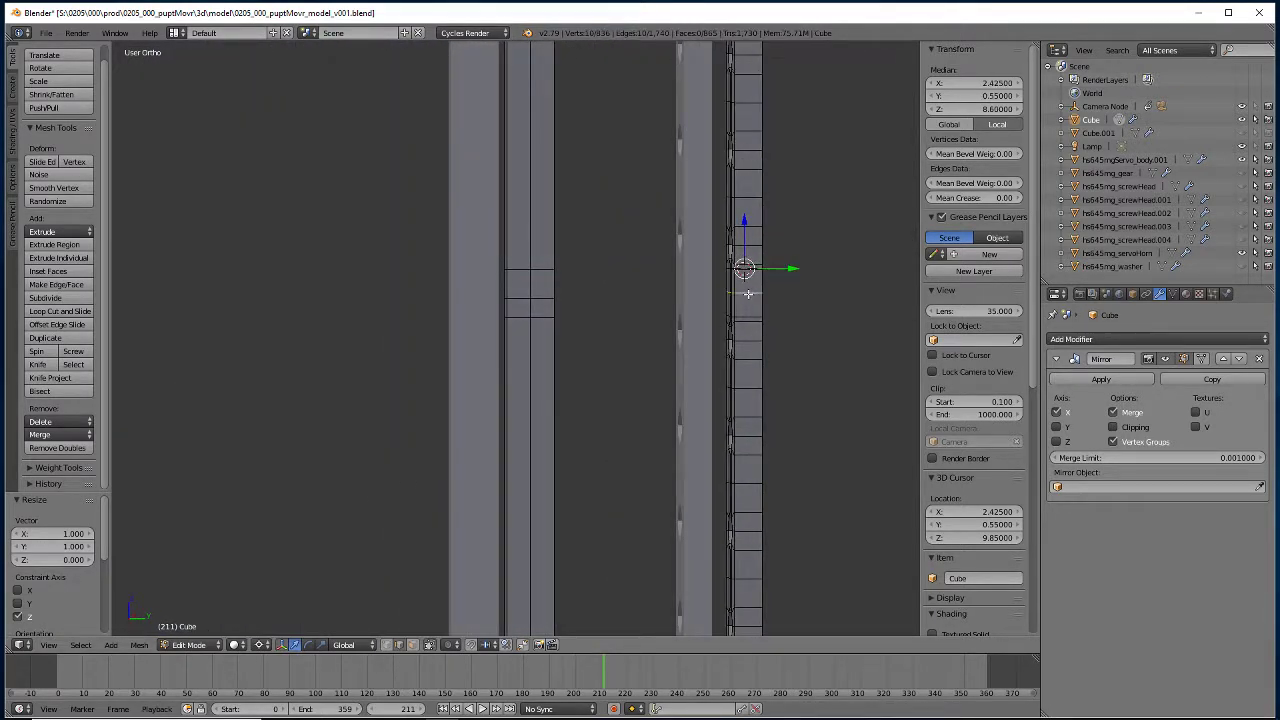
key("shift+s")
left_click(702, 299)
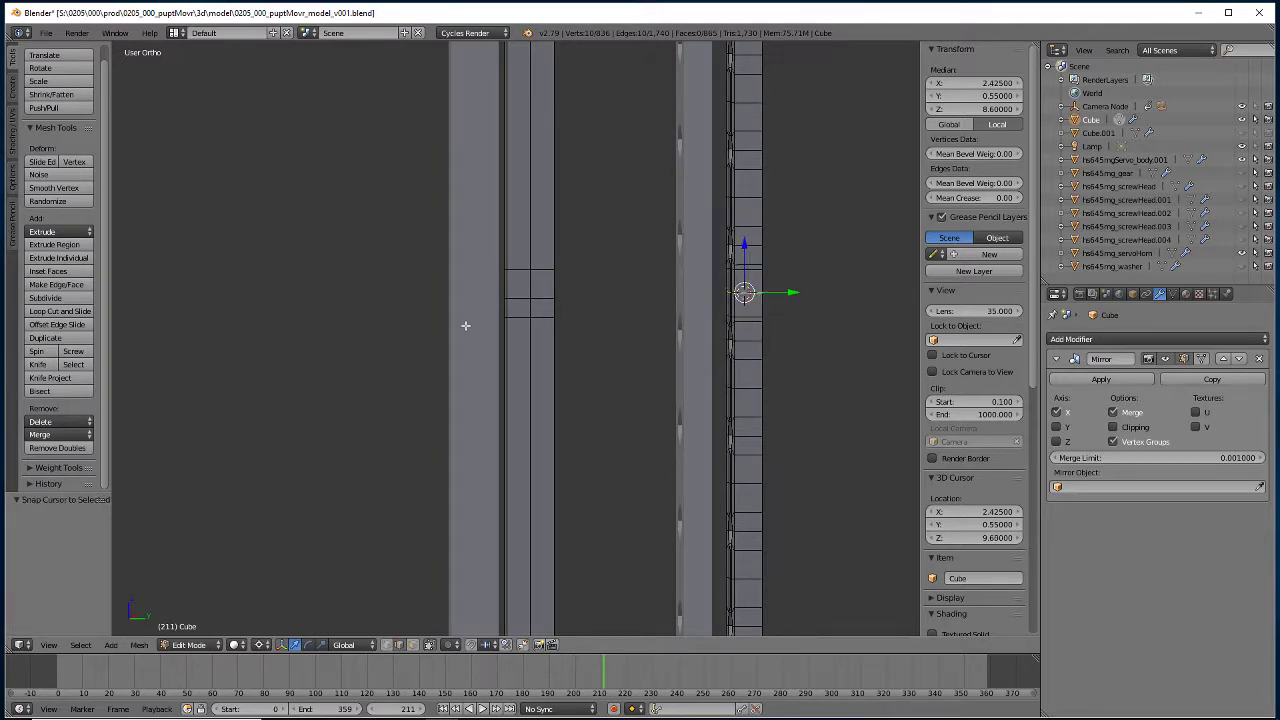
left_click(518, 297, "alt")
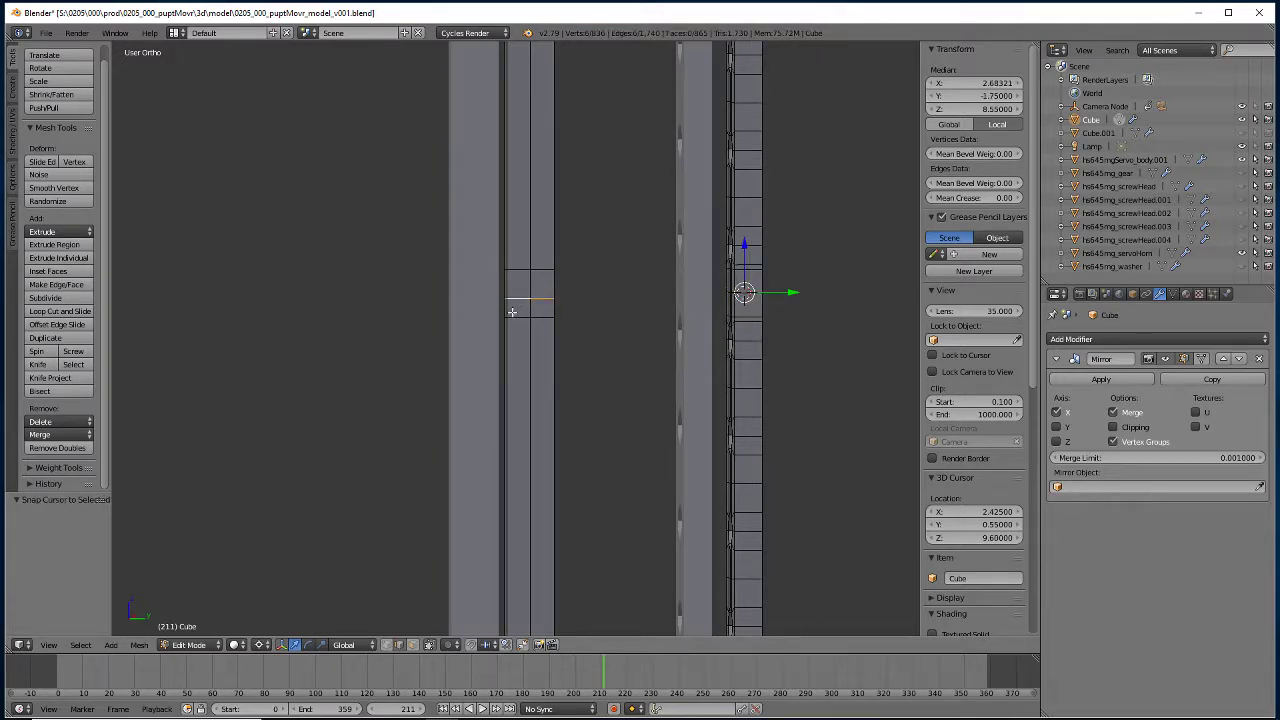
key("s")
key("z")
key("0")
key("Return")
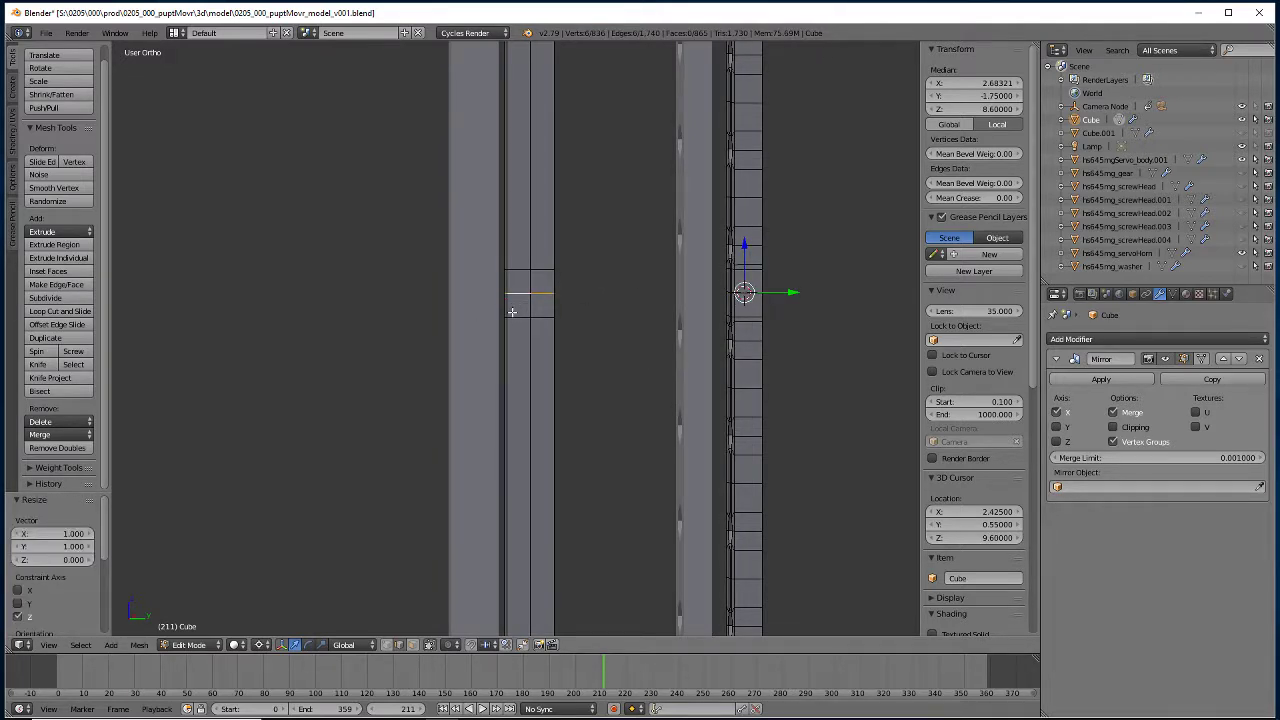
In face select mode, snap the 3D cursor to the corner post's two mid-height faces facing the upright and delete those faces.
middle_click_drag(512, 312, 347, 458)
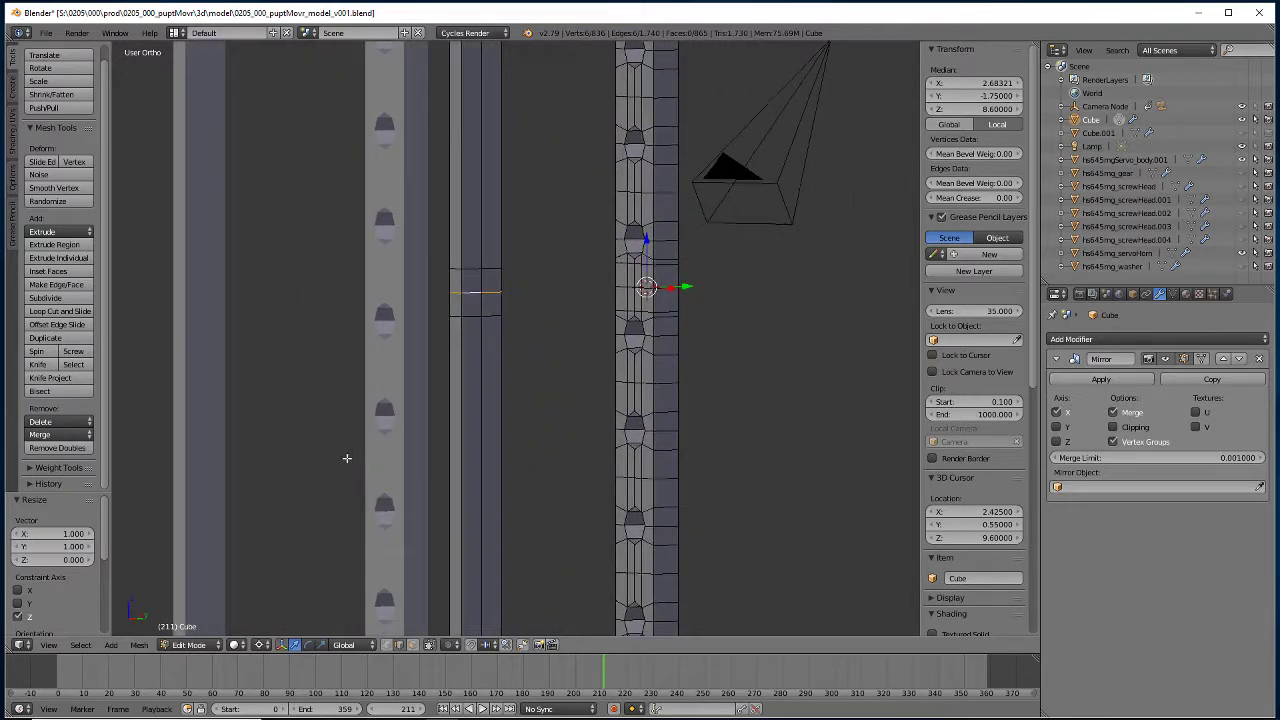
left_click(411, 647)
right_click(646, 302)
right_click(646, 283, "shift")
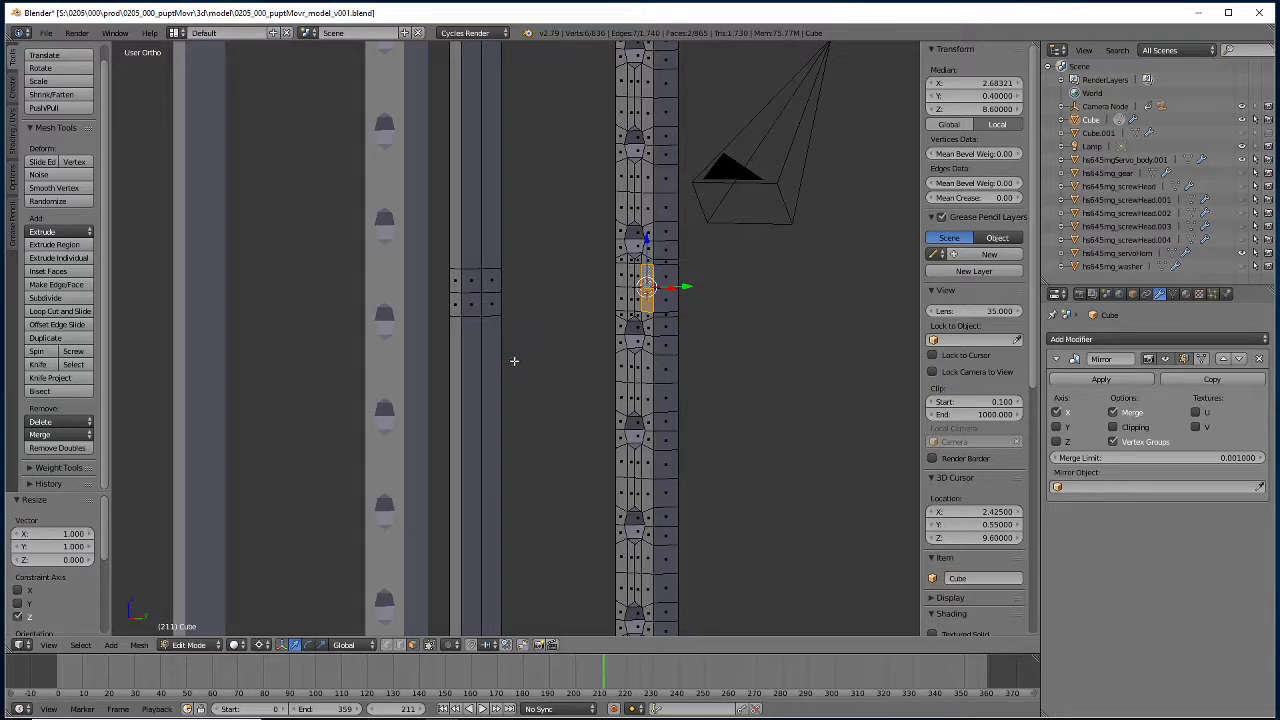
middle_click_drag(517, 358, 461, 352)
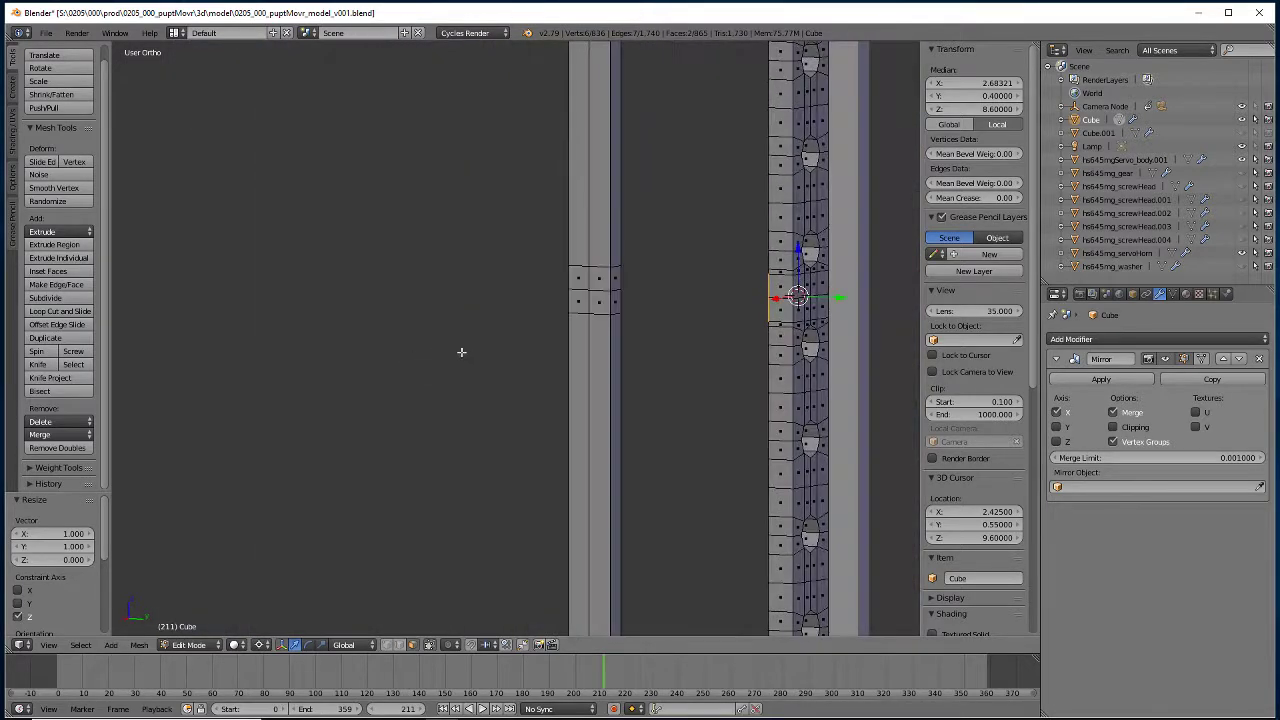
right_click(614, 282)
key("shift+s")
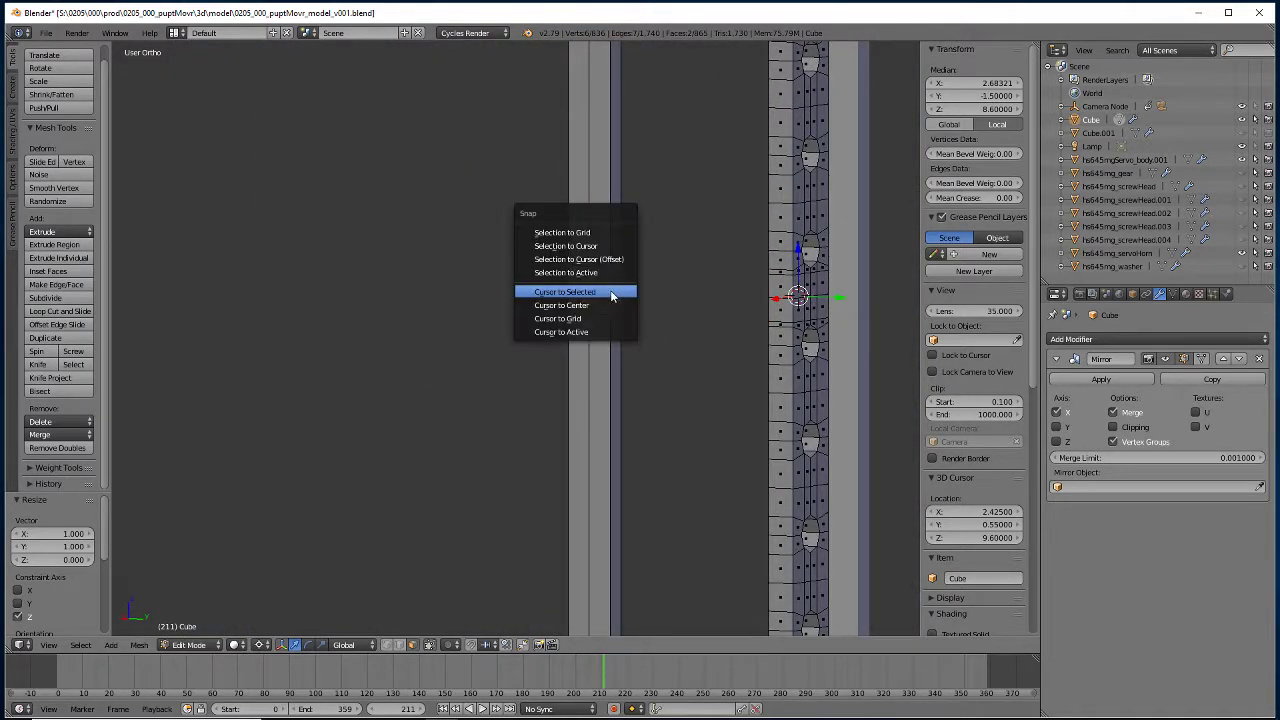
left_click(612, 290)
middle_click_drag(540, 432, 574, 434)
key("x")
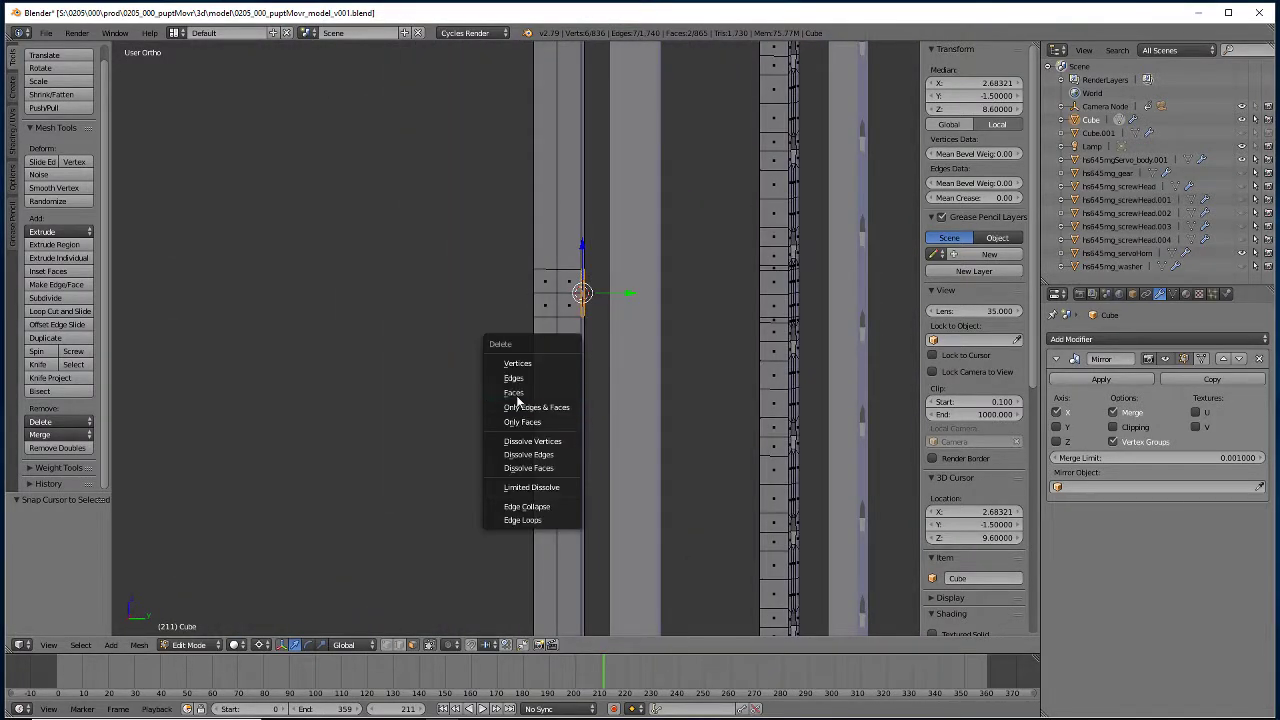
left_click(517, 393)
Extrude the upright's two mid-height faces facing the corner post and scale them to 0 along Y about the 3D cursor to form a crossbar.
middle_click_drag(511, 397, 598, 314)
right_click(612, 312)
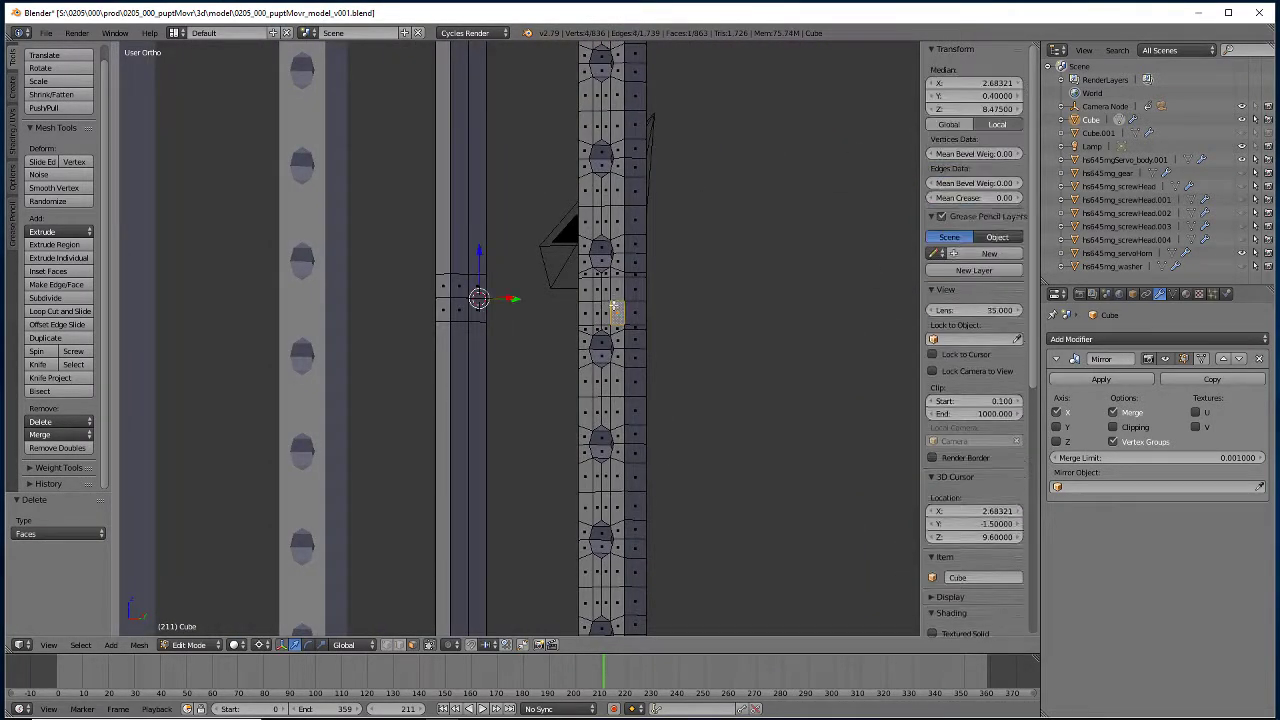
key("e")
right_click(566, 461)
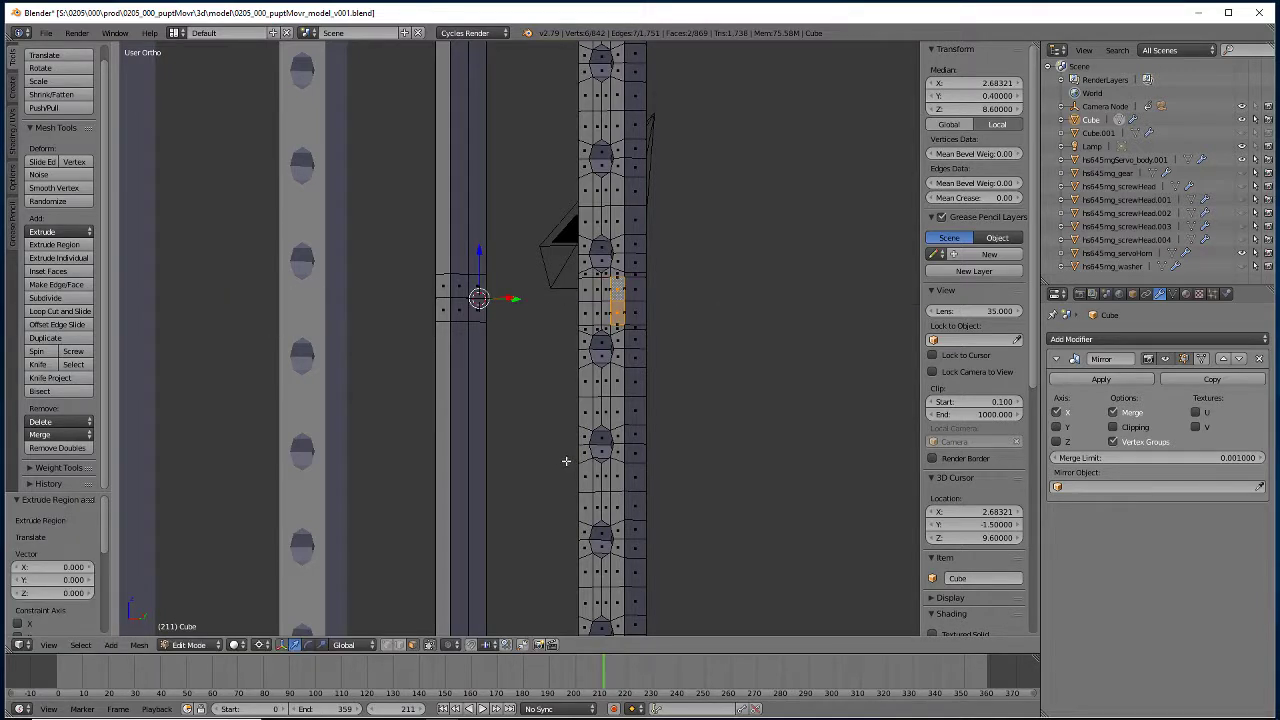
key("s")
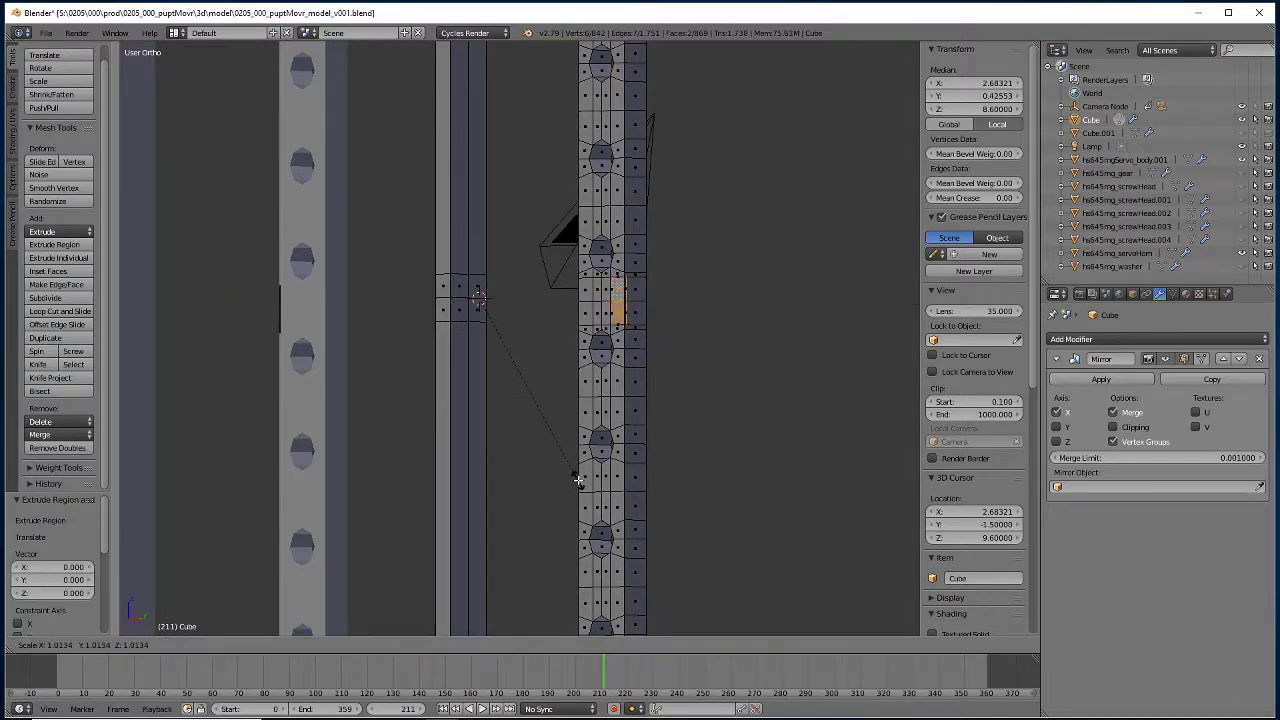
key("x")
key("y")
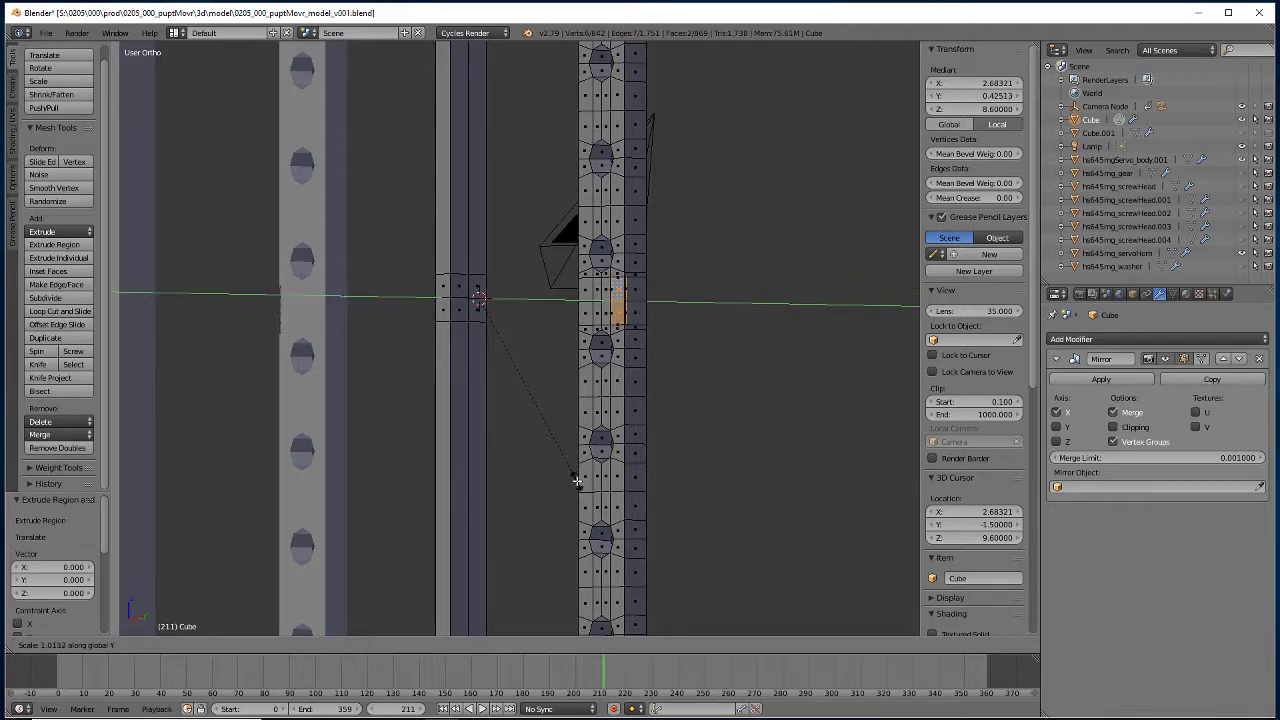
key("0")
key("Return")
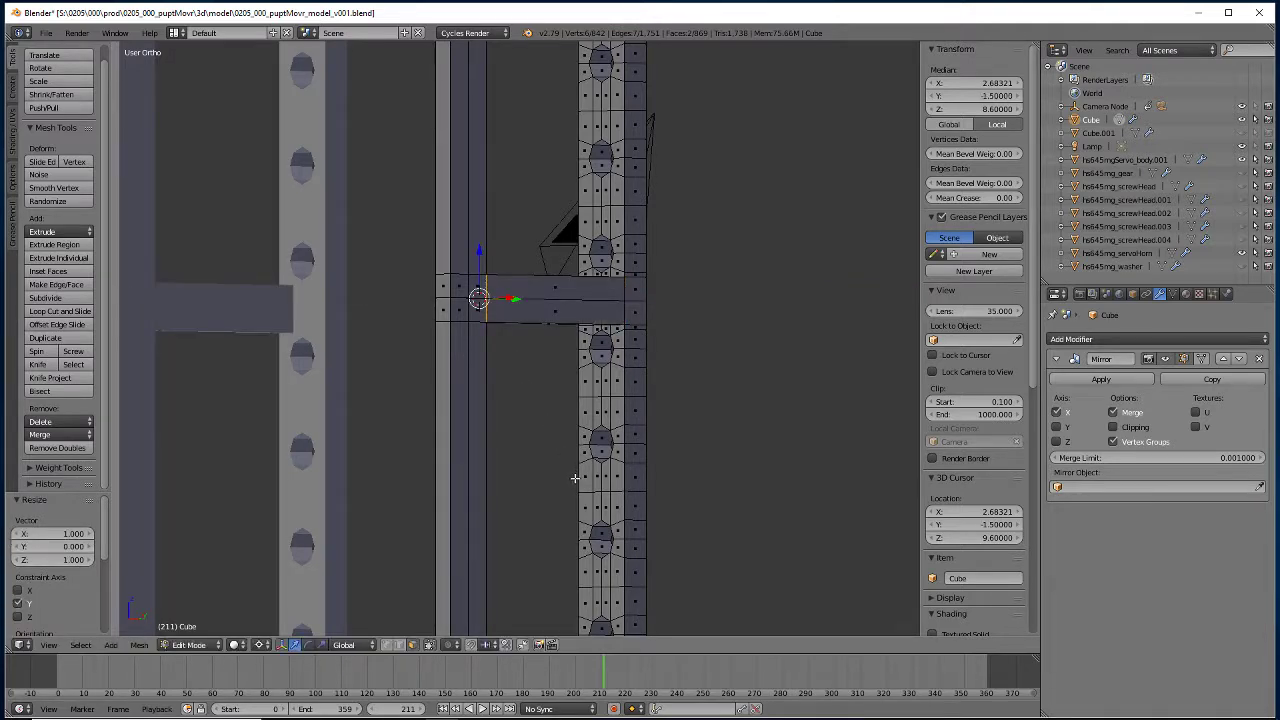
Delete the crossbar's end faces at the corner post, then select the entire mesh and remove doubles.
key("x")
left_click(572, 478)
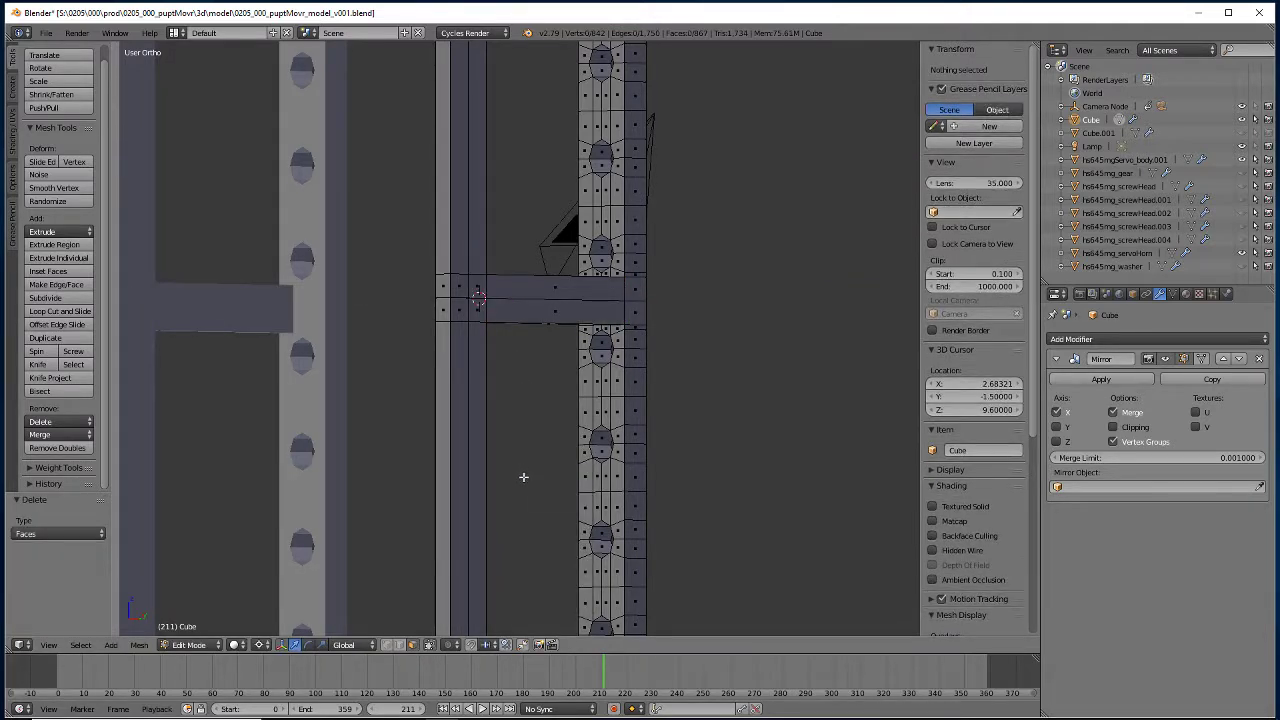
key("a")
key("a")
key("a")
key("w")
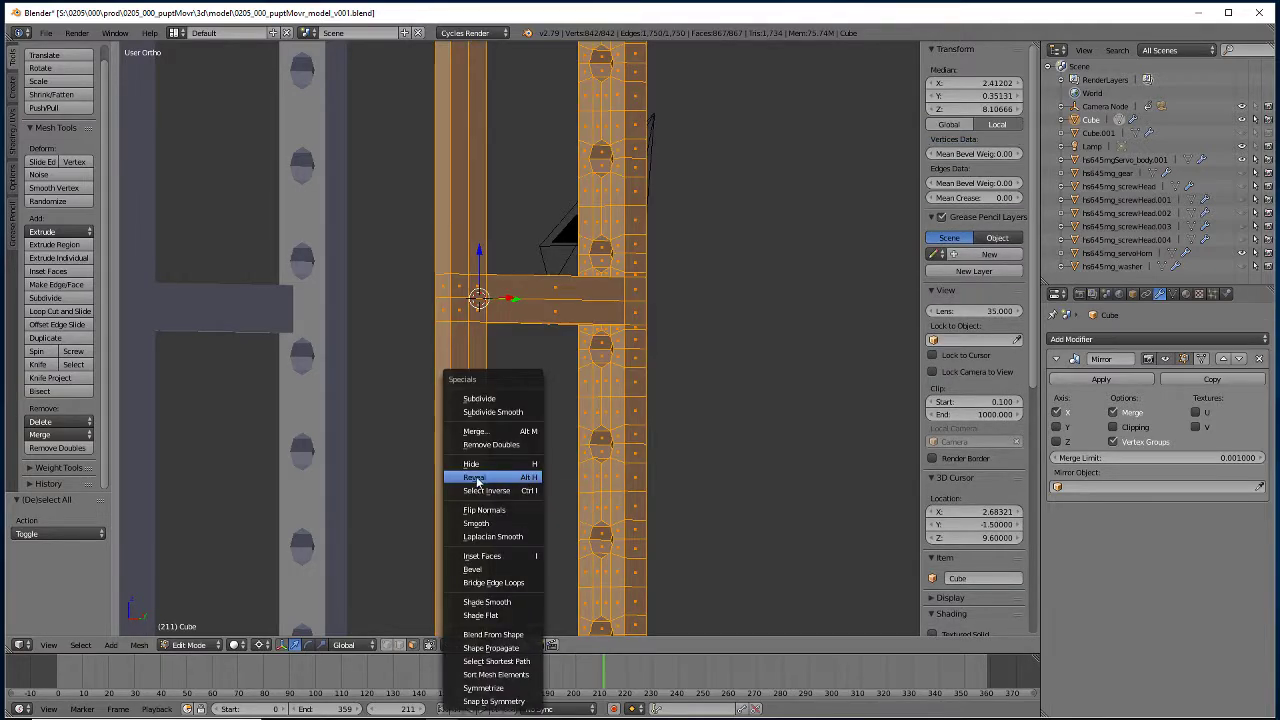
left_click(470, 444)
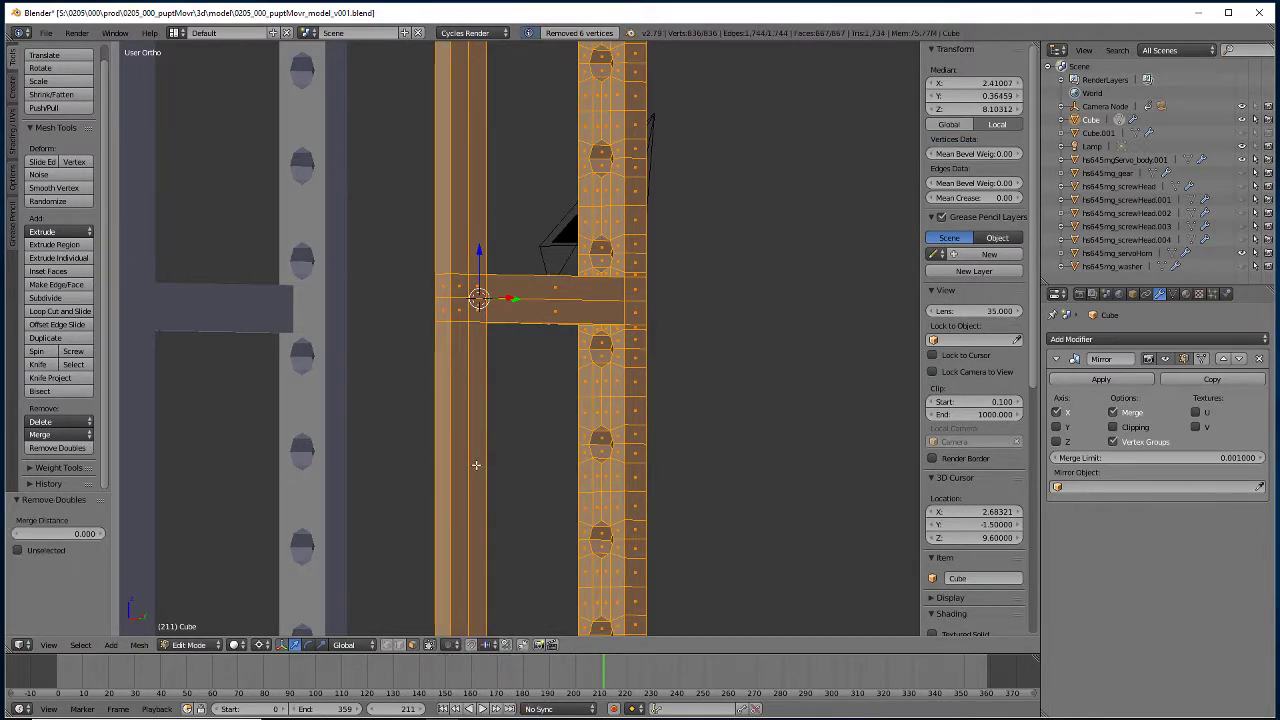
Examine the whole frame with its new mid-height crossbar from several angles and distances.
mouse_move(514, 525)
middle_mouse_down()
mouse_move(343, 509)
mouse_move(417, 340)
mouse_move(466, 537)
mouse_move(631, 528)
mouse_move(451, 529)
mouse_move(437, 514)
mouse_move(613, 552)
mouse_move(563, 575)
mouse_move(438, 563)
mouse_move(406, 503)
mouse_move(322, 485)
mouse_move(522, 547)
mouse_move(516, 532)
middle_mouse_up()
scroll(437, 514, "up", 3)
scroll(444, 516, "down", 1)
scroll(444, 515, "down", 4)
scroll(399, 524, "down", 4)
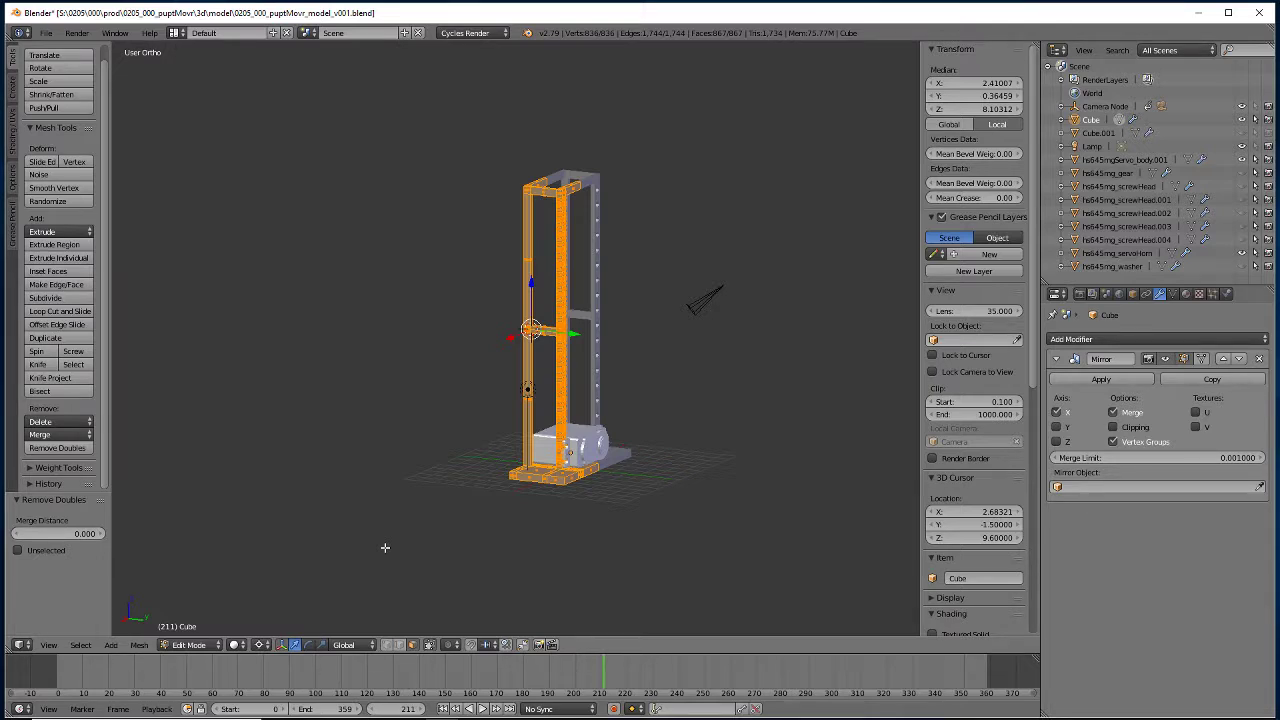
middle_click_drag(385, 547, 430, 433)
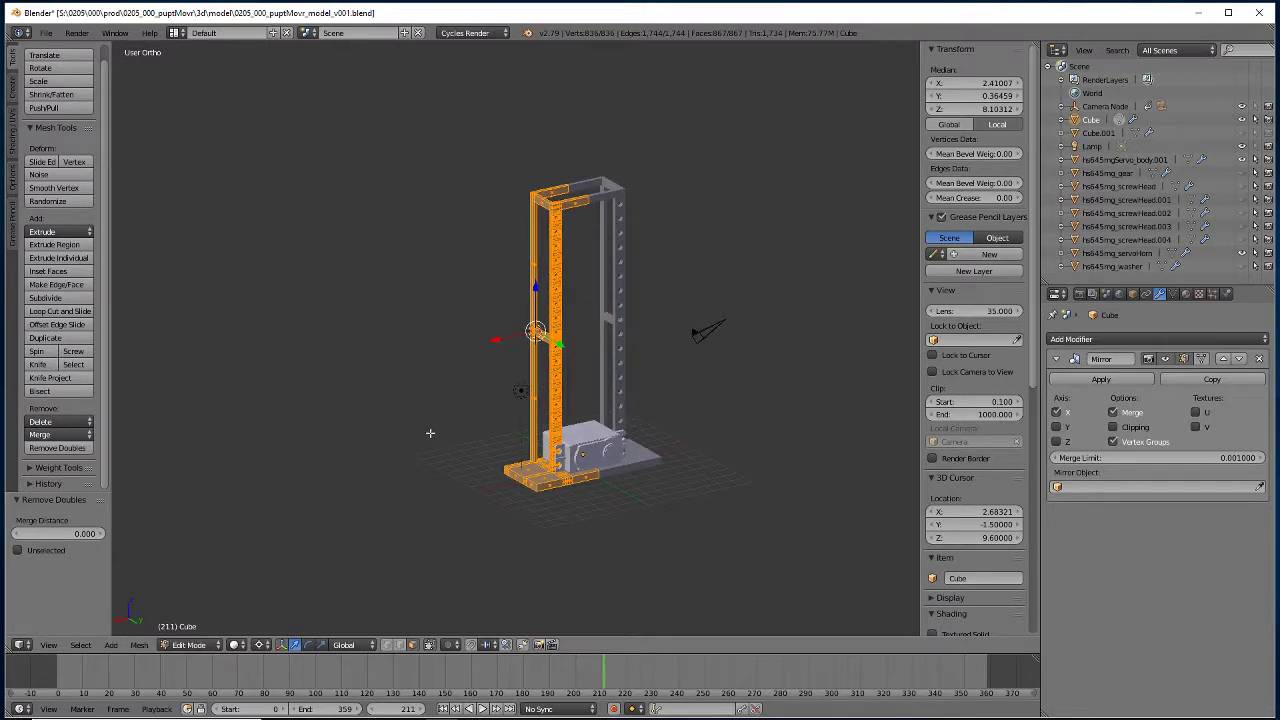
scroll(418, 459, "up", 3)
middle_click_drag(432, 504, 427, 567)
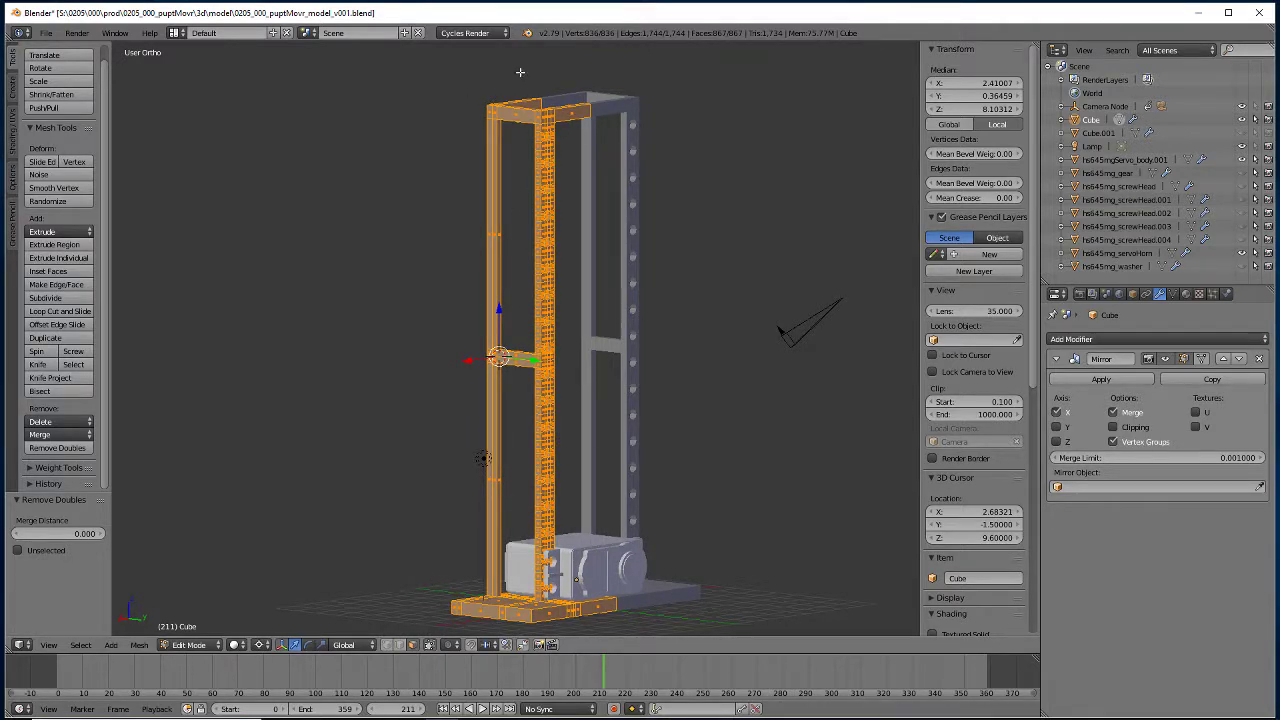
Examine the mirrored frame around the servo from the side, front, back and above.
middle_click_drag(380, 504, 436, 506)
middle_click_drag(422, 522, 551, 628)
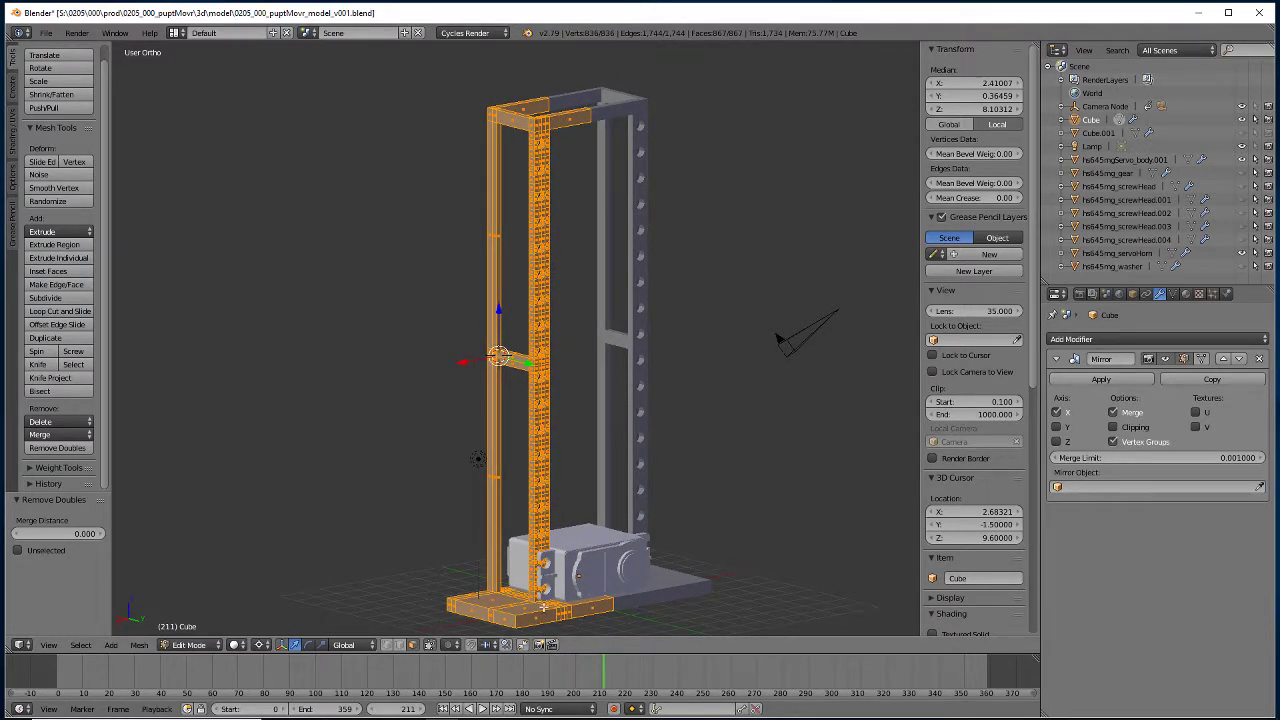
middle_click_drag(551, 628, 542, 574)
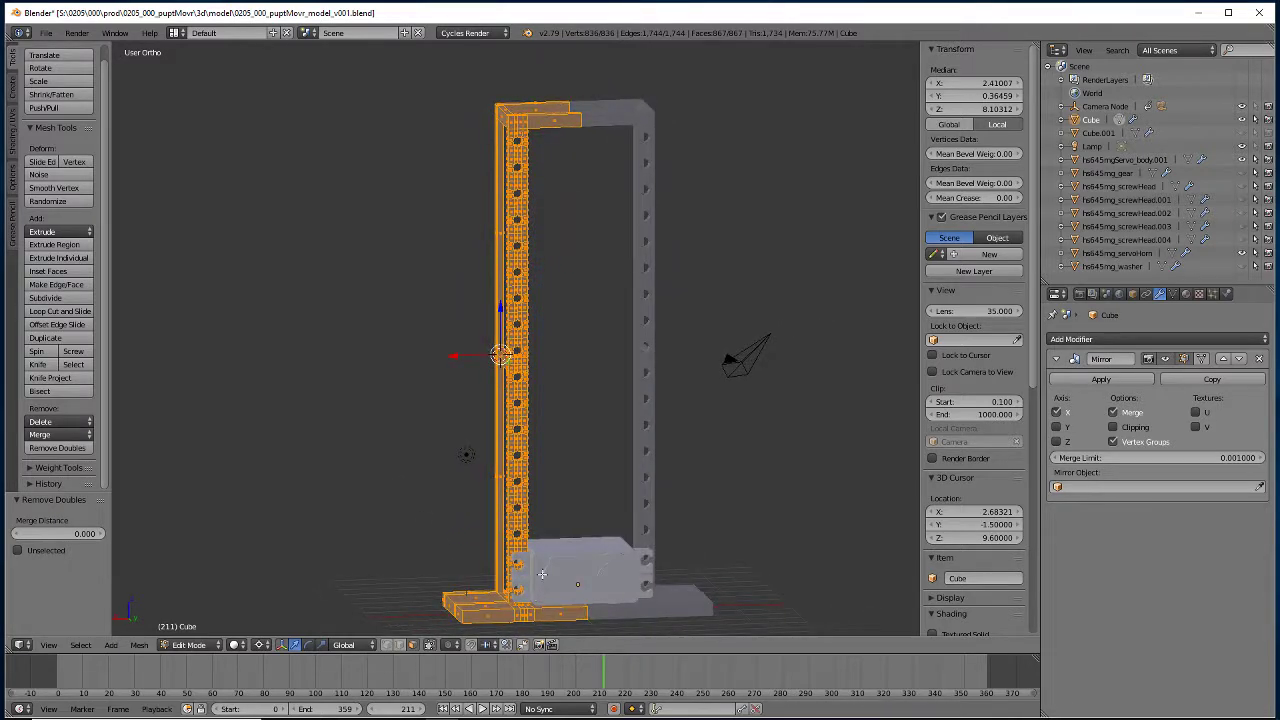
middle_click_drag(408, 558, 541, 596)
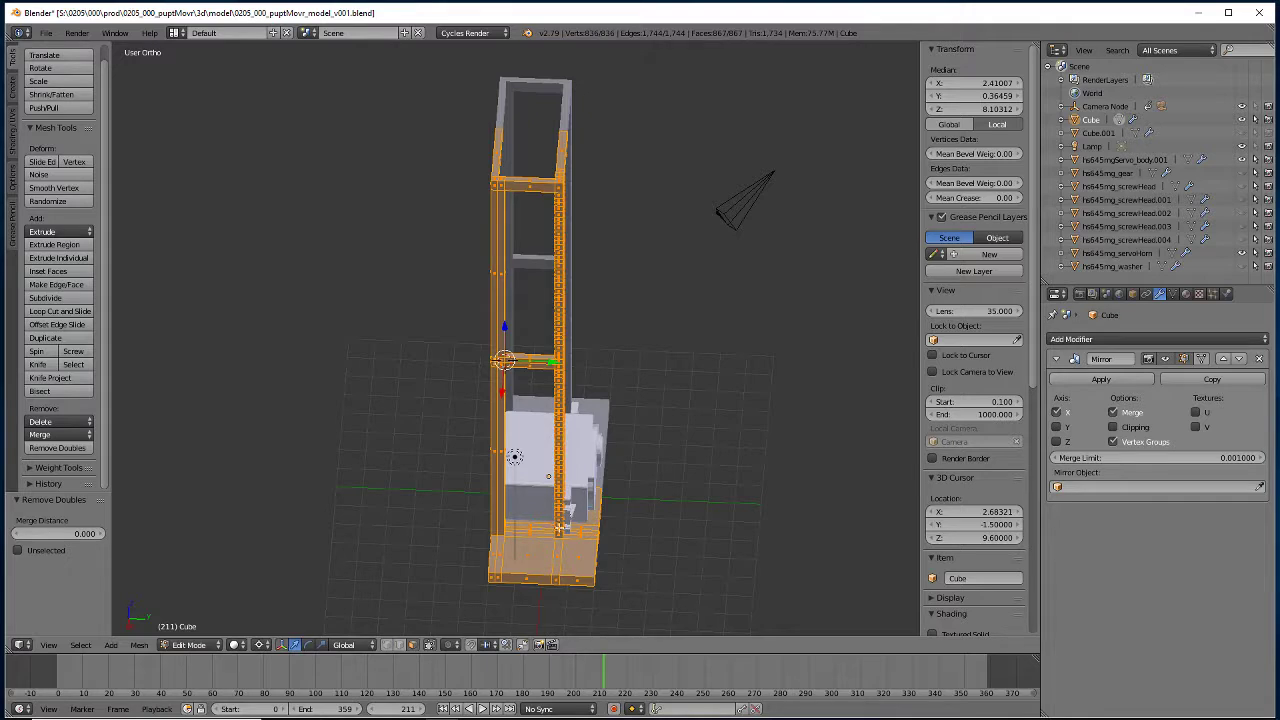
middle_click_drag(514, 457, 540, 513)
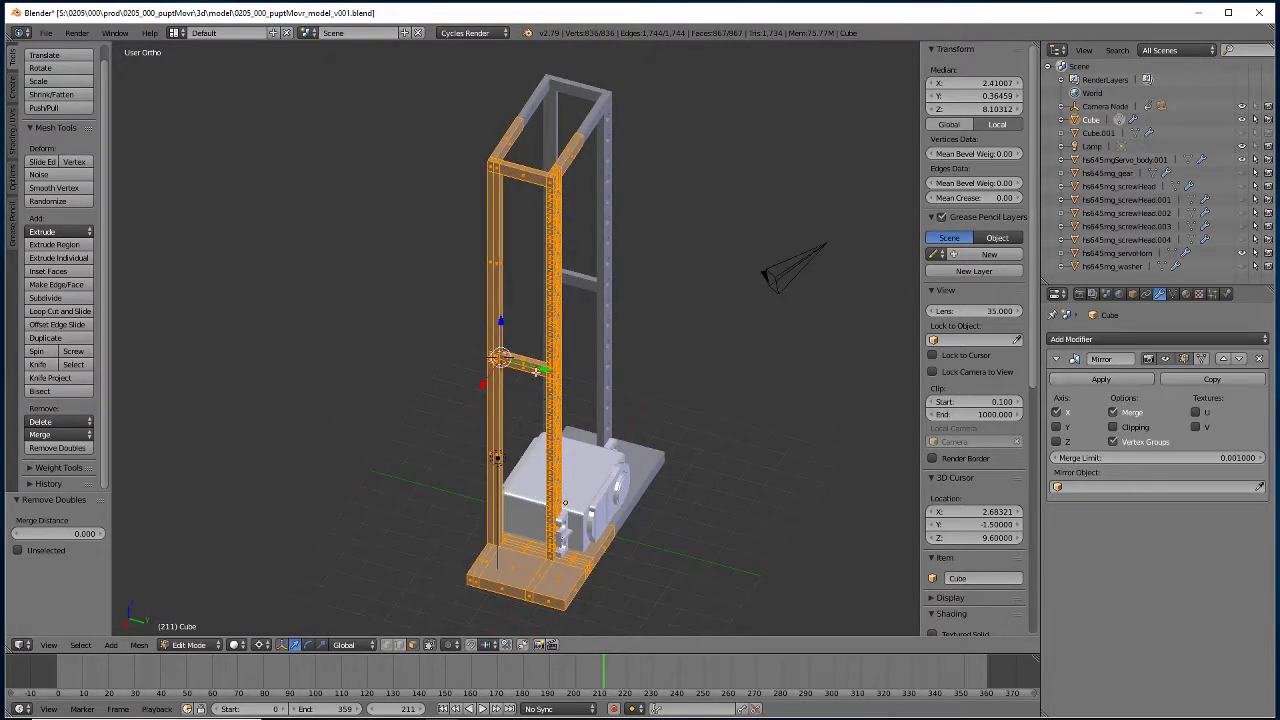
middle_click_drag(454, 528, 424, 536)
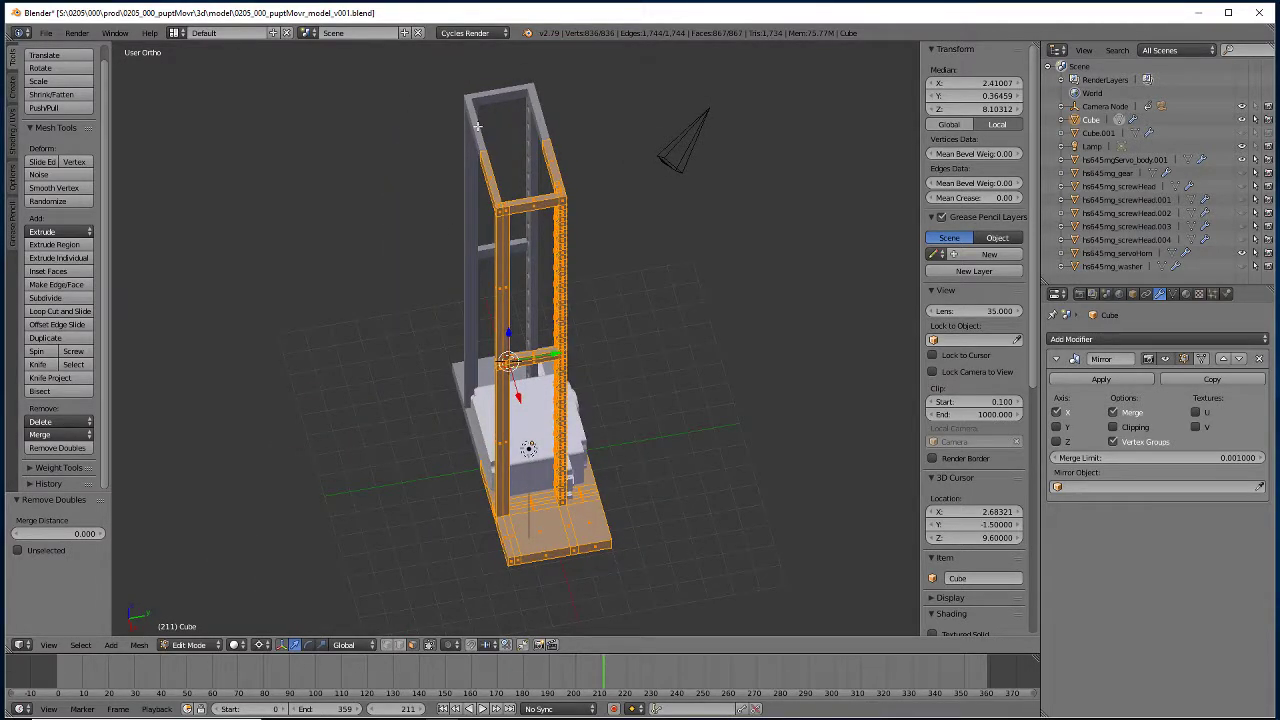
middle_click_drag(477, 125, 471, 428)
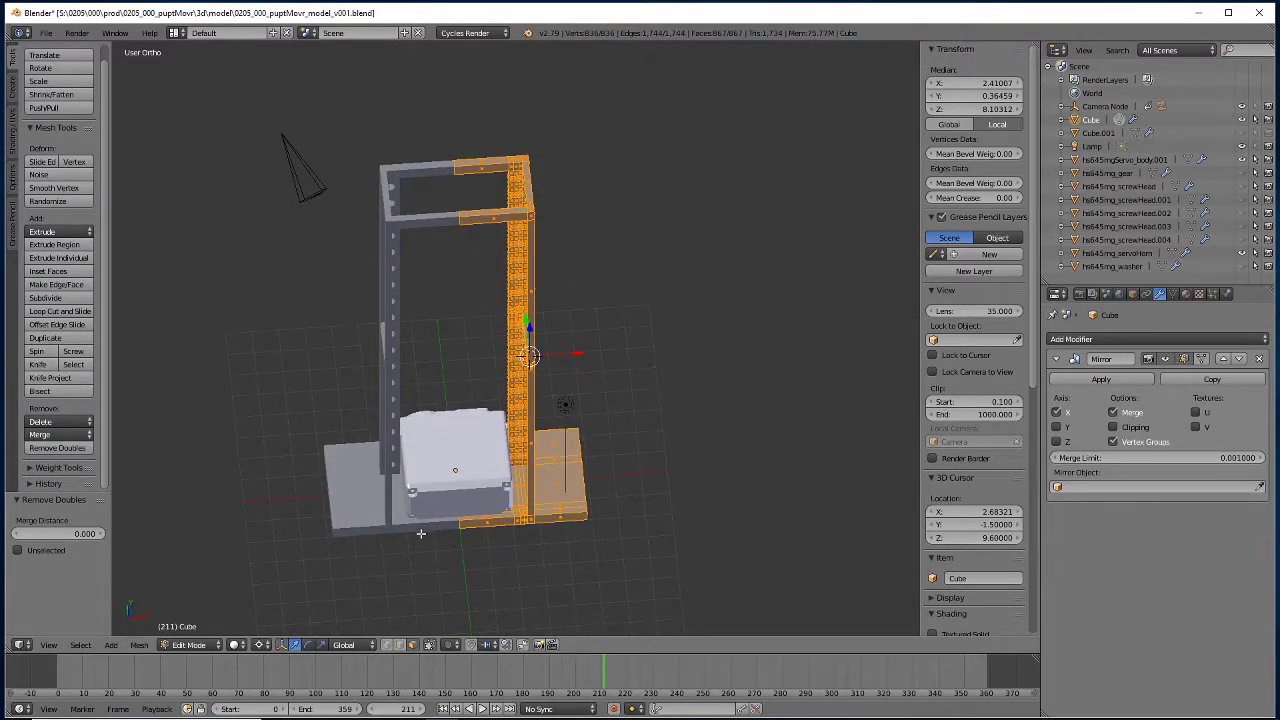
middle_click_drag(420, 533, 405, 585)
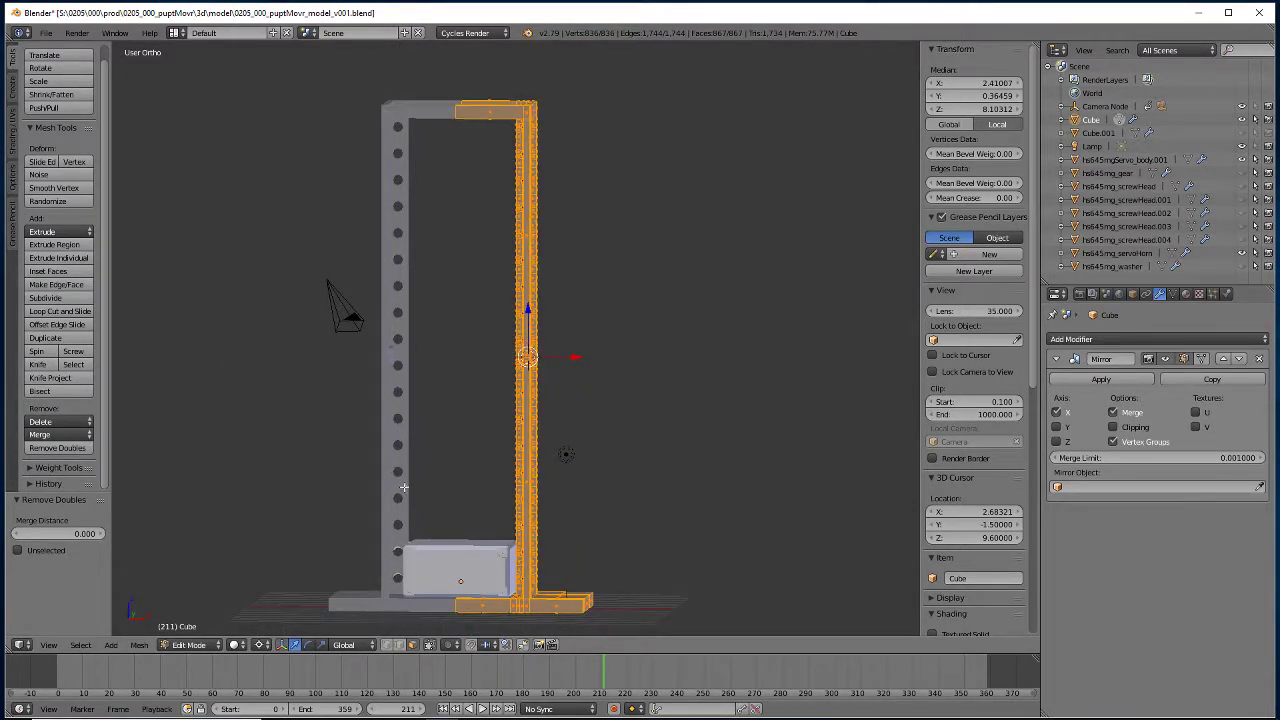
middle_click_drag(403, 487, 456, 489)
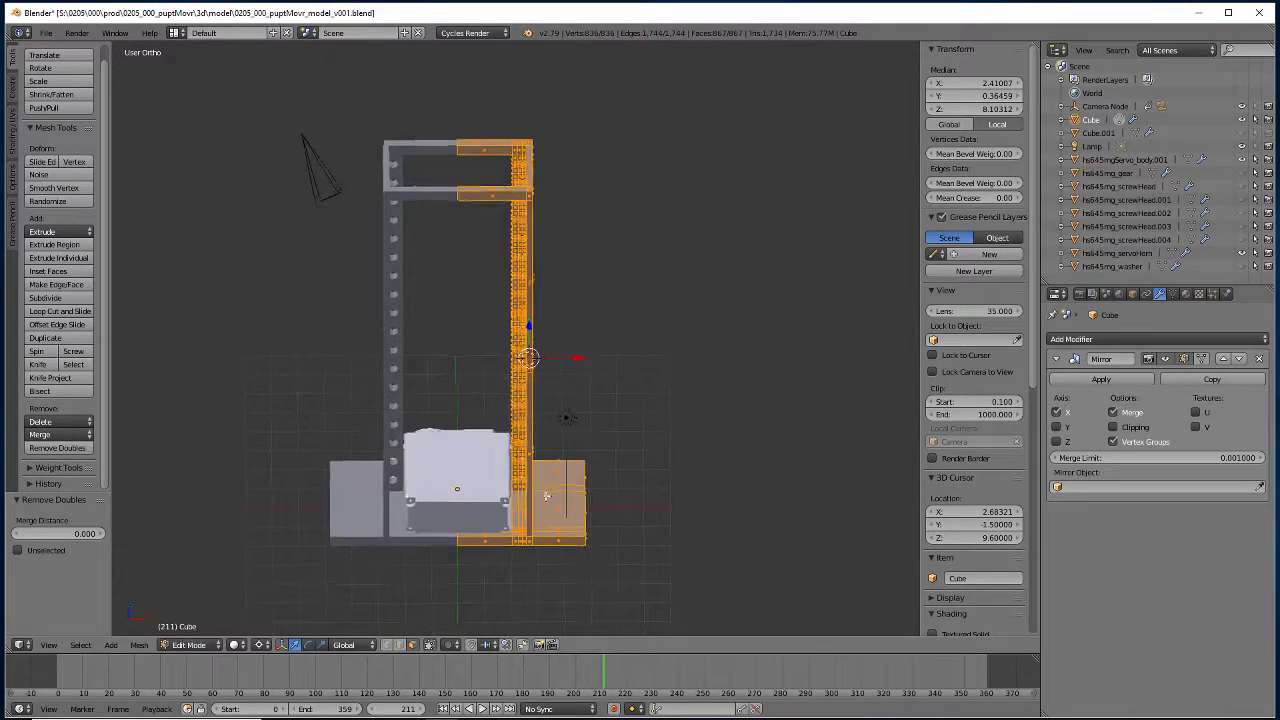
middle_click_drag(546, 496, 453, 454)
Inspect the mid-height crossbar's joints with the upright and corner post up close, along with the top crossbars.
scroll(463, 444, "up", 8)
mouse_move(498, 411)
middle_mouse_down()
mouse_move(500, 323)
mouse_move(513, 428)
middle_mouse_up()
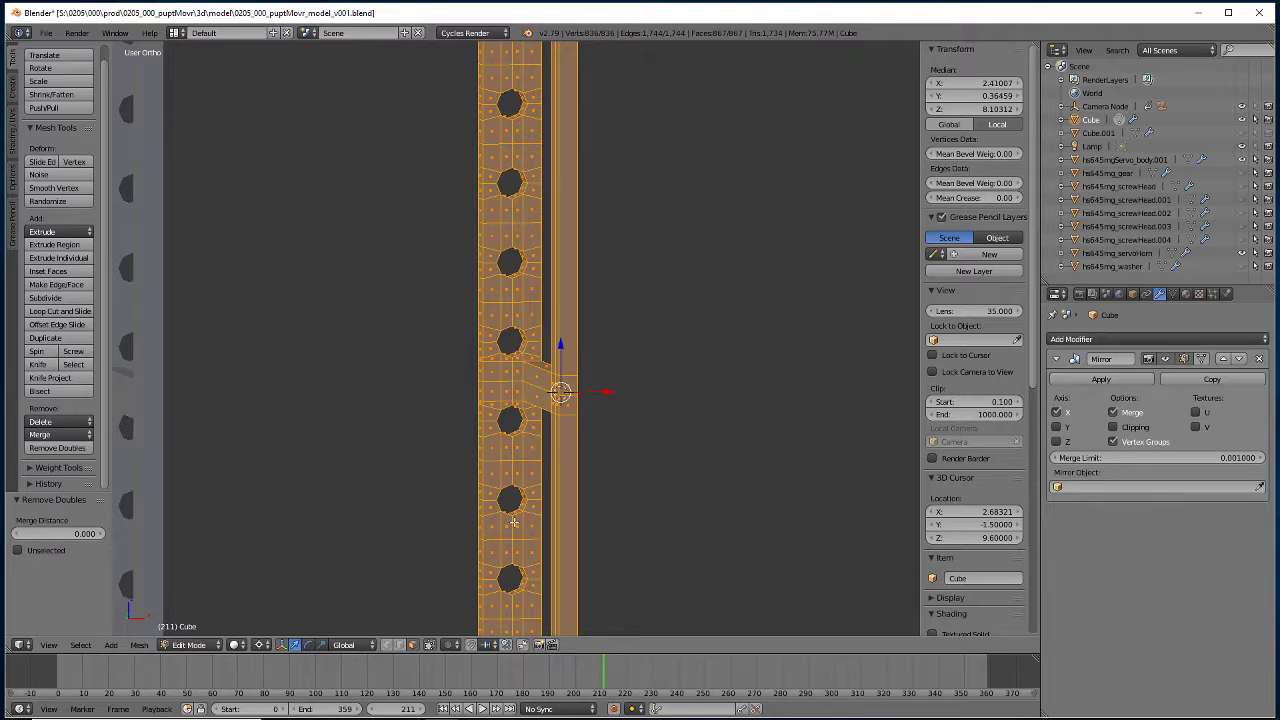
middle_click_drag(520, 520, 536, 492)
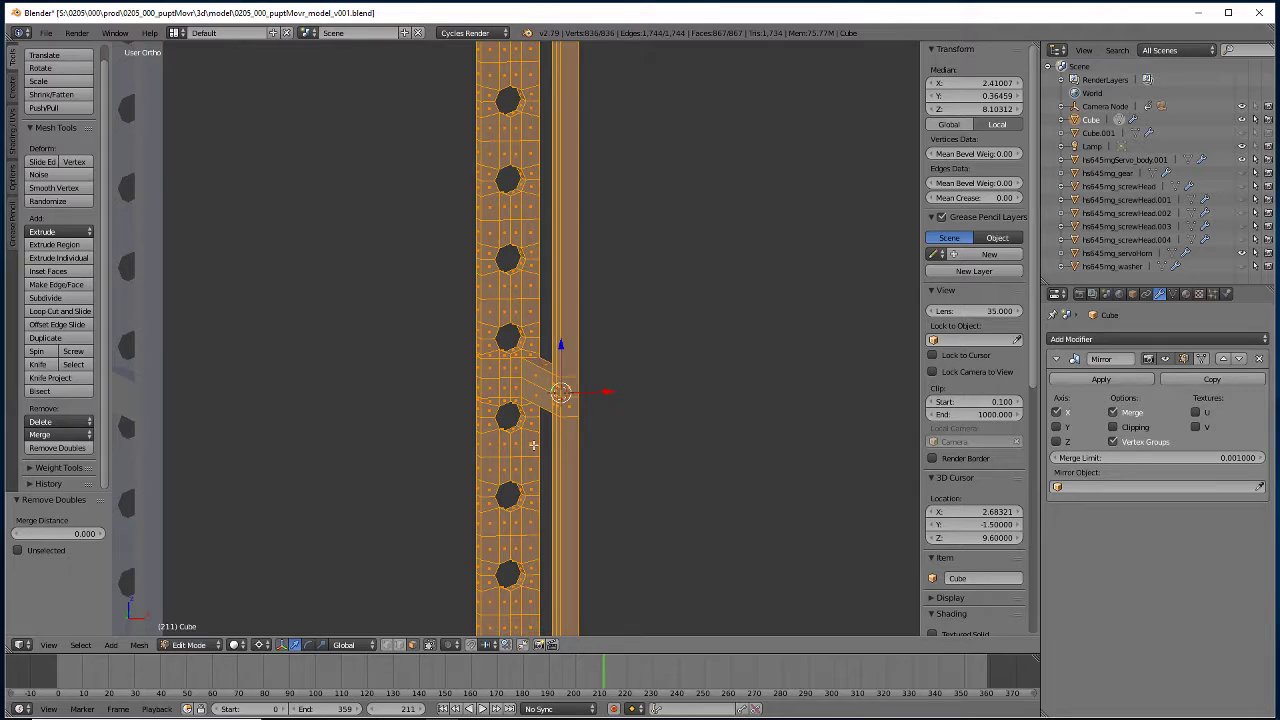
middle_click_drag(511, 401, 495, 281)
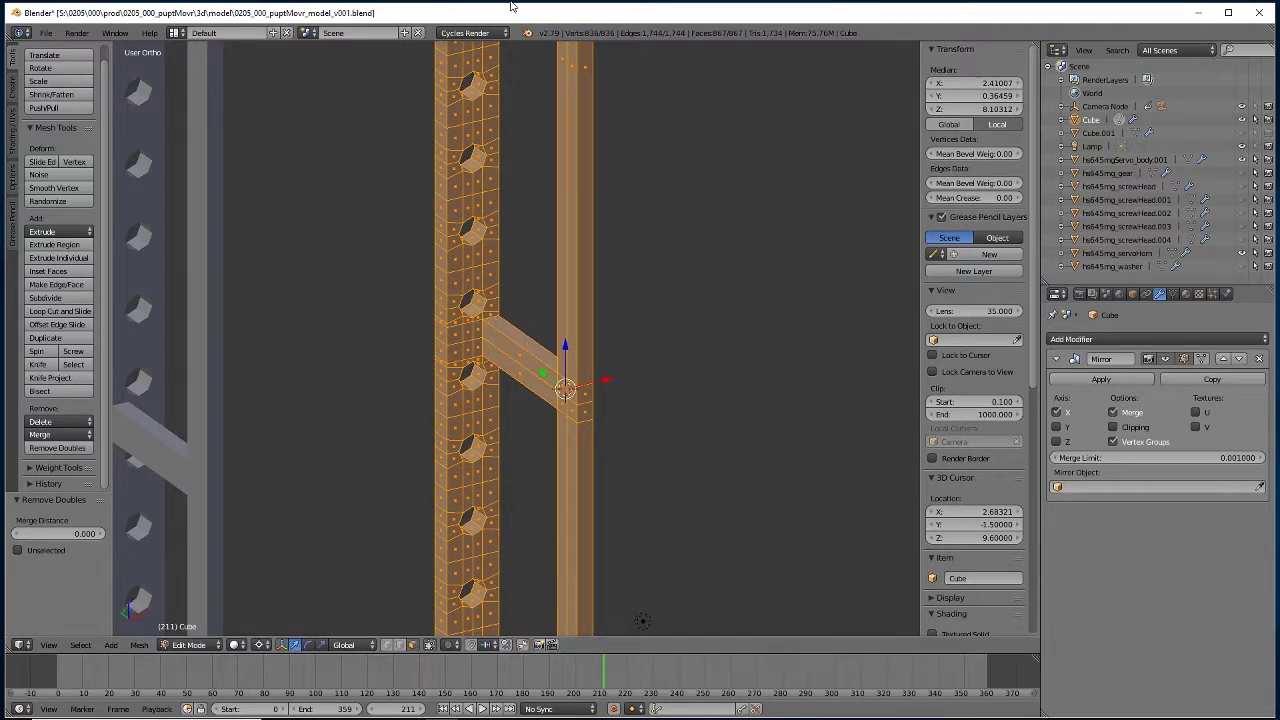
middle_click_drag(490, 252, 485, 268)
scroll(487, 277, "down", 6)
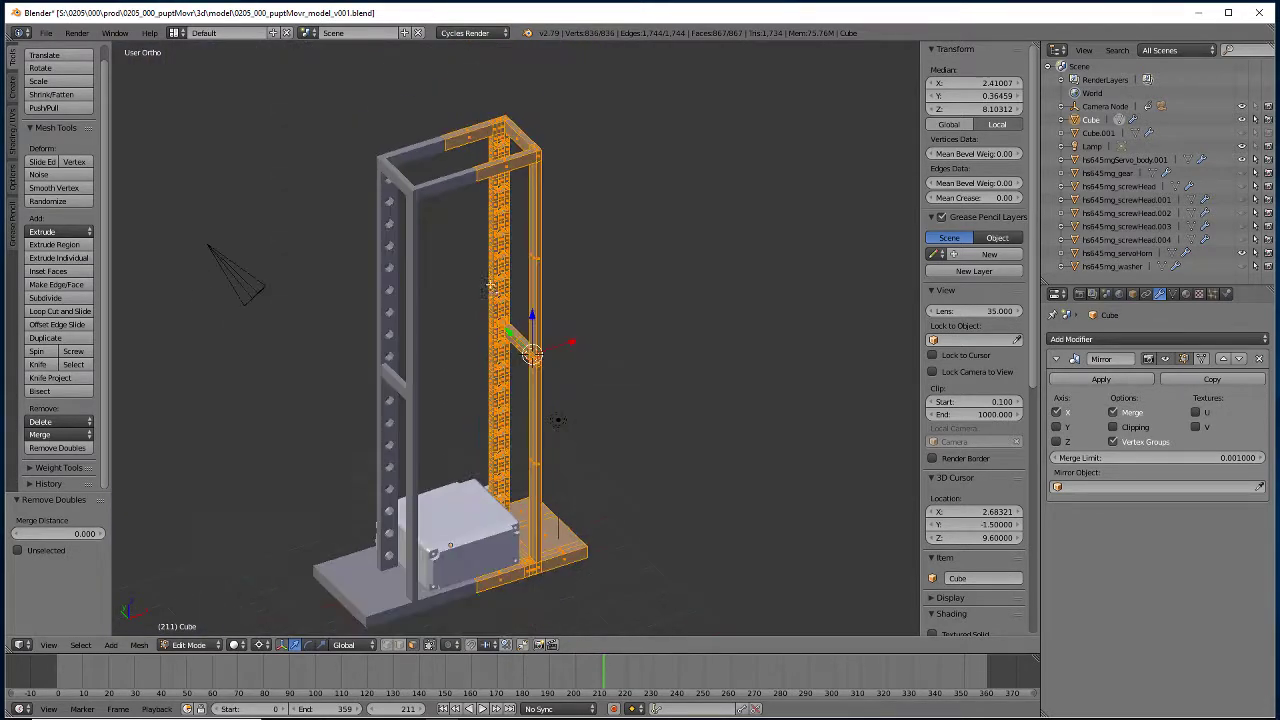
scroll(503, 313, "up", 3)
middle_click_drag(505, 315, 394, 323)
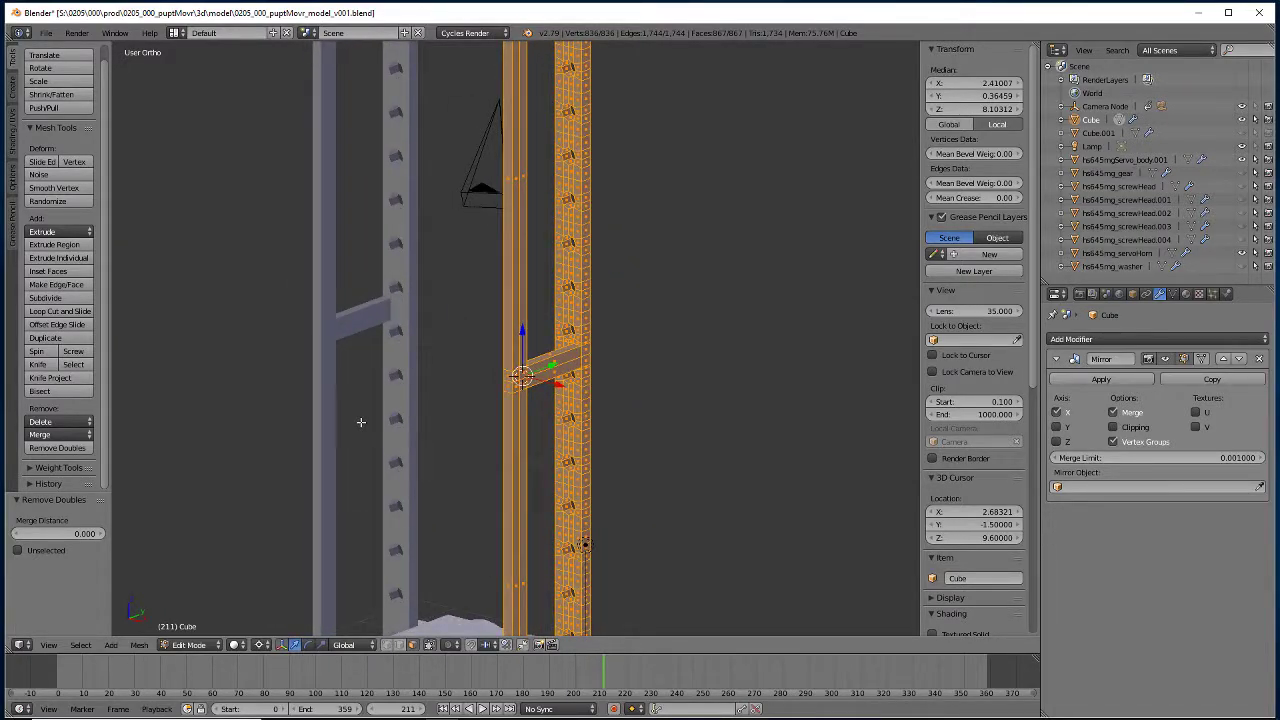
middle_click_drag(361, 422, 398, 521)
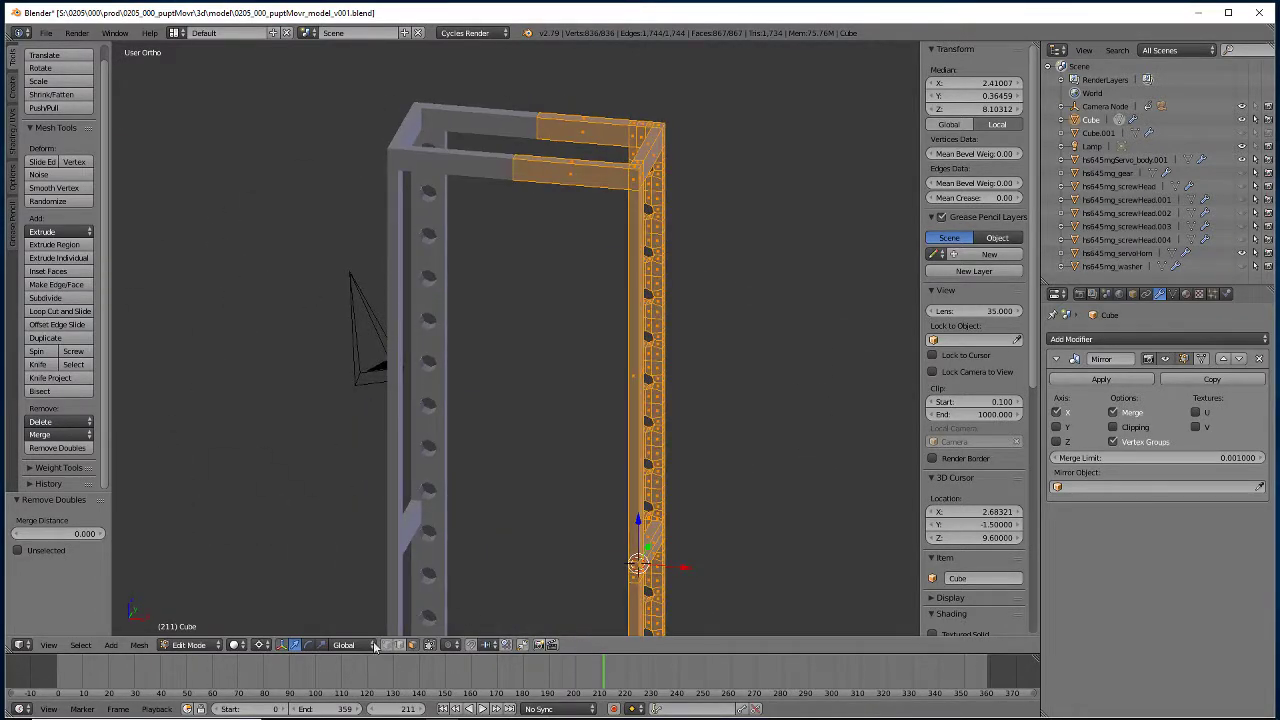
Add one centred lengthwise loop cut to each of the two top crossbars, on the corner-post side and the upright side.
left_click(52, 311)
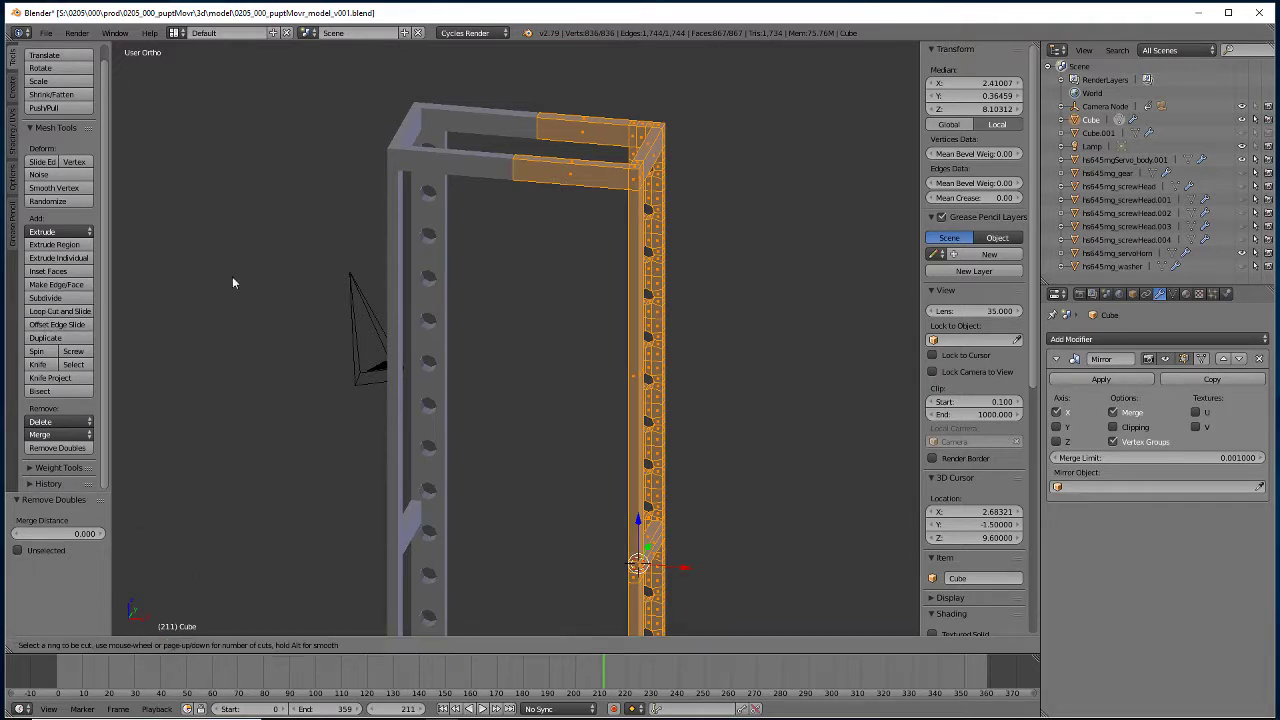
left_click(640, 183)
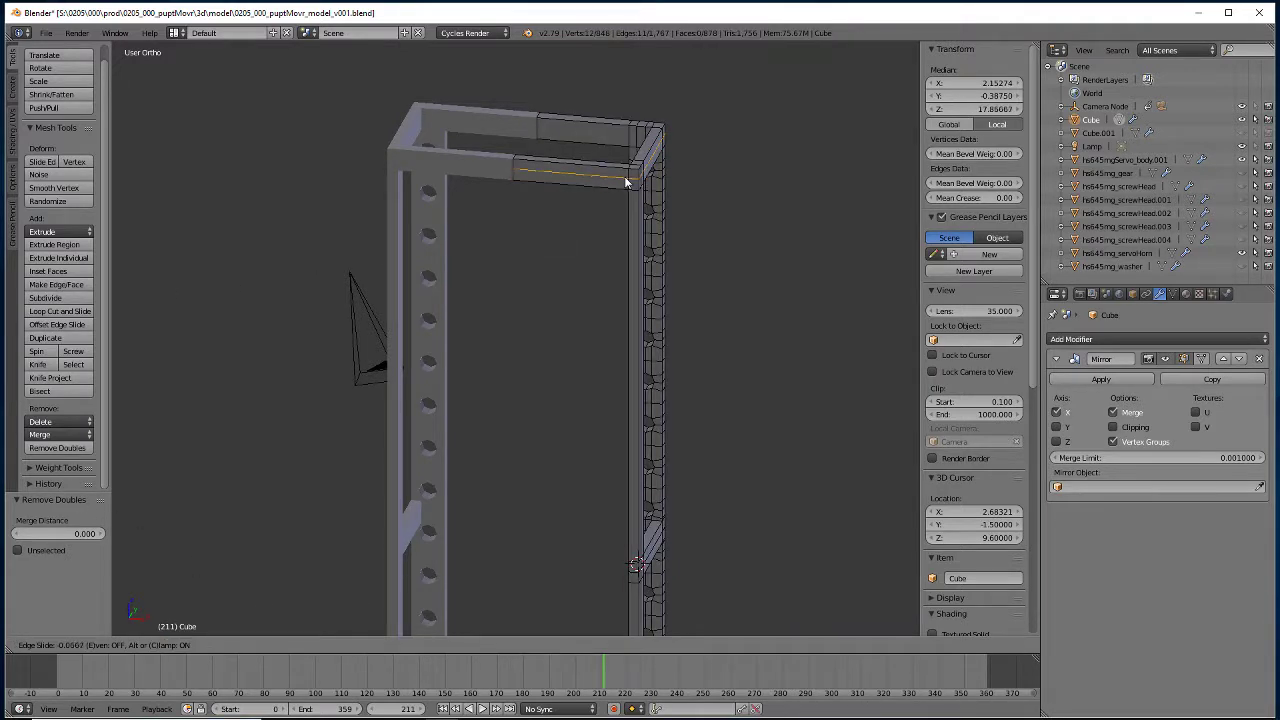
right_click(558, 189)
left_click(41, 313)
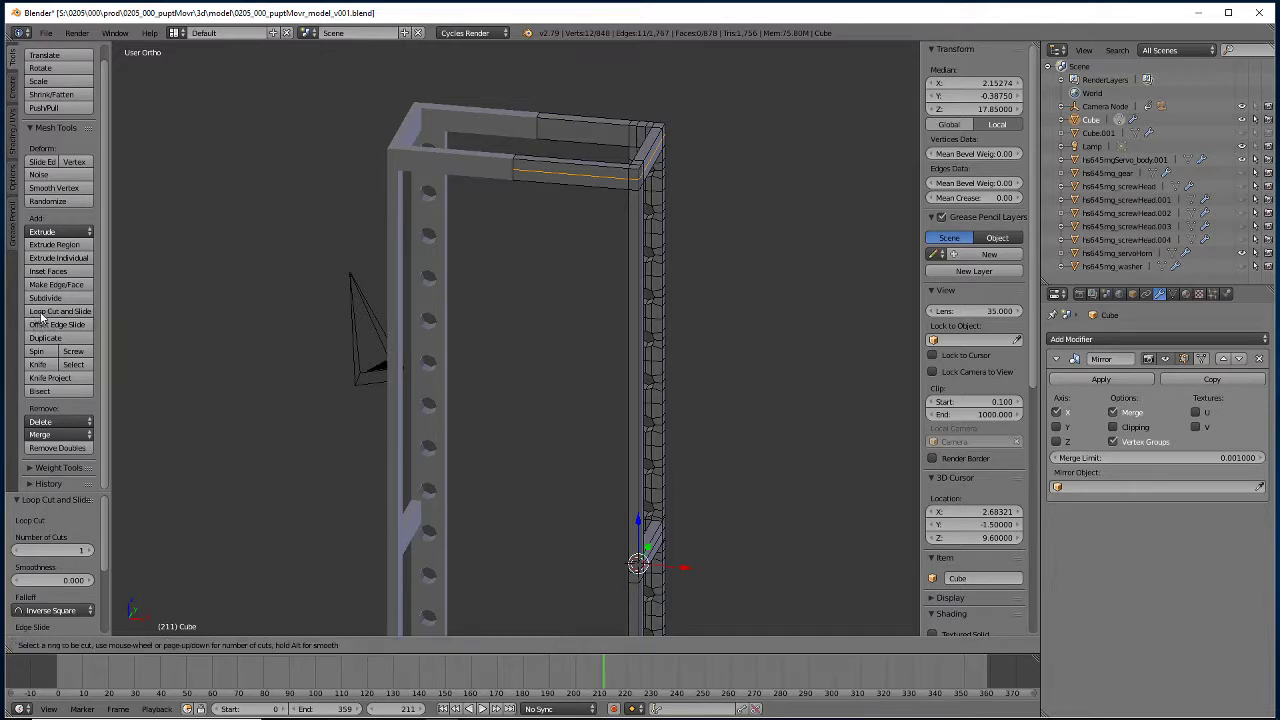
left_click(634, 138)
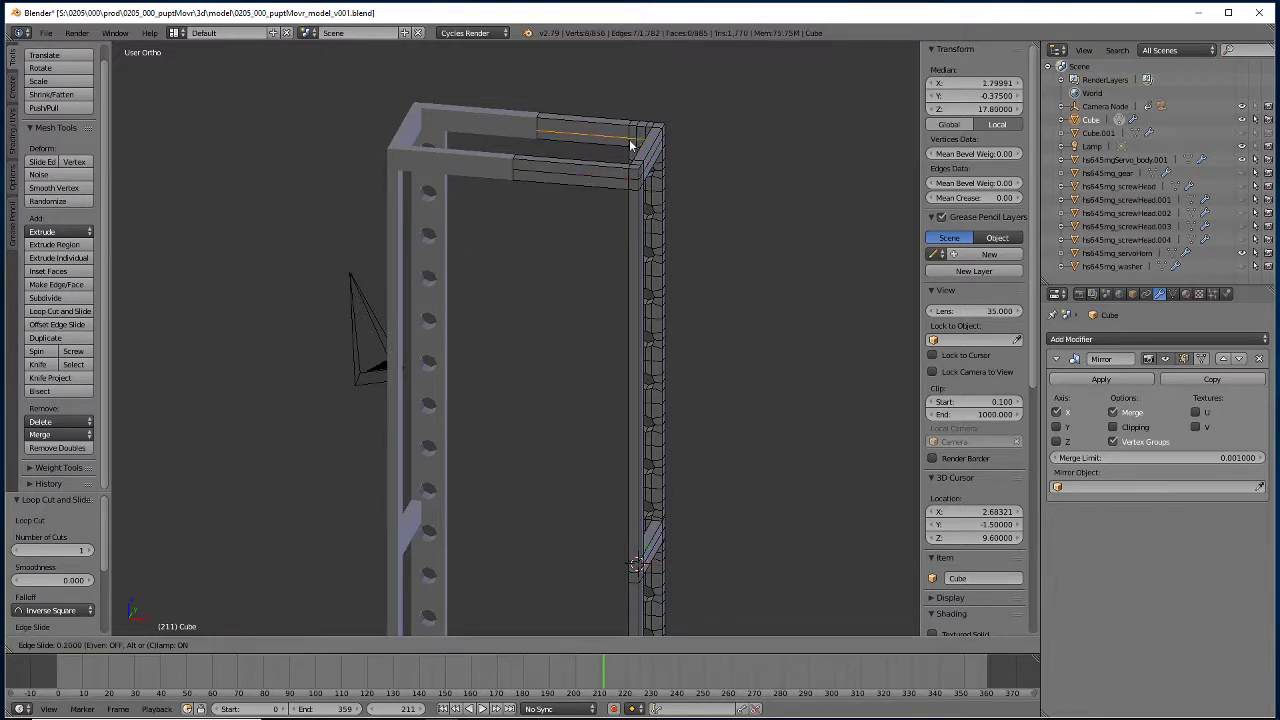
right_click(626, 140)
Add three crosswise loop cuts to the corner-post side's top crossbar and slide them toward the corner post.
middle_click_drag(477, 423, 518, 492)
scroll(407, 335, "up", 3)
middle_click_drag(453, 143, 243, 460)
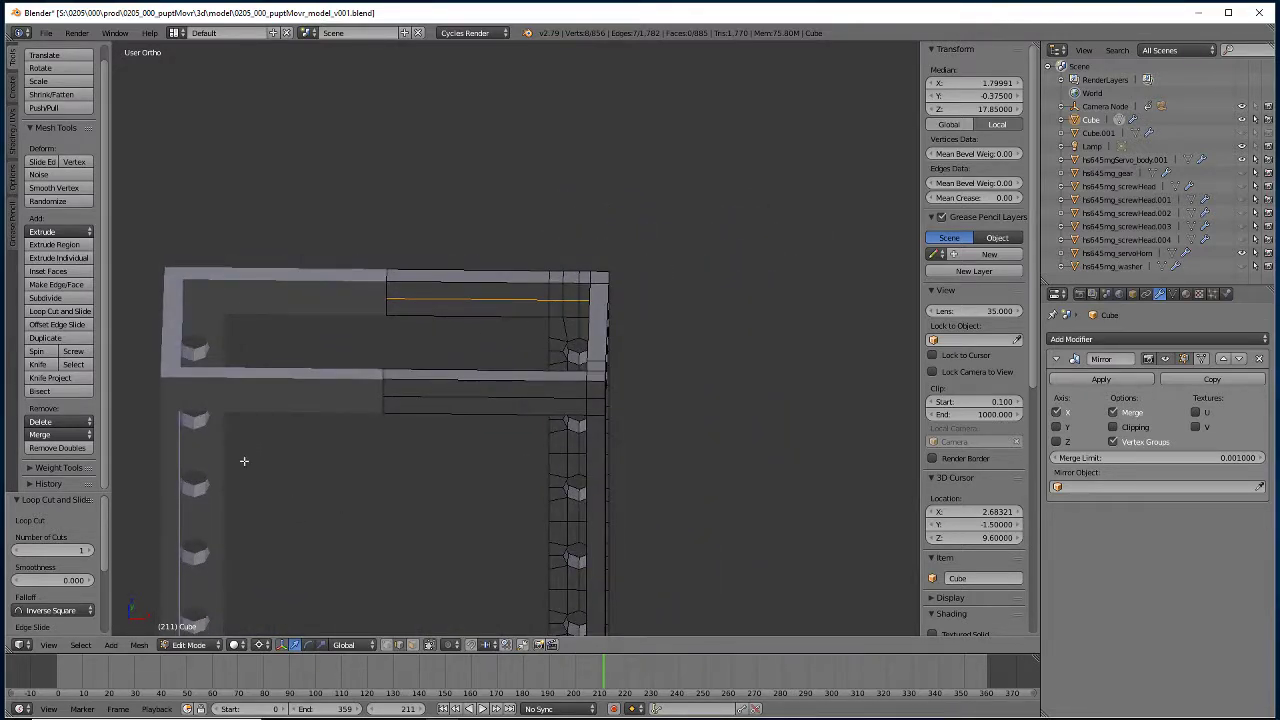
left_click(37, 317)
left_click(52, 312)
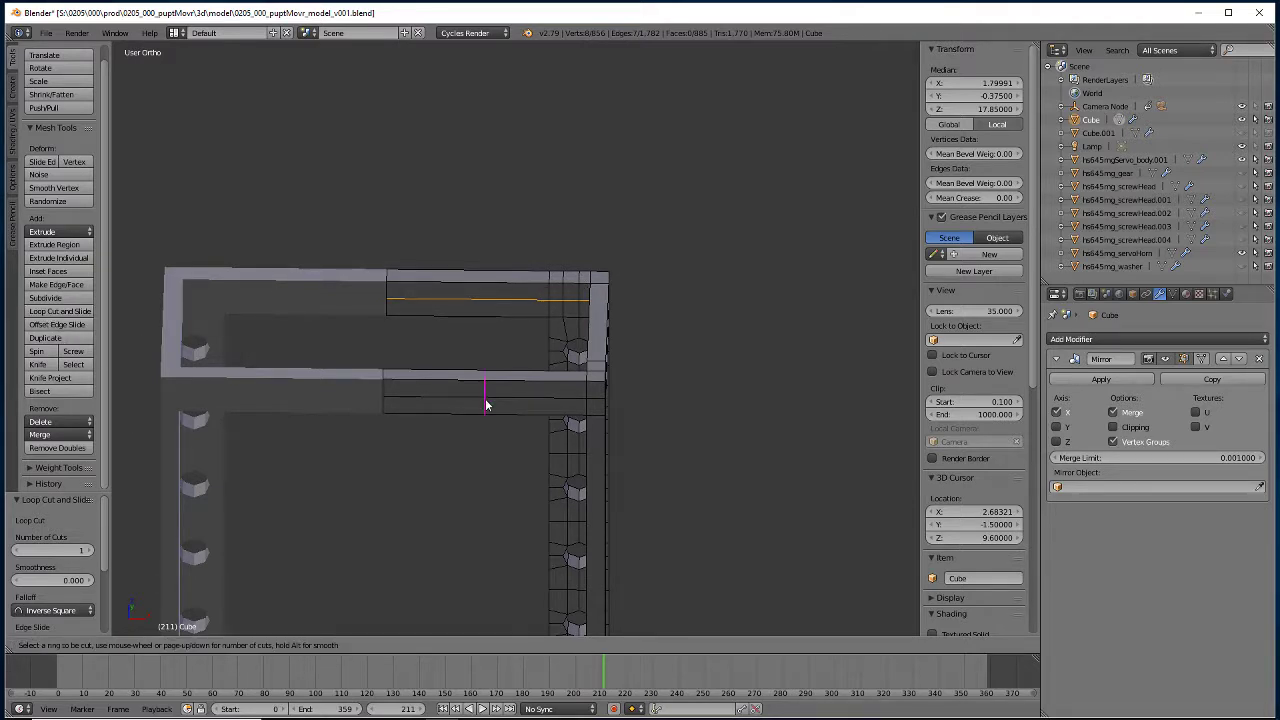
scroll(486, 404, "up", 2)
scroll(486, 404, "down", 1)
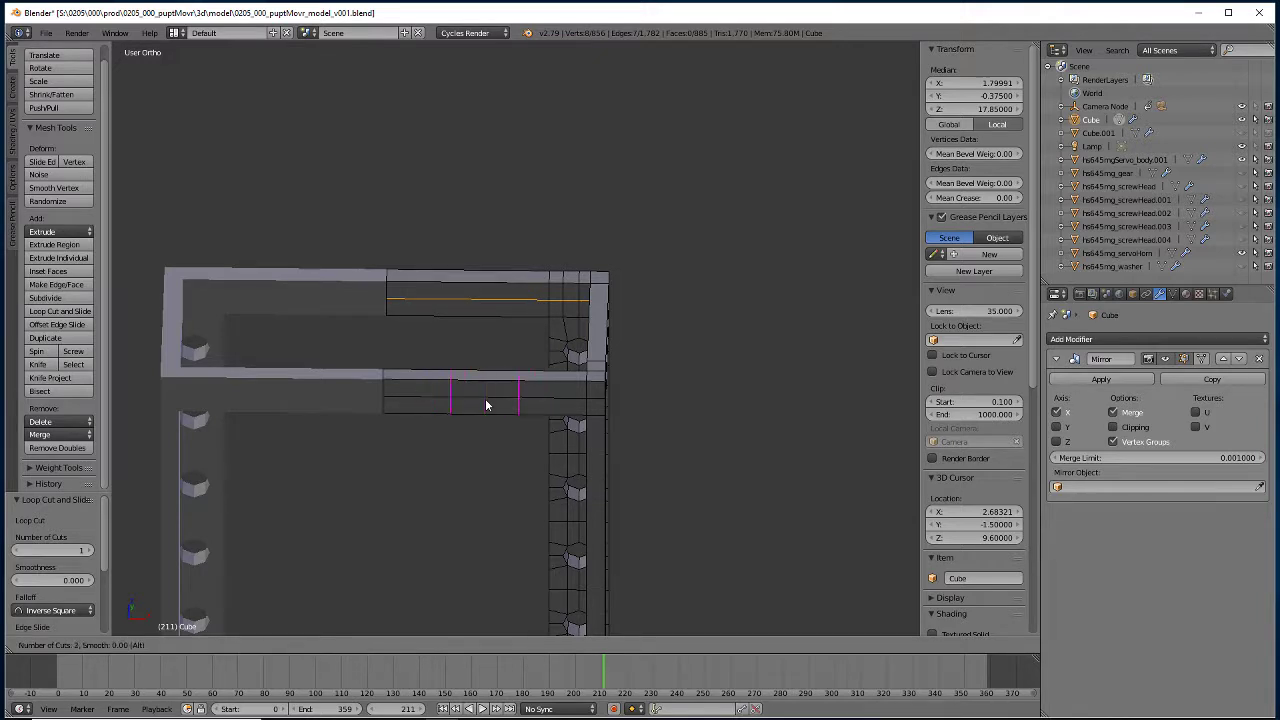
left_click(485, 404)
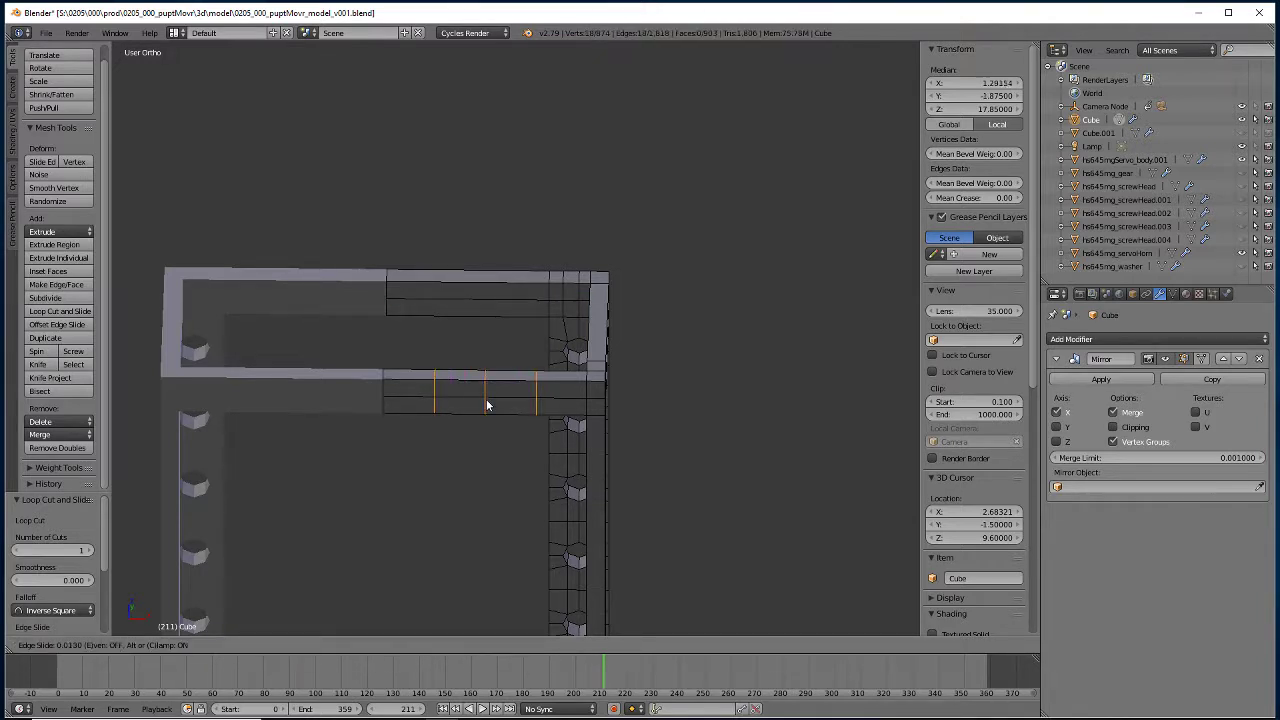
left_click(523, 403)
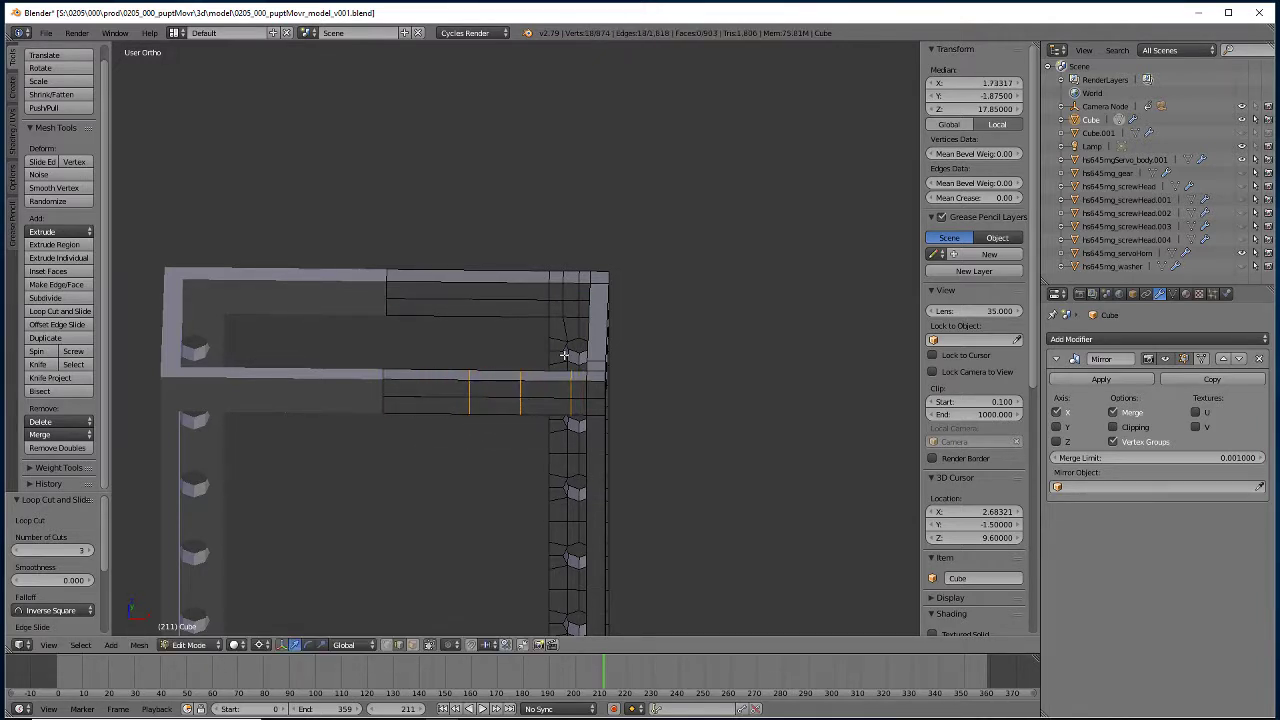
Snap the 3D cursor to the upright's vertical edges at X 2.425 and scale the top crossbar's outermost new loop to 0 along X.
right_click(576, 290, "alt")
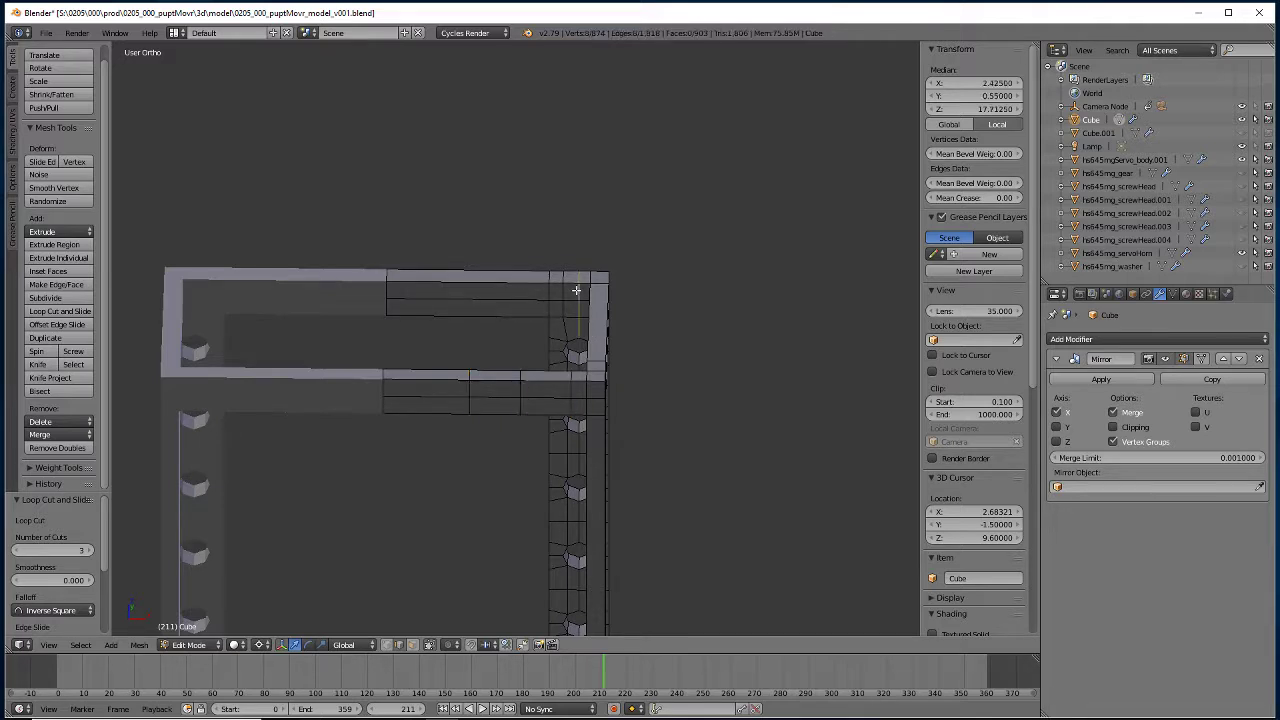
middle_click_drag(422, 563, 443, 372, "shift")
middle_click_drag(438, 465, 436, 331, "shift")
scroll(435, 331, "down", 10, "shift")
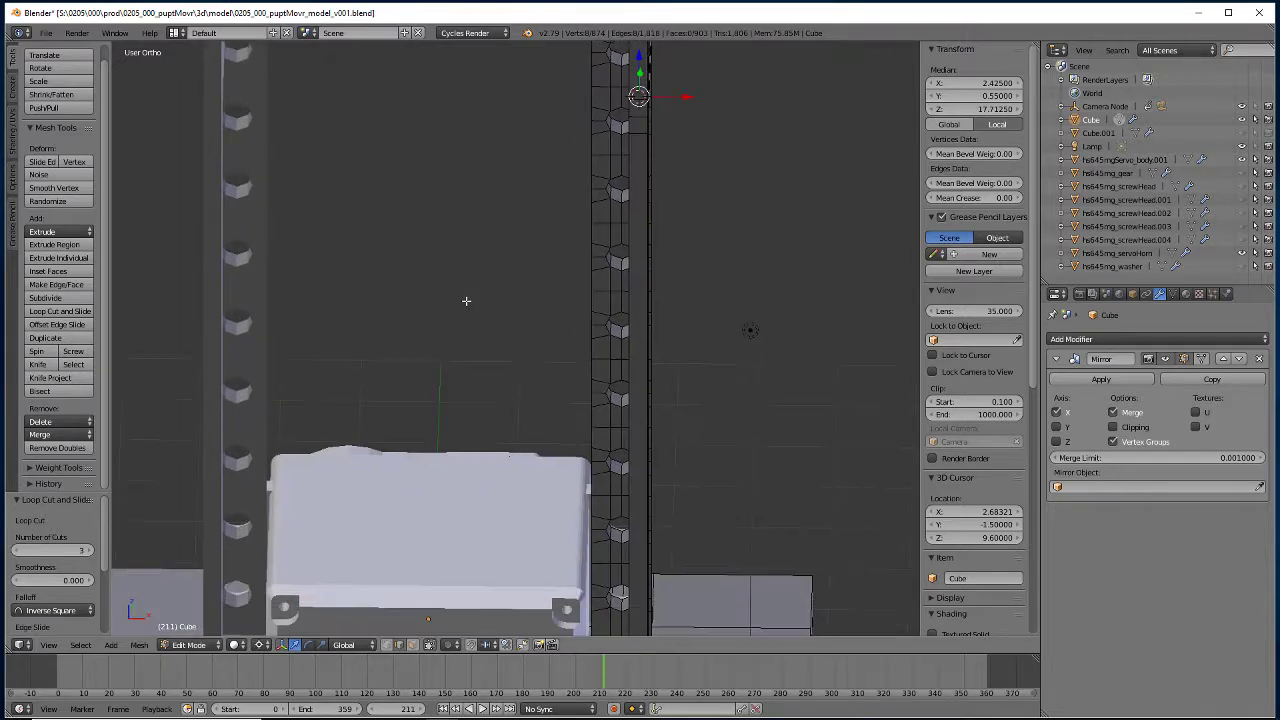
middle_click_drag(473, 523, 503, 310, "shift")
middle_click_drag(520, 187, 483, 541, "shift")
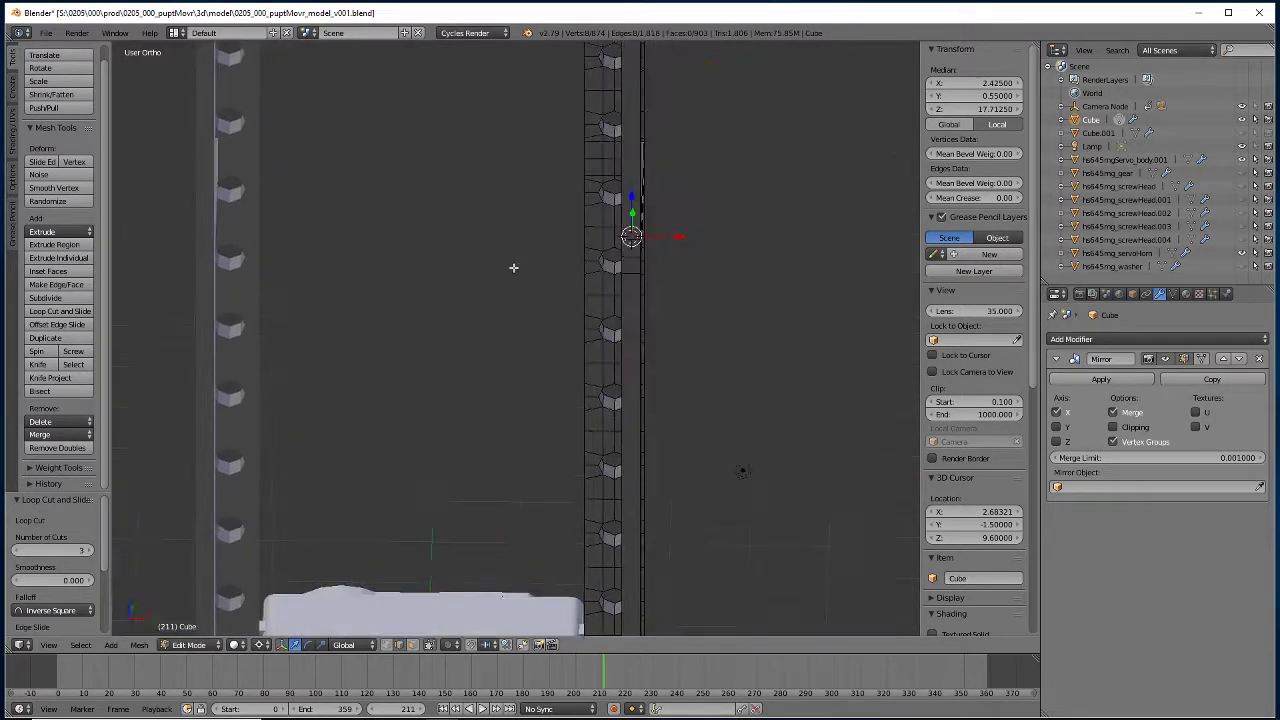
middle_click_drag(504, 138, 497, 533, "shift")
scroll(514, 329, "up", 10, "shift")
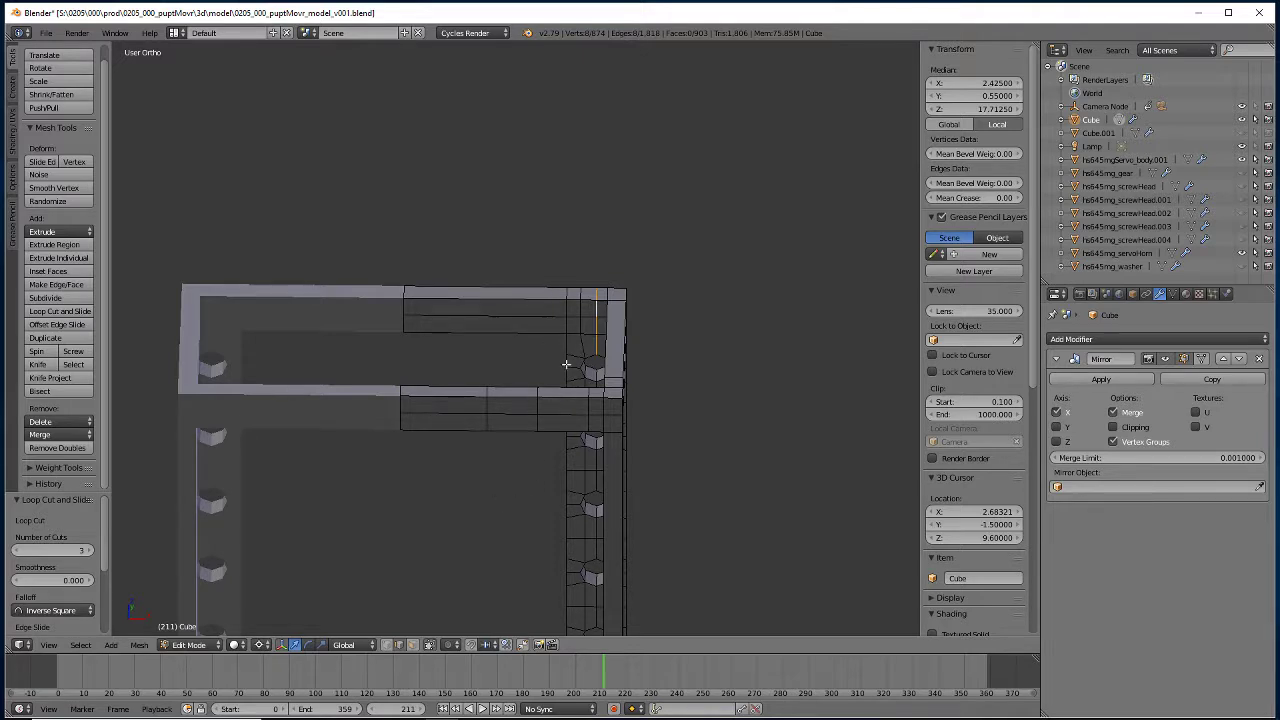
key("shift+s")
left_click(491, 370)
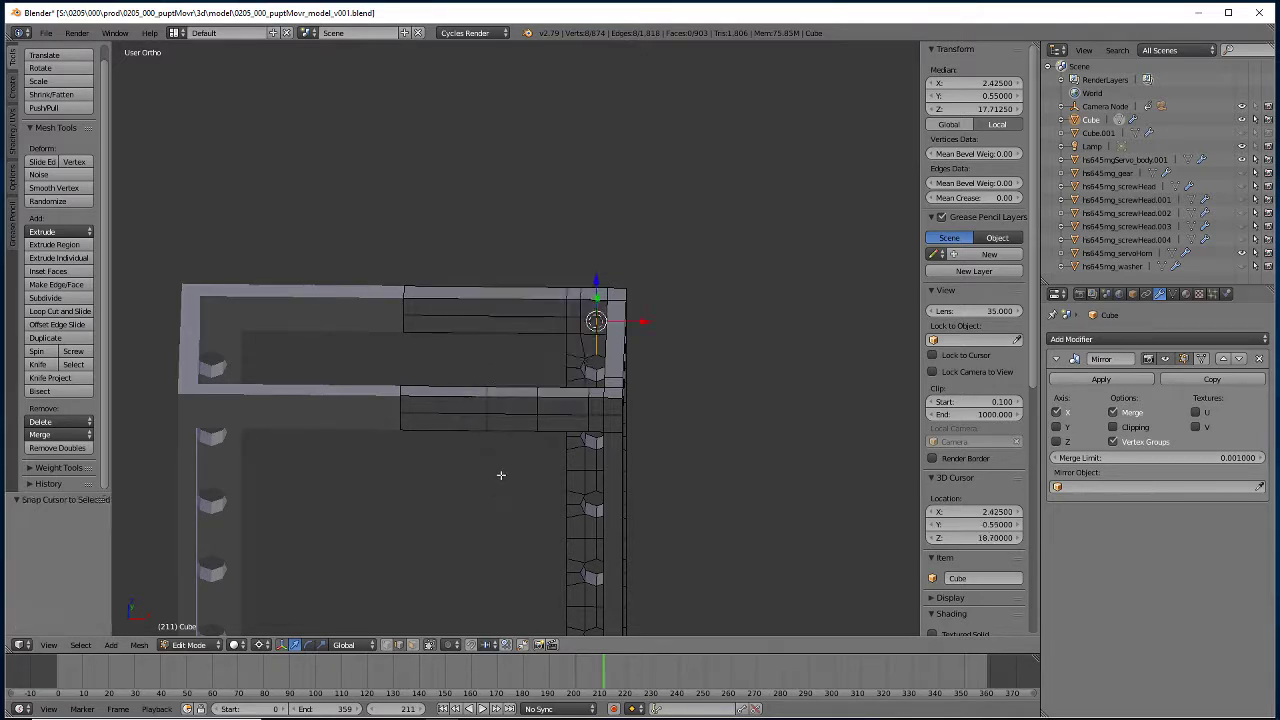
right_click(585, 409)
key("s")
key("x")
key("0")
key("Return")
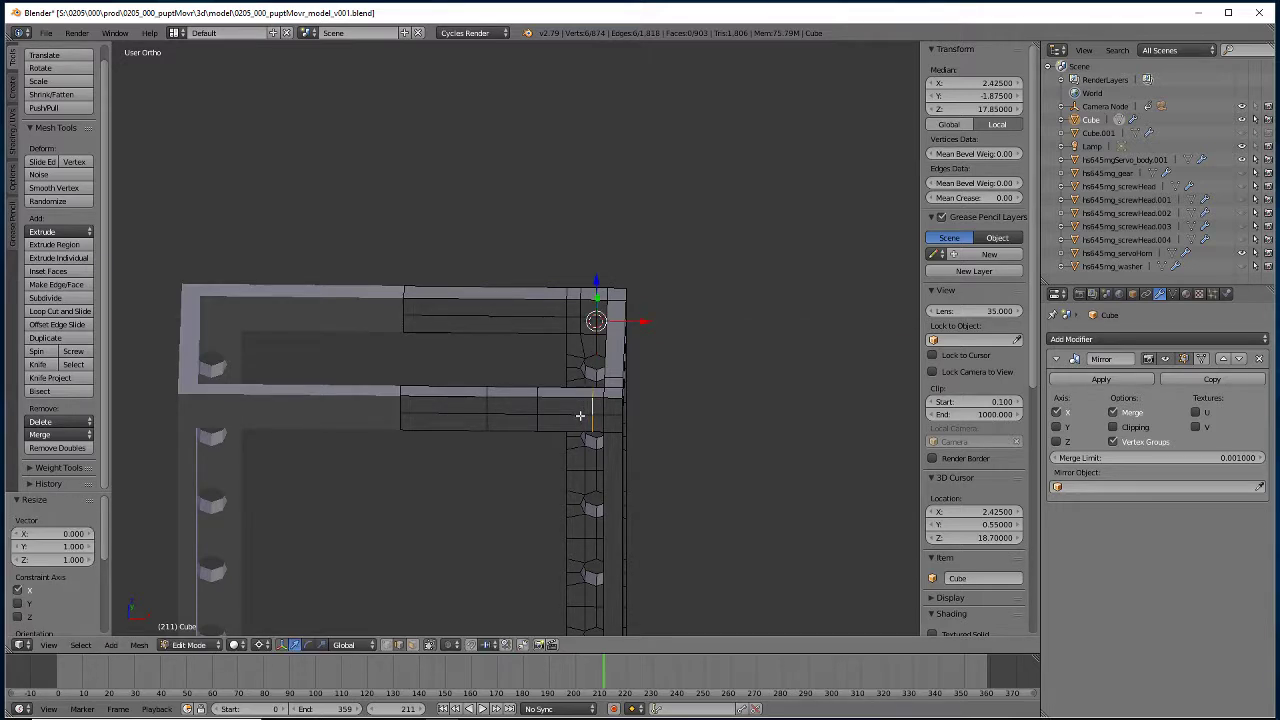
Snap the 3D cursor to the upright's top edge at X 2.225 and scale the crossbar's middle new loop to 0 along X.
right_click(580, 310)
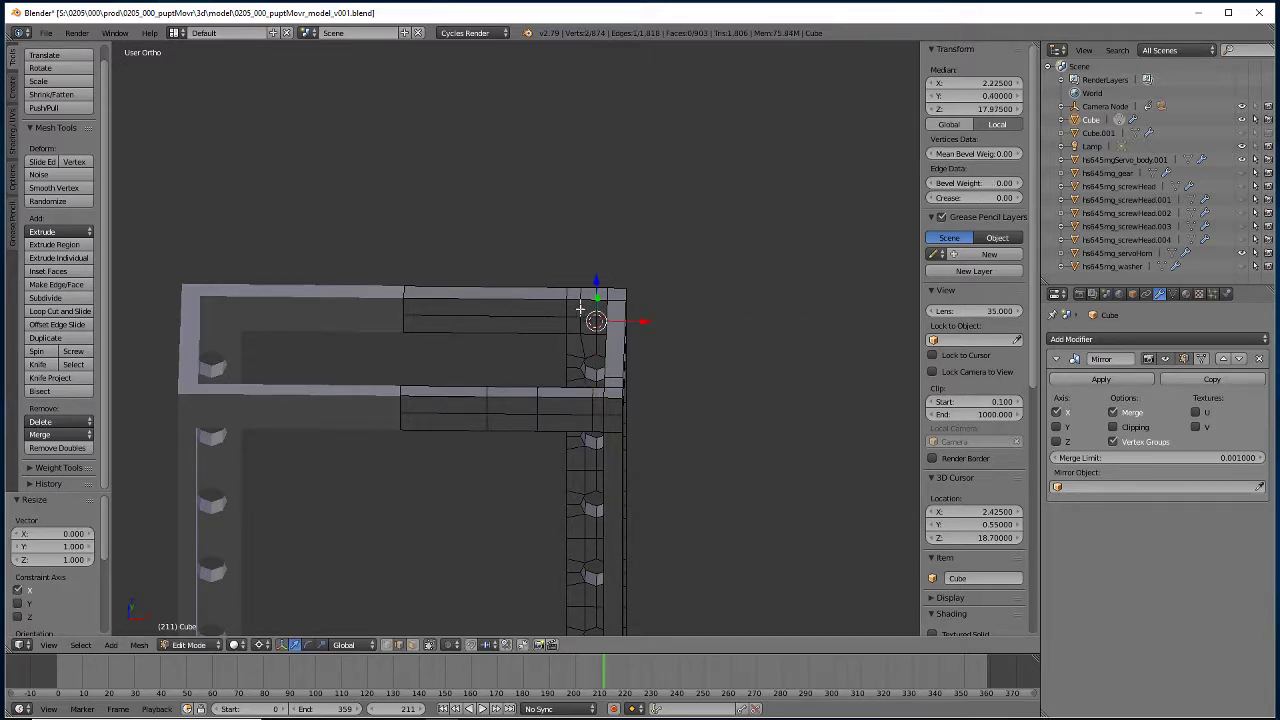
key("shift+s")
left_click(558, 310)
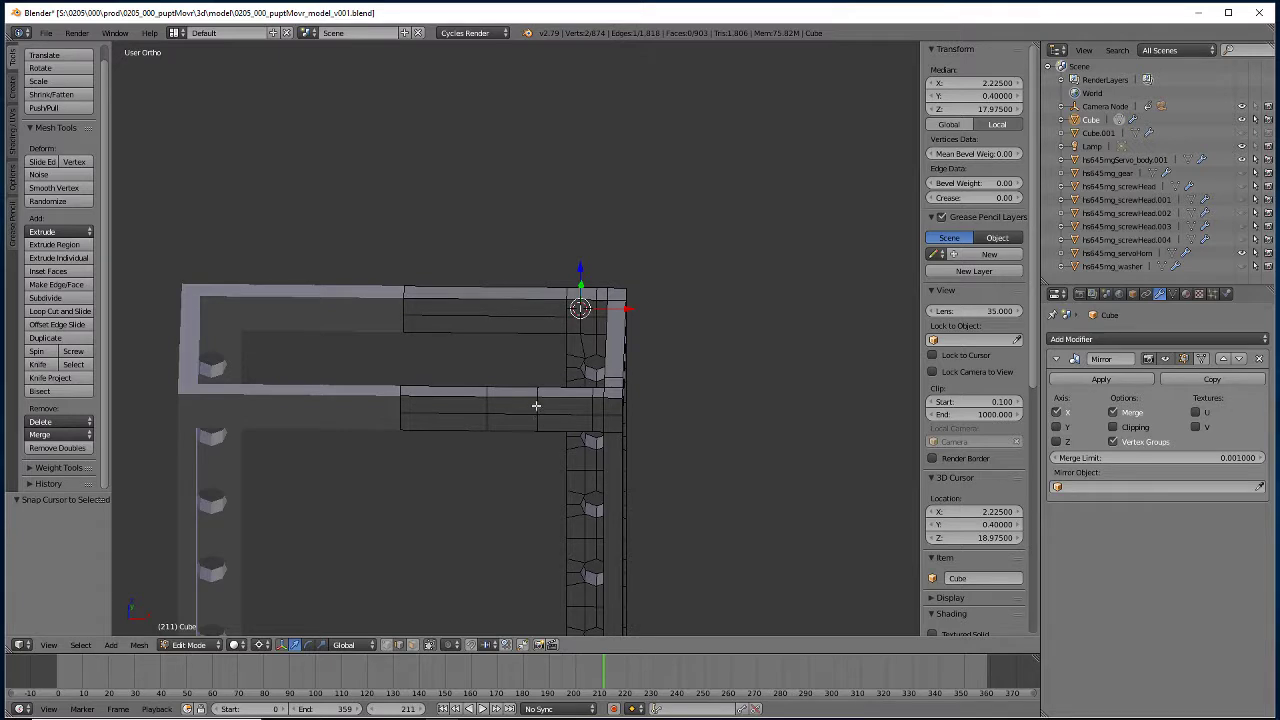
right_click(536, 405, "alt")
key("s")
key("x")
key("0")
key("Return")
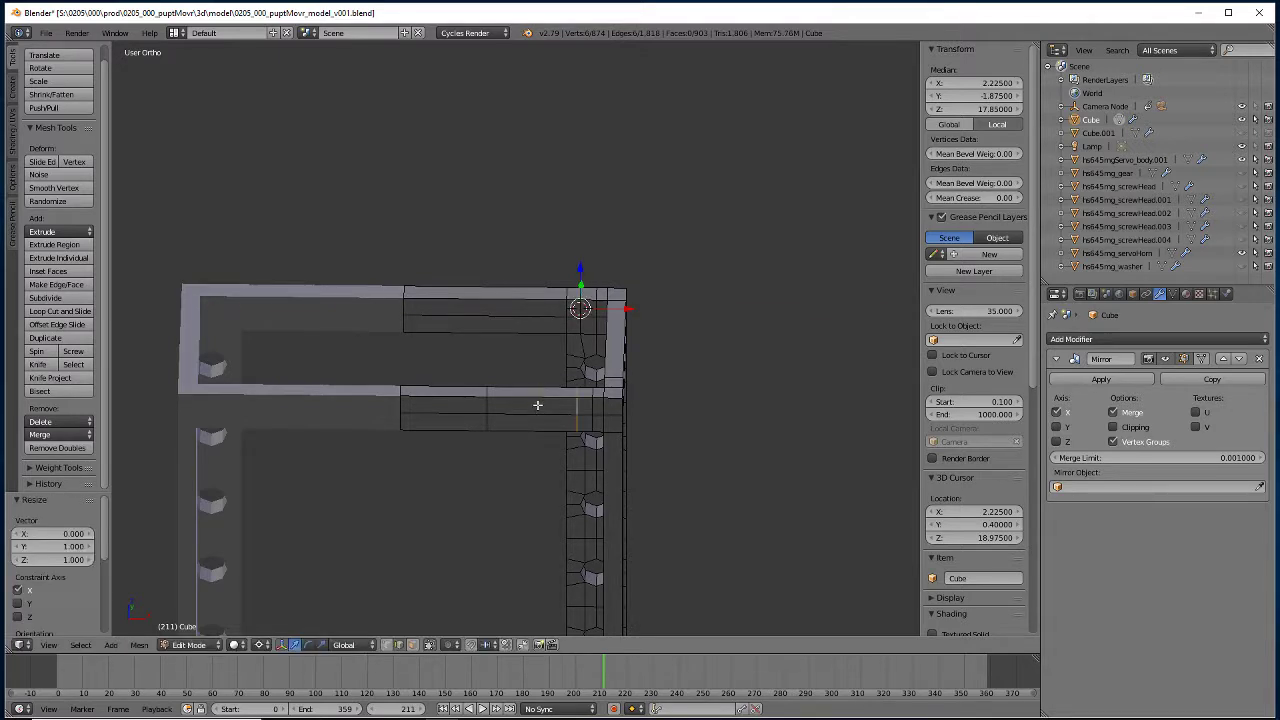
Snap the 3D cursor to the upright's top edge at X 2.05 and scale the crossbar's innermost new loop to 0 along X.
right_click(573, 307)
key("shift+s")
left_click(539, 306)
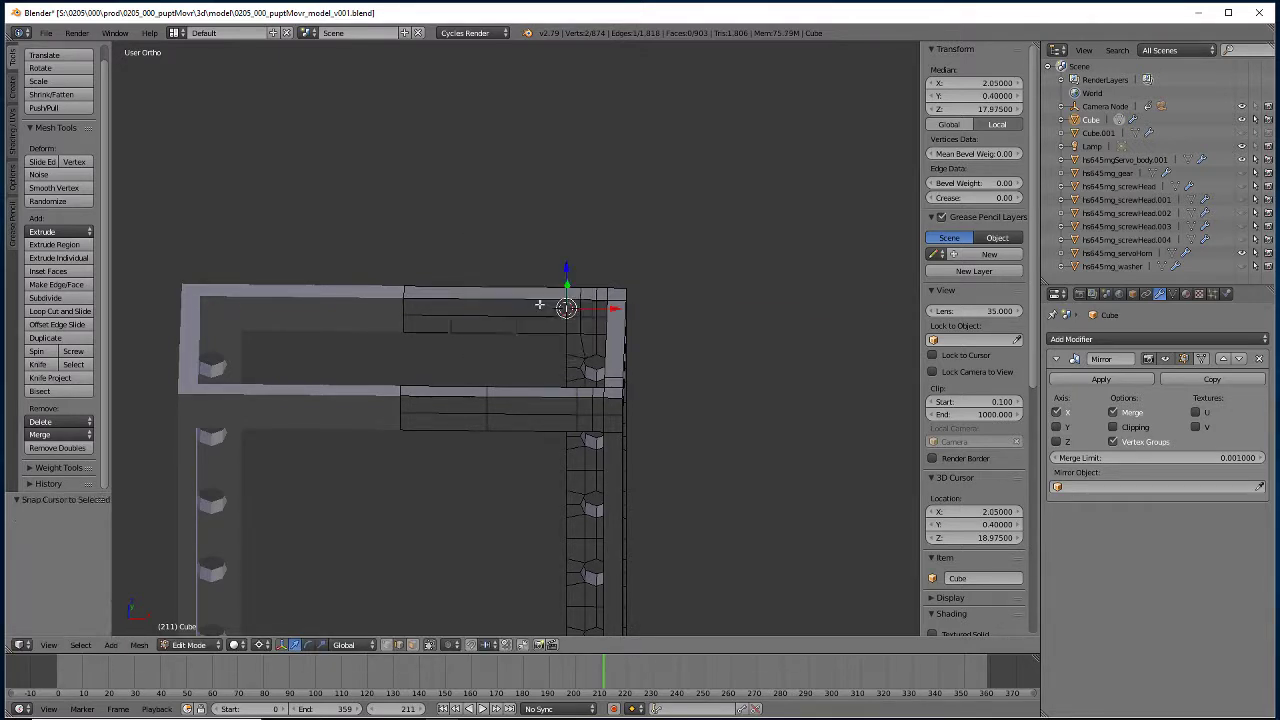
right_click(475, 411)
key("s")
key("x")
key("0")
key("Return")
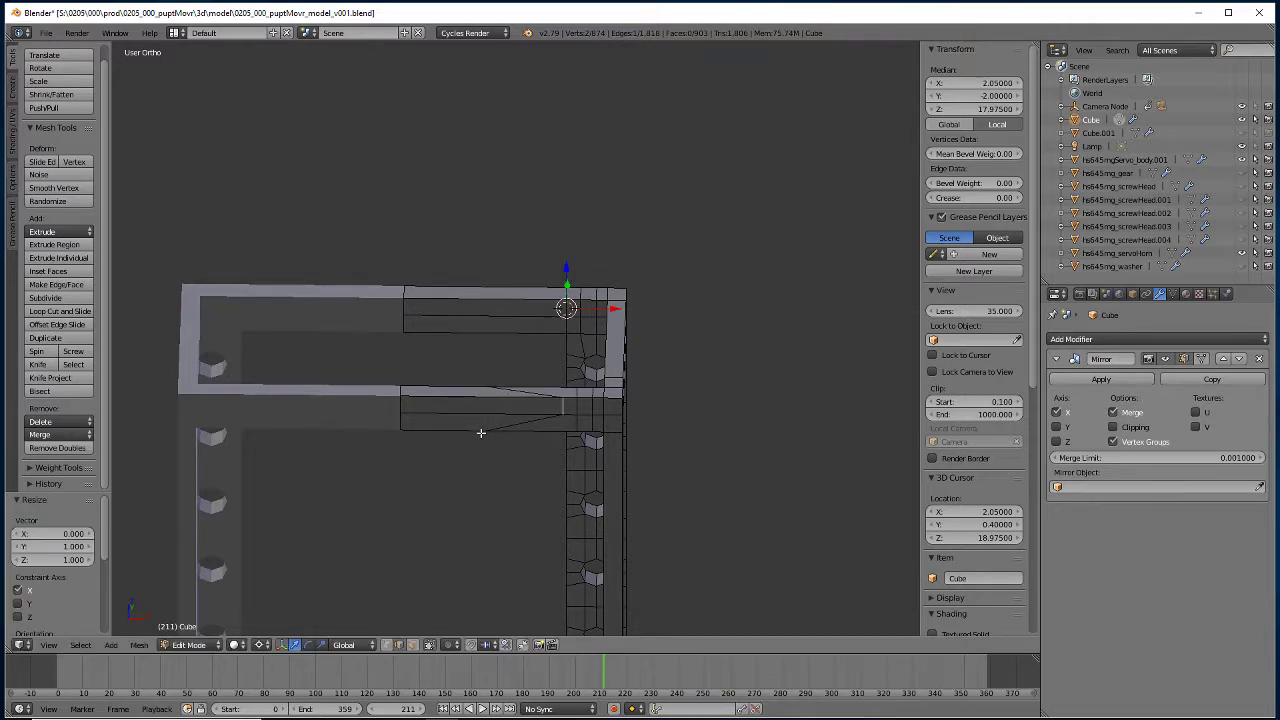
right_click(561, 406, "shift")
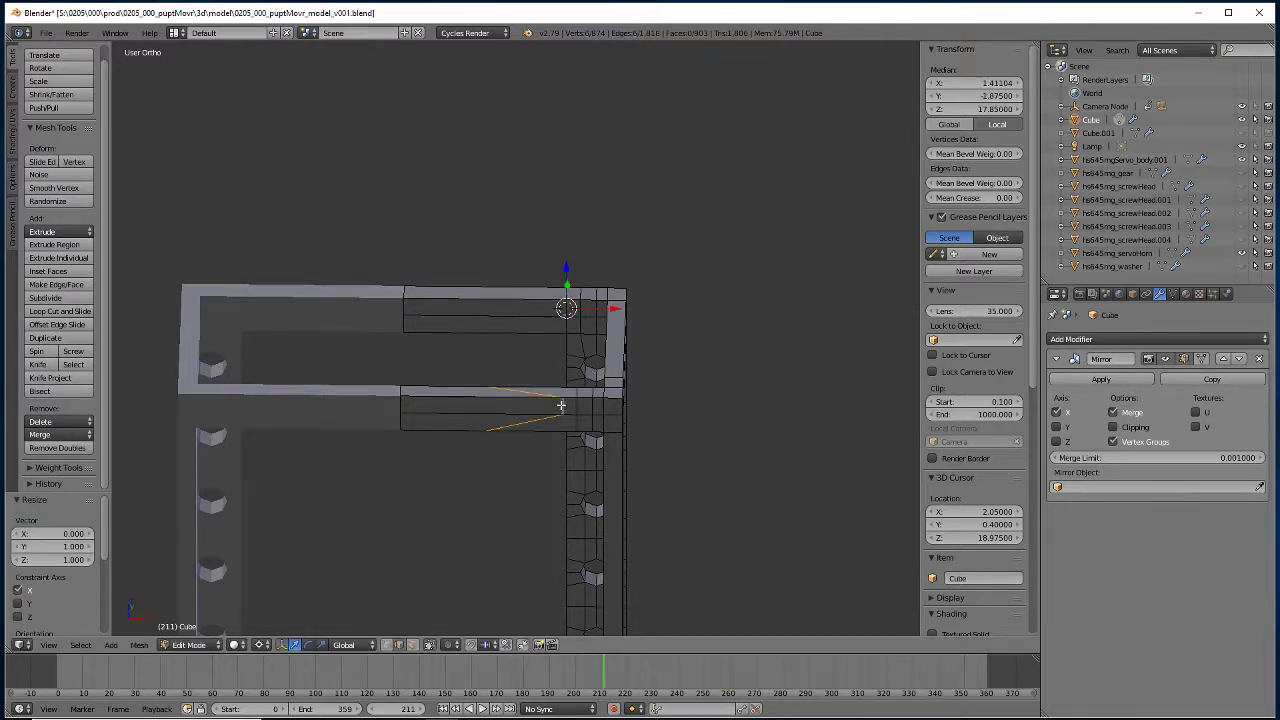
key("s")
key("x")
key("0")
key("Return")
Delete the six upper inner faces along the short end bar and the corner-post side's top crossbar.
middle_click_drag(429, 519, 504, 482)
left_click(387, 646)
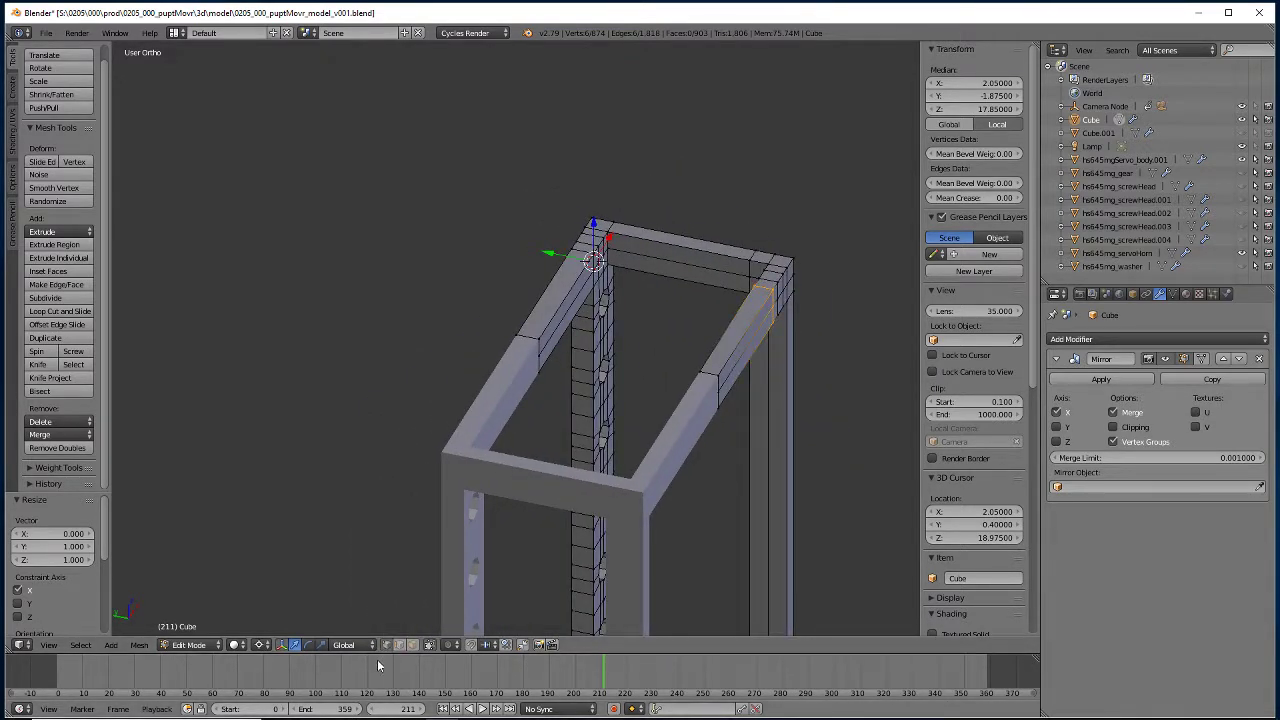
left_click(413, 647)
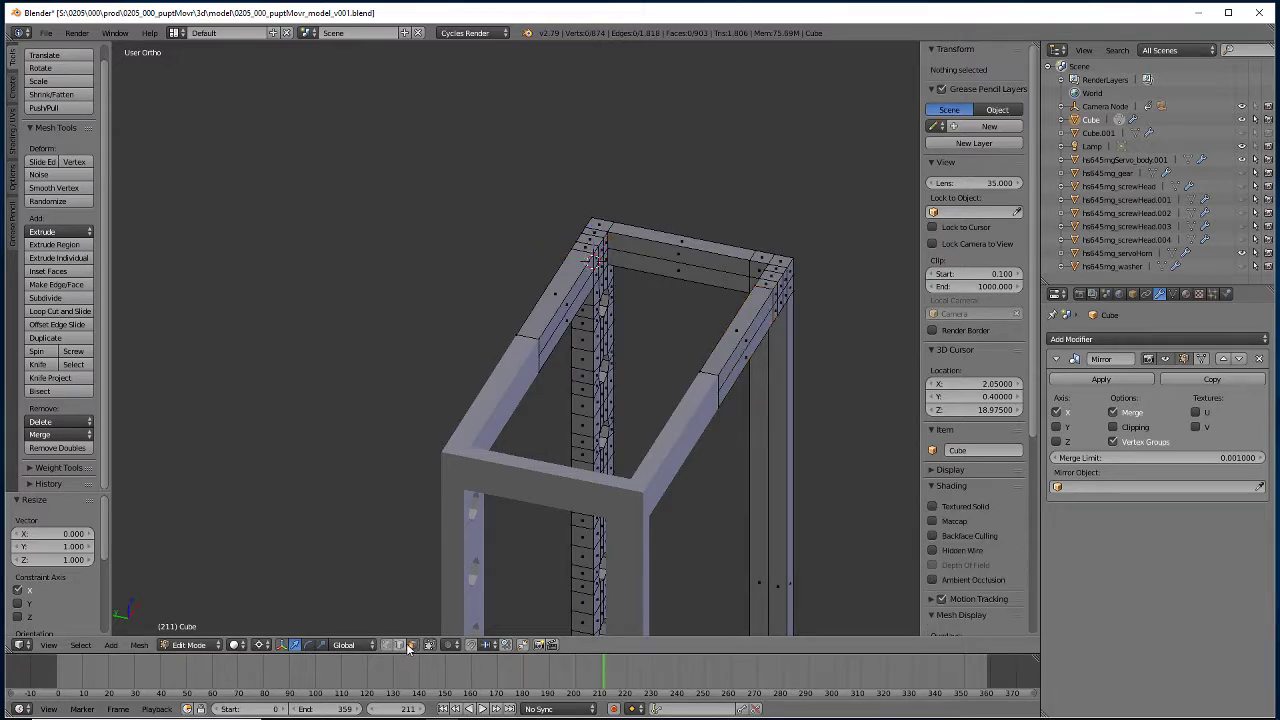
right_click(706, 273)
right_click(706, 263, "shift")
right_click(761, 272, "shift")
middle_click_drag(648, 483, 701, 457)
right_click(698, 220)
right_click(668, 219, "shift")
middle_click_drag(599, 313, 648, 342)
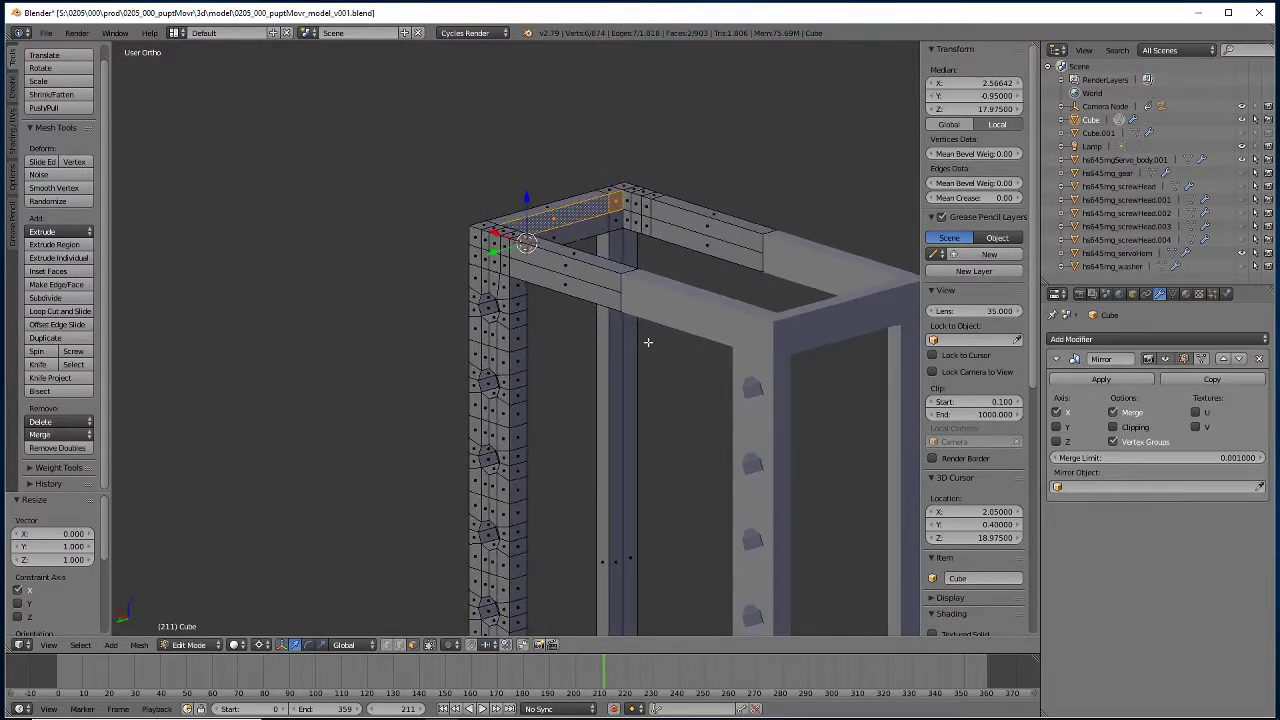
right_click(629, 203, "shift")
right_click(635, 202, "shift")
right_click(655, 212, "shift")
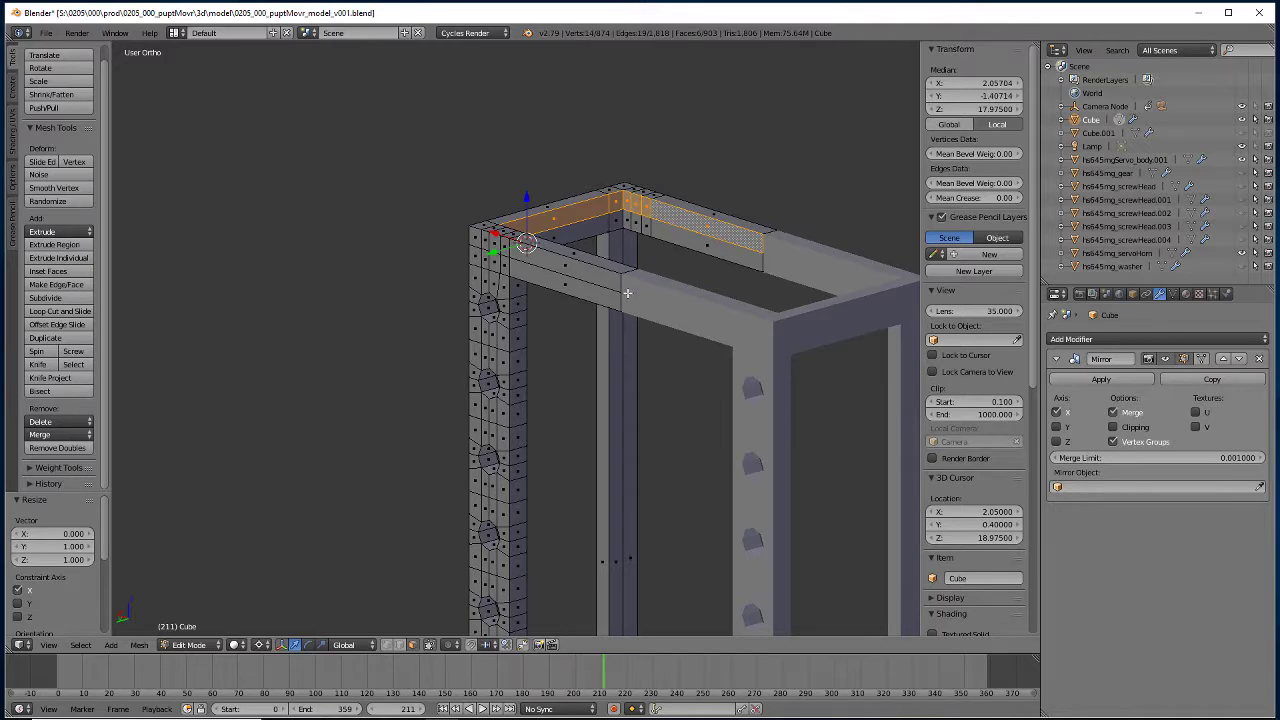
key("x")
left_click(575, 297)
middle_click_drag(575, 297, 440, 428)
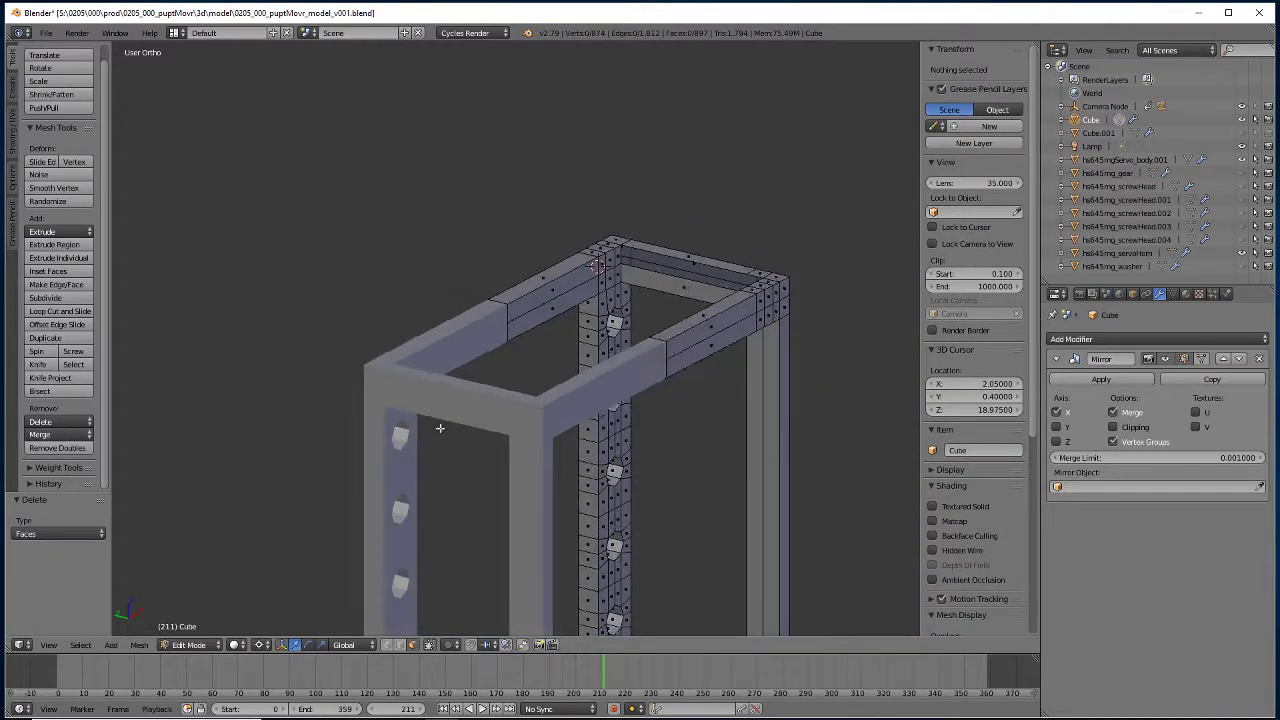
right_click(553, 289)
right_click(602, 262, "shift")
right_click(610, 258, "shift")
right_click(618, 253, "shift")
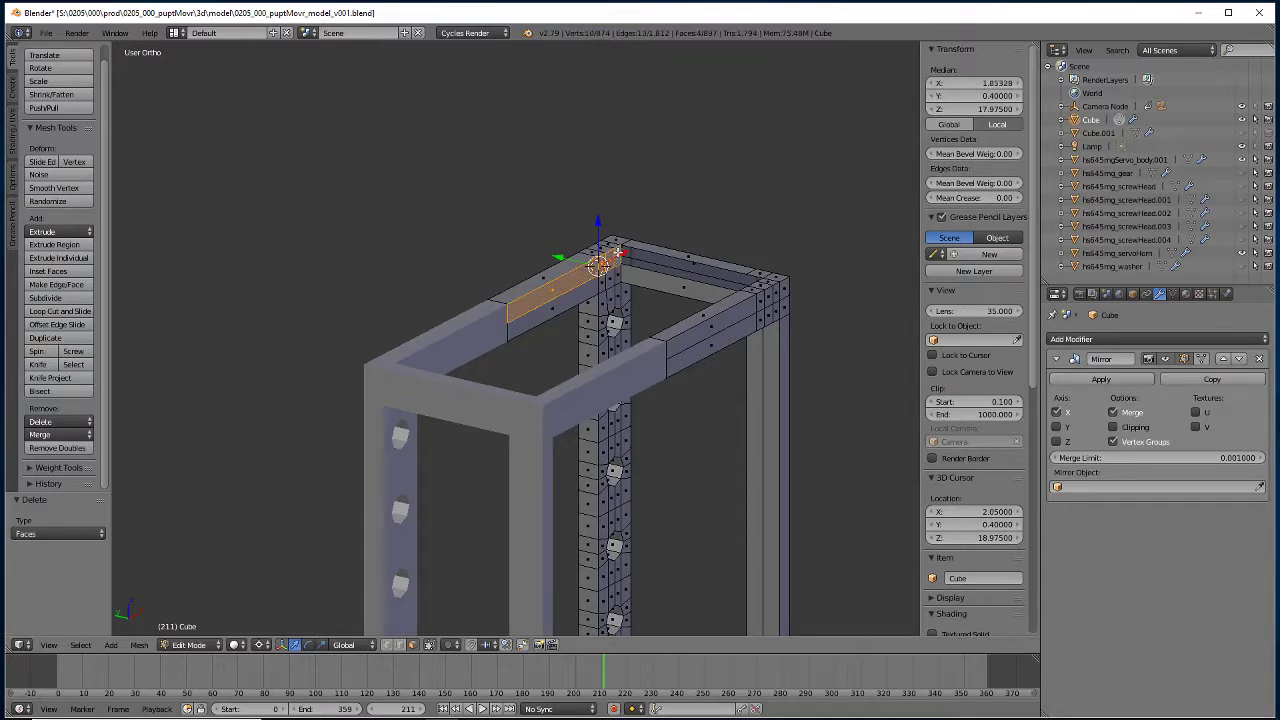
right_click(747, 276)
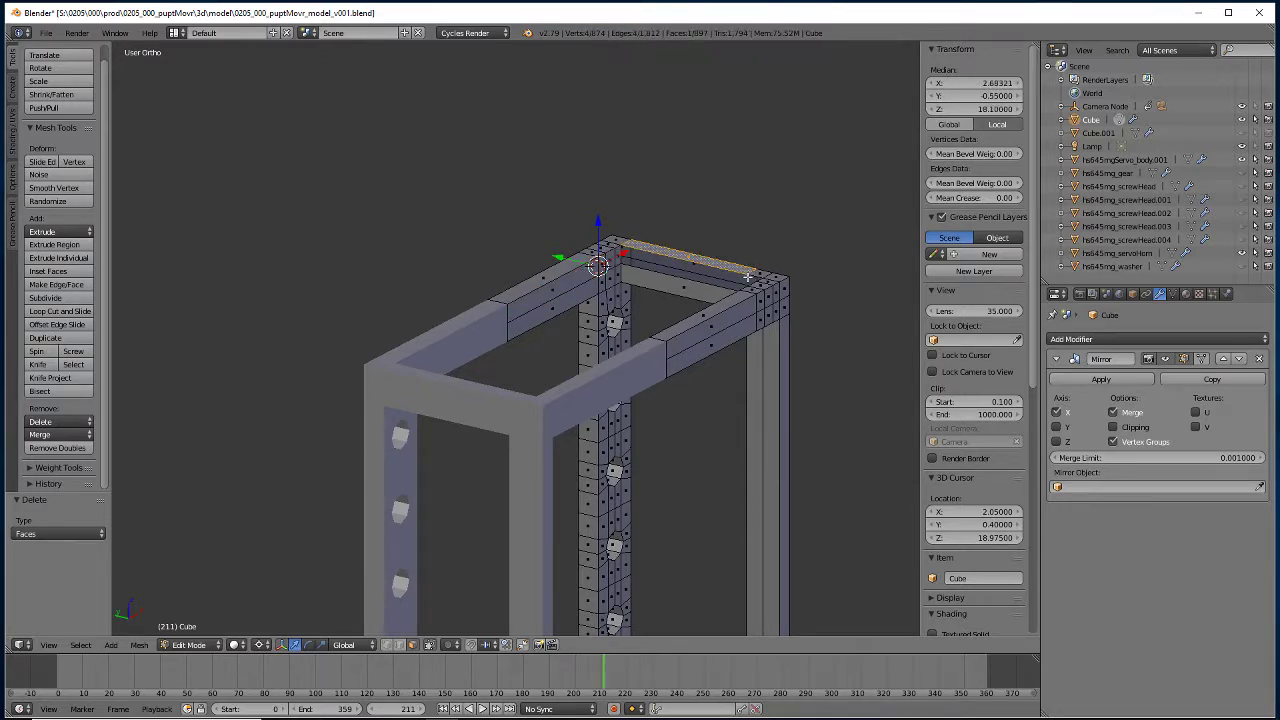
Snap the 3D cursor to the short top edge on the end bar at Y -1.5.
left_click(398, 645)
right_click(750, 272)
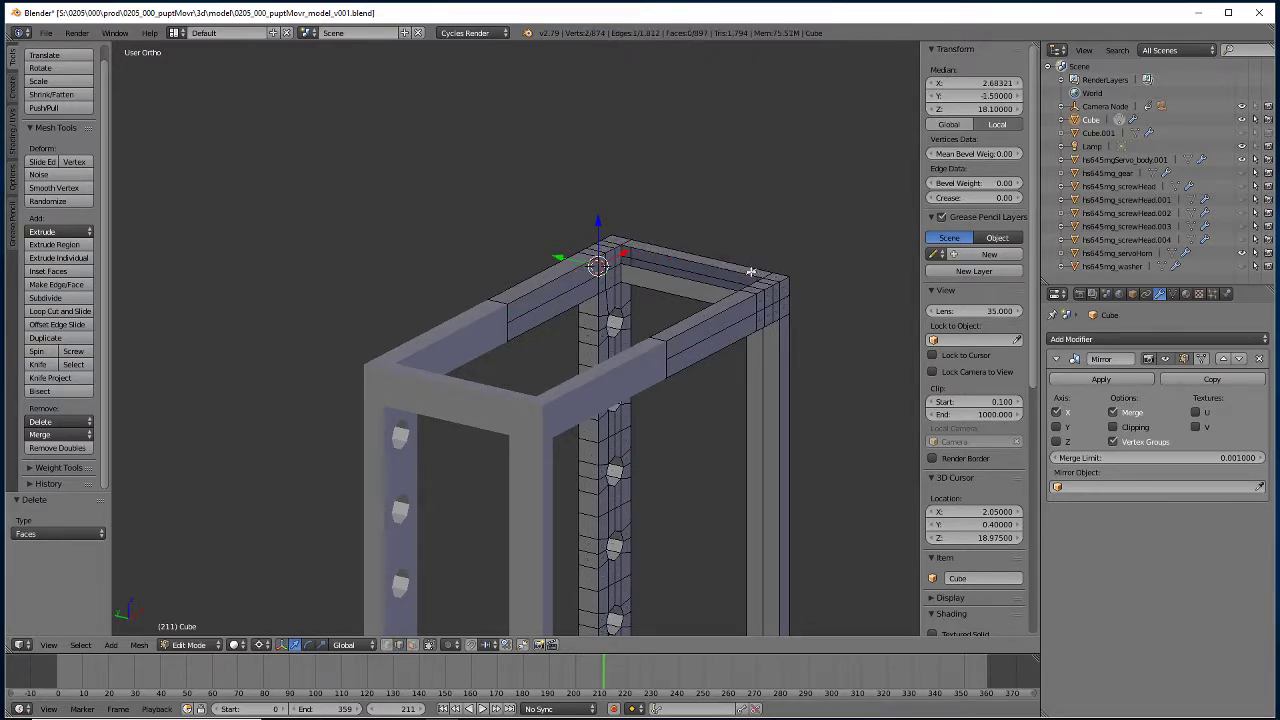
key("shift+s")
left_click(738, 272)
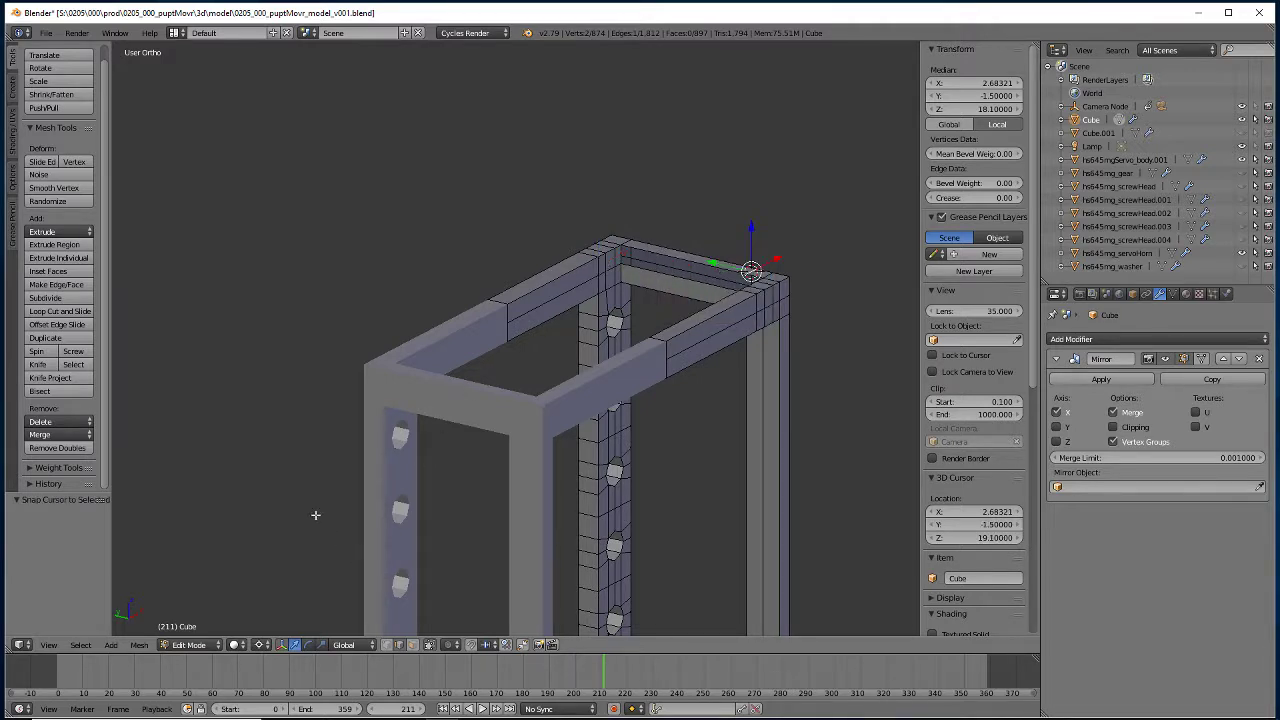
Extrude the four upper inner faces of the upright side's top crossbar in place and scale them to 0 along Y at the 3D cursor.
left_click(412, 646)
right_click(588, 277)
right_click(606, 262, "shift")
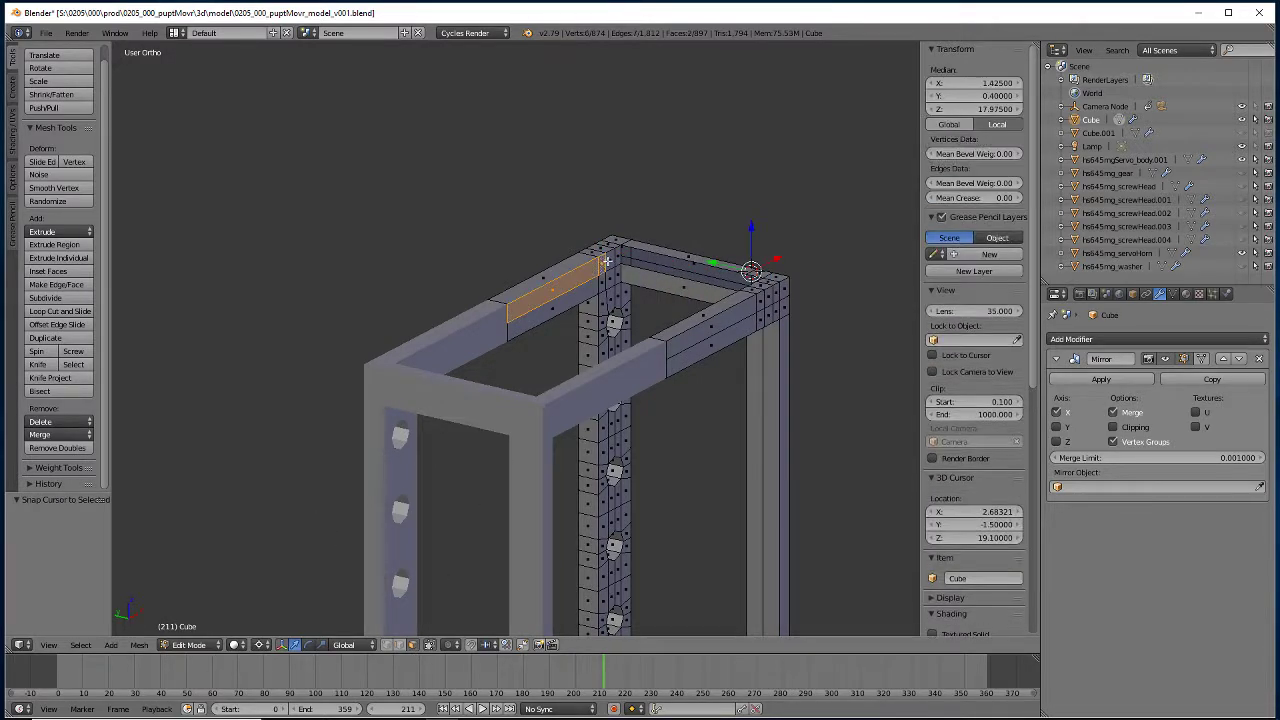
right_click(617, 256, "shift")
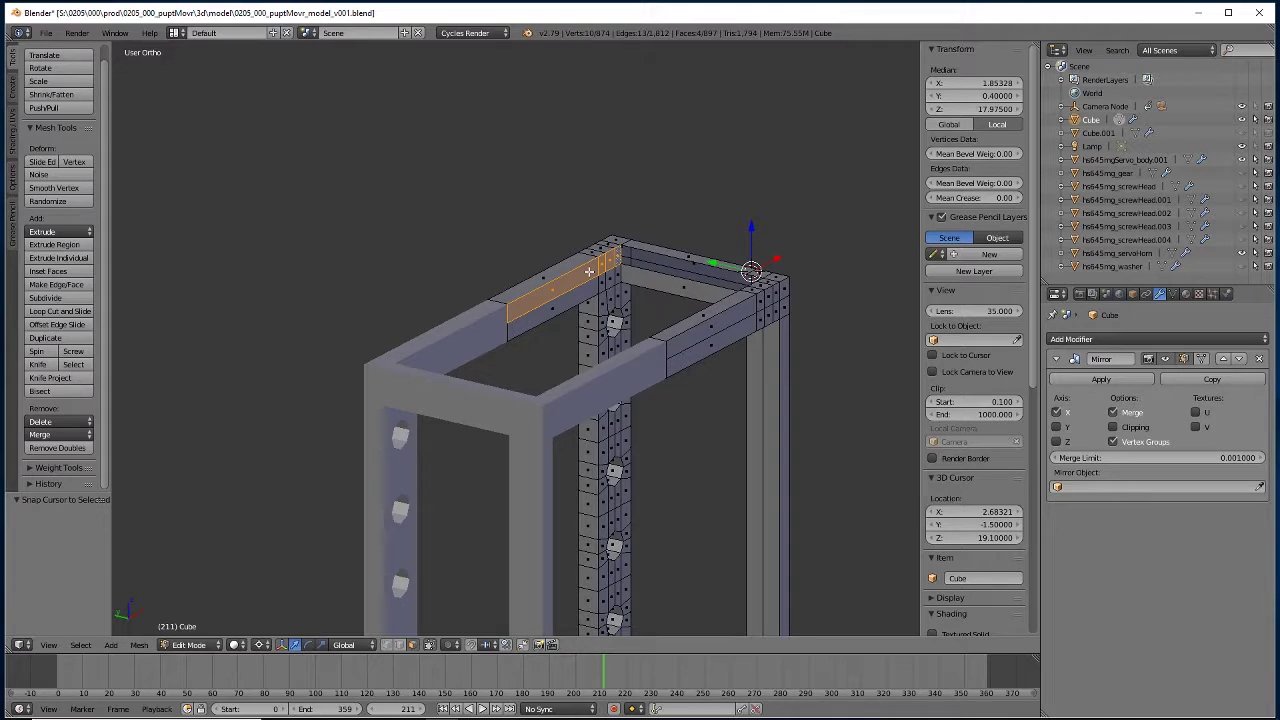
key("e")
right_click(589, 271)
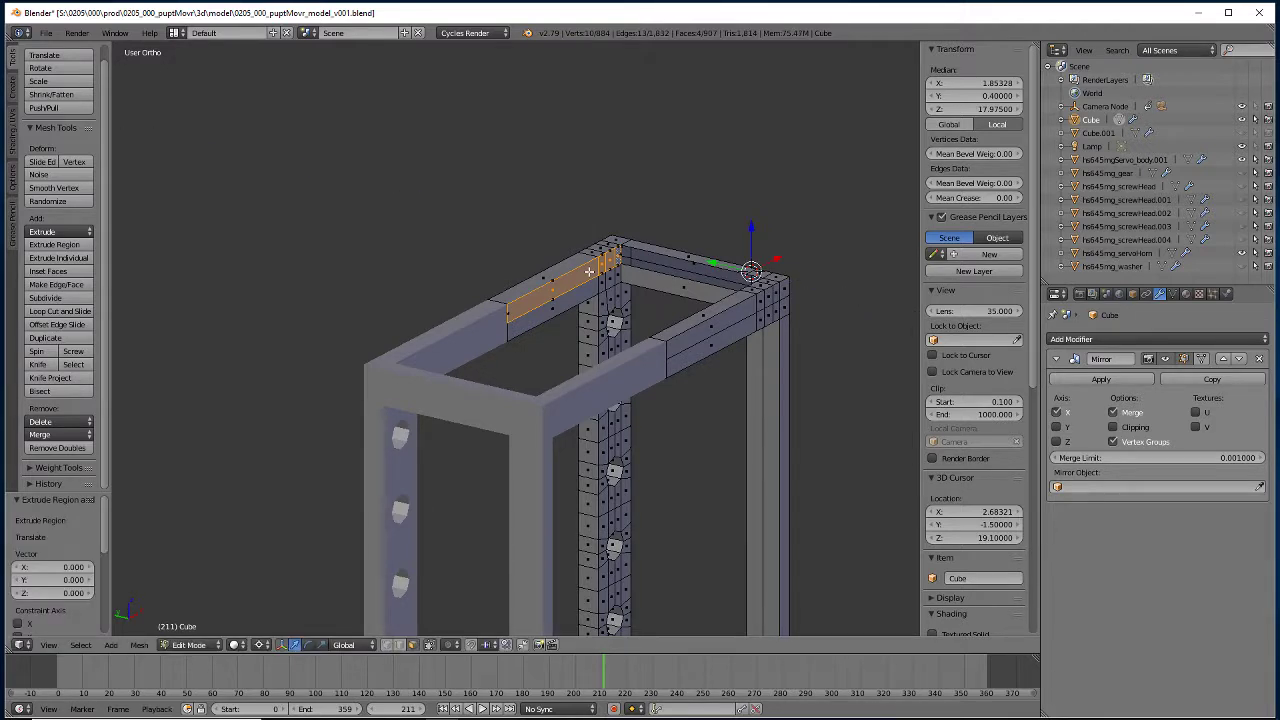
key("s")
key("y")
key("0")
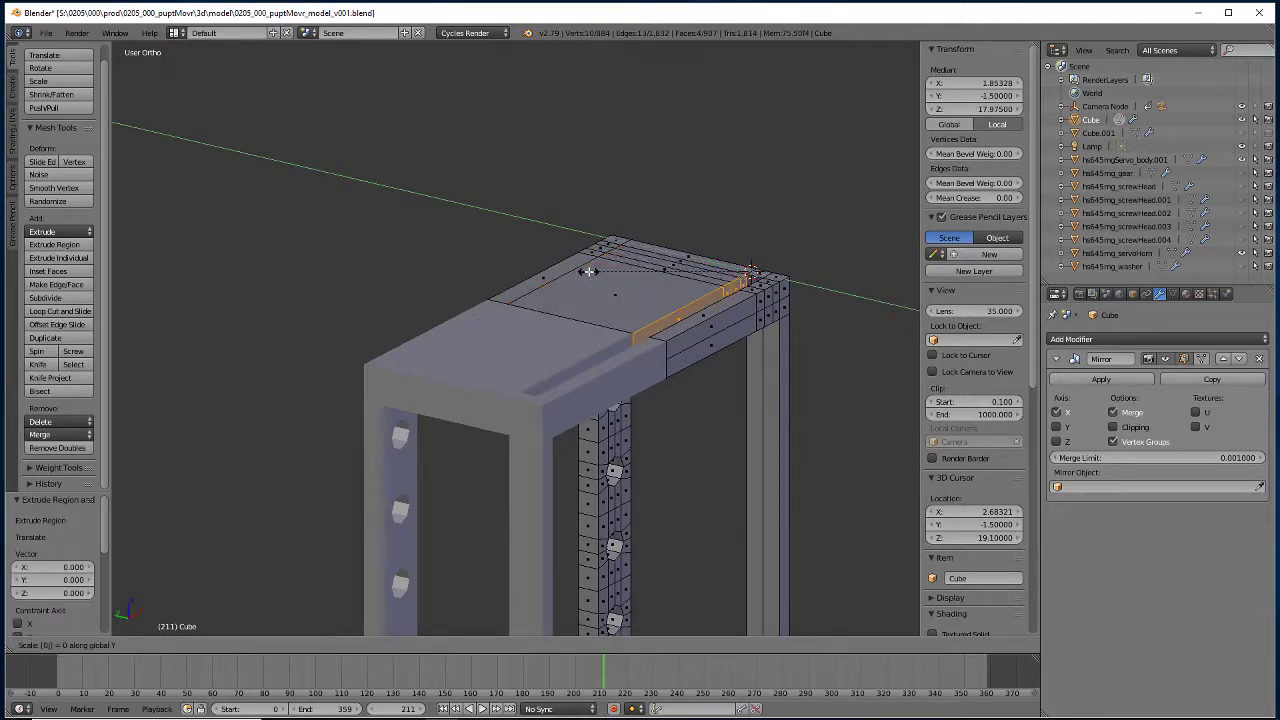
key("Return")
Snap the 3D cursor to the end bar's next short top edge at Y -1.75.
middle_click_drag(589, 271, 445, 522)
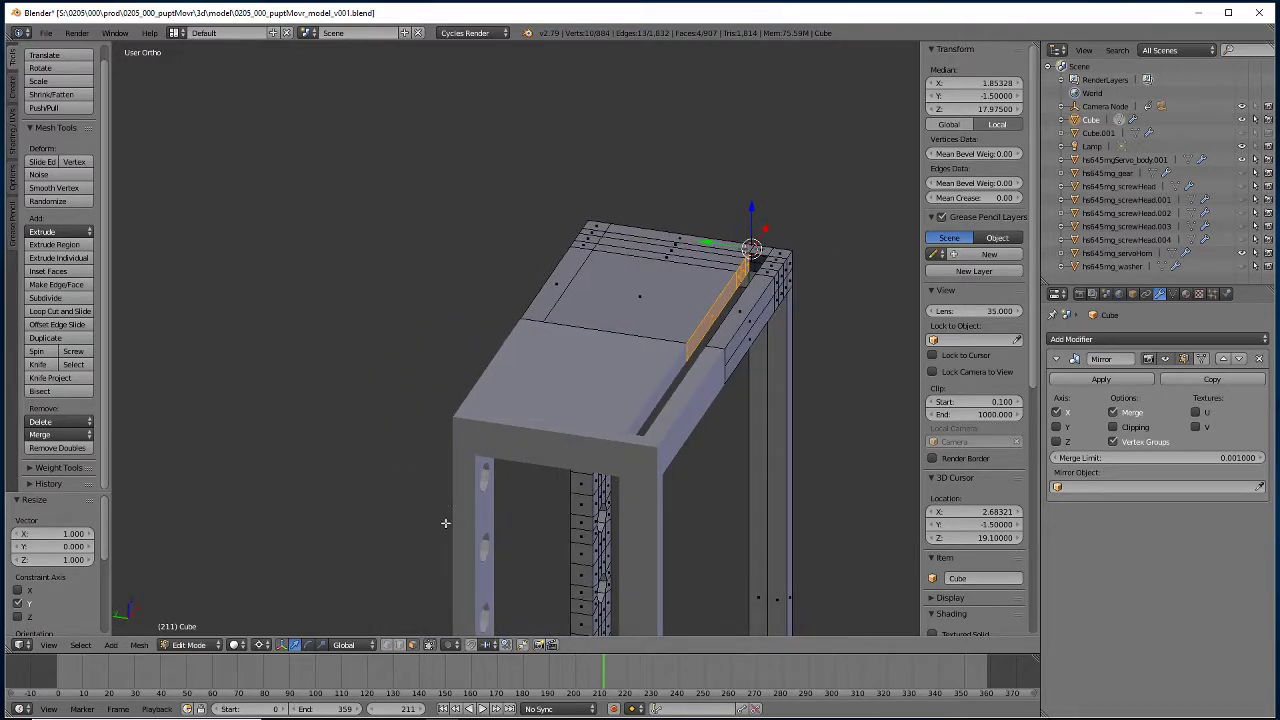
middle_click_drag(703, 341, 741, 204)
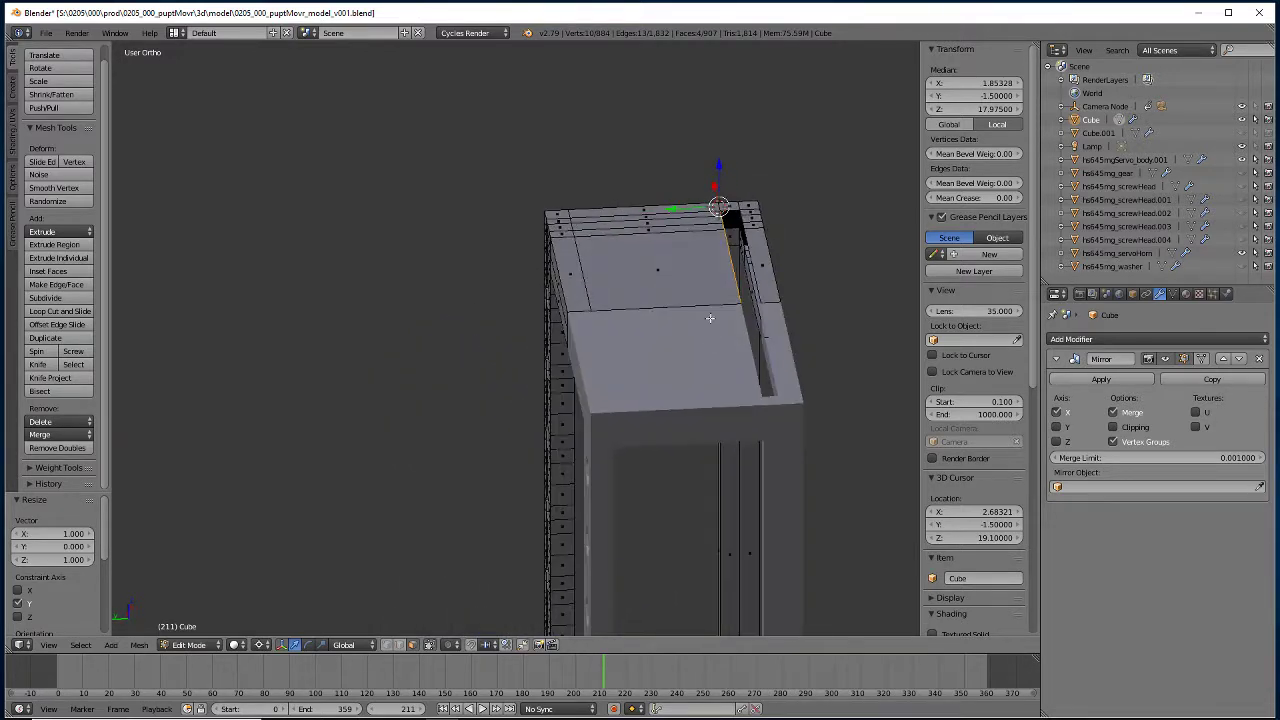
right_click(740, 205)
right_click(736, 210)
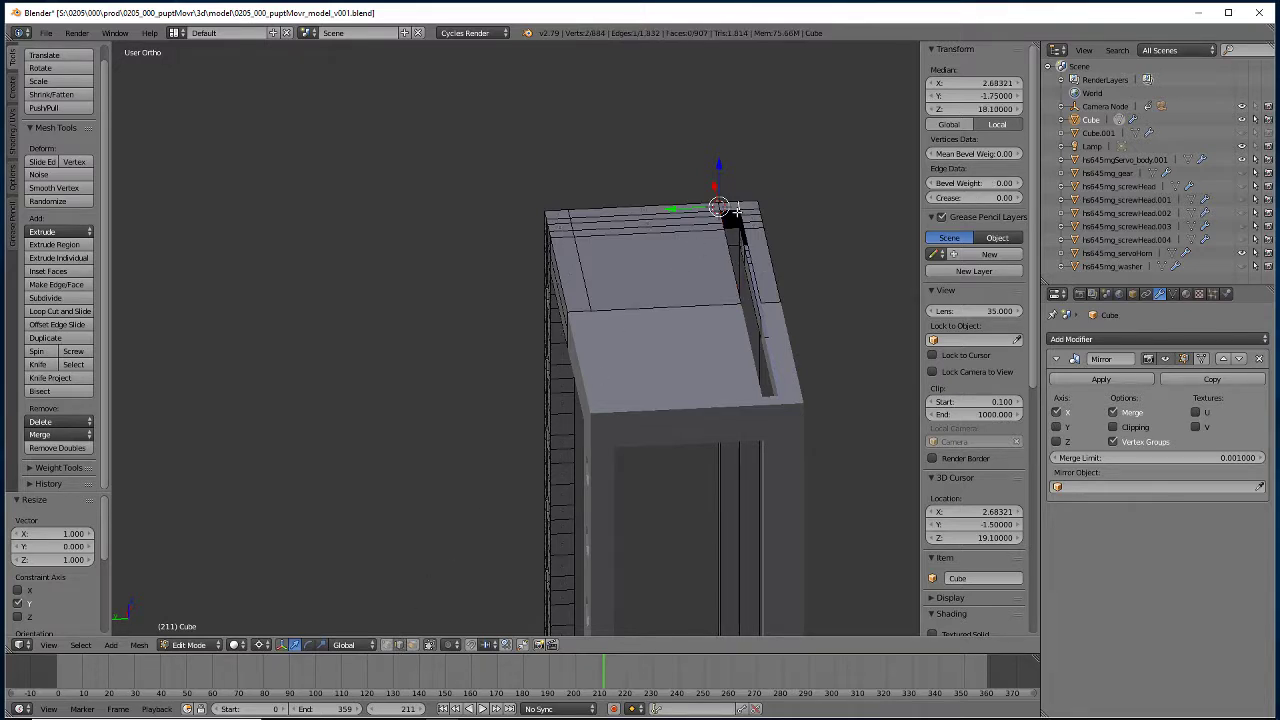
key("shift+s")
left_click(735, 212)
Extrude the top plate's four end faces in place and scale them to 0 along Y, closing the gap to the opposite crossbar.
middle_click_drag(666, 406, 563, 442)
left_click(413, 645)
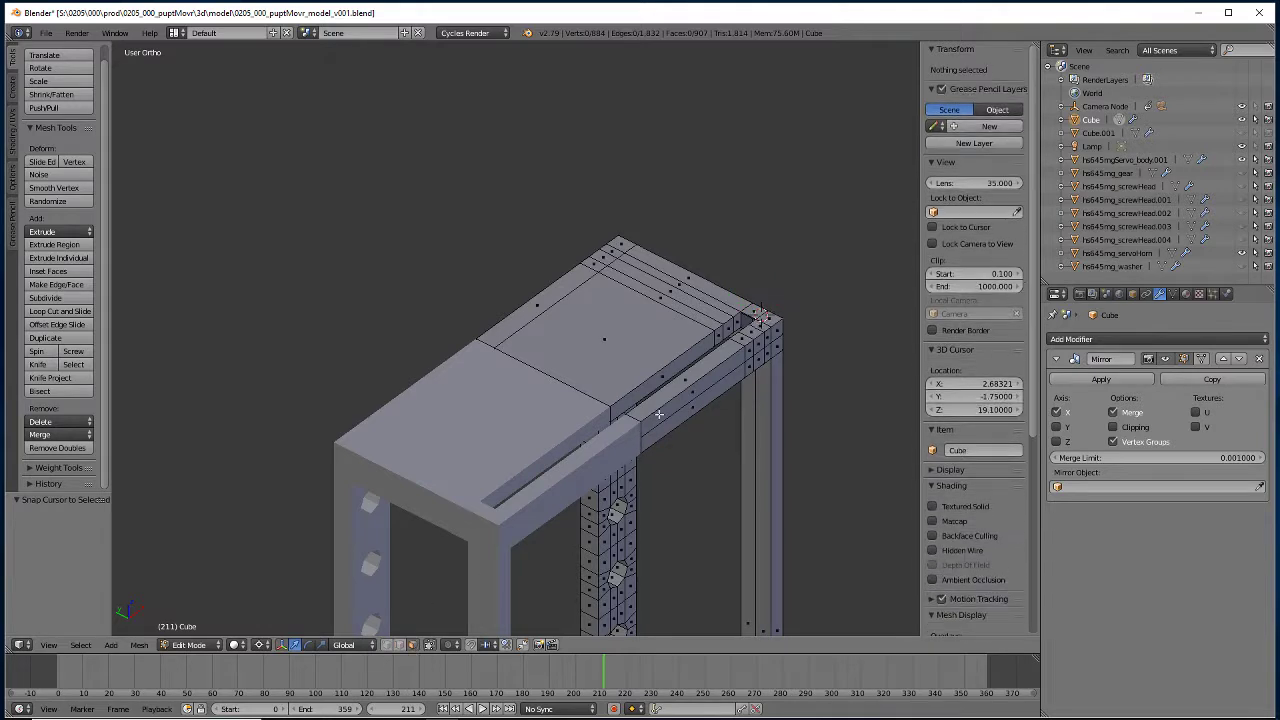
right_click(696, 352)
right_click(719, 335, "shift")
right_click(728, 329, "shift")
right_click(738, 321, "shift")
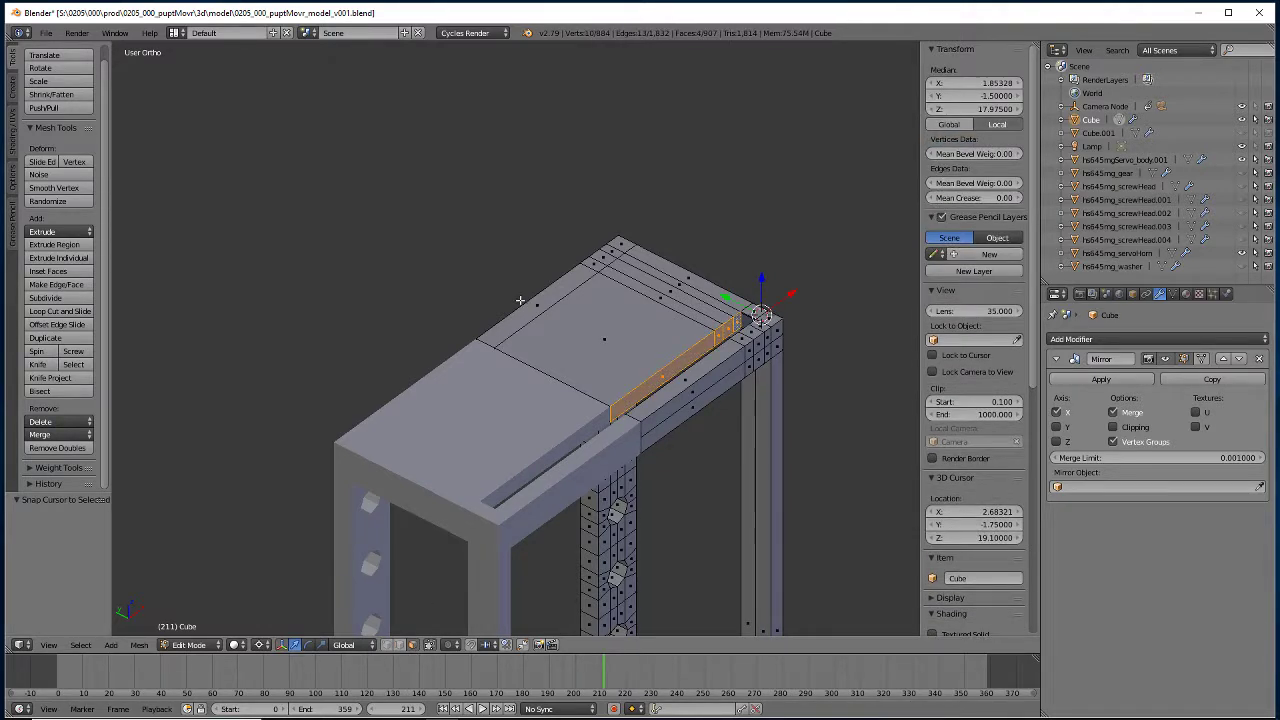
key("e")
right_click(485, 458)
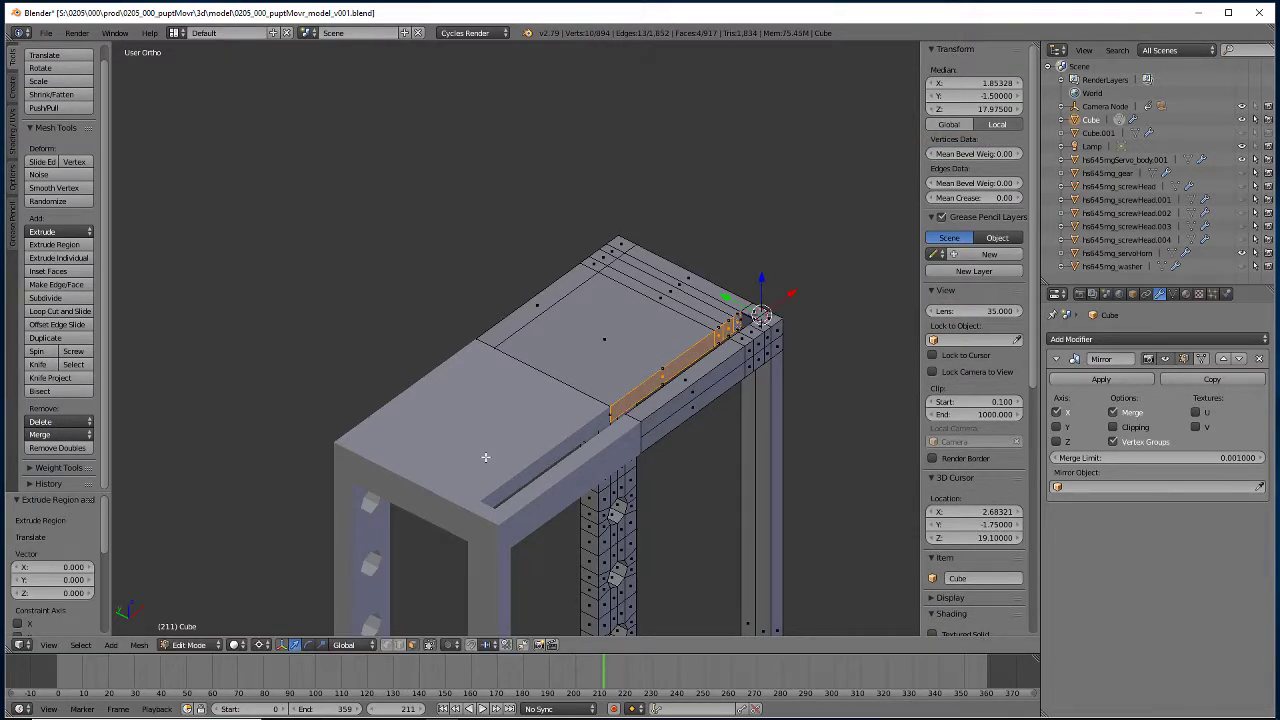
key("s")
key("y")
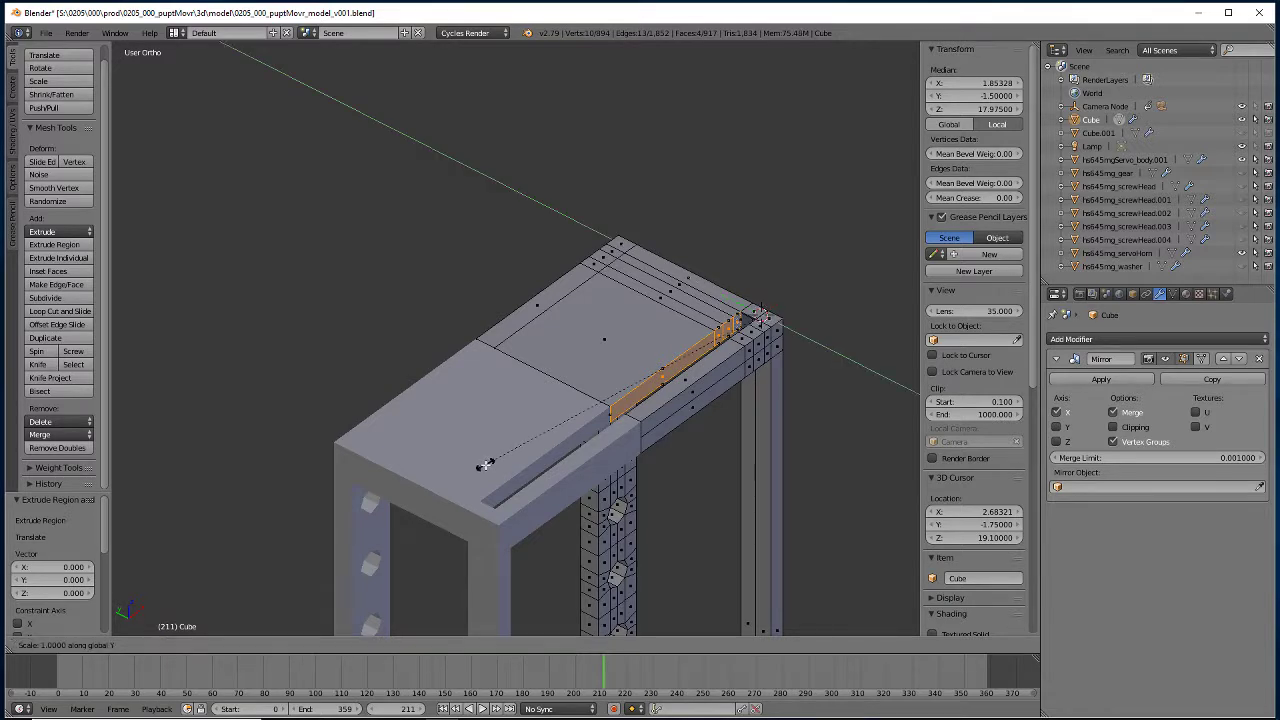
key("0")
key("Return")
Delete the four collapsed end faces, select the whole mesh and remove doubles.
middle_click_drag(462, 536, 480, 491)
key("x")
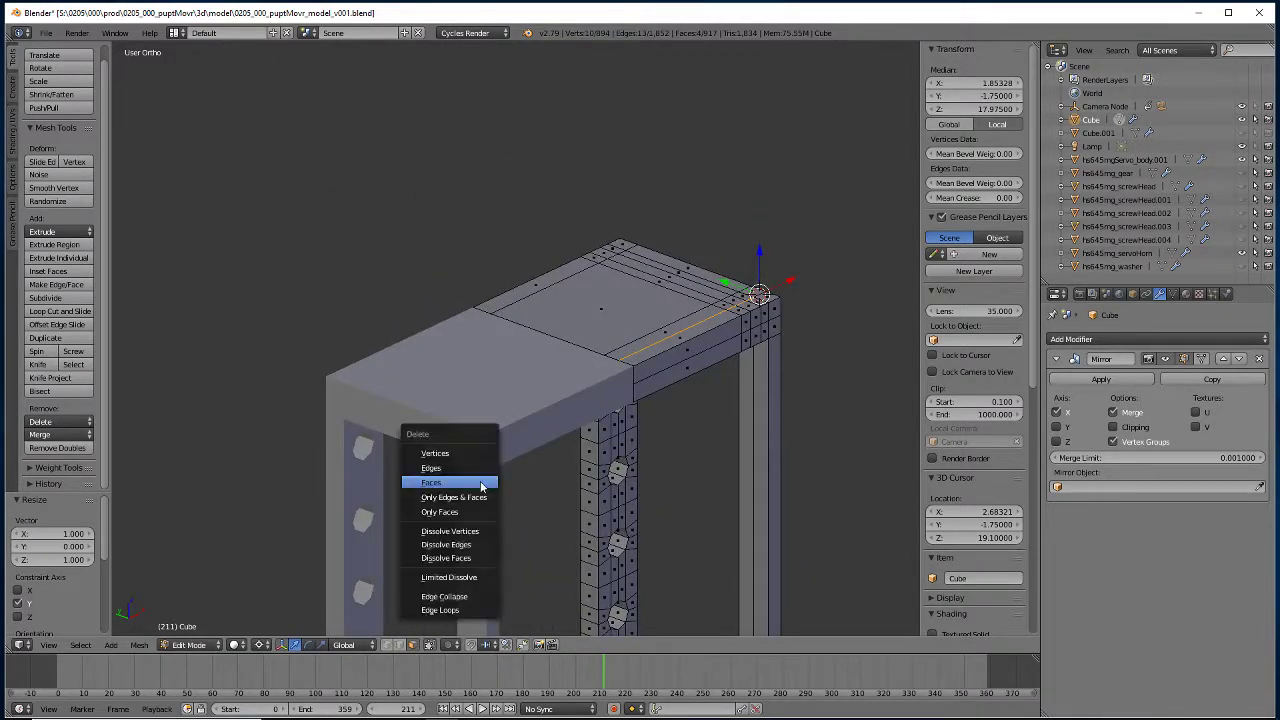
left_click(424, 484)
key("a")
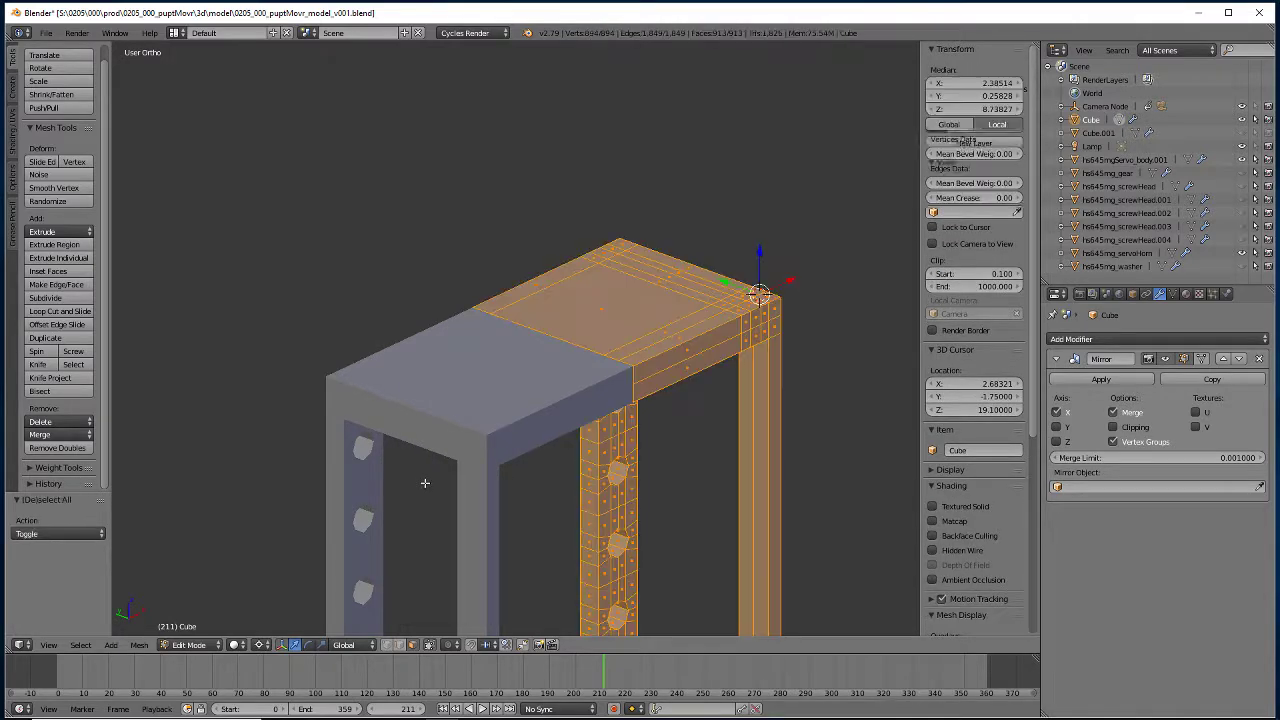
key("w")
left_click(424, 483)
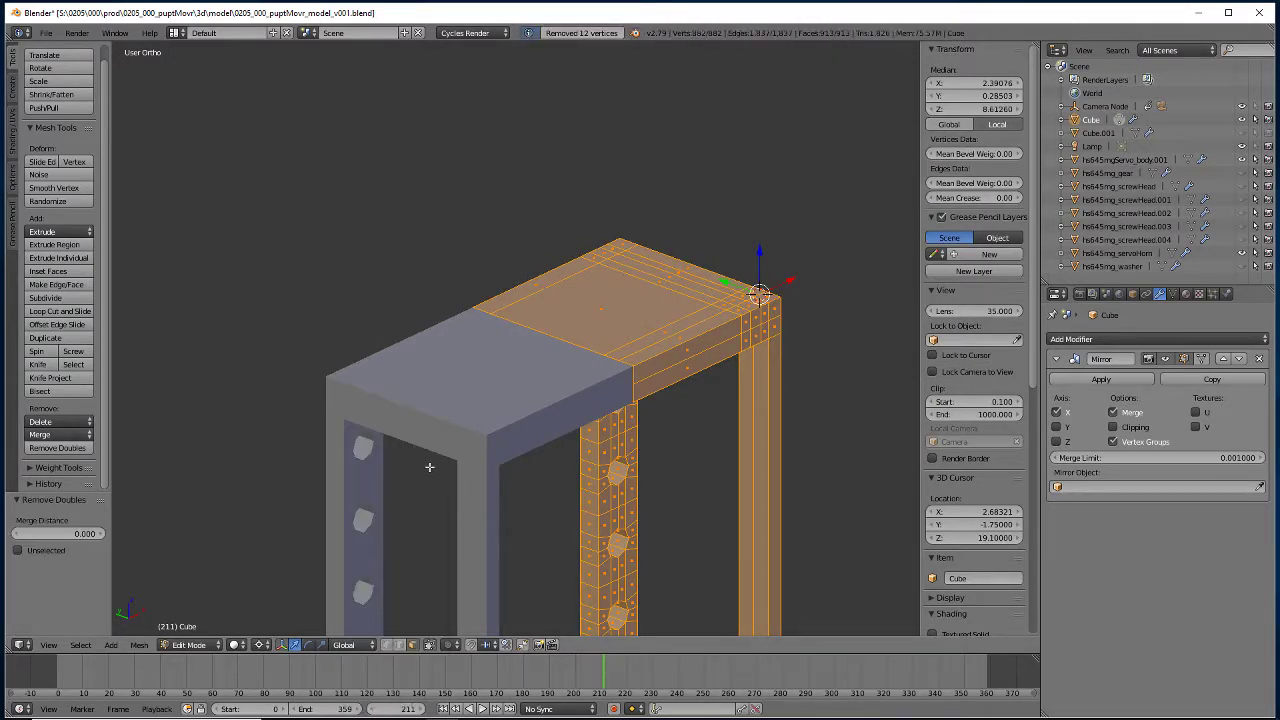
Add one loop cut around the outermost strip of the top plate and corner post, sliding it to about X 2.689.
middle_click_drag(427, 484, 565, 584)
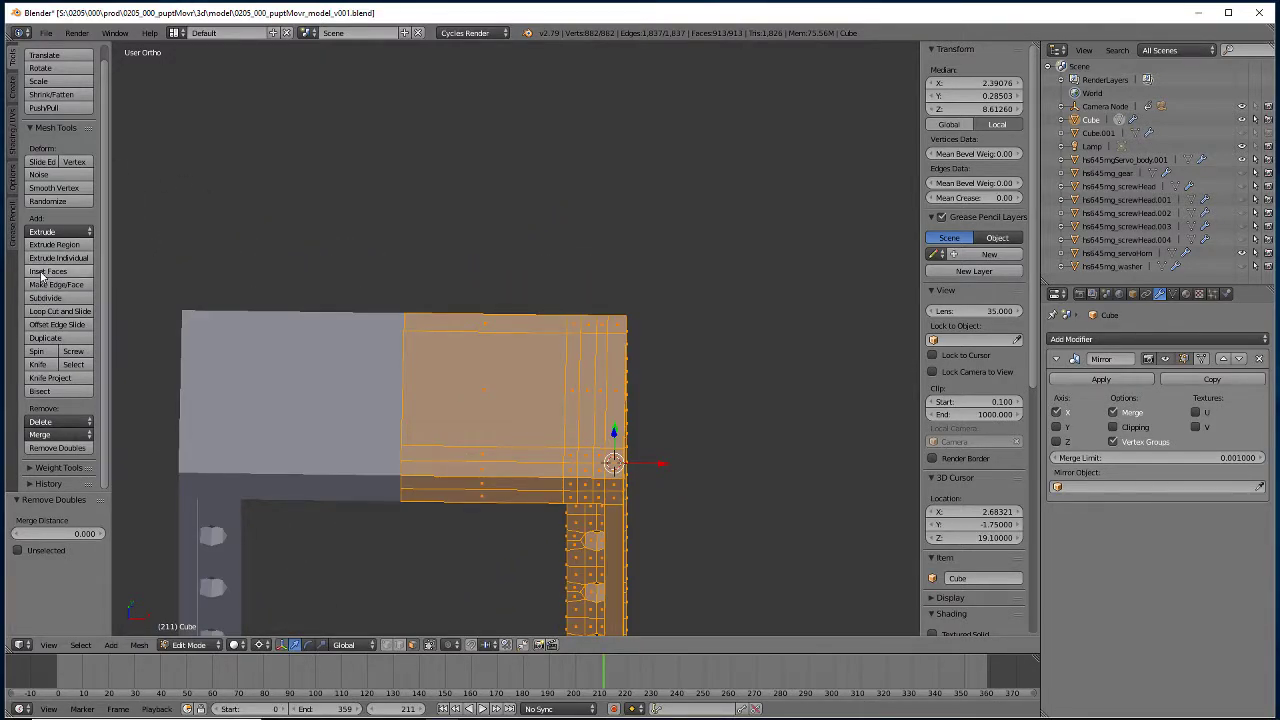
left_click(60, 311)
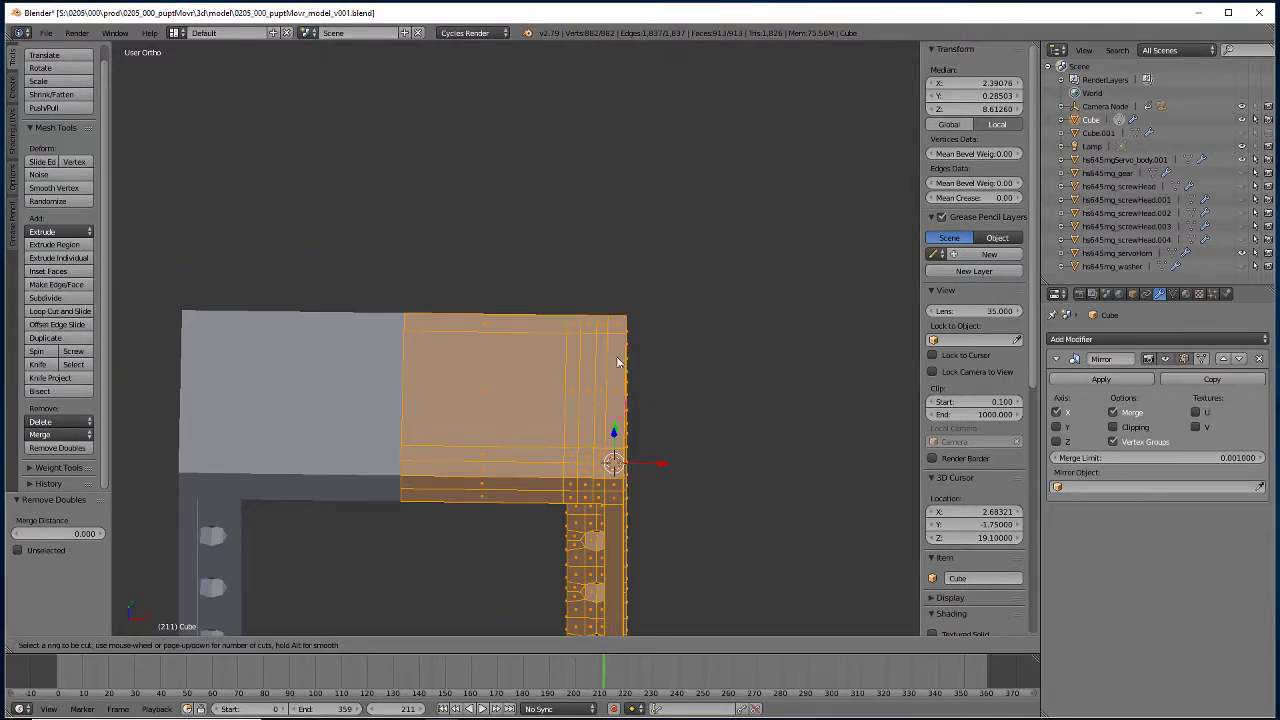
left_click(617, 323)
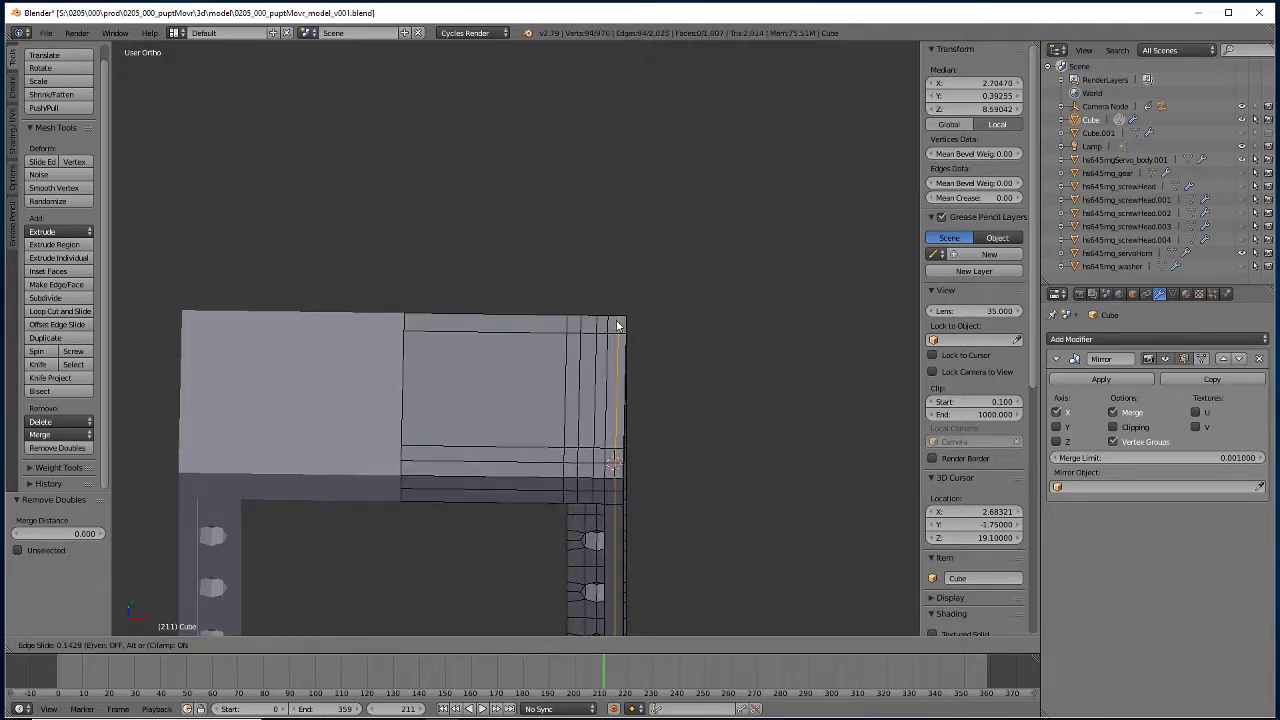
left_click(615, 340)
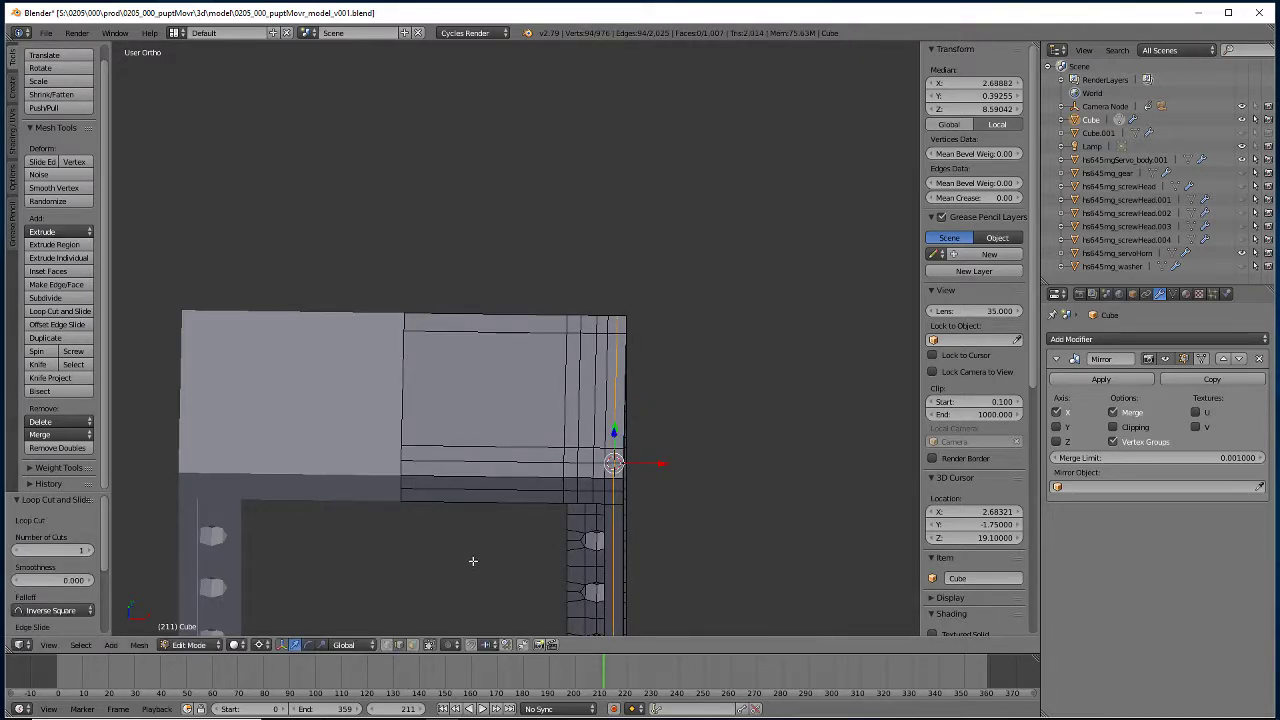
Snap the 3D cursor to the narrow upright's outer vertical corner edge at X 2.8, Y -2, Z 9.8.
middle_click_drag(474, 557, 563, 543)
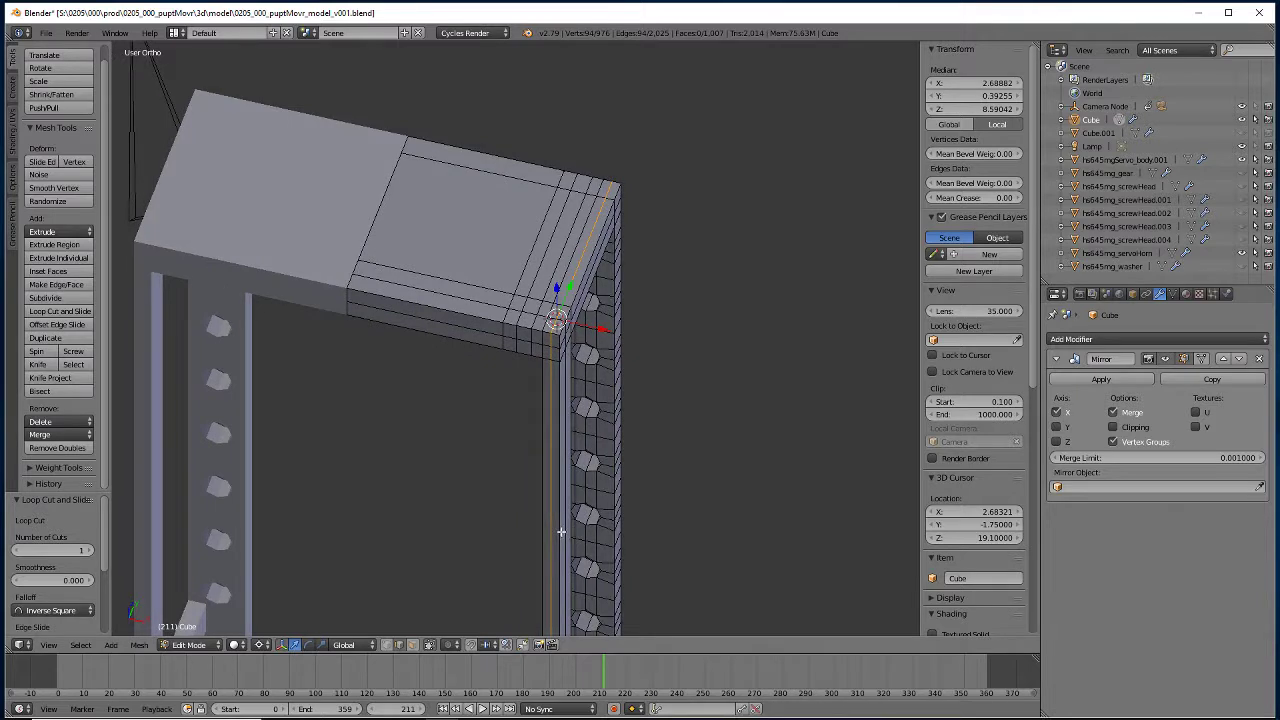
right_click(558, 534)
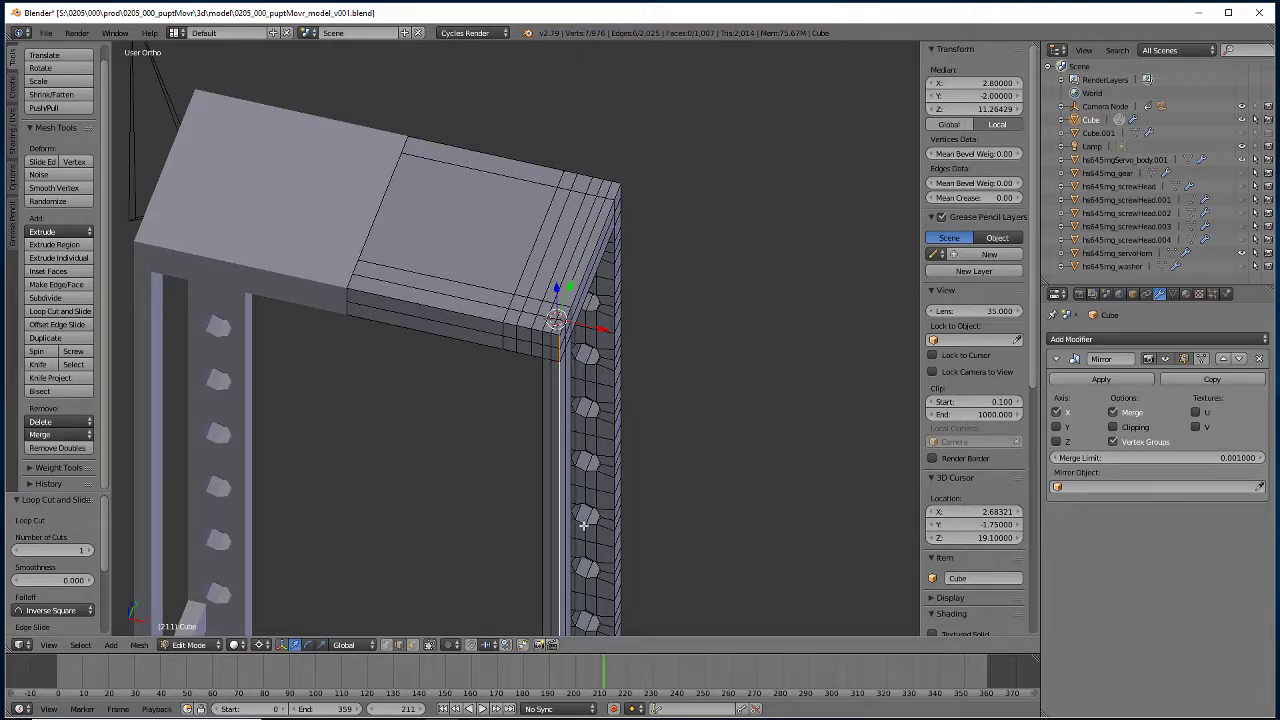
middle_click_drag(584, 525, 346, 435)
key("shift+s")
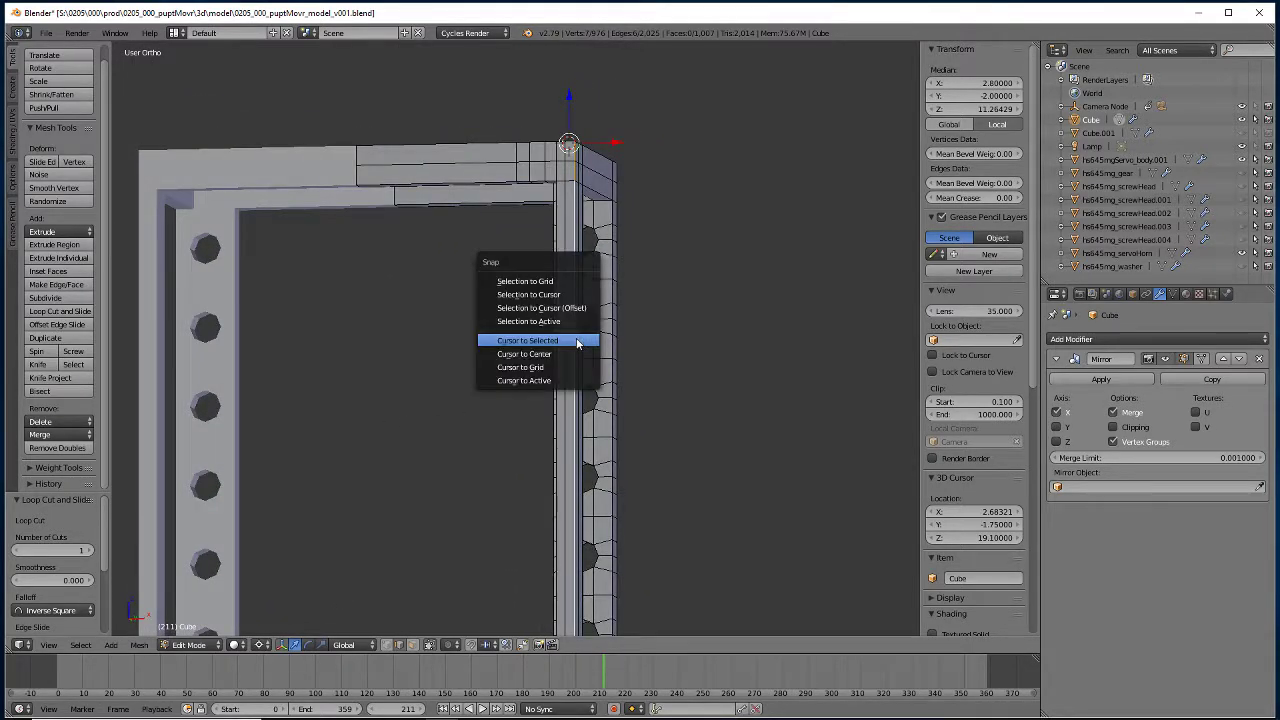
left_click(562, 341)
Select the loop around the outermost strip of the top plate and upright, and scale it to 0 along X onto the 3D cursor.
right_click(561, 347, "alt")
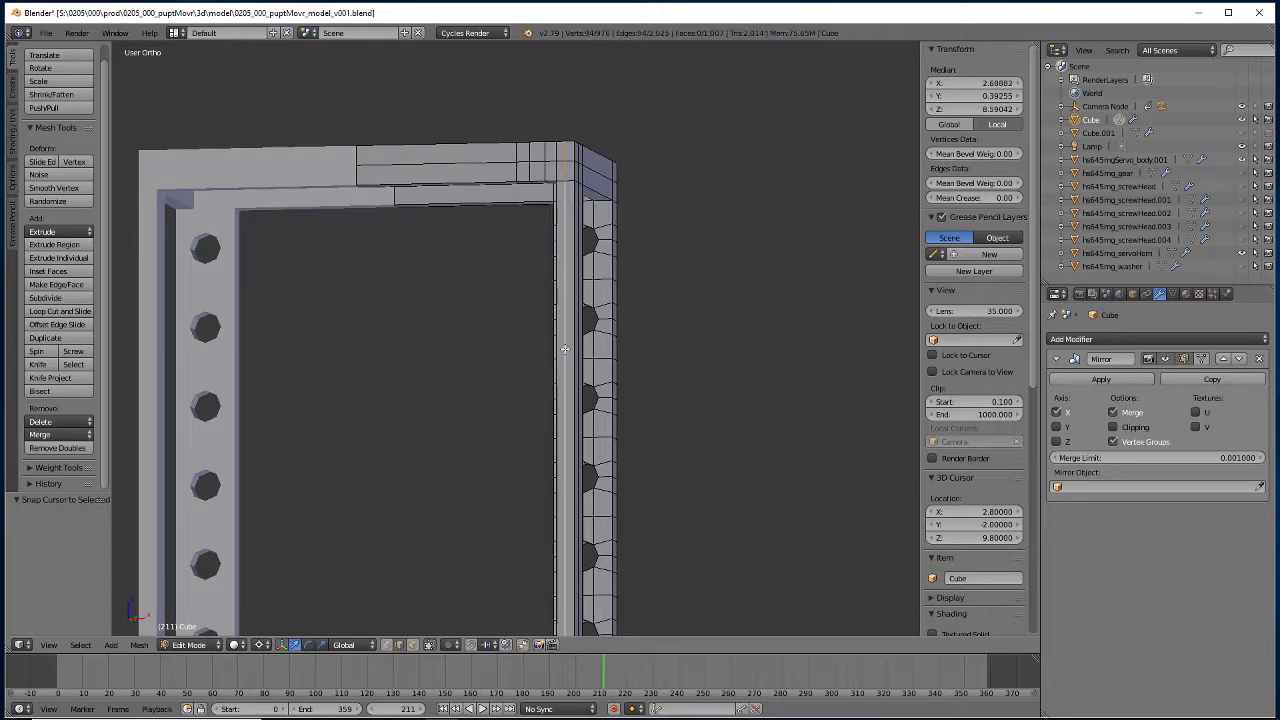
mouse_move(553, 319)
middle_mouse_down()
mouse_move(552, 332)
mouse_move(390, 363)
mouse_move(317, 338)
mouse_move(557, 314)
middle_mouse_up()
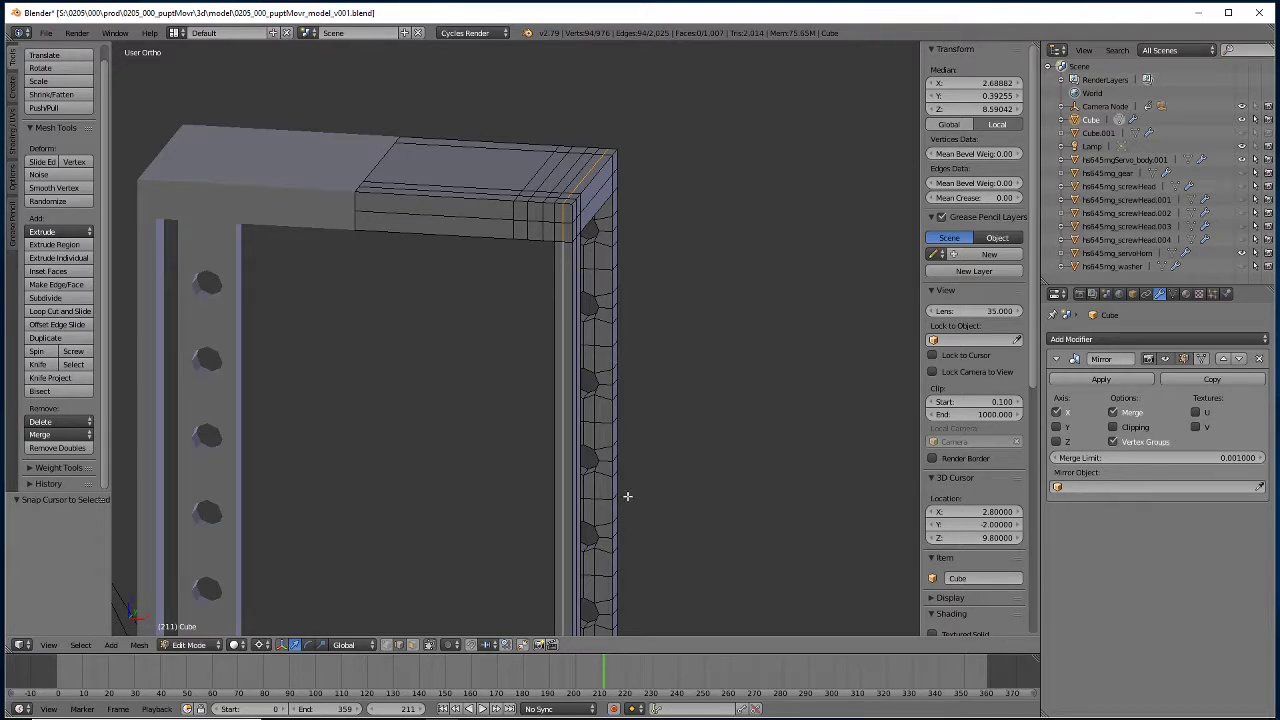
middle_click_drag(627, 496, 356, 482)
middle_click_drag(335, 557, 483, 351)
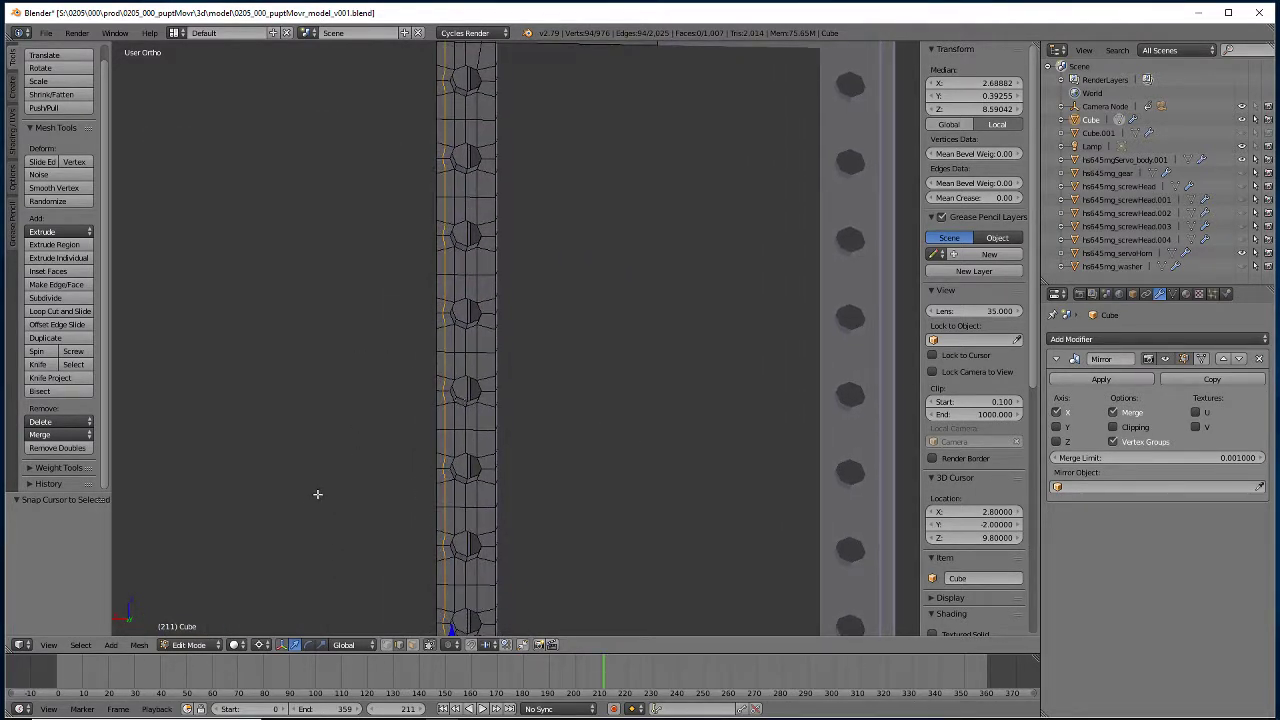
middle_click_drag(390, 478, 645, 457)
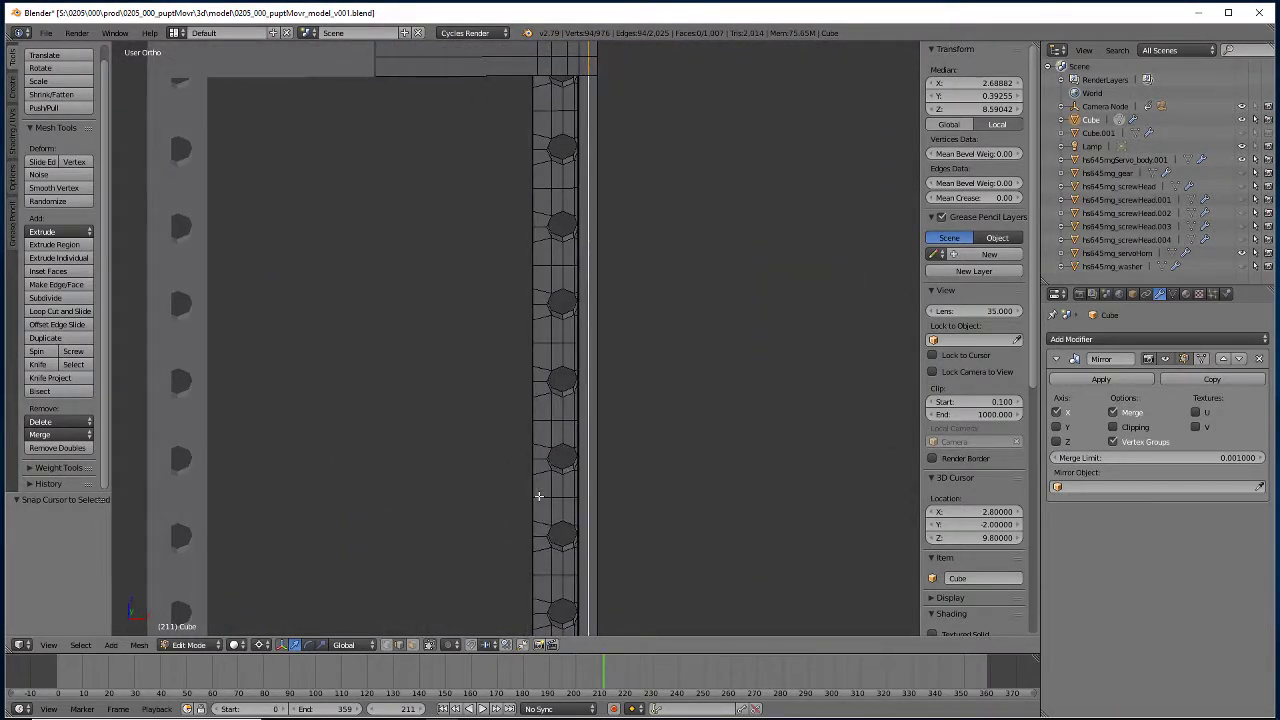
key("s")
key("x")
key("0")
key("Return")
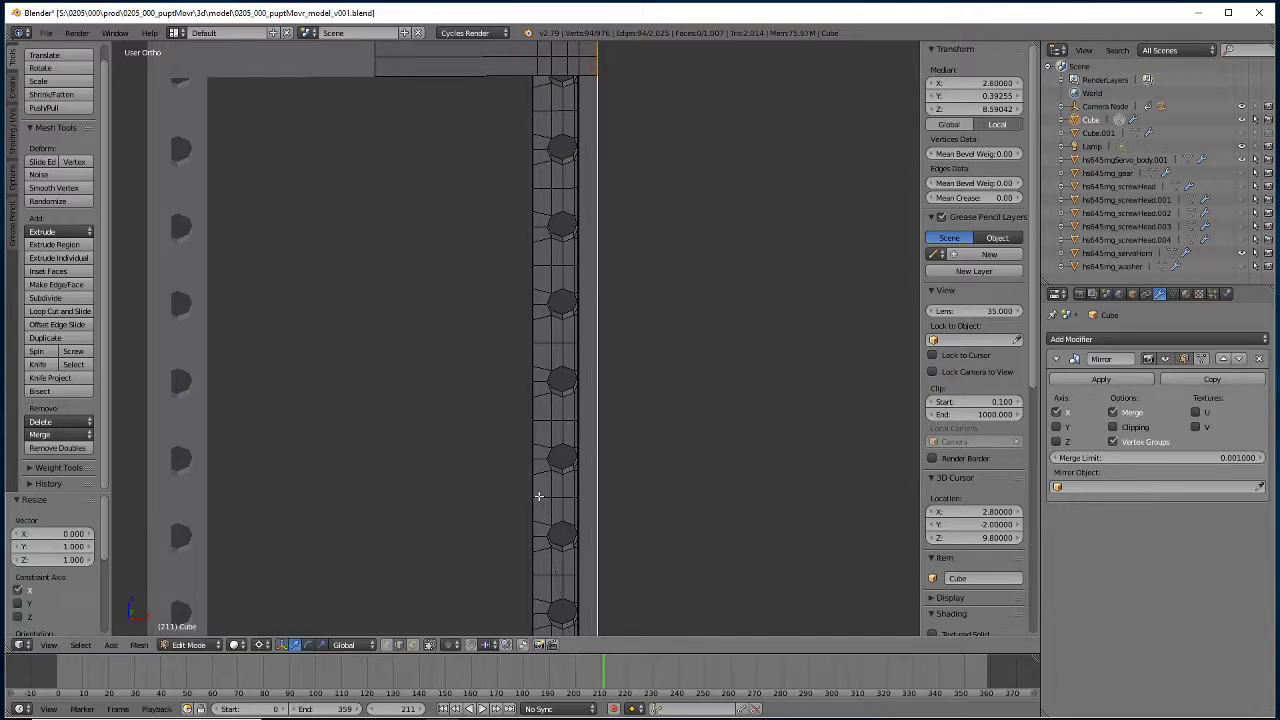
Try to move the flattened loop by -0.2 along X.
type("gx")
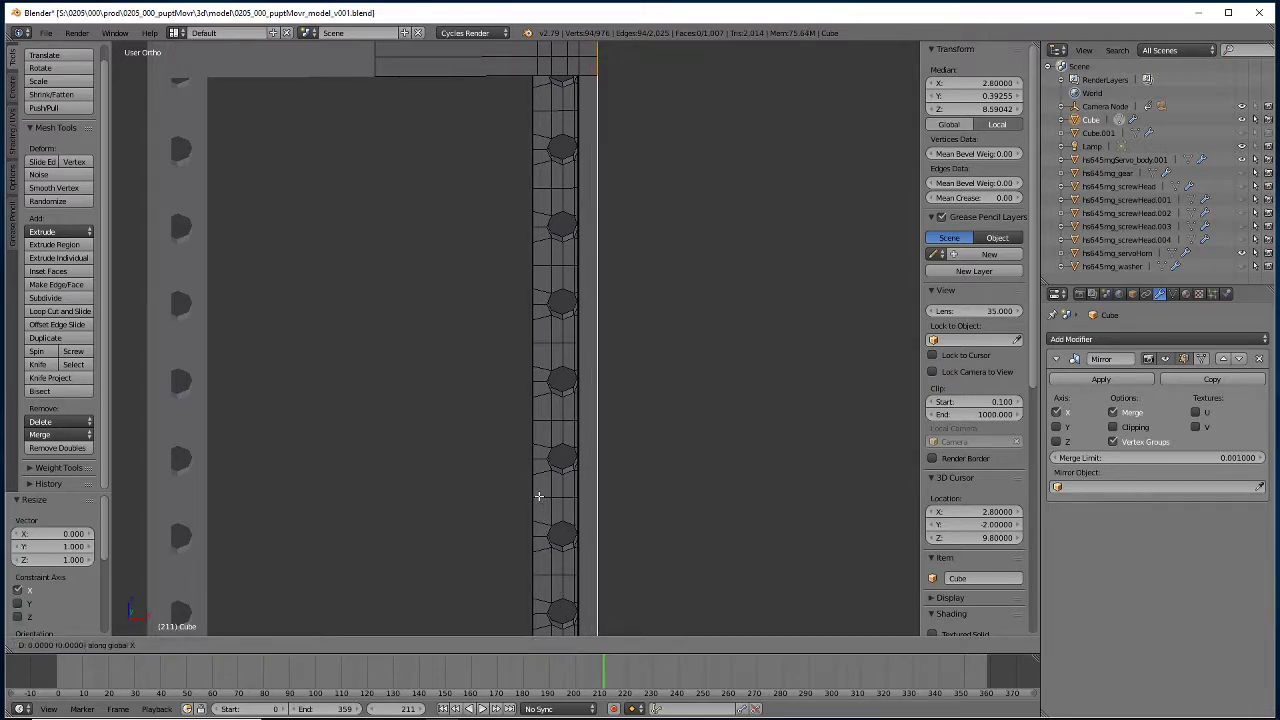
type("-.2")
key("Return")
middle_click_drag(538, 496, 277, 255)
key("ctrl+z")
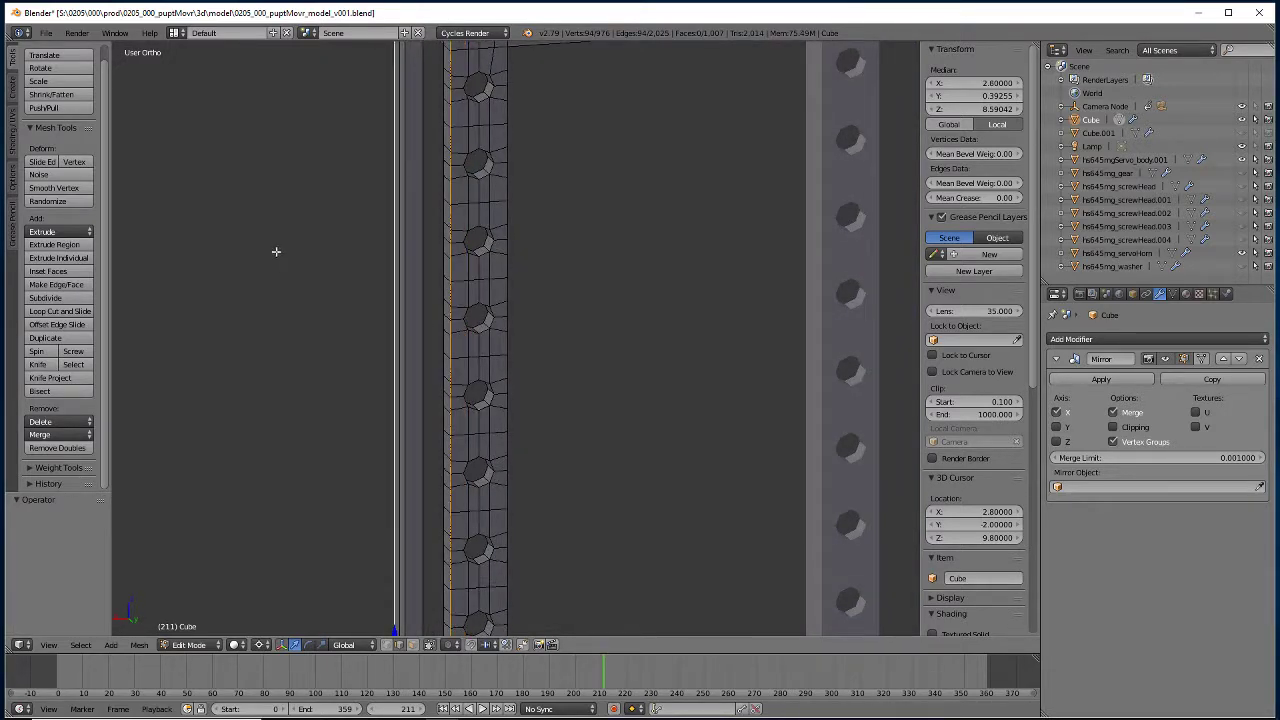
Select the whole mesh and remove doubles to merge the flattened loop into the frame's outer edge.
middle_click_drag(308, 326, 477, 453)
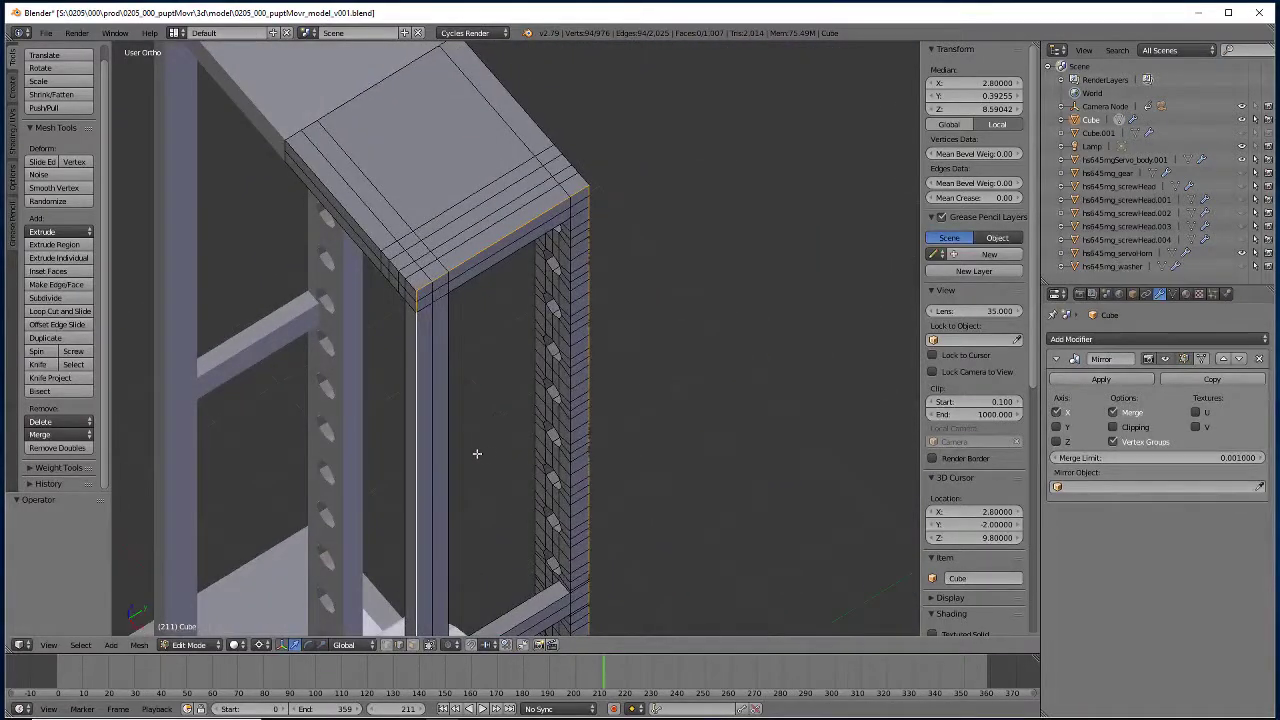
key("a")
key("a")
key("w")
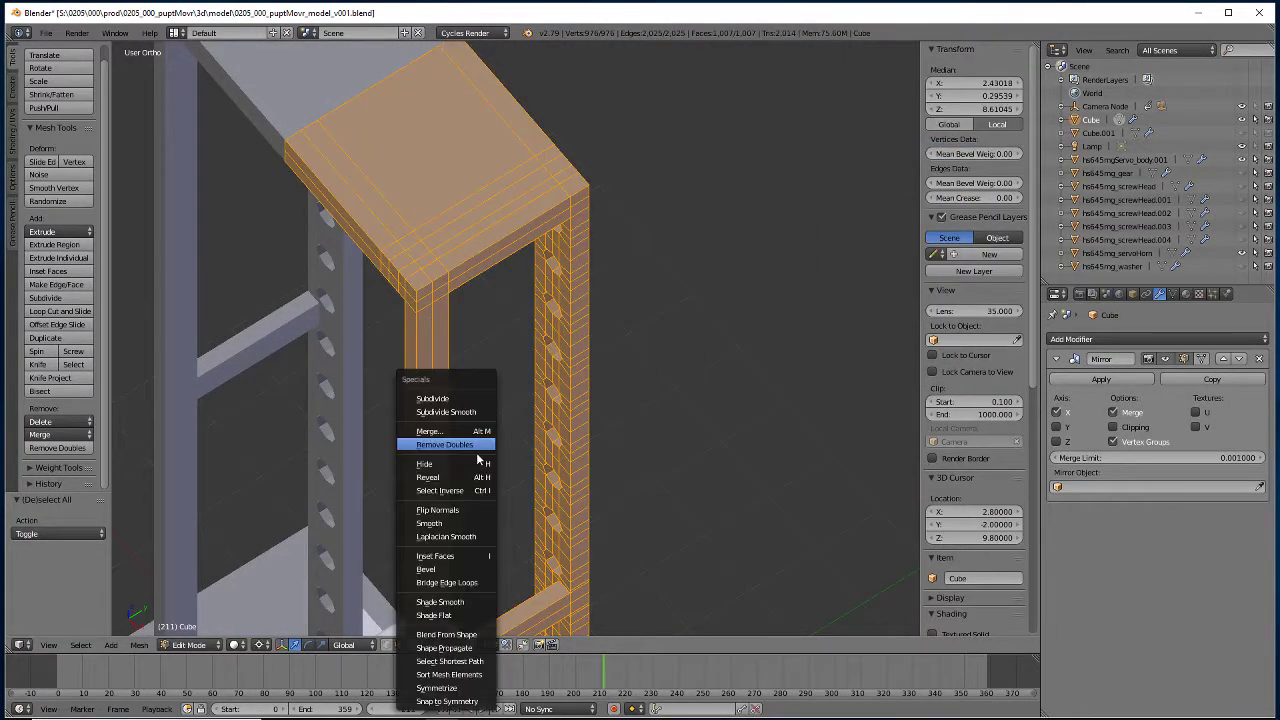
left_click(478, 452)
Add one loop cut across the base plate outside the uprights, sliding it to about X 3.8.
middle_click_drag(474, 451, 255, 440)
scroll(381, 442, "down", 3)
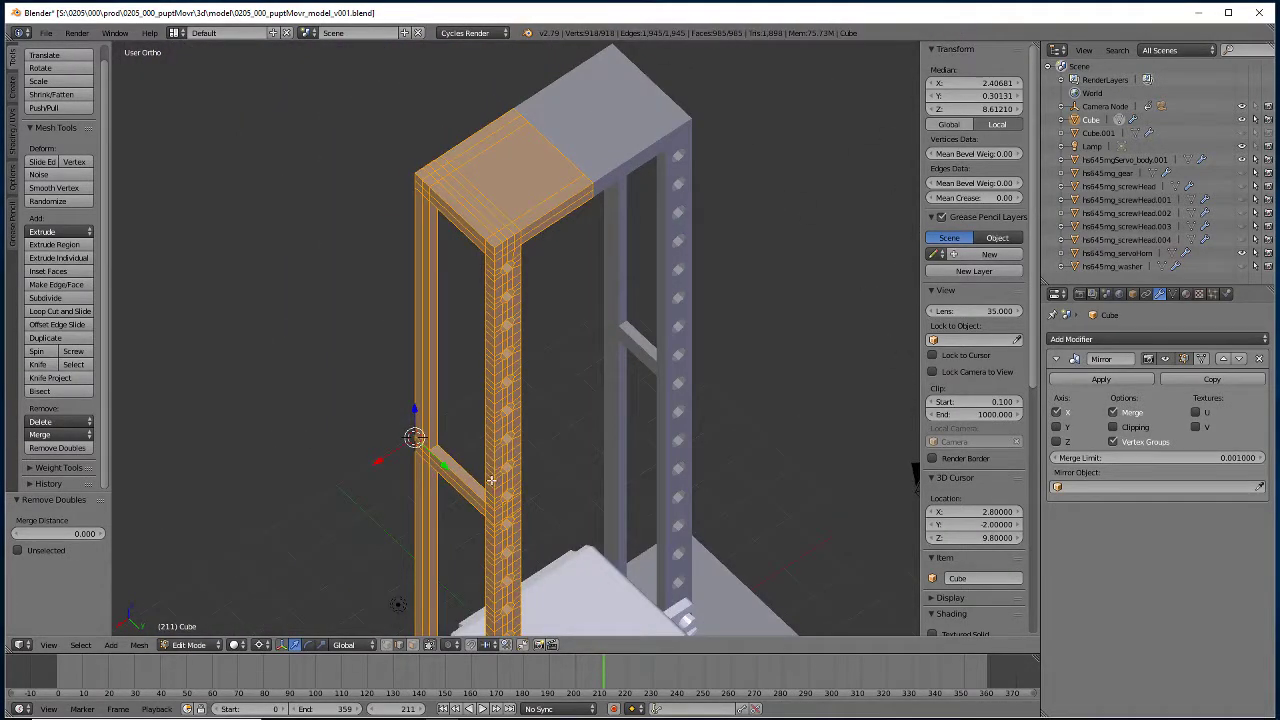
middle_click_drag(306, 479, 248, 473)
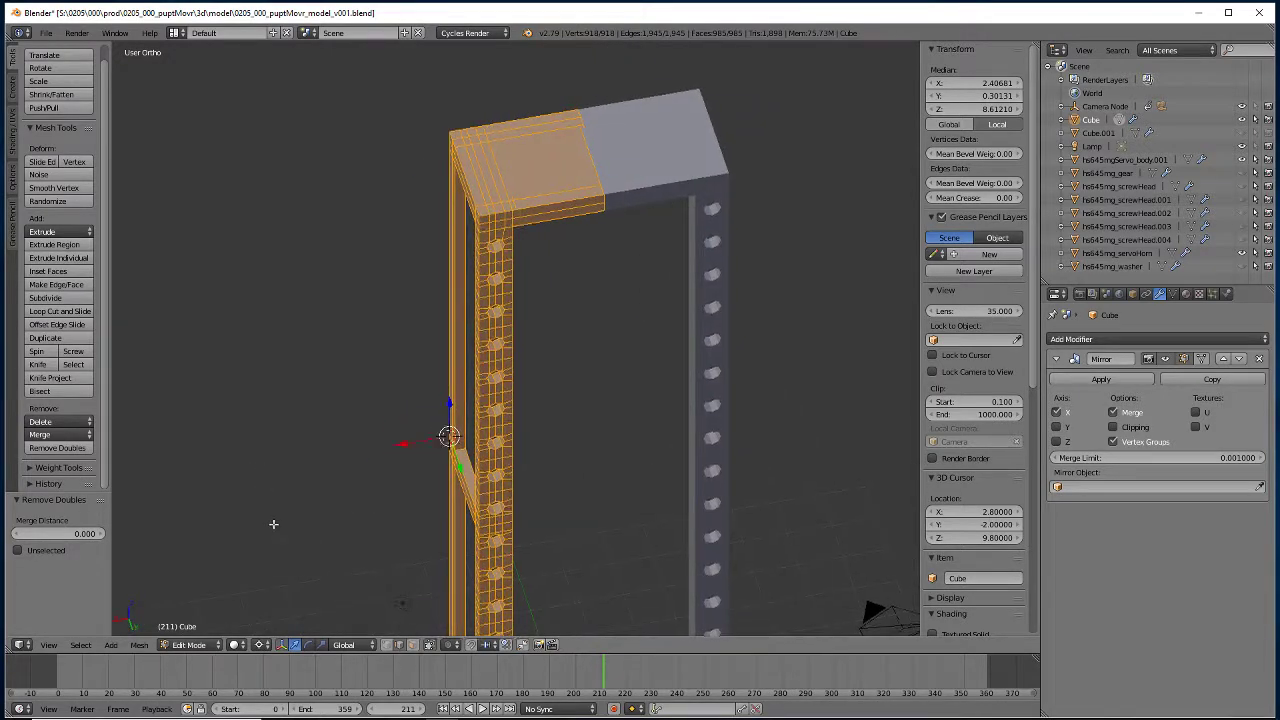
middle_click_drag(274, 525, 330, 218, "shift")
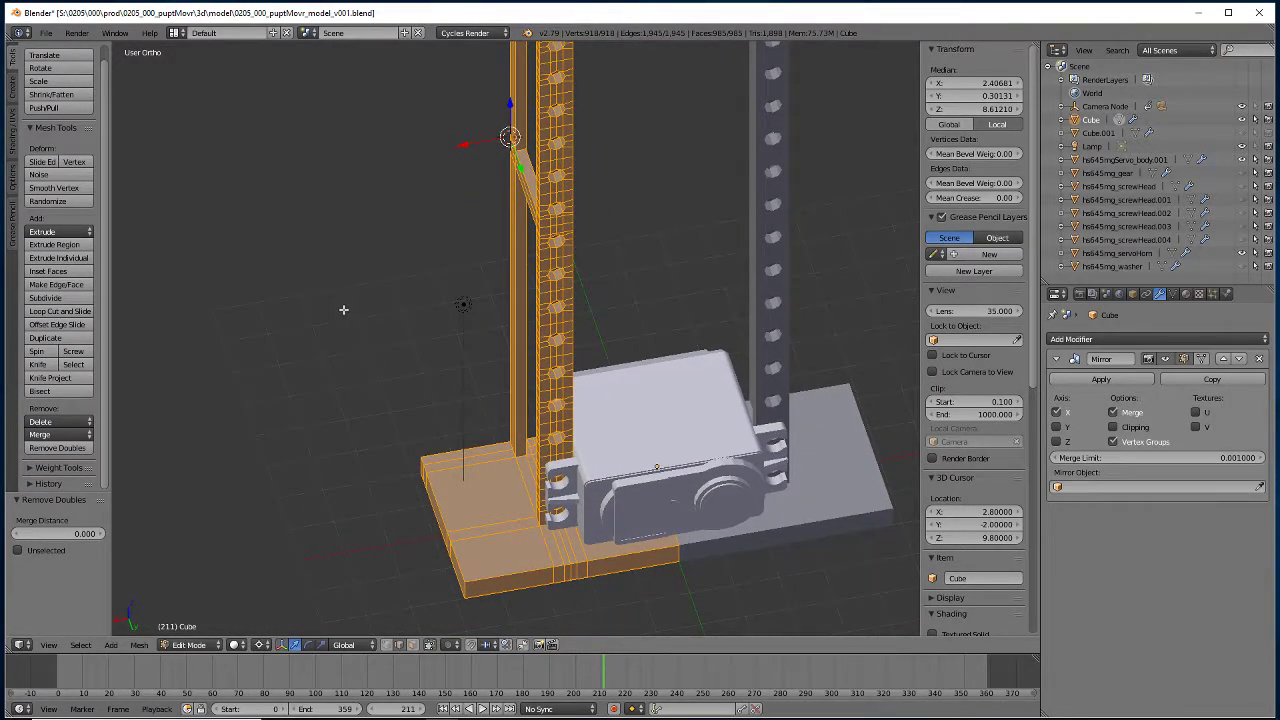
middle_click_drag(343, 310, 348, 310)
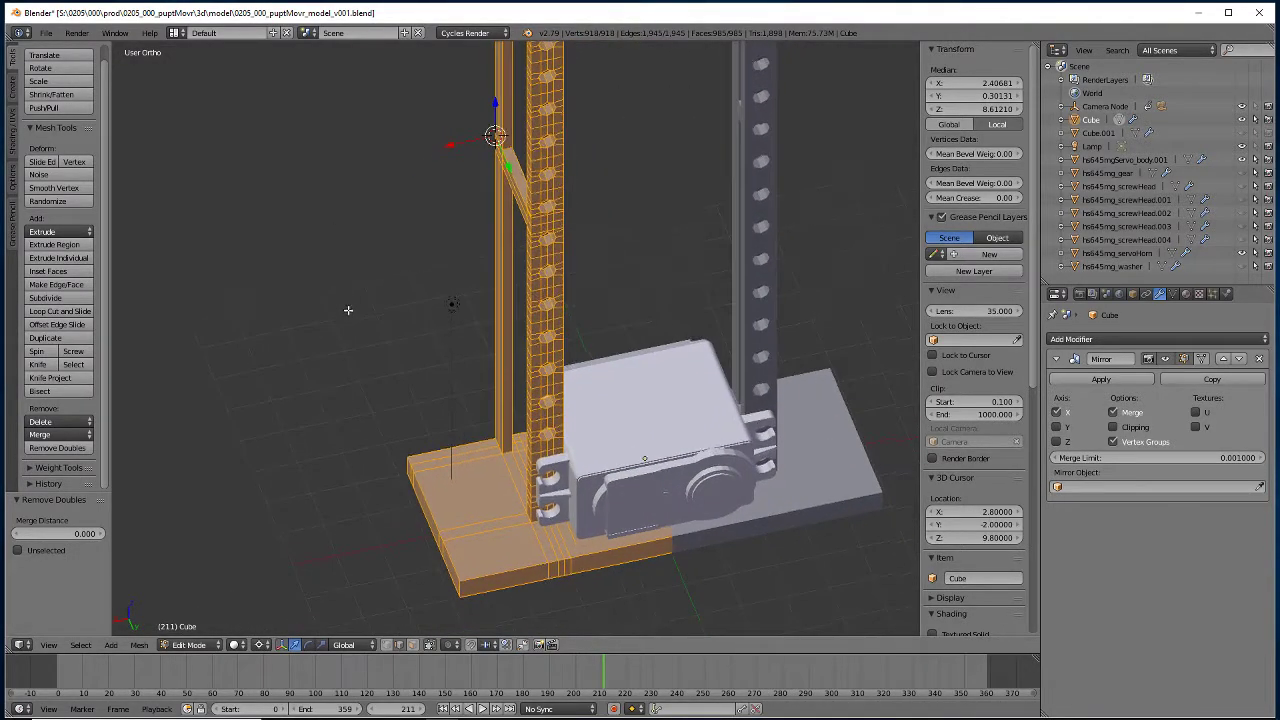
left_click(37, 314)
left_click(522, 558)
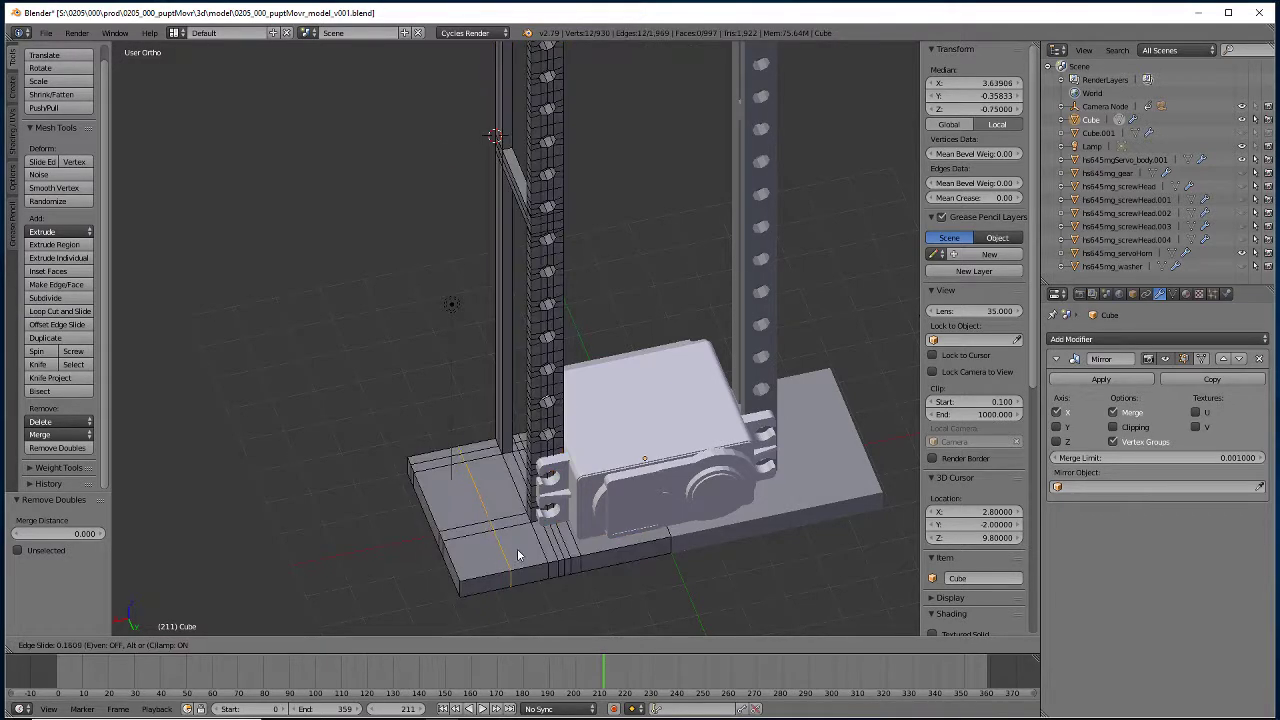
left_click(523, 550)
right_click(536, 541)
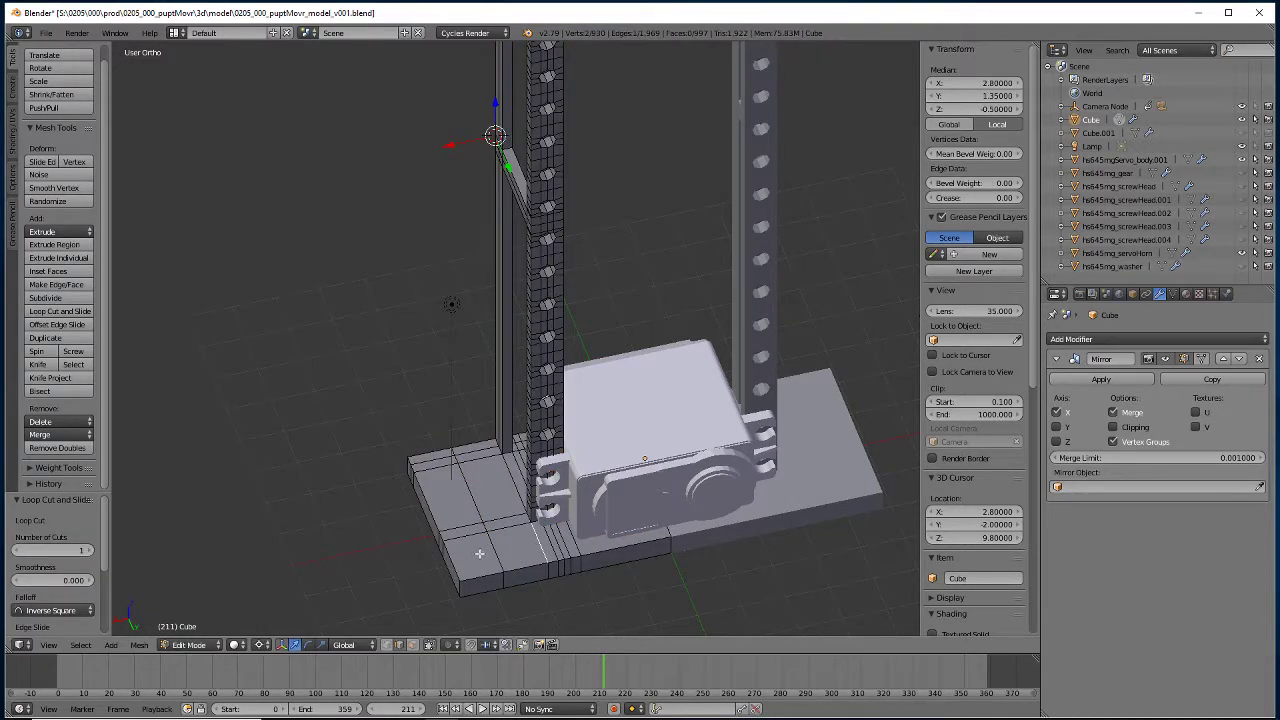
right_click(494, 555, "alt")
Scale the base plate's new loop to 0 along X onto the 3D cursor and move it 0.2 along X.
key("s")
key("x")
key("0")
key("Return")
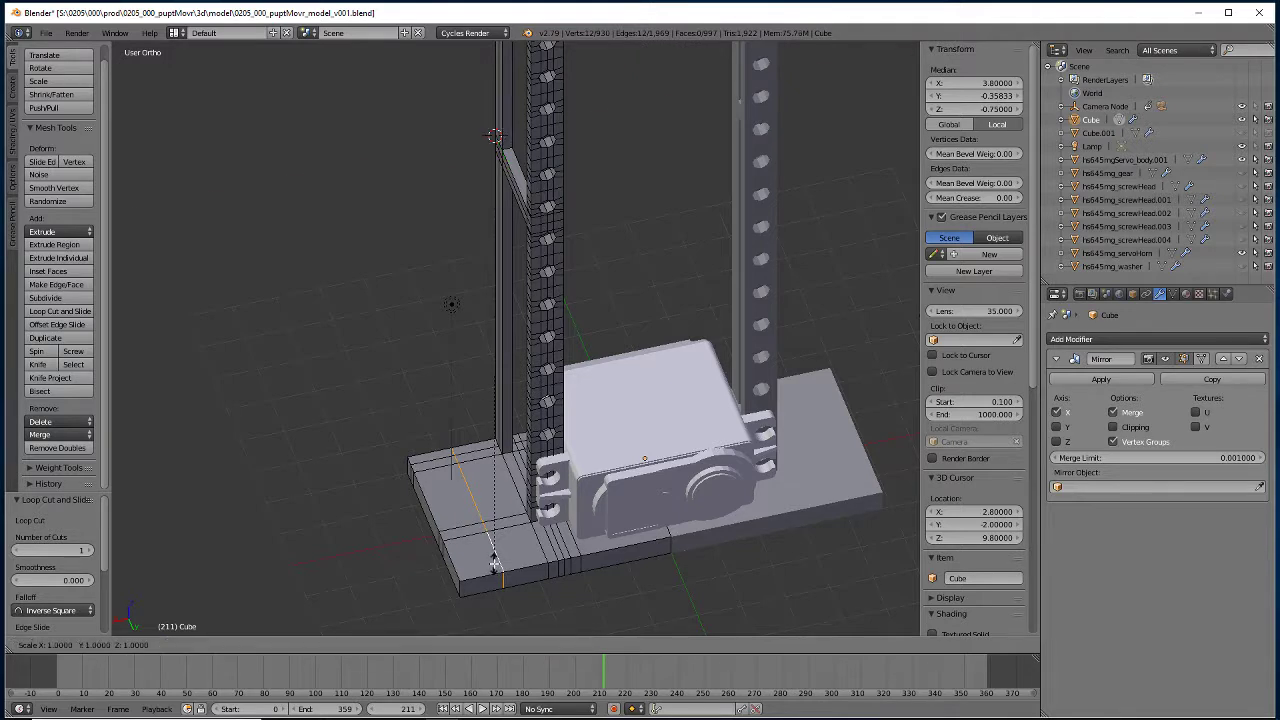
key("g")
key("x")
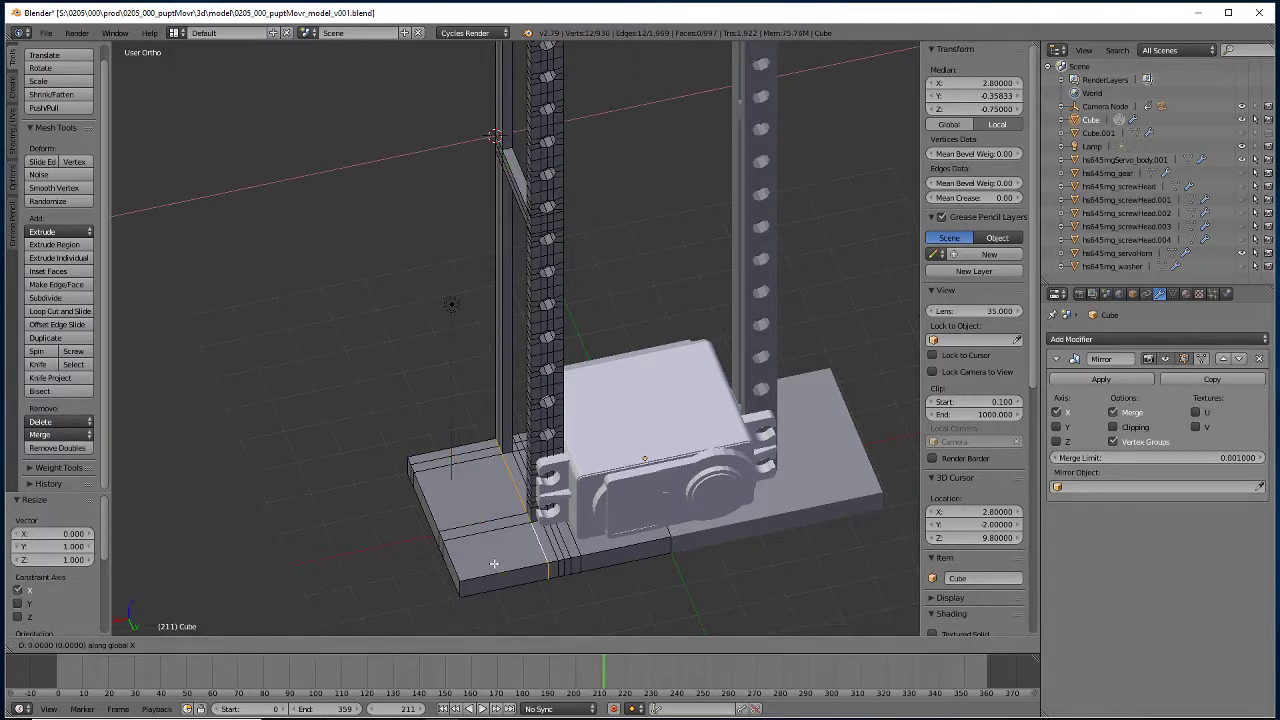
type(".2")
key("Return")
Delete the three small base plate faces just outside the feet of the two uprights.
middle_click_drag(493, 563, 341, 521)
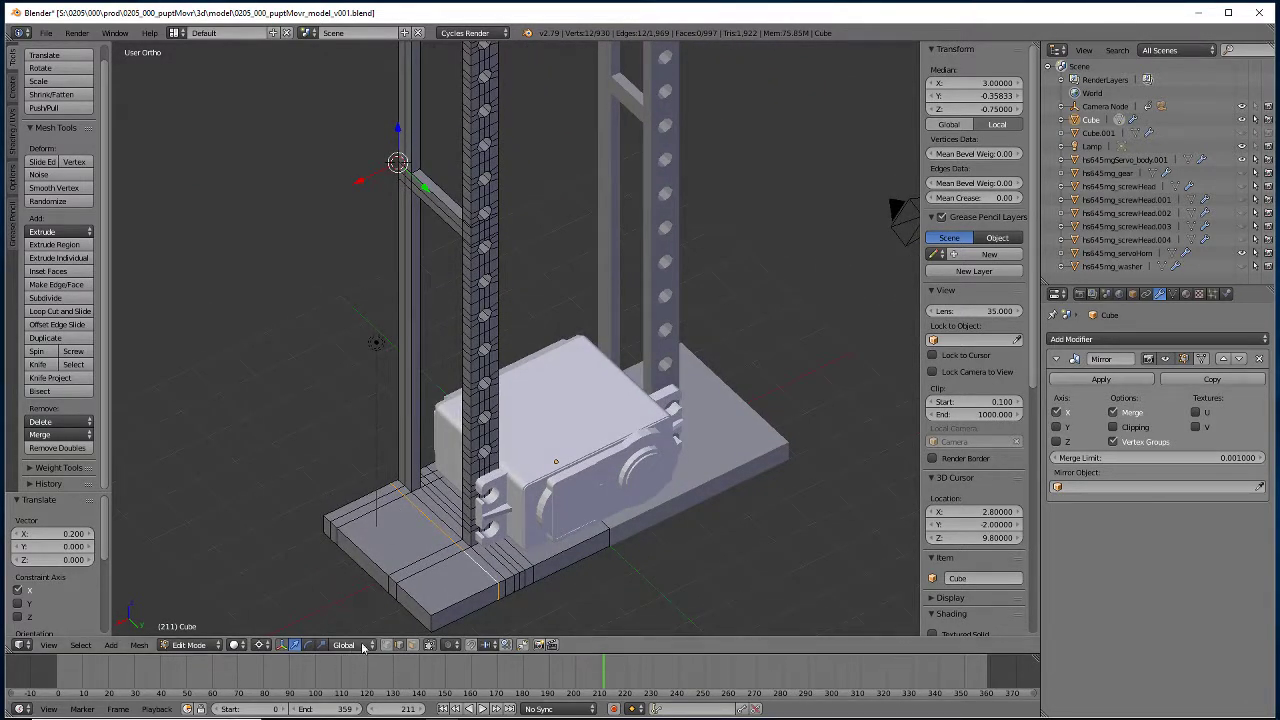
left_click(412, 644)
right_click(462, 546)
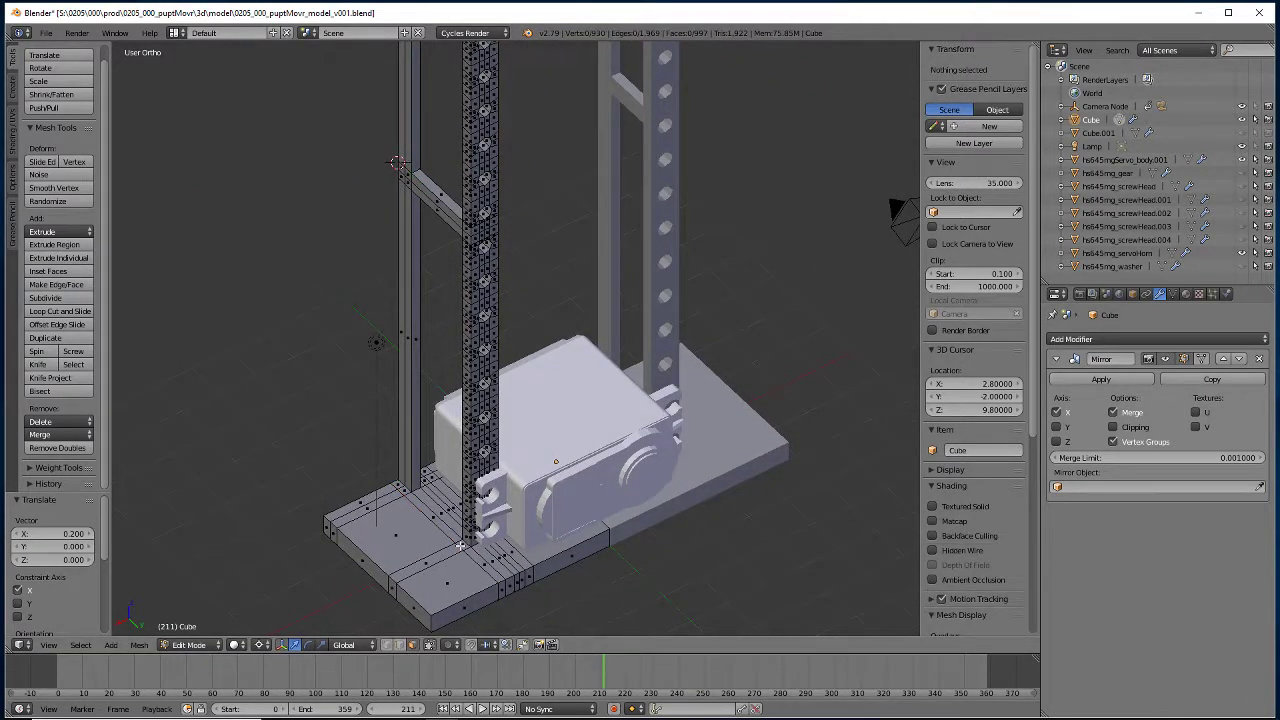
right_click(397, 486, "shift")
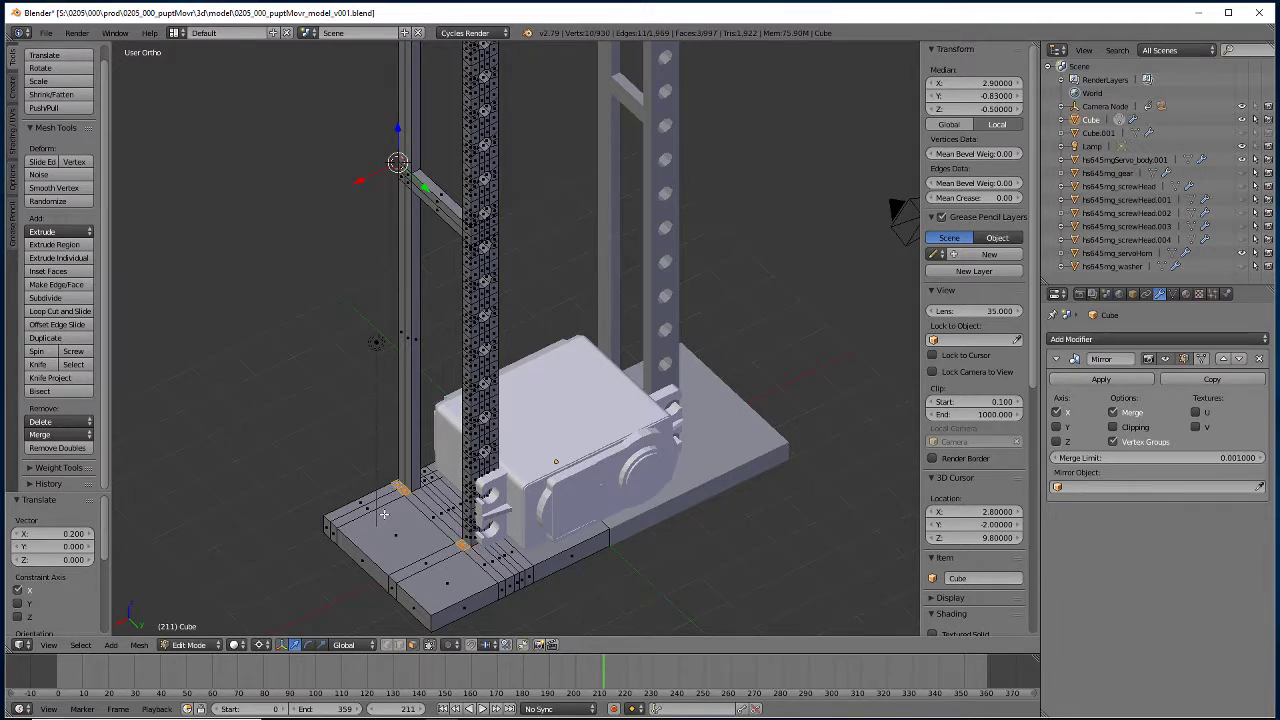
key("x")
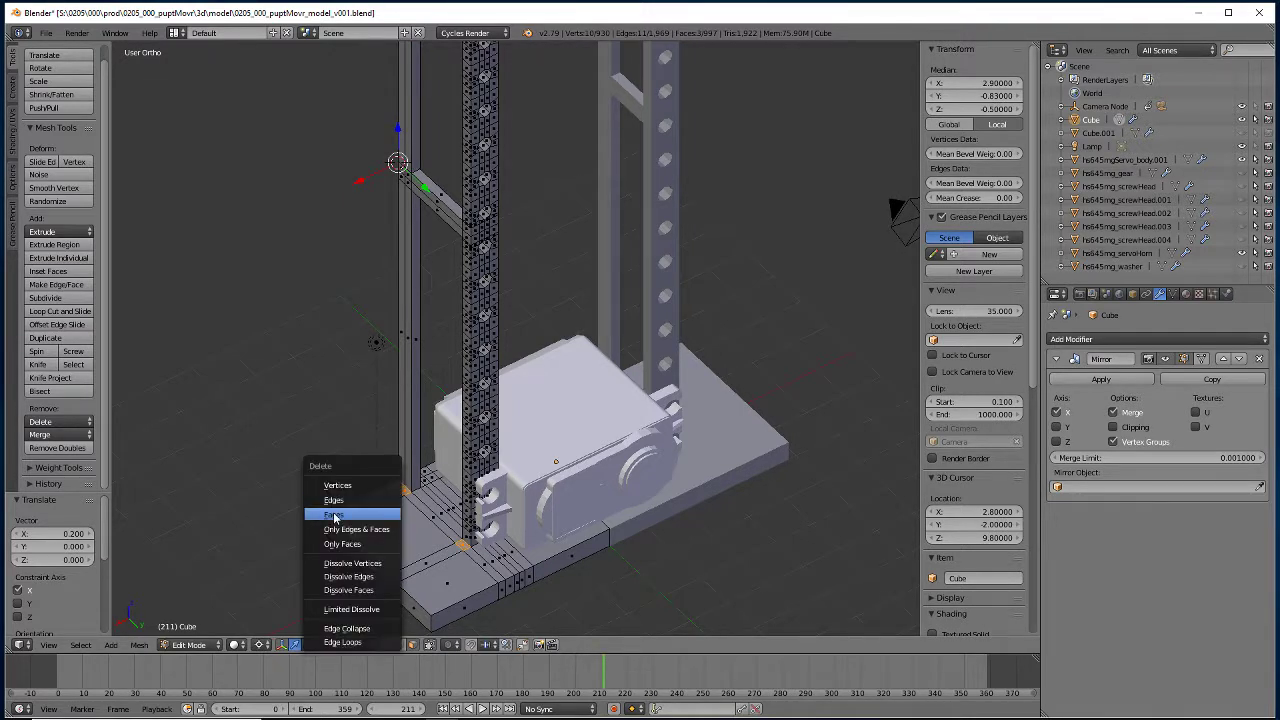
left_click(335, 516)
Select the narrow upright's outer faces one by one, below, beside and above the middle crossbar.
middle_click_drag(365, 537, 342, 514)
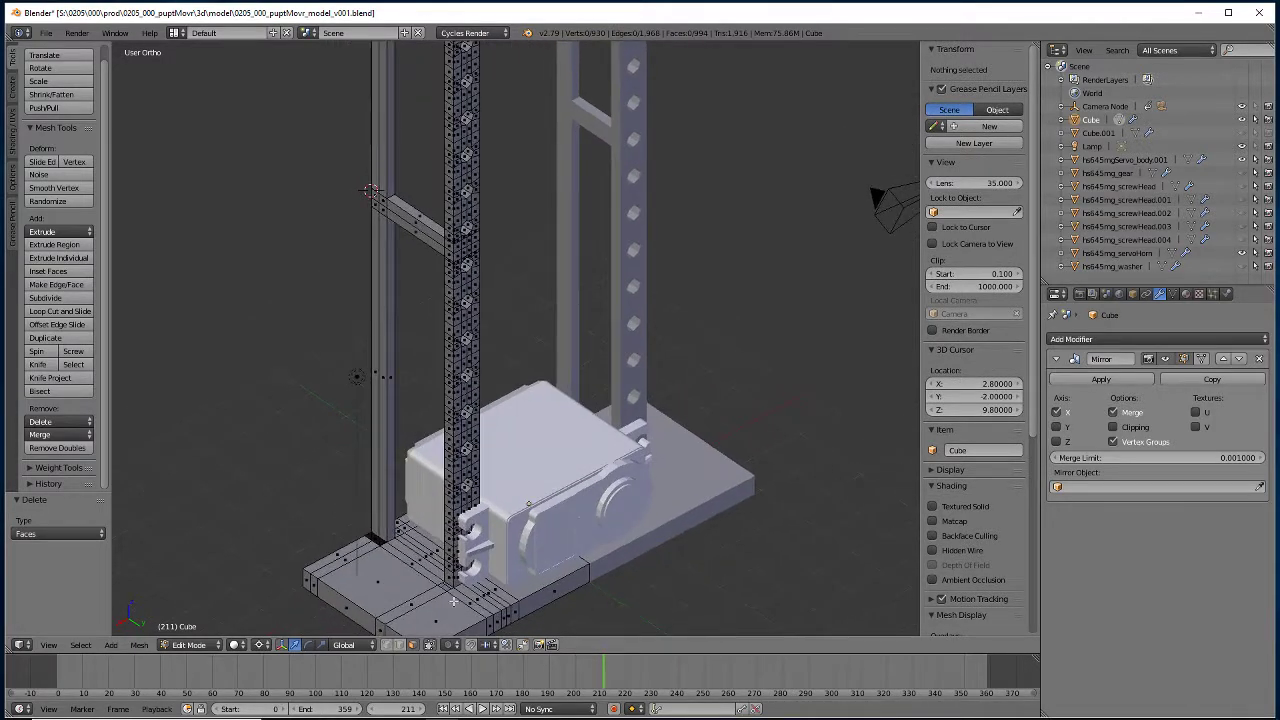
right_click(383, 530)
right_click(377, 522, "shift")
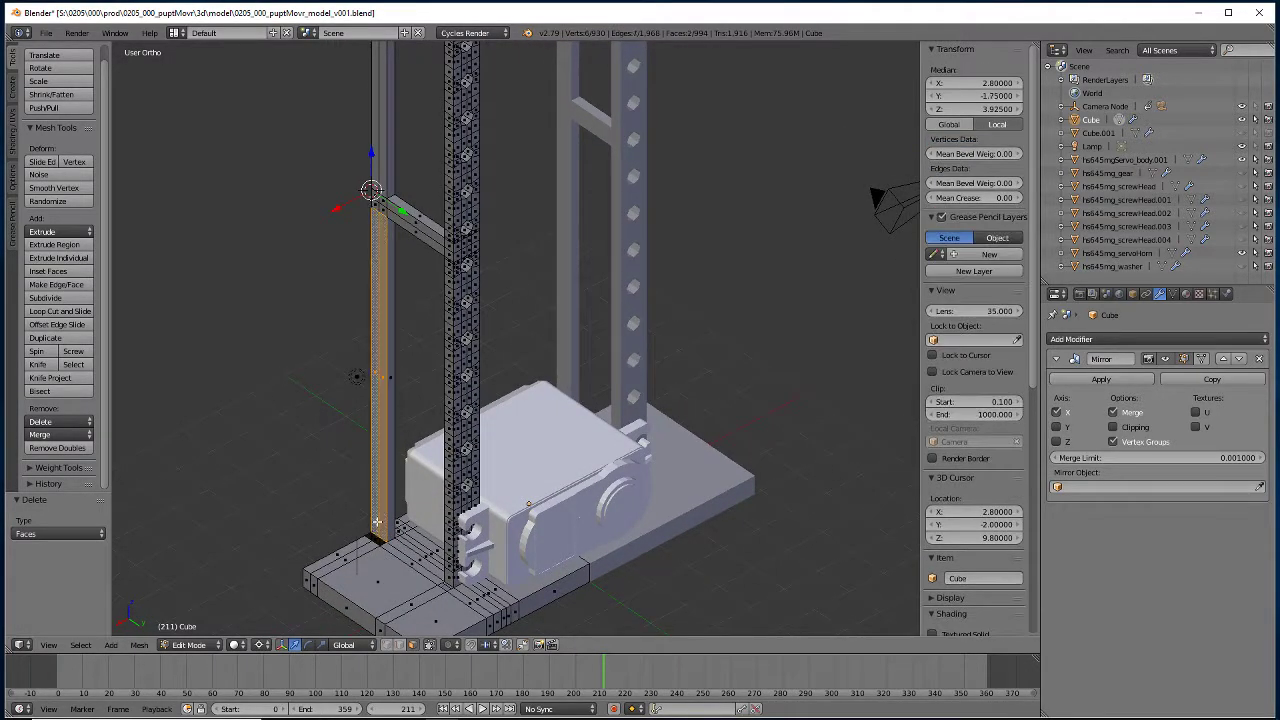
right_click(383, 211, "shift")
right_click(376, 205, "shift")
right_click(376, 197, "shift")
right_click(382, 200, "shift")
right_click(382, 187, "shift")
right_click(374, 175, "shift")
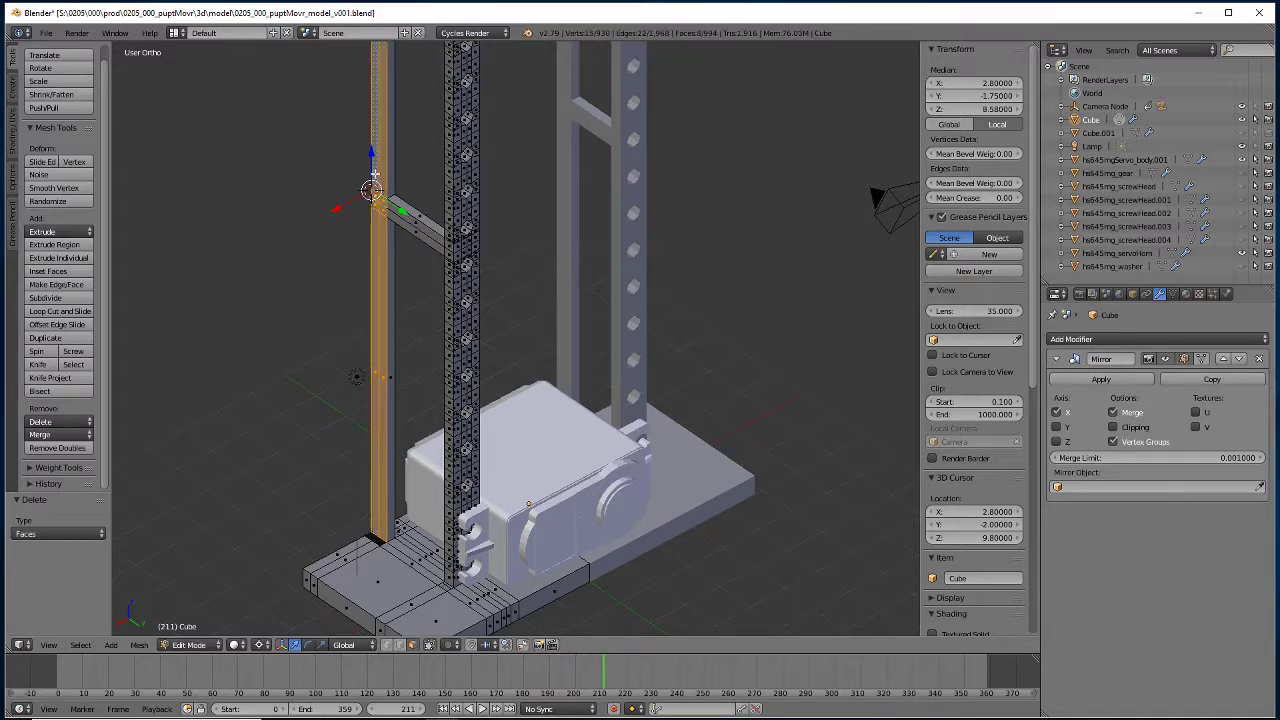
Clear the selection and box-select all faces along the frame's outer side in front wireframe view.
key("KP_1")
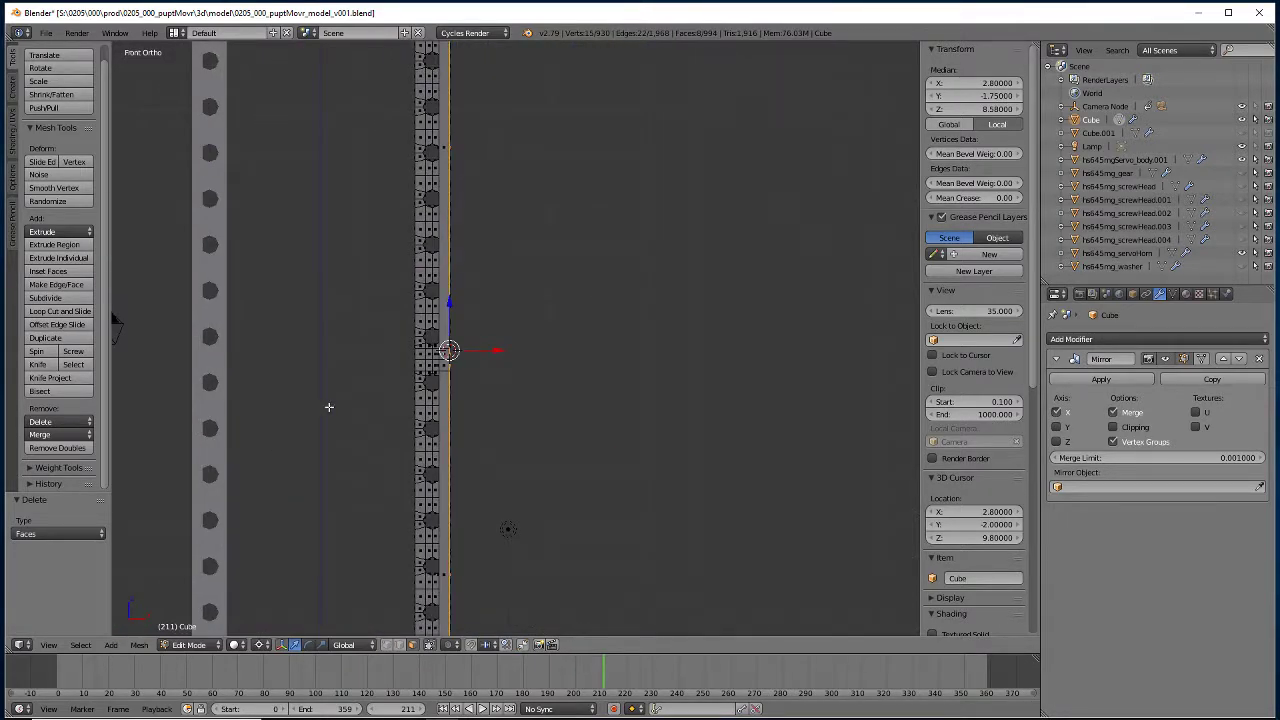
key("z")
scroll(368, 440, "down", 3)
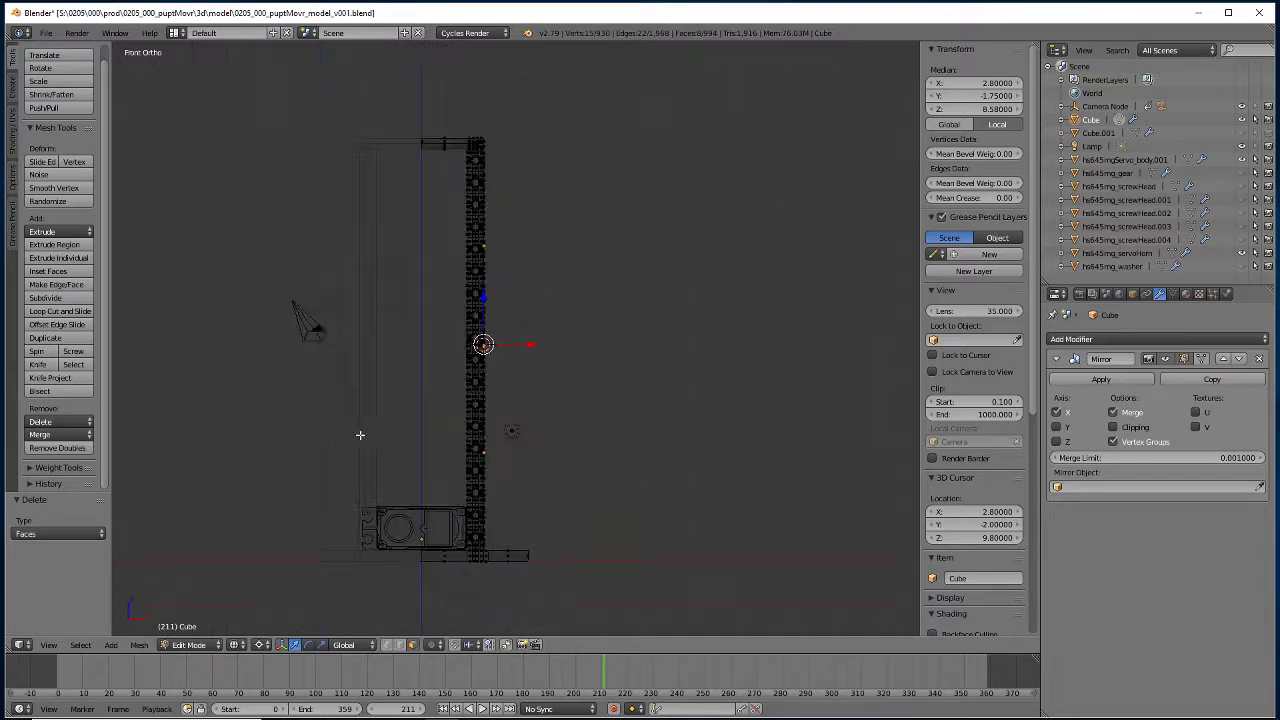
scroll(365, 437, "up", 1)
scroll(366, 437, "up", 1)
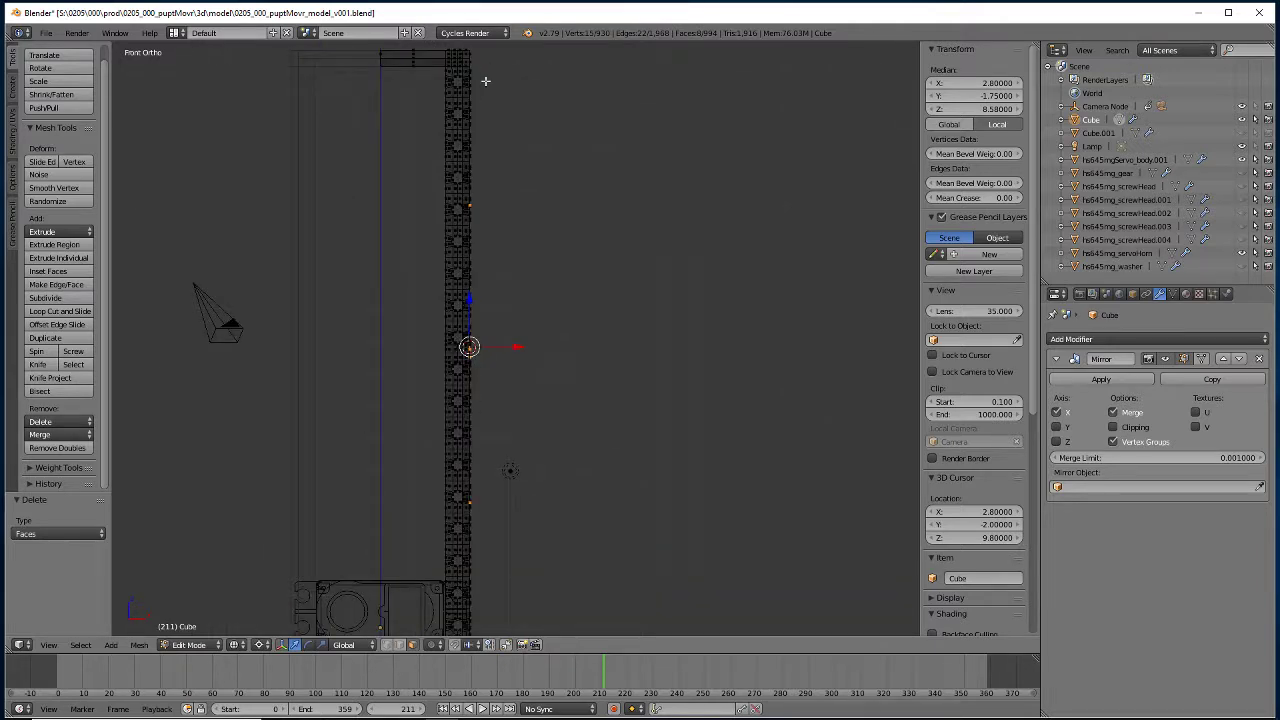
key("a")
key("b")
left_click_drag(479, 42, 469, 640)
Return to solid shading, add the missing face at the perforated upright's foot, and check the outer-side selection along the uprights and crossbar.
middle_click_drag(404, 582, 407, 336, "shift")
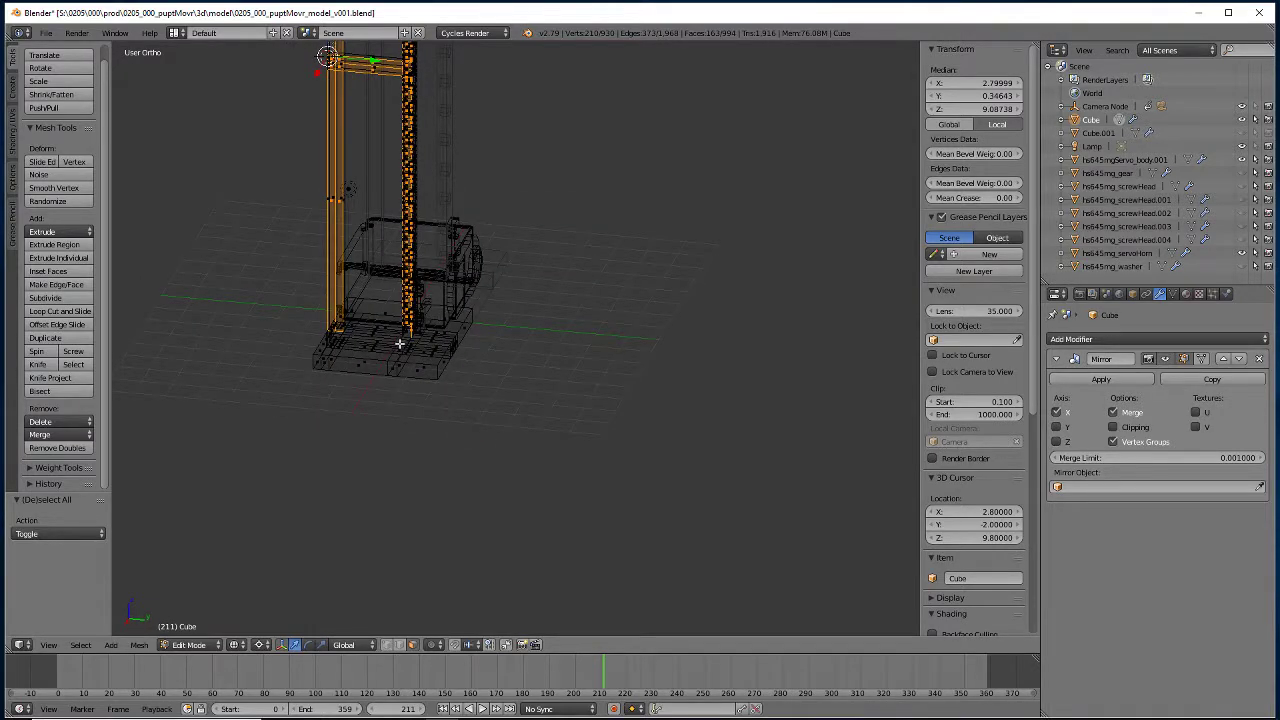
key("z")
middle_click_drag(397, 437, 311, 420)
middle_click_drag(369, 229, 342, 540, "shift")
scroll(519, 421, "up", 5)
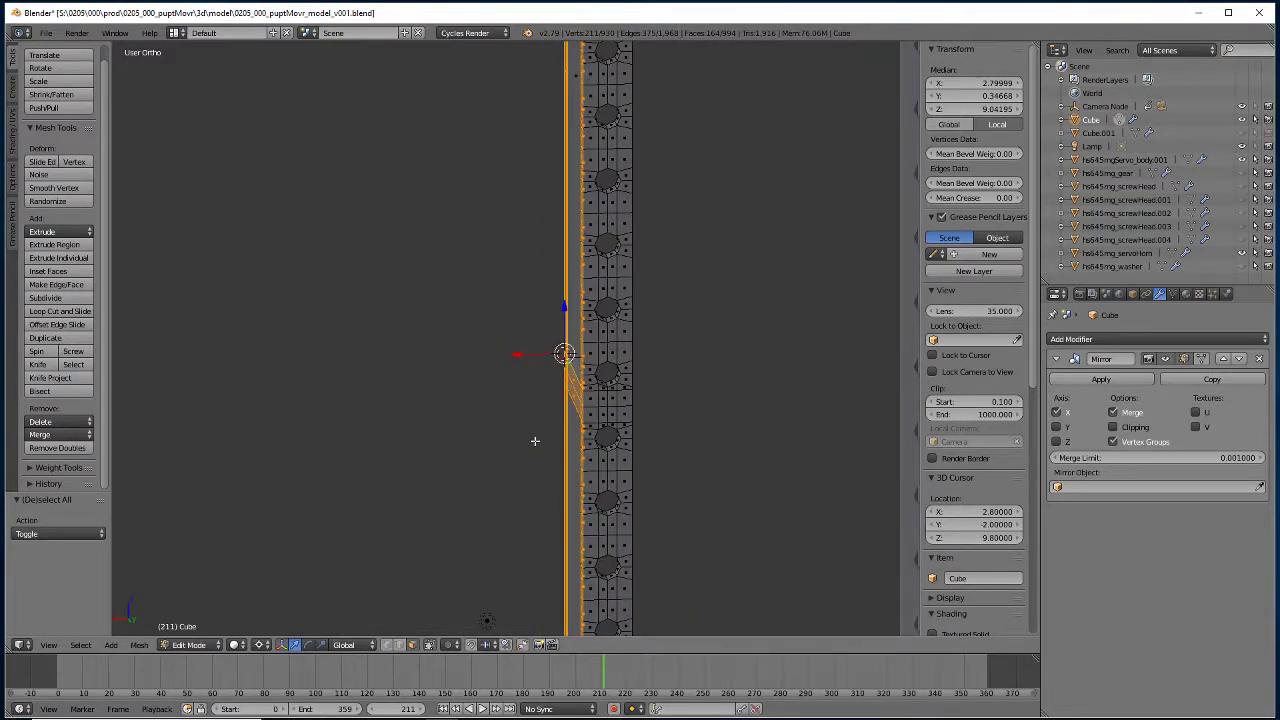
scroll(587, 481, "up", 3)
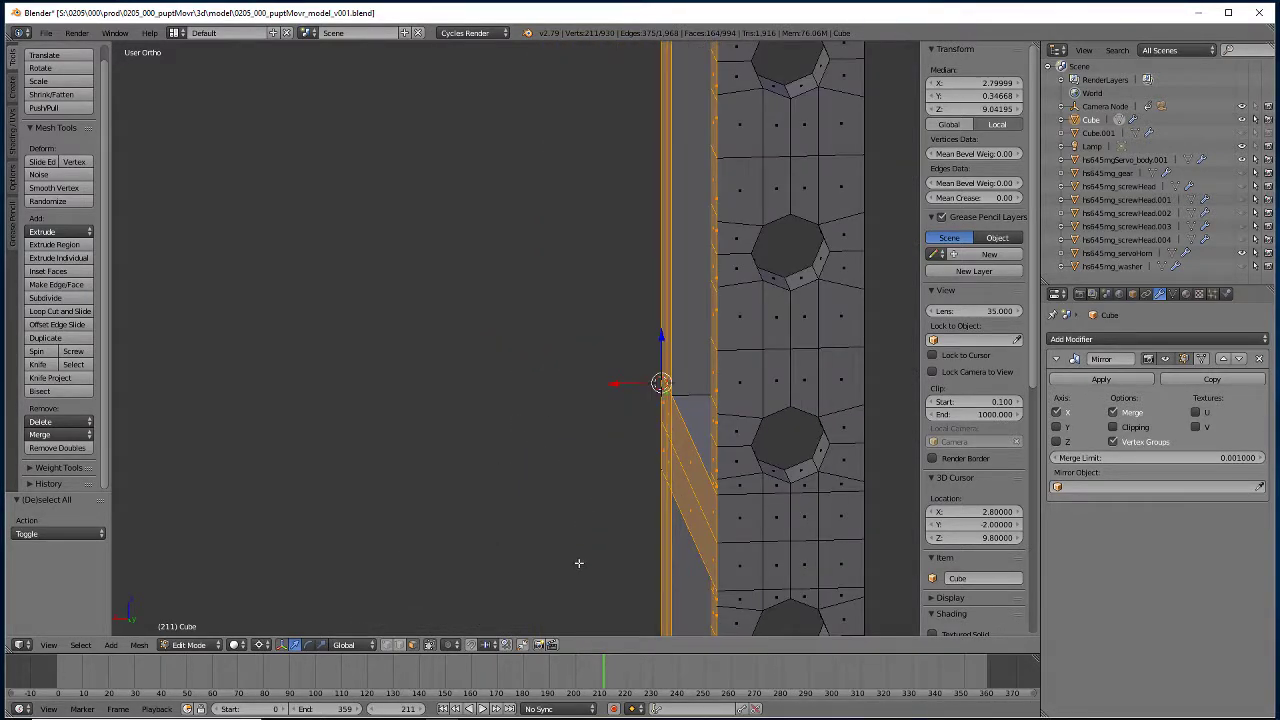
middle_click_drag(582, 579, 396, 300, "shift")
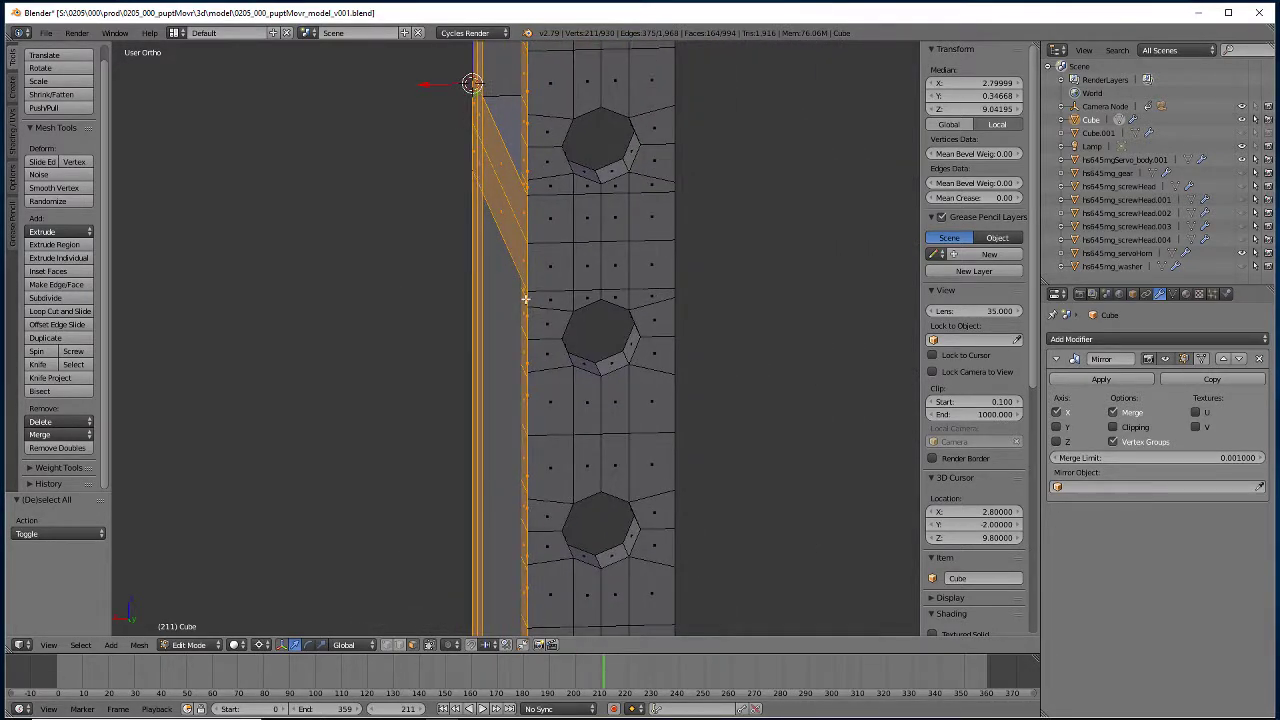
middle_click_drag(449, 420, 400, 426)
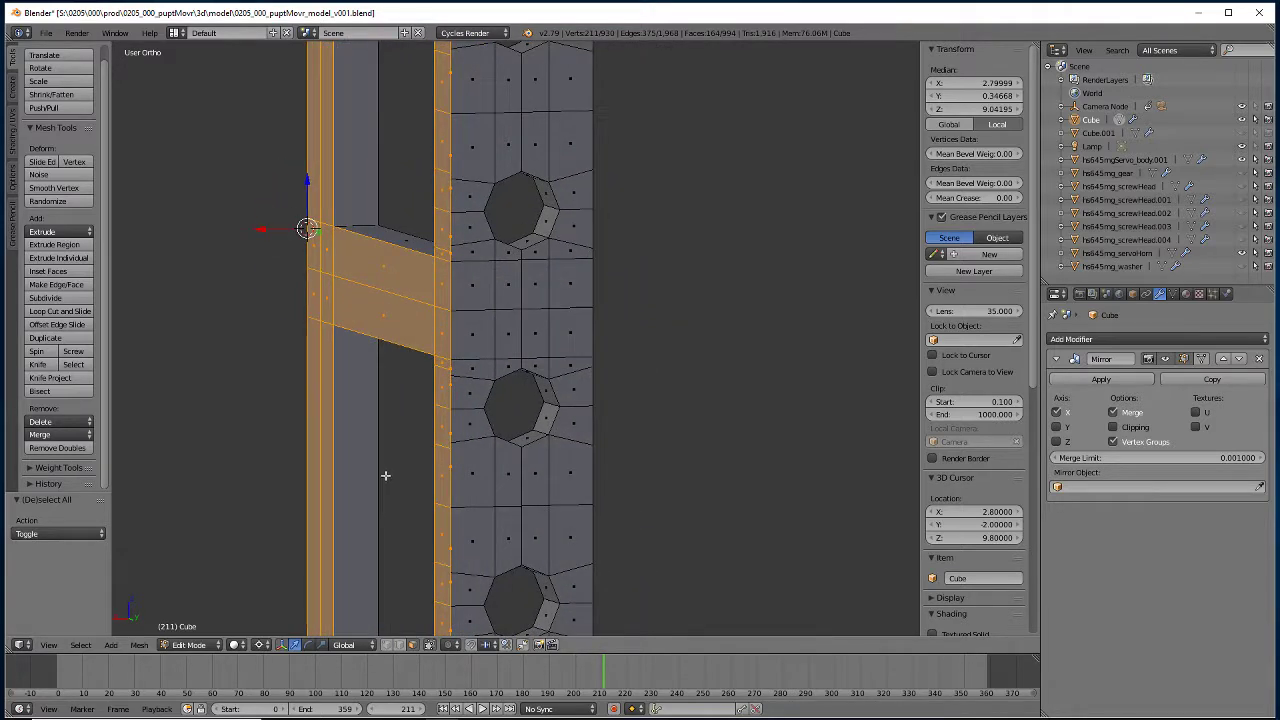
Select the whole frame mesh and remove duplicate vertices.
middle_click_drag(353, 549, 475, 270)
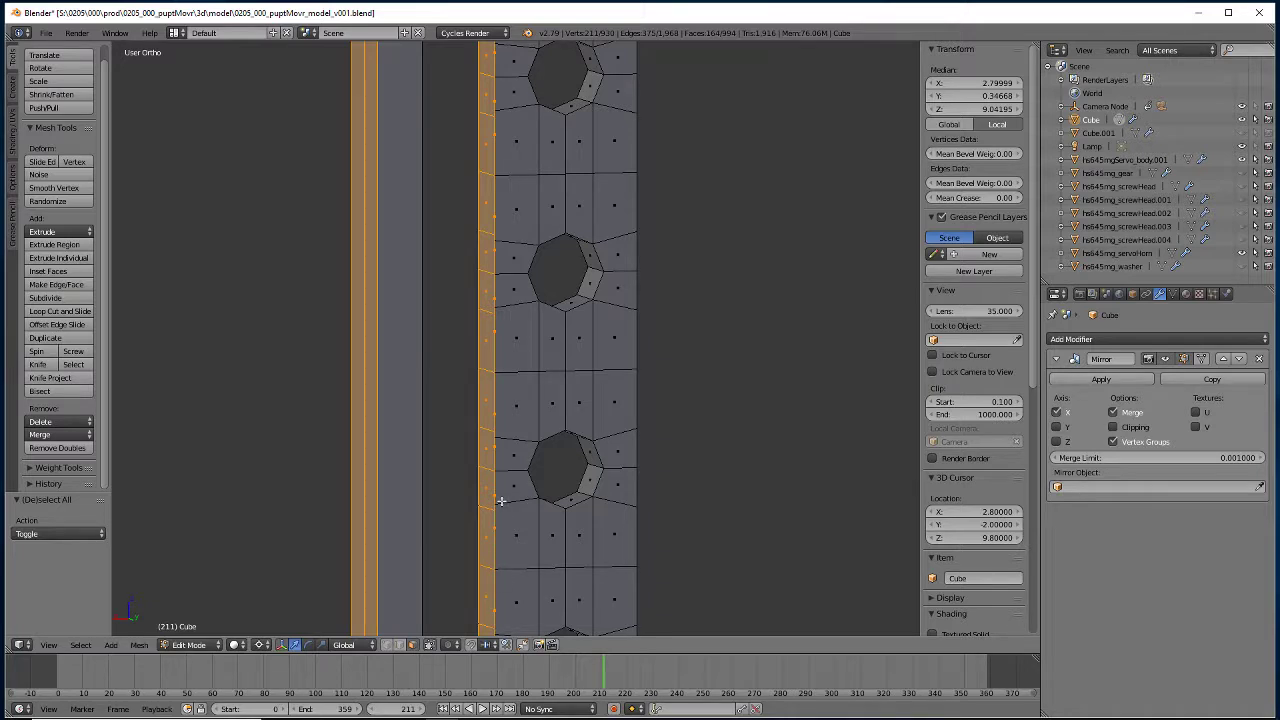
middle_click_drag(432, 364, 397, 343)
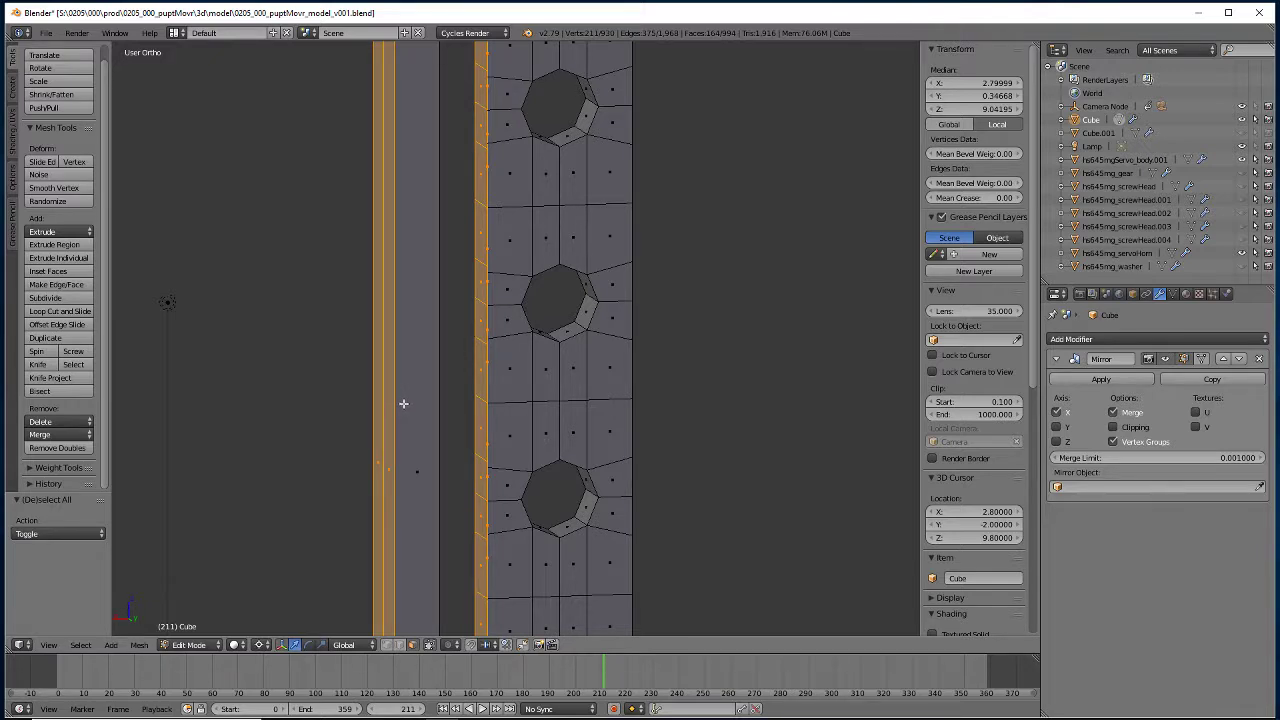
key("a")
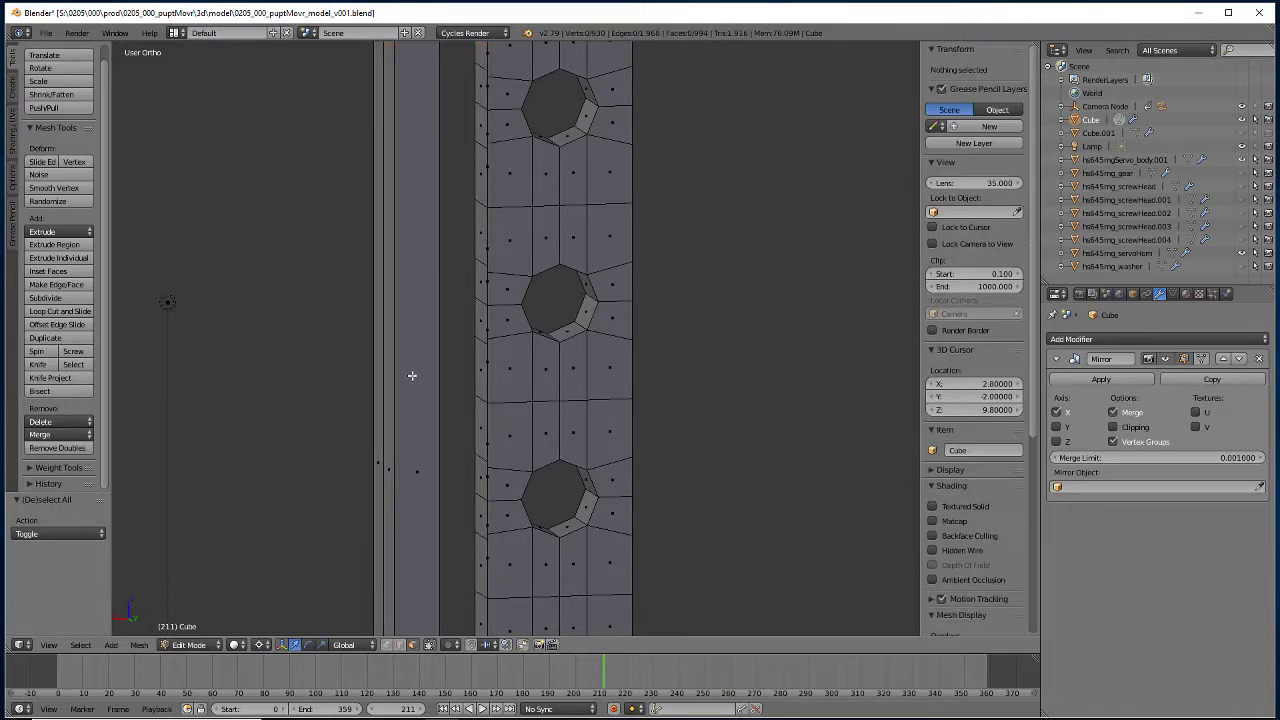
key("a")
key("w")
left_click(410, 373)
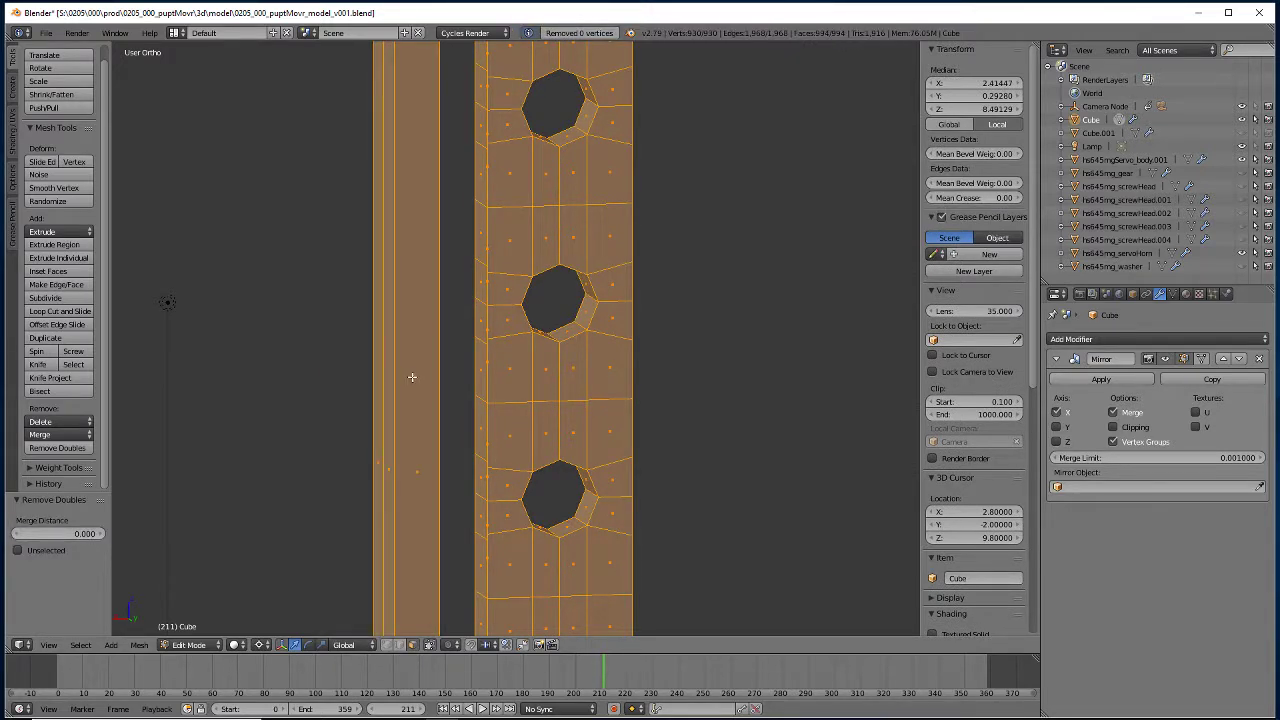
Check single faces beside a hole on the perforated upright, and select the whole mesh again.
key("a")
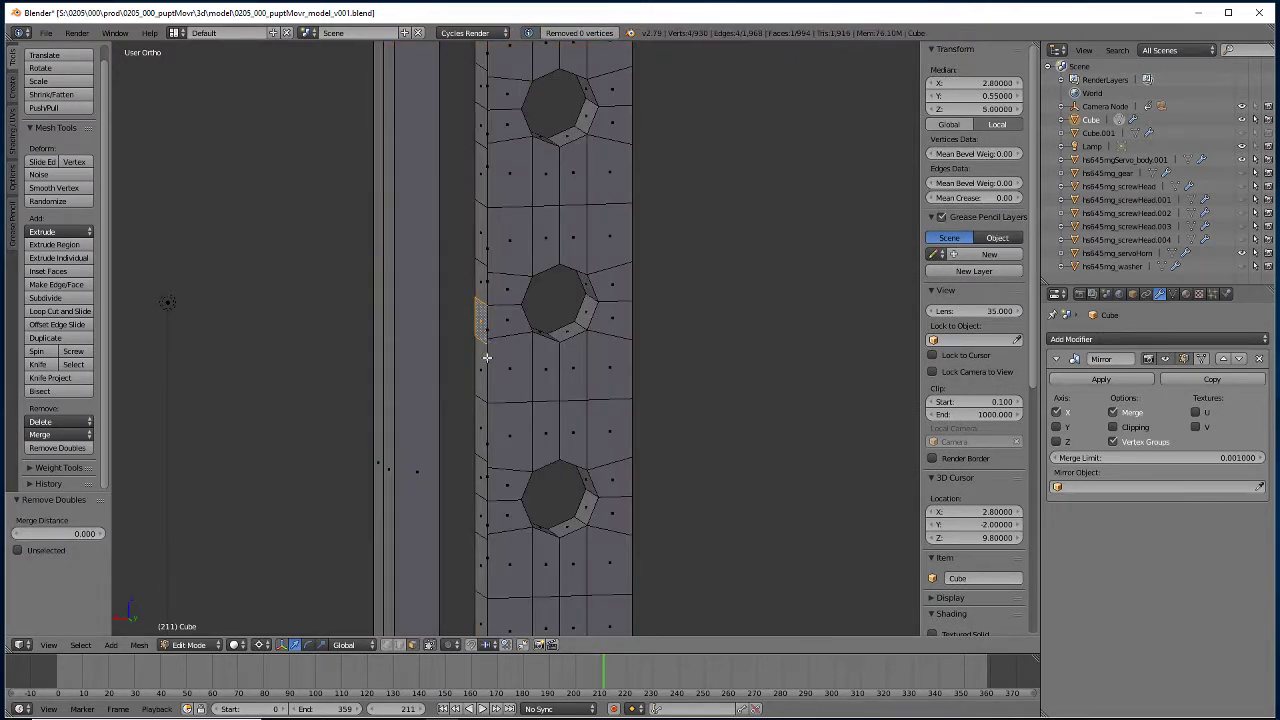
right_click(493, 342)
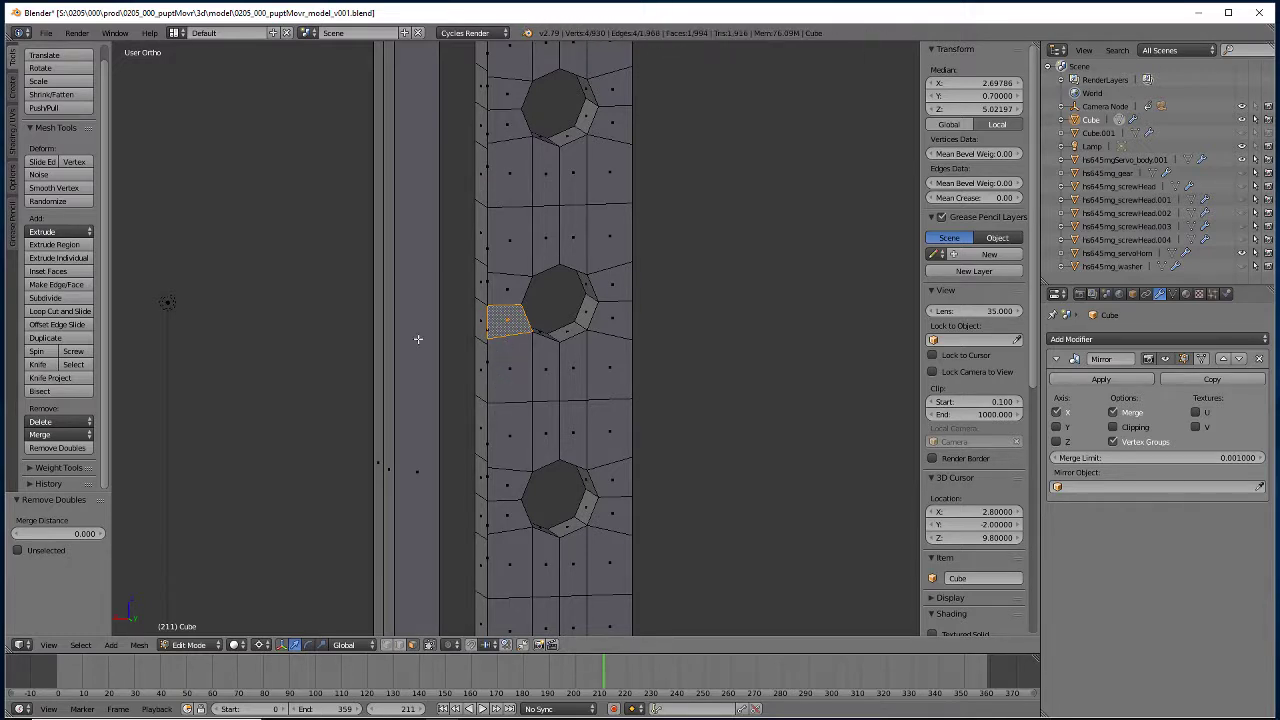
key("a")
key("a")
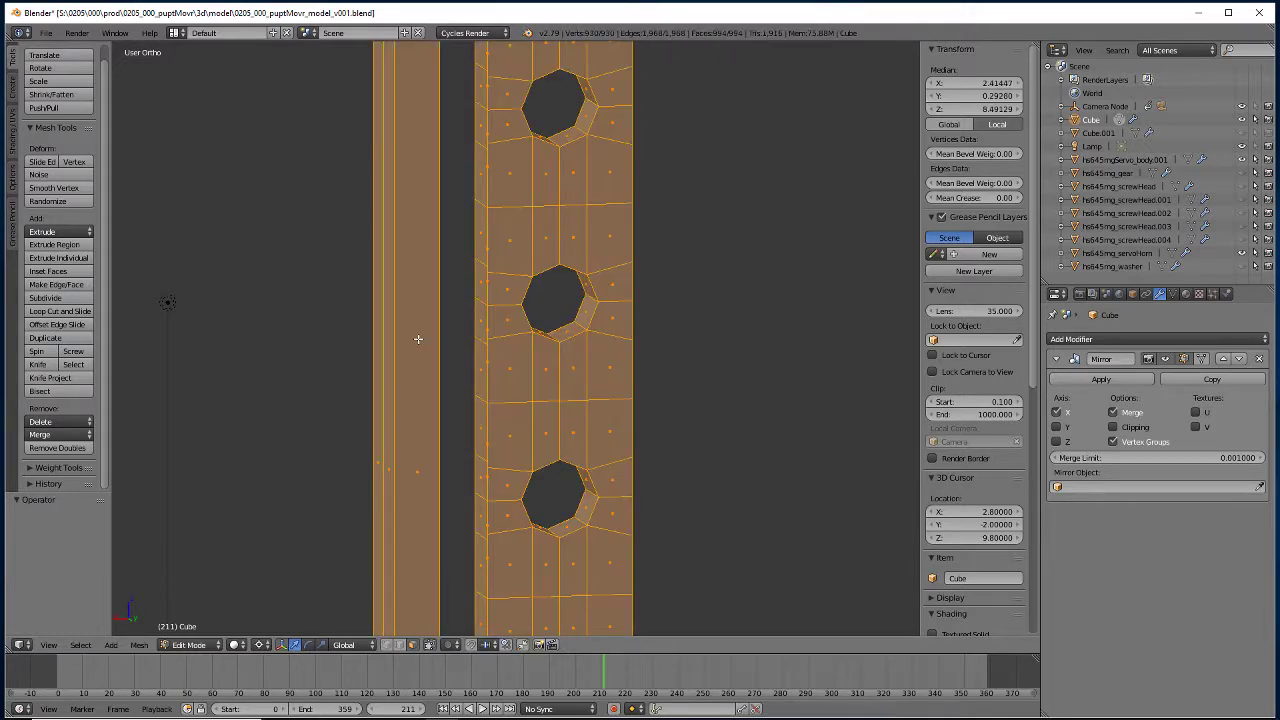
Undo the recent edits back to the extra edge loop beside the perforated upright's holes, and dissolve that loop's edges.
key("ctrl+z")
key("ctrl+z")
key("ctrl+z")
key("ctrl+z")
key("ctrl+z")
key("ctrl+z")
key("ctrl+z")
key("ctrl+z")
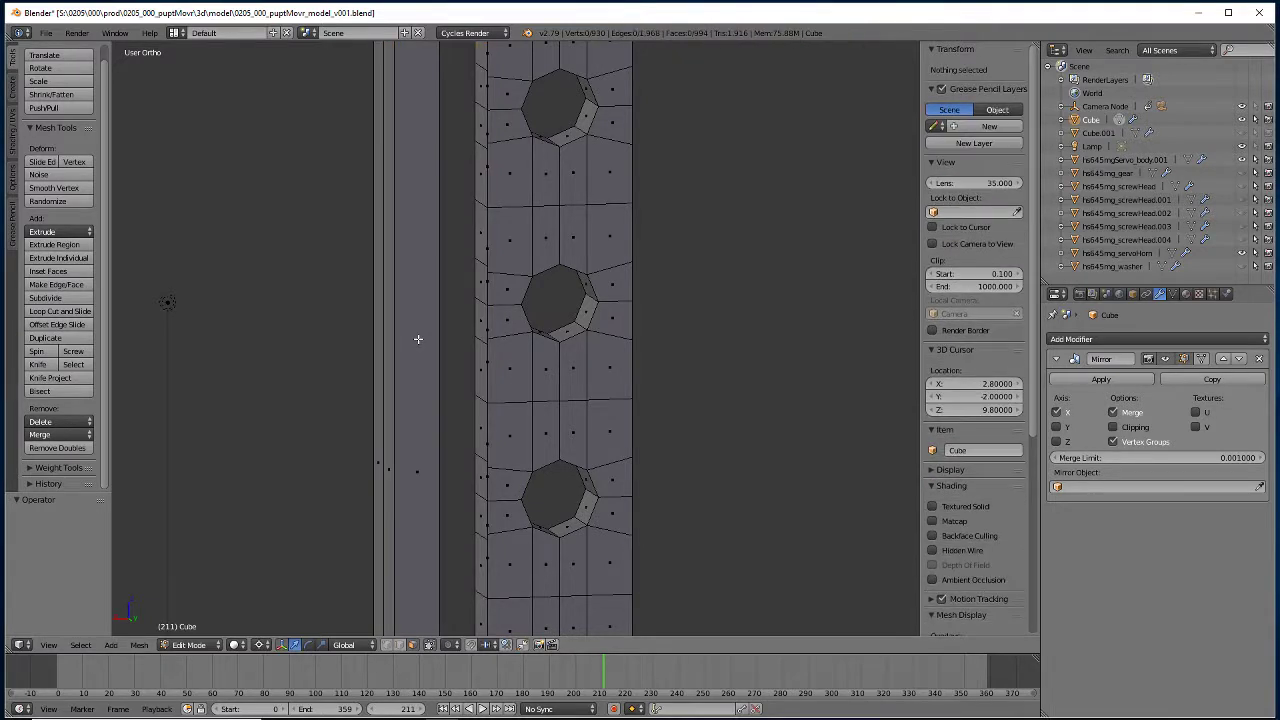
key("ctrl+z")
key("ctrl+z")
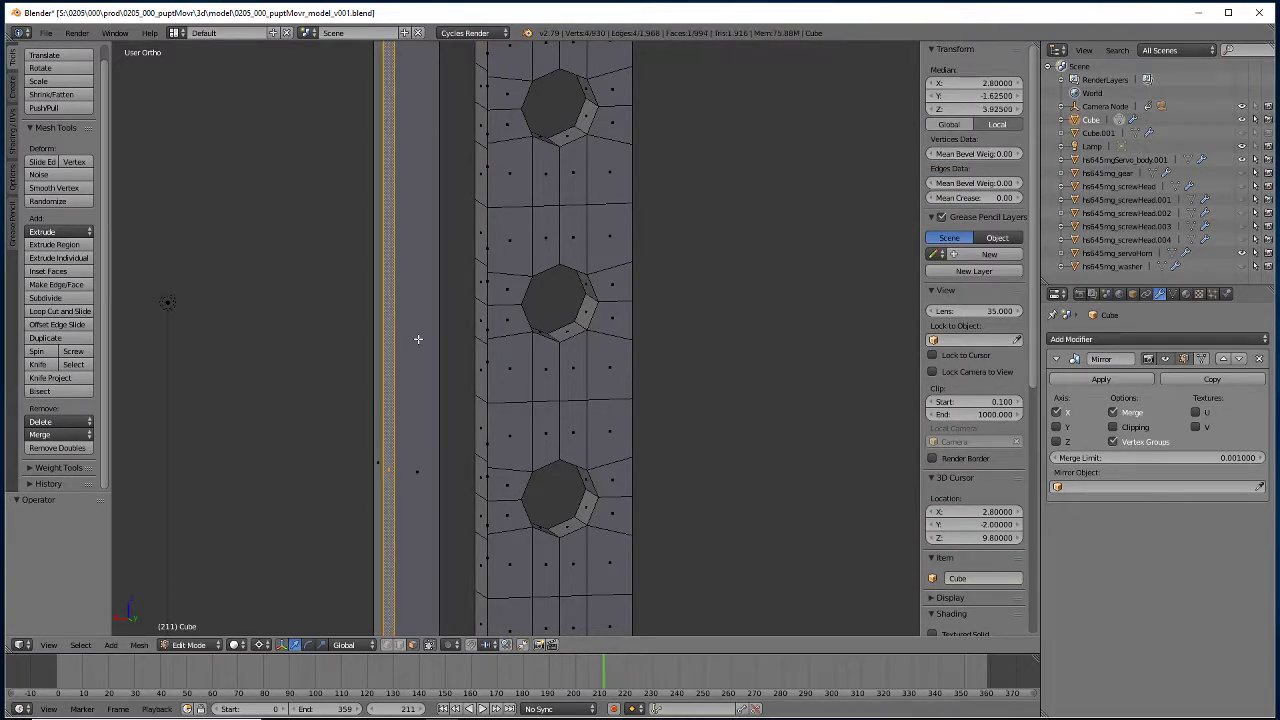
key("ctrl+z")
key("ctrl+z")
key("ctrl+z")
key("ctrl+z")
key("ctrl+z")
key("ctrl+z")
key("ctrl+z")
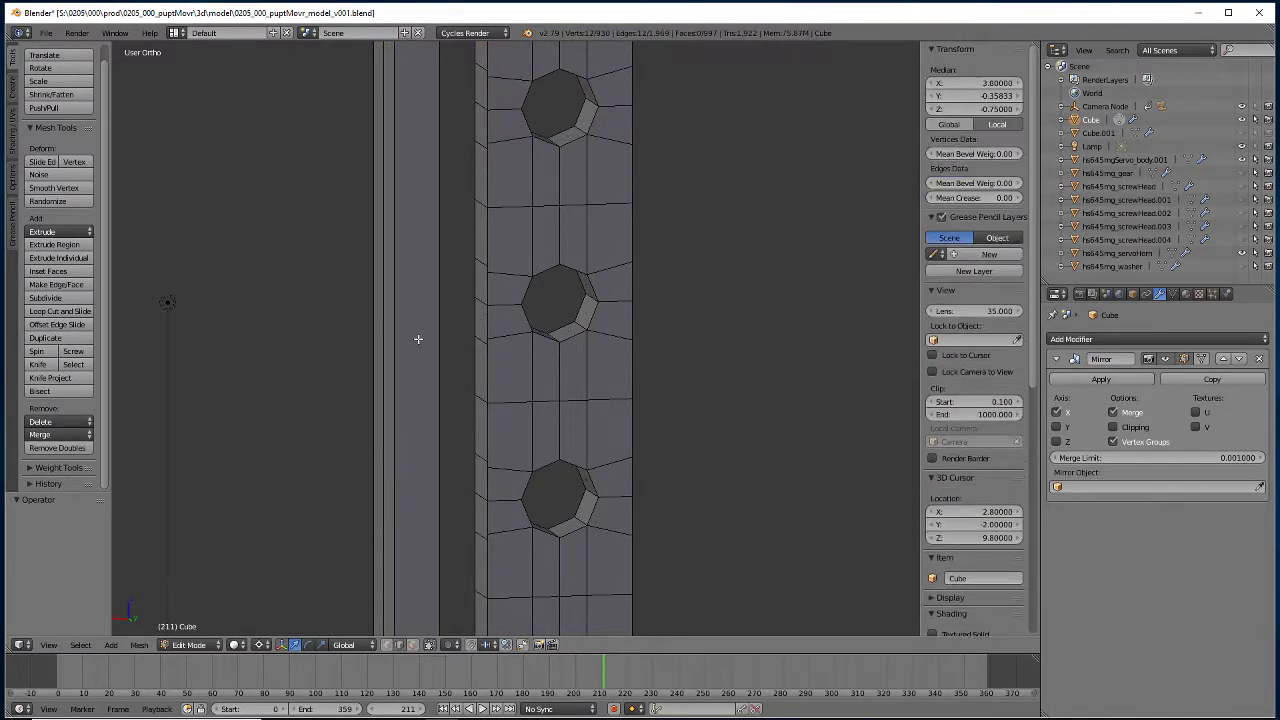
key("ctrl+z")
key("ctrl+z")
key("ctrl+z")
key("ctrl+z")
key("ctrl+z")
key("ctrl+z")
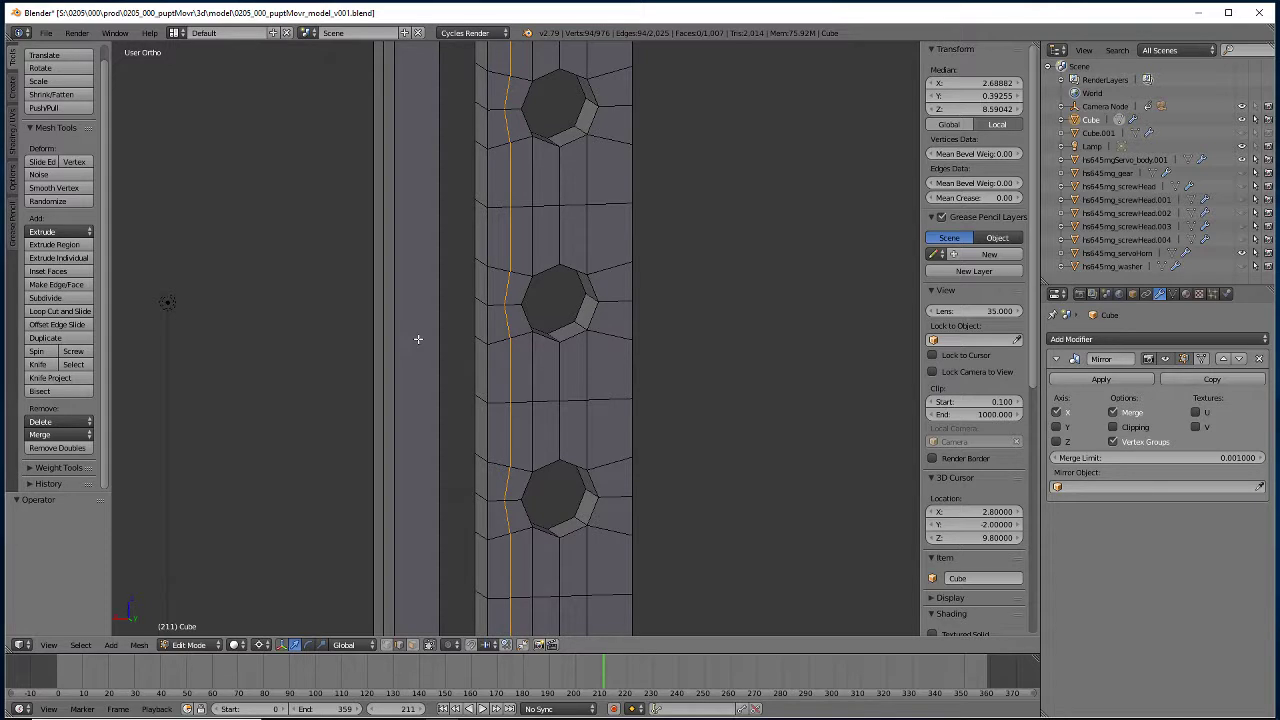
key("x")
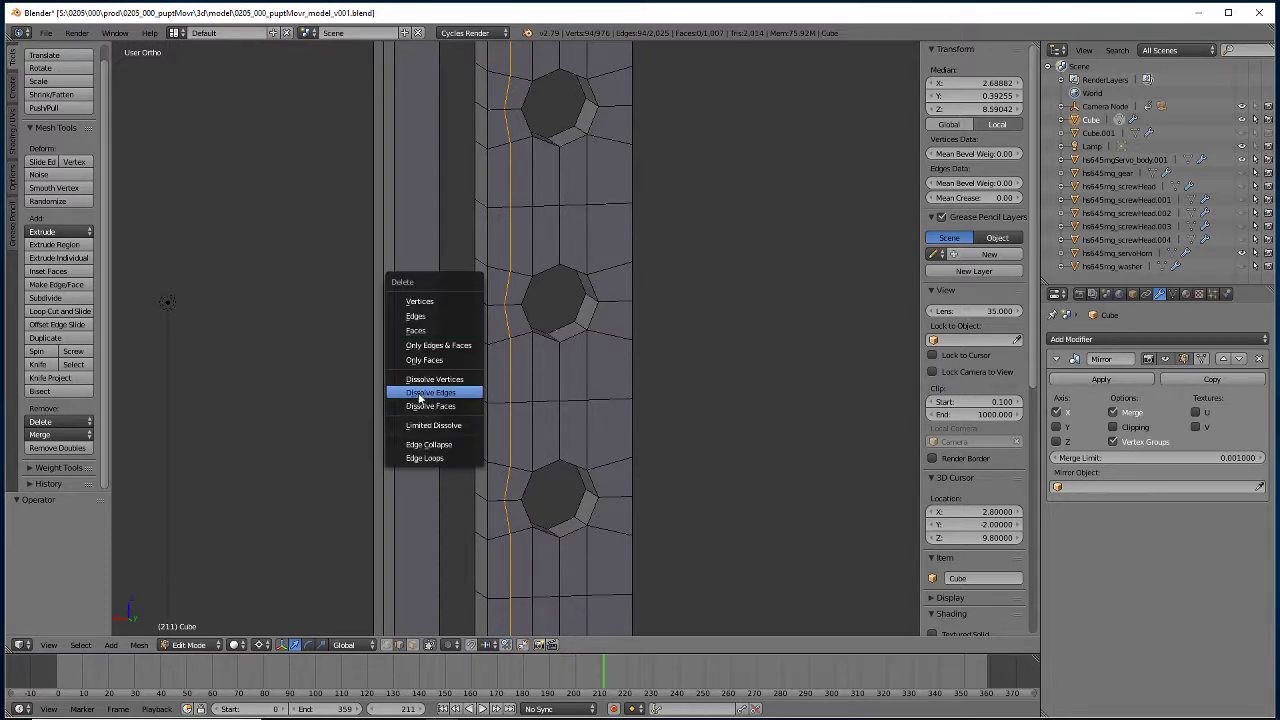
left_click(420, 394)
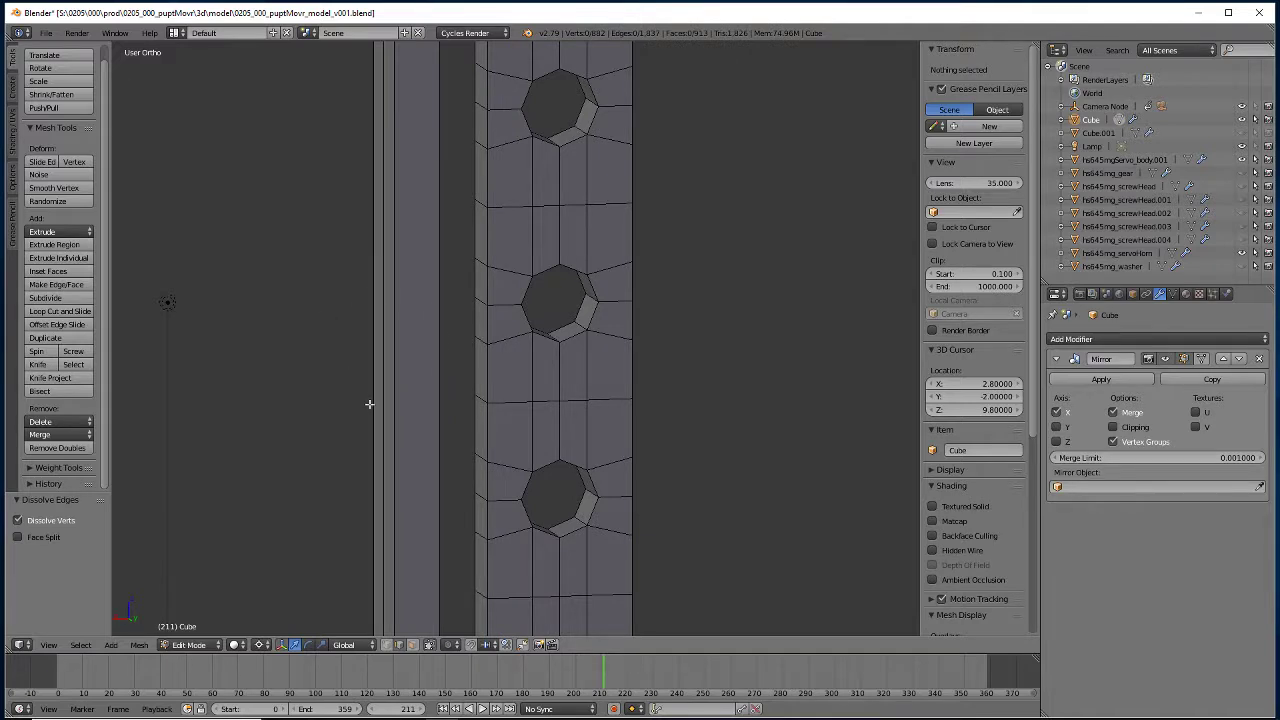
Snap the 3D cursor to the base plate edge just in front of the perforated upright's foot.
scroll(373, 405, "down", 6)
middle_click_drag(403, 555, 111, 325)
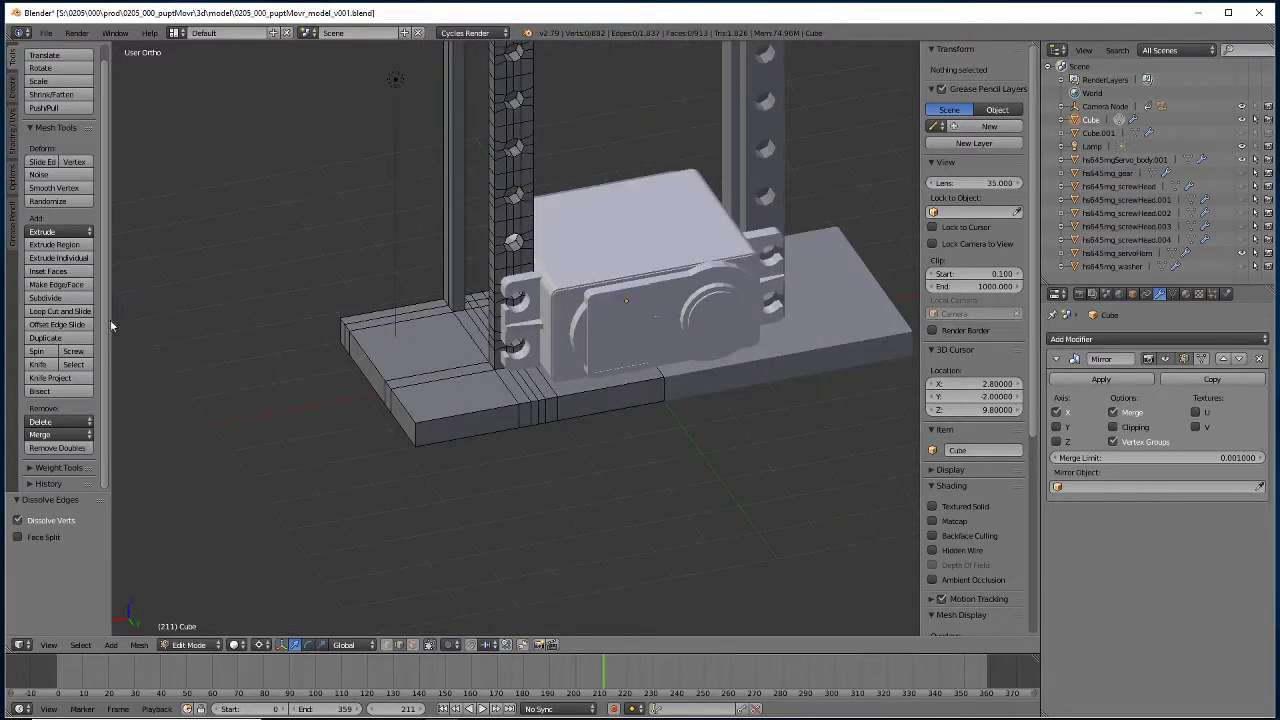
right_click(500, 385)
key("shift+s")
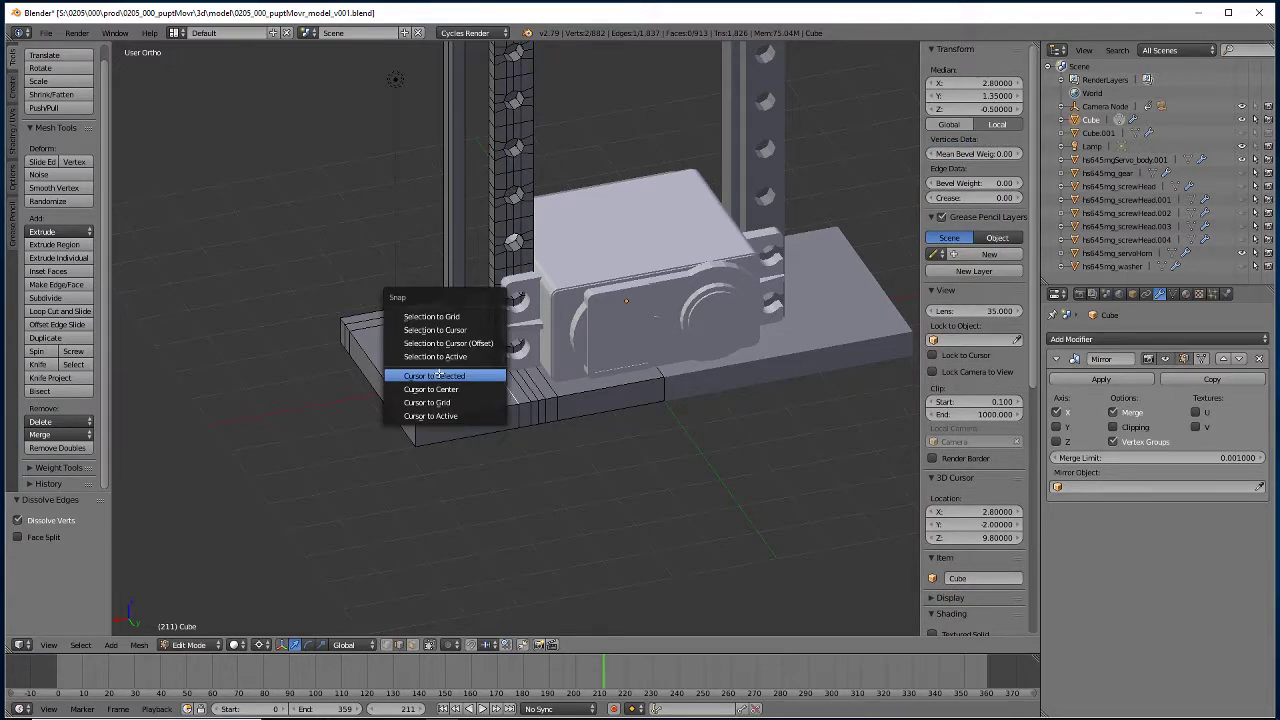
left_click(446, 375)
Add a loop cut across the base plate's outer part, flatten it to the 3D cursor with X scale 0, and move it 0.2 along X.
left_click(40, 313)
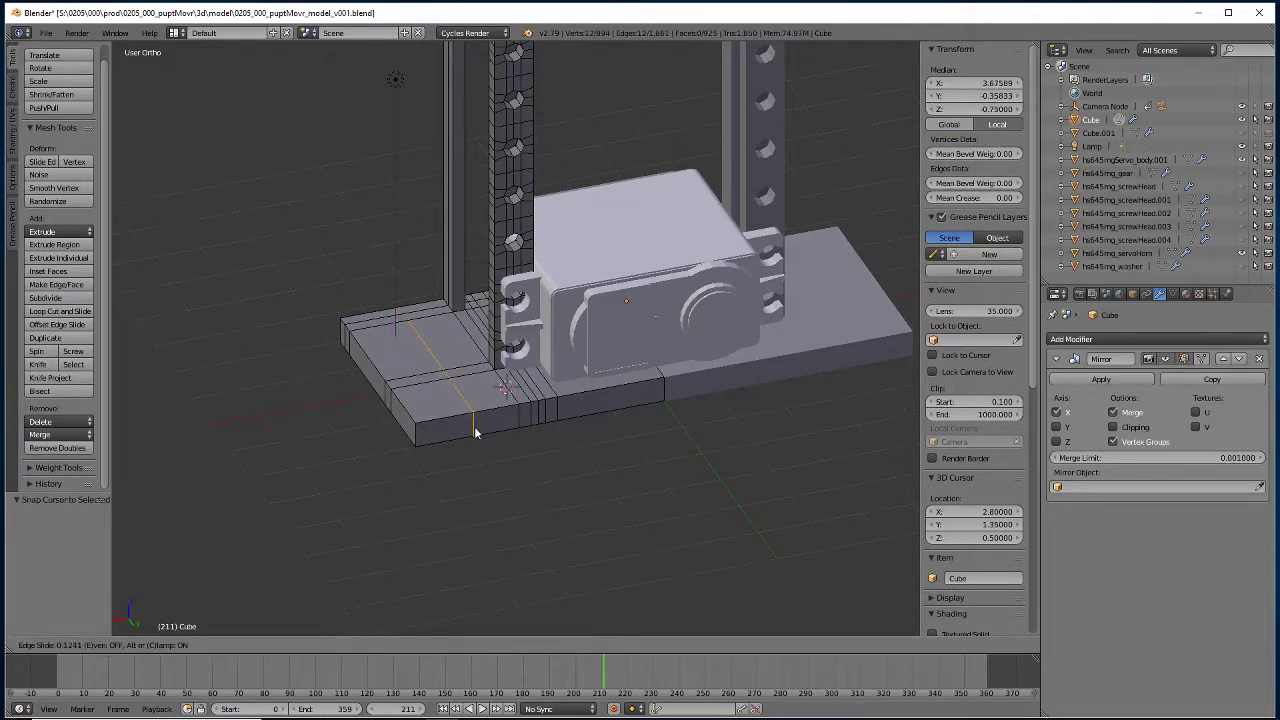
left_click(468, 425)
key("s")
key("x")
key("0")
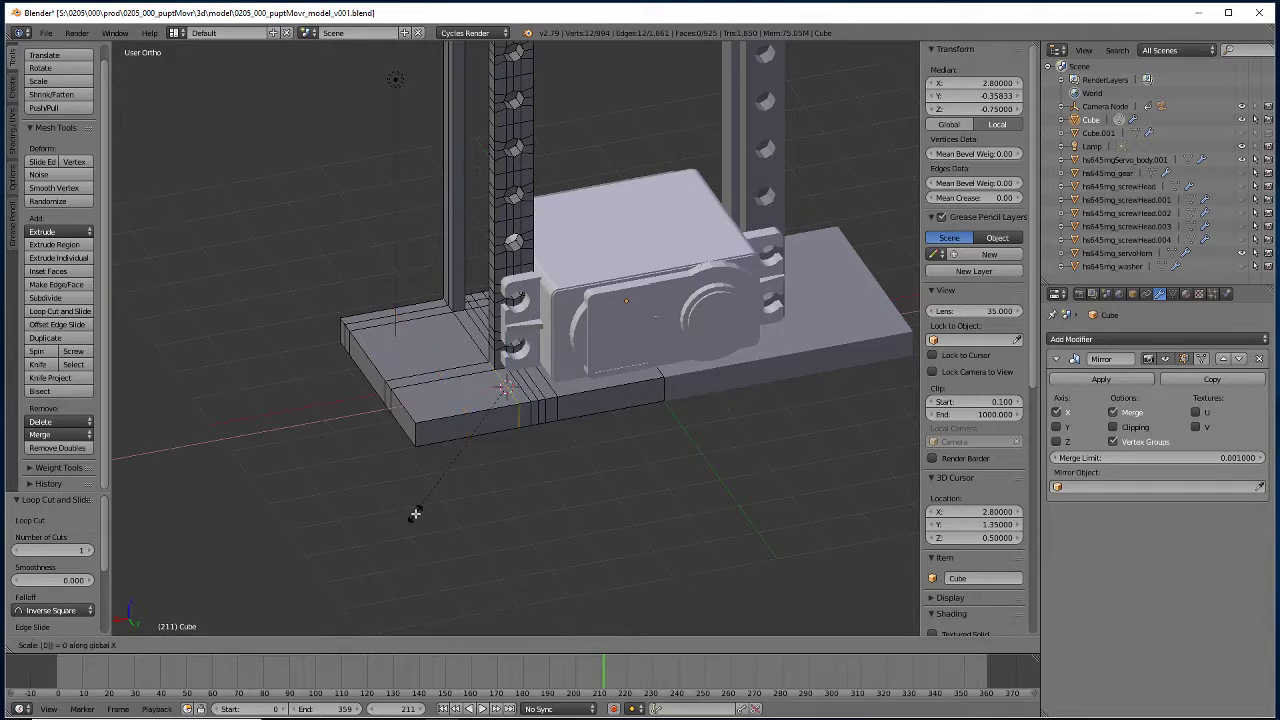
key("Return")
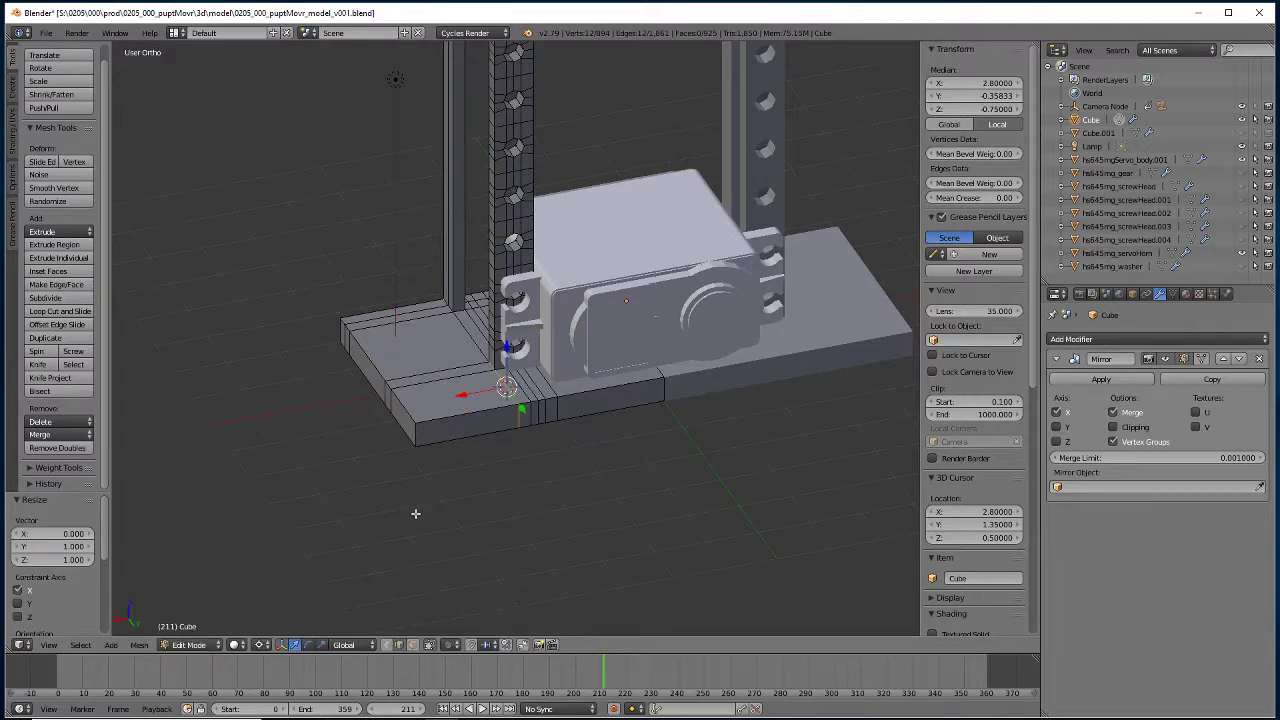
type("gx0.2")
key("Return")
Delete the three small base plate faces bordering the outer side of the two uprights' feet.
left_click(410, 645)
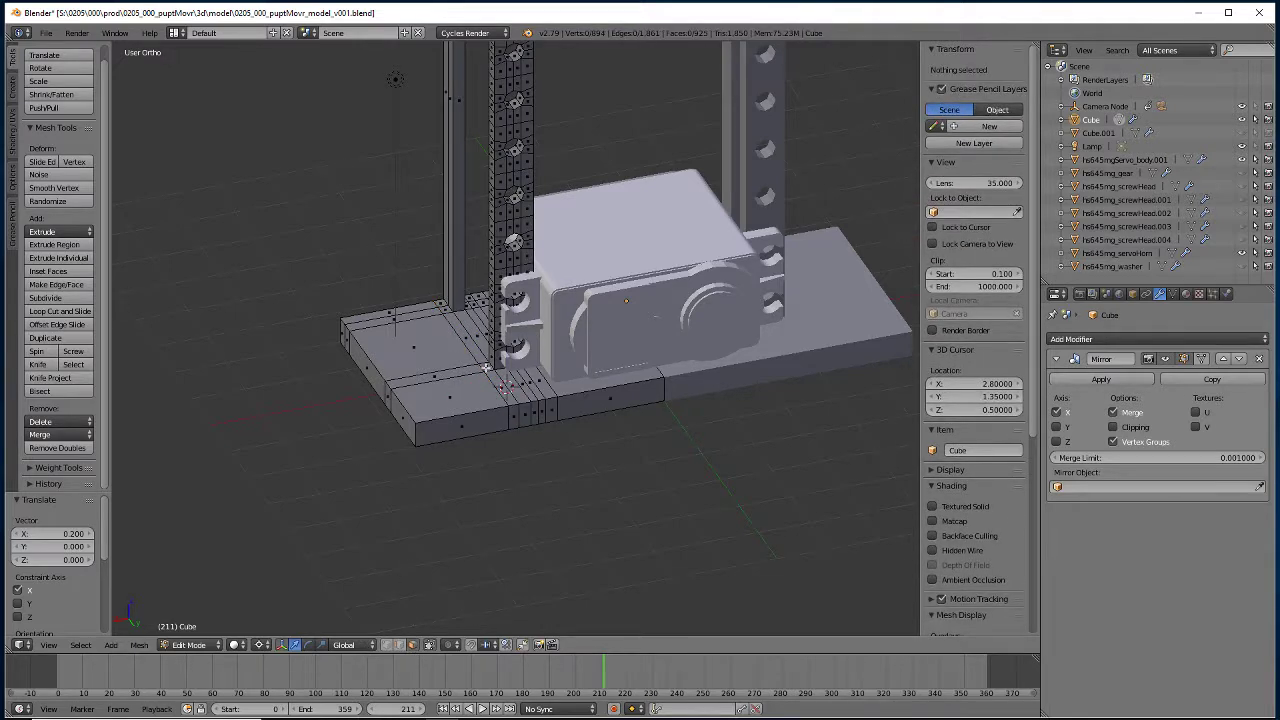
right_click(441, 304, "shift")
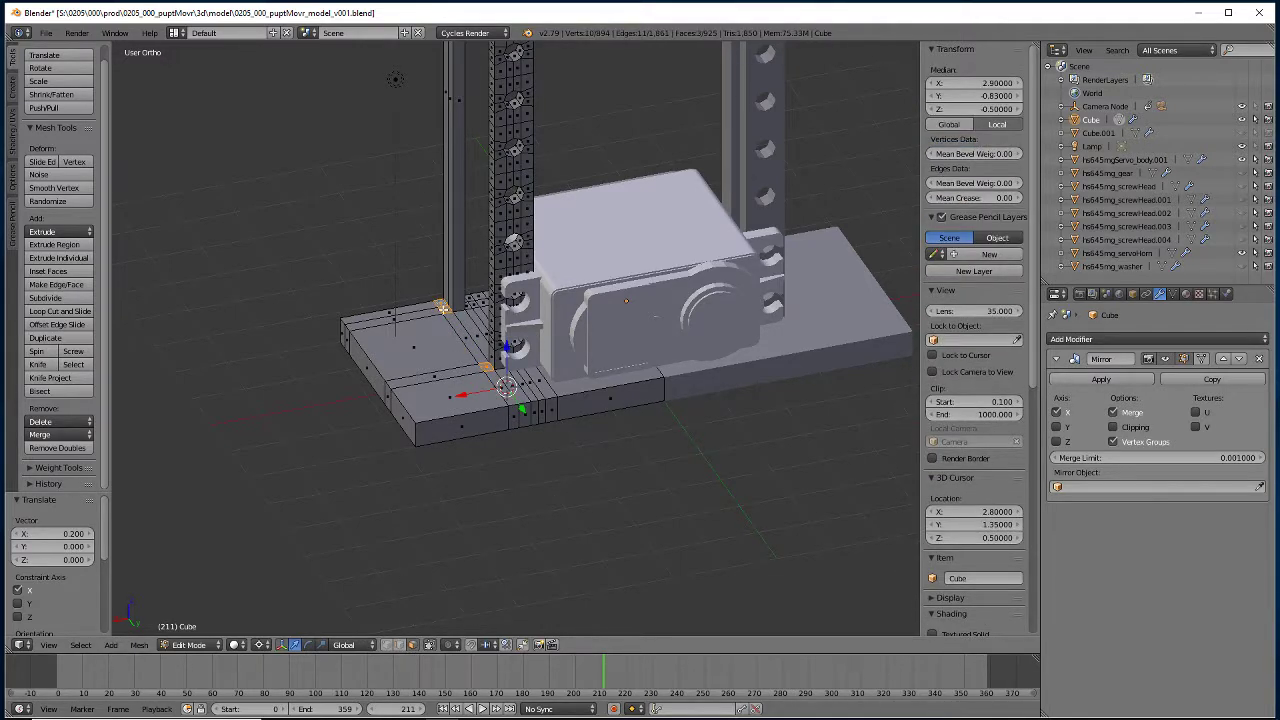
key("x")
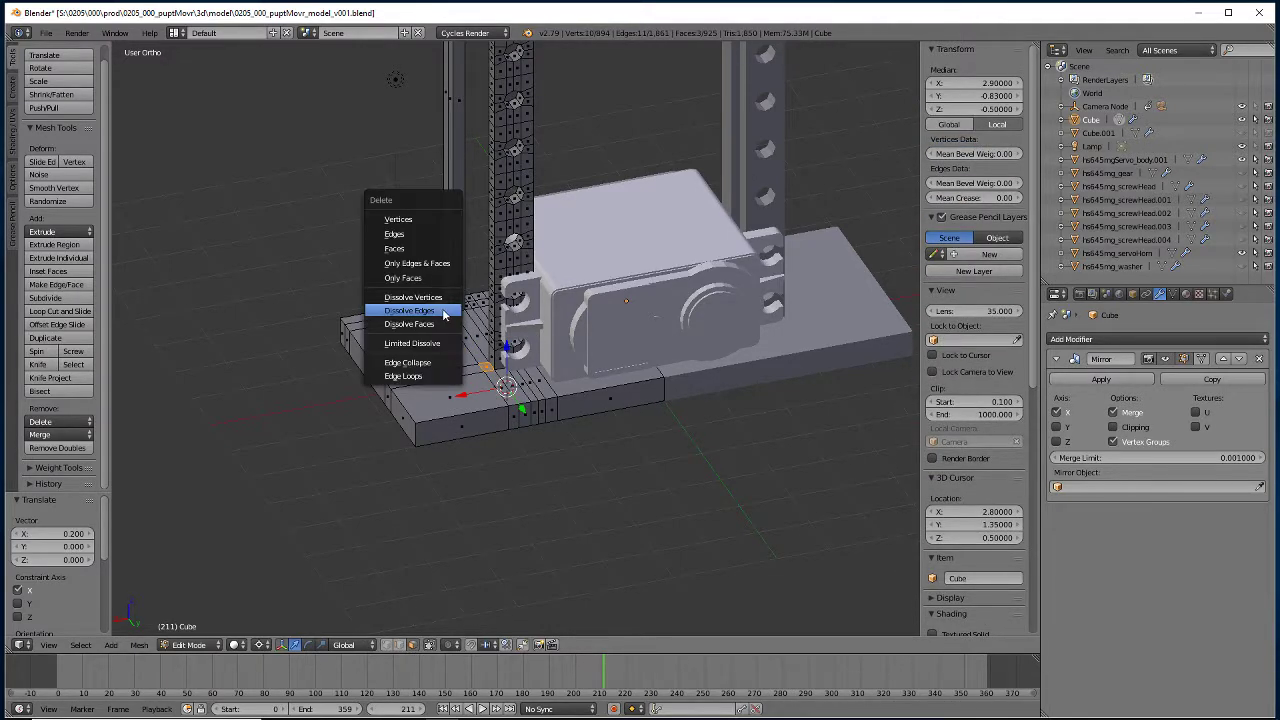
left_click(394, 248)
Box-select all faces along the outer side of the uprights and crossbars in front wireframe view.
middle_click_drag(400, 300, 408, 440)
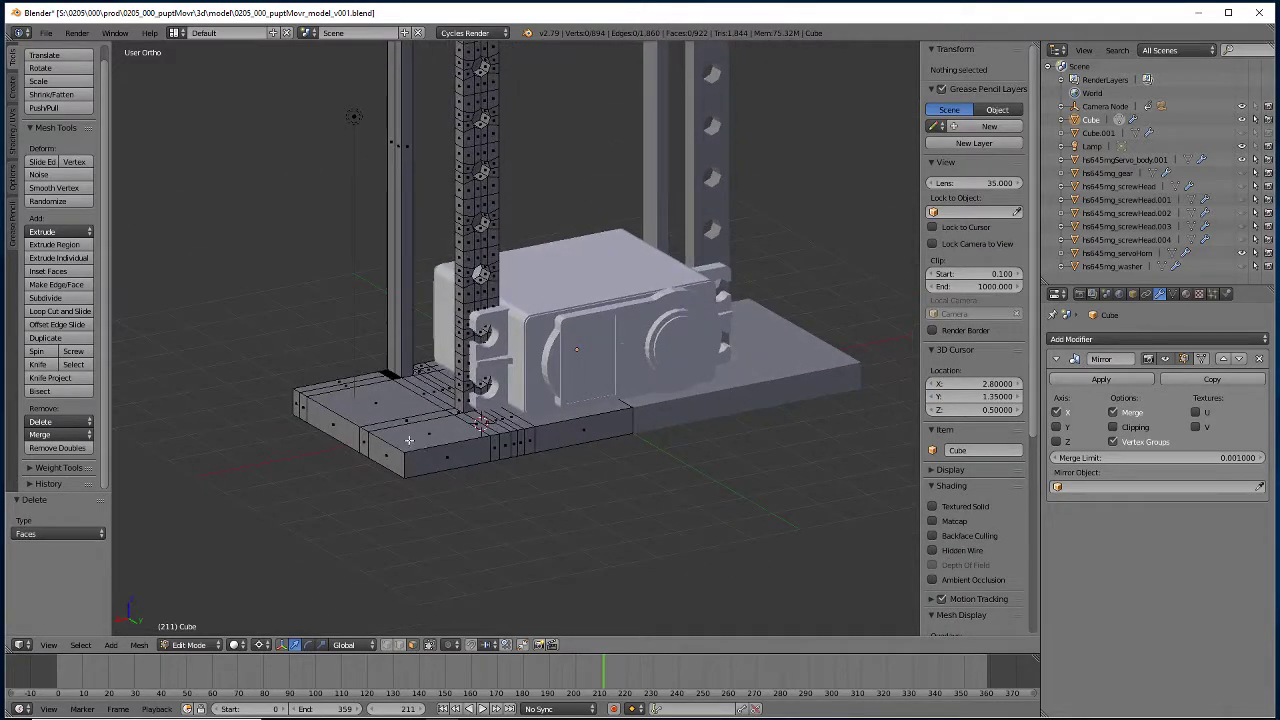
key("KP_1")
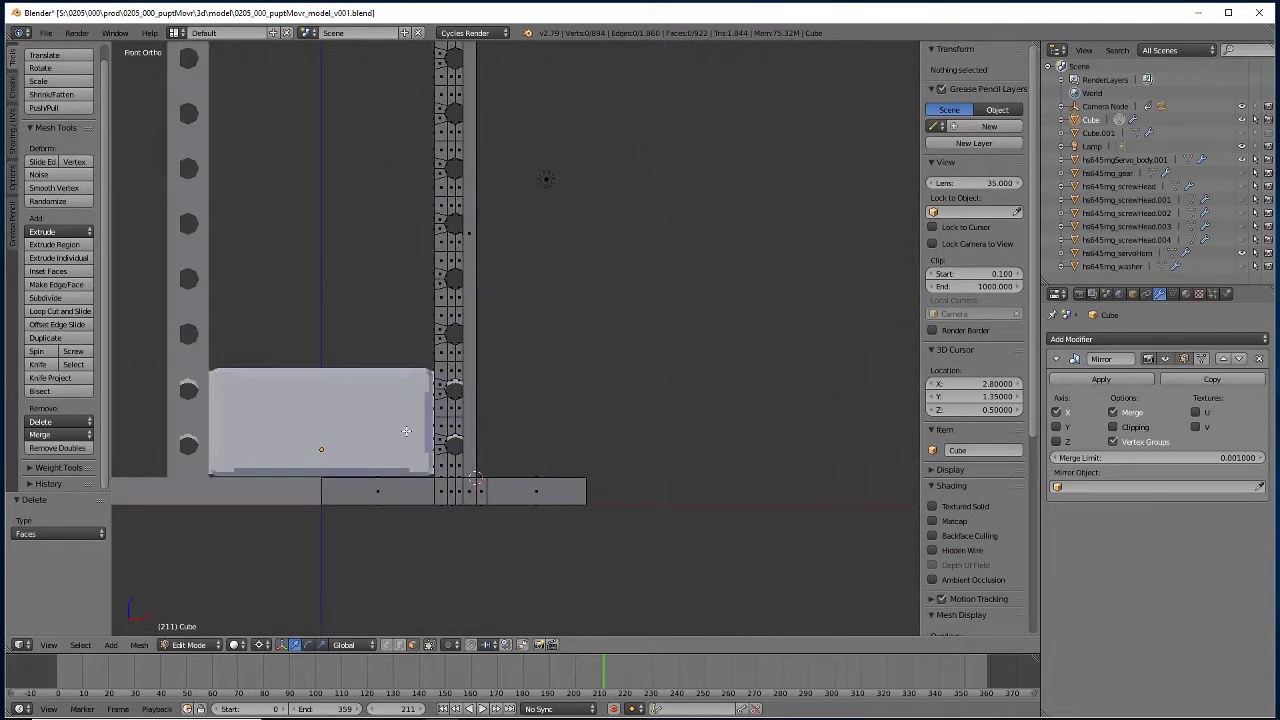
key("z")
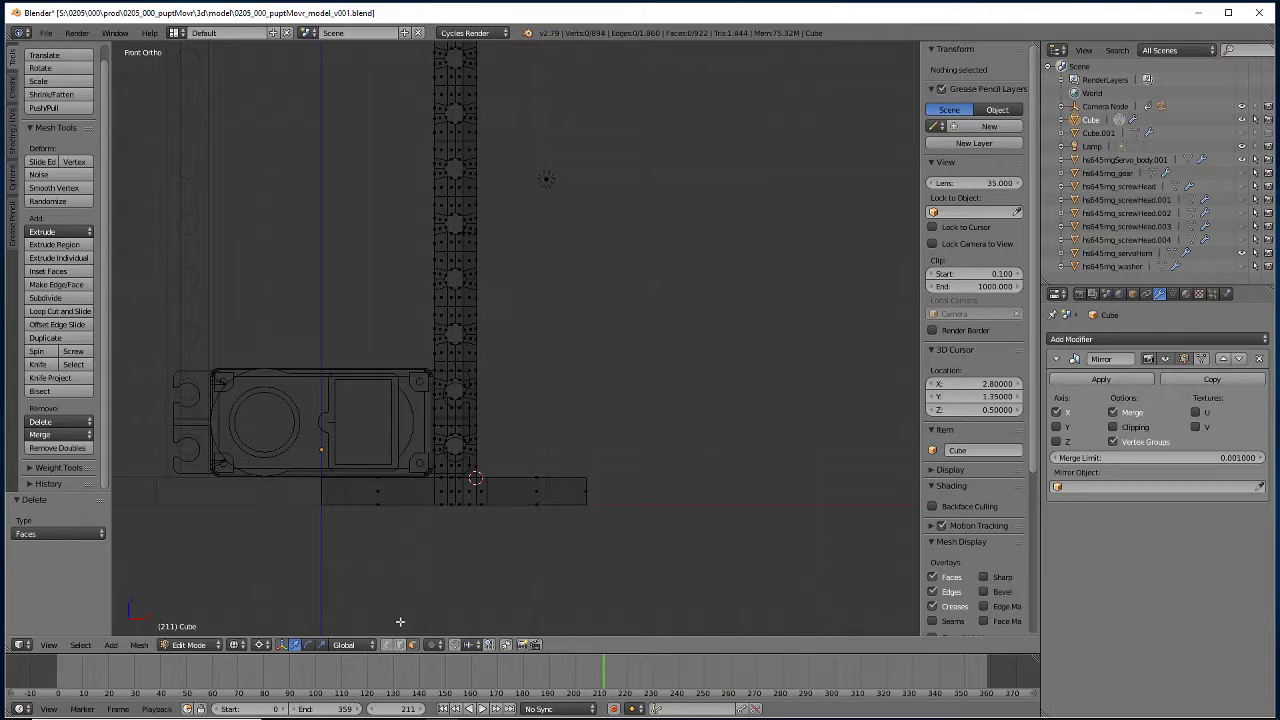
middle_click_drag(385, 125, 413, 382, "shift")
scroll(430, 332, "down", 3)
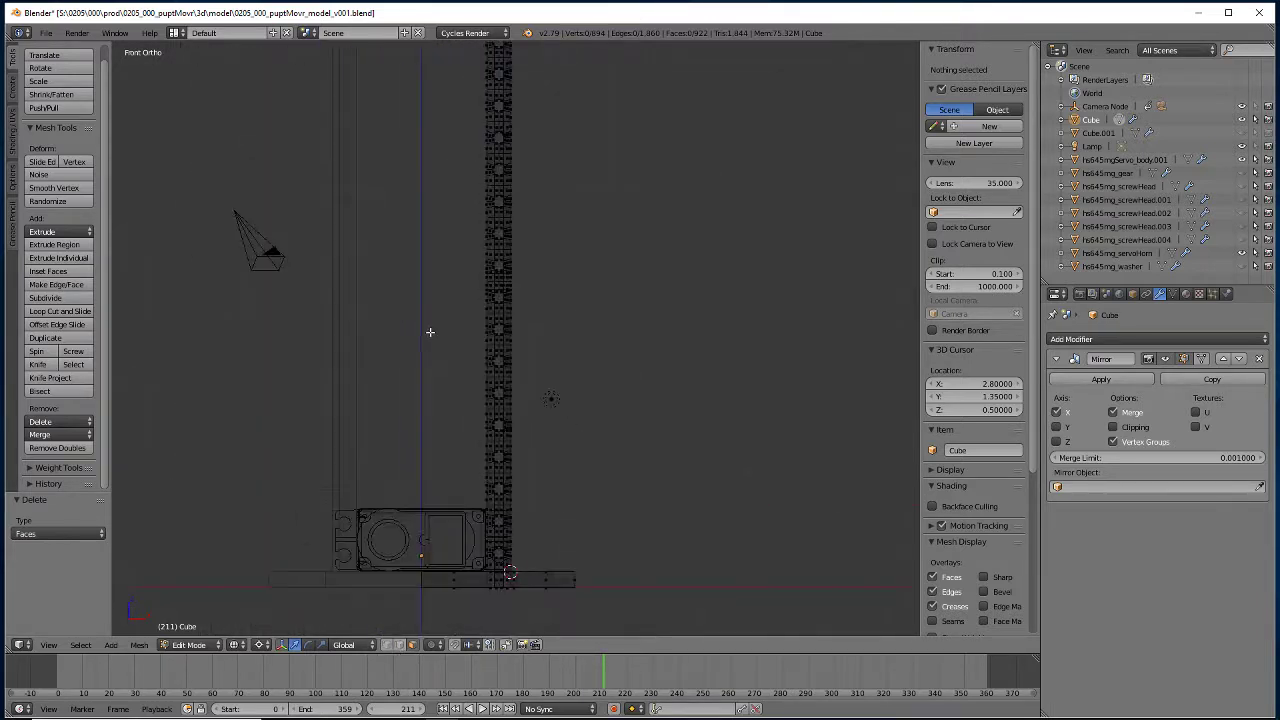
middle_click_drag(405, 233, 489, 306, "shift")
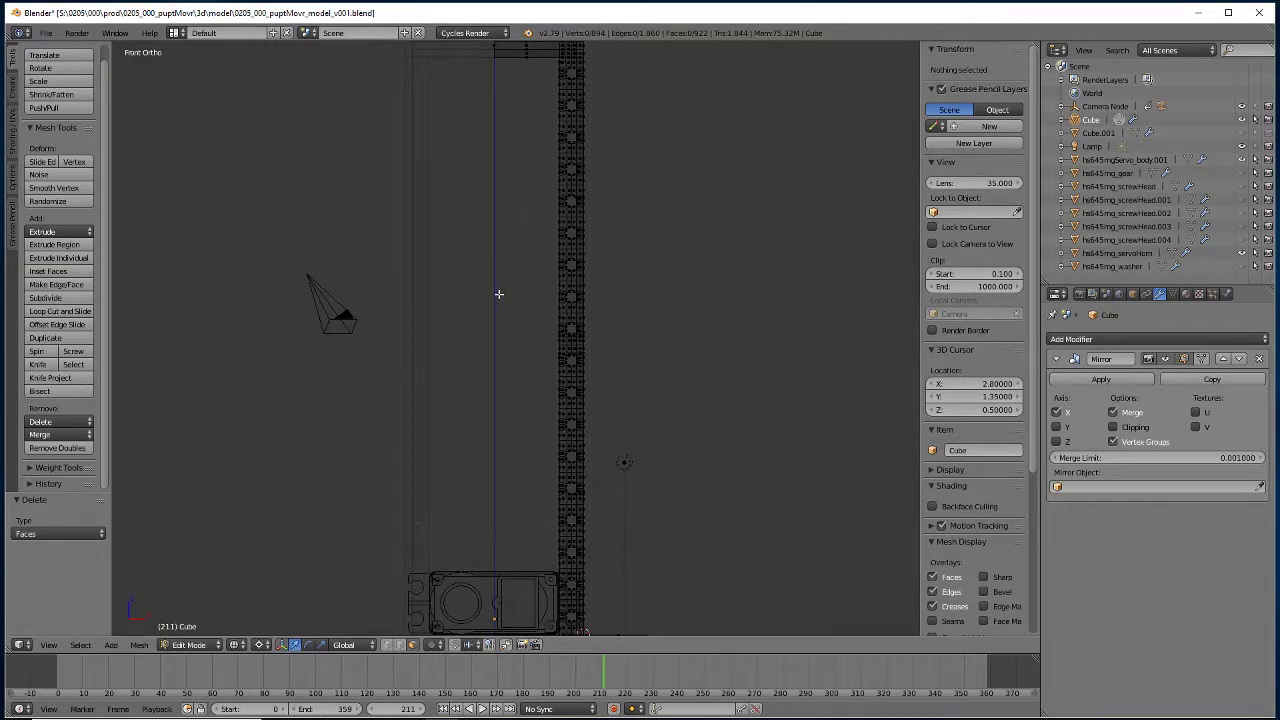
scroll(499, 294, "down", 1)
key("b")
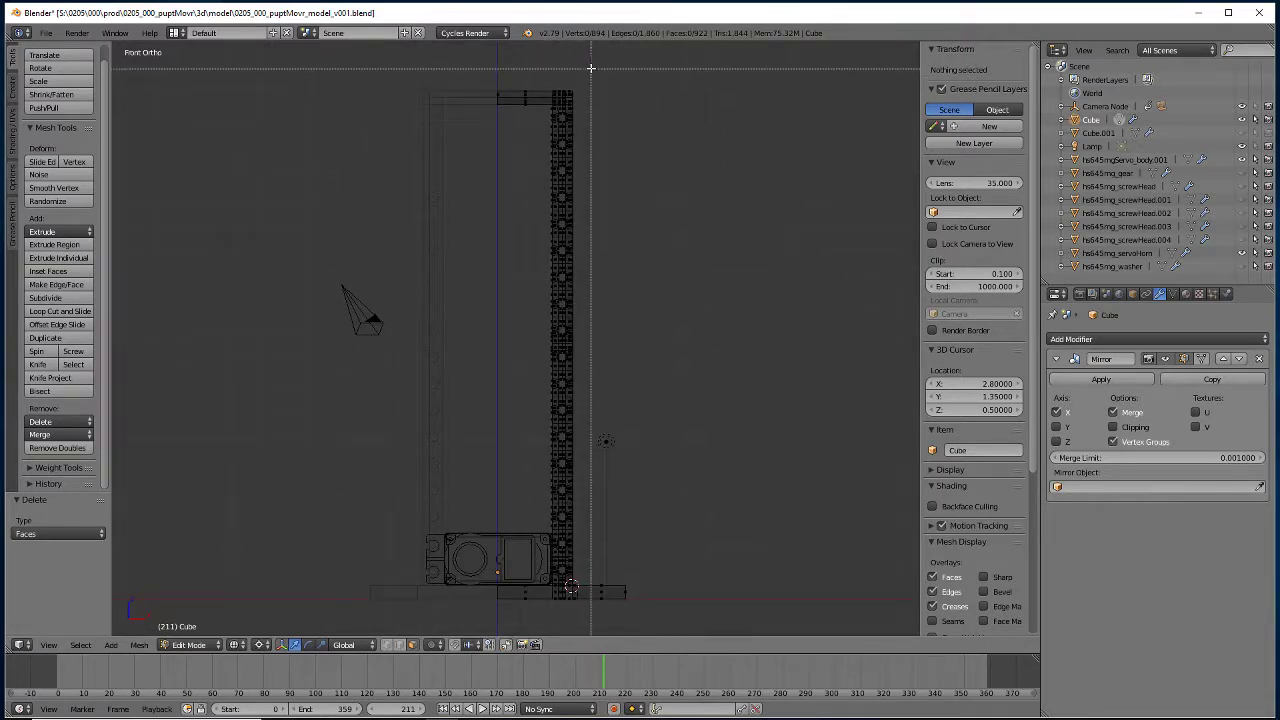
left_click_drag(588, 69, 571, 586)
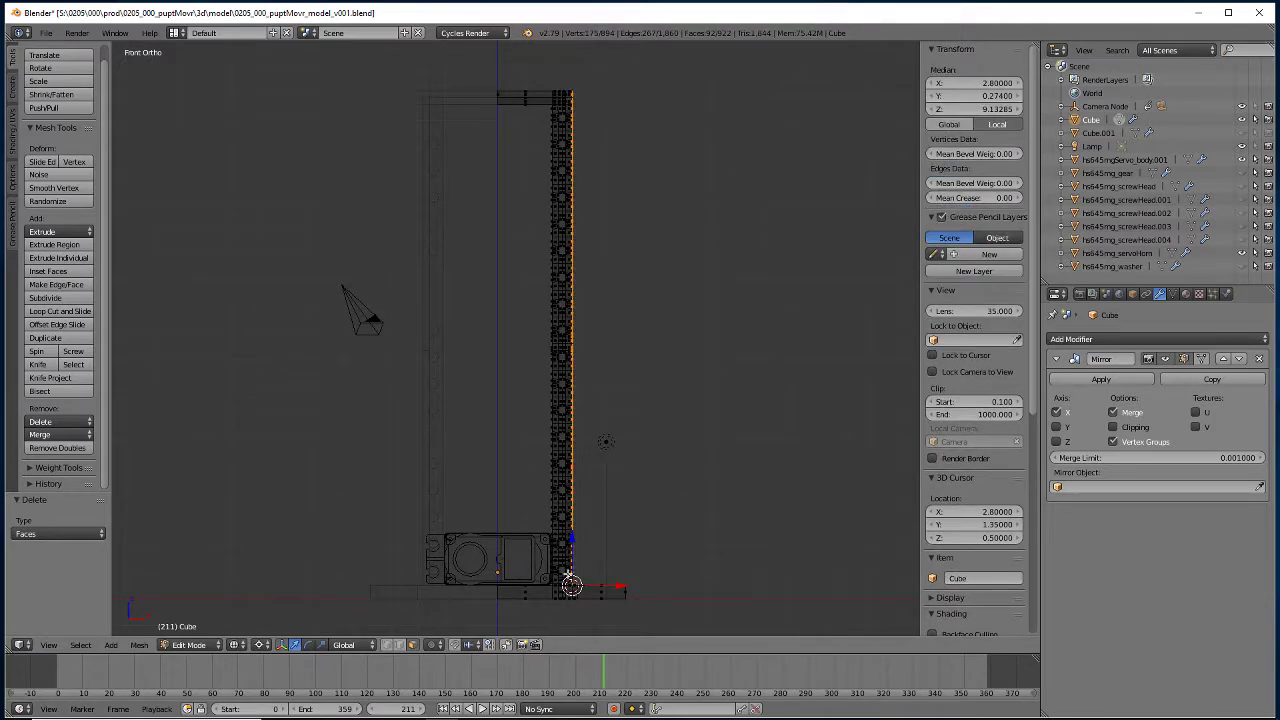
Return to solid shading, extrude the selected outer-side faces and move them 0.2 along X.
mouse_move(532, 492)
middle_mouse_down()
mouse_move(289, 511)
mouse_move(306, 534)
mouse_move(289, 517)
mouse_move(409, 451)
mouse_move(477, 464)
mouse_move(471, 480)
middle_mouse_up()
key("z")
scroll(290, 508, "up", 2)
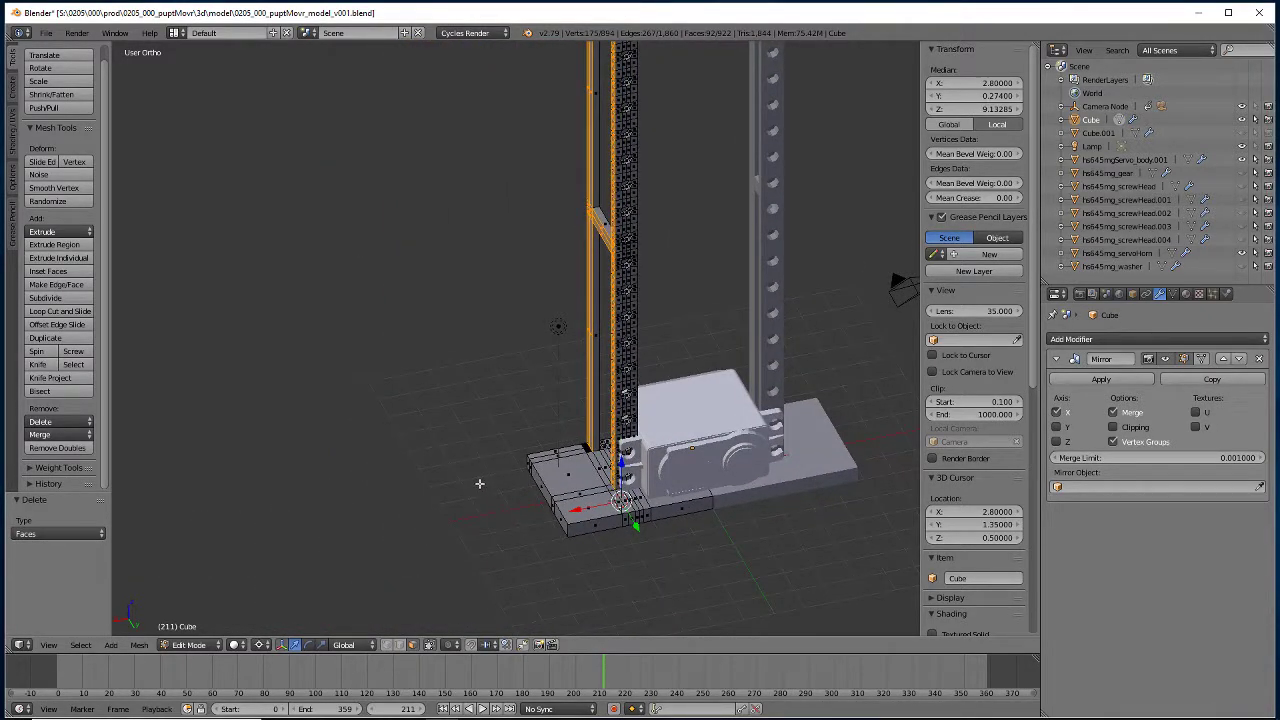
key("e")
right_click(478, 485)
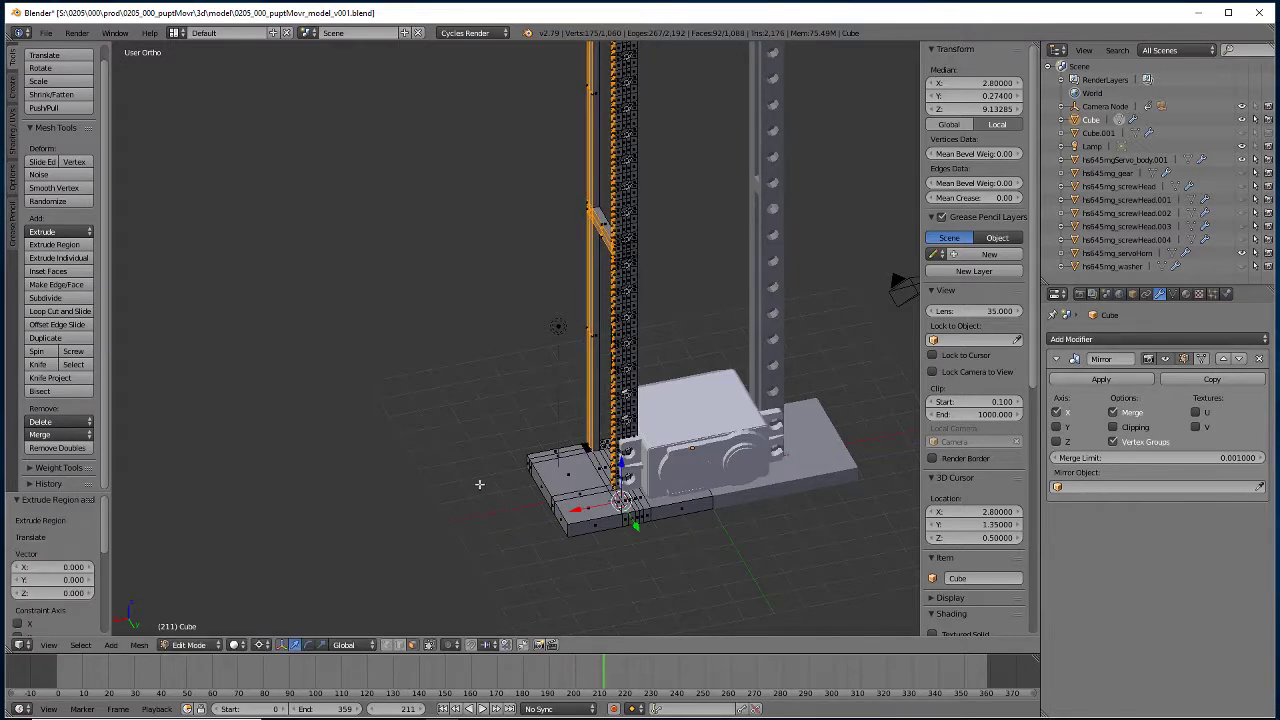
key("g")
key("x")
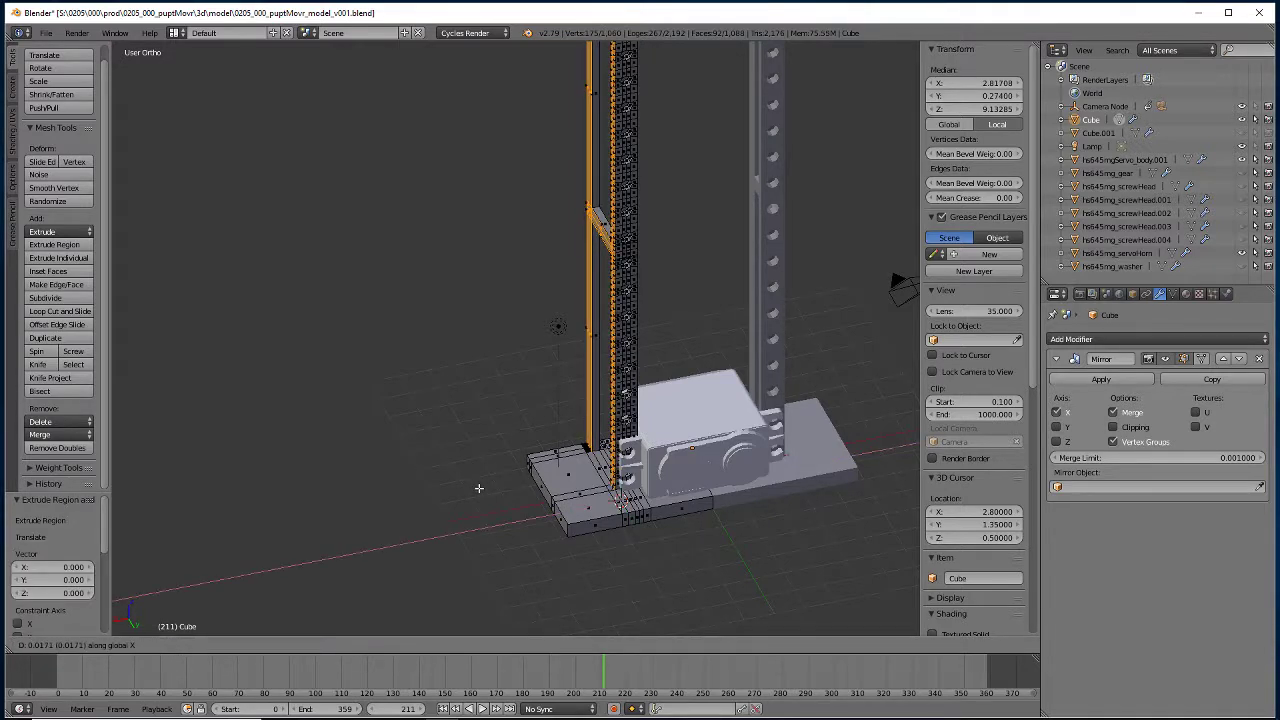
type(".2")
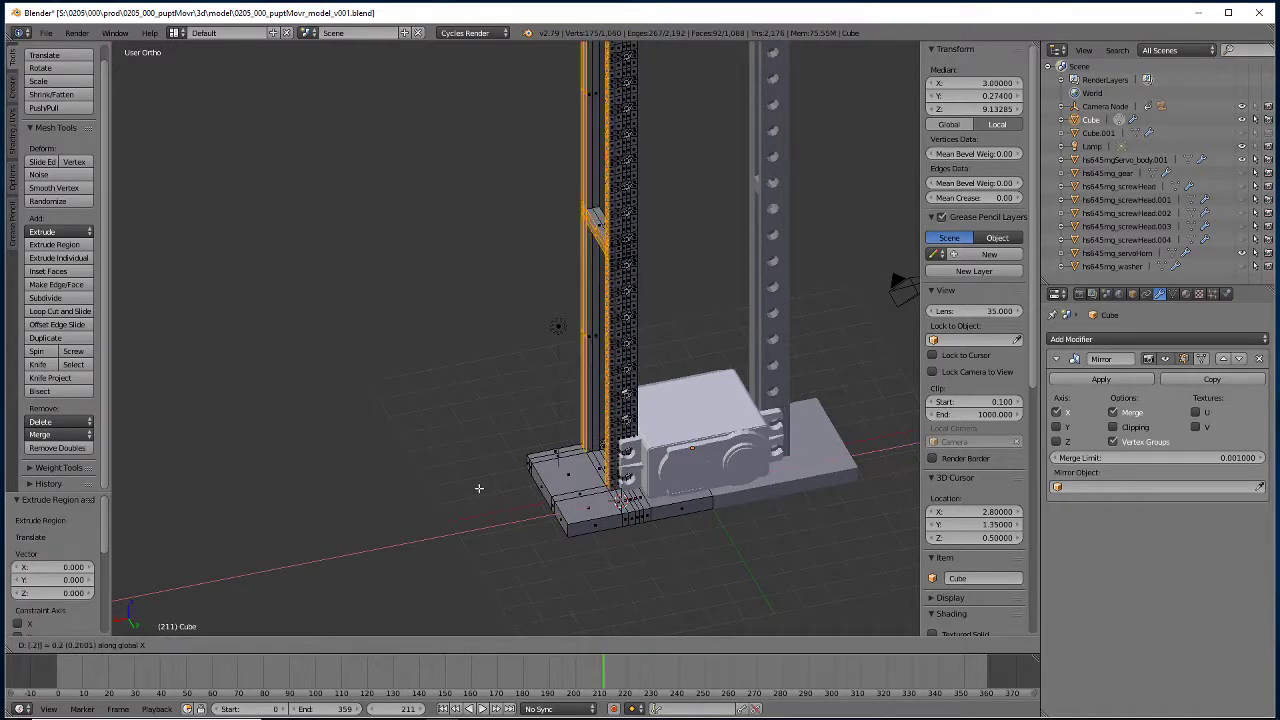
key("Return")
Clear the selection and examine the extended uprights, crossbar and feet from several angles.
middle_click_drag(471, 486, 495, 457)
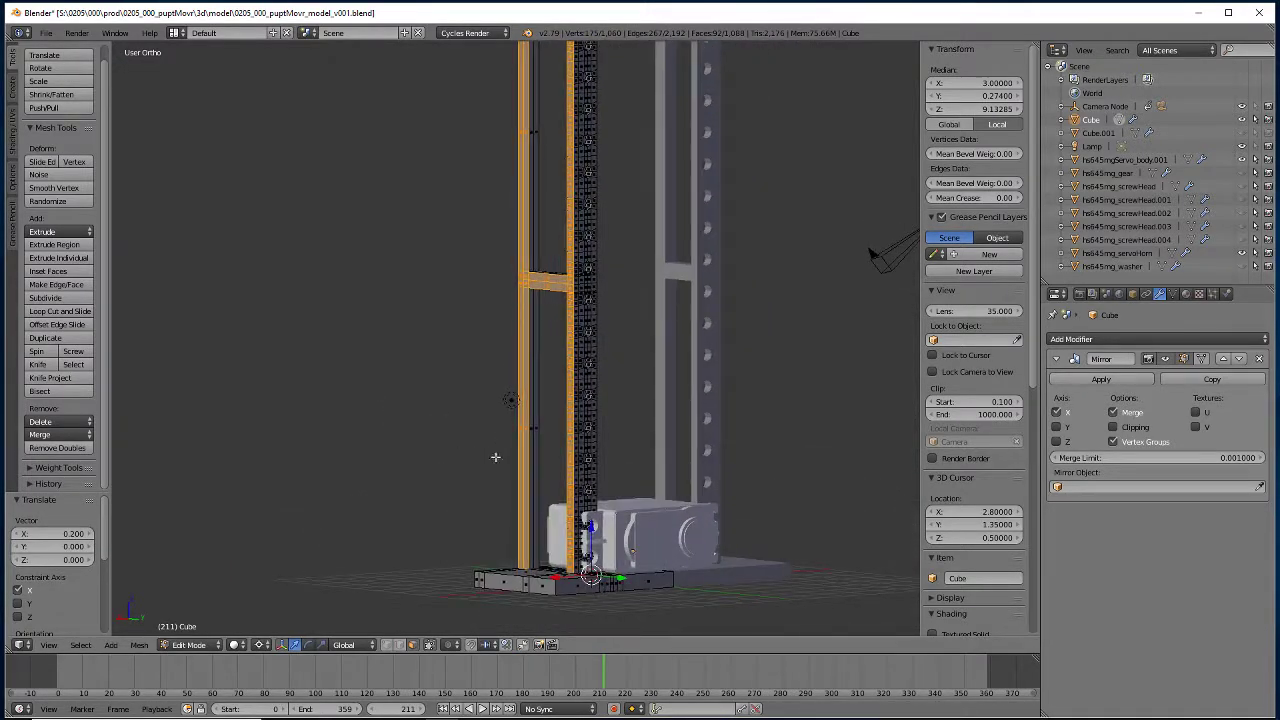
middle_click_drag(471, 512, 484, 510)
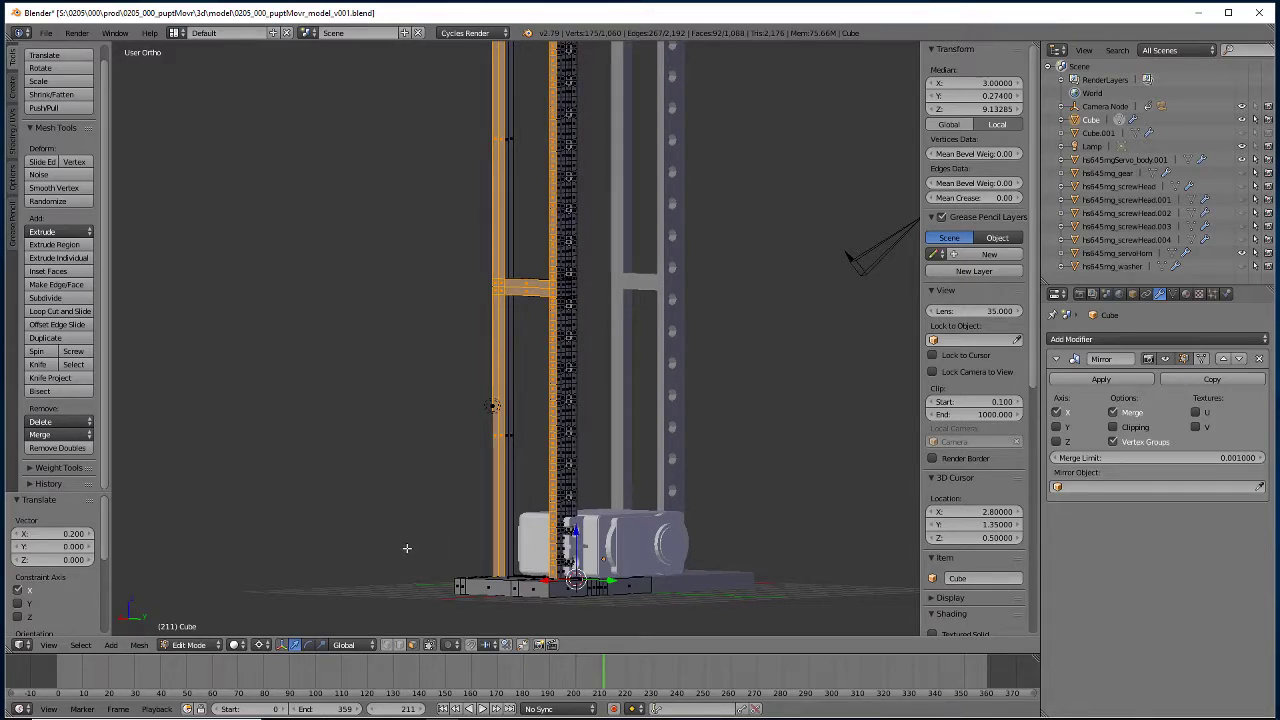
key("a")
middle_click_drag(374, 480, 394, 400)
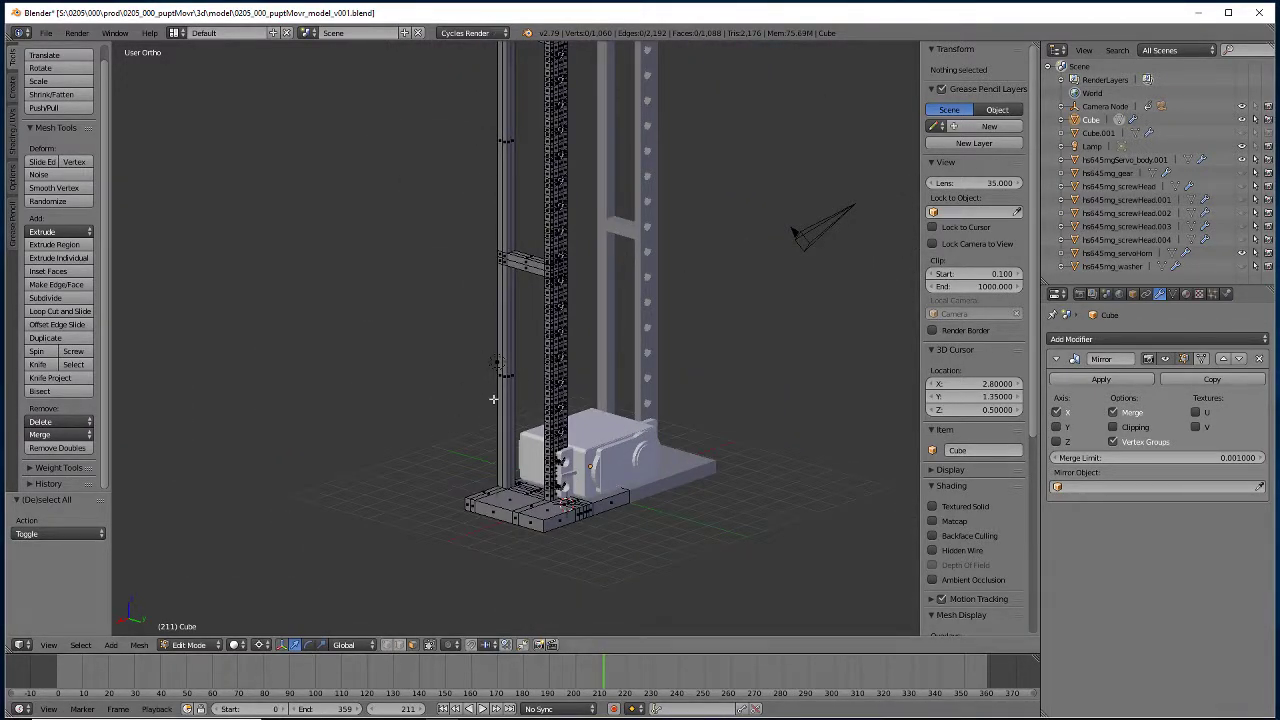
mouse_move(423, 463)
middle_mouse_down()
mouse_move(417, 509)
mouse_move(375, 497)
mouse_move(600, 514)
mouse_move(466, 502)
mouse_move(407, 478)
middle_mouse_up()
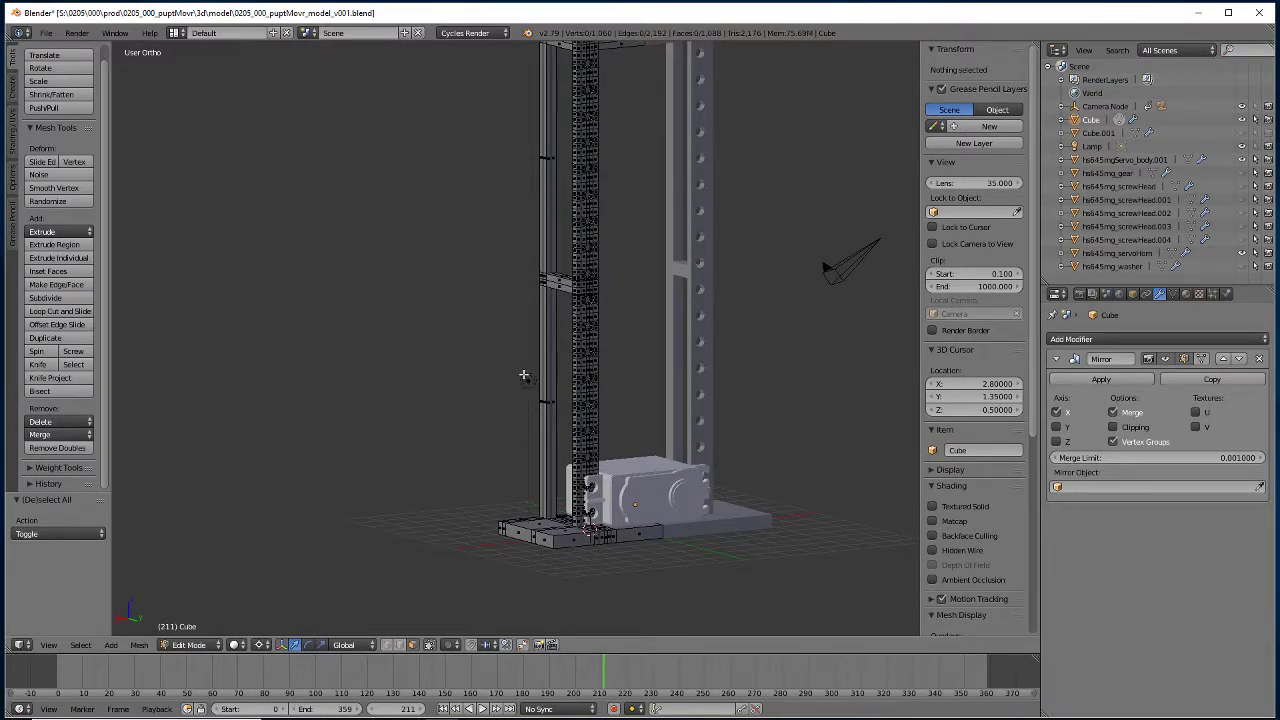
scroll(523, 375, "up", 6)
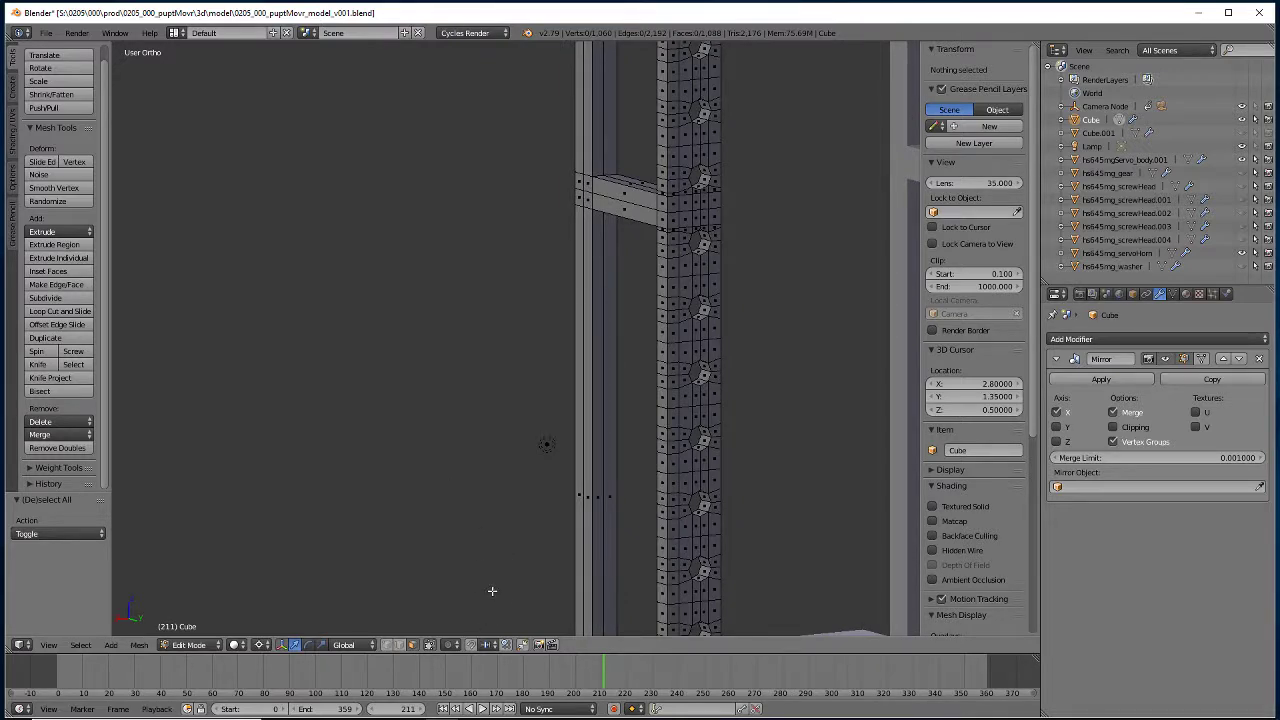
middle_click_drag(491, 590, 364, 399, "shift")
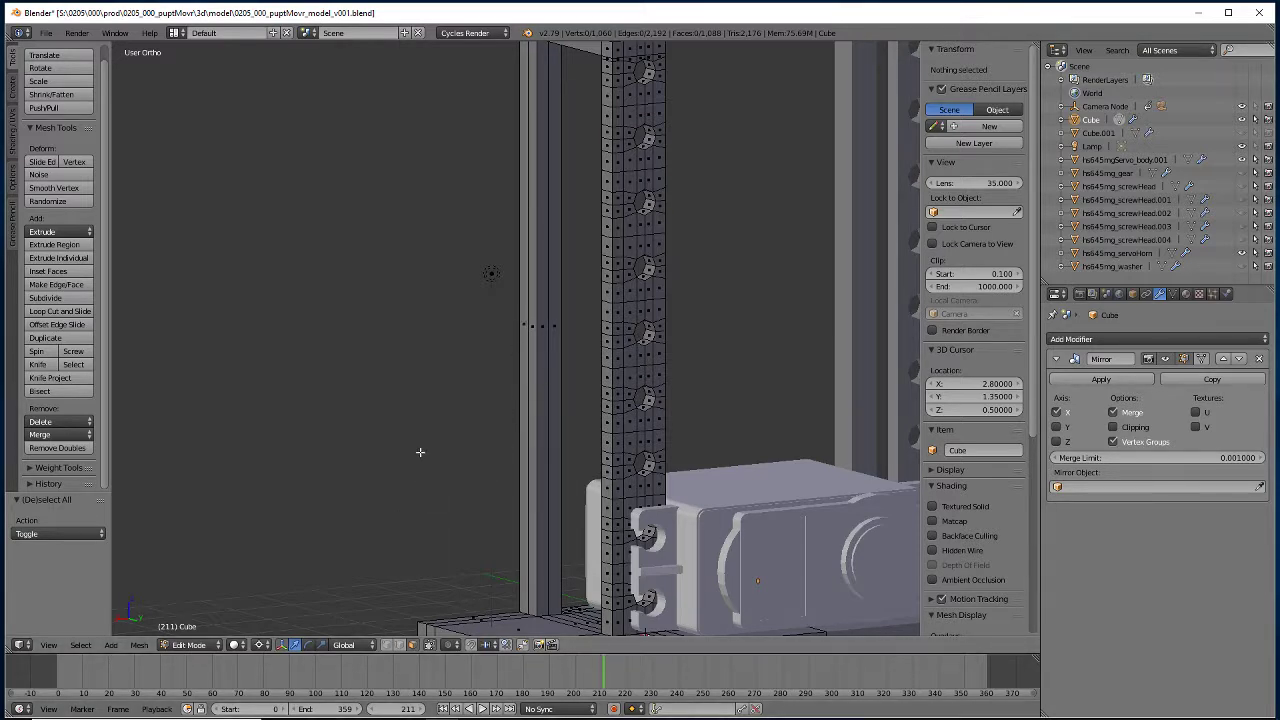
Delete the faces of the outer vertical bar between the base and the middle arm, including those on its hidden sides.
mouse_move(420, 452)
middle_mouse_down()
mouse_move(615, 457)
mouse_move(391, 460)
mouse_move(634, 443)
mouse_move(360, 451)
mouse_move(673, 439)
mouse_move(403, 447)
middle_mouse_up()
scroll(403, 447, "down", 5)
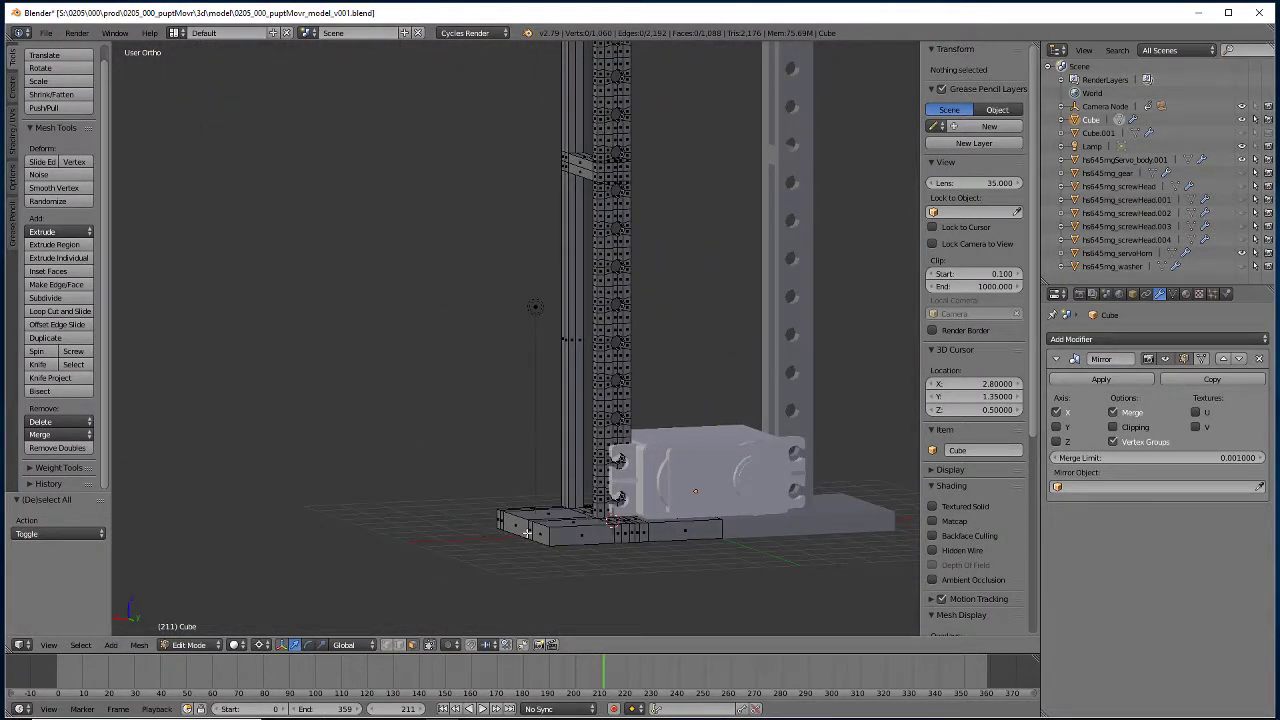
scroll(527, 532, "up", 1)
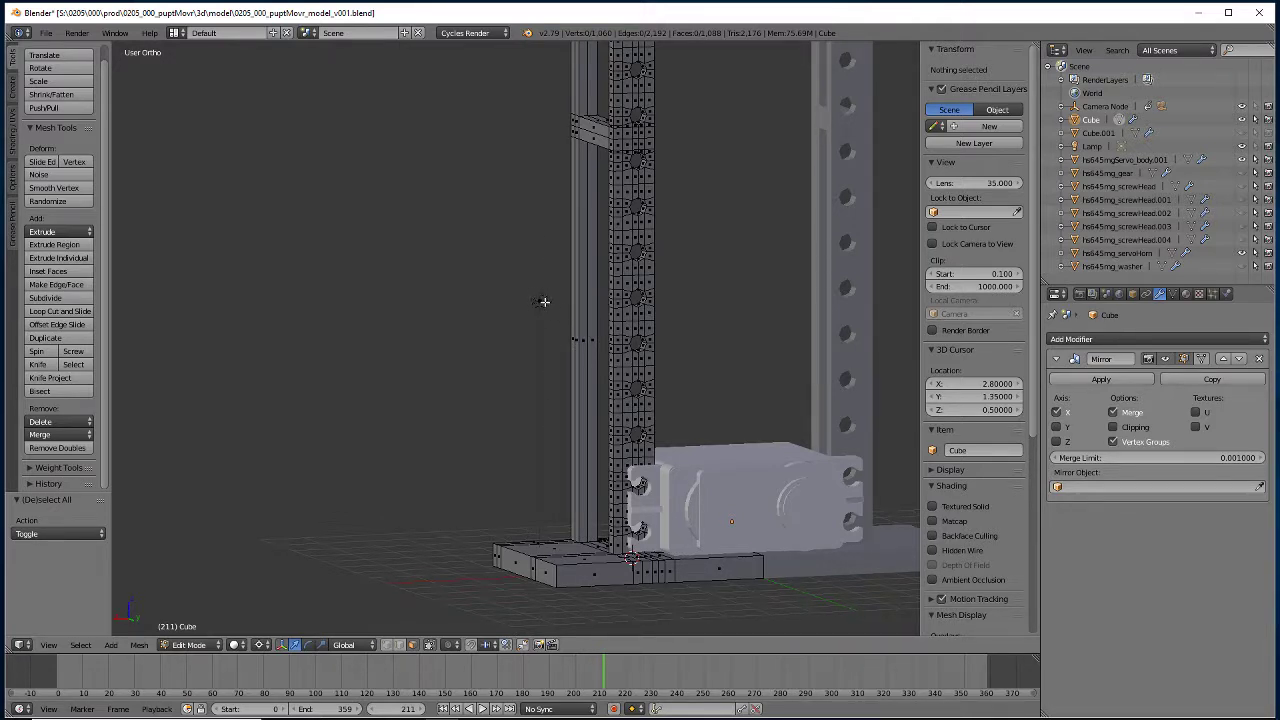
key("b")
left_click_drag(543, 286, 566, 377)
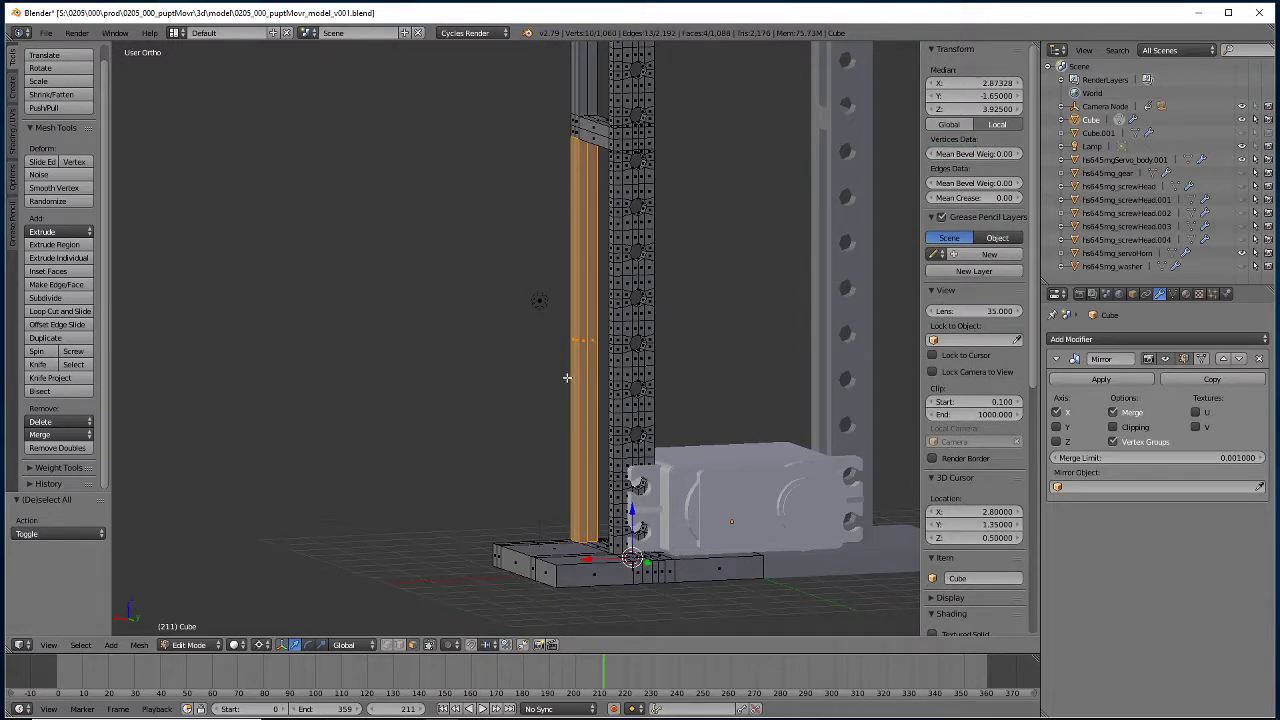
key("z")
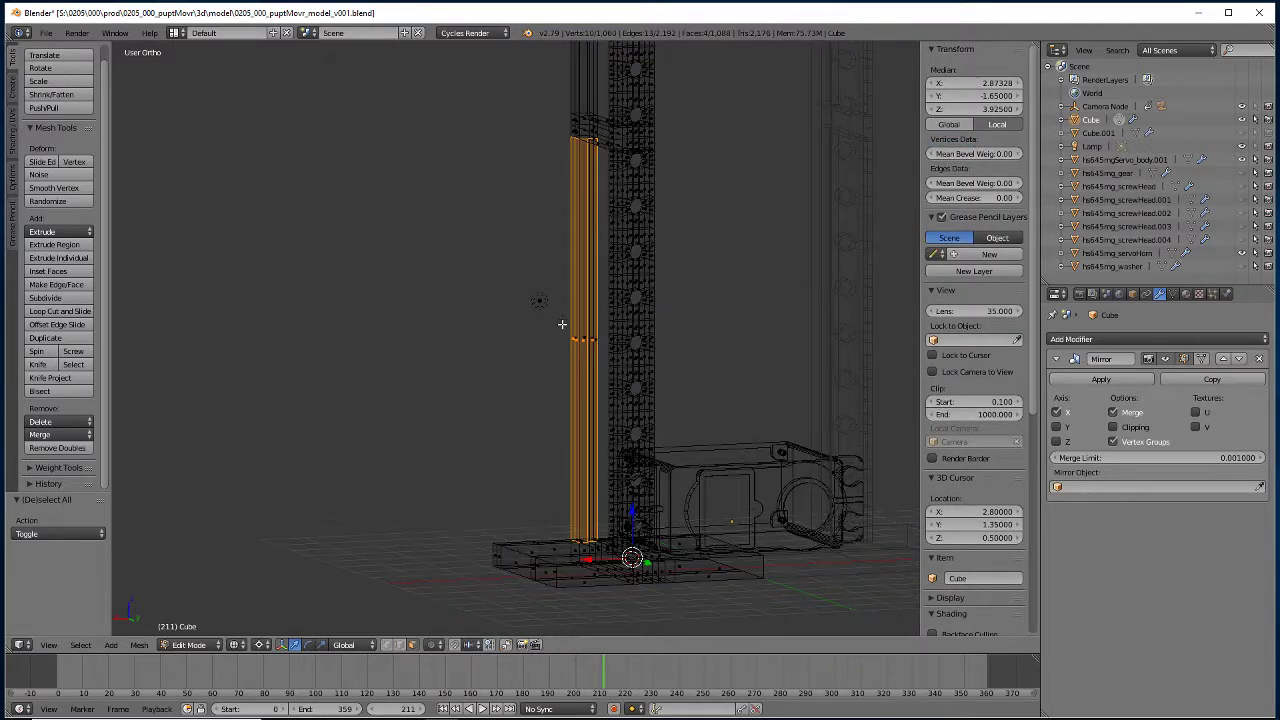
key("b")
left_click_drag(543, 300, 607, 371)
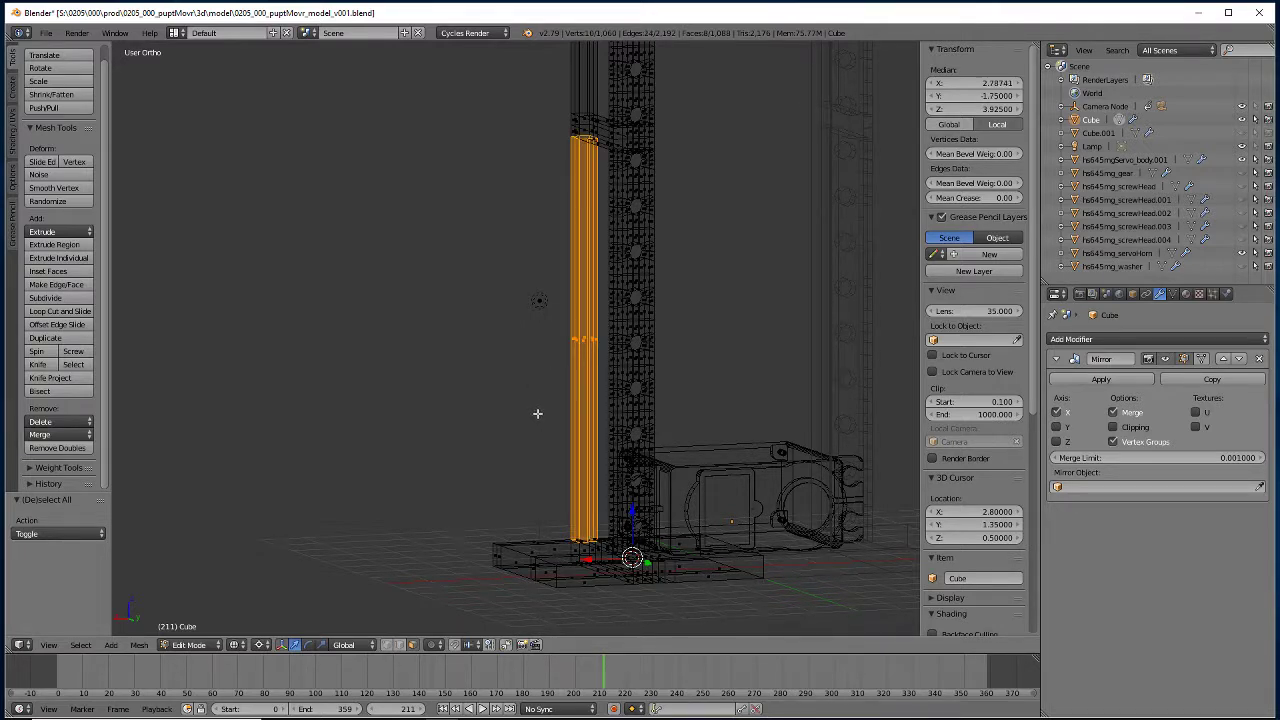
key("x")
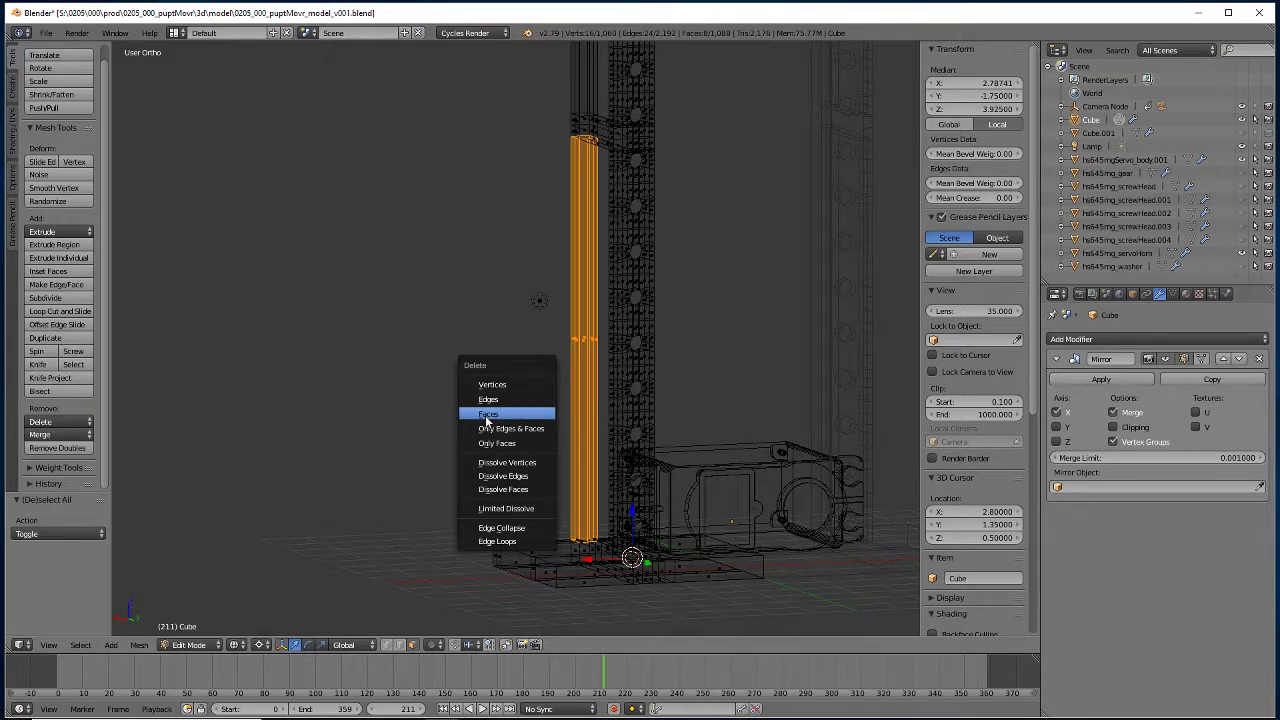
left_click(487, 415)
Delete the faces of the upper vertical bar between the middle arm and the top plate, and return to solid shading.
middle_click_drag(469, 212, 471, 609)
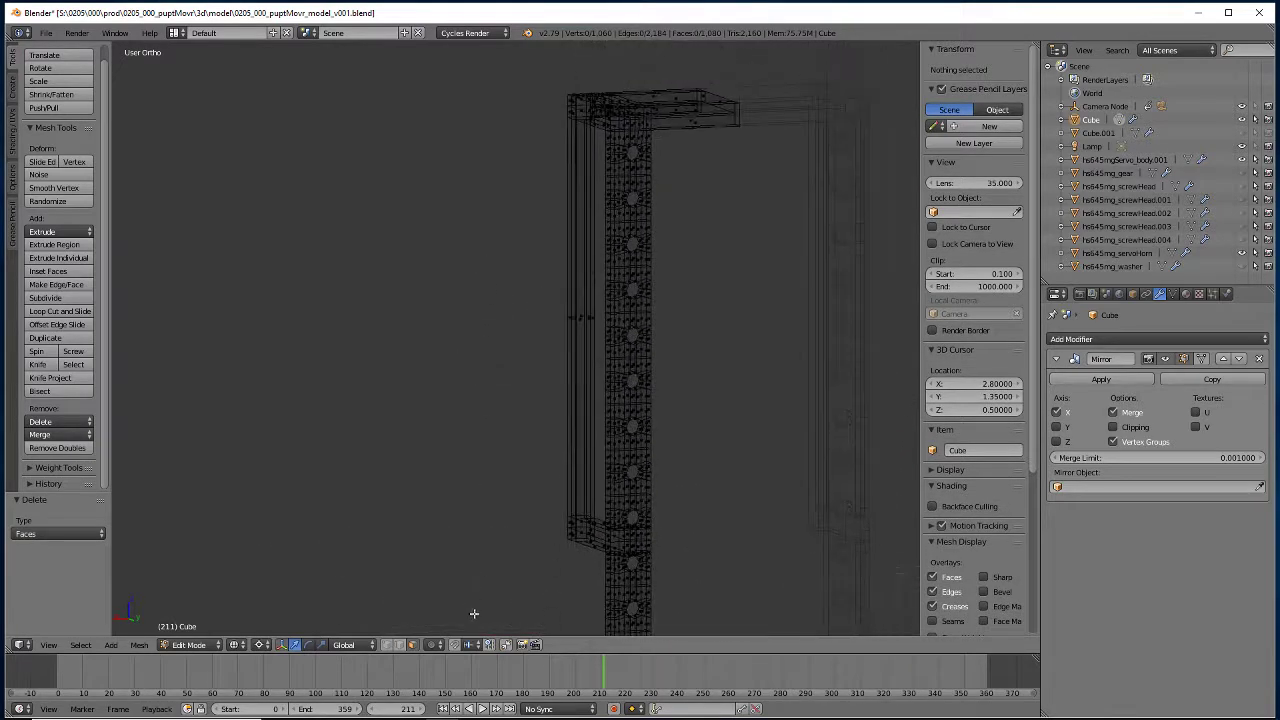
key("b")
left_click_drag(516, 282, 602, 366)
key("x")
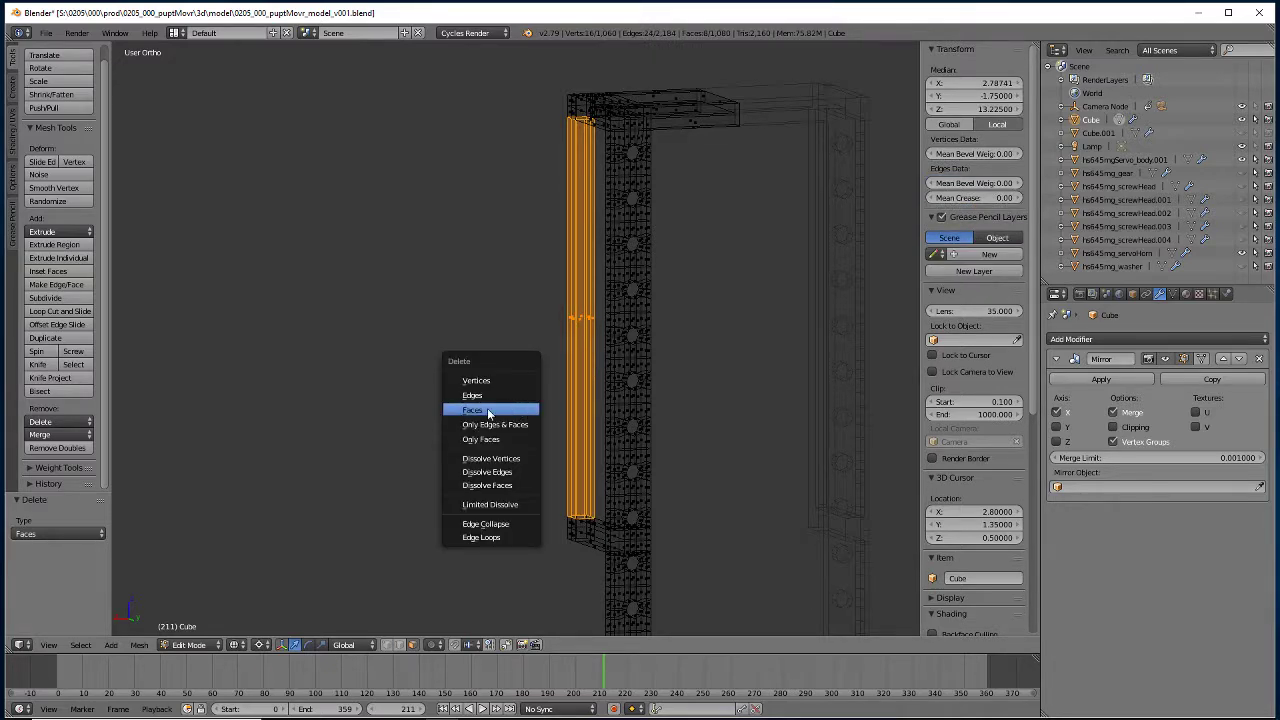
left_click(486, 413)
mouse_move(471, 409)
middle_mouse_down()
mouse_move(480, 471)
mouse_move(563, 458)
mouse_move(409, 454)
mouse_move(443, 394)
mouse_move(503, 380)
mouse_move(482, 474)
mouse_move(446, 517)
mouse_move(468, 511)
middle_mouse_up()
key("z")
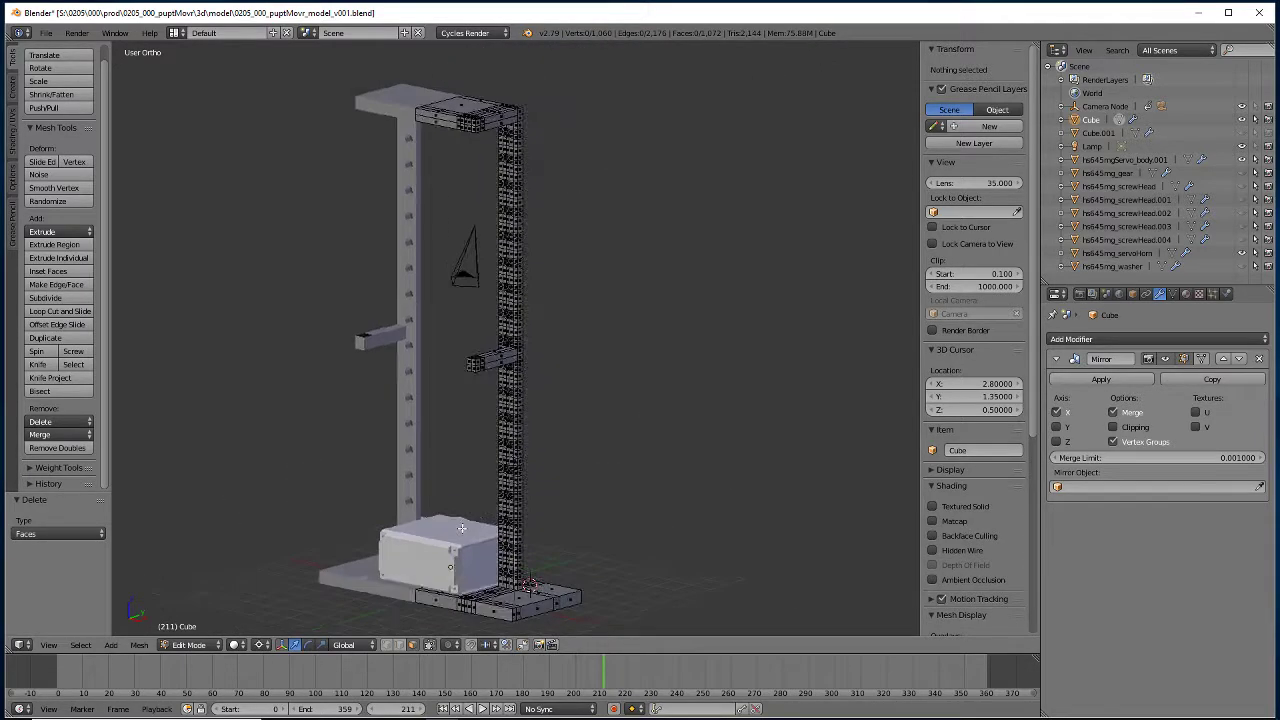
Delete the matching long strip faces on the upper side and underside of the middle arm.
scroll(454, 526, "up", 5)
scroll(396, 466, "down", 4)
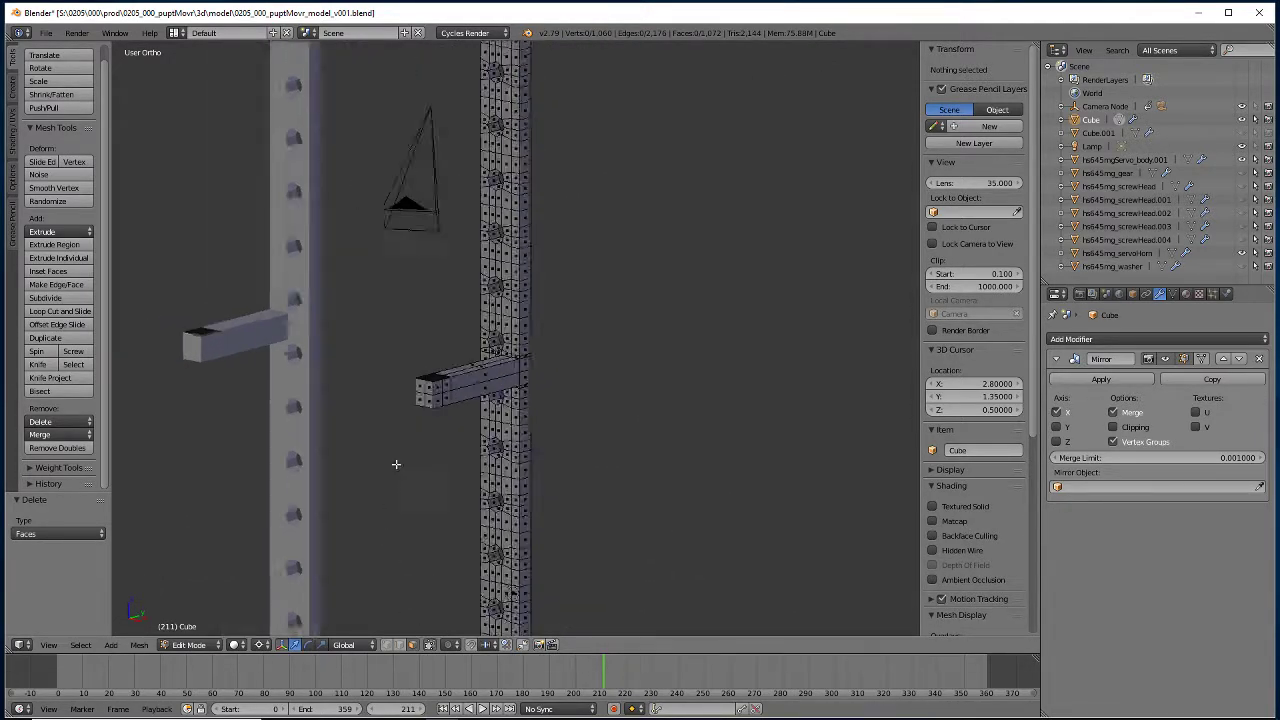
scroll(464, 378, "up", 6)
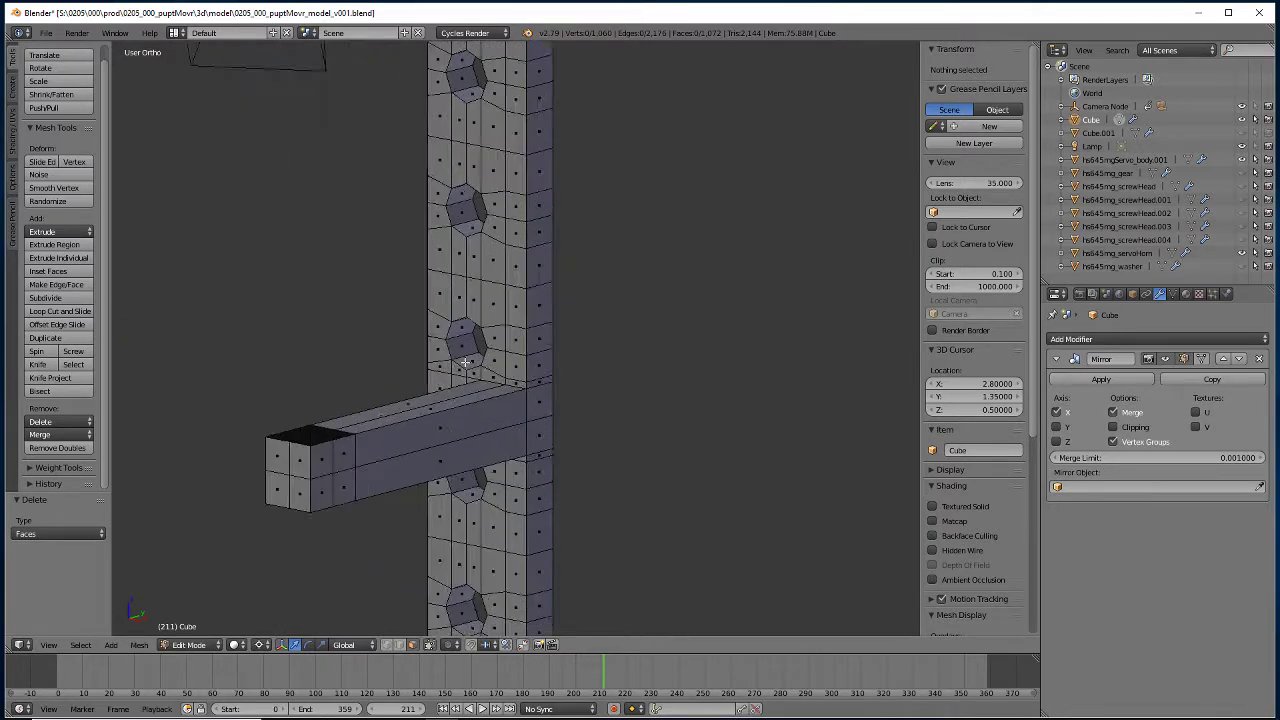
right_click(445, 408)
middle_click_drag(445, 408, 432, 477)
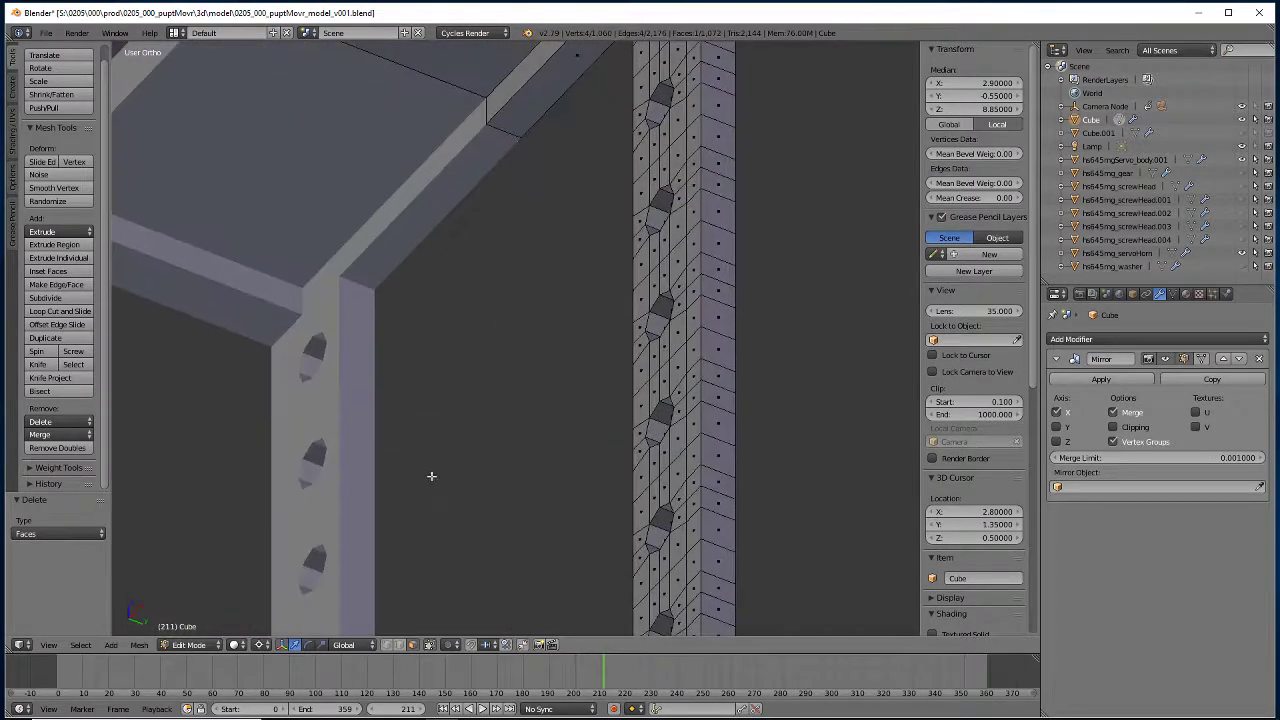
middle_click_drag(502, 558, 453, 205)
right_click(475, 387, "shift")
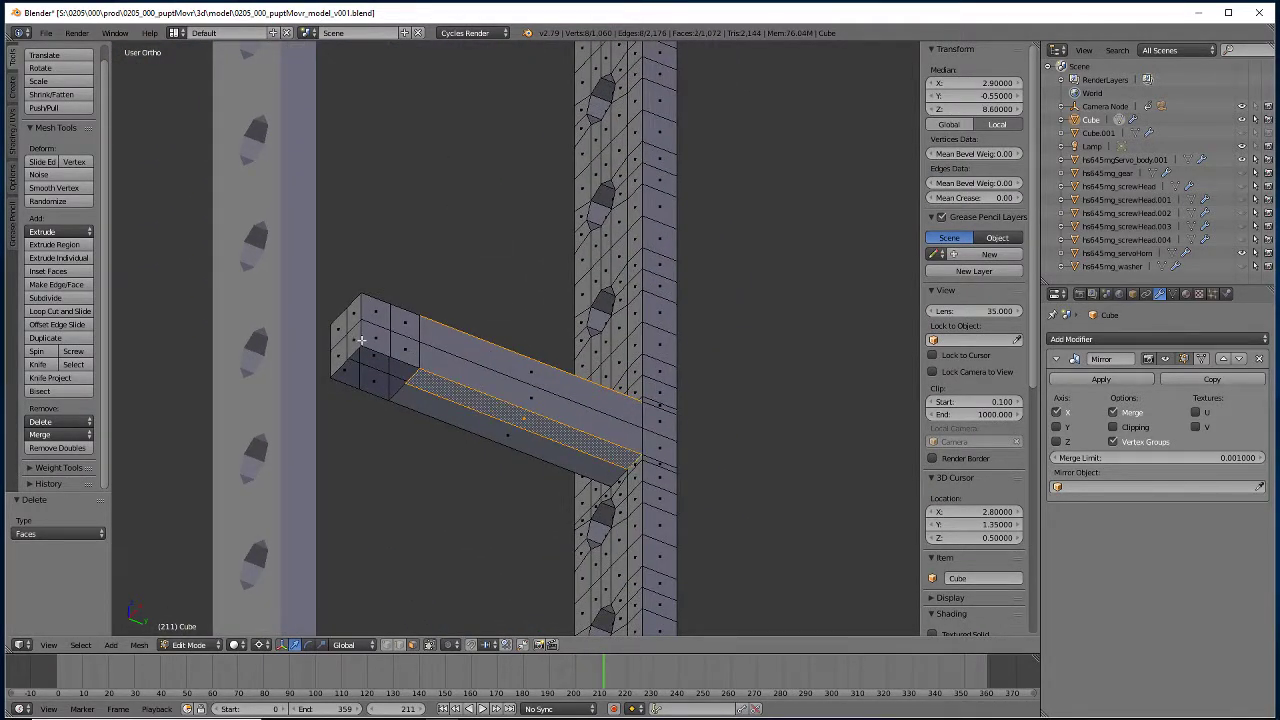
key("x")
left_click(490, 412)
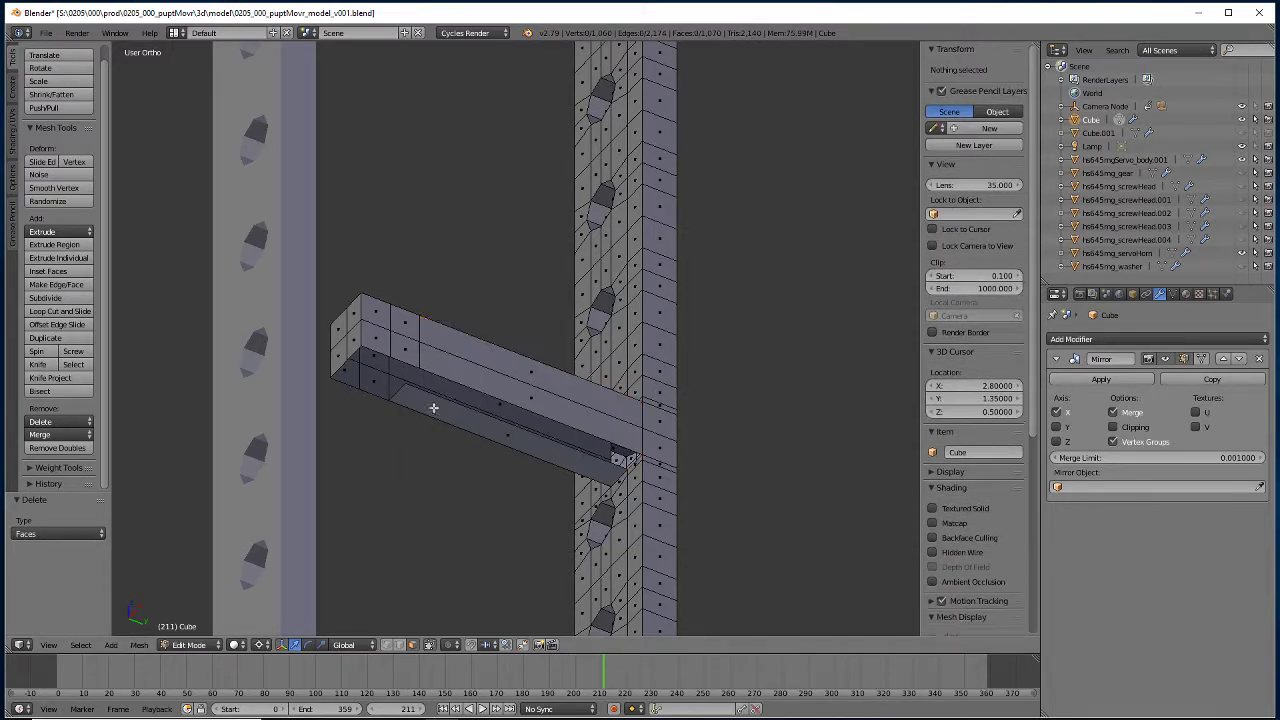
Delete the corresponding strip faces beside the post on the top plate's underside and the base's upper side.
middle_click_drag(490, 412, 439, 312)
scroll(440, 308, "down", 5)
middle_click_drag(487, 108, 489, 310, "shift")
right_click(516, 240)
middle_click_drag(482, 370, 474, 522)
right_click(555, 473, "alt")
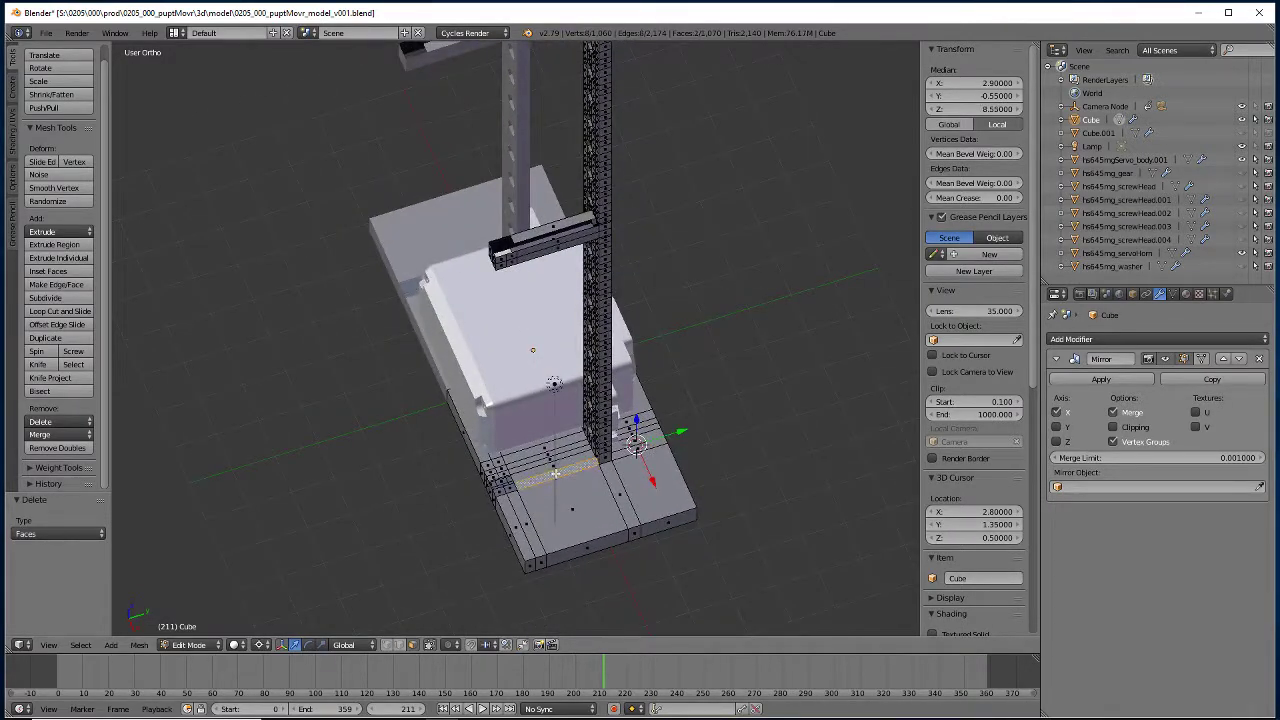
key("x")
left_click(525, 476)
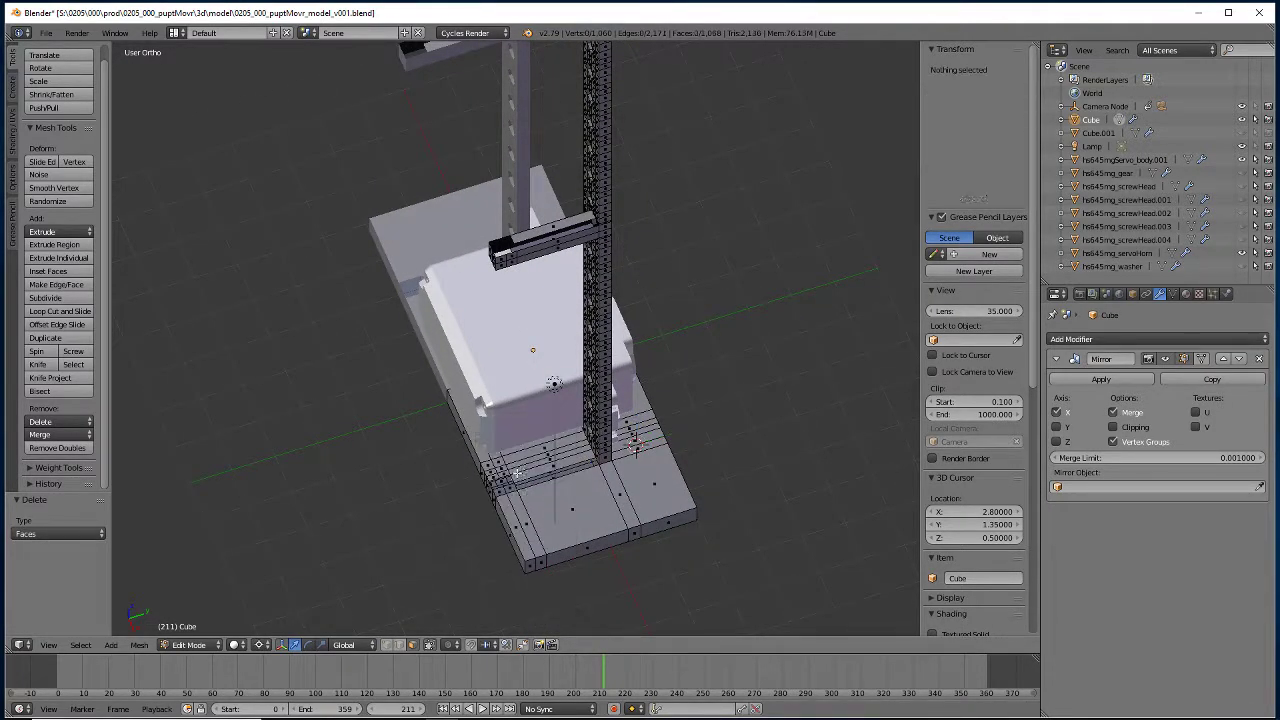
Snap the 3D cursor to the edge at the outer end of the middle arm's upper opening, and return to face selection.
mouse_move(414, 531)
middle_mouse_down()
mouse_move(474, 509)
mouse_move(470, 572)
mouse_move(418, 537)
middle_mouse_up()
middle_click_drag(422, 517, 354, 570)
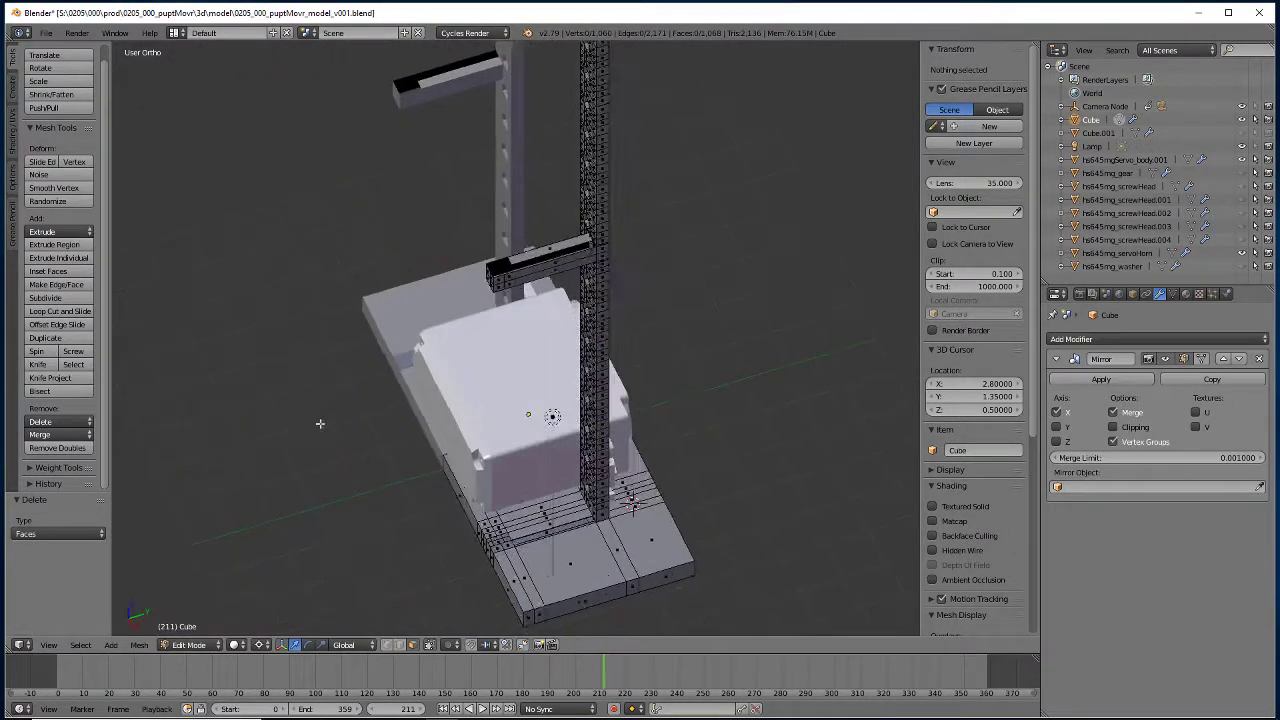
left_click(399, 644)
right_click(508, 265)
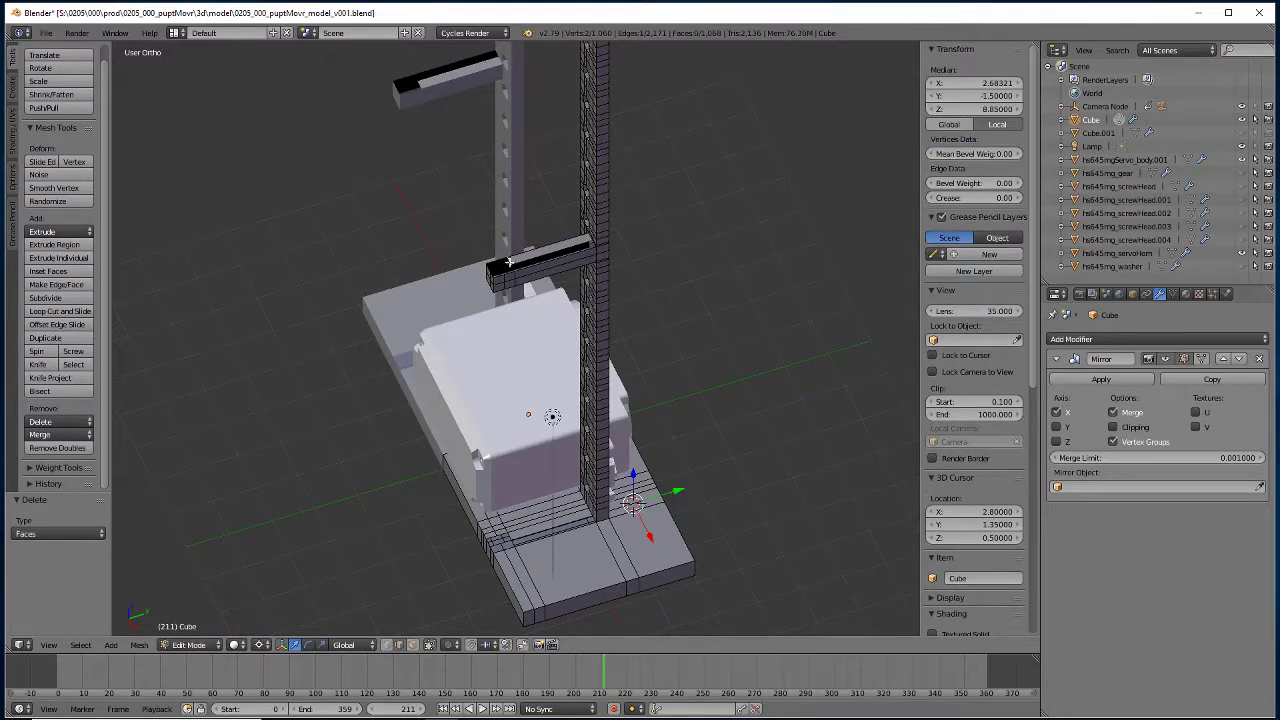
key("shift+s")
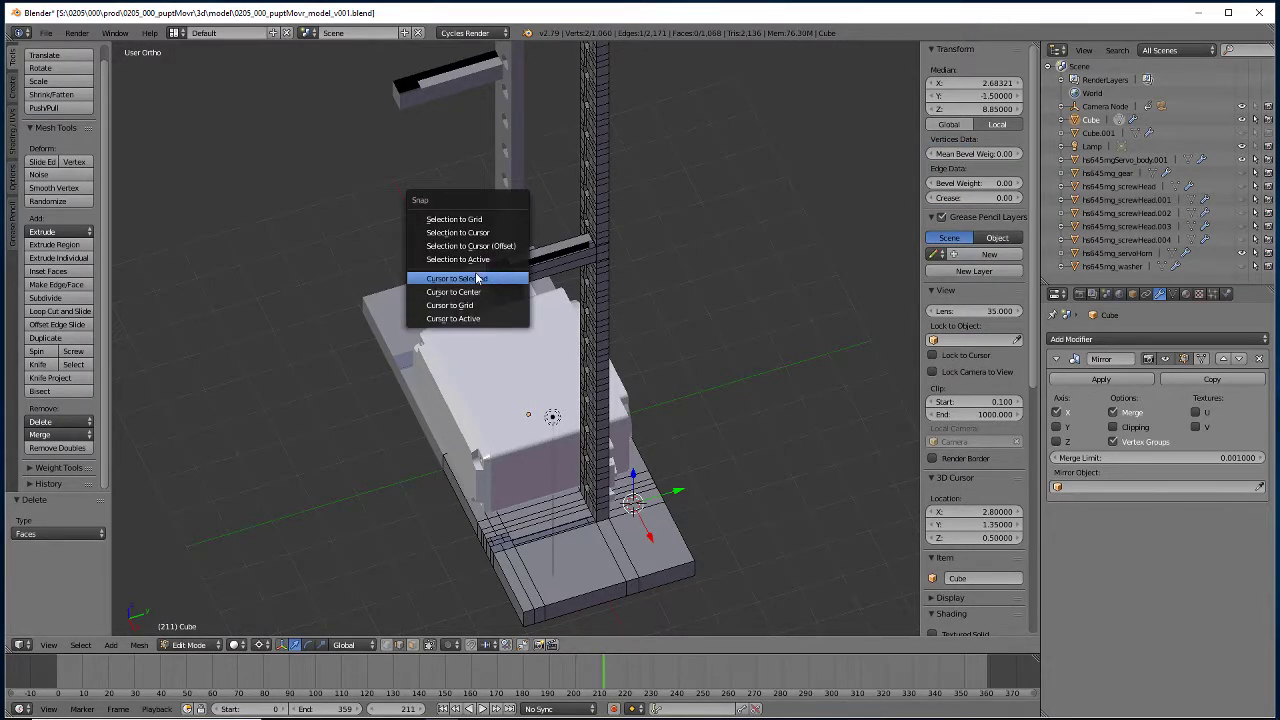
left_click(476, 279)
middle_click_drag(508, 351, 545, 322)
middle_click_drag(400, 552, 457, 465, "shift")
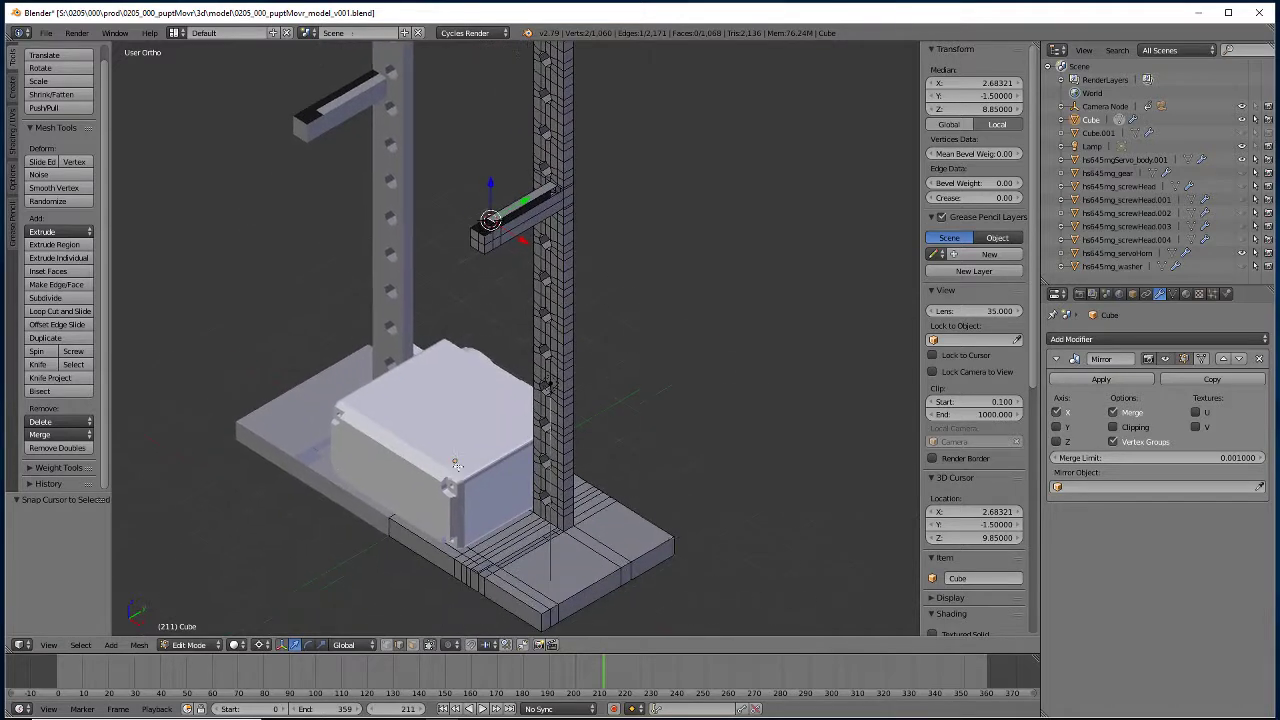
left_click(413, 644)
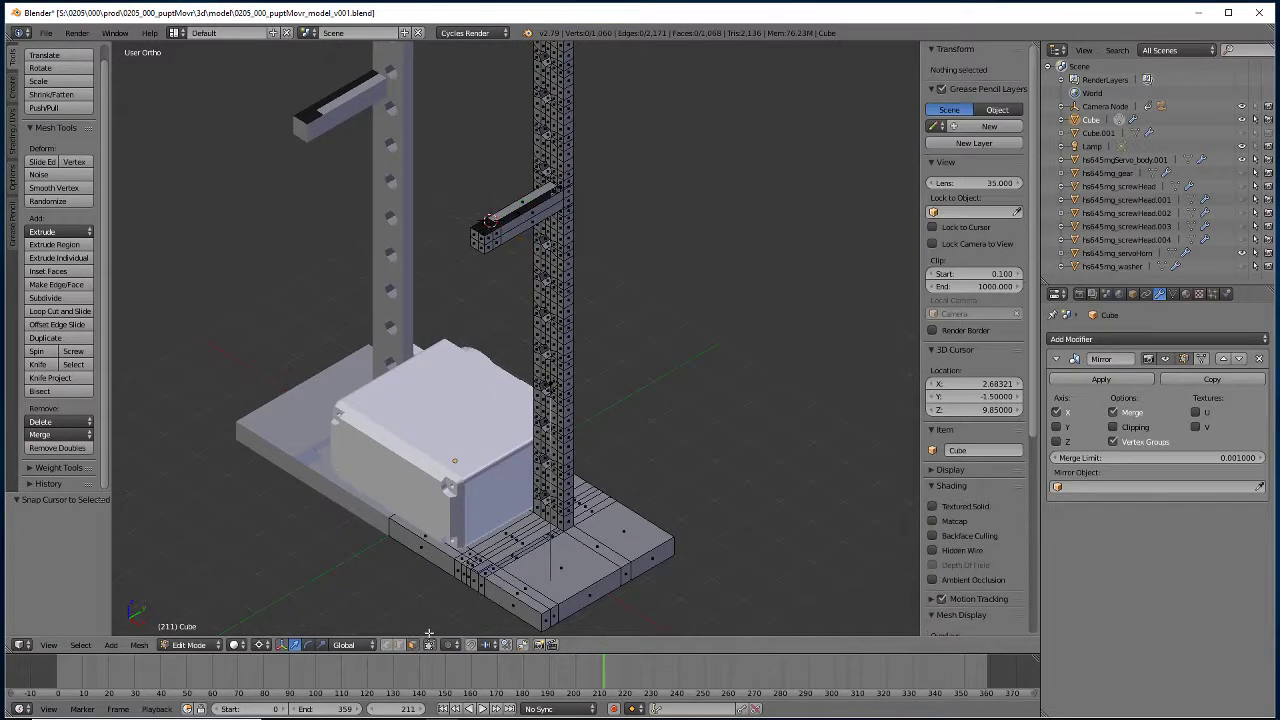
right_click(561, 517, "alt")
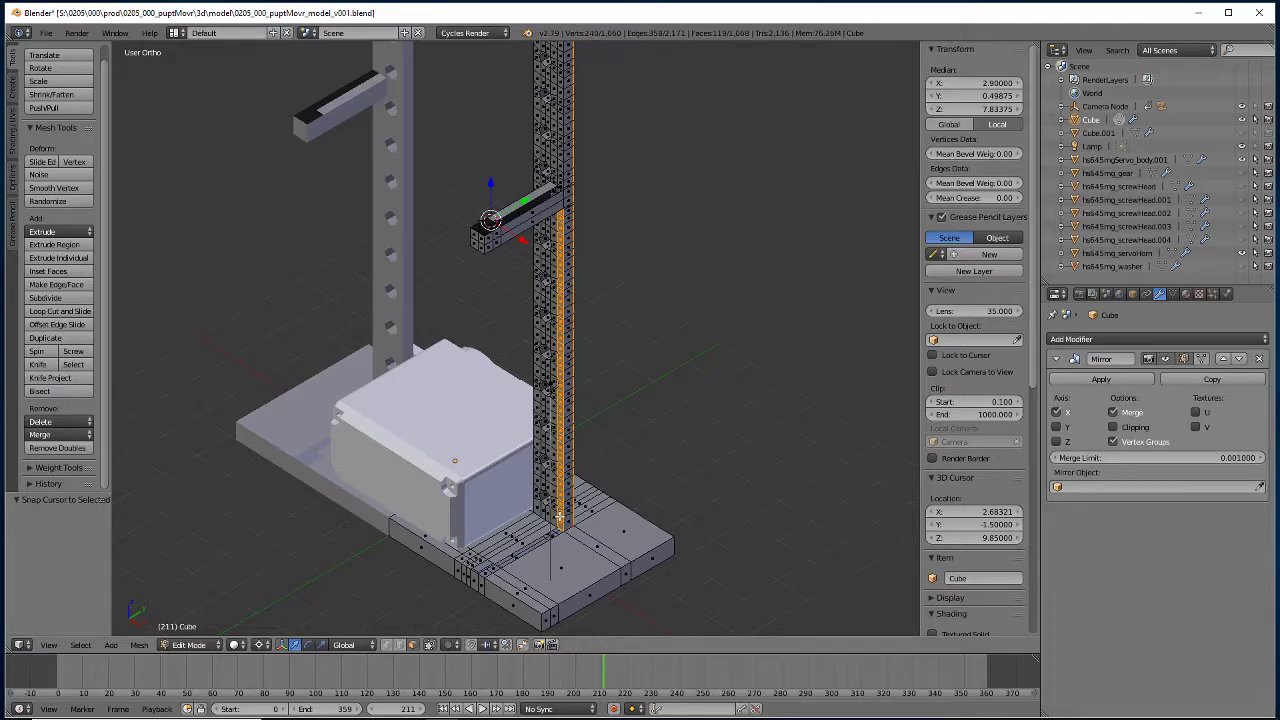
middle_click_drag(566, 486, 358, 471)
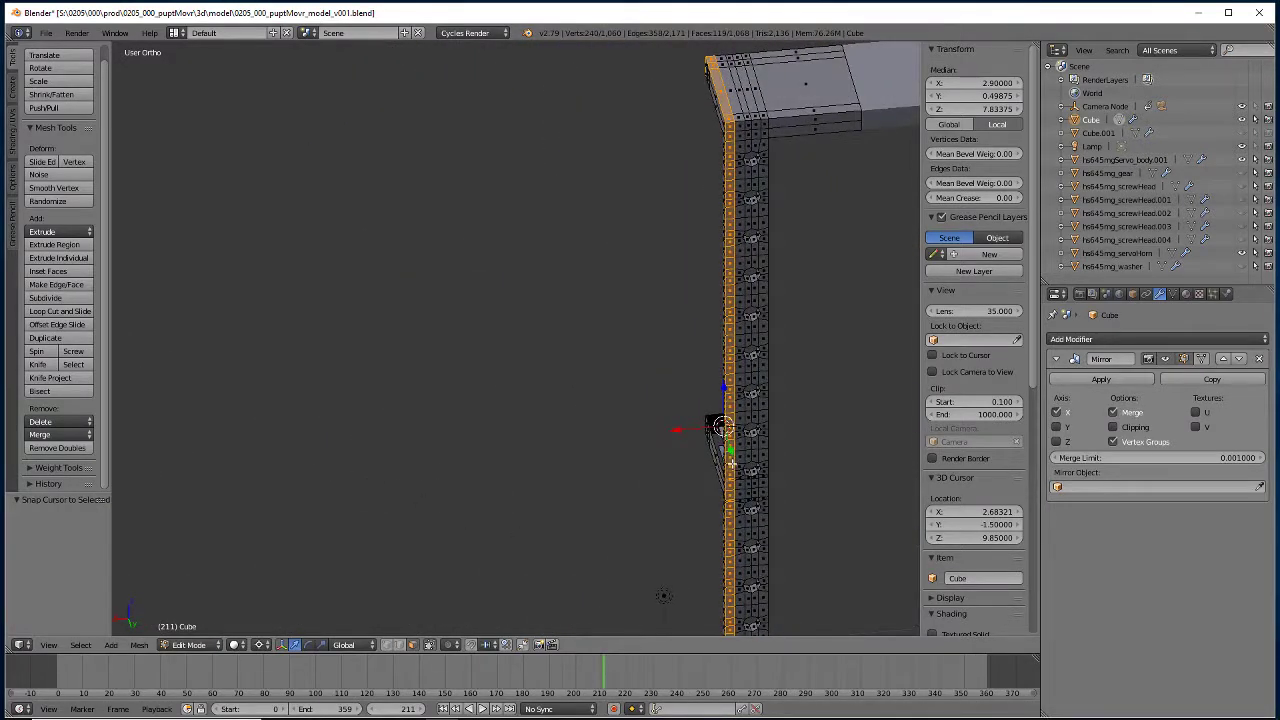
key("a")
Select the lowest seven faces of the post's face column next to its corner, working upward from the base.
middle_click_drag(385, 515, 531, 421)
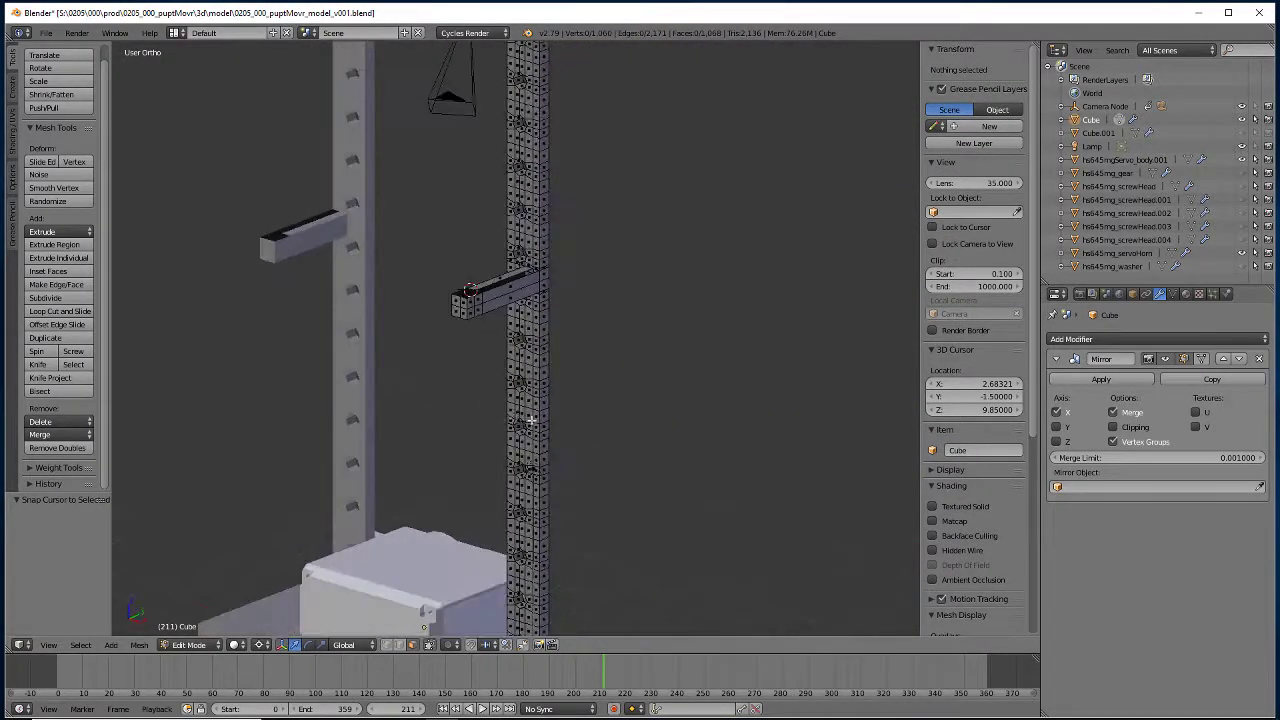
middle_click_drag(489, 581, 483, 399)
right_click(519, 426)
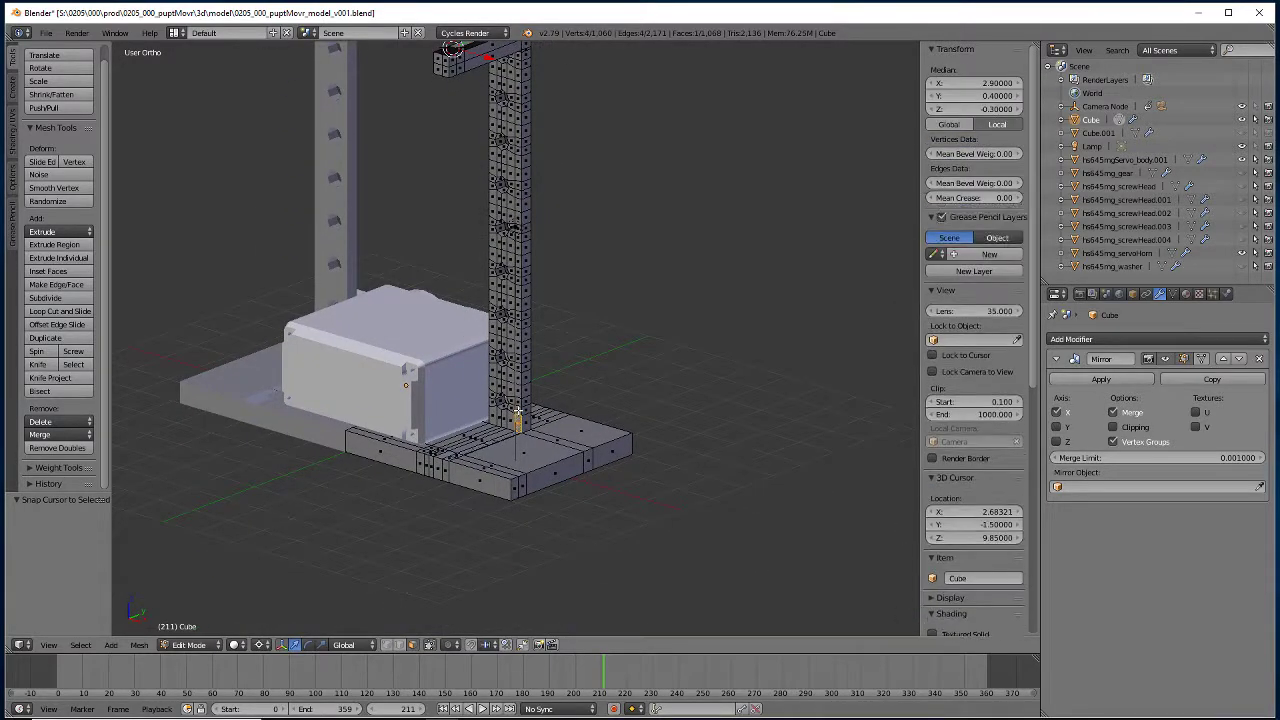
right_click(518, 414, "shift")
right_click(518, 403, "shift")
right_click(517, 391, "shift")
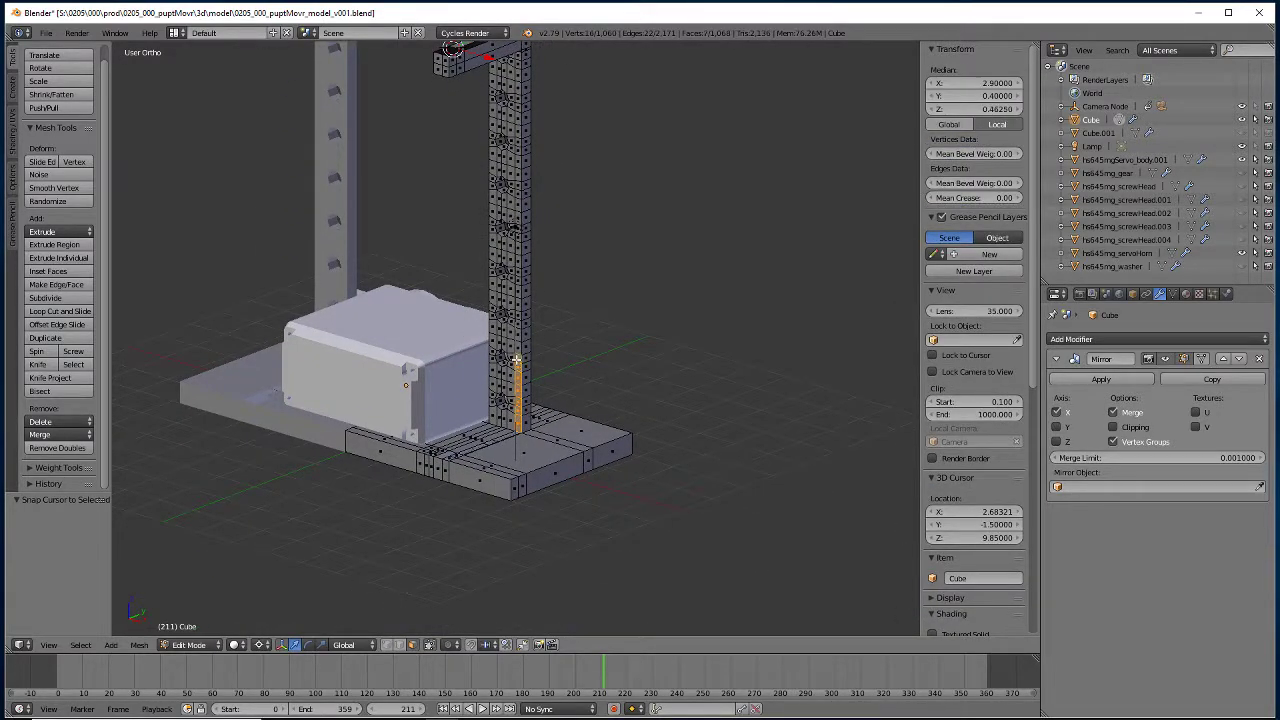
scroll(512, 376, "up", 6)
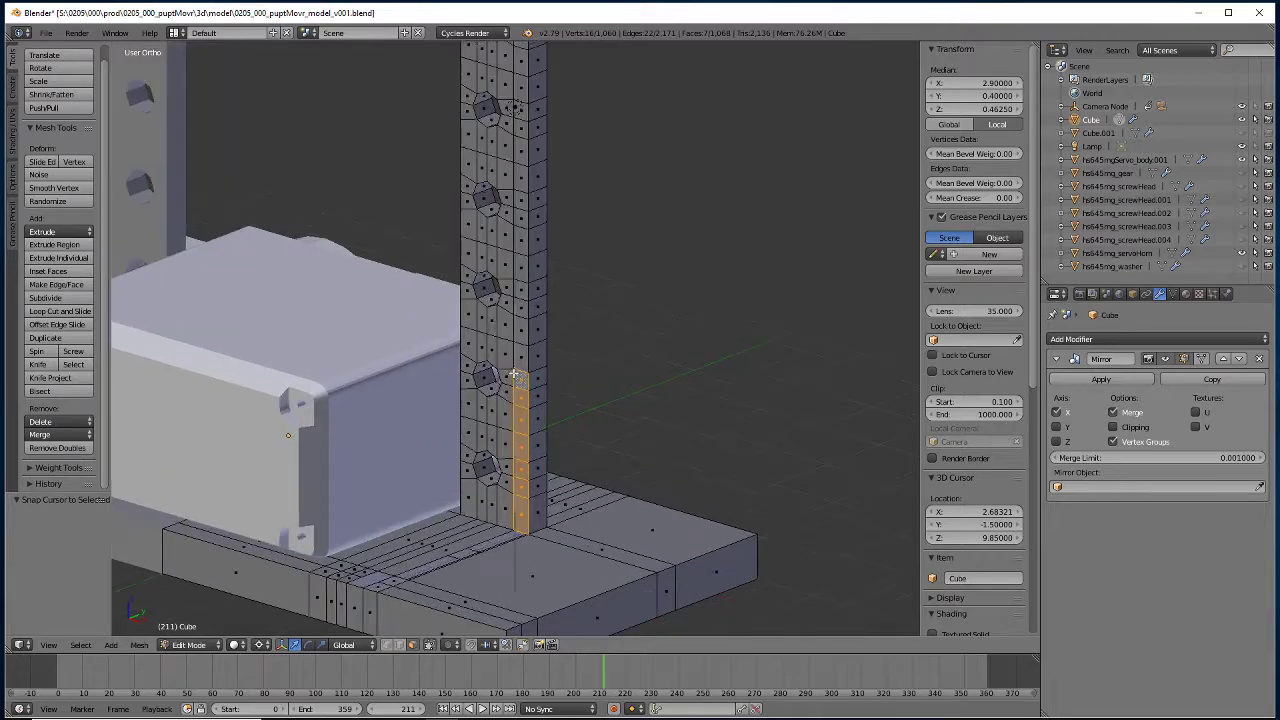
Try to extend the face selection up the post with circle select.
middle_click_drag(431, 398, 397, 370)
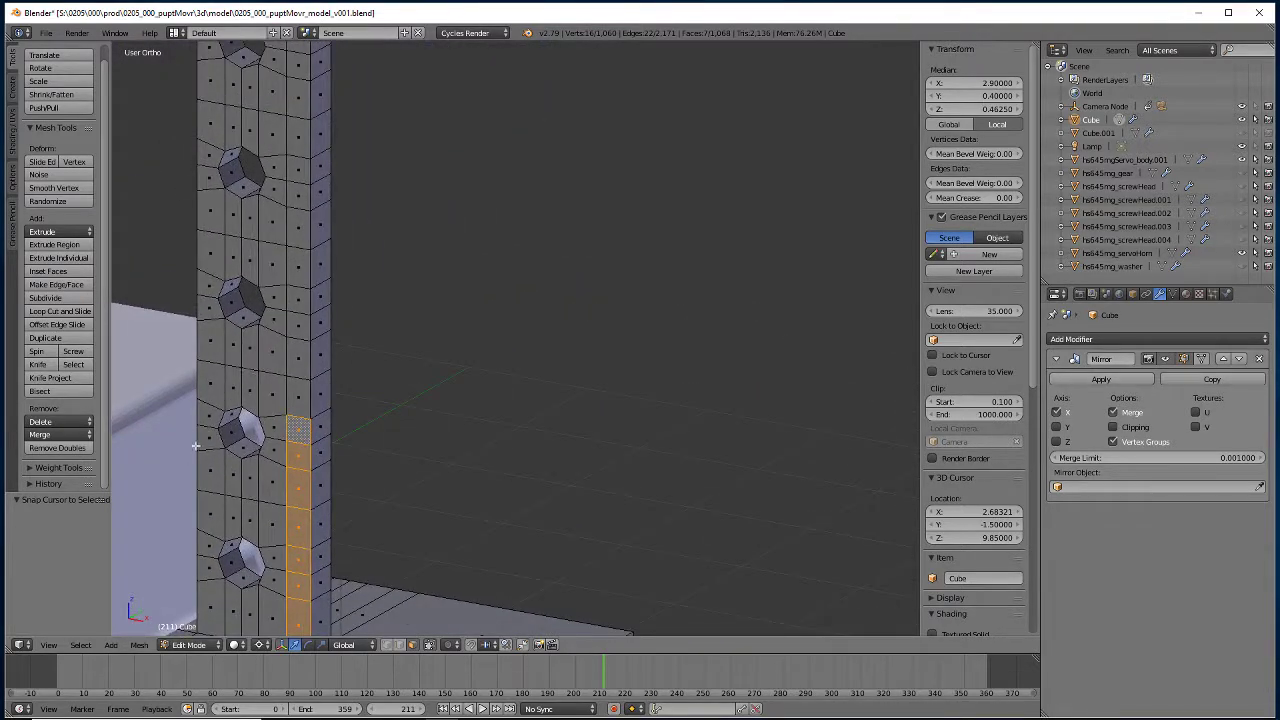
middle_click_drag(196, 446, 456, 308)
key("c")
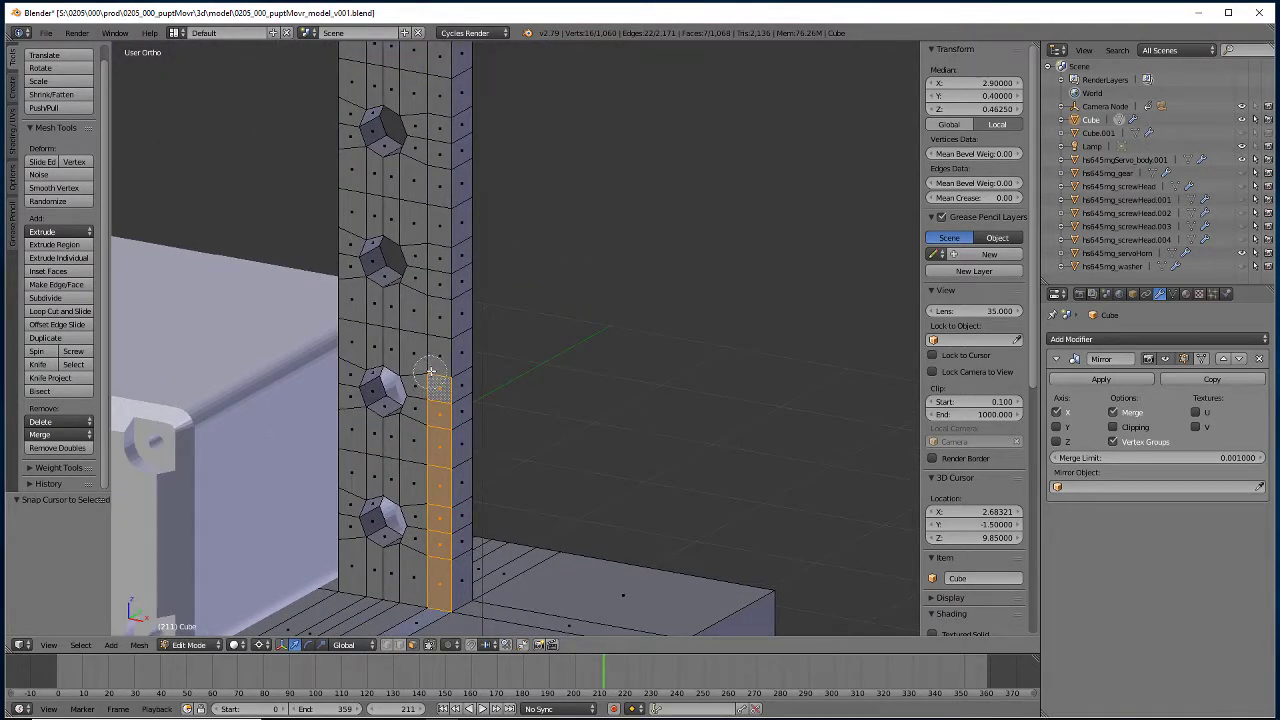
left_click_drag(431, 372, 433, 335)
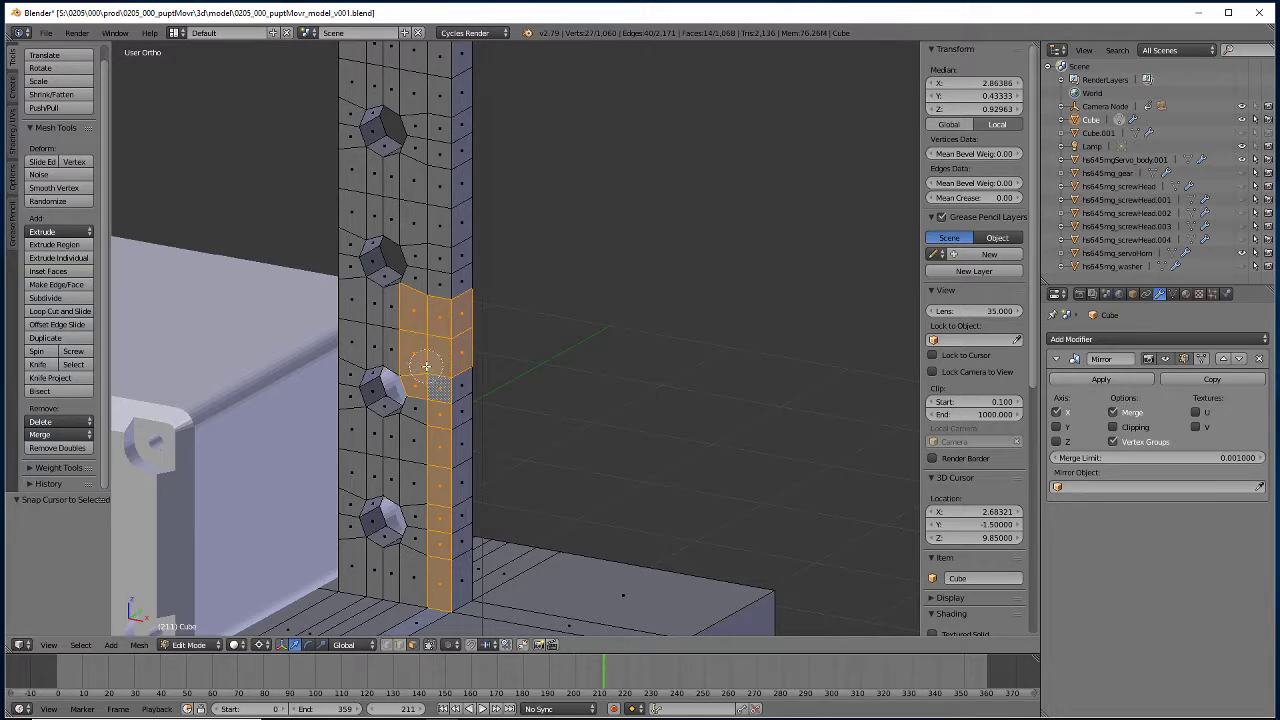
right_click(433, 377)
key("c")
right_click(418, 389)
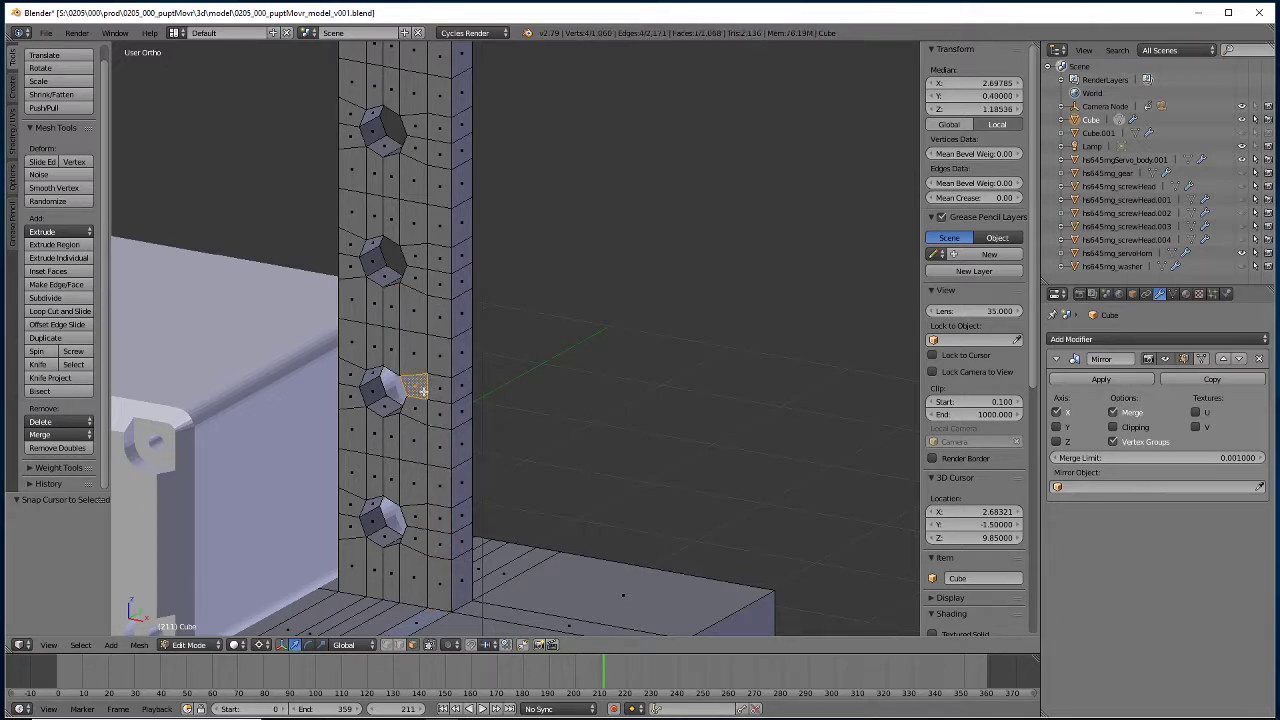
Select the faces of the post's column next to its corner one by one, from the base upward.
right_click(435, 583)
right_click(437, 546, "shift")
right_click(437, 519, "shift")
right_click(437, 487, "shift")
right_click(437, 449, "shift")
right_click(437, 416, "shift")
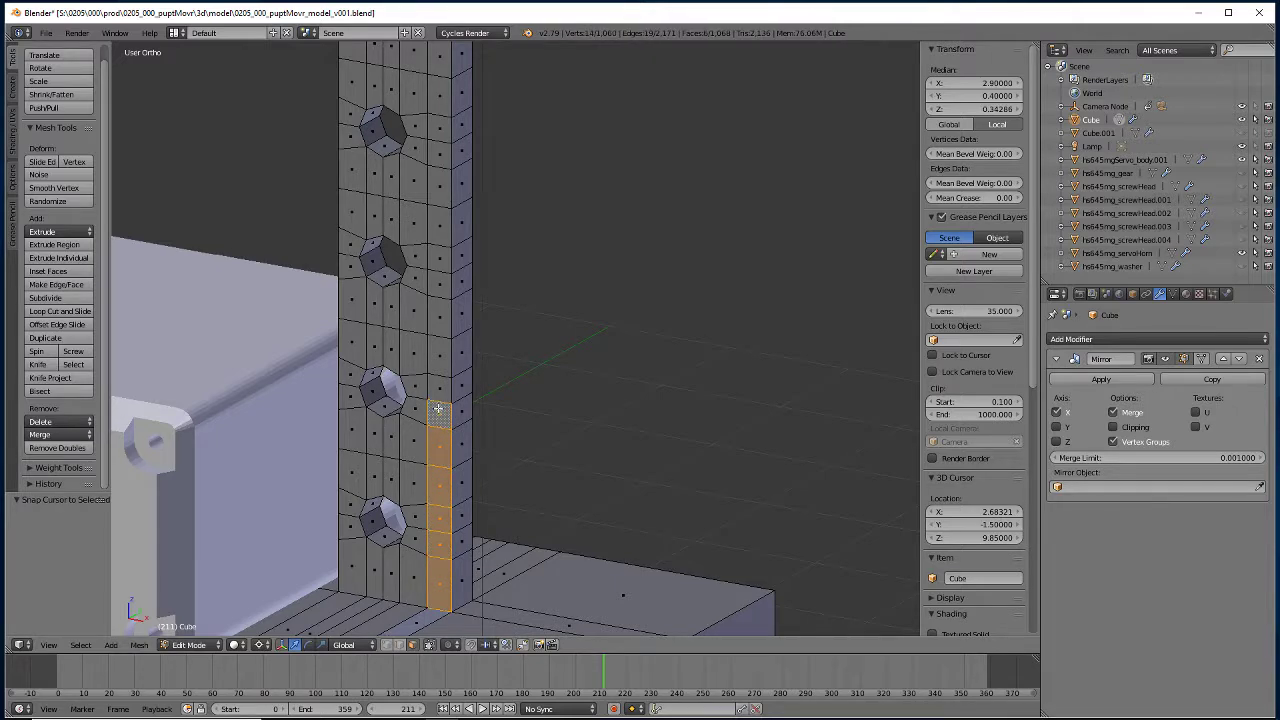
right_click(437, 391, "shift")
right_click(436, 364, "shift")
left_click_drag(436, 364, 439, 138)
right_click(440, 128, "shift")
right_click(440, 97, "shift")
middle_click_drag(440, 108, 473, 586, "shift")
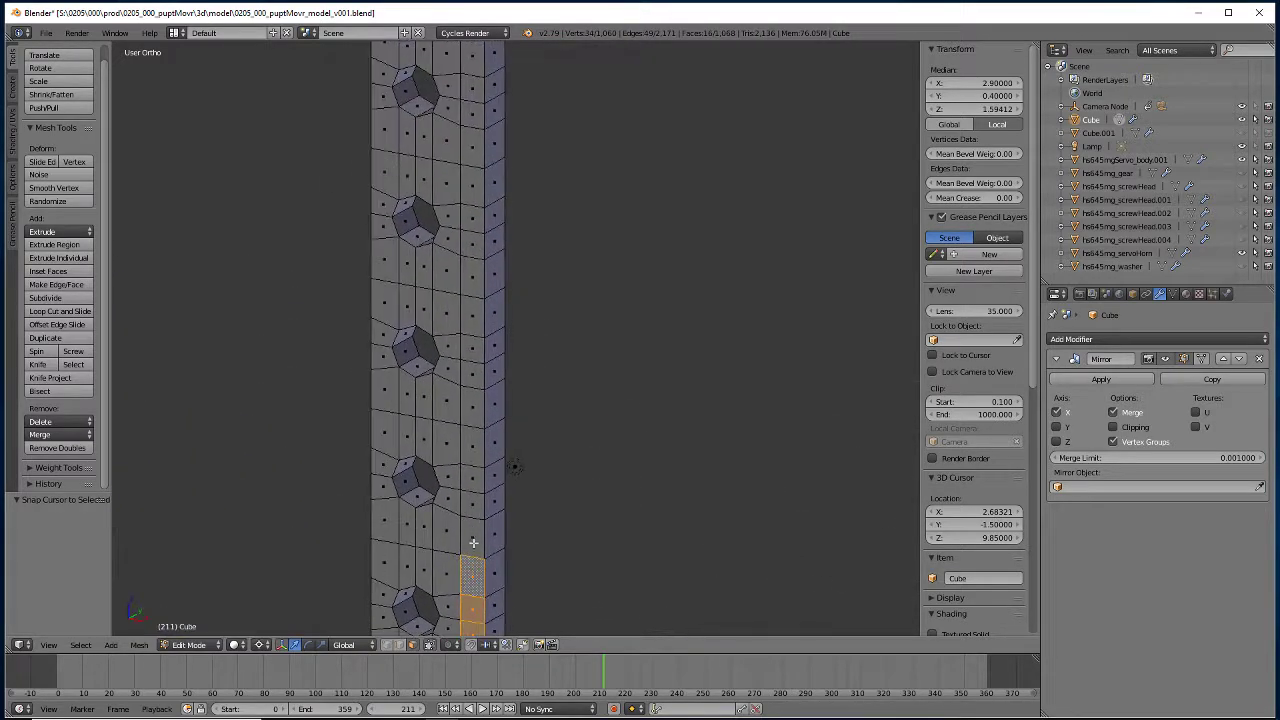
Extend the face selection up the post's column next to its corner until it reaches the underside of the middle arm.
right_click(474, 533, "shift")
left_click_drag(473, 507, 471, 62)
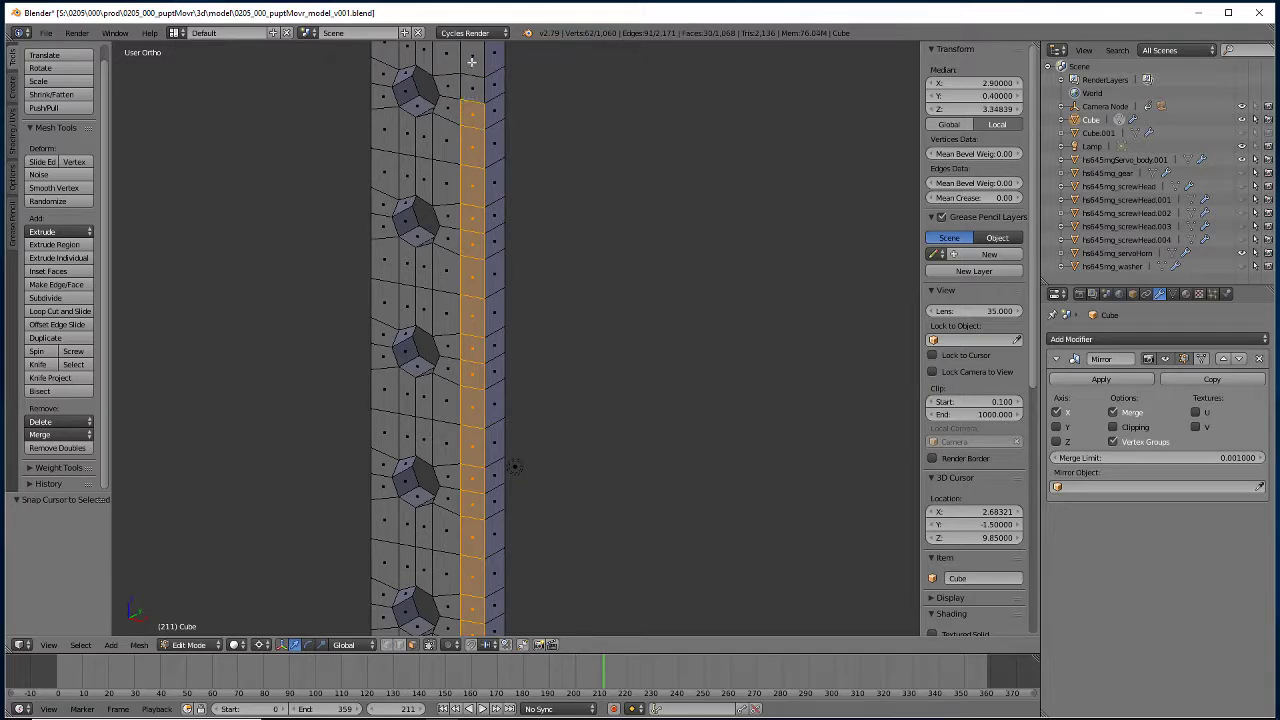
right_click(475, 73, "shift")
right_click(475, 75, "shift")
right_click(473, 86, "shift")
right_click(470, 61, "shift")
middle_click_drag(467, 128, 491, 590, "shift")
left_click_drag(494, 472, 496, 418)
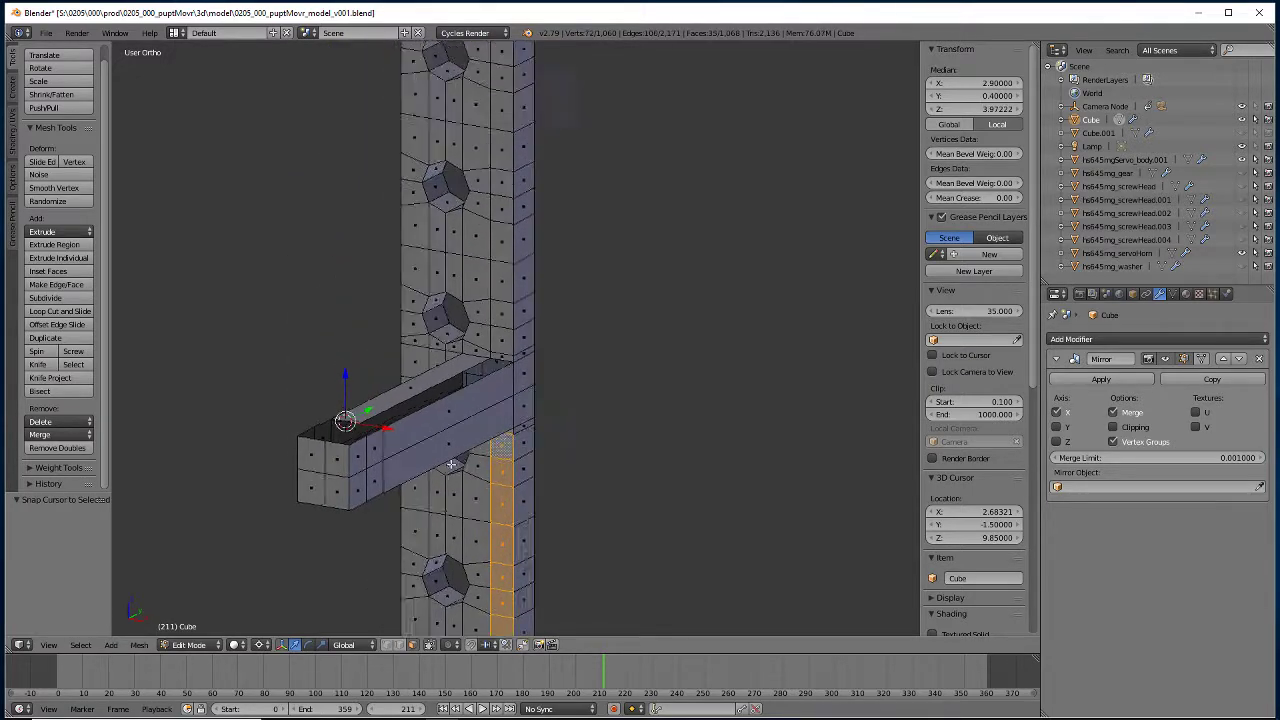
middle_click_drag(496, 418, 402, 185)
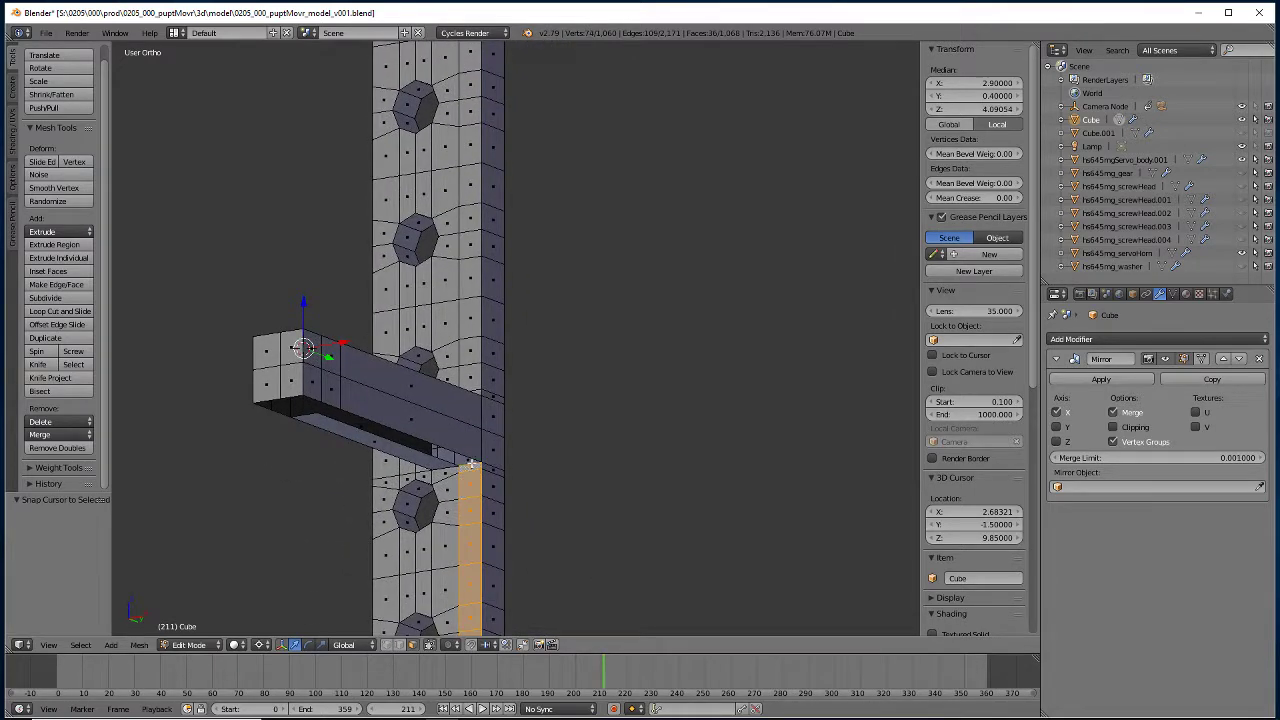
Add the faces of the same post column from just above the middle arm up to the underside of the top plate.
middle_click_drag(449, 325, 459, 590)
middle_click_drag(345, 118, 493, 702, "shift")
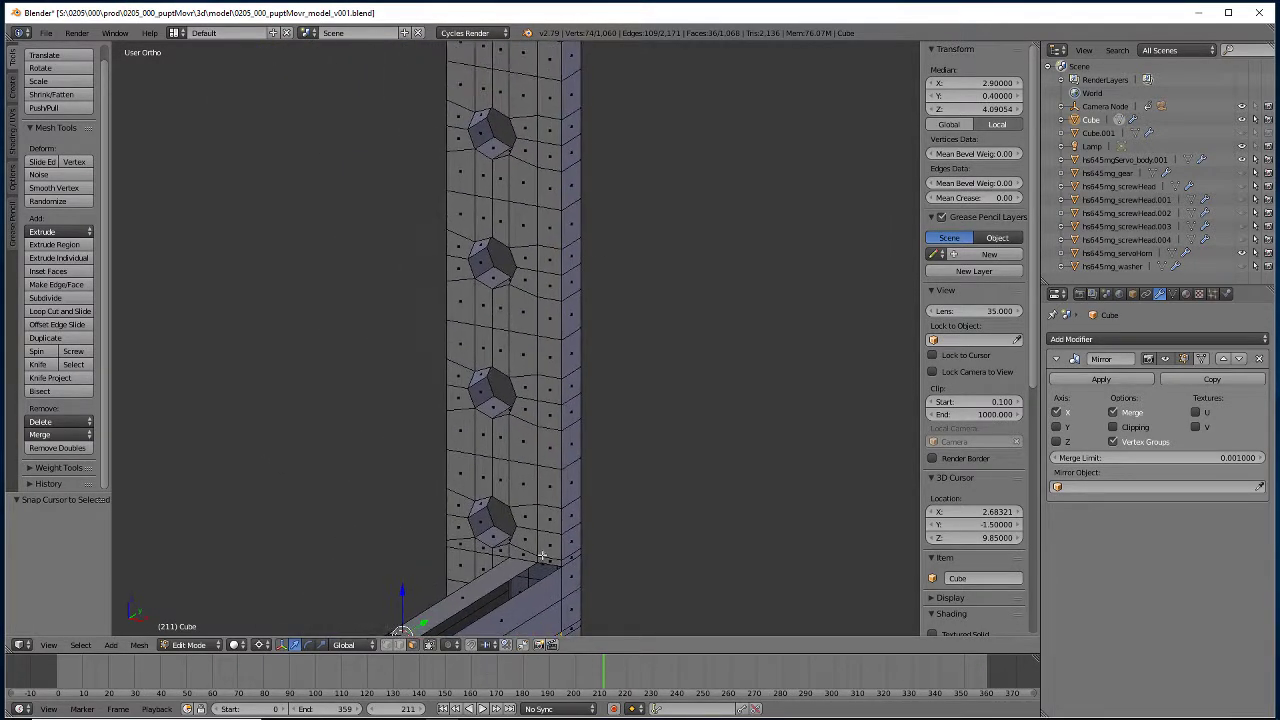
mouse_move(541, 556)
left_mouse_down()
mouse_move(546, 82)
mouse_move(556, 140)
left_mouse_up()
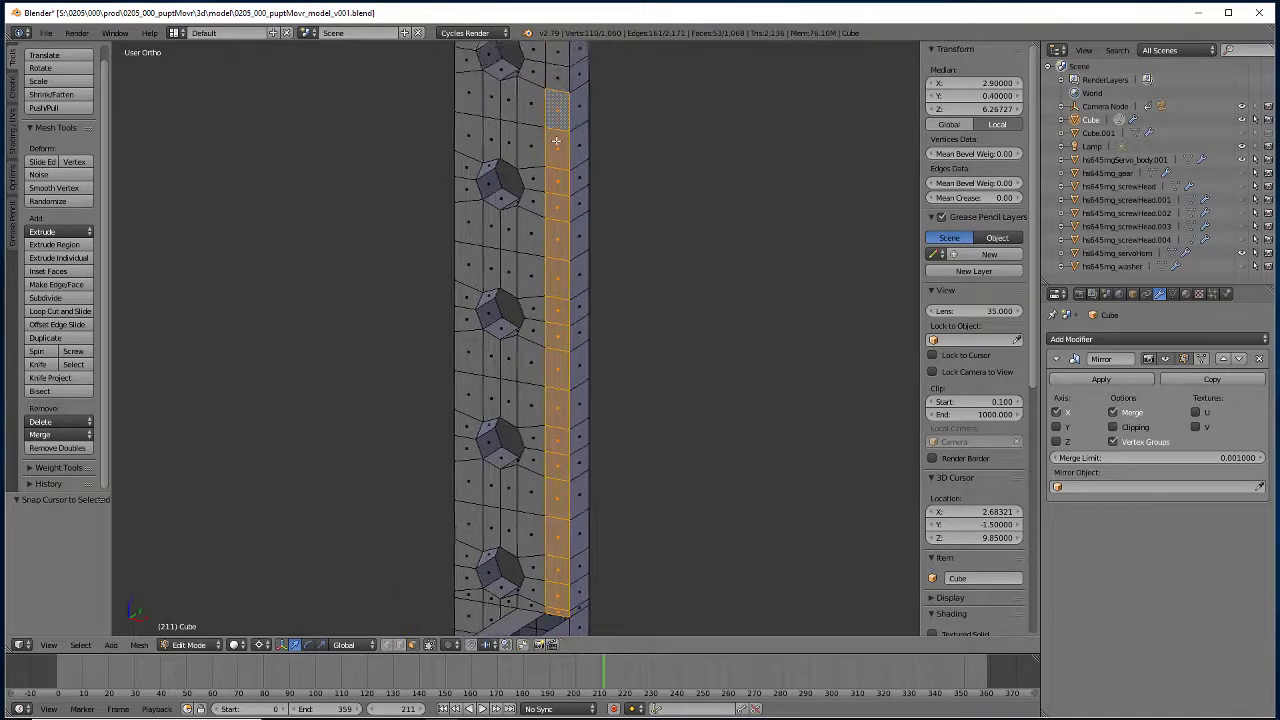
middle_click_drag(556, 140, 582, 626, "shift")
right_click(581, 561, "shift")
right_click(581, 543, "shift")
right_click(580, 508, "shift")
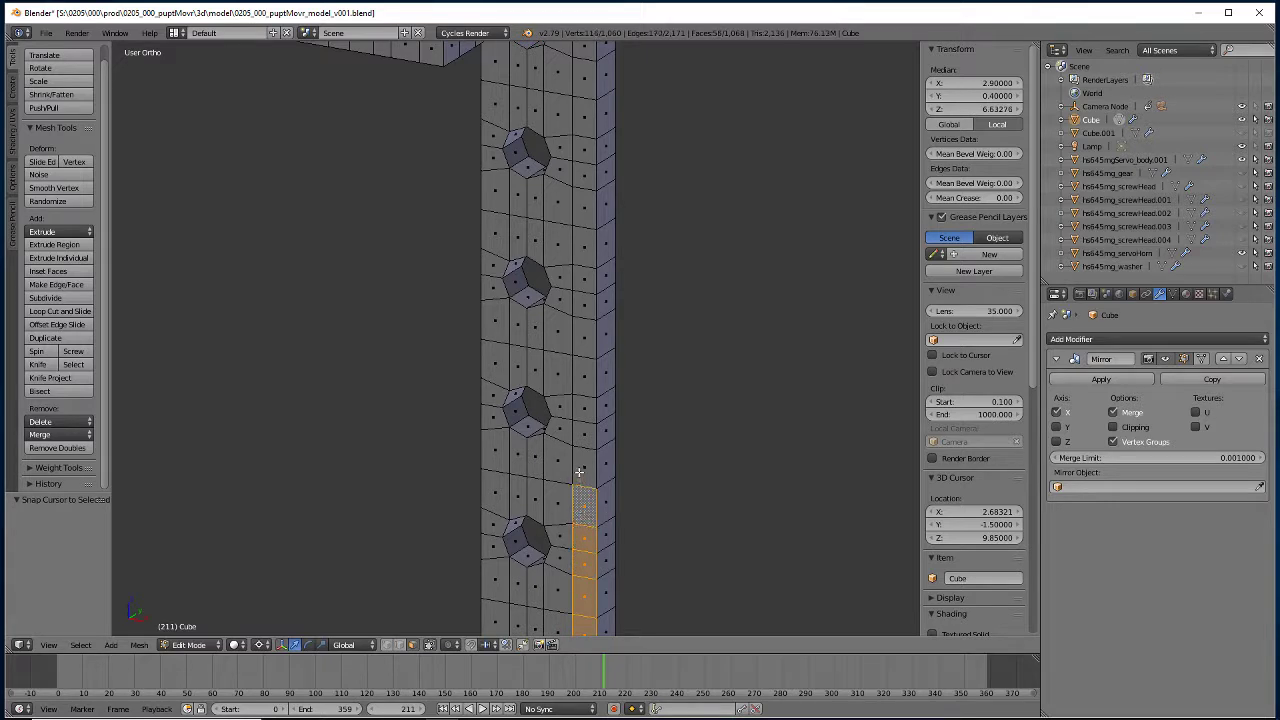
left_click_drag(580, 471, 584, 114)
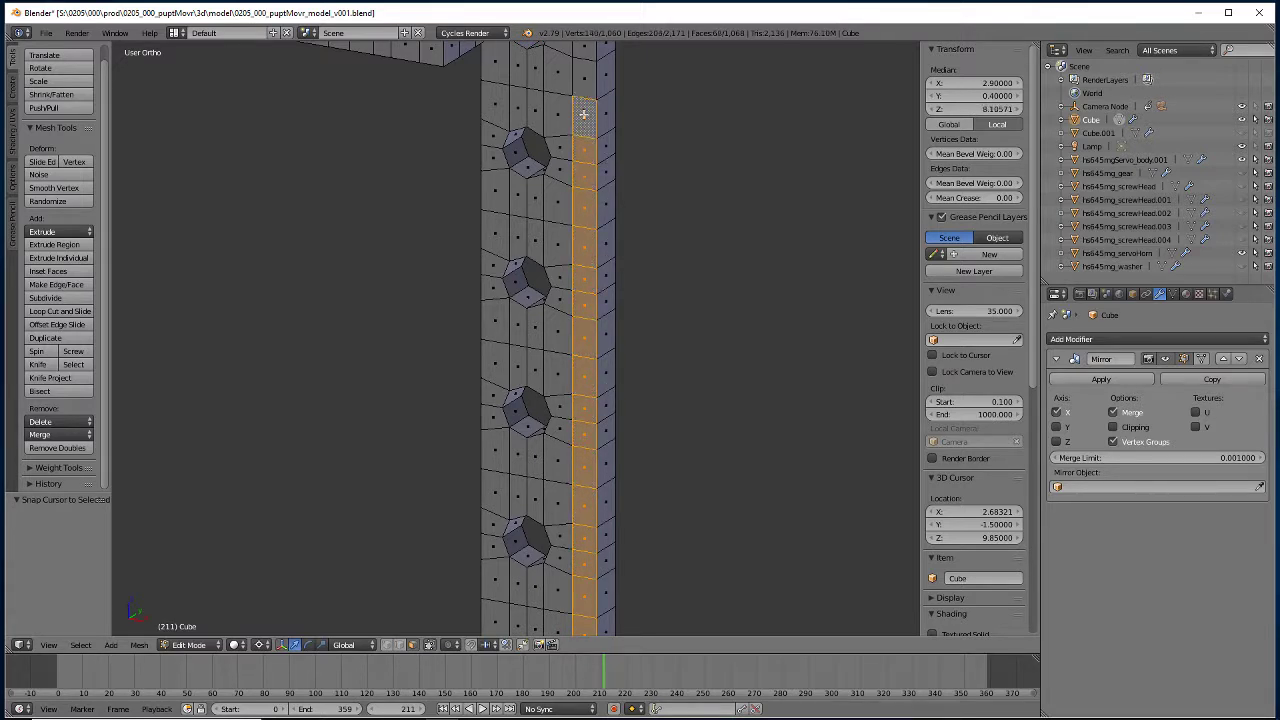
right_click(583, 77, "shift")
right_click(583, 52, "shift")
middle_click_drag(587, 112, 626, 606, "shift")
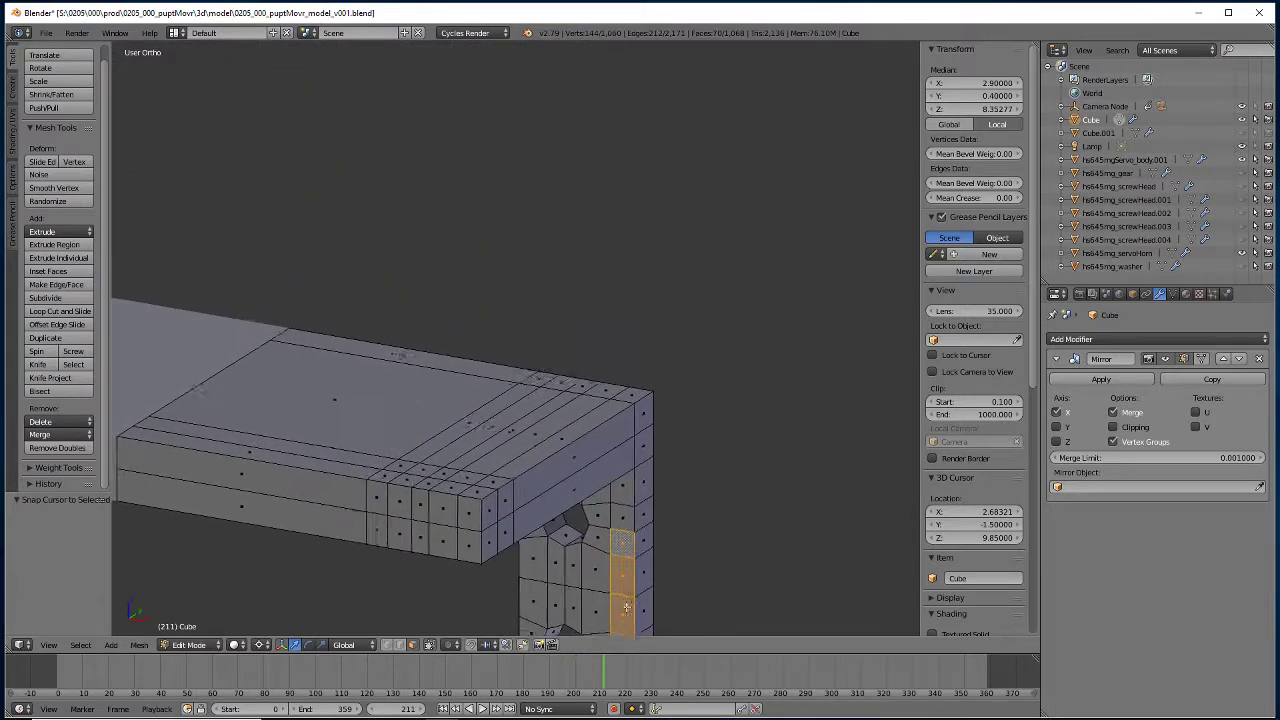
right_click(622, 521, "shift")
right_click(622, 491, "shift")
Extrude the selected post faces in place and scale them to 0 along Y so they meet the 3D cursor's plane.
middle_click_drag(550, 597, 455, 601)
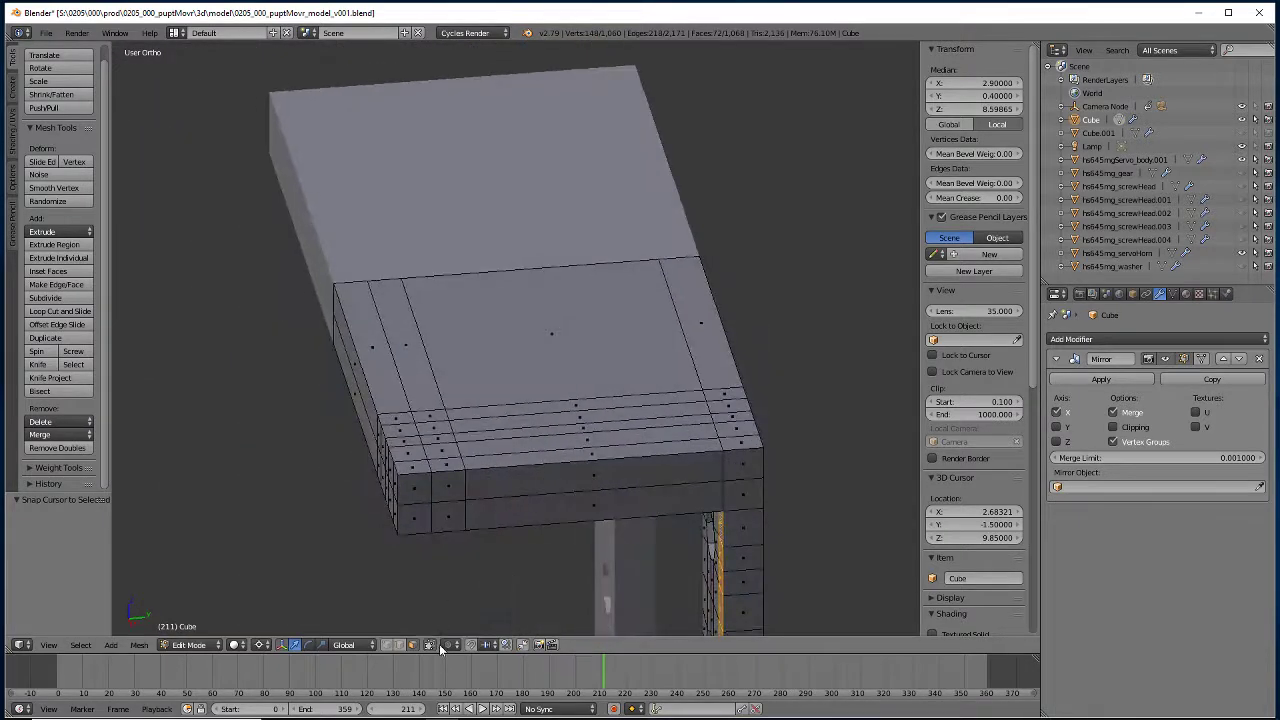
middle_click_drag(441, 648, 464, 188)
scroll(418, 402, "down", 8)
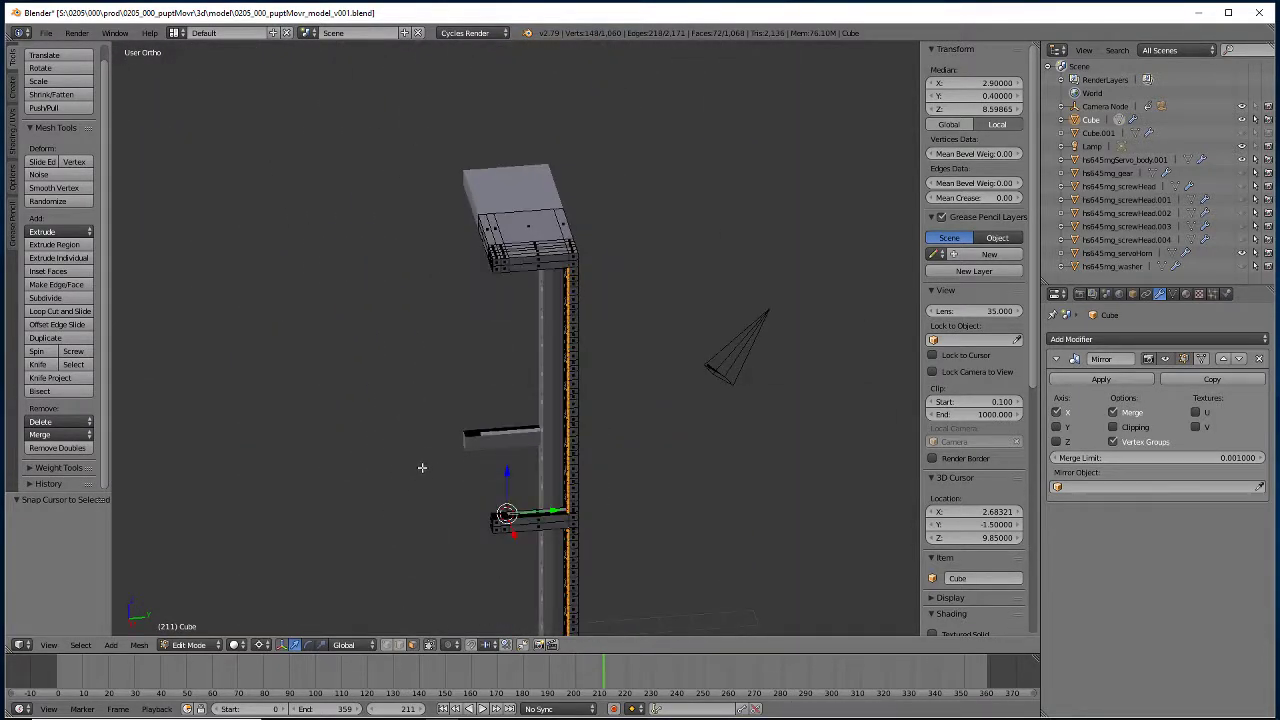
middle_click_drag(417, 521, 417, 430, "shift")
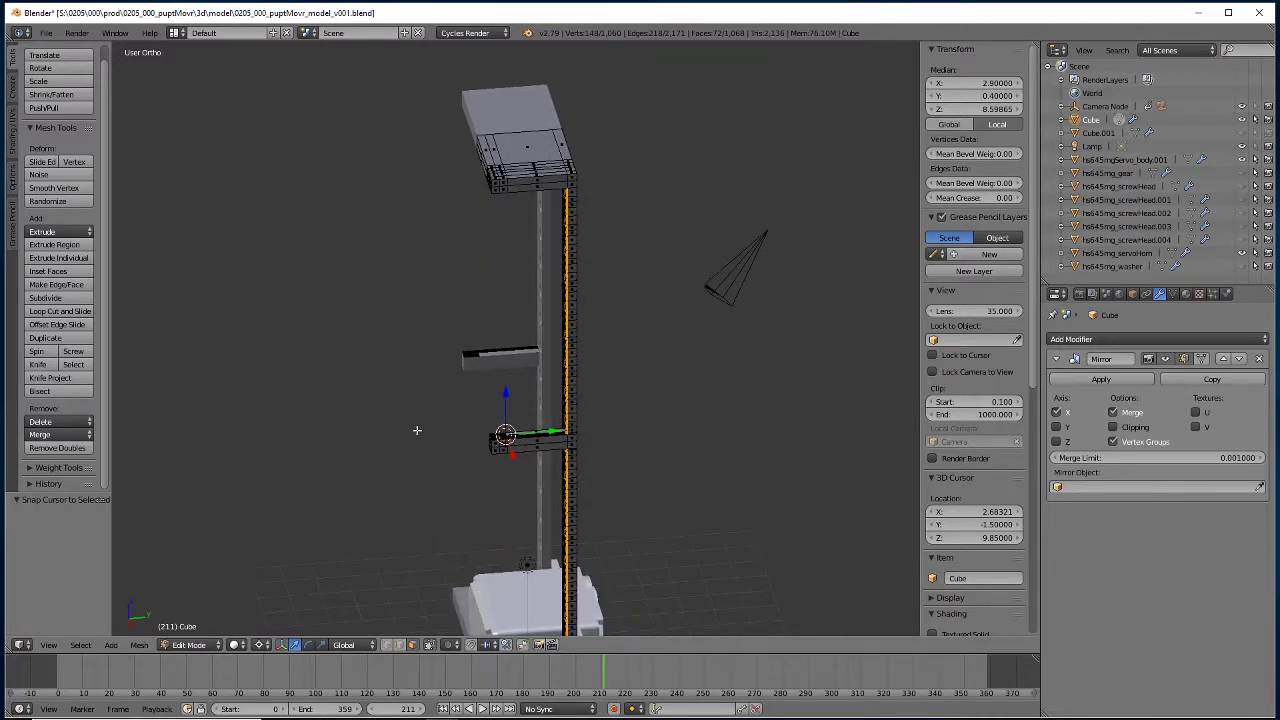
key("e")
right_click(417, 430)
key("s")
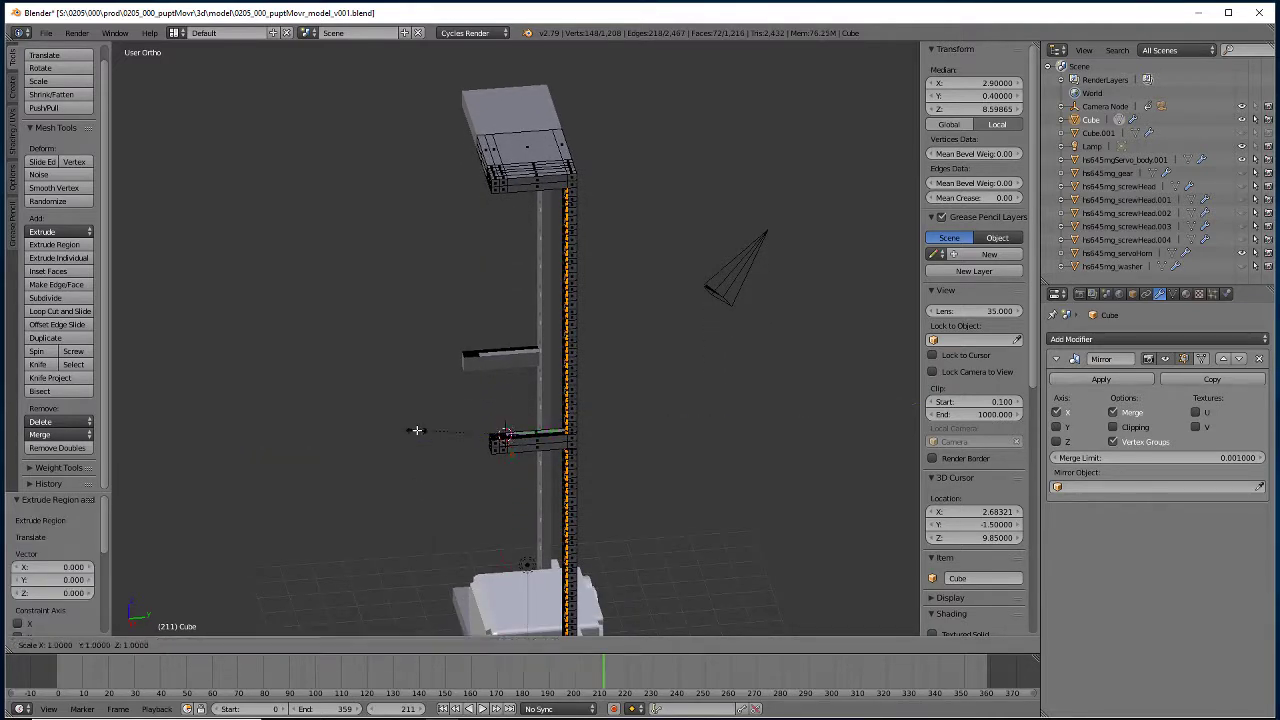
key("y")
key("0")
key("Return")
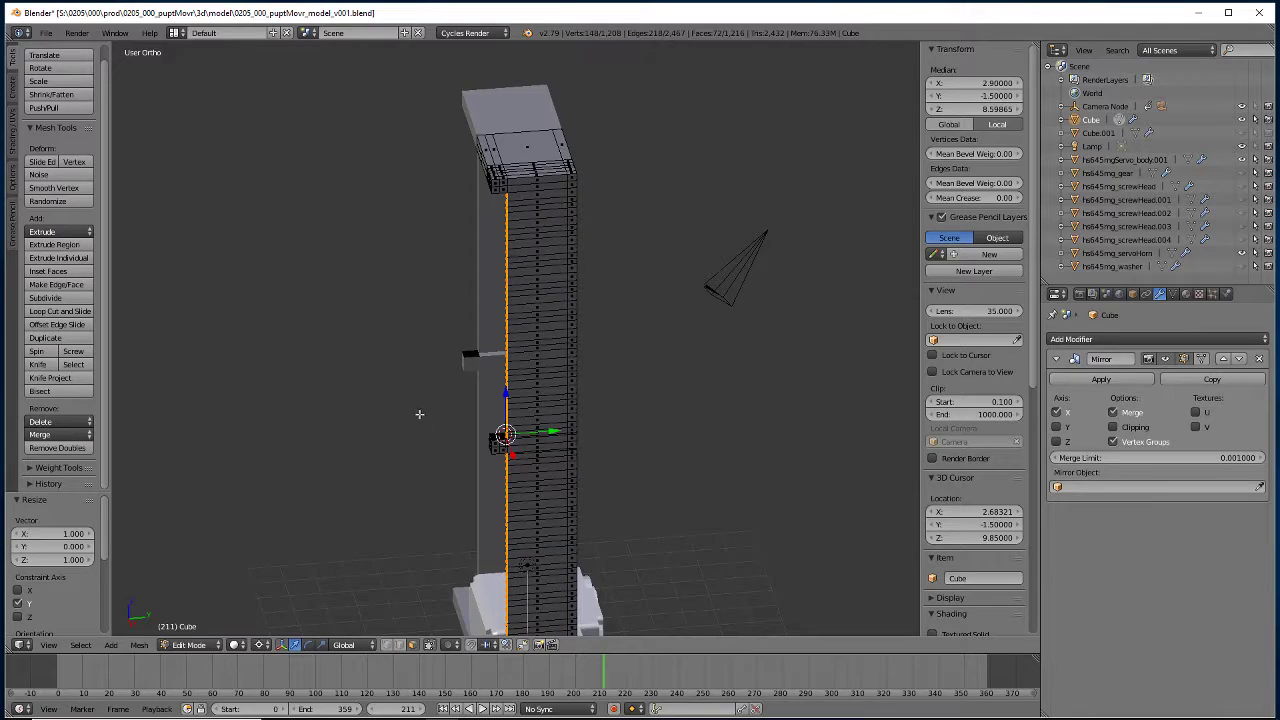
Extrude the flattened face strip again and move it -0.25 along Y.
middle_click_drag(420, 414, 420, 441)
scroll(420, 441, "up", 7)
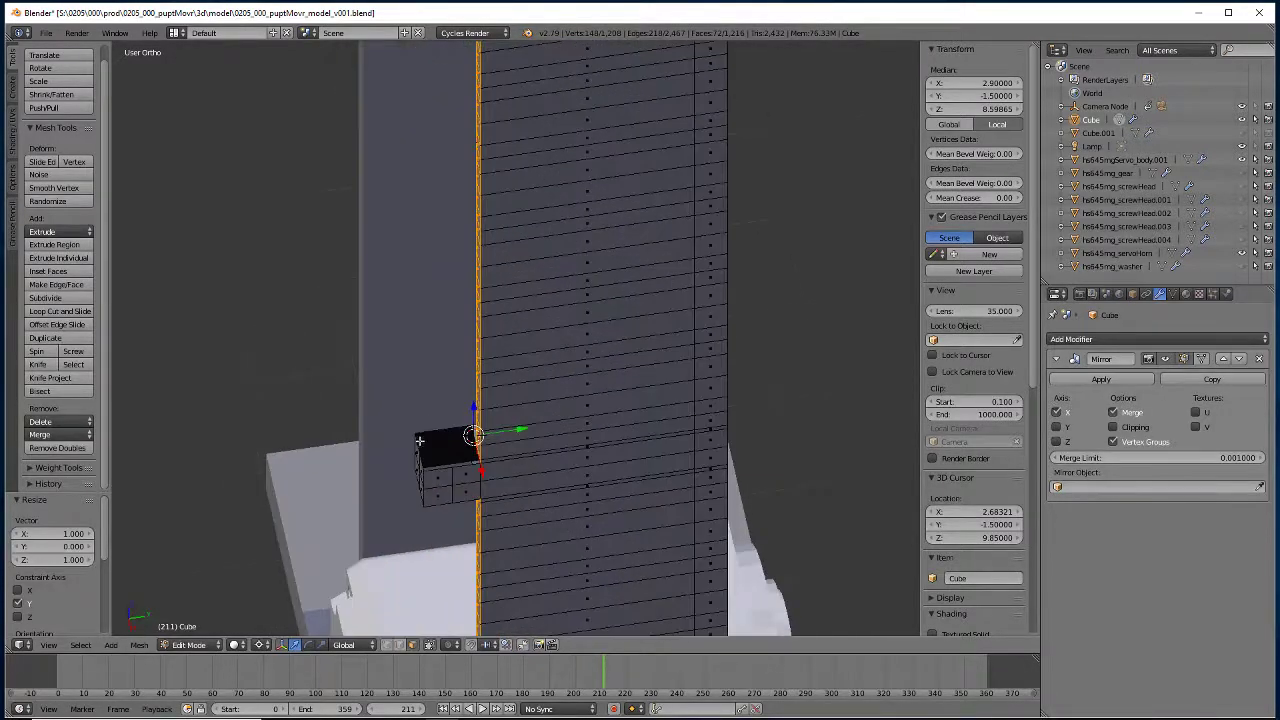
middle_click_drag(369, 547, 493, 464)
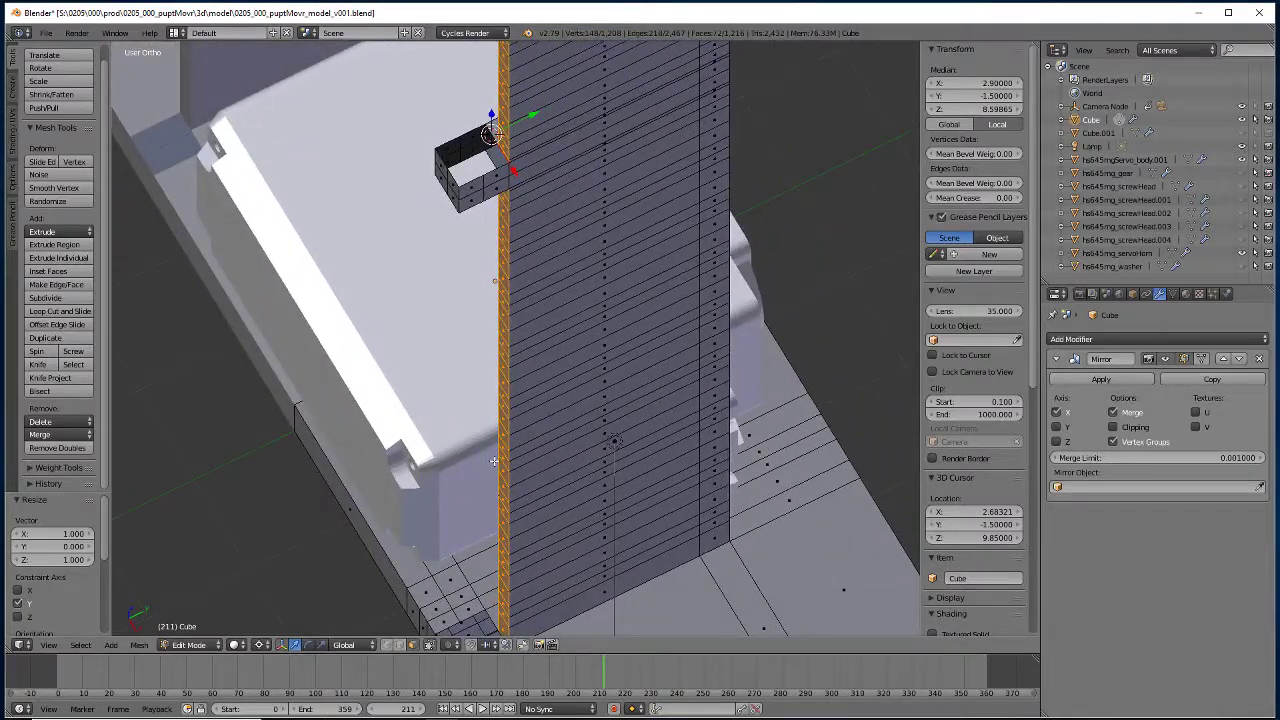
key("g")
key("z")
key("z")
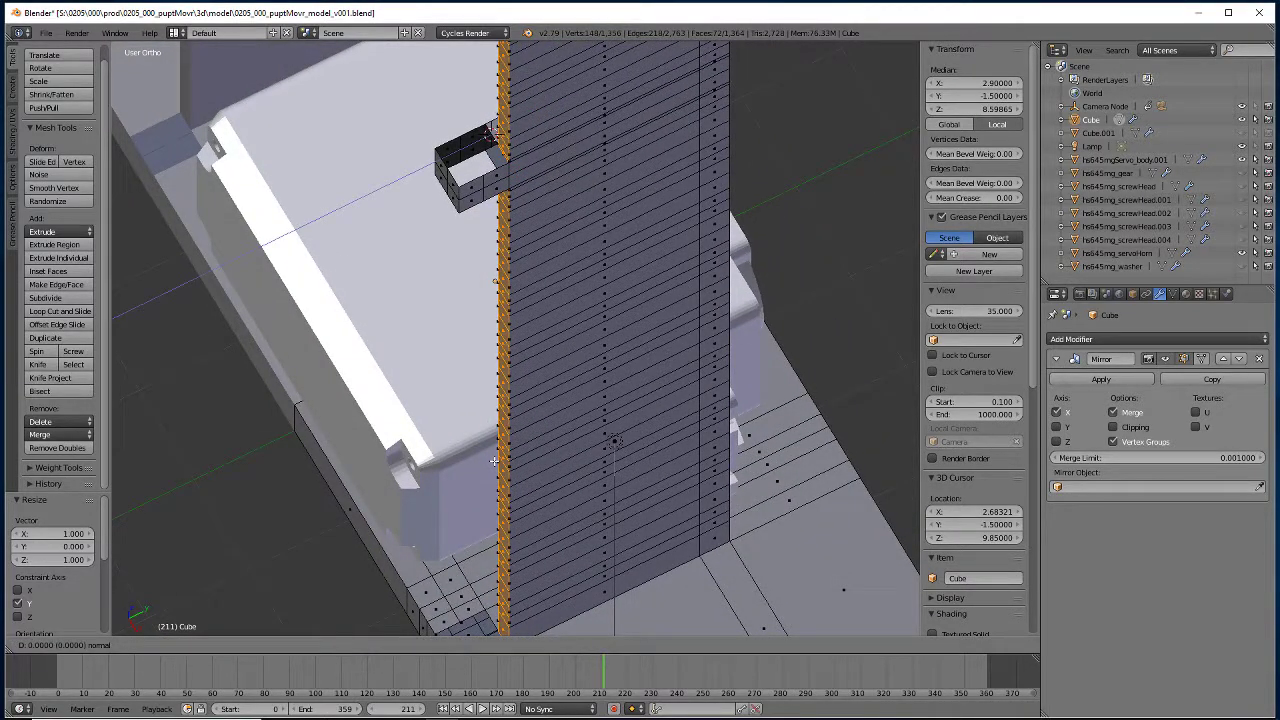
right_click(494, 461)
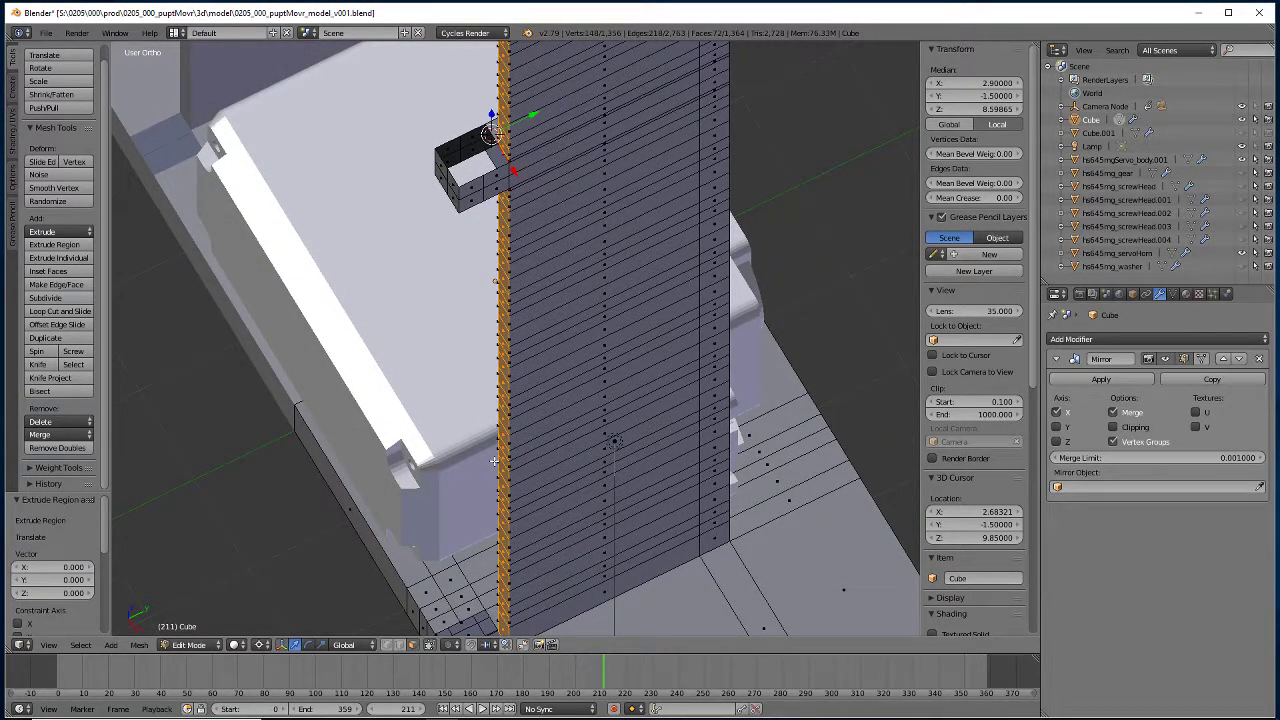
key("g")
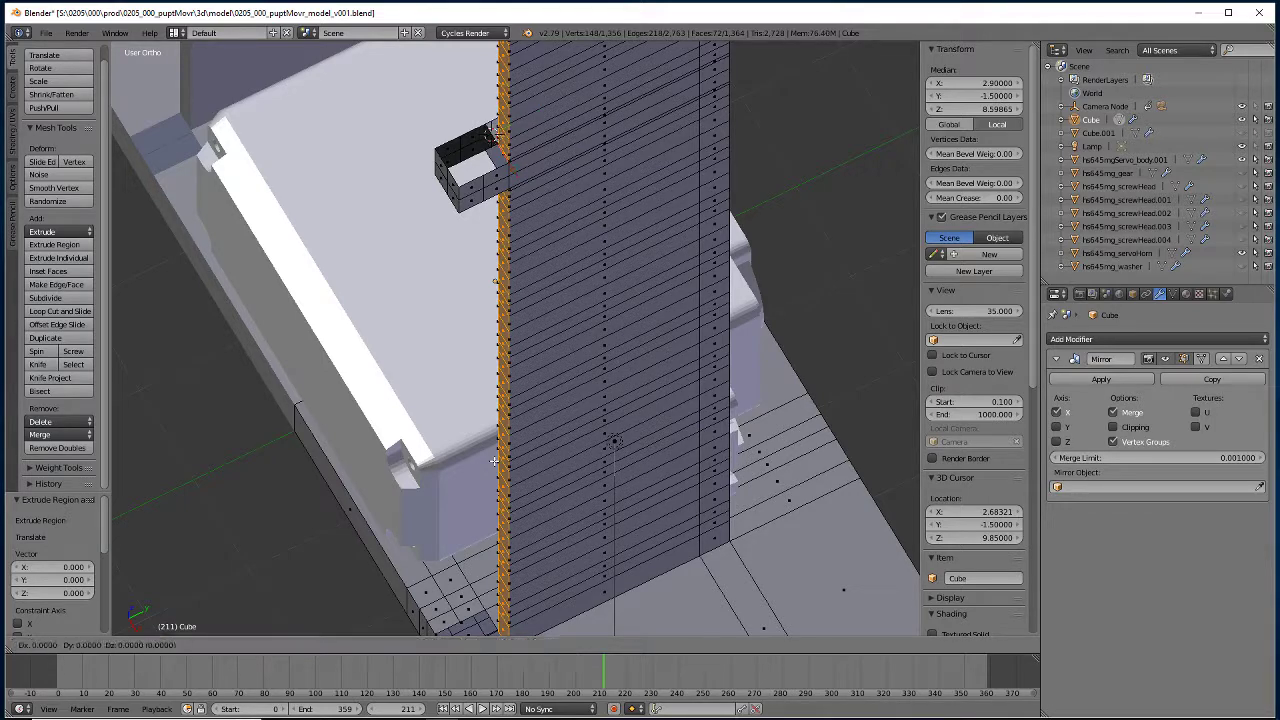
key("y")
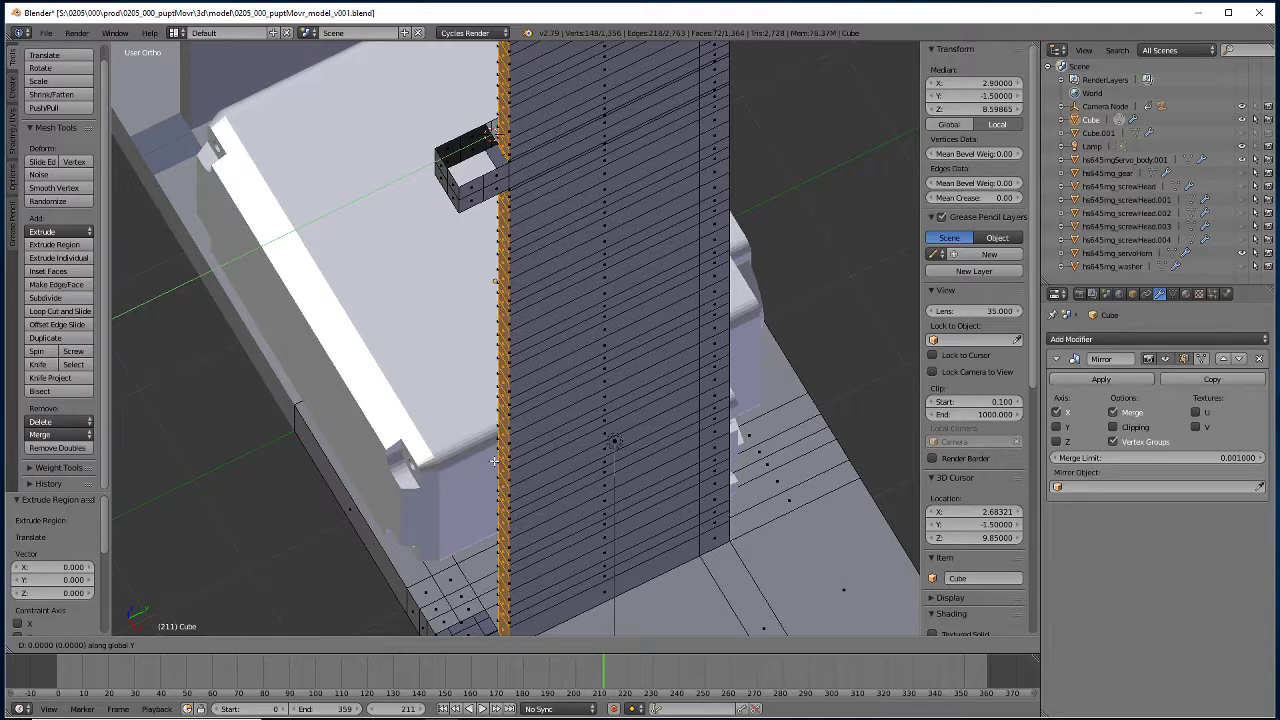
type("-0.25")
key("Return")
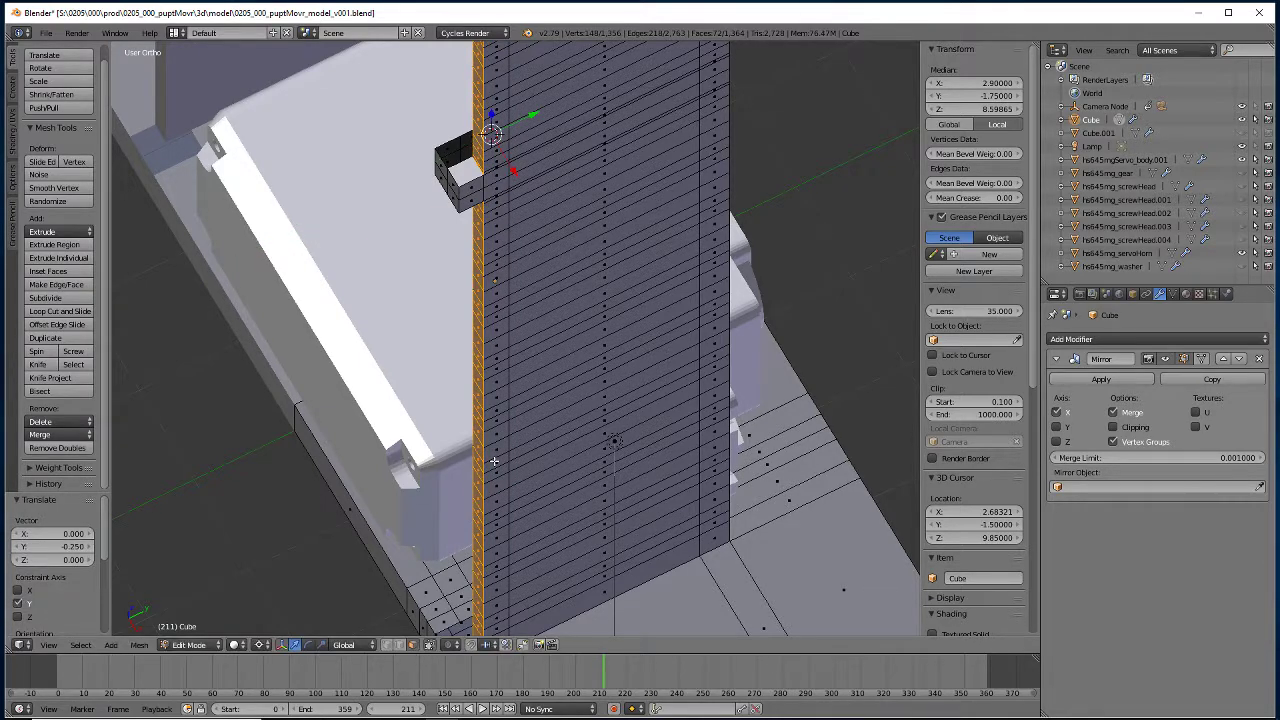
Extrude the strip once more by -0.25 along Y to form the side wall's outermost segment.
key("g")
key("z")
key("z")
key("Escape")
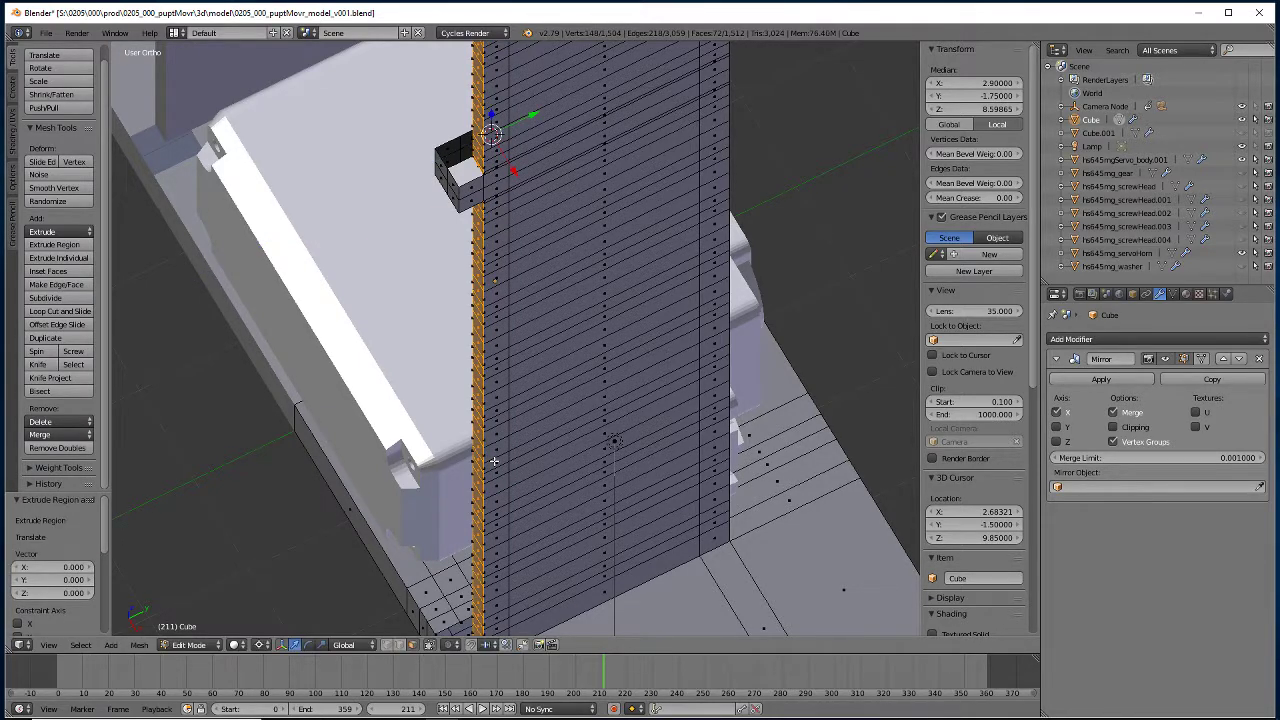
type("gy")
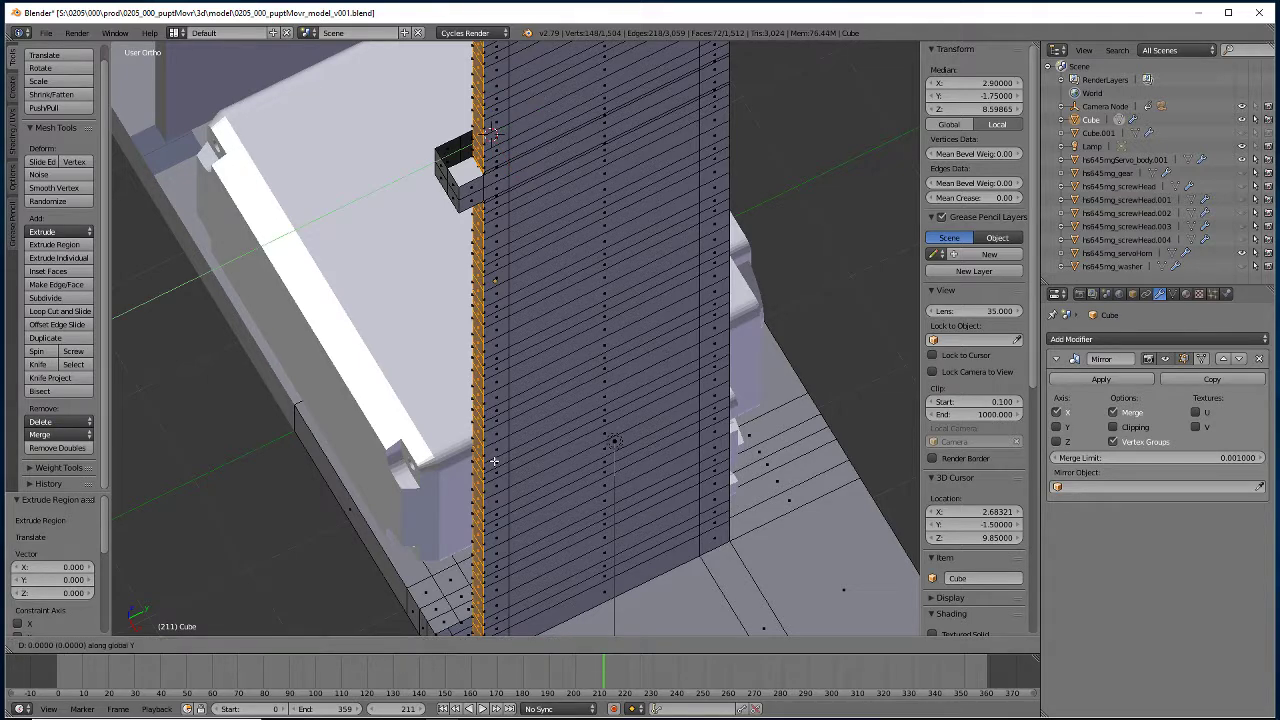
type("-0.25")
key("Return")
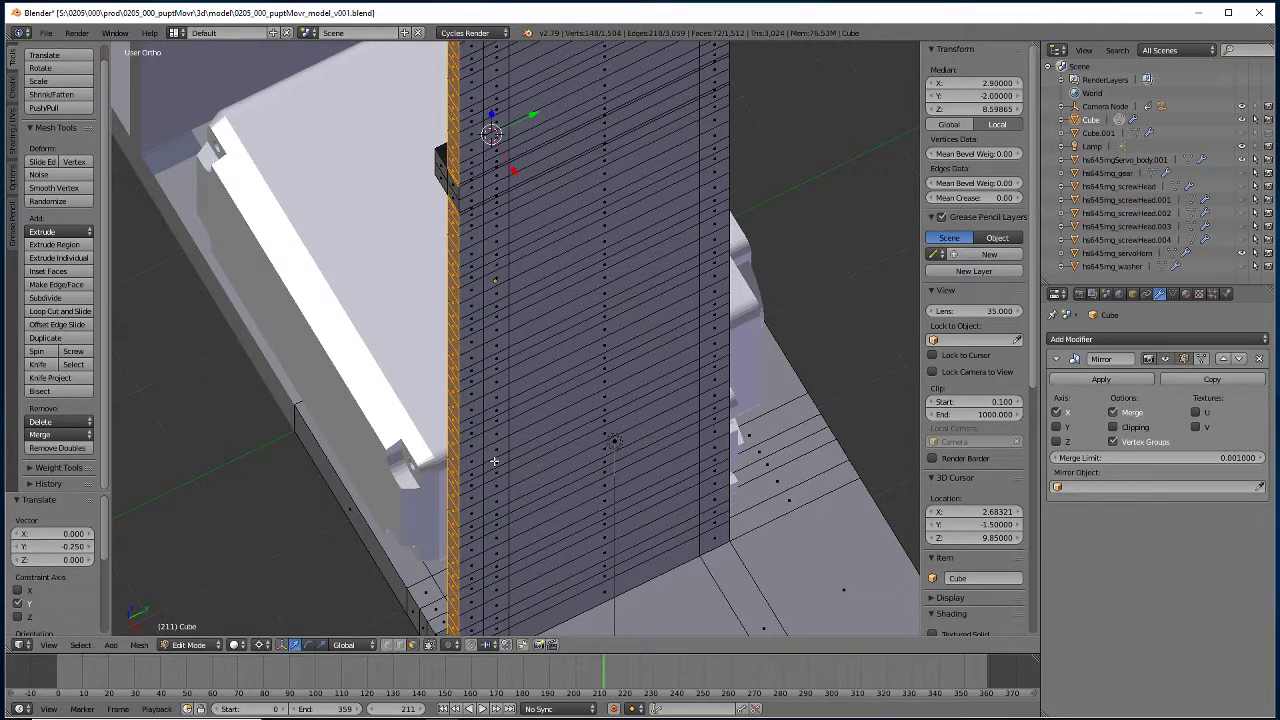
Remove the doubled vertices across the whole frame mesh, then clear the selection.
key("a")
key("a")
key("w")
left_click(291, 489)
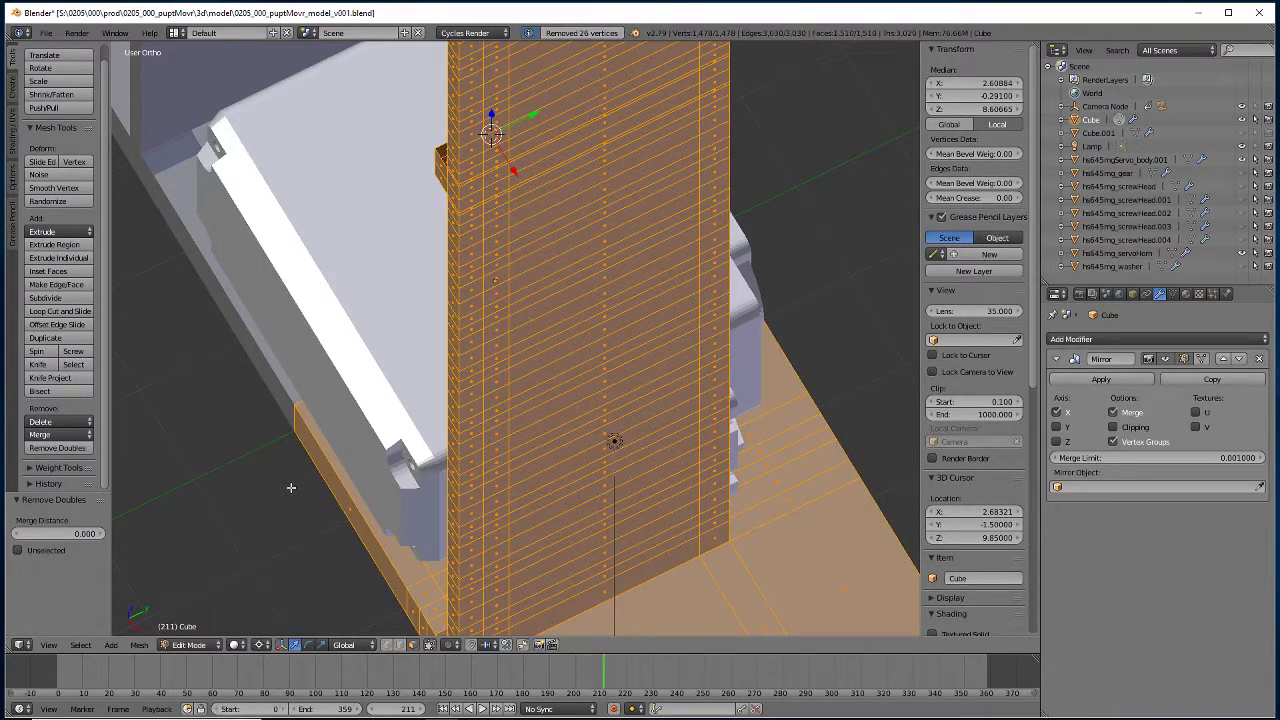
key("a")
Try to select the two inner face columns along the new side wall's outer edge, working upward from the middle arm.
scroll(286, 489, "up", 6)
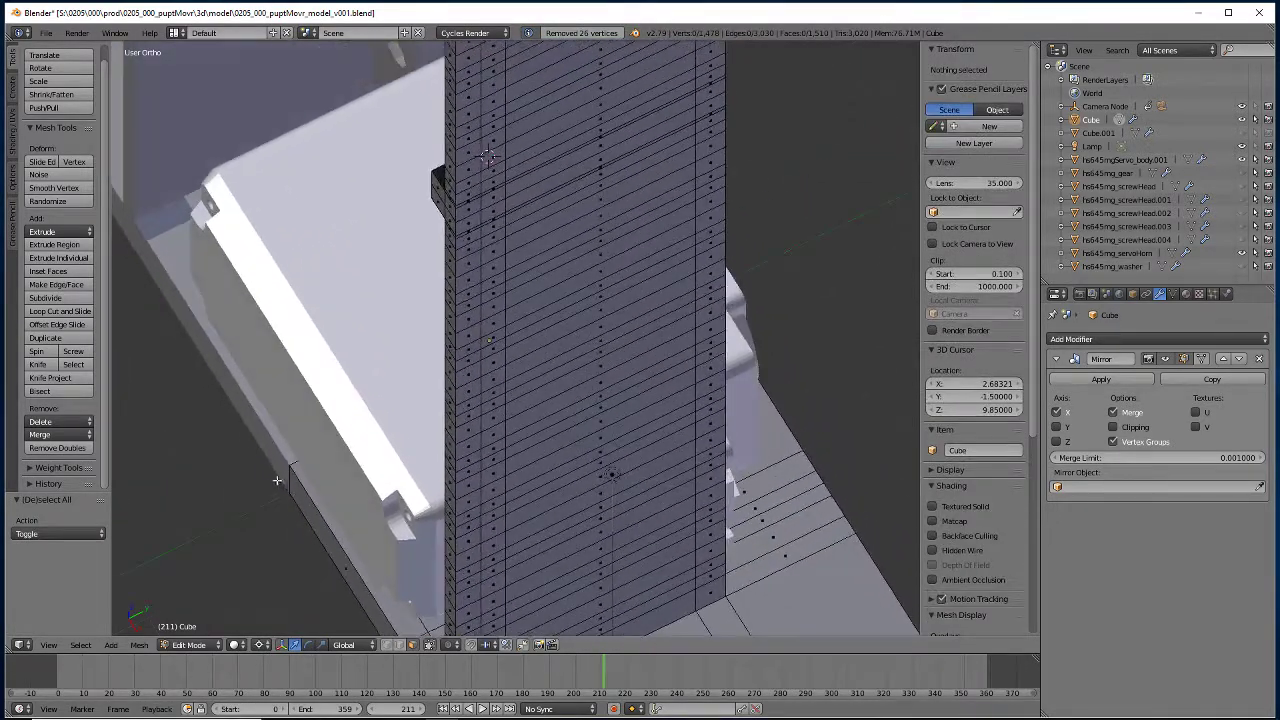
scroll(326, 469, "down", 8)
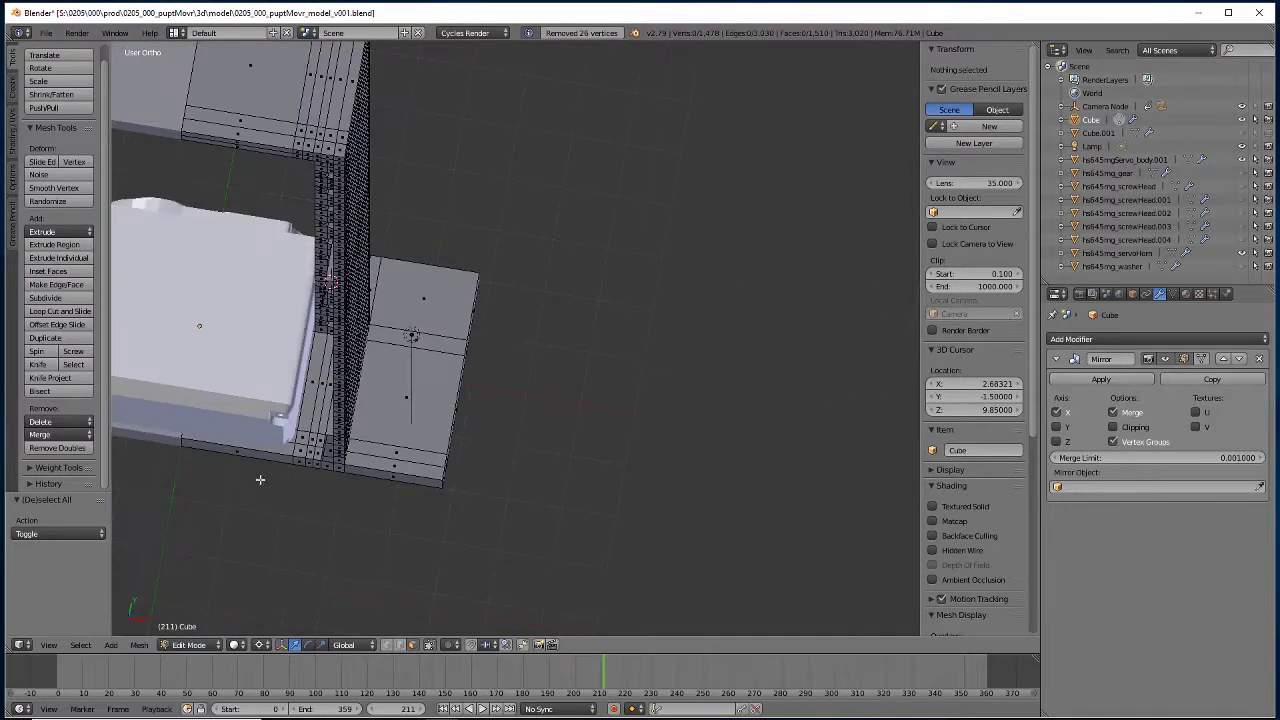
middle_click_drag(324, 496, 356, 445)
middle_click_drag(267, 552, 489, 264, "shift")
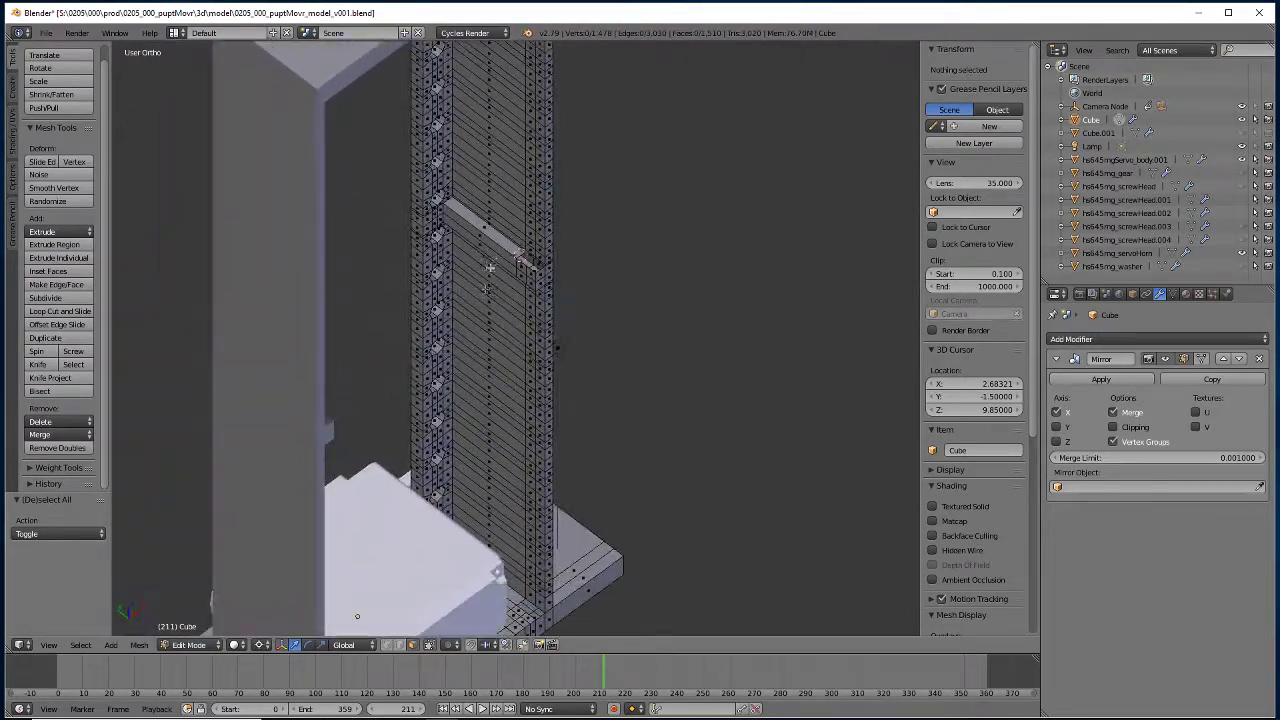
middle_click_drag(482, 392, 453, 349)
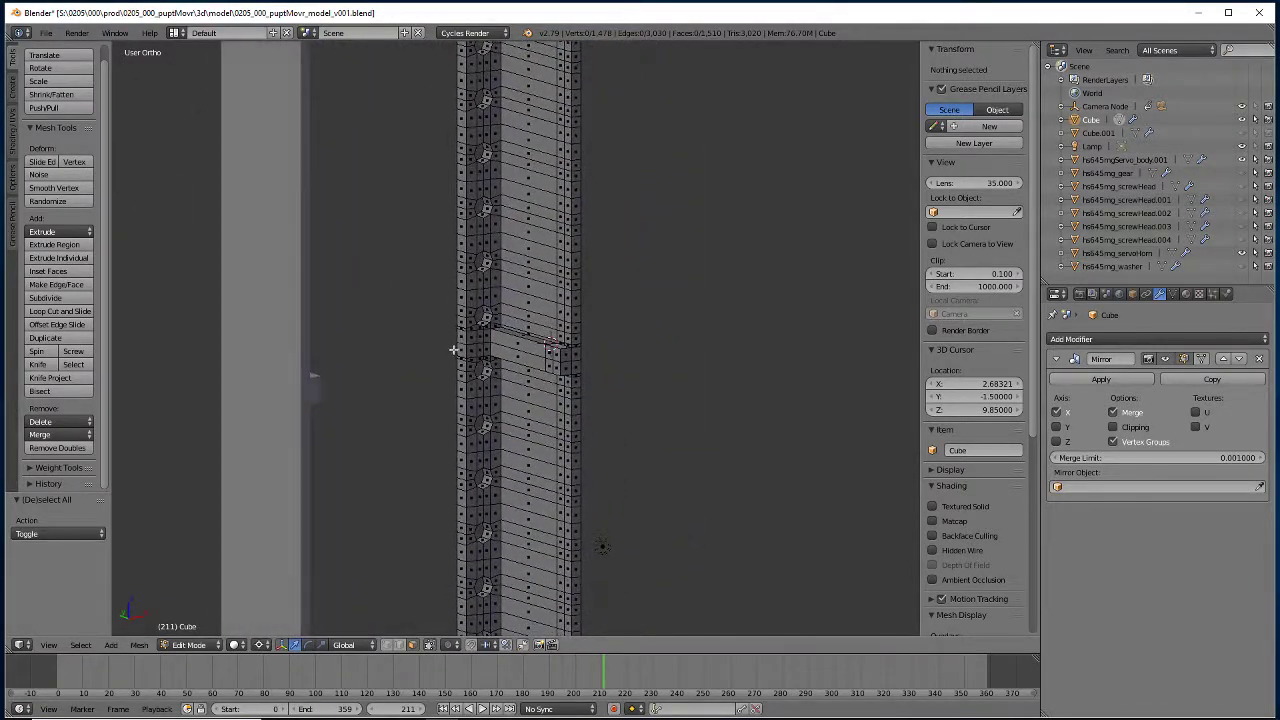
middle_click_drag(450, 276, 547, 527)
right_click(576, 541)
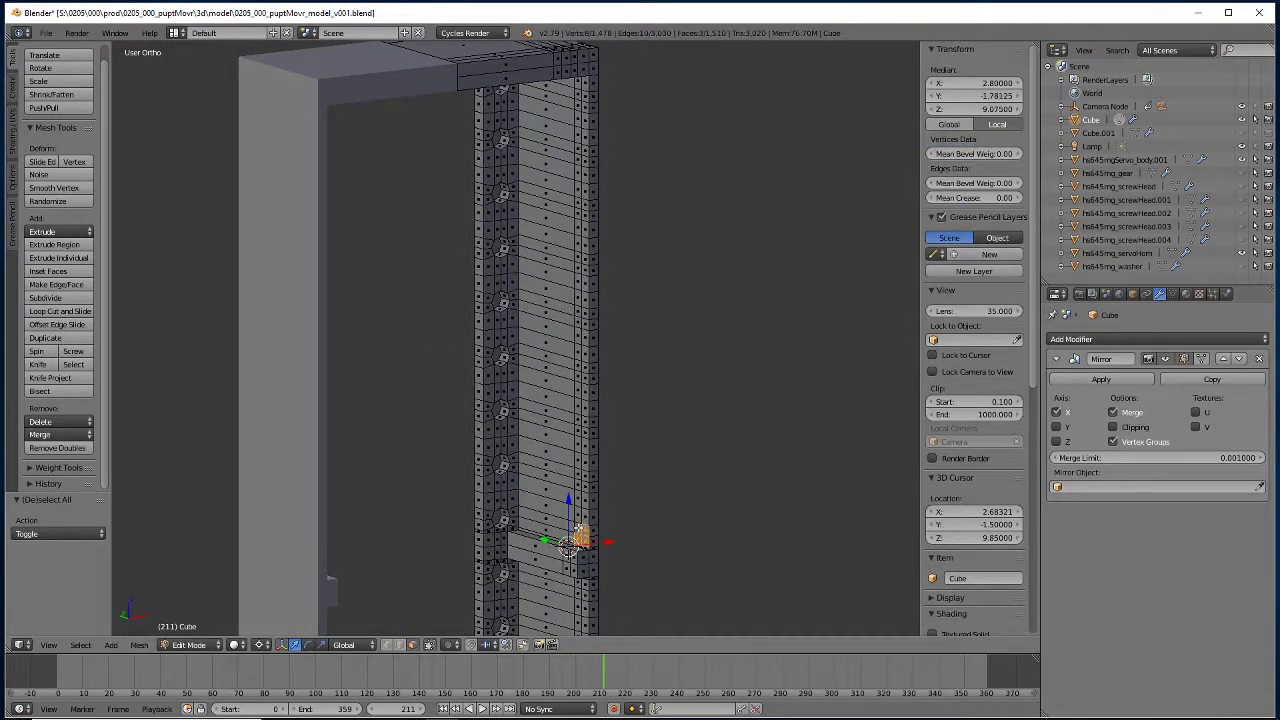
right_click(584, 503, "shift")
right_click(578, 497, "shift")
right_click(577, 485, "shift")
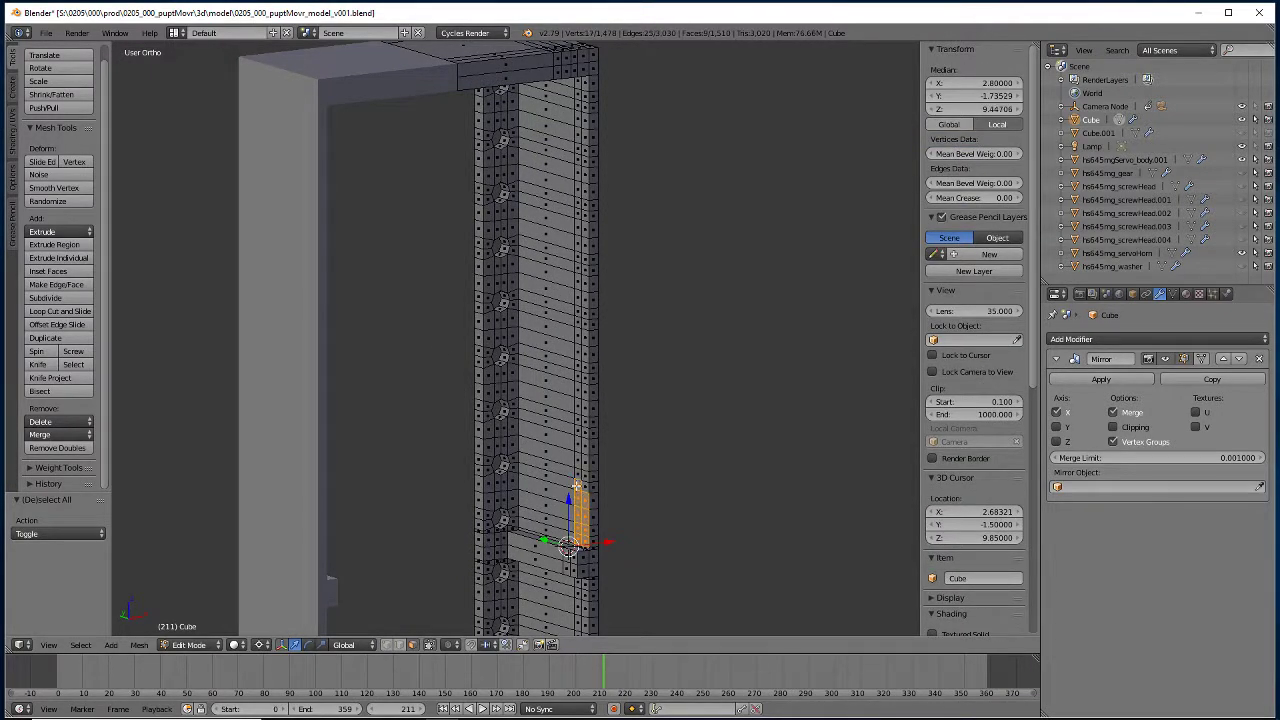
right_click(584, 487, "shift")
right_click(584, 473, "shift")
right_click(577, 468, "shift")
right_click(579, 458, "shift")
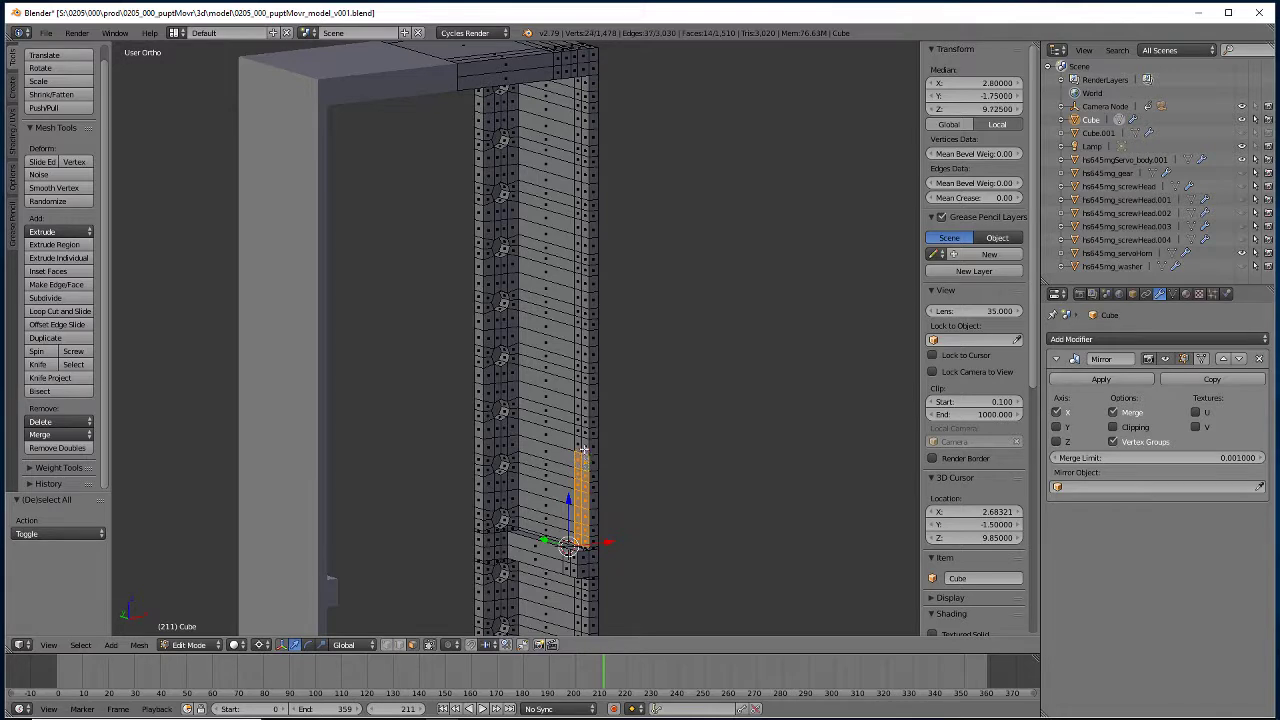
right_click(581, 444, "shift")
right_click(583, 434, "shift")
right_click(582, 422, "shift")
right_click(579, 410, "shift")
right_click(580, 400, "shift")
right_click(578, 388, "shift")
right_click(580, 378, "shift")
right_click(583, 372, "shift")
right_click(581, 364, "shift")
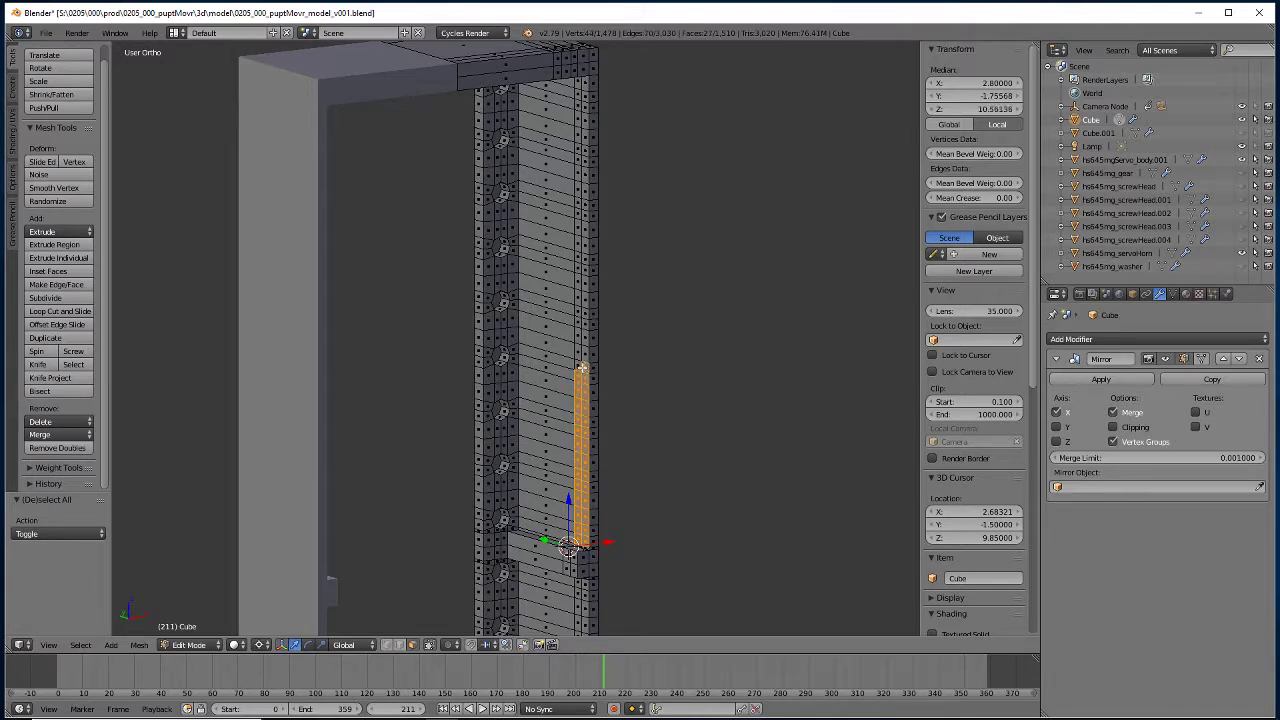
right_click(578, 358, "shift")
right_click(576, 350, "shift")
right_click(583, 340, "shift")
right_click(583, 334, "shift")
right_click(581, 328, "shift")
right_click(580, 322, "shift")
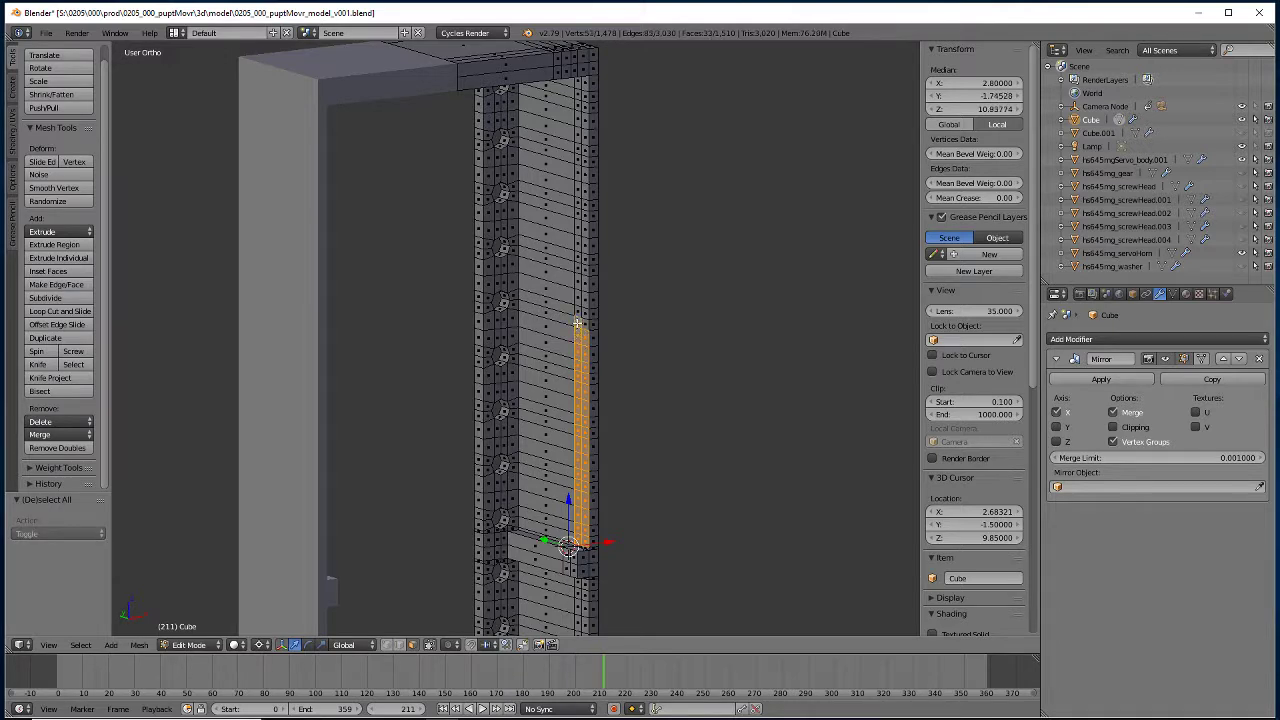
right_click(582, 316, "shift")
Select the small side face near the outer end of the middle arm and snap the 3D cursor to it.
right_click(570, 554)
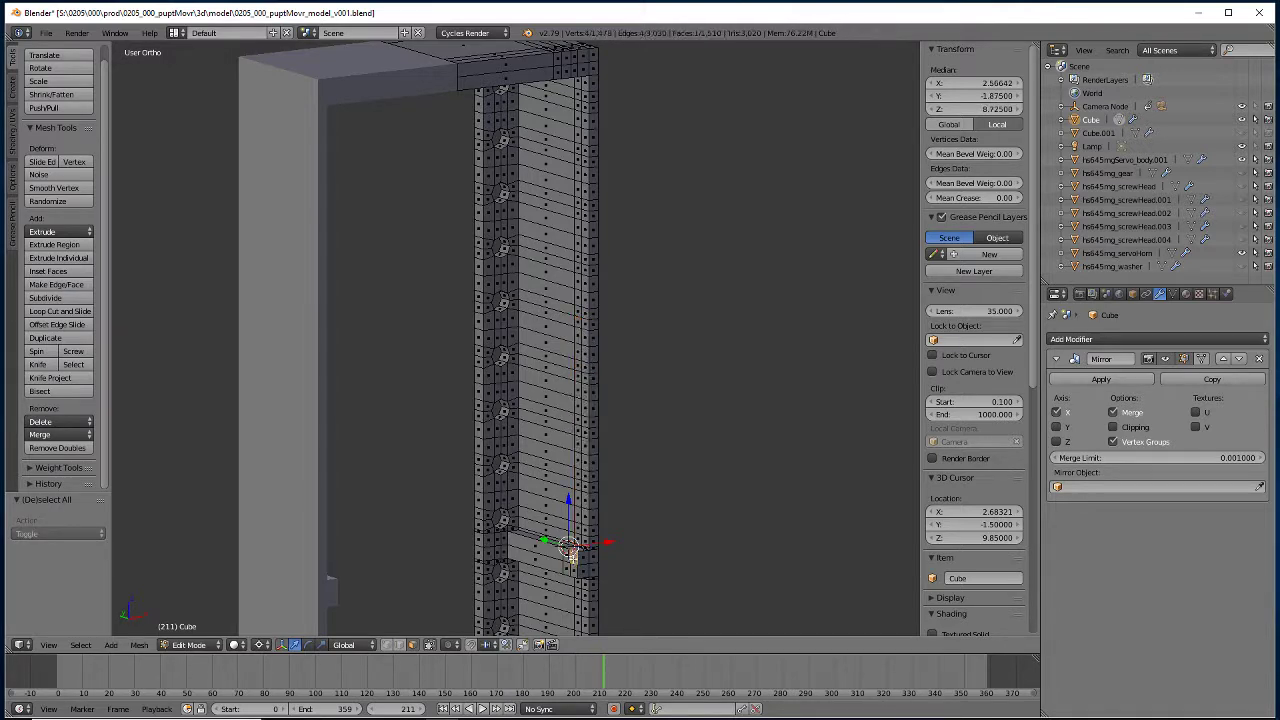
key("shift+s")
left_click(550, 556)
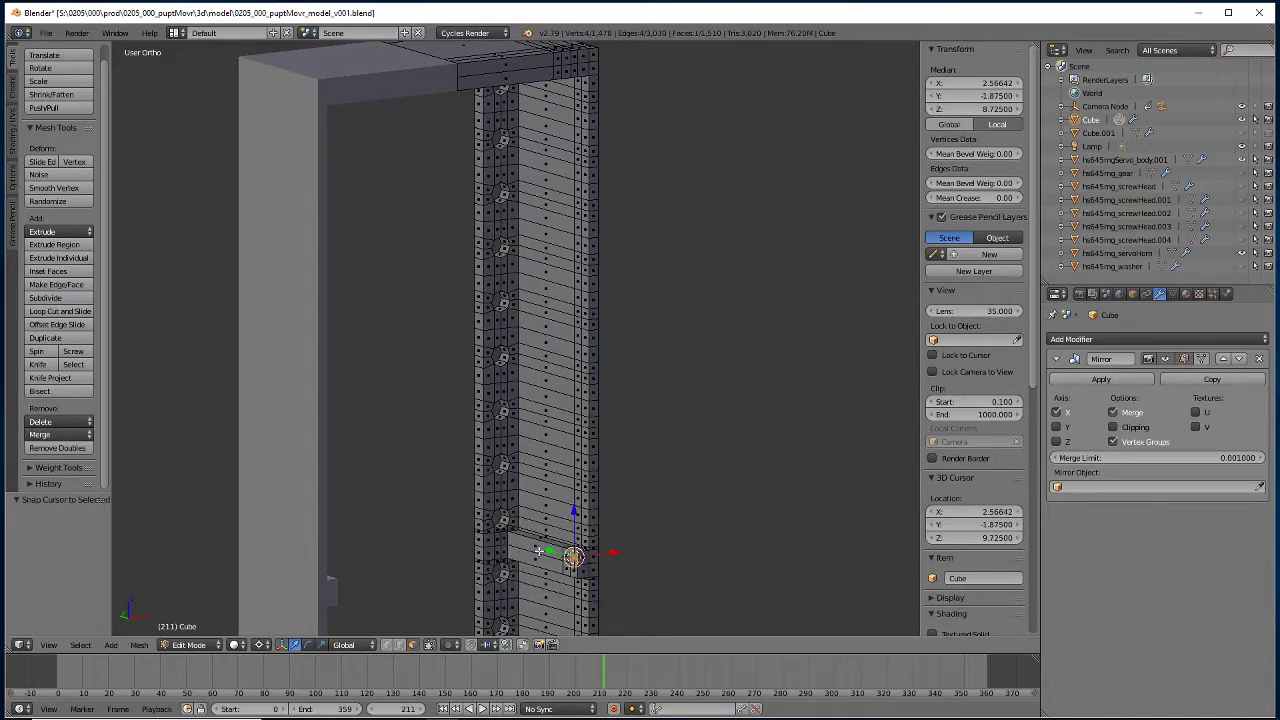
Select the two inner face columns along the side wall's outer edge, both above and below the middle arm.
right_click(580, 510, "alt")
right_click(583, 493, "alt")
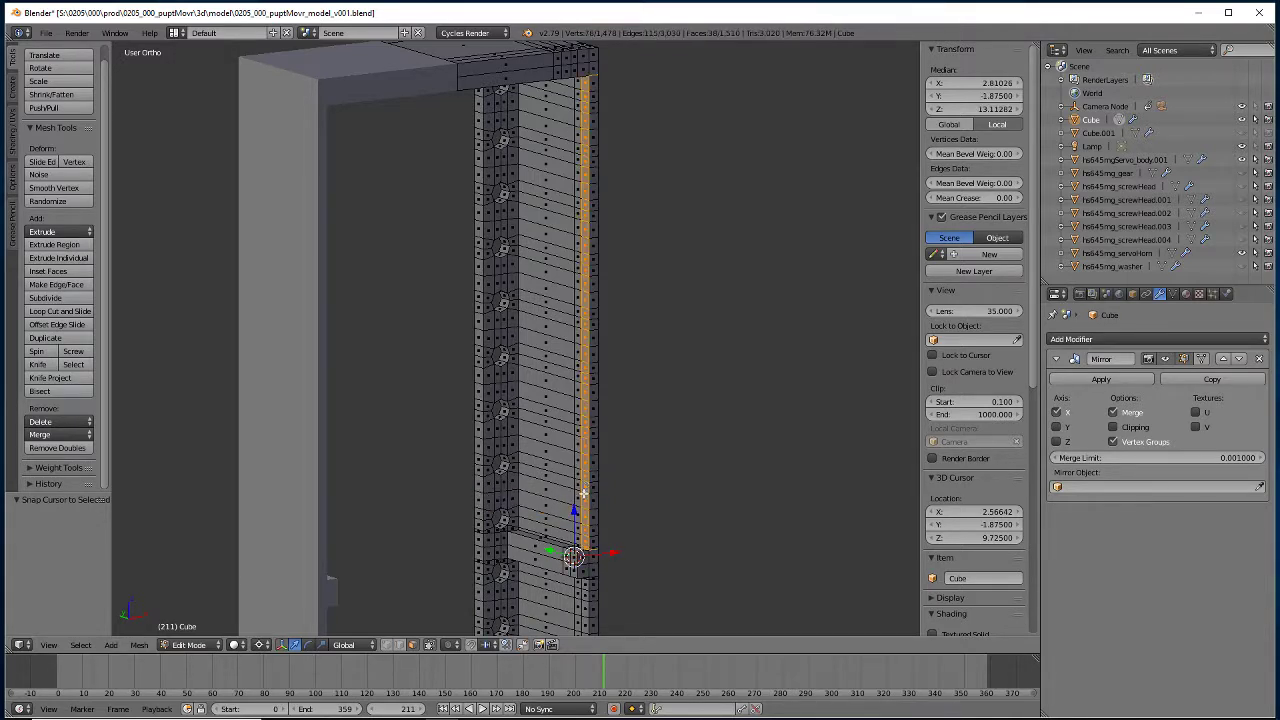
right_click(578, 491, "alt+shift")
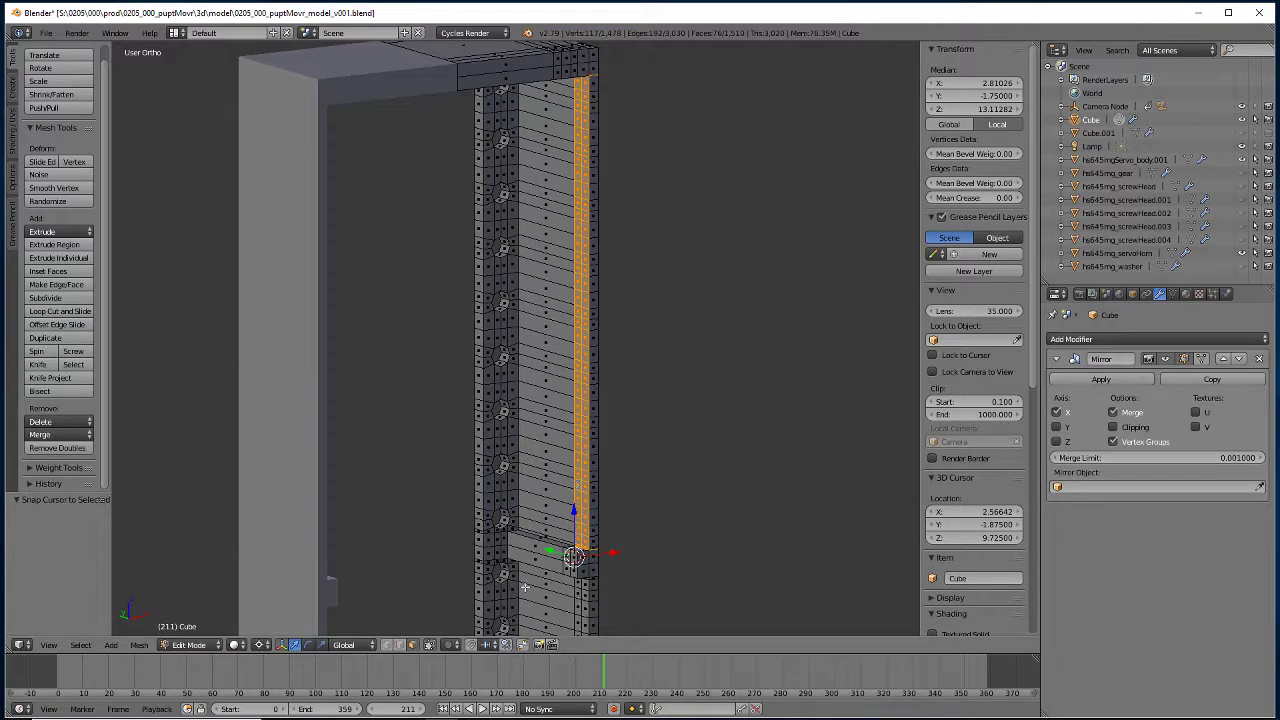
middle_click_drag(522, 479, 508, 292)
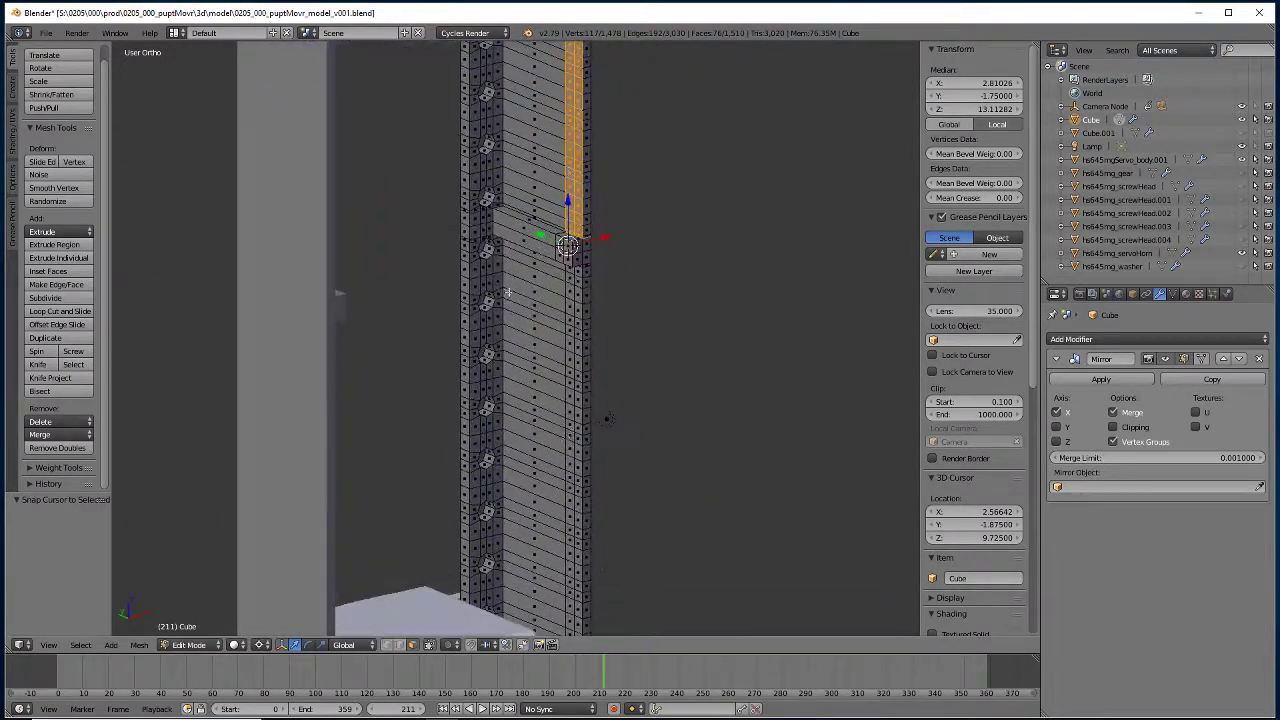
right_click(574, 427, "alt+shift")
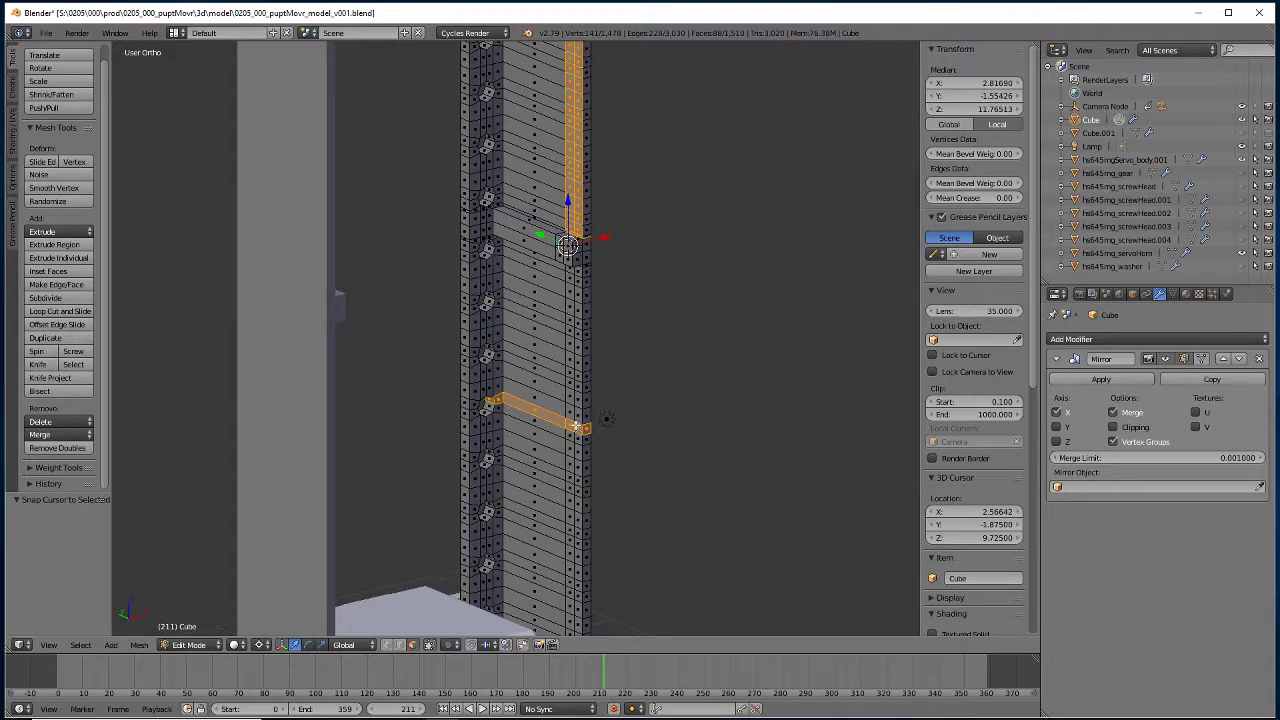
key("ctrl+z")
right_click(577, 423, "alt+shift")
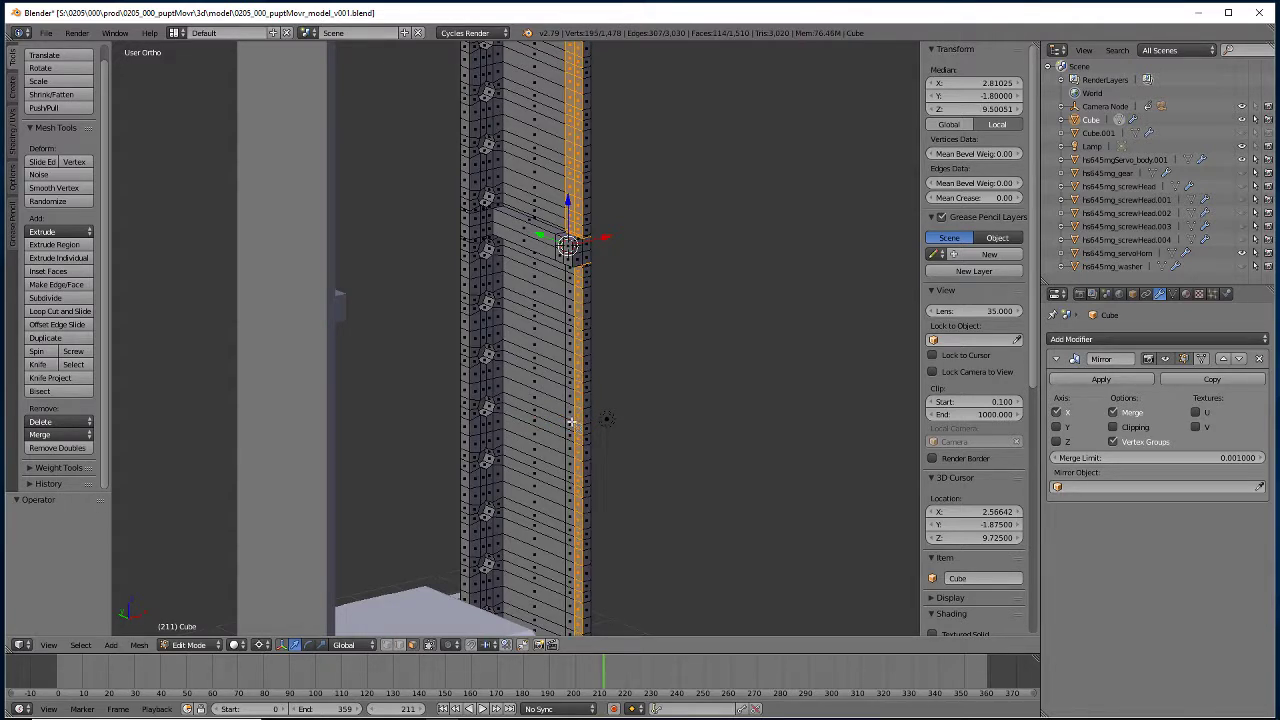
right_click(569, 420, "alt+shift")
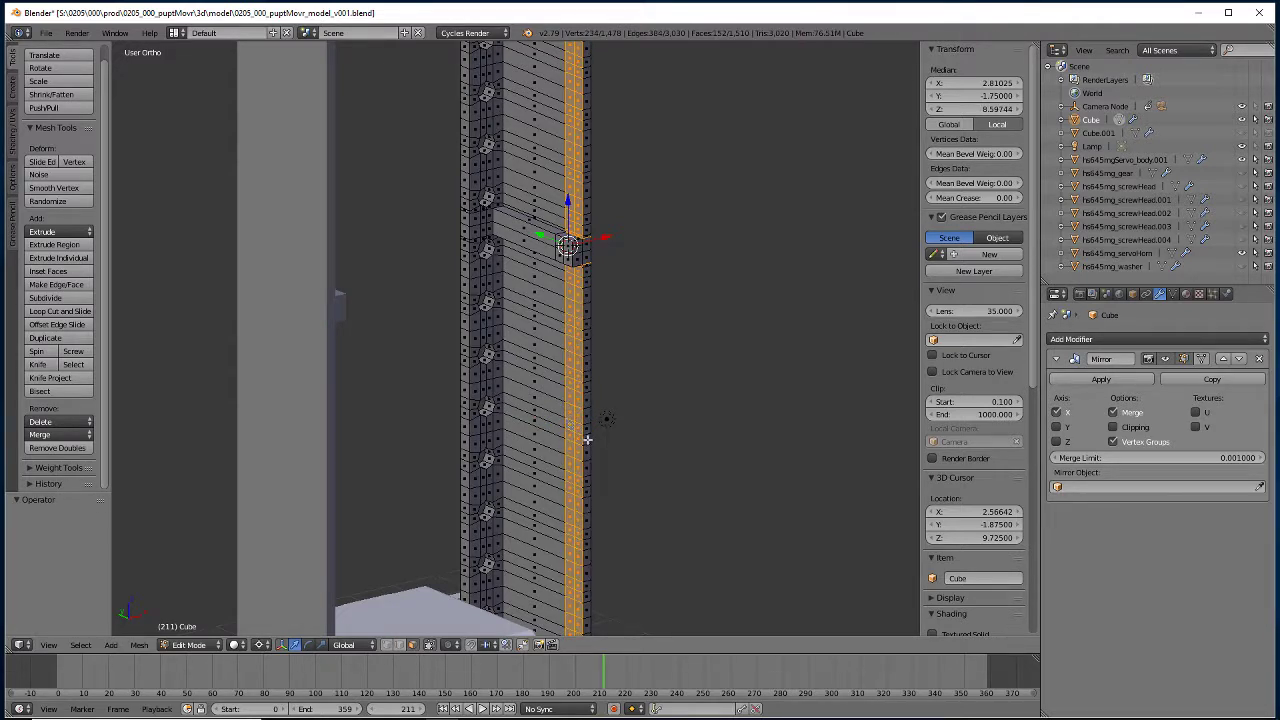
Extrude the selected face columns in place and scale them to 0 along X so they flatten onto the 3D cursor's plane.
key("e")
right_click(587, 439)
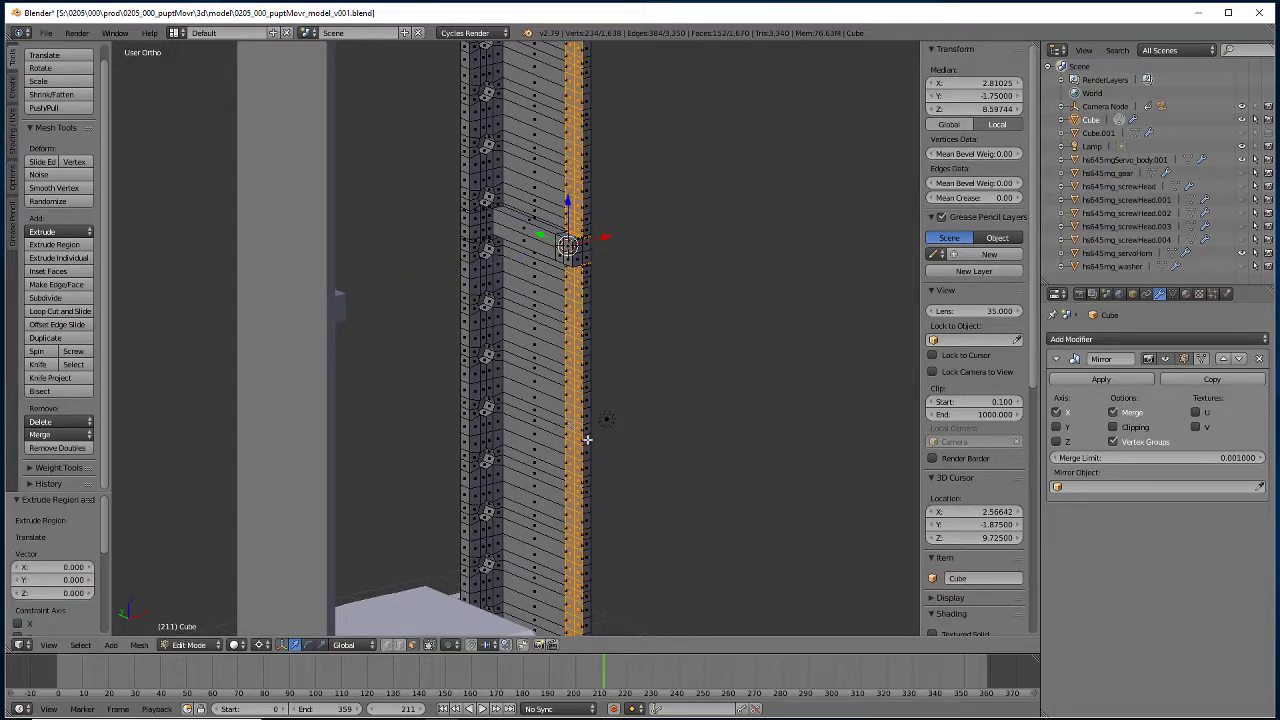
key("s")
key("x")
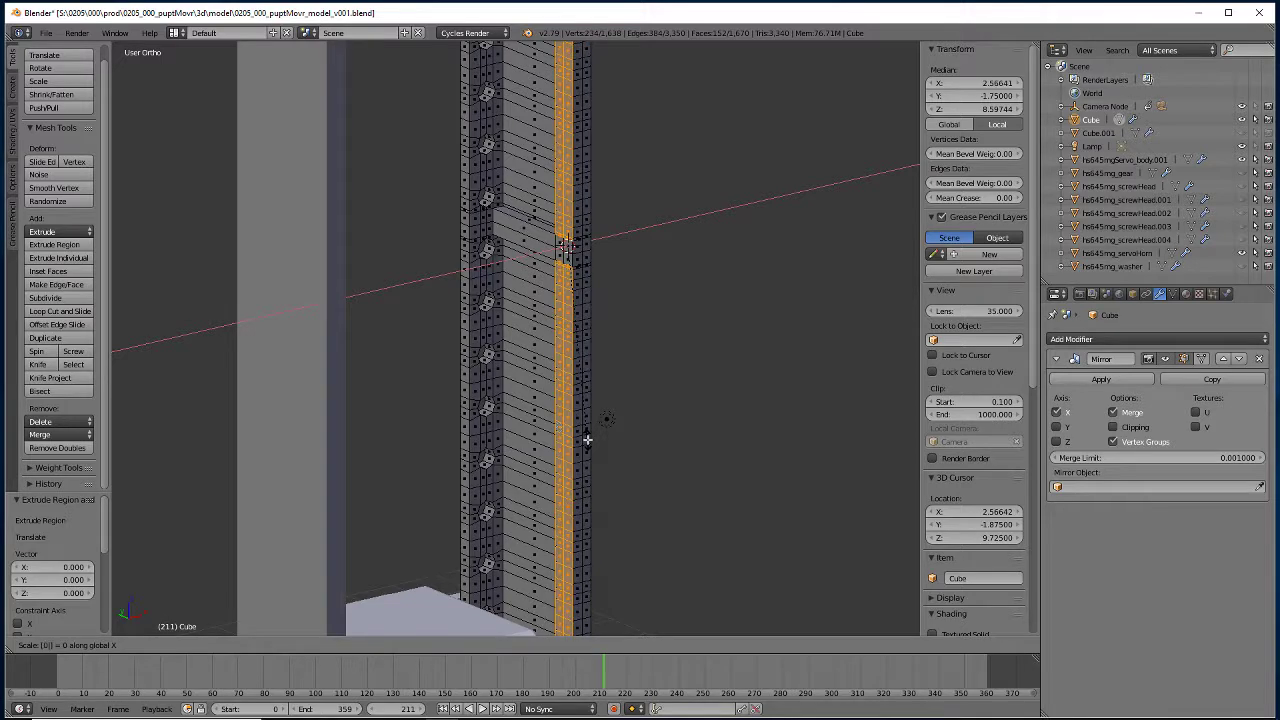
left_click(587, 439)
Remove the doubled vertices from the entire frame mesh and clear the selection.
key("a")
key("a")
key("w")
left_click(589, 441)
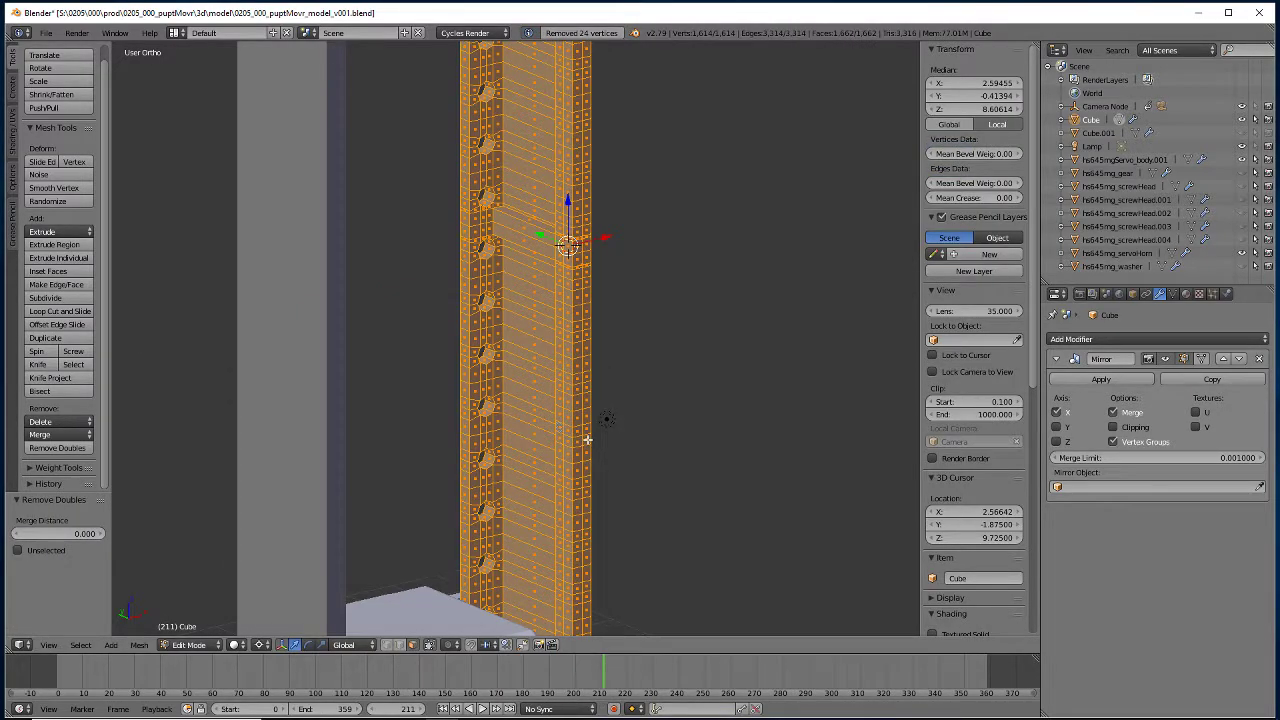
scroll(459, 377, "down", 5)
middle_click_drag(463, 374, 408, 363)
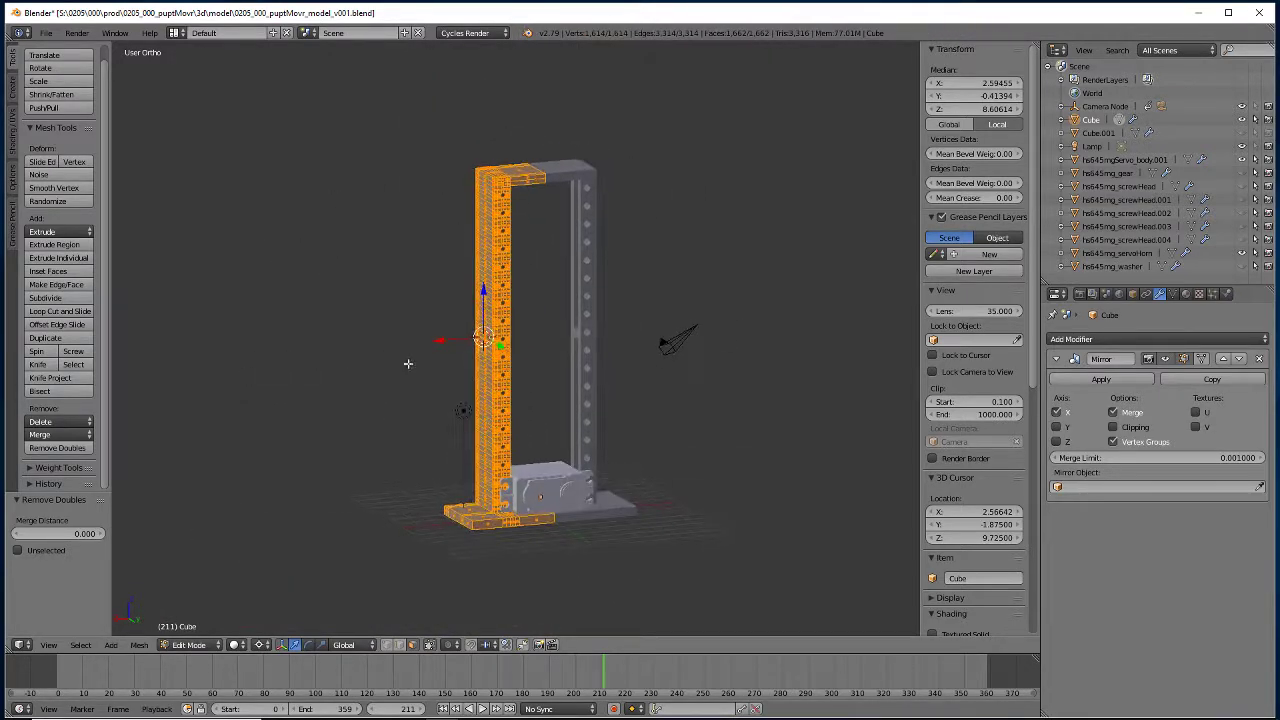
key("a")
Check the new flange along the post from several sides and save the Blender file.
mouse_move(363, 429)
middle_mouse_down()
mouse_move(343, 431)
mouse_move(354, 440)
mouse_move(343, 421)
middle_mouse_up()
scroll(359, 438, "up", 5)
scroll(343, 421, "up", 5)
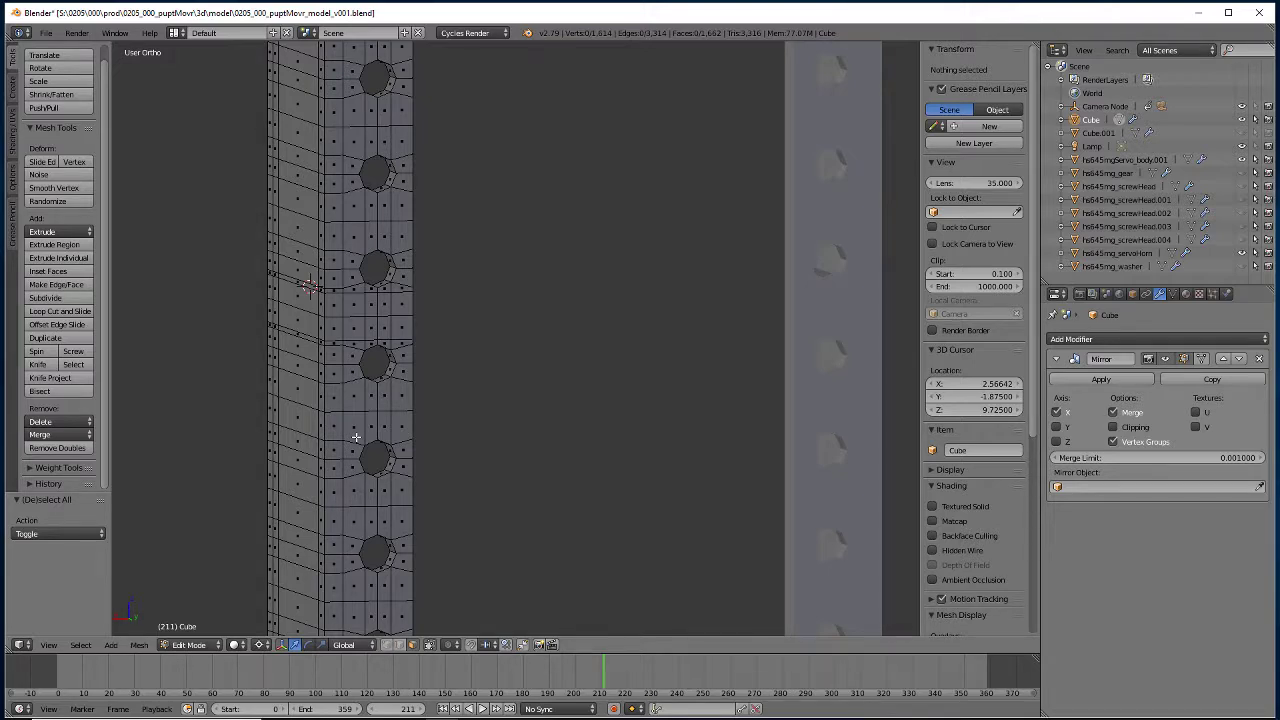
middle_click_drag(235, 432, 365, 480)
scroll(331, 449, "down", 5)
scroll(365, 480, "down", 5)
mouse_move(334, 434)
middle_mouse_down()
mouse_move(343, 443)
mouse_move(249, 437)
mouse_move(357, 435)
middle_mouse_up()
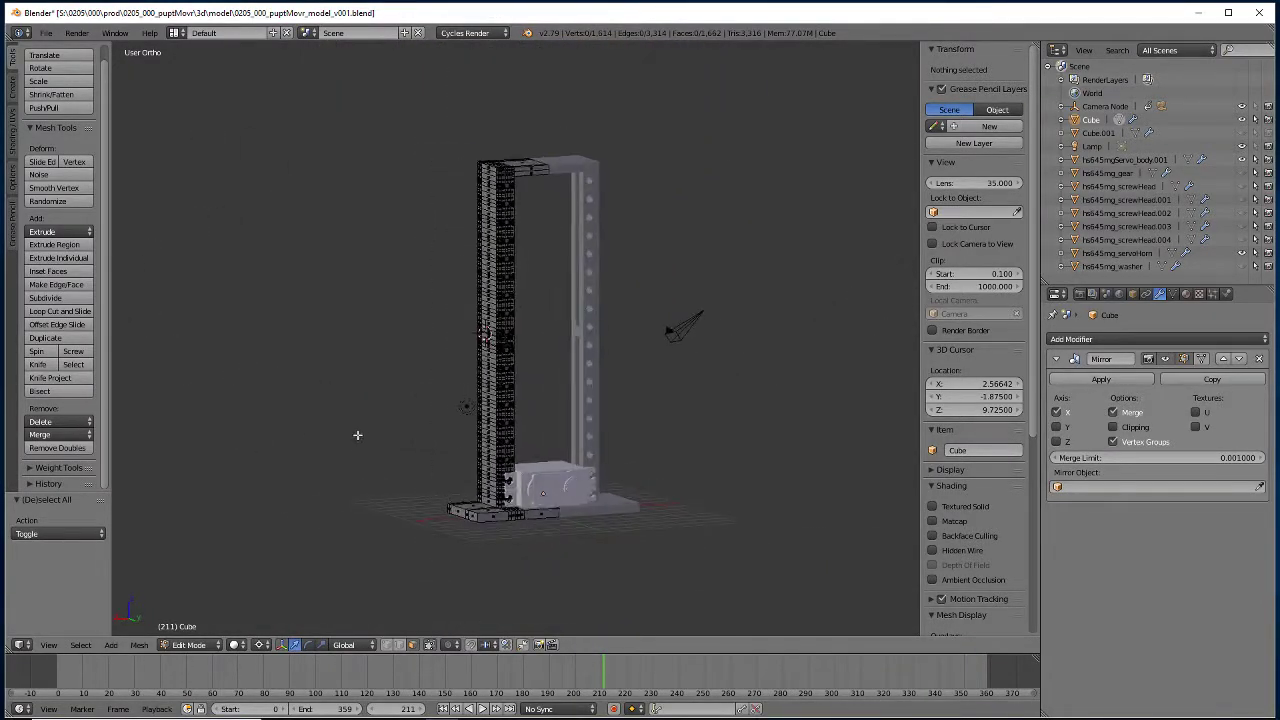
left_click(46, 32)
left_click(66, 139)
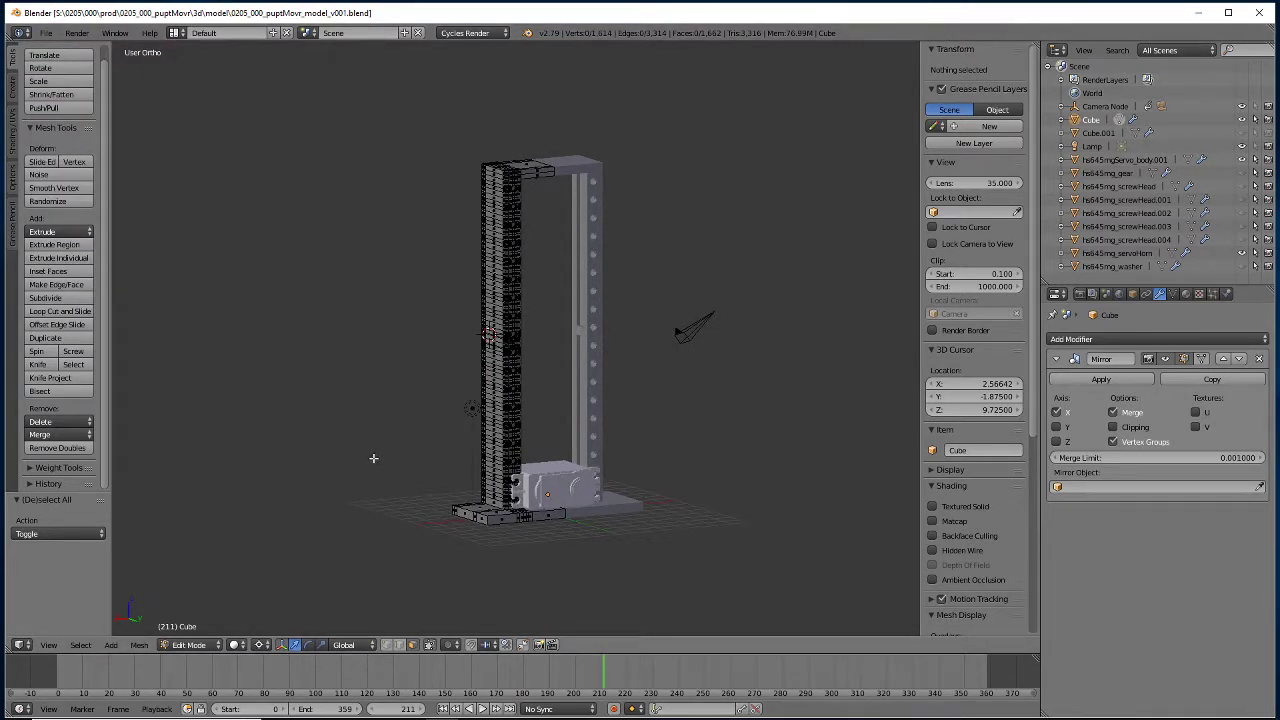
Add a Subdivision Surface modifier to the frame after the Mirror modifier and apply its effect to the editing cage.
scroll(373, 458, "up", 4)
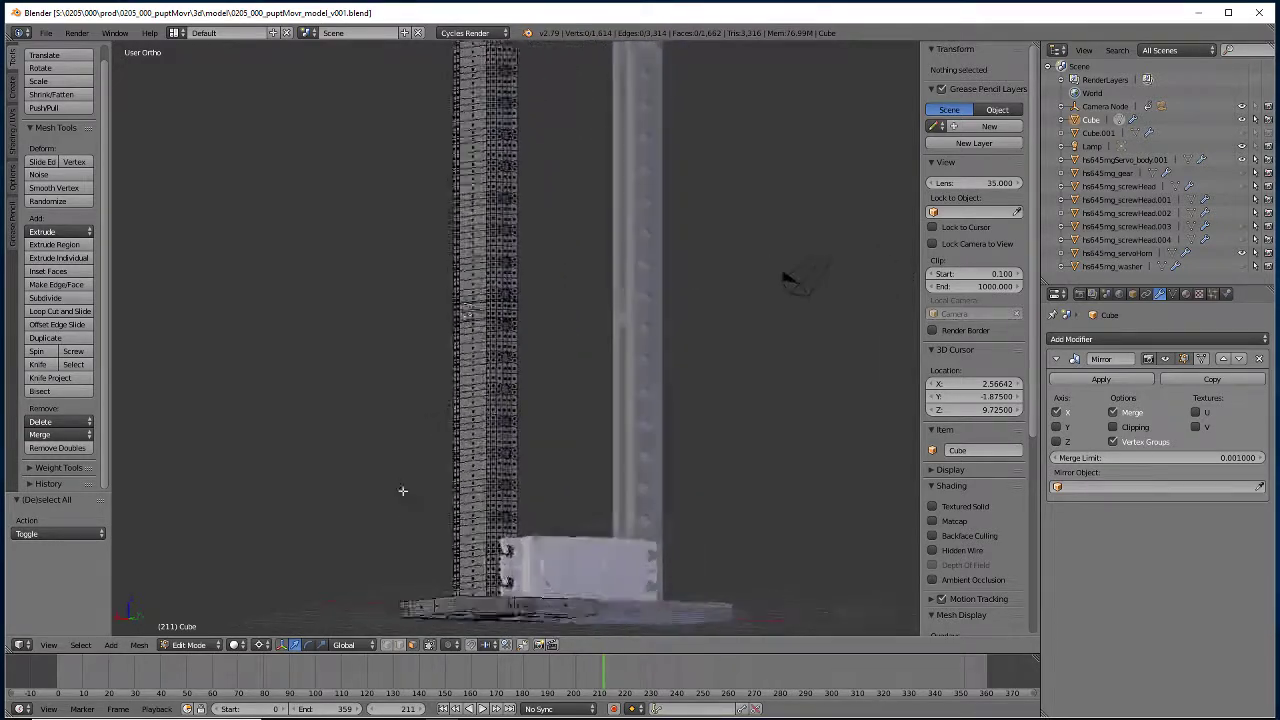
middle_click_drag(403, 490, 318, 498)
left_click(1138, 338)
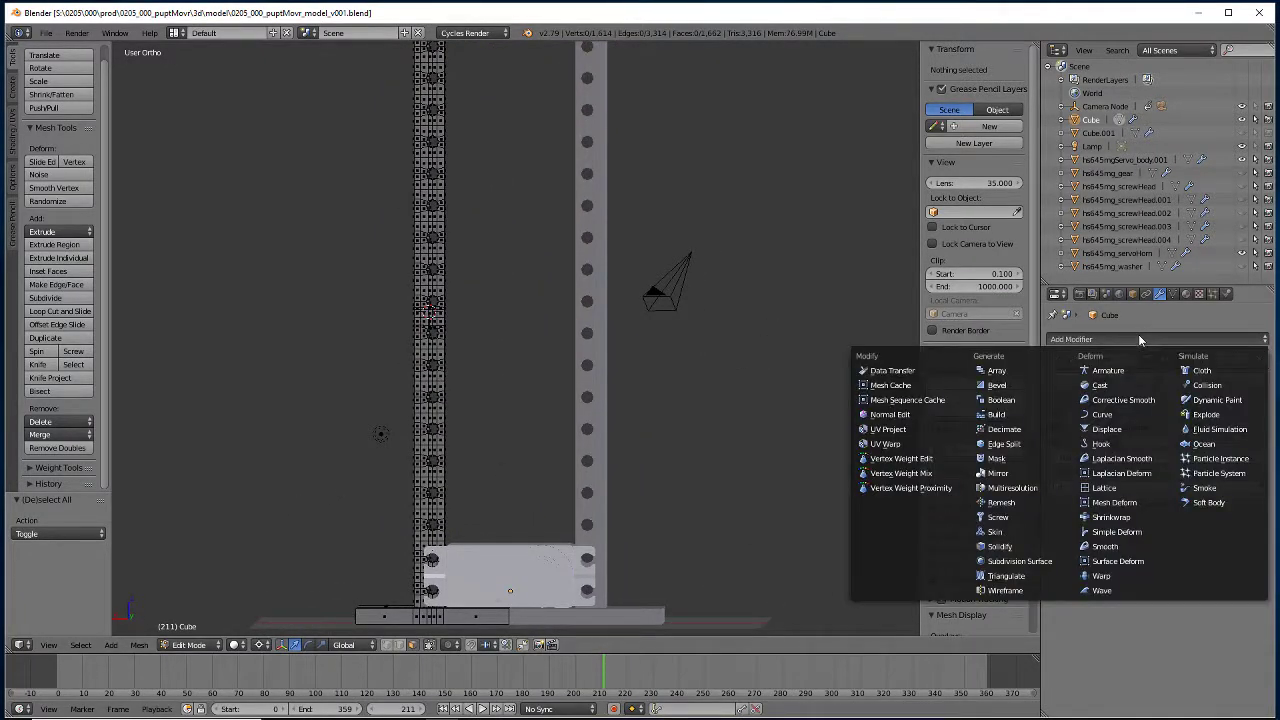
left_click(1012, 562)
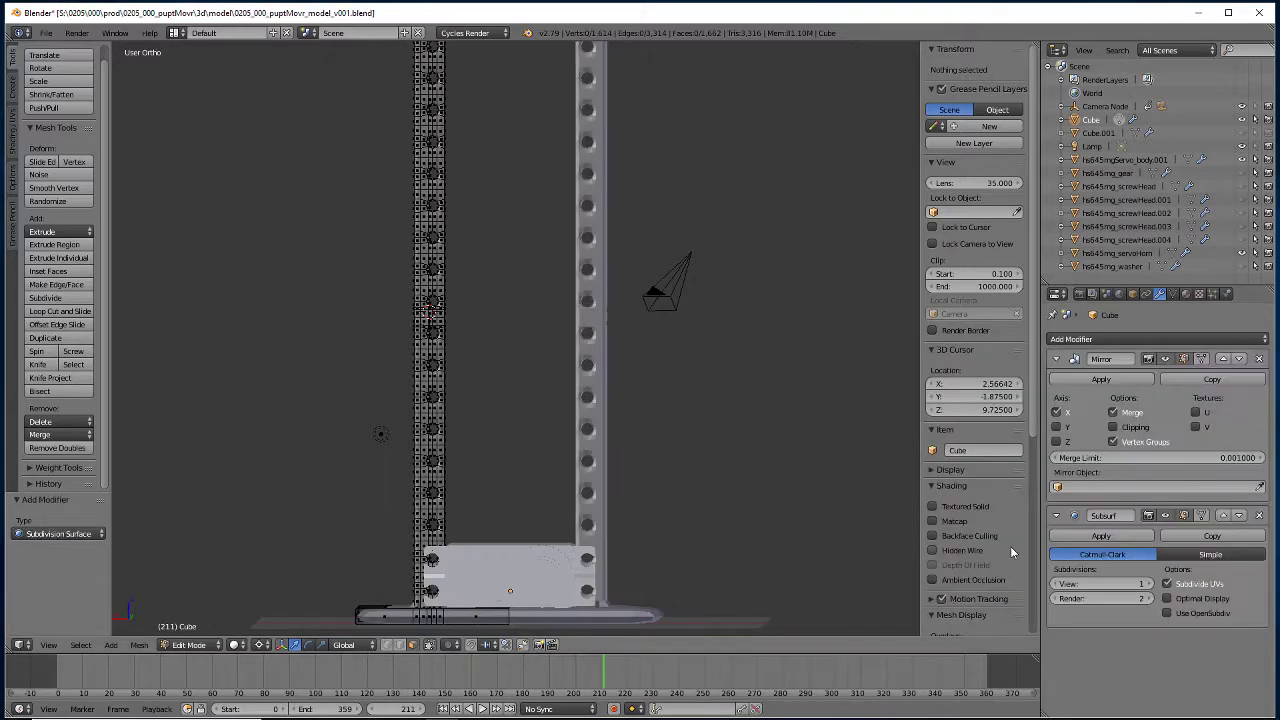
middle_click_drag(760, 450, 786, 463)
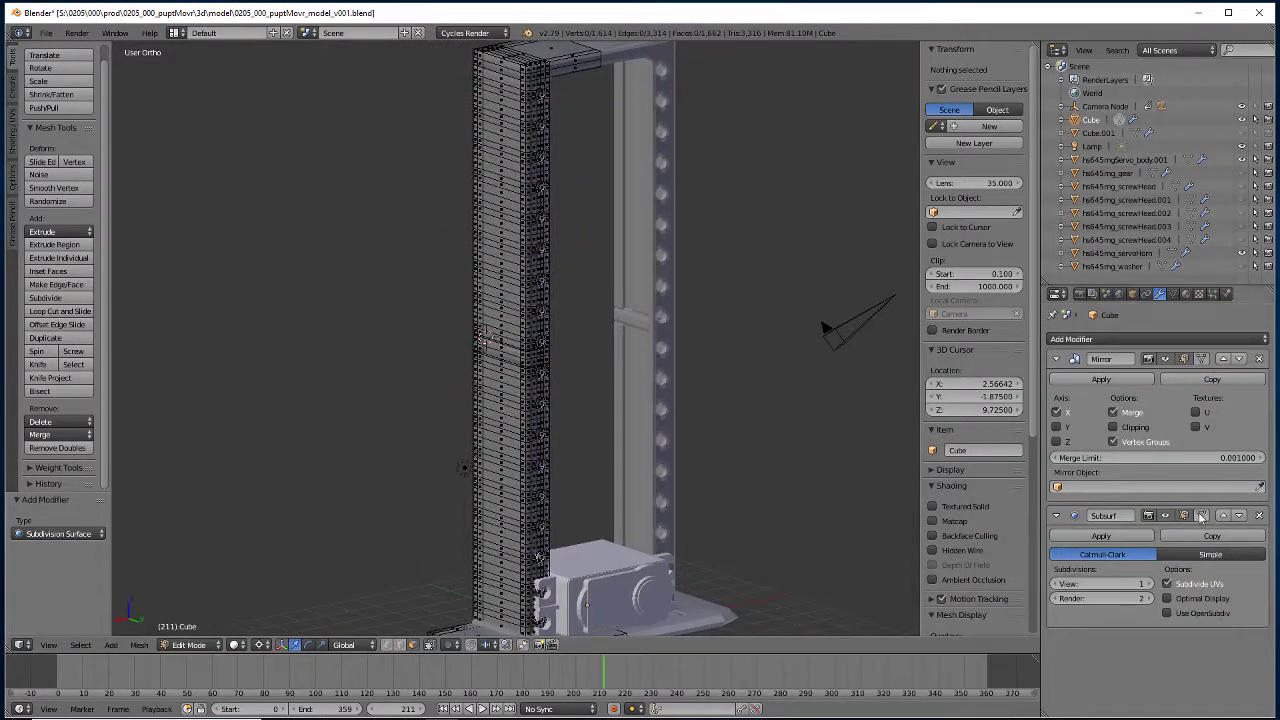
left_click(1201, 516)
middle_click_drag(454, 477, 444, 446)
scroll(444, 448, "up", 6)
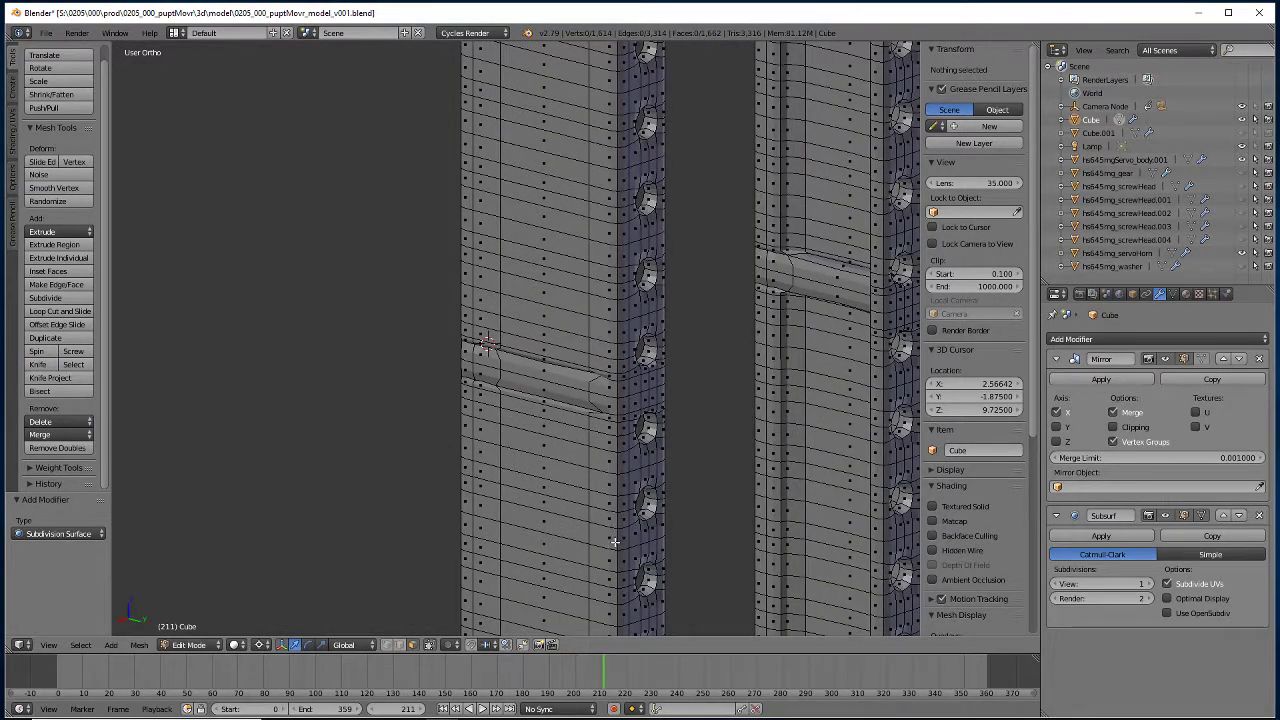
Switch to edge selection and select the post's vertical corner edge loops plus the flange's outer and inner edges below the middle arm.
key("super")
left_click(514, 22)
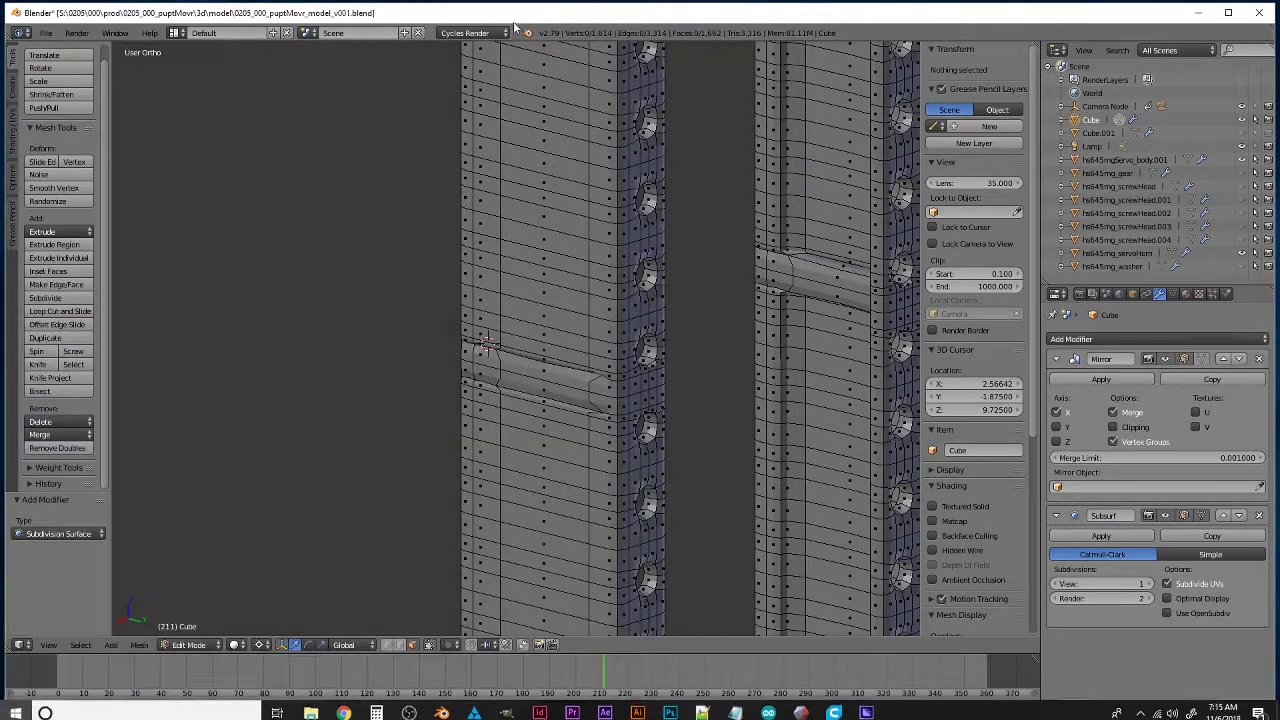
left_click(399, 645)
right_click(617, 440, "alt")
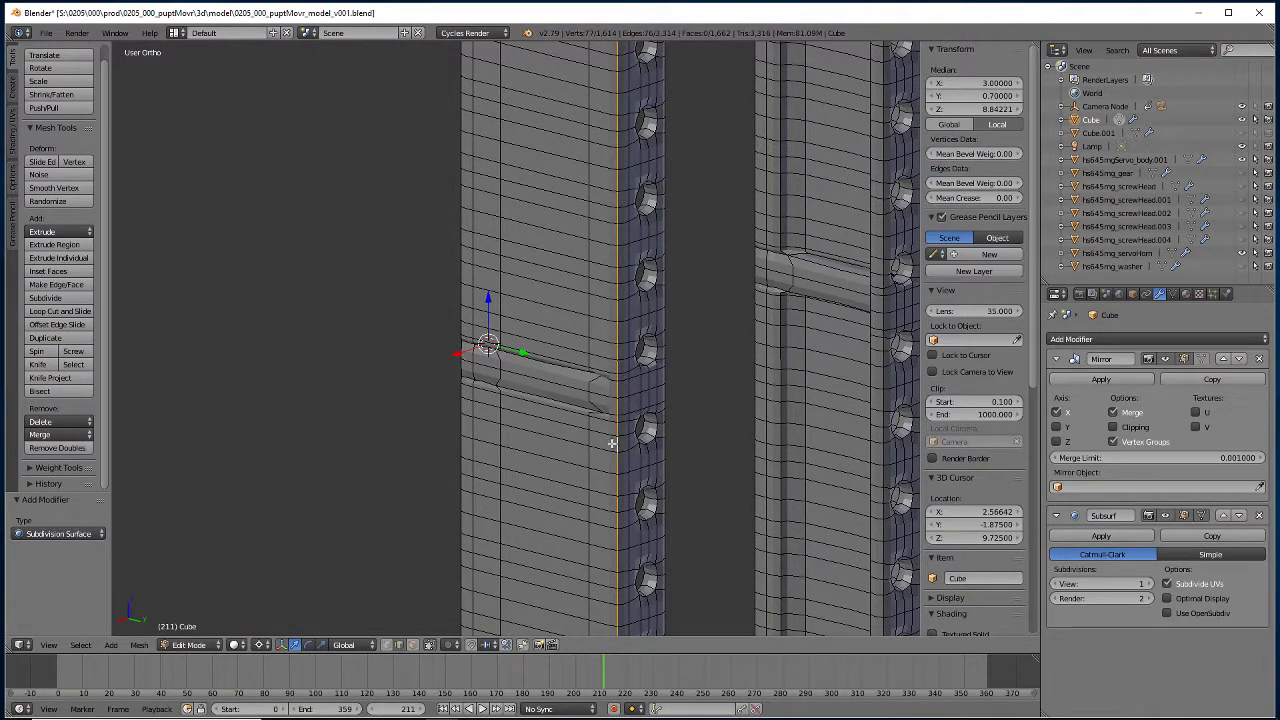
right_click(666, 451, "alt+shift")
right_click(460, 427, "alt+shift")
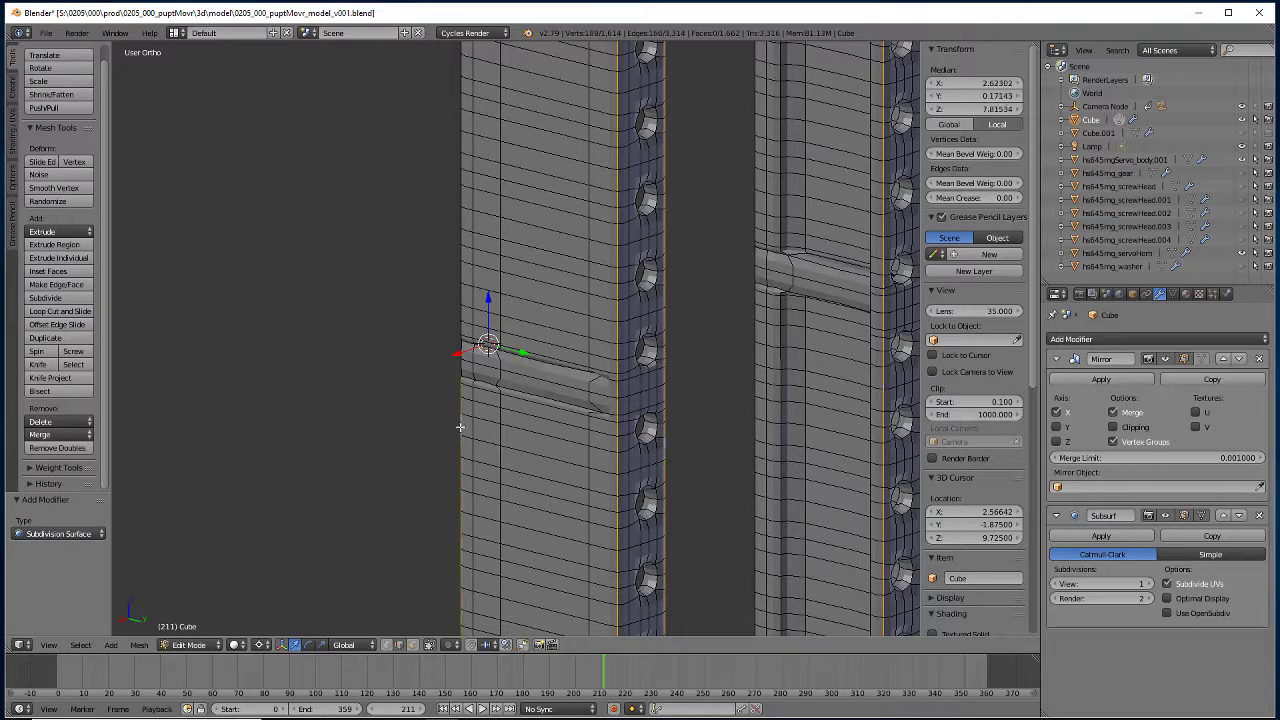
right_click(755, 409, "alt+shift")
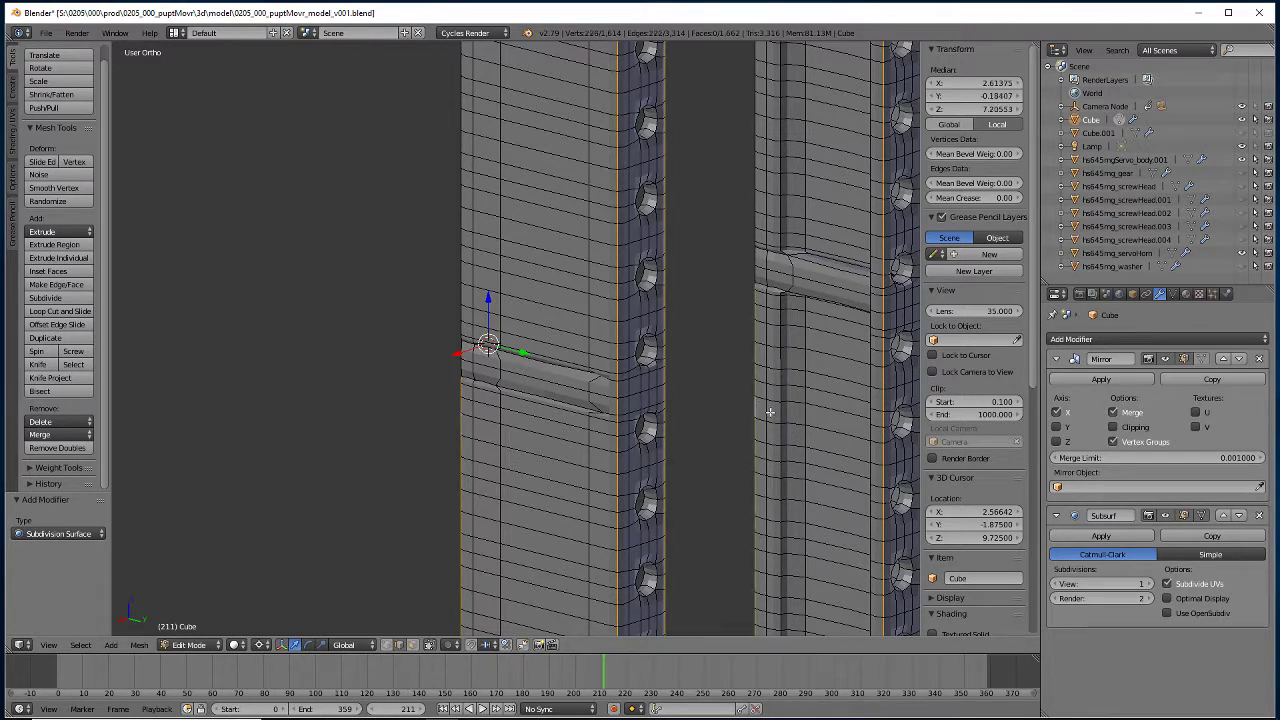
right_click(781, 413, "alt+shift")
Add the middle arm's upper and lower wall edges, the flange edges above it and the wall's inner vertical corner loop to the selection.
right_click(803, 262, "alt+shift")
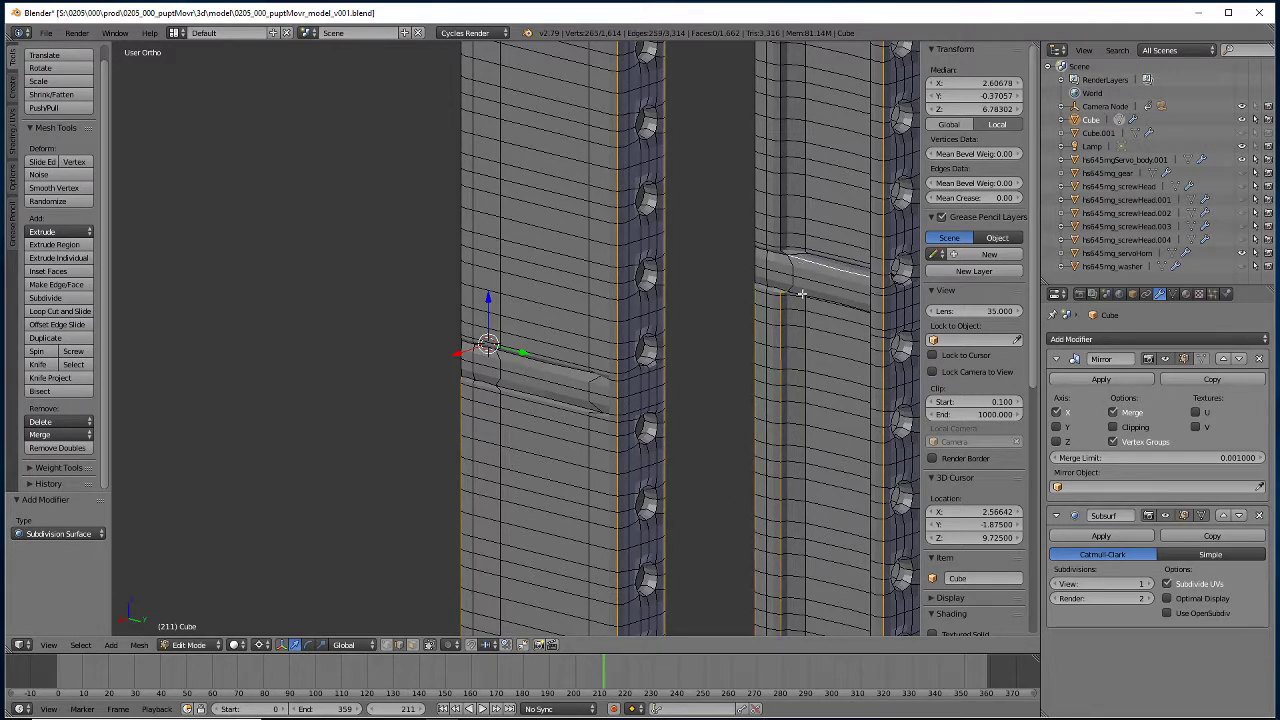
right_click(801, 294, "alt+shift")
right_click(779, 210, "alt+shift")
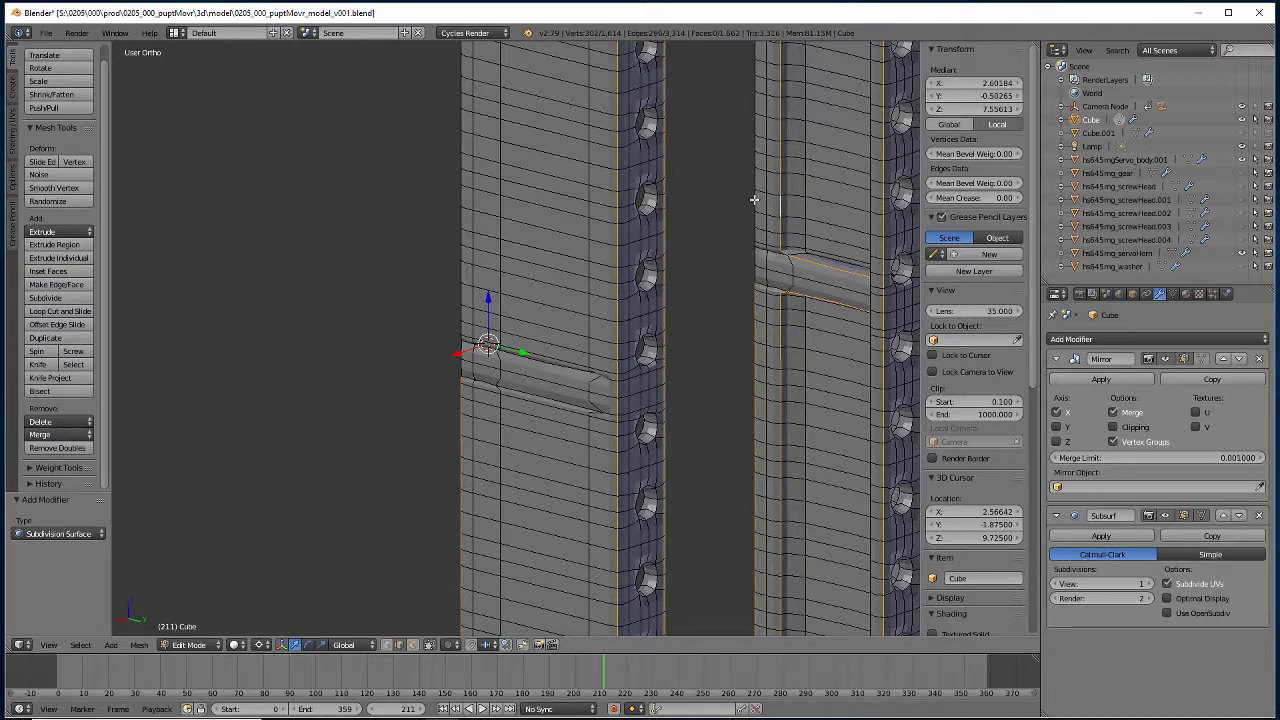
right_click(755, 201, "alt+shift")
right_click(871, 226, "alt+shift")
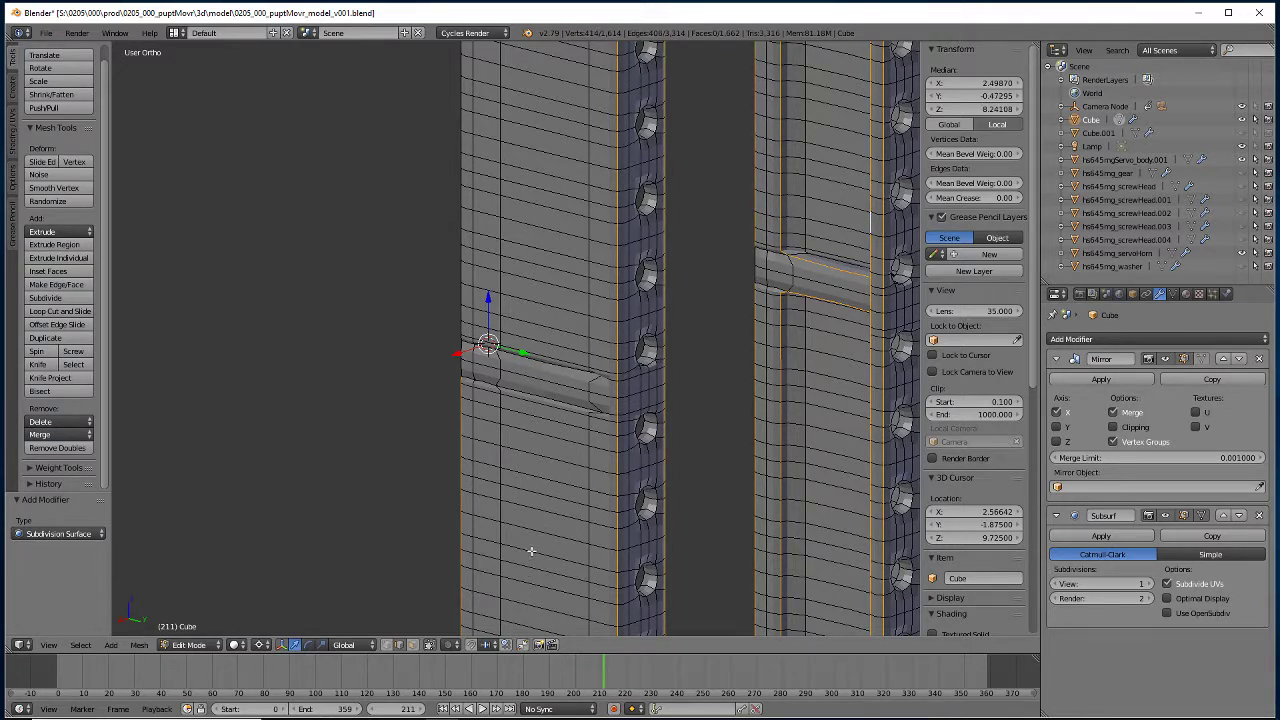
Add the edge loops at the foot of the side wall and around the base plate's upper and lower rims to the selection.
middle_click_drag(540, 554, 533, 216, "shift")
middle_click_drag(532, 525, 526, 488, "shift")
right_click(497, 562, "alt+shift")
right_click(426, 592, "alt+shift")
right_click(426, 615, "alt+shift")
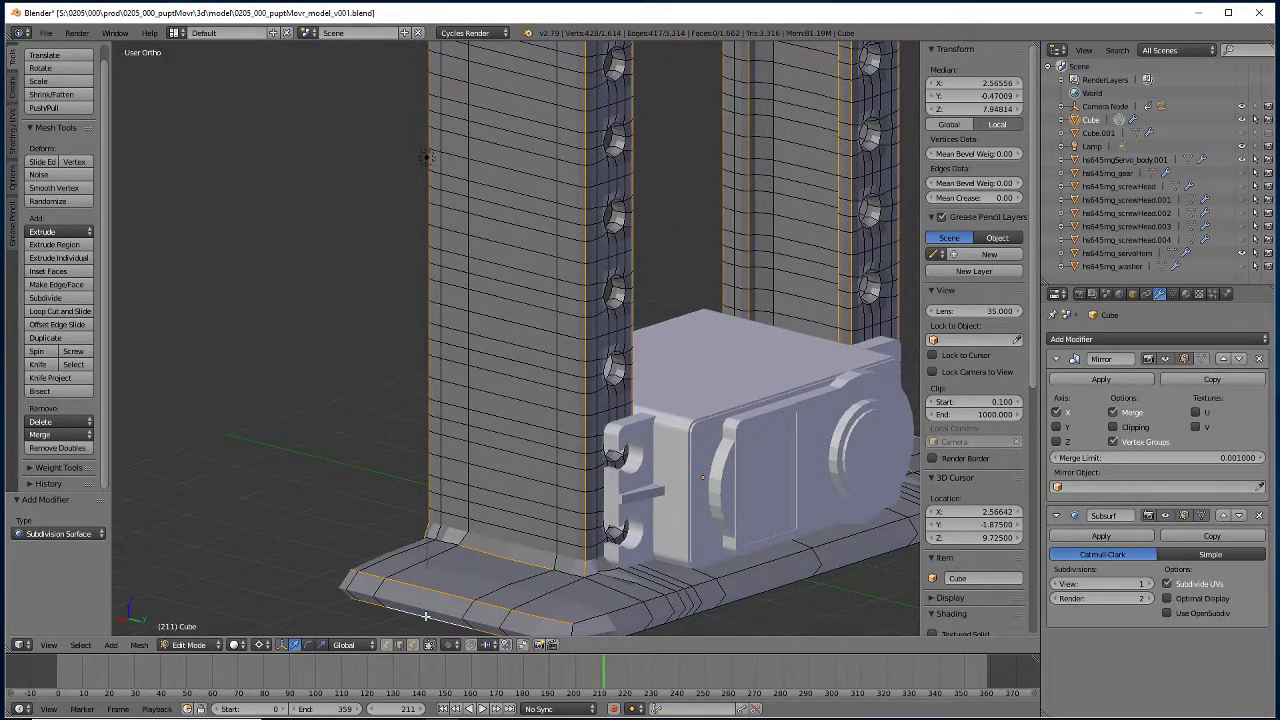
right_click(690, 587, "alt+shift")
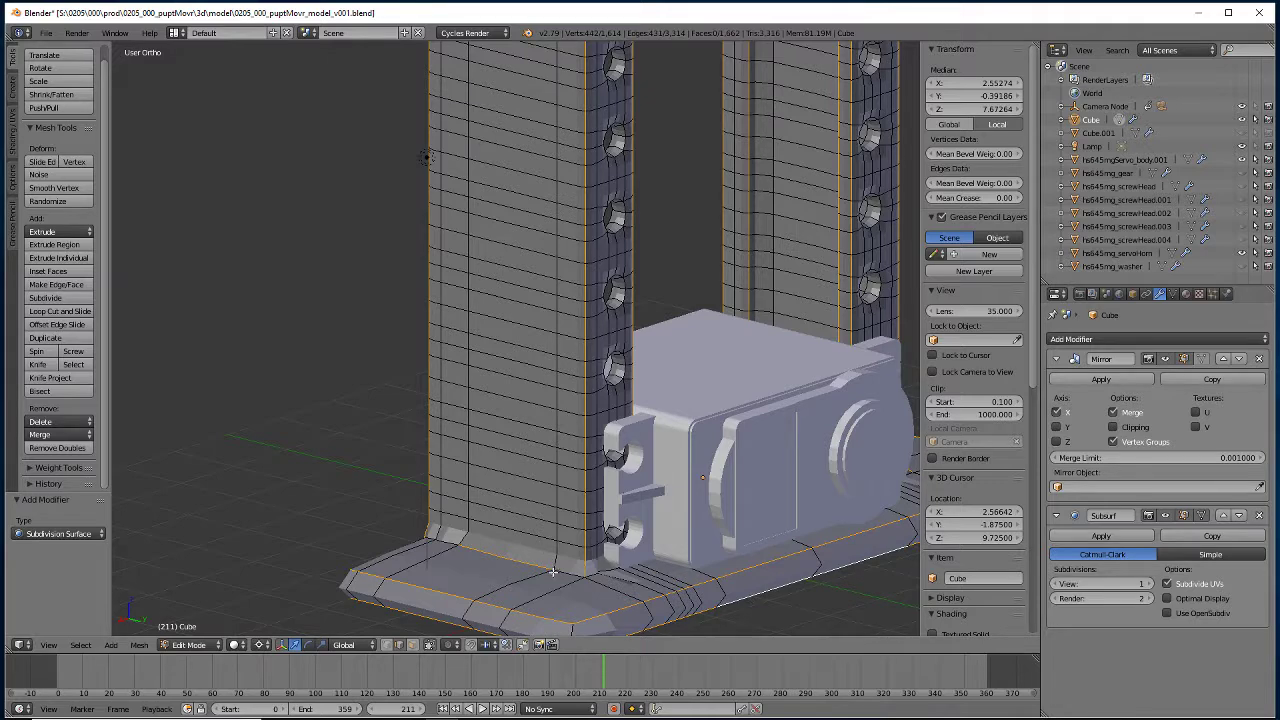
right_click(428, 538, "shift")
Deselect the extra edge loops where the post's side wall meets the base plate, keeping the base plate's rim loops selected.
middle_click_drag(594, 625, 354, 520)
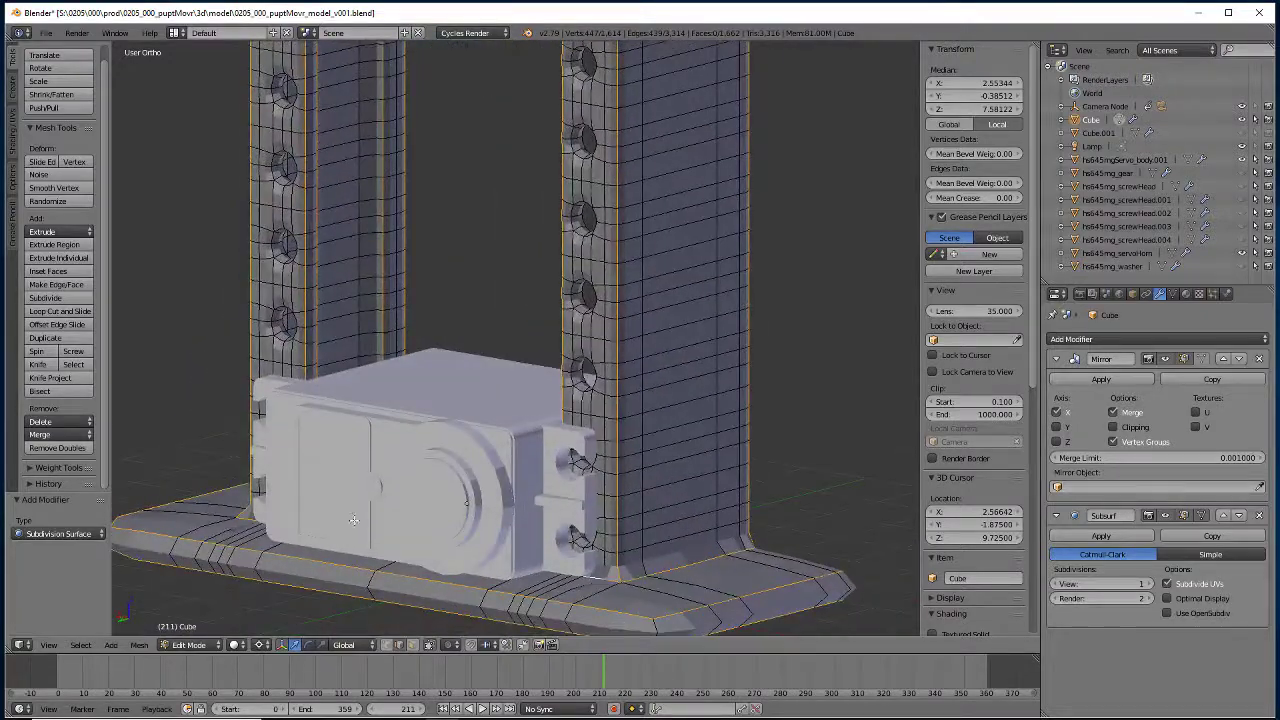
right_click(603, 581, "alt+shift")
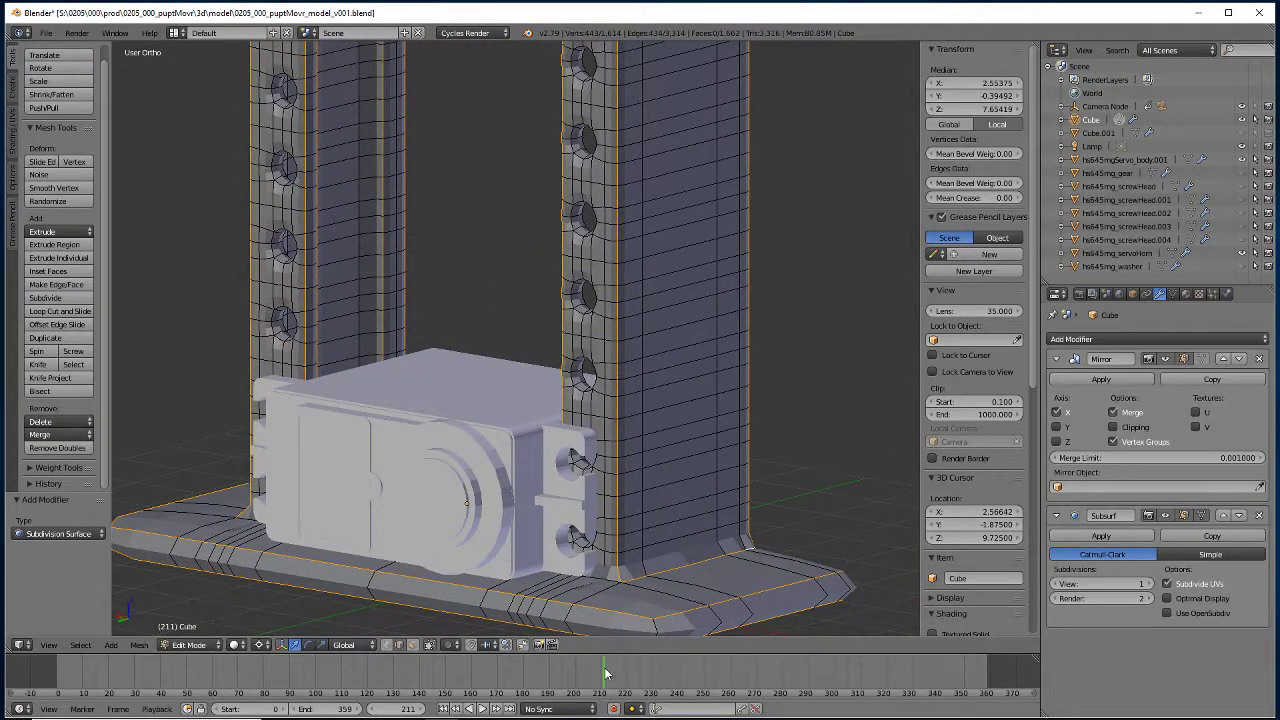
right_click(689, 560, "alt+shift")
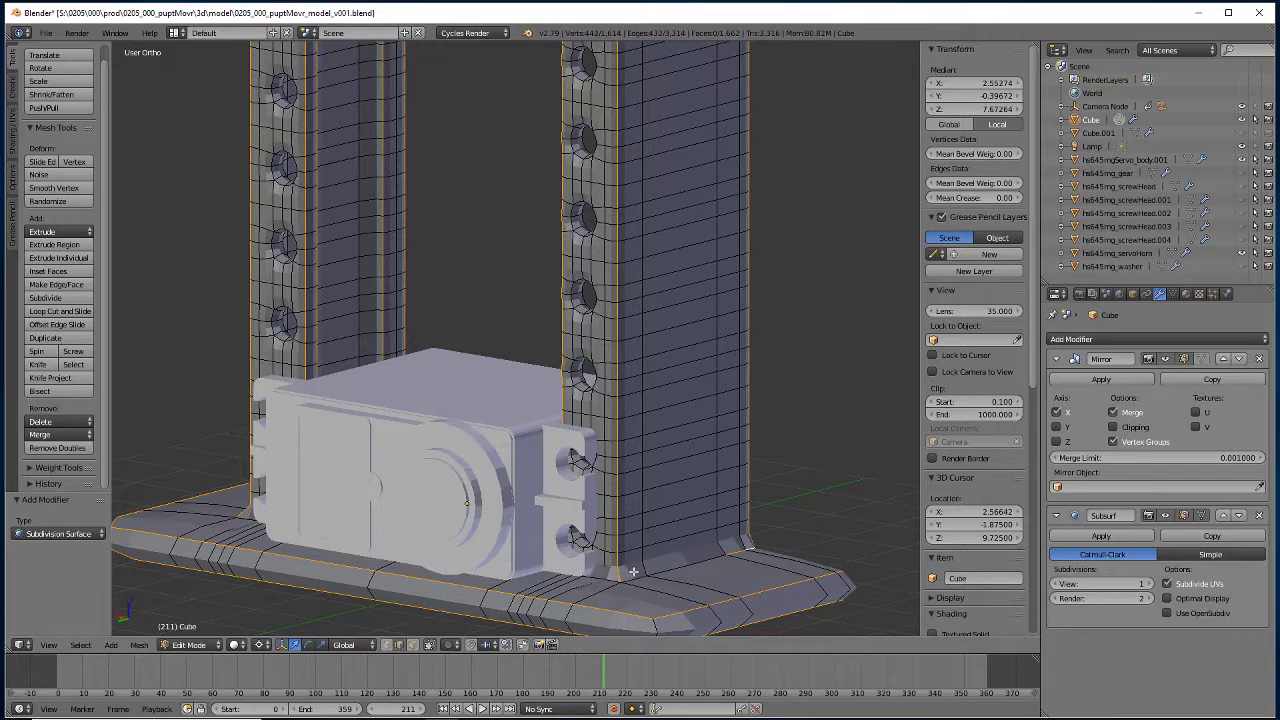
right_click(684, 562, "shift")
mouse_move(588, 603)
middle_mouse_down()
mouse_move(345, 484)
mouse_move(351, 450)
mouse_move(336, 455)
middle_mouse_up()
right_click(606, 580, "shift")
Examine the middle arm's junction with the side wall and flange in vertex selection, and in wireframe with face selection.
middle_click_drag(432, 187, 469, 486, "shift")
mouse_move(455, 235)
middle_mouse_down("shift")
mouse_move(484, 640)
mouse_move(511, 297)
mouse_move(509, 494)
mouse_move(454, 100)
mouse_move(513, 458)
mouse_move(543, 328)
middle_mouse_up("shift")
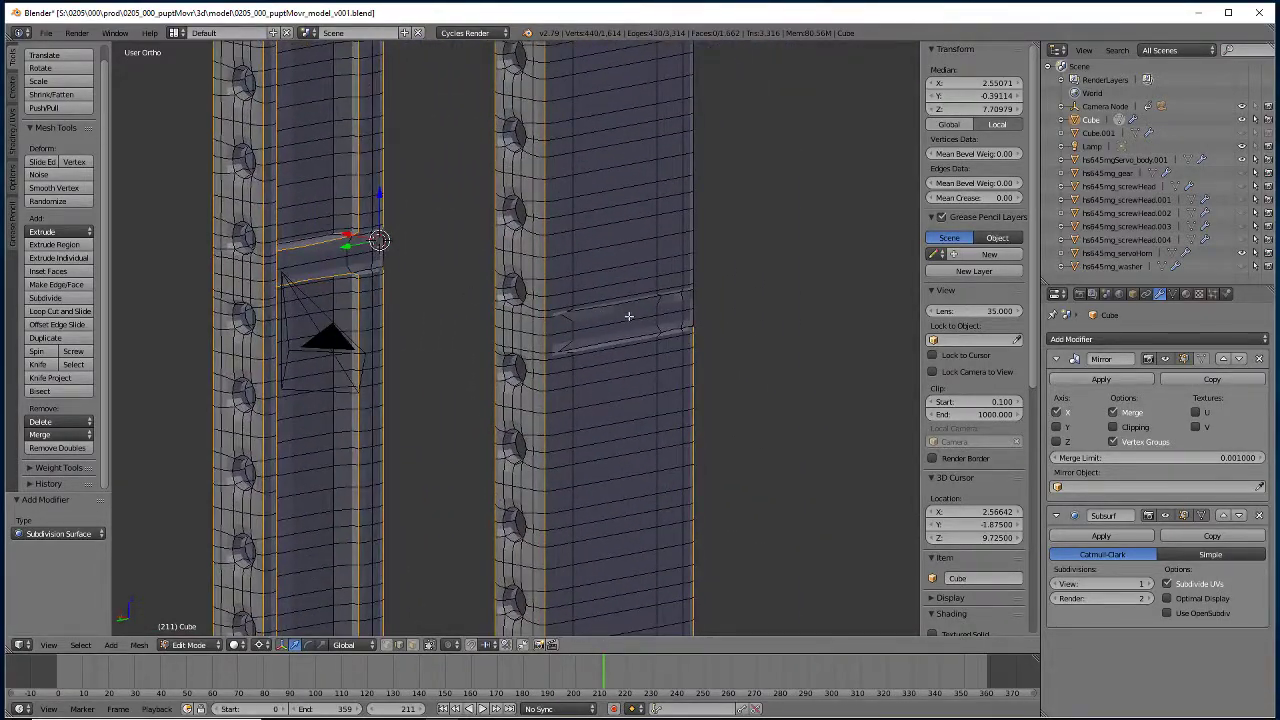
middle_click_drag(628, 316, 692, 463)
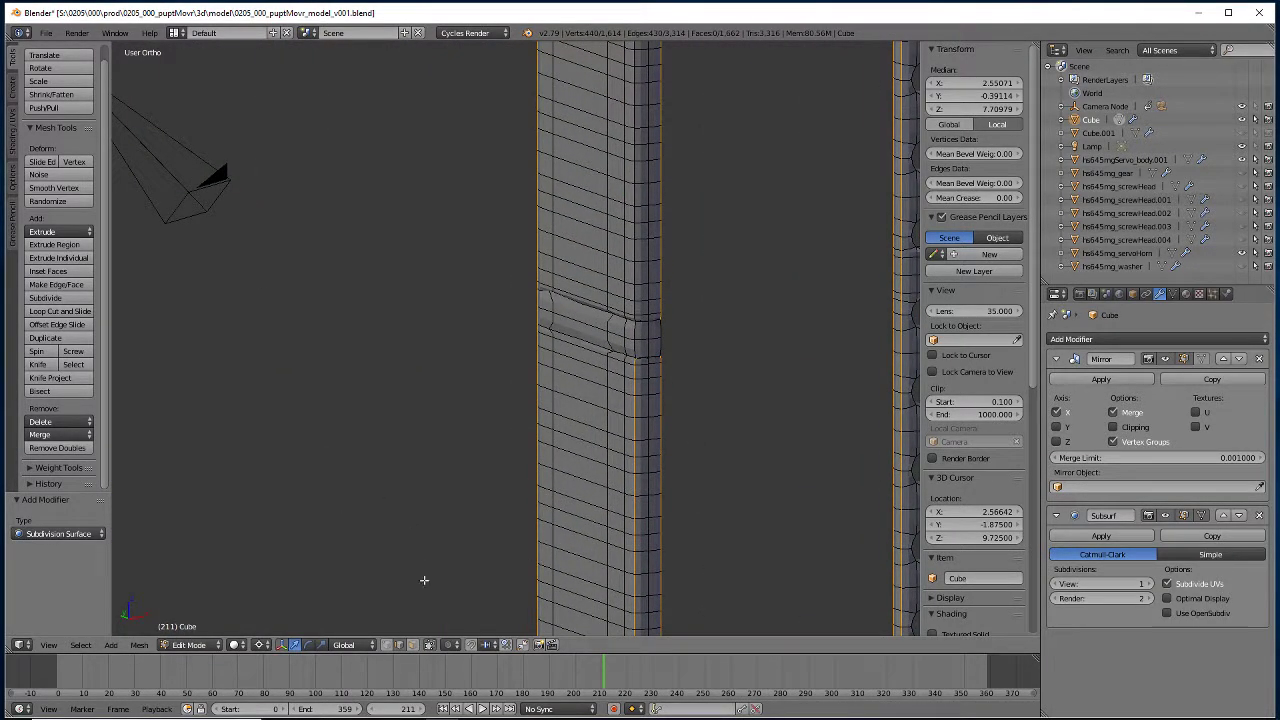
left_click(392, 648)
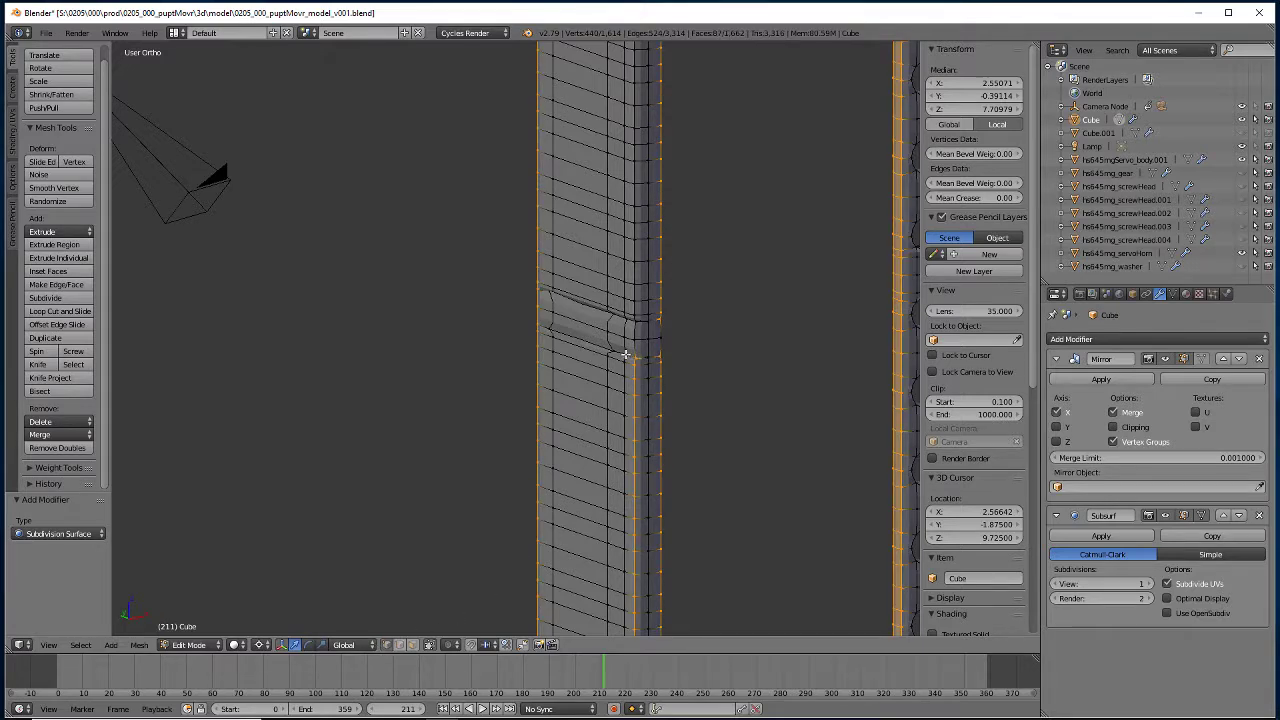
scroll(625, 354, "up", 4)
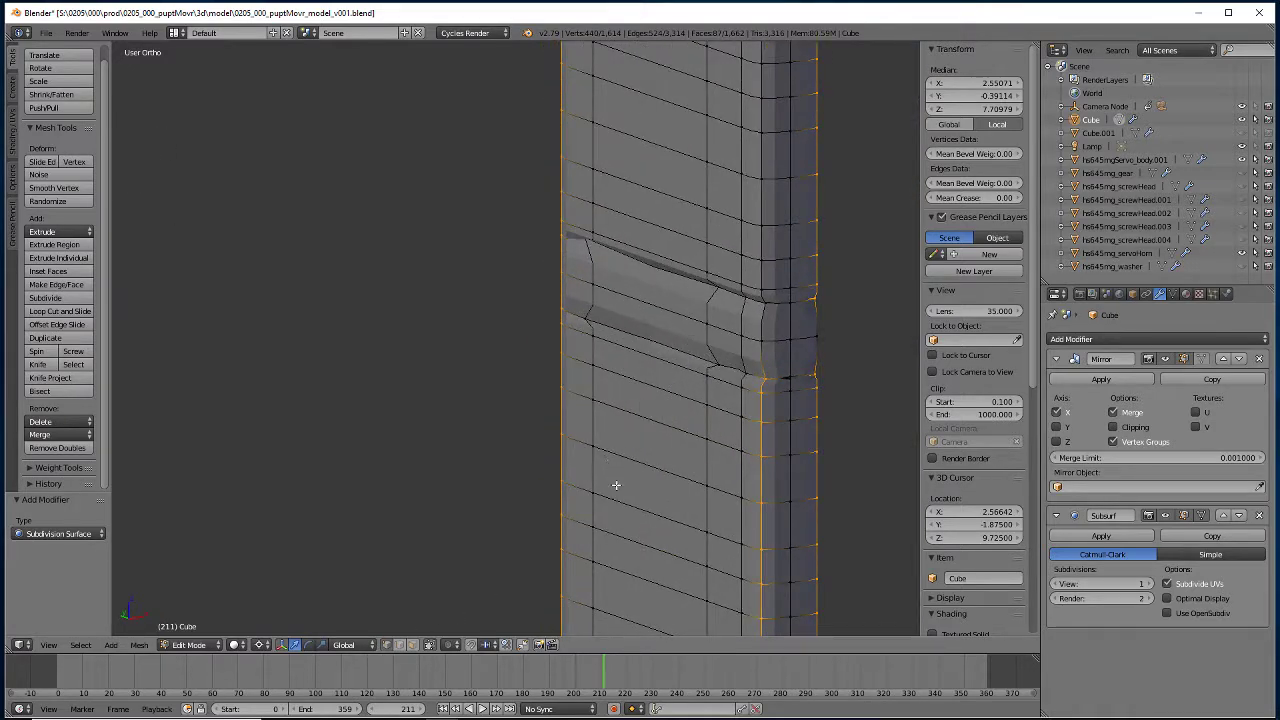
key("z")
left_click(413, 648)
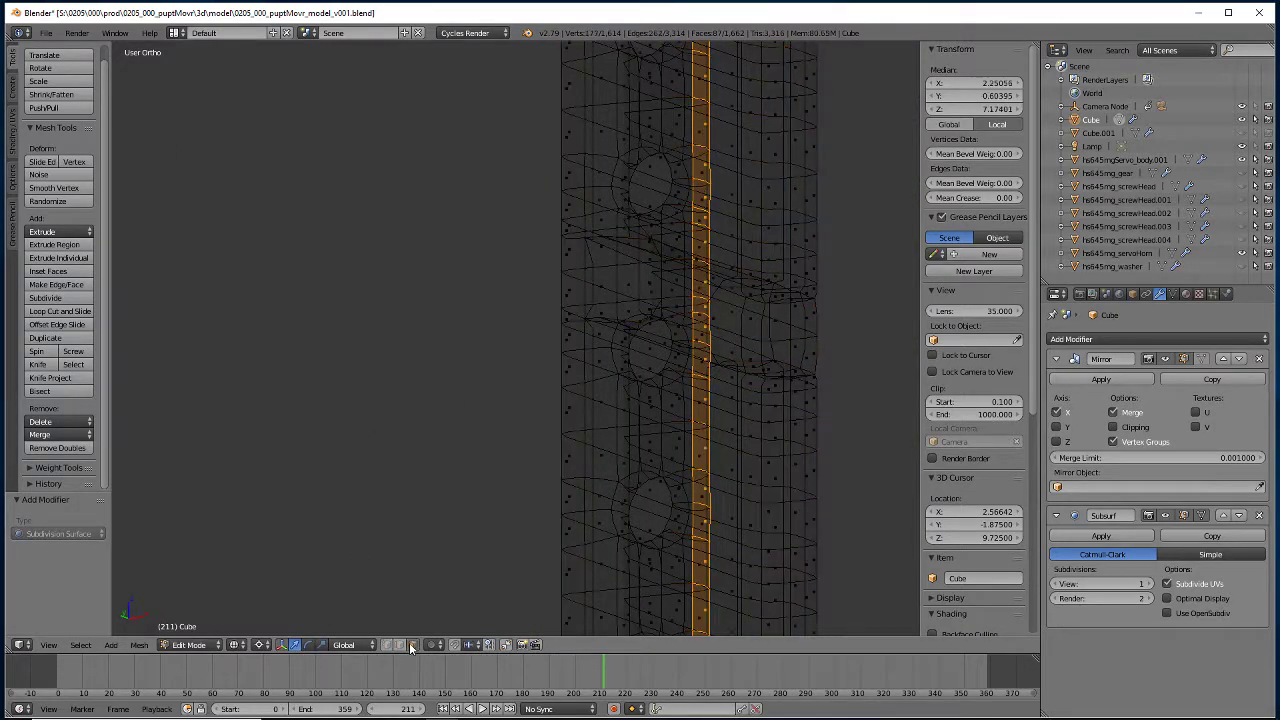
middle_click_drag(396, 484, 441, 527)
key("z")
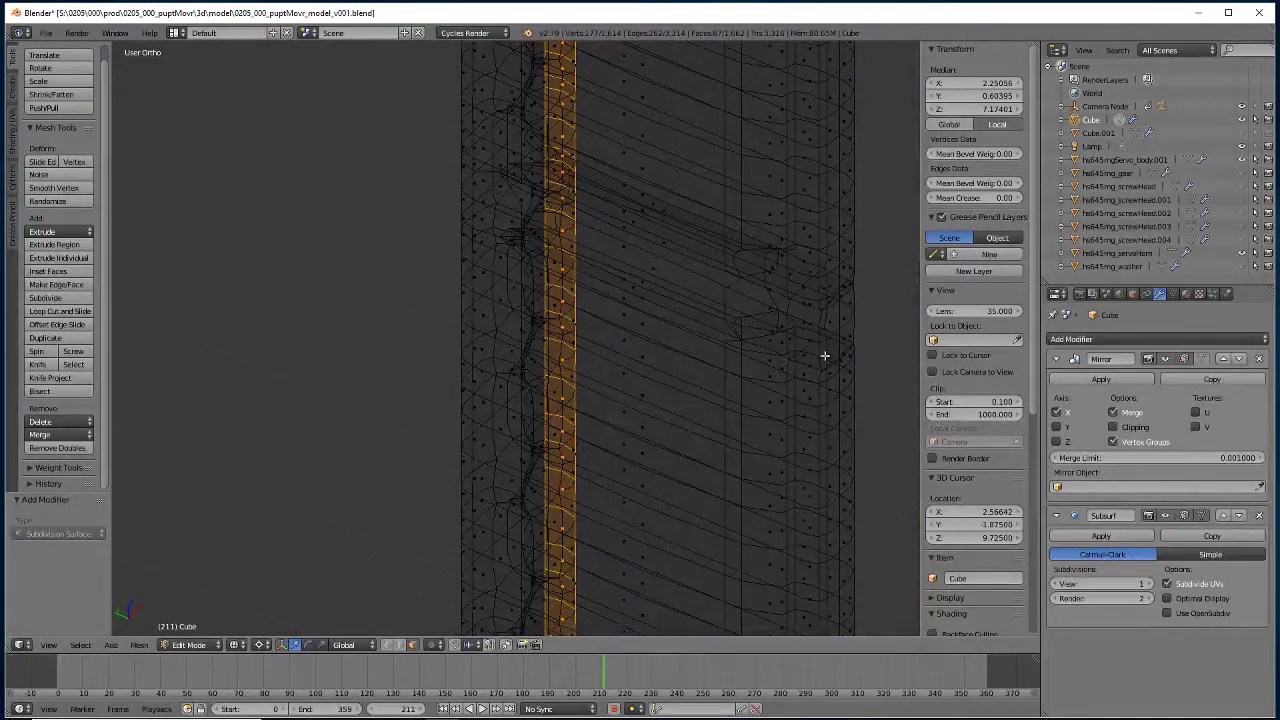
Delete the four hidden inner faces inside the side wall's outer edge at the middle arm's junction, two at each level.
right_click(824, 355)
right_click(787, 339, "shift")
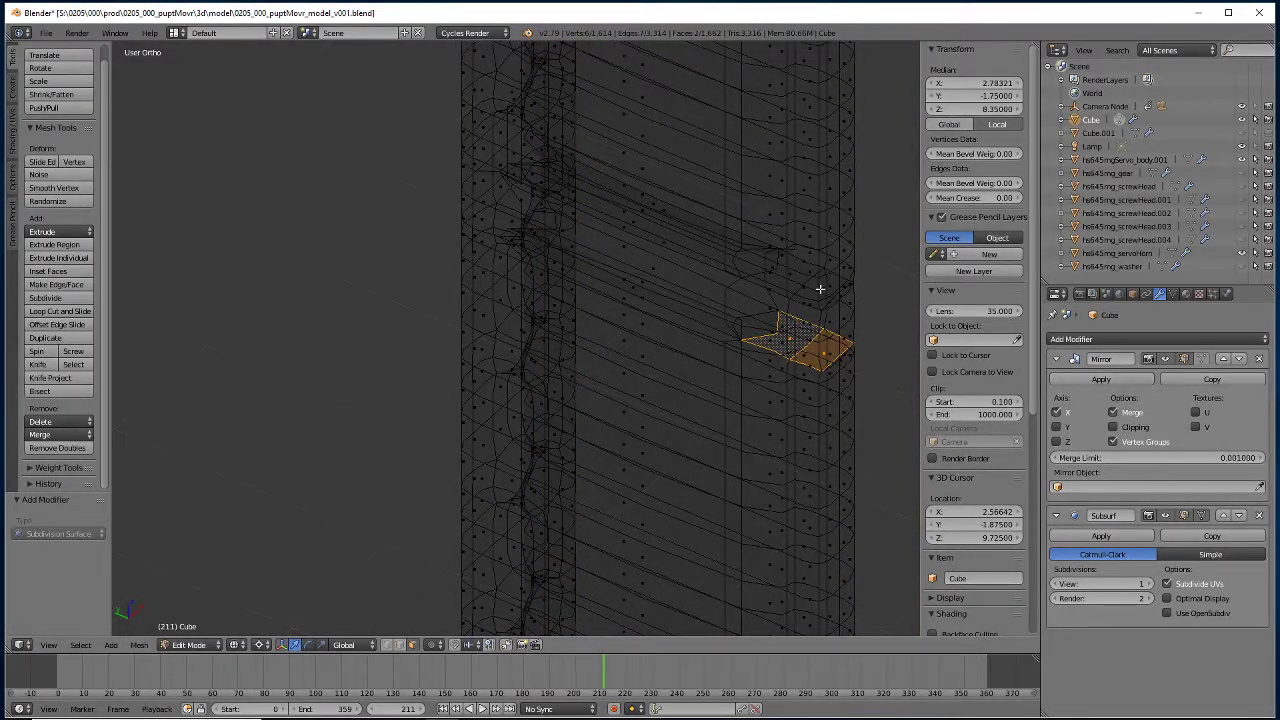
right_click(790, 279, "shift")
right_click(779, 272, "shift")
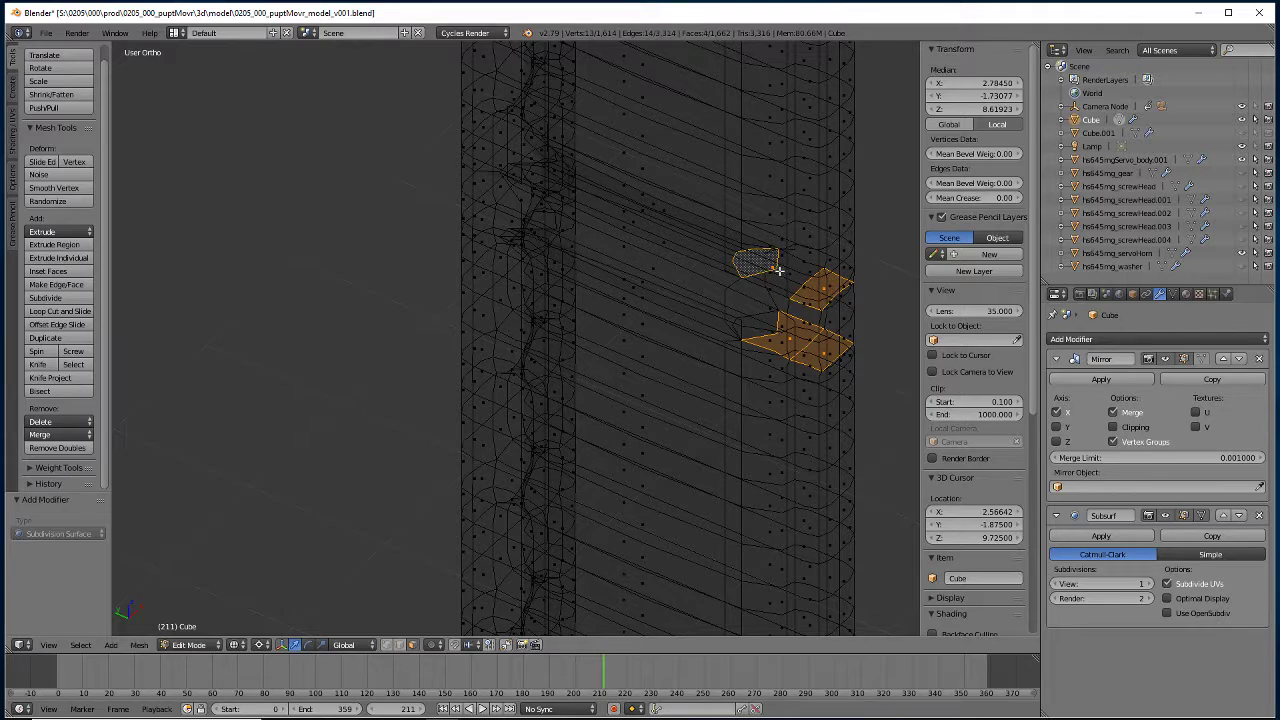
right_click(775, 267, "shift")
right_click(771, 256, "shift")
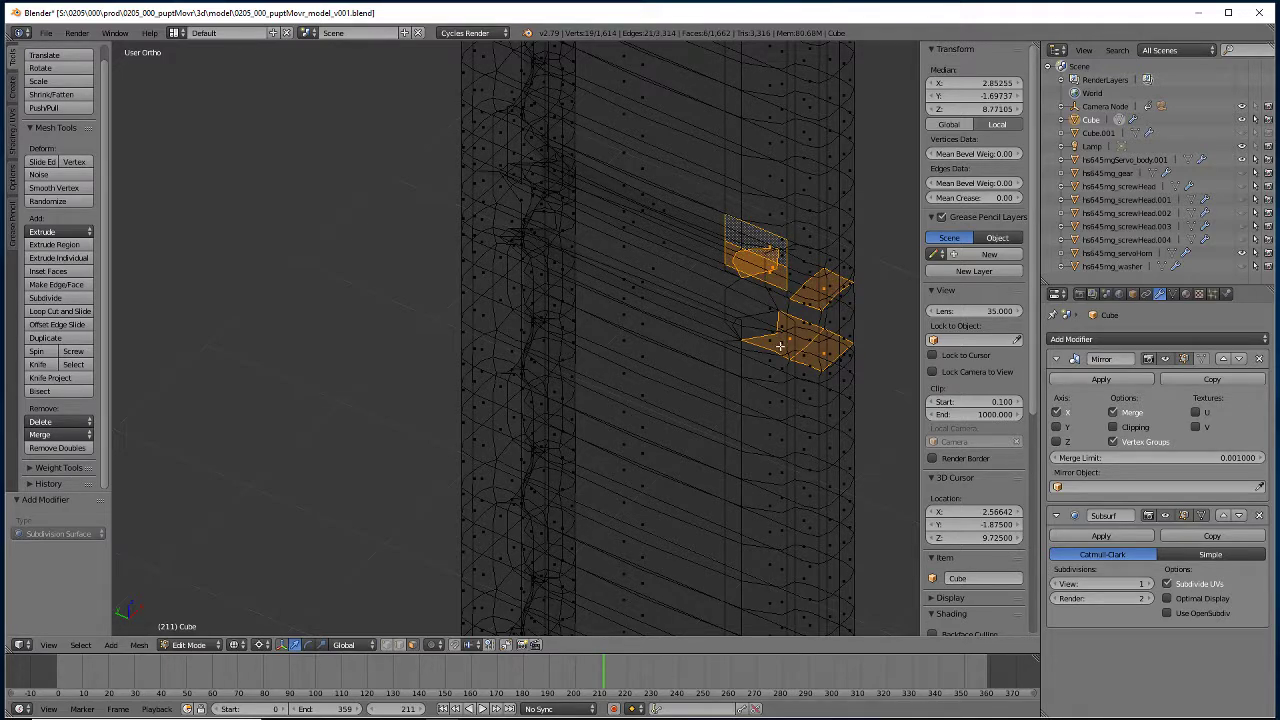
key("ctrl+z")
key("ctrl+z")
key("ctrl+z")
right_click(790, 274, "shift")
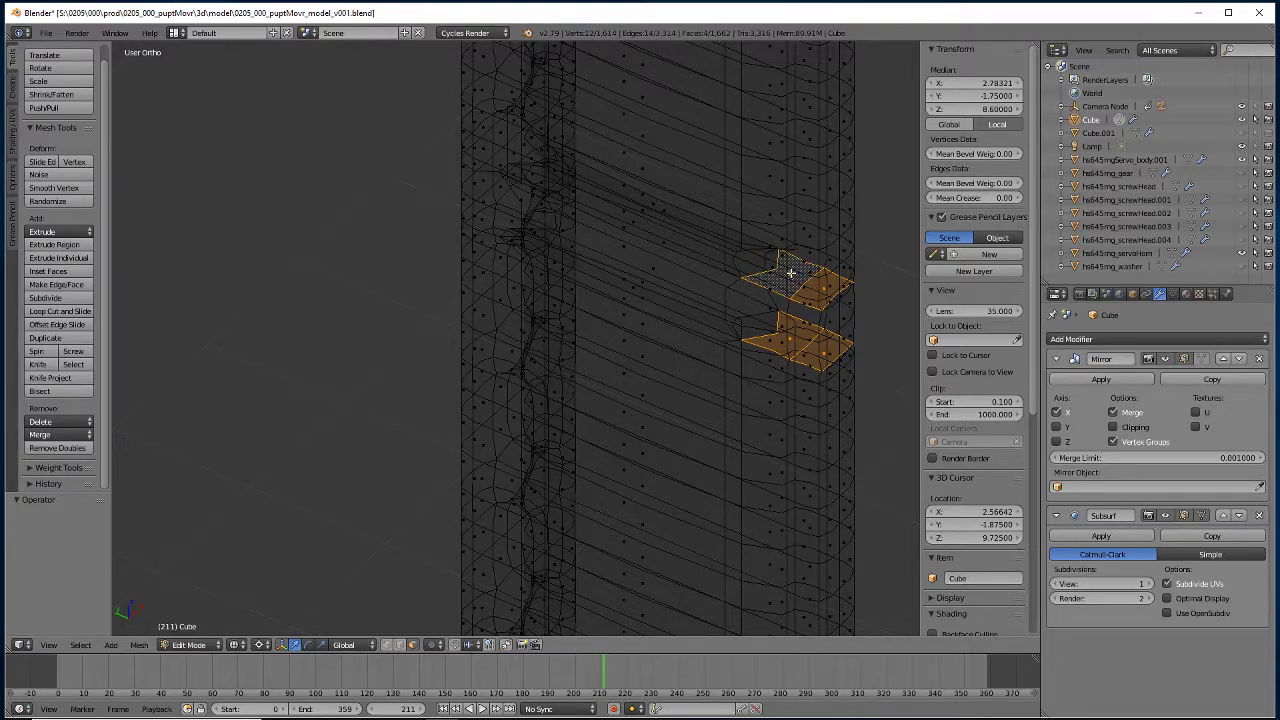
key("x")
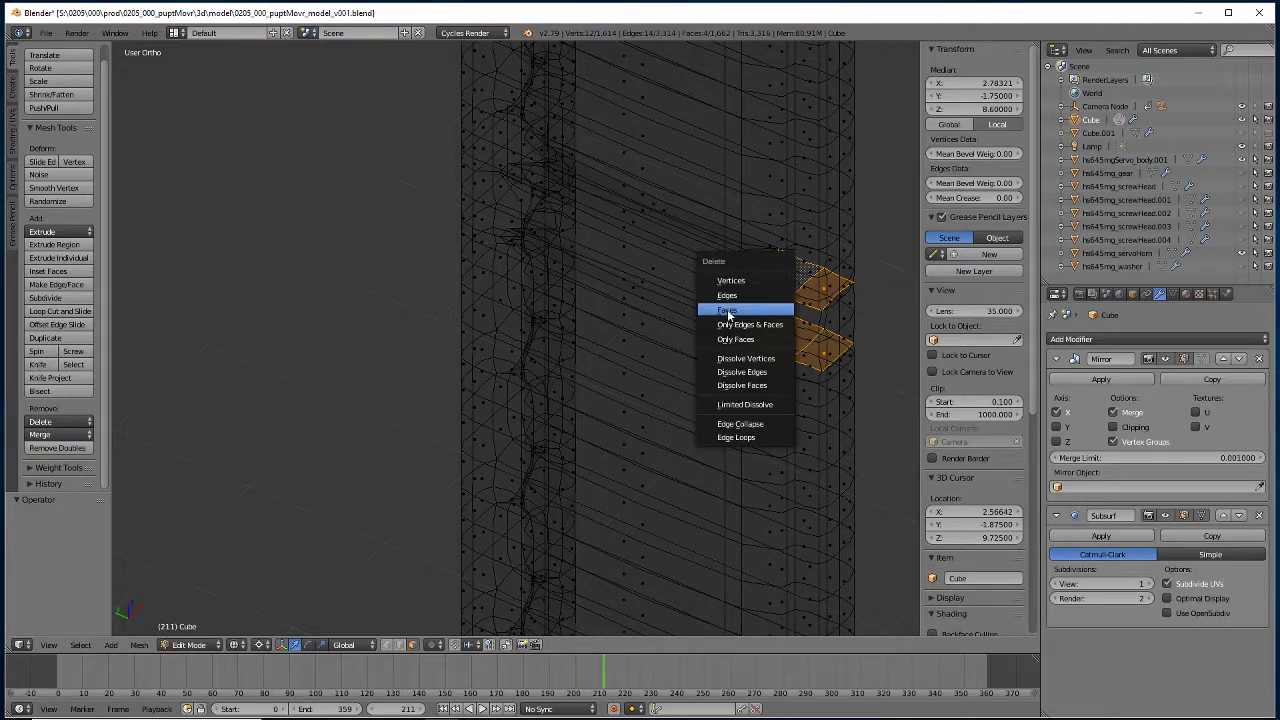
left_click(735, 306)
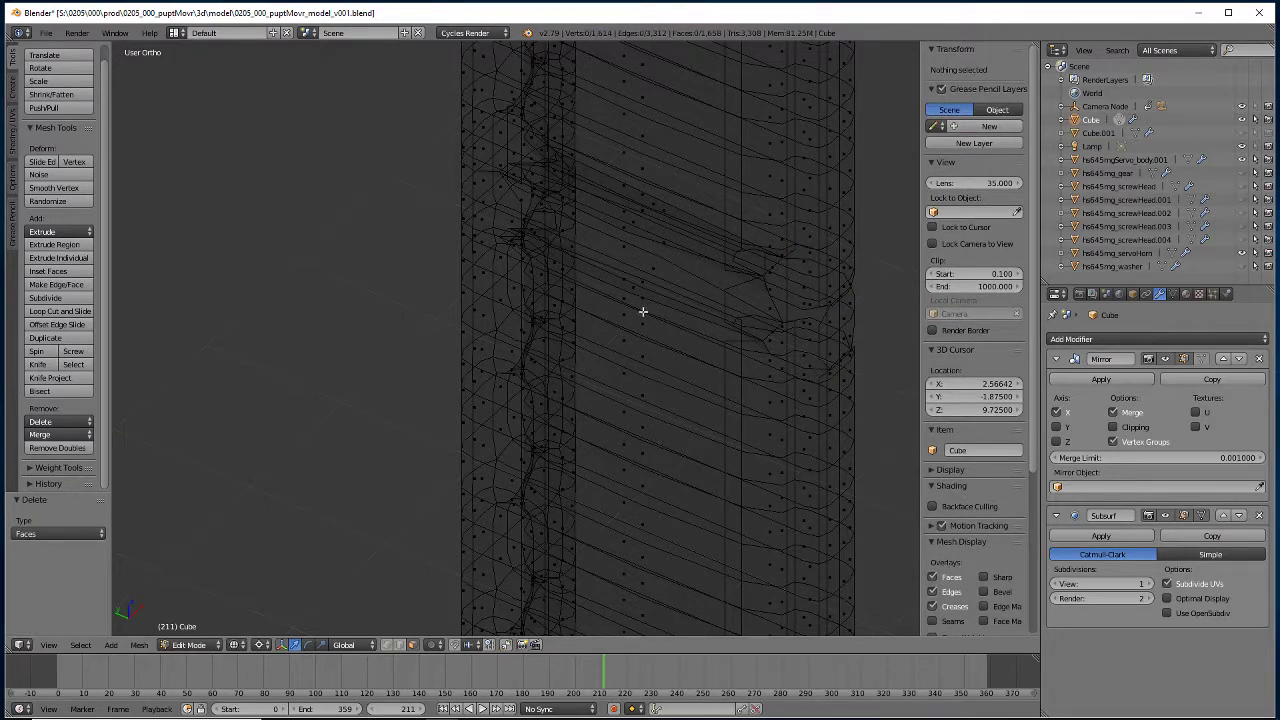
Examine the long inner faces along the middle arm's junction with the side wall in wireframe and solid shading.
middle_click_drag(573, 415, 638, 372)
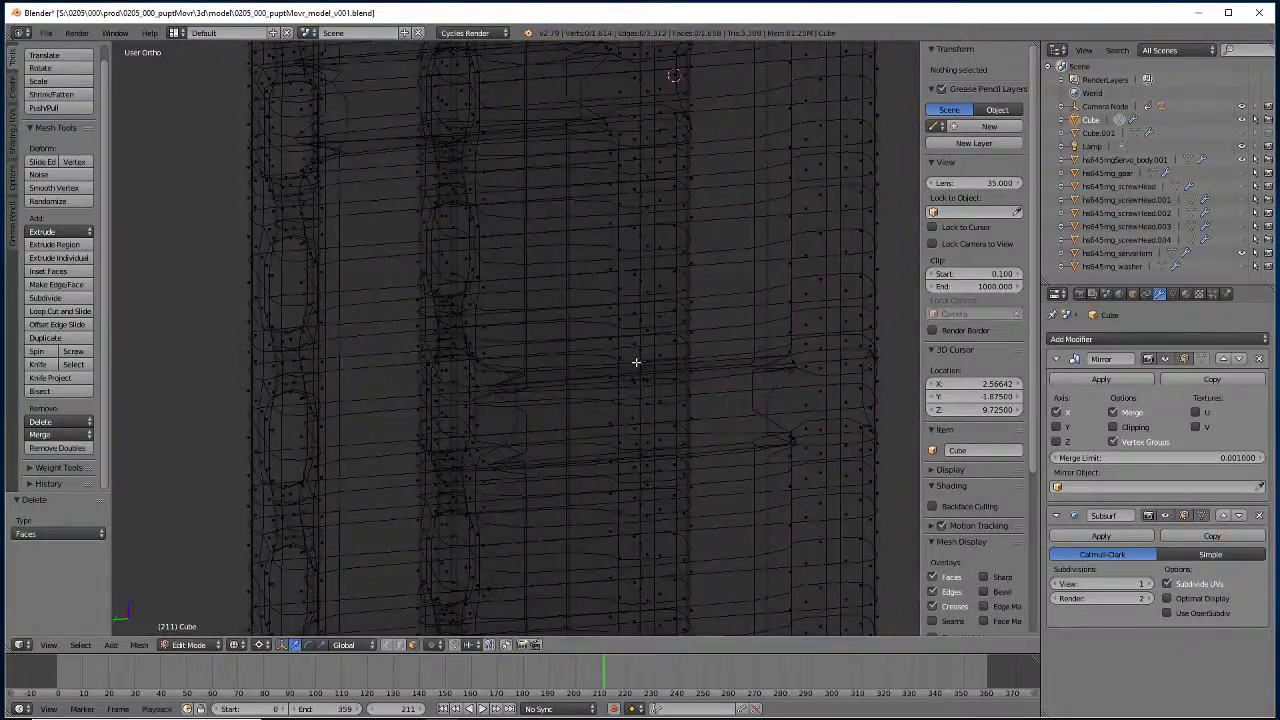
right_click(638, 372)
right_click(638, 372)
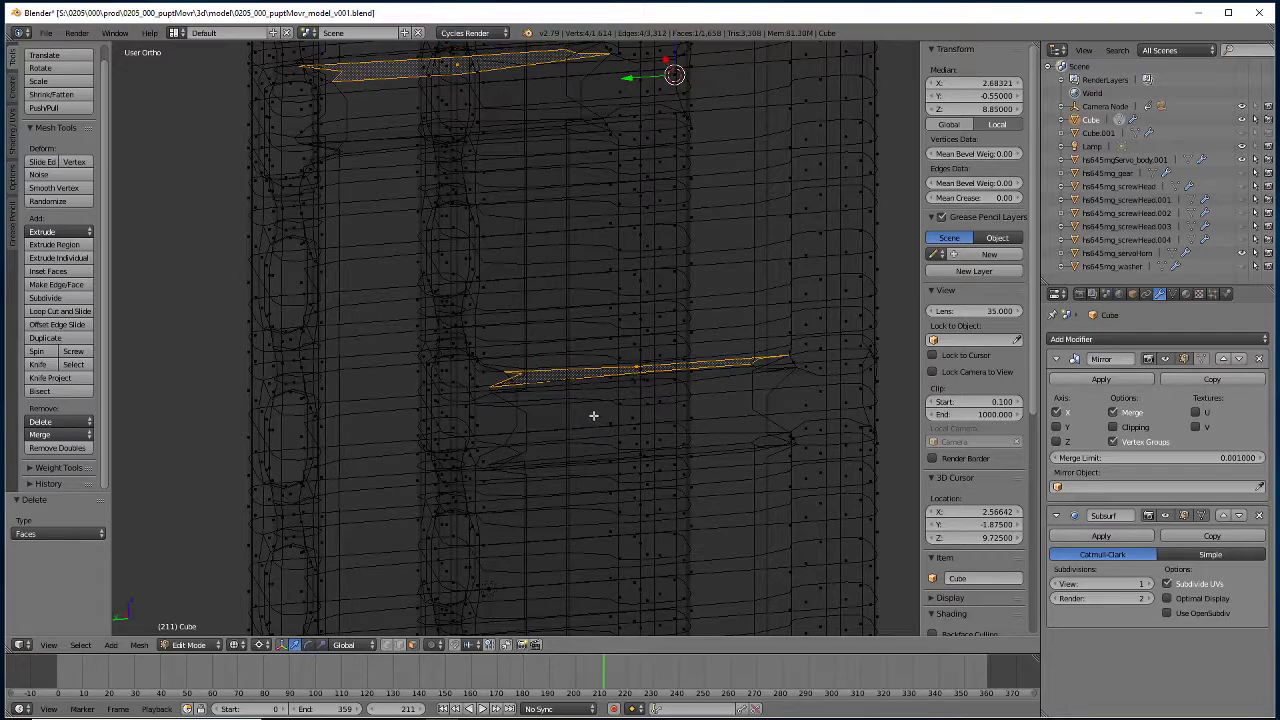
middle_click_drag(593, 415, 622, 312)
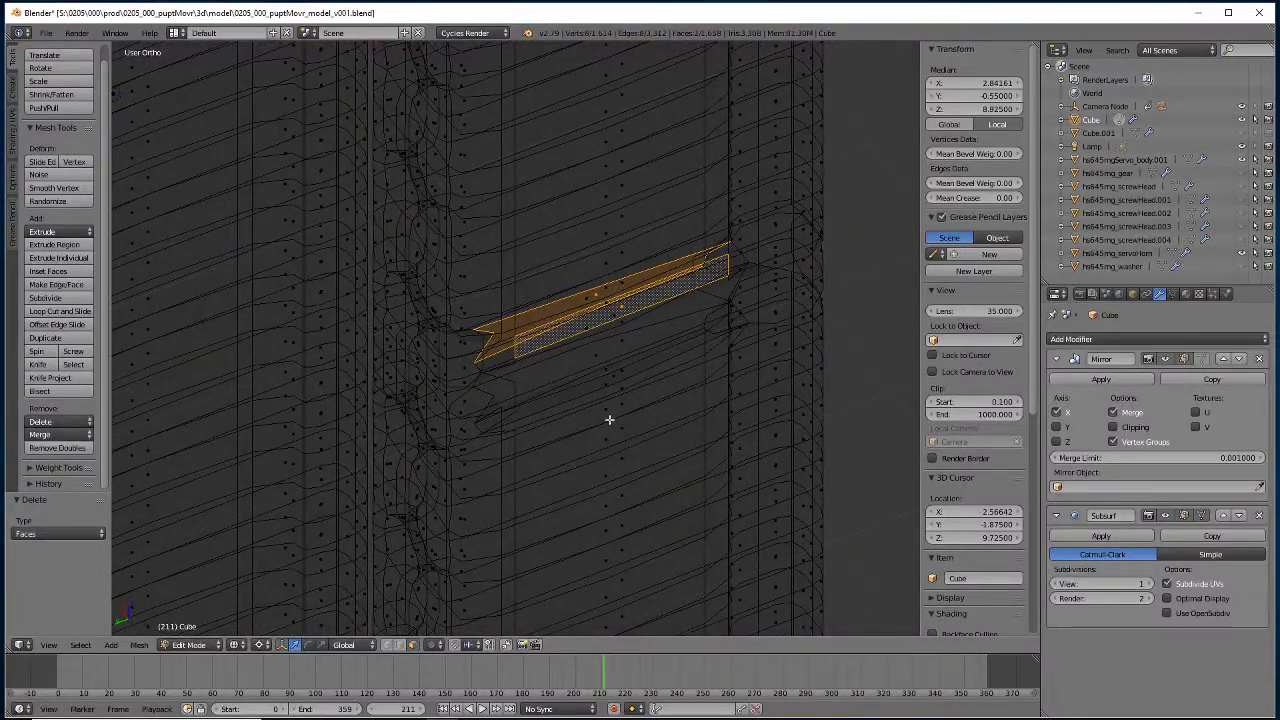
key("z")
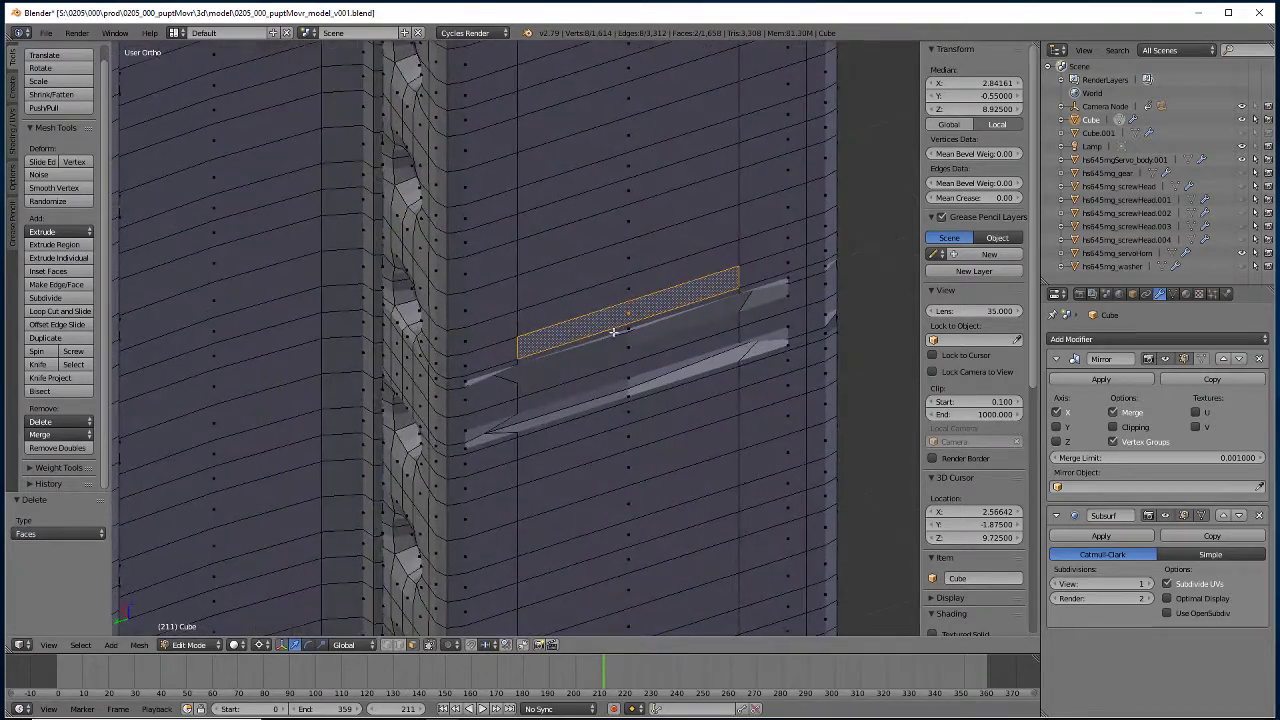
middle_click_drag(461, 376, 510, 421)
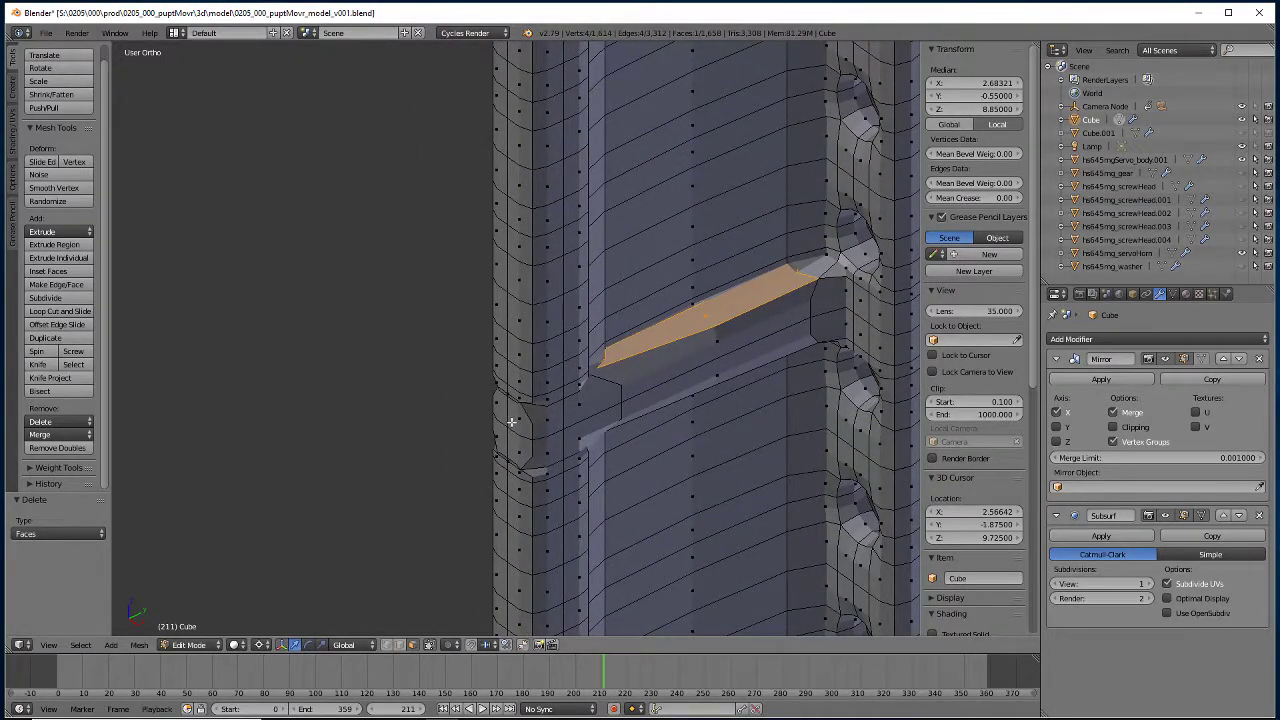
mouse_move(501, 423)
middle_mouse_down()
mouse_move(455, 440)
mouse_move(503, 363)
mouse_move(515, 395)
middle_mouse_up()
Delete the small upper and lower triangular inner faces at the outer end of the middle arm's junction.
key("z")
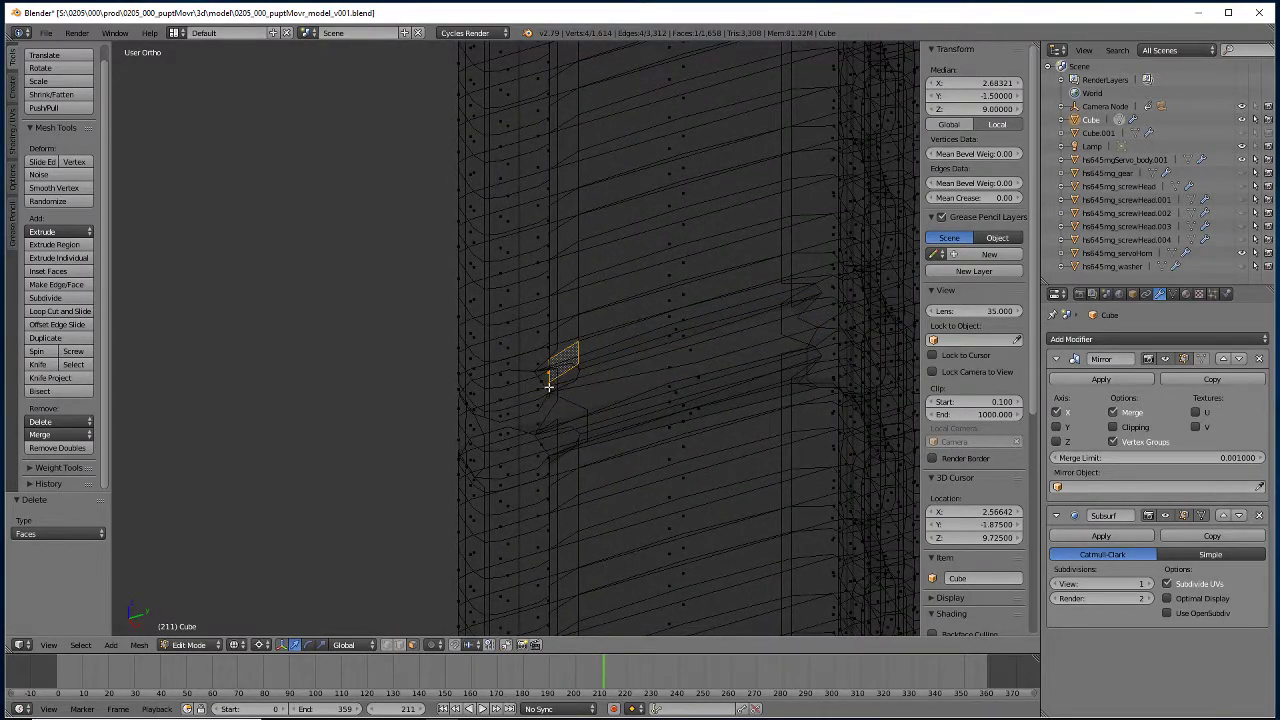
middle_click_drag(455, 451, 508, 462)
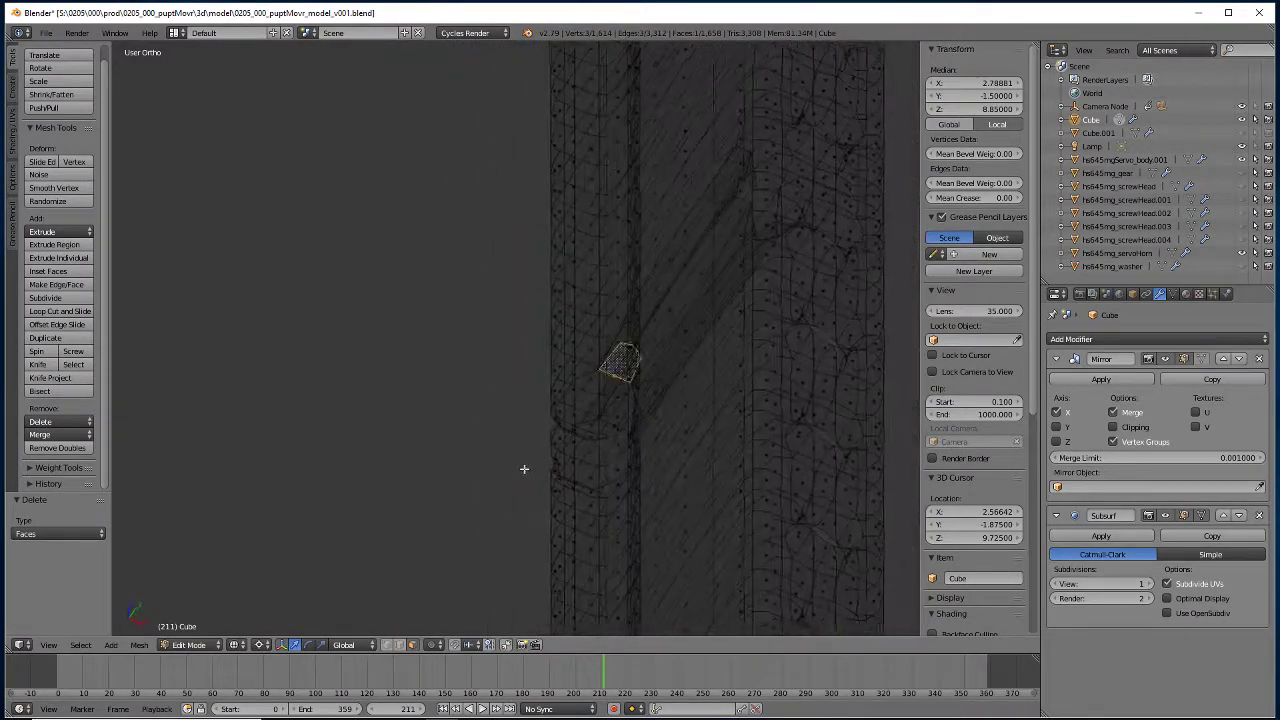
key("z")
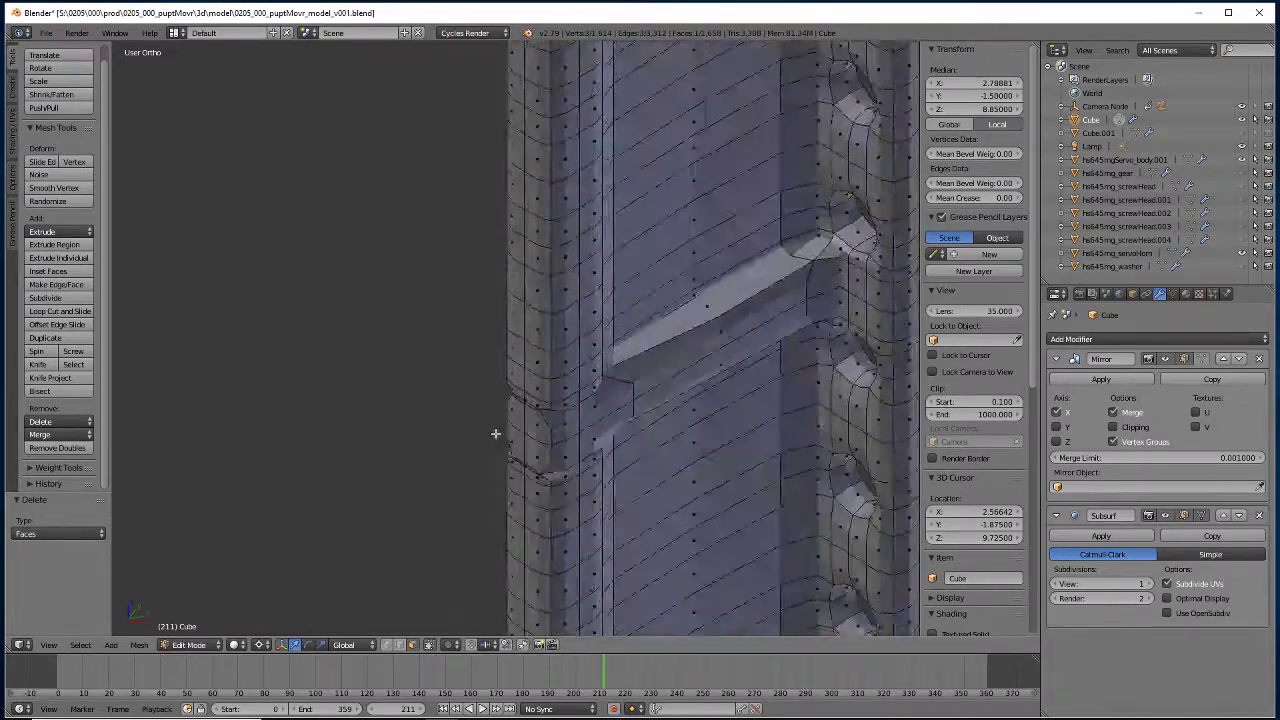
mouse_move(495, 433)
middle_mouse_down()
mouse_move(466, 429)
mouse_move(498, 430)
mouse_move(446, 403)
mouse_move(443, 383)
mouse_move(430, 410)
mouse_move(446, 466)
mouse_move(422, 425)
mouse_move(457, 394)
mouse_move(429, 380)
mouse_move(537, 391)
mouse_move(537, 369)
mouse_move(543, 387)
mouse_move(471, 397)
mouse_move(491, 389)
mouse_move(474, 423)
mouse_move(461, 407)
middle_mouse_up()
key("x")
left_click(447, 431)
key("x")
key("z")
right_click(570, 421)
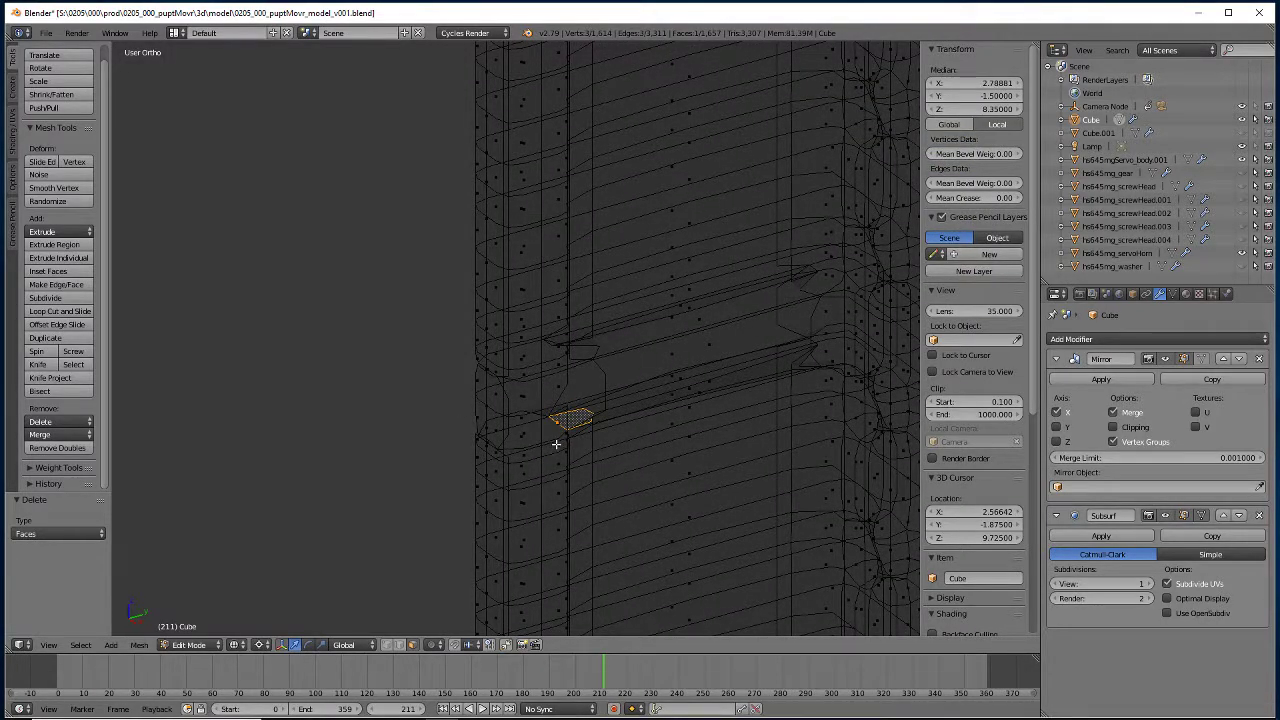
left_click(531, 441)
Examine the frame's upper corner in solid and wireframe shading, centring the view on the inner vertex where the arm meets the side wall.
middle_click_drag(551, 294, 625, 376)
scroll(535, 231, "down", 6)
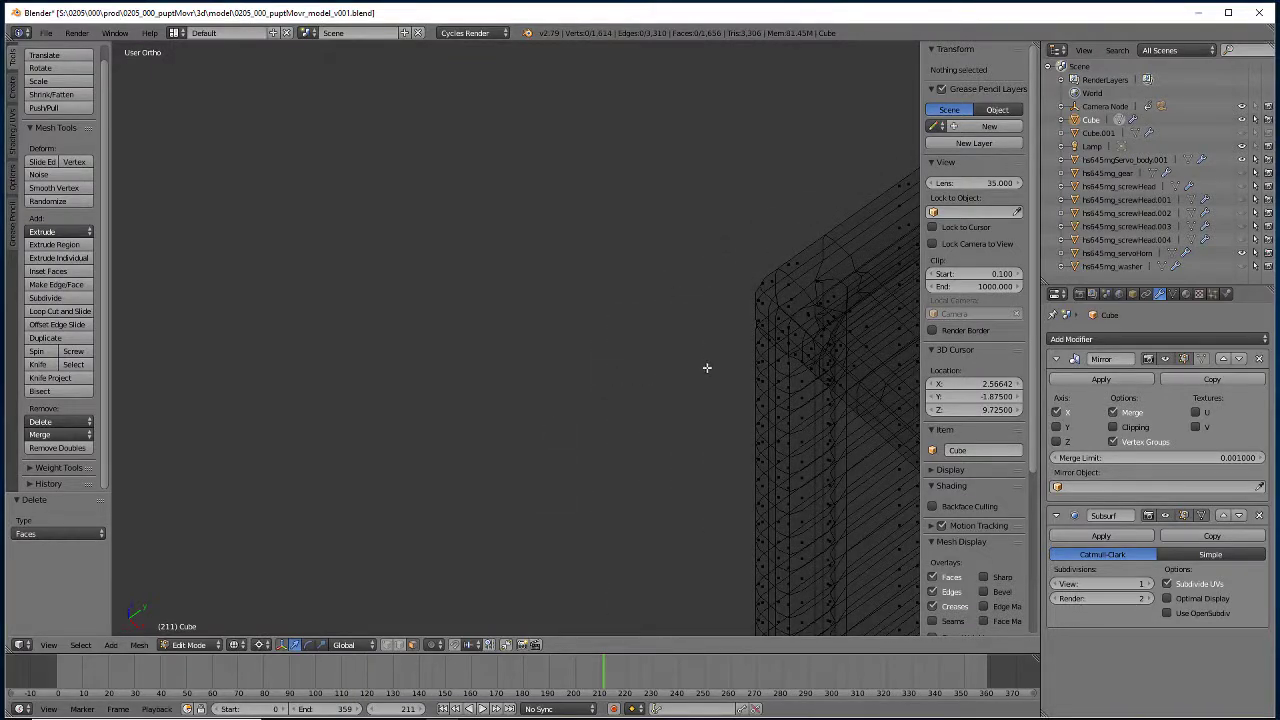
middle_click_drag(707, 368, 326, 449, "shift")
key("z")
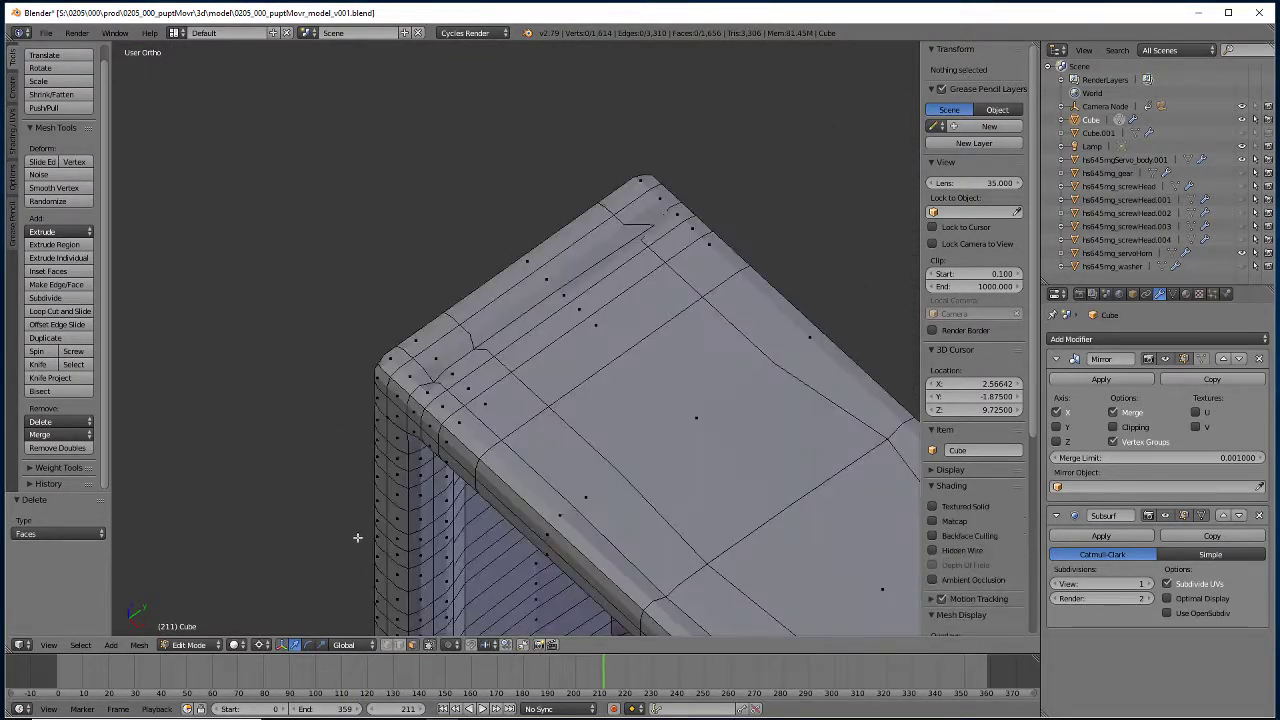
middle_click_drag(357, 537, 443, 446)
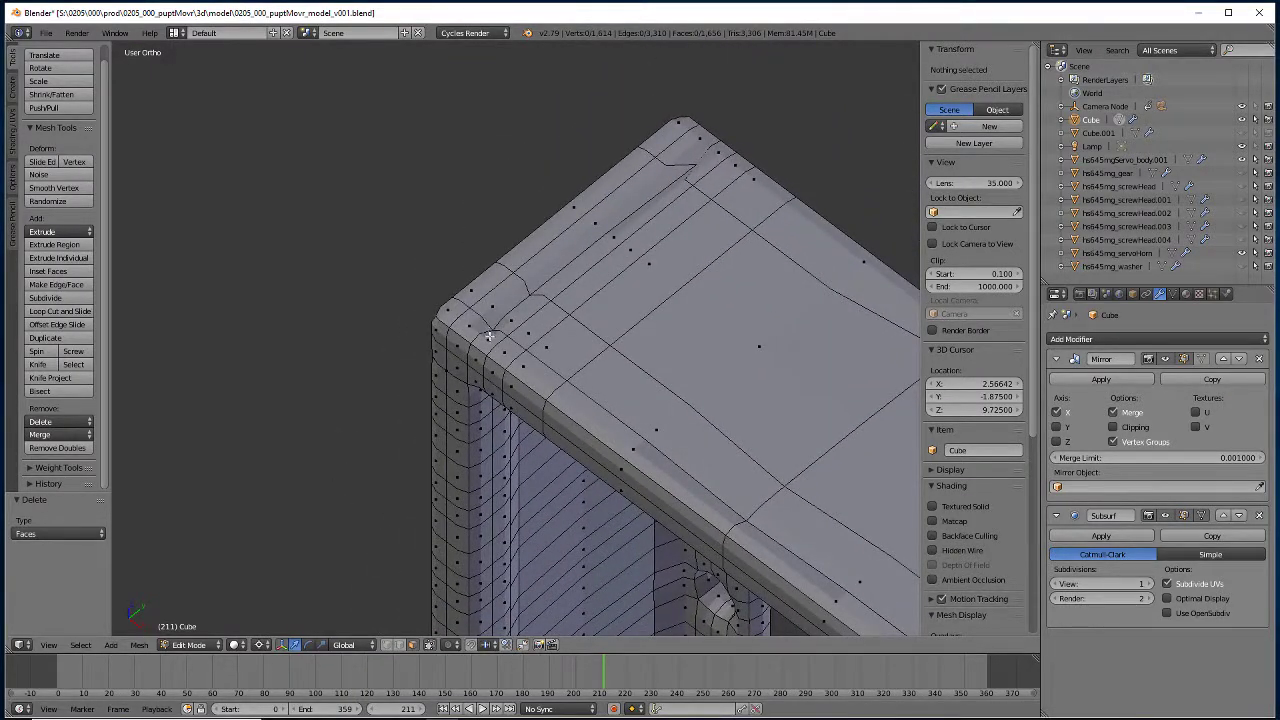
key("z")
mouse_move(480, 353)
middle_mouse_down()
mouse_move(491, 337)
mouse_move(493, 350)
middle_mouse_up()
left_click(388, 645)
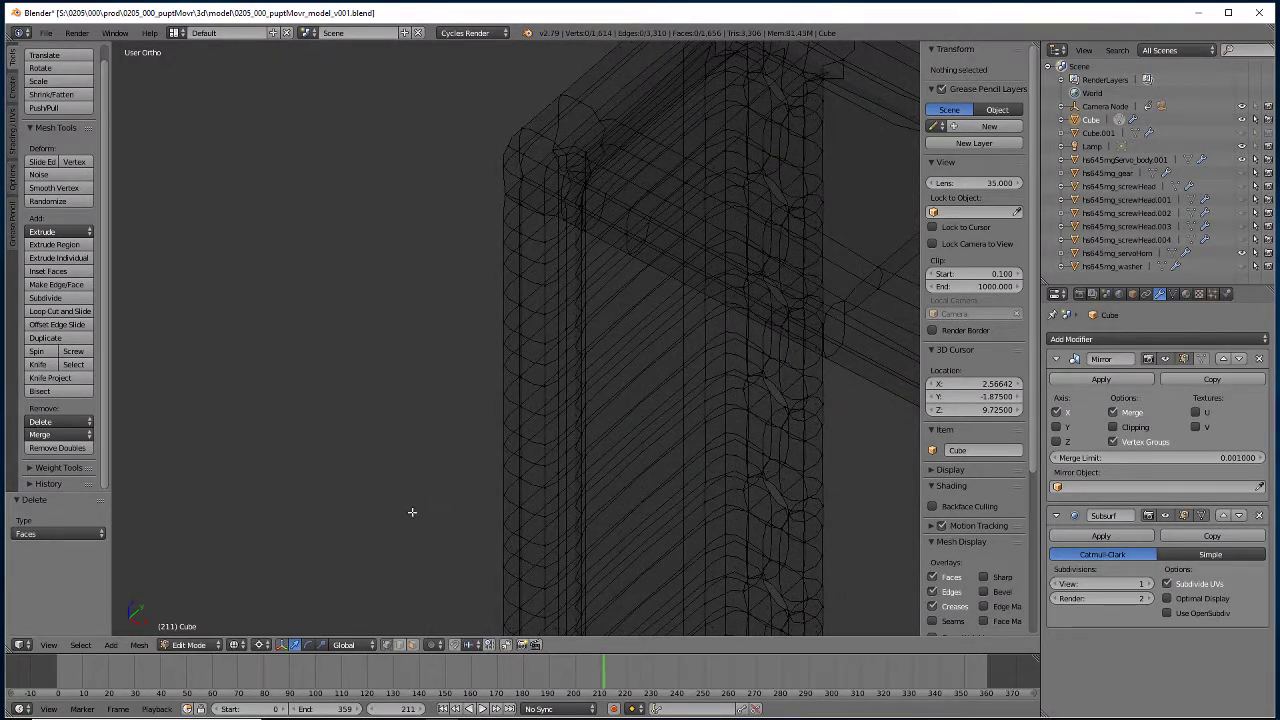
right_click(553, 150)
middle_click_drag(502, 374, 328, 378)
key("KP_Decimal")
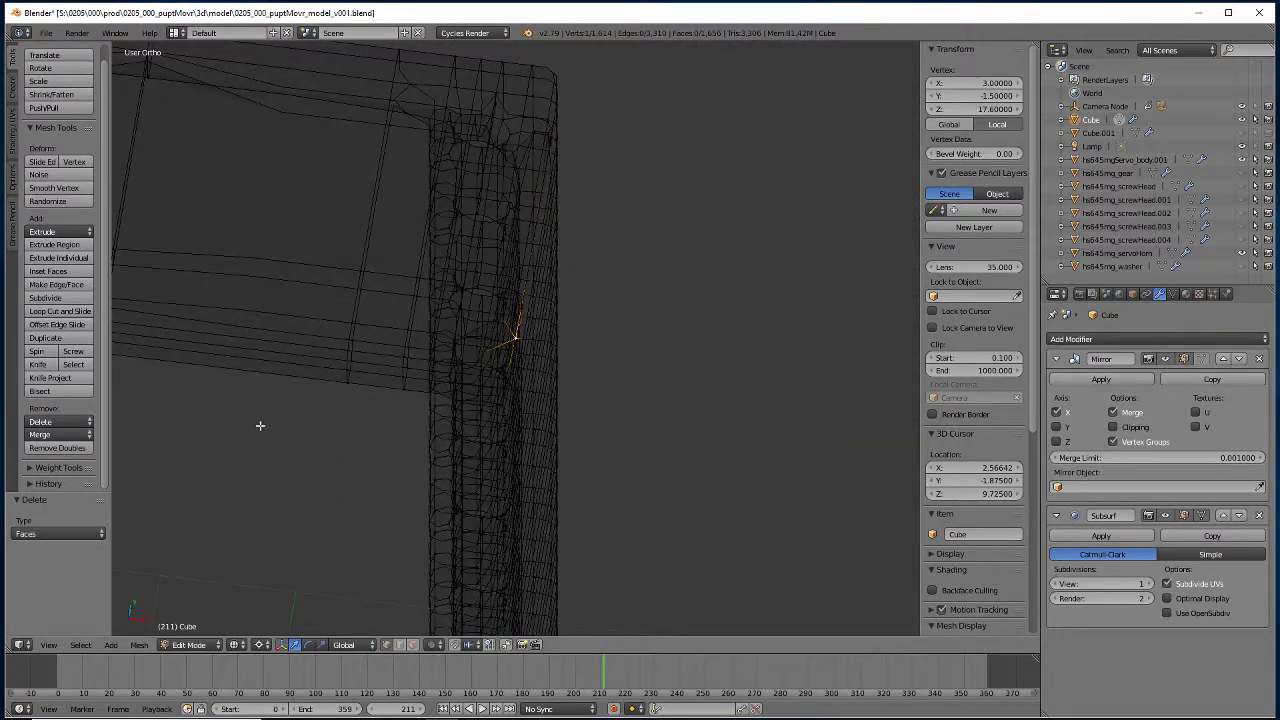
mouse_move(260, 425)
middle_mouse_down()
mouse_move(451, 434)
mouse_move(359, 413)
mouse_move(280, 423)
middle_mouse_up()
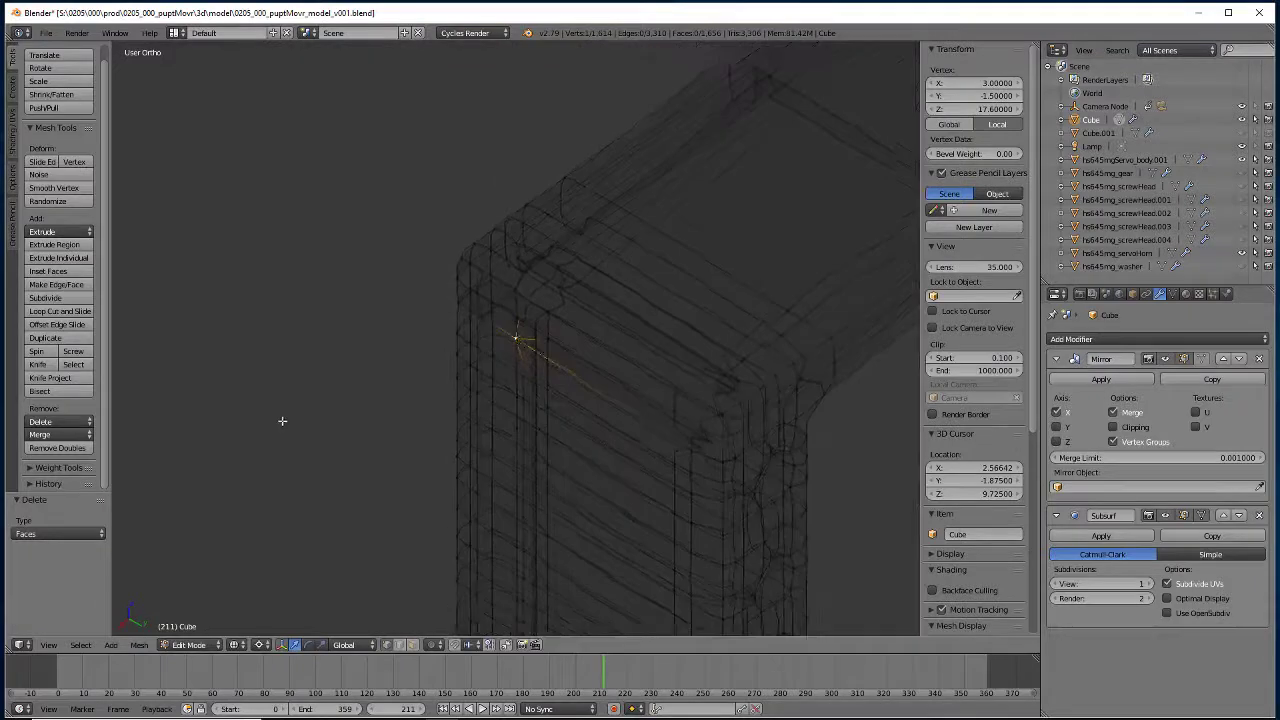
Delete the two inner faces at the upper arm's junction with the side wall, using Only Edges & Faces.
left_click(412, 645)
left_click(529, 331)
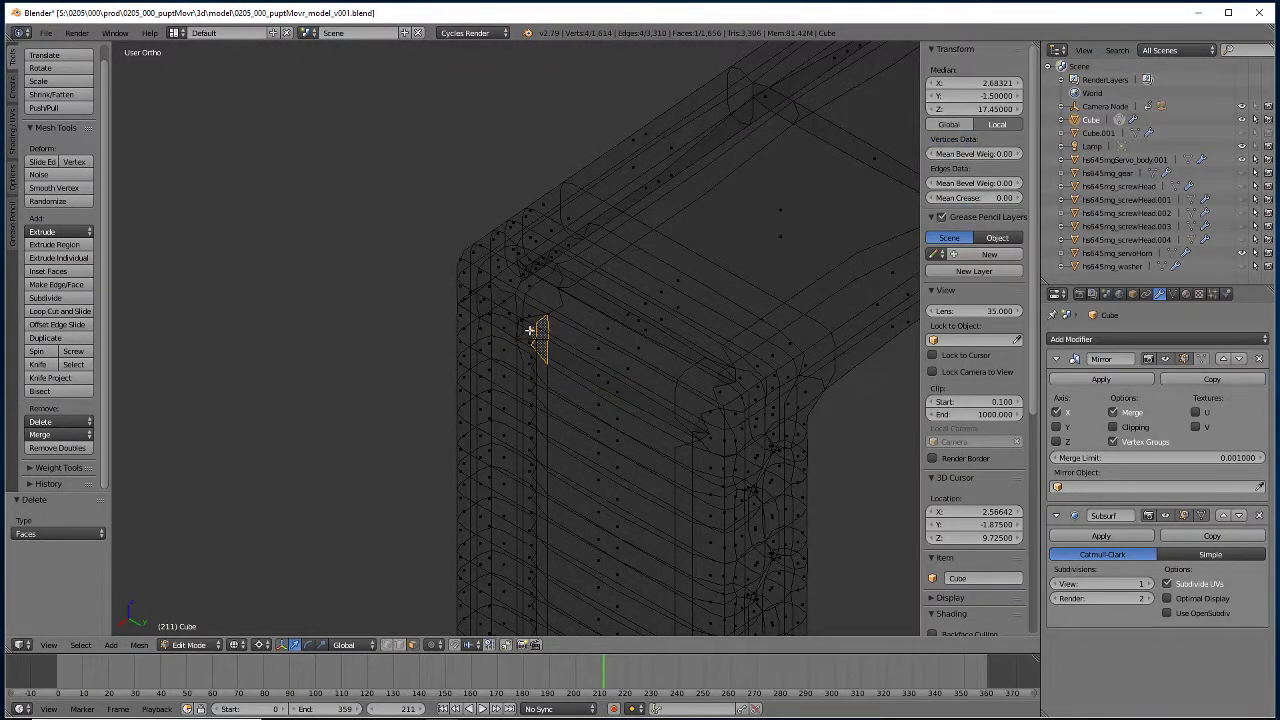
middle_click_drag(509, 396, 414, 435)
key("z")
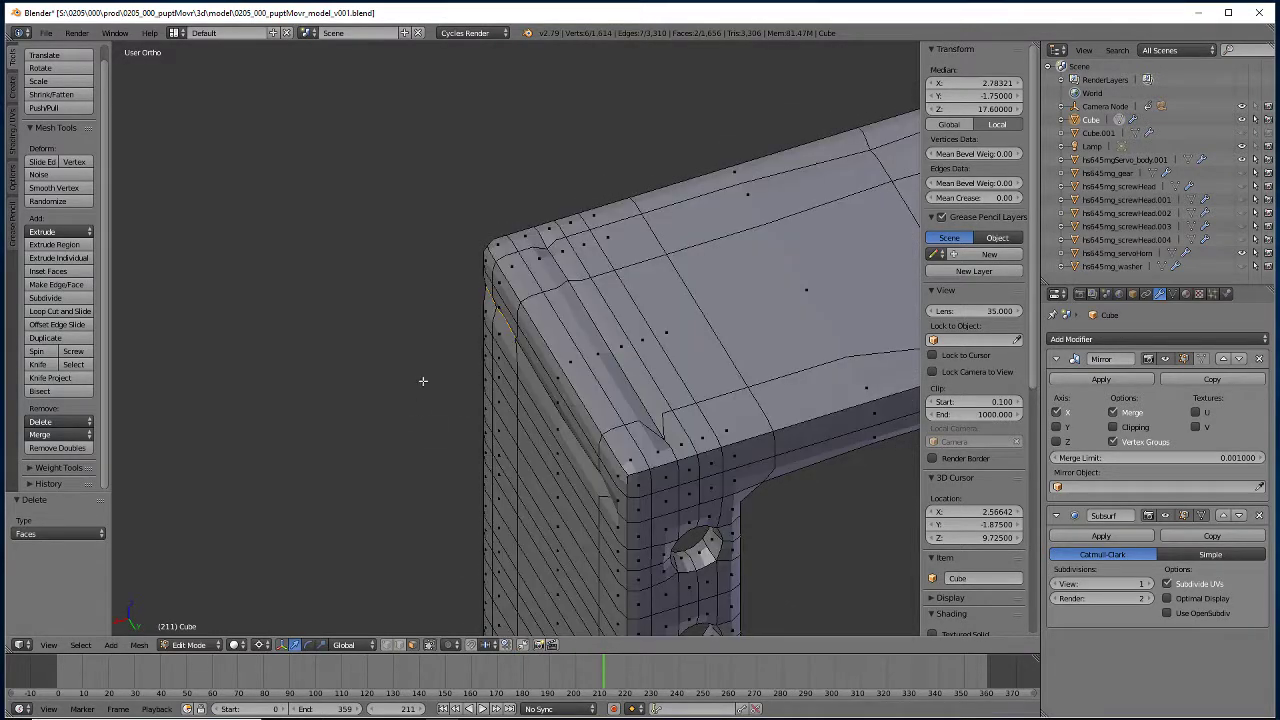
key("x")
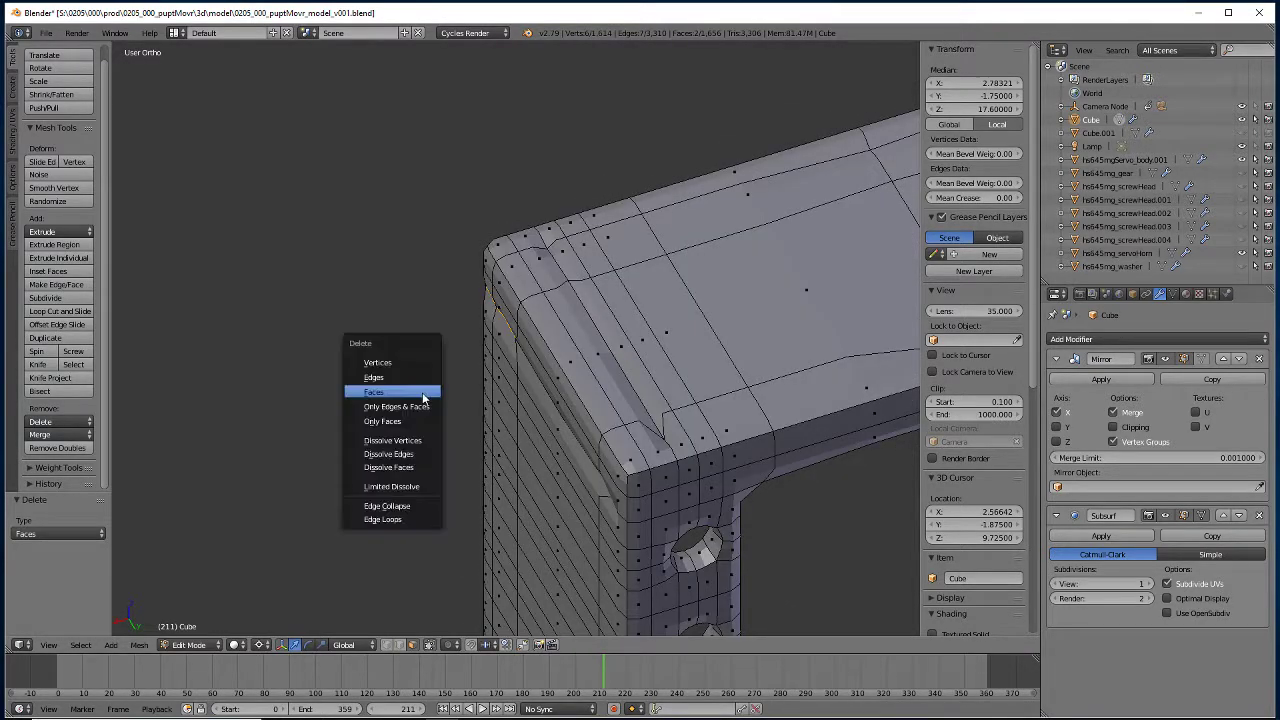
left_click(372, 406)
Delete the leftover vertical edges running through the opening at the frame's upper corner.
middle_click_drag(371, 414, 375, 373)
middle_click_drag(465, 403, 436, 582)
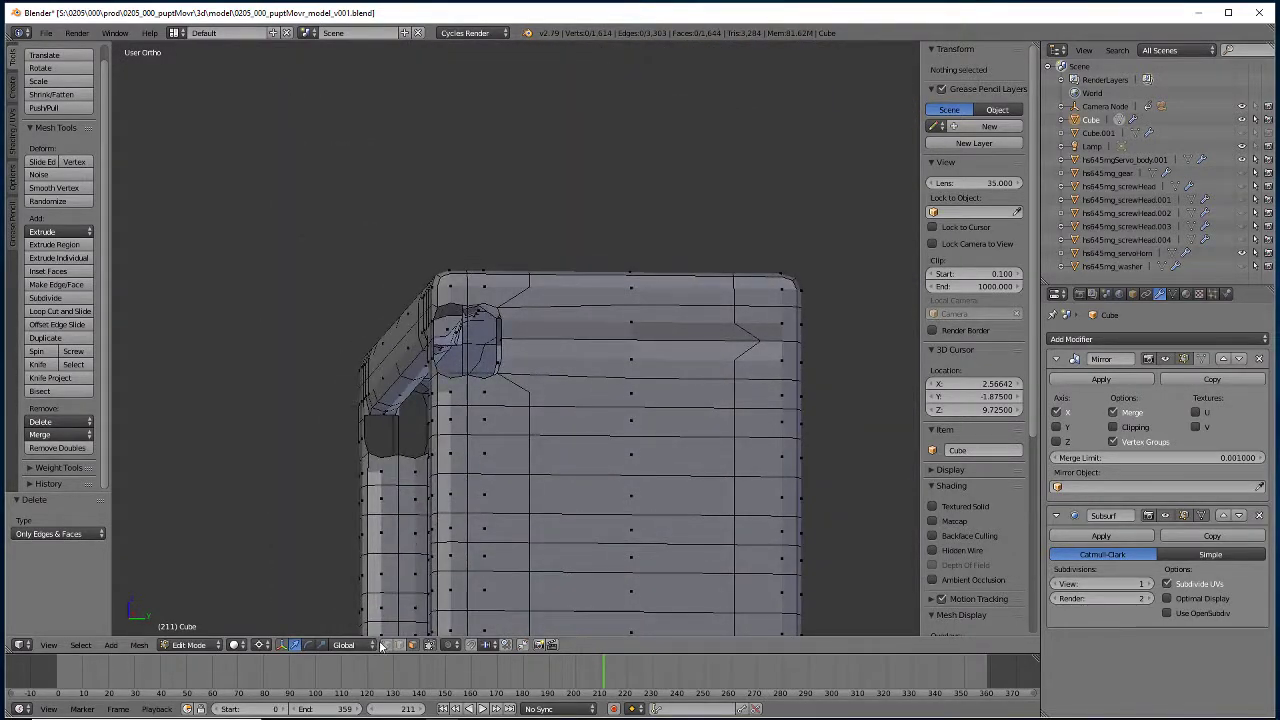
right_click(471, 357)
middle_click_drag(471, 357, 440, 397)
right_click(471, 341, "shift")
key("x")
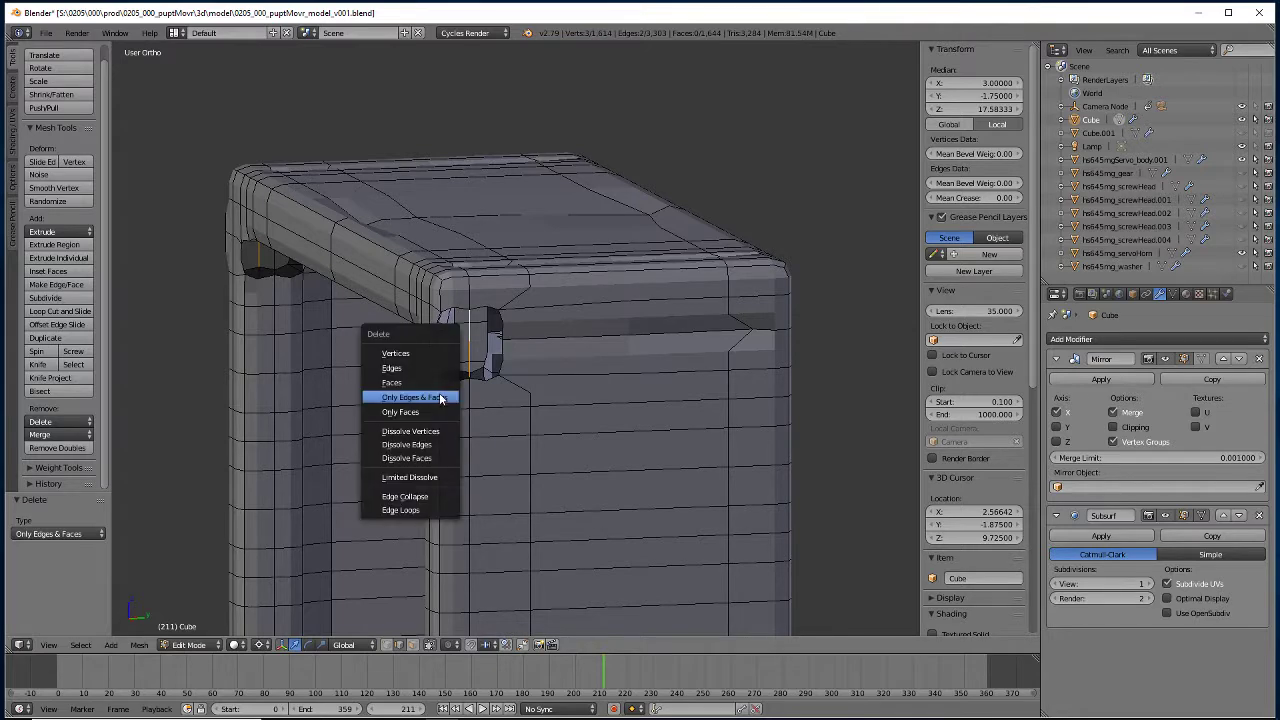
left_click(440, 367)
right_click(448, 351)
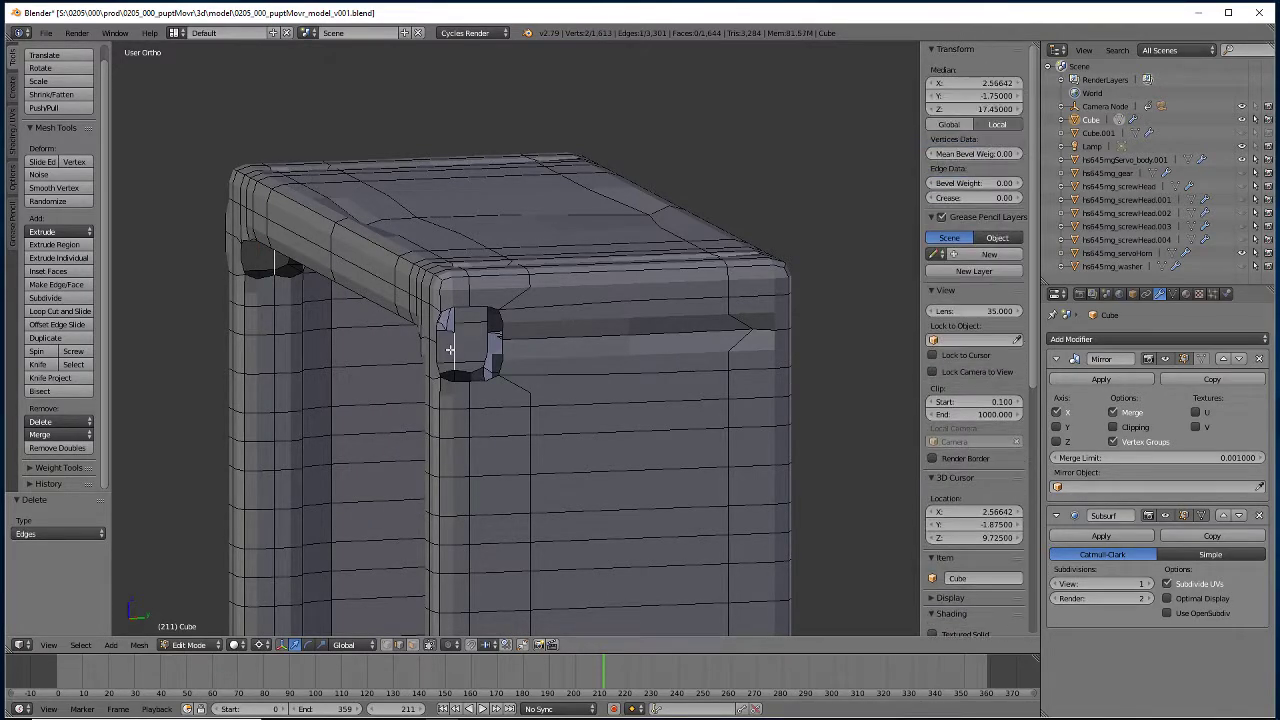
key("x")
left_click(416, 352)
middle_click_drag(442, 440, 460, 410)
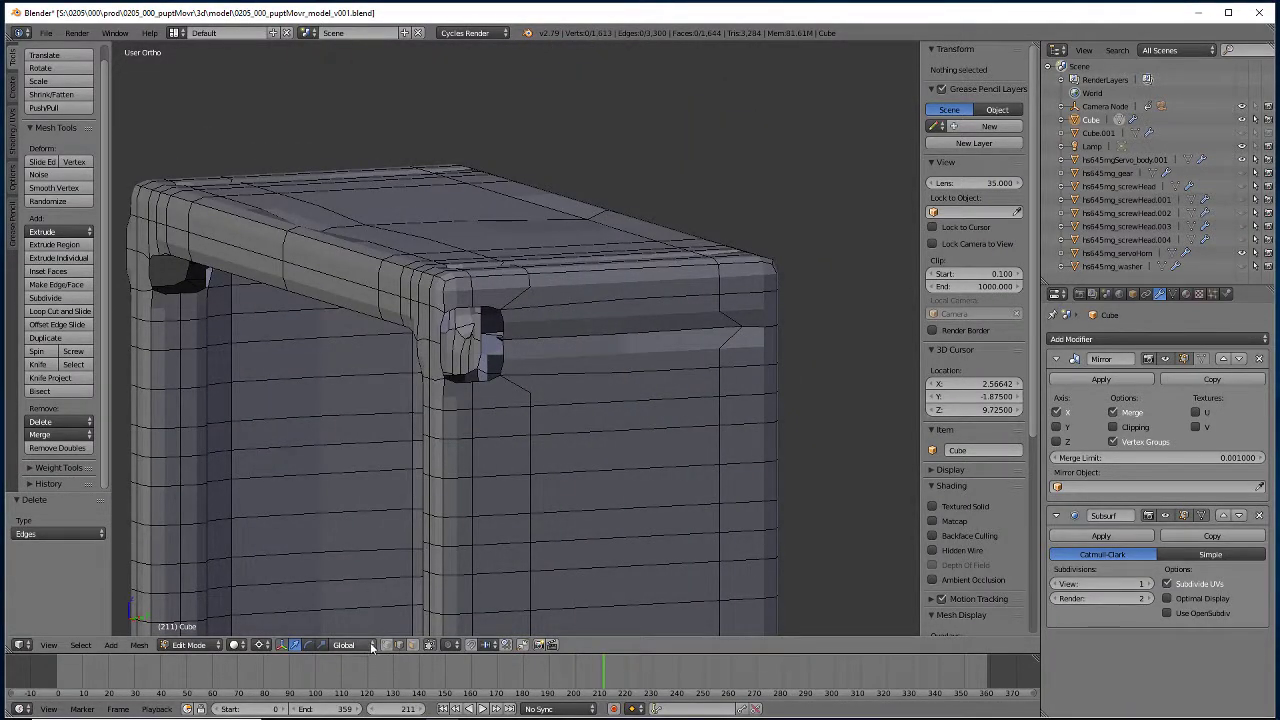
Bridge the upper corner opening with an edge by extruding its outer rim vertex and merging it At Last into the opposite rim vertex.
middle_click_drag(346, 520, 395, 560)
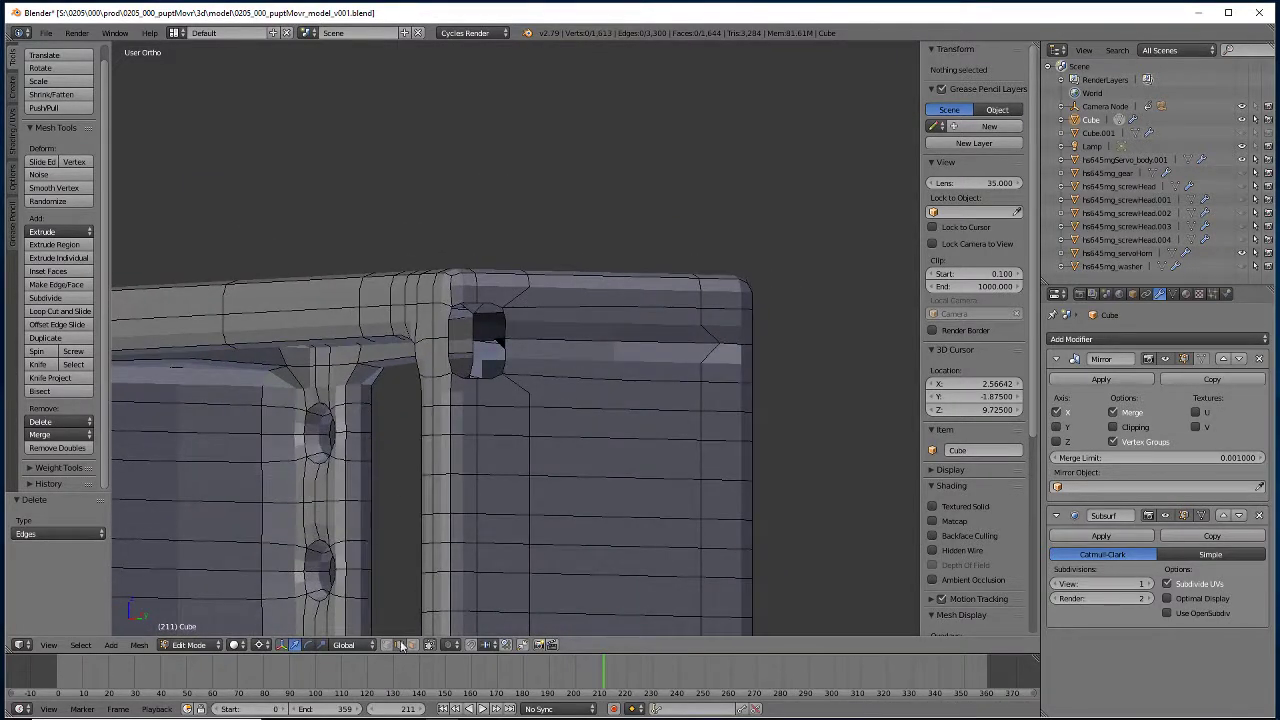
right_click(508, 340)
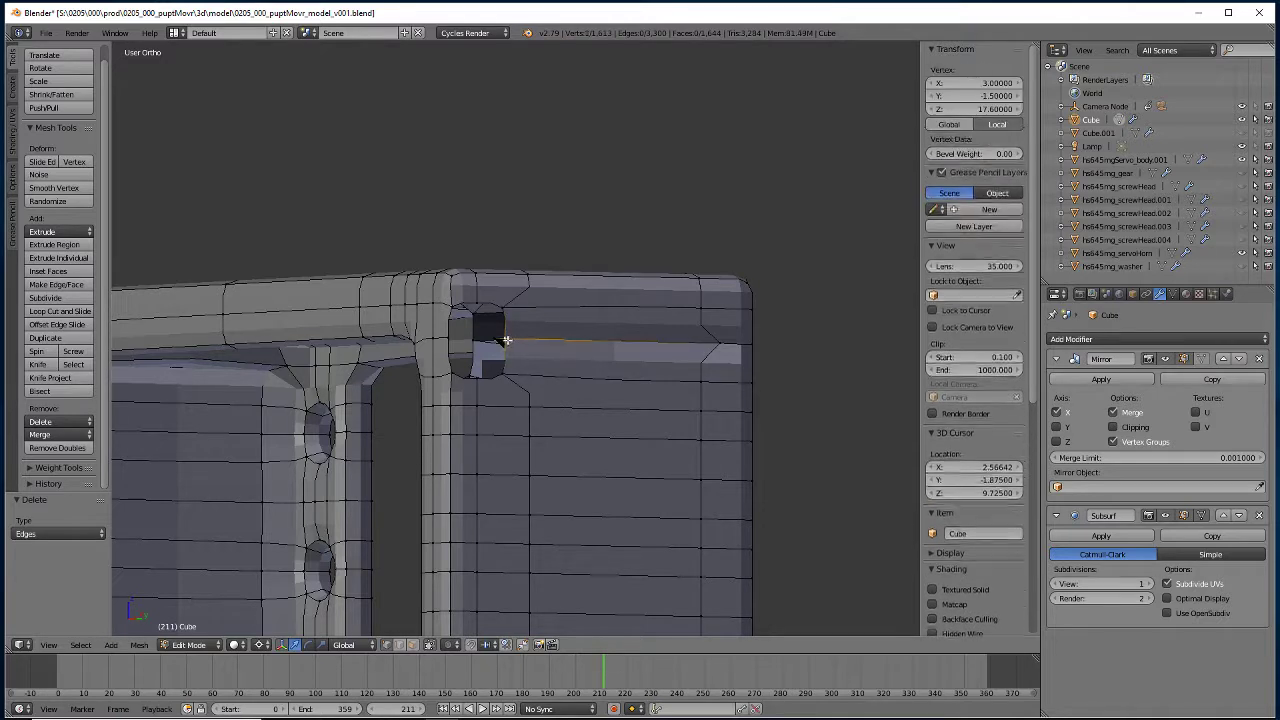
right_click(448, 337)
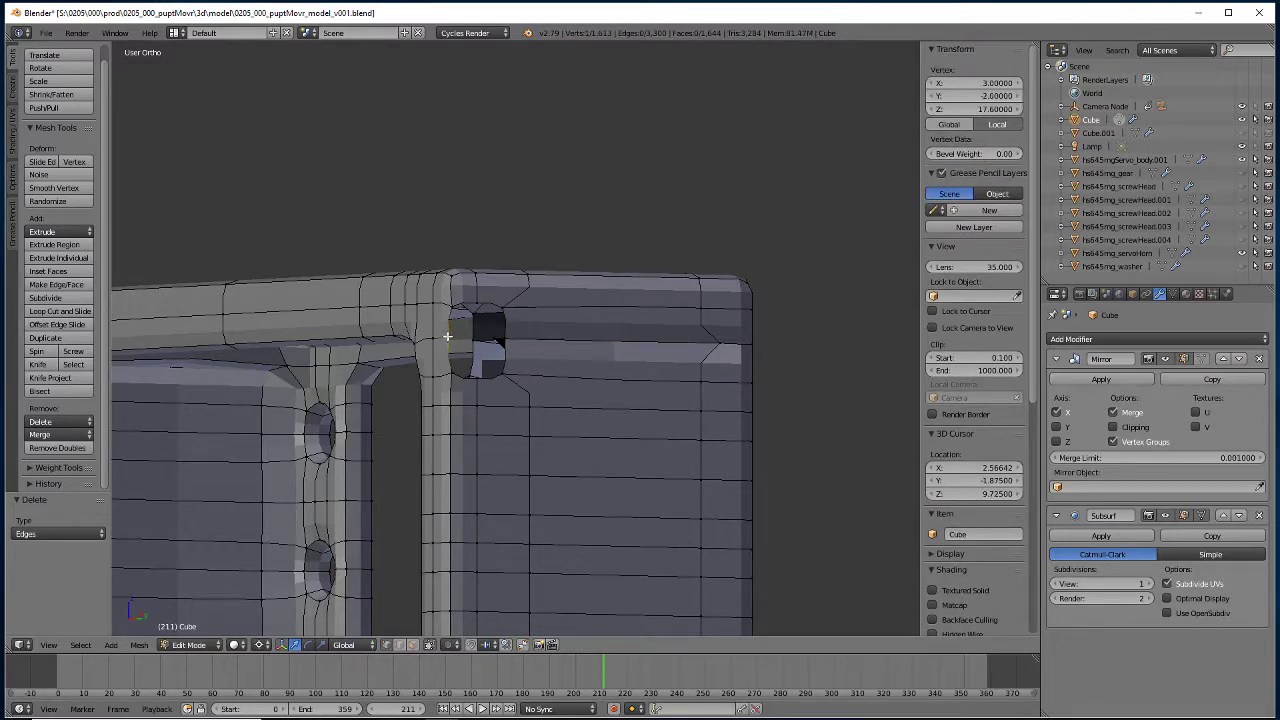
key("e")
left_click(520, 220)
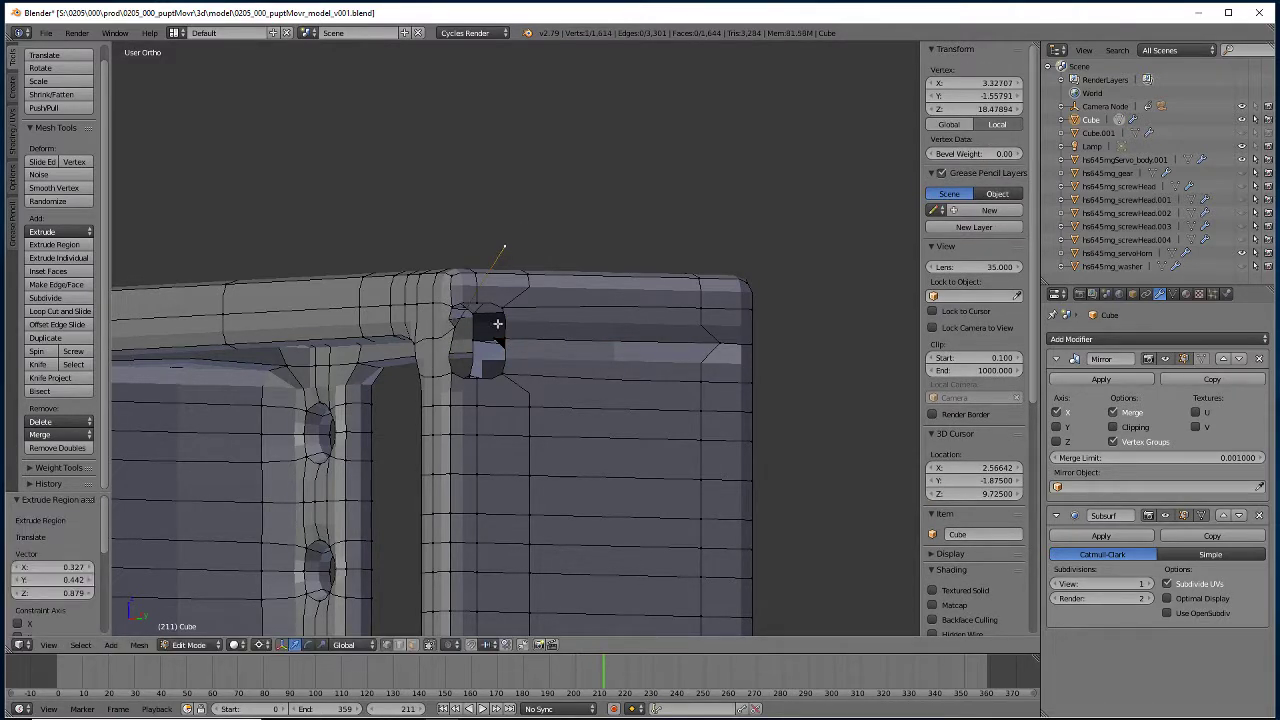
right_click(506, 340, "shift")
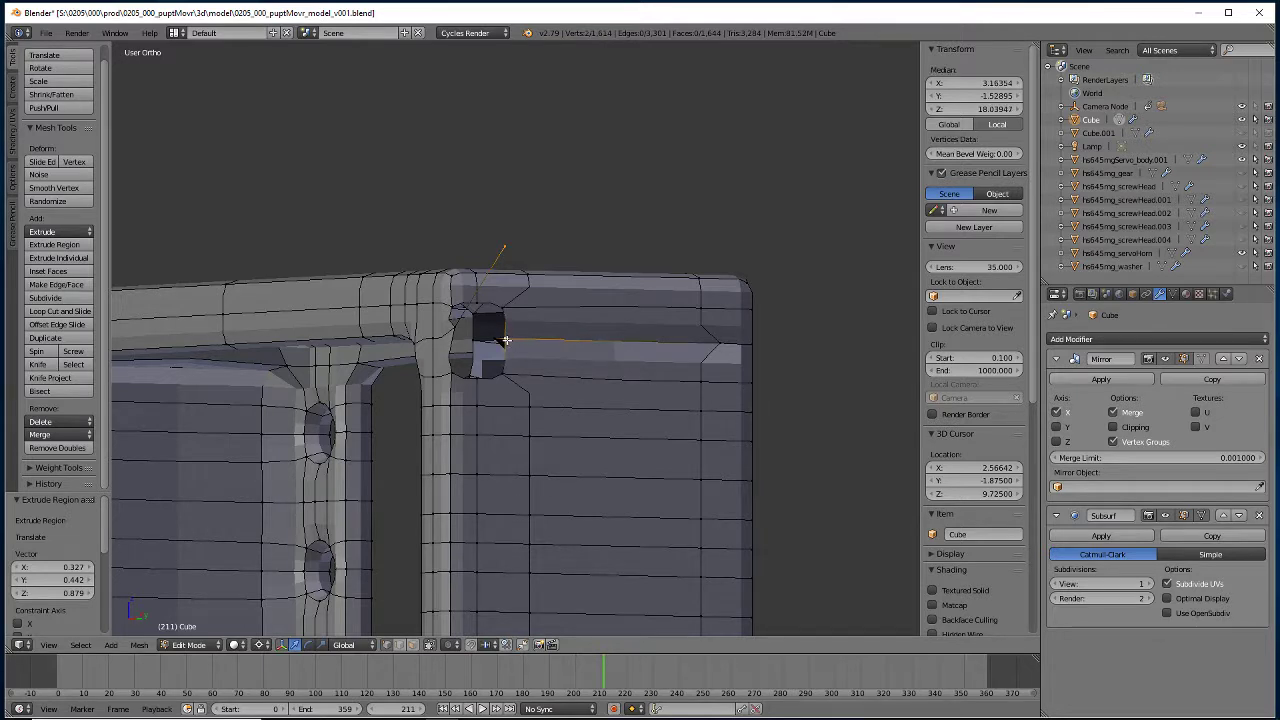
key("alt+m")
left_click(499, 341)
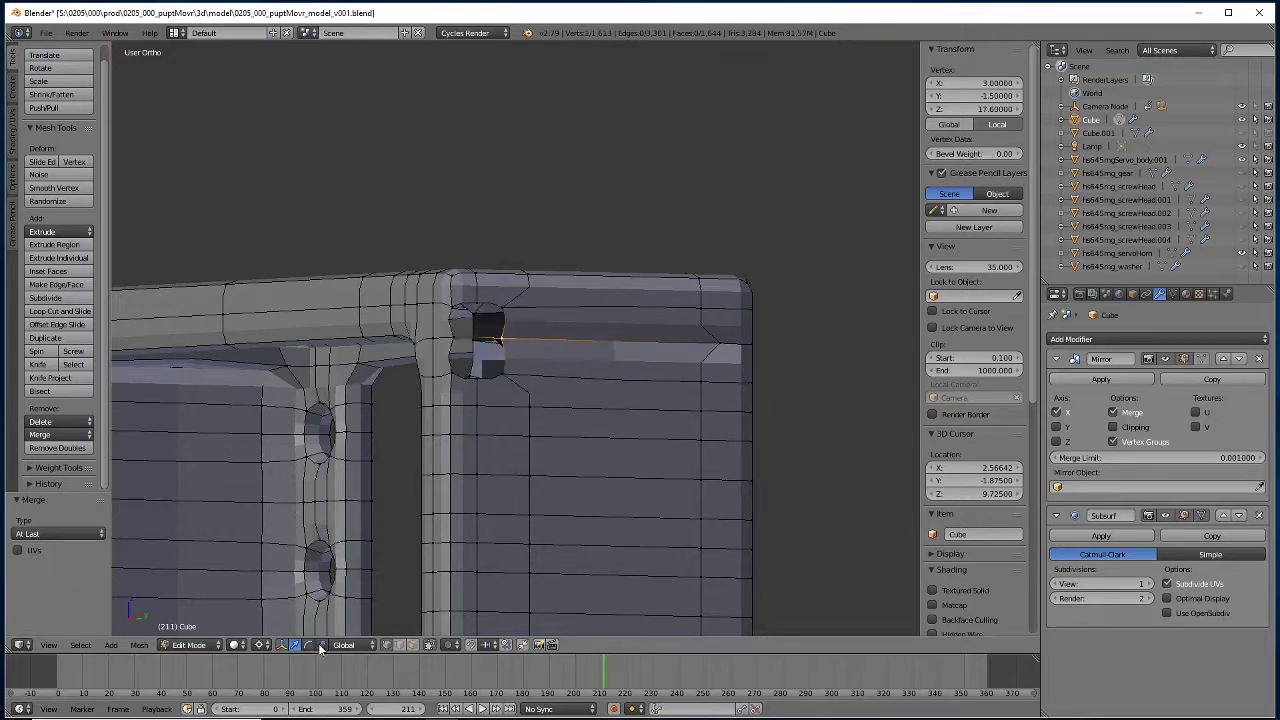
Subdivide the new edge bridging the upper corner opening with one cut.
left_click(400, 647)
right_click(485, 341)
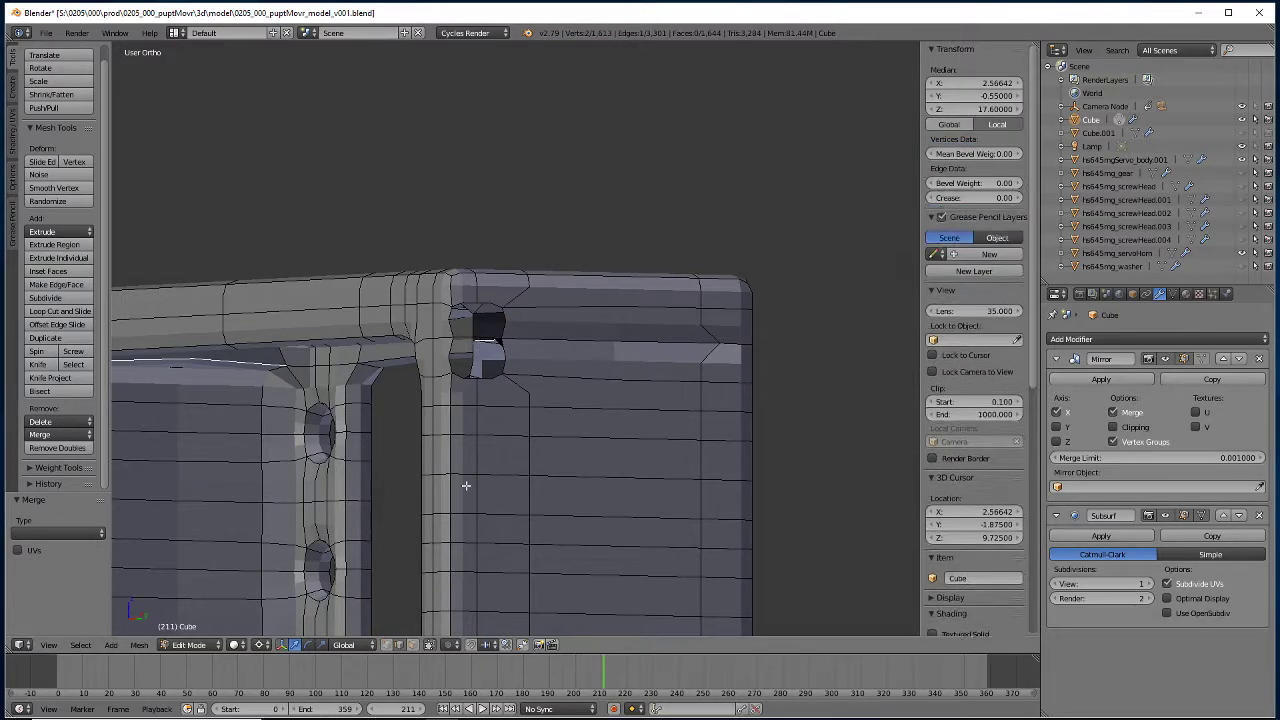
right_click(463, 350)
left_click(46, 298)
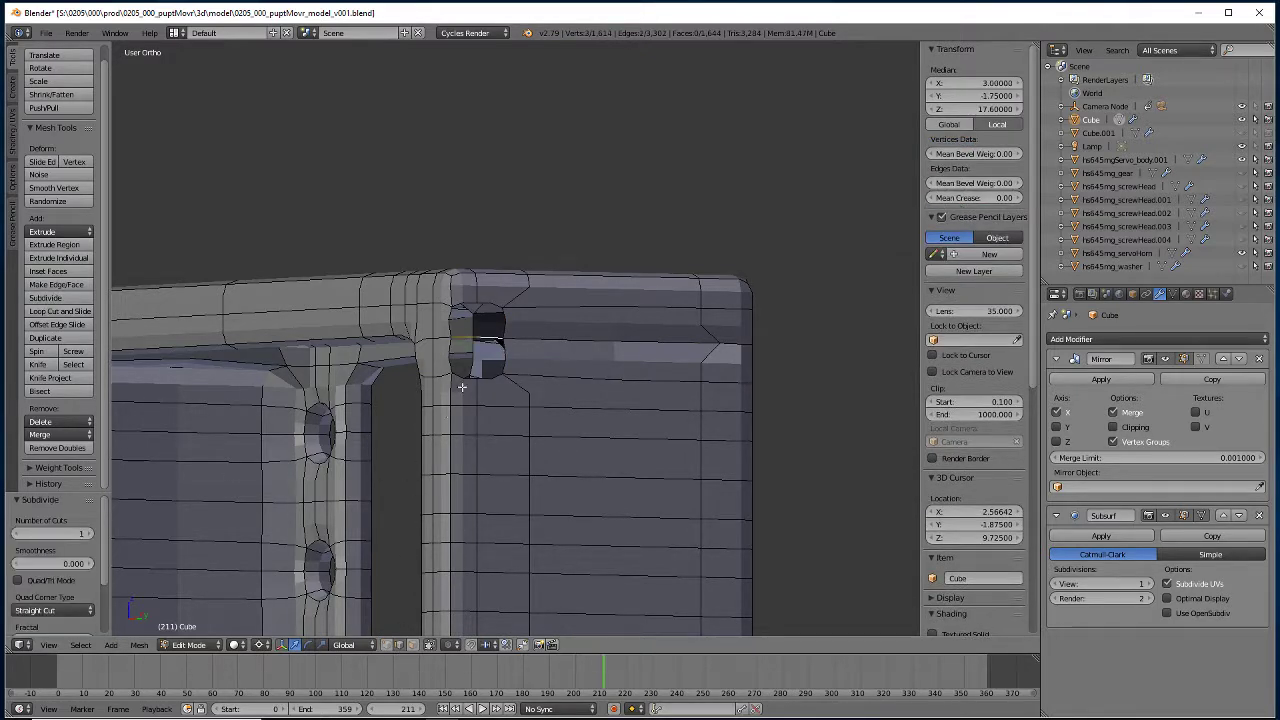
Fill the upper half of the outer corner opening with two faces between the subdivided bridge edge and the rim above it.
right_click(468, 302, "shift")
key("f")
right_click(488, 338)
right_click(487, 331)
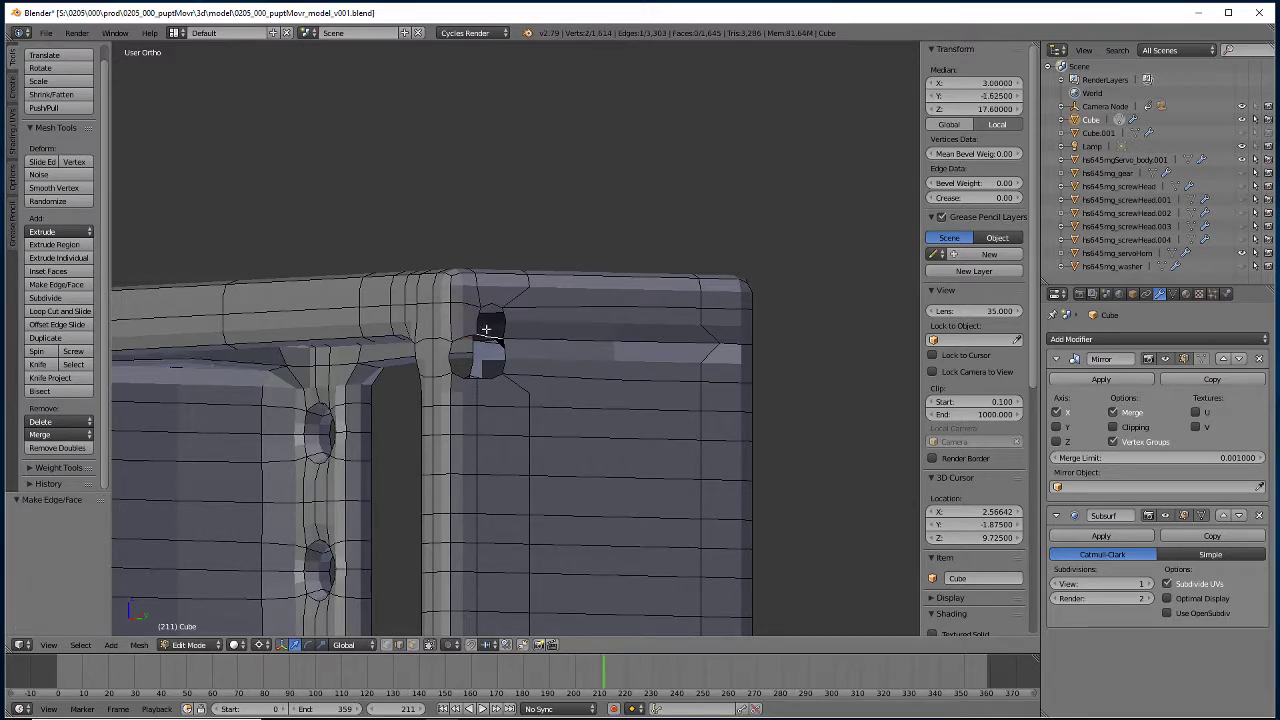
right_click(488, 301, "shift")
key("f")
Fill the lower half of the outer corner opening with two faces between the bridge edge segments and the rim below.
right_click(463, 345)
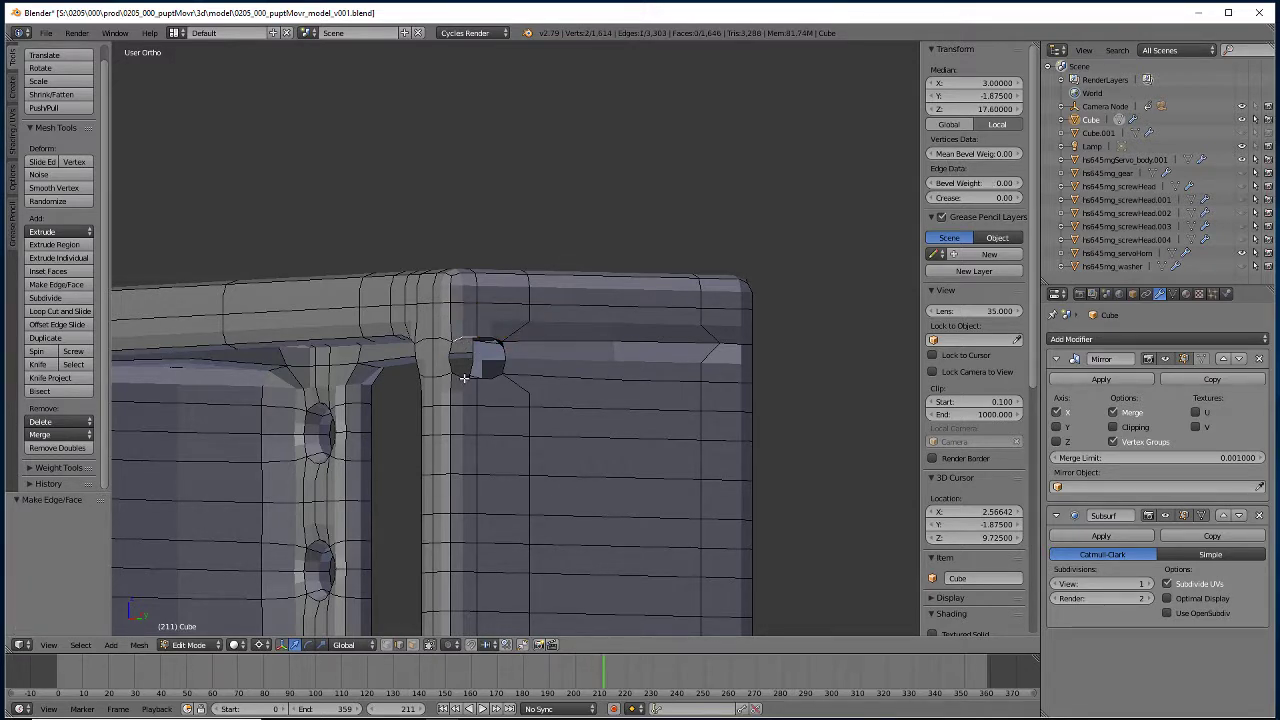
right_click(464, 378, "shift")
key("f")
right_click(490, 340)
right_click(489, 378, "shift")
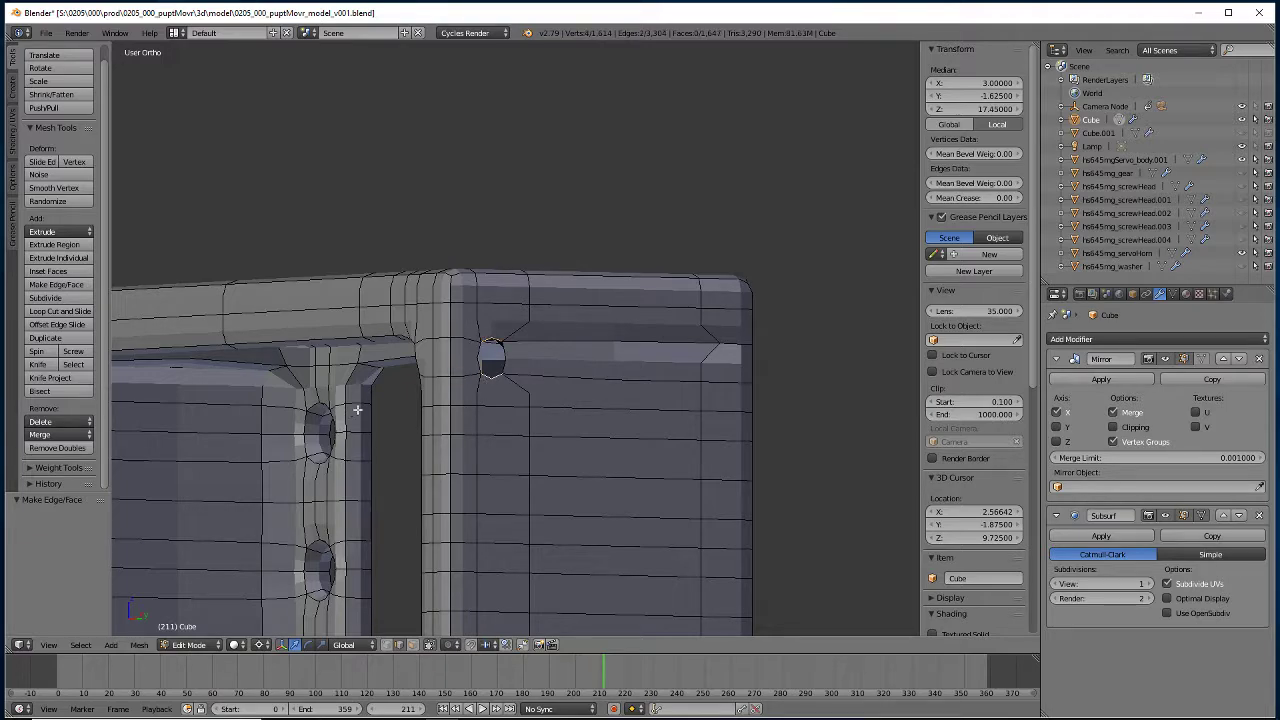
key("f")
Fill the lower part of the gap on the inner side of the upper corner with three faces between facing rim edges.
middle_click_drag(357, 409, 523, 282)
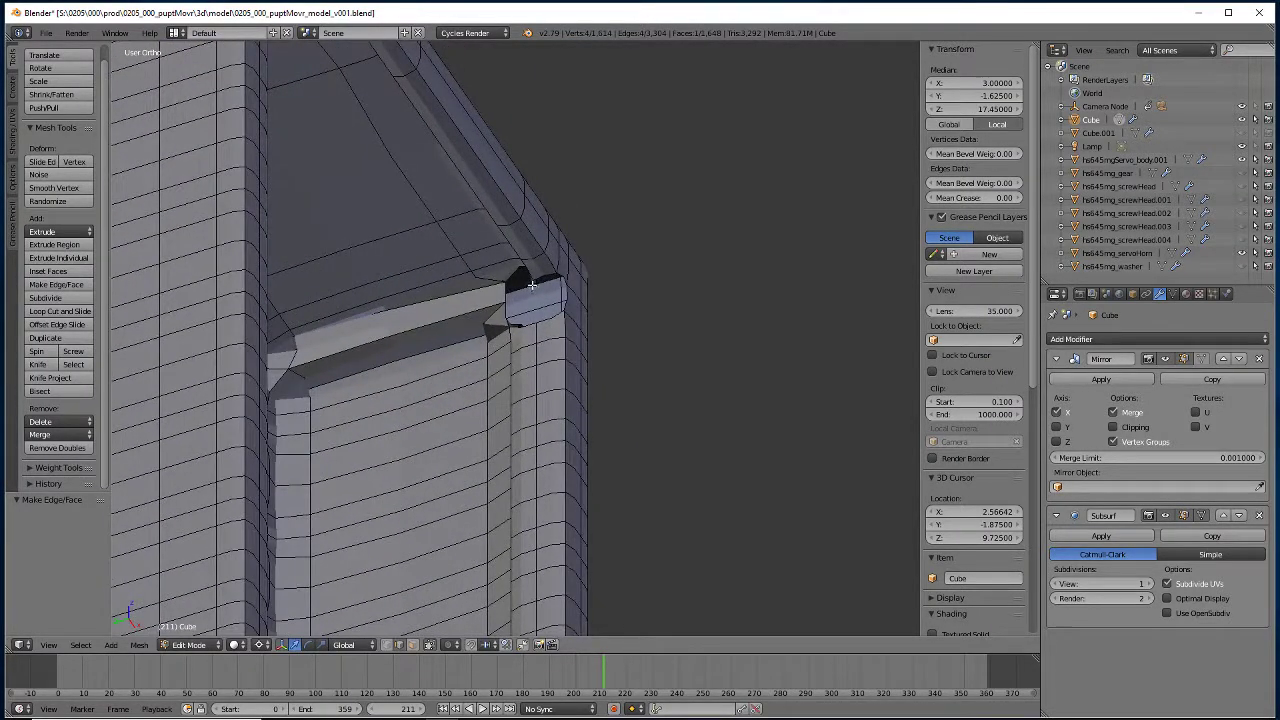
right_click(531, 290)
right_click(561, 281, "shift")
right_click(555, 293)
right_click(549, 321, "shift")
middle_click_drag(508, 392, 520, 355)
right_click(516, 323)
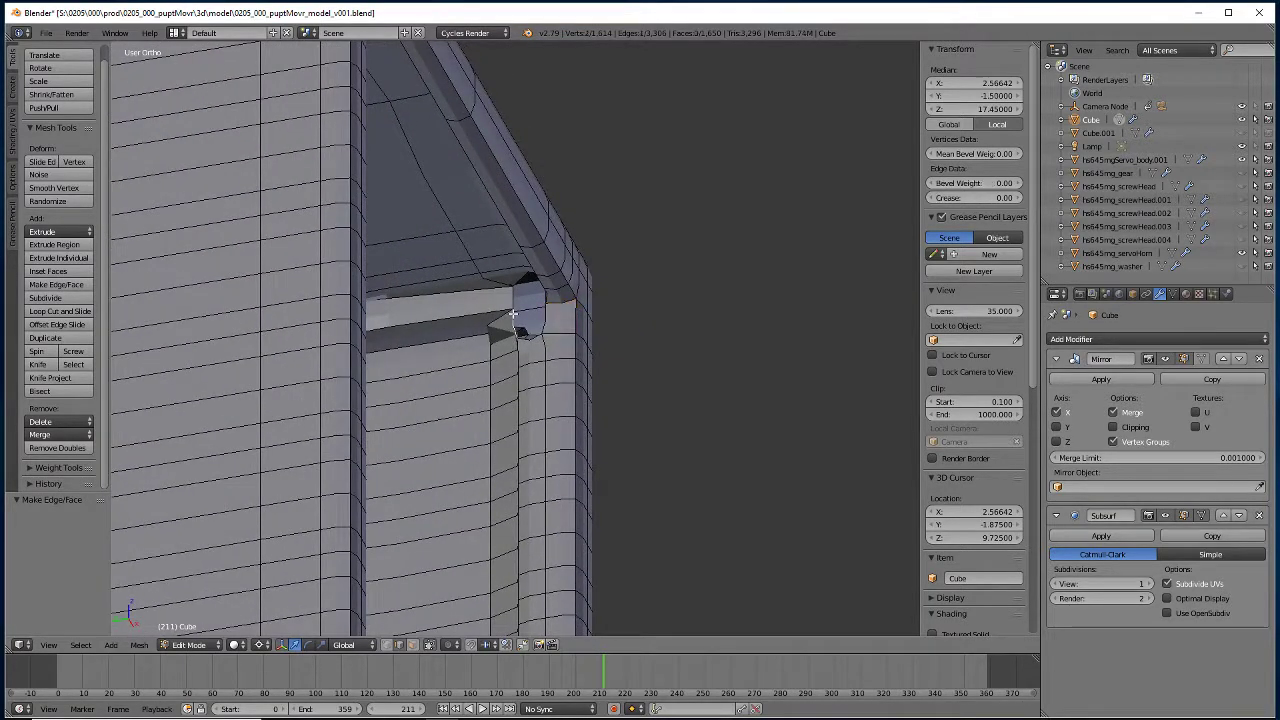
right_click(547, 315, "shift")
key("f")
Close the remaining upper gap on the corner's inner side with a face built from its four rim edges.
right_click(528, 307)
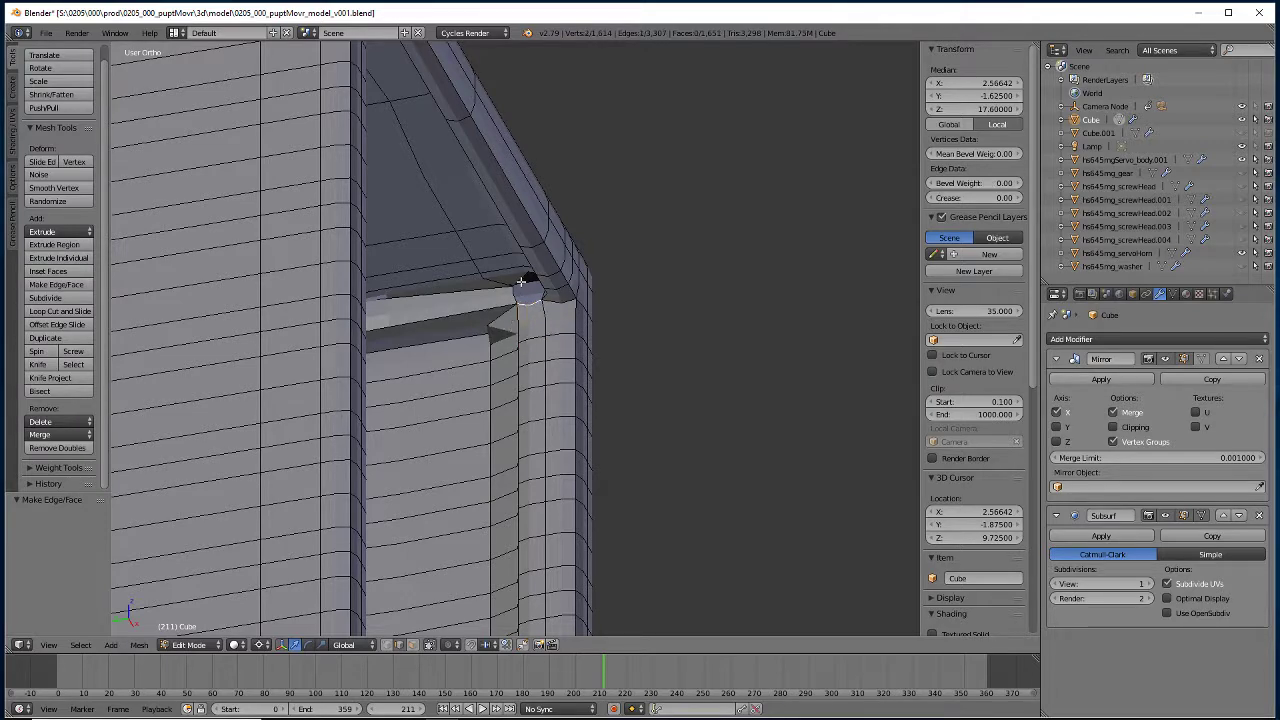
right_click(521, 286, "shift")
right_click(518, 290)
right_click(526, 305, "shift")
key("f")
Delete the hidden vertical edge inside the upper corner, just above the filled inner side, using Edges.
middle_click_drag(459, 370, 545, 498)
middle_click_drag(477, 461, 509, 434)
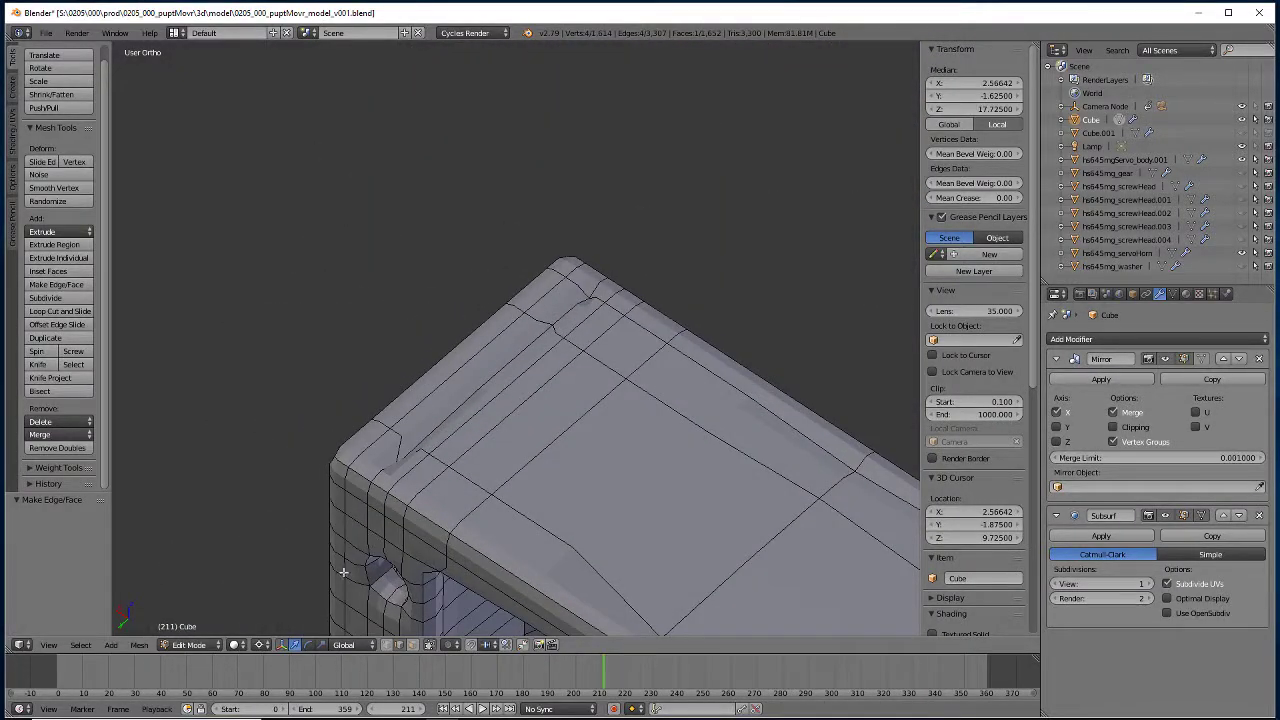
key("z")
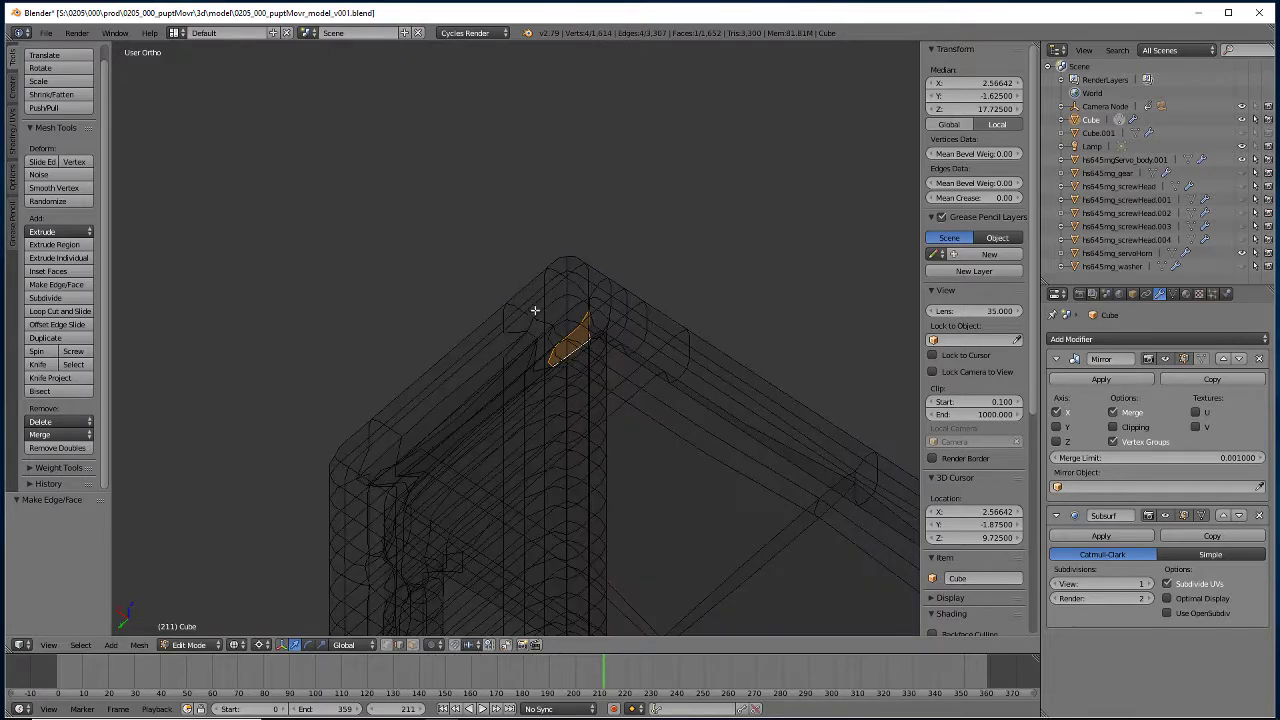
mouse_move(534, 309)
middle_mouse_down()
mouse_move(491, 263)
mouse_move(481, 269)
middle_mouse_up()
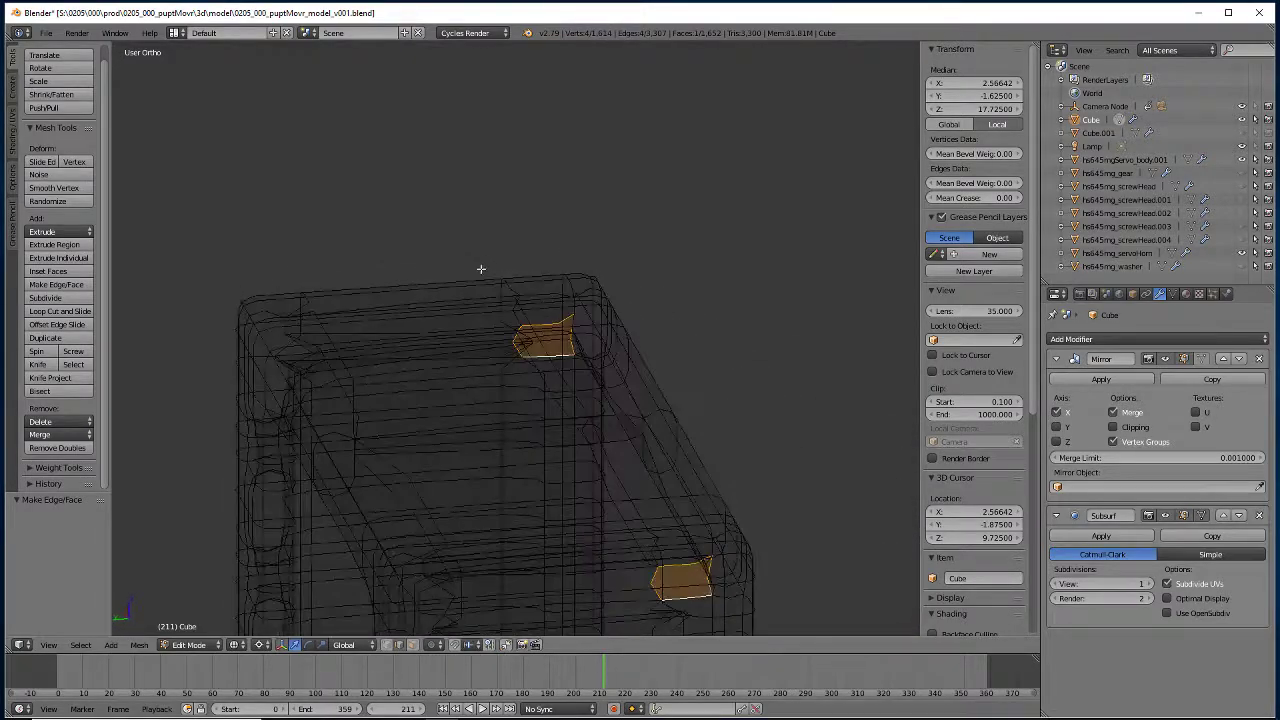
right_click(573, 304)
key("x")
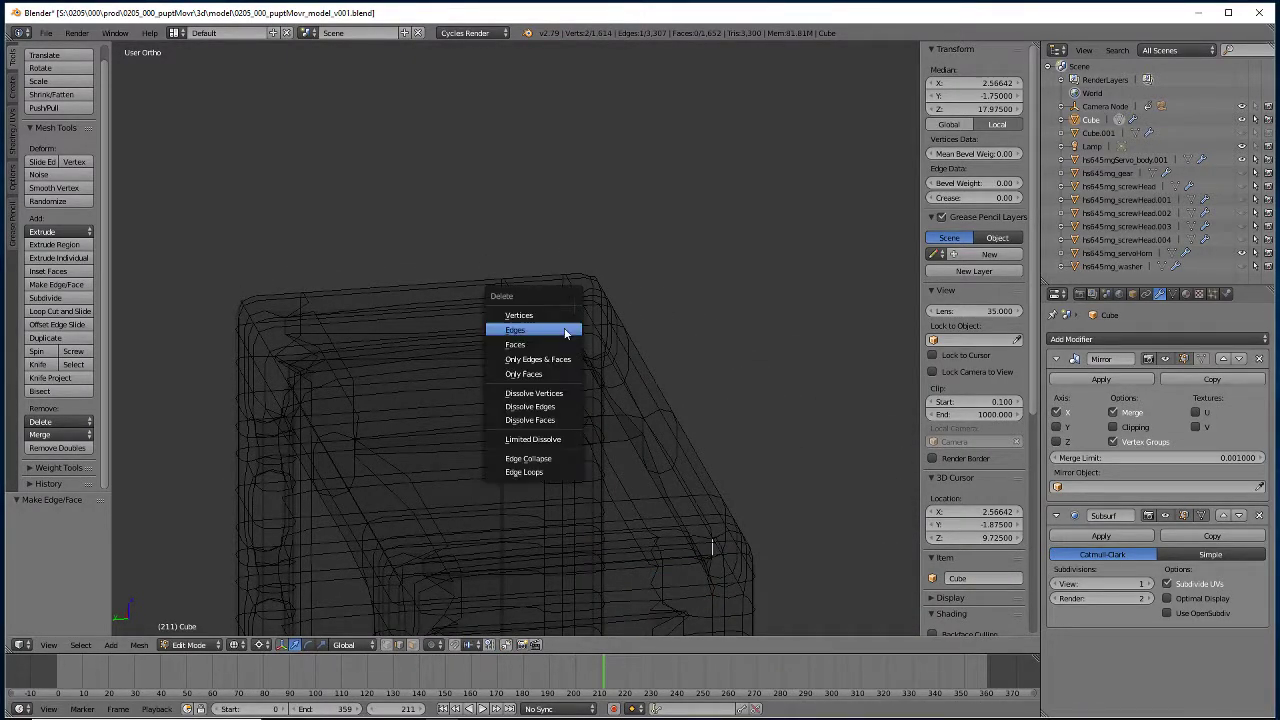
left_click(530, 331)
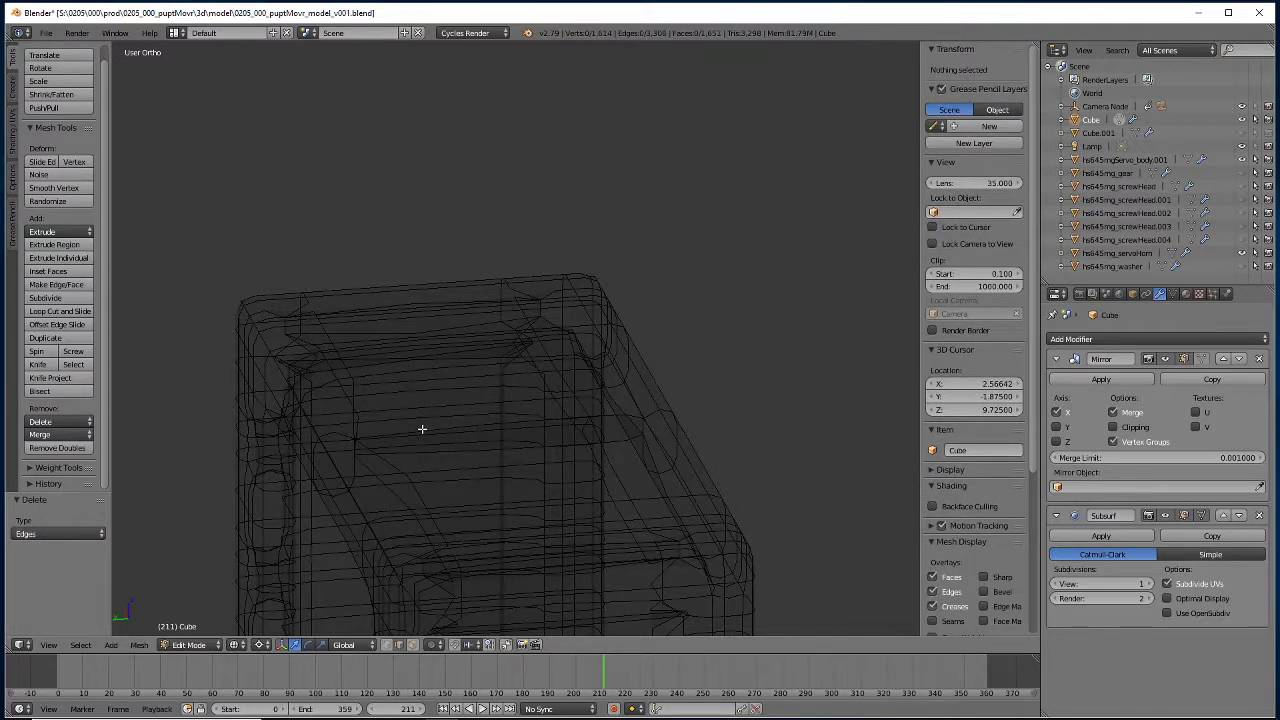
Delete the two hidden vertical edges inside the upper arm's front and back corners, using Edges.
key("z")
middle_click_drag(409, 429, 443, 449)
key("z")
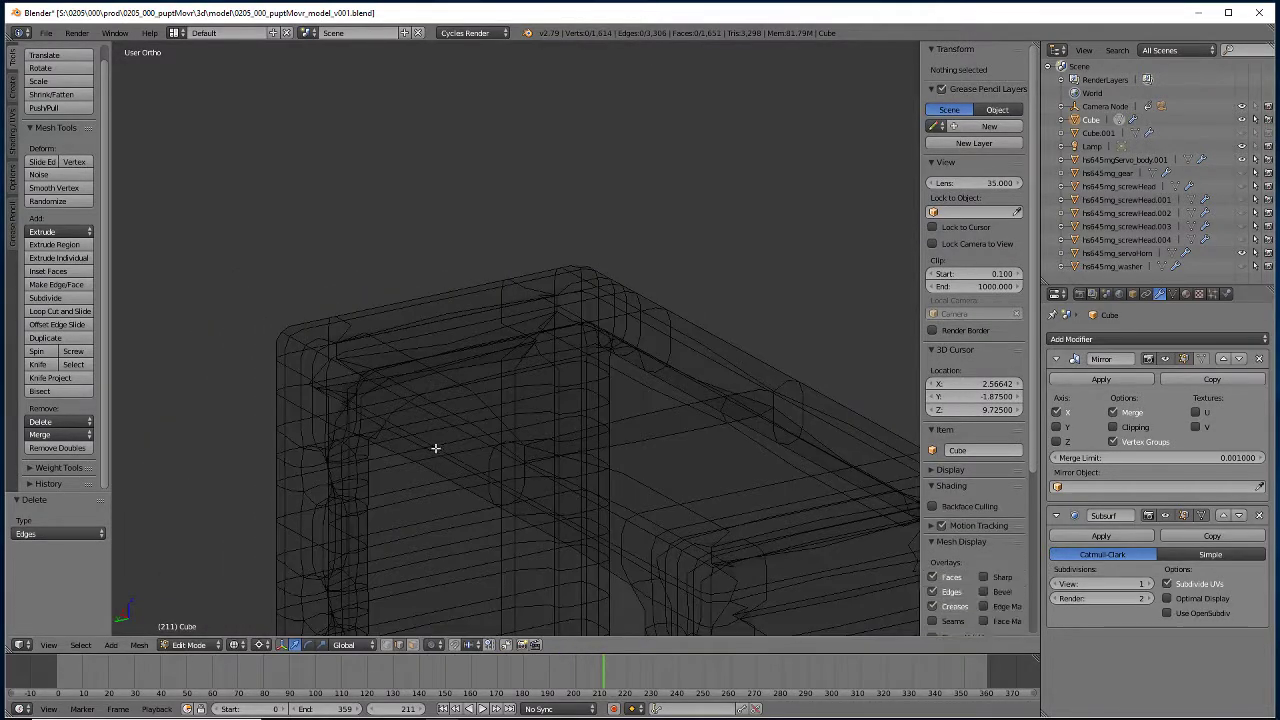
right_click(557, 301)
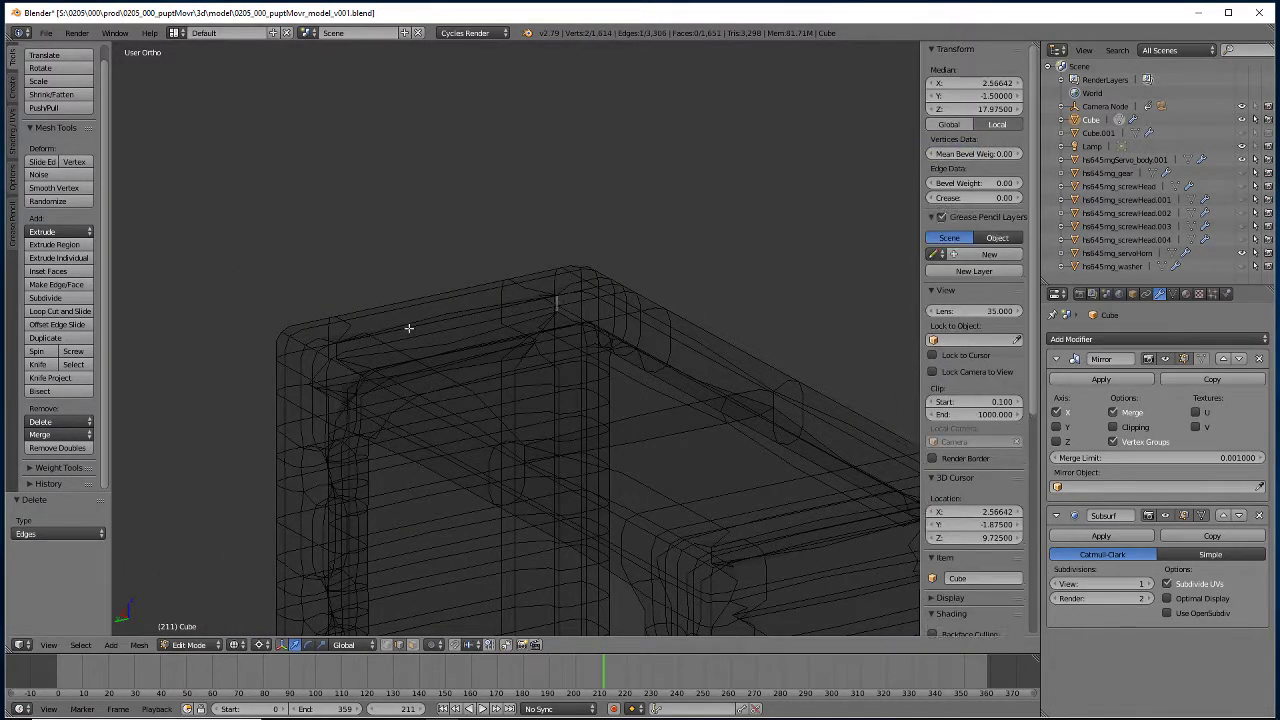
right_click(337, 352, "shift")
key("x")
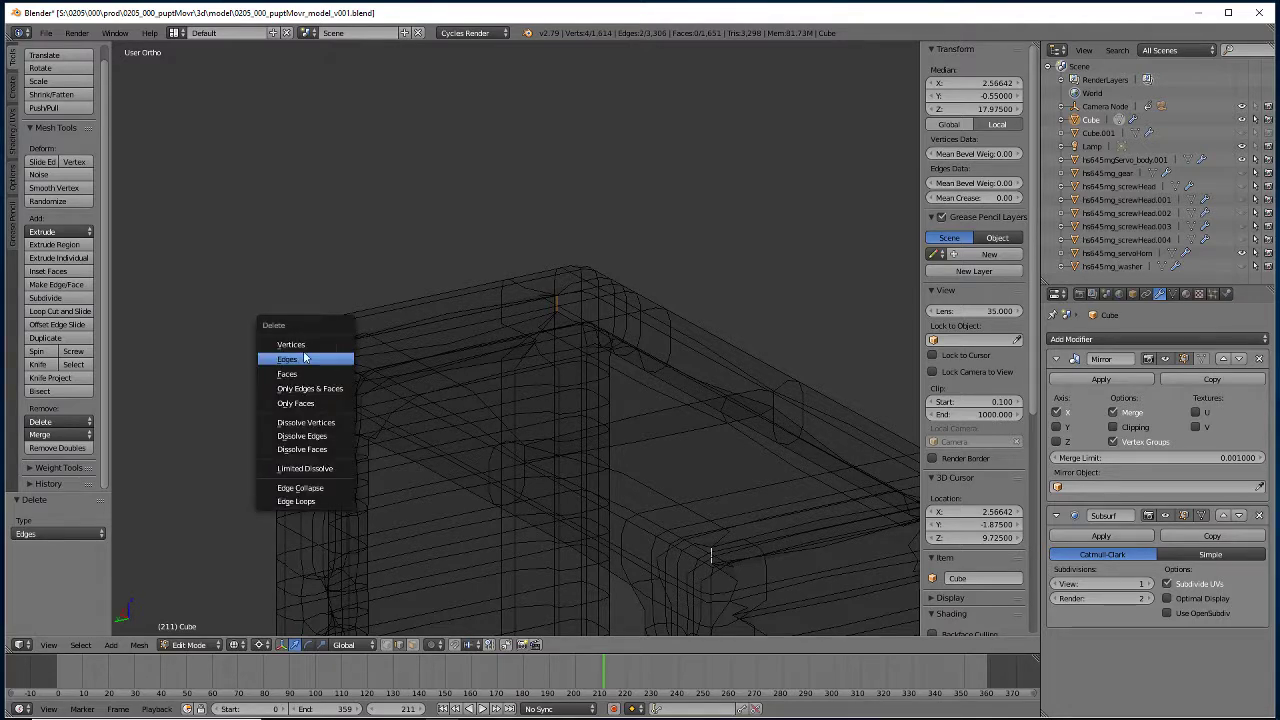
left_click(287, 359)
key("z")
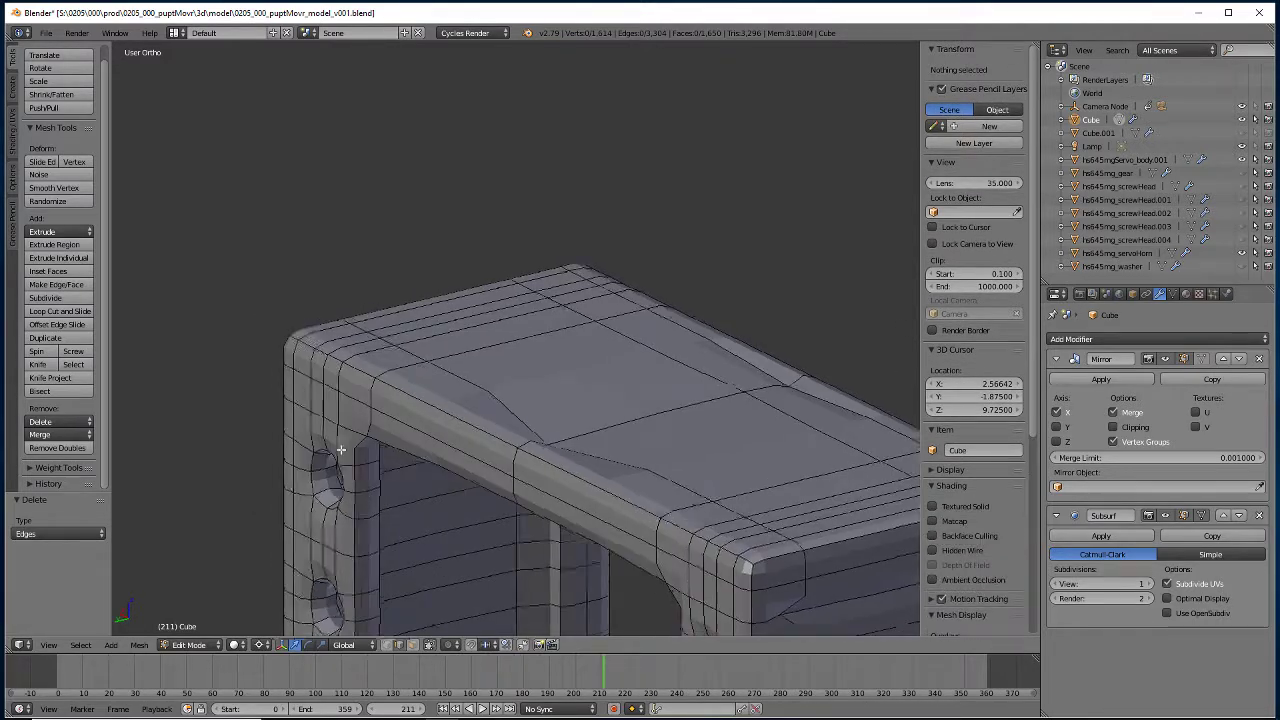
key("z")
Try to delete the two hidden vertical edges inside the arm's centre with the Faces option.
right_click(529, 467)
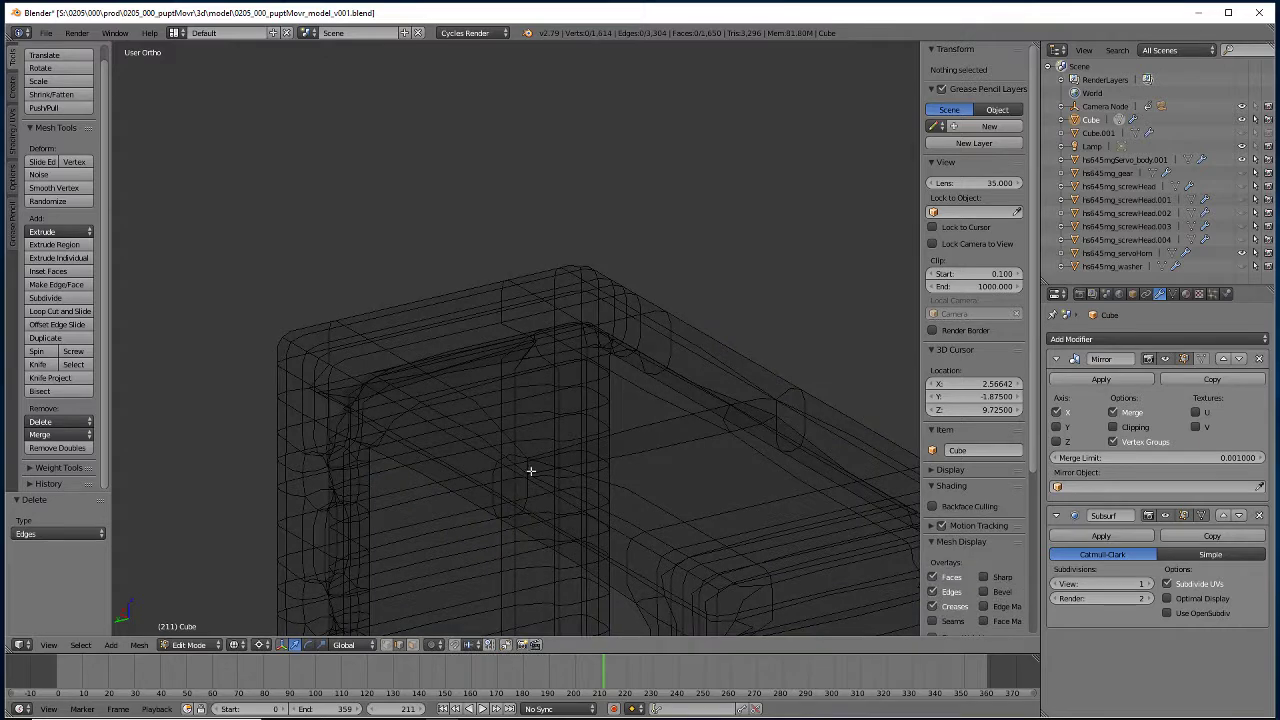
right_click(774, 411, "shift")
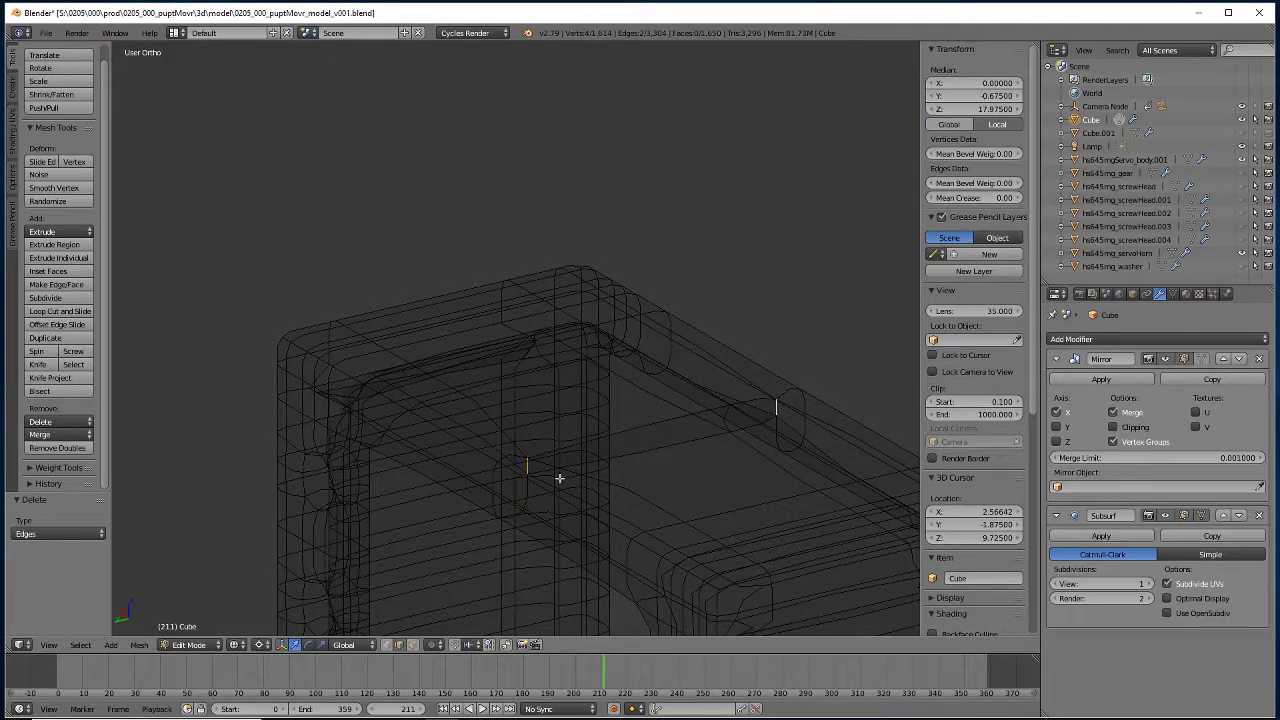
key("x")
left_click(428, 491)
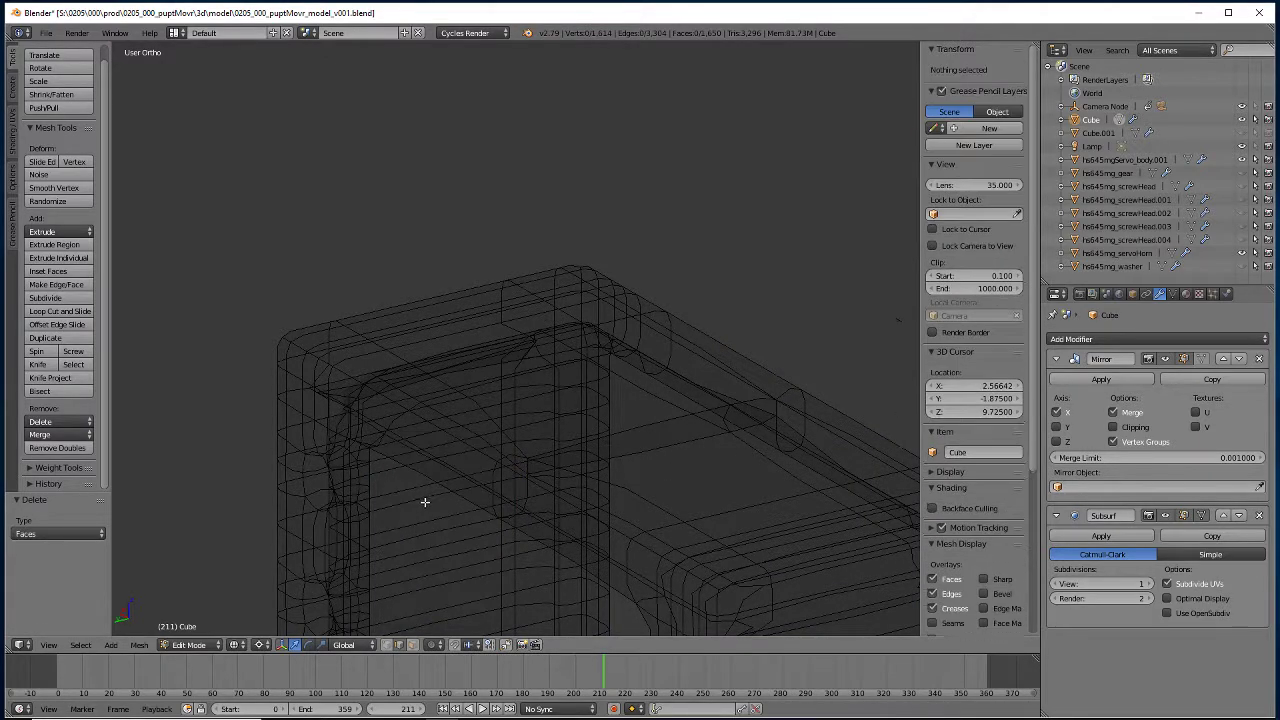
Delete the two hidden vertical edges inside the upper arm at the mirror centre, using Edges.
right_click(526, 469)
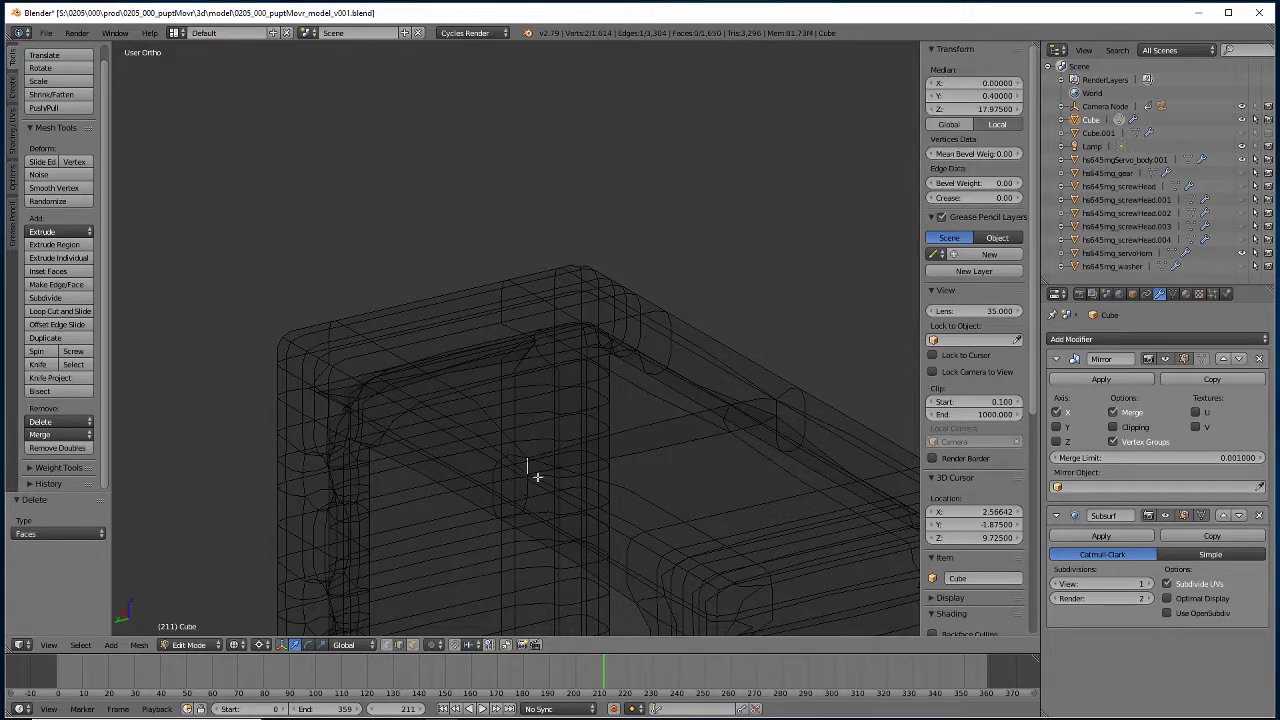
right_click(768, 413, "shift")
key("x")
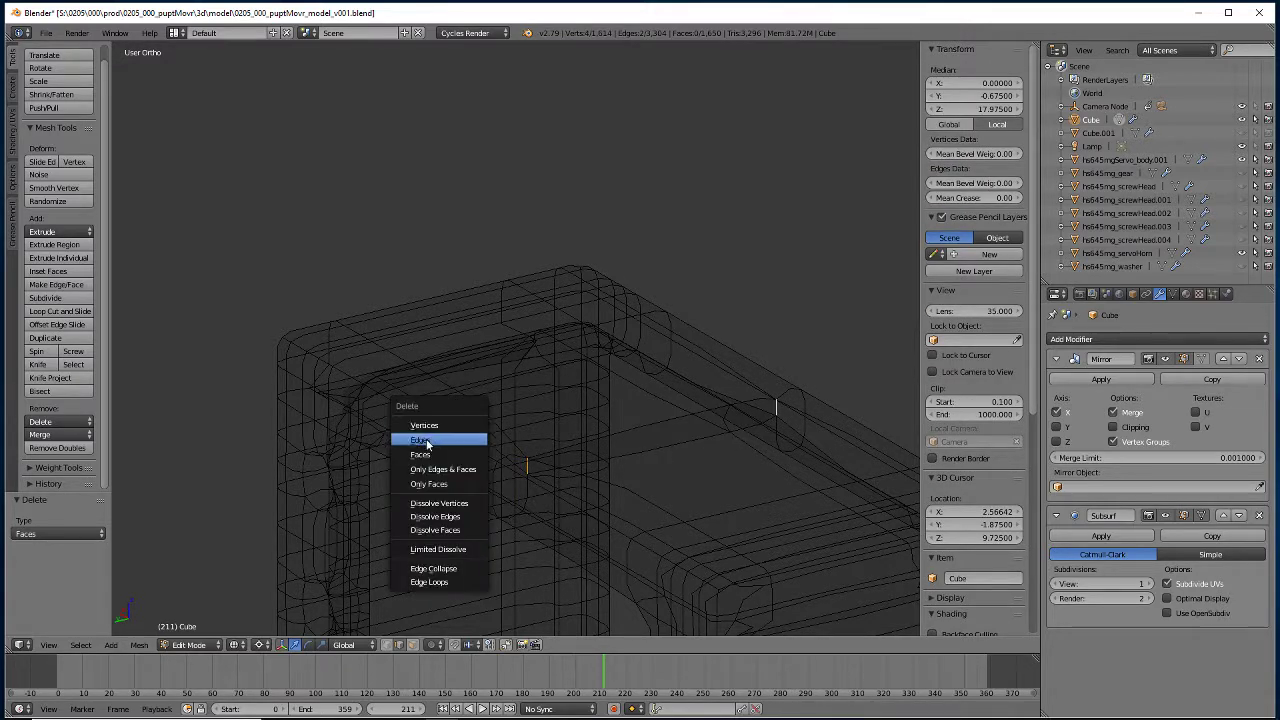
left_click(421, 440)
key("z")
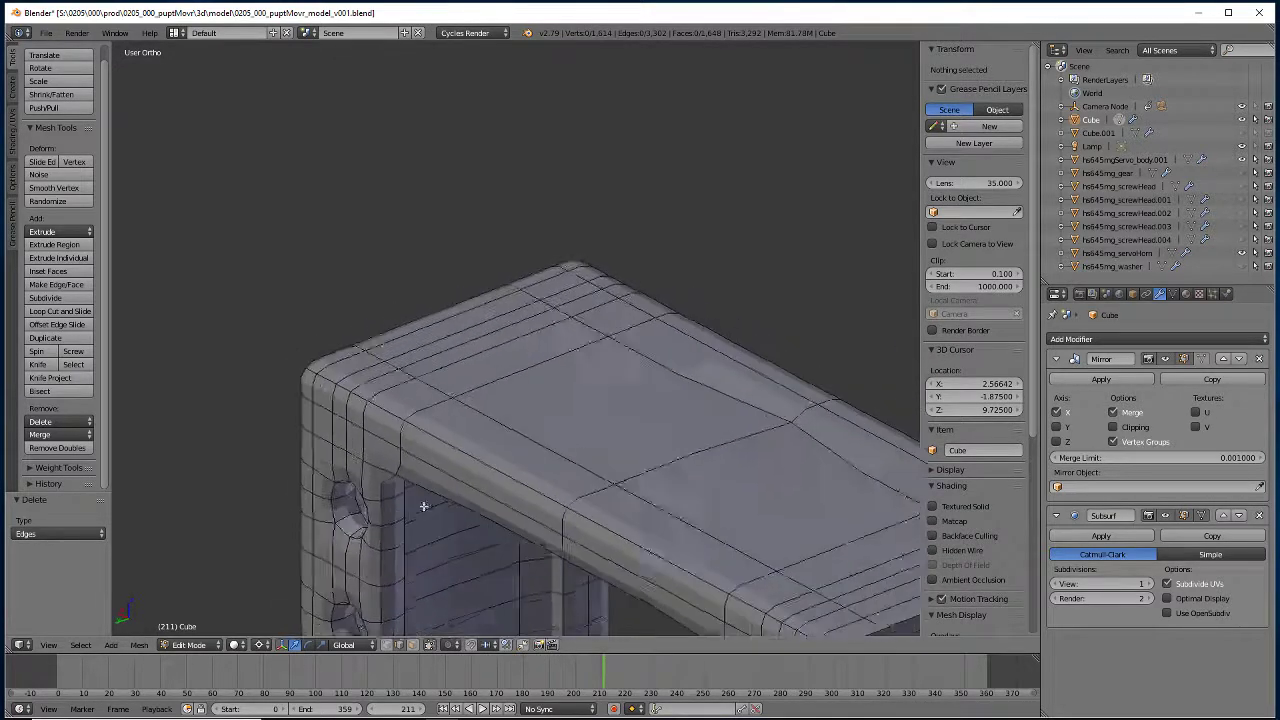
Delete the remaining loose inner edge near the back of the arm at the mirror centre, using Edges.
middle_click_drag(424, 506, 413, 499)
key("z")
right_click(734, 407)
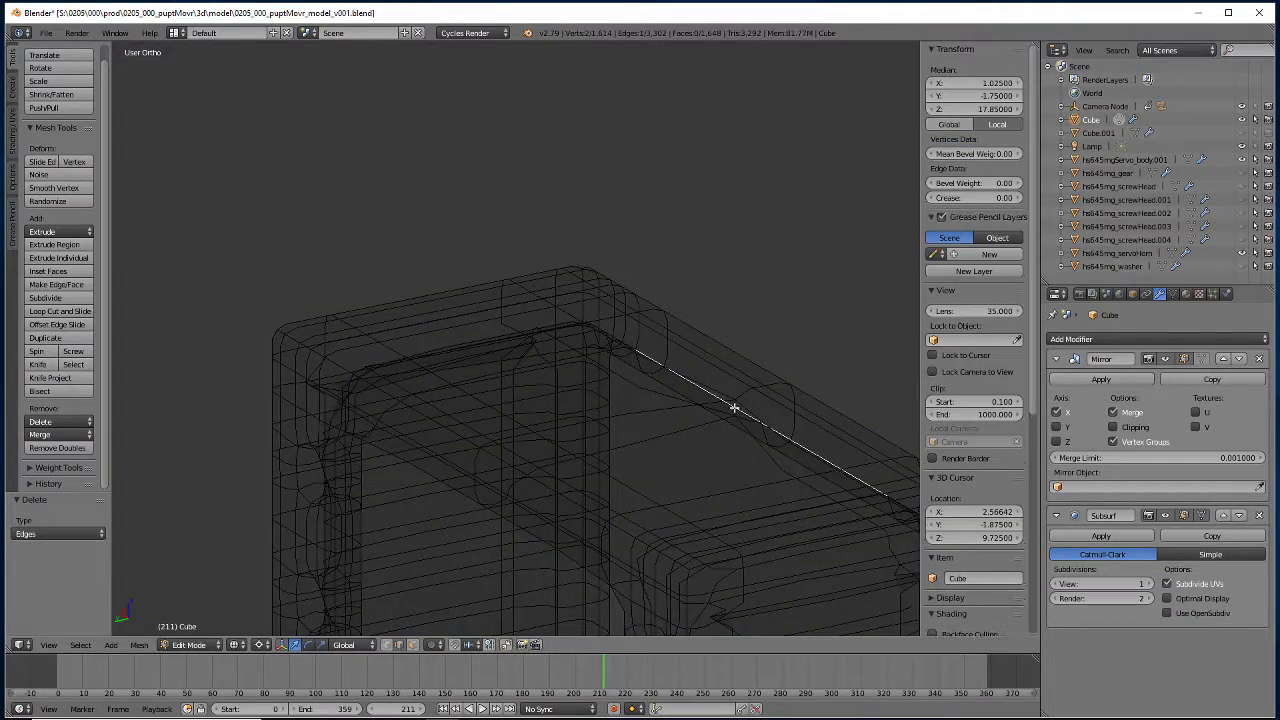
key("x")
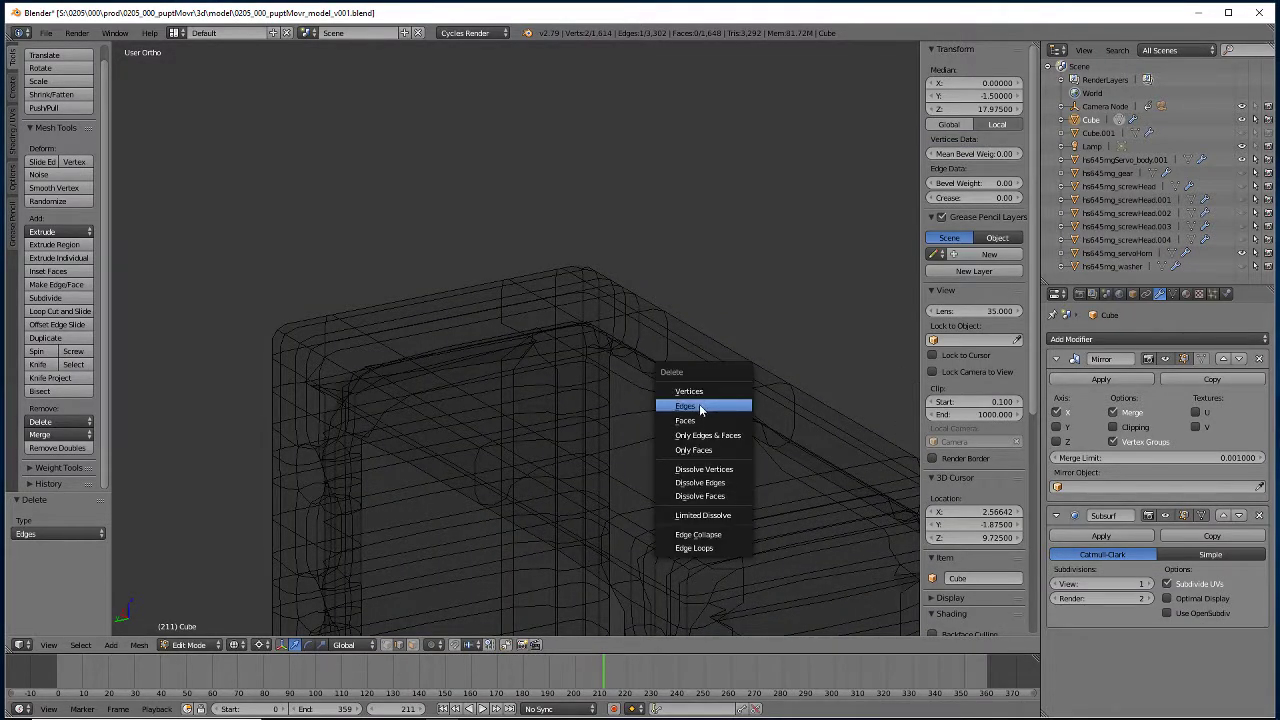
left_click(734, 406)
key("z")
Delete the two horizontal edges above and below the pinched section on the side wall's narrow face, using Edges.
mouse_move(383, 457)
middle_mouse_down()
mouse_move(397, 463)
mouse_move(427, 421)
mouse_move(346, 380)
mouse_move(334, 409)
mouse_move(408, 421)
mouse_move(465, 555)
mouse_move(433, 489)
mouse_move(551, 463)
mouse_move(420, 486)
mouse_move(240, 455)
mouse_move(507, 420)
middle_mouse_up()
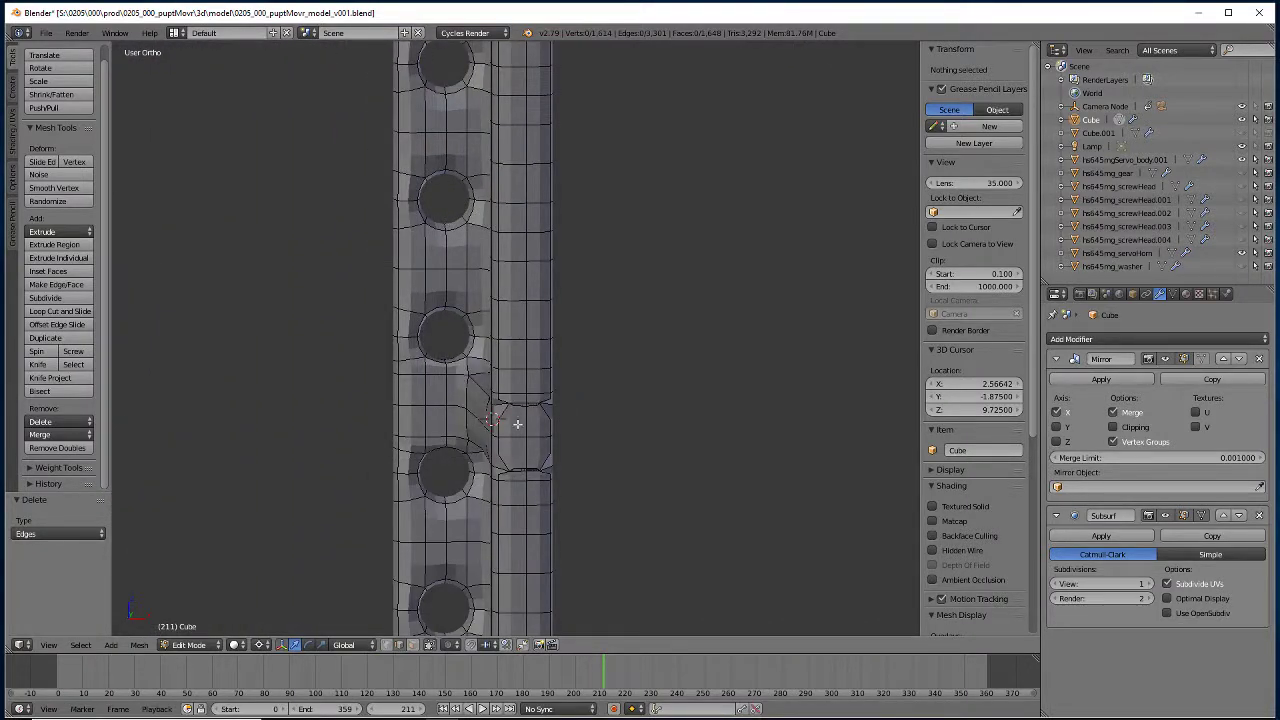
key("z")
mouse_move(423, 437)
middle_mouse_down()
mouse_move(491, 420)
mouse_move(537, 480)
mouse_move(522, 452)
mouse_move(450, 440)
mouse_move(360, 474)
mouse_move(314, 457)
mouse_move(274, 543)
mouse_move(272, 495)
mouse_move(351, 523)
mouse_move(491, 463)
mouse_move(515, 479)
mouse_move(297, 457)
mouse_move(374, 477)
mouse_move(423, 380)
mouse_move(383, 400)
mouse_move(446, 426)
mouse_move(462, 402)
mouse_move(371, 393)
middle_mouse_up()
key("z")
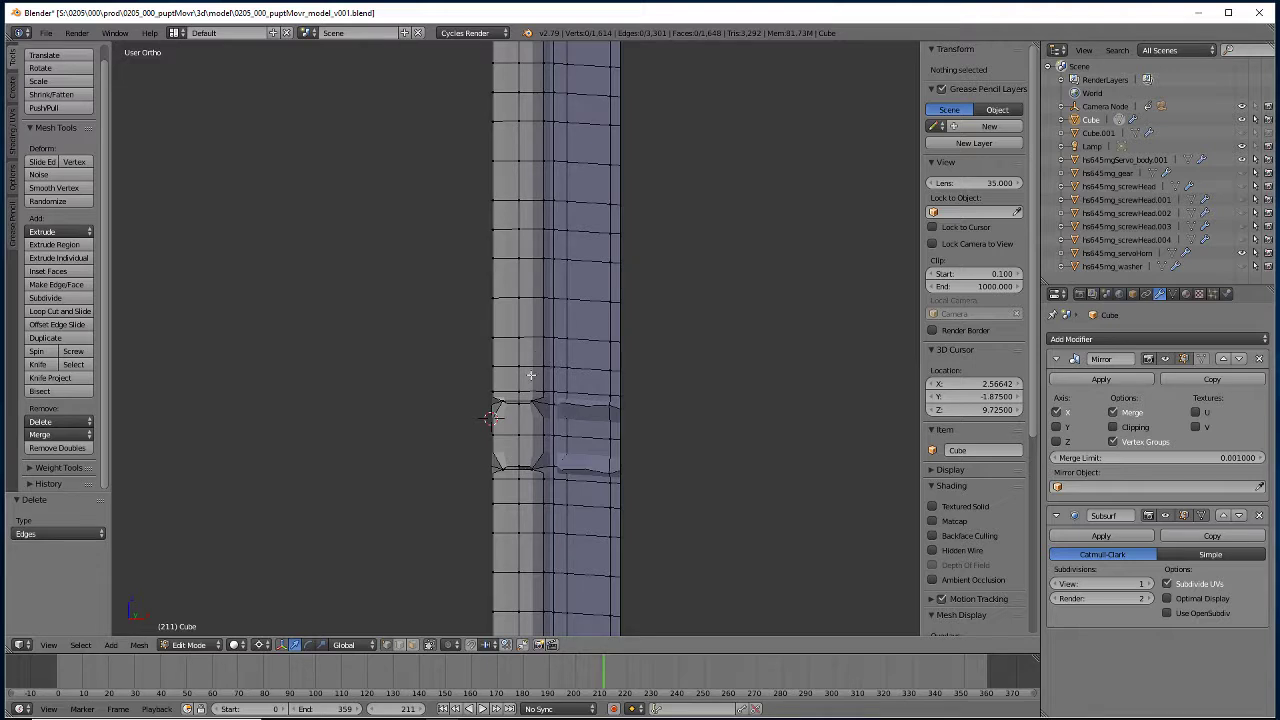
scroll(512, 398, "up", 6)
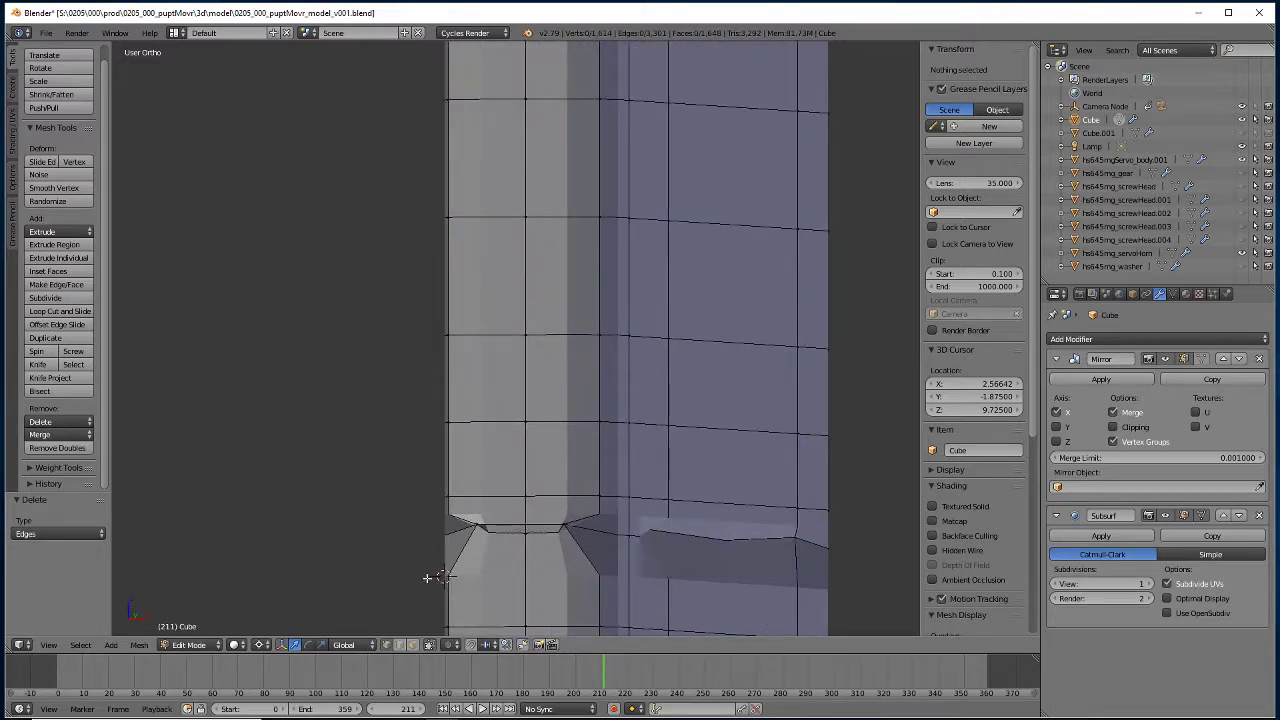
scroll(427, 578, "down", 5, "shift")
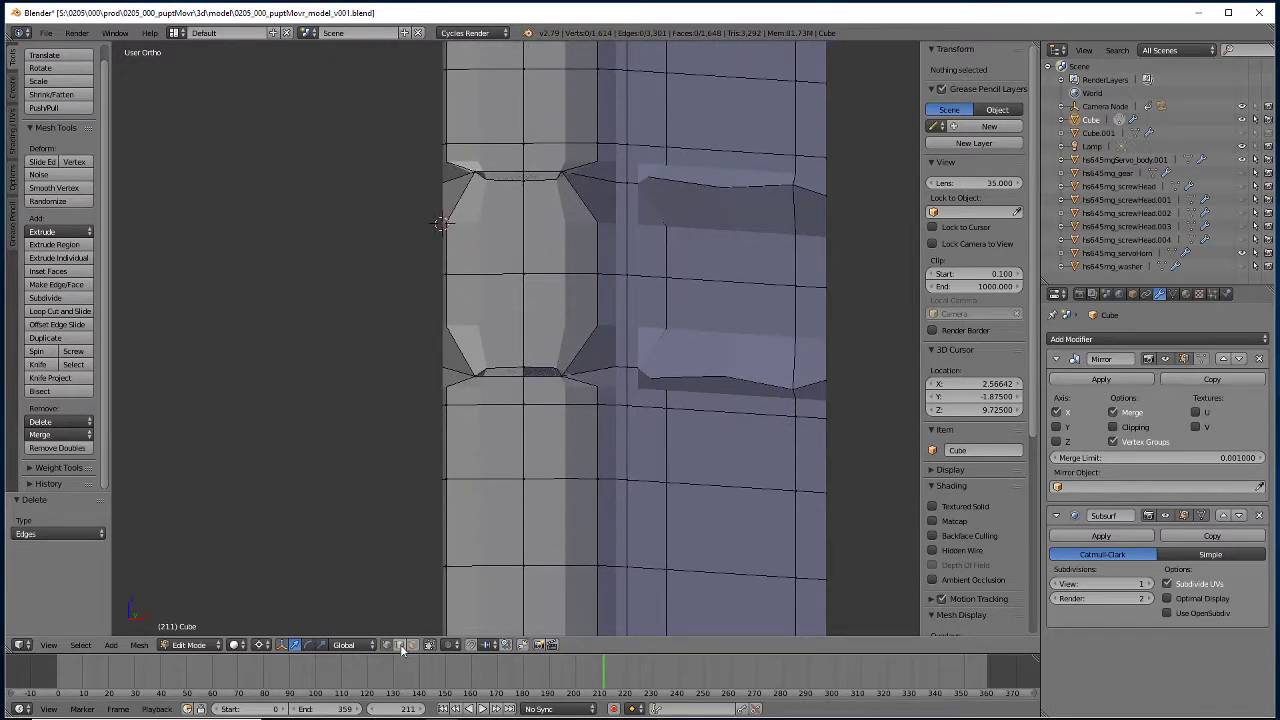
right_click(505, 373)
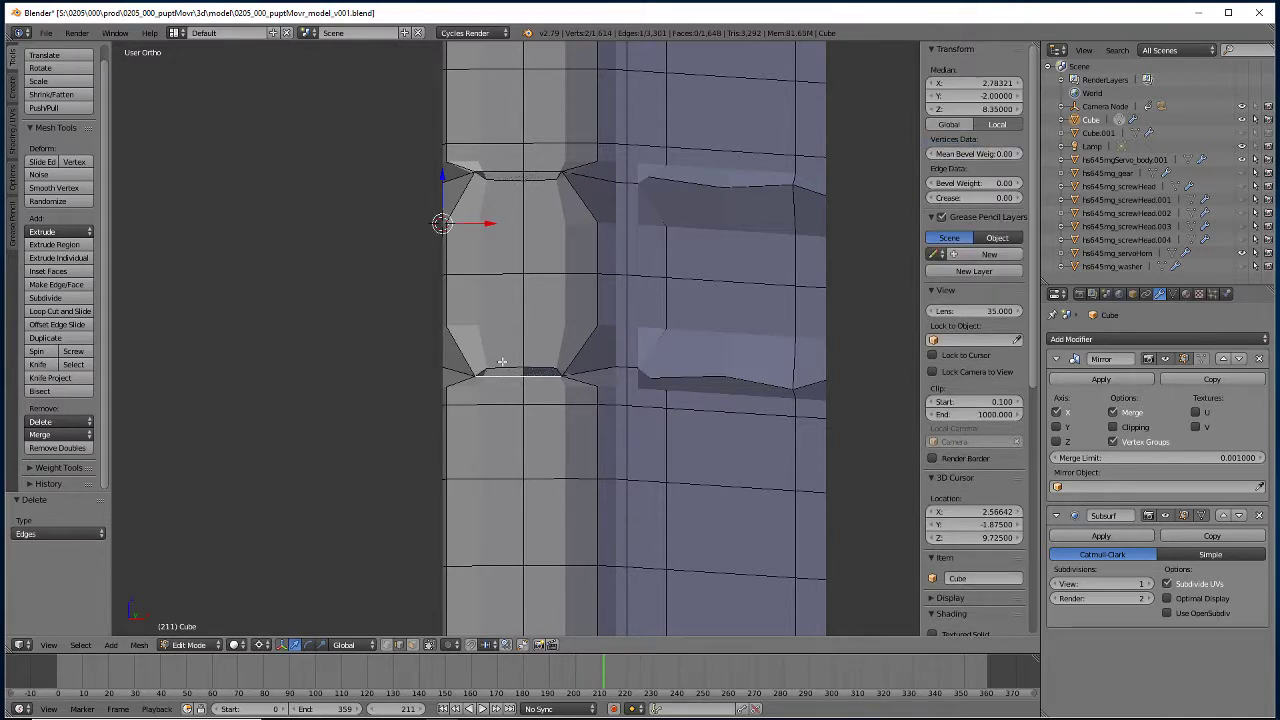
right_click(502, 170, "shift")
key("x")
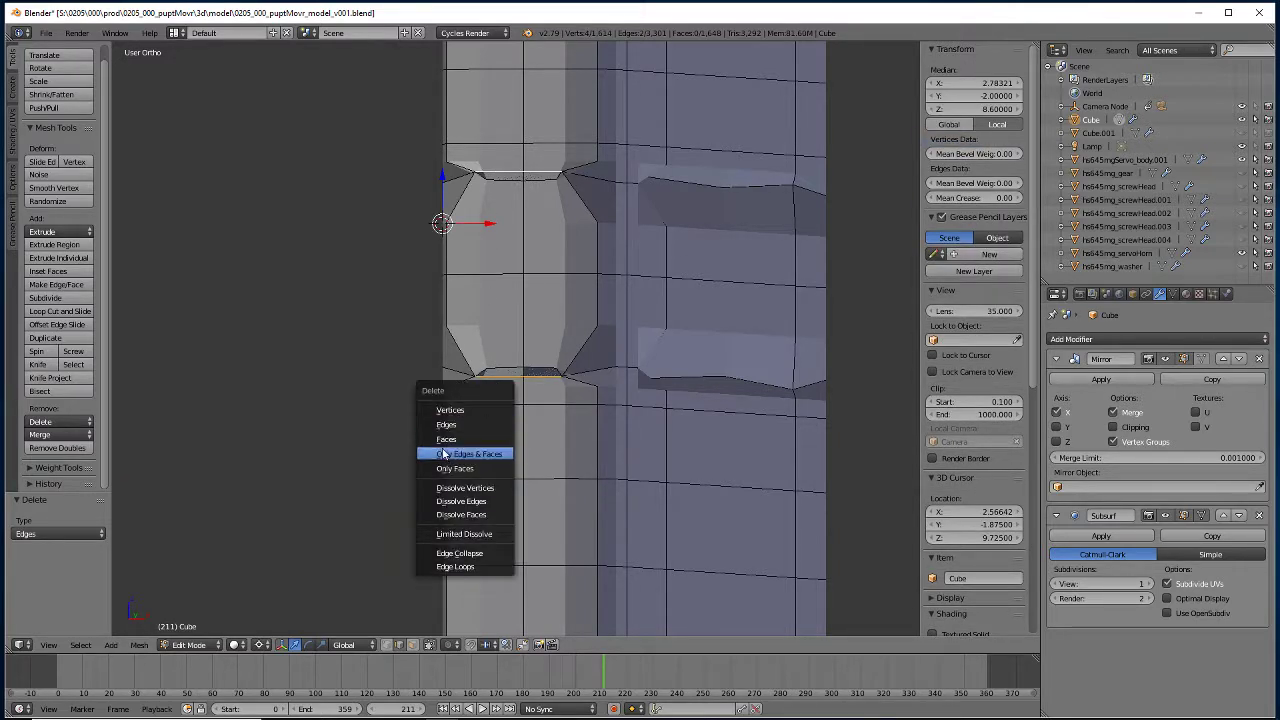
left_click(470, 424)
Delete the two short inner edges at the slot's end beside the side wall's plain narrow face, using Edges.
scroll(376, 388, "down", 7)
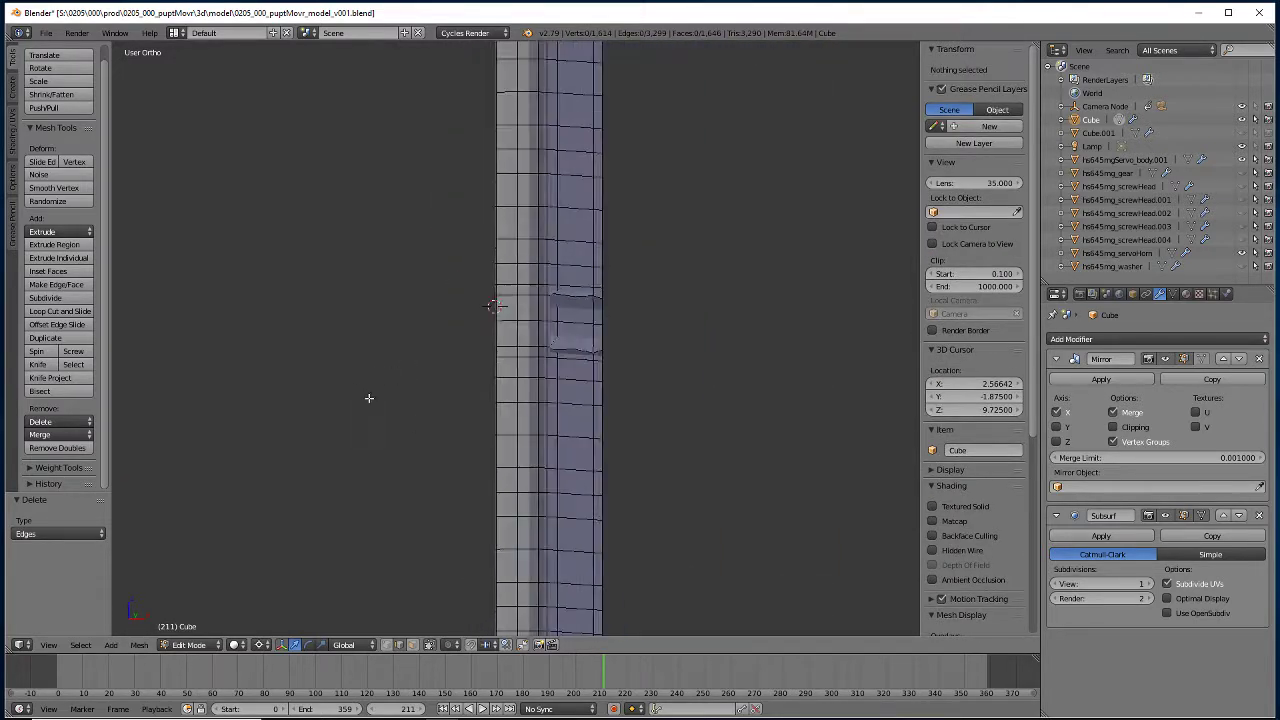
middle_click_drag(435, 444, 398, 496)
scroll(430, 478, "up", 5)
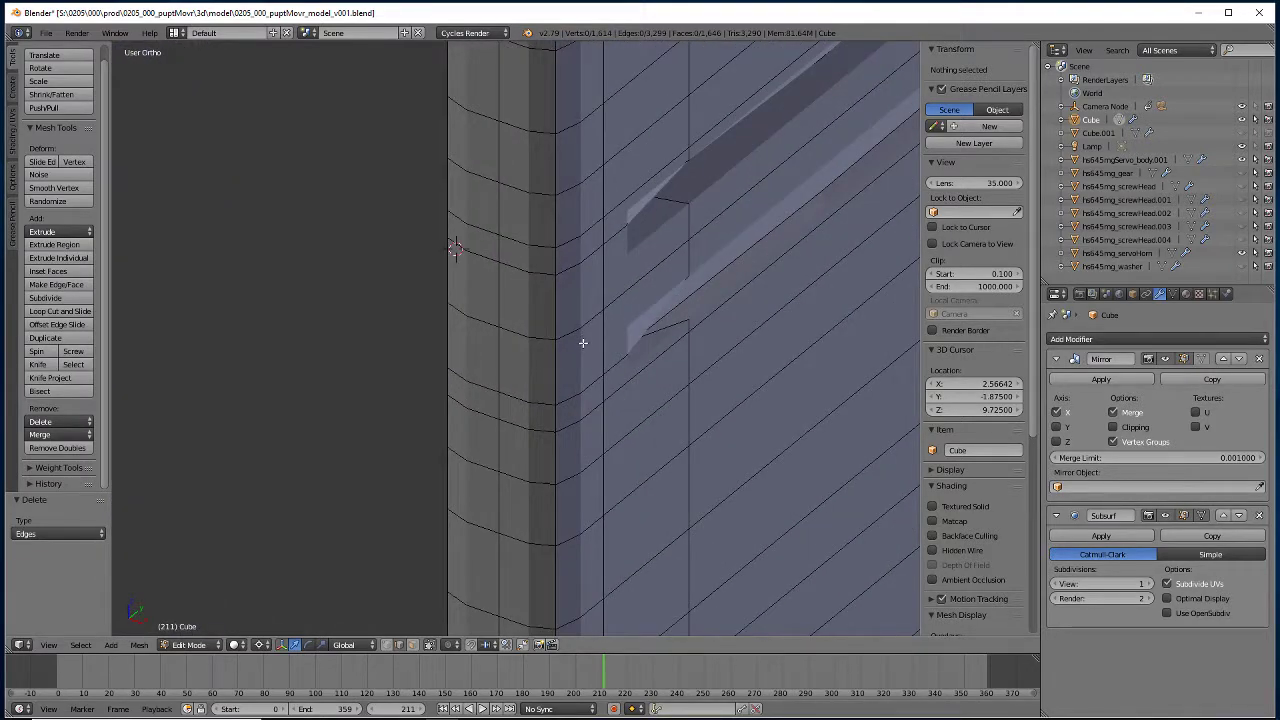
key("x")
key("z")
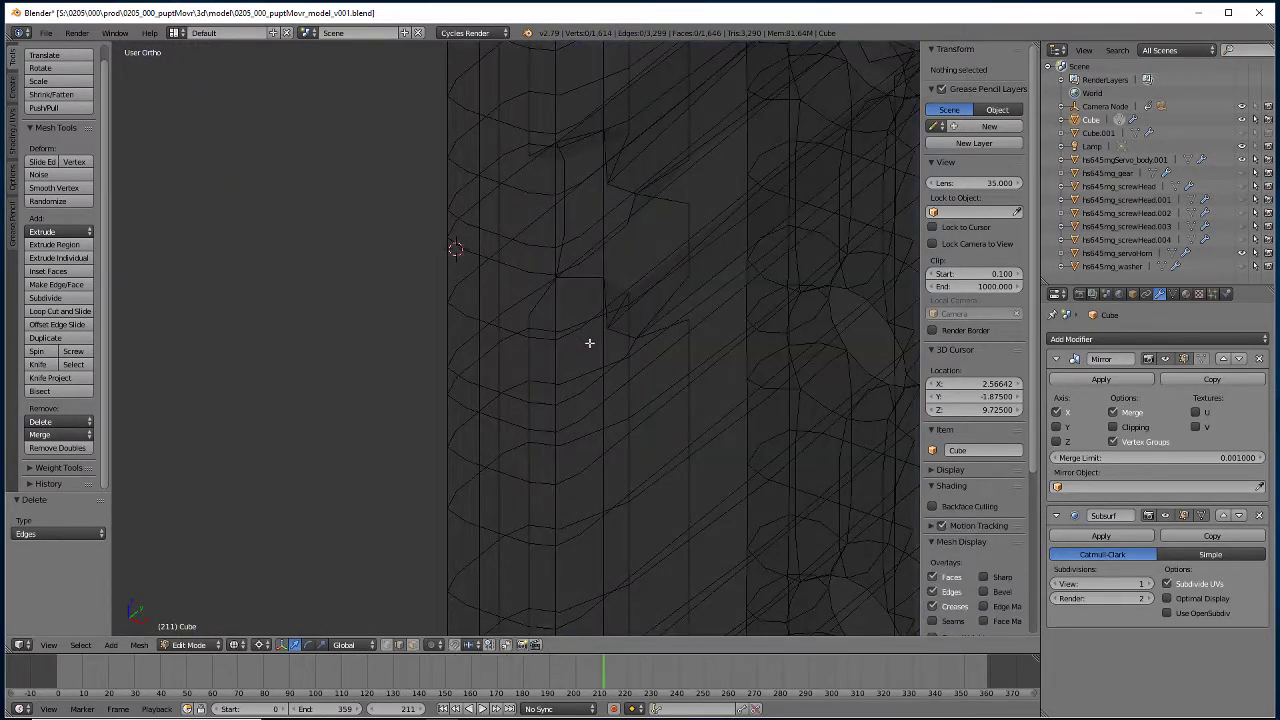
middle_click_drag(563, 350, 541, 322)
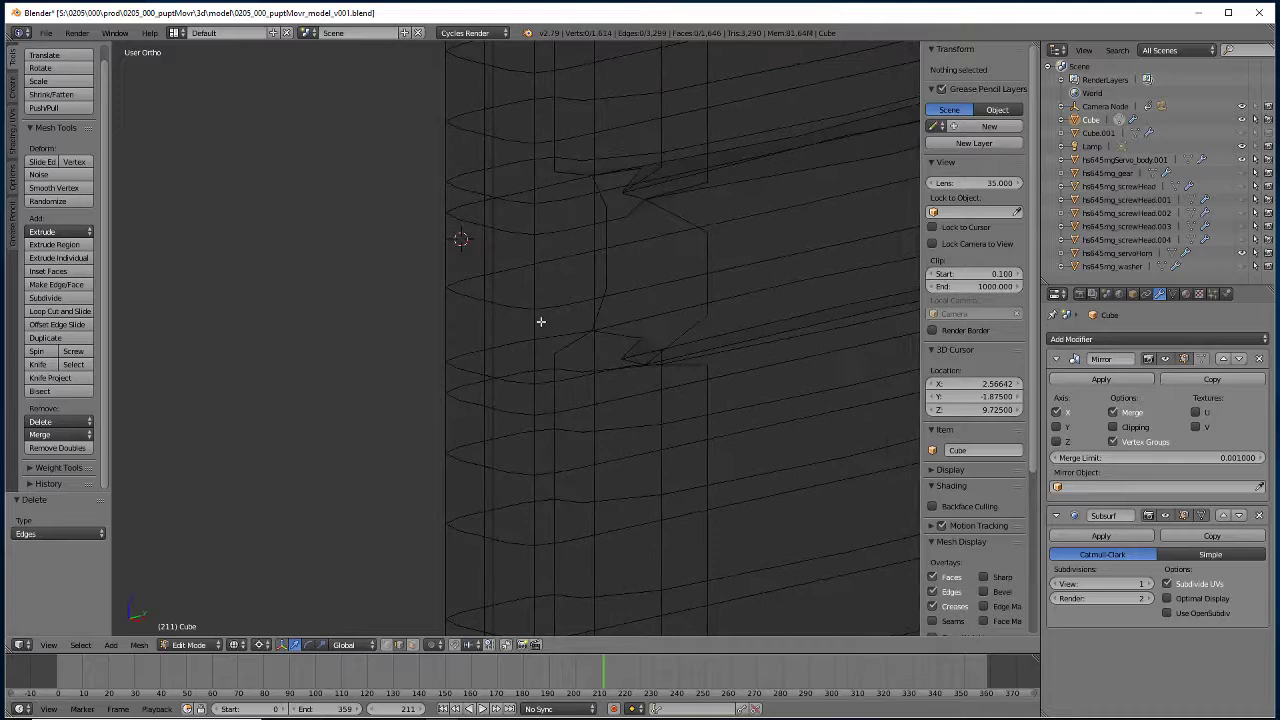
right_click(632, 348)
right_click(636, 176, "shift")
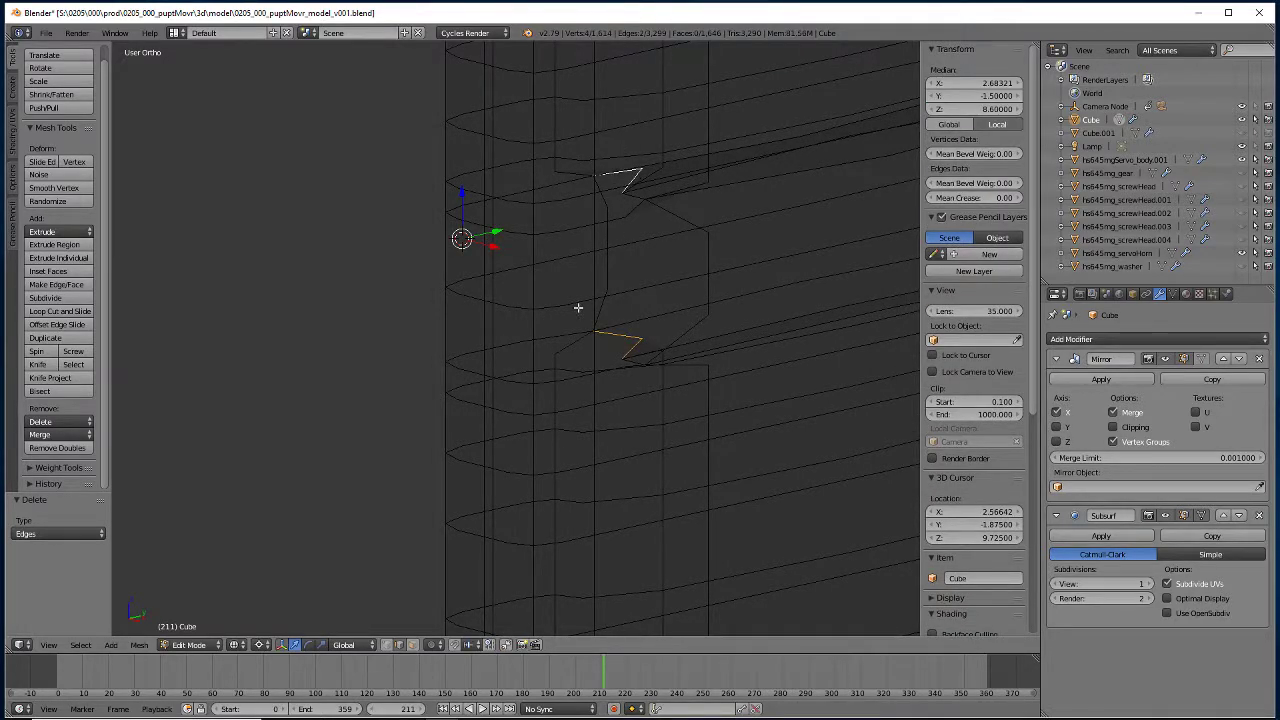
middle_click_drag(580, 309, 609, 380)
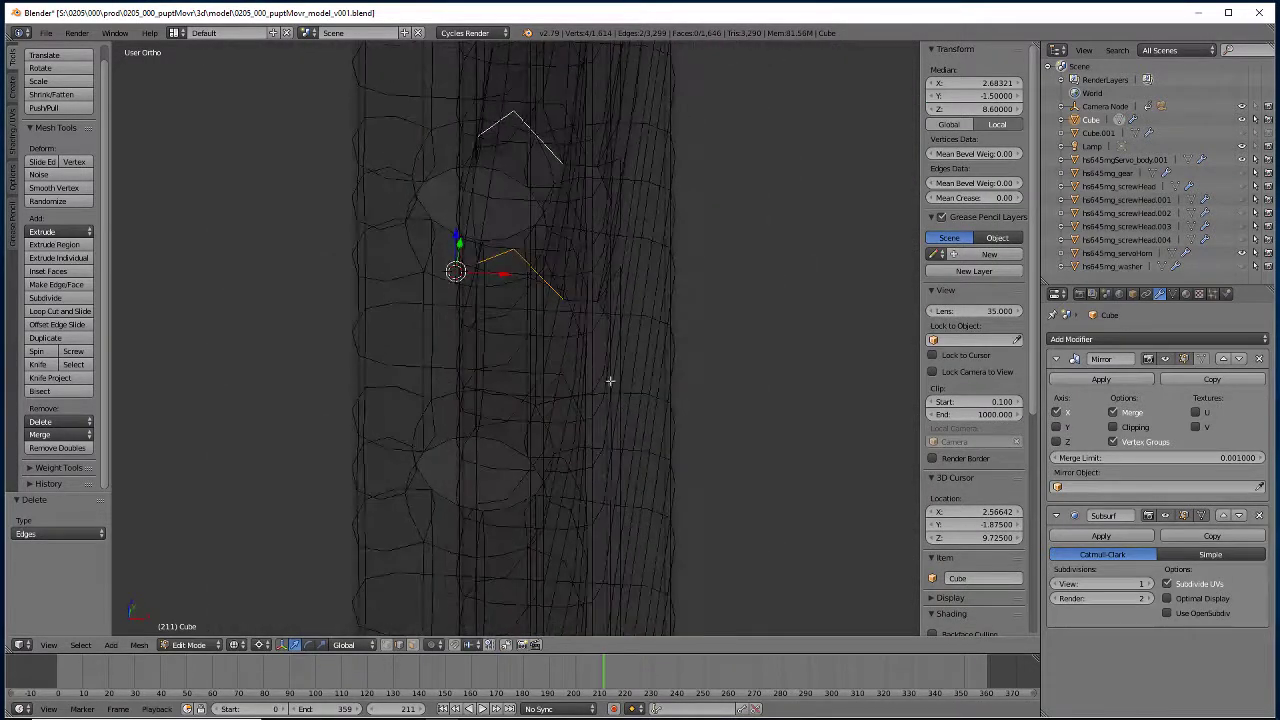
right_click(577, 160)
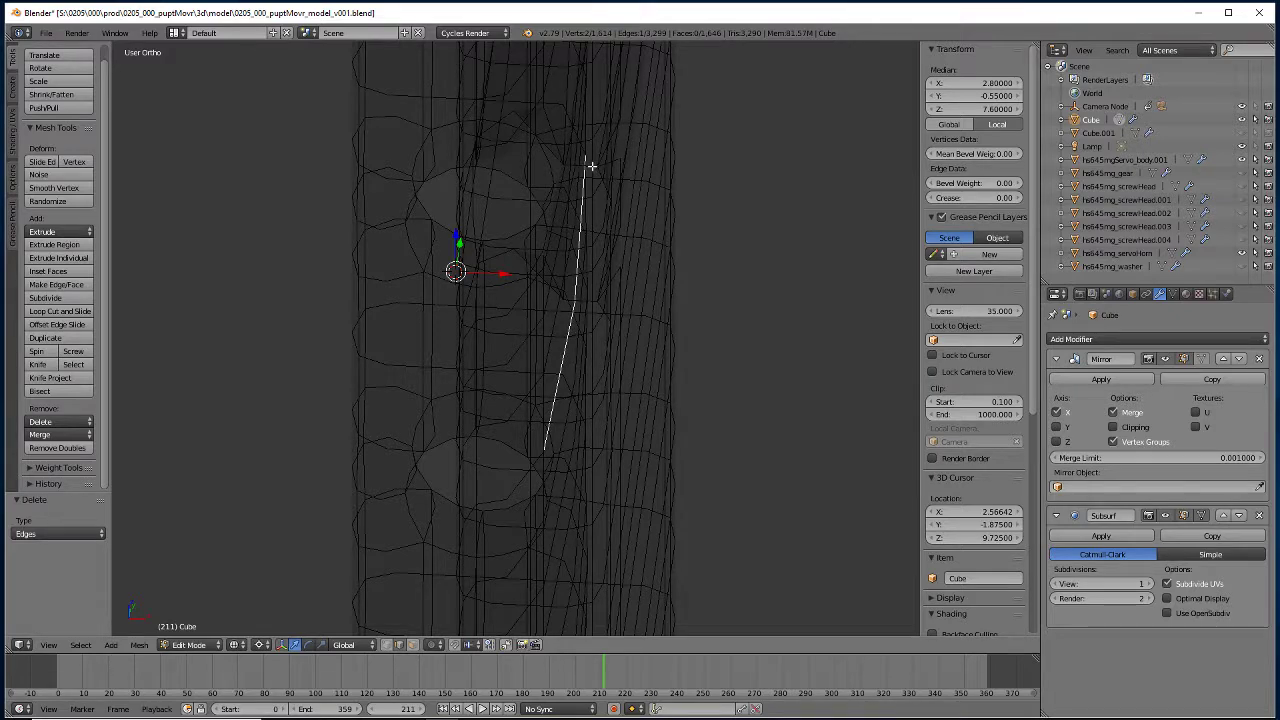
right_click(590, 165)
right_click(587, 164)
mouse_move(589, 185)
middle_mouse_down()
mouse_move(562, 215)
mouse_move(606, 176)
middle_mouse_up()
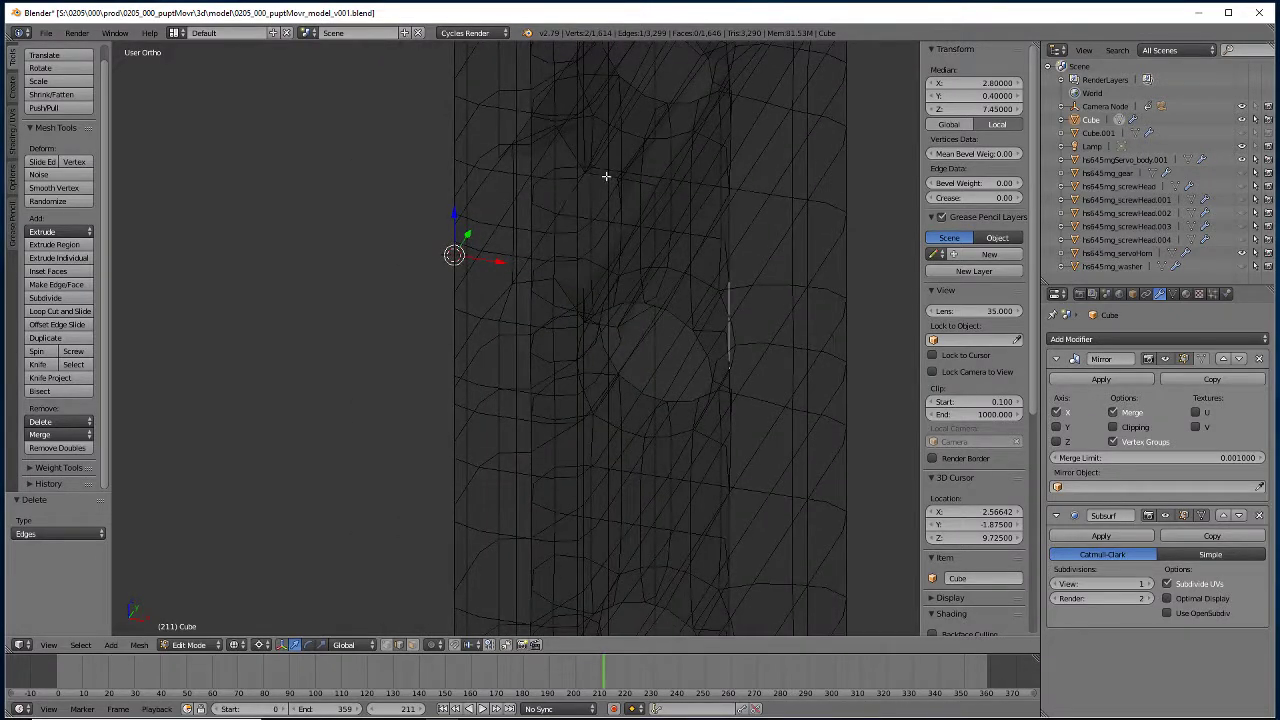
right_click(609, 328, "shift")
key("z")
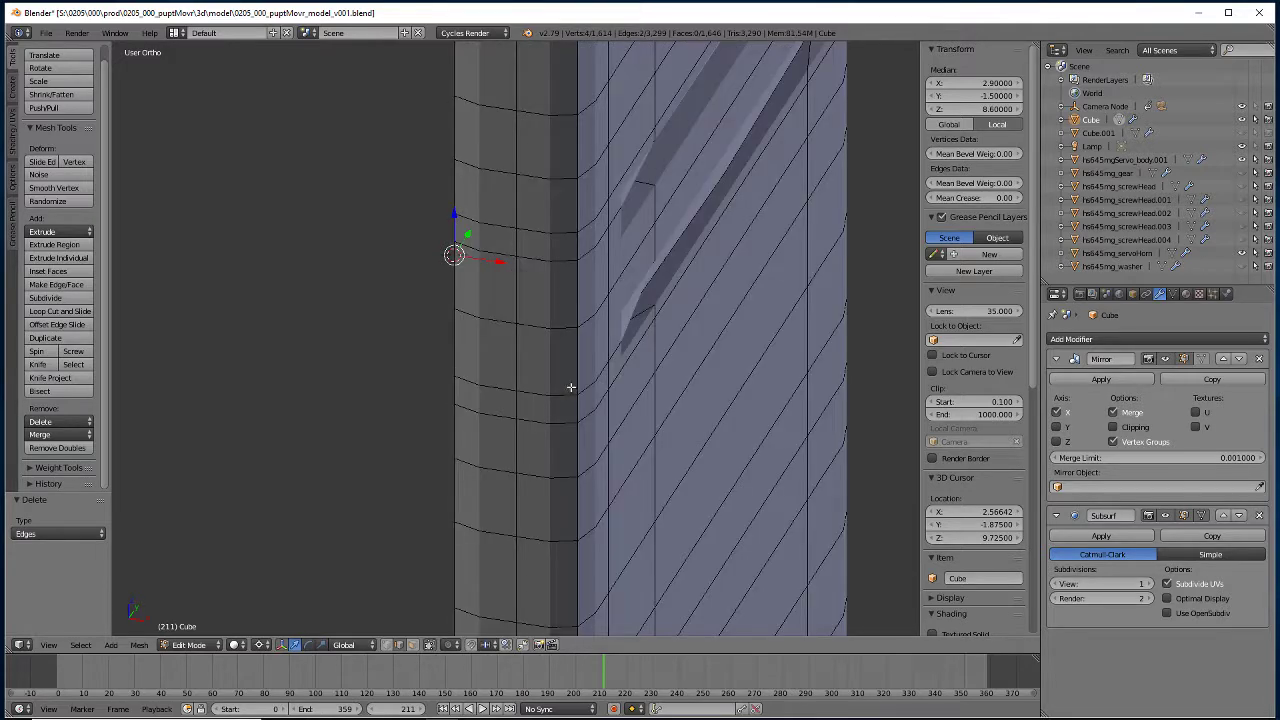
key("x")
left_click(547, 395)
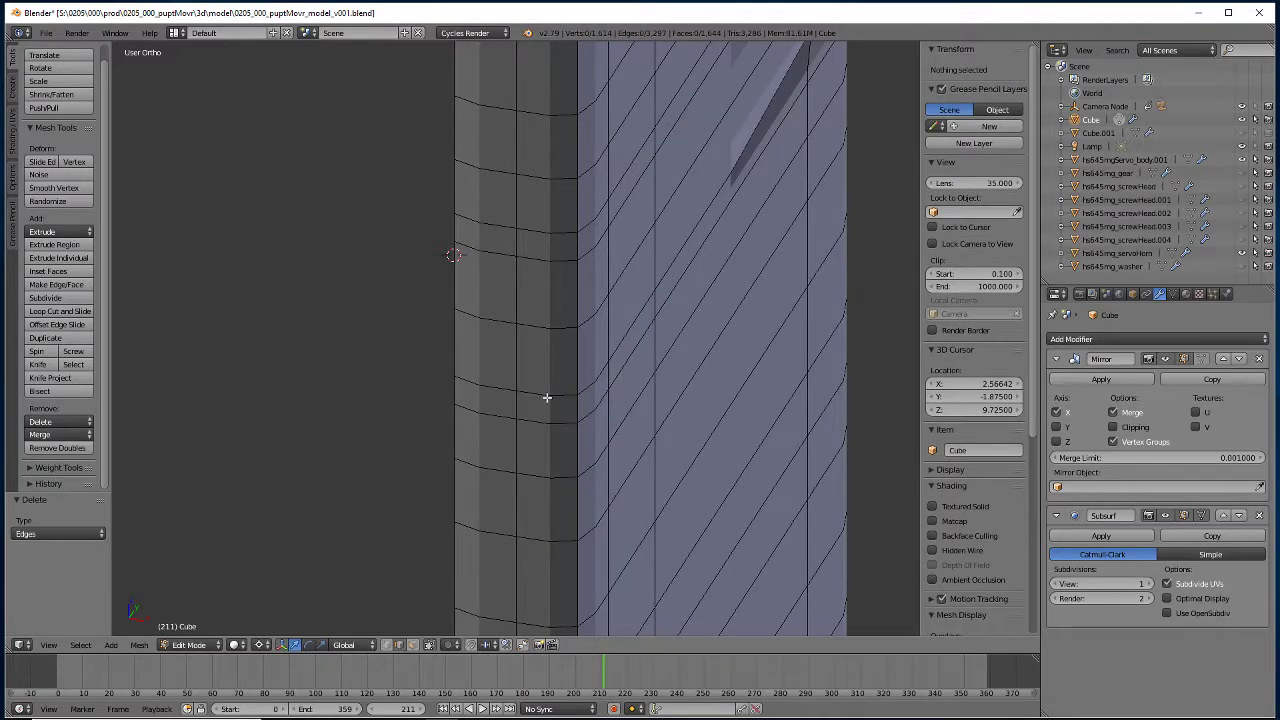
Delete the two short inner edges at the opposite end of the slot, beside the wall's holed face, using Edges.
middle_click_drag(708, 356, 517, 378)
middle_click_drag(662, 537, 360, 260, "shift")
key("z")
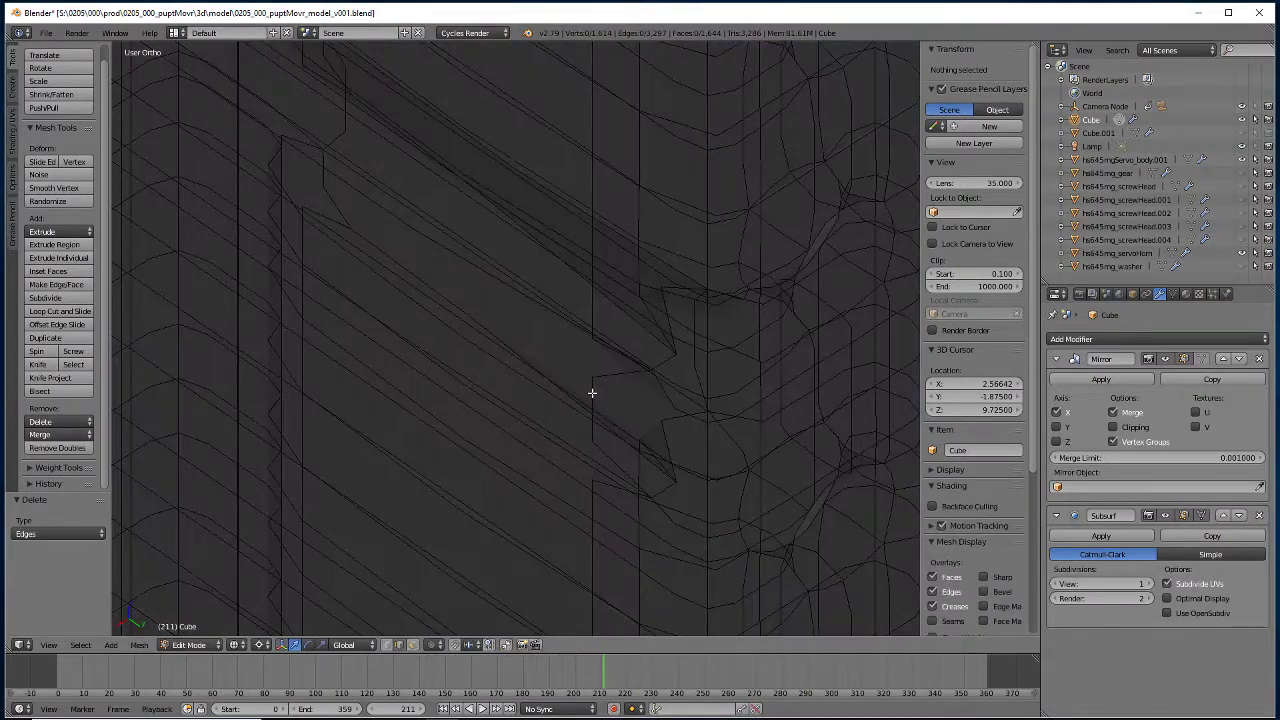
right_click(664, 361)
right_click(663, 490, "shift")
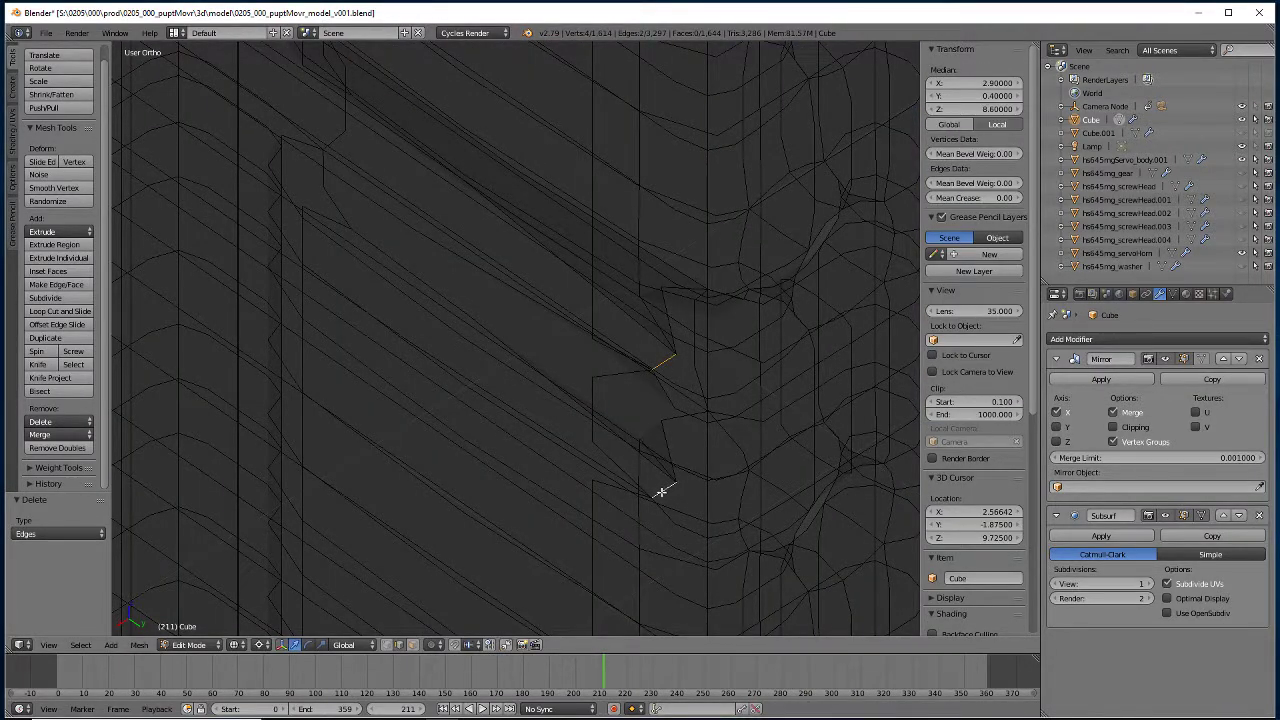
key("x")
left_click(620, 497)
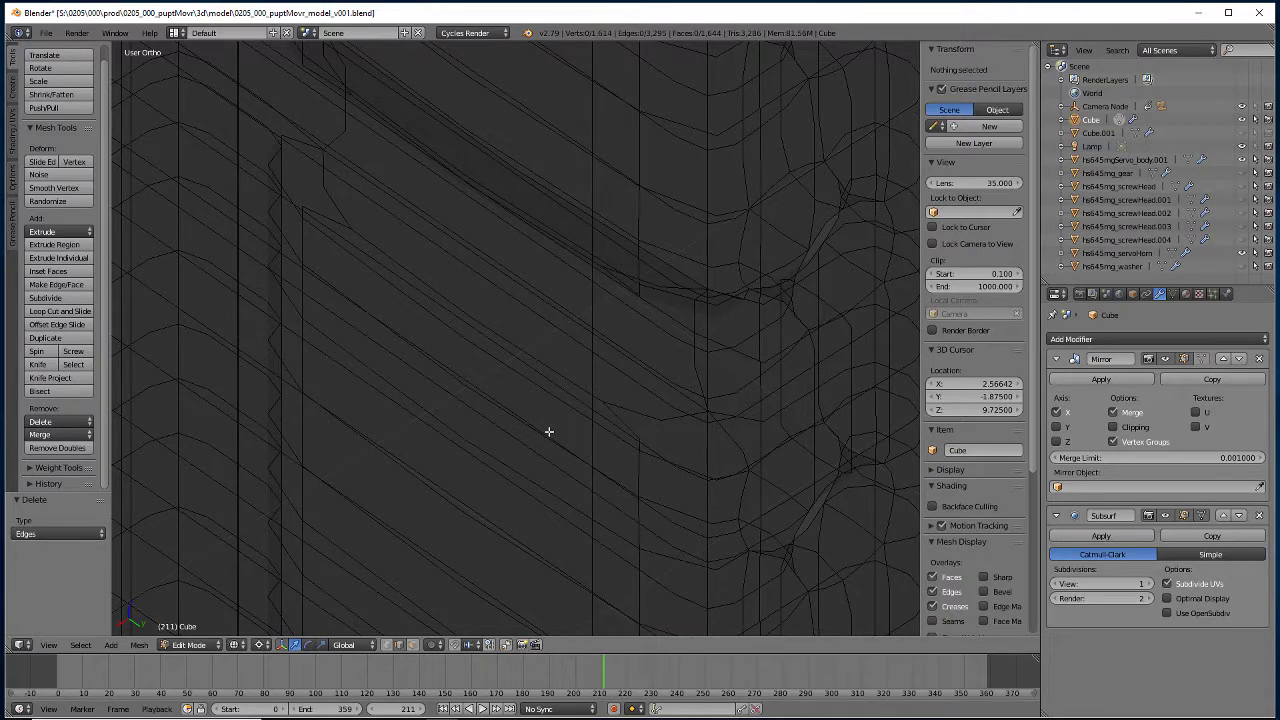
key("z")
Delete the two hidden inner edges at both ends of the side wall's foot, where it meets the base plate, using Edges.
scroll(437, 418, "down", 5)
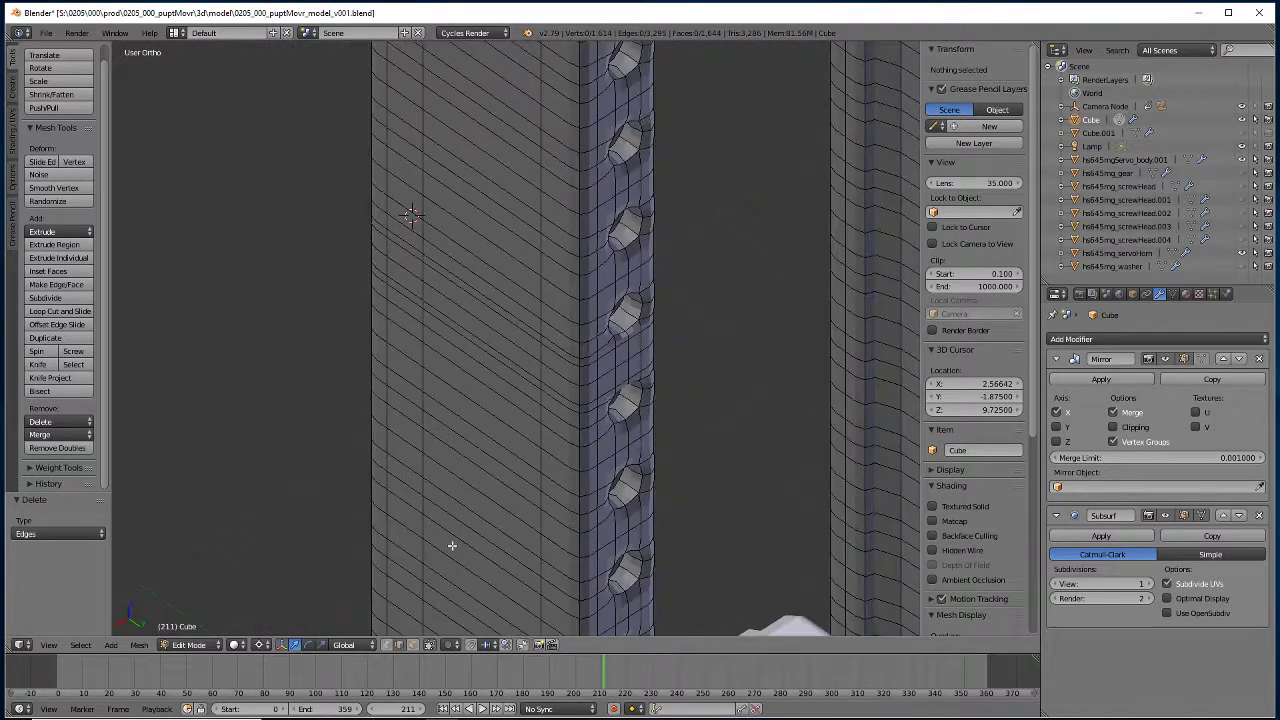
scroll(449, 543, "down", 2)
scroll(380, 434, "up", 1)
middle_click_drag(430, 580, 505, 154, "shift")
middle_click_drag(474, 319, 511, 411, "shift")
scroll(510, 420, "up", 7)
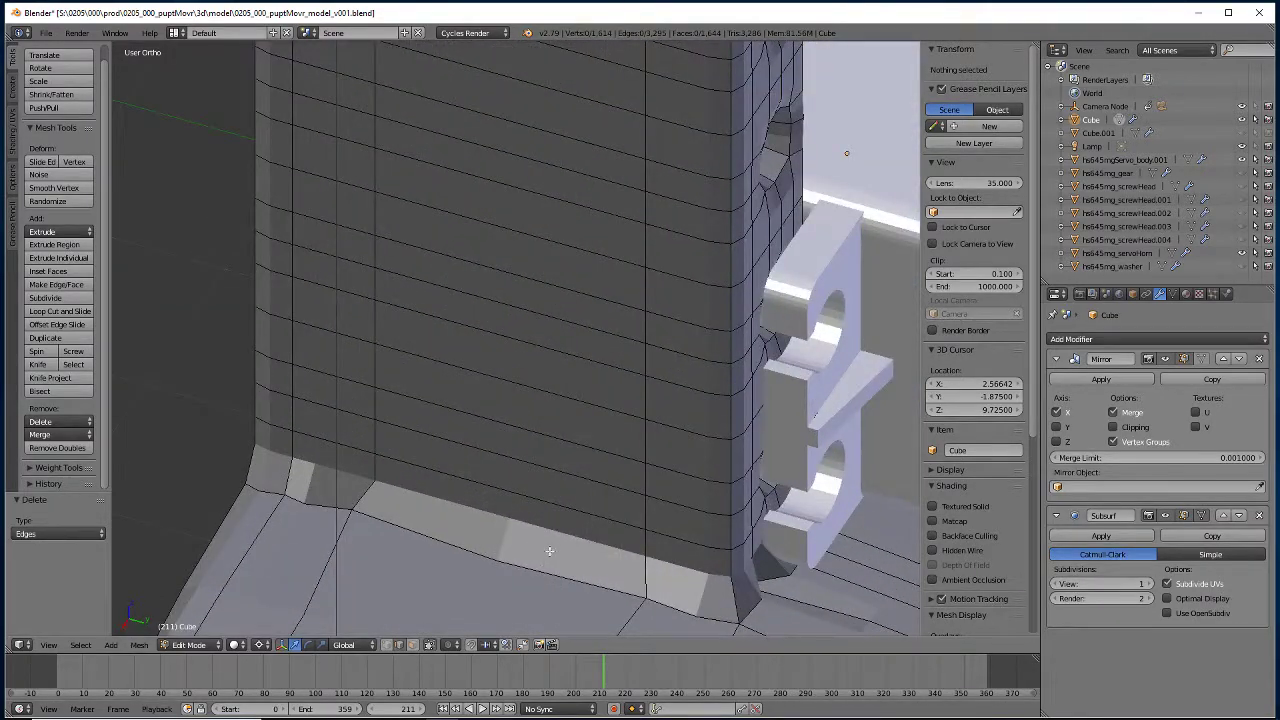
middle_click_drag(549, 551, 529, 506)
key("z")
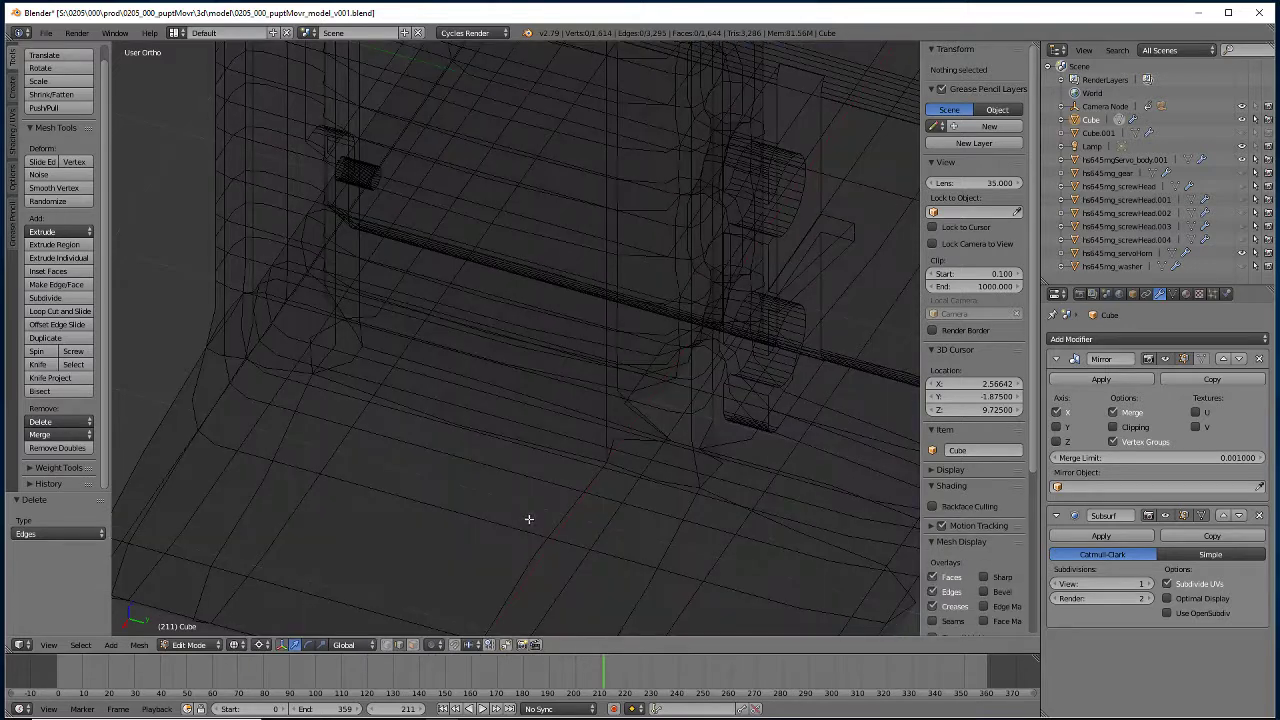
right_click(614, 442)
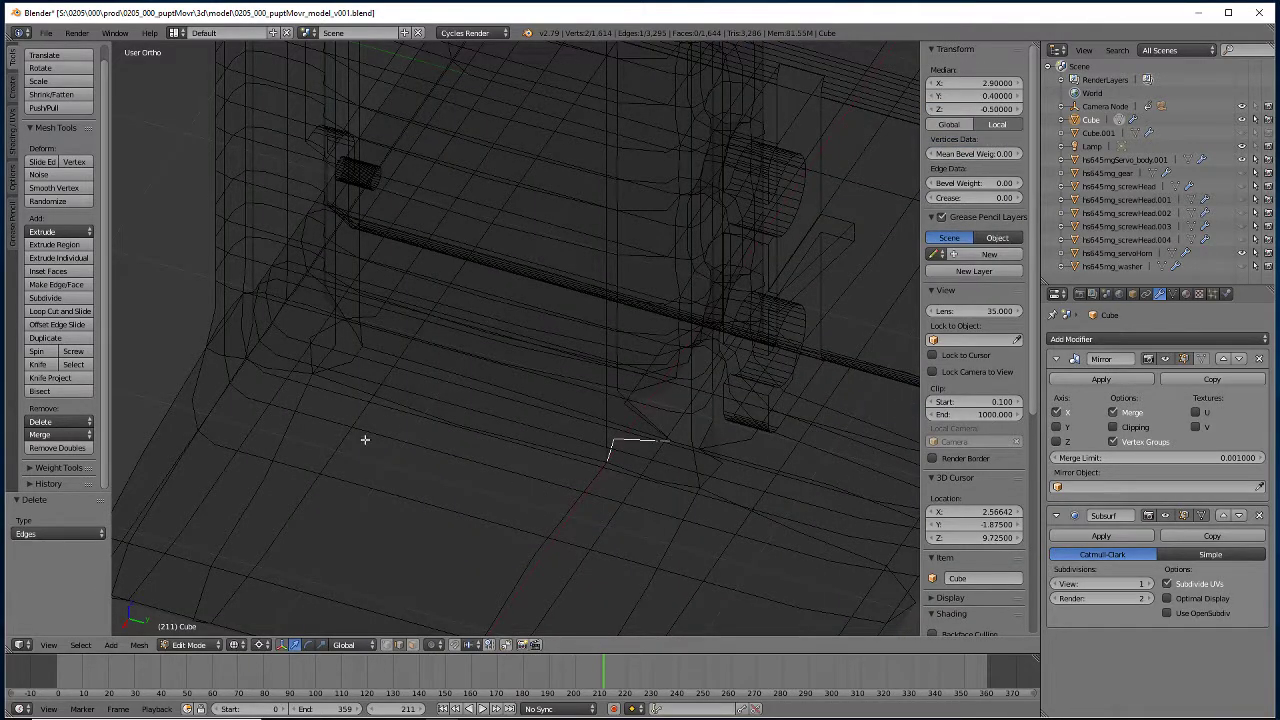
middle_click_drag(365, 439, 355, 399)
right_click(434, 358, "shift")
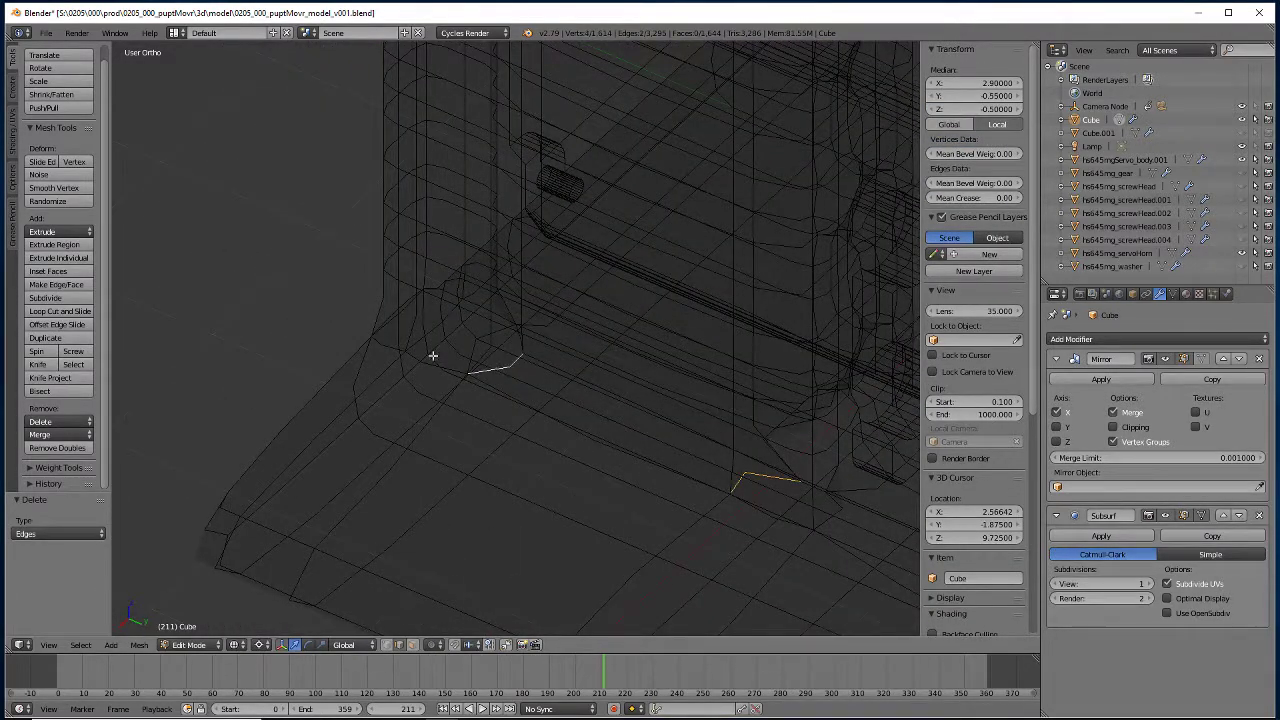
middle_click_drag(434, 358, 410, 428)
middle_click_drag(587, 467, 377, 456, "shift")
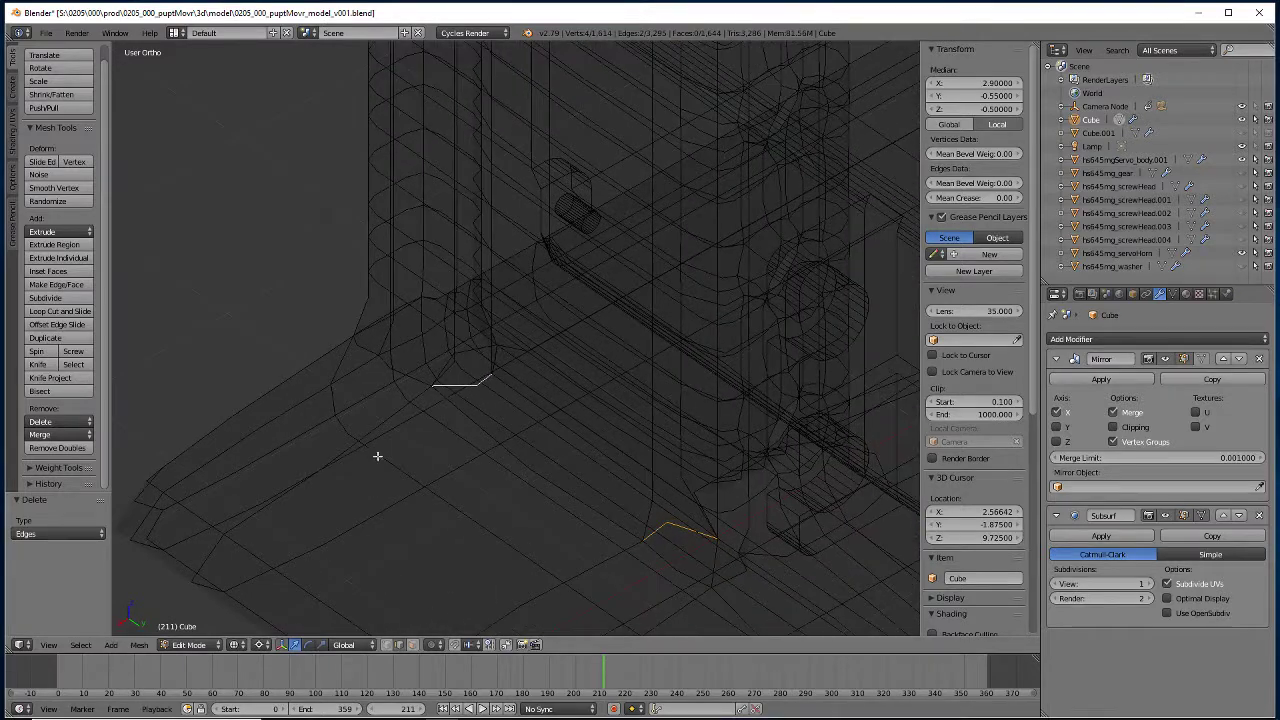
key("x")
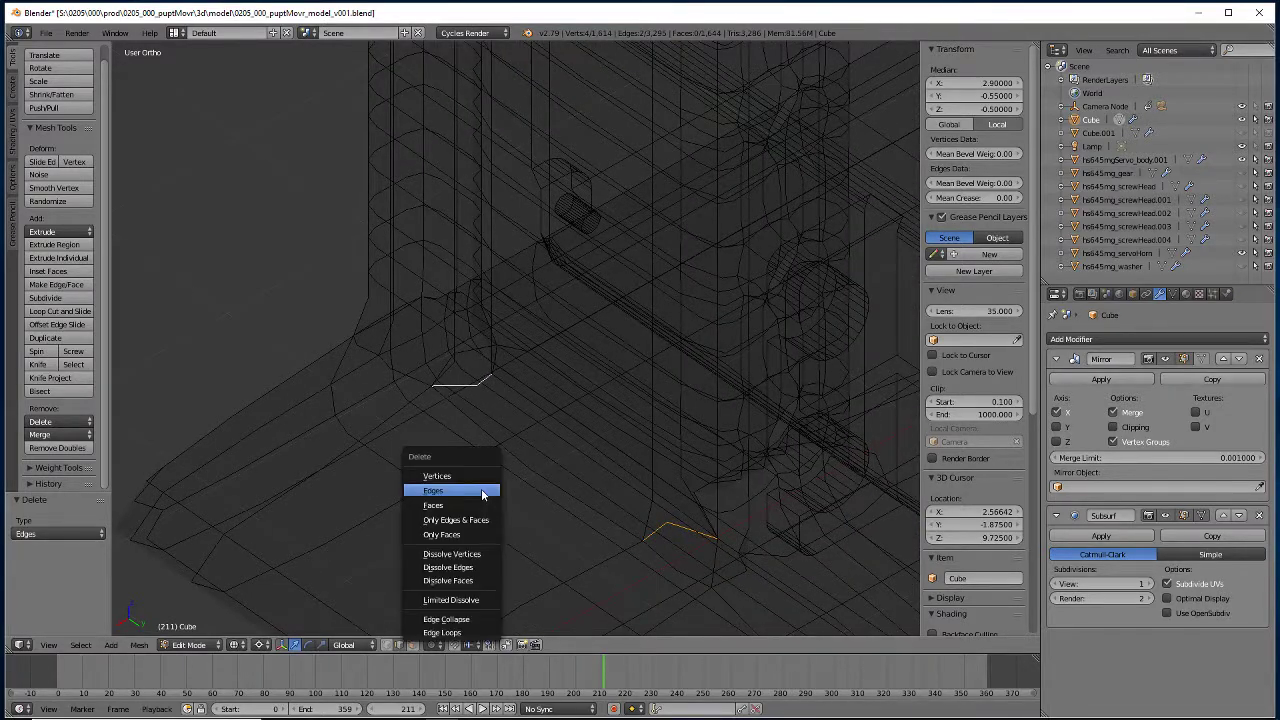
left_click(431, 492)
key("z")
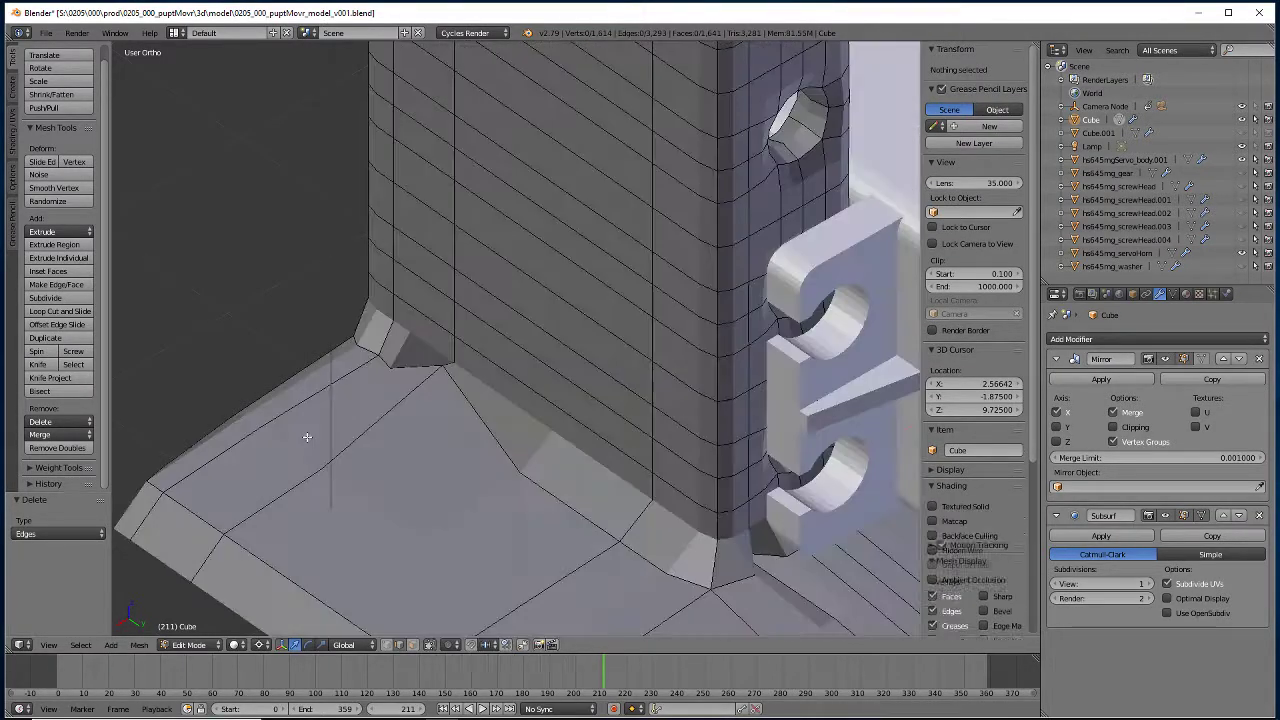
Delete the two remaining inner edges one by one at the wall foot's plain corner, away from the servo, using Edges.
key("z")
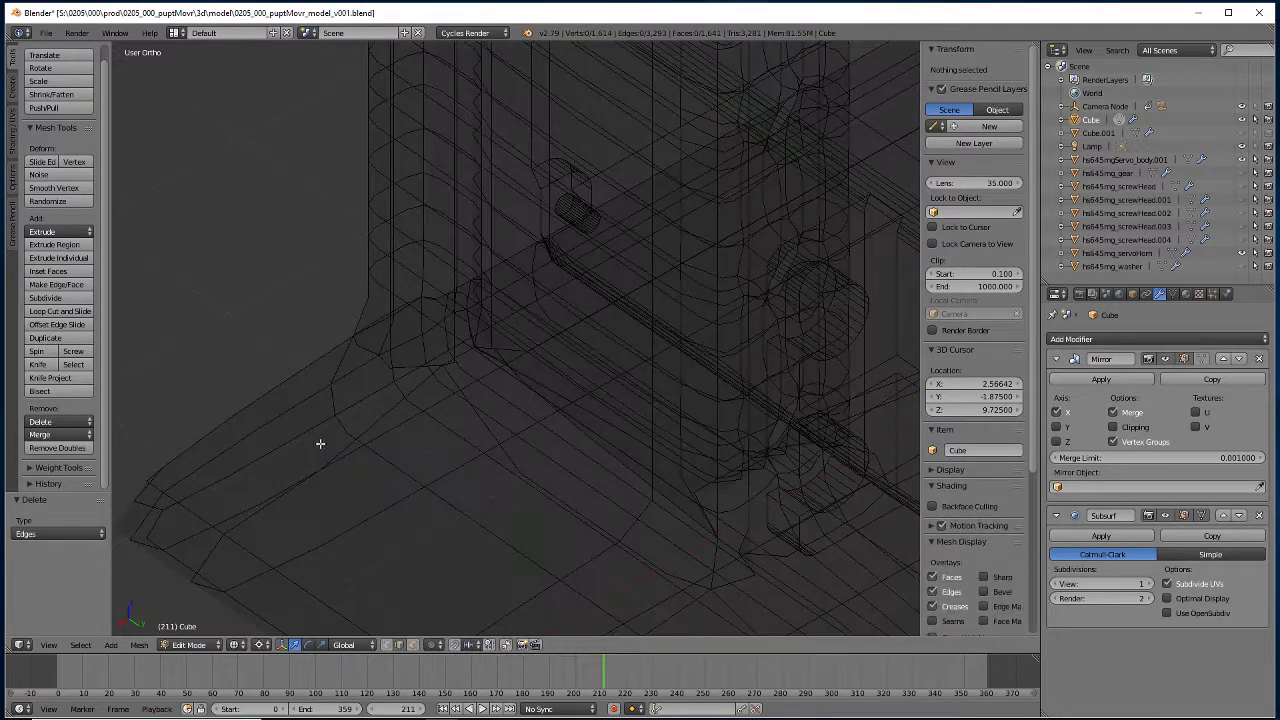
right_click(459, 356)
key("x")
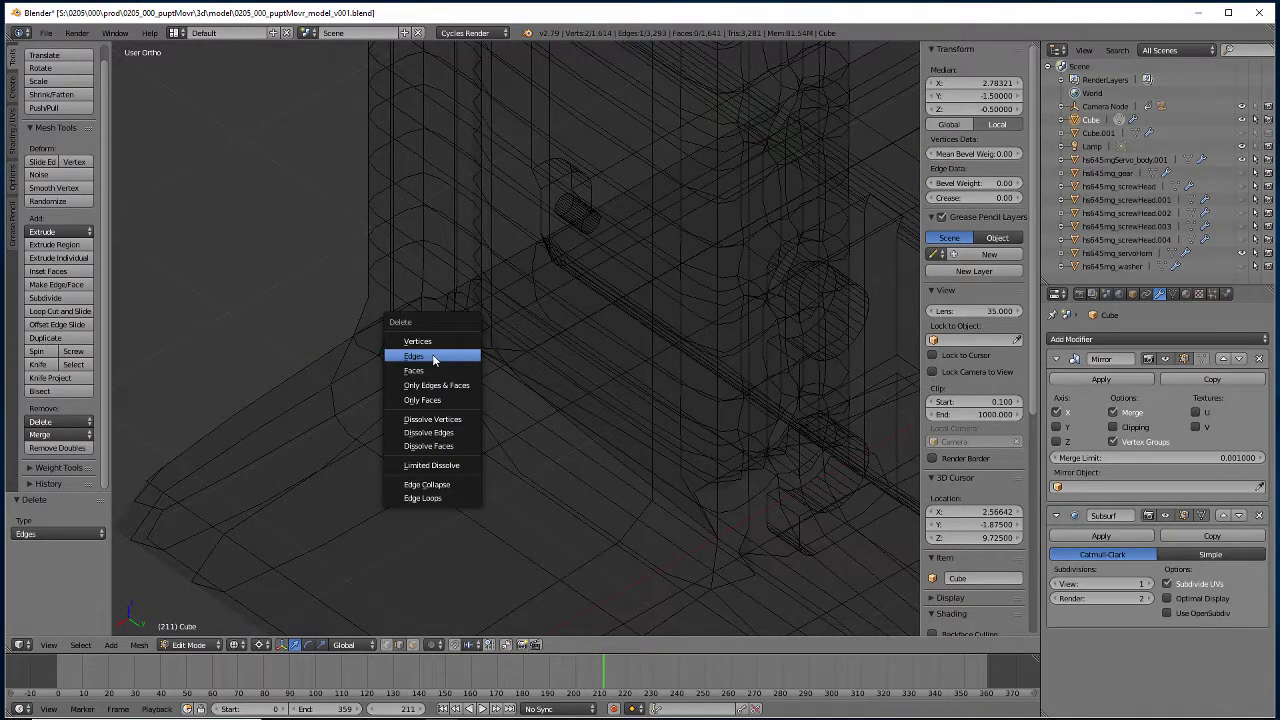
left_click(436, 356)
key("z")
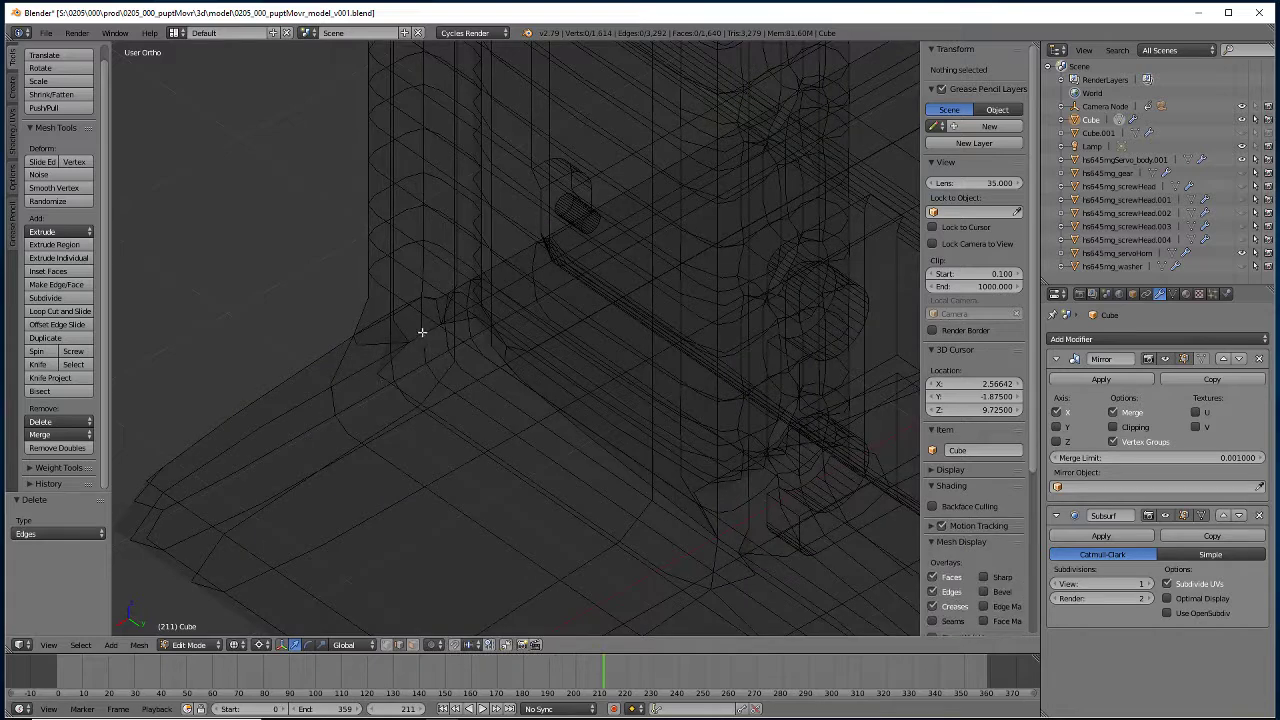
right_click(427, 330)
key("x")
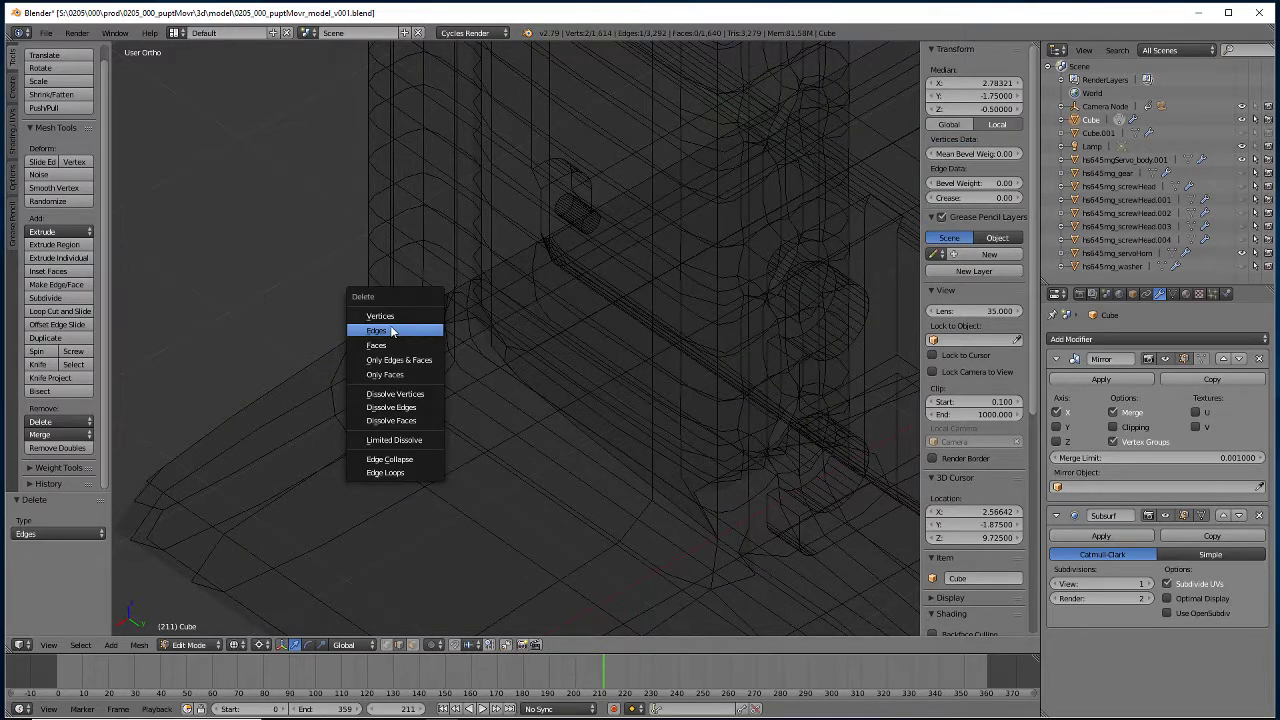
left_click(392, 331)
key("z")
Delete the leftover inner edge at the wall foot's corner beside the servo mount, using Edges.
scroll(388, 412, "up", 3)
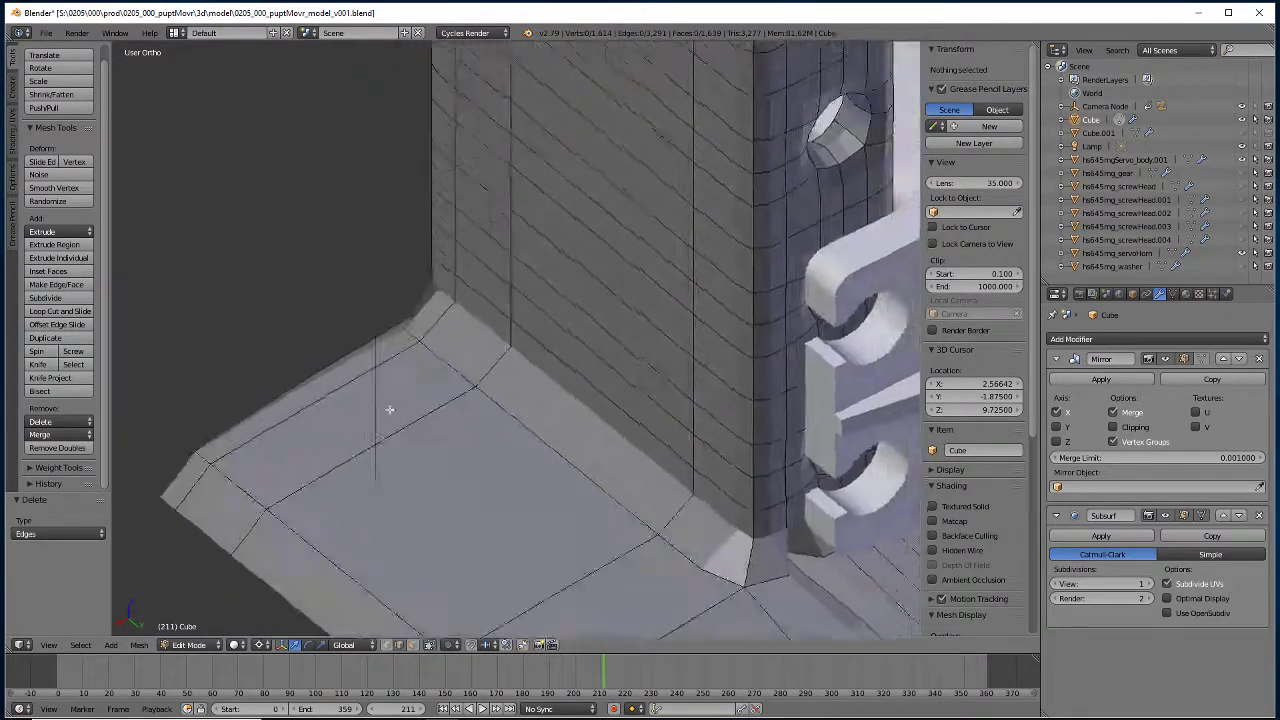
key("z")
right_click(766, 540)
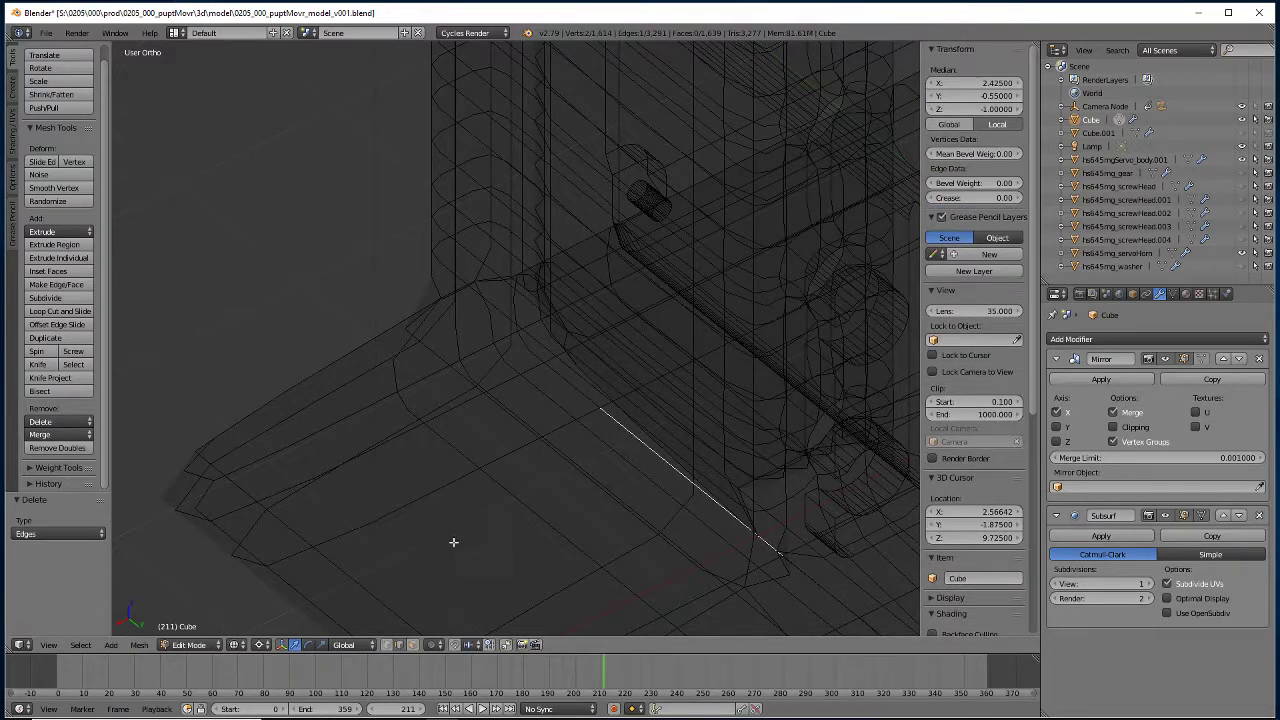
mouse_move(453, 542)
middle_mouse_down()
mouse_move(518, 535)
mouse_move(456, 534)
middle_mouse_up()
middle_click_drag(257, 521, 572, 320)
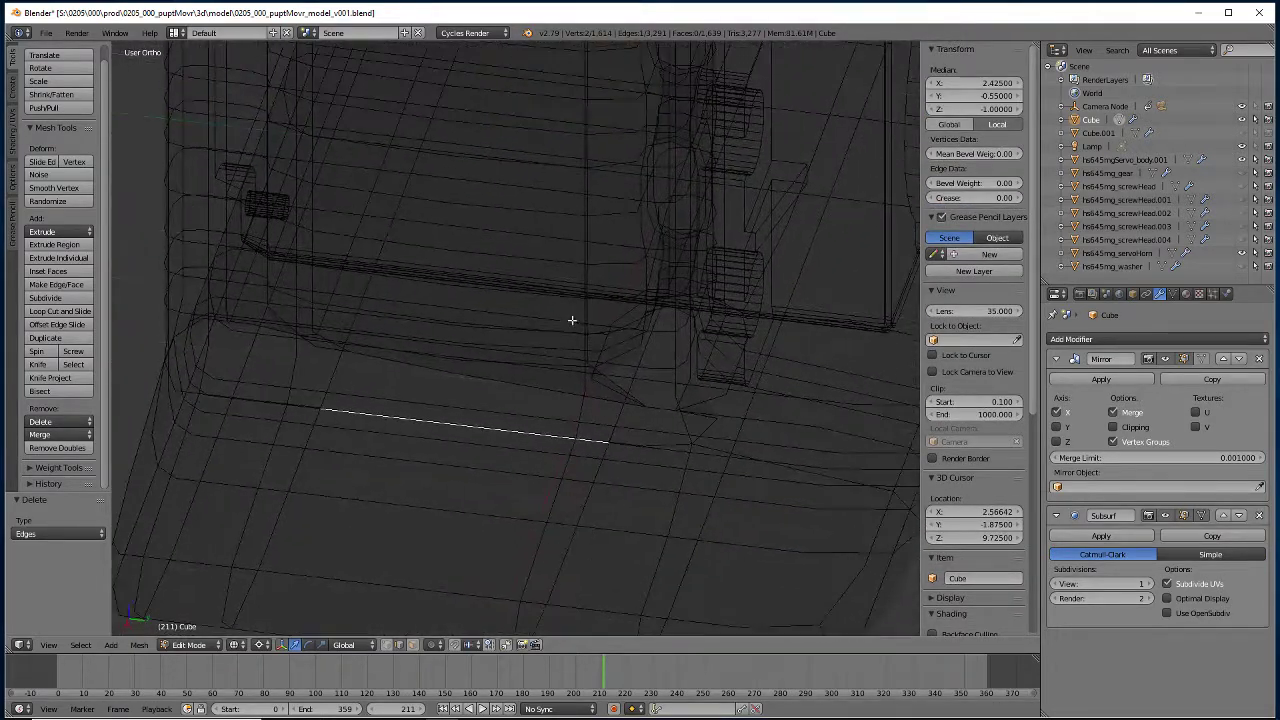
right_click(664, 403)
middle_click_drag(263, 257, 386, 403)
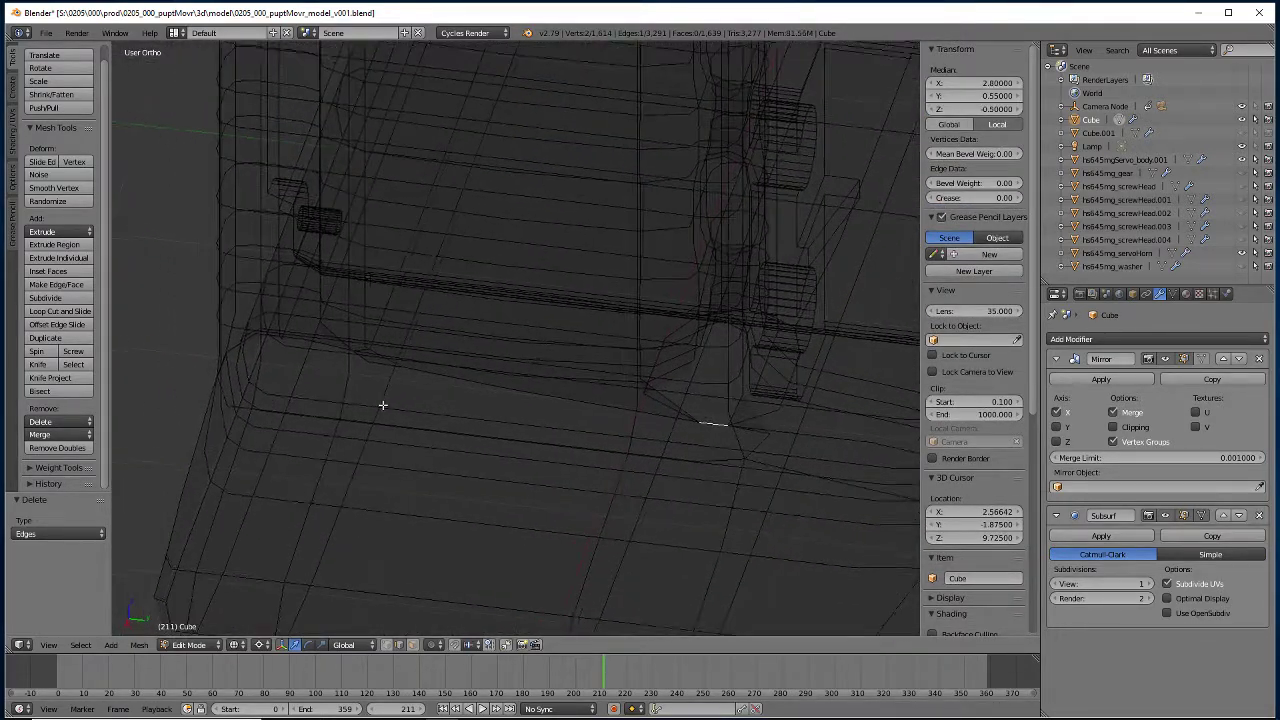
key("x")
left_click(326, 413)
key("z")
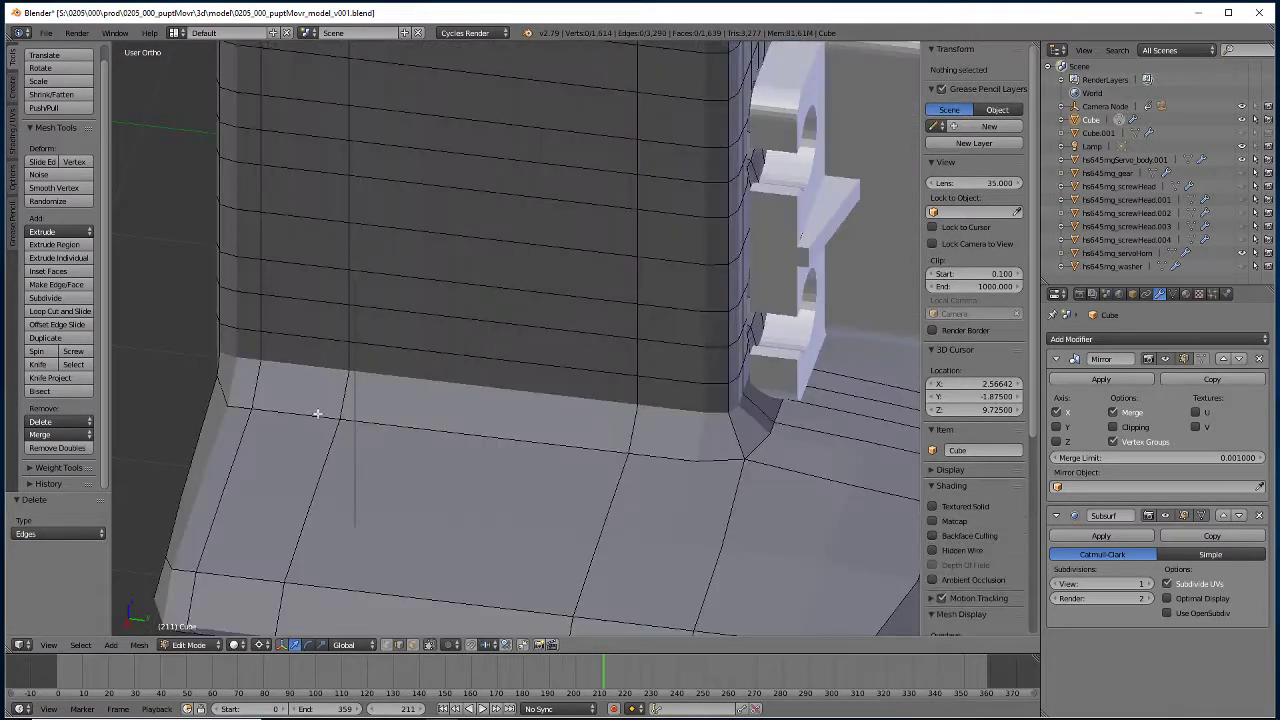
Examine the wall foot and base plate from several sides for remaining stray edges or pinched shading.
key("z")
middle_click_drag(238, 457, 274, 457)
key("z")
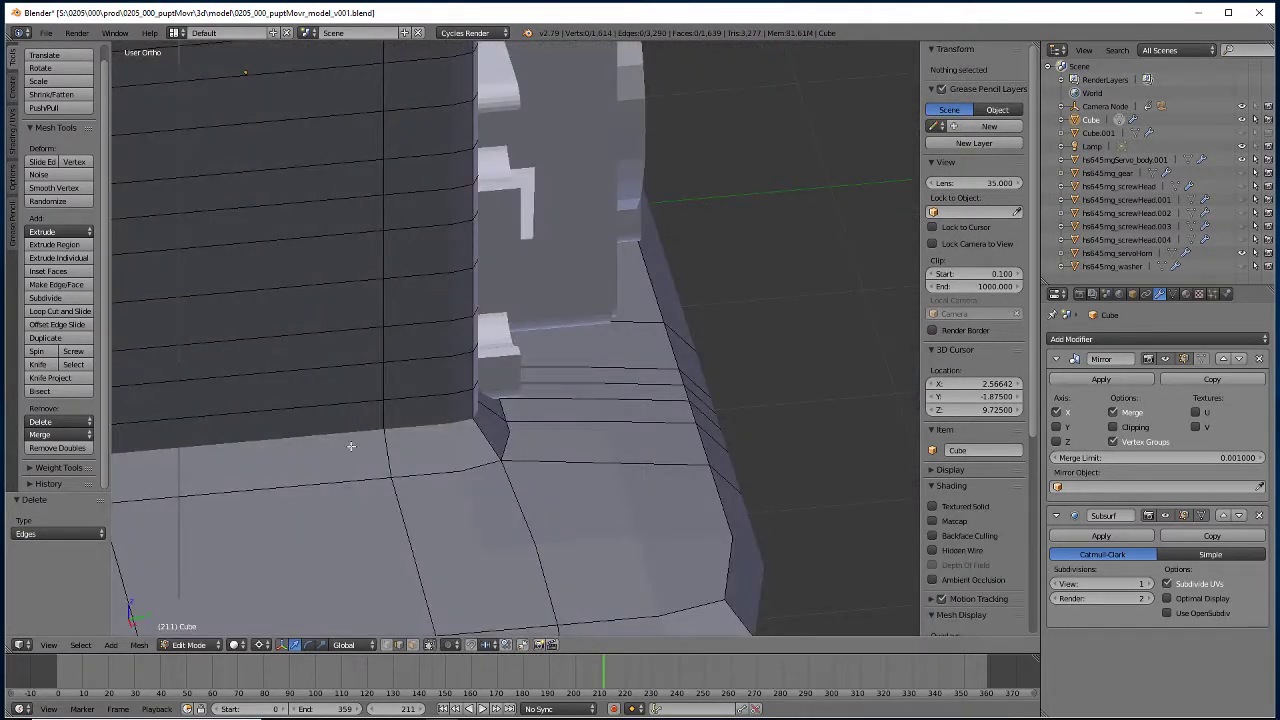
middle_click_drag(466, 505, 360, 508)
scroll(451, 514, "down", 5)
scroll(606, 483, "down", 3)
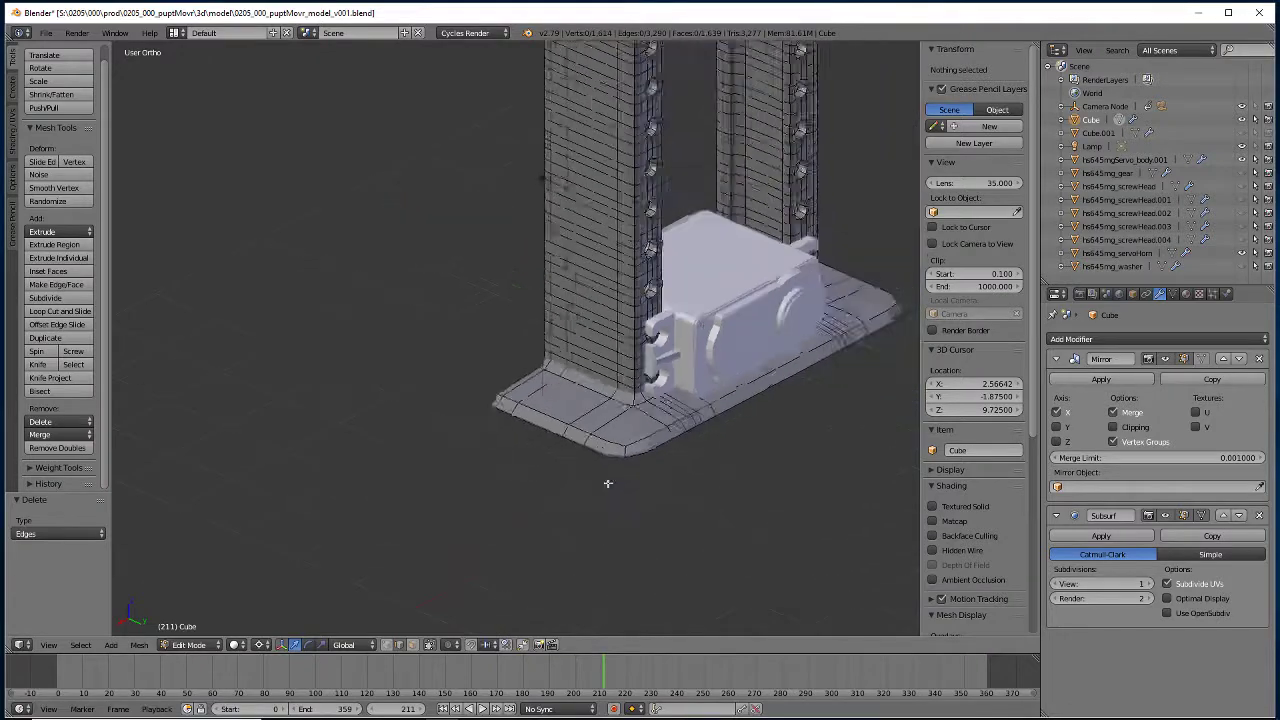
mouse_move(606, 483)
middle_mouse_down()
mouse_move(451, 474)
mouse_move(427, 360)
mouse_move(551, 494)
mouse_move(592, 495)
middle_mouse_up()
Delete the hidden inner edge at the upper end of the side wall, near the corner beside the hole strip, using Edges.
middle_click_drag(458, 143, 461, 416, "shift")
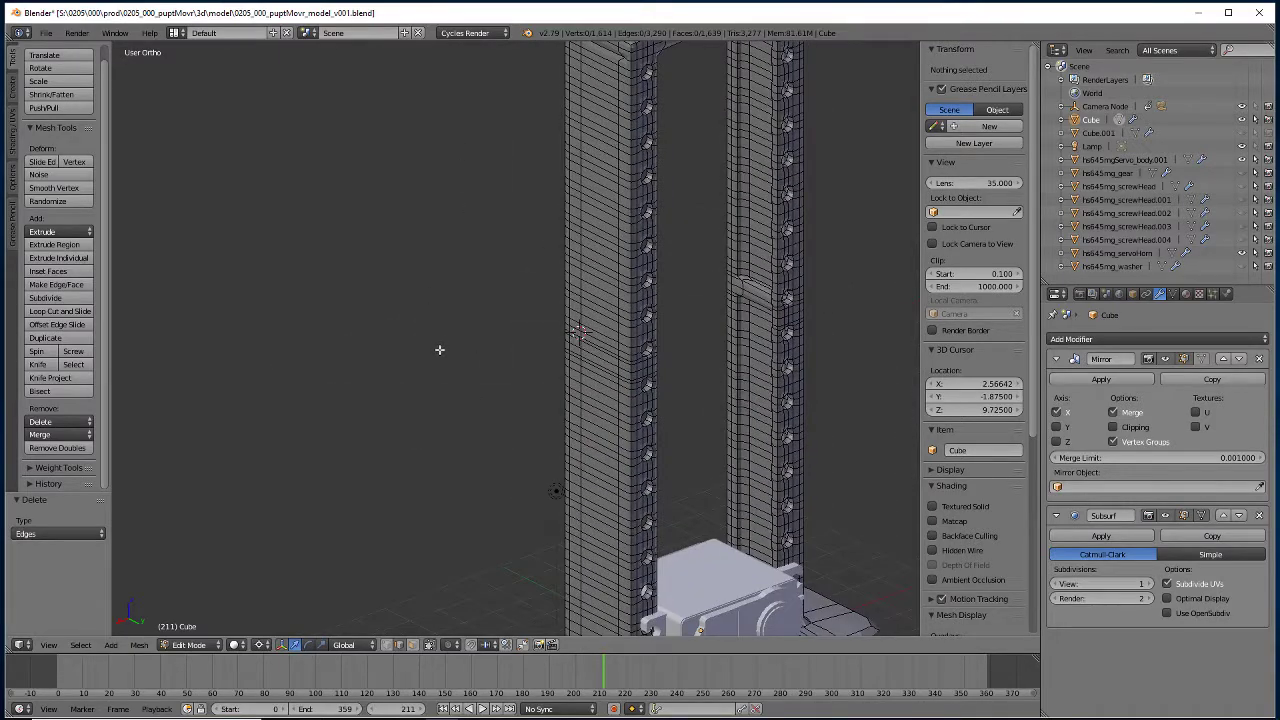
scroll(445, 340, "down", 5)
scroll(561, 184, "up", 6)
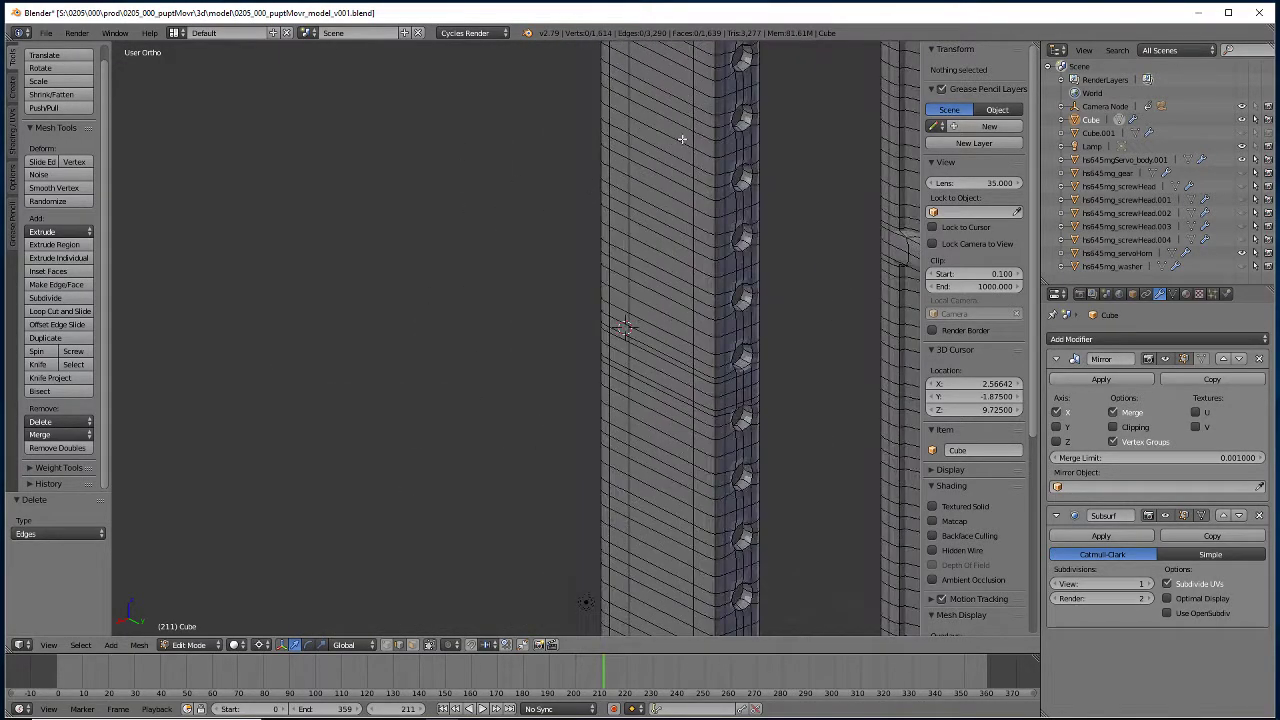
middle_click_drag(688, 82, 466, 546, "shift")
right_click(476, 311)
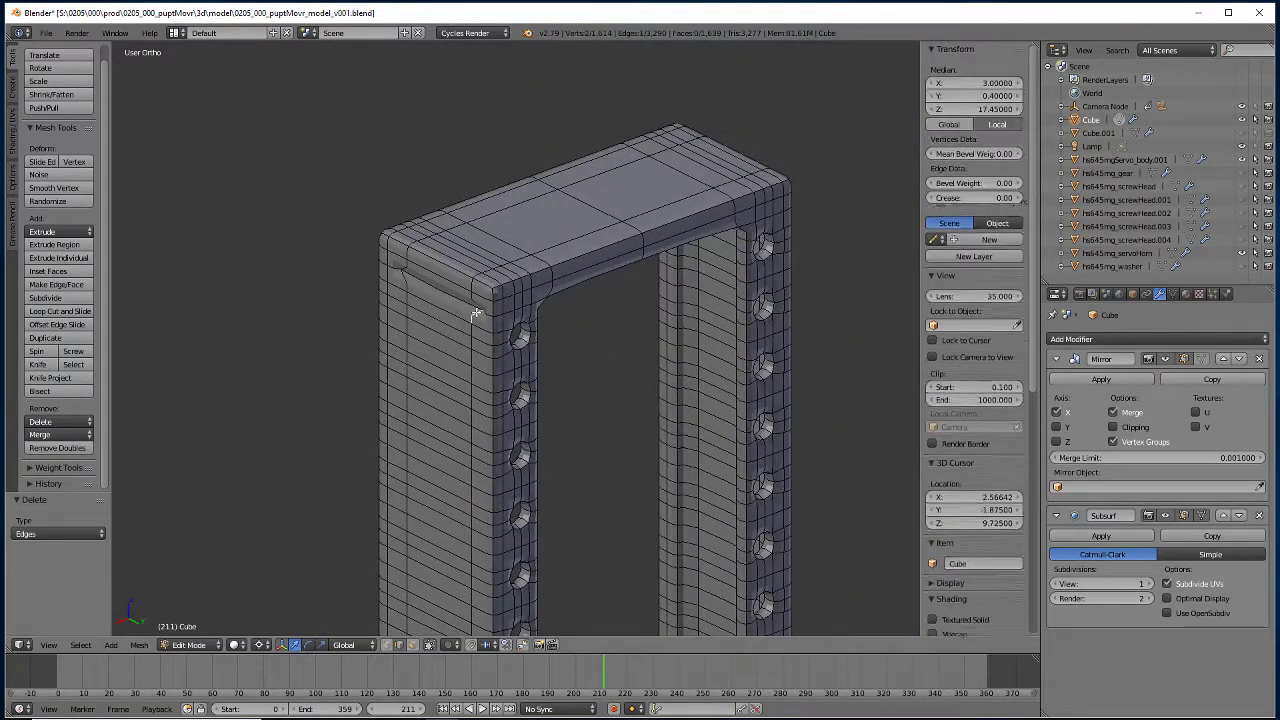
scroll(475, 316, "up", 10)
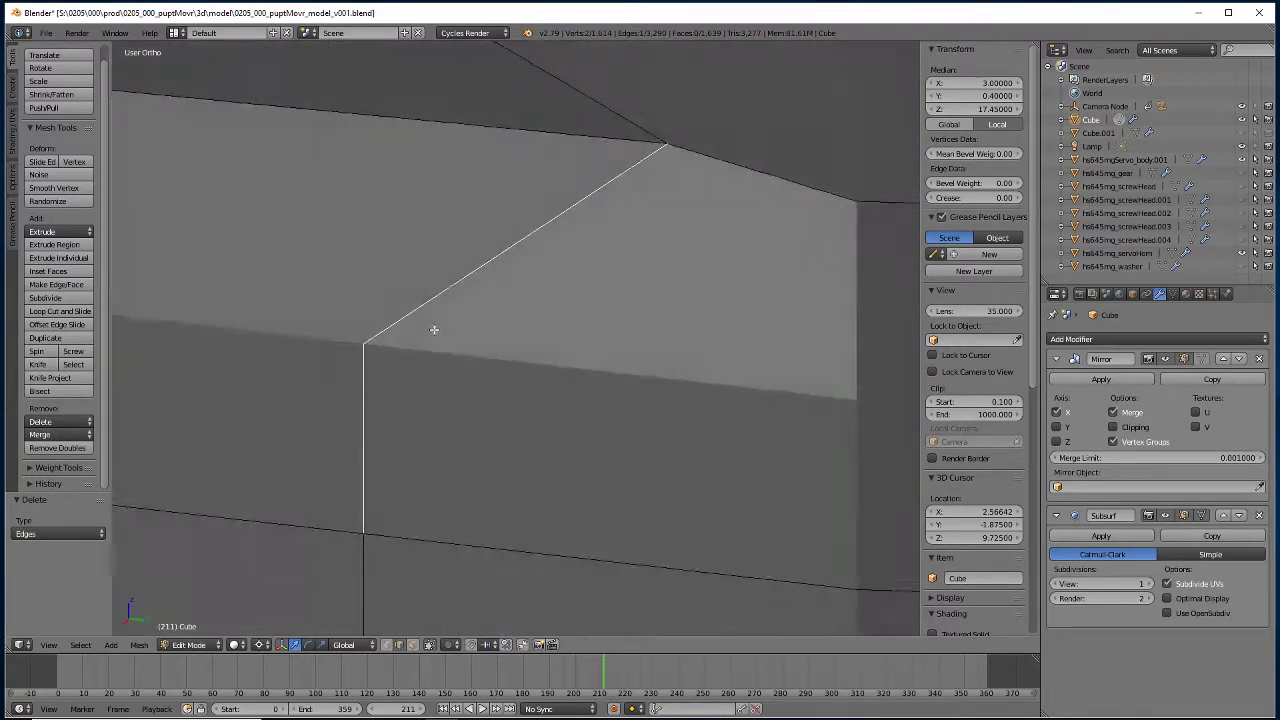
key("z")
right_click(685, 113)
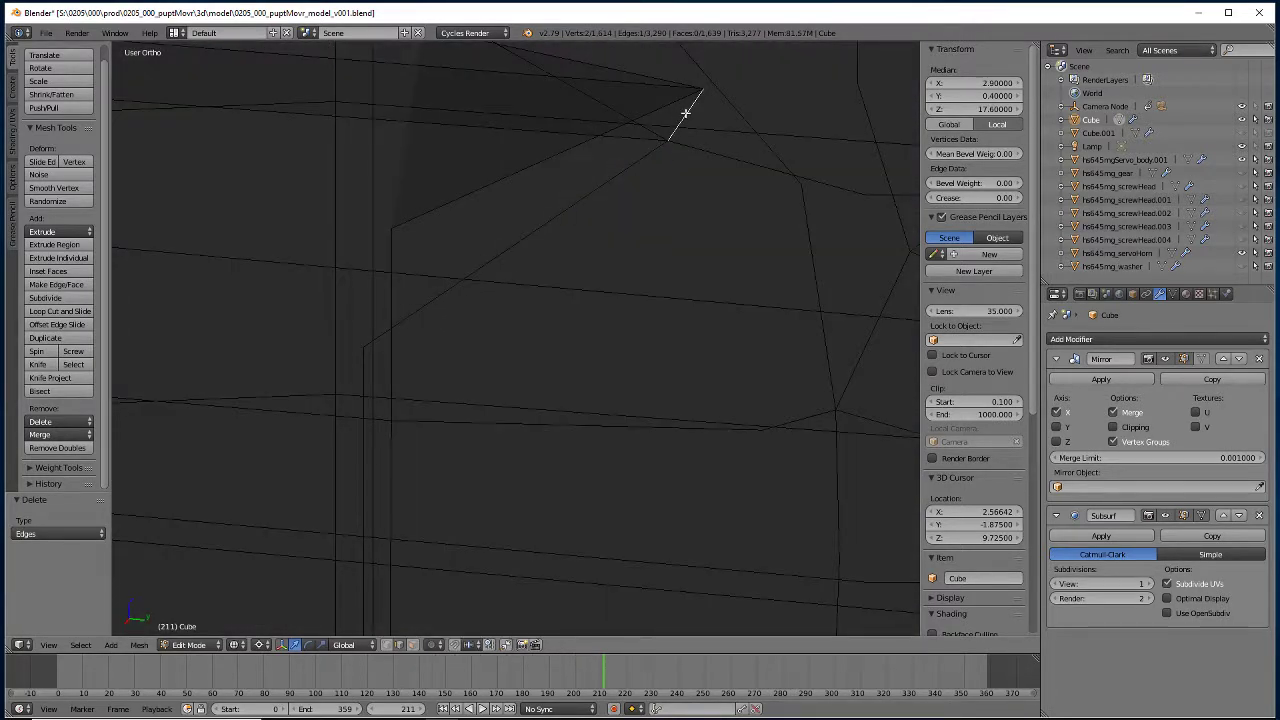
key("x")
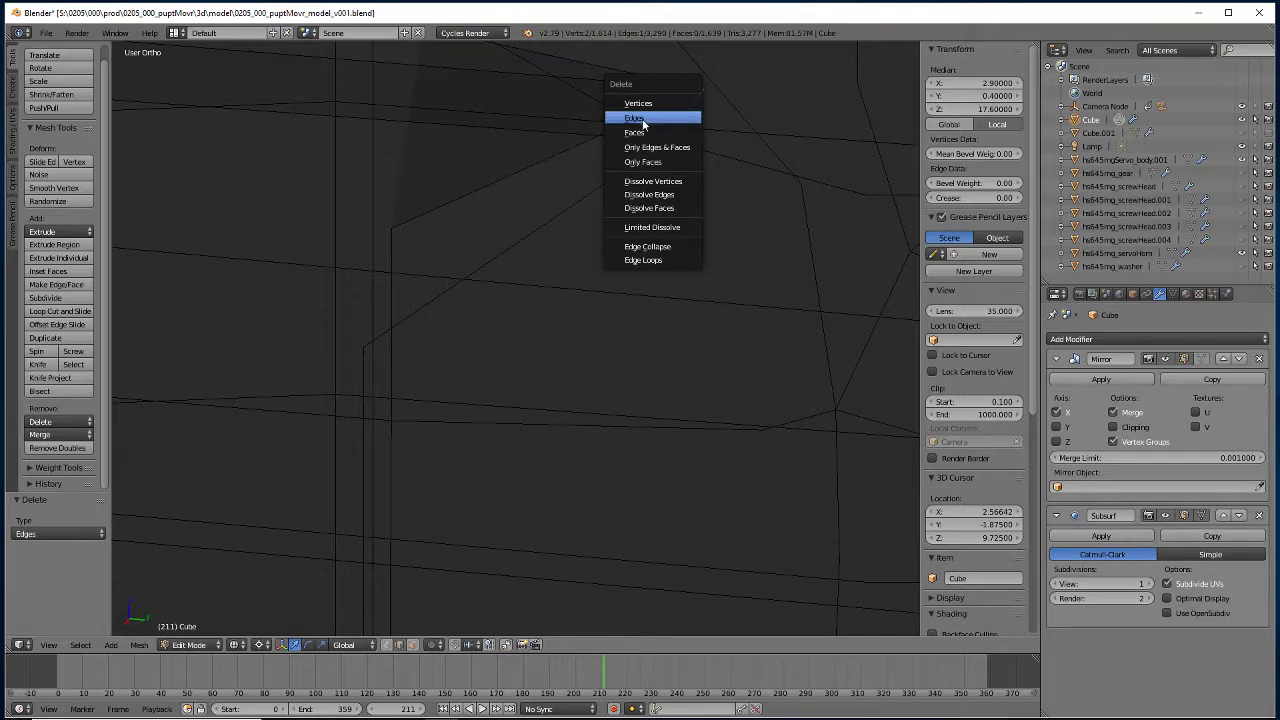
left_click(643, 121)
scroll(267, 328, "down", 2)
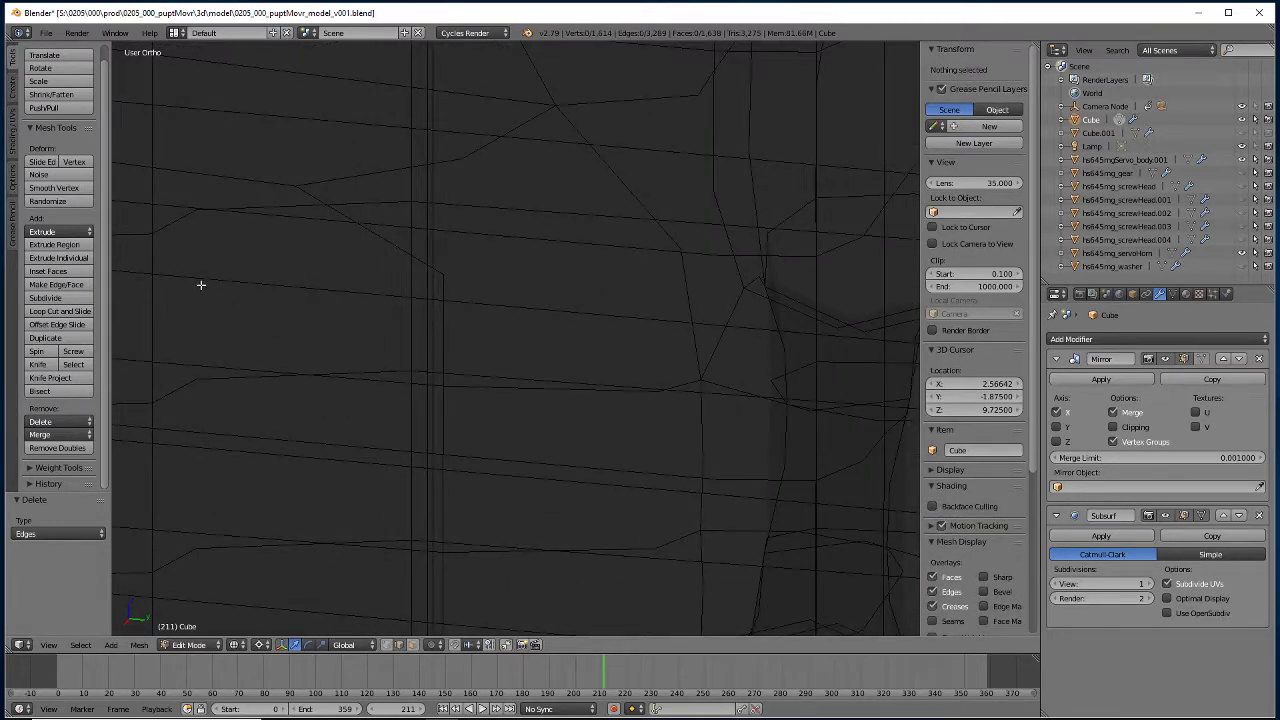
Delete the matching hidden inner edge at the opposite upper corner of the side wall, using Edges.
scroll(494, 449, "up", 4)
key("z")
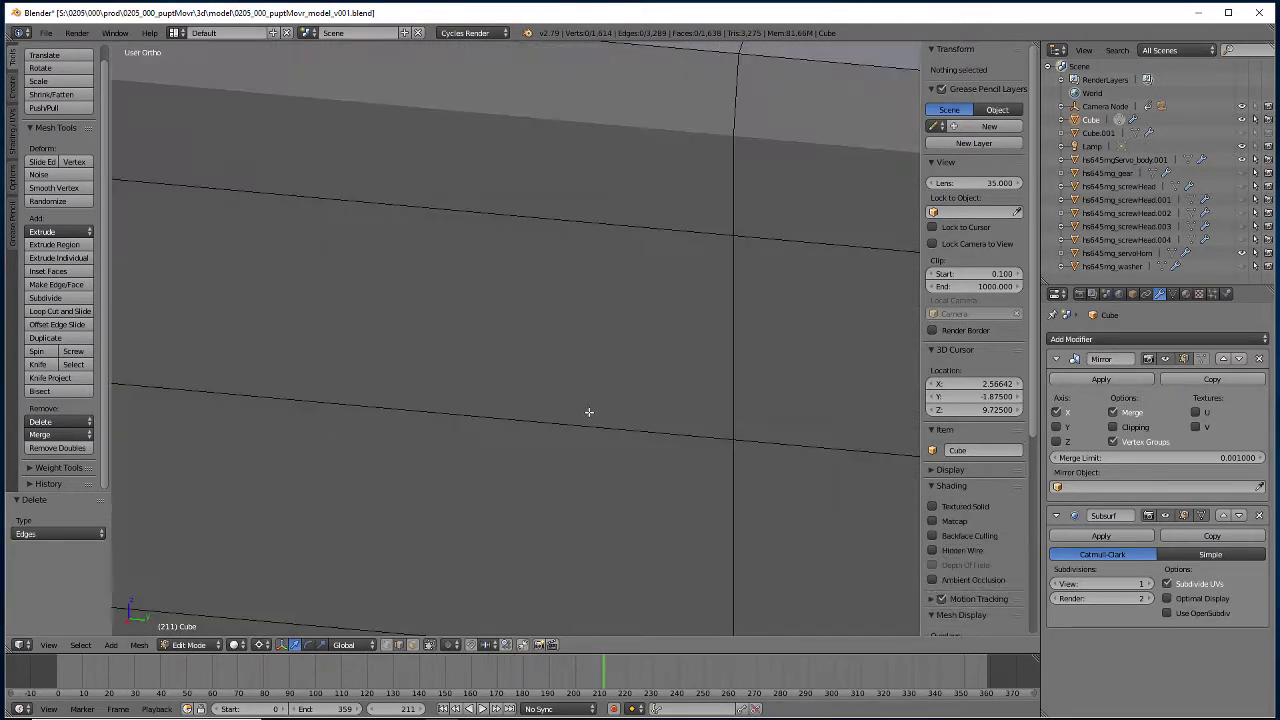
mouse_move(177, 424)
middle_mouse_down("shift")
mouse_move(152, 467)
mouse_move(644, 554)
middle_mouse_up("shift")
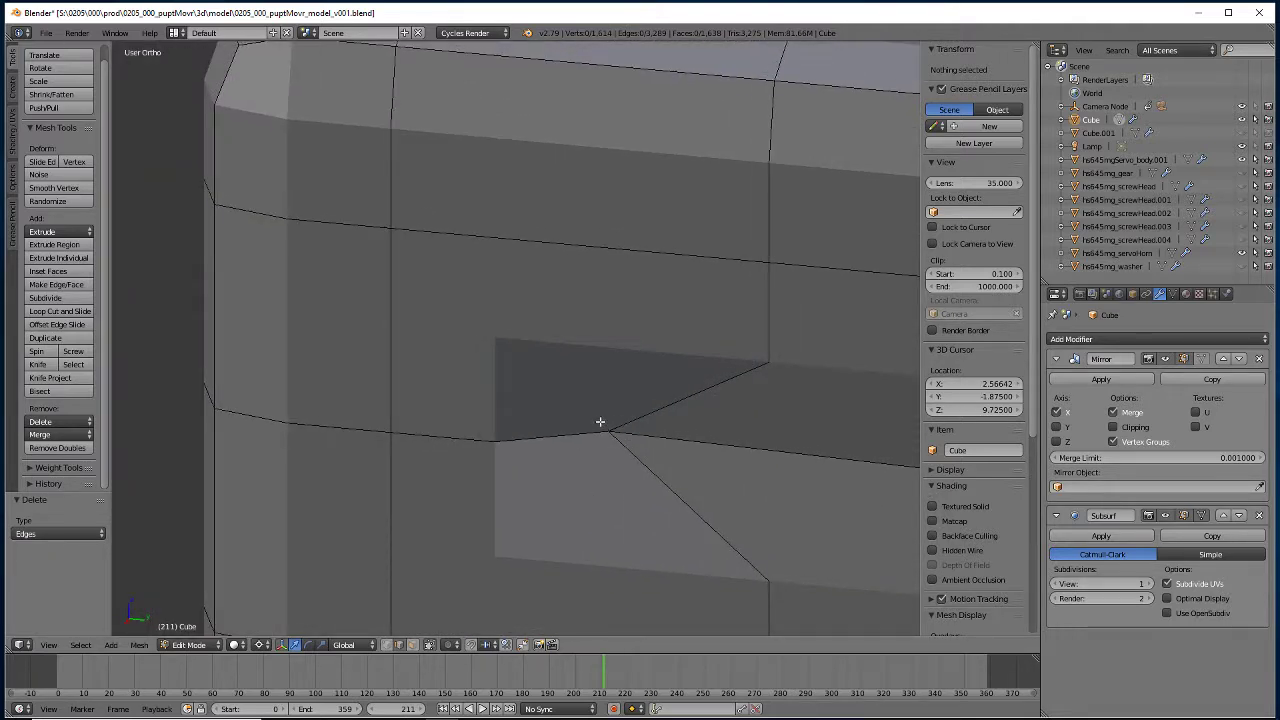
key("x")
key("z")
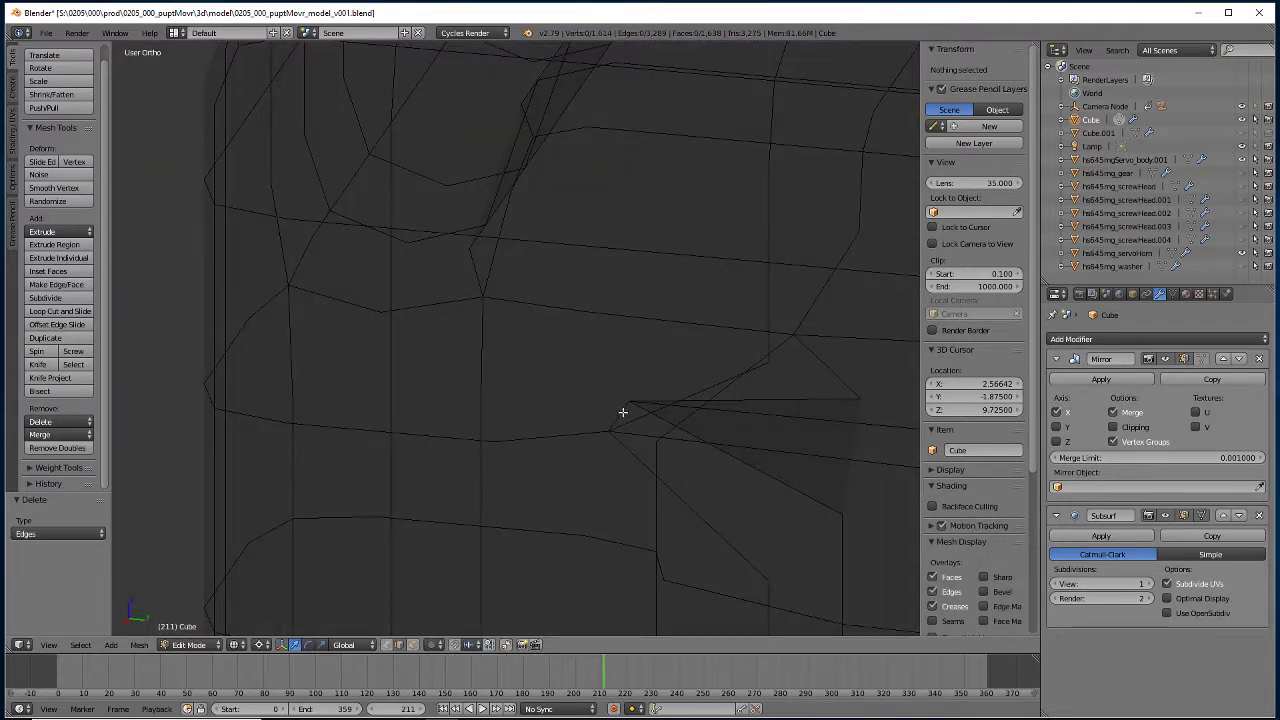
right_click(622, 412)
key("x")
left_click(597, 416)
key("z")
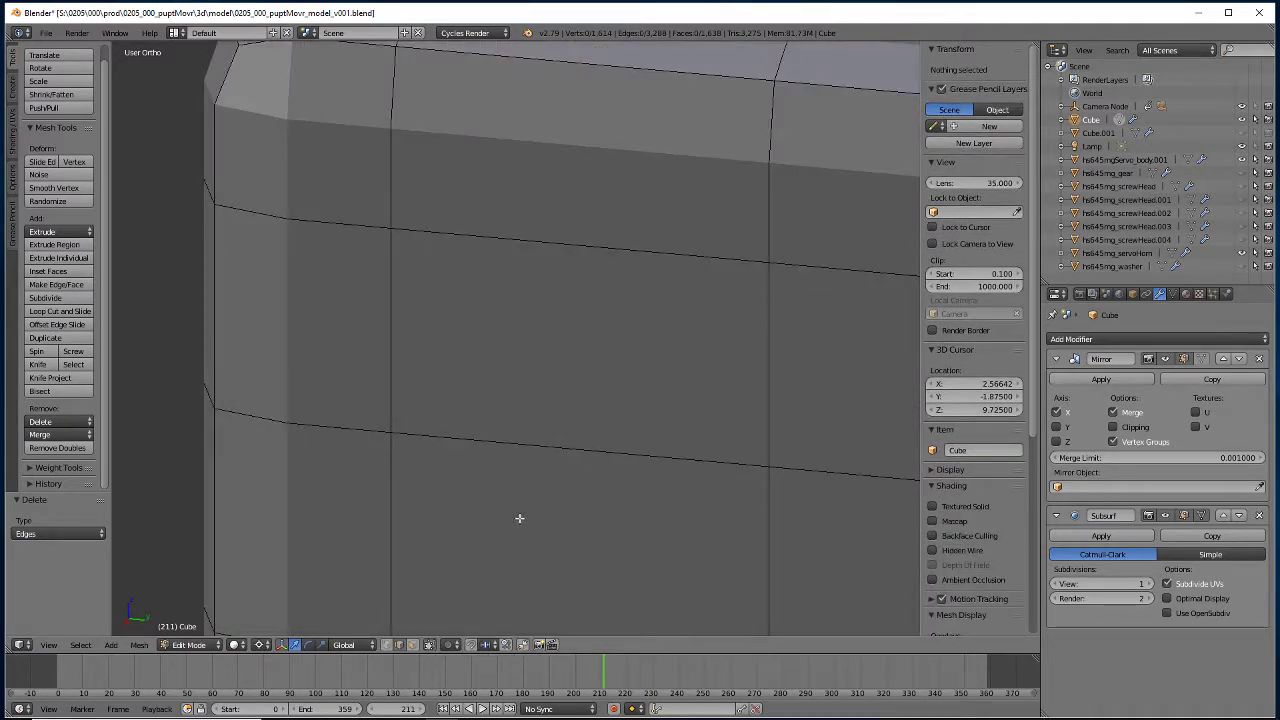
Examine the frame's top corners and side walls from several sides for remaining stray edges or pinched shading.
middle_click_drag(517, 517, 443, 460)
scroll(445, 458, "down", 3)
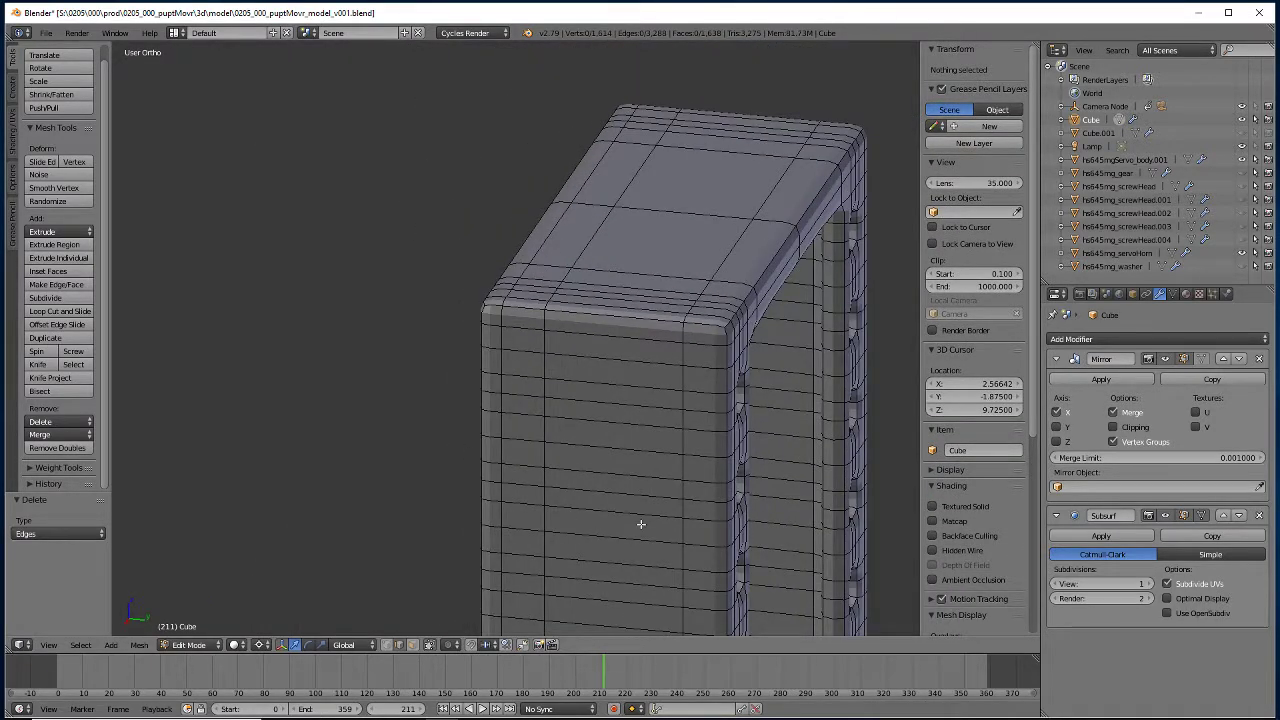
middle_click_drag(641, 524, 473, 380, "shift")
scroll(490, 487, "down", 5)
middle_click_drag(486, 489, 431, 498)
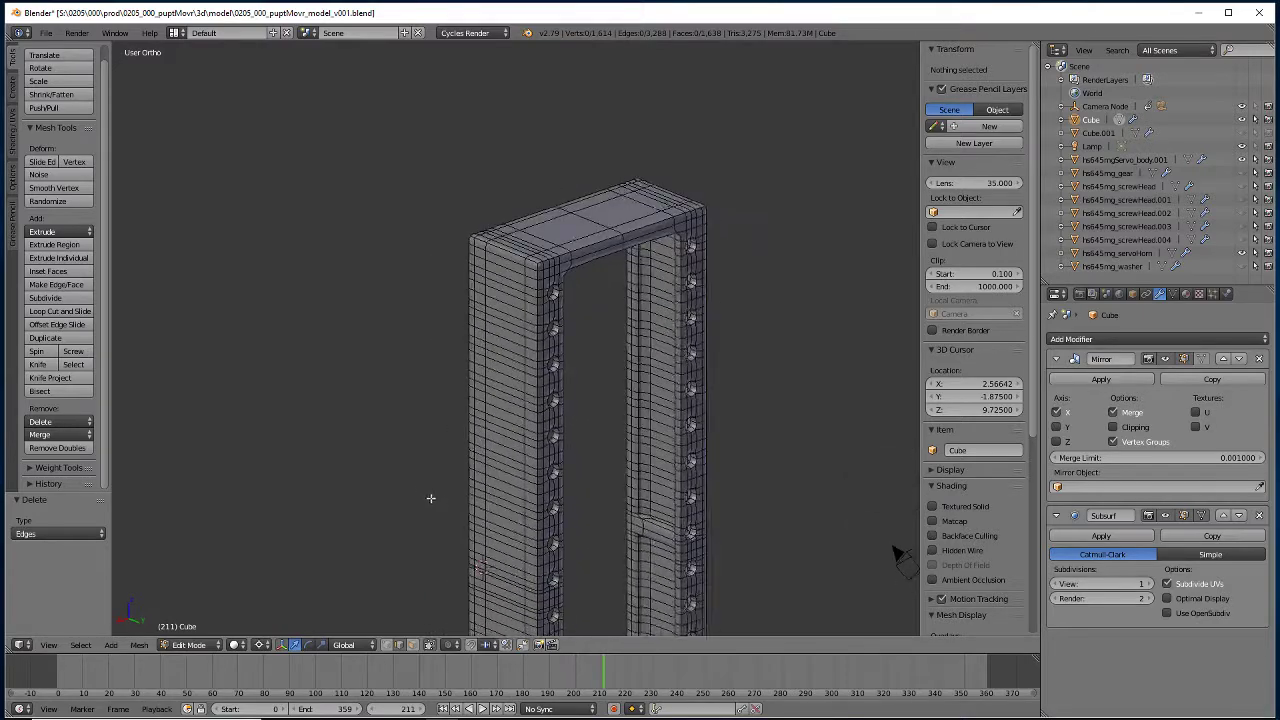
middle_click_drag(486, 545, 463, 275, "shift")
scroll(451, 452, "down", 3)
middle_click_drag(451, 490, 380, 517)
scroll(400, 462, "up", 5)
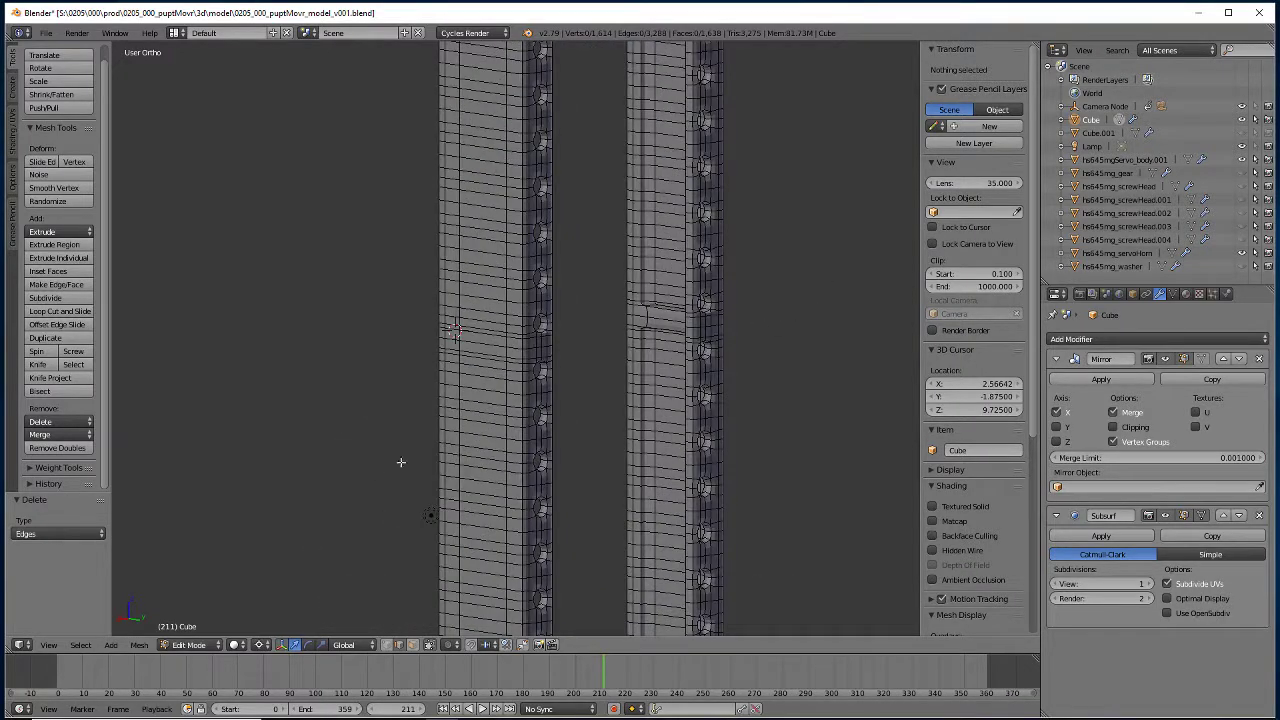
Select the edge loops around the wall's foot, the base plate's upper and lower rims and the wall's two outer vertical corners.
scroll(430, 510, "down", 5)
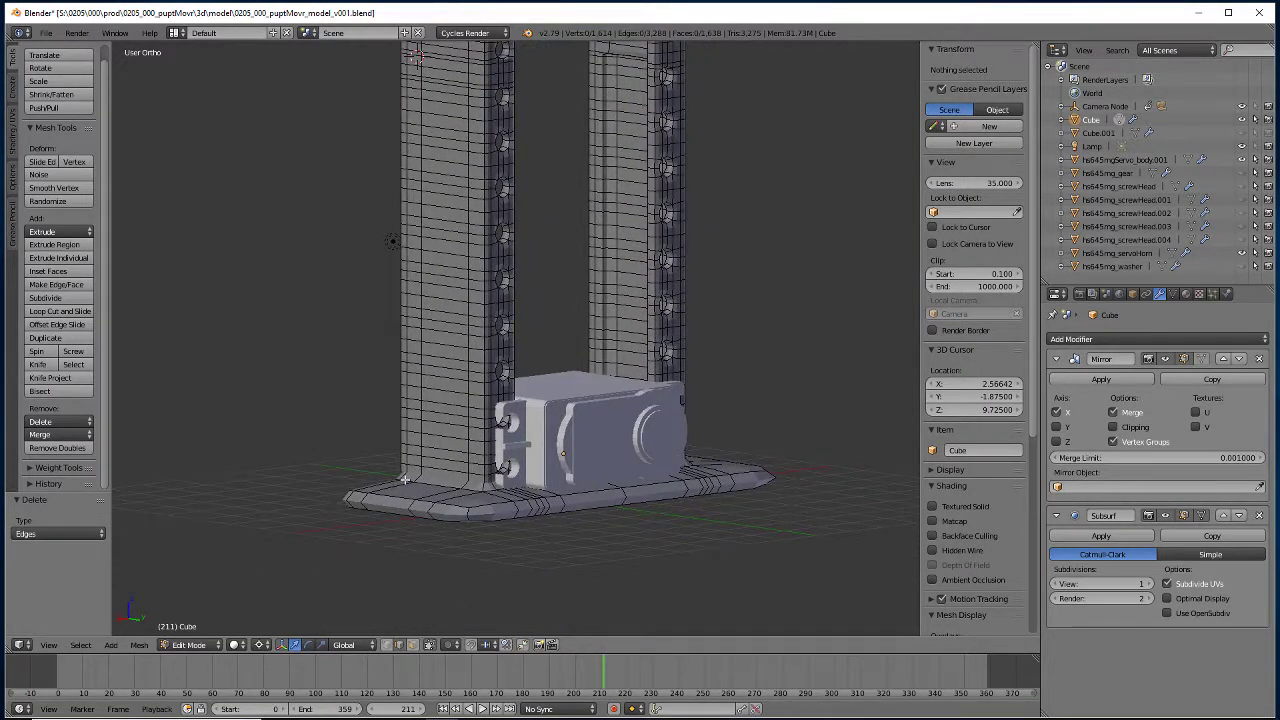
scroll(346, 421, "up", 2)
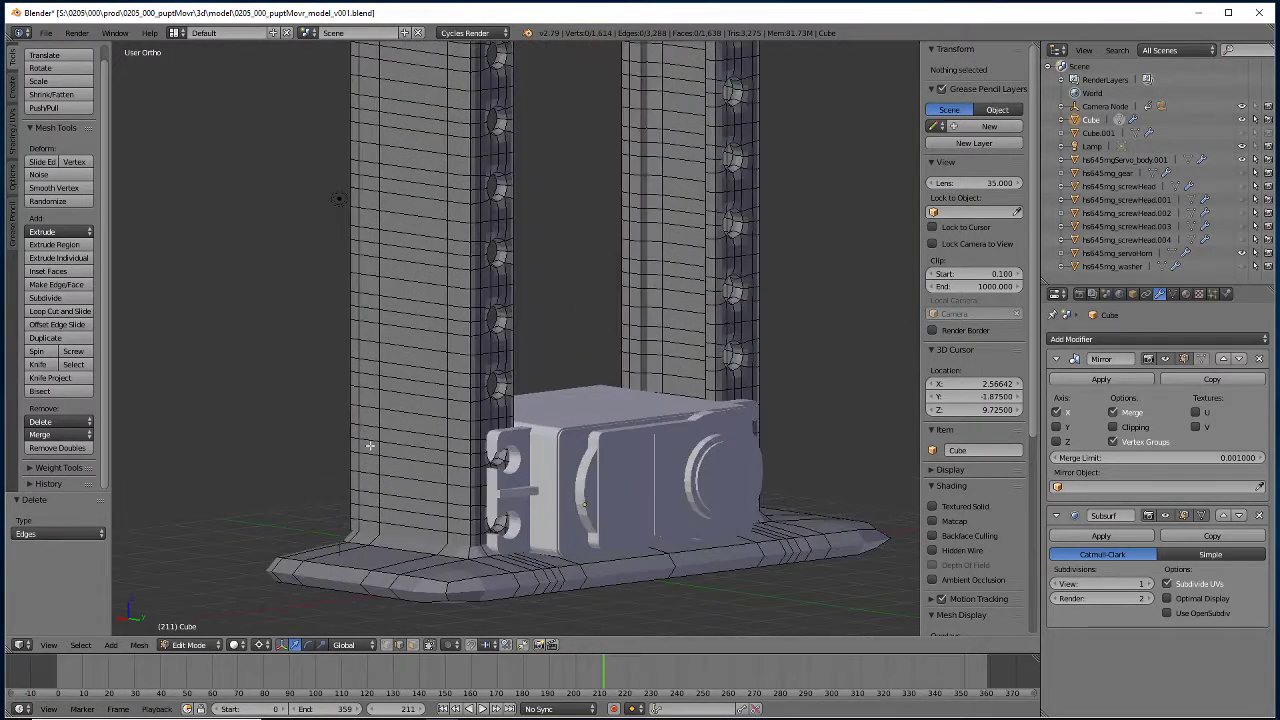
right_click(409, 555)
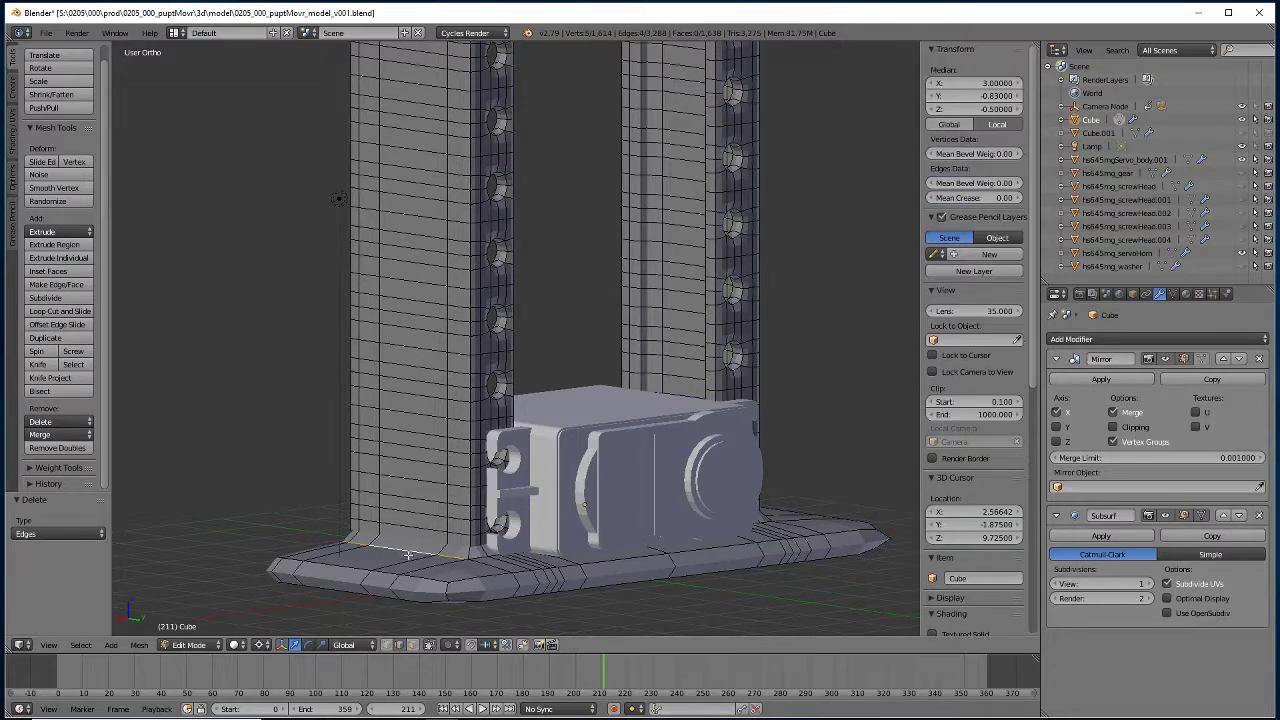
right_click(462, 580, "alt")
right_click(418, 598, "alt+shift")
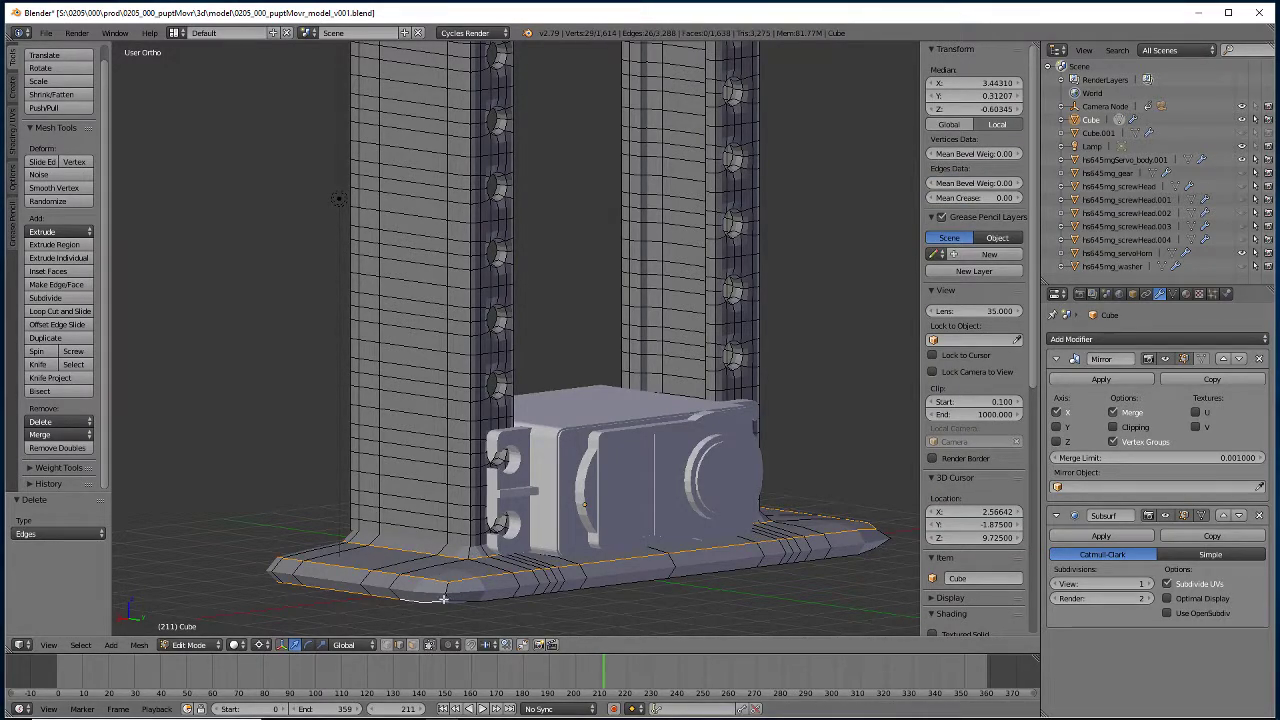
right_click(469, 540, "alt+shift")
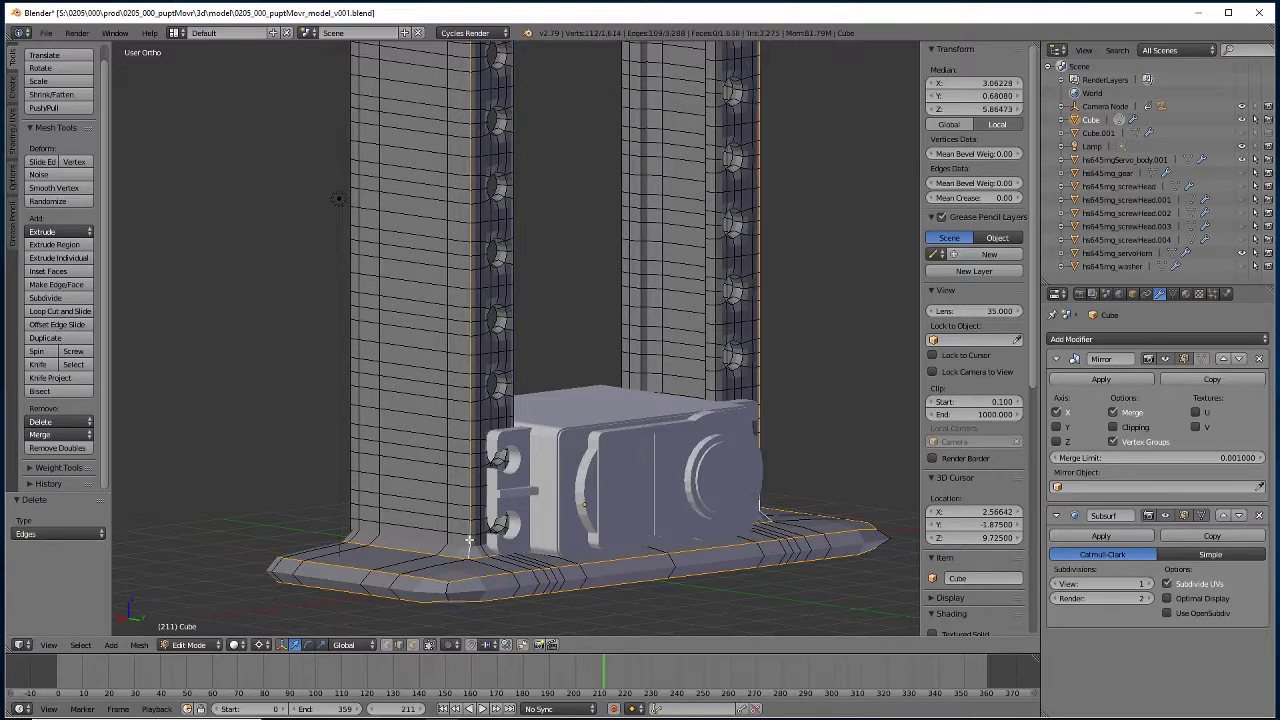
right_click(350, 528, "alt+shift")
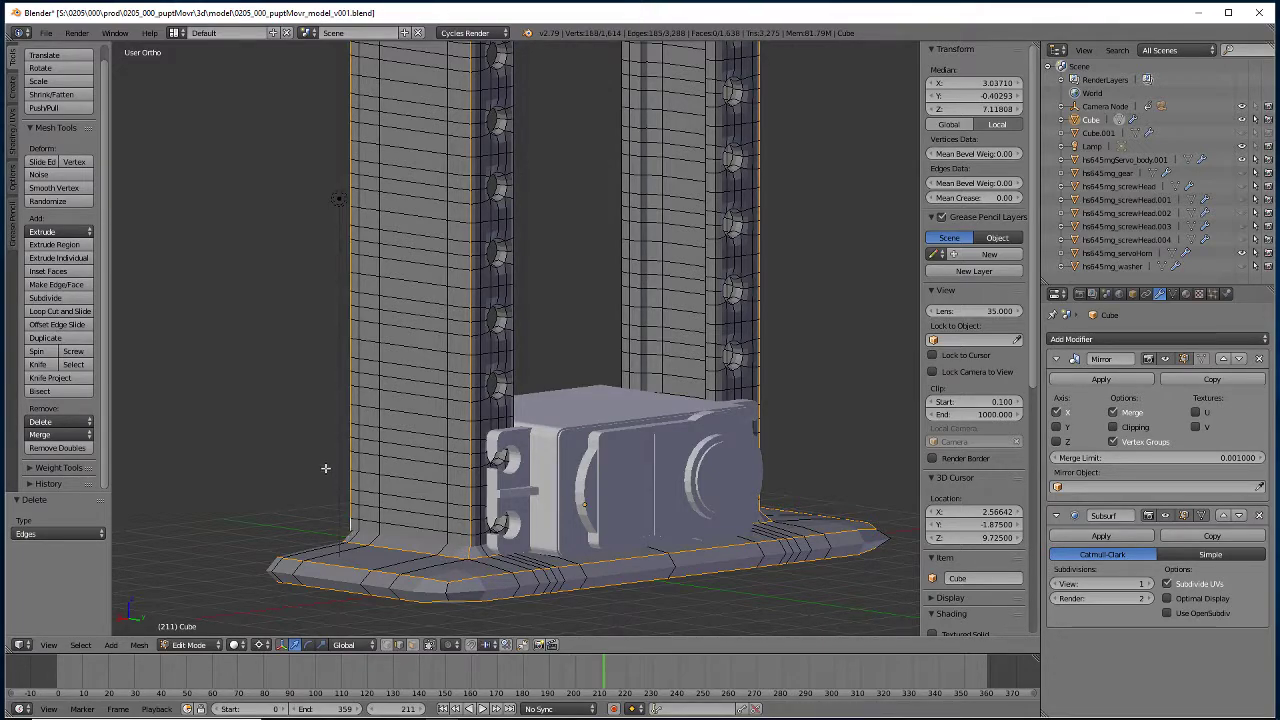
Add the vertical corner edge loops along the wall's inner side and both sides of the hole strip to the selection.
middle_click_drag(325, 468, 641, 477)
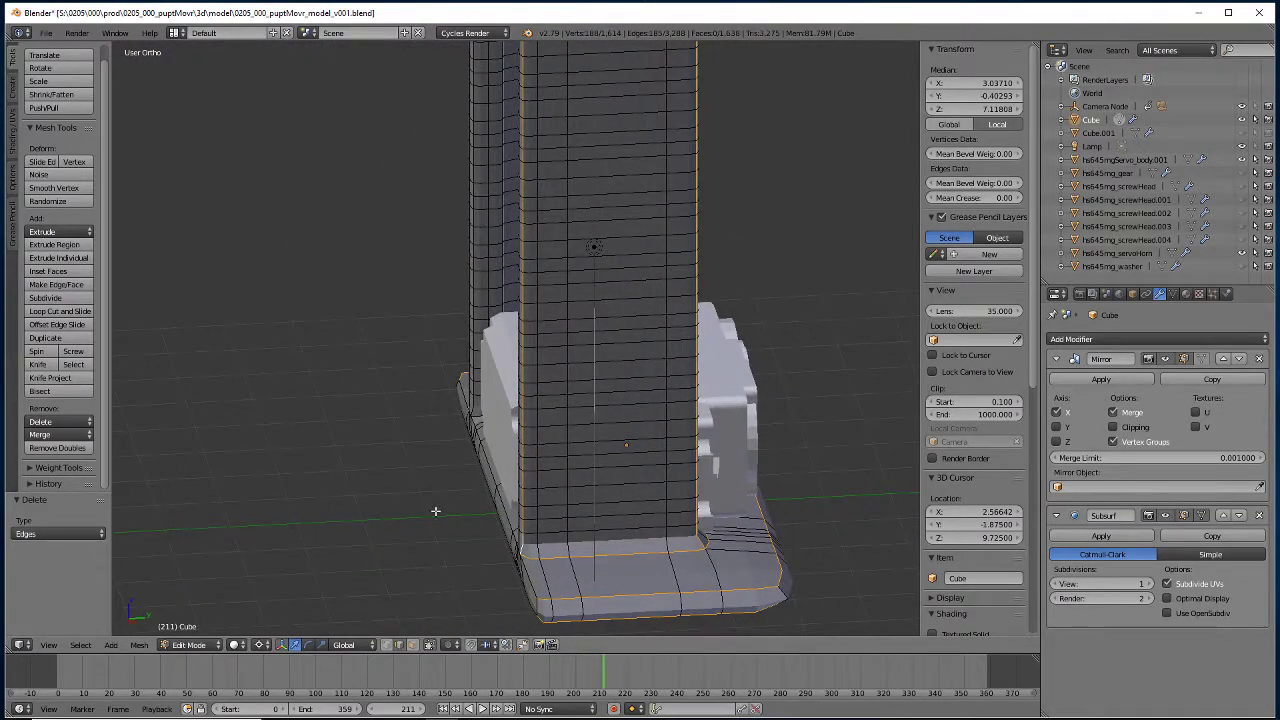
middle_click_drag(435, 511, 619, 496)
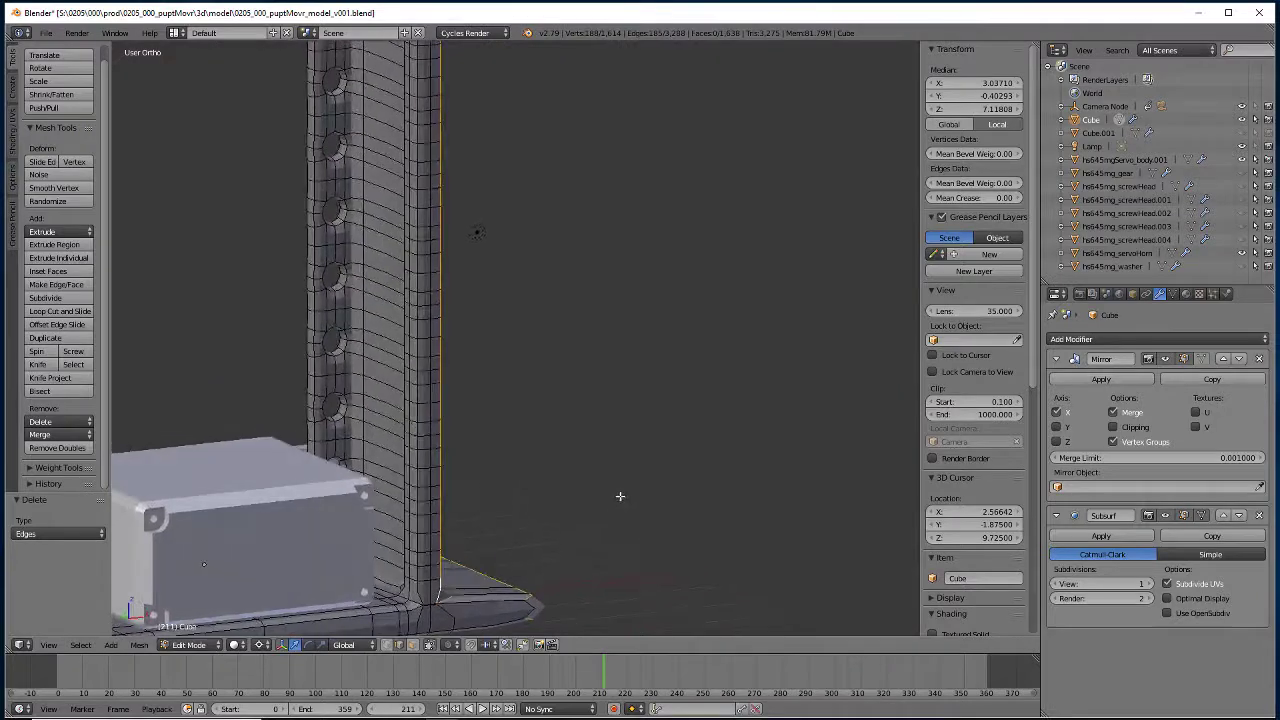
right_click(418, 442, "alt+shift")
right_click(404, 435, "alt+shift")
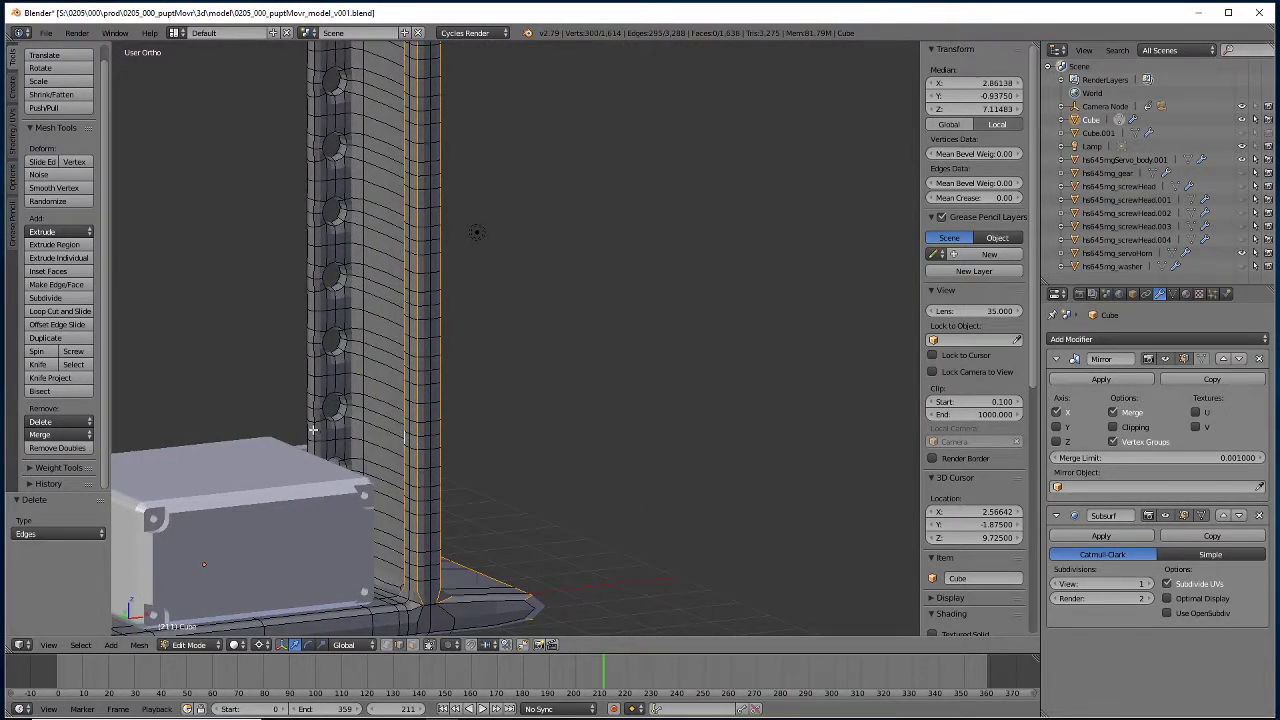
right_click(313, 430, "alt+shift")
right_click(307, 441, "alt+shift")
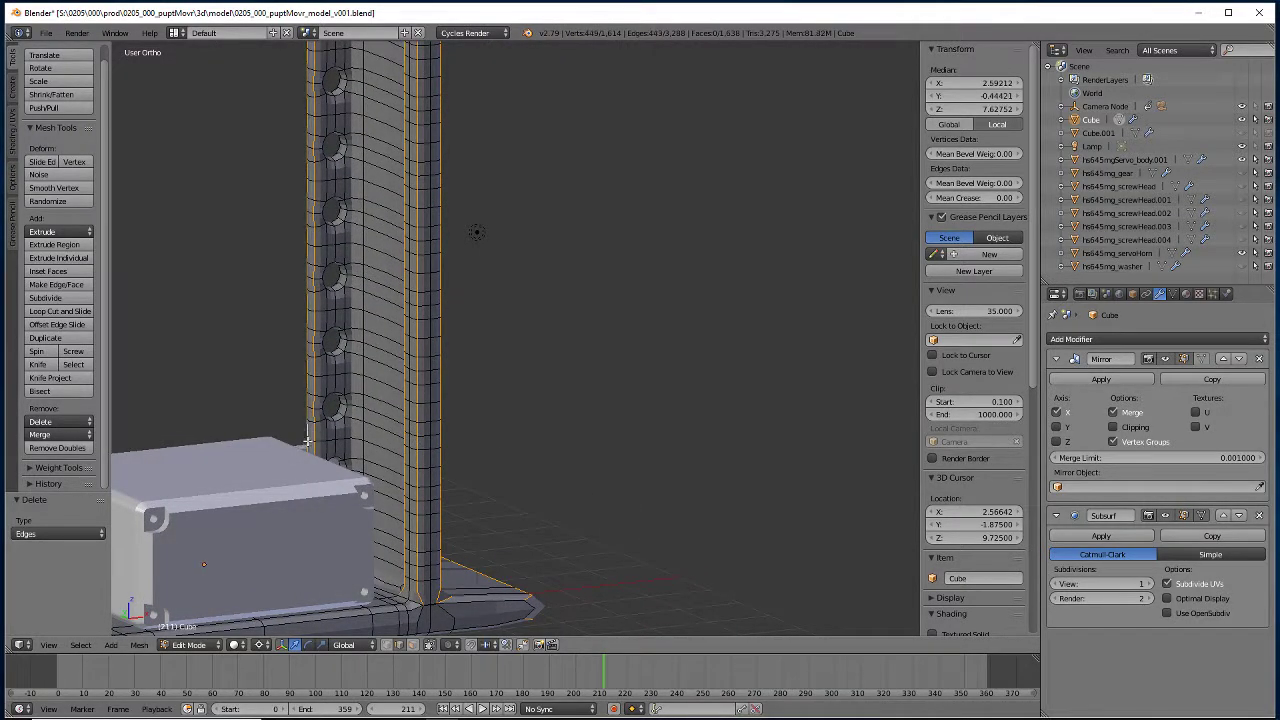
right_click(362, 430, "alt+shift")
middle_click_drag(362, 430, 494, 480)
right_click(533, 436, "alt+shift")
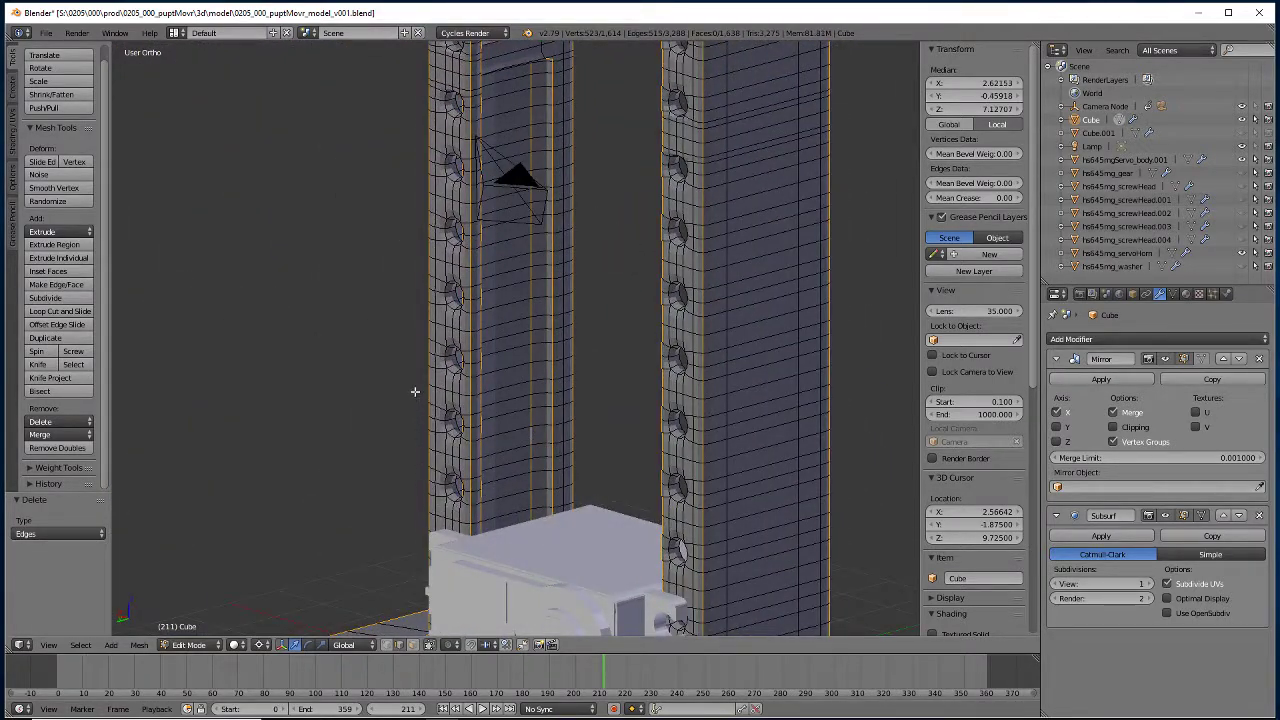
Add the upper vertical edges of the inner wall recess and the long edges of its mid-height notch to the selection.
middle_click_drag(443, 113, 494, 465)
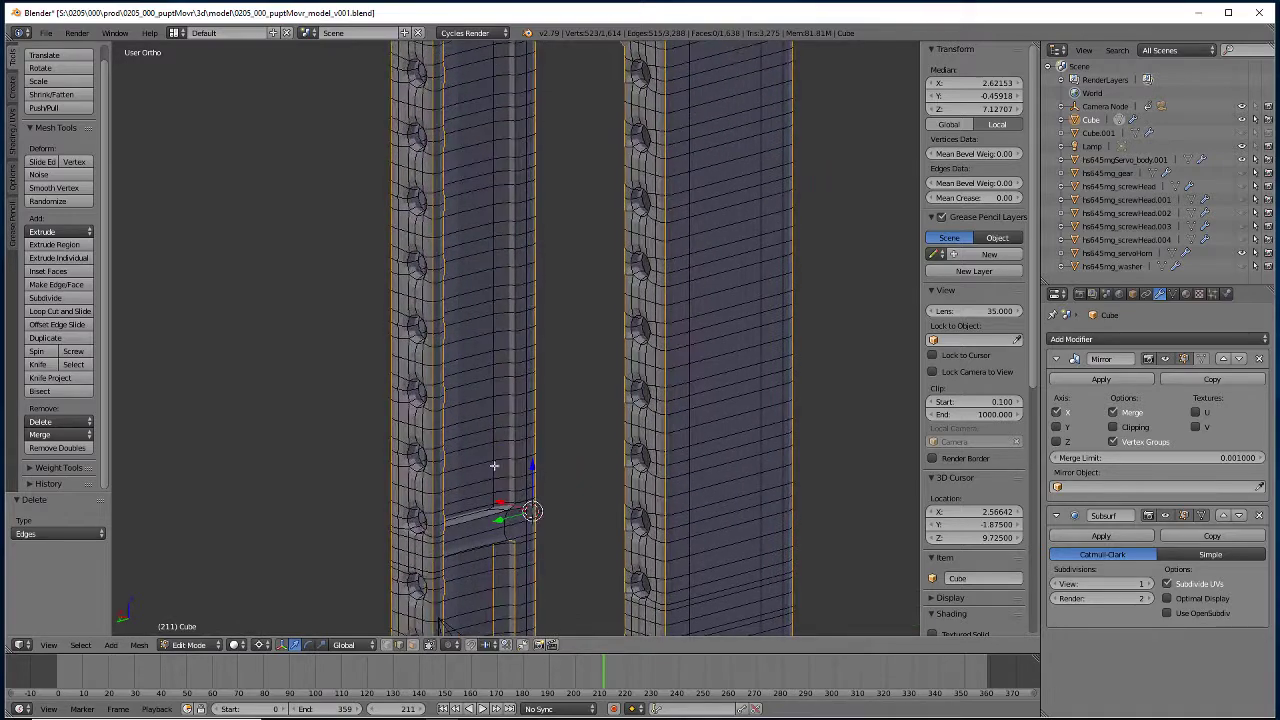
right_click(494, 454, "alt+shift")
right_click(518, 450, "alt+shift")
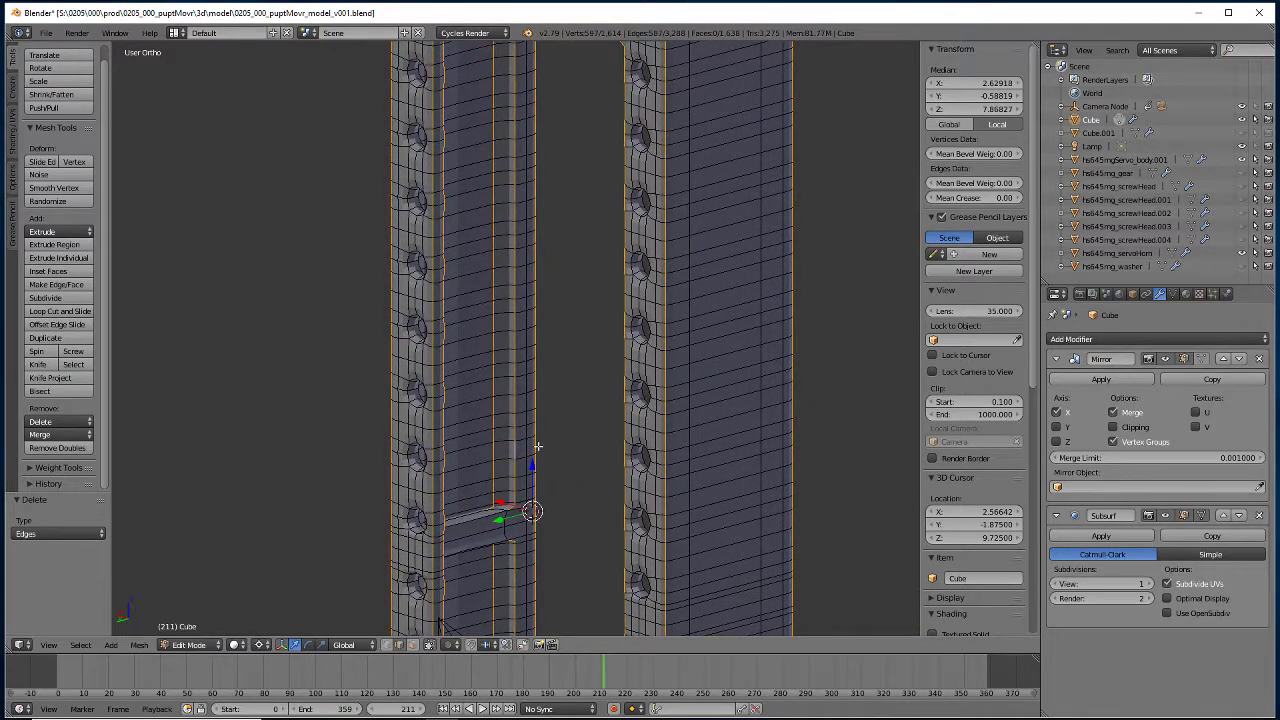
right_click(475, 517, "alt+shift")
right_click(471, 515, "alt+shift")
middle_click_drag(459, 557, 433, 368)
right_click(435, 383, "alt+shift")
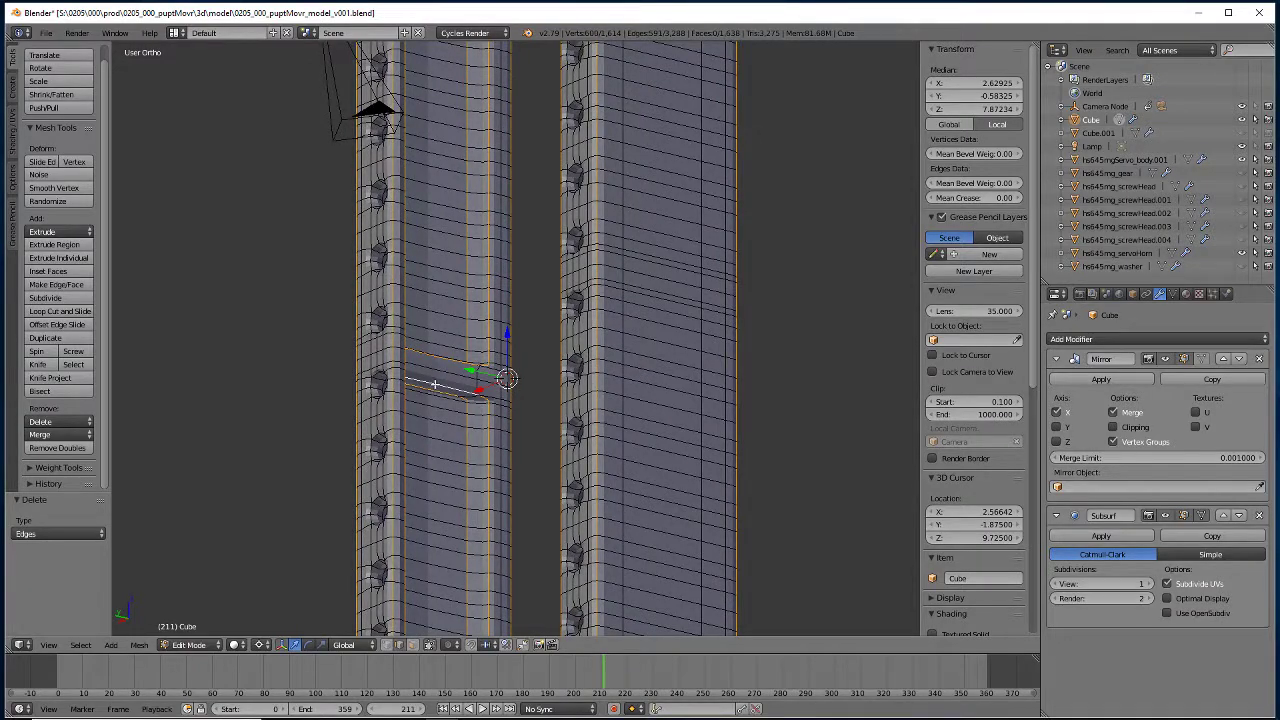
middle_click_drag(461, 346, 250, 421)
key("f")
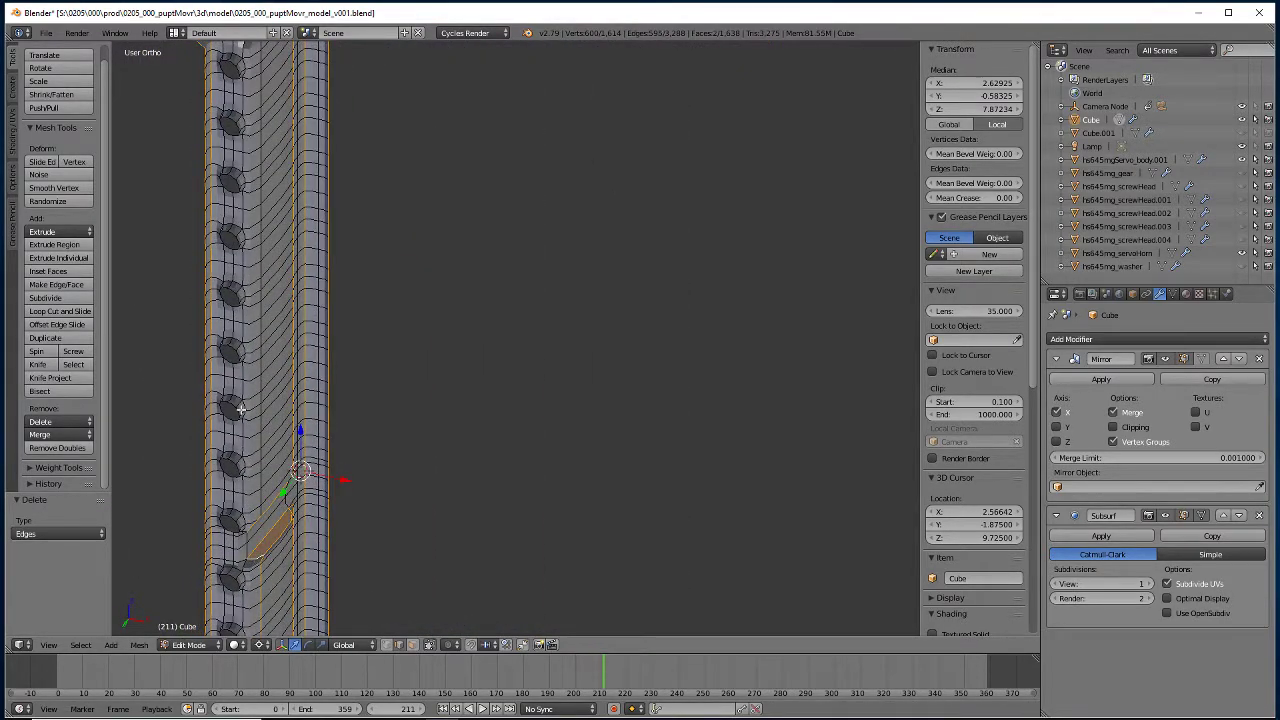
Add the recess's remaining vertical edge beside the holes and the sloped ledge edges at its upper end to the selection.
right_click(259, 422, "alt+shift")
middle_click_drag(229, 235, 336, 523, "shift")
right_click(363, 324, "shift")
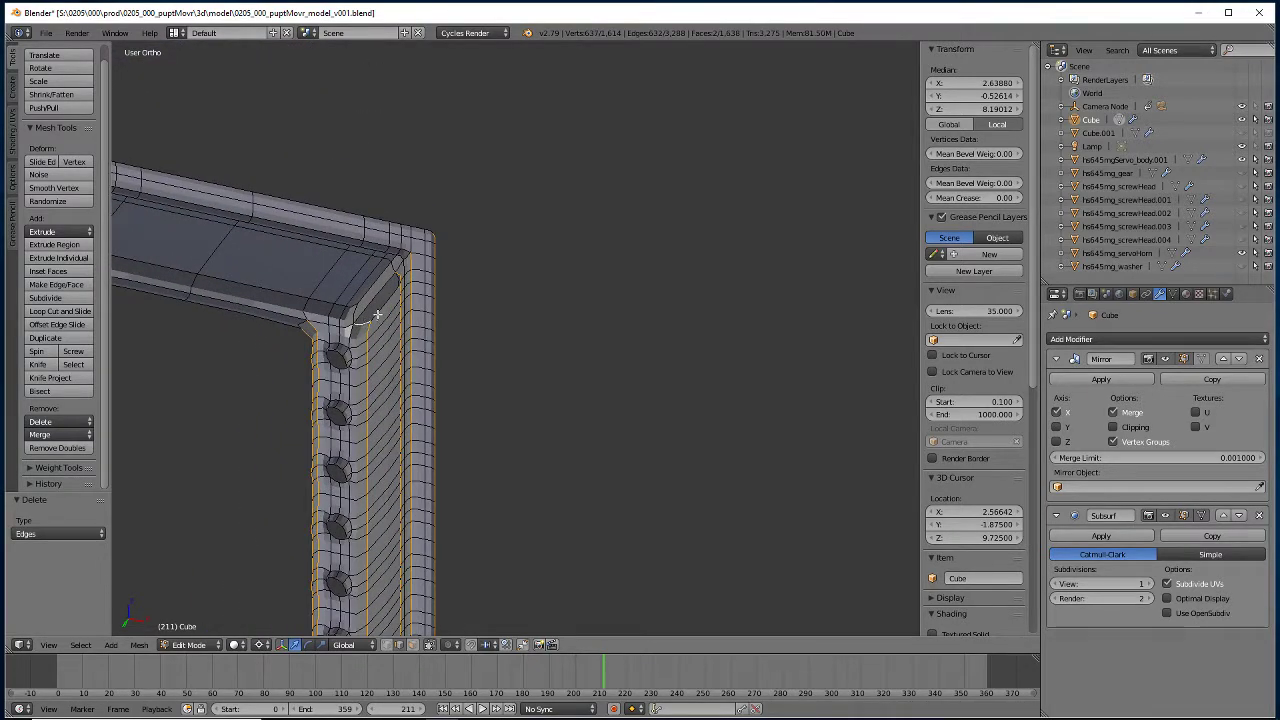
right_click(374, 309, "shift")
right_click(363, 298, "shift")
middle_click_drag(353, 315, 491, 413)
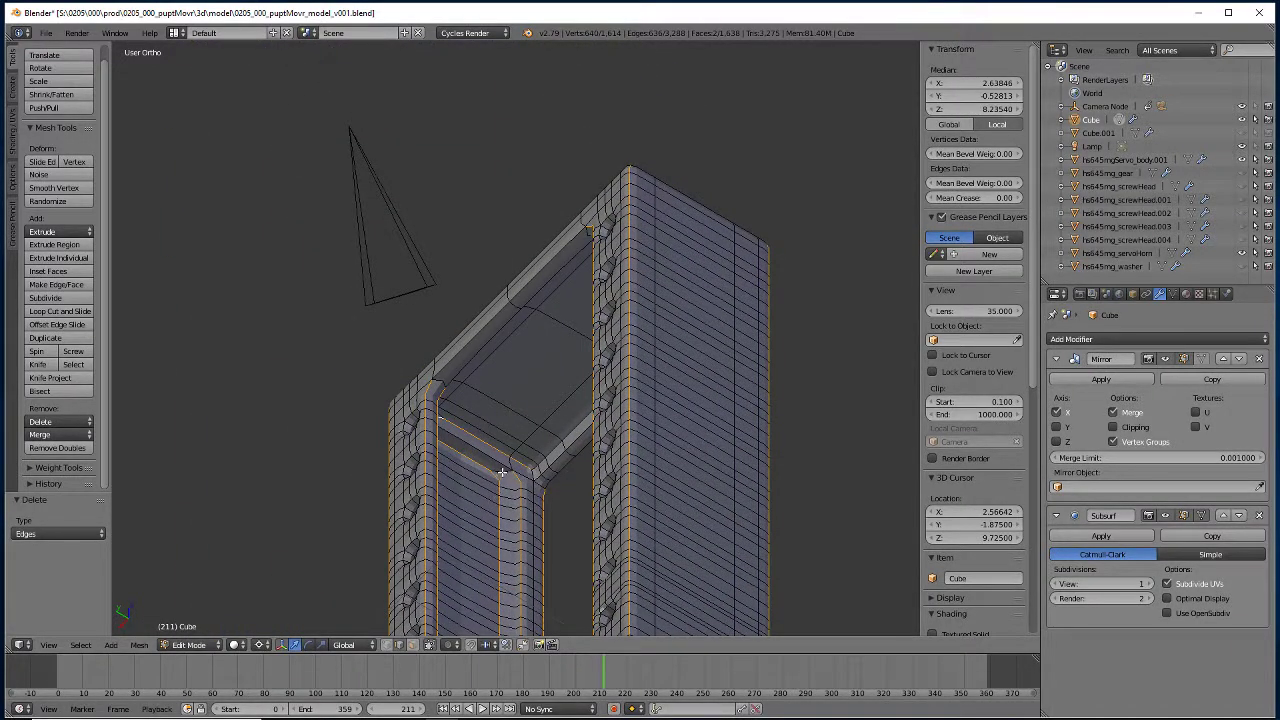
right_click(494, 457, "shift")
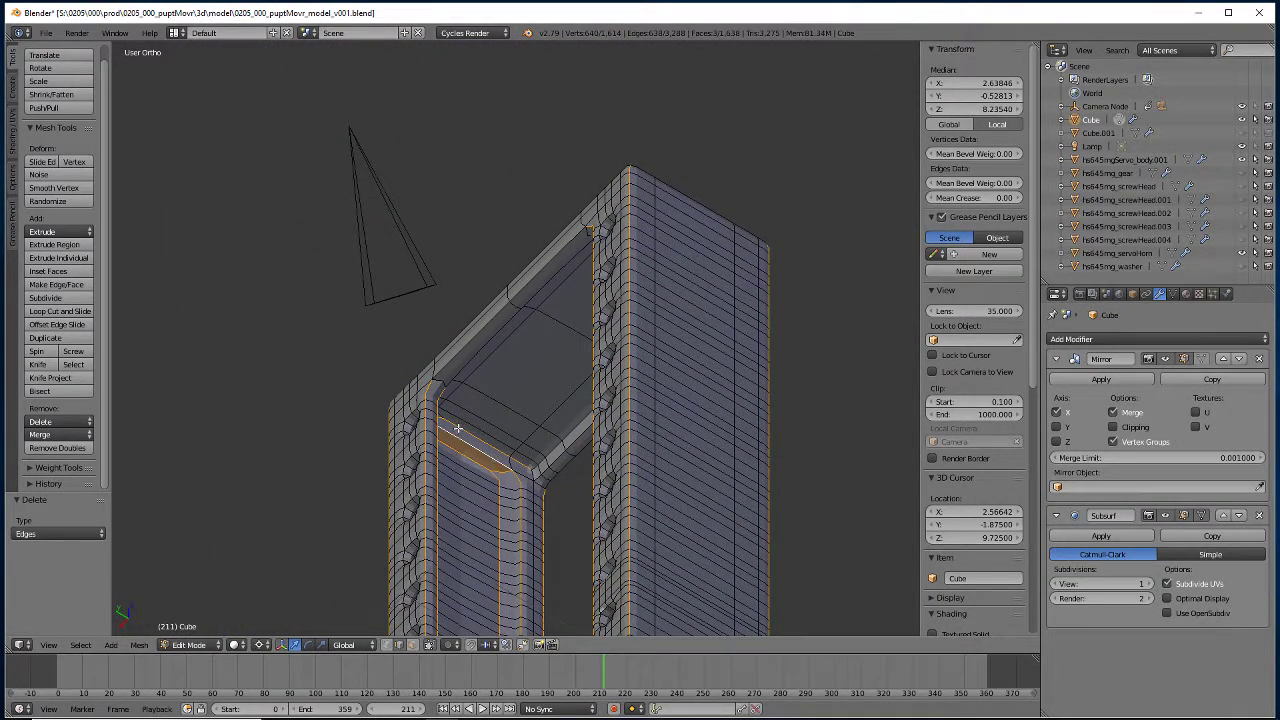
Add the long edges along both sides of the top crossbar's underside to the selection.
middle_click_drag(458, 428, 531, 459)
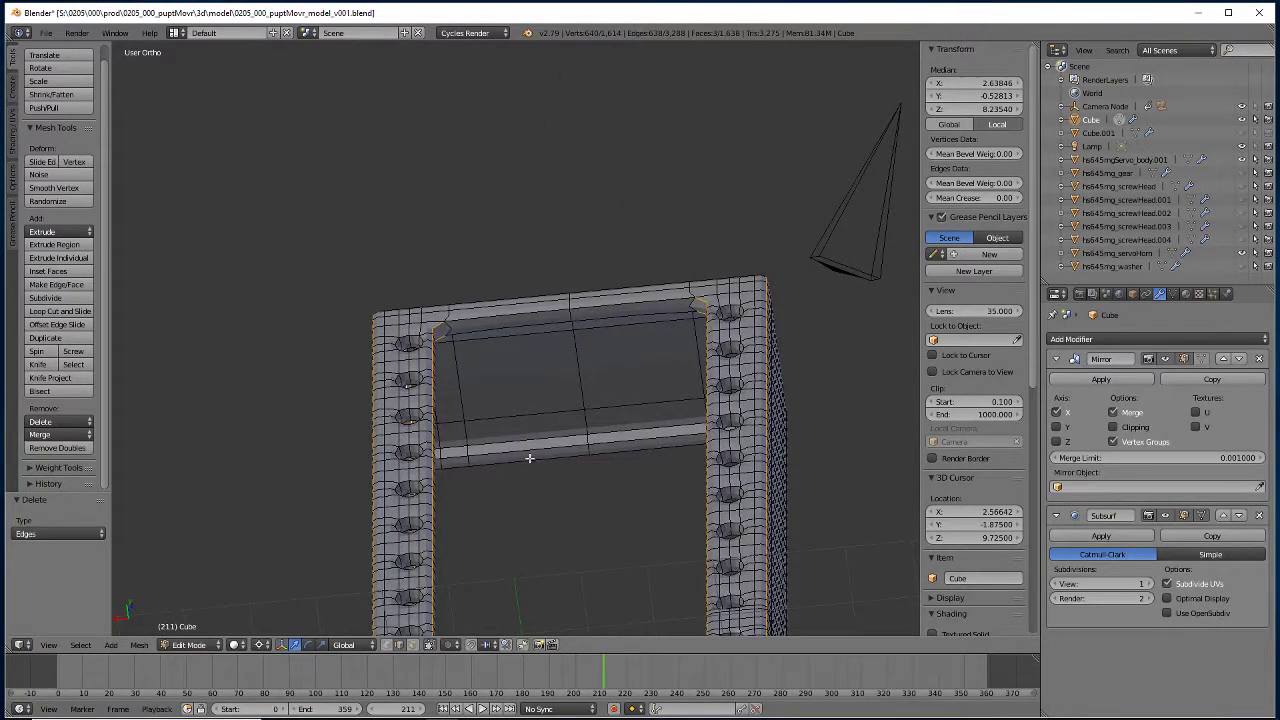
right_click(530, 458, "alt+shift")
right_click(528, 450, "alt+shift")
right_click(525, 440, "alt+shift")
middle_click_drag(444, 334, 448, 370)
right_click(504, 378, "alt+shift")
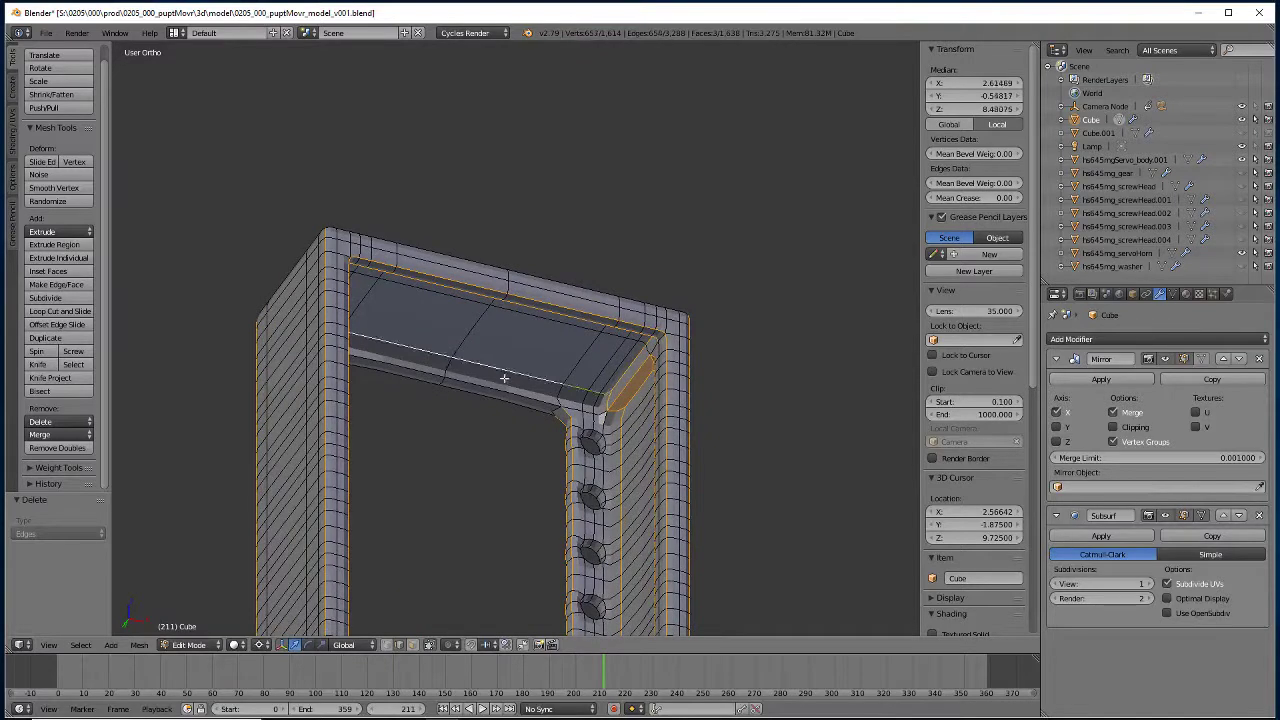
right_click(487, 392, "alt+shift")
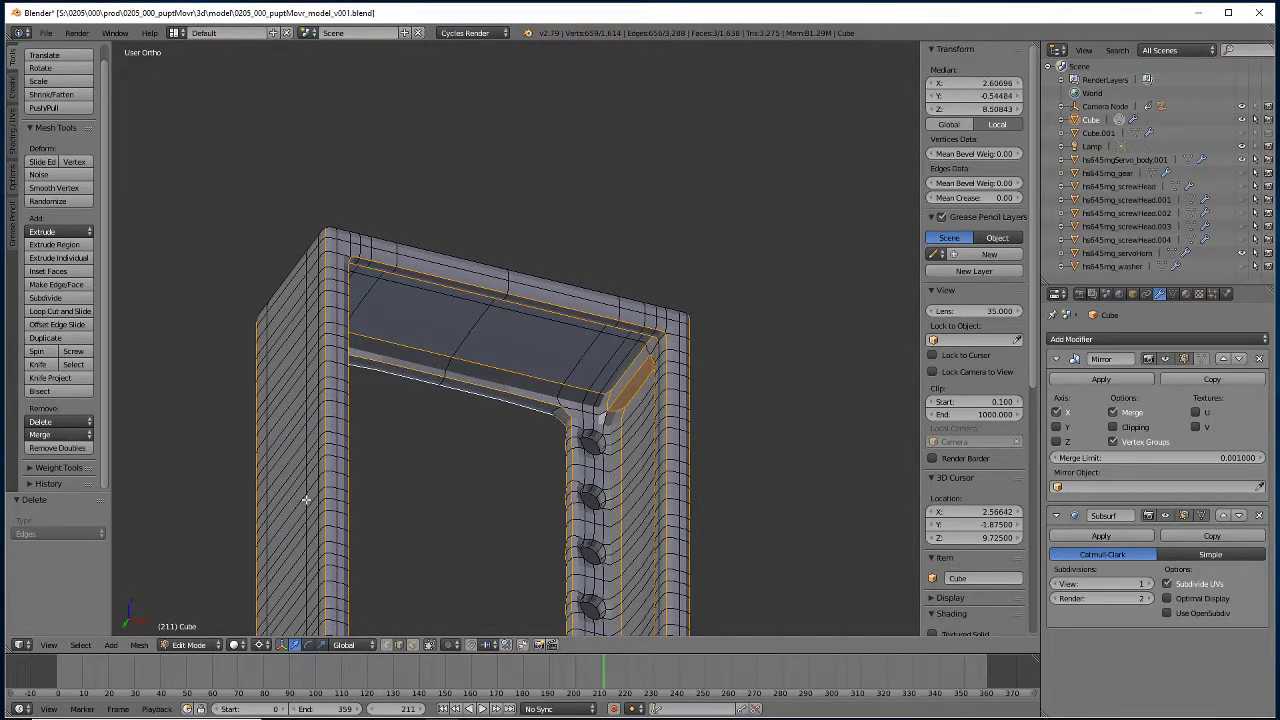
Add the remaining front edges of the top crossbar, including its long upper edge, to the selection.
right_click(550, 412, "alt+shift")
right_click(535, 418, "alt+shift")
middle_click_drag(349, 449, 584, 552)
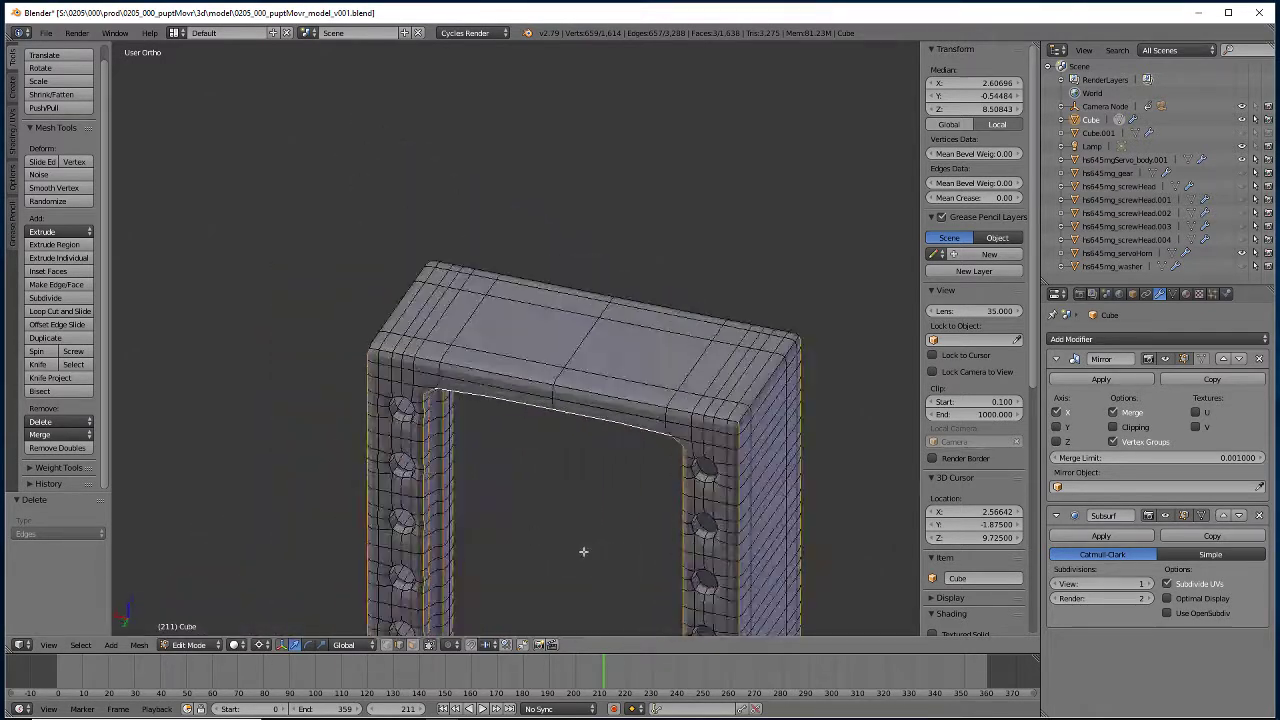
right_click(582, 386, "alt+shift")
right_click(650, 306, "alt+shift")
Add the crossbar's other upper border edges, across its back and ends, to the selection.
middle_click_drag(650, 306, 437, 461)
right_click(437, 461, "alt+shift")
right_click(521, 527)
middle_click_drag(521, 527, 374, 482)
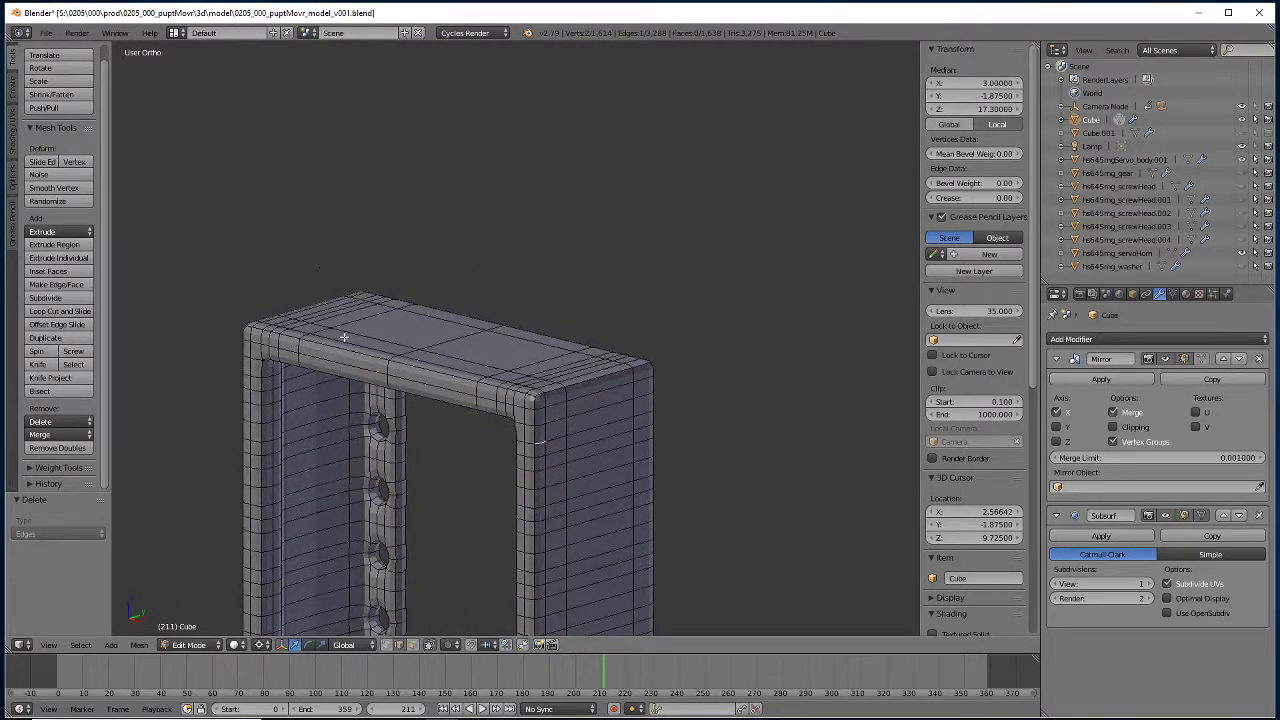
middle_click_drag(343, 337, 383, 542)
right_click(471, 513, "alt+shift")
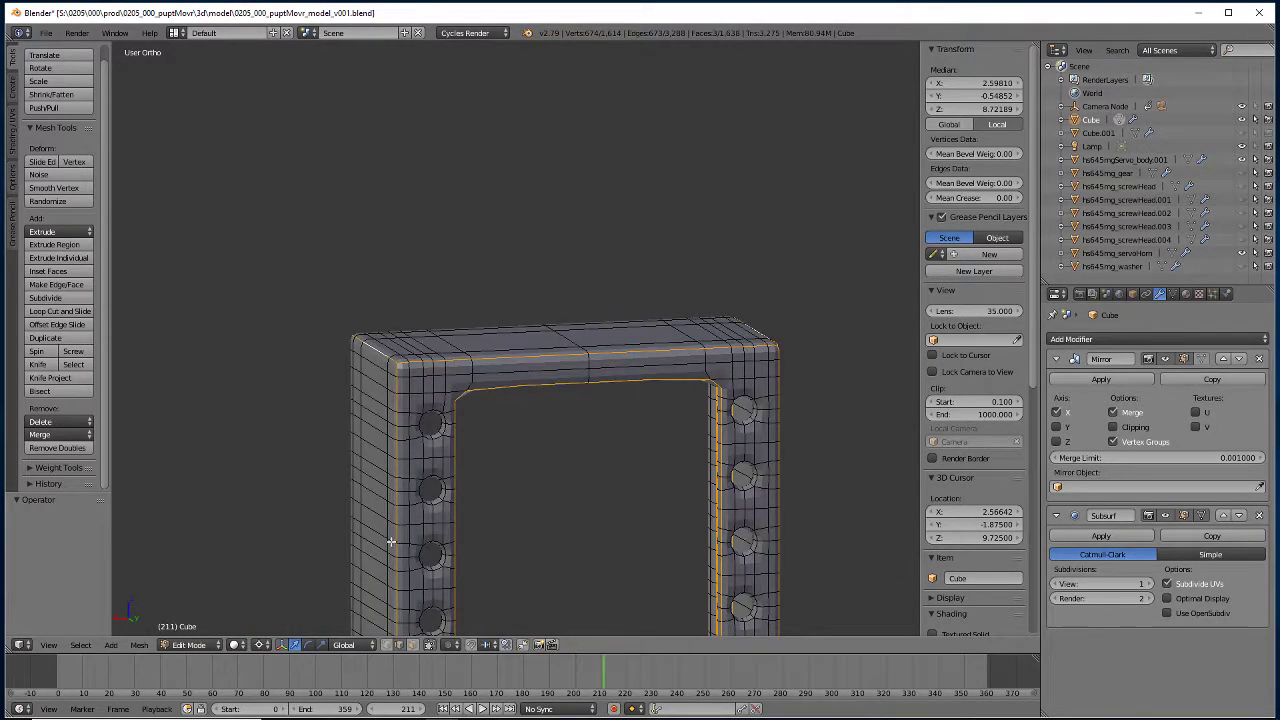
Crease all selected border edges of the frame with a factor of 1.
key("shift+e")
key("1")
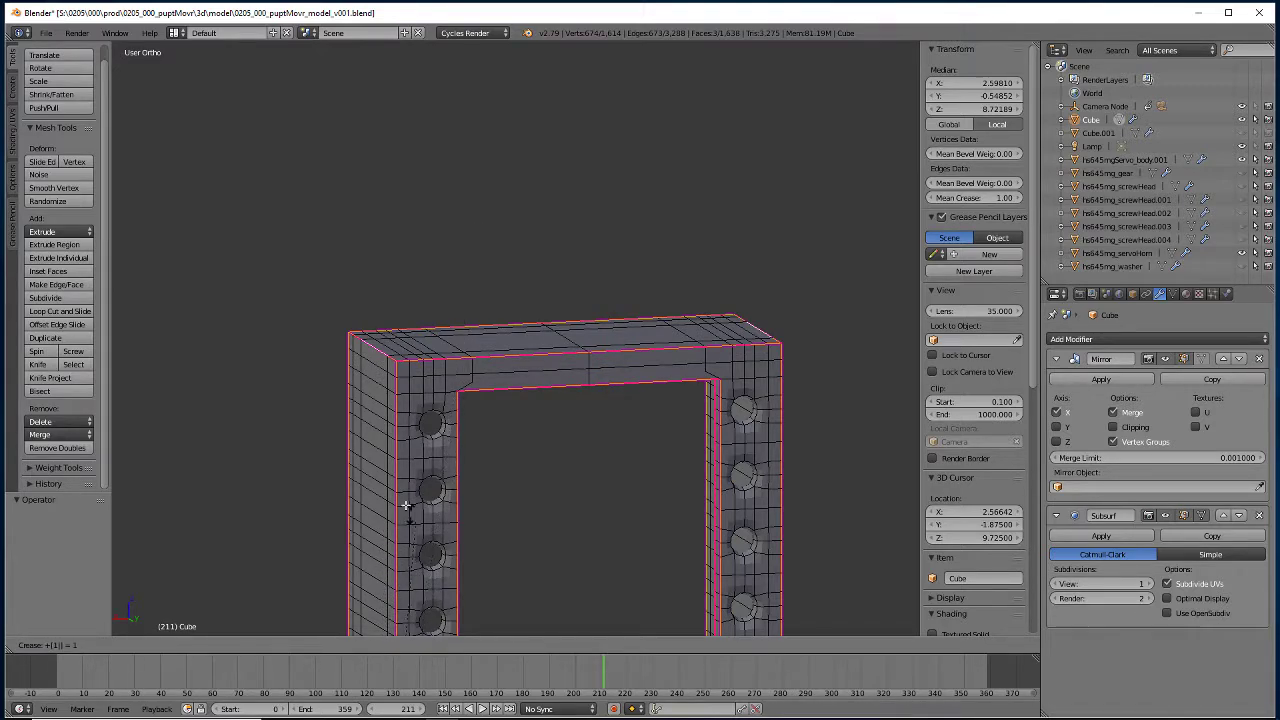
left_click(339, 461)
Select the base plate's uncreased vertical corner edges and the upper and lower edges beside the wall on its back side.
middle_click_drag(352, 572, 403, 188, "shift")
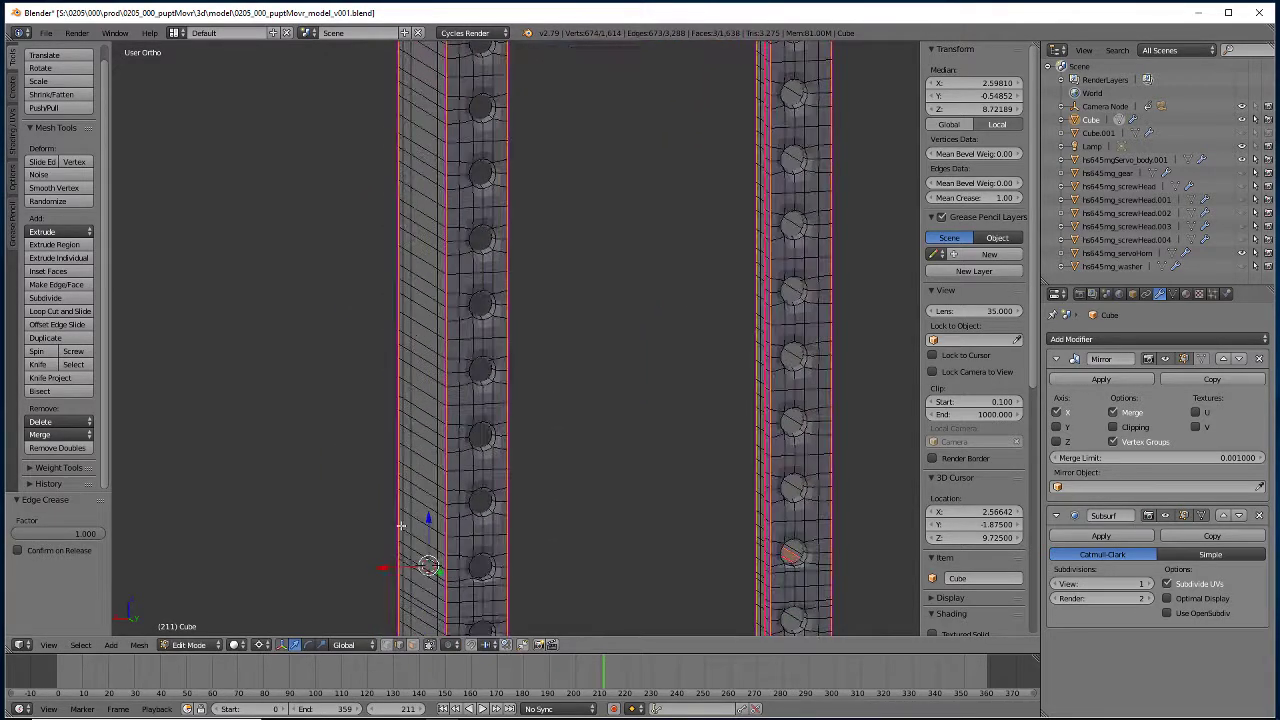
middle_click_drag(403, 526, 427, 145, "shift")
middle_click_drag(430, 357, 391, 265)
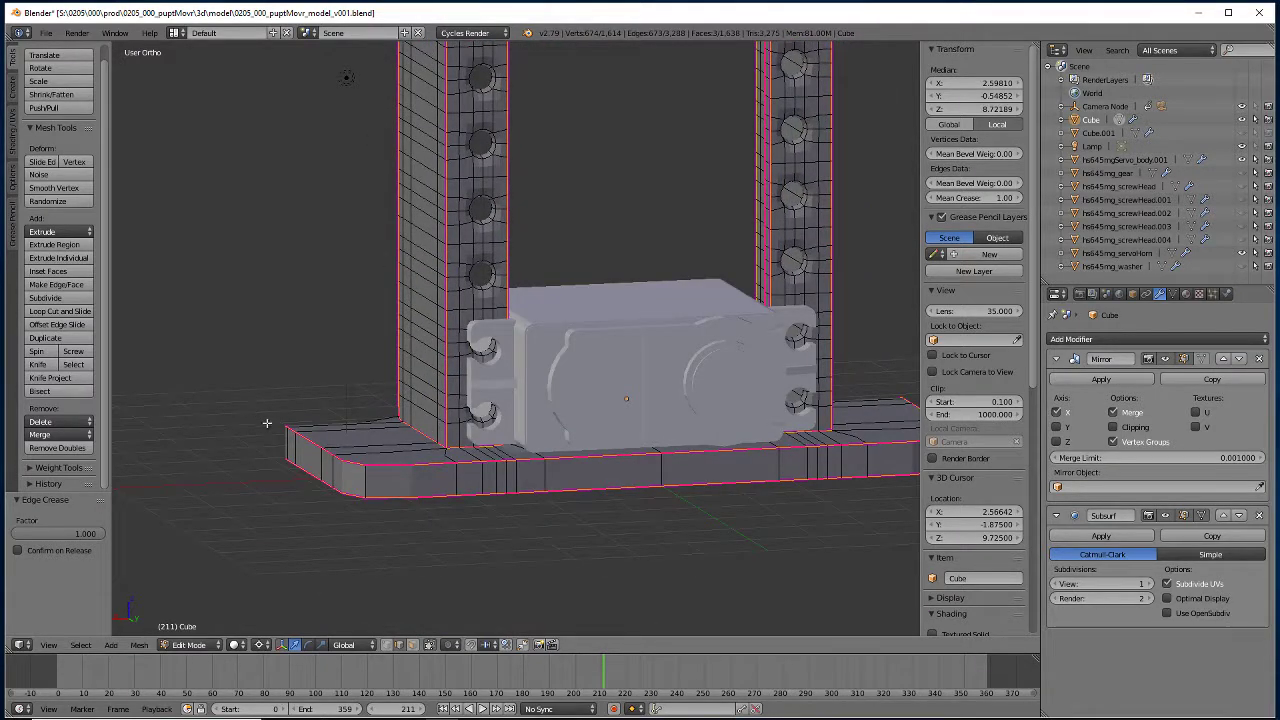
middle_click_drag(324, 470, 381, 502)
right_click(382, 503)
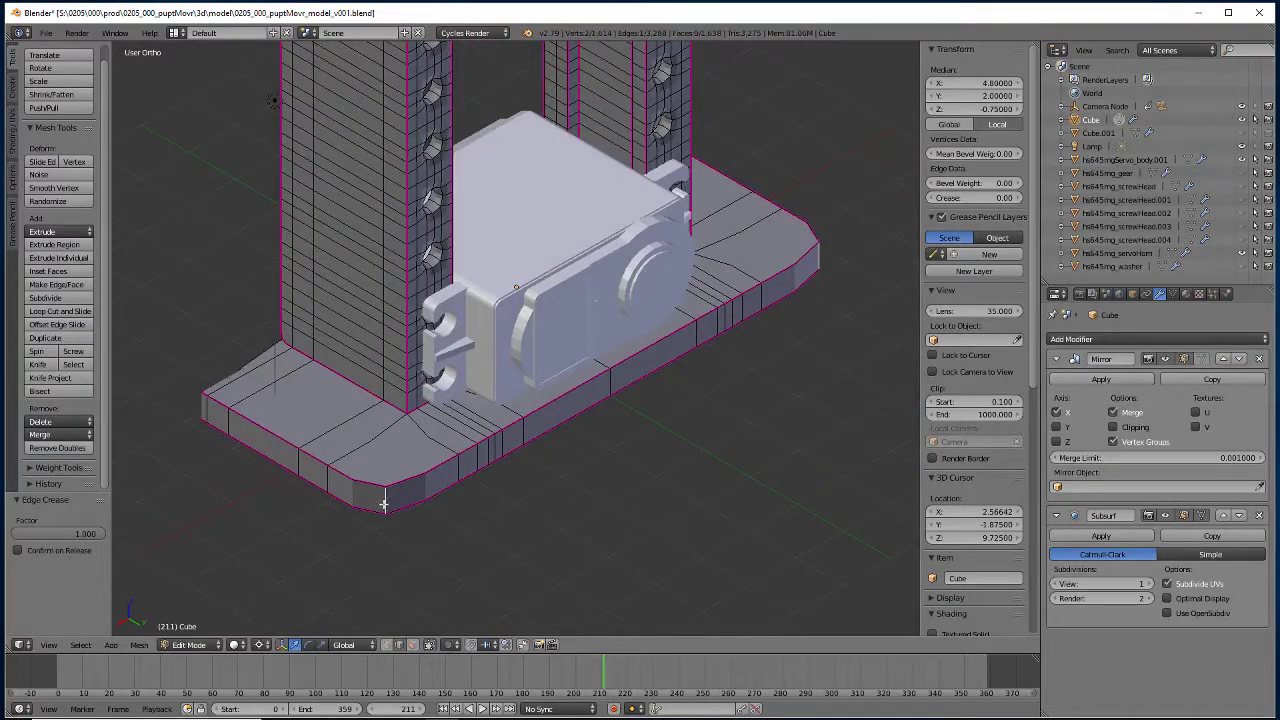
middle_click_drag(210, 446, 370, 448)
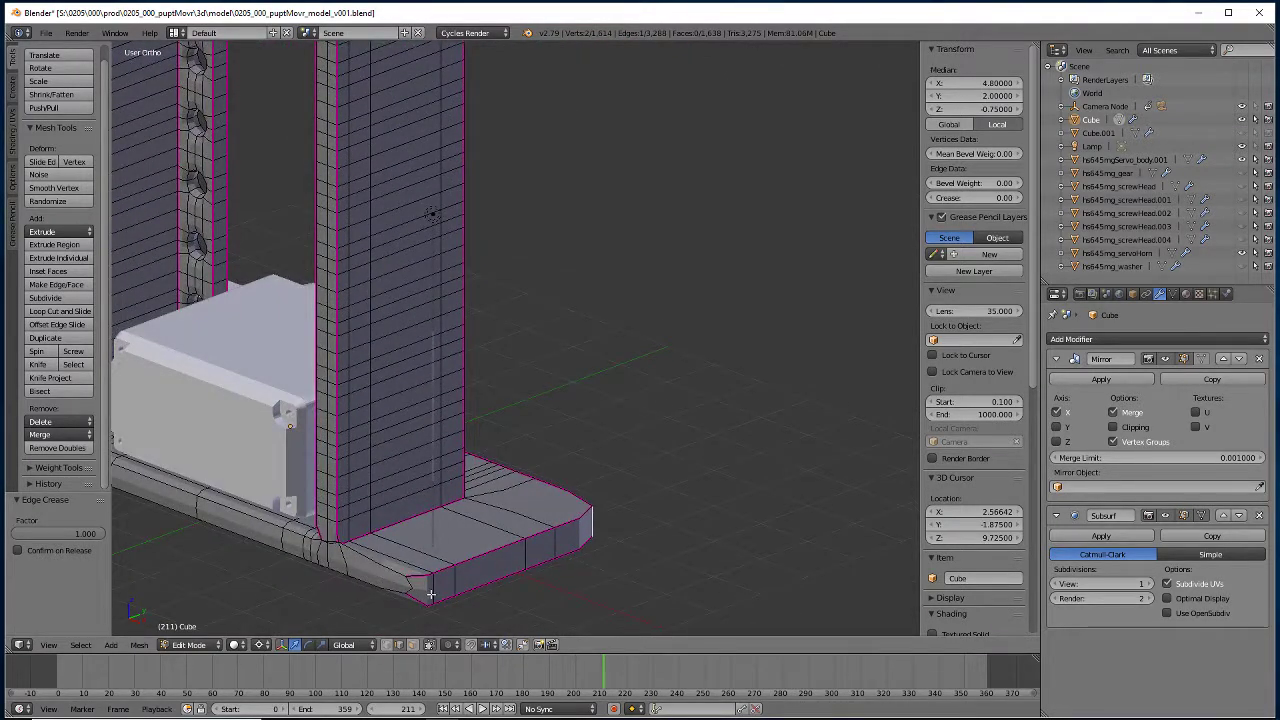
right_click(410, 587, "shift")
right_click(388, 570, "shift")
right_click(385, 590, "shift")
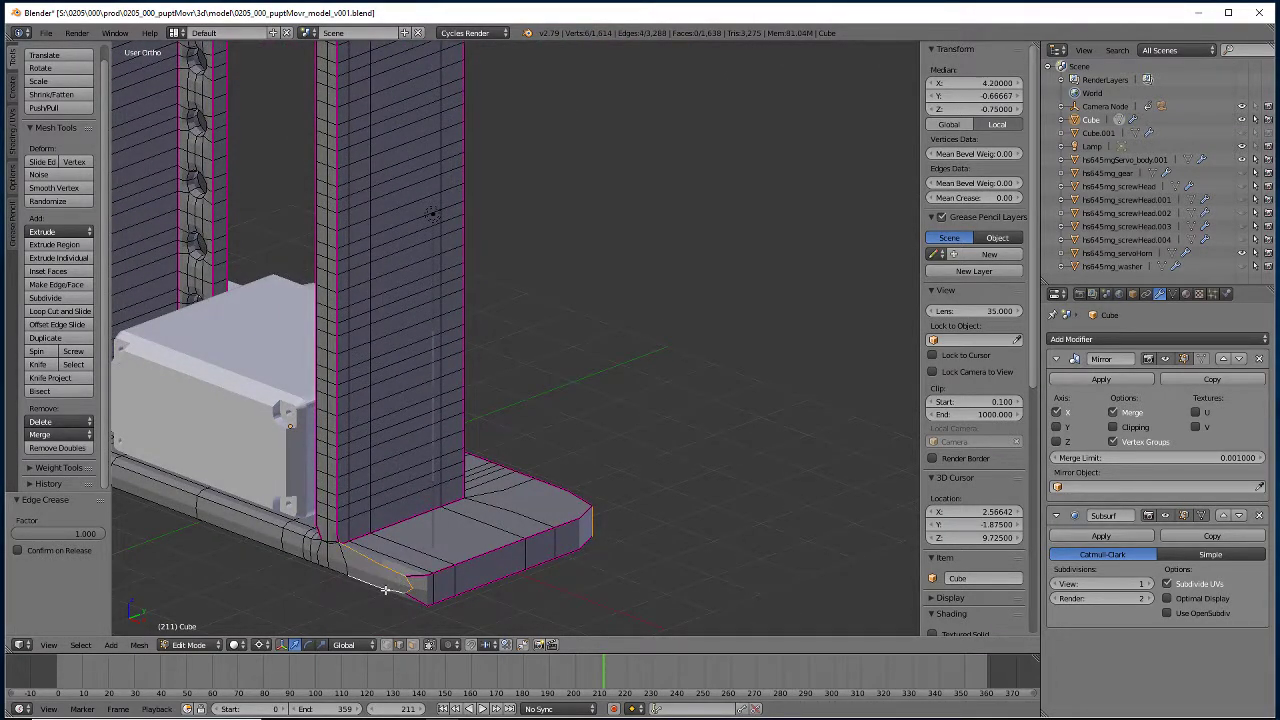
Add the long upper and lower back edges of the base to the selection and crease the selected edges to 1.
key("shift+space")
key("shift+space")
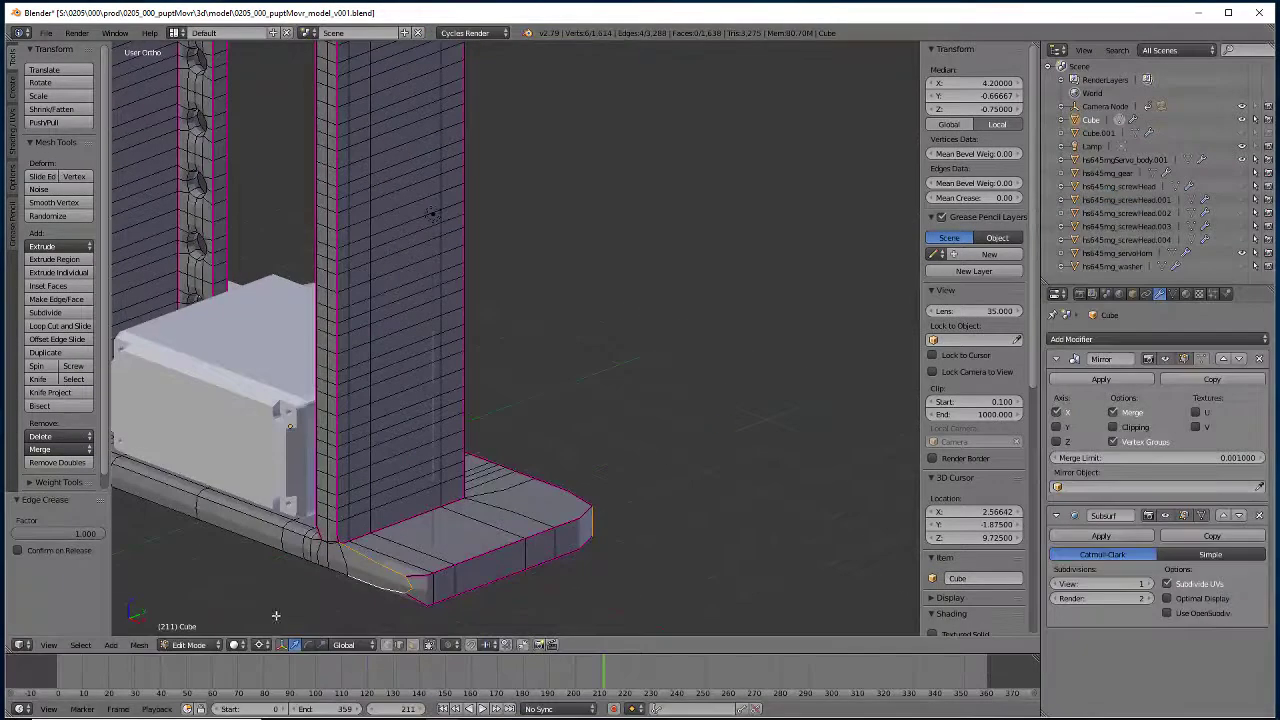
right_click(266, 526, "alt+shift")
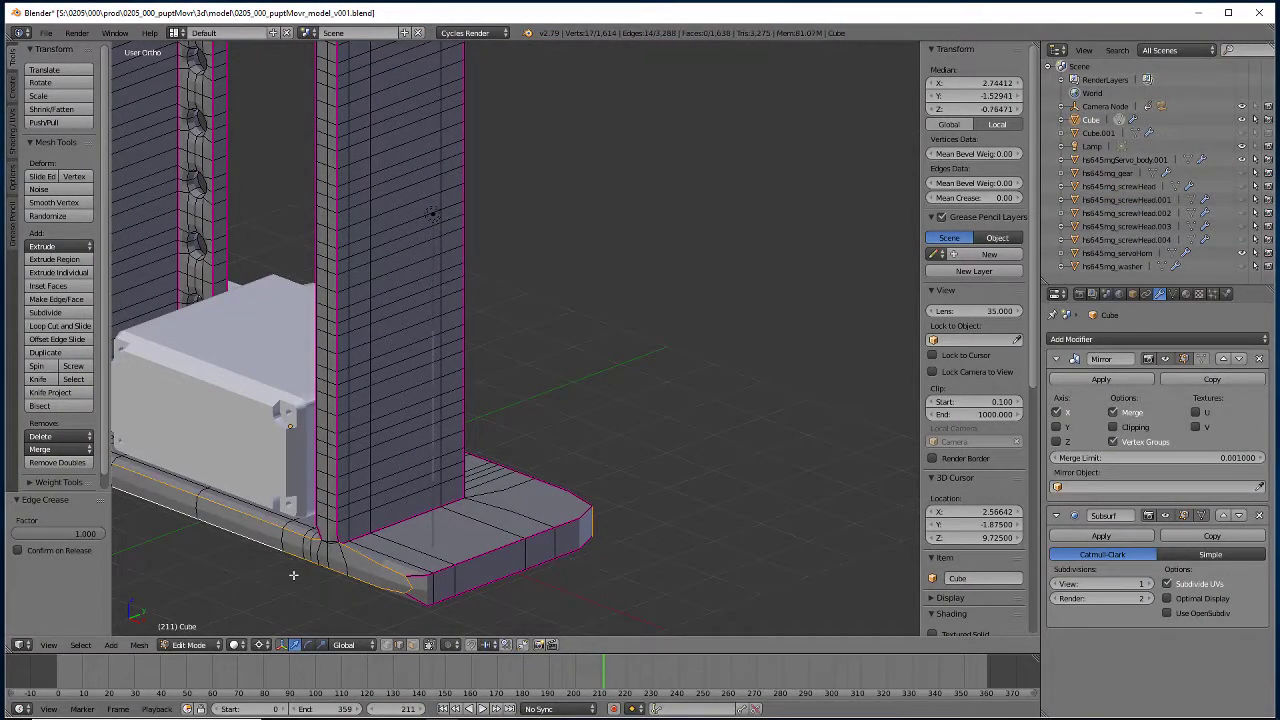
key("shift+e")
key("1")
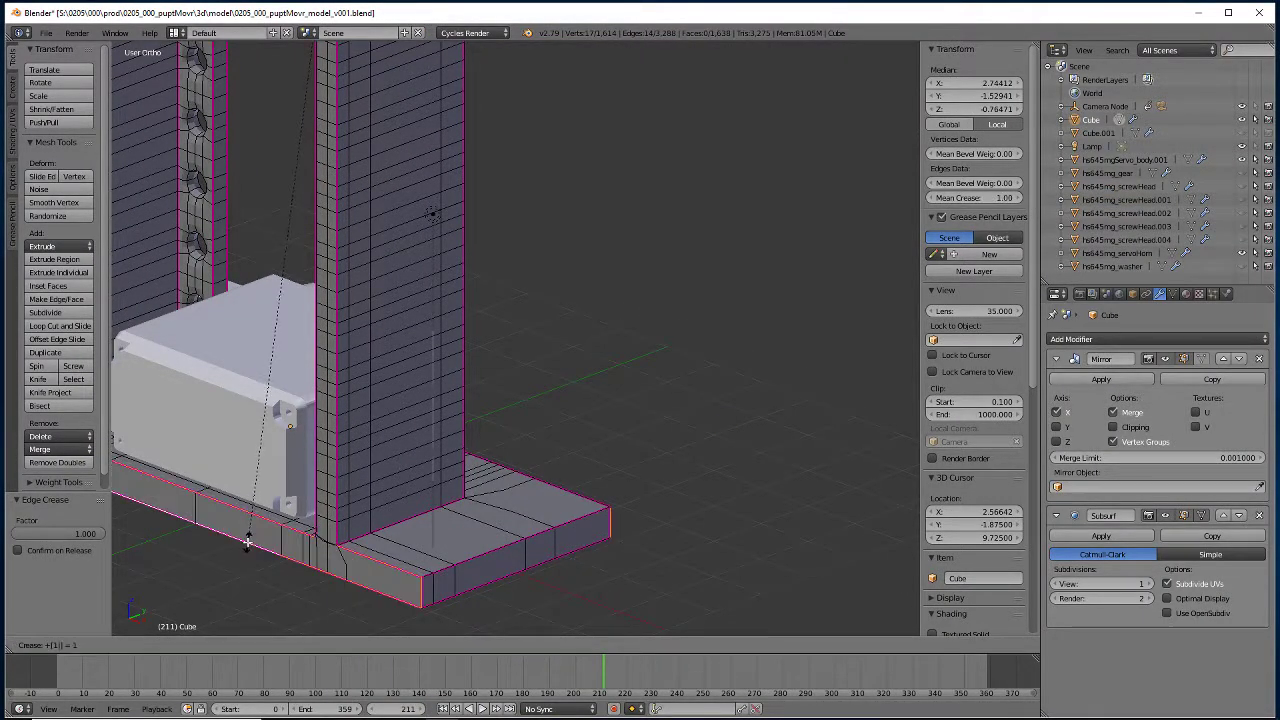
left_click(250, 541)
Delete the short edge where the wall's back face meets the base plate.
scroll(284, 534, "up", 4)
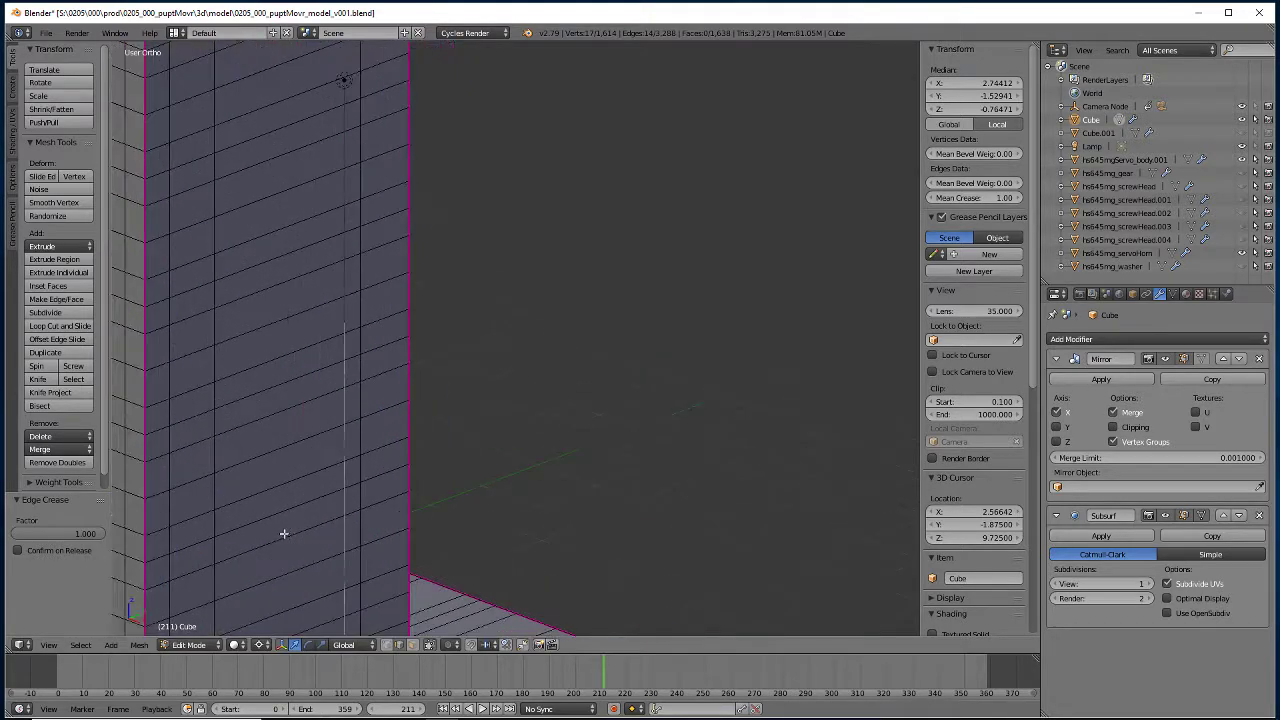
middle_click_drag(279, 571, 711, 183, "shift")
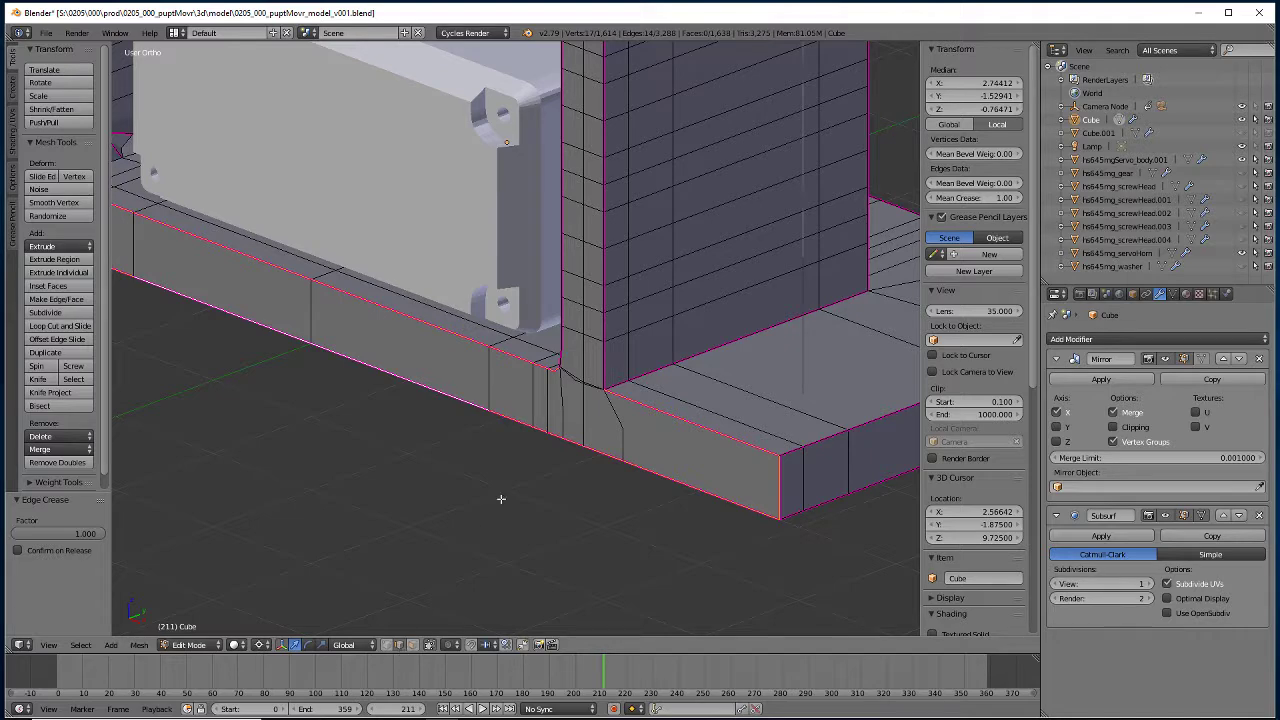
right_click(575, 374)
key("x")
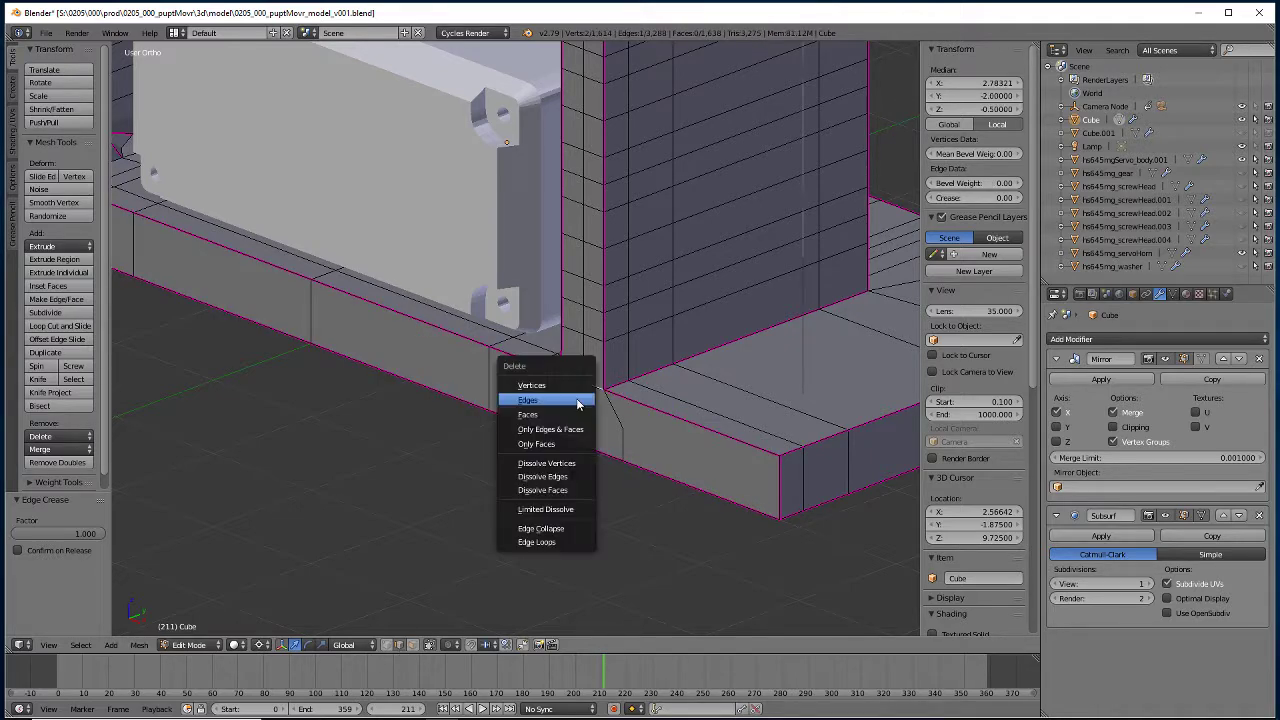
left_click(540, 401)
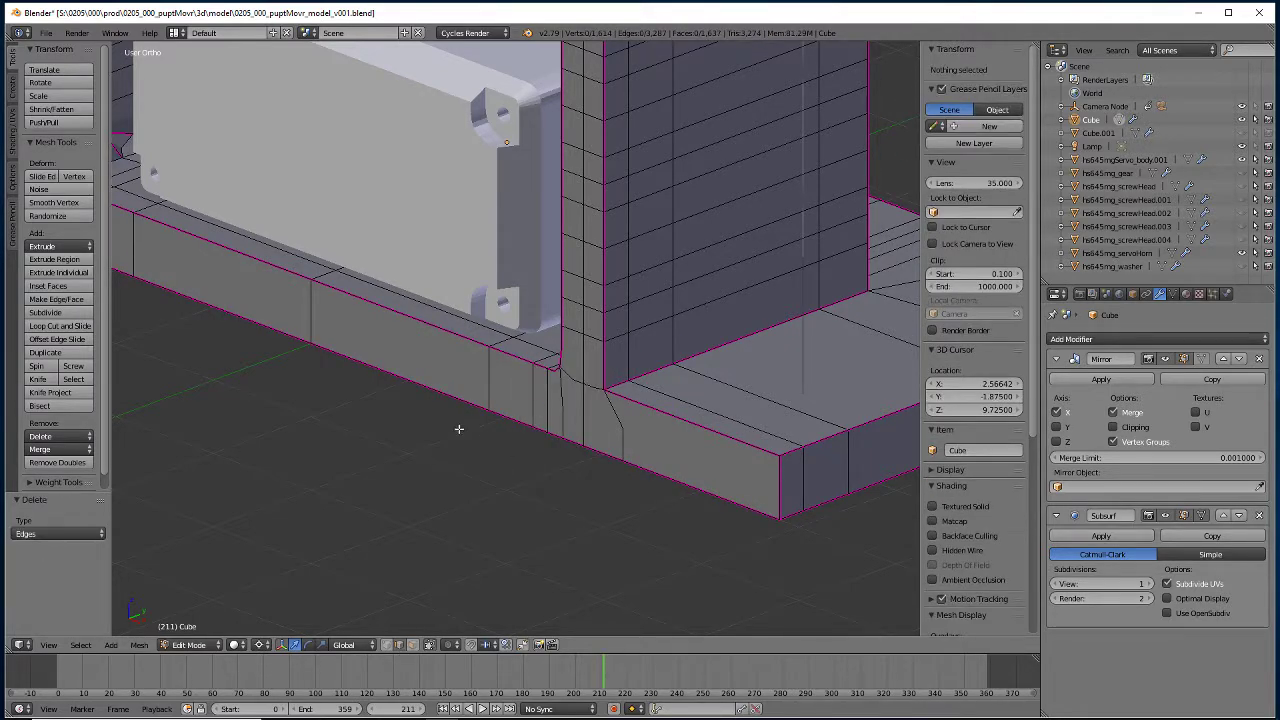
Select the inner corner edges where the wall recess meets the base floor and crease them to 1.
middle_click_drag(459, 428, 568, 452)
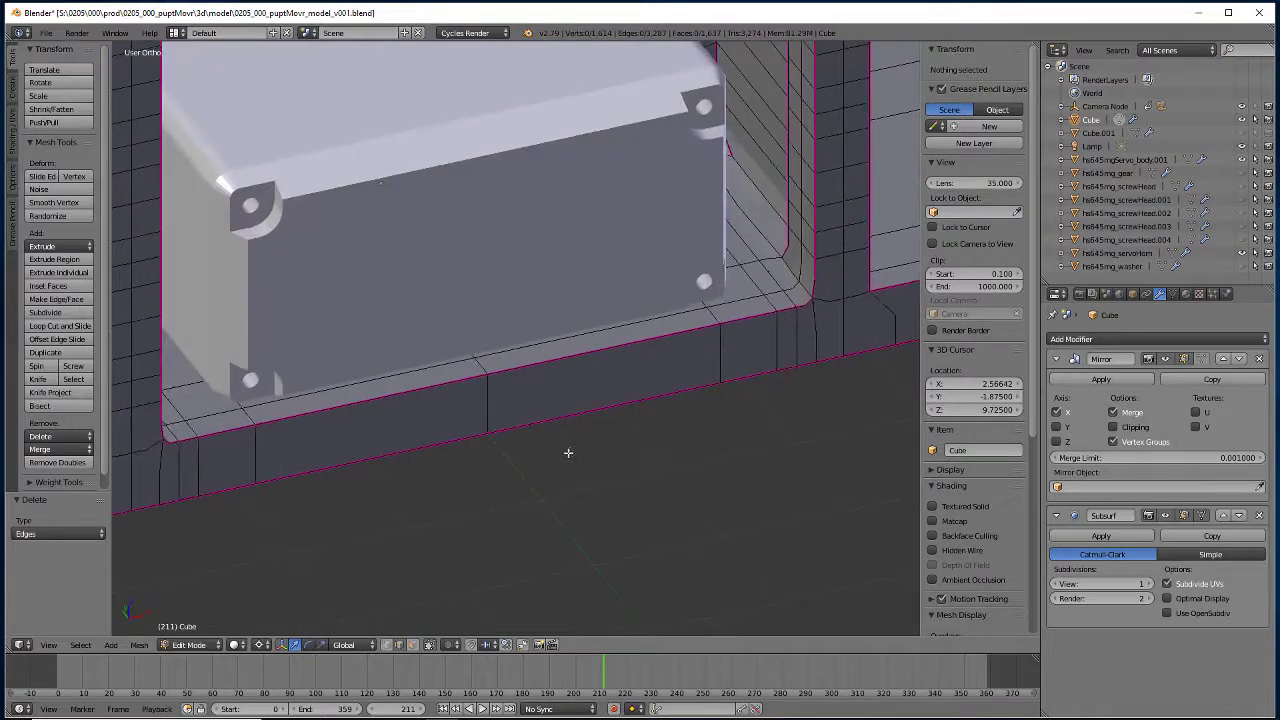
right_click(794, 284)
middle_click_drag(740, 245, 731, 230)
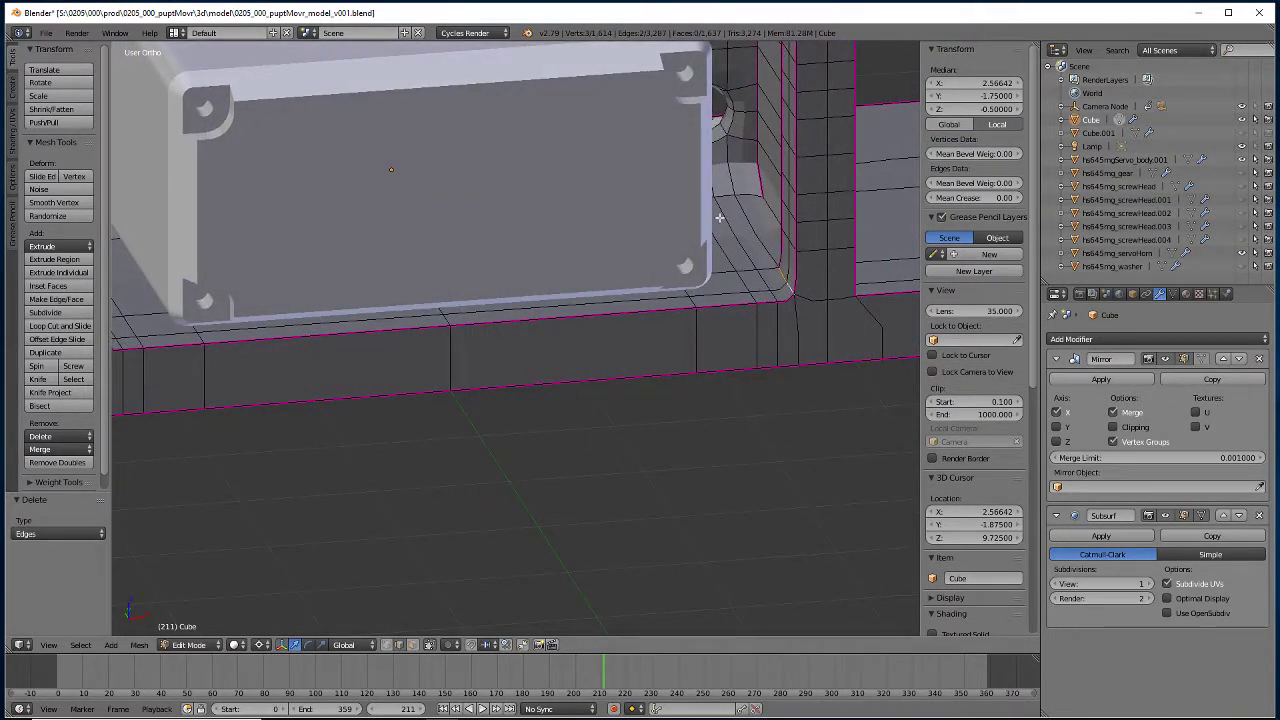
right_click(745, 192, "alt+shift")
key("shift+e")
key("1")
key("Return")
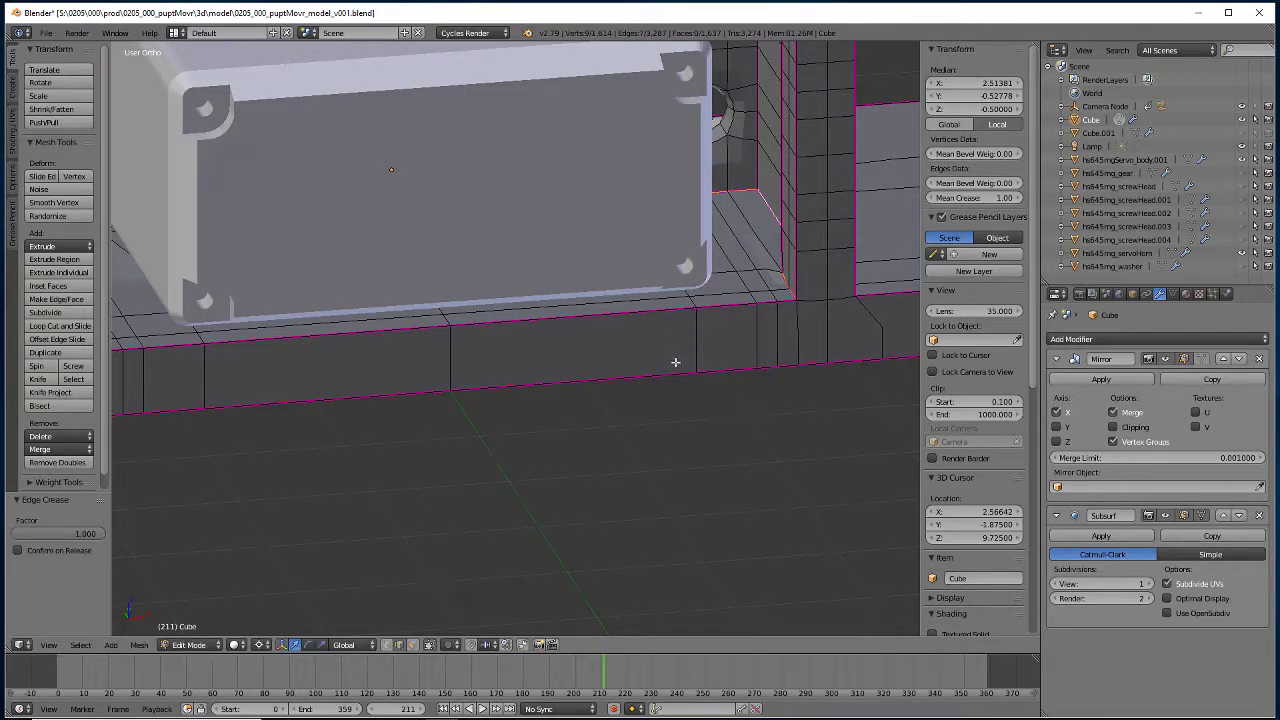
Add the remaining inner floor edge behind the servo to the selection and crease it to 1.
middle_click_drag(675, 363, 373, 174)
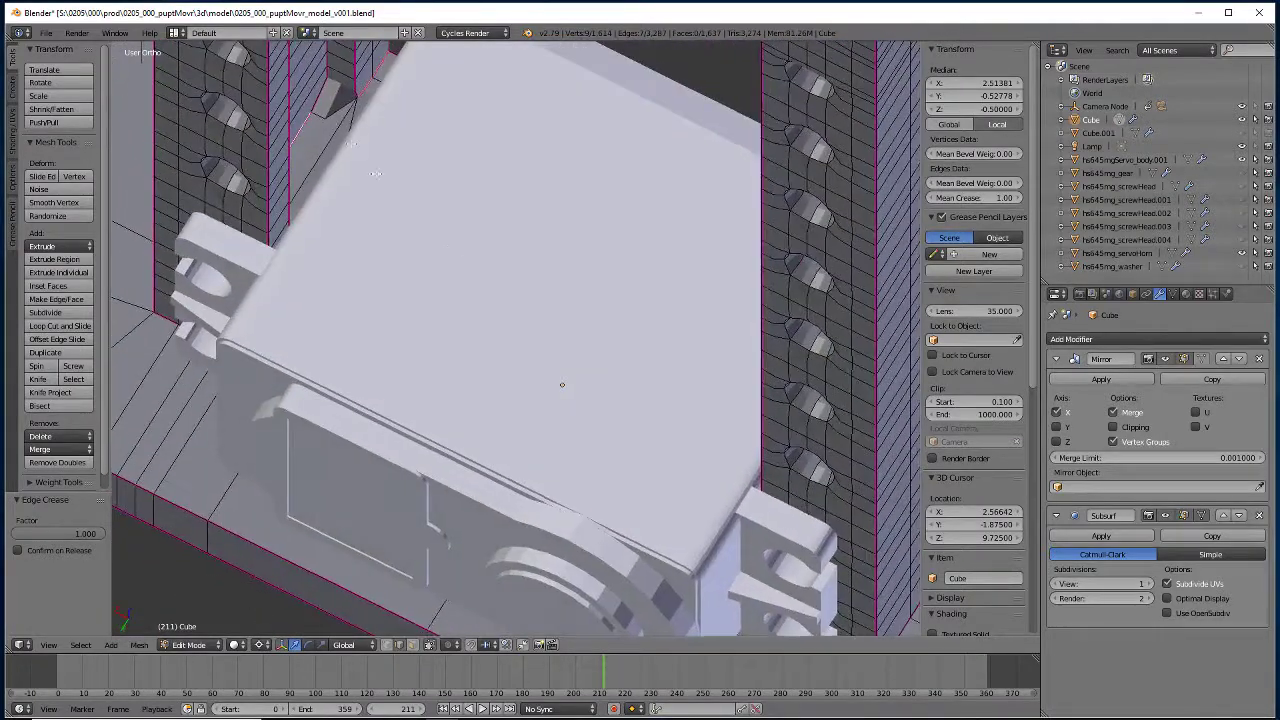
key("shift+e")
key("1")
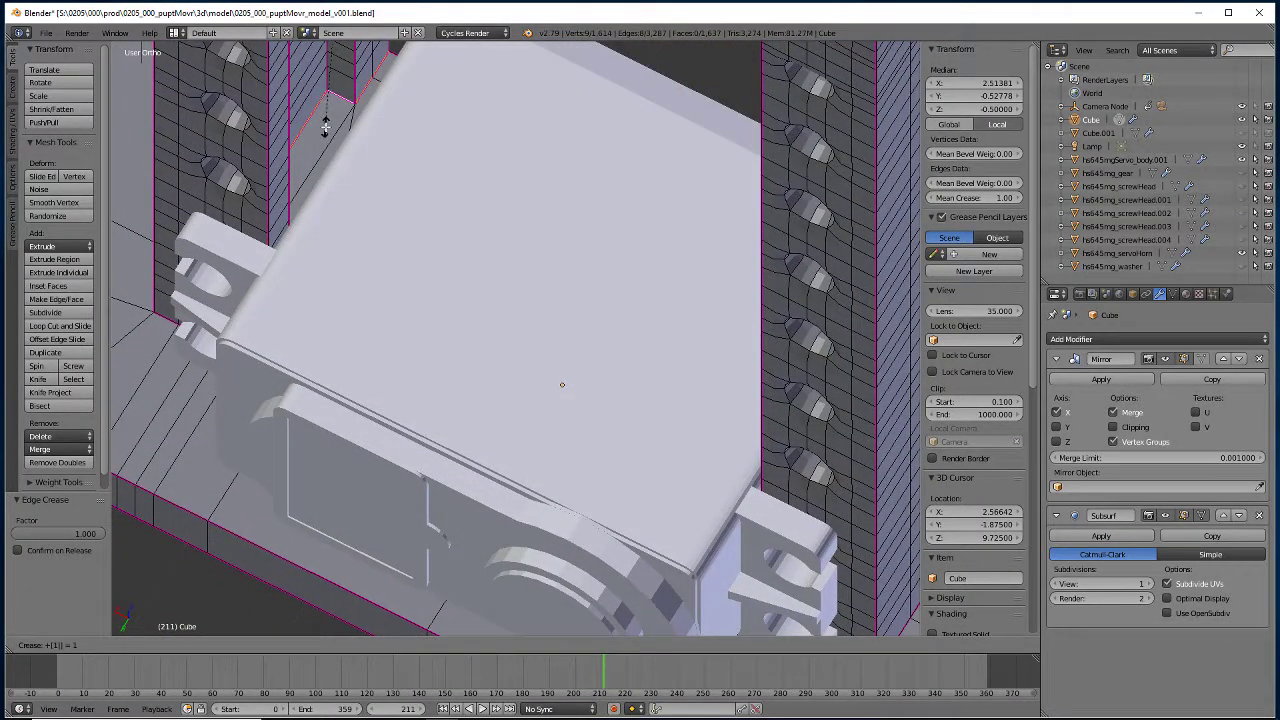
key("Return")
Select the front rim edges of the two uppermost screw holes in the frame's hole strip.
middle_click_drag(548, 515, 465, 311)
scroll(354, 462, "down", 5)
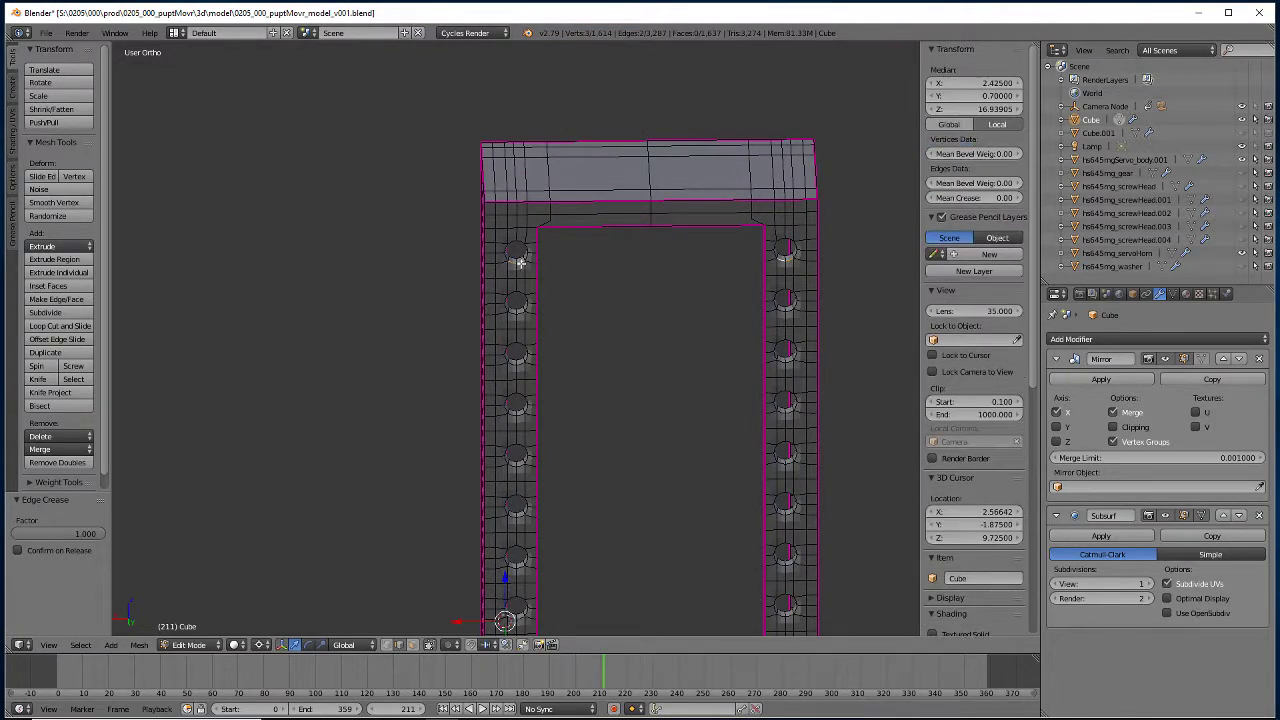
right_click(526, 257, "shift")
right_click(513, 313, "alt+shift")
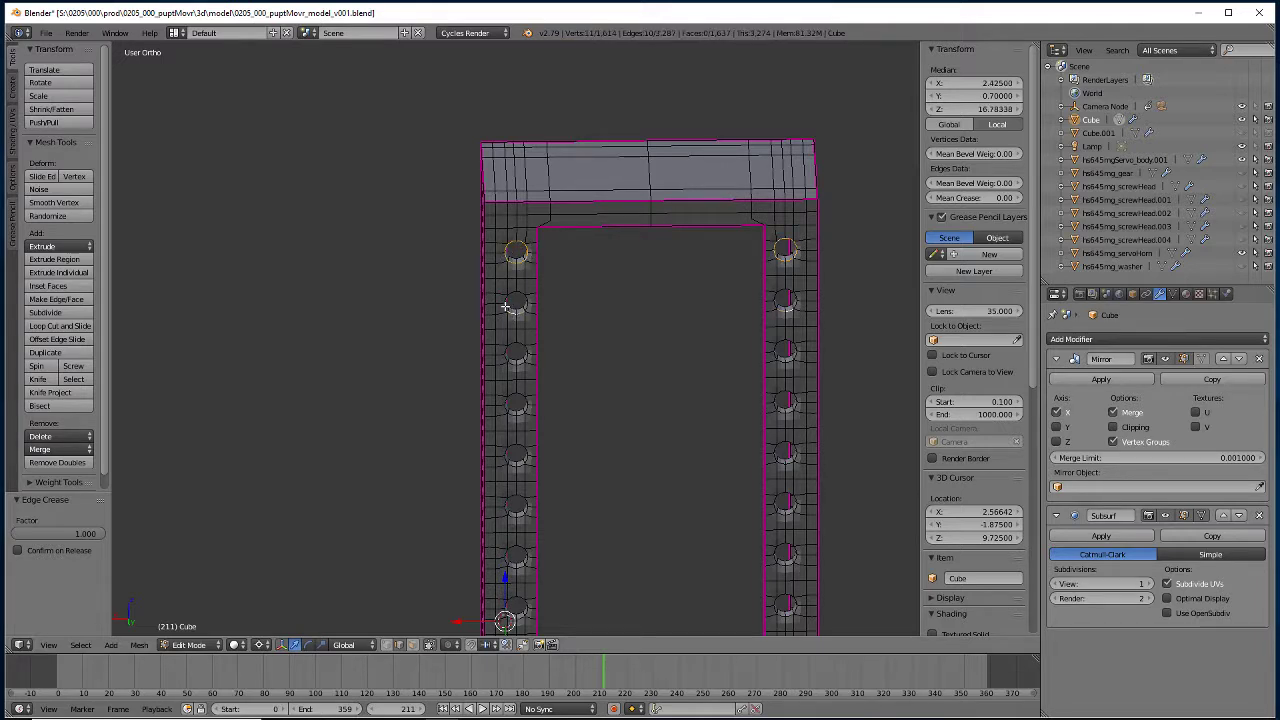
Add the front rim edges of the third screw hole from the top to the selection.
right_click(517, 364, "shift")
right_click(511, 363, "shift")
right_click(506, 358, "shift")
right_click(505, 352, "shift")
right_click(512, 343, "shift")
right_click(521, 347, "shift")
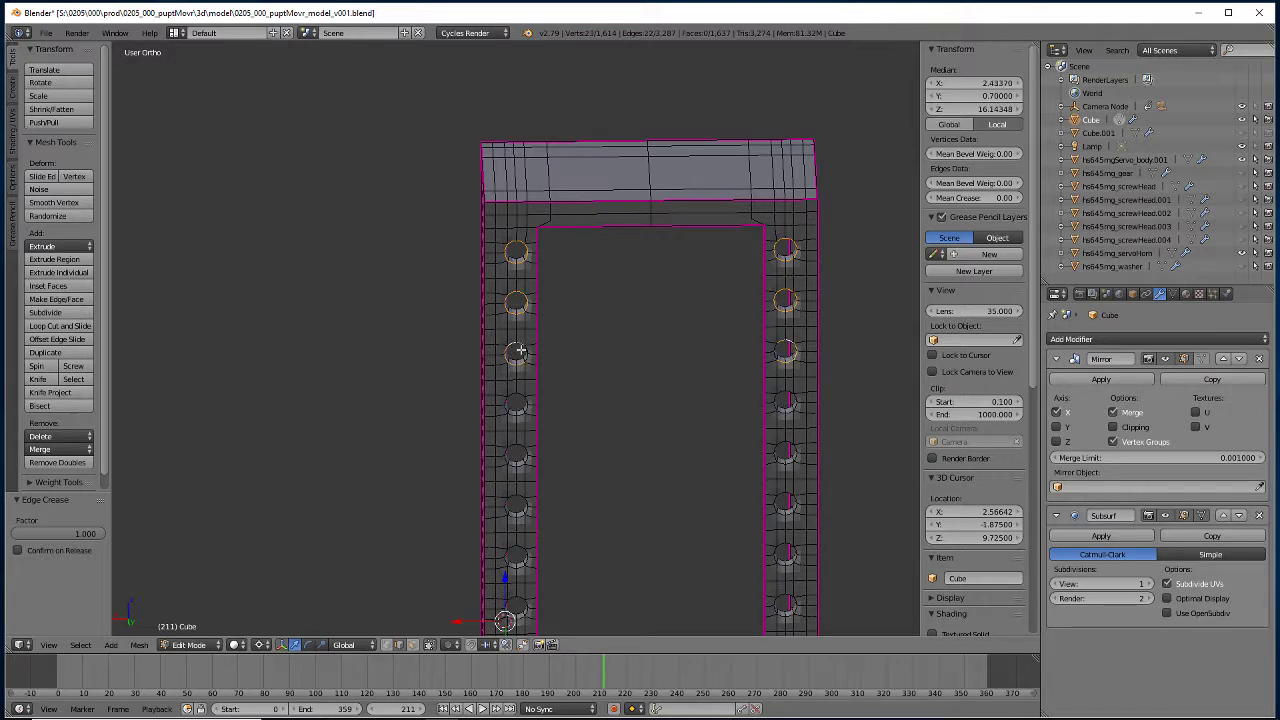
right_click(526, 350, "shift")
right_click(527, 354, "shift")
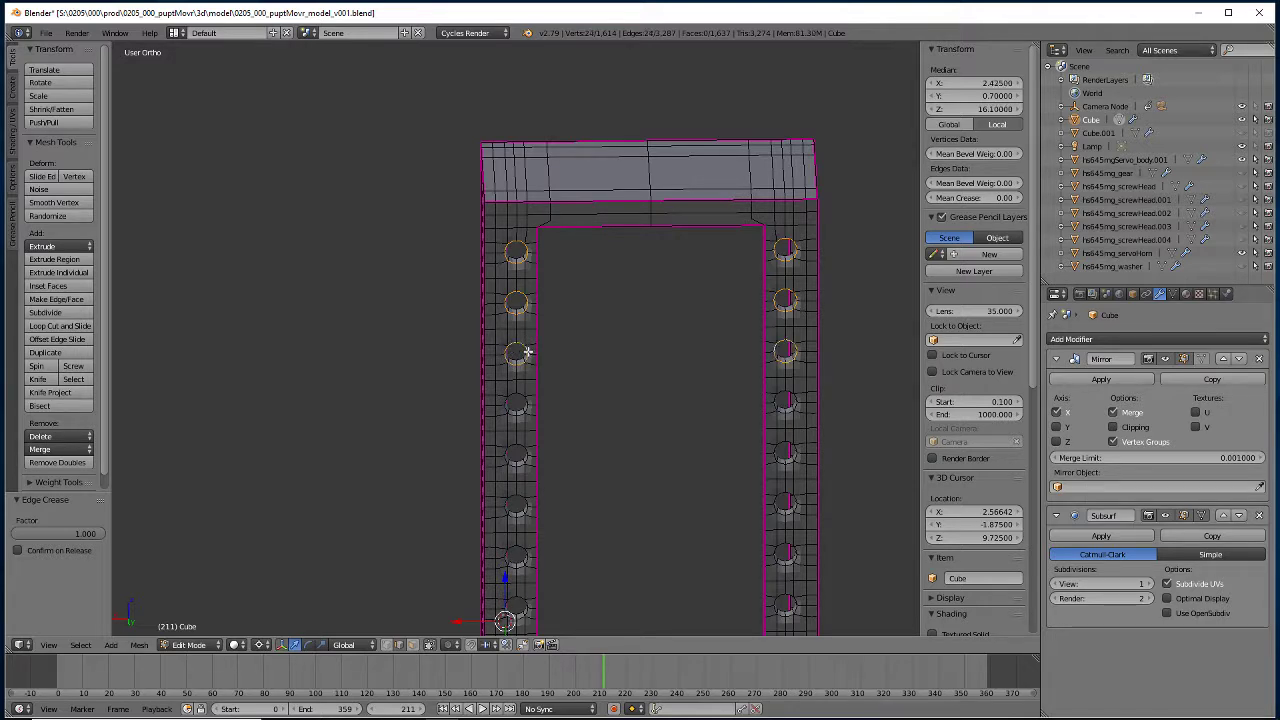
Add the front rim edges of the fourth and fifth screw holes to the selection, undoing the stray edge pick.
right_click(508, 406, "alt+shift")
right_click(517, 396, "alt+shift")
key("ctrl+z")
scroll(493, 347, "up", 4)
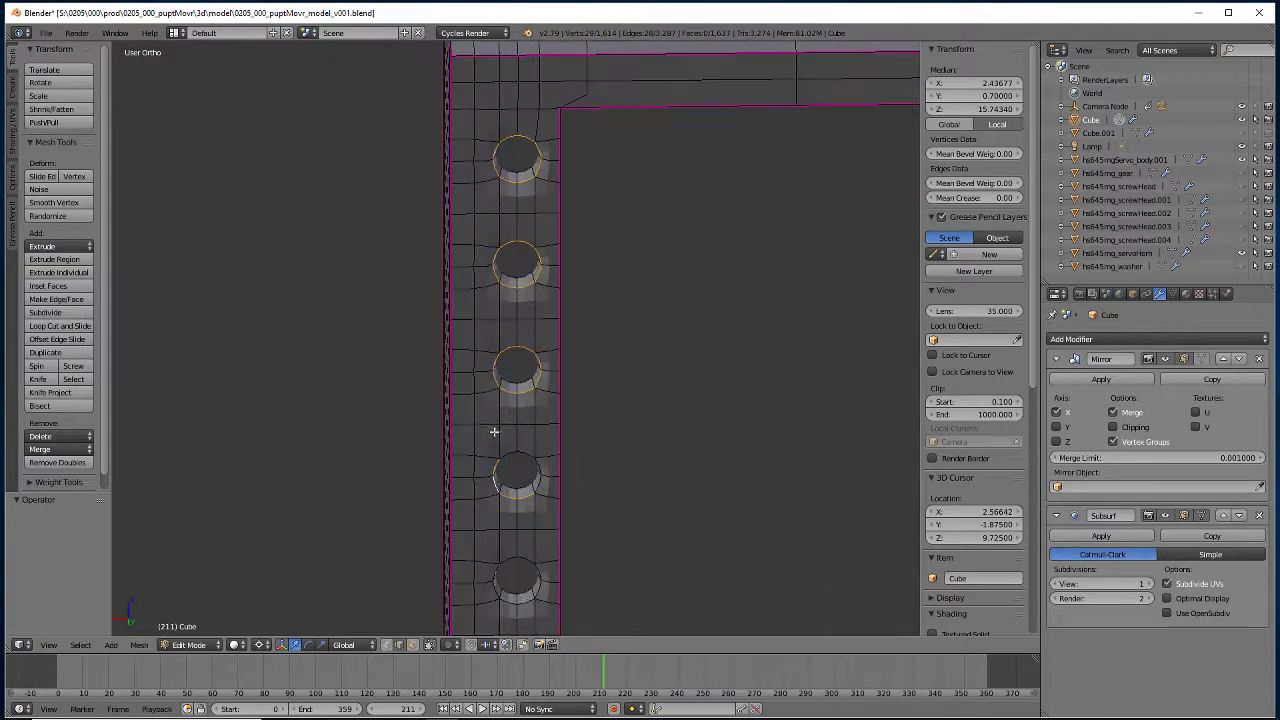
right_click(512, 458, "alt+shift")
right_click(538, 471, "alt+shift")
right_click(506, 561, "alt+shift")
right_click(512, 580, "alt+shift")
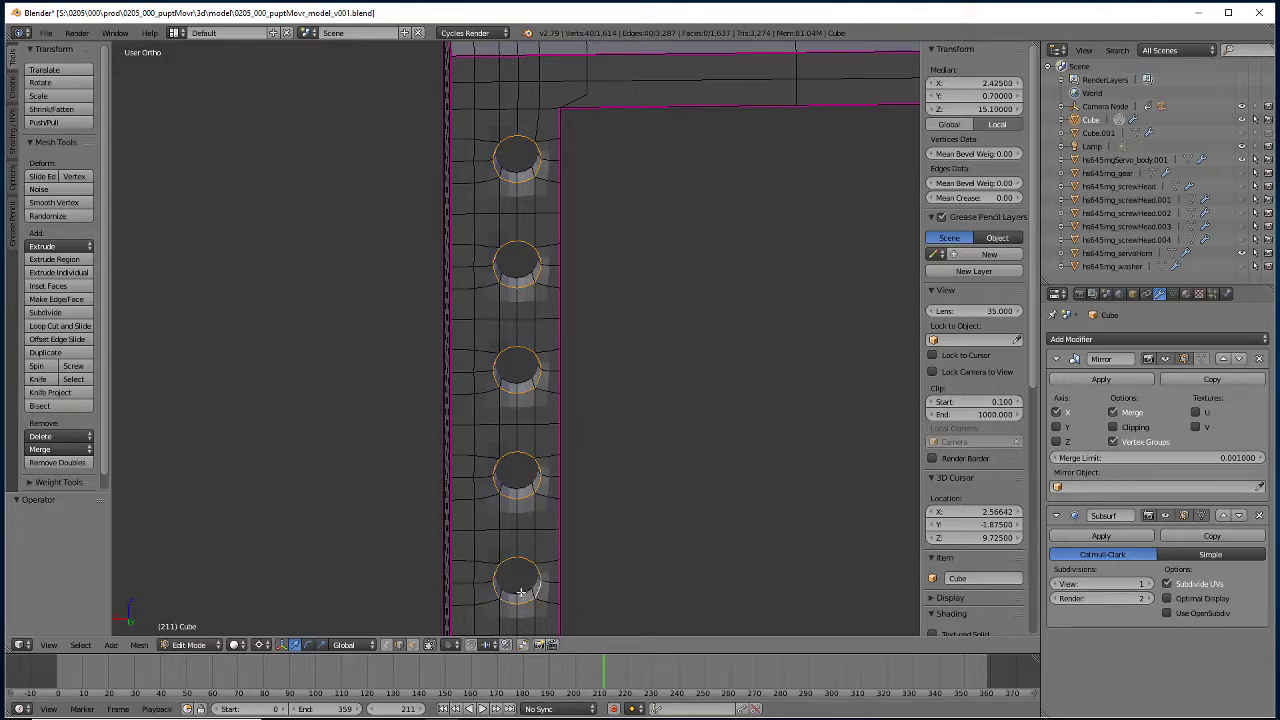
Add the front rim edges of the sixth and seventh screw holes to the selection.
middle_click_drag(442, 556, 439, 188, "shift")
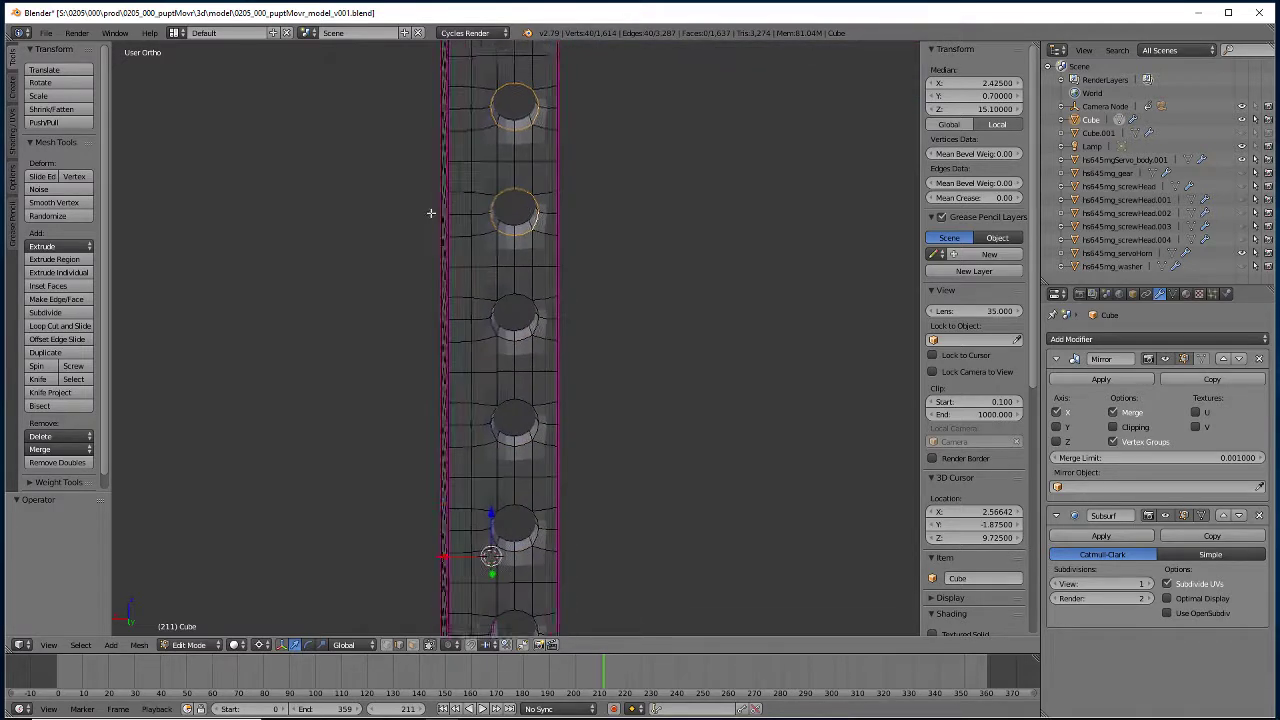
middle_click_drag(472, 306, 446, 91, "shift")
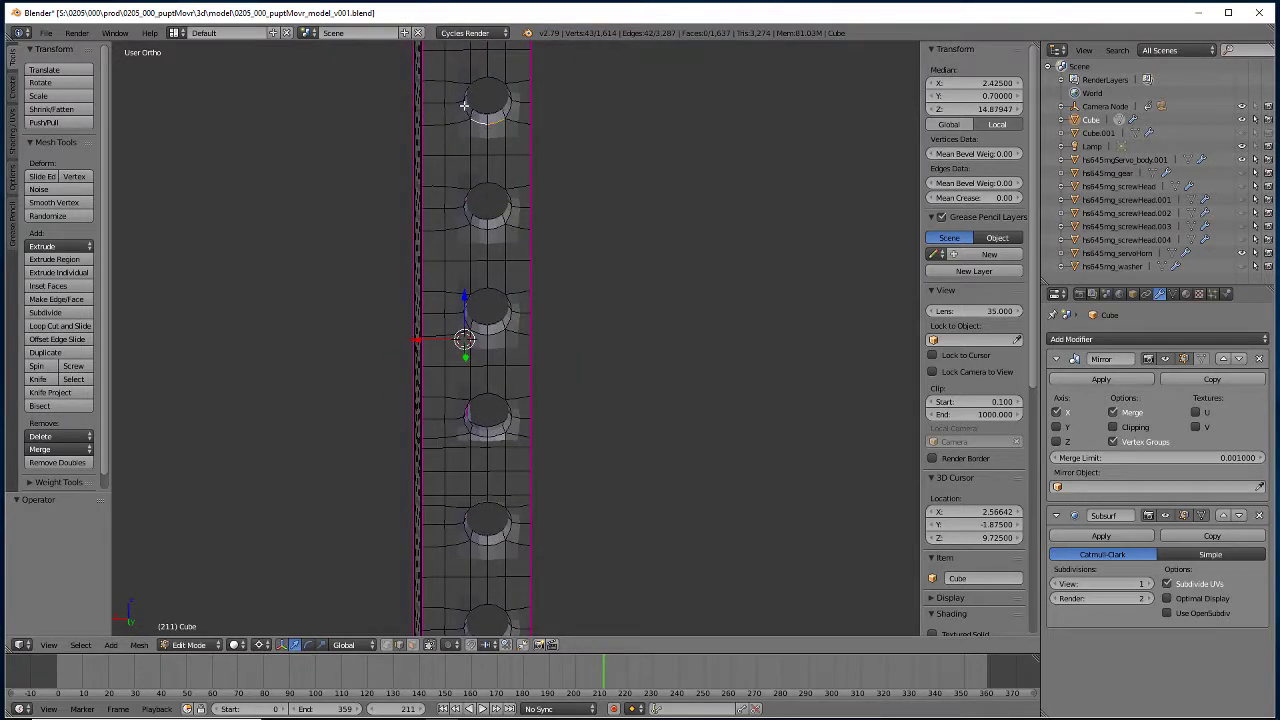
right_click(513, 92, "alt+shift")
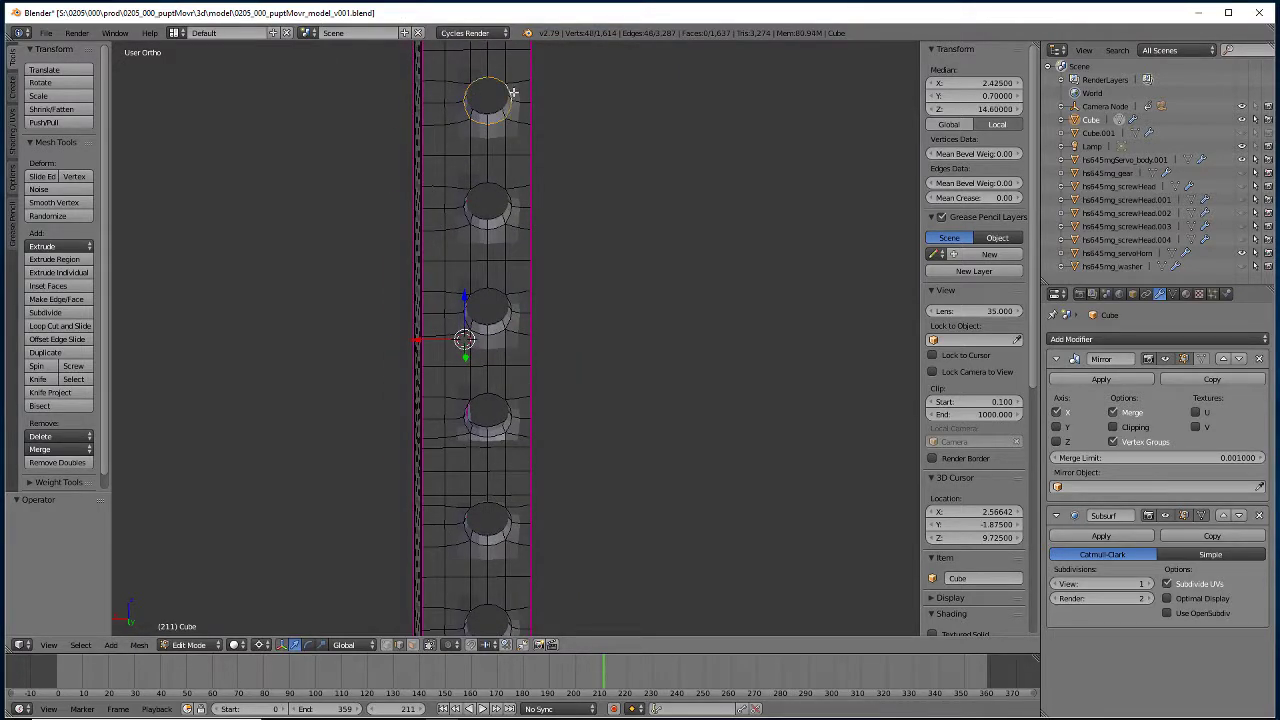
right_click(494, 230, "alt+shift")
right_click(514, 202, "shift")
Add the front rim edges of the eighth and ninth screw holes to the selection.
right_click(494, 337, "shift")
right_click(465, 302, "alt+shift")
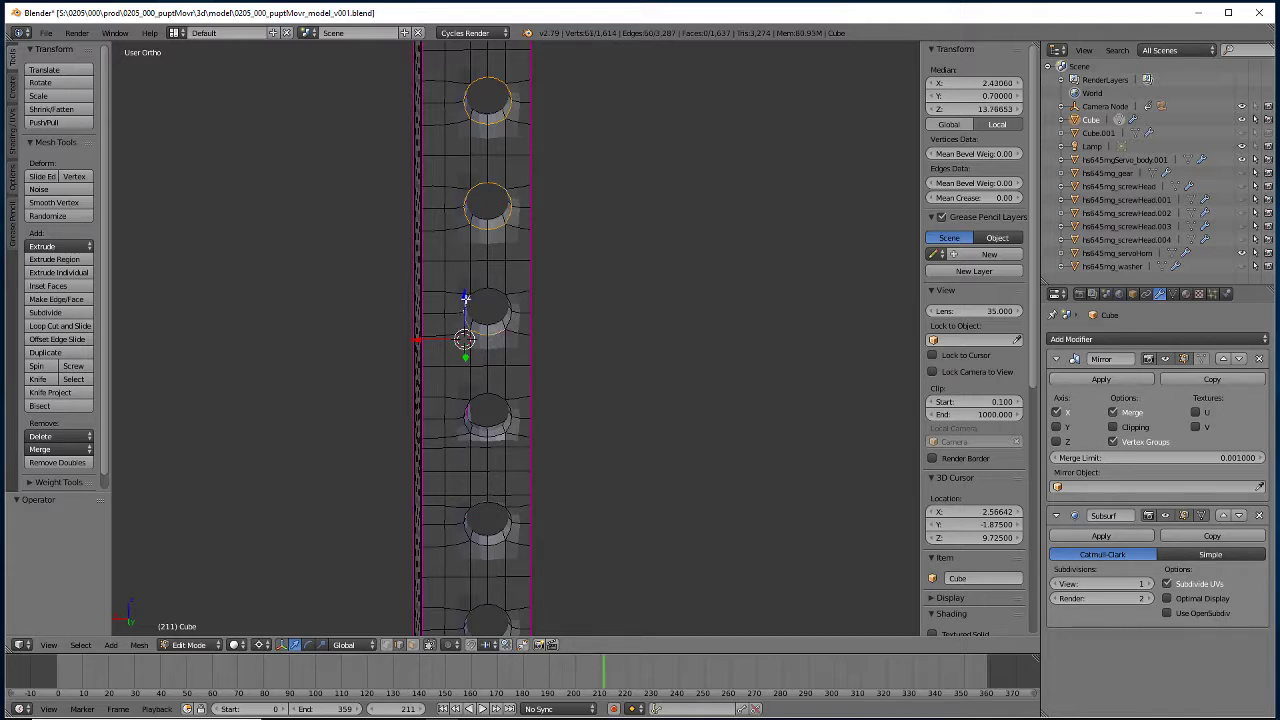
right_click(486, 283, "alt+shift")
right_click(512, 303, "alt+shift")
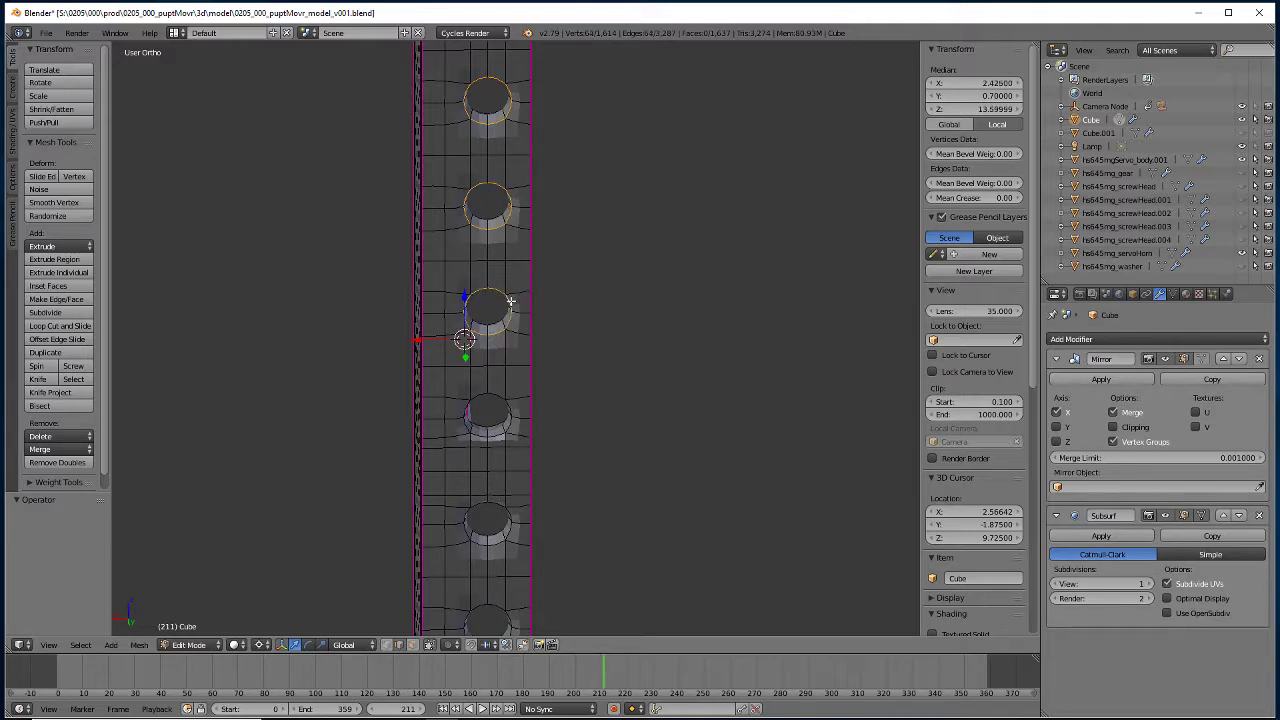
right_click(481, 438, "alt+shift")
right_click(464, 408, "alt+shift")
right_click(492, 391, "alt+shift")
right_click(512, 410, "shift")
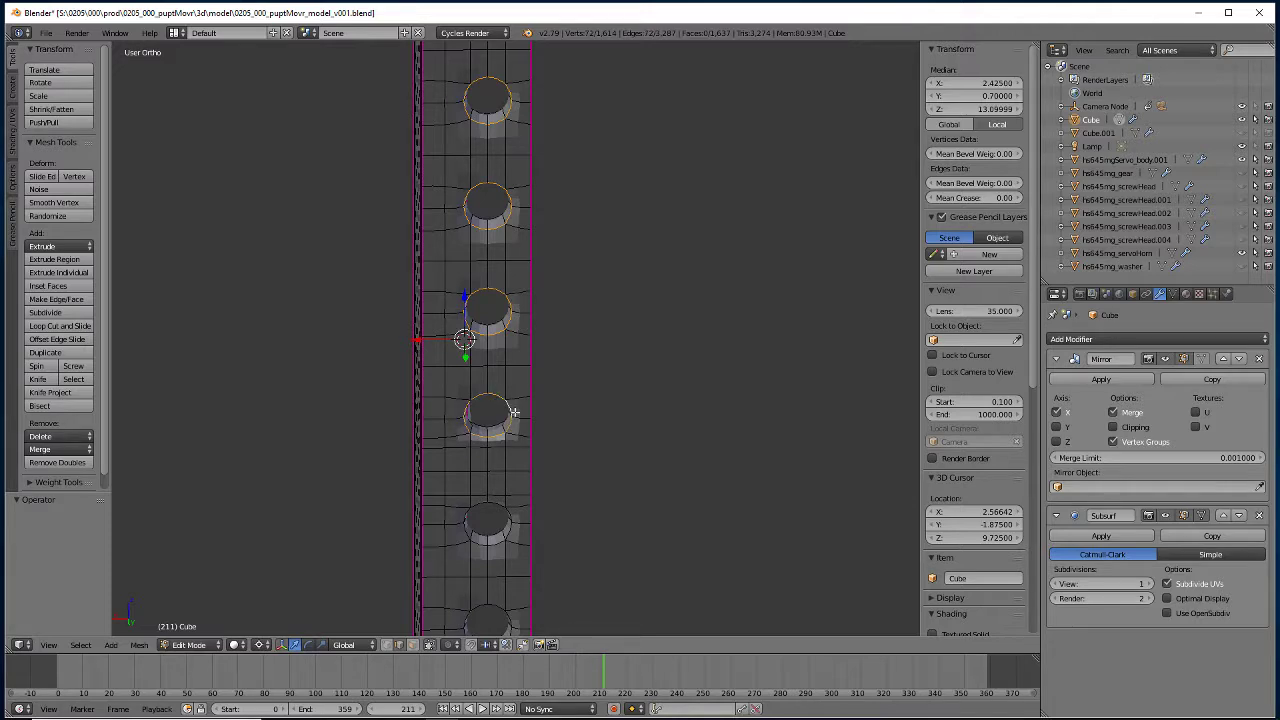
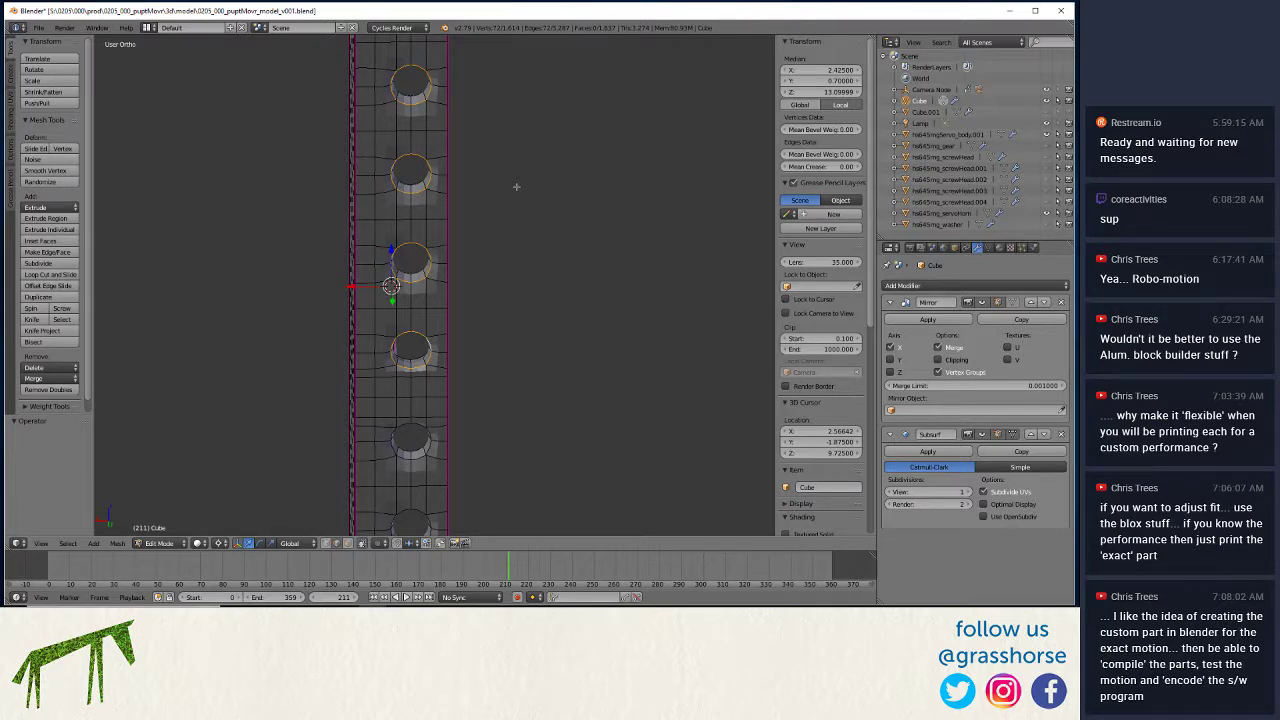
Add the front rim edges of the ninth and eighth screw holes from the bottom to the selection.
middle_click_drag(332, 462, 361, 260, "shift")
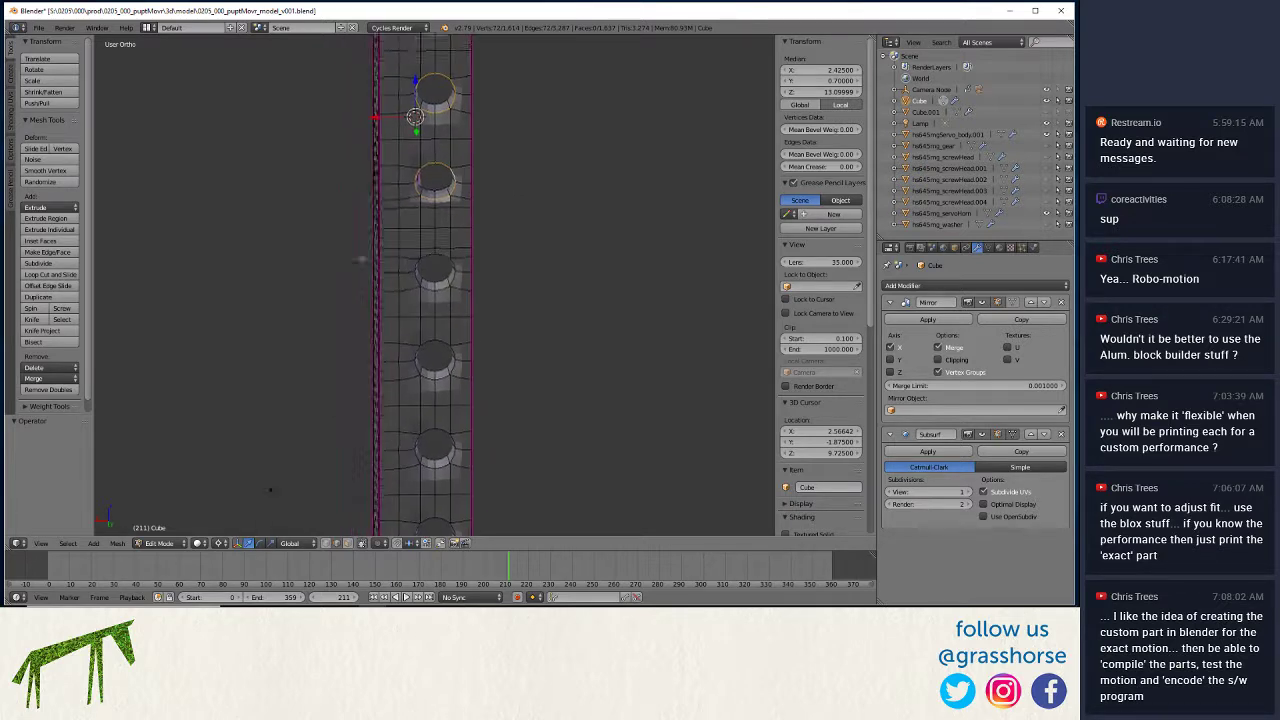
middle_click_drag(403, 358, 407, 248, "shift")
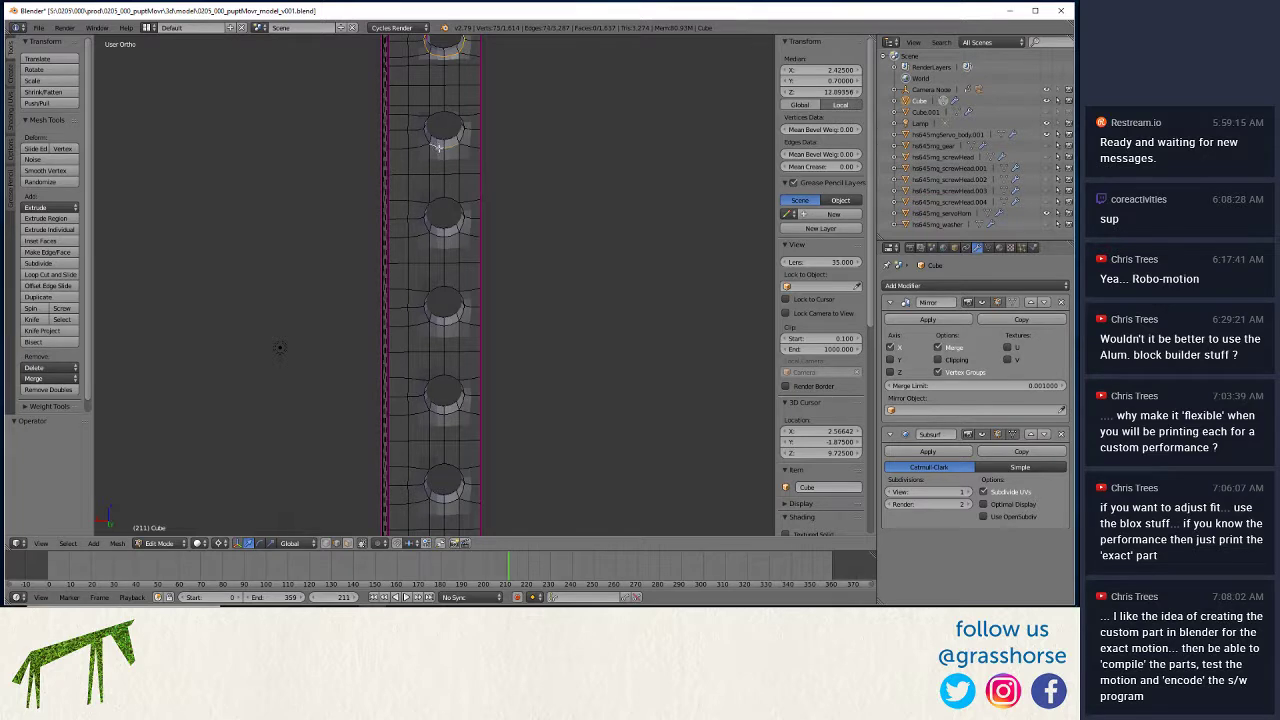
right_click(443, 117, "shift")
right_click(453, 114, "ctrl")
right_click(466, 124, "ctrl")
right_click(441, 240, "shift")
right_click(426, 219, "ctrl")
right_click(448, 199, "ctrl")
right_click(462, 228, "shift")
Add the front rim edges of the seventh and sixth screw holes from the bottom to the selection.
right_click(441, 326, "shift")
right_click(424, 298, "ctrl")
right_click(438, 284, "ctrl")
right_click(464, 294, "shift")
right_click(426, 403, "shift")
right_click(444, 373, "ctrl")
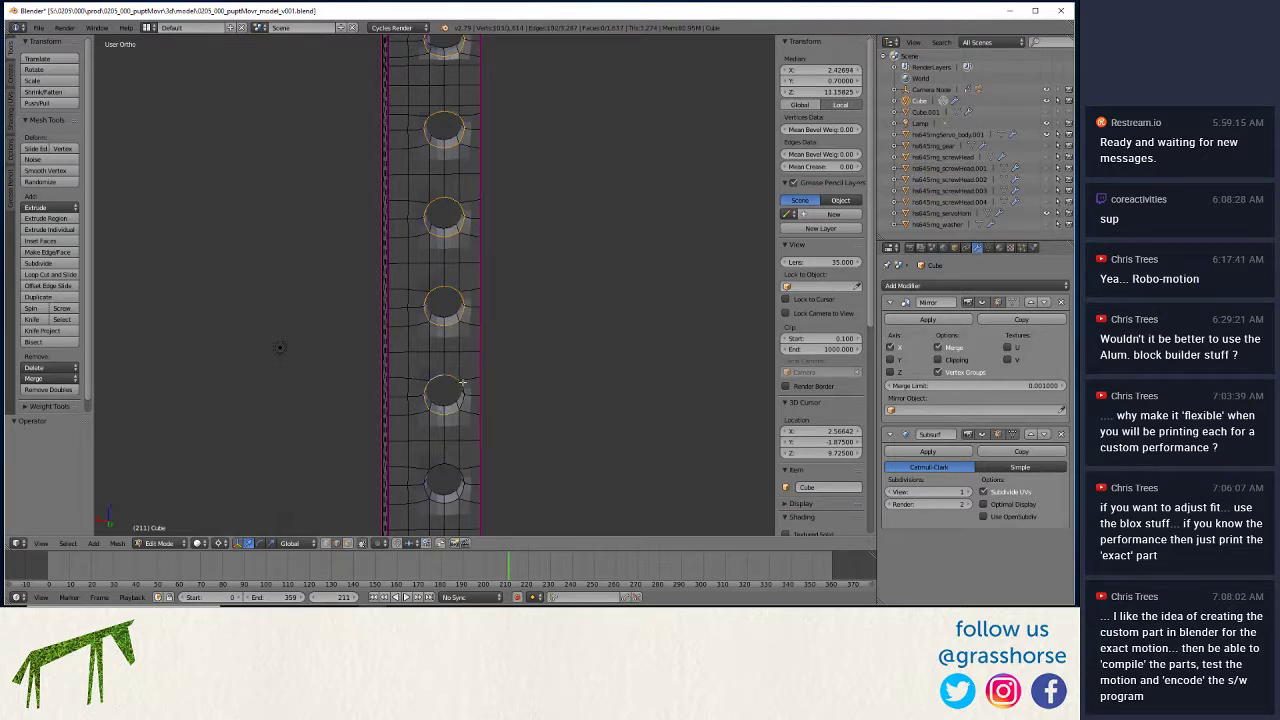
right_click(466, 402, "ctrl")
Add the front rim edges of the fifth and fourth screw holes from the bottom to the selection.
middle_click_drag(422, 508, 408, 119, "shift")
right_click(425, 115, "alt+shift")
right_click(409, 103, "alt+shift")
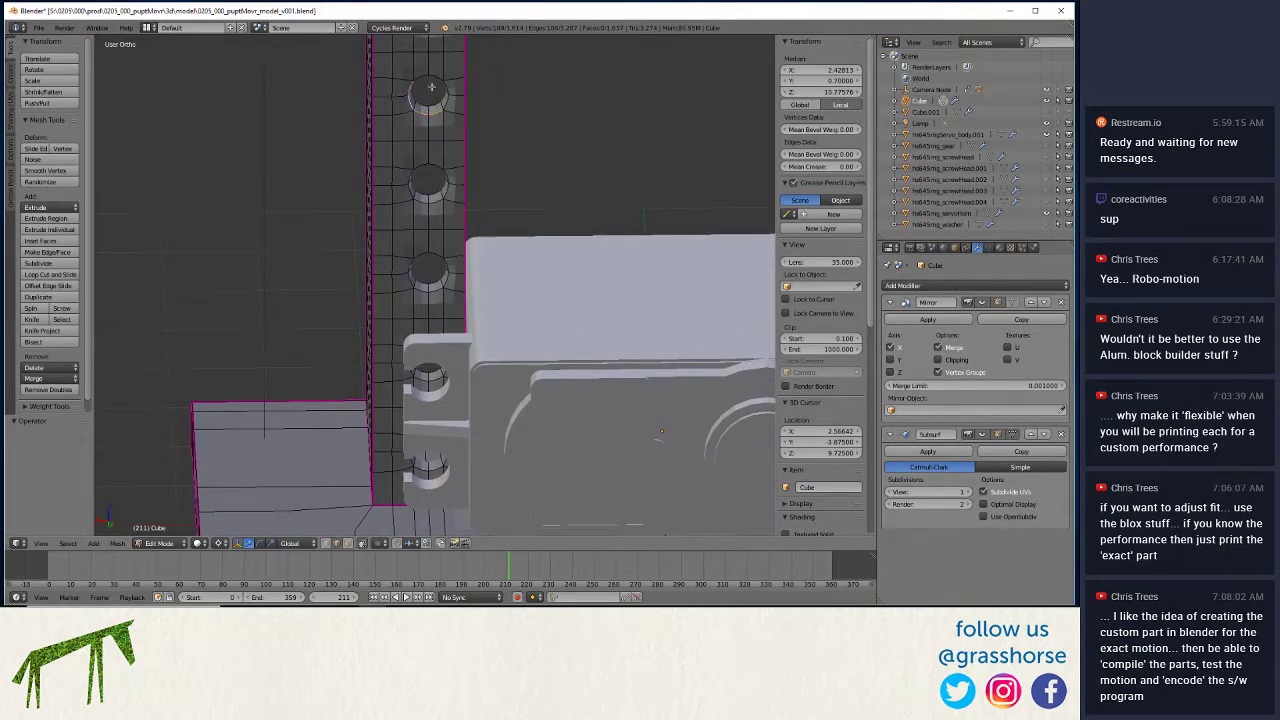
right_click(438, 76, "alt+shift")
right_click(449, 92, "alt+shift")
right_click(428, 204, "alt+shift")
right_click(409, 189, "alt+shift")
right_click(421, 165, "alt+shift")
right_click(450, 178, "alt+shift")
Add the front rim edges of the third screw hole from the bottom, just above the servo, to the selection.
right_click(427, 293, "alt+shift")
right_click(410, 280, "alt+shift")
right_click(420, 251, "shift")
right_click(449, 270, "shift")
Show only layer 1 to hide the servo and add the front rim edges of the bottom two screw holes to the selection.
right_click(422, 379, "shift")
middle_click_drag(366, 369, 489, 212)
right_click(539, 265, "alt+shift")
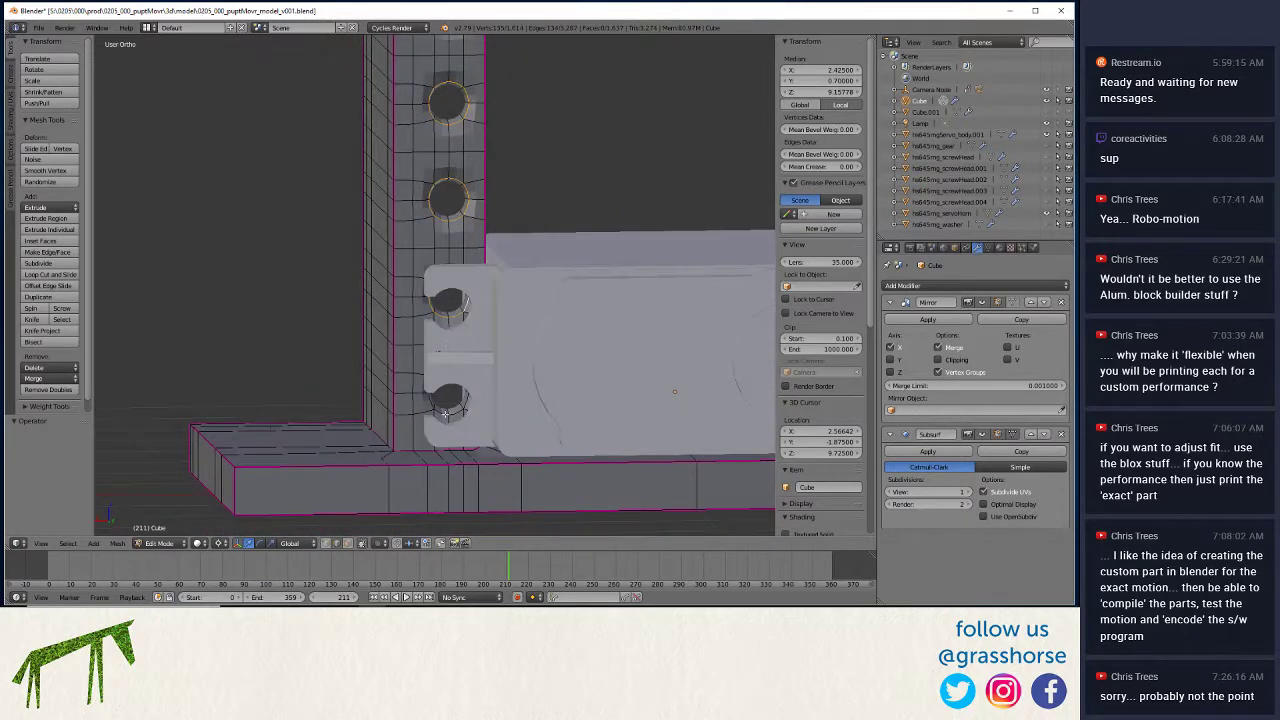
right_click(452, 411, "alt+shift")
right_click(431, 402, "shift")
key("1")
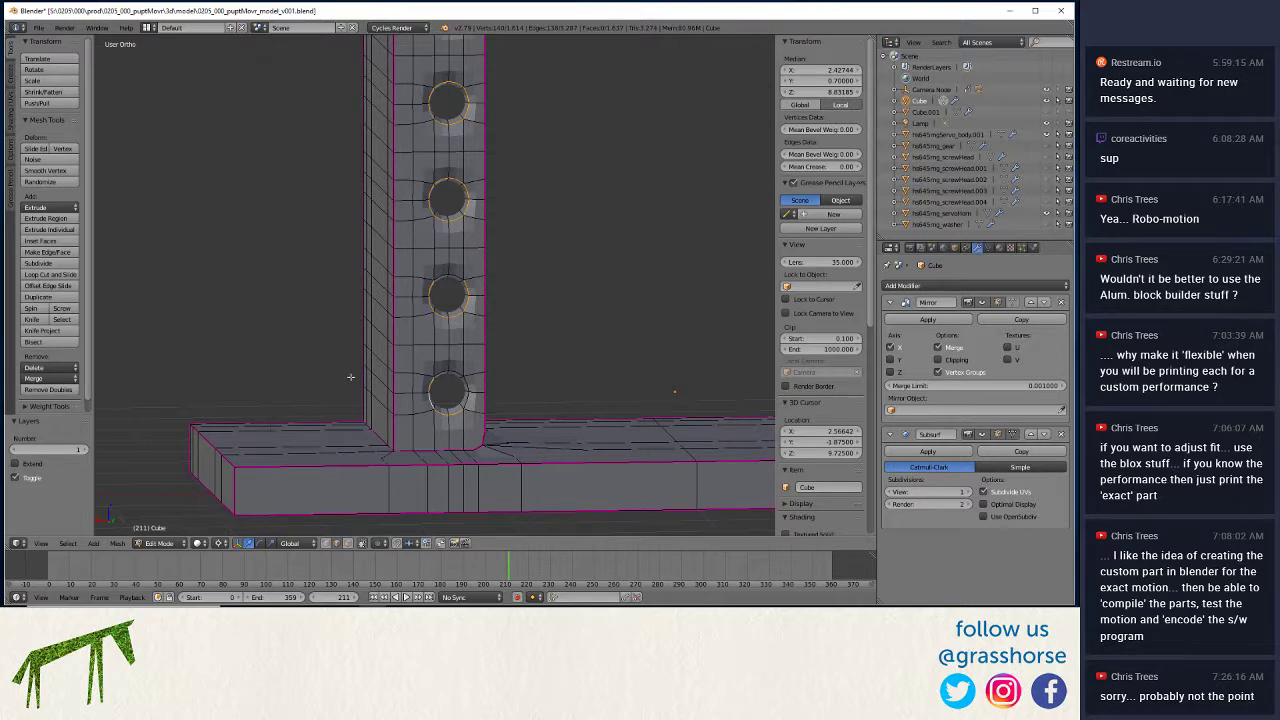
right_click(470, 387, "shift")
right_click(454, 274, "shift")
right_click(454, 368, "shift")
Add the rear rim edges of the bottom two screw holes to the selection.
middle_click_drag(223, 305, 200, 376)
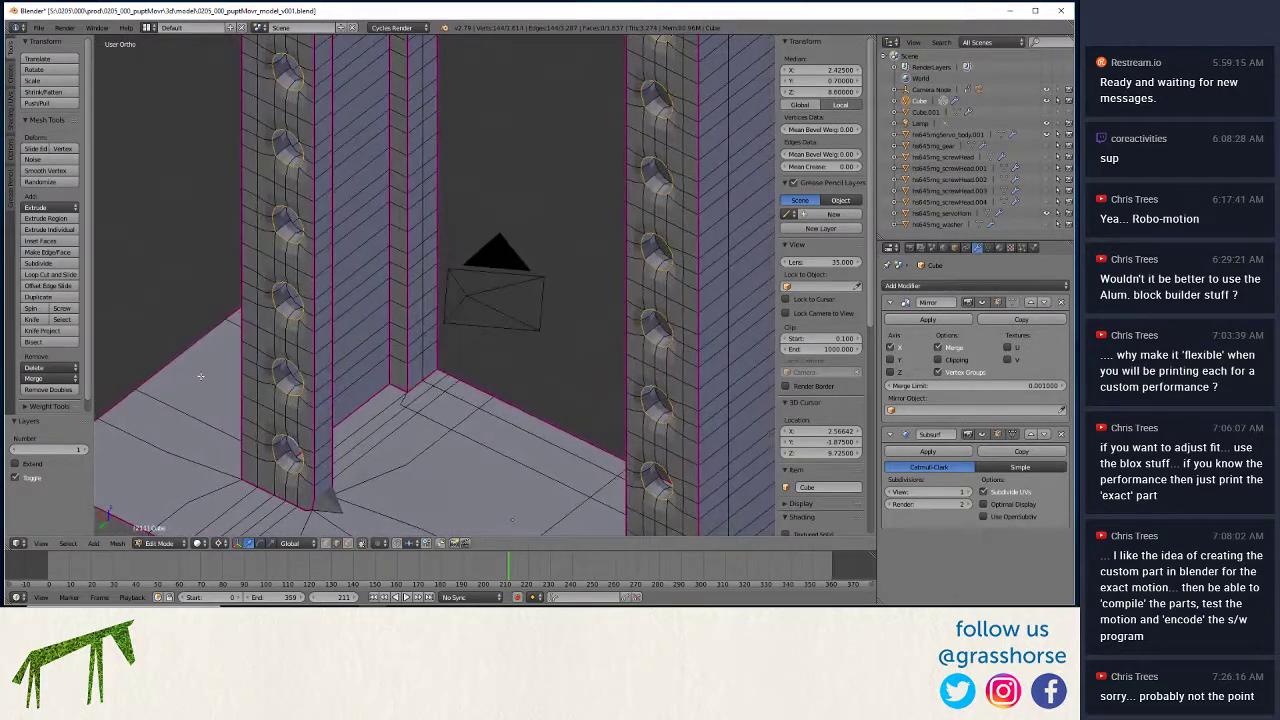
right_click(320, 510, "shift")
middle_click_drag(471, 442, 306, 414)
middle_click_drag(308, 298, 440, 505, "shift")
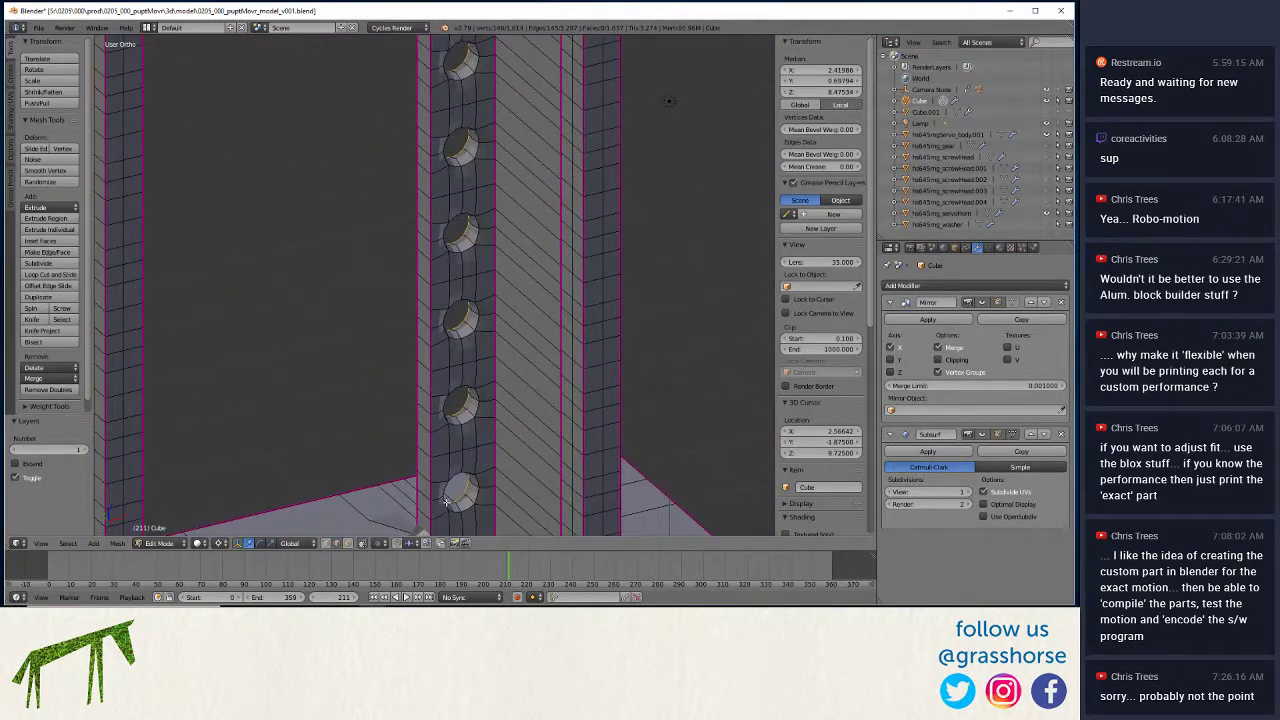
right_click(464, 510, "alt+shift")
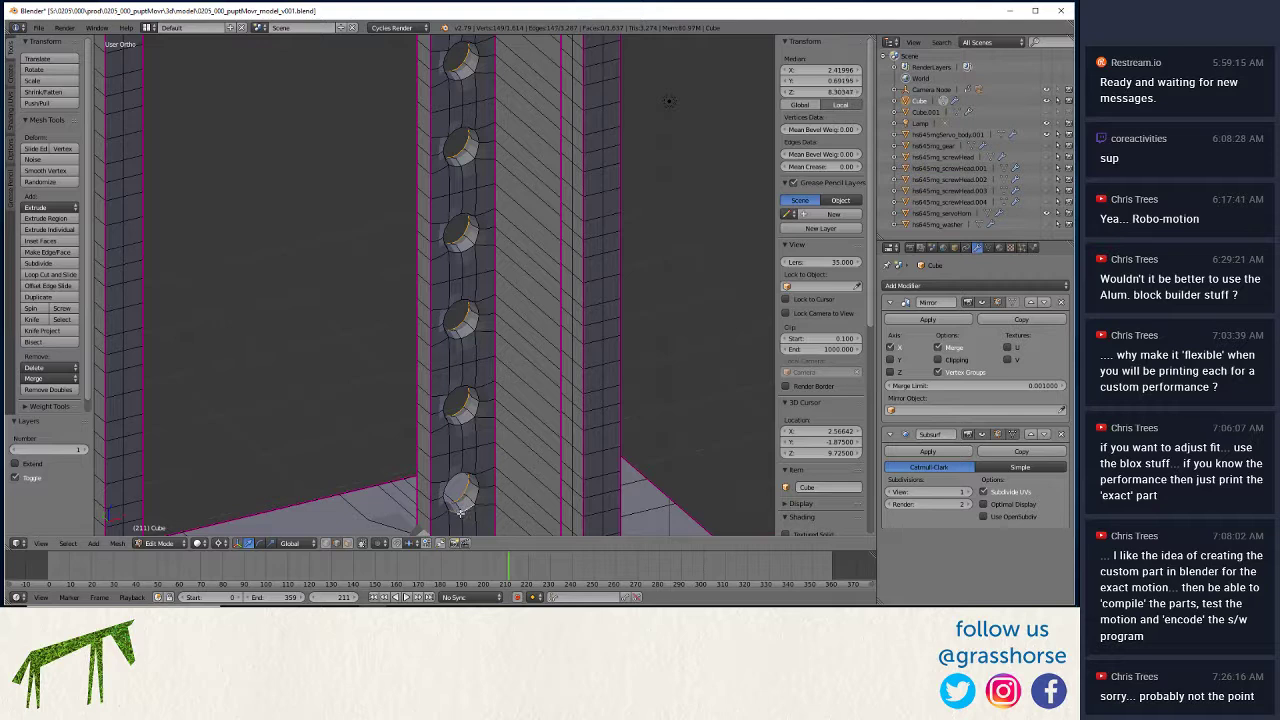
right_click(468, 425, "alt+shift")
right_click(465, 342, "alt+shift")
right_click(480, 489, "shift")
right_click(444, 406, "shift")
right_click(446, 501, "shift")
right_click(457, 474, "shift")
right_click(455, 330, "shift")
middle_click_drag(440, 425, 423, 402)
right_click(472, 451, "shift")
right_click(474, 426, "shift")
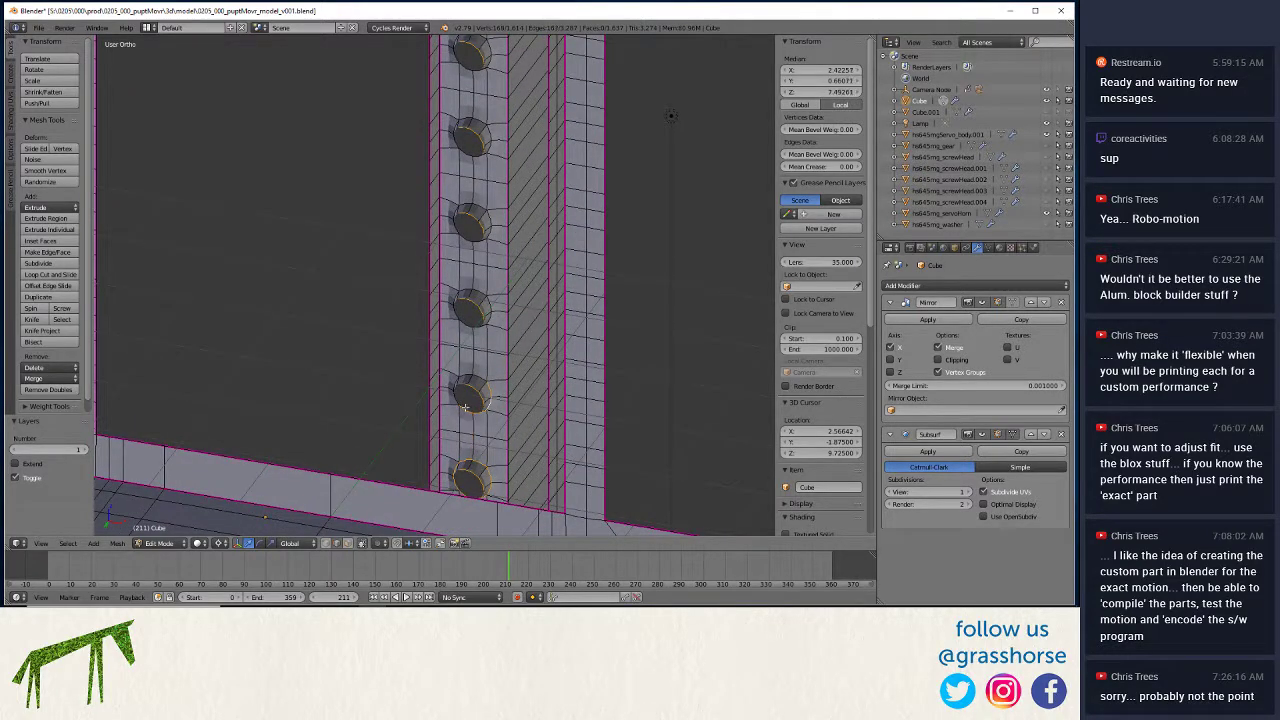
Add the remaining rear rim edges of the third screw hole from the bottom to the selection.
middle_click_drag(640, 438, 430, 466)
right_click(342, 428, "shift")
right_click(344, 408, "shift")
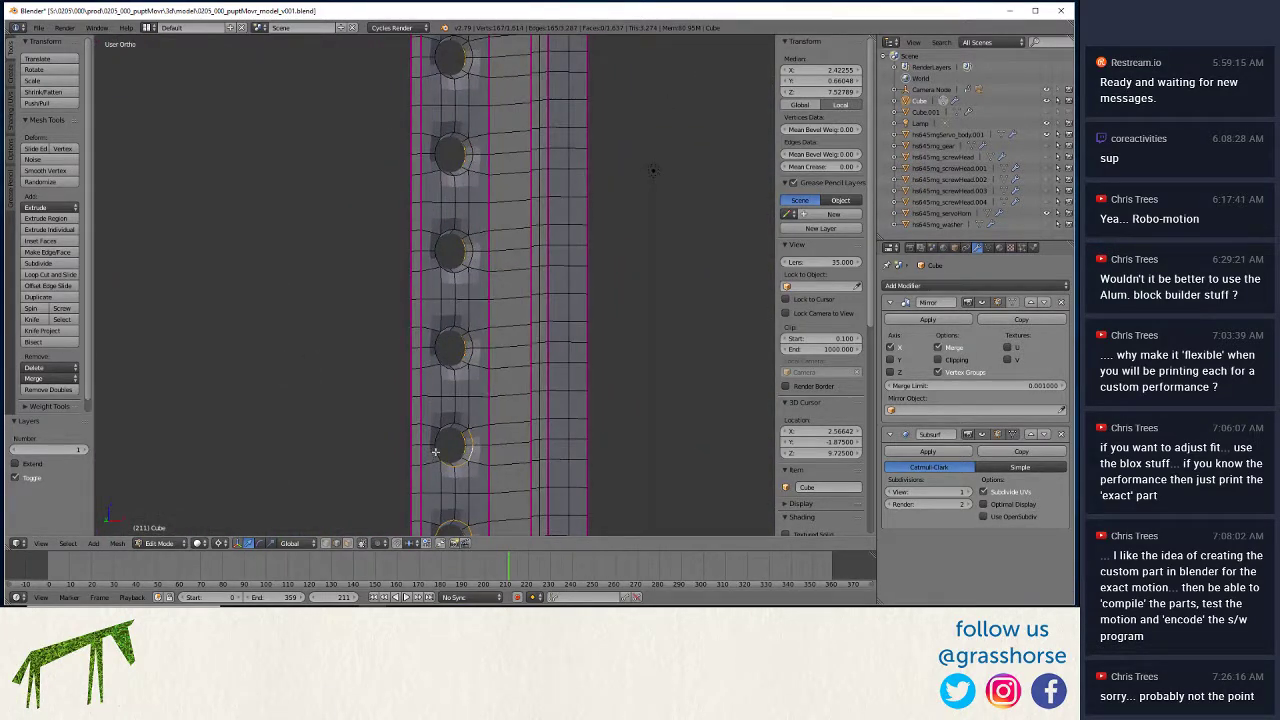
right_click(435, 453, "shift")
right_click(447, 427, "shift")
Add the rear rim edges of the fourth and fifth screw holes from the bottom to the selection.
right_click(463, 366, "shift")
right_click(470, 343, "shift")
right_click(459, 326, "shift")
right_click(434, 342, "shift")
right_click(447, 273, "shift")
right_click(474, 250, "shift")
right_click(459, 231, "shift")
right_click(436, 247, "shift")
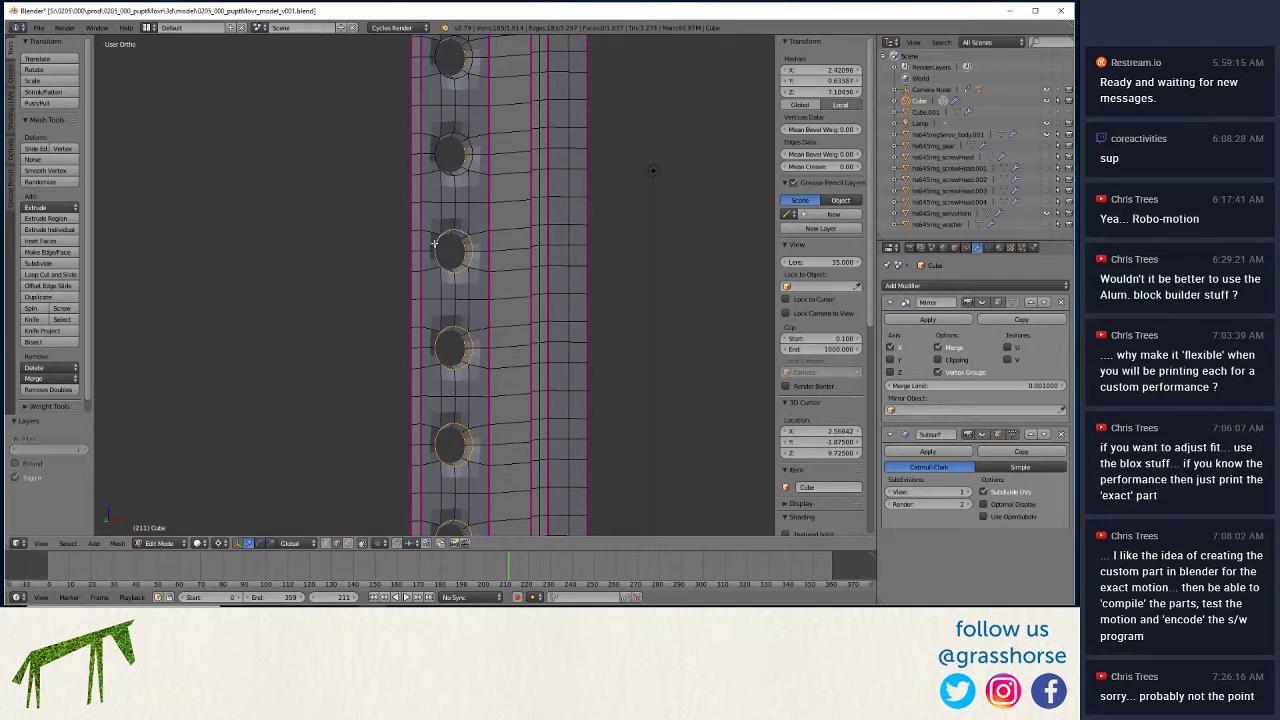
Add the rear rim edges of the sixth and seventh screw holes from the bottom to the selection.
right_click(450, 177, "shift")
right_click(448, 133, "shift")
middle_click_drag(445, 113, 469, 450, "shift")
right_click(475, 417, "alt+shift")
right_click(495, 400, "alt+shift")
right_click(481, 372, "shift")
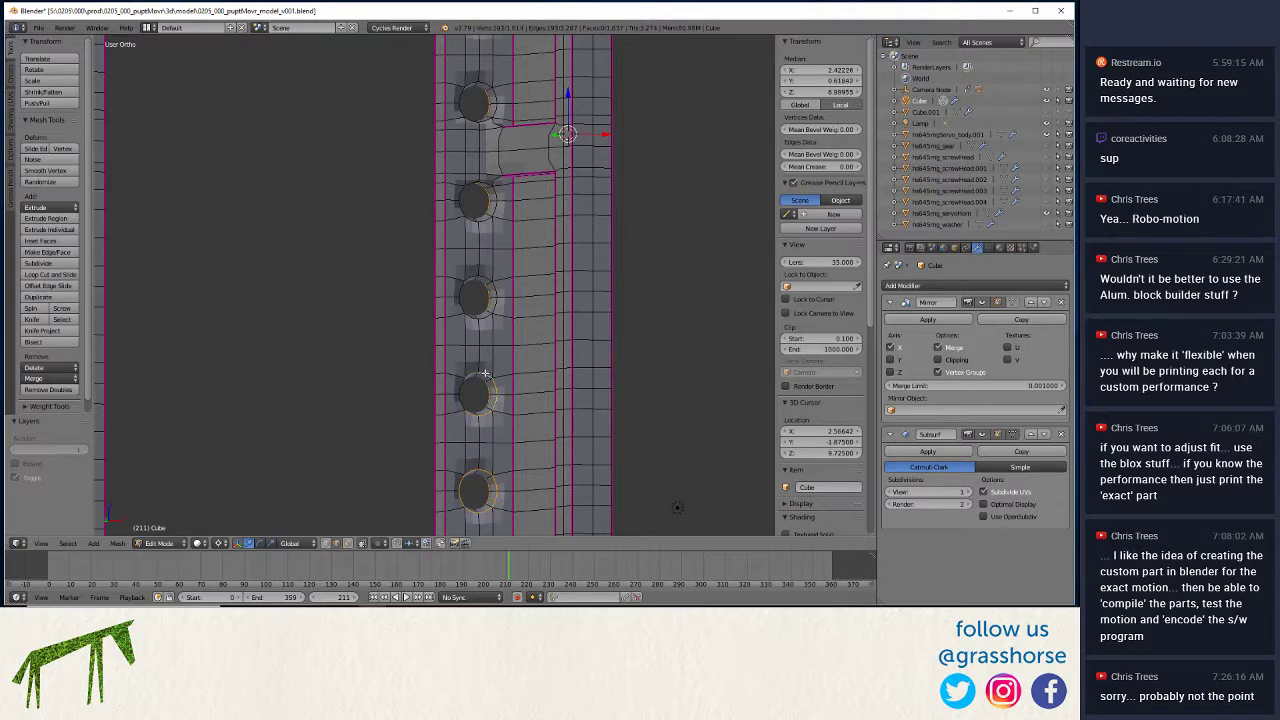
Add the rear rim edges of the eighth screw hole and the one just below the slot to the selection.
right_click(485, 319, "alt+shift")
right_click(495, 299, "alt+shift")
right_click(484, 276, "alt+shift")
middle_click_drag(464, 268, 494, 465, "shift")
right_click(512, 418, "shift")
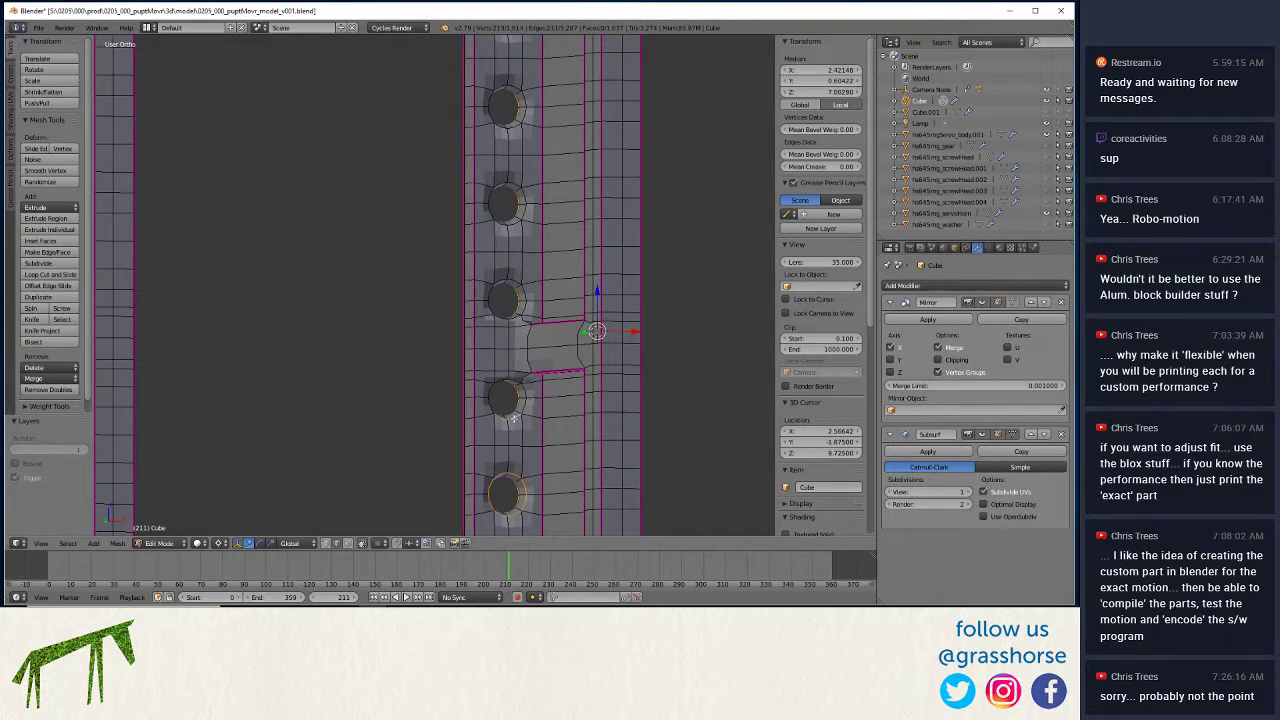
right_click(523, 391, "alt+shift")
right_click(513, 378, "alt+shift")
right_click(485, 401, "alt+shift")
Add the rear rim edges of the two screw holes just above the slot to the selection.
right_click(514, 317, "alt+shift")
right_click(525, 298, "alt+shift")
right_click(512, 280, "alt+shift")
right_click(488, 292, "shift")
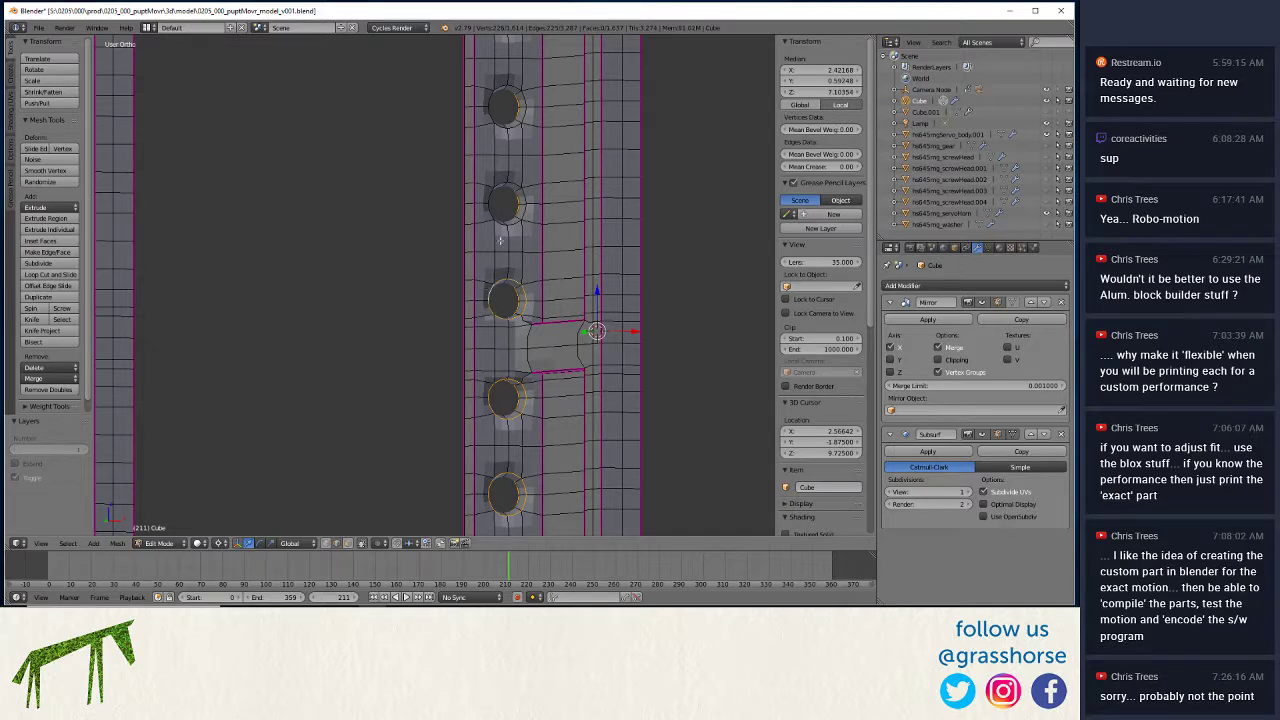
right_click(526, 196, "shift")
right_click(510, 180, "shift")
right_click(486, 197, "shift")
Add the rear rim edges of the third and fourth screw holes above the slot to the selection.
middle_click_drag(527, 125, 572, 435, "shift")
right_click(561, 436, "alt+shift")
right_click(572, 414, "shift")
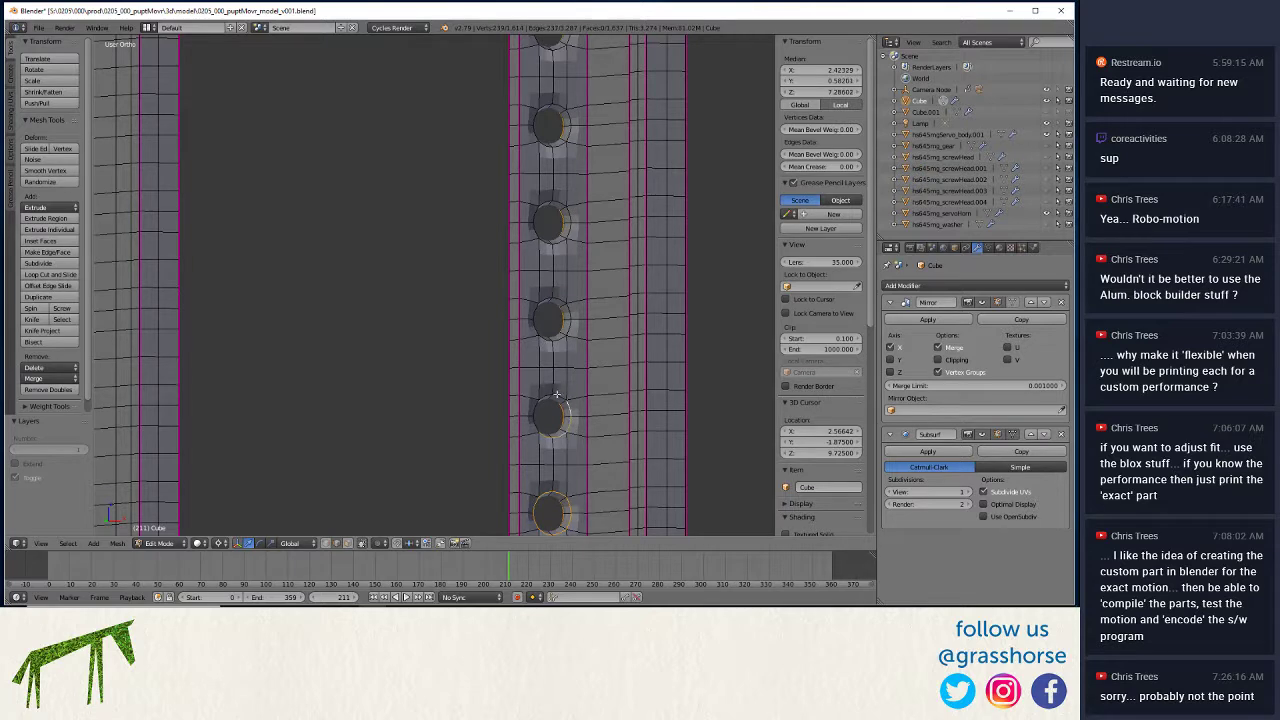
right_click(557, 394, "shift")
right_click(536, 405, "shift")
right_click(566, 338, "shift")
right_click(558, 297, "shift")
right_click(532, 313, "alt+shift")
Add the rear rim edges of the fifth and sixth screw holes above the slot to the selection.
right_click(561, 243, "alt+shift")
right_click(571, 213, "alt+shift")
right_click(551, 202, "alt+shift")
right_click(534, 211, "shift")
right_click(560, 147, "alt+shift")
right_click(571, 120, "alt+shift")
right_click(558, 104, "alt+shift")
right_click(533, 117, "alt+shift")
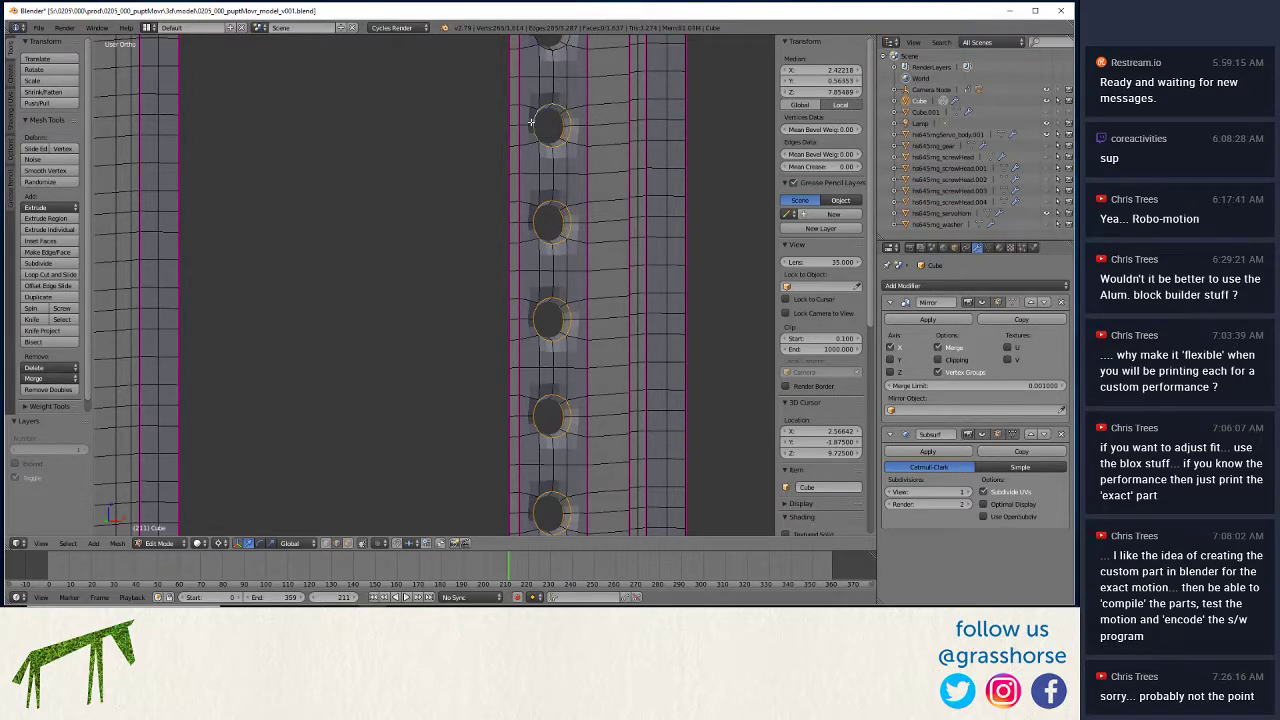
Add the rear rim edges of the third screw hole from the top to the selection.
middle_click_drag(536, 185, 570, 565, "shift")
right_click(593, 428, "alt+shift")
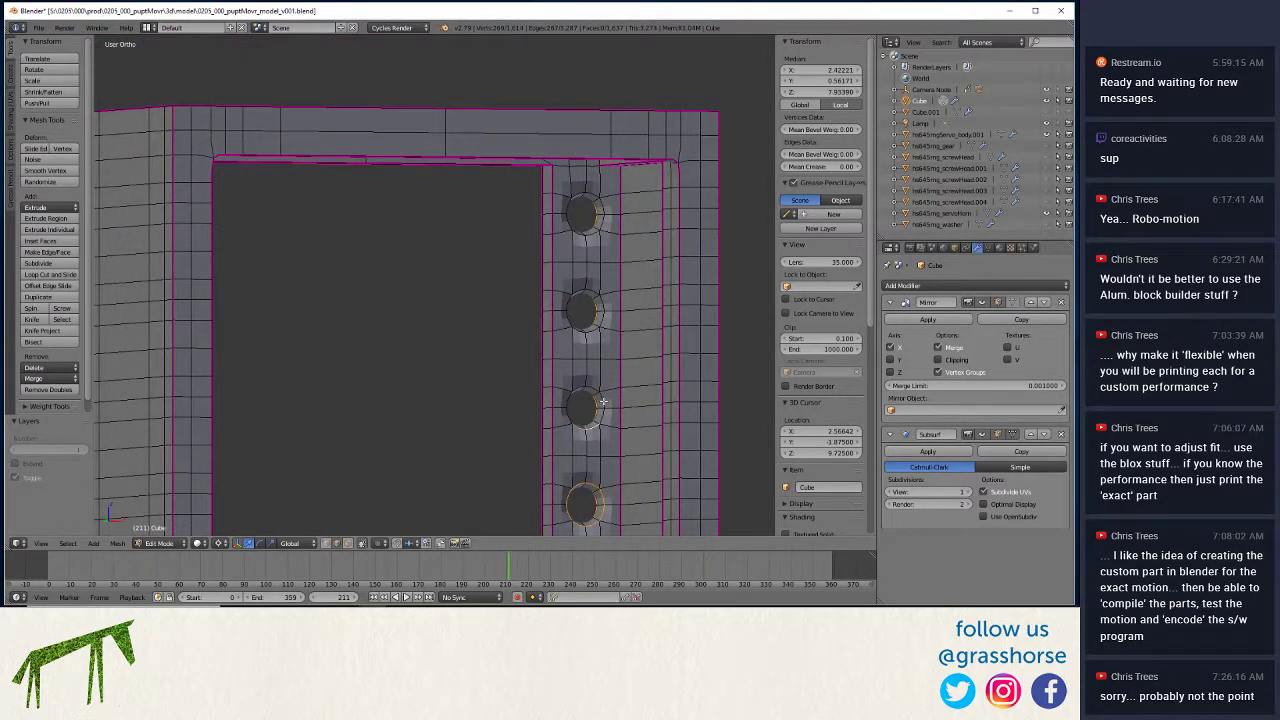
right_click(604, 401, "alt+shift")
right_click(574, 396, "shift")
right_click(566, 397, "alt+shift")
Add the rear rim edges of the top two screw holes to the selection.
right_click(591, 332, "alt+shift")
right_click(602, 299, "alt+shift")
right_click(589, 291, "alt+shift")
right_click(566, 303, "alt+shift")
right_click(590, 235, "alt+shift")
right_click(602, 206, "alt+shift")
right_click(588, 194, "alt+shift")
right_click(569, 234, "shift")
Crease all selected screw-hole rim edges with a factor of 1.
key("shift+e")
type("1(|) = 1")
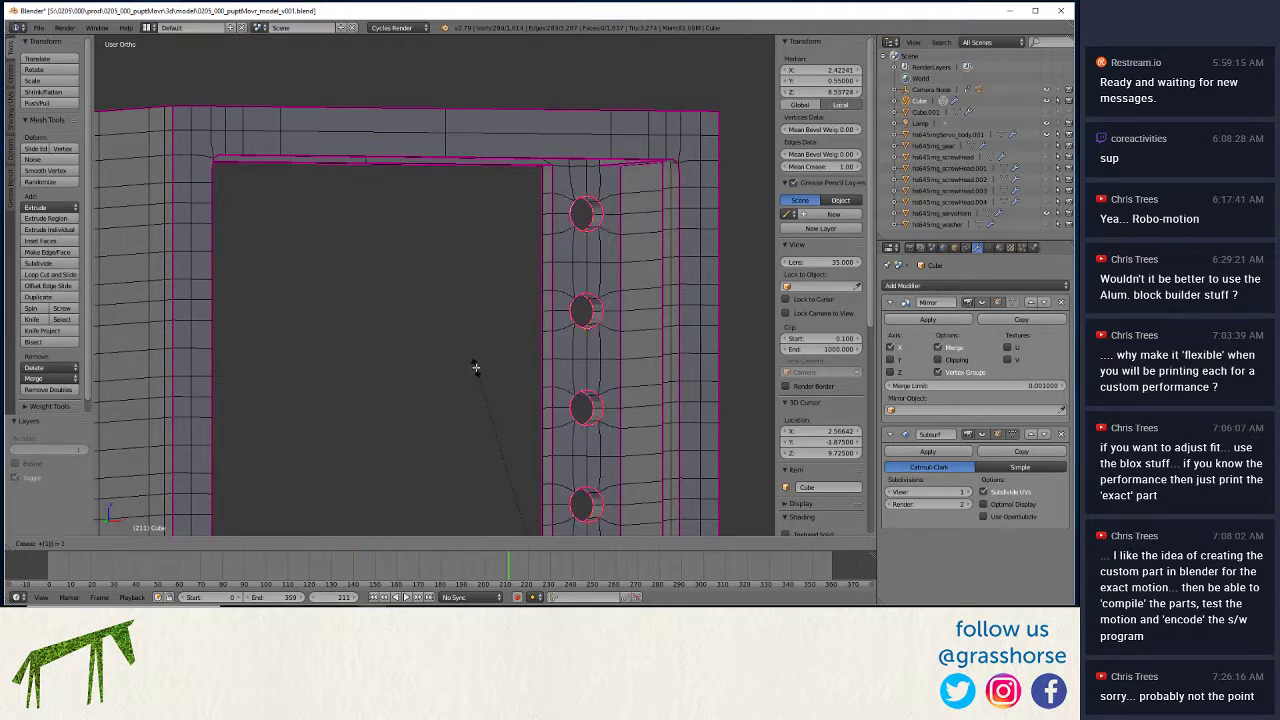
key("Return")
Select the two vertical edges at the end of the slot between the middle screw holes and crease them with a factor of 1.
scroll(337, 253, "down", 5)
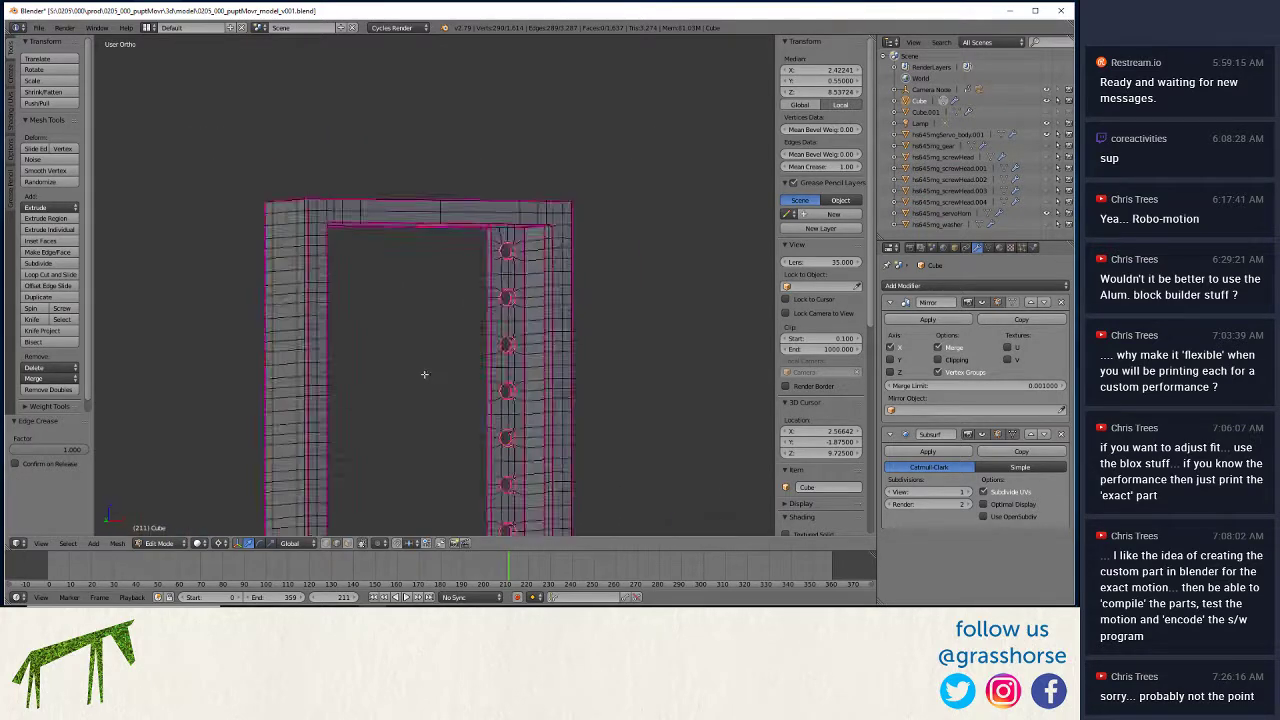
middle_click_drag(423, 371, 322, 231)
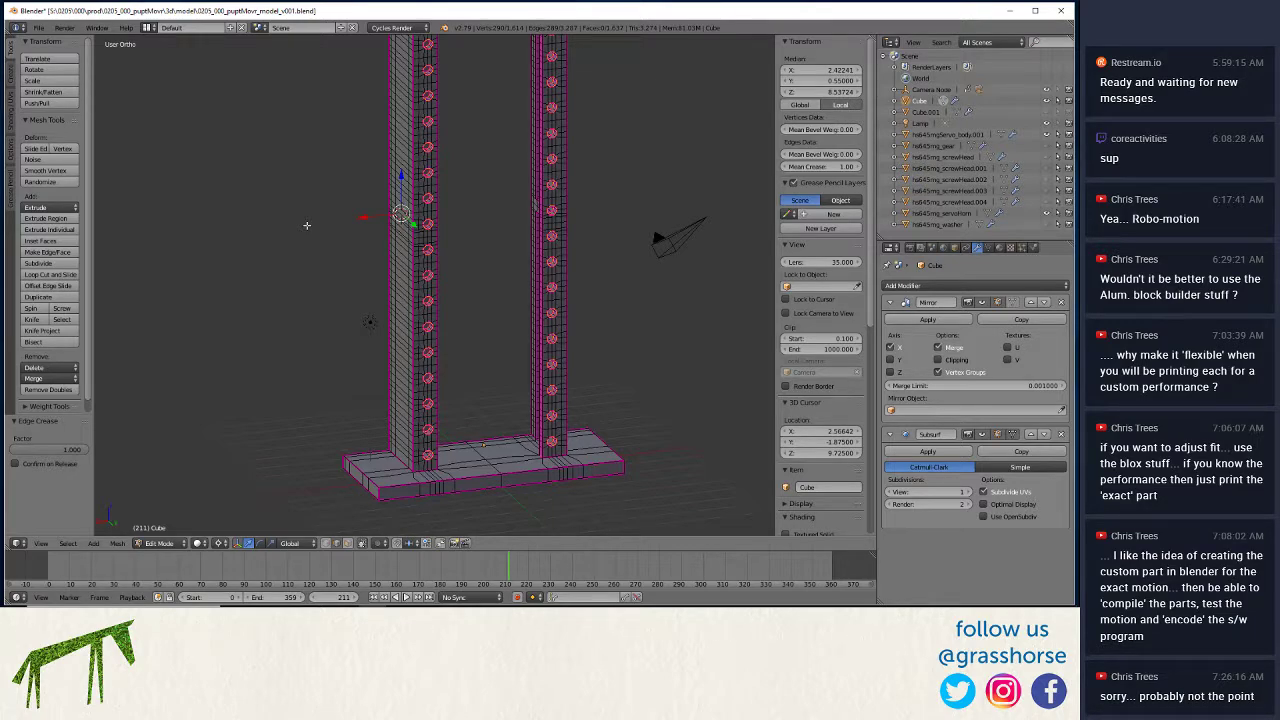
middle_click_drag(307, 225, 388, 381)
mouse_move(367, 387)
middle_mouse_down()
mouse_move(352, 372)
mouse_move(357, 388)
middle_mouse_up()
scroll(420, 266, "up", 4)
scroll(438, 222, "up", 3)
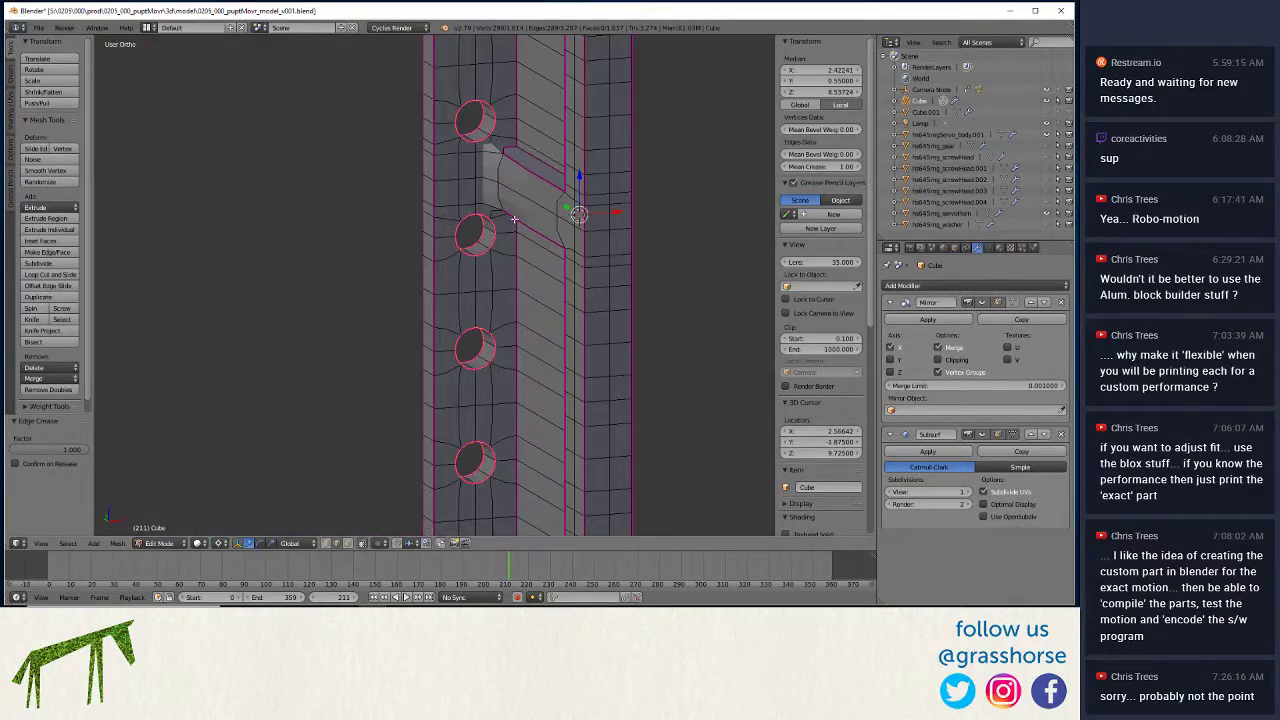
right_click(495, 191, "alt")
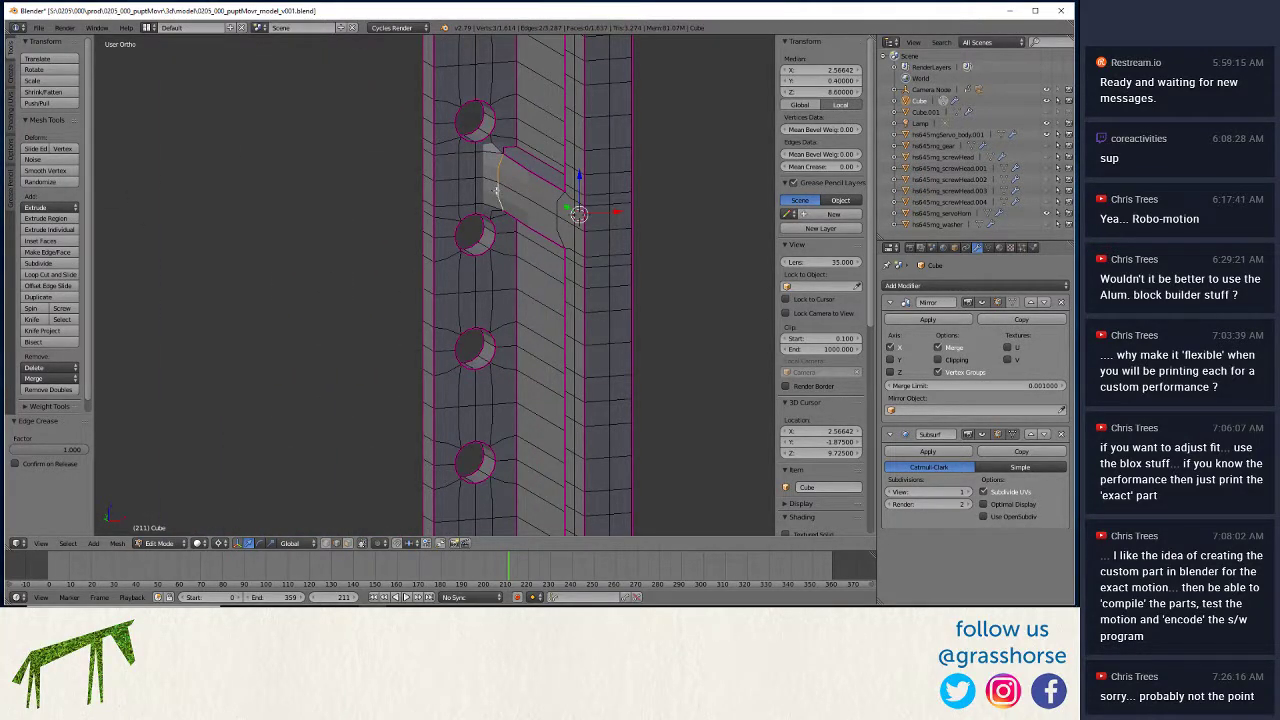
key("shift+e")
key("1")
key("Return")
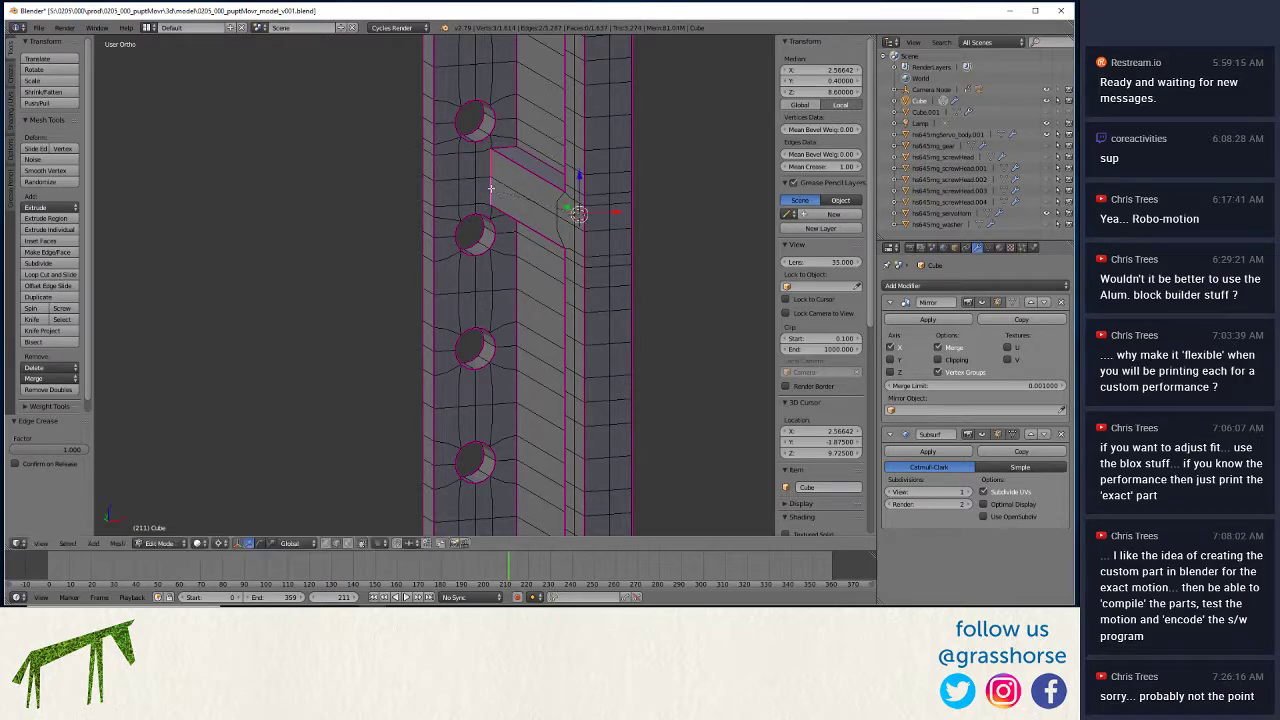
Select the front rim of the bottom screw hole and snap the 3D cursor to its centre.
middle_click_drag(336, 418, 403, 315)
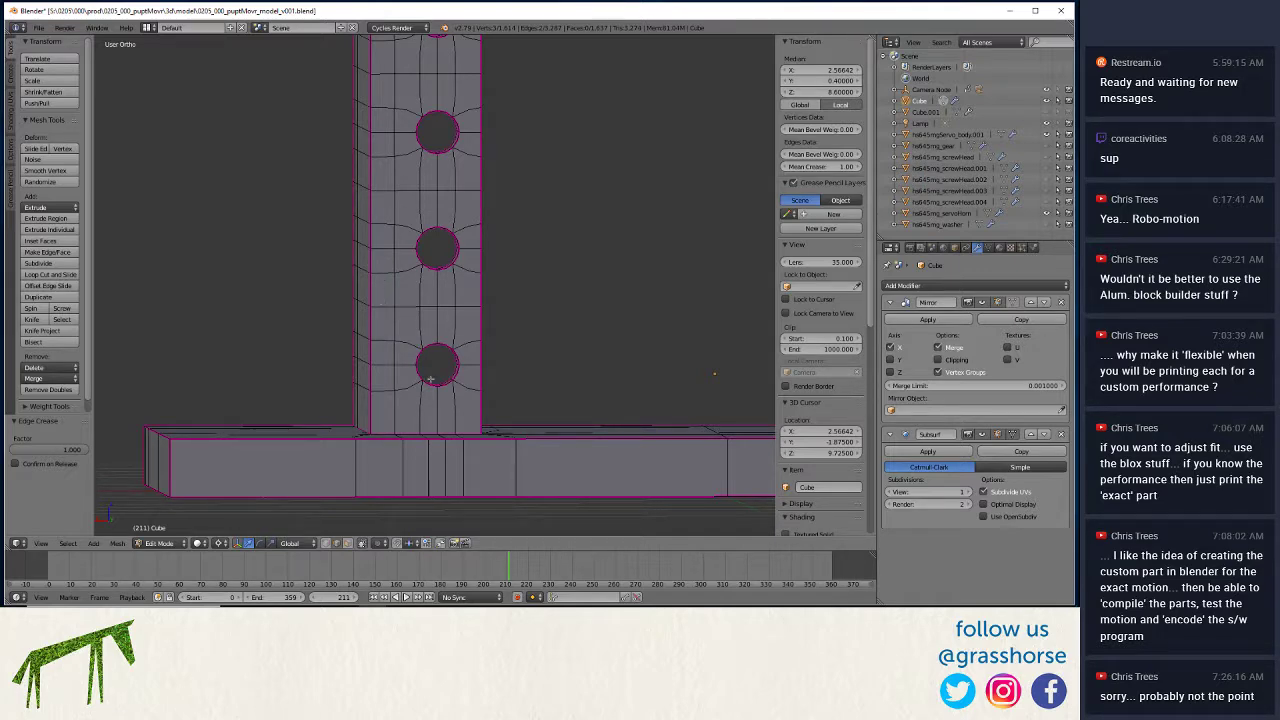
middle_click_drag(430, 378, 449, 364)
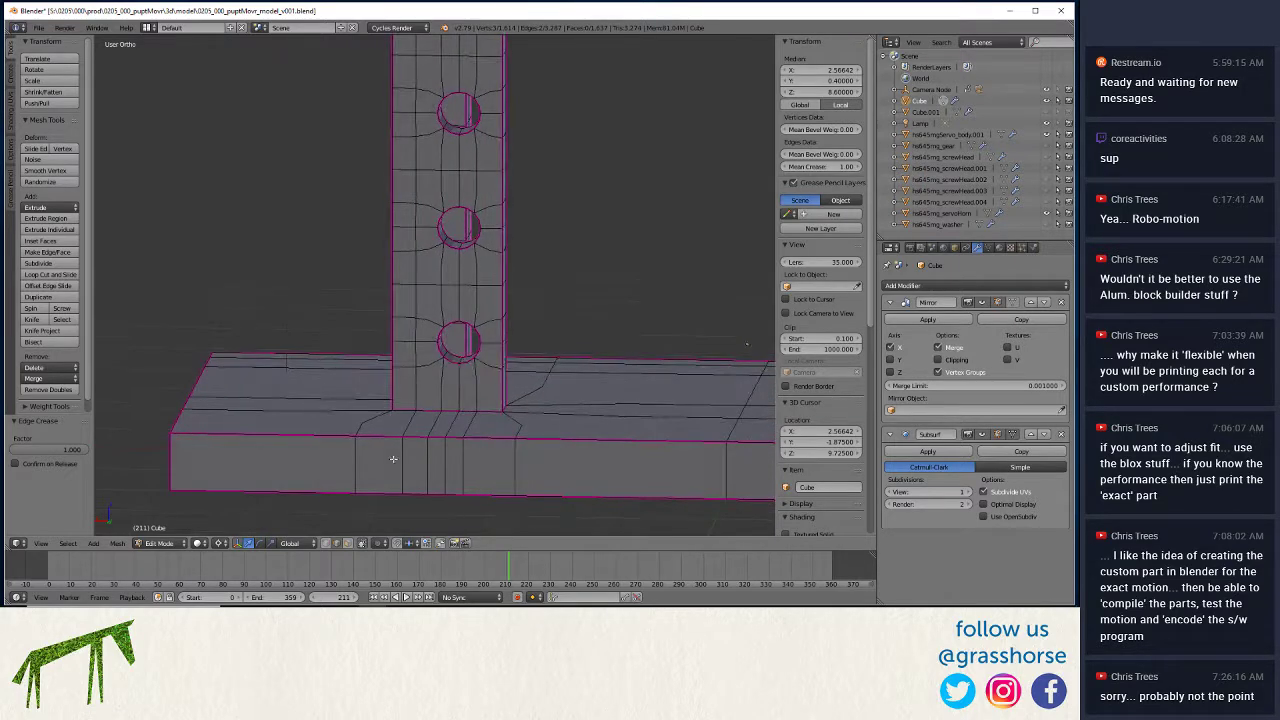
right_click(451, 360)
right_click(434, 351, "shift")
right_click(482, 355)
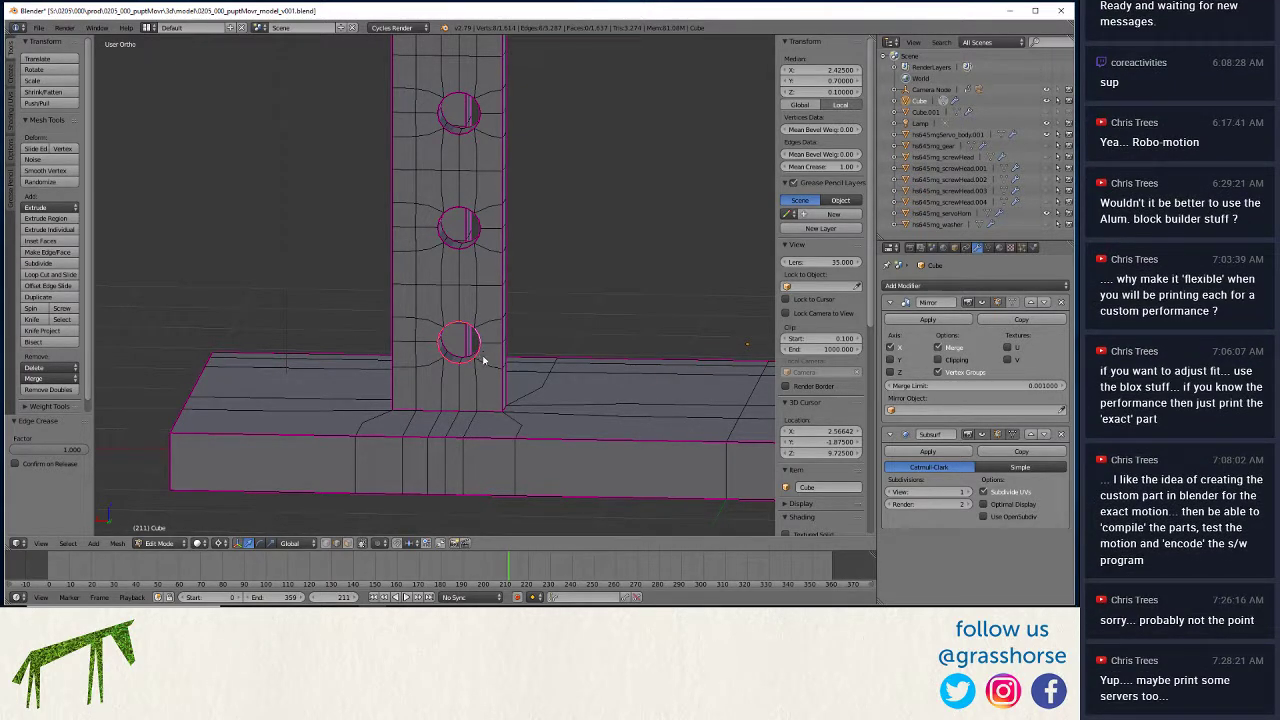
key("shift+s")
left_click(482, 355)
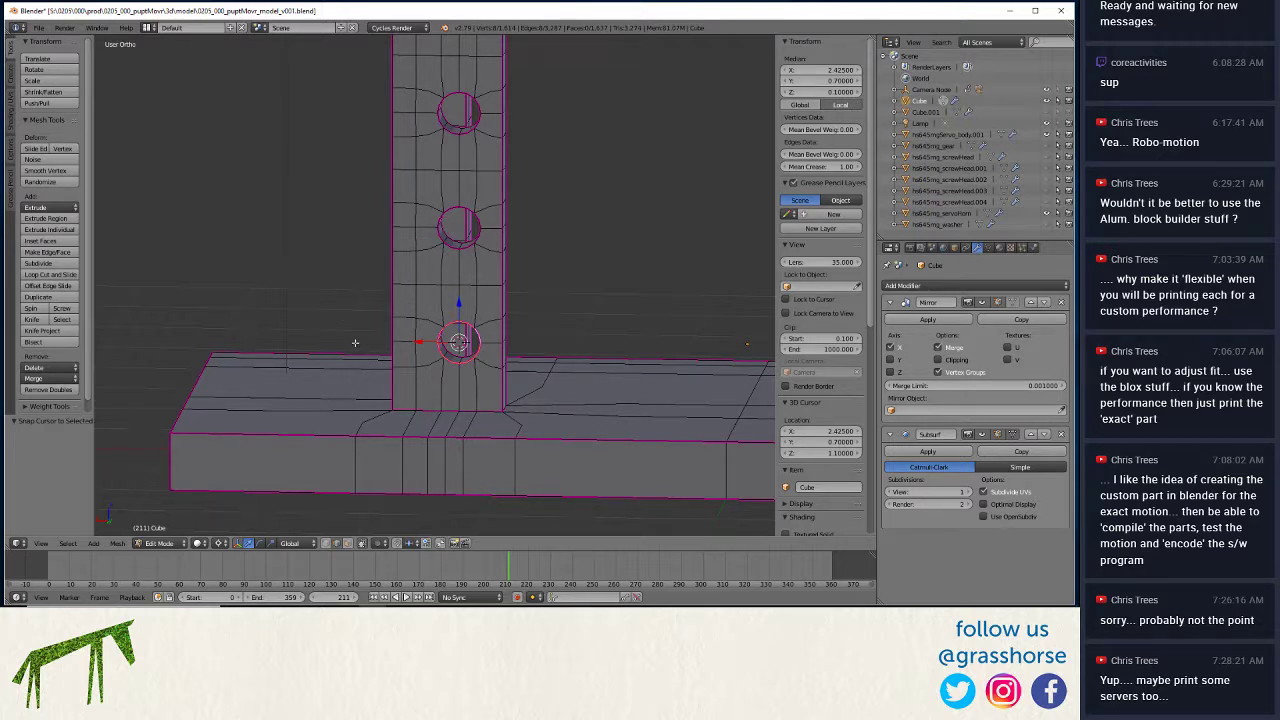
Leave mesh editing and add a mesh circle at the 3D cursor.
key("Tab")
key("shift+a")
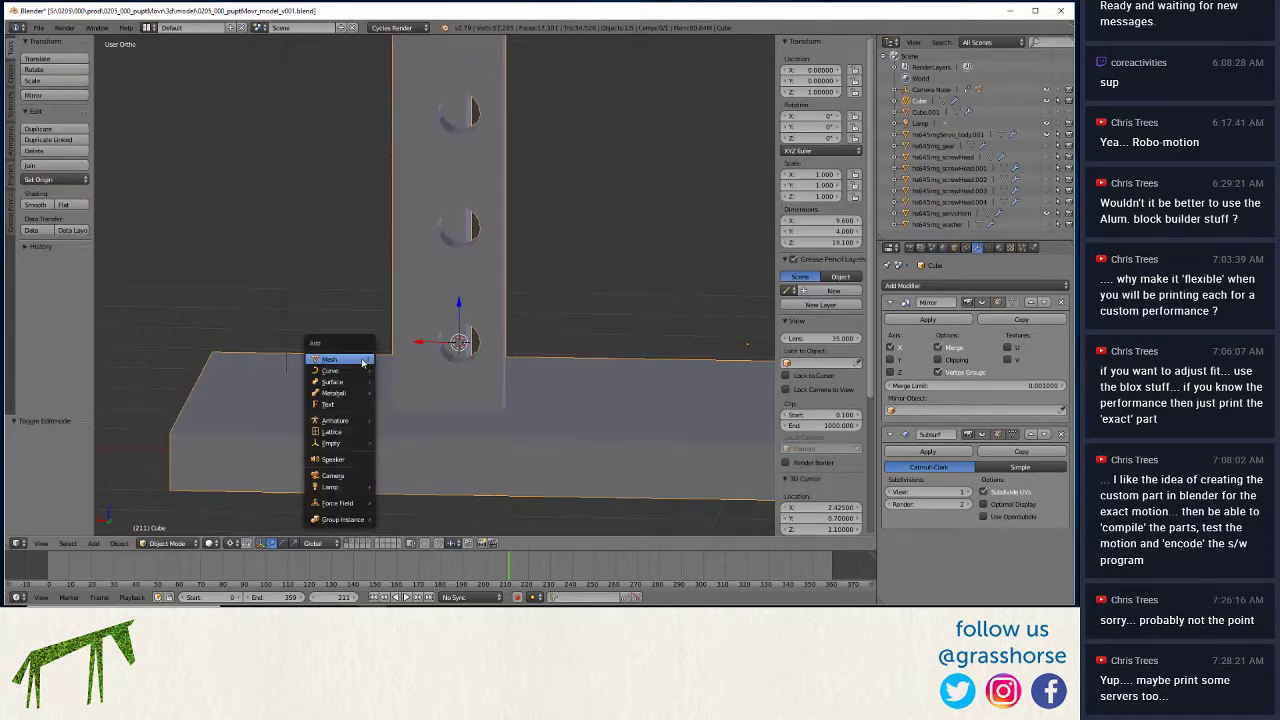
mouse_move(319, 364)
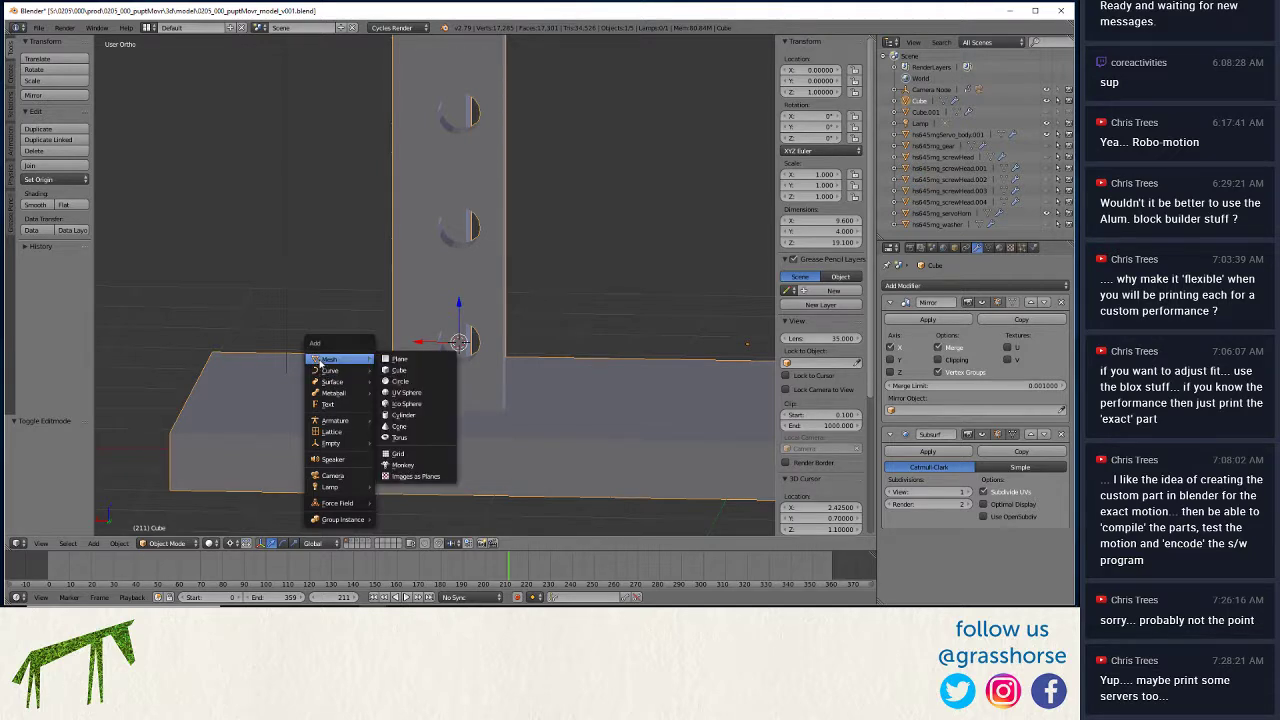
left_click(398, 381)
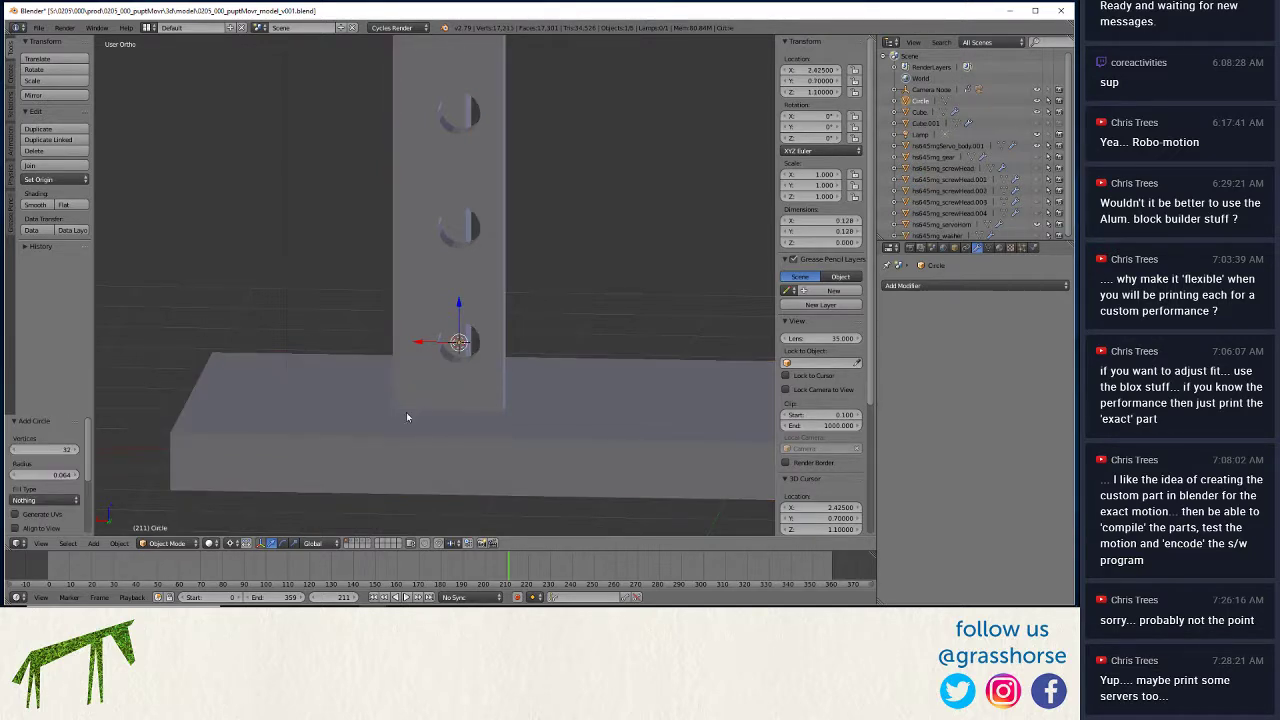
Set the new circle's radius to 0.225.
left_click(60, 474)
type(".025")
key("Return")
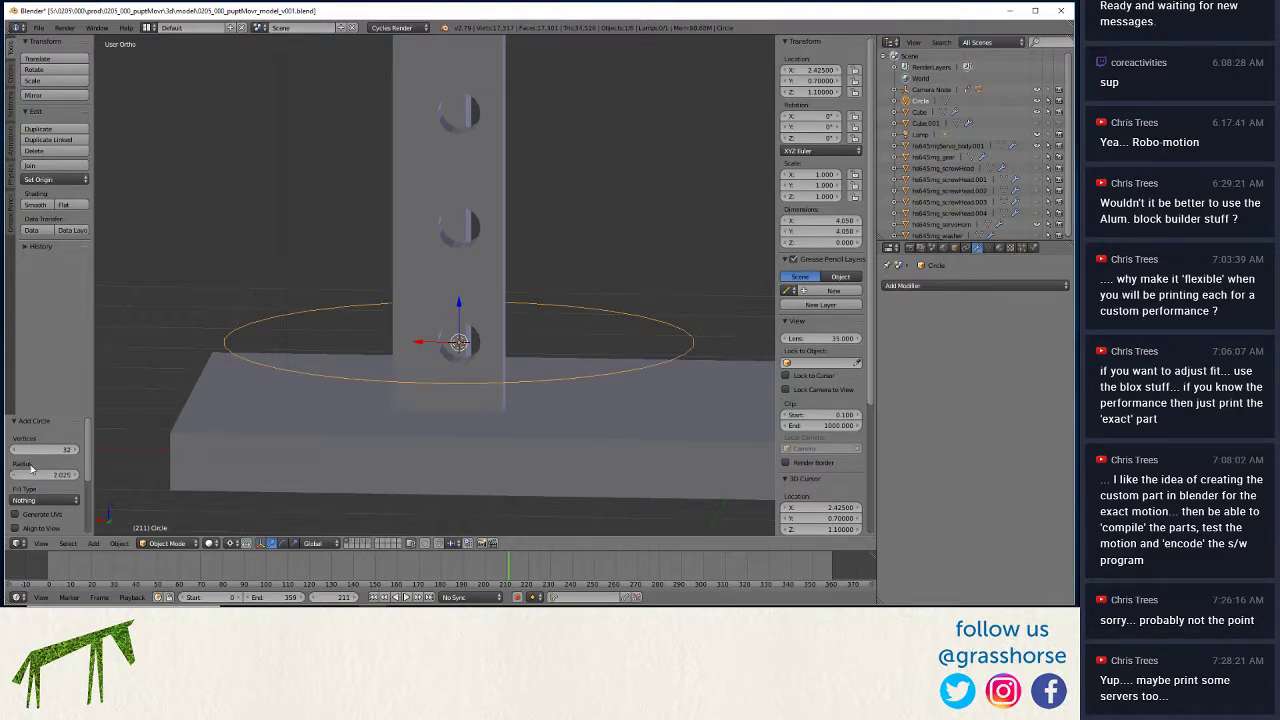
left_click(35, 474)
key("Left")
type("0.225")
key("Return")
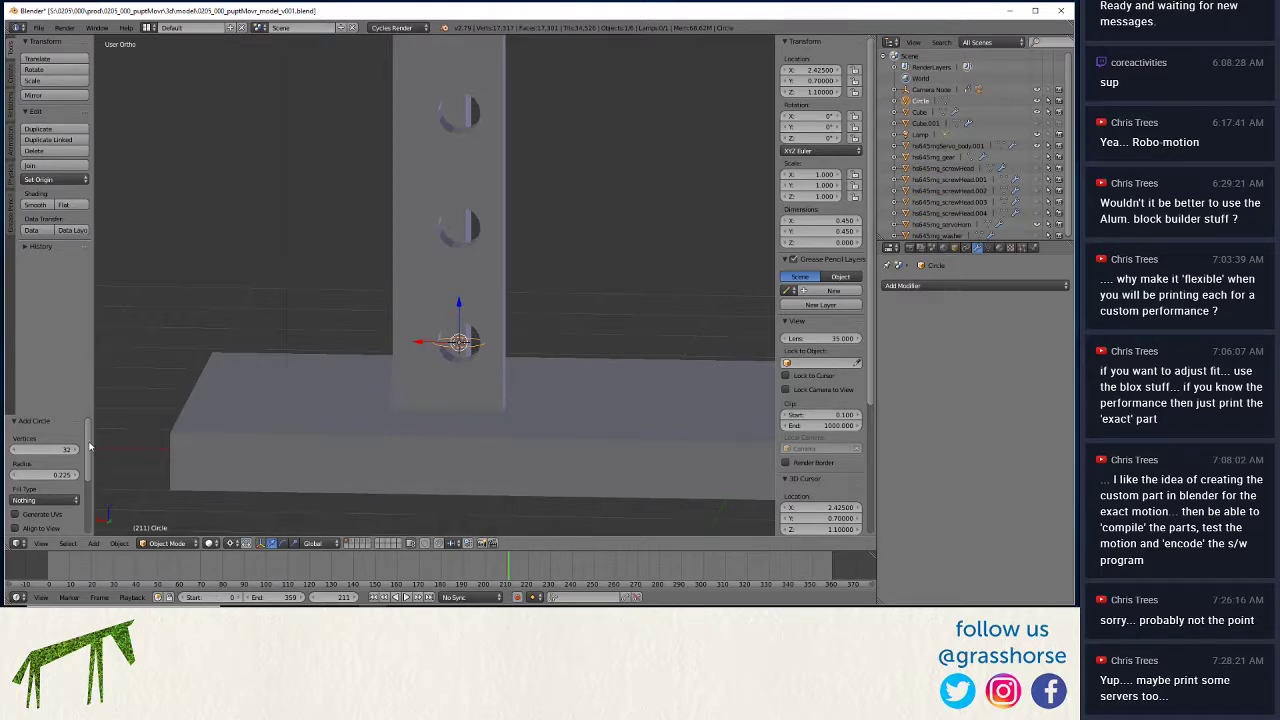
Set the new circle's X rotation to 90° so it faces the screw hole.
scroll(88, 448, "down", 3)
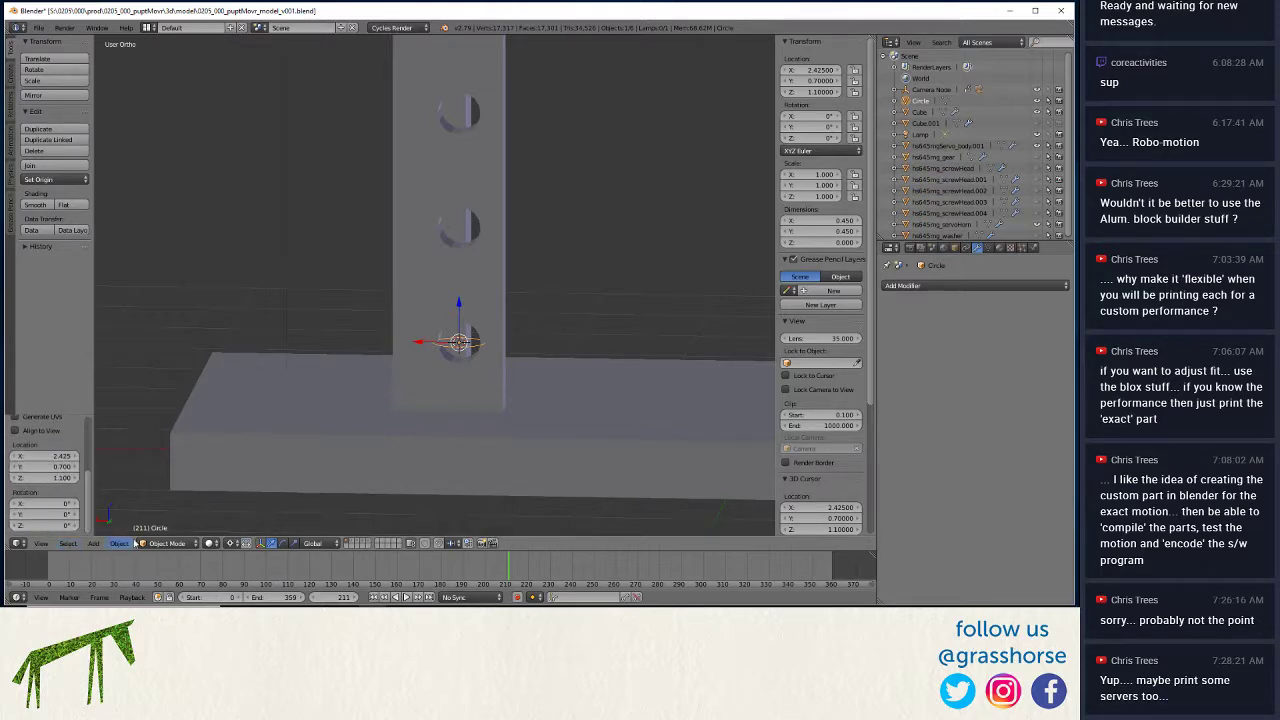
left_click(40, 507)
type("90")
key("Return")
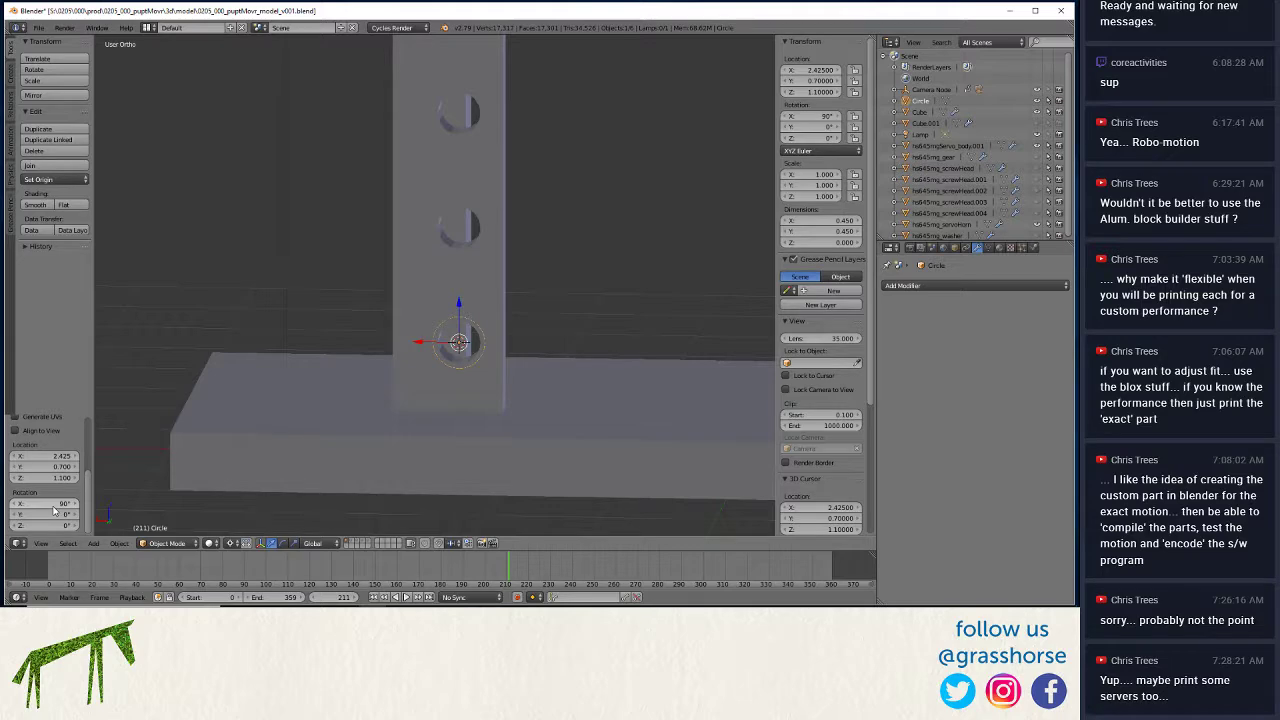
Return to mesh editing on the frame and show its bottom screw hole in wireframe from the back view.
right_click(404, 401)
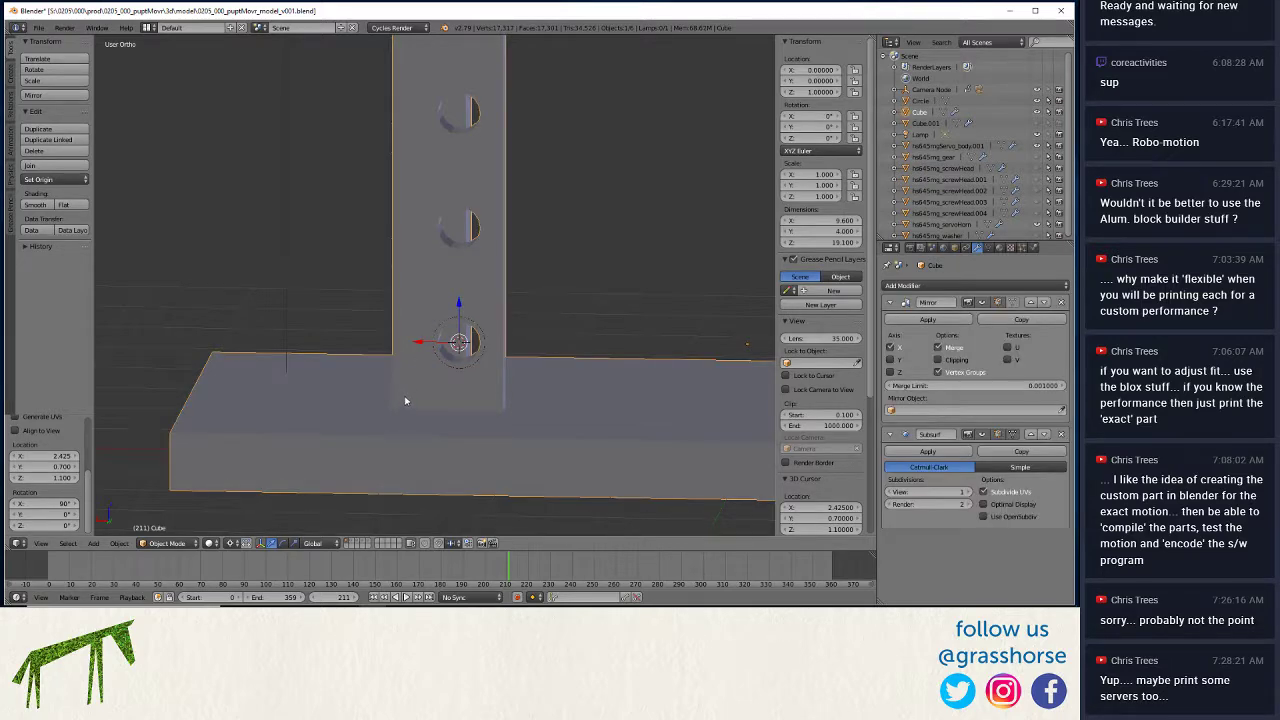
key("Tab")
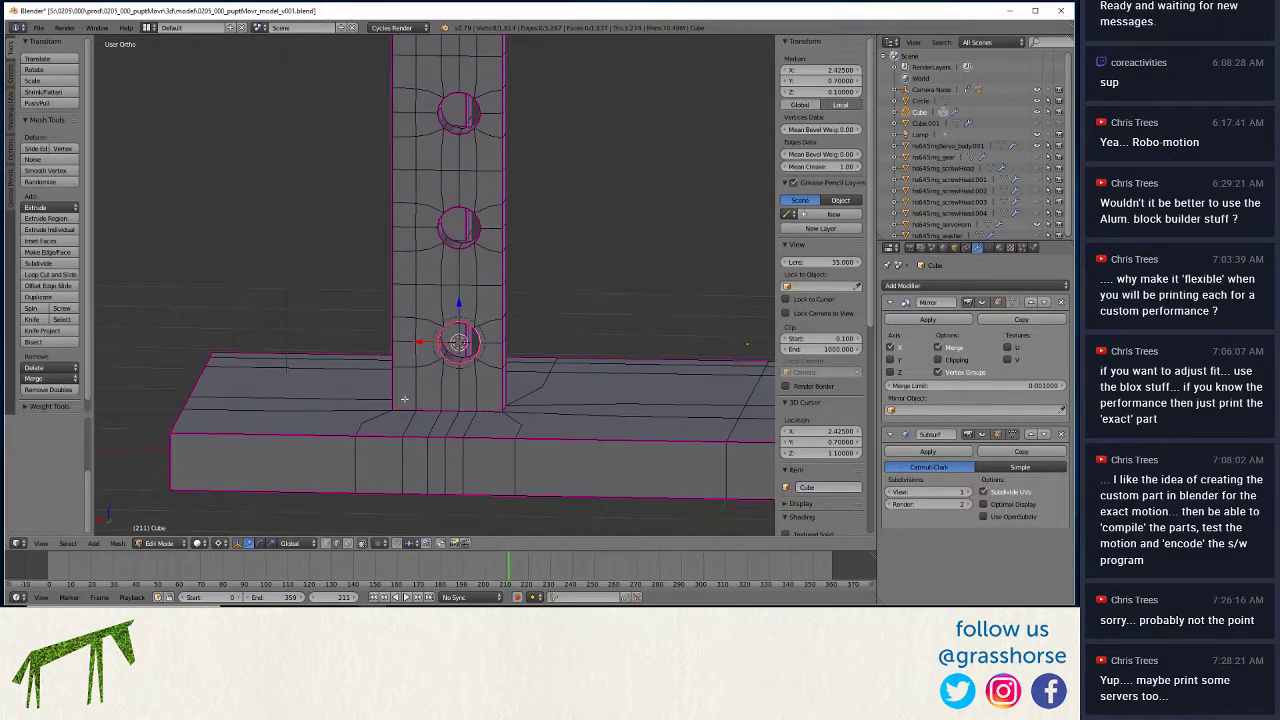
key("KP_1")
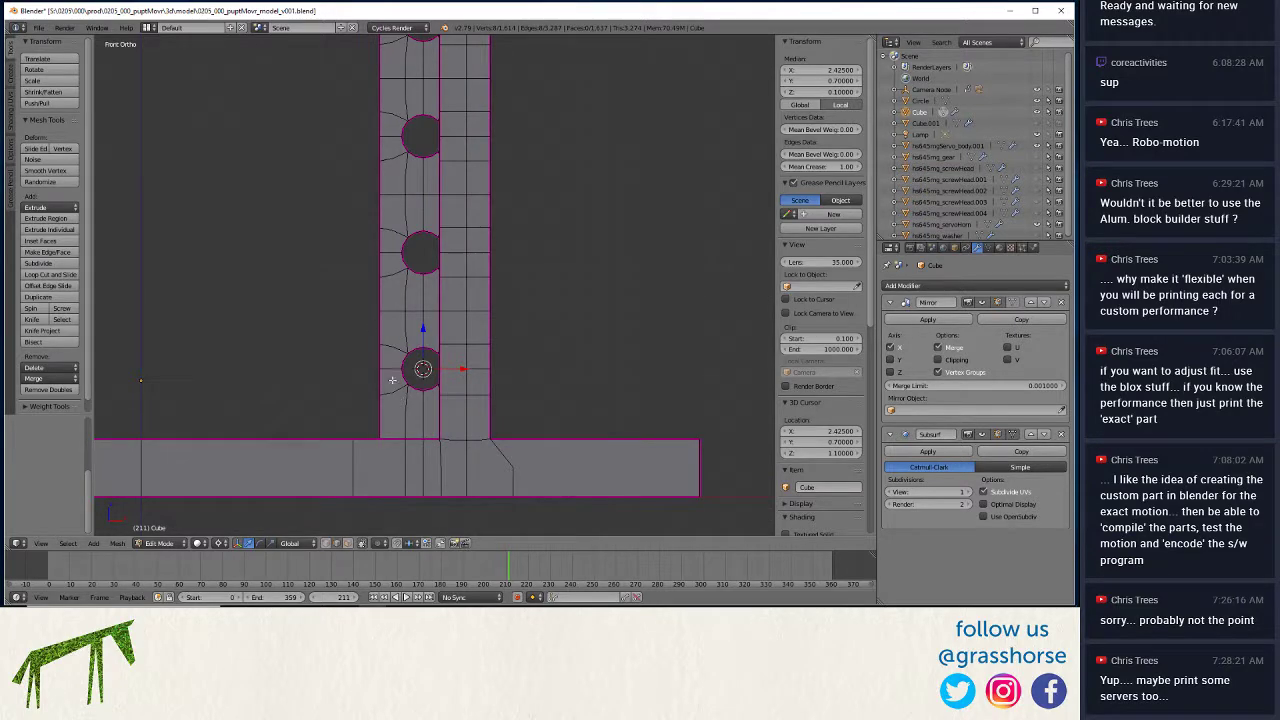
middle_click_drag(400, 349, 312, 456)
key("KP_1")
key("ctrl+KP_1")
scroll(422, 346, "up", 6)
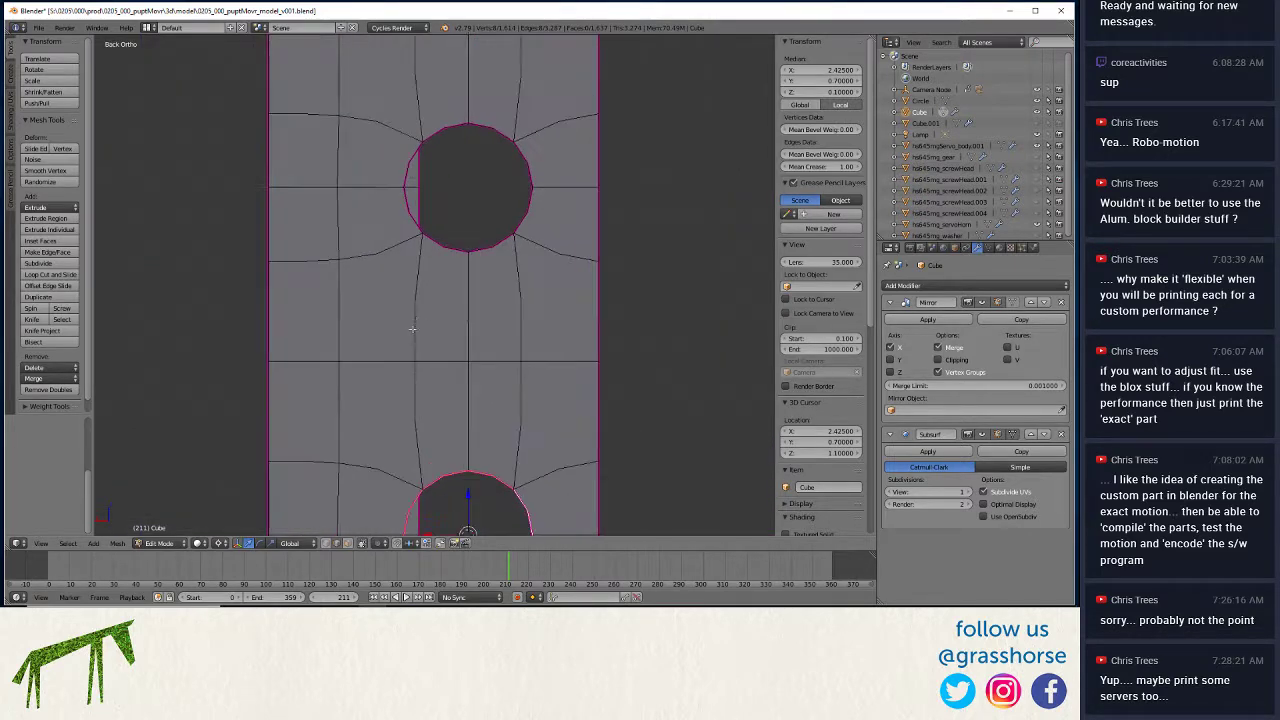
middle_click_drag(428, 414, 414, 161, "shift")
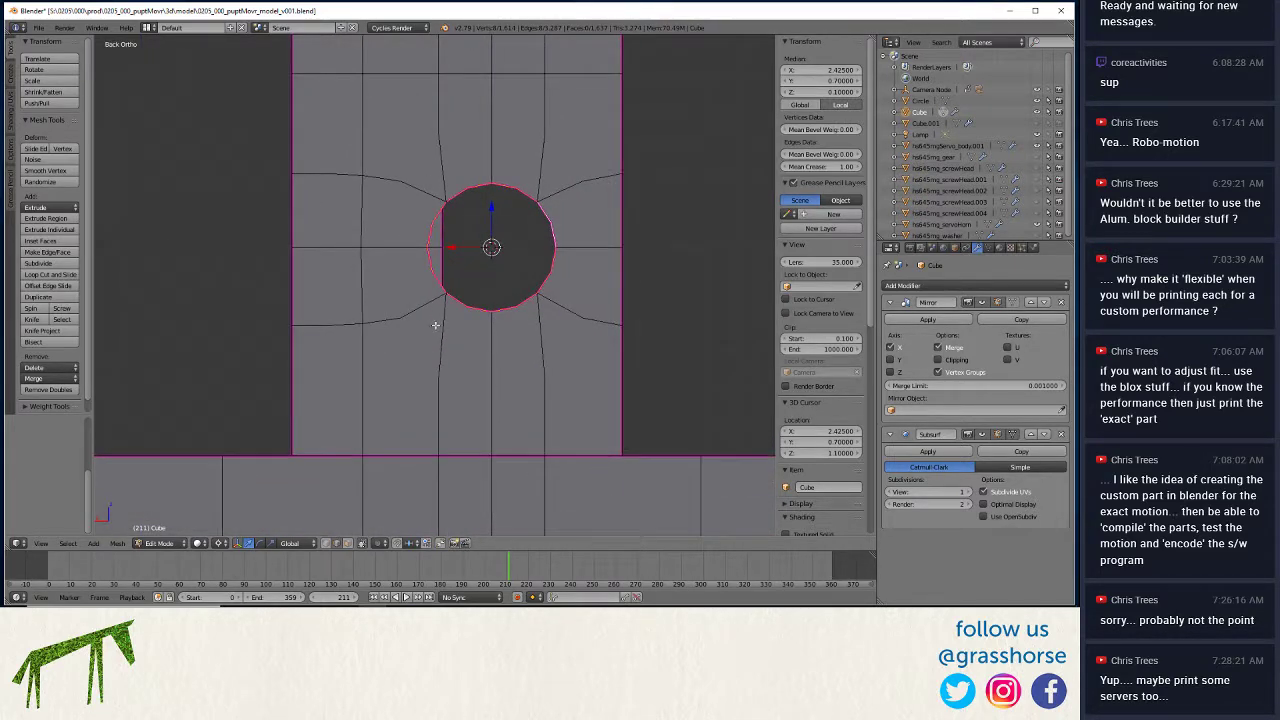
key("z")
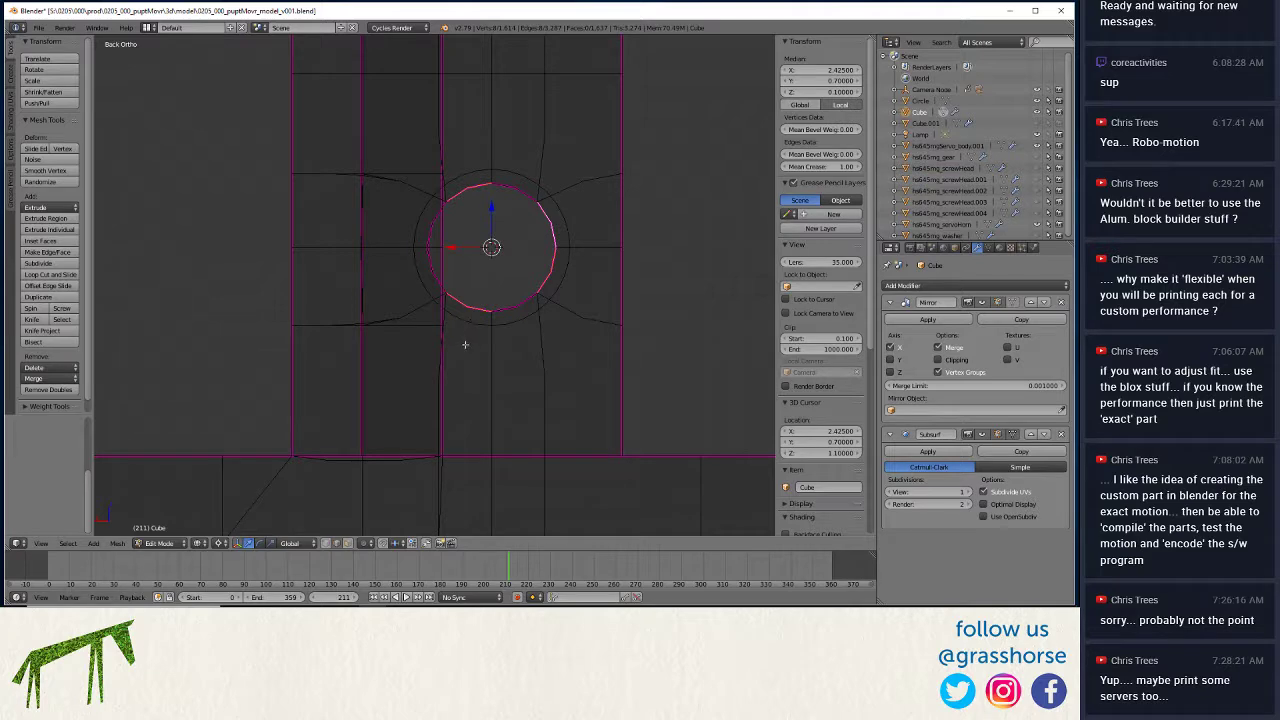
Select both the front and back rims of the bottom screw hole.
mouse_move(469, 329)
middle_mouse_down()
mouse_move(478, 312)
mouse_move(475, 325)
middle_mouse_up()
right_click(478, 268, "shift")
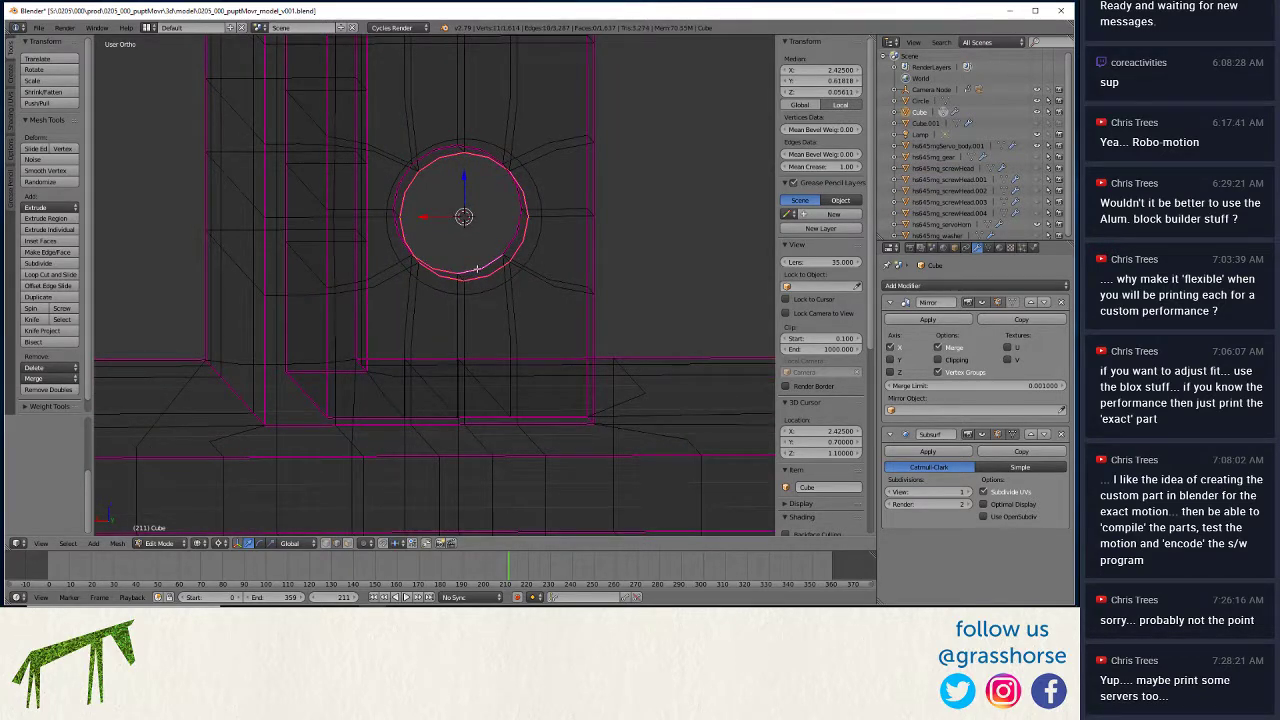
right_click(511, 232, "shift")
right_click(470, 152, "shift")
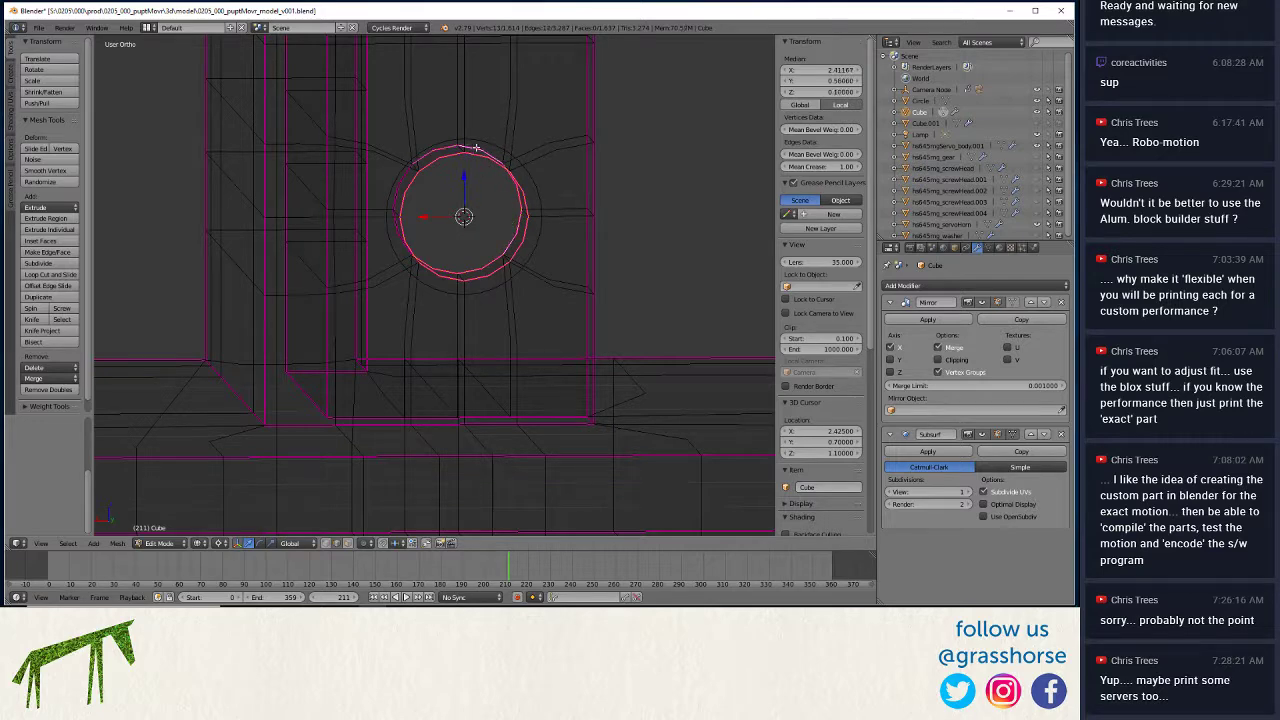
right_click(402, 181, "shift")
mouse_move(429, 305)
middle_mouse_down()
mouse_move(409, 306)
mouse_move(428, 298)
middle_mouse_up()
key("ctrl+KP_1")
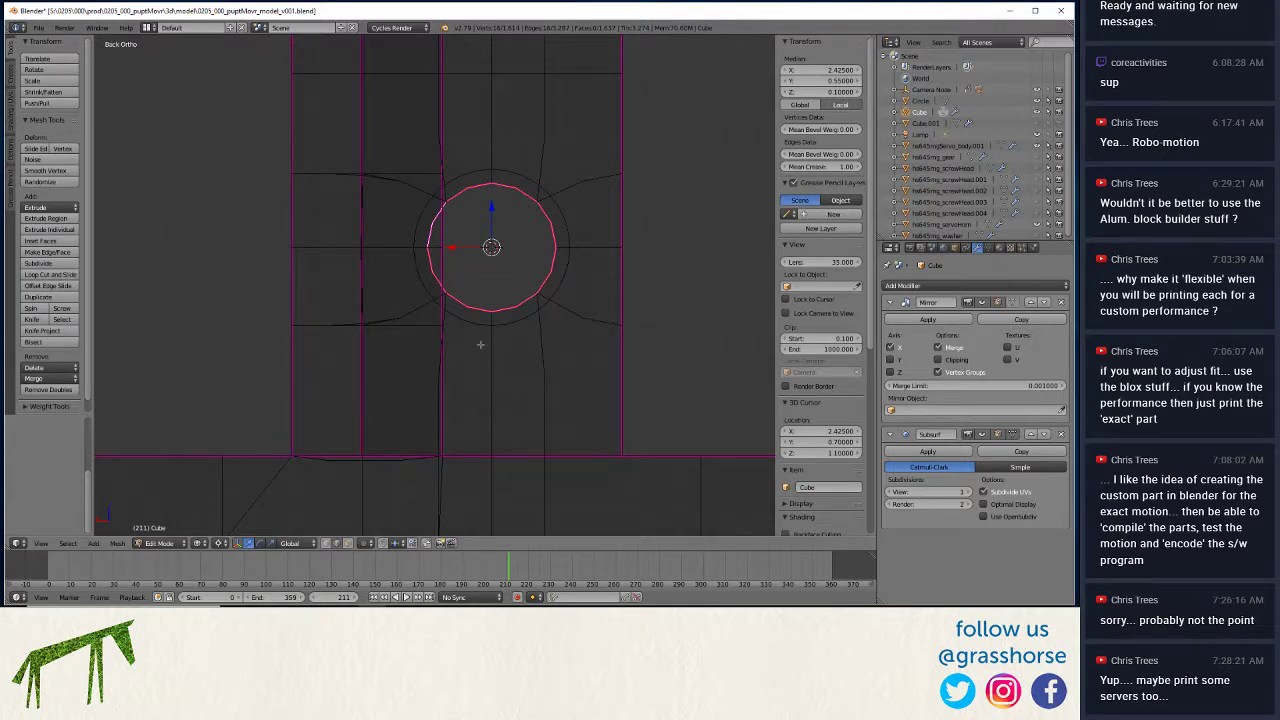
Raise the Subdivision Surface modifier's viewport subdivisions to 3.
left_click(966, 492)
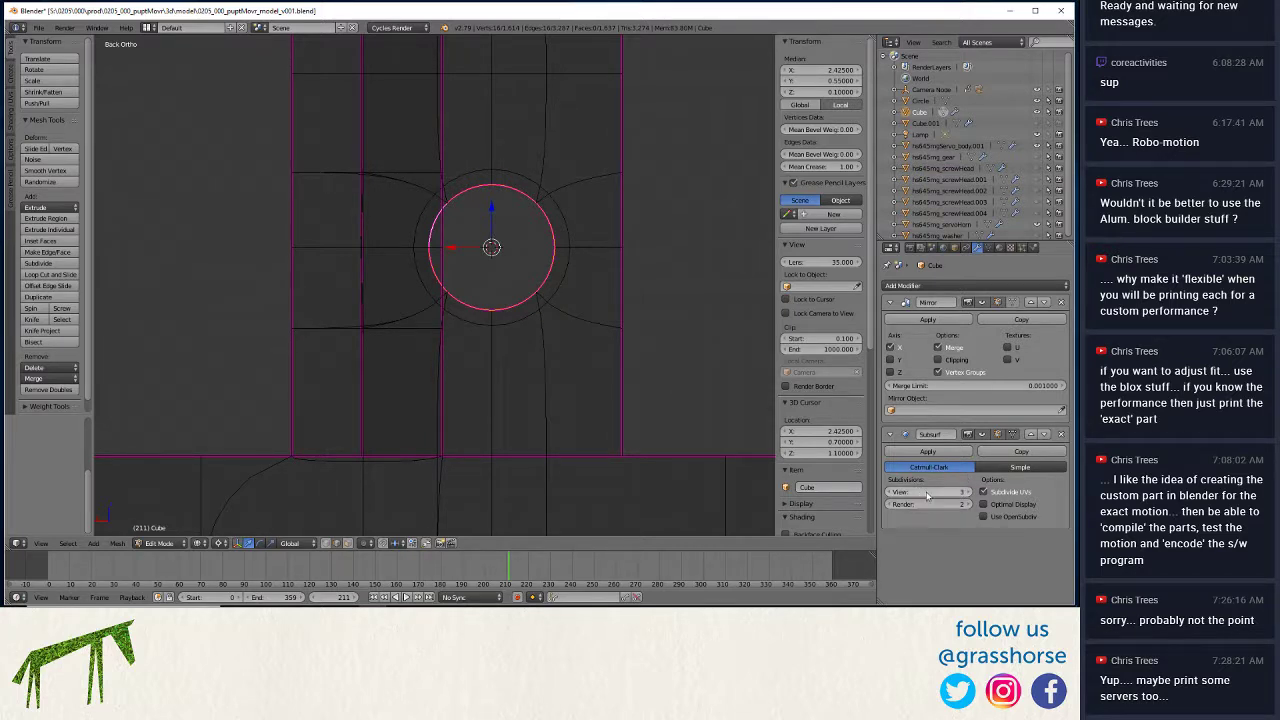
left_click(891, 493)
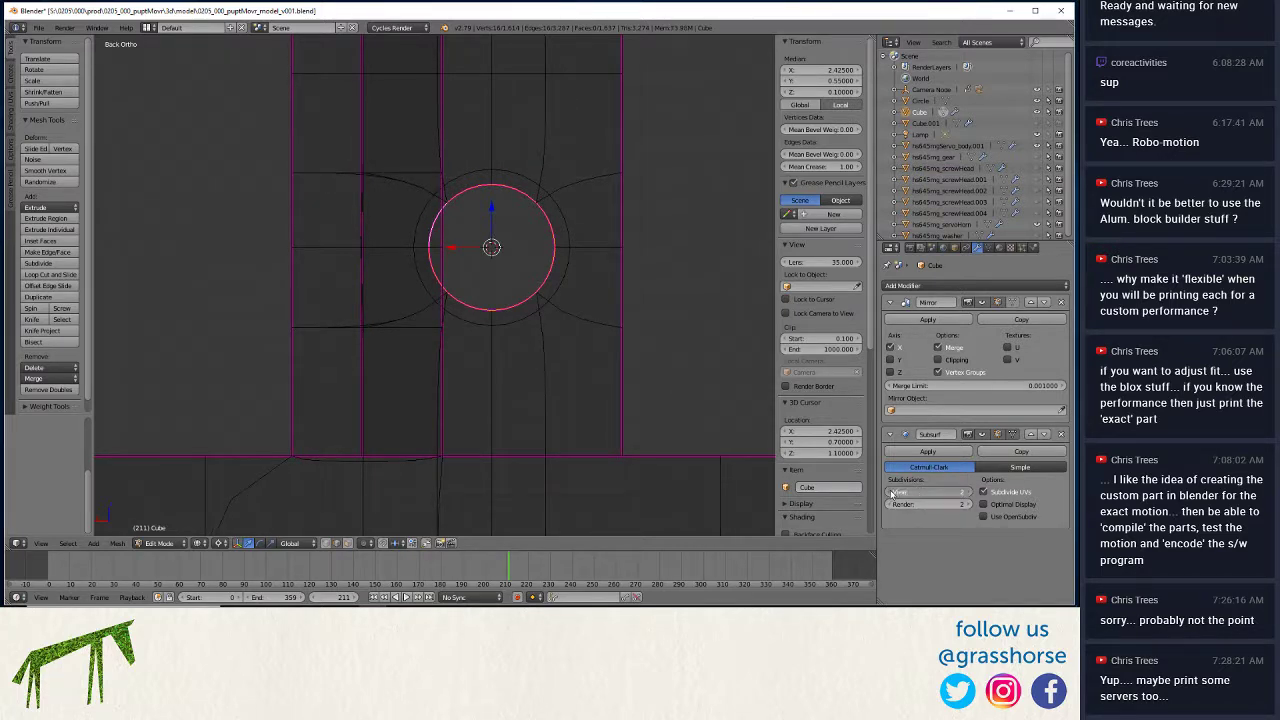
left_click(889, 493)
left_click(968, 492)
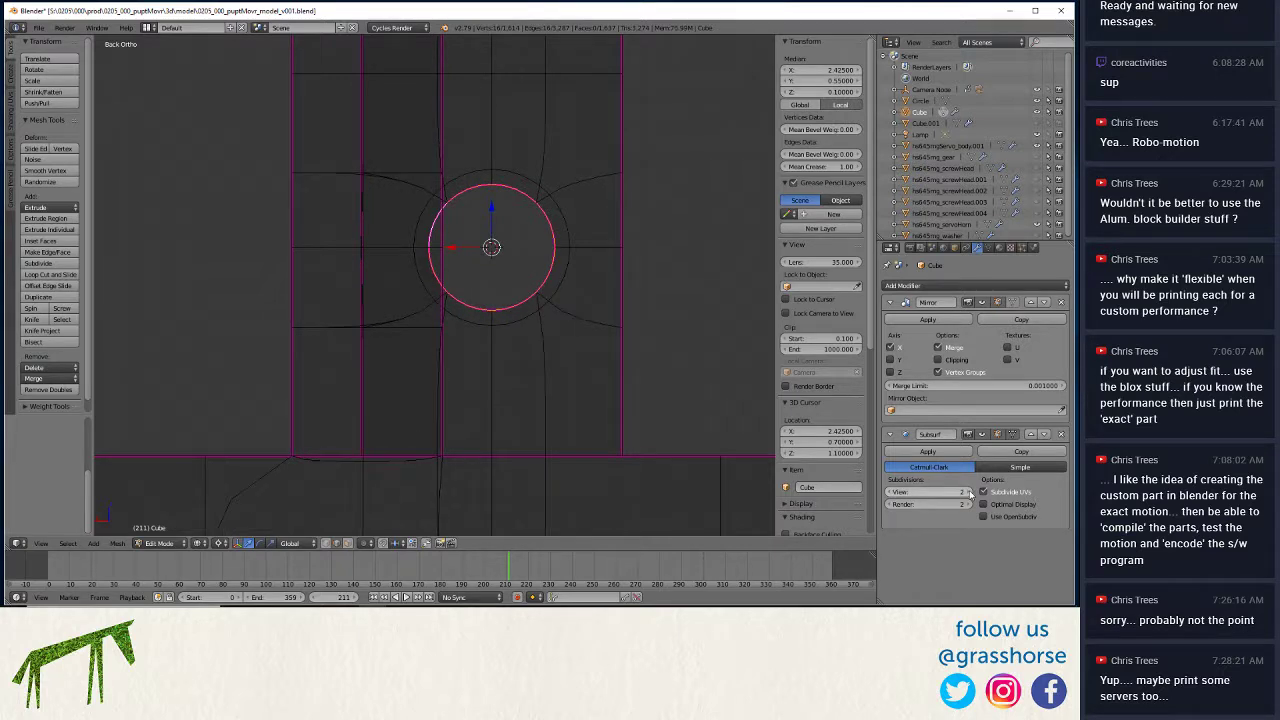
left_click(968, 492)
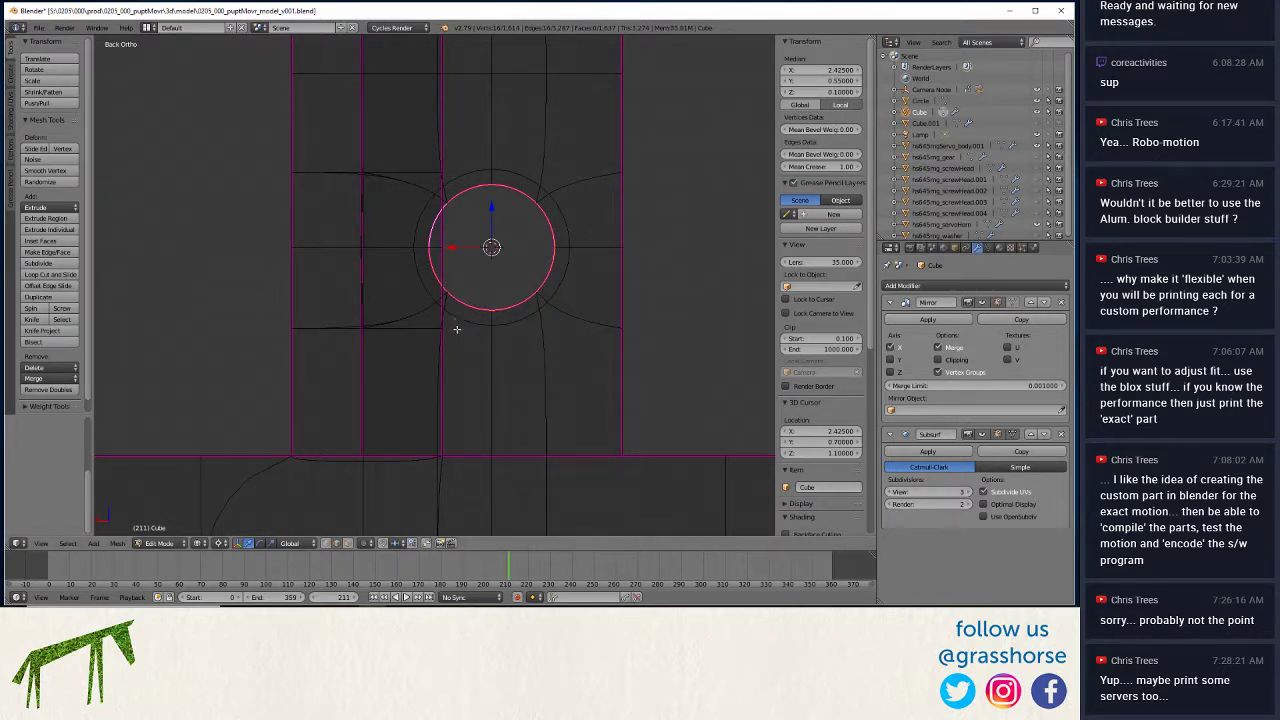
Scale the bottom screw hole's rims by 1.25 along Z to match the reference circle's height.
key("s")
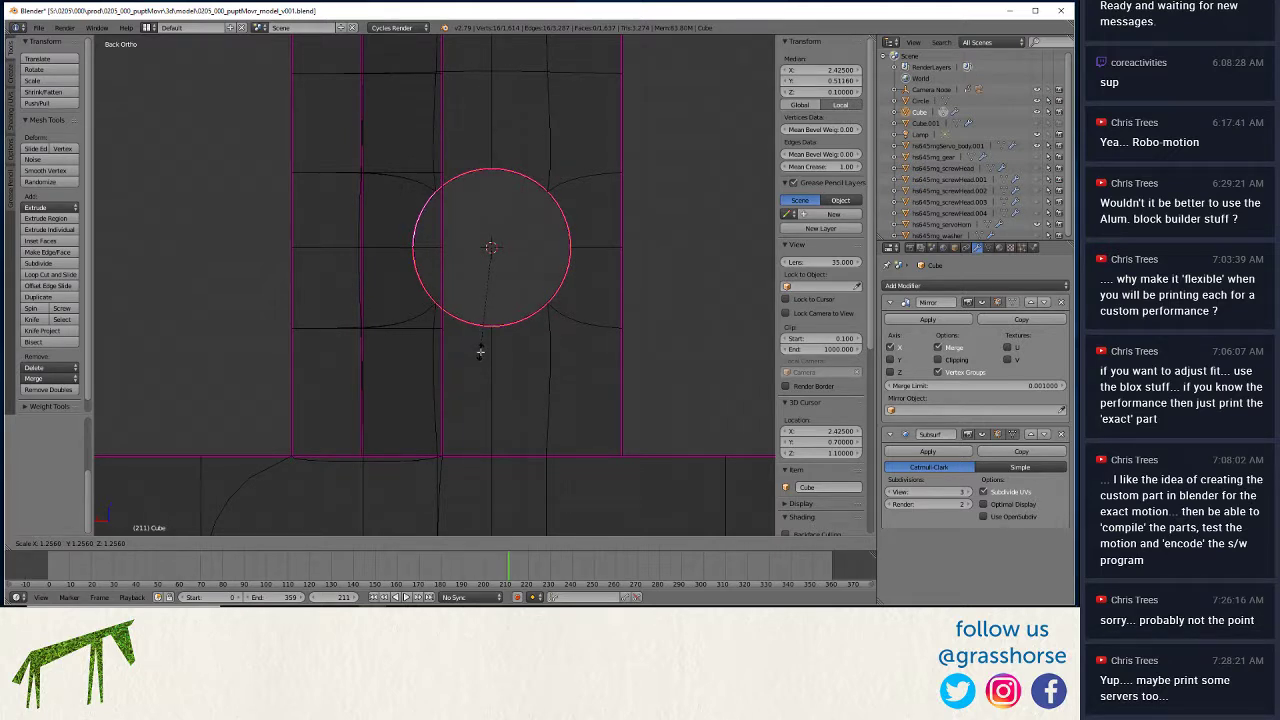
right_click(480, 351)
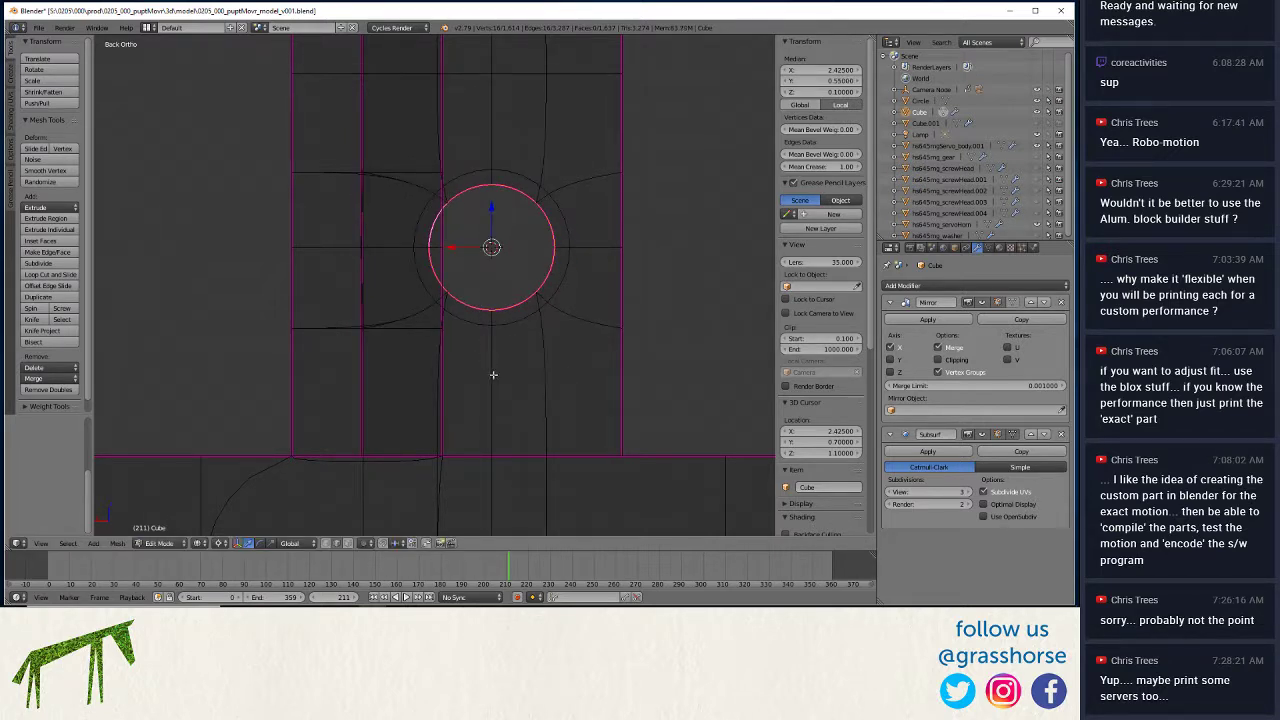
key("s")
key("z")
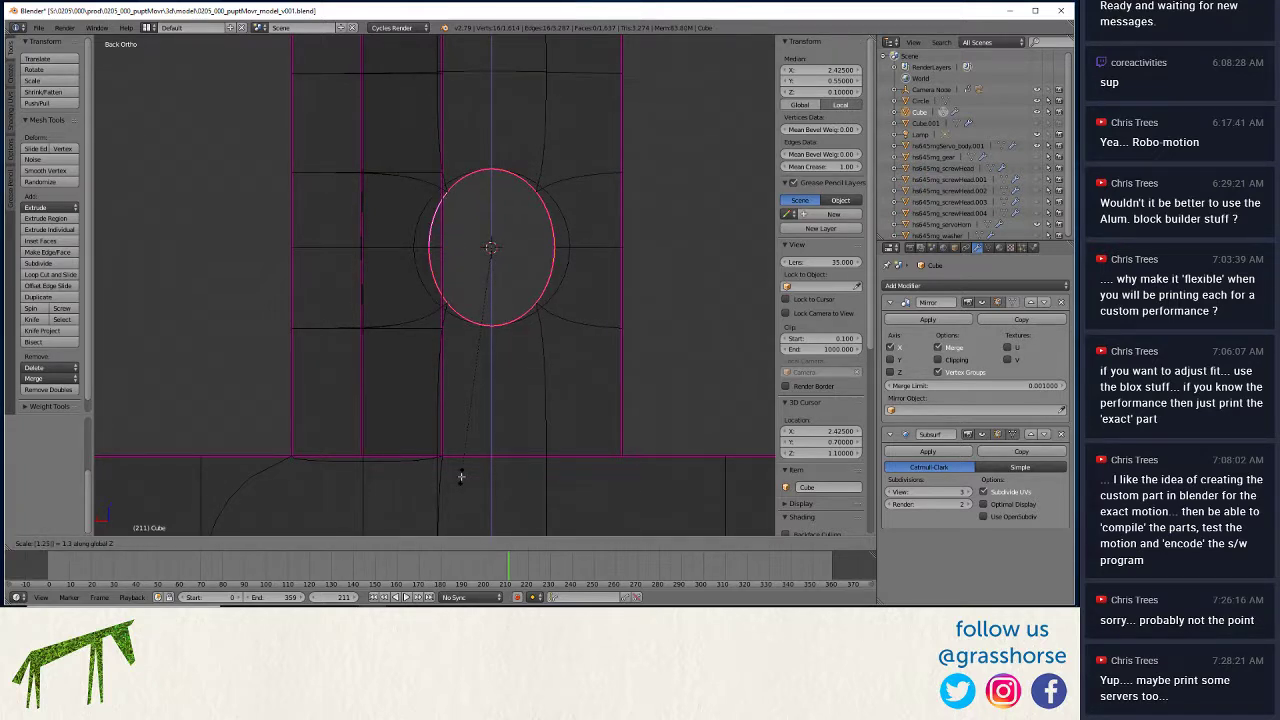
left_click(460, 477)
type("sx")
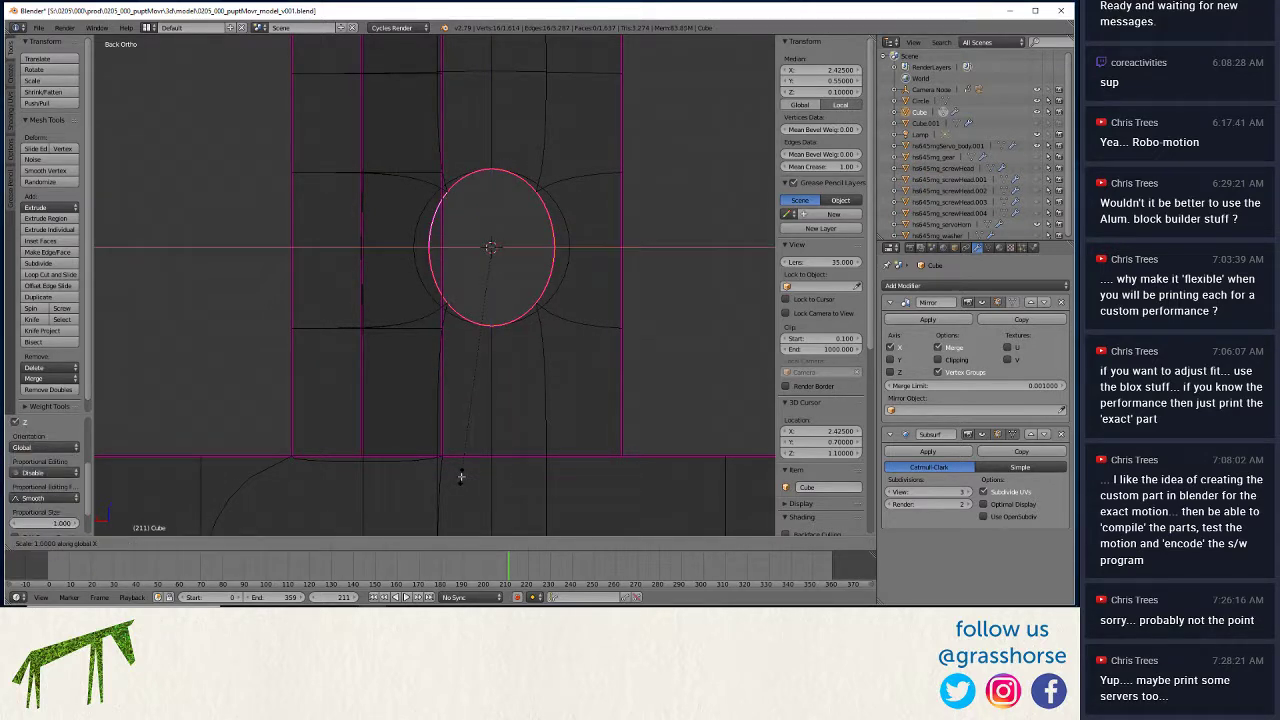
type("10")
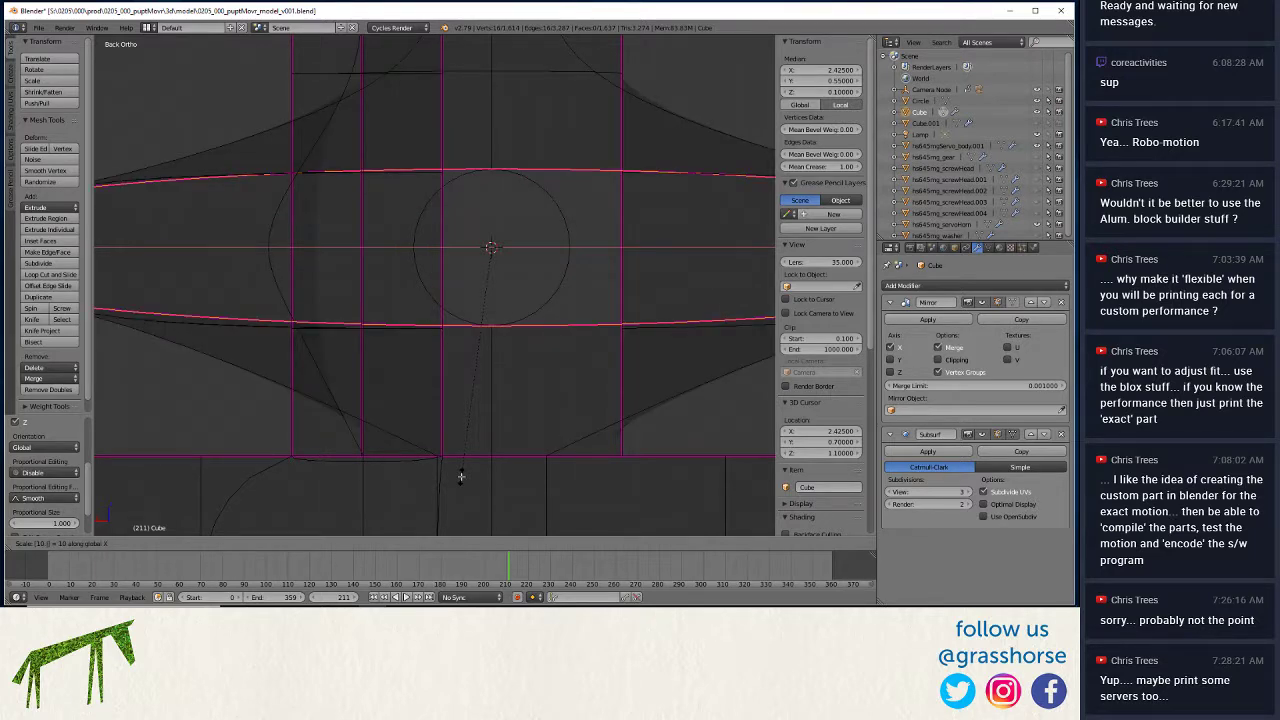
key("Escape")
Scale the bottom screw hole's rims by 1.25 along X to match the reference circle's width.
type("sx")
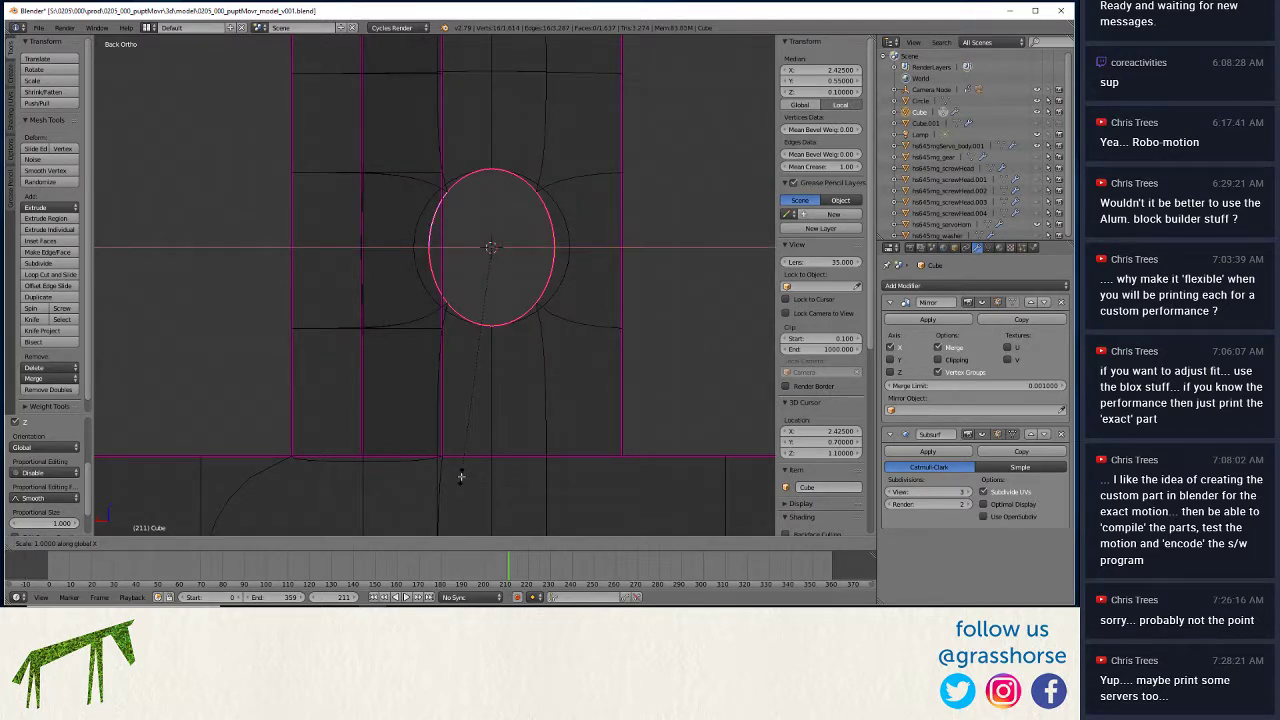
type("1.25")
key("Return")
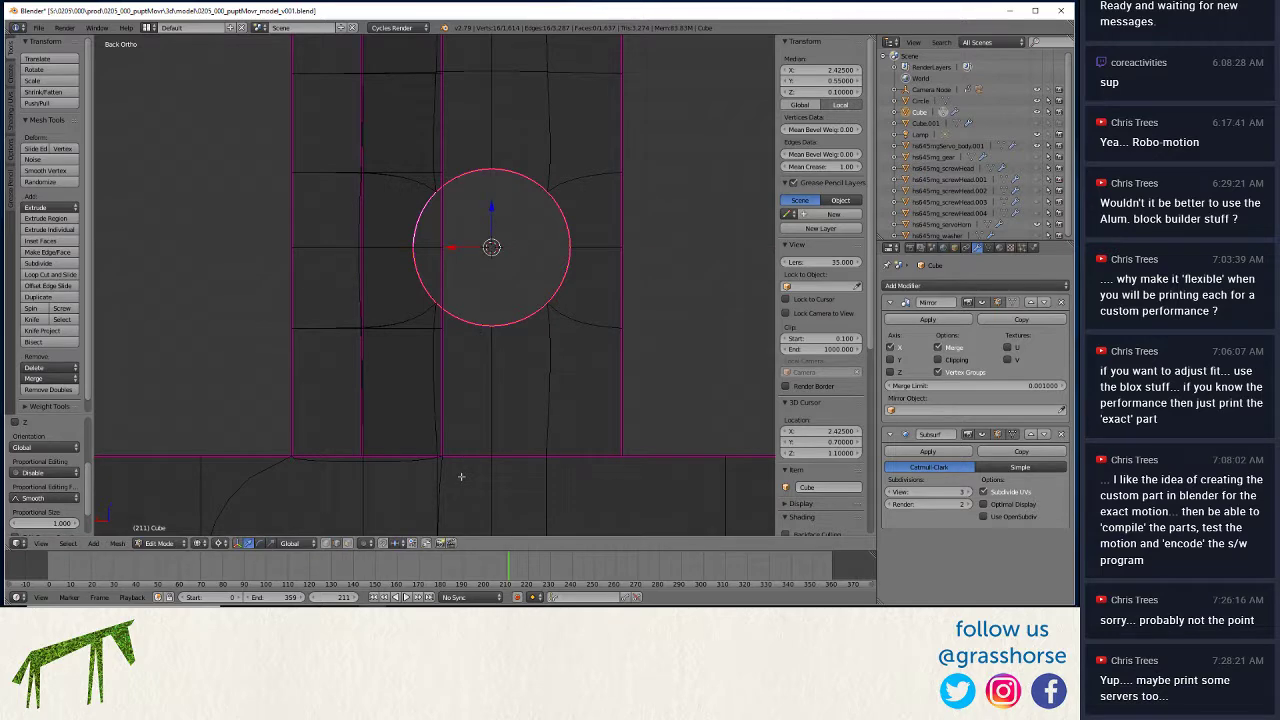
middle_click_drag(407, 118, 429, 440, "shift")
middle_click_drag(419, 395, 407, 425, "shift")
scroll(345, 390, "down", 8)
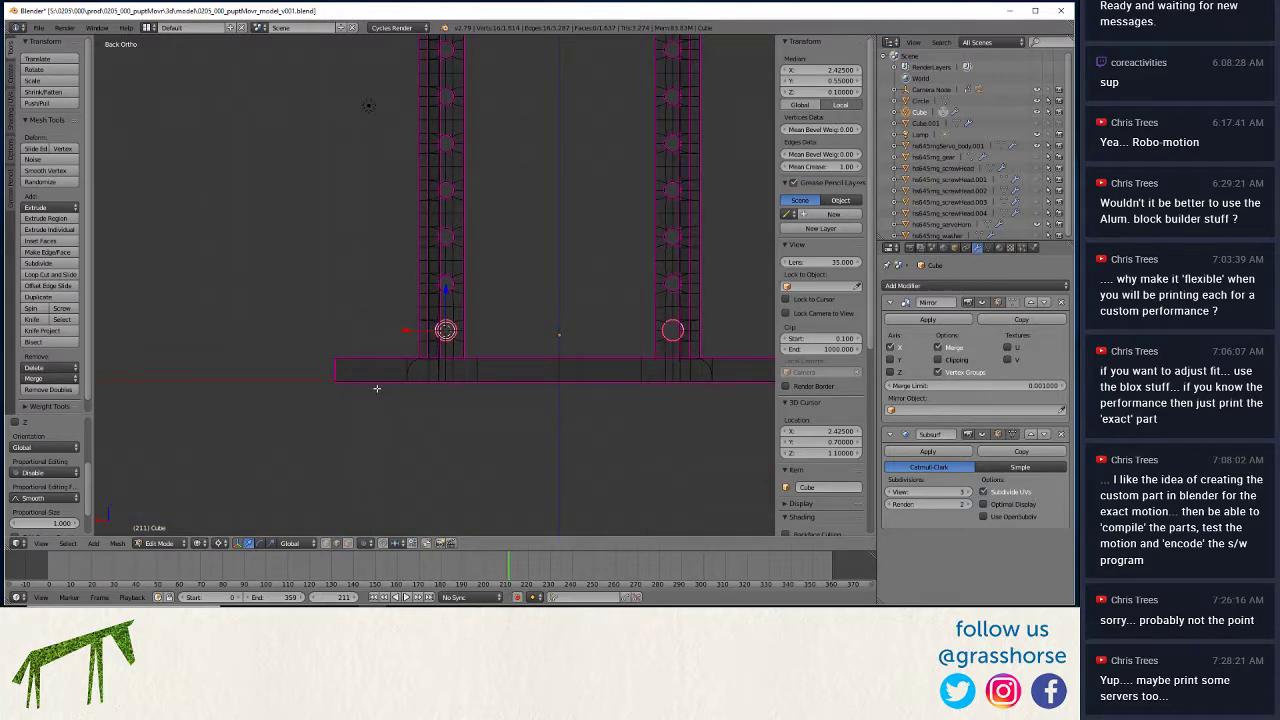
middle_click_drag(371, 125, 369, 568, "shift")
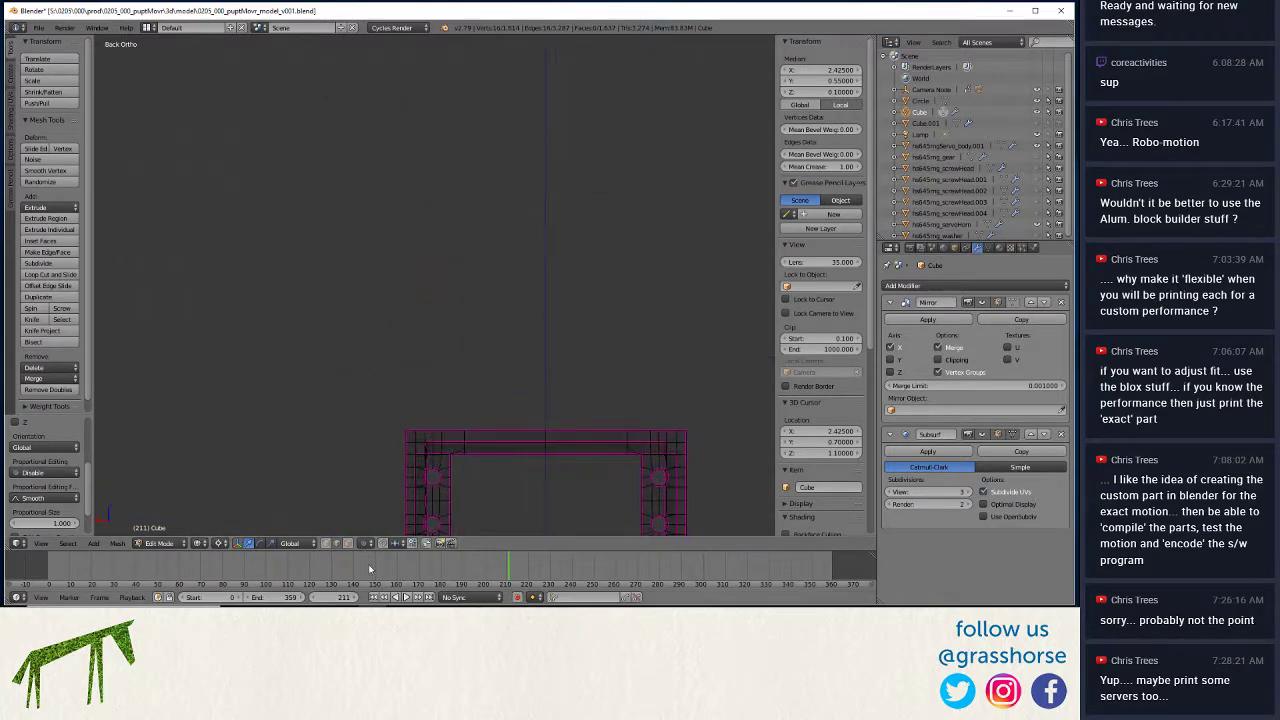
middle_click_drag(362, 523, 380, 115, "shift")
scroll(380, 115, "down", 8, "shift")
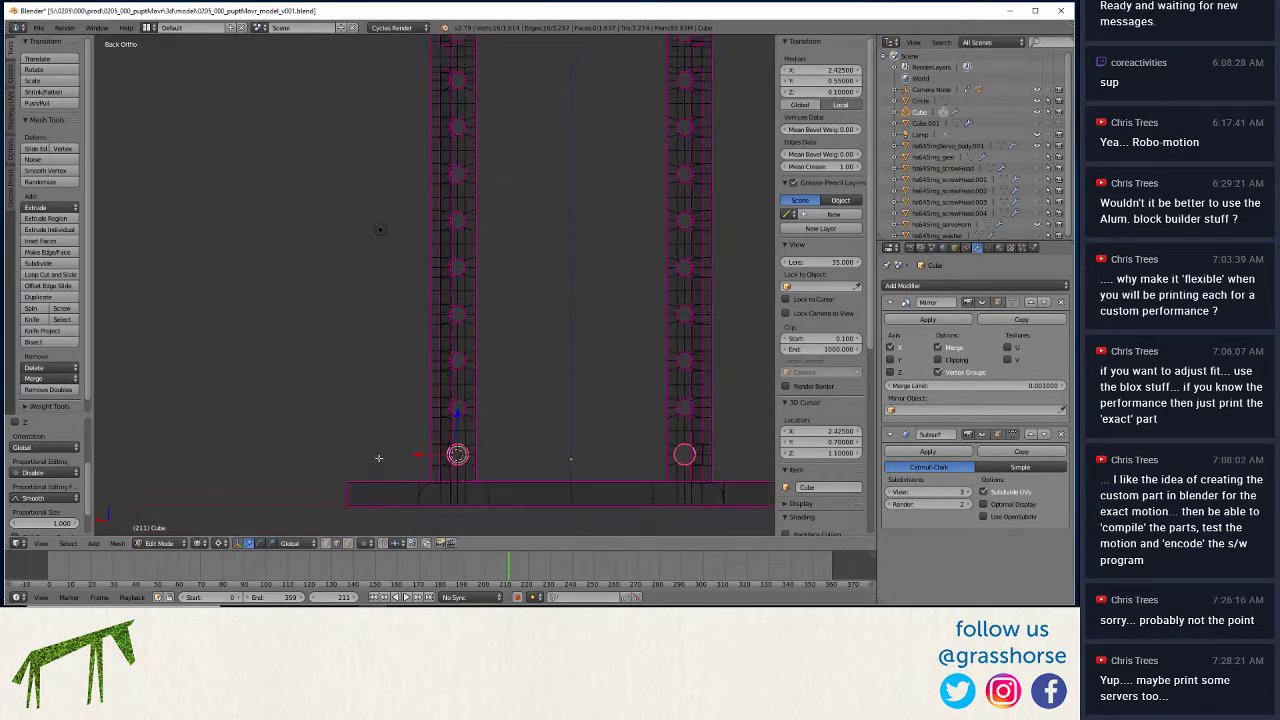
Select both rims of the second screw hole from the bottom and snap the 3D cursor to its centre.
scroll(458, 331, "up", 3)
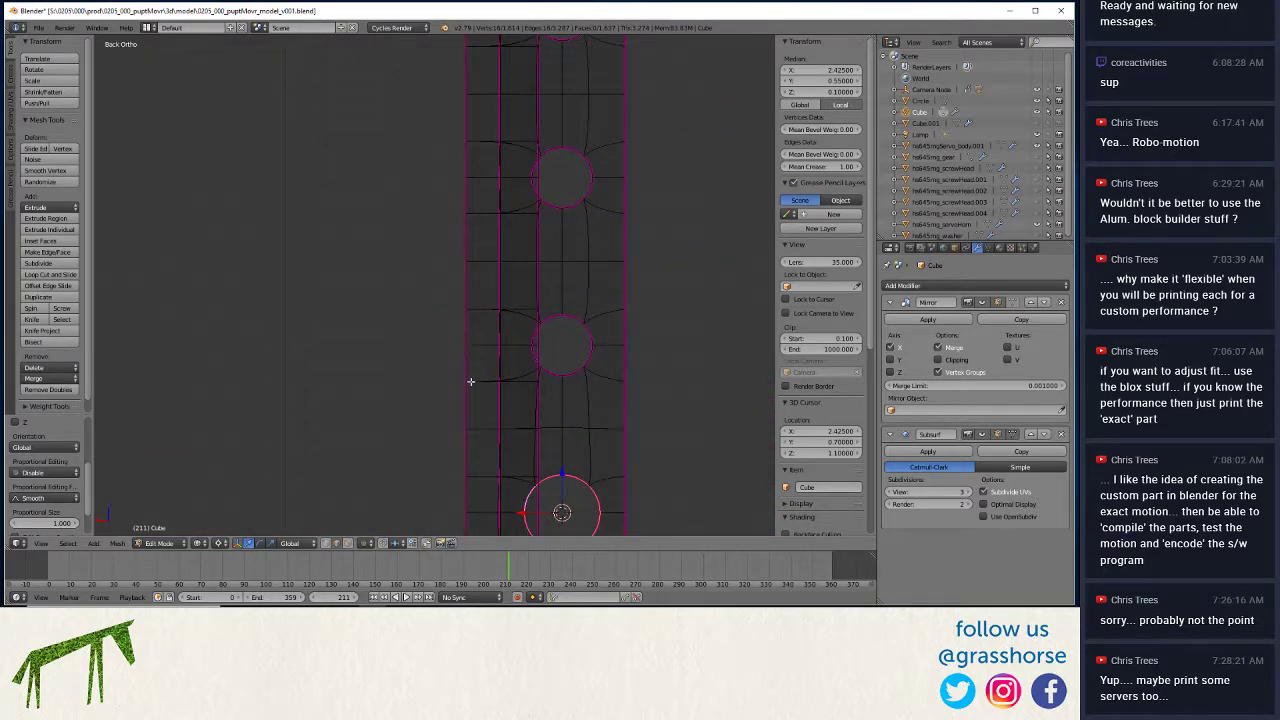
scroll(475, 384, "up", 3)
middle_click_drag(462, 442, 180, 296, "shift")
middle_click_drag(423, 320, 463, 306)
right_click(477, 293, "alt")
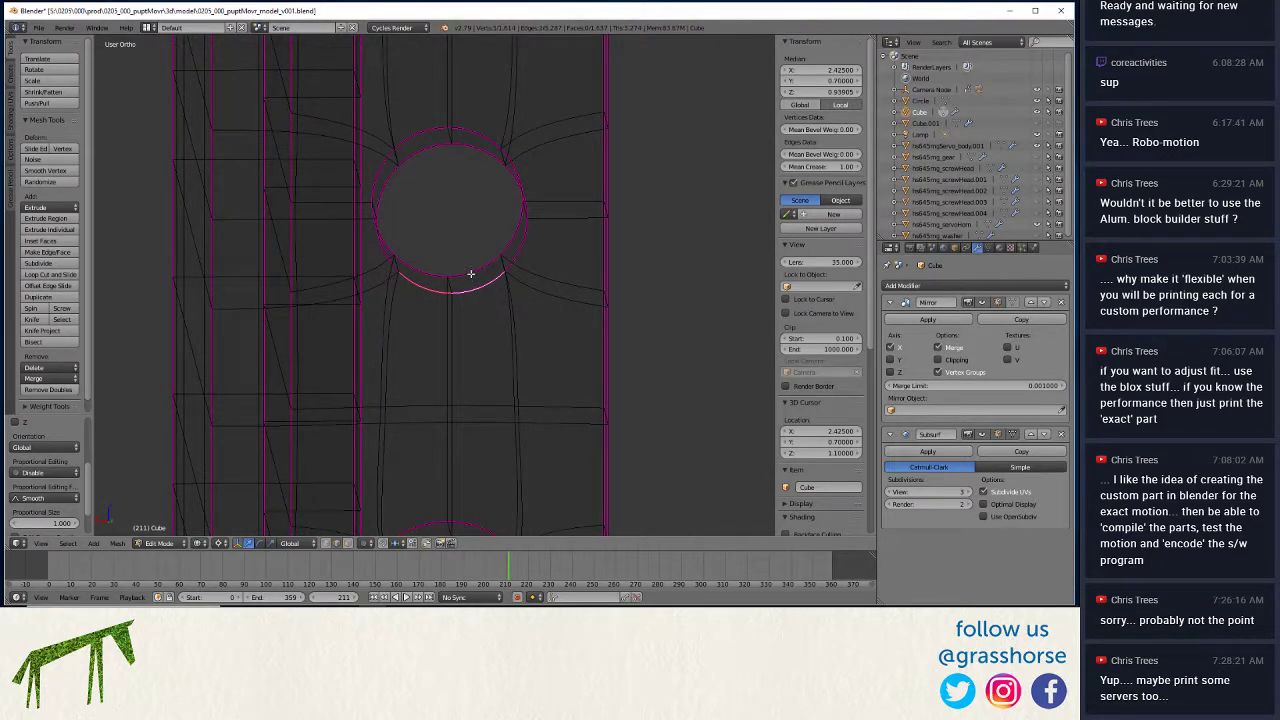
right_click(471, 274, "alt+shift")
right_click(523, 250, "alt+shift")
right_click(514, 239, "alt+shift")
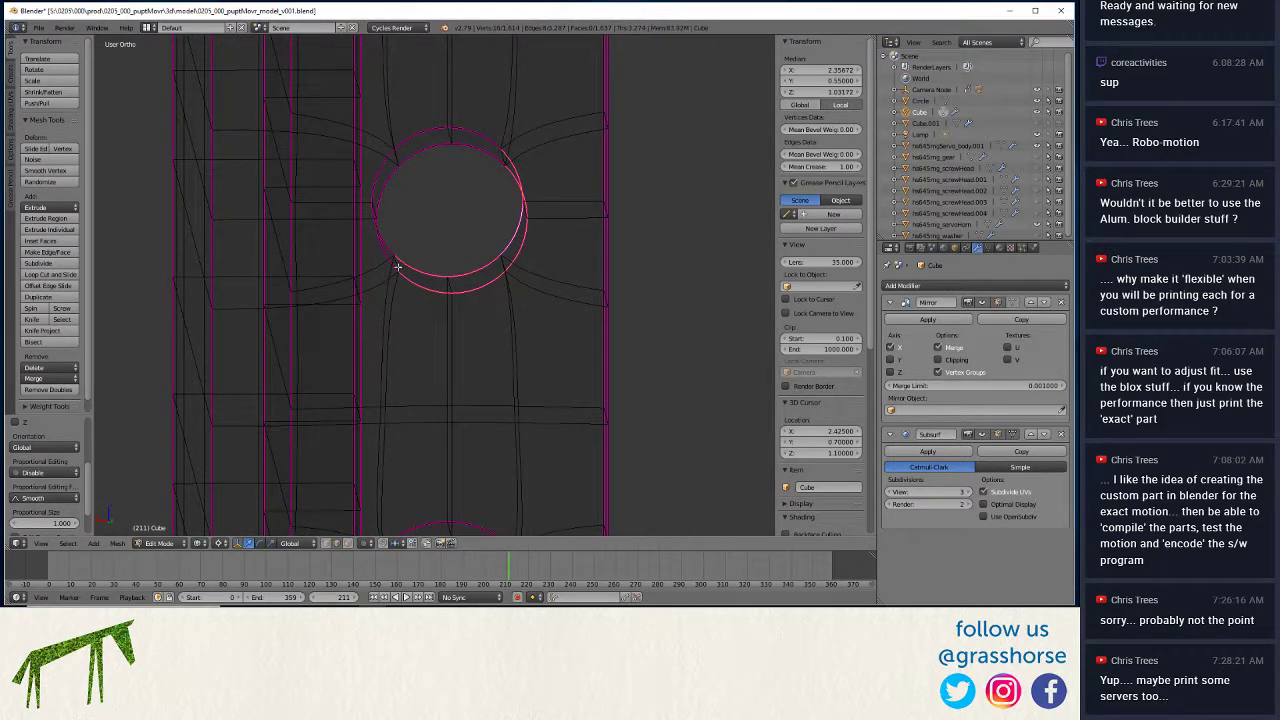
right_click(435, 147, "alt+shift")
right_click(427, 131, "alt+shift")
right_click(379, 202, "alt+shift")
right_click(375, 180, "alt+shift")
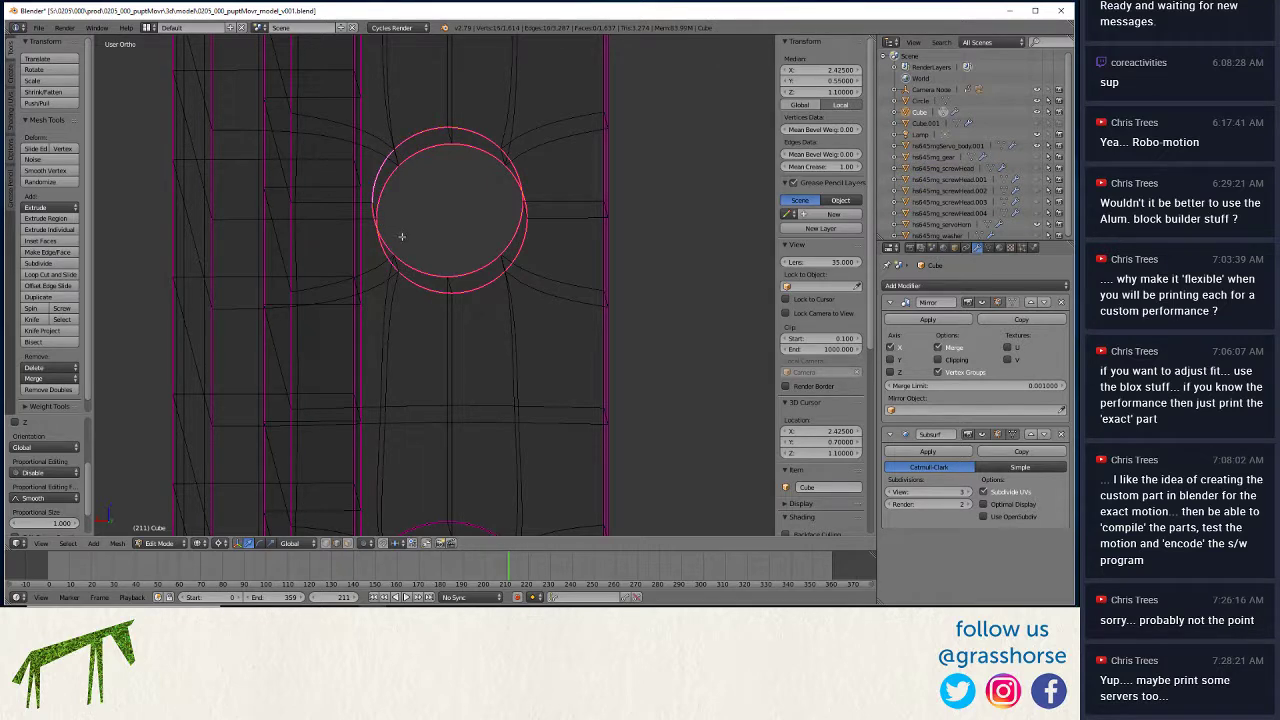
key("shift+s")
left_click(366, 240)
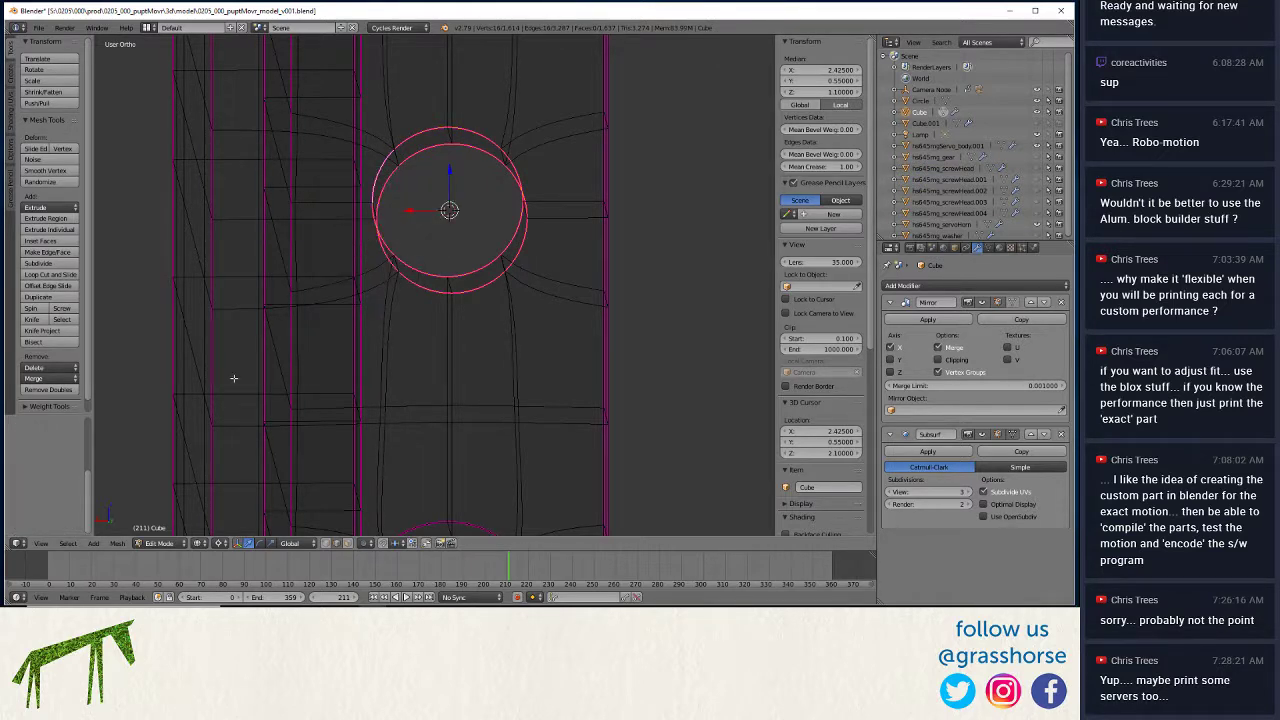
Scale the second screw hole's rims by 1.25 along Z and X.
type("sz1.25")
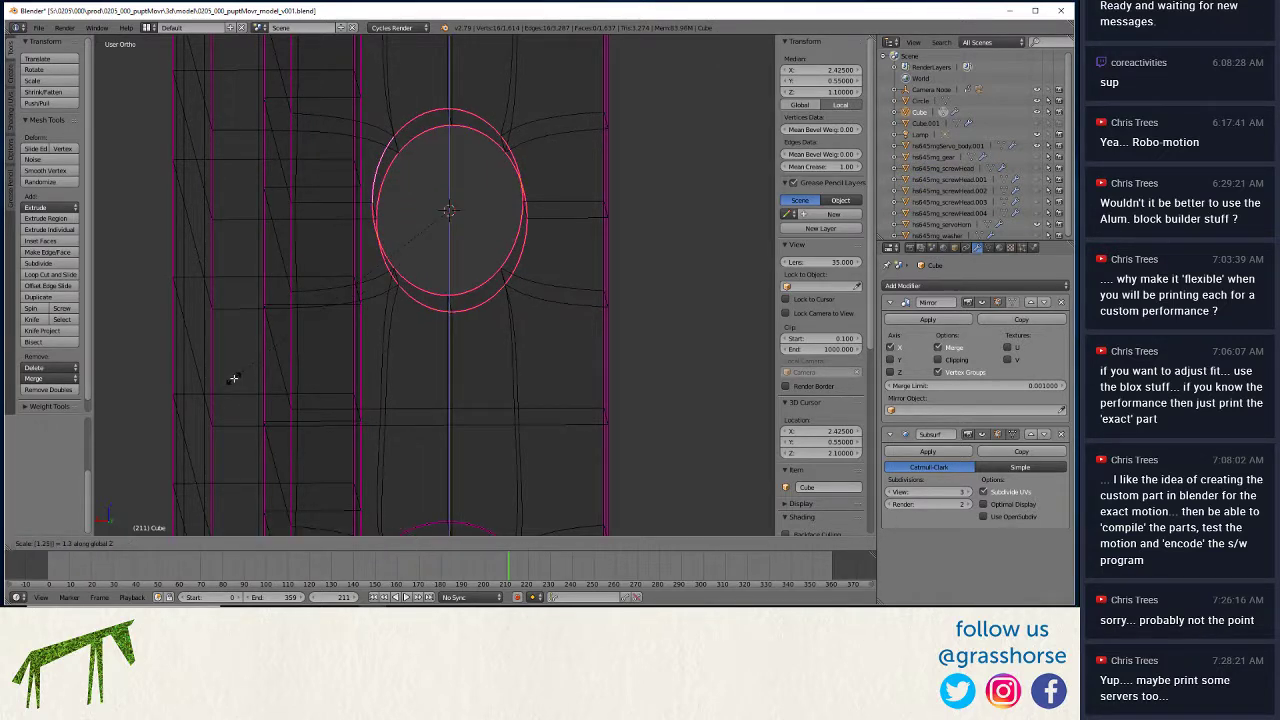
key("Return")
type("sx1.25")
key("Return")
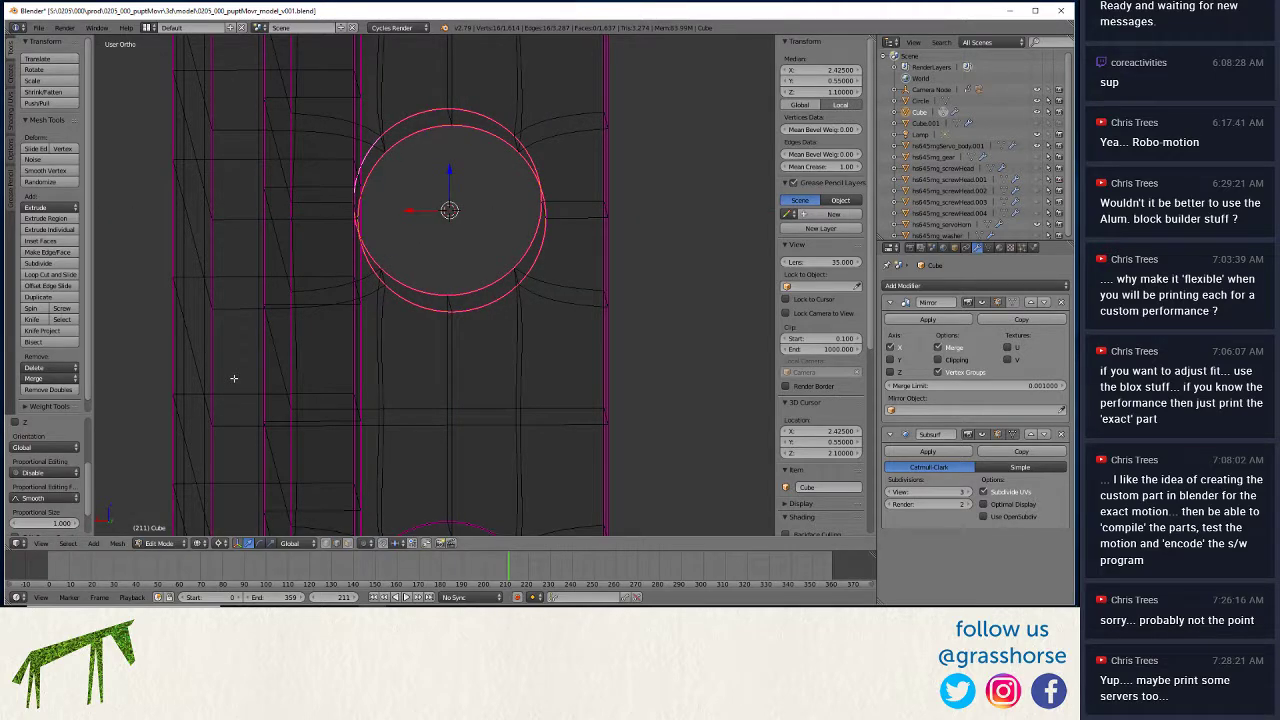
Select both rims of the third screw hole from the bottom and snap the 3D cursor to its centre.
middle_click_drag(459, 83, 529, 569, "shift")
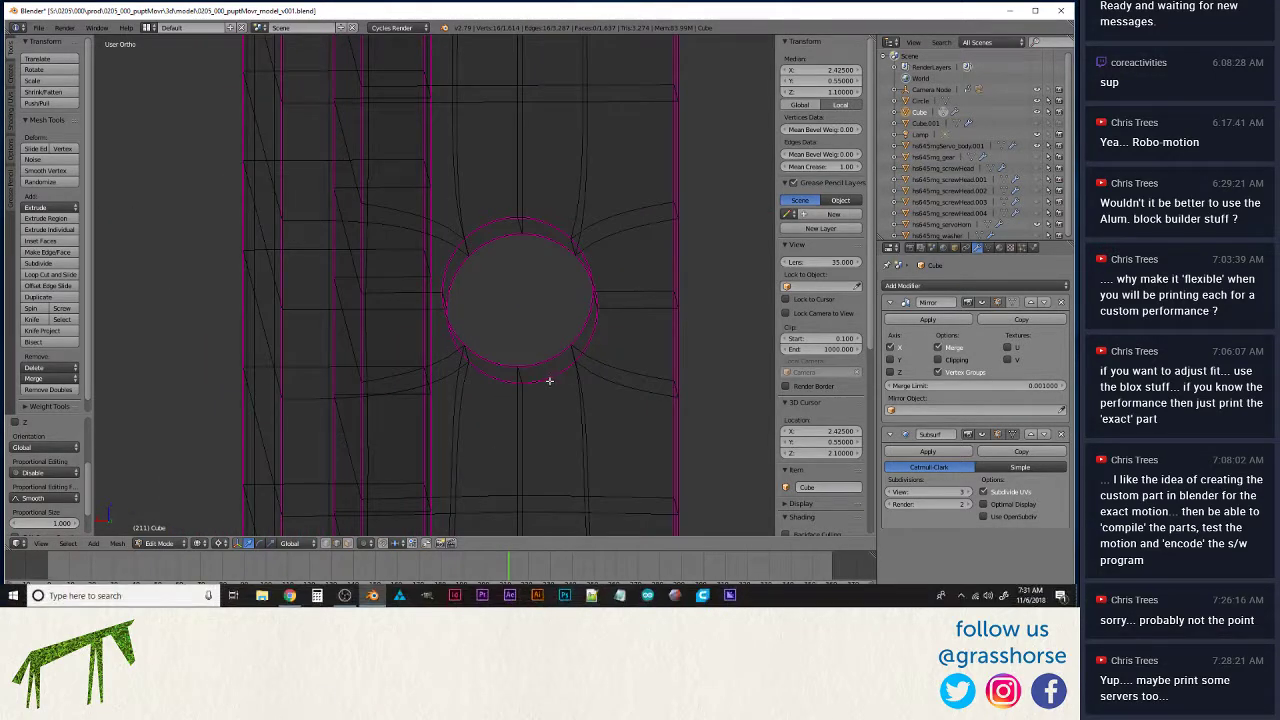
key("g")
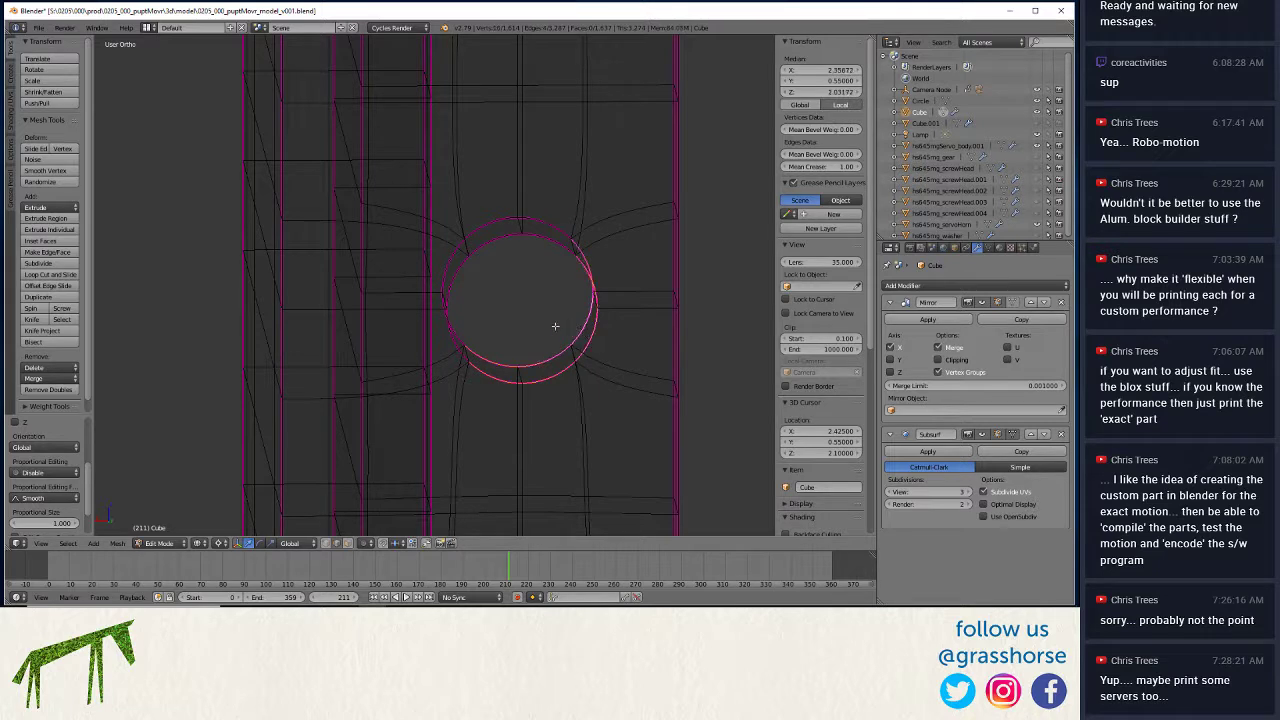
right_click(452, 341, "shift")
right_click(457, 336, "shift")
right_click(491, 236, "shift")
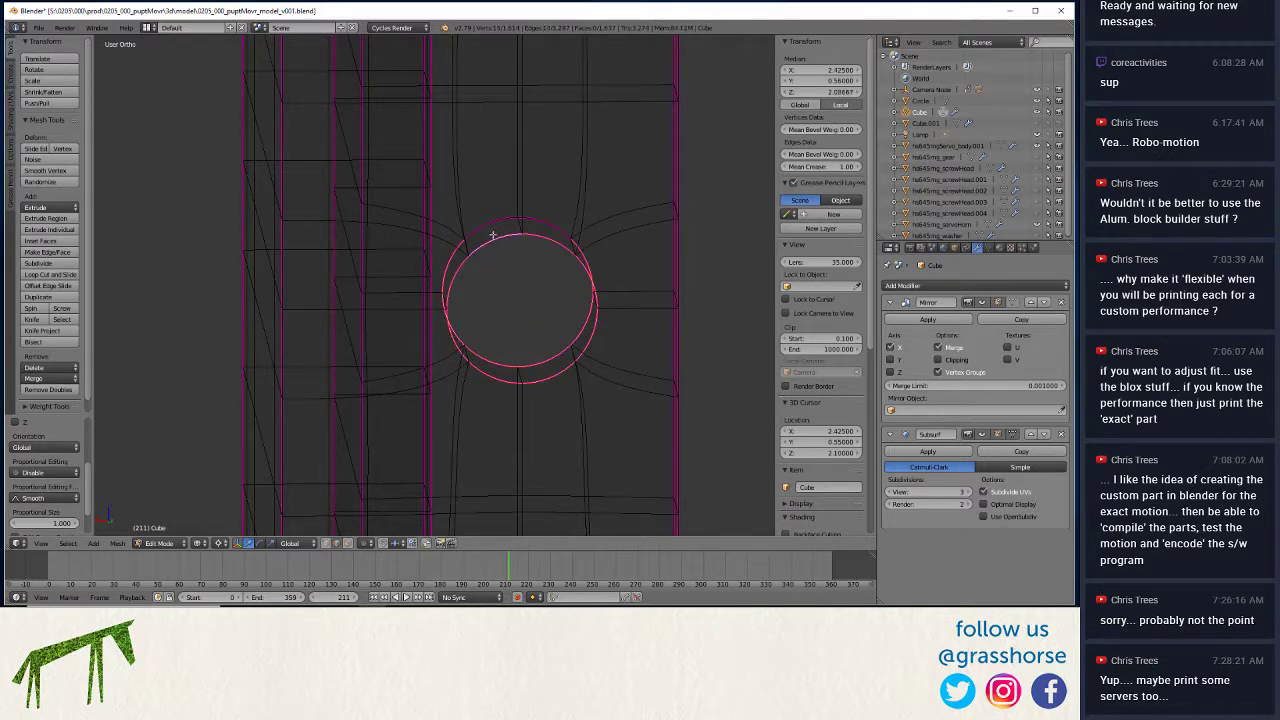
right_click(489, 223, "shift")
key("shift+s")
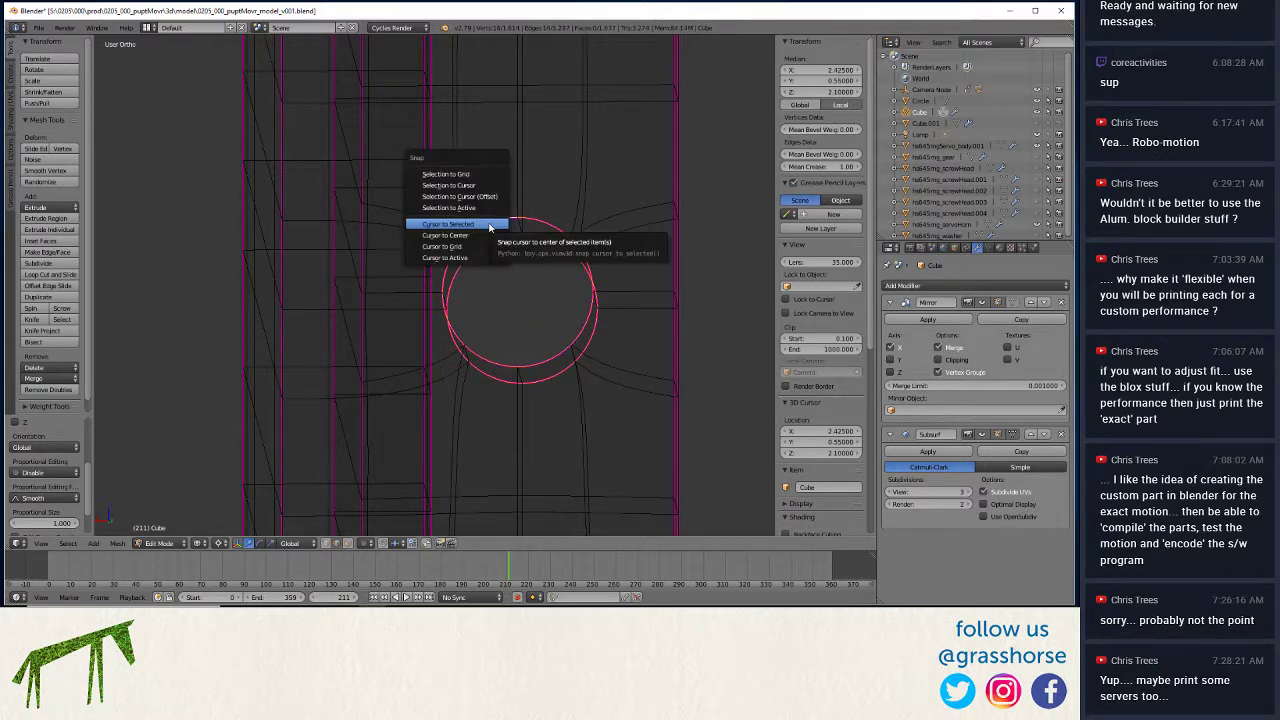
left_click(489, 222)
Scale the third screw hole's rims by 1.25 along X and Z.
type("sx1.25")
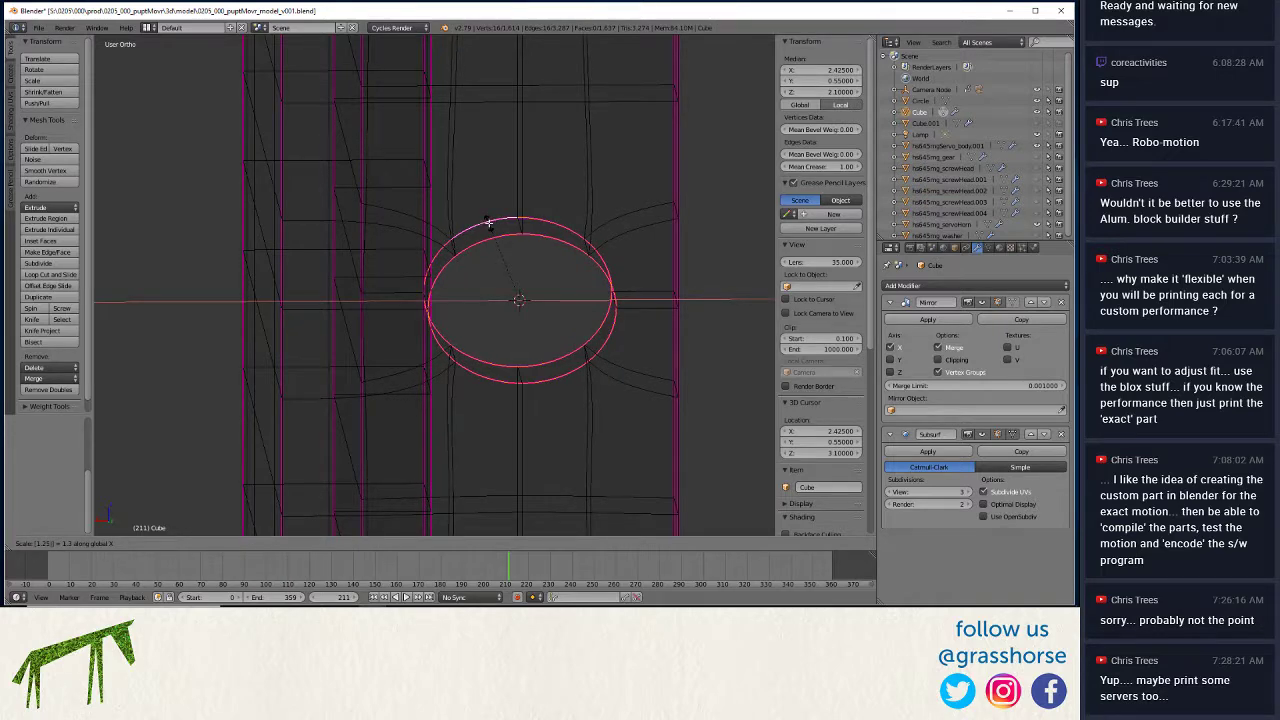
key("Return")
key("s")
key("z")
key("Escape")
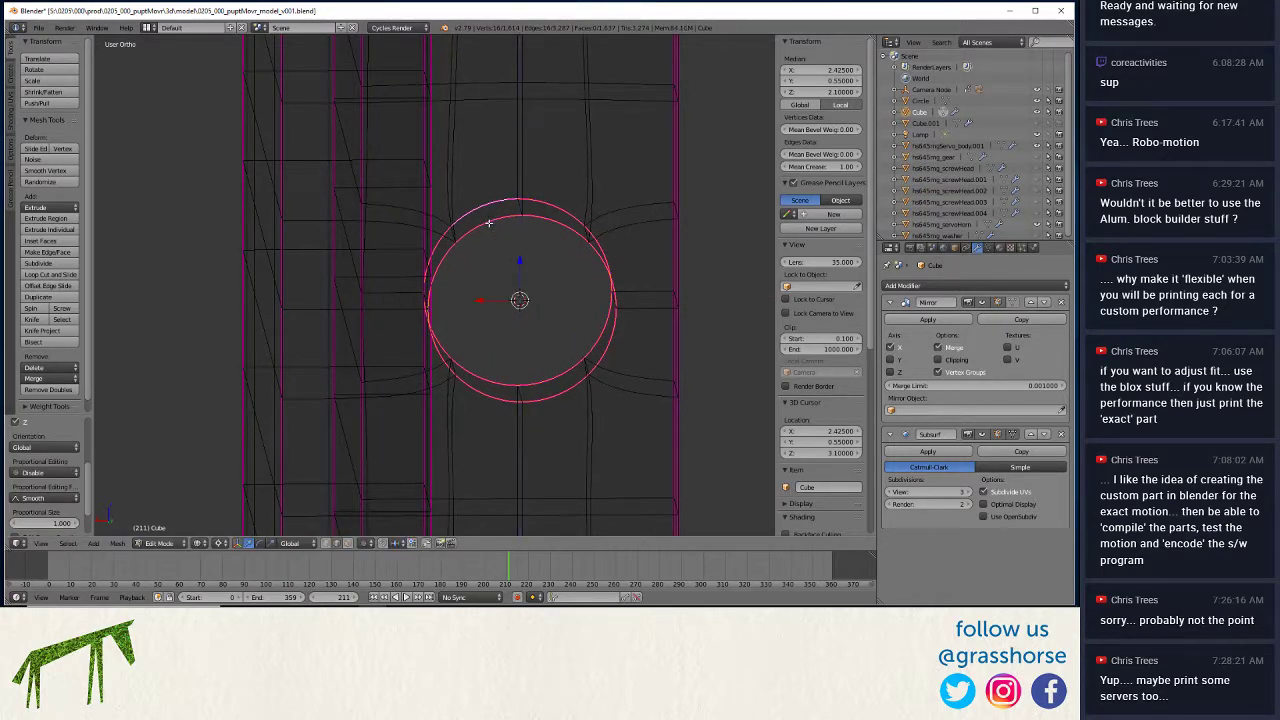
Select both rims of the fourth screw hole from the bottom and snap the 3D cursor to its centre.
middle_click_drag(474, 166, 483, 204, "shift")
key("ctrl+z")
key("ctrl+z")
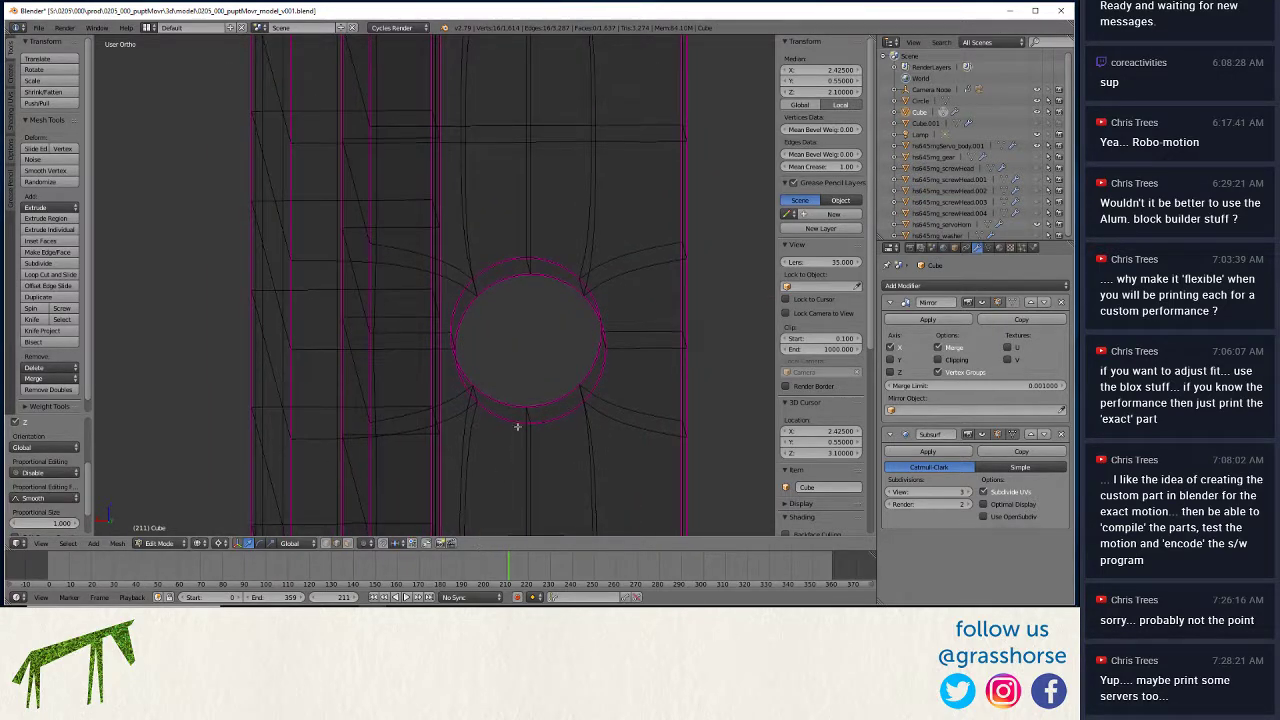
right_click(507, 402, "shift")
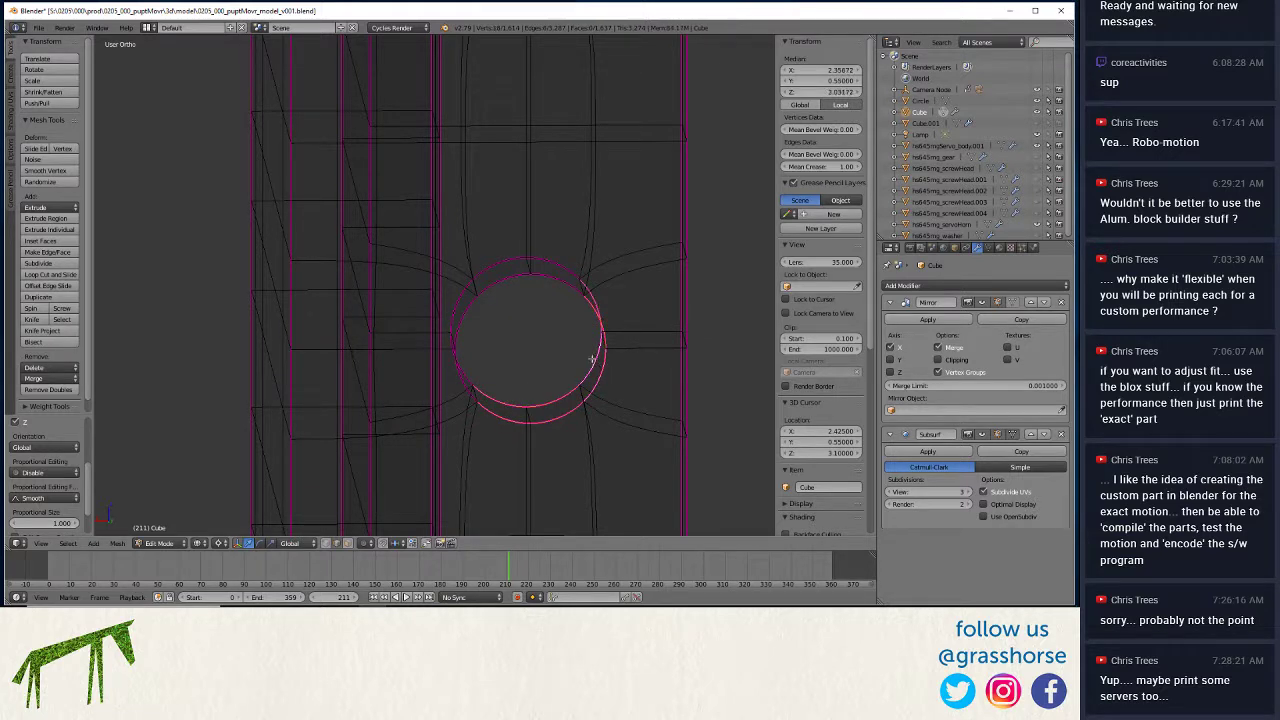
right_click(503, 266, "alt+shift")
right_click(463, 369, "shift")
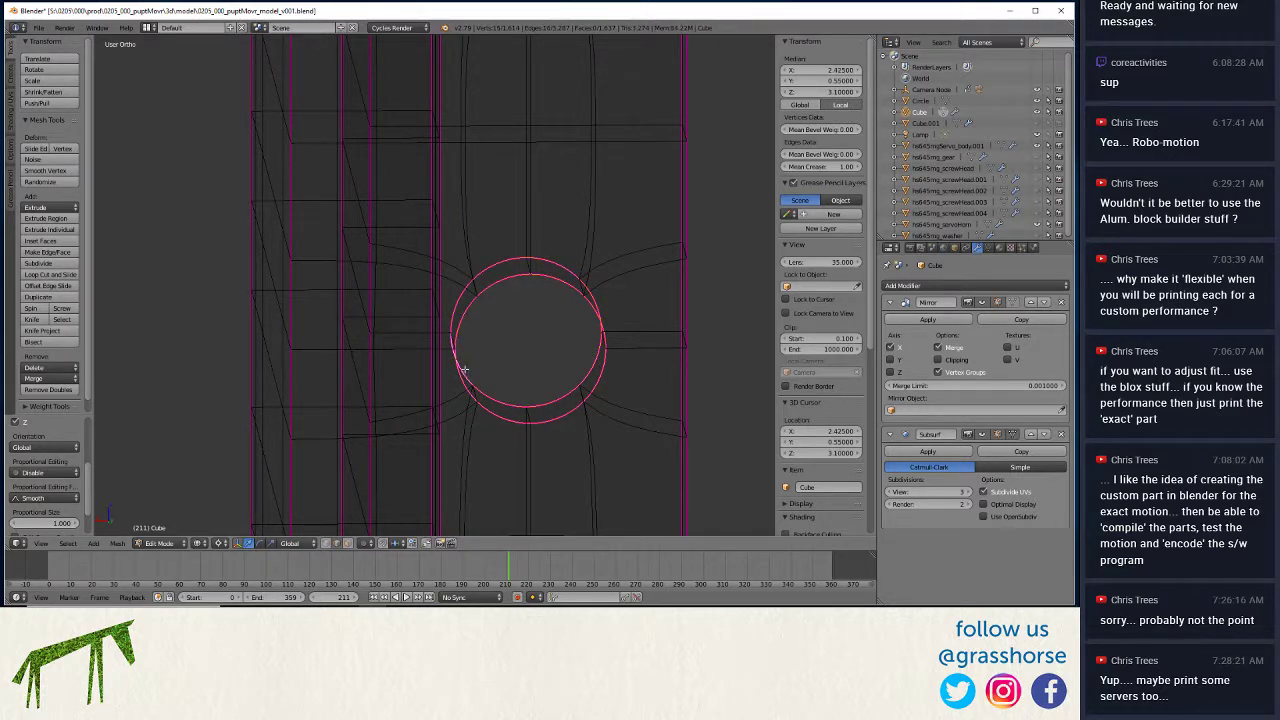
key("shift+s")
left_click(474, 347)
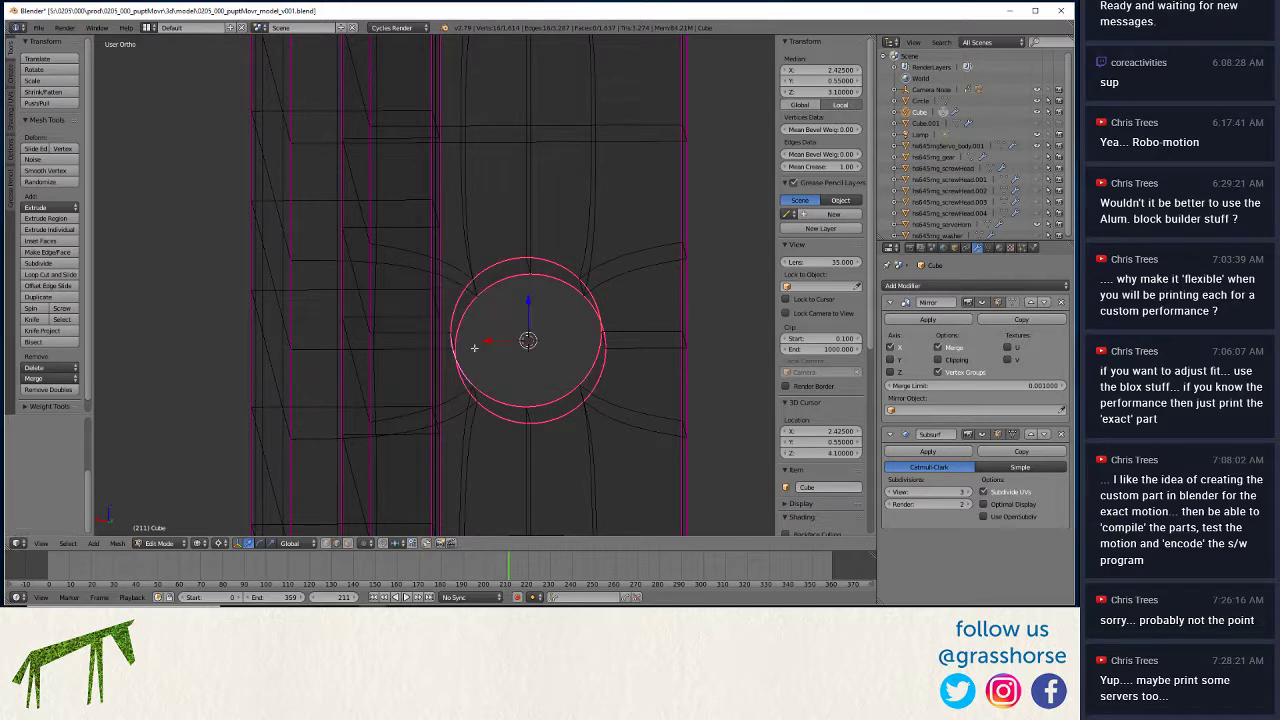
Scale the fourth screw hole's rims by 1.25 along Z and X.
type("sz1.25")
key("Return")
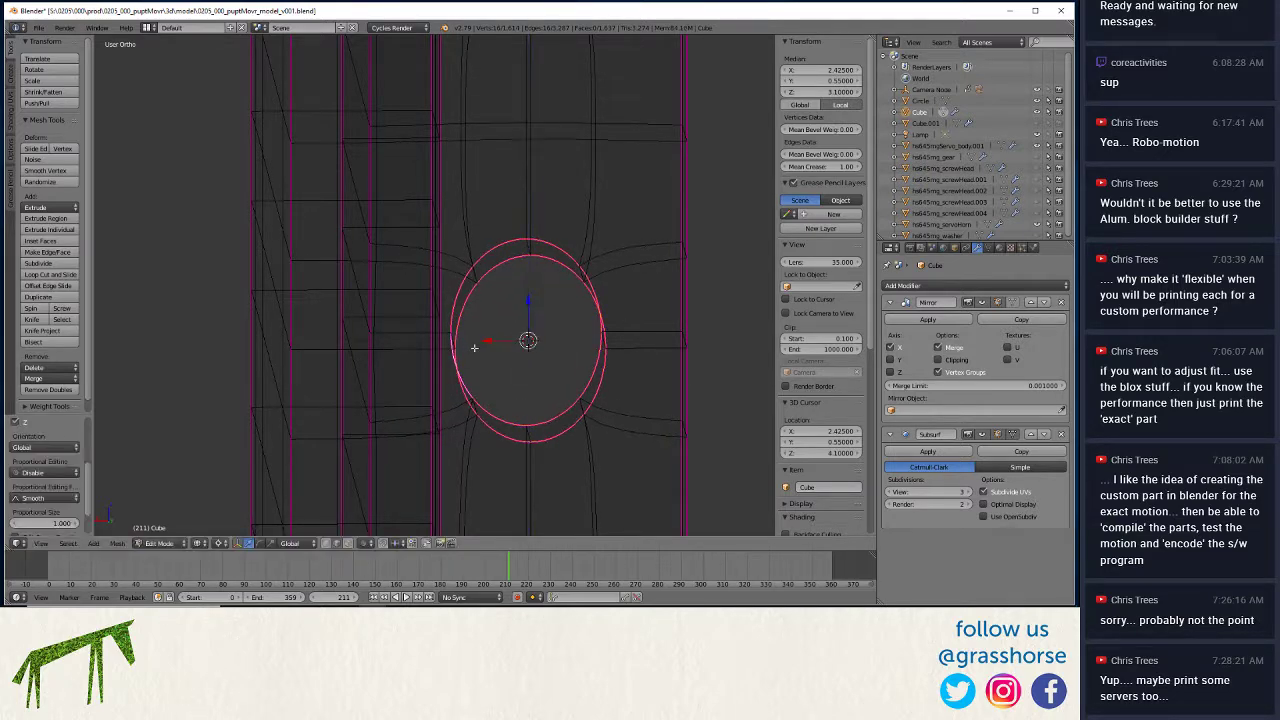
type("sx1.25")
key("Return")
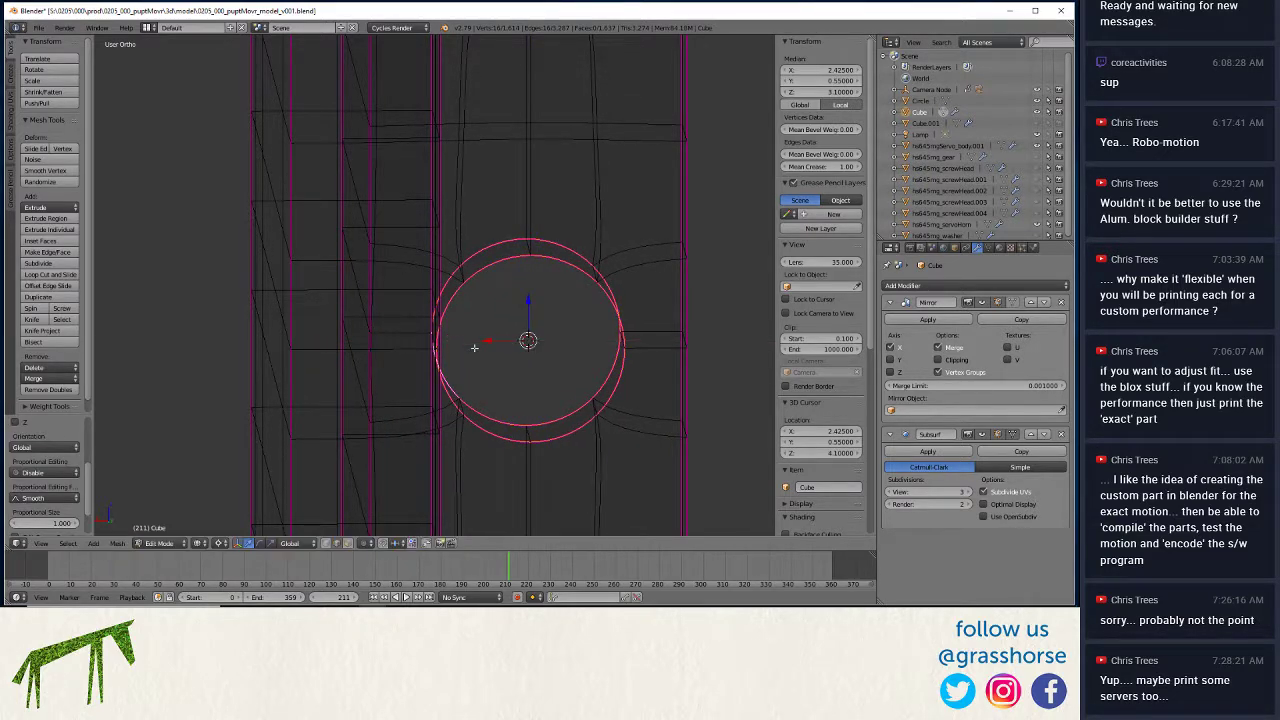
Select both rims of the fifth screw hole from the bottom and snap the 3D cursor to its centre.
middle_click_drag(467, 96, 476, 540, "shift")
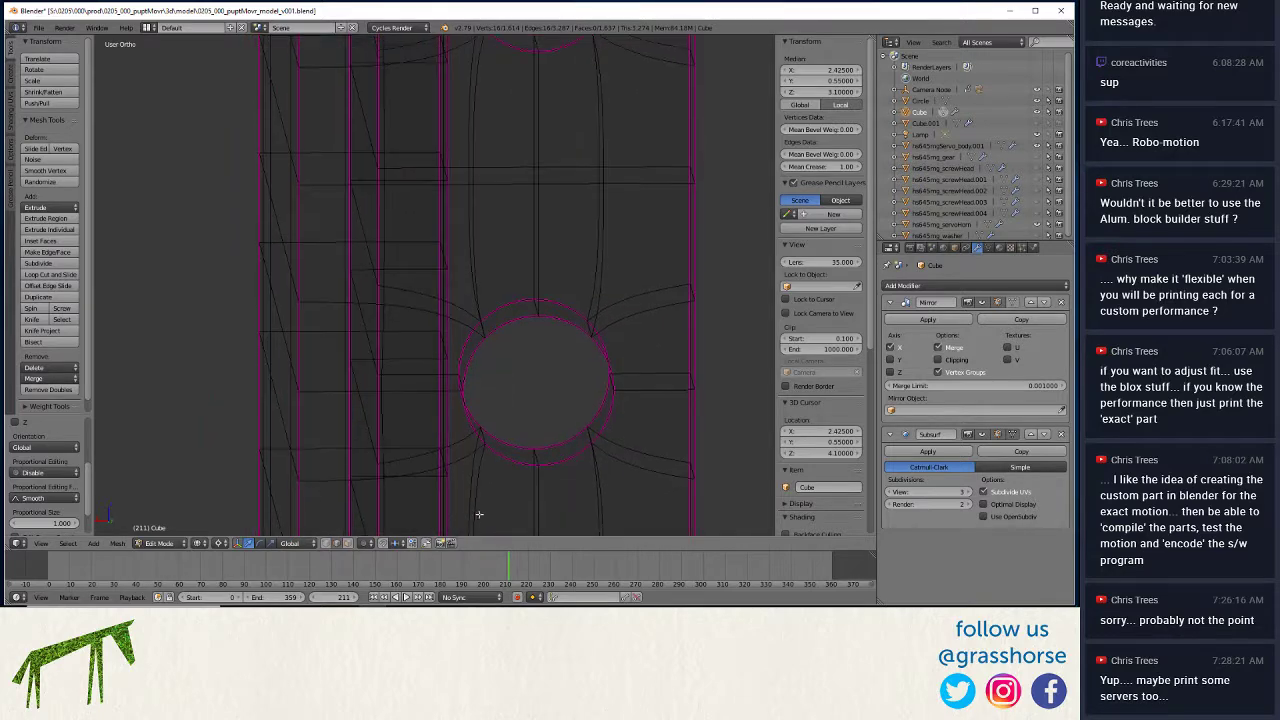
right_click(505, 459, "alt")
right_click(508, 440, "alt+shift")
right_click(608, 415, "alt+shift")
right_click(601, 410, "alt+shift")
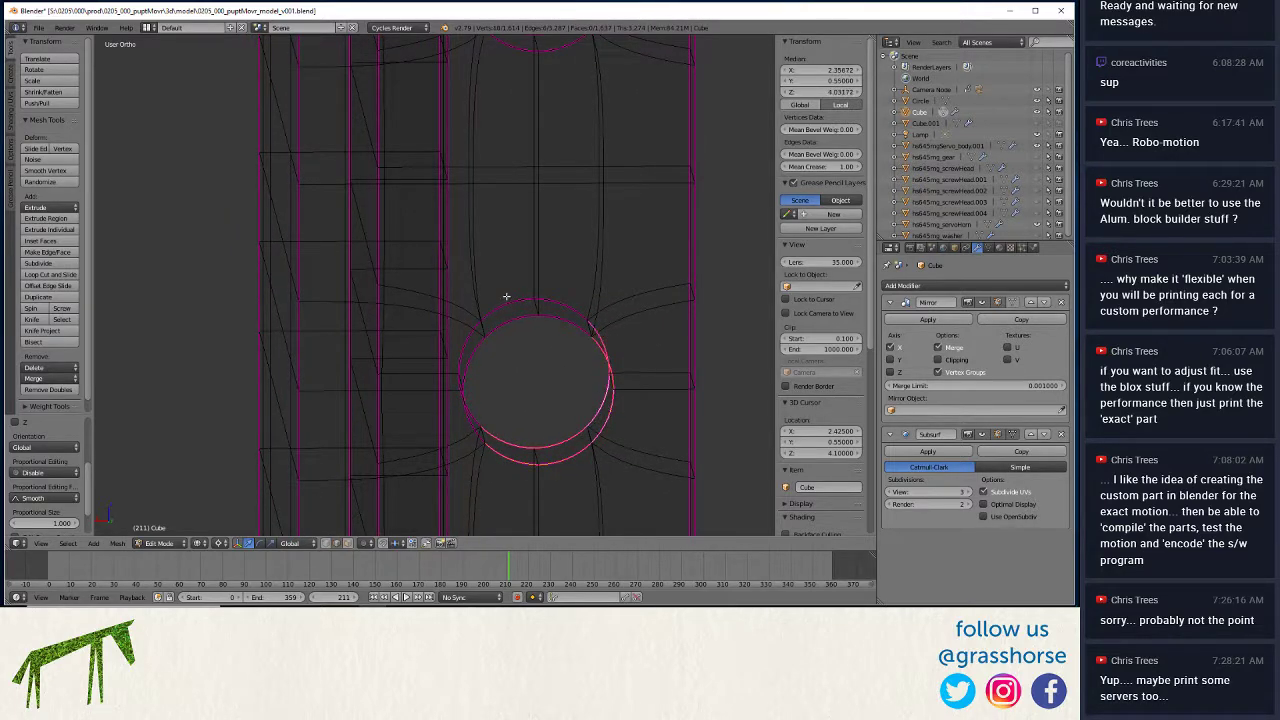
right_click(568, 322, "alt+shift")
right_click(463, 370, "shift")
right_click(456, 343, "shift")
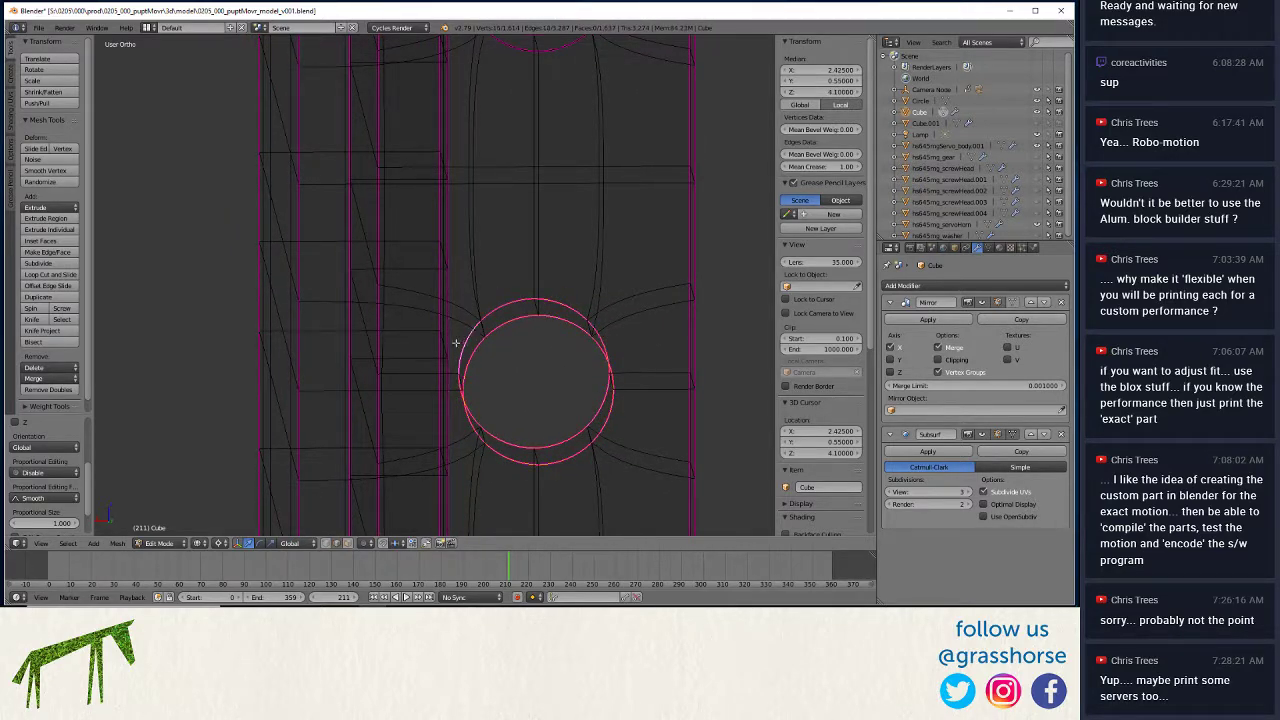
key("shift+s")
left_click(455, 343)
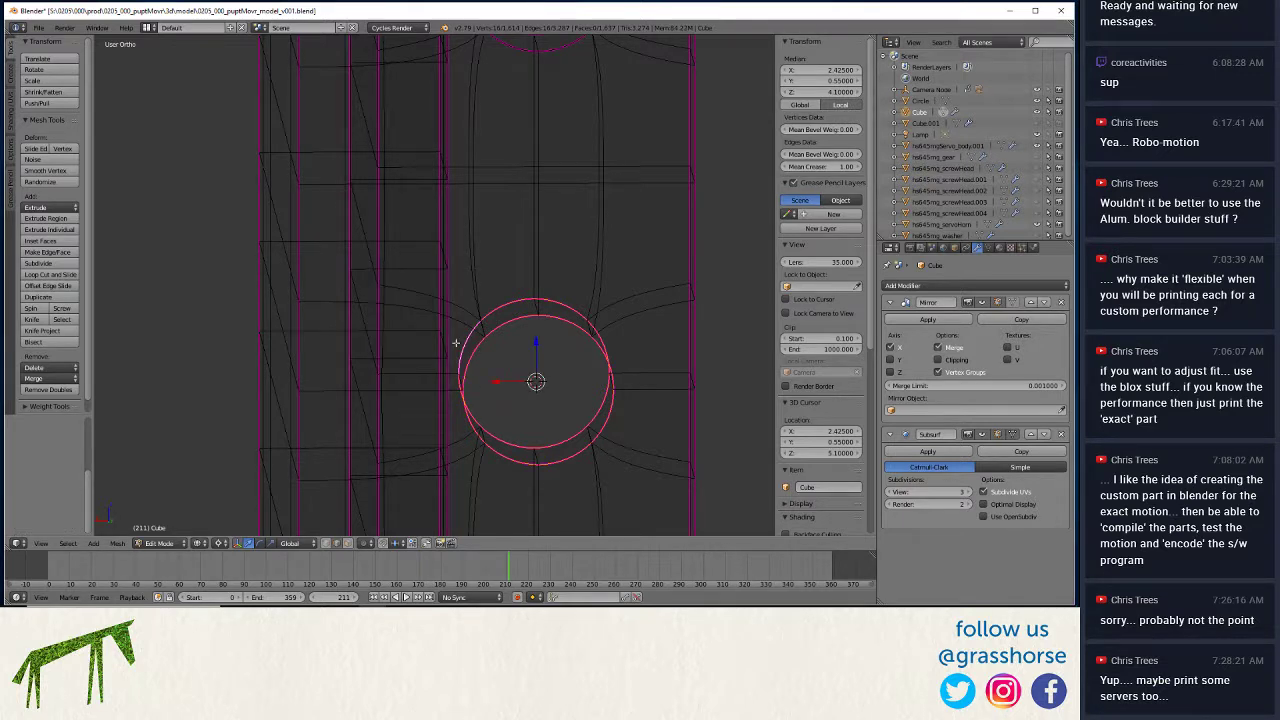
Scale the fifth screw hole's rims by 1.25 along Z and X.
type("sz1.25")
key("Return")
type("sx")
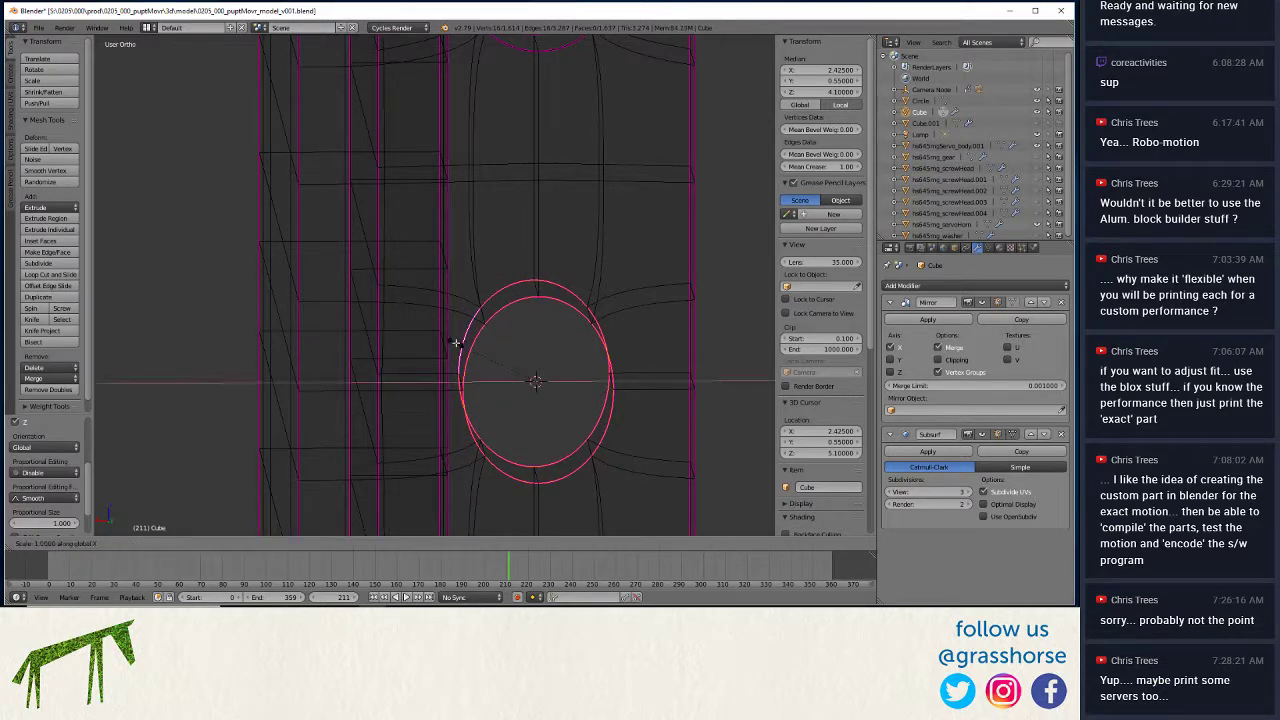
type("1.25")
key("Return")
Add both rims of the sixth screw hole from the bottom to the selection and snap the 3D cursor to the selection's centre.
middle_click_drag(455, 343, 461, 523, "shift")
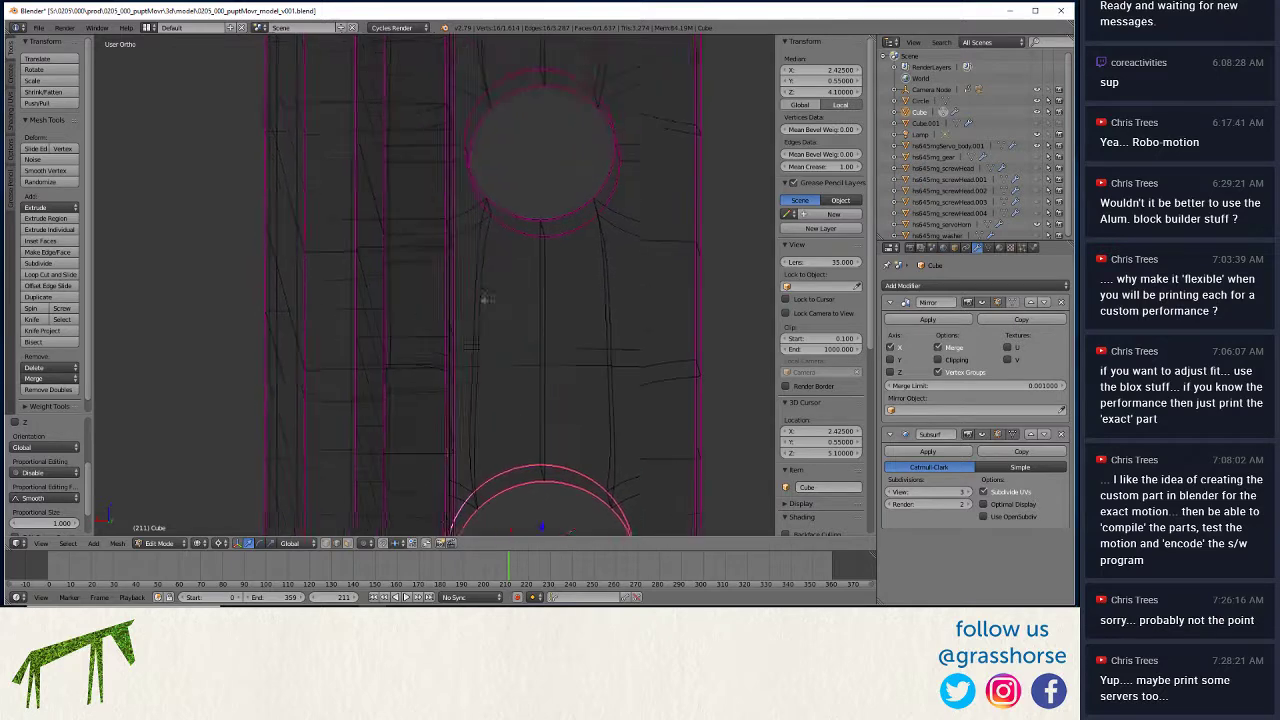
middle_click_drag(512, 217, 514, 440, "shift")
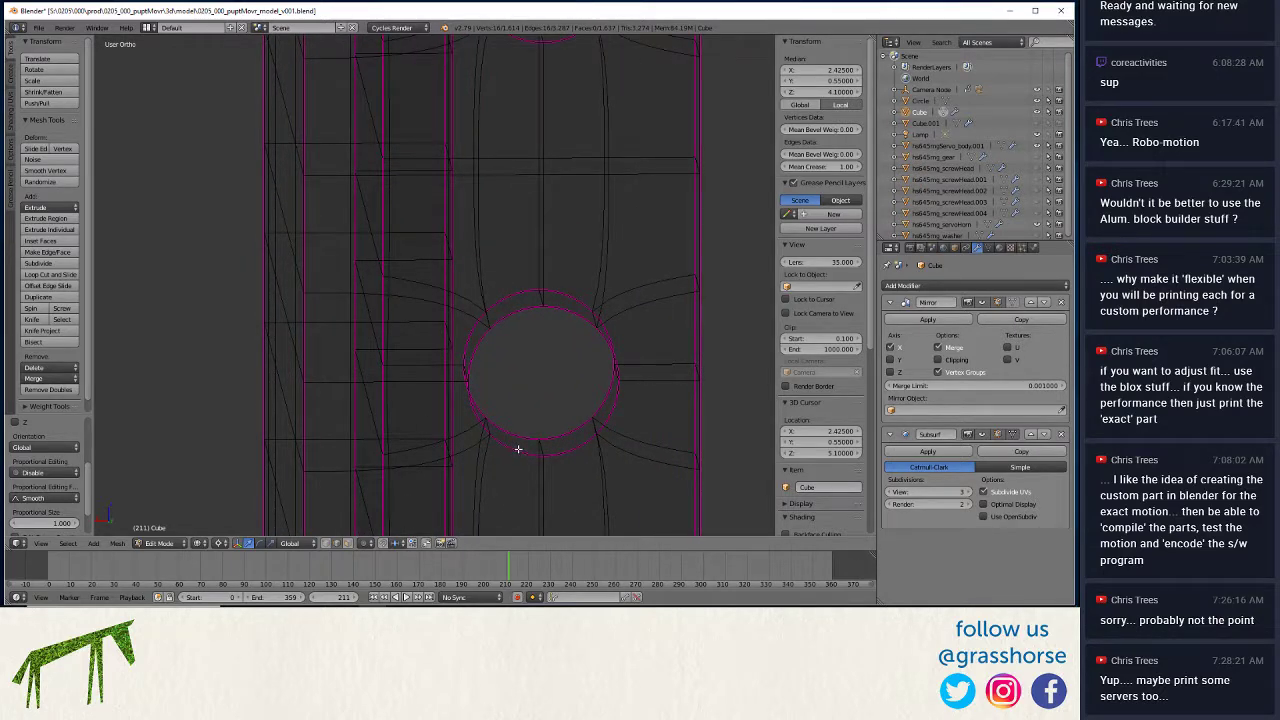
right_click(518, 450, "shift")
right_click(518, 435, "shift")
right_click(612, 409, "shift")
right_click(605, 378, "shift")
right_click(574, 317, "alt+shift")
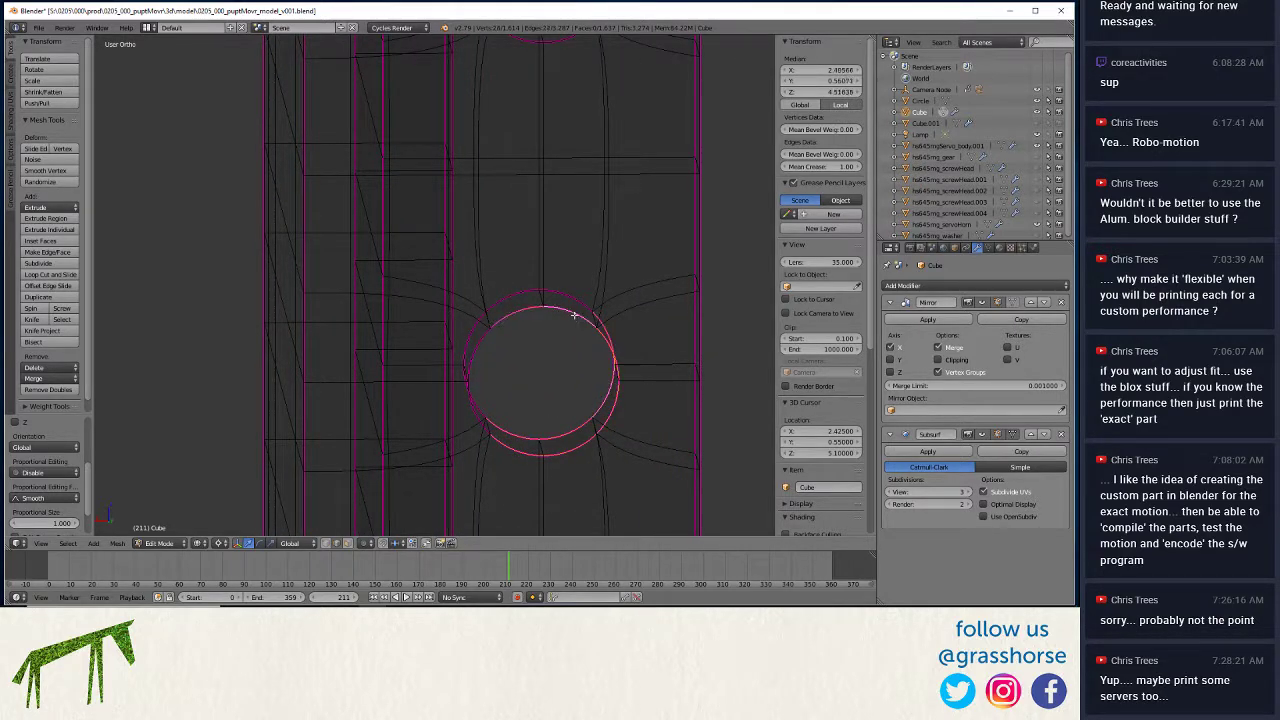
right_click(566, 299, "alt+shift")
right_click(478, 345, "alt+shift")
left_click(457, 320)
Try to scale the selected screw hole rims by 1.25 along Z and undo the attempt.
type("sz")
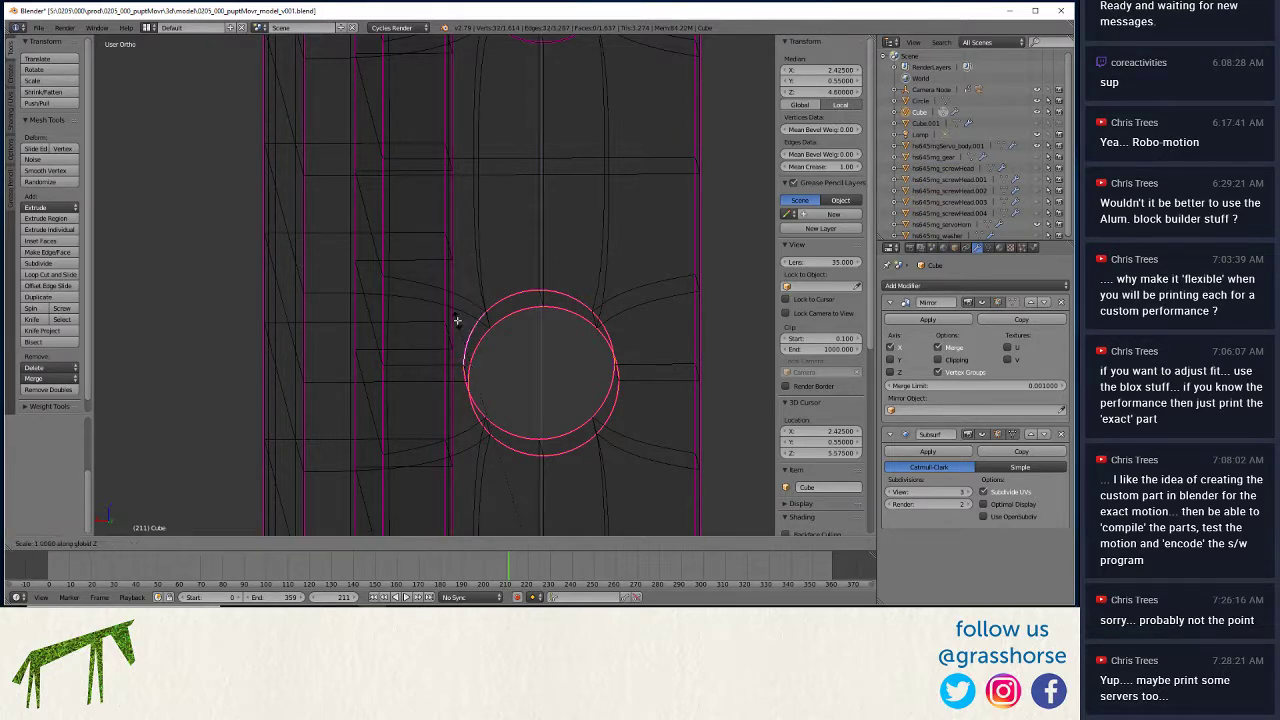
type("1.25")
key("Return")
key("ctrl+z")
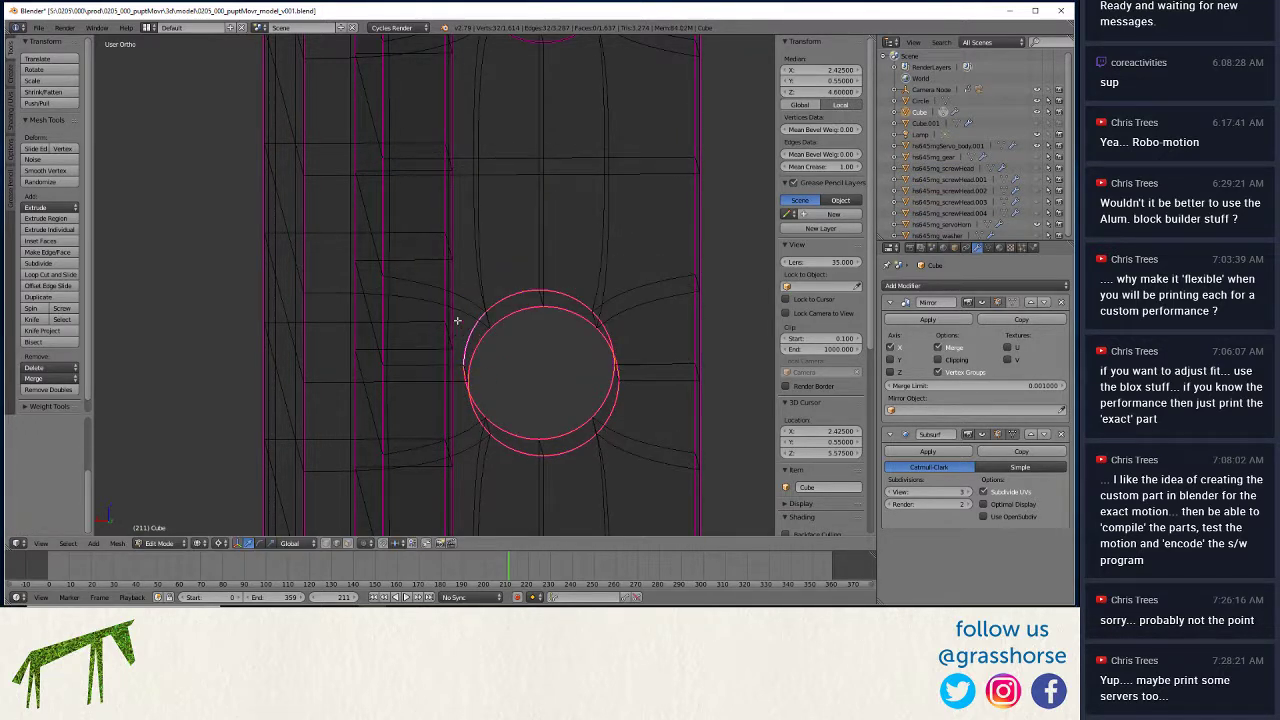
key("shift+s")
left_click(457, 320)
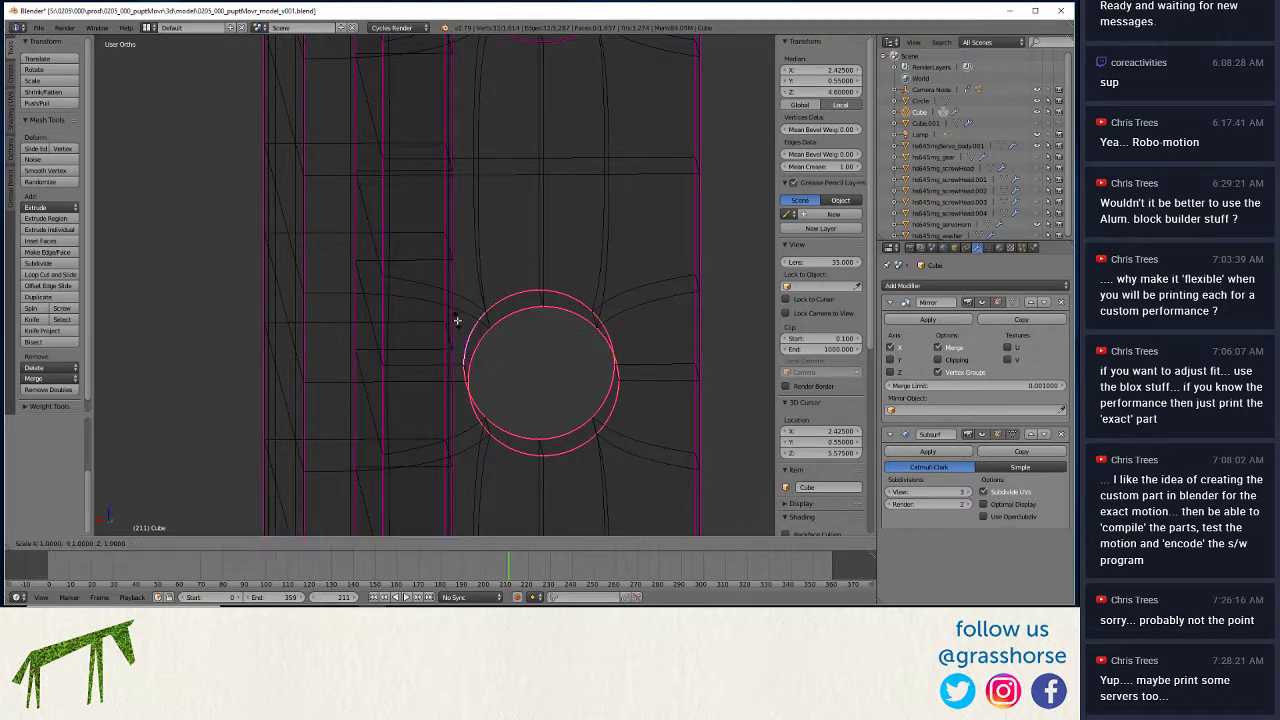
key("ctrl+shift+z")
key("ctrl+z")
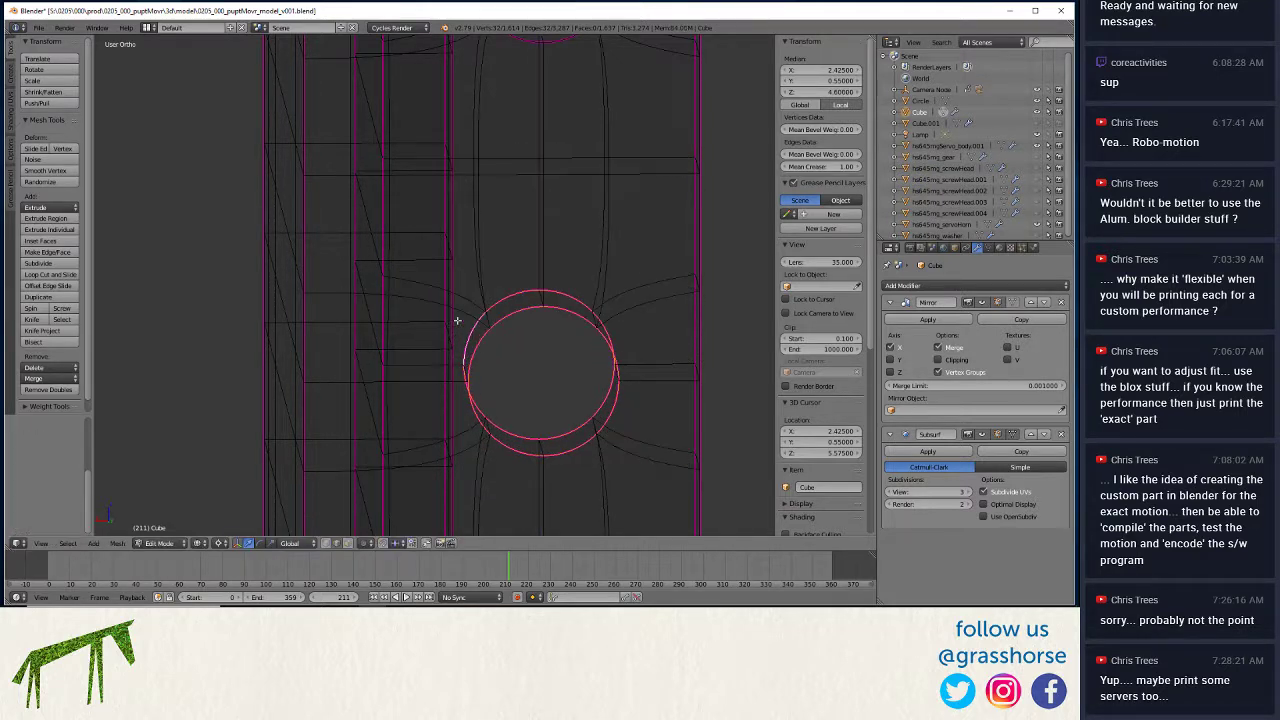
key("ctrl+alt+z")
left_click(457, 320)
Clear the selection, select only the sixth screw hole's two rims, and snap the 3D cursor to their centre.
key("a")
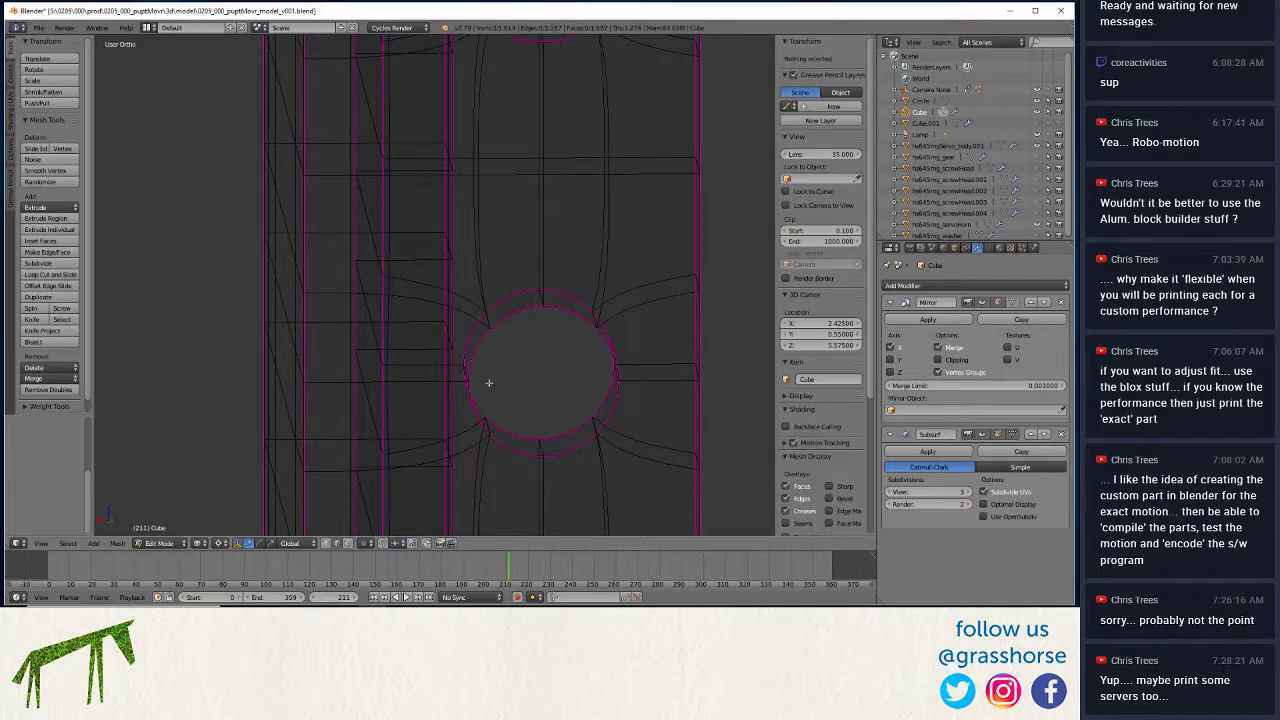
right_click(508, 312)
right_click(506, 300, "alt+shift")
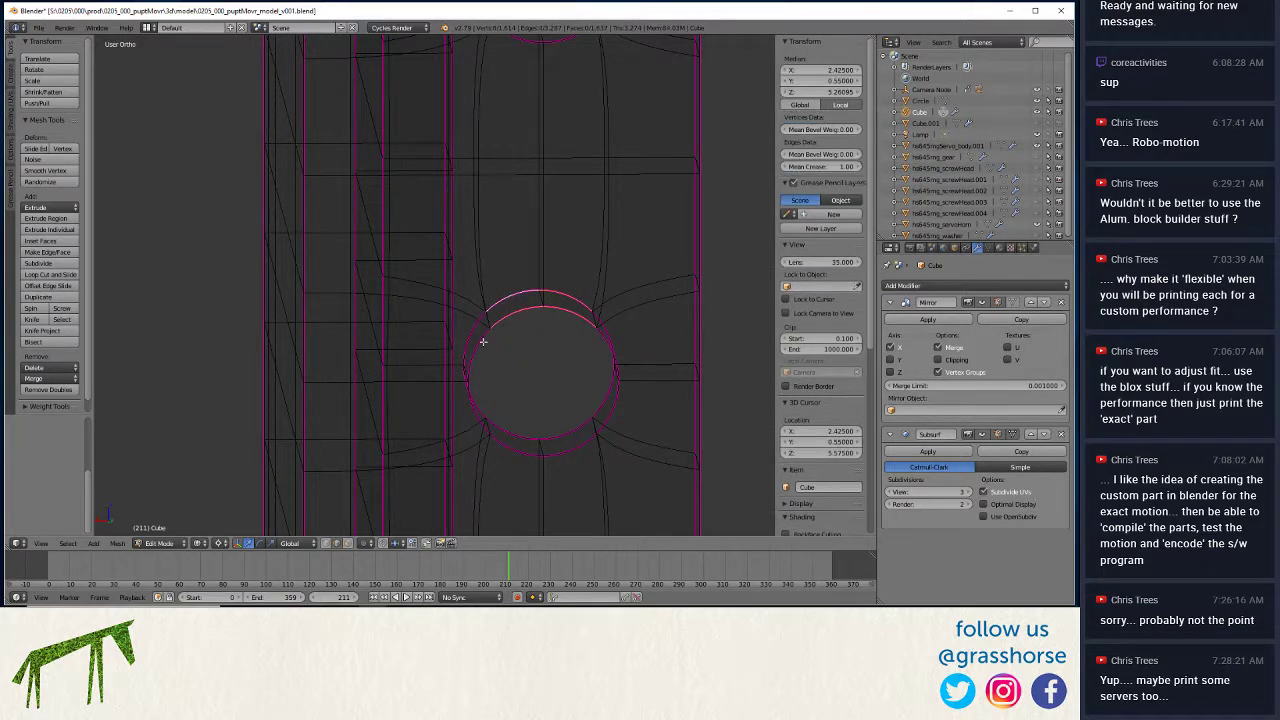
right_click(475, 353, "alt+shift")
right_click(466, 340, "alt+shift")
right_click(499, 445, "alt+shift")
right_click(504, 423, "alt+shift")
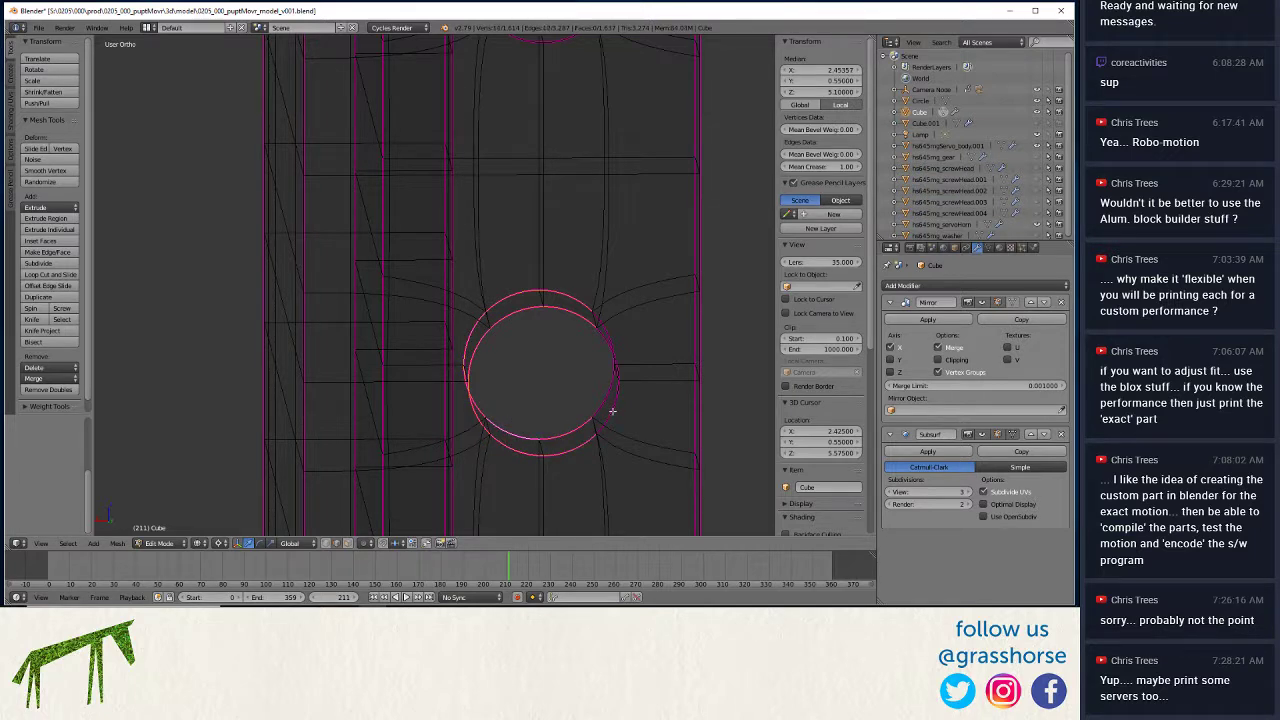
right_click(599, 377, "shift")
key("shift+s")
left_click(599, 377)
Scale the sixth screw hole's rims by 1.25 along Z and X.
type("sz1.25")
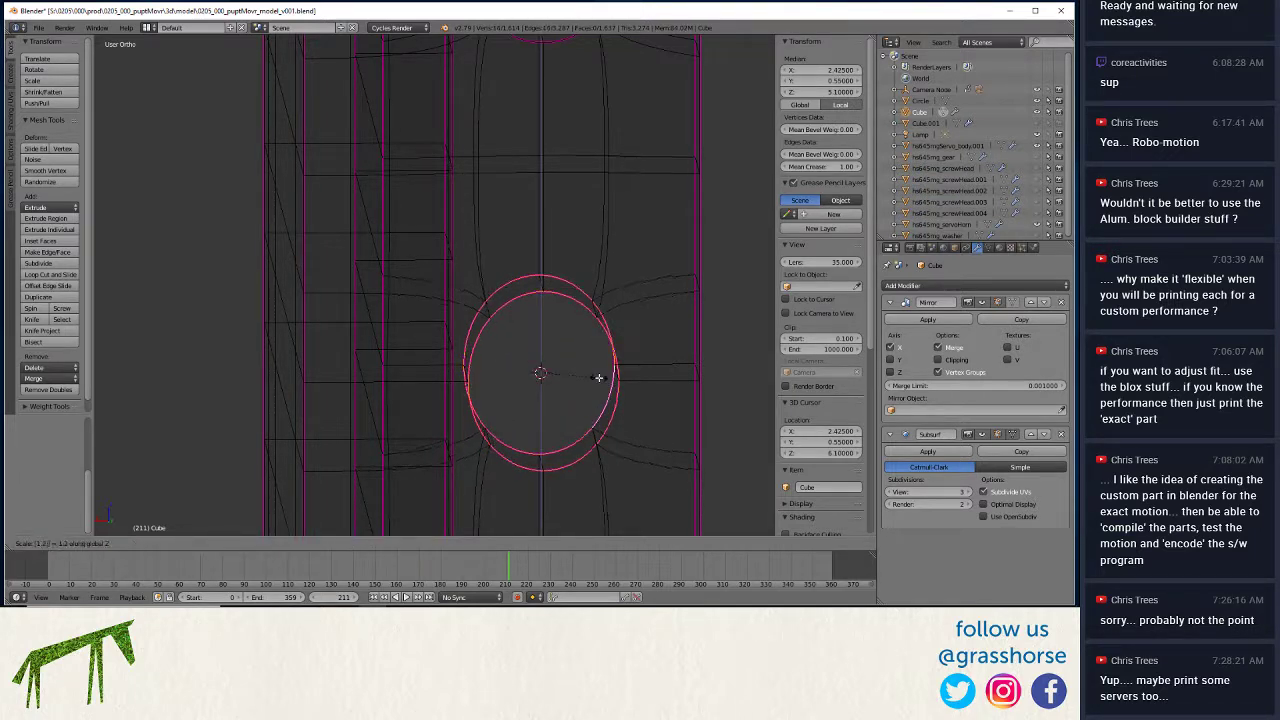
key("Return")
type("sx1.25")
key("Return")
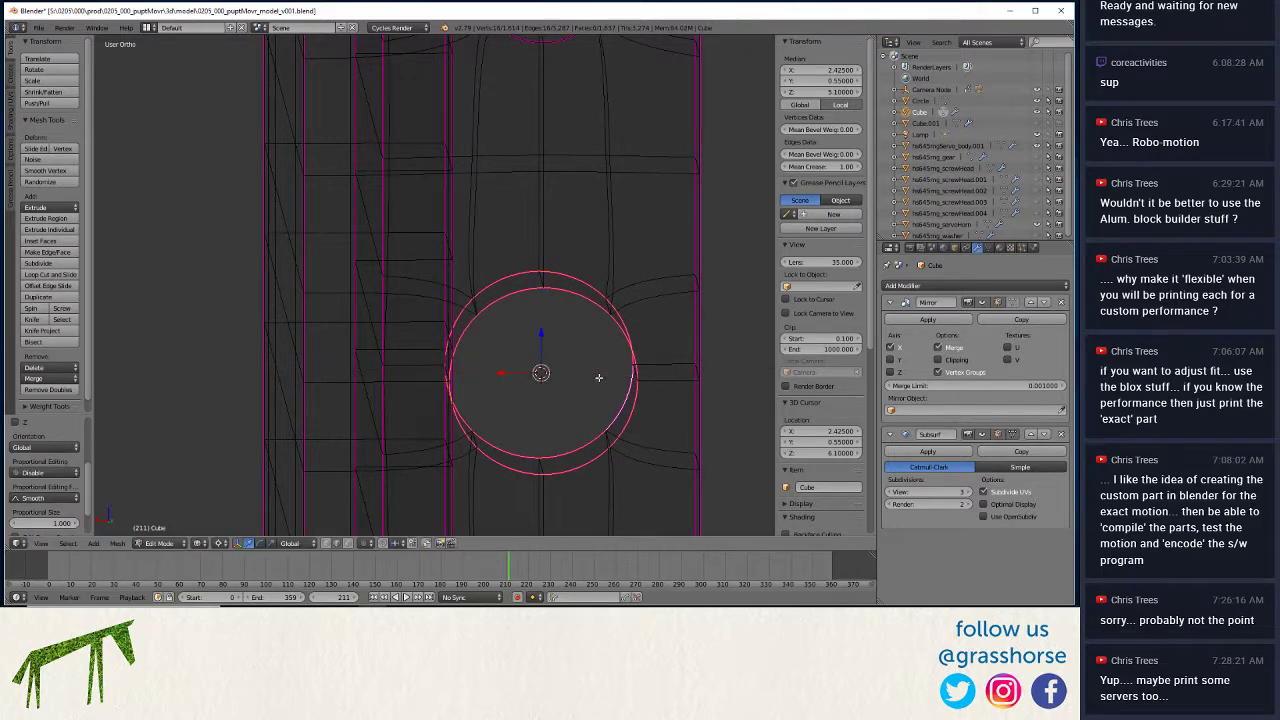
Select both rims of the seventh screw hole from the bottom and snap the 3D cursor to its centre.
middle_click_drag(494, 50, 491, 438, "shift")
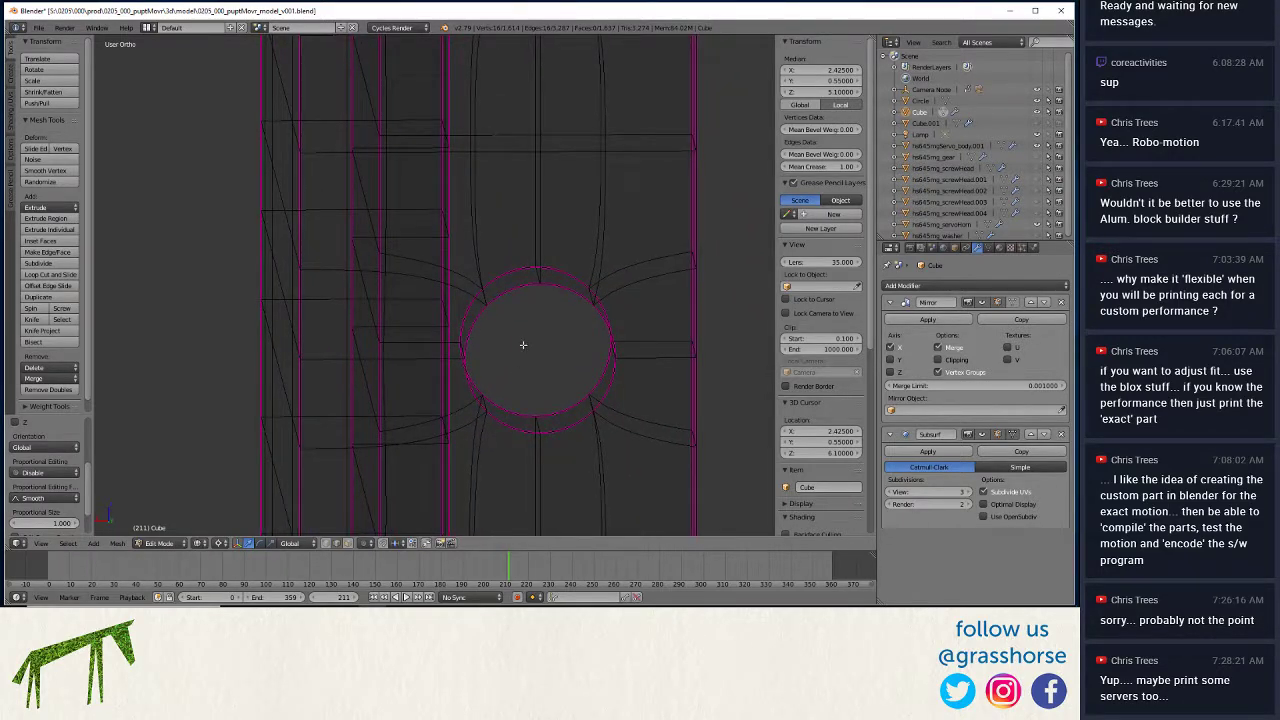
key("a")
right_click(492, 405)
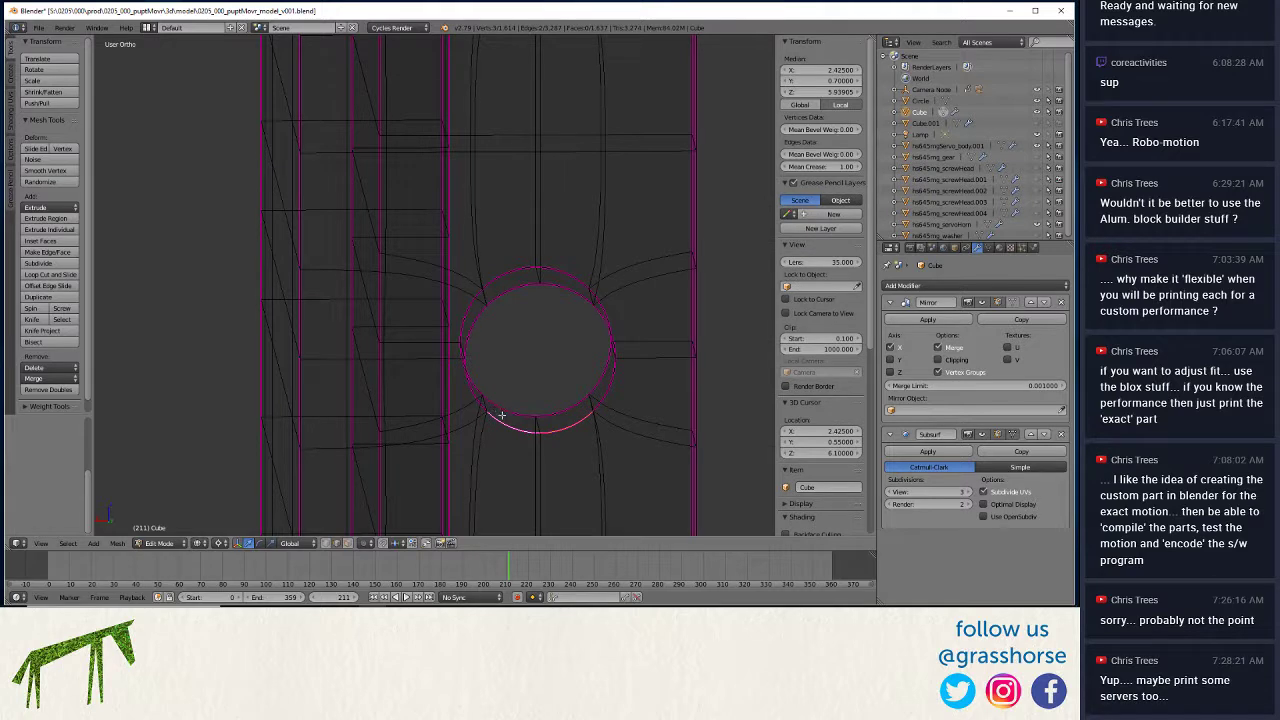
right_click(504, 408)
right_click(561, 265)
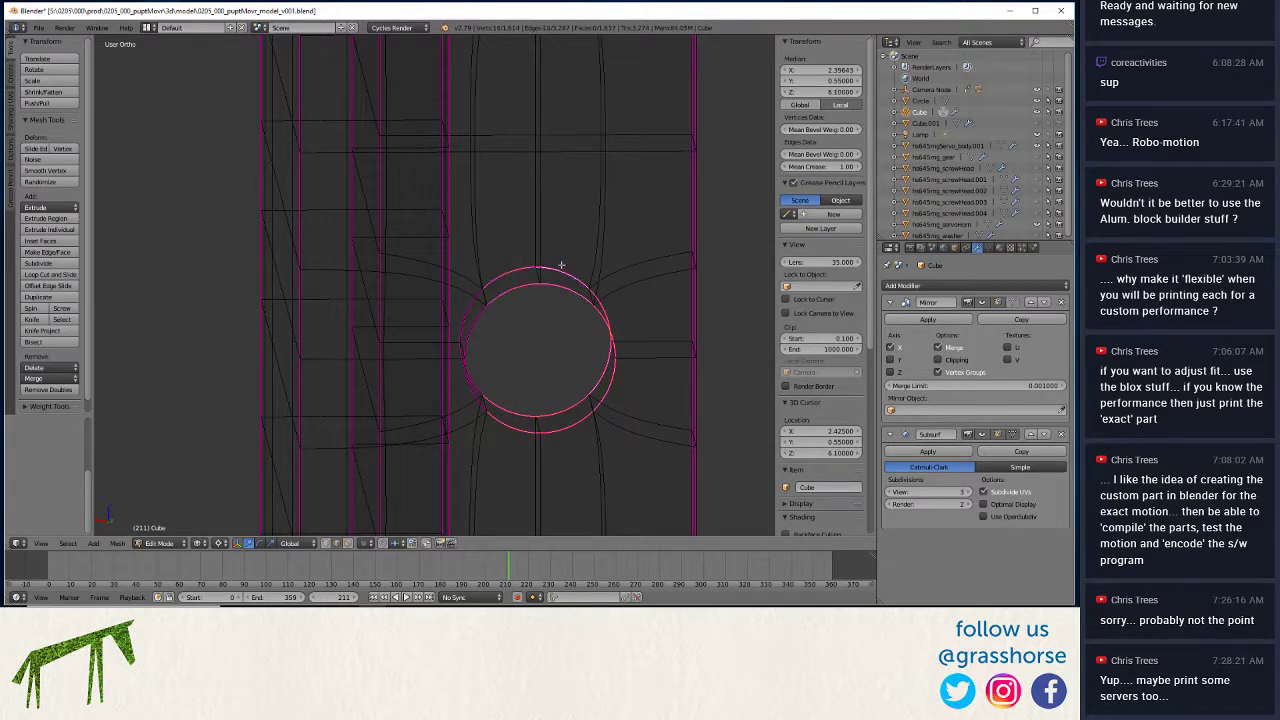
right_click(473, 332, "alt")
key("shift+s")
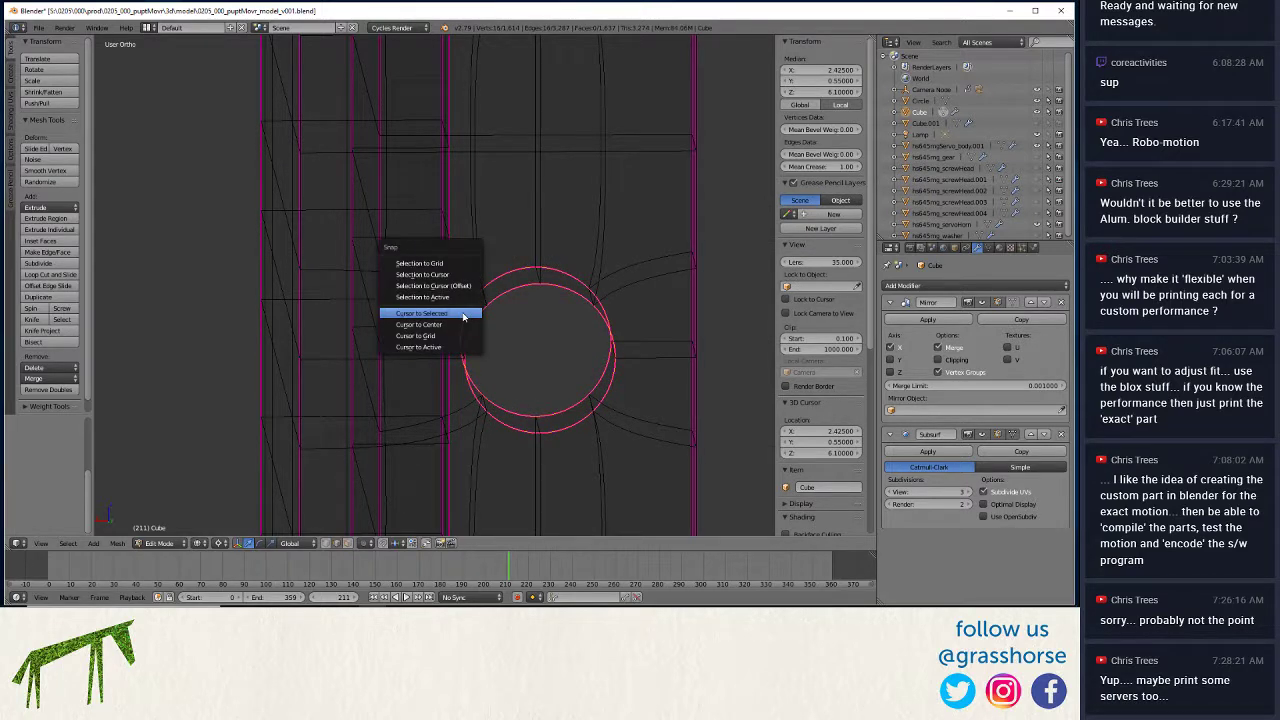
left_click(463, 313)
type("sz")
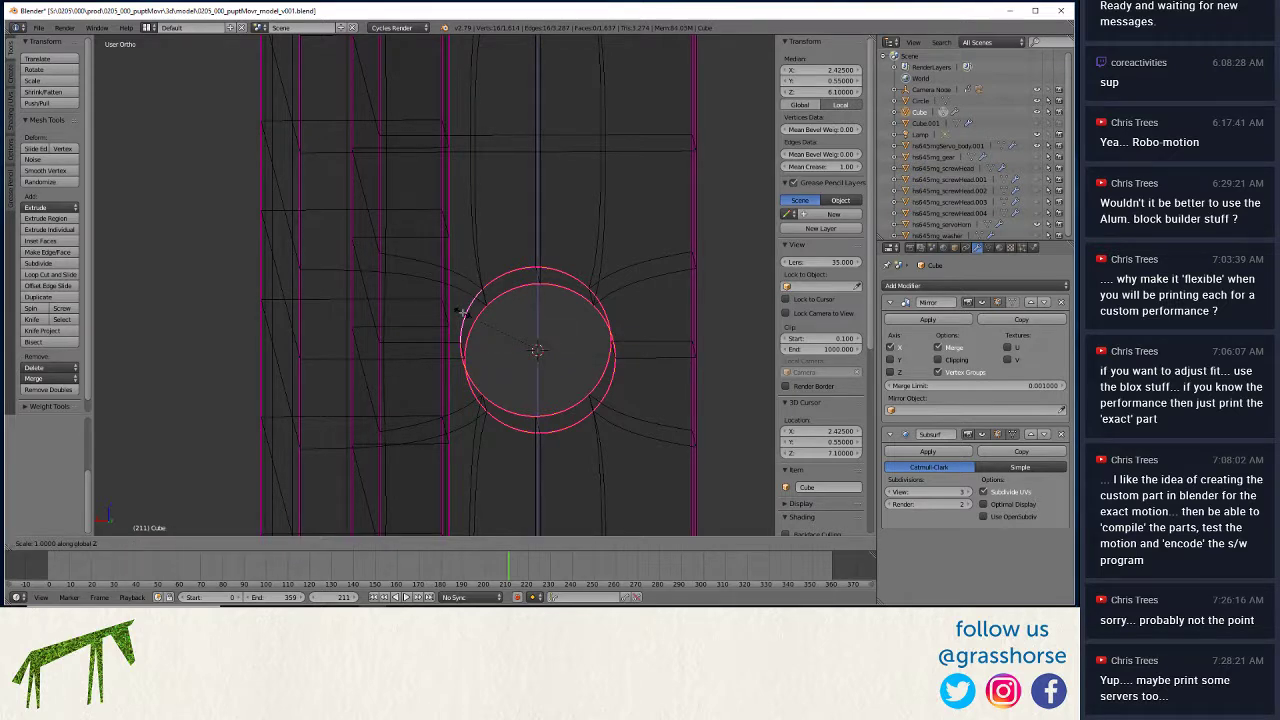
type("1.2")
key("Return")
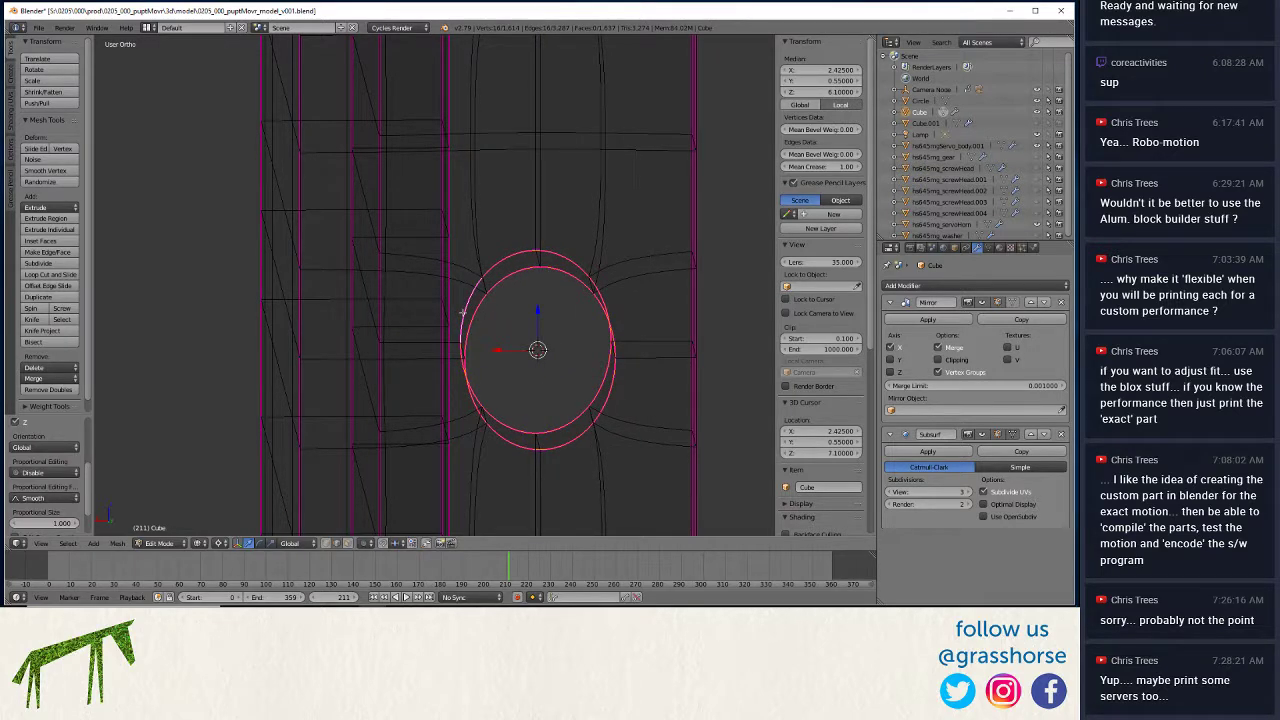
key("ctrl+z")
Scale the seventh screw hole's rims by 1.25 along Z and X.
type("sz")
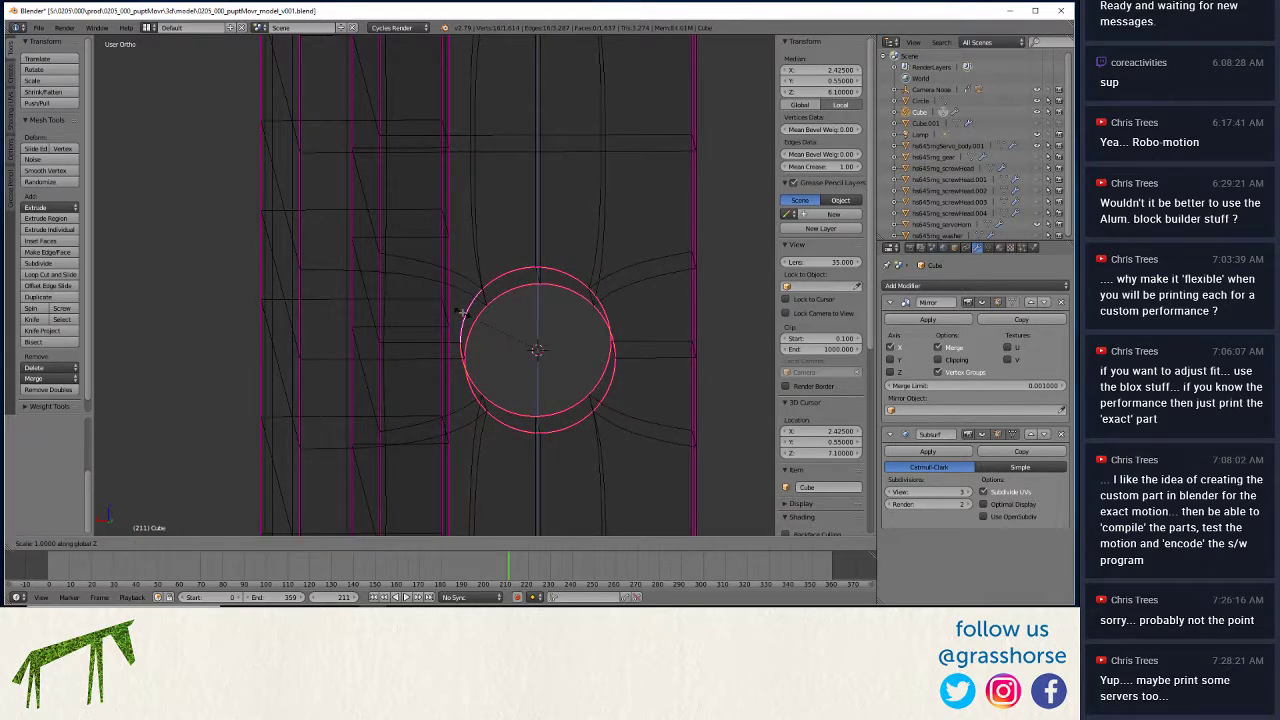
type("1.2")
key("Return")
type("sx")
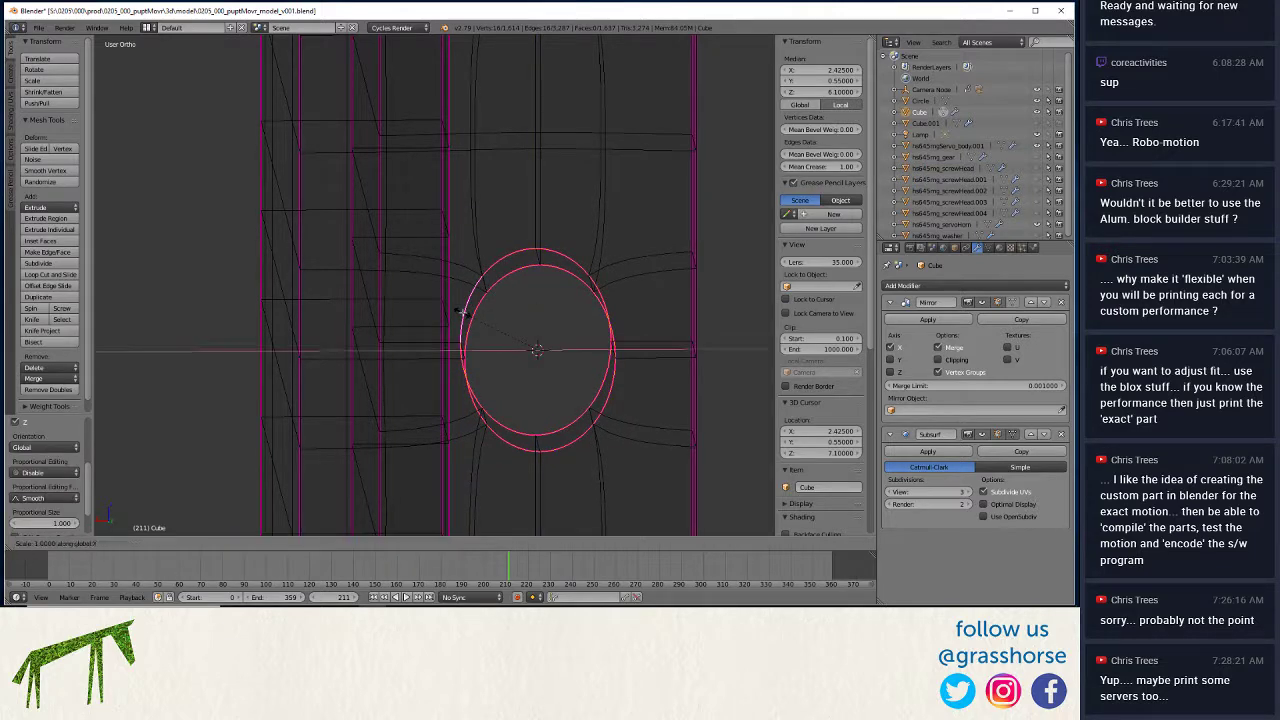
type("1.2")
key("Return")
Select both rims of the eighth screw hole from the bottom and snap the 3D cursor to its centre.
middle_click_drag(486, 132, 502, 449, "shift")
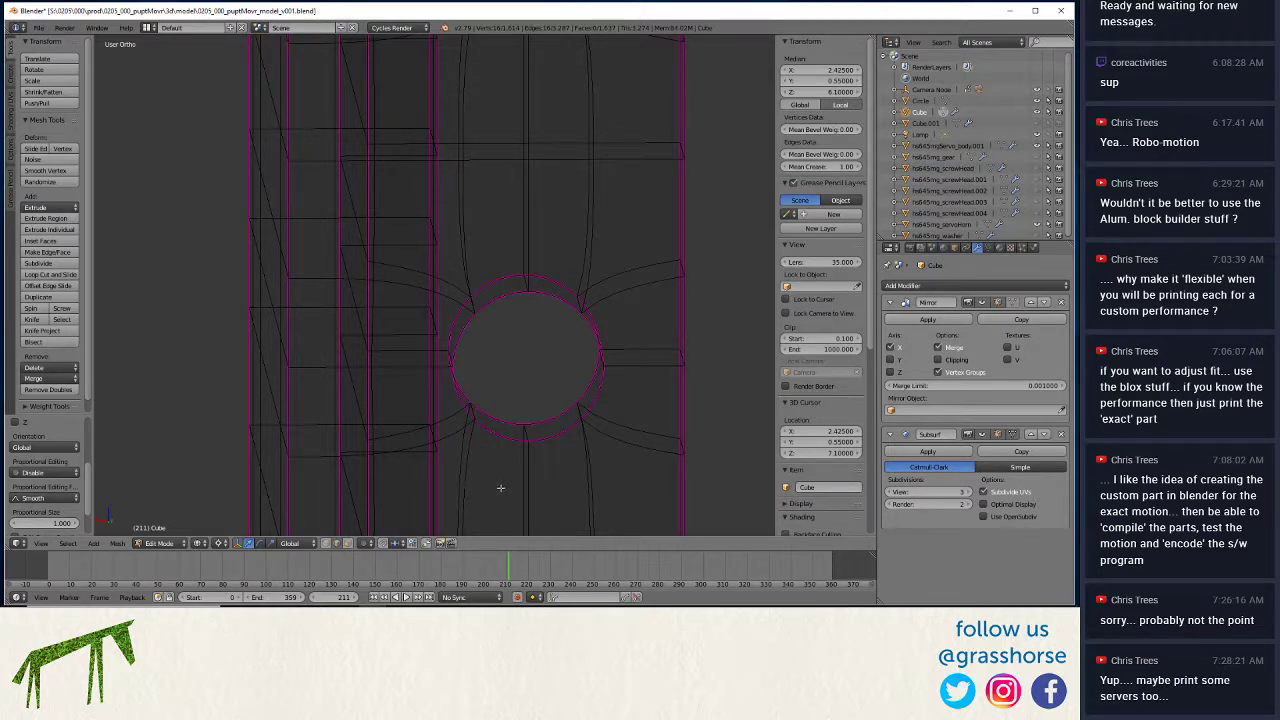
right_click(501, 431, "alt")
right_click(502, 421, "alt+shift")
right_click(596, 395, "alt+shift")
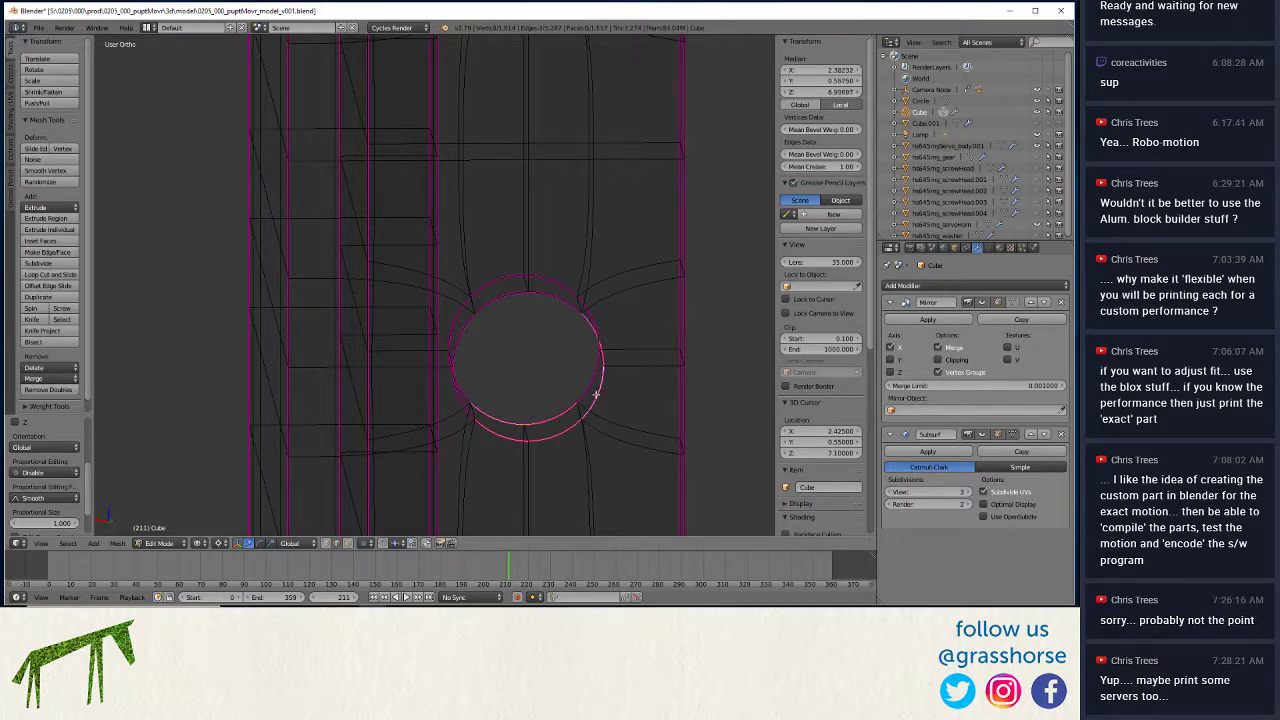
right_click(543, 290, "ctrl")
right_click(455, 317, "ctrl")
right_click(453, 296, "ctrl")
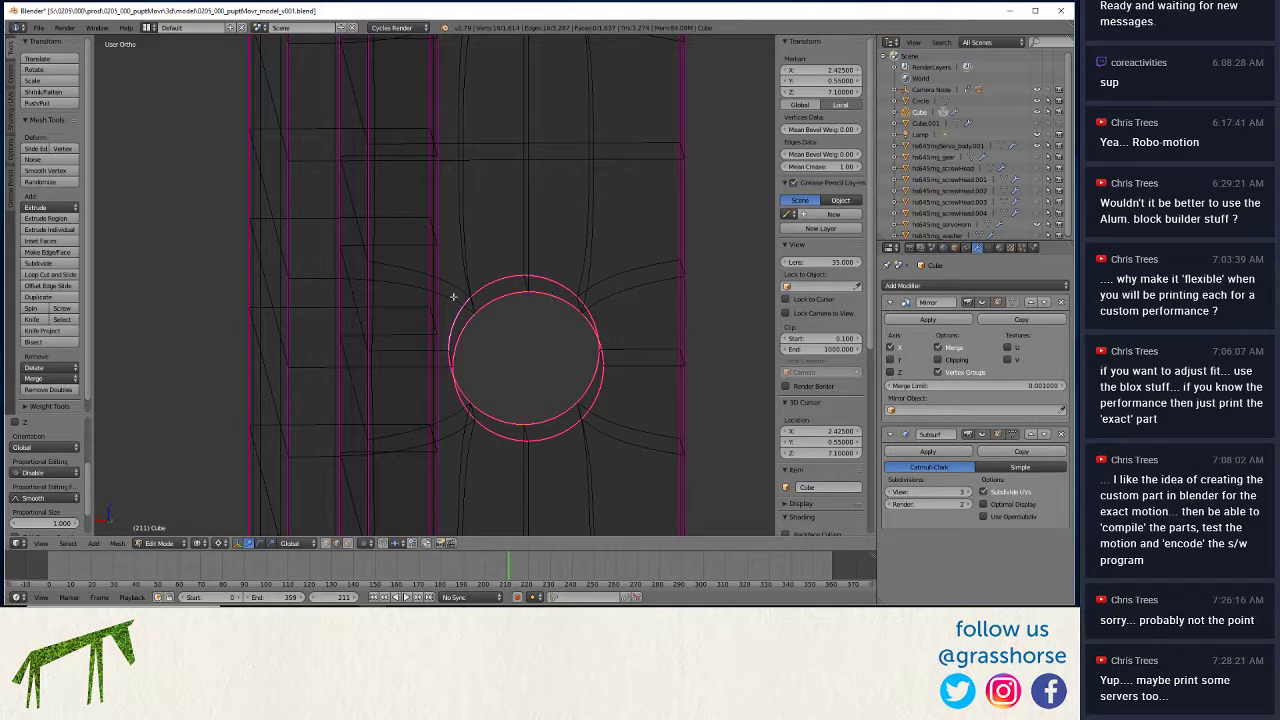
key("shift+s")
left_click(453, 296)
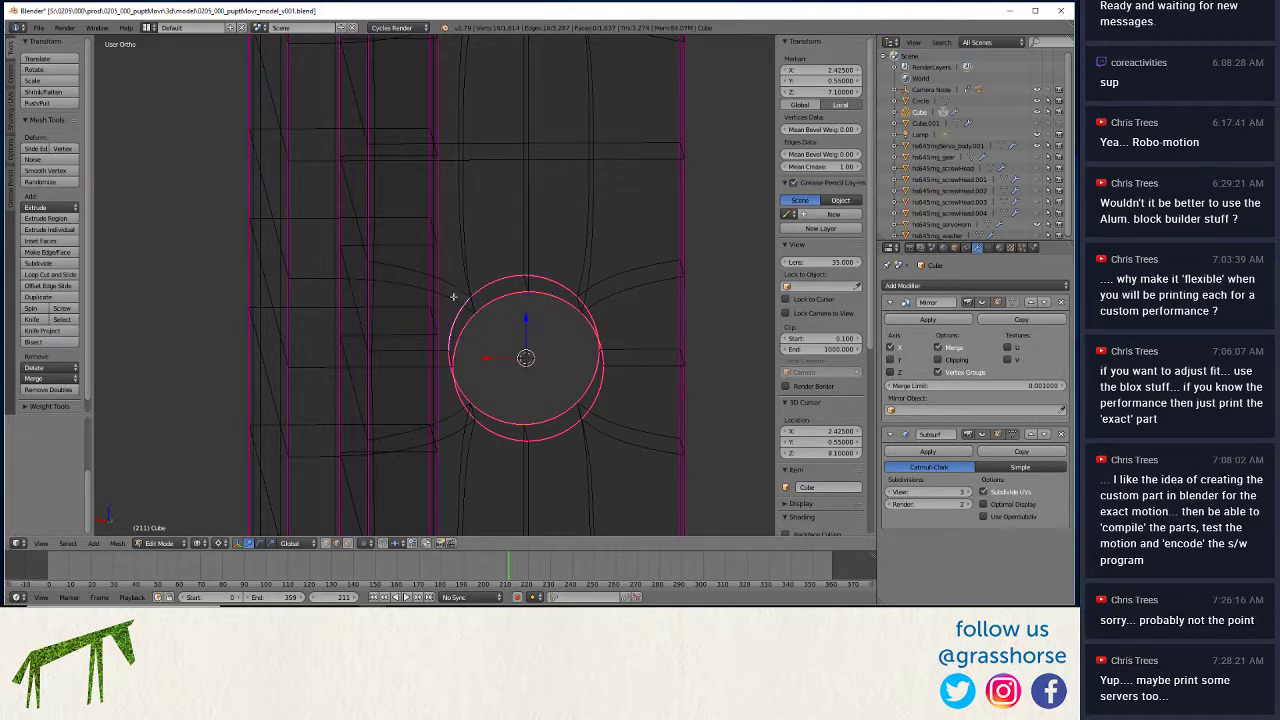
Scale the eighth screw hole's rims by 1.25 along Z and X.
type("sz1.25")
key("Return")
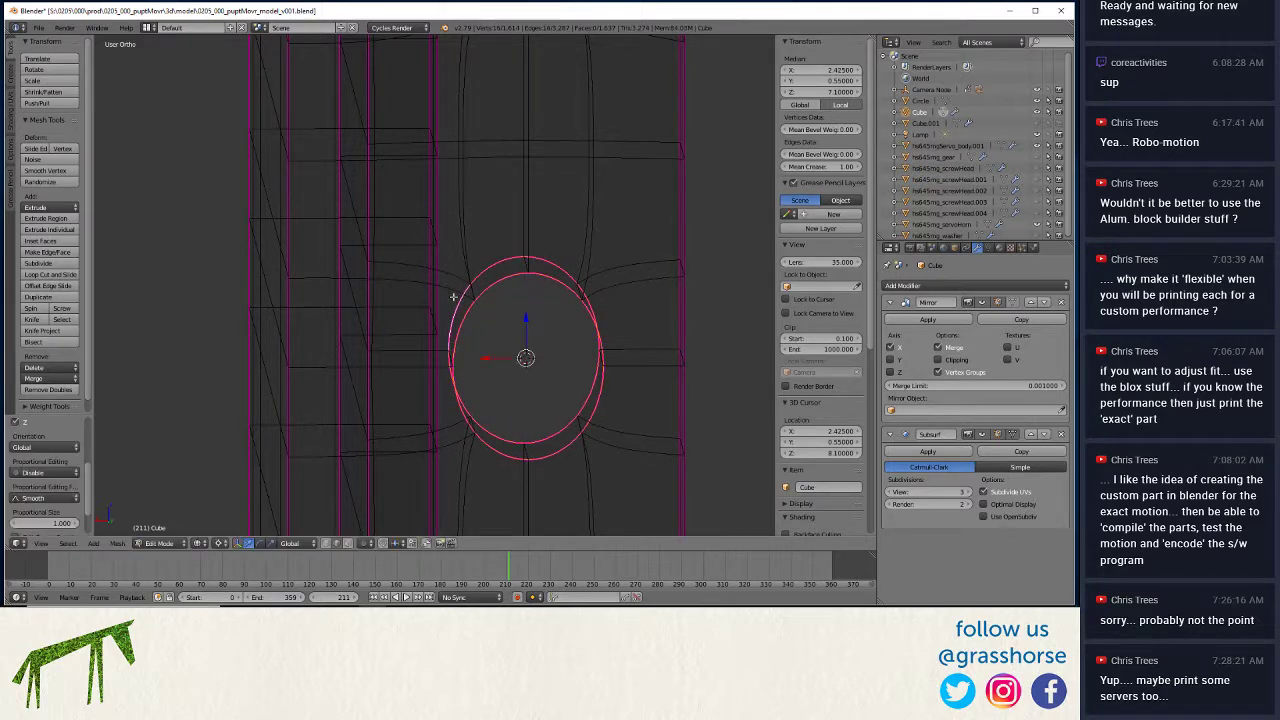
type("sx1.25")
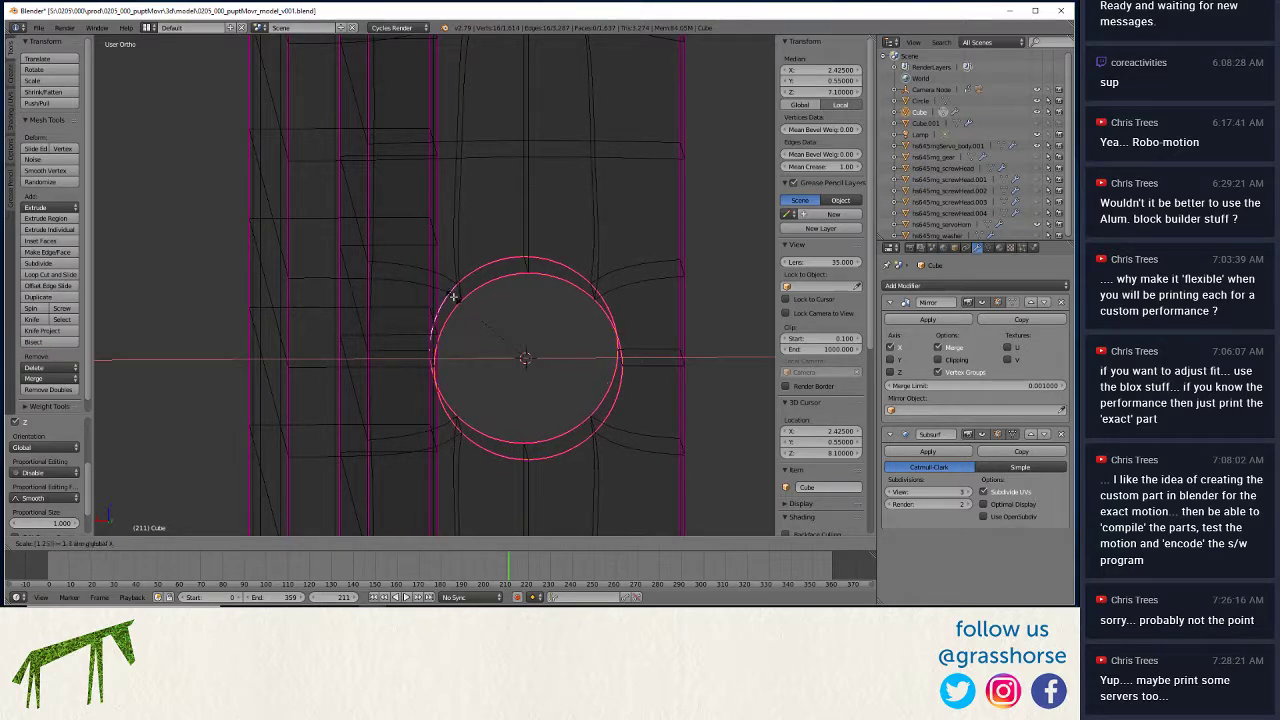
key("Return")
Select the rims of the ninth screw hole from the bottom and snap the 3D cursor to its centre.
middle_click_drag(481, 135, 460, 545, "shift")
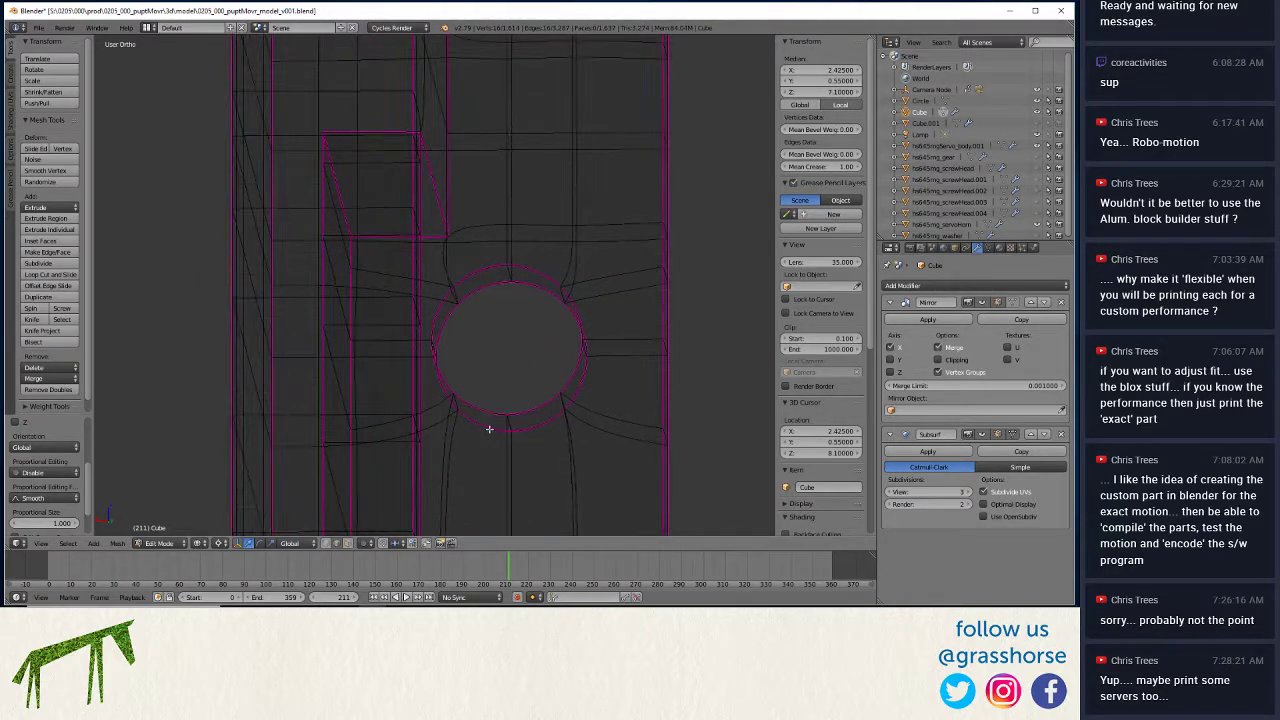
right_click(489, 426, "alt")
right_click(487, 404, "alt")
right_click(580, 390, "alt+shift")
right_click(569, 363, "alt+shift")
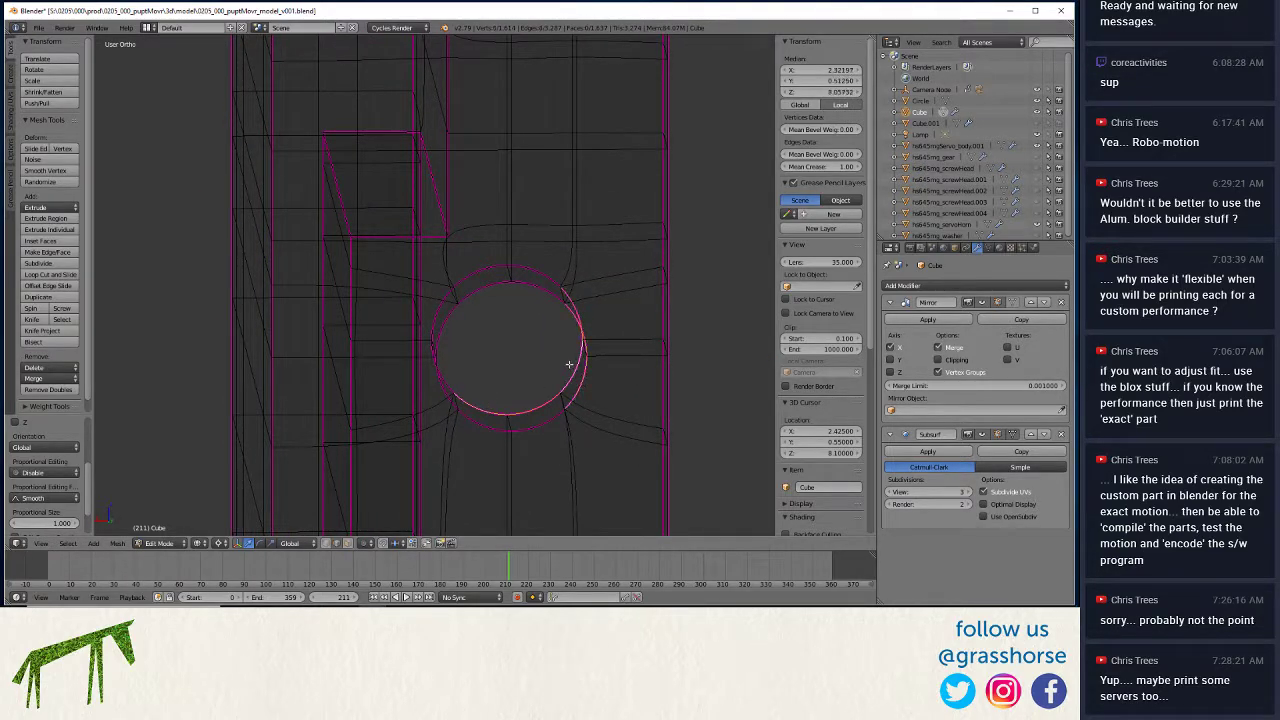
right_click(535, 283, "alt+shift")
right_click(533, 269, "alt+shift")
right_click(445, 325, "alt+shift")
right_click(435, 314, "alt+shift")
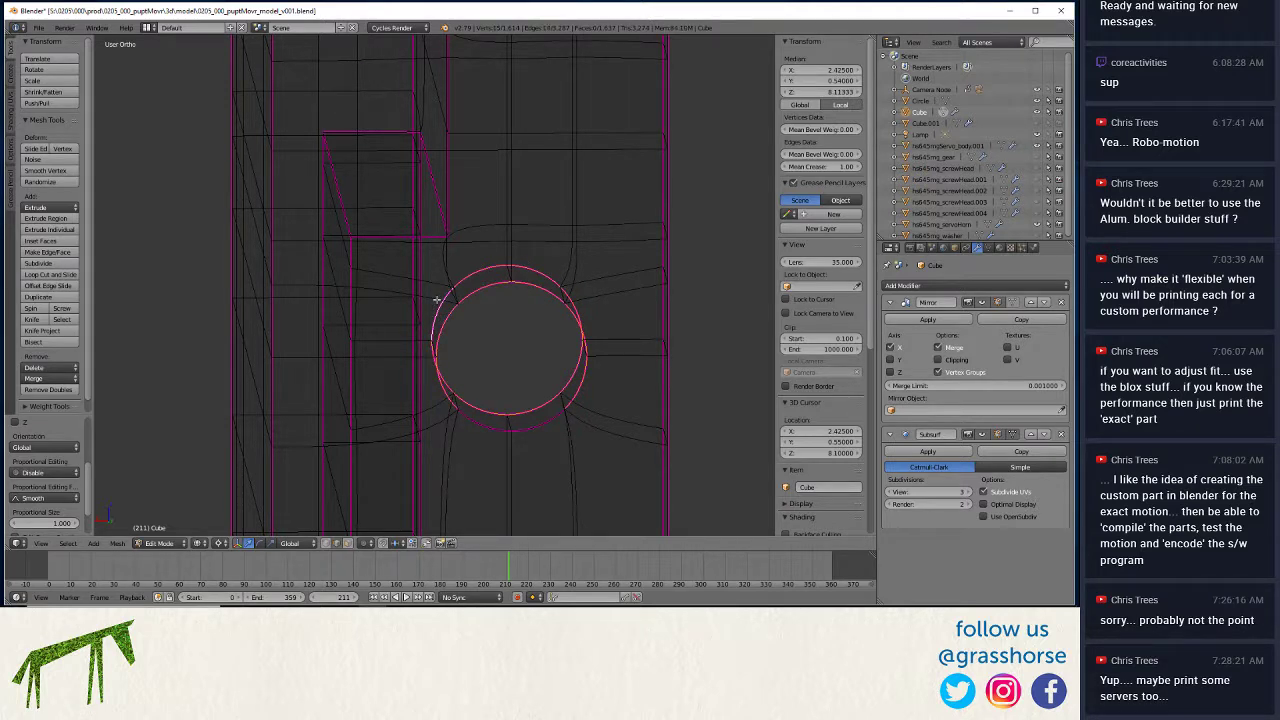
key("shift+s")
left_click(437, 301)
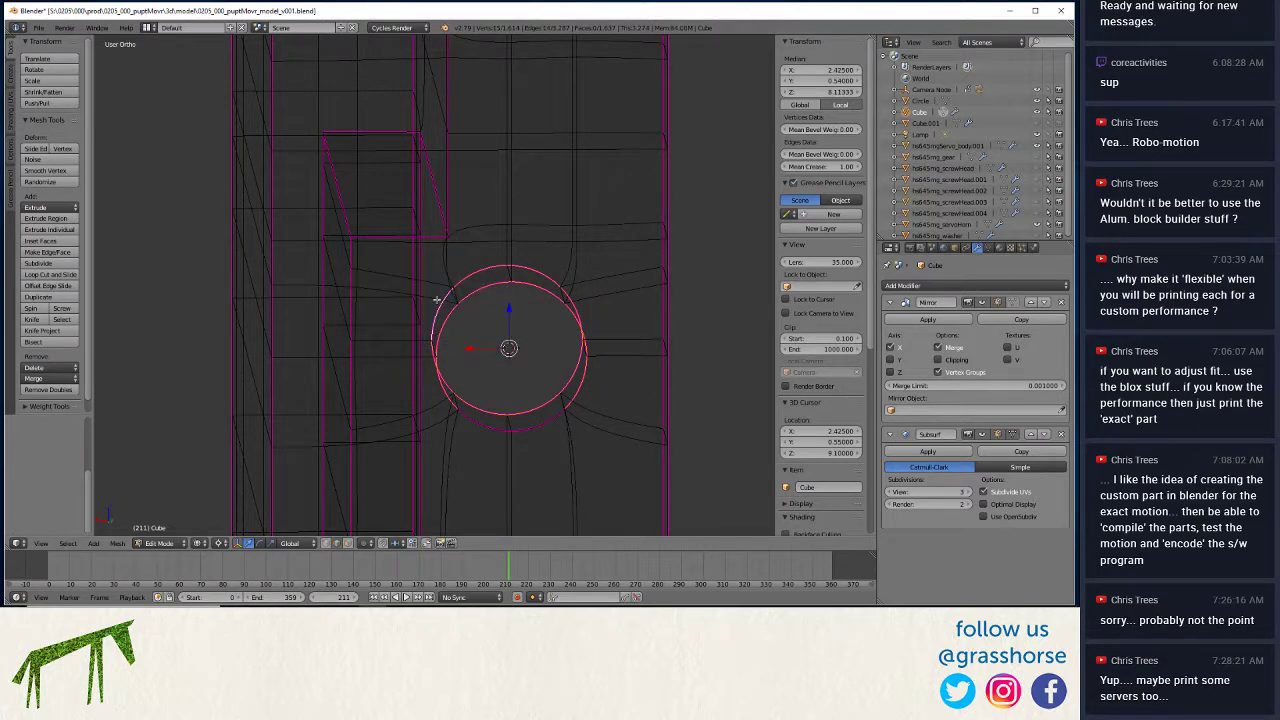
Try to scale the selected rim edges of the ninth screw hole by 1.25 along Z and X.
type("sz1.25")
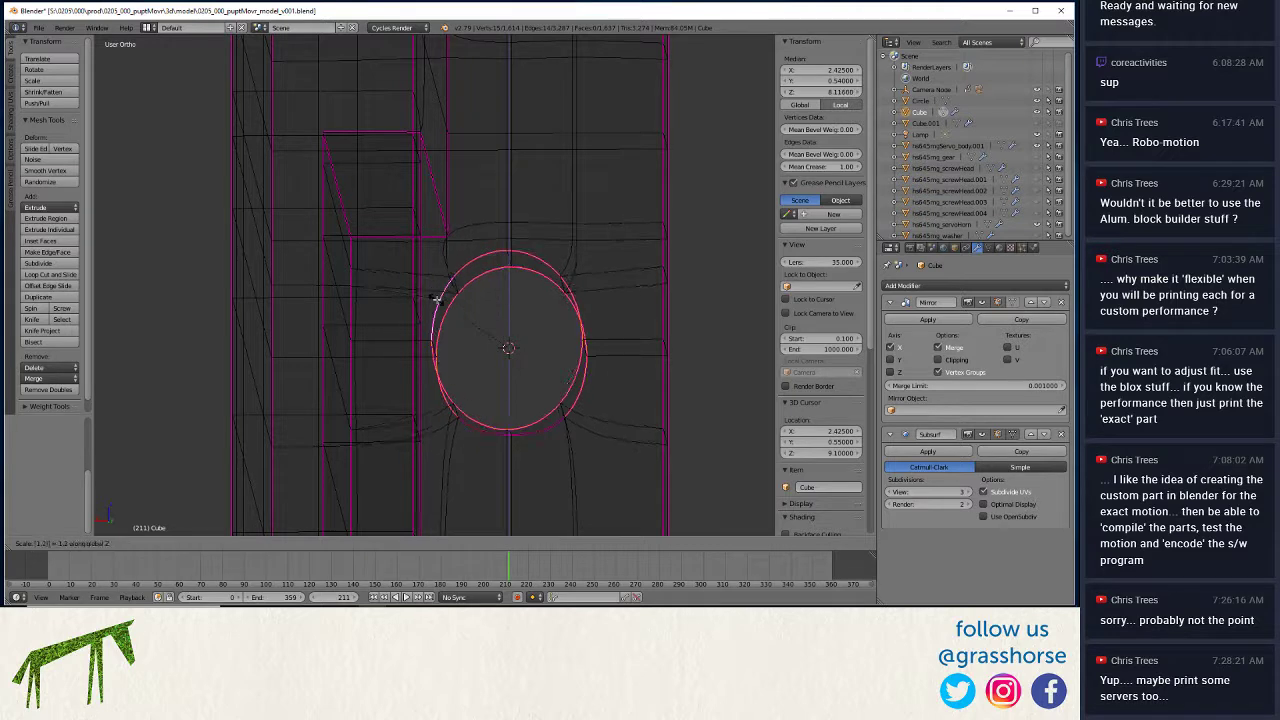
key("Return")
type("sx1")
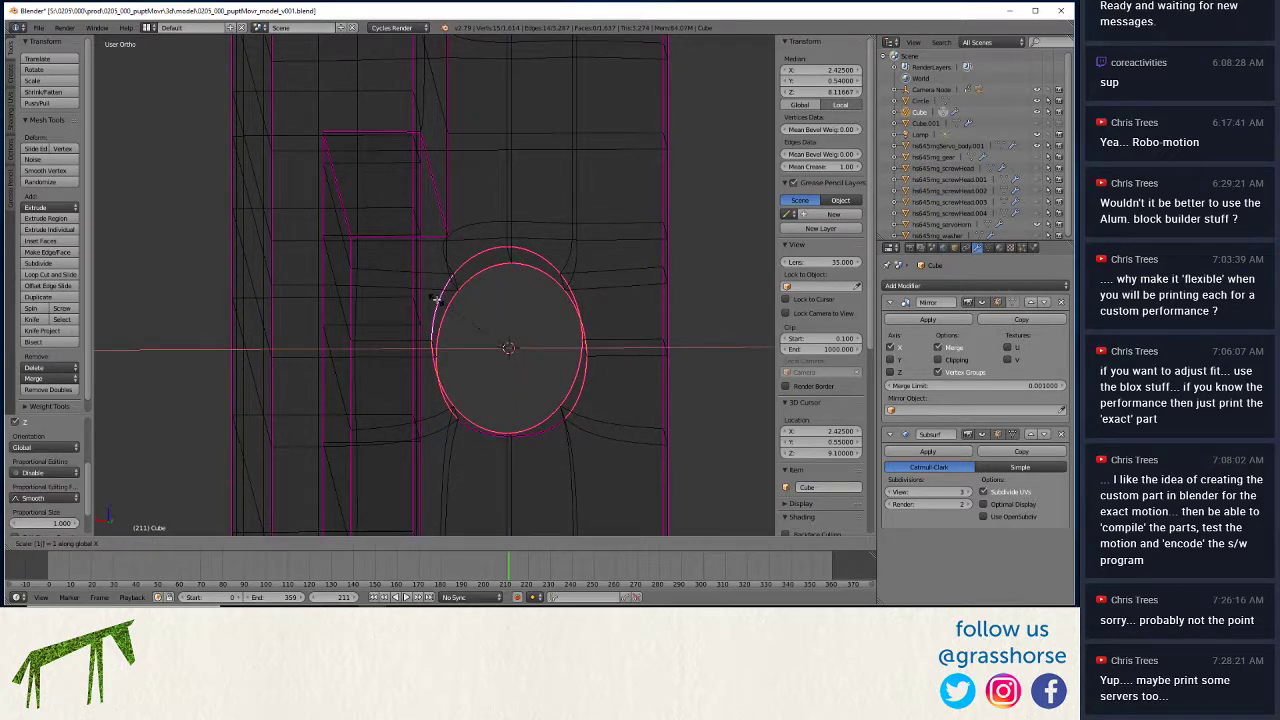
type(".25")
key("Return")
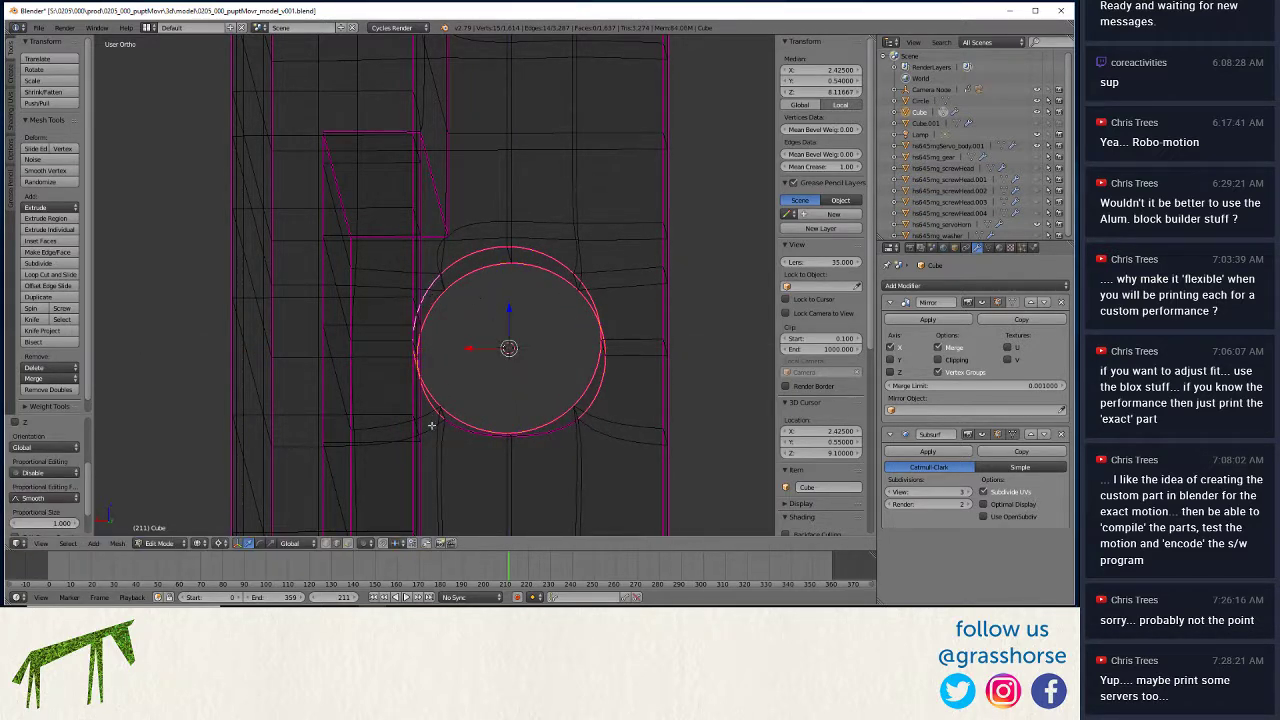
Try to scale the missed lower arc of the ninth screw hole separately along Z and X.
right_click(463, 429)
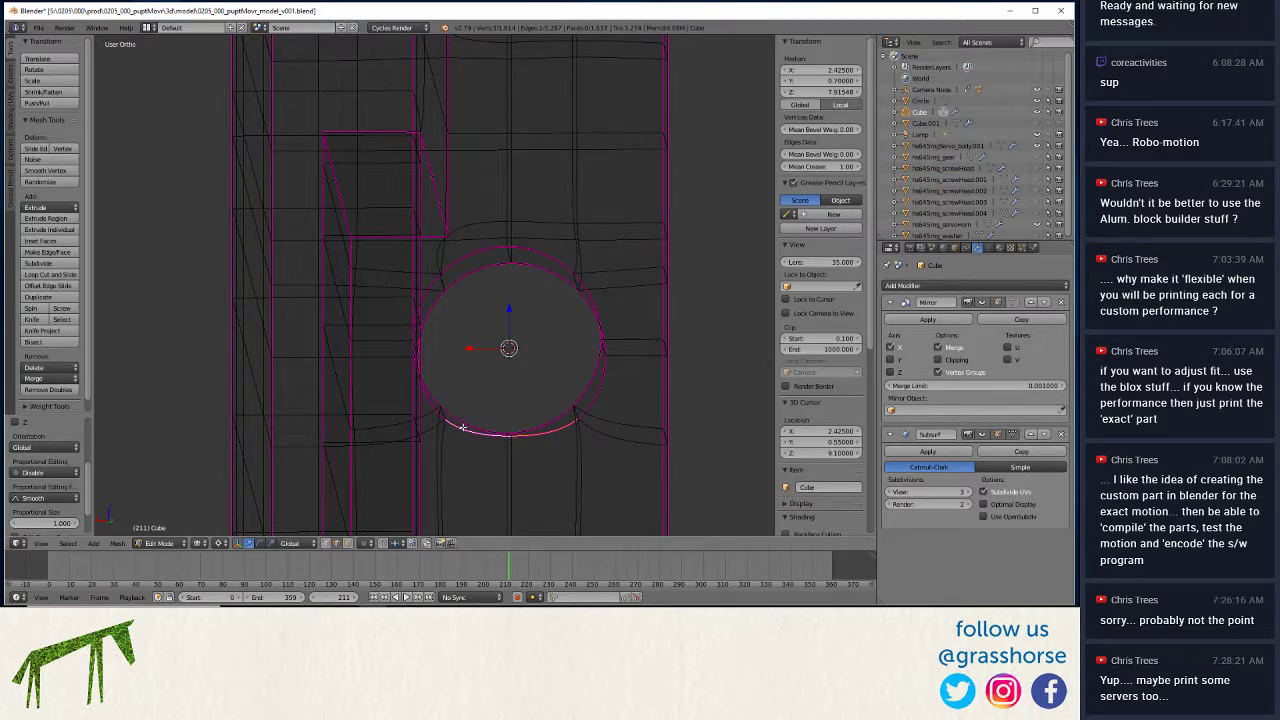
key("s")
key("z")
left_click(463, 427)
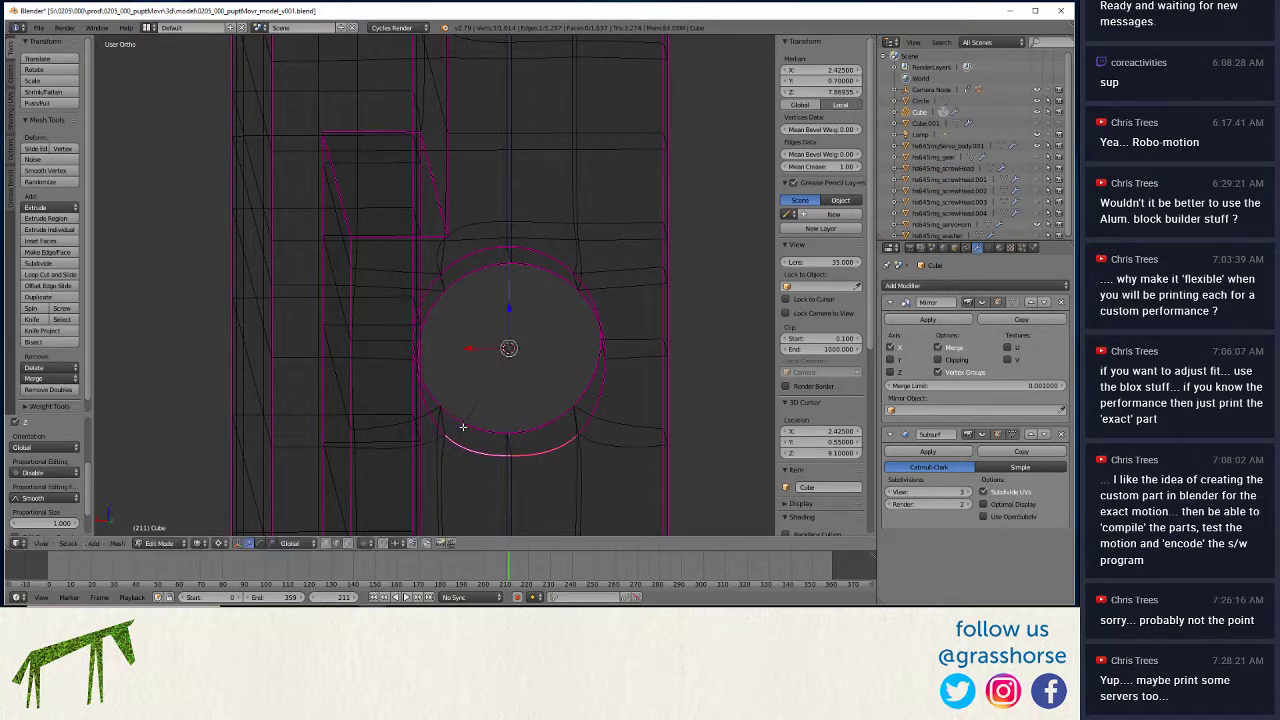
key("s")
key("x")
left_click(463, 427)
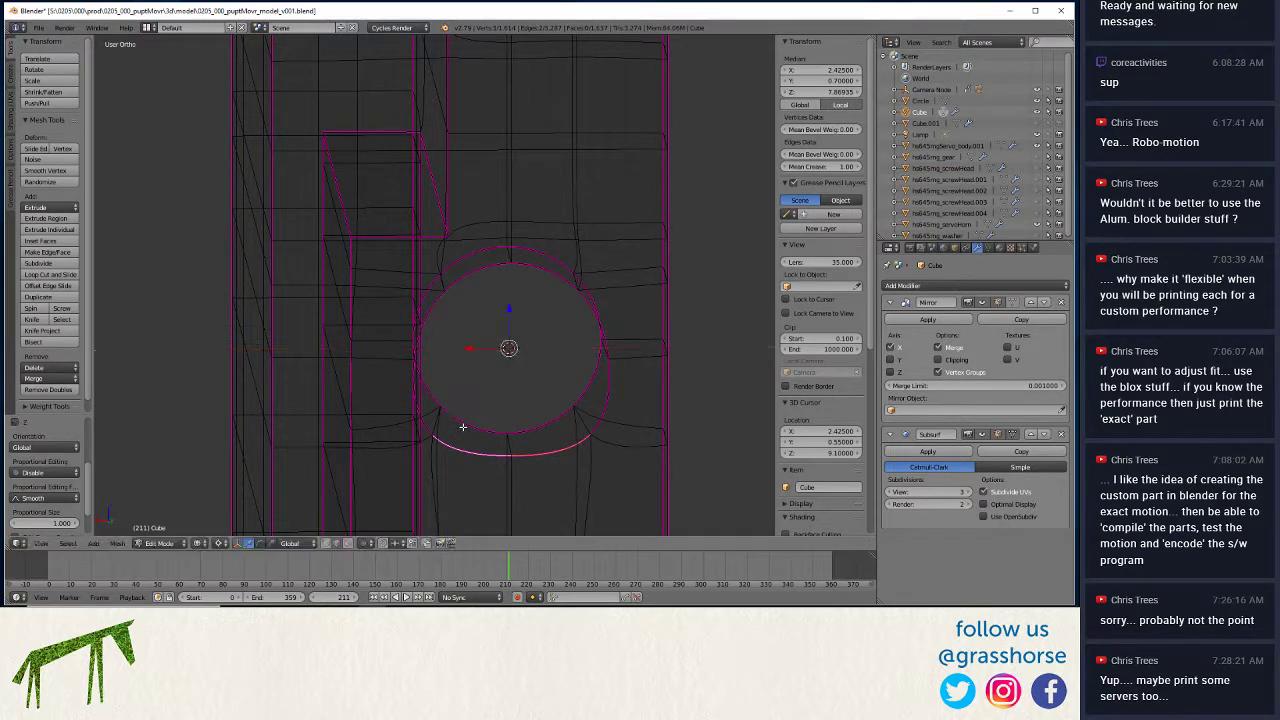
Undo the ninth screw hole's scaling and restore its earlier rim selection.
middle_click_drag(393, 420, 404, 431)
key("ctrl+z")
key("ctrl+z")
key("ctrl+z")
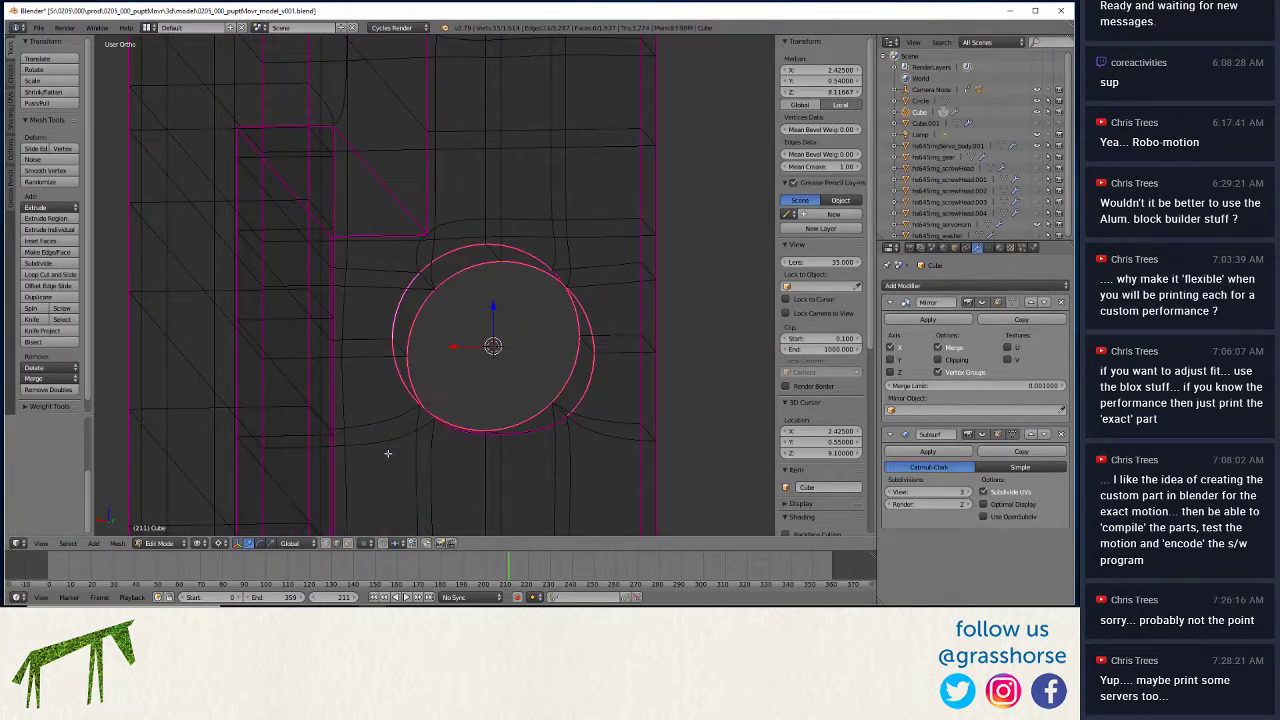
key("ctrl+z")
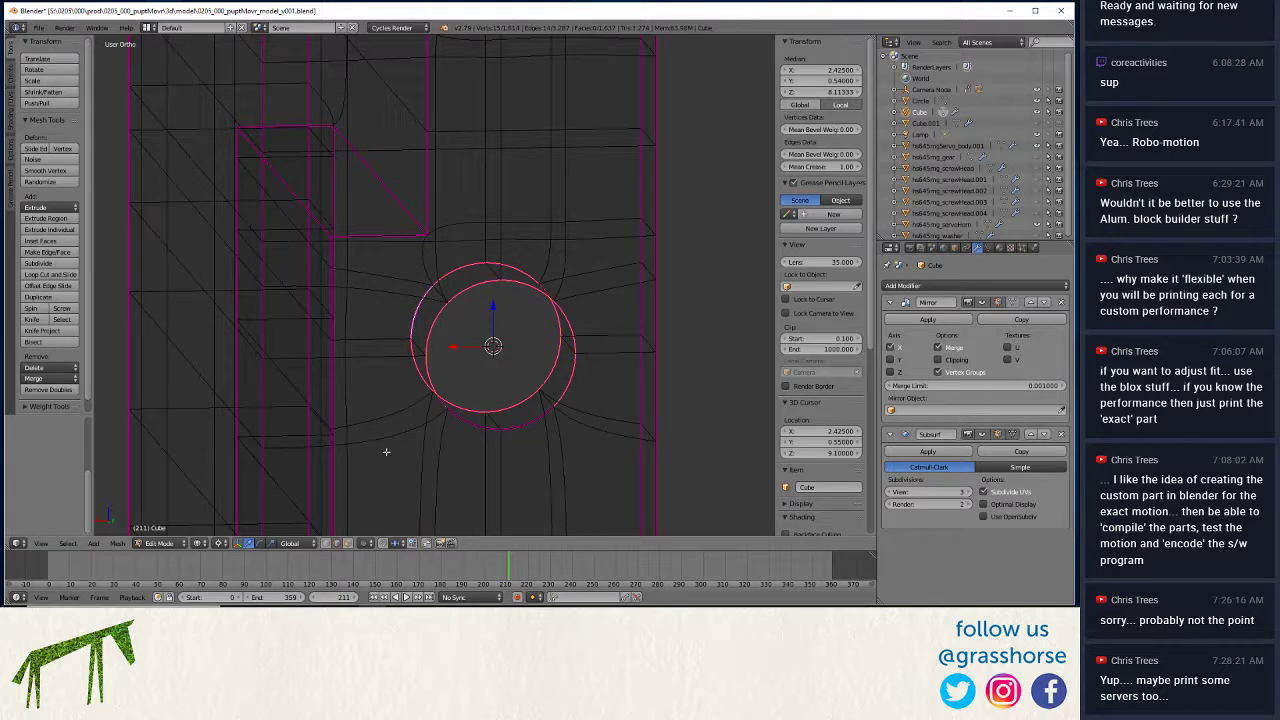
Add the missed lower arc to the selection and scale the ninth screw hole's rims by 1.25 along Z and X.
right_click(520, 425)
type("sz1.25")
key("Return")
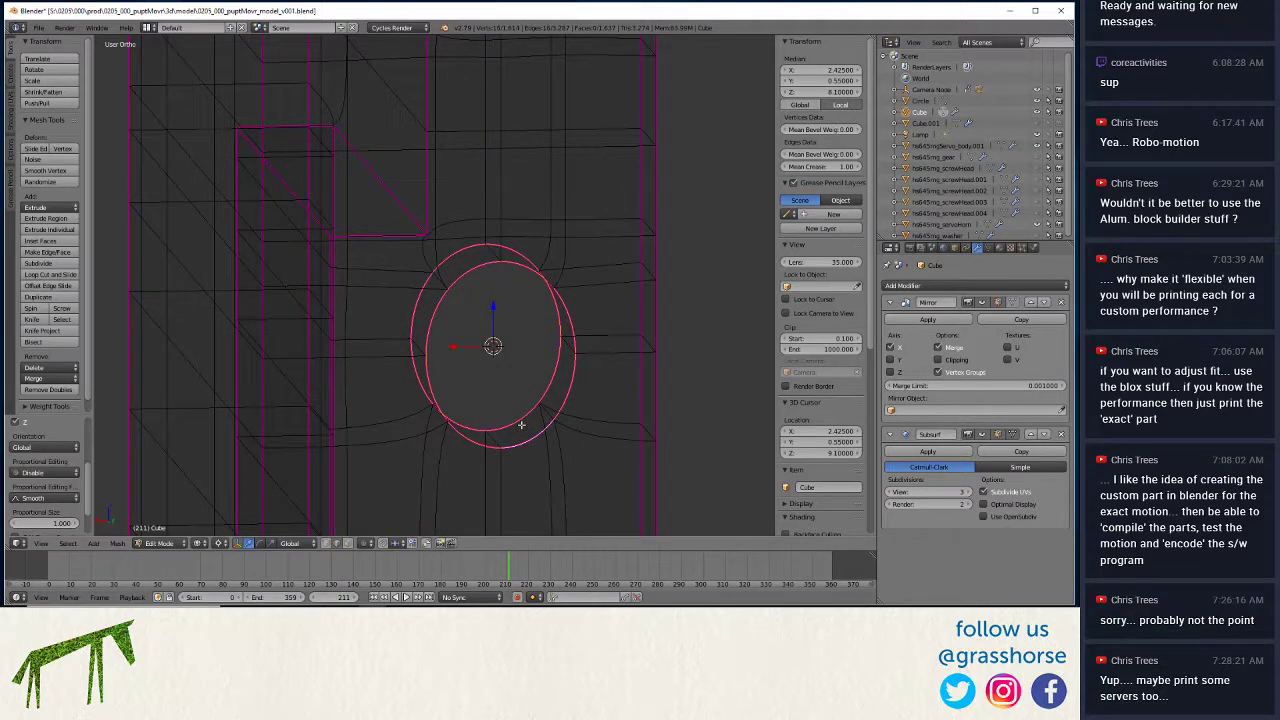
type("sx1.25")
key("Return")
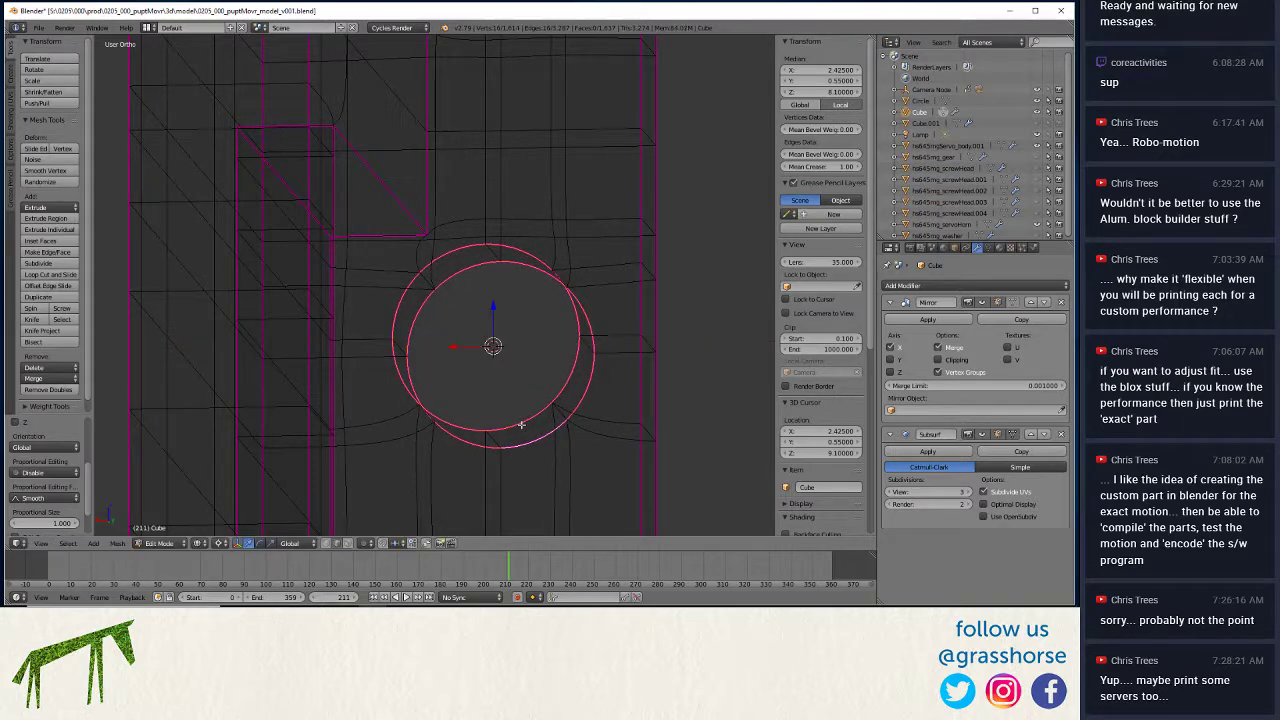
Select both rims of the tenth screw hole from the bottom and snap the 3D cursor to its centre.
middle_click_drag(470, 91, 486, 451, "shift")
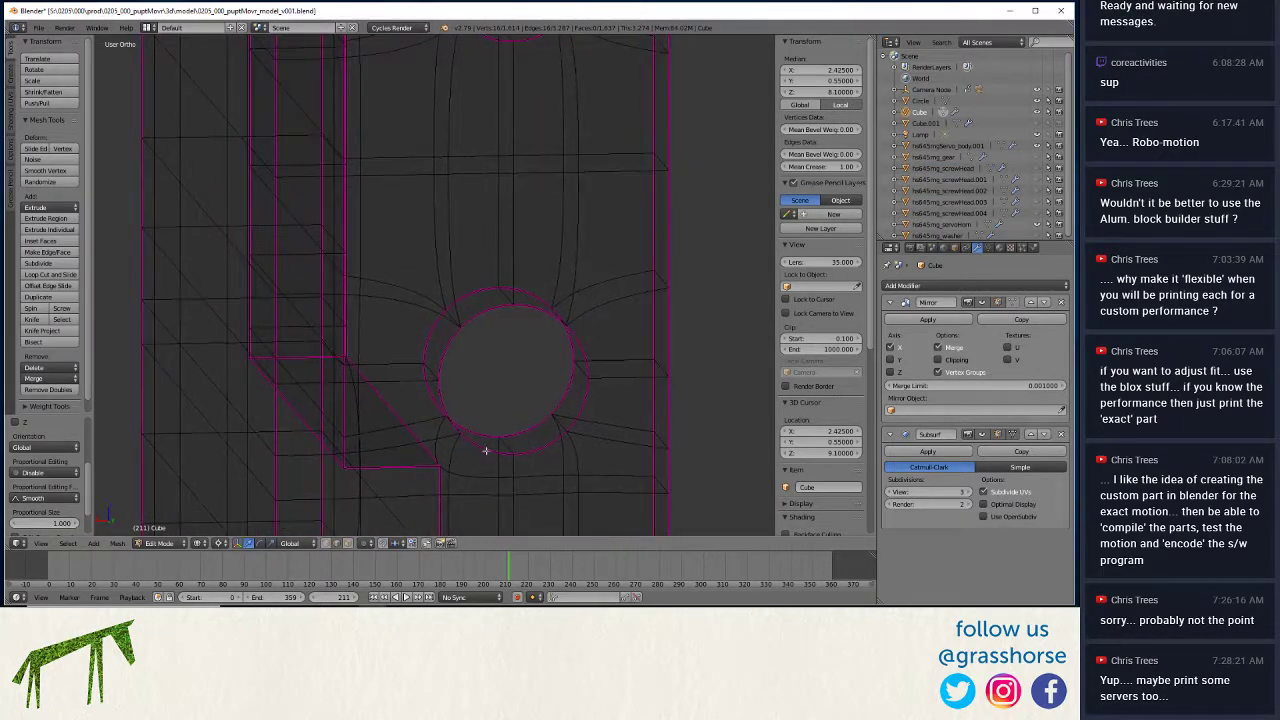
right_click(480, 440)
right_click(481, 431, "shift")
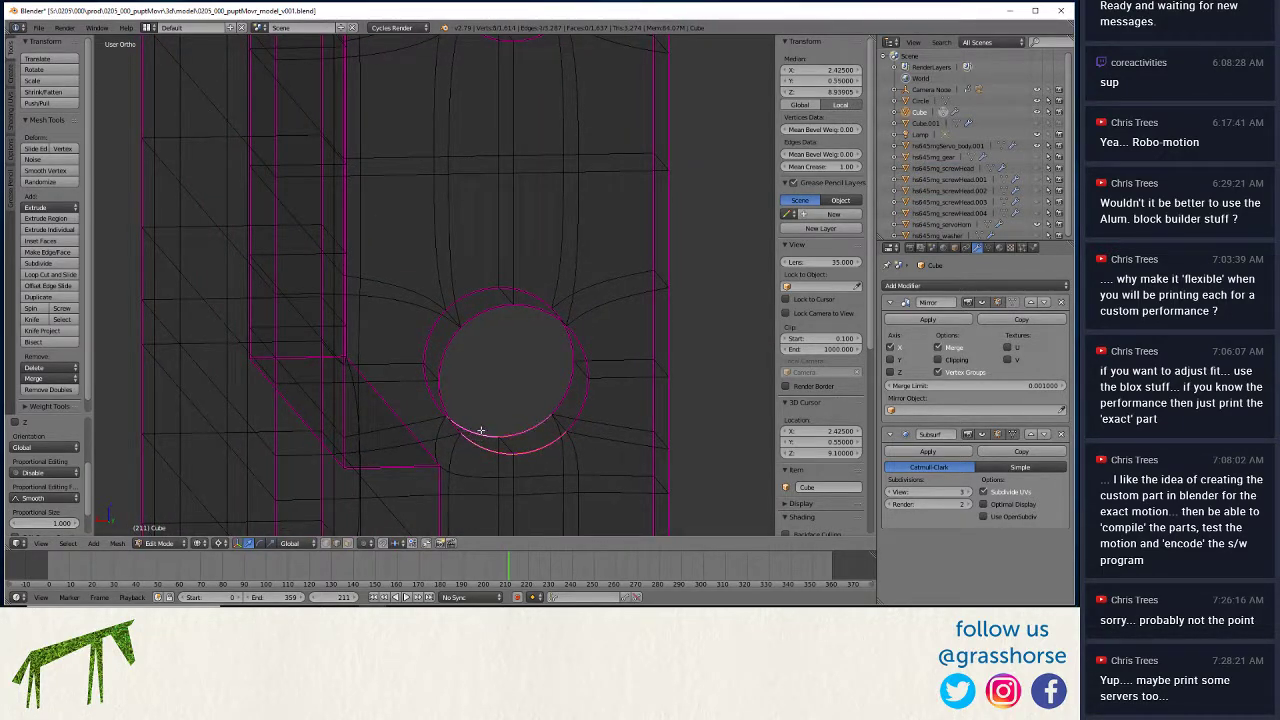
right_click(585, 400, "shift")
right_click(567, 375, "shift")
right_click(526, 310, "shift")
right_click(522, 291, "shift")
right_click(444, 335, "shift")
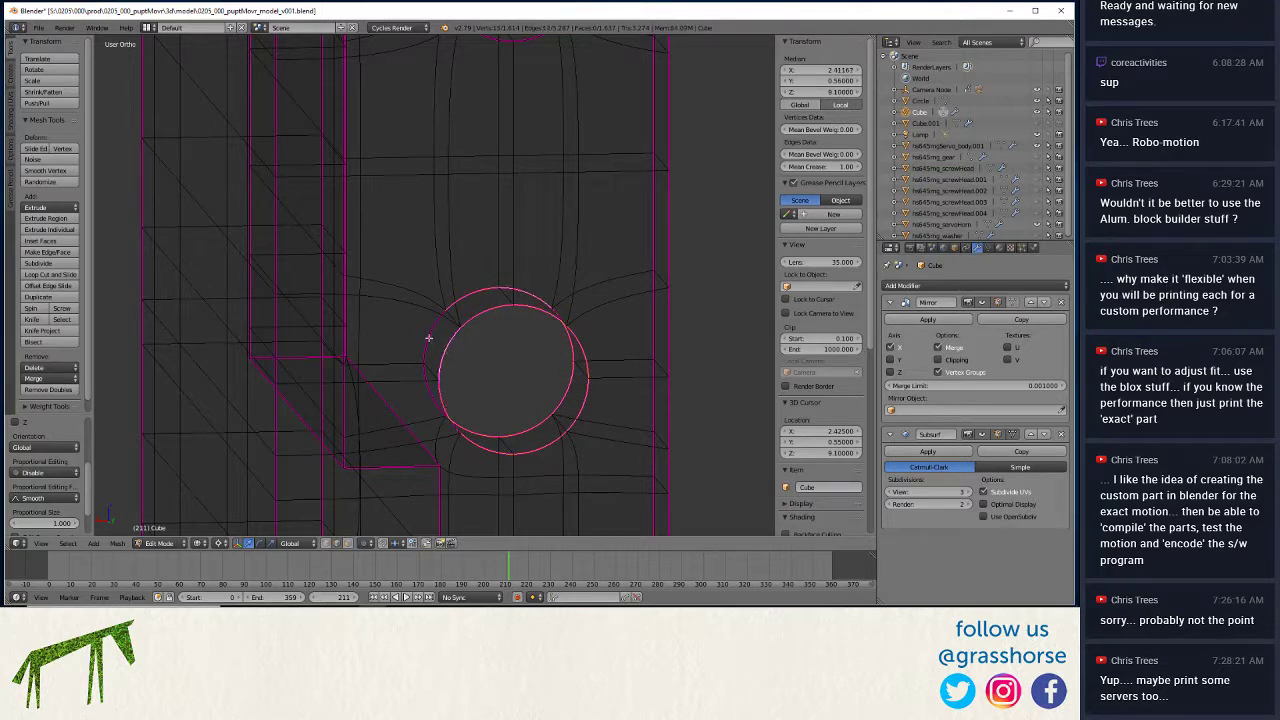
right_click(428, 338, "shift")
key("shift+s")
left_click(420, 314)
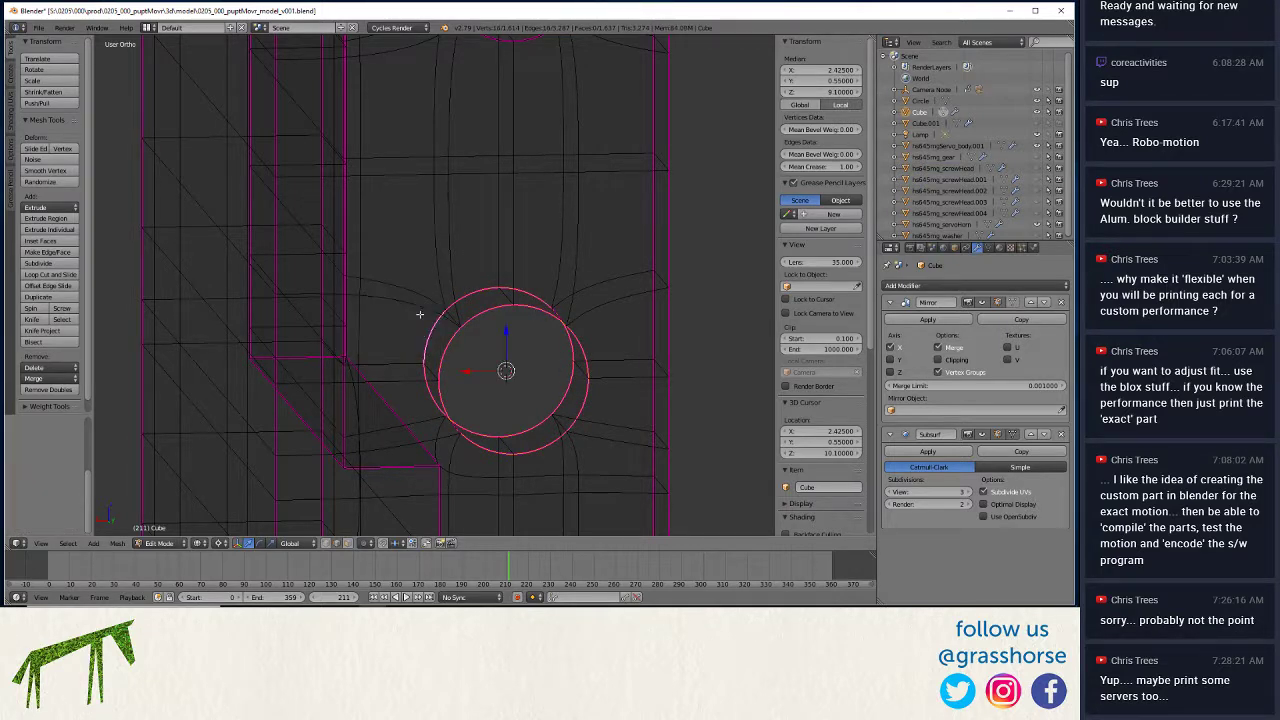
Scale the tenth screw hole's rims by 1.25 along Z and X.
type("sz1.25")
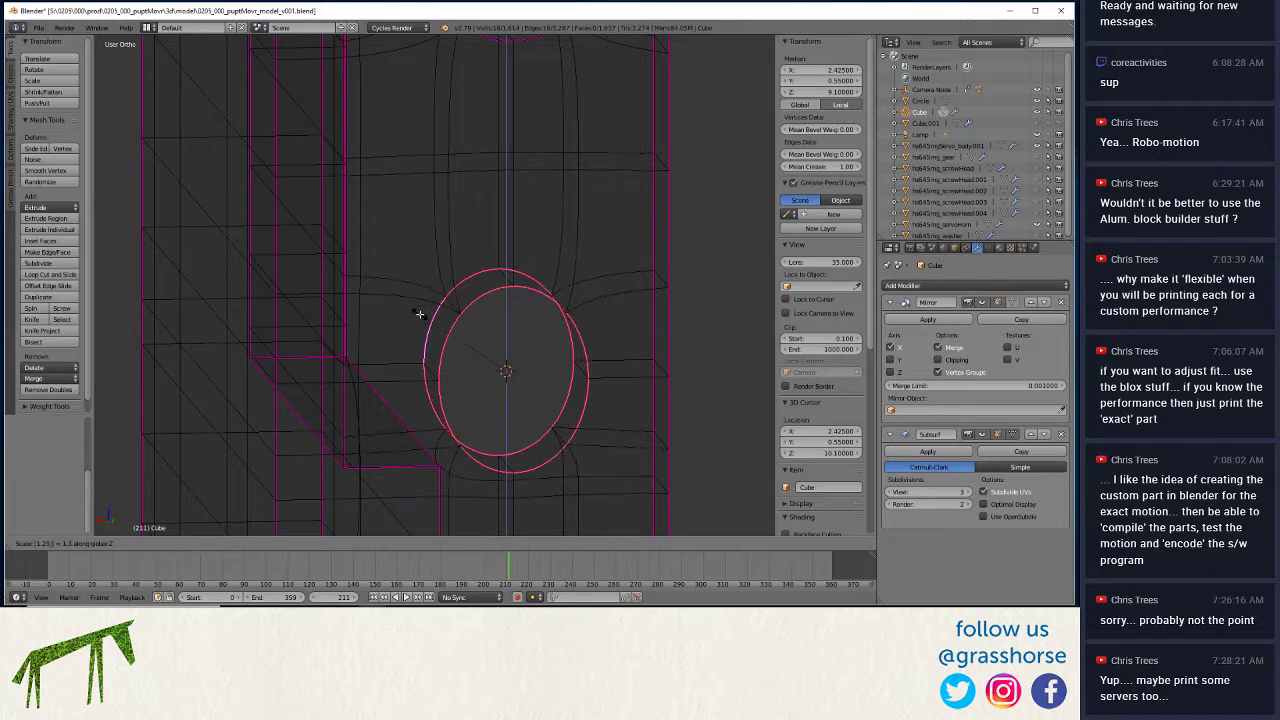
key("Return")
type("sx1.25")
key("Return")
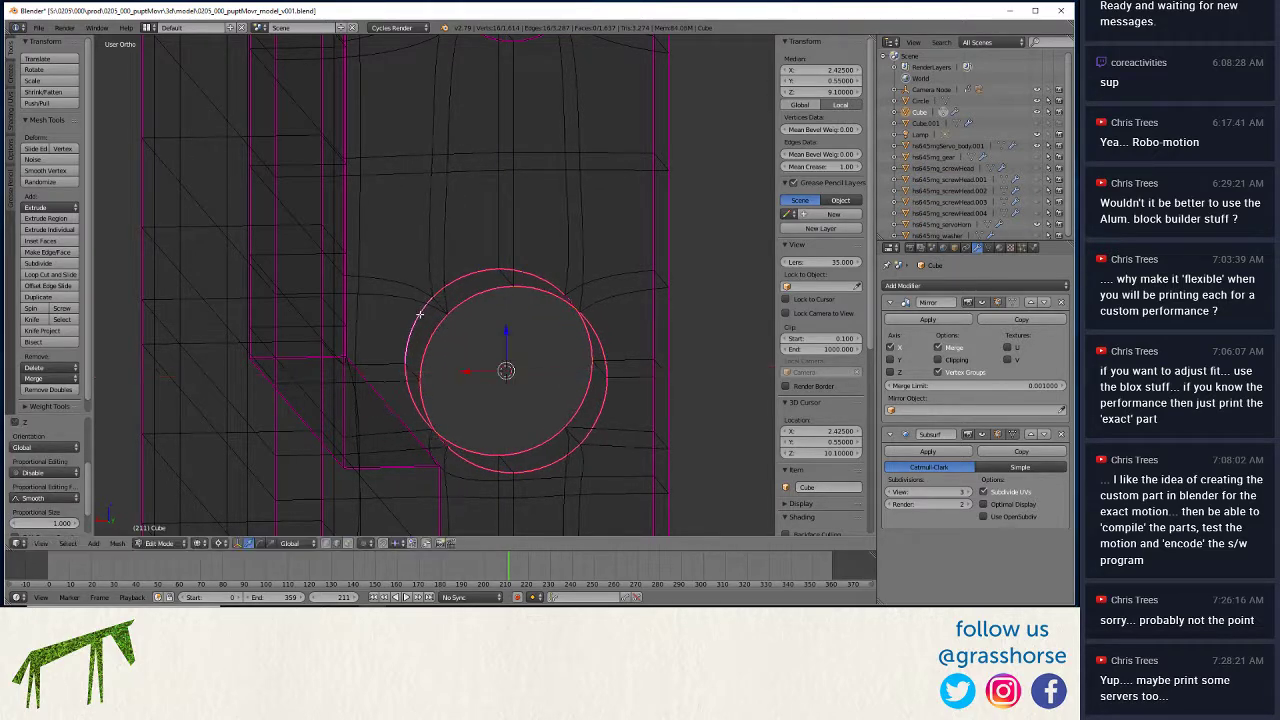
Select both rims of the eleventh screw hole from the bottom and snap the 3D cursor to its centre.
middle_click_drag(488, 250, 488, 434, "shift")
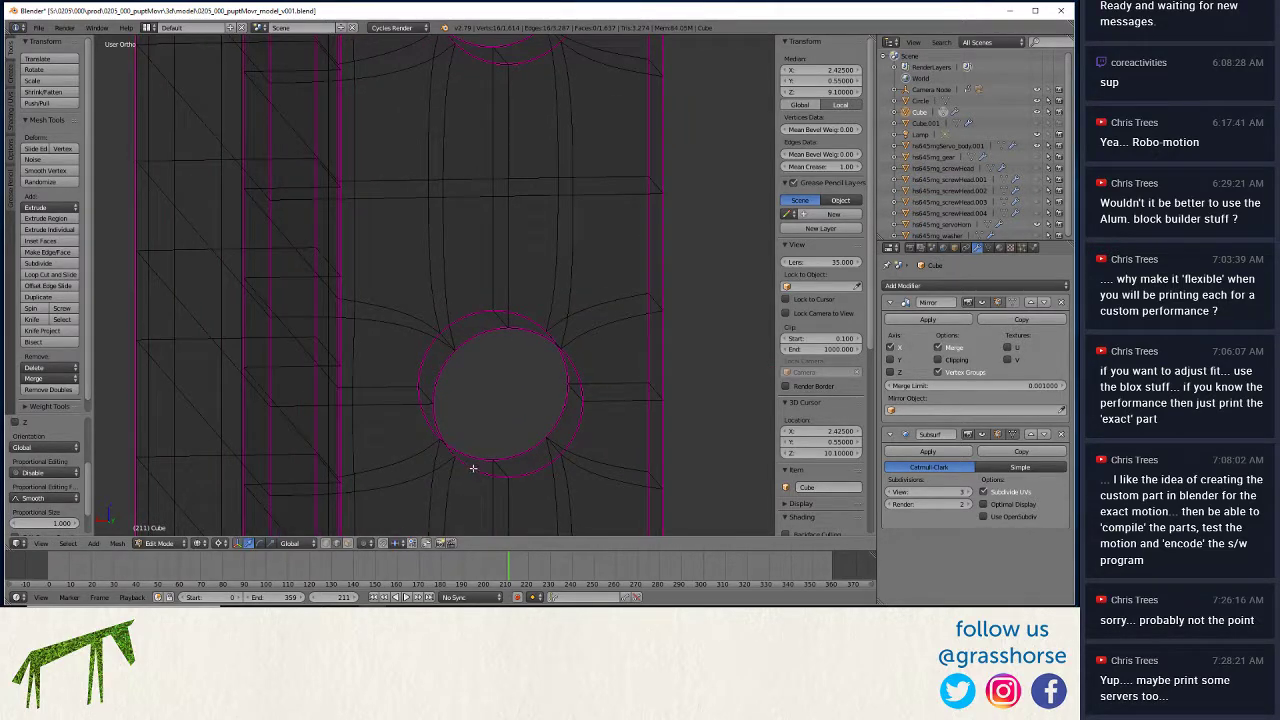
right_click(474, 465, "alt")
right_click(561, 408)
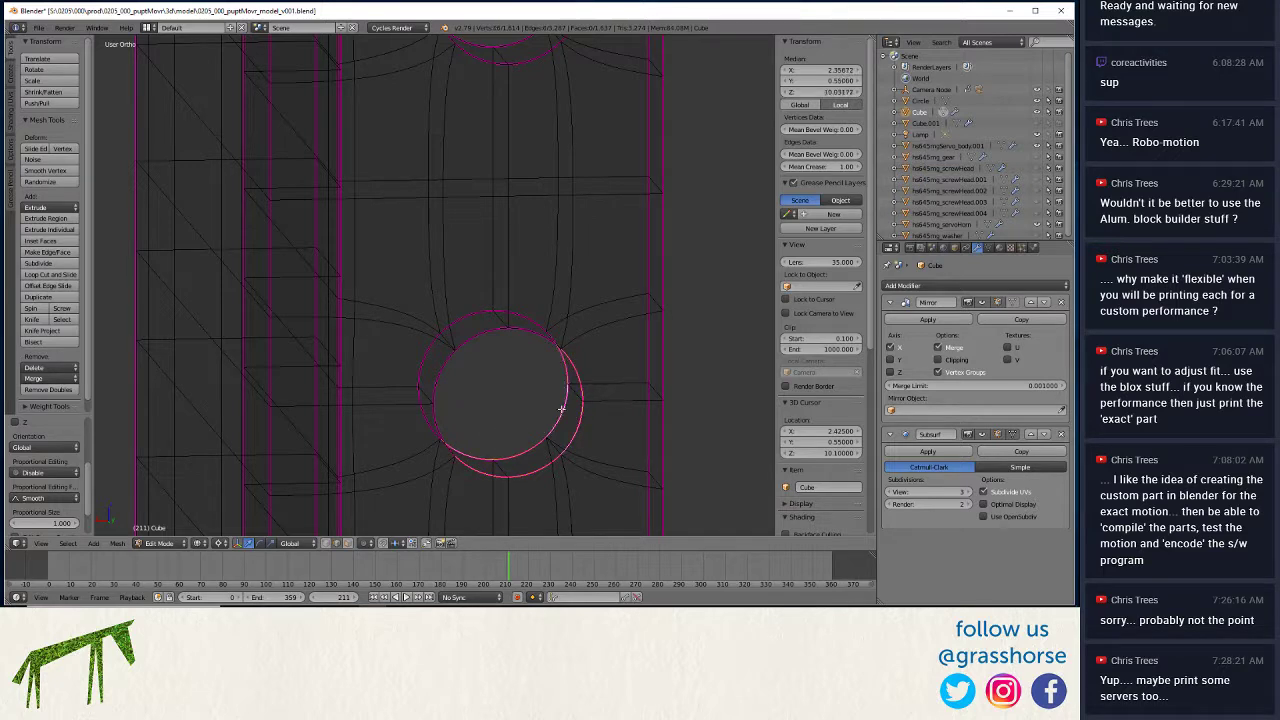
right_click(523, 328)
right_click(428, 371)
right_click(414, 352)
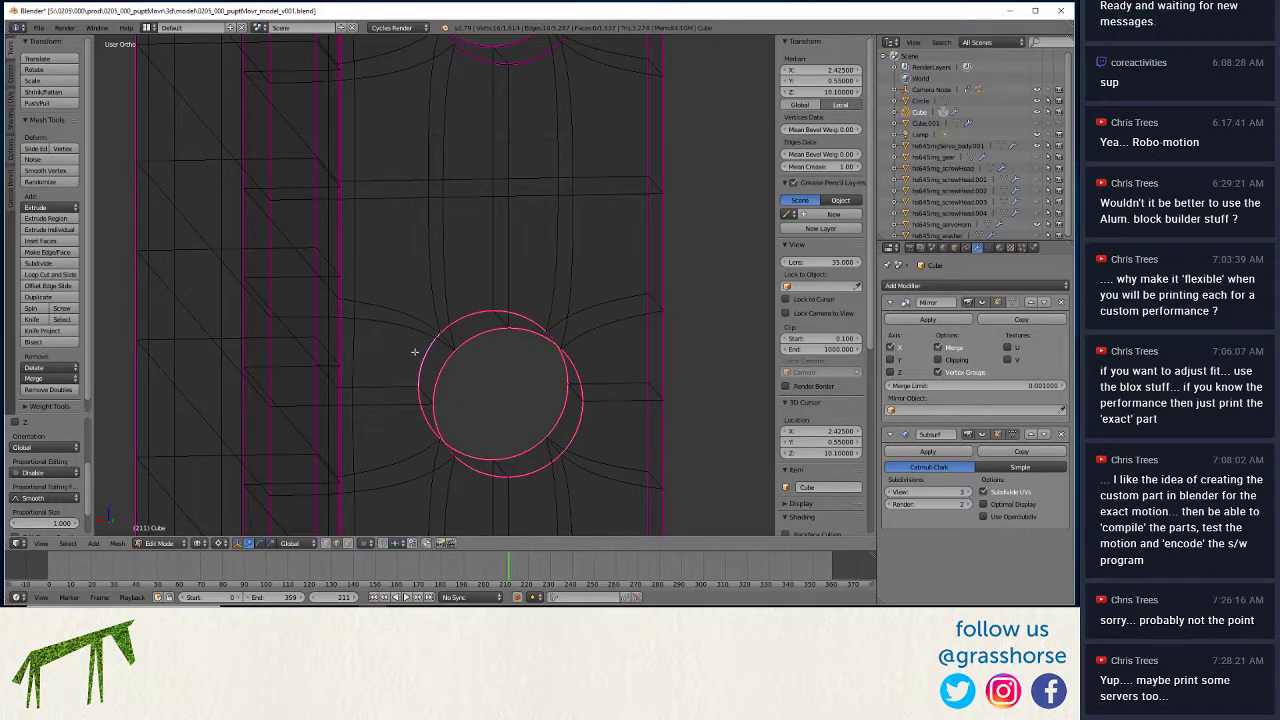
key("shift+s")
left_click(414, 352)
Scale the eleventh screw hole's rims by 1.25 along Z and X.
type("sz")
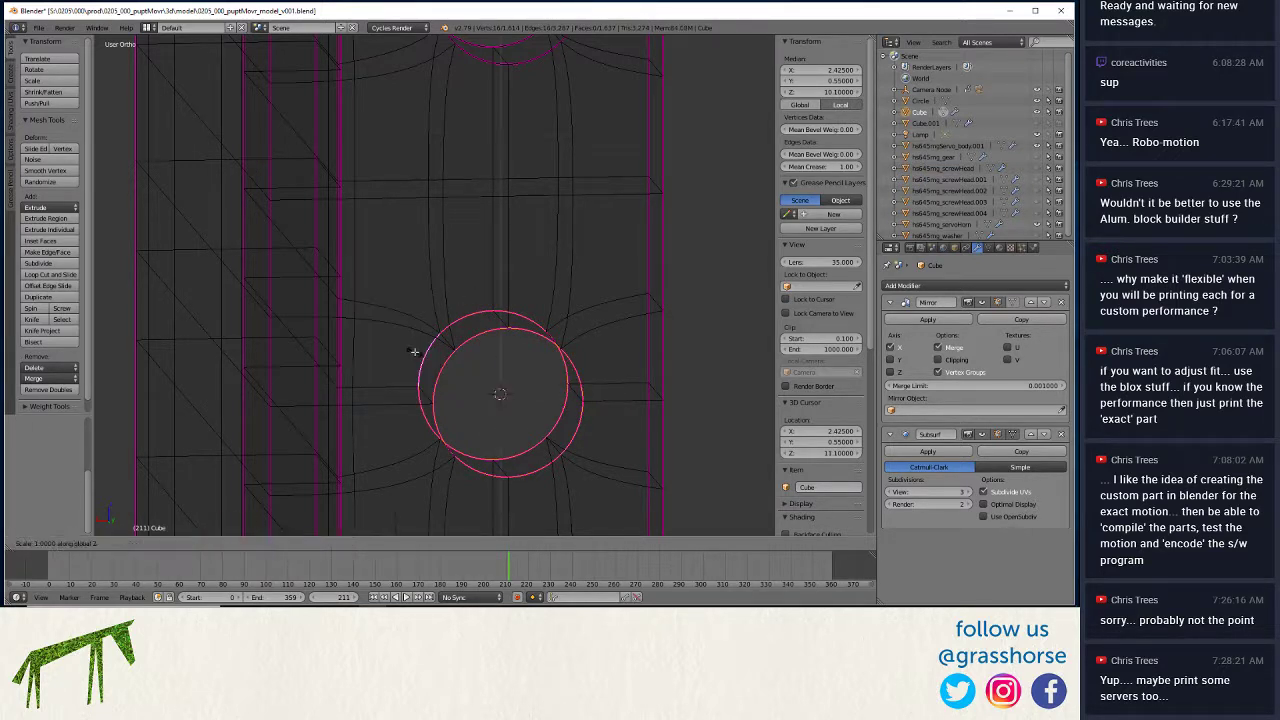
type("1.25")
key("Return")
type("sx")
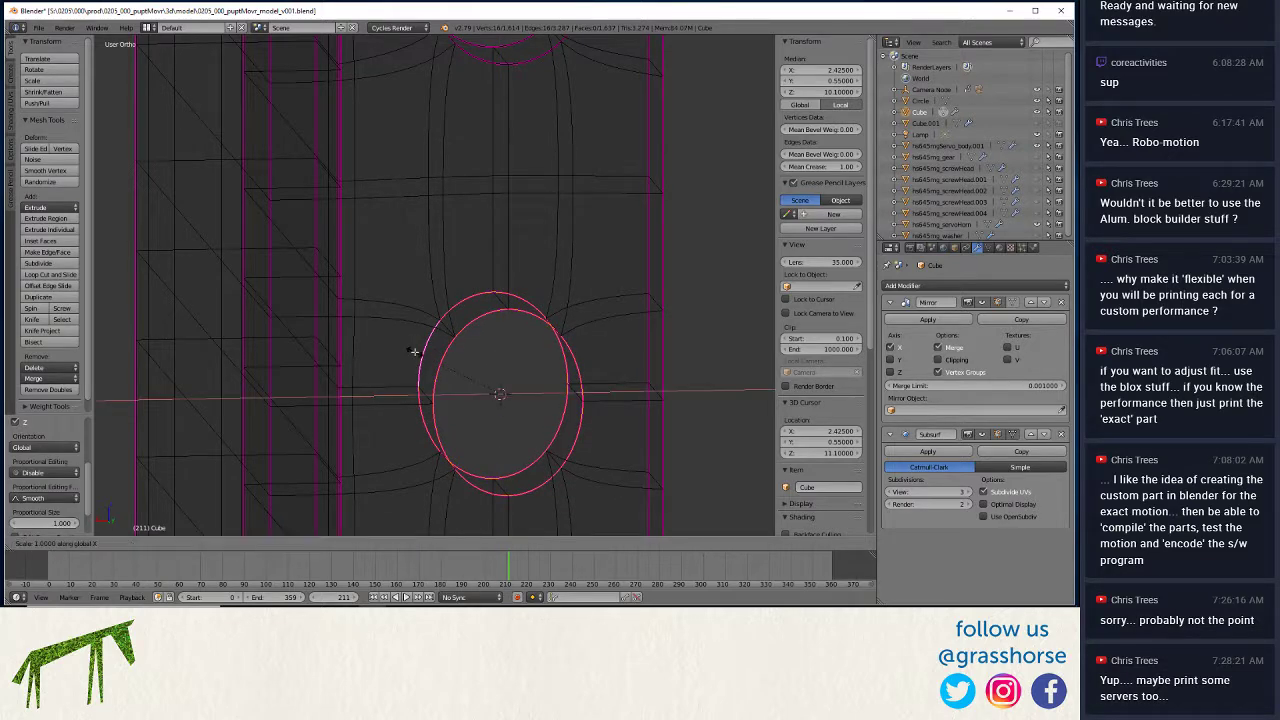
type("1.25")
key("Return")
Select both rims of the twelfth screw hole from the bottom and snap the 3D cursor to its centre.
middle_click_drag(492, 76, 489, 445, "shift")
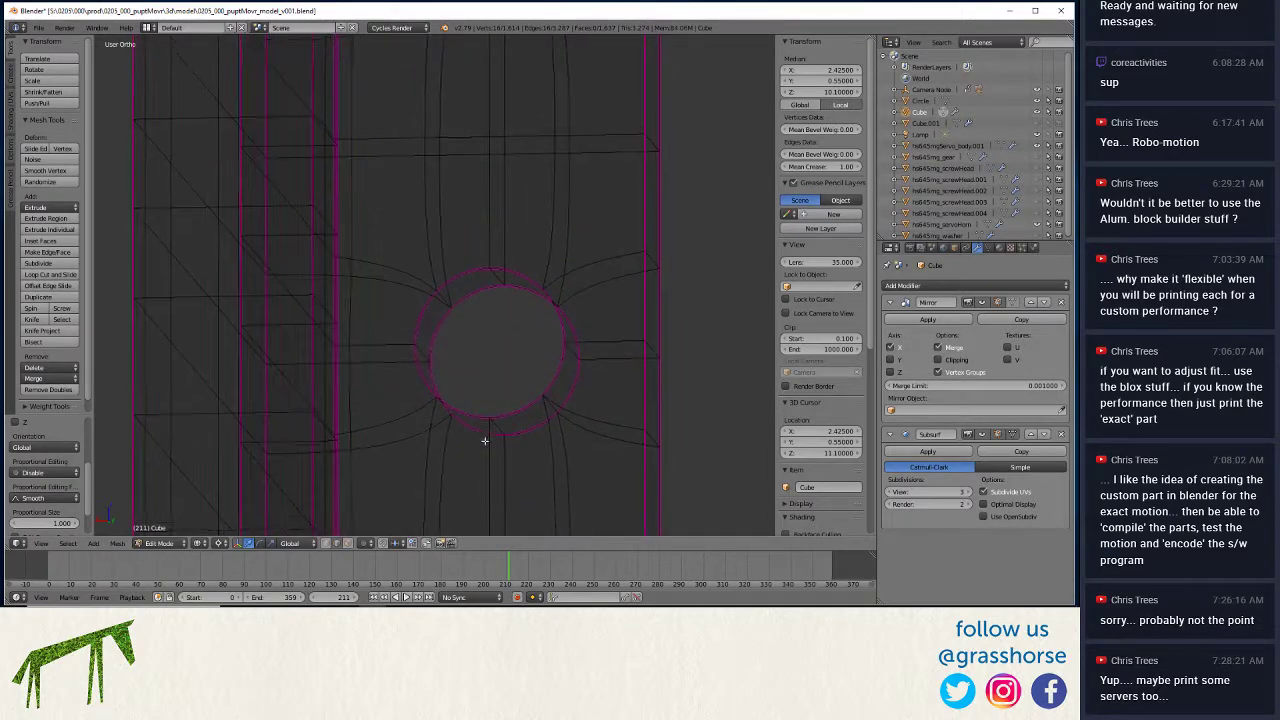
right_click(481, 434, "alt")
right_click(478, 417, "alt+shift")
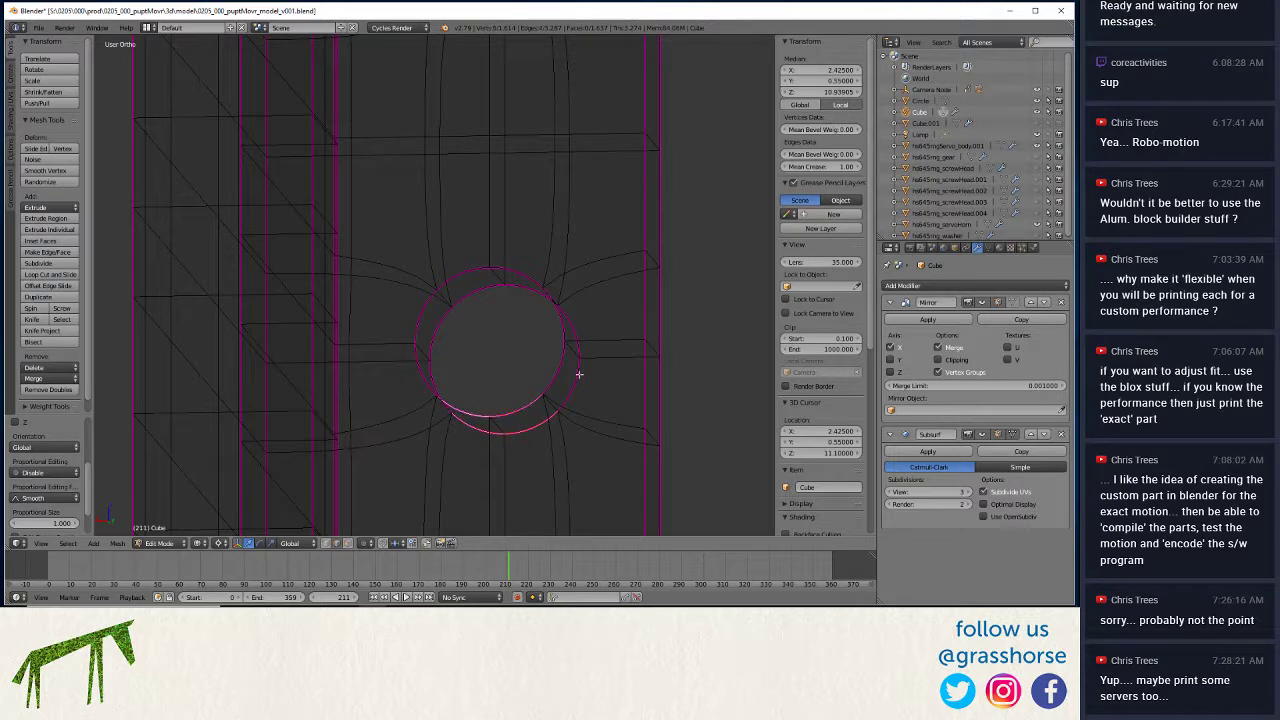
right_click(577, 373, "alt+shift")
right_click(558, 357, "alt+shift")
right_click(523, 285, "alt+shift")
right_click(515, 267, "alt+shift")
right_click(432, 331, "alt+shift")
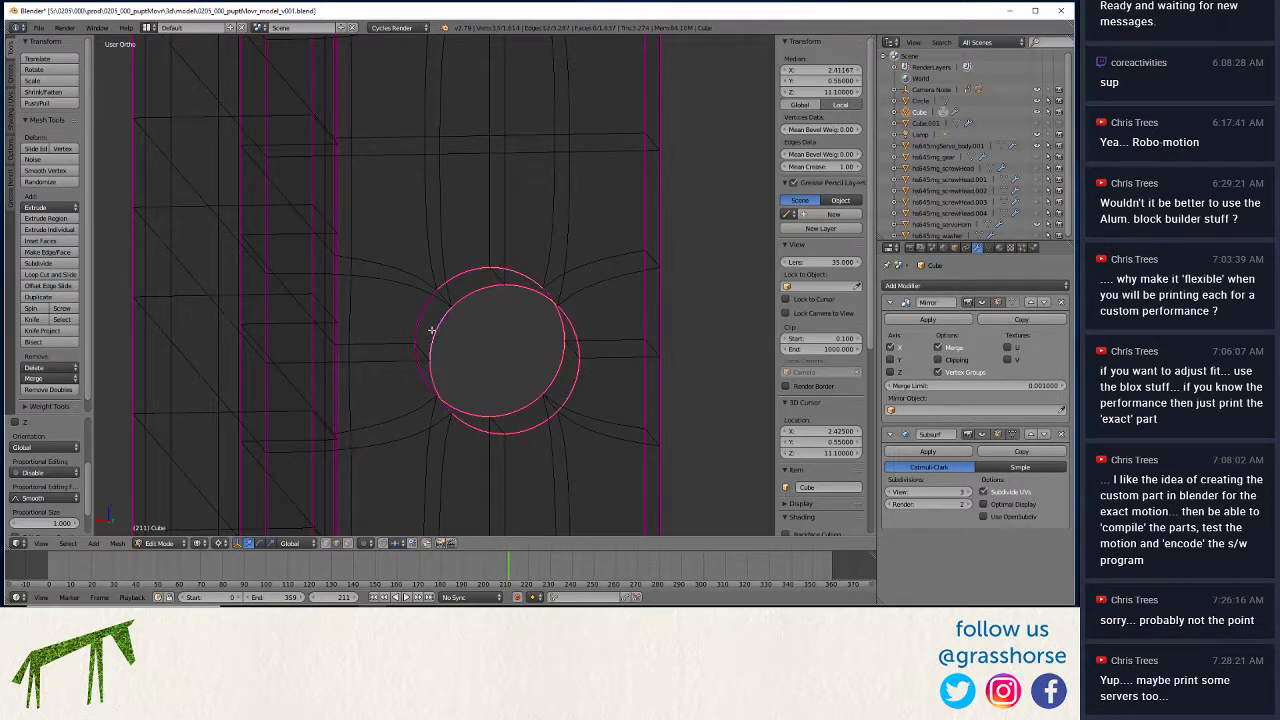
right_click(419, 318, "alt+shift")
key("shift+s")
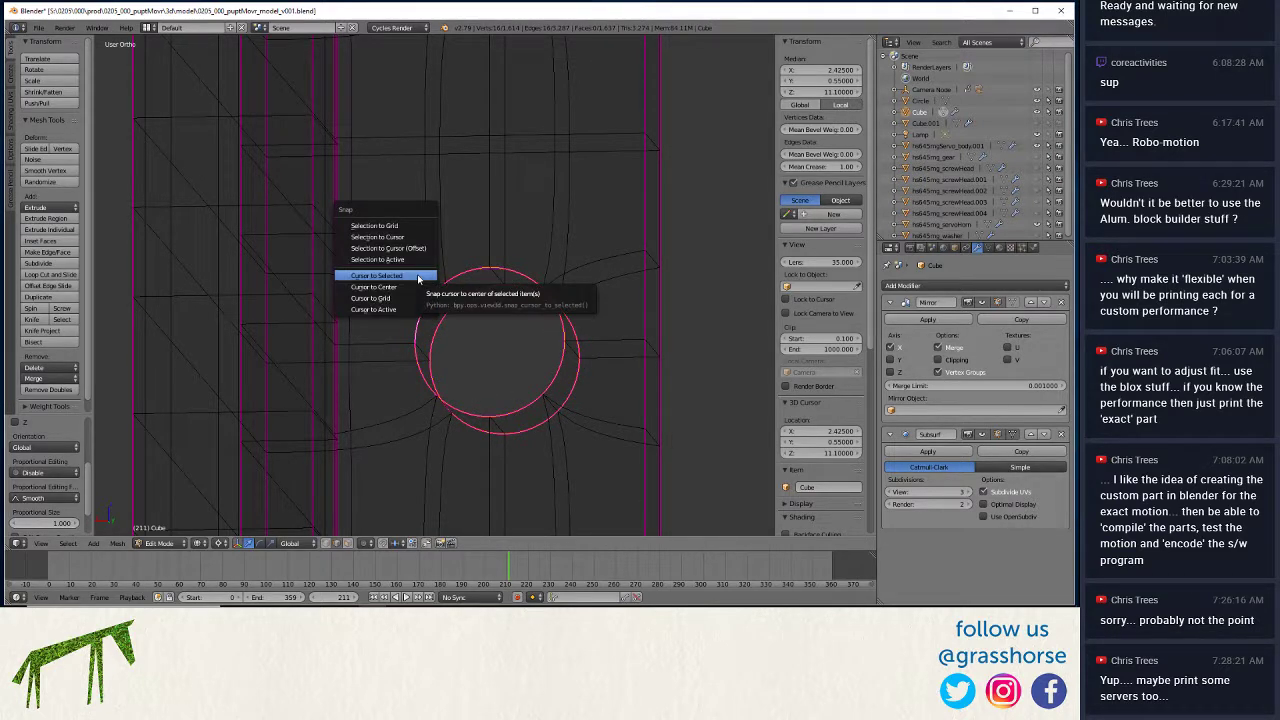
left_click(418, 274)
Scale the twelfth screw hole's rims by 1.25 along Z and X.
type("sz")
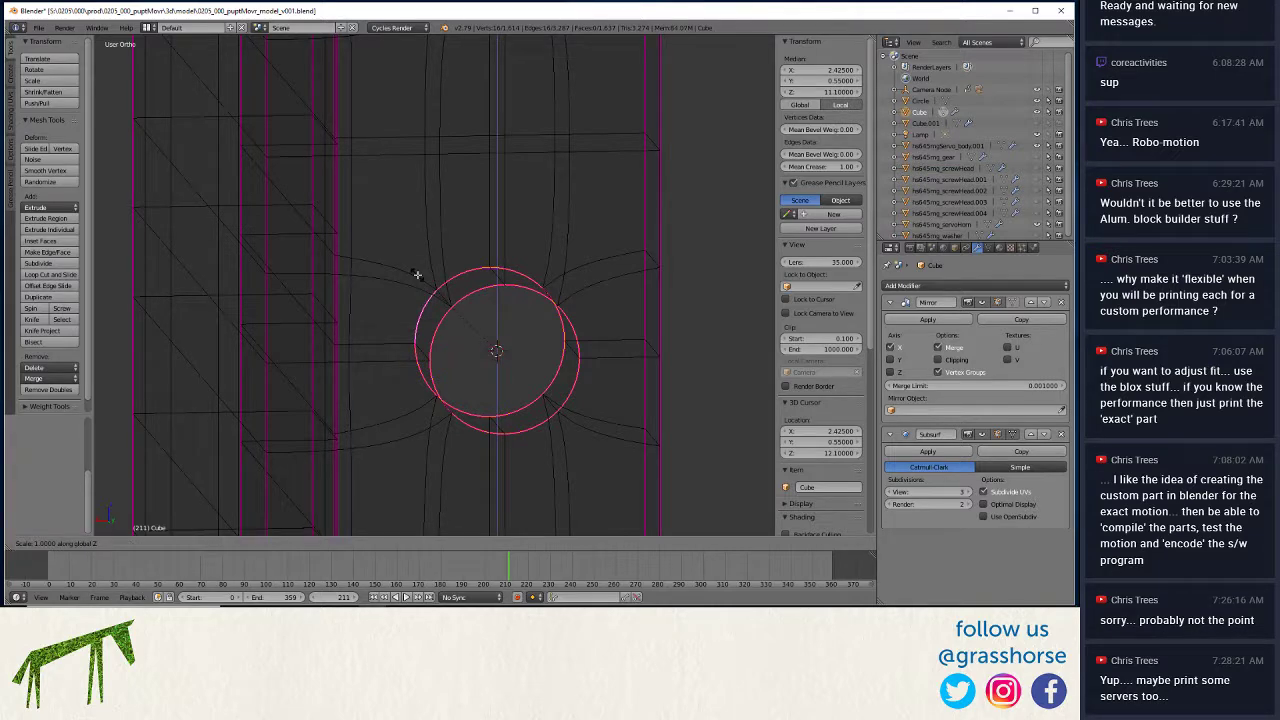
type("1.25")
key("Return")
type("sx")
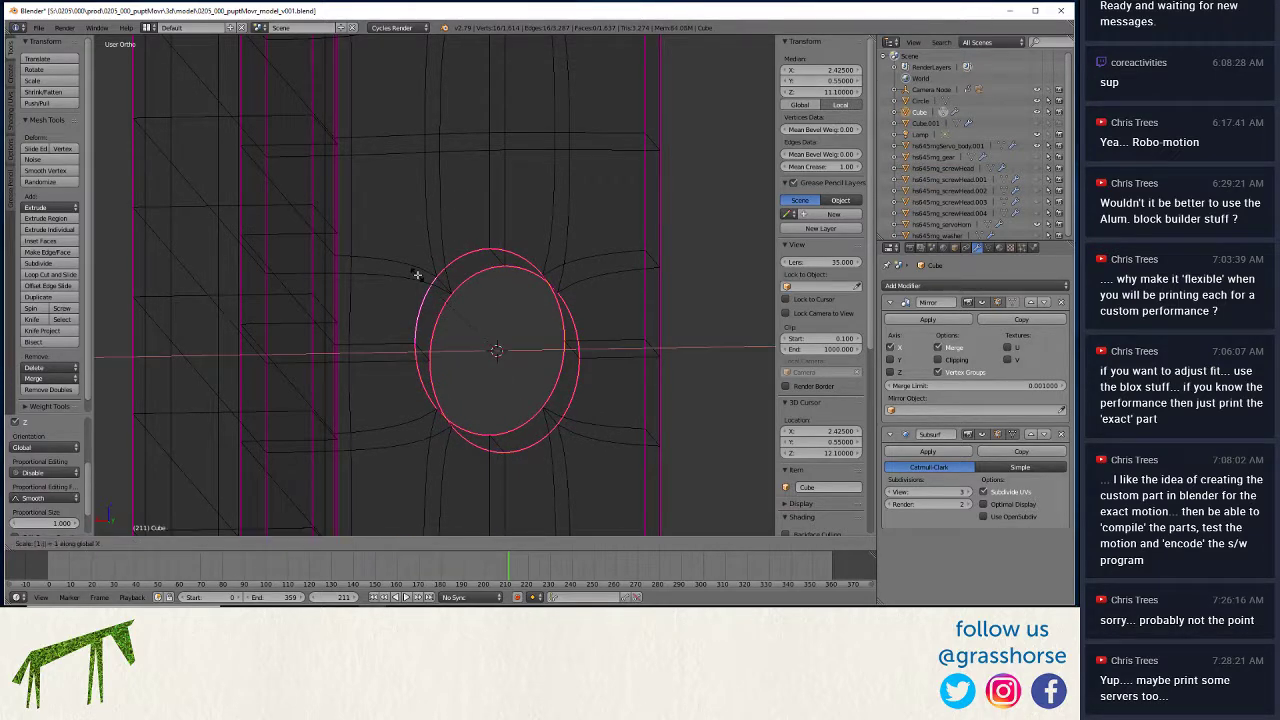
type("1.25")
key("Return")
Select both rims of the thirteenth screw hole from the bottom and snap the 3D cursor to its centre.
middle_click_drag(462, 105, 473, 574, "shift")
key("a")
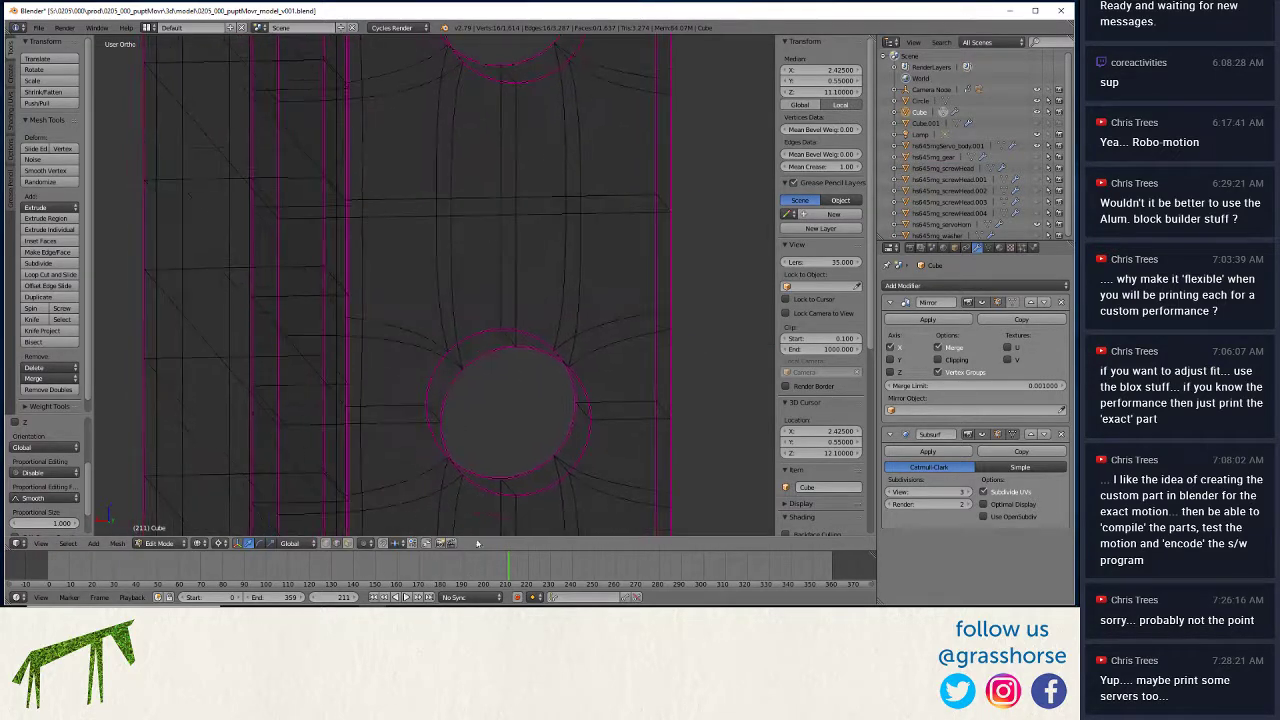
right_click(485, 488, "alt")
right_click(512, 470, "alt+shift")
right_click(583, 446, "alt+shift")
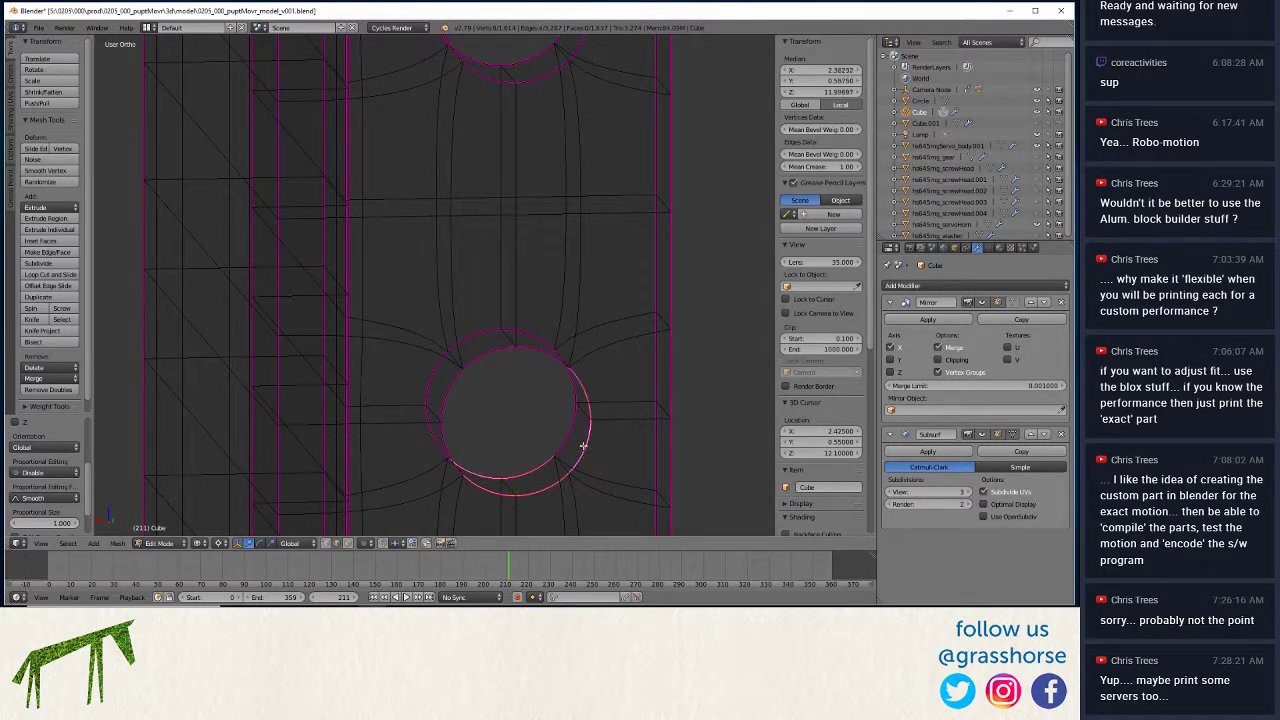
right_click(572, 390, "alt+shift")
right_click(546, 355, "alt+shift")
right_click(533, 328, "alt+shift")
right_click(430, 358, "shift")
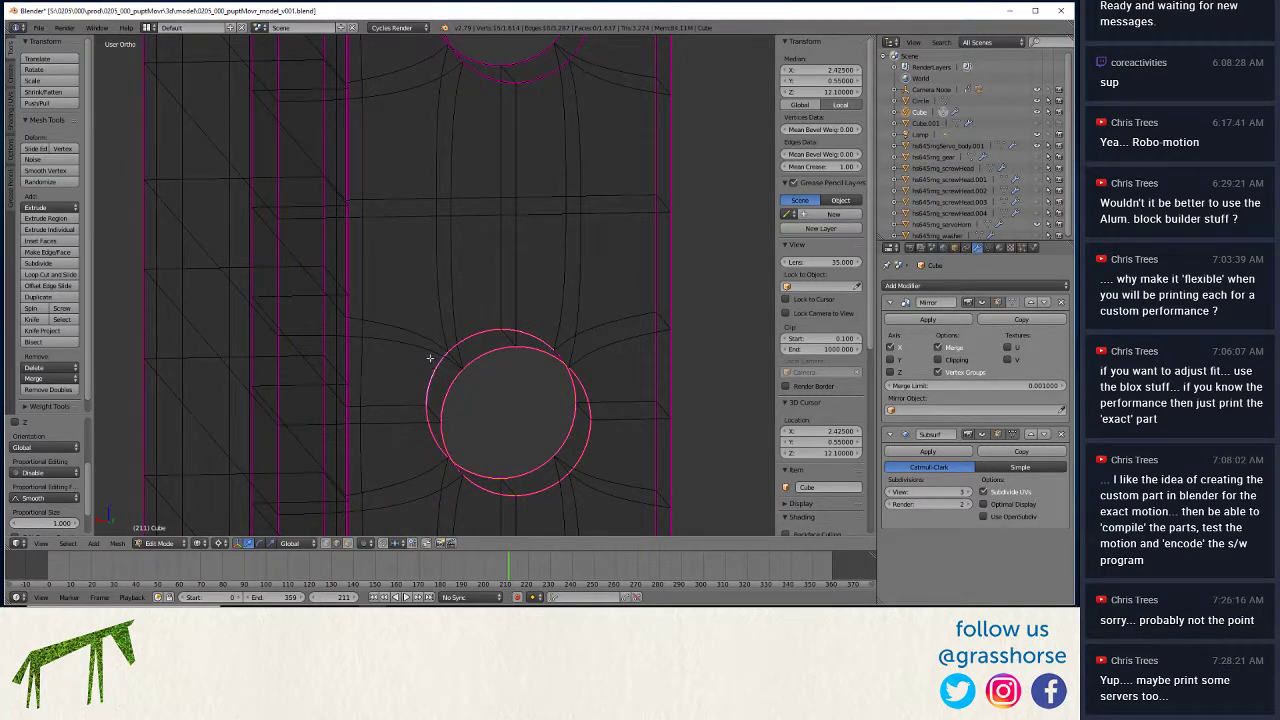
key("shift+s")
left_click(422, 340)
Scale the thirteenth screw hole's rims by 1.25 along Z and X.
type("s")
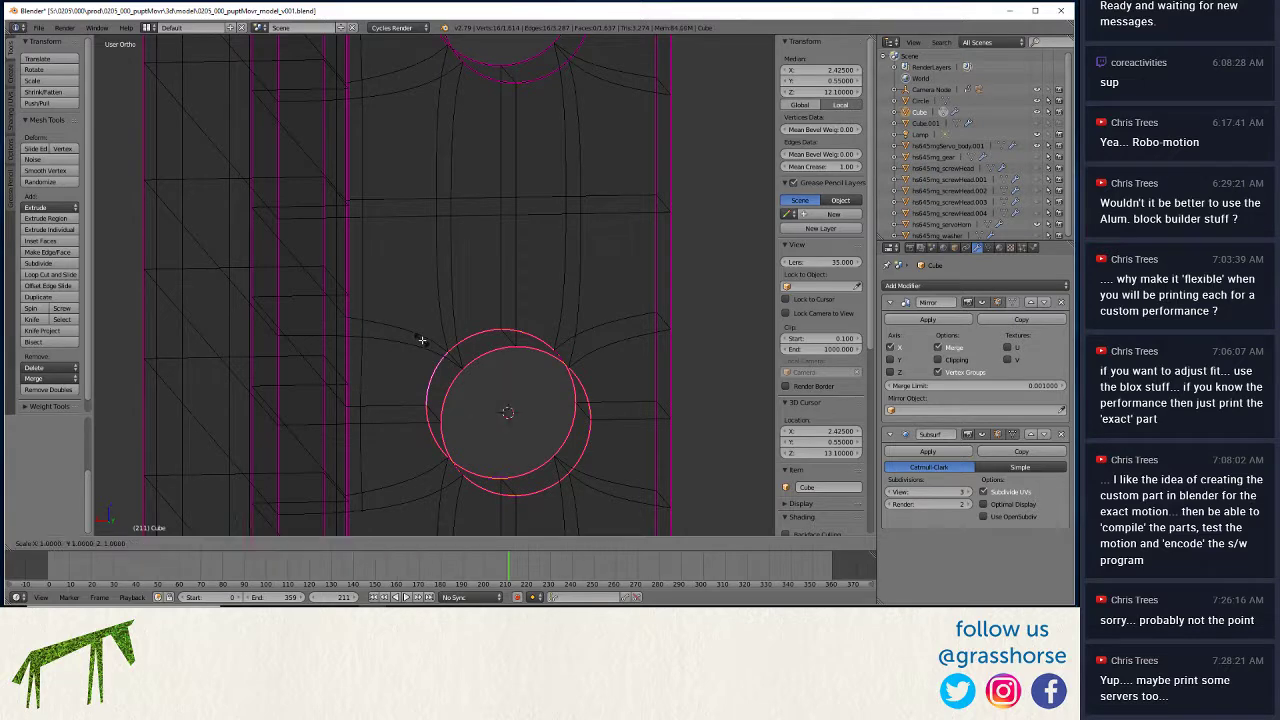
type("z1.25")
key("Return")
type("sx")
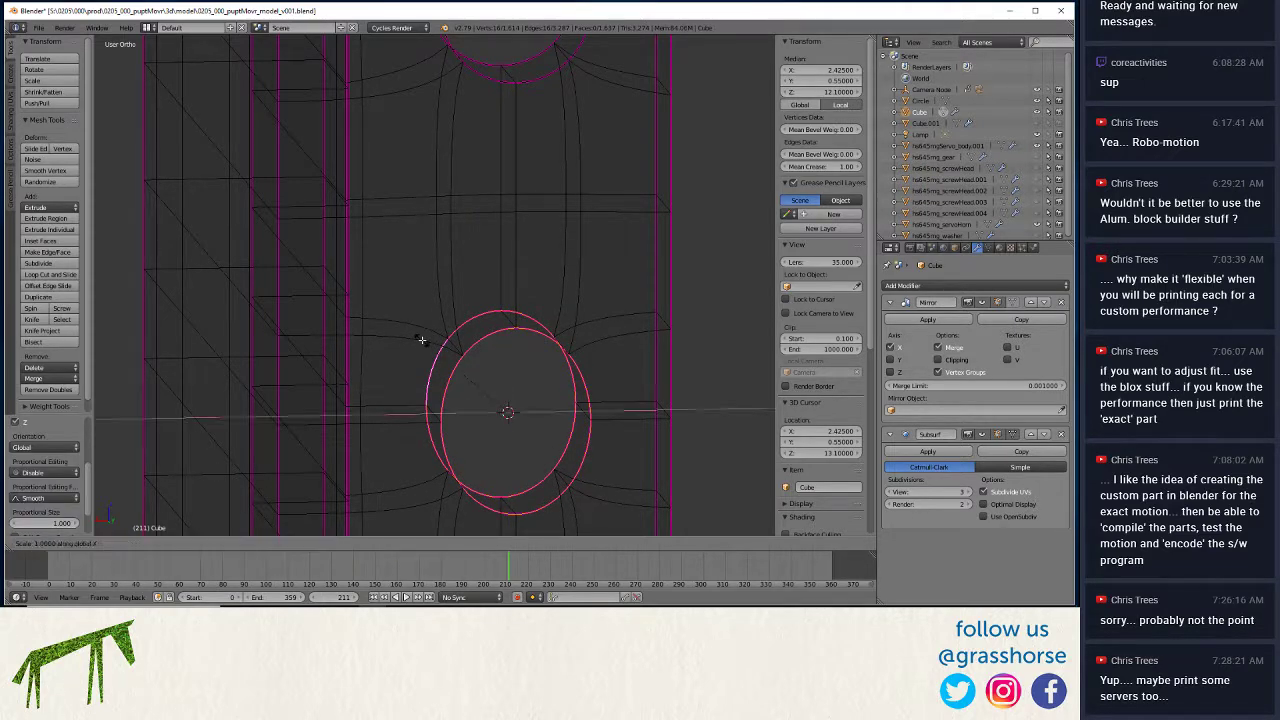
type("1.25")
key("Return")
Select both rims of the fourteenth screw hole from the bottom and snap the 3D cursor to its centre.
middle_click_drag(495, 118, 486, 501, "shift")
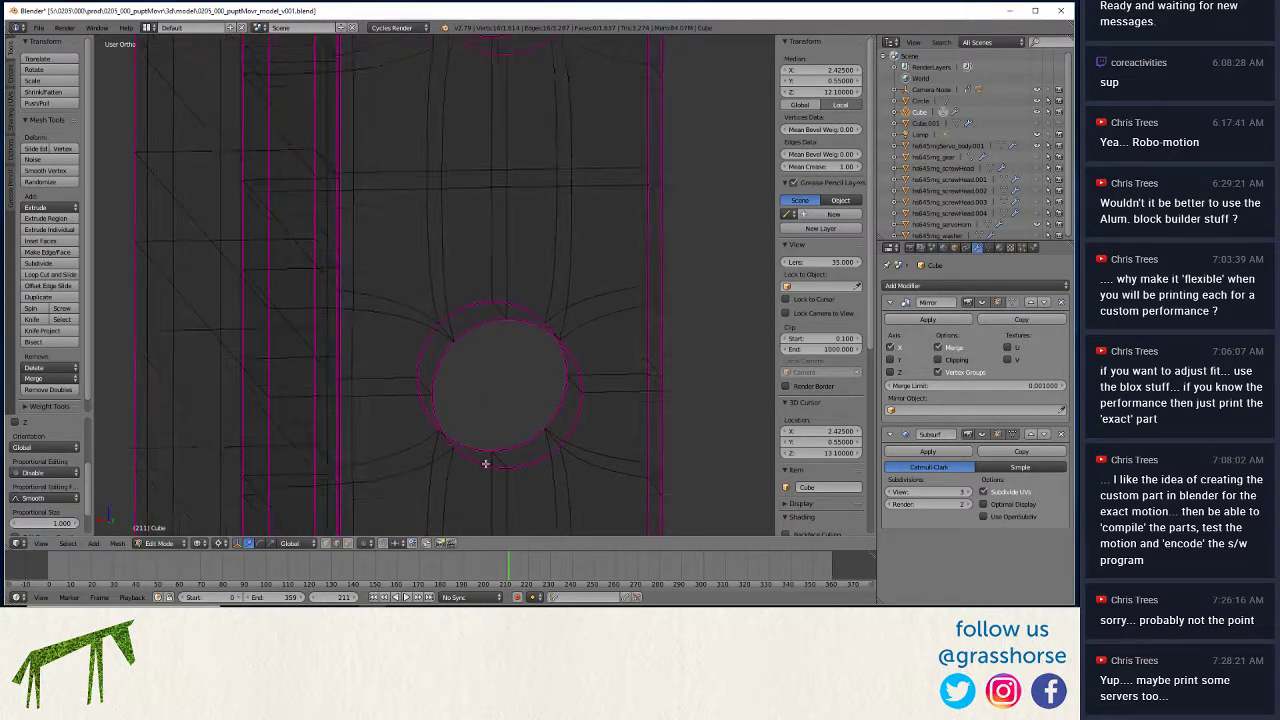
right_click(483, 457)
right_click(527, 461, "shift")
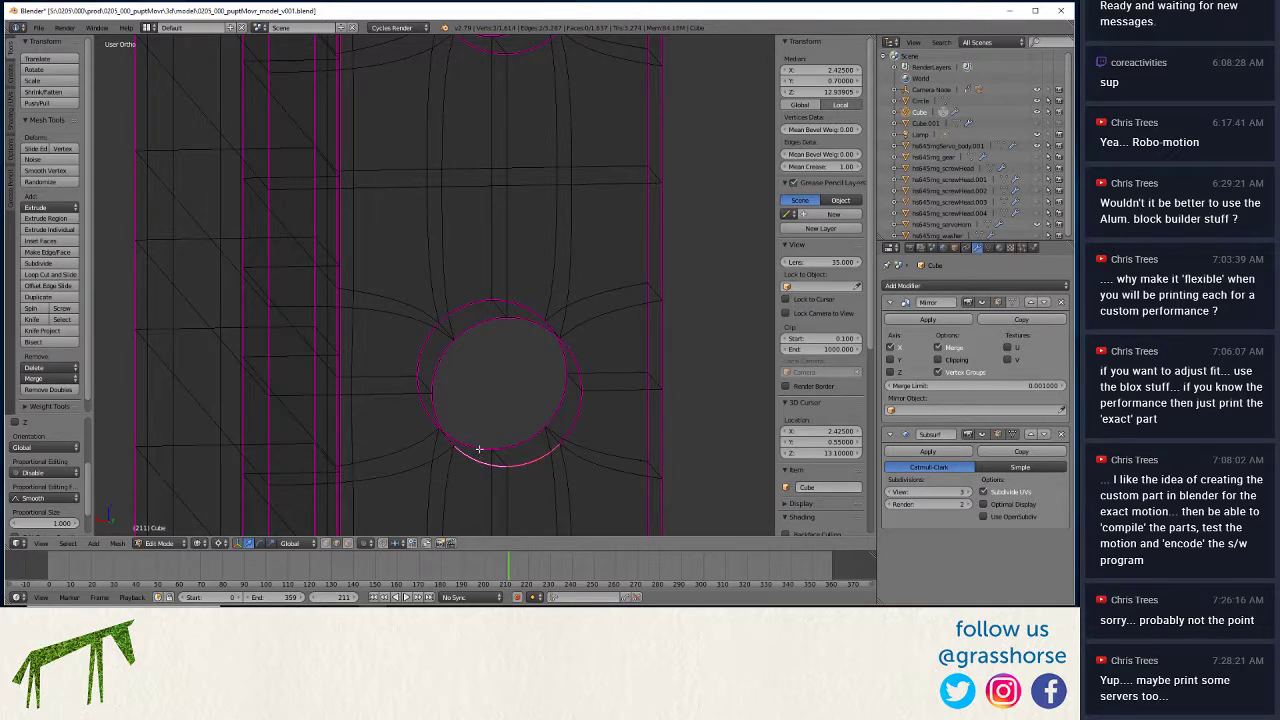
right_click(477, 445, "shift")
right_click(510, 442, "shift")
right_click(574, 414, "shift")
right_click(574, 366, "shift")
right_click(561, 396, "shift")
right_click(556, 350, "shift")
right_click(531, 324, "alt+shift")
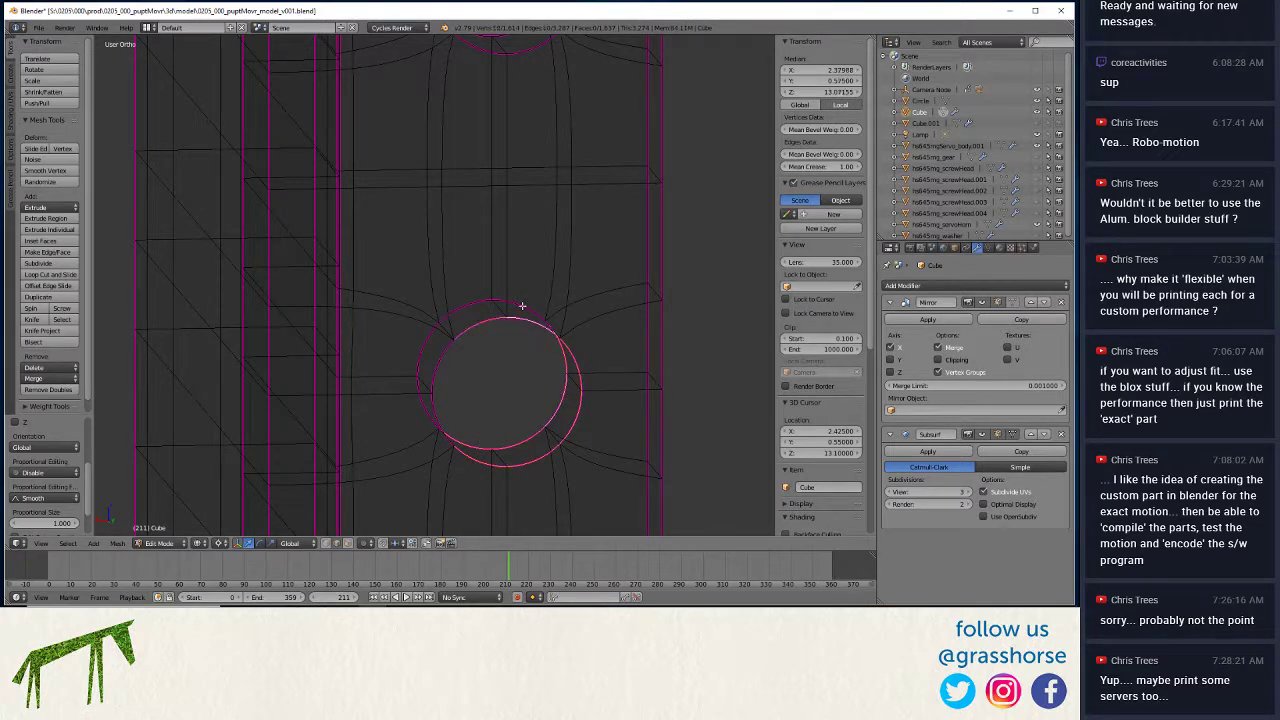
right_click(522, 306, "alt+shift")
right_click(437, 361, "alt+shift")
right_click(425, 341, "alt+shift")
key("shift+s")
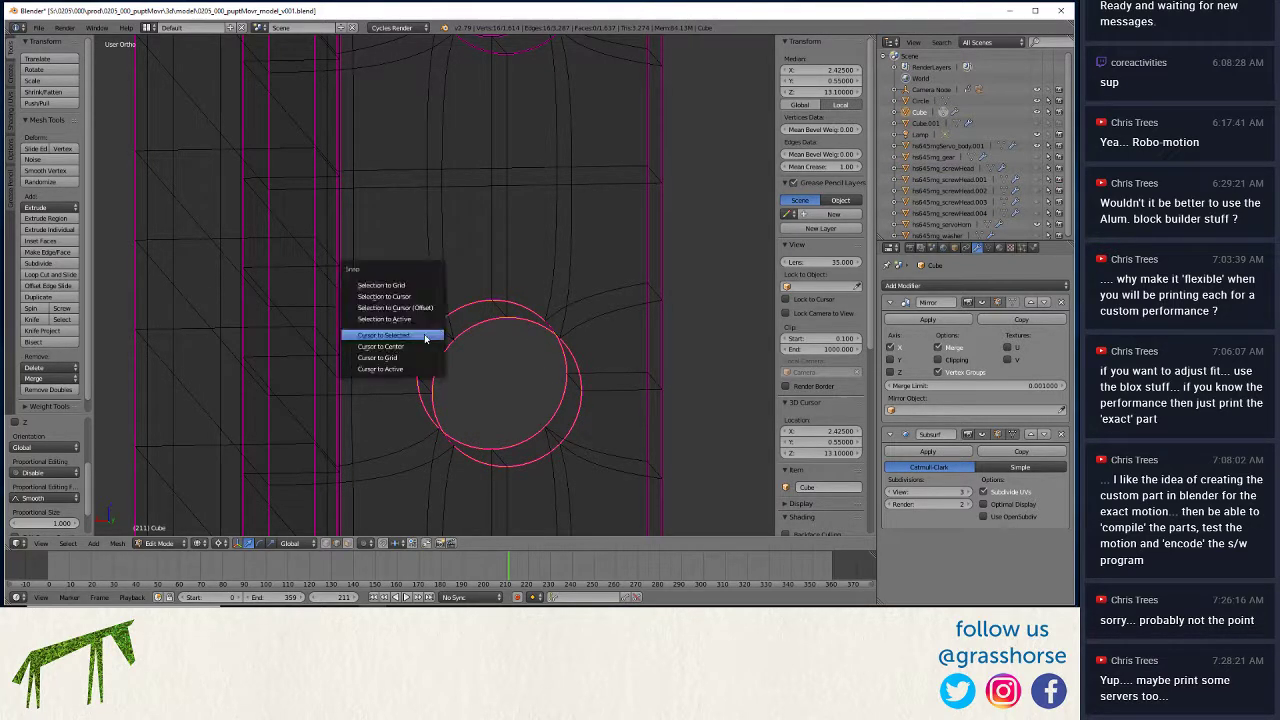
left_click(425, 336)
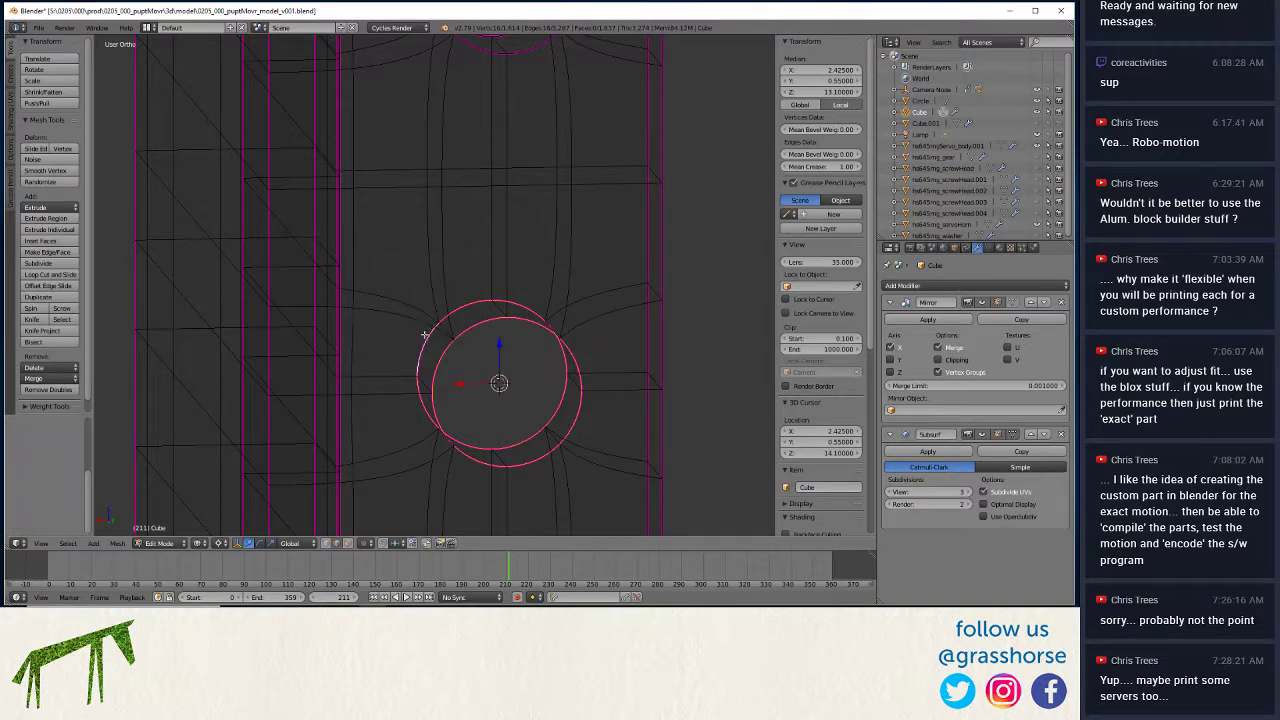
Scale the fourteenth screw hole's rims by 1.25 along Z and X.
type("sz1.25")
key("Return")
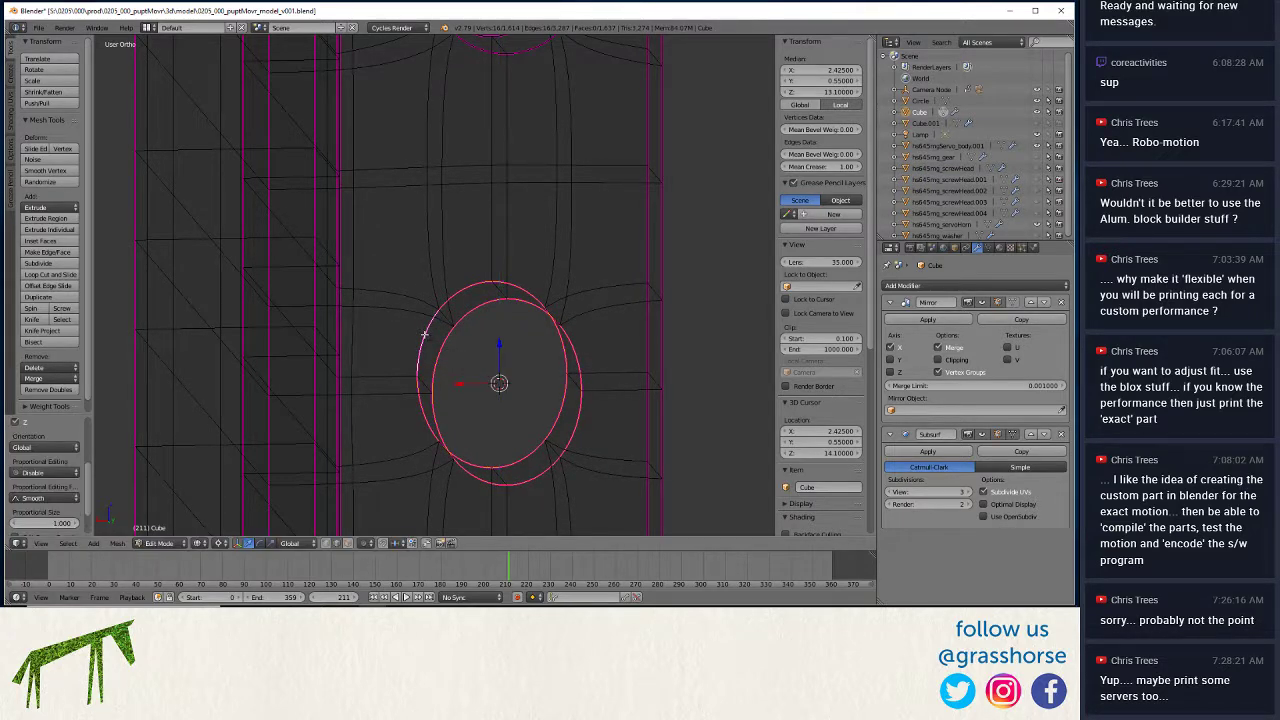
type("sx12")
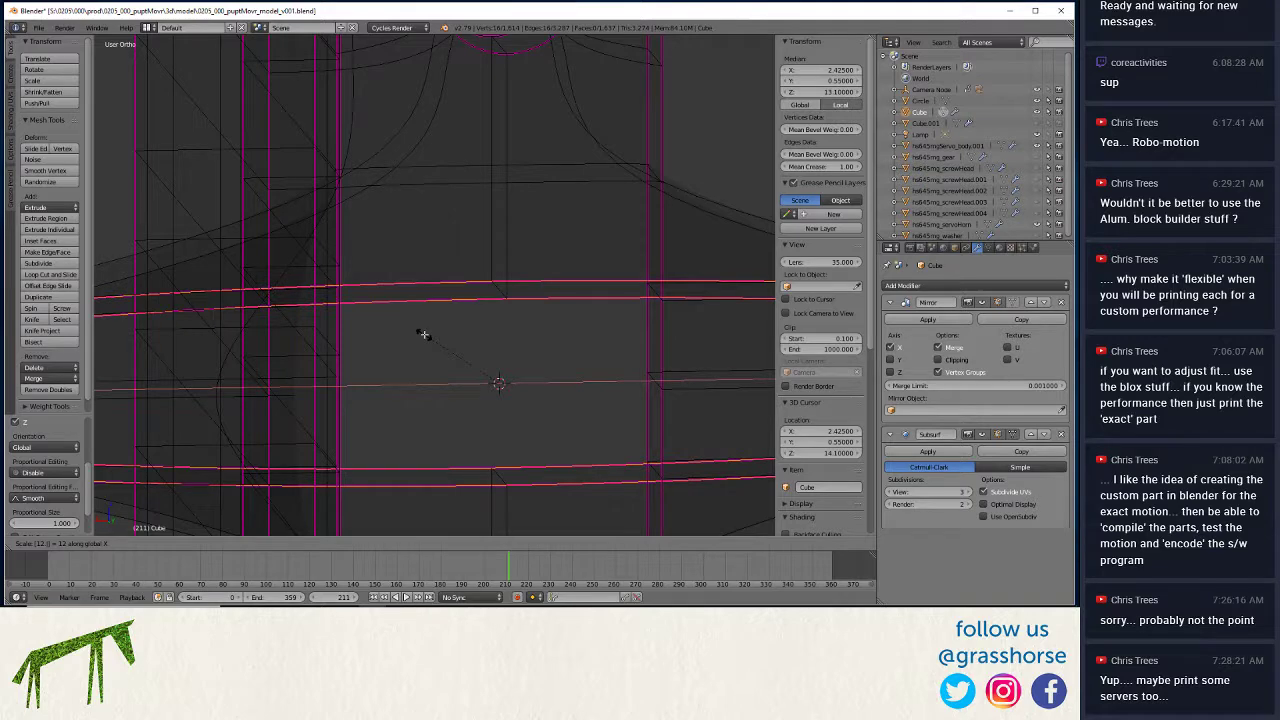
type("z")
key("Escape")
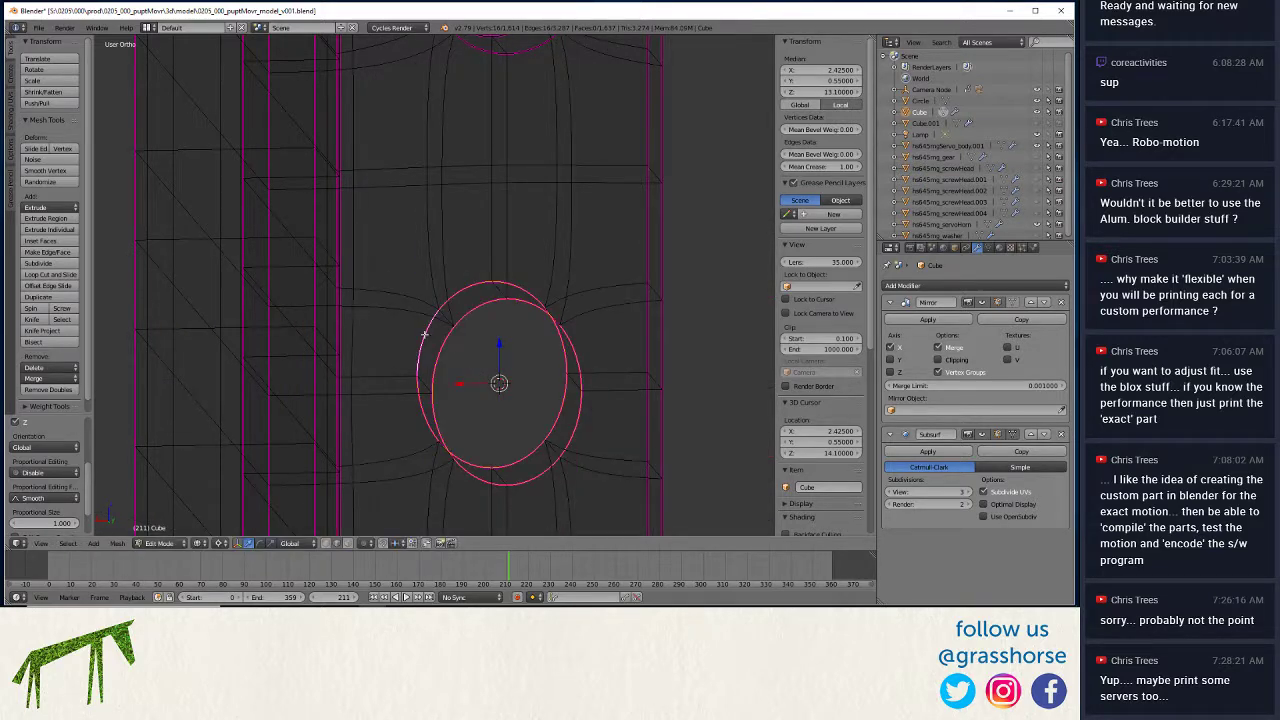
type("sx1.25")
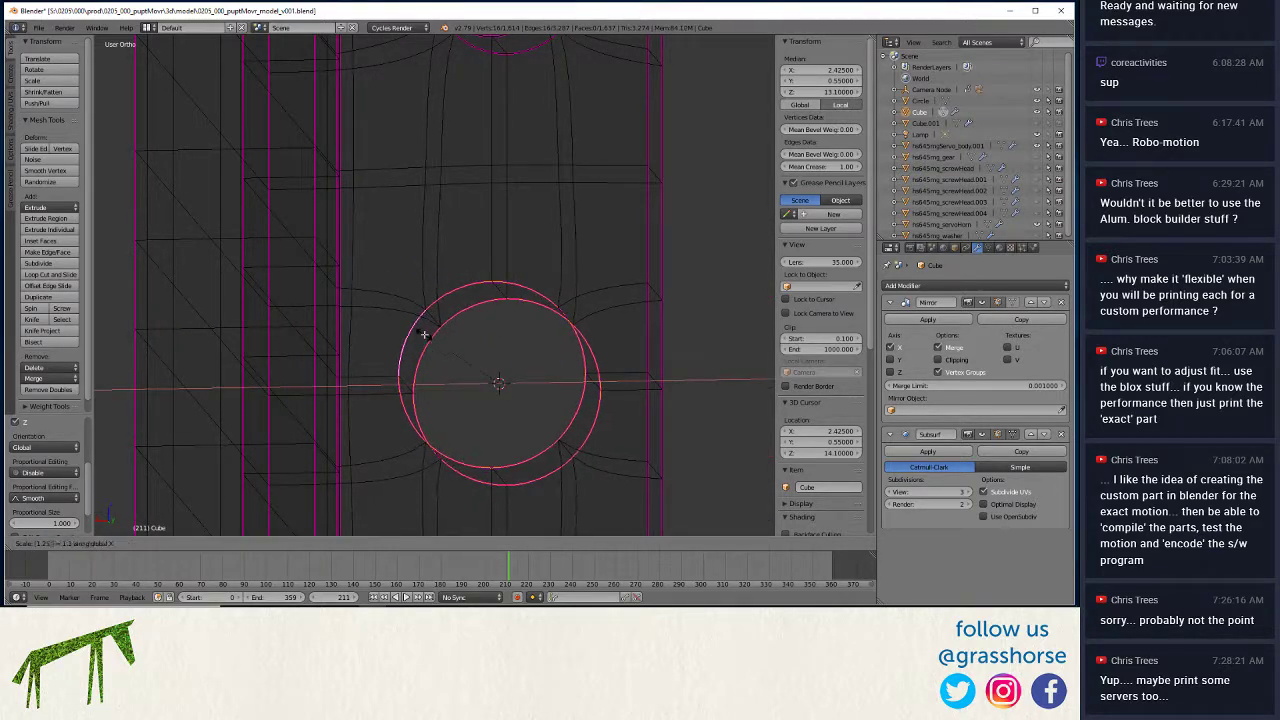
key("Return")
Deselect everything and select both rims of the fifteenth screw hole from the bottom.
middle_click_drag(485, 85, 497, 438, "shift")
right_click(488, 400)
right_click(489, 391, "shift")
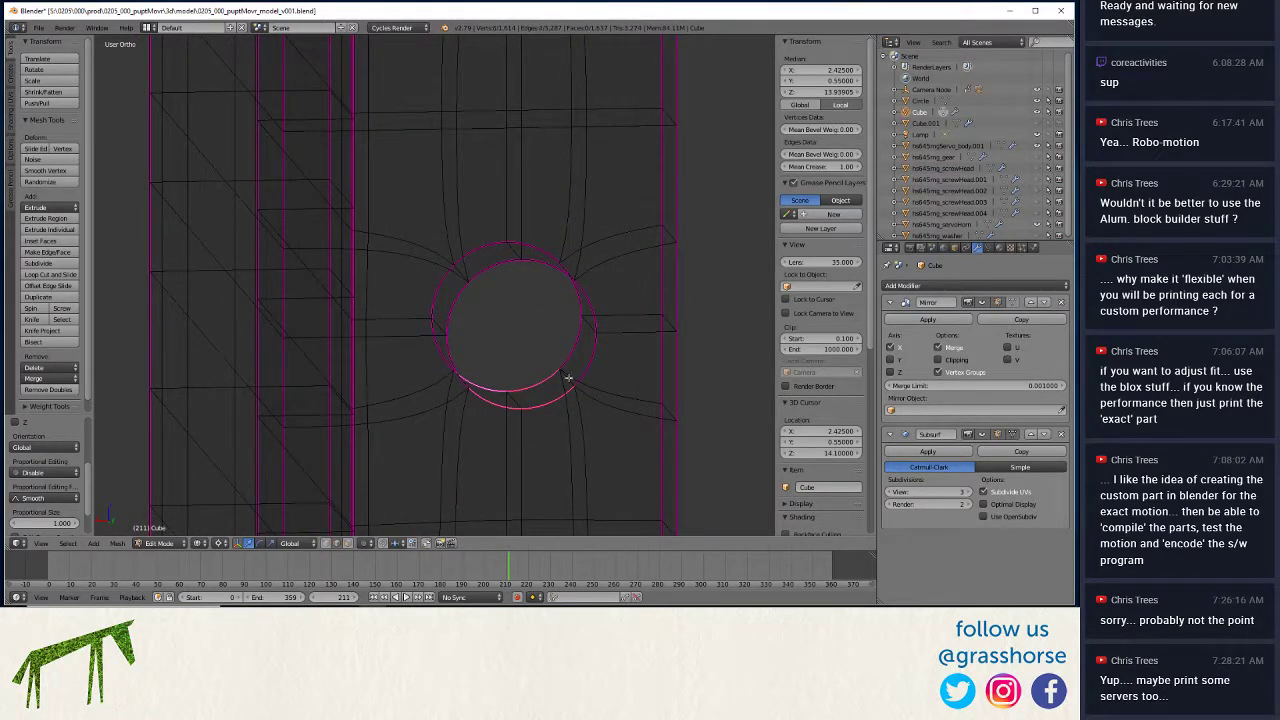
right_click(585, 366, "shift")
right_click(572, 346, "shift")
right_click(547, 263, "shift")
right_click(434, 289, "ctrl")
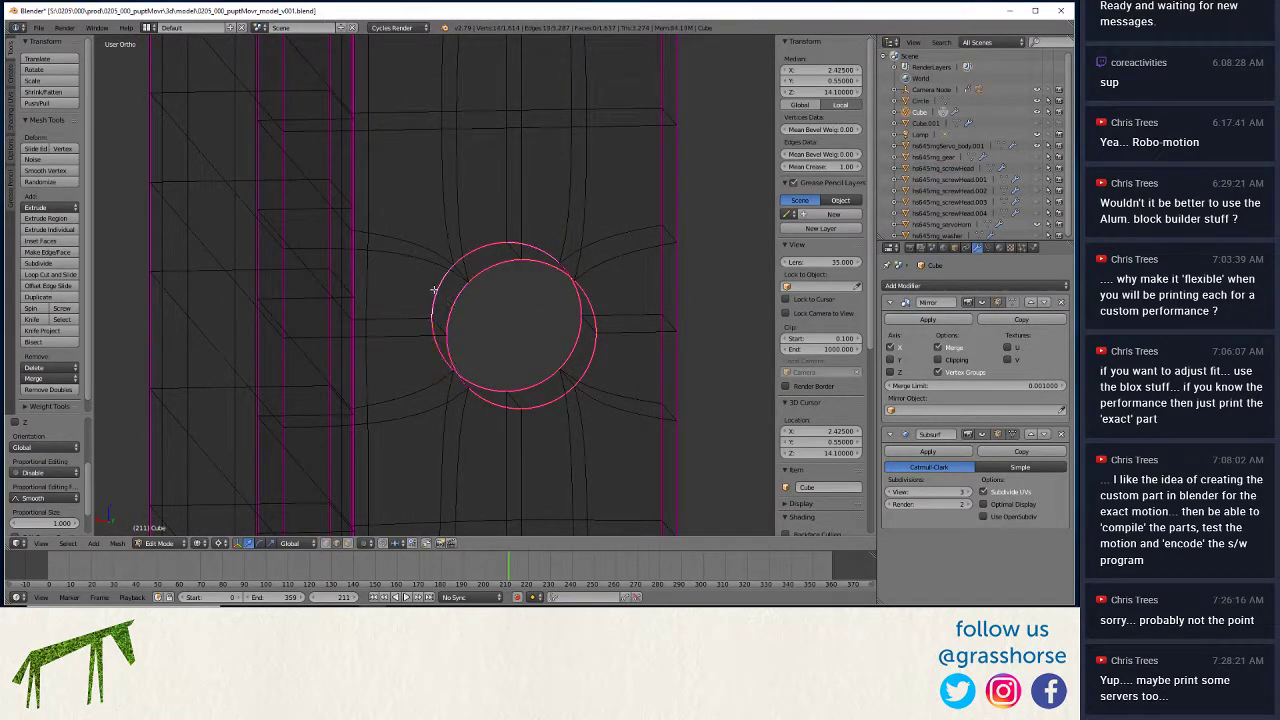
type("gz0.25")
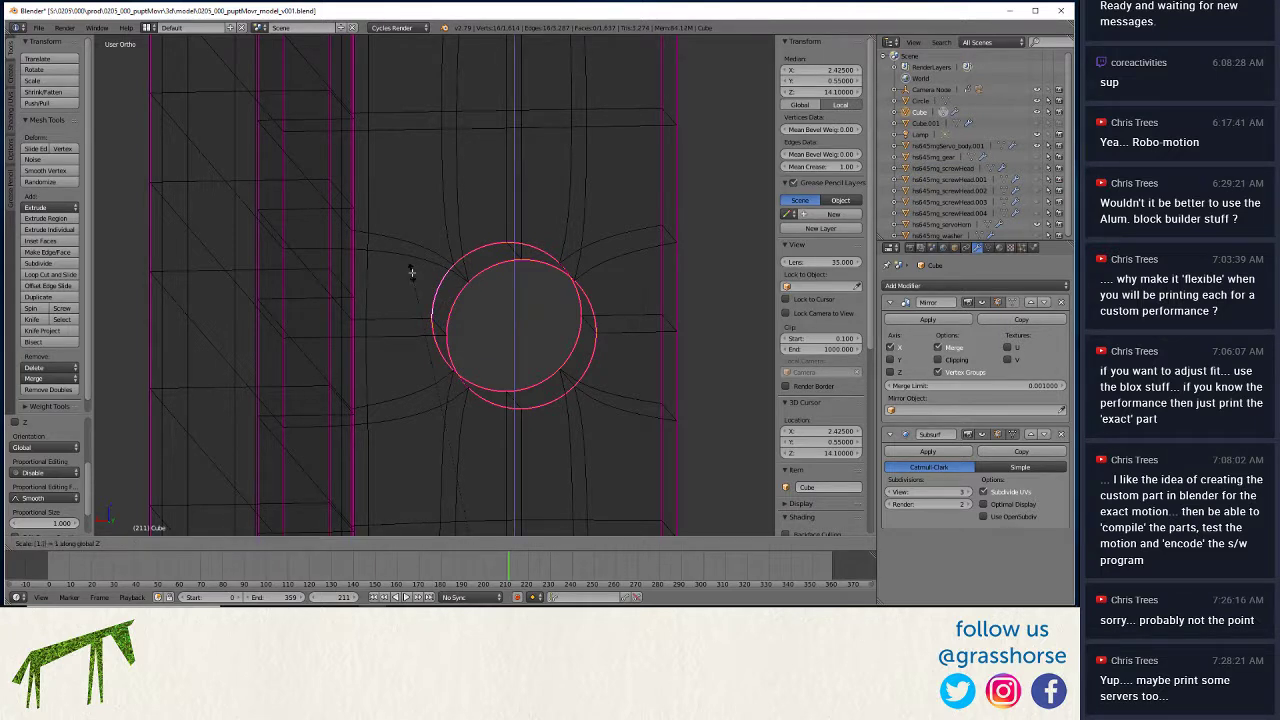
key("Return")
key("ctrl+z")
Snap the 3D cursor to the fifteenth screw hole's centre and scale its rims by 1.25 along Z and X.
key("shift+s")
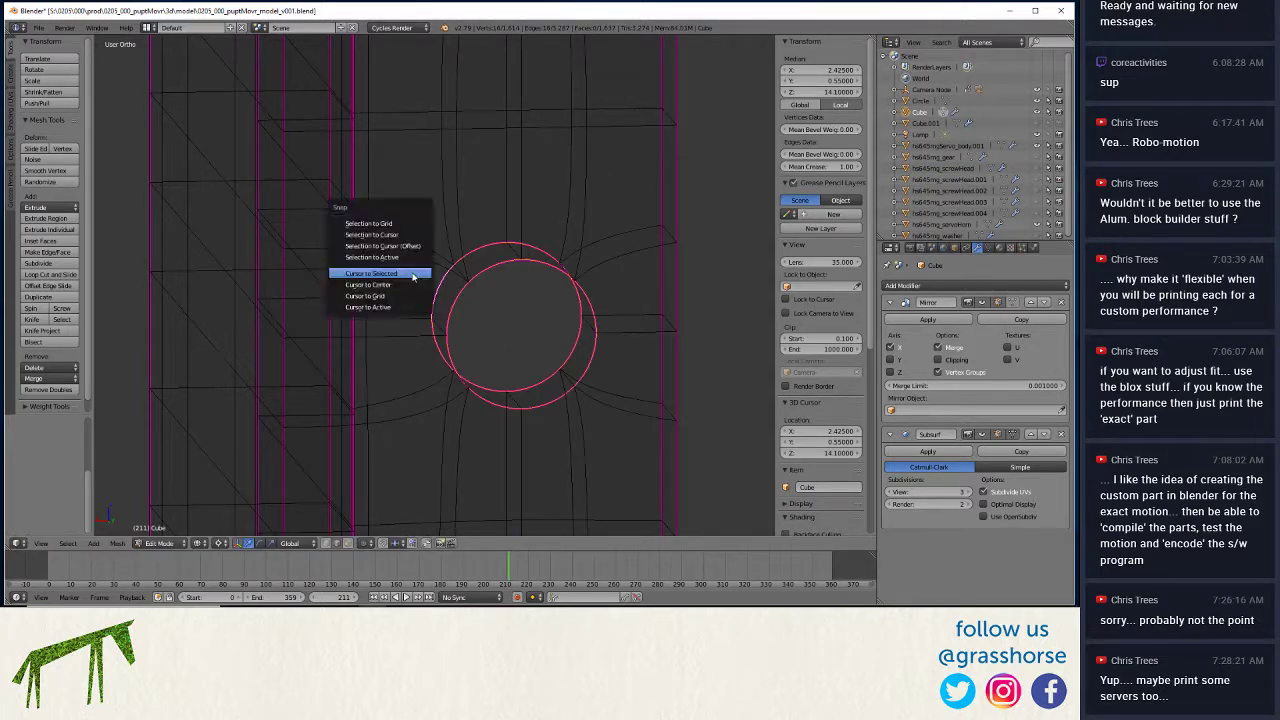
left_click(411, 272)
type("1.2")
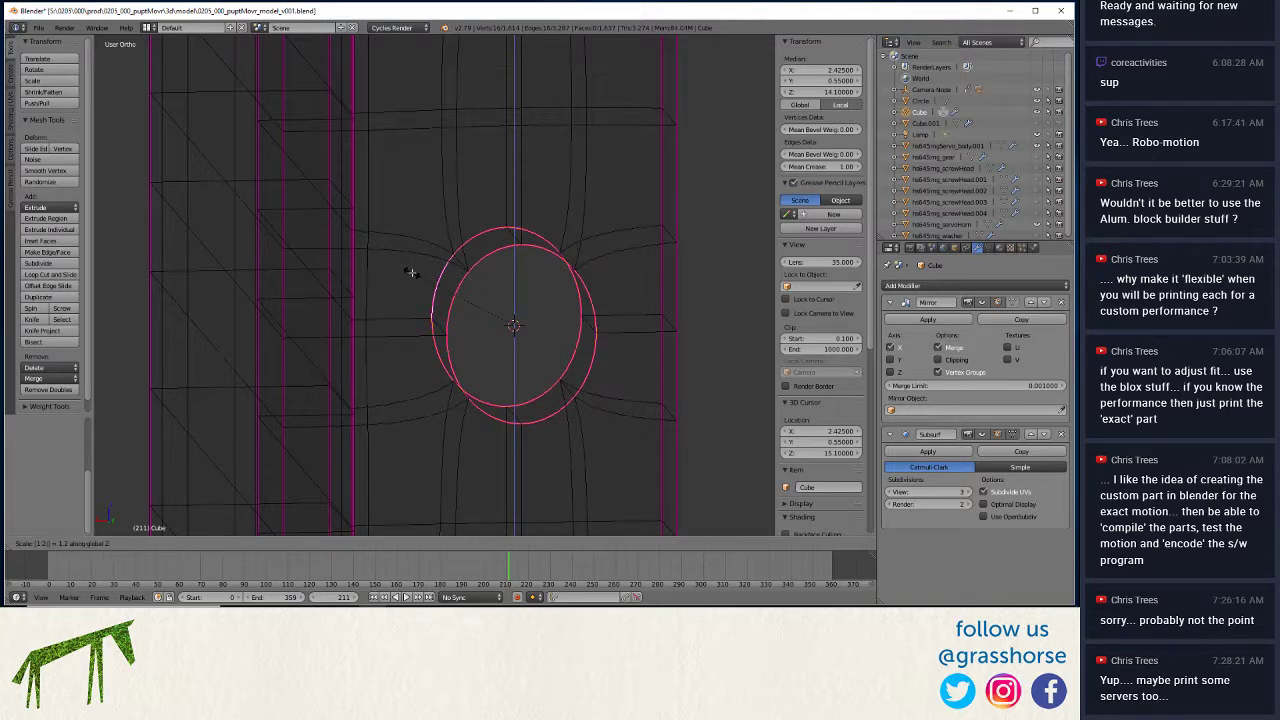
key("Return")
type("sx1.2")
key("Return")
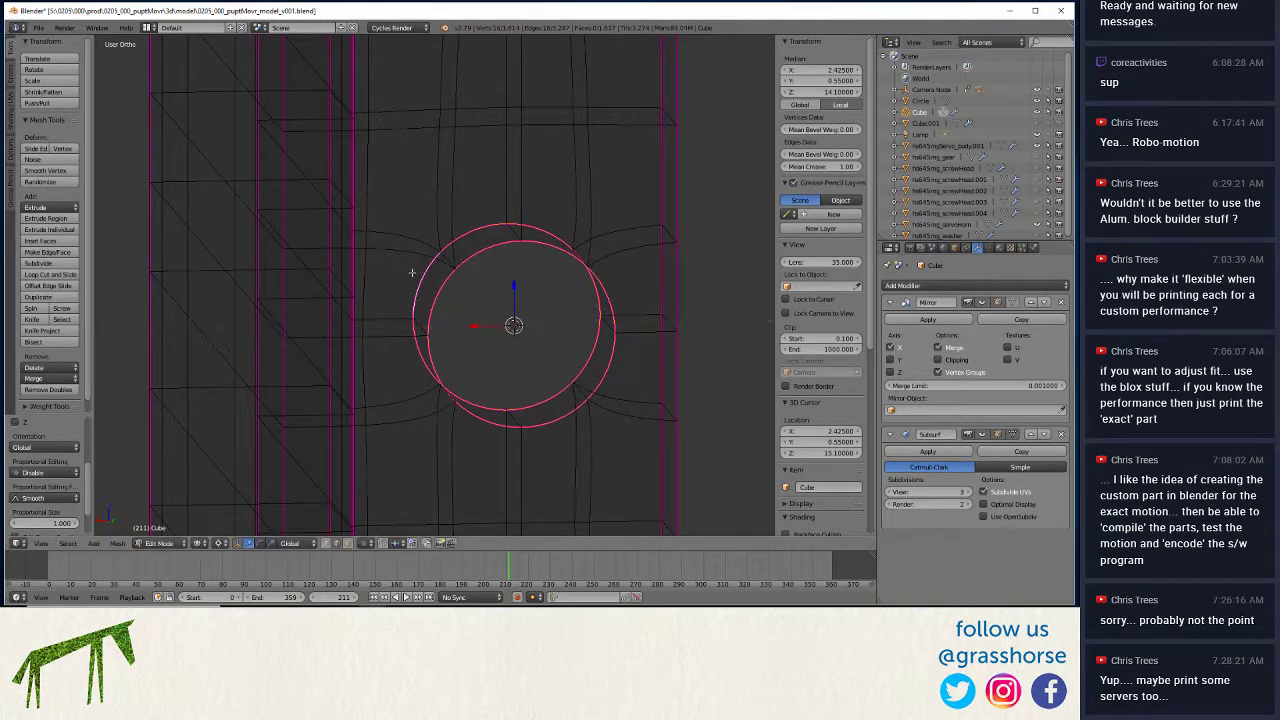
Deselect everything and select both rims of the sixteenth screw hole from the bottom.
middle_click_drag(470, 154, 483, 507, "shift")
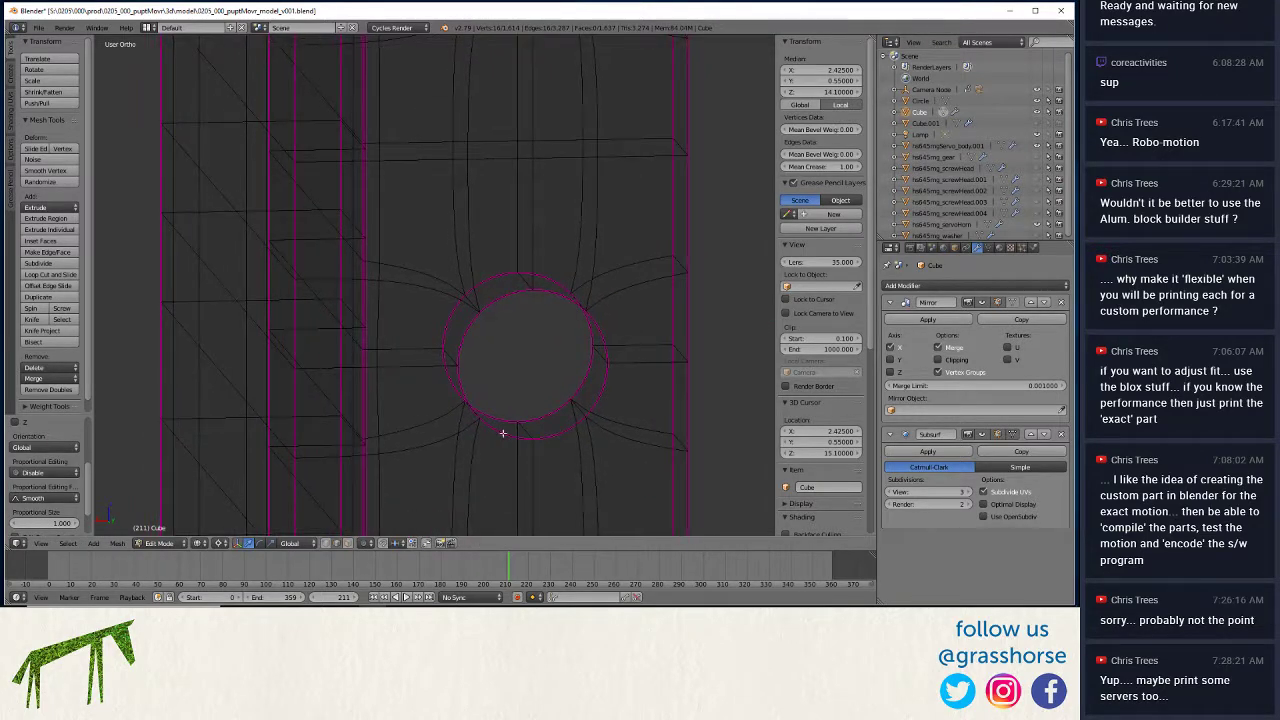
right_click(501, 431)
right_click(518, 418, "alt+shift")
right_click(603, 384, "alt+shift")
right_click(586, 372, "alt+shift")
right_click(546, 288, "alt+shift")
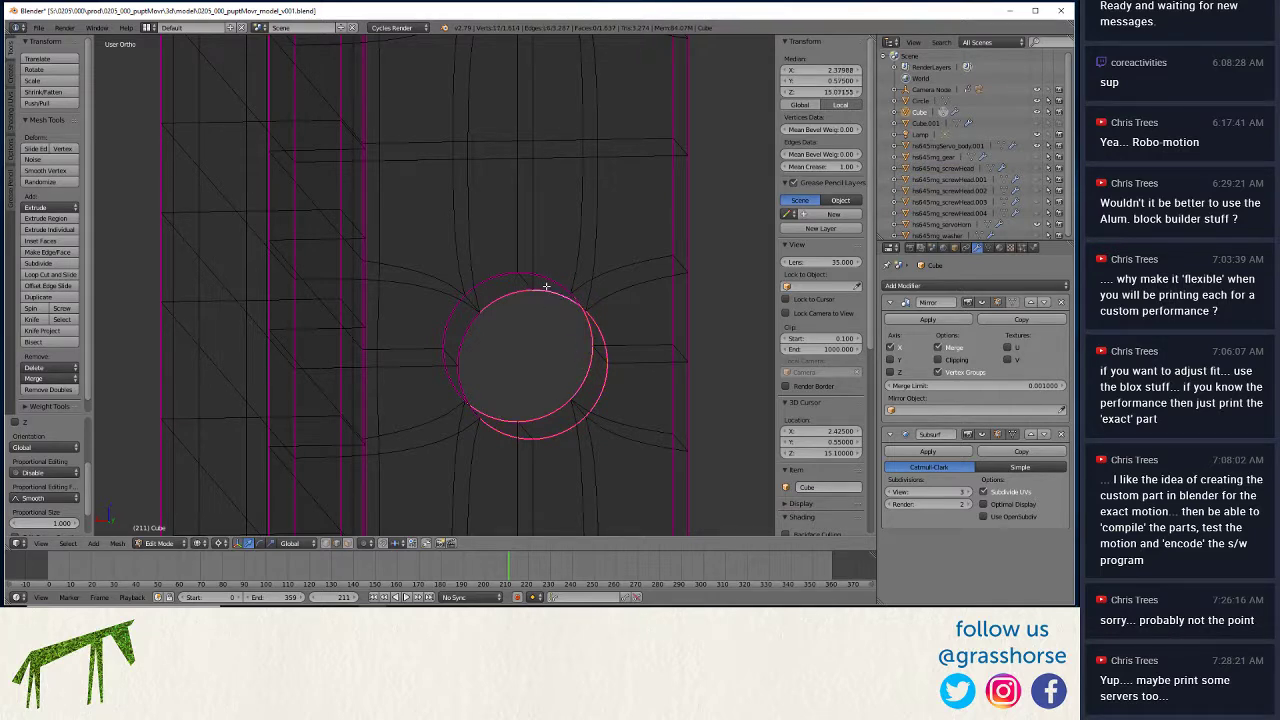
right_click(537, 264, "alt+shift")
right_click(446, 347, "shift")
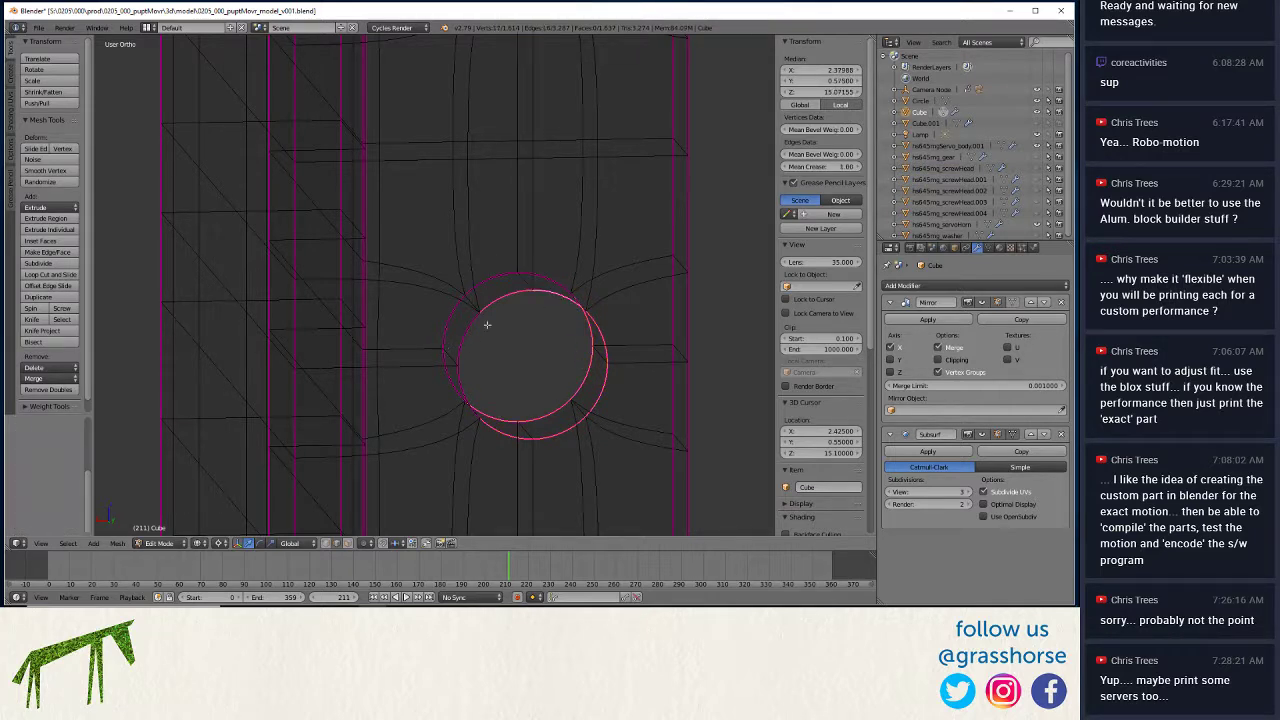
right_click(550, 280, "shift")
right_click(464, 347, "alt+shift")
right_click(447, 331, "alt+shift")
key("s")
key("z")
key("Escape")
Save the blend file over the existing version and snap the 3D cursor to the sixteenth screw hole's centre.
key("ctrl+s")
left_click(426, 308)
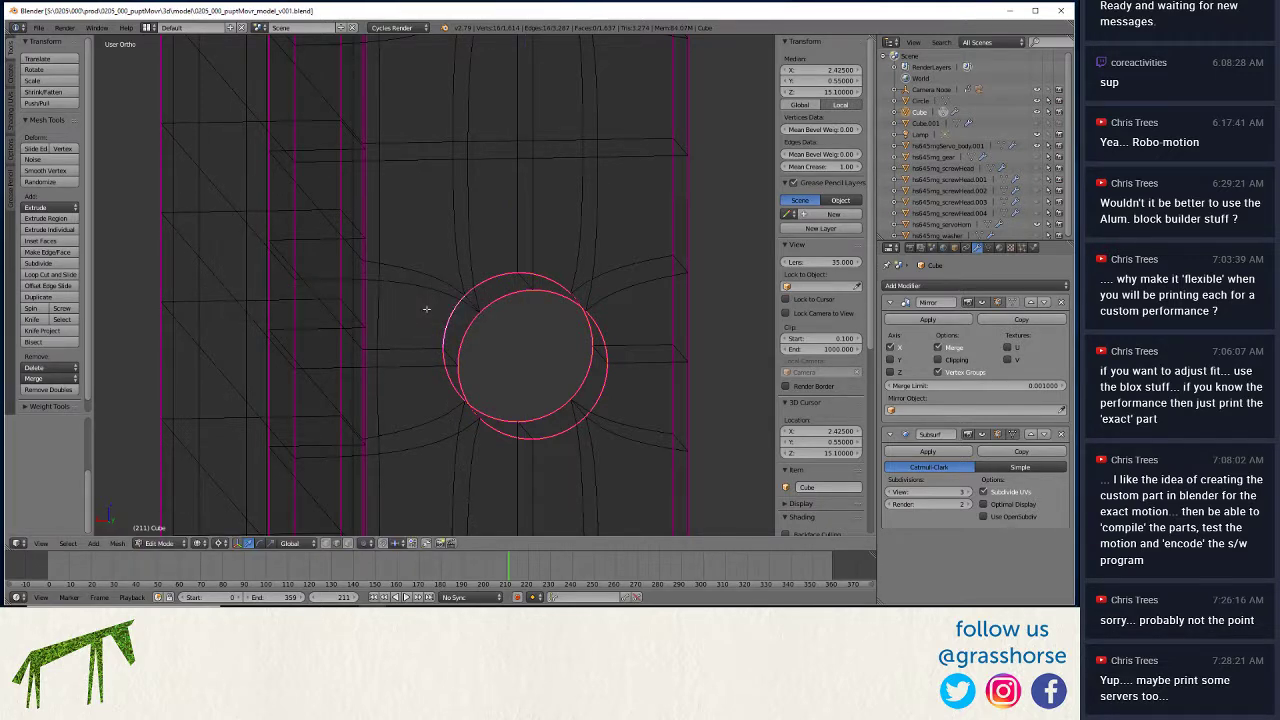
key("shift+s")
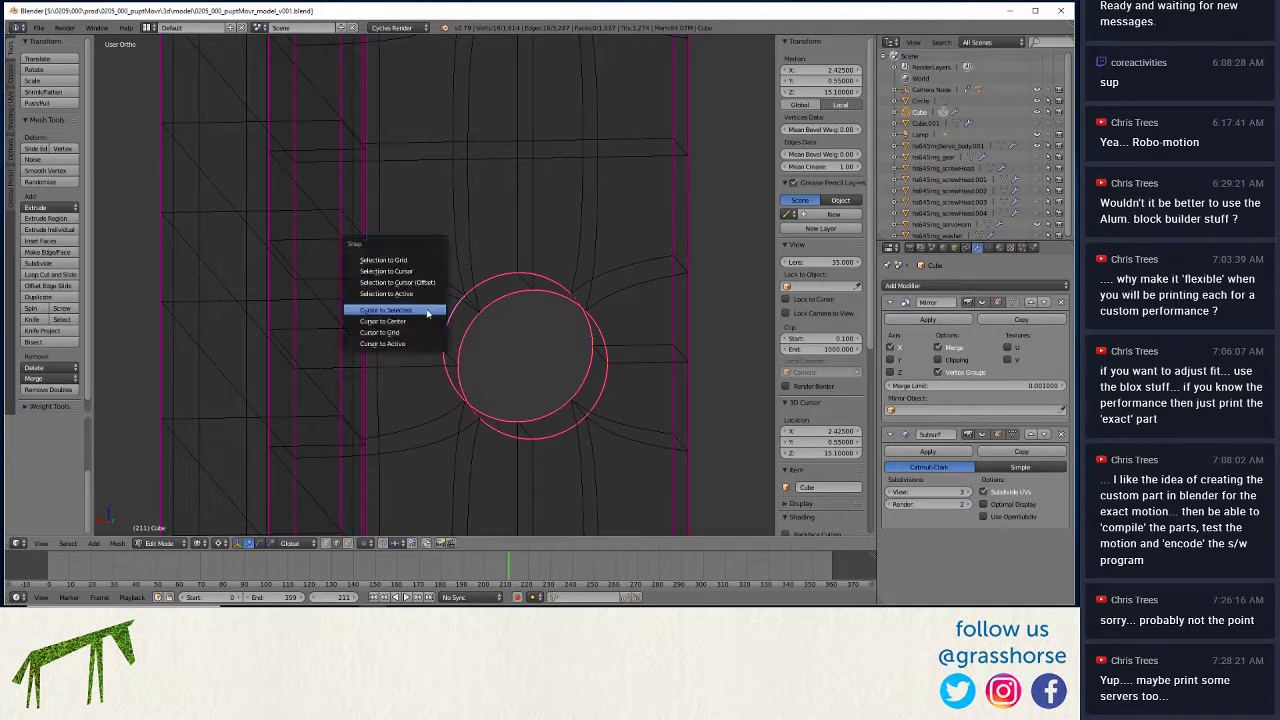
left_click(426, 308)
Scale the sixteenth screw hole's rims by 1.25 along Z and X.
type("sz")
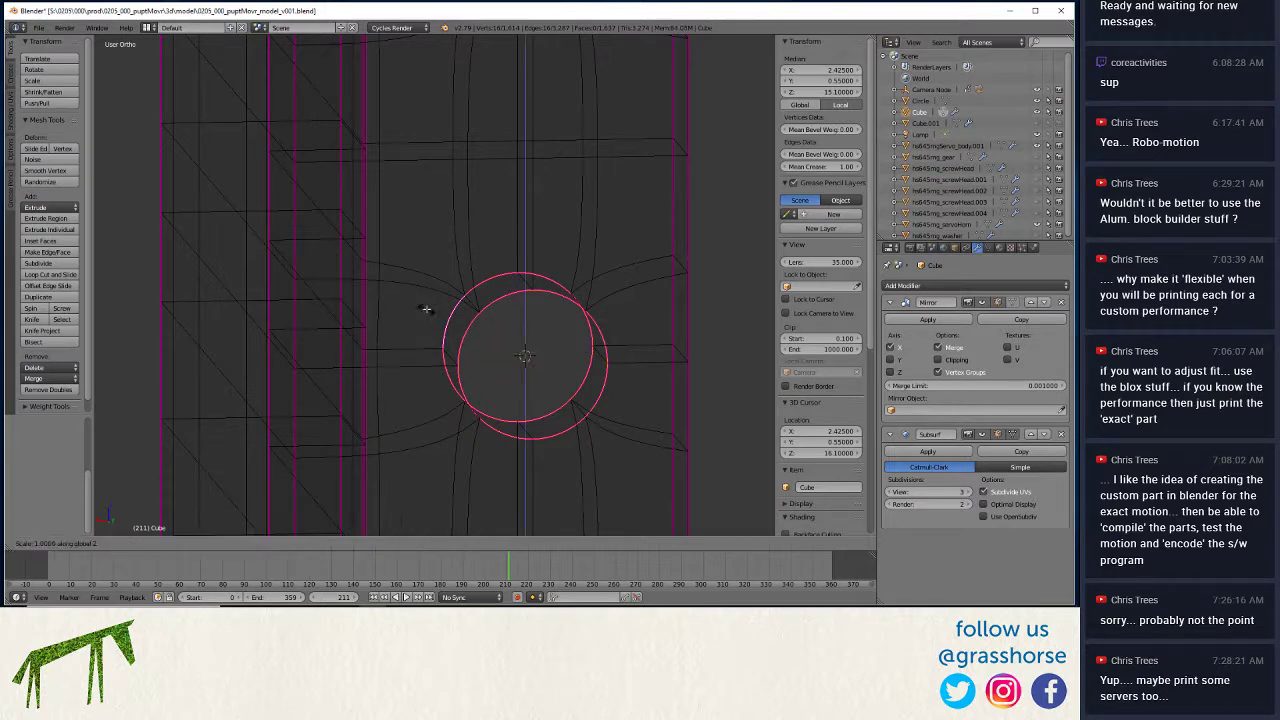
type("1.25")
key("Return")
type("sx1.25")
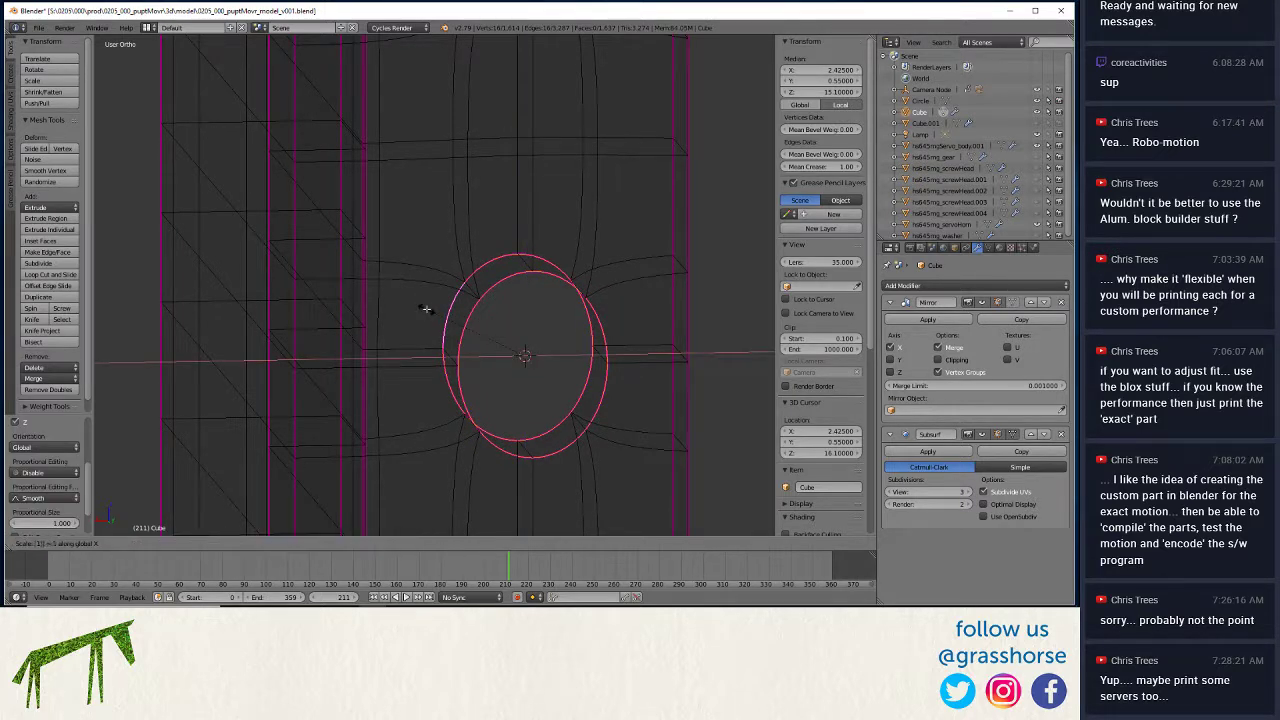
key("Return")
Select both rims of the seventeenth screw hole from the bottom and snap the 3D cursor to its centre.
middle_click_drag(426, 308, 502, 440)
right_click(491, 438, "alt")
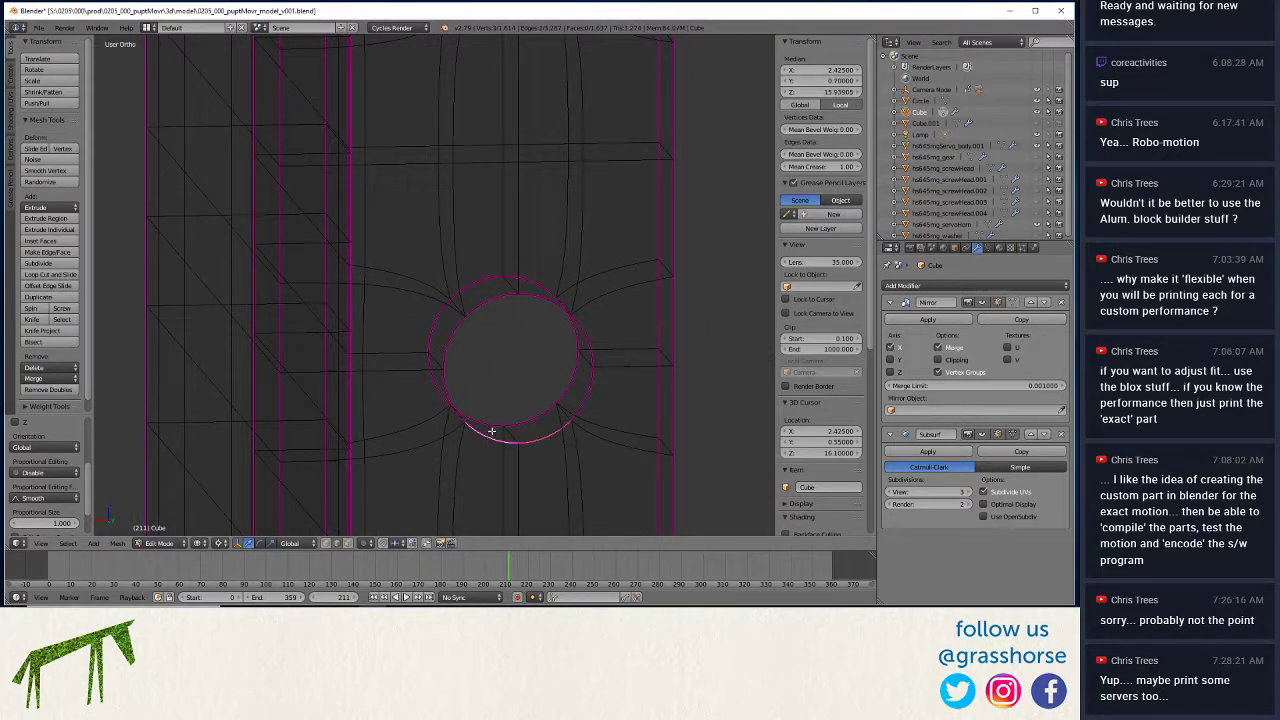
right_click(490, 428, "alt+shift")
right_click(586, 397, "alt+shift")
right_click(572, 382, "alt+shift")
right_click(533, 297, "alt+shift")
right_click(530, 282, "alt+shift")
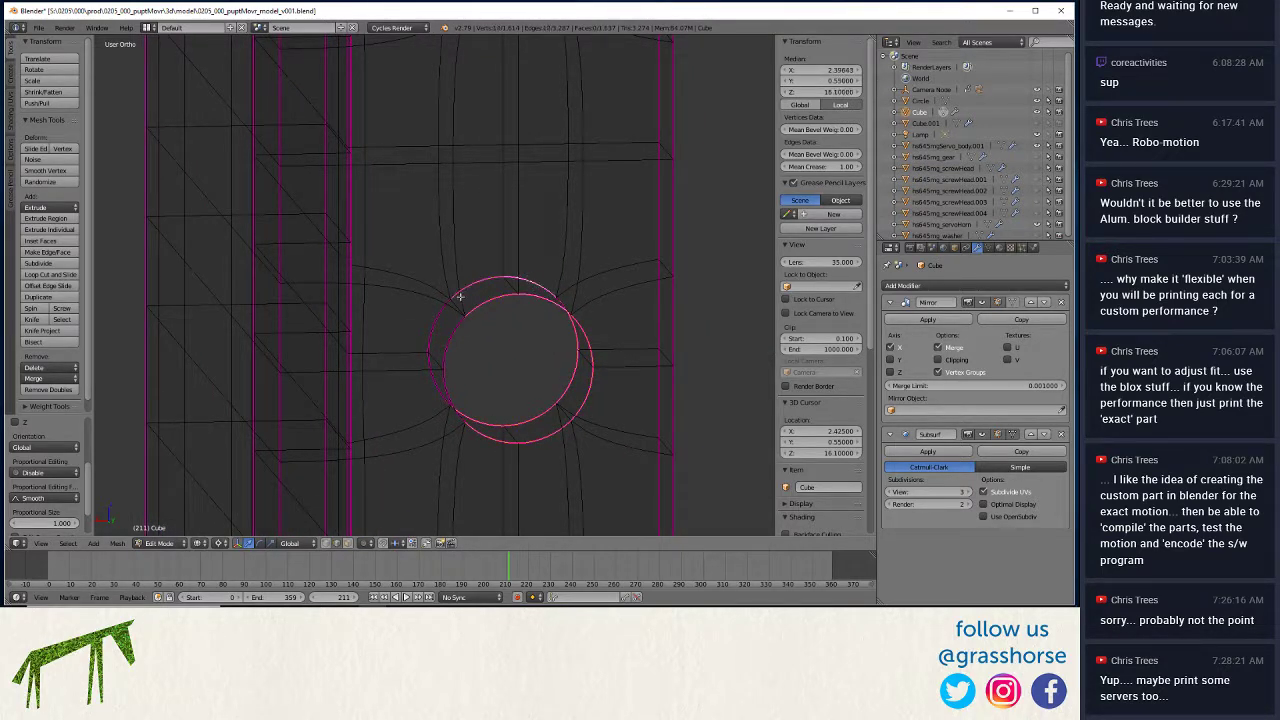
right_click(445, 357, "alt+shift")
right_click(431, 337, "alt+shift")
key("s")
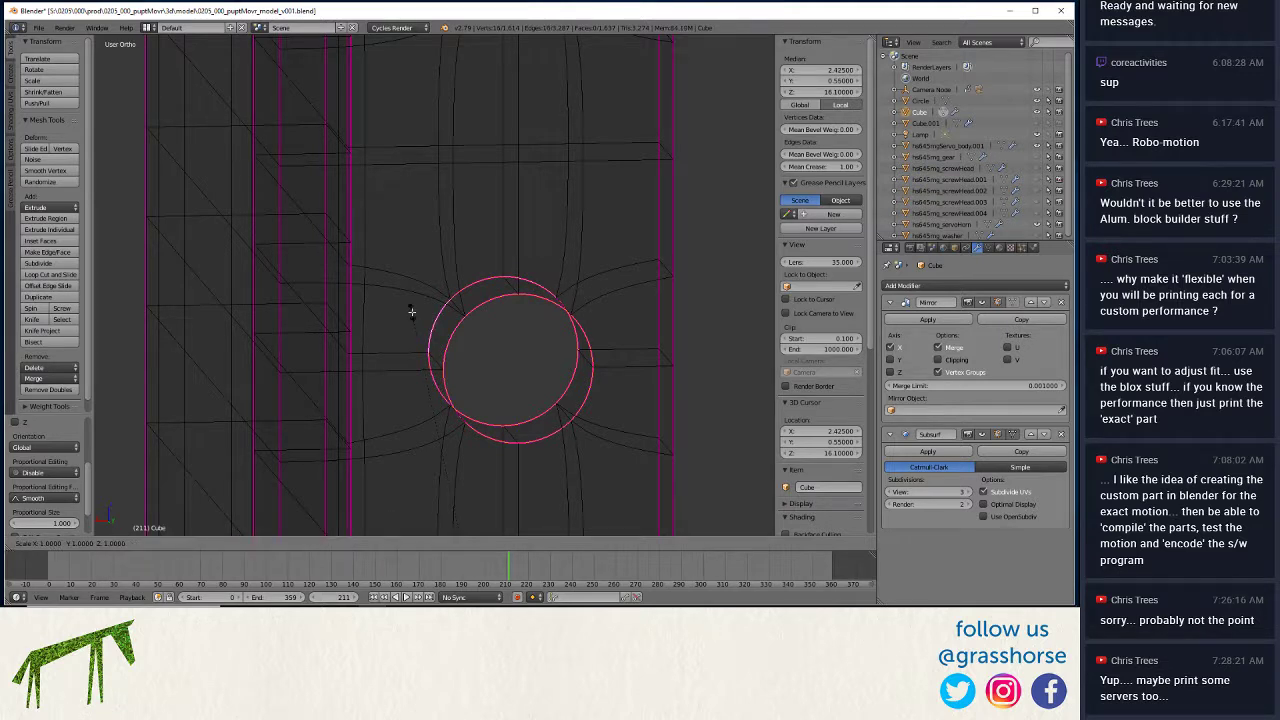
key("Escape")
key("shift+s")
left_click(412, 312)
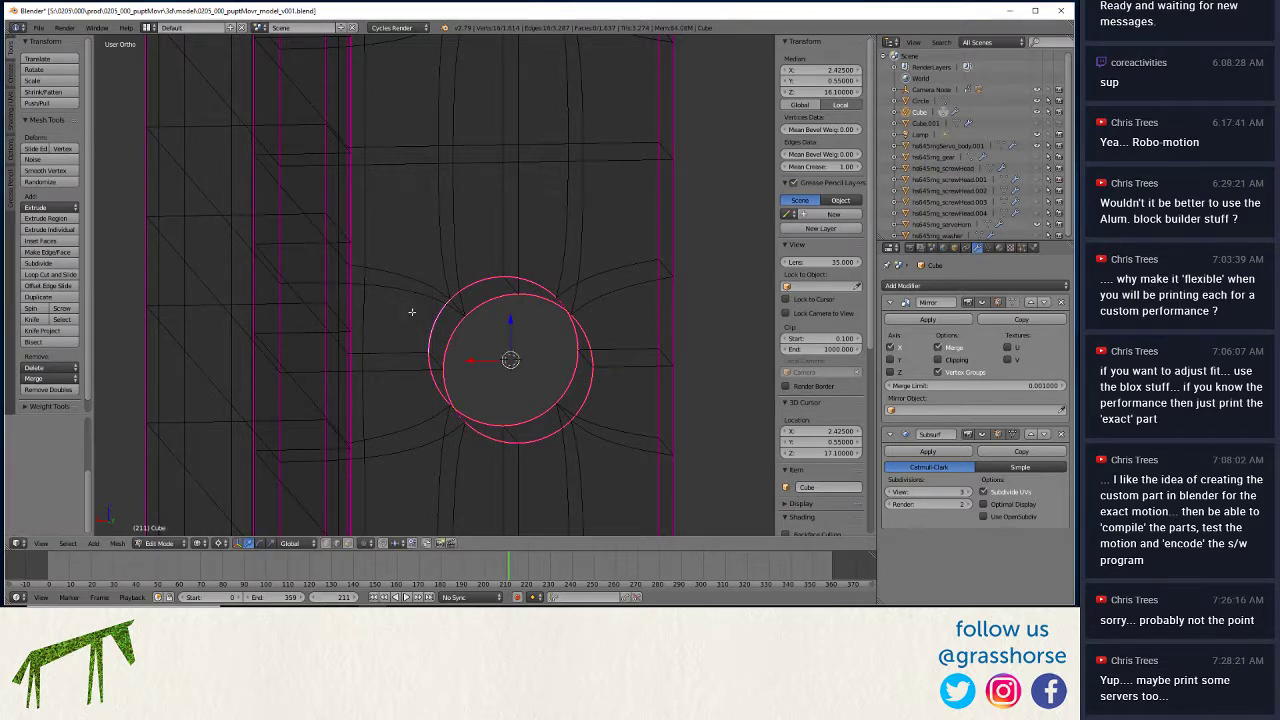
Scale the seventeenth screw hole's rims by 1.25 along Z and X.
type("sz1.25")
key("Return")
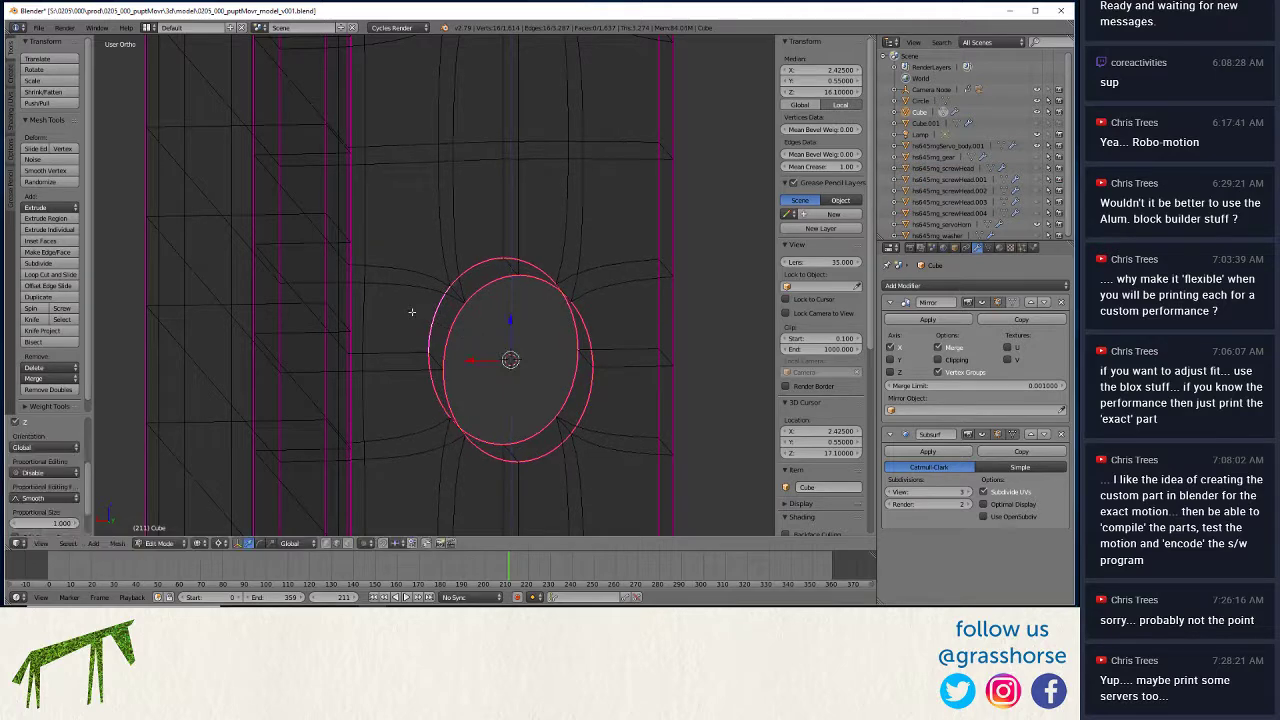
type("sx1.2")
key("Return")
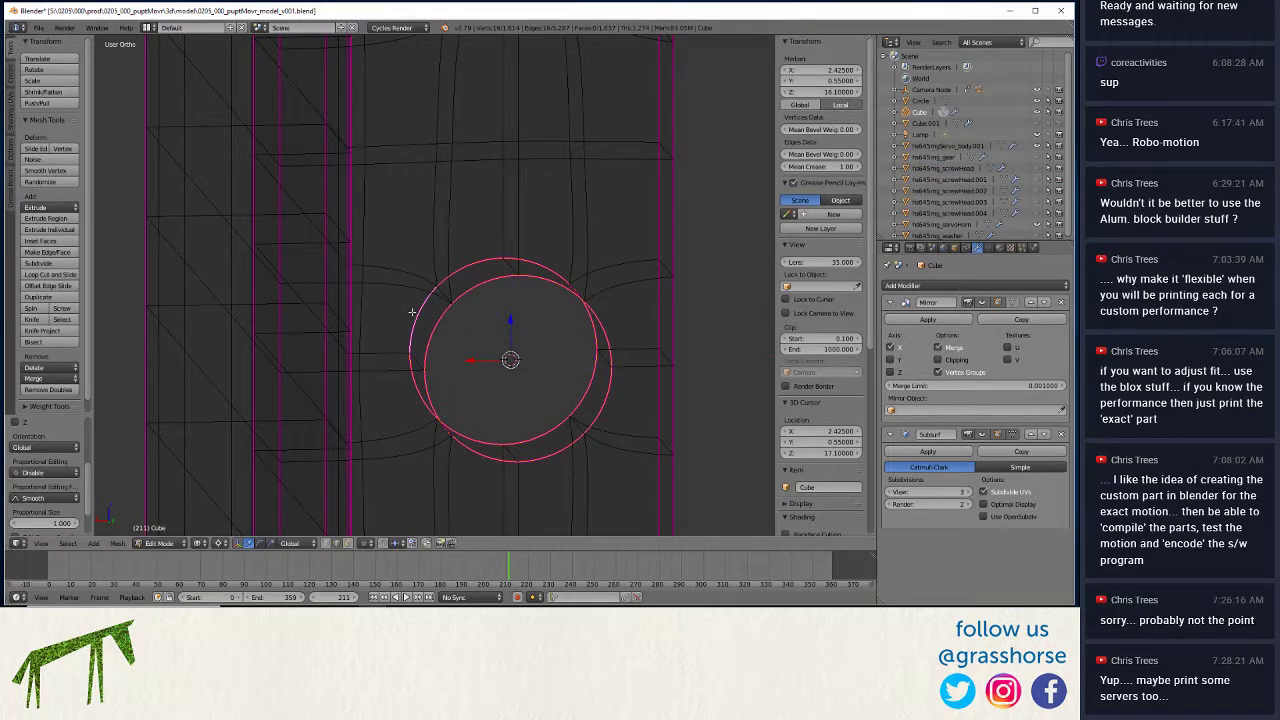
Set the pivot point to Median Point and select both rims of the eighteenth screw hole from the bottom.
middle_click_drag(446, 70, 451, 377, "shift")
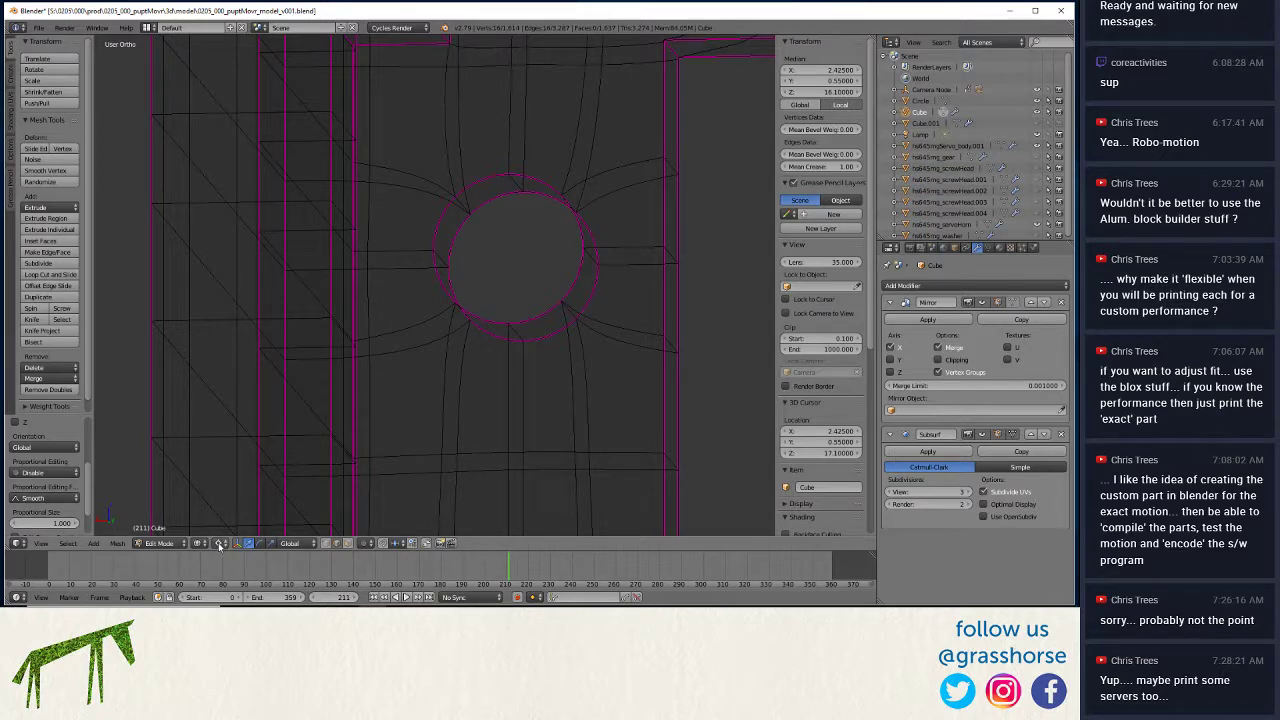
left_click(218, 545)
left_click(218, 545)
left_click(218, 545)
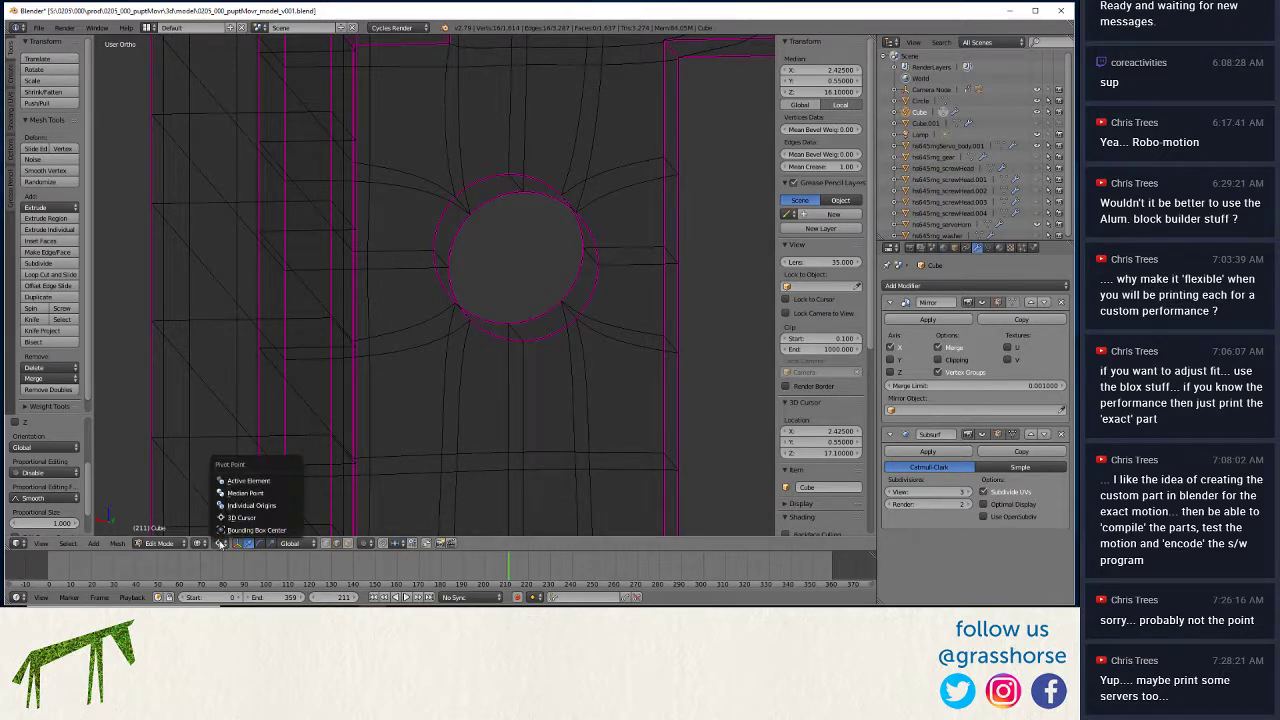
left_click(240, 493)
right_click(497, 337, "alt")
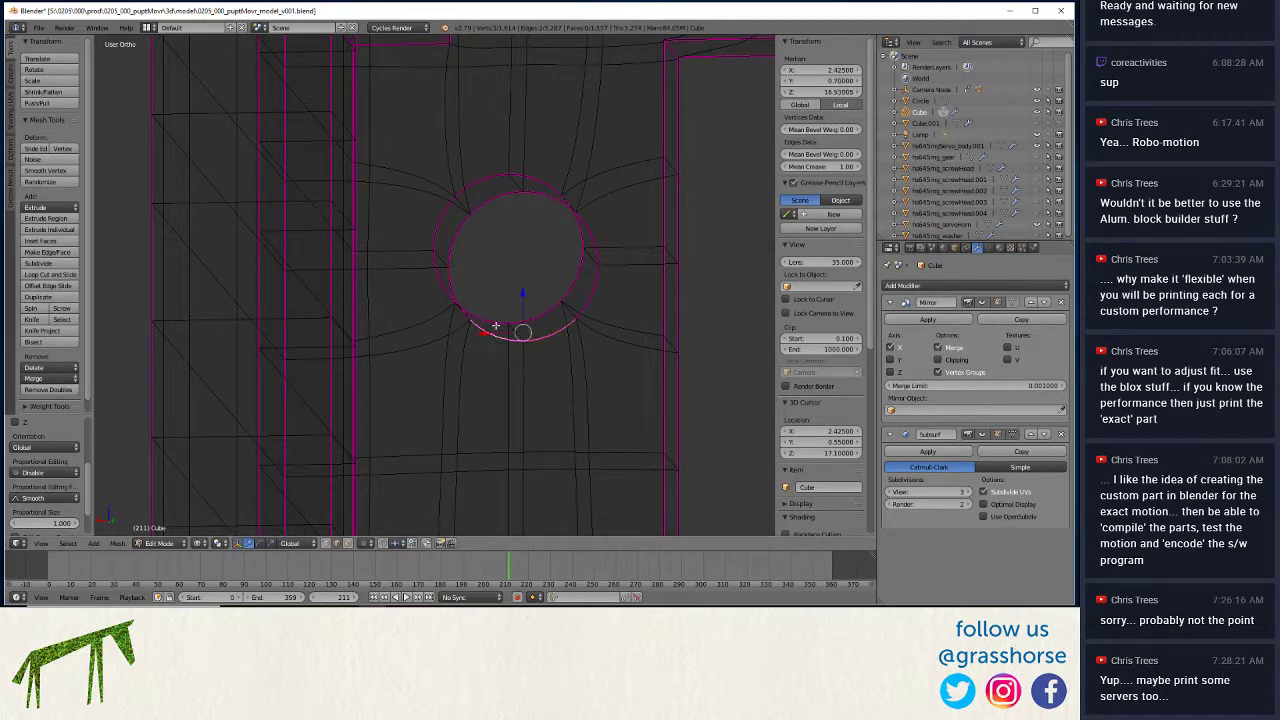
right_click(502, 319, "alt+shift")
right_click(595, 286, "alt+shift")
right_click(579, 260, "alt+shift")
right_click(546, 189, "alt+shift")
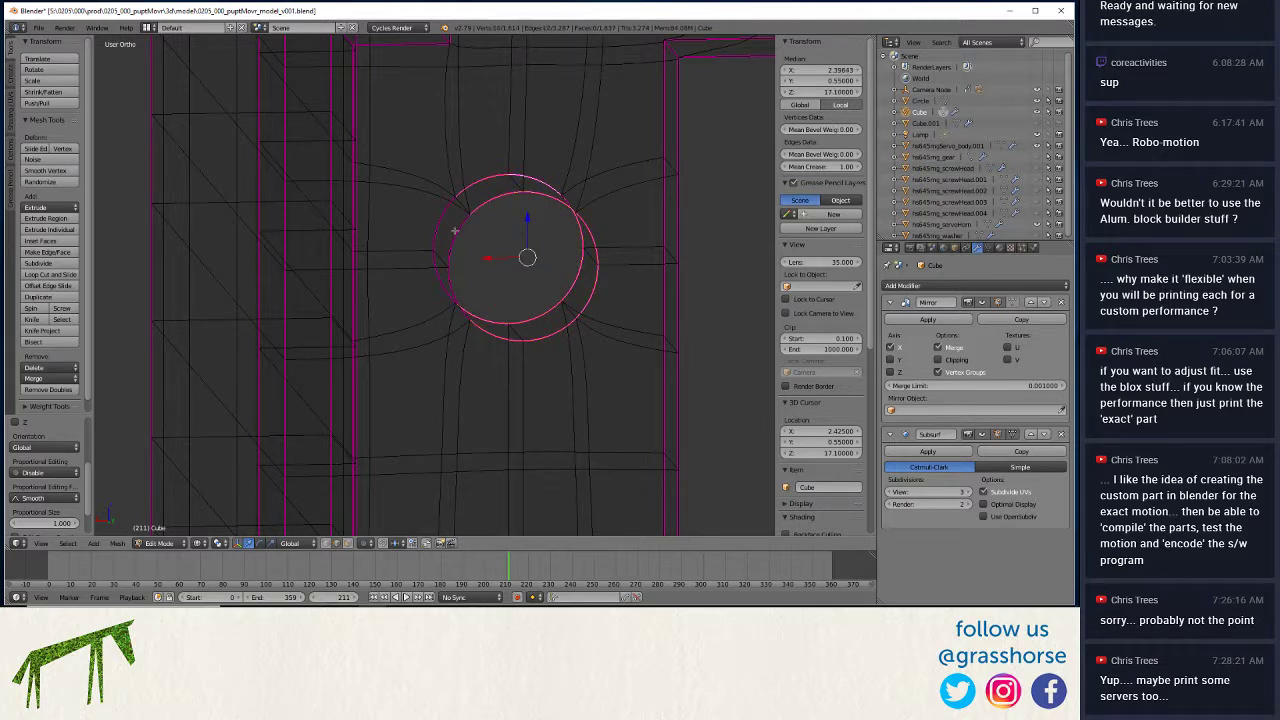
right_click(452, 268, "shift")
right_click(434, 214, "shift")
Scale the eighteenth screw hole's rims by 1.25 along Z and X.
type("s")
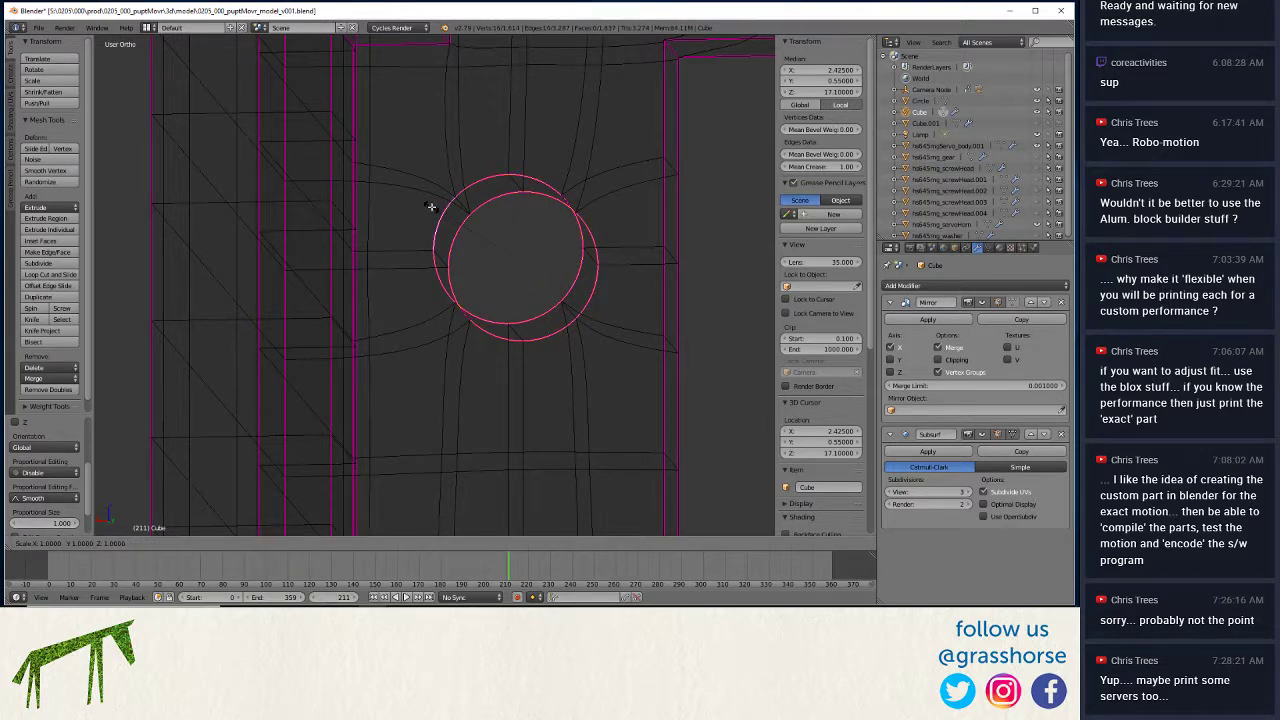
type("z1.25")
key("Return")
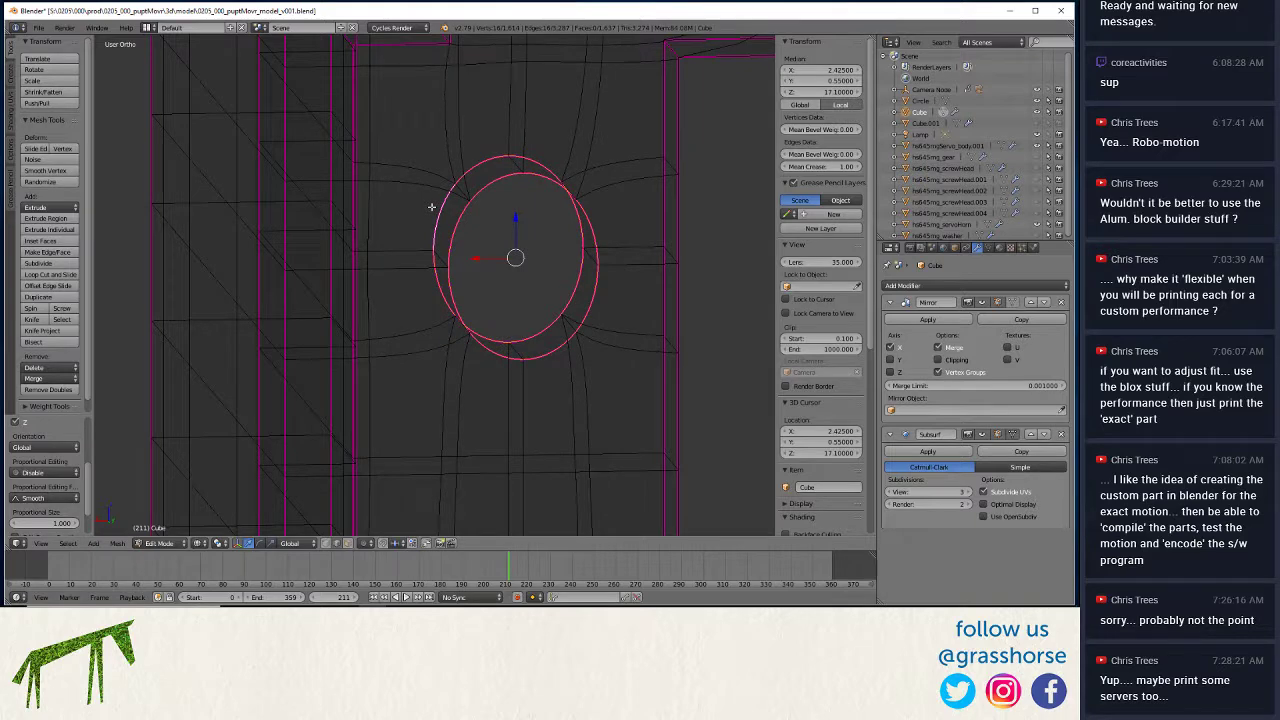
type("sx1.25")
key("Return")
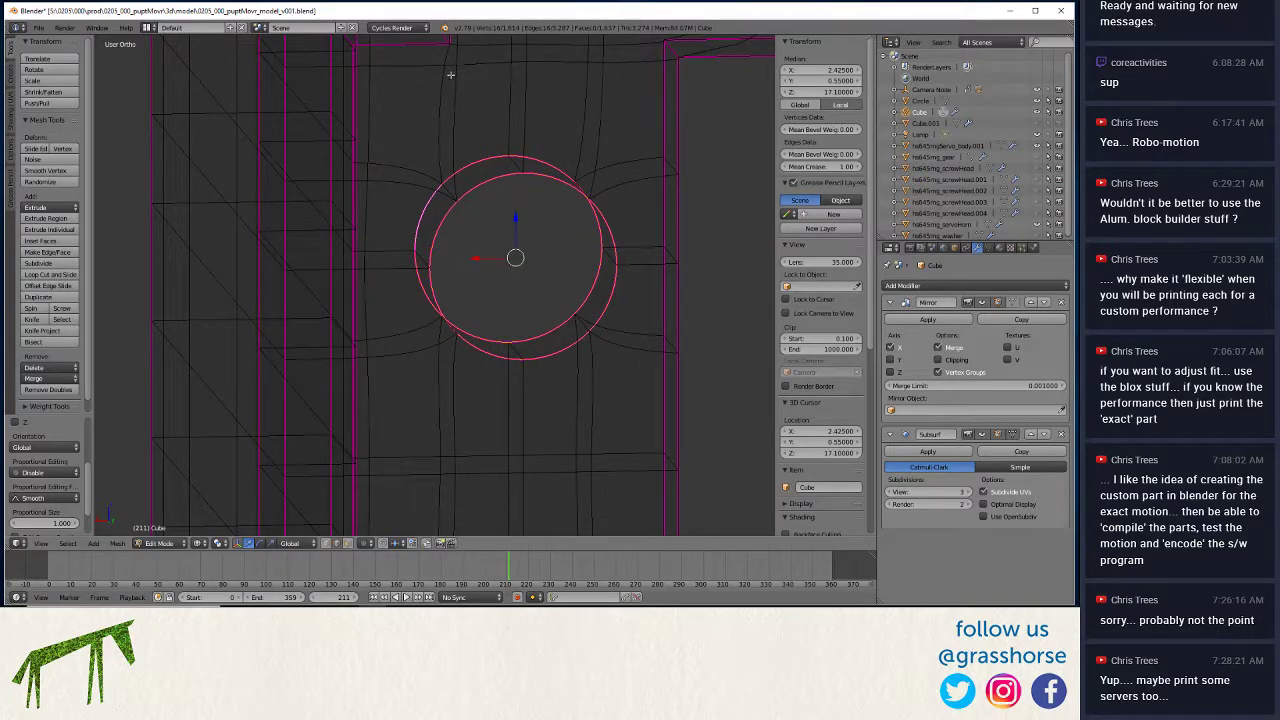
Crease the two uncreased edges at the inner corner beneath the frame's top beam with a value of 1.
middle_click_drag(450, 74, 594, 434)
right_click(611, 413)
key("shift+e")
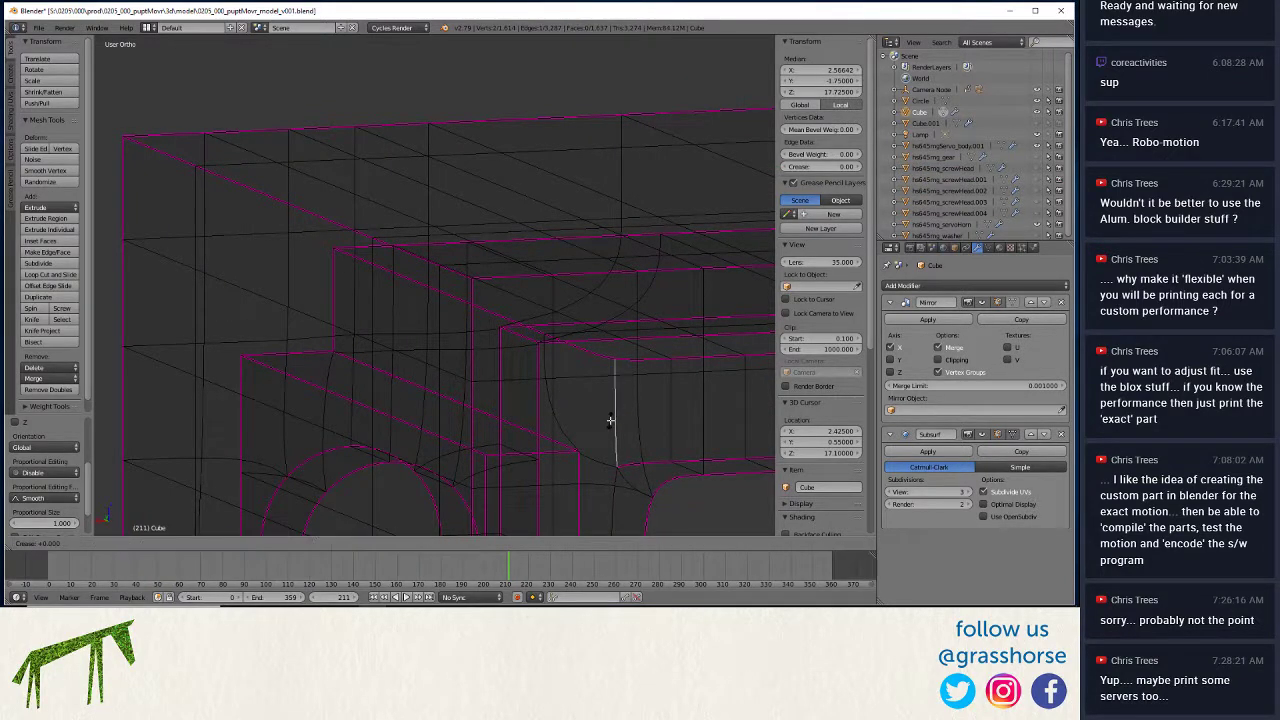
type("1")
key("Return")
right_click(607, 462)
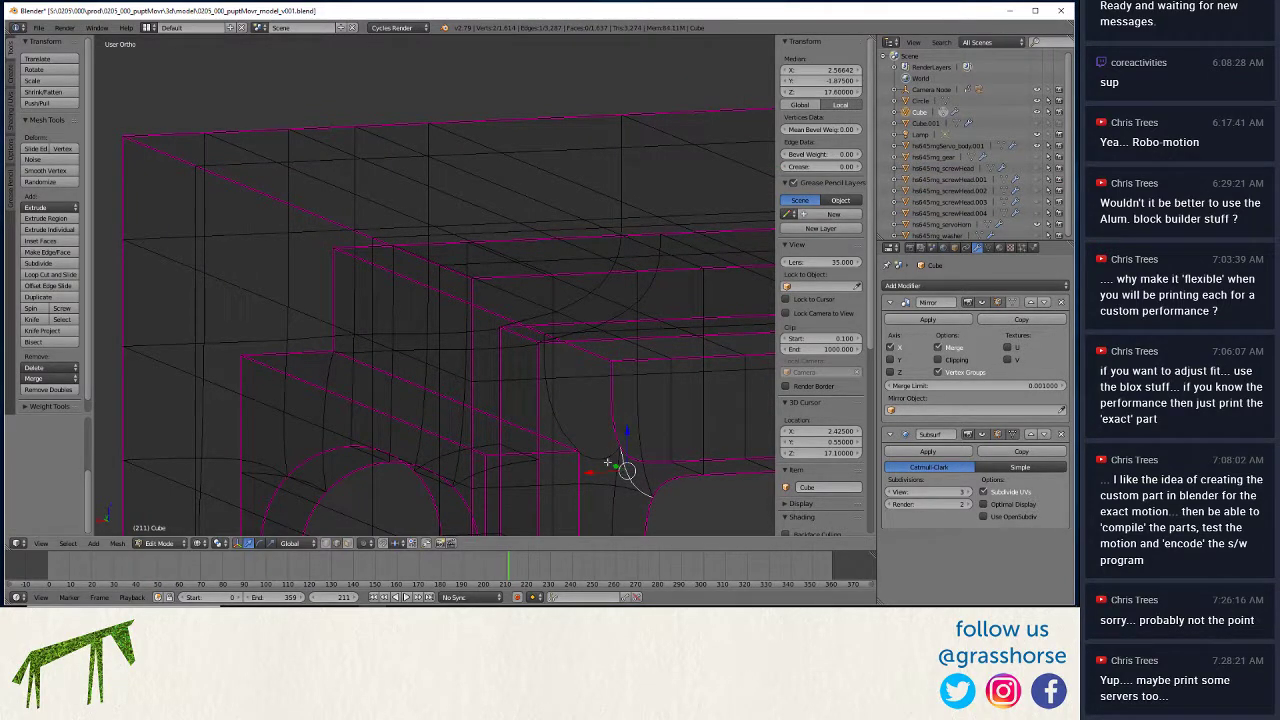
key("shift+e")
type("1) = 1")
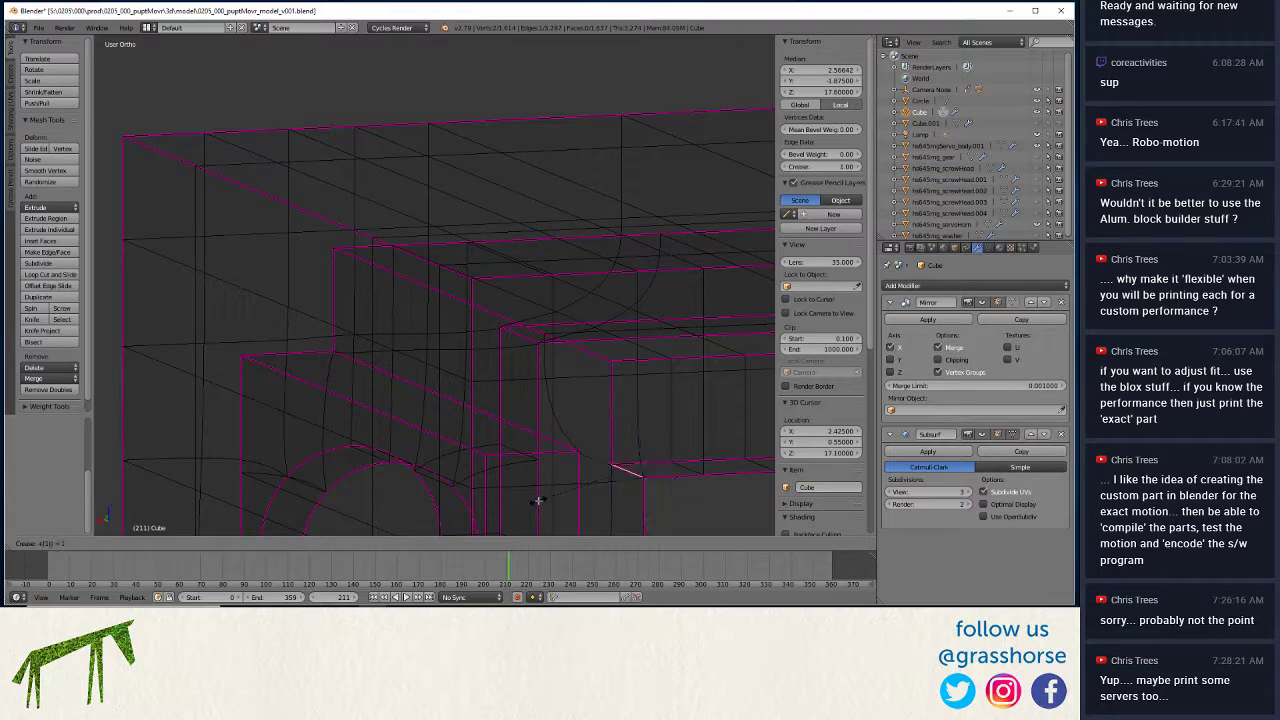
key("Return")
Examine the whole creased frame and its base plate in solid shading from several angles.
middle_click_drag(390, 397, 406, 417)
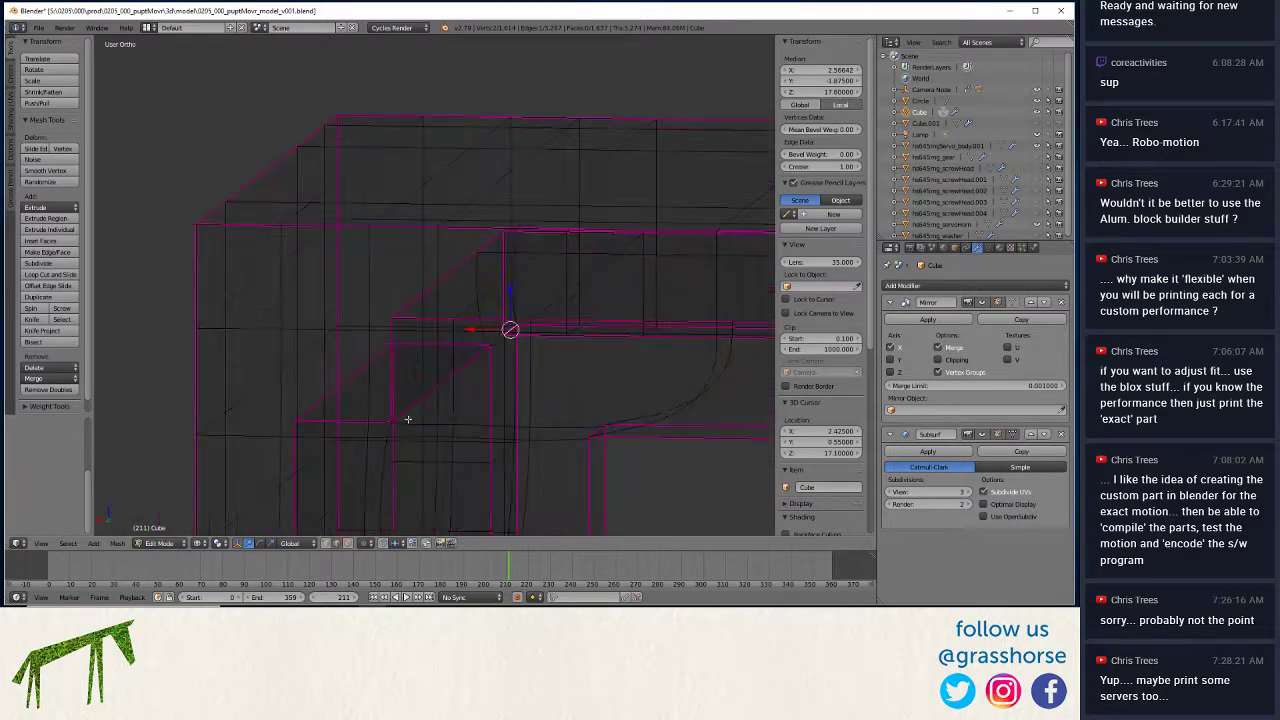
scroll(306, 357, "down", 5)
middle_click_drag(268, 388, 350, 40)
key("z")
scroll(330, 435, "down", 5)
middle_click_drag(364, 408, 258, 402)
scroll(350, 277, "down", 5)
middle_click_drag(374, 277, 477, 392)
scroll(423, 397, "up", 6)
scroll(338, 415, "down", 4)
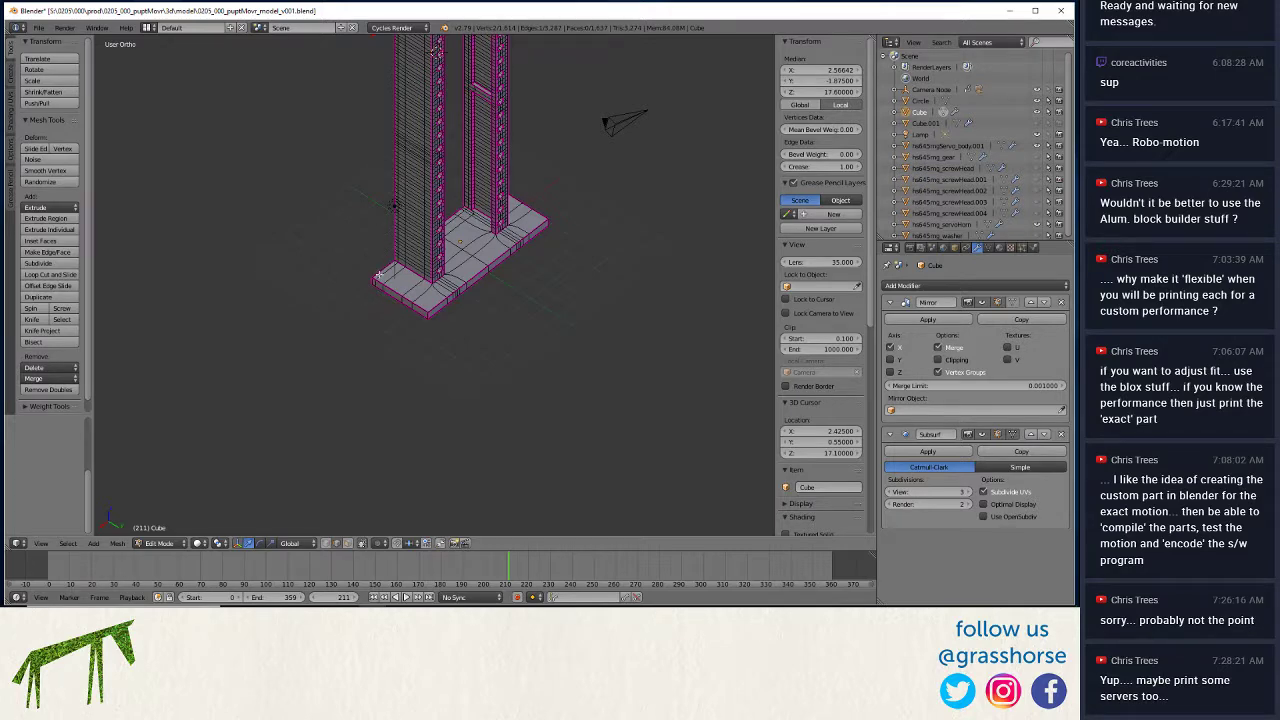
middle_click_drag(362, 222, 334, 218)
middle_click_drag(278, 176, 375, 392, "shift")
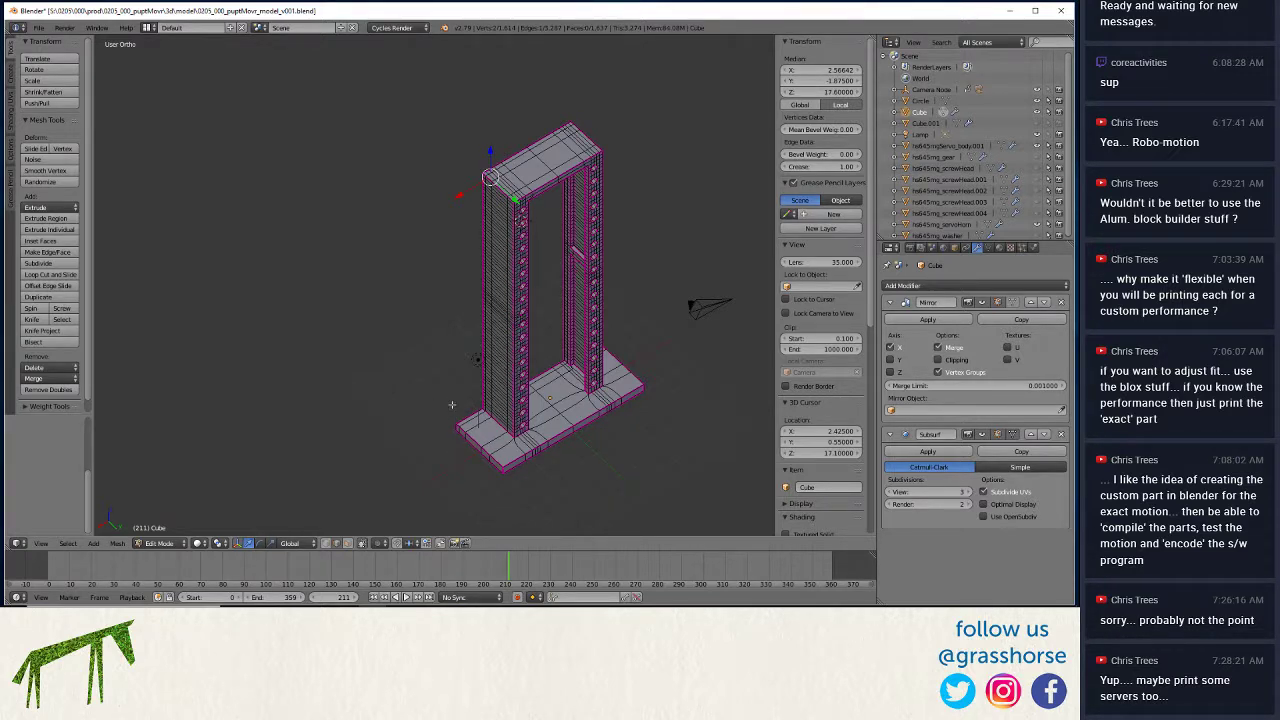
middle_click_drag(430, 422, 495, 400)
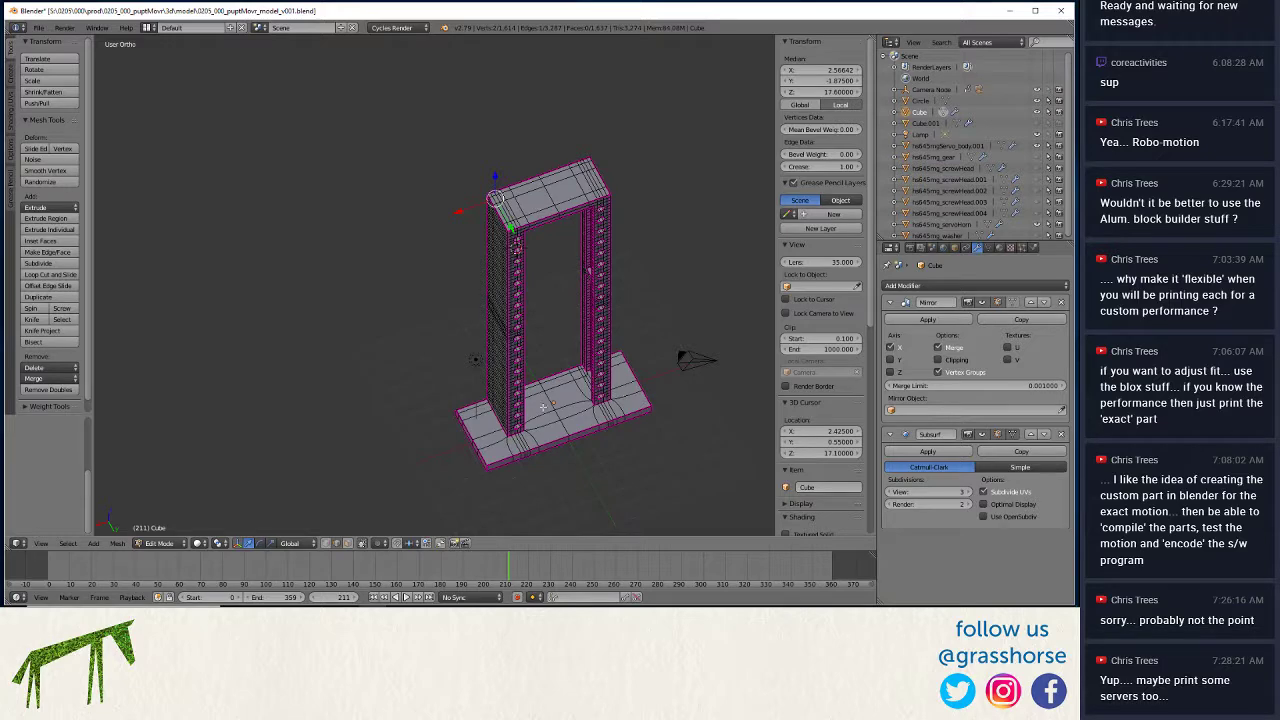
middle_click_drag(476, 411, 398, 320)
Delete the edges of the base plate's lip that protrudes past the screw-hole side, selecting it in right-side wireframe view.
key("KP_3")
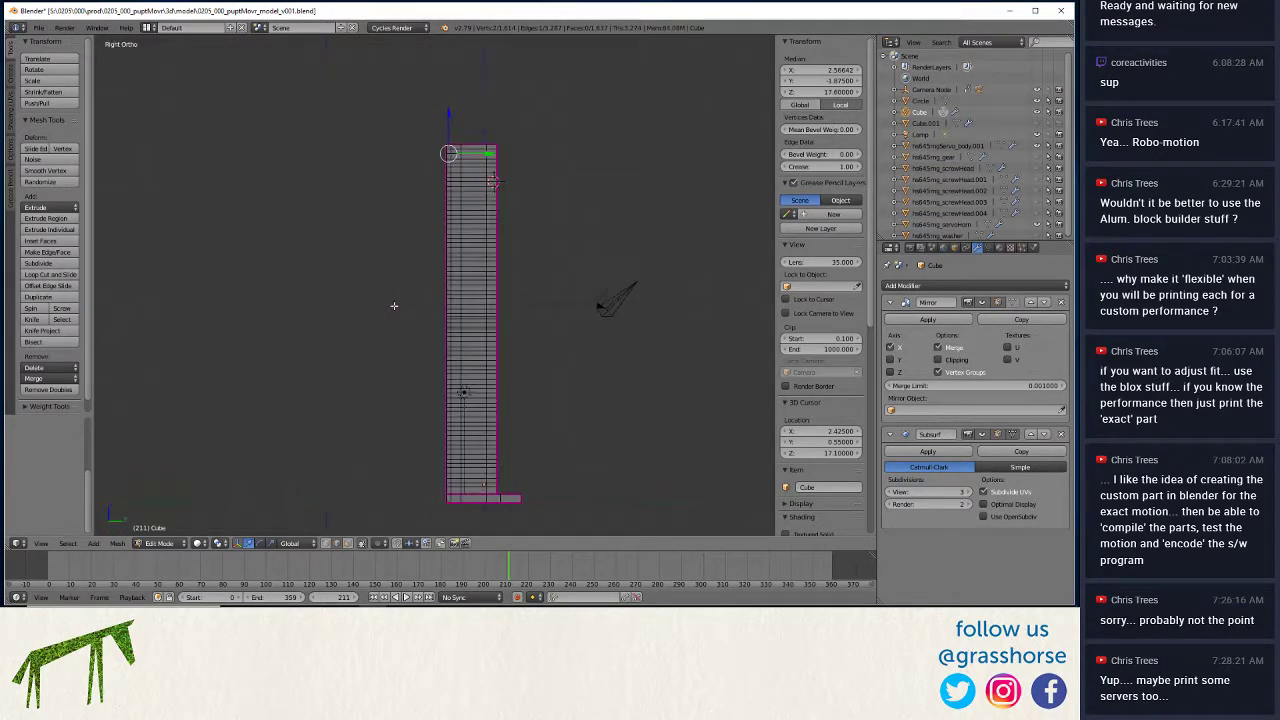
key("z")
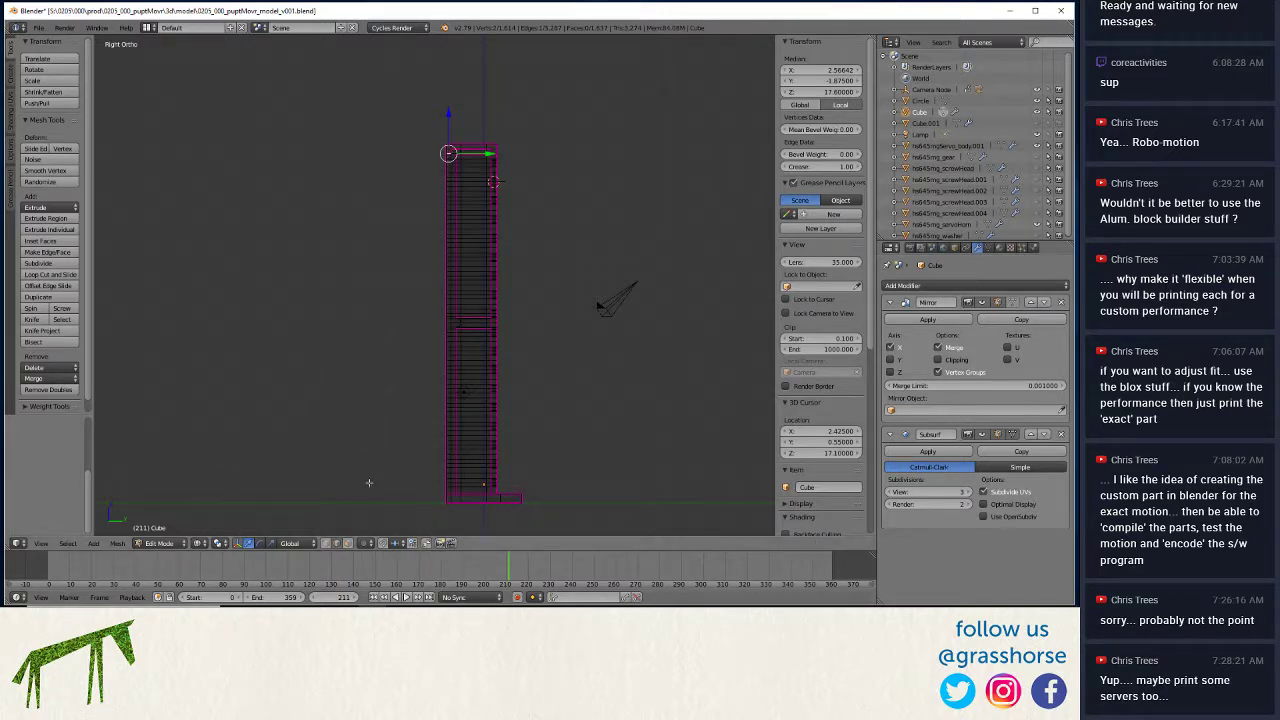
middle_click_drag(369, 484, 364, 369, "shift")
scroll(434, 298, "up", 7)
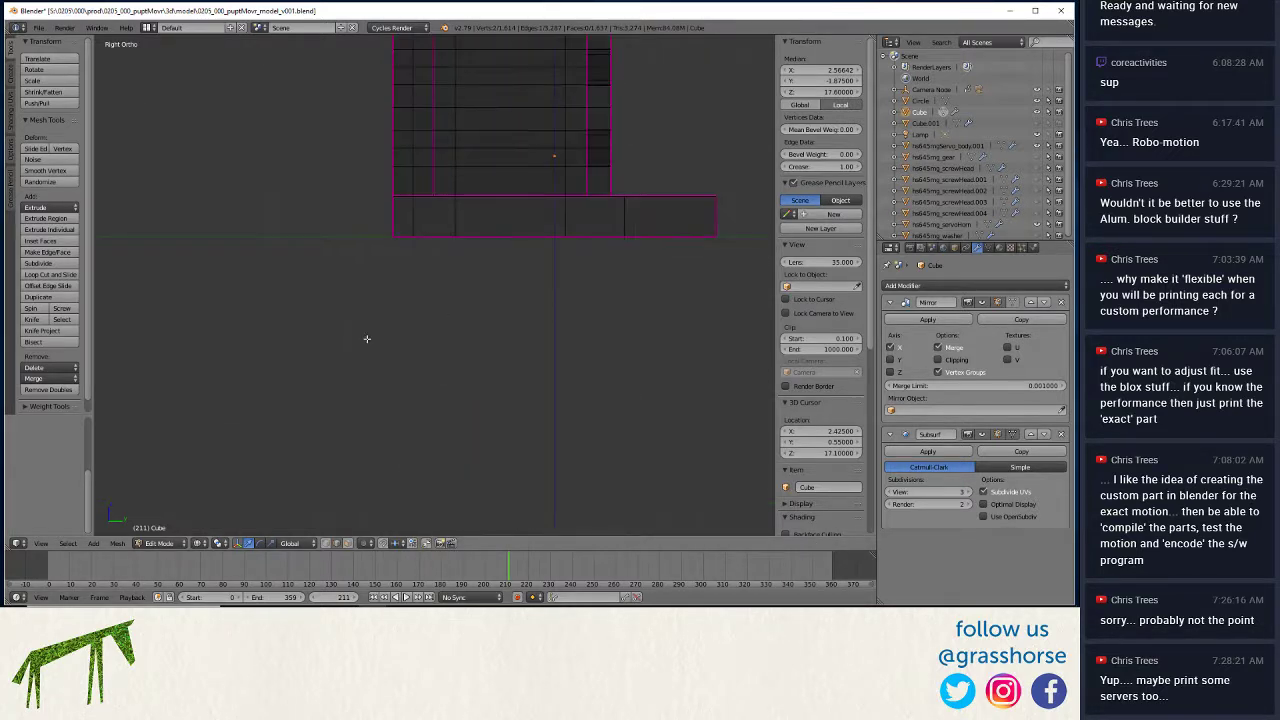
left_click(325, 543)
key("b")
left_click_drag(752, 148, 650, 325)
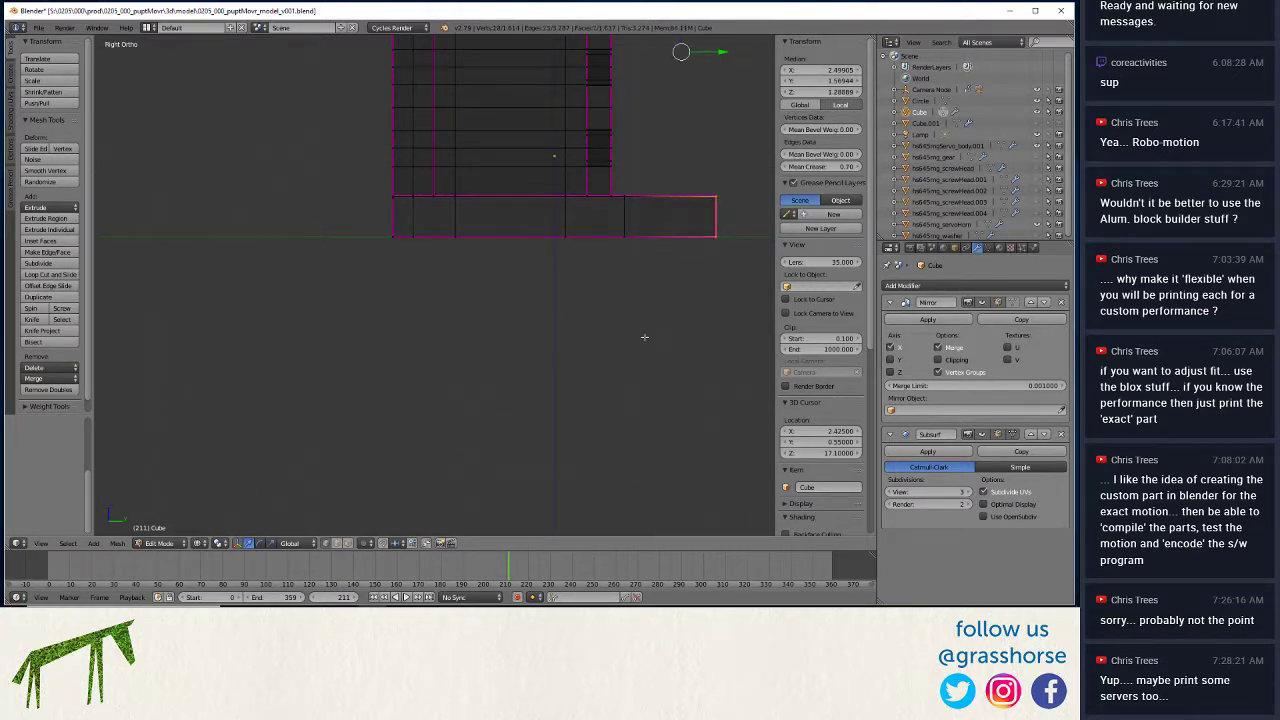
key("x")
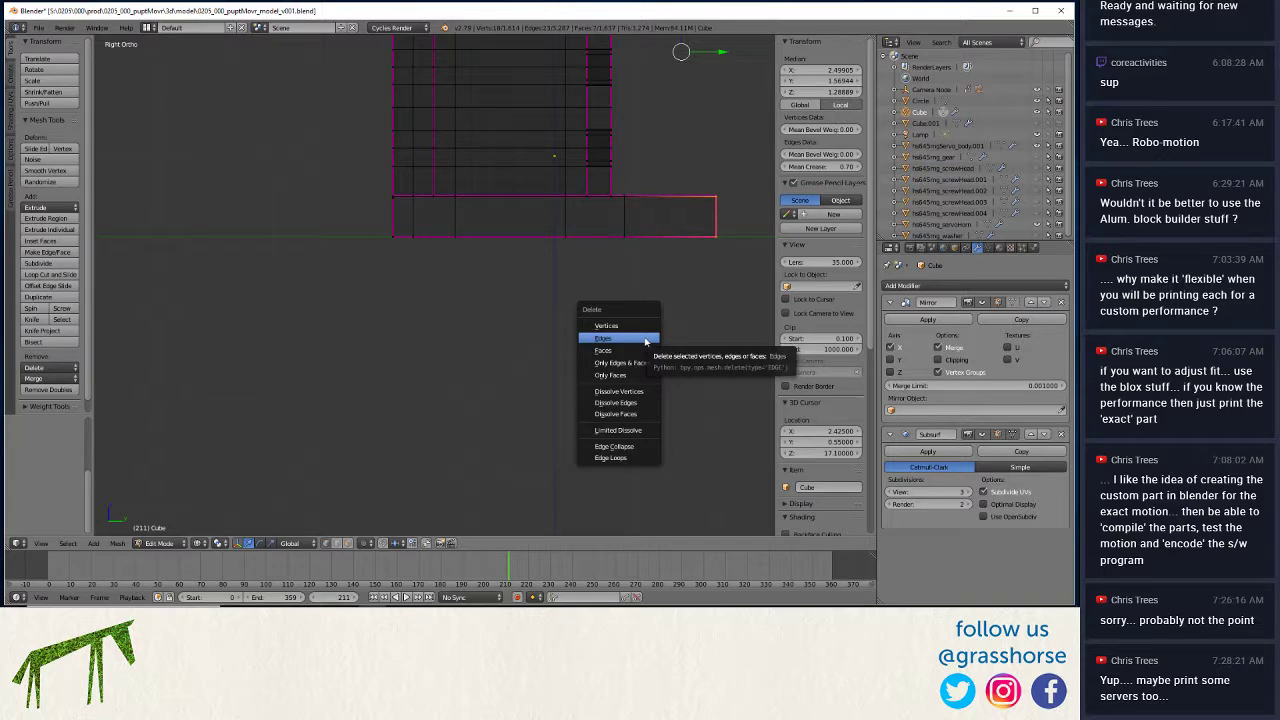
left_click(644, 338)
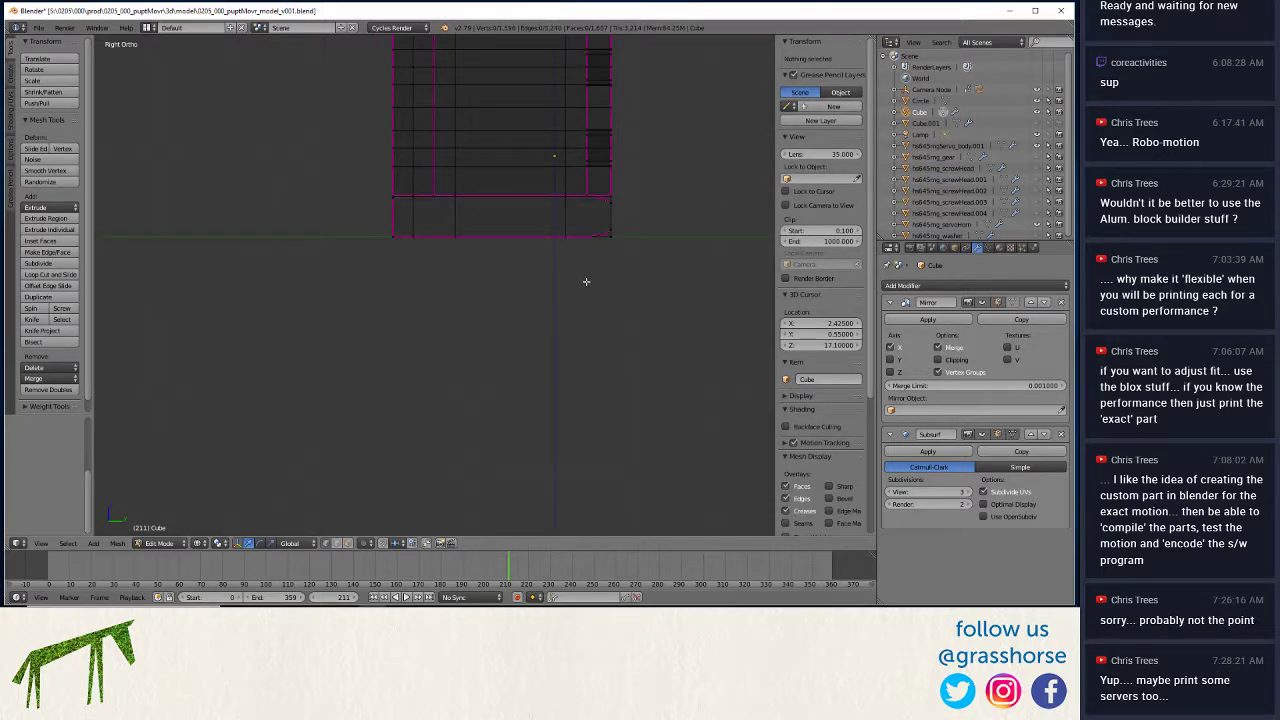
Fill the open side of the base from its outer end, bridging the upper and lower edges of the first two gaps.
key("z")
mouse_move(600, 286)
middle_mouse_down()
mouse_move(566, 329)
mouse_move(344, 341)
middle_mouse_up()
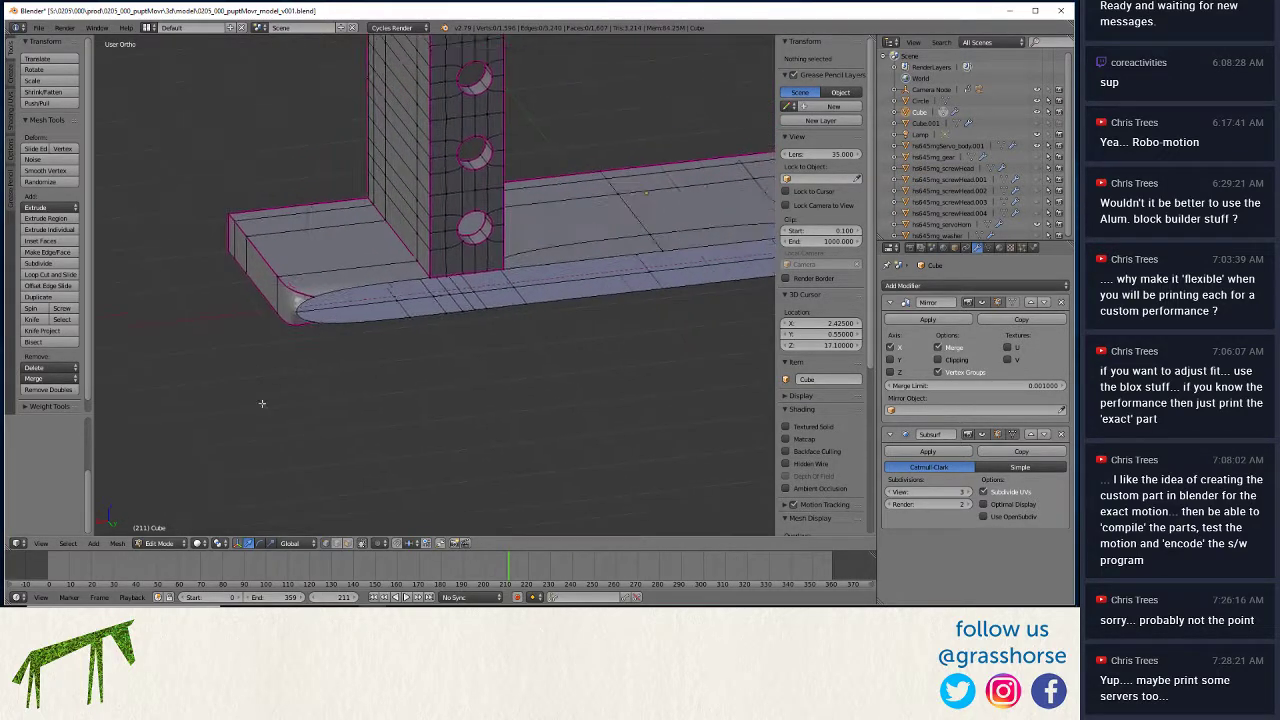
right_click(353, 322)
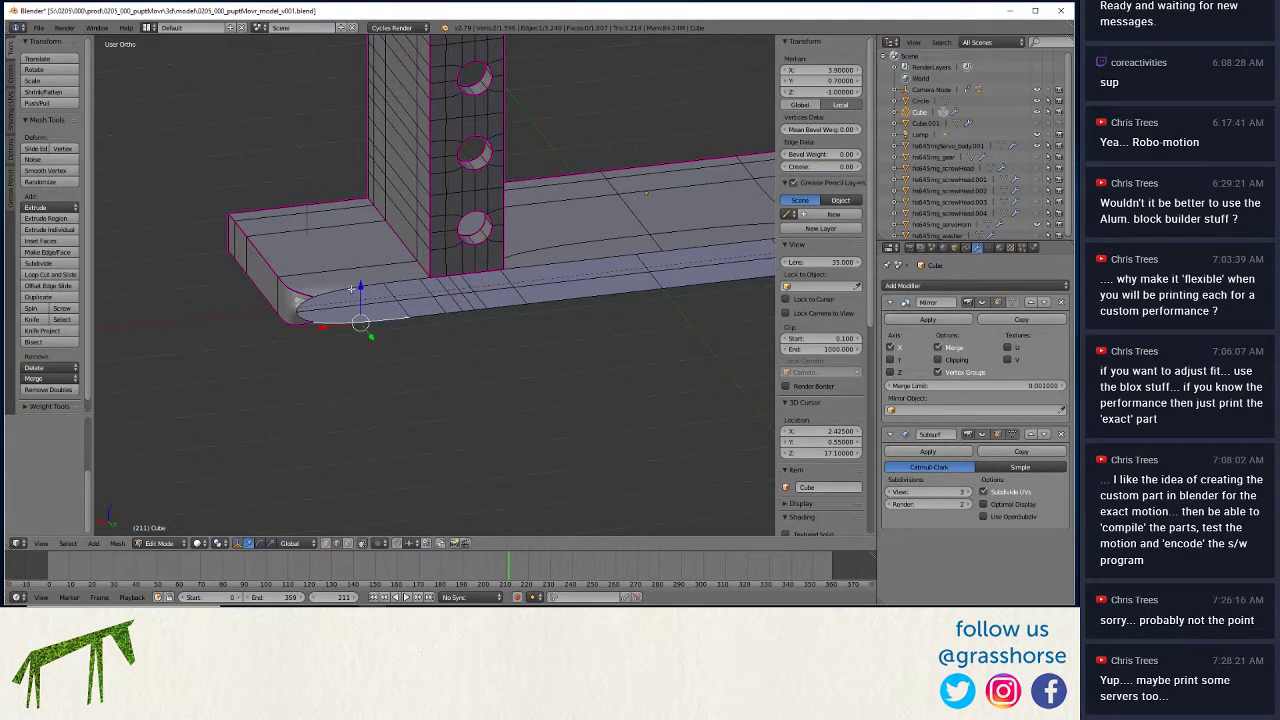
right_click(351, 289, "shift")
key("f")
right_click(438, 312)
right_click(439, 272, "shift")
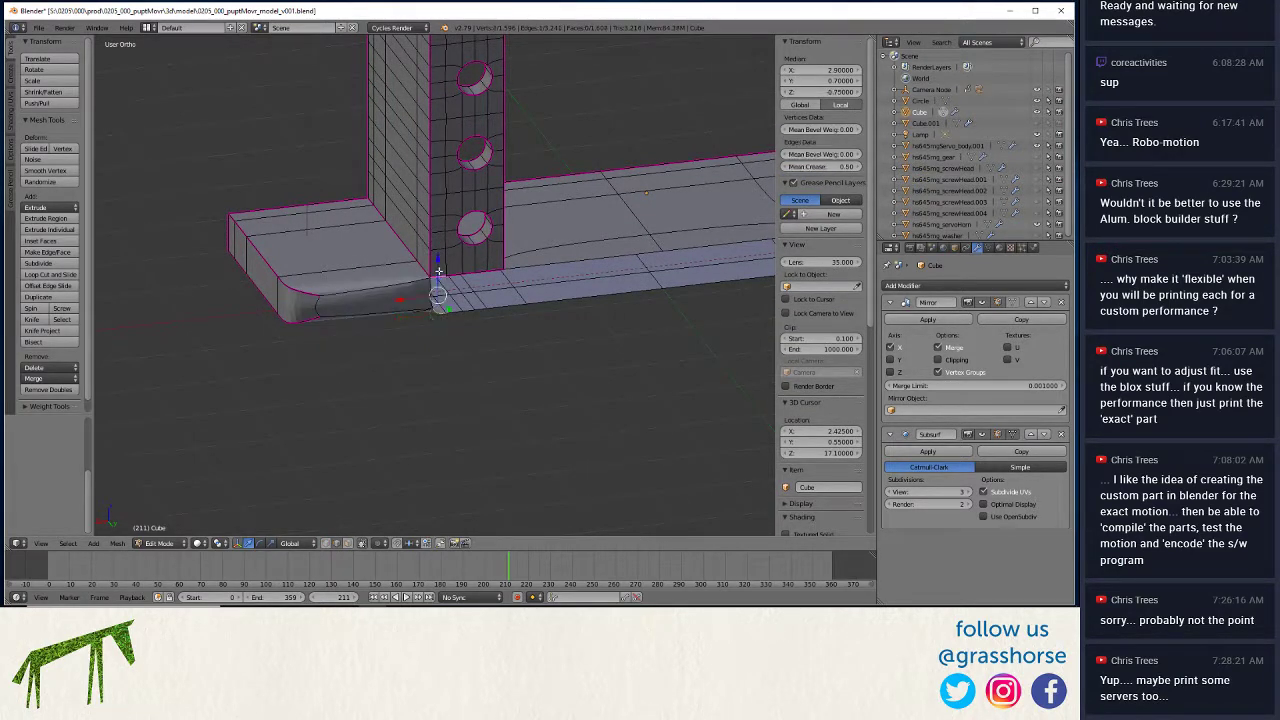
Turn off the Subsurf modifier's viewport display and fill the next two gaps in the base below the lowest screw hole.
left_click(984, 434)
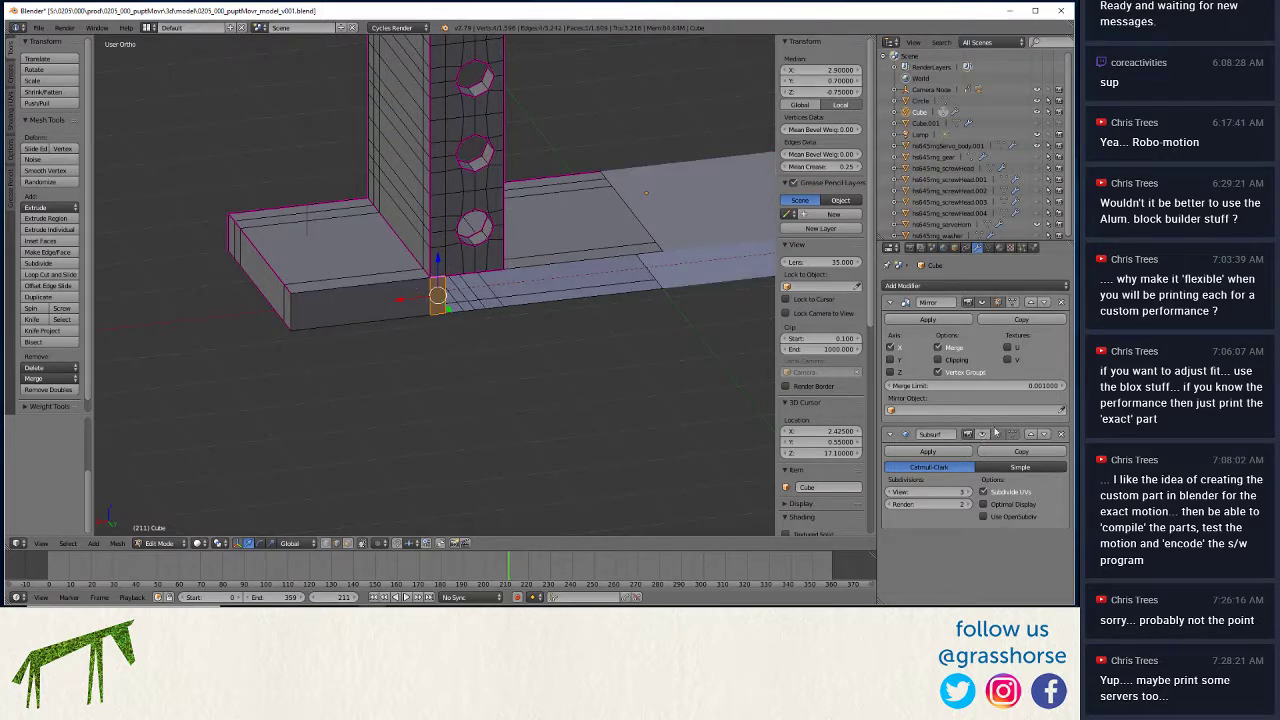
scroll(404, 350, "up", 6)
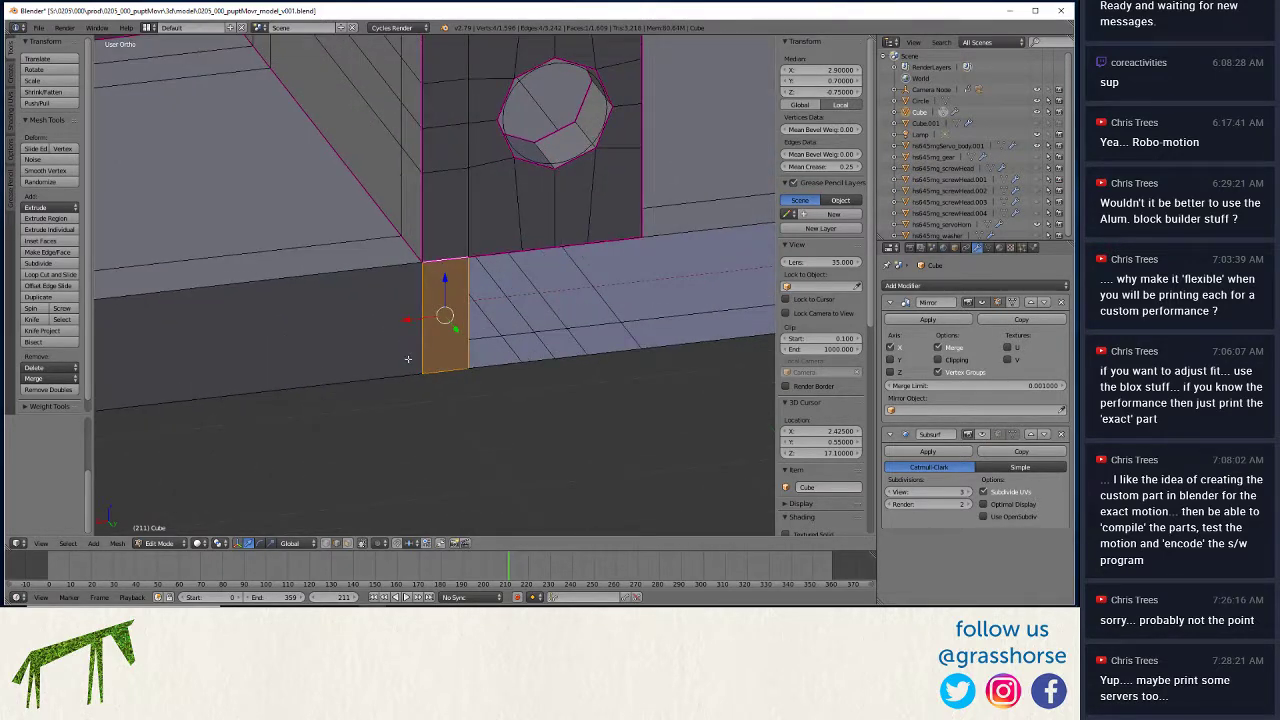
middle_click_drag(501, 364, 287, 464, "shift")
right_click(287, 464)
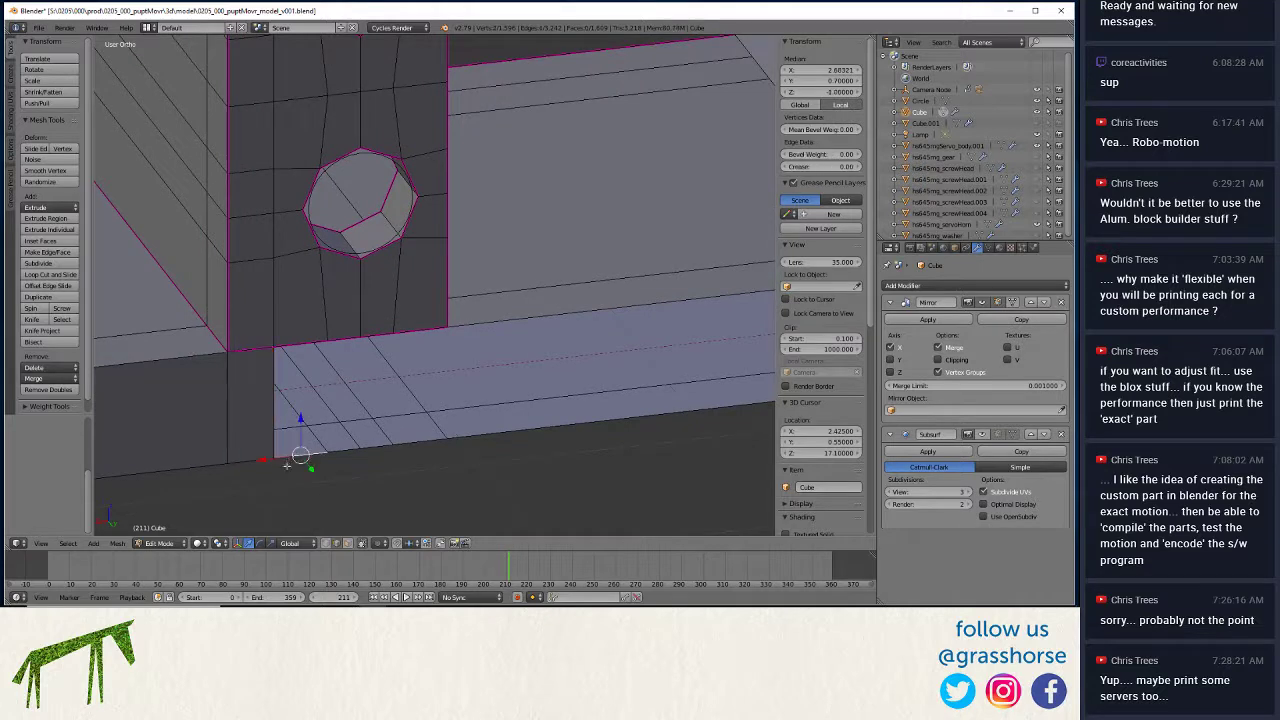
right_click(294, 340, "shift")
key("f")
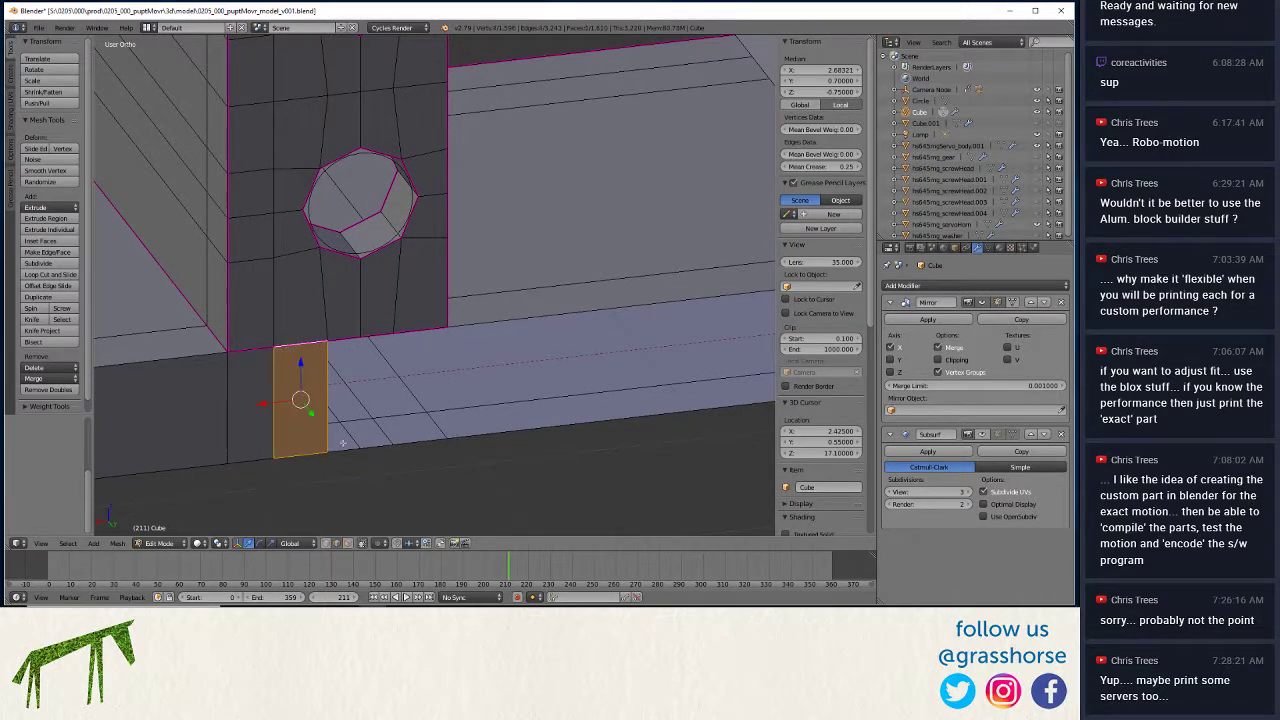
right_click(343, 449)
right_click(345, 339, "shift")
key("f")
Fill the last three gaps along the open side of the base, up to the mirror centre.
right_click(376, 449)
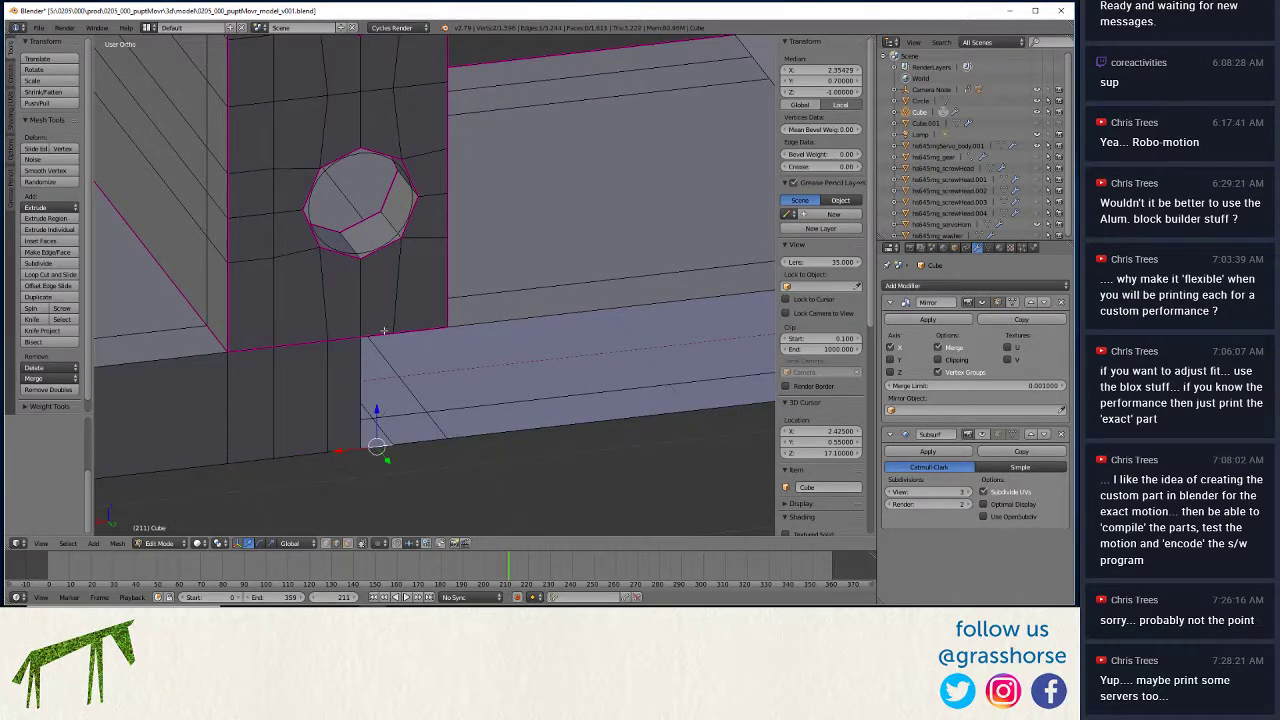
right_click(385, 325, "shift")
key("f")
right_click(420, 442)
right_click(424, 328, "shift")
key("f")
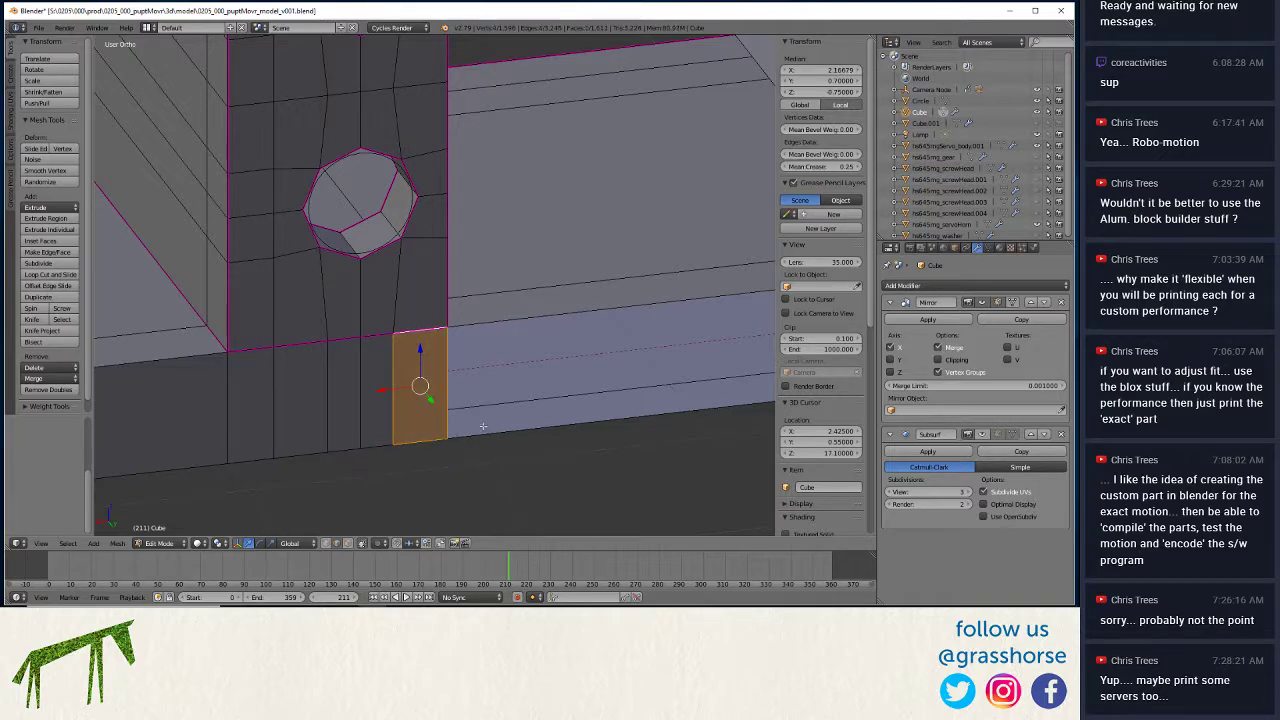
right_click(478, 436)
right_click(480, 324, "shift")
key("f")
scroll(271, 406, "down", 5)
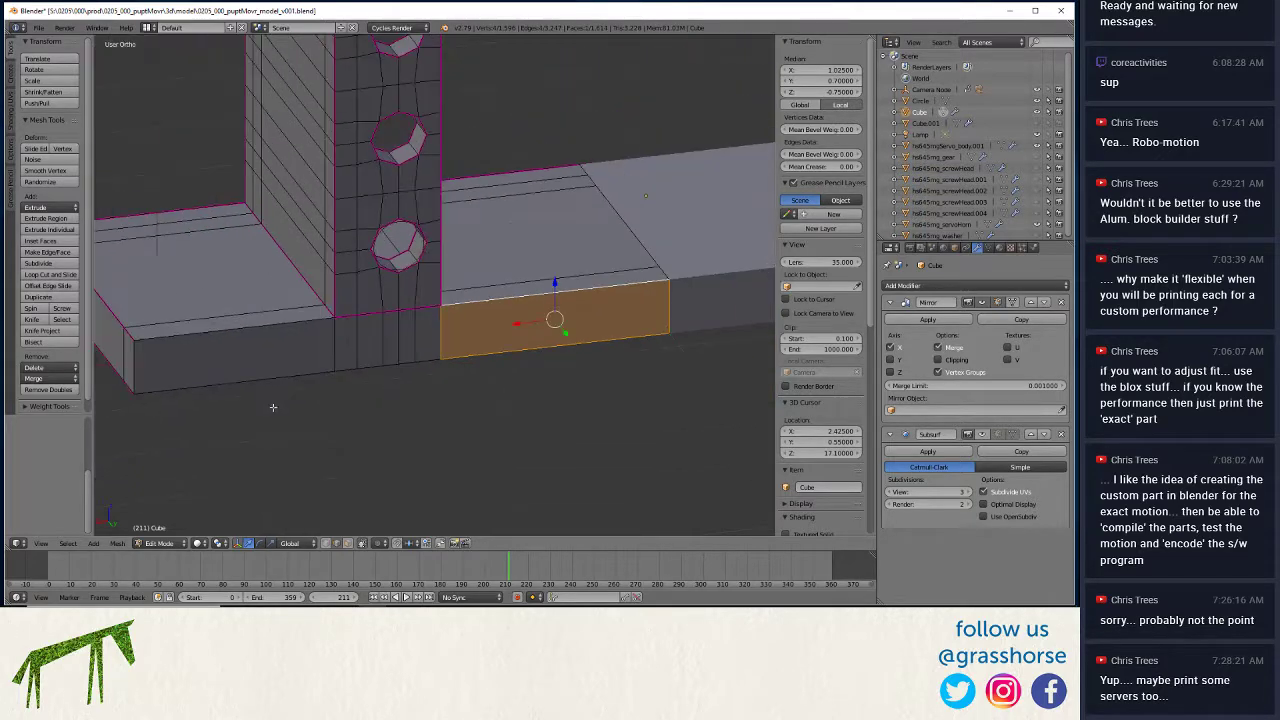
Select the faces along the base's side opposite the screw holes and extrude them in place.
middle_click_drag(233, 397, 205, 420)
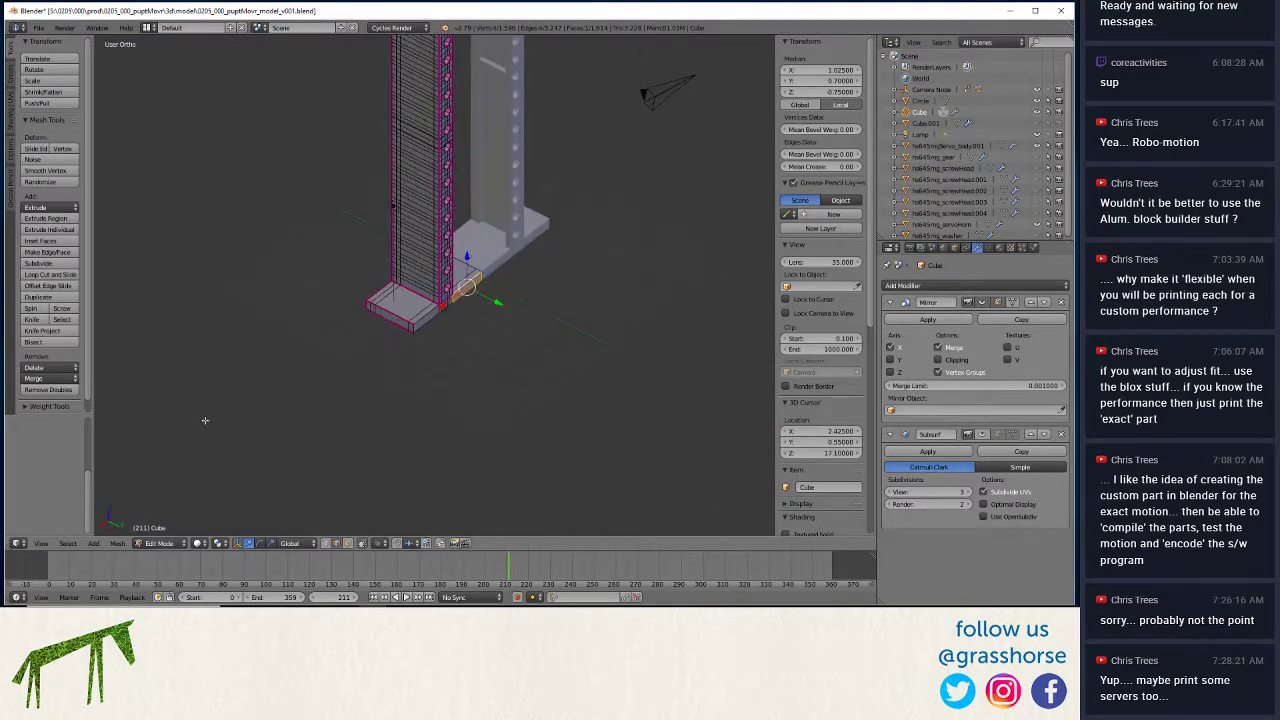
middle_click_drag(376, 340, 412, 313)
middle_click_drag(449, 383, 266, 416)
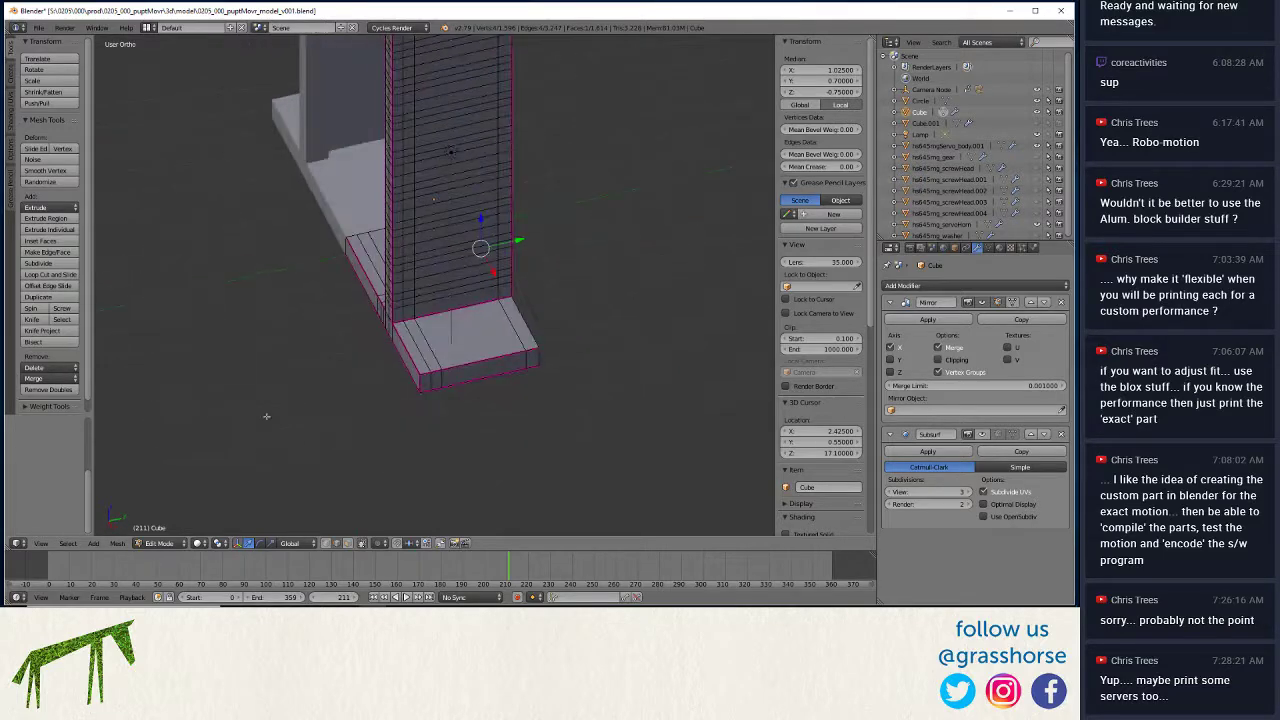
left_click(349, 543)
right_click(406, 360)
middle_click_drag(307, 409, 402, 408)
right_click(420, 328, "shift")
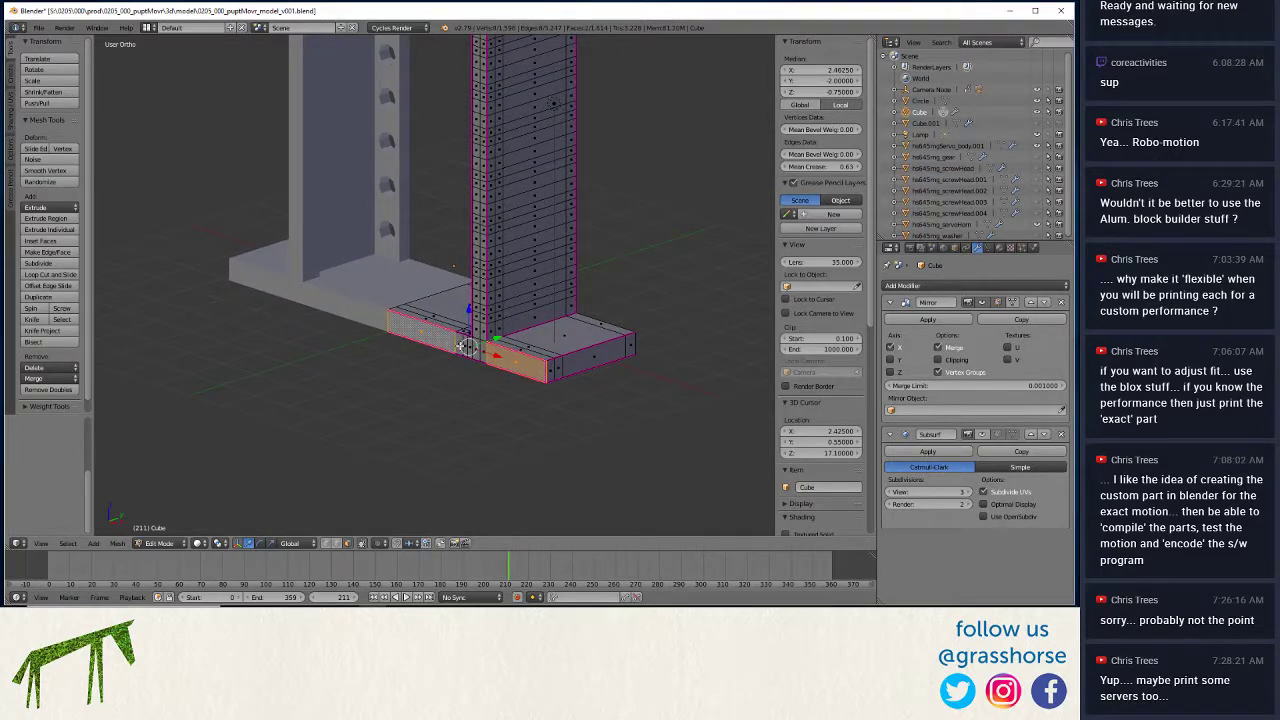
middle_click_drag(476, 362, 448, 440)
key("e")
right_click(448, 440)
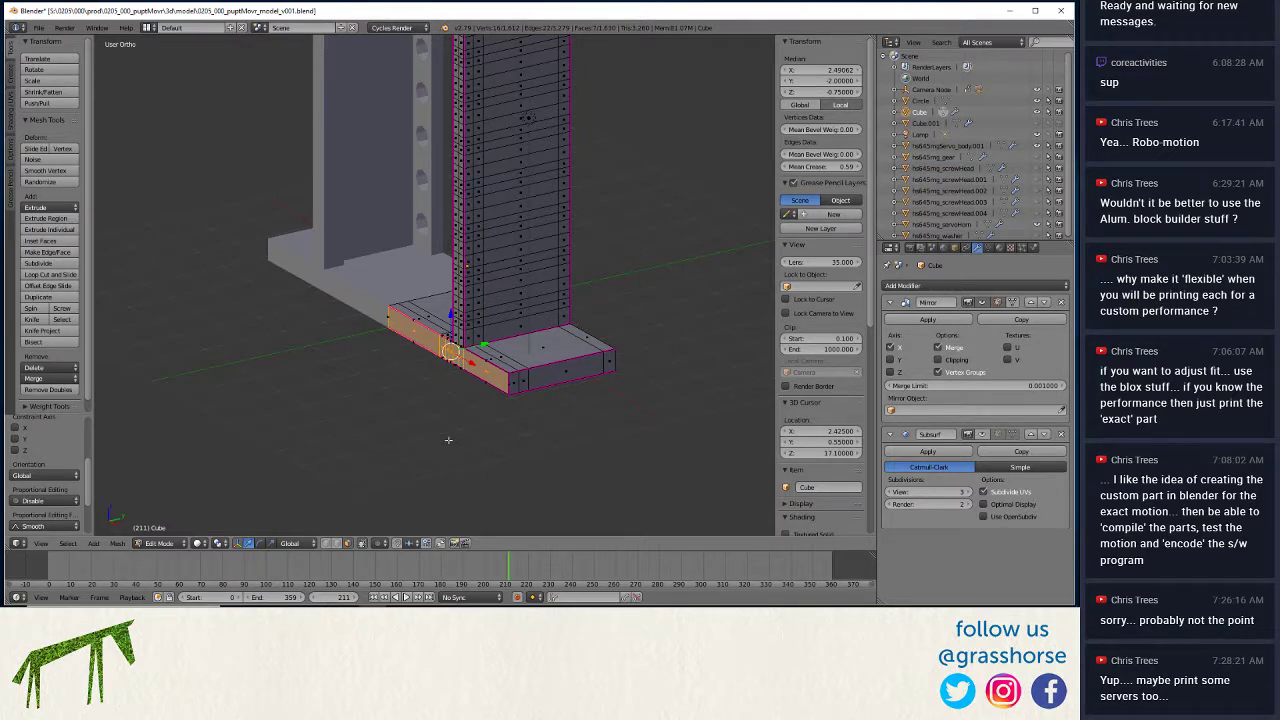
Move the extruded faces on the base's side opposite the screw holes -2 along Y.
type("gy")
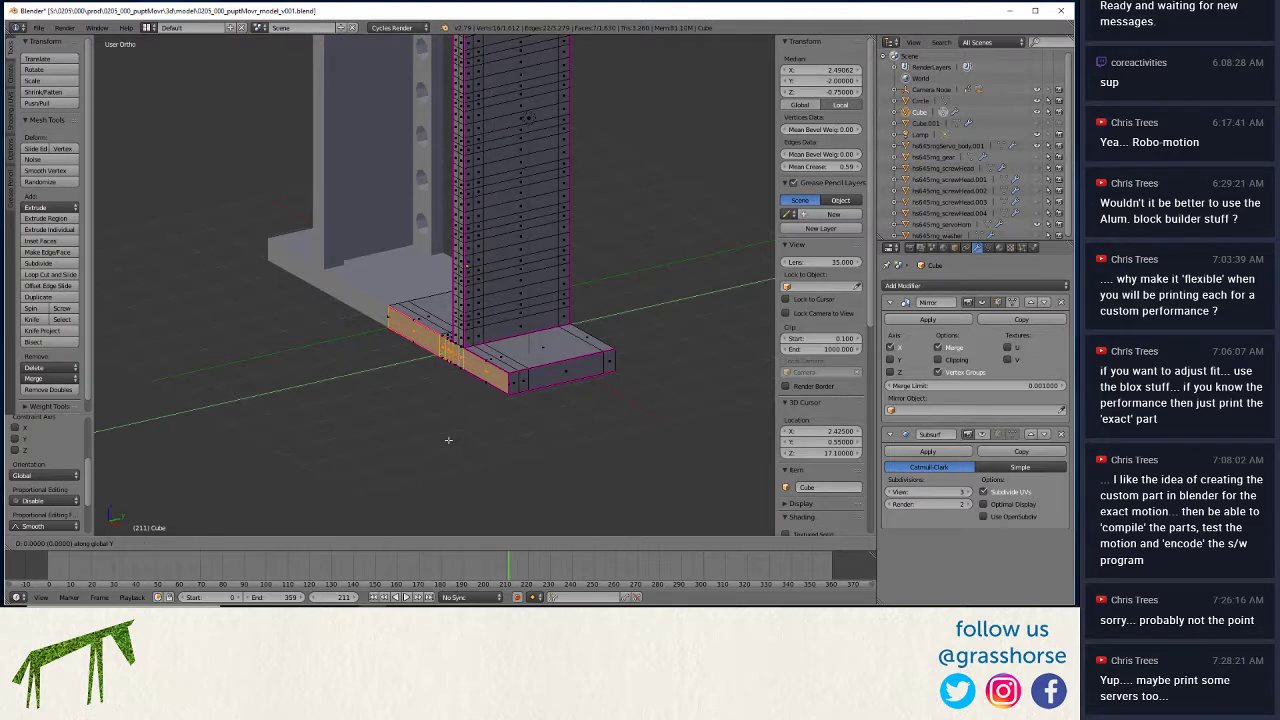
type("-2")
key("Return")
scroll(357, 390, "down", 4)
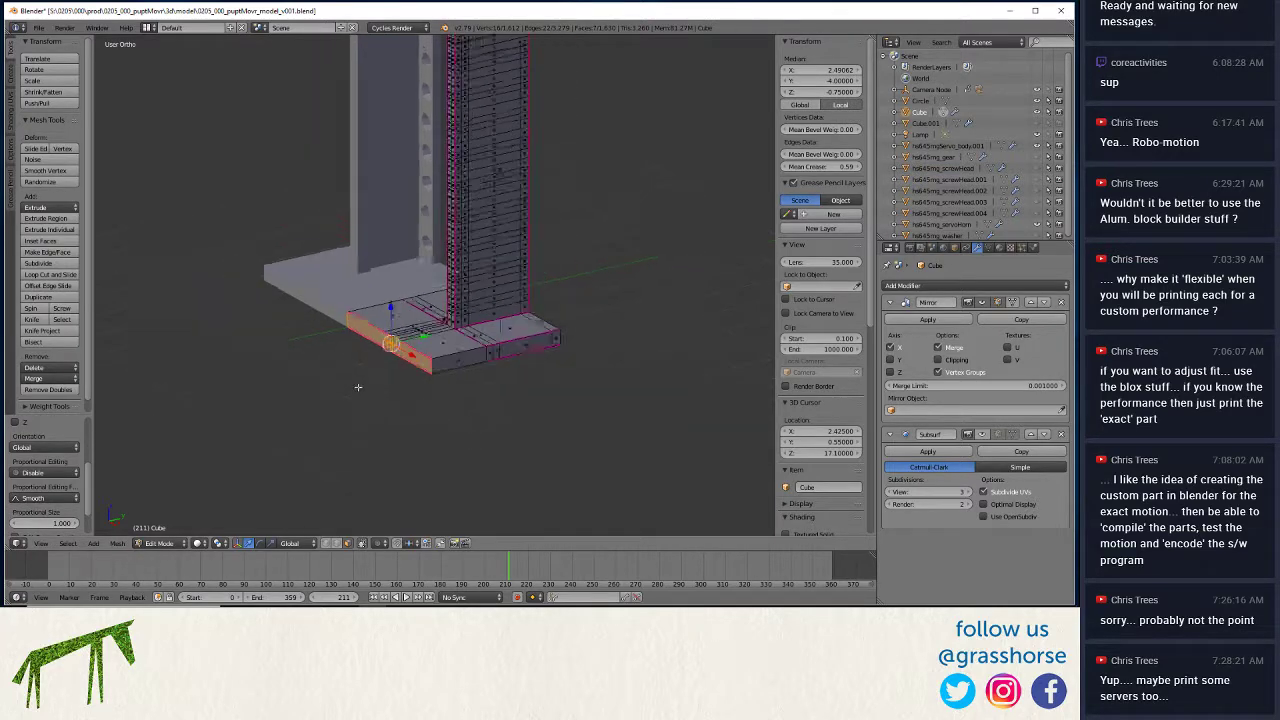
middle_click_drag(319, 425, 277, 428)
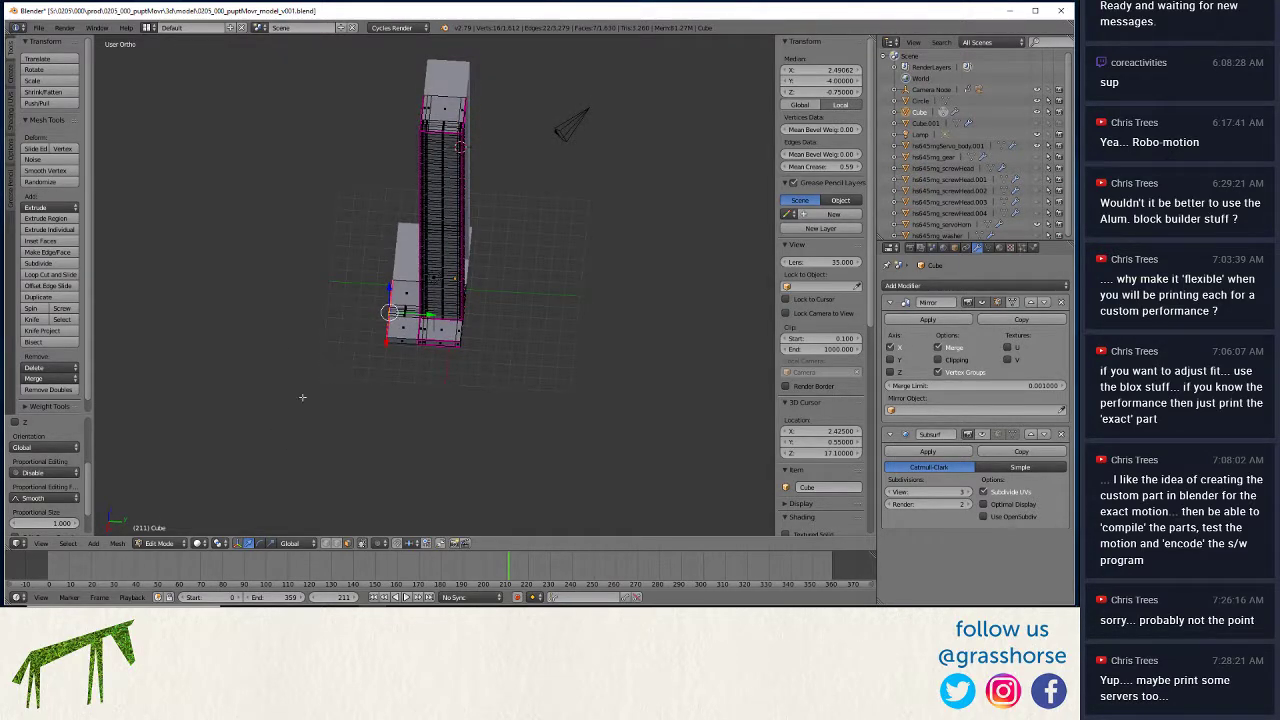
middle_click_drag(302, 397, 335, 412)
scroll(364, 425, "up", 3)
middle_click_drag(394, 440, 346, 362)
Select all the faces along the extended base's outer side, up to the mirror centre, and extrude them in place.
right_click(468, 410)
right_click(377, 397)
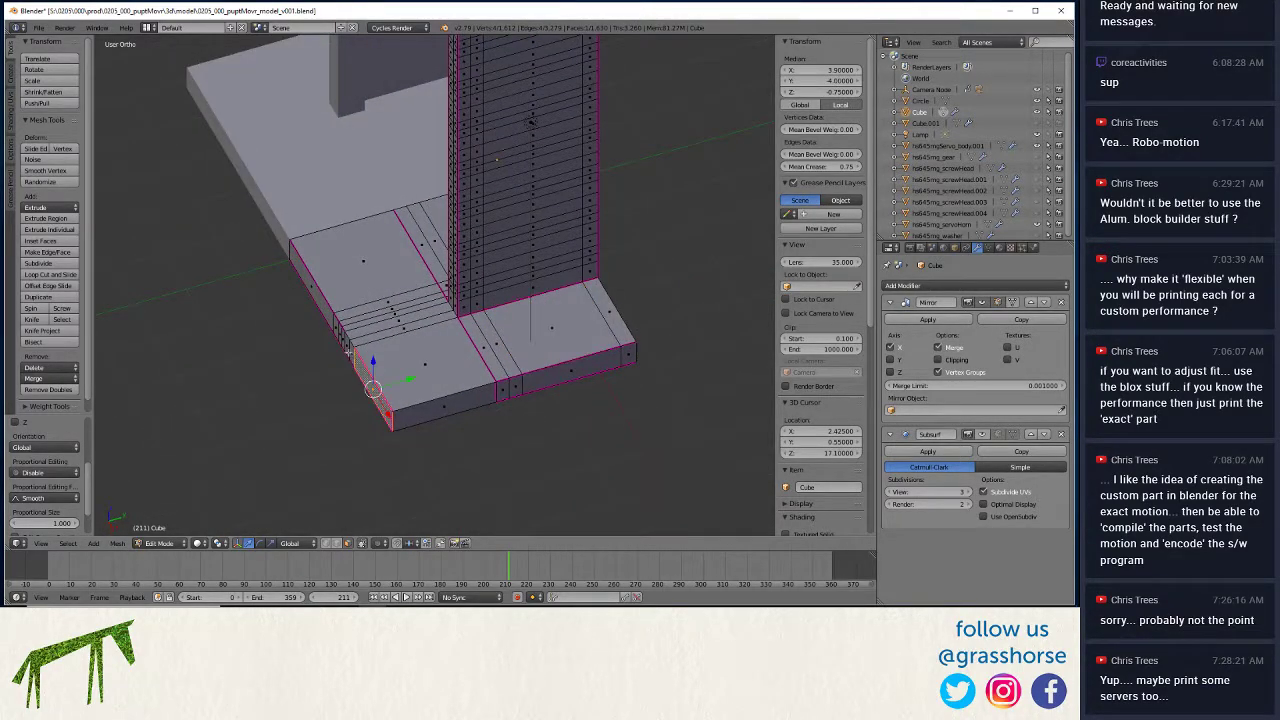
right_click(350, 353, "shift")
right_click(345, 344, "shift")
right_click(339, 331, "shift")
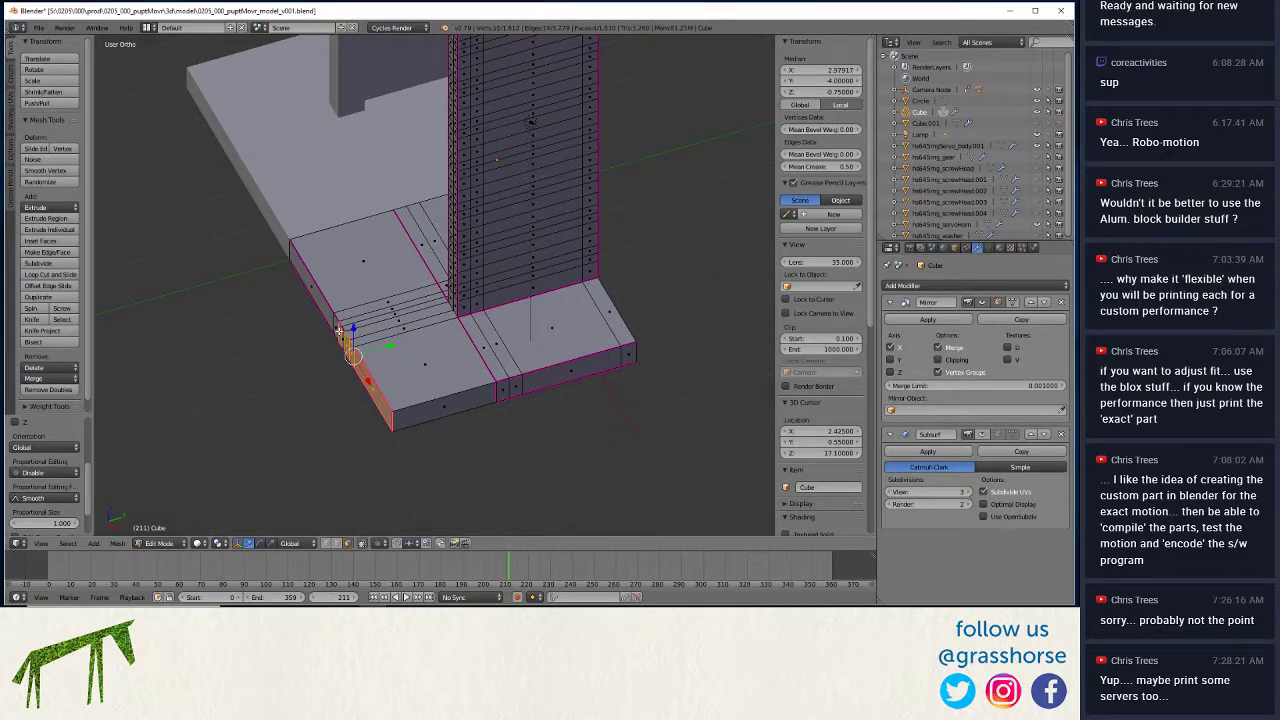
right_click(325, 313, "shift")
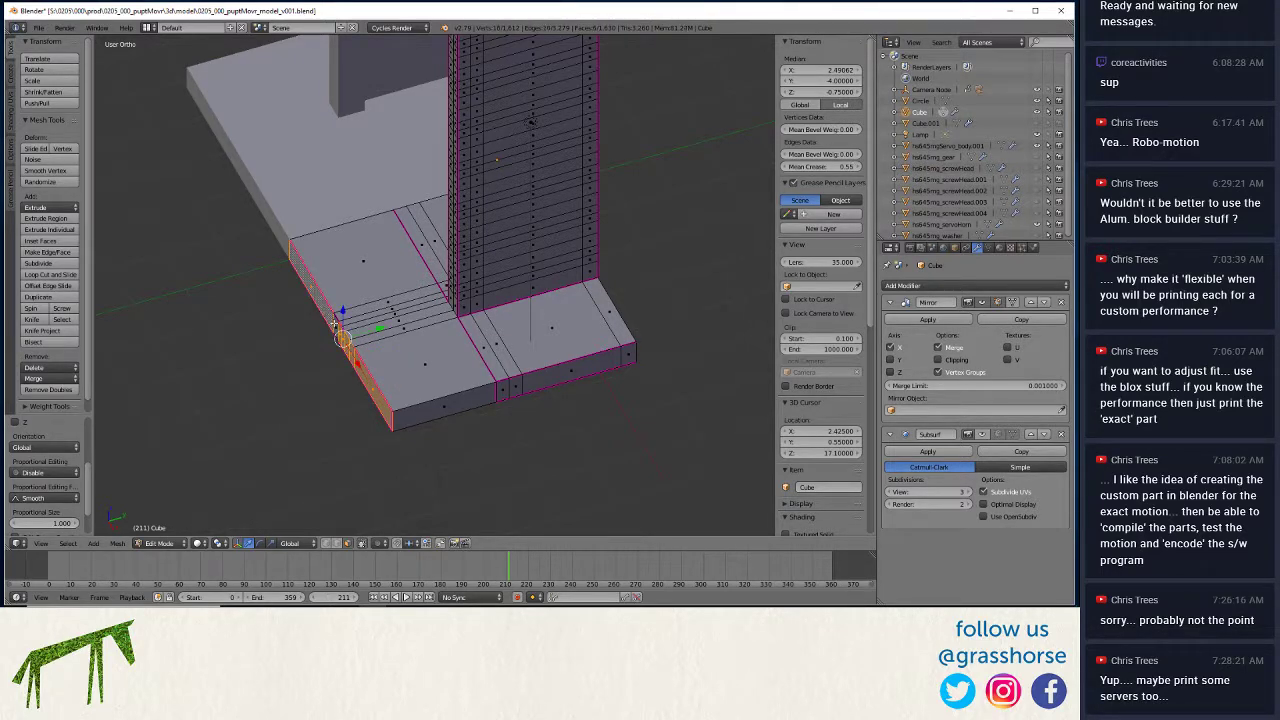
middle_click_drag(375, 450, 367, 447)
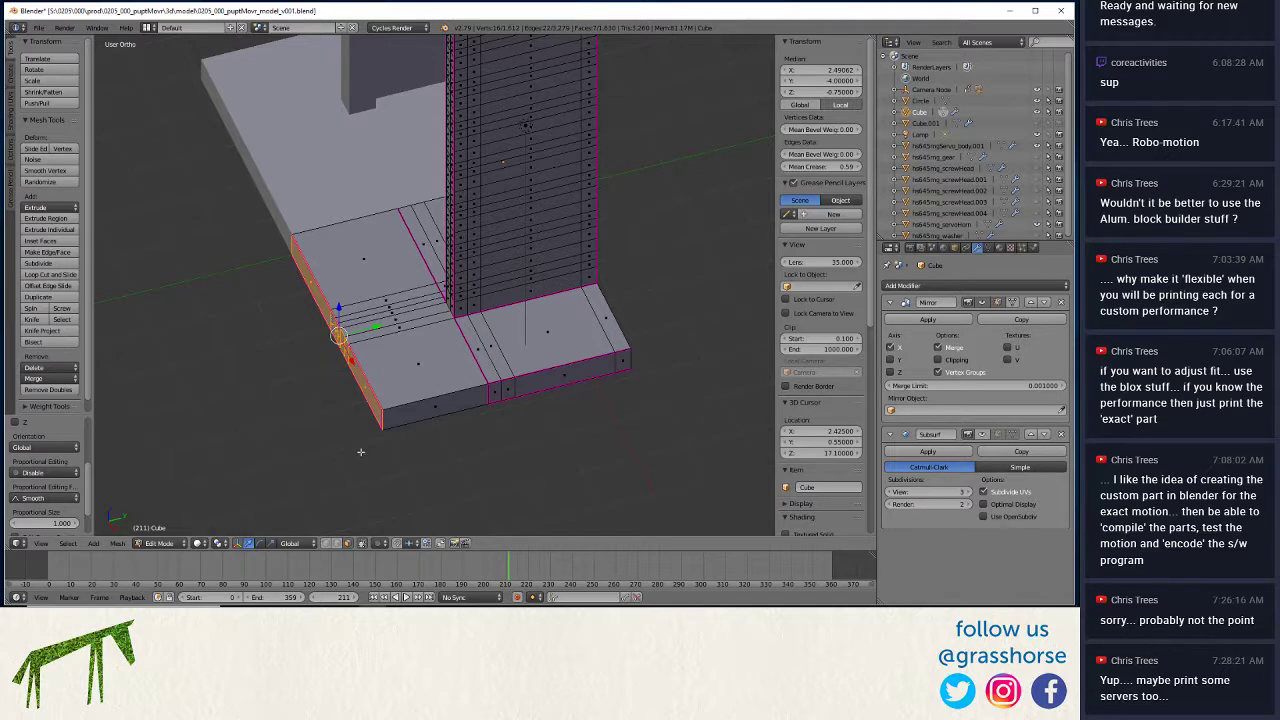
key("e")
right_click(359, 451)
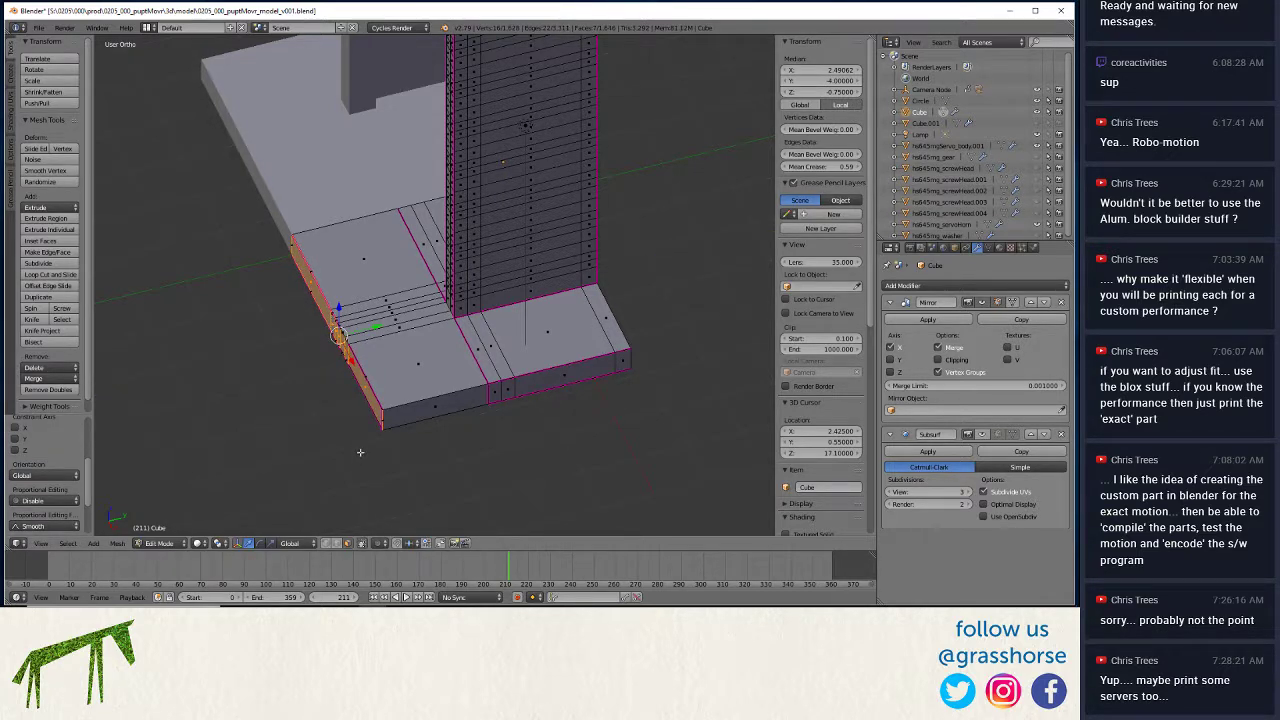
Try moving the newly extruded side faces -0.5 along Y.
type("gy")
type("-.5")
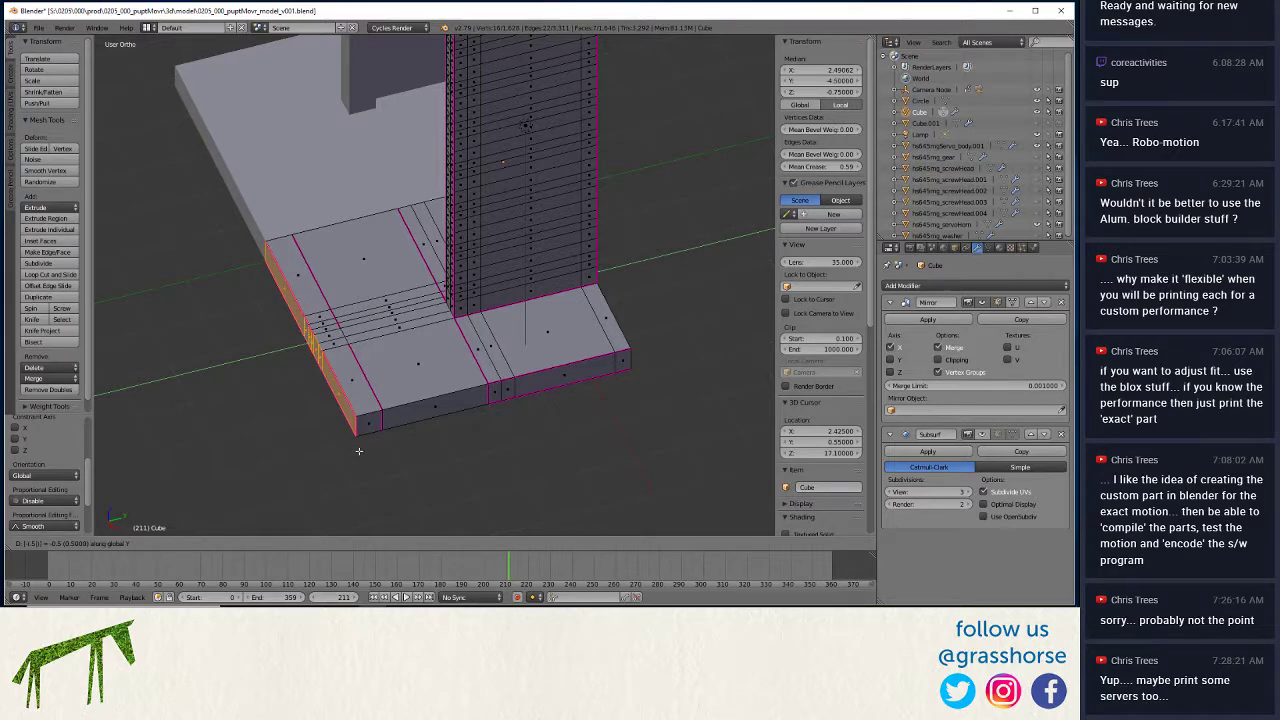
key("Return")
mouse_move(347, 444)
middle_mouse_down()
mouse_move(357, 488)
mouse_move(442, 457)
mouse_move(314, 450)
mouse_move(332, 455)
middle_mouse_up()
Move the newly extruded side faces of the base -0.25 along Y.
type("gy")
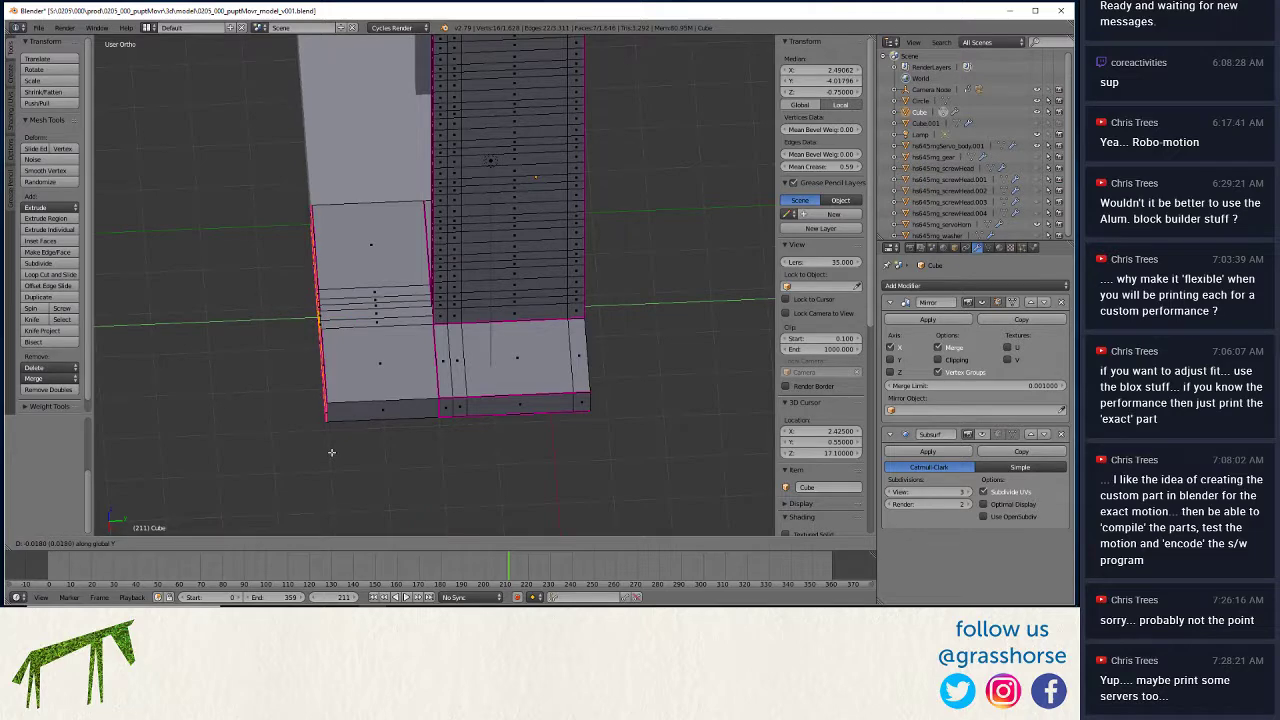
type("-.25")
key("Return")
middle_click_drag(329, 449, 398, 420)
Apply a crease of -1 to the former side edge lines inside the extended base, on its upper and lower surfaces.
right_click(386, 368)
right_click(522, 358, "shift")
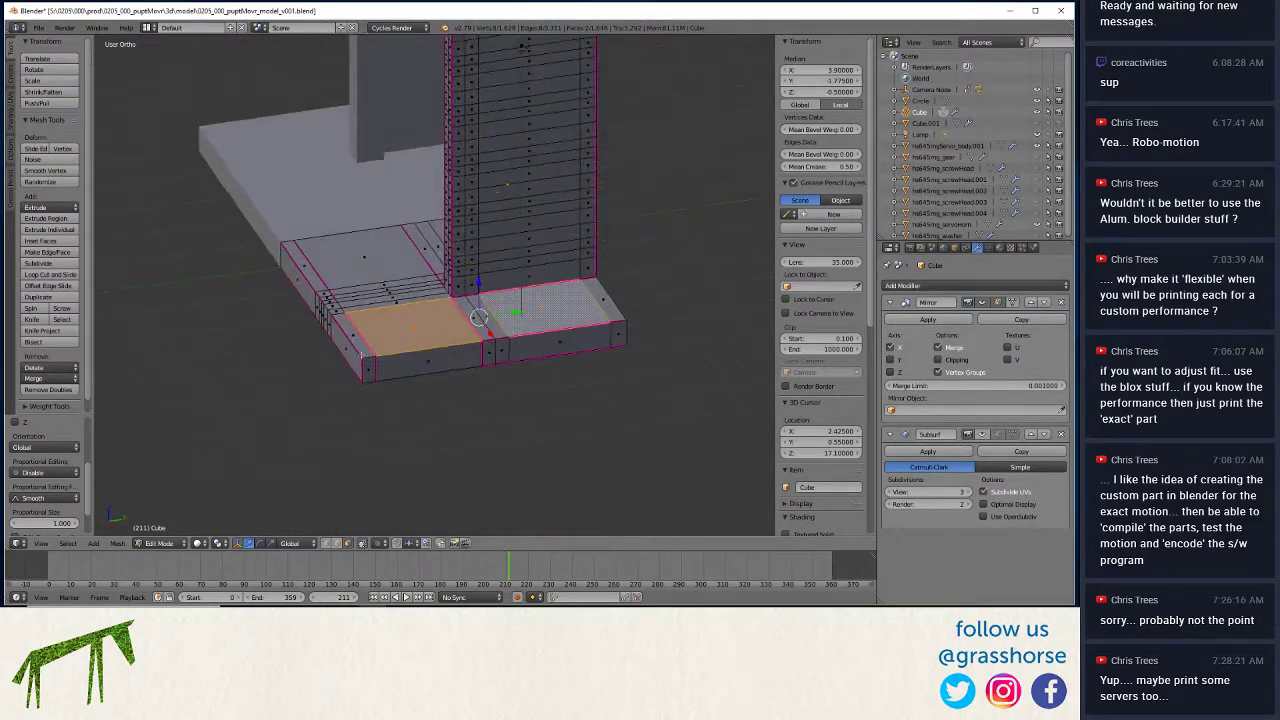
left_click(317, 265)
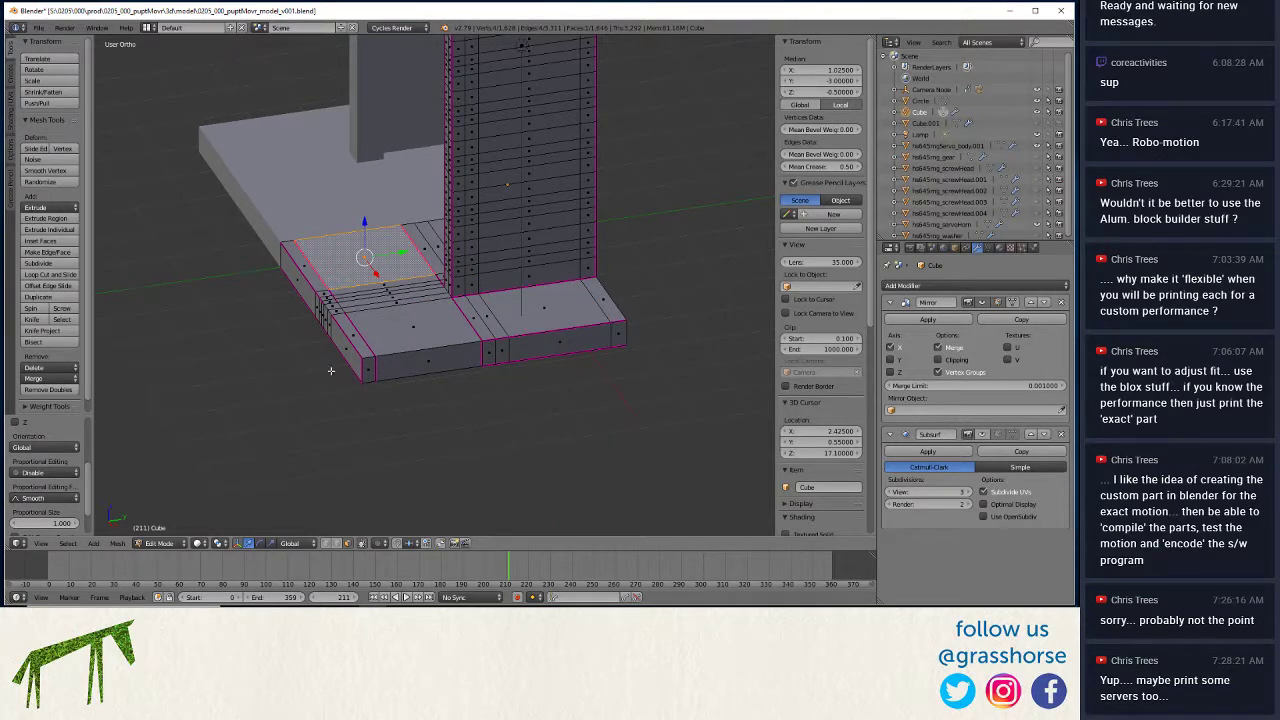
left_click(334, 546)
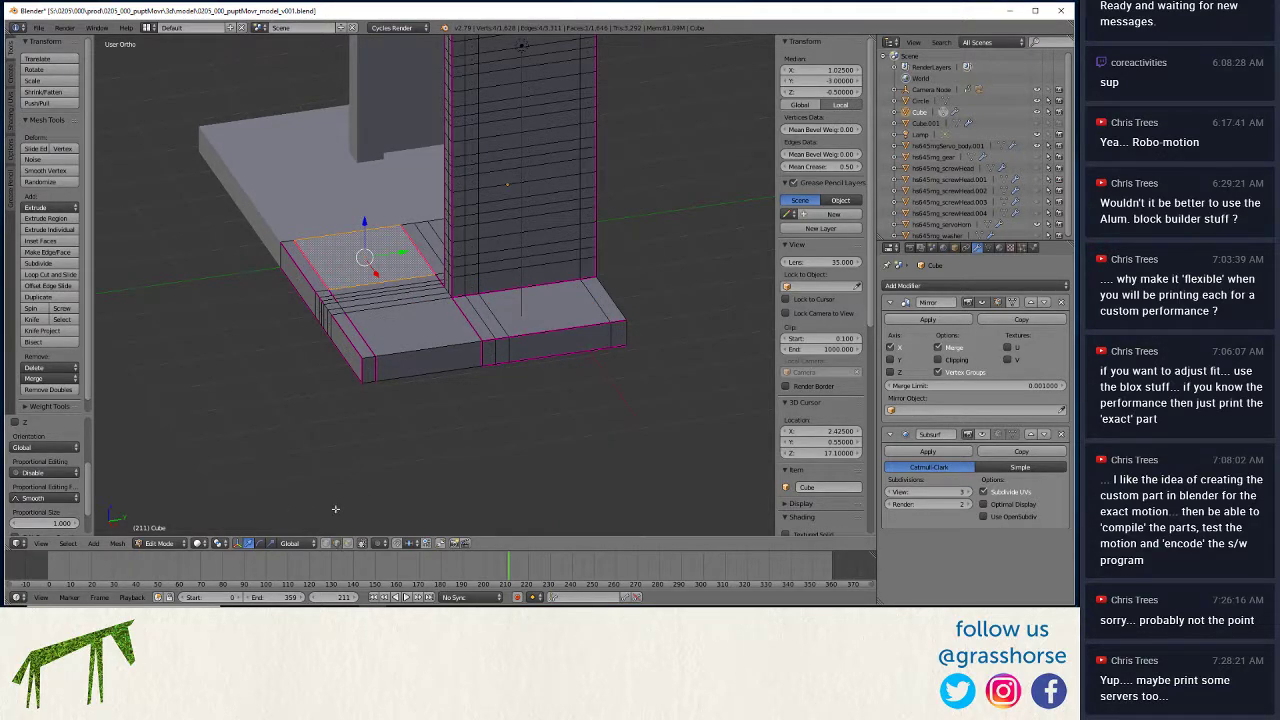
left_click(359, 334, "alt+shift")
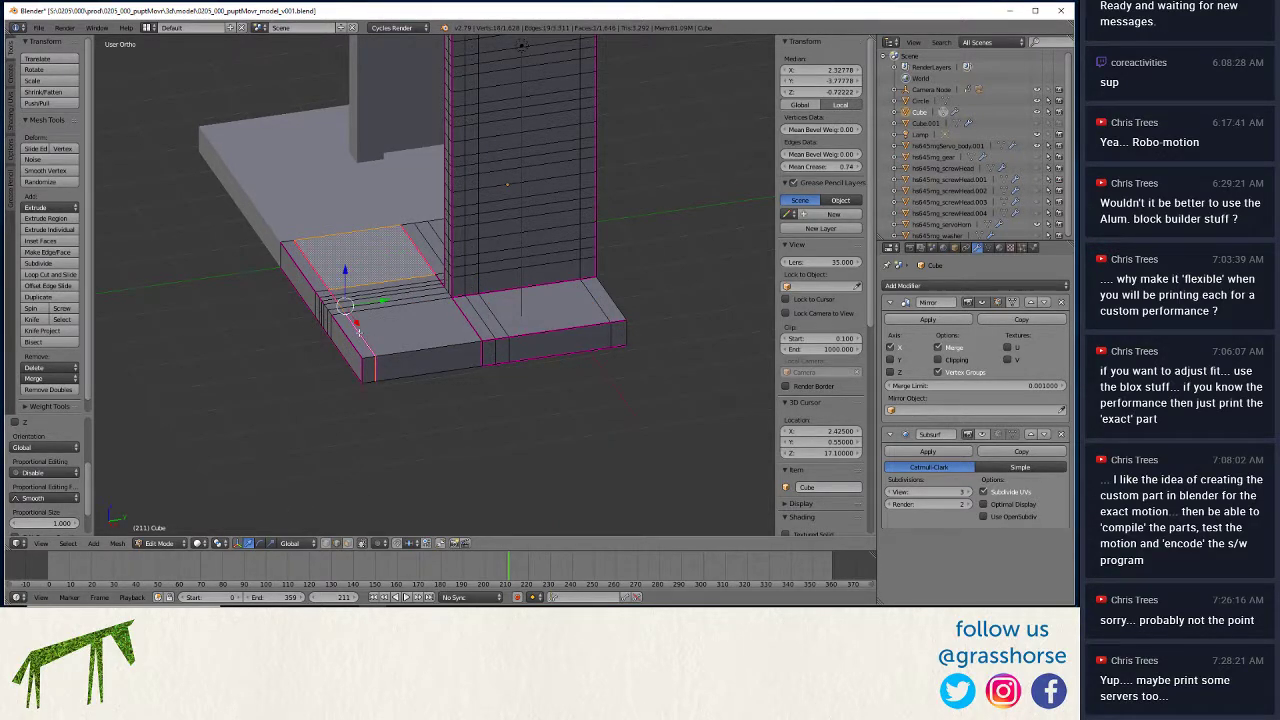
right_click(454, 301, "shift")
right_click(434, 275, "ctrl")
middle_click_drag(330, 378, 292, 306)
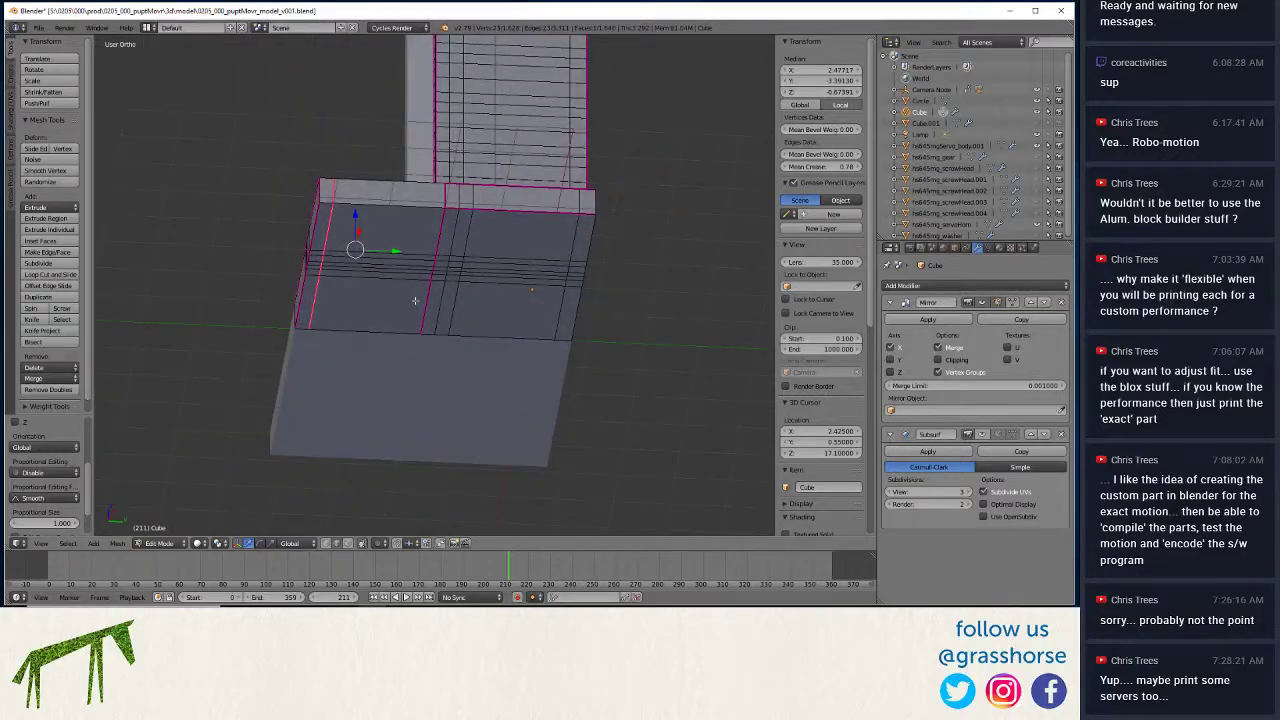
right_click(427, 304, "alt+shift")
middle_click_drag(427, 276, 446, 333)
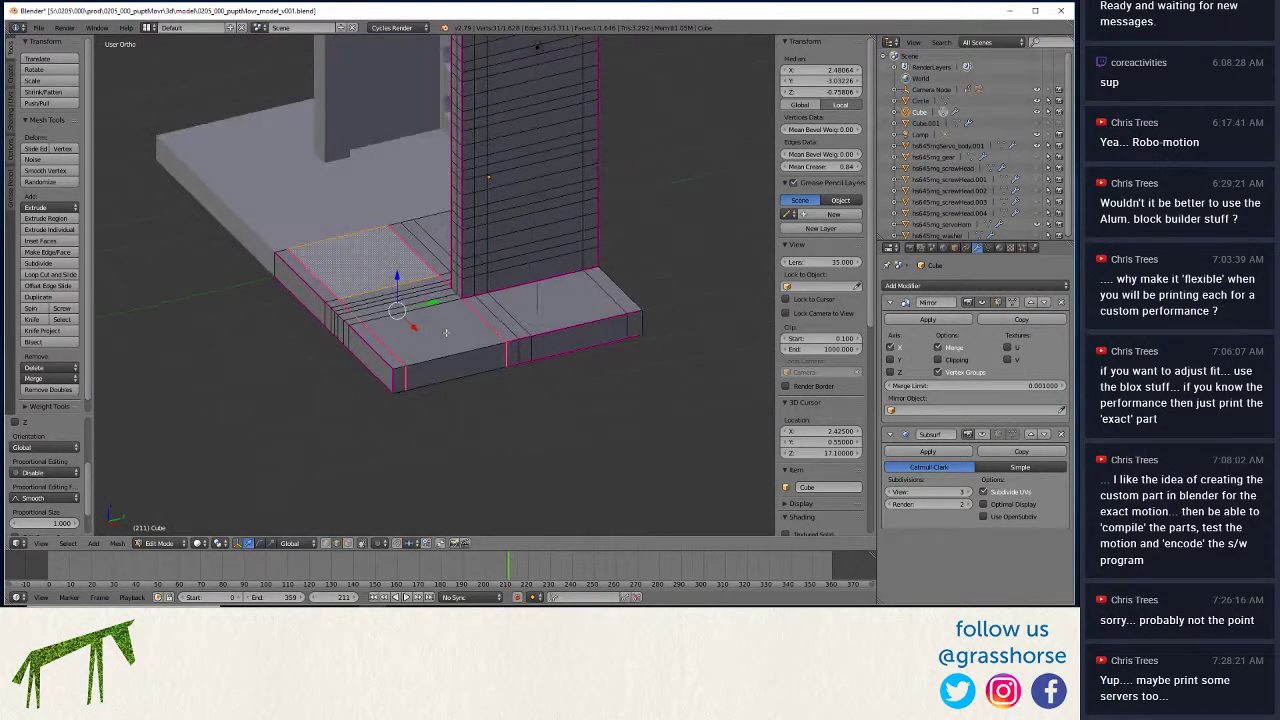
key("shift+e")
type("-1")
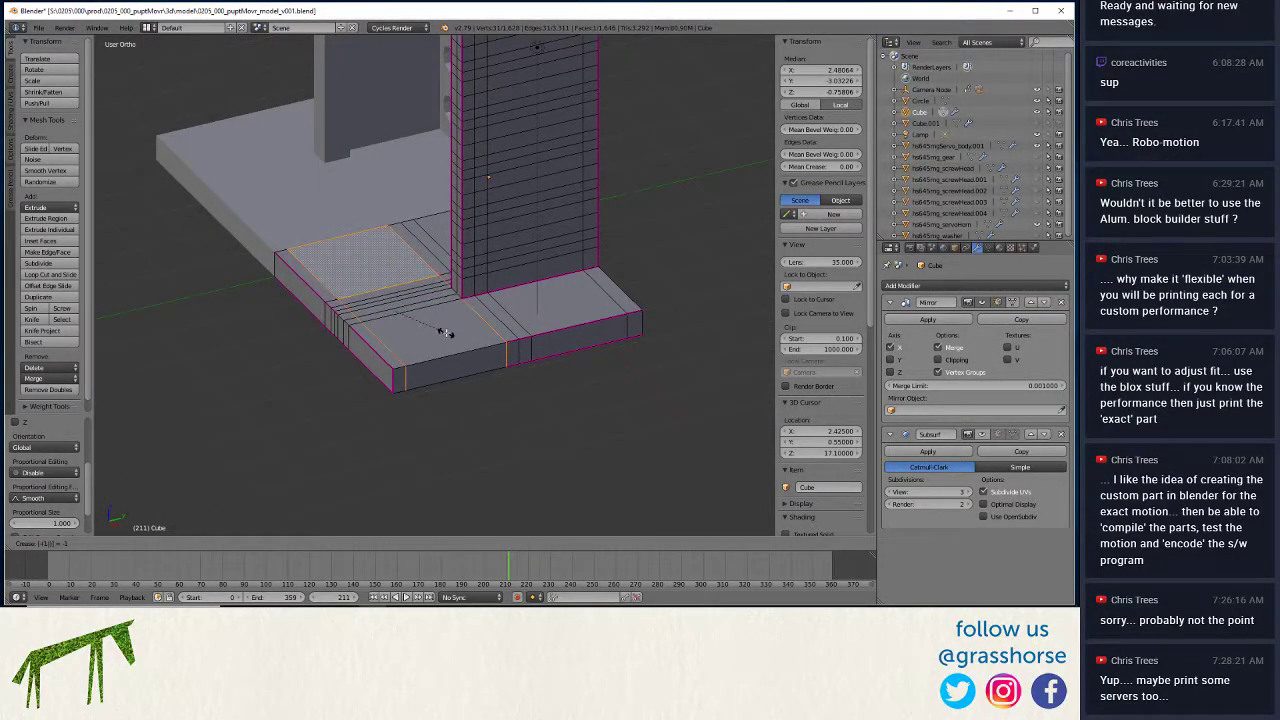
key("Return")
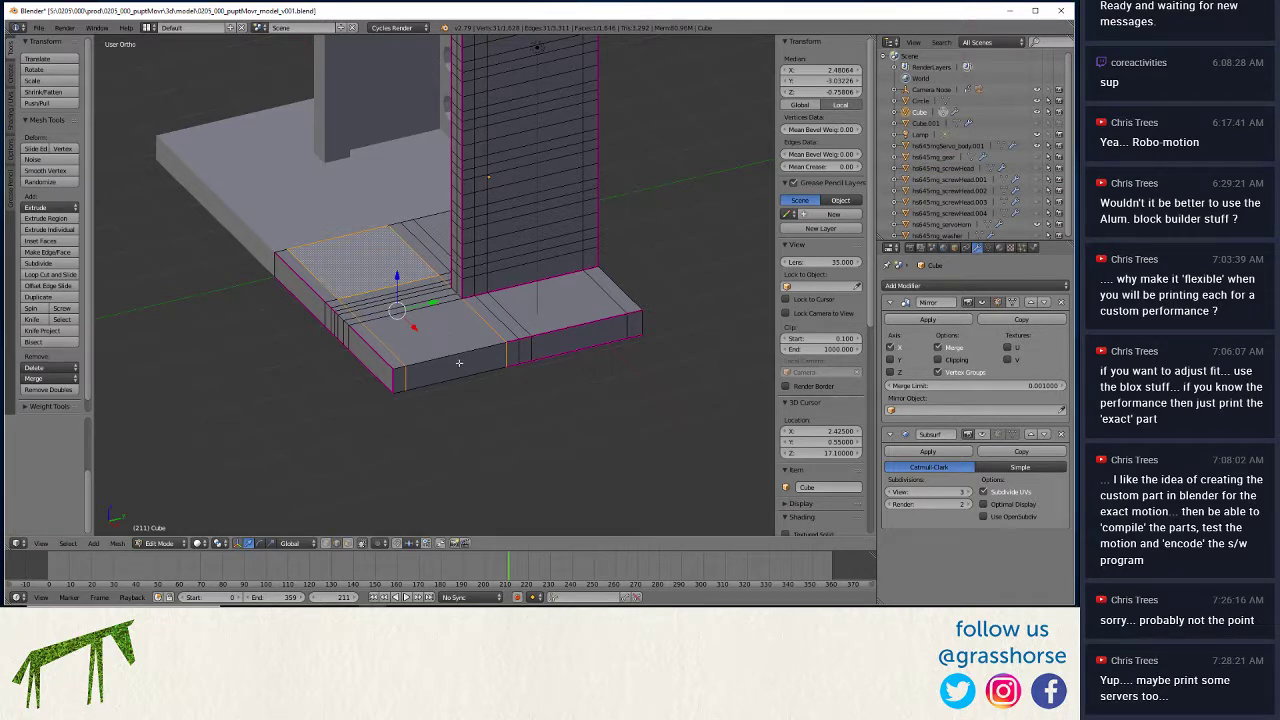
Crease the upper and lower edges along the base's outer end by 1.
right_click(454, 359, "alt")
right_click(456, 379, "alt+shift")
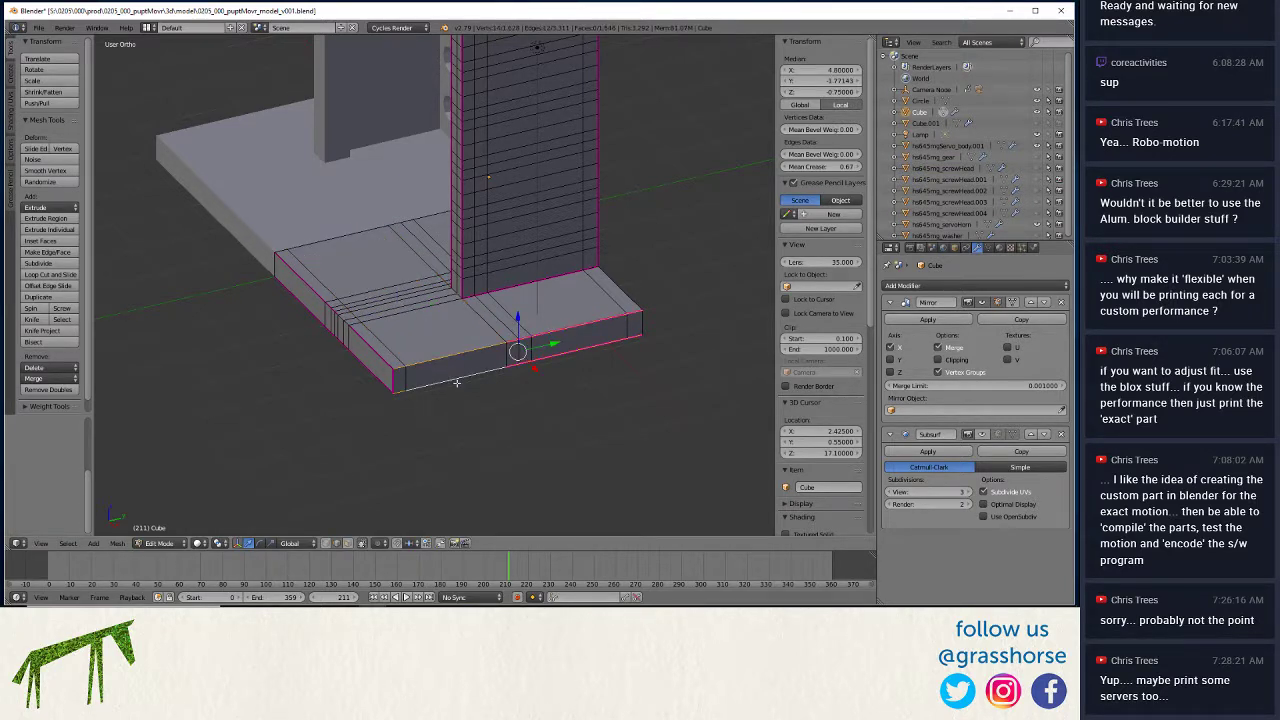
key("shift+e")
key("1")
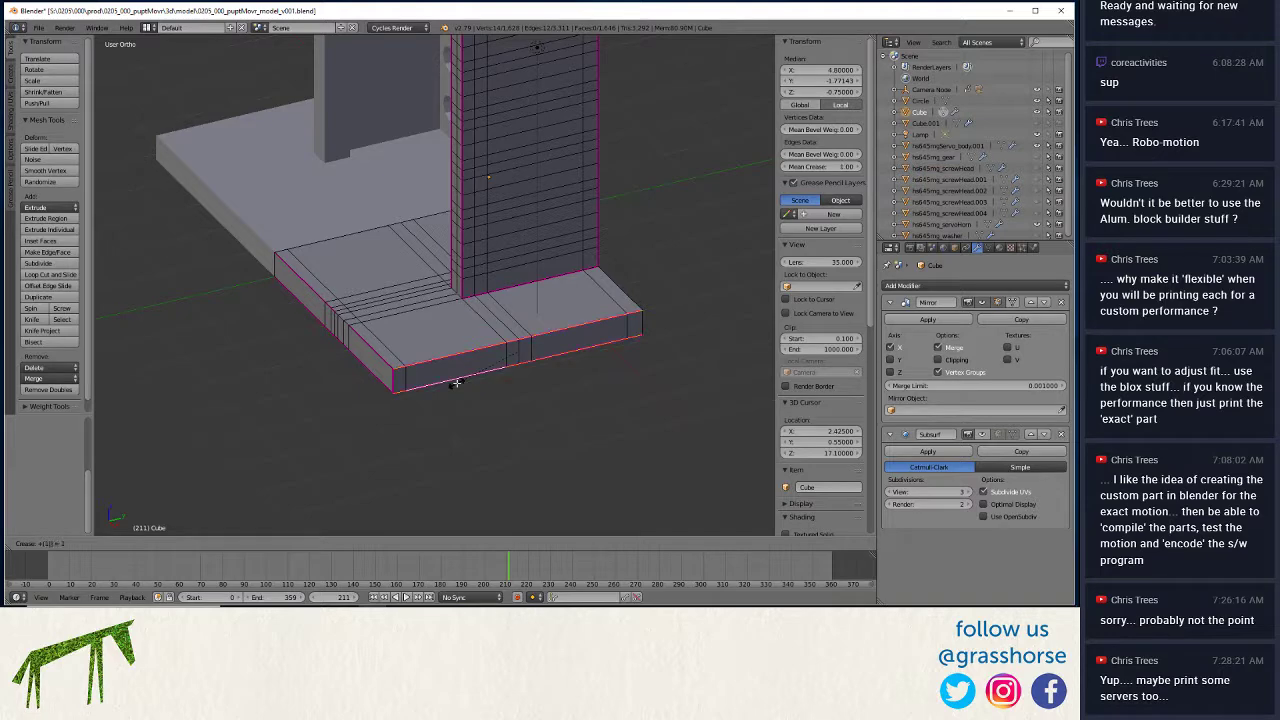
key("Return")
Crease the upper edge along the base's side opposite the screw holes by 1.
middle_click_drag(379, 423, 419, 377)
right_click(416, 383, "alt")
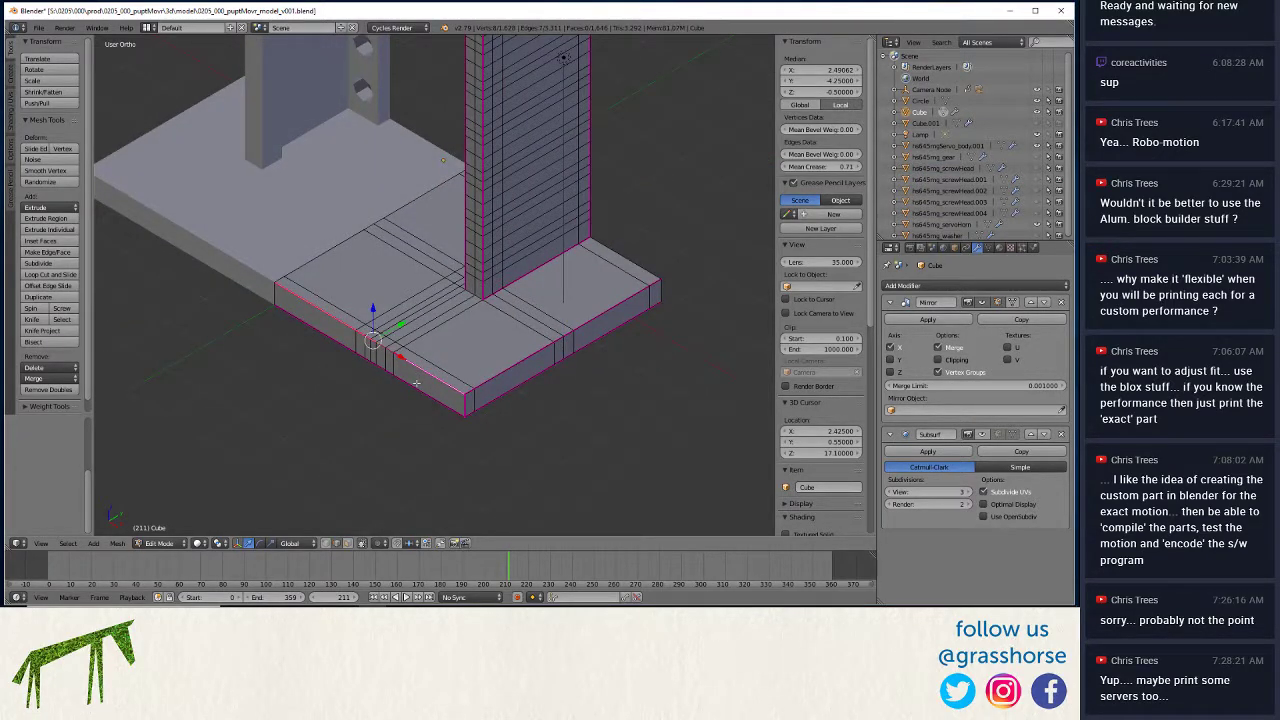
key("shift+e")
key("1")
key("Return")
Crease the upper and lower edges along the base's screw-hole side by 1.
middle_click_drag(416, 383, 337, 368)
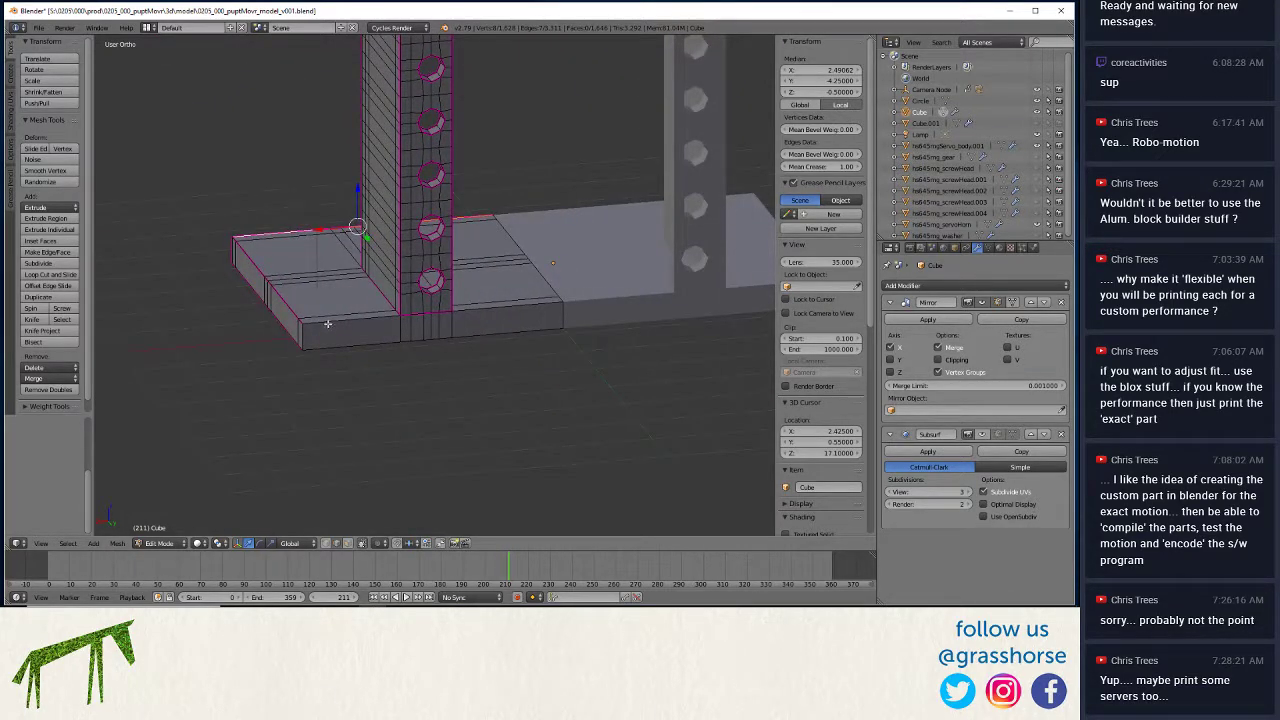
right_click(334, 350, "alt")
right_click(481, 312, "alt+shift")
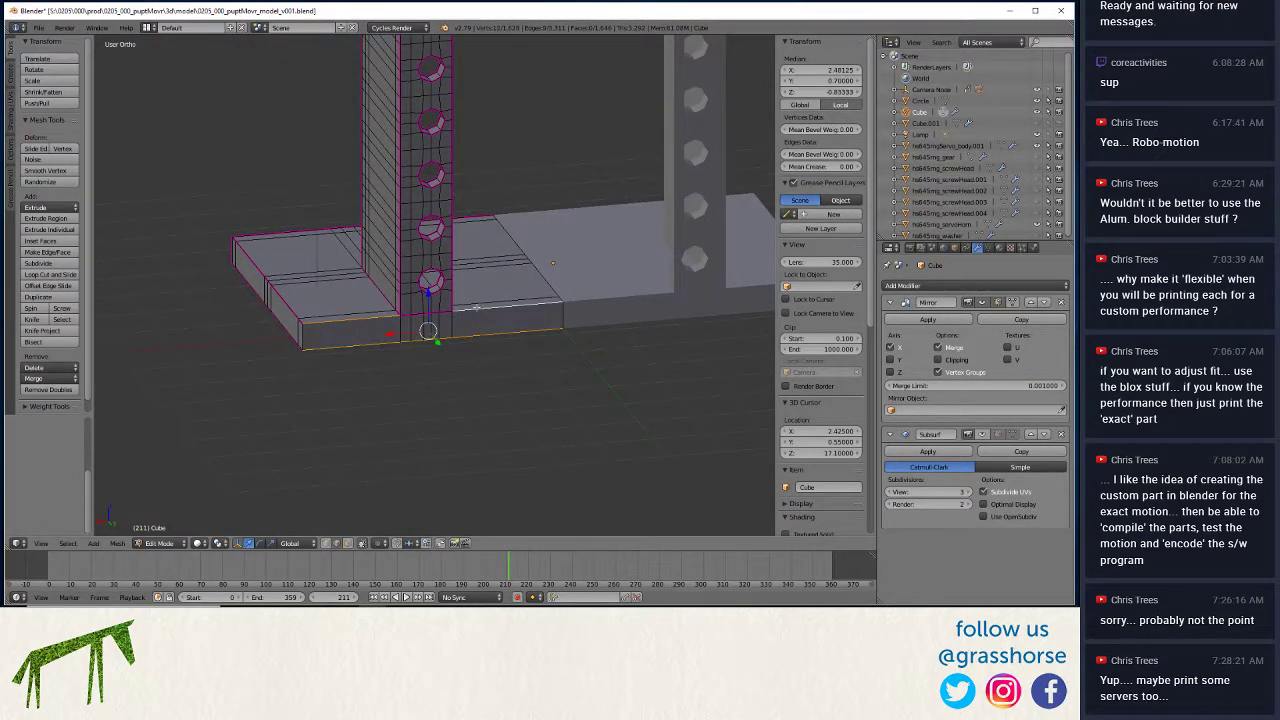
key("shift+e")
type("1(1|) = 1")
key("Return")
Crease the vertical corner edge where the base's outer end meets the screw-hole side by 1.
middle_click_drag(220, 392, 251, 309)
right_click(398, 390)
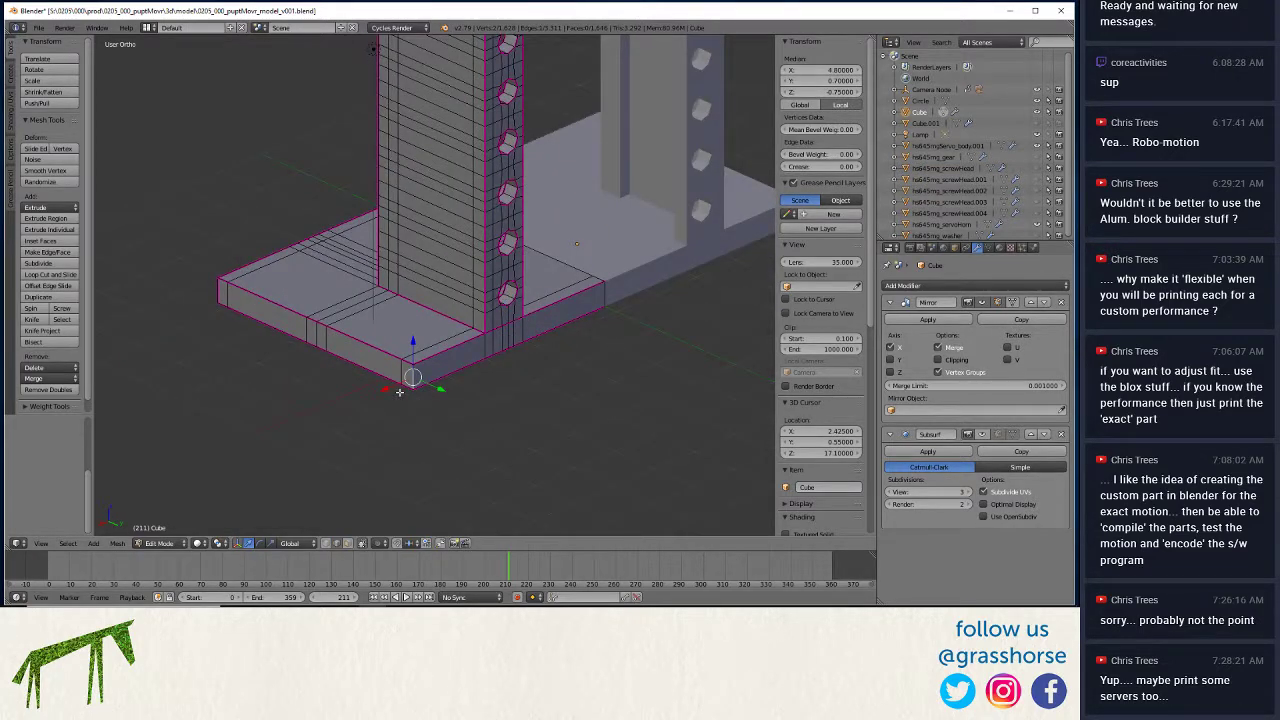
key("shift+e")
type("1")
key("Return")
Delete the two large upper faces at the base's outer end and the two matching faces on its underside.
middle_click_drag(239, 398, 330, 420)
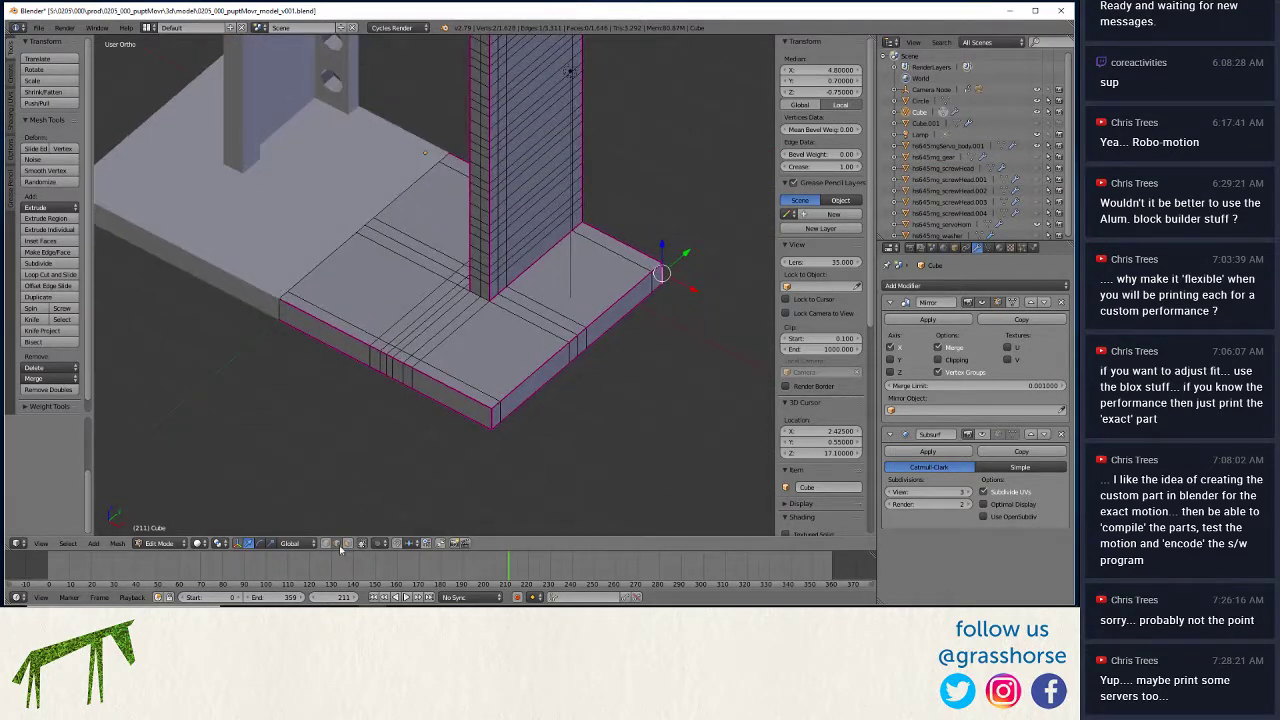
left_click(348, 544)
right_click(484, 420)
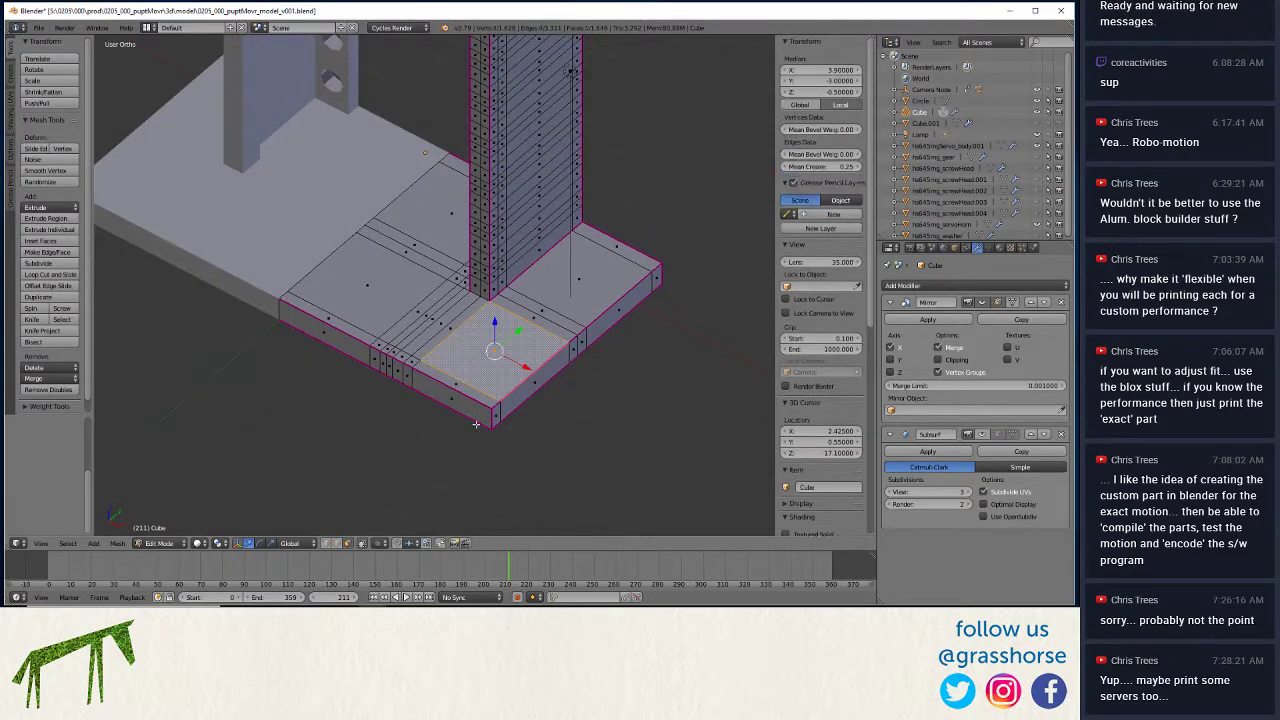
right_click(581, 291)
middle_click_drag(546, 372, 418, 276)
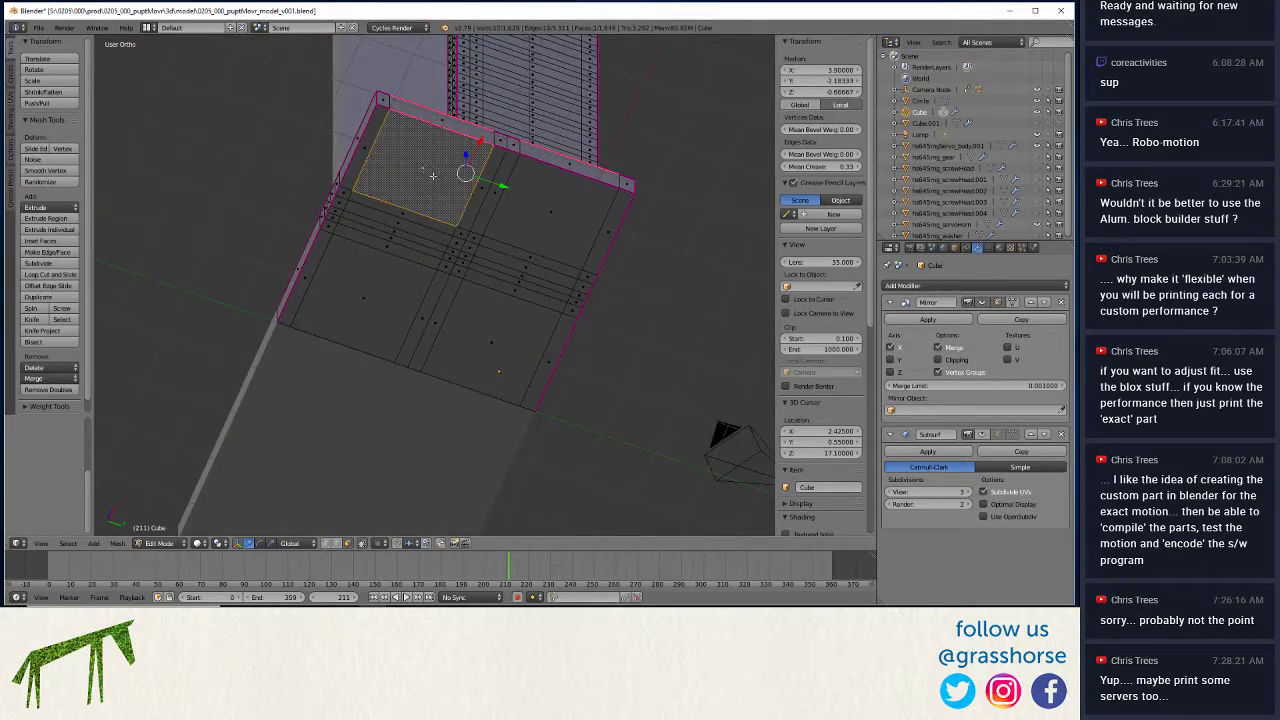
right_click(536, 219, "shift")
key("x")
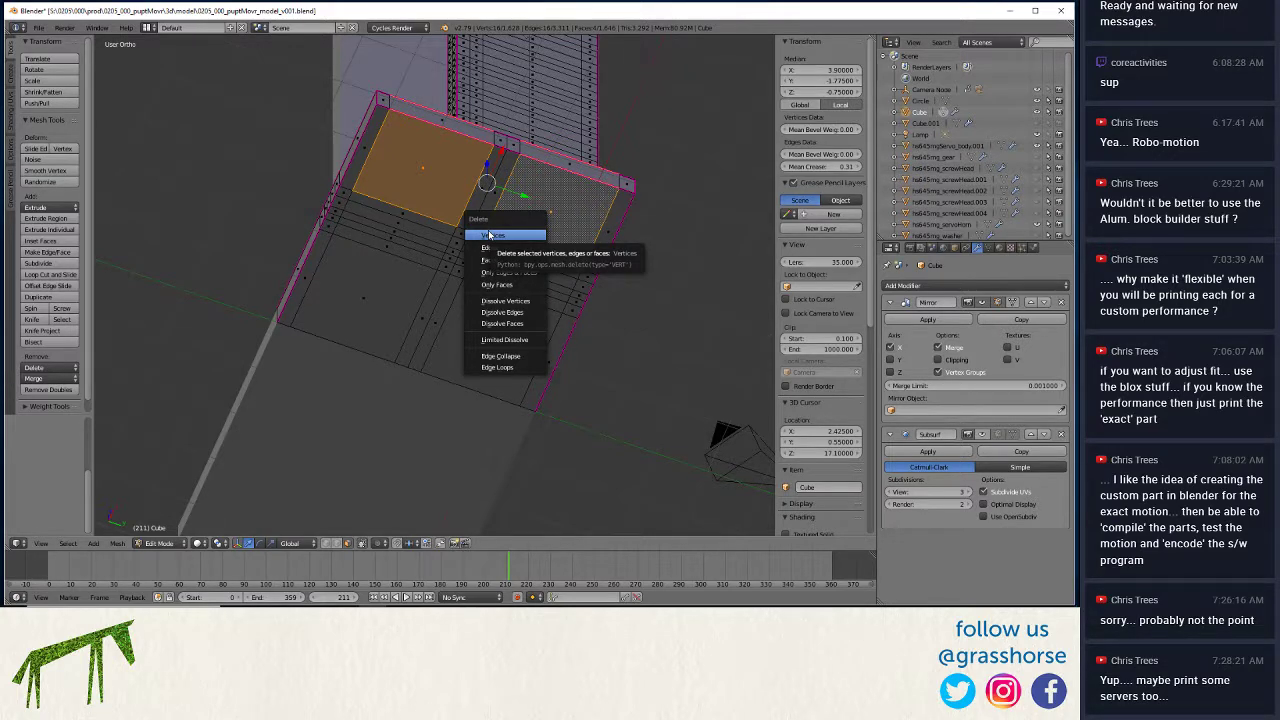
left_click(489, 235)
middle_click_drag(483, 271, 366, 460)
Select the four edges around the upper rim of the base opening beside the upright, nearer the screw-hole side.
left_click(336, 544)
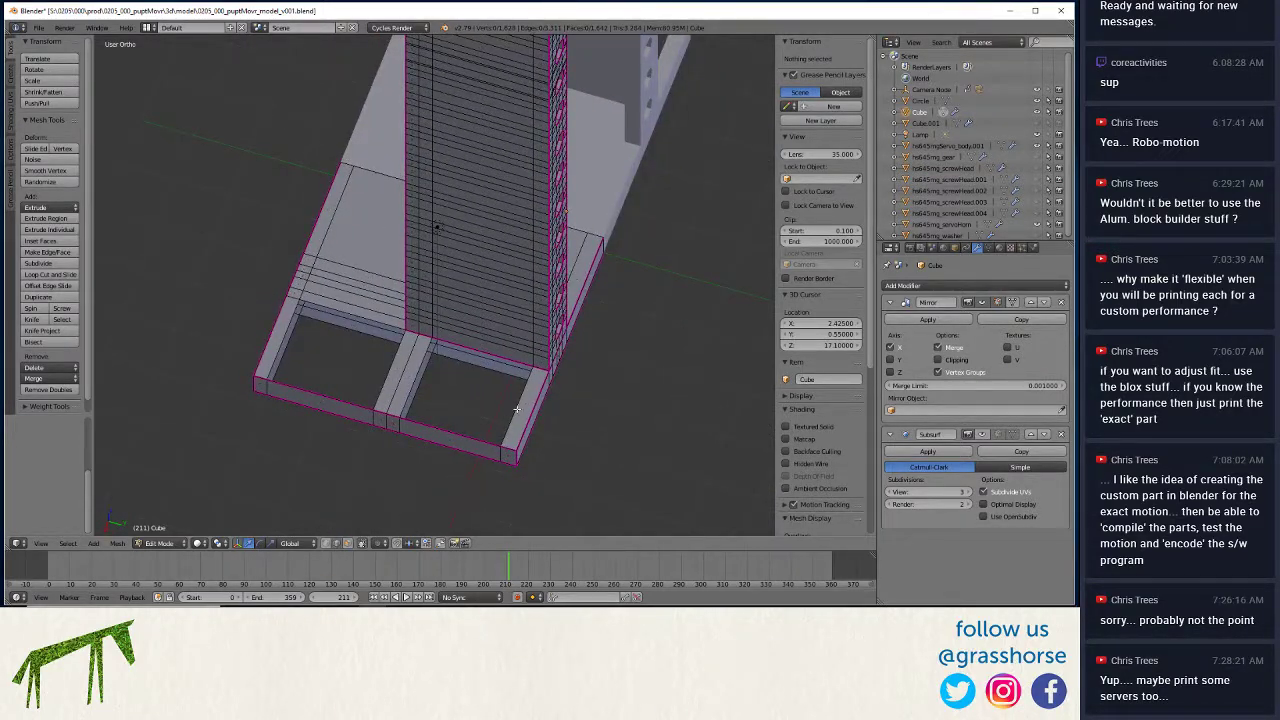
right_click(490, 356)
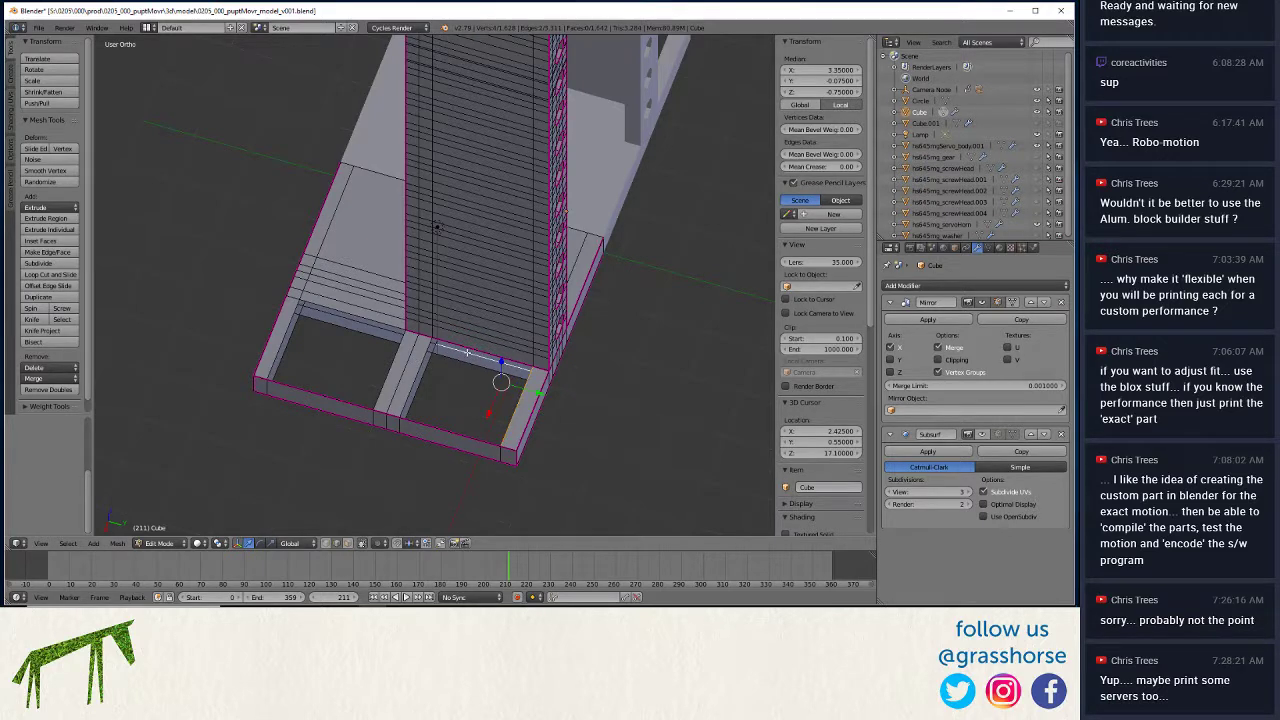
right_click(469, 353, "shift")
right_click(469, 347, "shift")
right_click(421, 366, "shift")
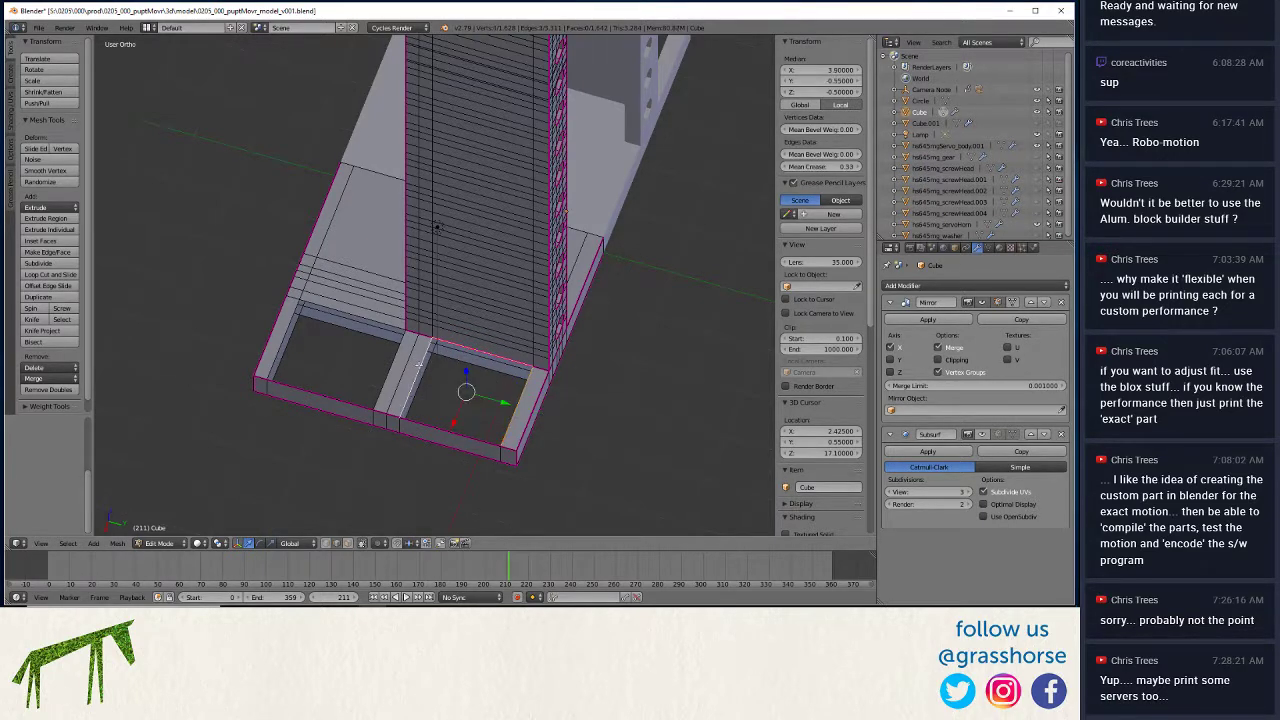
right_click(419, 423, "shift")
middle_click_drag(378, 434, 464, 410)
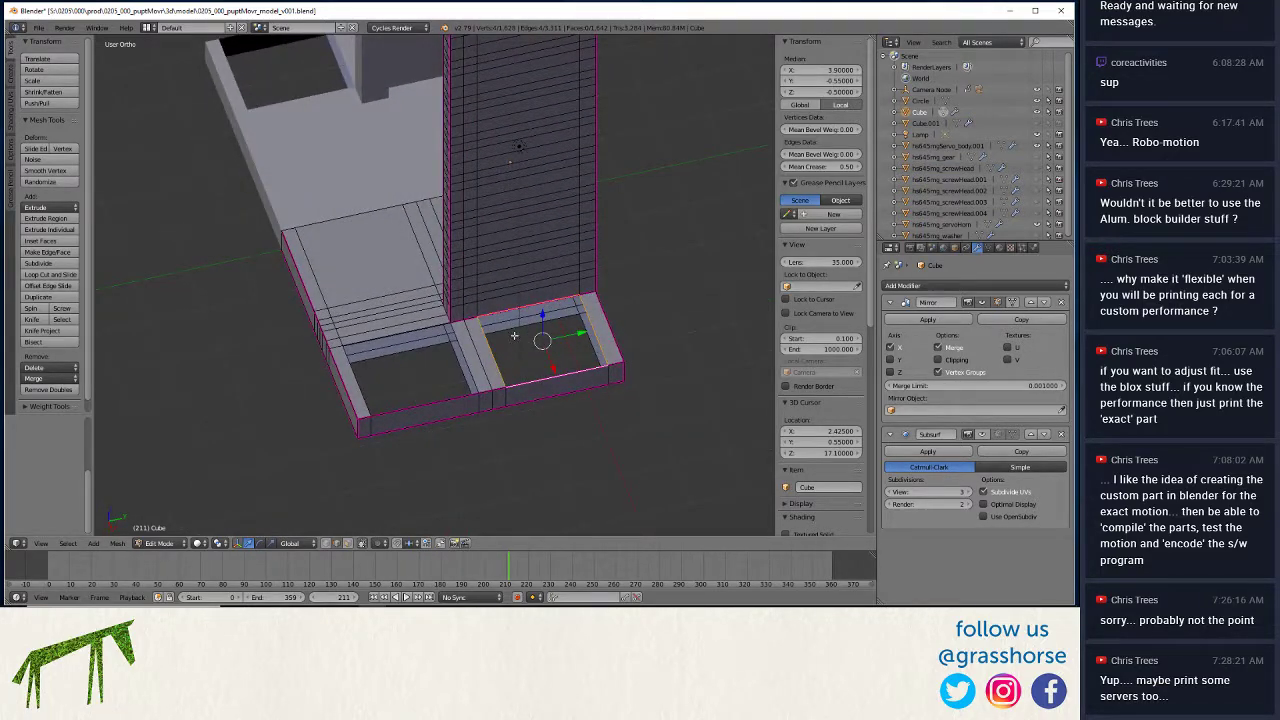
Extrude the upper and lower rim edges of the opening nearer the screw-hole side and scale the new edges by 0.5.
right_click(545, 331)
right_click(538, 334, "alt")
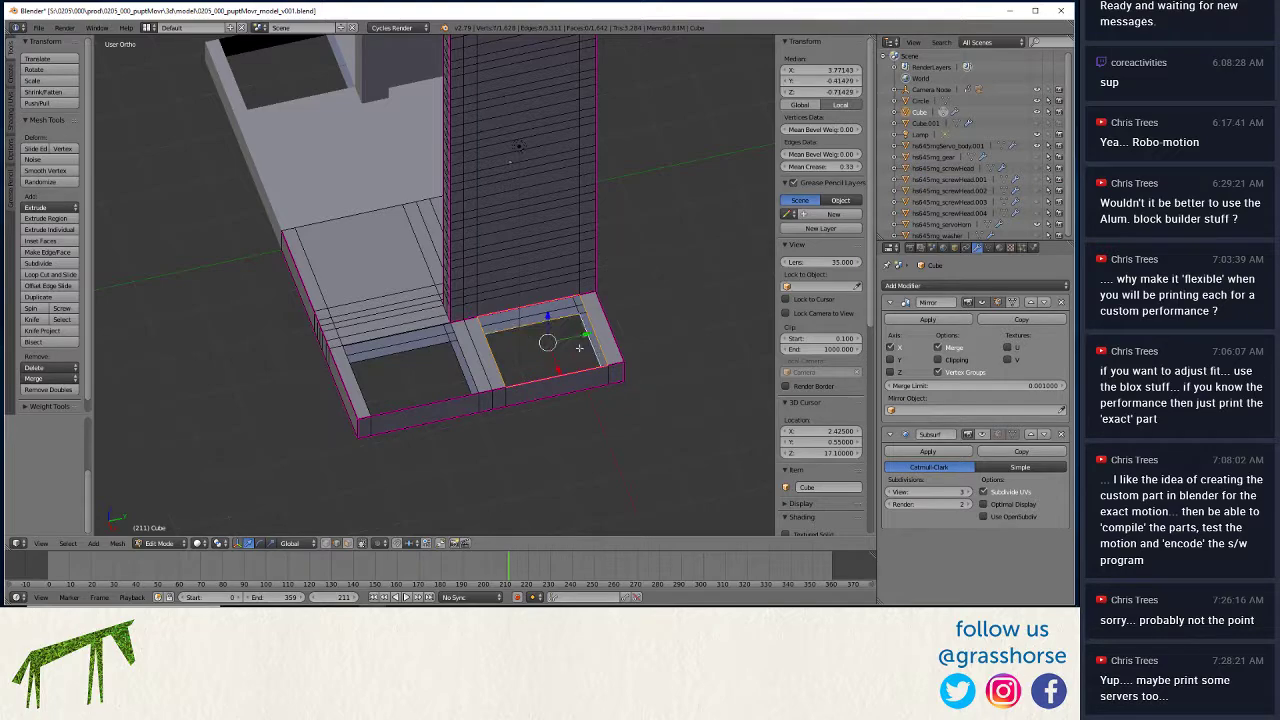
middle_click_drag(538, 334, 335, 222)
right_click(323, 200, "shift")
right_click(318, 185, "shift")
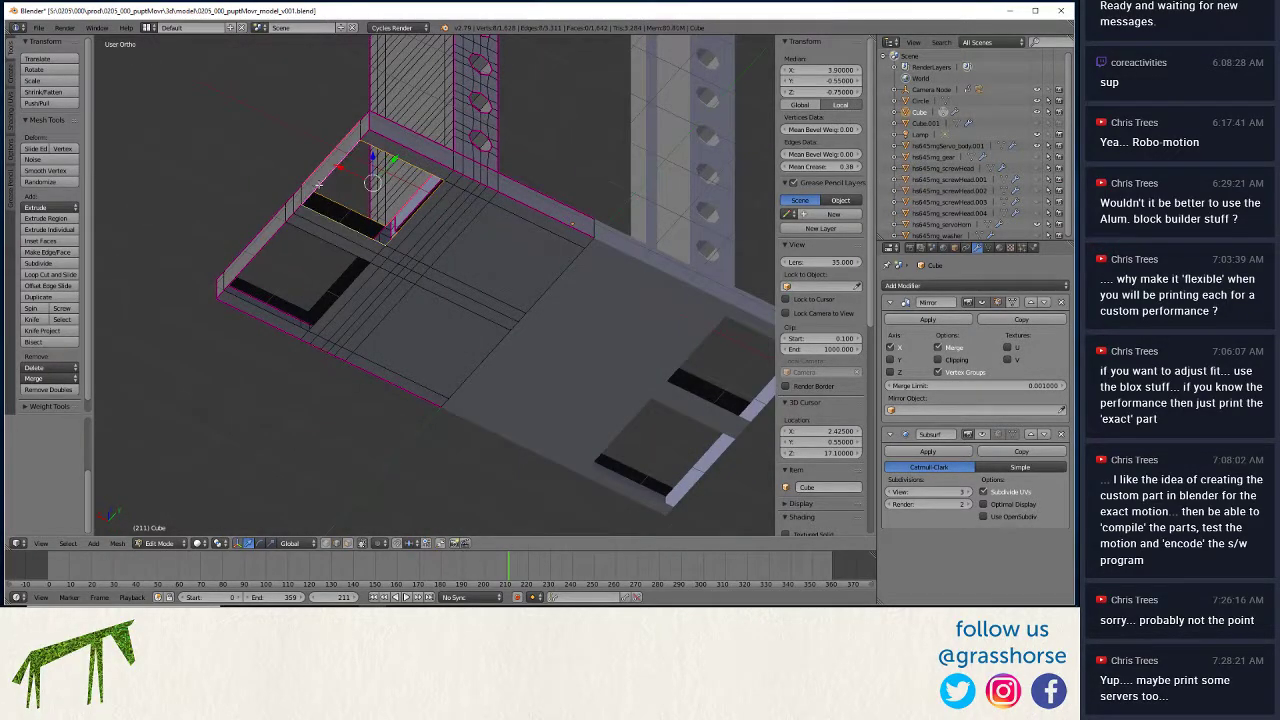
key("e")
right_click(327, 193)
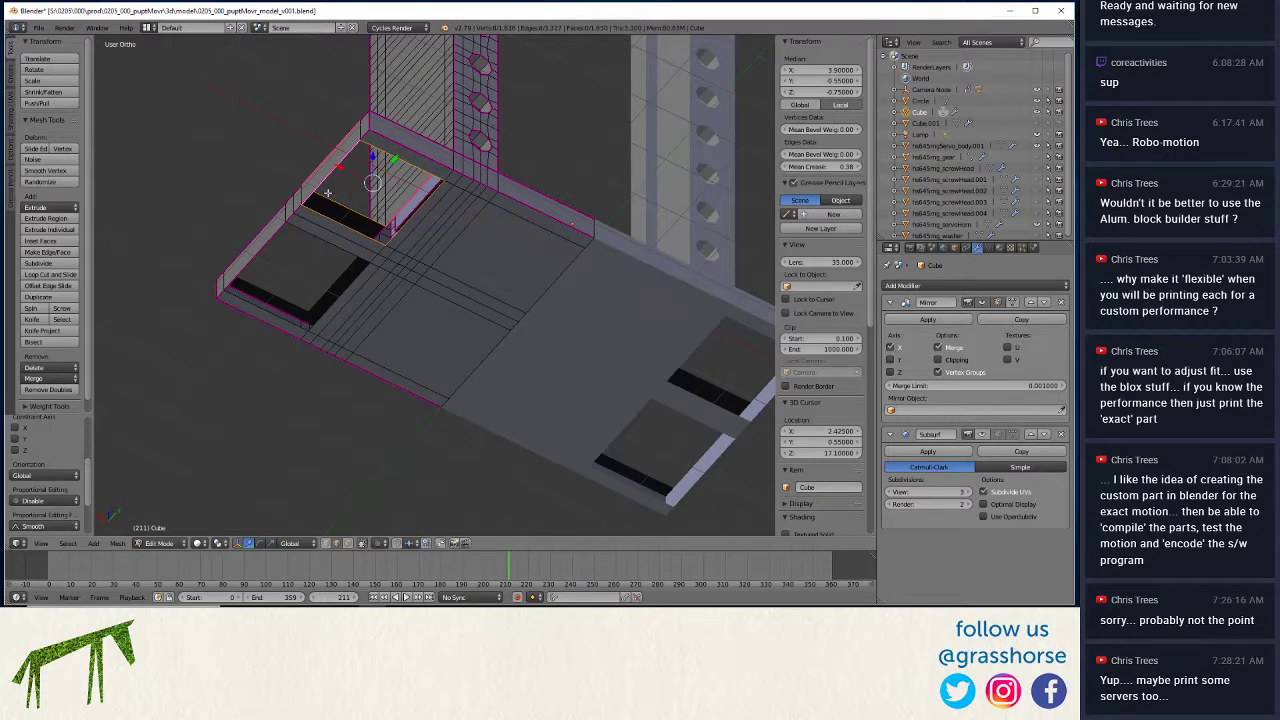
type("s.5")
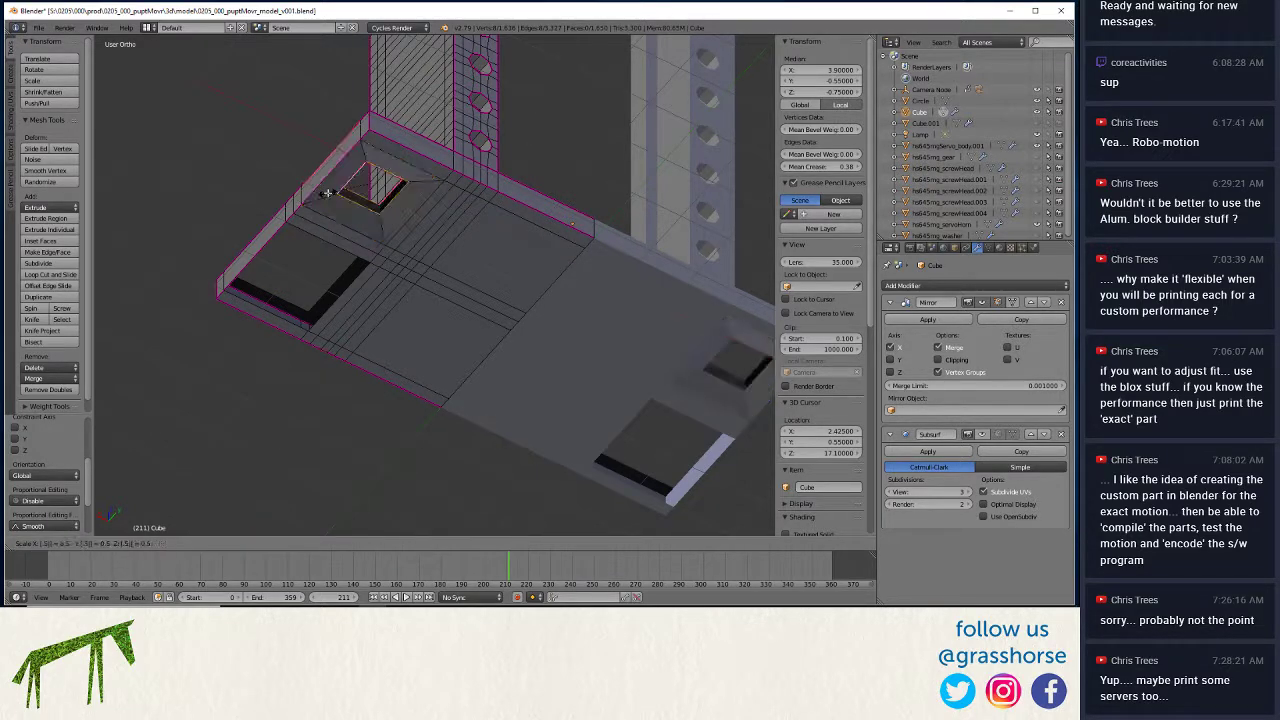
key("Return")
Extrude the upper and lower rim edges of the opening farther from the screw holes and scale the new edges by 0.5.
middle_click_drag(327, 193, 343, 408)
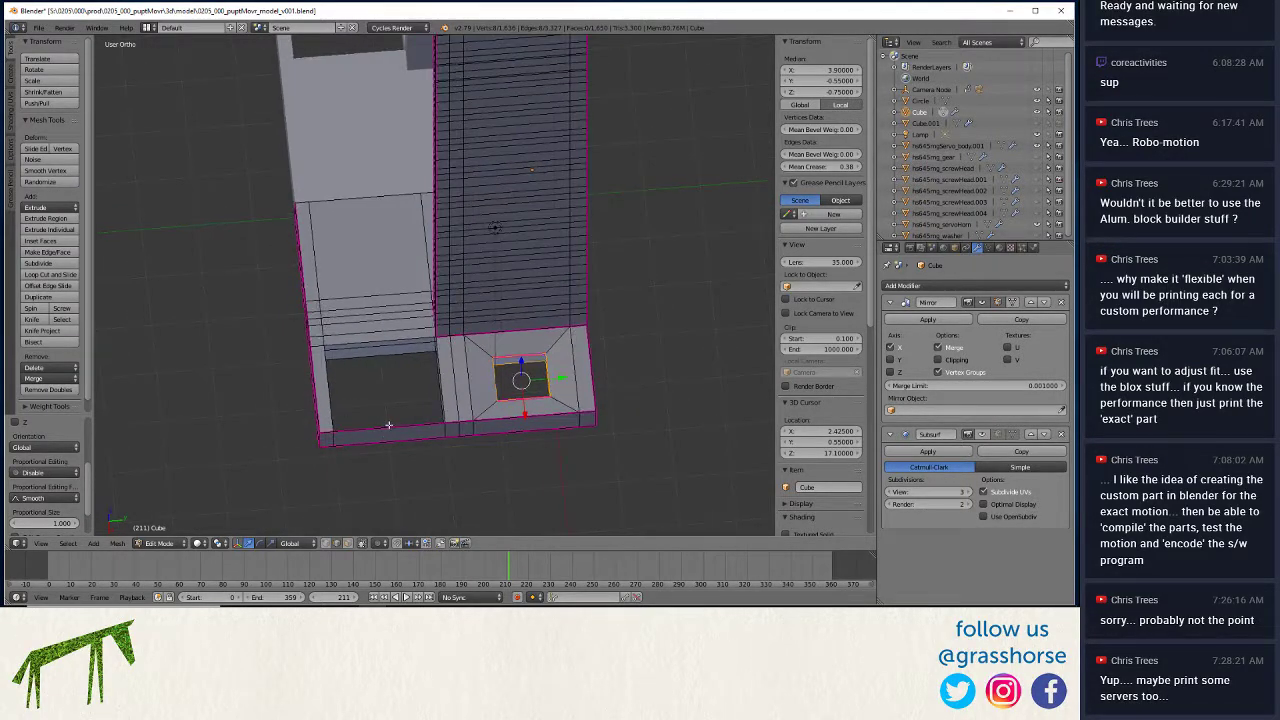
right_click(389, 425)
right_click(385, 340, "shift")
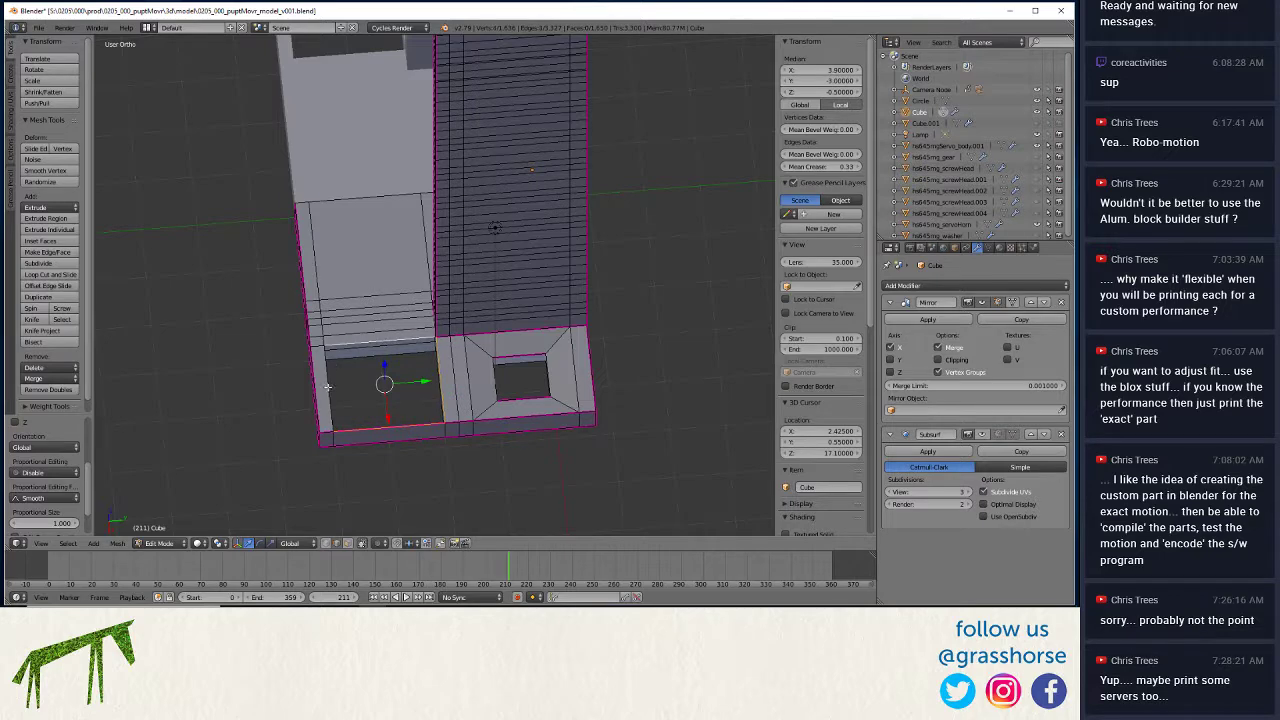
middle_click_drag(327, 386, 340, 326)
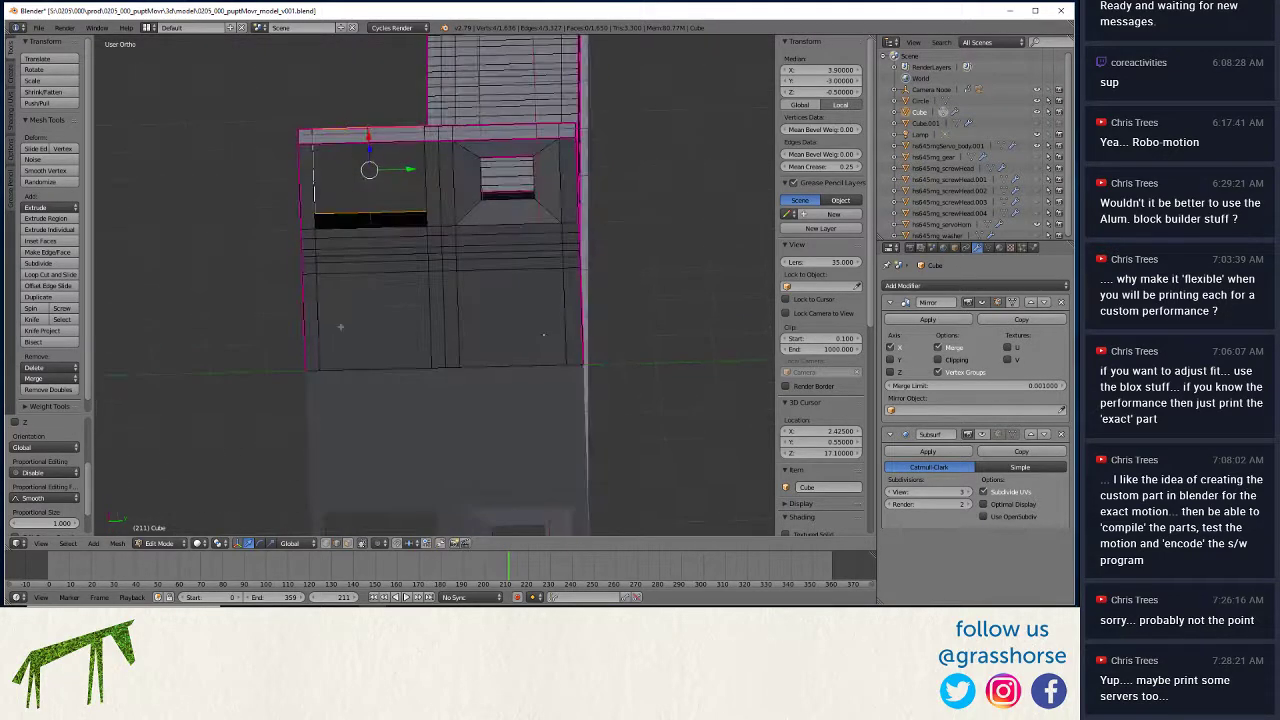
right_click(341, 226, "shift")
right_click(311, 205, "shift")
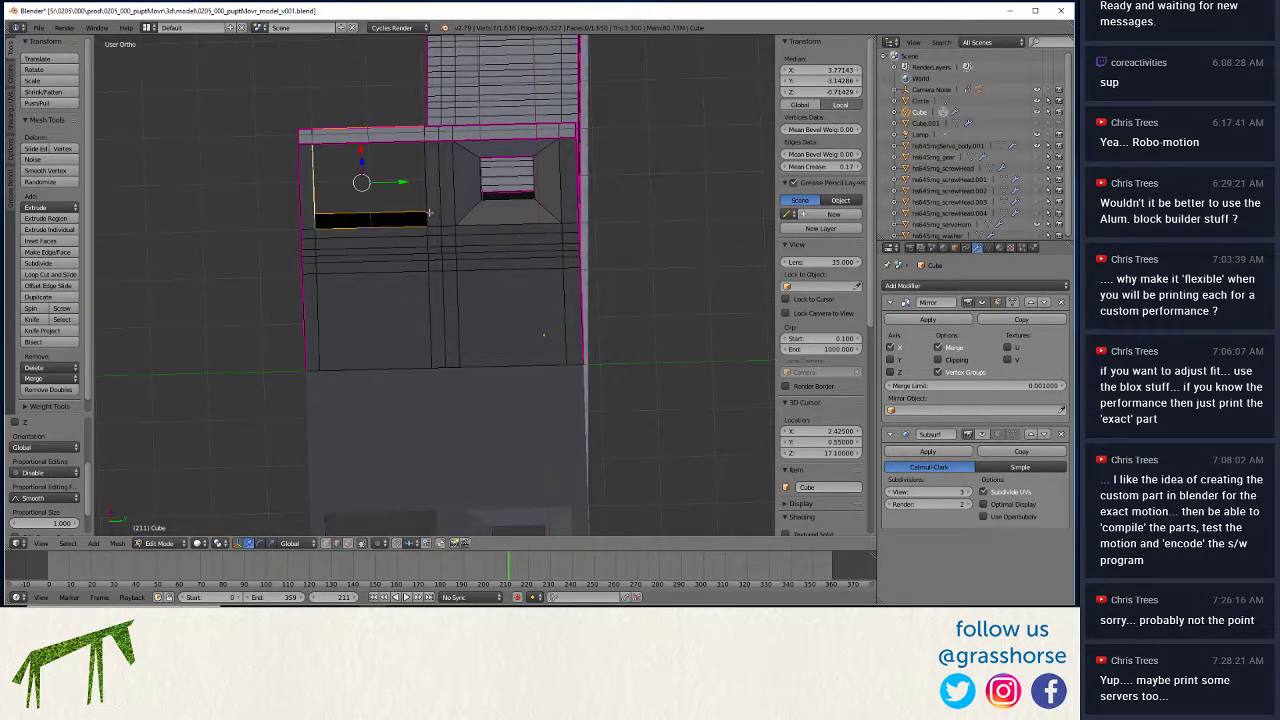
right_click(429, 212, "shift")
right_click(390, 142, "shift")
key("g")
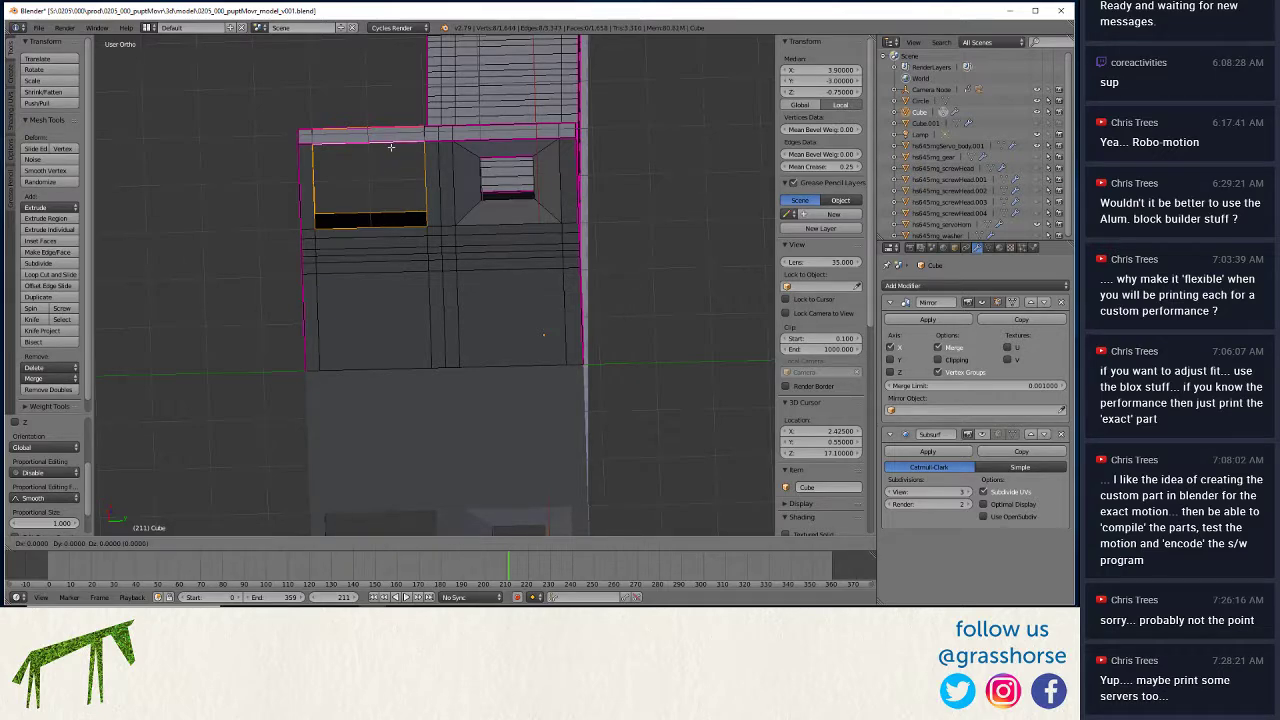
left_click(390, 147)
type("s.5")
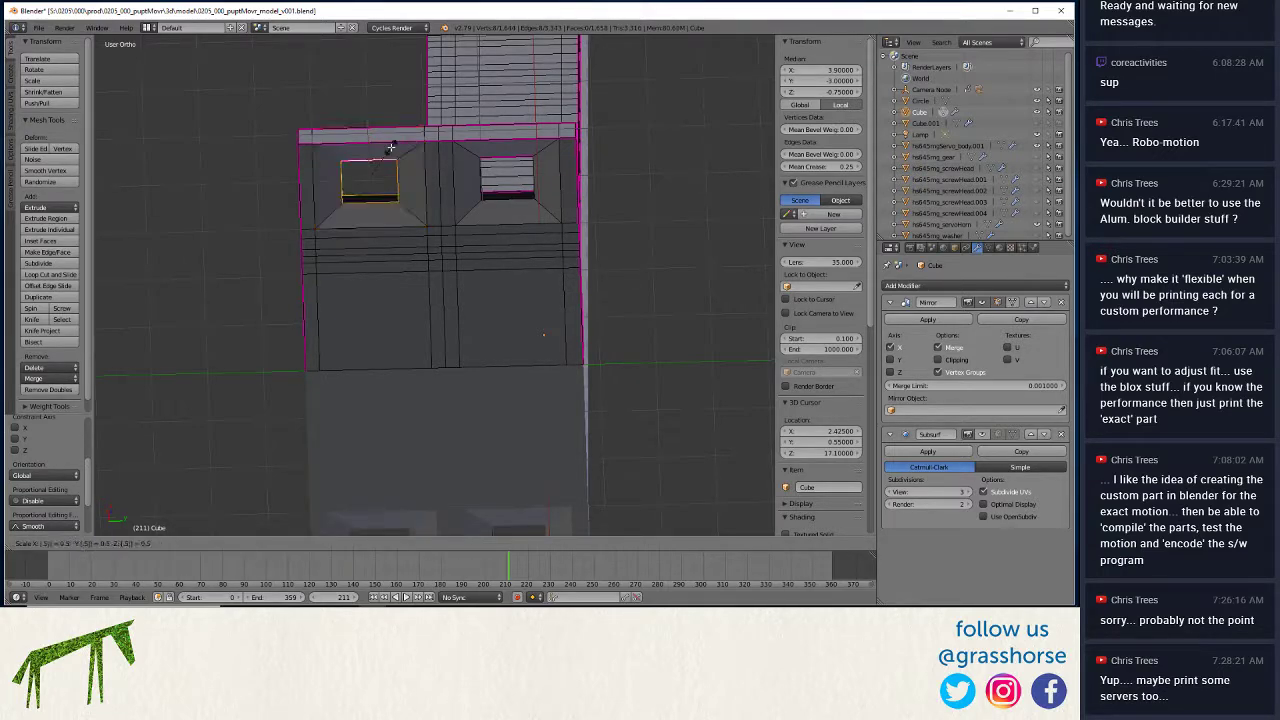
key("Return")
Snap the 3D cursor to the short edge on the base's underside between the two openings.
middle_click_drag(381, 237, 318, 253)
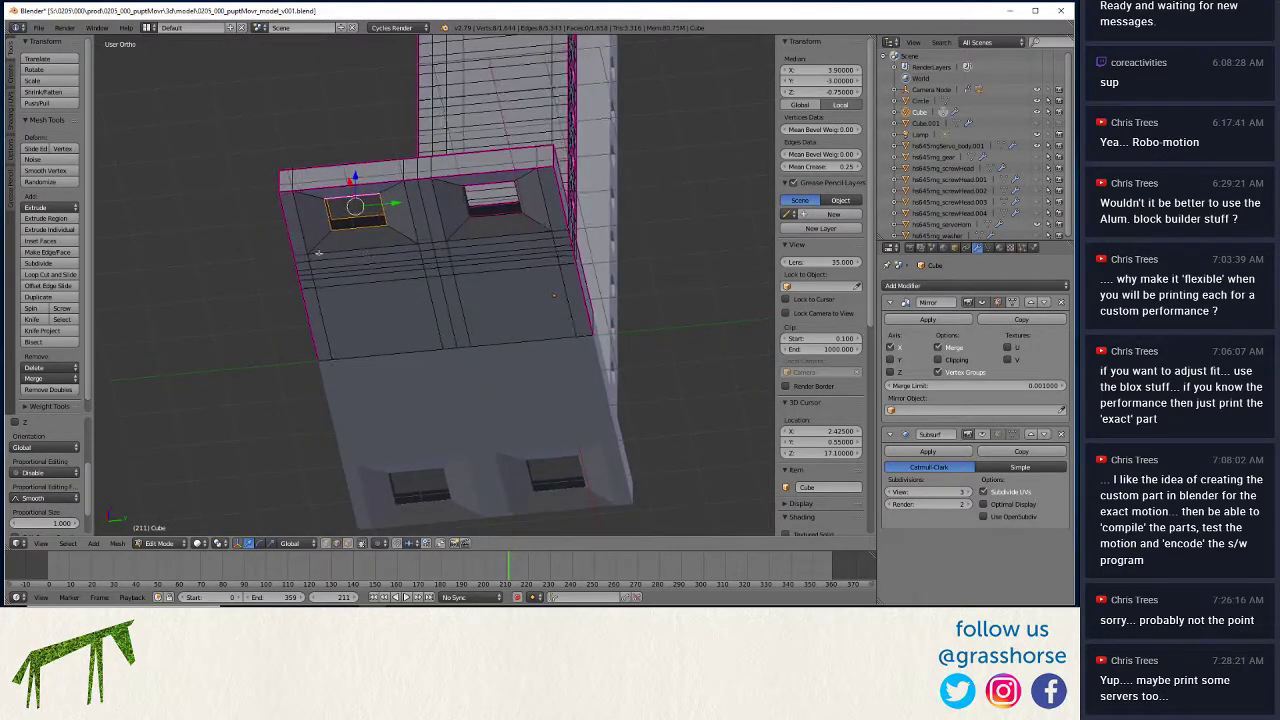
right_click(427, 247)
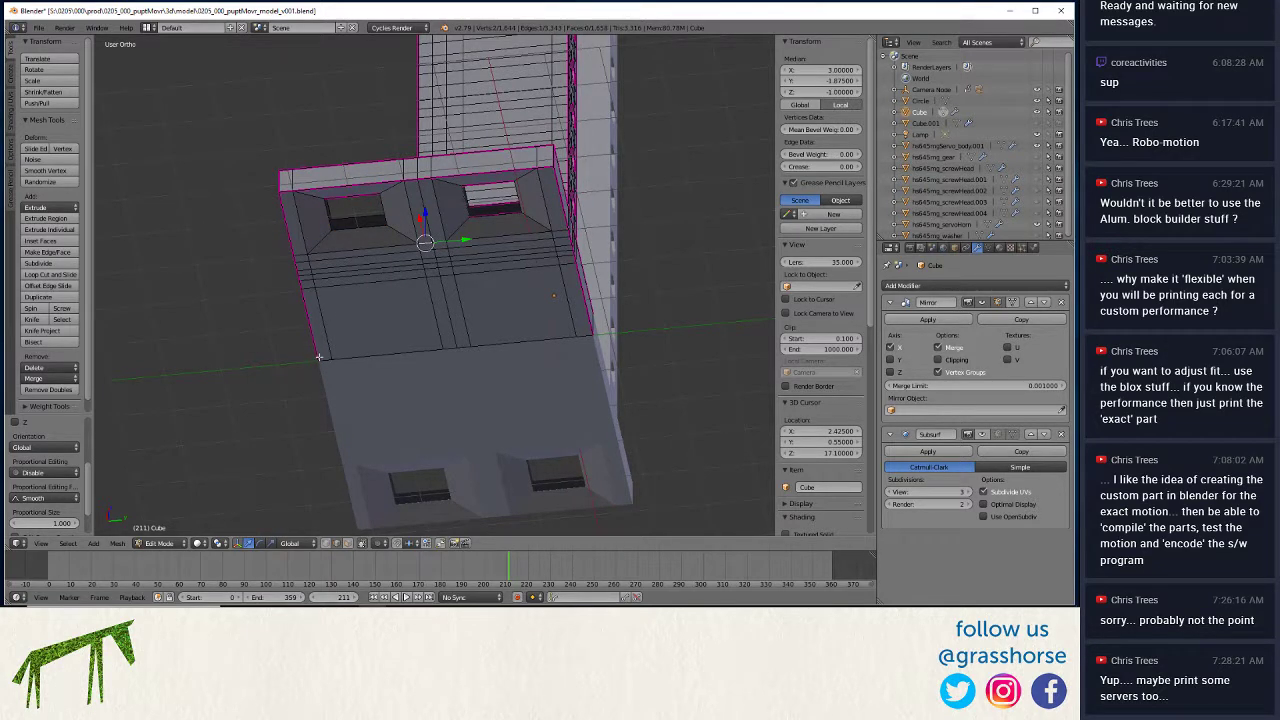
key("shift+s")
left_click(270, 358)
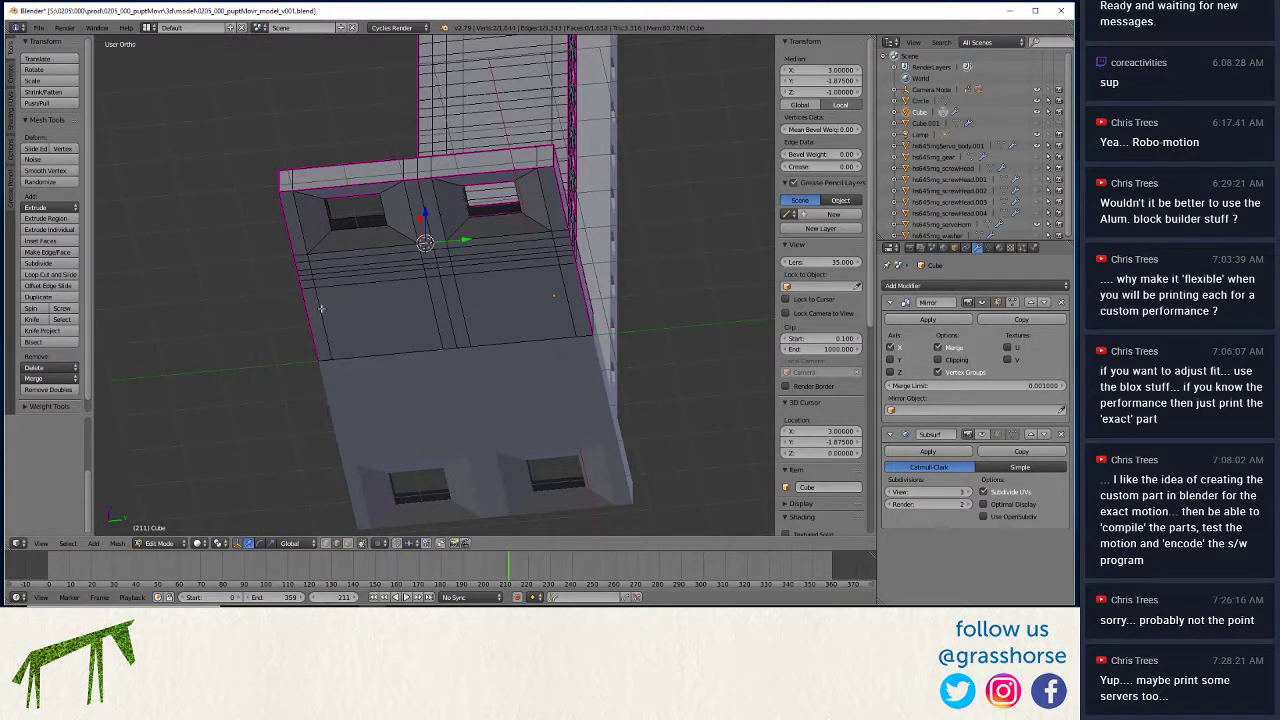
Add the underside inner rim edges of the opening nearer the screw holes to the selected inner rim edges of the other opening.
right_click(346, 230)
right_click(489, 221, "shift")
right_click(465, 206, "shift")
right_click(471, 179, "shift")
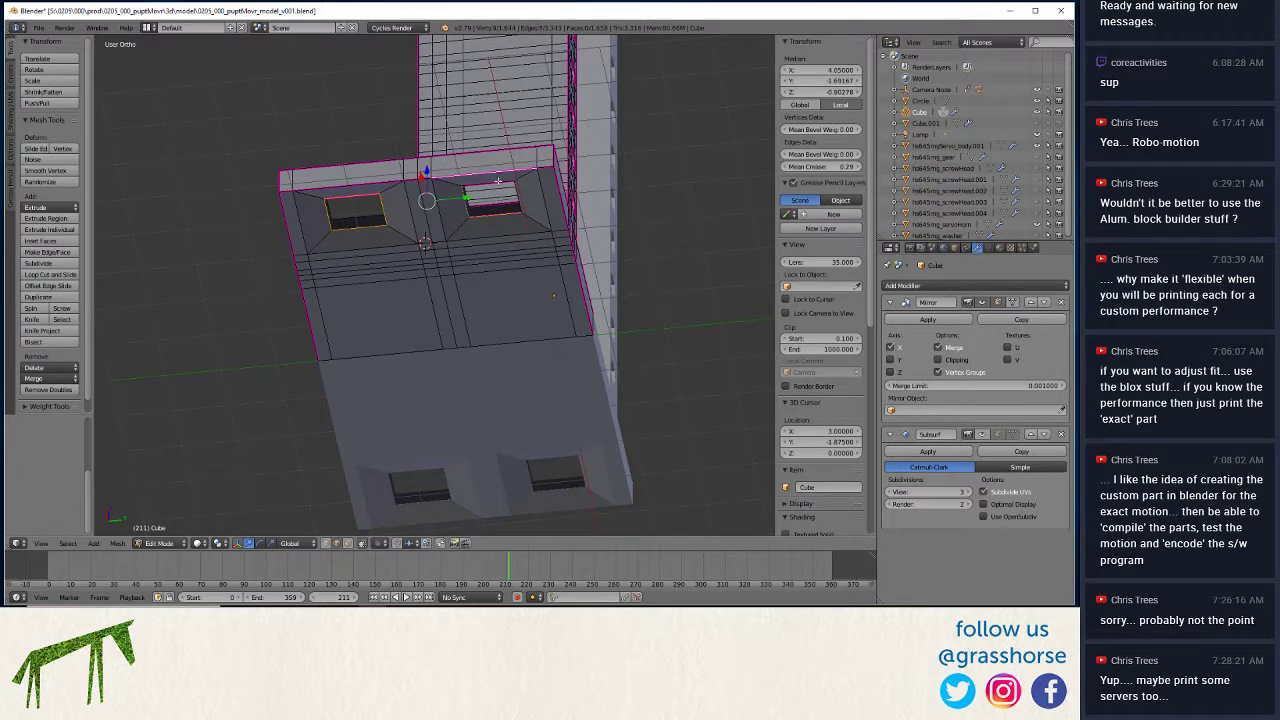
right_click(479, 175, "shift")
right_click(482, 181, "shift")
right_click(517, 213, "shift")
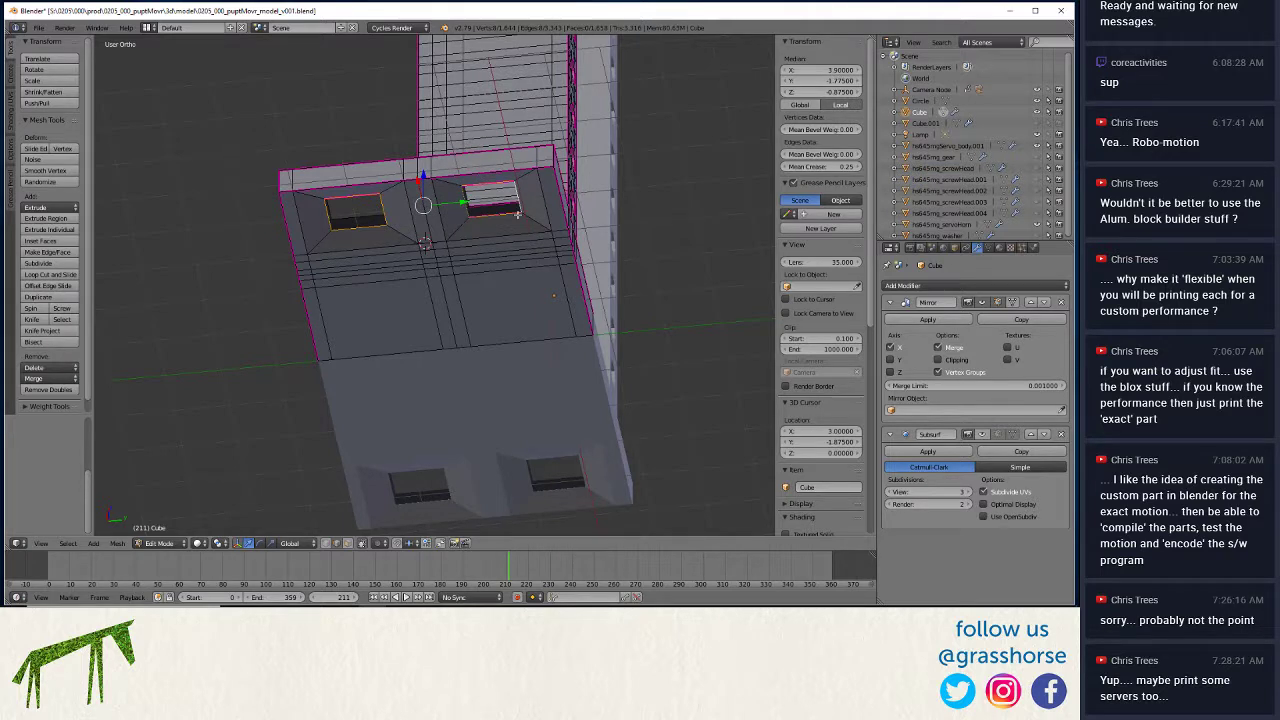
Try to flatten the selected underside rim edges by scaling them to 0 along Z.
key("s")
key("z")
key("0")
key("Return")
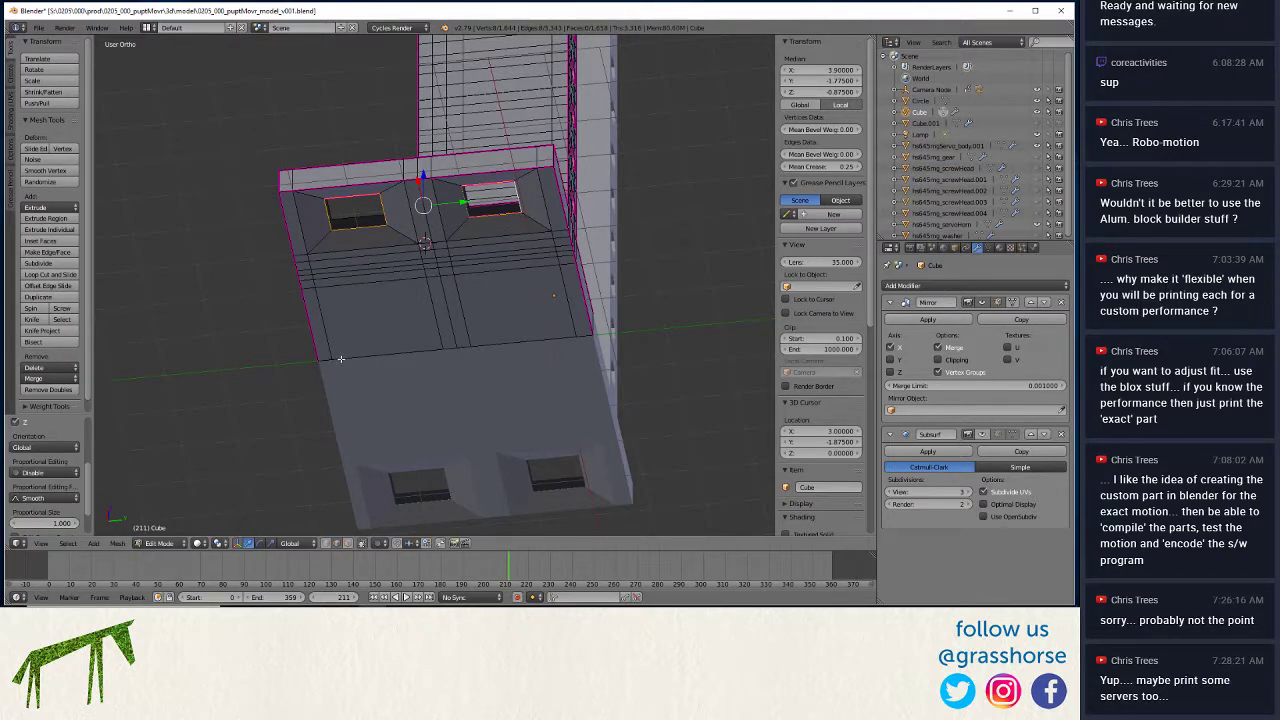
Set the pivot to the 3D cursor and scale the selected underside rim edges to 0 along Z.
left_click(200, 543)
left_click(220, 543)
left_click(240, 520)
key("s")
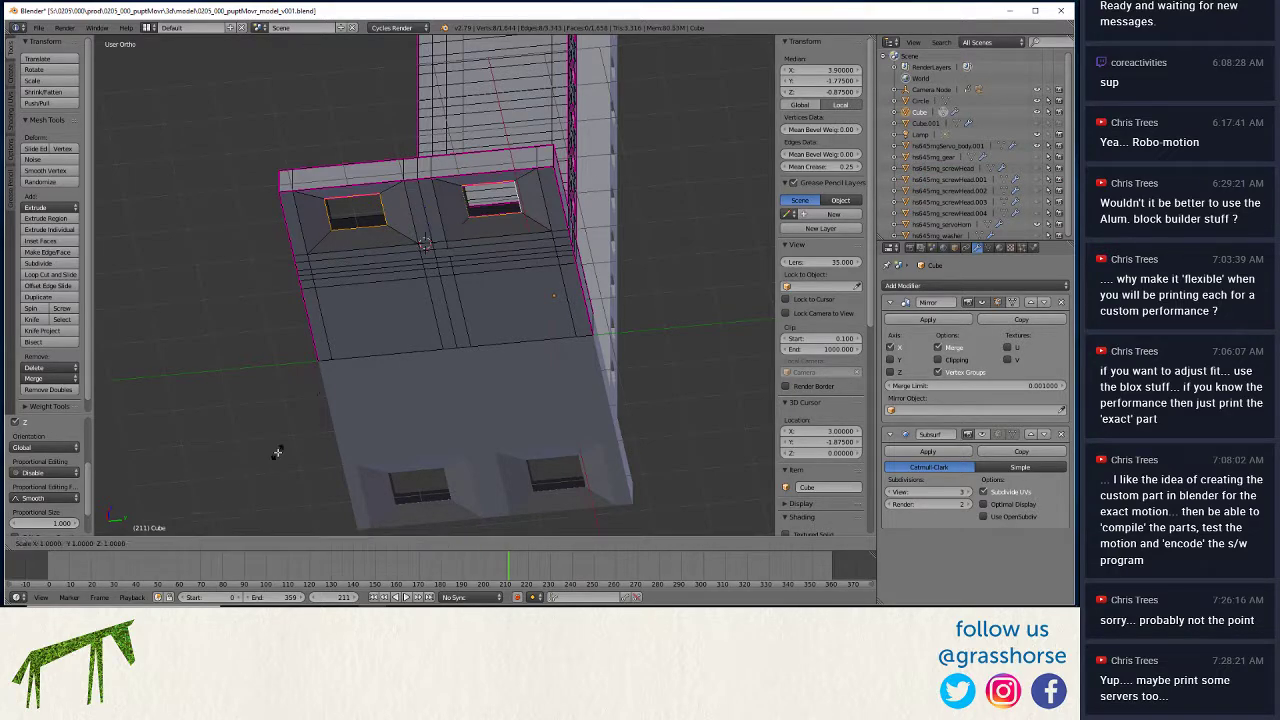
key("z")
key("0")
key("Return")
Snap the 3D cursor to the upper-surface edge just inward of the opening farther from the screw holes.
middle_click_drag(337, 195, 357, 343)
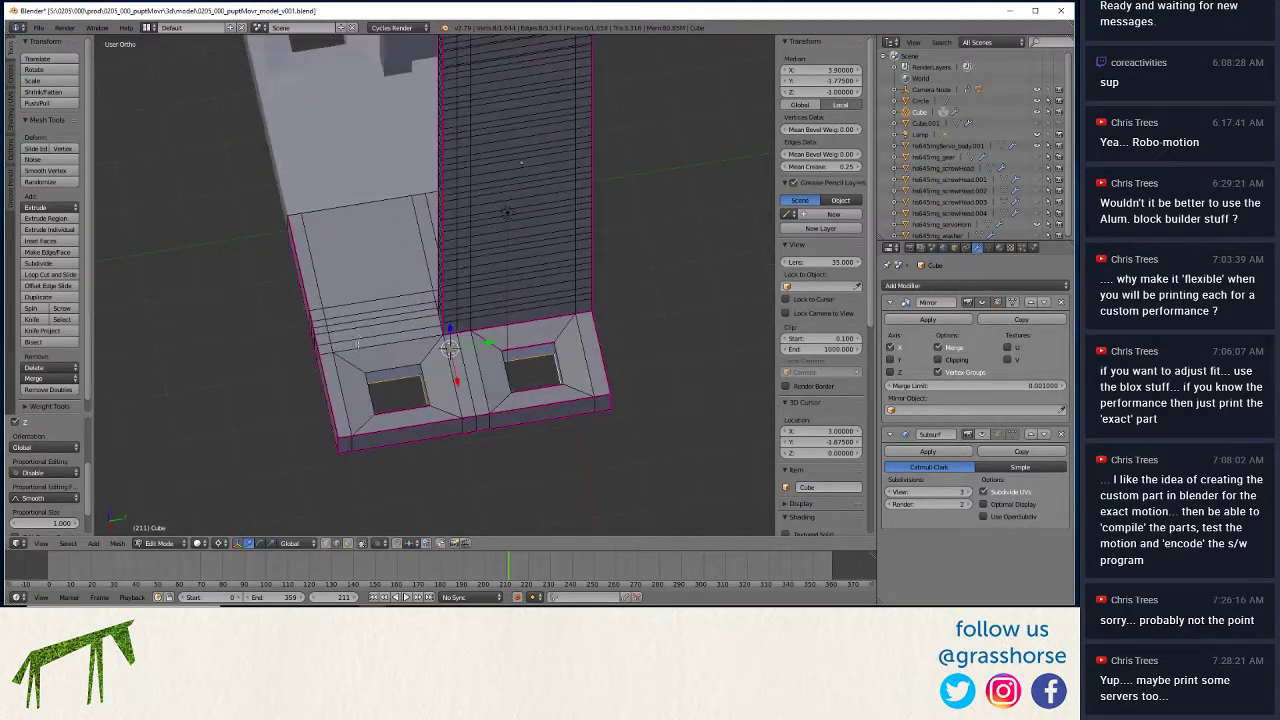
right_click(372, 348)
key("shift+s")
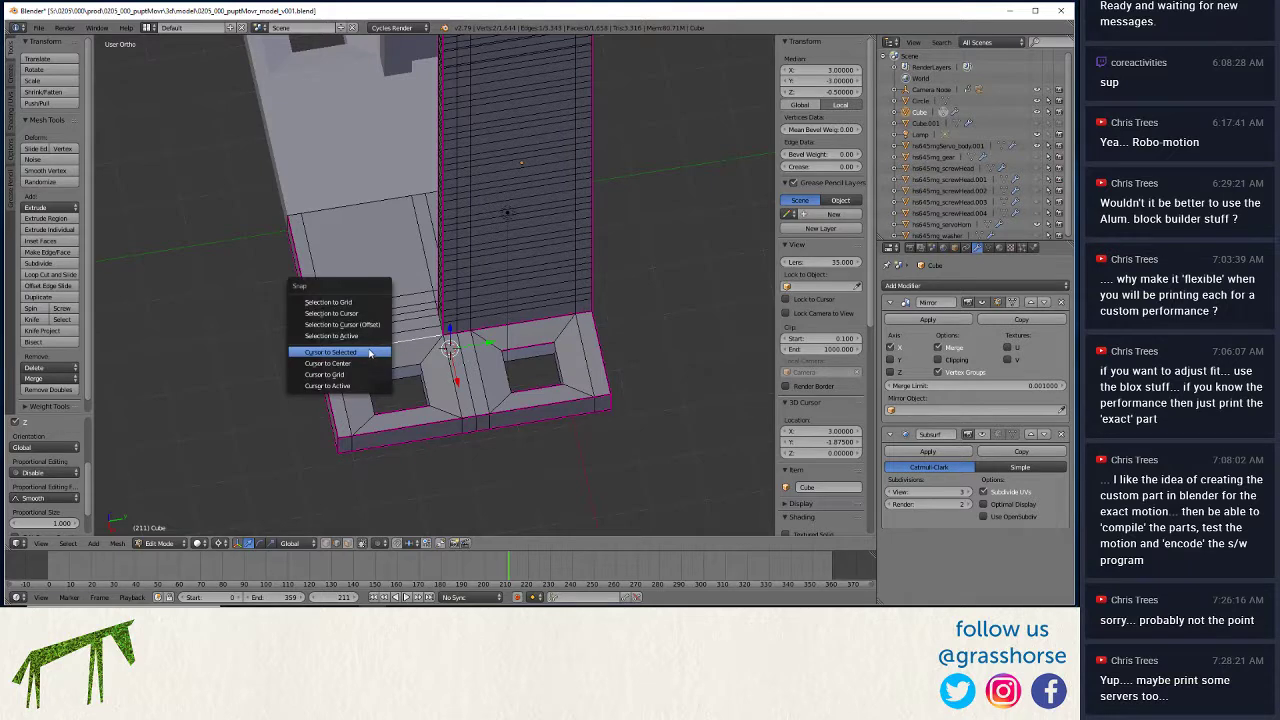
left_click(373, 356)
Select the upper inner rim edges of both openings and scale them to 0 along Z about the 3D cursor.
right_click(388, 416)
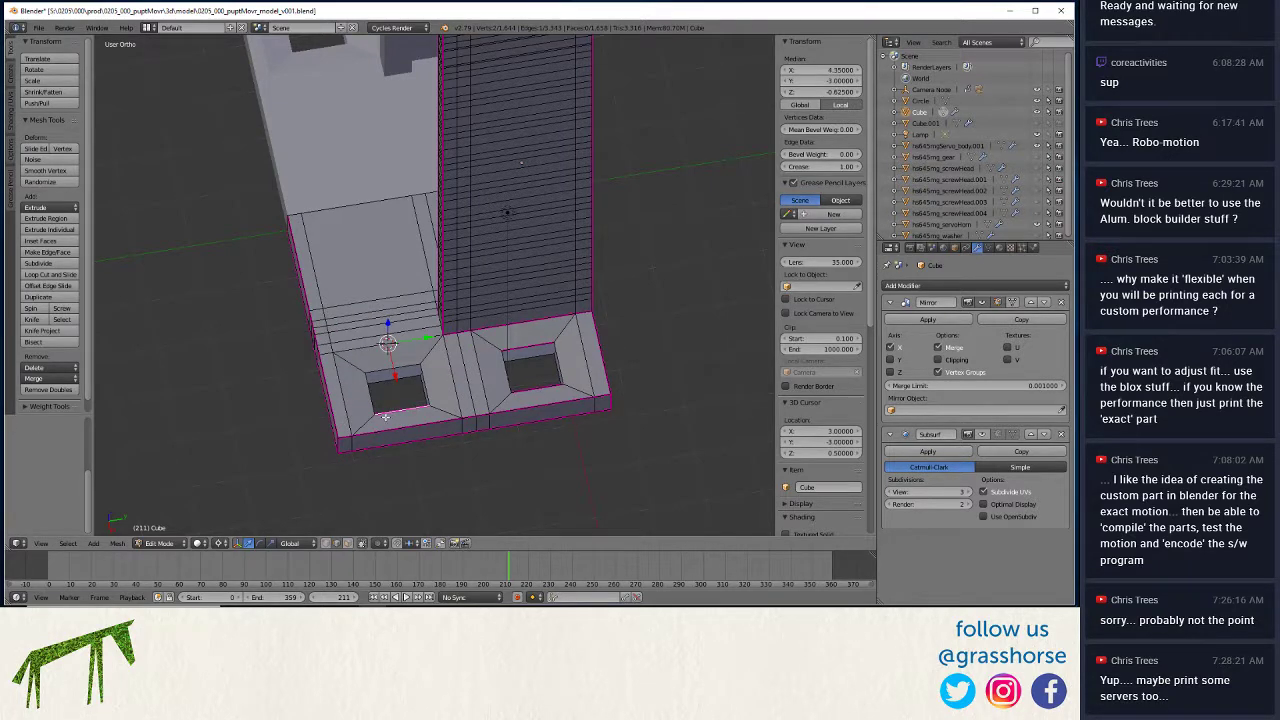
right_click(424, 378, "shift")
right_click(411, 368, "shift")
right_click(369, 385, "shift")
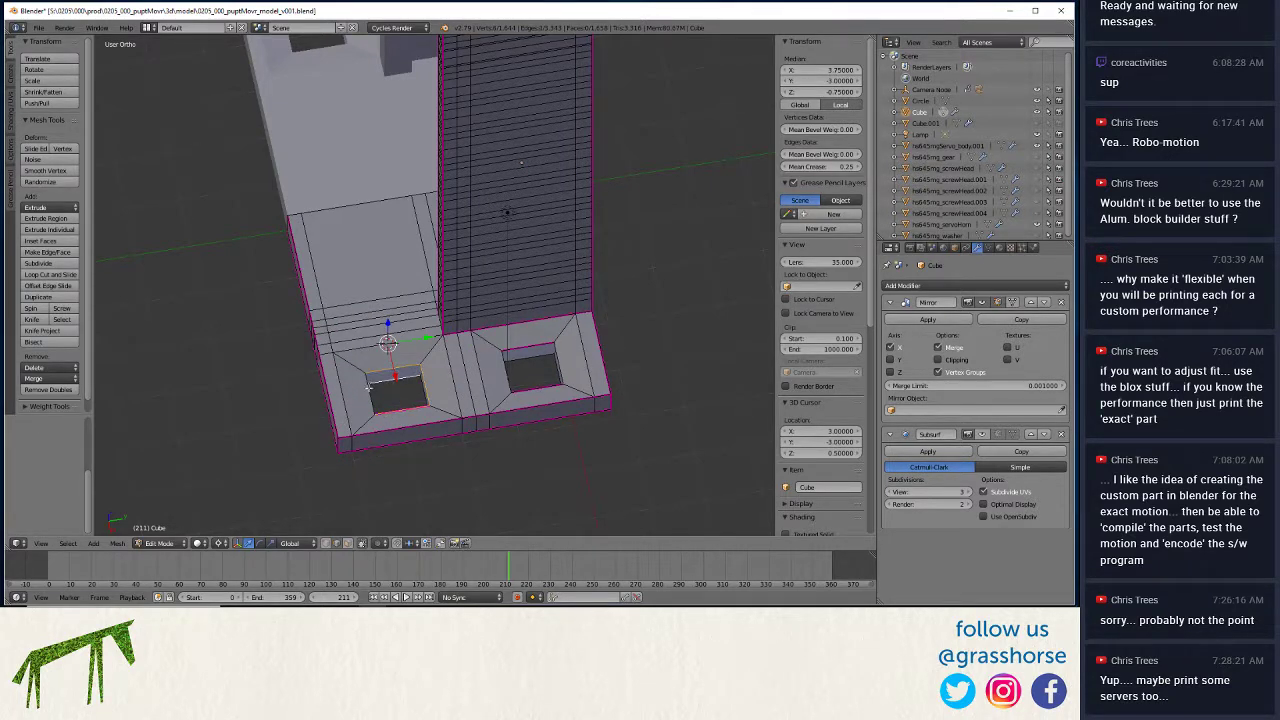
right_click(375, 380, "shift")
right_click(364, 403, "shift")
right_click(537, 388, "shift")
right_click(558, 364, "shift")
right_click(530, 347, "shift")
right_click(502, 370, "shift")
key("s")
key("z")
key("0")
key("Return")
Snap the 3D cursor to the centre of the four upper inner rim edges of the opening nearer the screw-hole side.
middle_click_drag(499, 371, 306, 449)
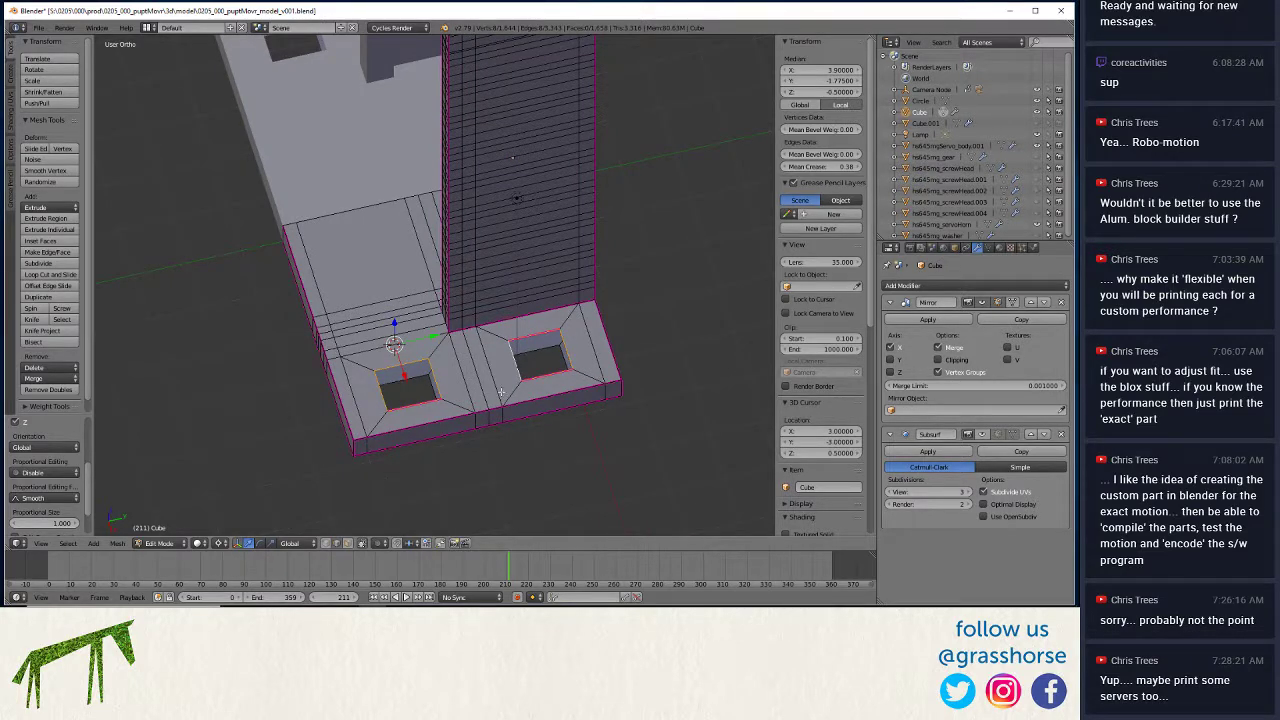
right_click(513, 358)
right_click(531, 338, "shift")
right_click(566, 350, "shift")
right_click(553, 379, "shift")
key("shift+s")
middle_click_drag(414, 478, 384, 490)
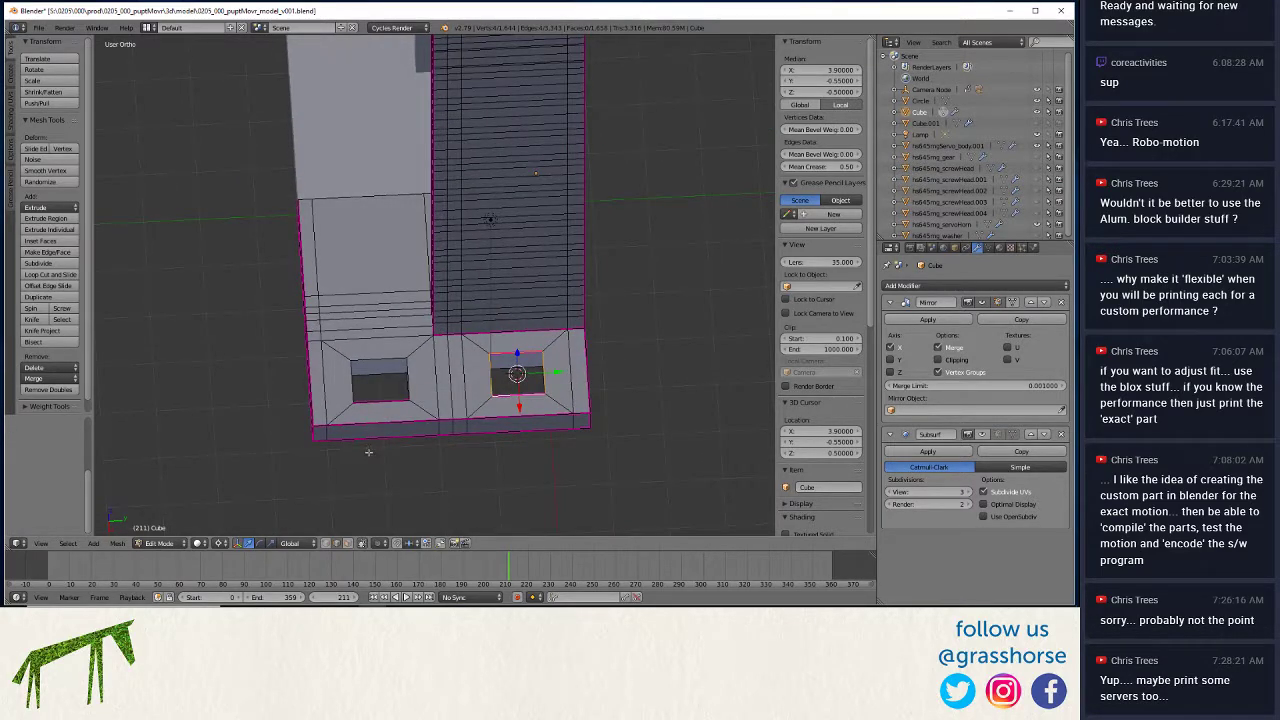
Add a cylinder at the 3D cursor in the opening and set its depth to 0.5.
middle_click_drag(349, 393, 333, 371)
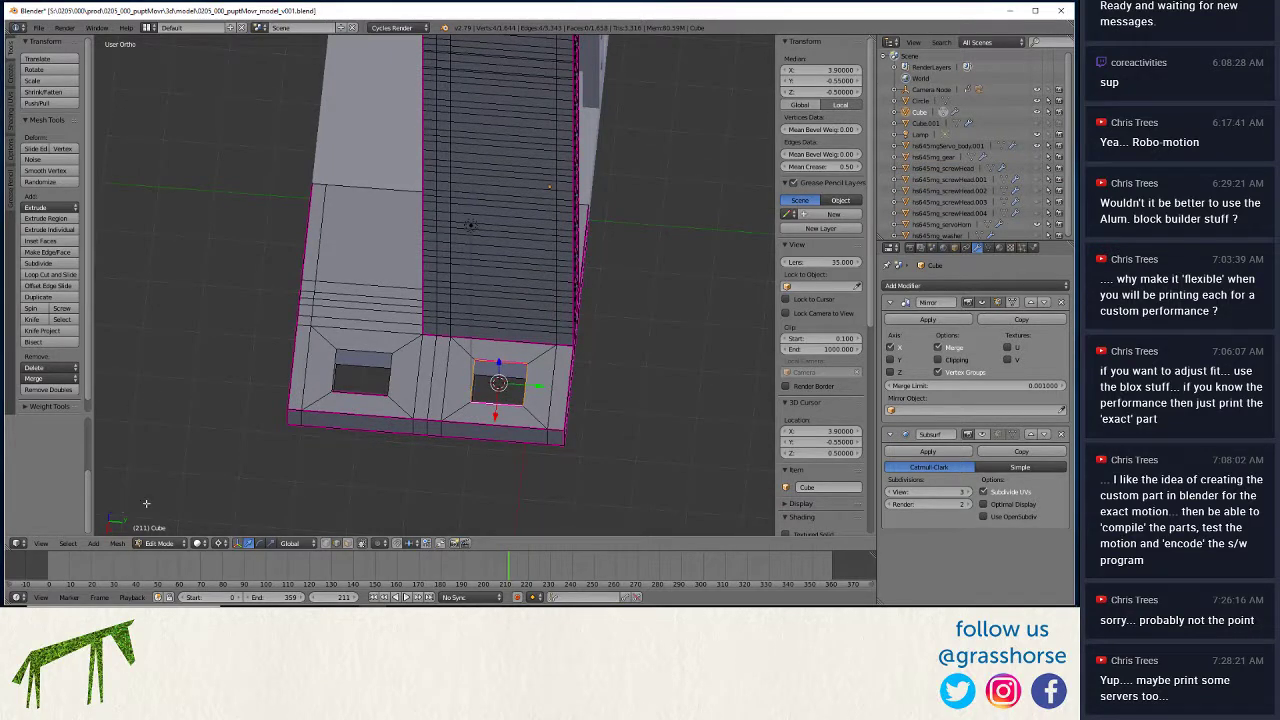
key("shift+a")
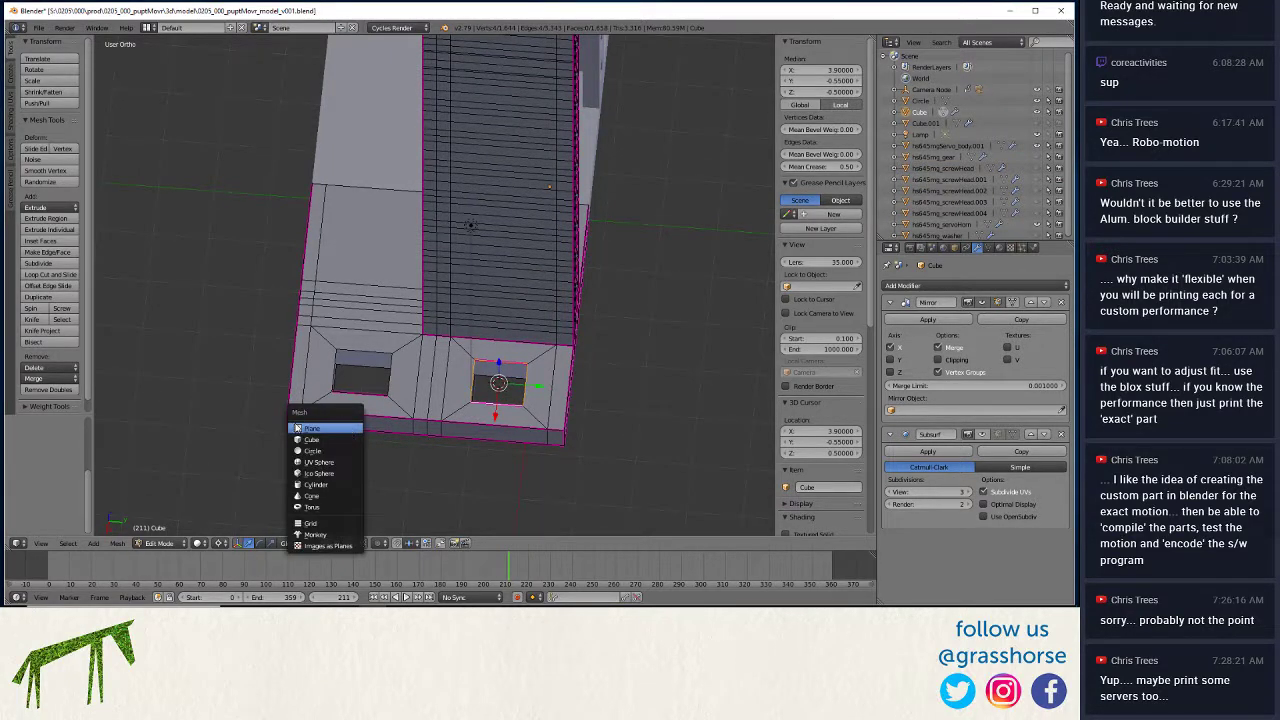
left_click(309, 485)
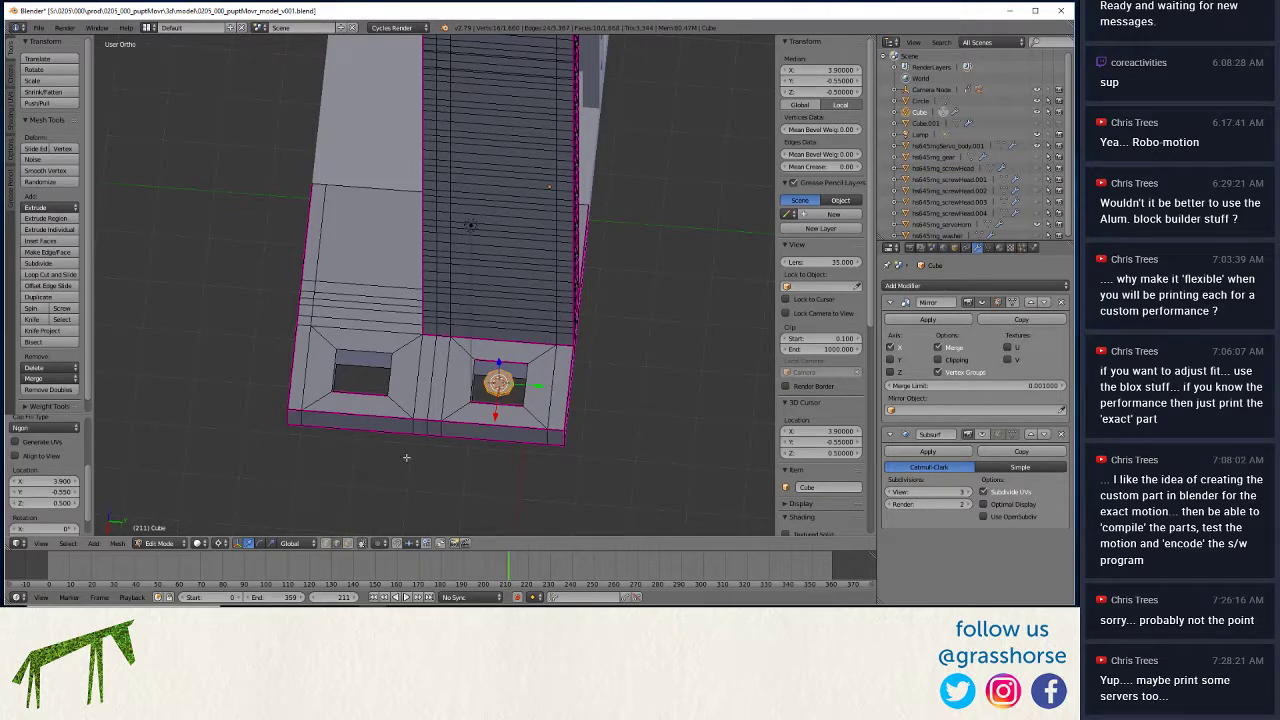
middle_click_drag(296, 458, 271, 423)
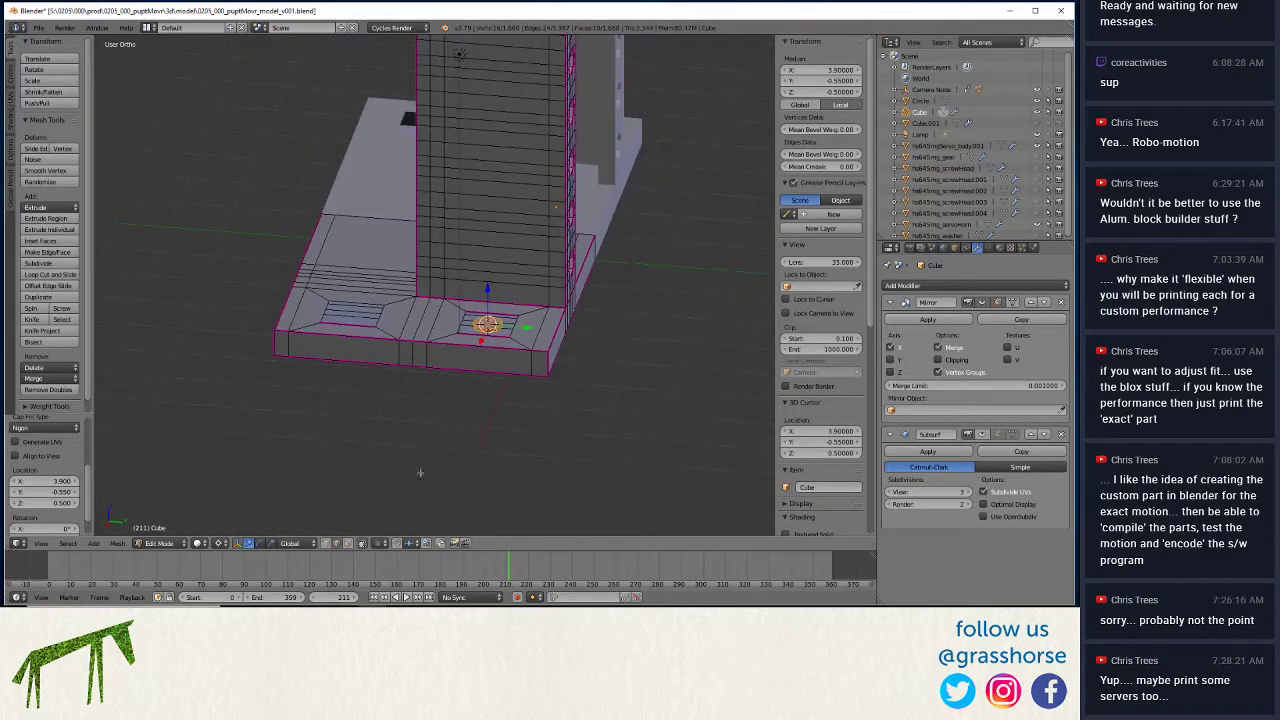
scroll(88, 505, "down", 1)
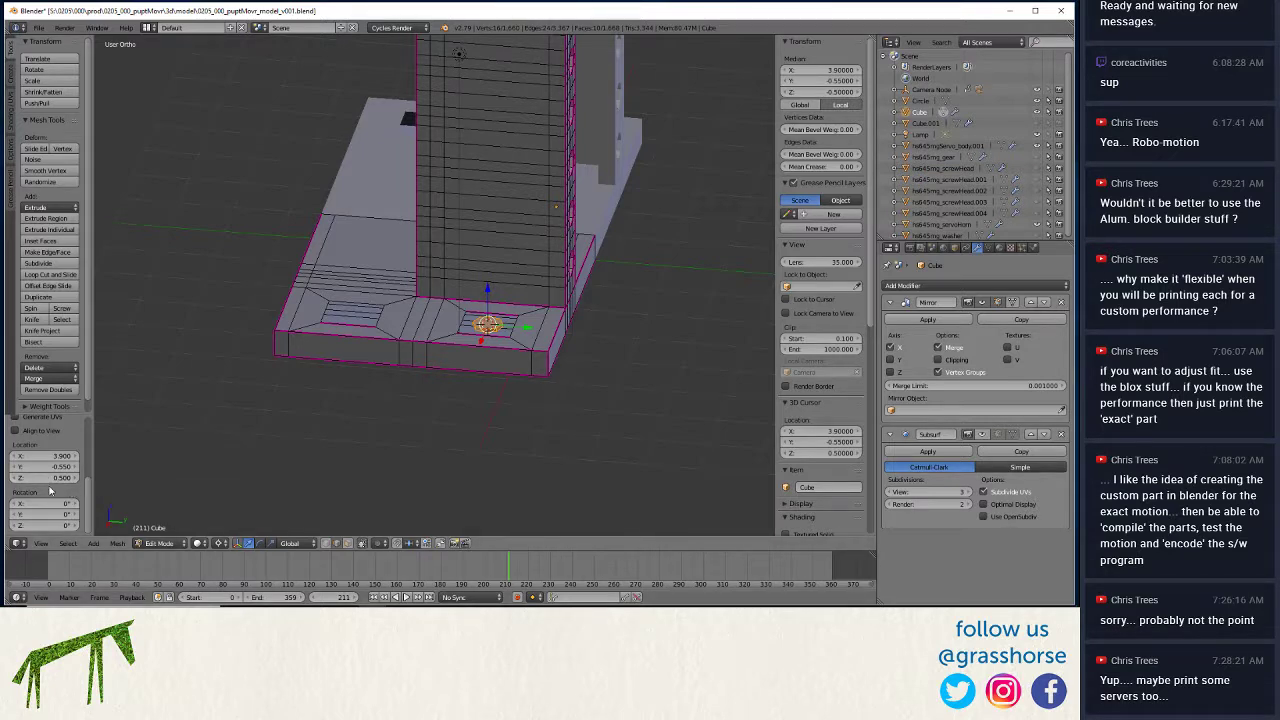
scroll(85, 480, "up", 5)
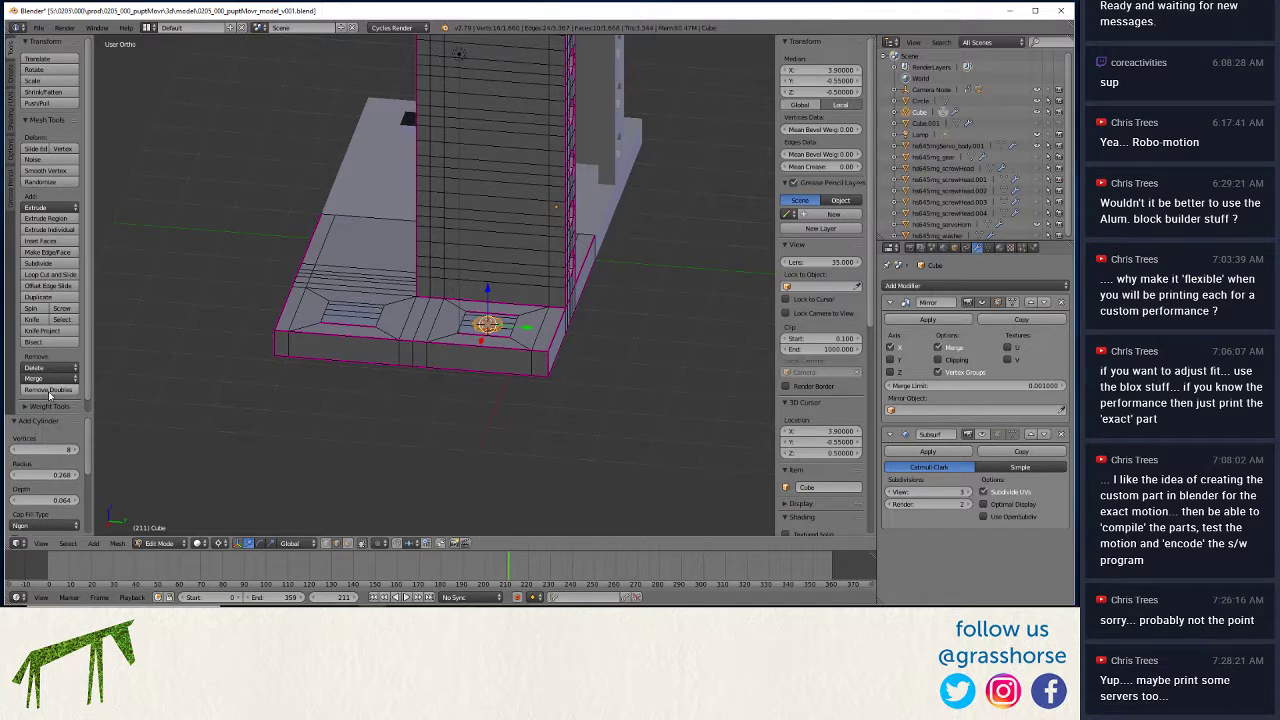
left_click(29, 500)
type("0.5")
key("Return")
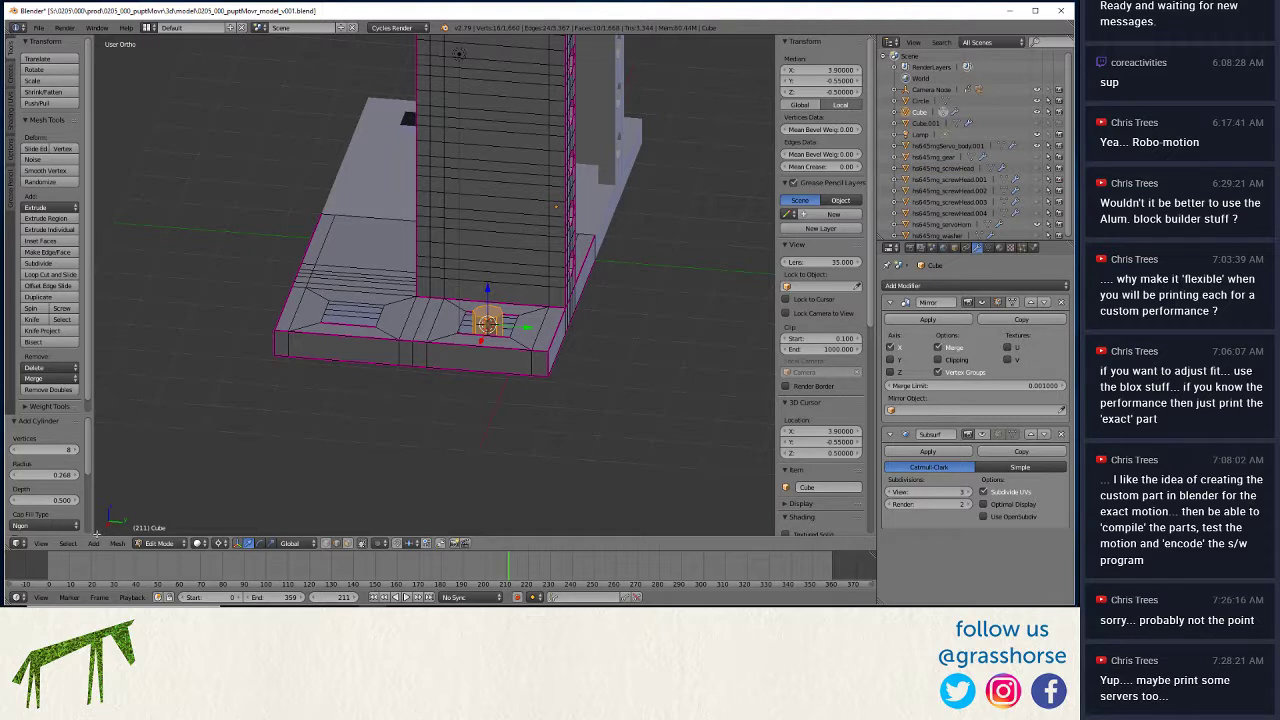
Set the cylinder's radius to 0.25 and its vertex count to 4.
left_click(45, 475)
key("BackSpace")
type("0.35")
key("Return")
left_click(70, 452)
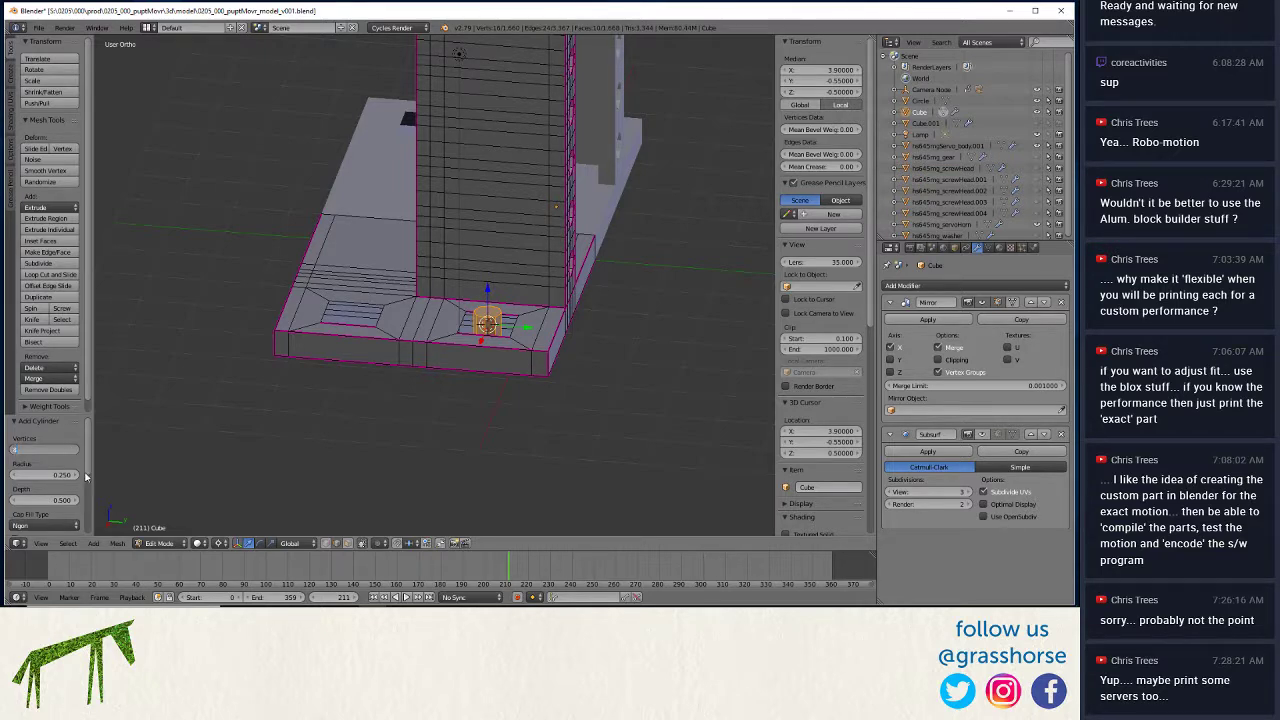
key("Return")
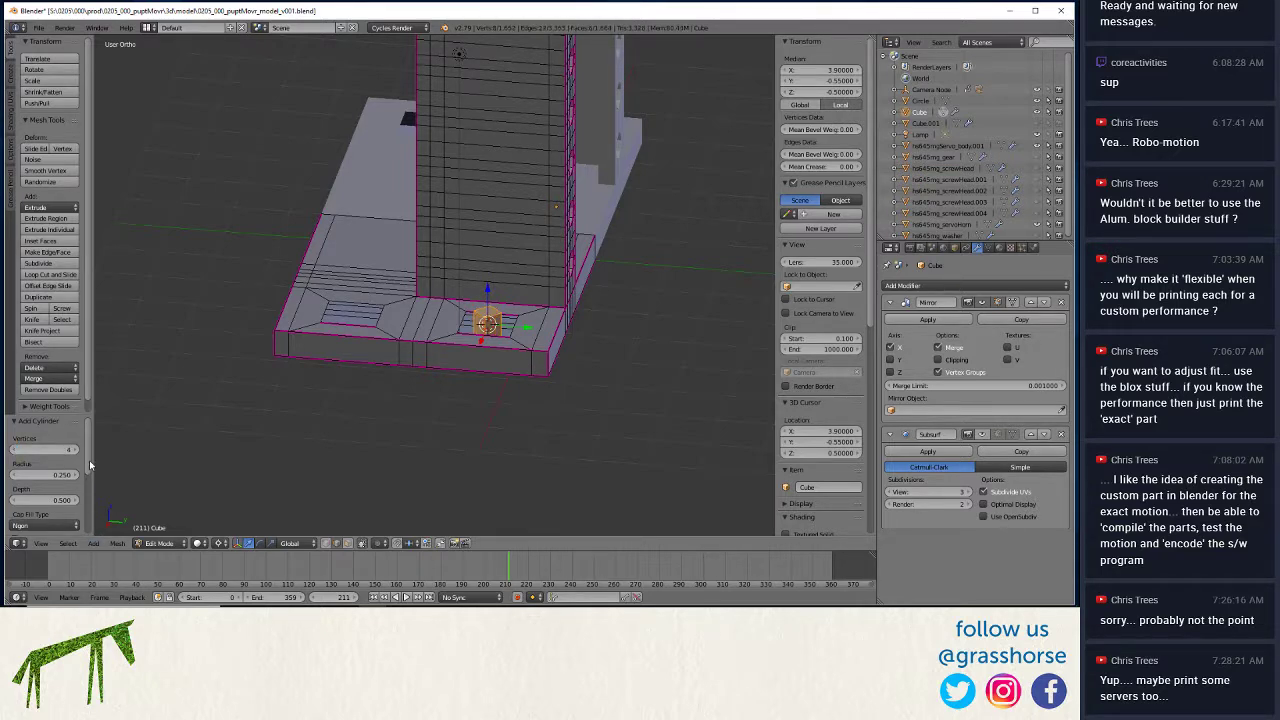
Set the four-sided cylinder's Z rotation to 45°.
scroll(85, 468, "down", 5)
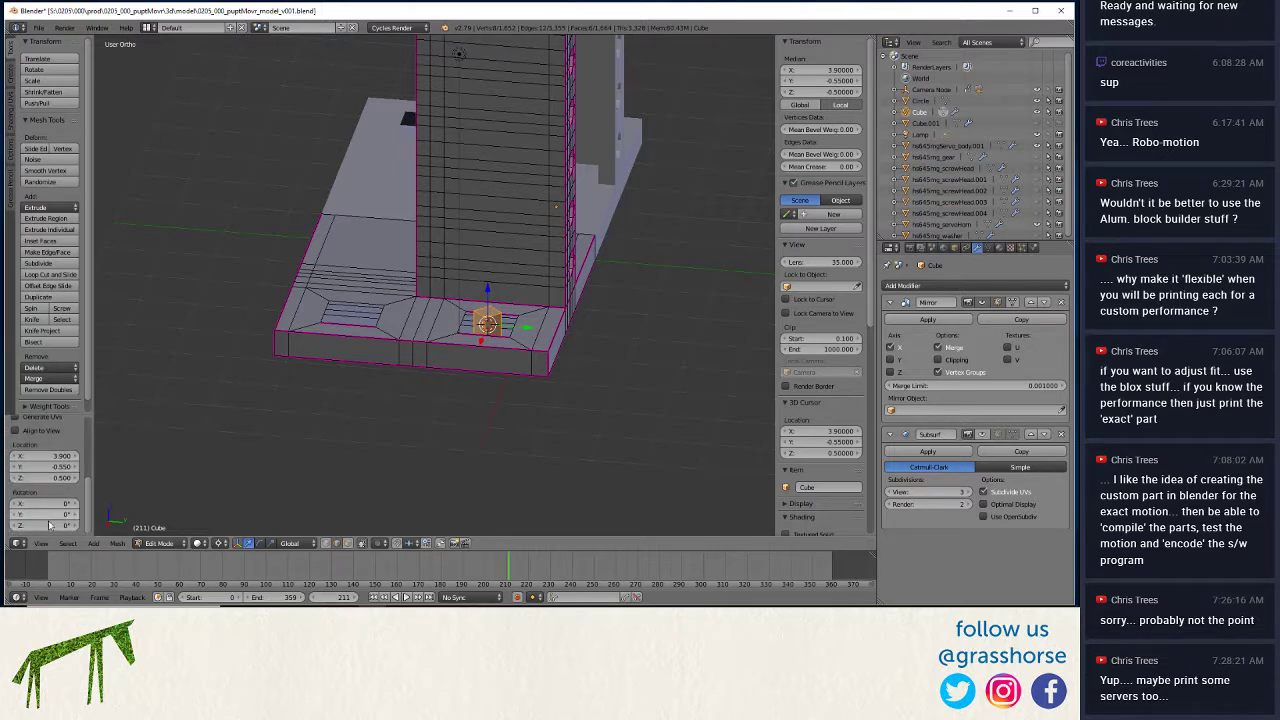
left_click(55, 525)
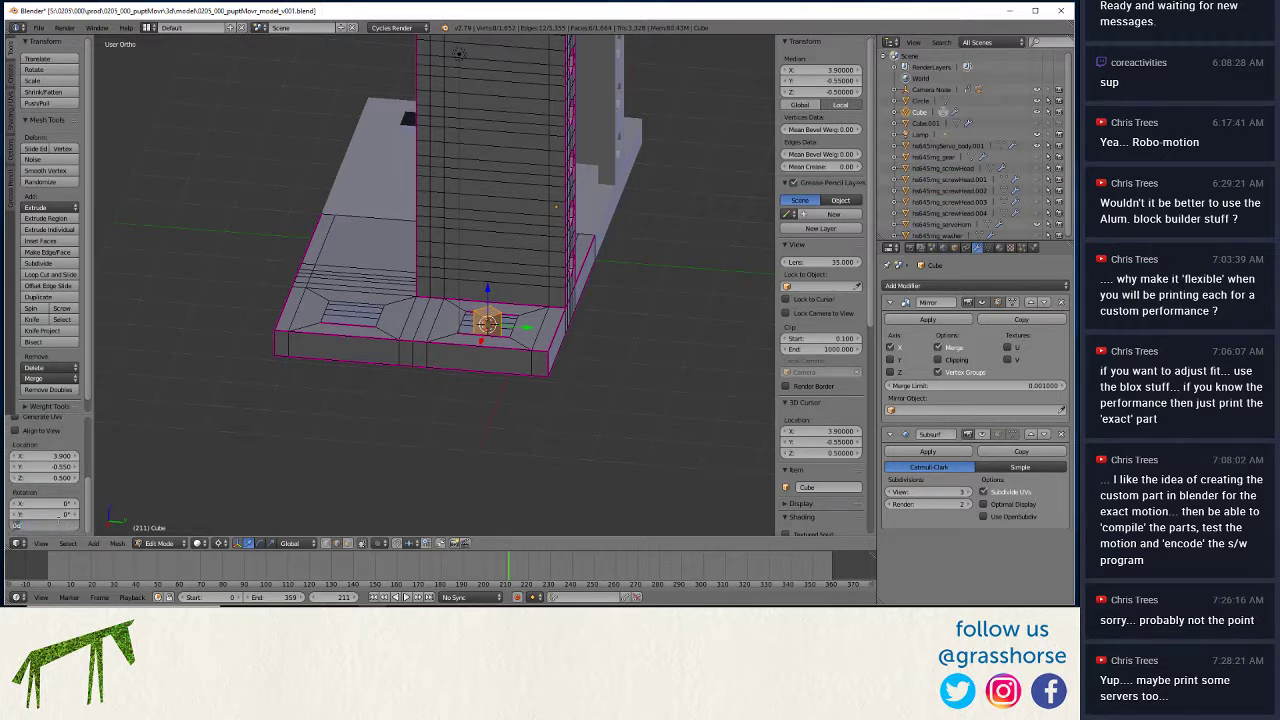
key("Return")
left_click(61, 527)
key("Return")
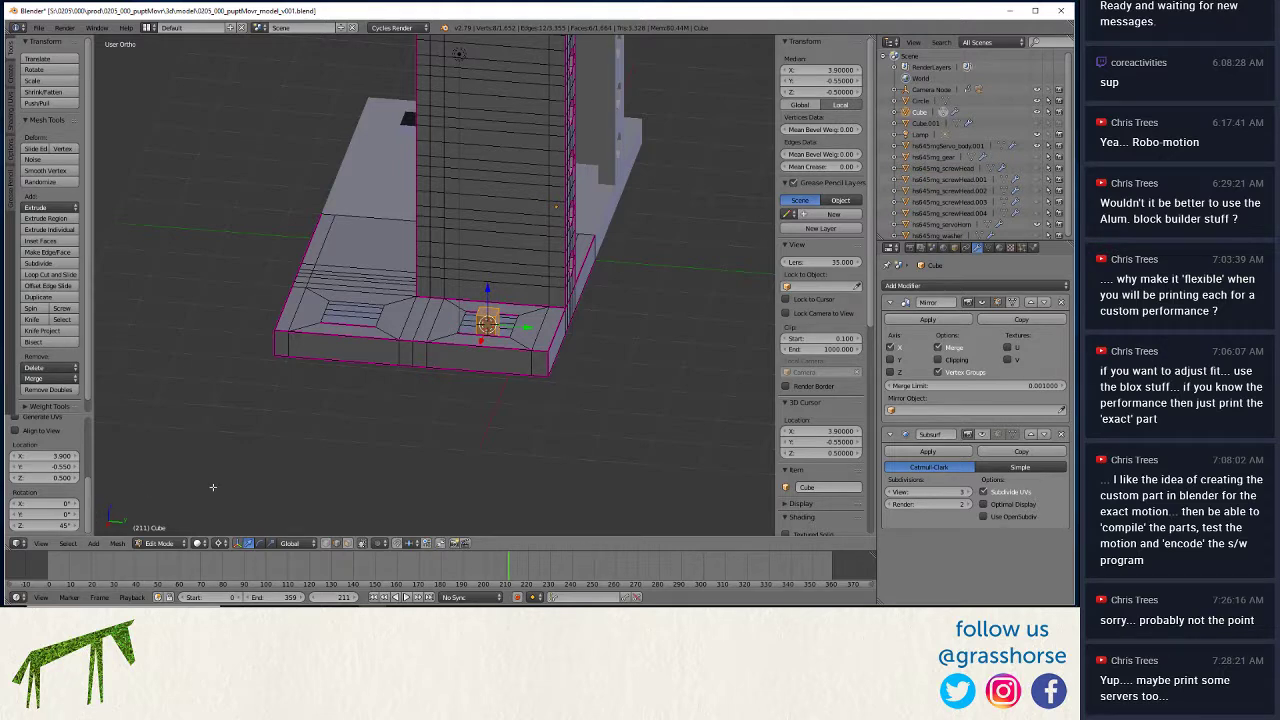
Set the Z location of the four-sided cylinder in the opening nearer the screw-hole side to 0.25.
left_click(64, 480)
type("00")
key("Return")
middle_click_drag(343, 499, 267, 501)
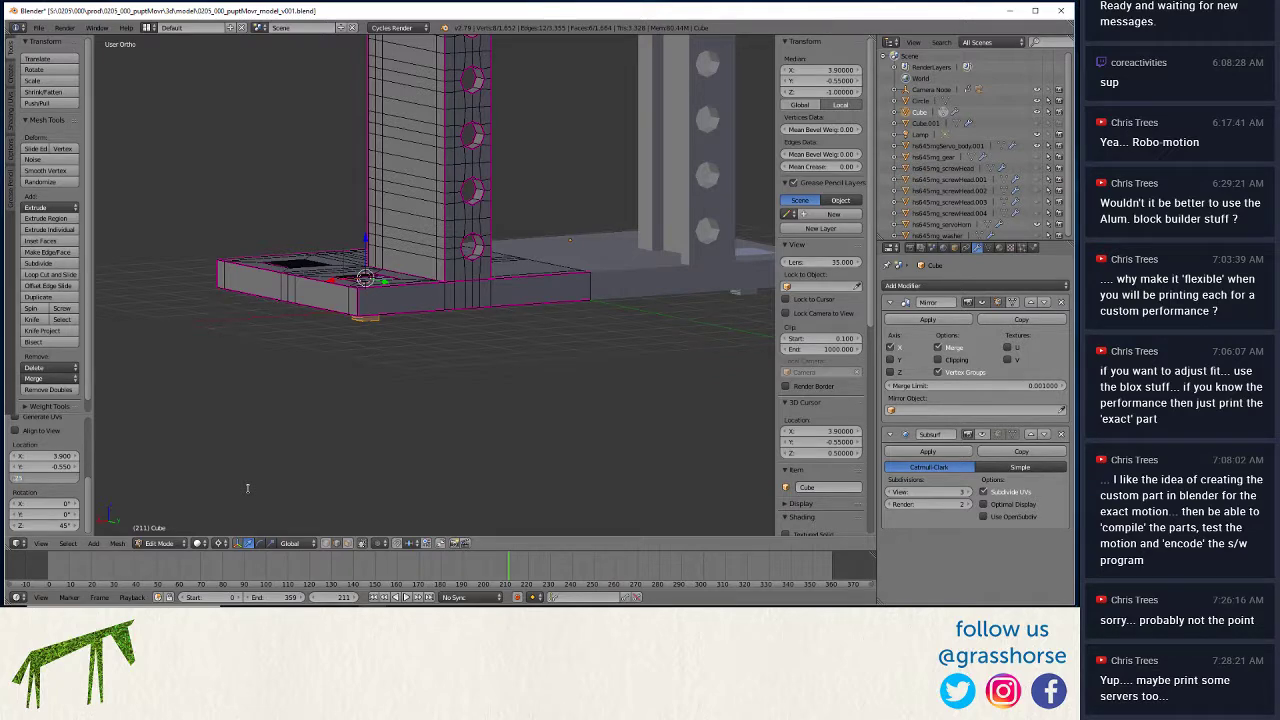
key("Return")
middle_click_drag(168, 443, 296, 514)
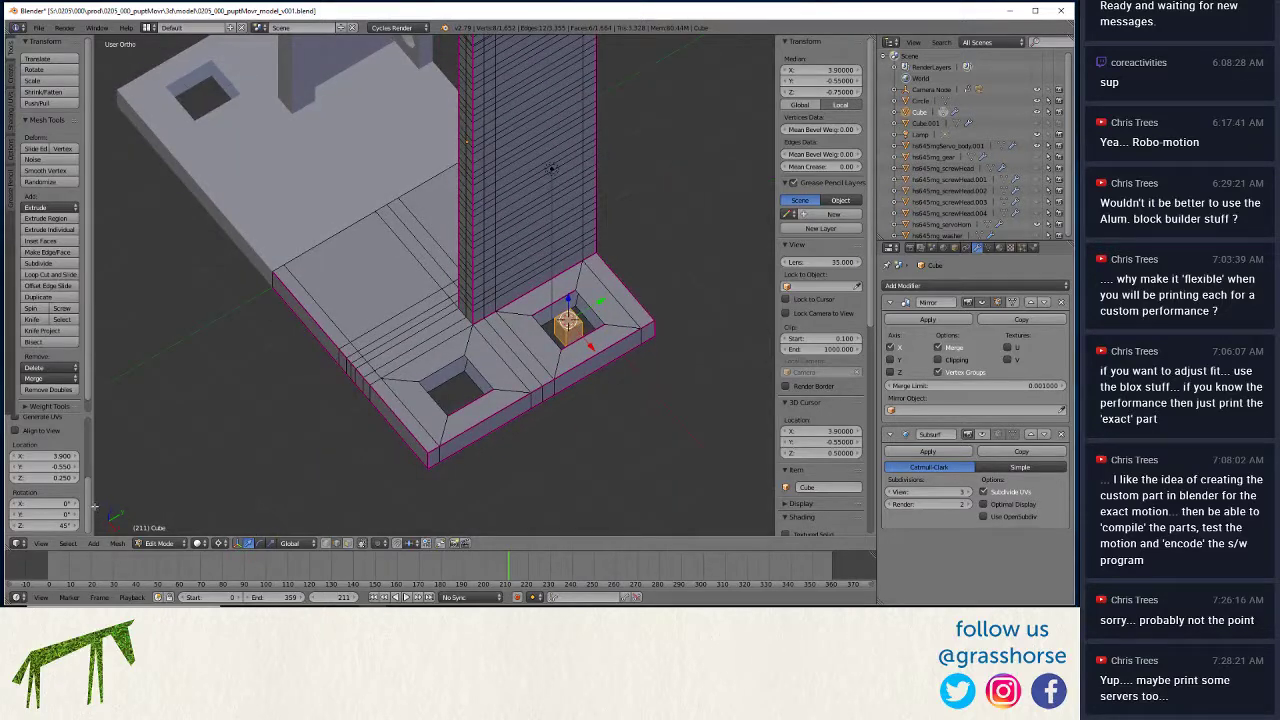
Set the cylinder's cap fill type to Nothing so that both of its ends are open.
scroll(88, 476, "up", 3)
left_click(27, 476)
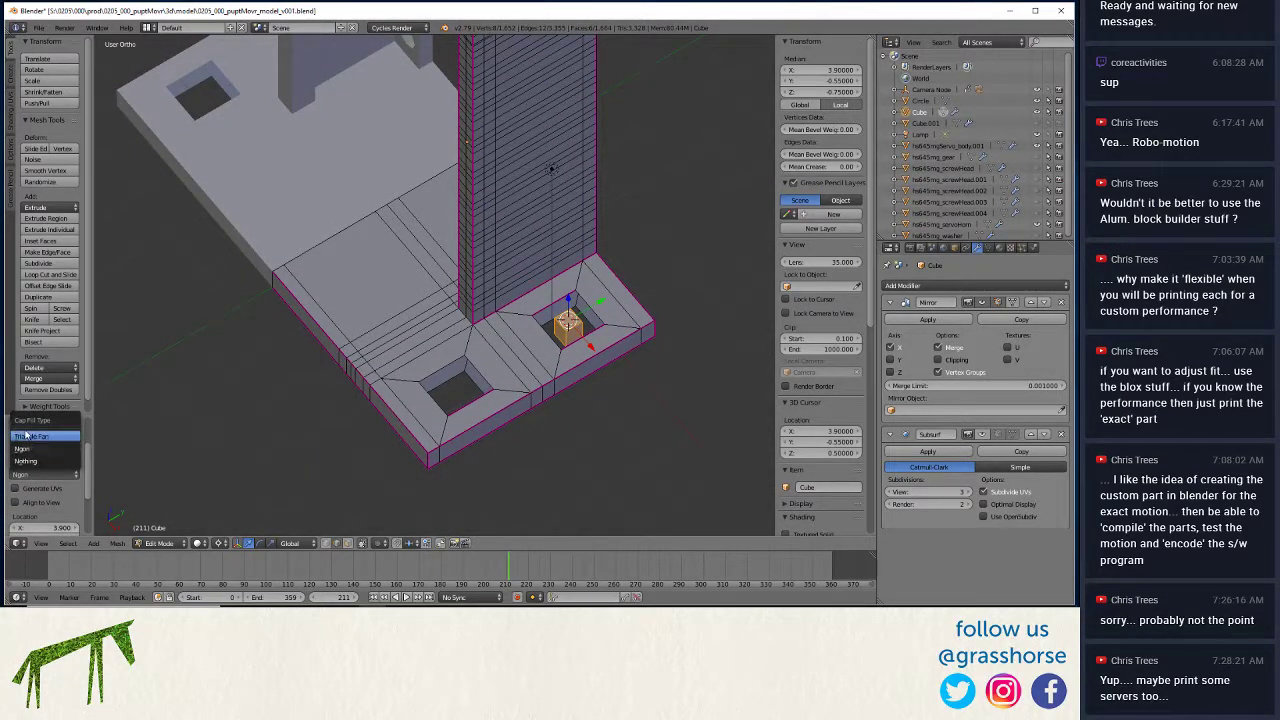
left_click(26, 461)
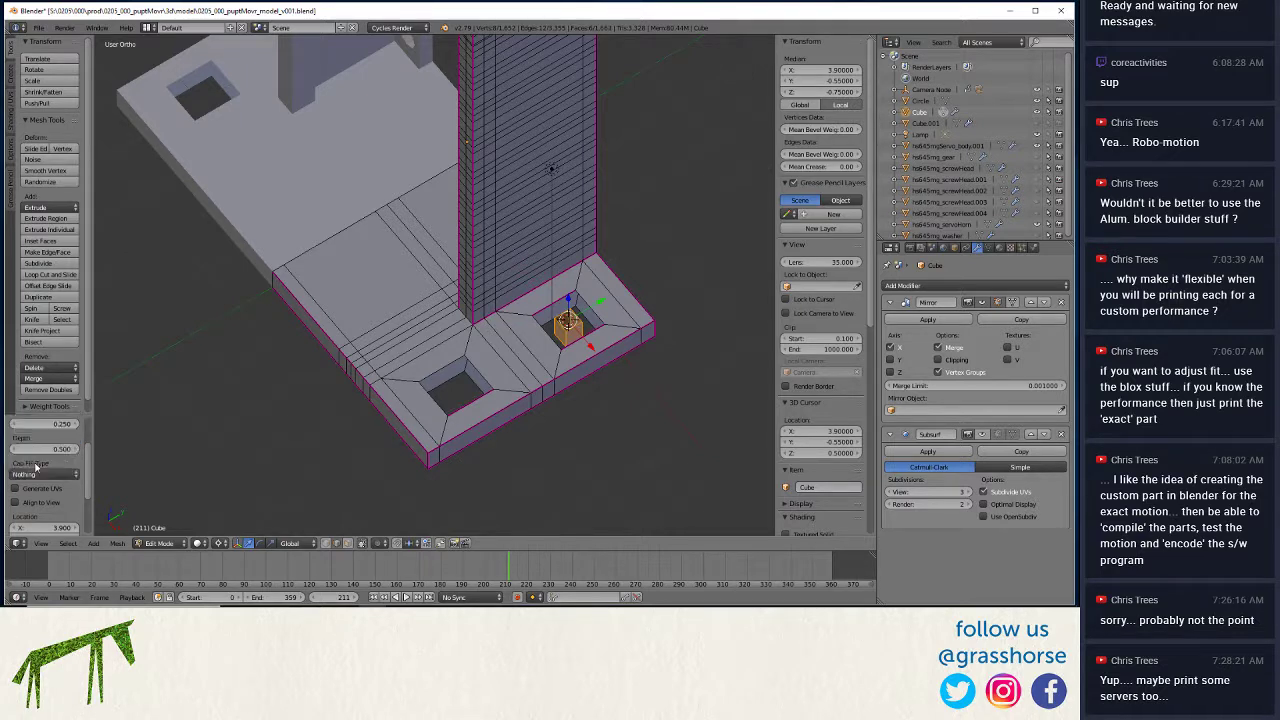
scroll(83, 494, "up", 3)
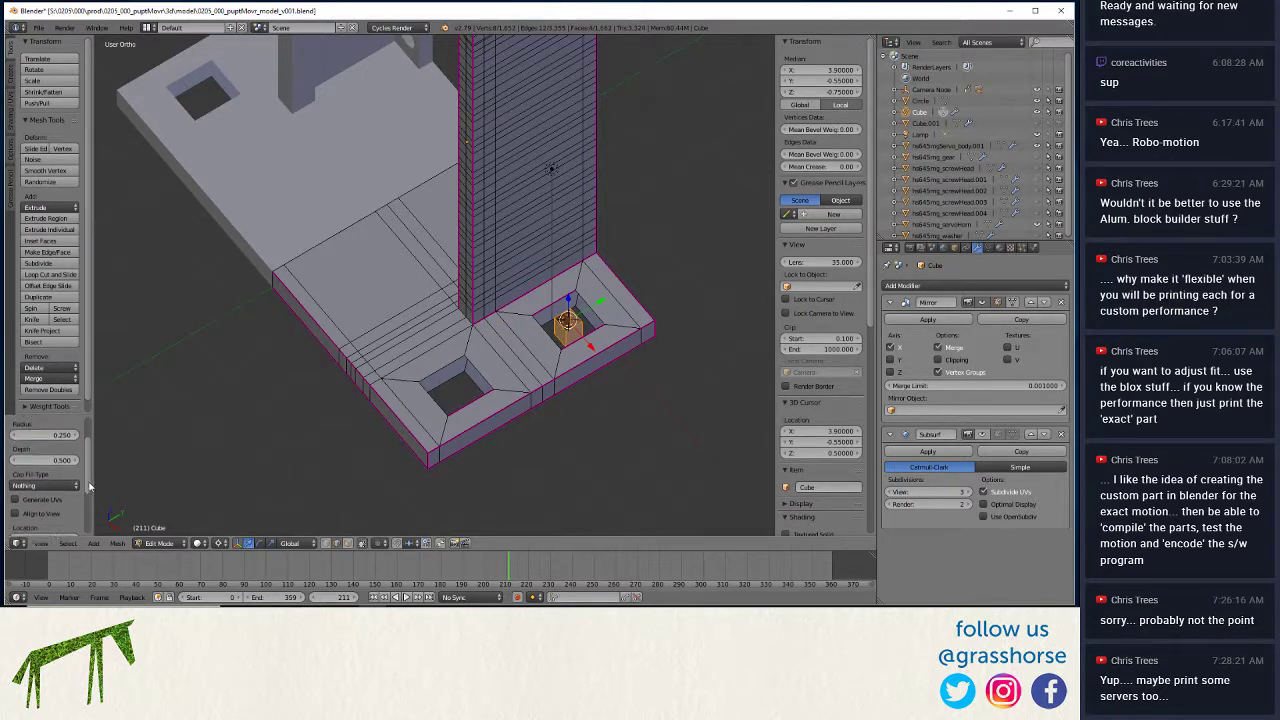
Snap the 3D cursor to the centre of the upper inner rim edges of the opening farther from the screw-hole side.
middle_click_drag(427, 431, 400, 467)
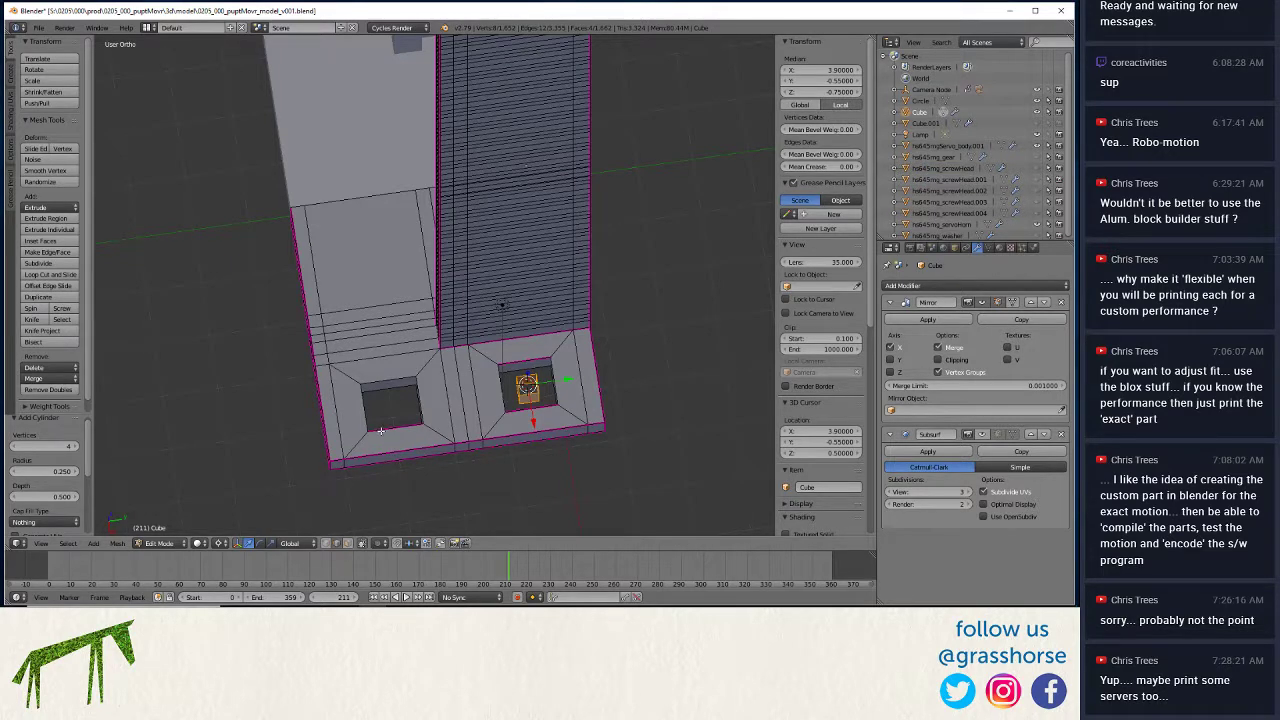
right_click(381, 430, "alt")
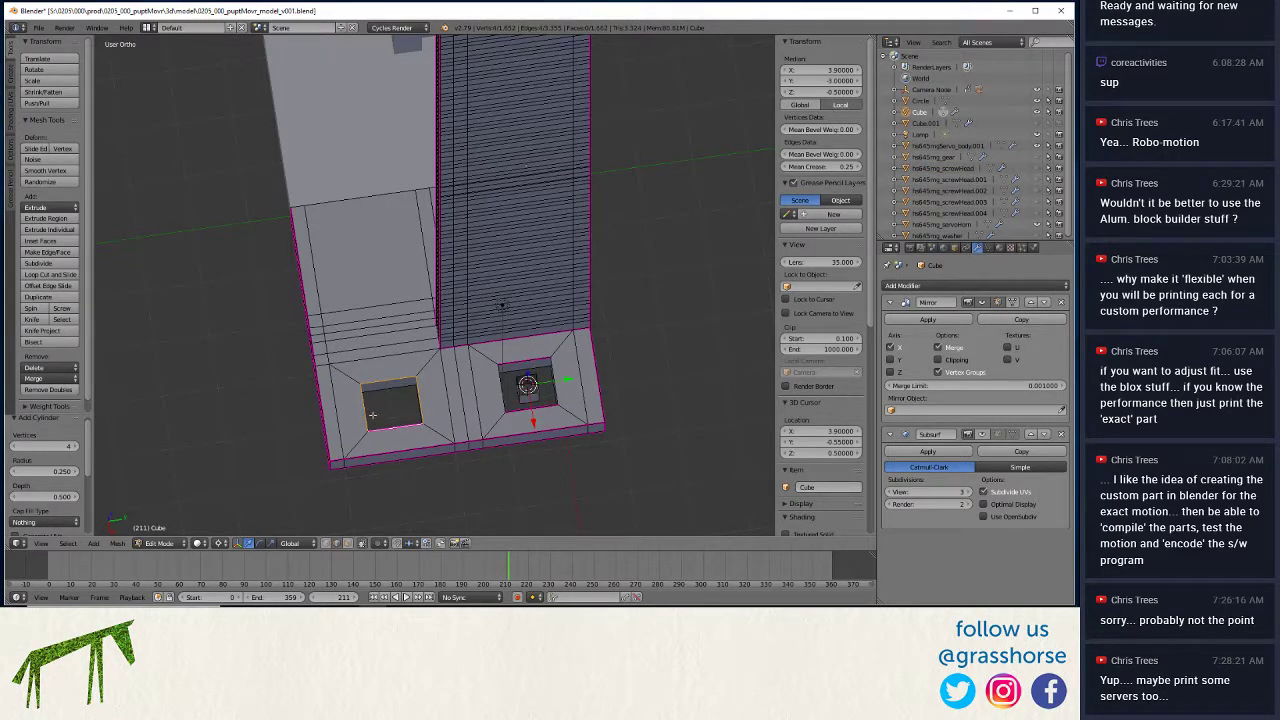
key("shift+s")
left_click(321, 420)
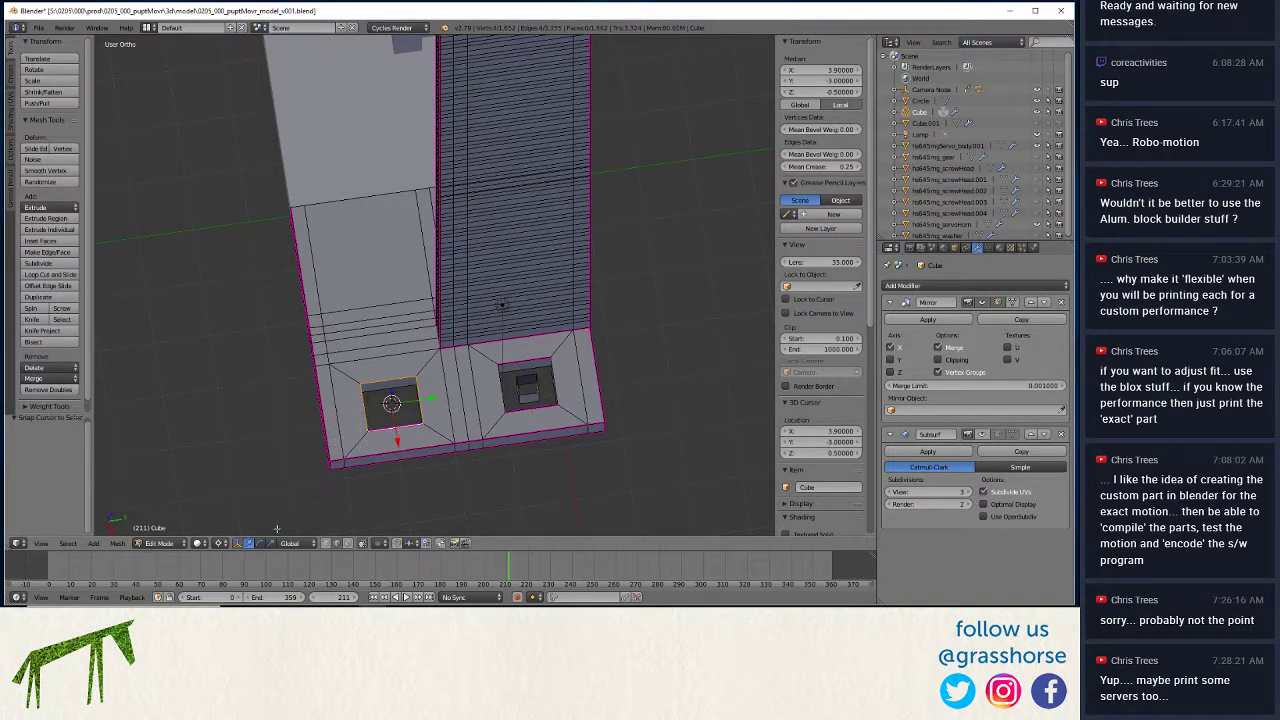
Add an uncapped four-sided cylinder at the 3D cursor in this opening and set its Z location to 0.25.
key("shift+a")
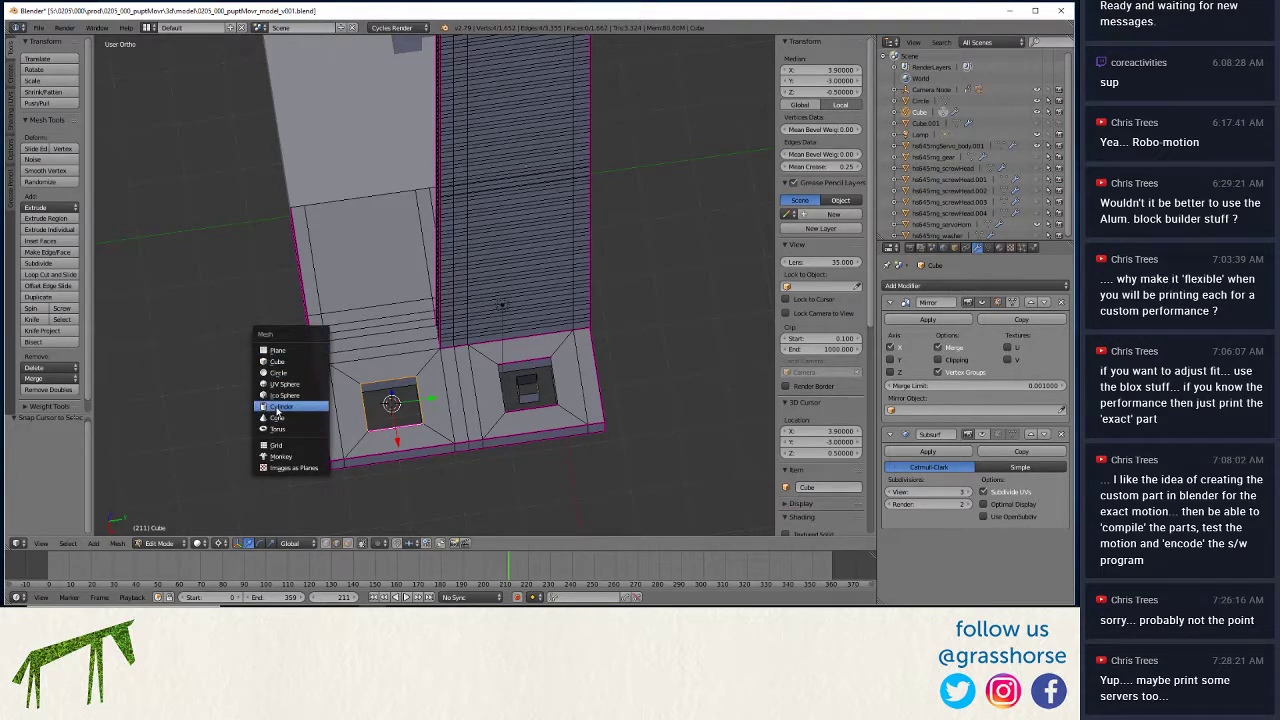
left_click(280, 407)
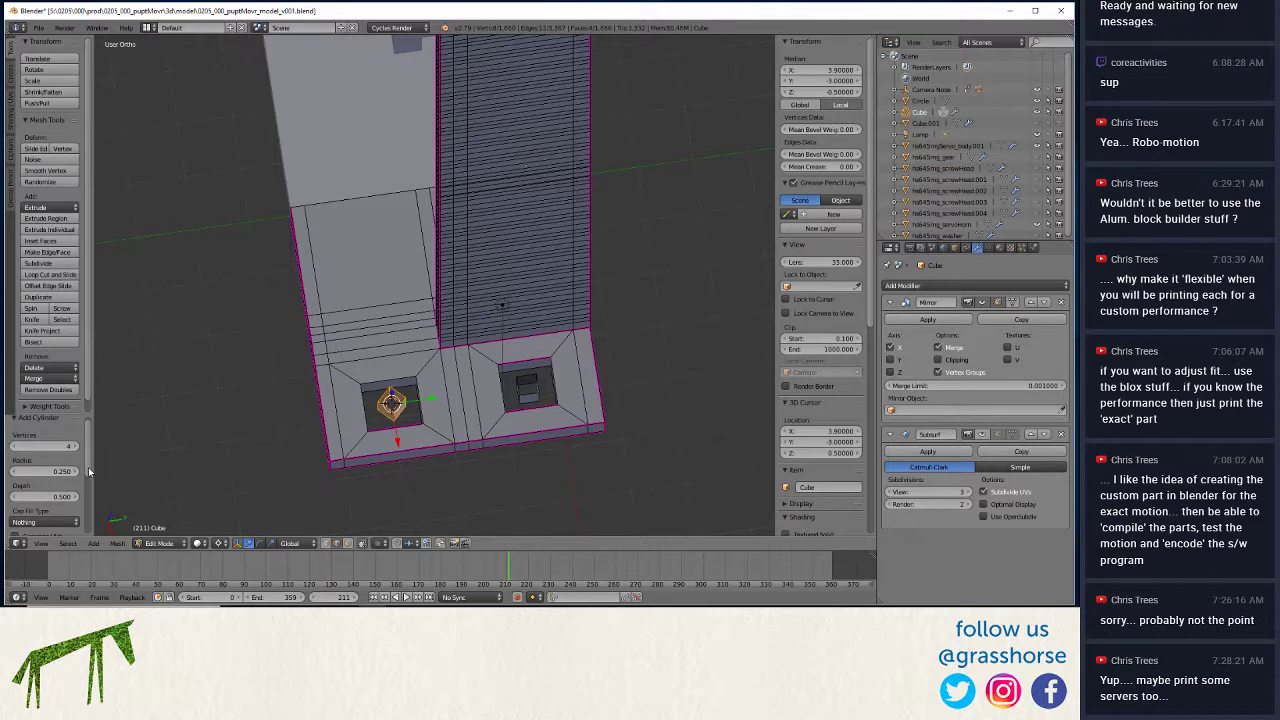
scroll(88, 474, "down", 5)
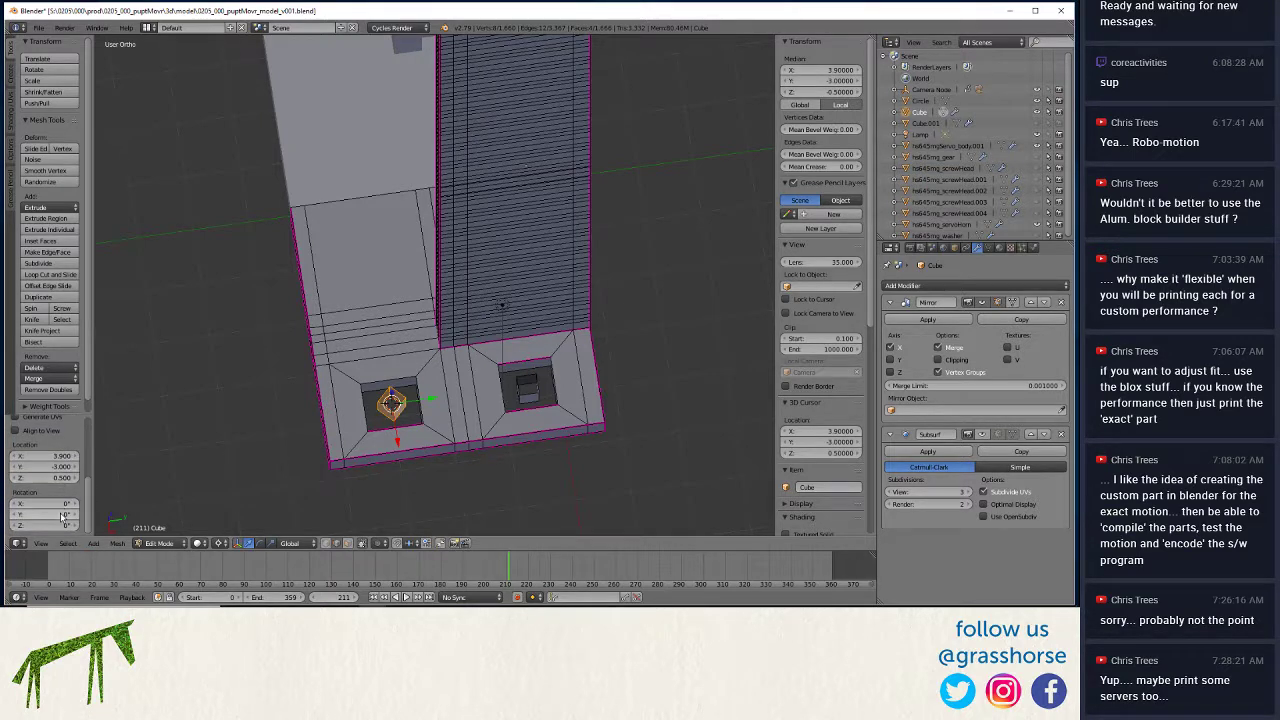
double_click(45, 477)
type("-")
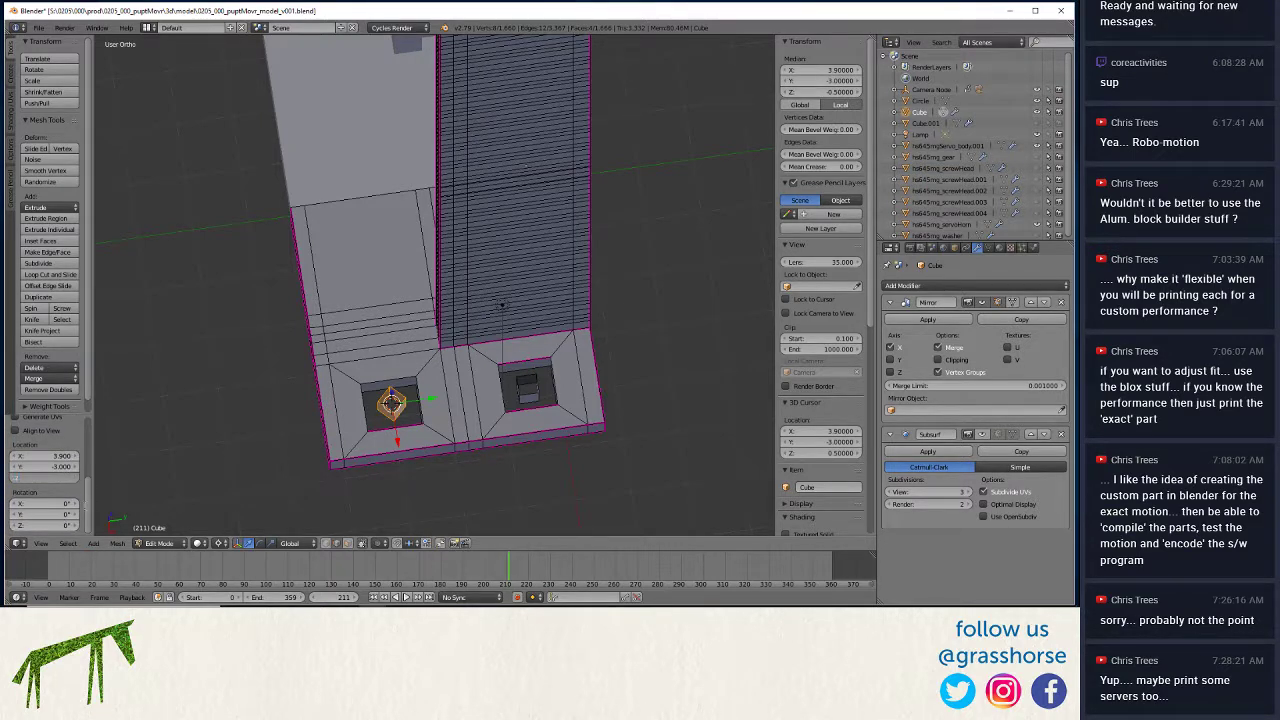
type("25")
key("Return")
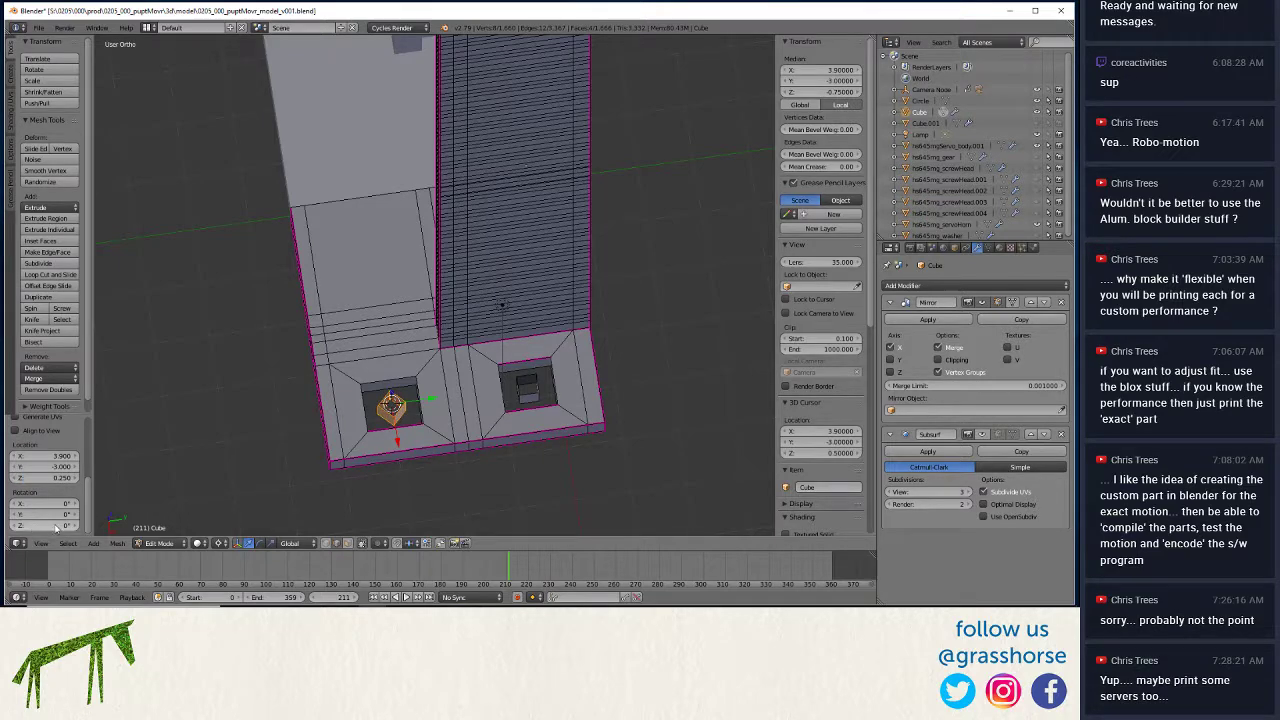
Set the new cylinder's Z rotation to 45° to align it with the opening.
left_click(42, 527)
type("45")
key("Return")
Merge this opening's two upper rim corners facing the other opening into the cylinder's matching top corners, using At Last.
middle_click_drag(286, 449, 335, 495)
scroll(312, 421, "up", 5)
scroll(296, 422, "down", 5)
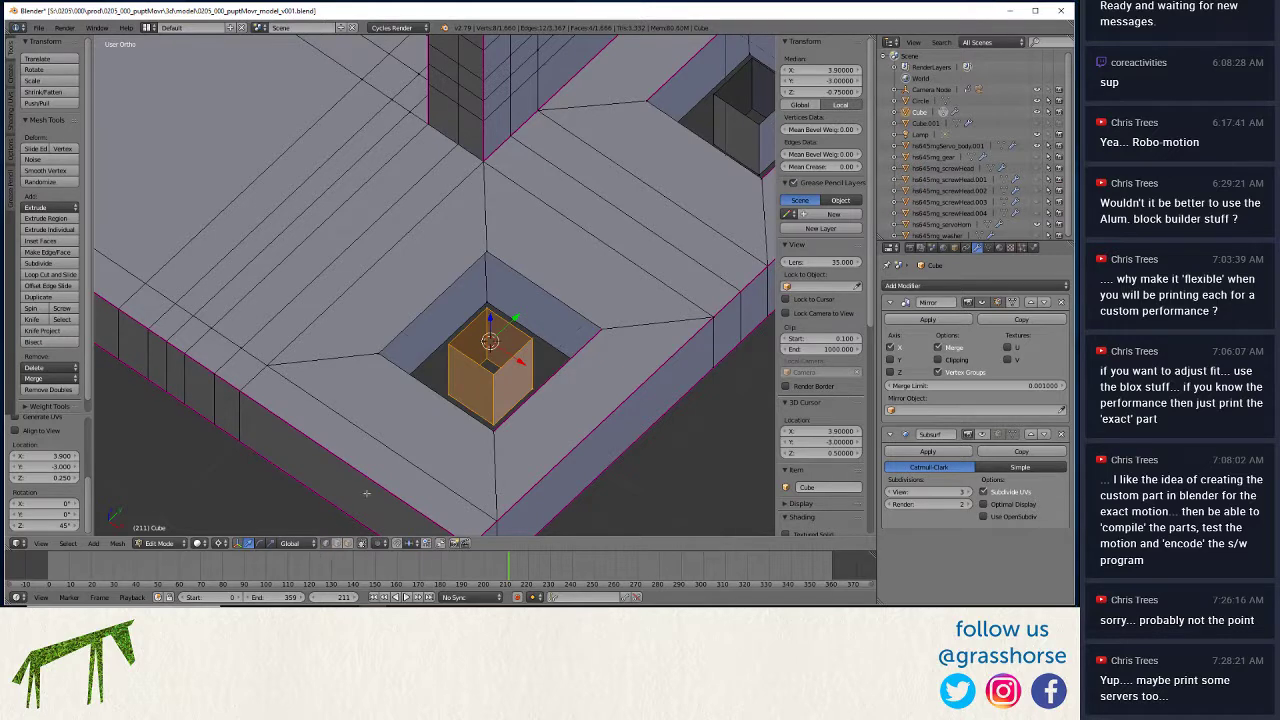
right_click(485, 245)
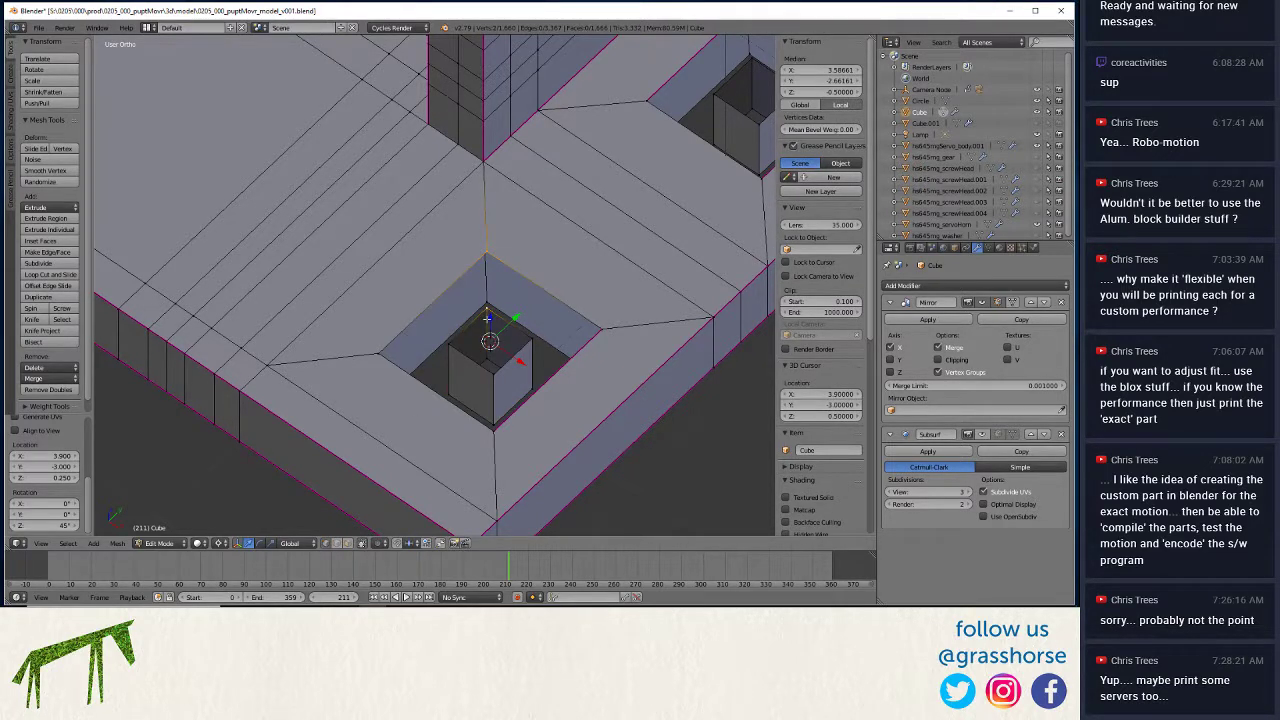
key("alt+m")
left_click(480, 320)
right_click(595, 329)
right_click(528, 341, "shift")
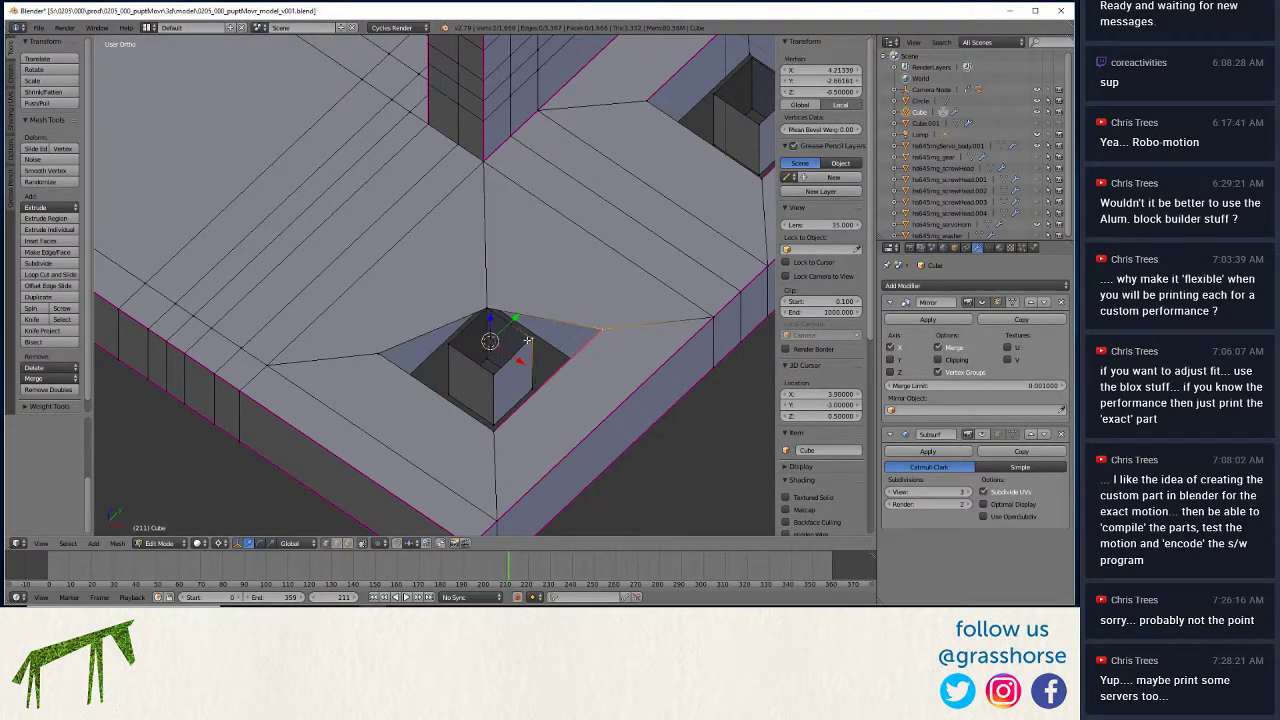
key("alt+m")
left_click(528, 344)
Merge the same opening's two upper rim corners facing away from the other opening into the cylinder's remaining top corners.
right_click(494, 431)
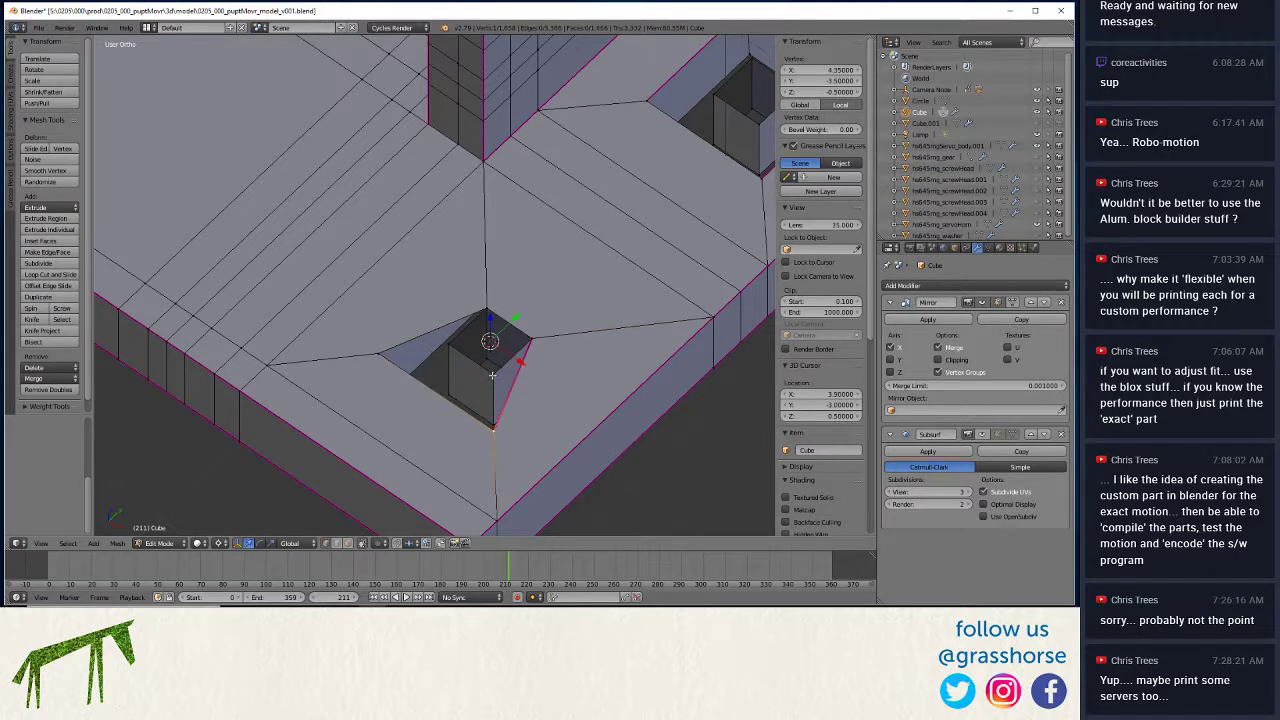
right_click(494, 377, "shift")
key("alt+m")
left_click(493, 380)
right_click(388, 364, "shift")
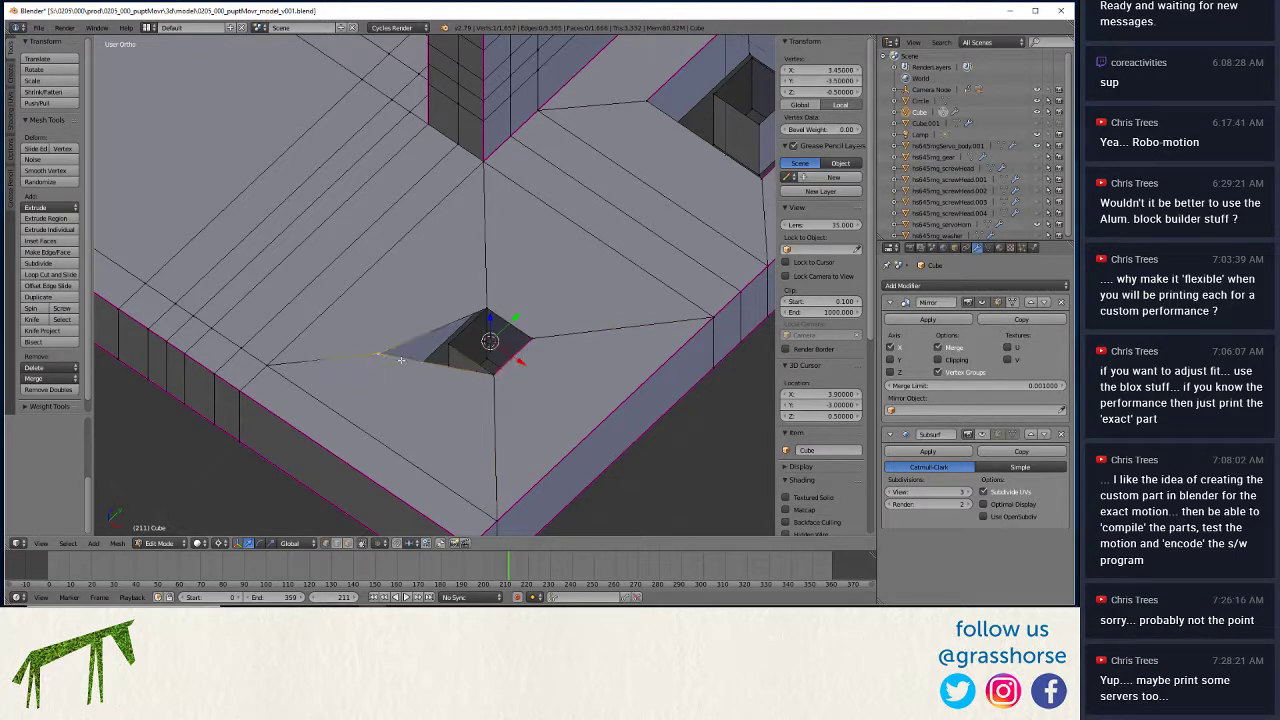
key("alt+m")
left_click(450, 355)
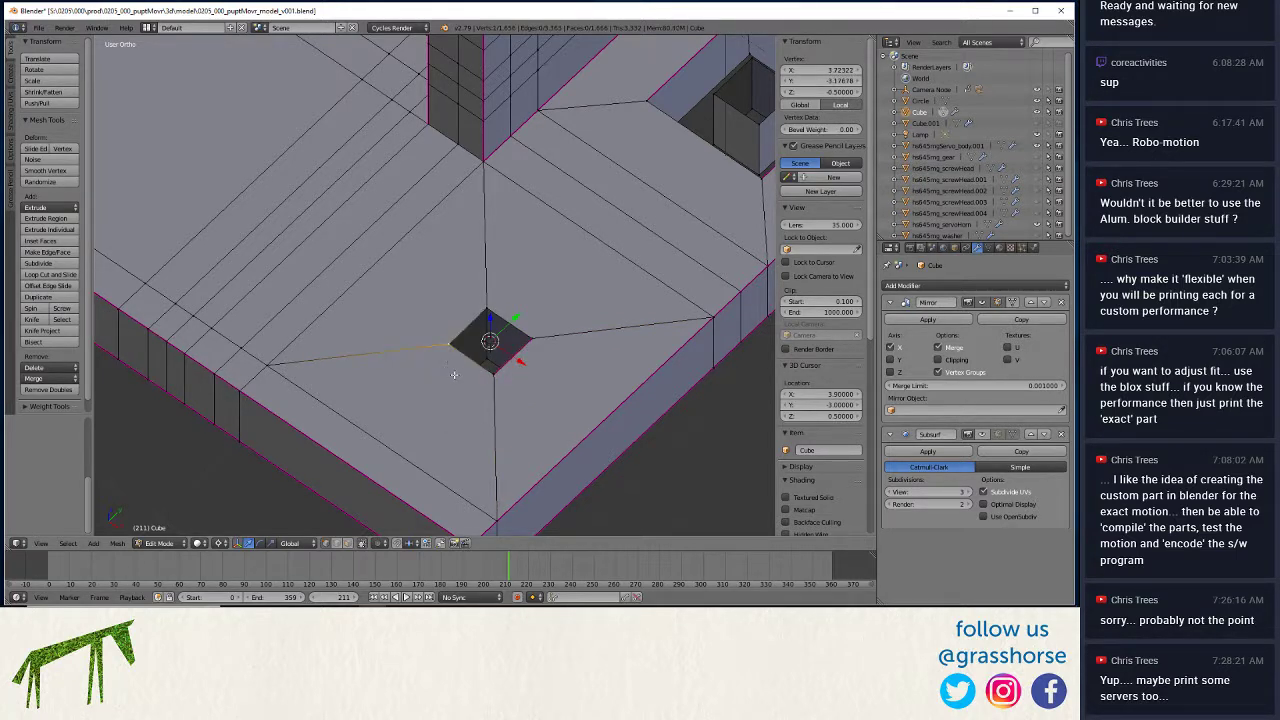
On the opening nearer the screw-hole side, merge the two upper rim corners beside the upright into its cylinder's matching top corners.
middle_click_drag(654, 259, 336, 515, "shift")
right_click(328, 358)
right_click(393, 353, "shift")
key("alt+m")
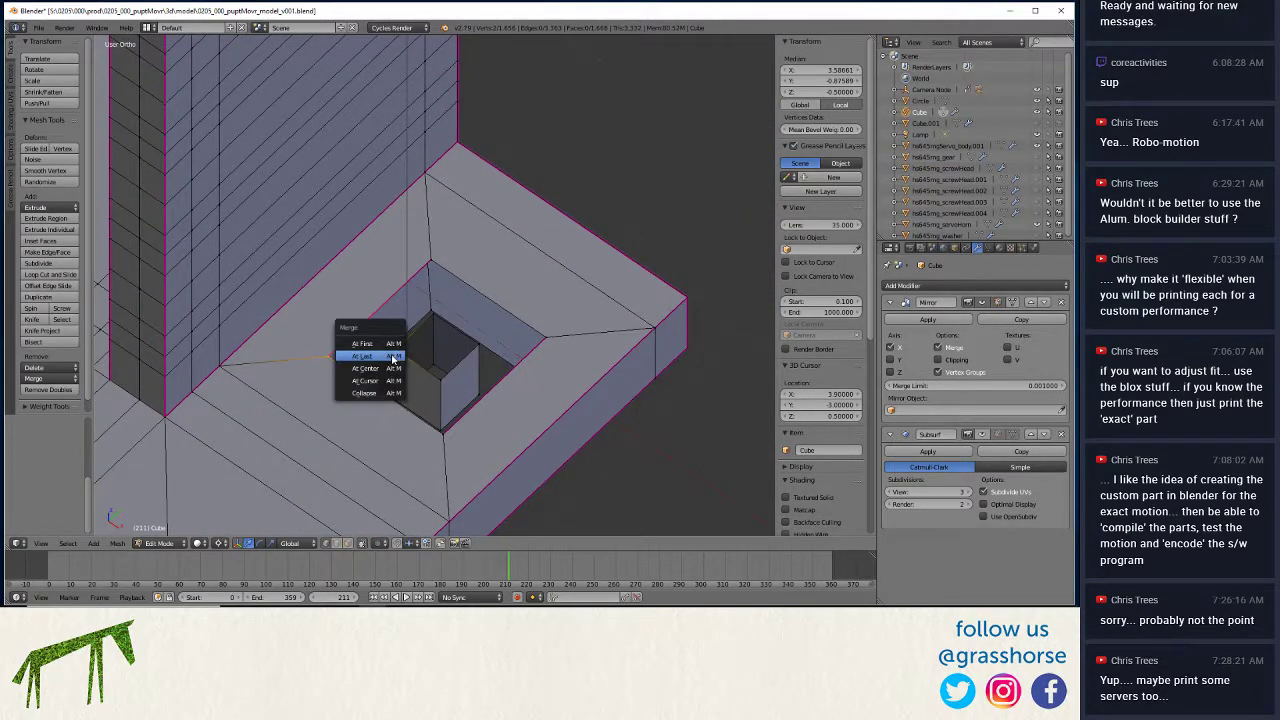
left_click(435, 343)
right_click(432, 318)
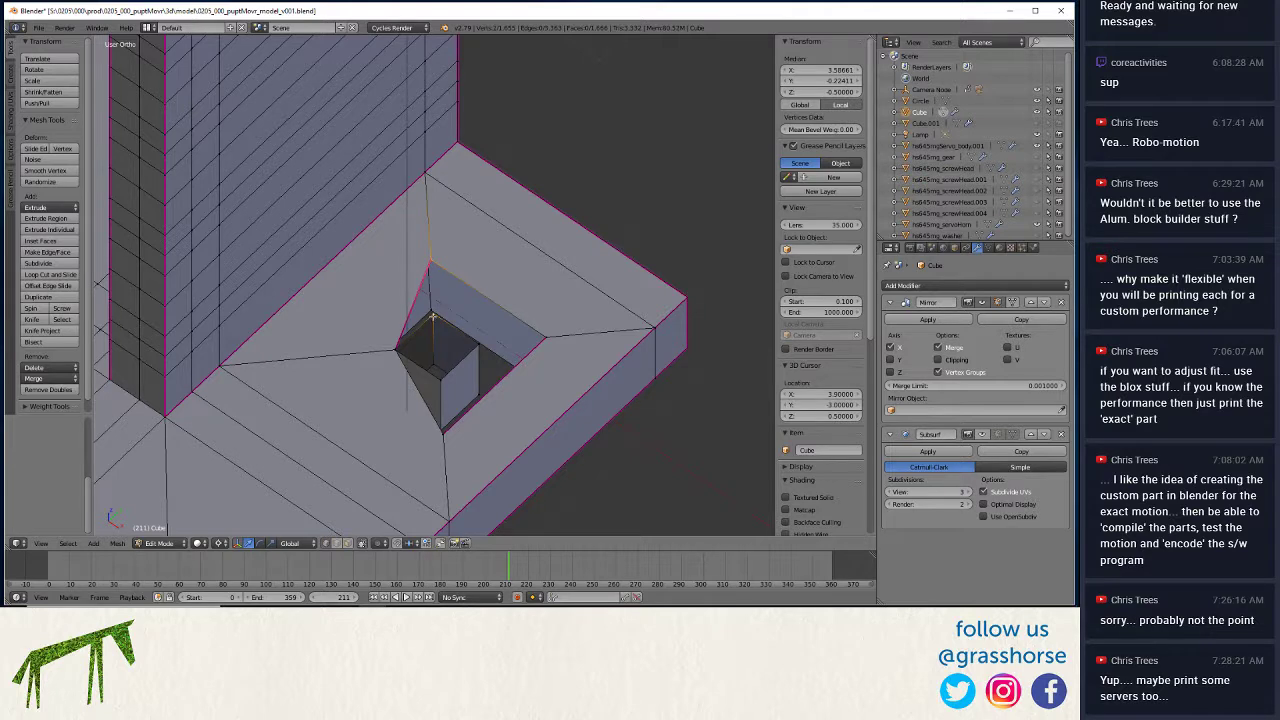
key("alt+m")
left_click(433, 317)
Merge that opening's two upper rim corners farther from the upright into the cylinder's remaining top corners, using At Last.
right_click(547, 338)
right_click(476, 348, "shift")
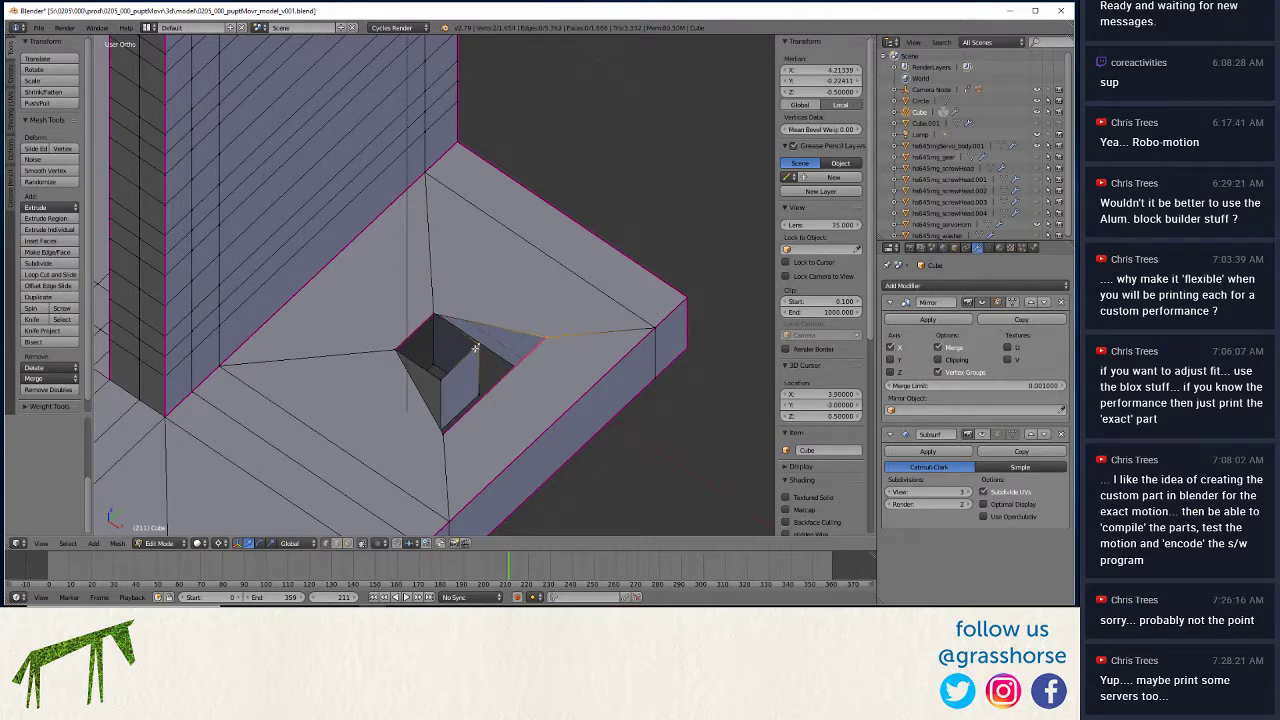
key("alt+m")
left_click(476, 350)
right_click(437, 398)
right_click(439, 387, "shift")
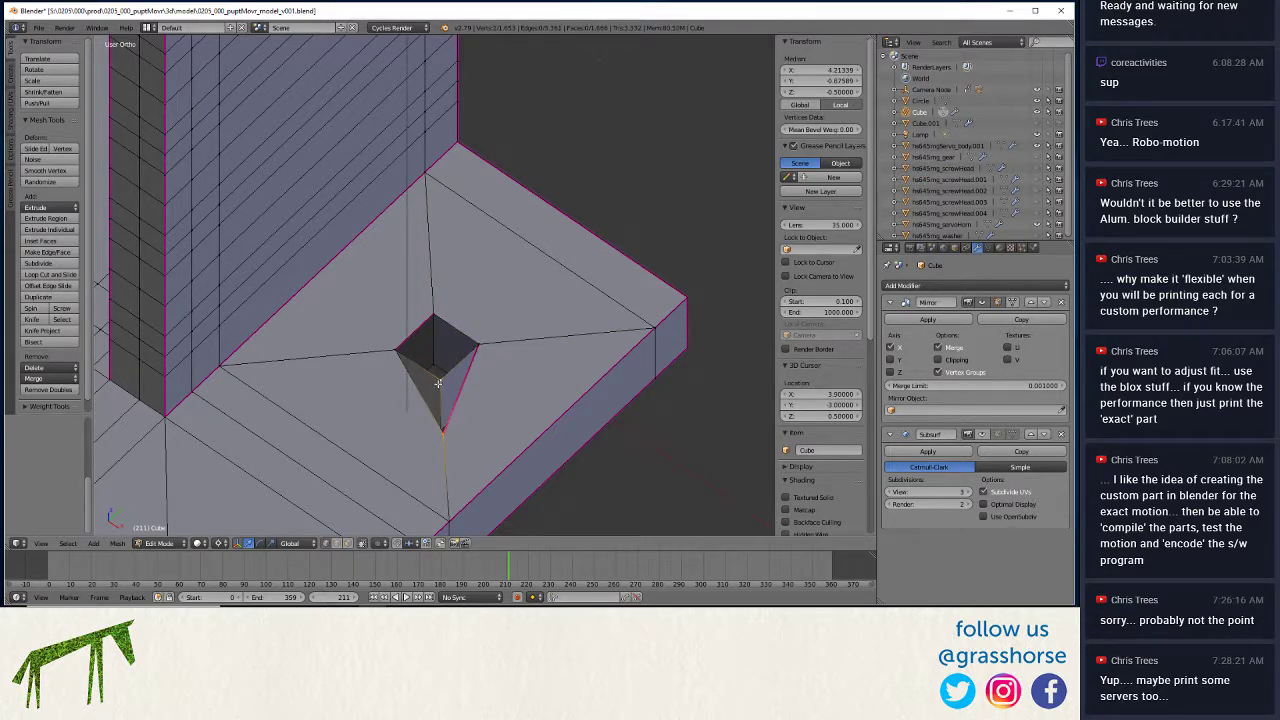
key("alt+m")
left_click(439, 389)
On the base's underside, merge this opening's two lower rim corners nearest the screw-hole side into the cylinder's matching bottom corners.
mouse_move(424, 444)
middle_mouse_down()
mouse_move(262, 243)
mouse_move(217, 217)
mouse_move(386, 263)
mouse_move(377, 249)
mouse_move(452, 222)
middle_mouse_up()
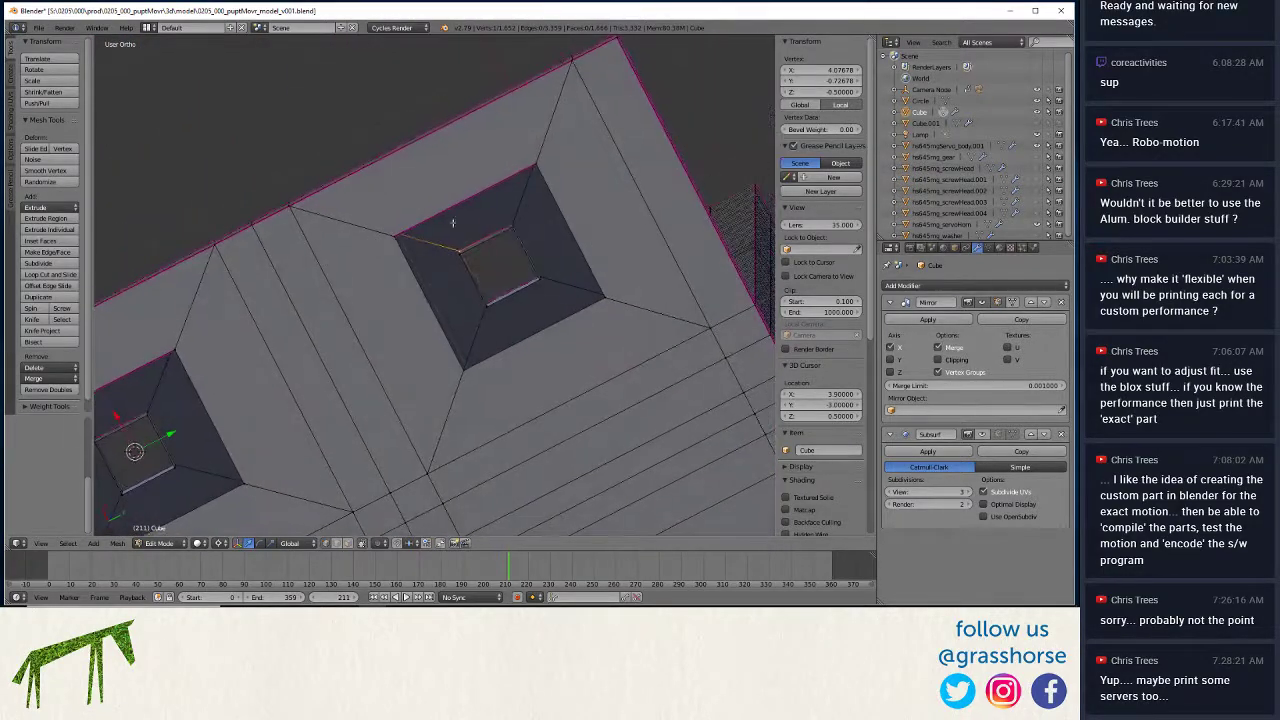
middle_click_drag(525, 172, 550, 183)
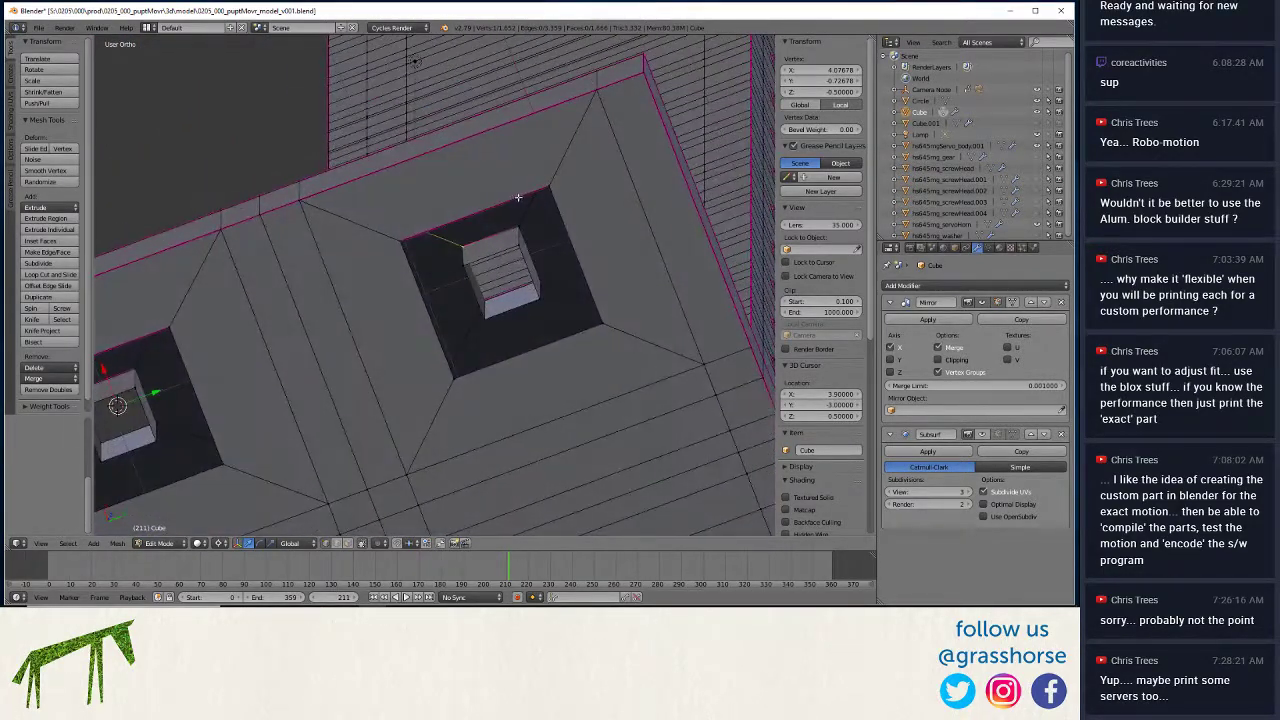
right_click(514, 254, "shift")
key("alt+m")
left_click(515, 254)
right_click(603, 327)
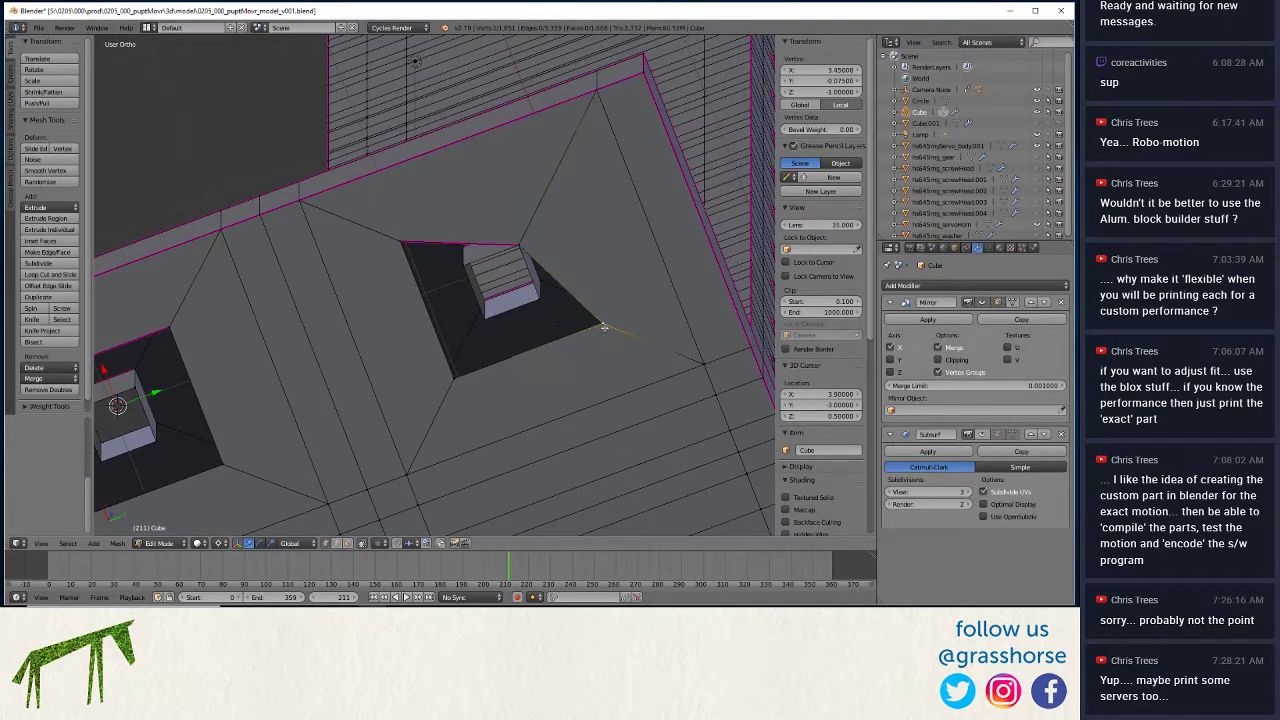
right_click(538, 297, "shift")
key("alt+m")
left_click(535, 298)
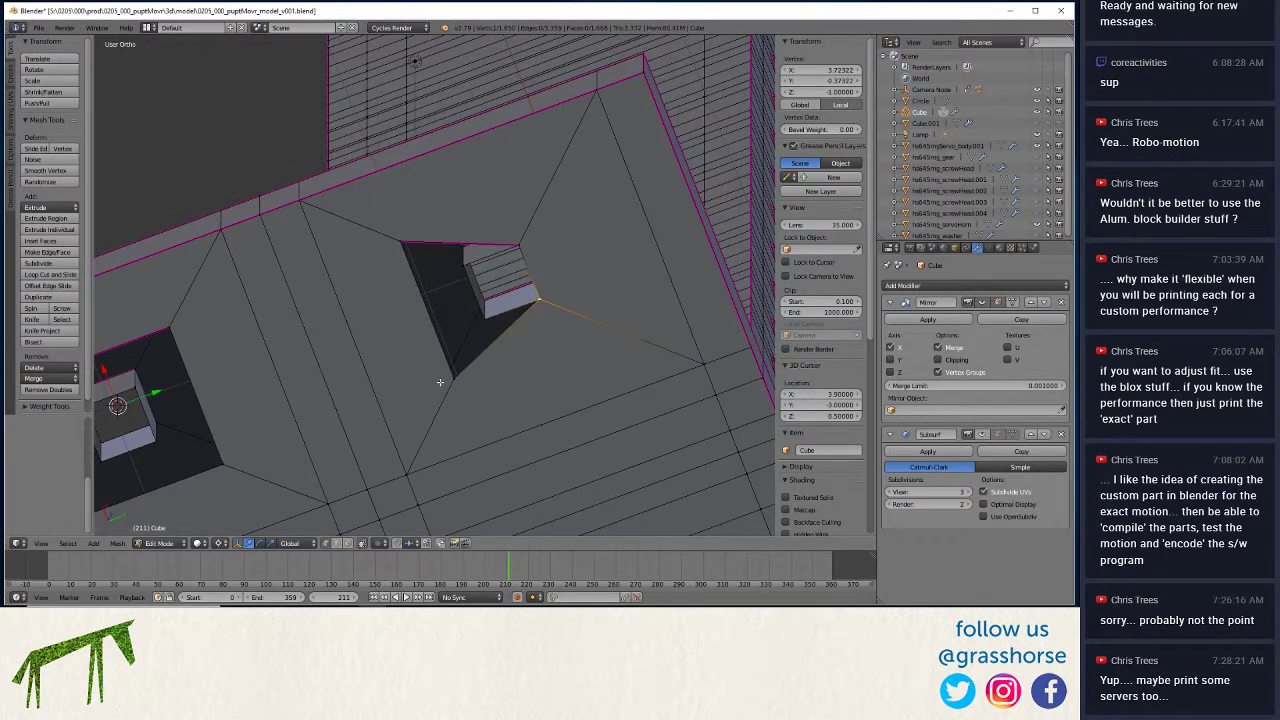
Merge the same opening's two lower rim corners facing the other opening into the cylinder's remaining bottom corners.
key("alt+m")
left_click(482, 324)
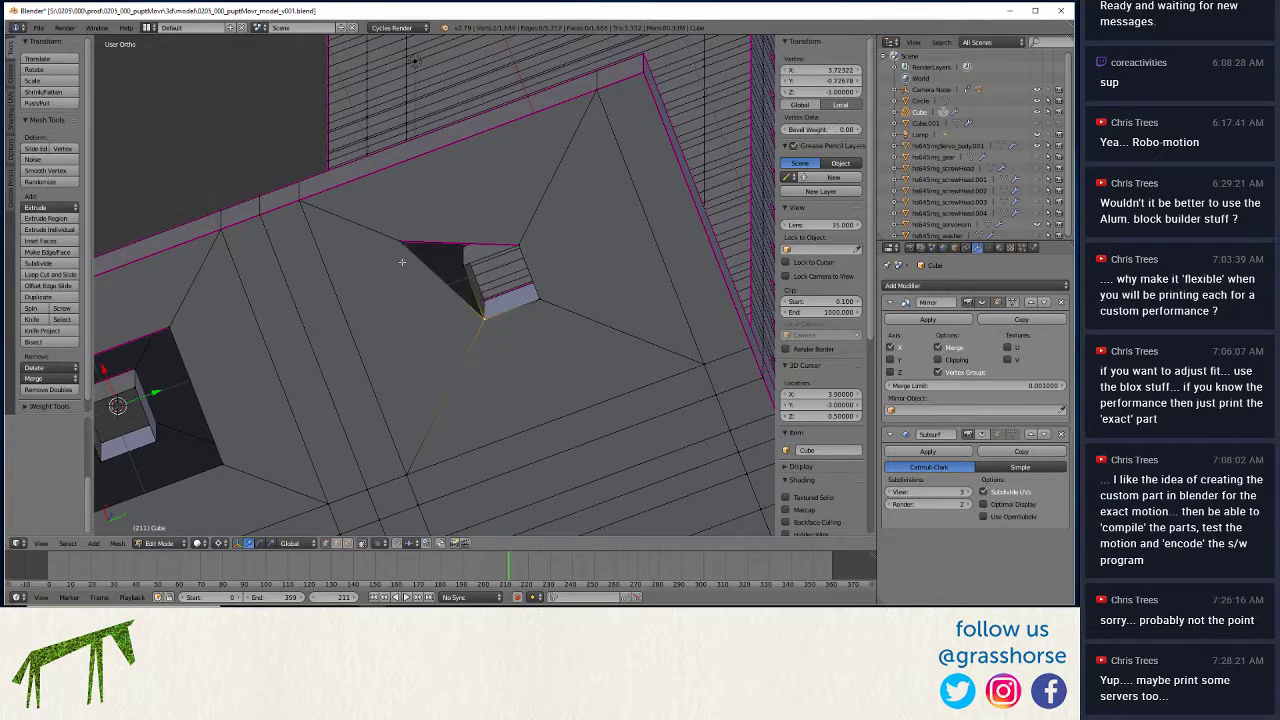
right_click(404, 243)
right_click(463, 267, "shift")
key("alt+m")
left_click(462, 273)
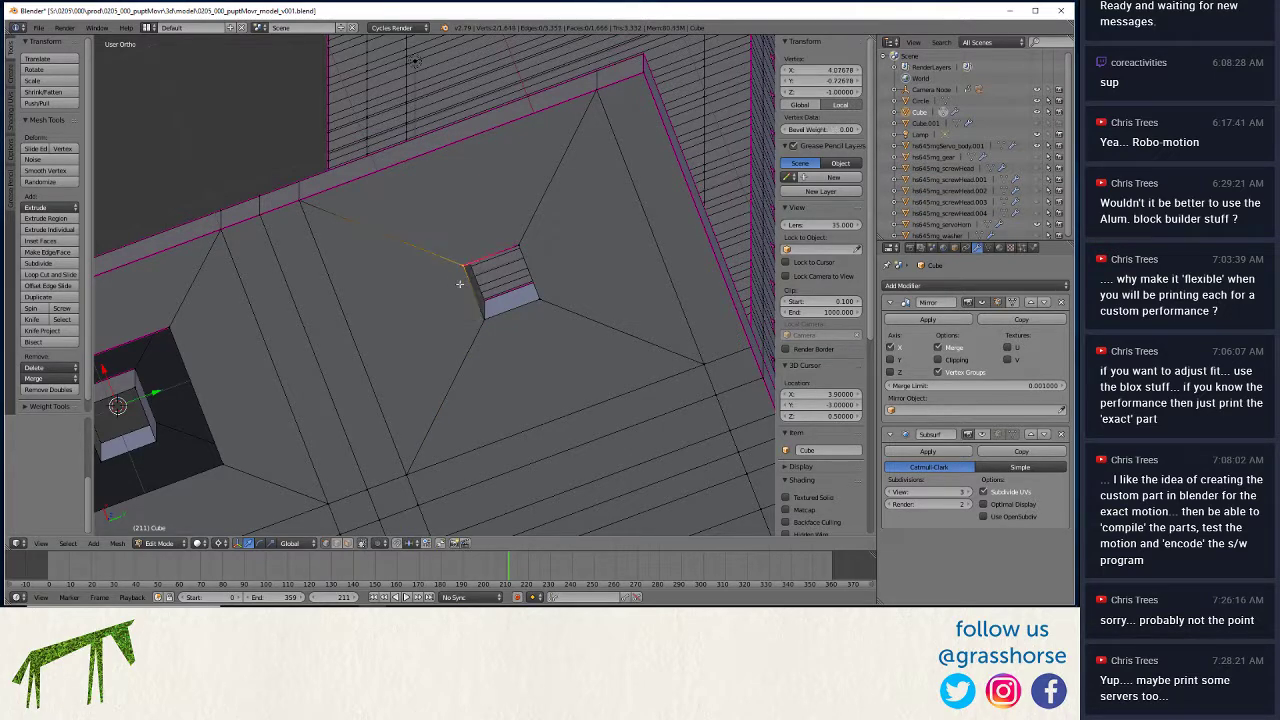
On the other opening's underside, merge the two lower rim corners nearest the base's end edge into its cylinder's bottom corners.
middle_click_drag(188, 404, 516, 339, "shift")
right_click(491, 267)
right_click(463, 324, "shift")
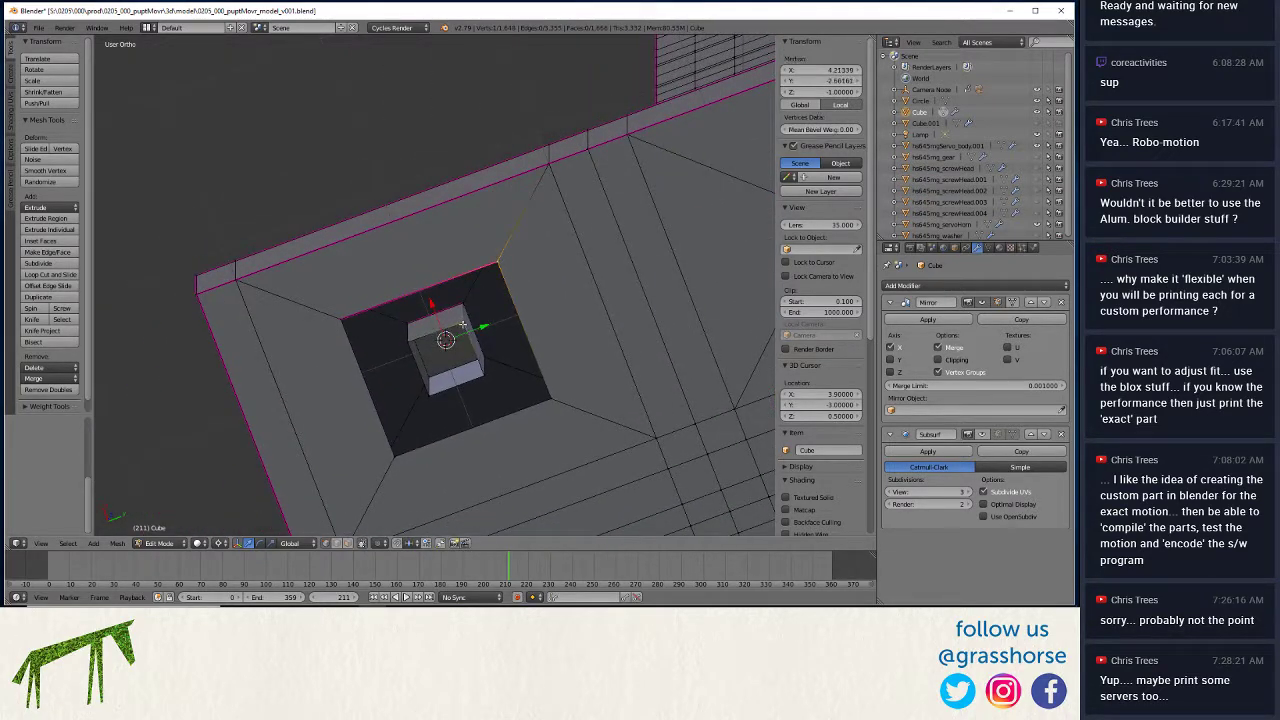
key("alt+m")
left_click(459, 324)
right_click(338, 322)
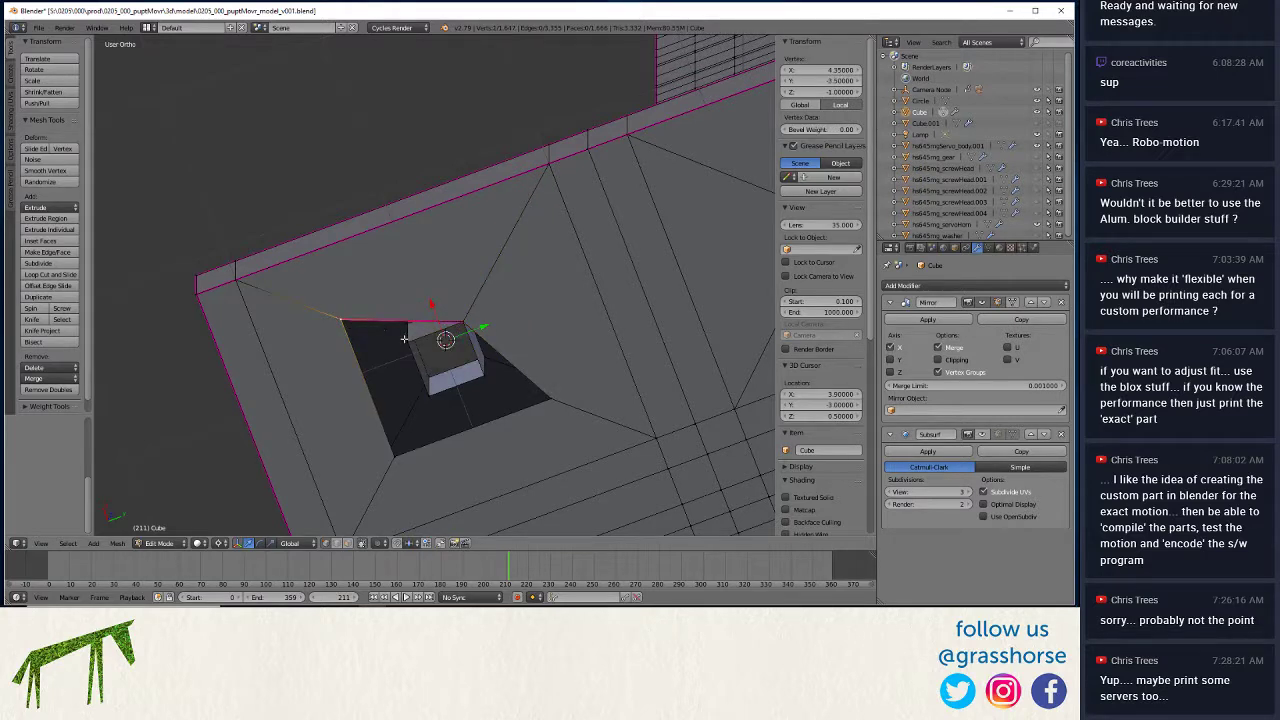
right_click(408, 343, "shift")
key("alt+m")
left_click(410, 347)
Merge that opening's two lower rim corners farthest from the base's end edge into the cylinder's remaining bottom corners.
right_click(394, 457)
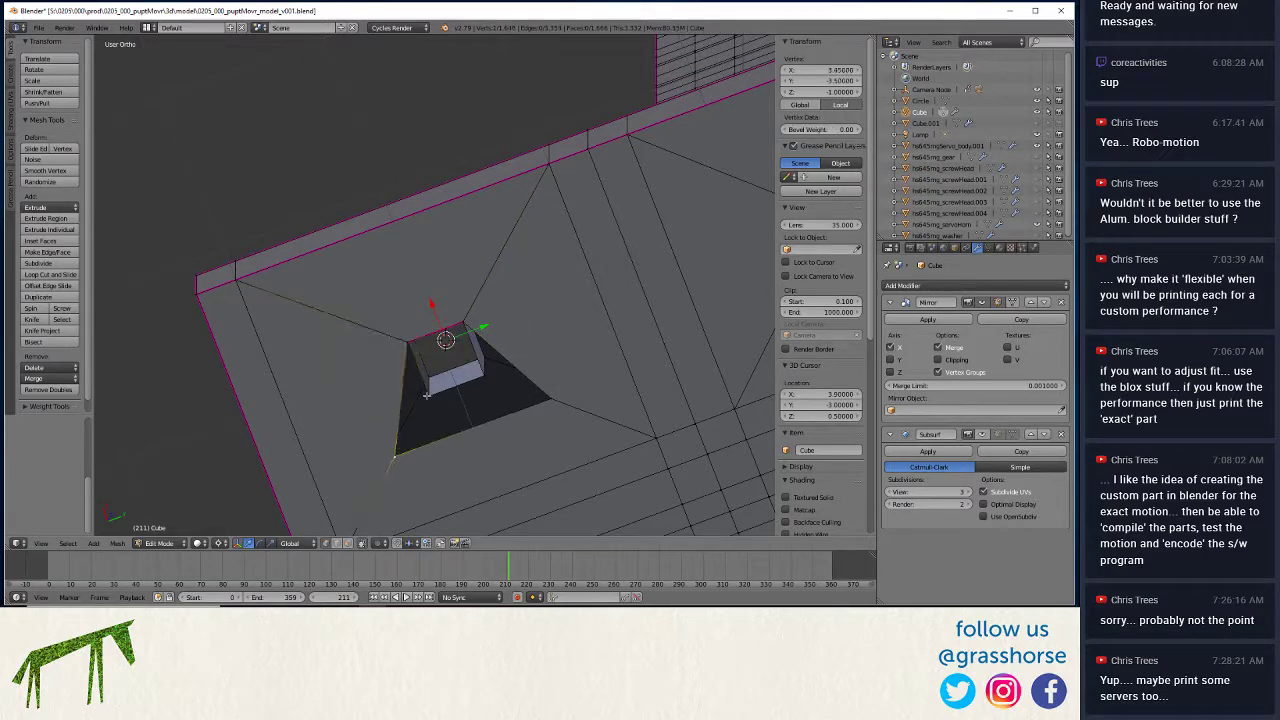
right_click(430, 395, "shift")
key("alt+m")
left_click(450, 405)
right_click(552, 402)
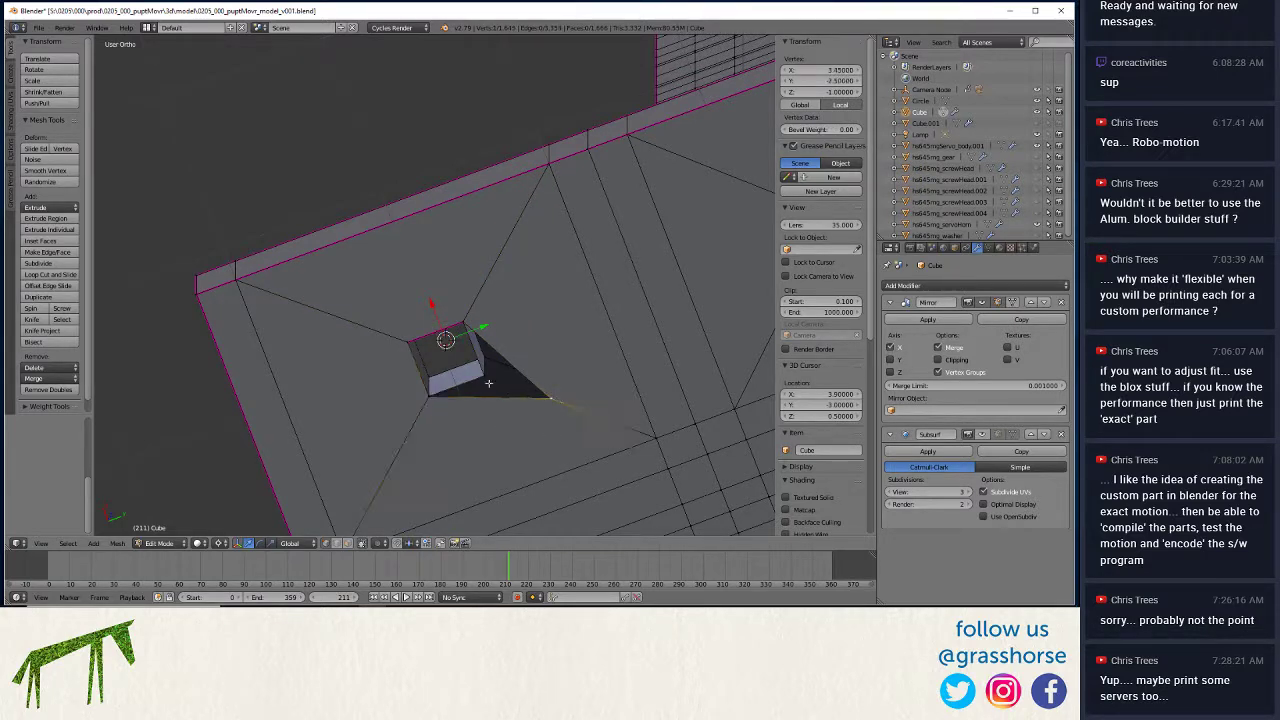
right_click(478, 372, "shift")
key("alt+m")
left_click(478, 392)
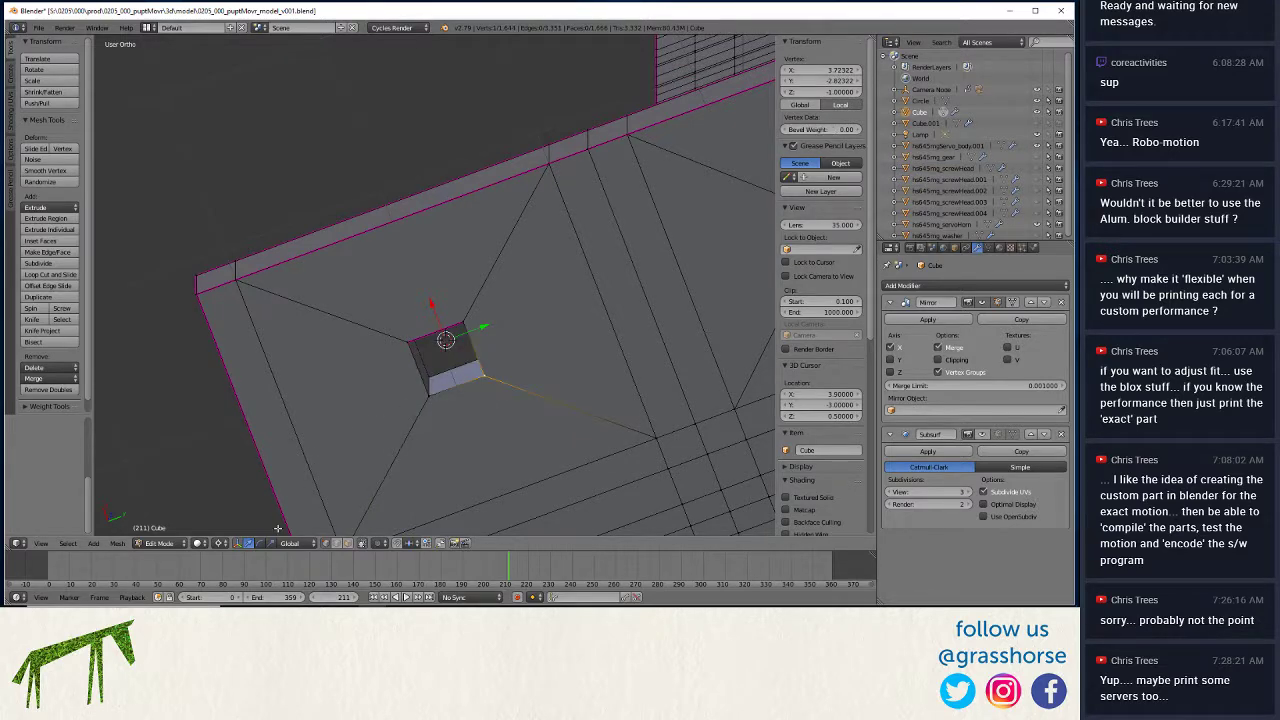
Crease the upper and lower rim edges of both small base holes to 1.
key("a")
right_click(456, 379)
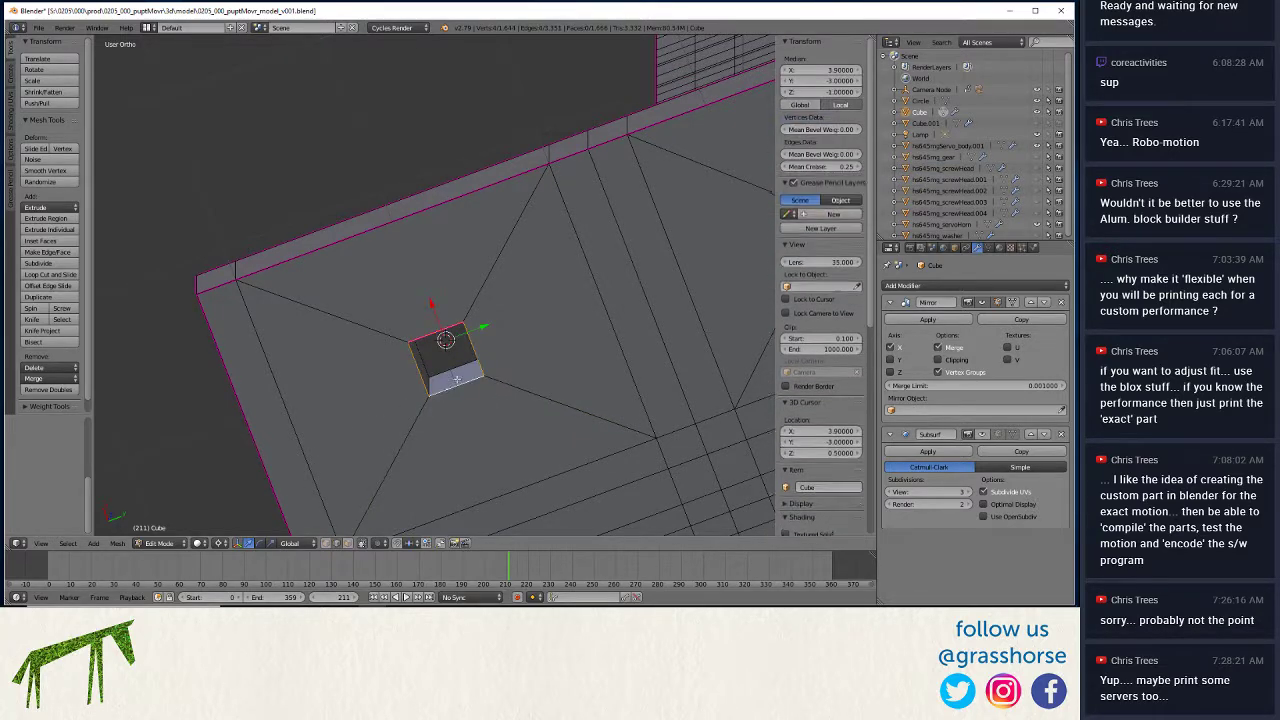
middle_click_drag(366, 207, 401, 246)
middle_click_drag(542, 365, 213, 363, "shift")
right_click(487, 371, "alt+shift")
middle_click_drag(458, 251, 389, 413)
right_click(494, 281, "alt+shift")
middle_click_drag(455, 230, 663, 526, "shift")
right_click(440, 267, "alt+shift")
key("shift+e")
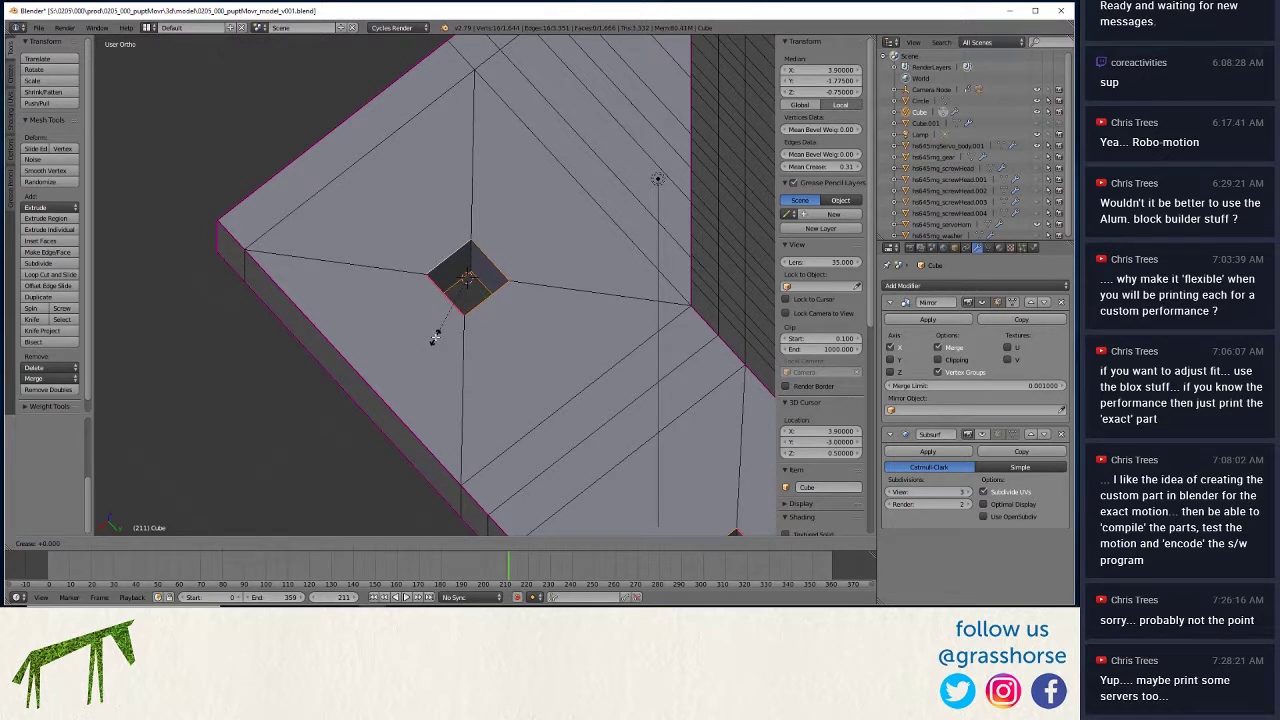
key("1")
key("Return")
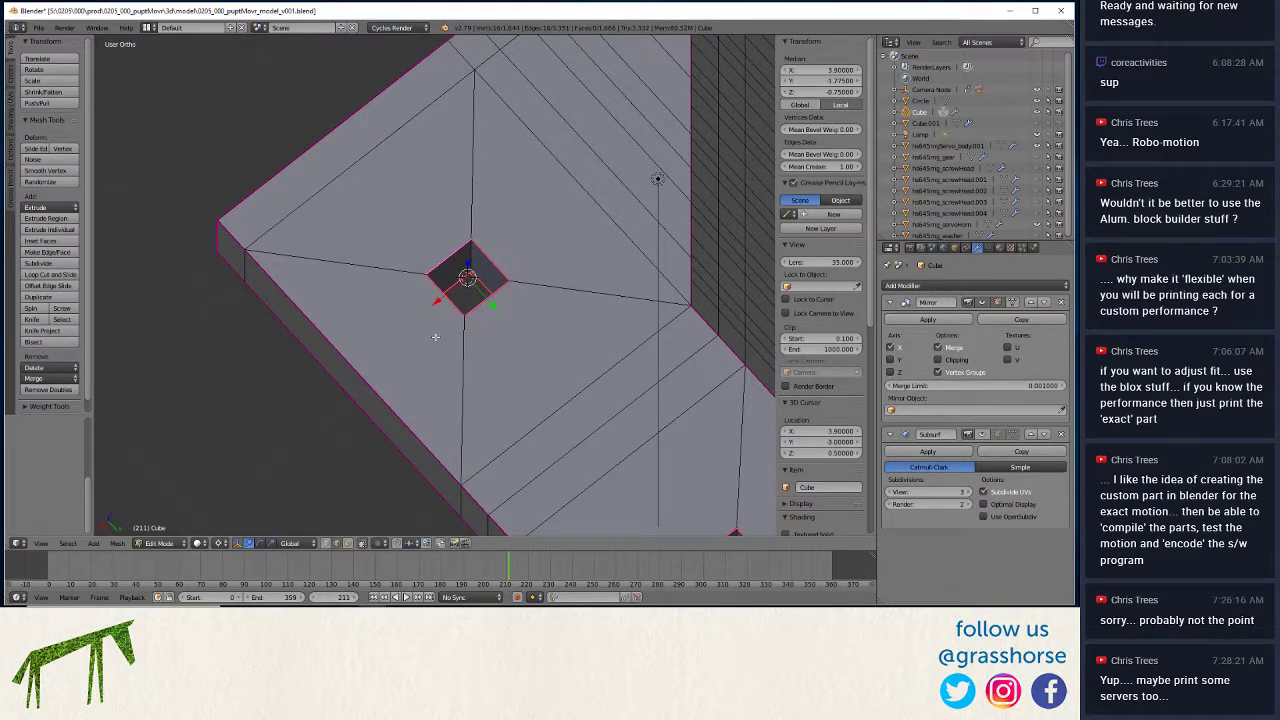
Enable the Subsurf preview in Edit Mode and crease the upright's short foot edge beside the base hole to 1.
left_click(983, 434)
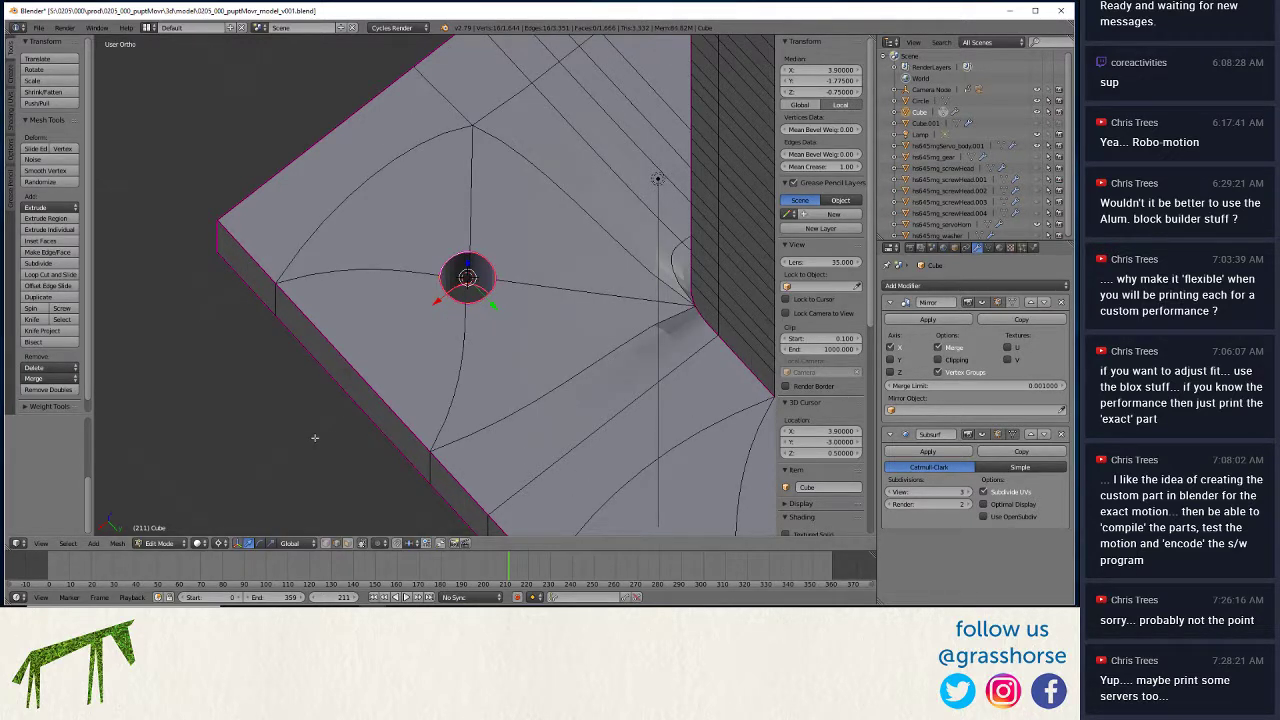
middle_click_drag(315, 437, 346, 248)
right_click(364, 212)
right_click(343, 202, "shift")
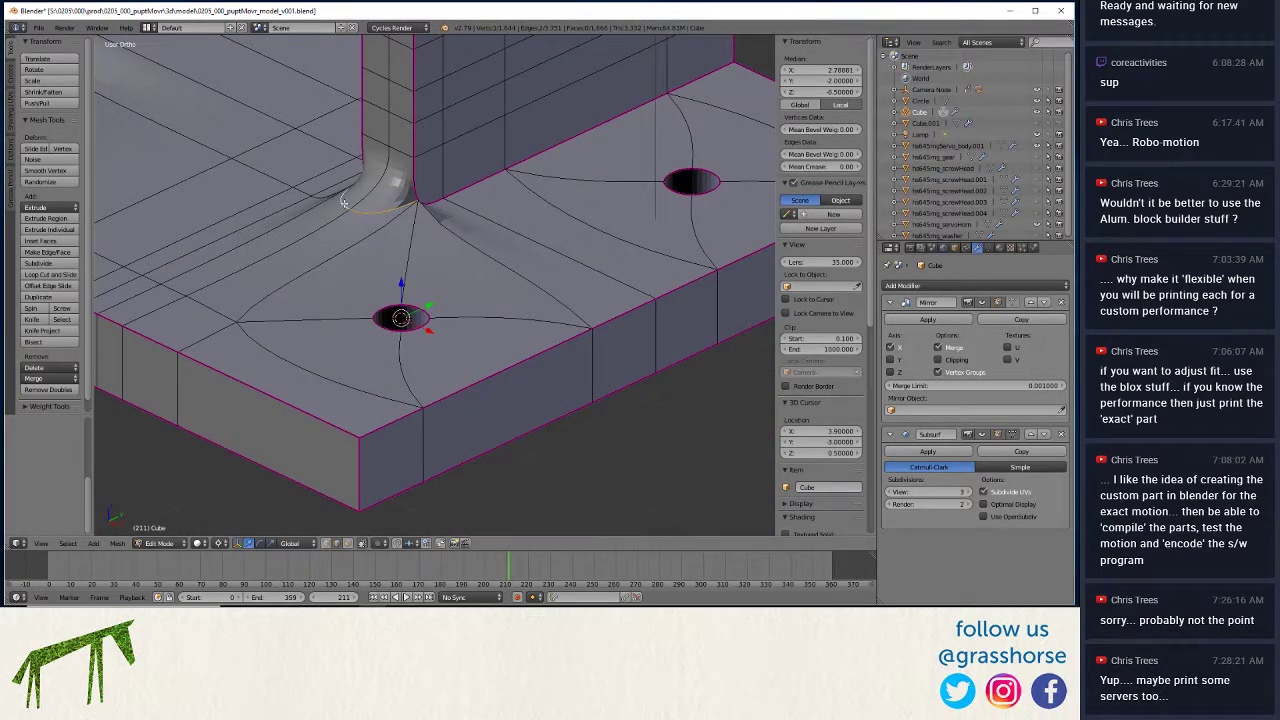
key("shift+e")
key("1")
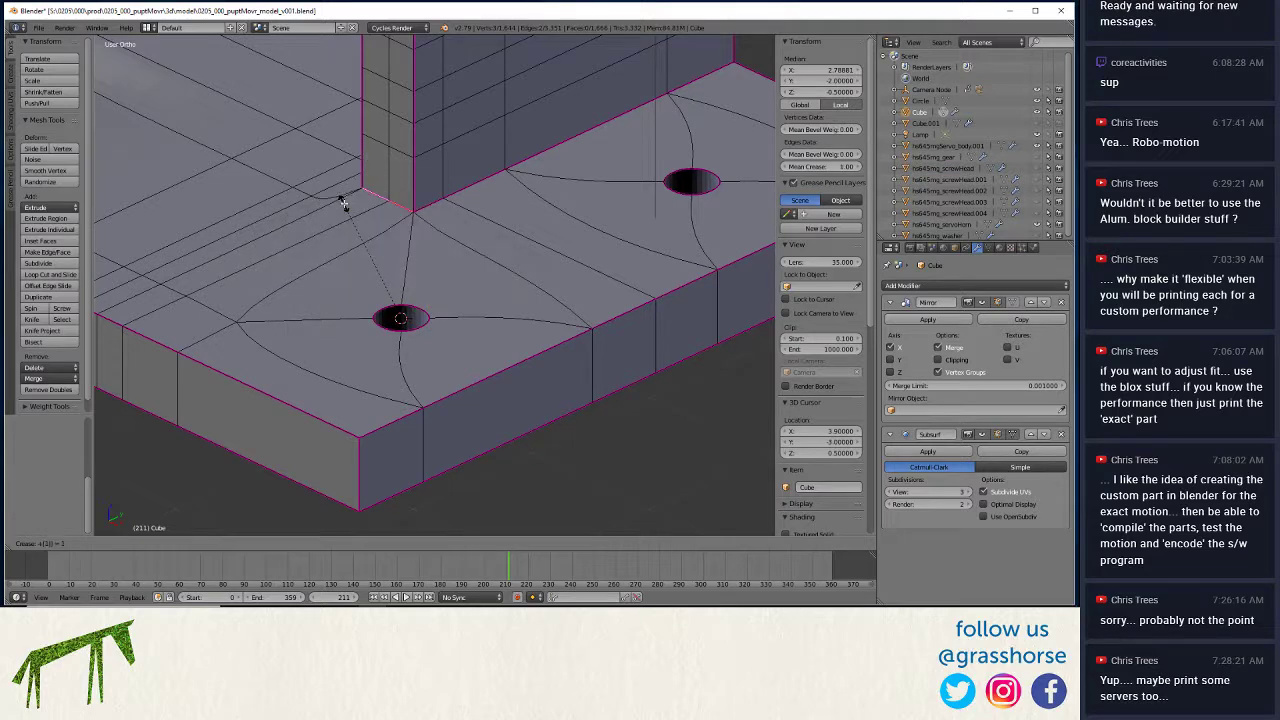
key("Return")
Delete the stray interior faces inside the base along its mirror centre line, using face selection in wireframe display.
scroll(336, 332, "down", 7)
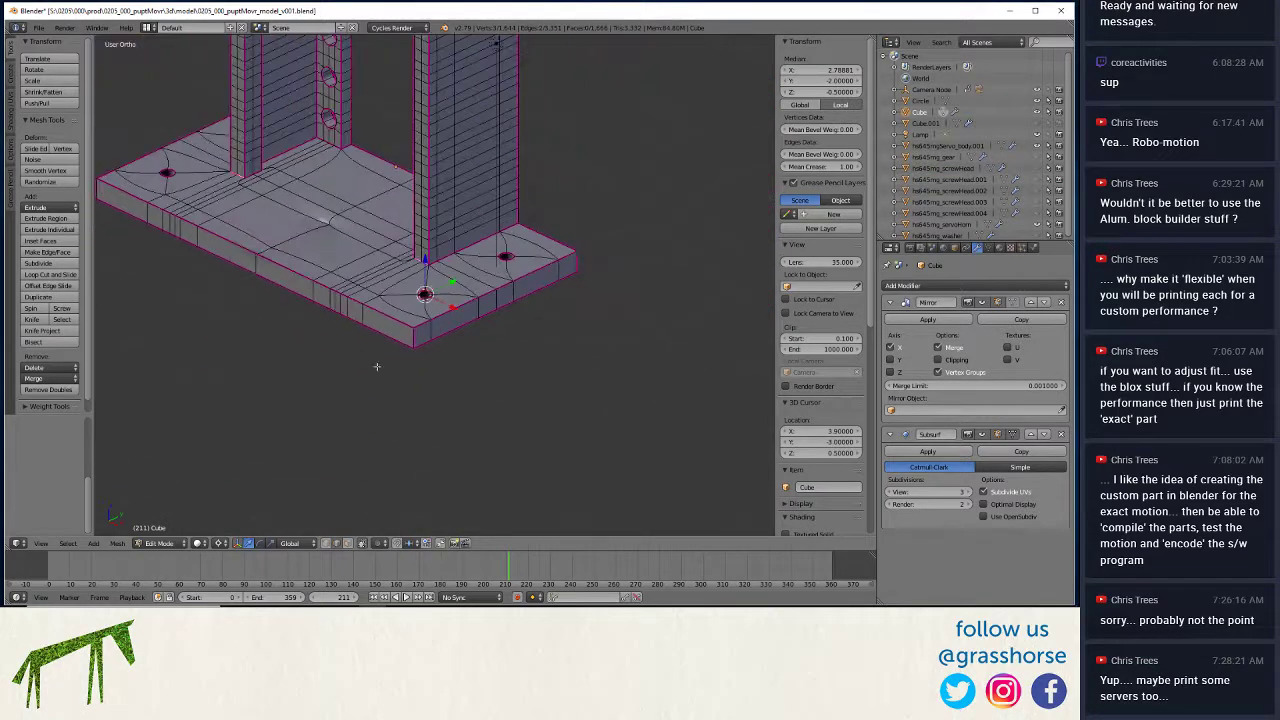
middle_click_drag(390, 366, 437, 357)
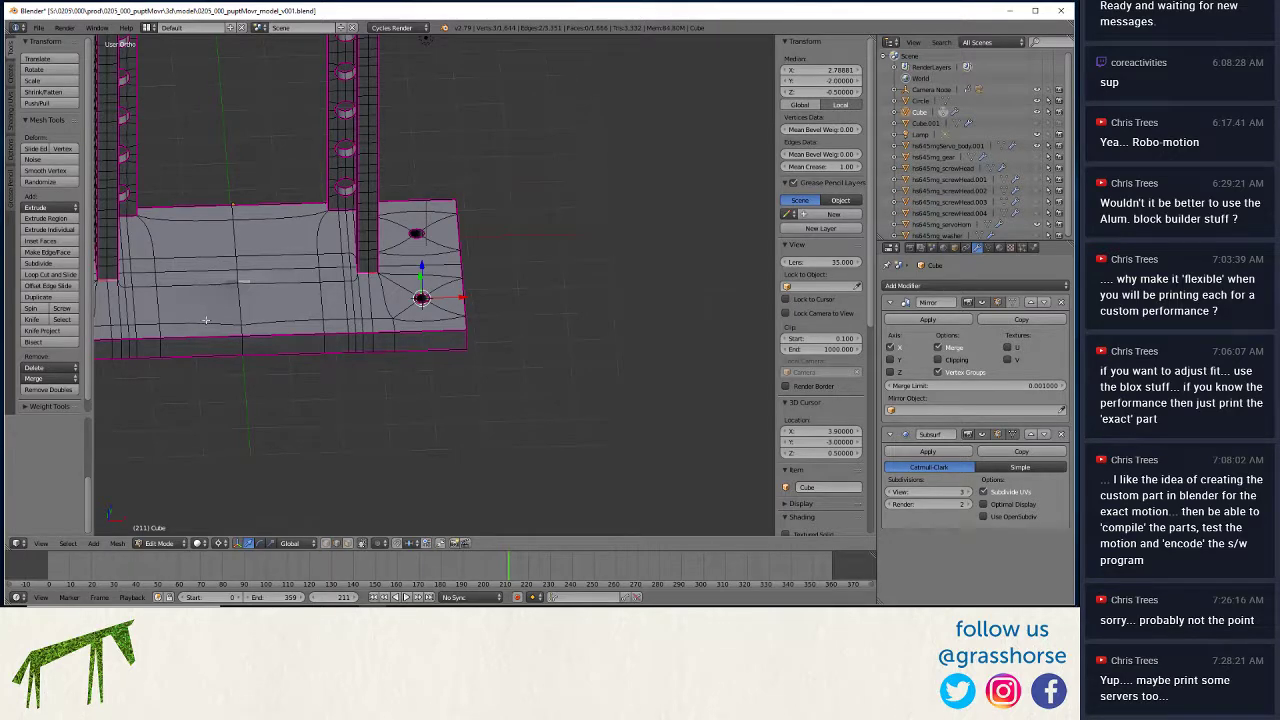
middle_click_drag(206, 320, 557, 400)
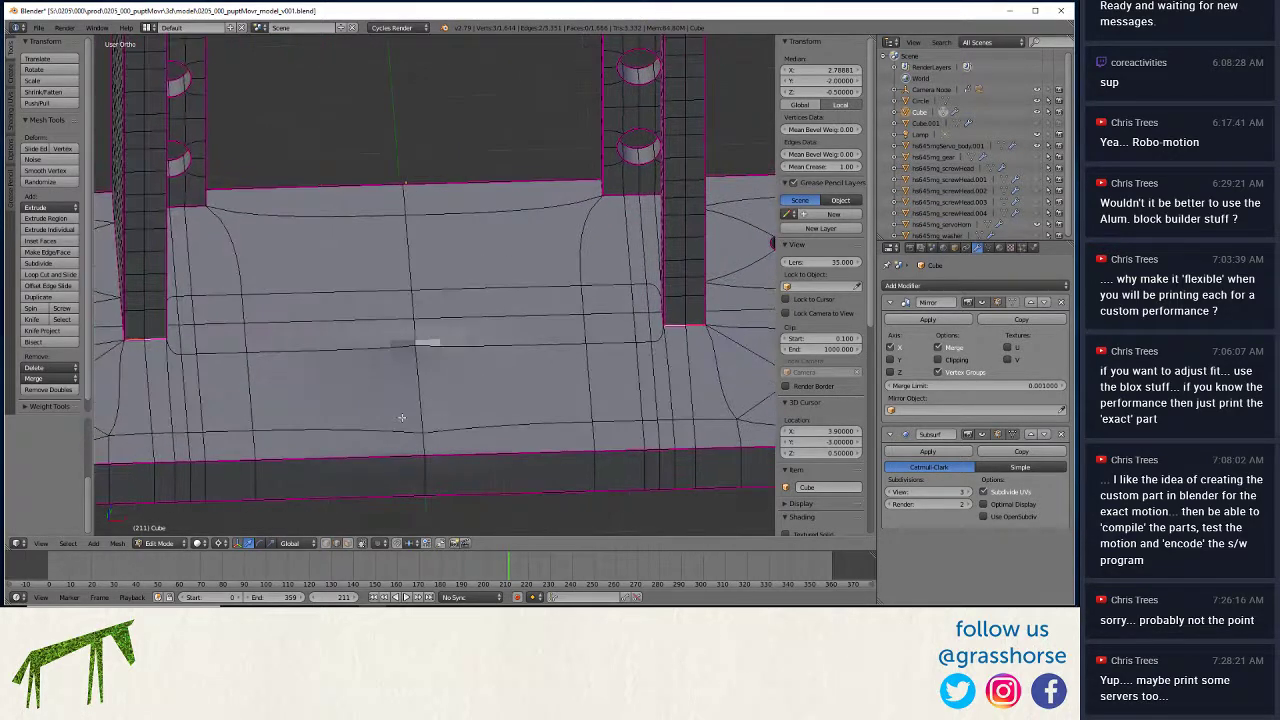
key("z")
middle_click_drag(402, 416, 314, 404)
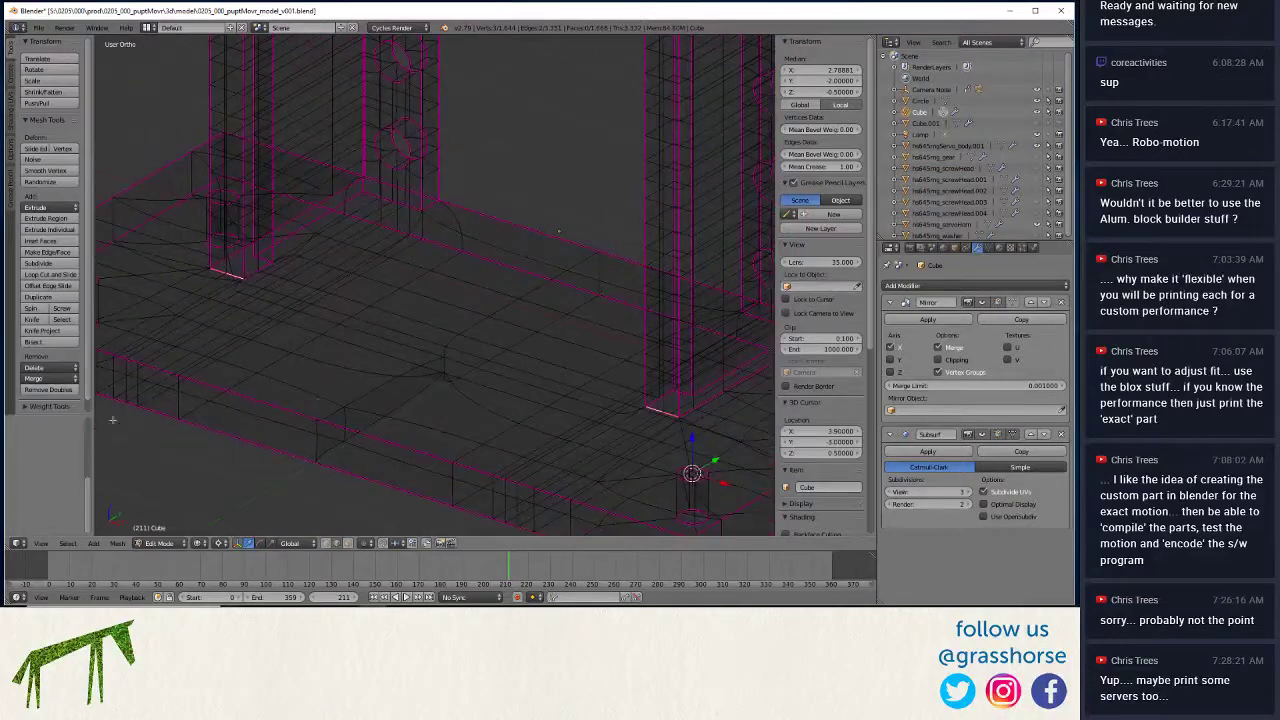
left_click(347, 544)
right_click(376, 404)
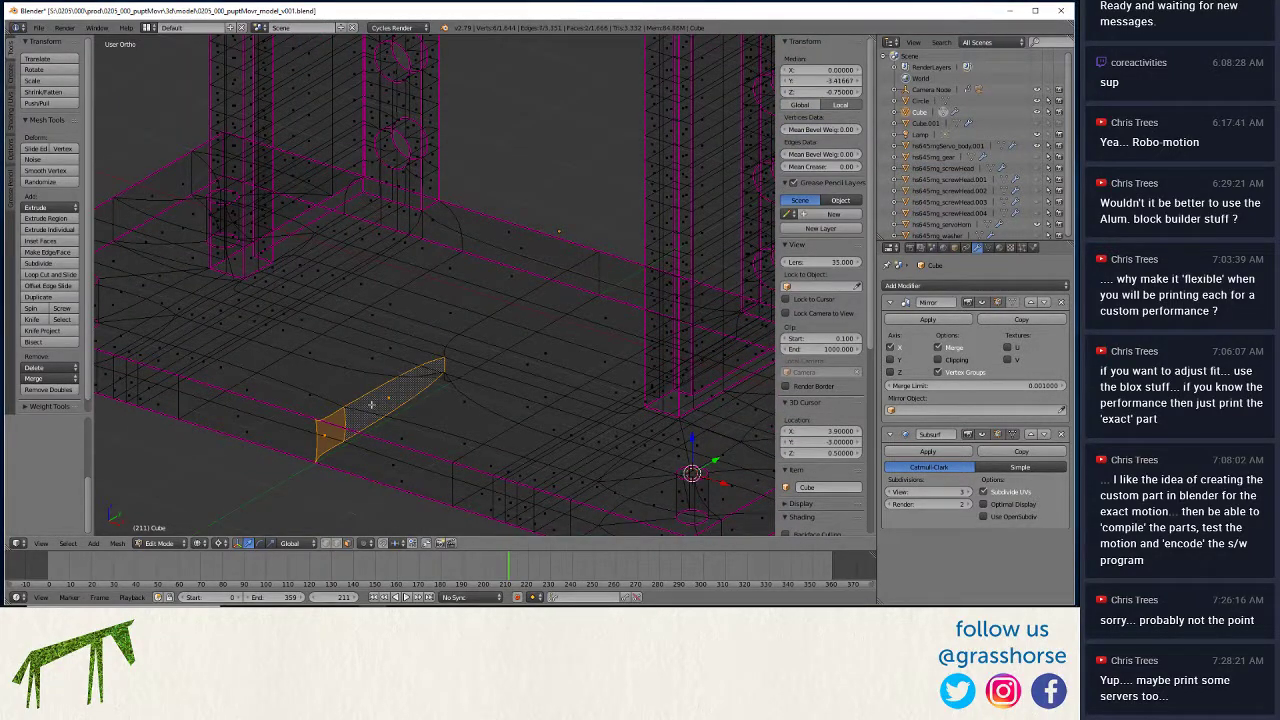
key("x")
left_click(326, 410)
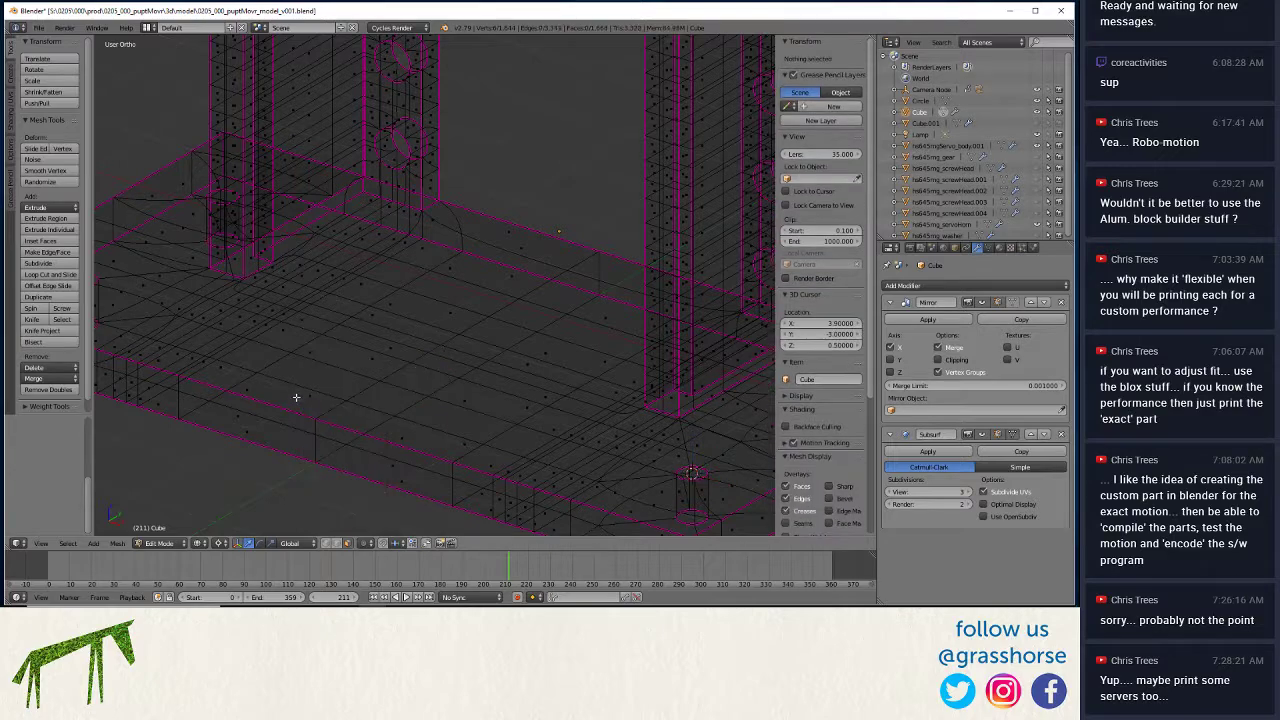
key("z")
Examine the smoothed frame and the base around both holes from several angles.
mouse_move(274, 397)
middle_mouse_down()
mouse_move(292, 380)
mouse_move(218, 373)
middle_mouse_up()
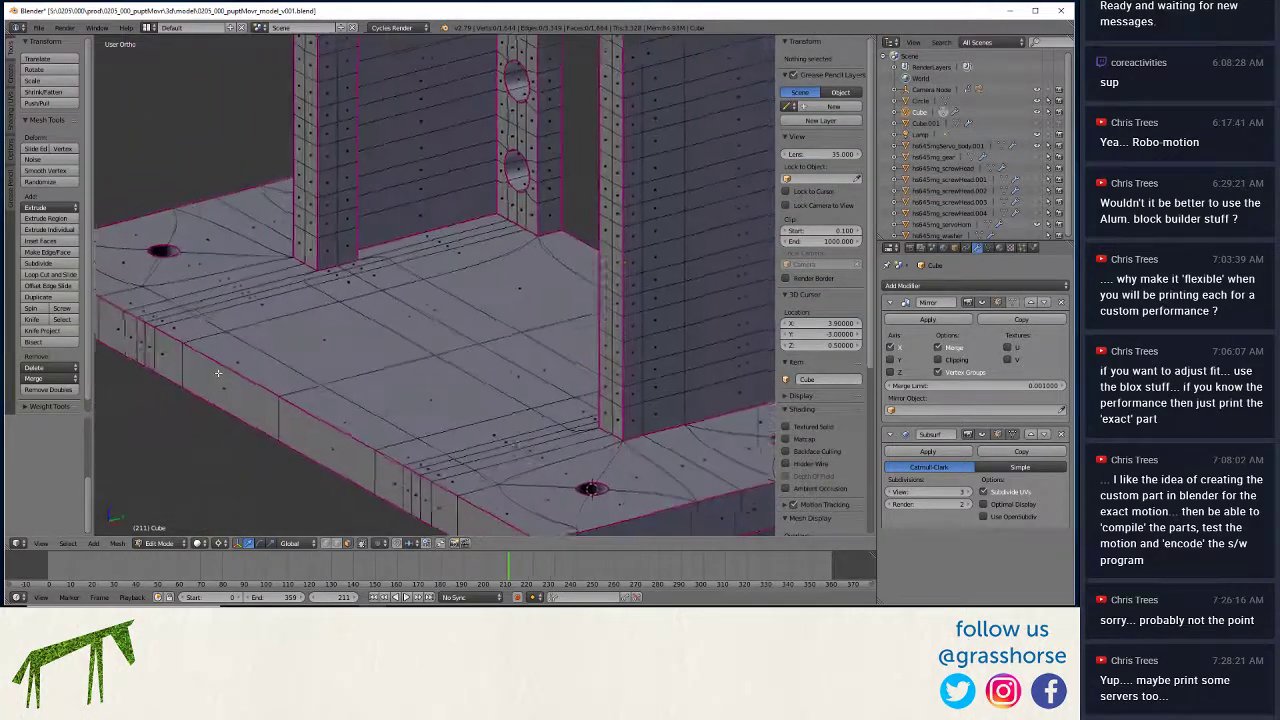
scroll(218, 373, "down", 6)
middle_click_drag(408, 413, 377, 604)
key("super+alt+5")
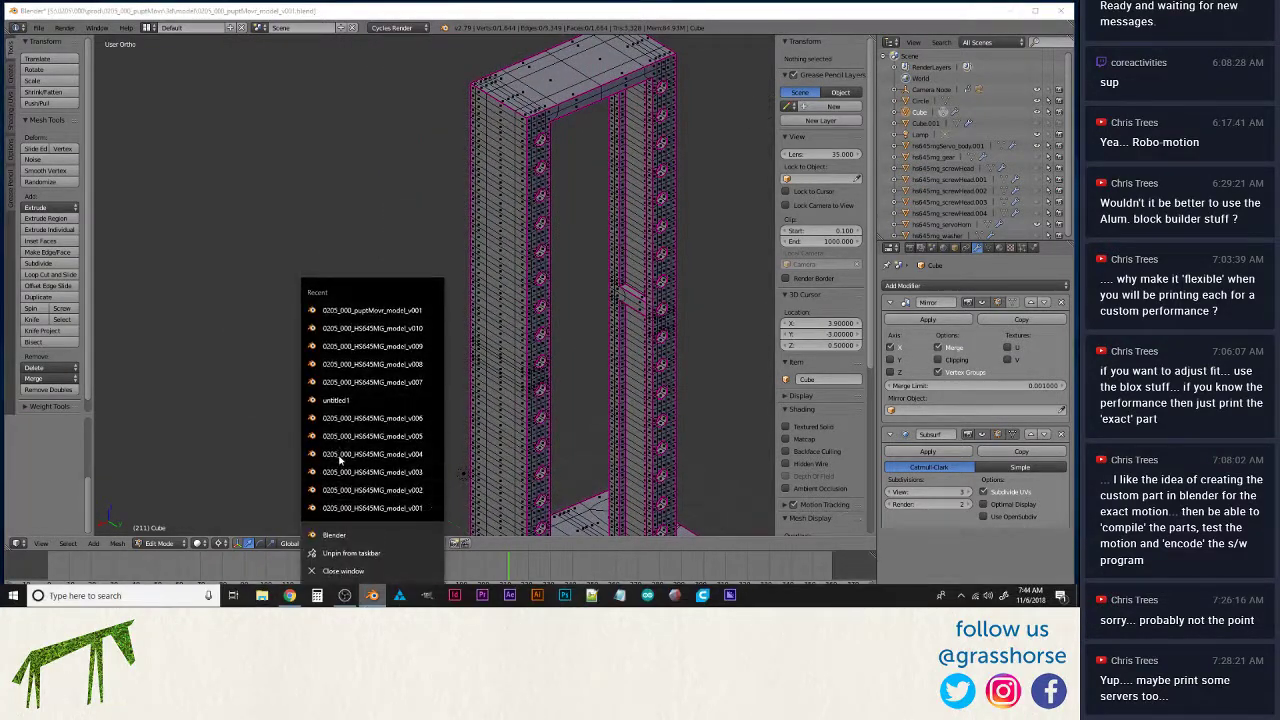
left_click(239, 403)
middle_click_drag(455, 440, 404, 139, "shift")
middle_click_drag(410, 364, 365, 352)
scroll(356, 476, "up", 5)
scroll(402, 462, "down", 4)
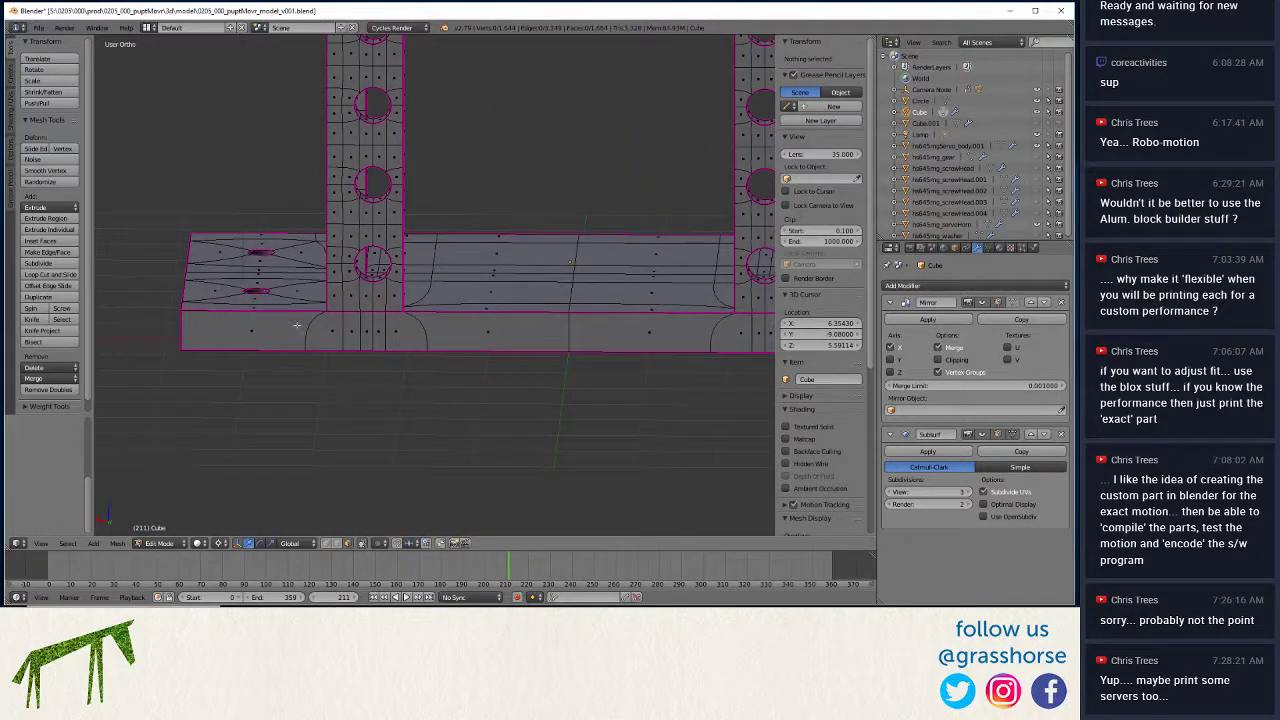
middle_click_drag(296, 325, 198, 414)
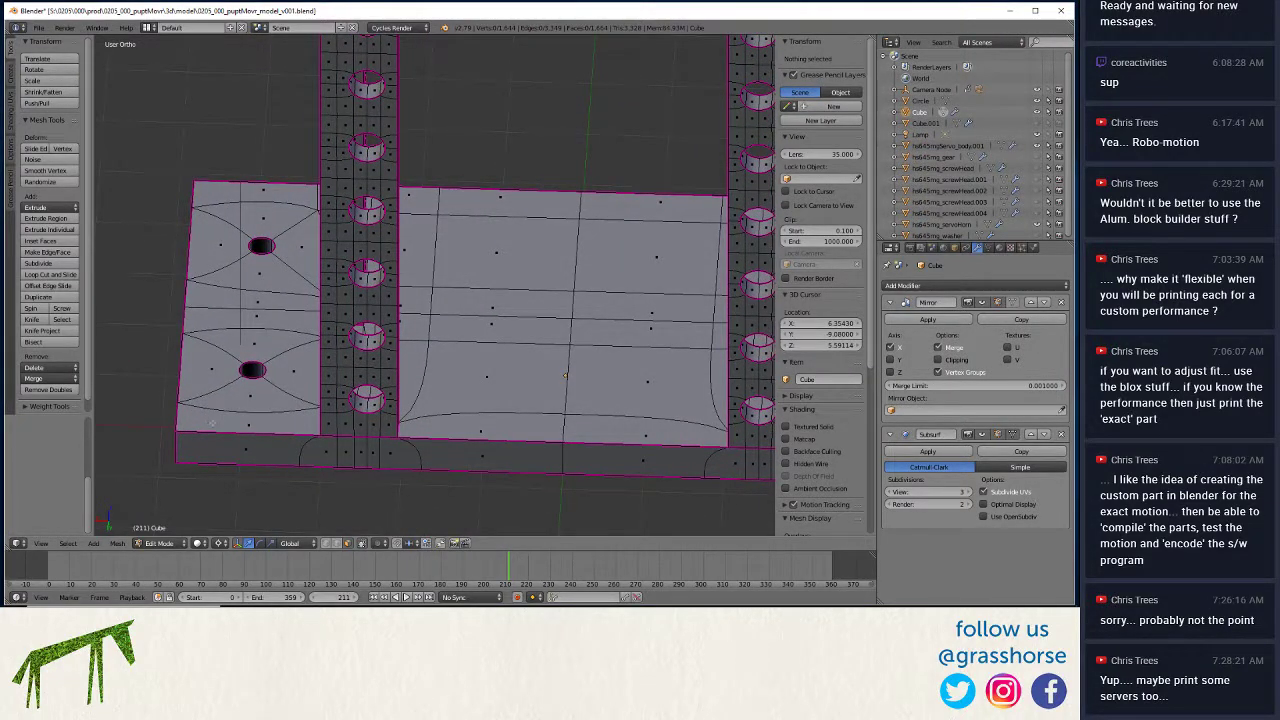
middle_click_drag(230, 386, 449, 439)
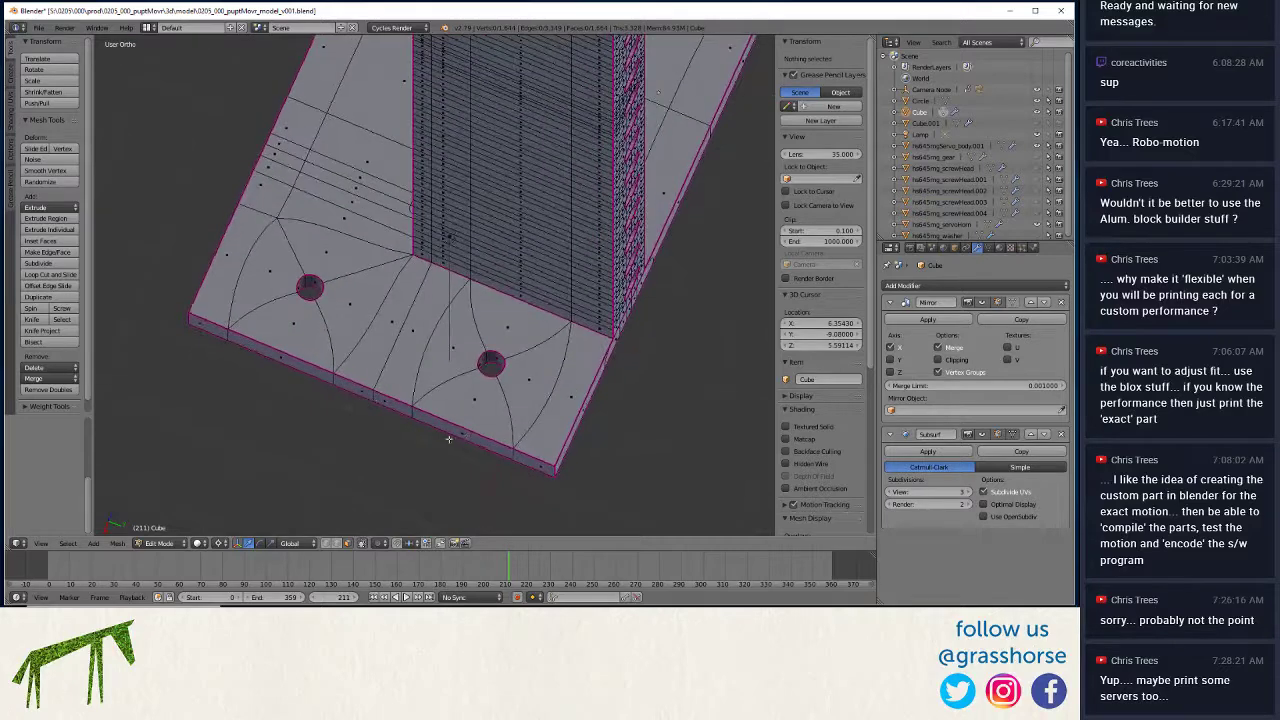
Snap the 3D cursor to the base hole nearest the screw-hole side and scale that hole by 2 along X and Y.
right_click(490, 362)
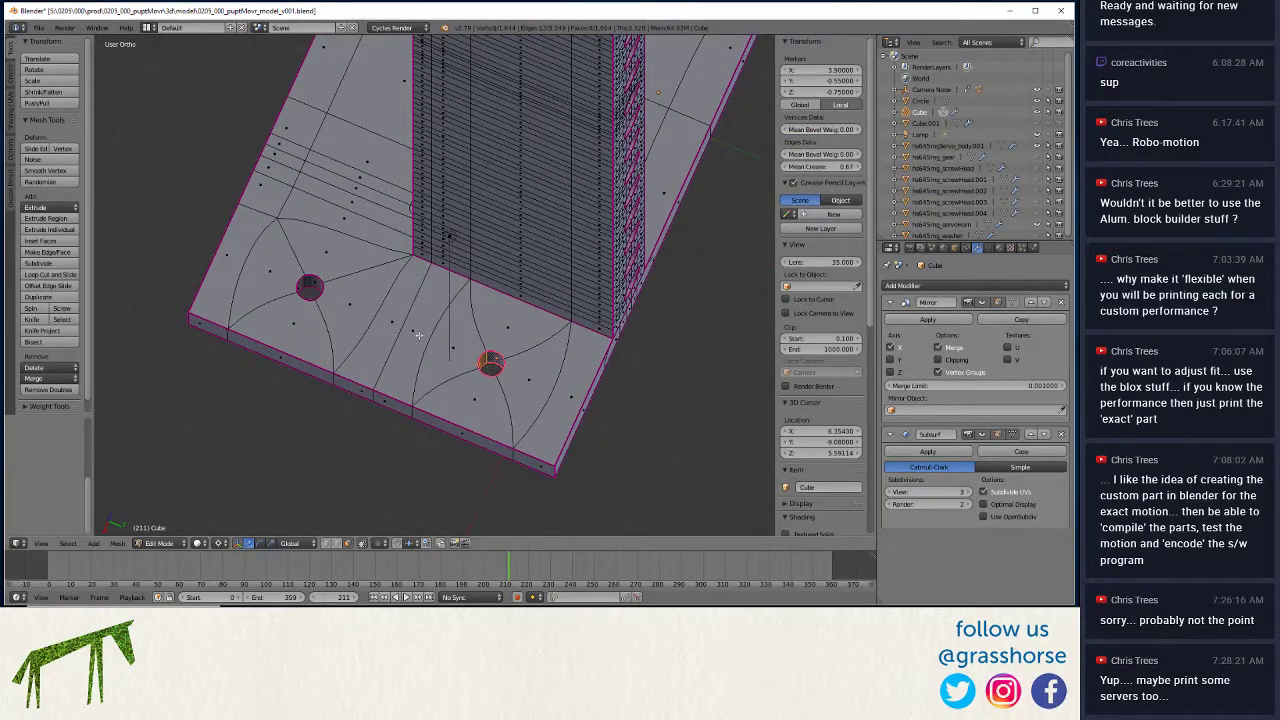
key("shift+s")
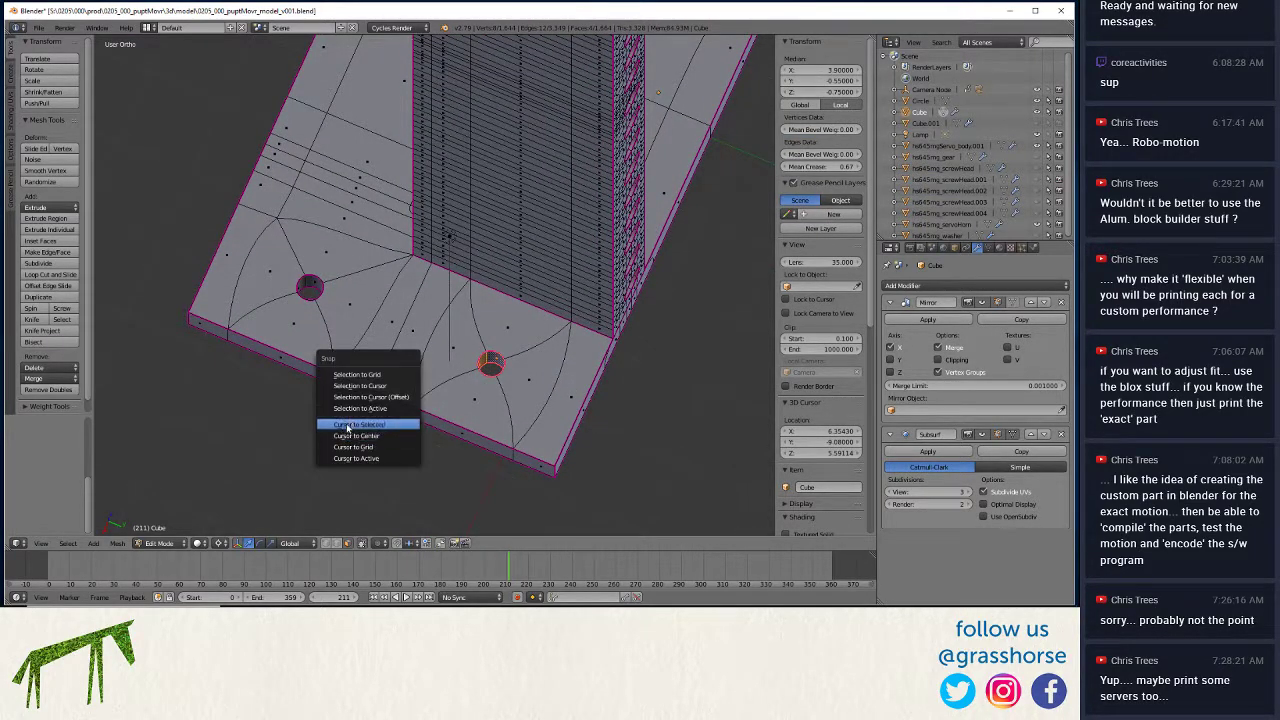
left_click(348, 424)
key("s")
key("z")
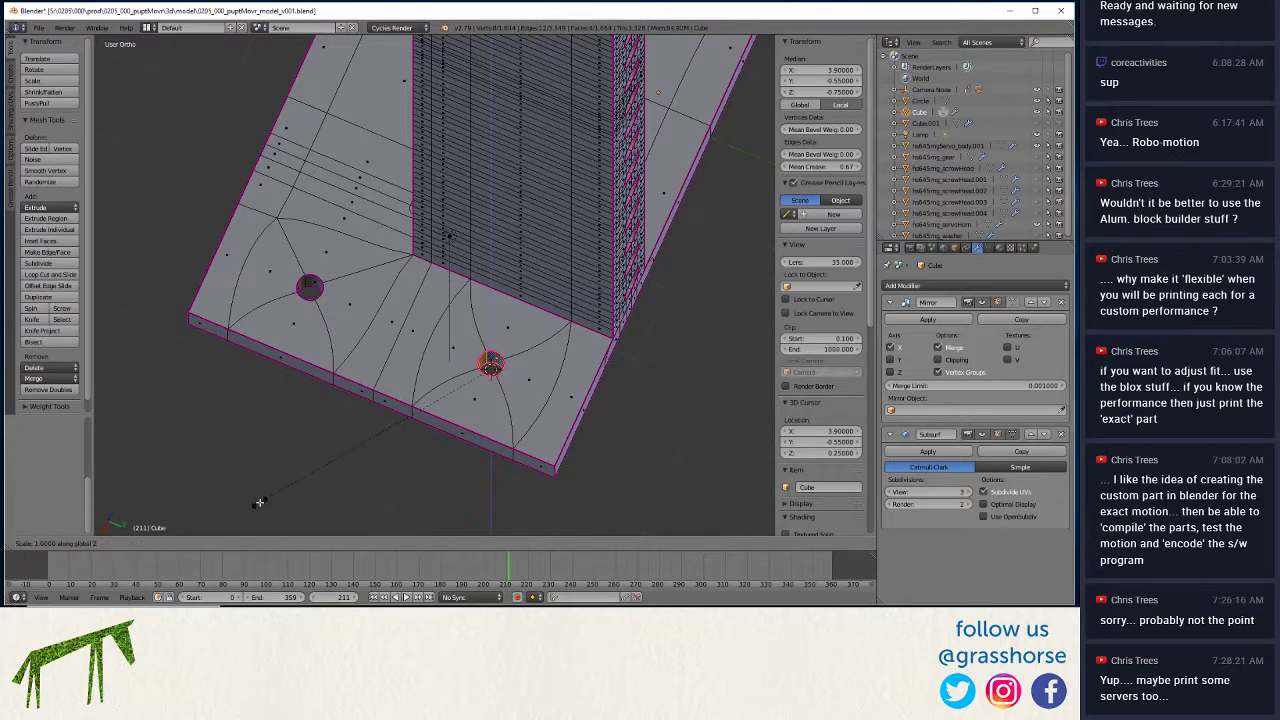
type("x2")
key("Return")
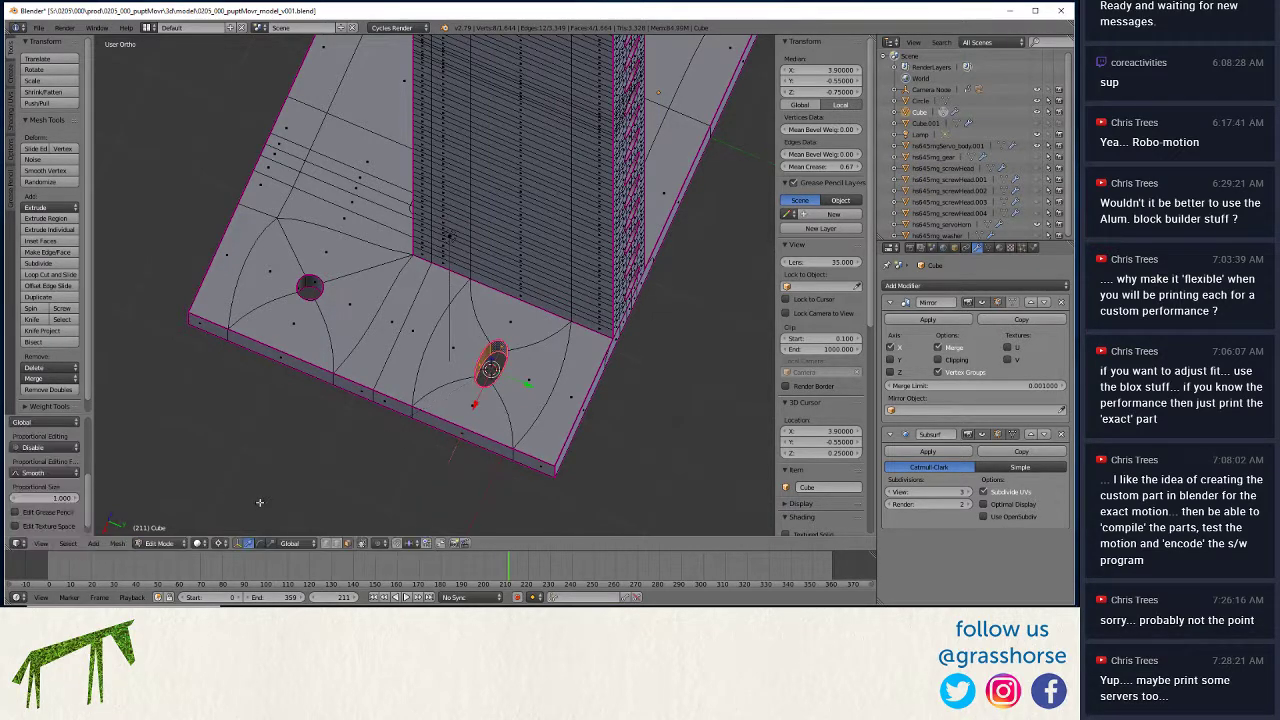
type("sy2")
key("Return")
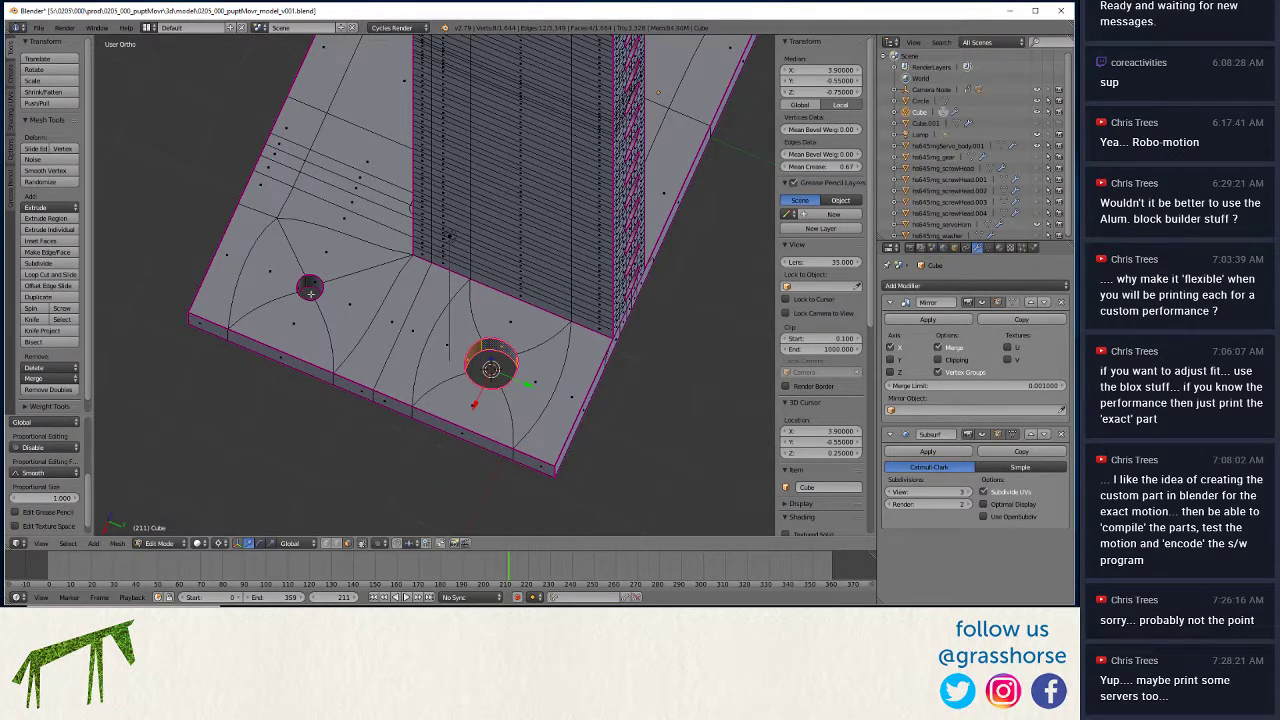
Snap the 3D cursor to the other base hole and scale its walls by 2 along X and Y.
right_click(304, 285, "alt")
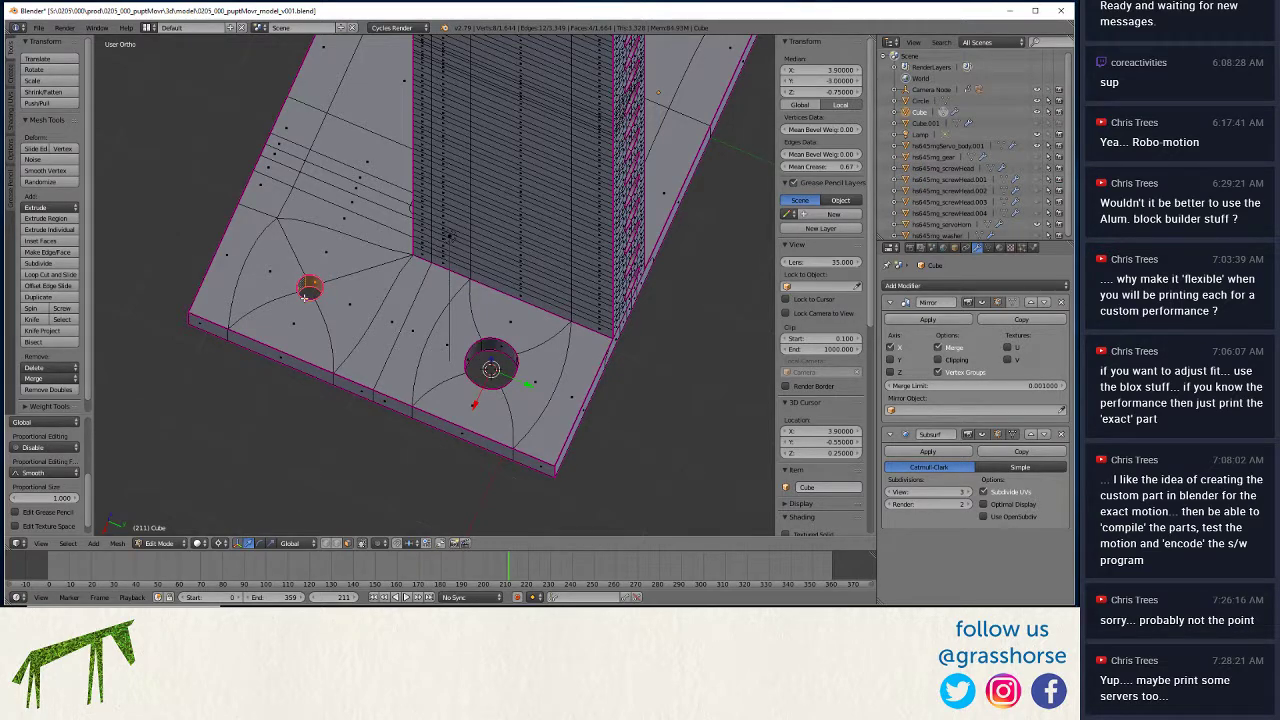
key("shift+s")
left_click(304, 297)
type("s")
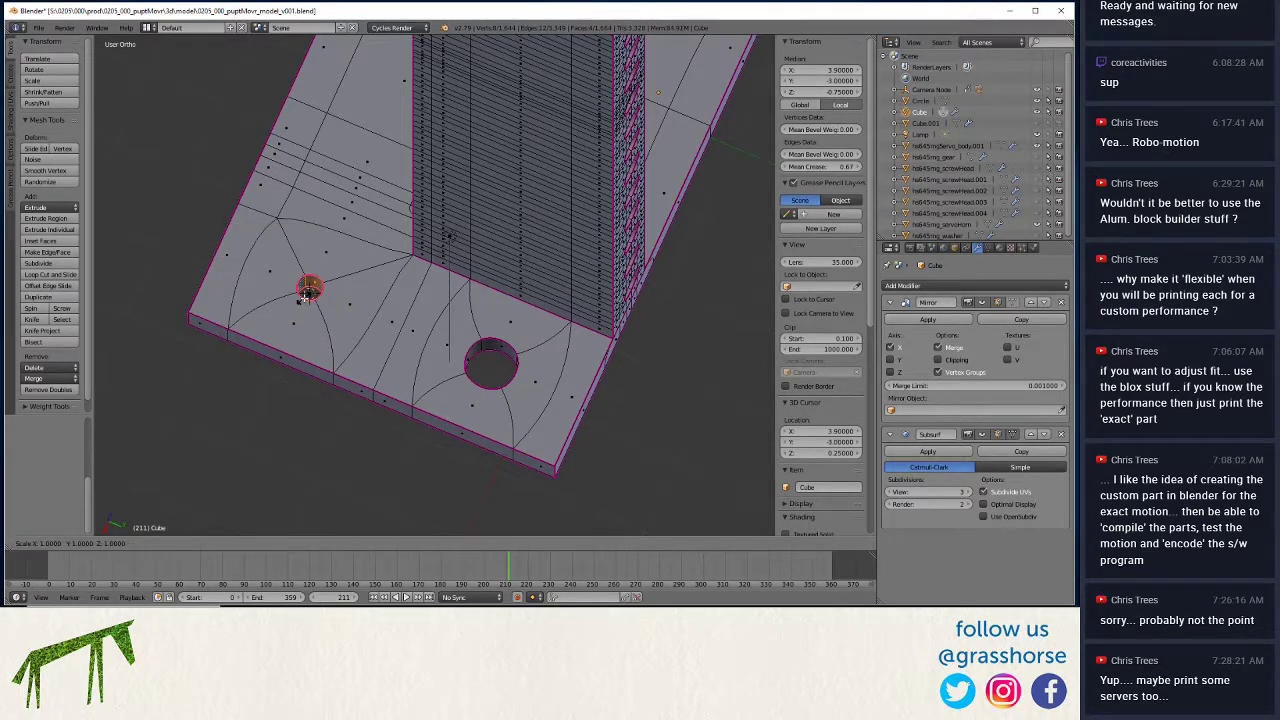
type("x2")
key("Return")
type("sy2")
key("Return")
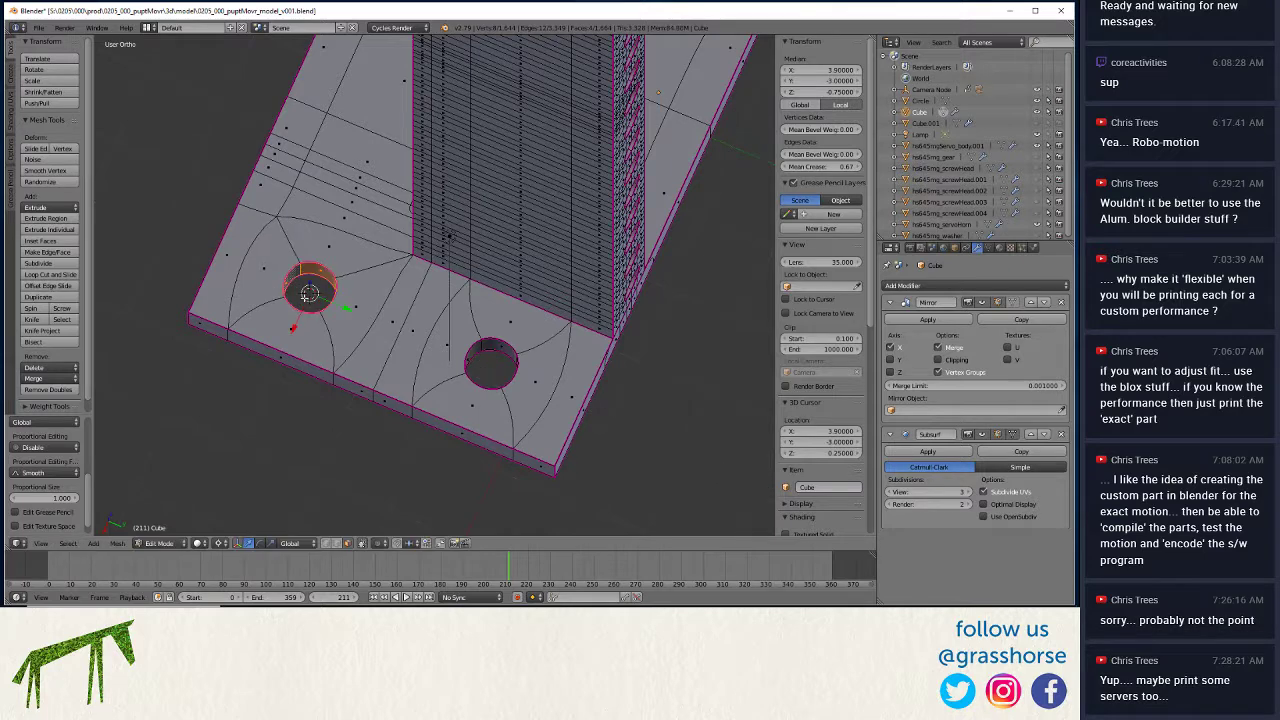
Return to Object Mode and examine the frame with its servo from the right, the front and oblique angles.
middle_click_drag(365, 395, 294, 372)
scroll(312, 422, "down", 7)
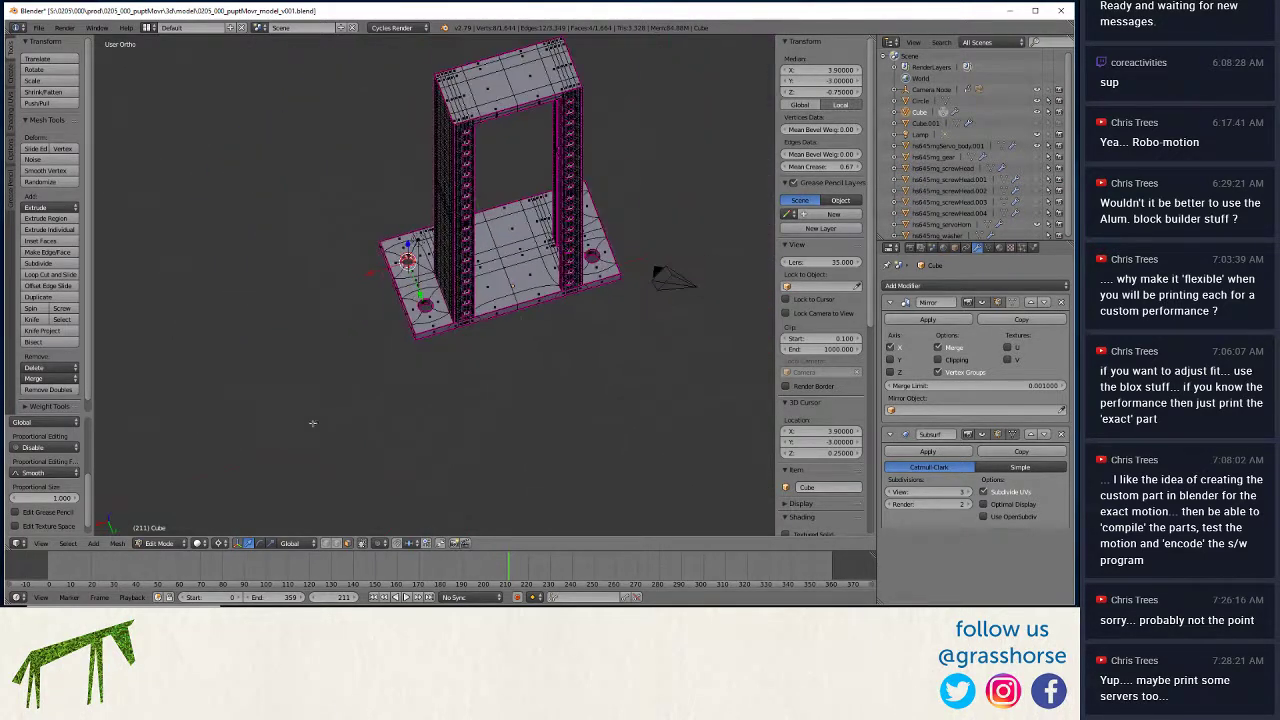
middle_click_drag(318, 420, 320, 390)
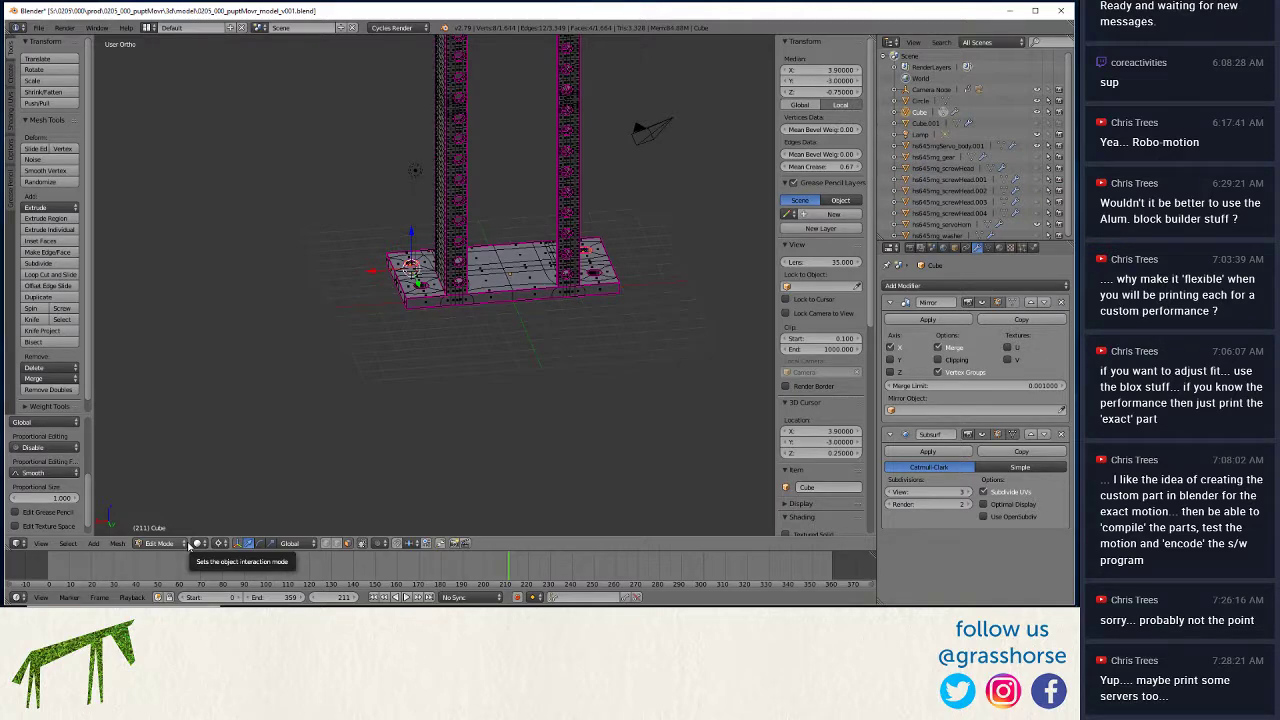
key("Tab")
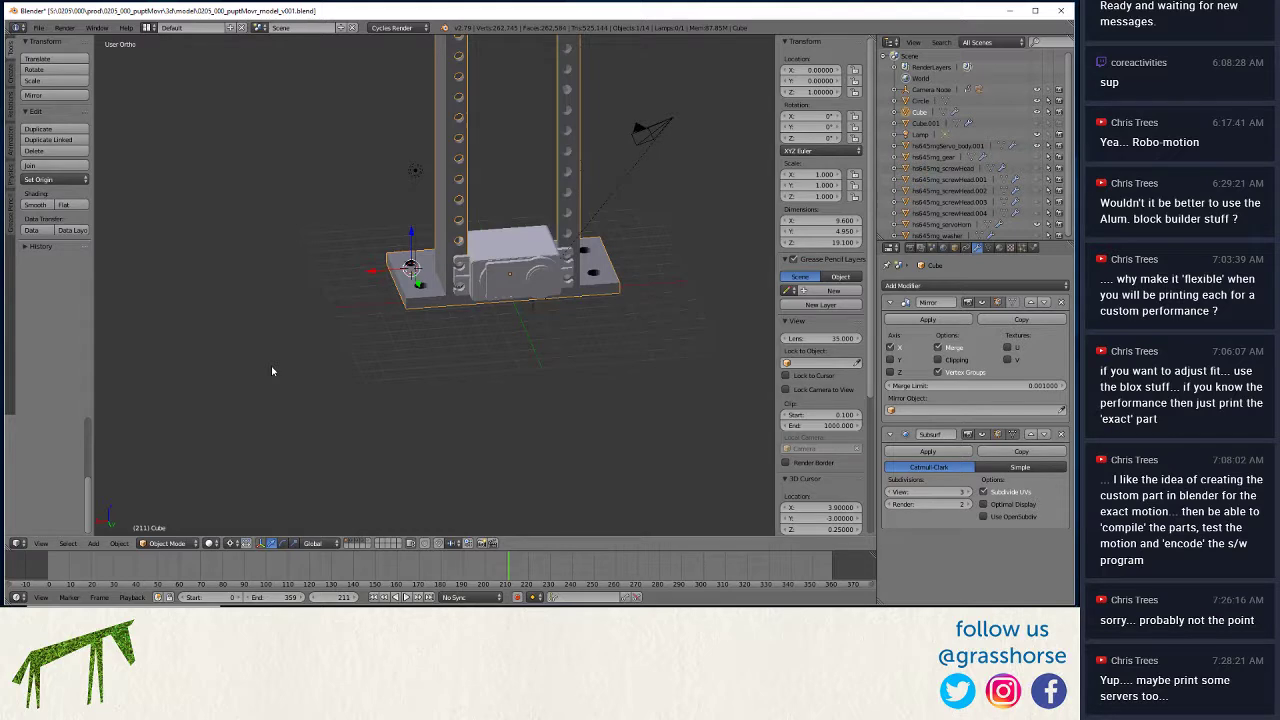
key("KP_3")
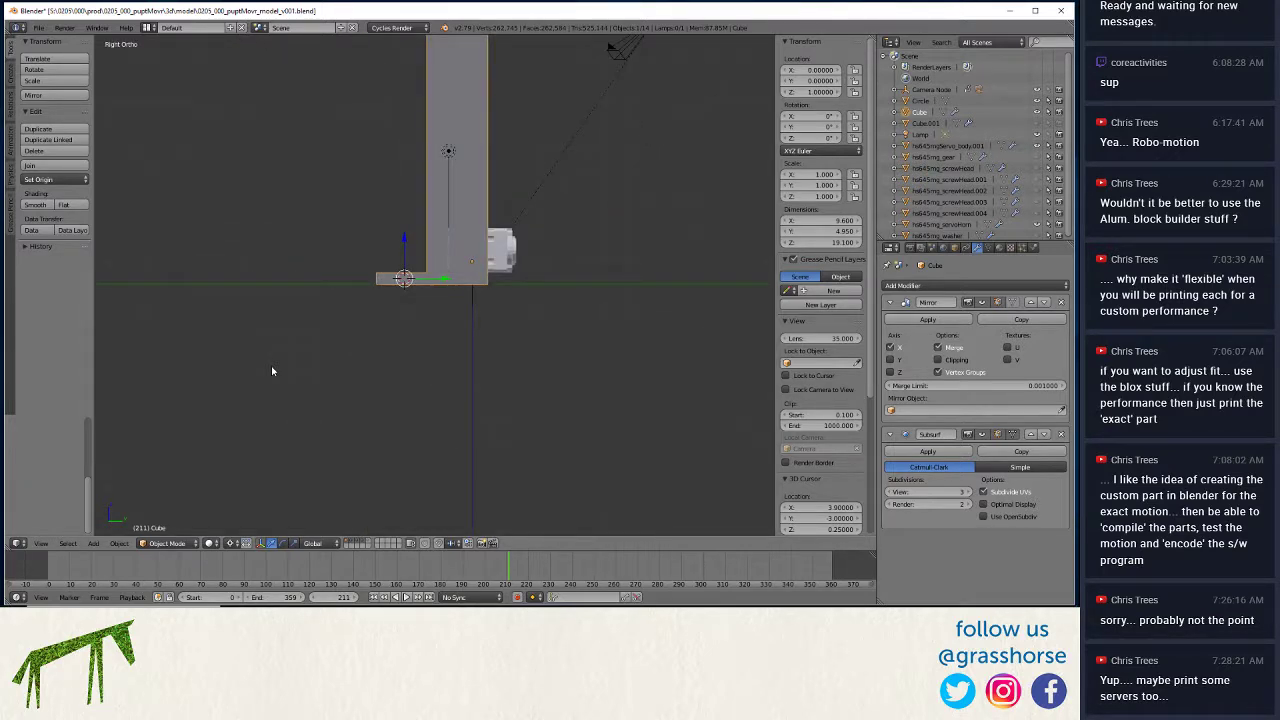
key("KP_1")
key("KP_3")
middle_click_drag(271, 368, 351, 491)
scroll(345, 363, "up", 1)
middle_click_drag(329, 484, 281, 447)
scroll(283, 447, "down", 5)
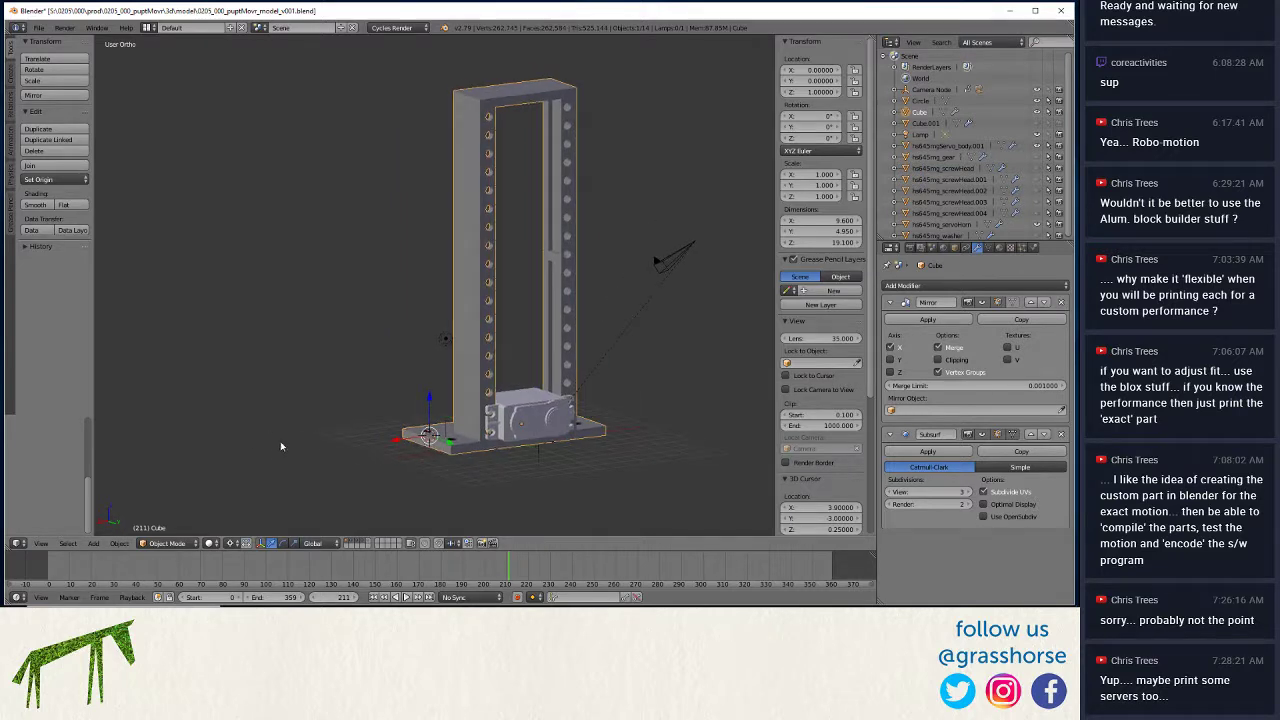
Save the servo mover model under its existing file name.
left_click(40, 28)
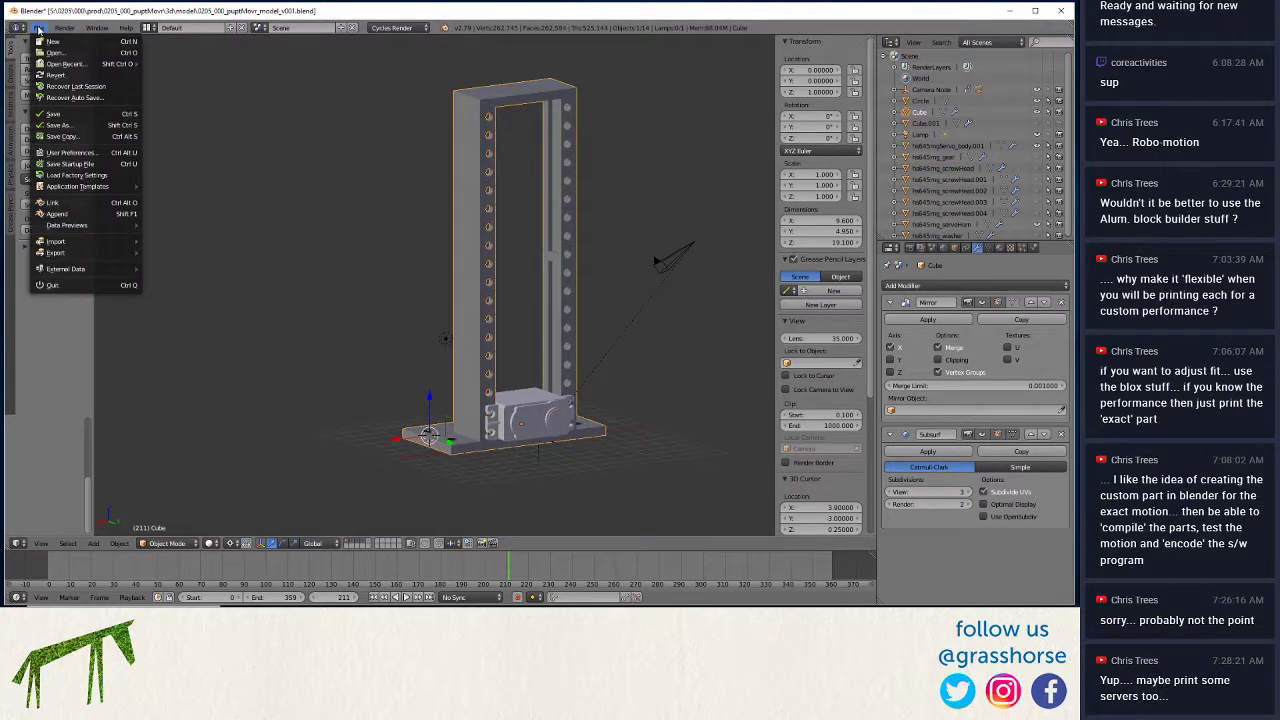
left_click(54, 116)
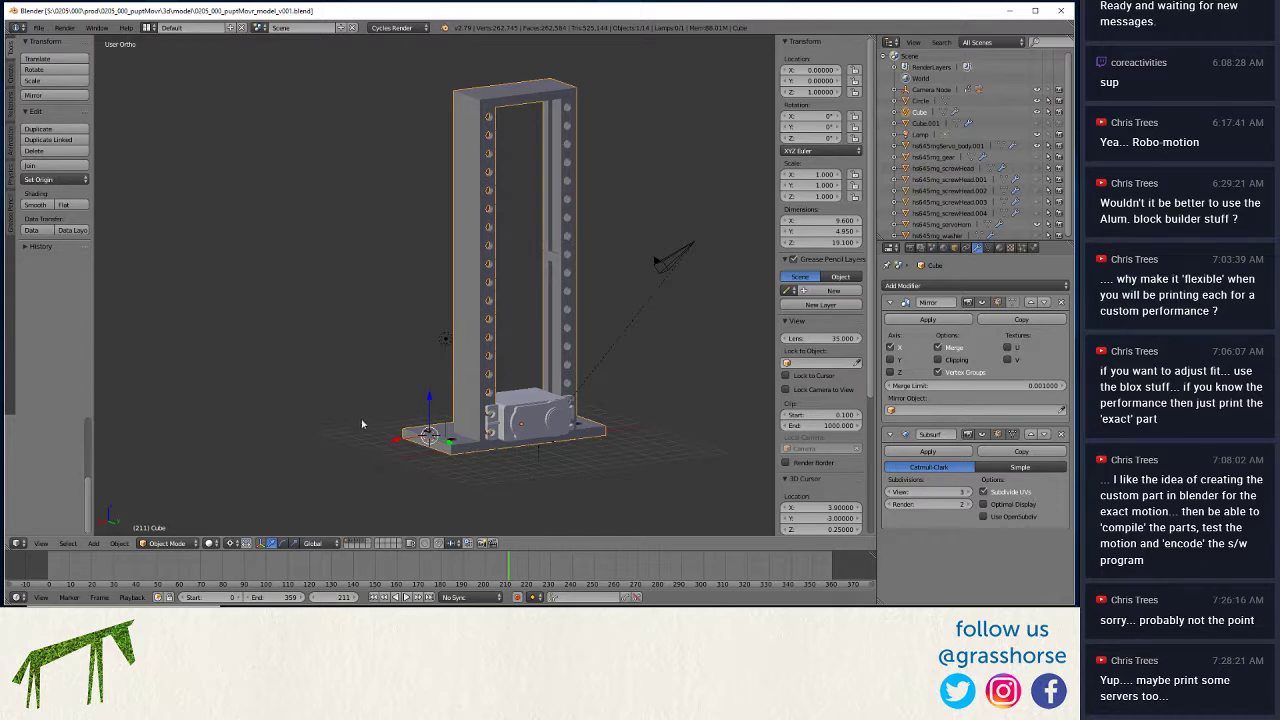
middle_click_drag(362, 424, 238, 455)
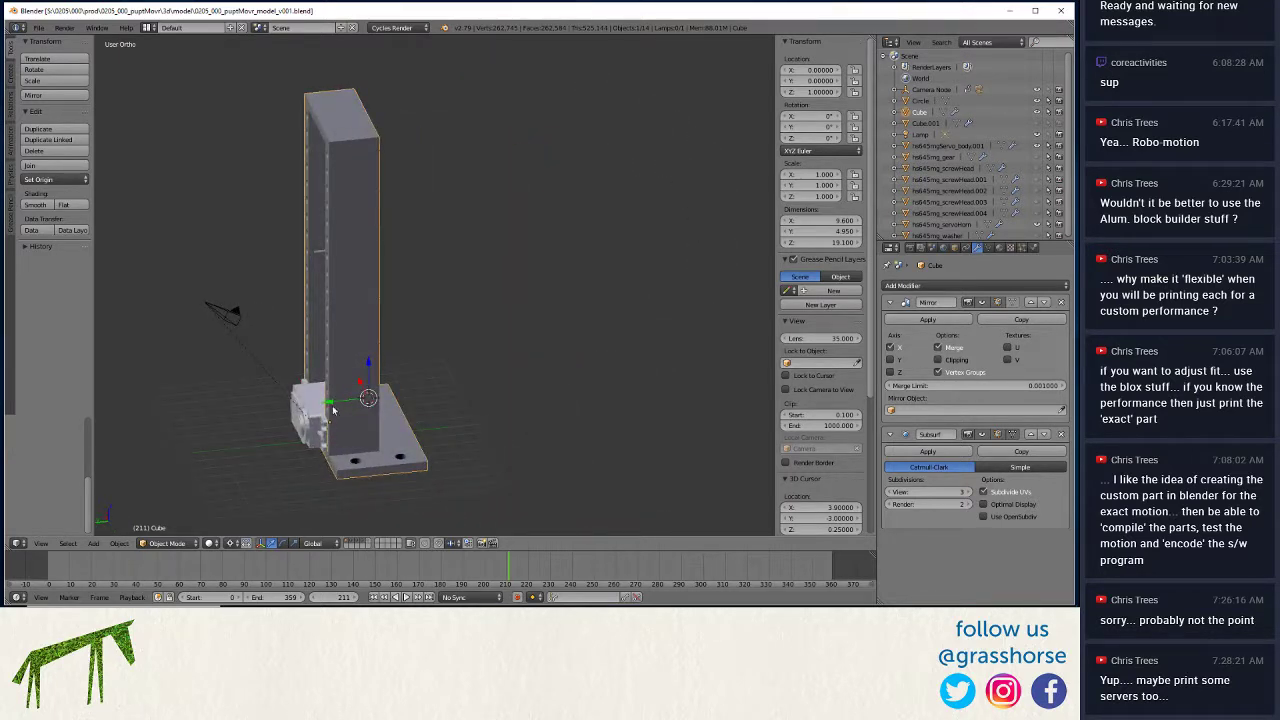
middle_click_drag(331, 481, 356, 421)
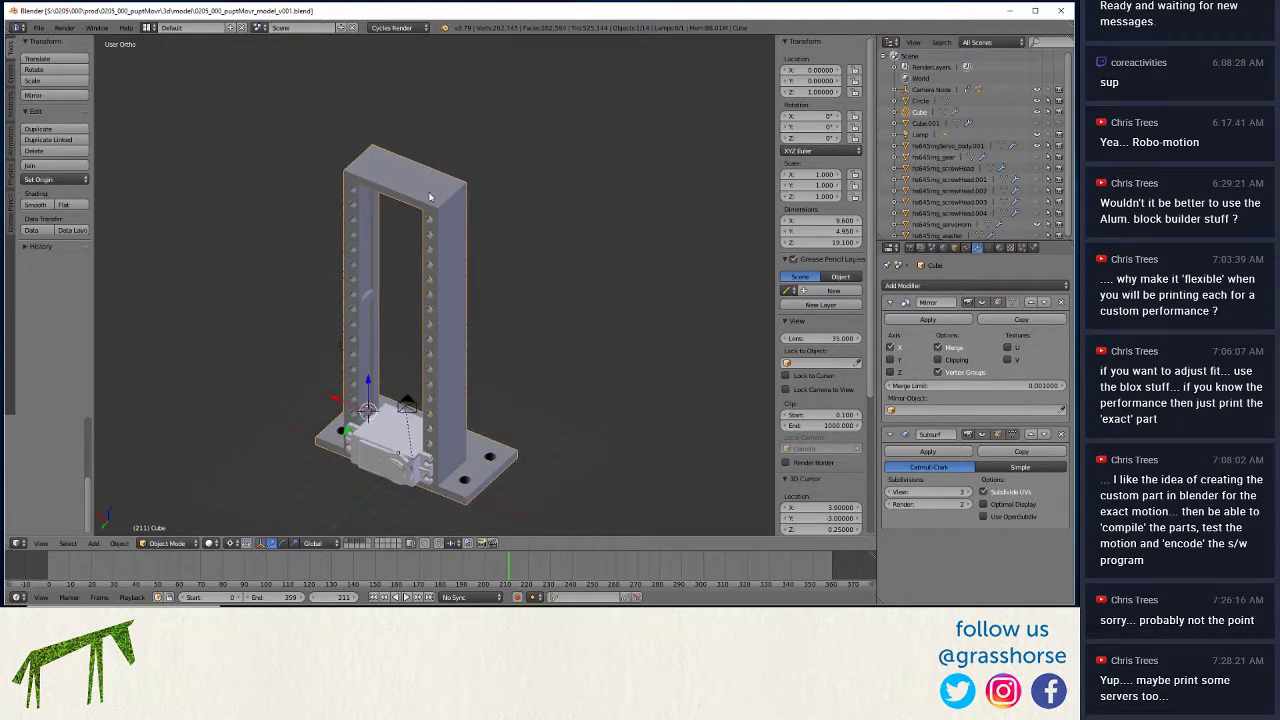
middle_click_drag(357, 424, 360, 410)
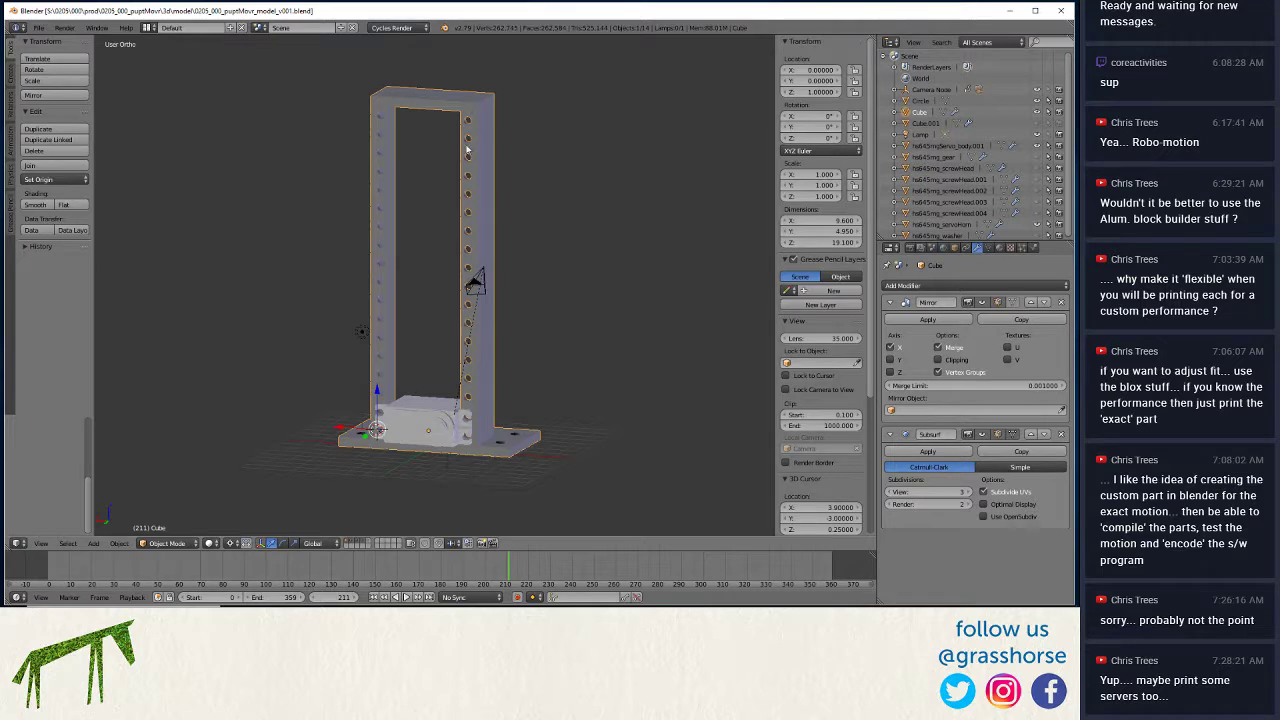
Examine the servo mover frame, its base holes and the mounted servo from several angles.
middle_click_drag(437, 422, 322, 333)
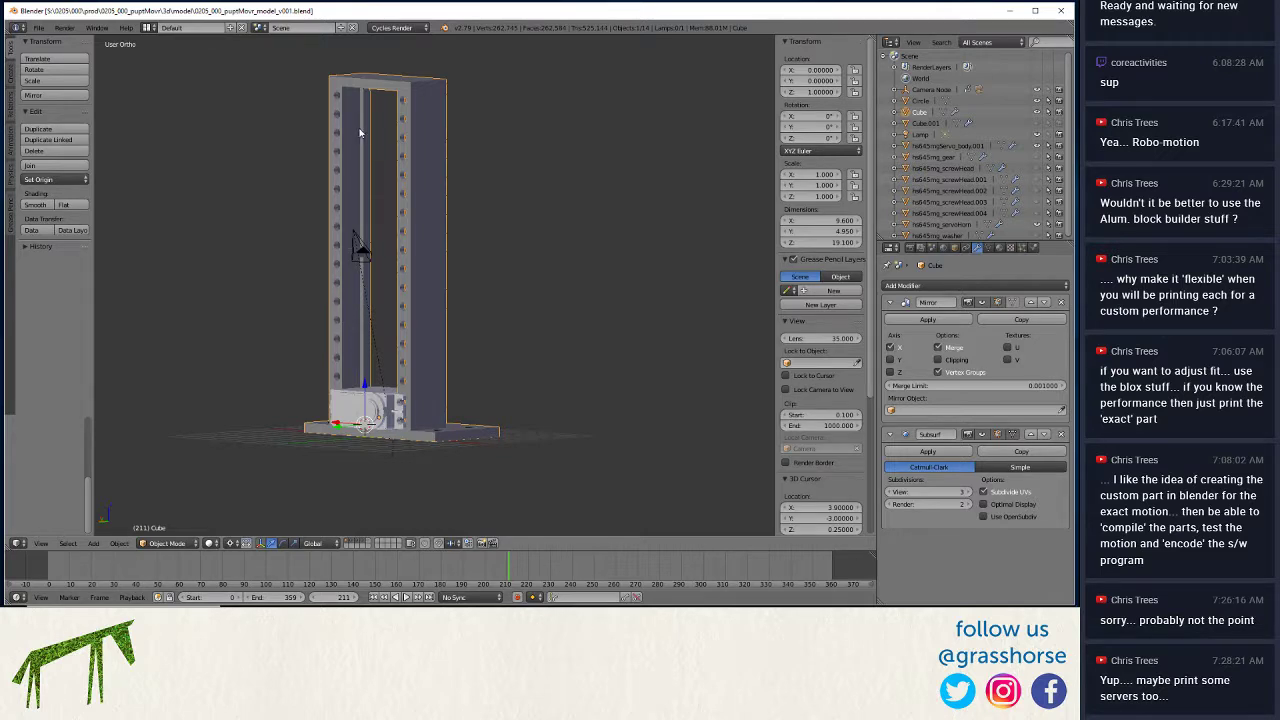
middle_click_drag(340, 322, 286, 450)
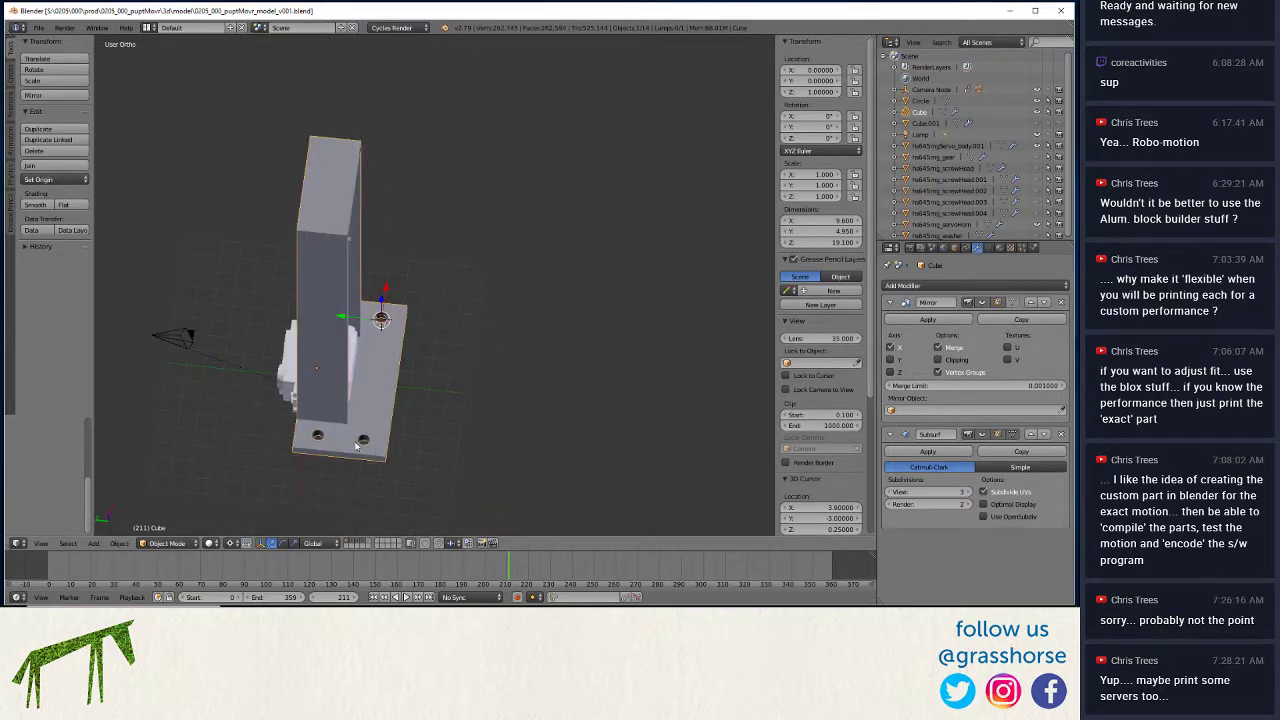
middle_click_drag(357, 329, 420, 366)
middle_click_drag(308, 435, 269, 364)
key("Tab")
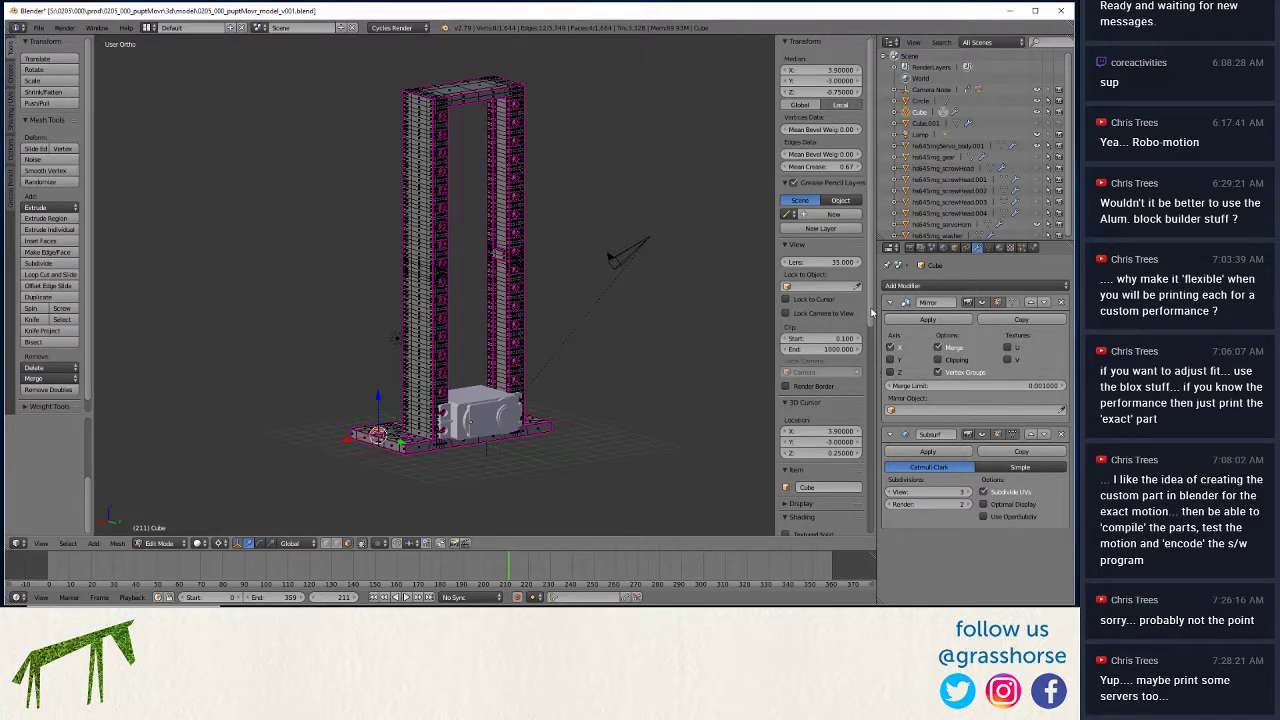
mouse_move(871, 309)
left_mouse_down()
mouse_move(859, 487)
mouse_move(842, 186)
left_mouse_up()
key("Tab")
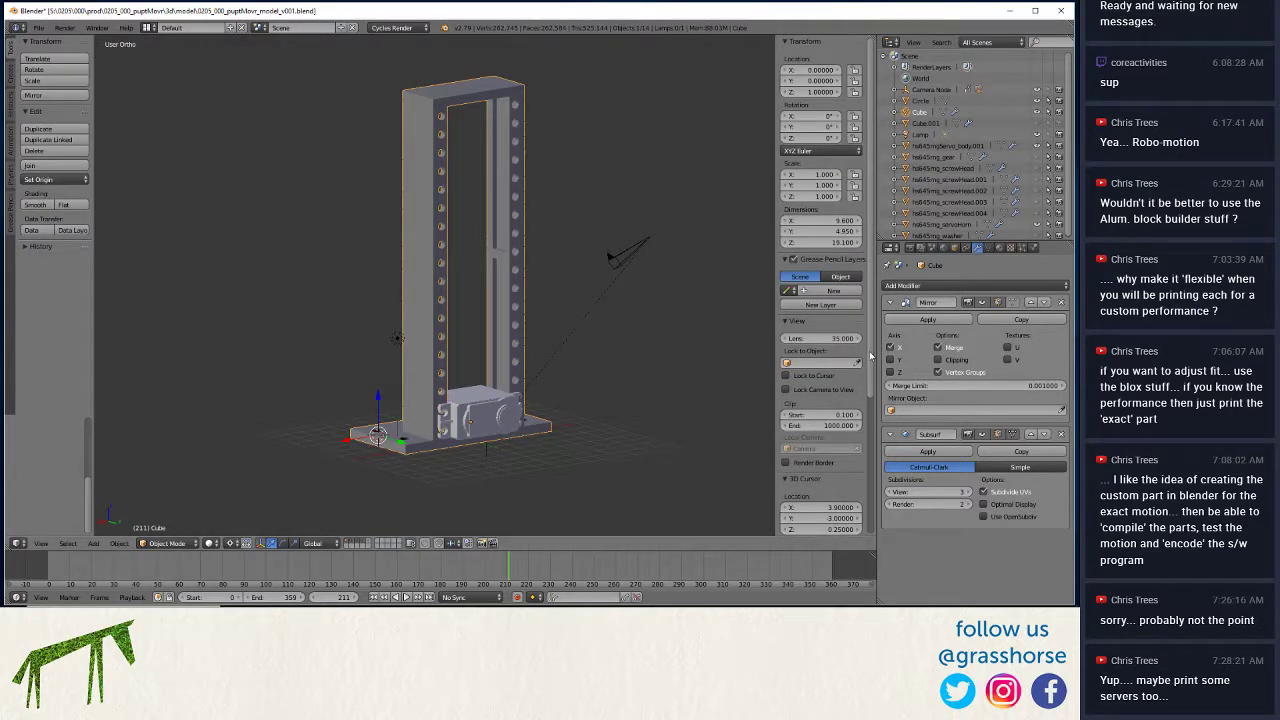
mouse_move(869, 332)
left_mouse_down()
mouse_move(870, 416)
mouse_move(862, 322)
left_mouse_up()
middle_click_drag(303, 406, 325, 447)
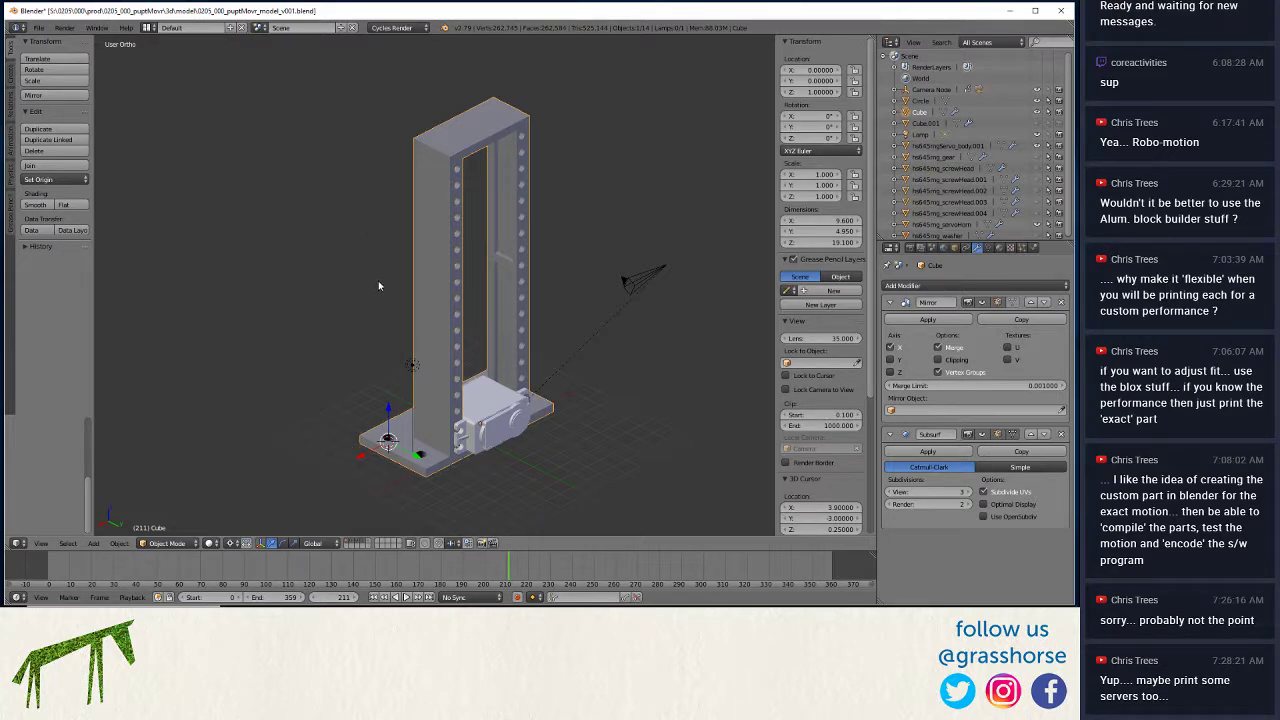
left_click_drag(343, 5, 343, 9)
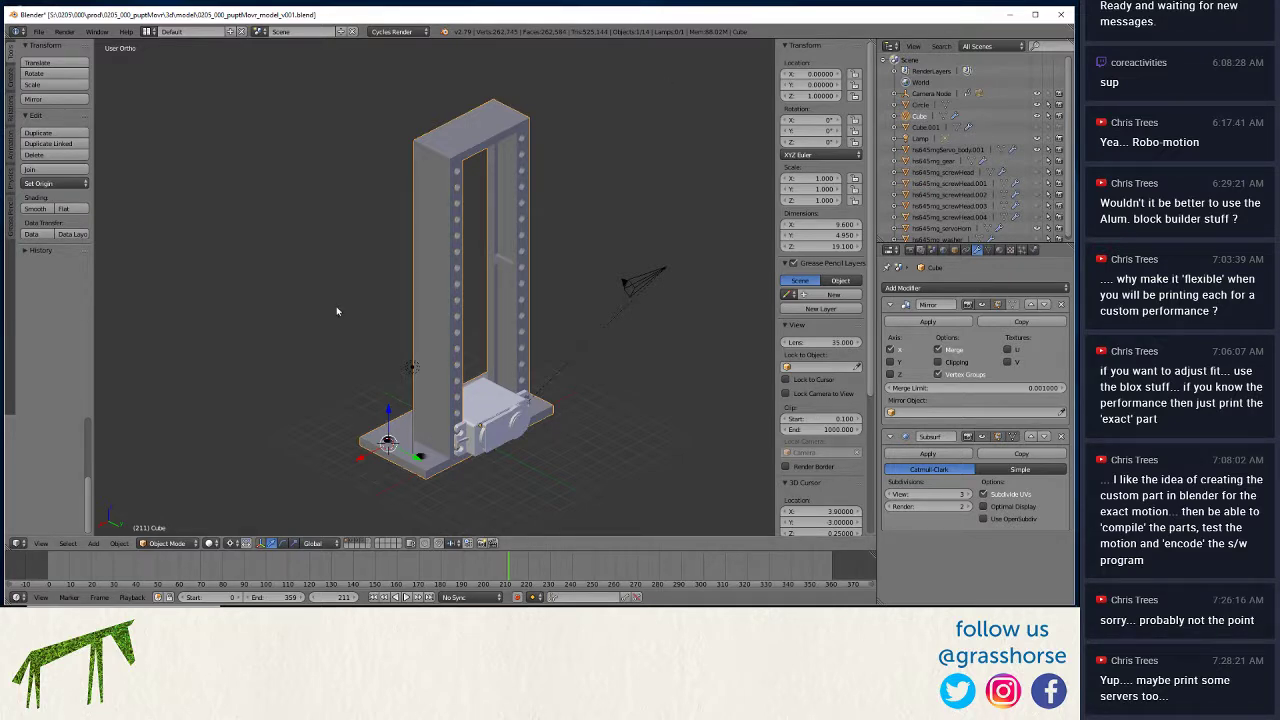
middle_click_drag(291, 375, 303, 420)
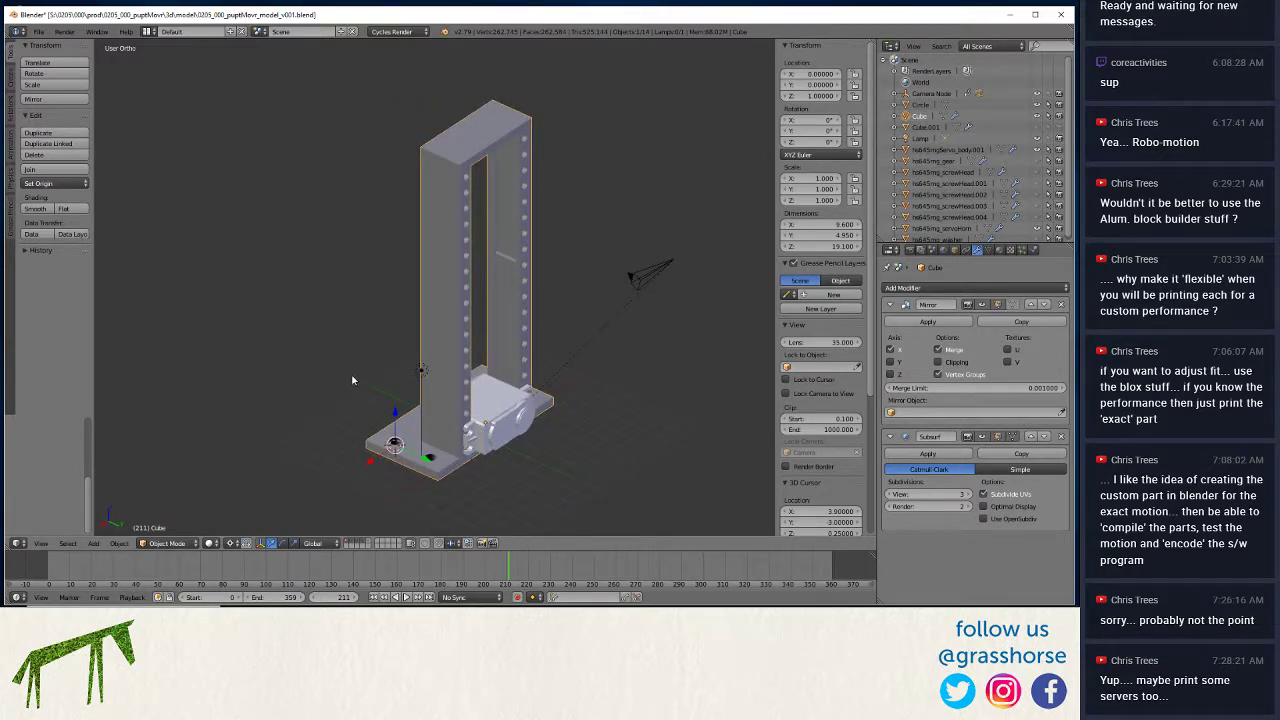
Save the servo mover model under its existing file name.
left_click(38, 31)
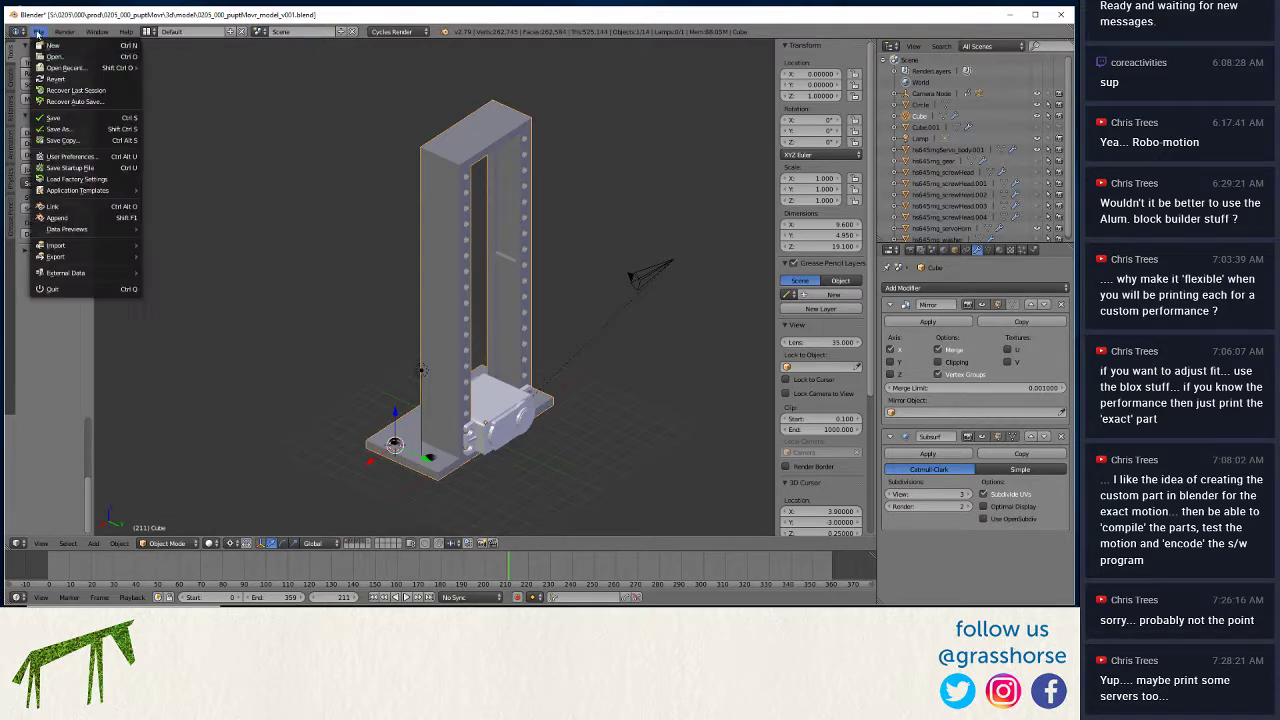
left_click(53, 119)
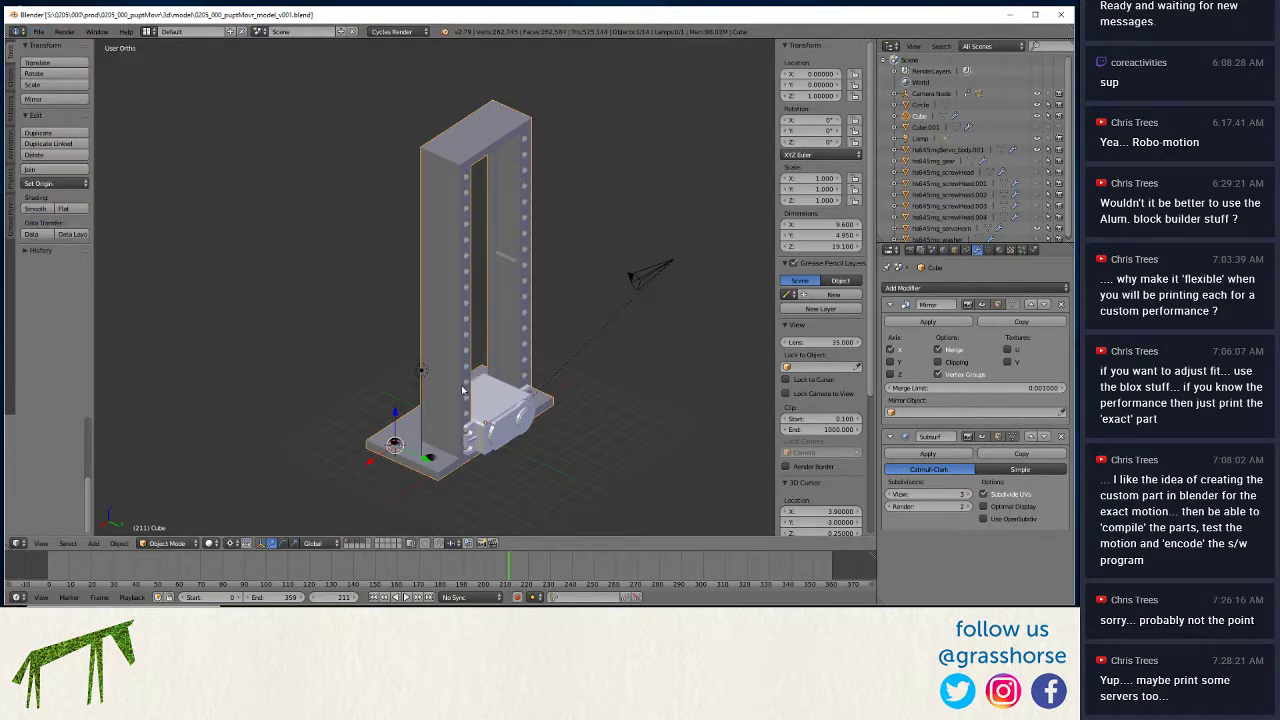
left_click(37, 33)
left_click(38, 34)
Open the add-on preferences and search the add-ons for "tool".
left_click(38, 31)
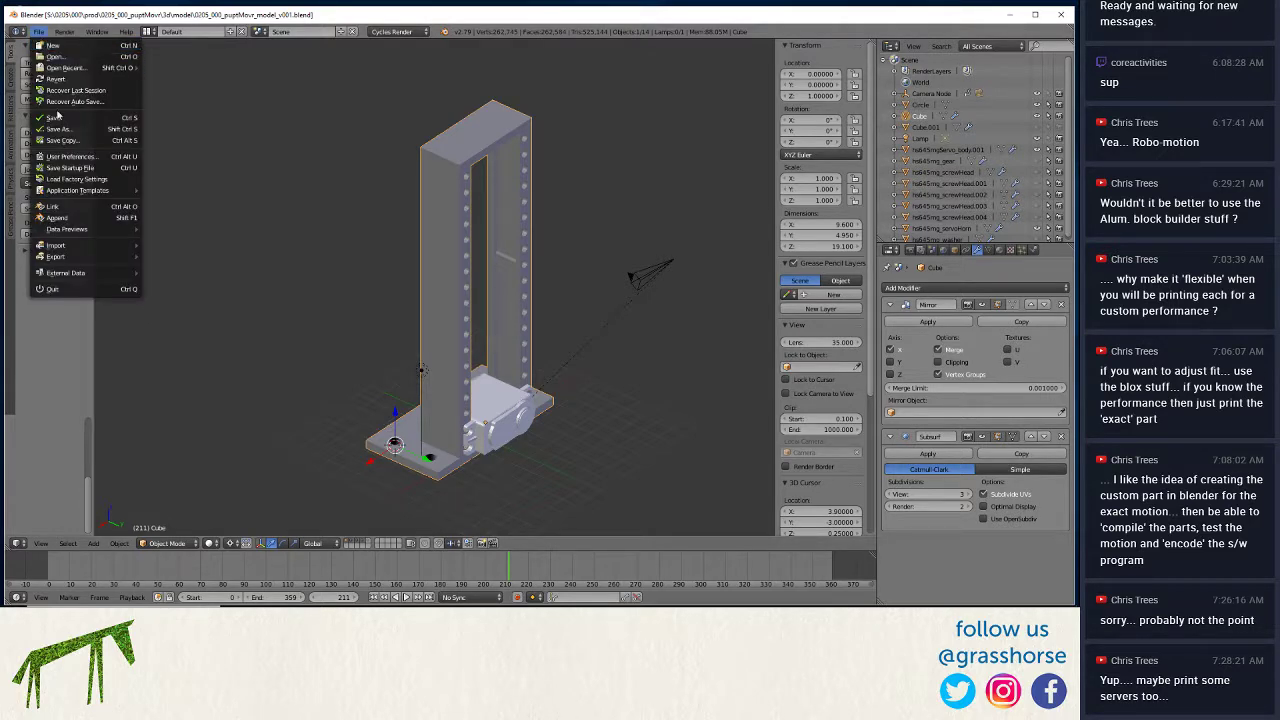
mouse_move(75, 235)
left_click(70, 157)
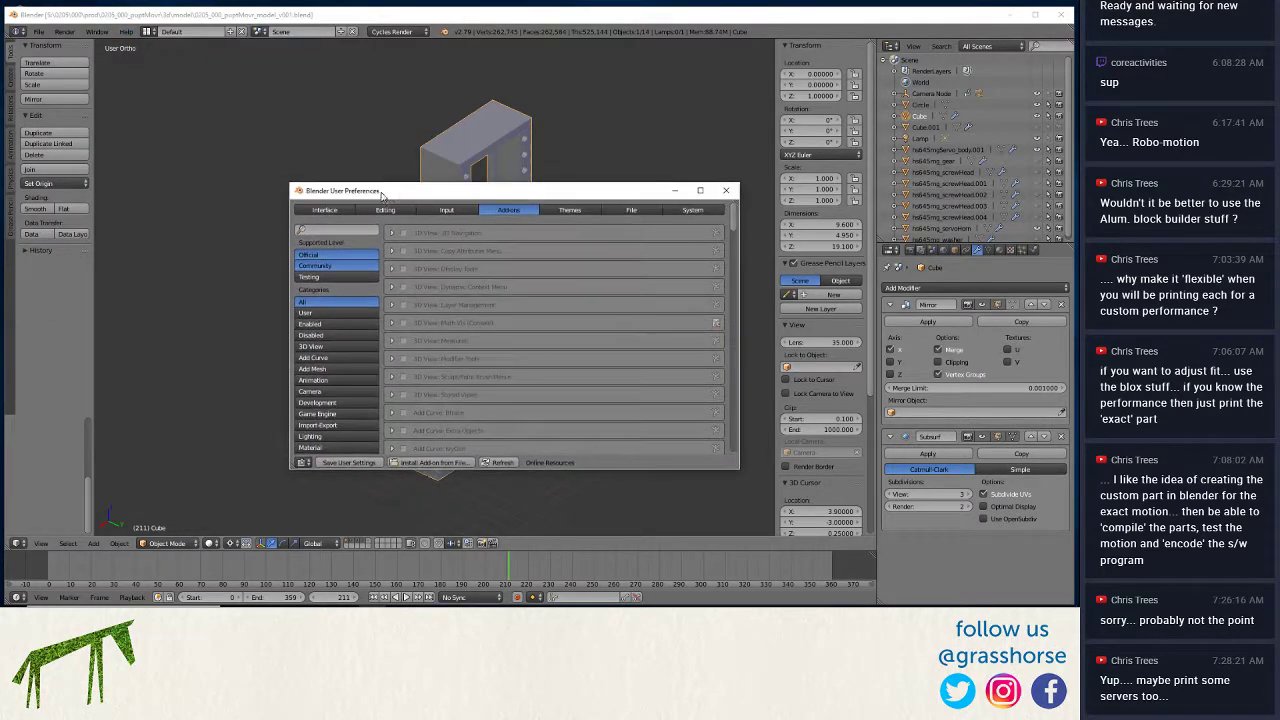
left_click(306, 228)
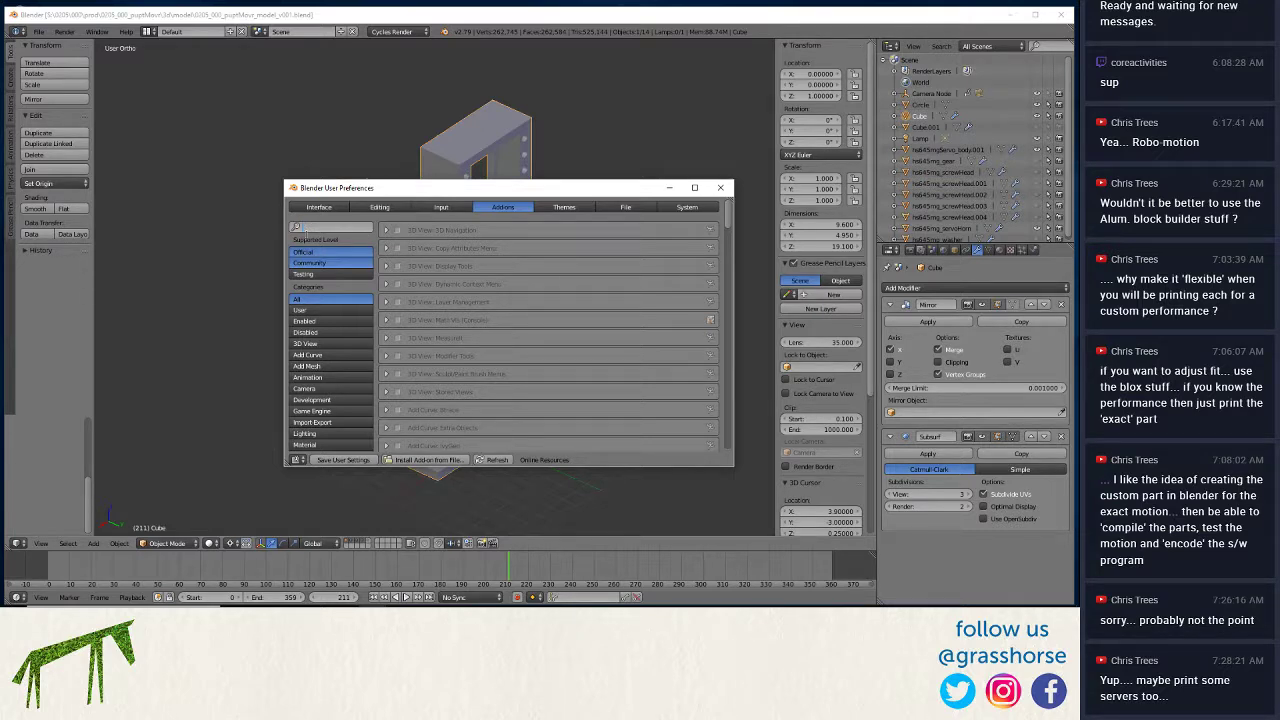
type("3d vie")
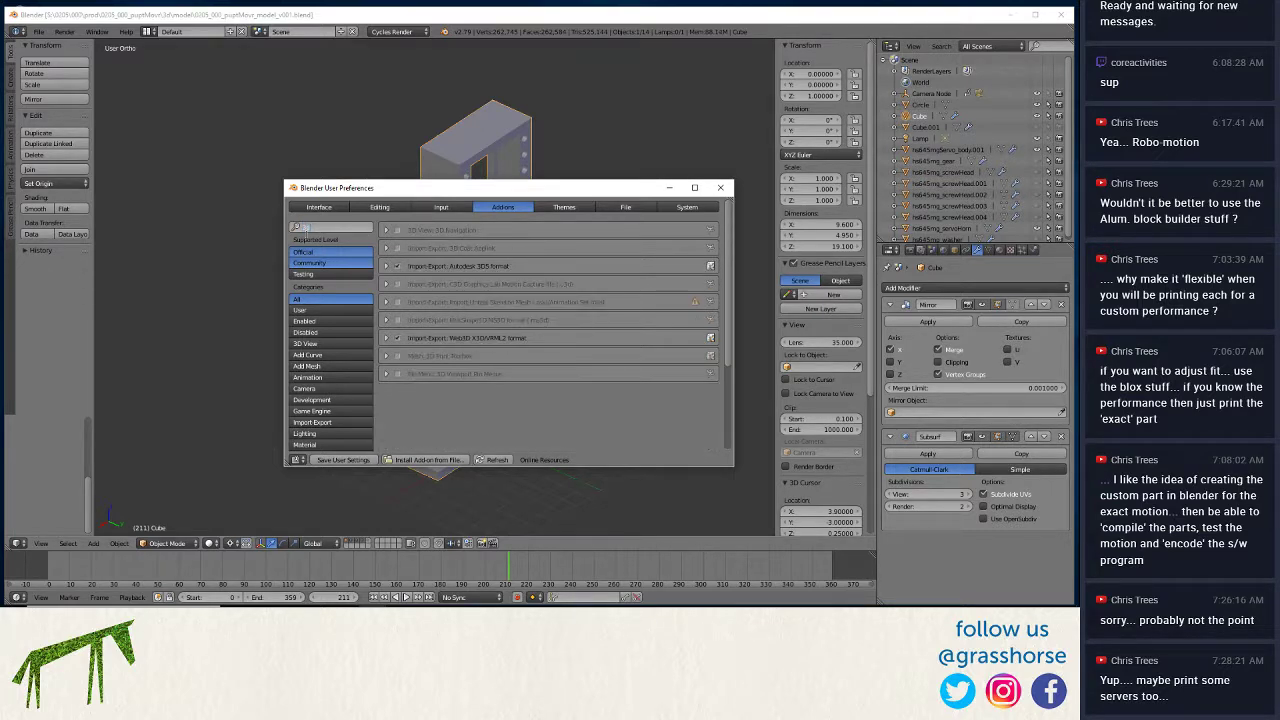
key("BackSpace")
type("tool")
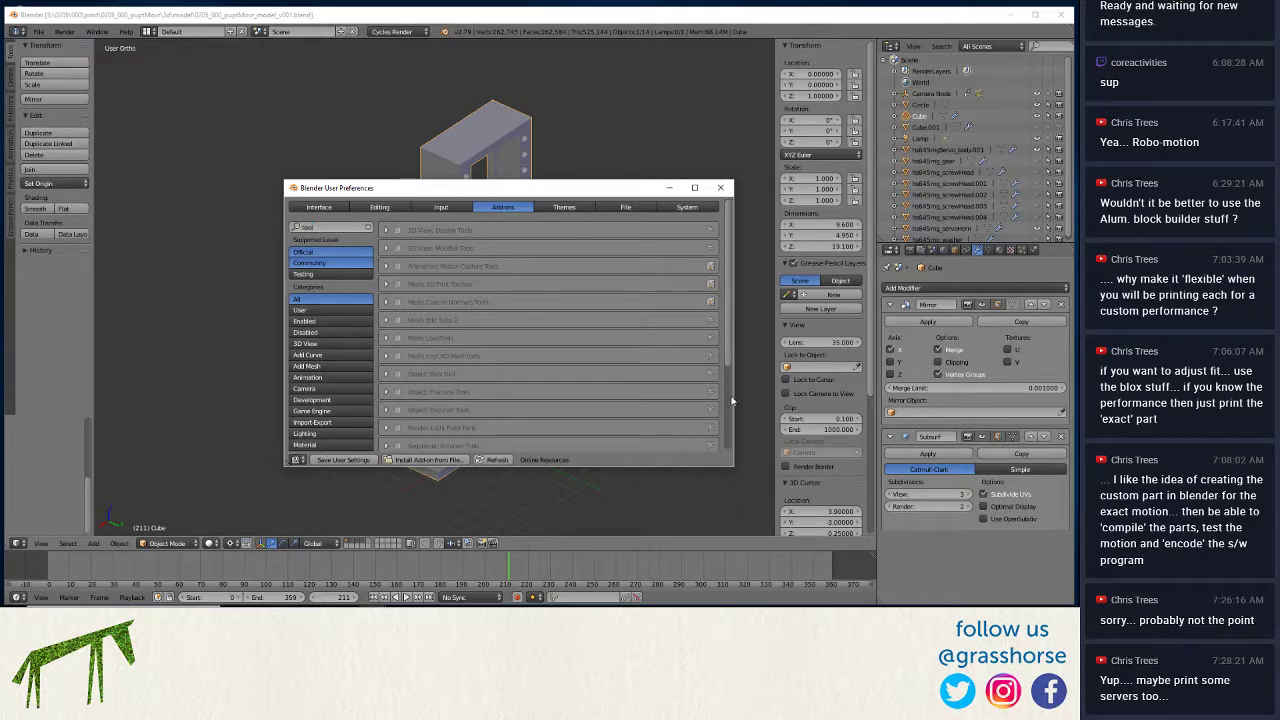
Search the add-ons for "print", enable Mesh: 3D Print Toolbox and close the preferences.
left_click(316, 229)
key("BackSpace")
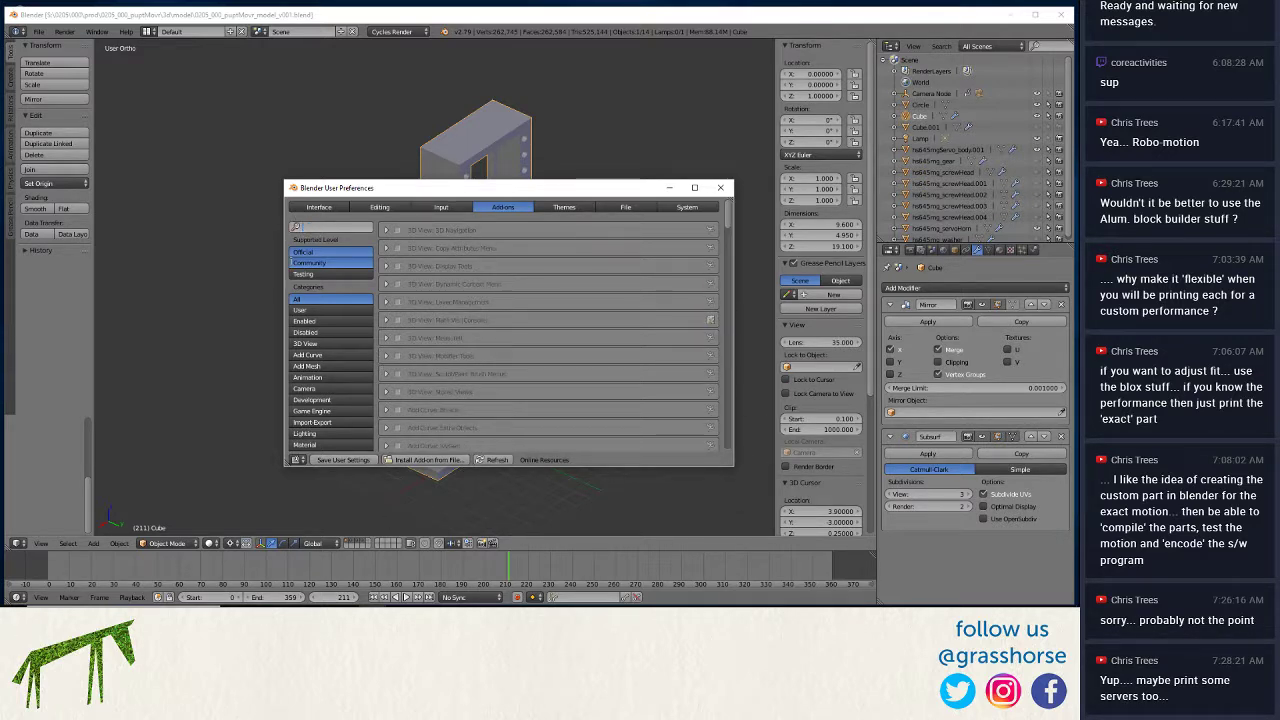
type("print")
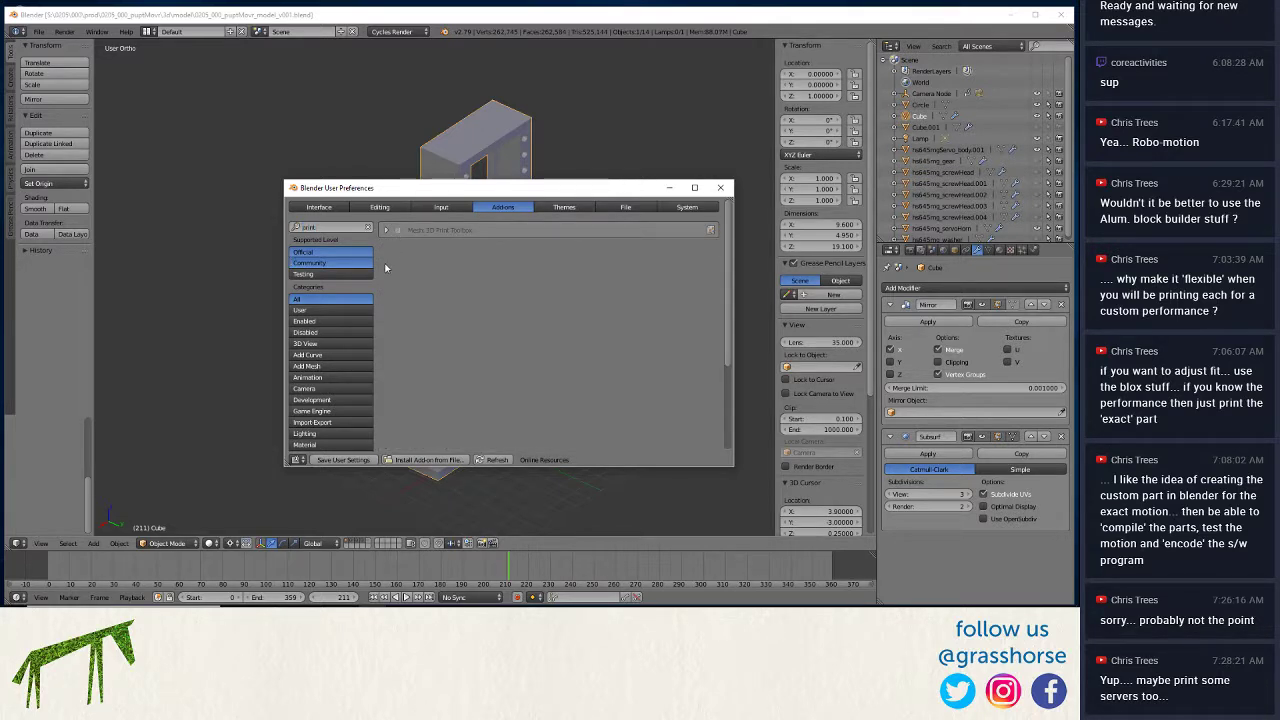
left_click(396, 231)
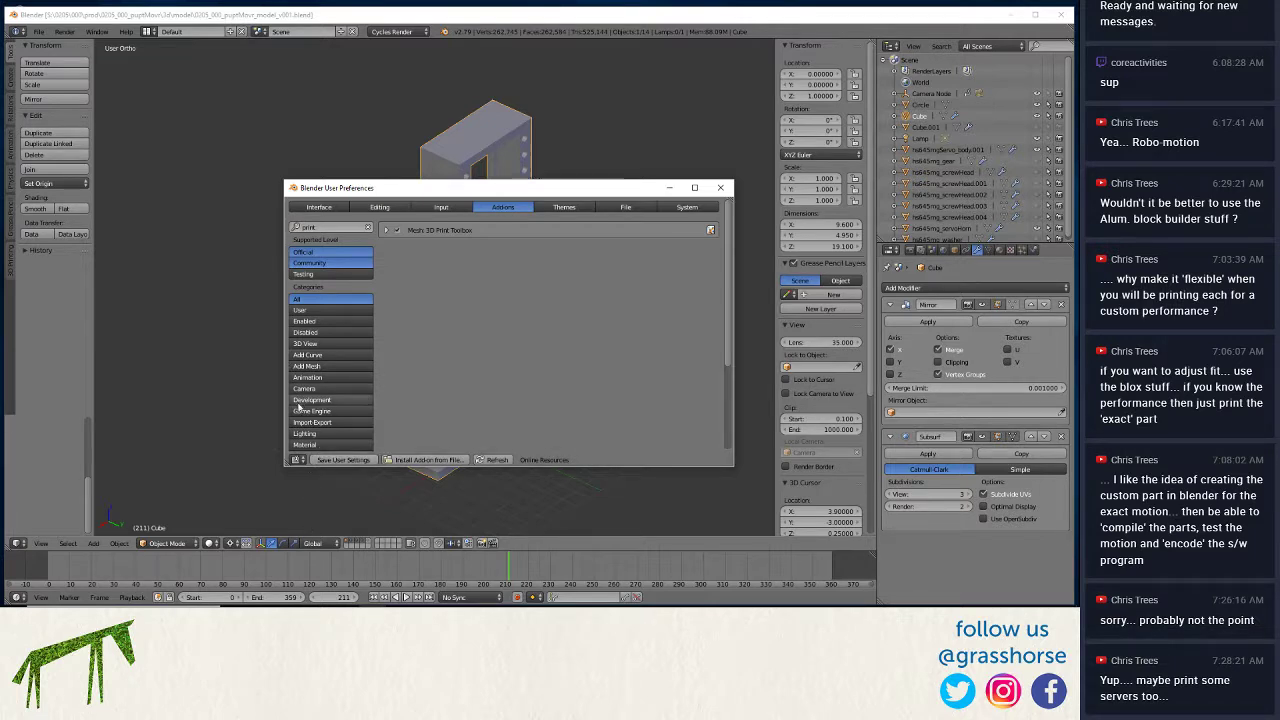
left_click(720, 187)
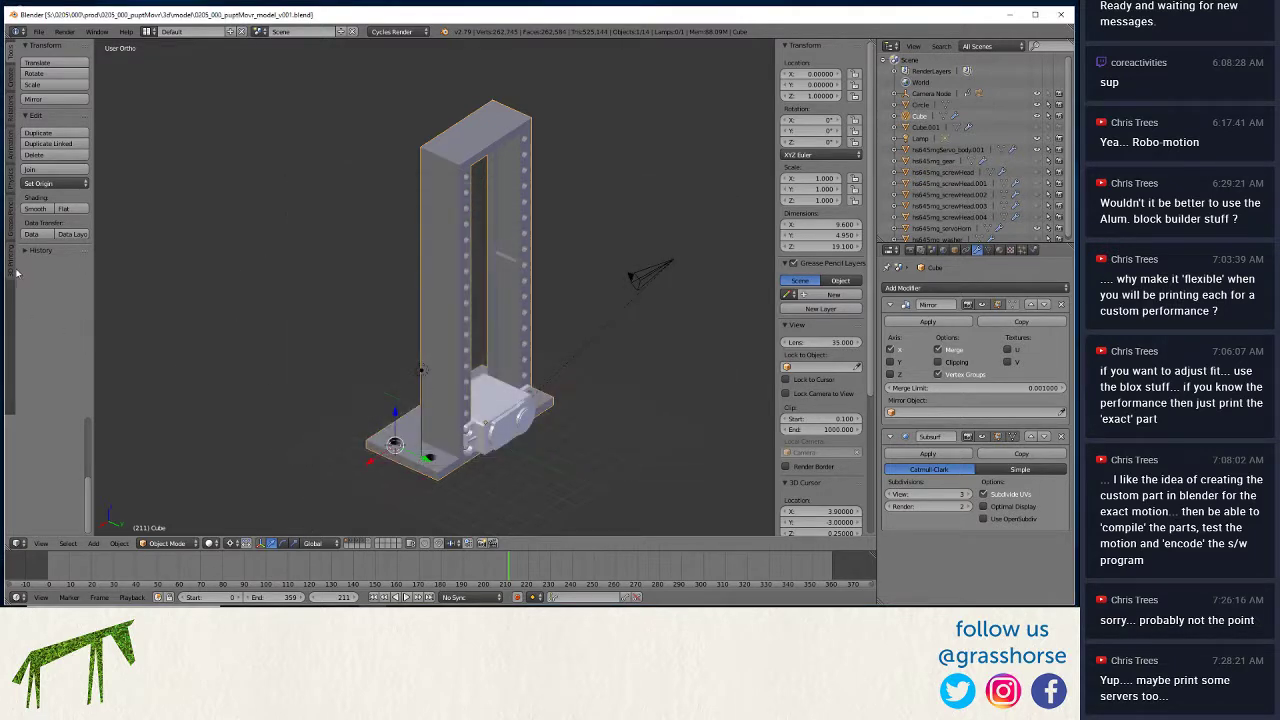
Run all 3D print checks on the frame and bring the complete check output into view.
left_click(13, 269)
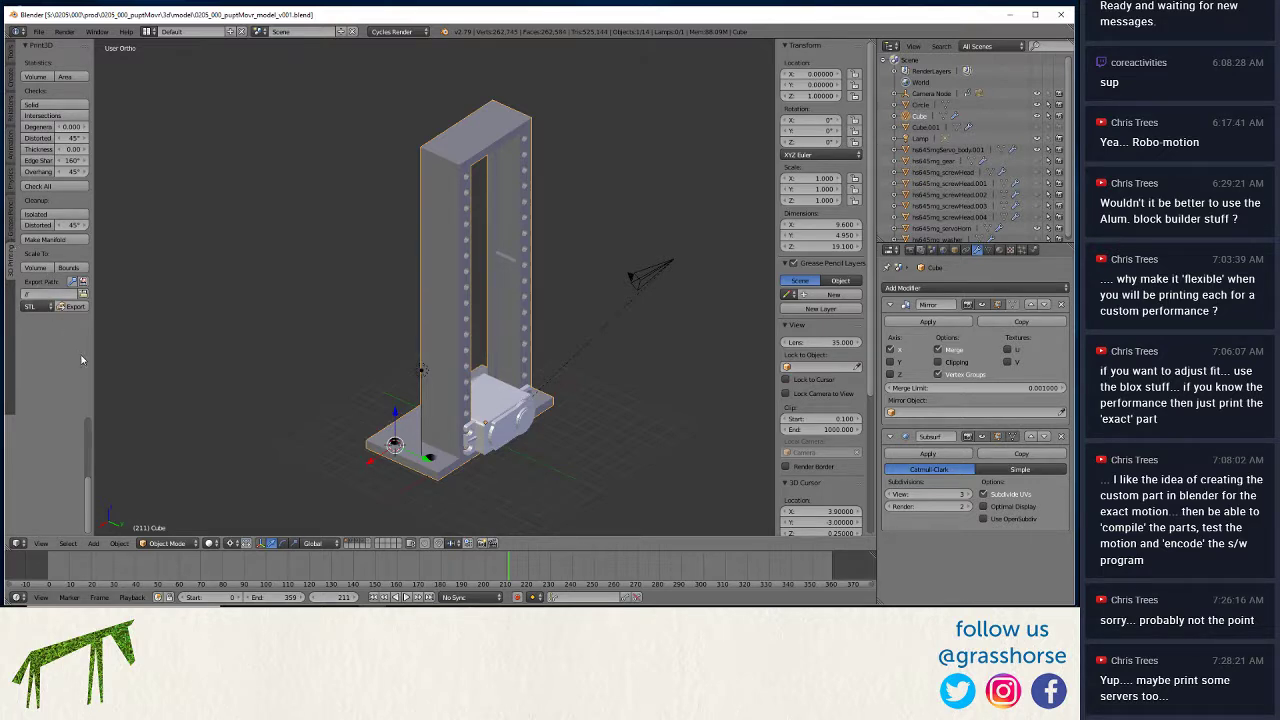
left_click(50, 186)
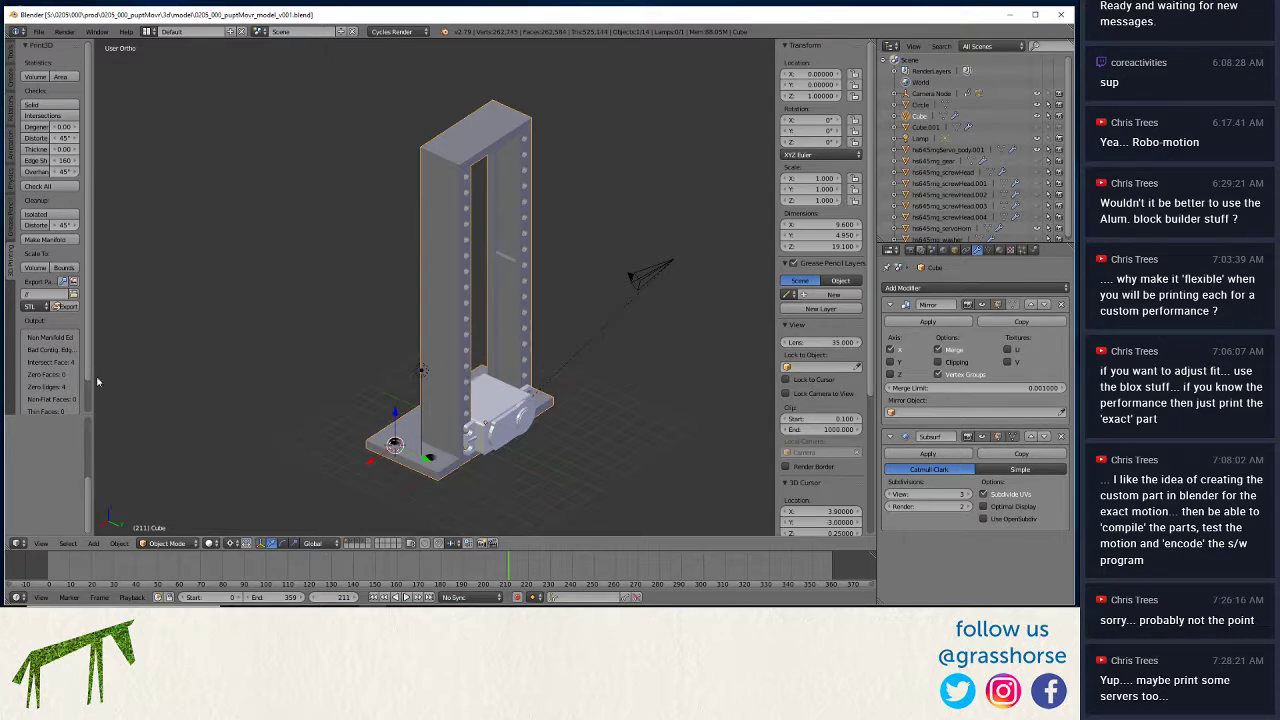
left_click_drag(95, 388, 138, 426)
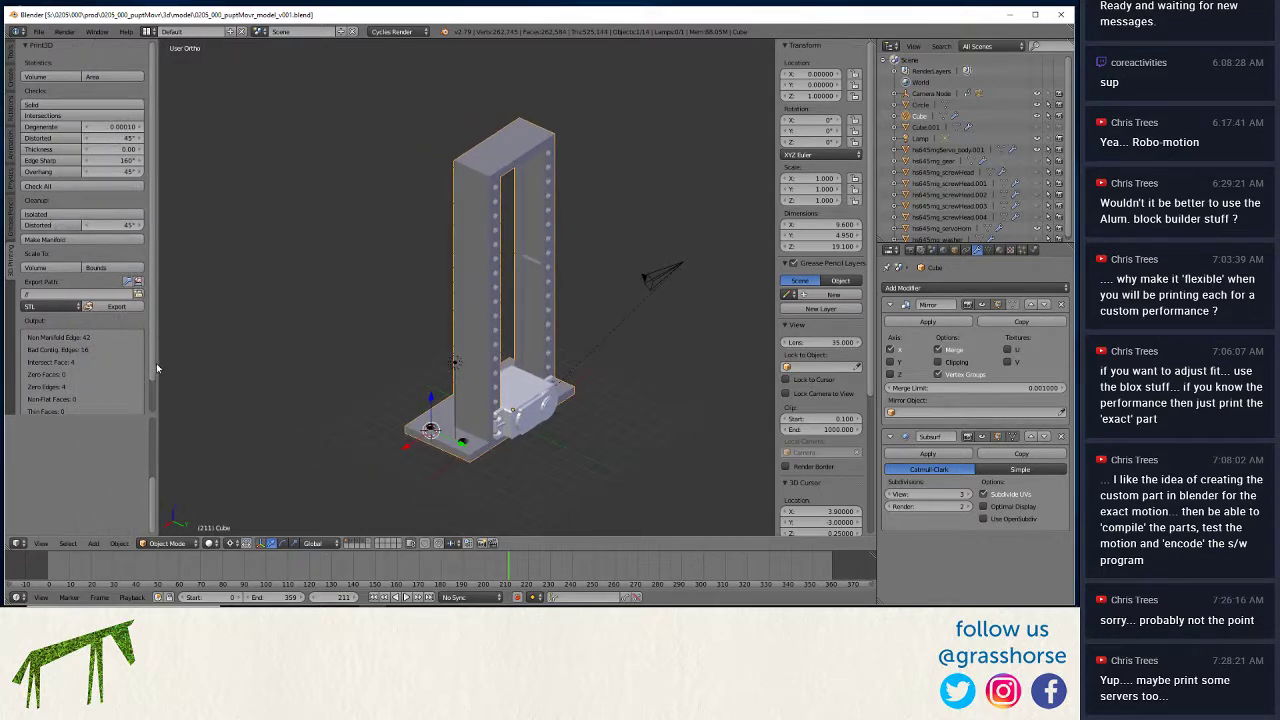
scroll(143, 431, "down", 2)
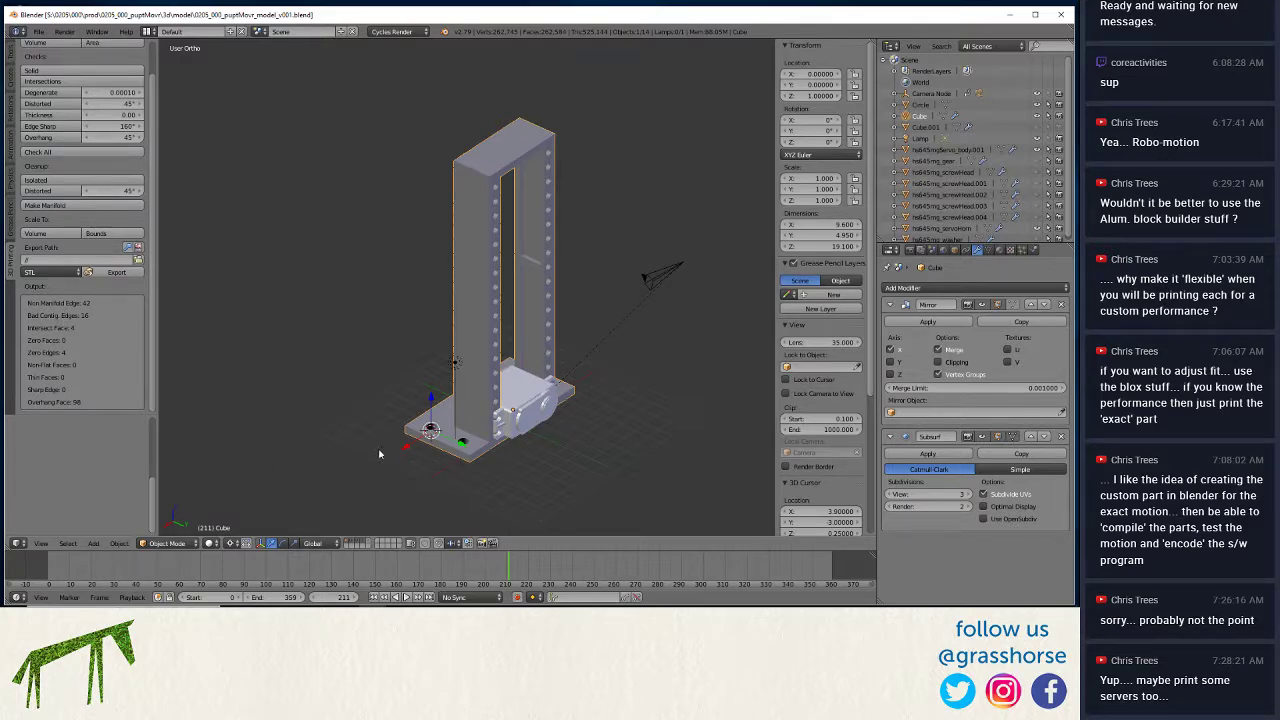
Select the frame's non-manifold edges in Edit Mode and inspect the open gap at its top corner.
key("Tab")
left_click(86, 303)
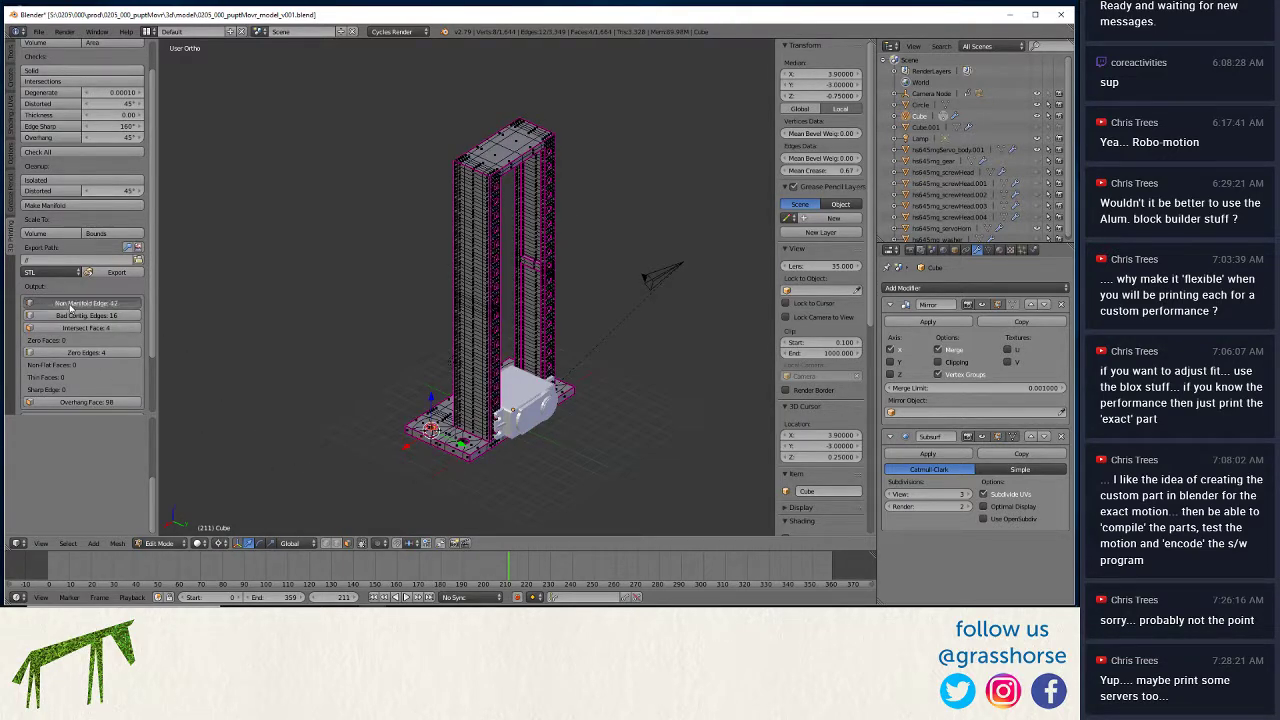
middle_click_drag(408, 407, 295, 368)
middle_click_drag(440, 357, 352, 269)
scroll(438, 99, "up", 3)
scroll(439, 99, "up", 3)
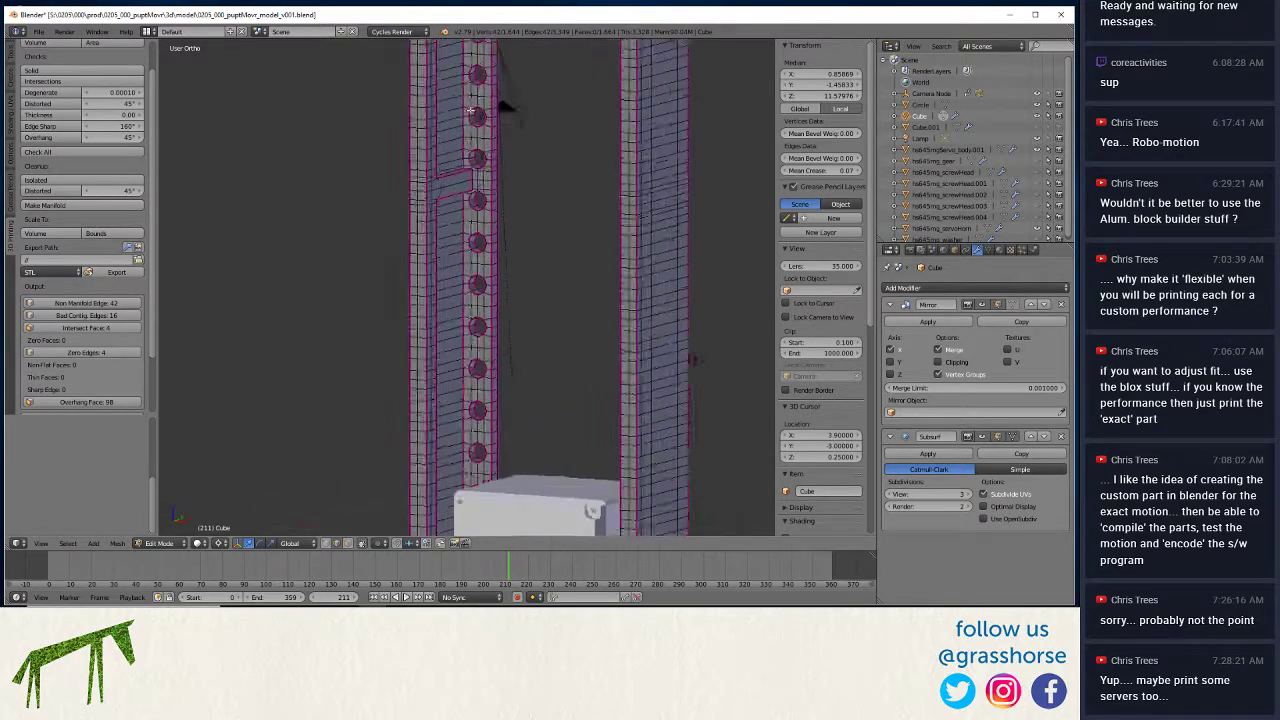
middle_click_drag(511, 82, 507, 532, "shift")
middle_click_drag(396, 474, 414, 320)
scroll(424, 290, "up", 7)
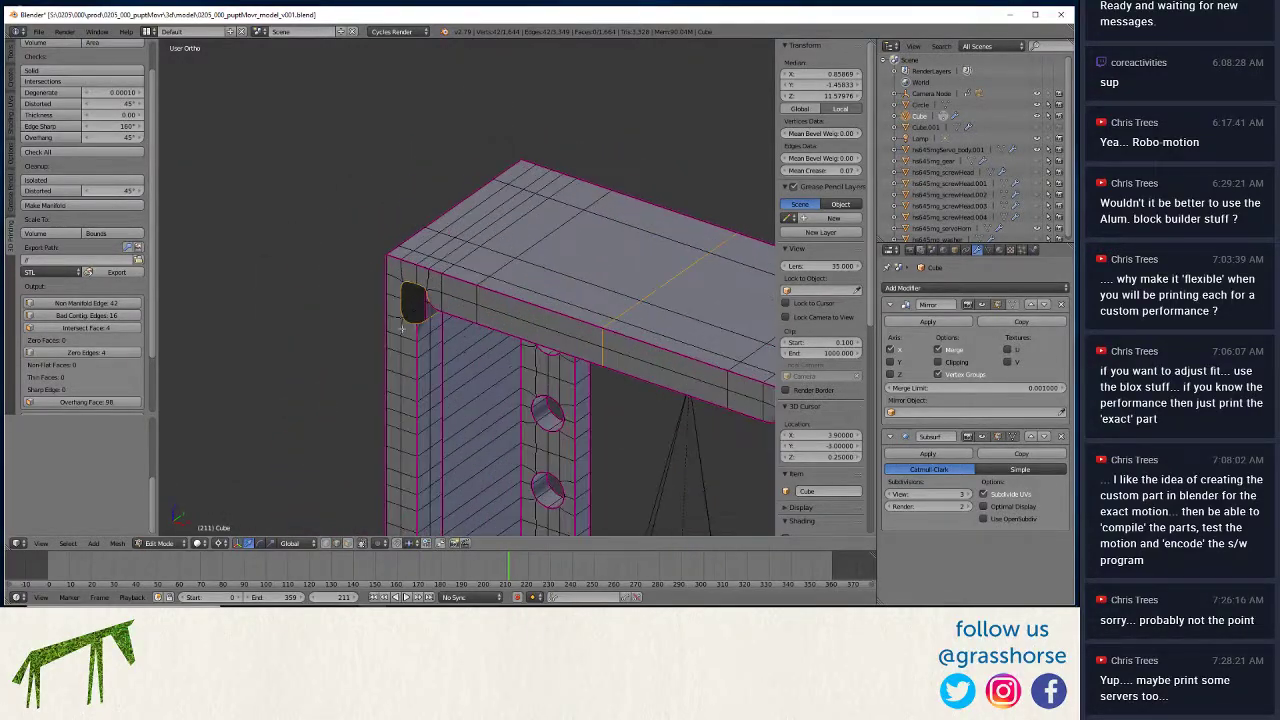
mouse_move(337, 416)
middle_mouse_down()
mouse_move(366, 405)
mouse_move(356, 409)
middle_mouse_up()
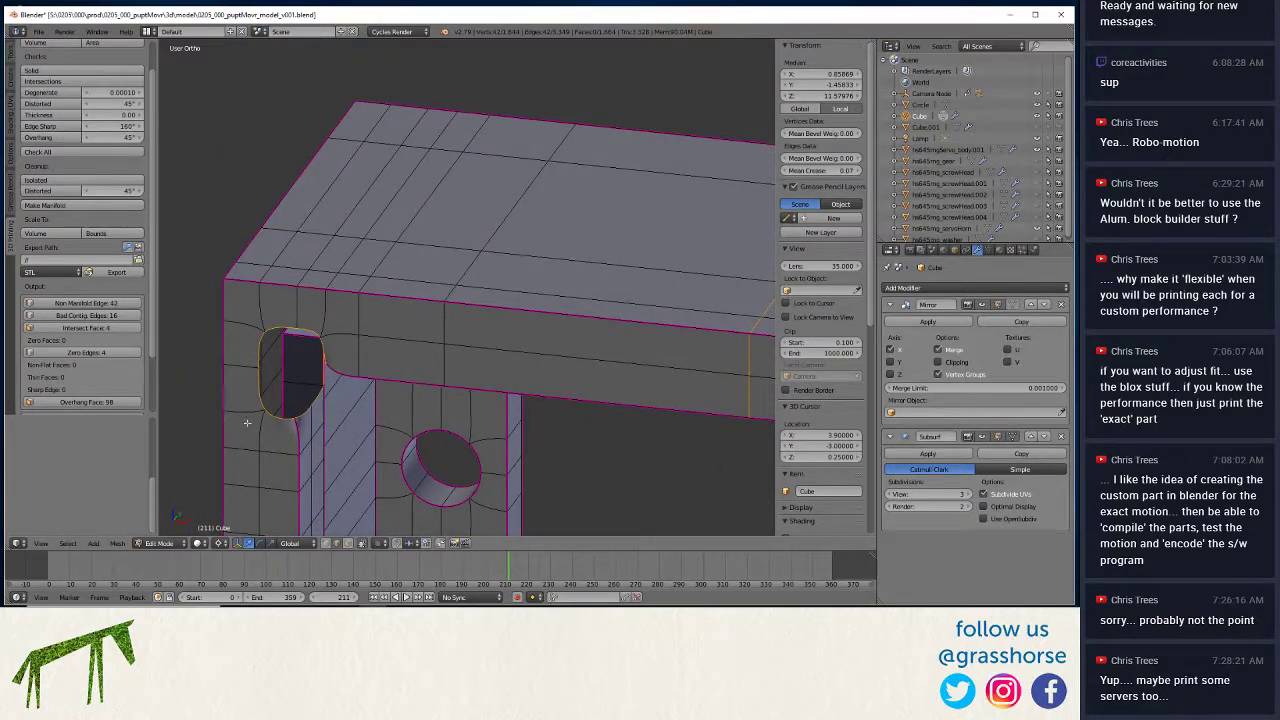
middle_click_drag(247, 422, 452, 424, "shift")
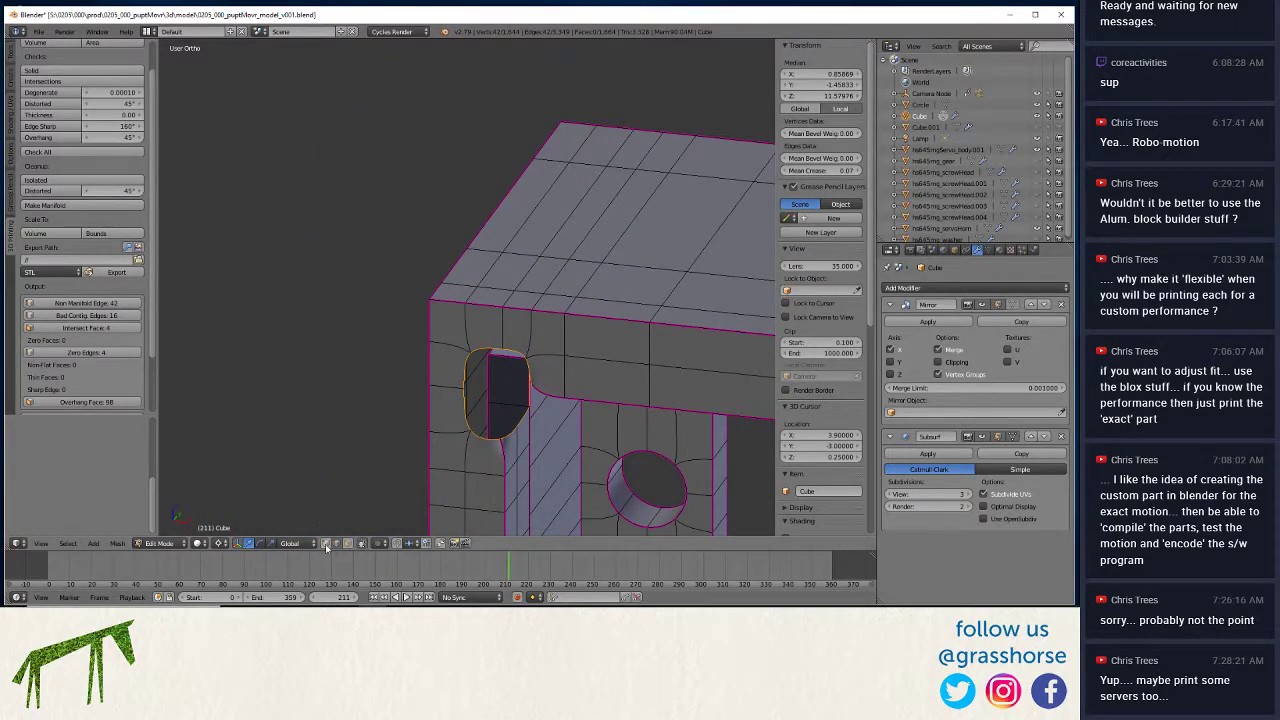
Switch to vertex selection and turn off the Subsurf modifier's viewport display to expose the base mesh around the gap.
left_click(326, 543)
left_click(983, 438)
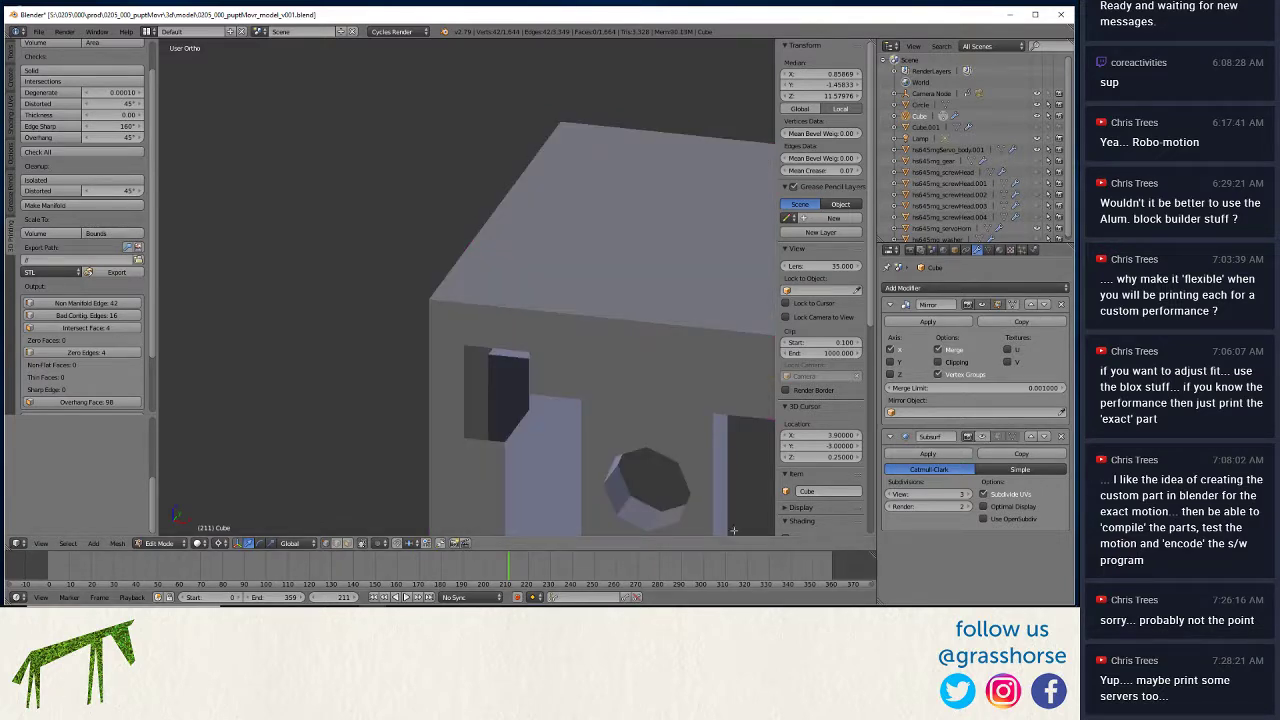
middle_click_drag(413, 414, 419, 419)
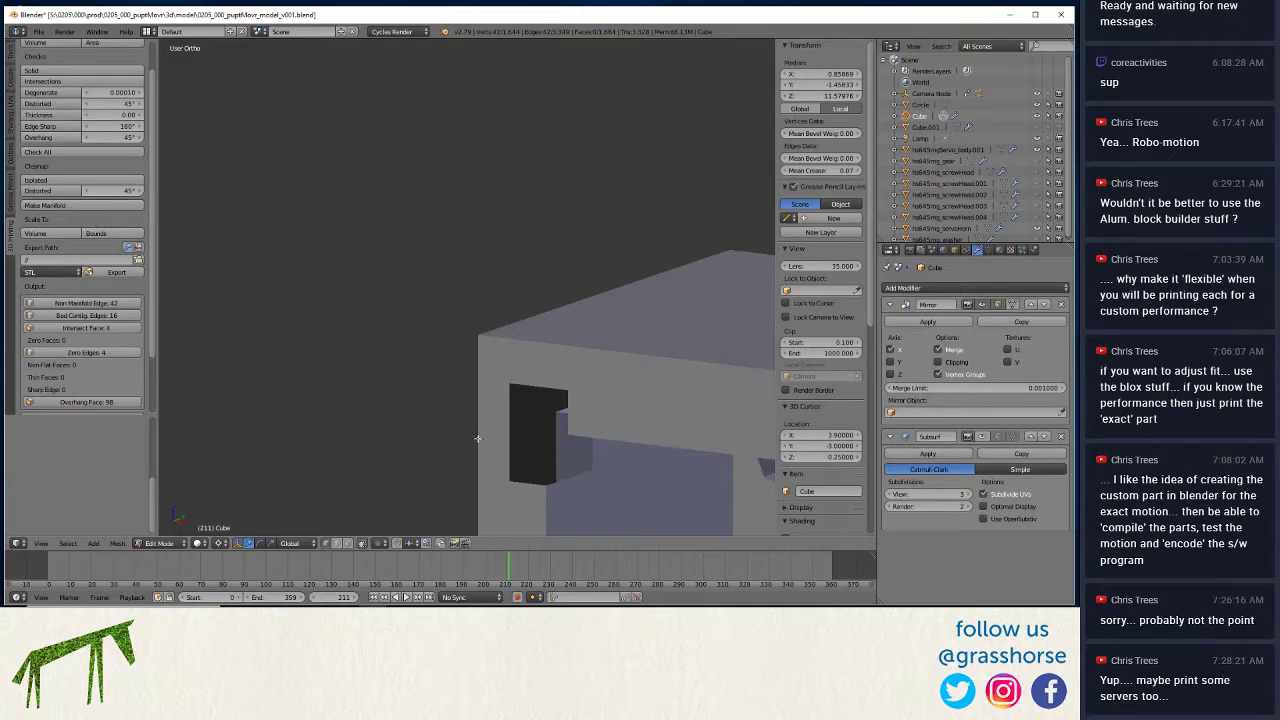
key("Tab")
key("Tab")
middle_click_drag(700, 433, 410, 367)
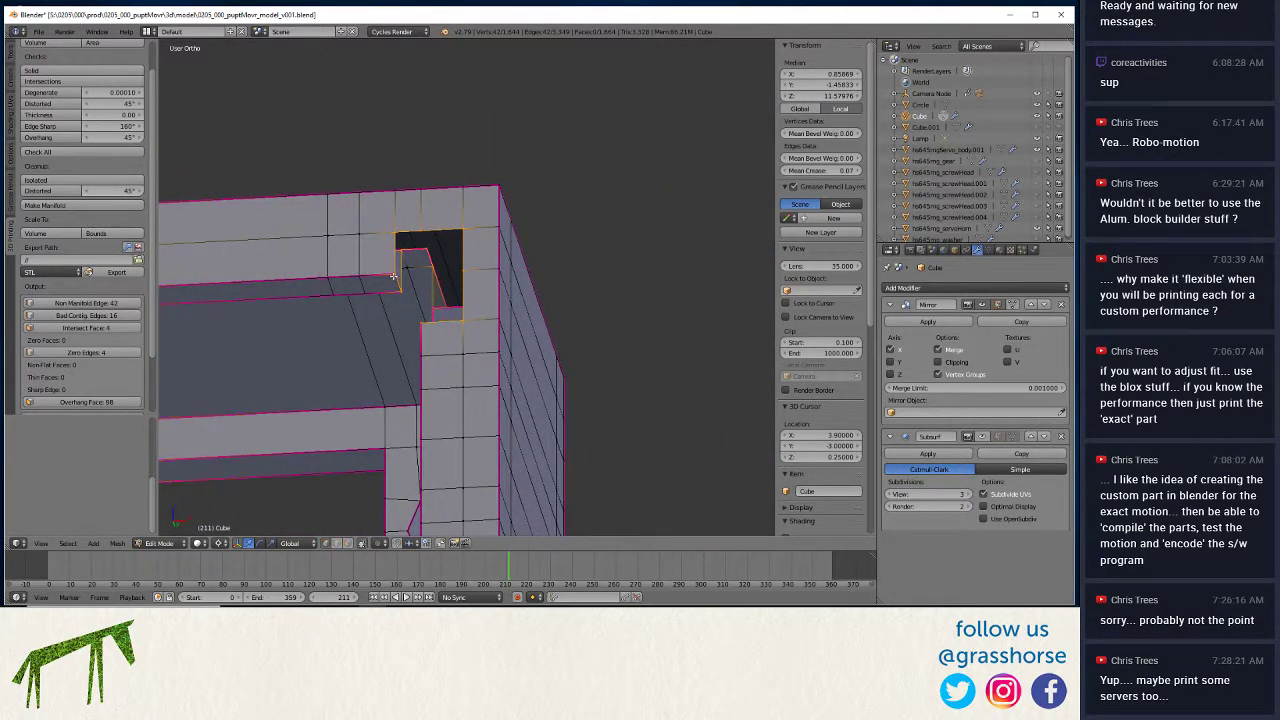
Extrude the vertex on the gap's upper edge downward and merge it At Last onto the post's inner corner vertex below.
middle_click_drag(393, 279, 432, 299)
right_click(500, 260)
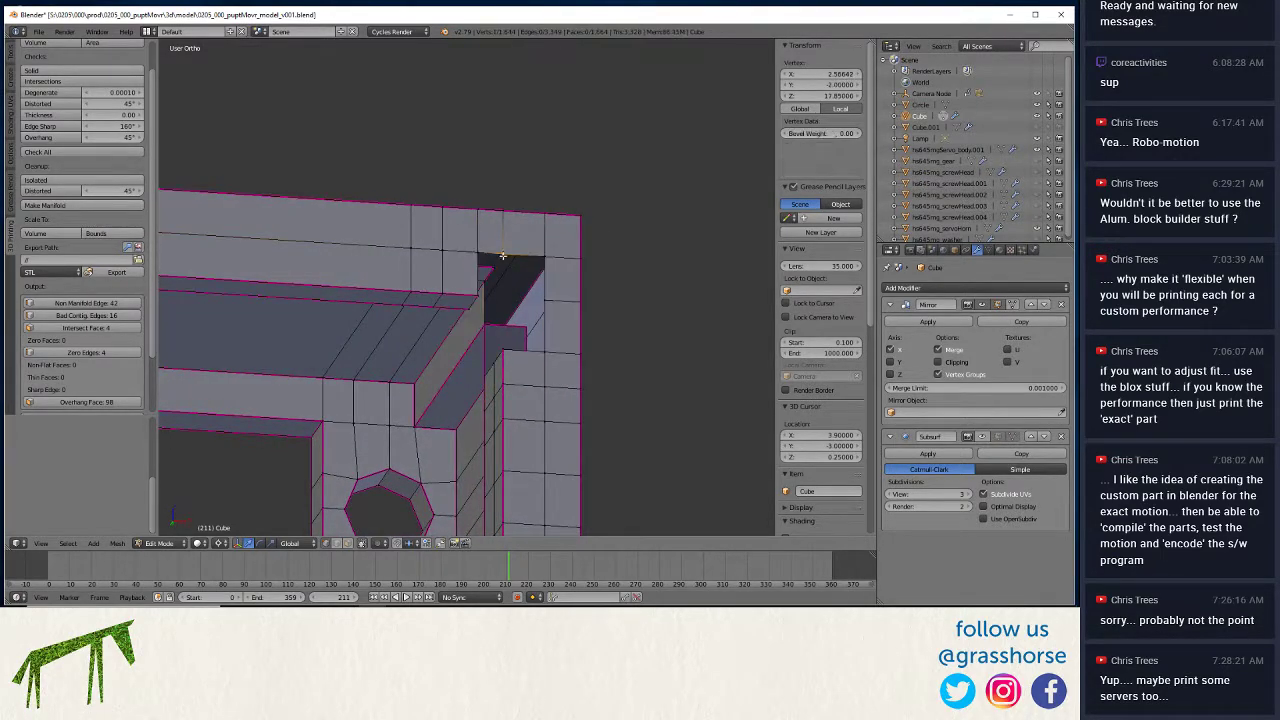
key("e")
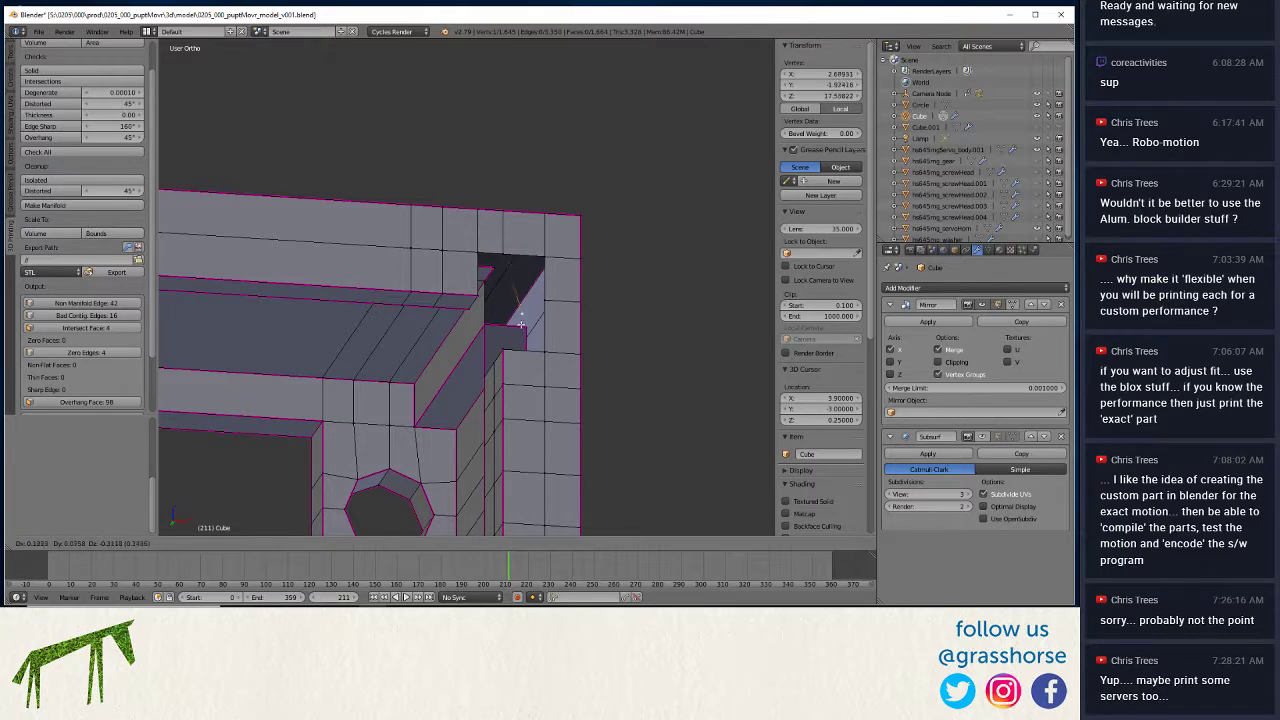
left_click(513, 341)
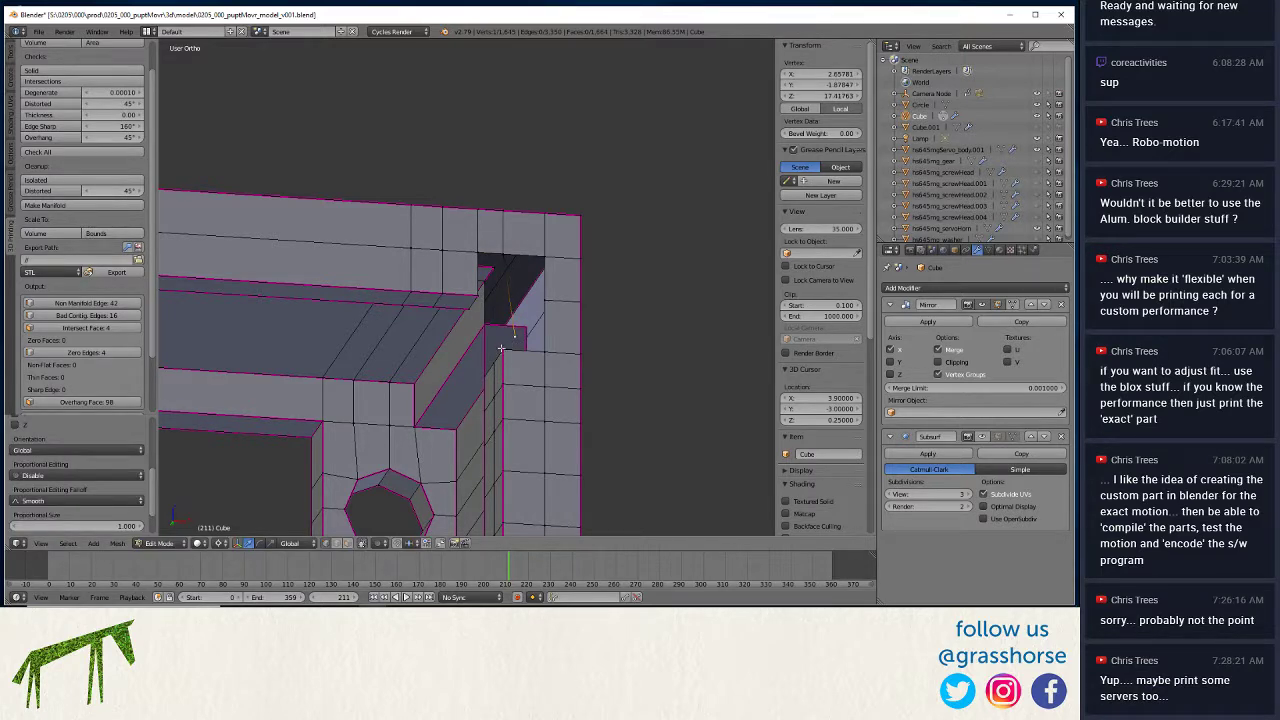
right_click(499, 352, "shift")
key("alt+m")
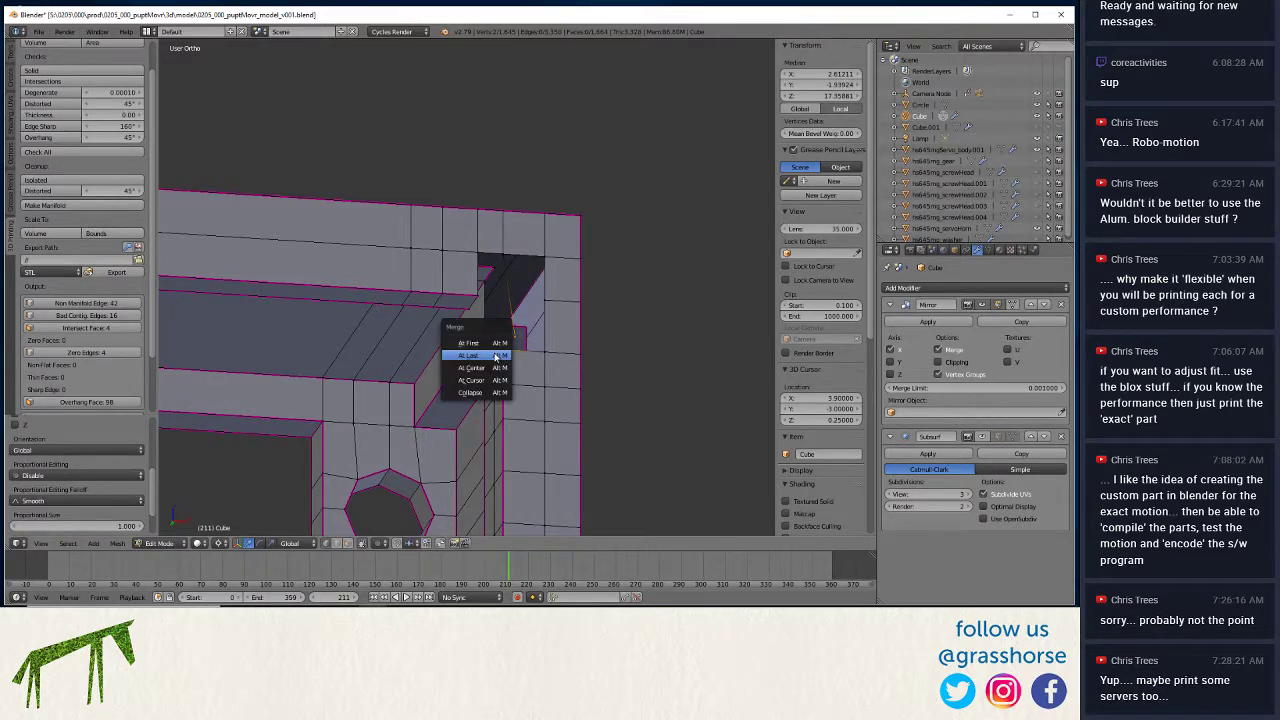
left_click(496, 356)
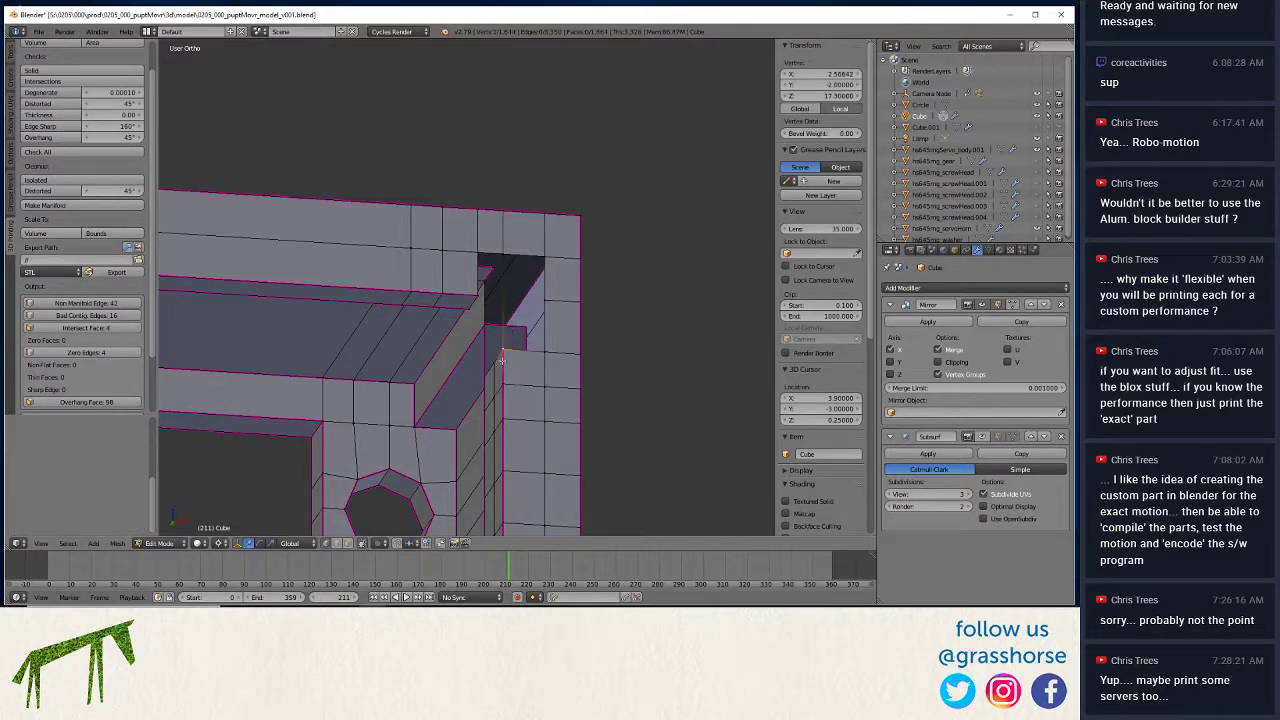
Switch to edge selection and subdivide the new vertical edge that spans the gap at the frame's top corner.
left_click(337, 544)
right_click(502, 297)
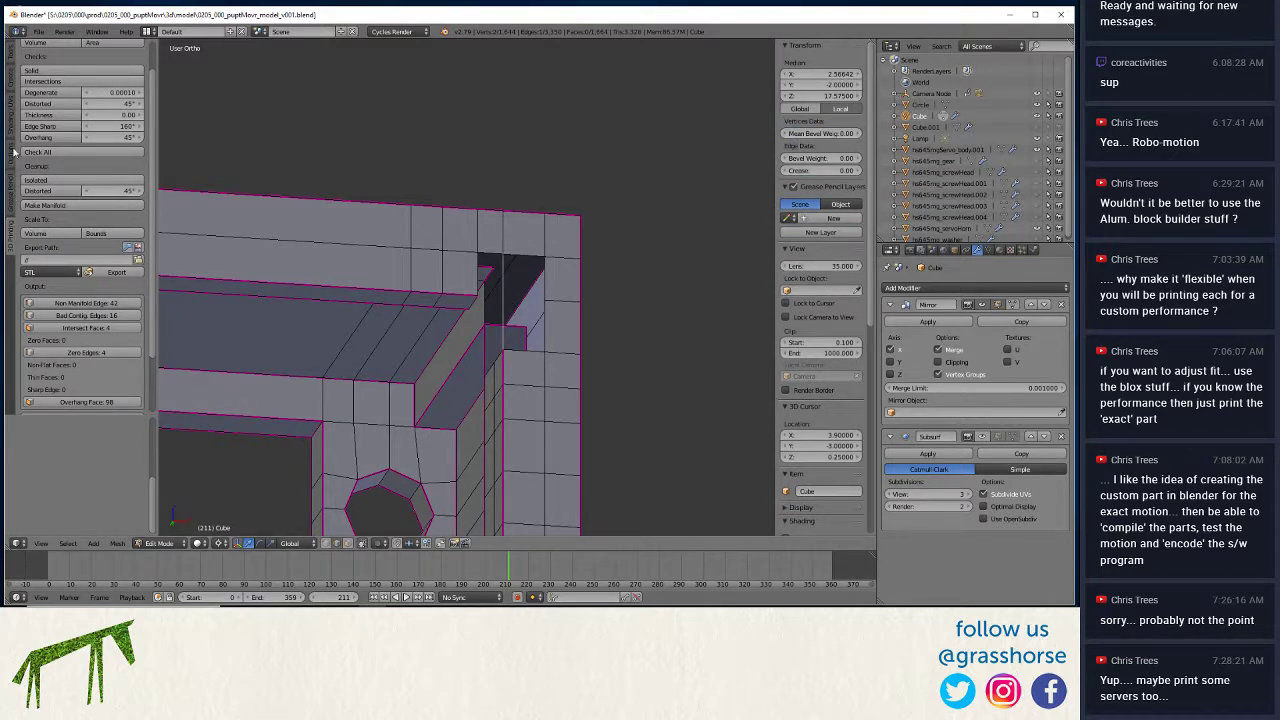
left_click(14, 60)
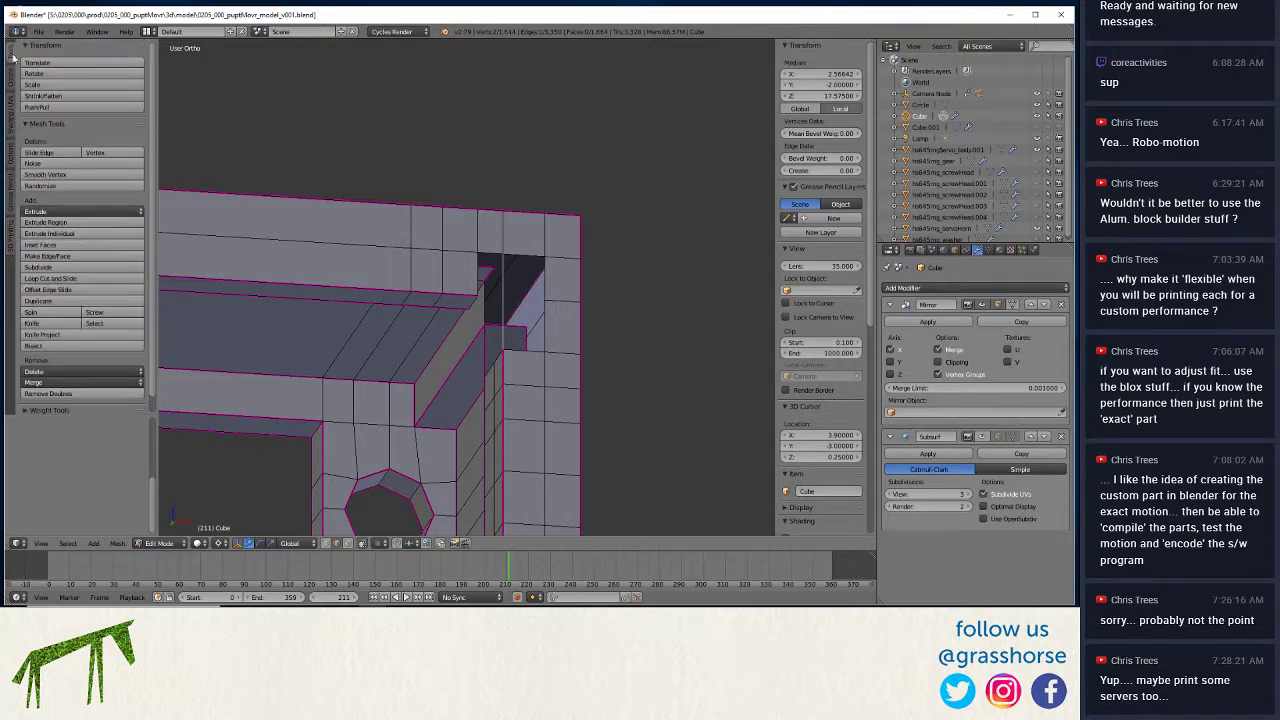
left_click(37, 267)
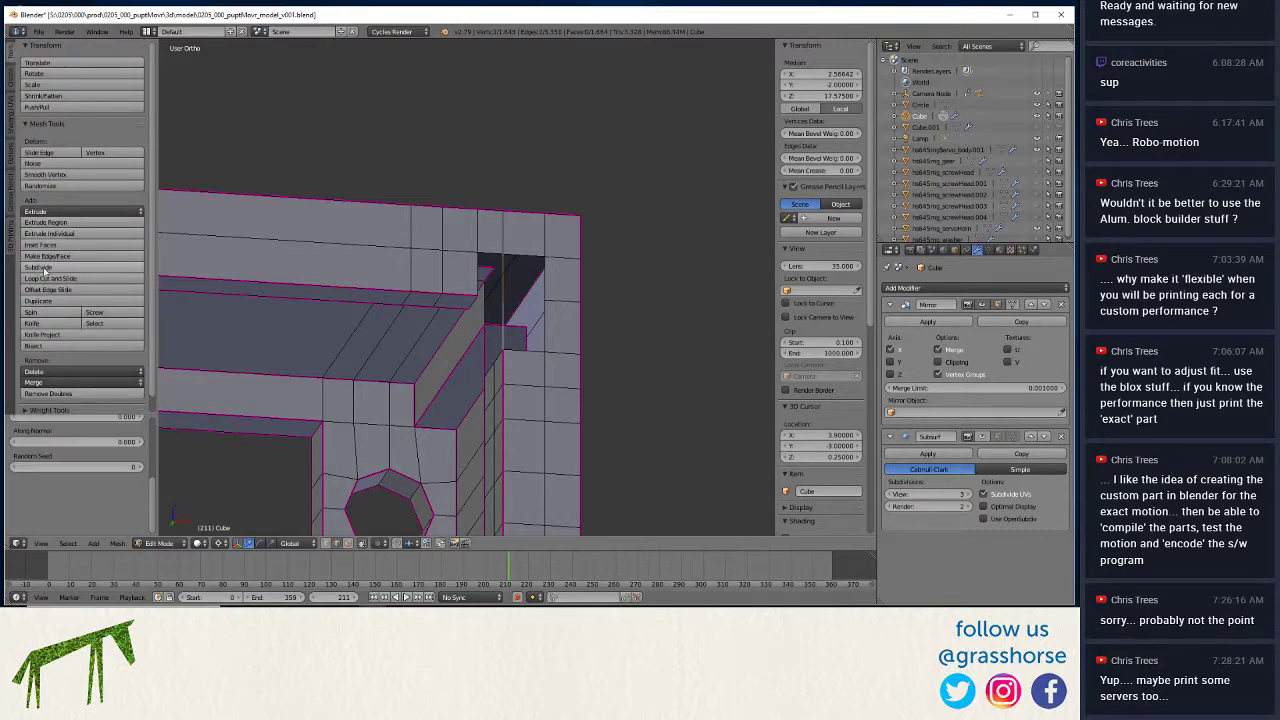
Snap the 3D cursor to the post's neighbouring vertex and level the subdivided edge's midpoint vertex with it in Z.
left_click(331, 543)
right_click(544, 298)
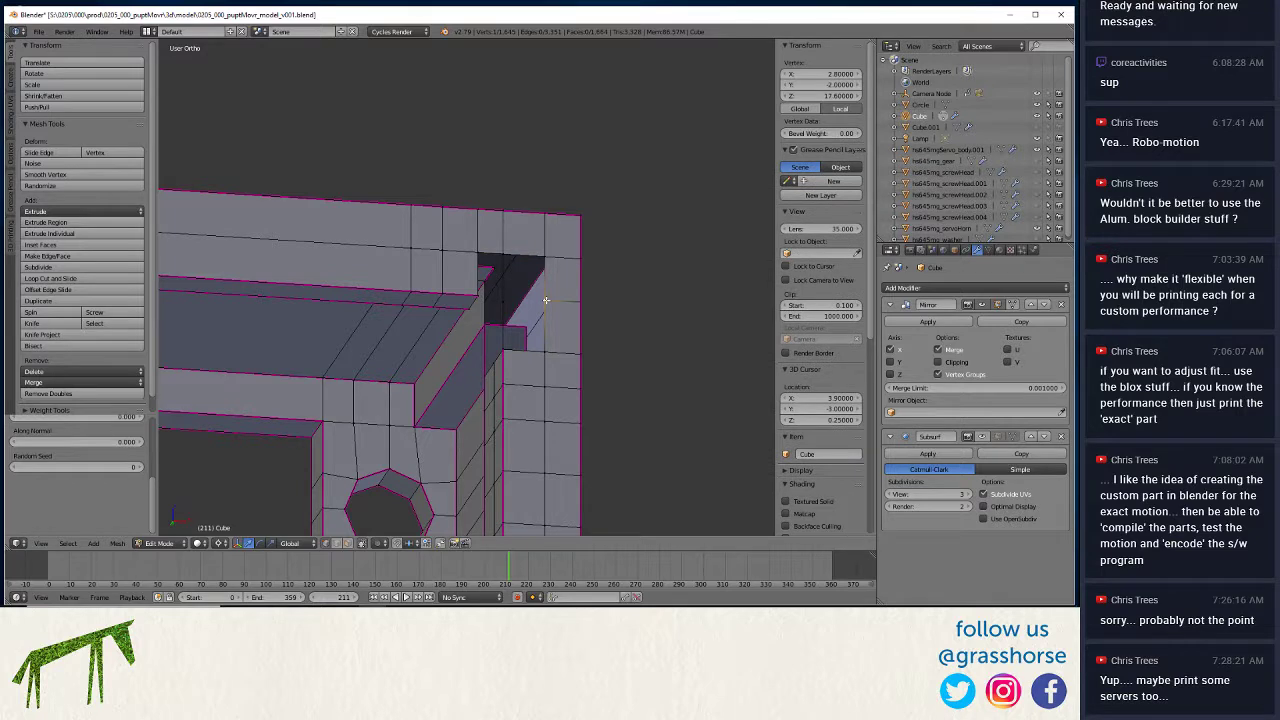
key("shift+s")
left_click(543, 300)
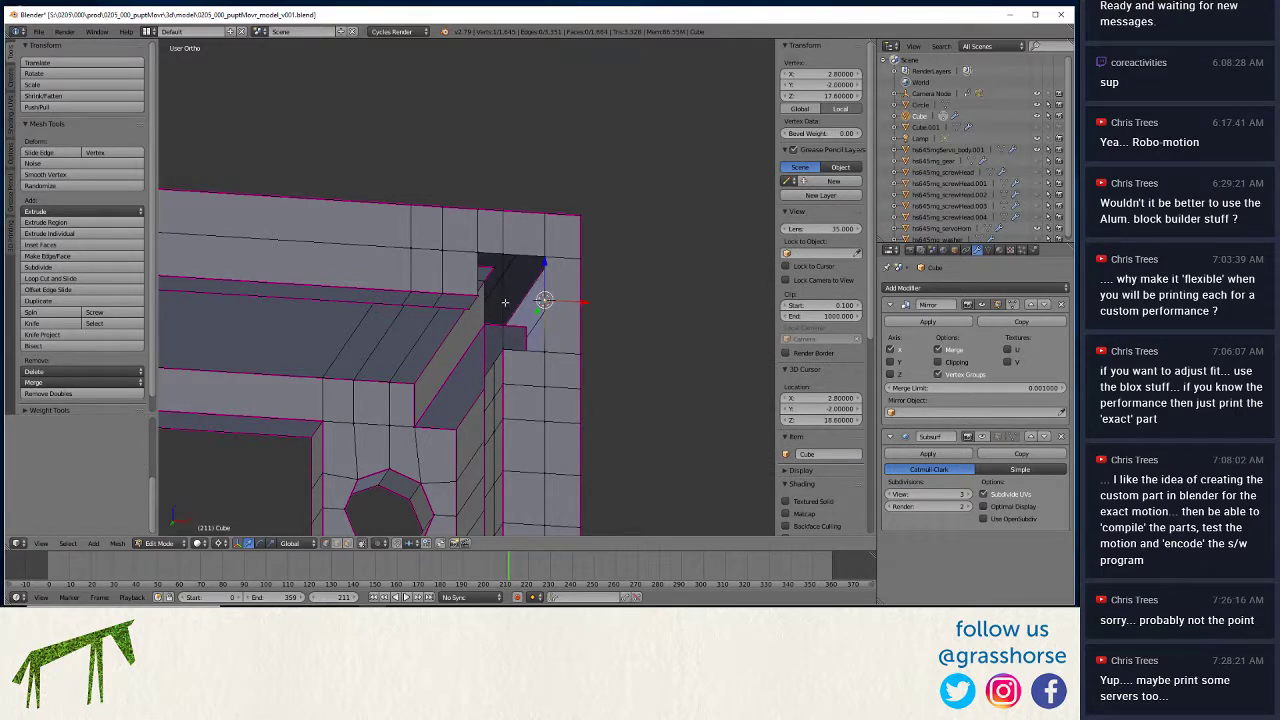
key("shift+v")
left_click(543, 300)
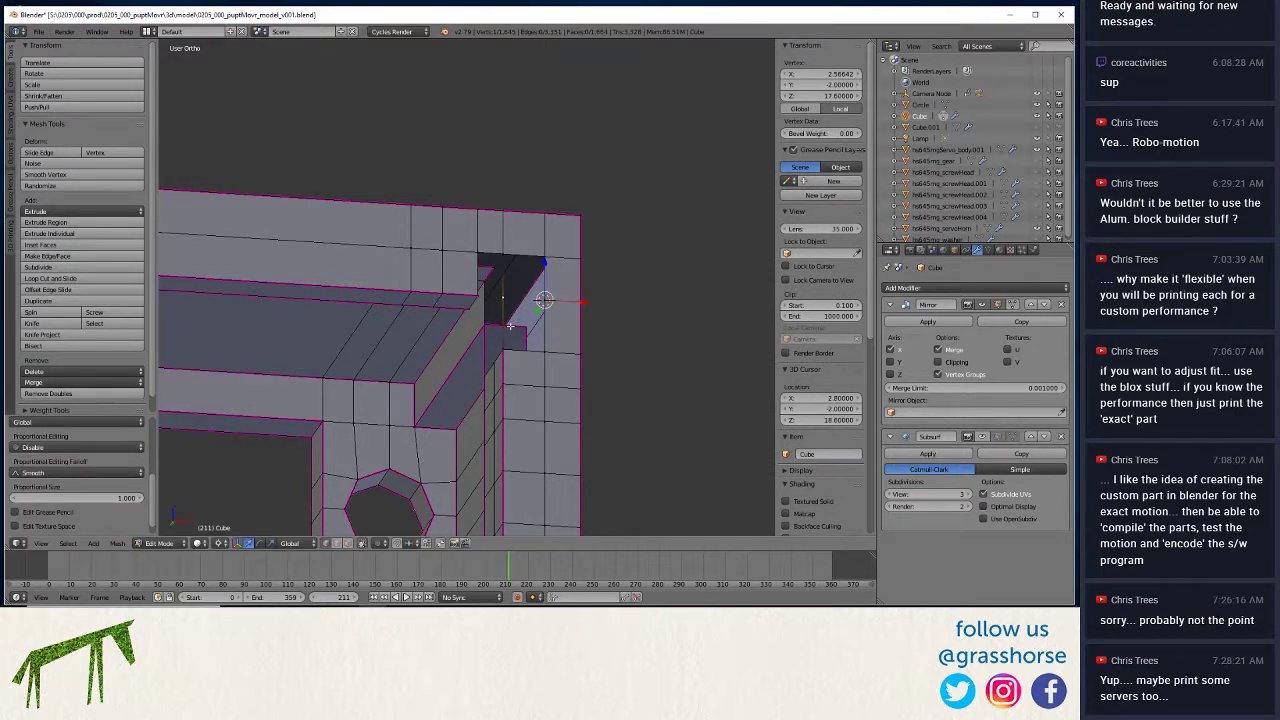
key("a")
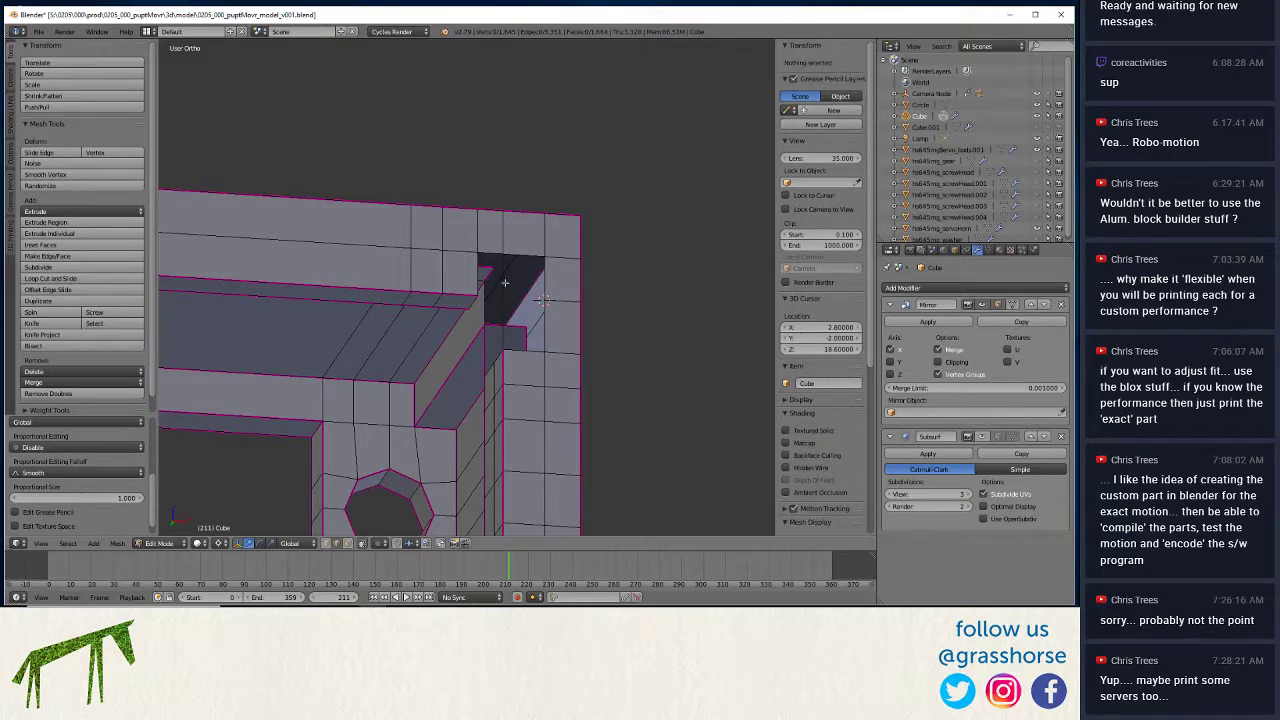
Fill the front wall of the gap with faces between the split vertical edge and the edges on either side.
right_click(545, 280)
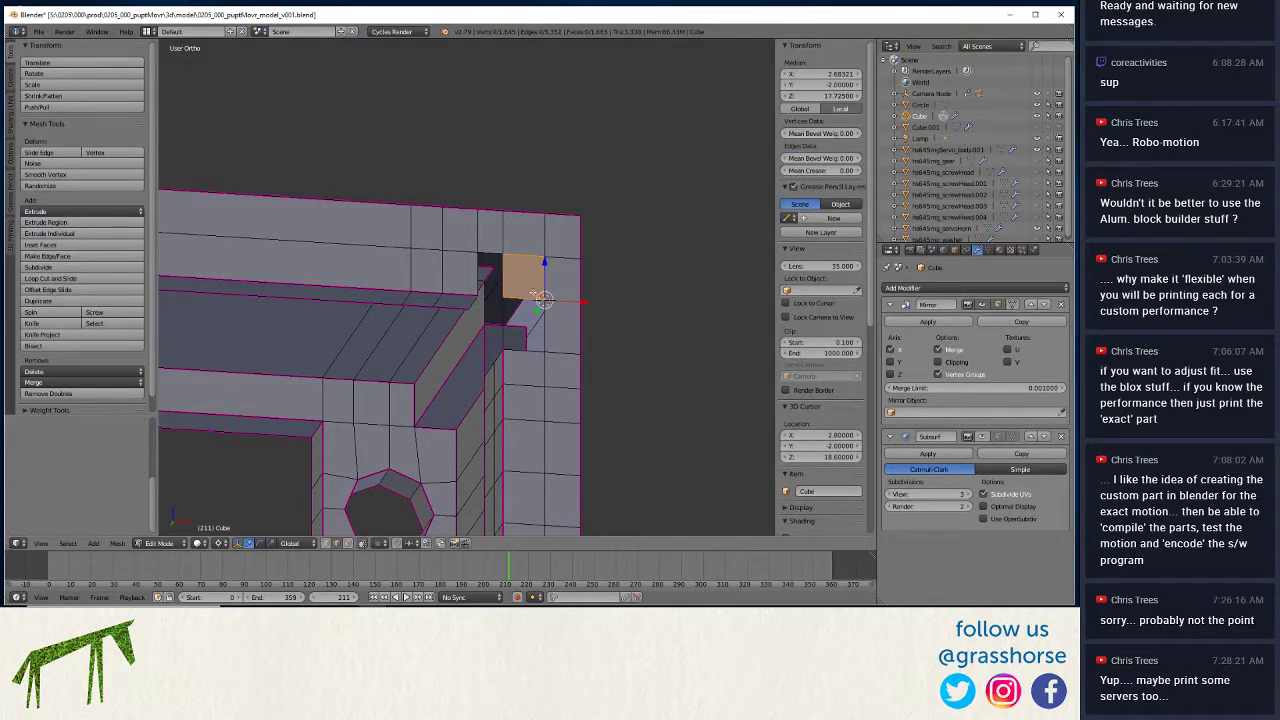
right_click(505, 320, "shift")
right_click(549, 318, "shift")
key("f")
middle_click_drag(275, 405, 316, 381)
right_click(464, 307)
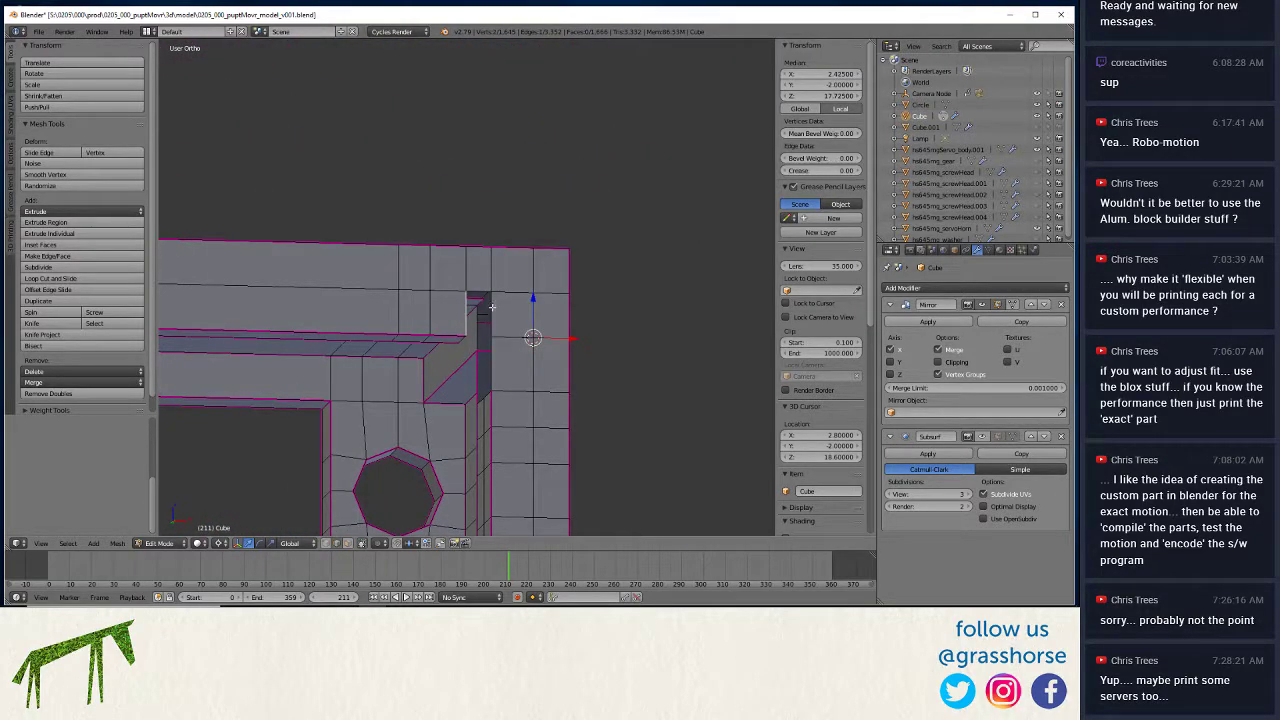
middle_click_drag(464, 307, 437, 440)
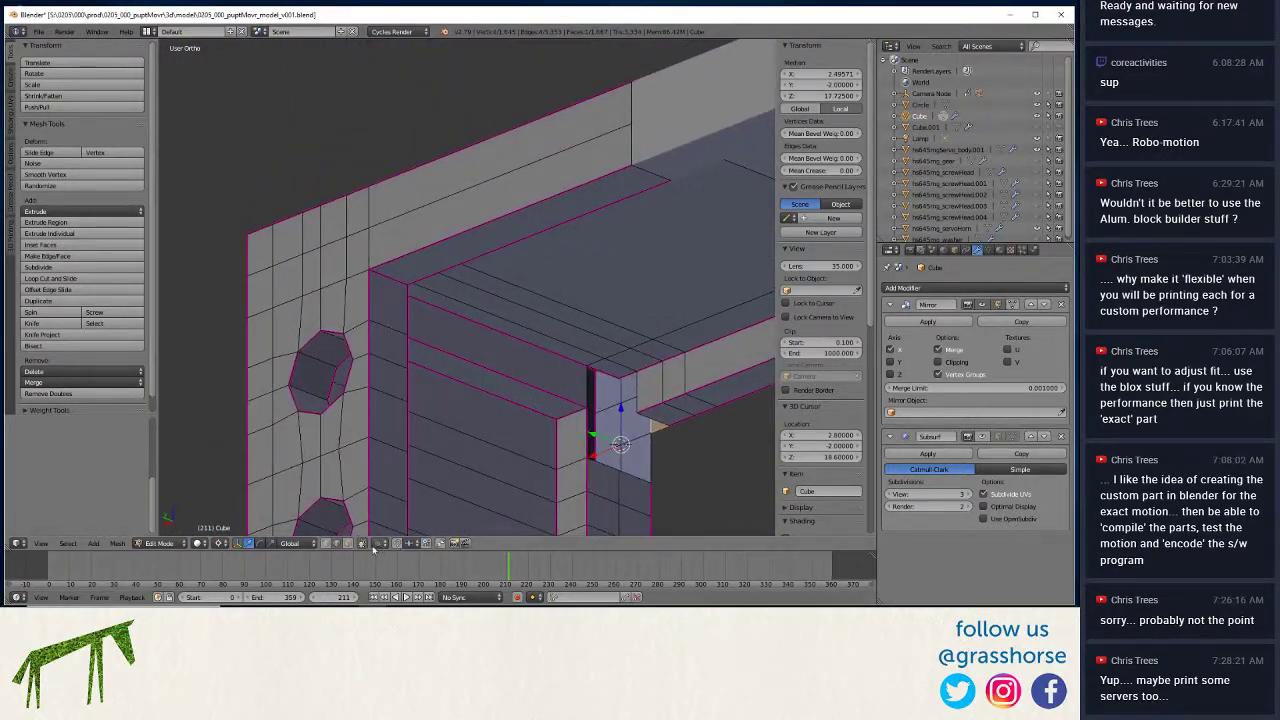
Extrude the gap's inner upper corner vertex downward and flatten it along Z to the height of the crossbar's lower corner vertex.
right_click(620, 382)
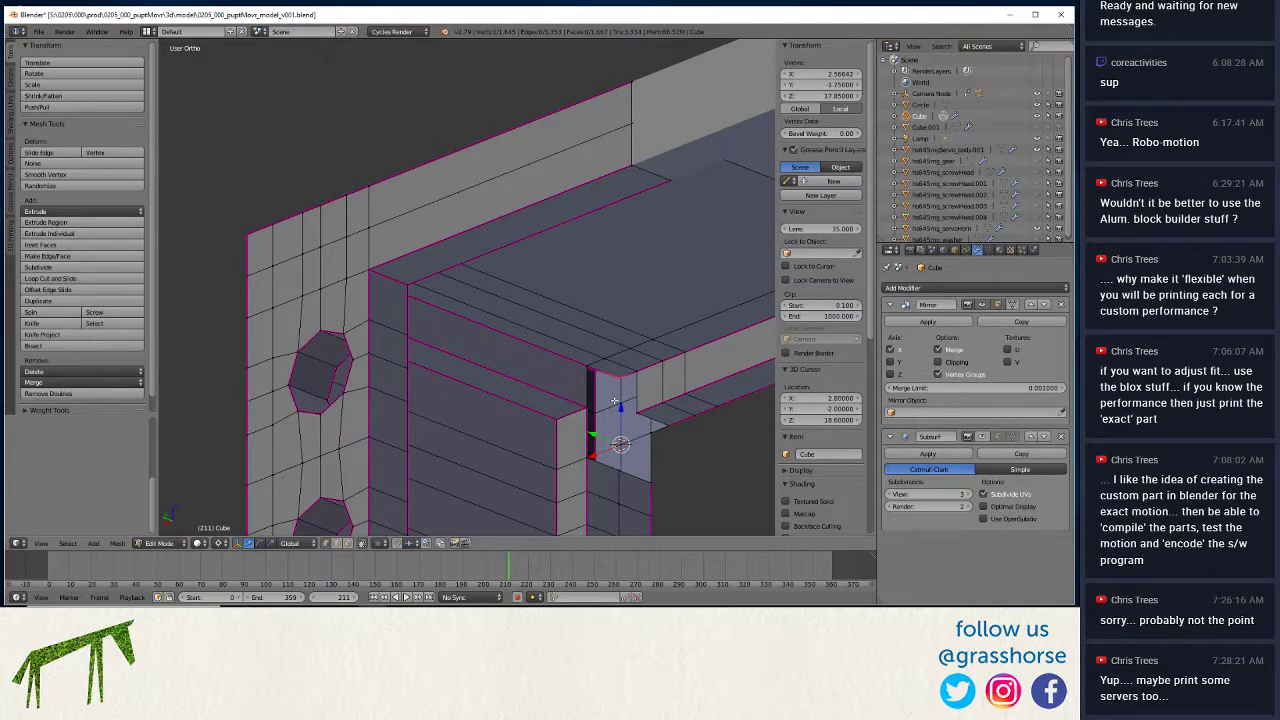
key("g")
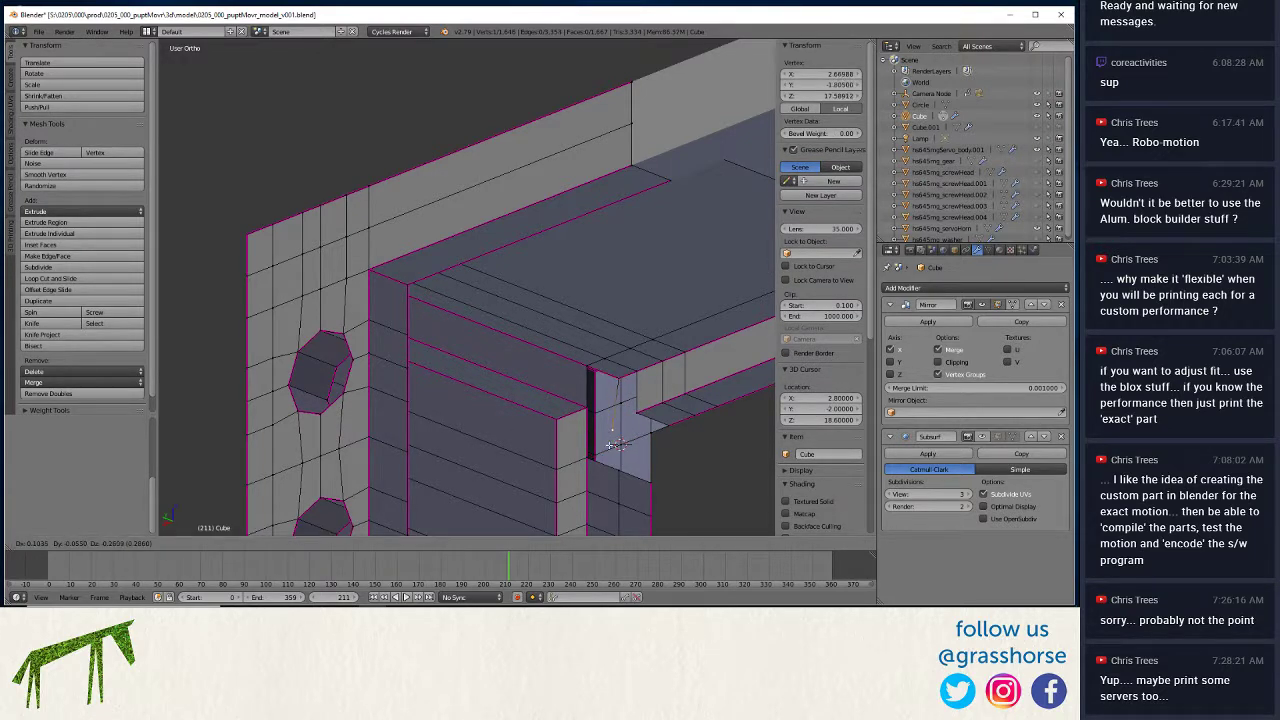
left_click(611, 432)
right_click(636, 412)
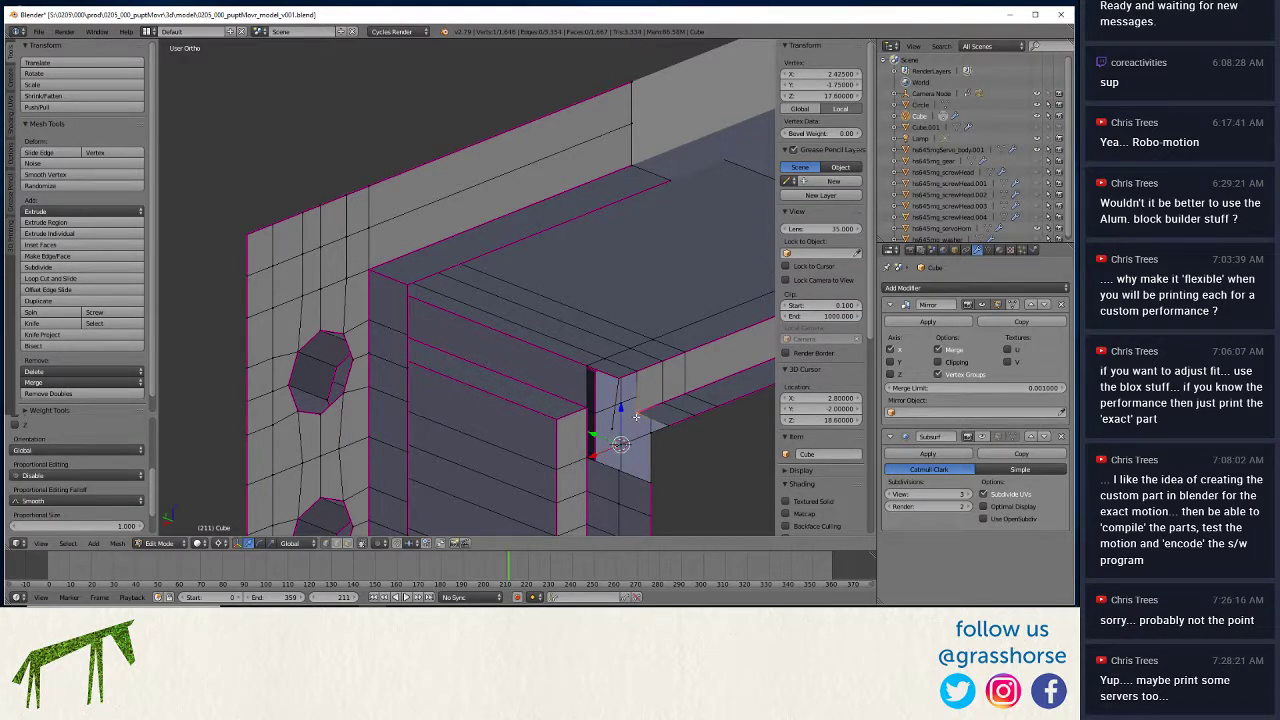
key("shift+s")
left_click(619, 418)
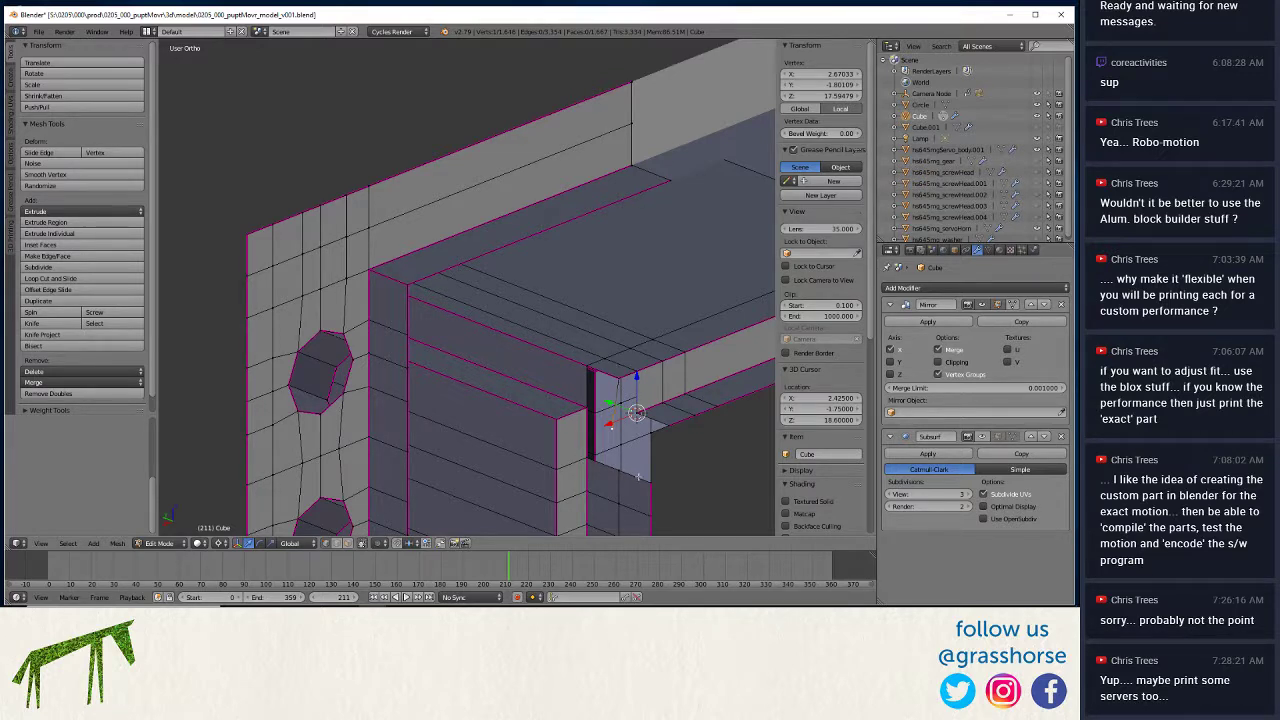
key("s")
key("z")
key("0")
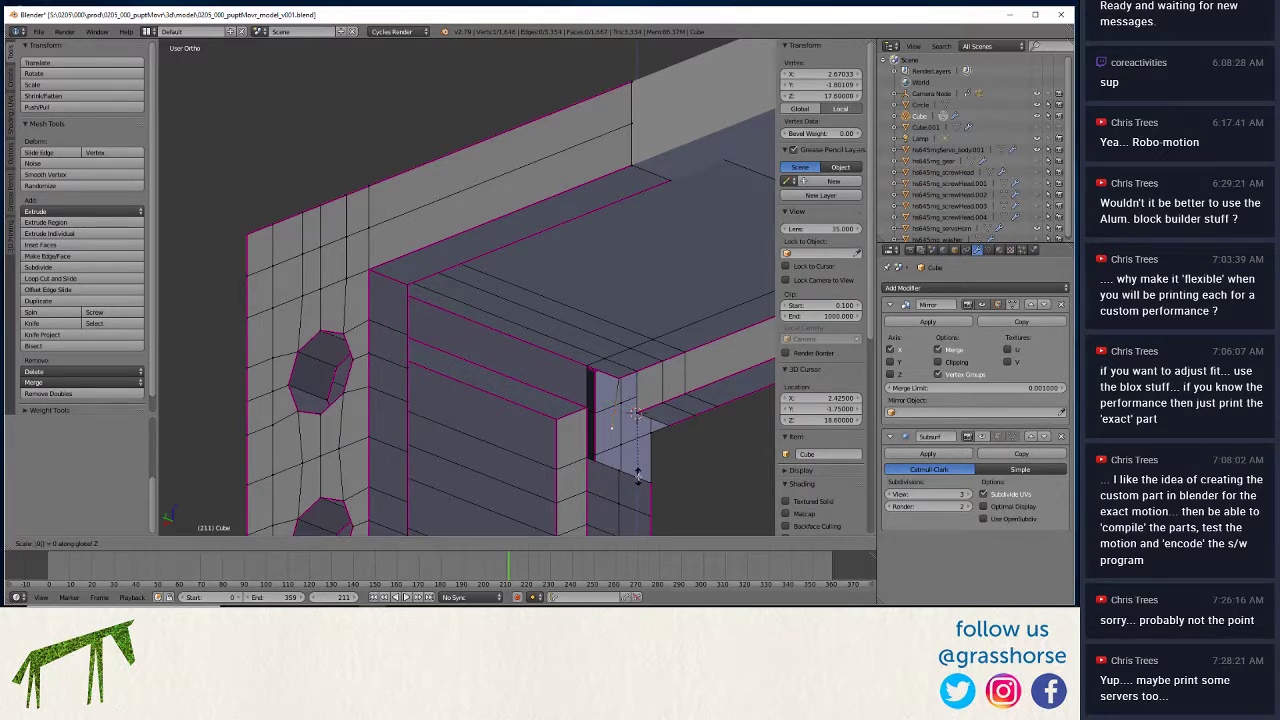
key("Return")
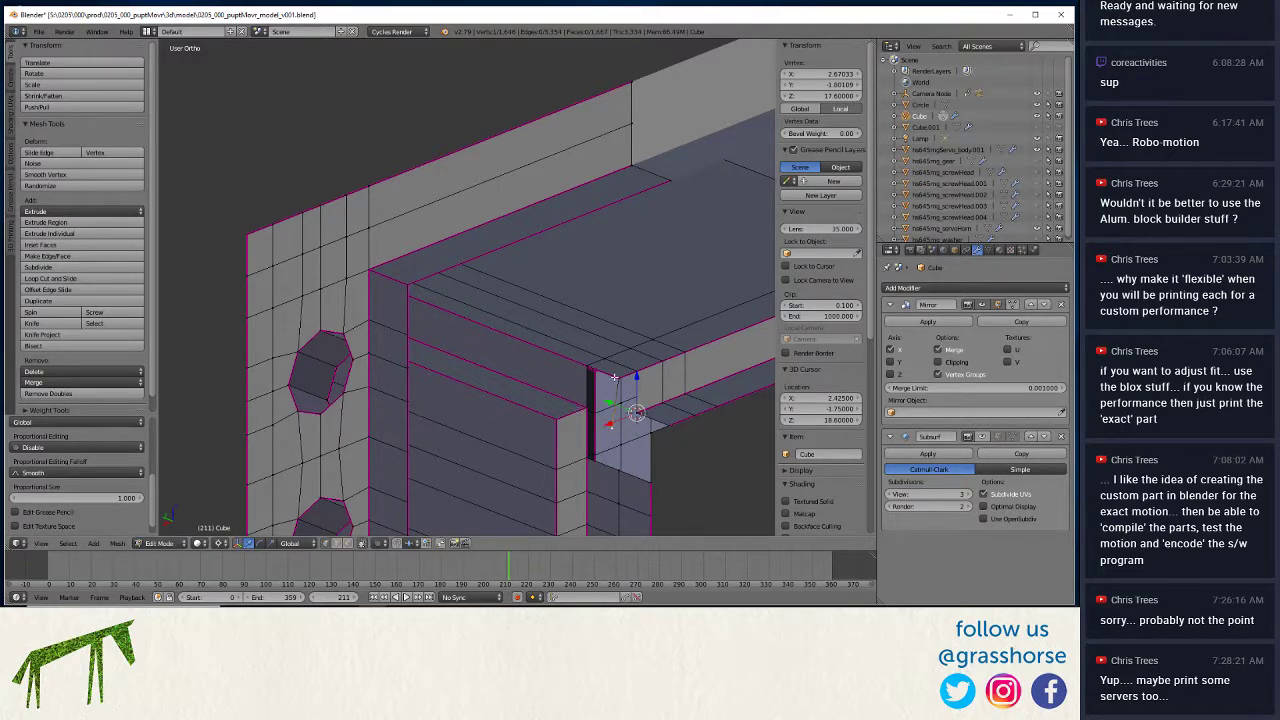
Snap the 3D cursor to the upper corner vertex and scale the extruded vertex to 0 in X and Y to align beneath it.
right_click(616, 380)
key("shift+s")
left_click(616, 380)
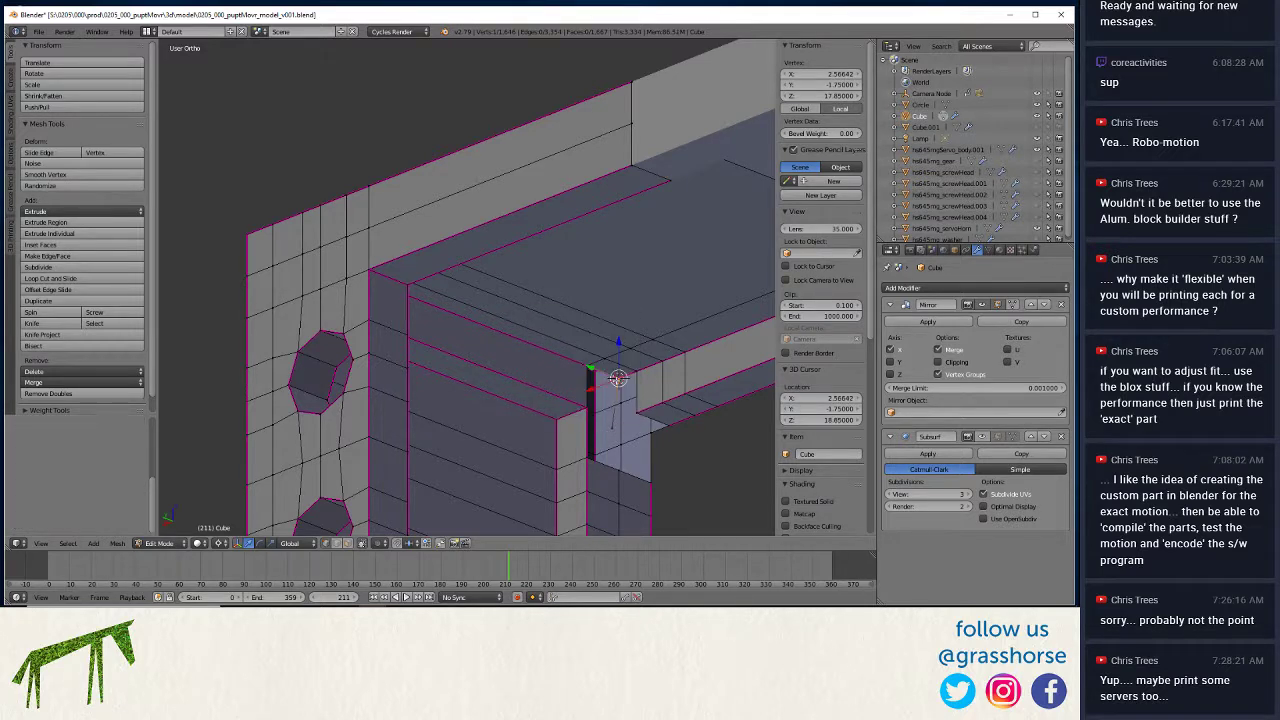
right_click(612, 432)
key("s")
key("x")
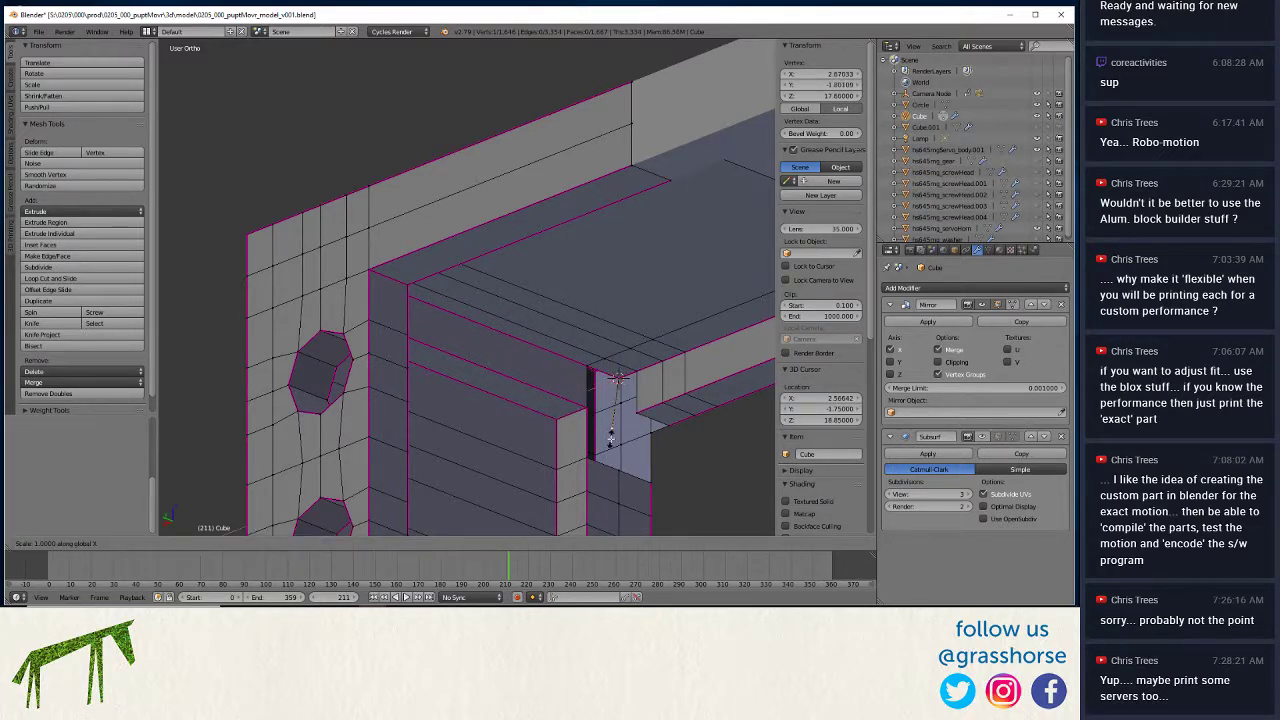
key("0")
key("Return")
key("s")
key("y")
key("0")
key("Return")
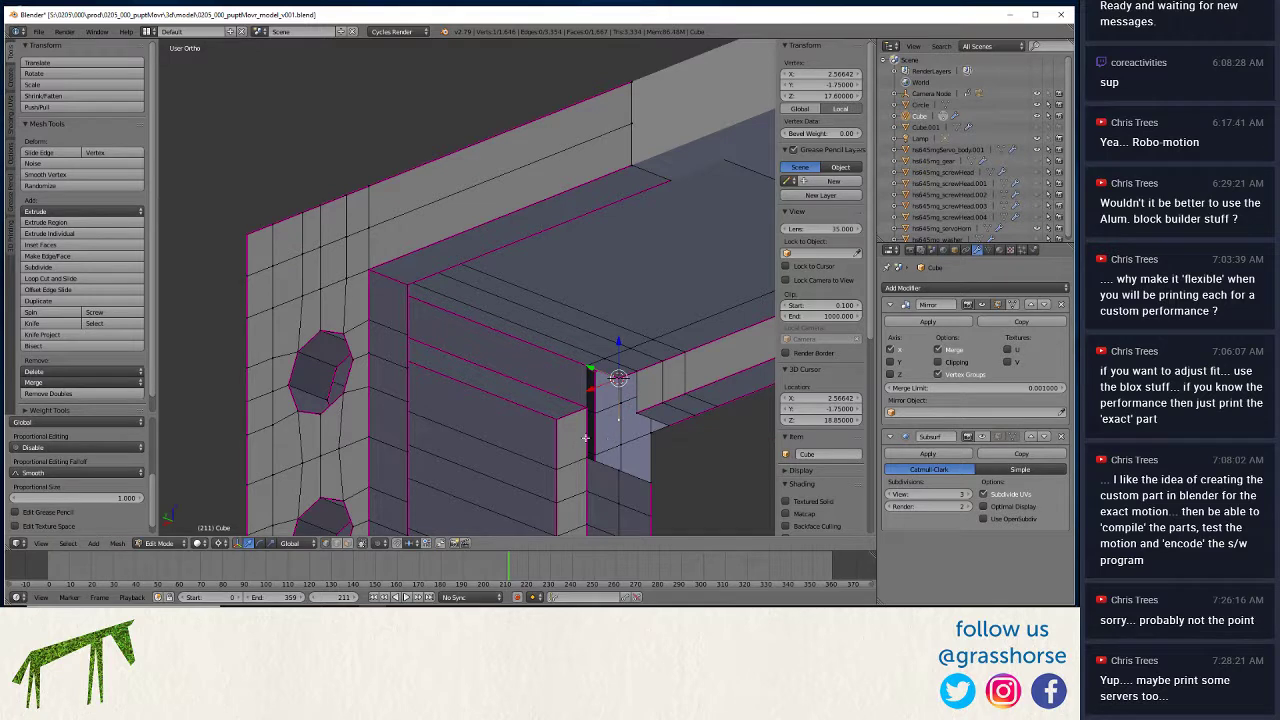
Switch to edge selection and fill the crossbar's open end face and the underside face beside the post.
left_click(340, 544)
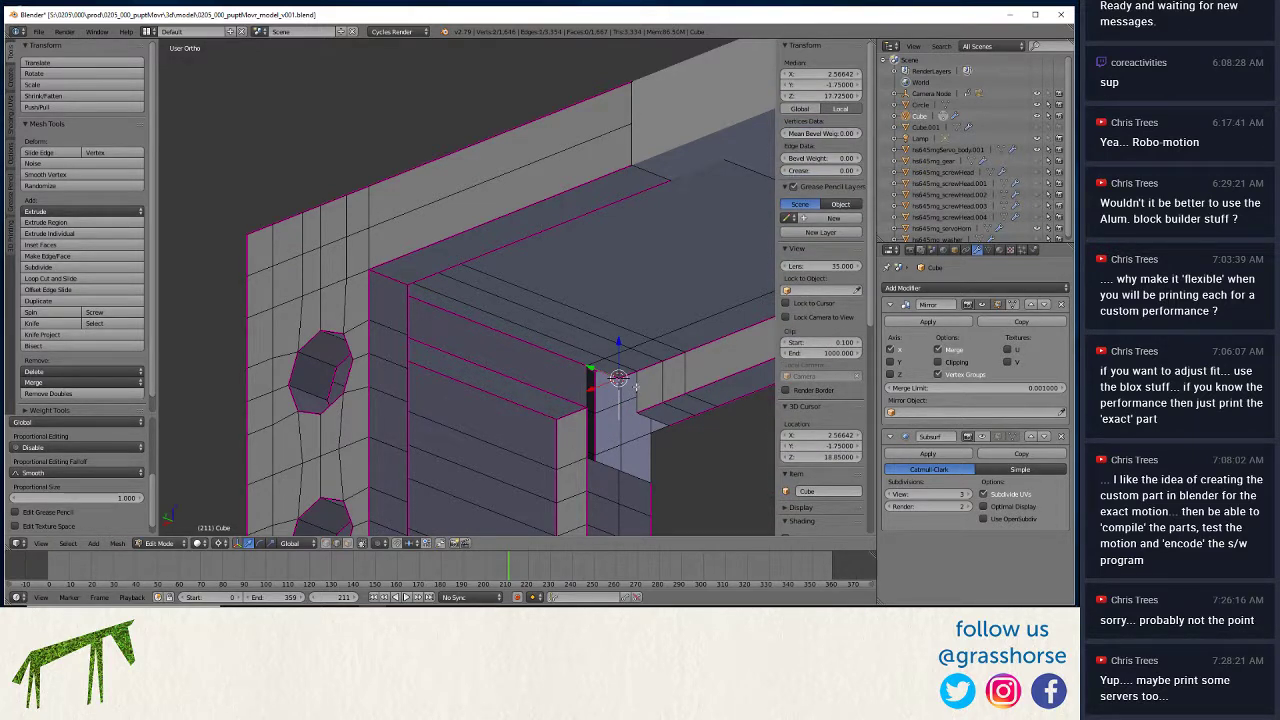
right_click(582, 380, "shift")
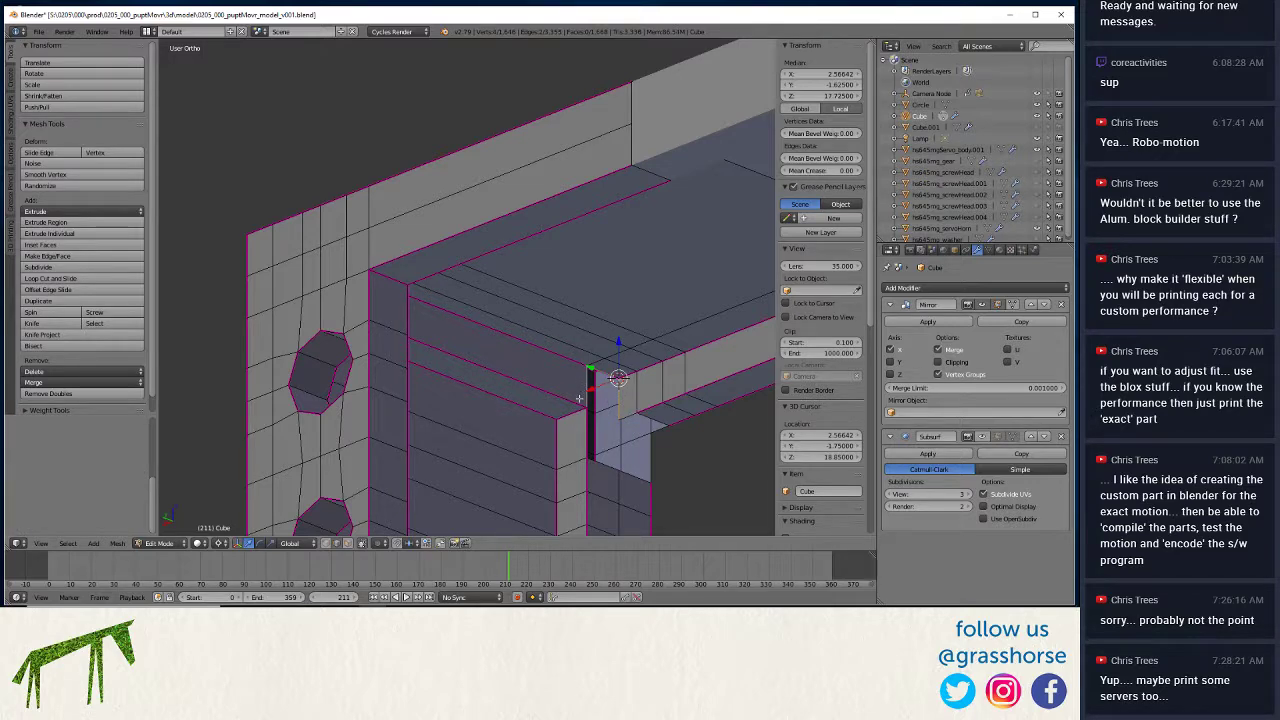
key("f")
middle_click_drag(582, 381, 628, 400)
right_click(624, 240)
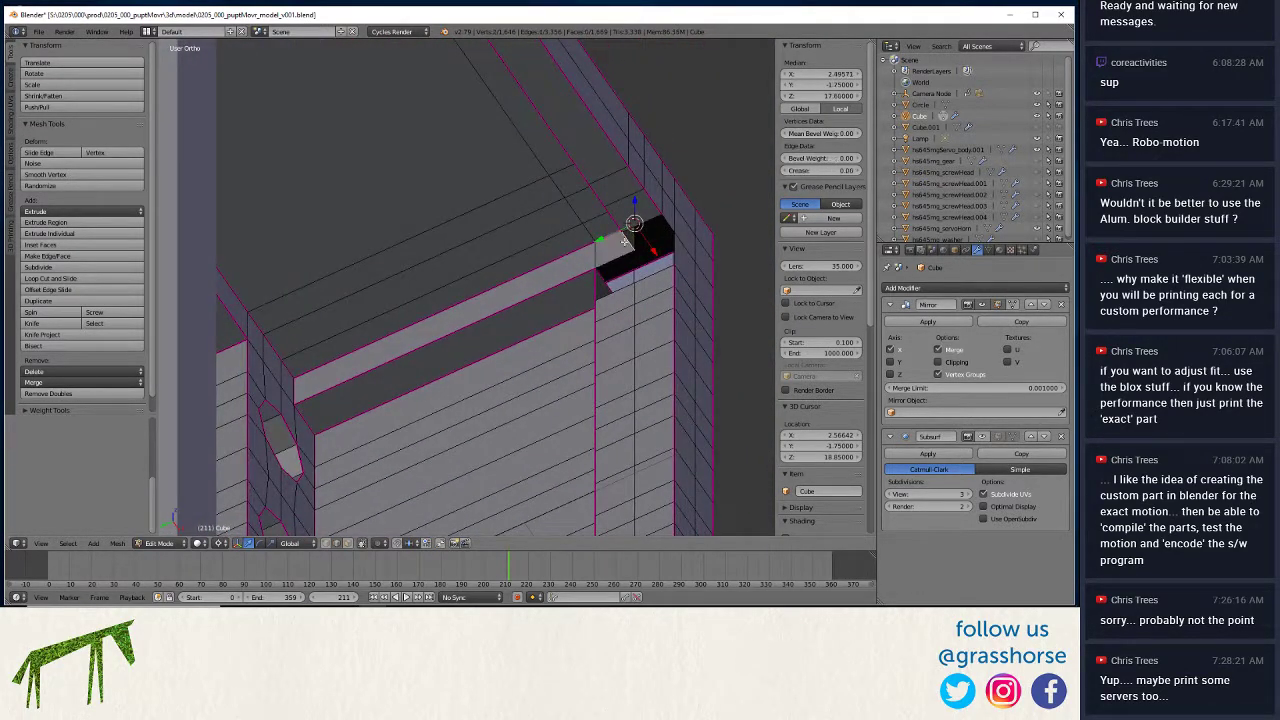
right_click(670, 226, "shift")
middle_click_drag(670, 226, 622, 425)
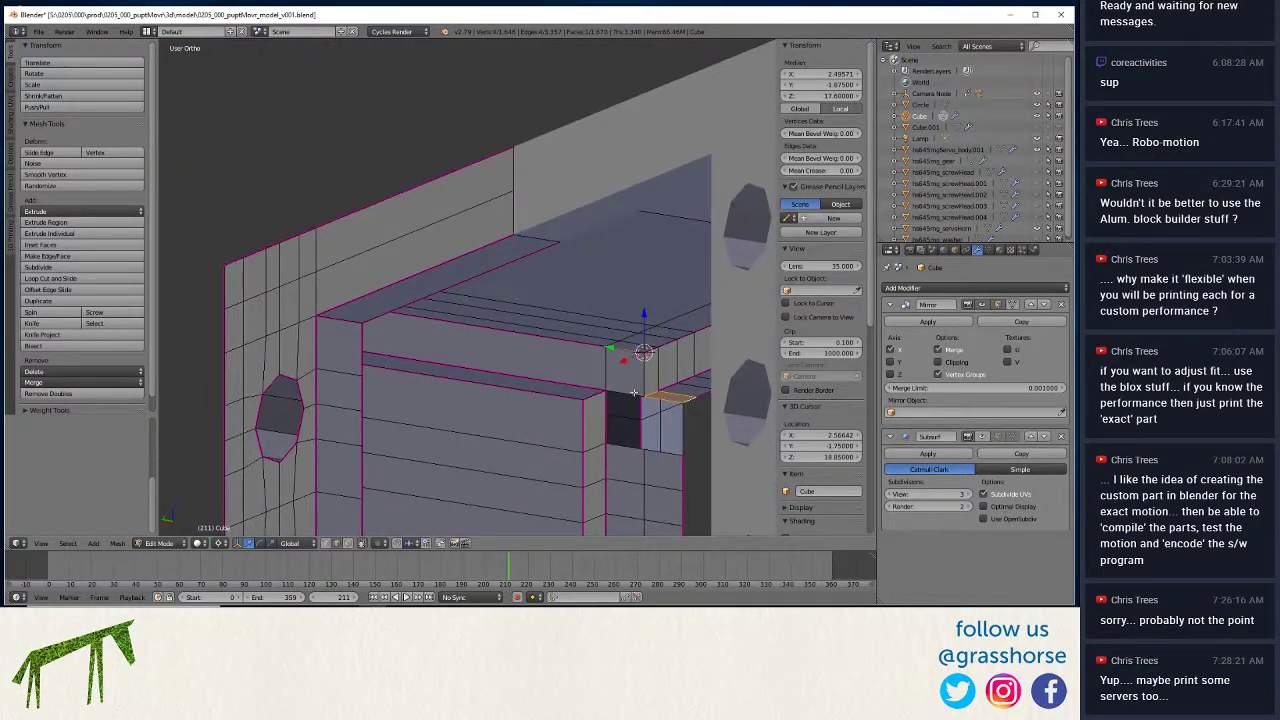
Fill the two remaining openings in the post's inner side wall below the crossbar corner.
right_click(622, 425)
right_click(622, 448, "shift")
key("f")
right_click(659, 453)
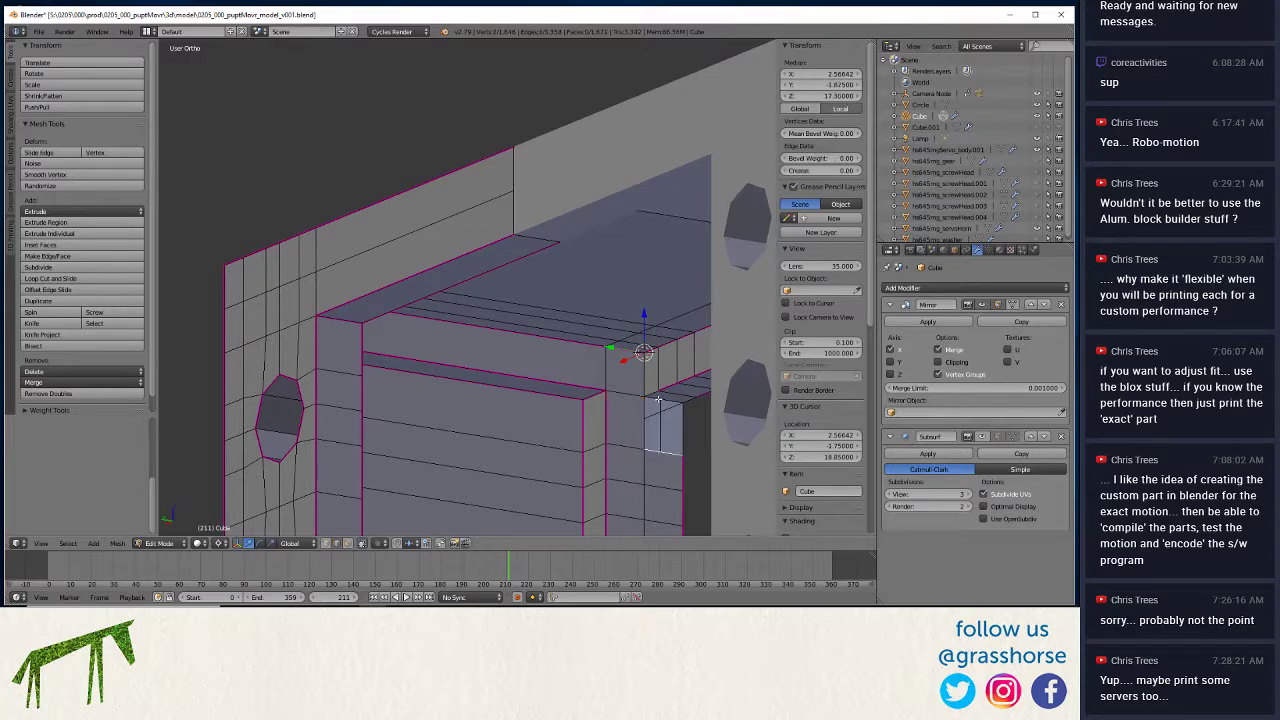
right_click(659, 402, "shift")
key("f")
Select the rebuilt crossbar corner's vertical and lower edges and set their crease to 1.
middle_click_drag(658, 414, 555, 450)
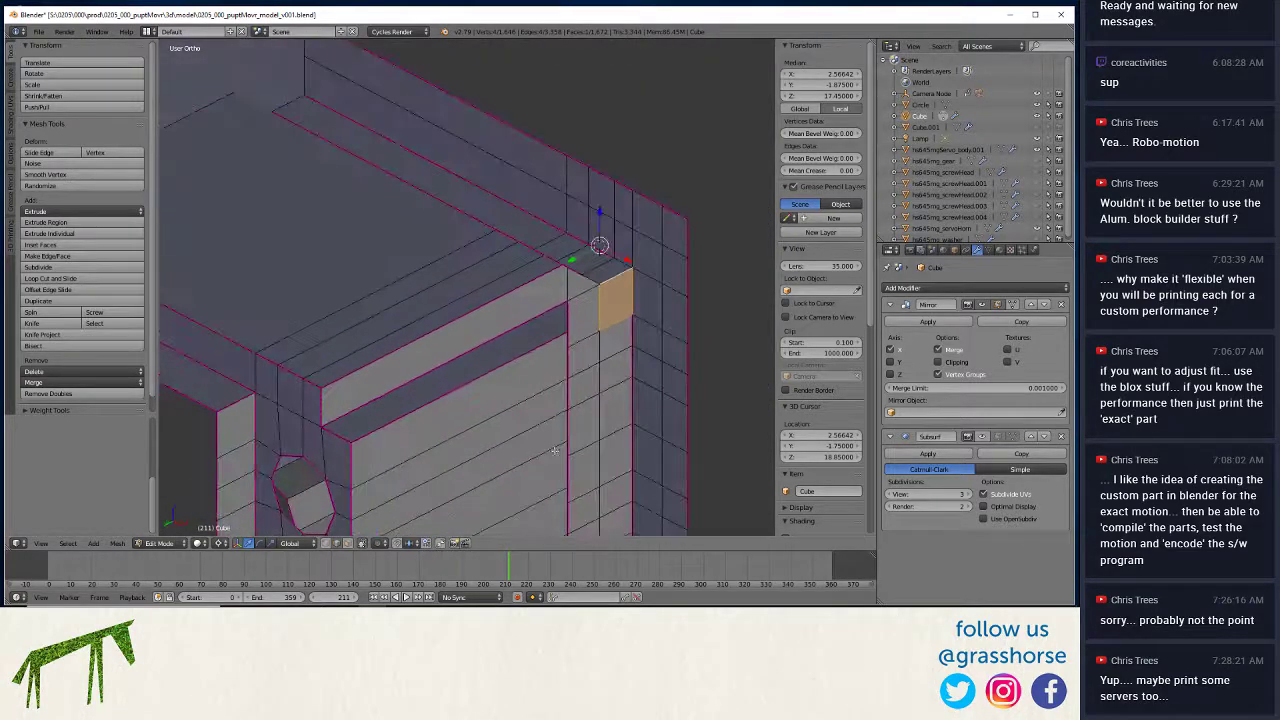
right_click(615, 281)
right_click(590, 280, "shift")
middle_click_drag(380, 343, 547, 373)
right_click(600, 399, "shift")
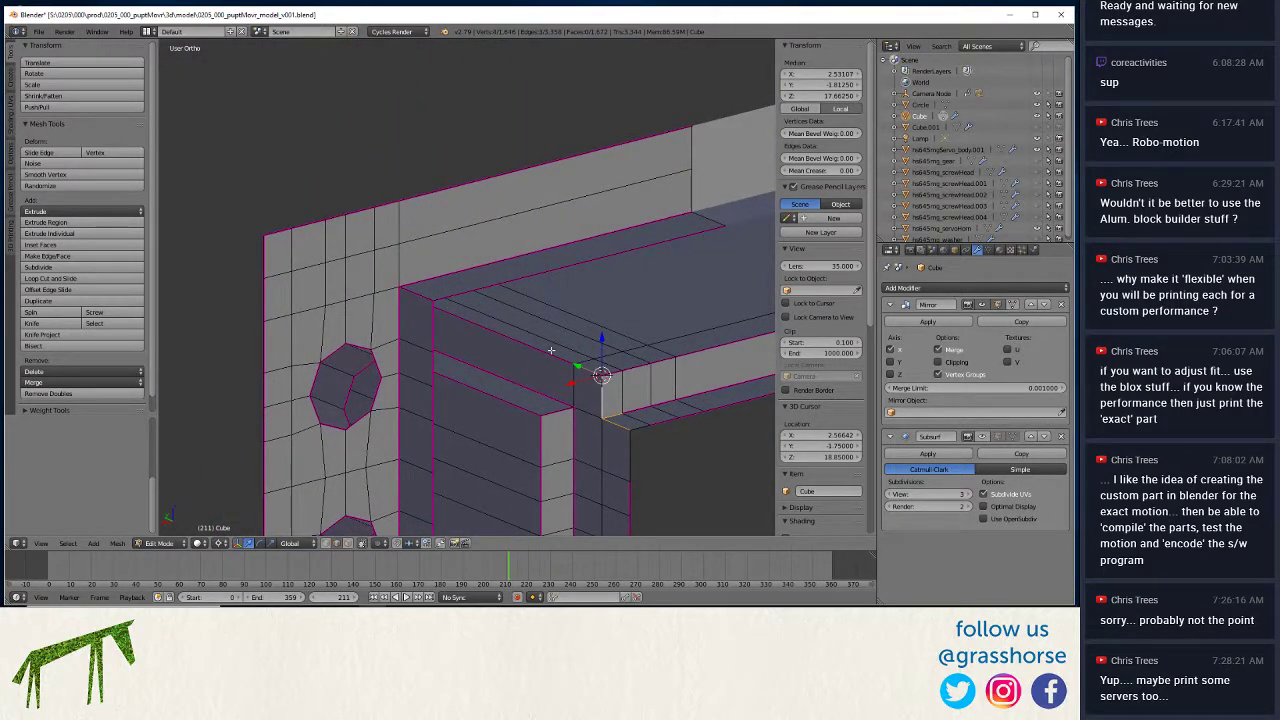
key("shift+e")
type("1| = 1")
key("Return")
Crease the post's adjoining edges just below the crossbar to 1.
right_click(641, 430)
right_click(627, 452, "shift")
key("shift+e")
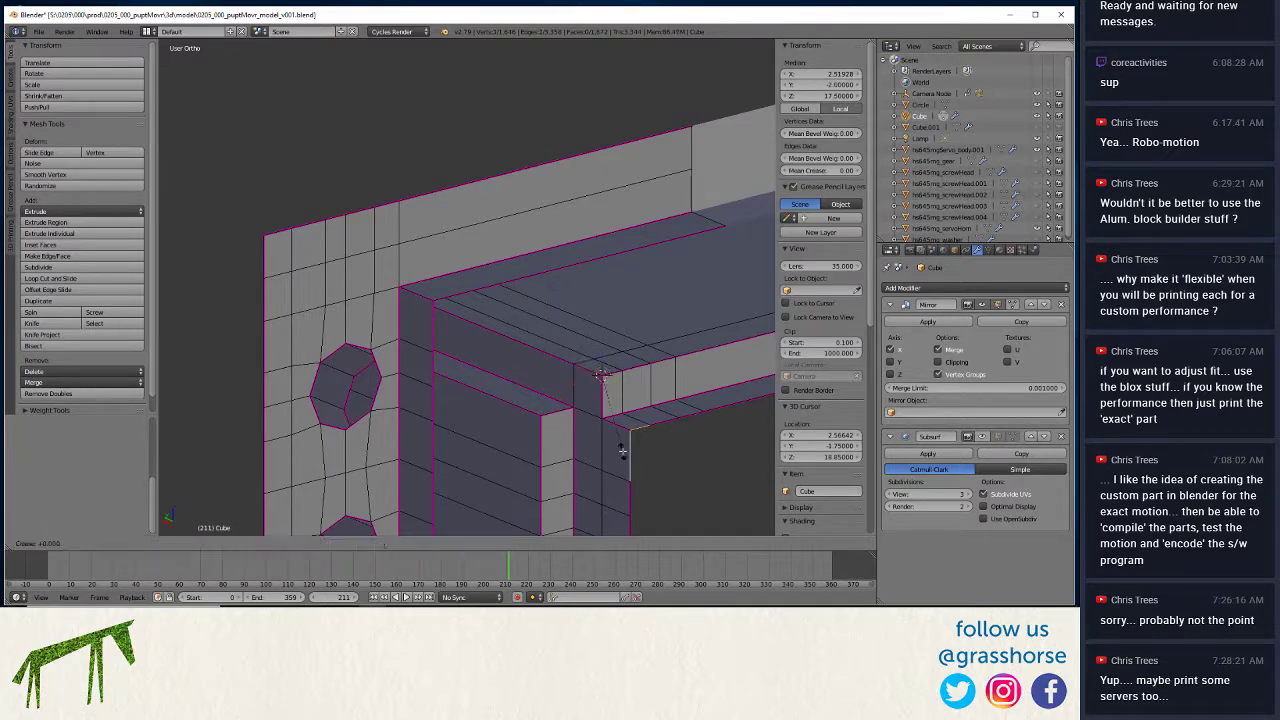
key("Return")
Rerun all 3D print checks on the repaired frame and bring the check output into view.
scroll(477, 382, "down", 5)
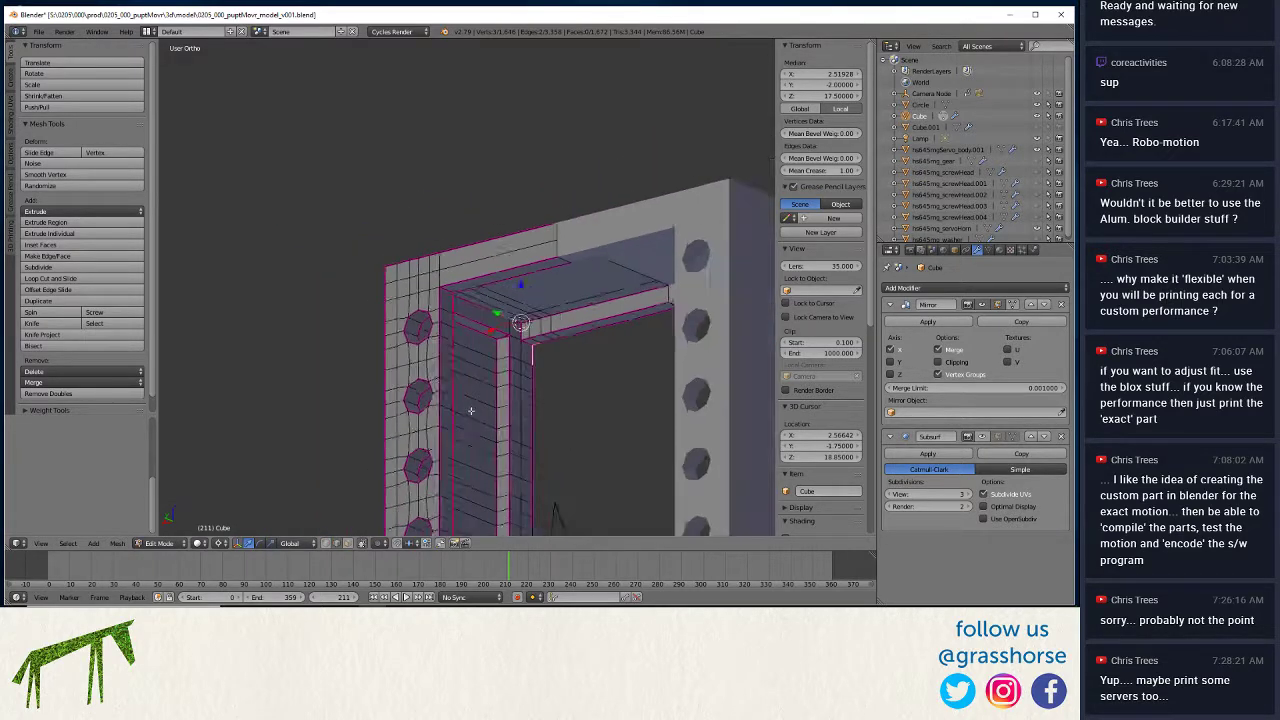
middle_click_drag(477, 382, 475, 488)
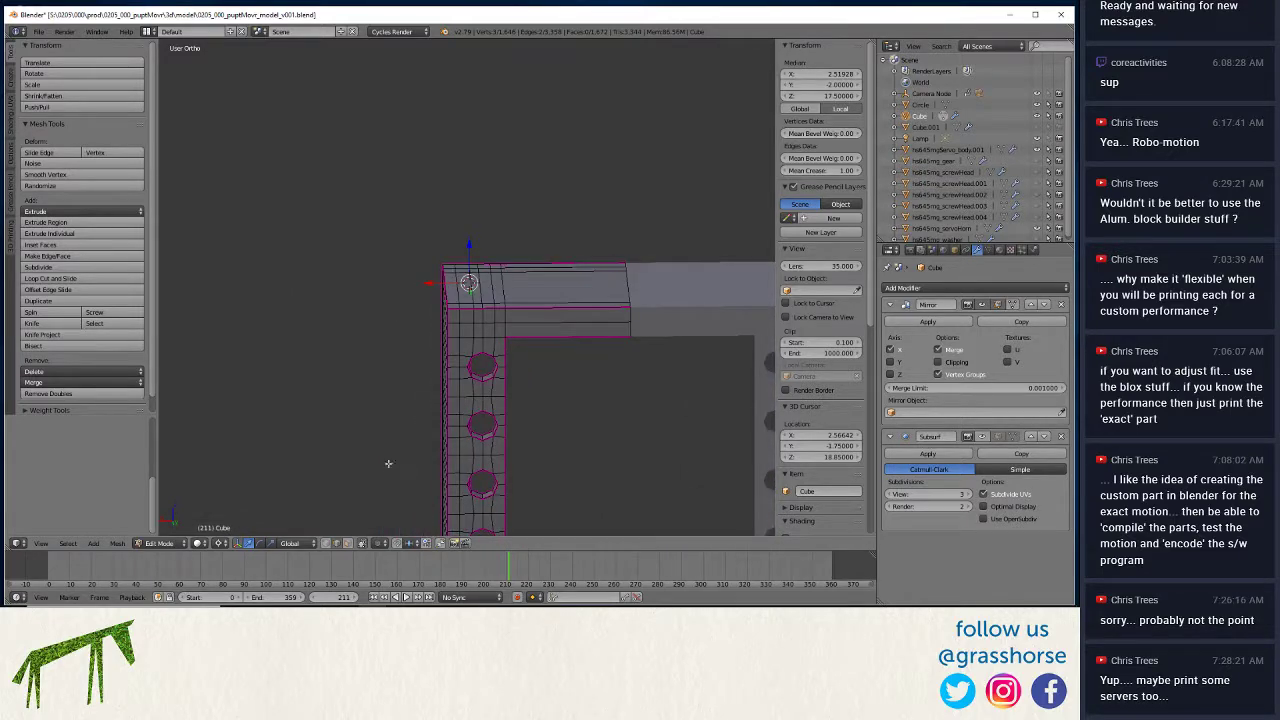
middle_click_drag(388, 463, 395, 408)
middle_click_drag(405, 384, 430, 487)
left_click(10, 238)
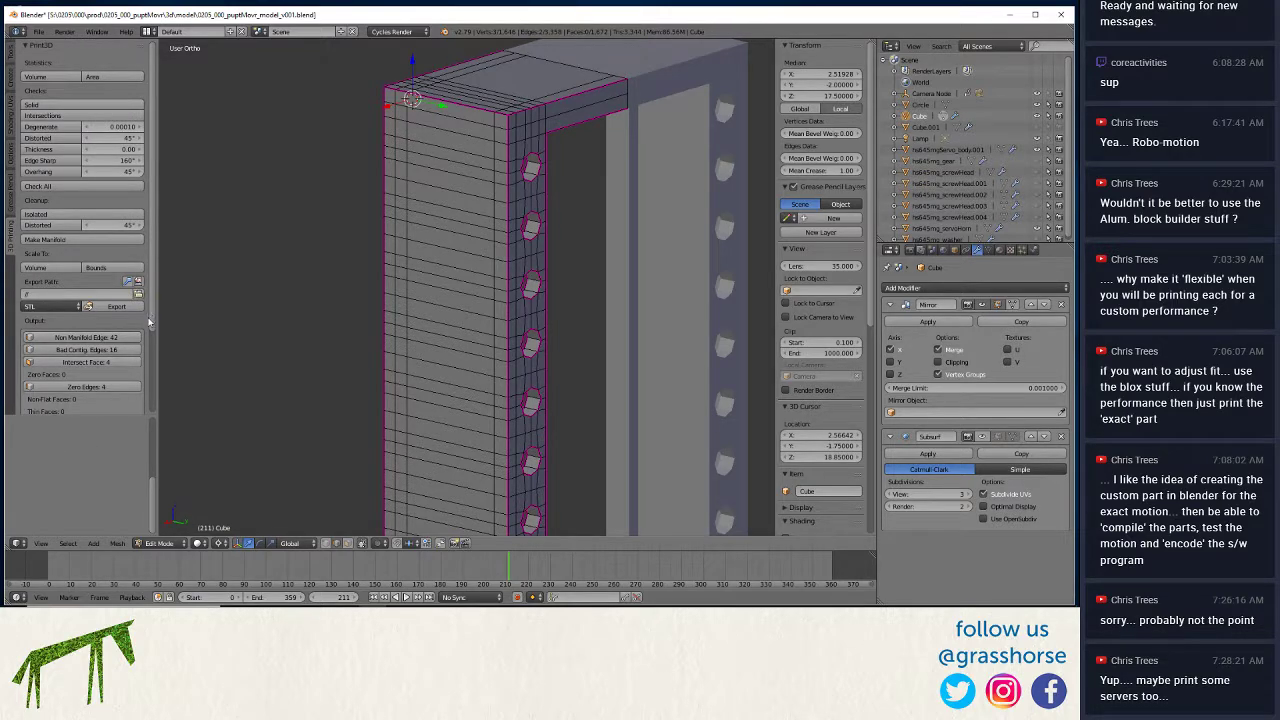
scroll(153, 321, "down", 5)
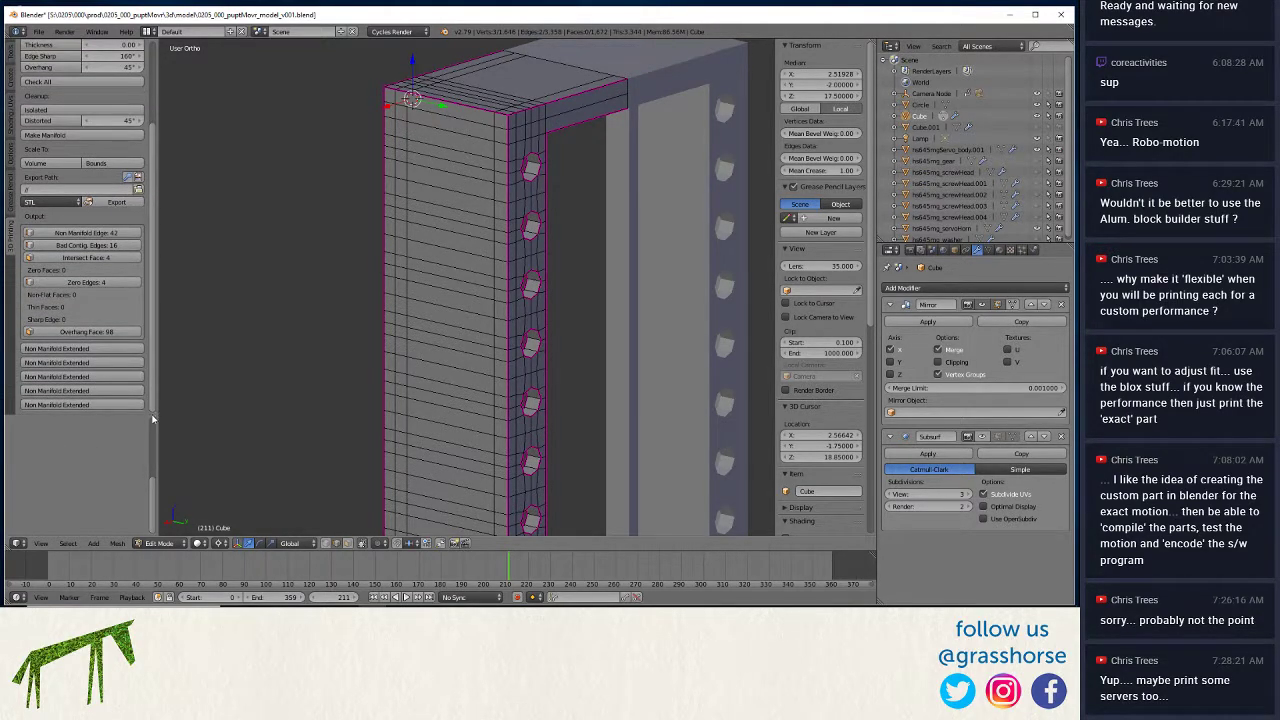
left_click(50, 89)
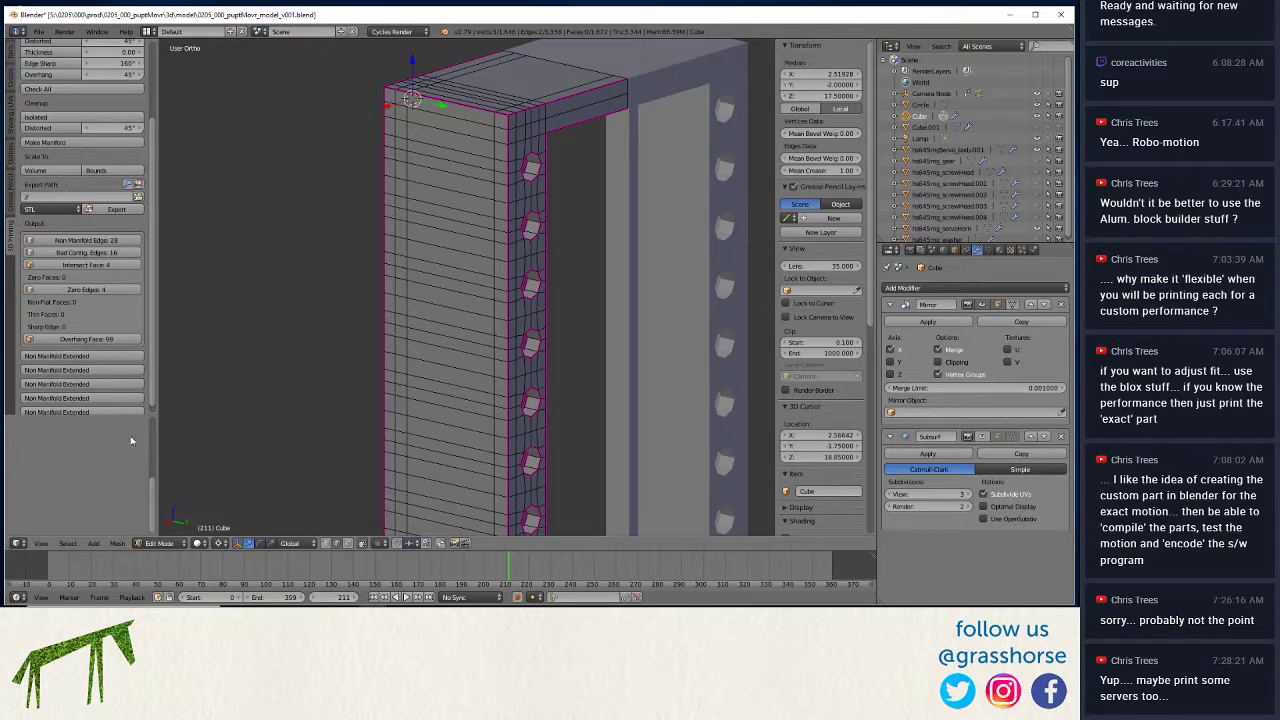
Select the reported non-manifold edges, bad contiguous edges and intersecting faces in turn and inspect where they lie around the frame's base.
left_click(85, 240)
middle_click_drag(366, 388, 541, 265)
middle_click_drag(375, 393, 387, 152)
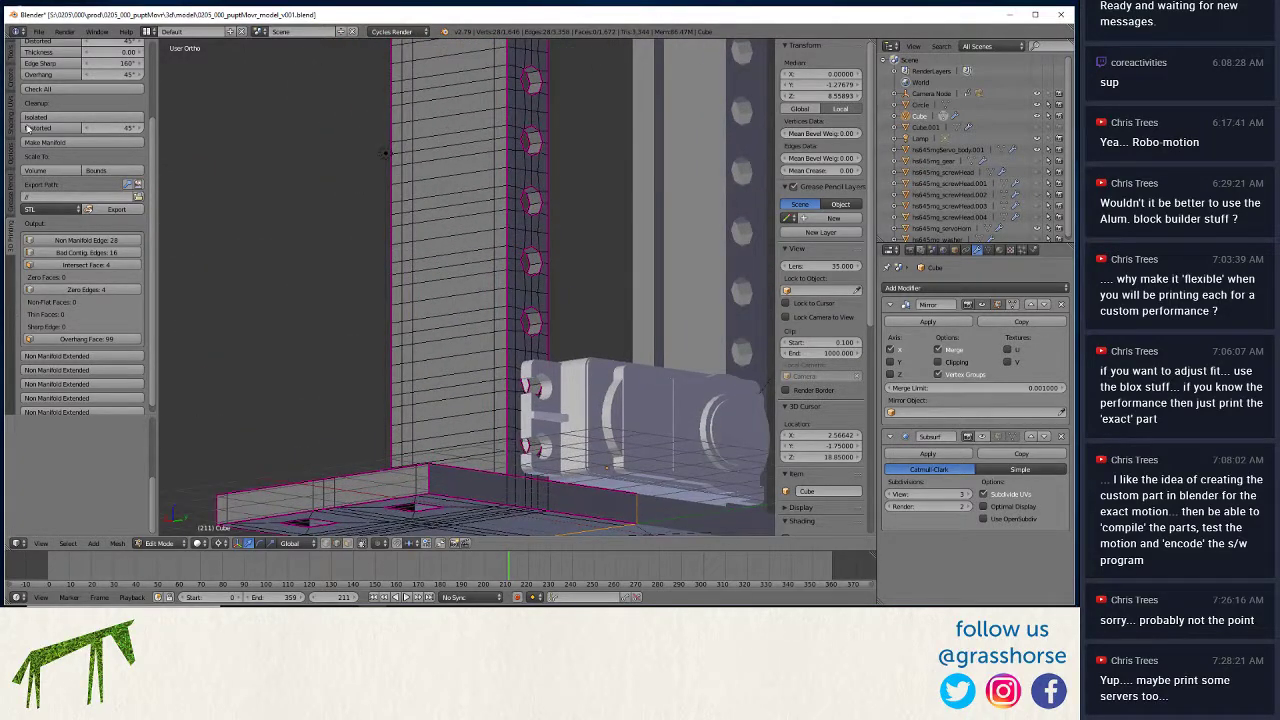
left_click(62, 254)
middle_click_drag(438, 349, 370, 369)
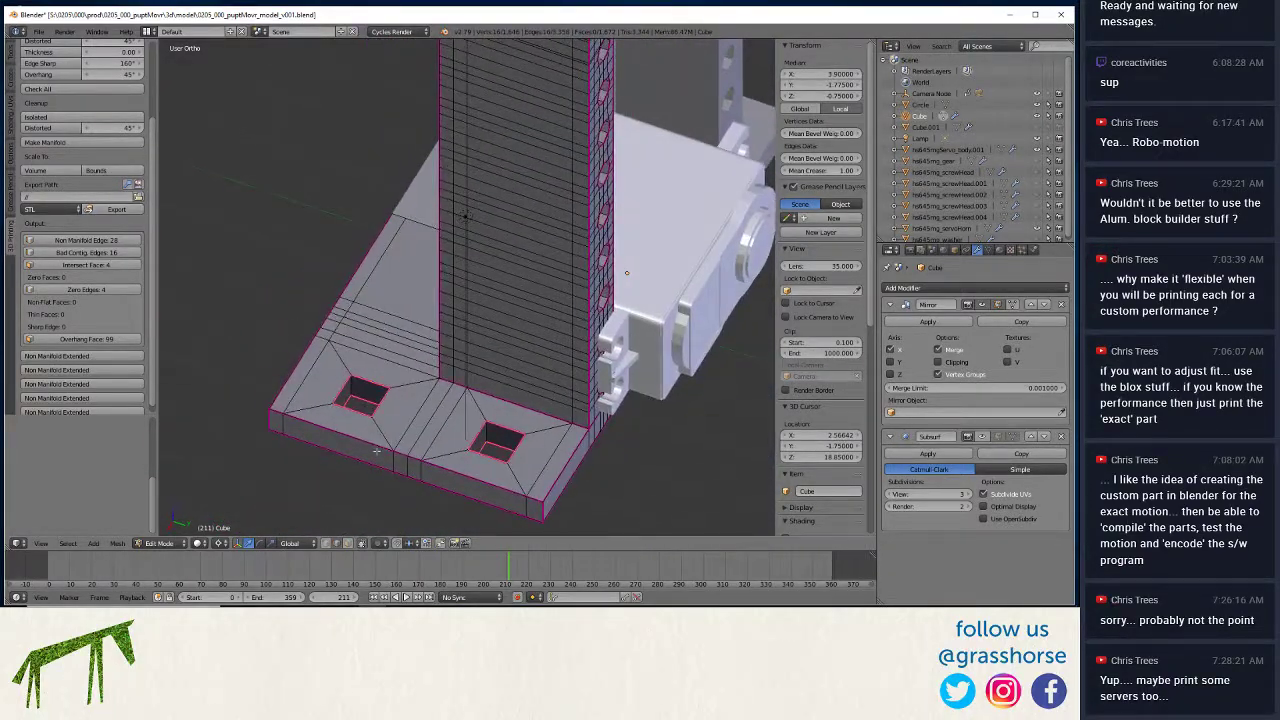
mouse_move(376, 451)
middle_mouse_down()
mouse_move(400, 434)
mouse_move(358, 452)
middle_mouse_up()
left_click(97, 265)
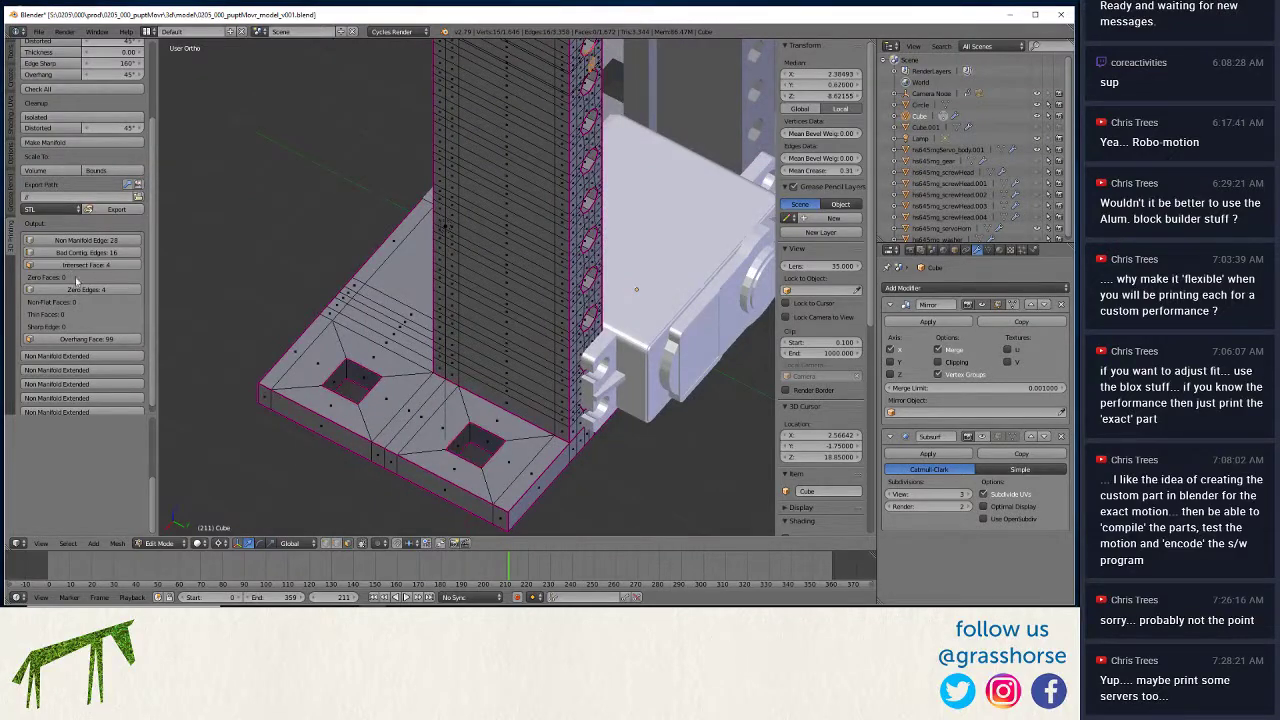
Examine the reported intersecting faces and remaining problem edges around the screw holes and inner side of the frame's post.
middle_click_drag(411, 392, 512, 456)
key("KP_Decimal")
middle_click_drag(377, 427, 381, 498)
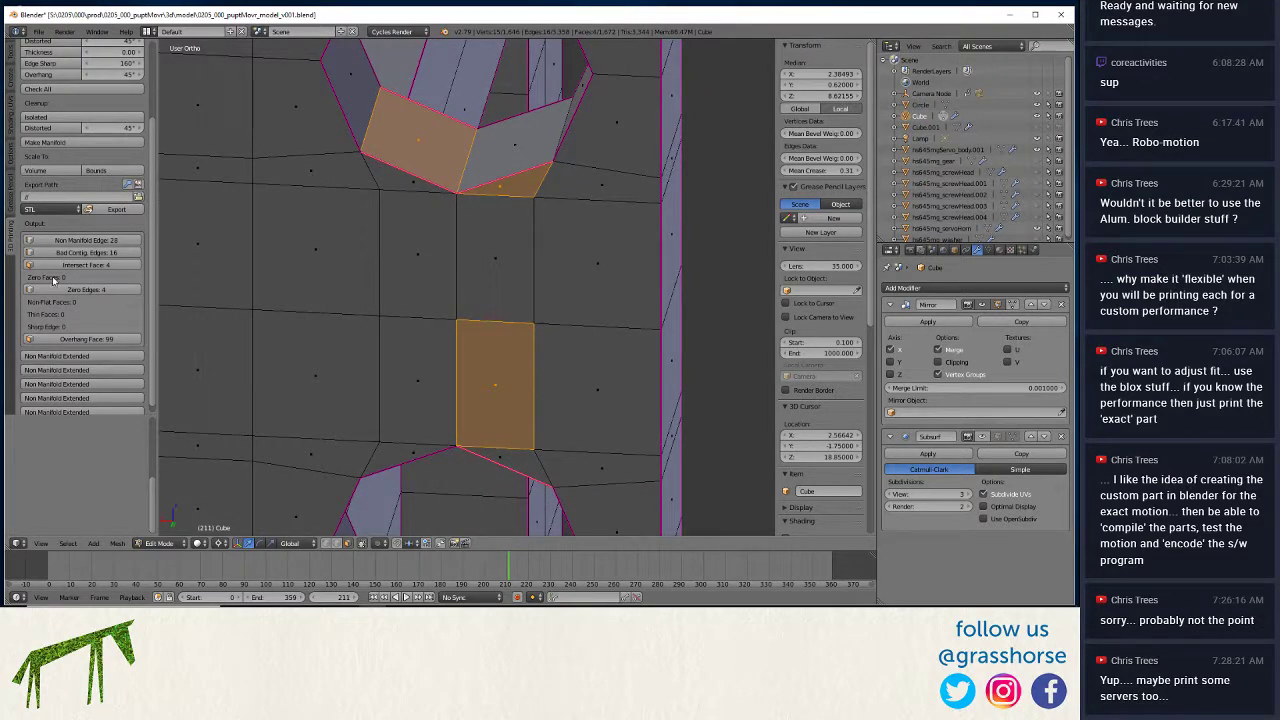
key("a")
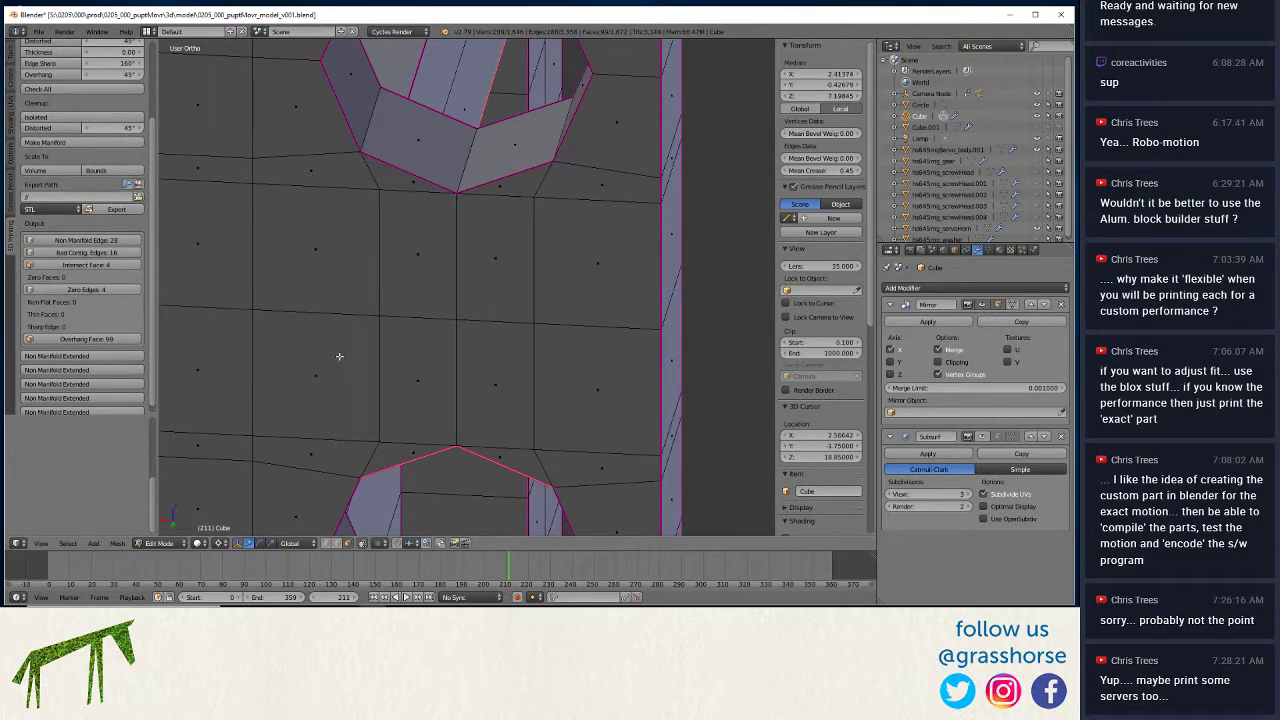
scroll(339, 356, "down", 6)
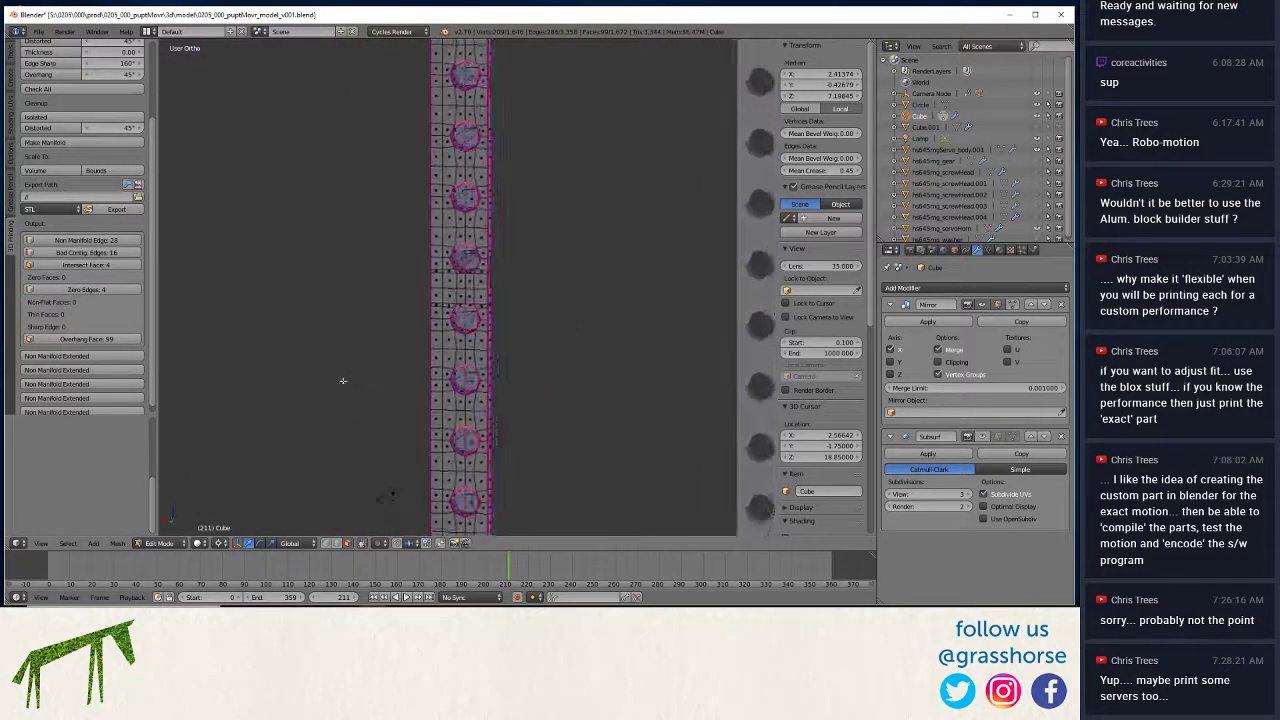
middle_click_drag(342, 380, 311, 421)
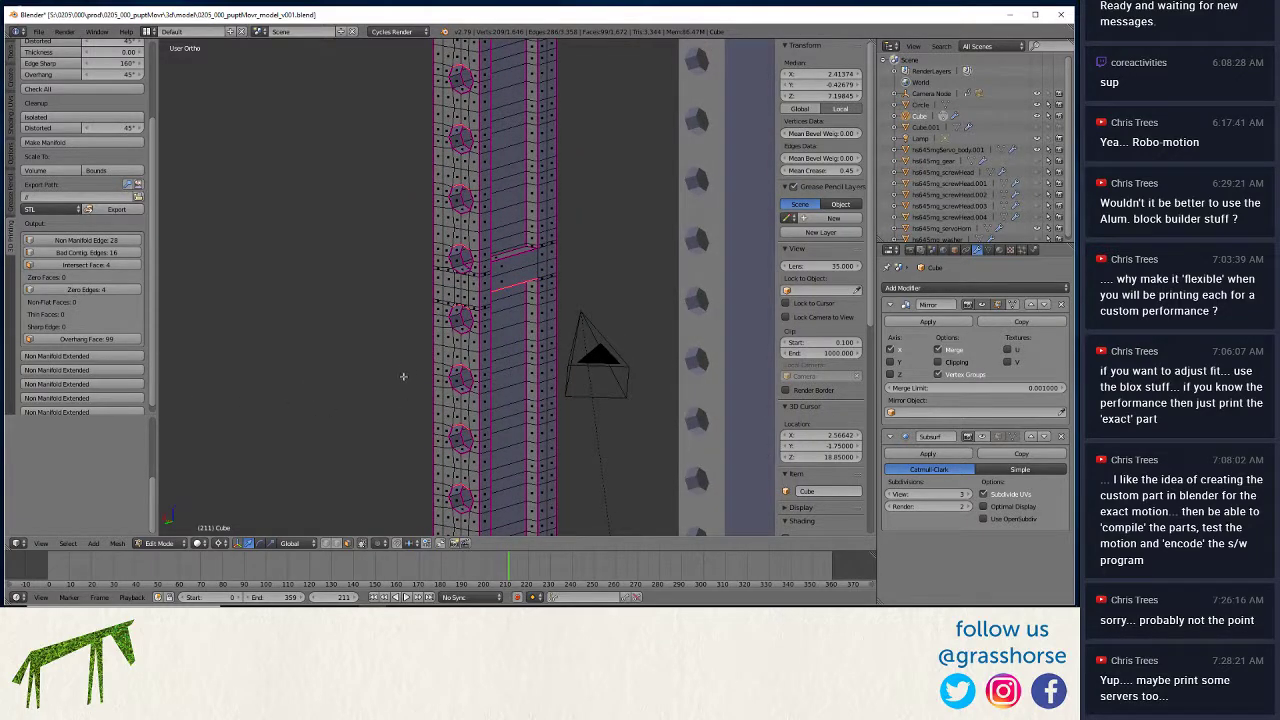
scroll(391, 369, "down", 7)
middle_click_drag(380, 374, 343, 376)
Leave mesh editing, save over the blend file, and export only the selected frame as 0205_000_puptMovr_model_v001.stl.
key("Tab")
middle_click_drag(358, 425, 374, 457)
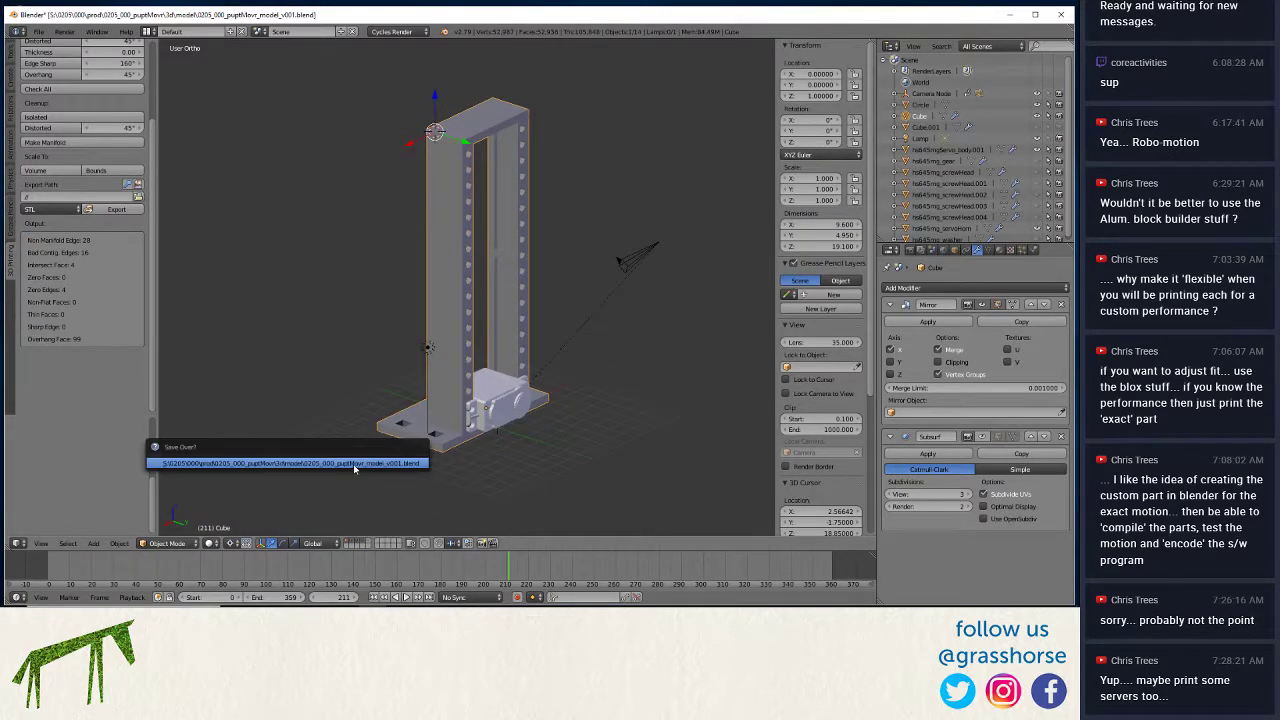
left_click(38, 31)
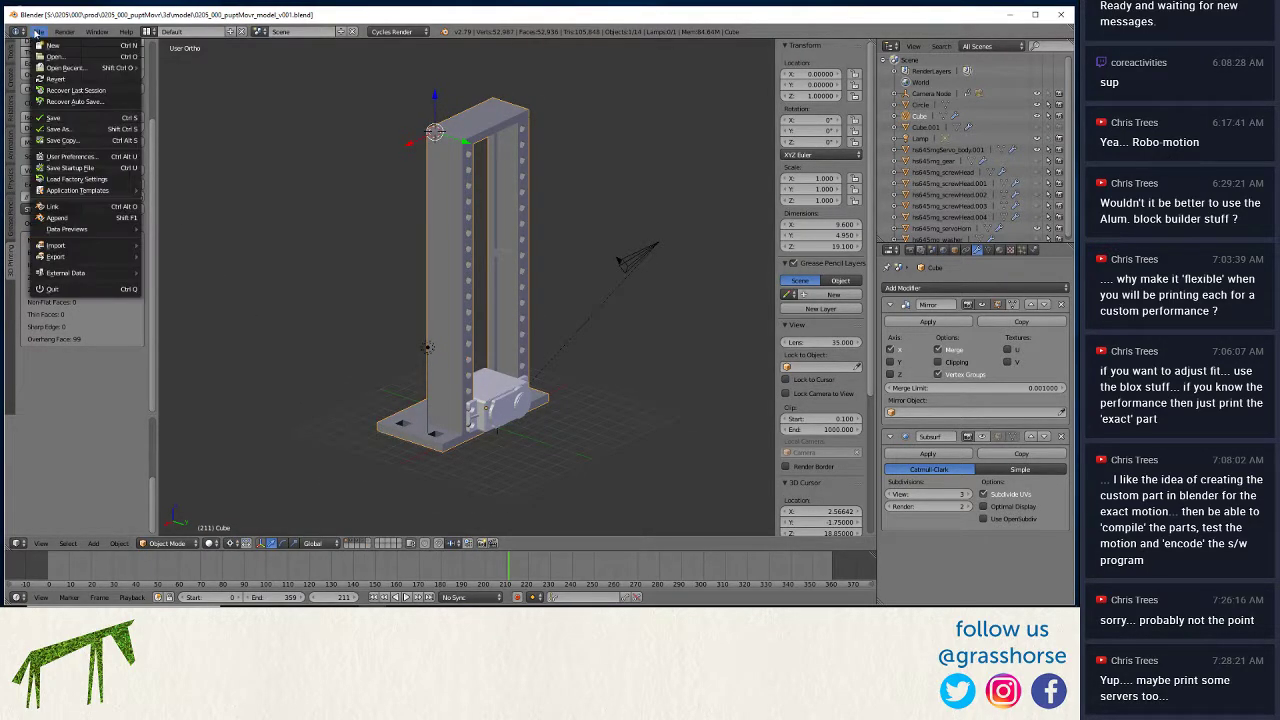
mouse_move(62, 262)
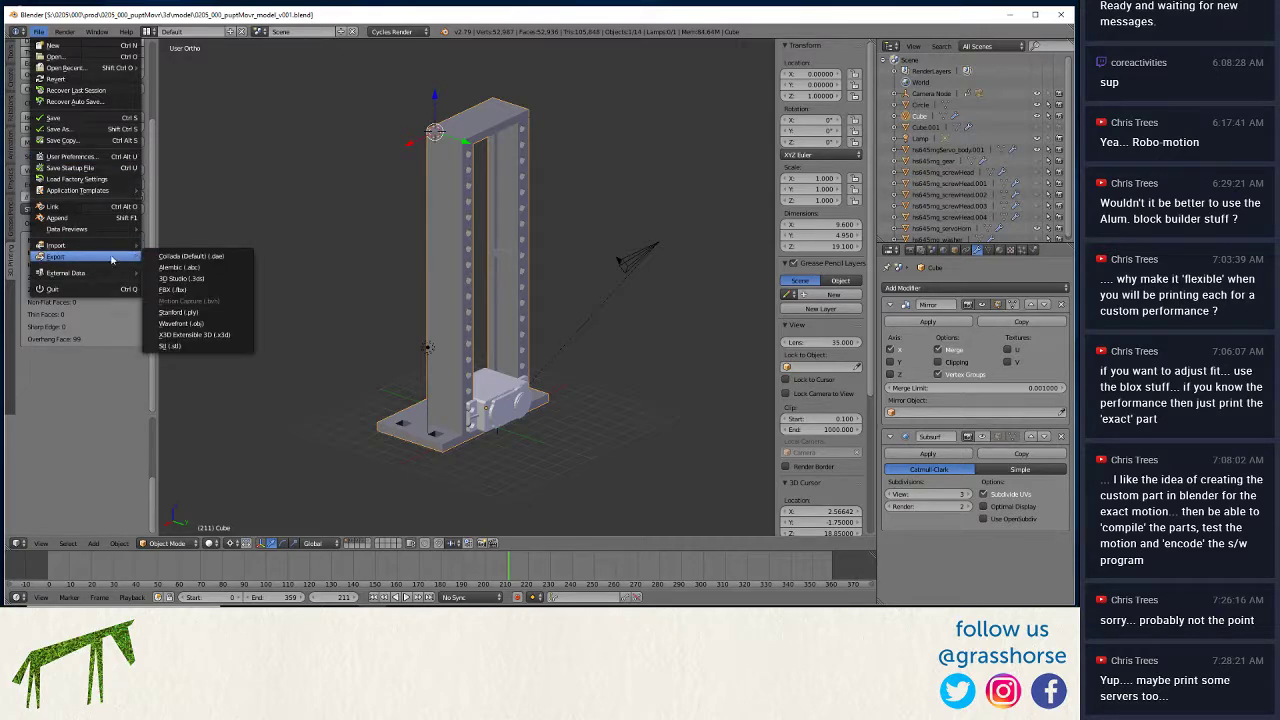
left_click(178, 347)
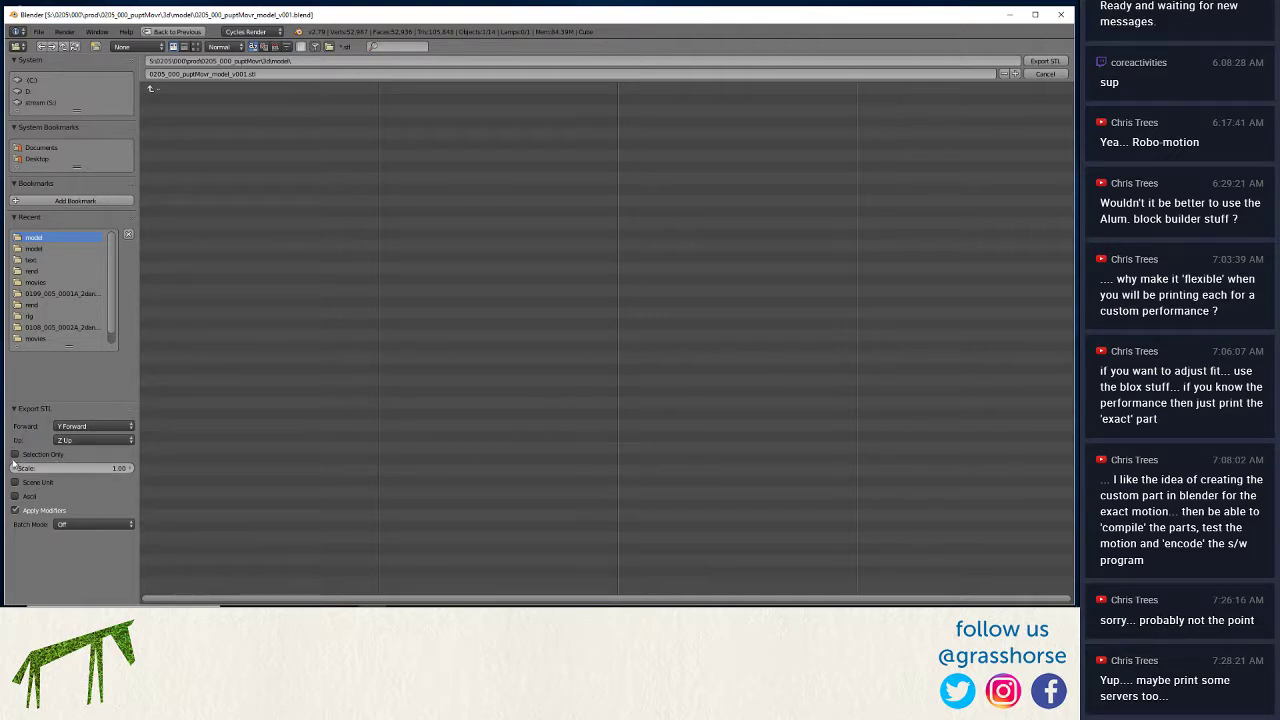
left_click(15, 455)
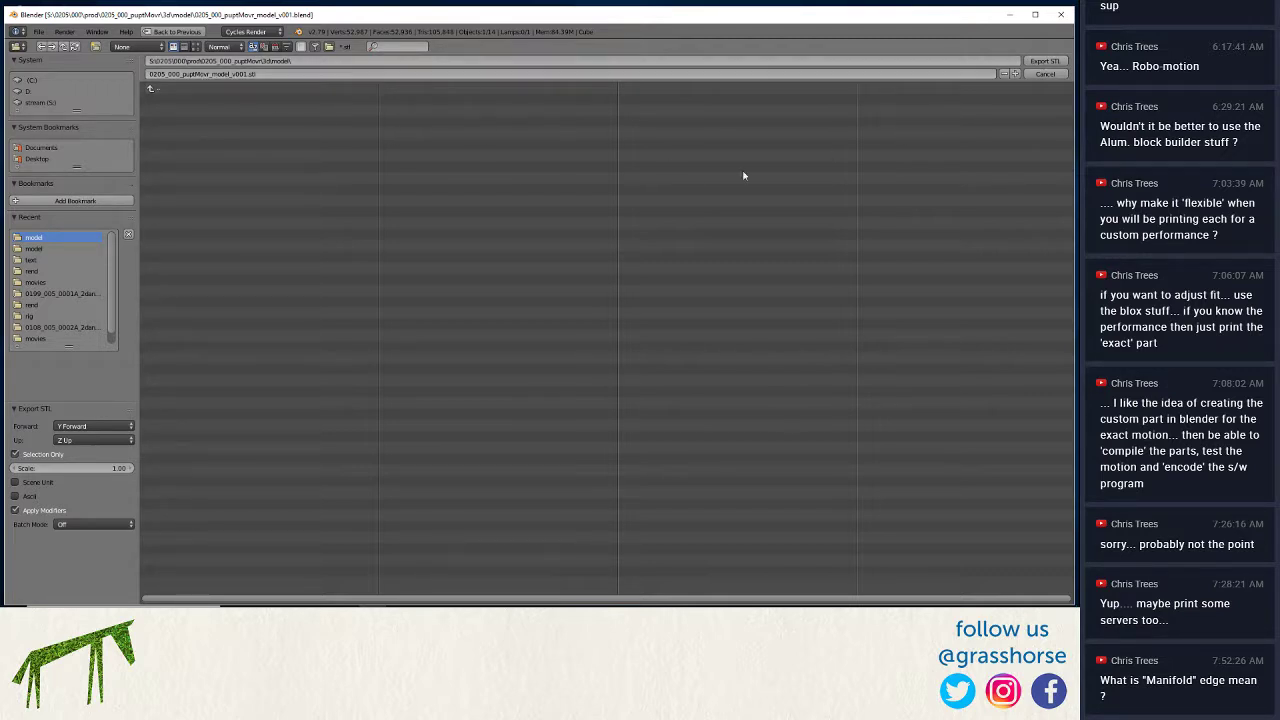
left_click(1045, 61)
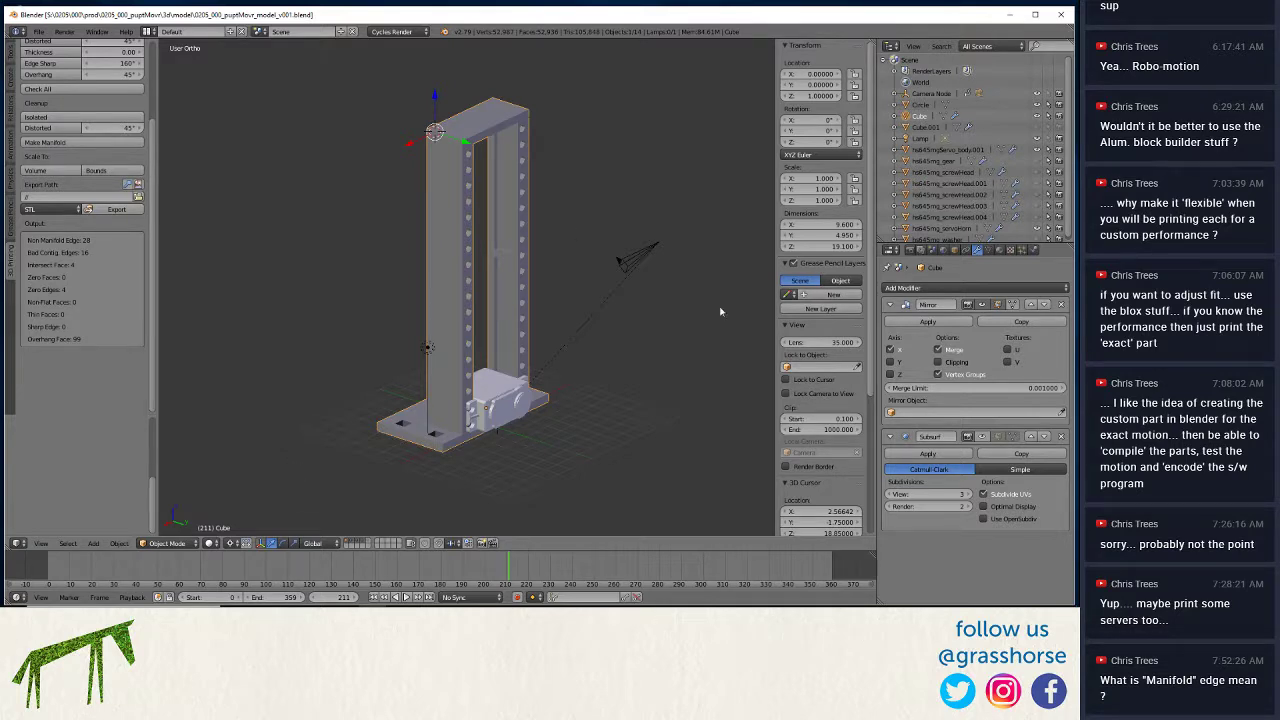
Switch to Ultimaker Cura and dismiss the Cura 3.5.1 update notice.
mouse_move(711, 605)
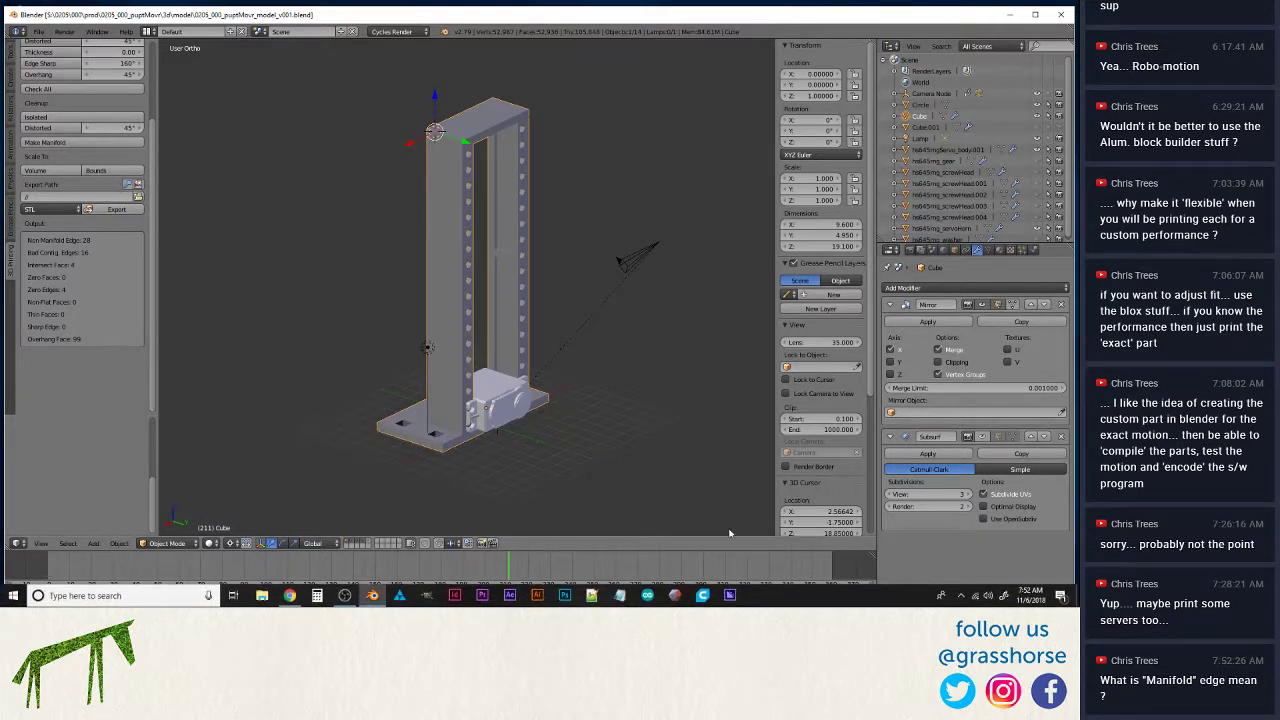
left_click(703, 596)
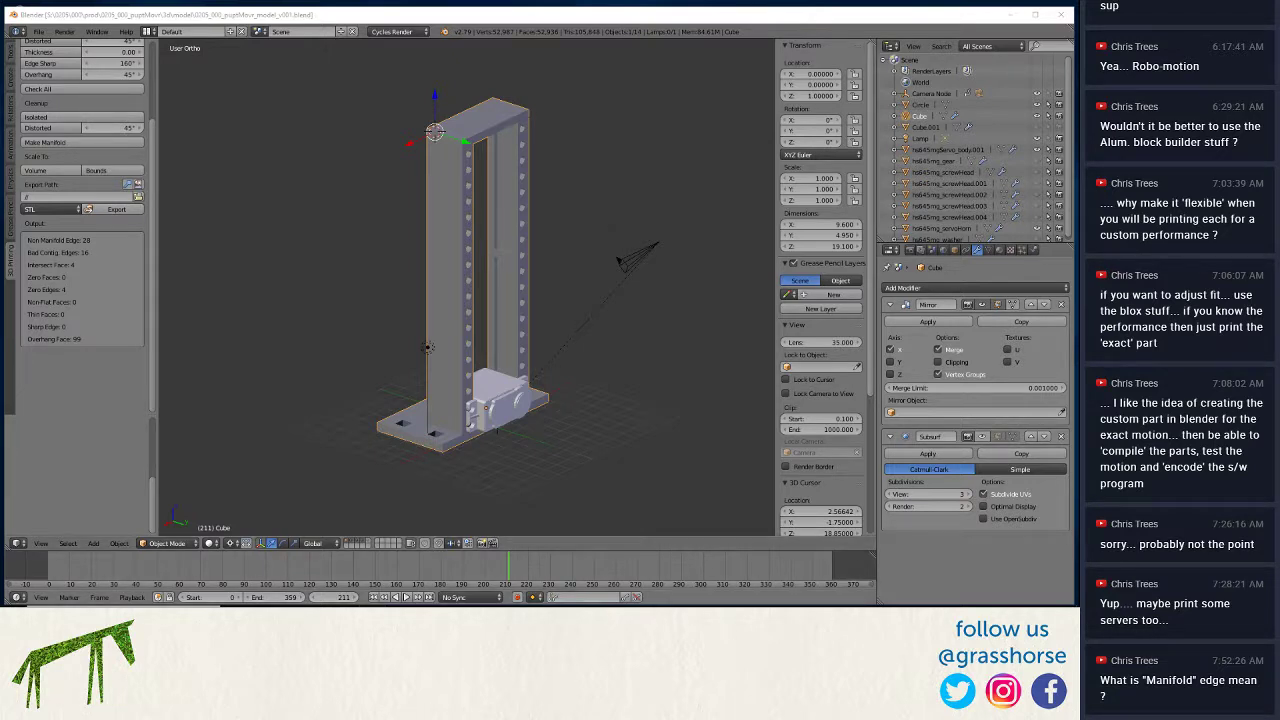
mouse_move(602, 606)
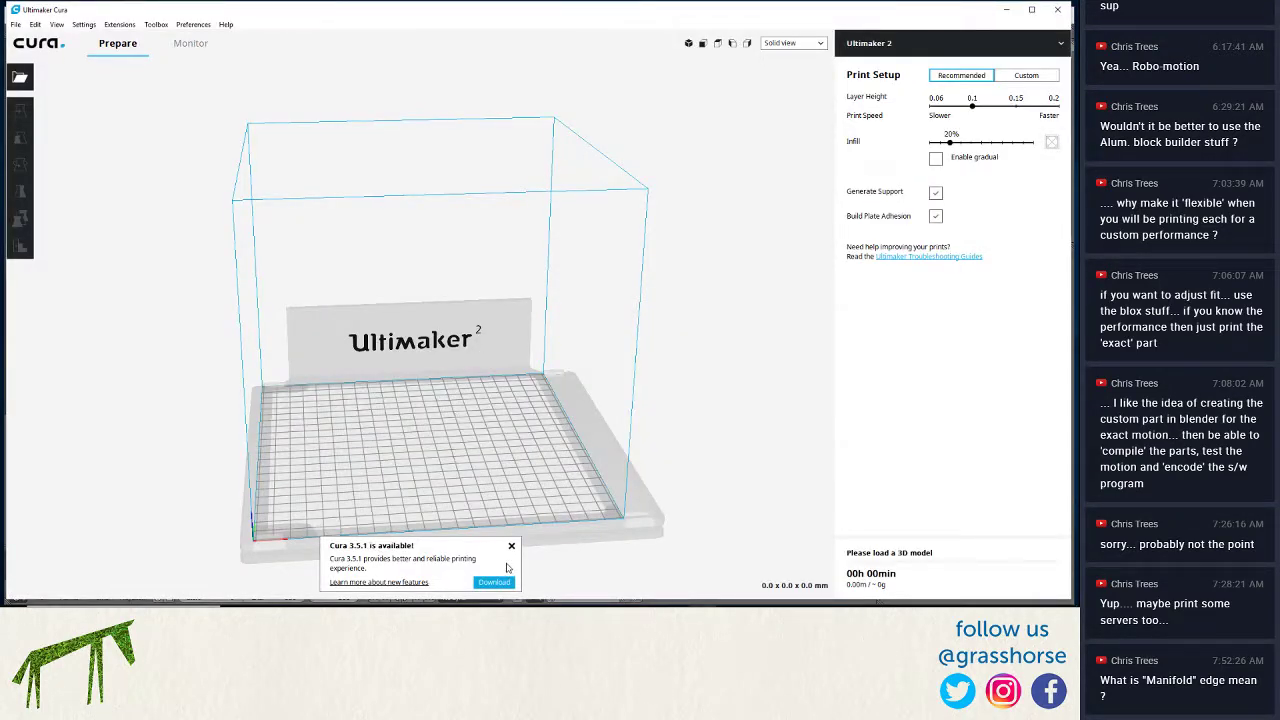
left_click(512, 546)
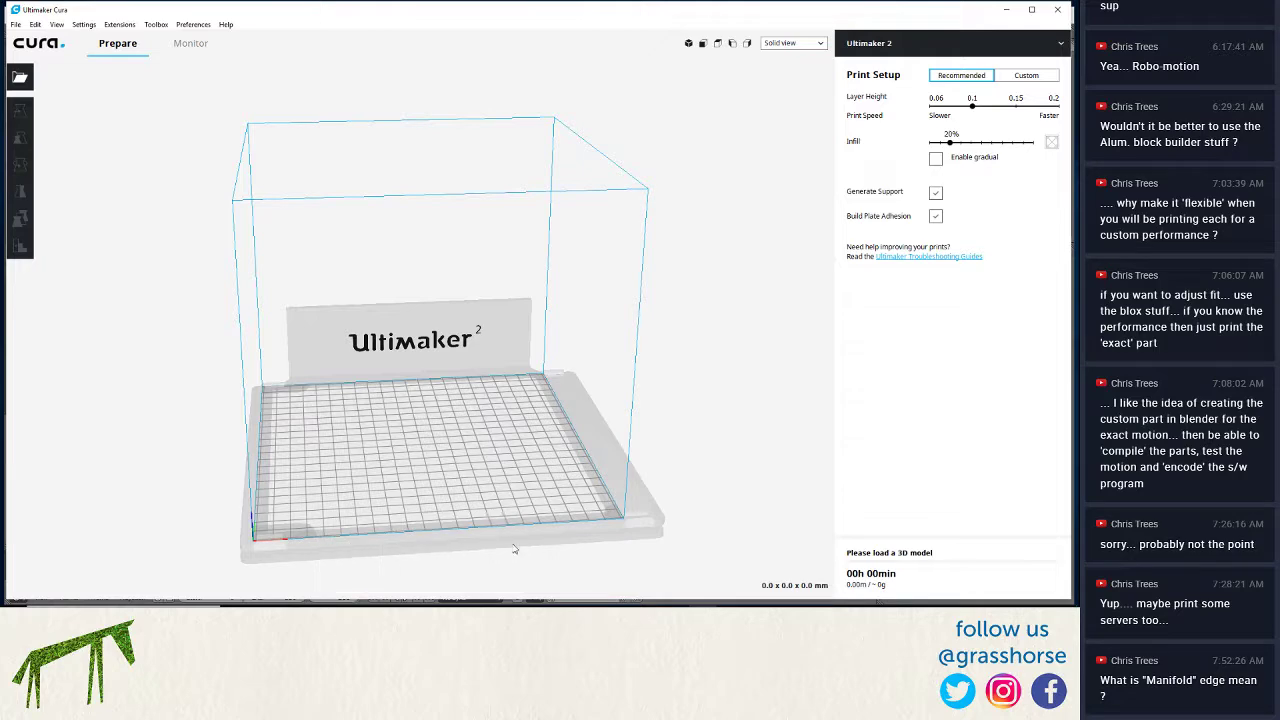
Load 0205_000_puptMovr_model_v001 from the stream drive's 0205/000/prod/0205_000_puptMovr/3d/model folder onto the build plate.
left_click(16, 24)
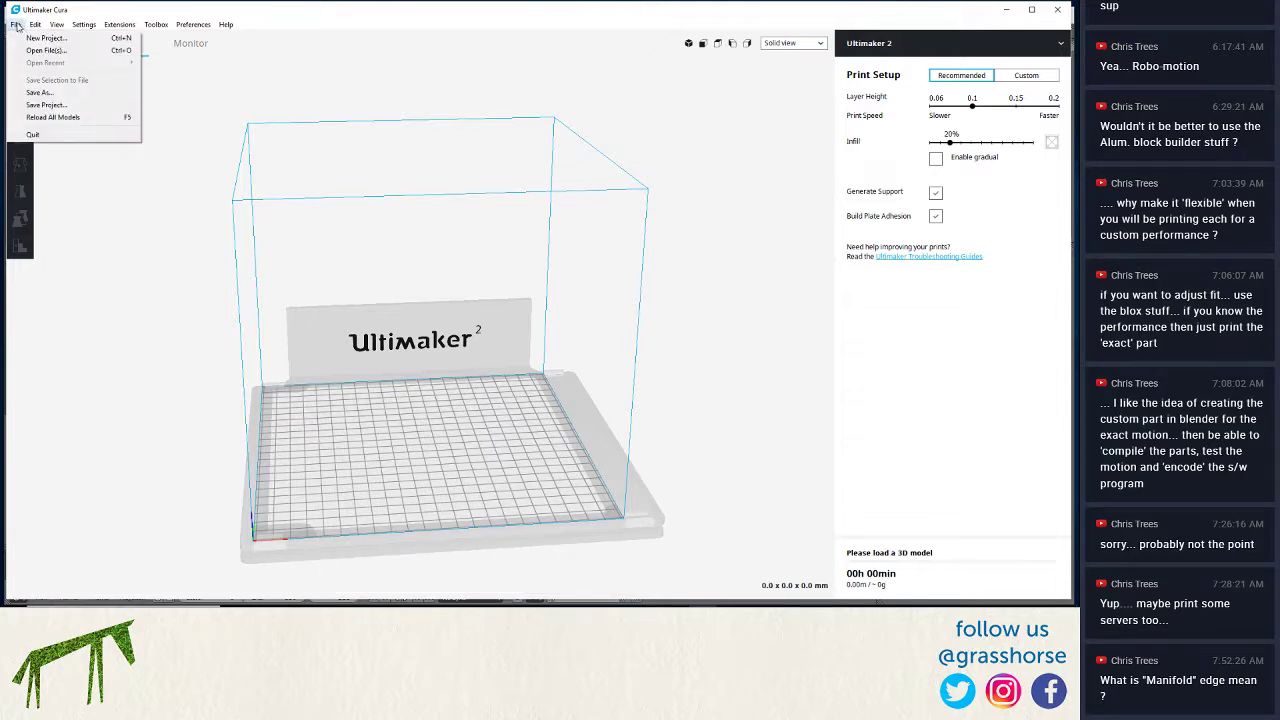
left_click(43, 47)
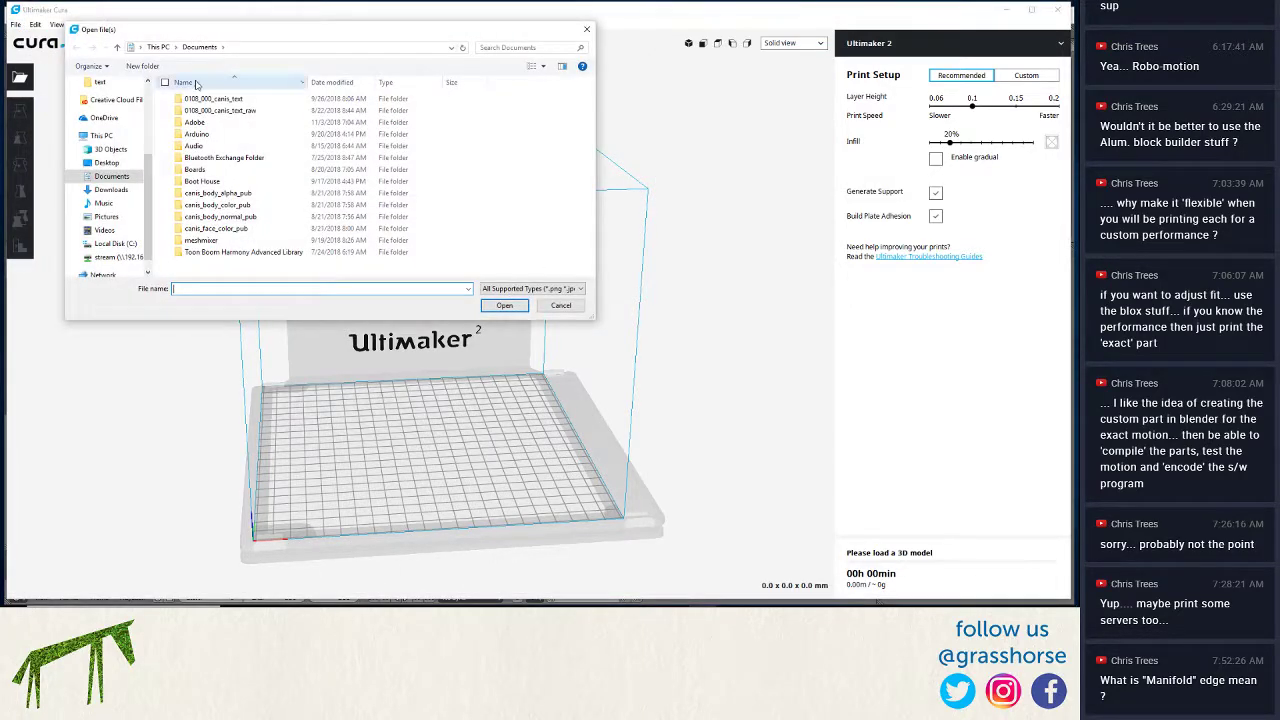
left_click(108, 258)
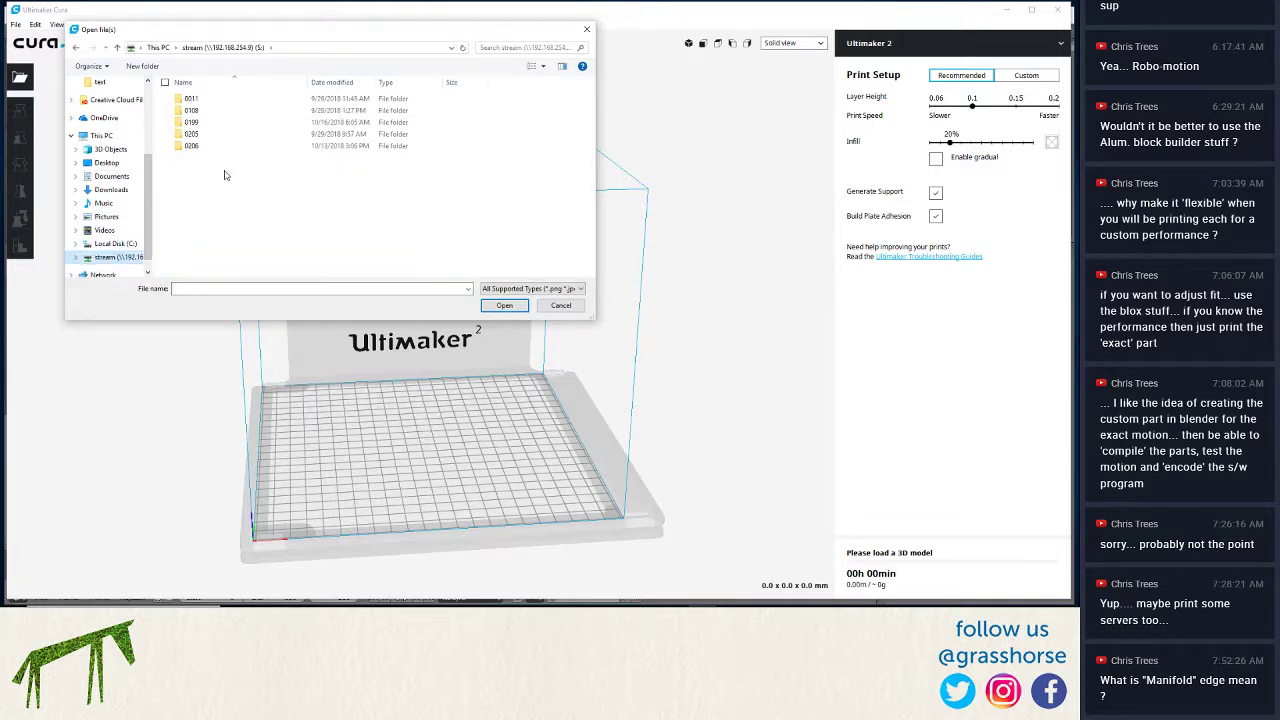
double_click(206, 134)
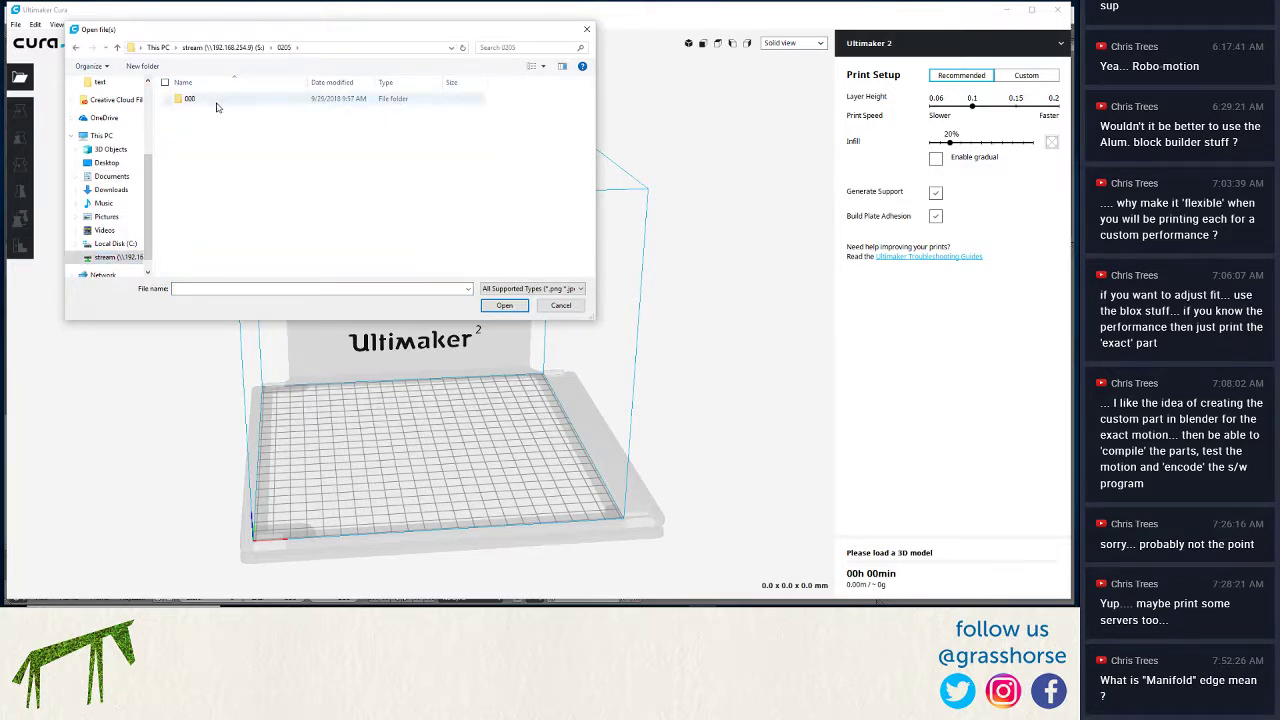
double_click(216, 97)
double_click(221, 136)
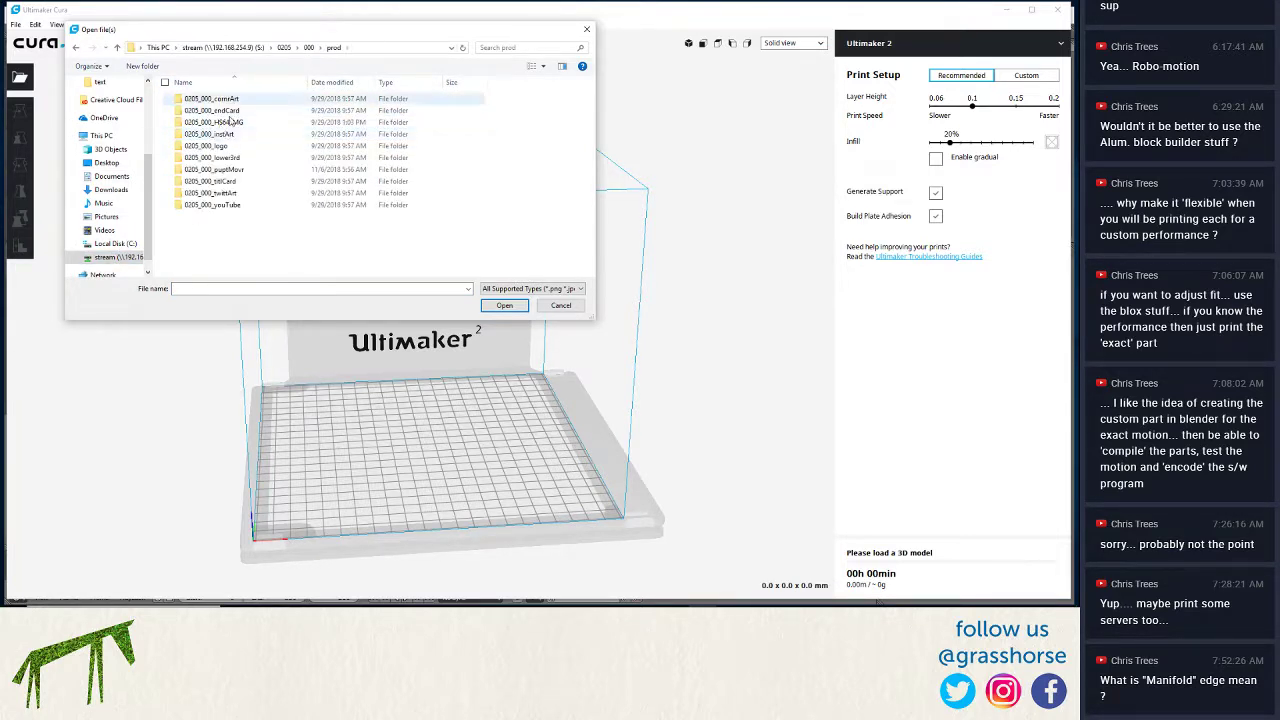
double_click(228, 170)
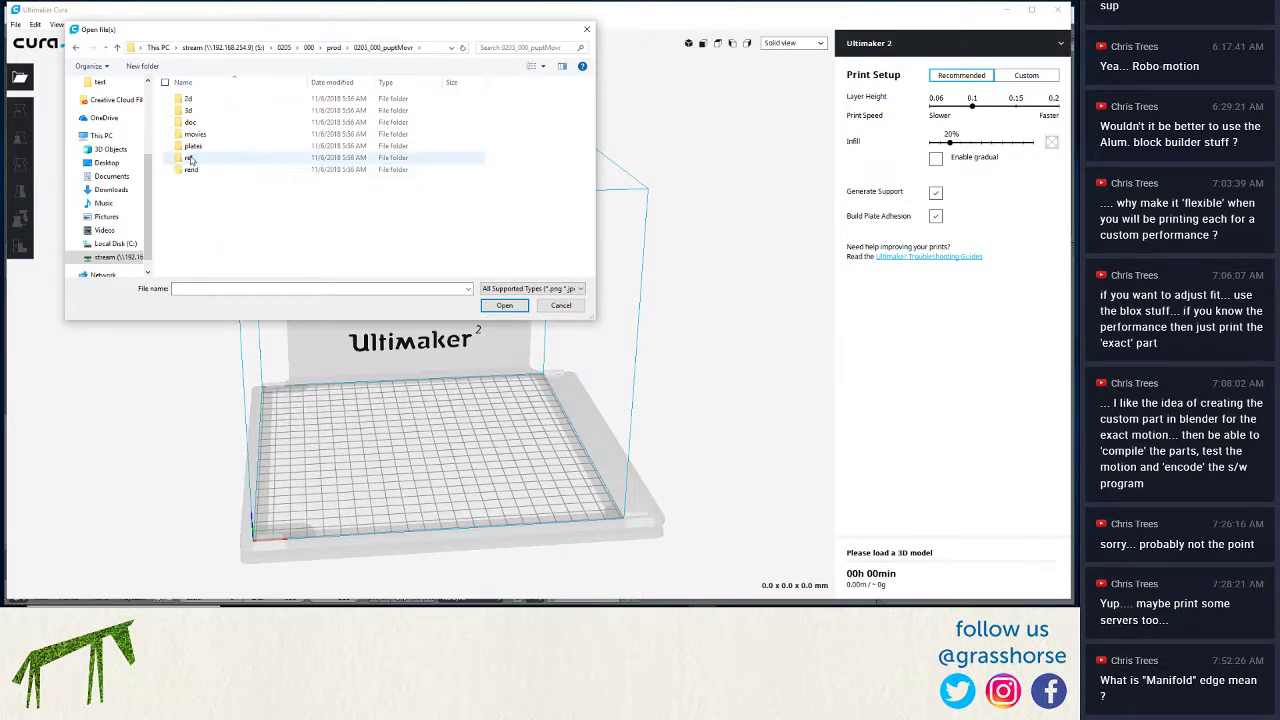
double_click(191, 99)
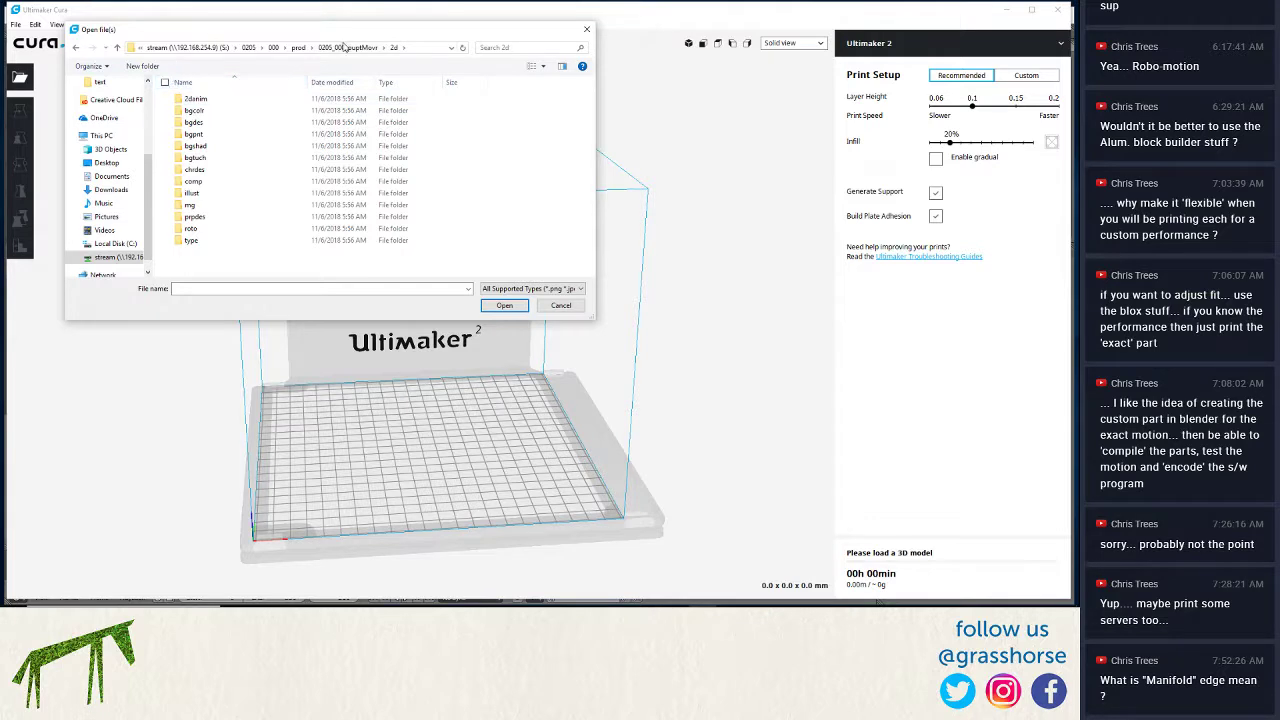
left_click(353, 48)
double_click(188, 110)
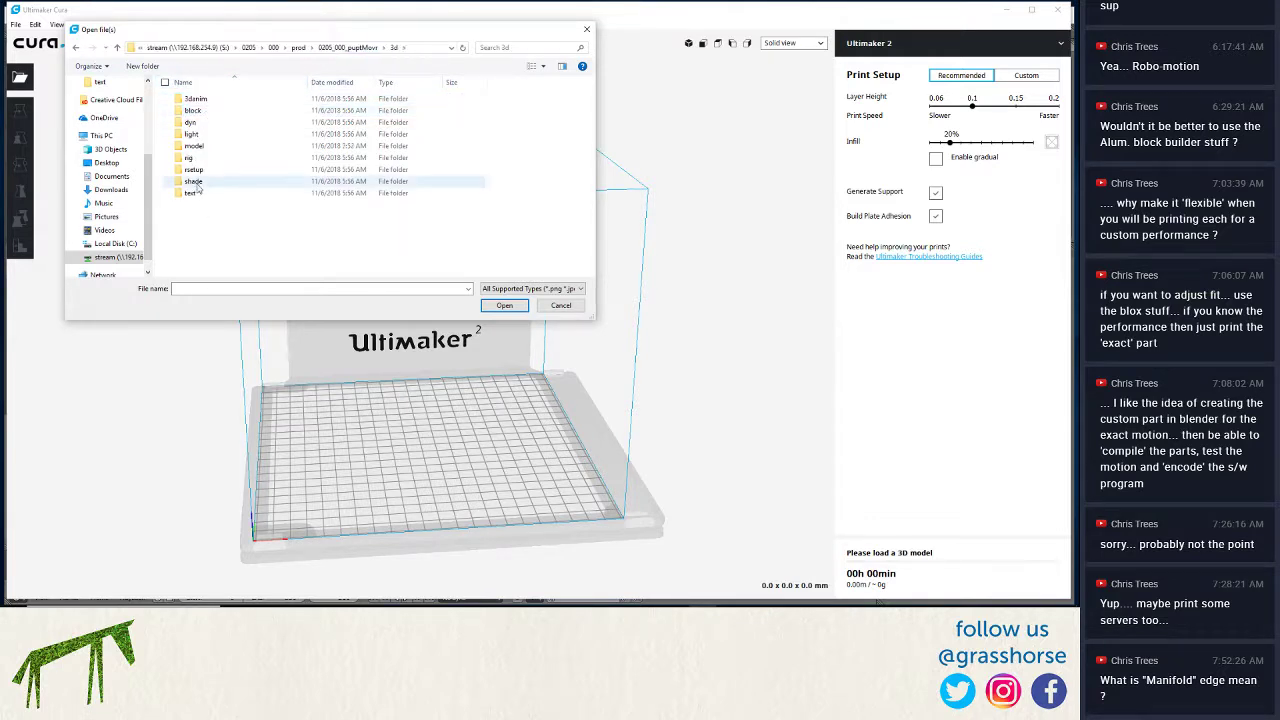
double_click(195, 147)
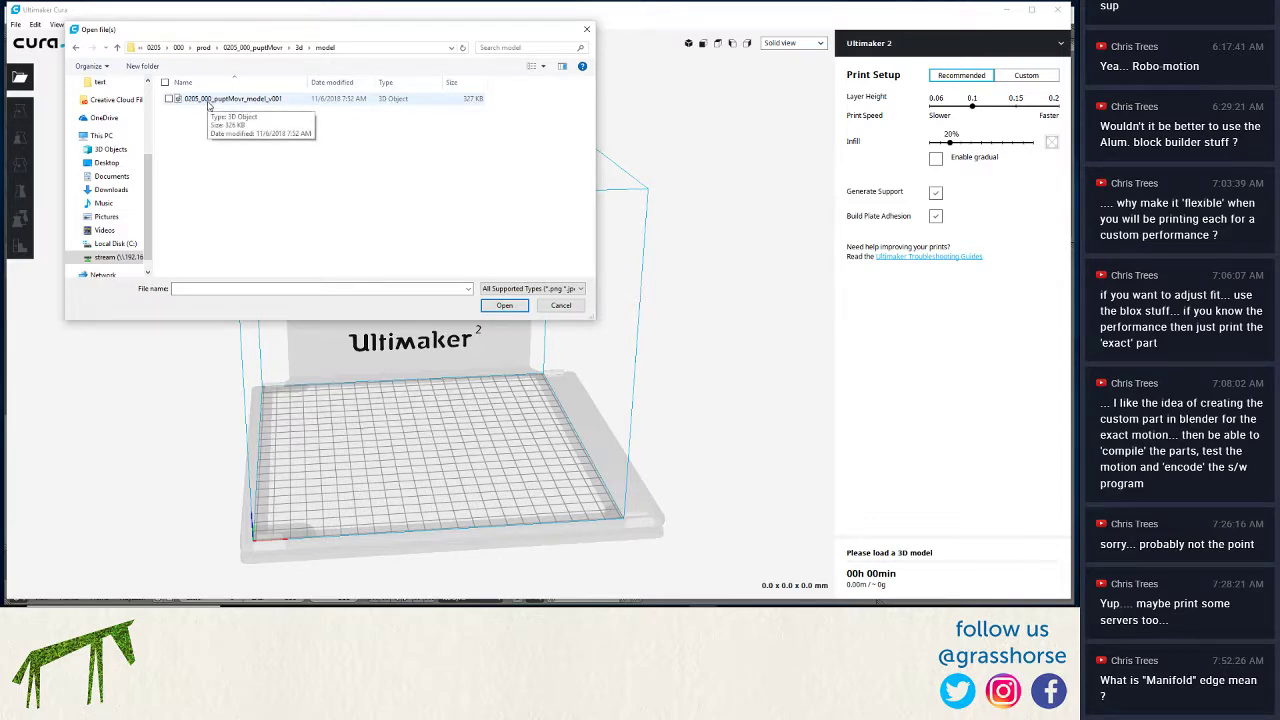
double_click(208, 102)
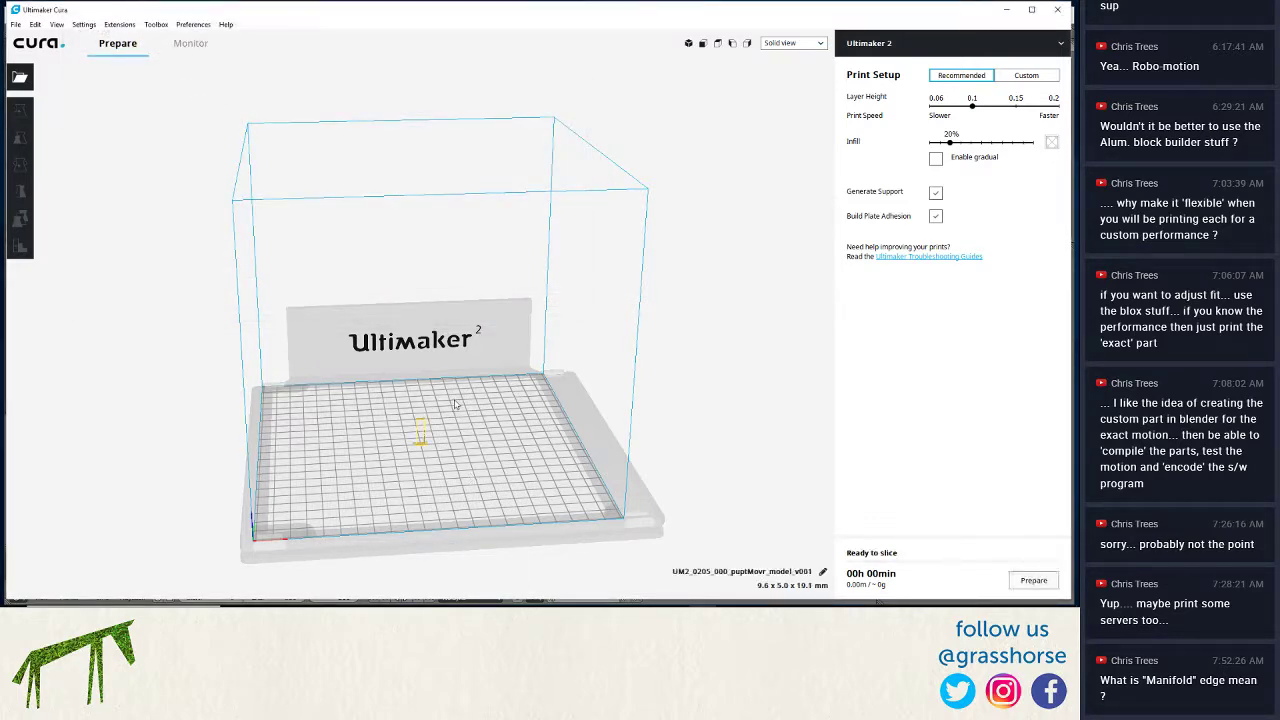
Select the tiny frame on the build plate and scale it uniformly to 1000%.
right_click_drag(521, 452, 434, 462)
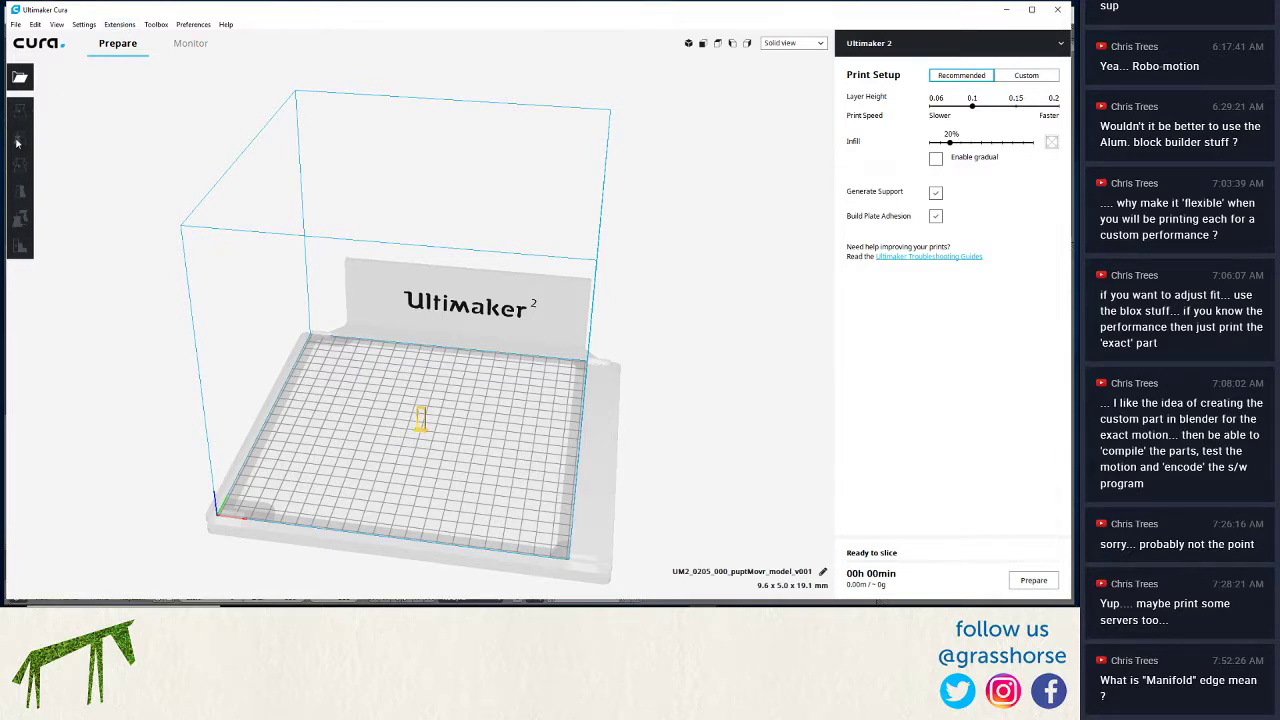
right_click(412, 440)
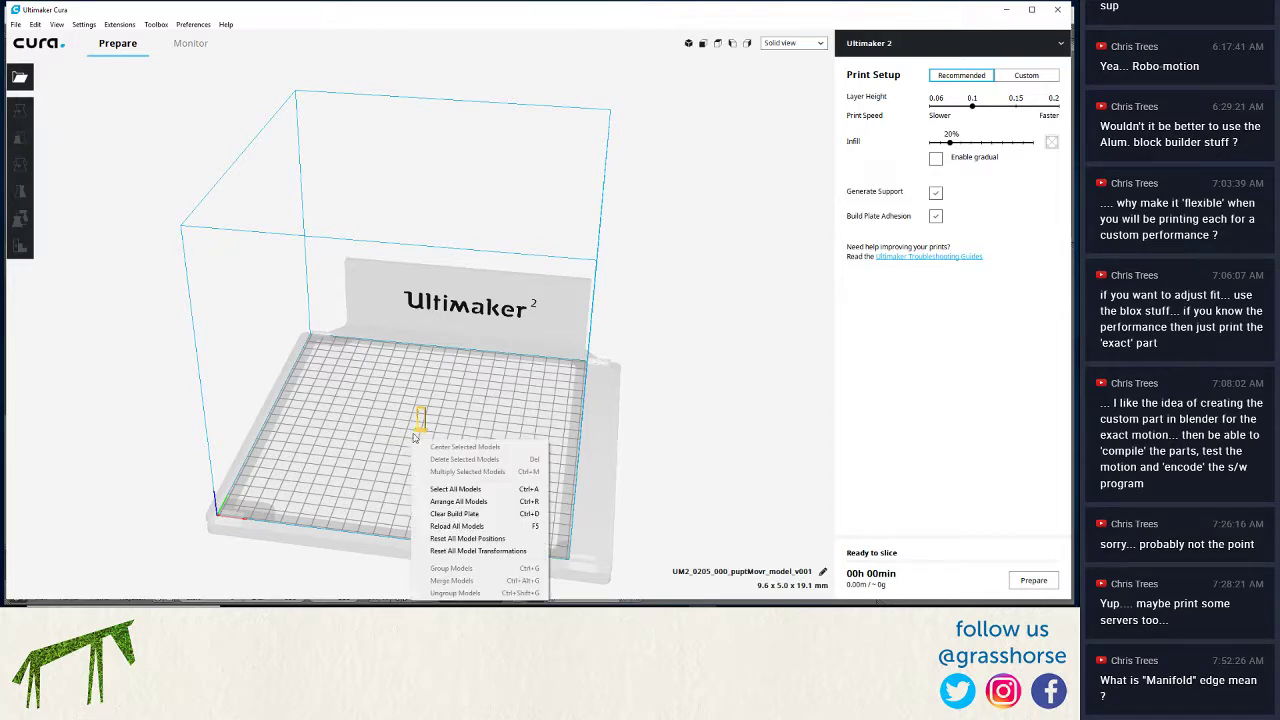
left_click(422, 417)
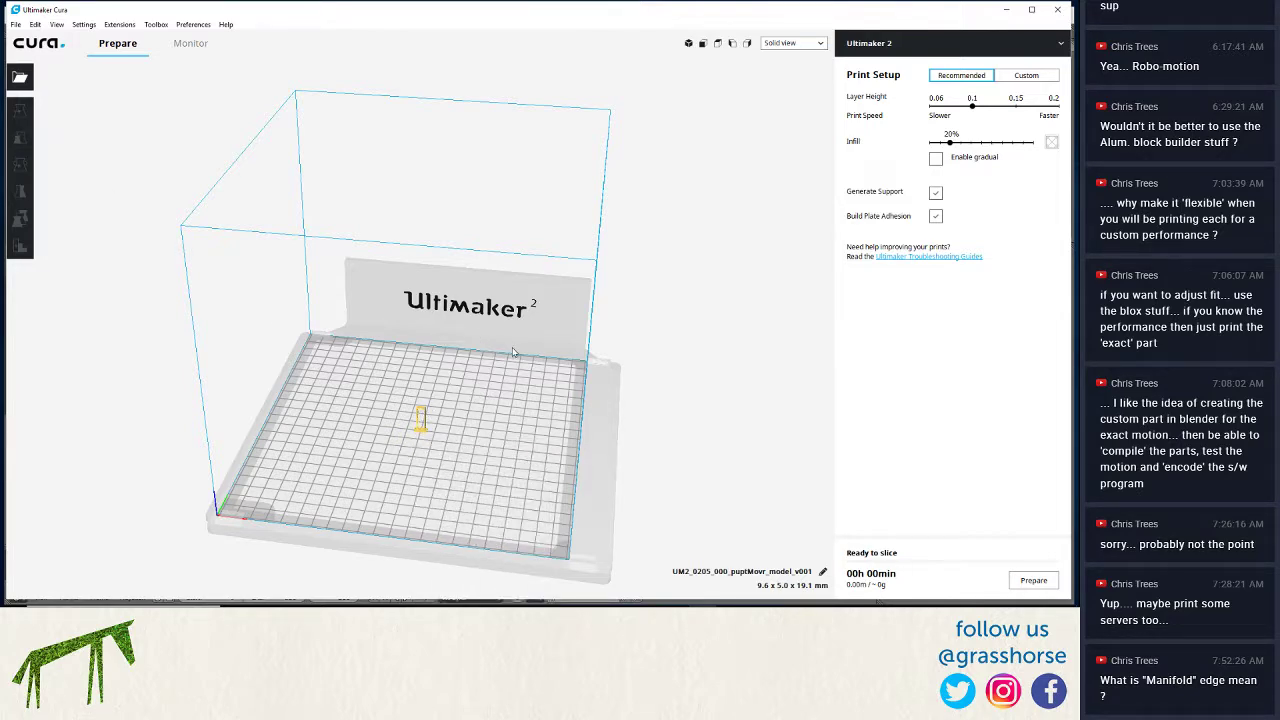
scroll(519, 363, "up", 5)
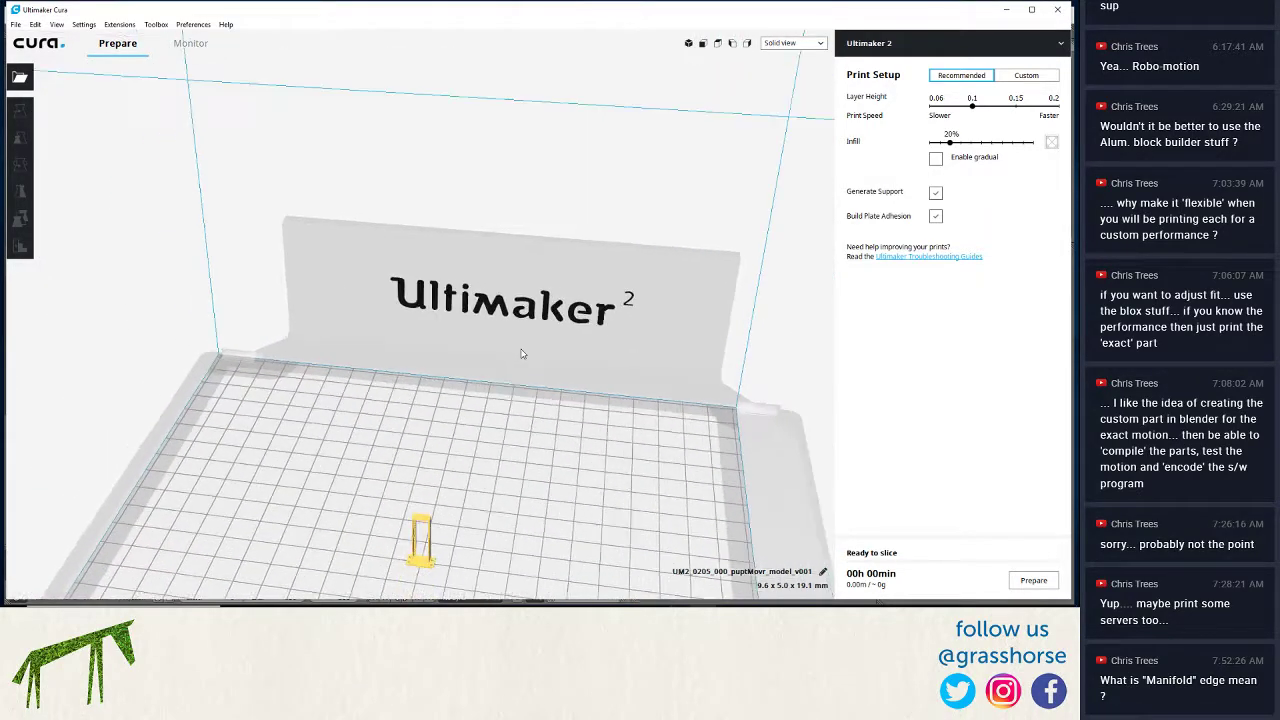
scroll(534, 335, "up", 1)
middle_click_drag(524, 466, 595, 313)
right_click_drag(594, 314, 522, 410)
right_click(475, 386)
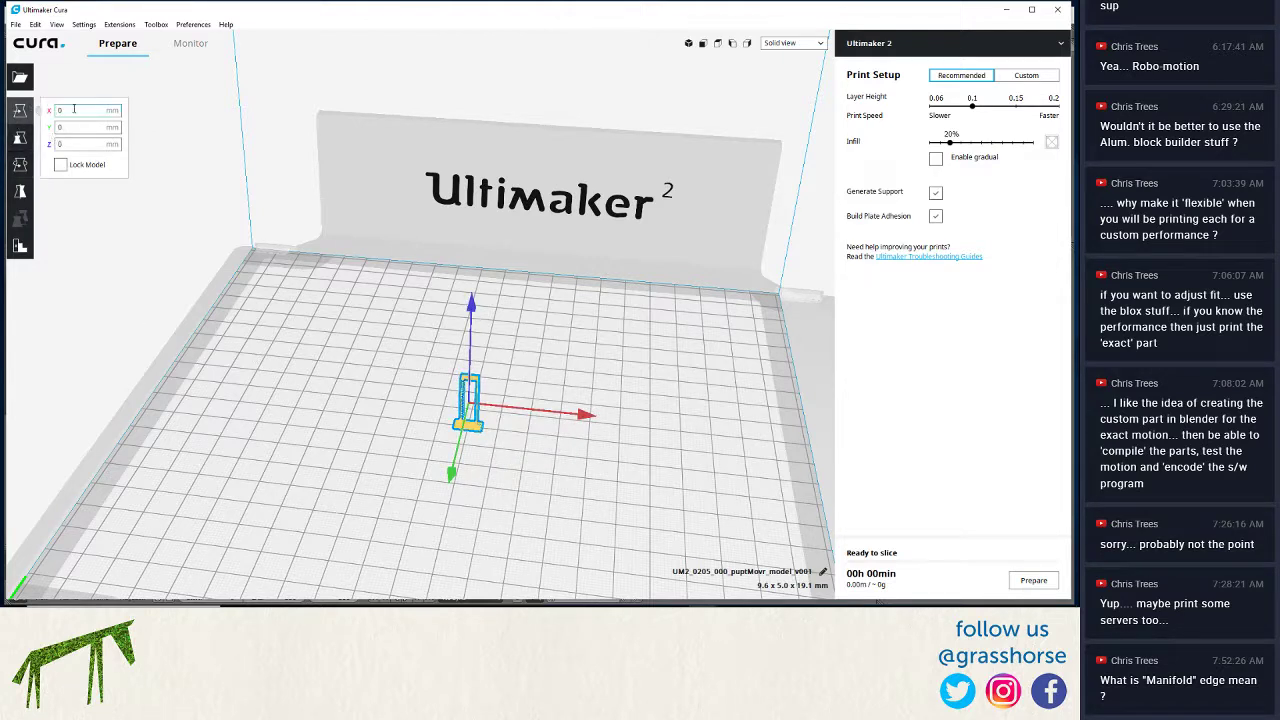
left_click(20, 138)
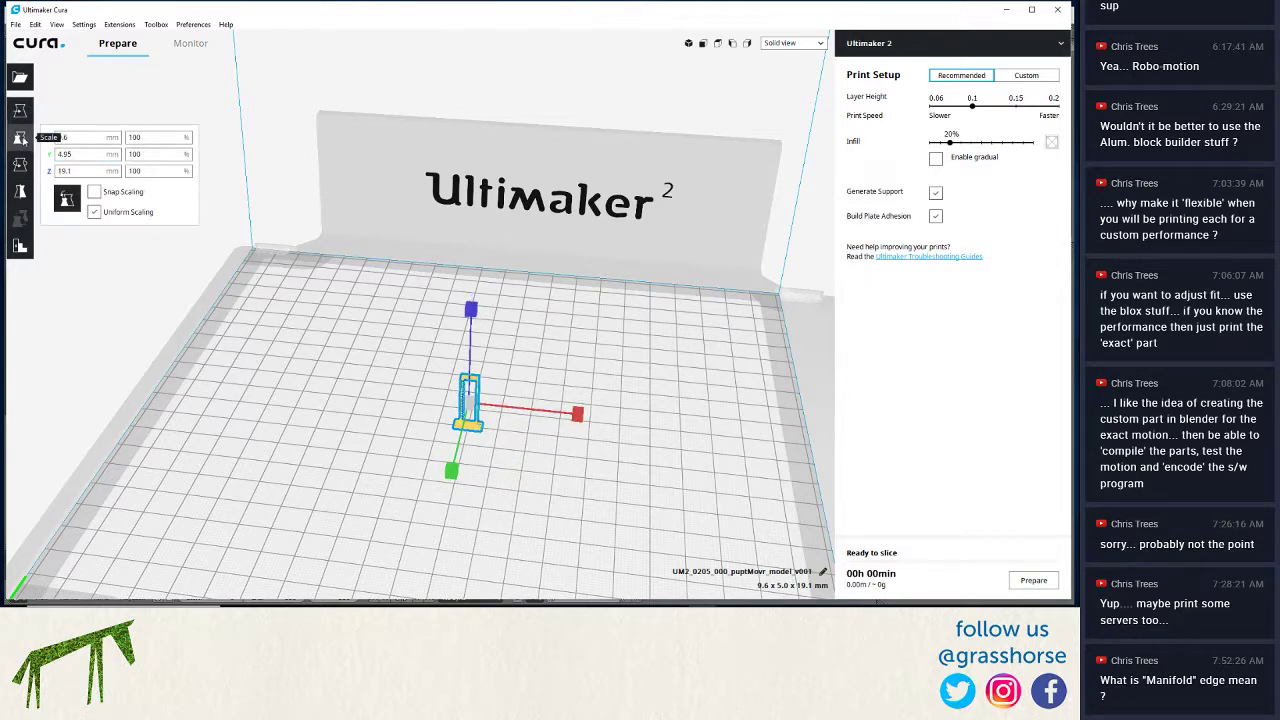
double_click(163, 139)
type("1")
key("Return")
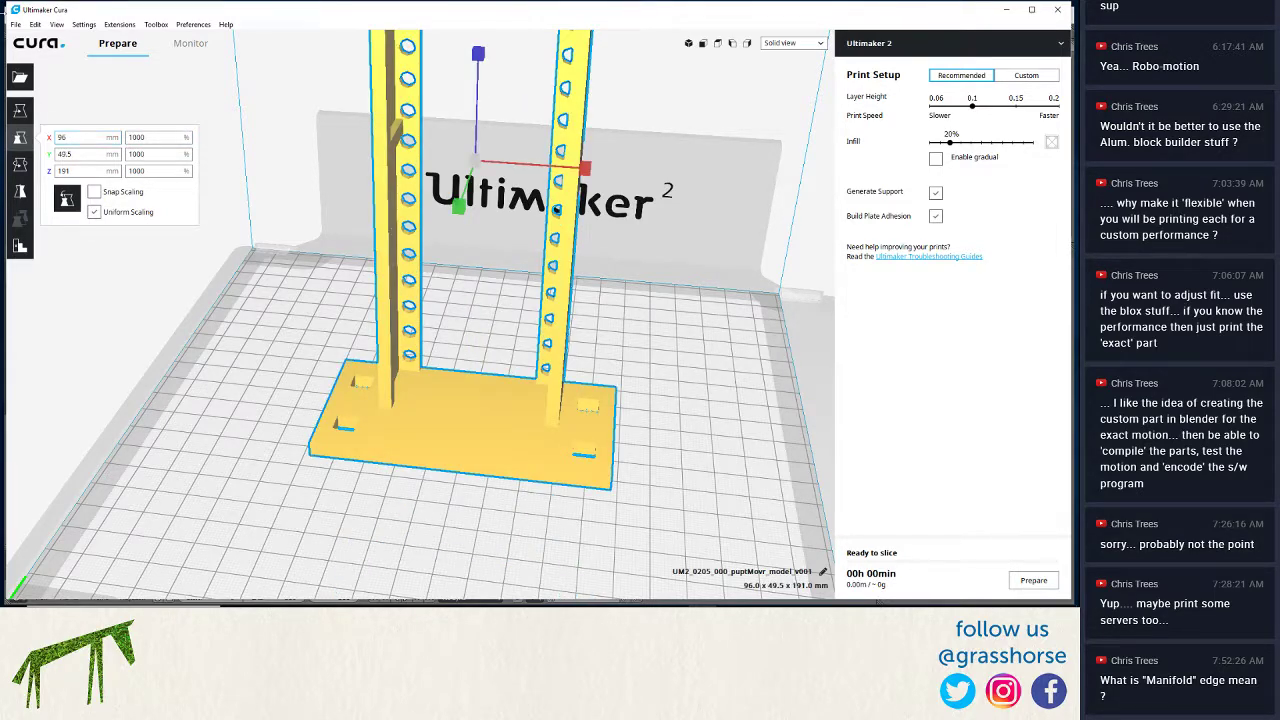
Try tilting the frame about its X axis with snap rotation, and undo the rotation.
scroll(553, 365, "down", 5)
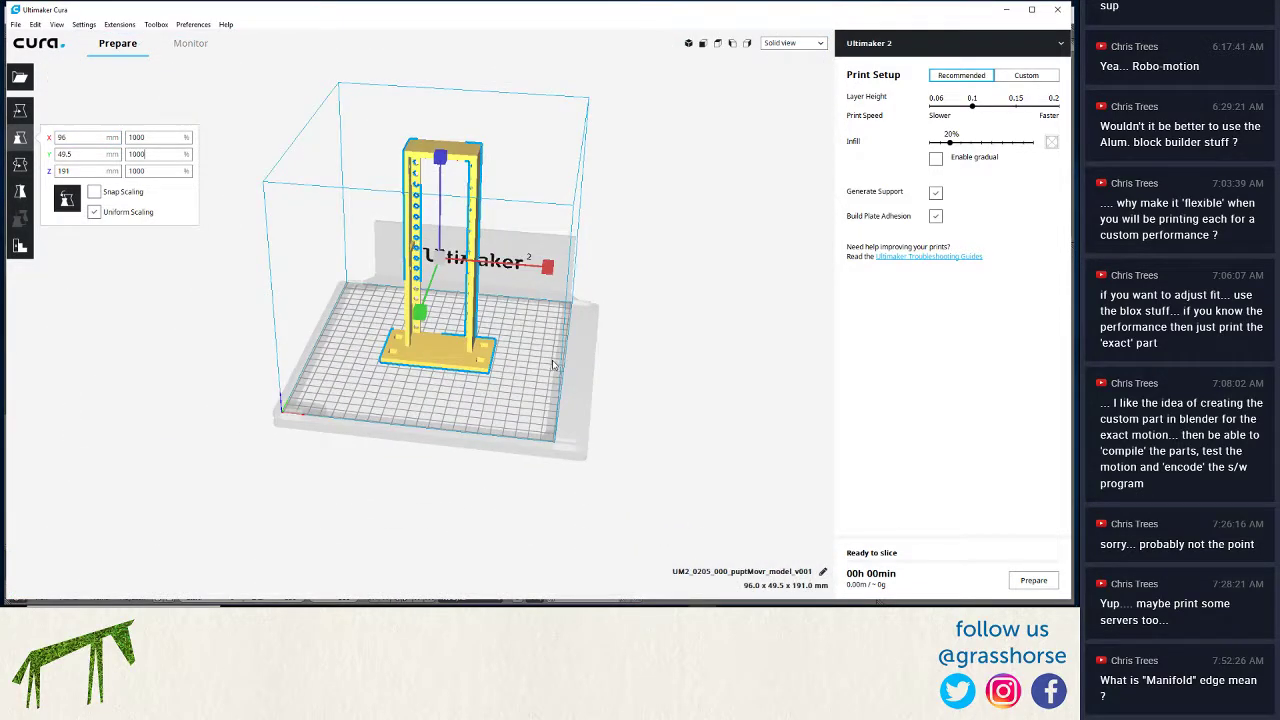
right_click_drag(553, 365, 391, 337)
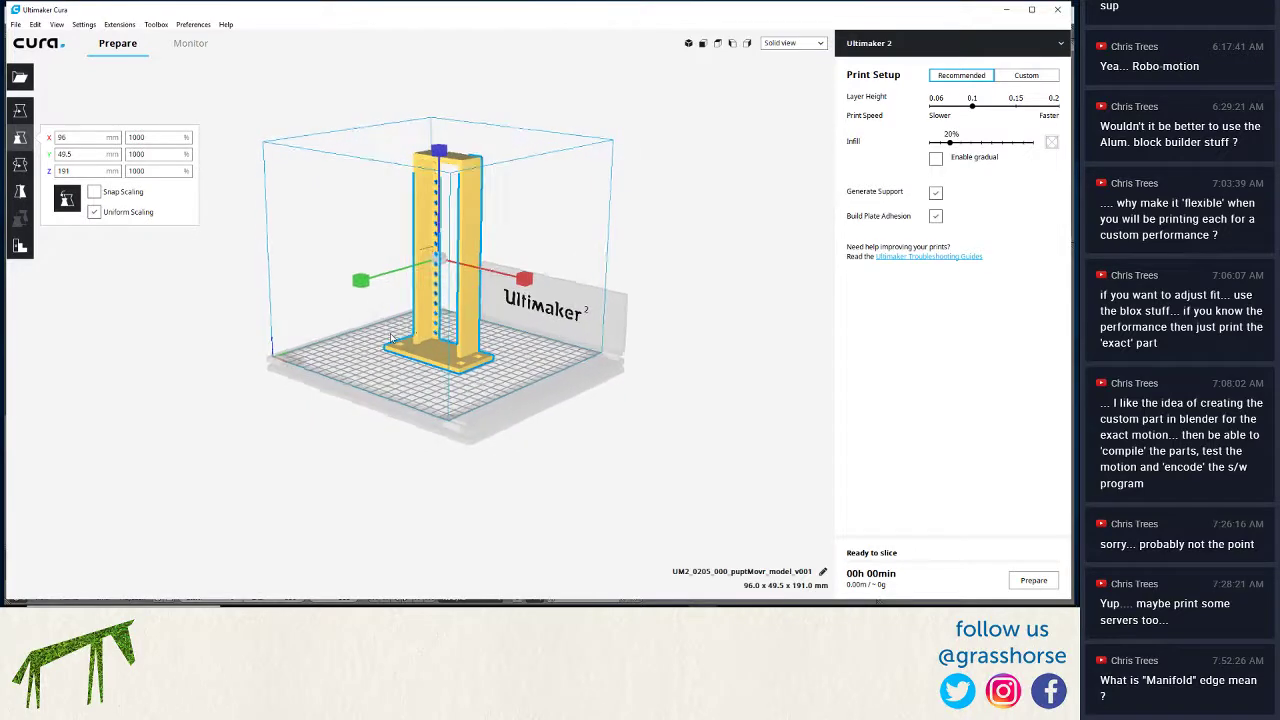
left_click(20, 166)
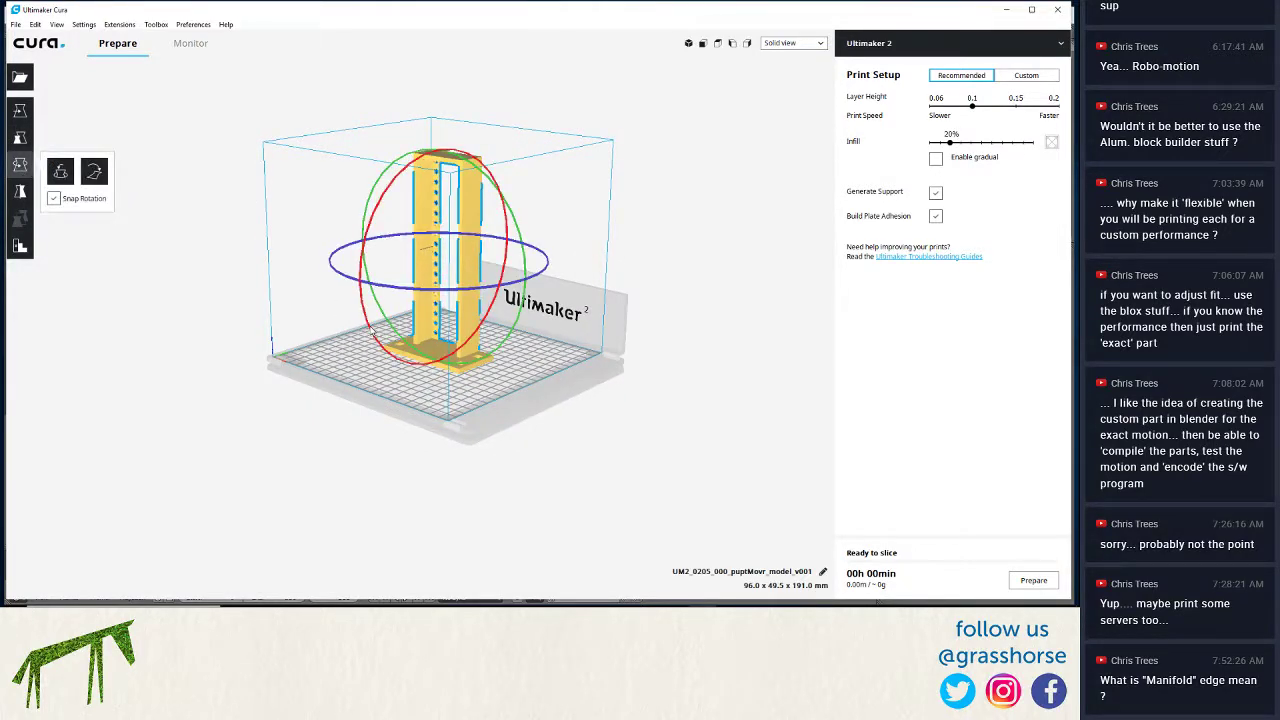
left_click_drag(372, 330, 386, 384)
key("ctrl+z")
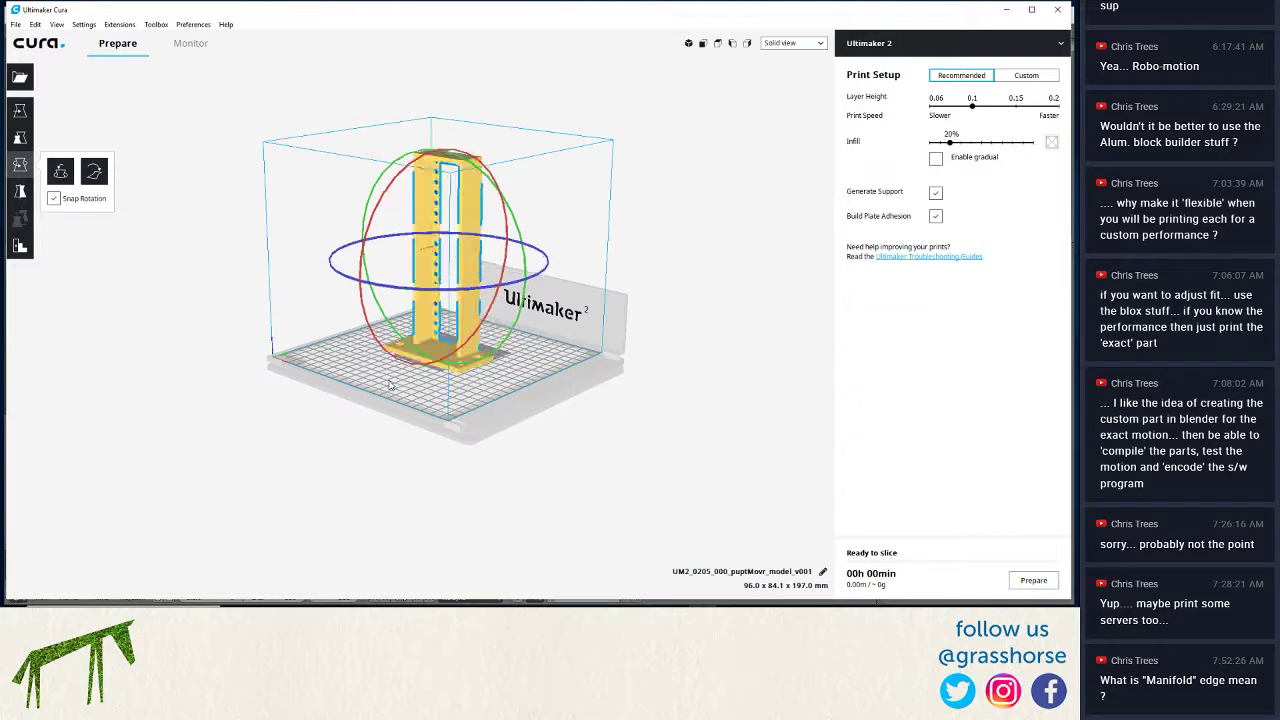
Rotate the frame about its X axis with snap rotation to lay it flat, and inspect its base holes and side rails.
left_click_drag(372, 333, 433, 164)
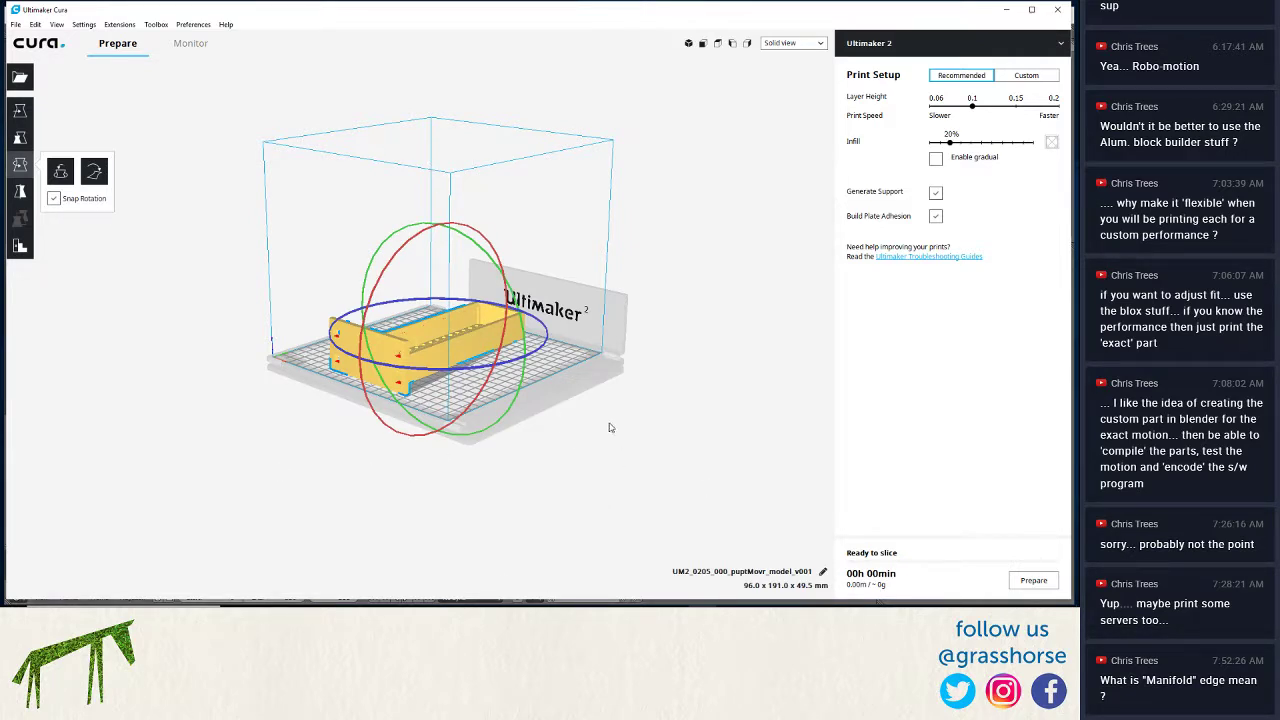
right_click_drag(643, 427, 345, 400)
scroll(346, 402, "up", 5)
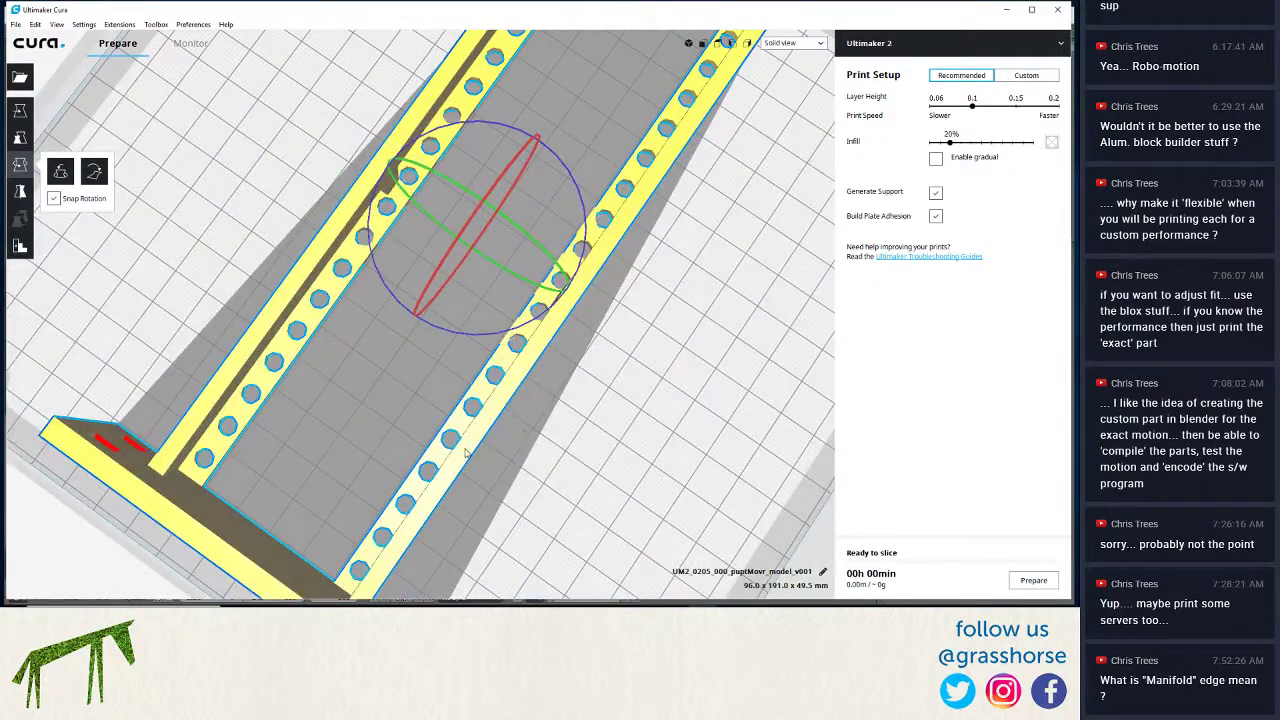
right_click_drag(465, 453, 432, 331)
scroll(358, 439, "down", 3)
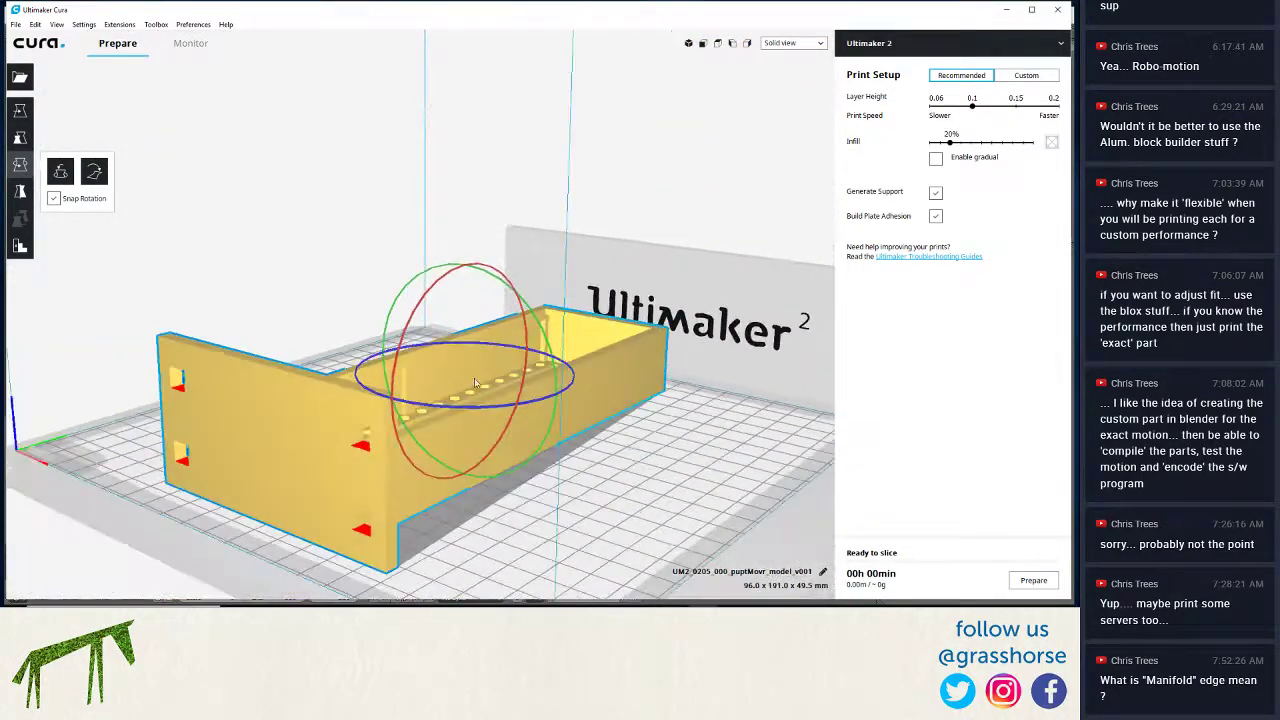
Delete the frame model from the build plate.
right_click(352, 421)
left_click(266, 406)
key("Delete")
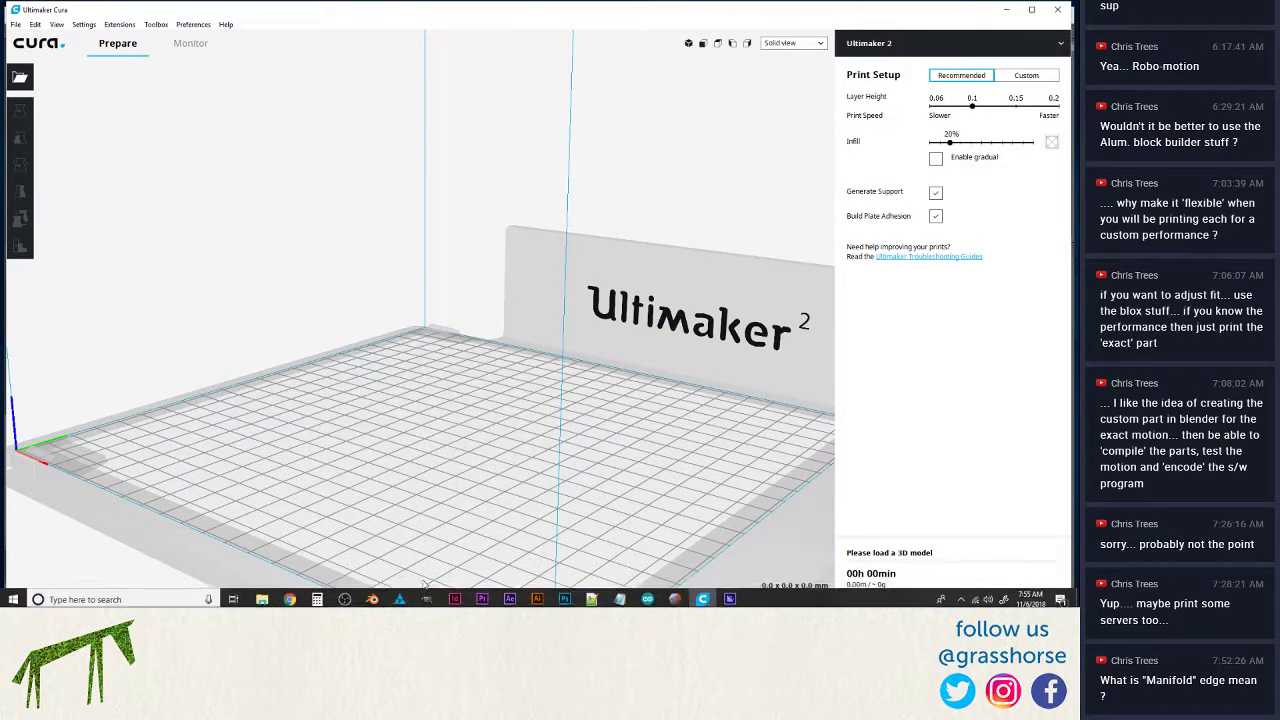
Switch to Blender, enable the frame's Subsurf modifier in the viewport, and export the selection over 0205_000_puptMovr_model_v001.stl.
left_click(371, 599)
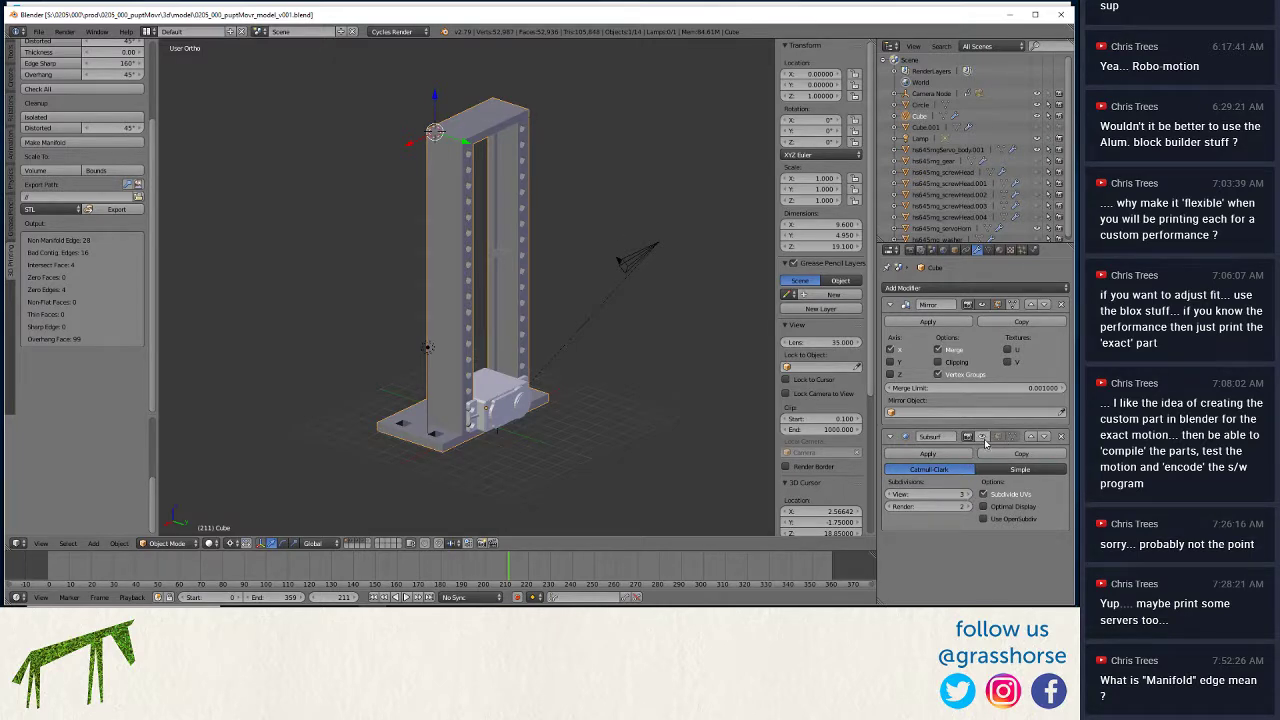
left_click(984, 440)
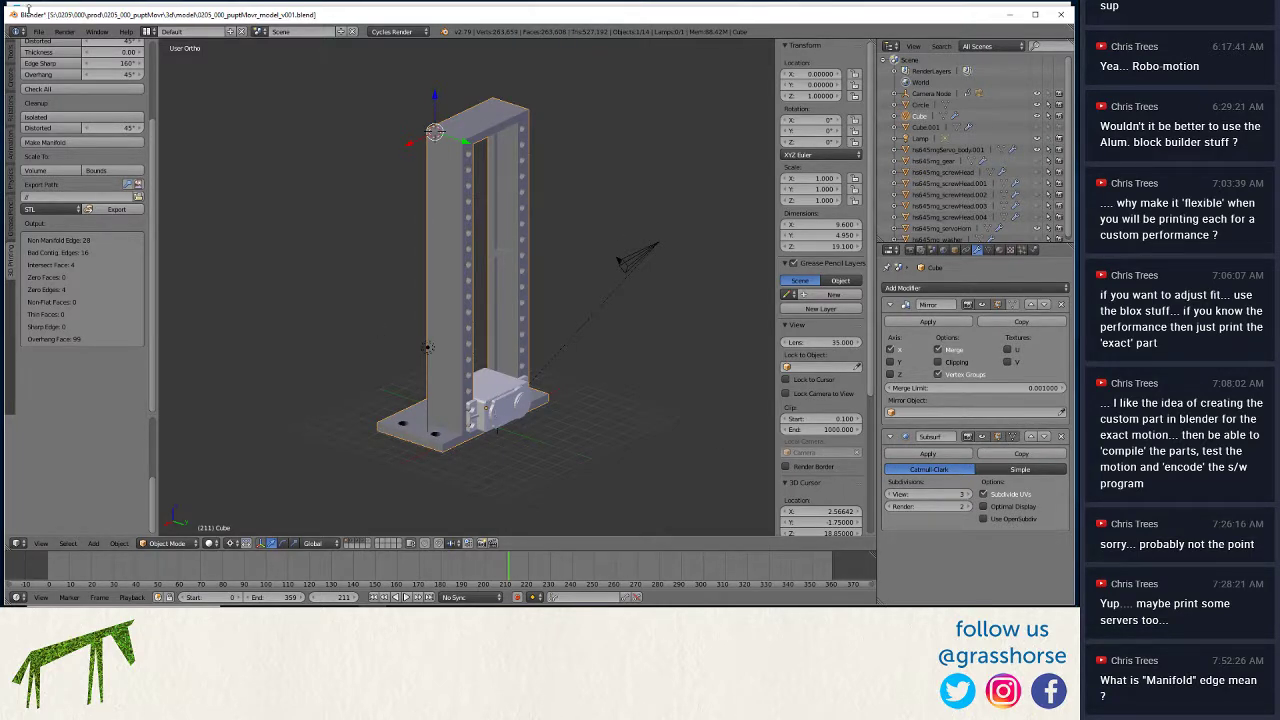
left_click(37, 31)
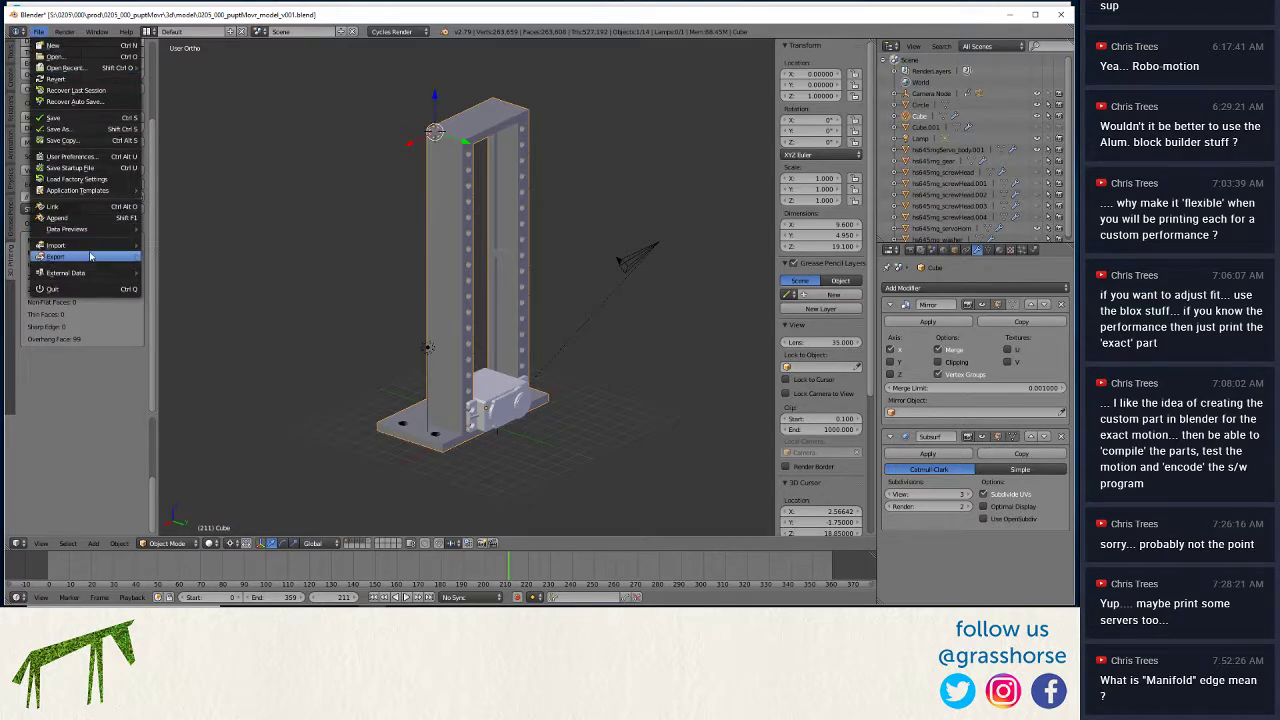
mouse_move(92, 256)
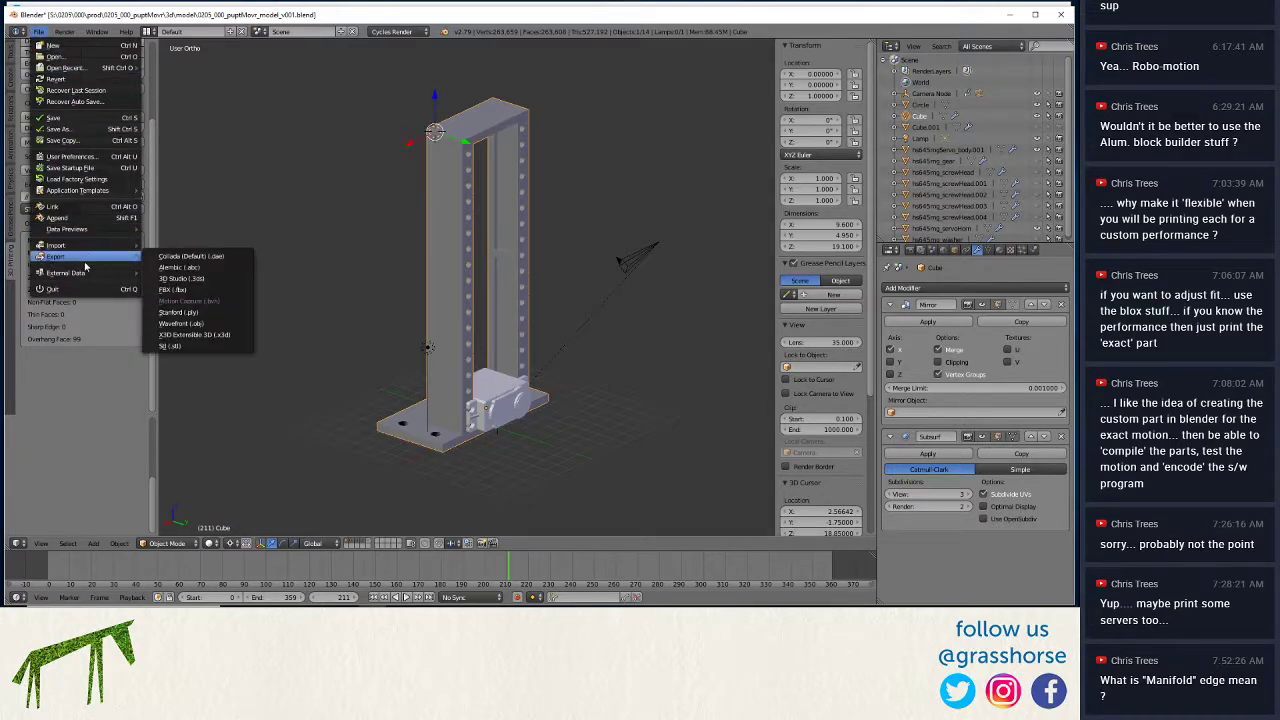
left_click(178, 346)
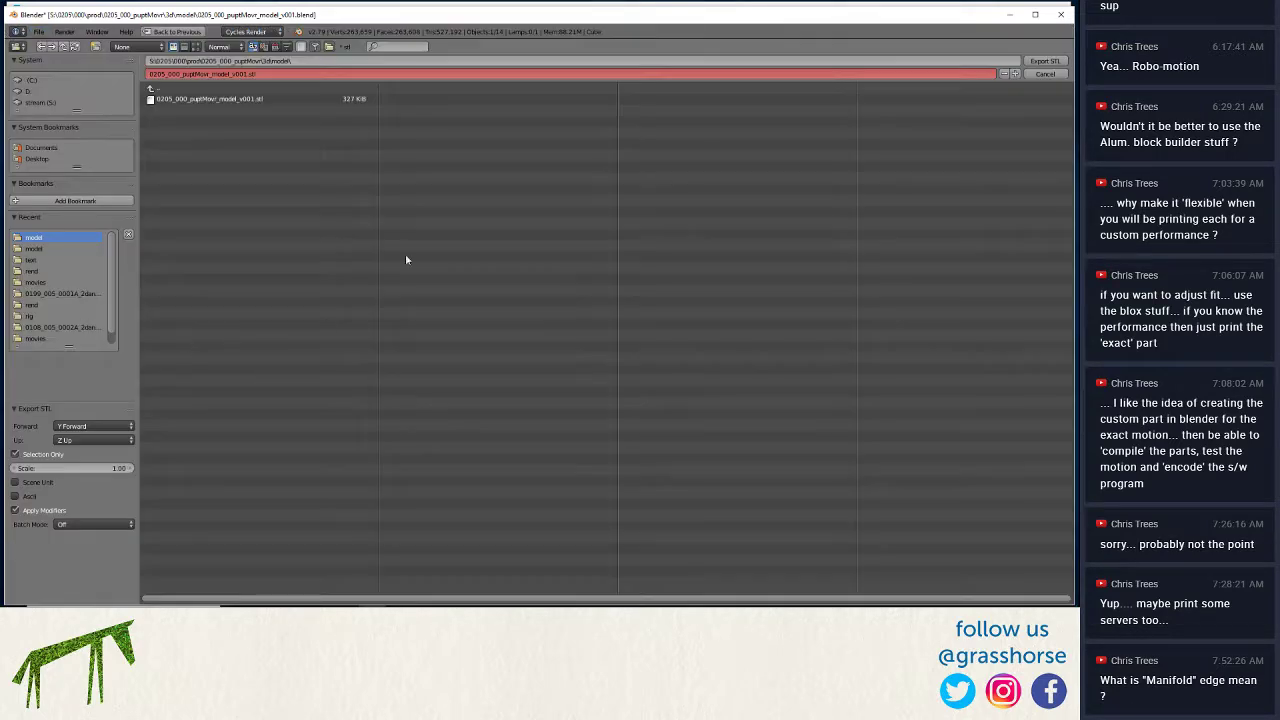
left_click(1053, 63)
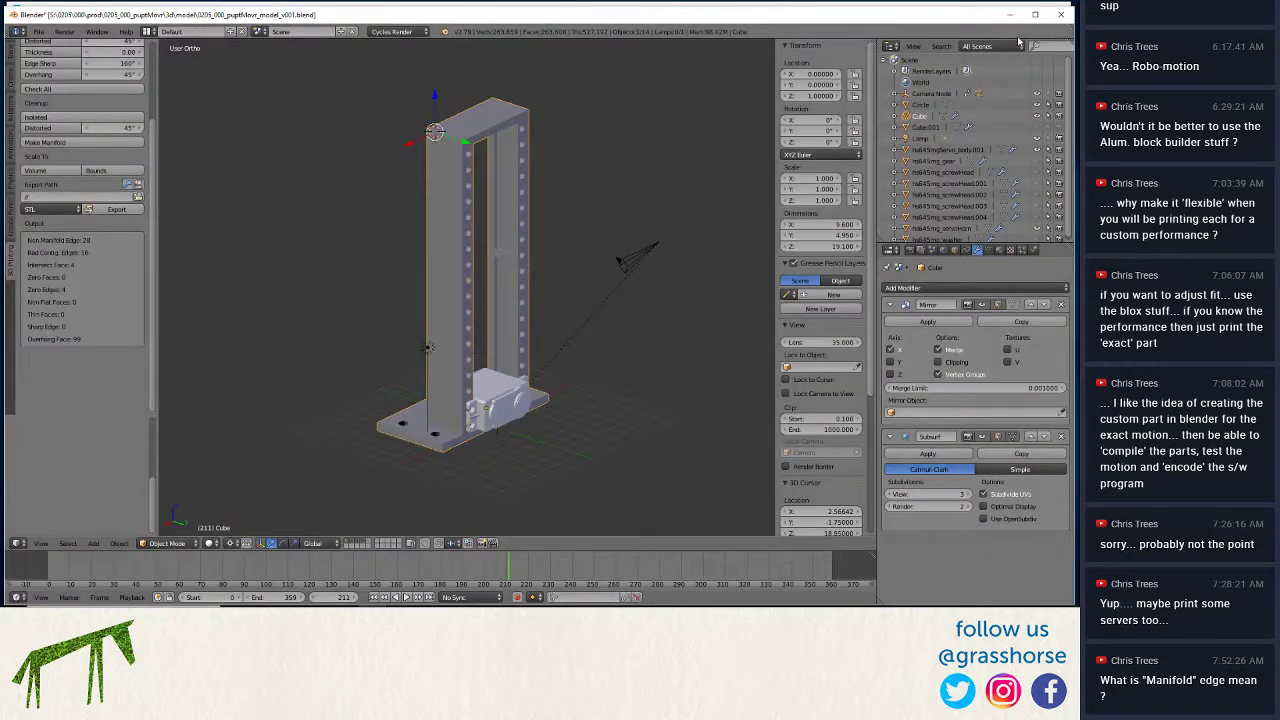
Switch to Ultimaker Cura and load the recent file 0205_000_puptMovr_model_v001.stl onto the build plate.
mouse_move(430, 604)
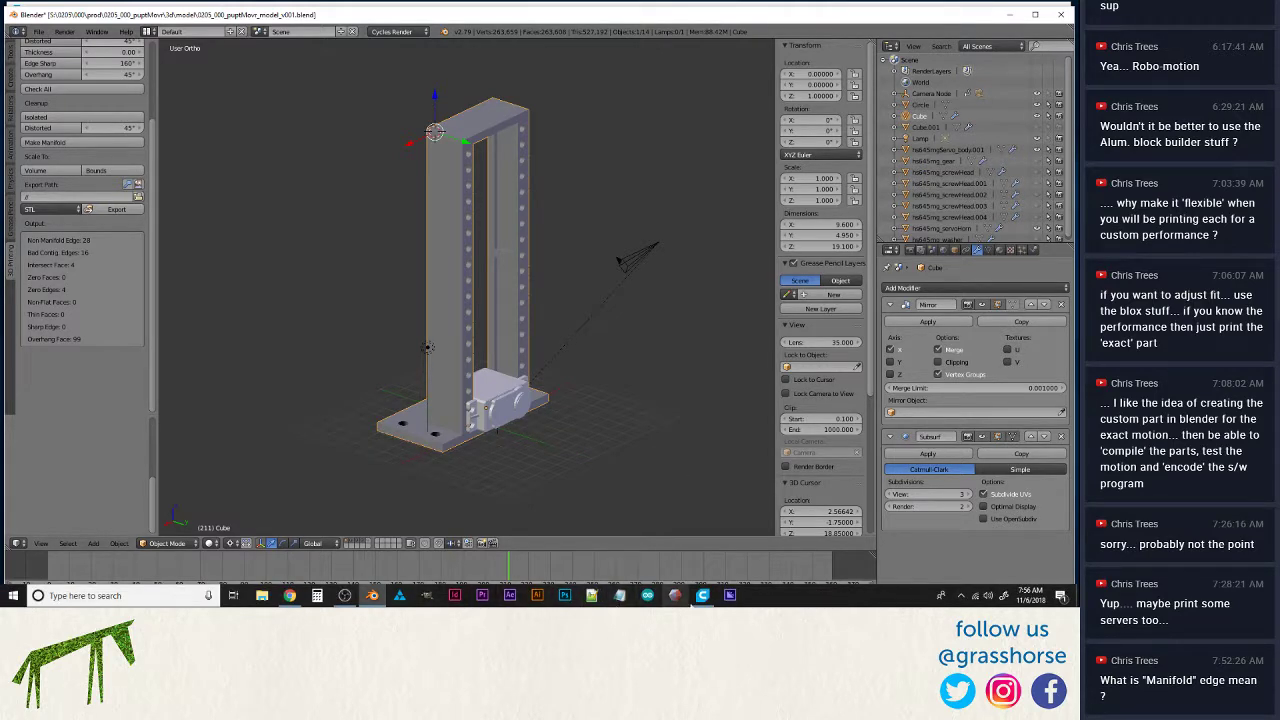
left_click(702, 595)
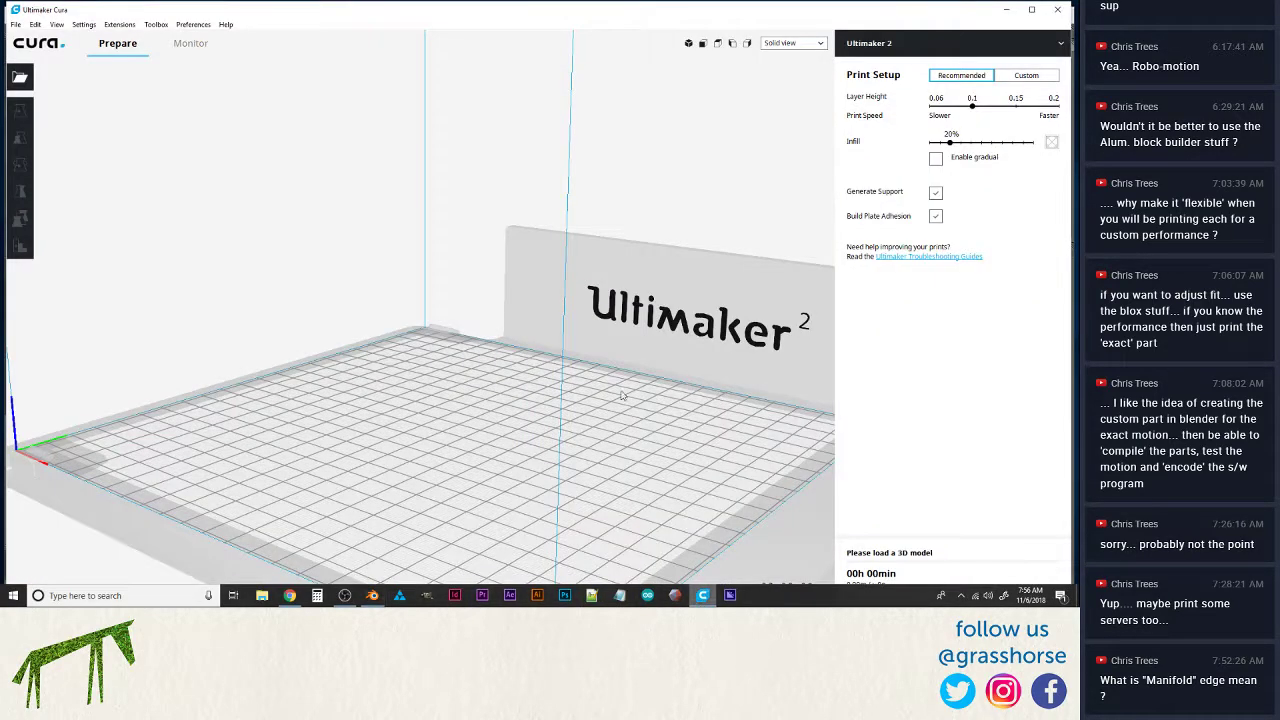
left_click(16, 24)
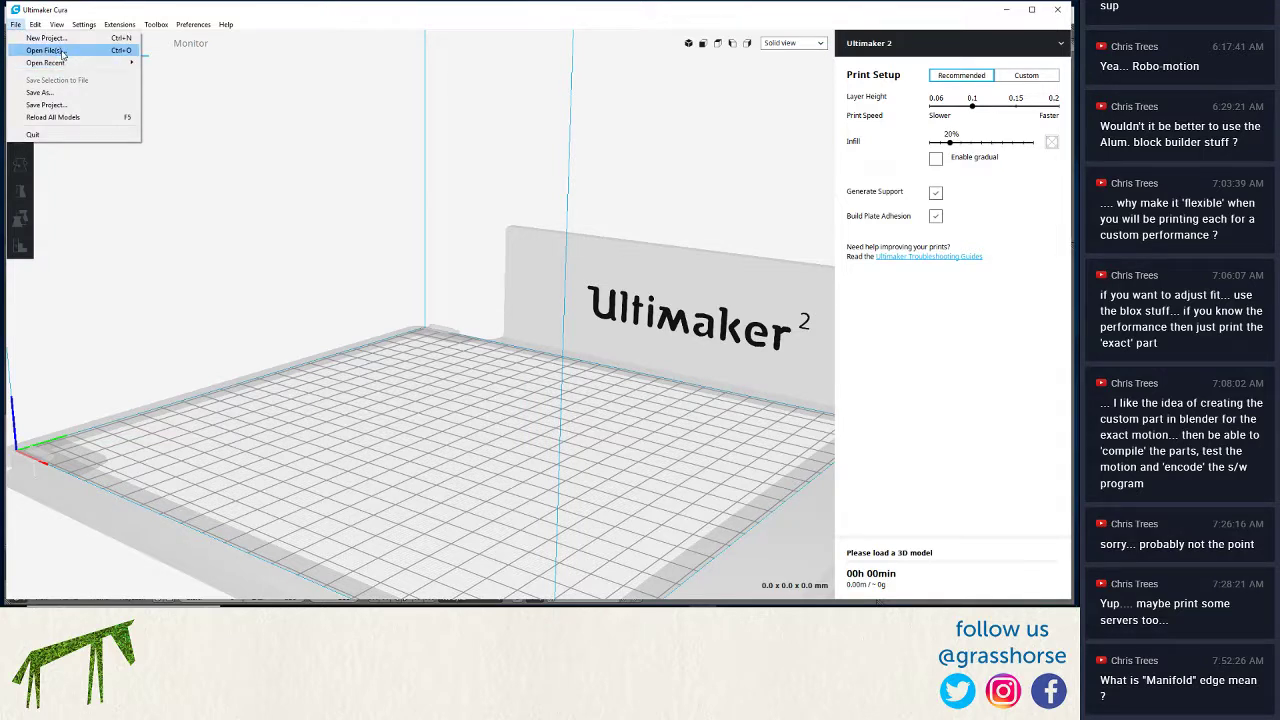
mouse_move(84, 63)
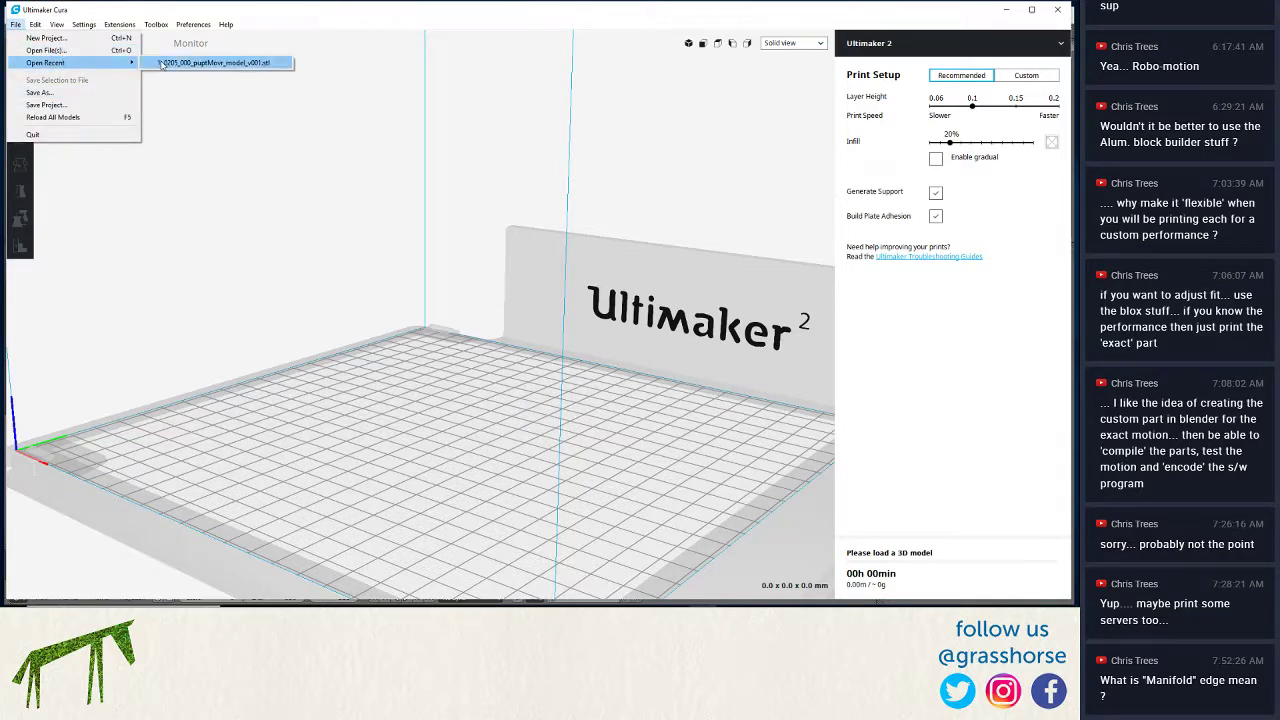
left_click(165, 63)
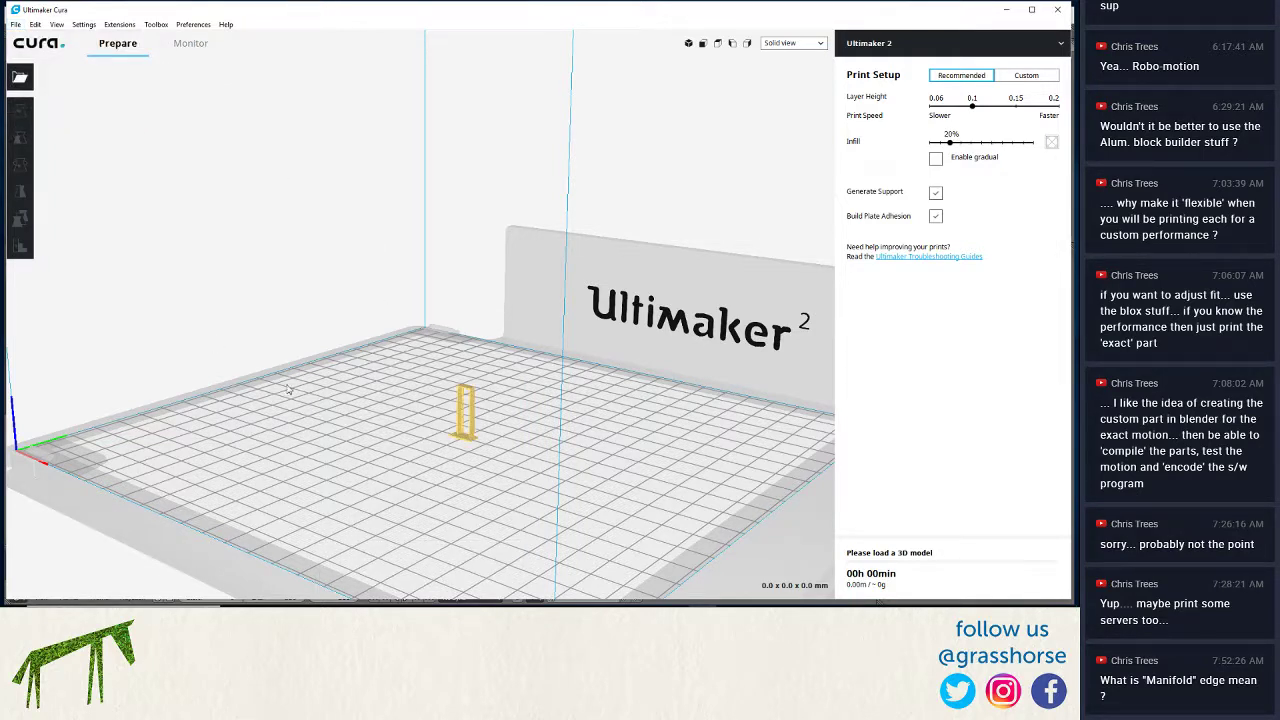
Scale the reloaded frame uniformly to 1000%.
left_click(476, 418)
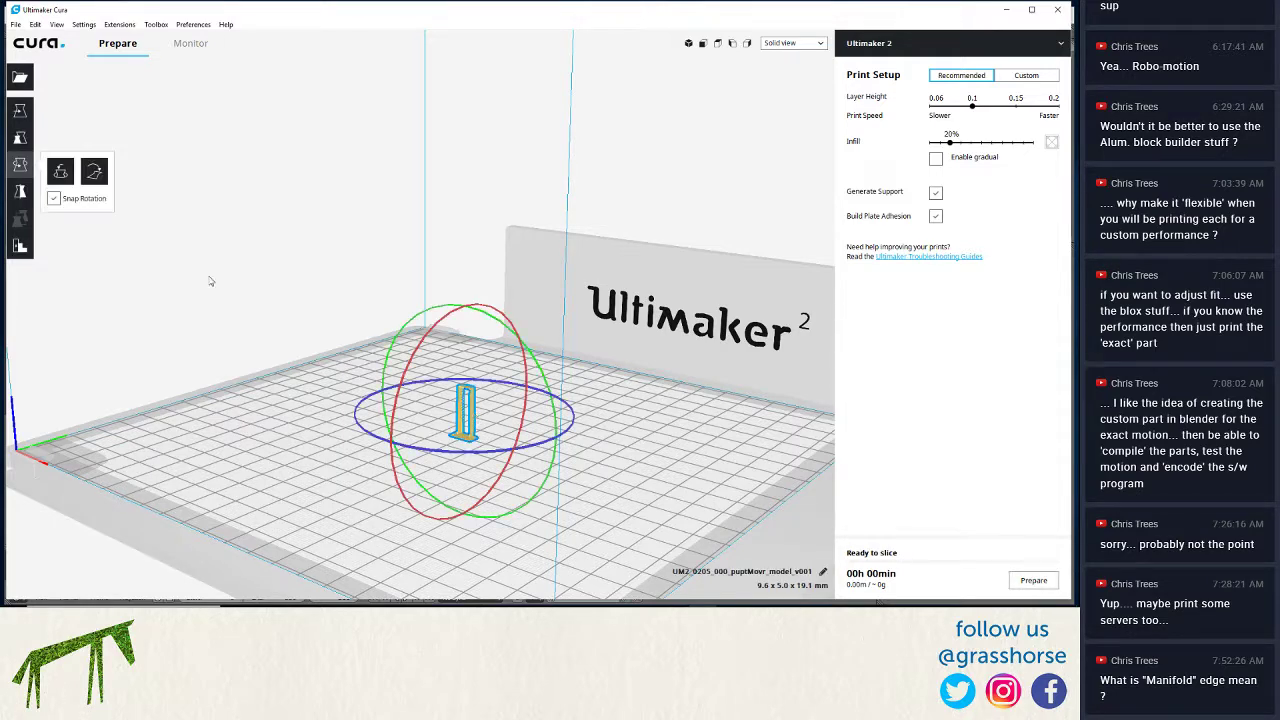
left_click(20, 137)
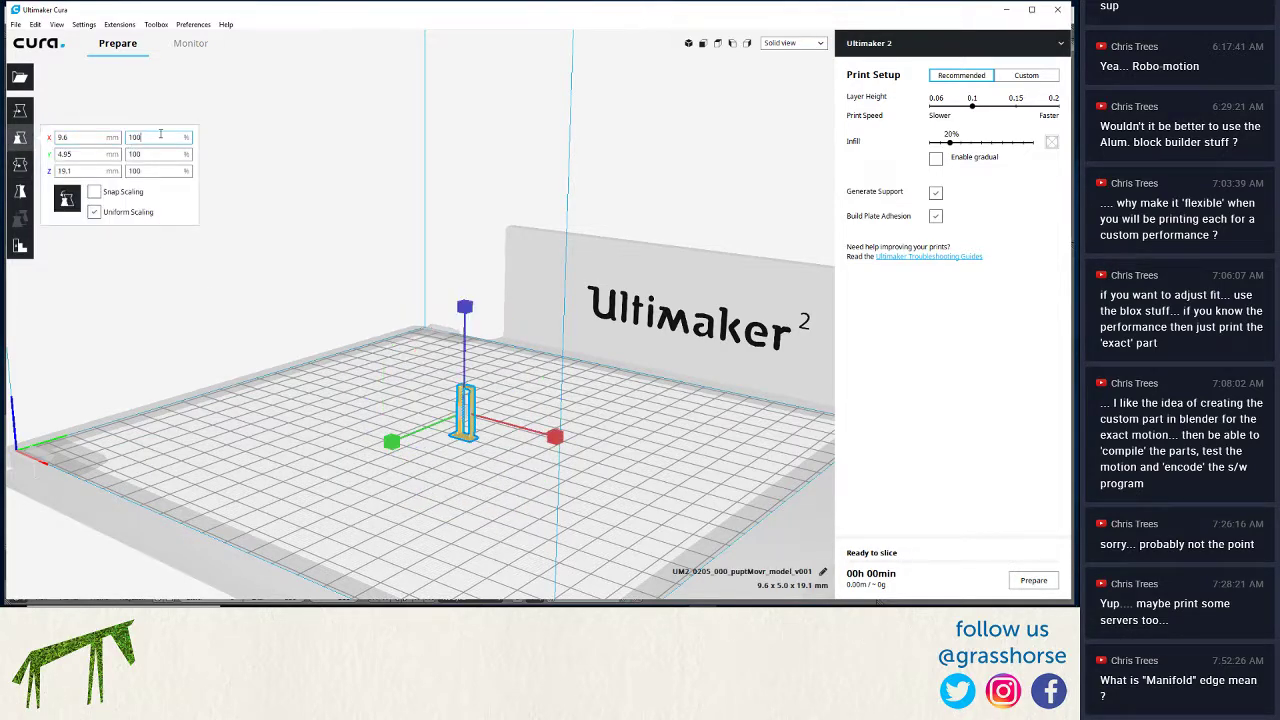
key("Return")
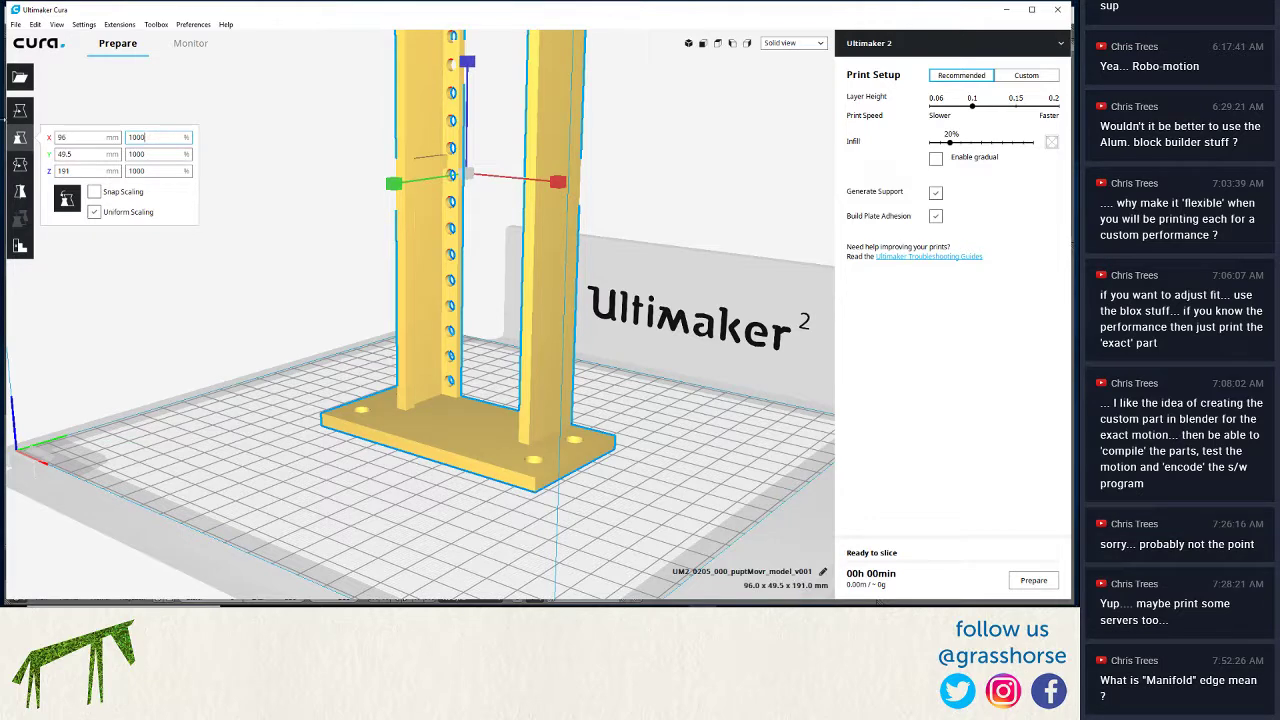
Rotate the enlarged frame about its X axis so it lies flat on the build plate, and slice it.
left_click(20, 164)
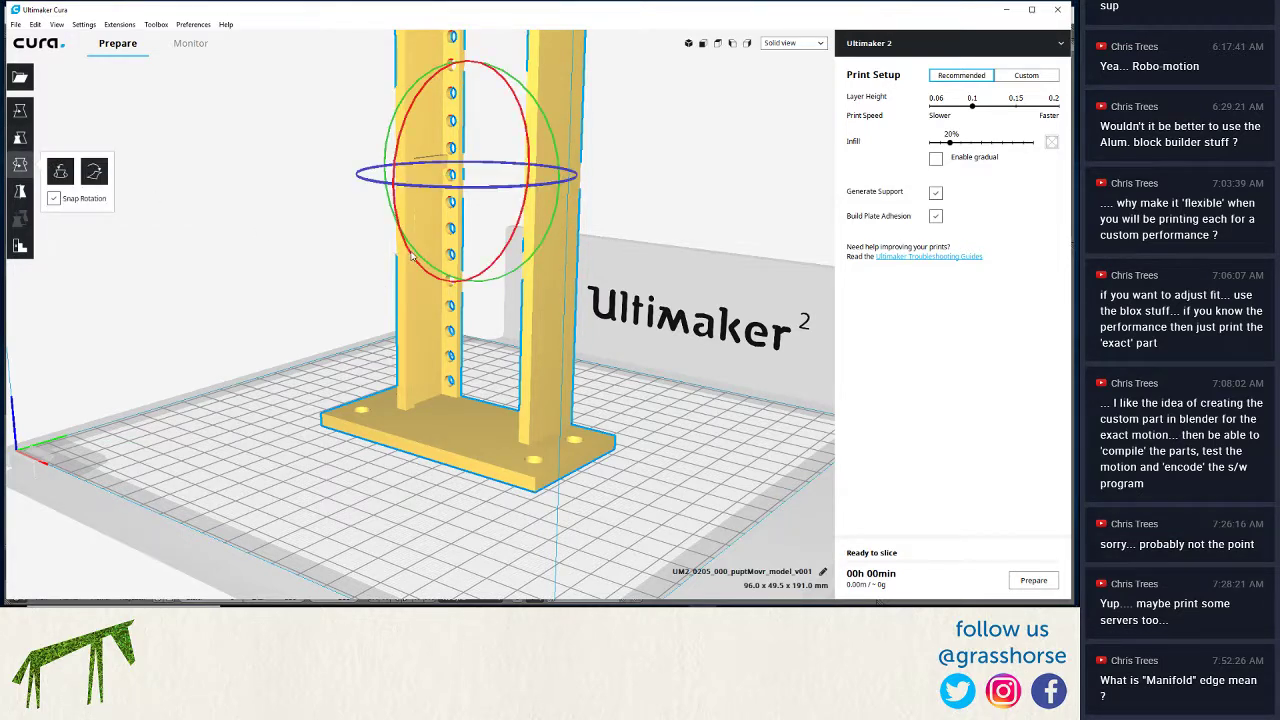
left_click_drag(405, 255, 458, 33)
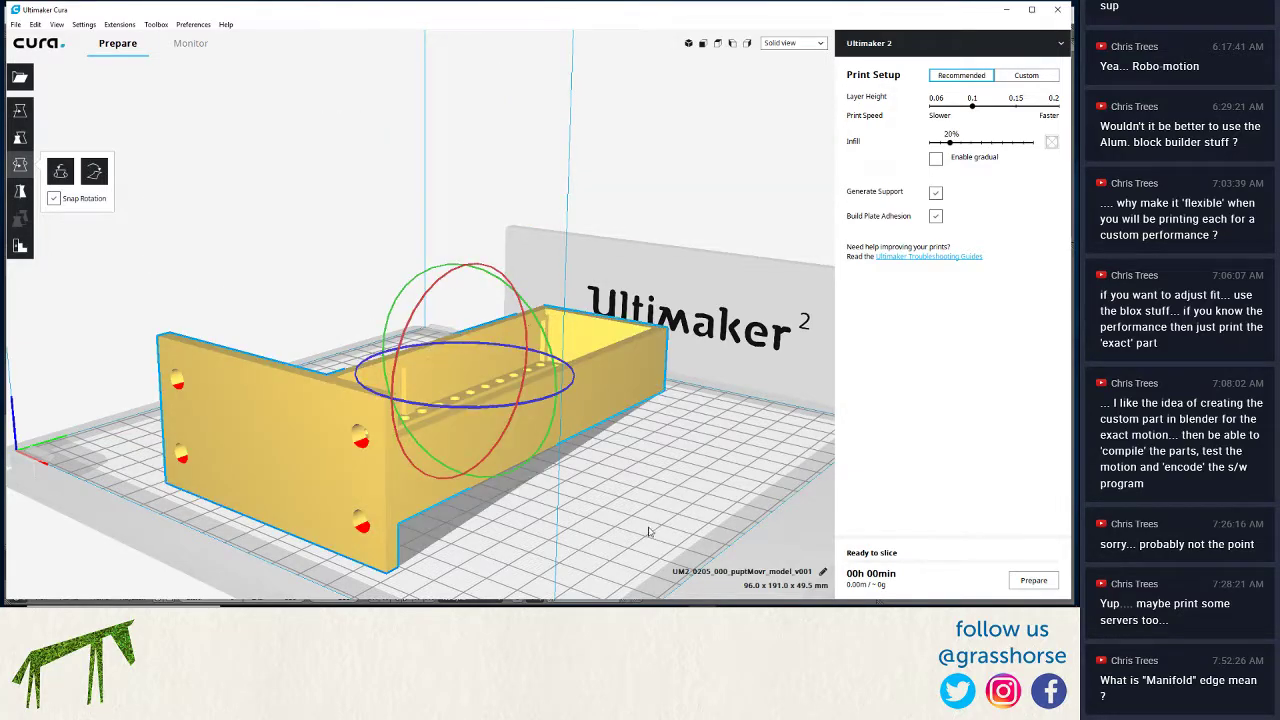
right_click_drag(596, 521, 907, 517)
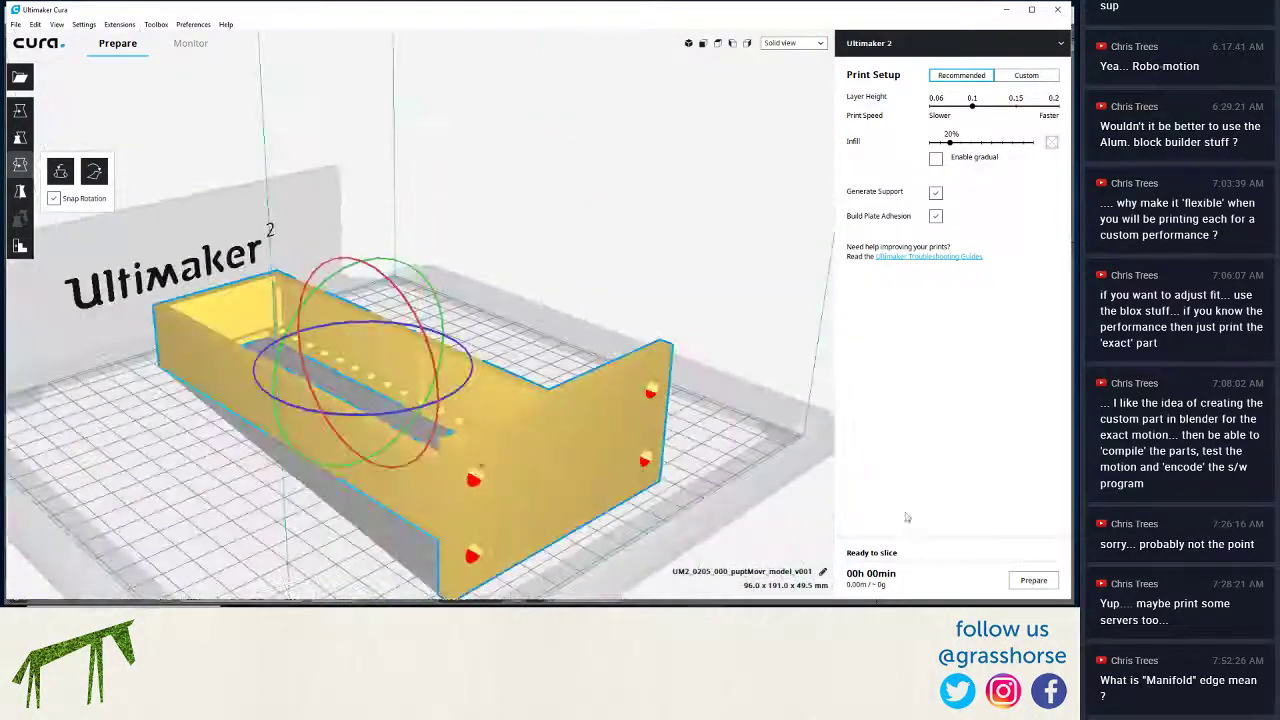
right_click_drag(199, 481, 328, 481)
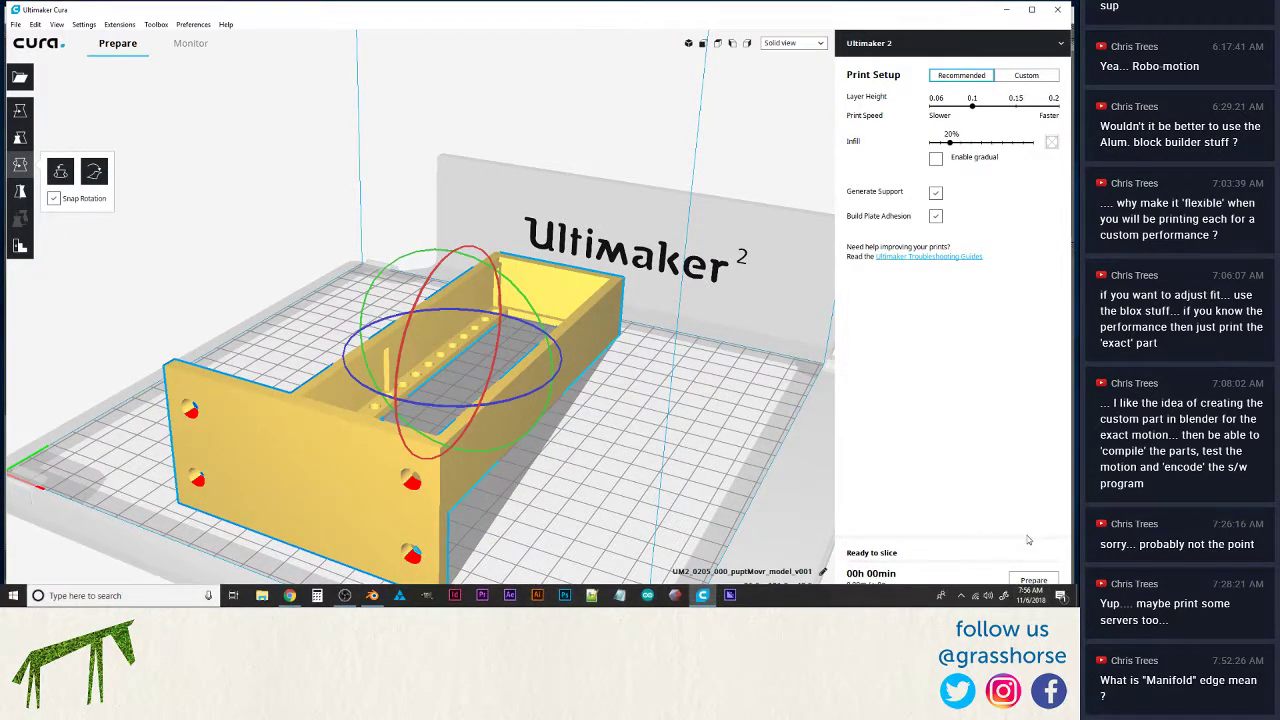
left_click(1035, 582)
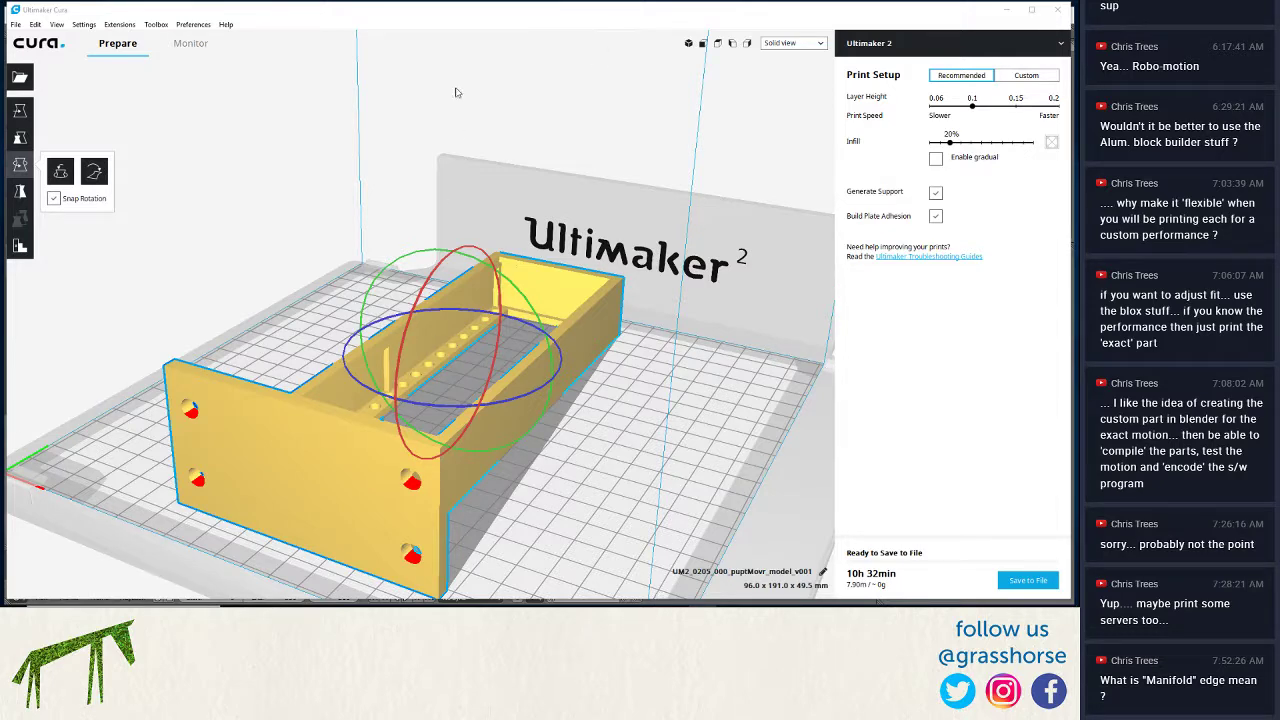
mouse_move(420, 600)
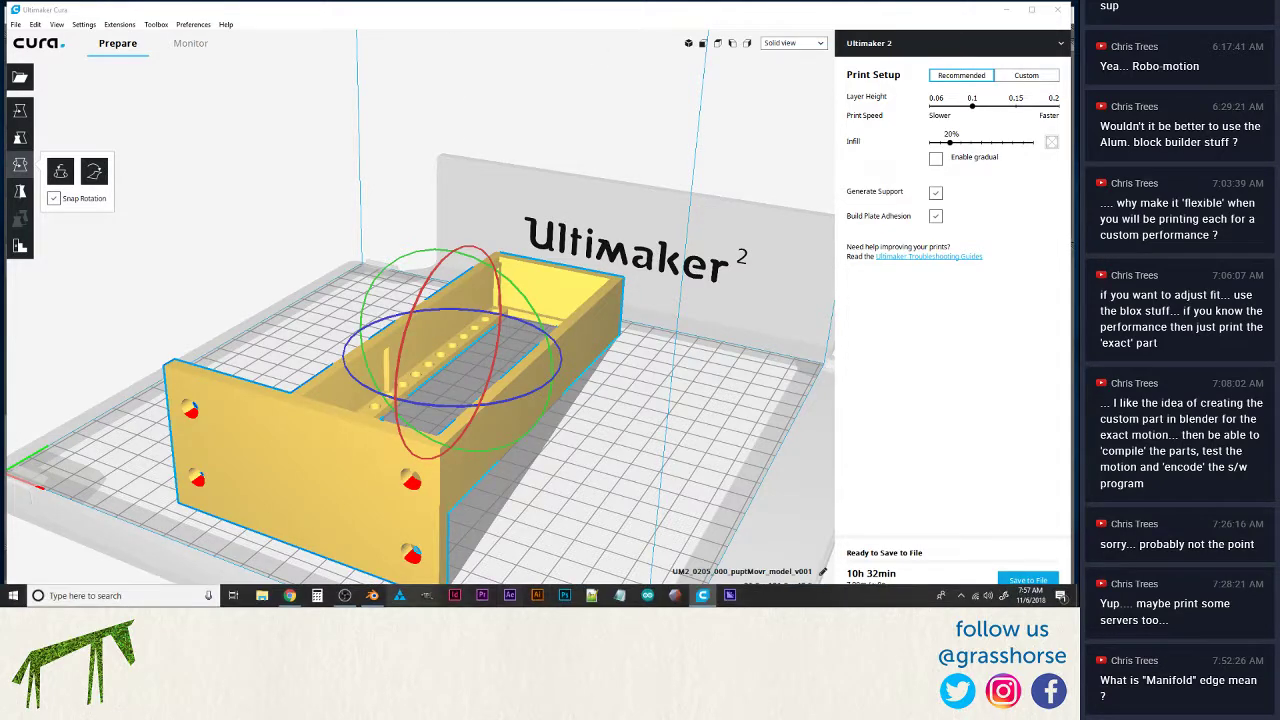
left_click(372, 595)
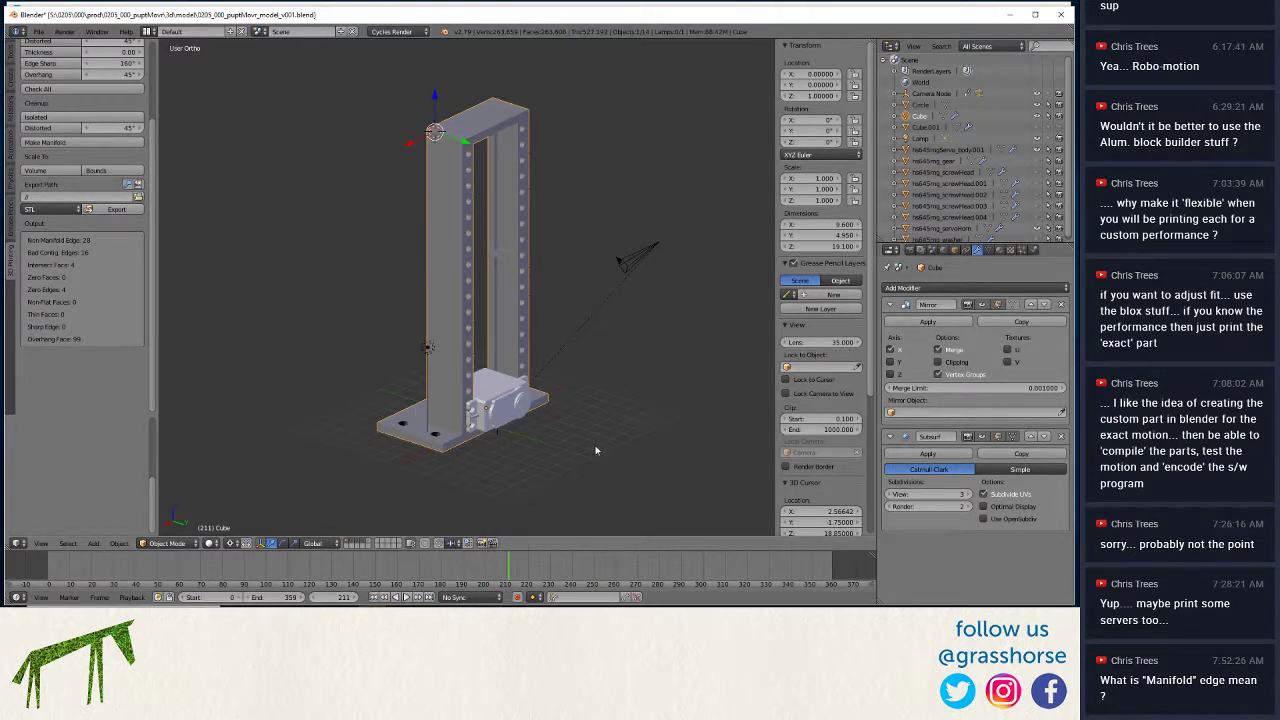
mouse_move(878, 596)
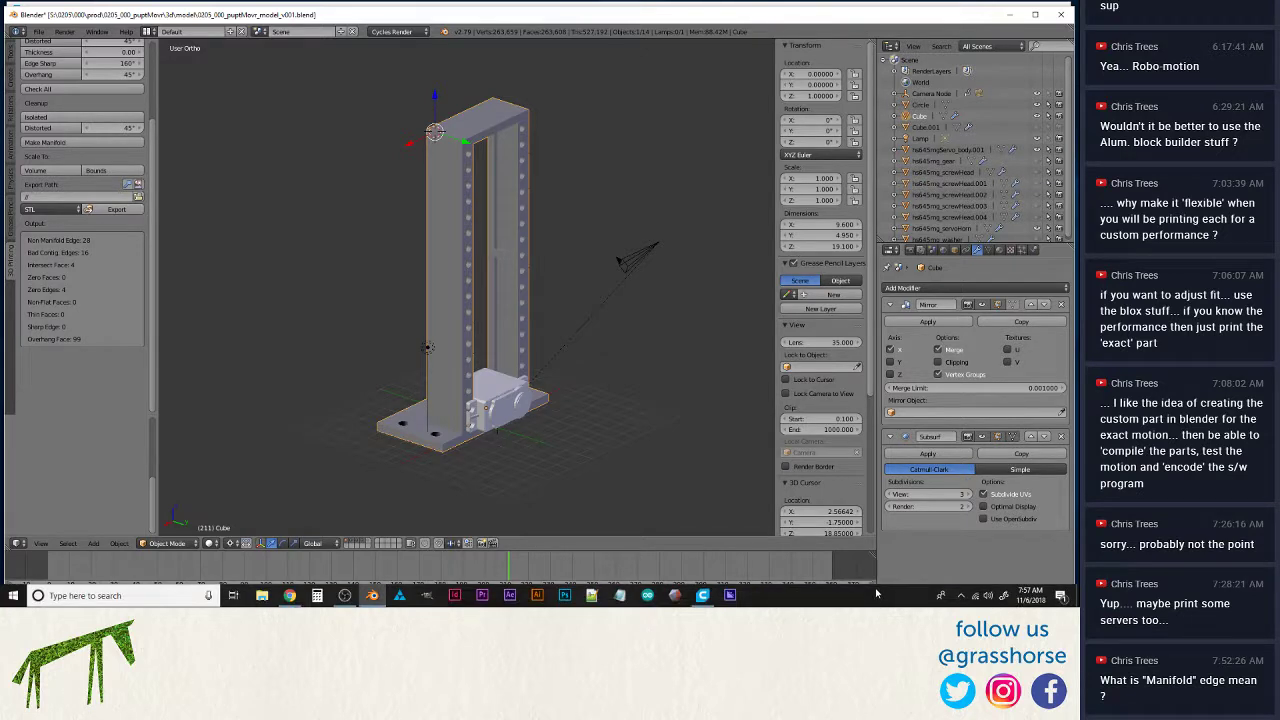
key("g")
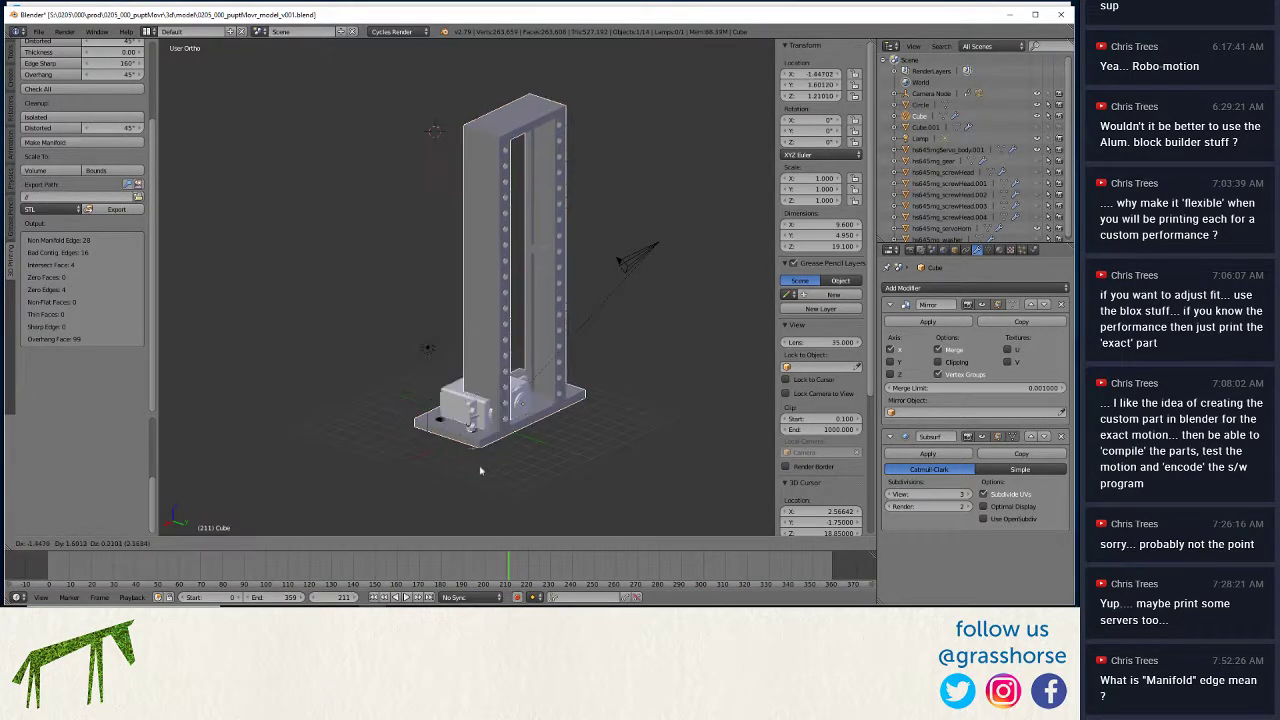
right_click(531, 461)
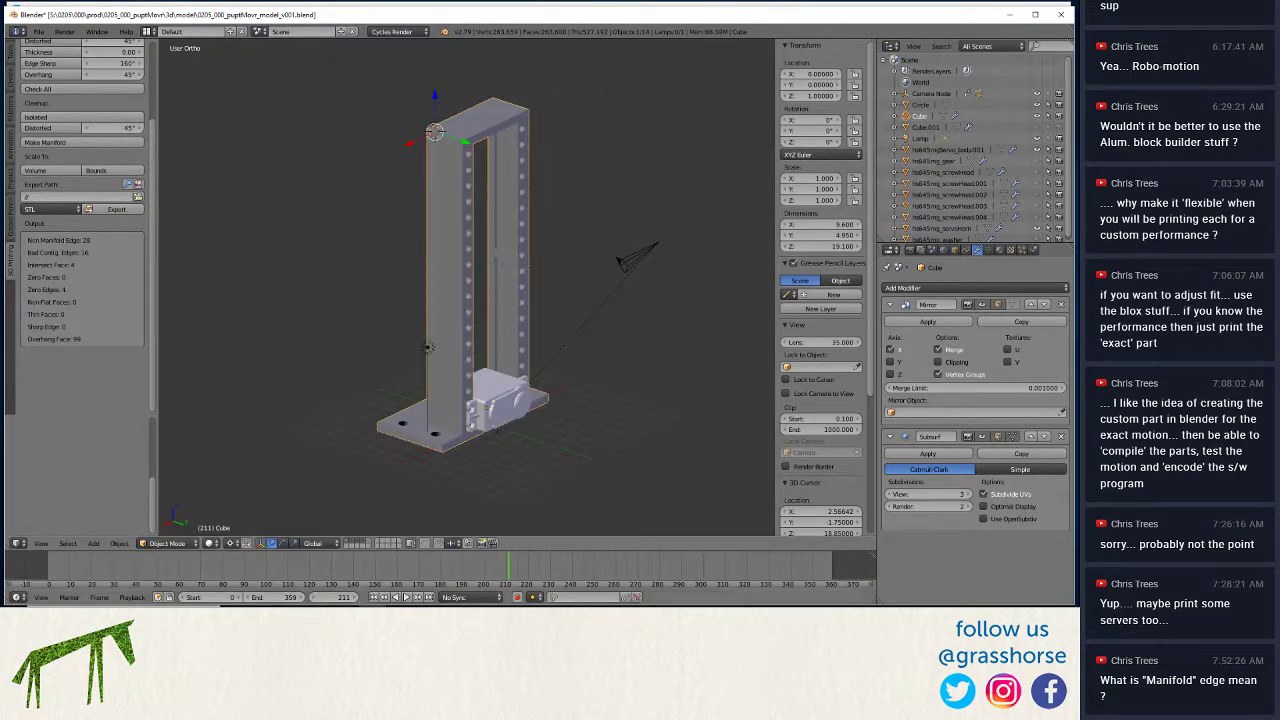
left_click(702, 595)
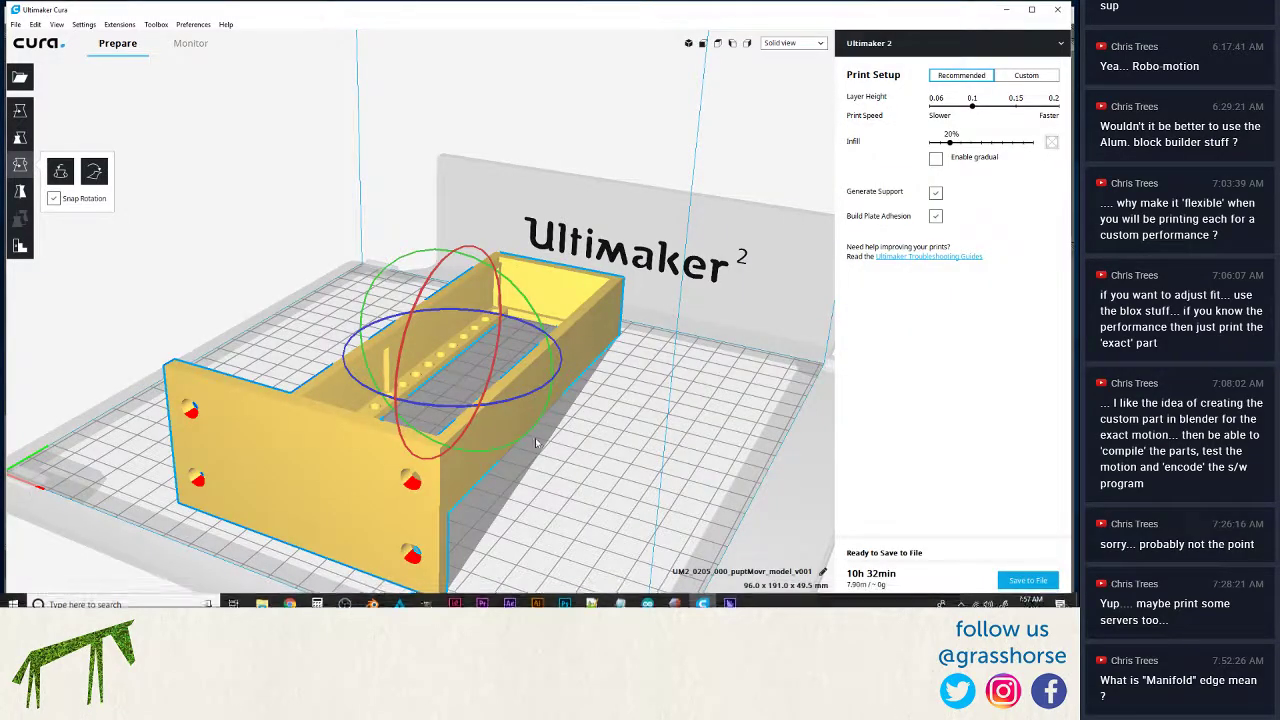
right_click_drag(617, 341, 447, 450)
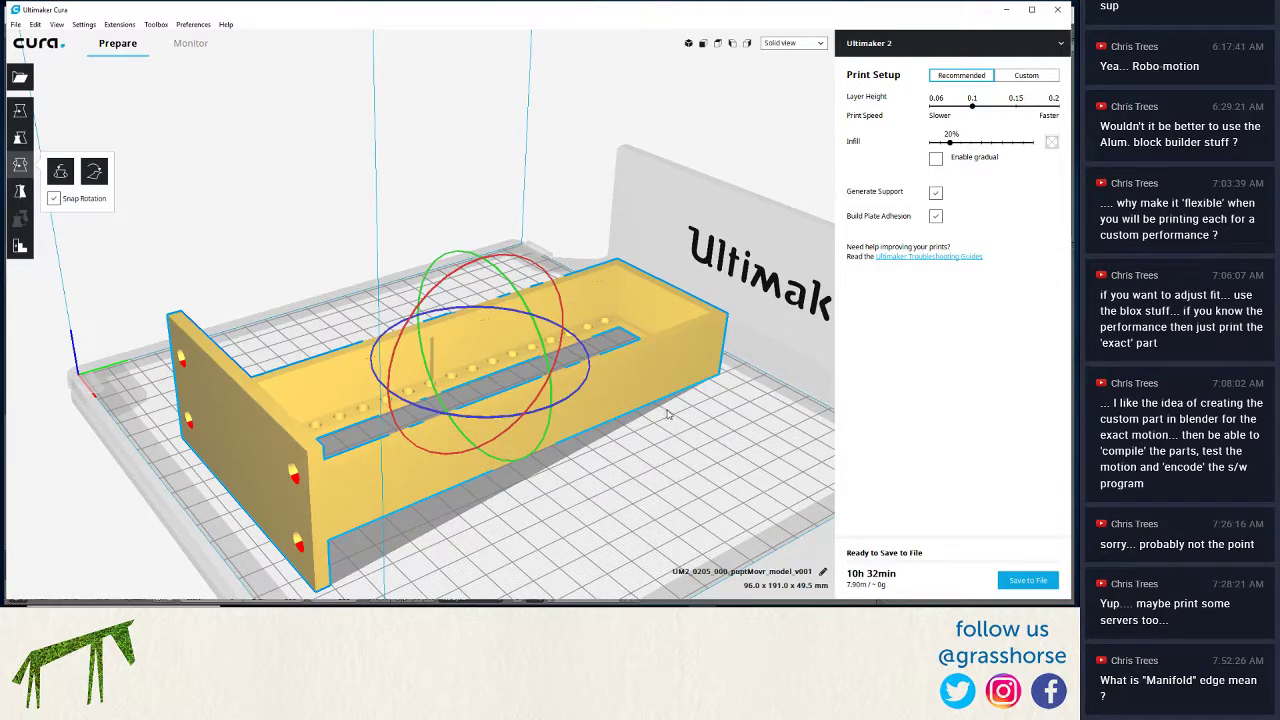
right_click_drag(647, 416, 458, 446)
right_click_drag(392, 435, 637, 421)
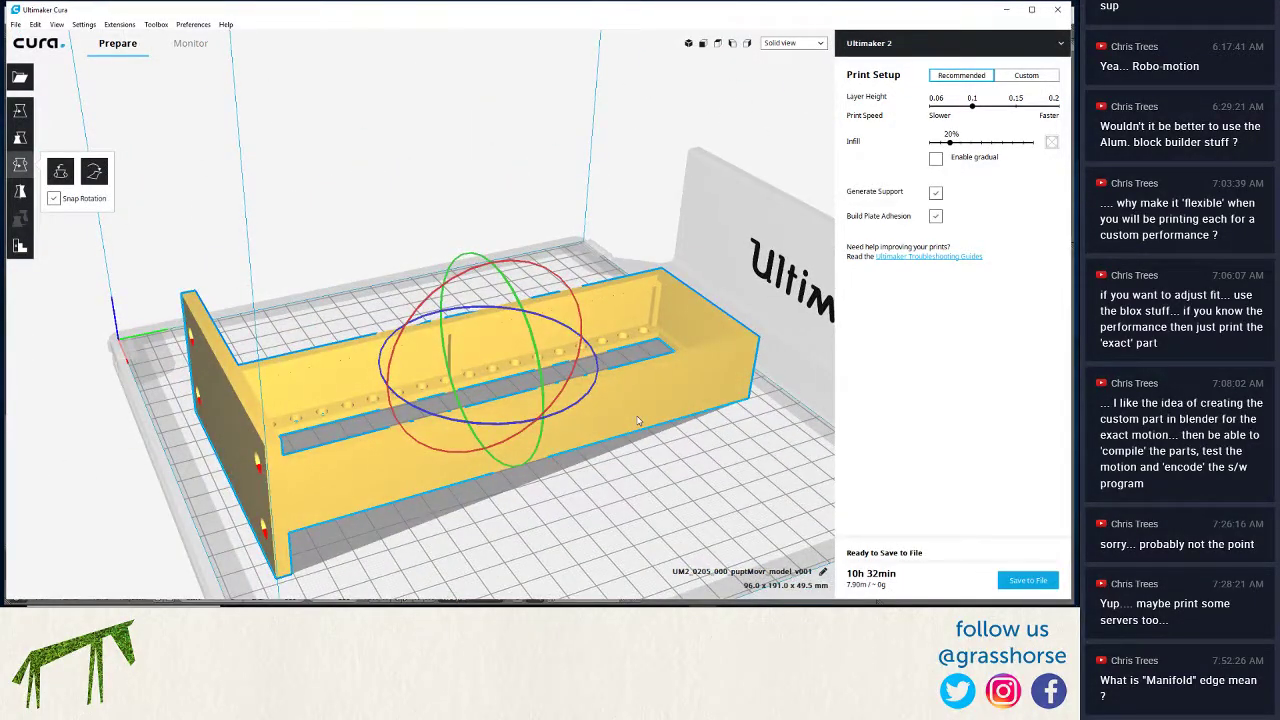